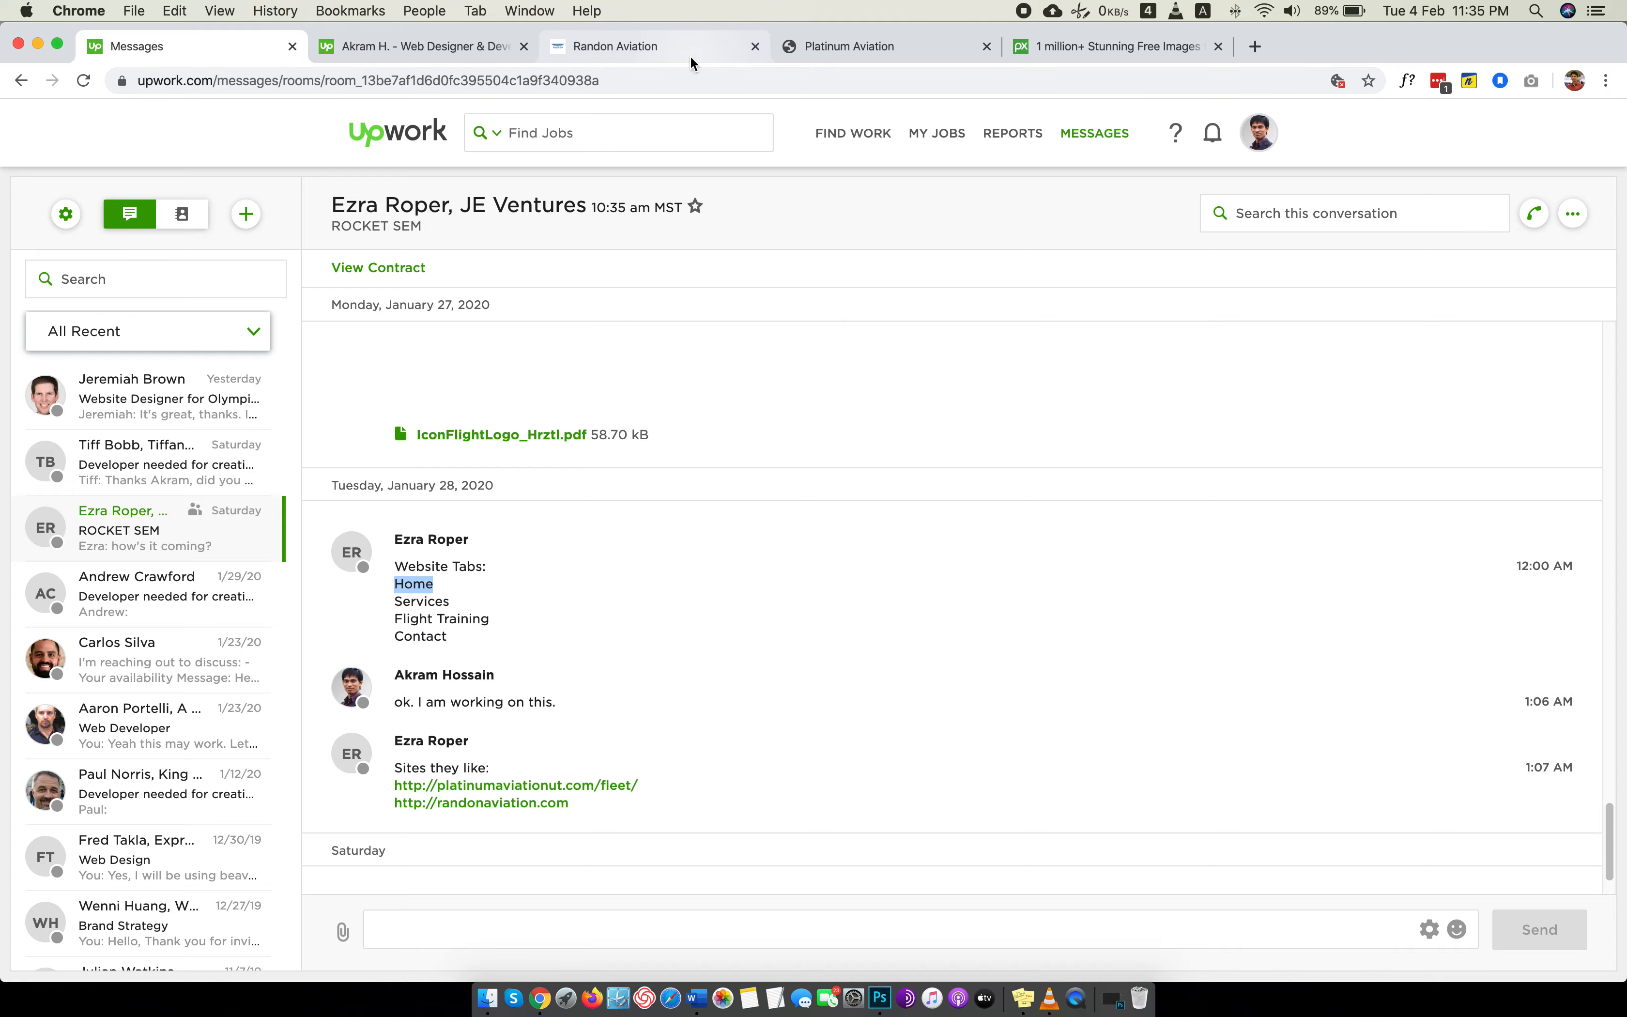
Review the Platinum Aviation and Randon Aviation homepages as design references, going through the Randon page's sections down to its footer.
left_click(691, 47)
left_click(904, 41)
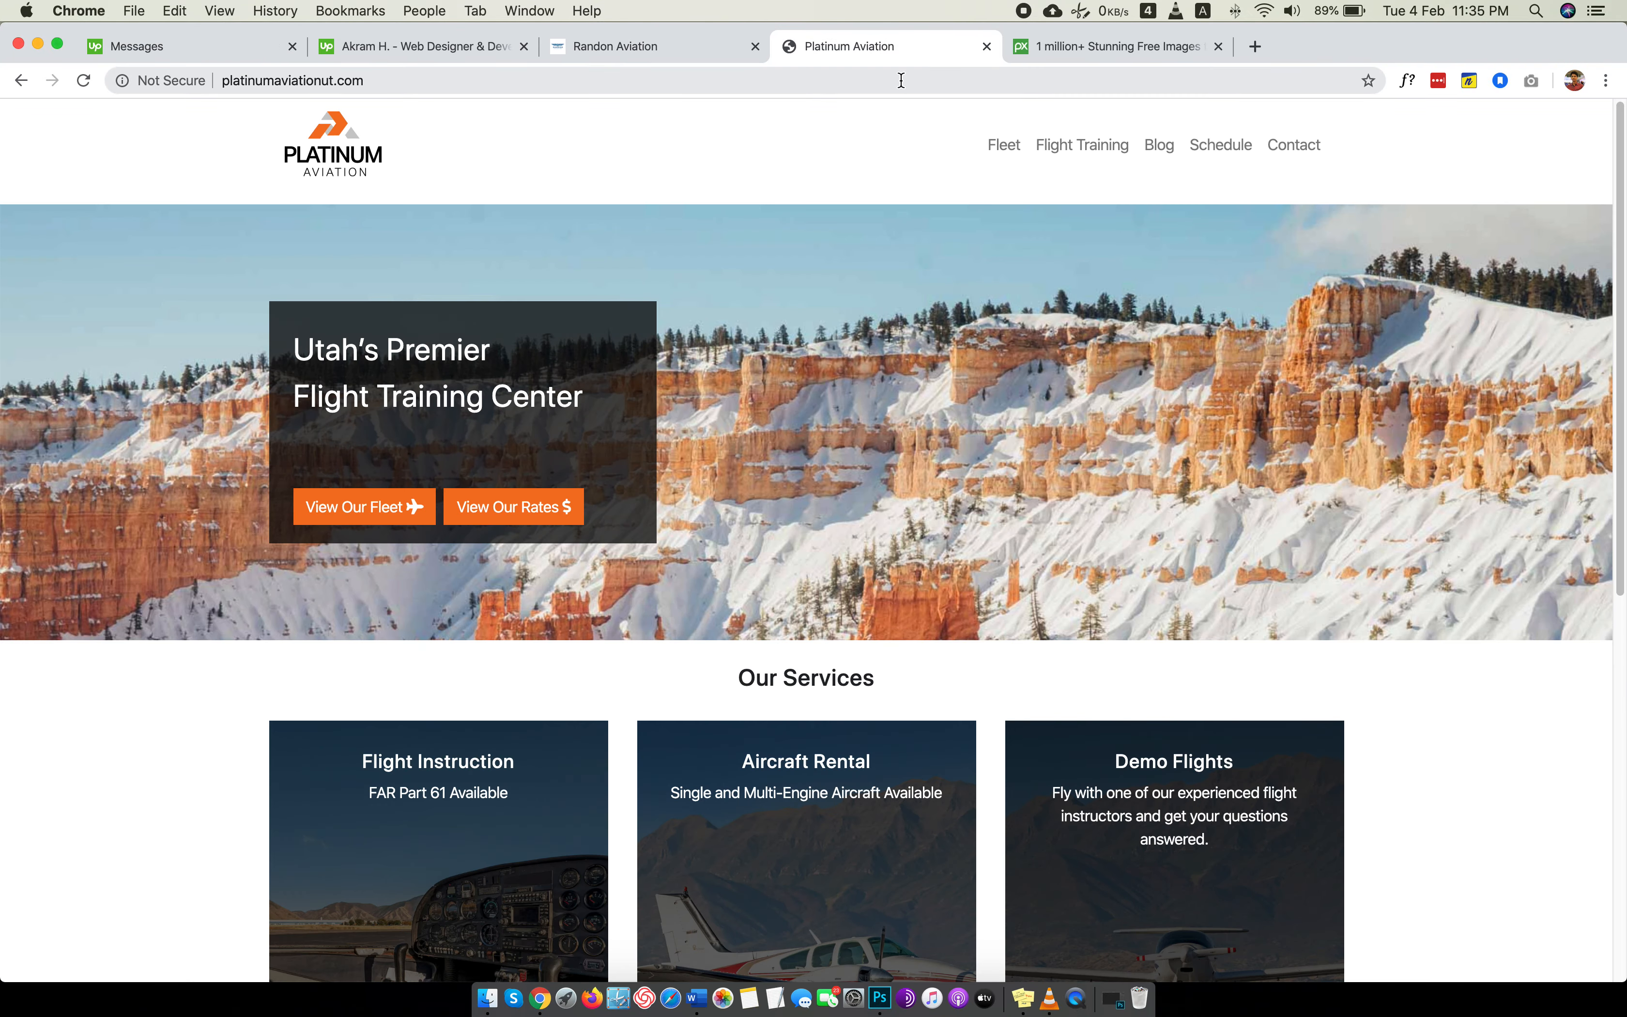
key("ctrl+Left")
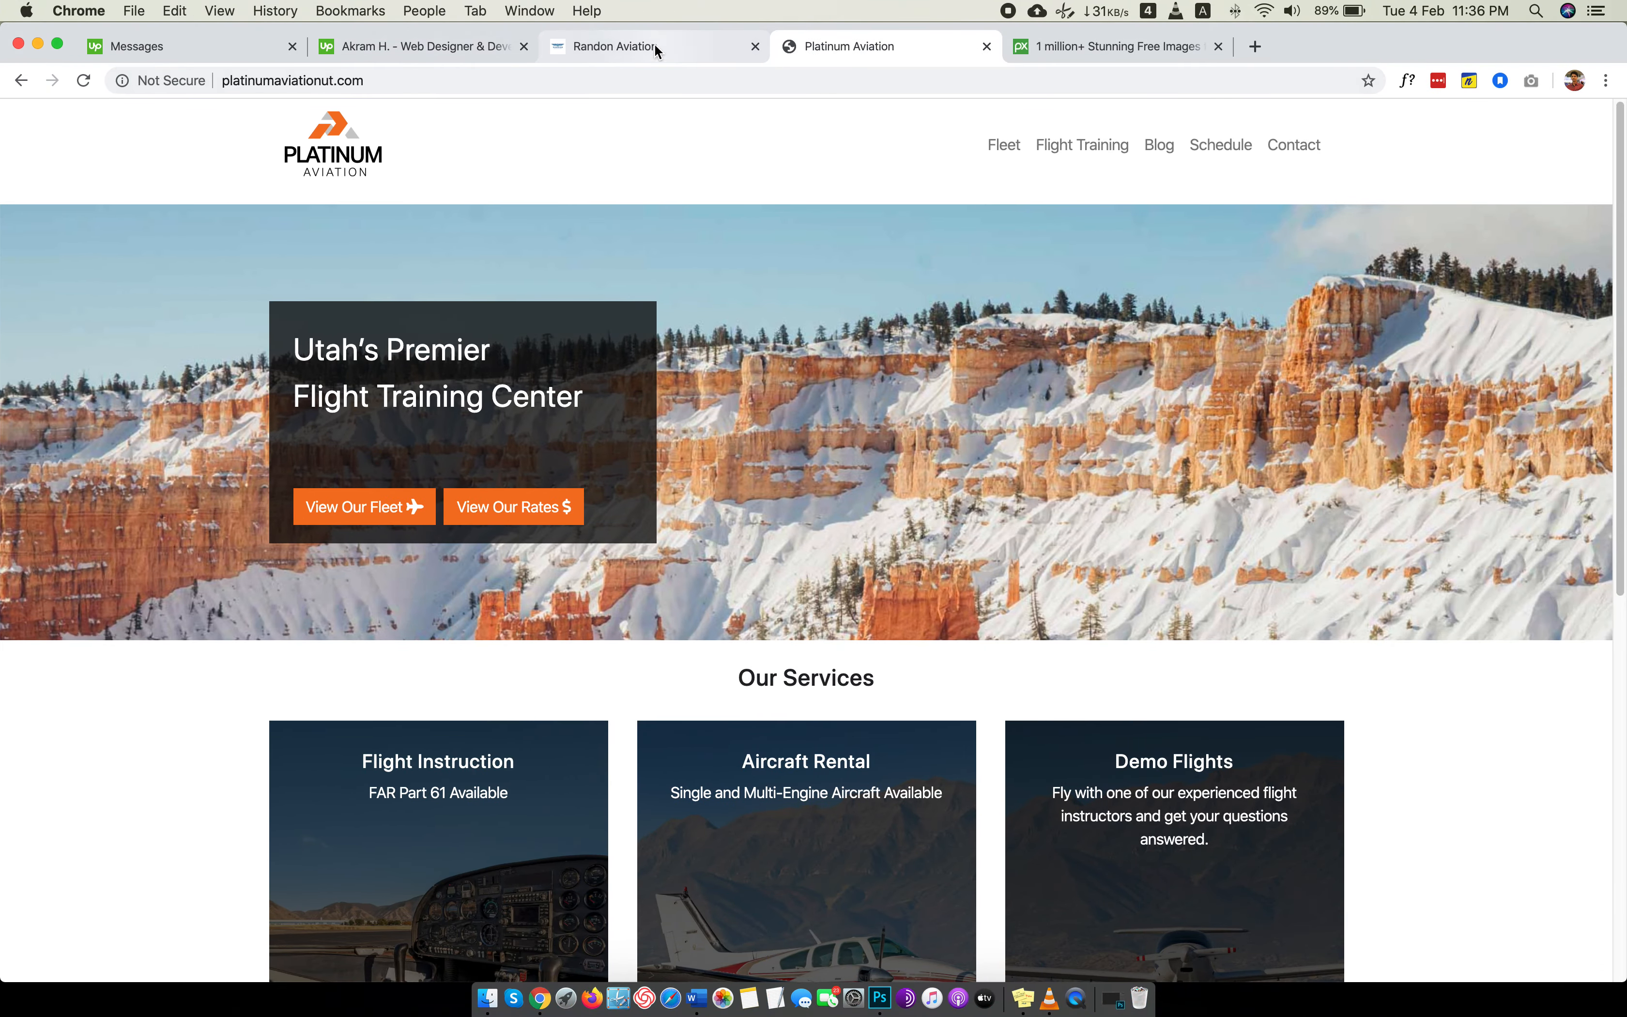
left_click(604, 47)
scroll(789, 404, "down", 20)
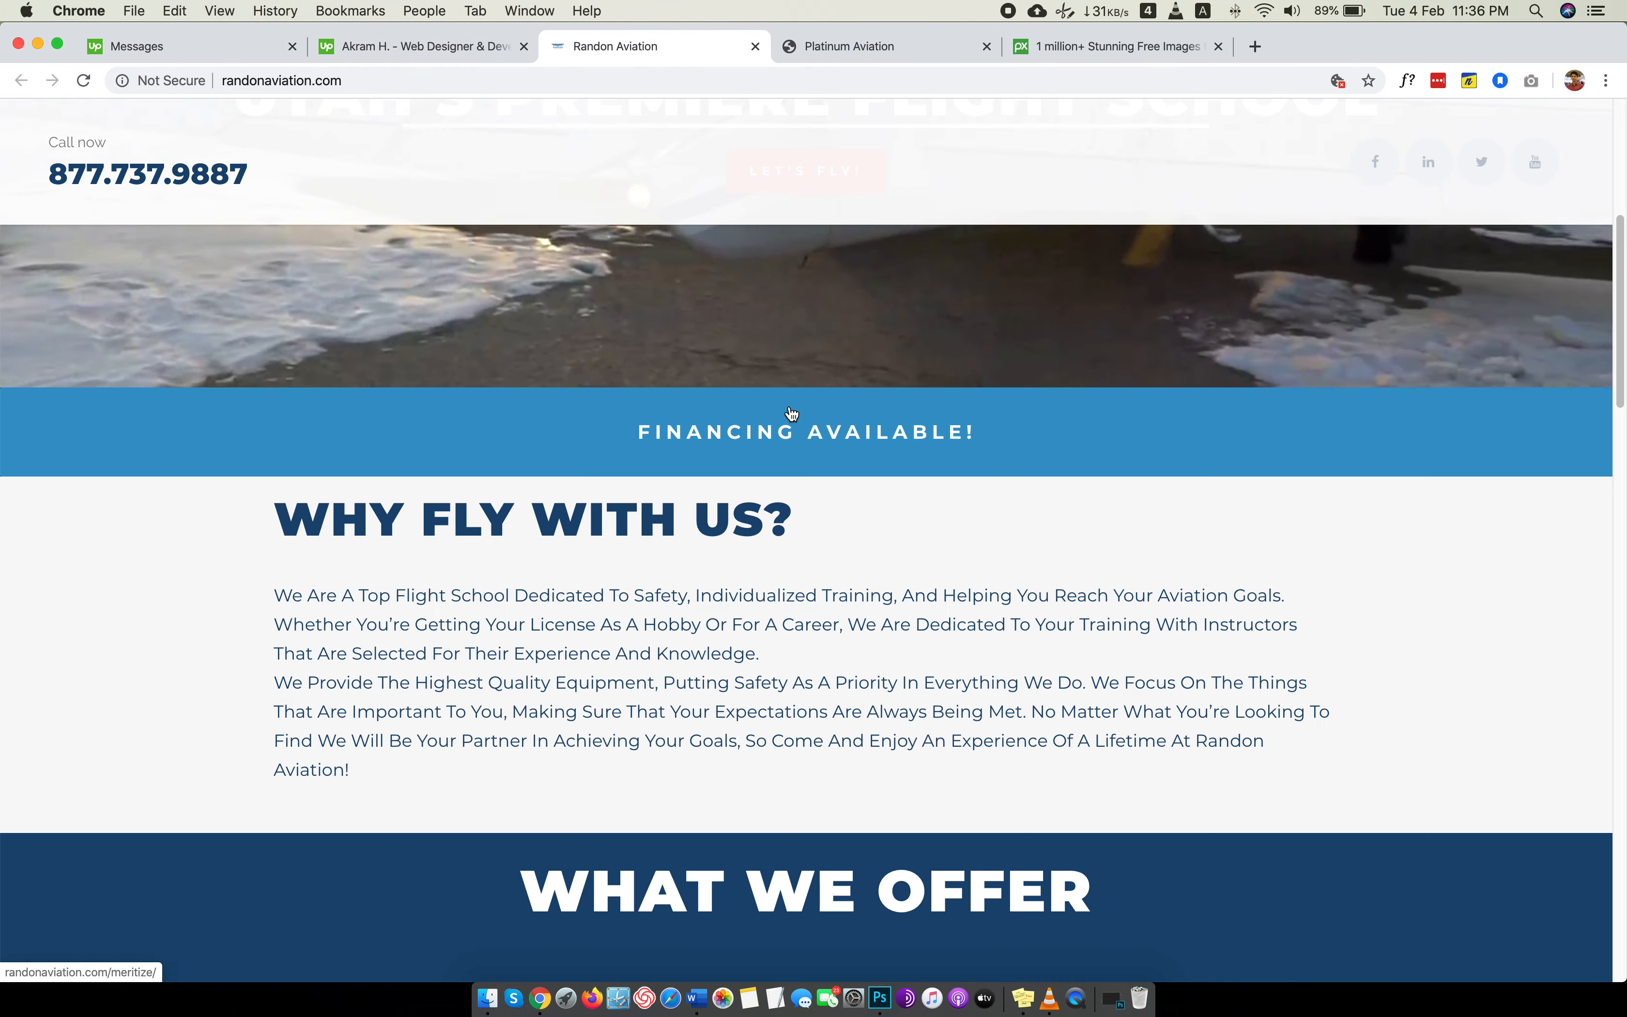
scroll(789, 406, "down", 10)
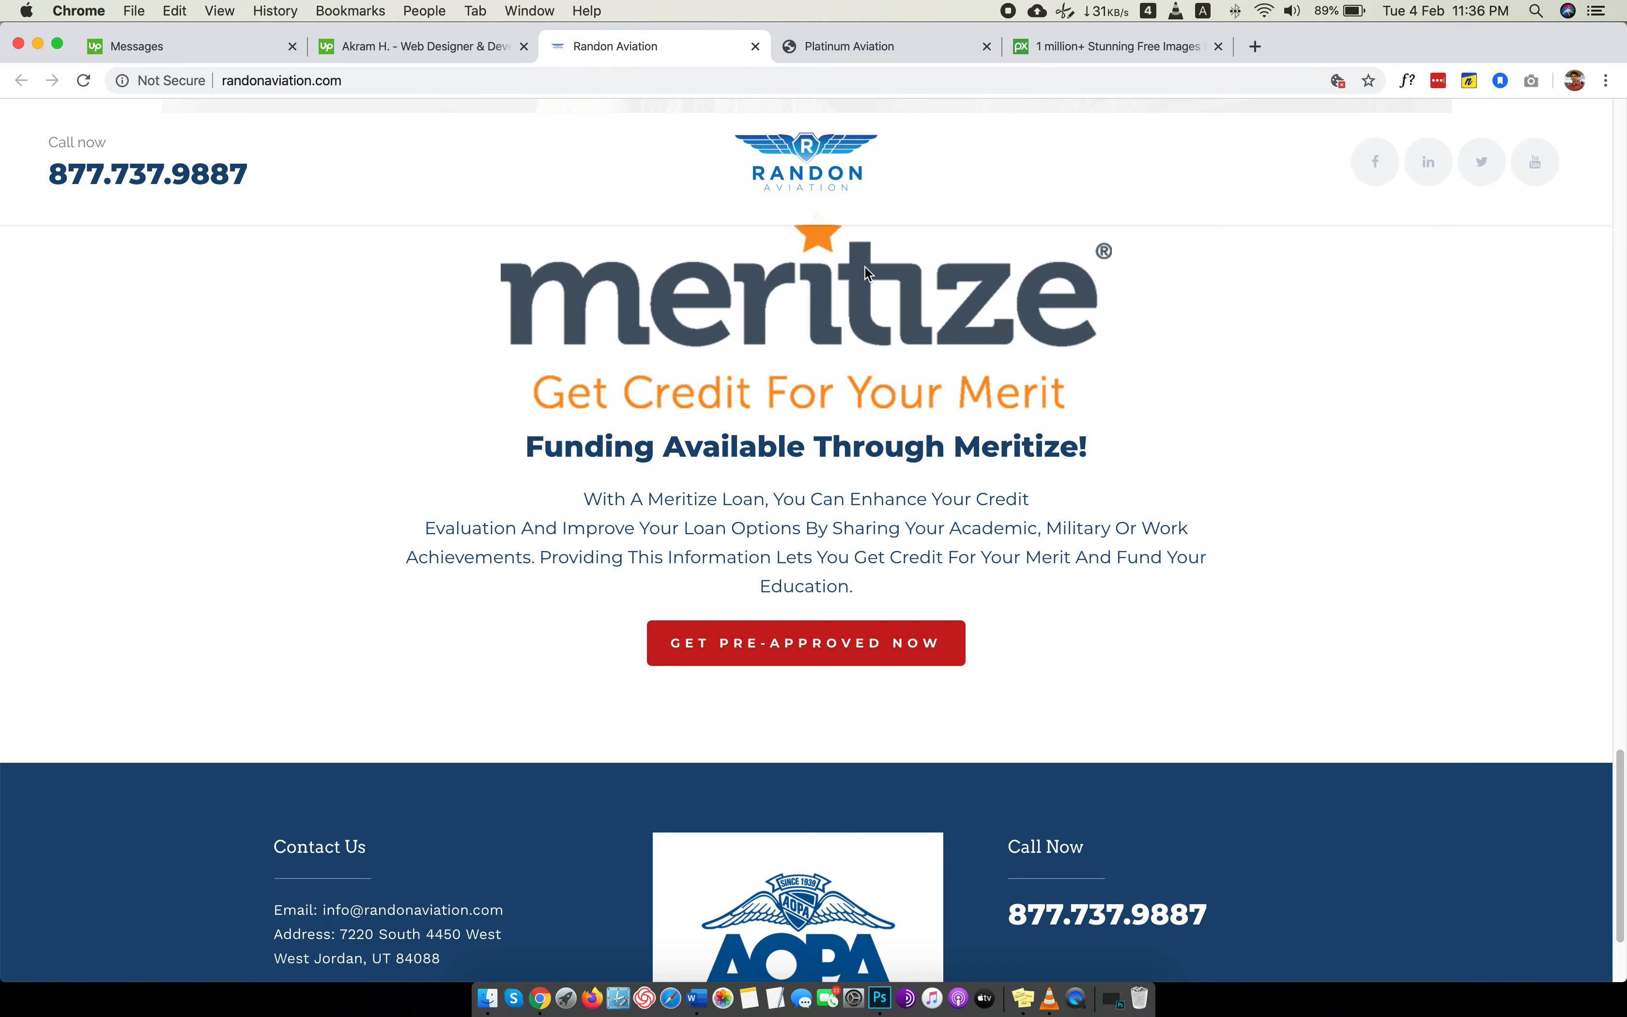
scroll(874, 457, "up", 12)
scroll(900, 430, "up", 20)
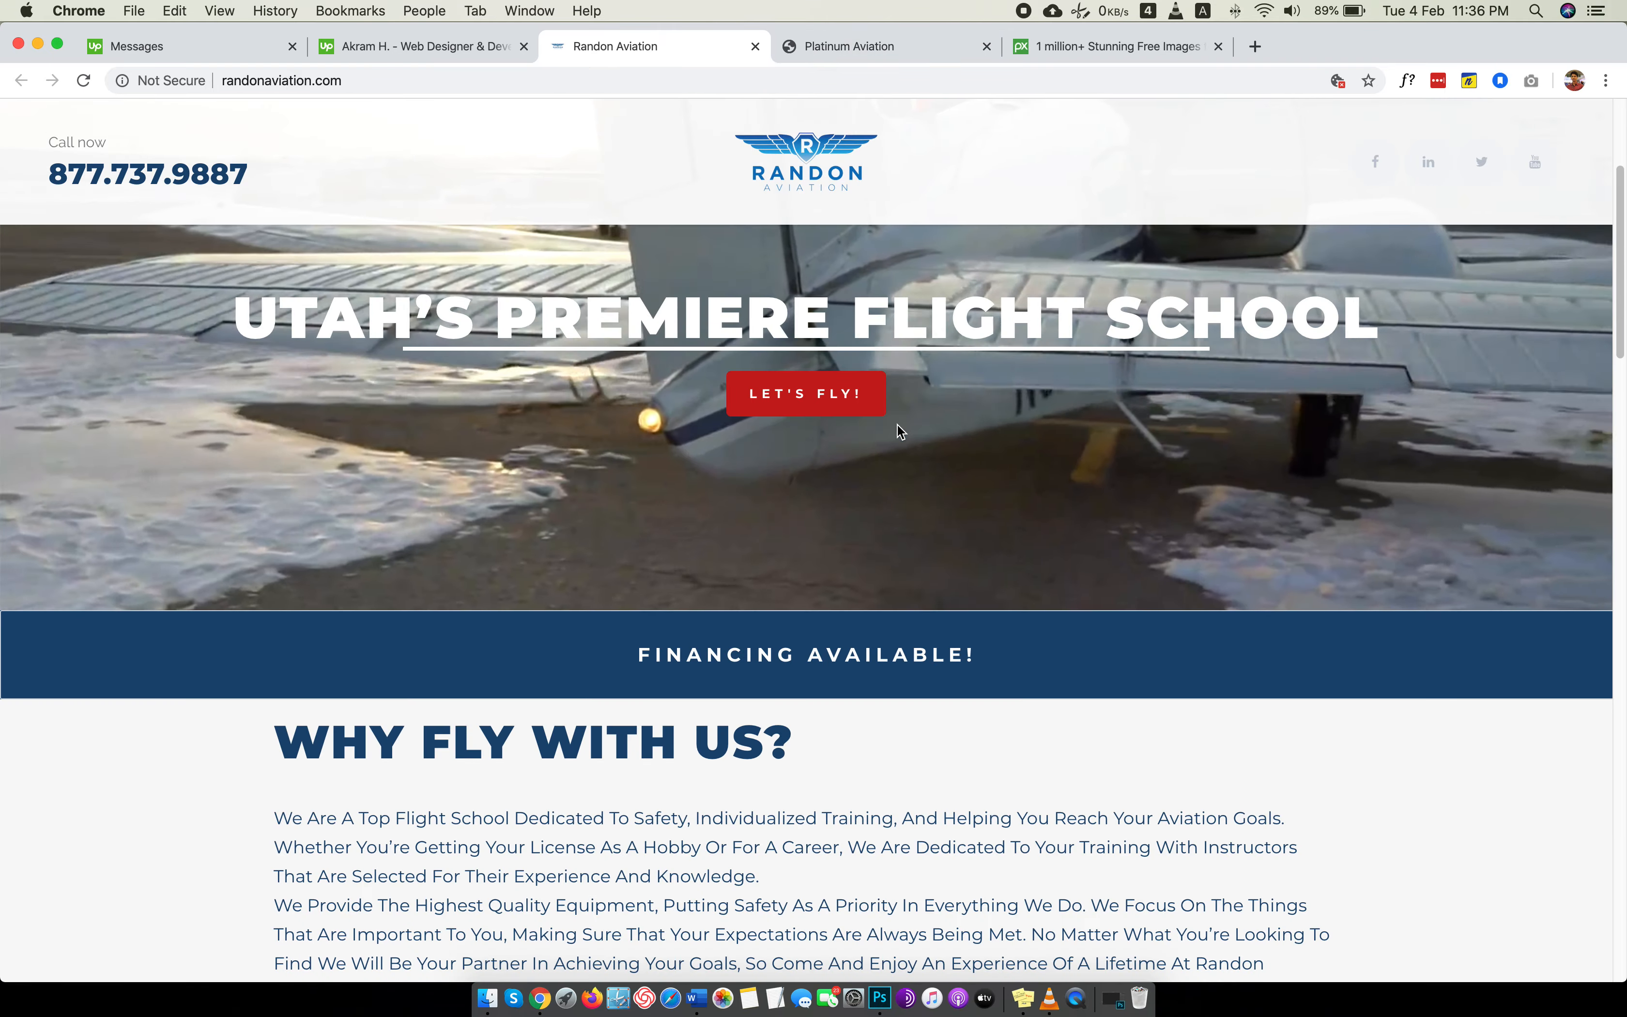
Switch to Photoshop and start a new document named "website Homepage".
key("ctrl+Left")
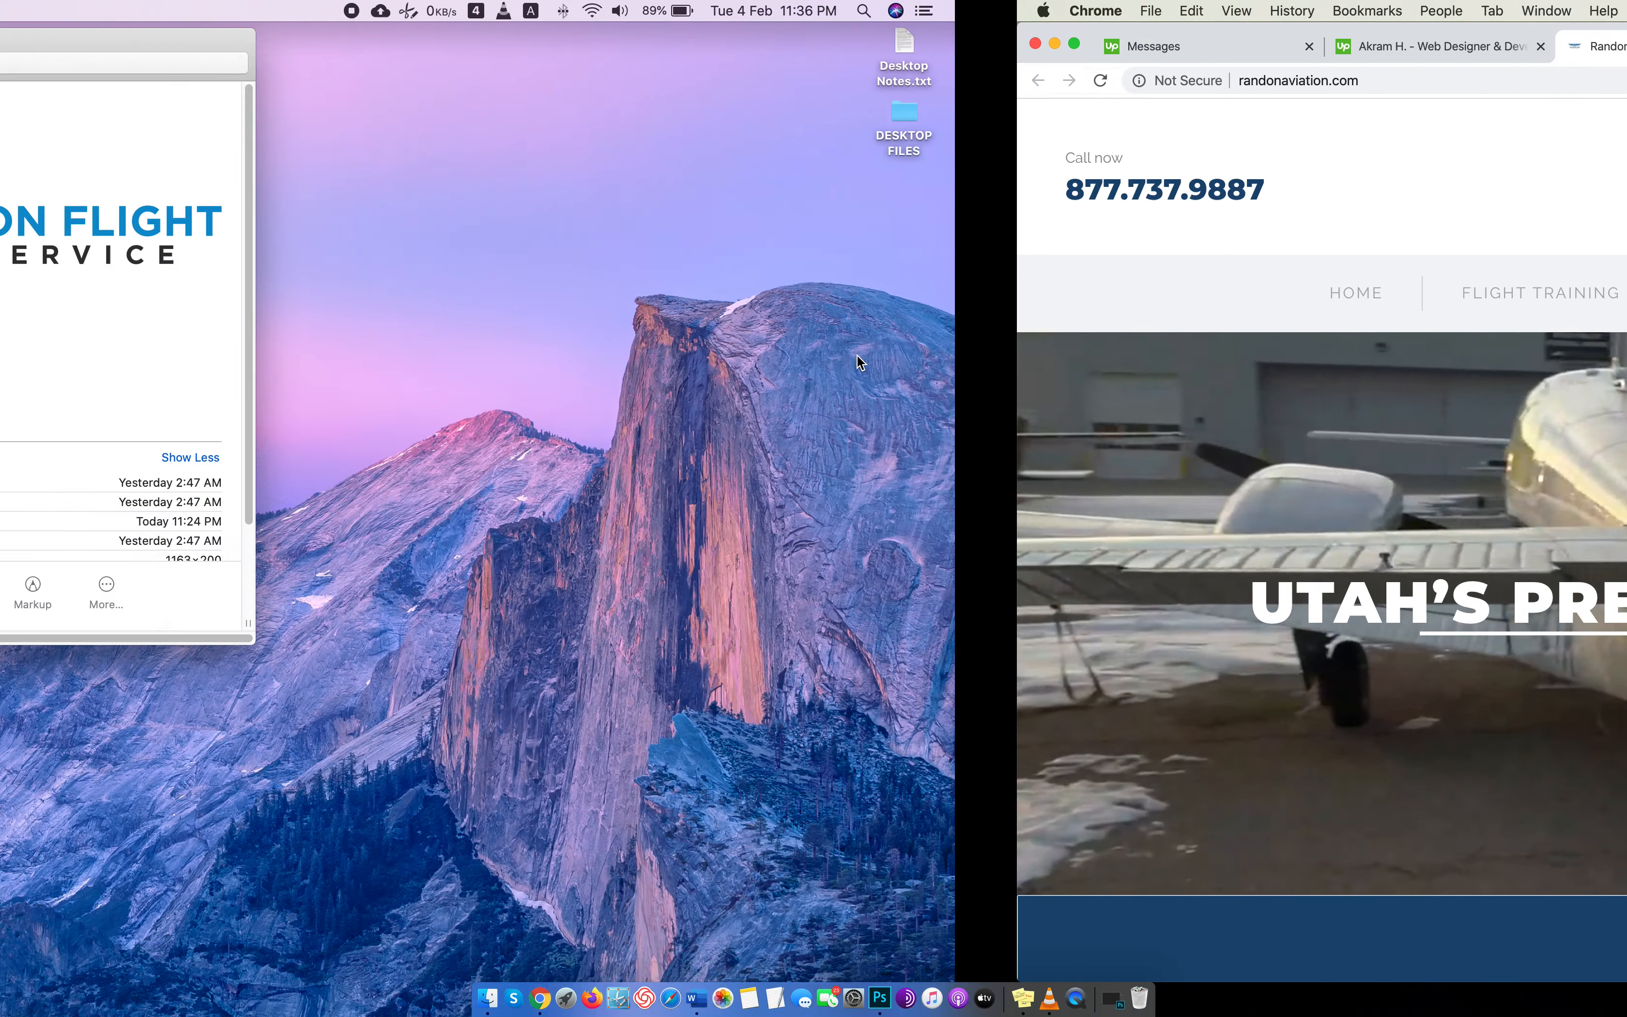
left_click(1112, 999)
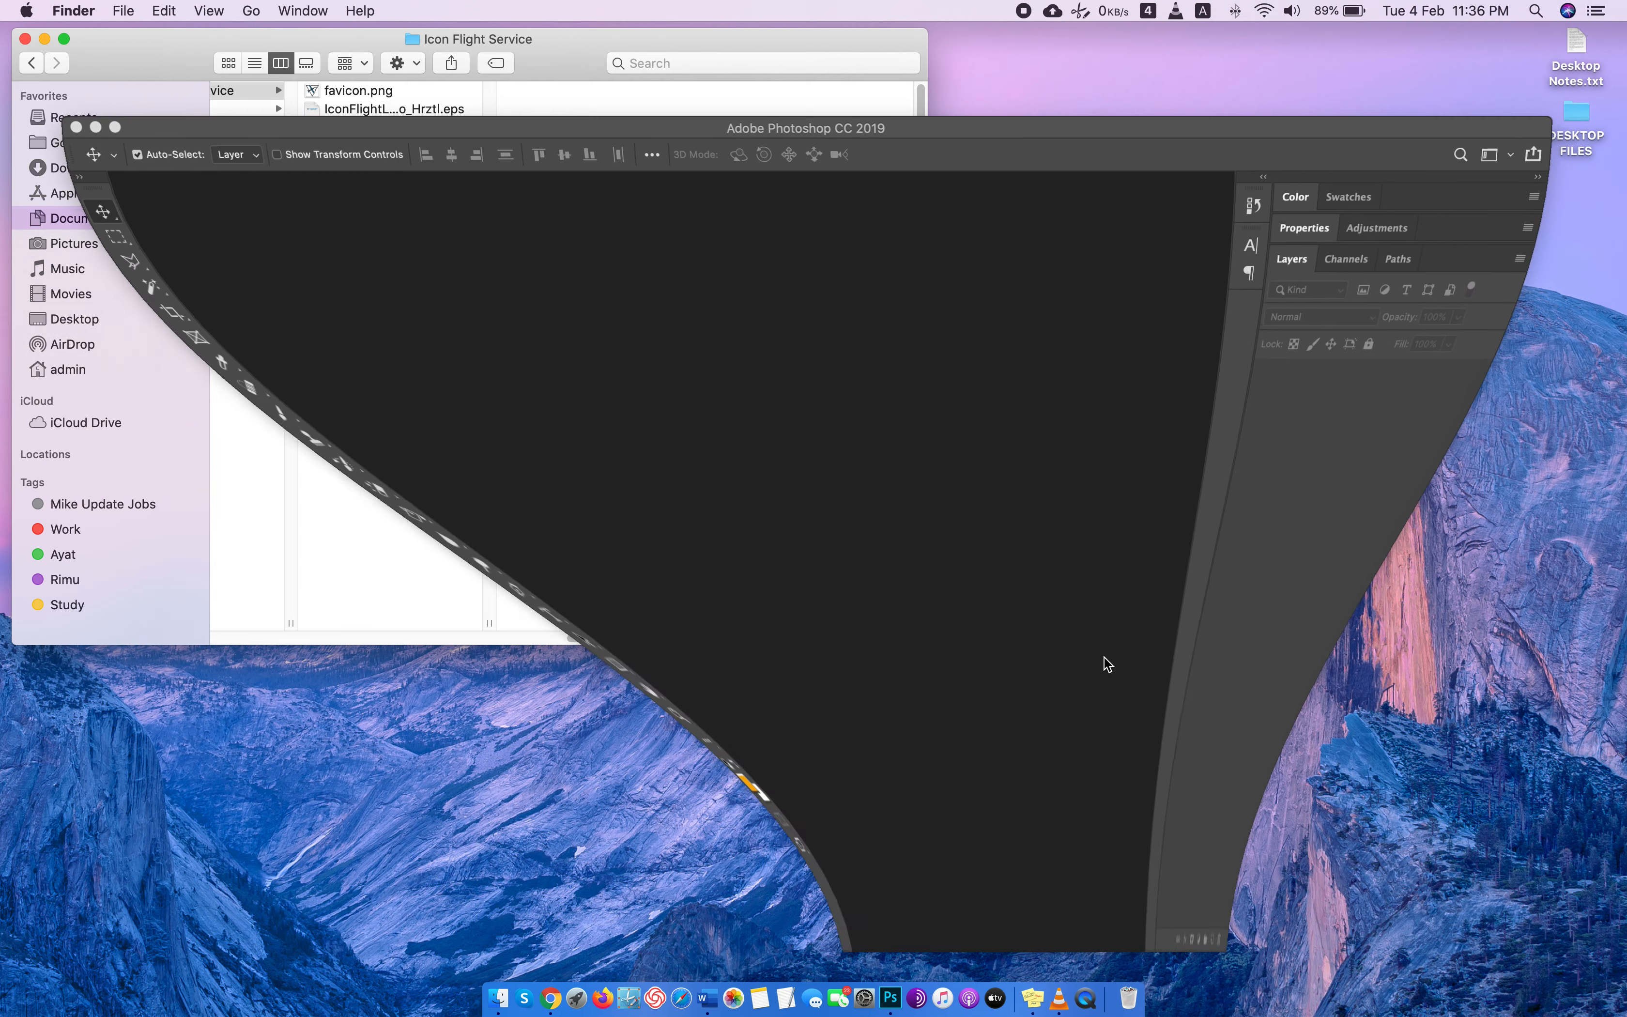
left_click(720, 131)
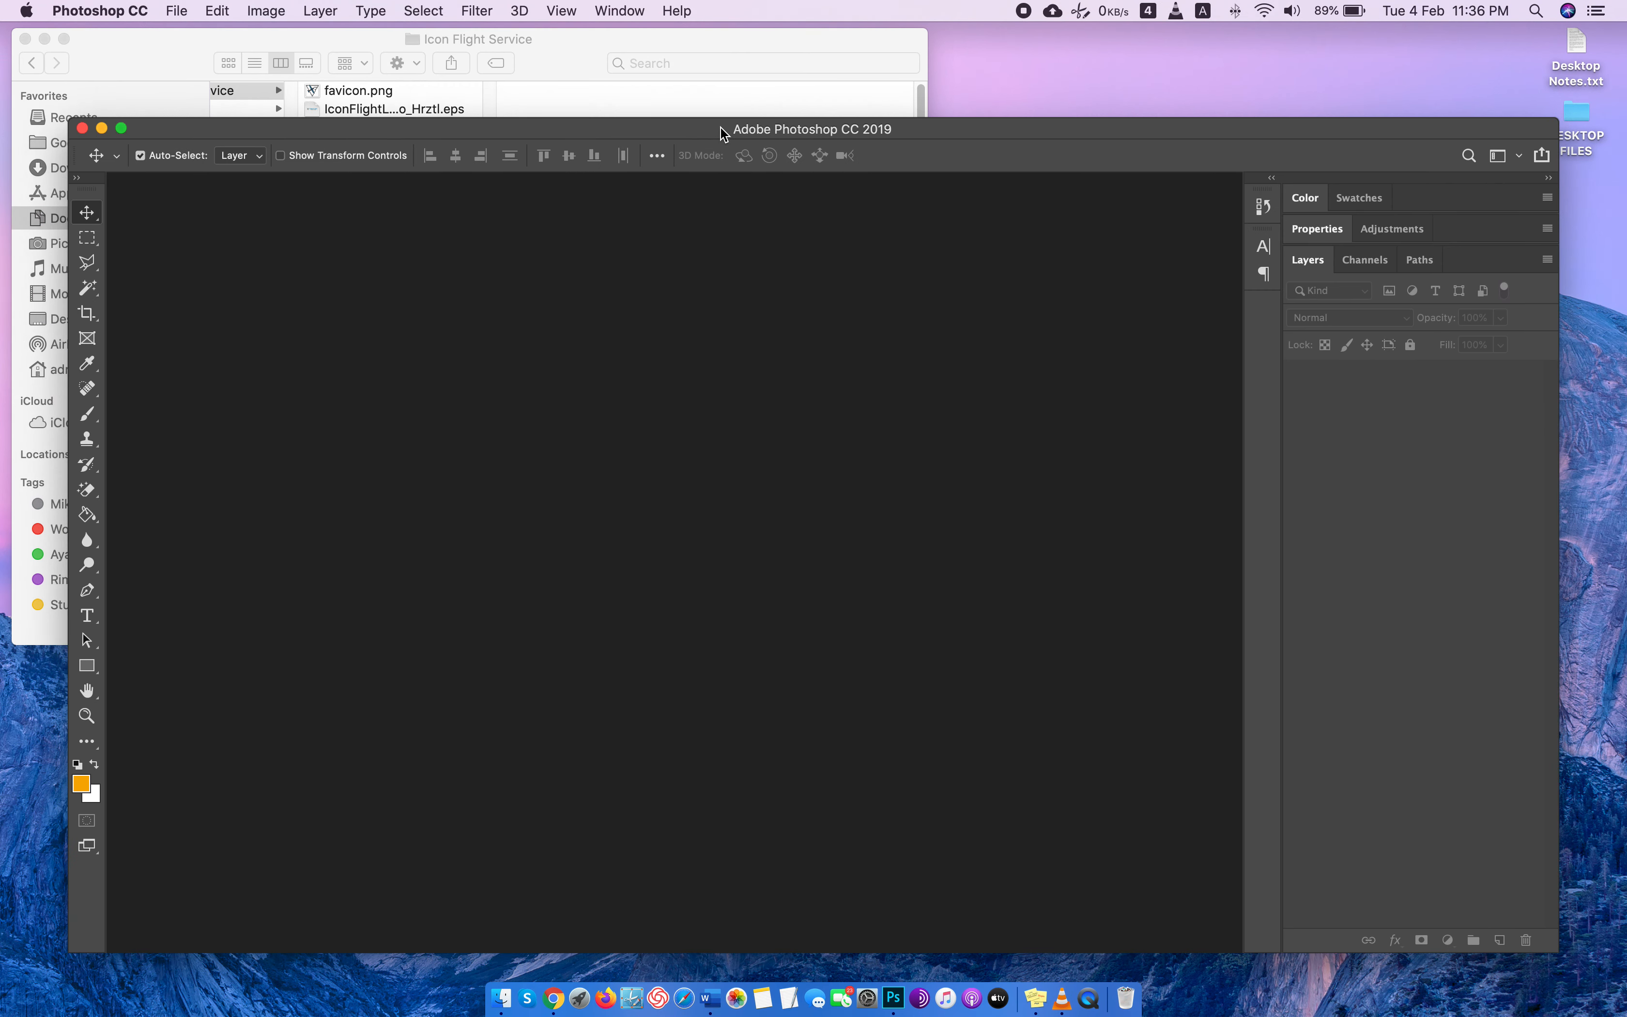
key("super")
key("super+n")
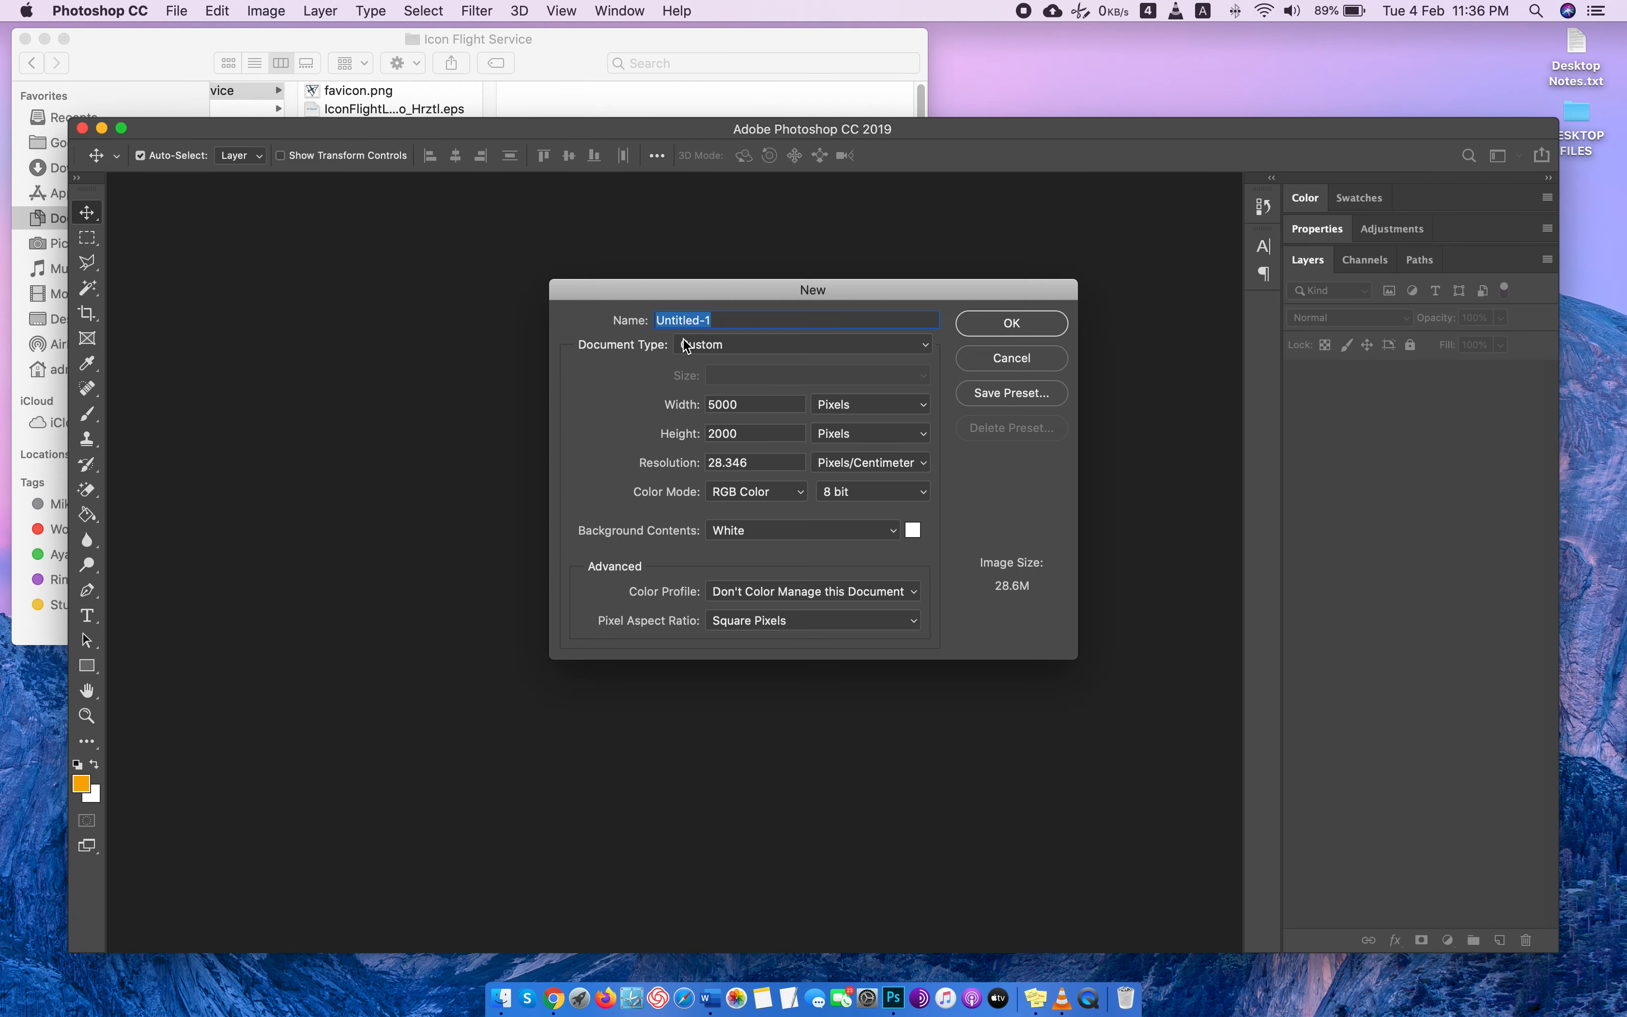
type("website d")
key("BackSpace")
type("H")
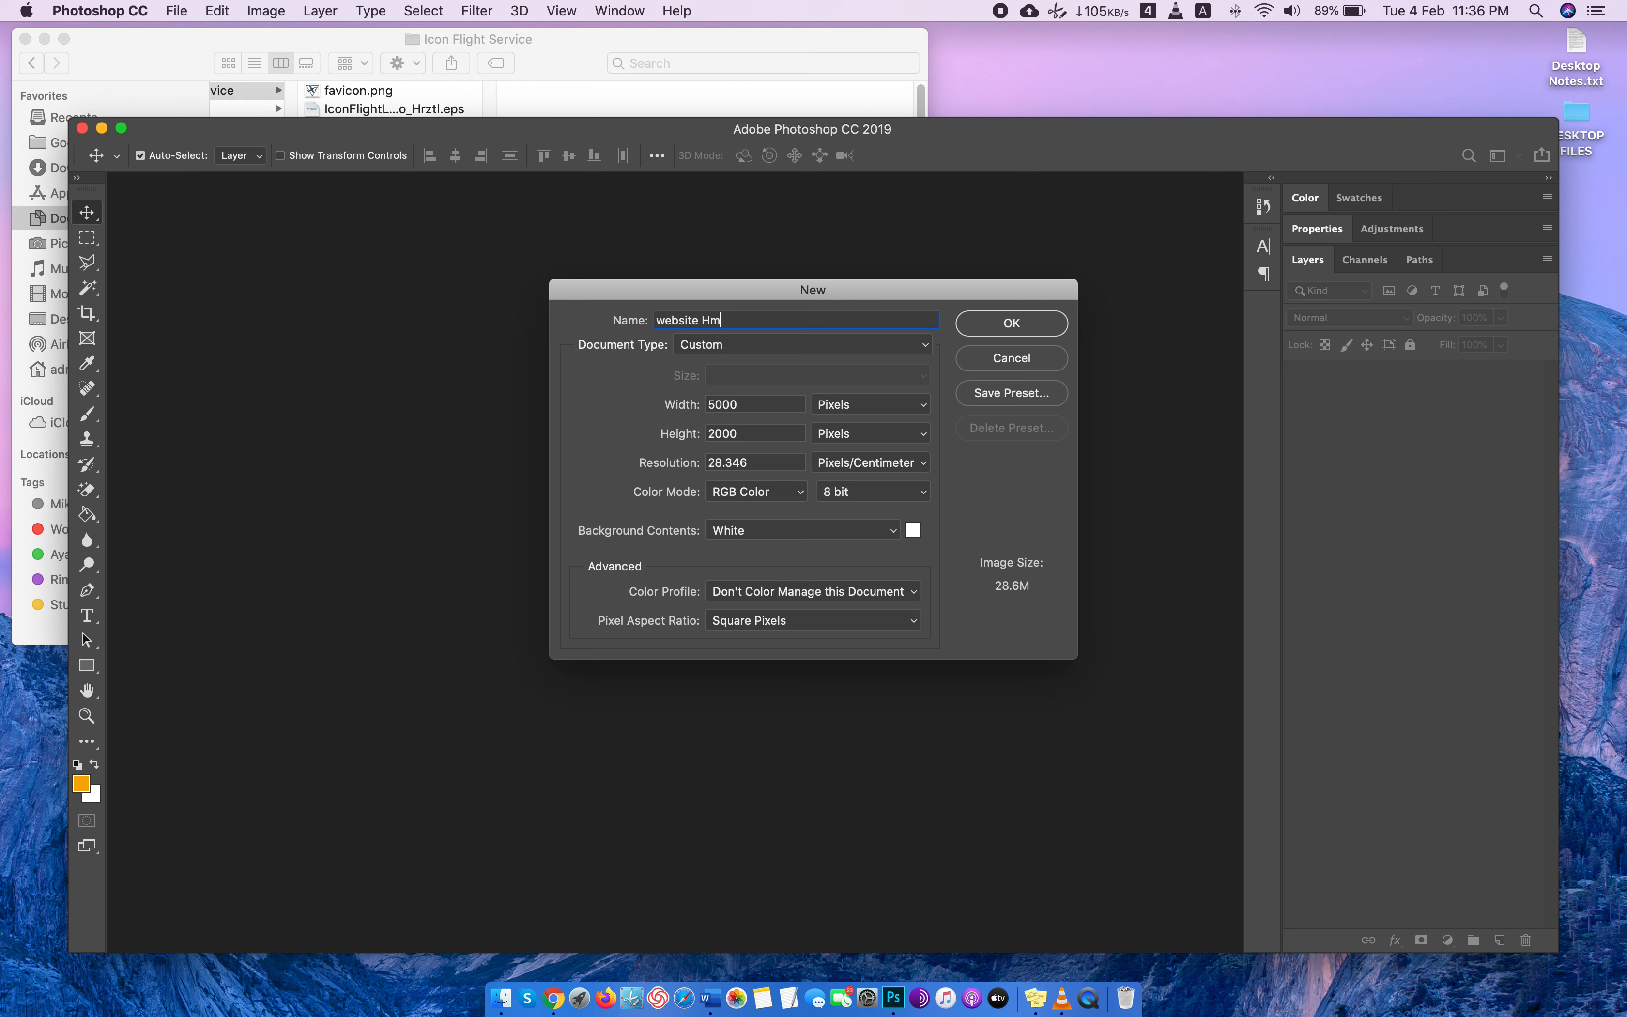
type("omepage")
Set the new document to 1920 pixels wide and 5000 pixels high, and create it.
double_click(746, 408)
type("1920")
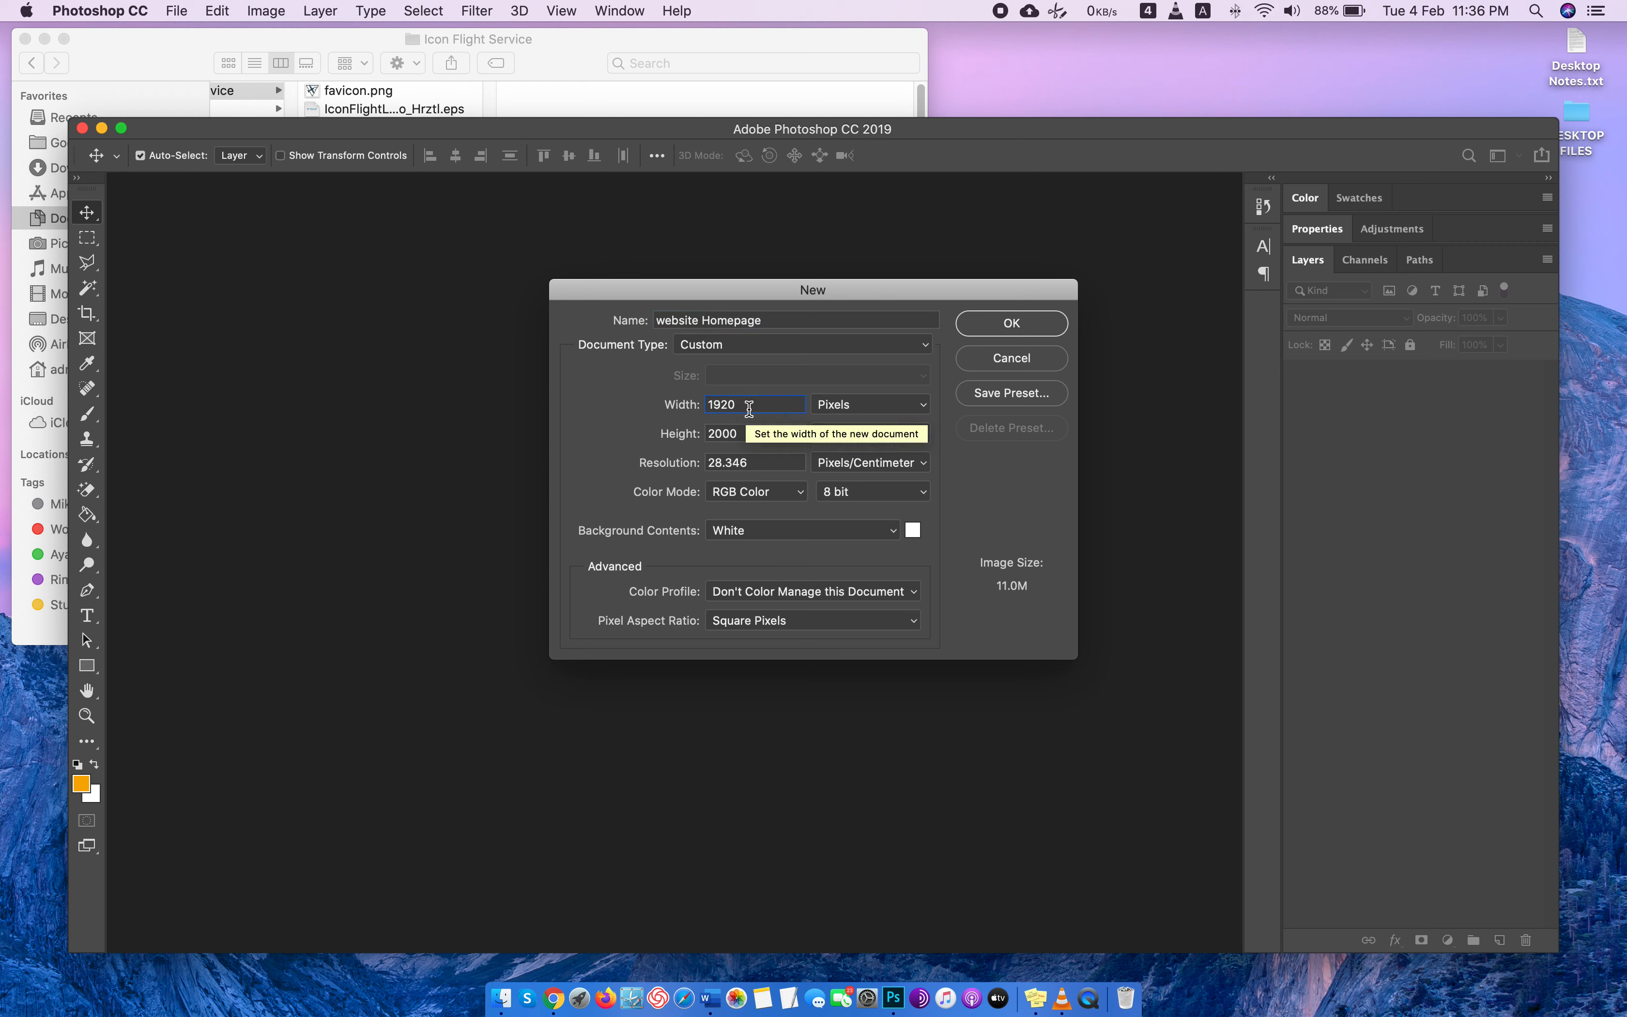
double_click(752, 433)
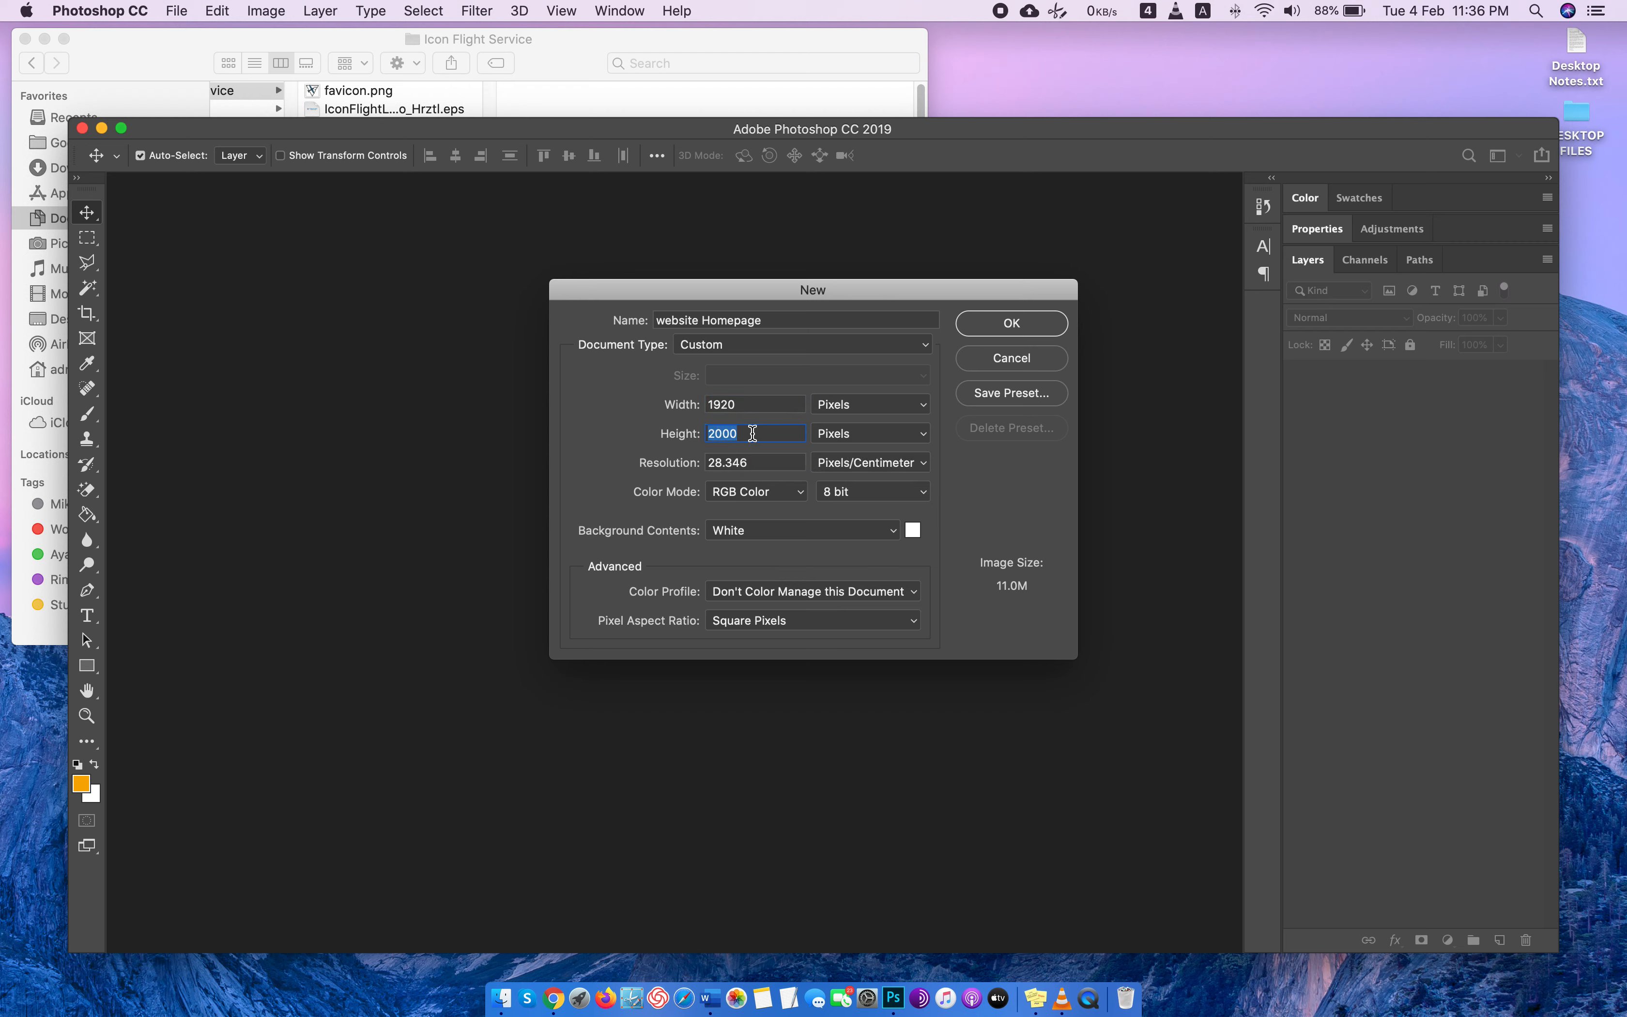
type("5000")
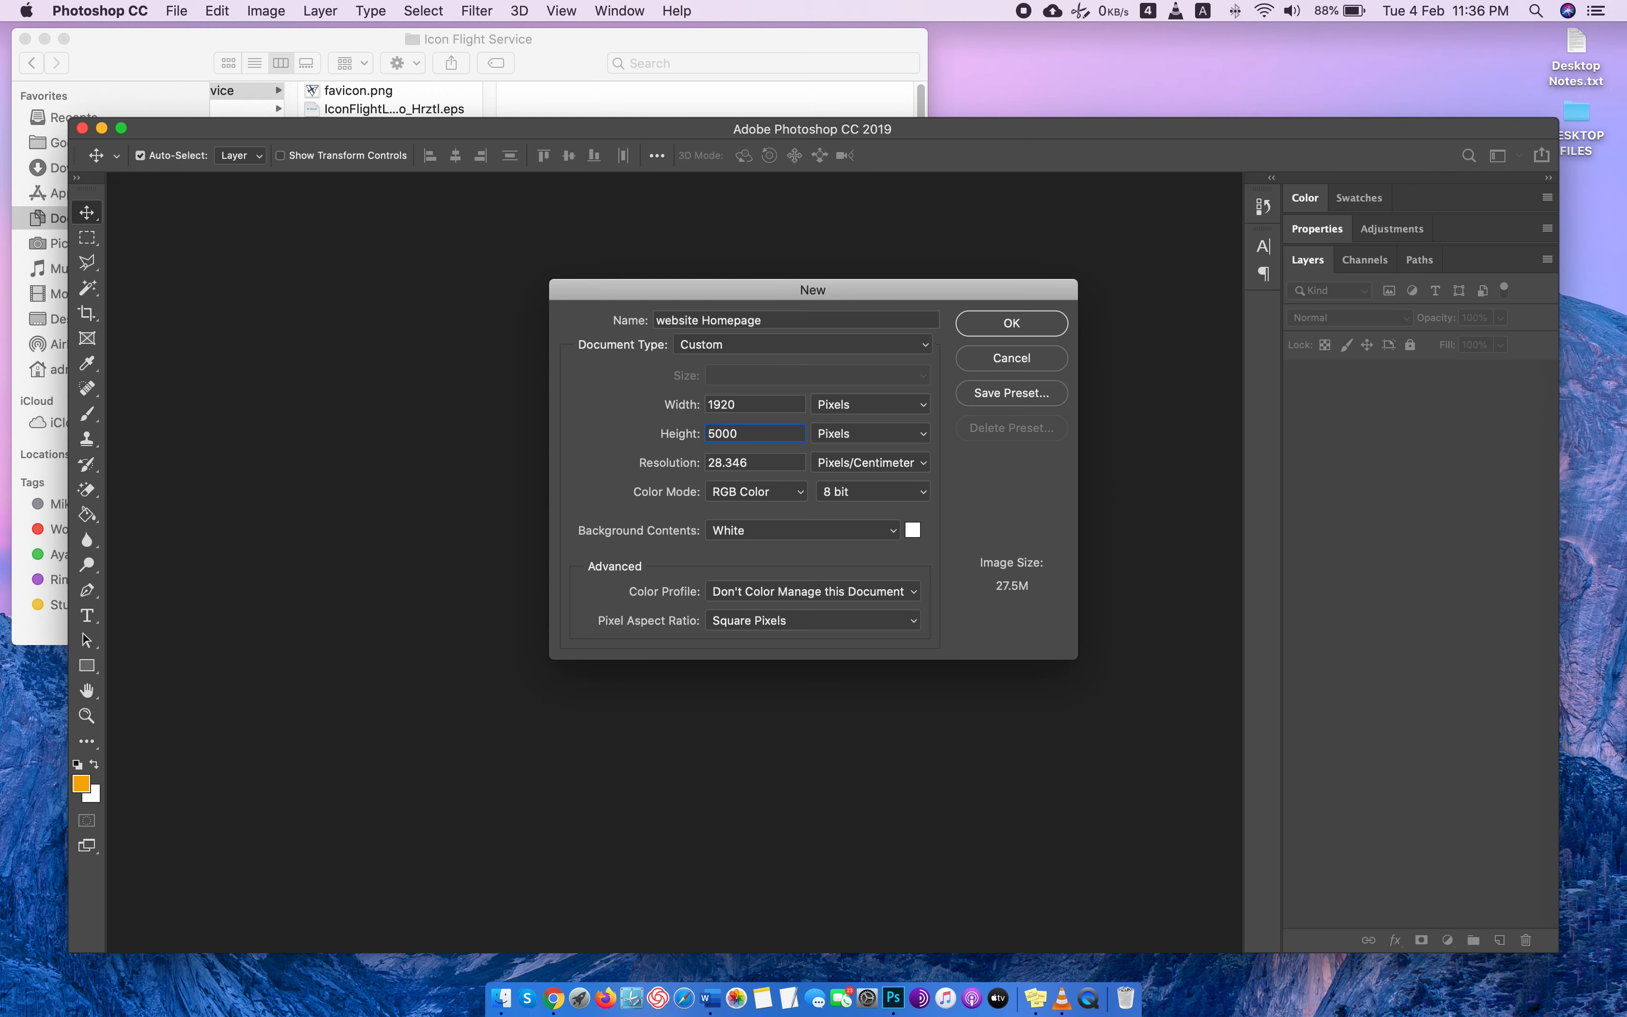
key("Return")
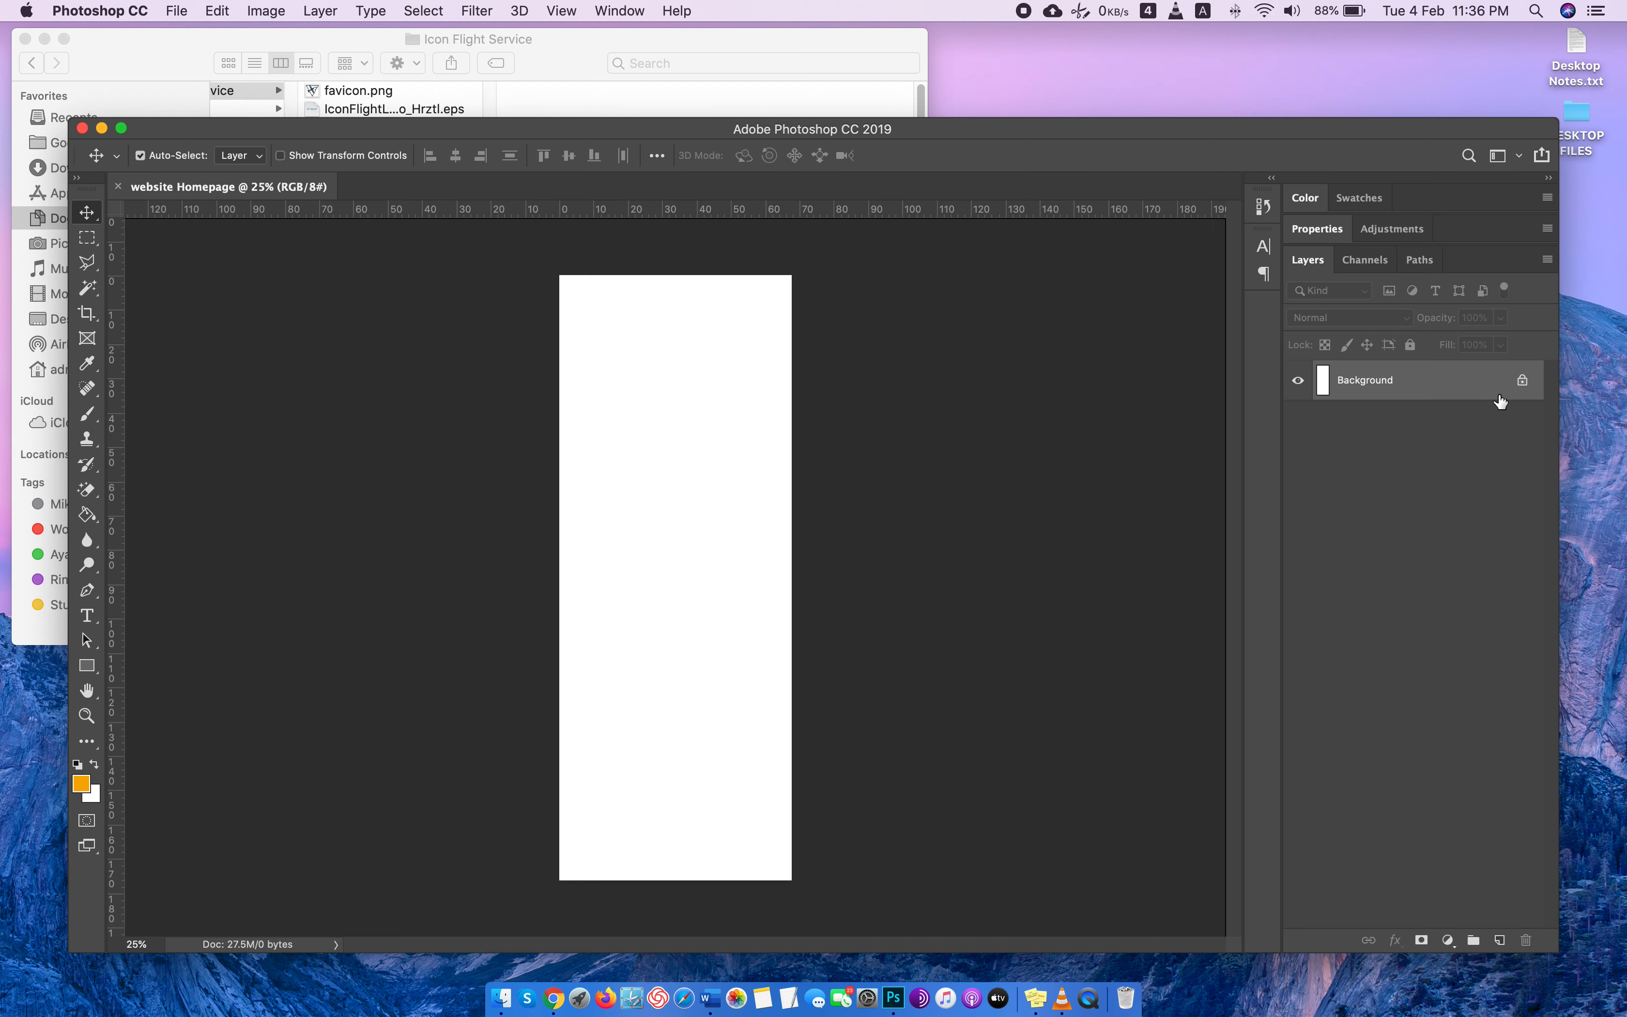
Convert the locked Background into a regular layer without applying any layer style.
double_click(1524, 381)
key("super+plus")
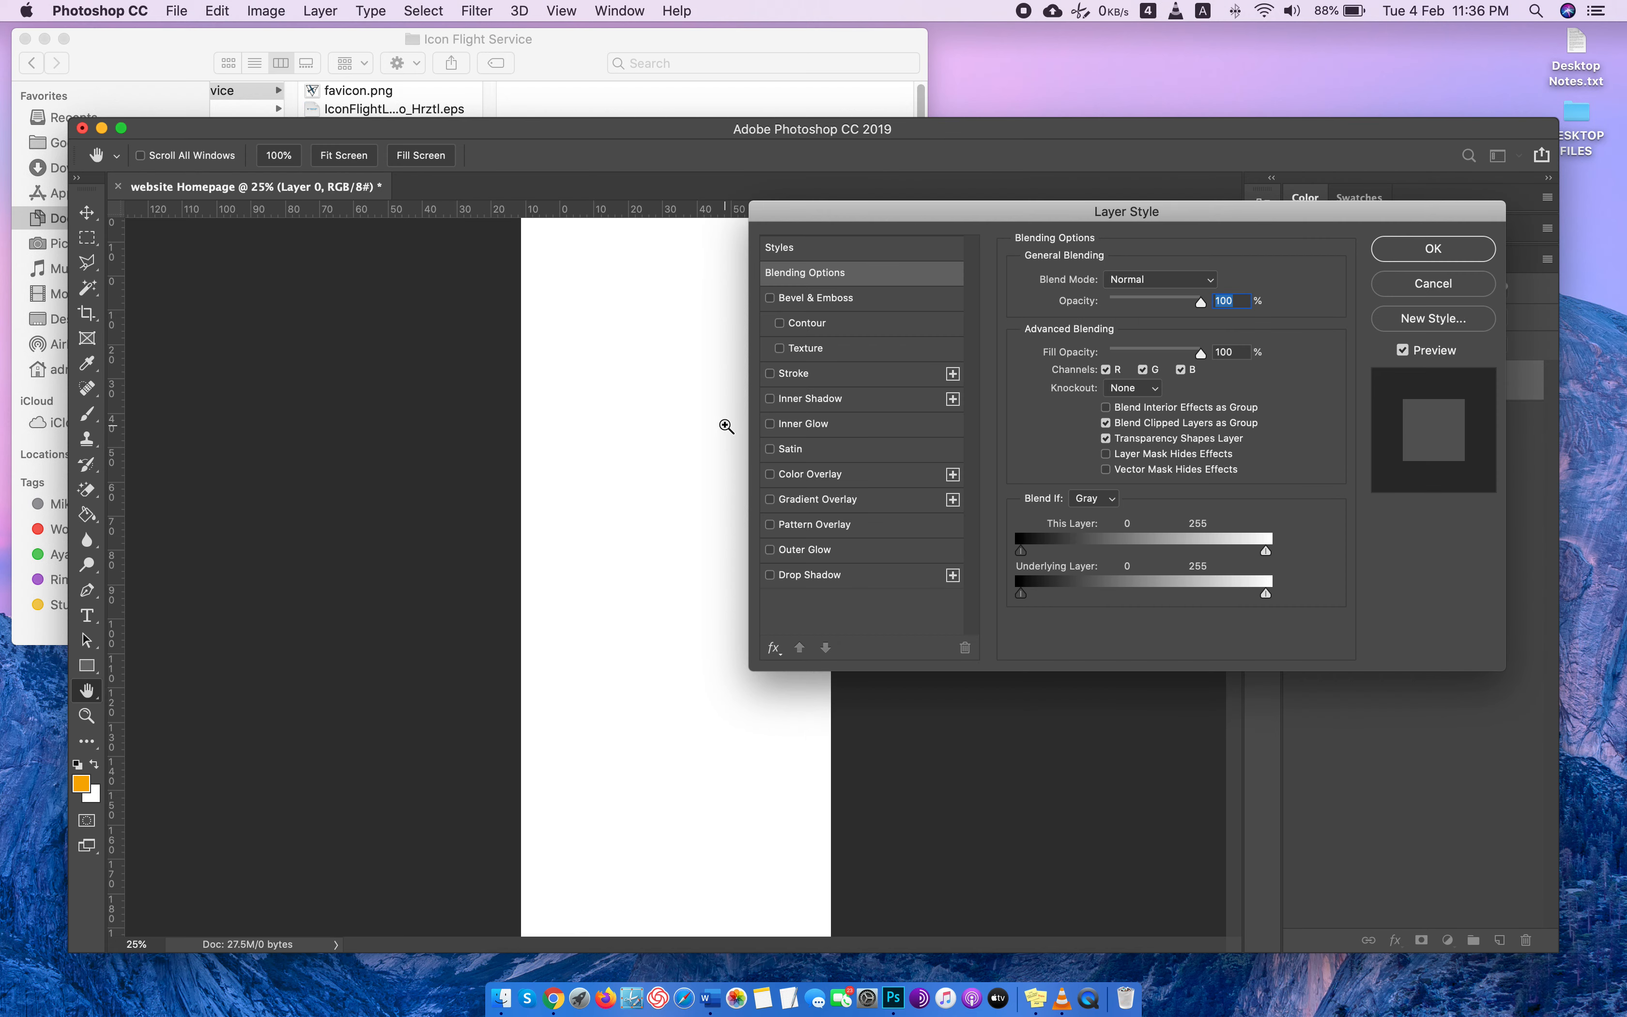
key("super+plus")
key("super+plus")
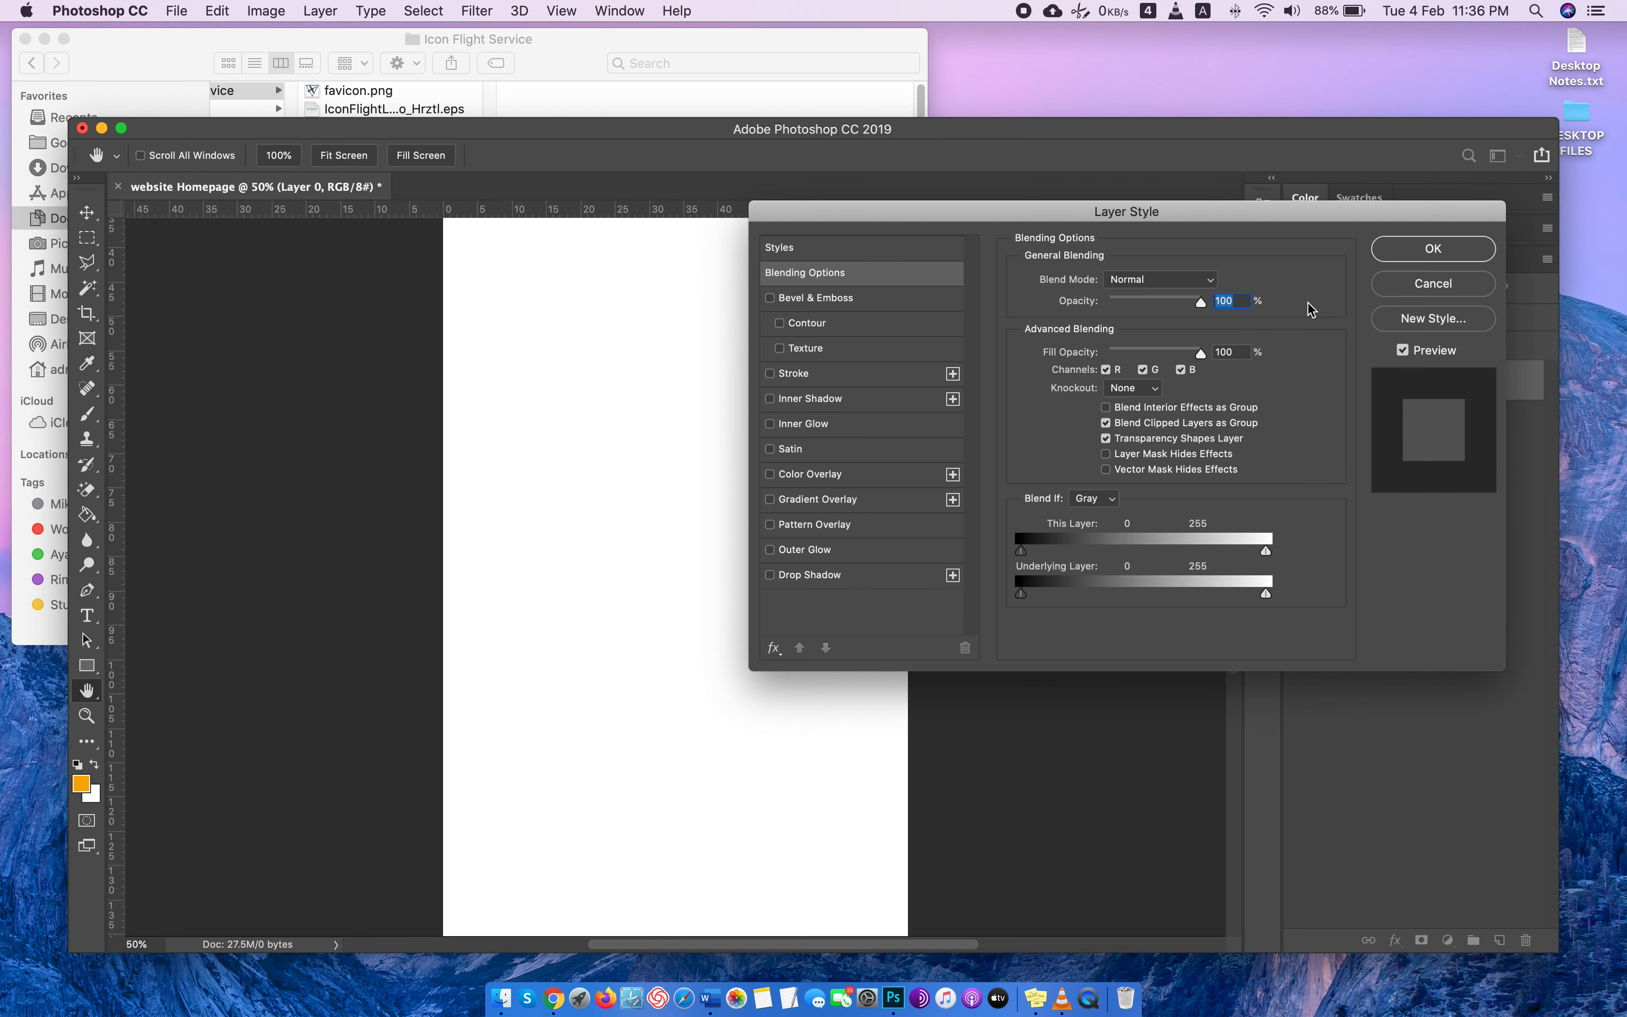
left_click(1412, 283)
Widen the Photoshop window to the edge of the screen and fit the canvas's full width in view at about 119%.
scroll(678, 635, "up", 6)
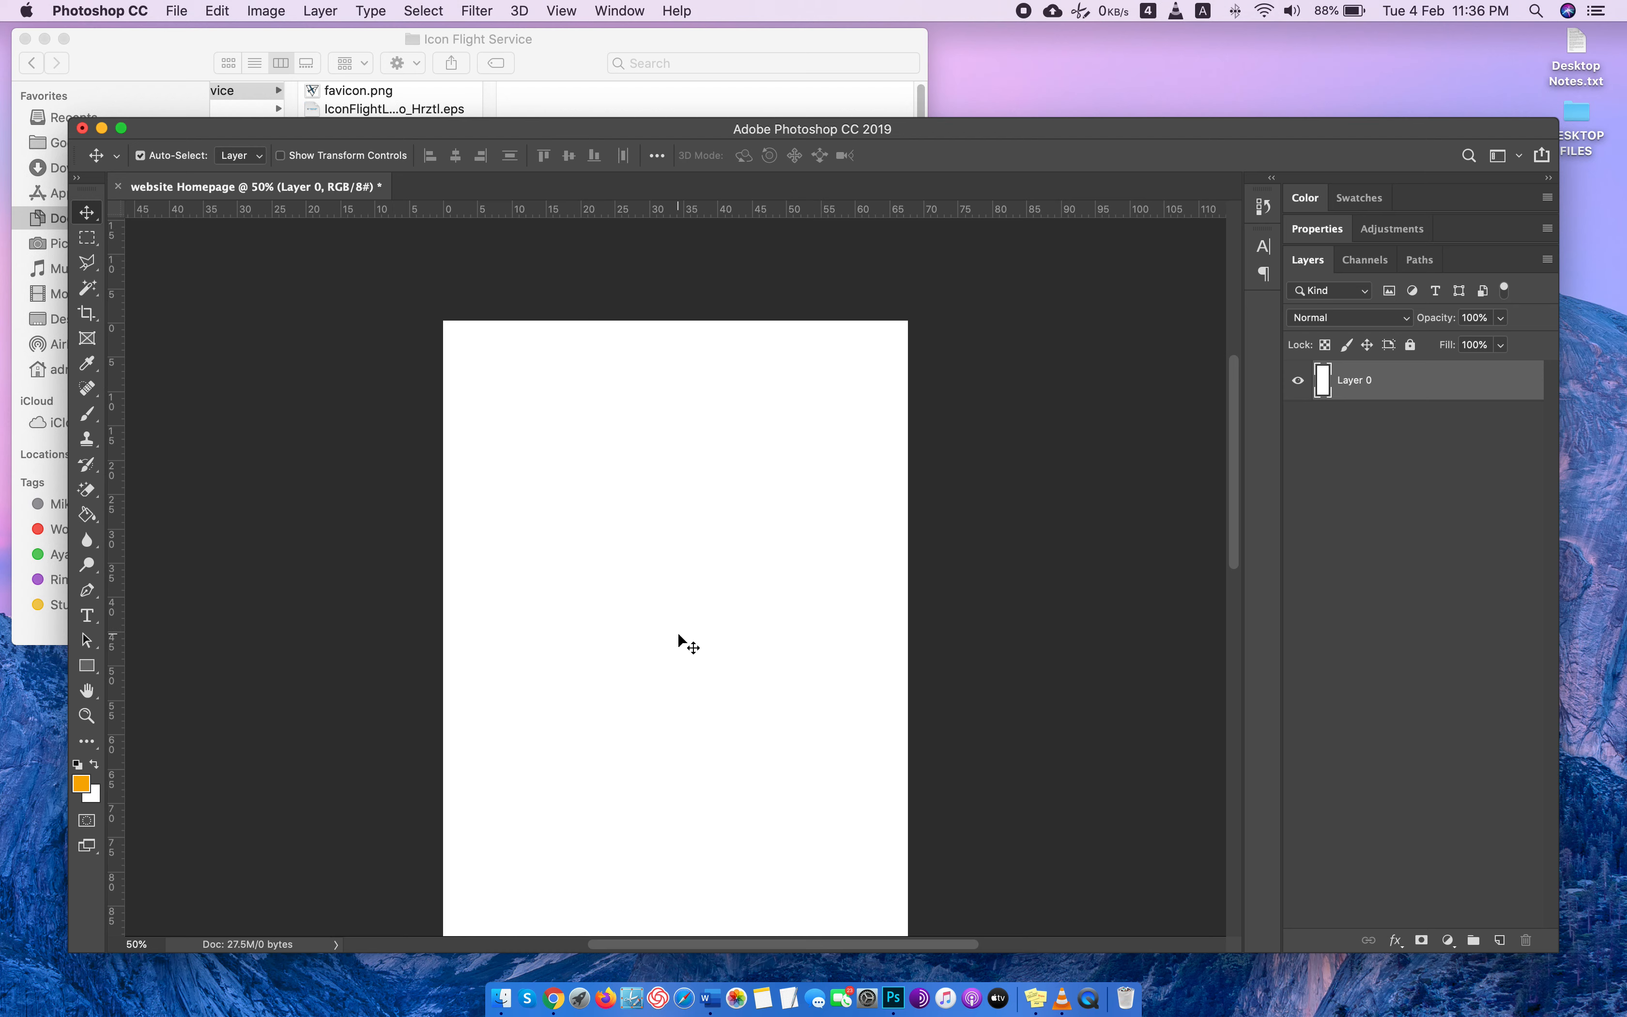
key("super+plus")
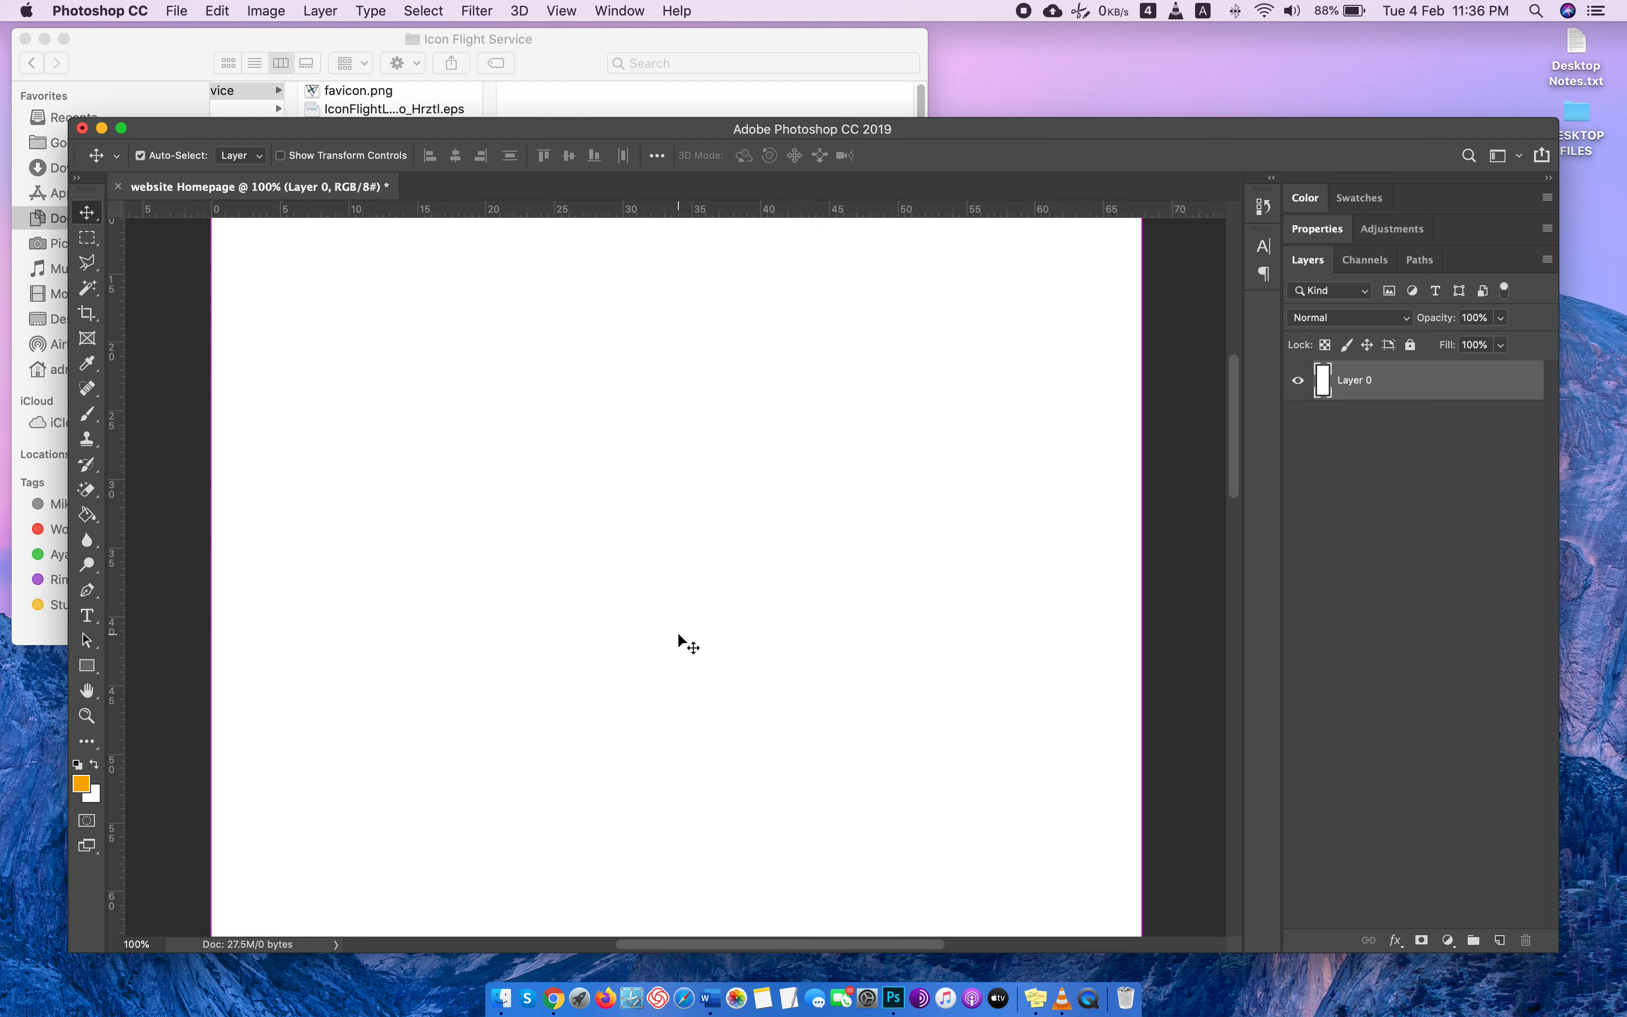
scroll(677, 638, "up", 4)
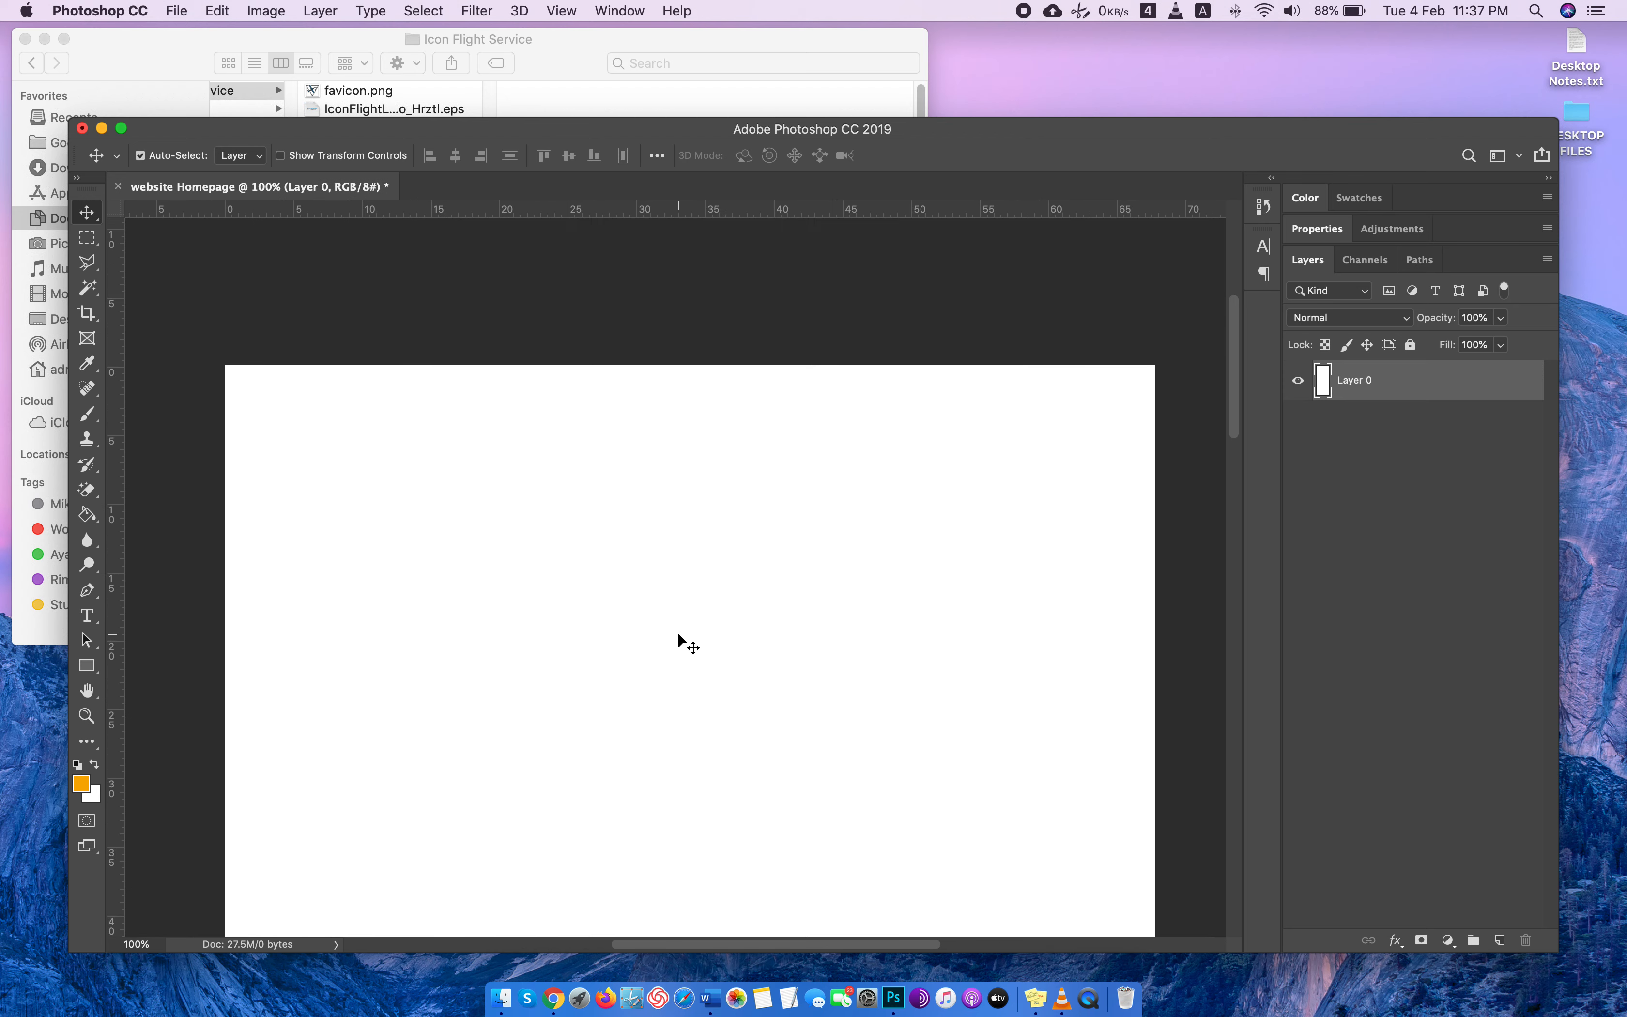
left_click(1549, 178)
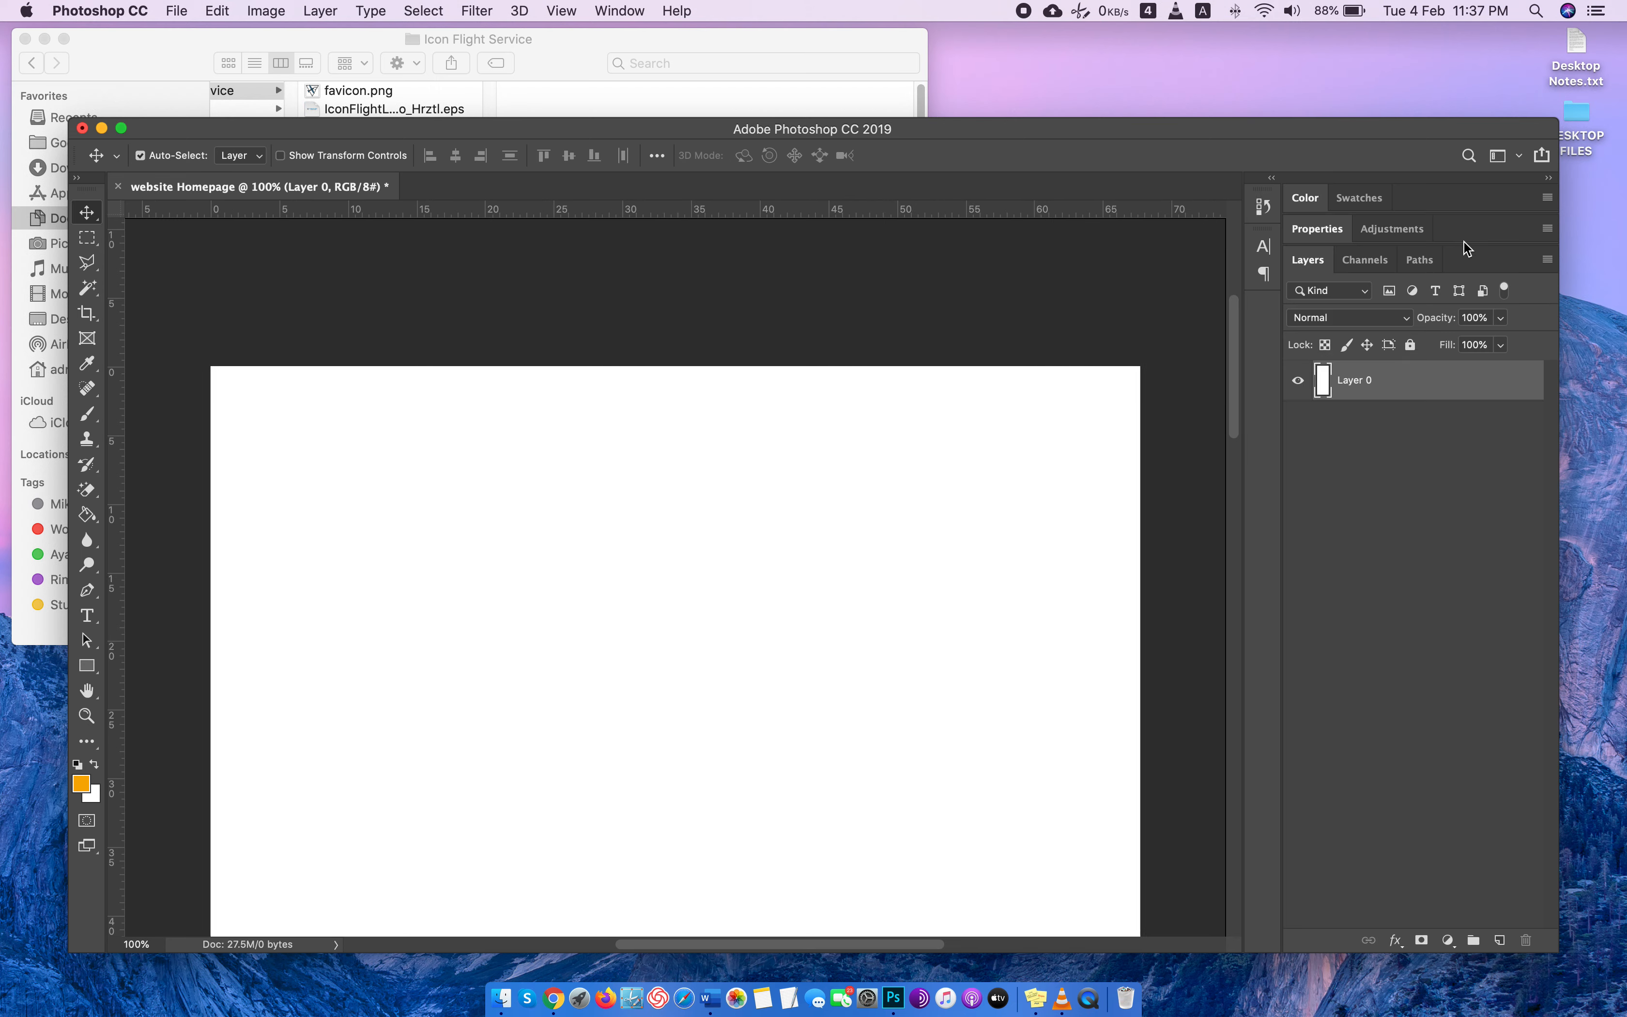
left_click(1548, 178)
key("super+equal")
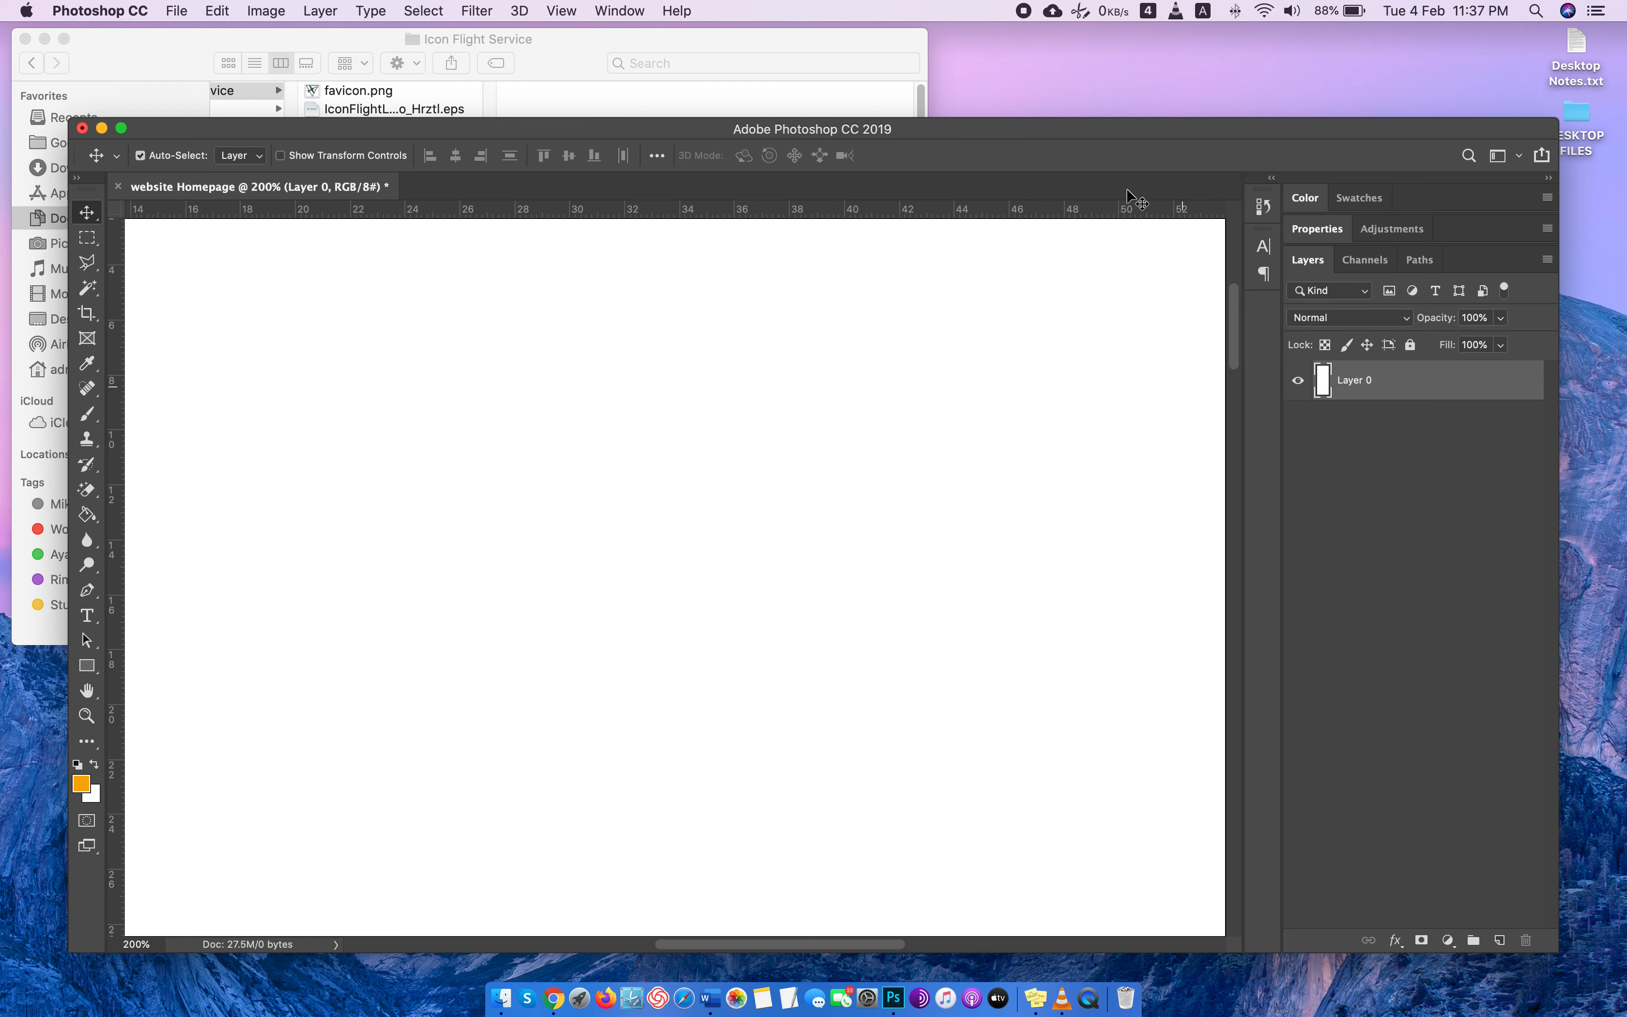
left_click_drag(1558, 949, 1616, 945)
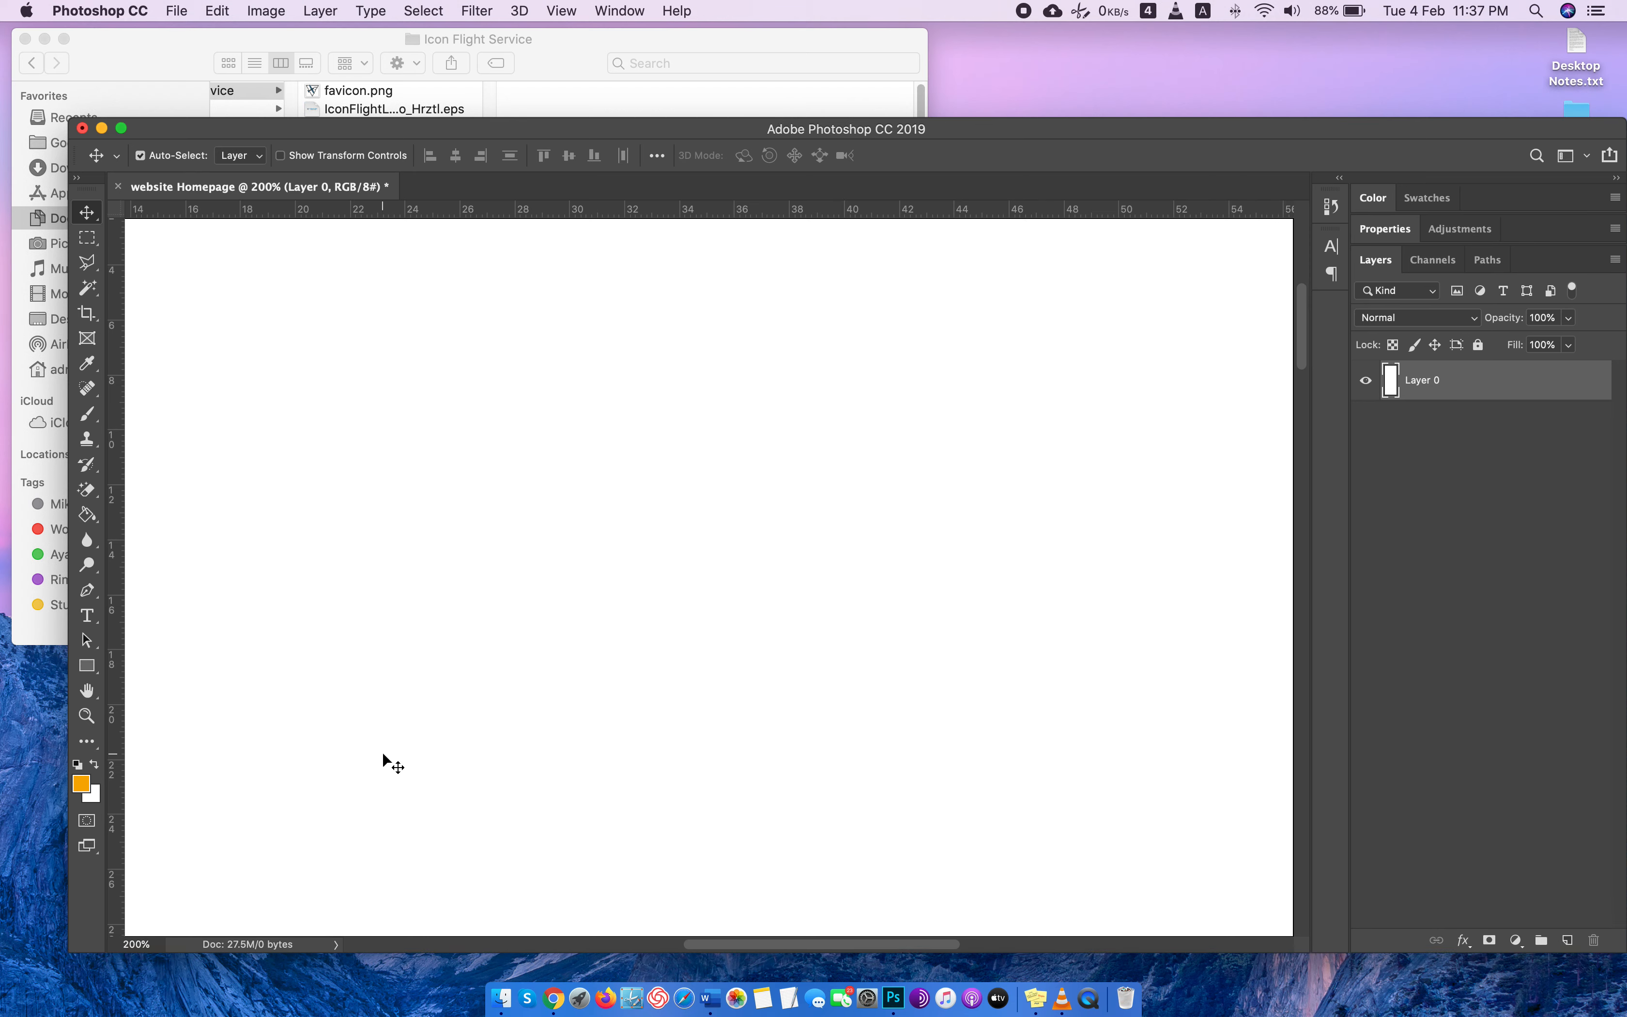
scroll(383, 755, "down", 5)
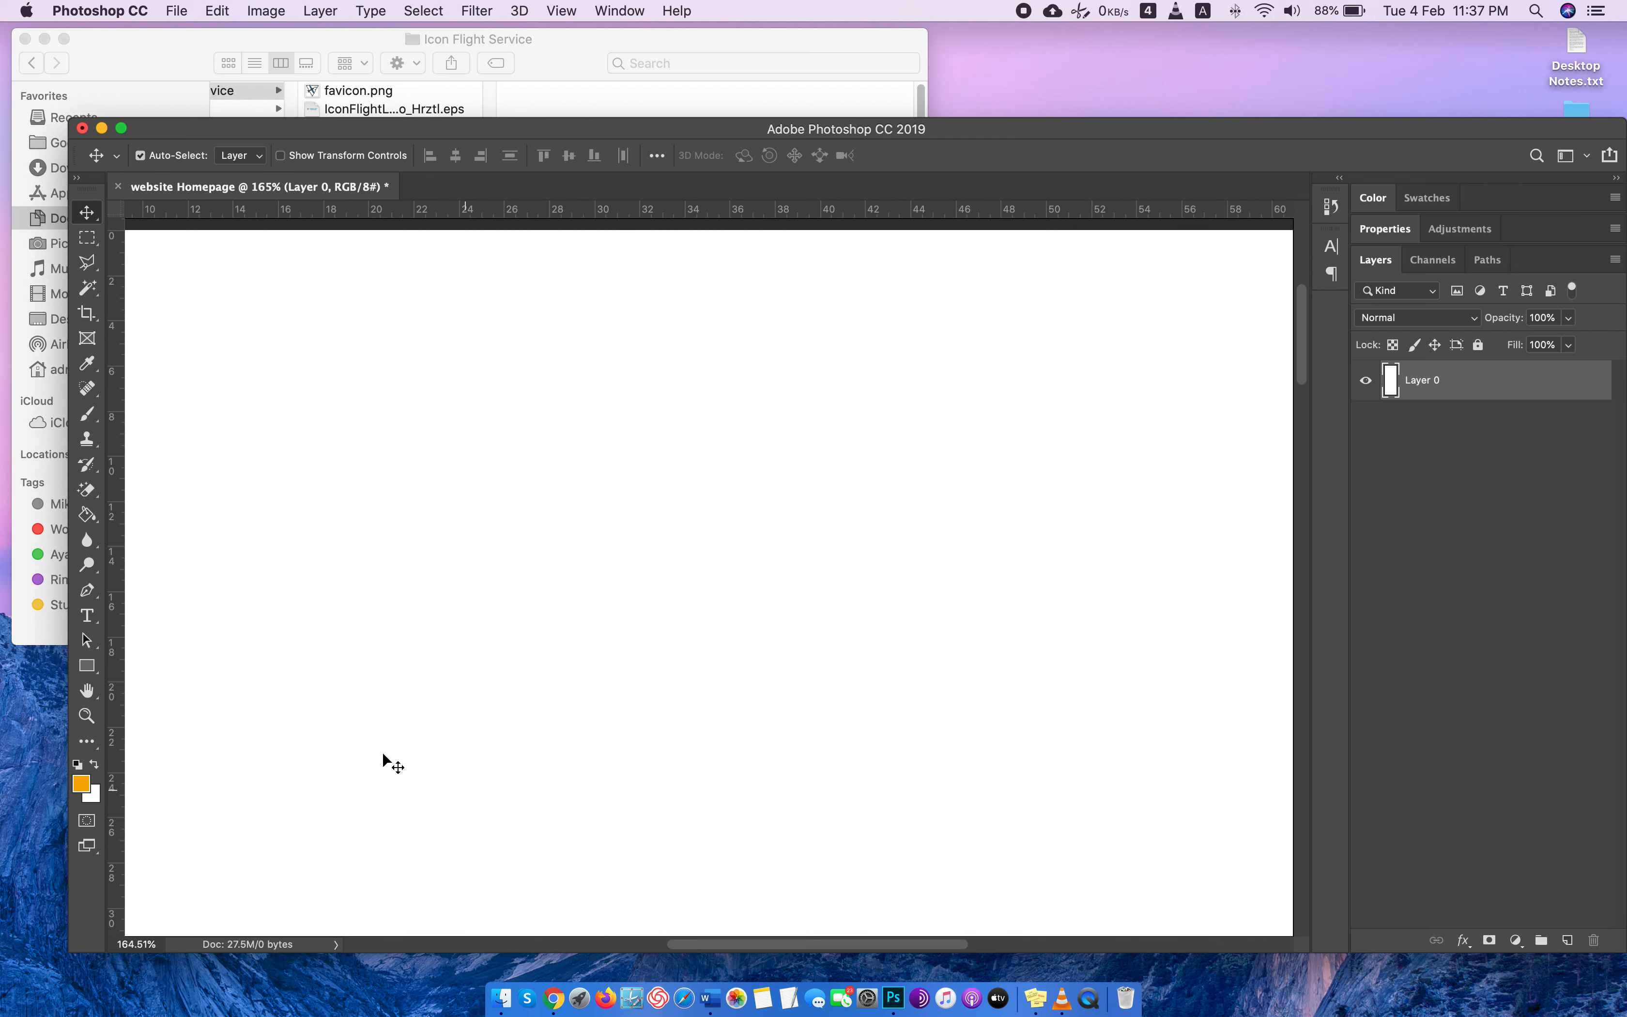
scroll(381, 752, "down", 3)
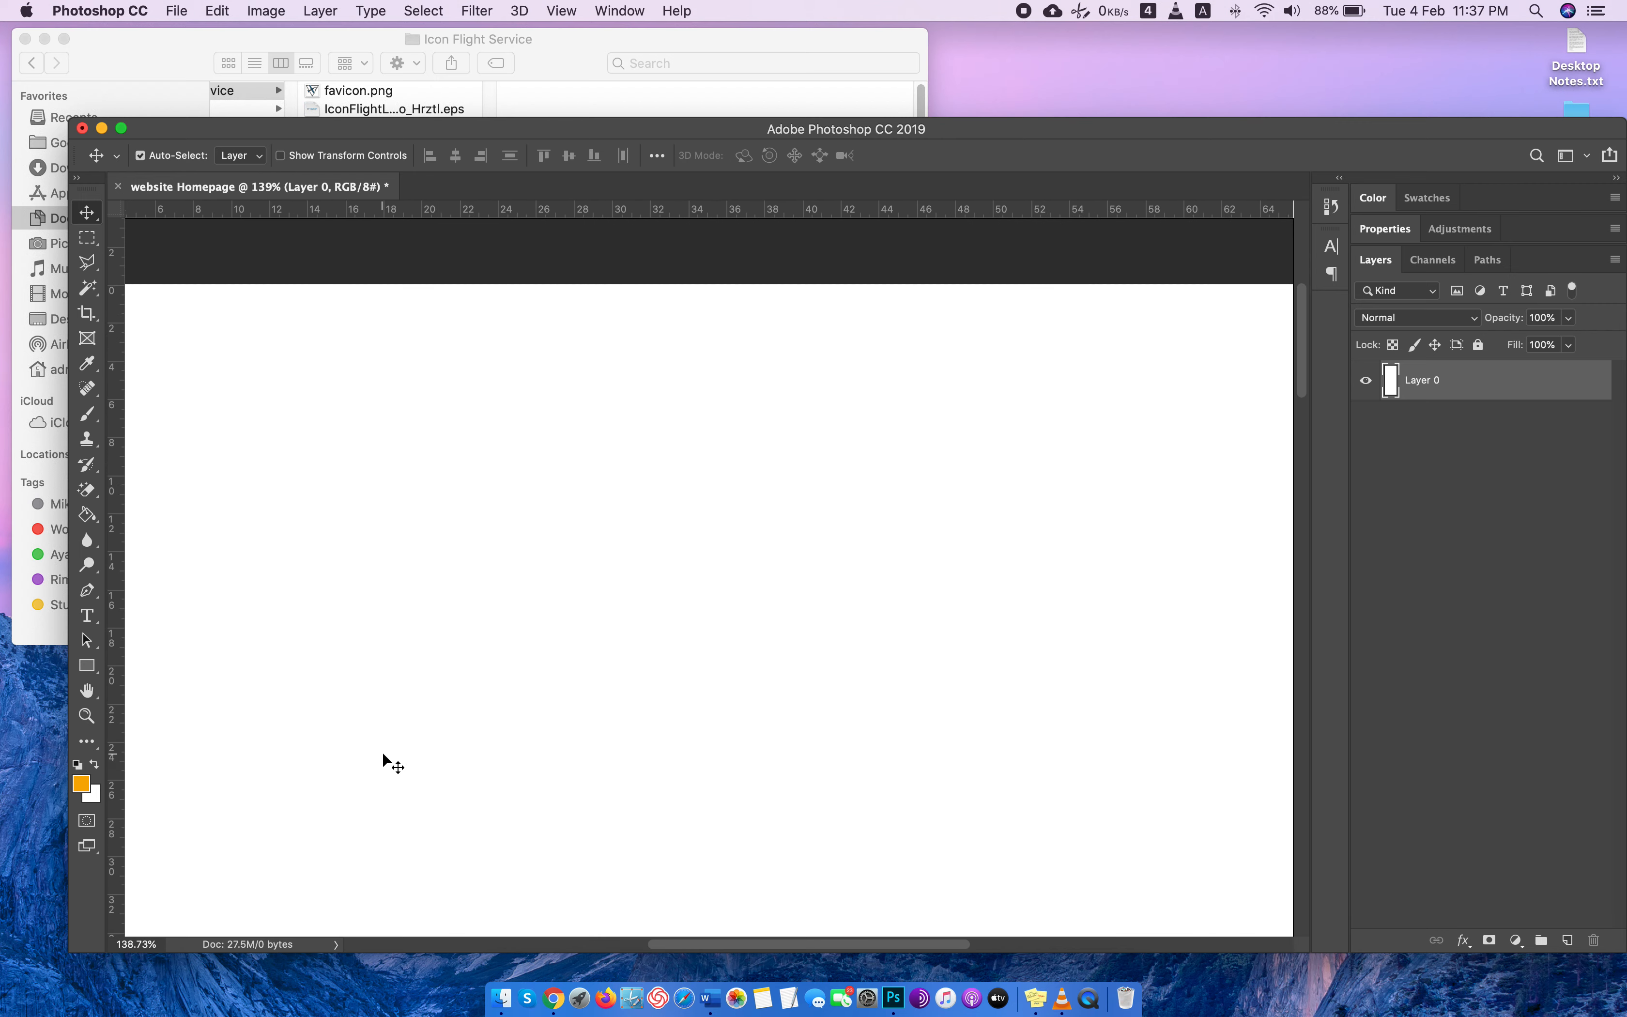
scroll(382, 753, "down", 3)
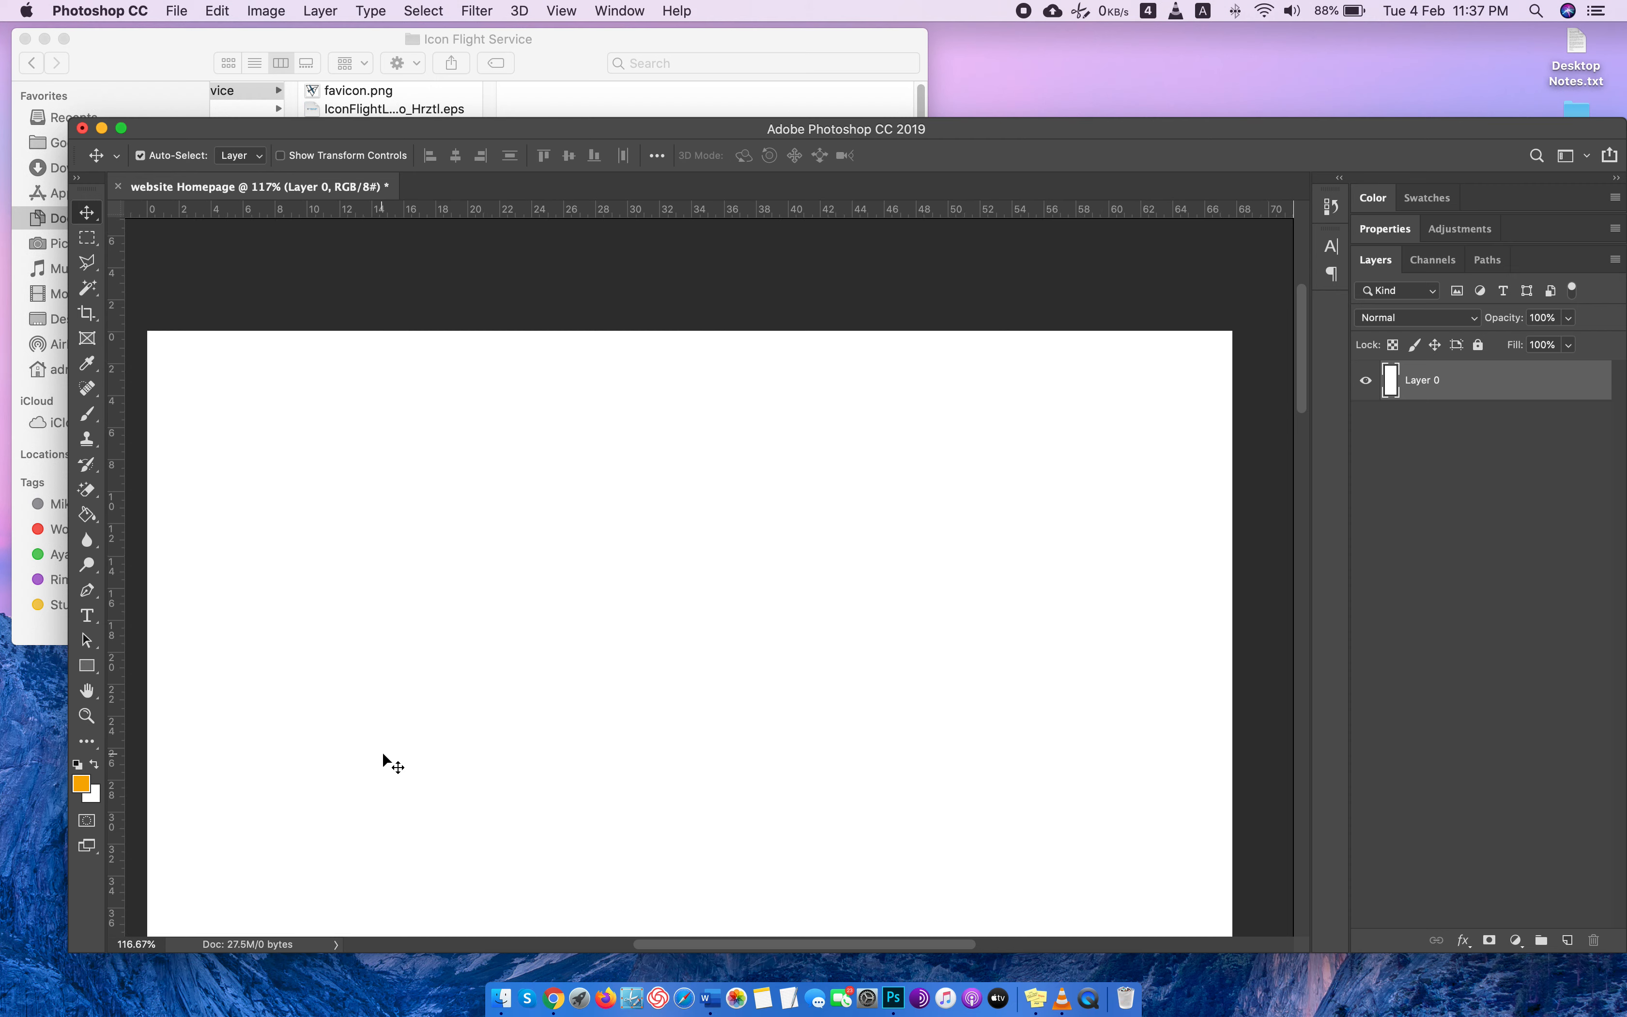
scroll(381, 750, "down", 3)
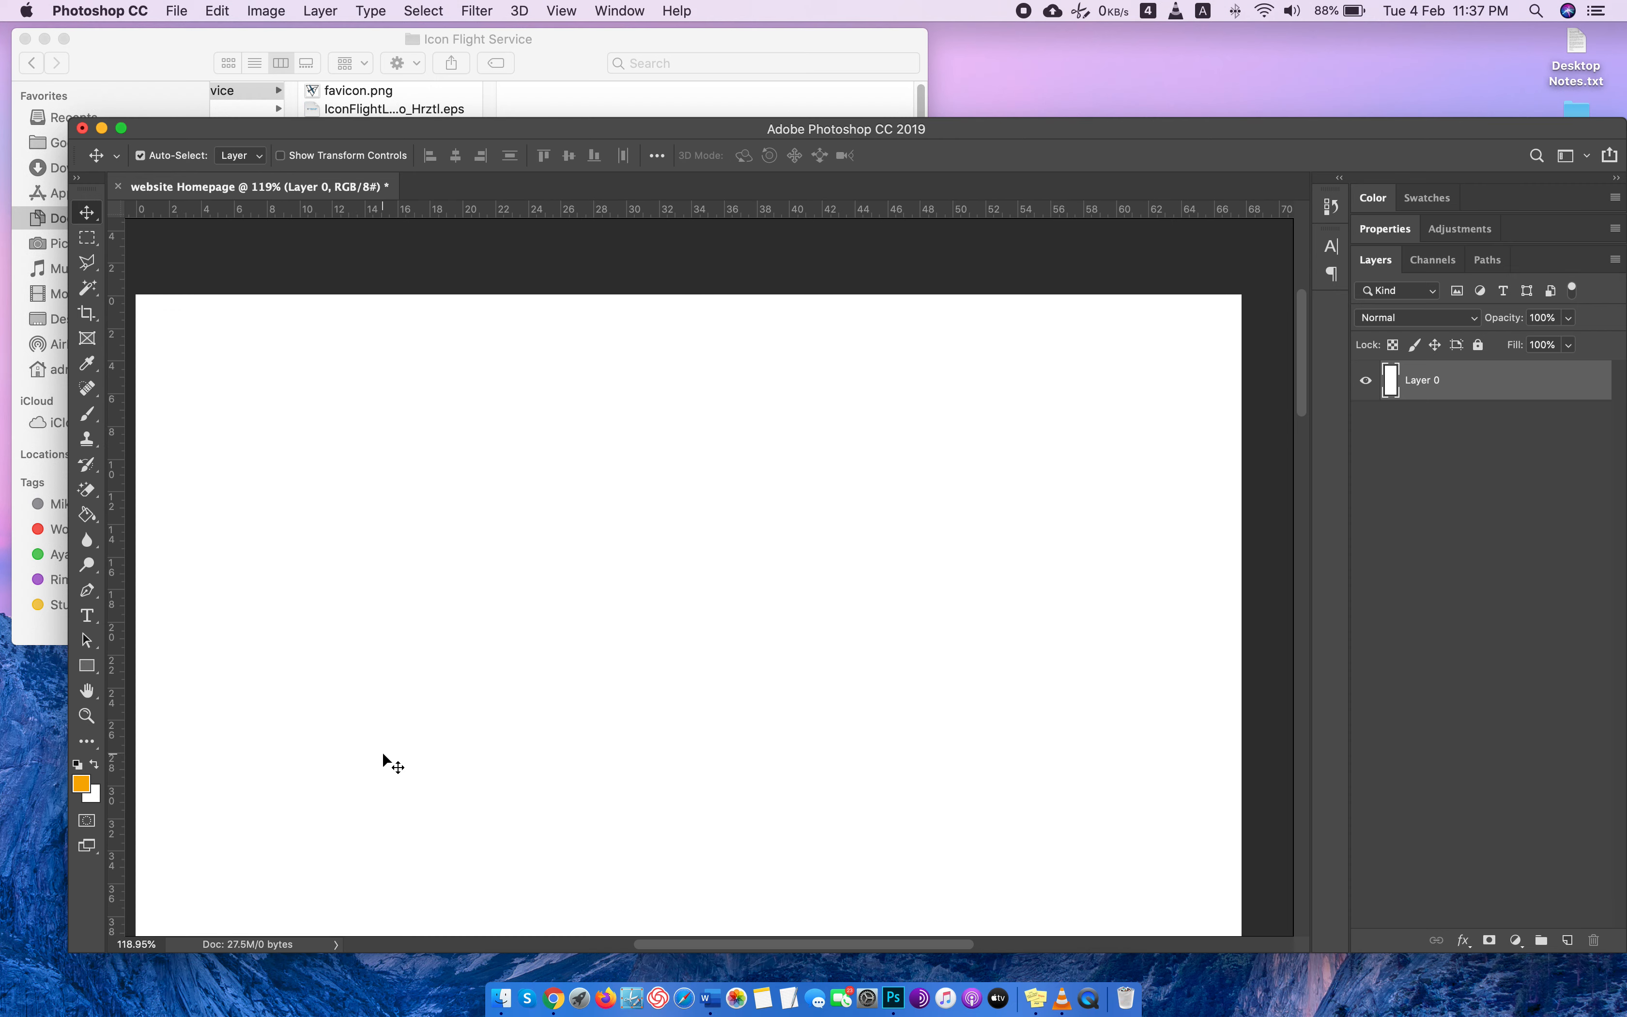
scroll(381, 750, "left", 2)
scroll(381, 752, "down", 2)
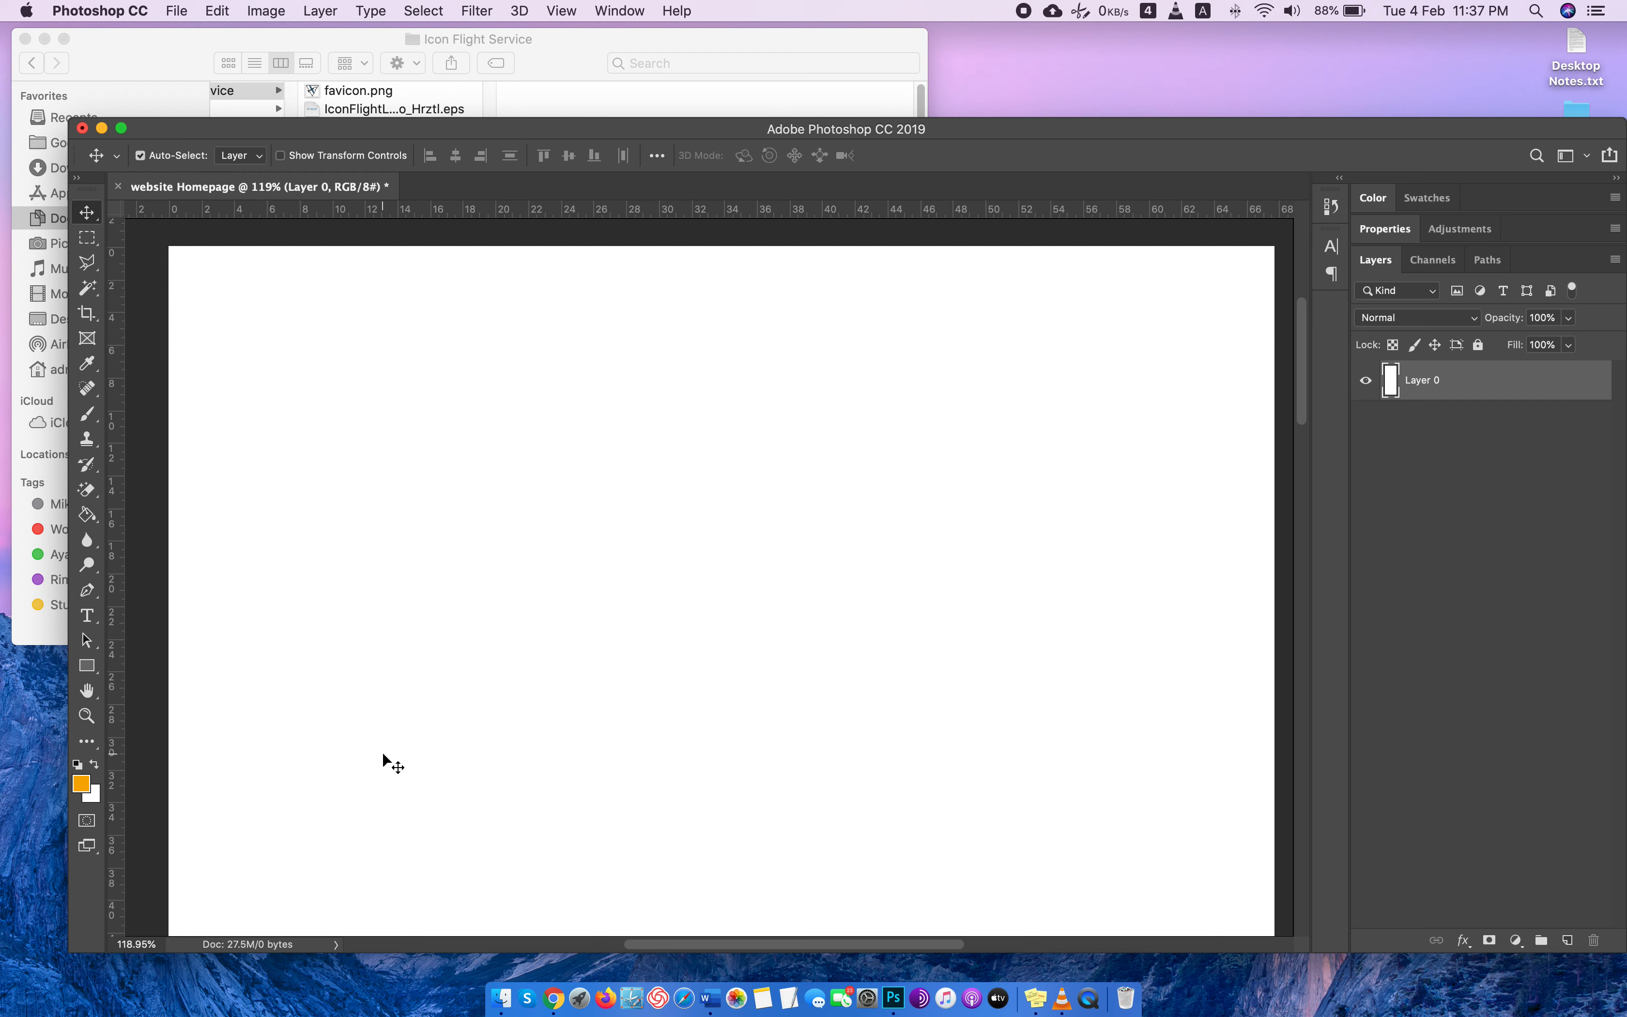
Switch to Chrome and search Pixabay images for "small plane".
key("ctrl+Right")
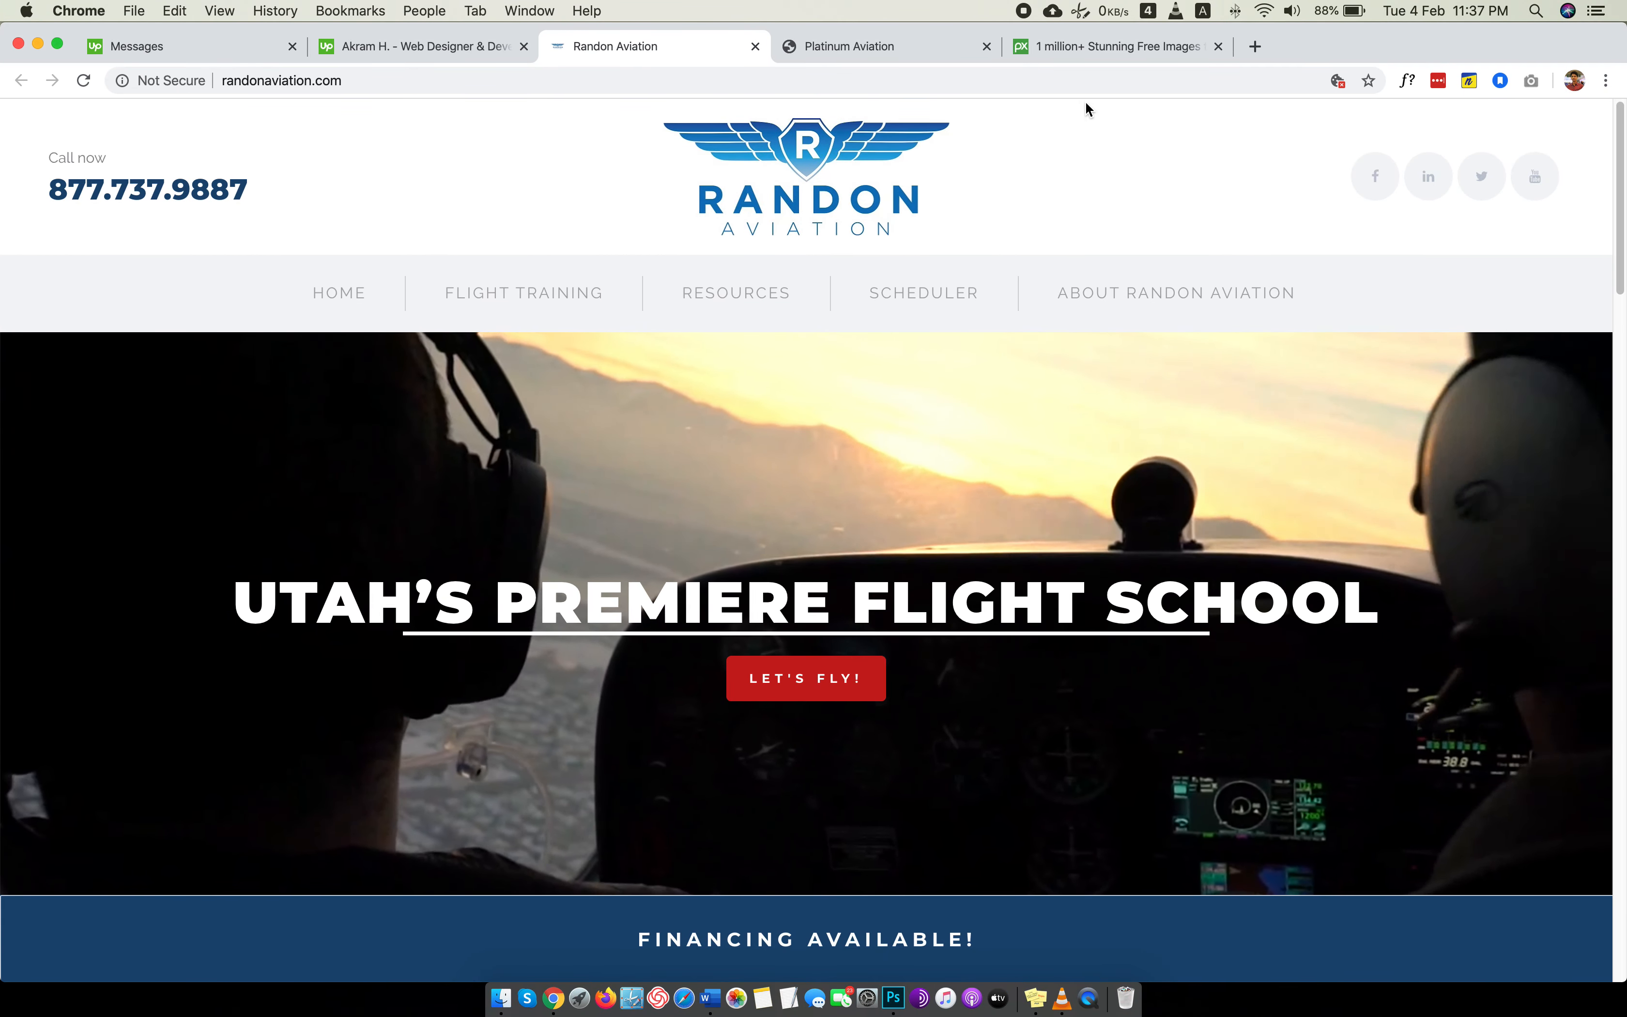
left_click(1098, 43)
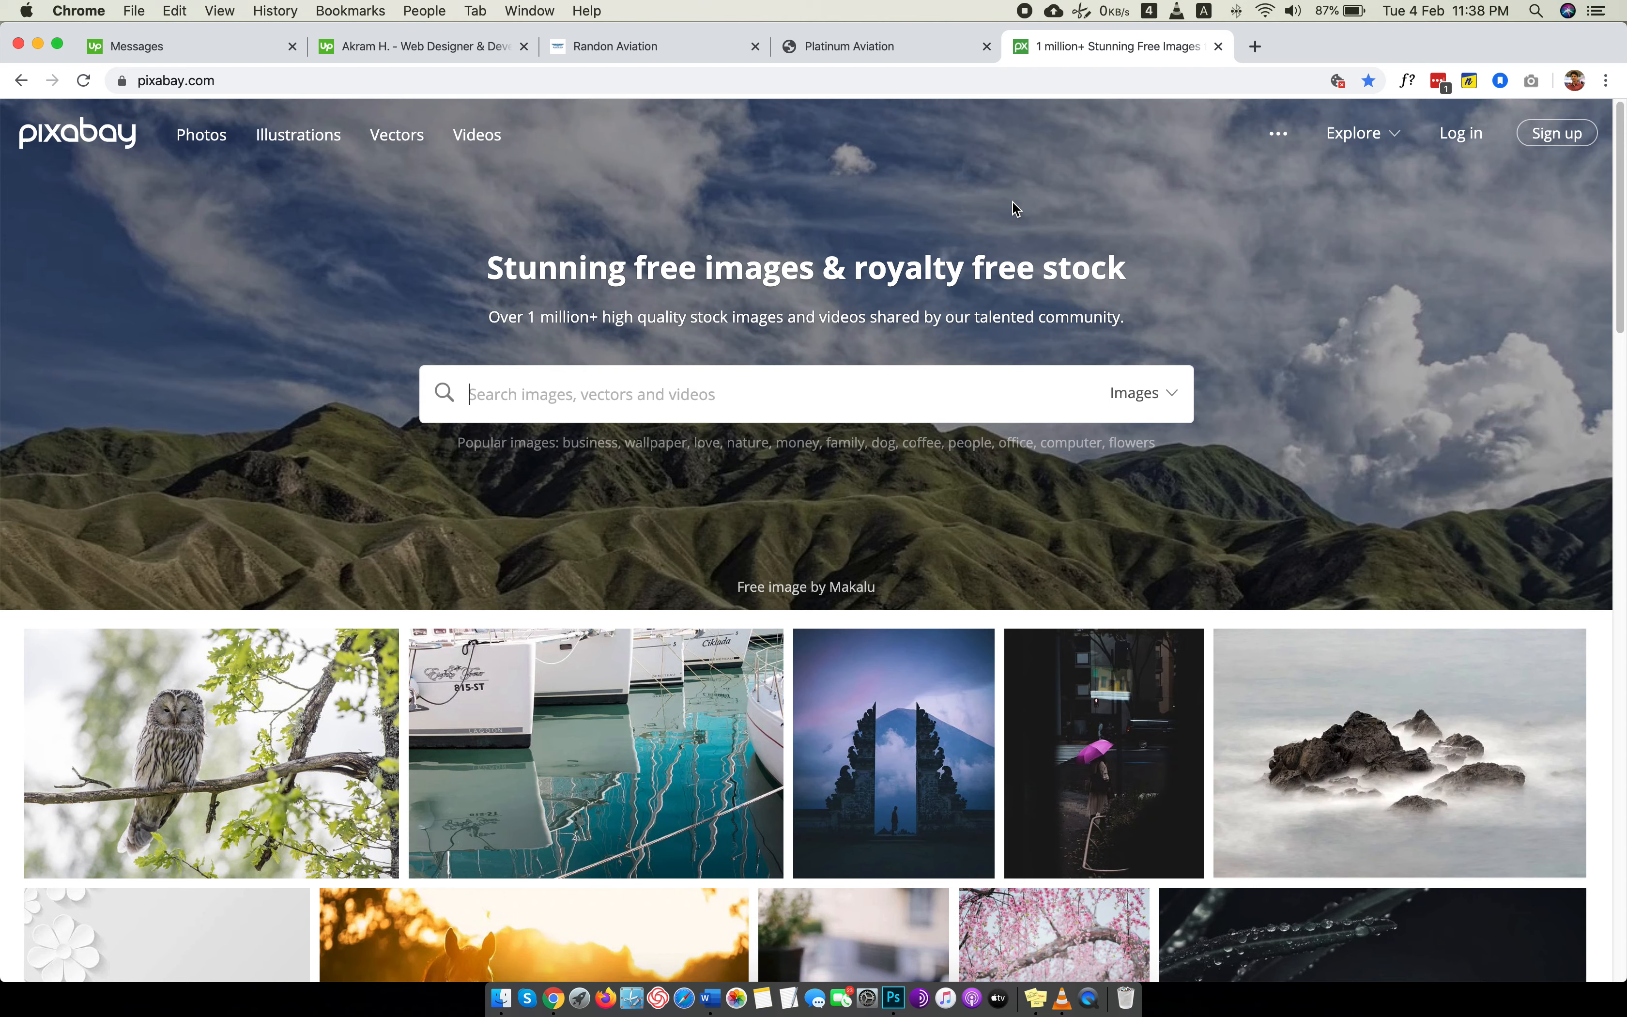
type("small plane")
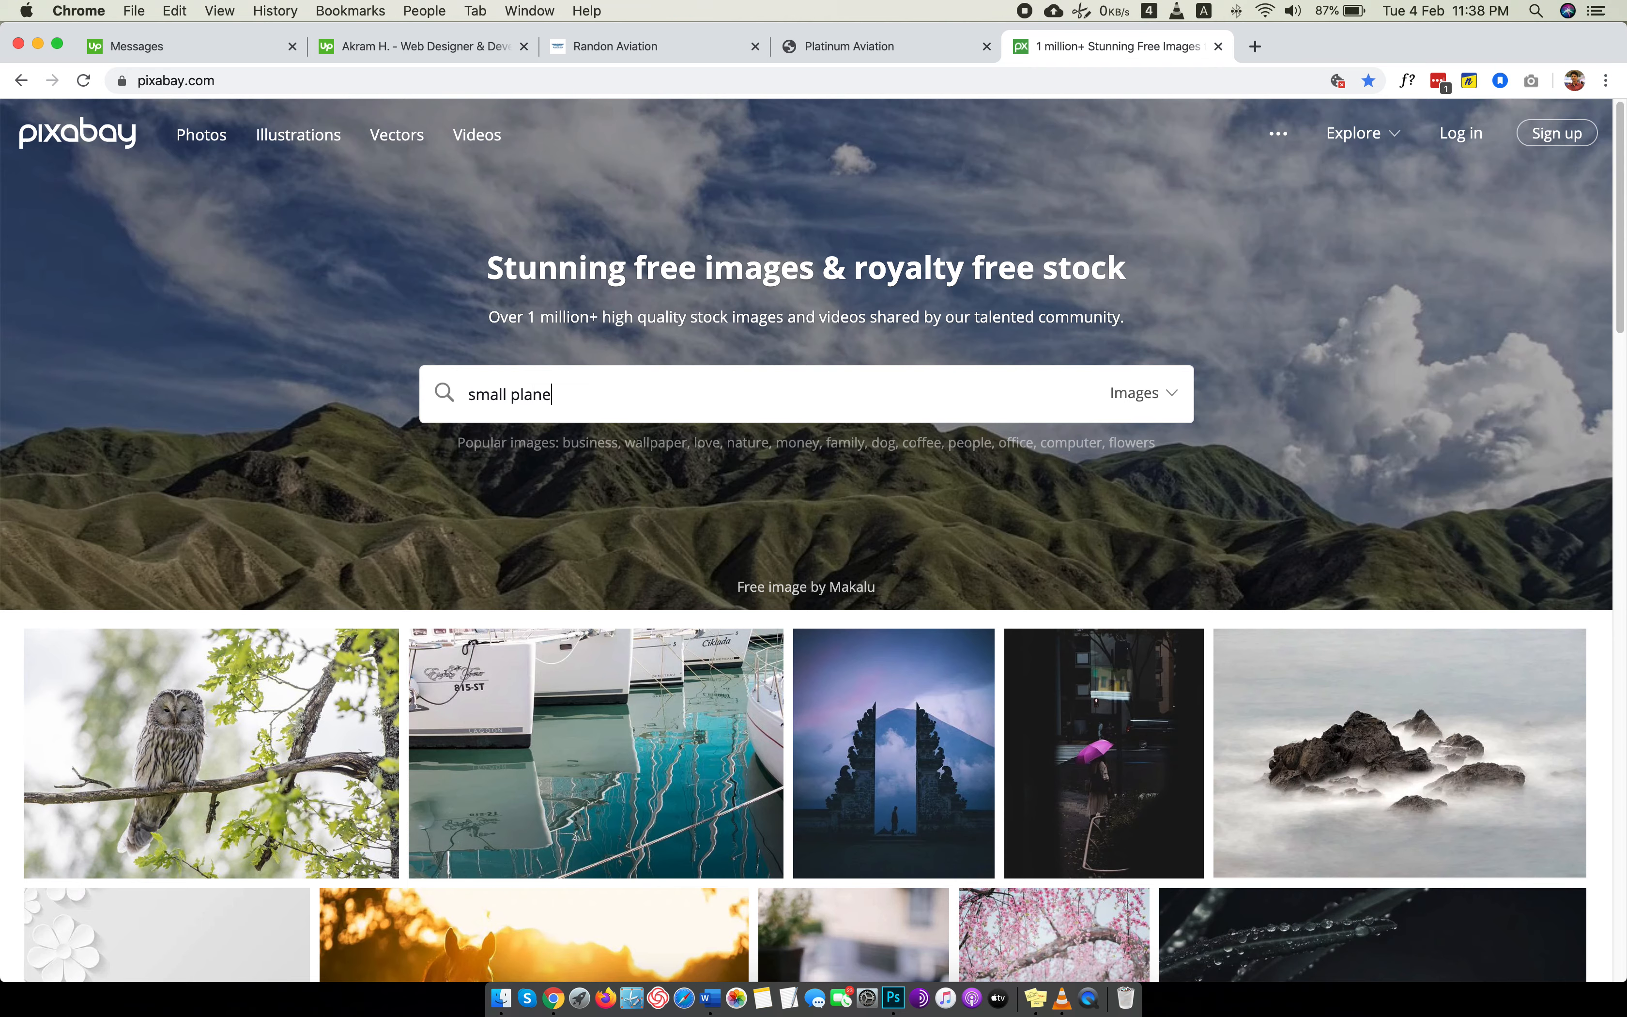
key("Return")
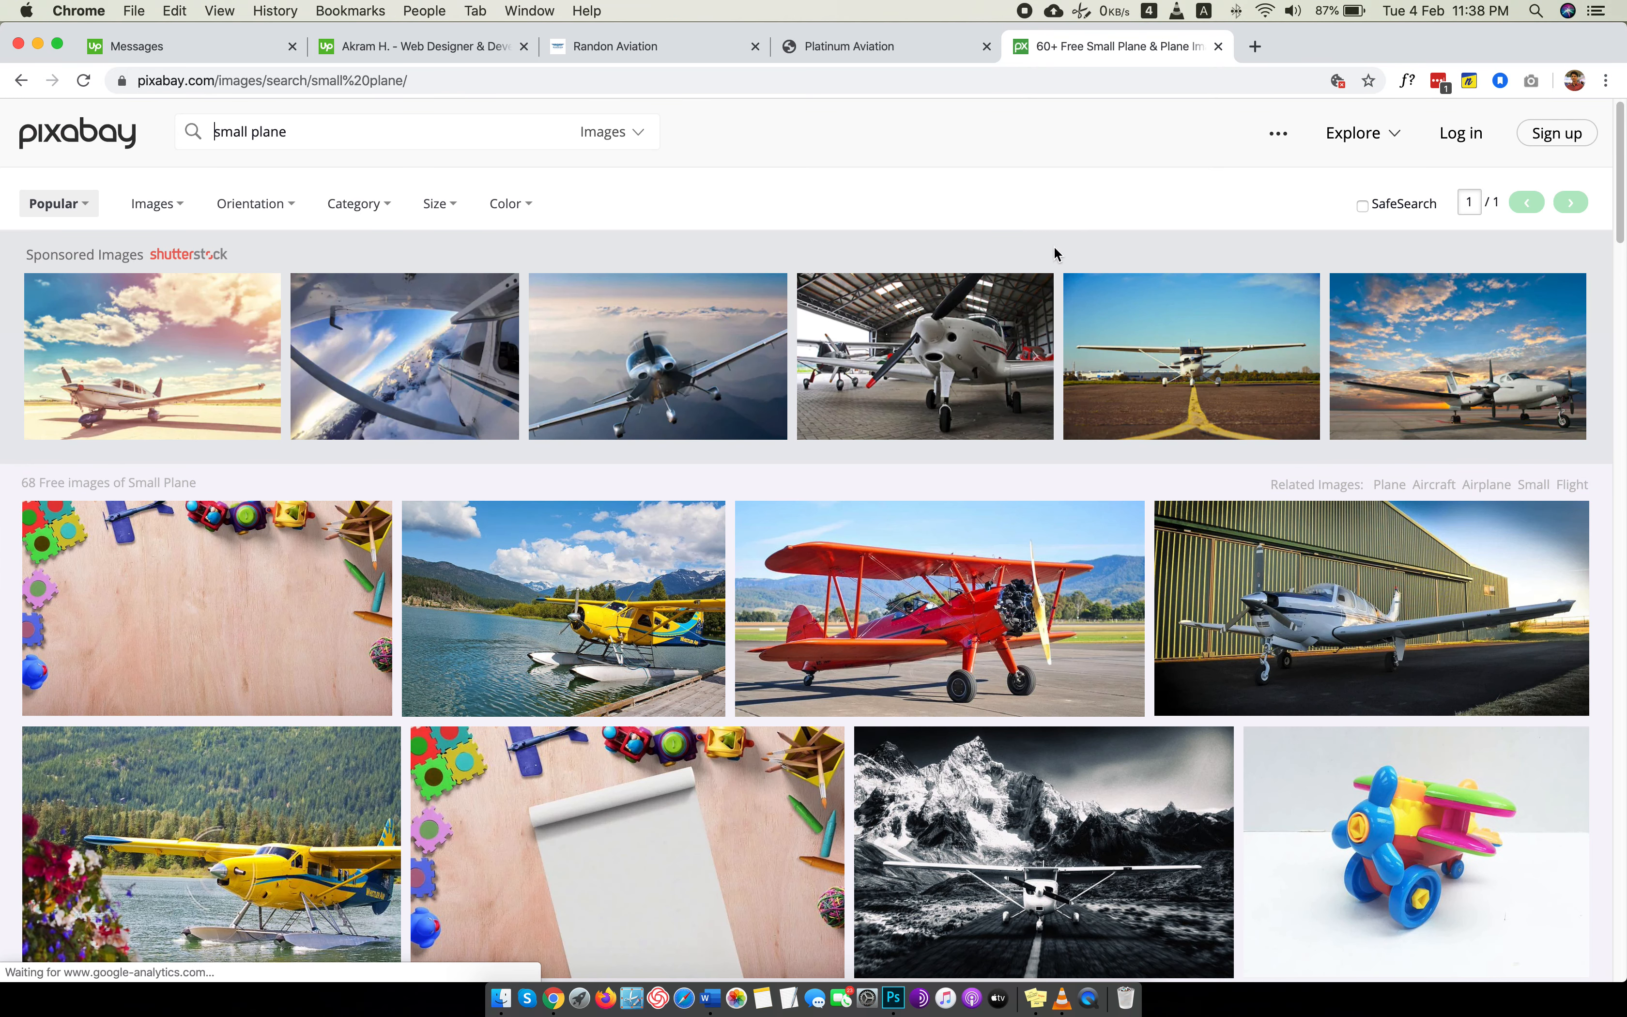
Browse the small plane results and open the yellow seaplane photo with foreground flowers in a new browser tab.
scroll(1054, 246, "down", 5)
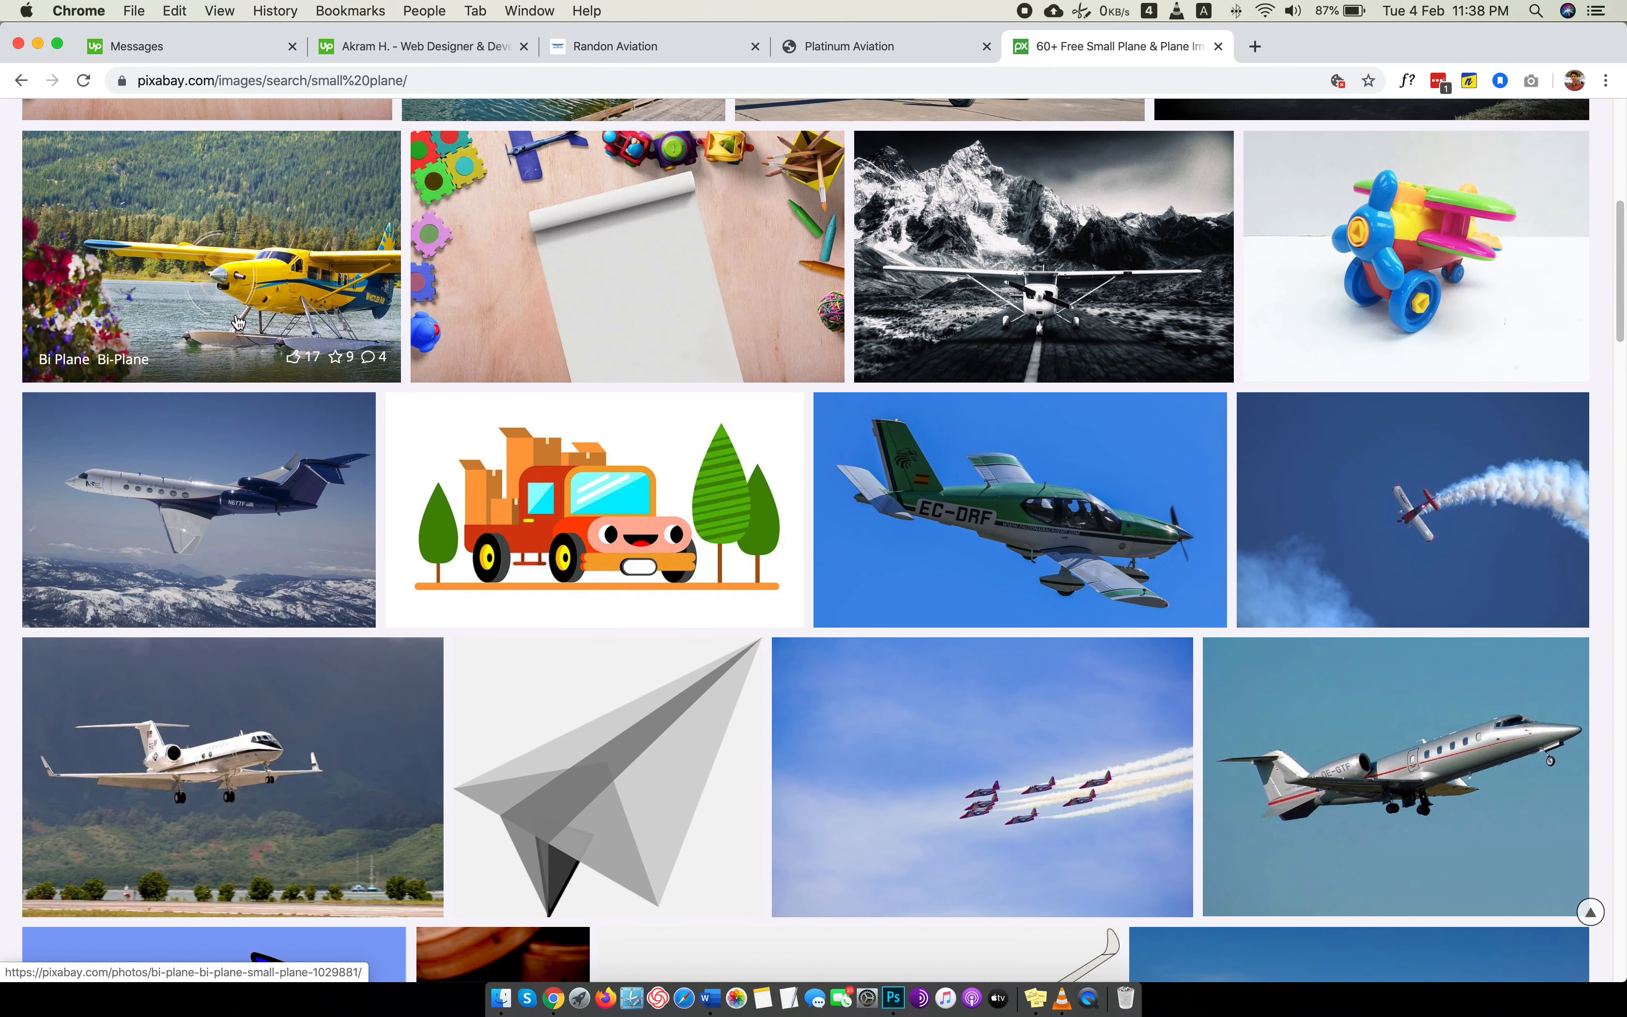
scroll(955, 294, "up", 5)
scroll(954, 294, "up", 2)
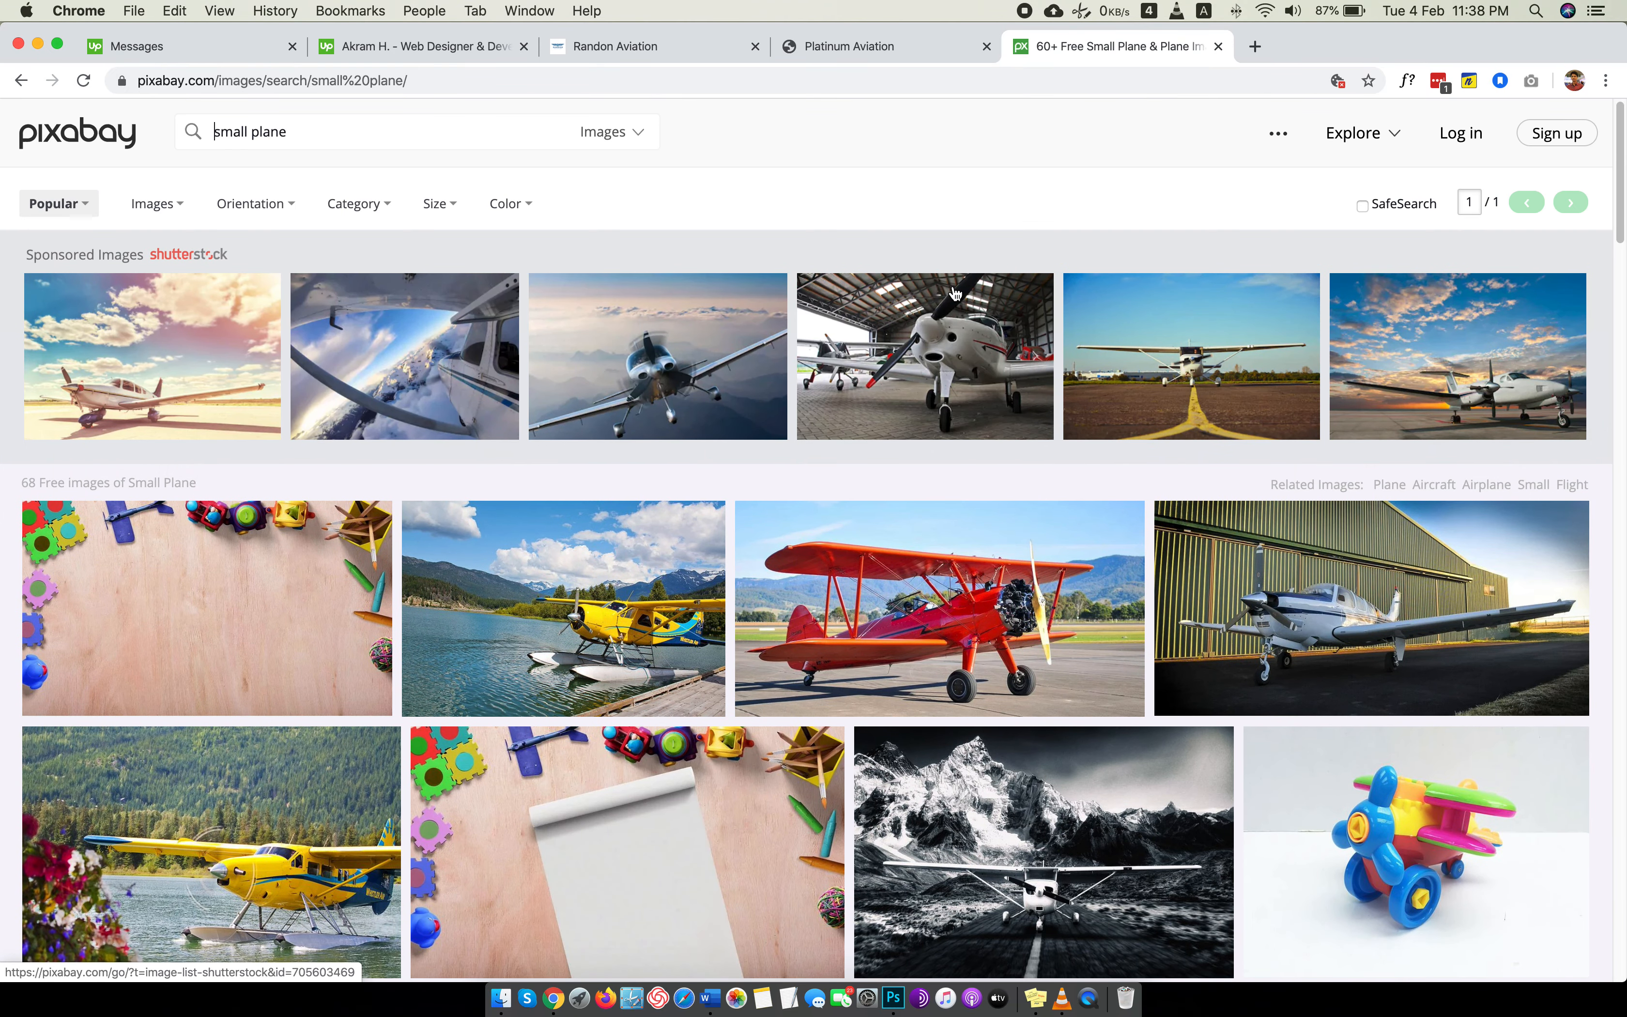
scroll(955, 294, "down", 2)
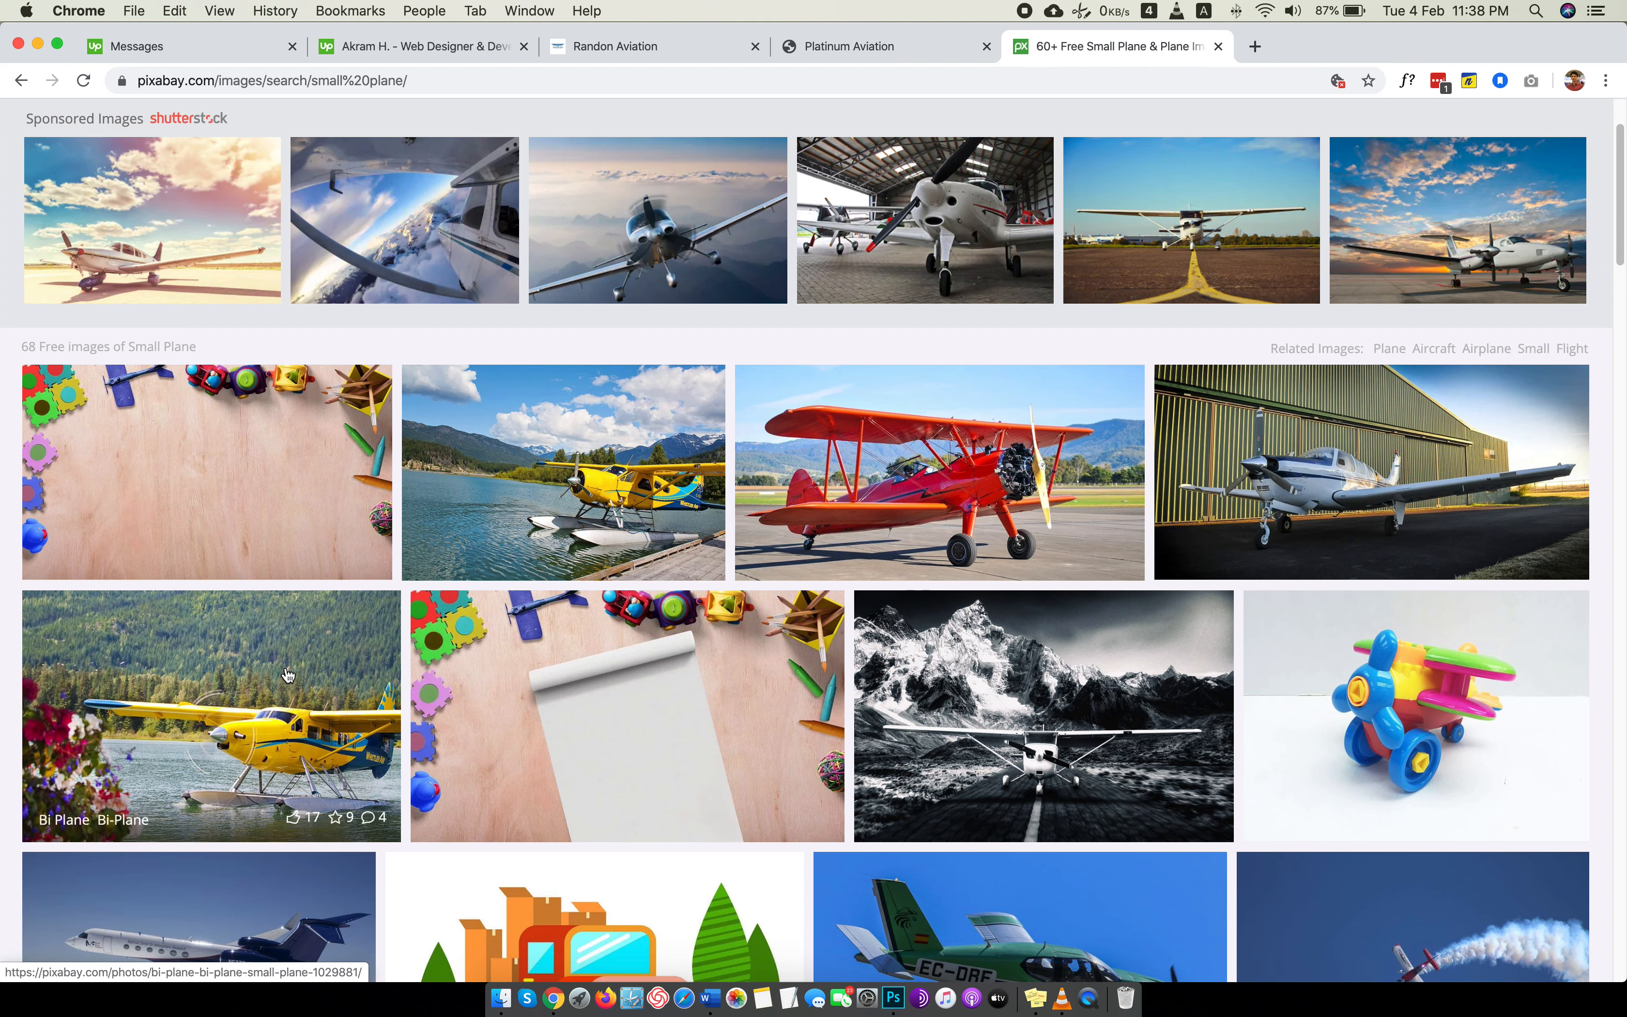
scroll(287, 674, "down", 2)
right_click(301, 541)
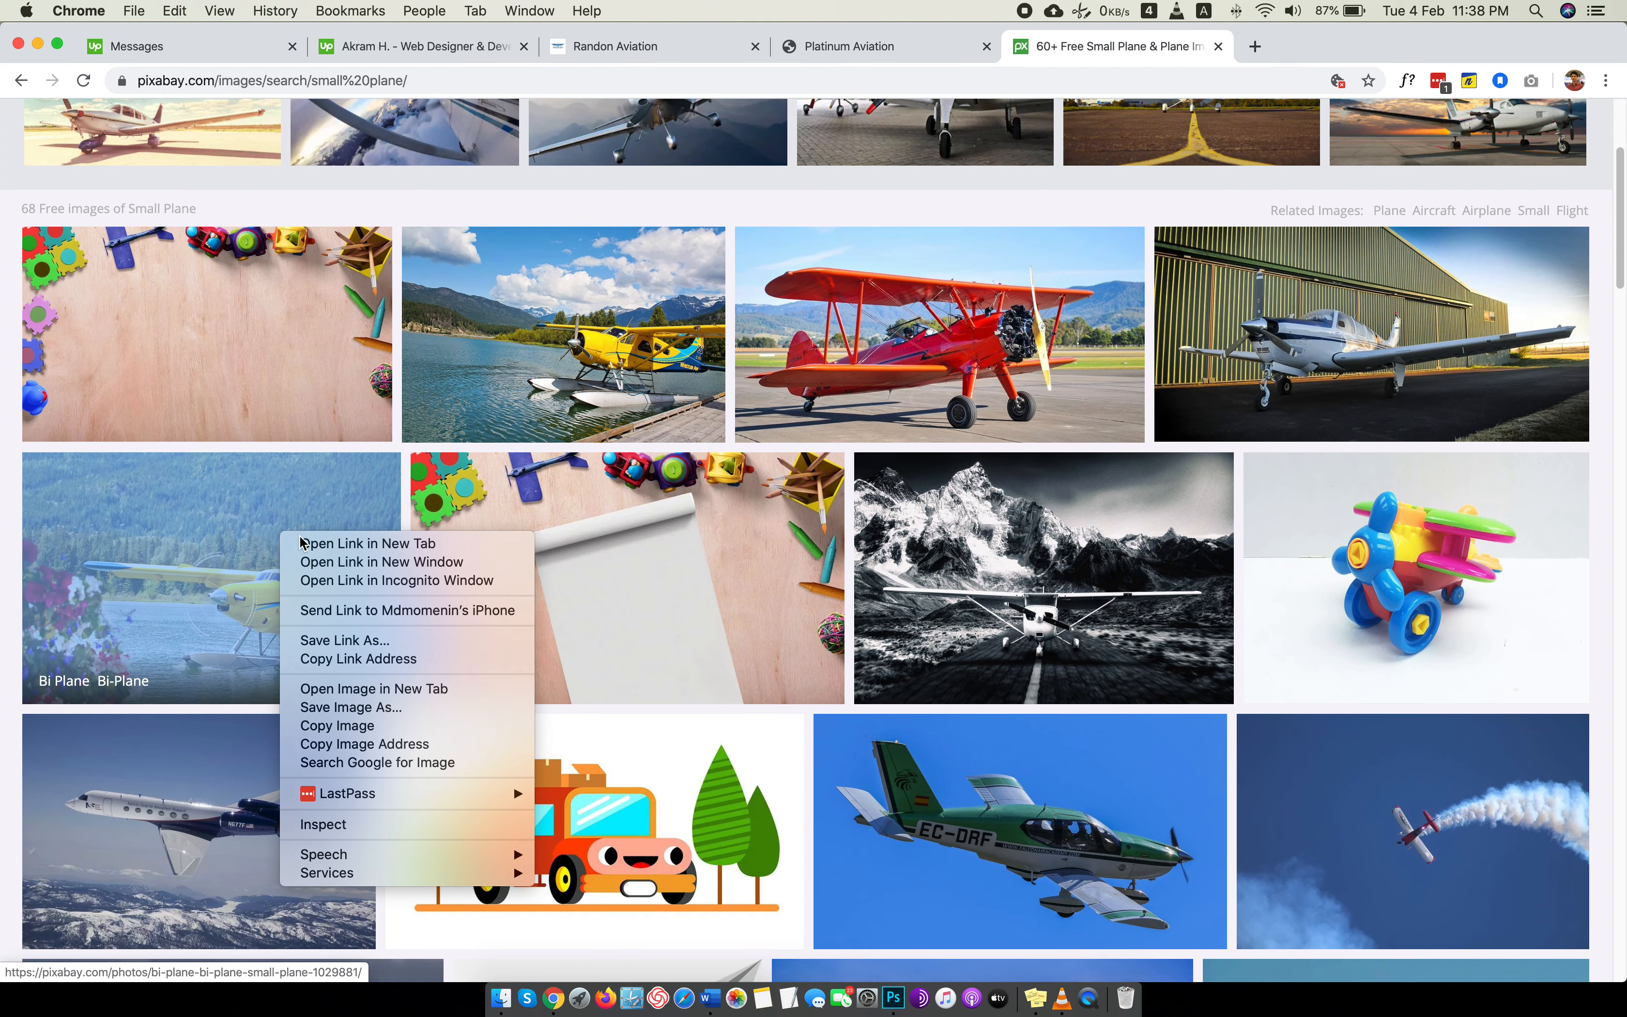
left_click(350, 543)
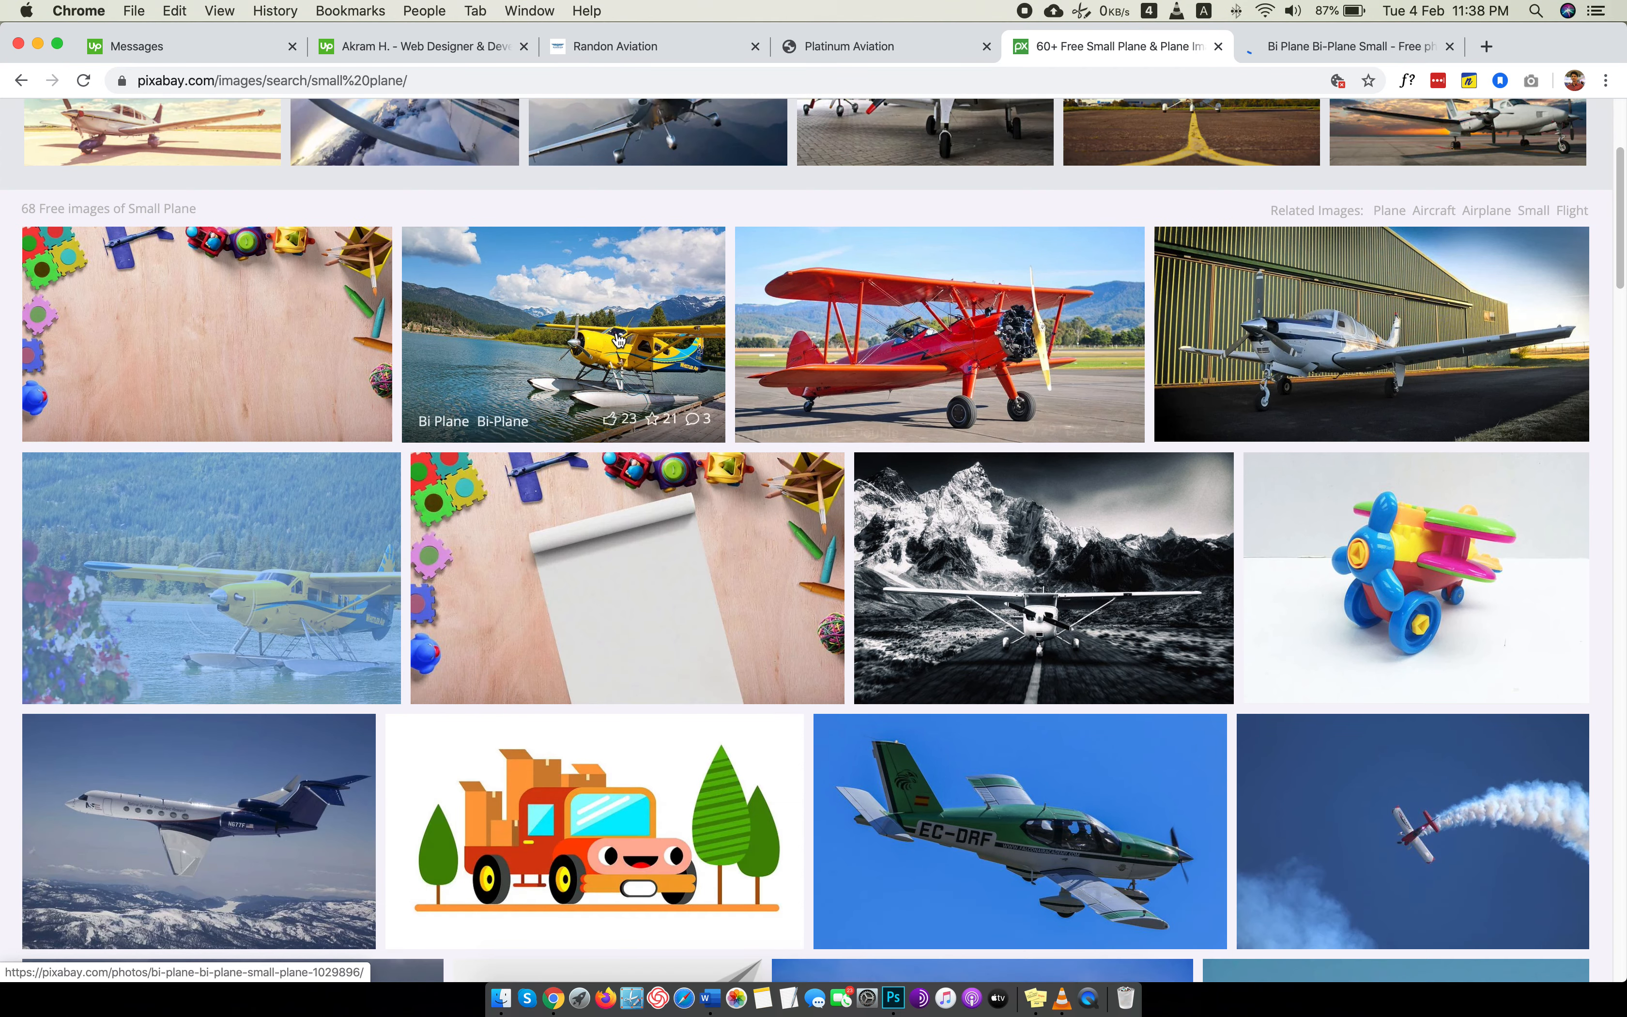
Open the red biplane, the plane beside the hangar and the green EC-DRF plane photos in separate new browser tabs.
right_click(948, 324)
left_click(976, 336)
right_click(1283, 338)
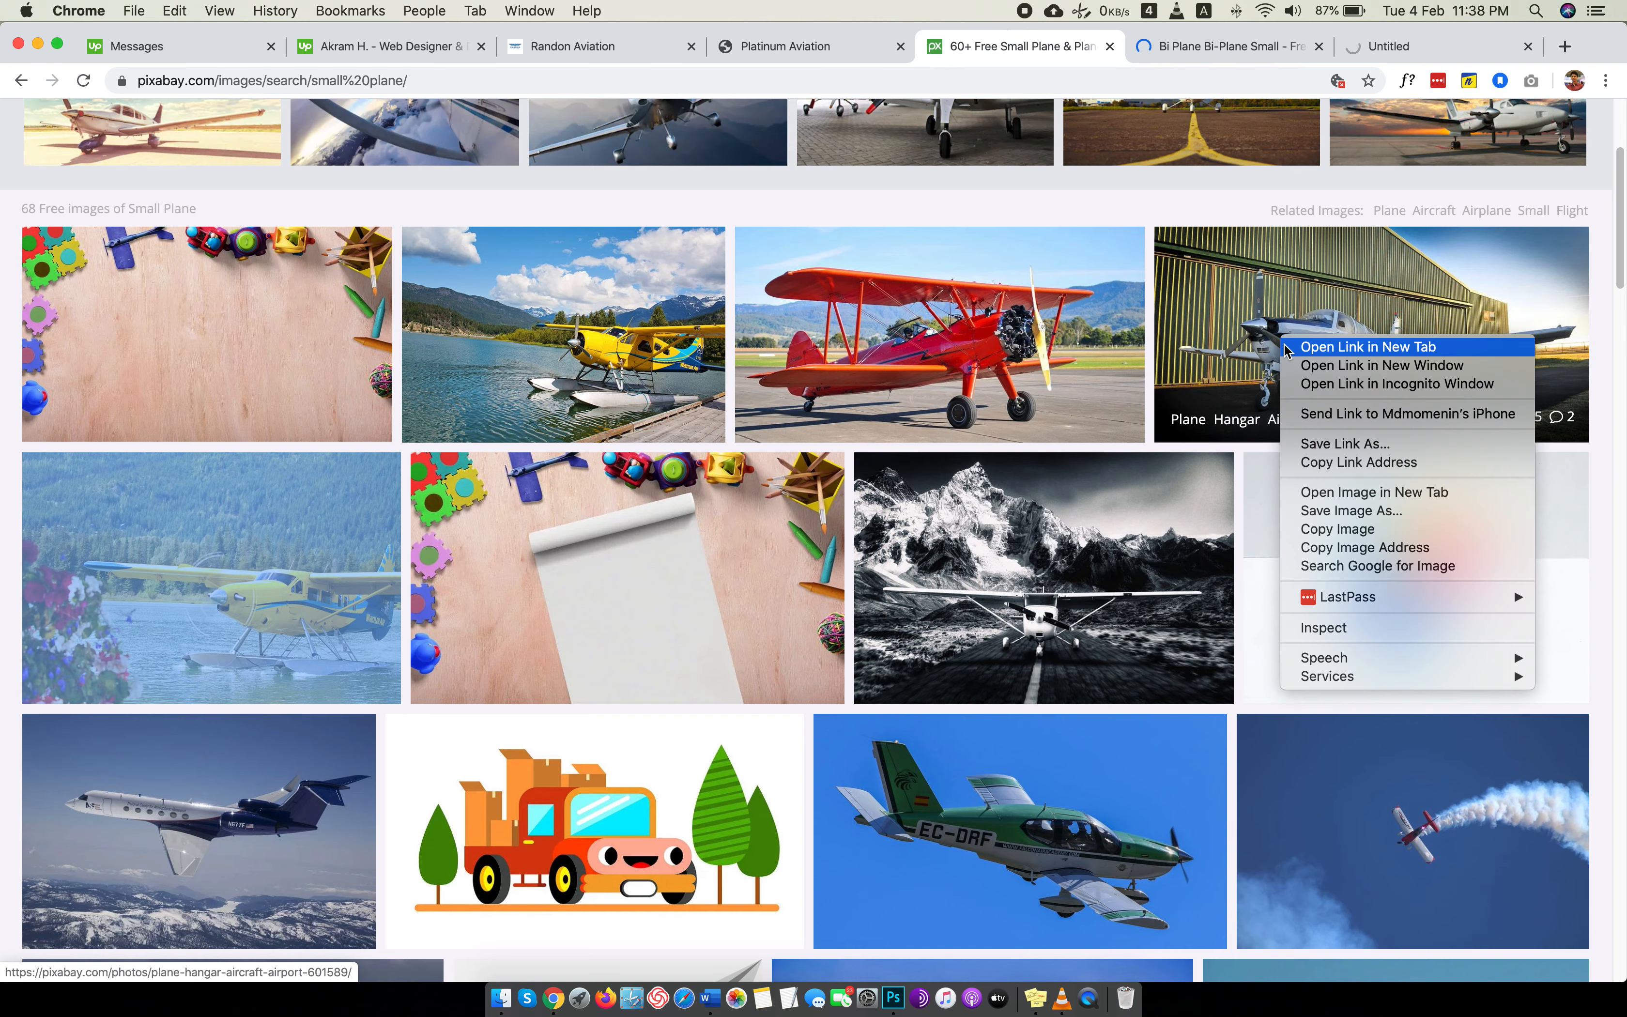
left_click(1301, 346)
scroll(1310, 376, "down", 8)
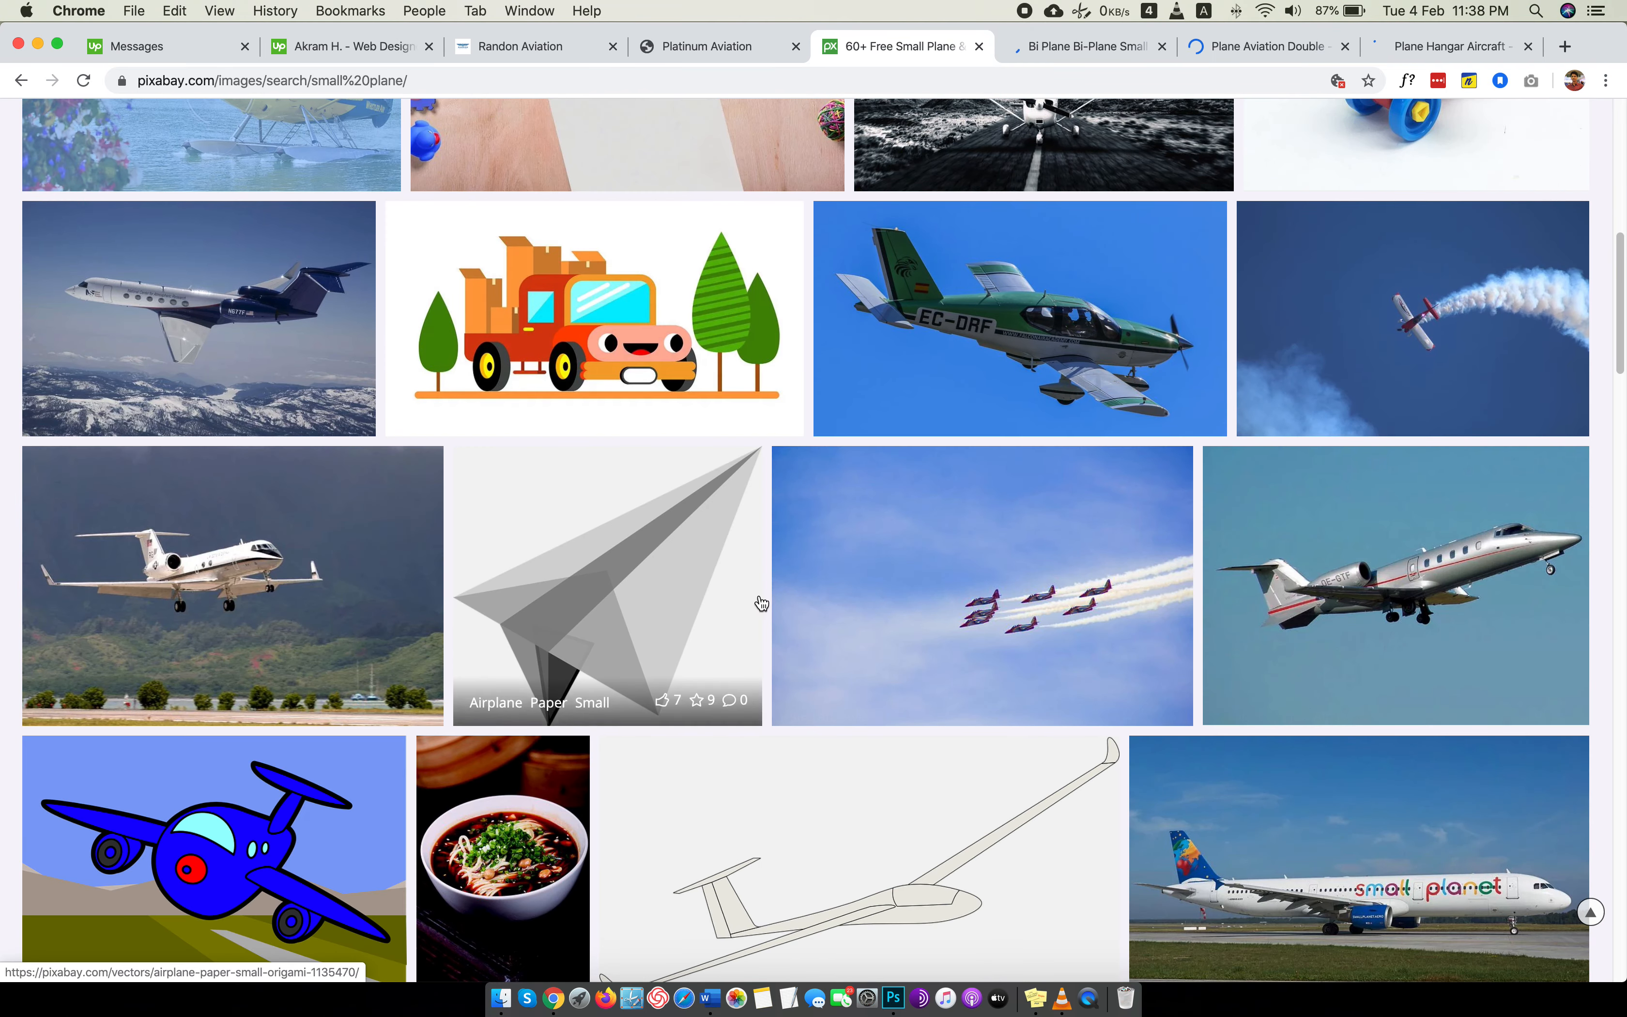
scroll(762, 603, "down", 3)
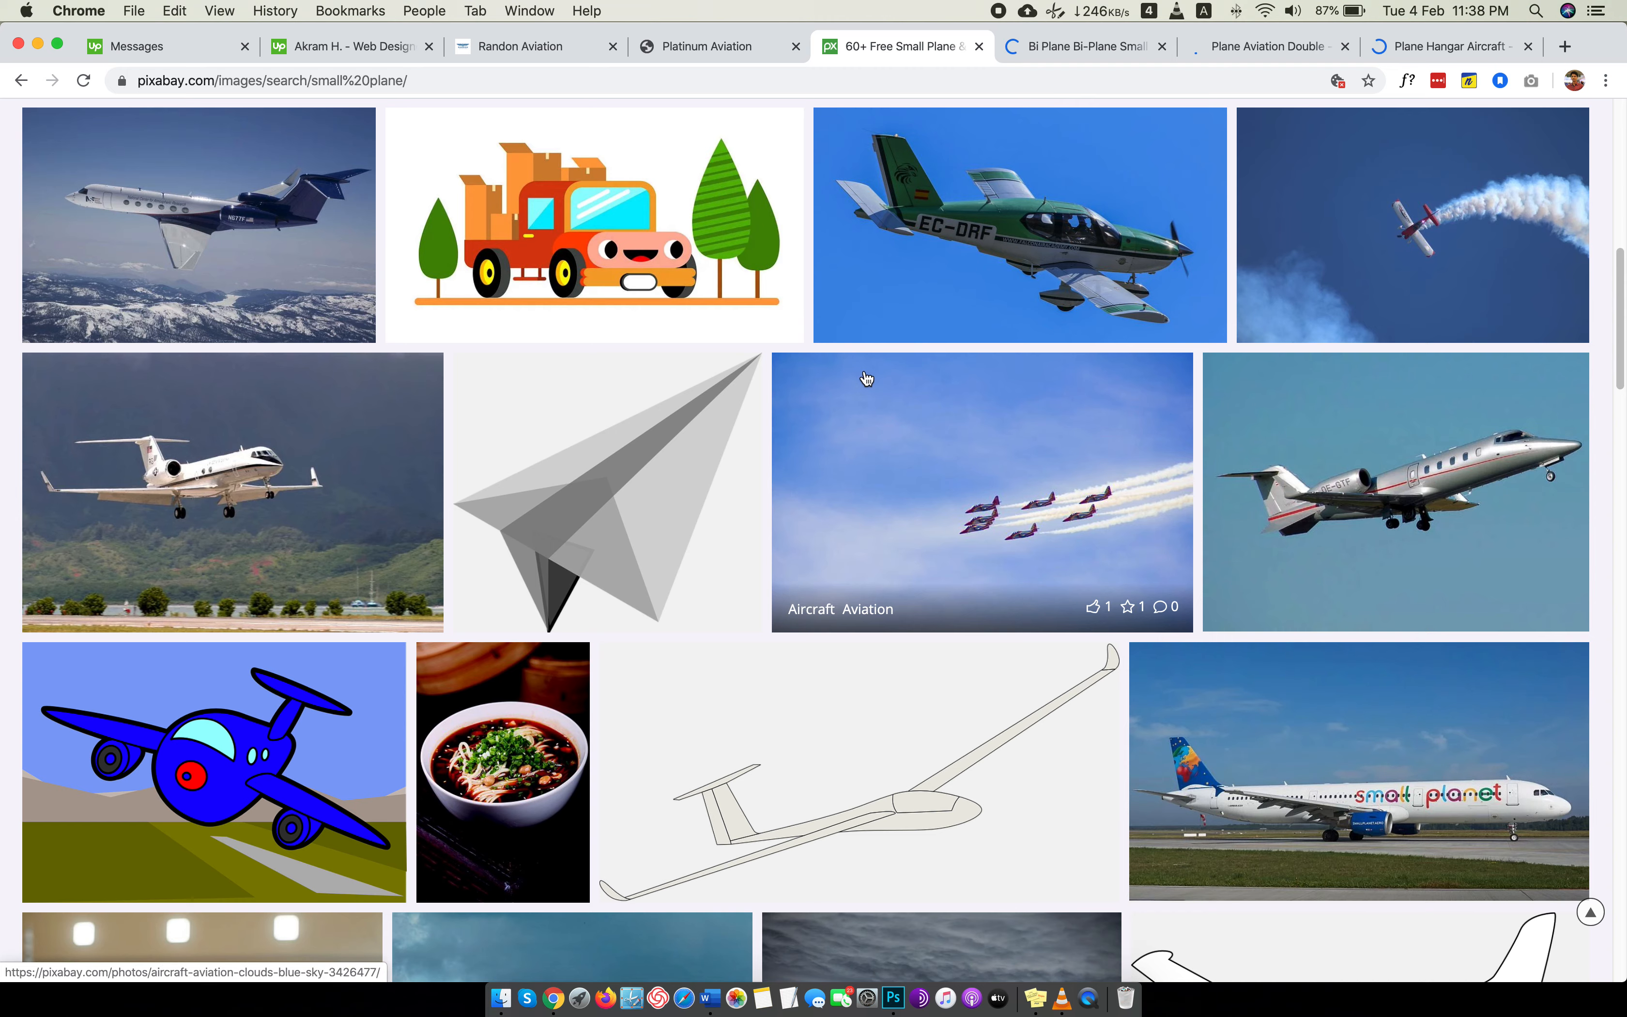
right_click(995, 216)
left_click(1049, 229)
Request the free 1920×1280 JPG download of the yellow seaplane photo and complete the captcha check.
key("ctrl+Tab")
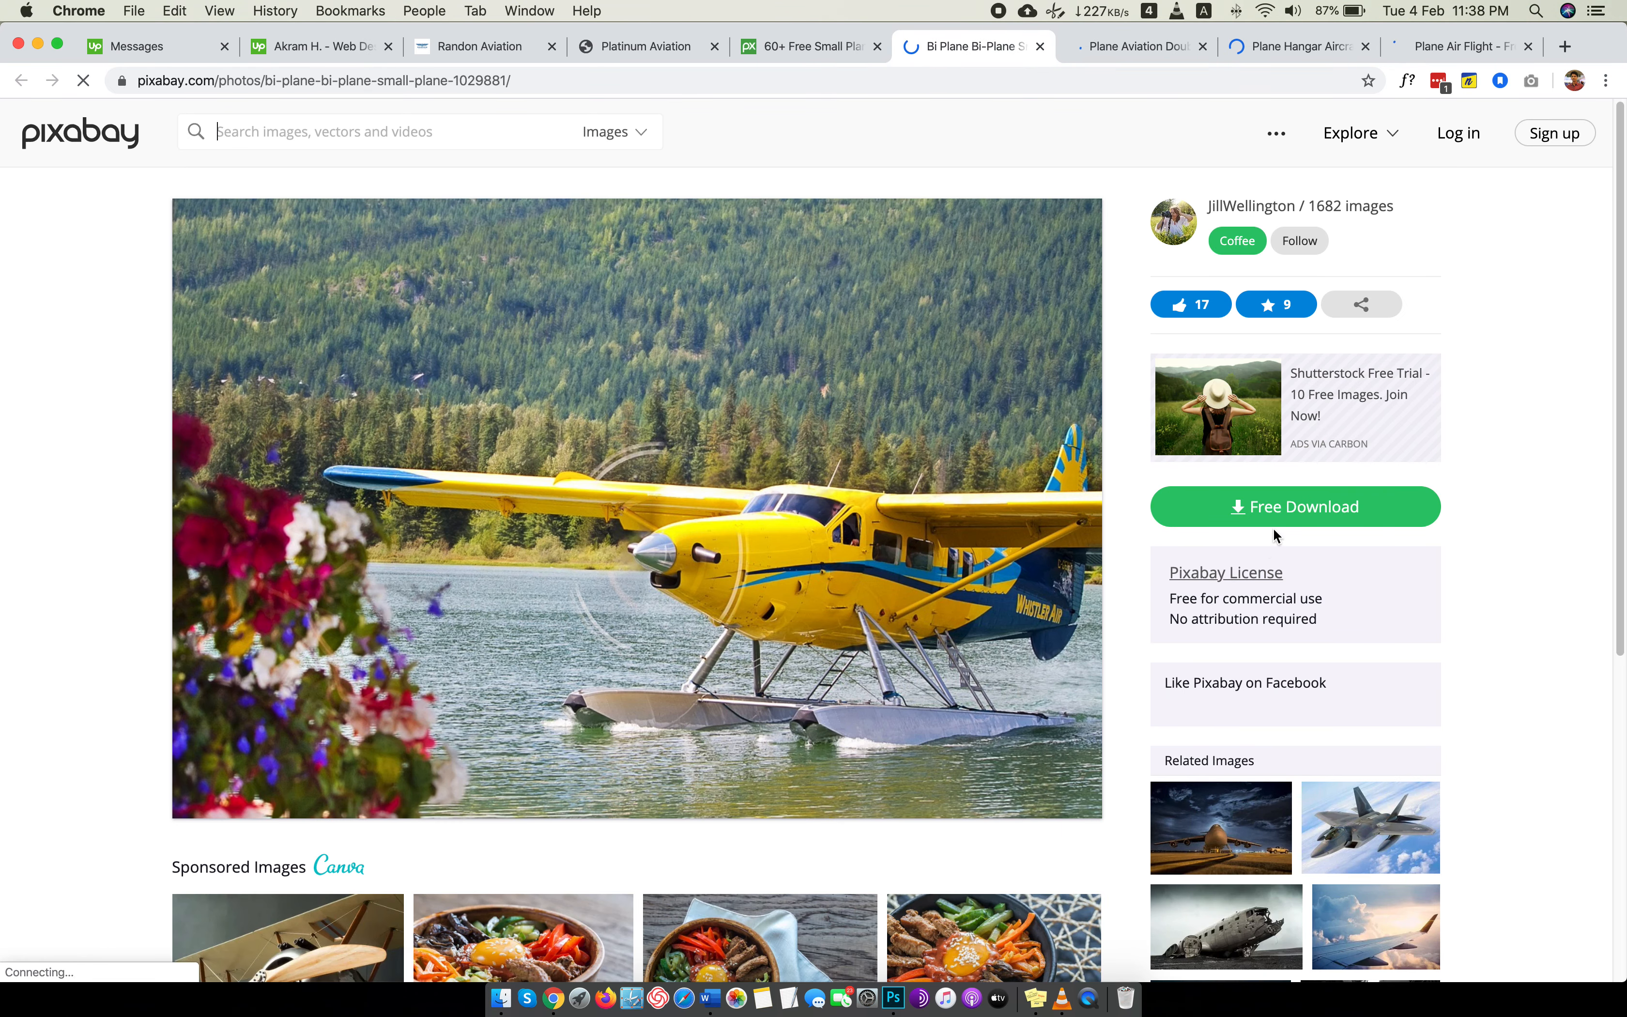
left_click(1273, 519)
left_click(1201, 700)
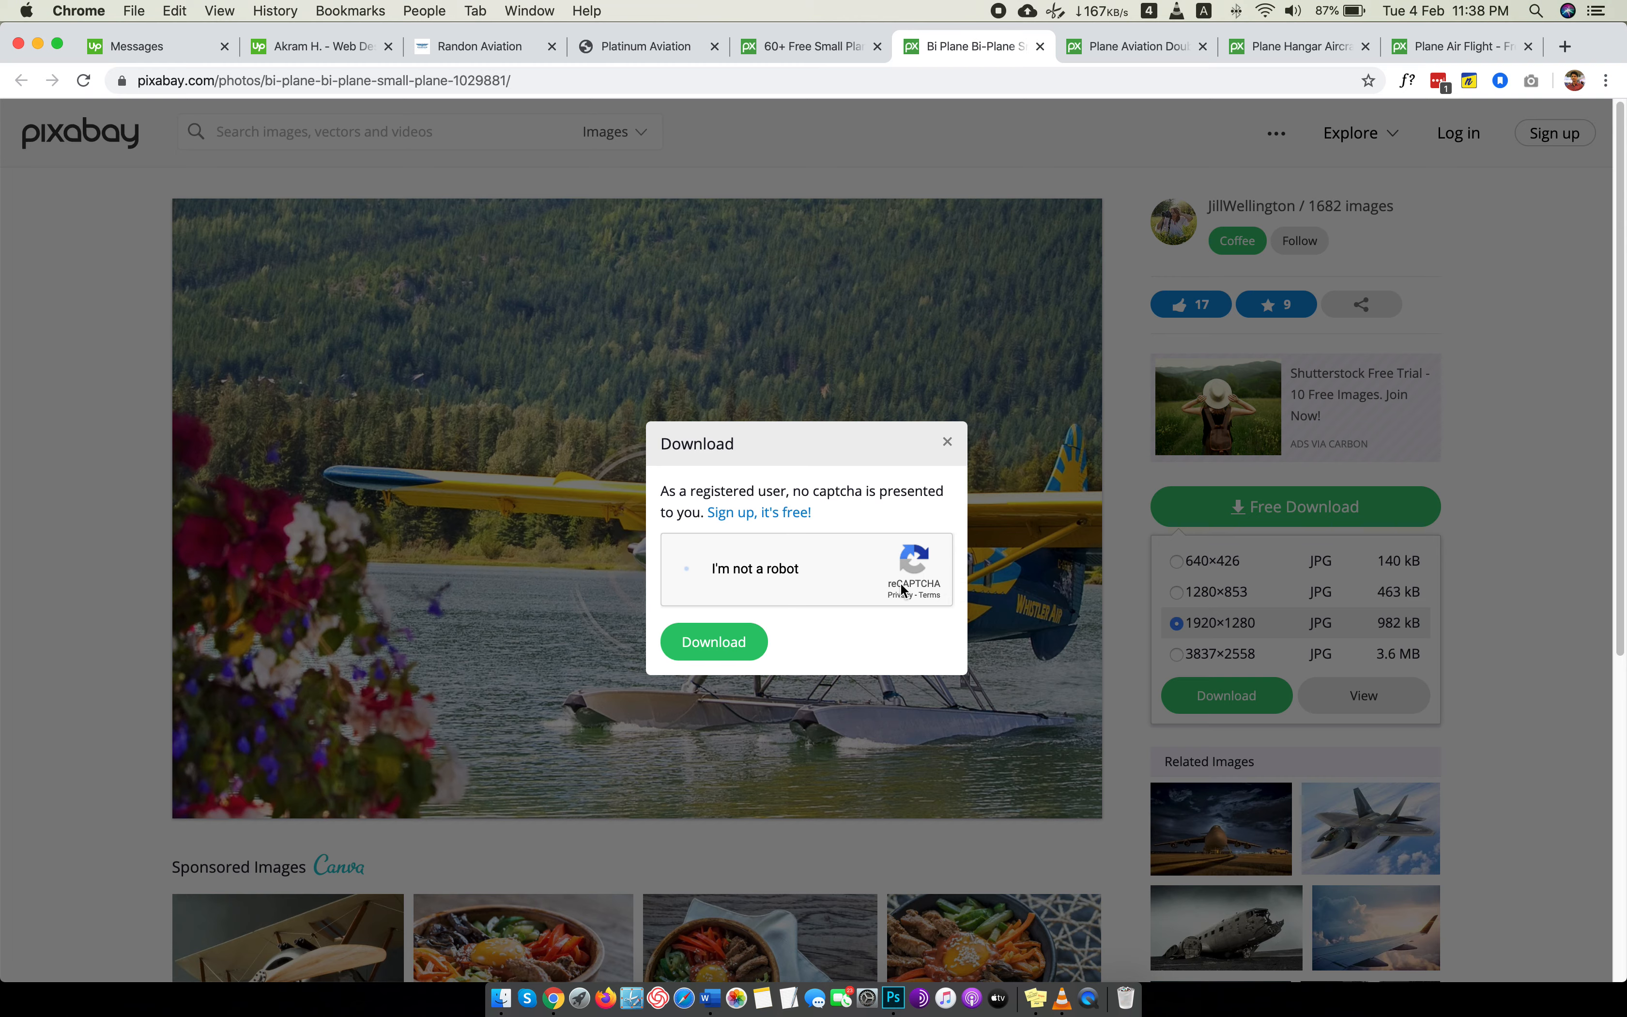
left_click(687, 579)
left_click(750, 640)
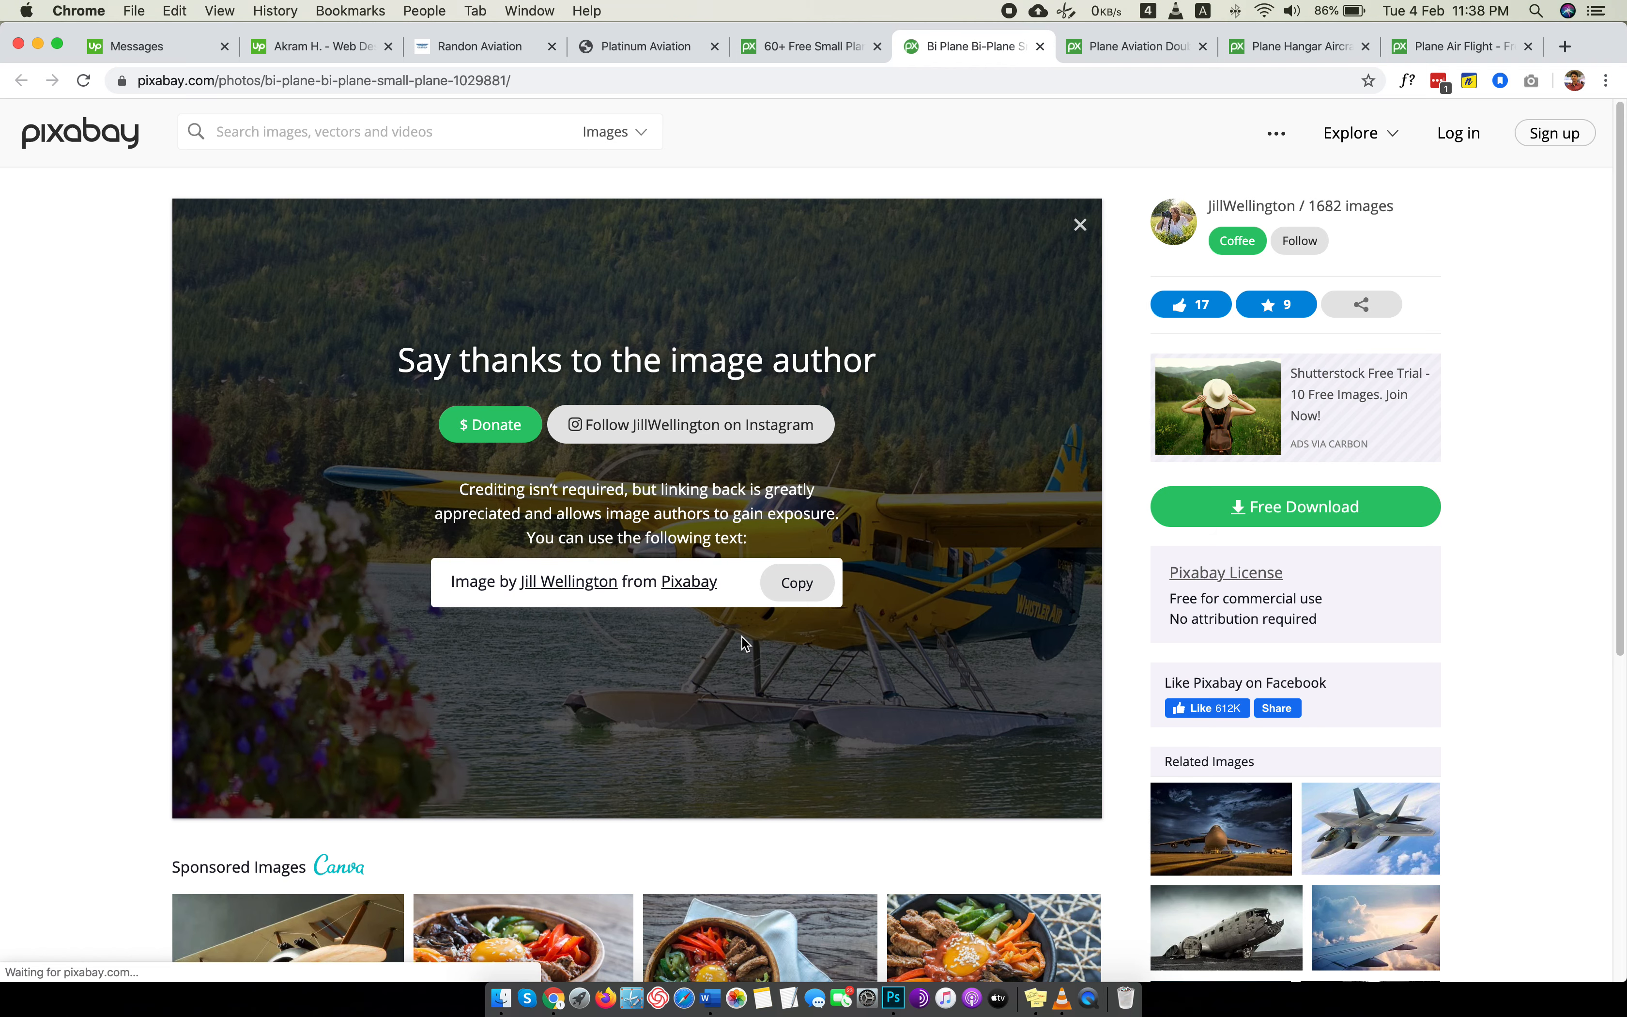
Save the seaplane photo in a new folder named Images inside Website Design PSD, and close its page.
left_click(779, 190)
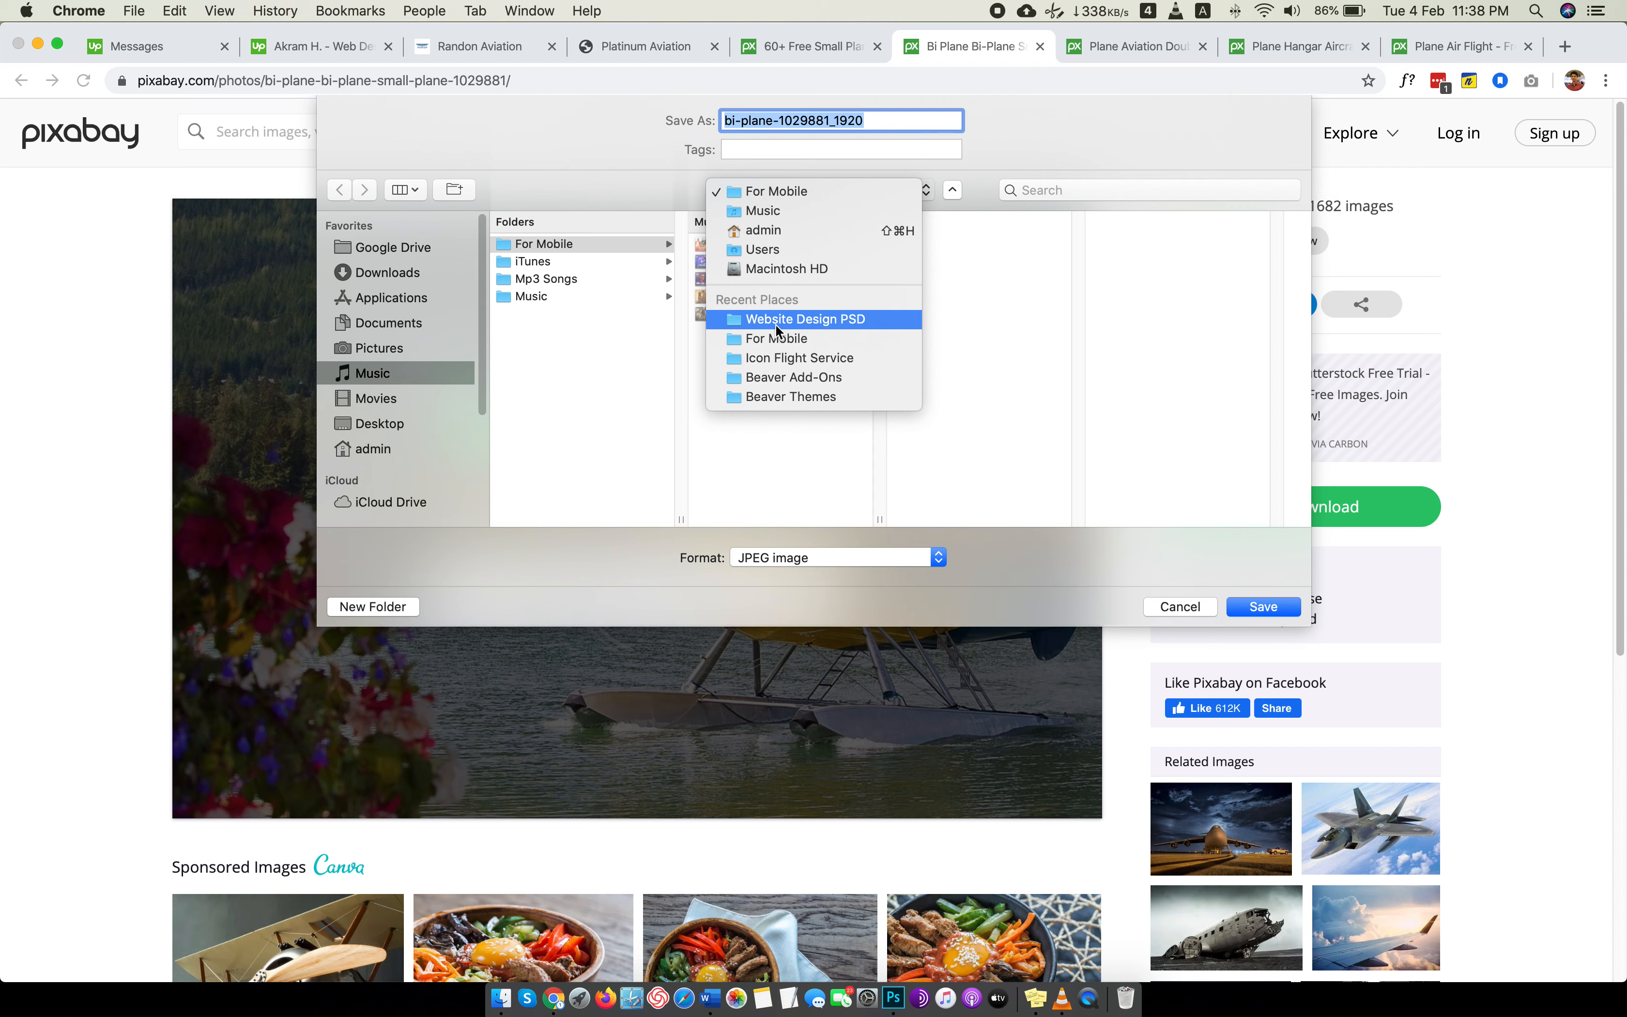
left_click(775, 323)
left_click(415, 606)
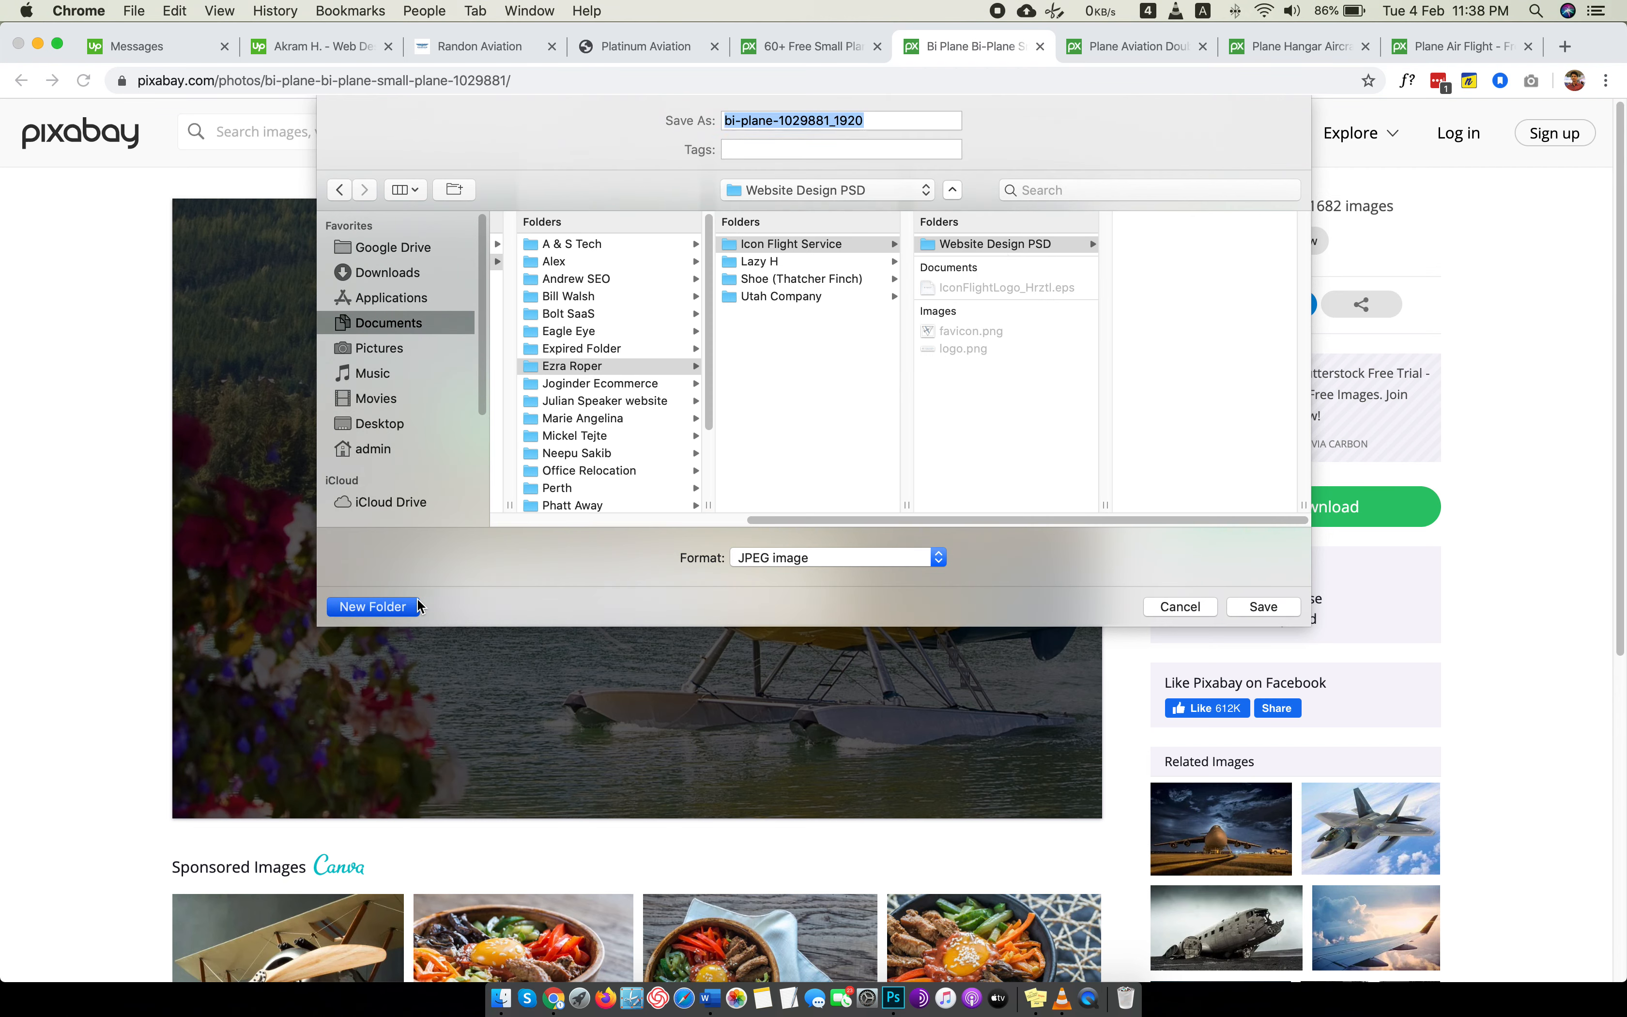
type("Images")
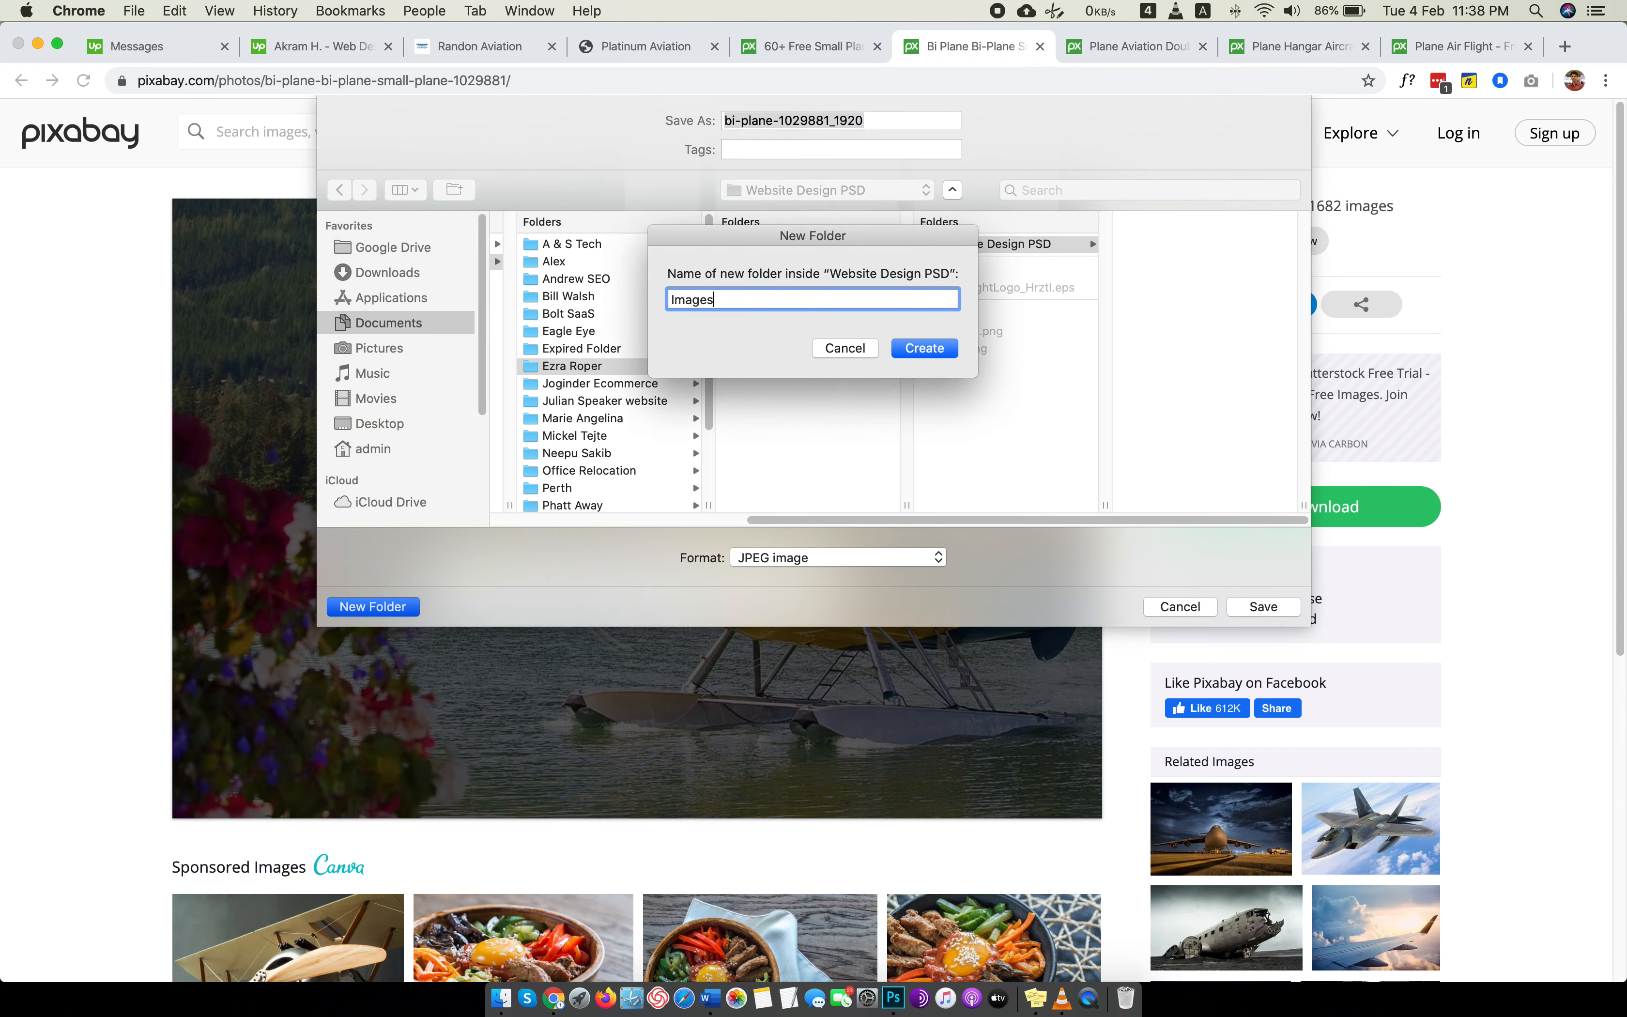
key("Return")
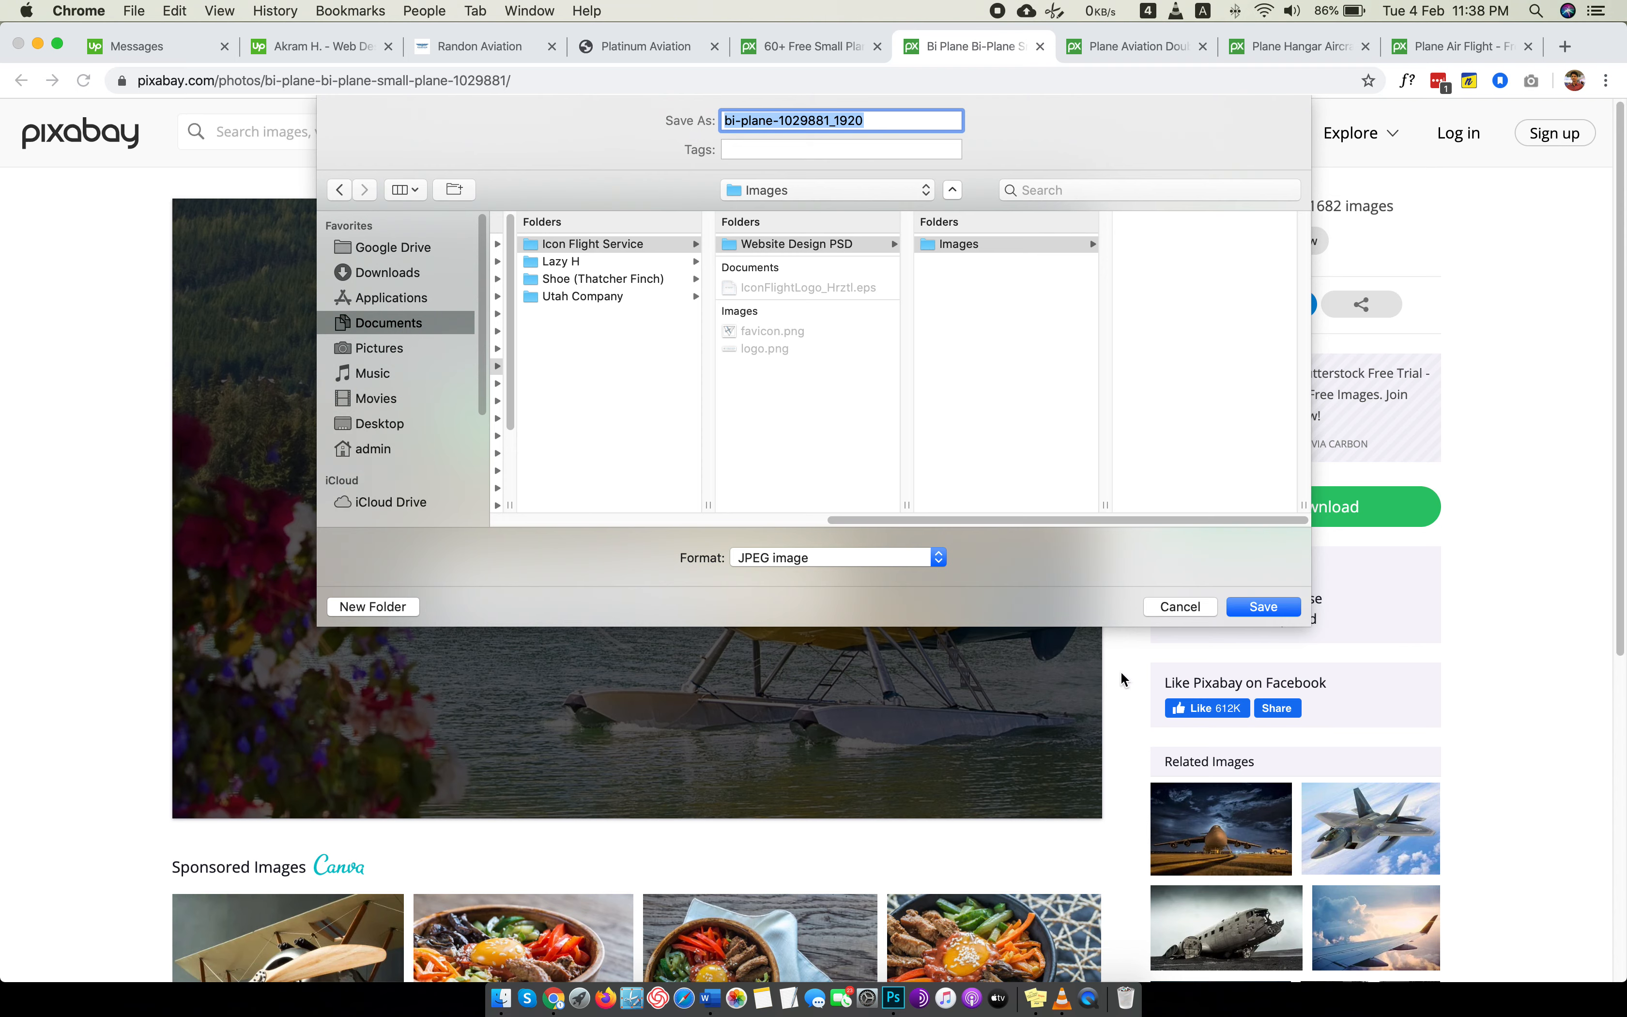
left_click(1257, 607)
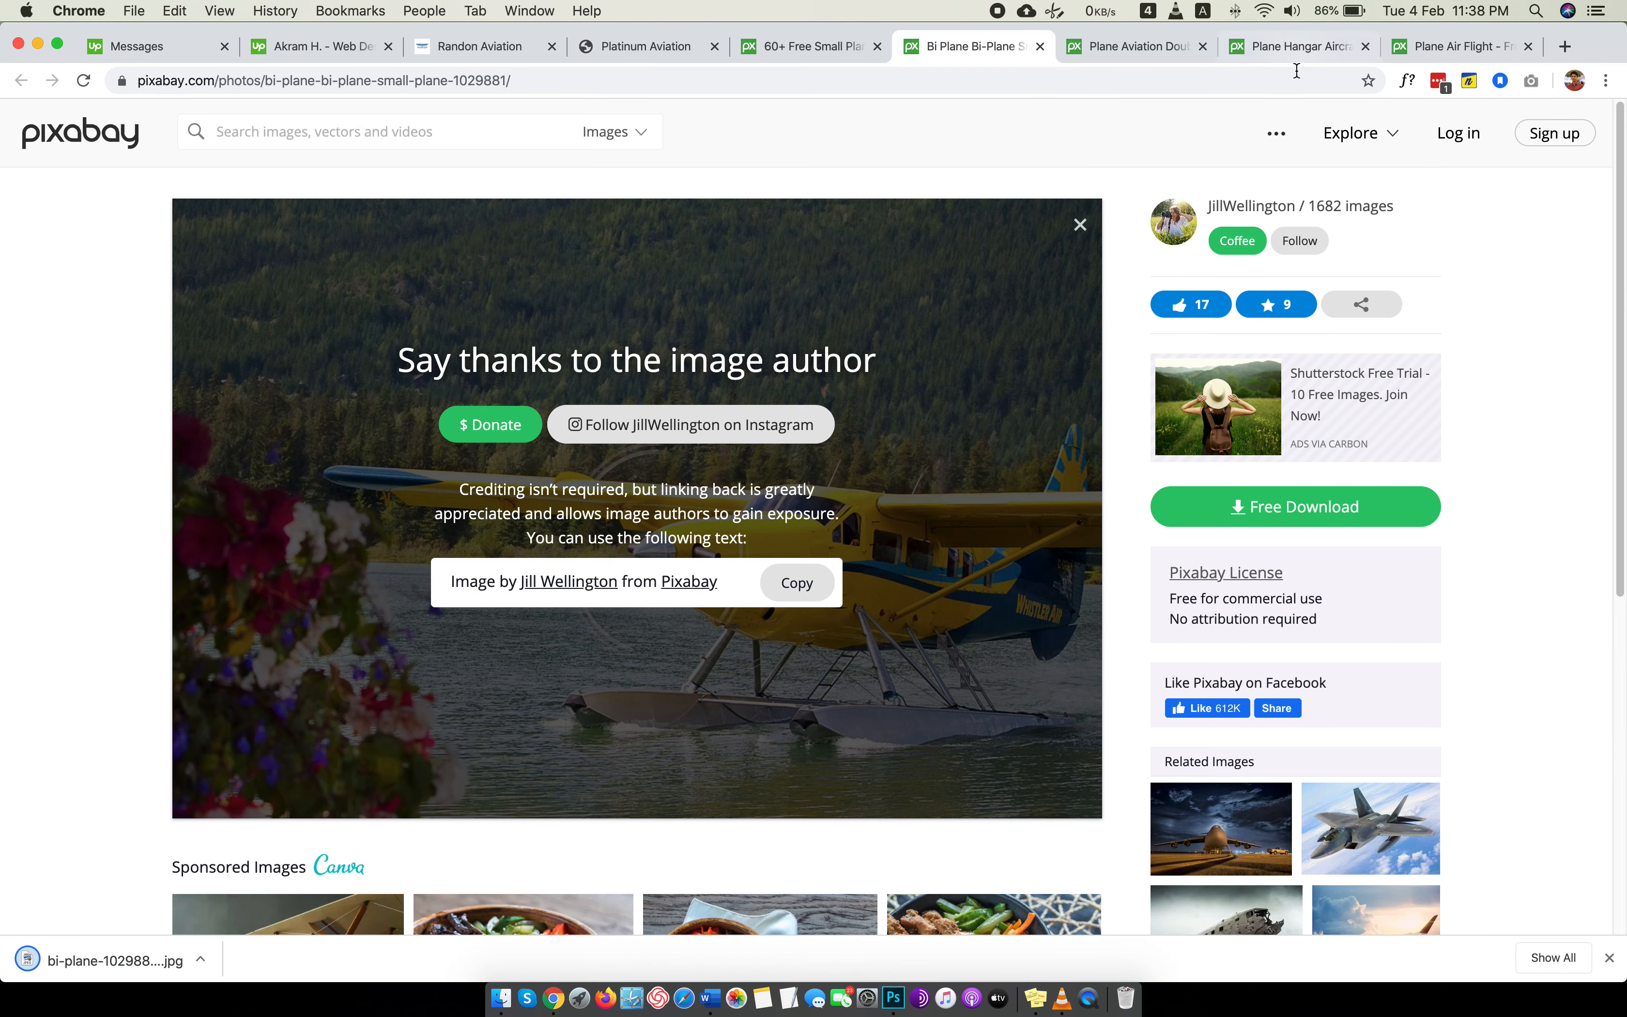
left_click(1040, 47)
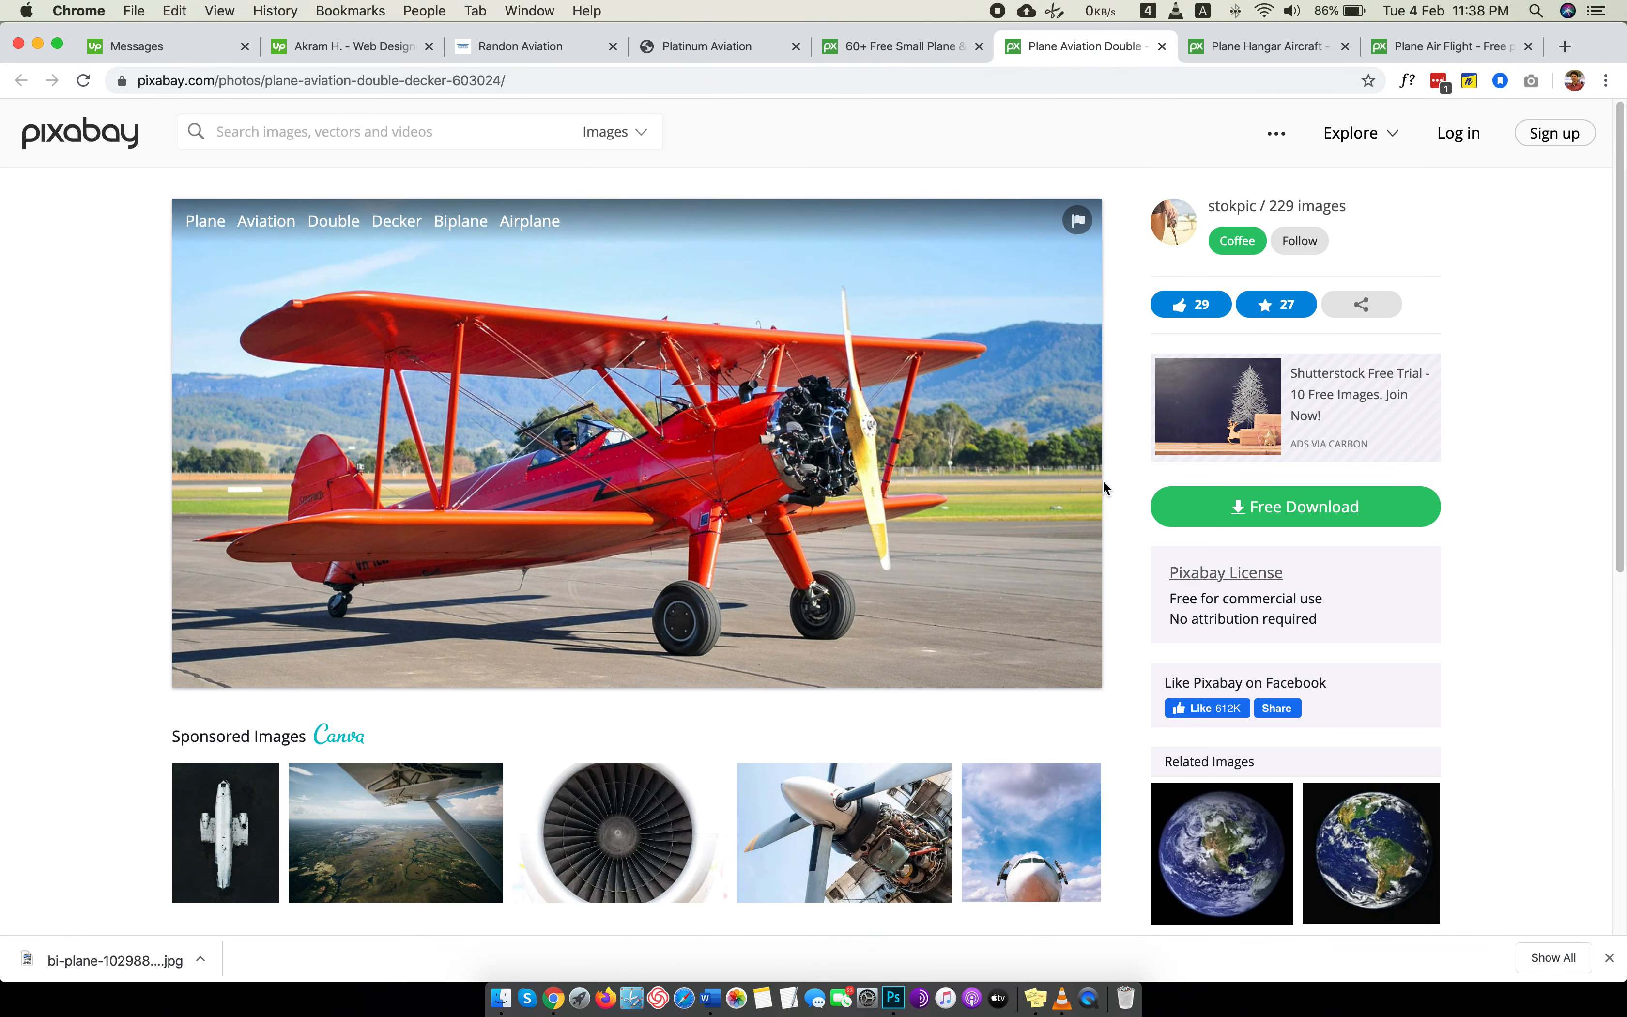
Download the red biplane photo as a 1920×1010 JPG into the Images folder and close its page.
scroll(1115, 481, "down", 5)
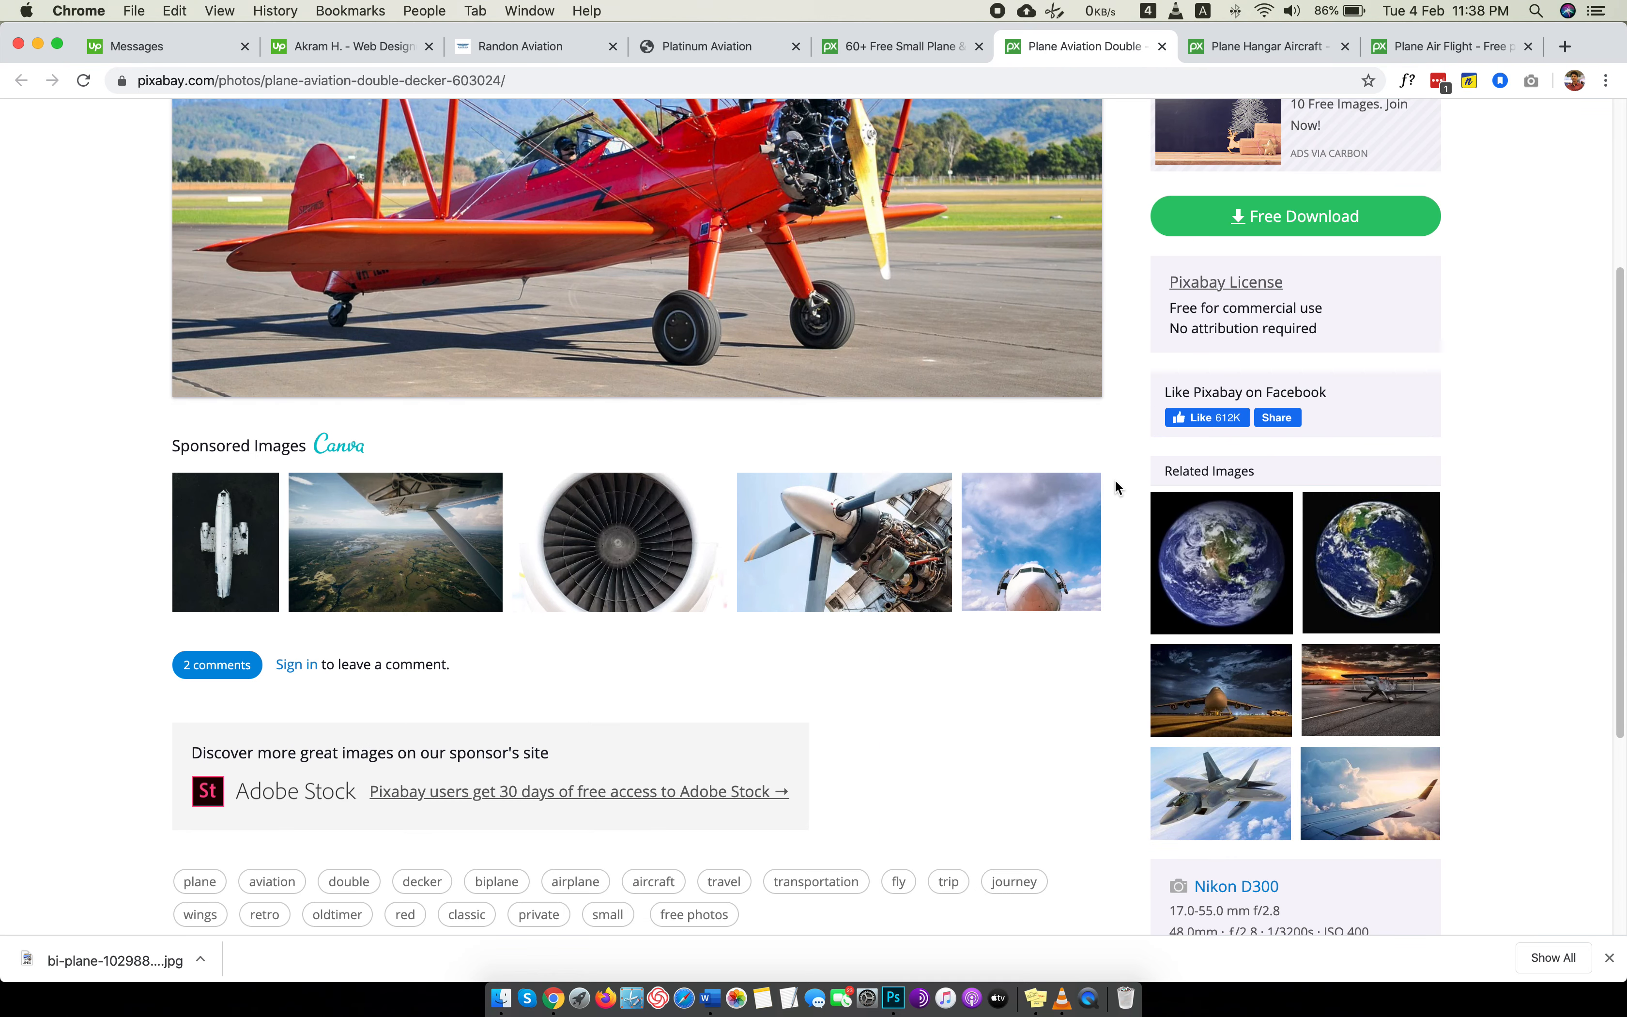
scroll(1115, 483, "up", 5)
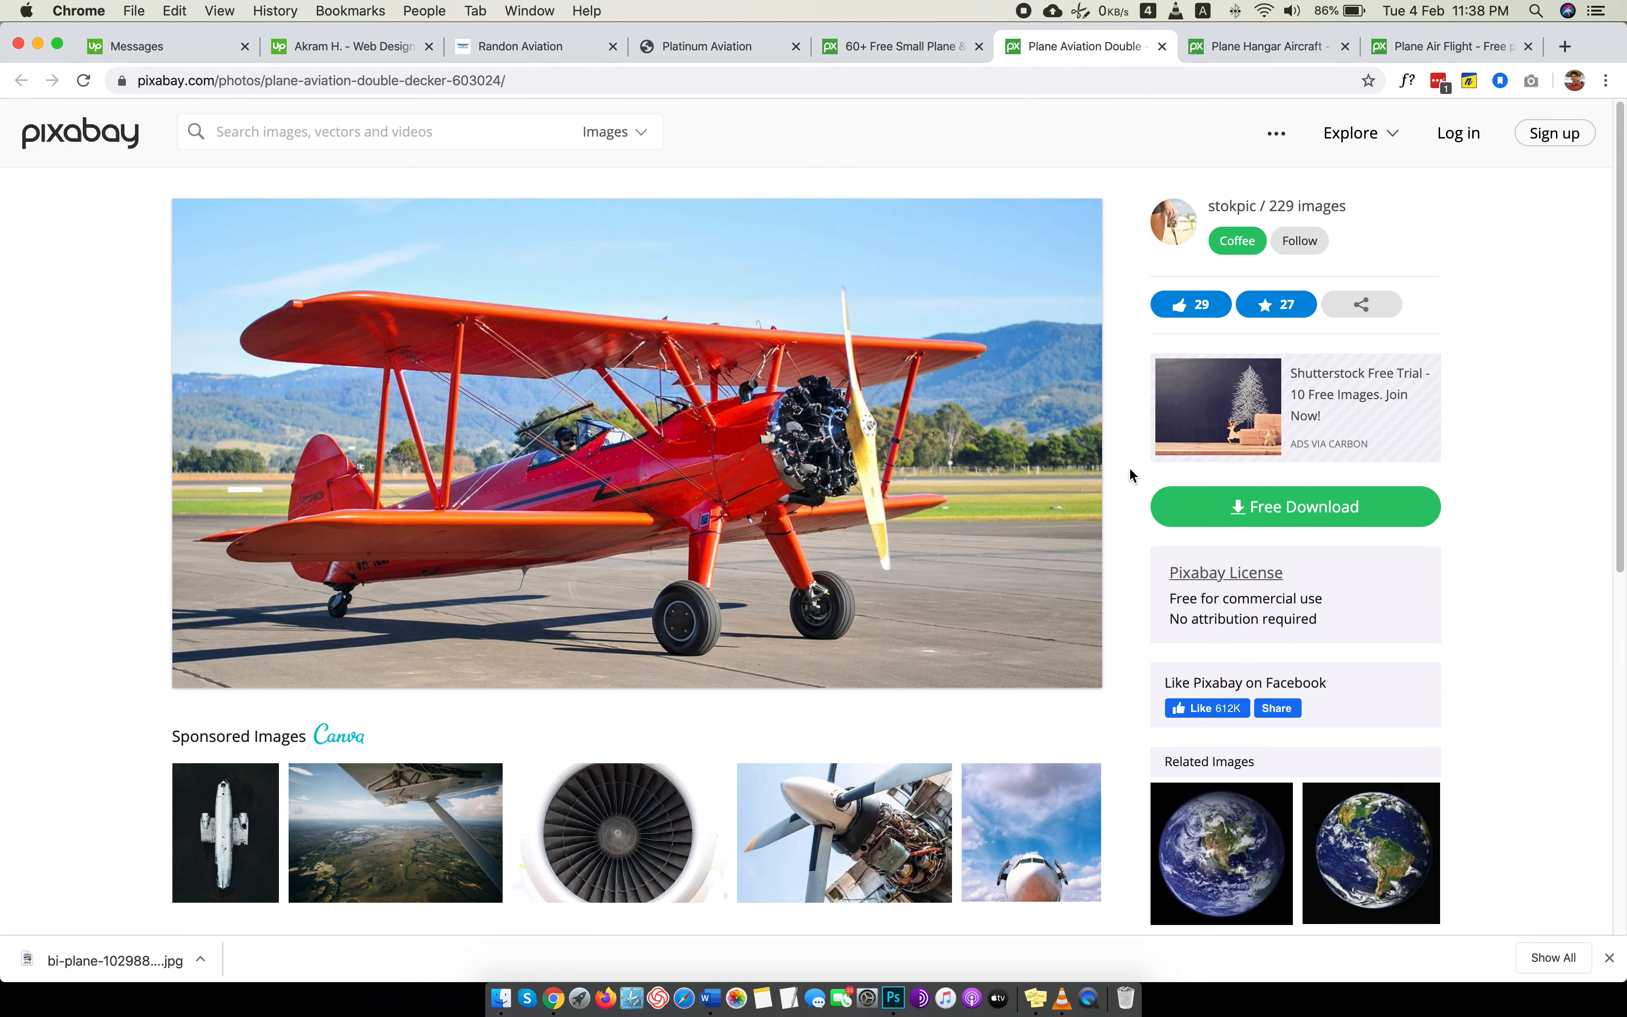
left_click(1248, 496)
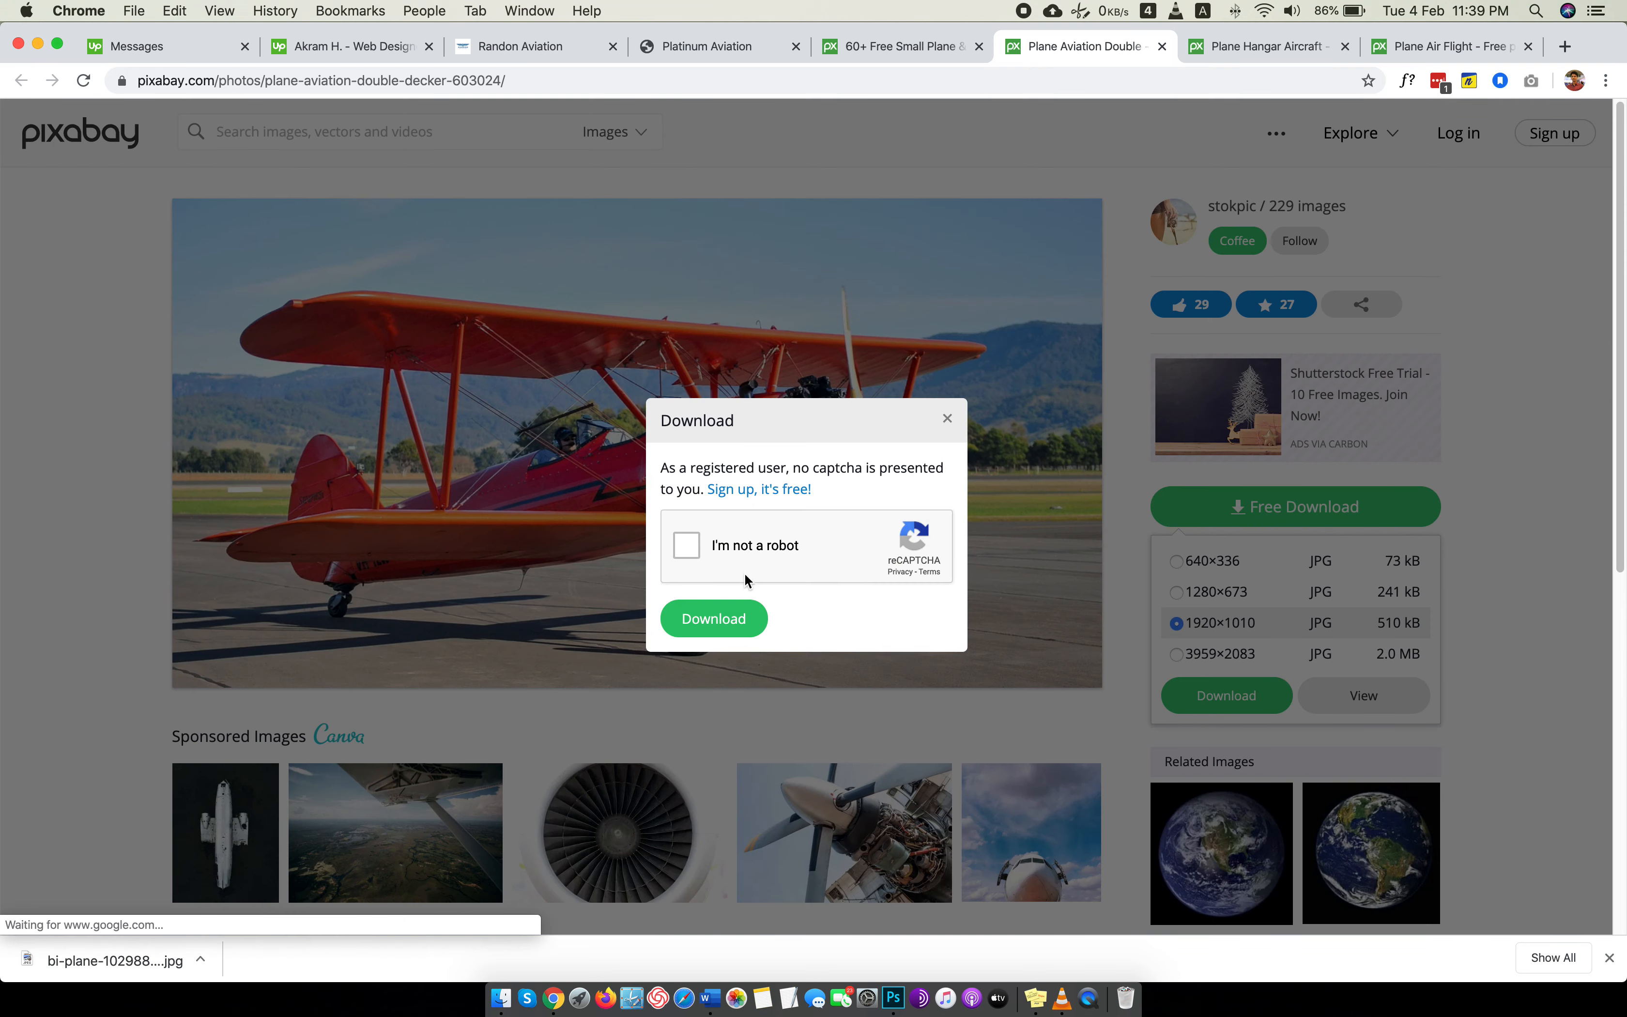
left_click(726, 548)
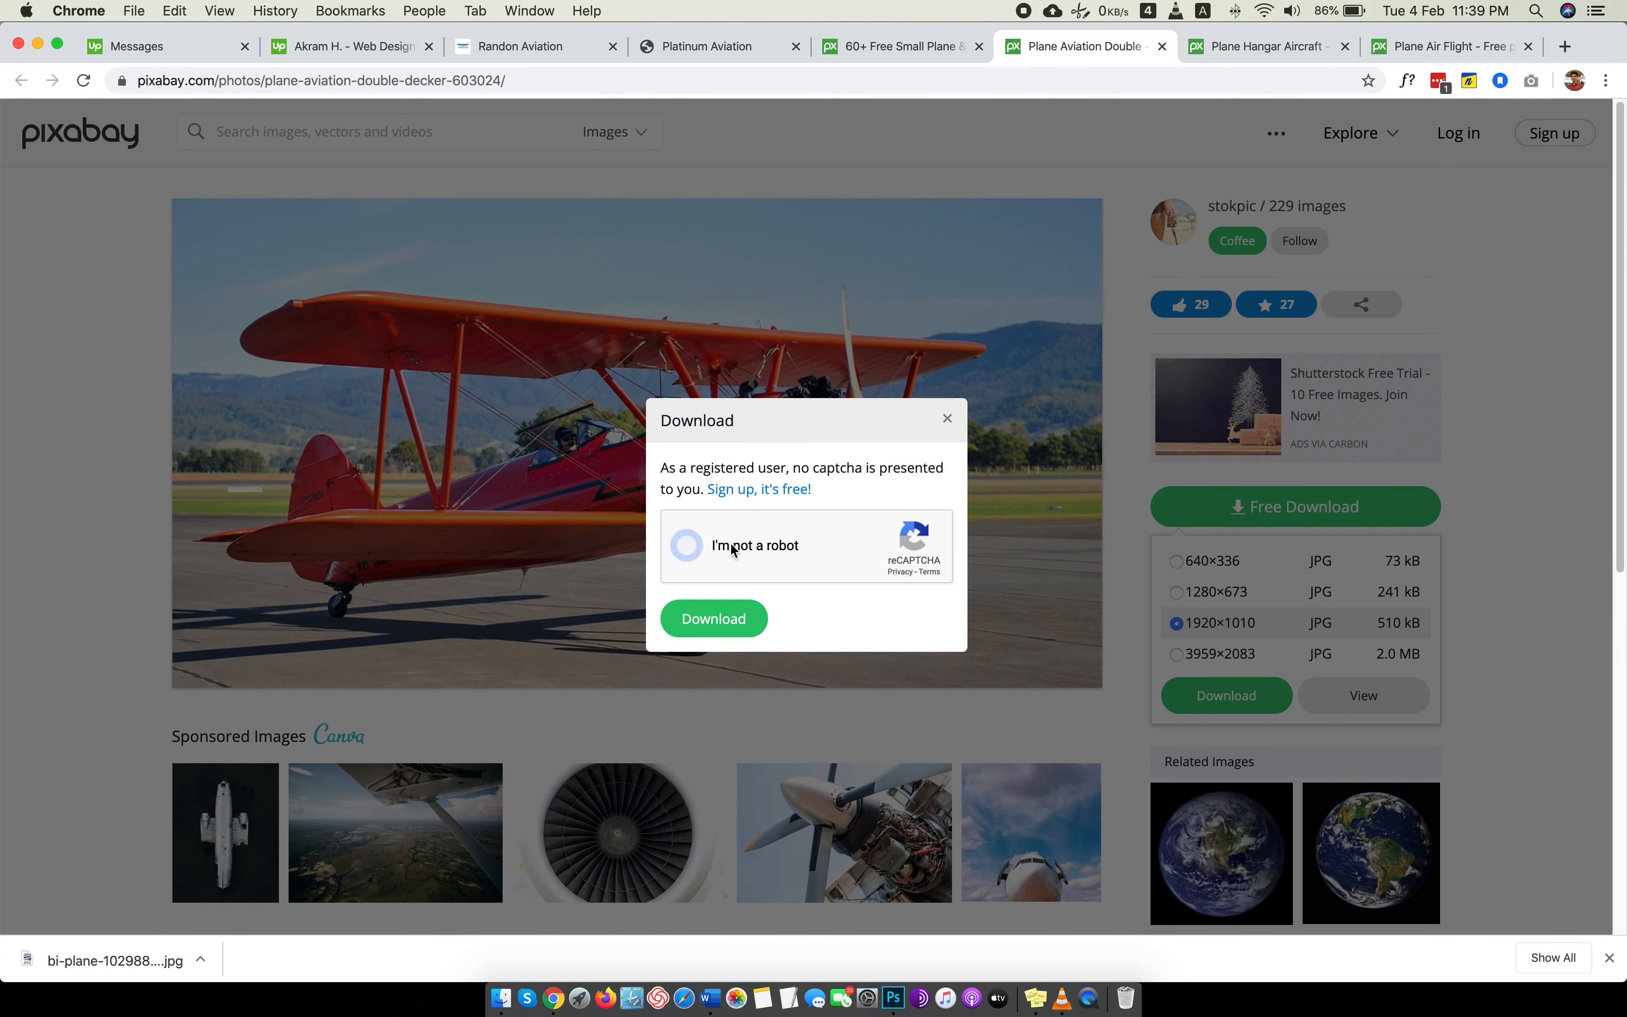
left_click(718, 617)
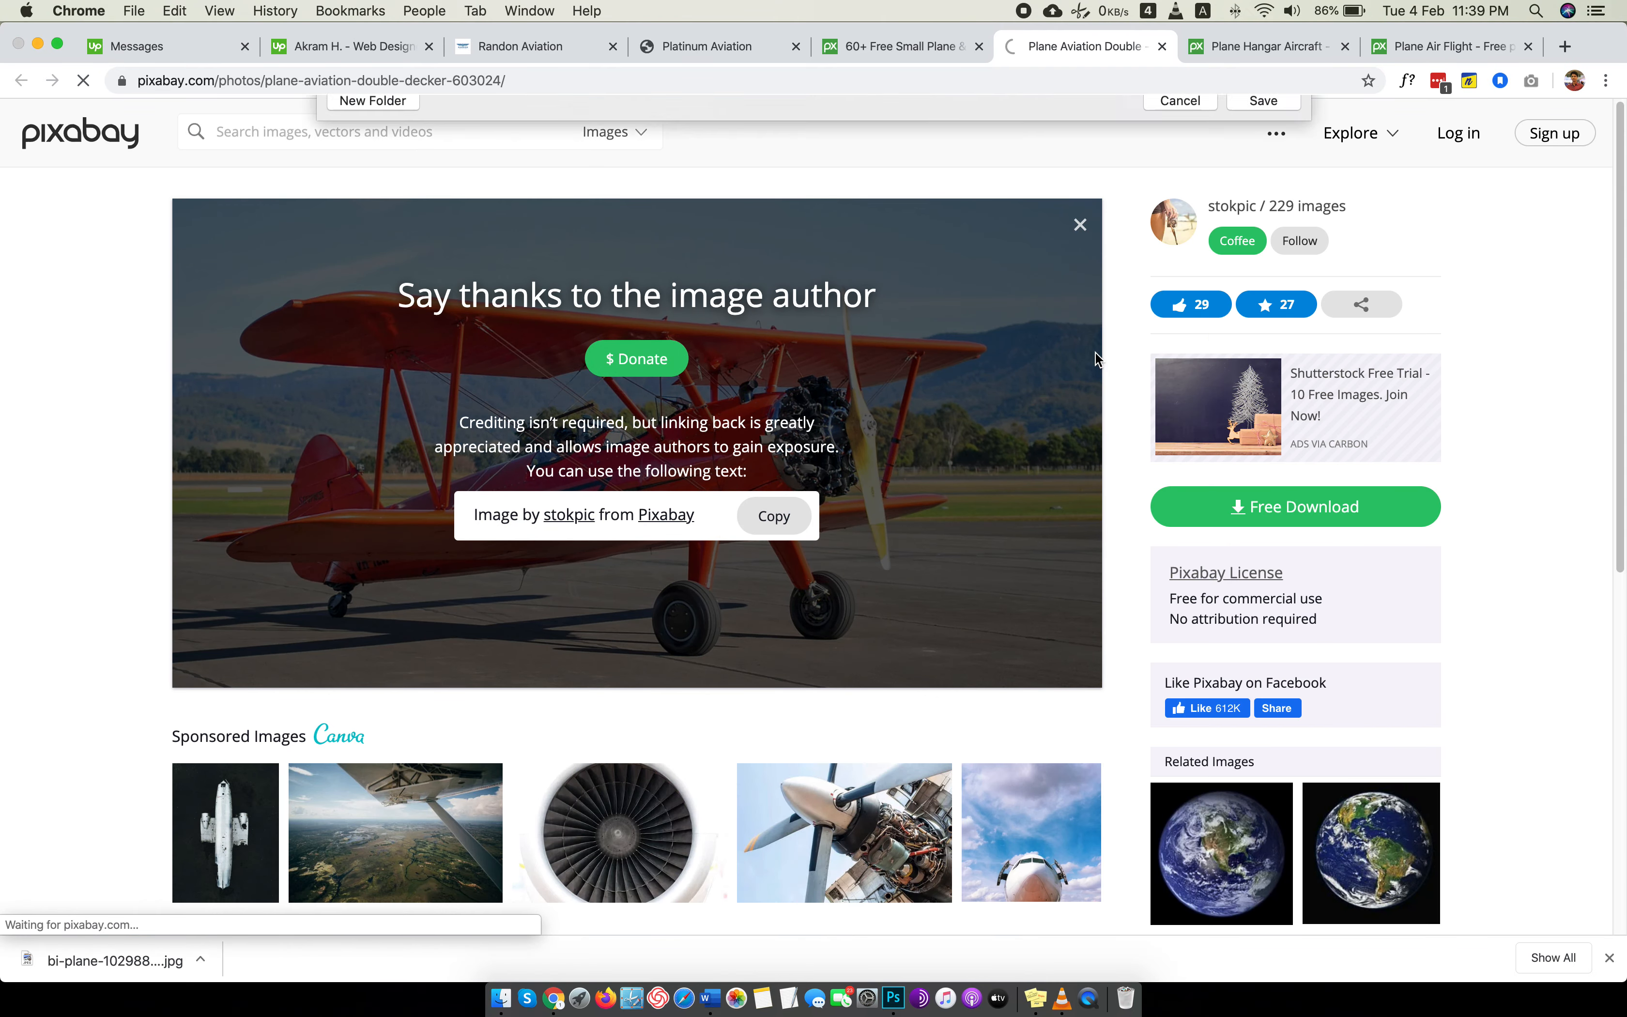
left_click(1301, 605)
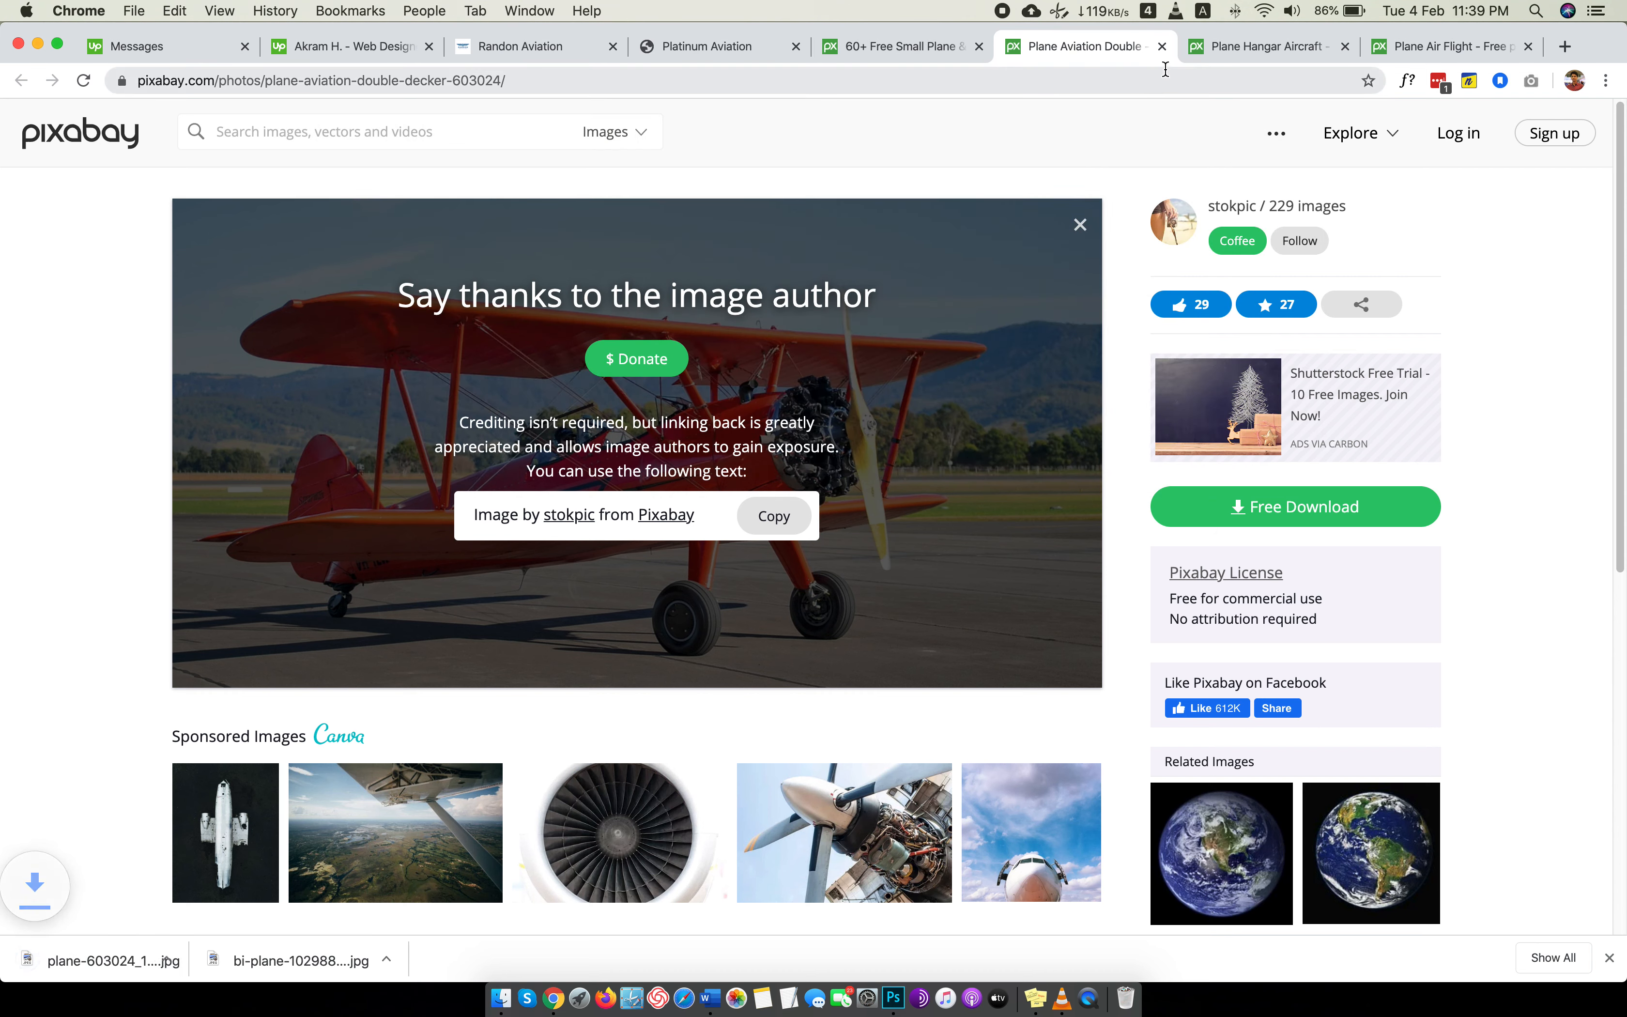
left_click(1161, 46)
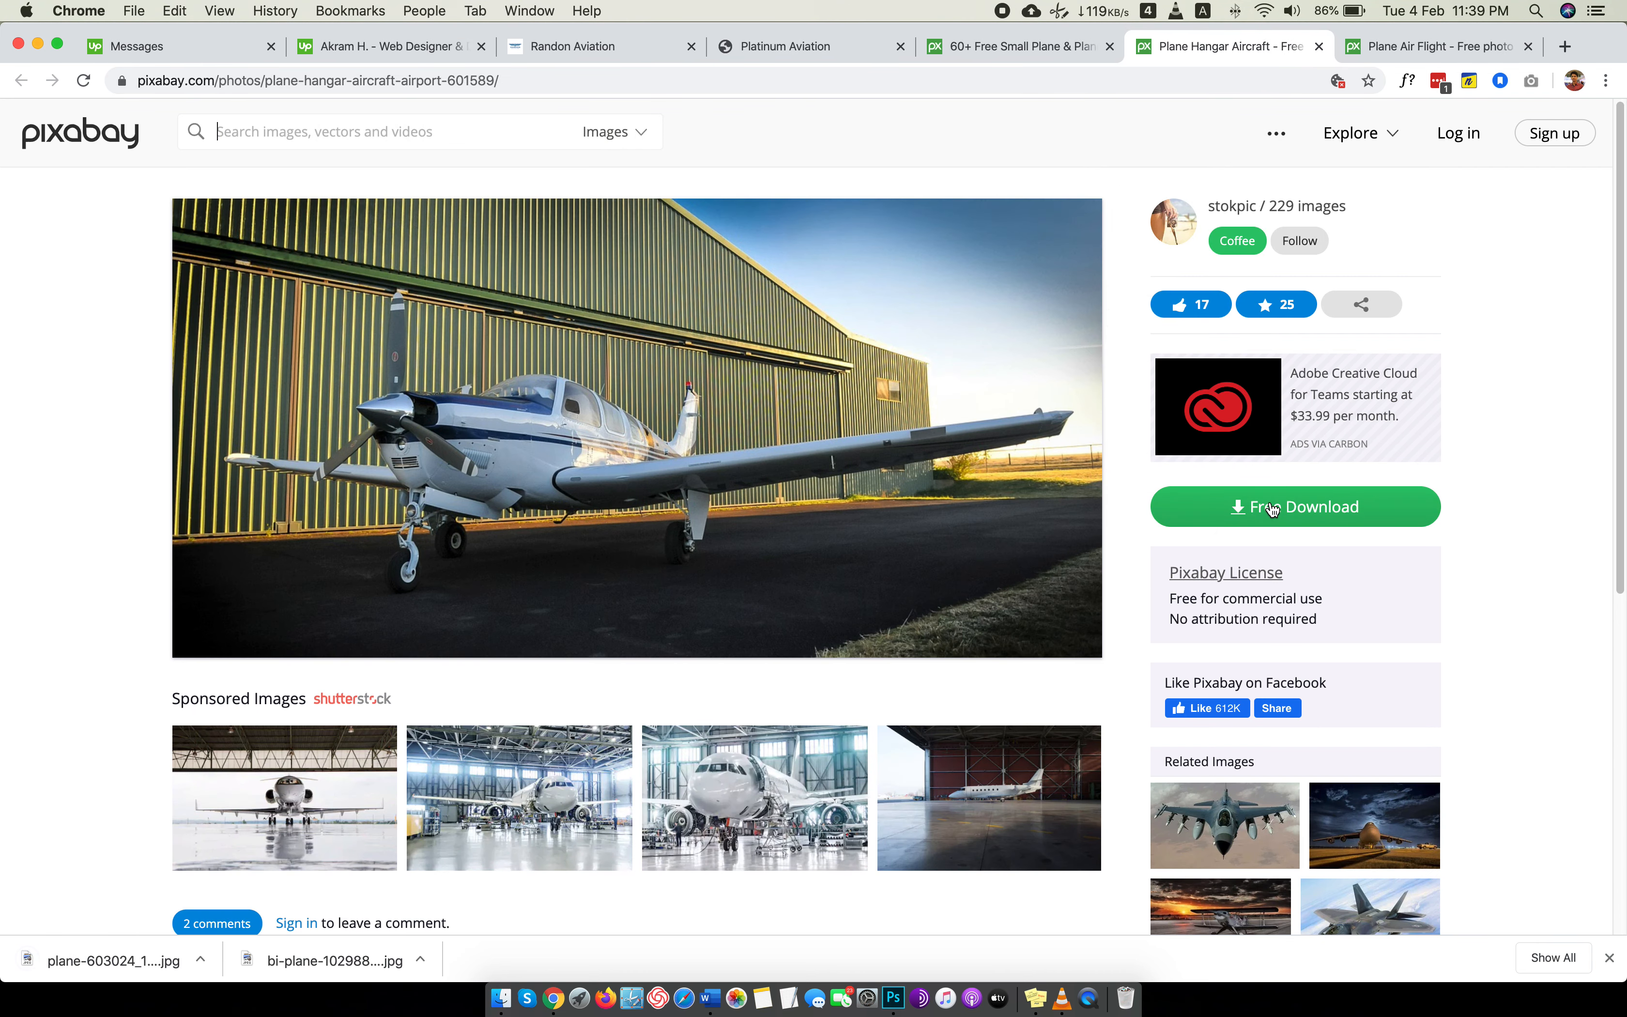
Download the photo of the plane beside the hangar as a 1920×949 JPG into the Images folder and close its page.
left_click(1250, 508)
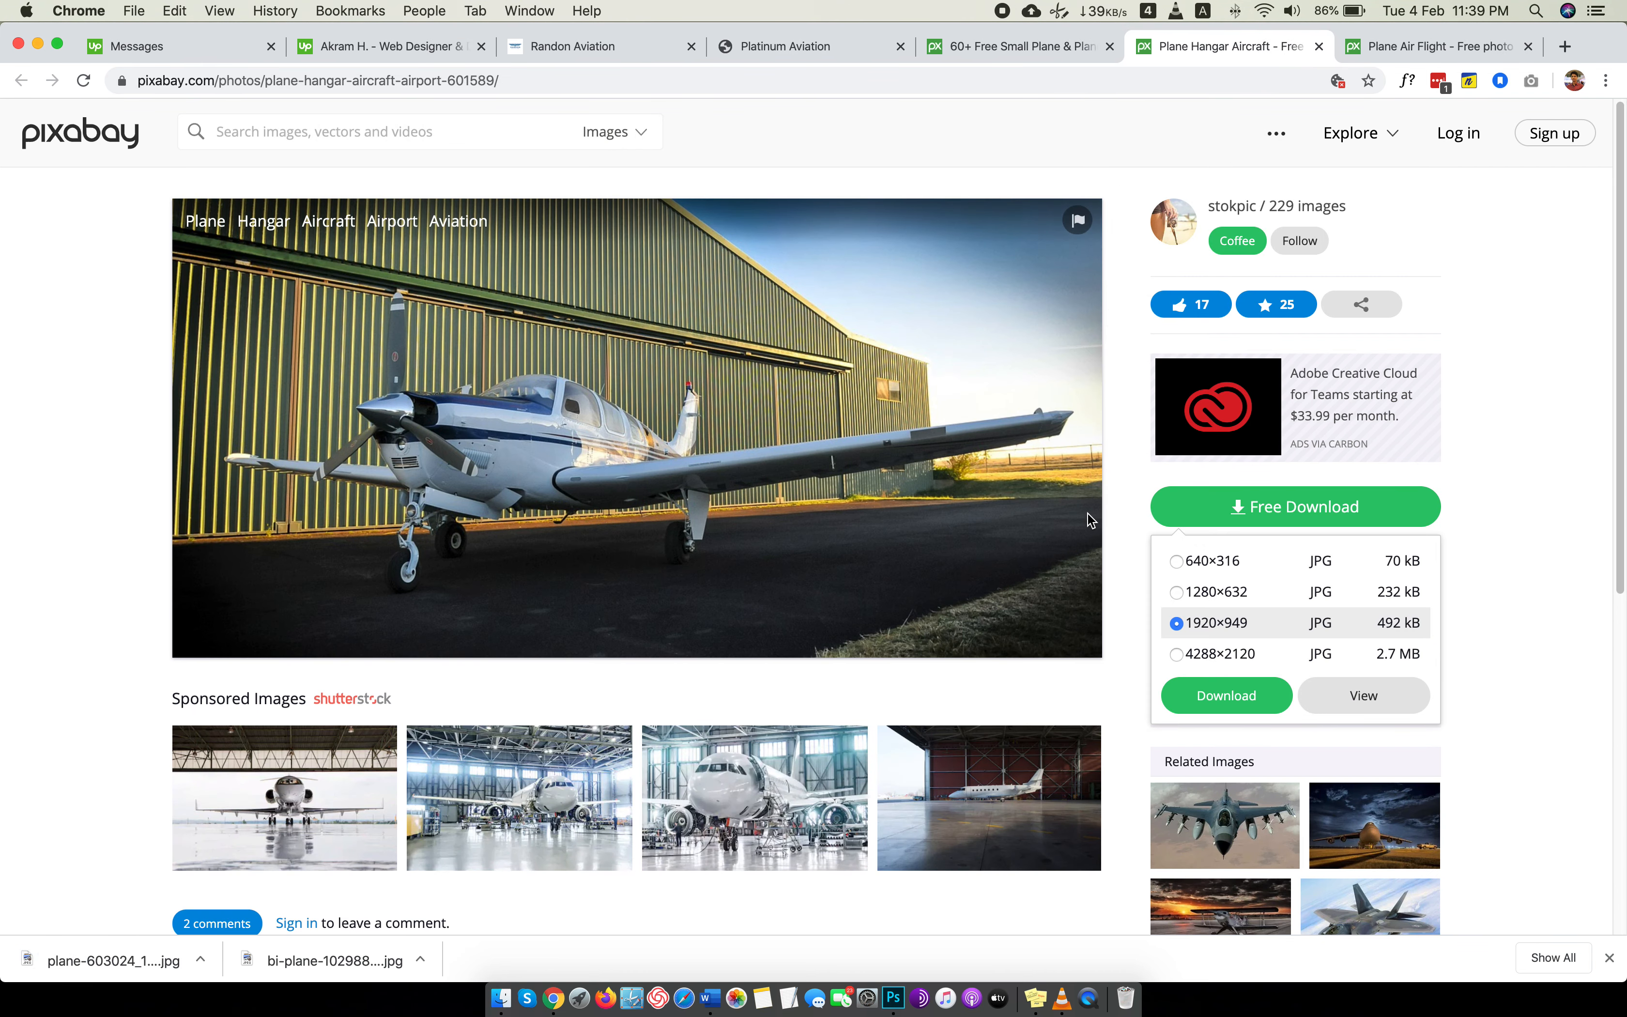
left_click(1206, 695)
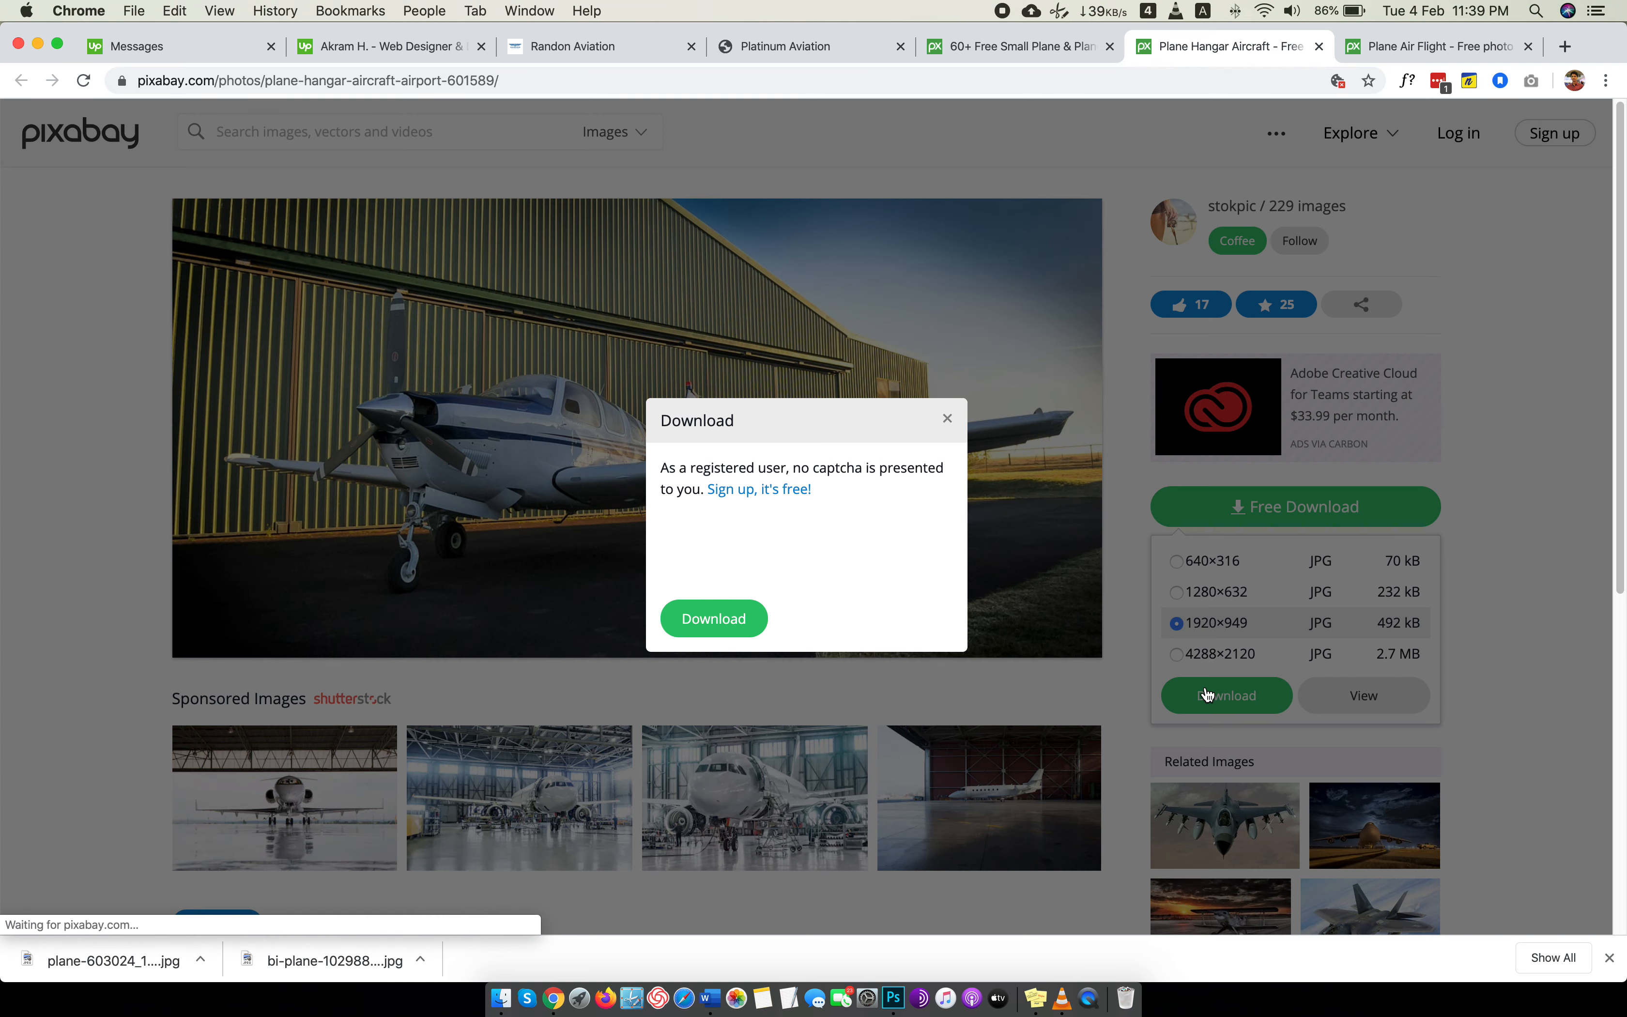
left_click(761, 548)
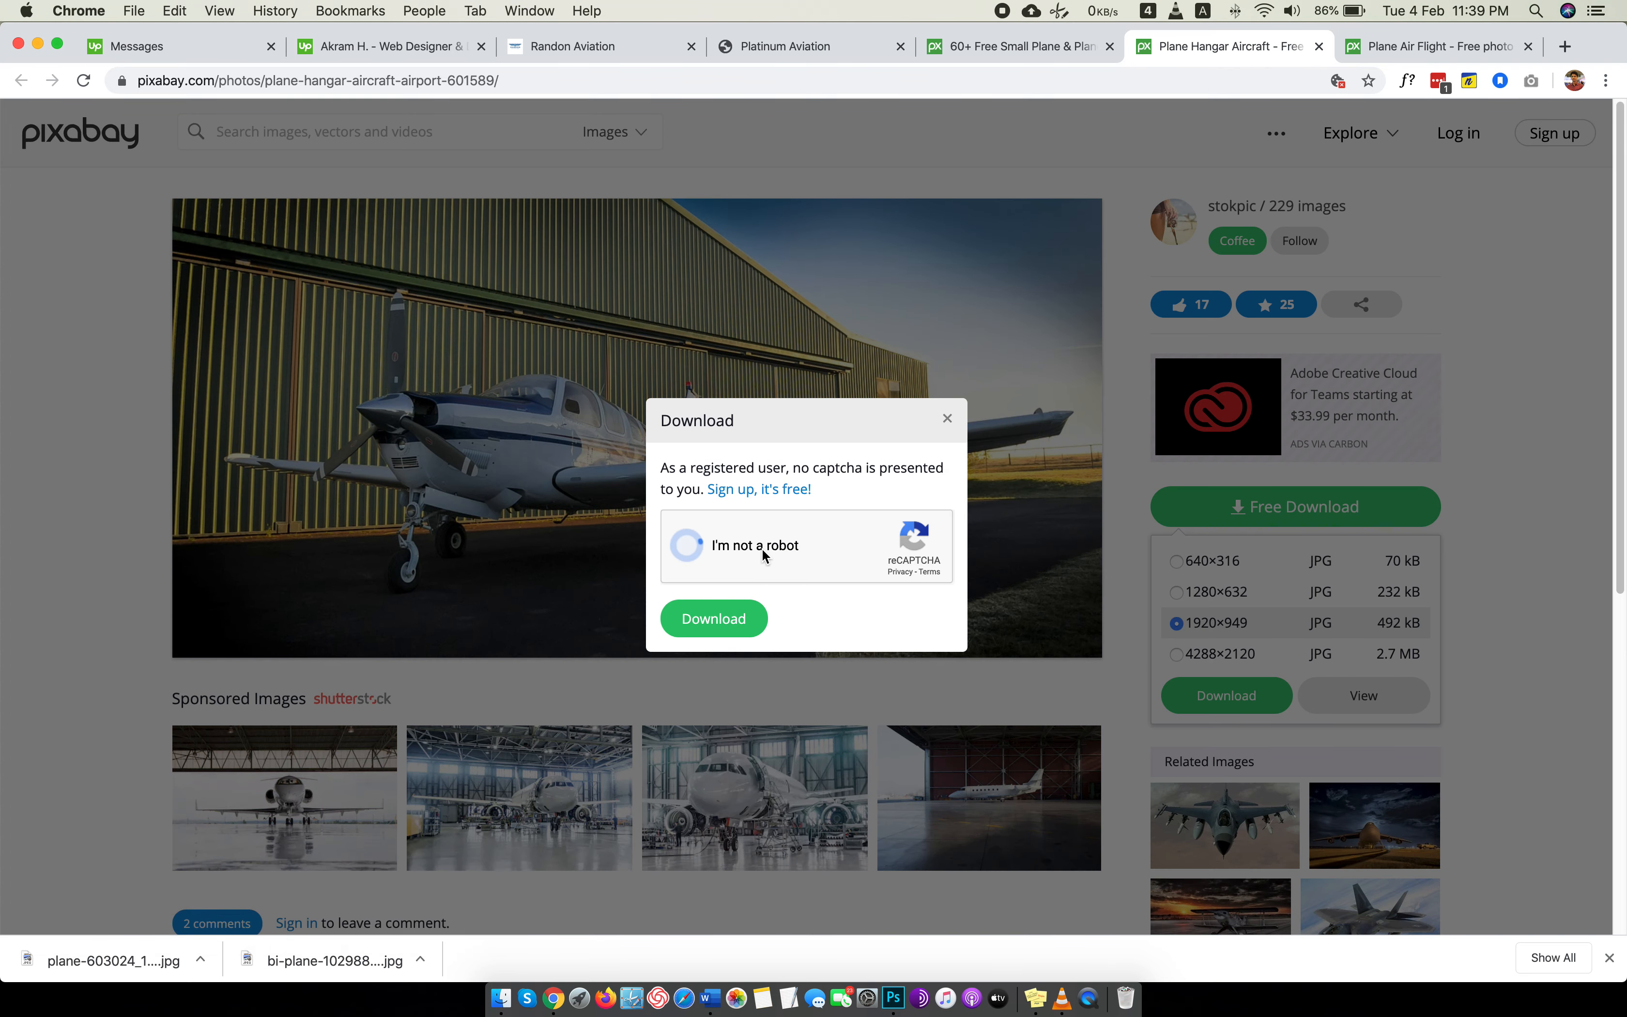
left_click(705, 617)
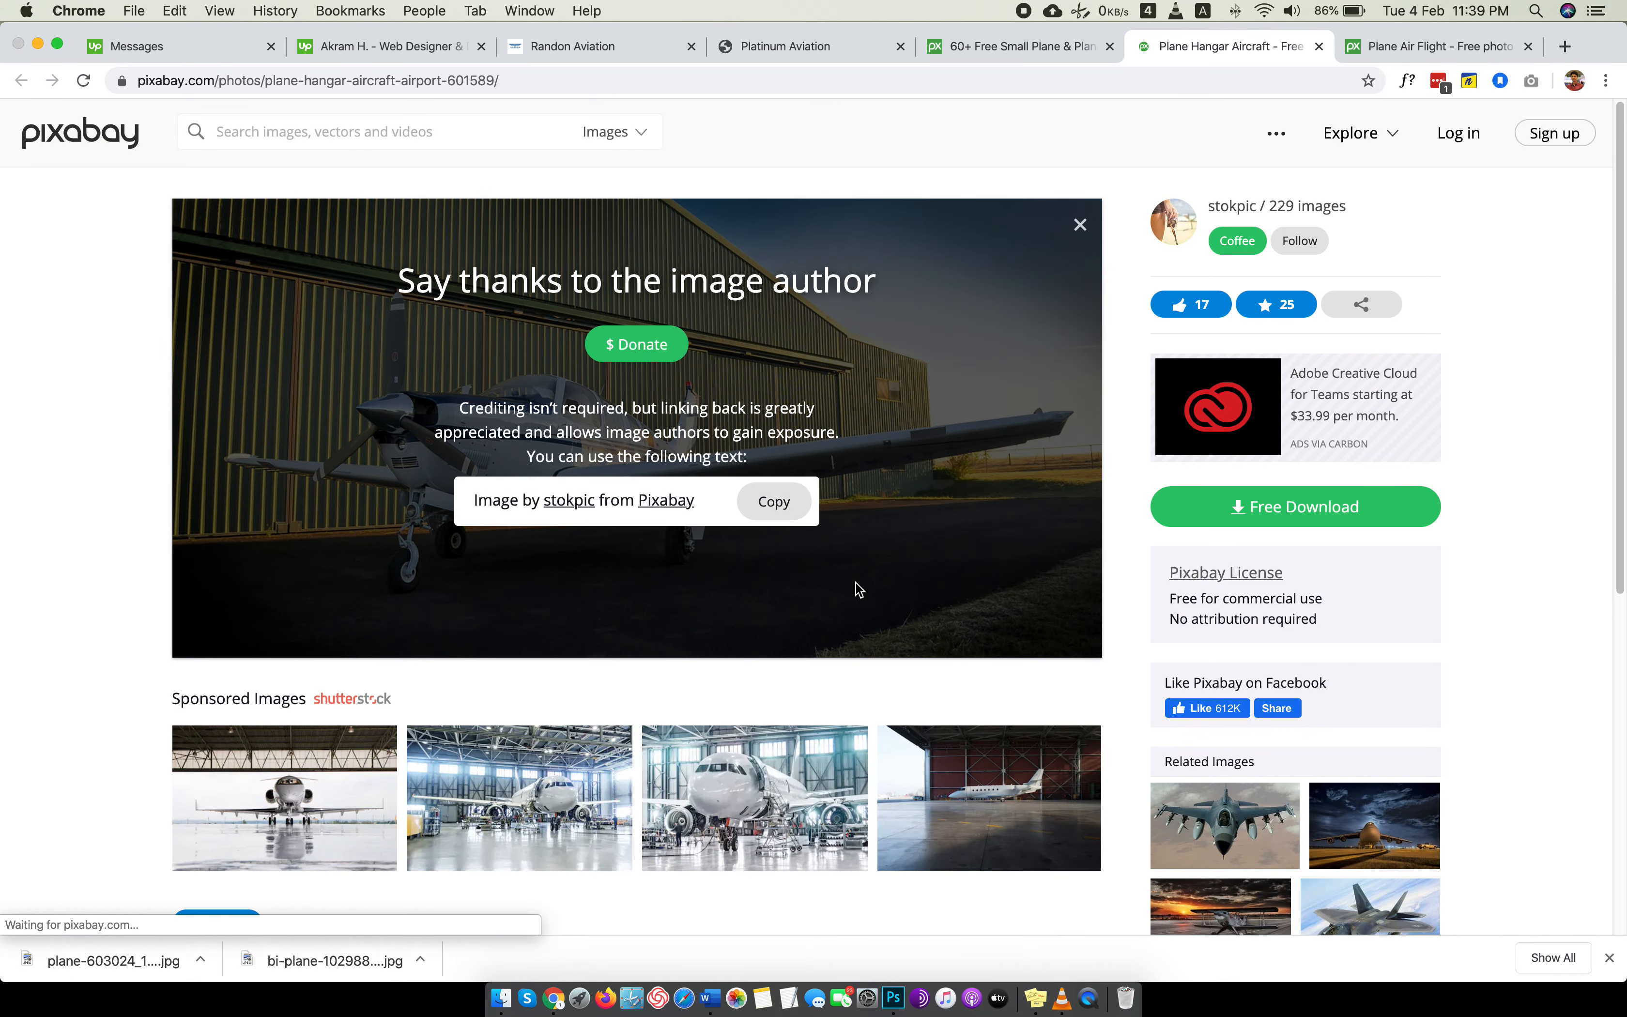
left_click(1282, 601)
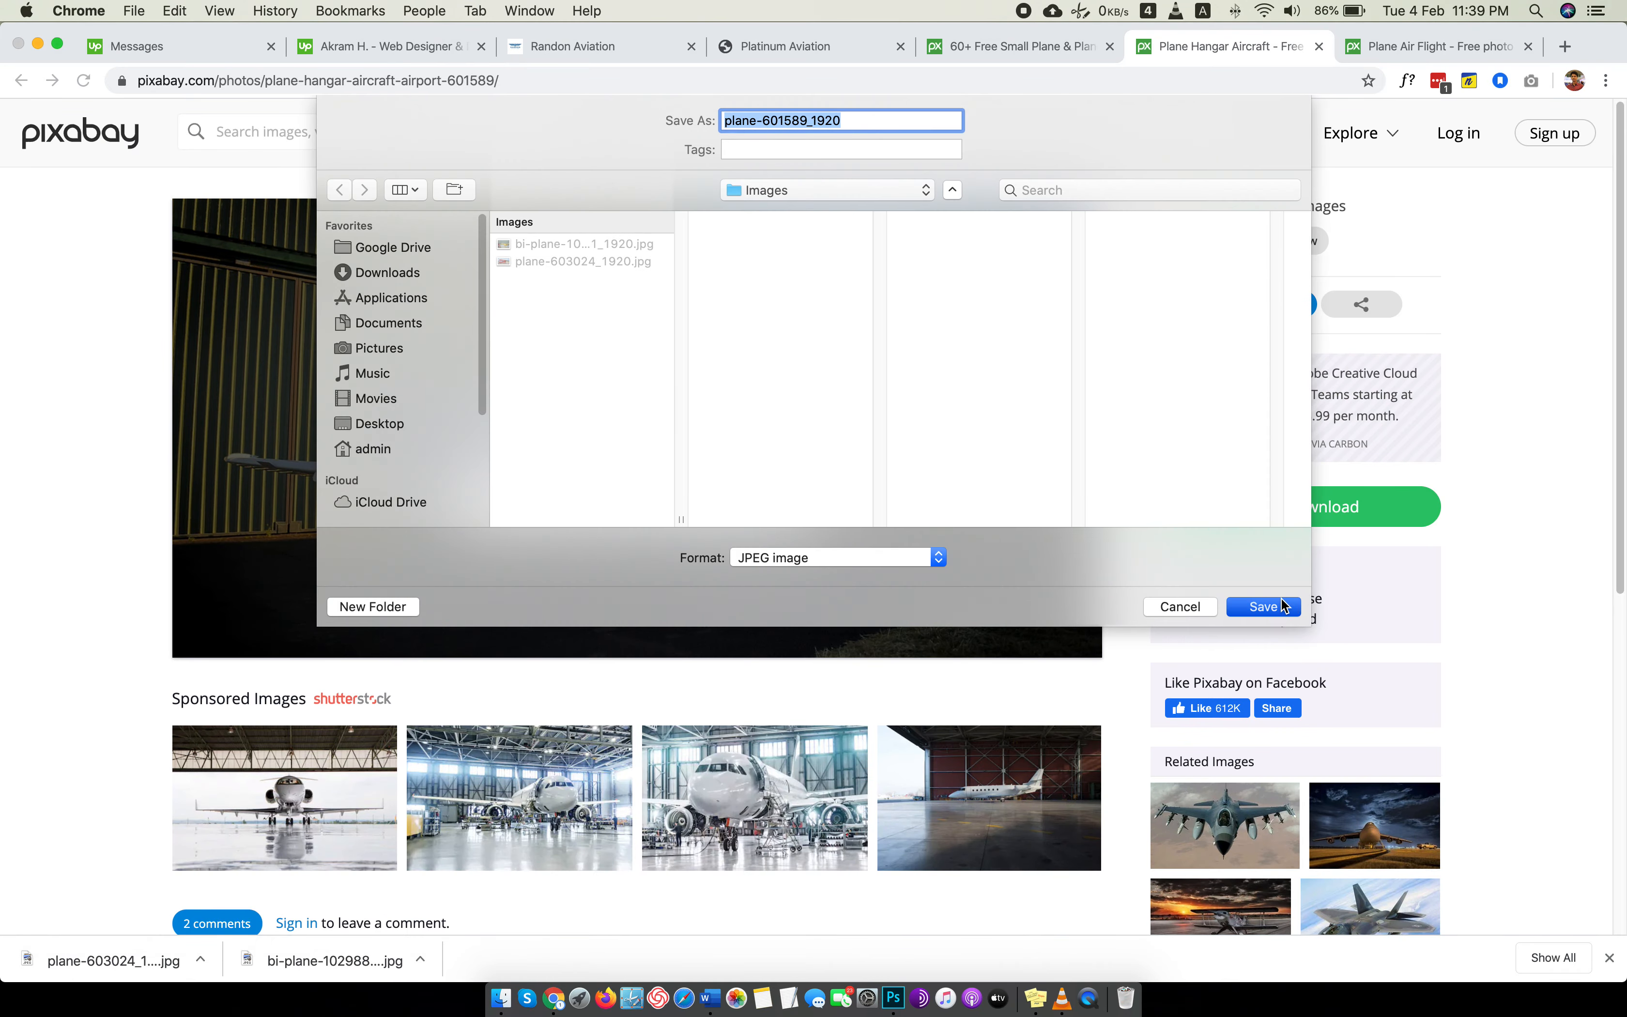
key("ctrl+Tab")
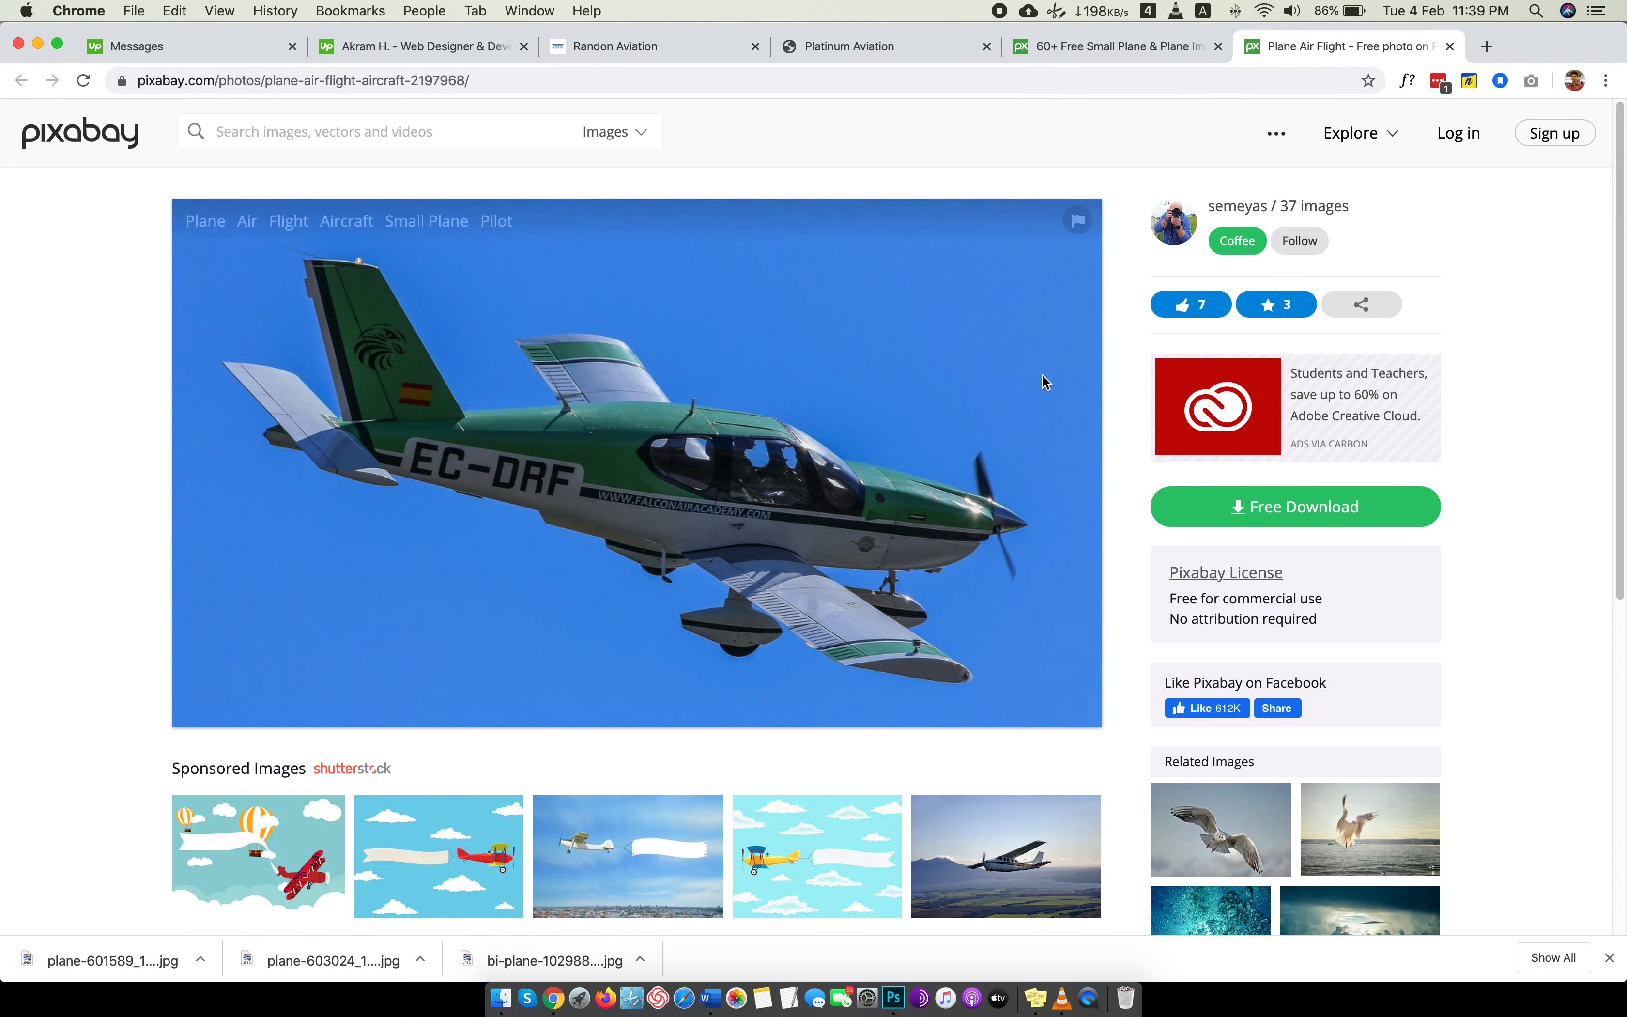
Download the green EC-DRF plane photo as a 1920×1092 JPG into the Images folder and return to the search results.
left_click(1268, 508)
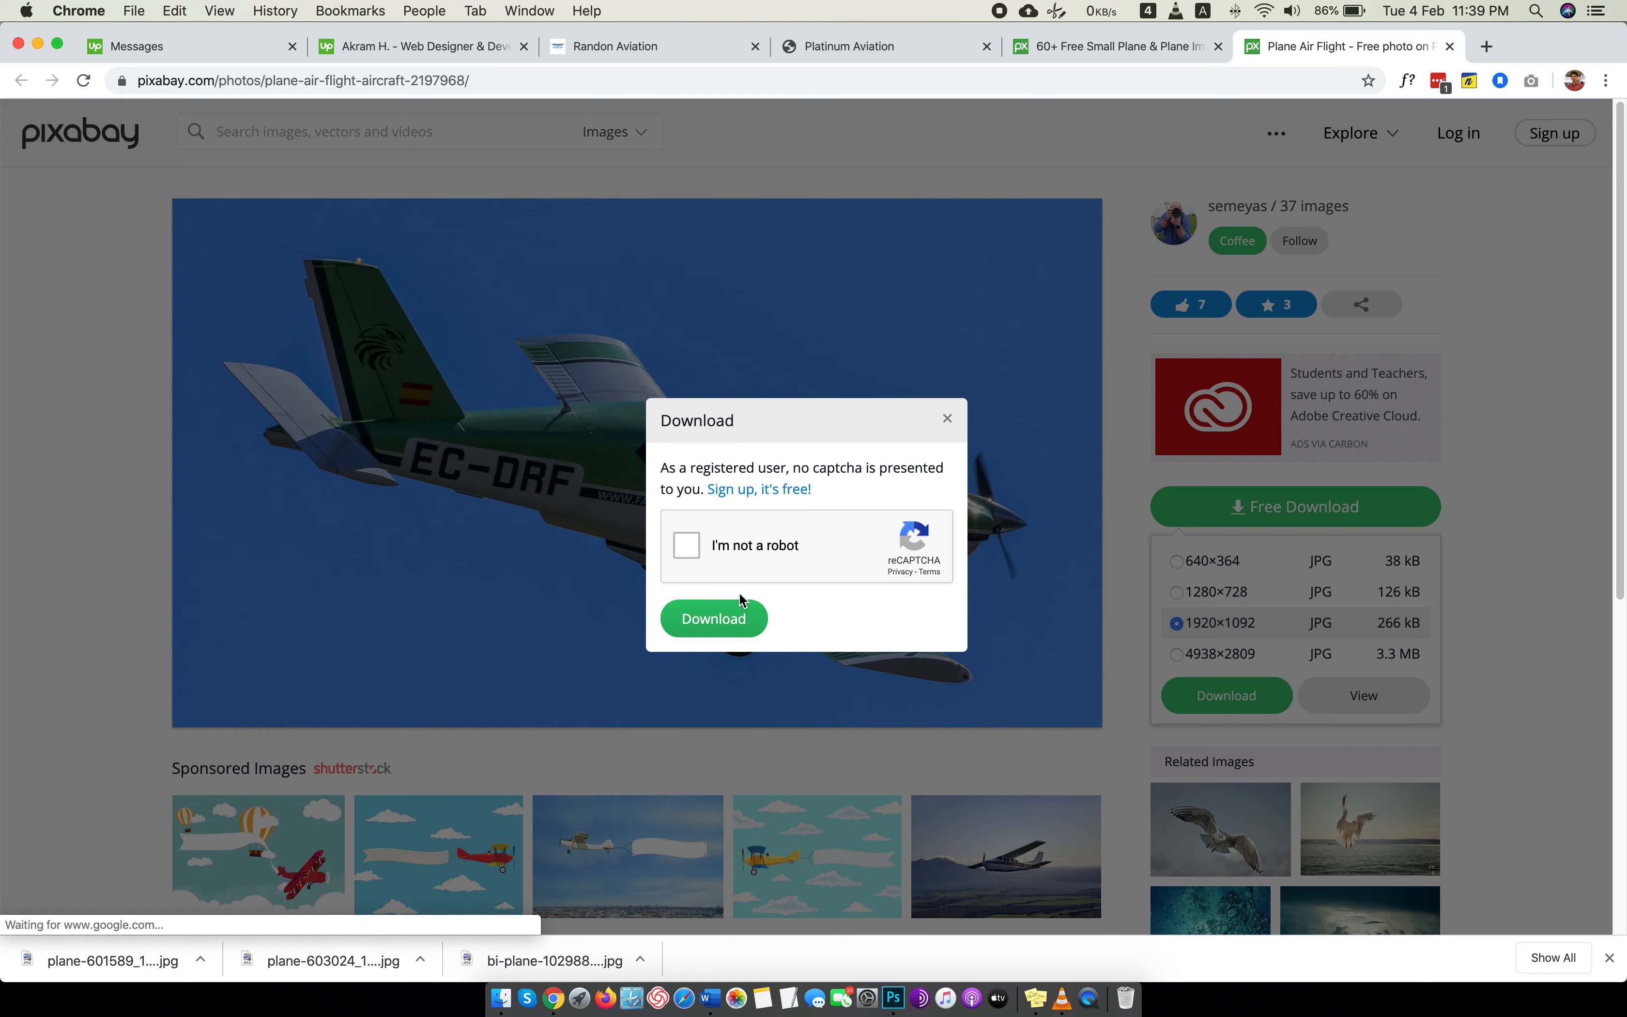
left_click(739, 546)
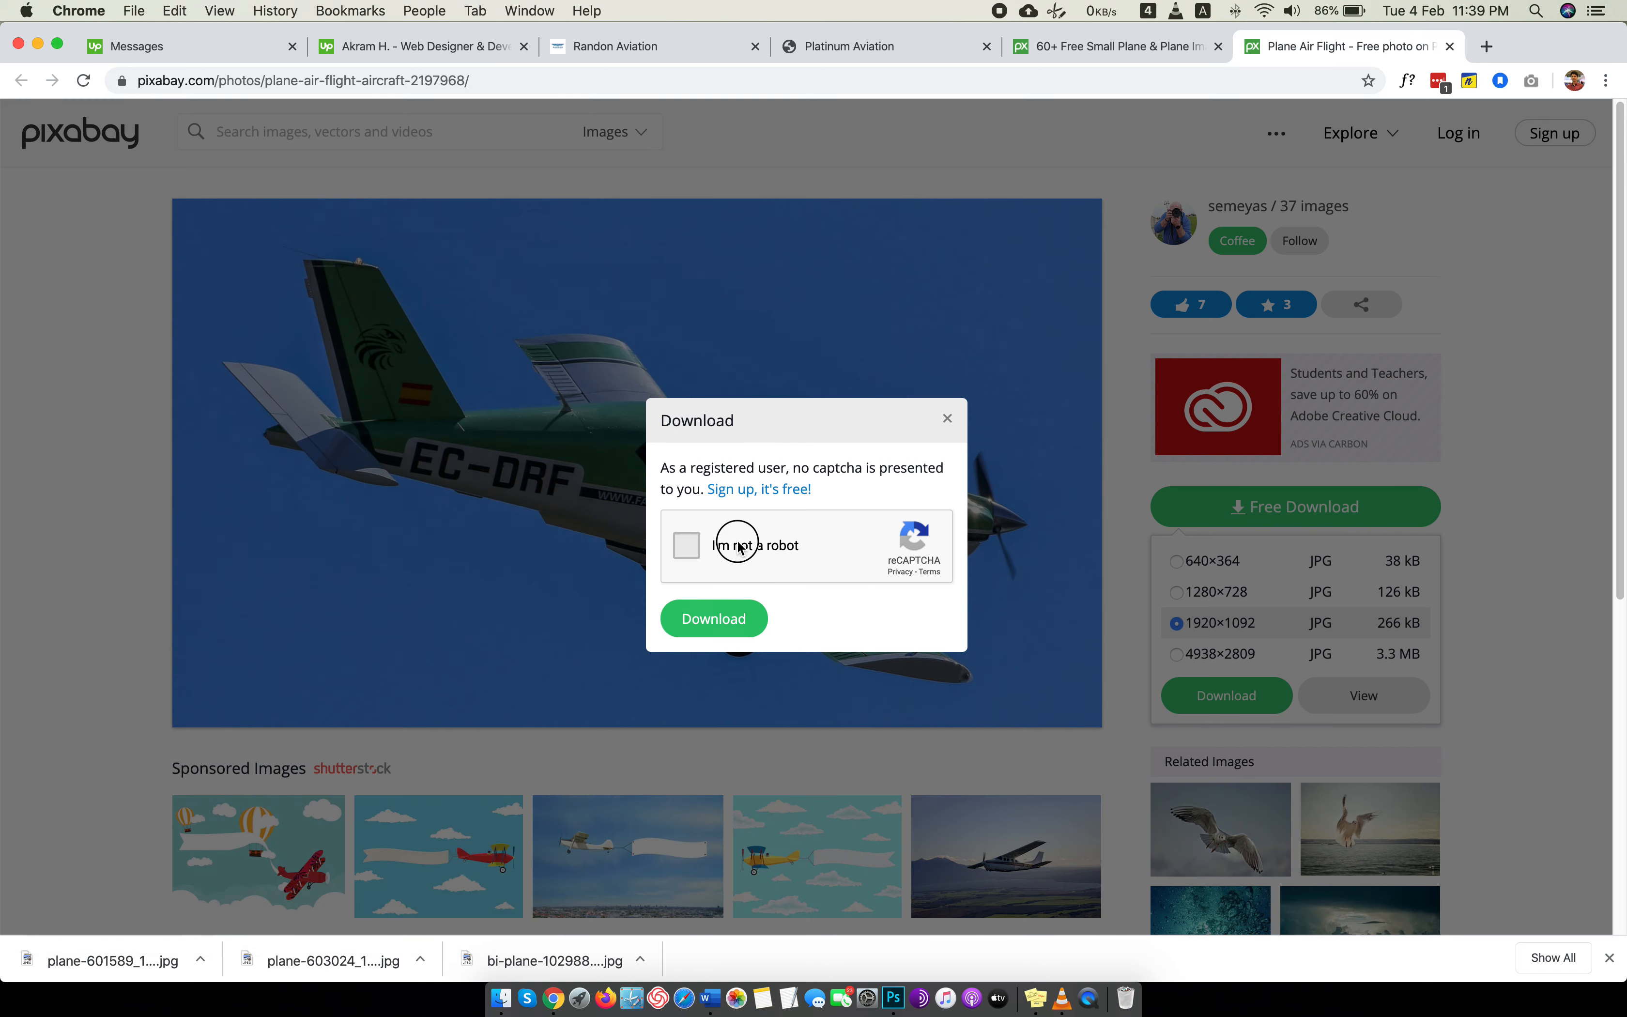
left_click(713, 619)
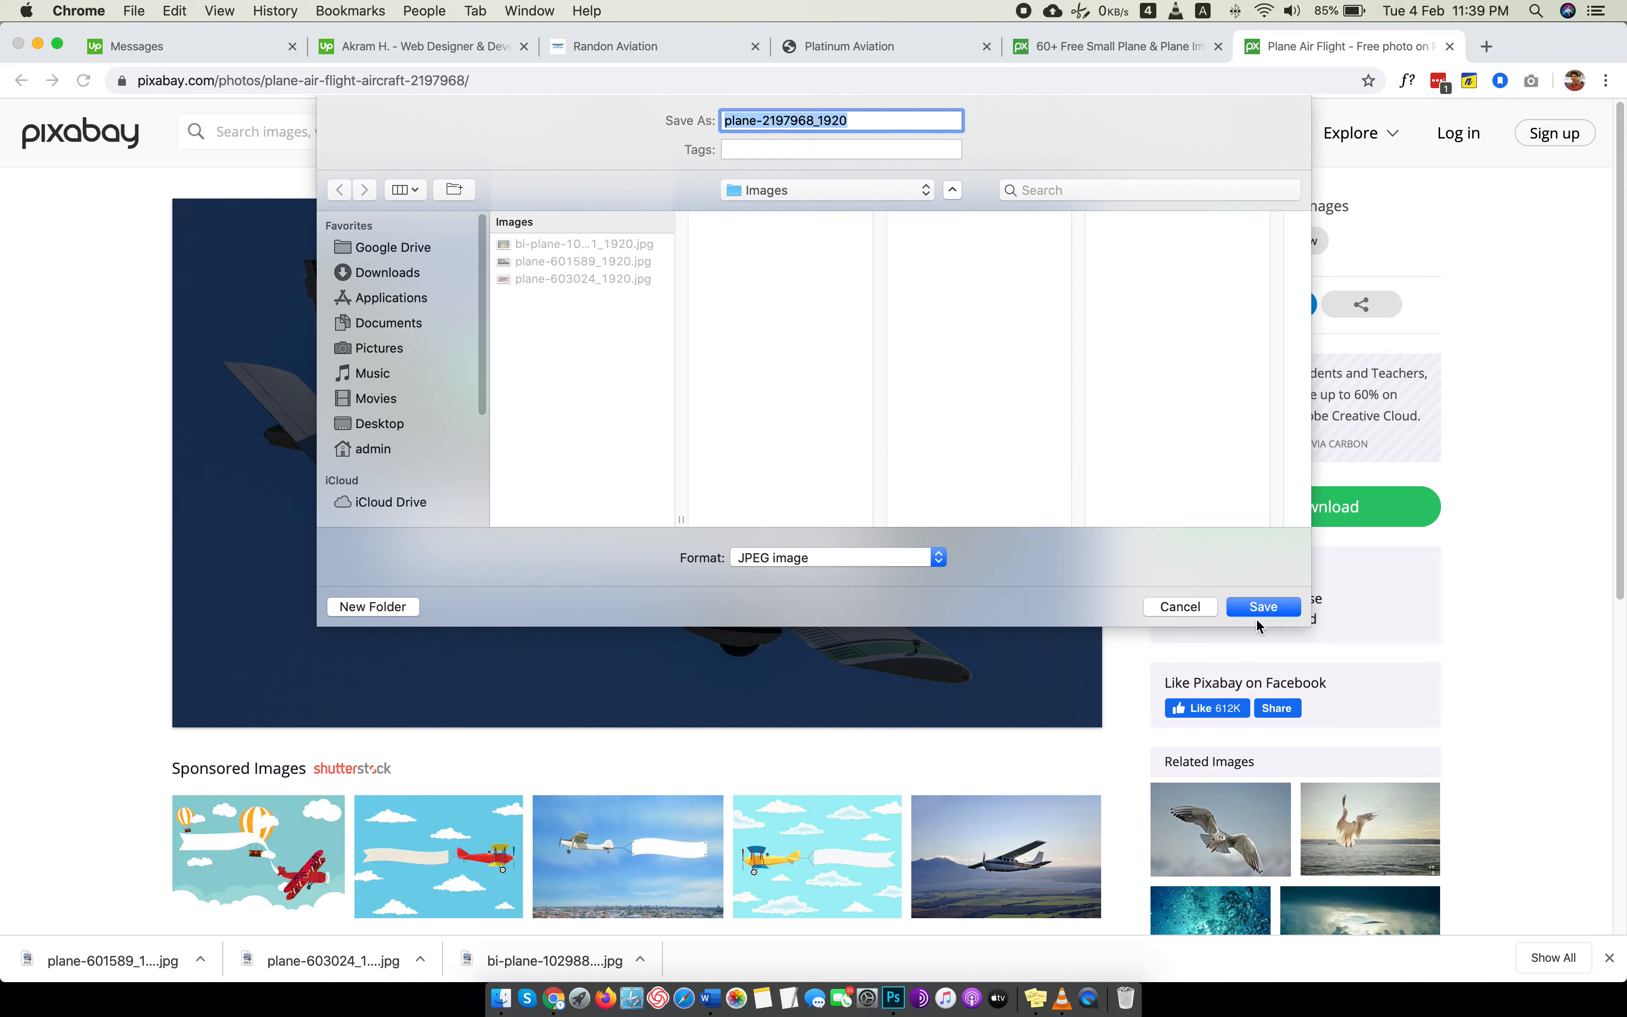
left_click(1259, 611)
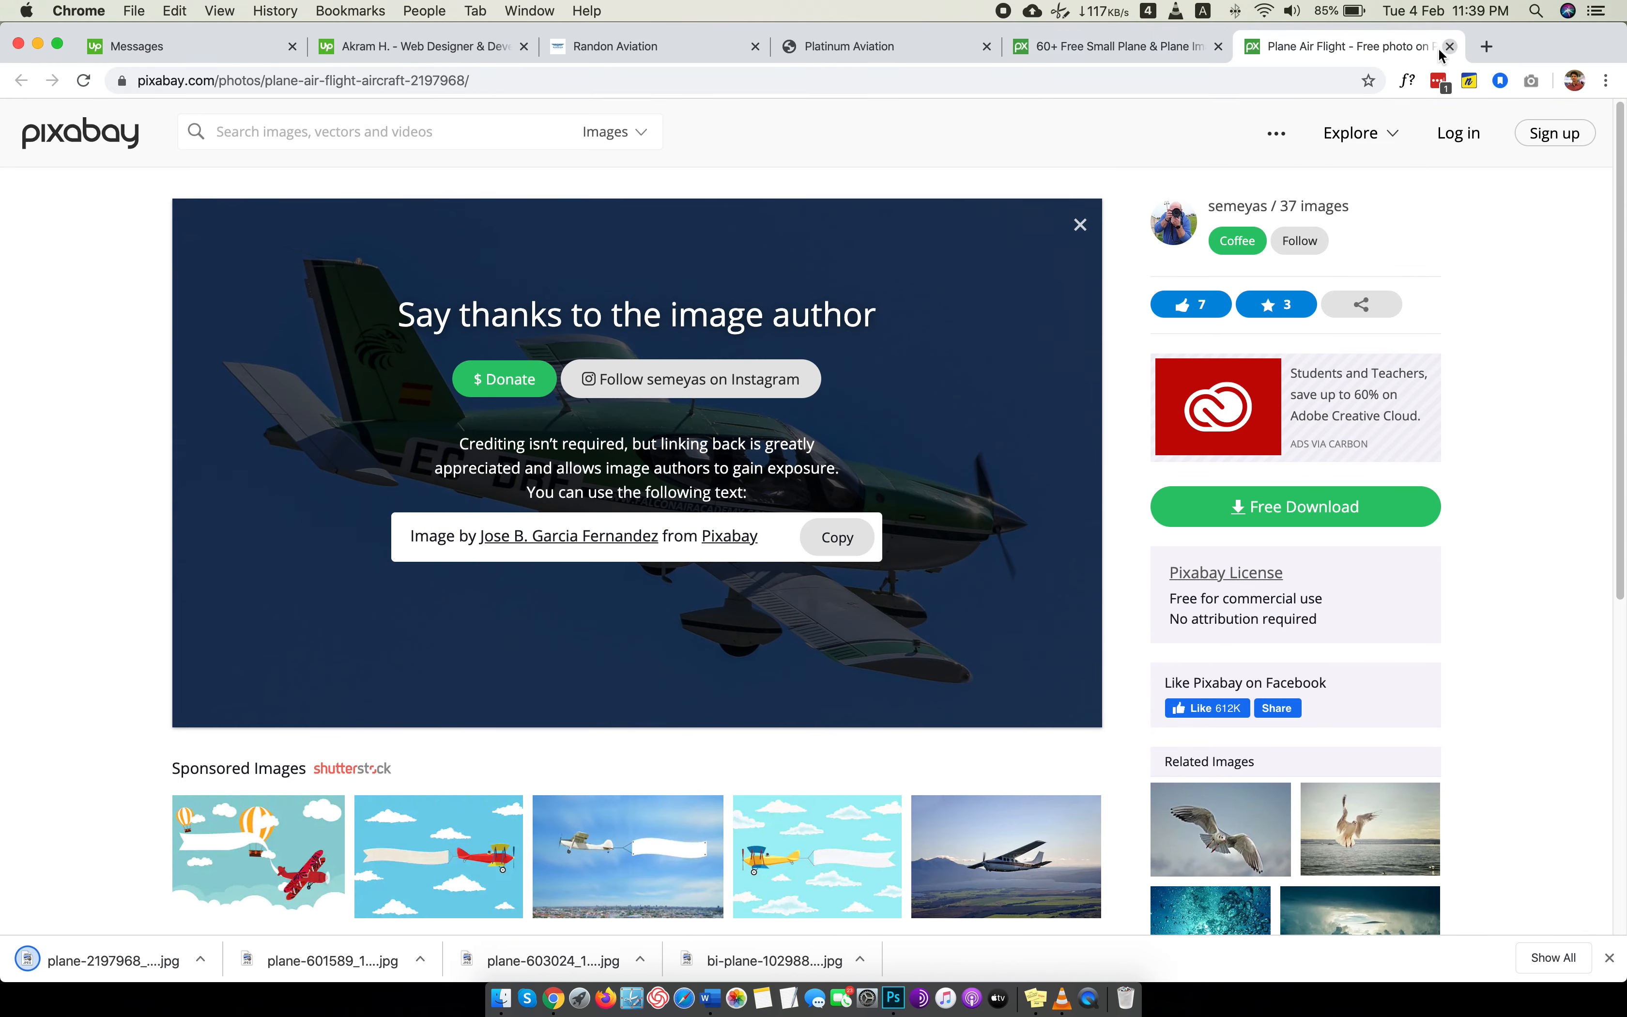
left_click(1448, 47)
scroll(669, 226, "up", 10)
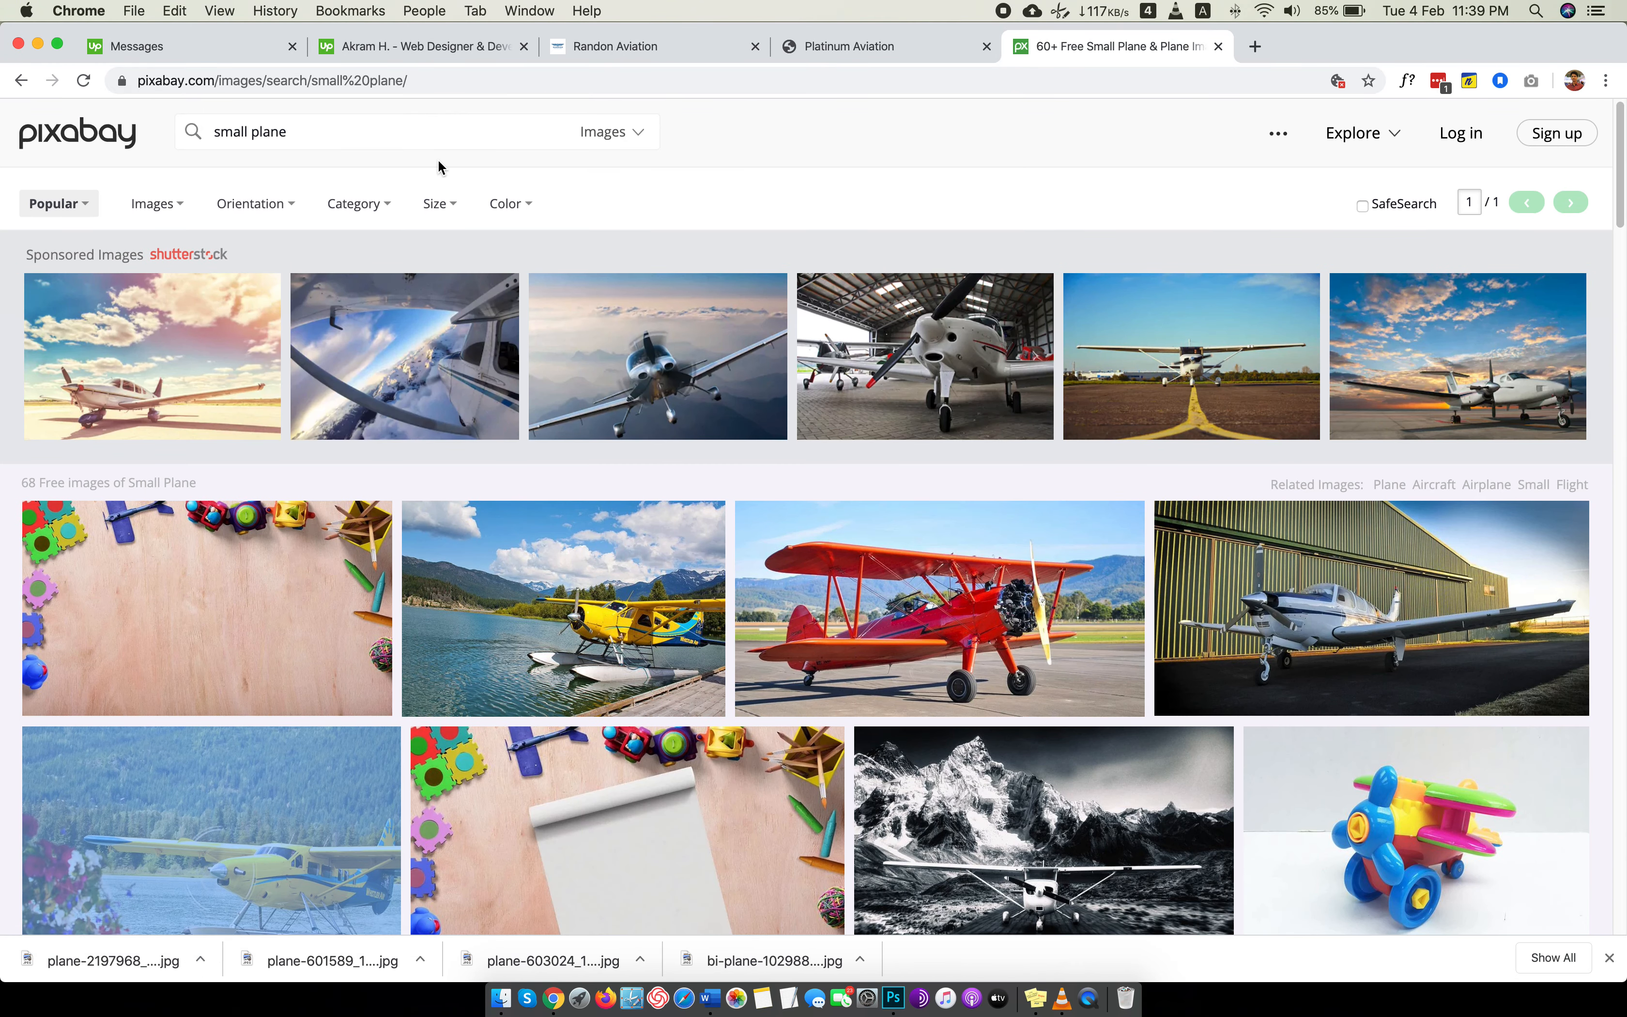
Search Pixabay's free images for cockpit.
double_click(431, 142)
triple_click(431, 142)
type("cockpit")
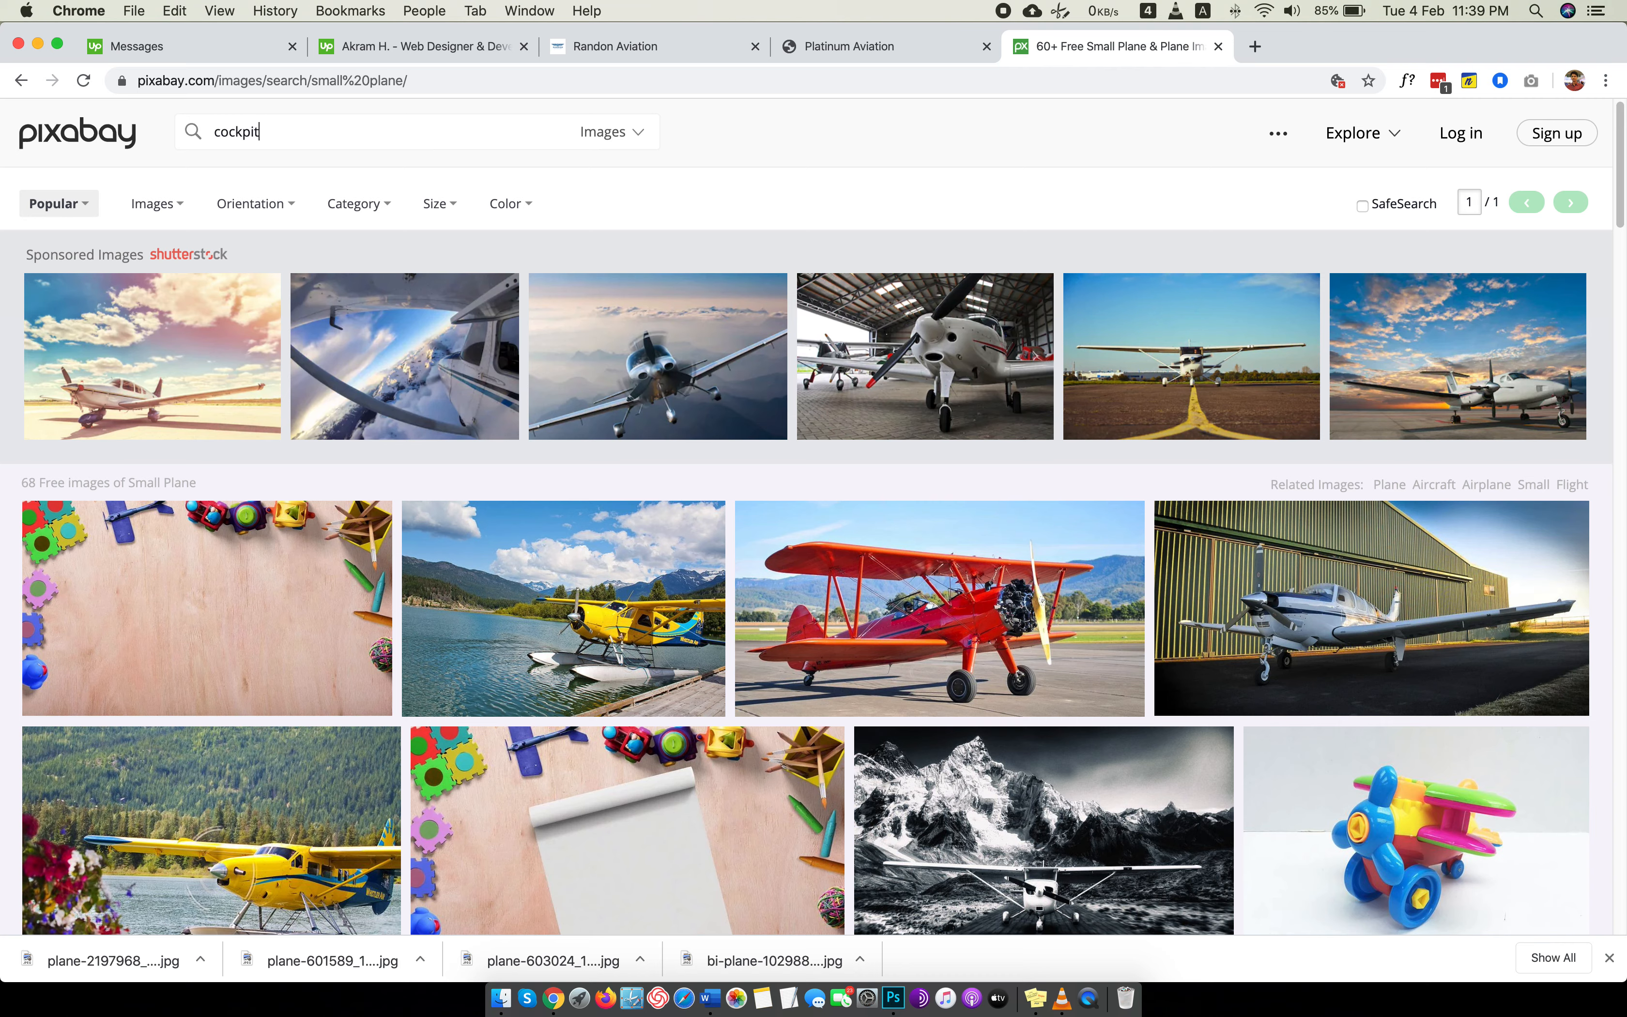
key("Return")
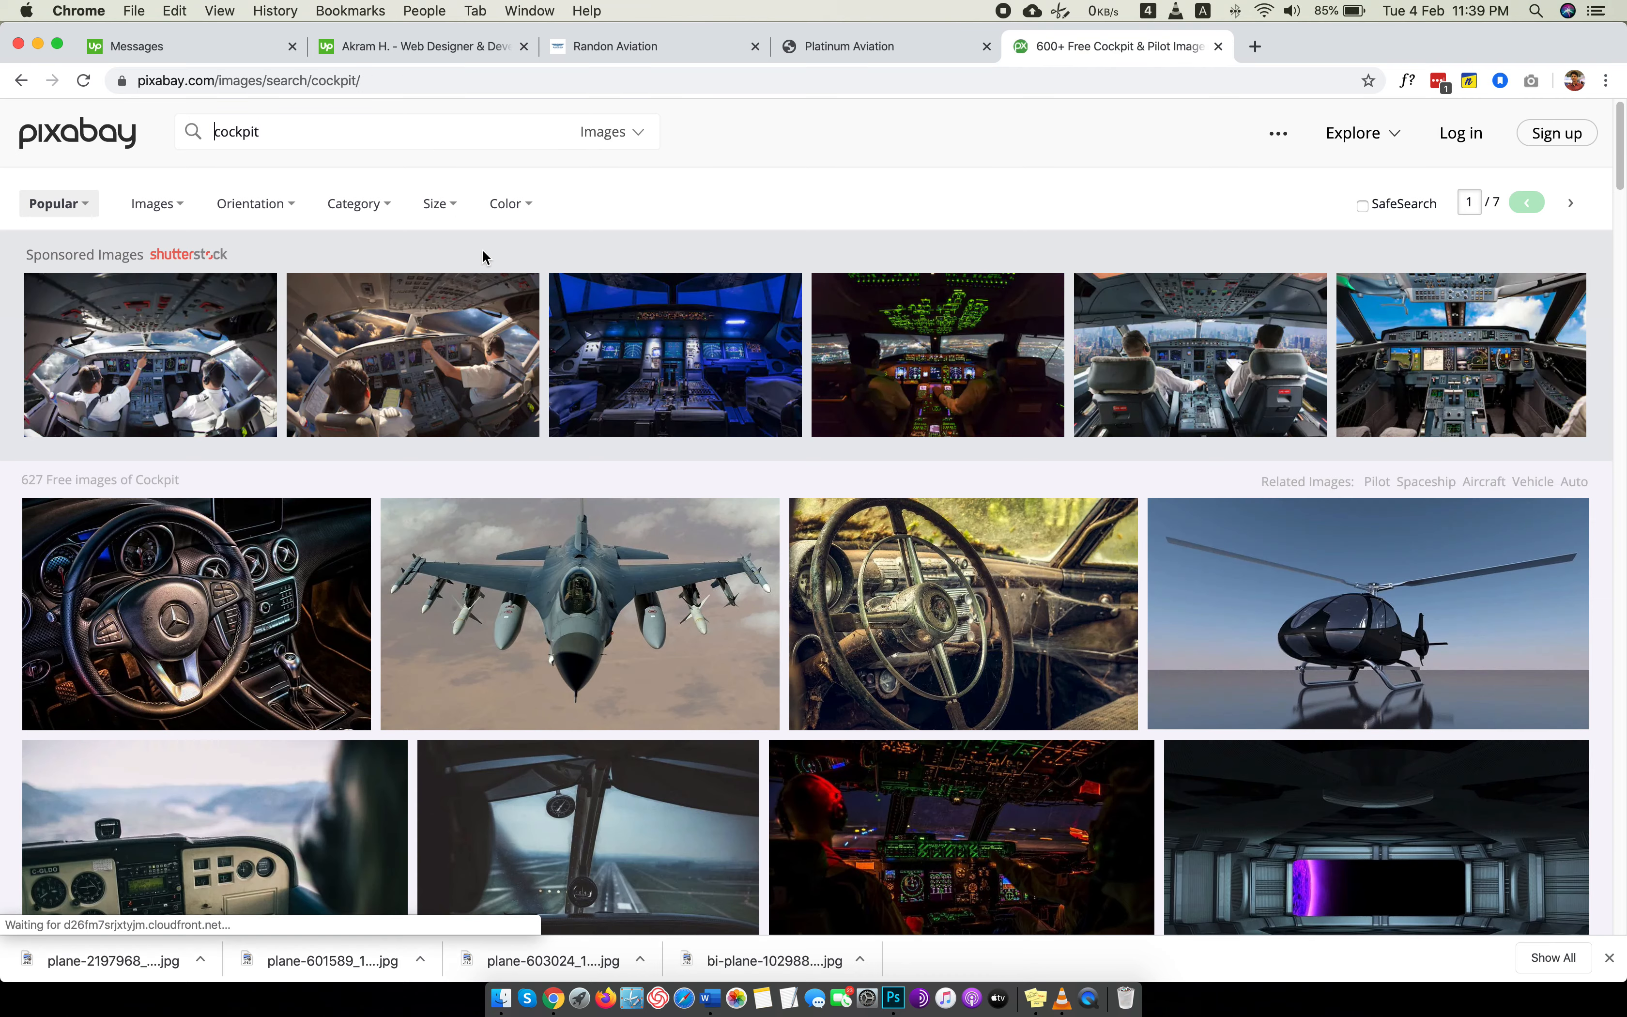
Open the dark cockpit photo with the runway ahead in a new tab and browse further cockpit results.
scroll(1078, 473, "down", 5)
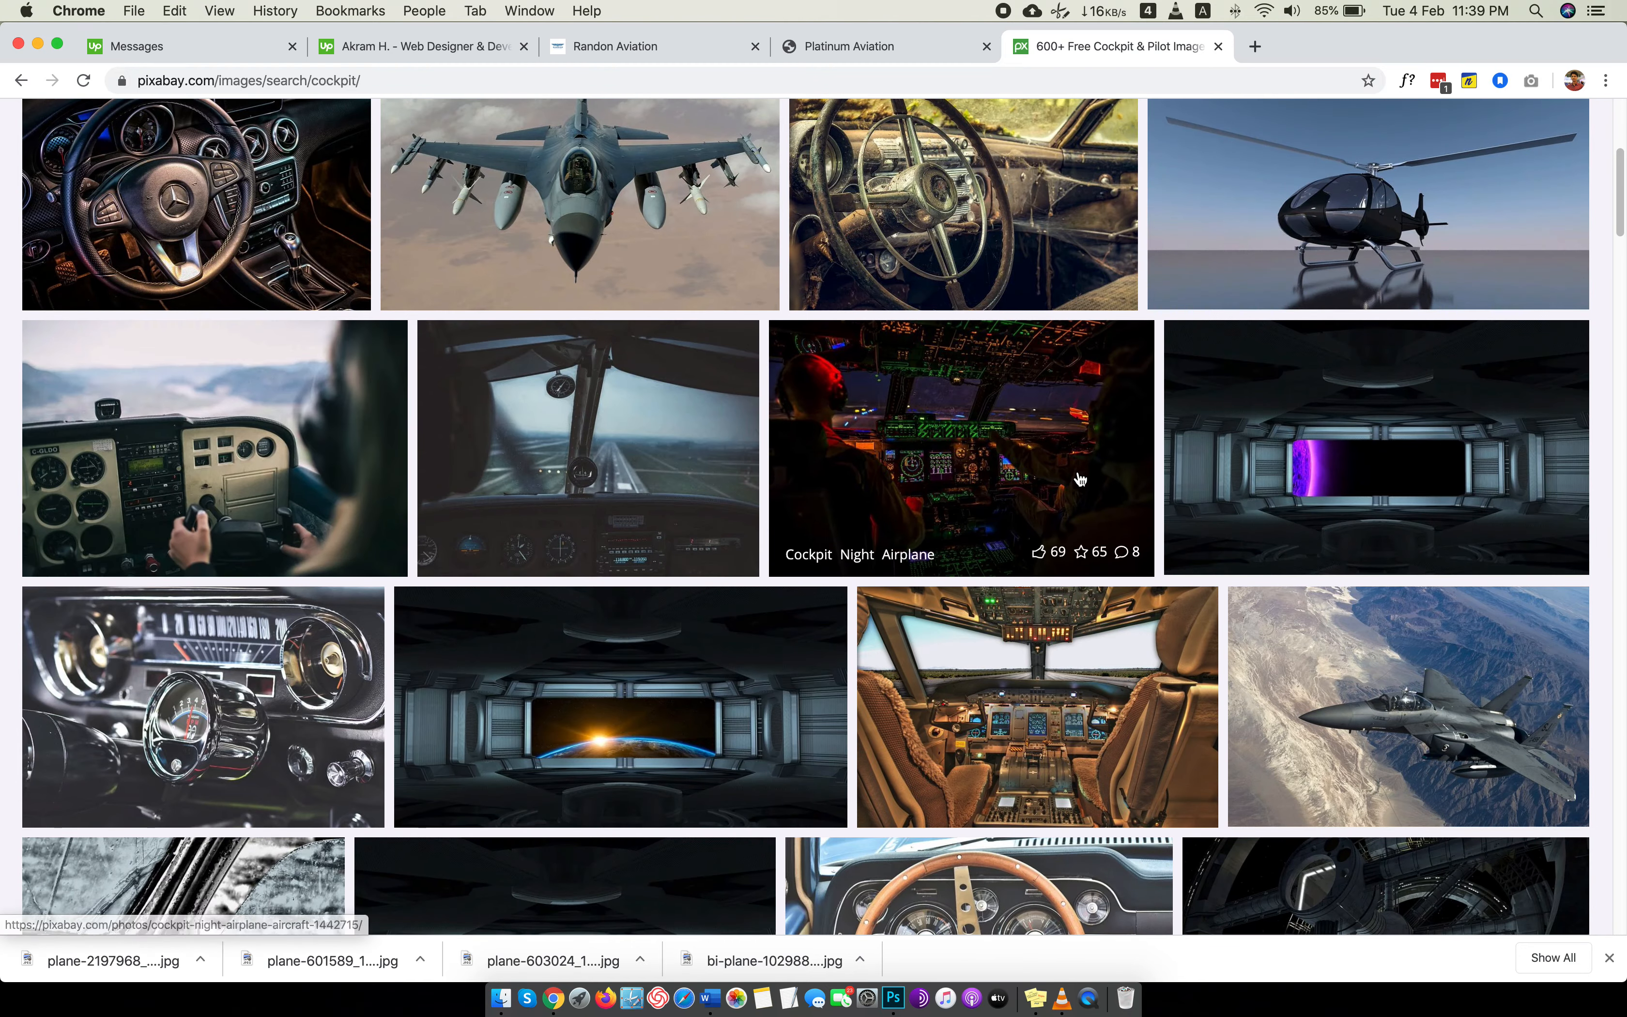
right_click(649, 406)
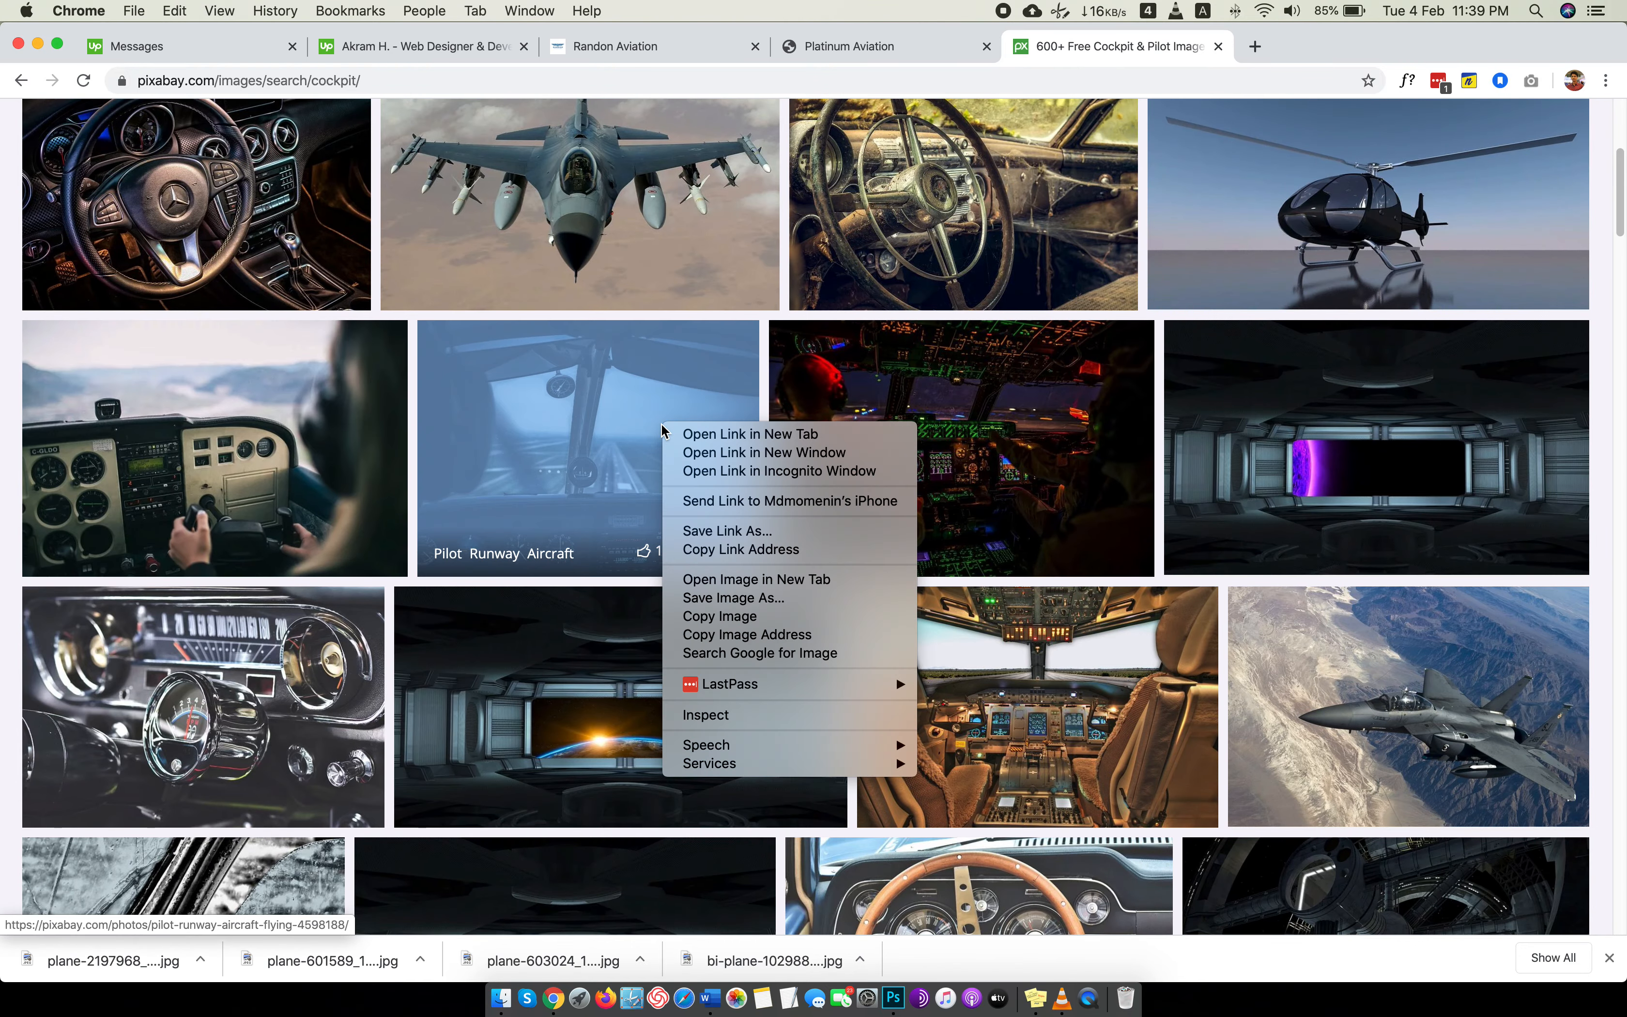
left_click(693, 420)
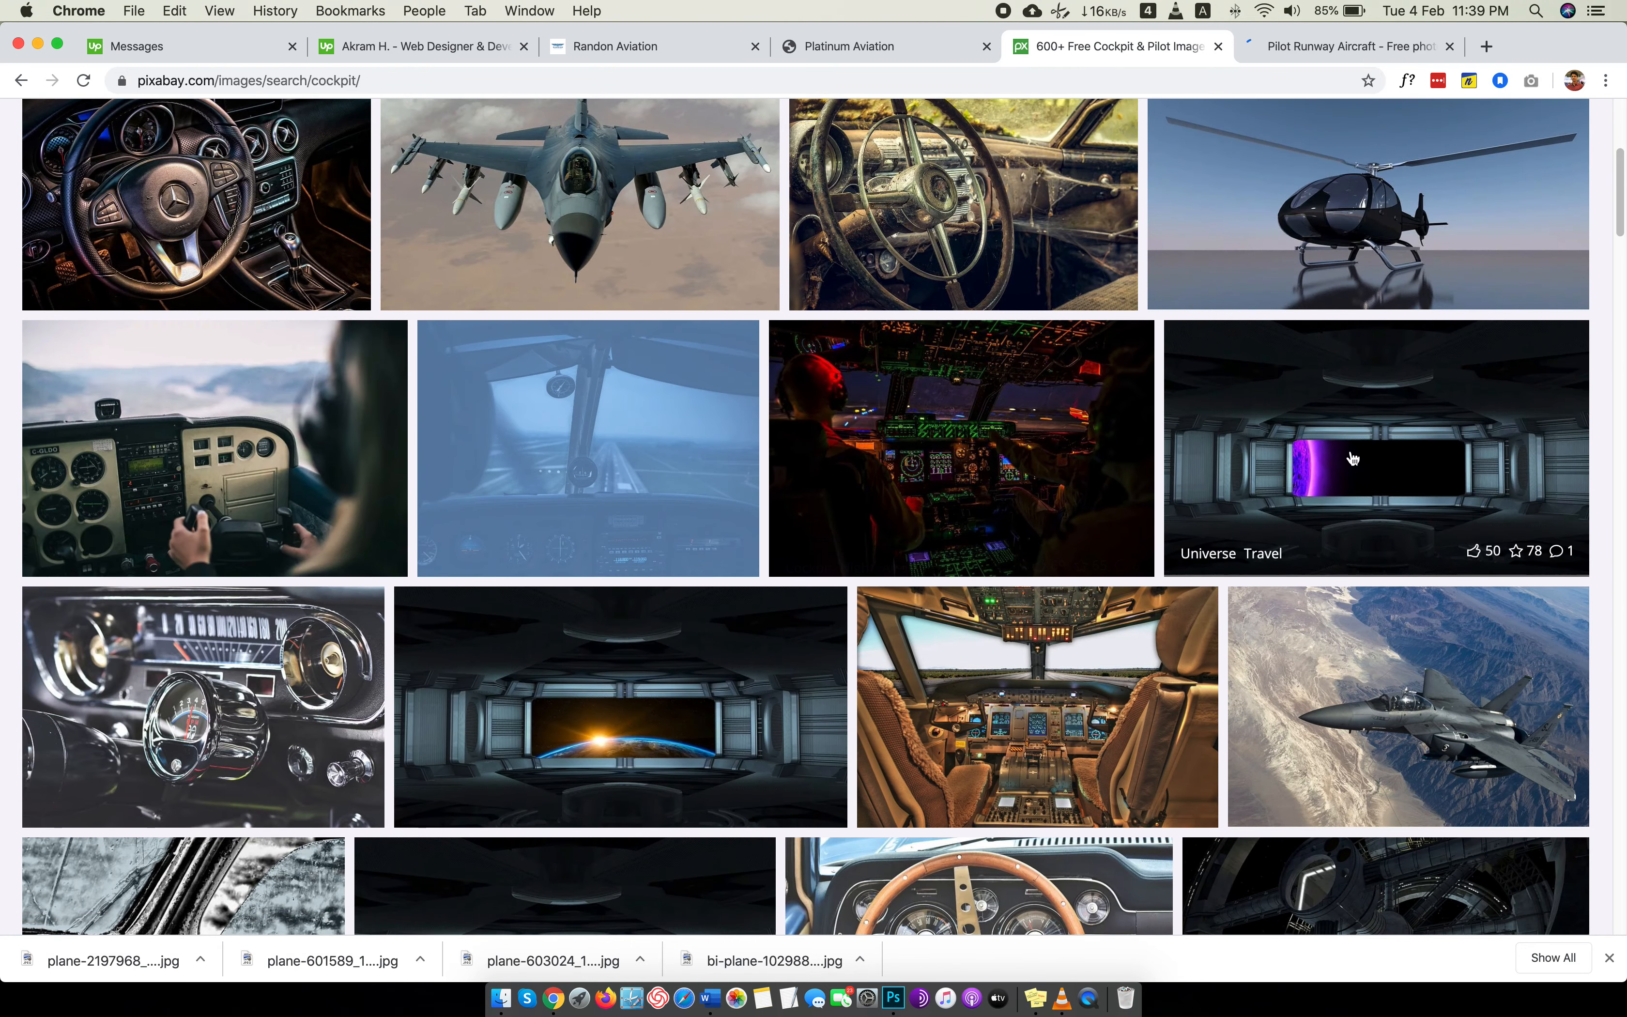
scroll(1350, 450, "down", 6)
scroll(1351, 457, "down", 2)
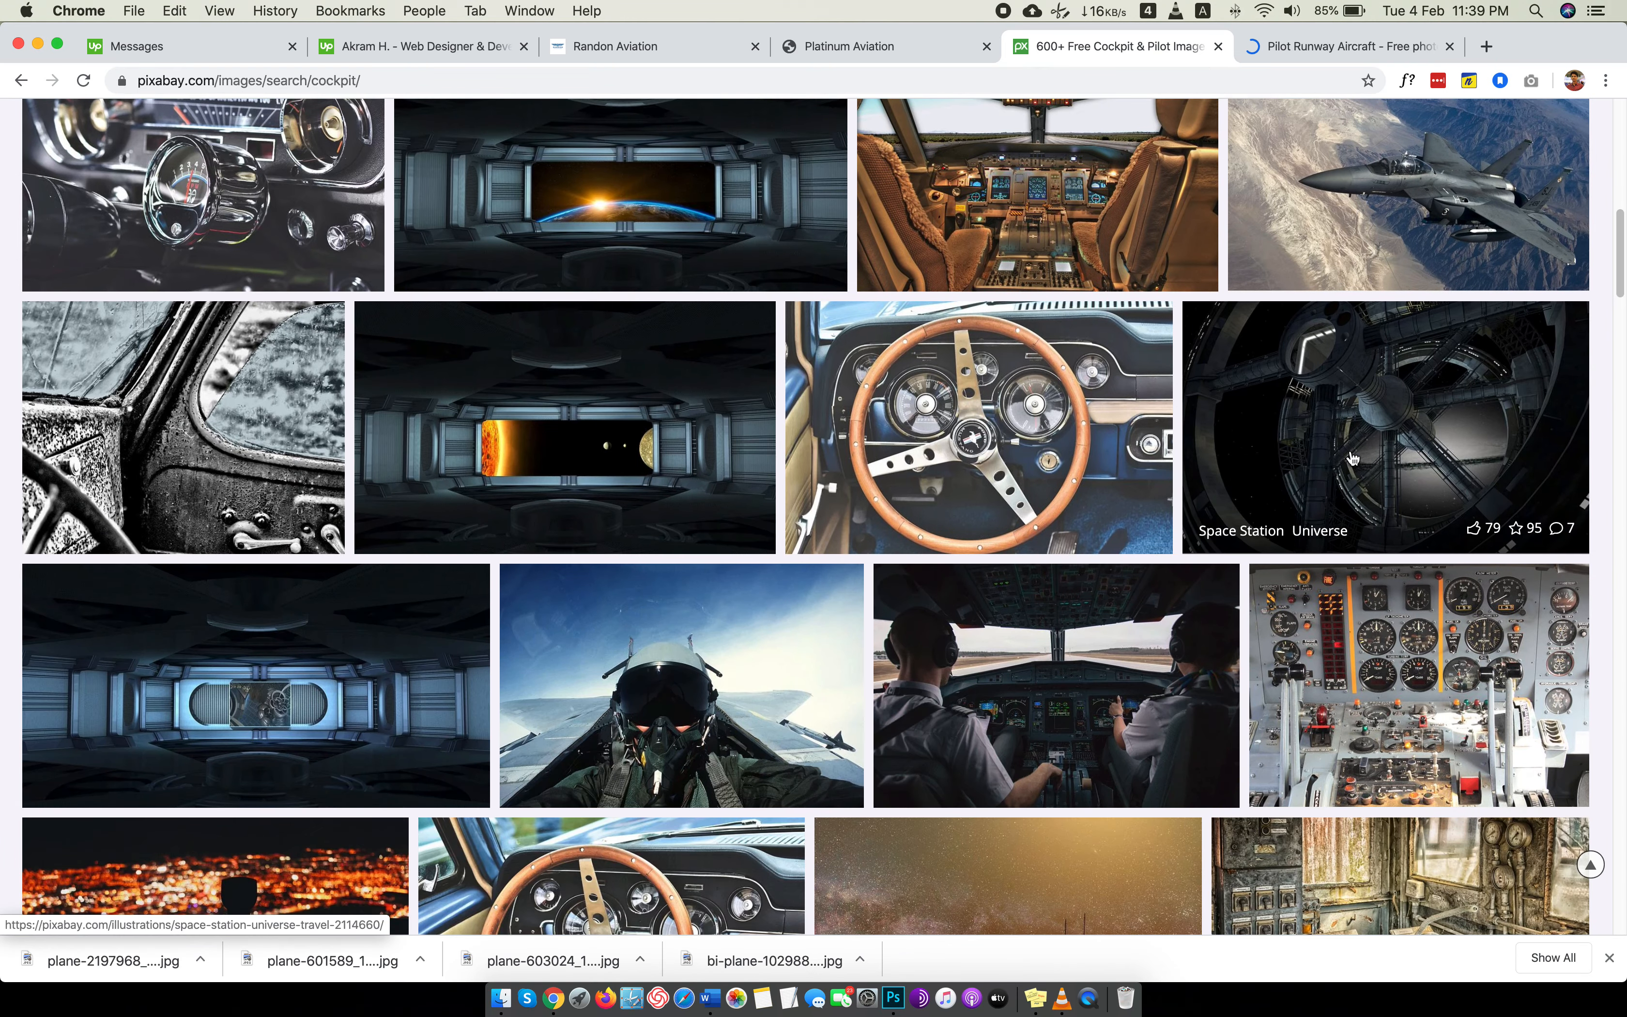
scroll(1353, 457, "down", 3)
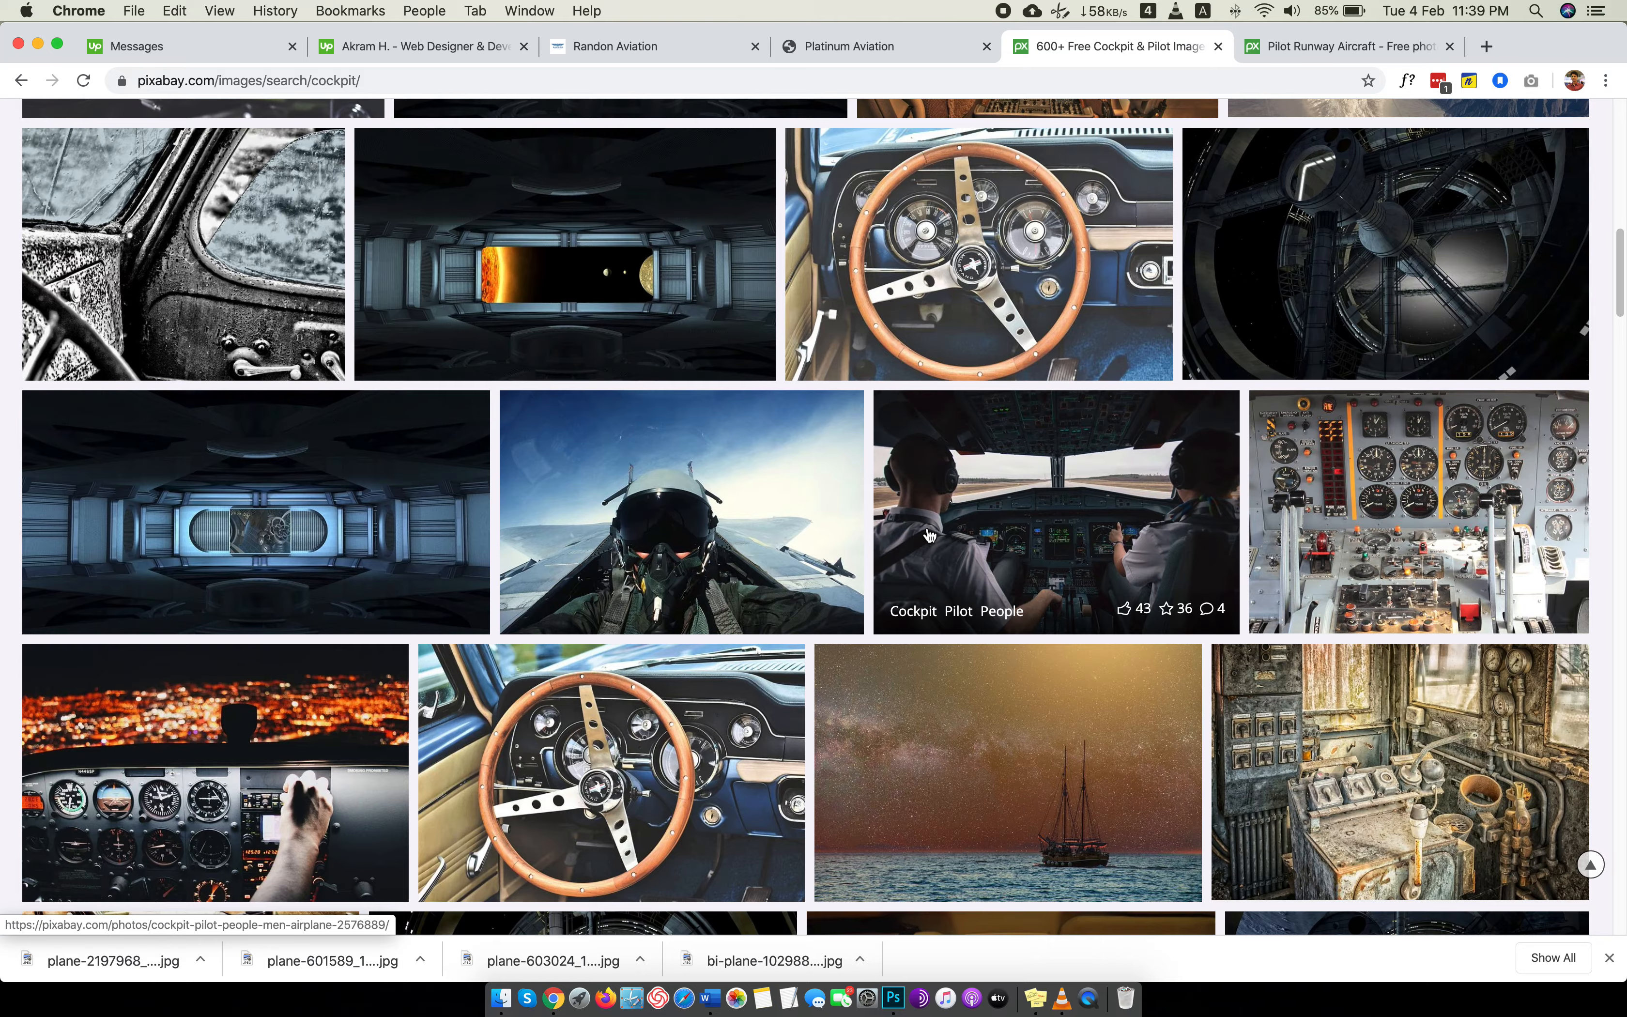
scroll(929, 534, "down", 8)
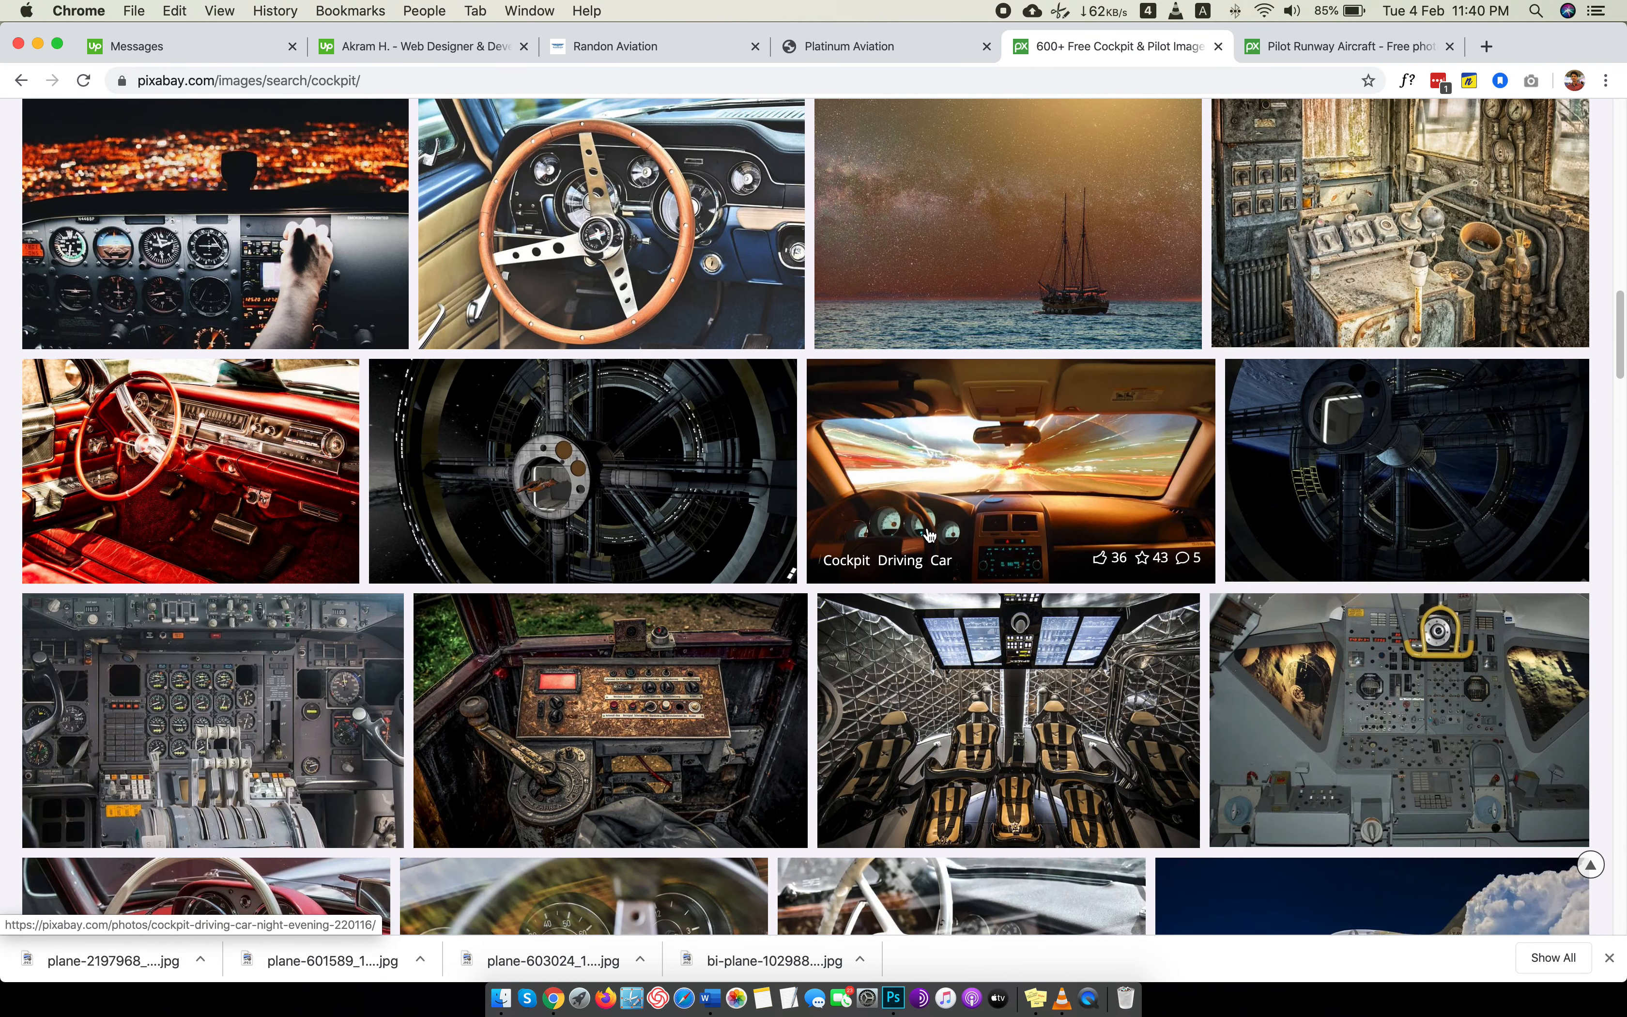
scroll(928, 534, "down", 5)
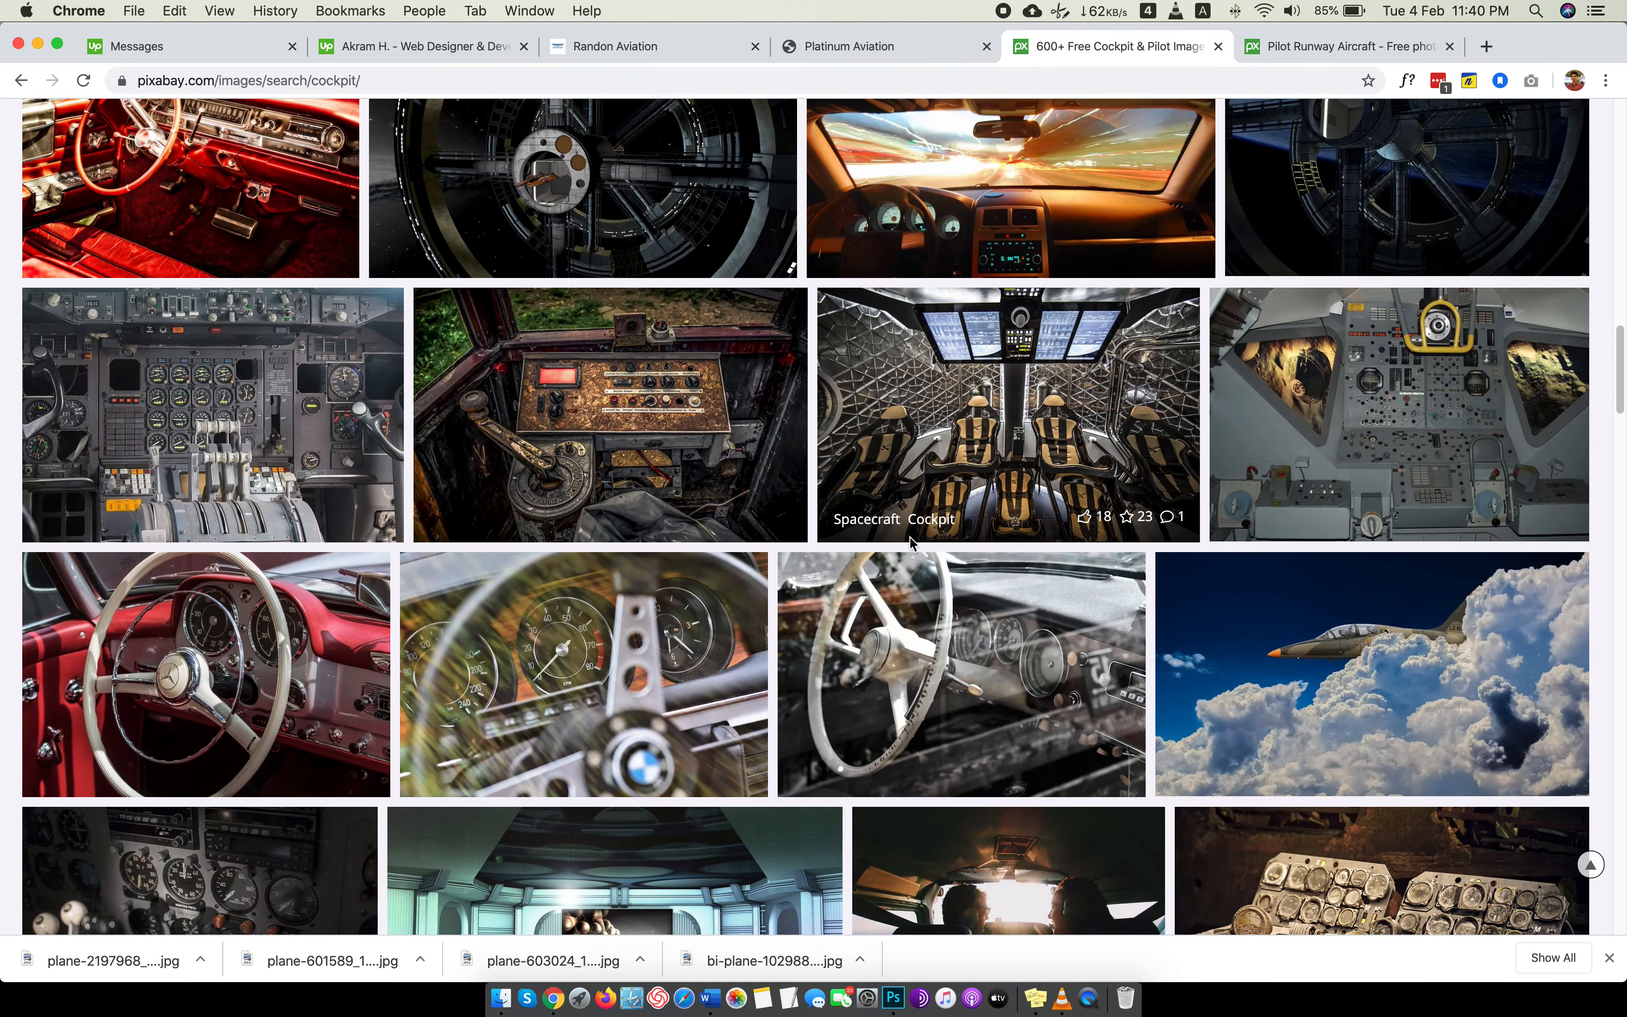
scroll(909, 537, "down", 2)
Download the cockpit runway photo as a 1920×1441 JPG into the Images folder and close its page.
key("ctrl+Tab")
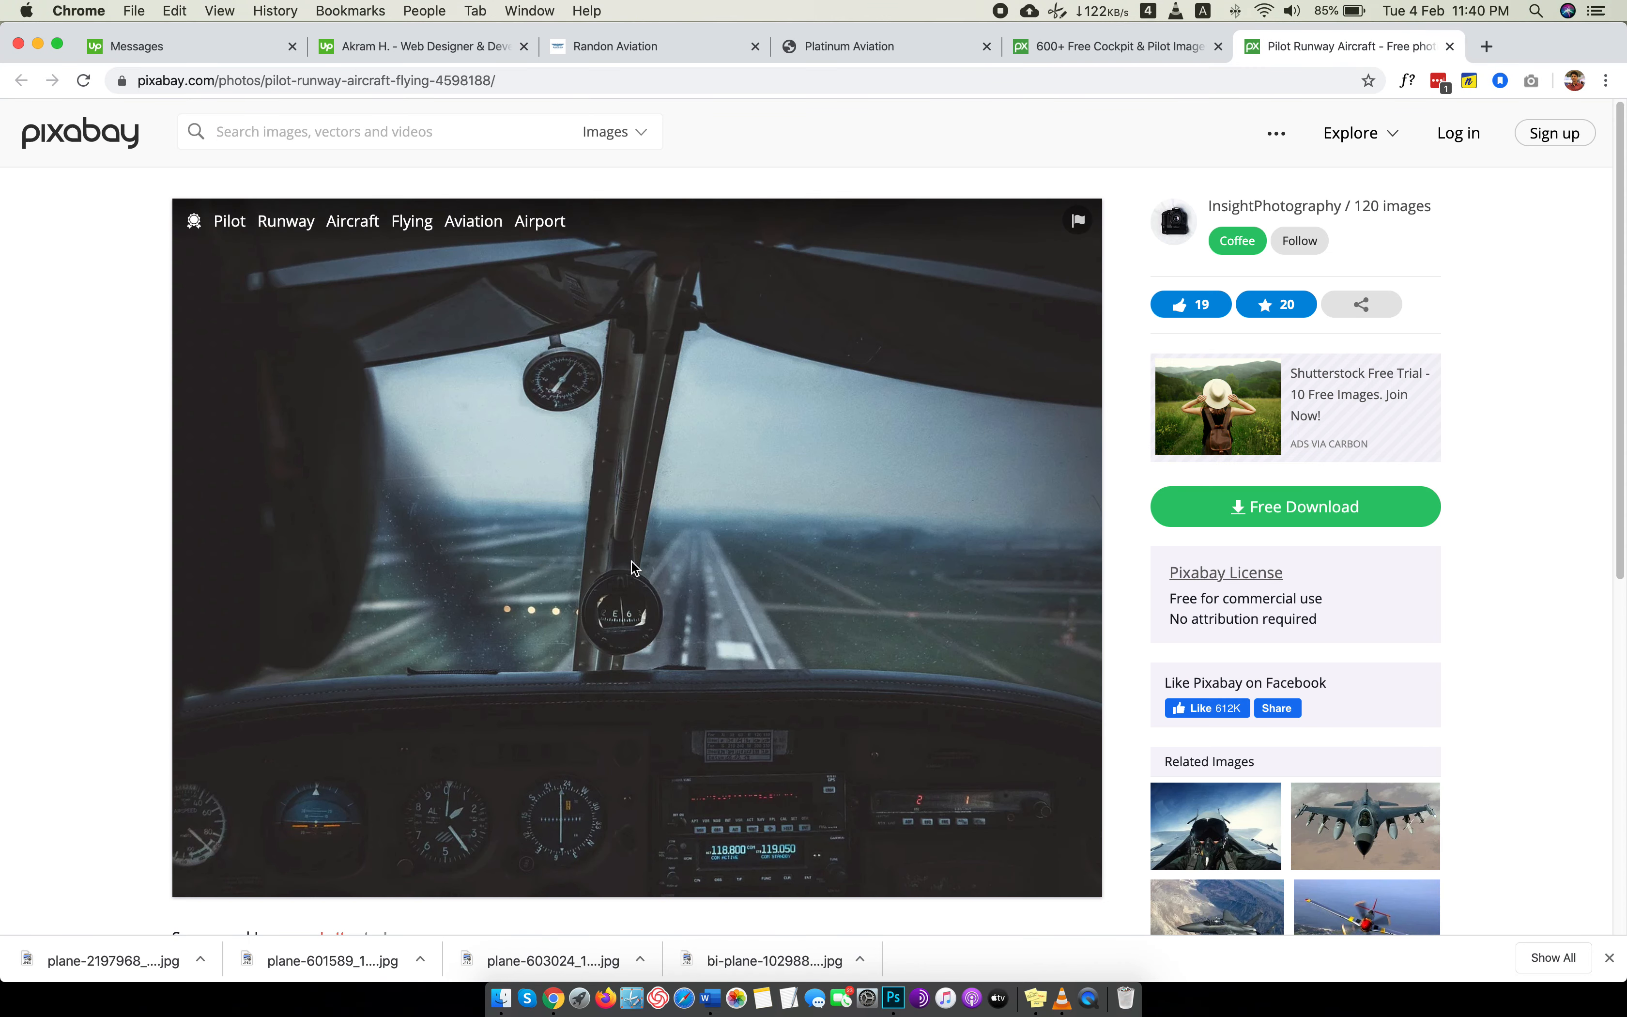
left_click(1298, 524)
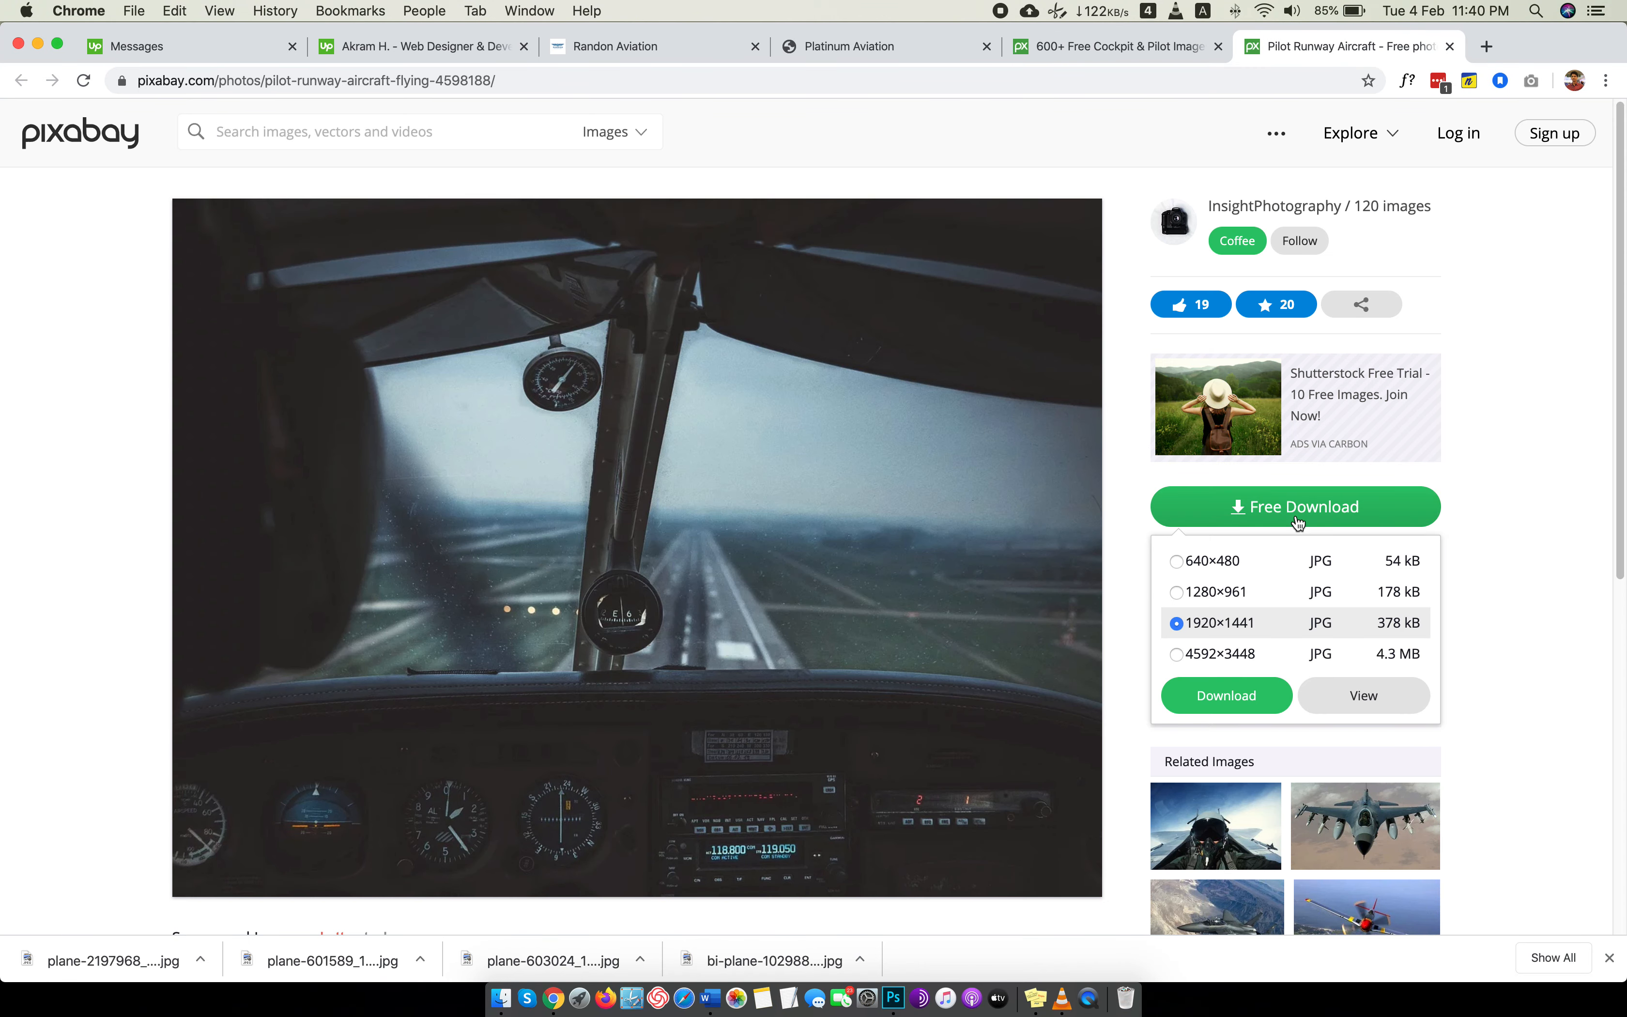
left_click(1178, 705)
left_click(738, 547)
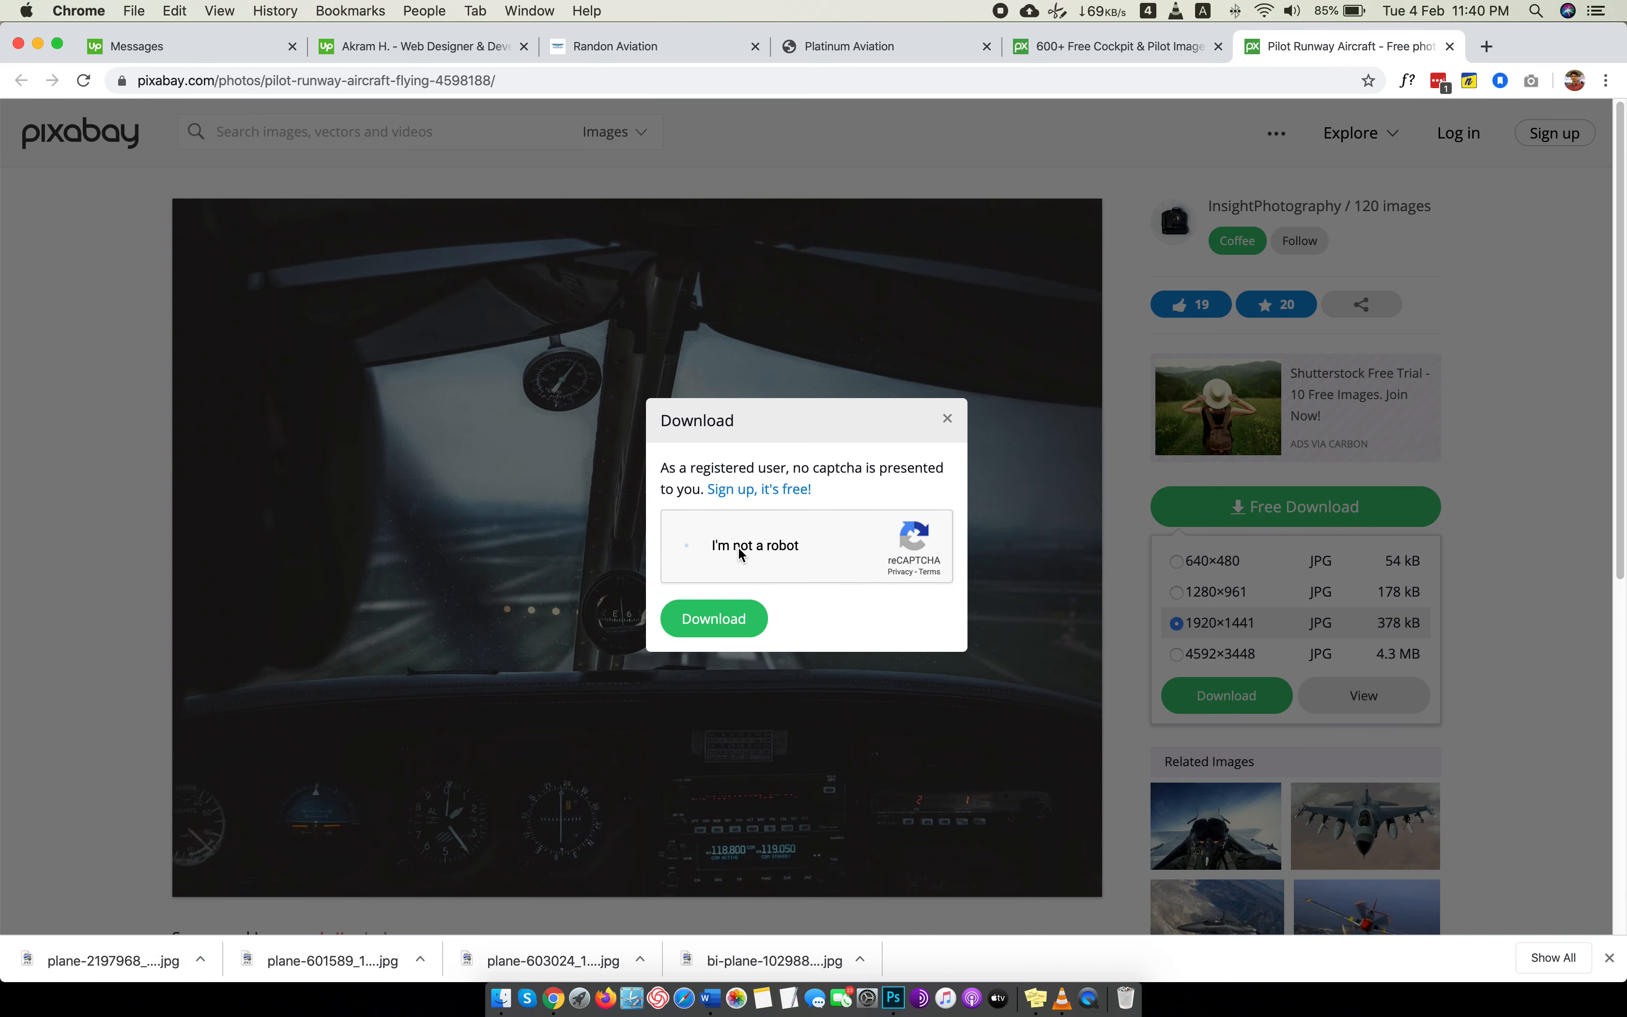
left_click(716, 620)
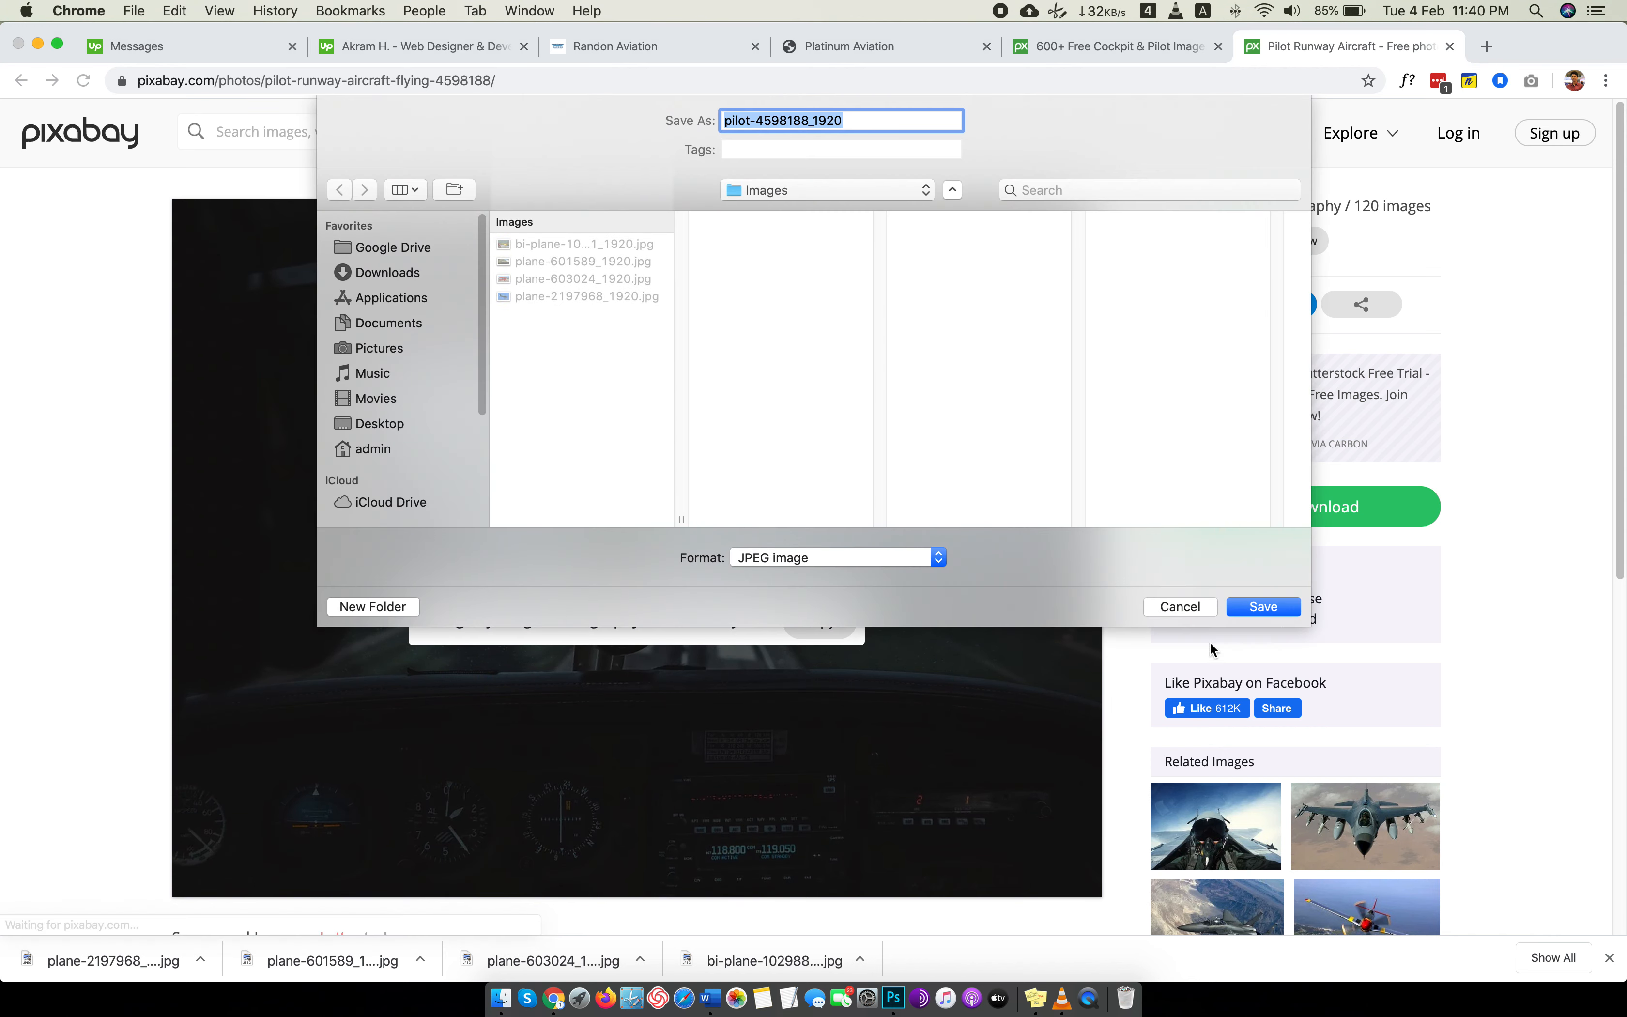
left_click(1260, 606)
left_click(1450, 45)
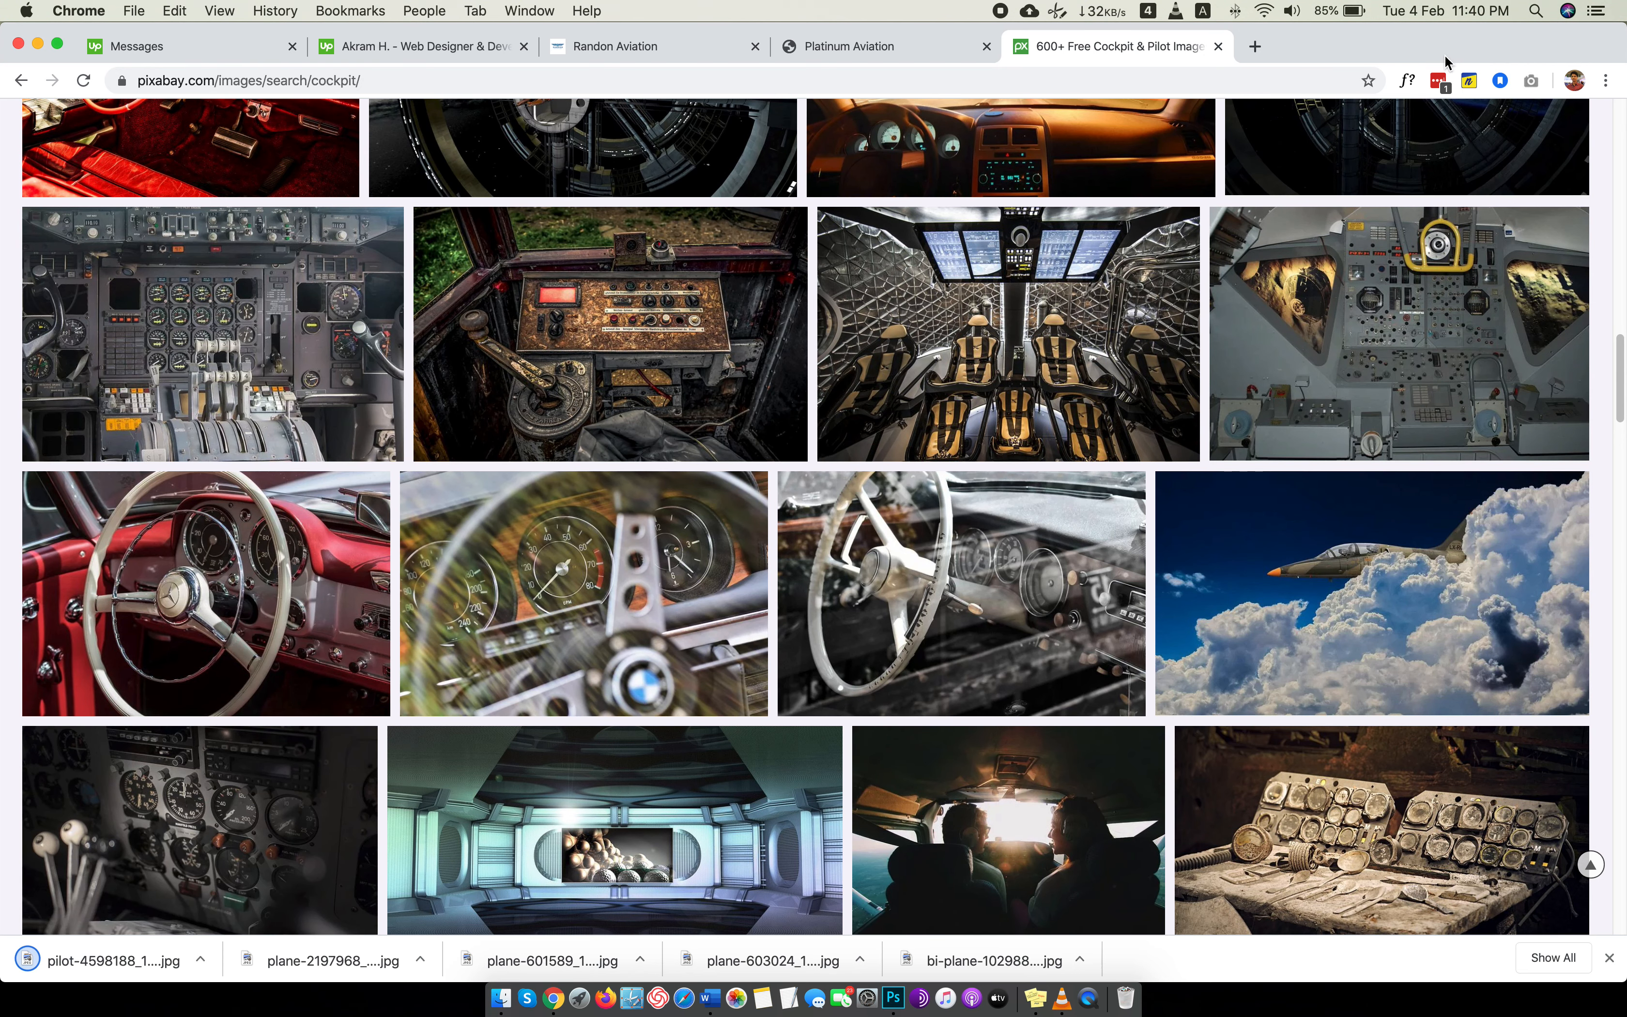
Switch to Finder and open all photos in the Images folder of Website Design PSD together in Preview.
key("ctrl+Left")
left_click(476, 35)
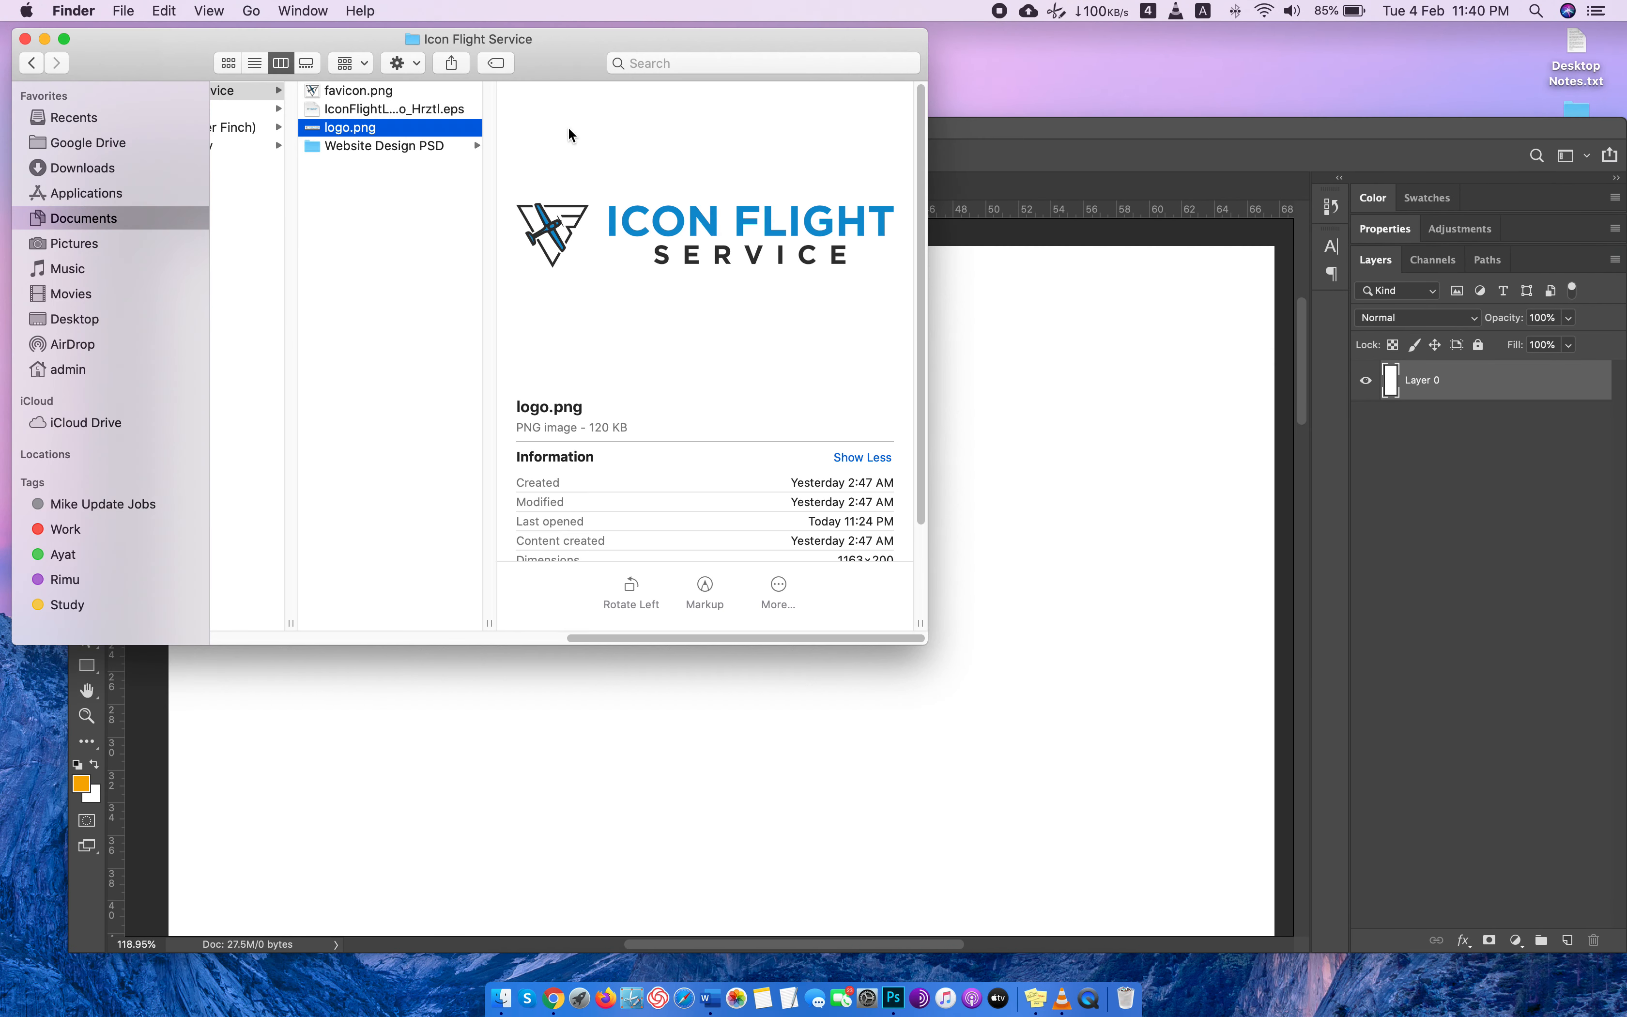
left_click(349, 152)
left_click(552, 91)
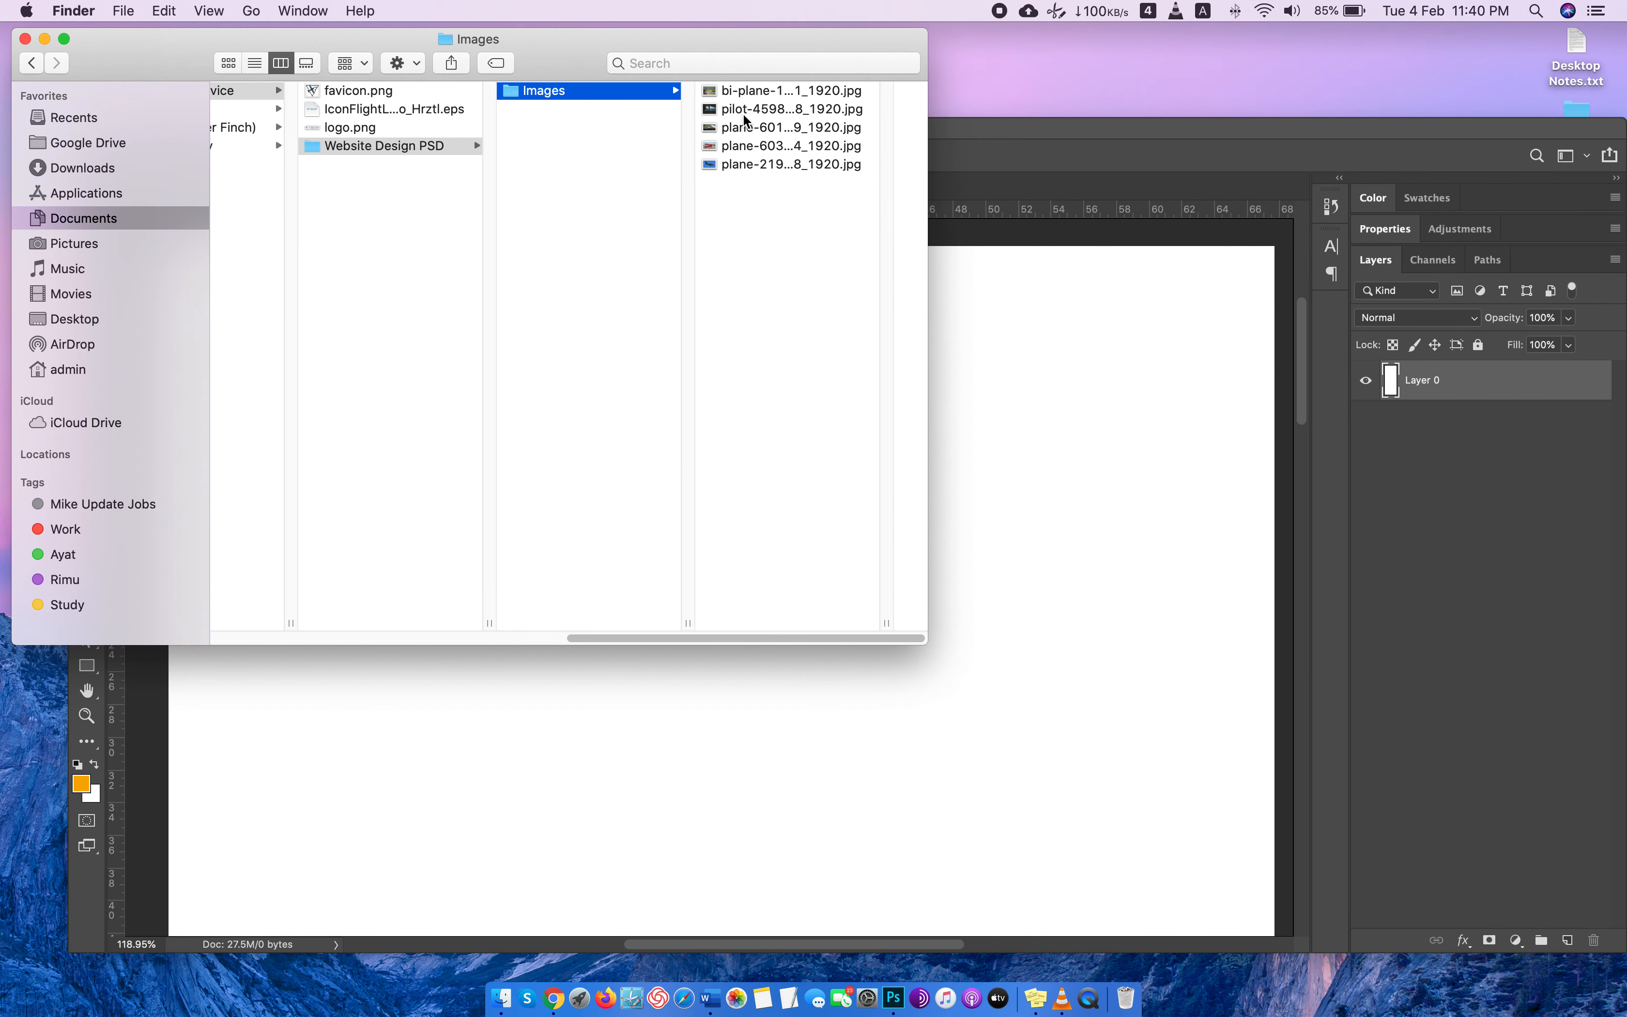
left_click(742, 165)
left_click(724, 93, "shift")
key("super+o")
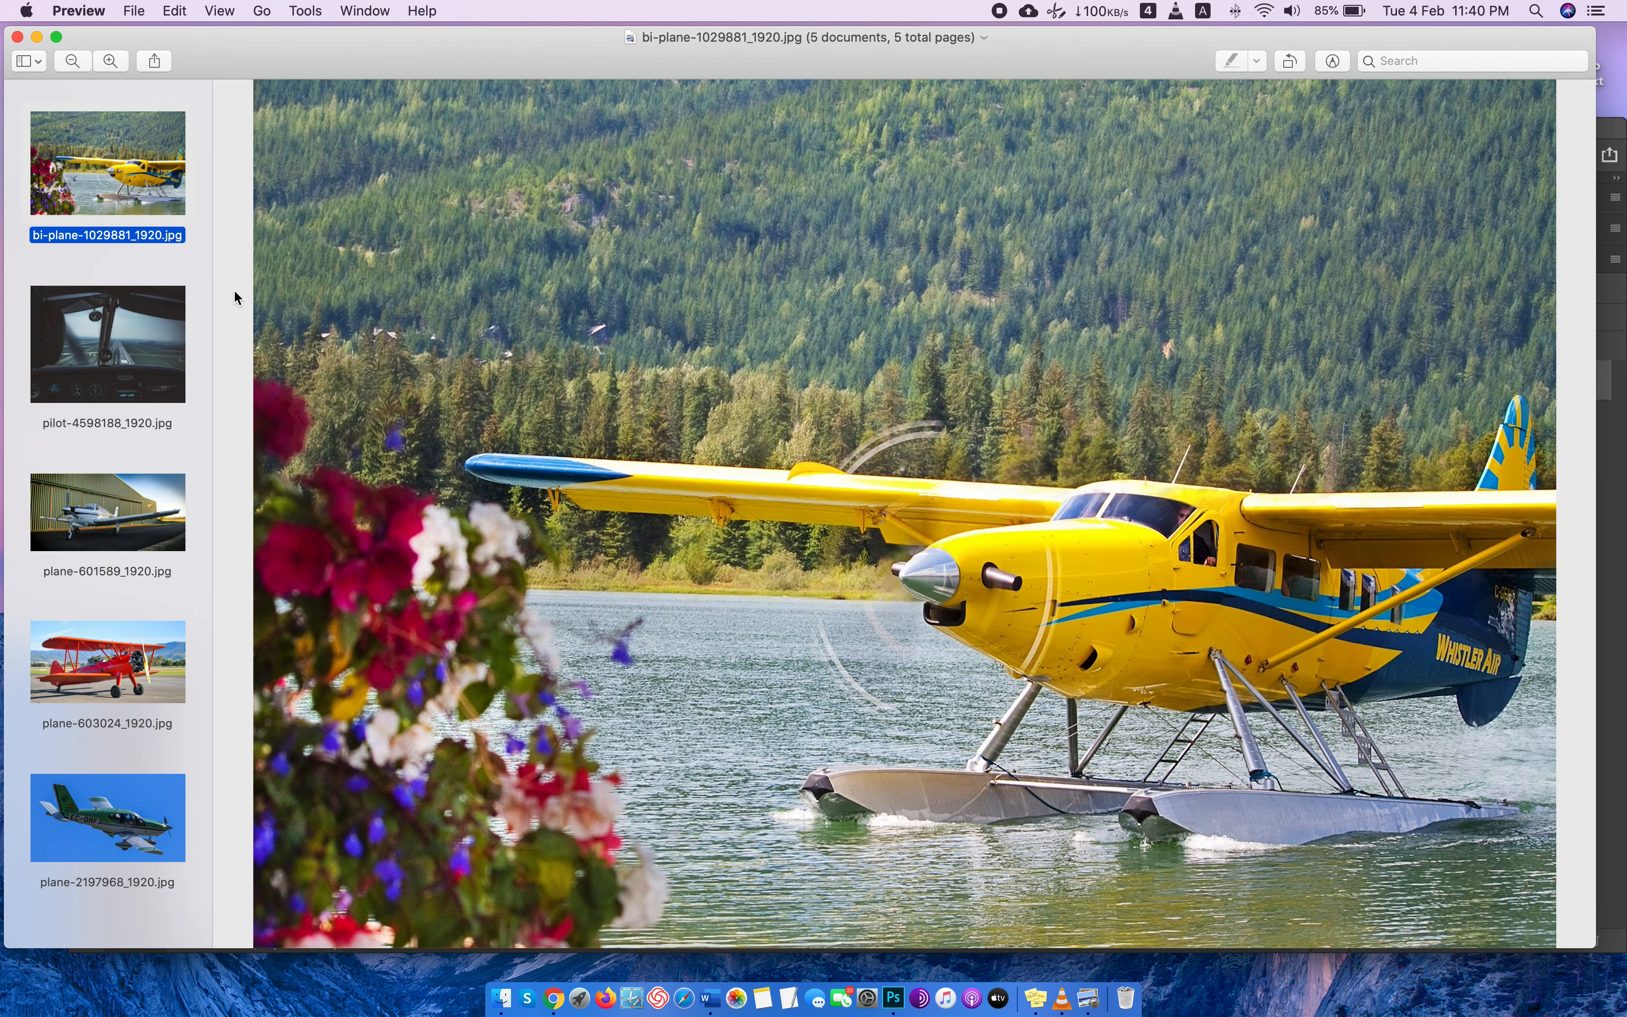
Look through the downloaded photos one by one and close the Preview window.
key("Down")
key("Down")
key("Down")
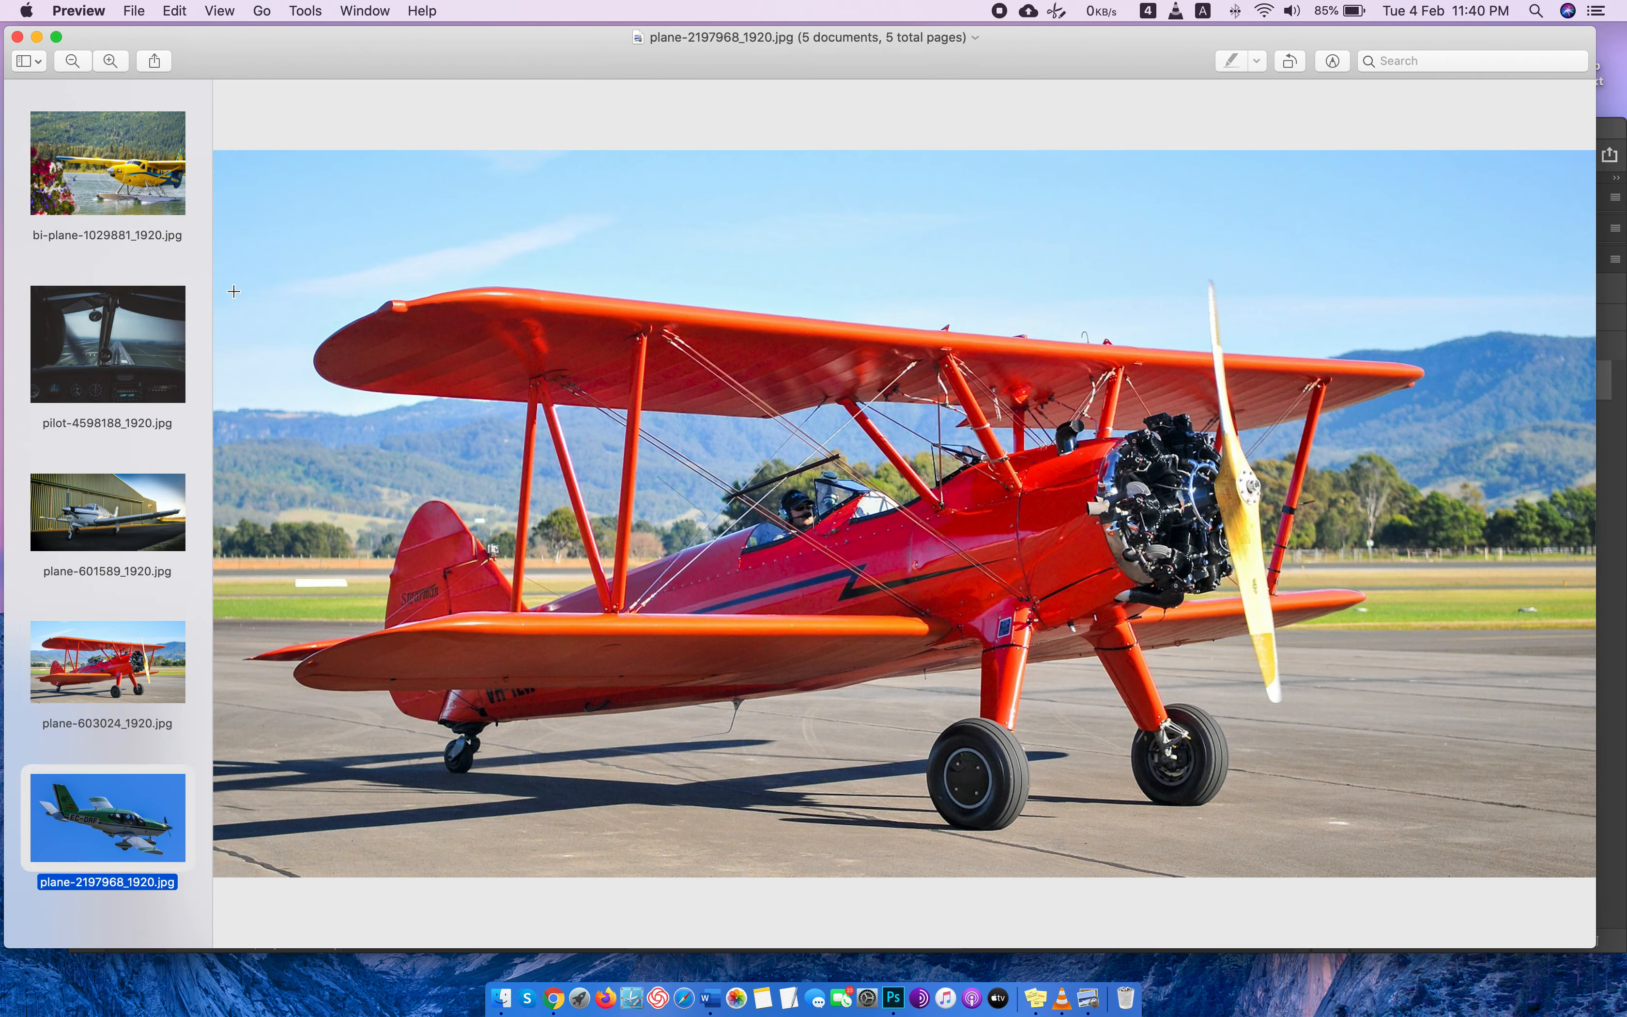
key("Down")
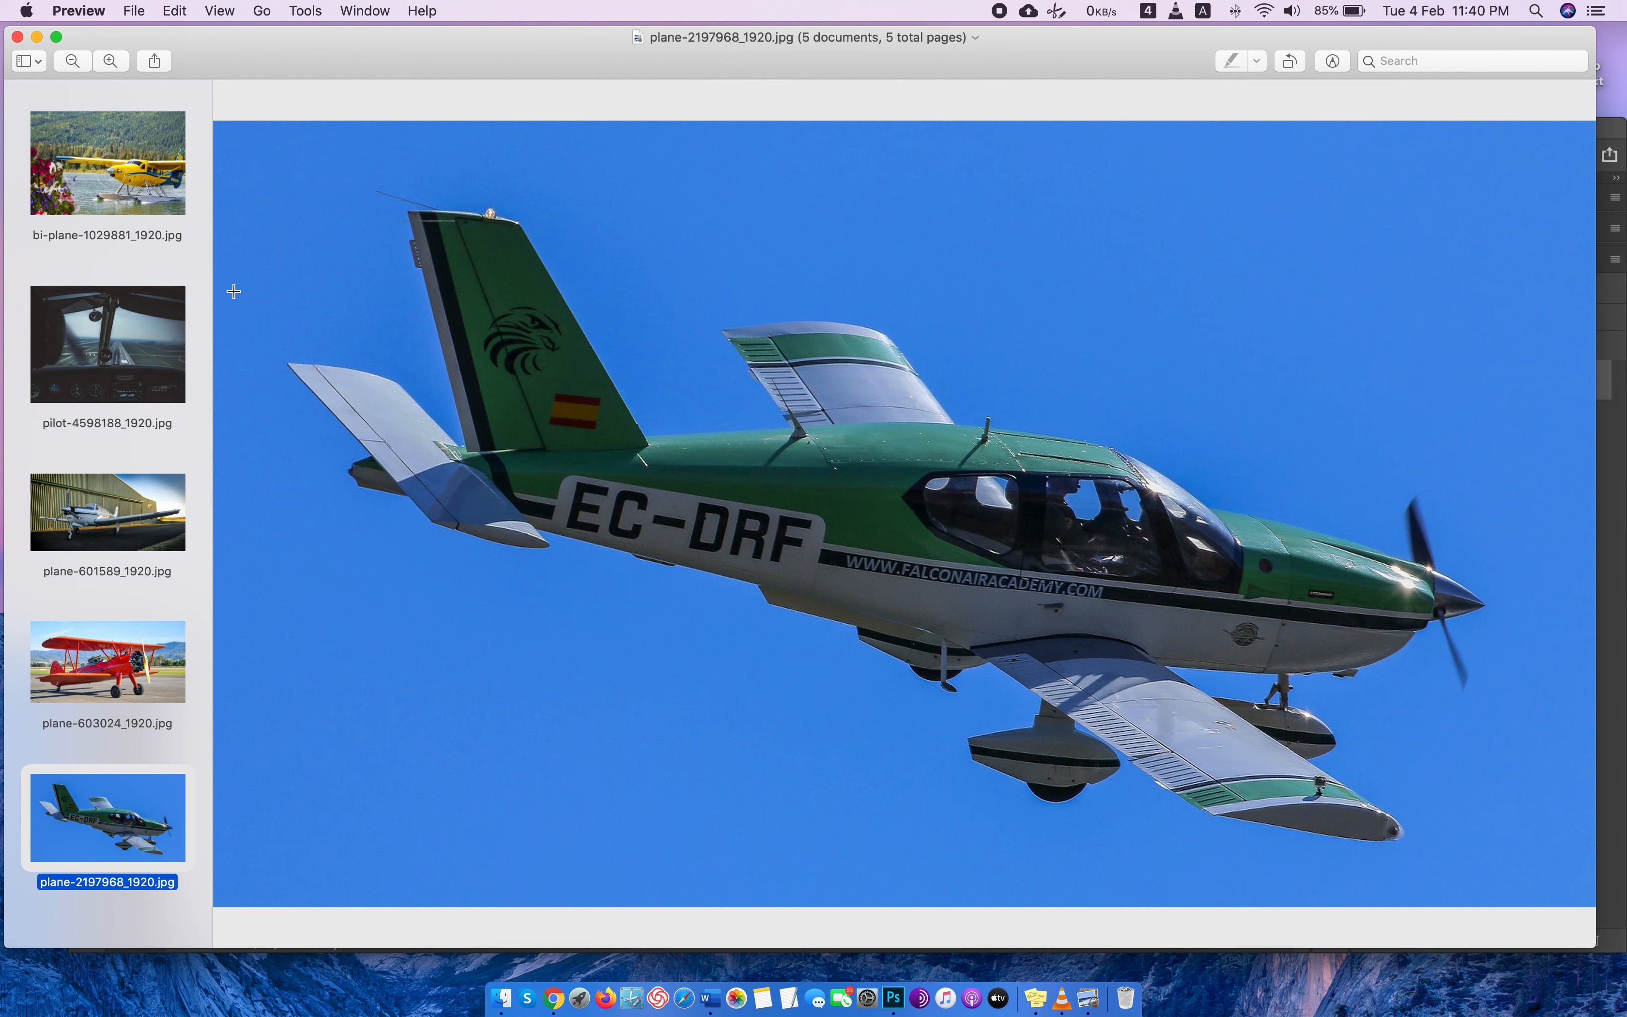
left_click(18, 37)
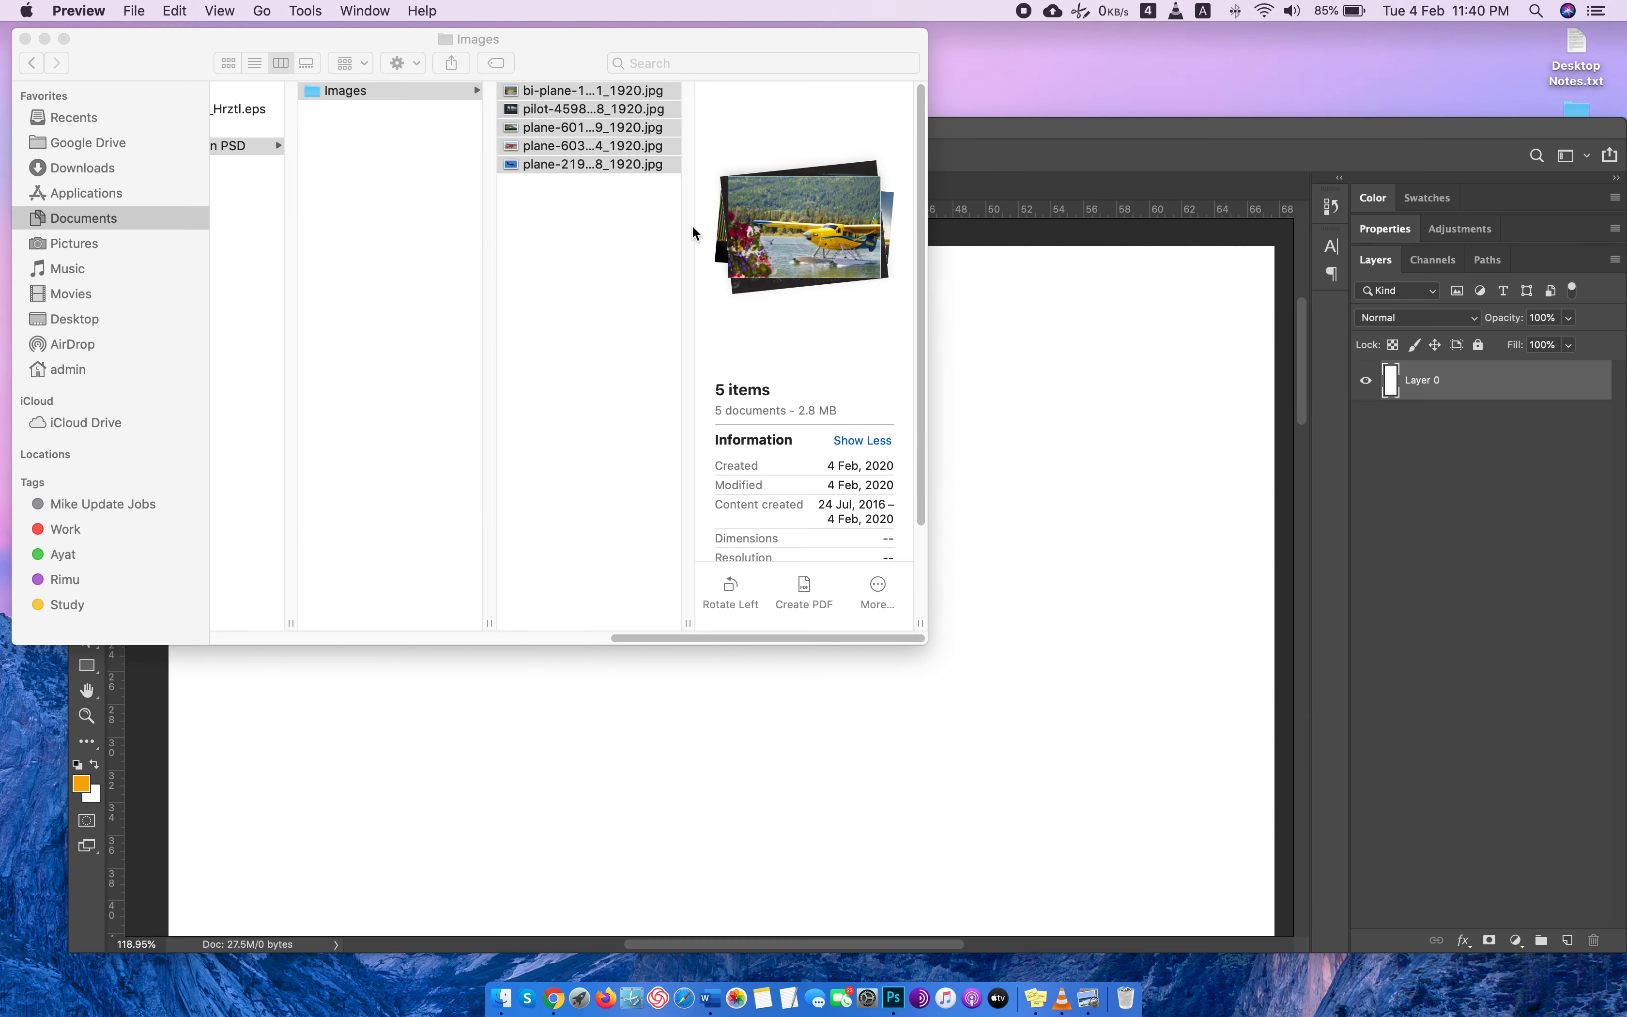
Switch to Photoshop and create a layer group named Header above the white page layer.
left_click(1187, 139)
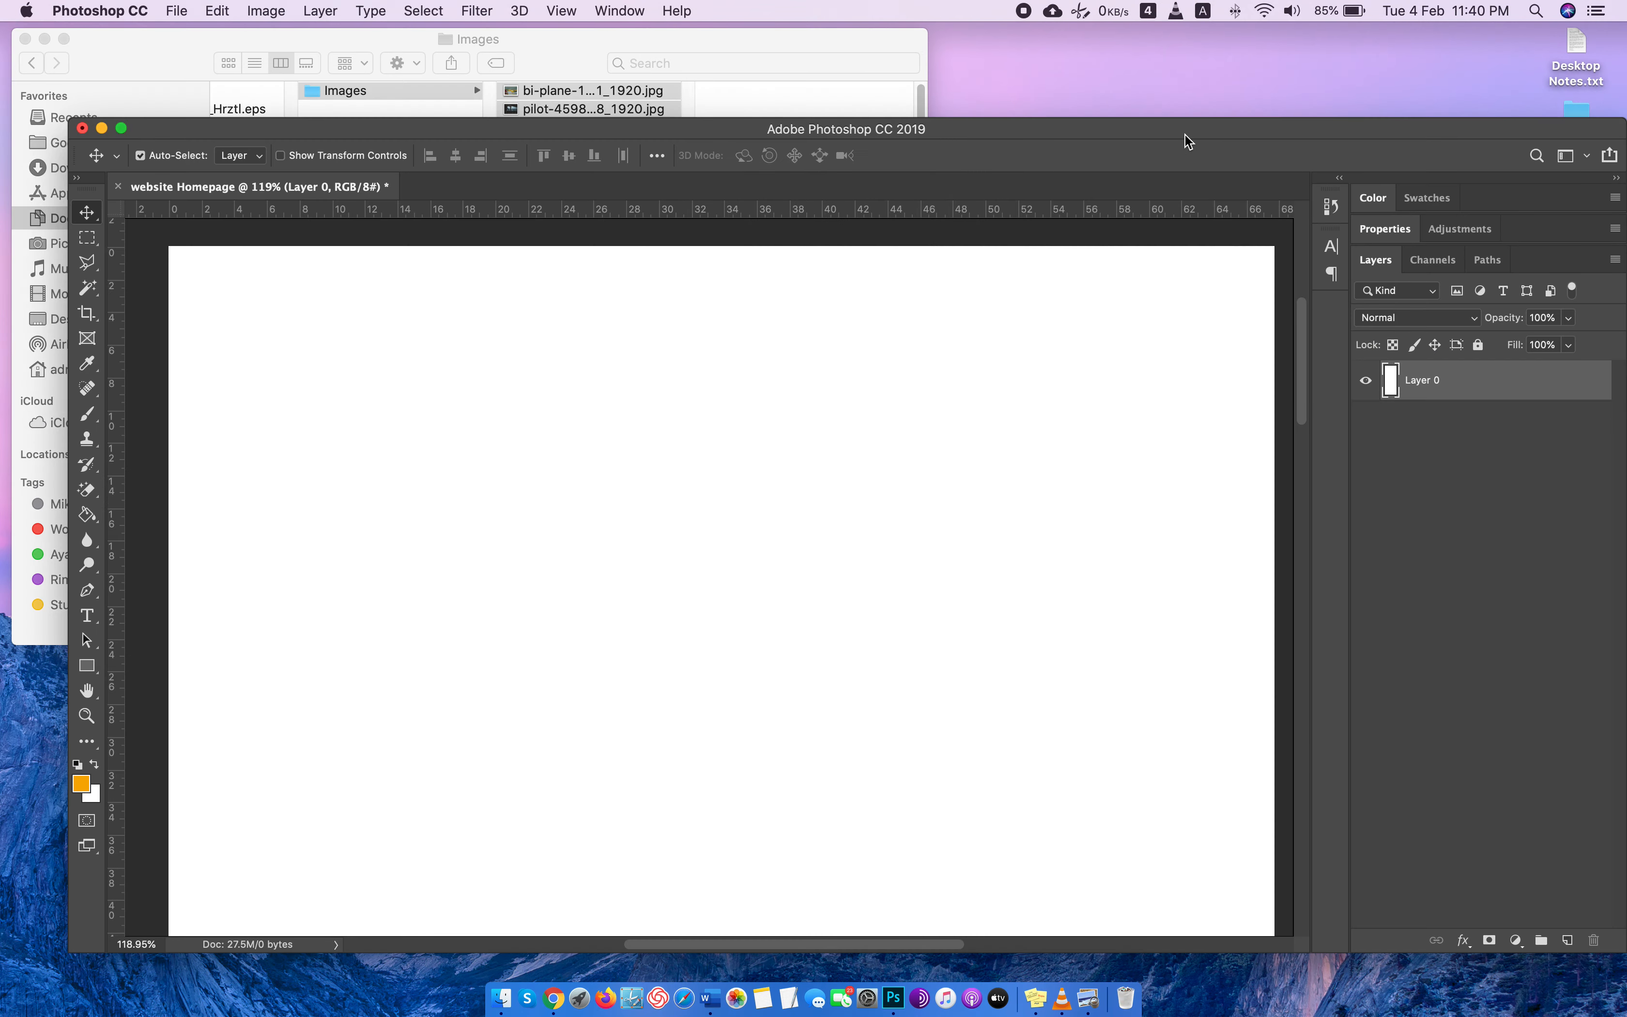
left_click(1568, 939)
left_click_drag(1485, 388, 1594, 939)
left_click(1540, 939)
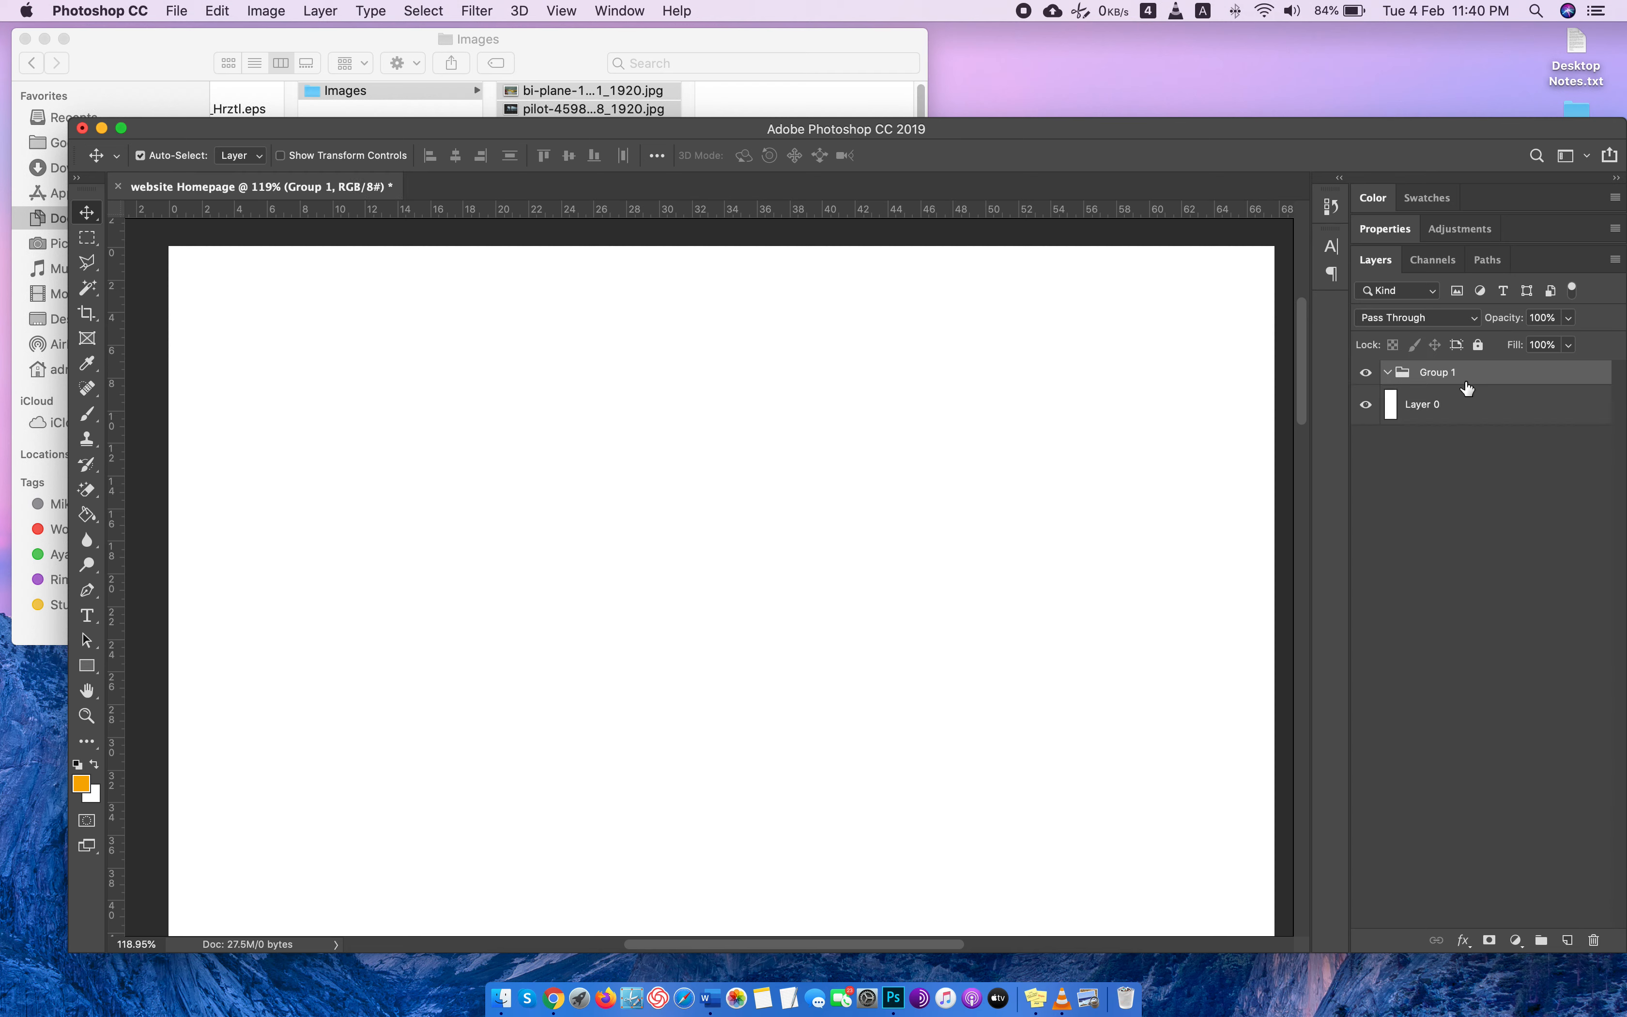
type("Header")
key("Return")
Draw a light grey (#d2d2d2) rectangle of about 1929×164 px across the page's upper edge inside the Header group.
left_click(1568, 941)
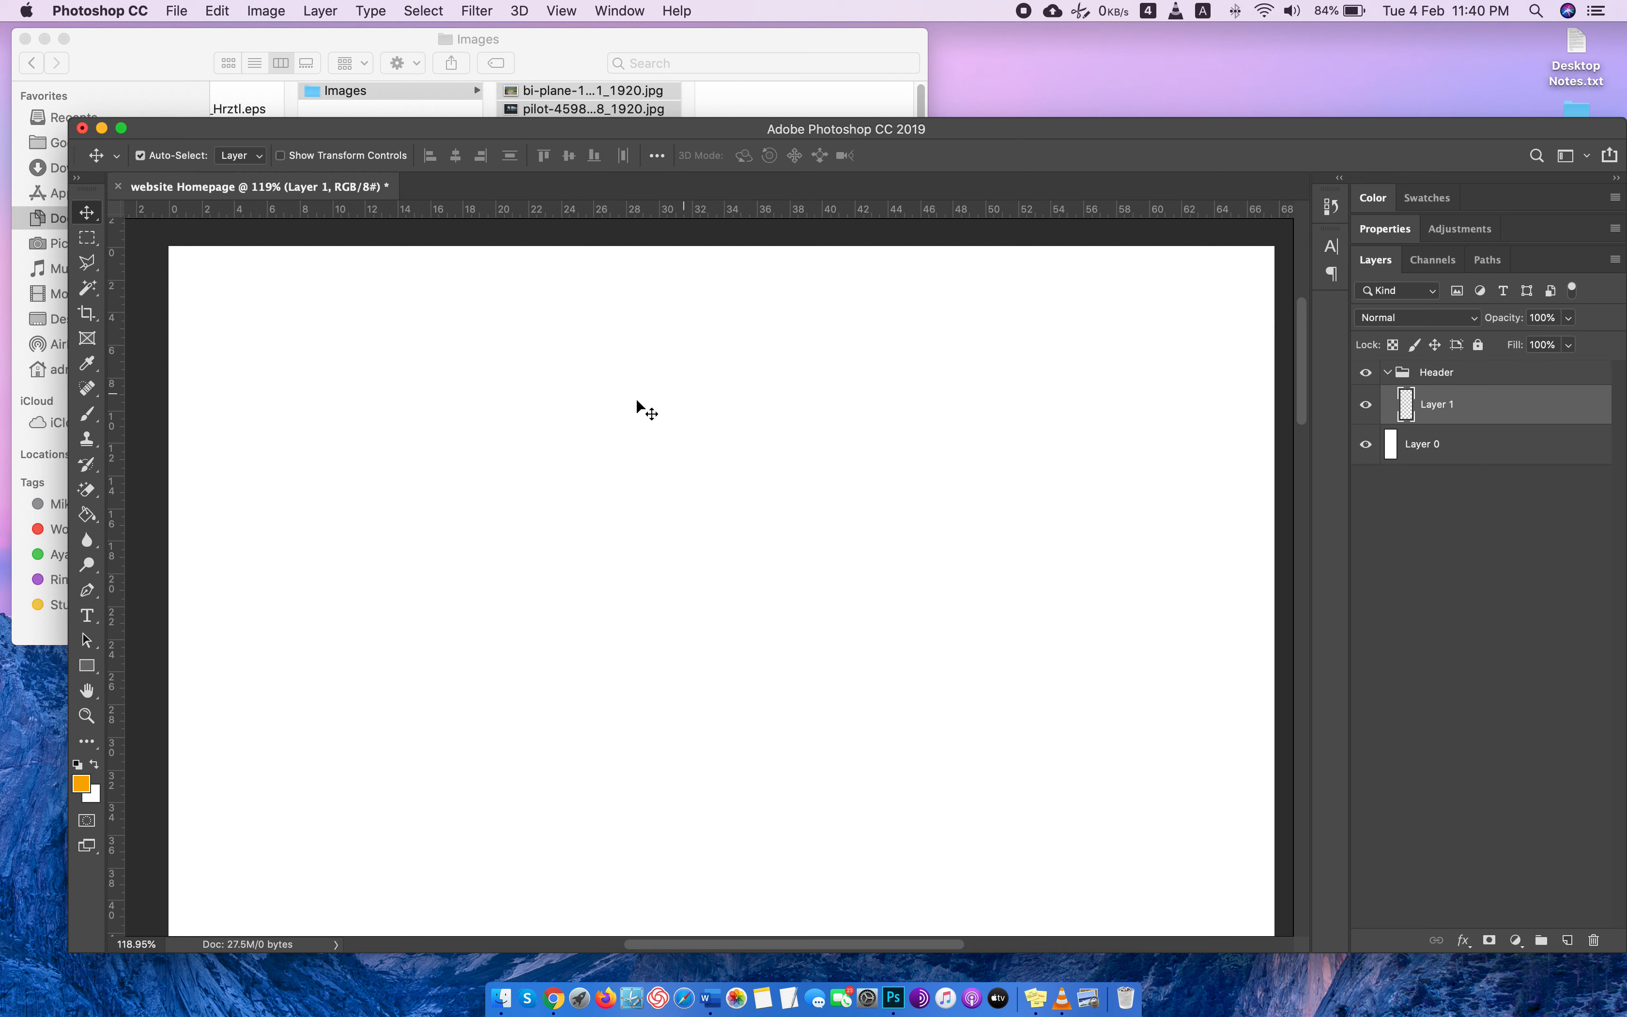
left_click(89, 669)
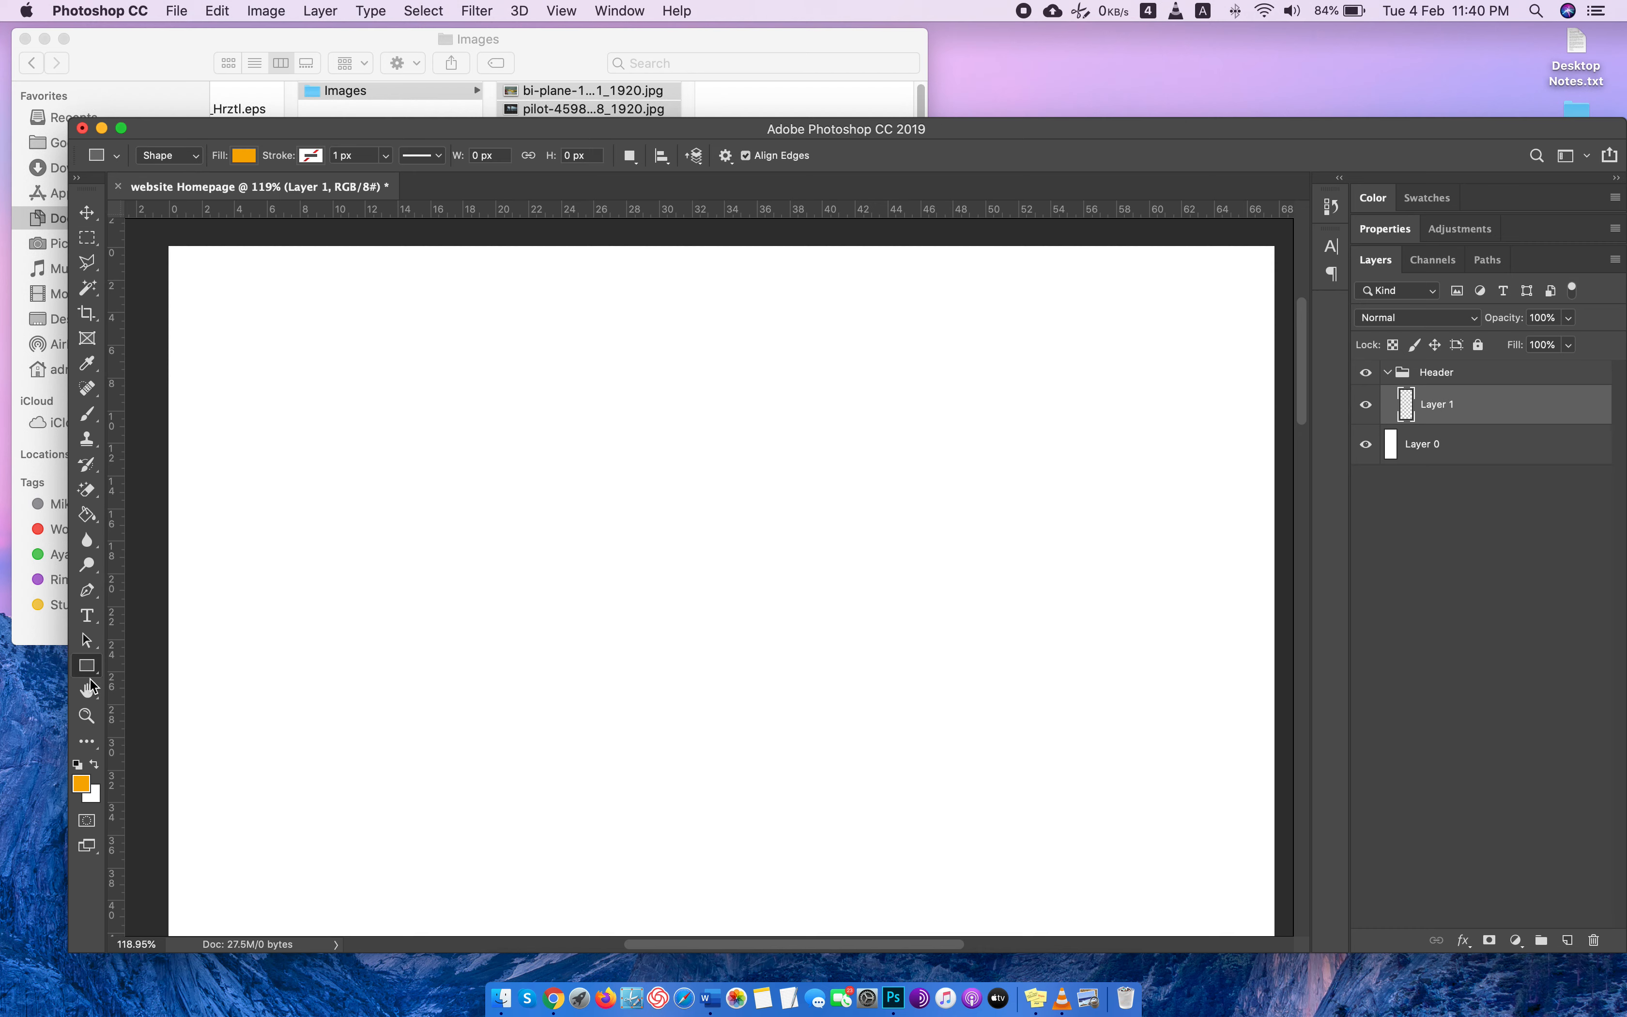
left_click(82, 782)
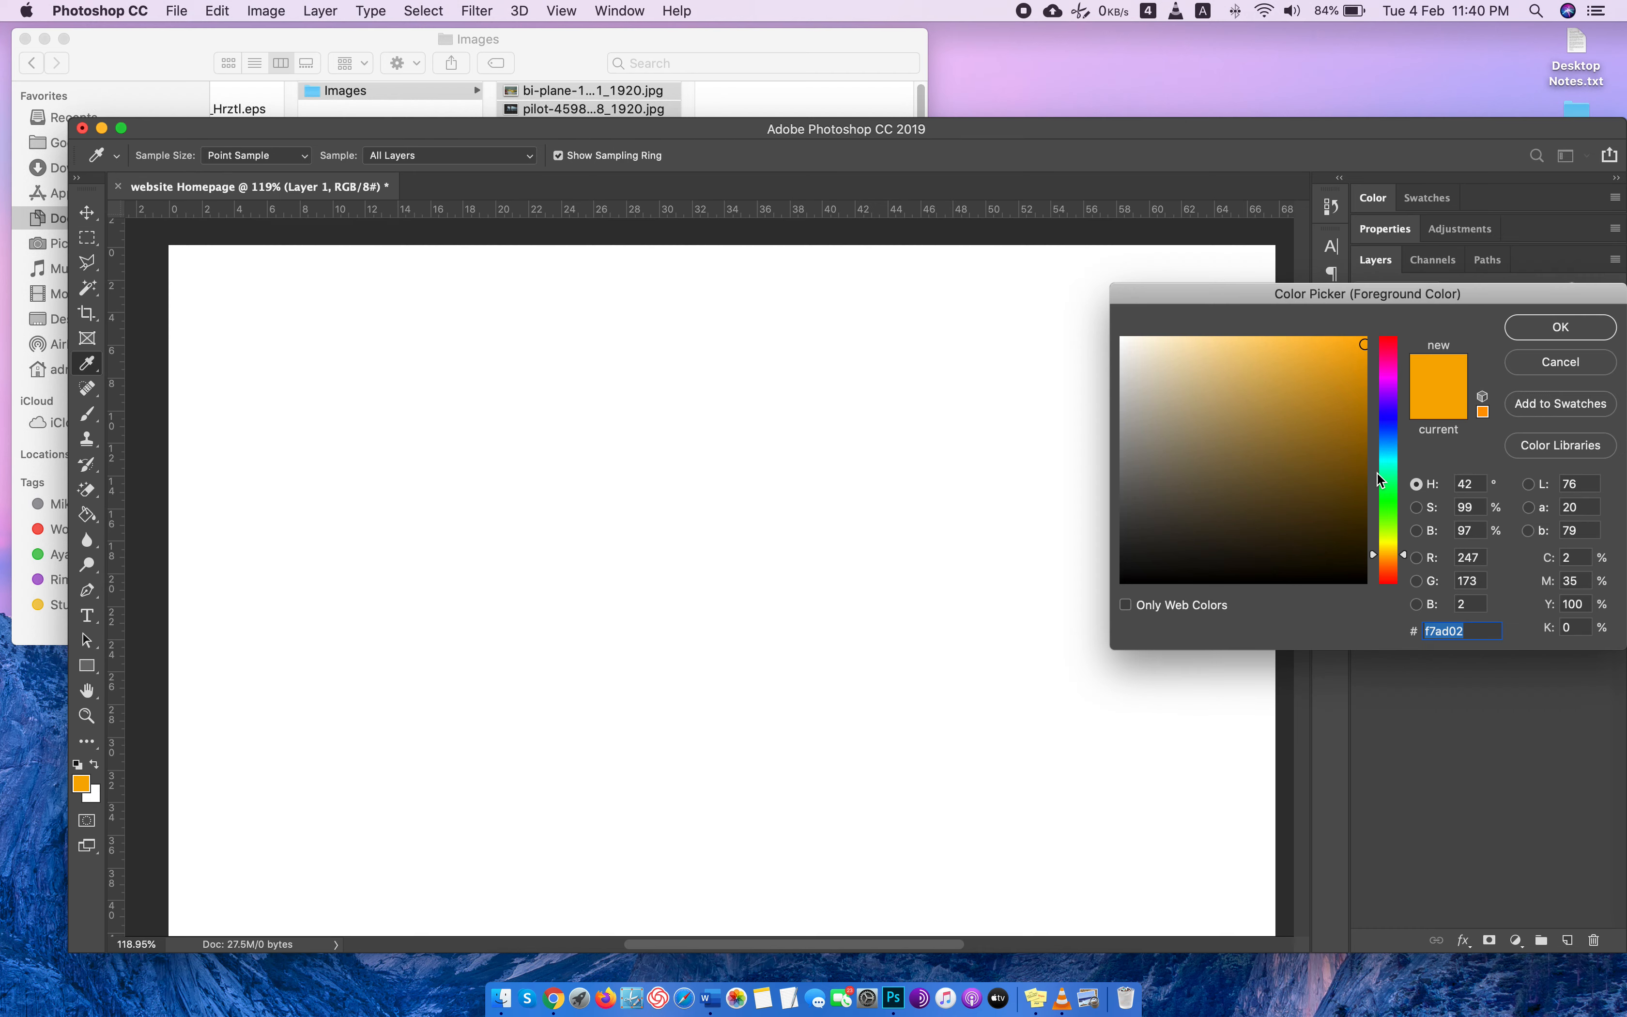
left_click_drag(1191, 440, 1108, 380)
left_click(1560, 327)
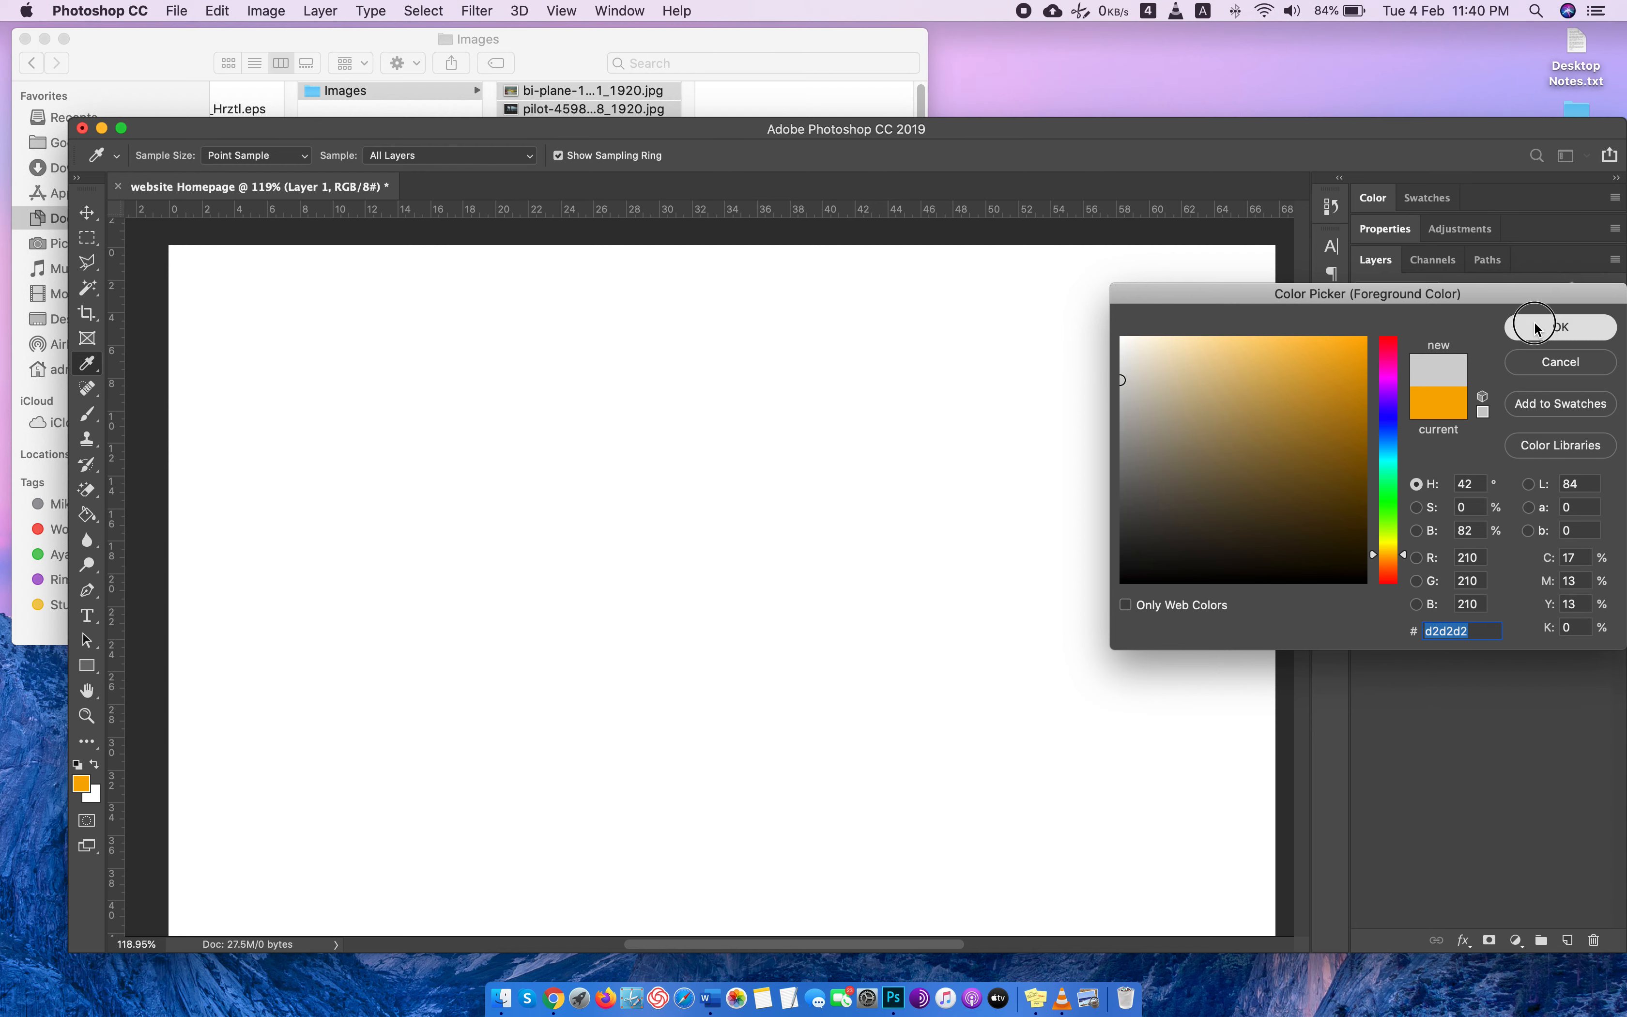
left_click_drag(168, 248, 1277, 337)
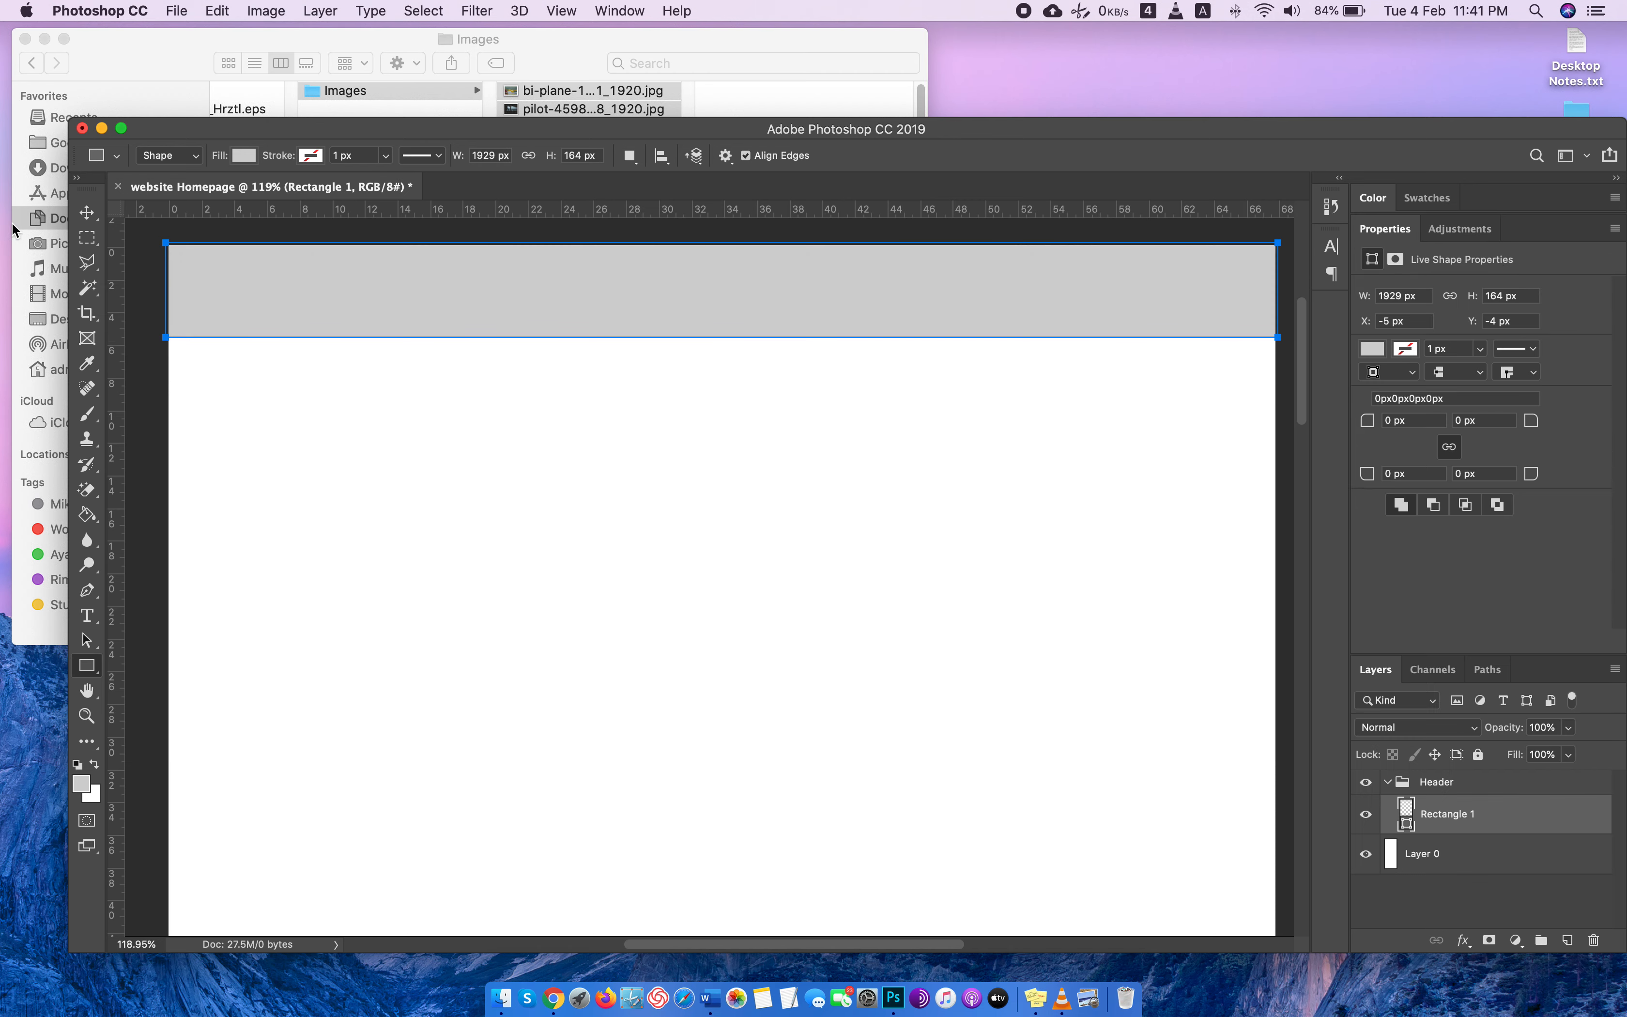
Add a layer named logo above the grey rectangle in the Header group and close the Properties panel.
left_click(87, 213)
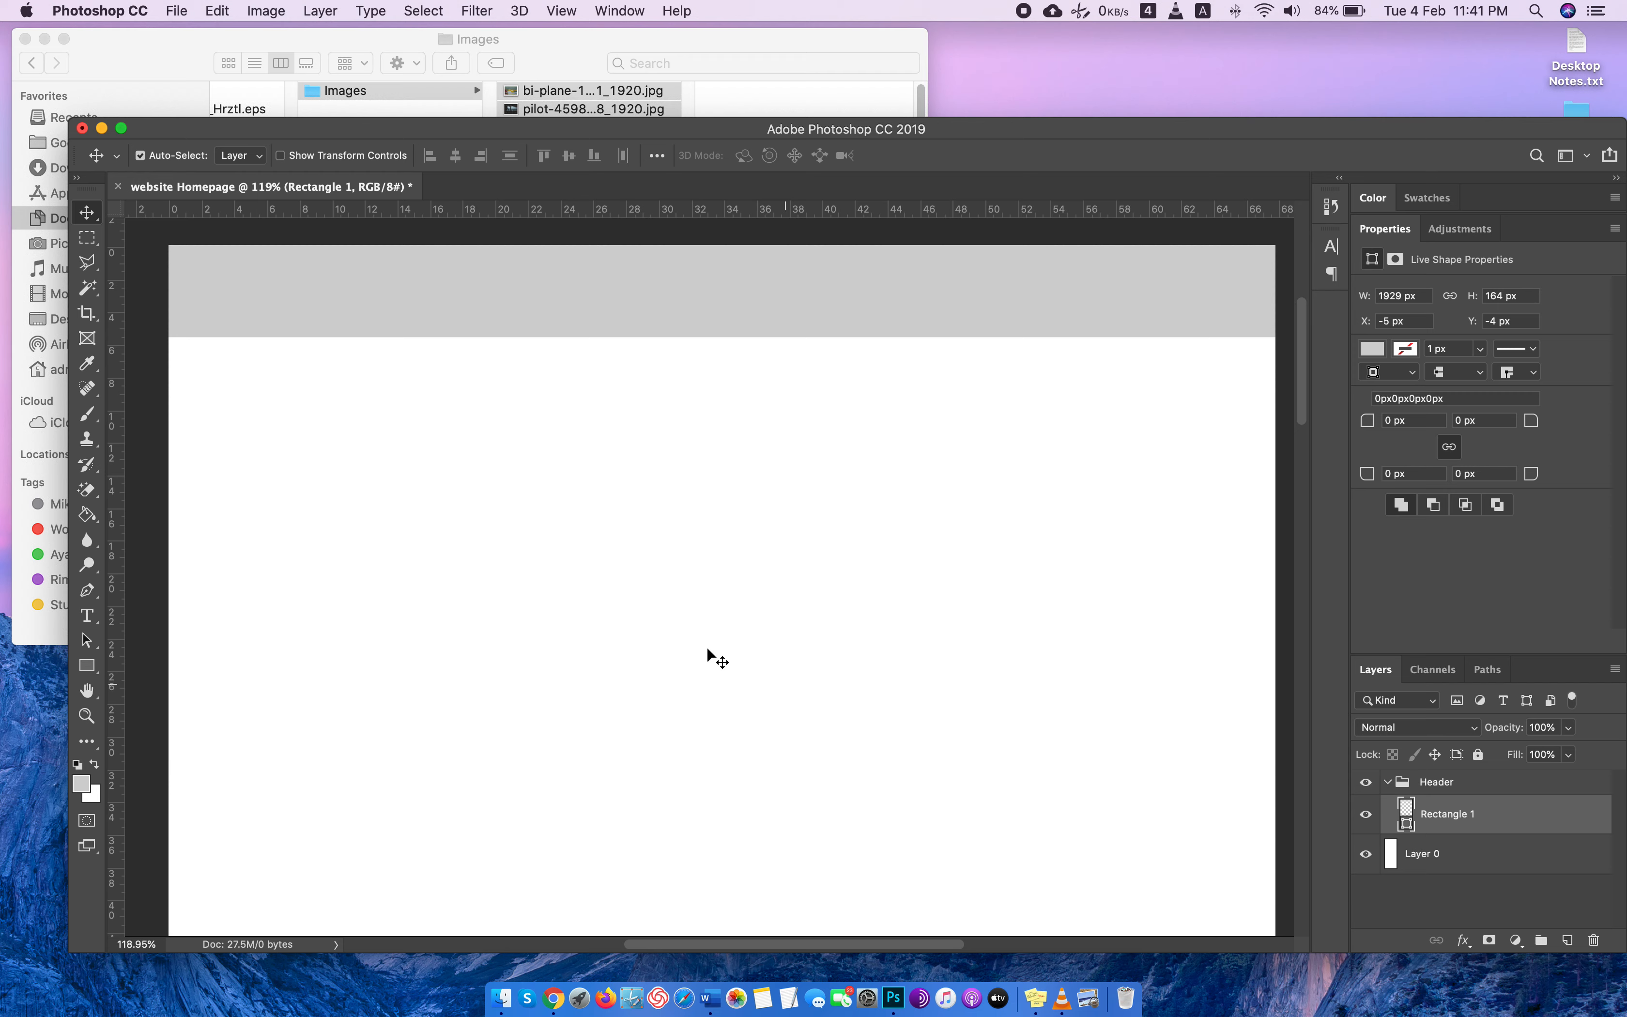
left_click(1566, 940)
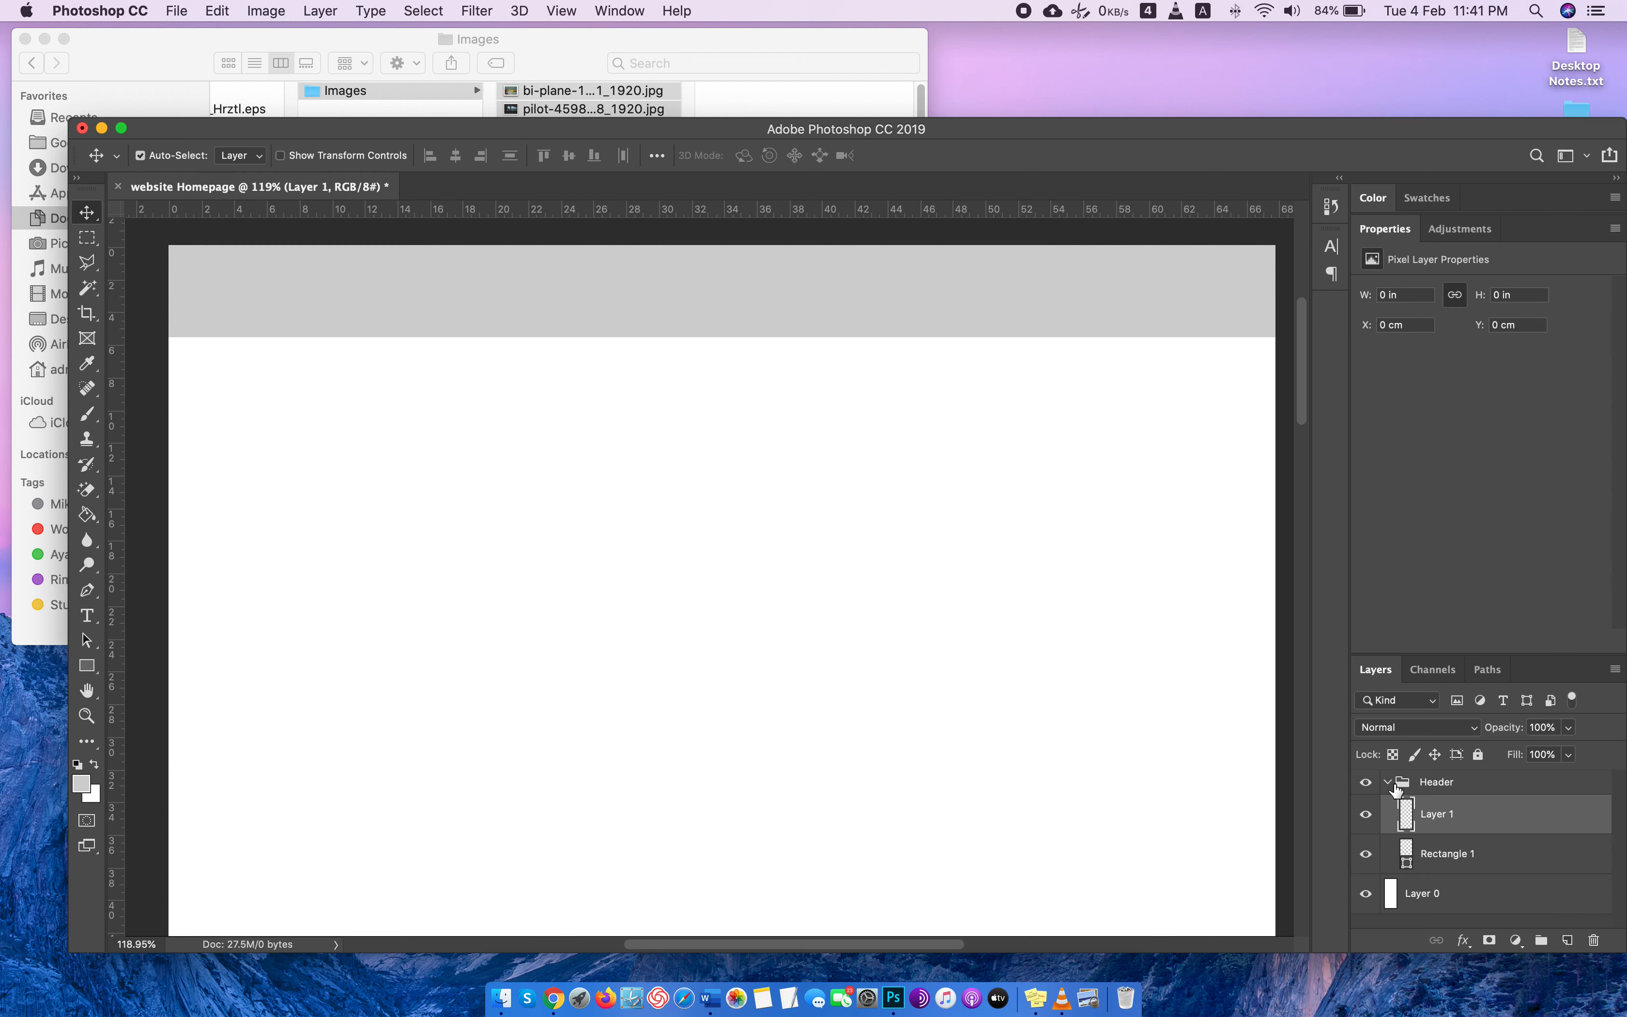
double_click(1437, 814)
key("BackSpace")
type("logo")
key("Return")
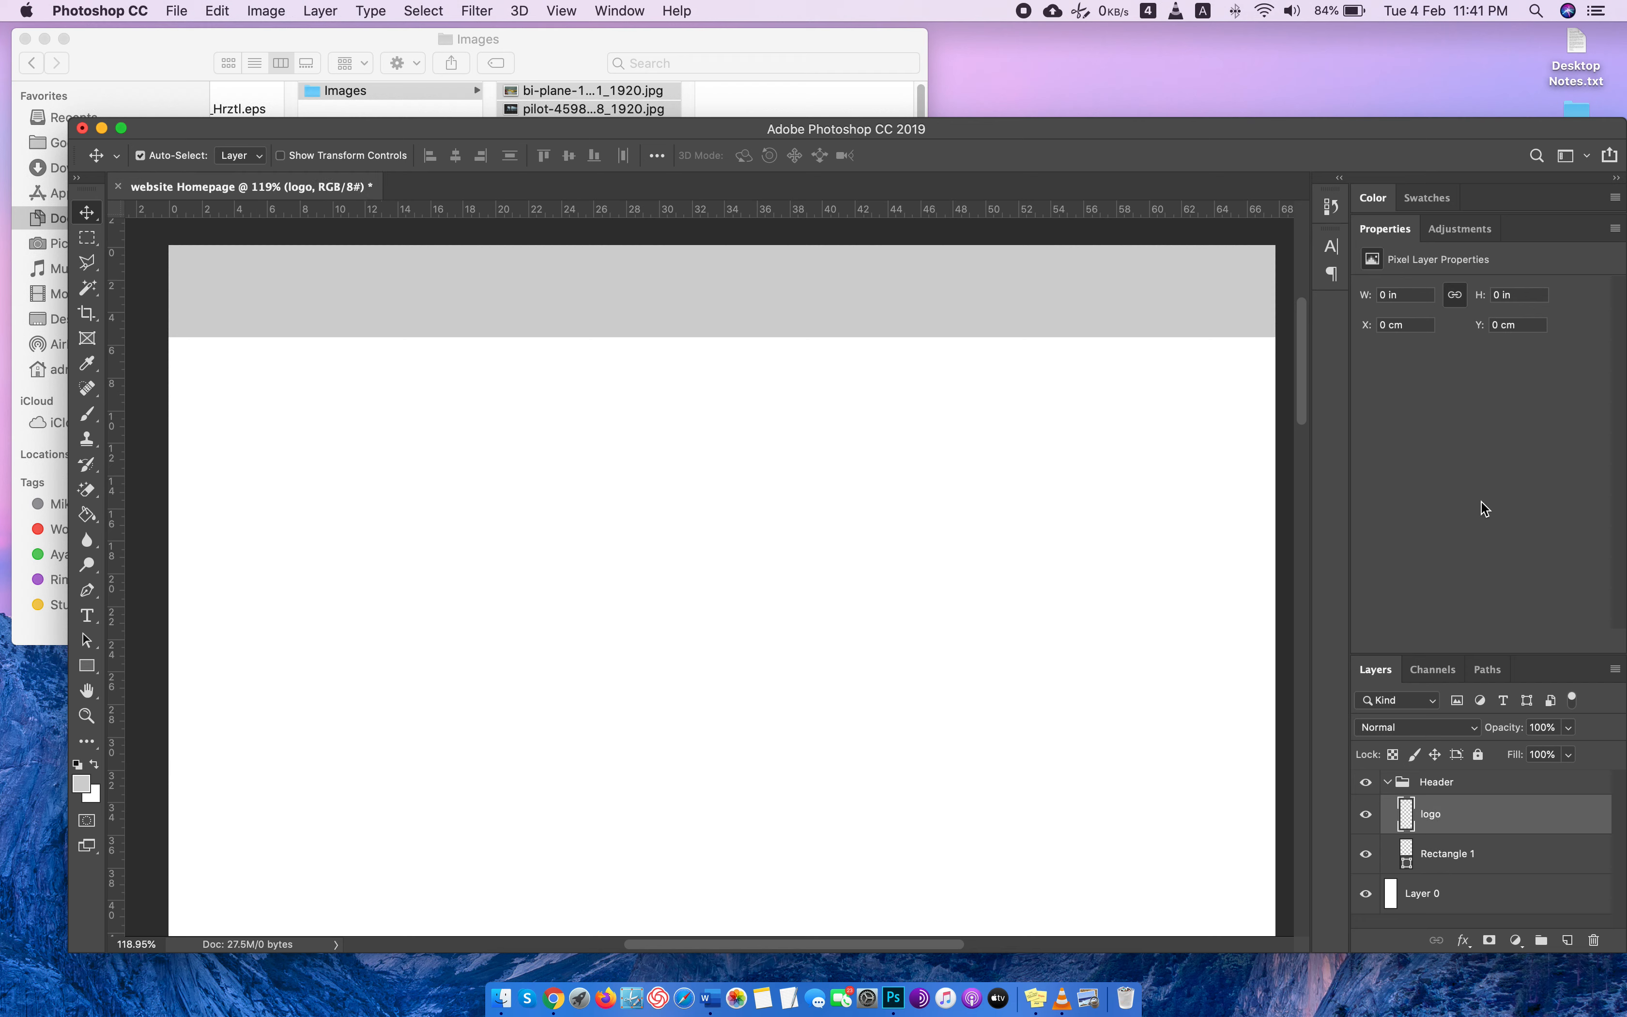
left_click(1617, 230)
left_click(1527, 256)
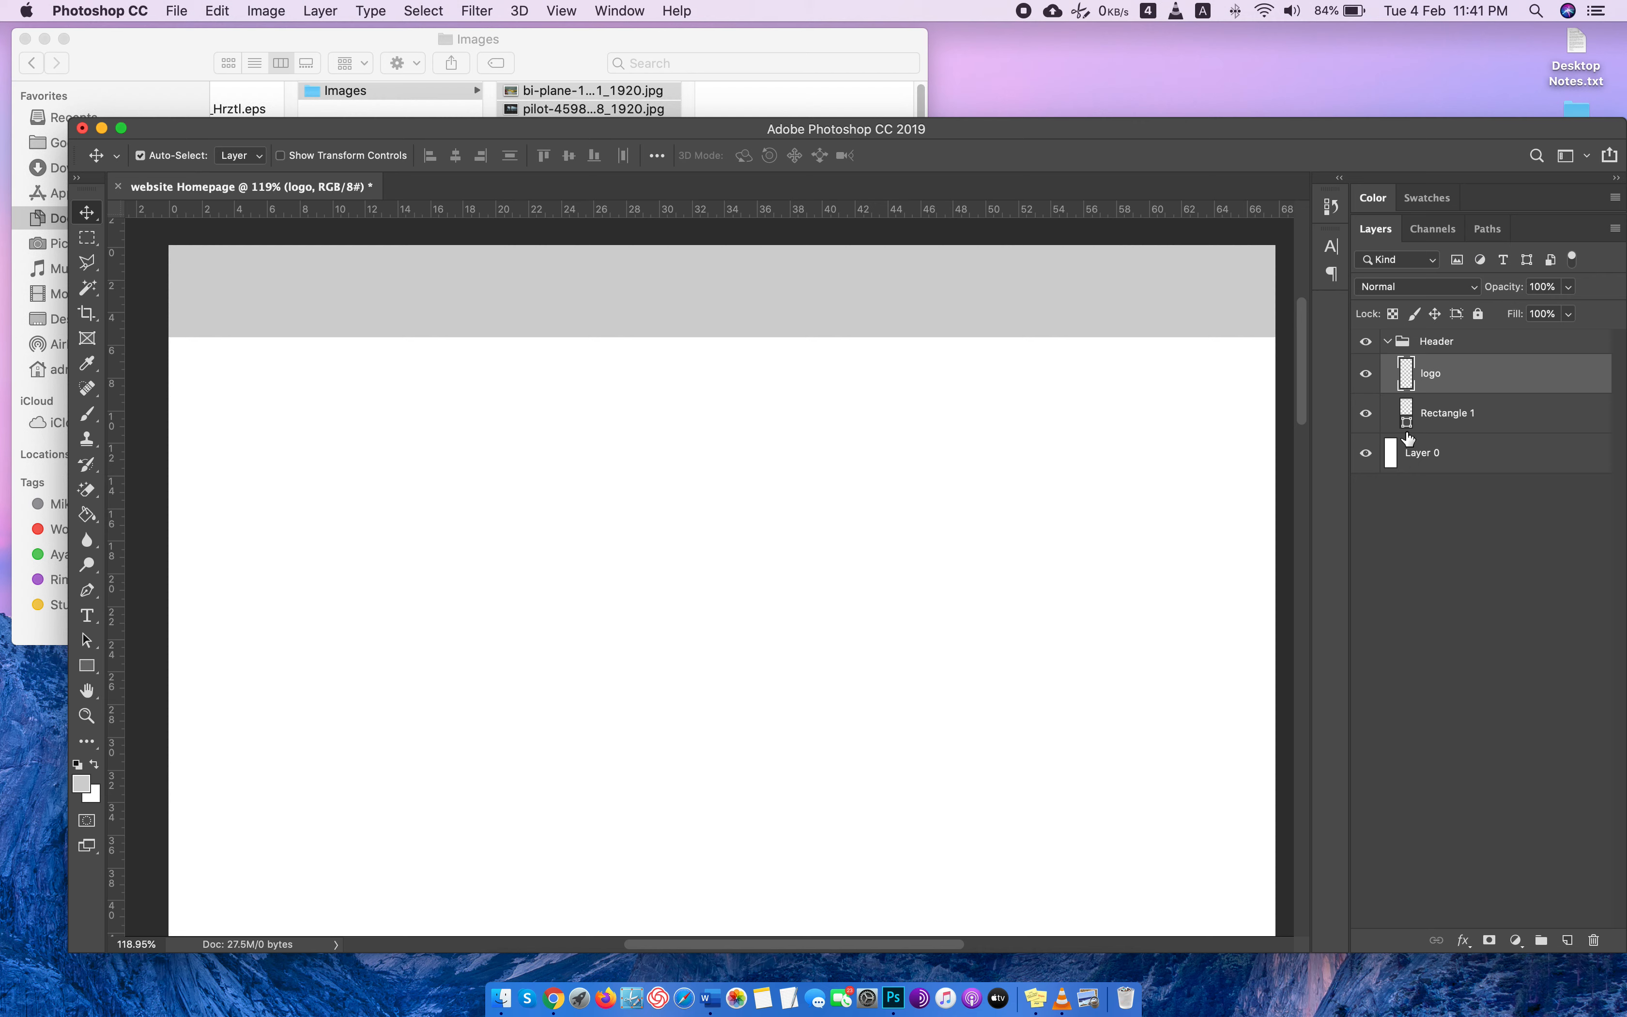
Open logo.png from the Icon Flight Service folder in Photoshop as its own document.
left_click(566, 69)
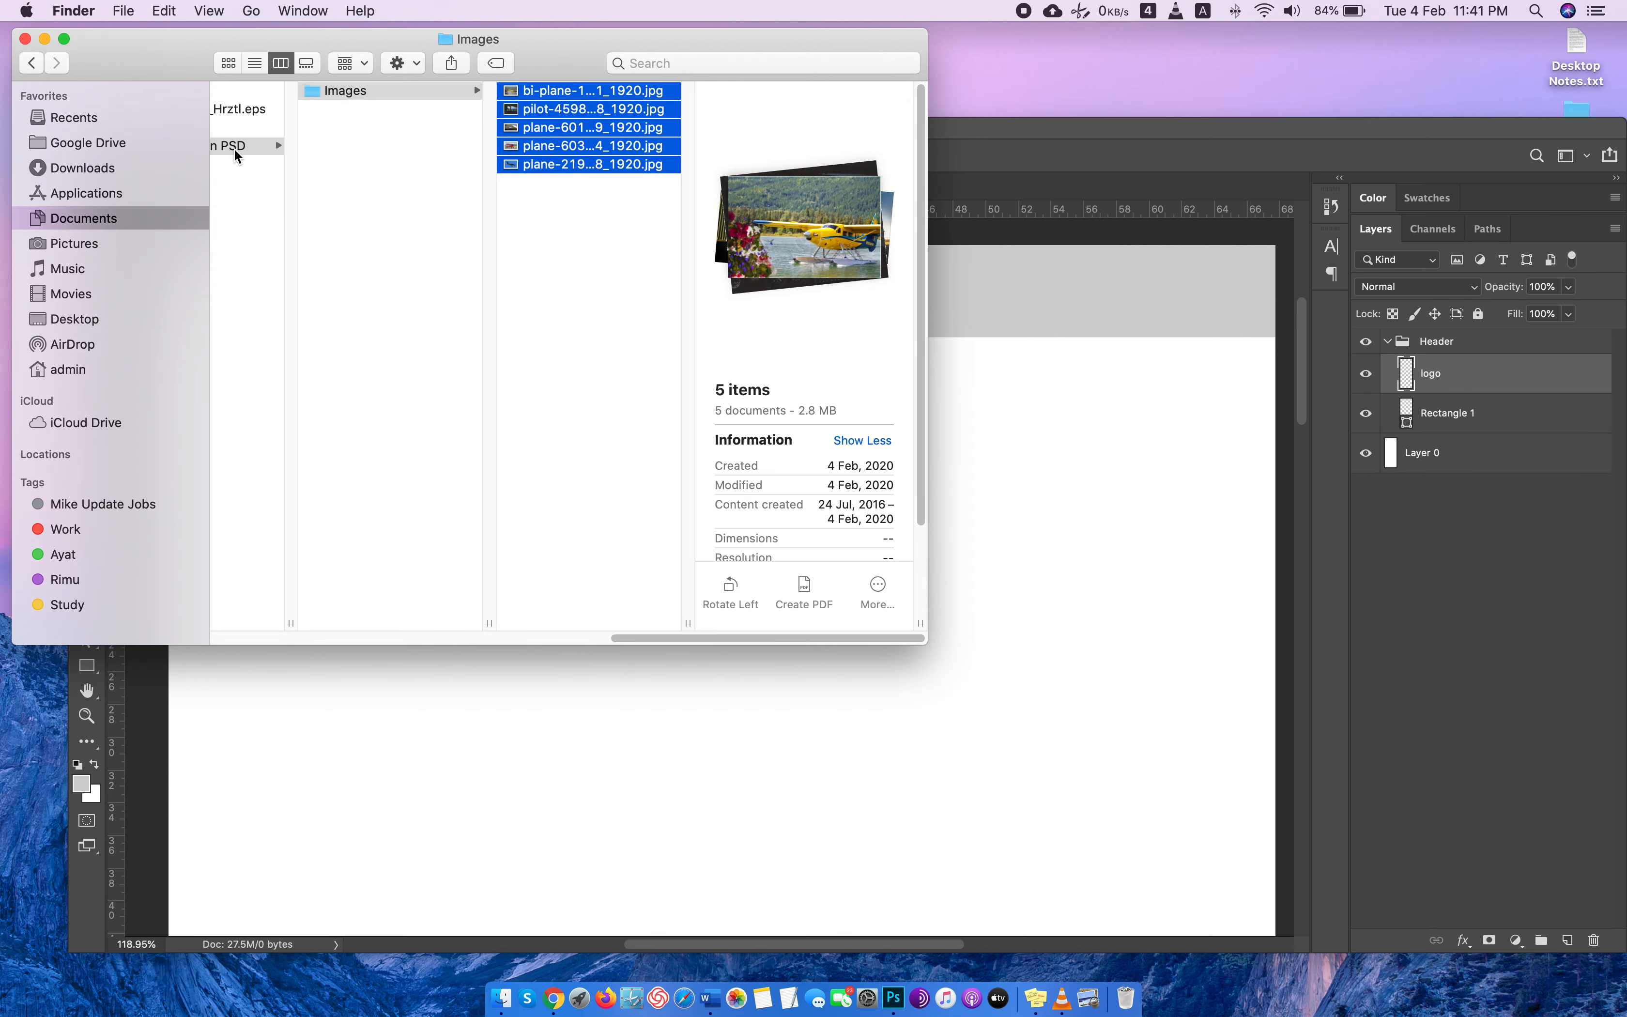
scroll(329, 199, "left", 5)
left_click(301, 127)
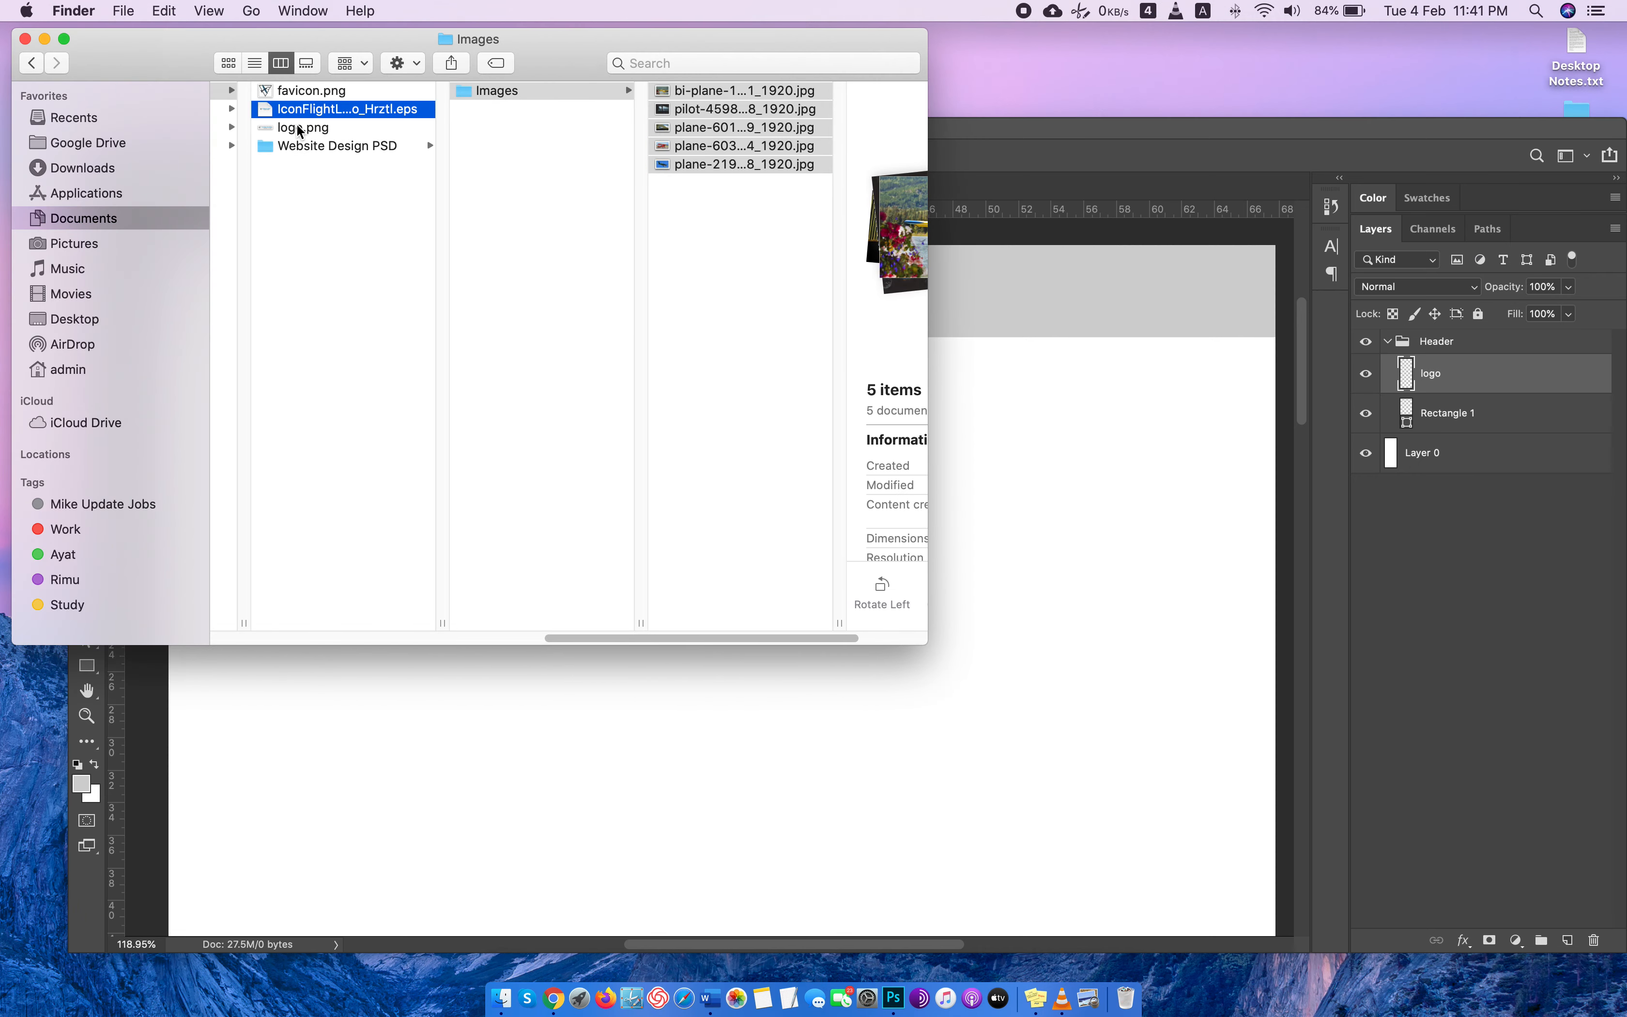
left_click_drag(301, 132, 1017, 173)
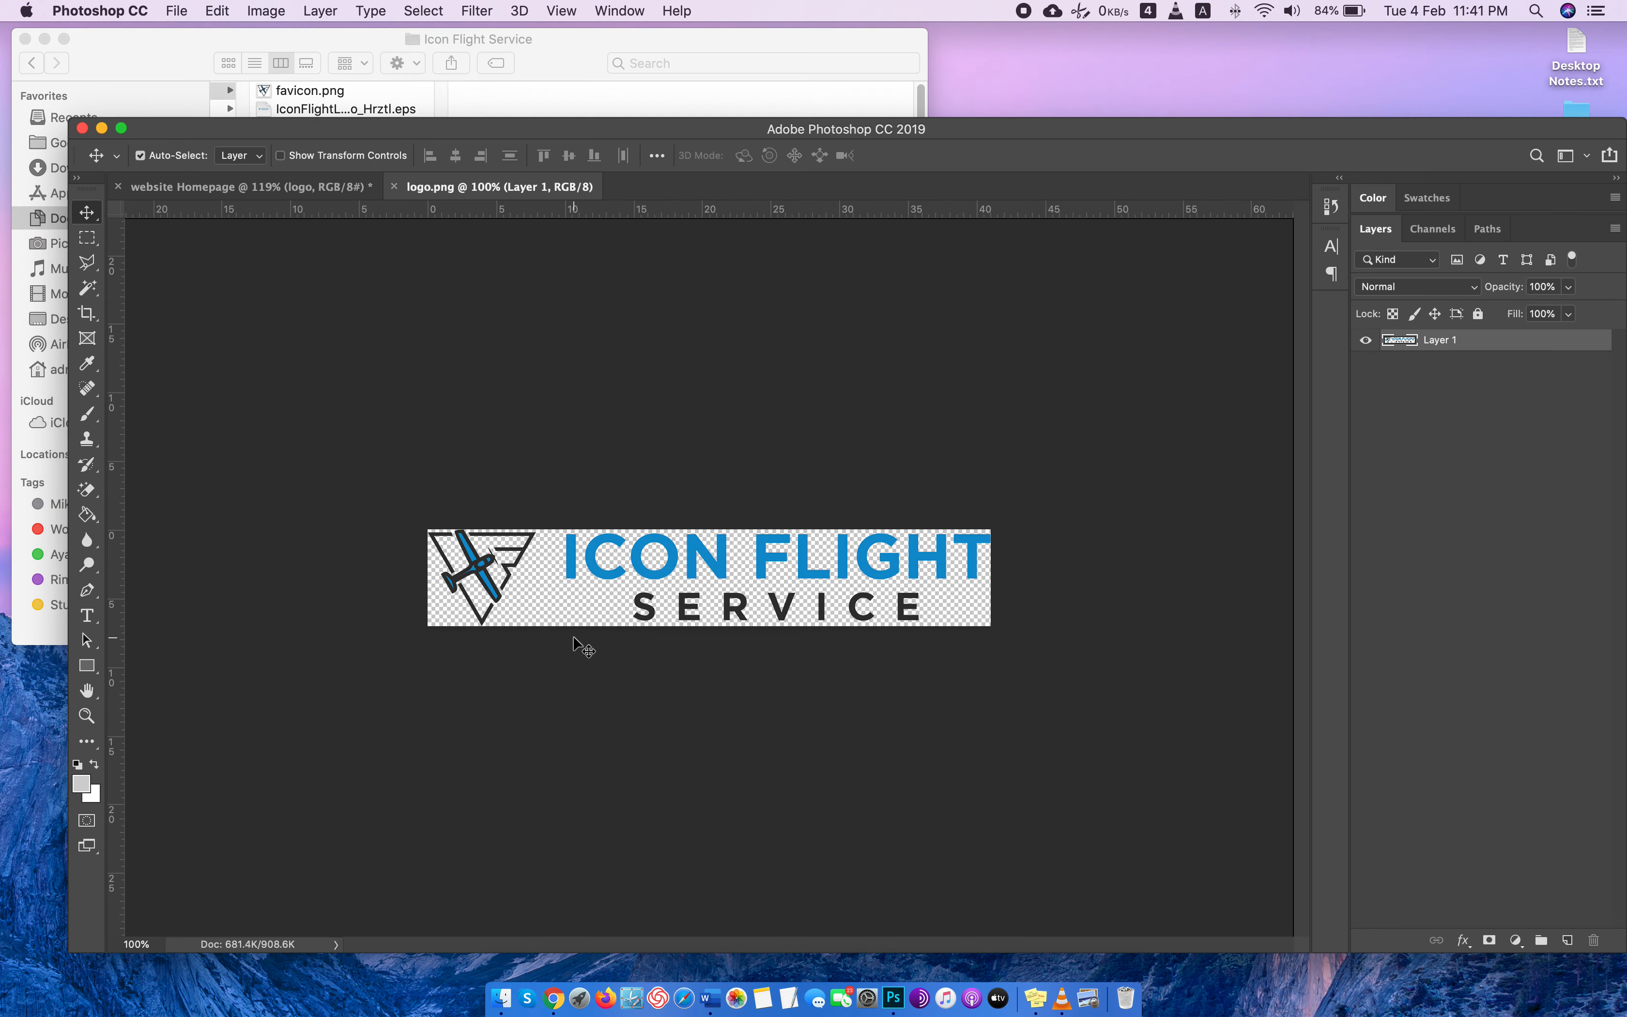
Copy the whole logo image into the website Homepage document's logo layer and move it up over the grey header.
key("super+a")
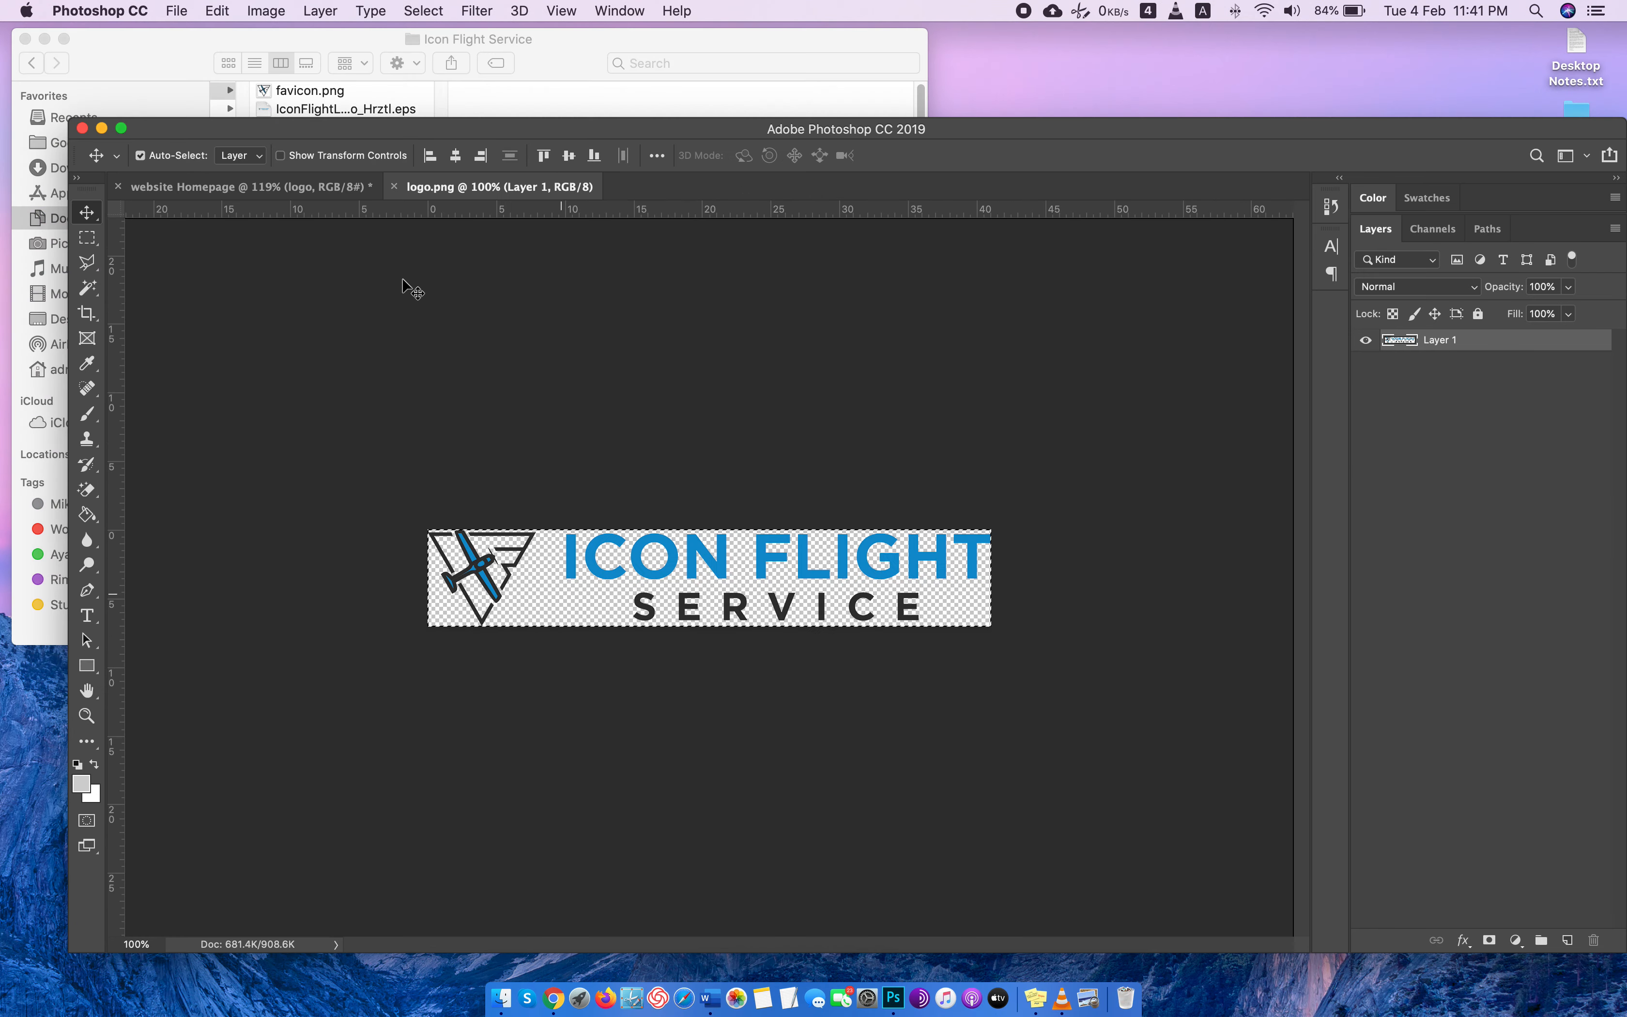
left_click(235, 182)
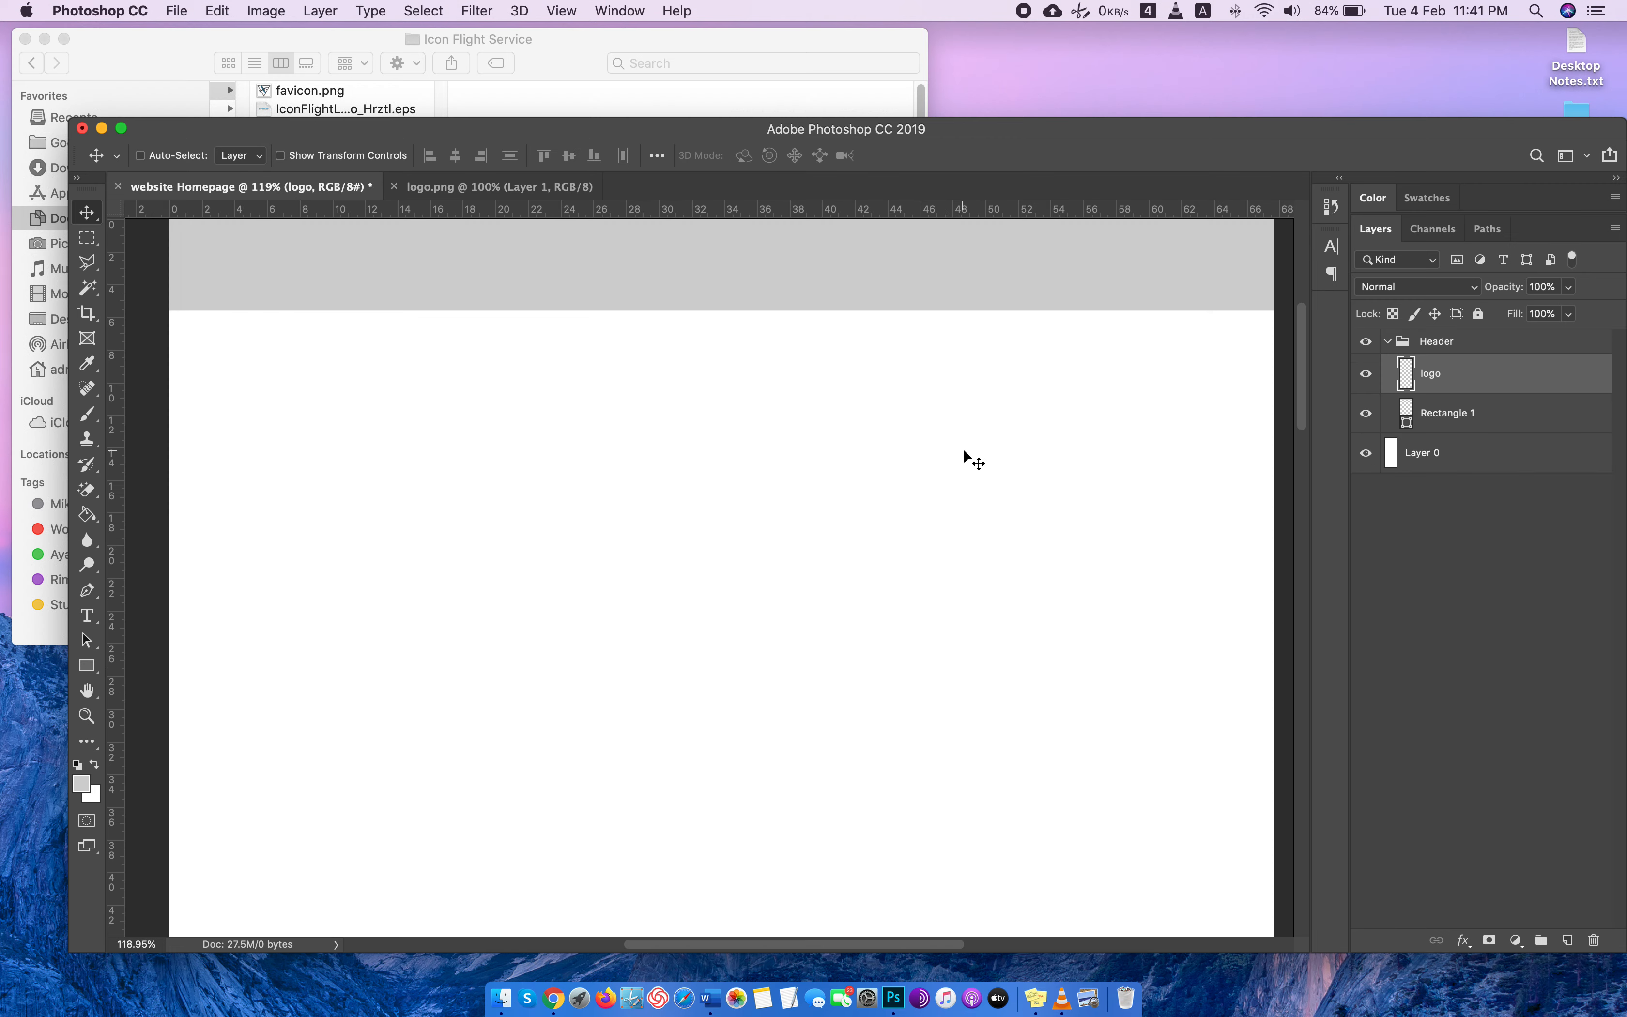
key("super+v")
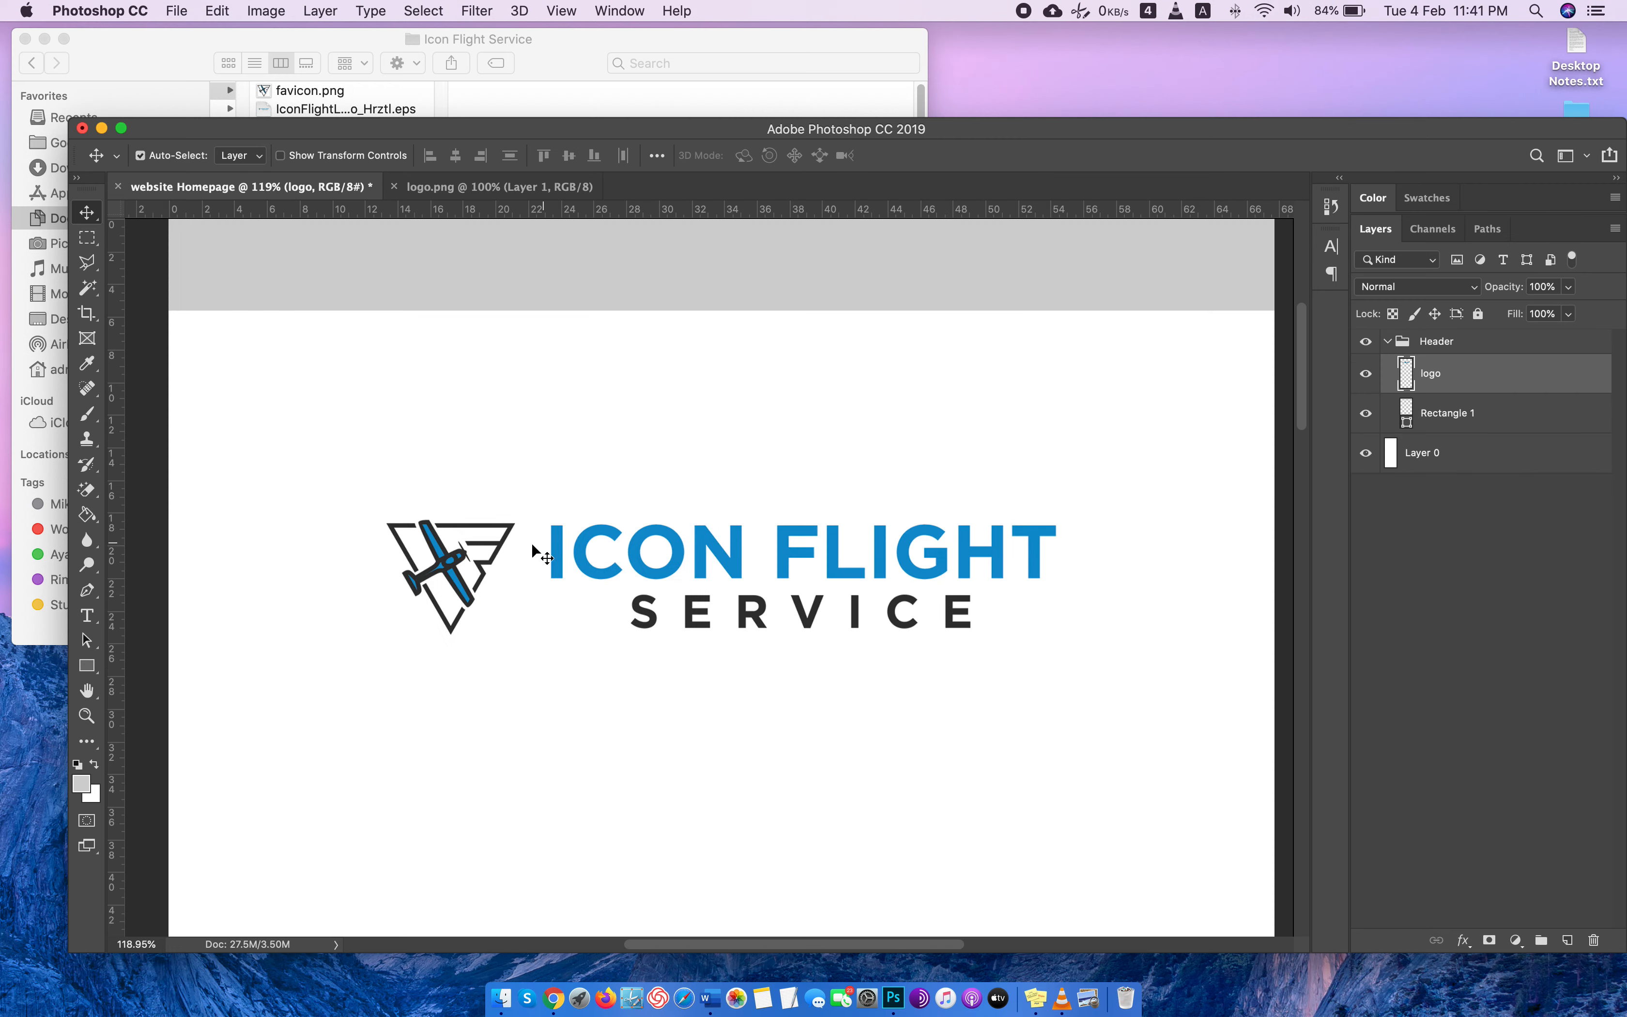
left_click_drag(560, 559, 448, 289)
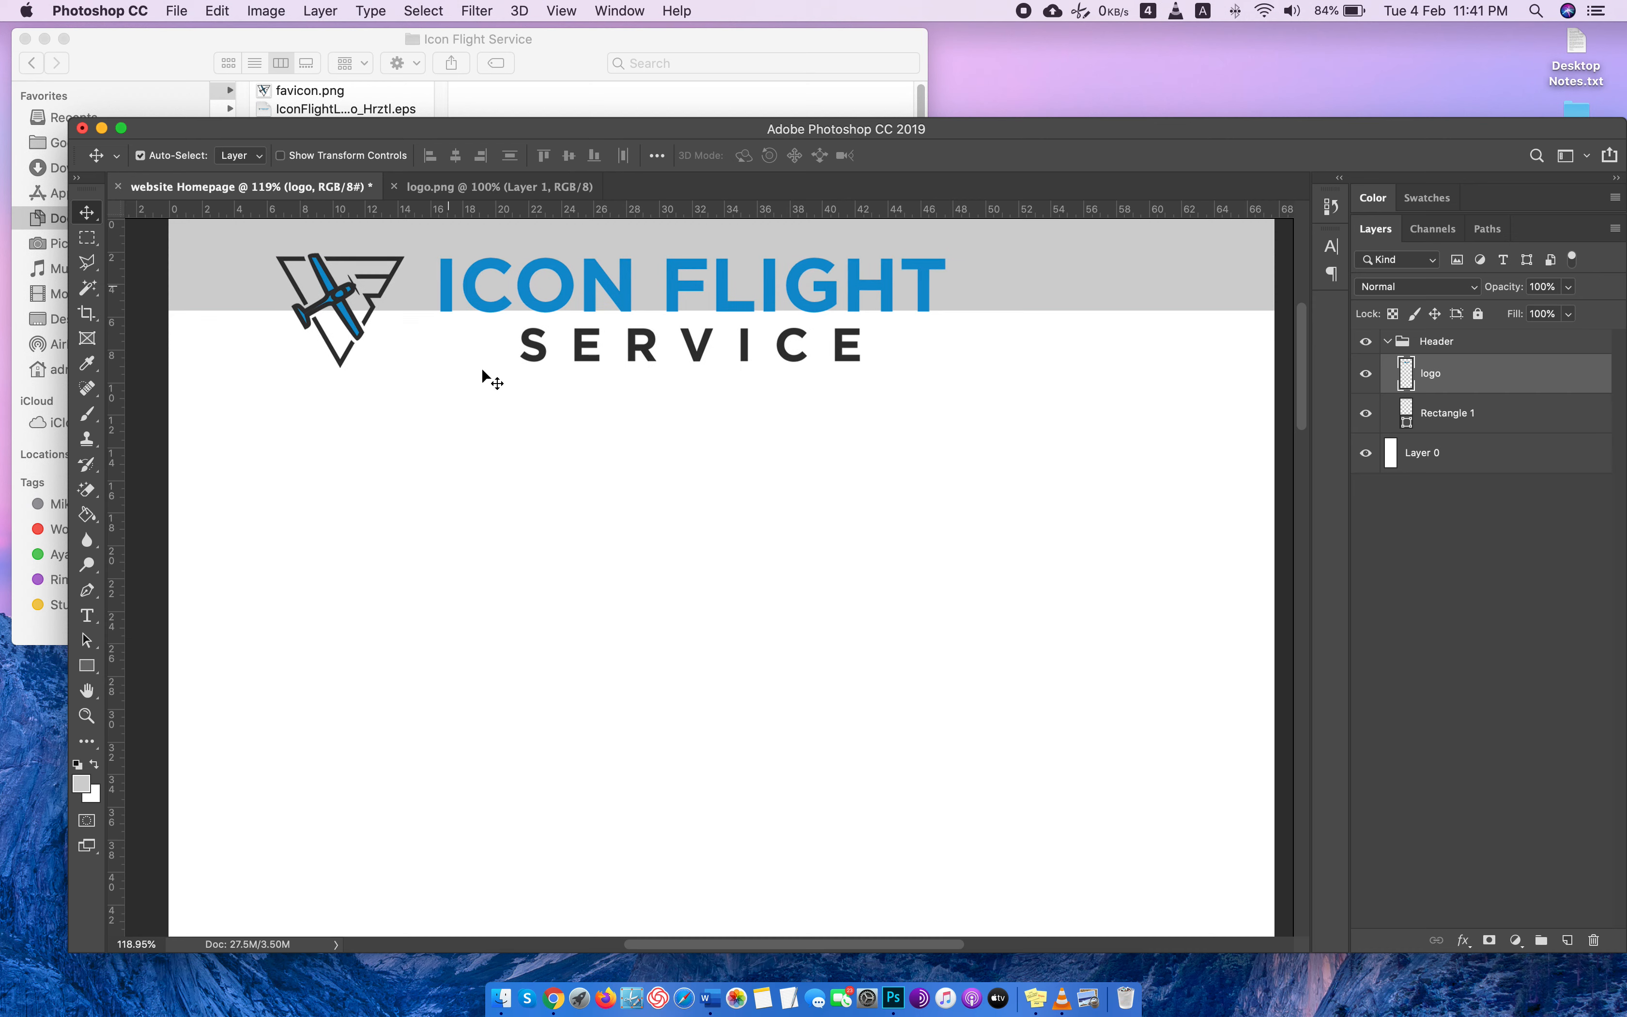
Scale the logo to about 49.5% and position it inside the grey header, near the page's left side.
key("super+t")
left_click_drag(945, 367, 619, 254)
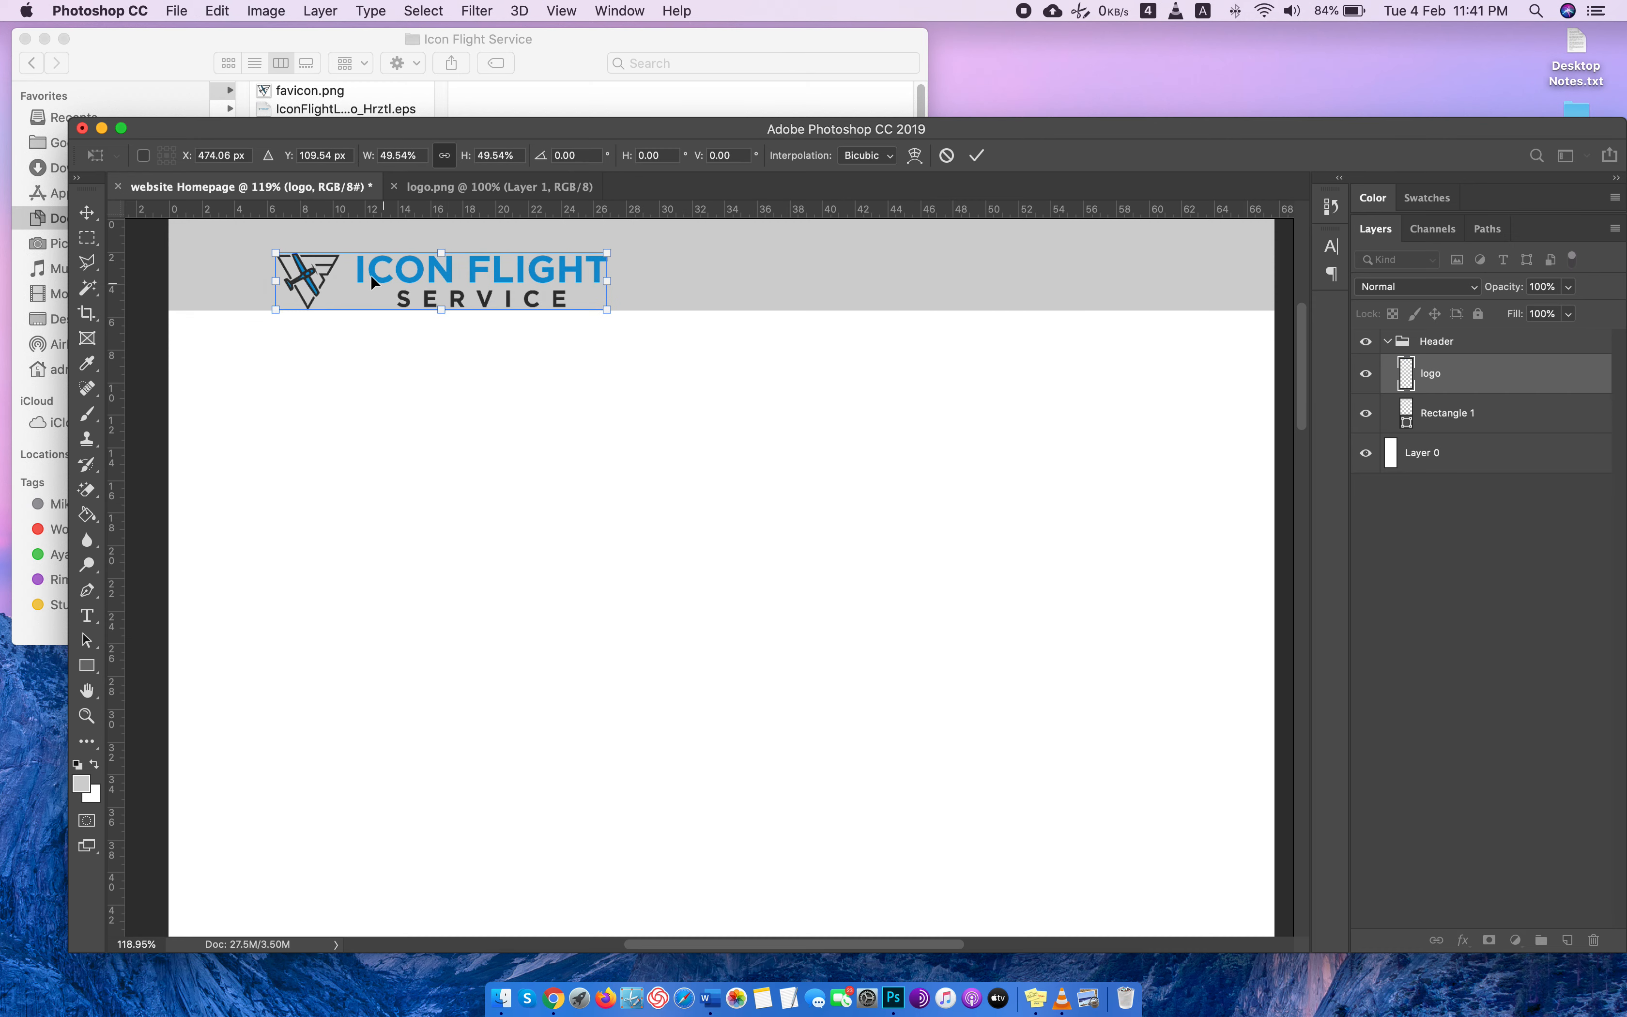
left_click_drag(363, 278, 341, 264)
scroll(786, 534, "up", 2)
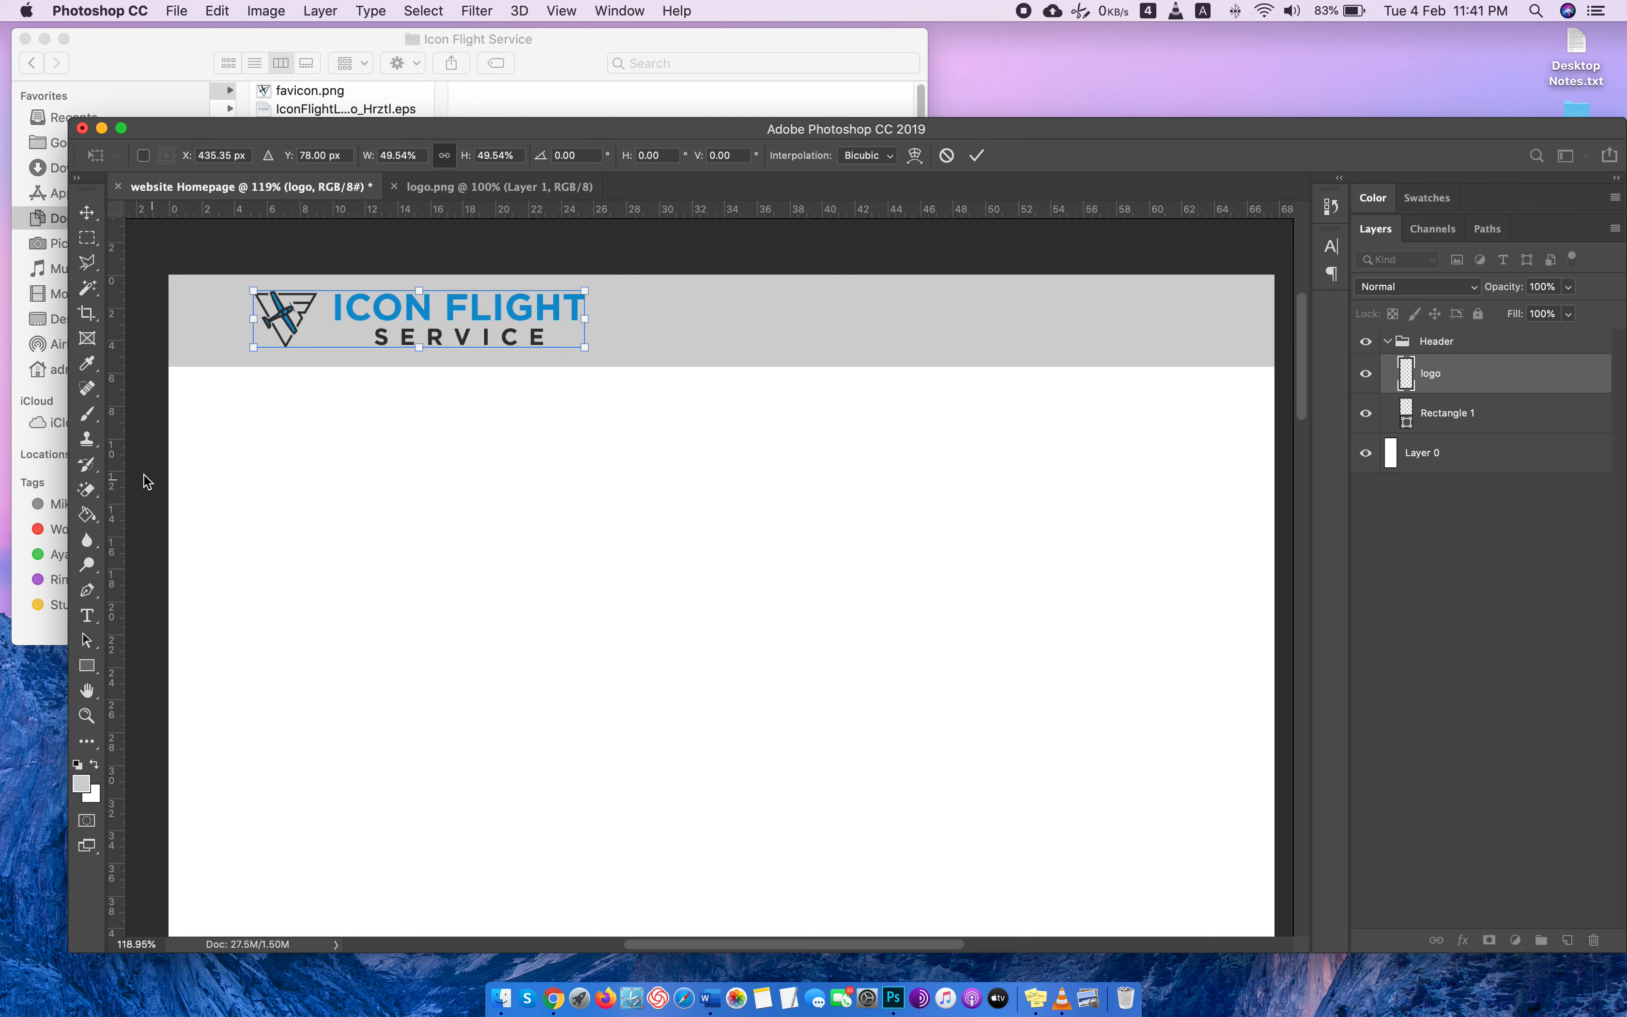
left_click_drag(381, 315, 386, 315)
left_click(283, 389)
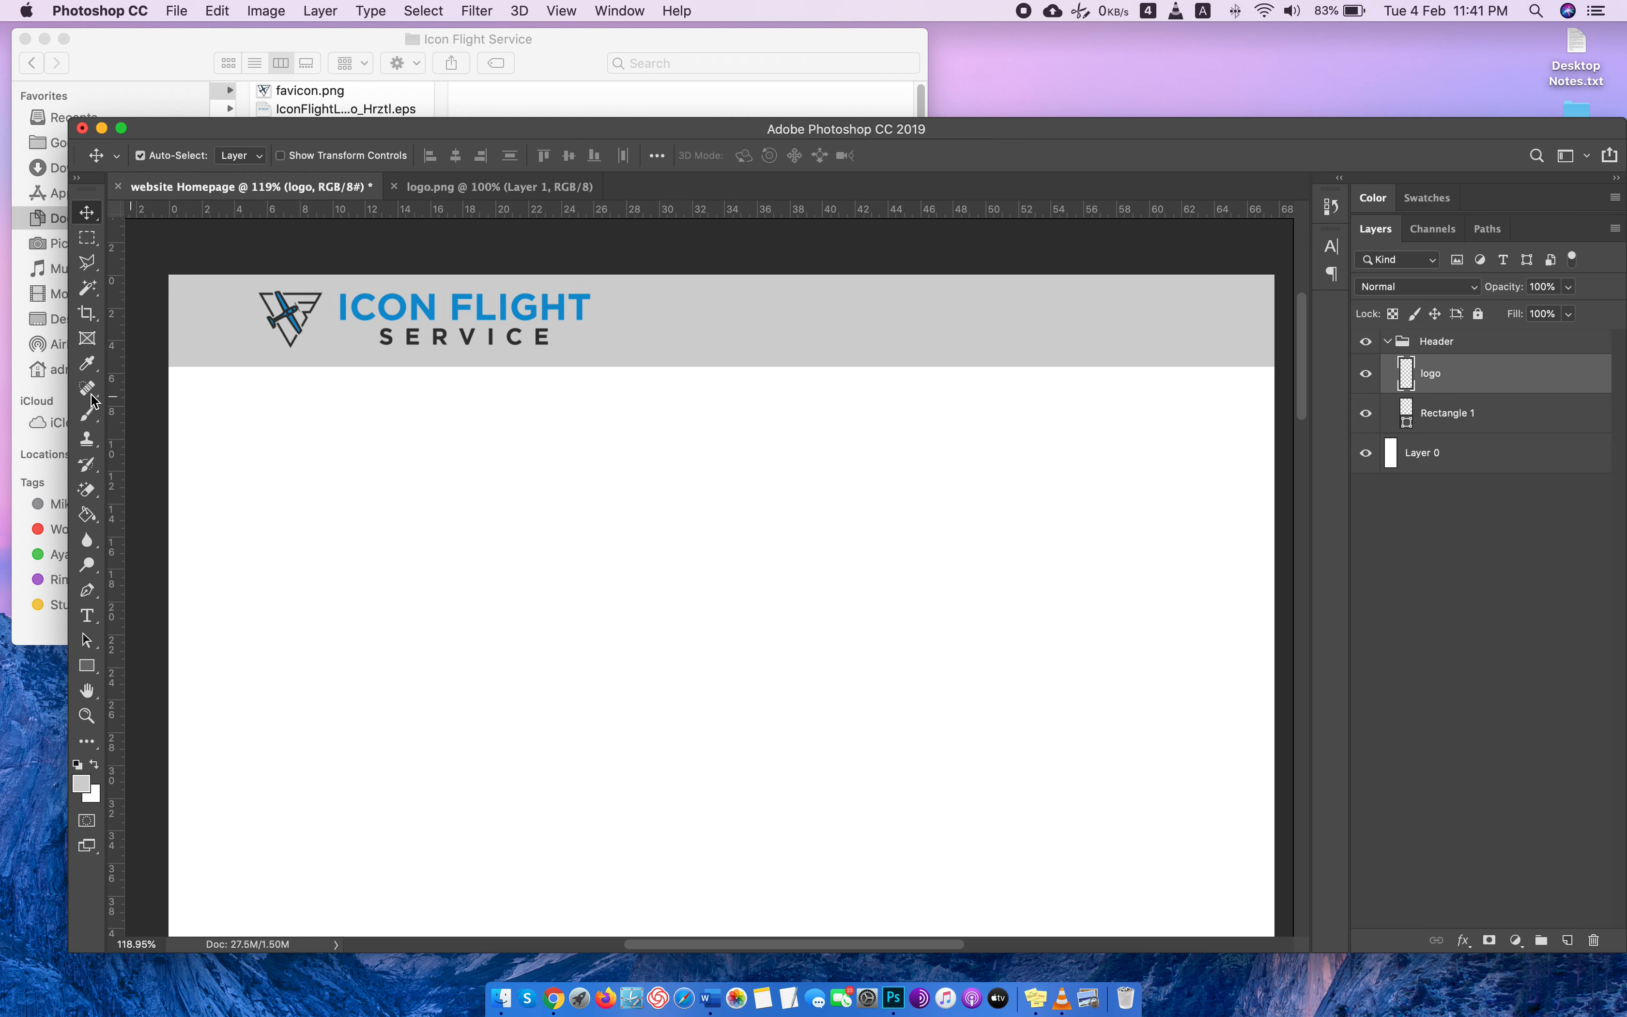
Place two vertical guides, one along the logo's left edge at about 5.5 cm and one at about 62 cm.
left_click_drag(115, 394, 256, 392)
left_click_drag(122, 411, 1188, 441)
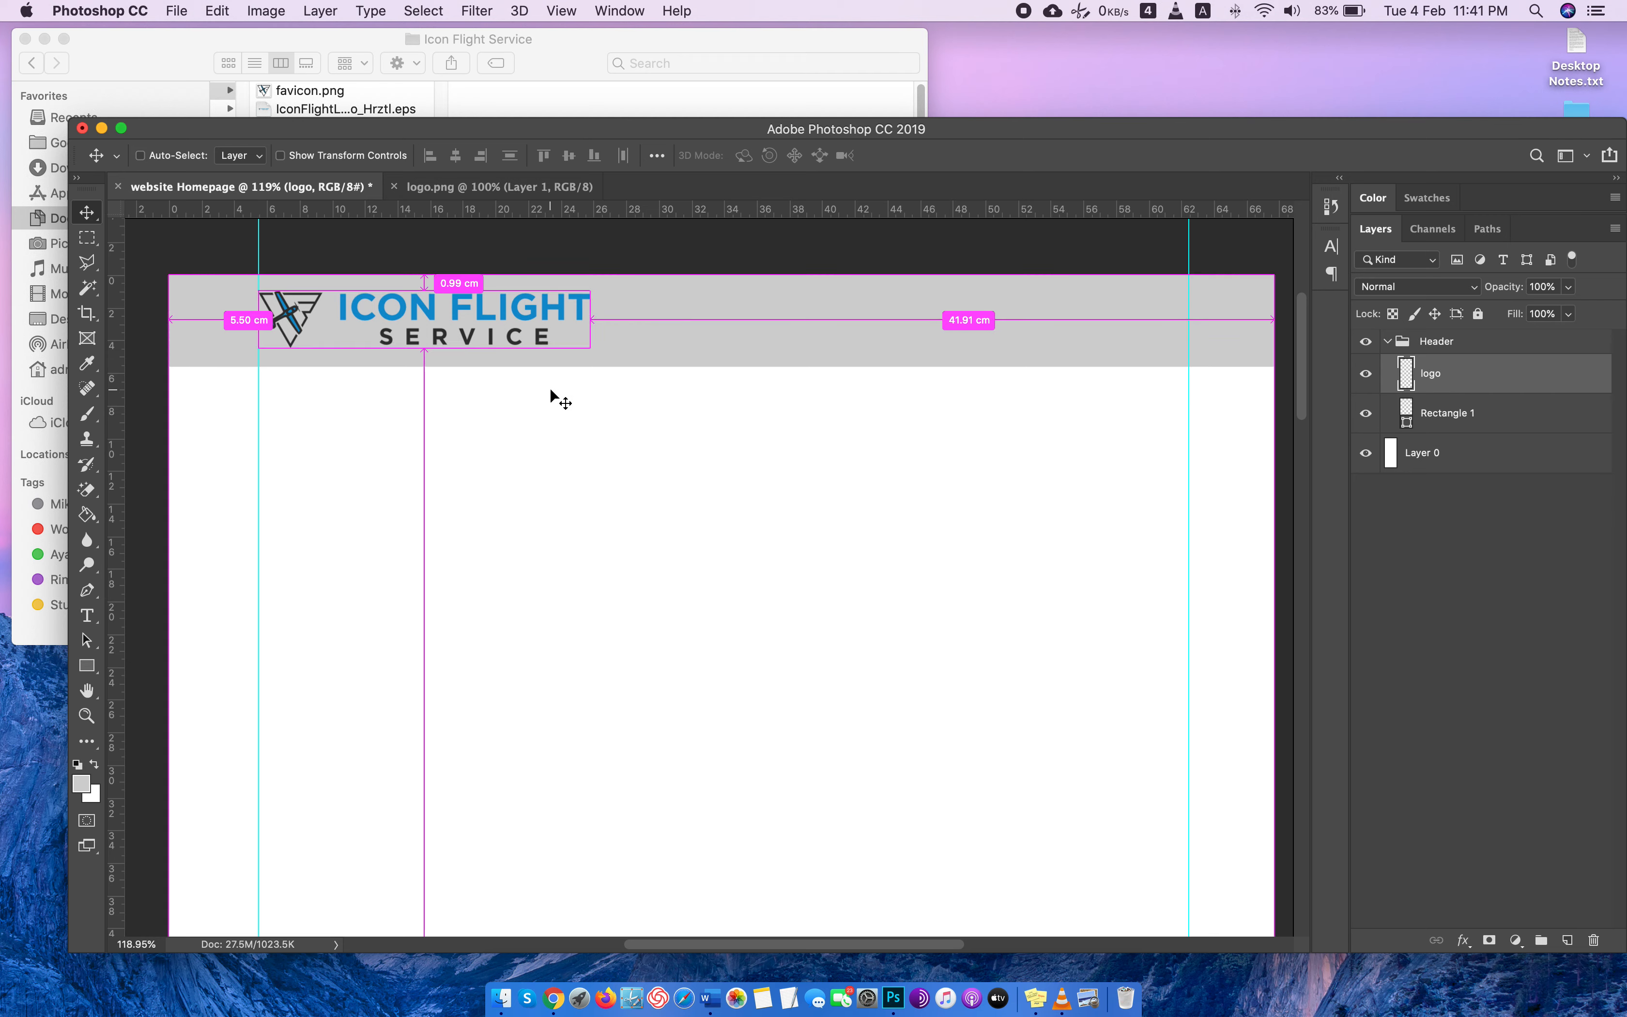
Scale the logo down to about 79%, keep it against the left guide and centre it vertically in the grey header.
key("super+t")
left_click_drag(588, 347, 542, 339)
left_click_drag(400, 309, 393, 313)
left_click_drag(542, 344, 520, 341)
left_click(395, 316)
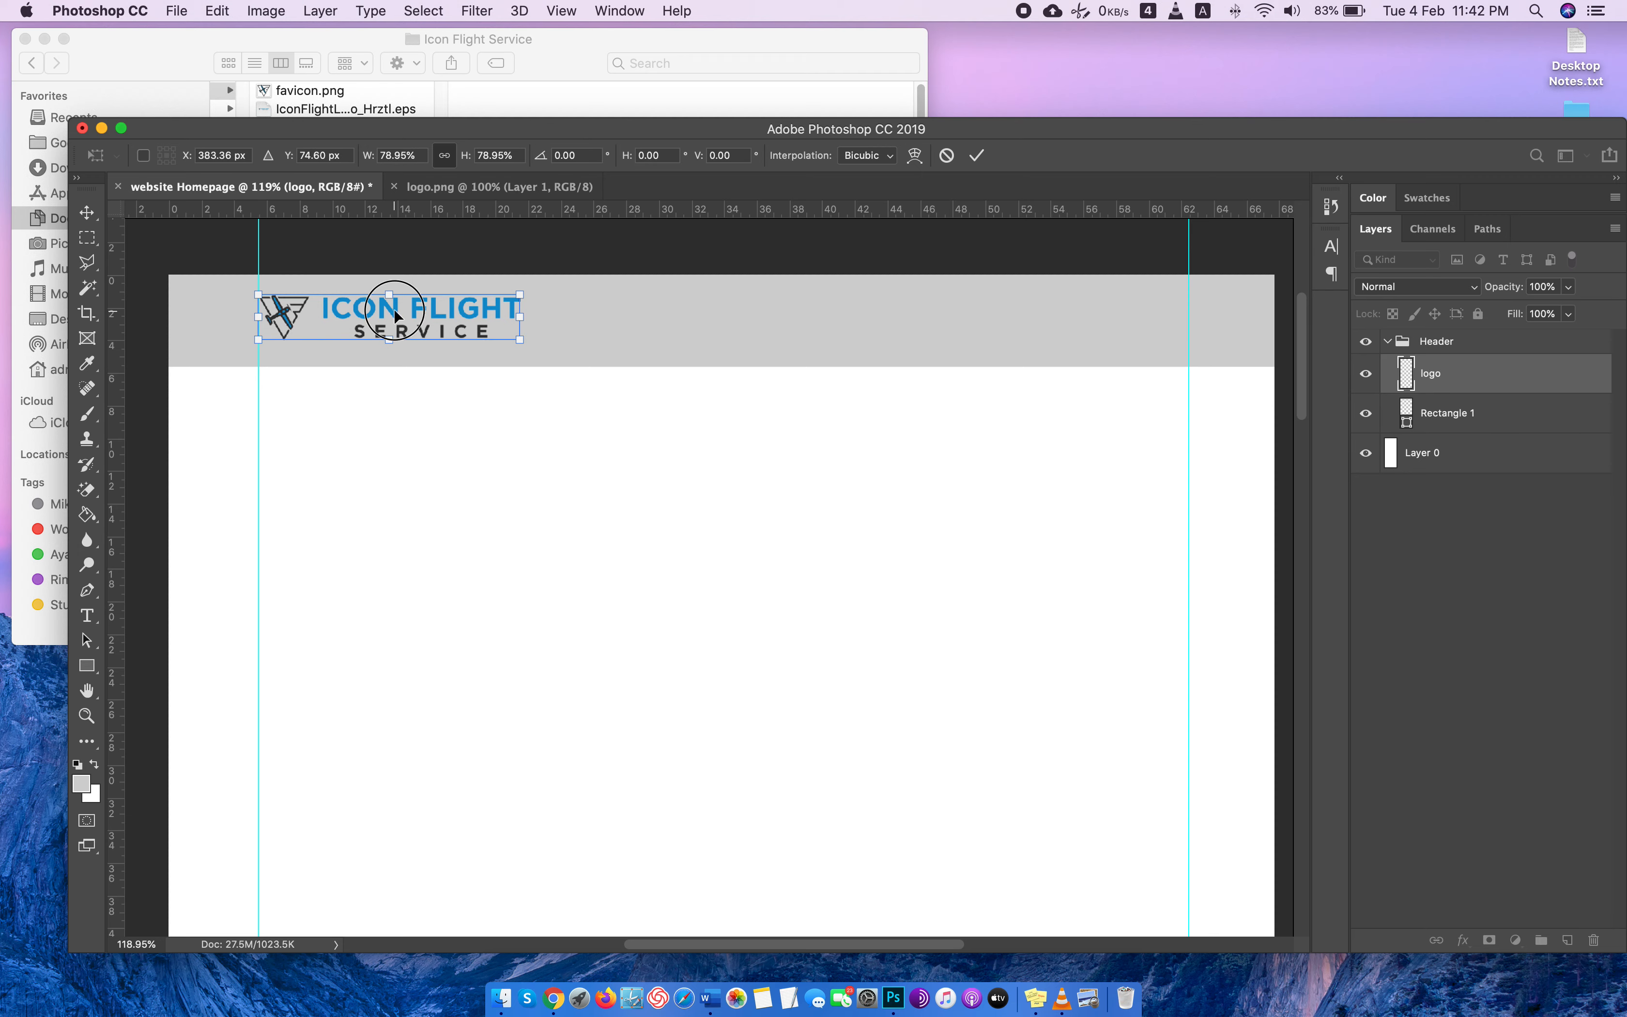
left_click_drag(395, 316, 396, 324)
key("Return")
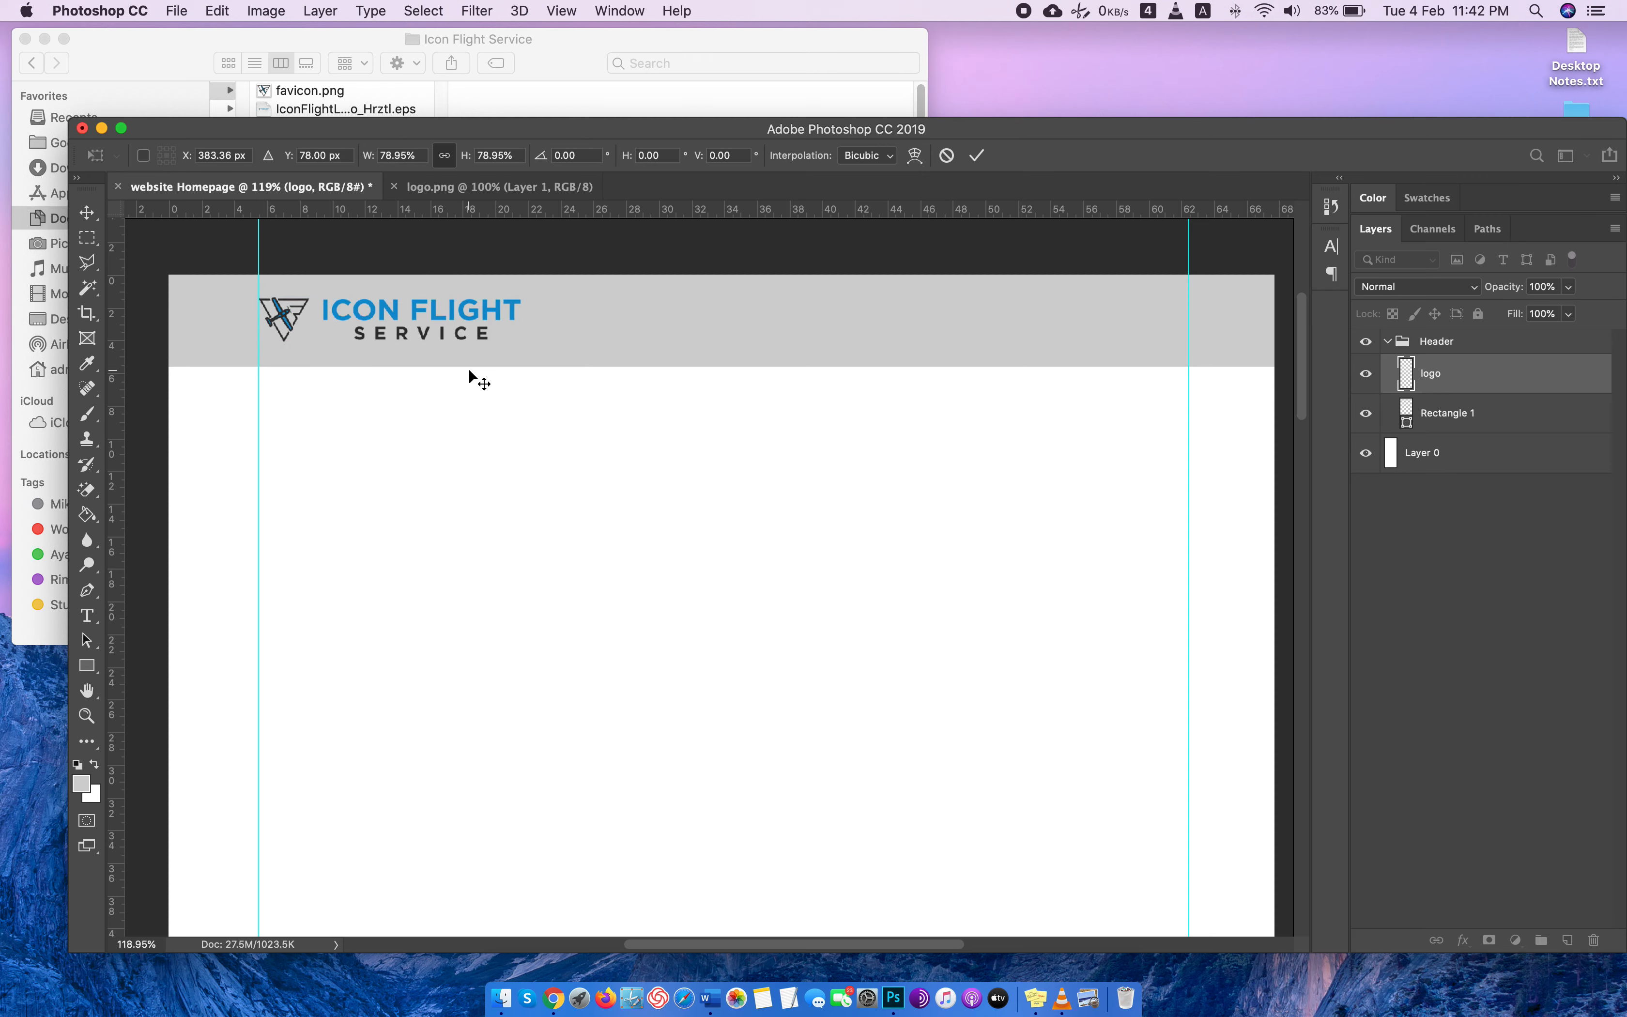
key("Down")
key("Down")
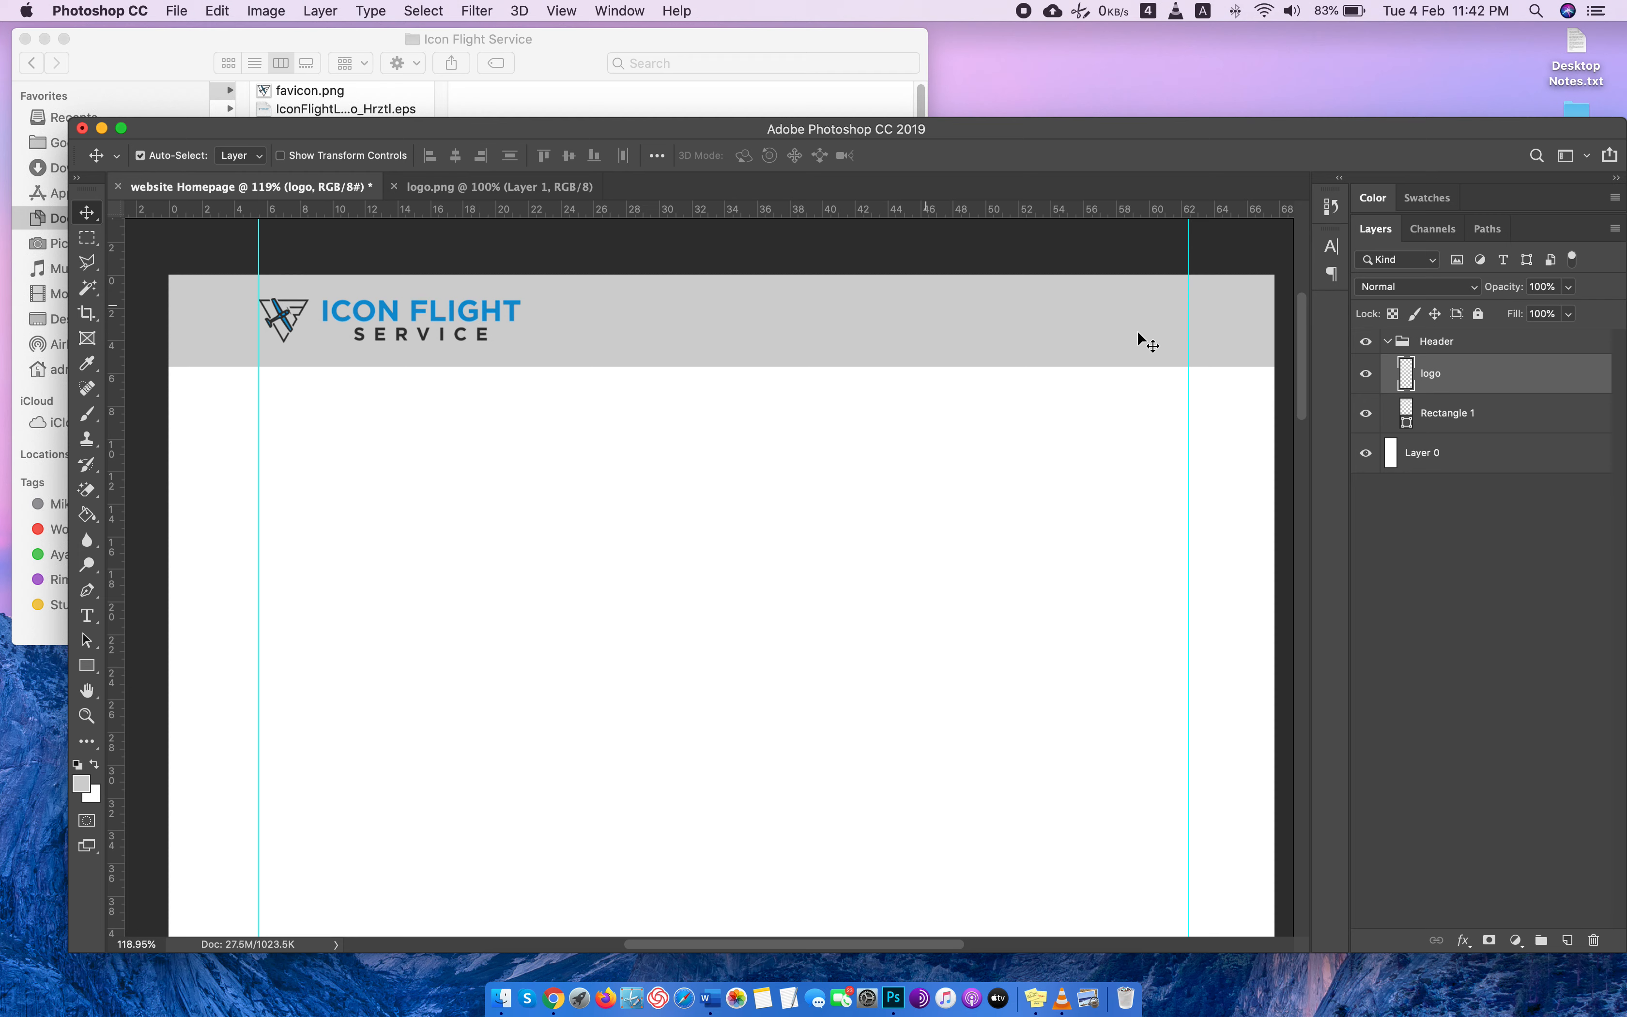
Add a new layer named Navigation above the logo layer in the Header group.
left_click(1568, 941)
double_click(1440, 373)
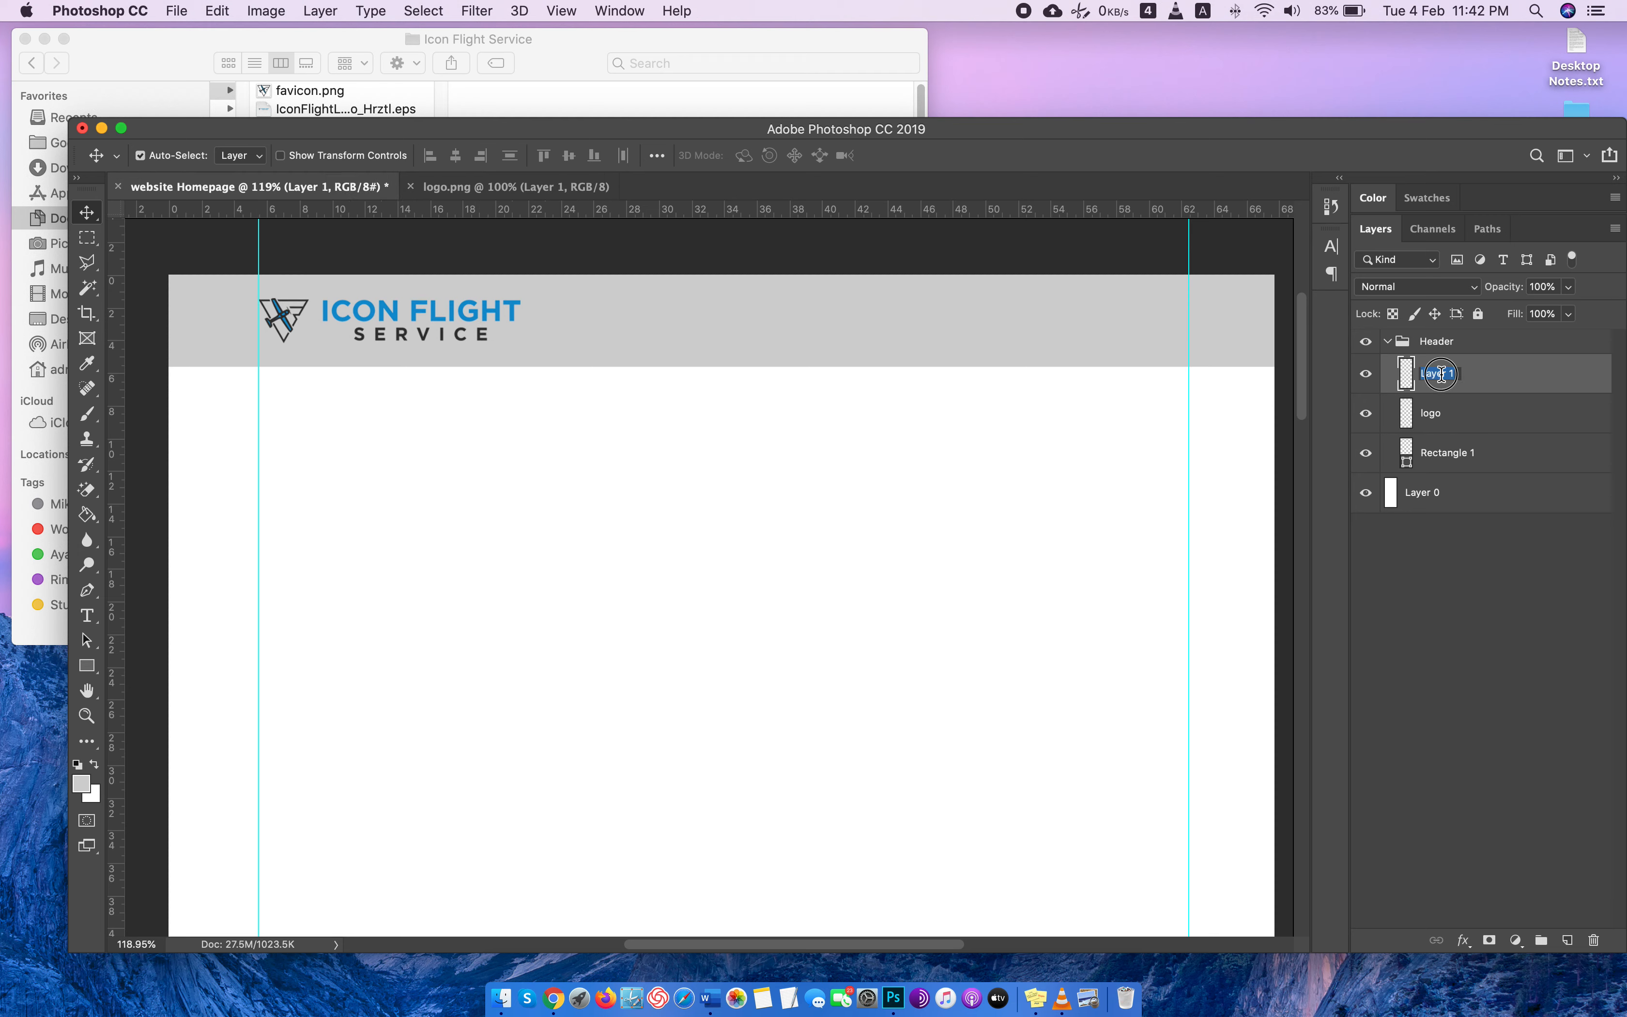
type("Navigation")
key("Return")
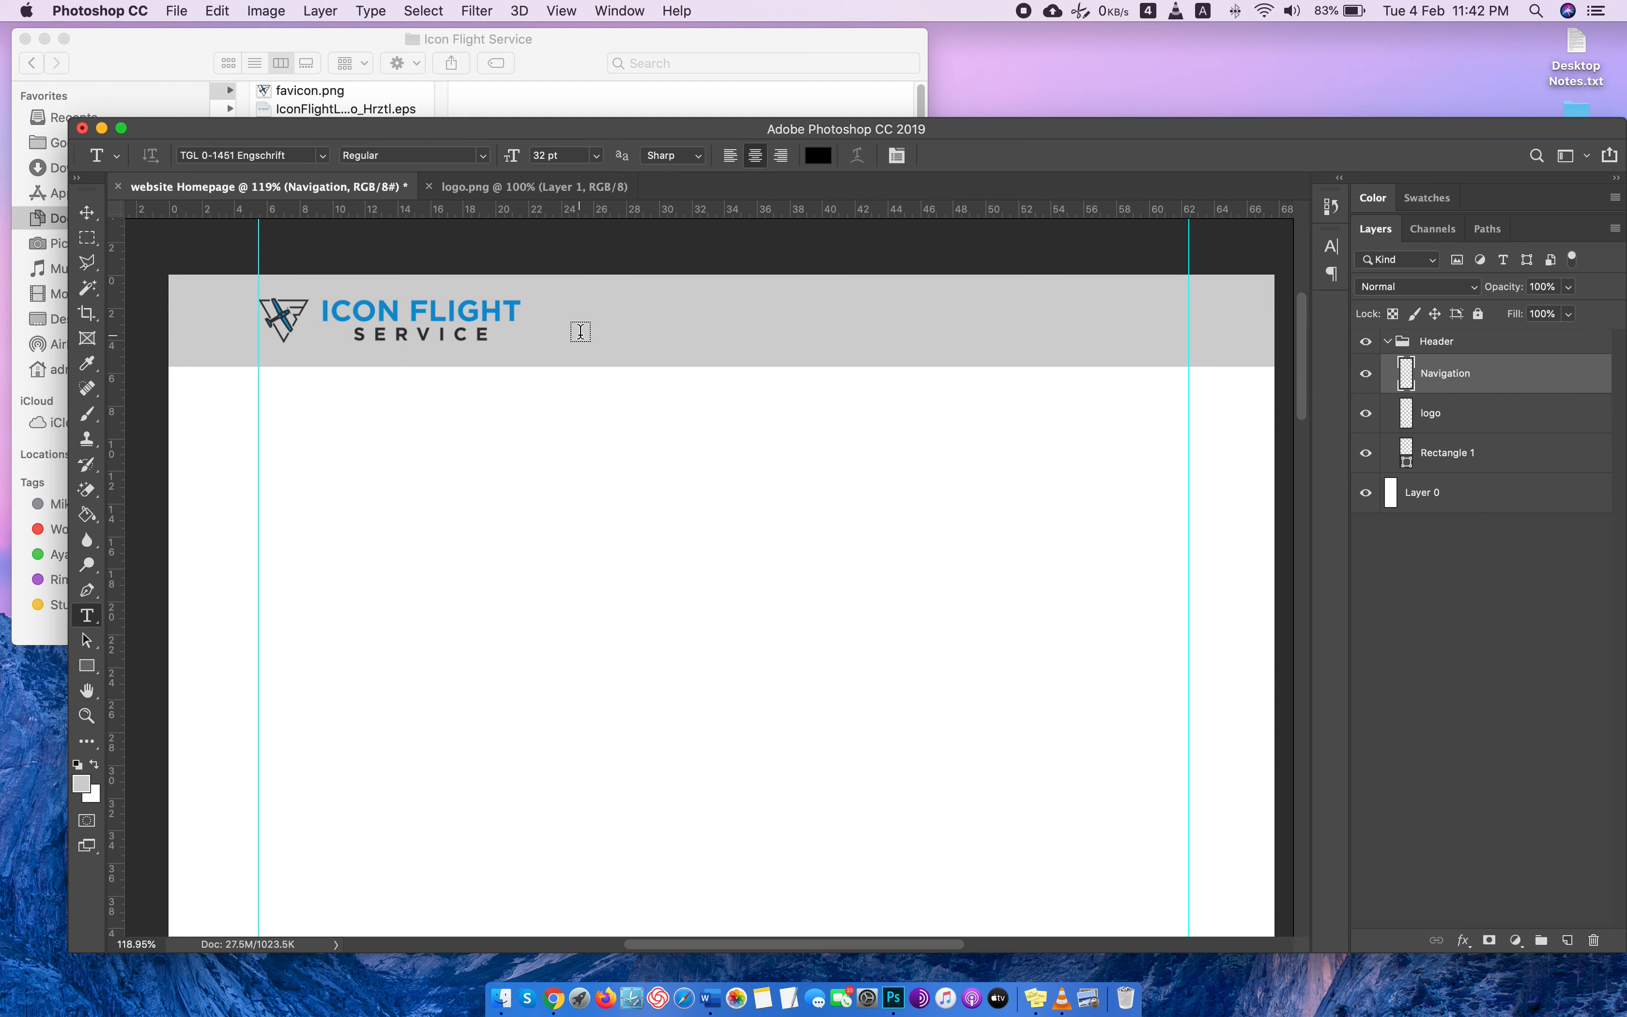
Copy Home, Services, Flight Training and Contact from the client's Upwork message in Chrome and paste them as header text in Photoshop.
key("super+Tab")
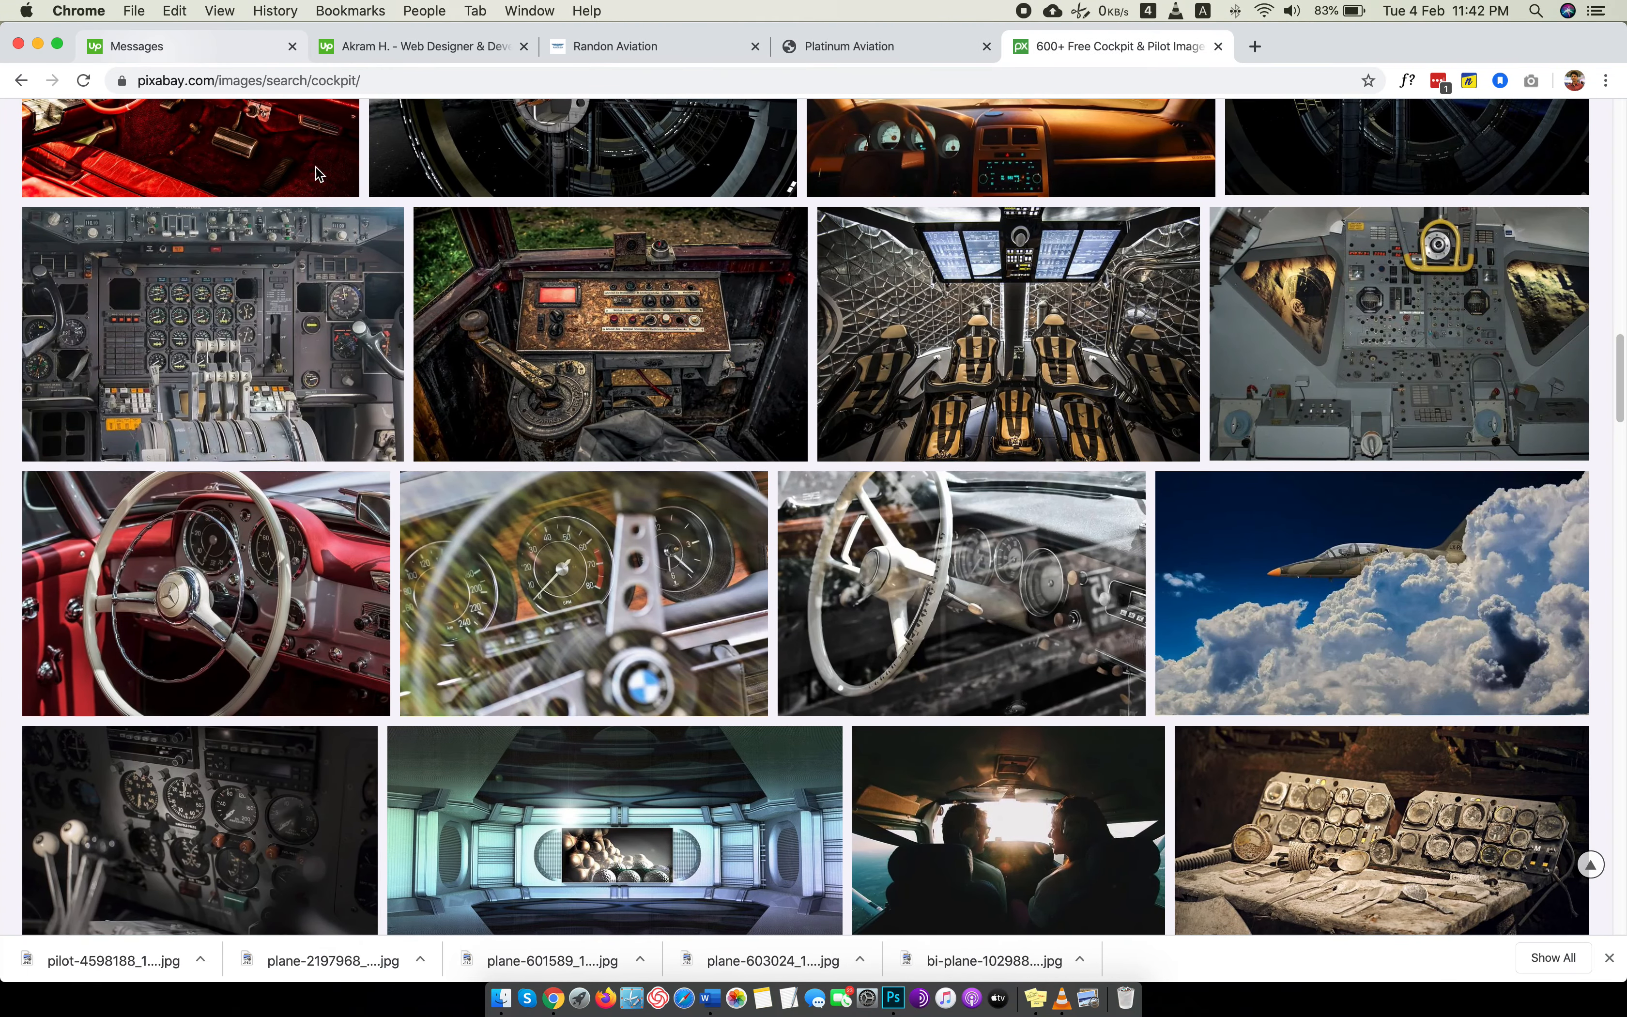
left_click(161, 54)
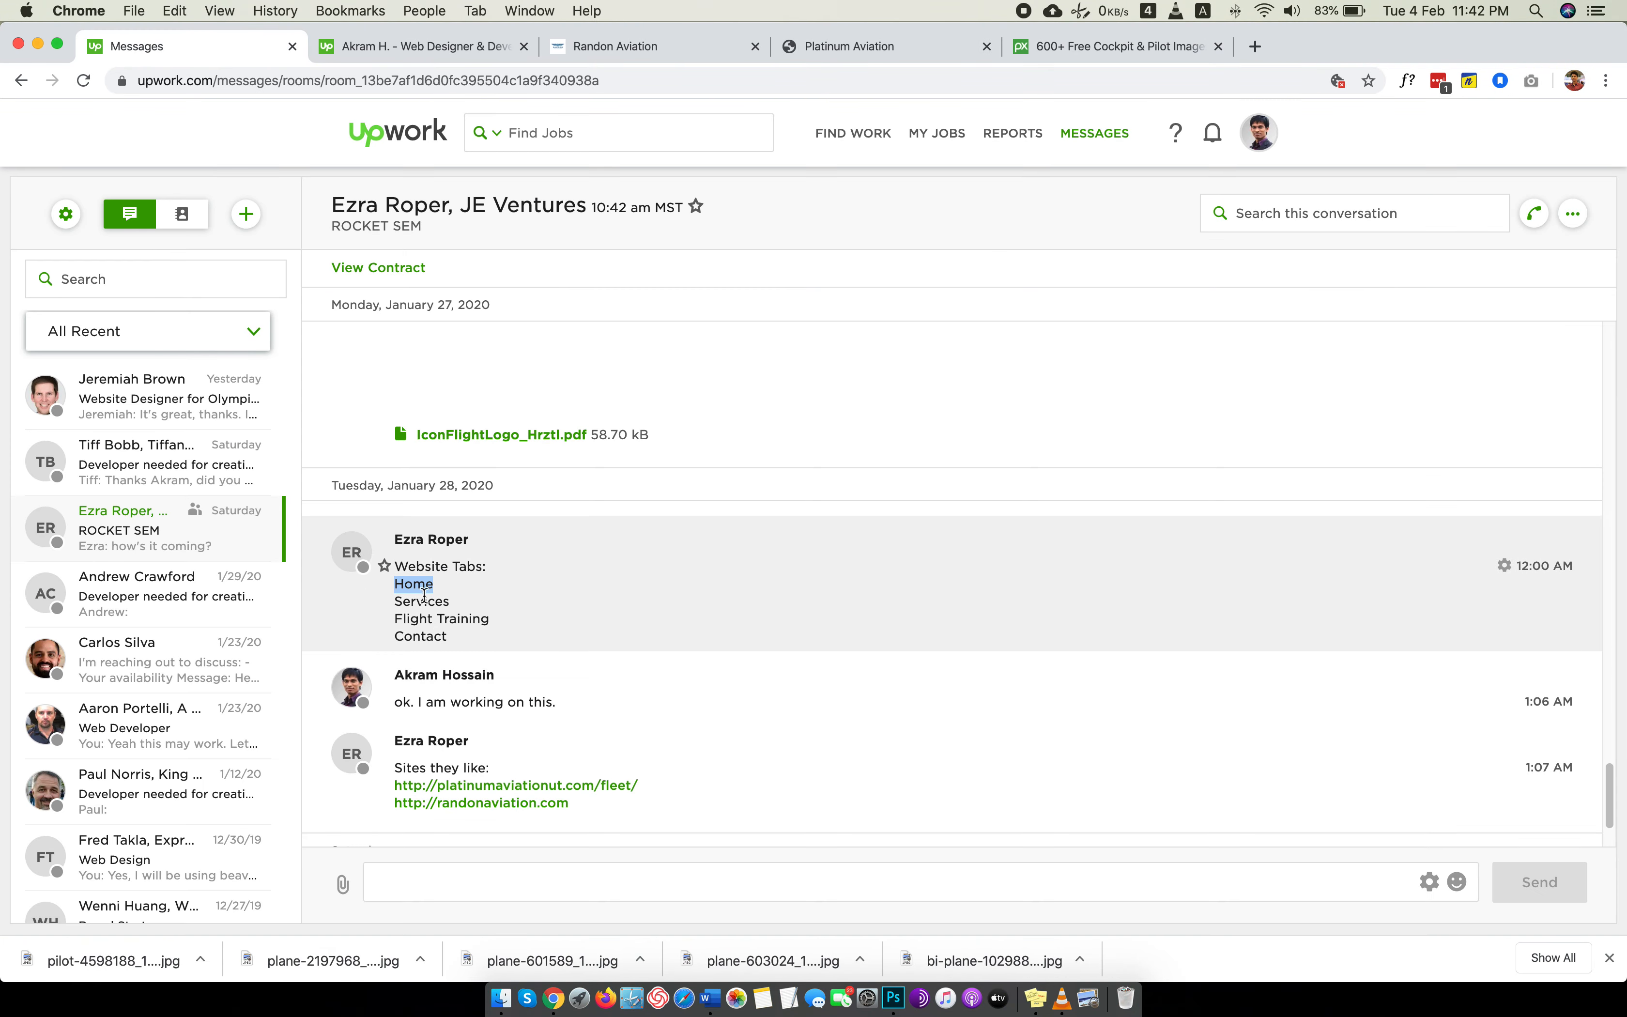
left_click_drag(424, 595, 432, 617)
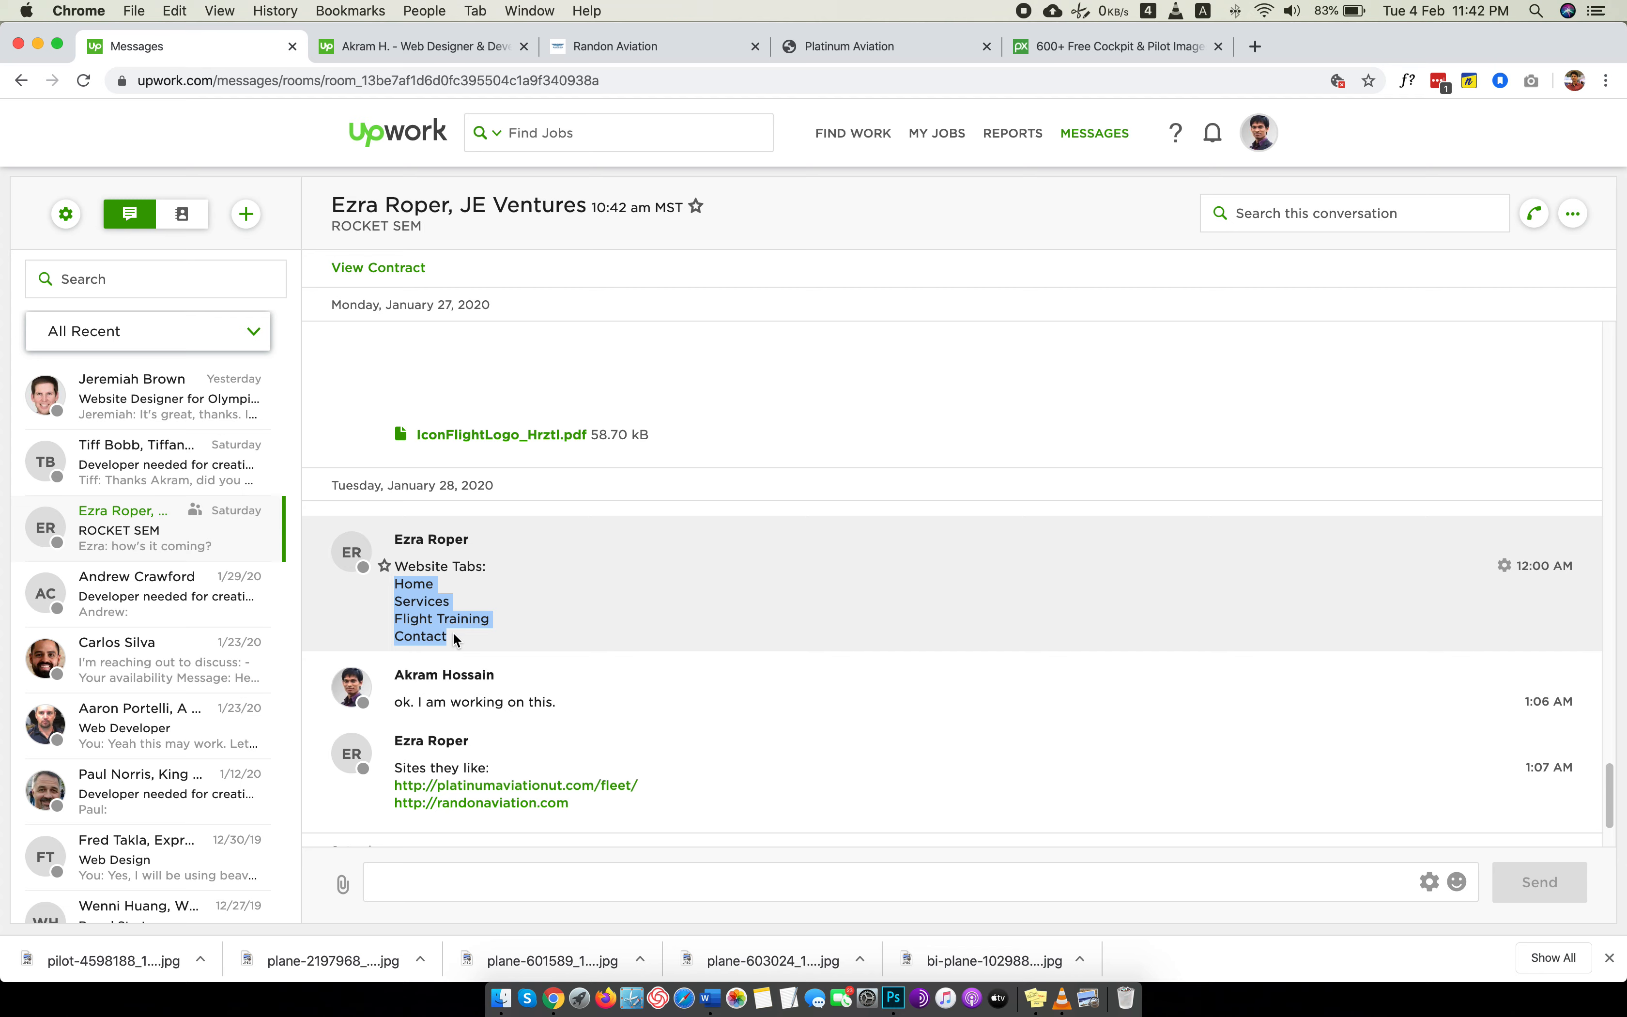
key("super+Tab")
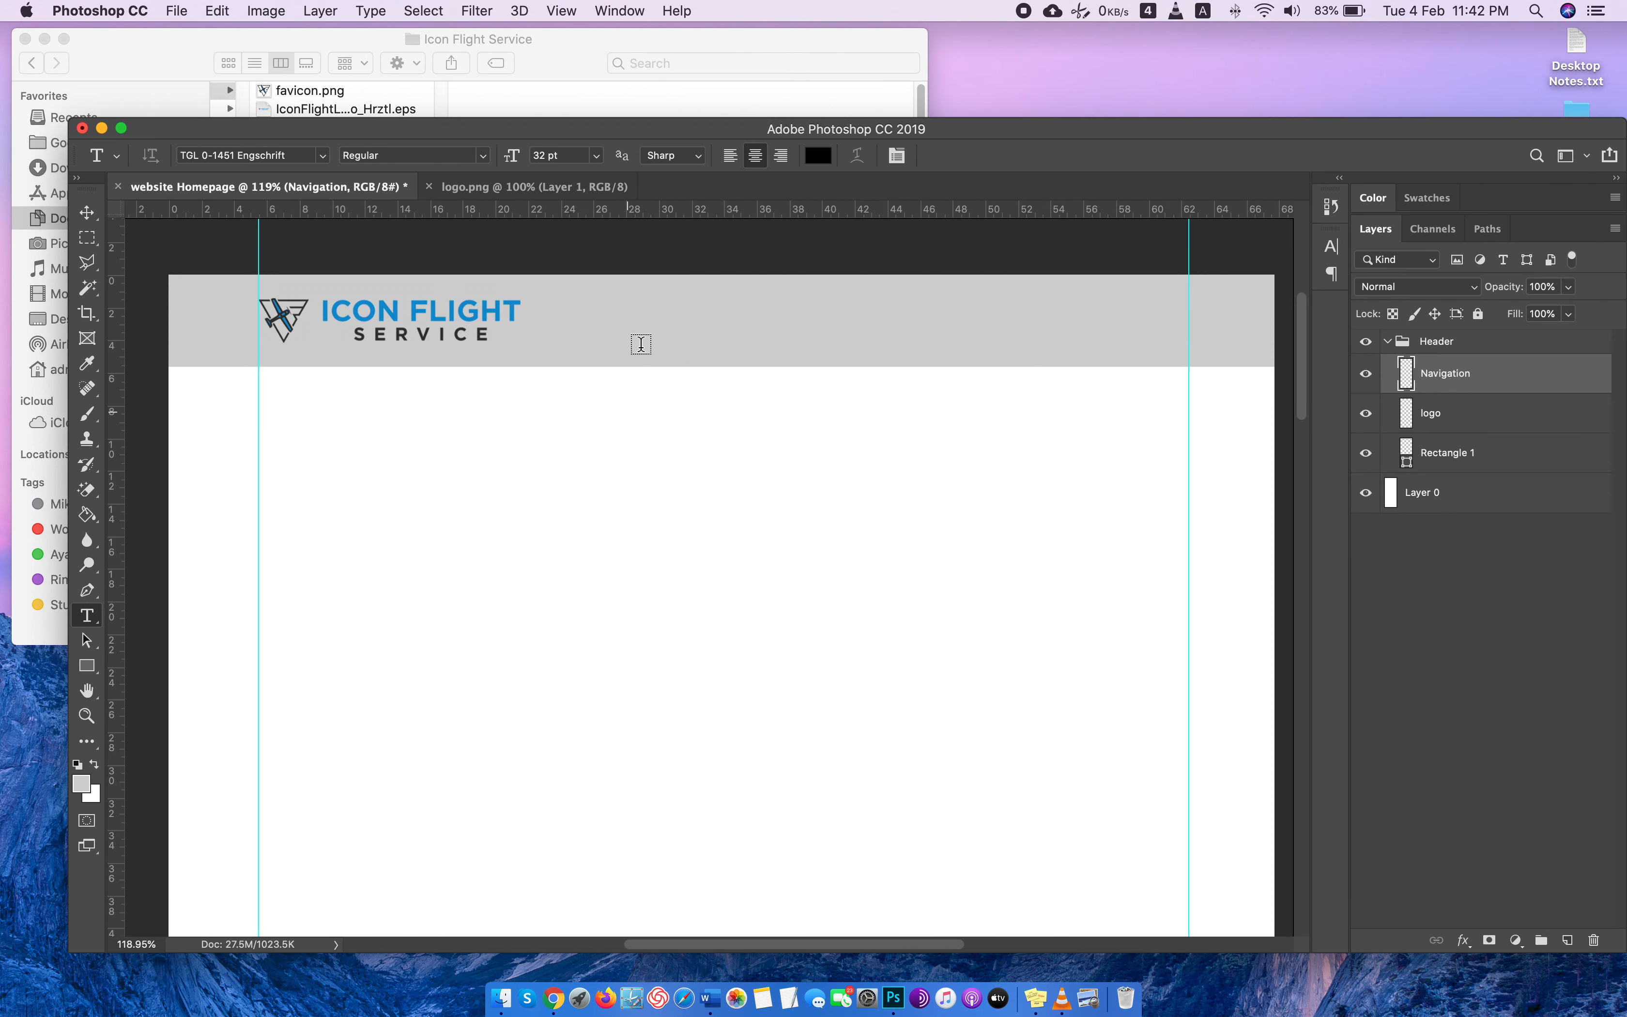
left_click(651, 324)
type("Home Services Flight Training Contact")
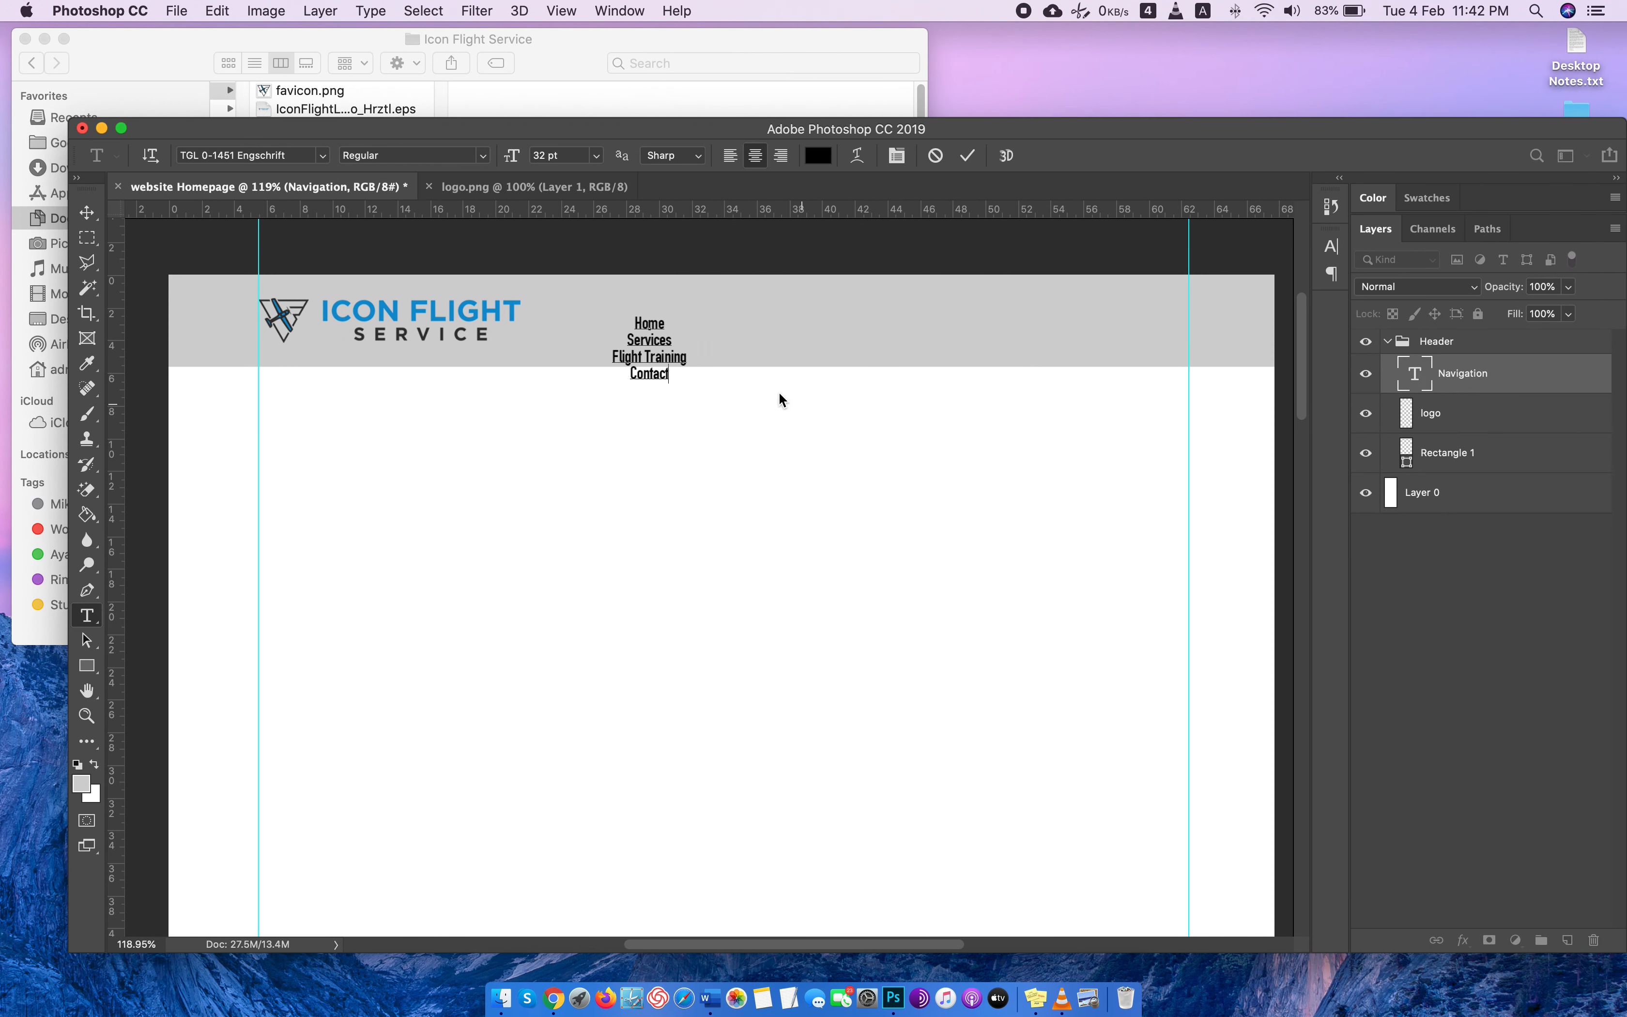
Arrange the four menu items on one line with equal spacing between them and move the line towards the header's centre.
key("BackSpace")
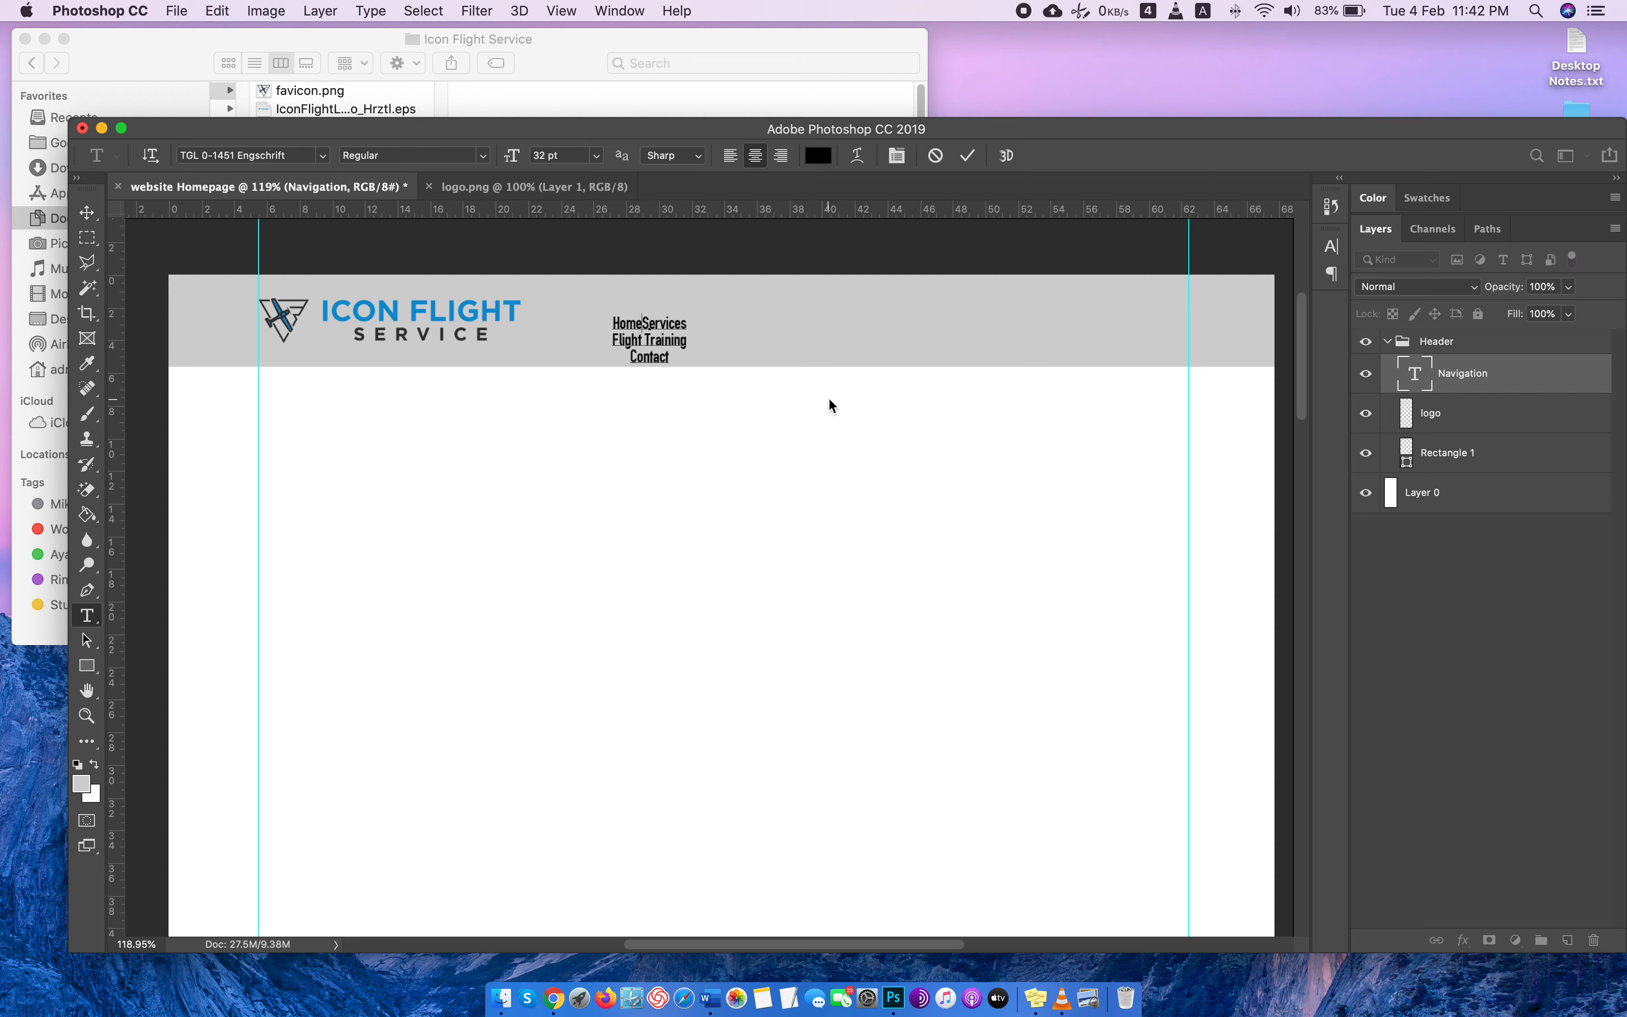
left_click(615, 341)
key("BackSpace")
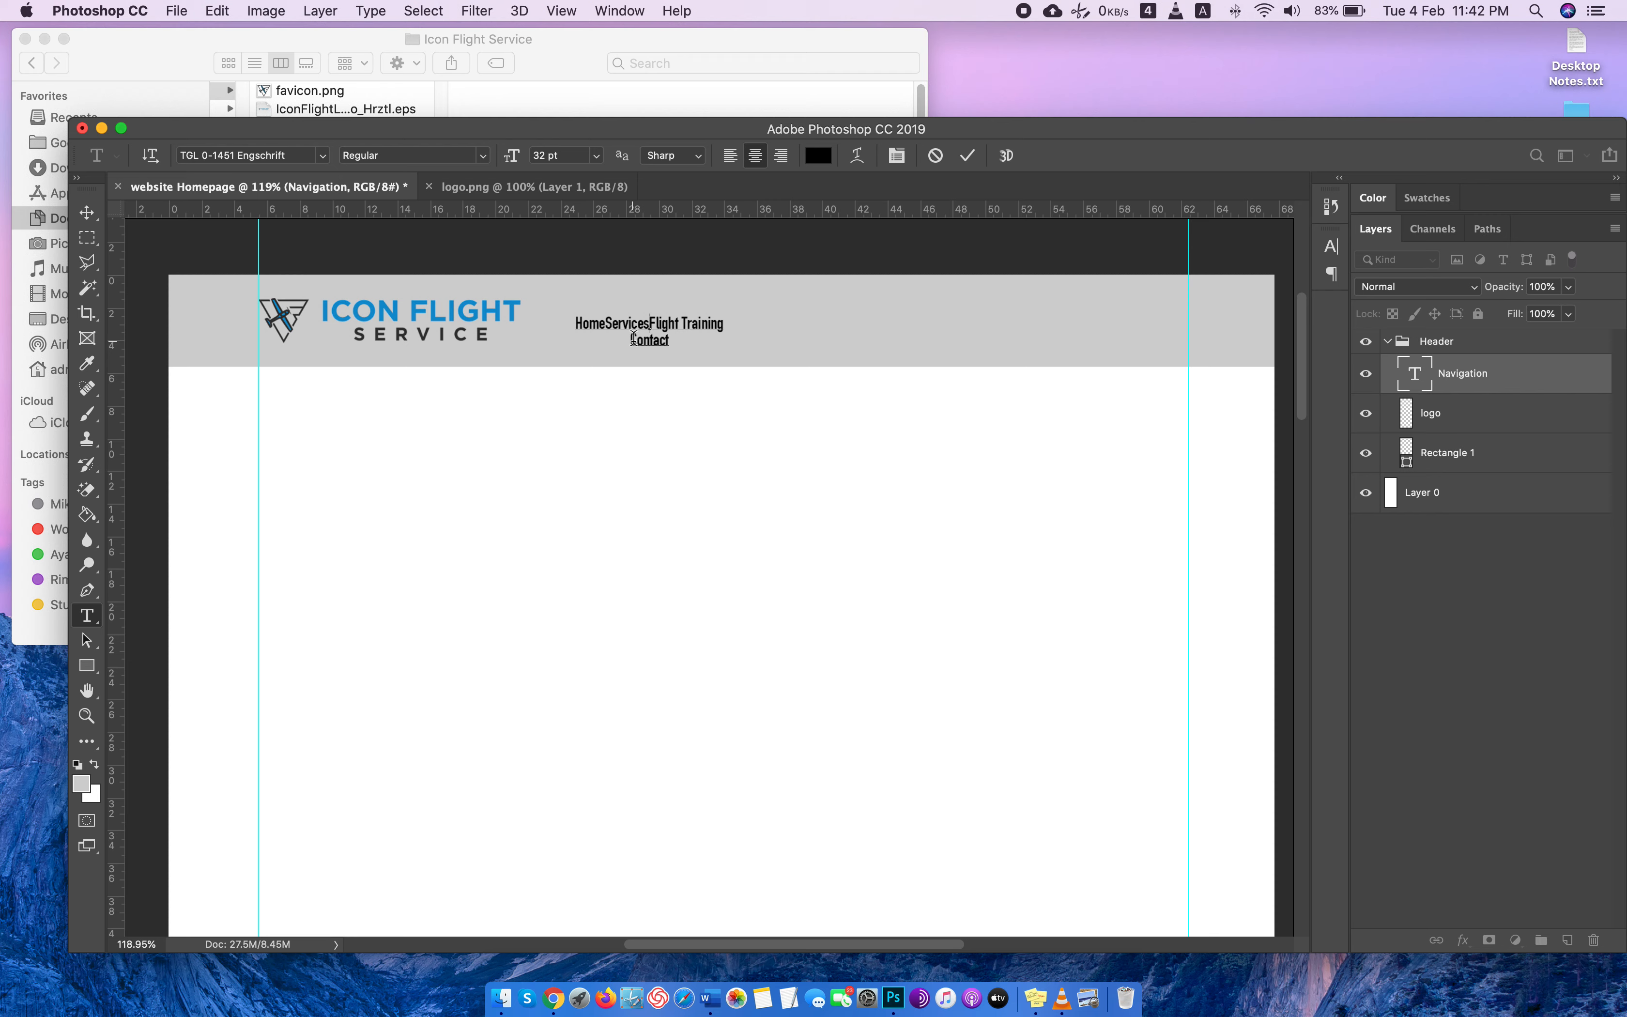
key("BackSpace")
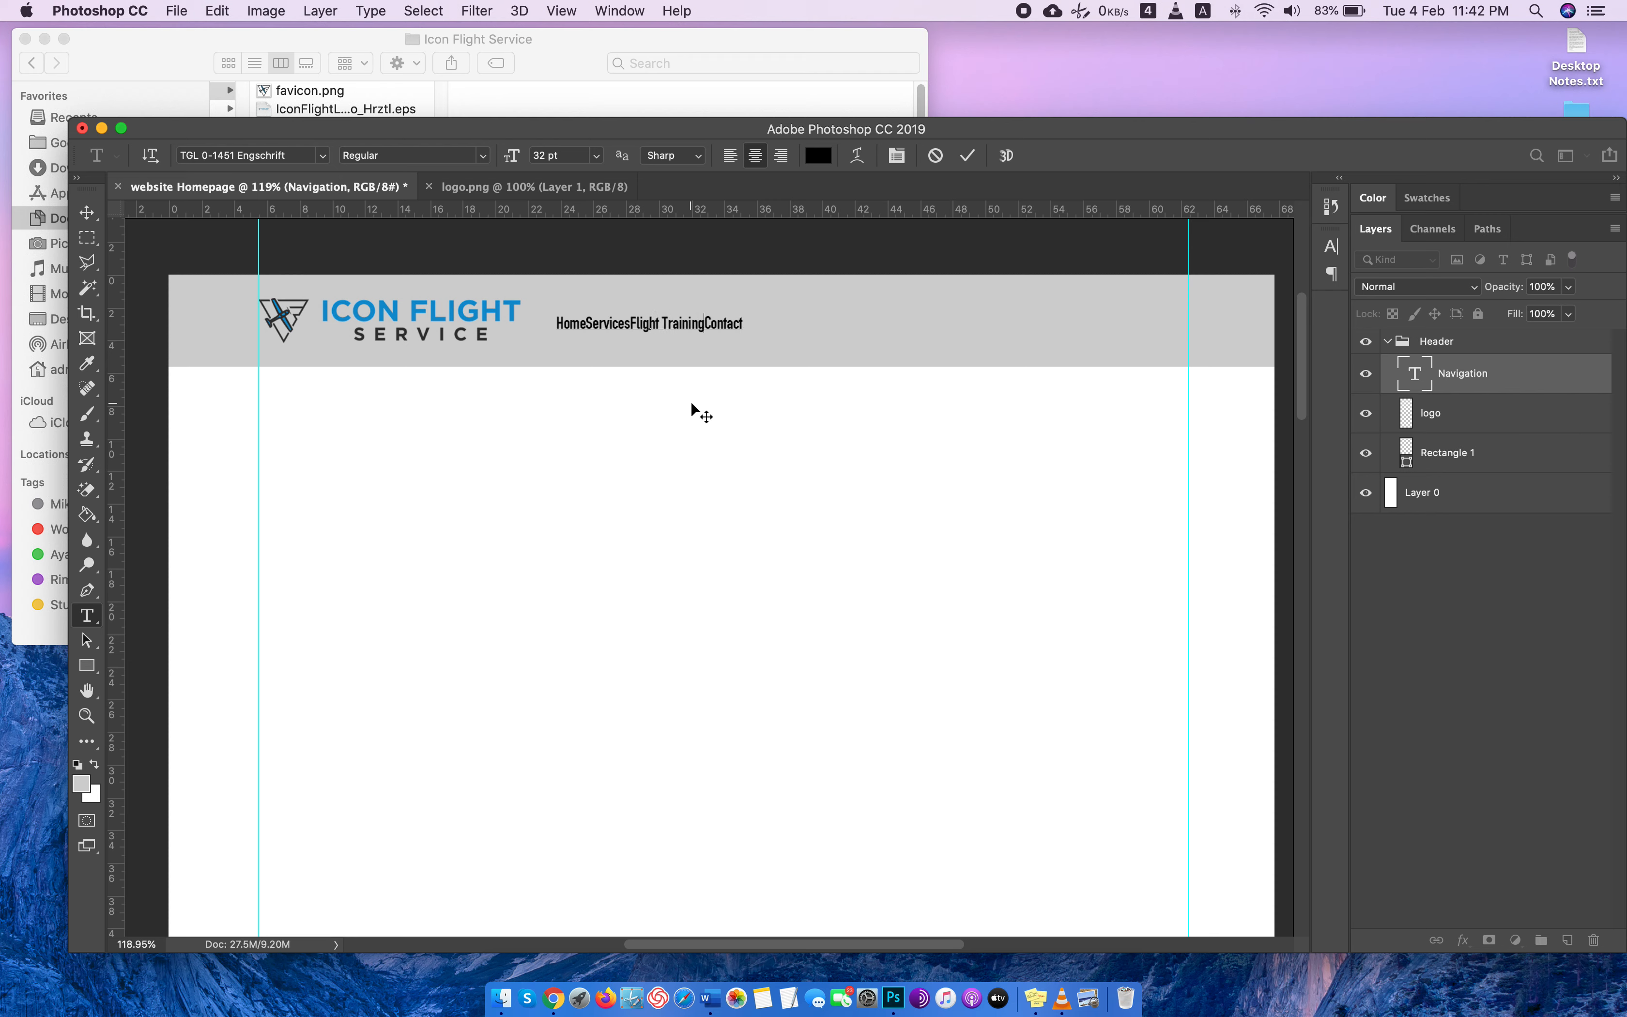
left_click(590, 322)
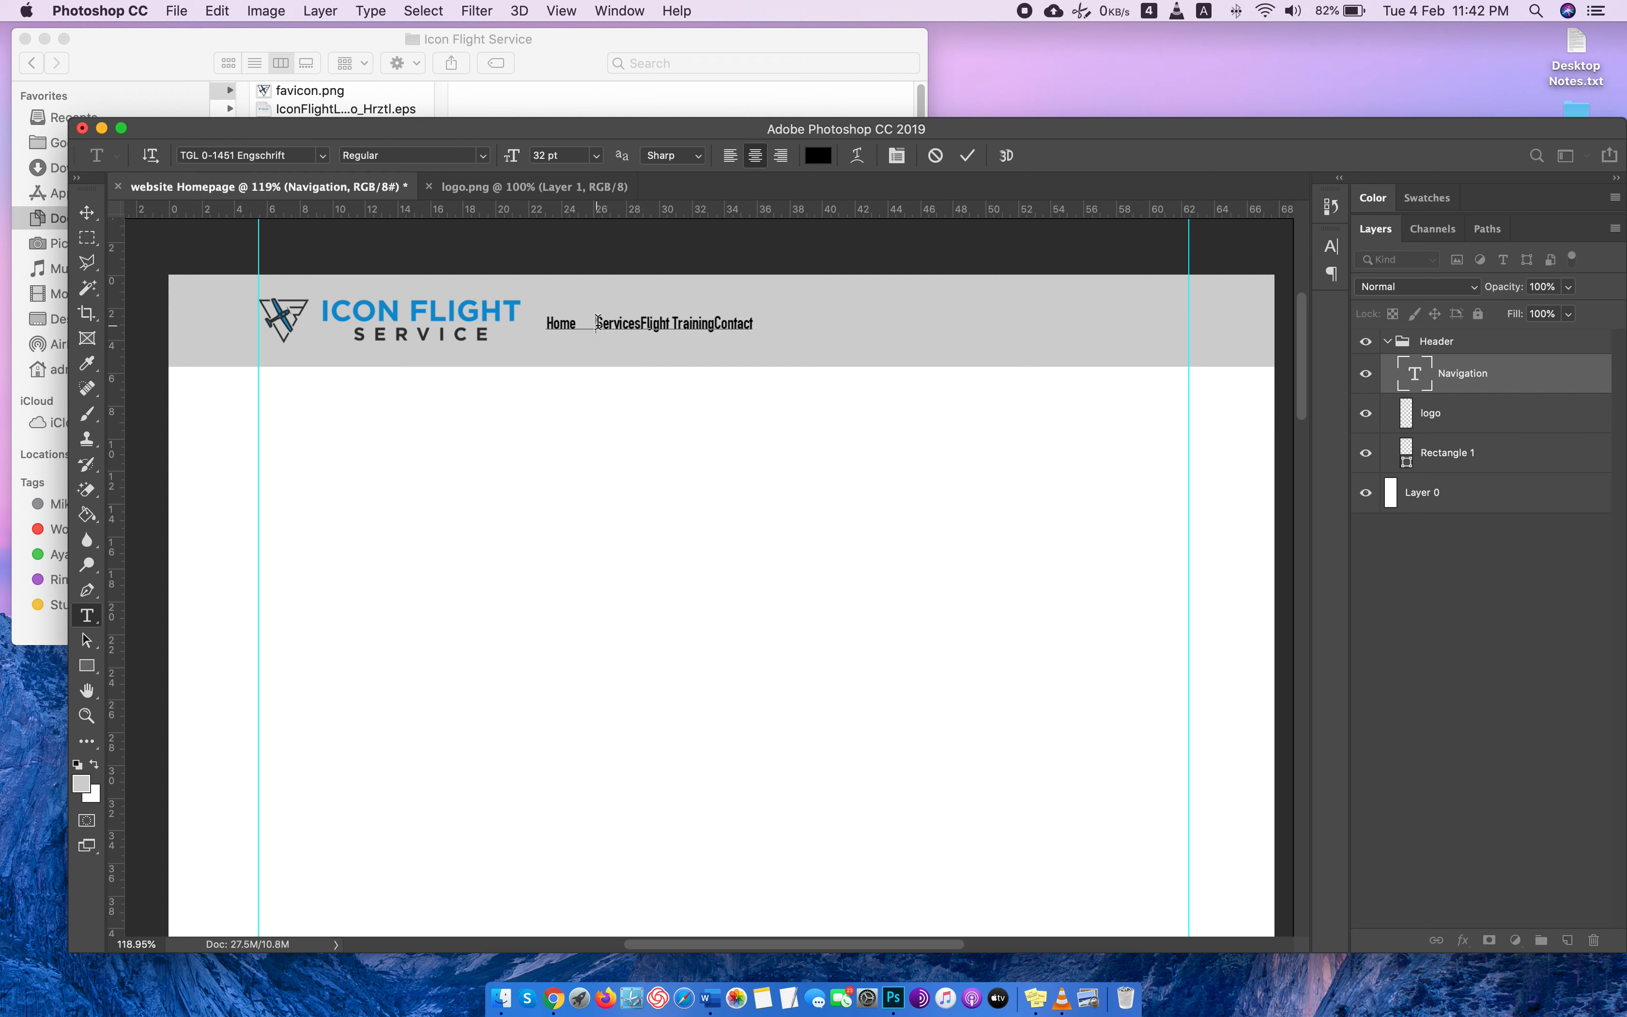
left_click_drag(595, 324, 576, 324)
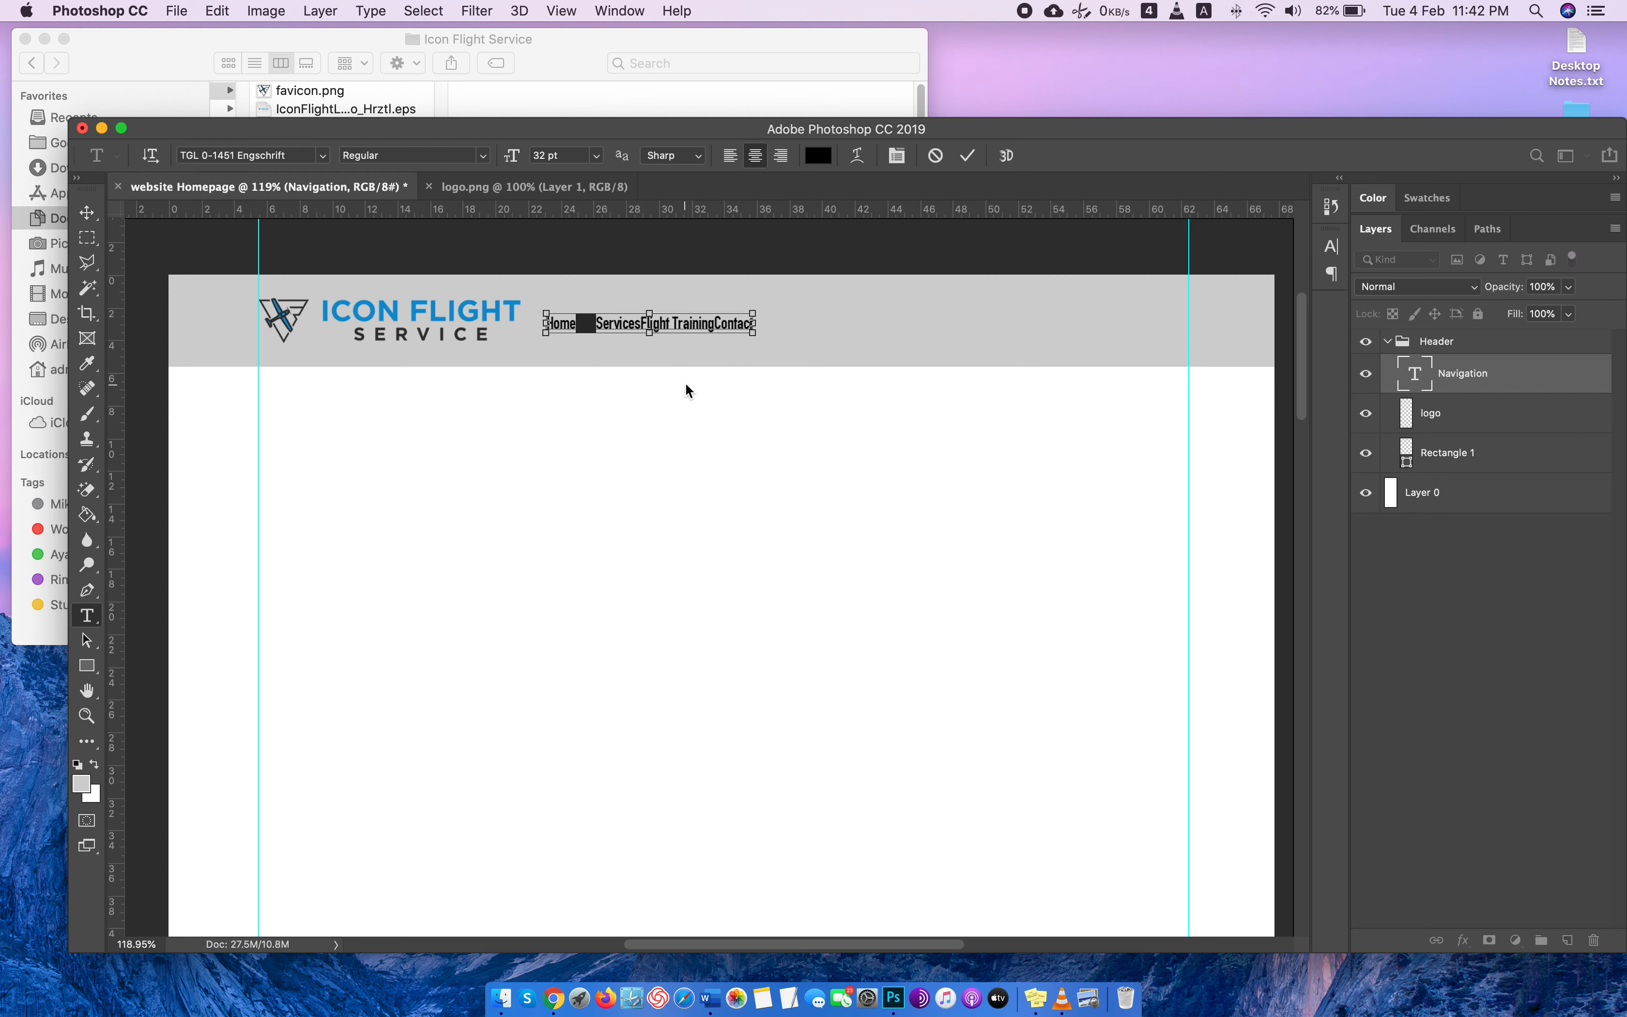
left_click(643, 321)
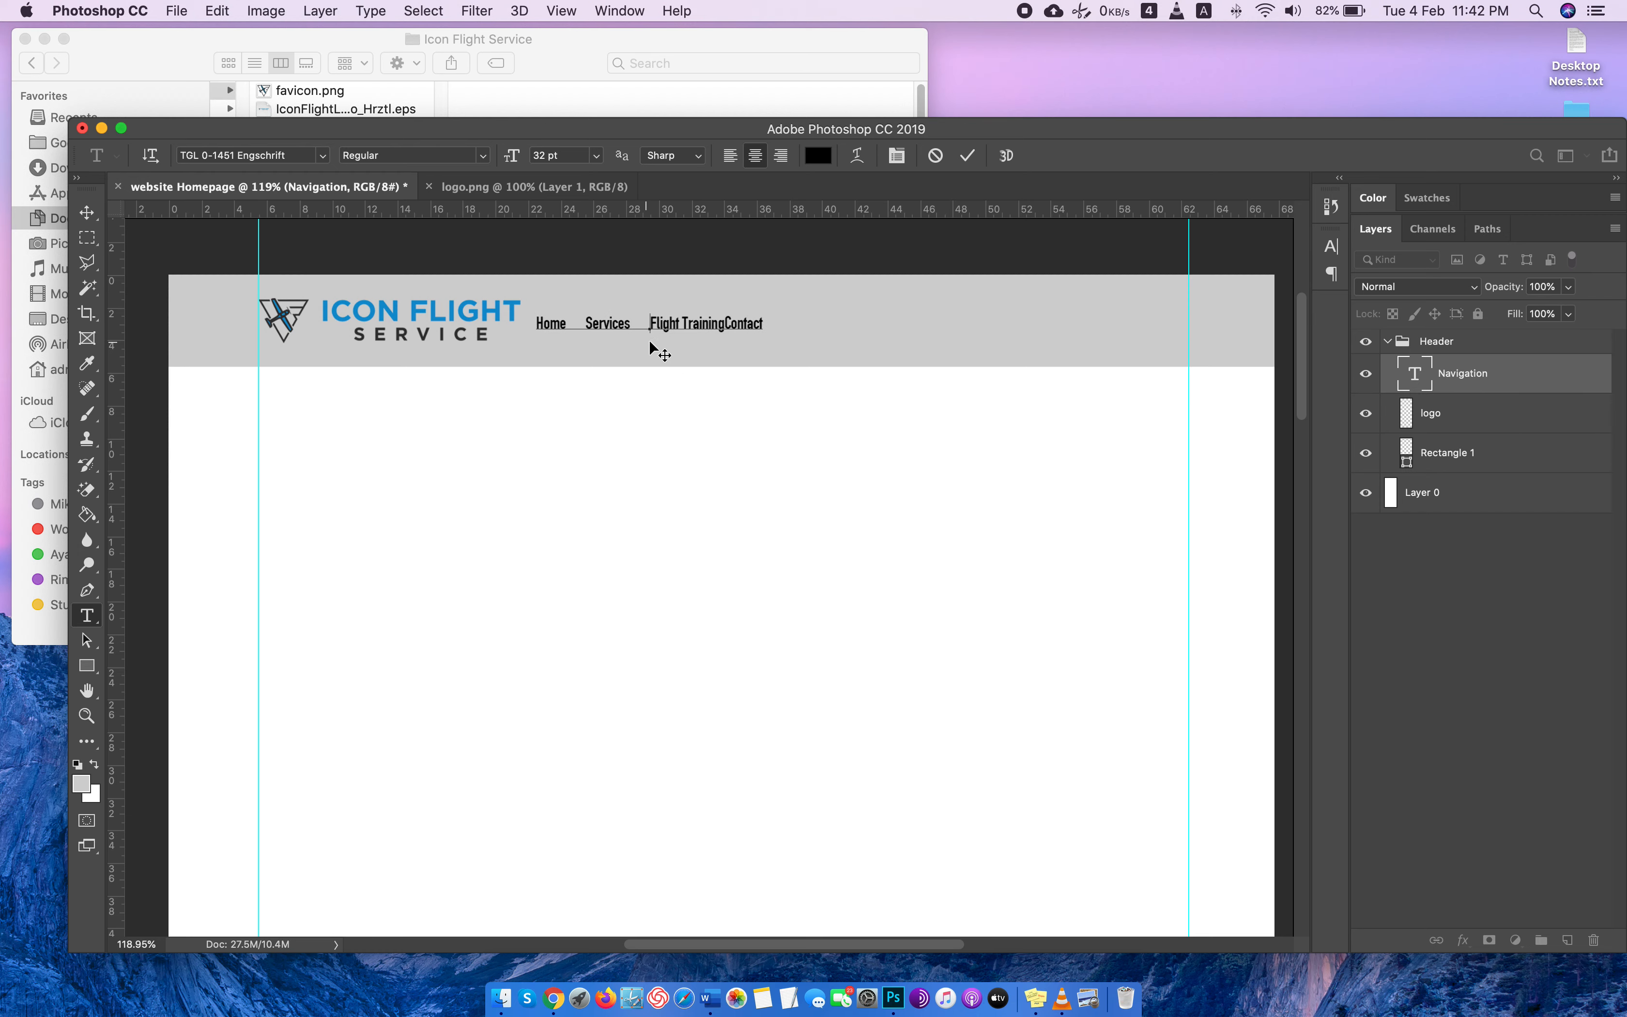
left_click(726, 321)
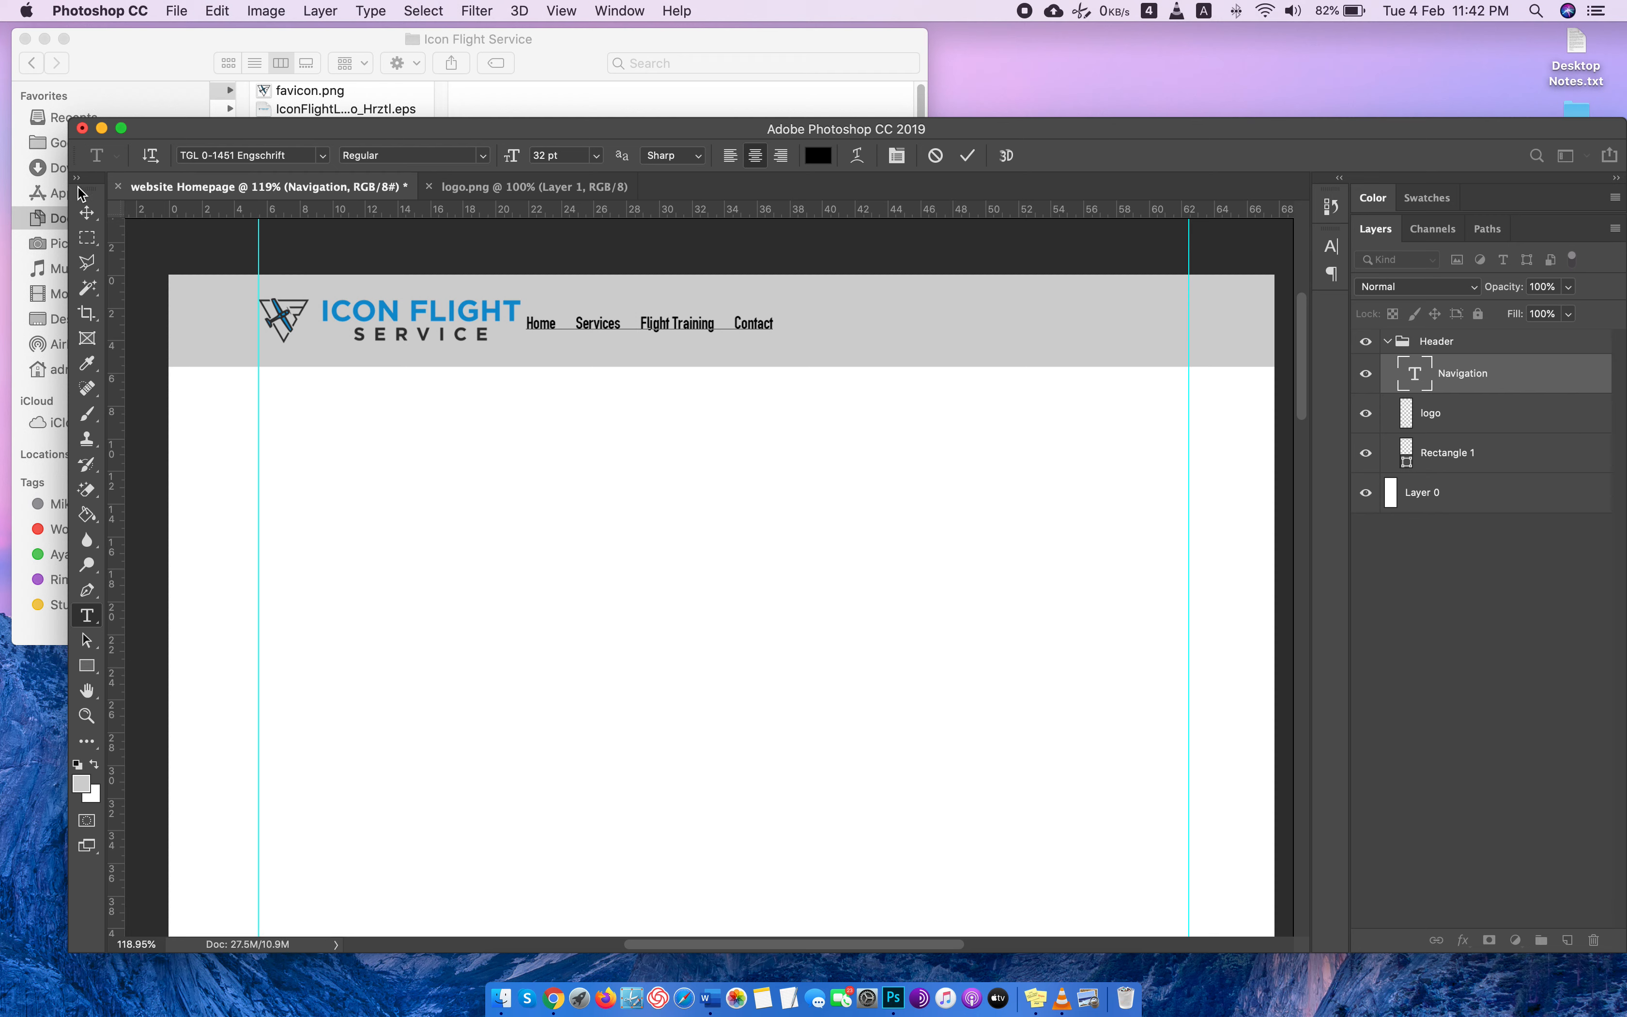
left_click(86, 212)
left_click_drag(592, 324, 720, 326)
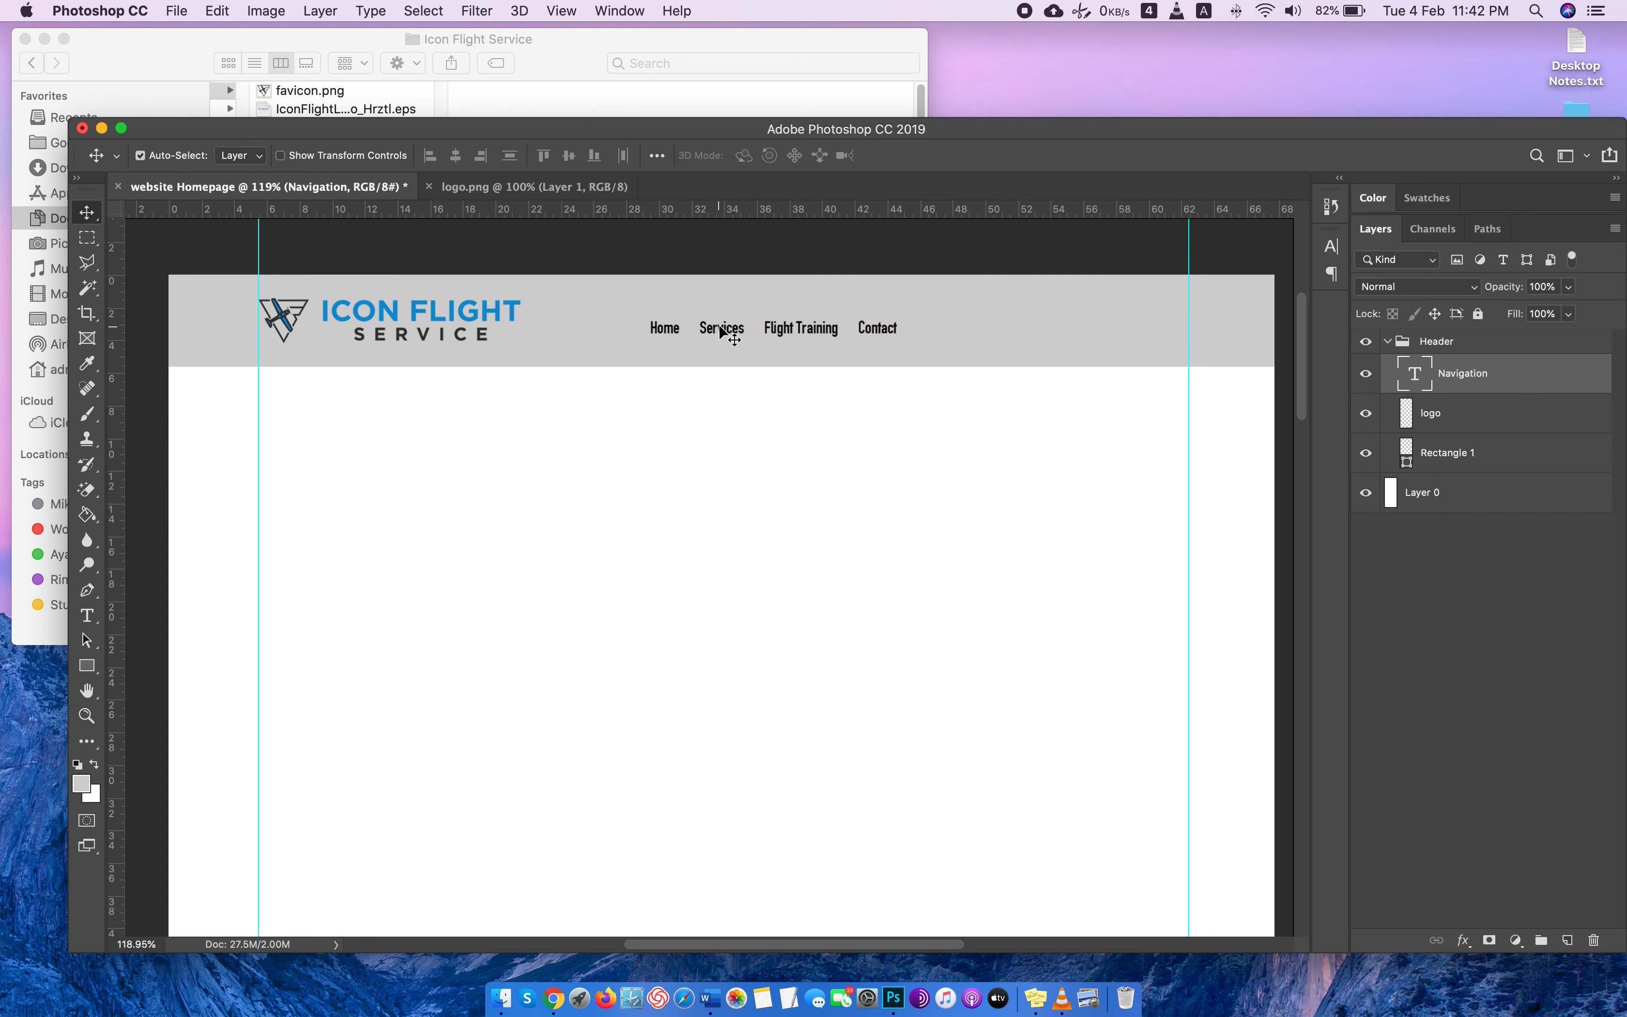
Select all the navigation text, switch to Chrome and inspect the heading fonts on the Randon Aviation site with WhatFont.
double_click(1422, 377)
key("ctrl+Right")
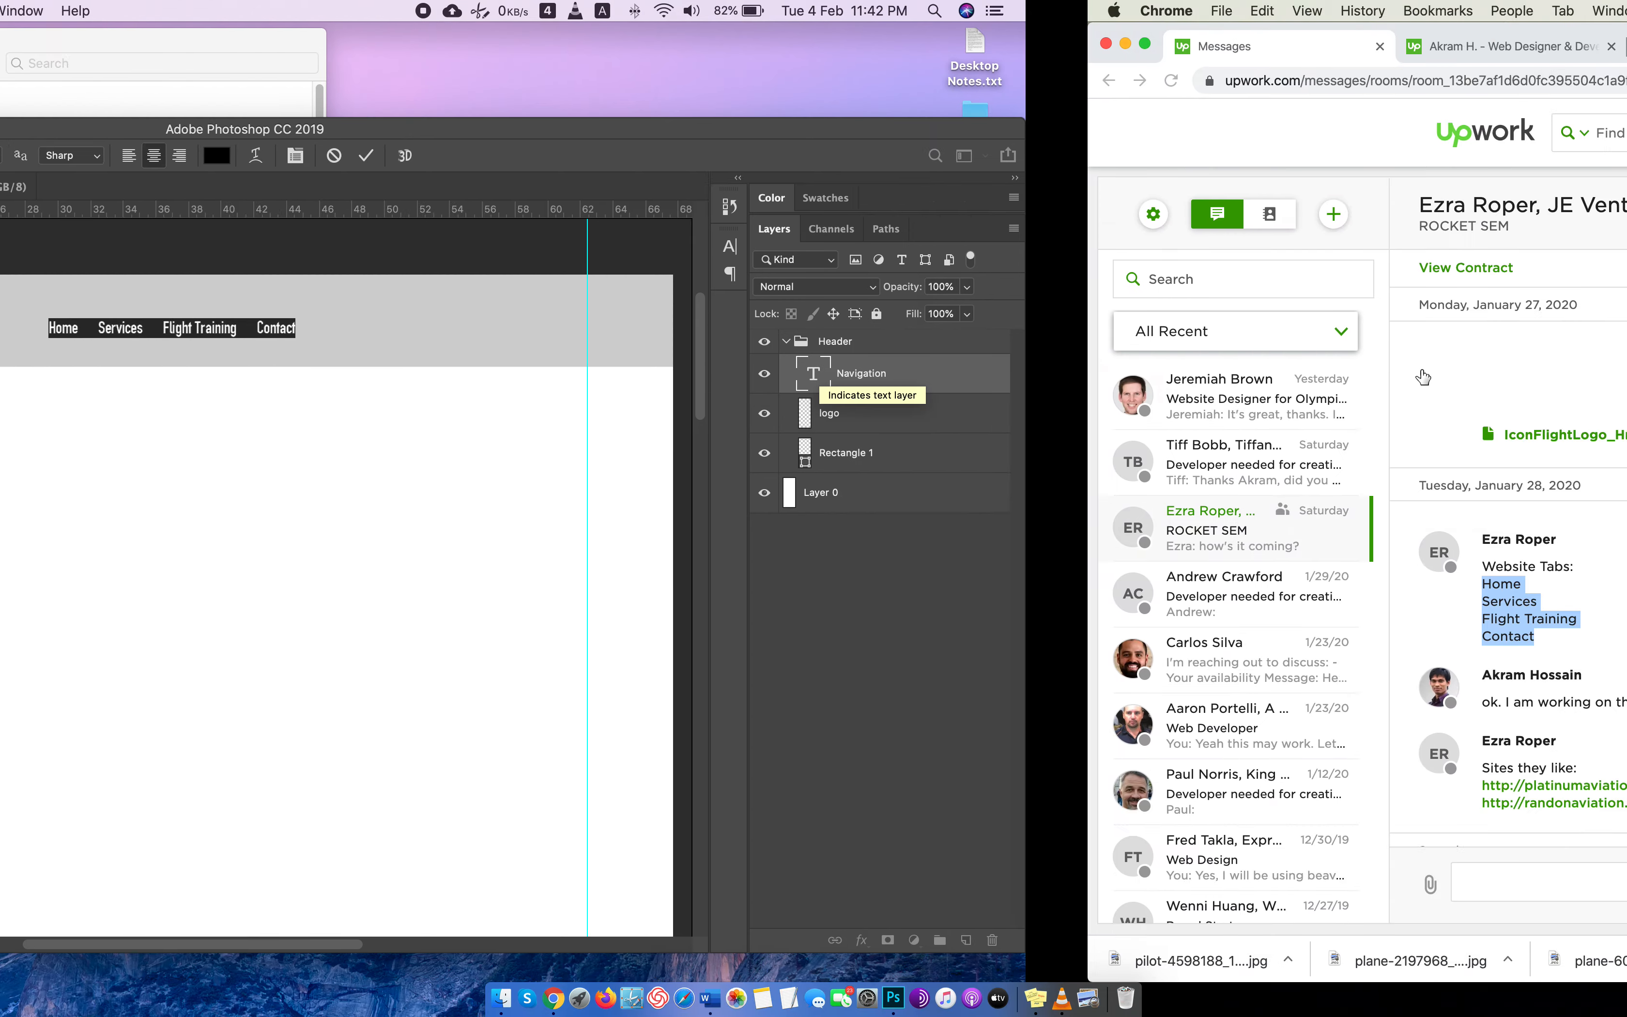
left_click(568, 51)
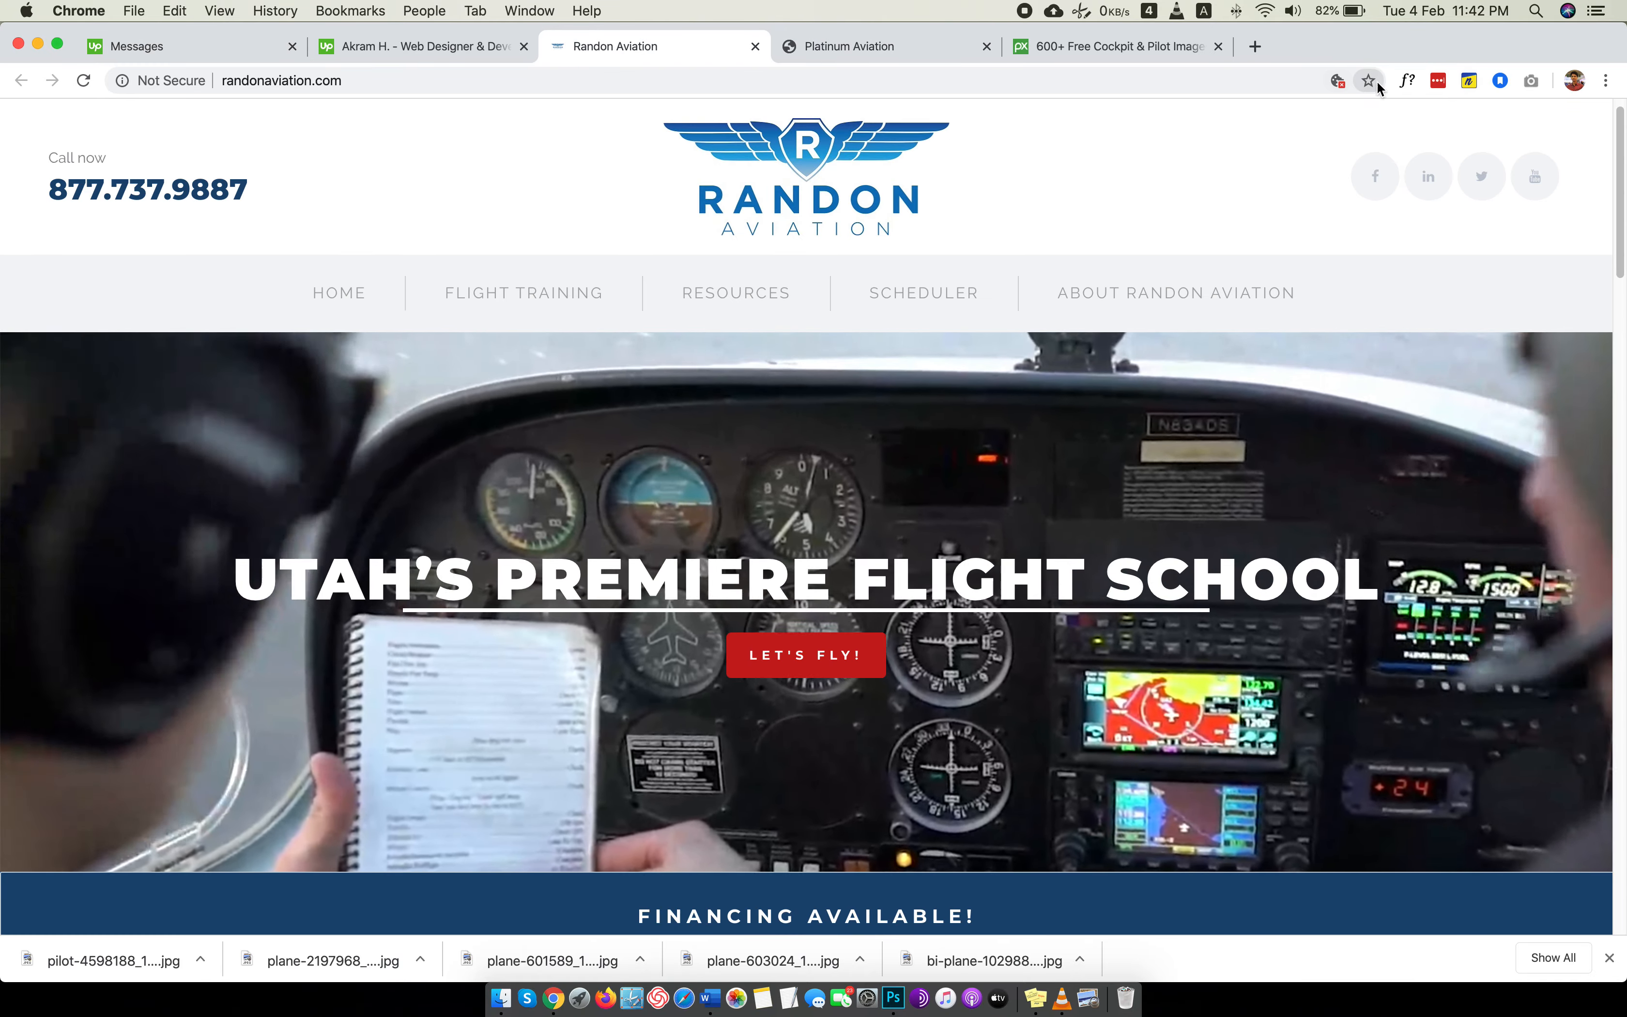
left_click(1407, 80)
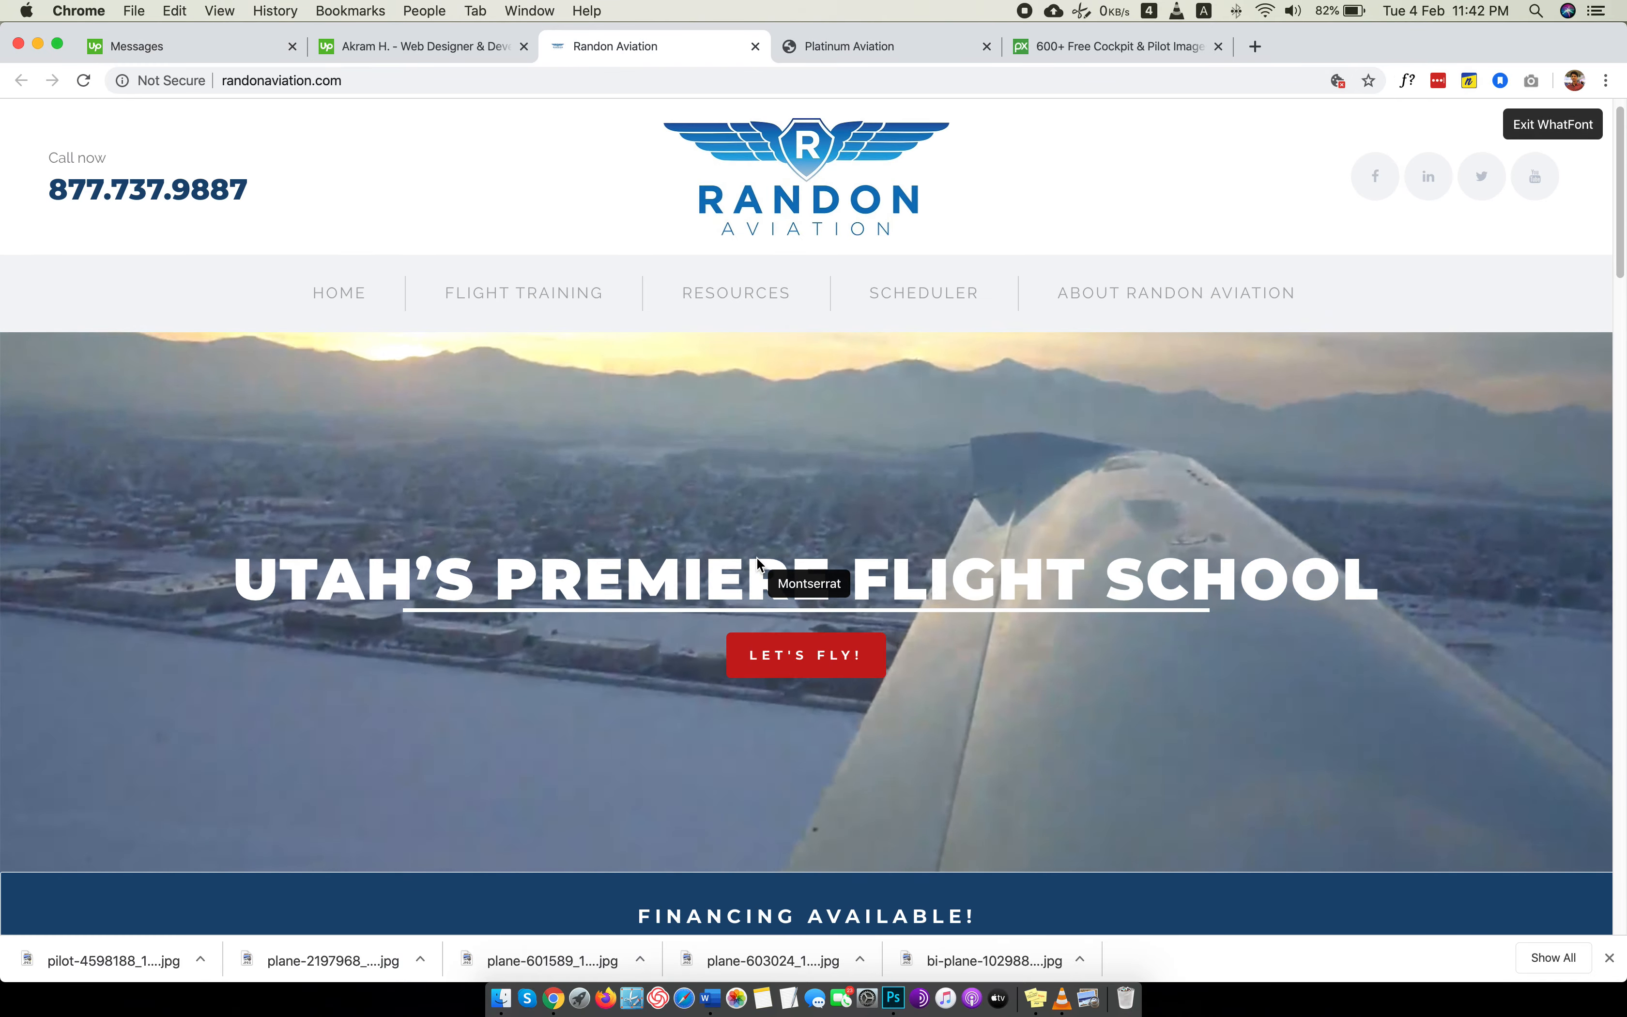
left_click(758, 565)
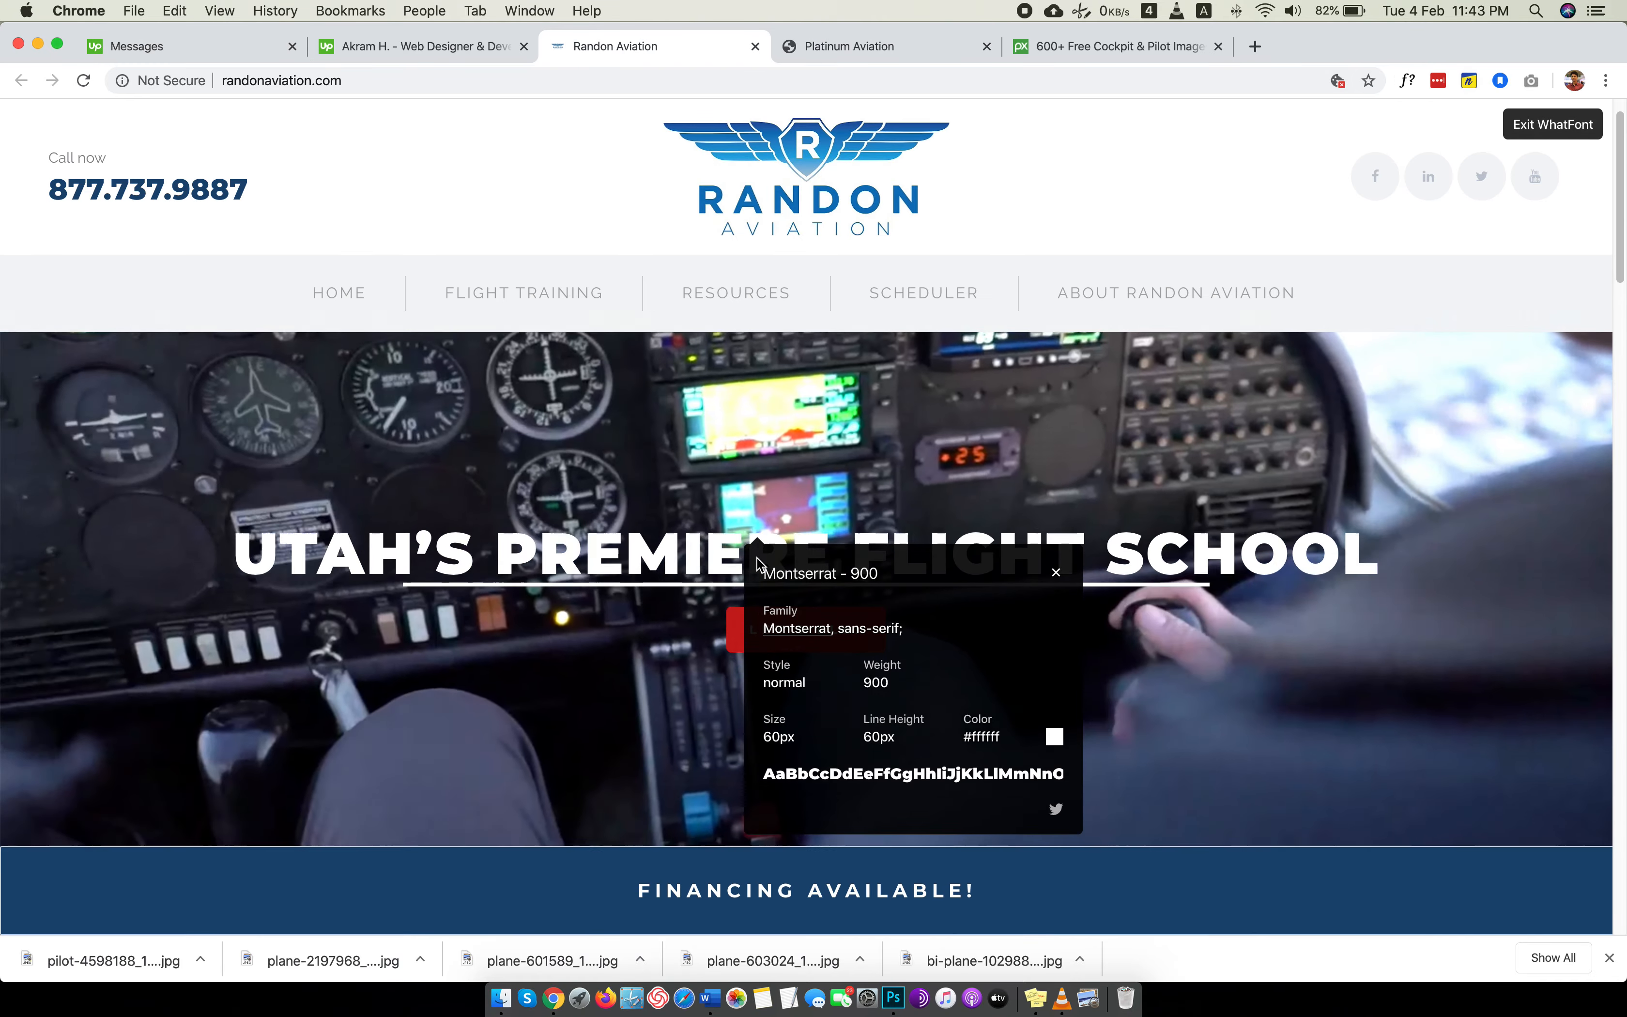
scroll(739, 538, "down", 5)
left_click(644, 488)
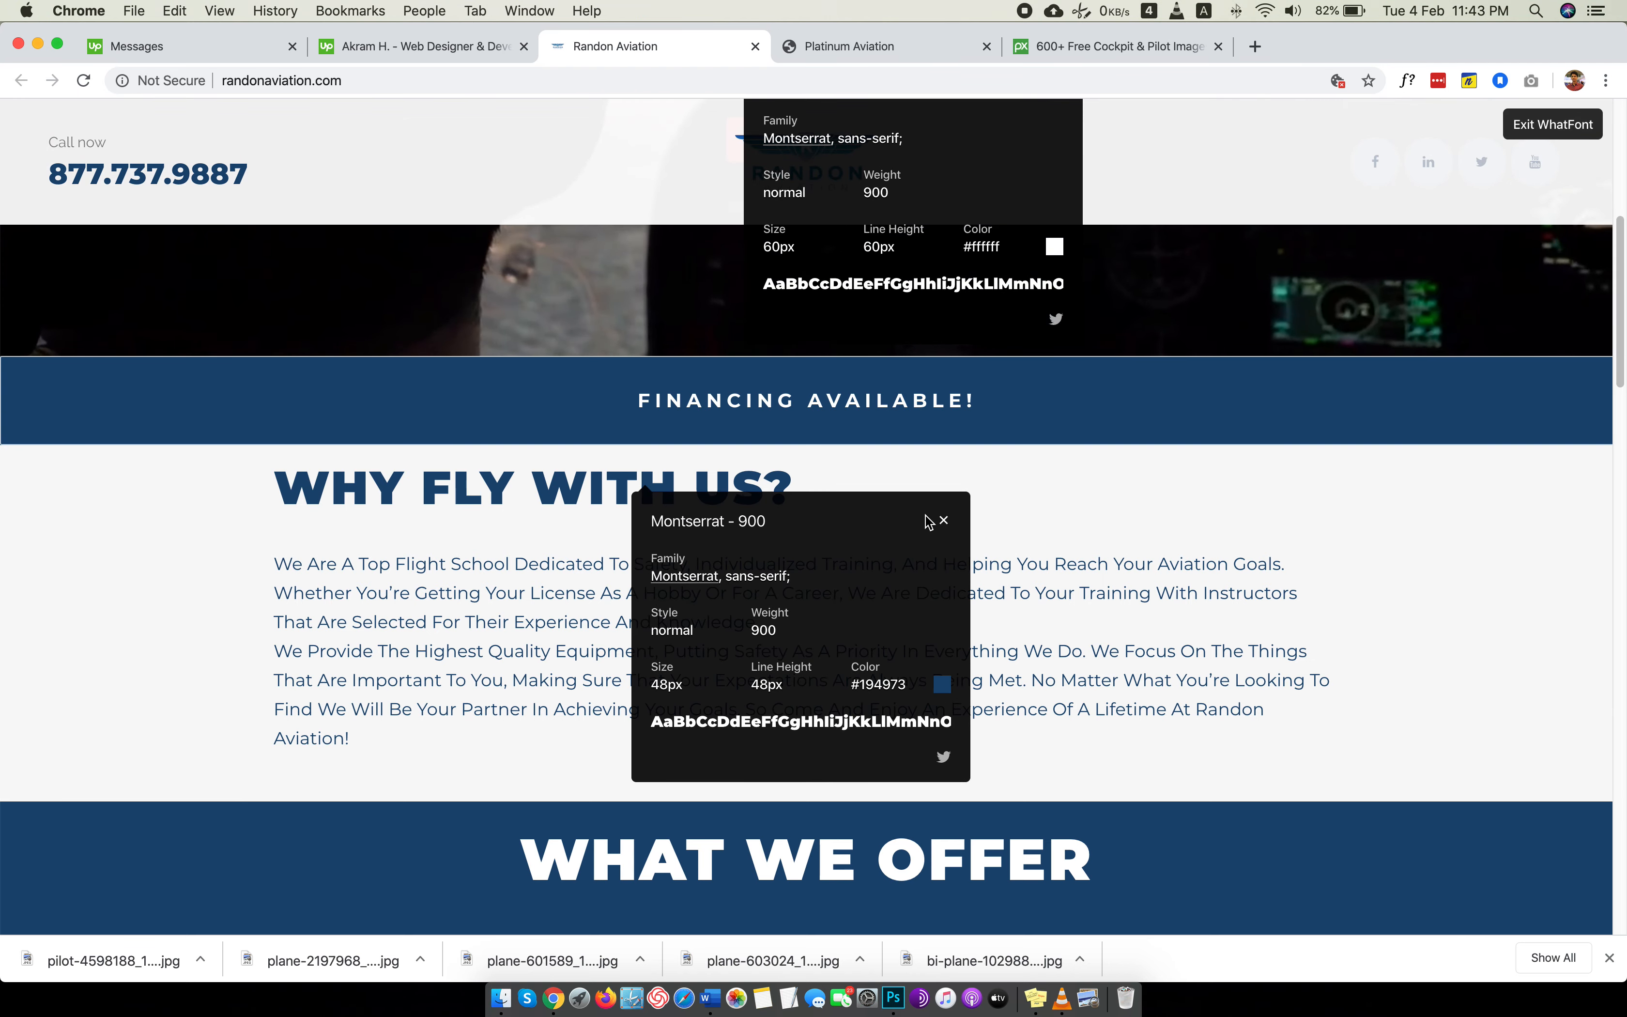
left_click(943, 520)
Check the headline font on the Platinum Aviation site with WhatFont, exit it and return to the Randon Aviation site.
left_click(900, 49)
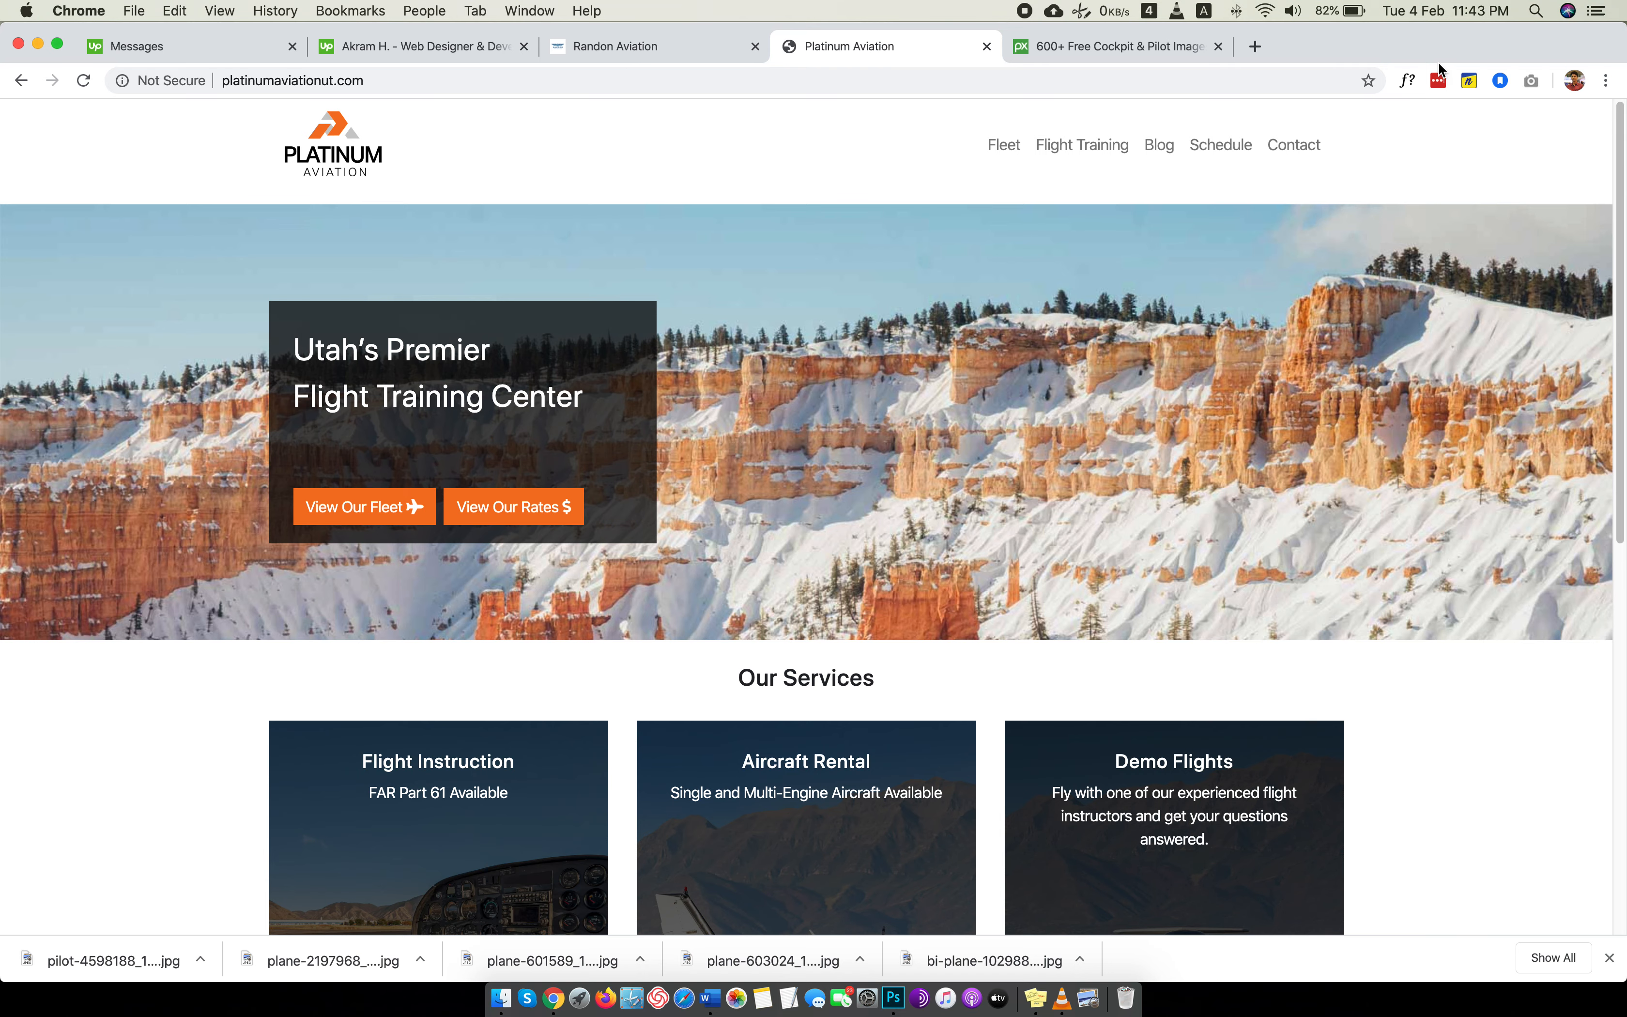
left_click(1407, 80)
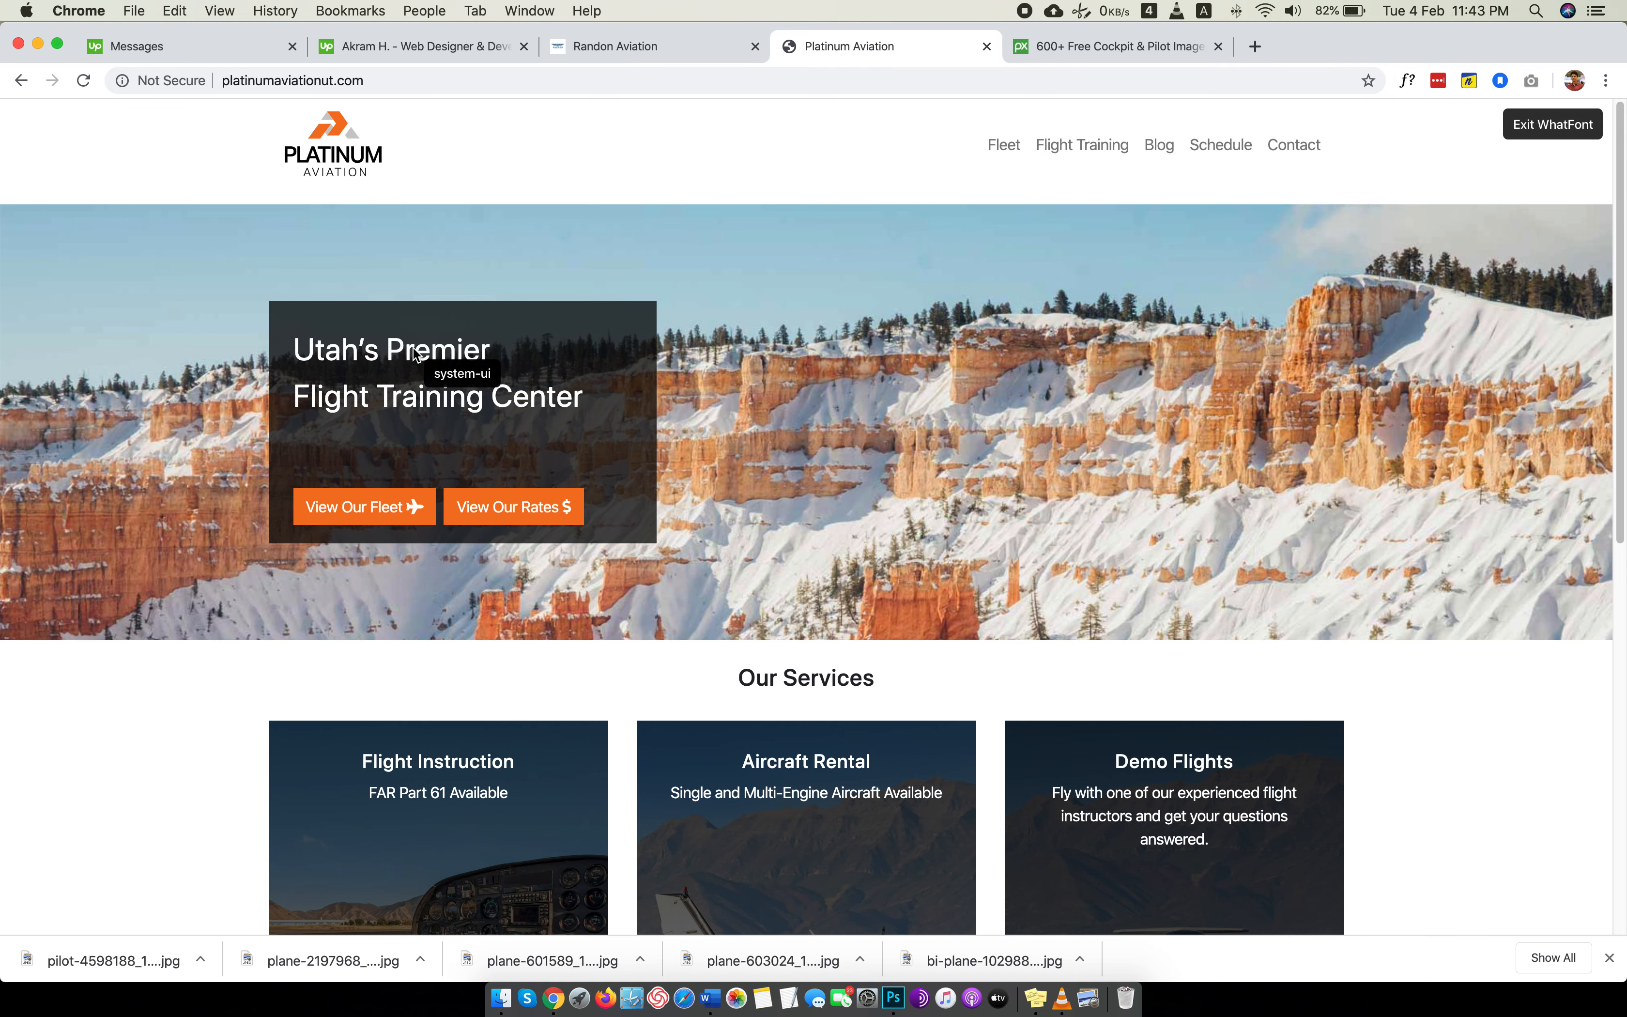
key("Escape")
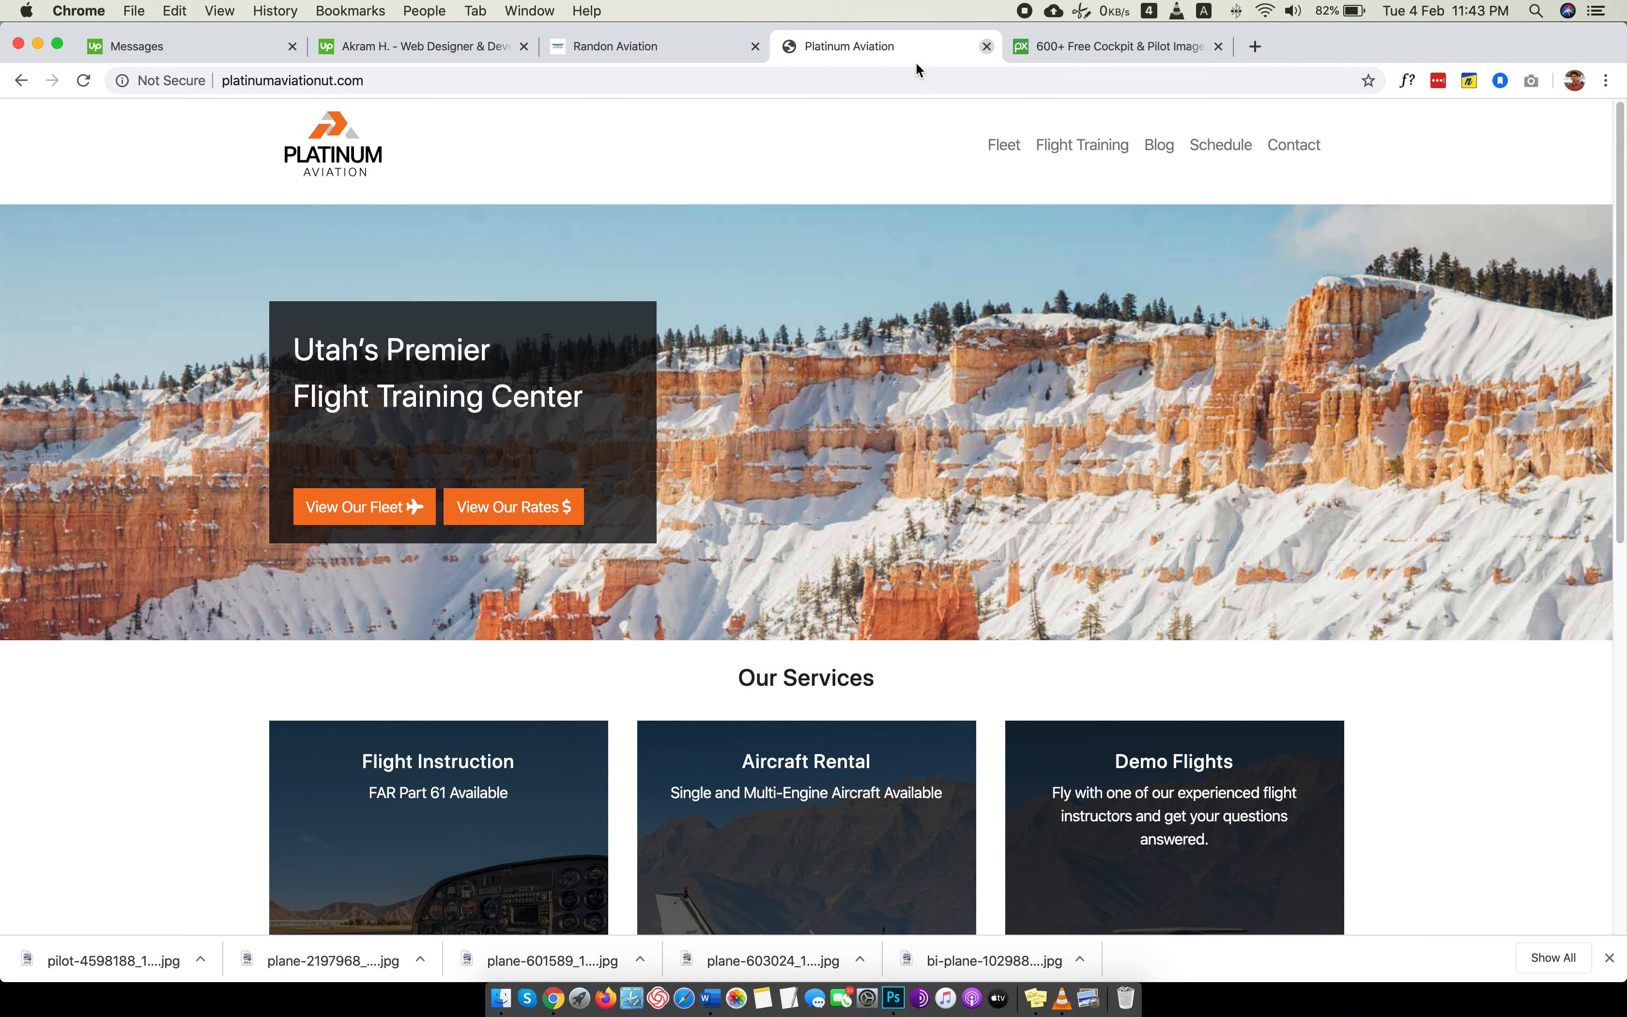
left_click(667, 57)
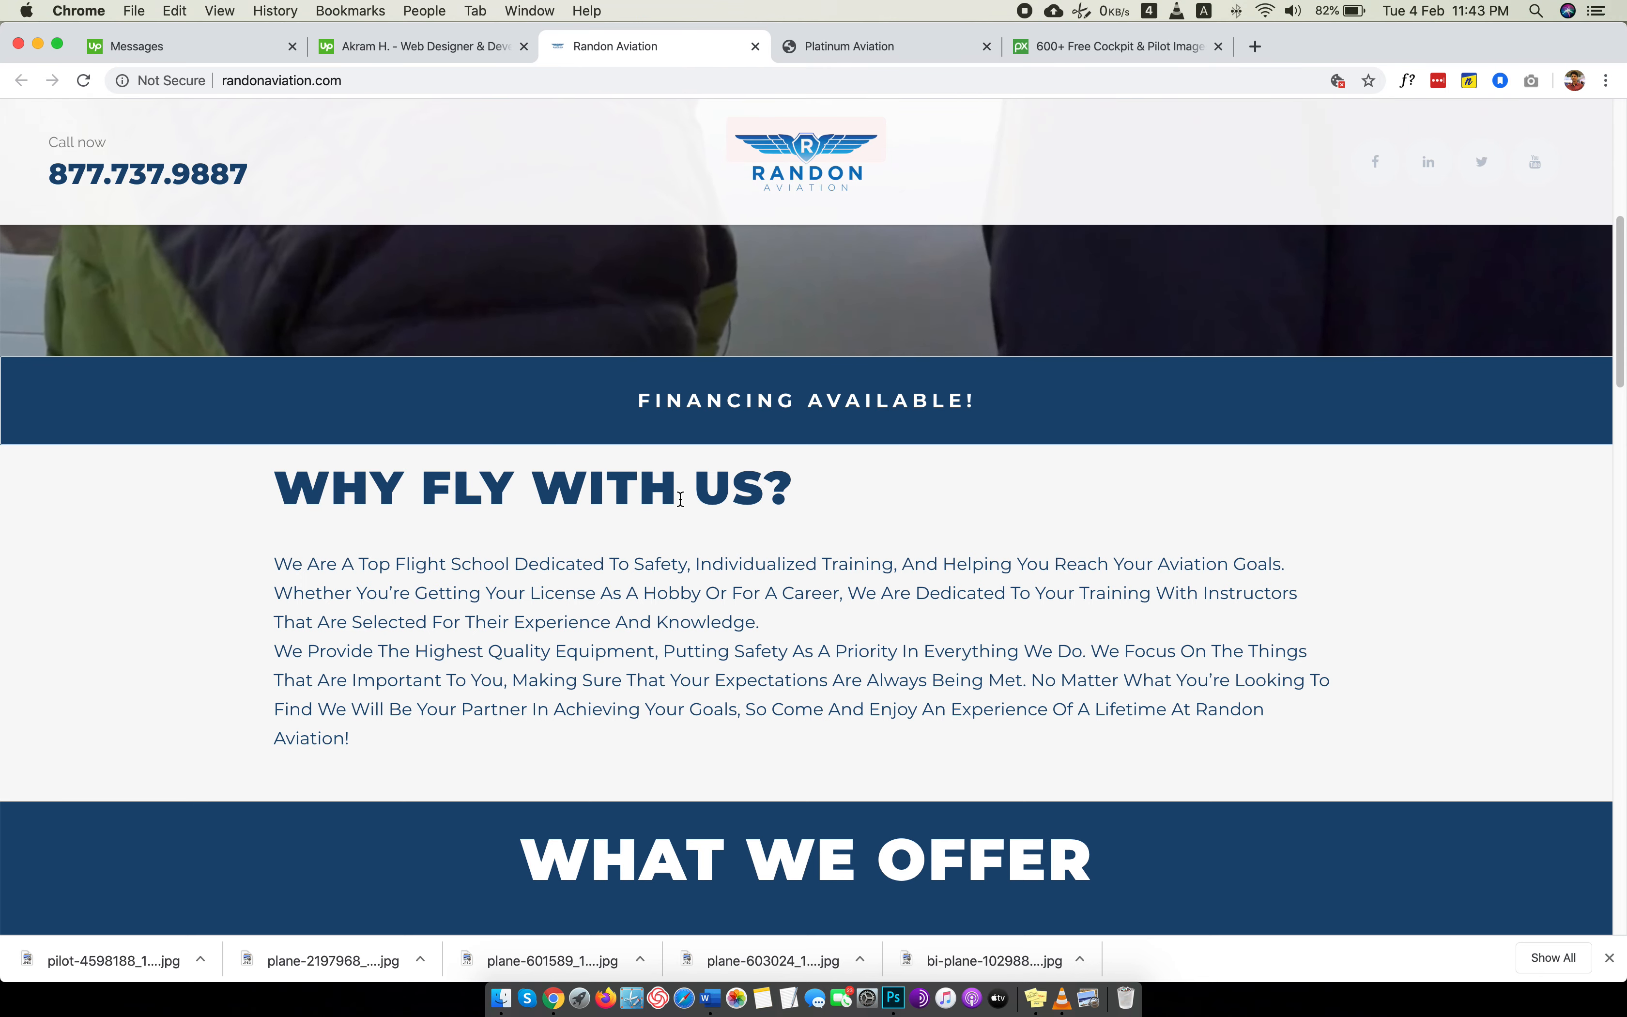
Open Google Fonts in a new tab, search for "monts" and select the Montserrat sample text.
left_click(1256, 44)
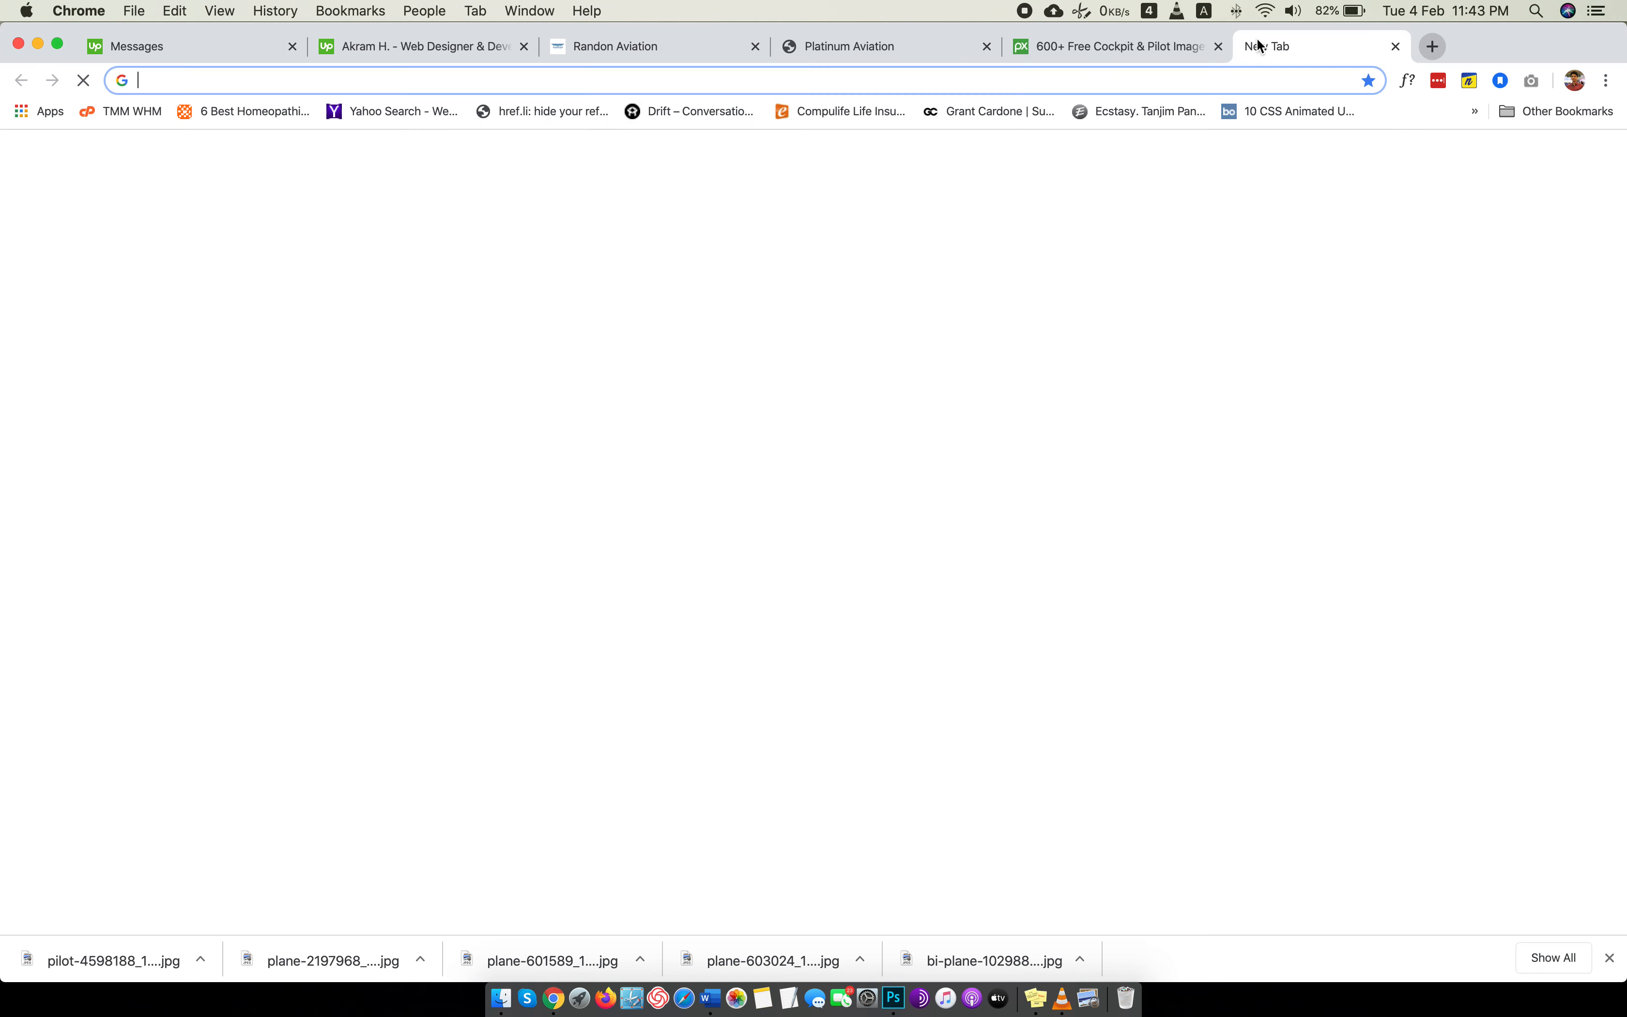
type("font")
key("Return")
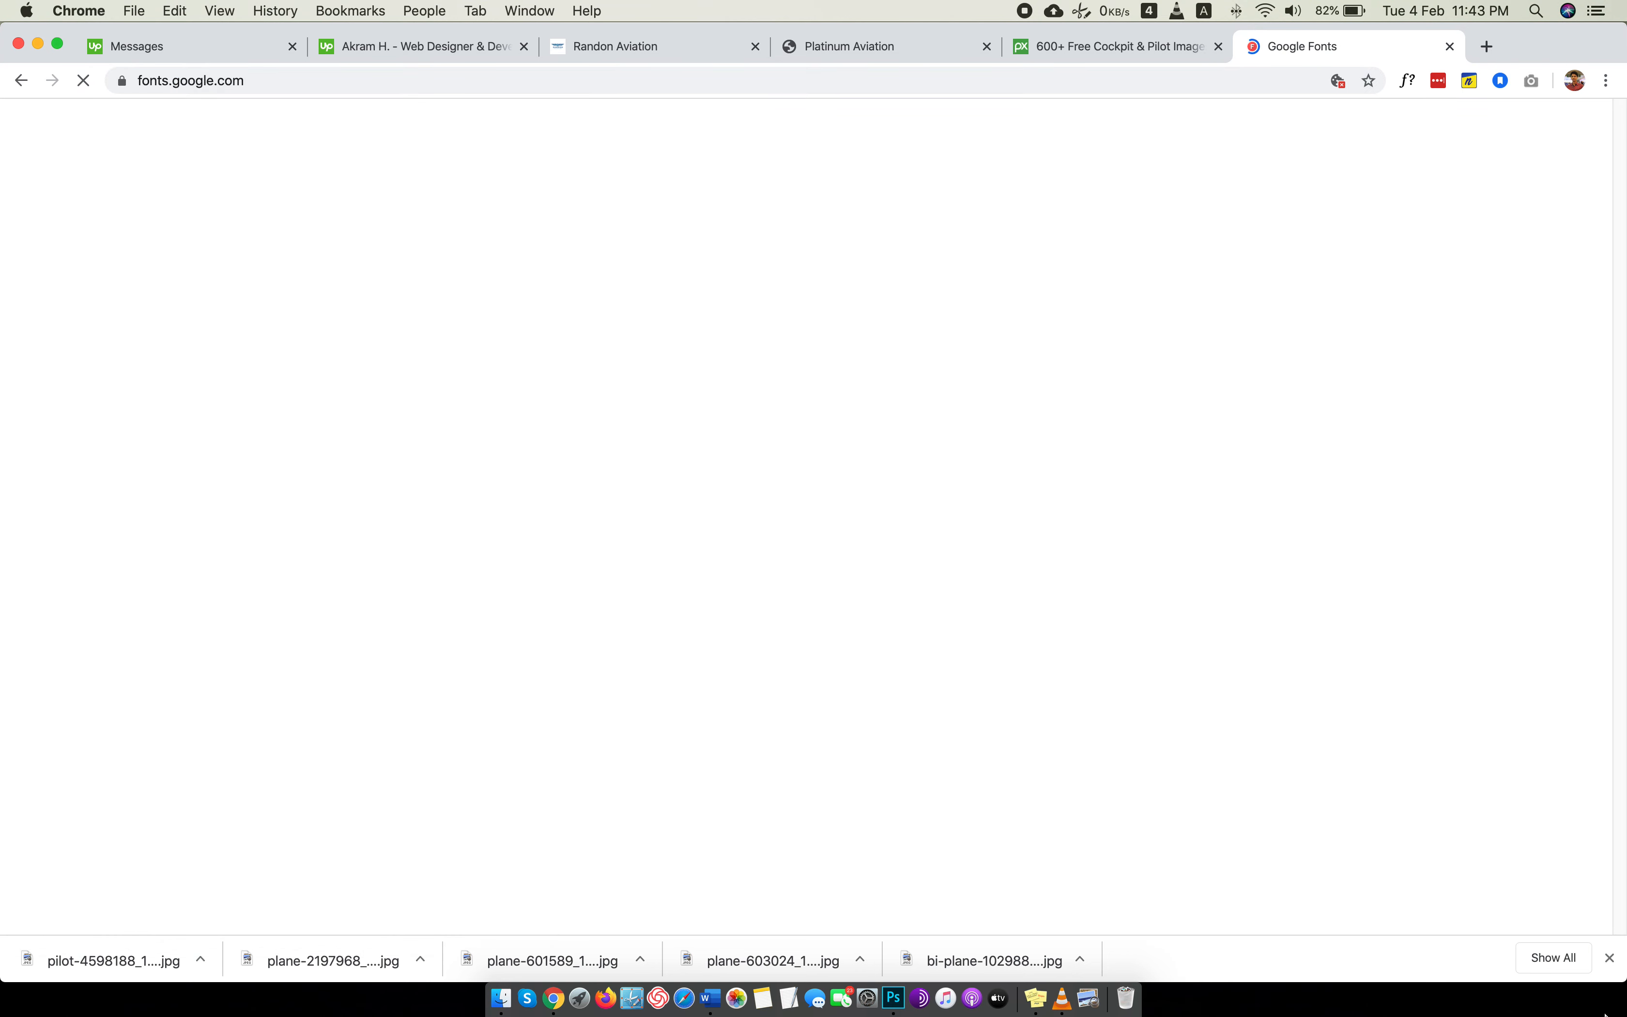
left_click(1609, 958)
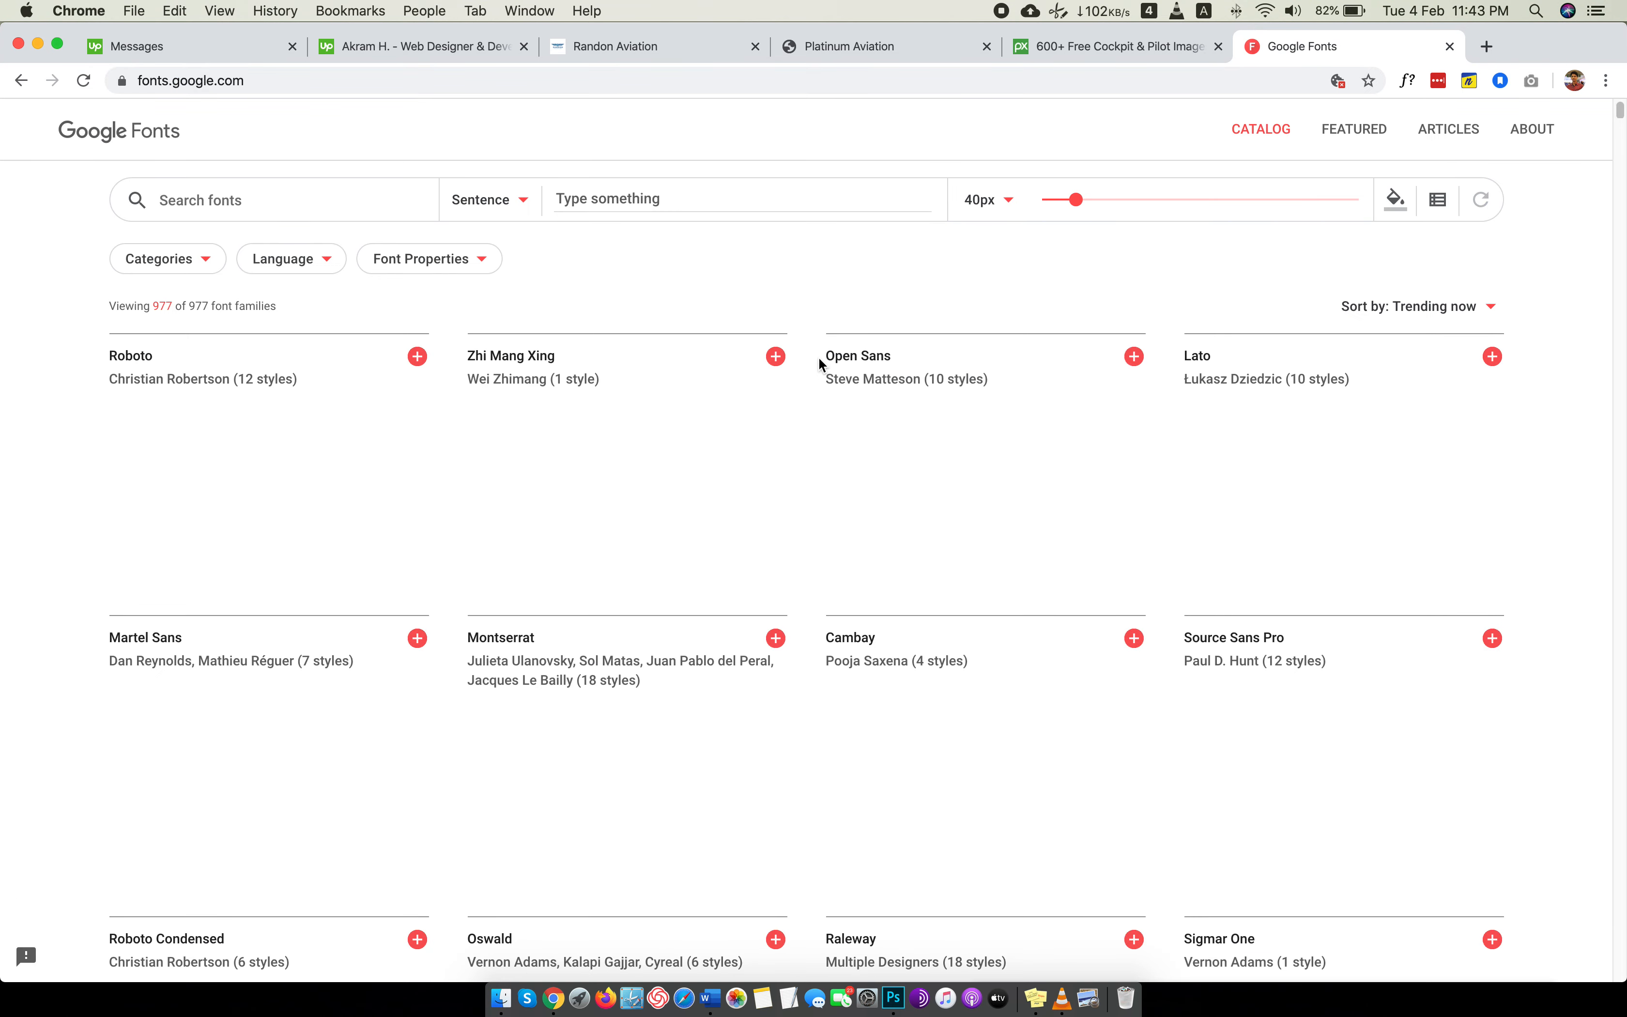
type("monts")
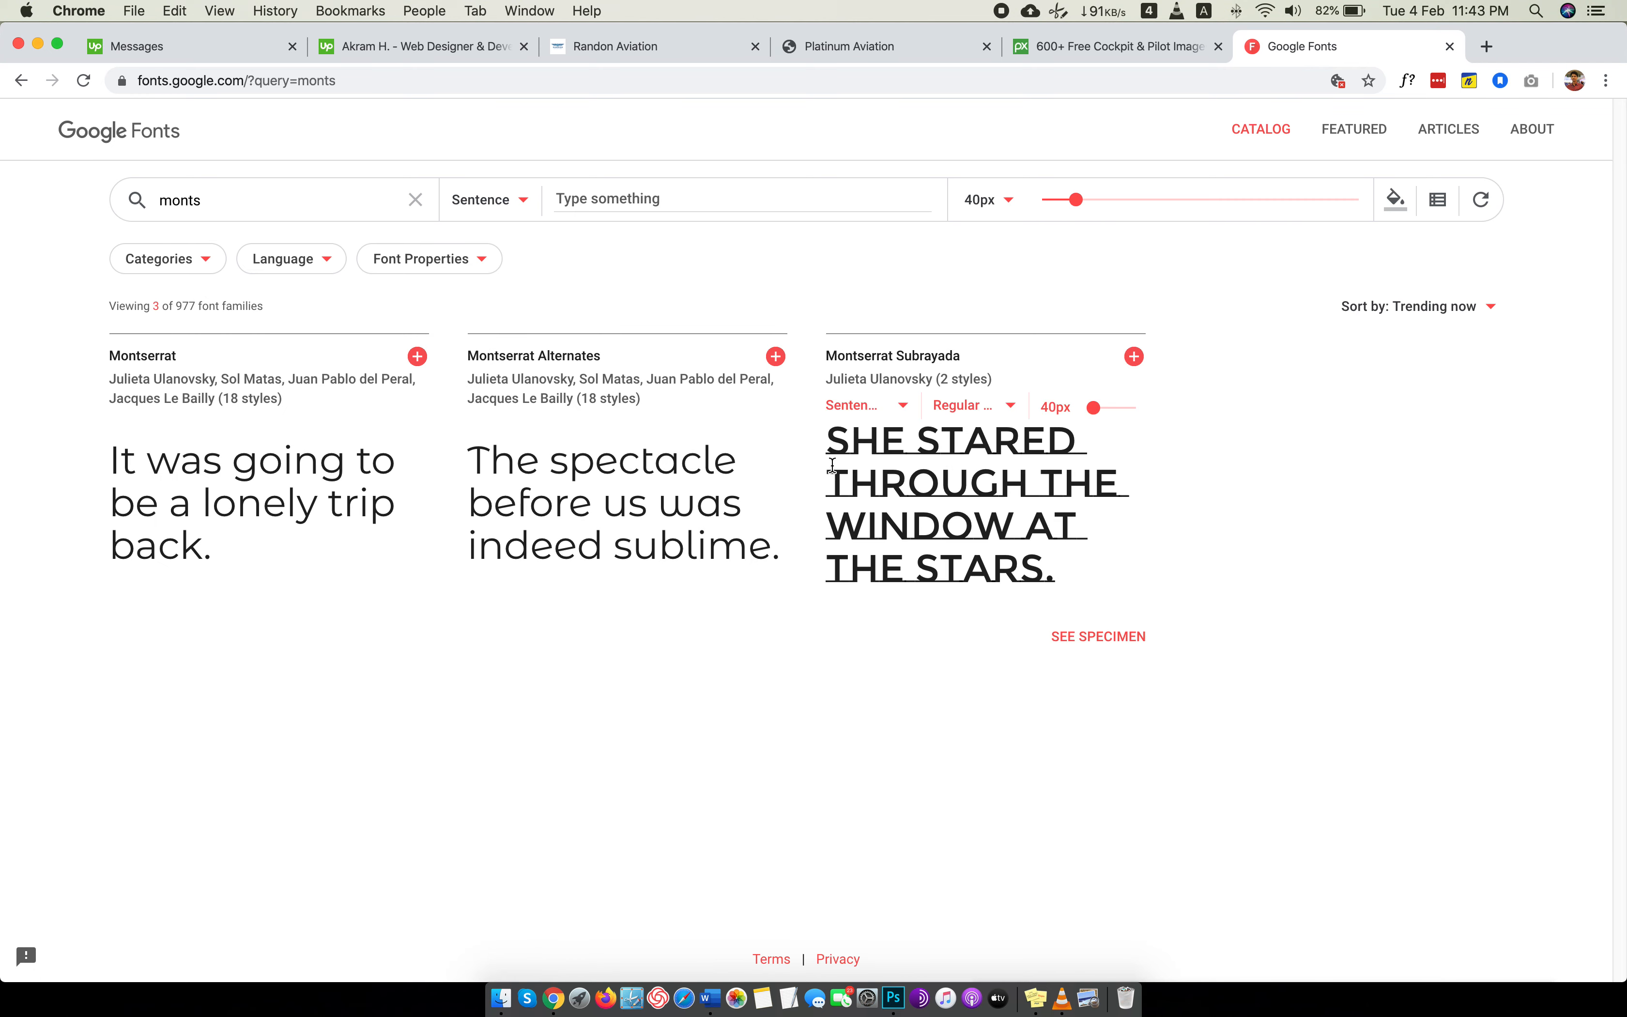
triple_click(193, 486)
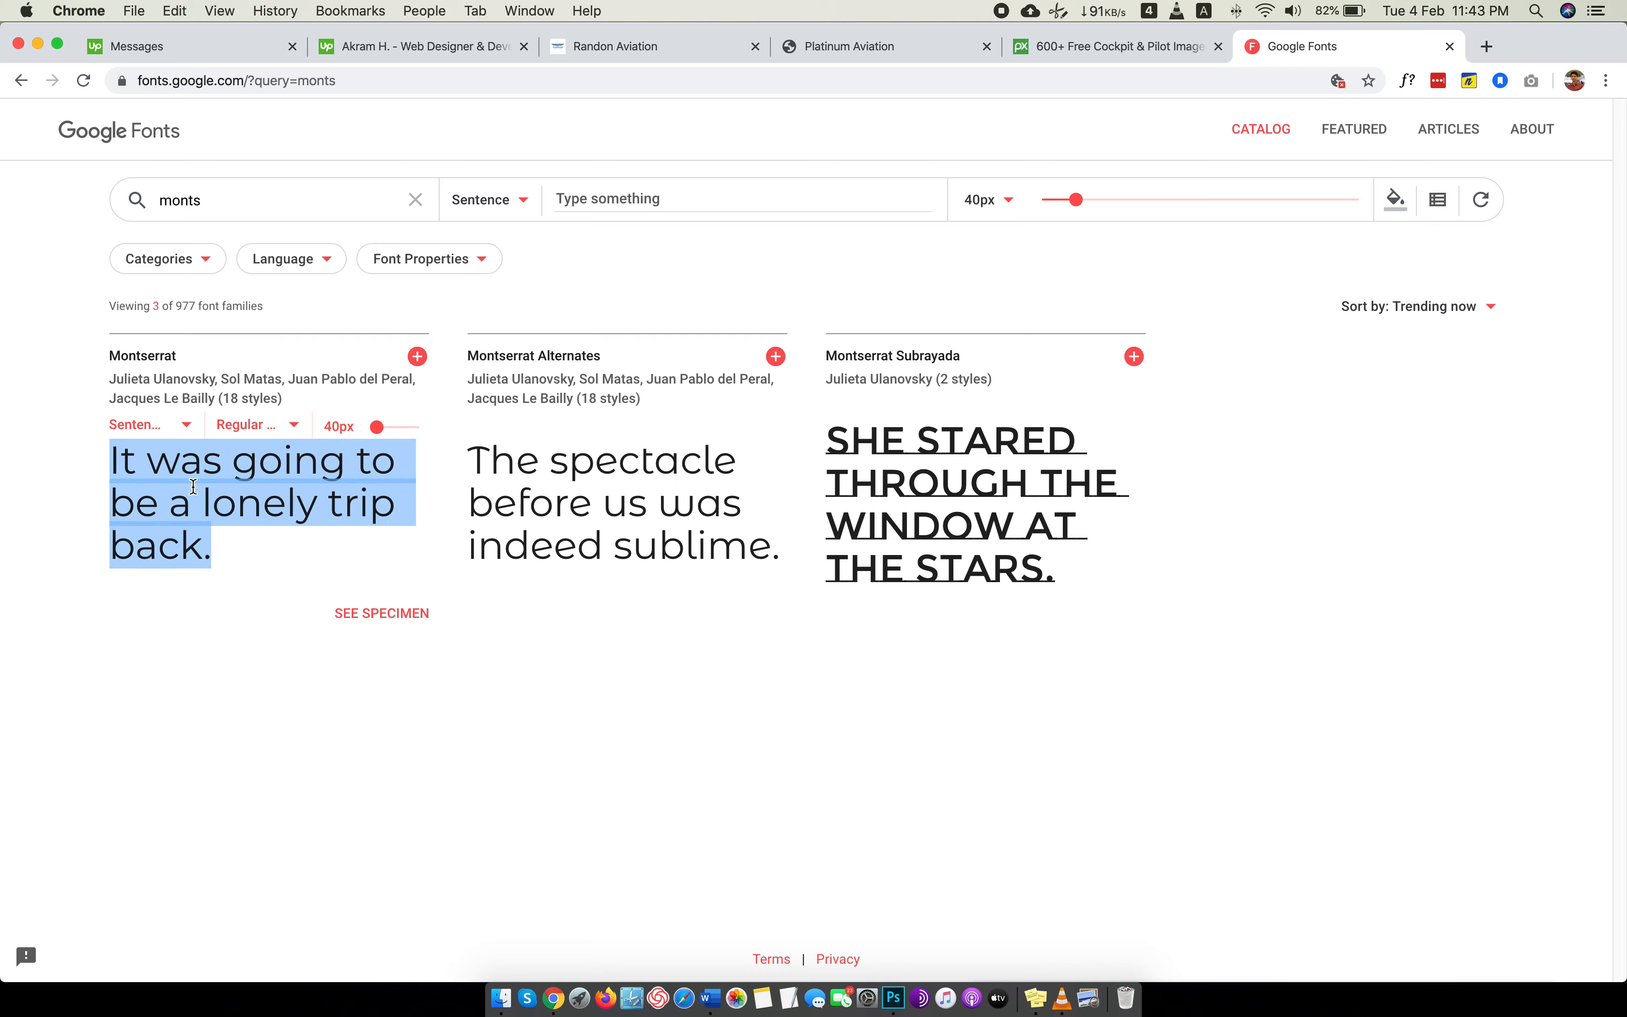
Open lipsum.com in a new tab, generate five Lorem Ipsum paragraphs and copy the first one.
left_click(1488, 47)
type("lipsum")
key("Return")
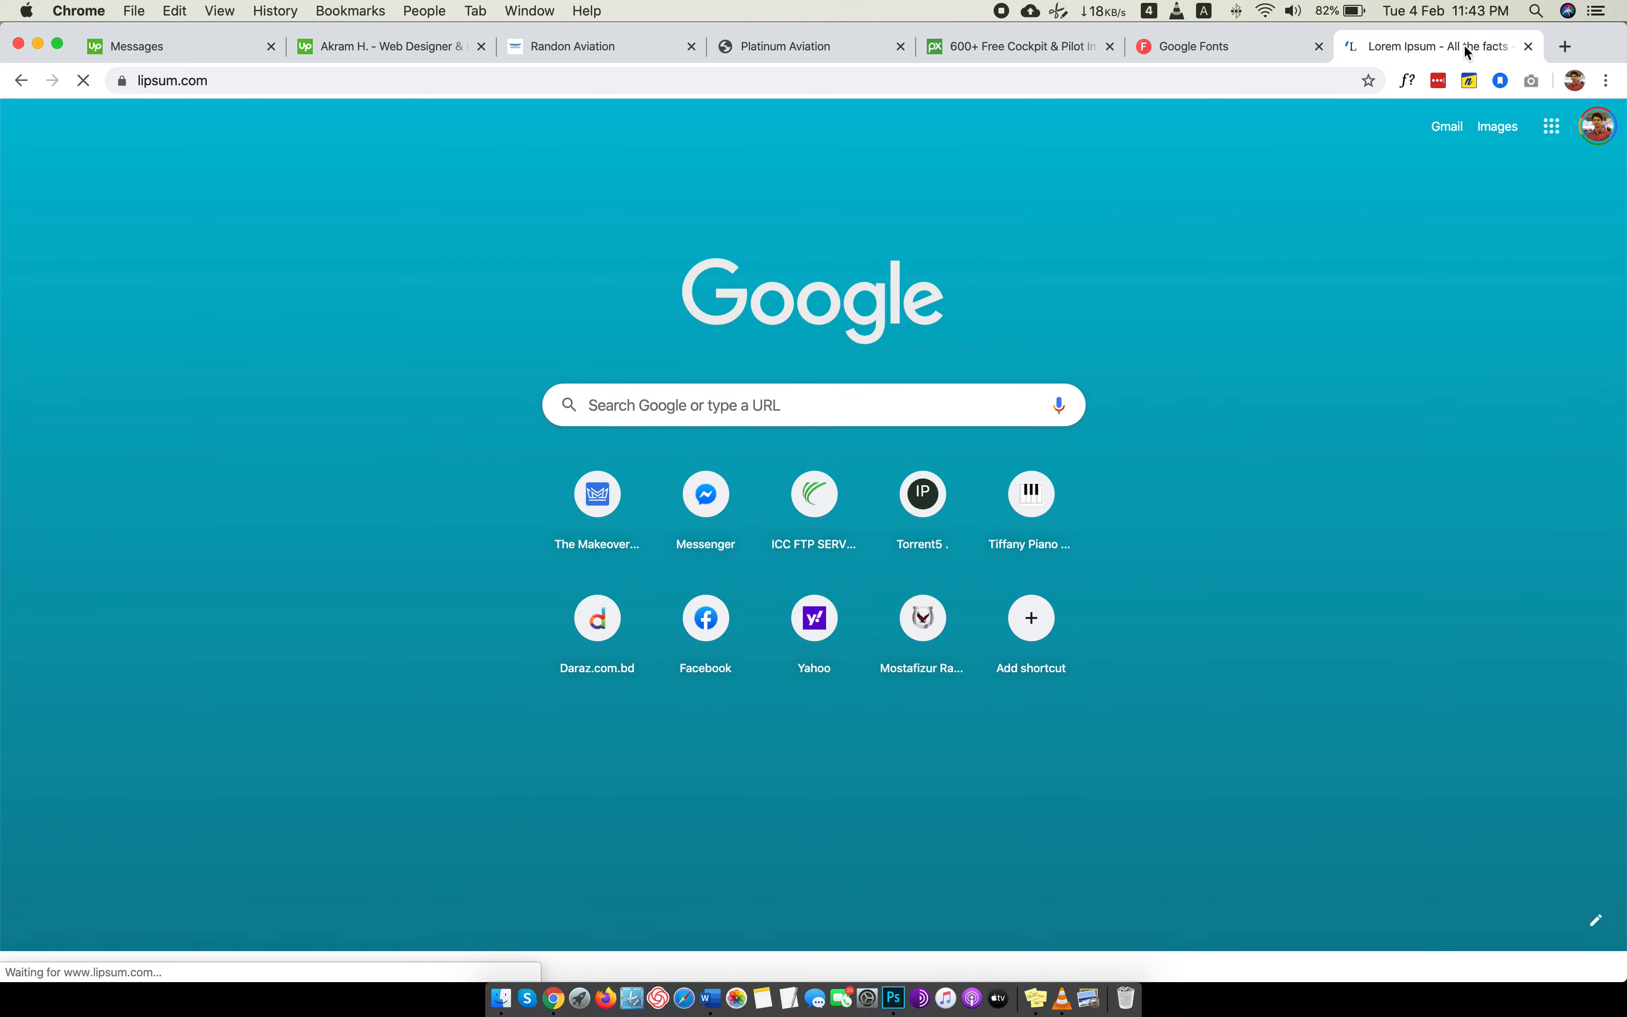
scroll(814, 489, "down", 10)
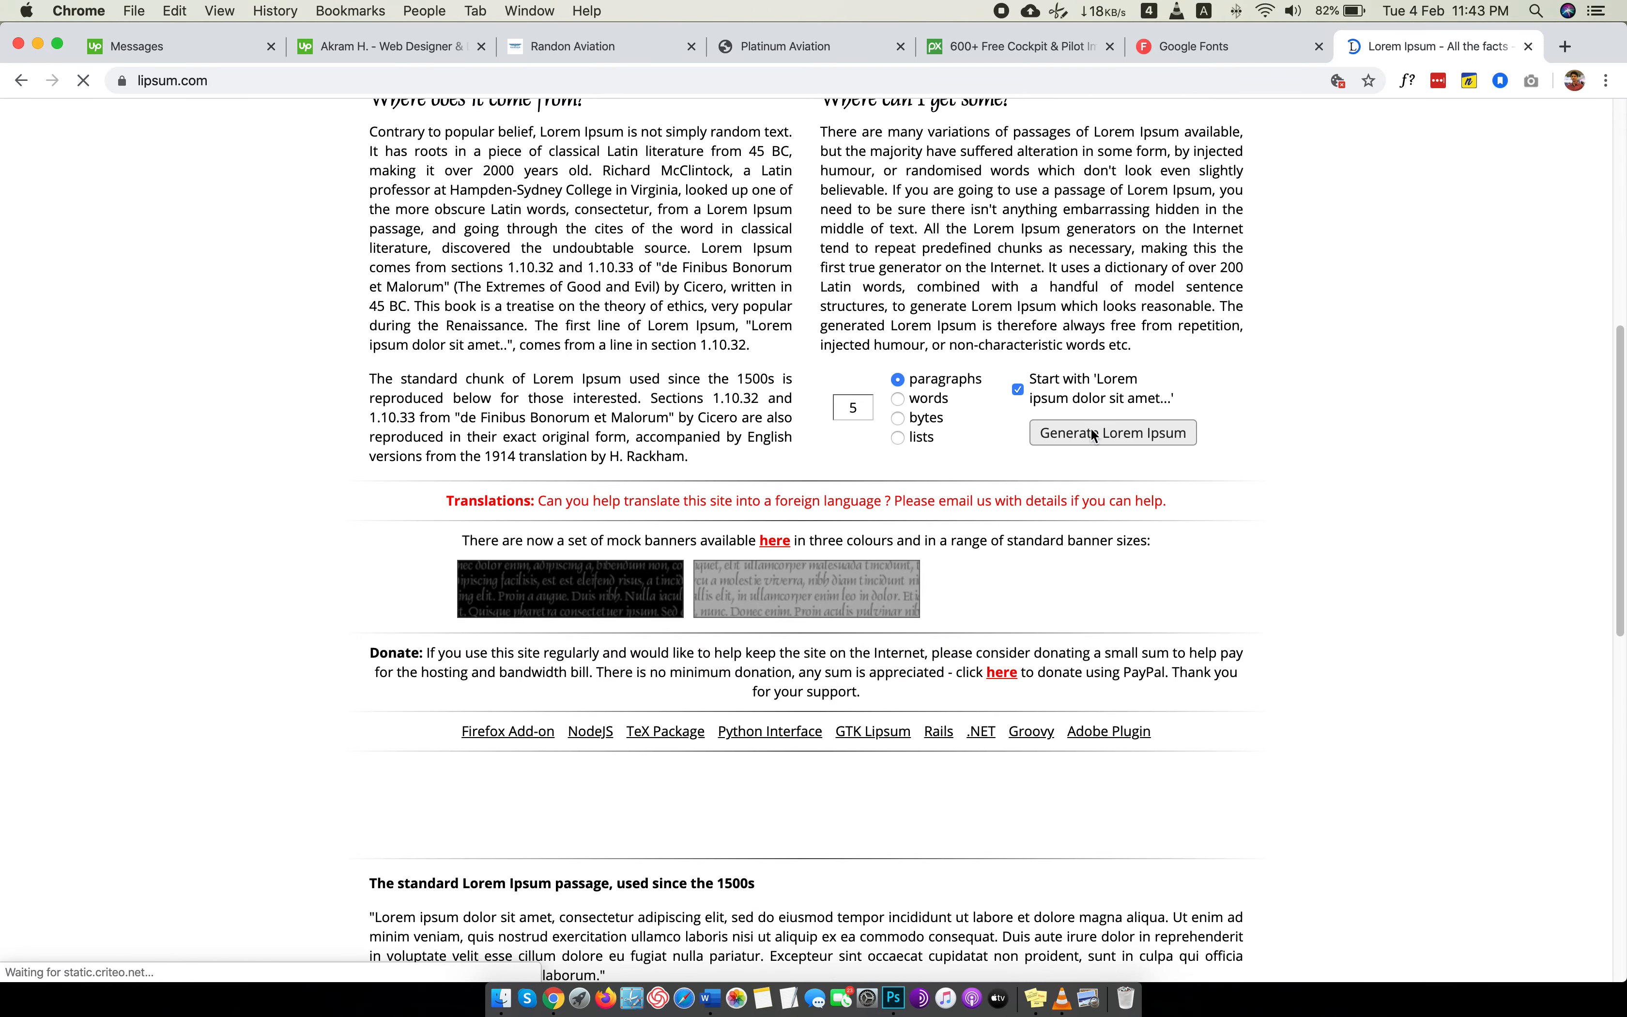
left_click(1094, 434)
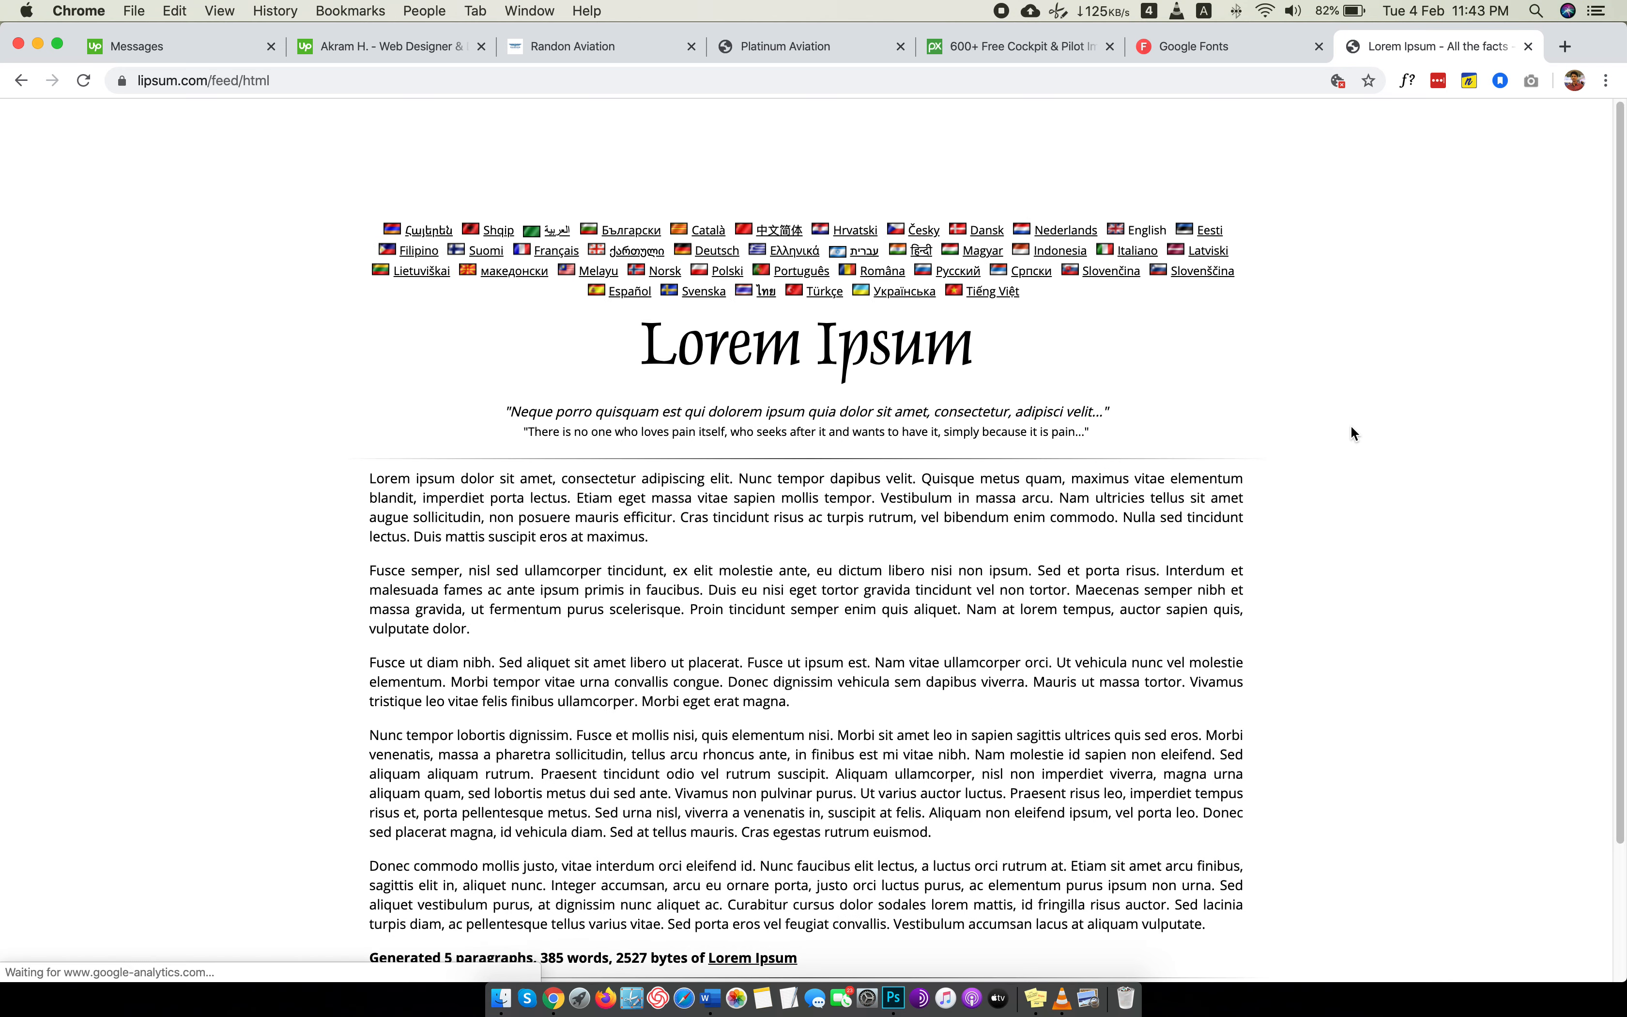
scroll(511, 495, "down", 2)
triple_click(489, 411)
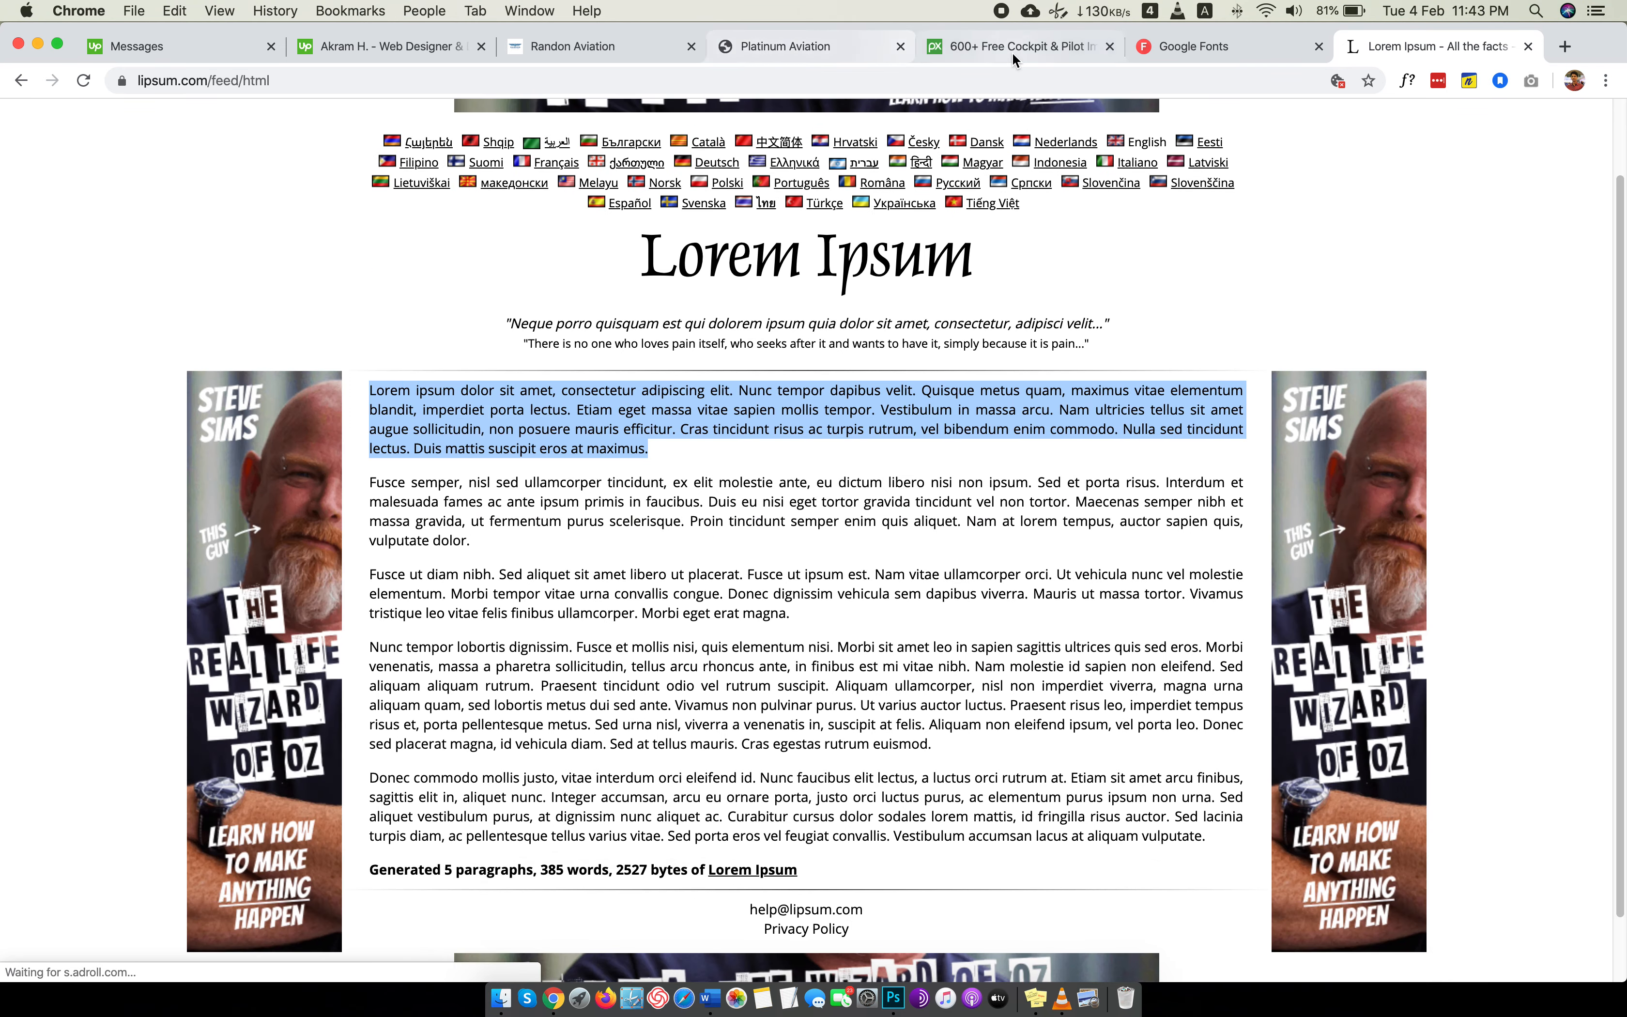
Replace the Montserrat sample on Google Fonts with the copied Lorem Ipsum paragraph and preview it at 16px.
left_click(1189, 47)
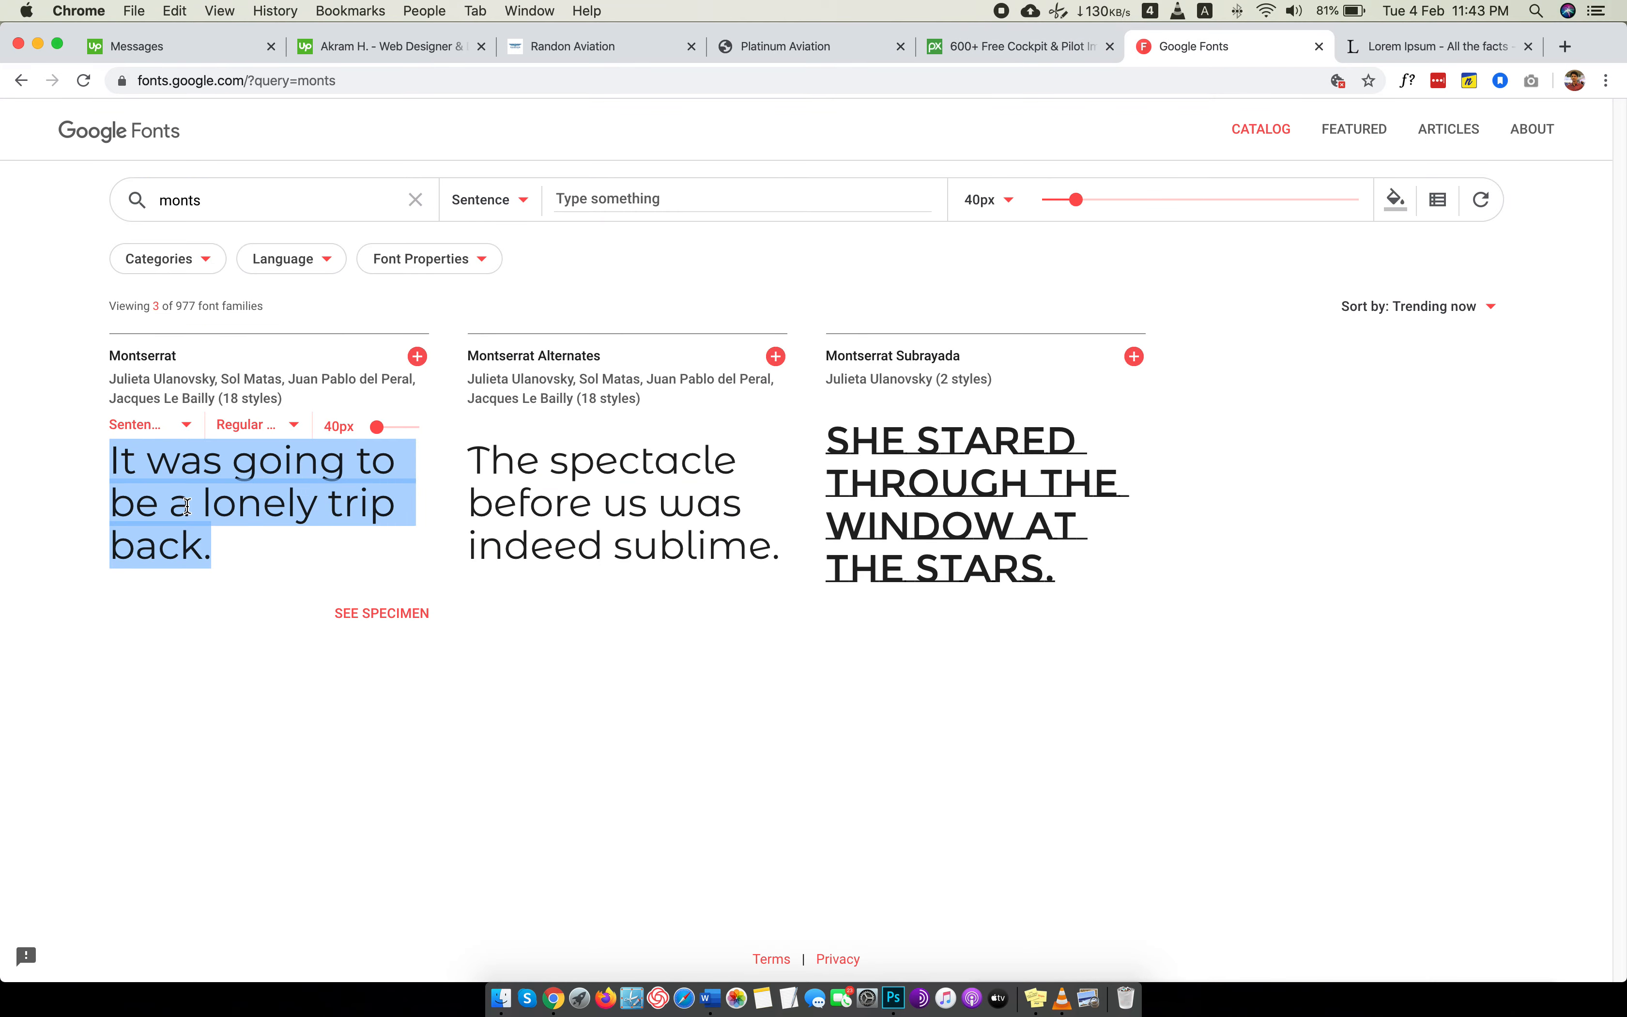
key("super+v")
left_click_drag(388, 436, 376, 436)
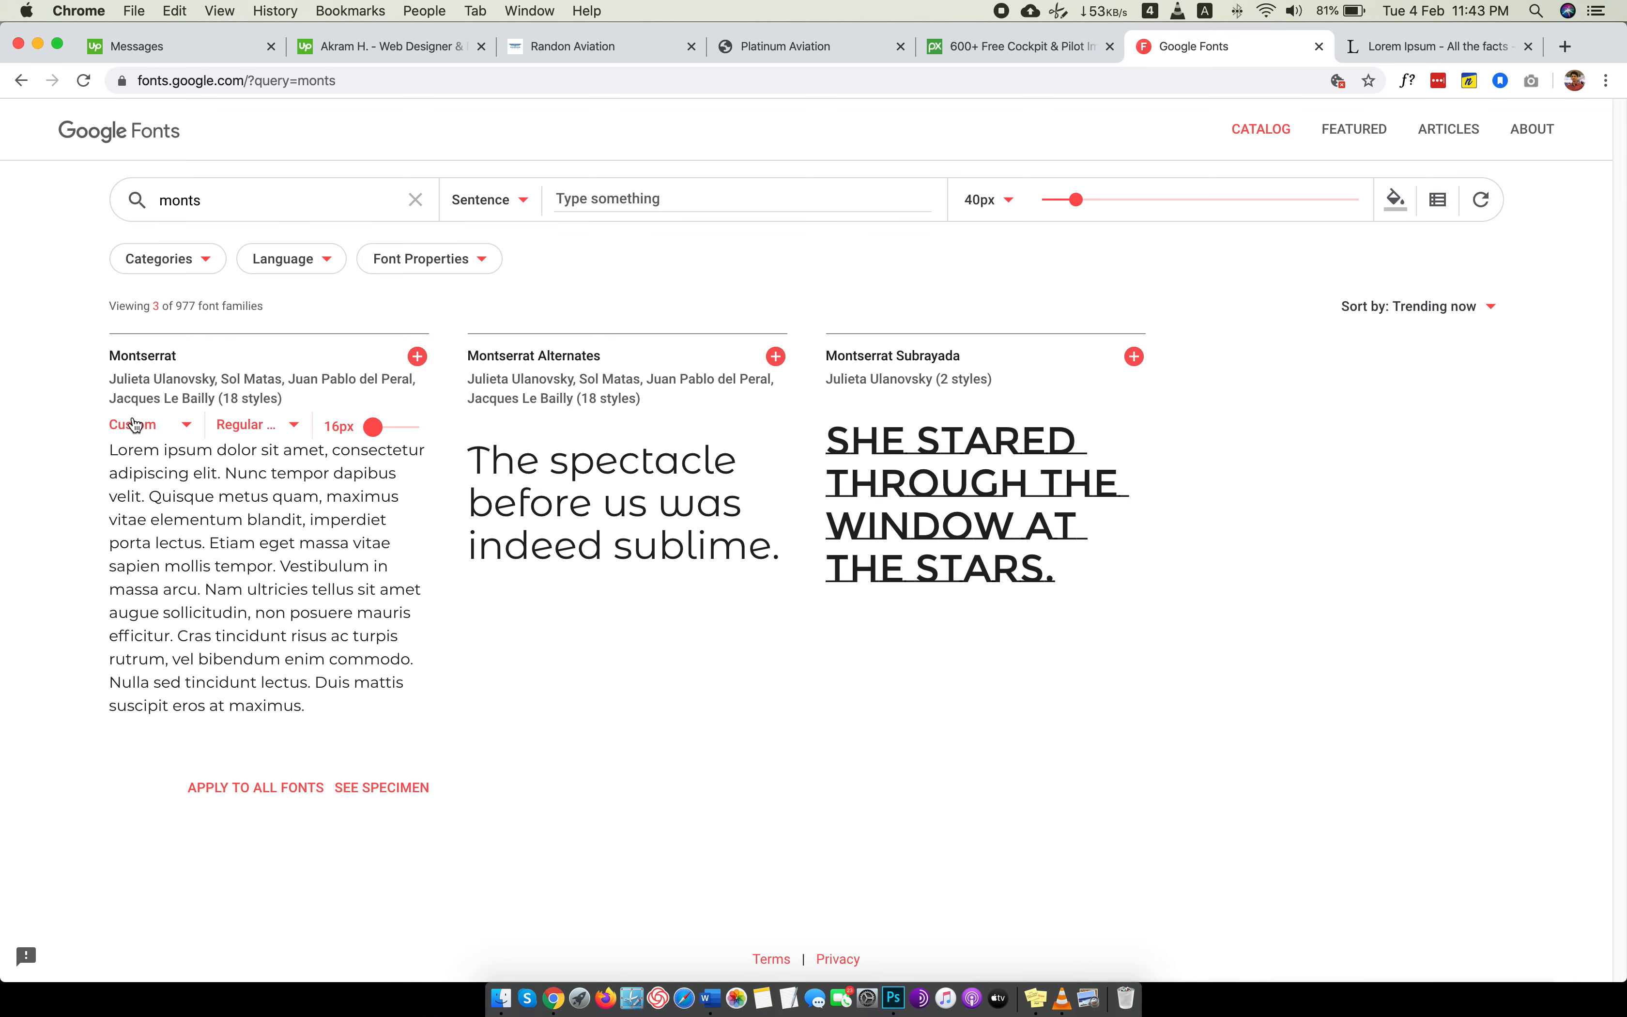
Preview the text HEADING TEST in Montserrat at 42px with the Black 900 style.
triple_click(239, 503)
type("HEADING TEST")
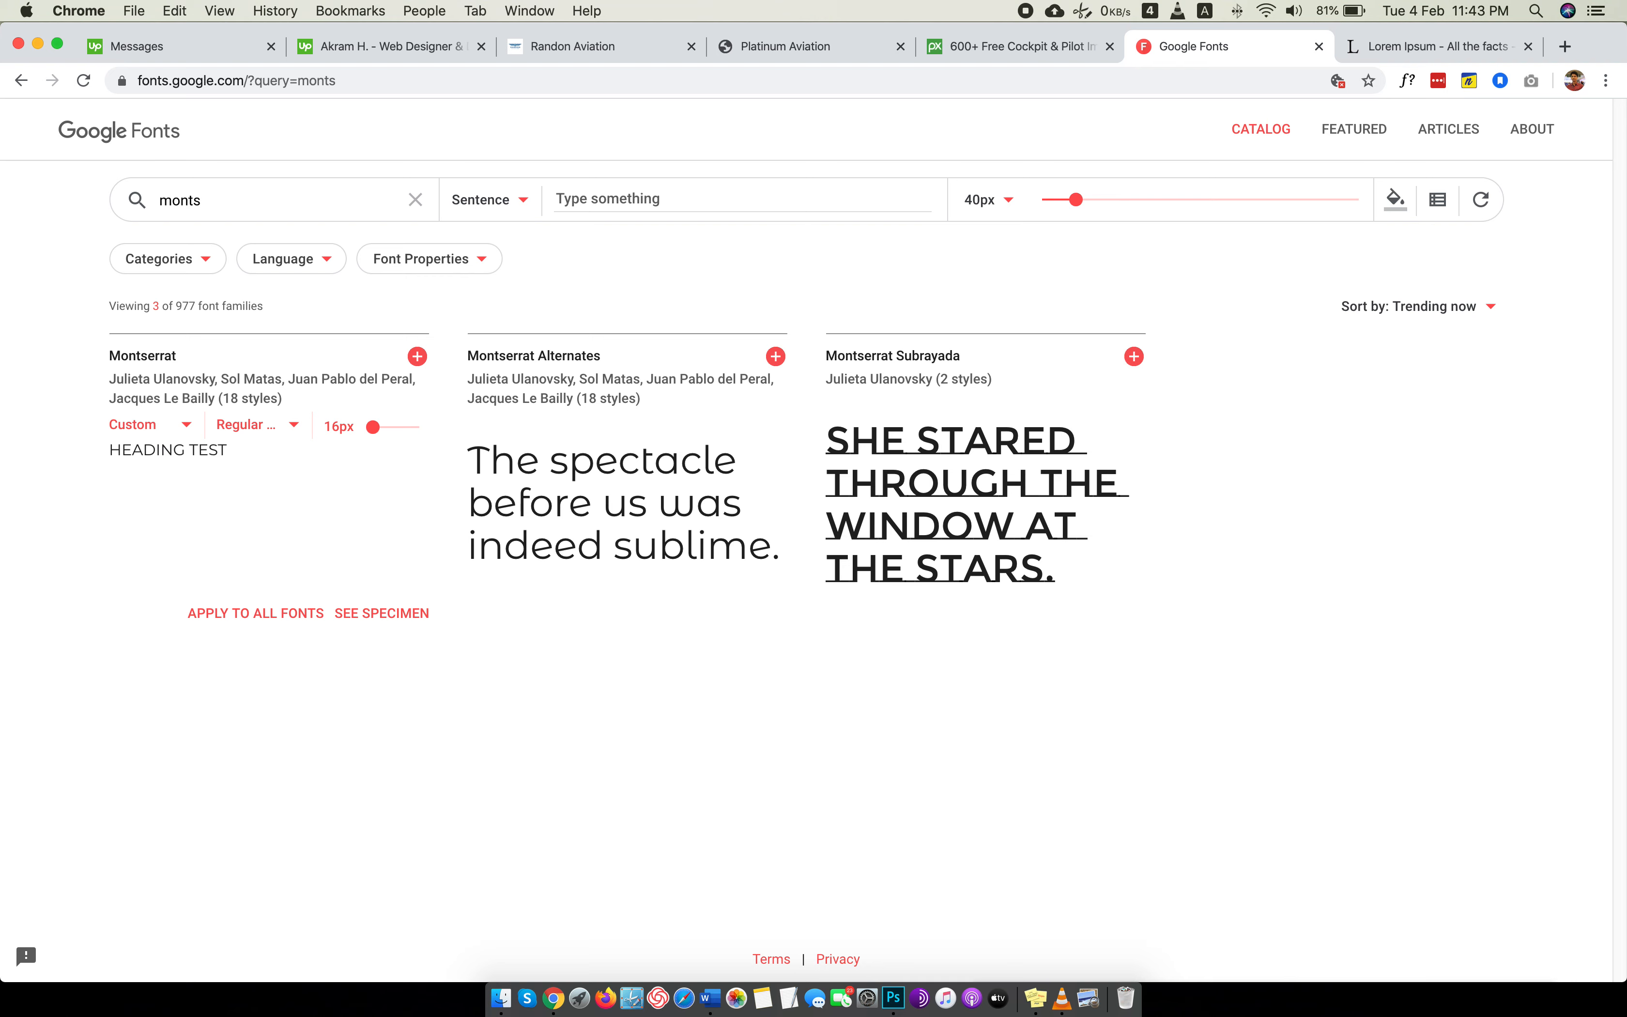
key("super+a")
left_click_drag(385, 432, 377, 431)
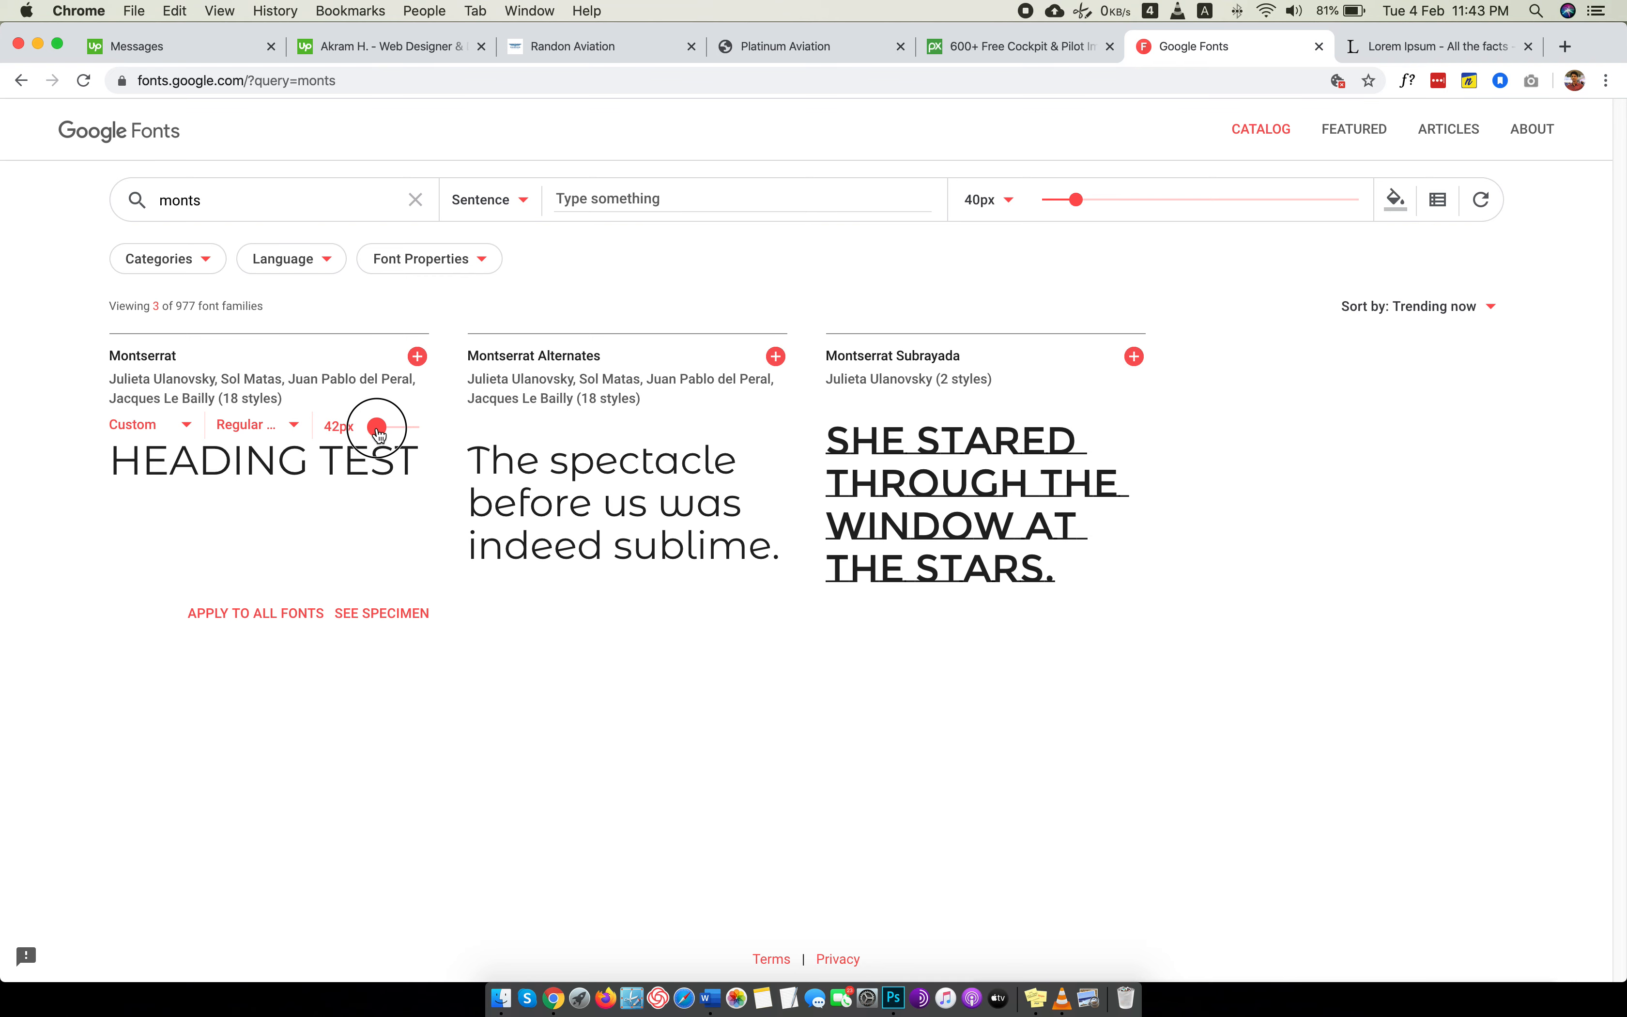
left_click(254, 425)
left_click(272, 527)
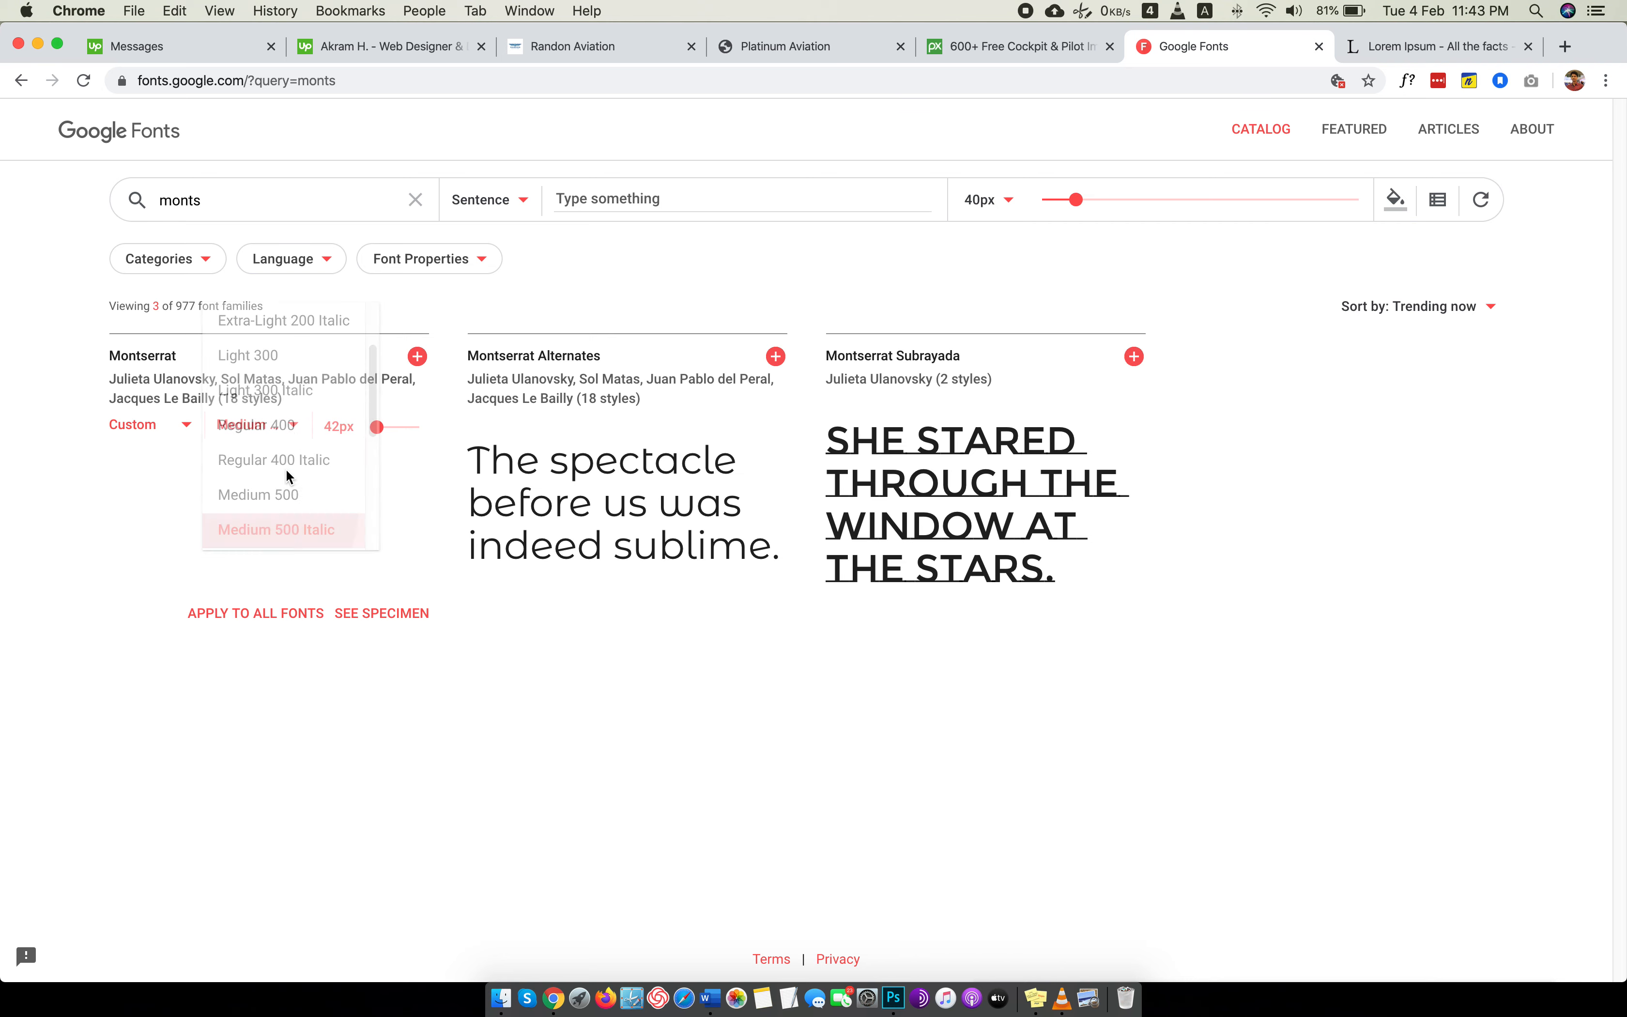
left_click(285, 429)
scroll(279, 485, "down", 3)
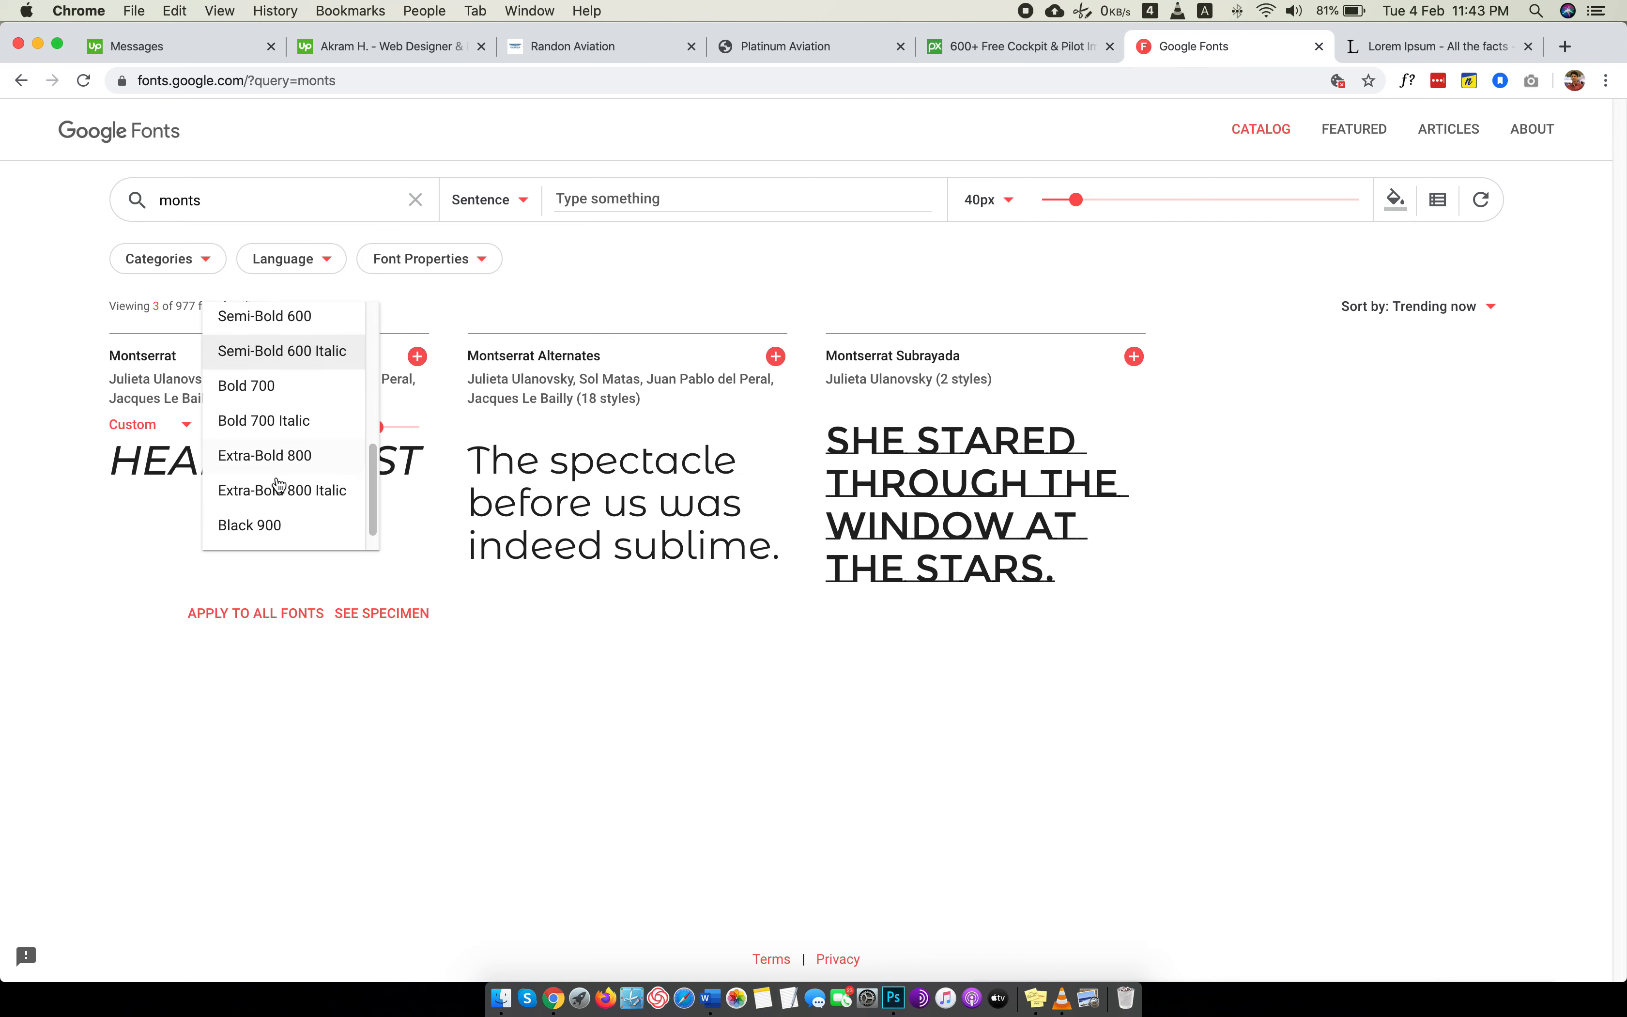
left_click(265, 524)
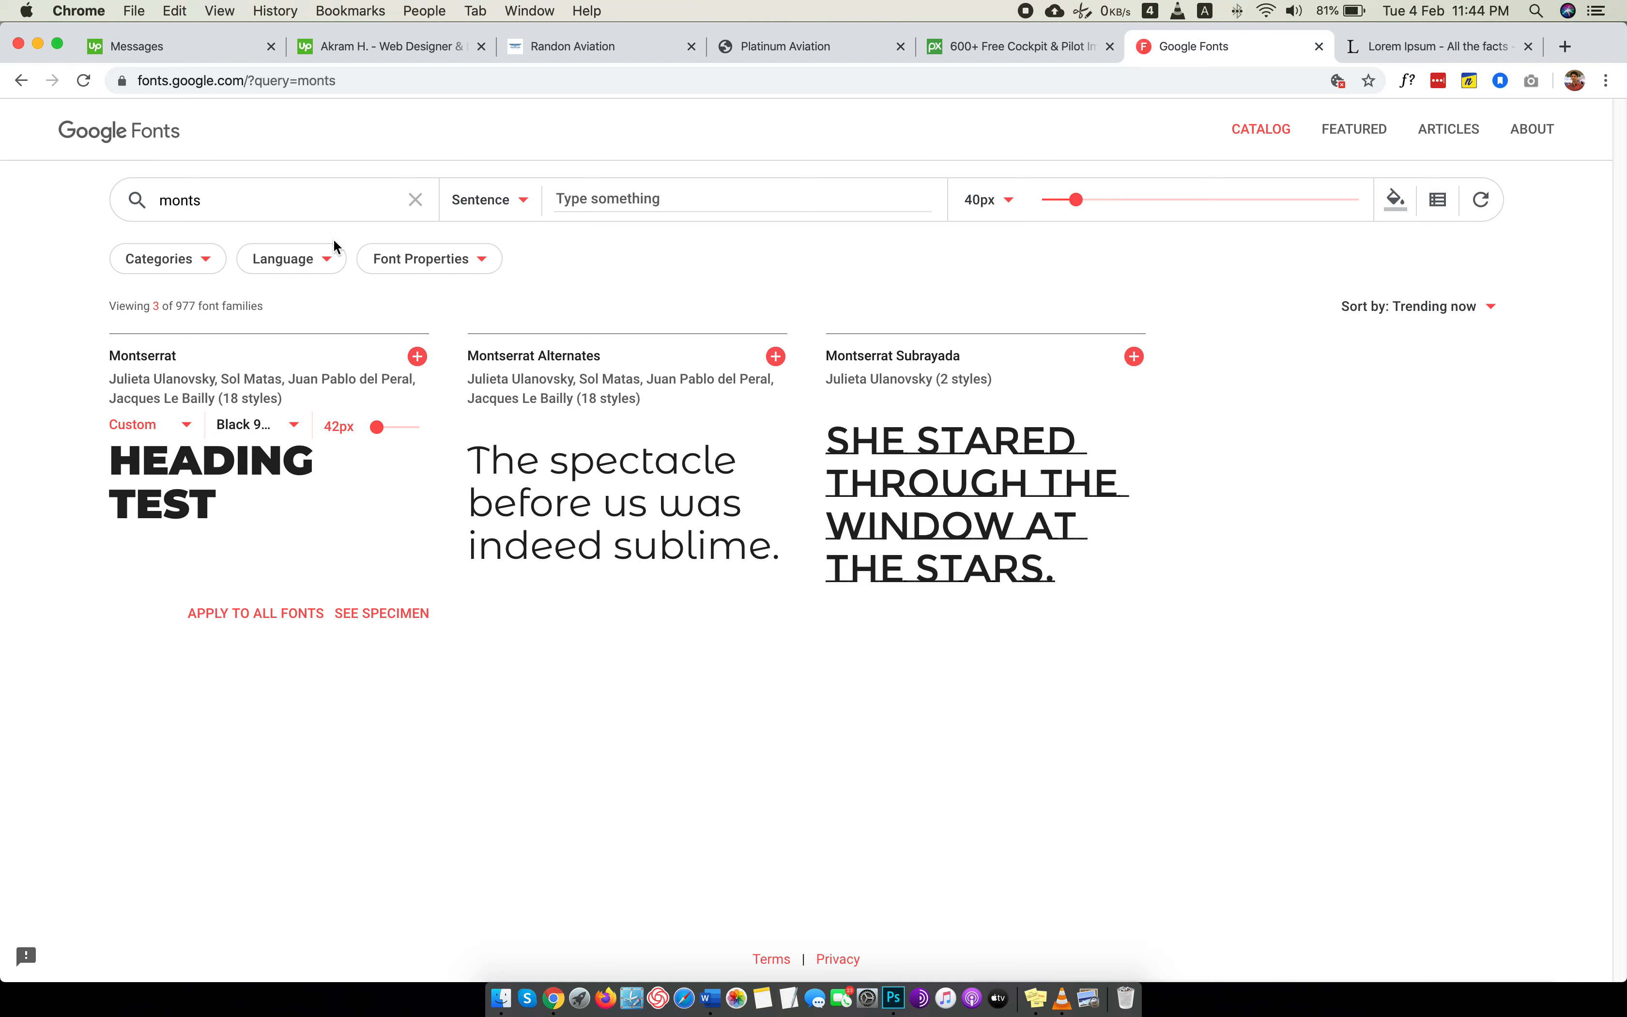
Compare alternatives by searching Google Fonts for "lato" and "robo", and return to the "monts" search.
double_click(214, 202)
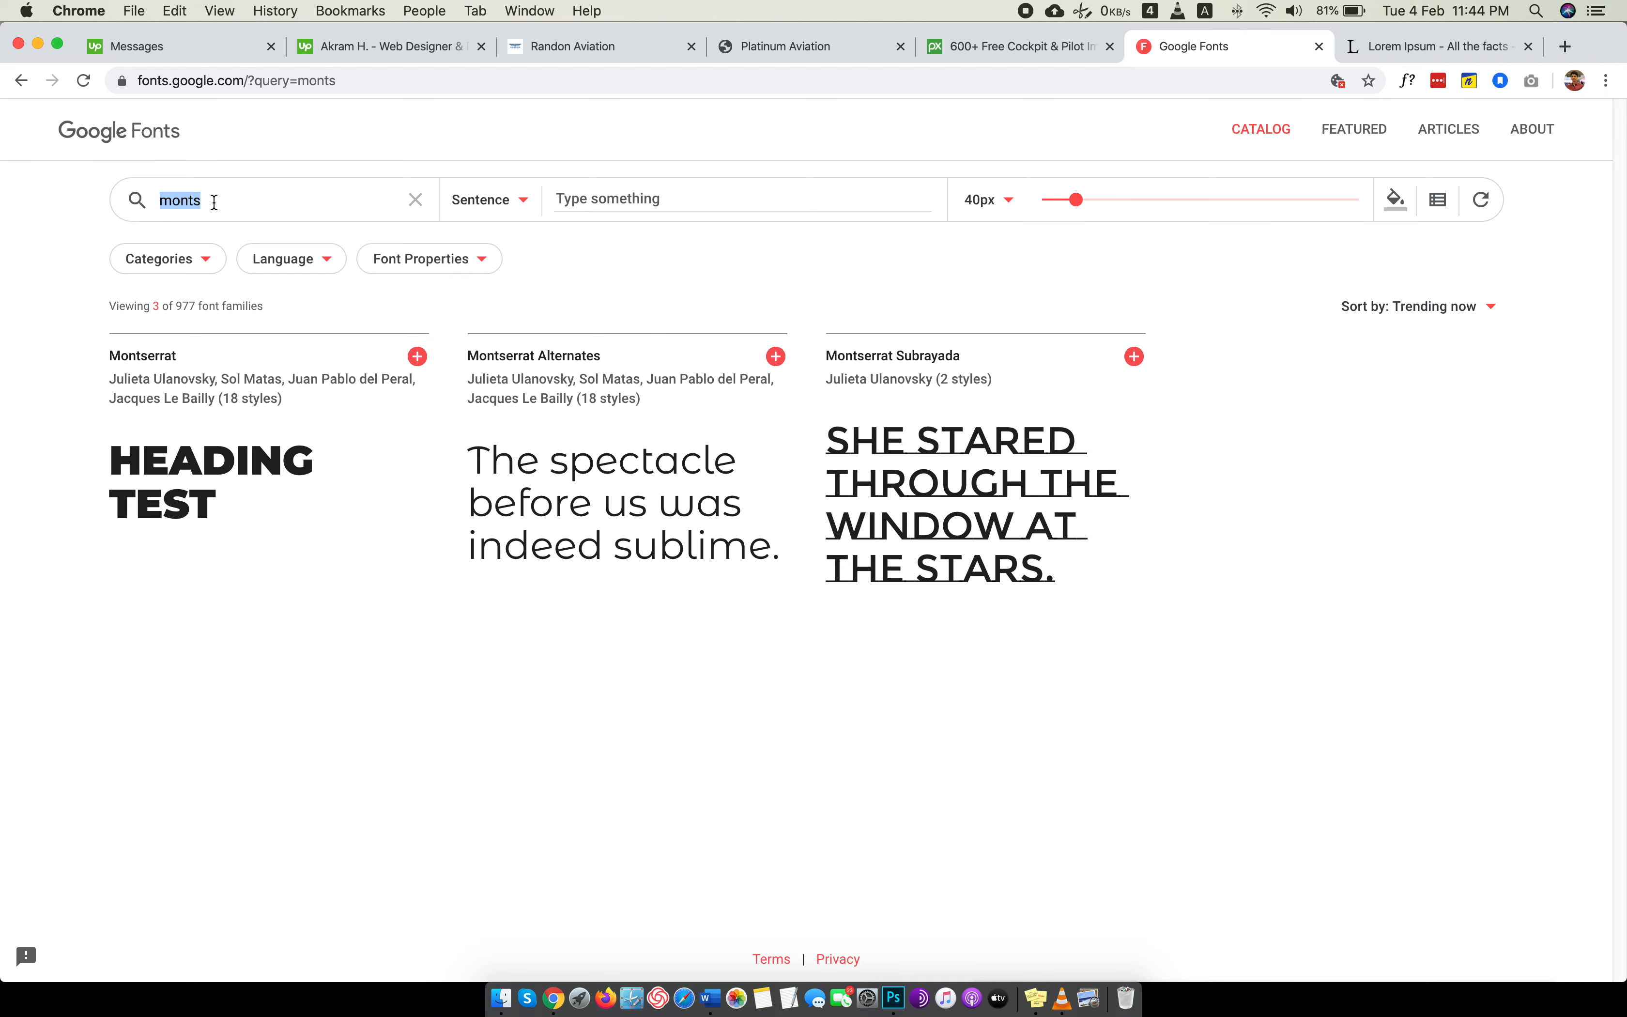
type("lato")
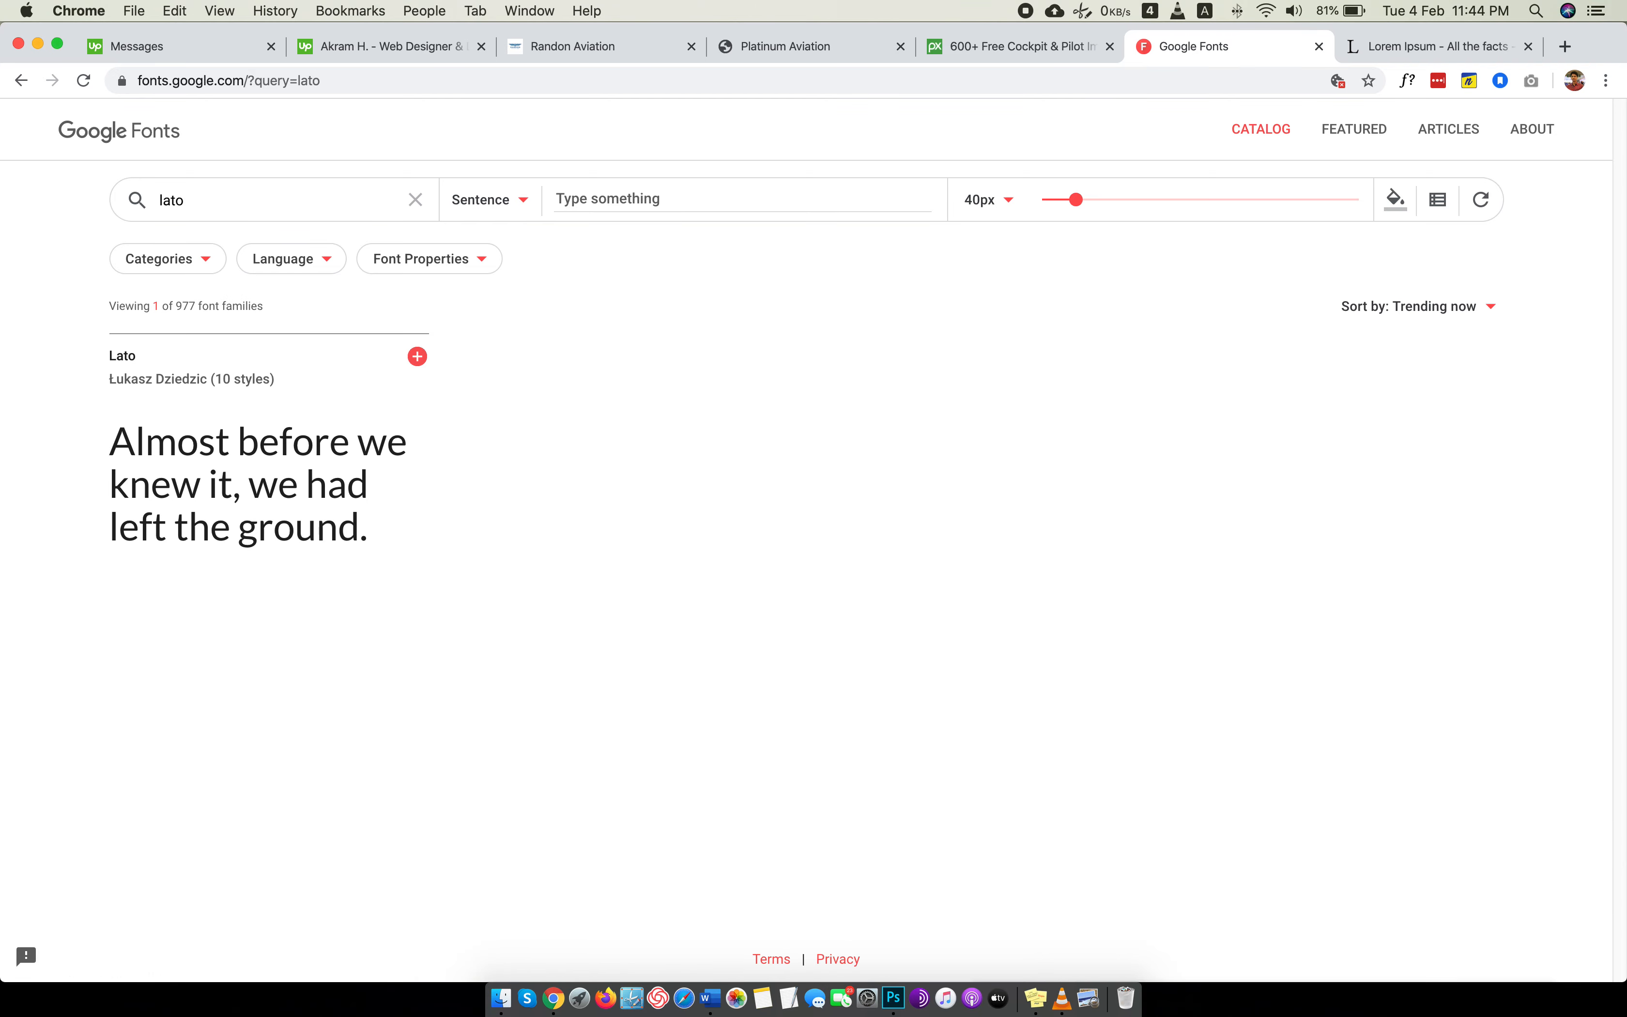
key("BackSpace")
key("BackSpace")
key("BackSpace")
key("BackSpace")
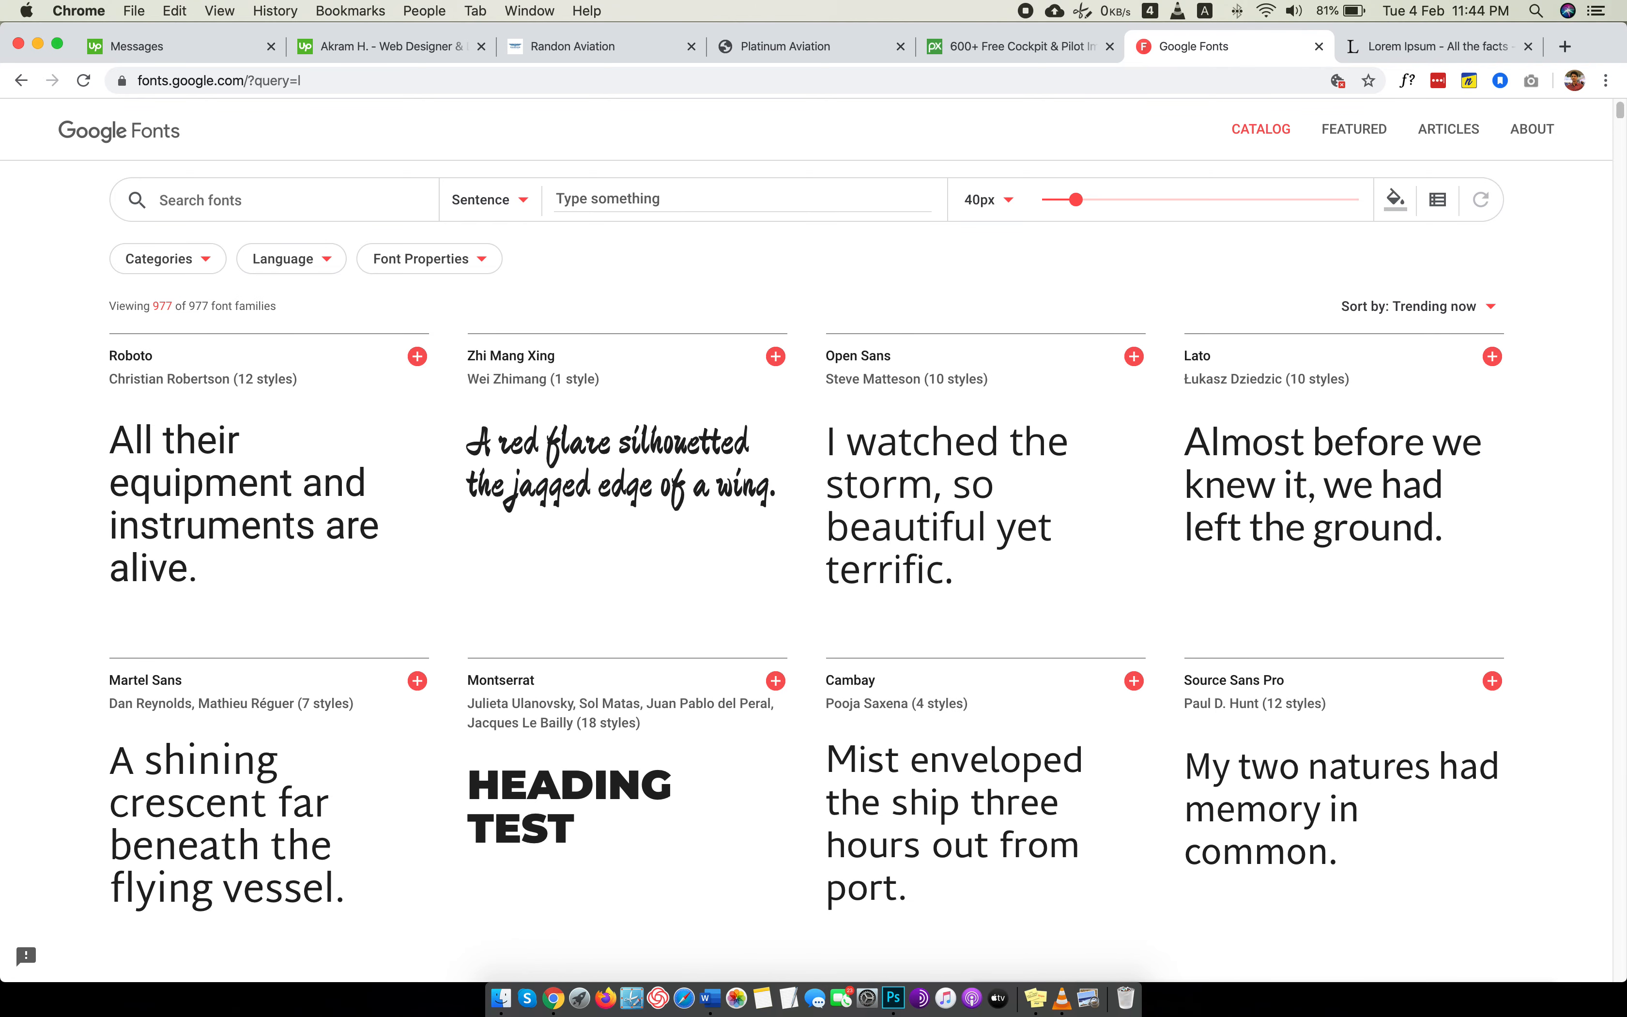
type("robo")
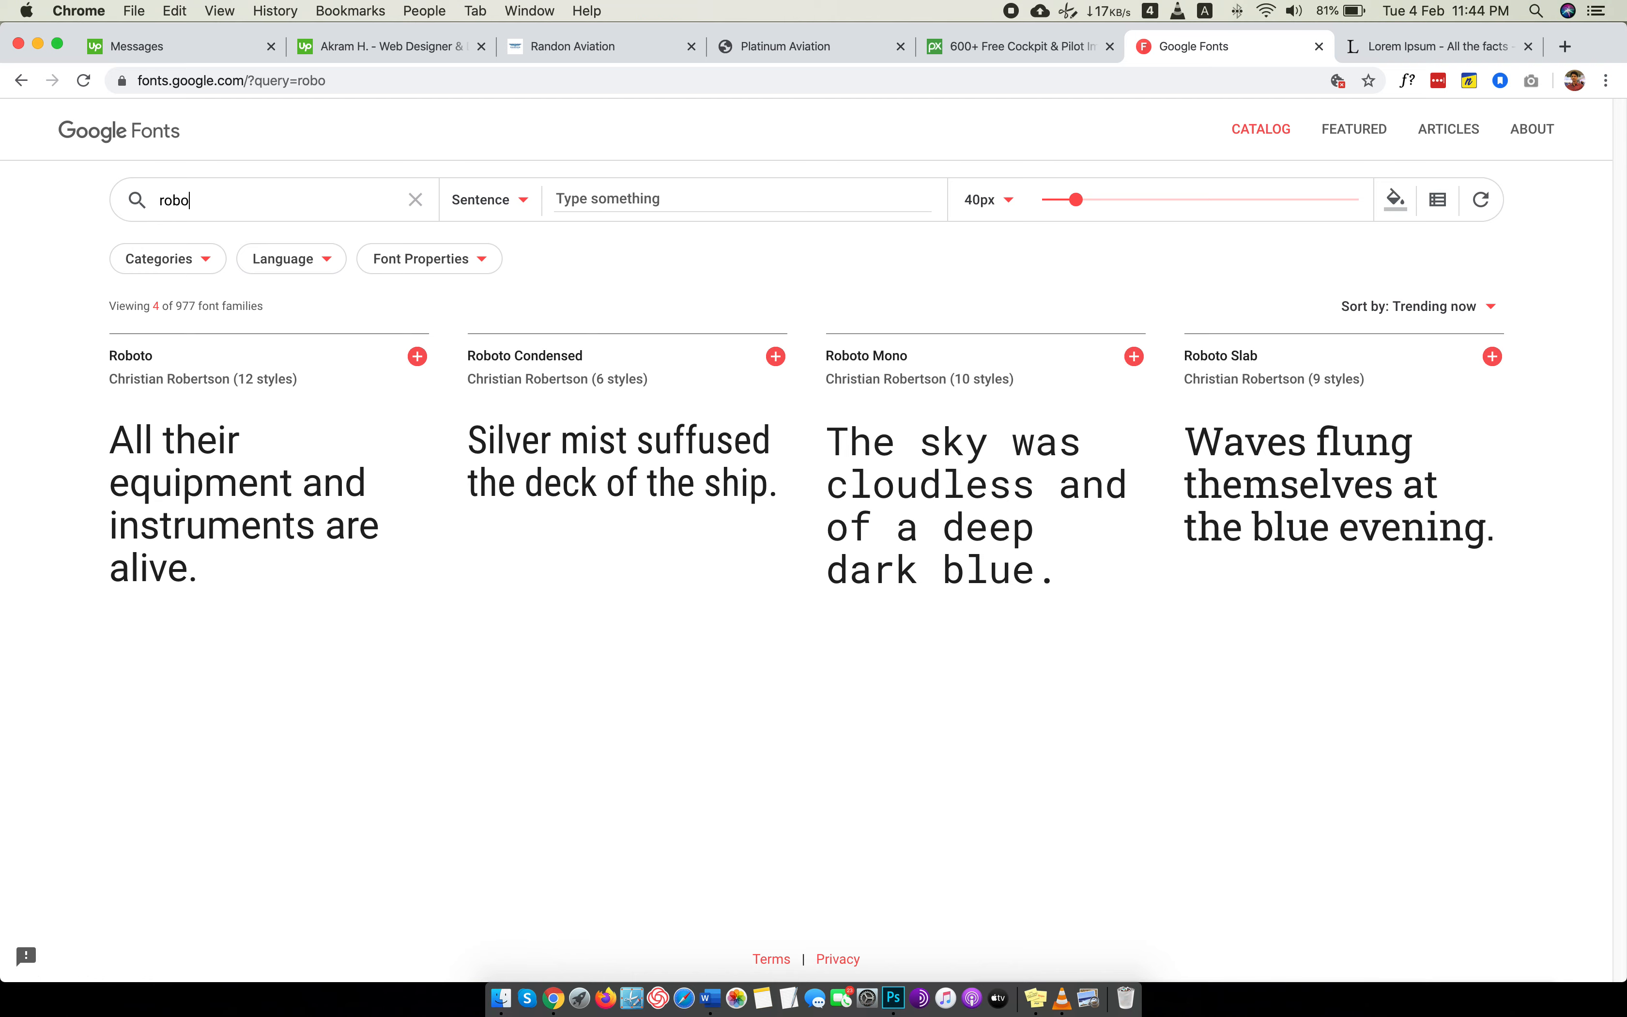
key("BackSpace")
key("BackSpace")
key("BackSpace")
key("BackSpace")
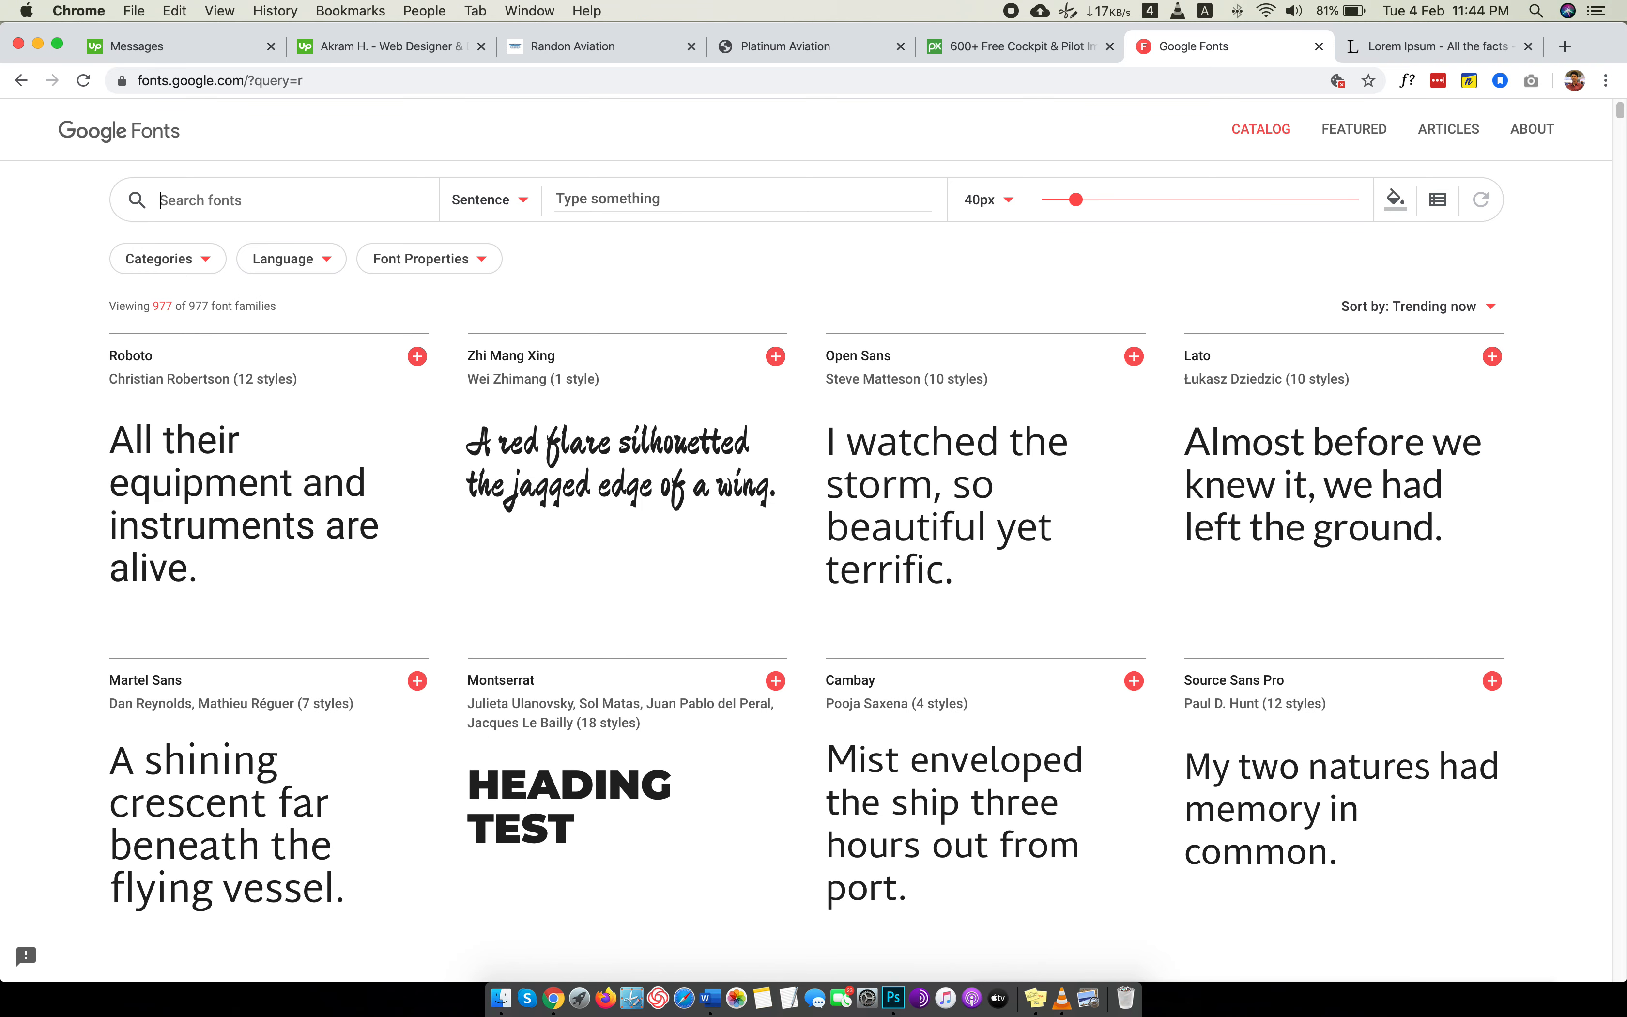
type("monts")
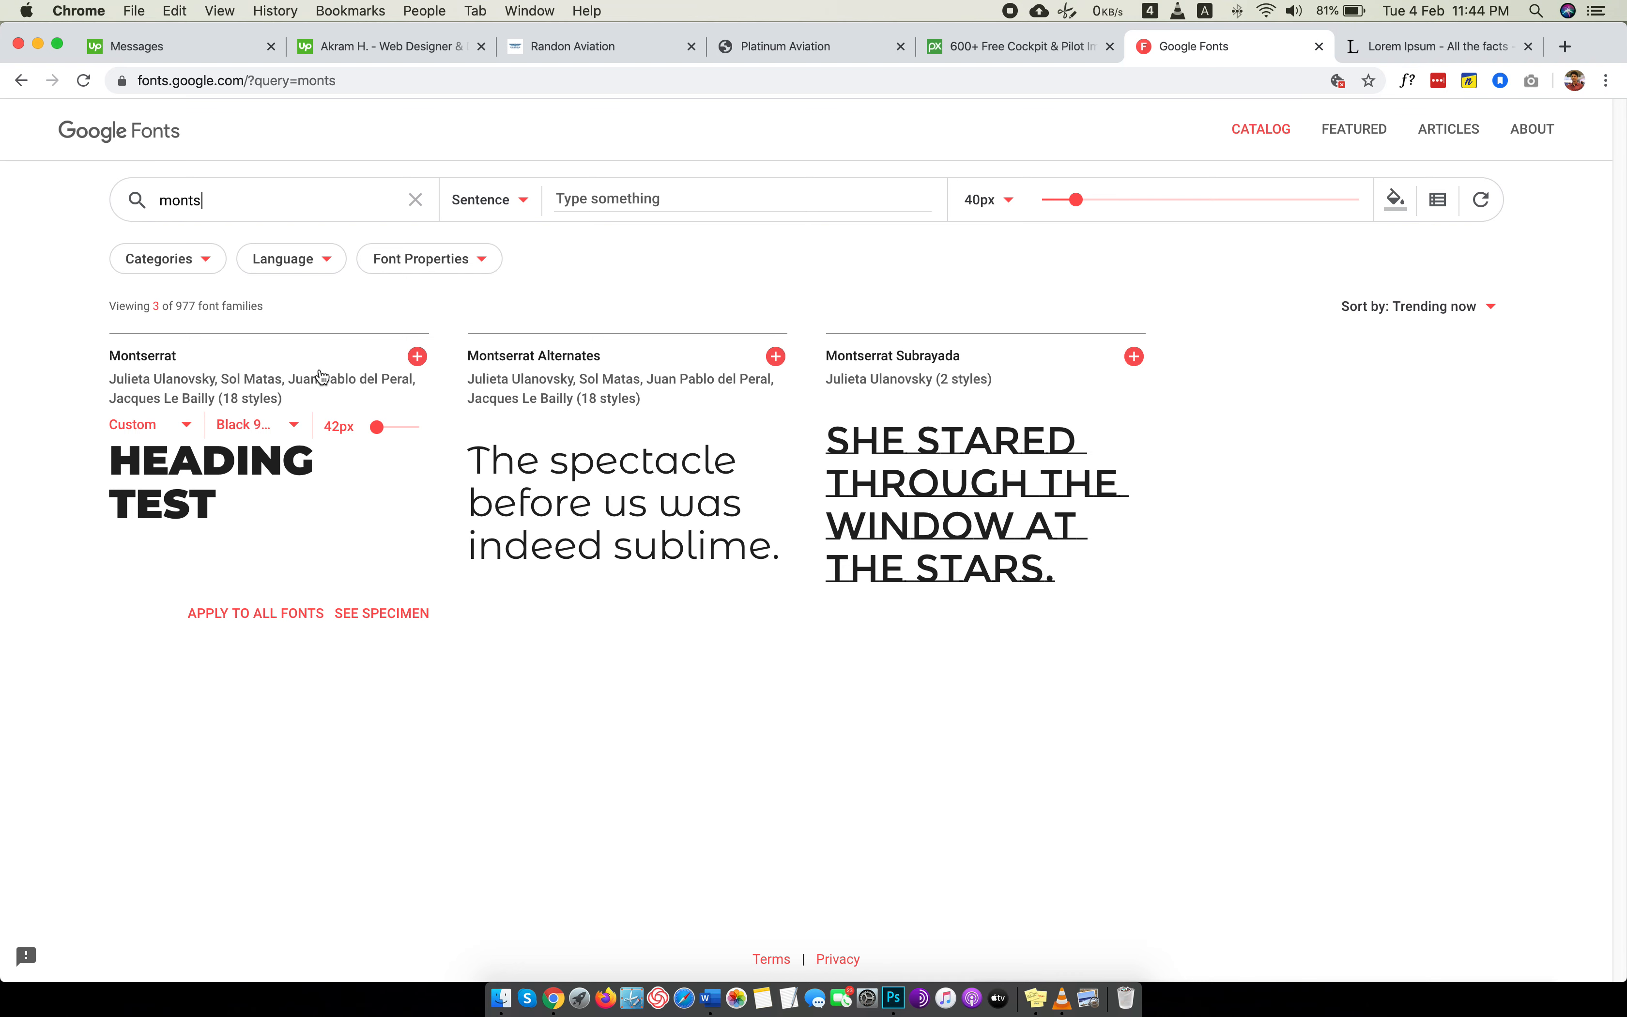
Check the Randon Aviation page, switch to Photoshop and set the navigation text's font to Montserrat Regular.
left_click(1371, 55)
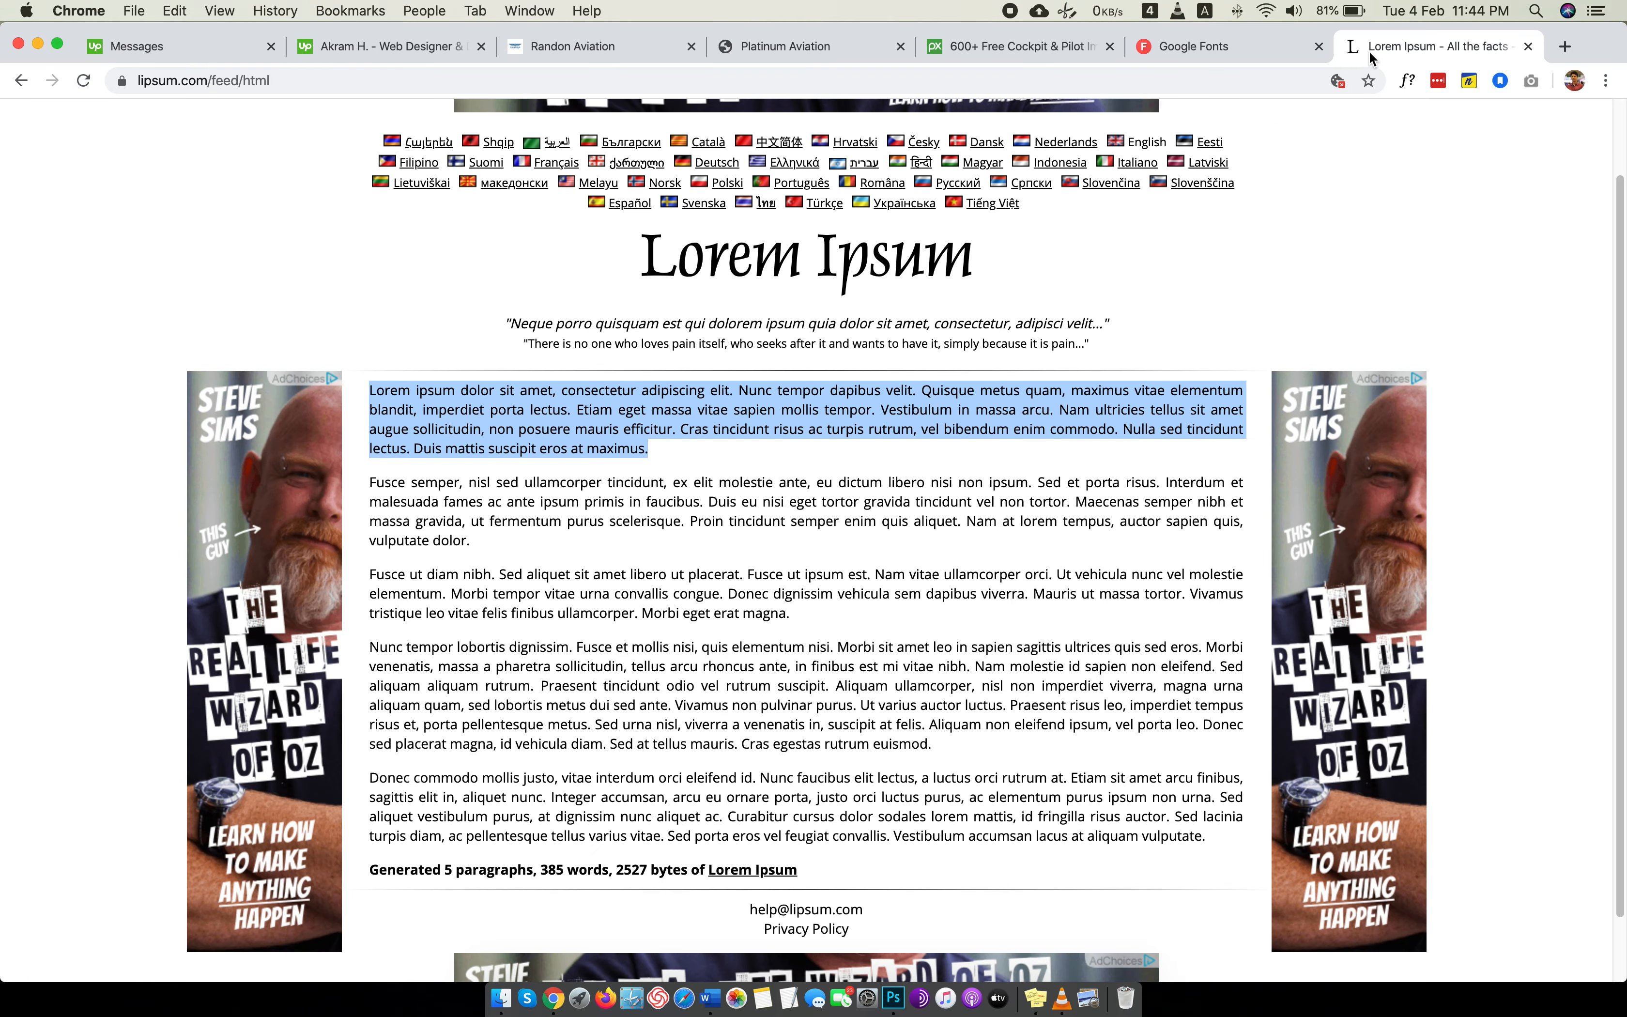
left_click(573, 45)
scroll(654, 575, "up", 8)
key("ctrl+Left")
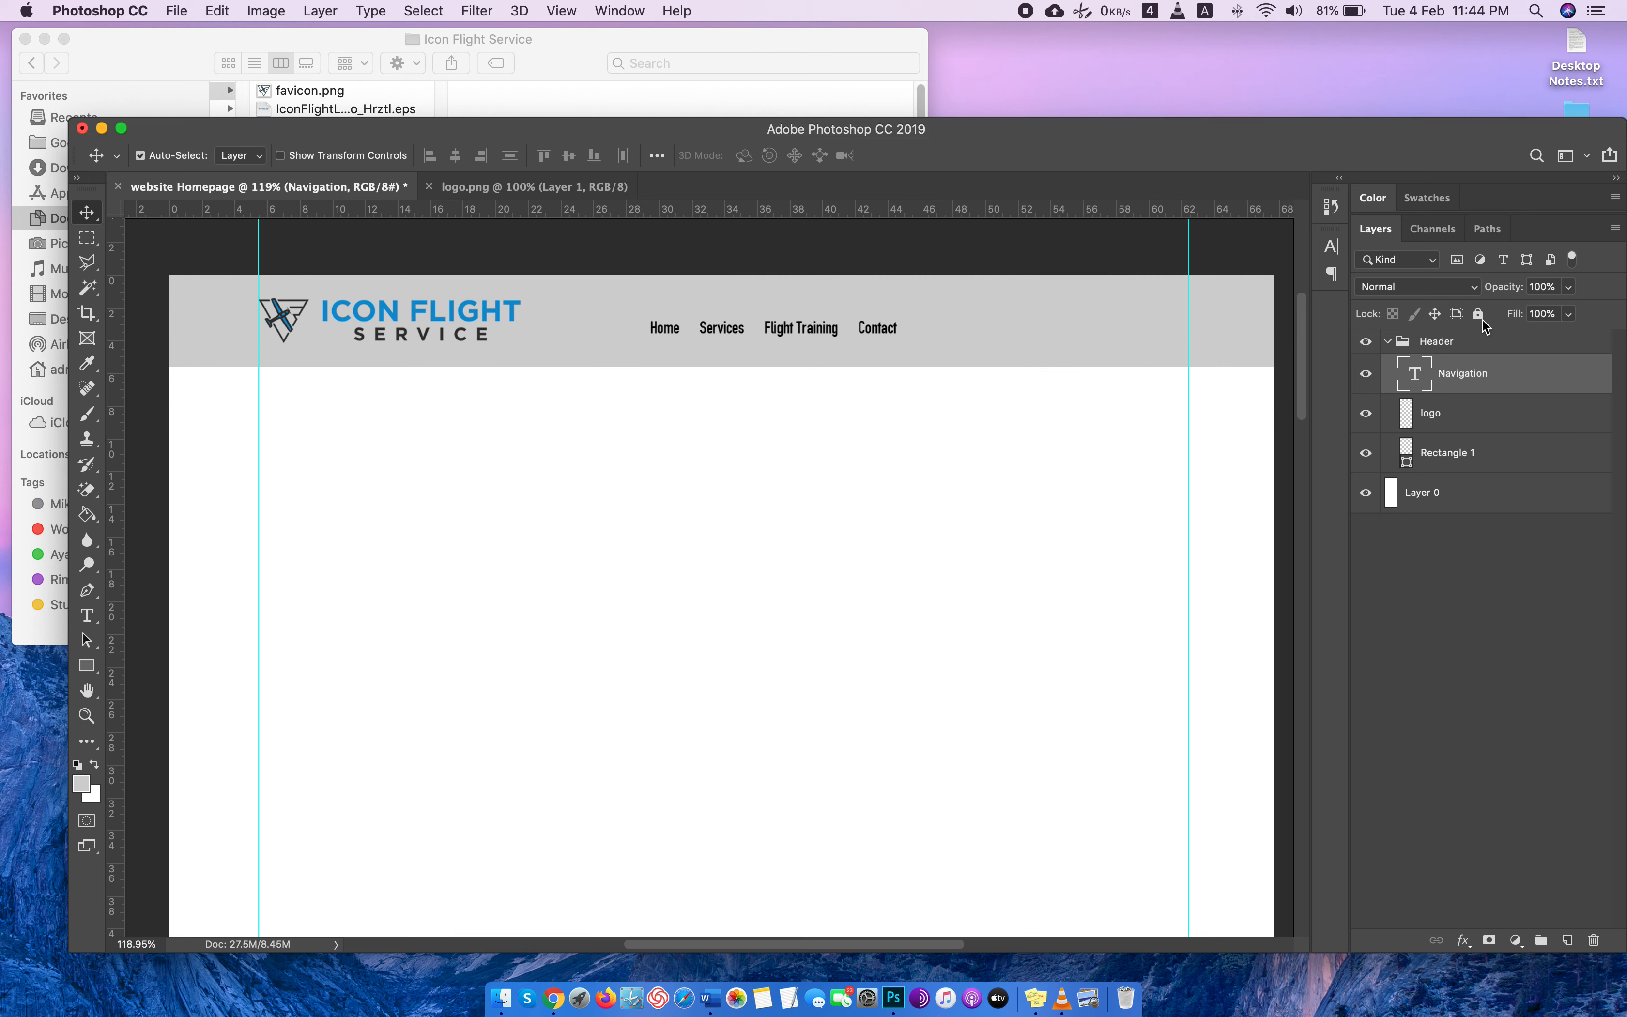
double_click(1416, 382)
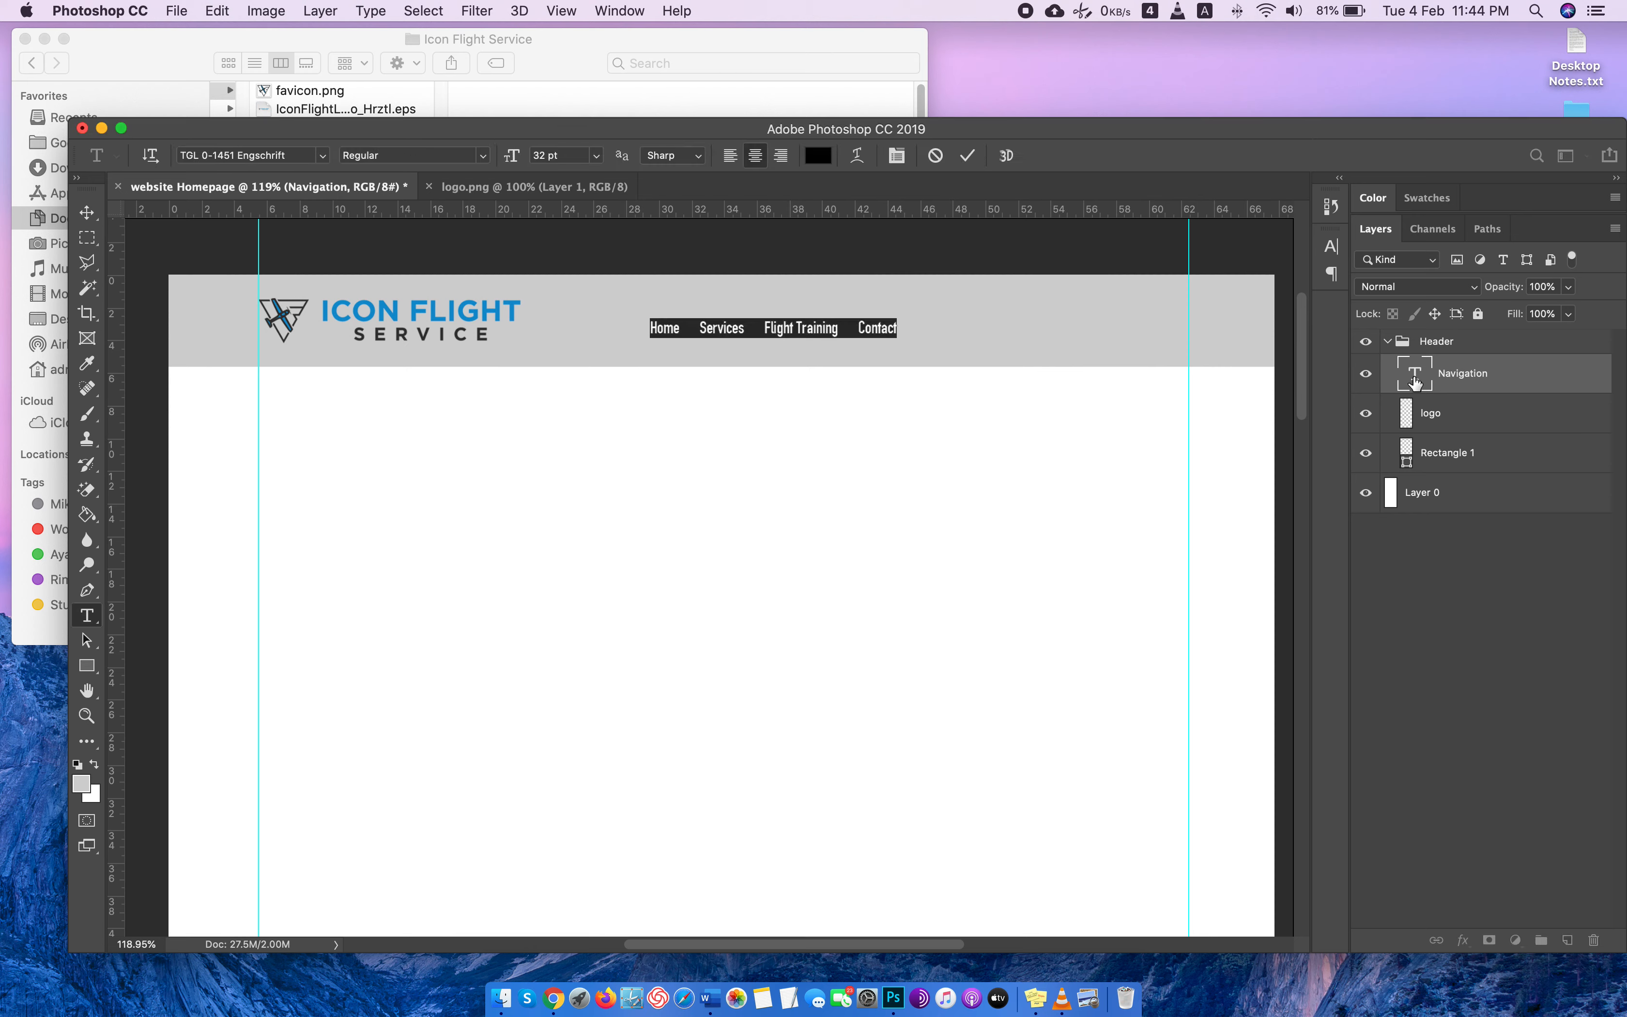
left_click(286, 156)
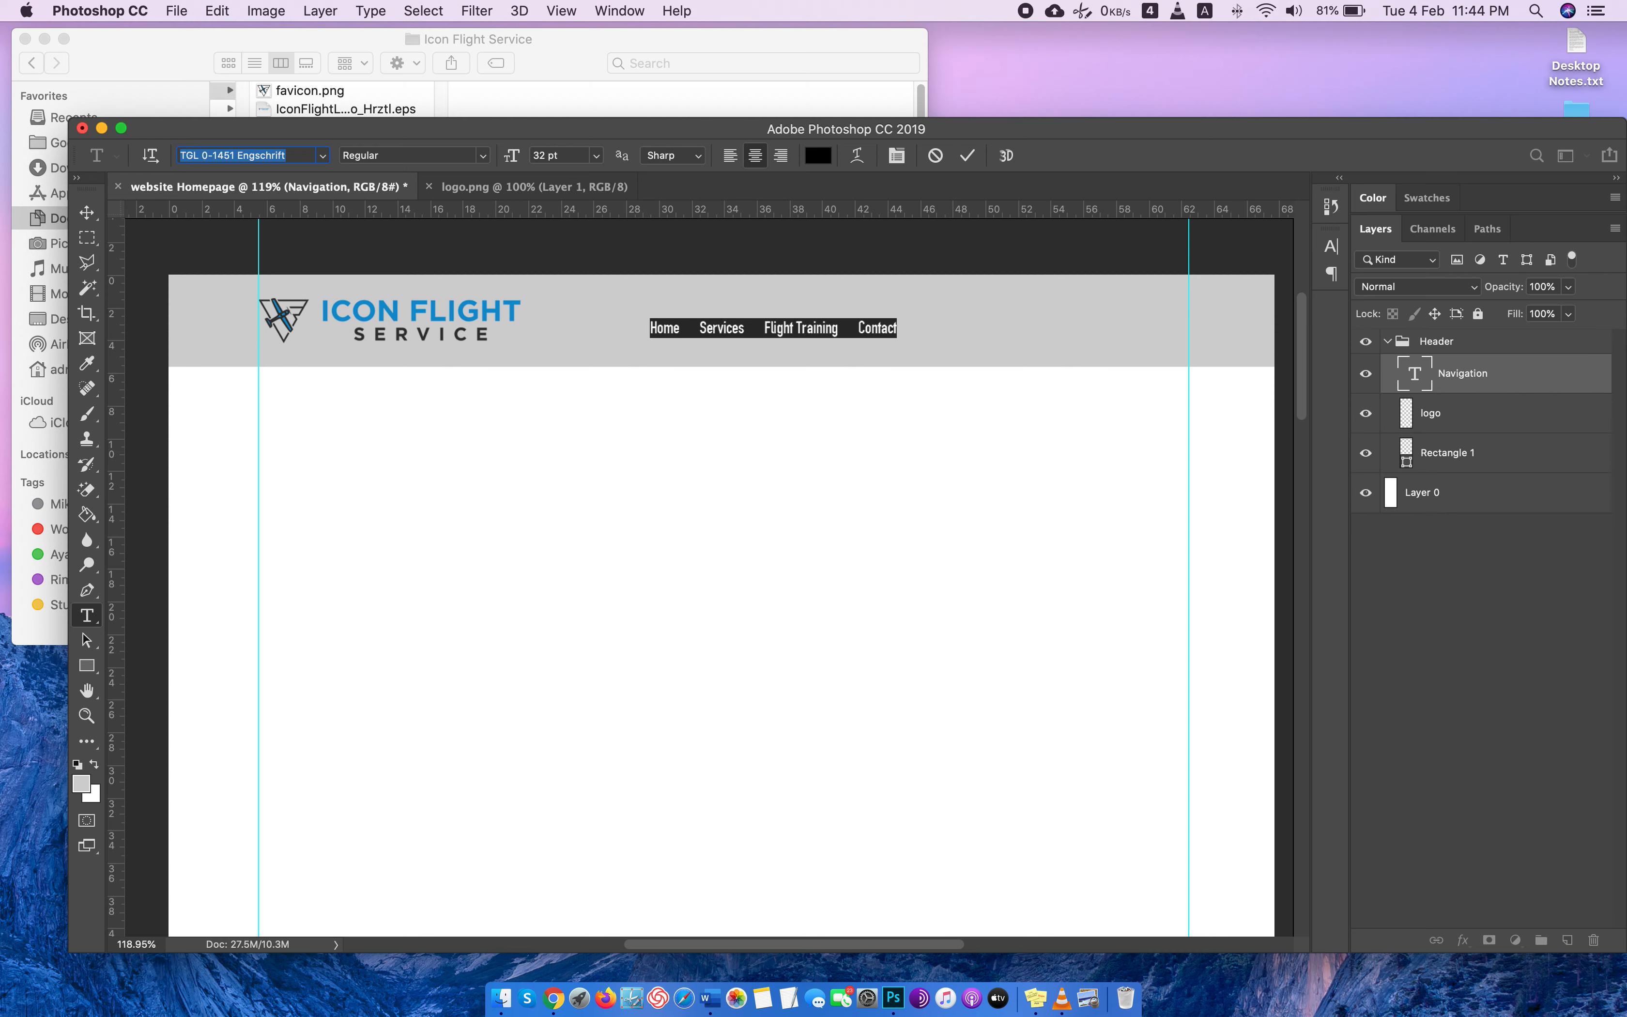
type("monts")
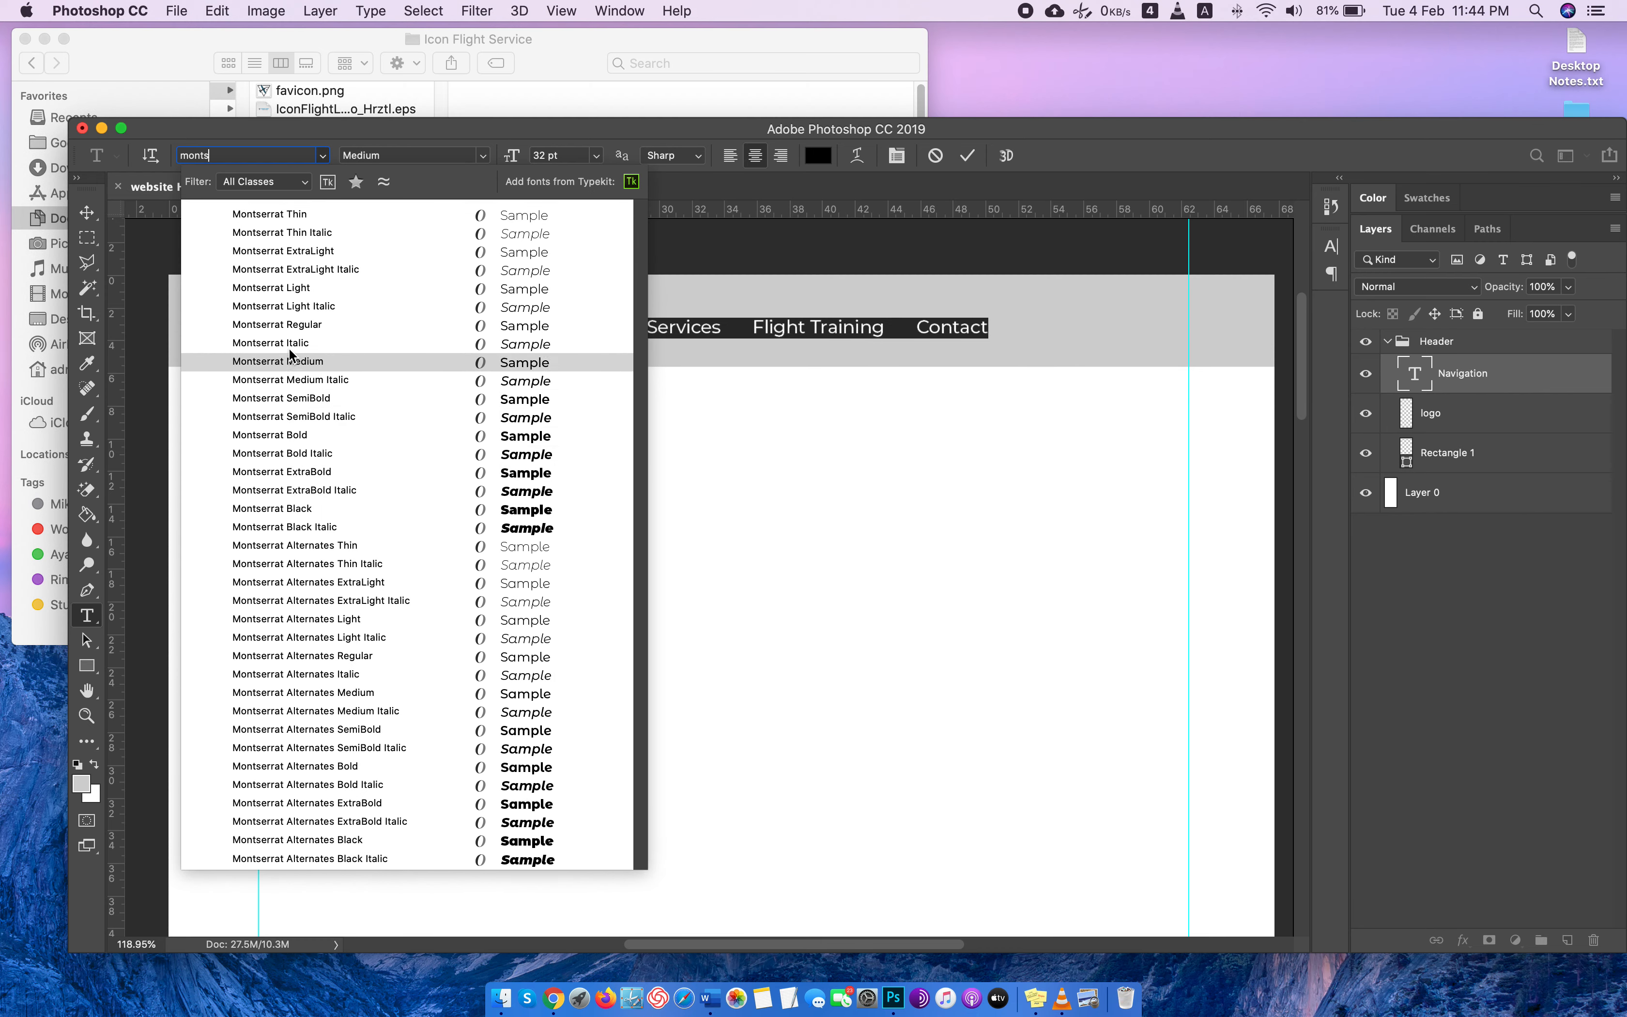
left_click(291, 325)
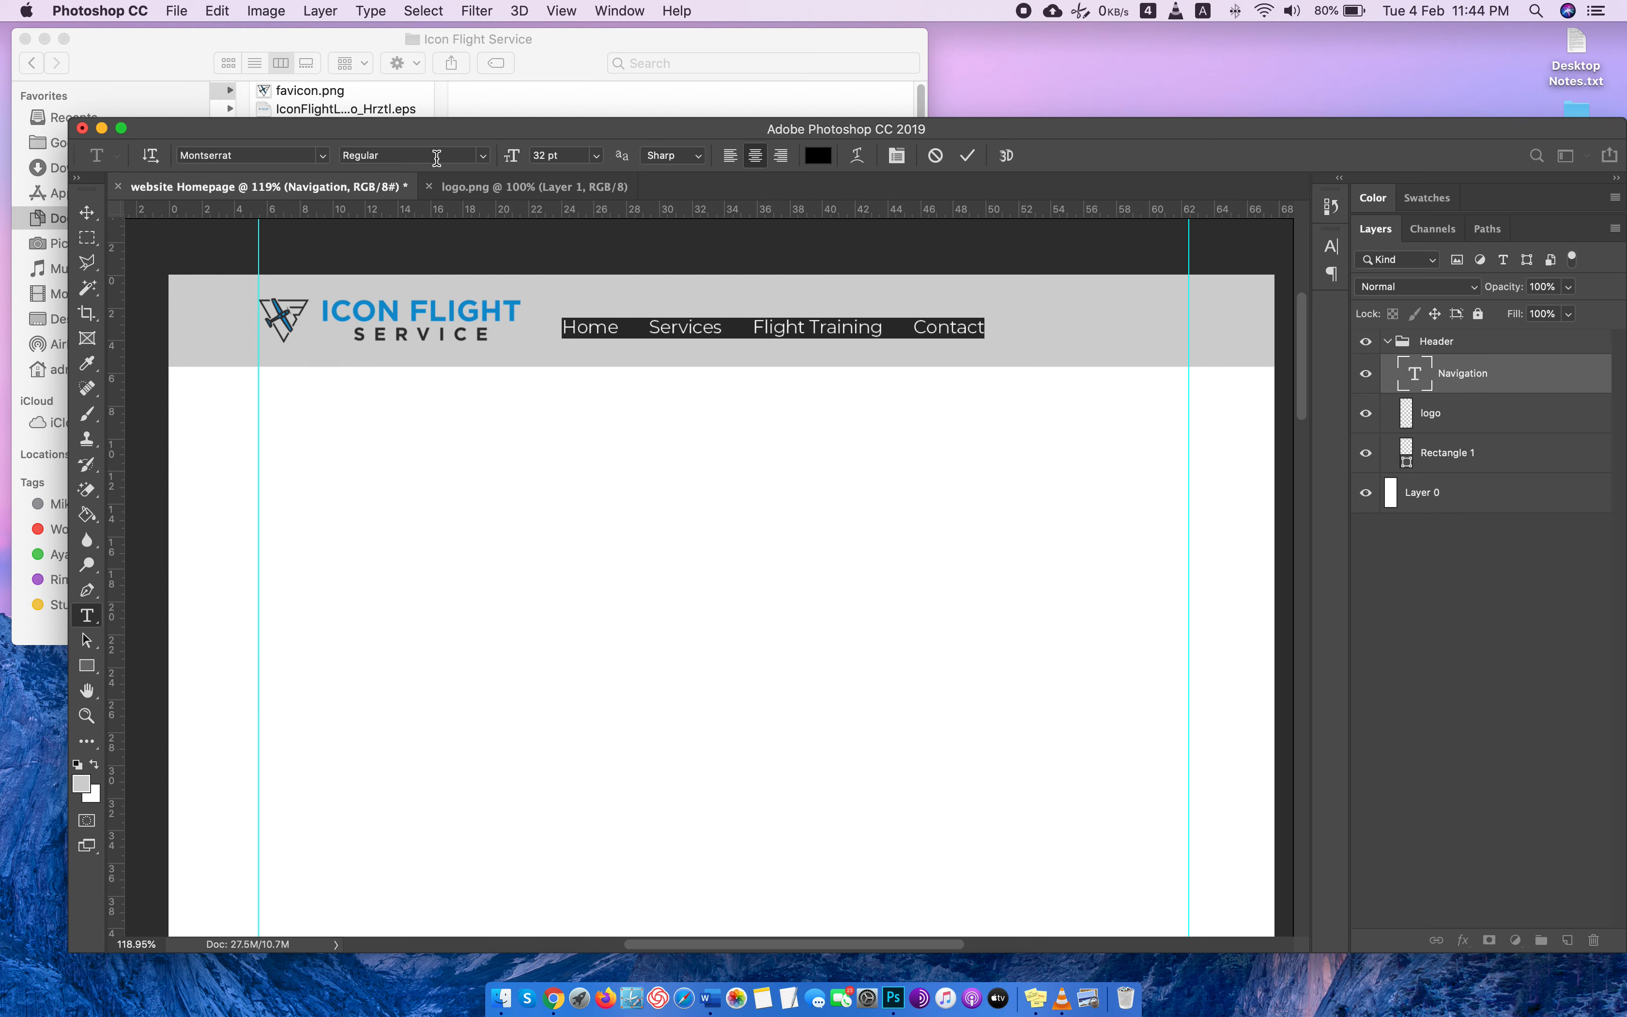
Apply All Caps to the navigation text.
left_click(1331, 246)
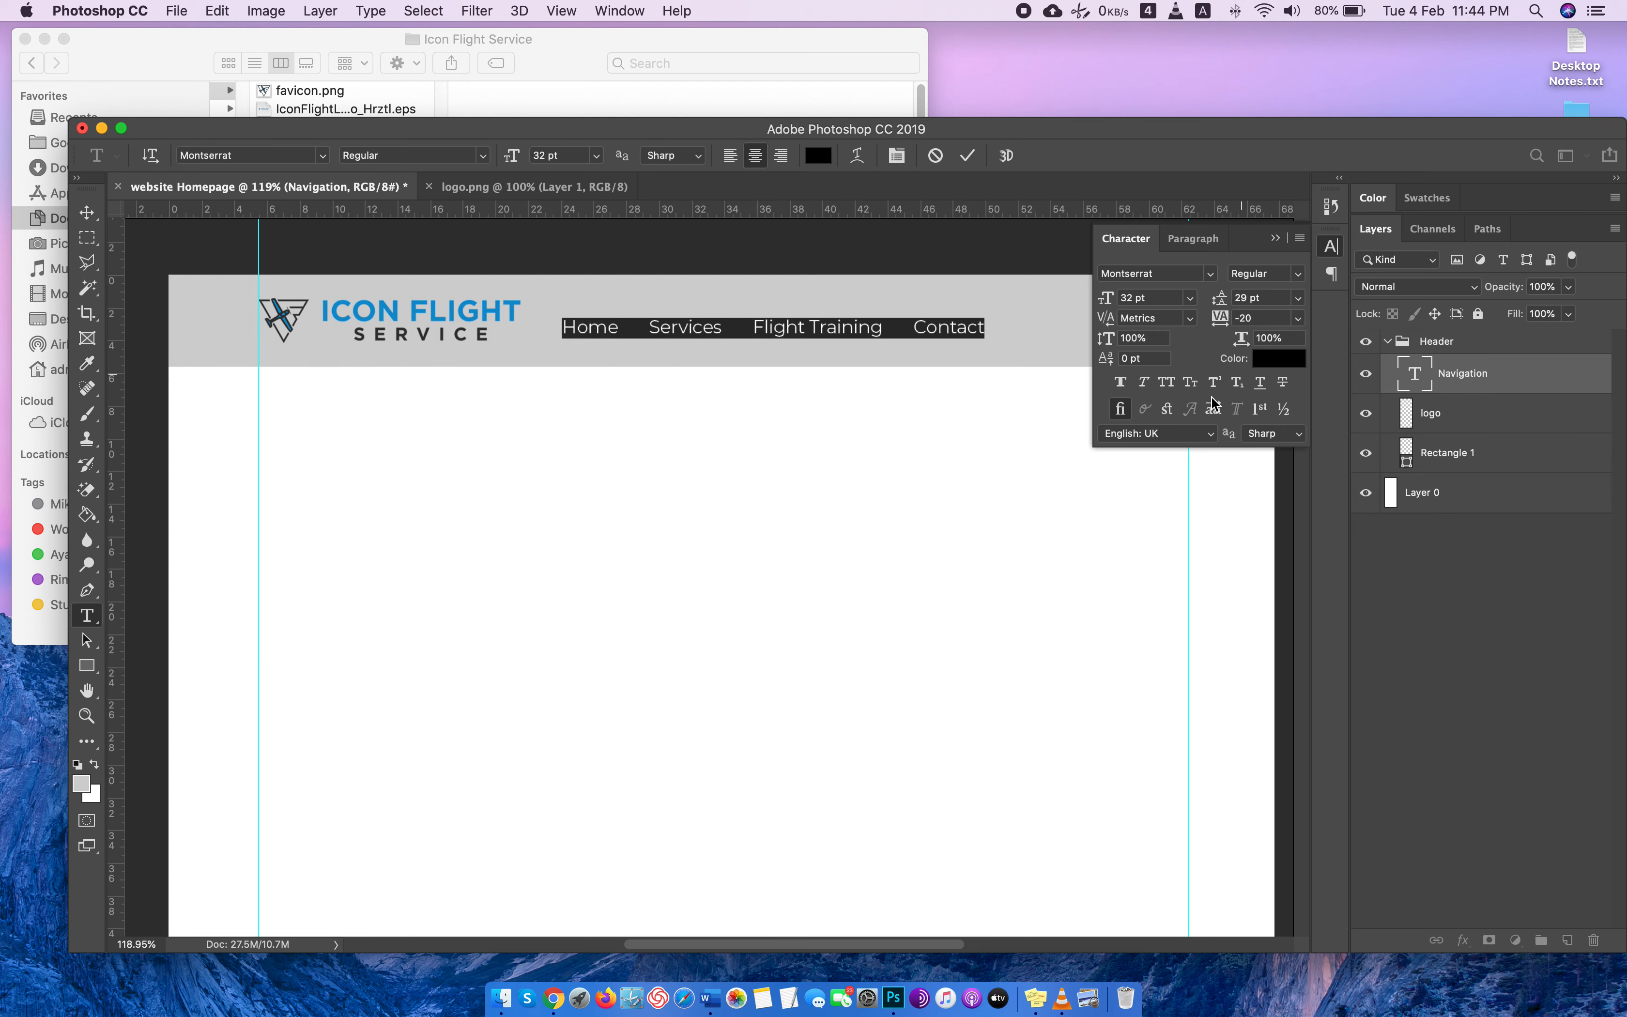
left_click(1166, 384)
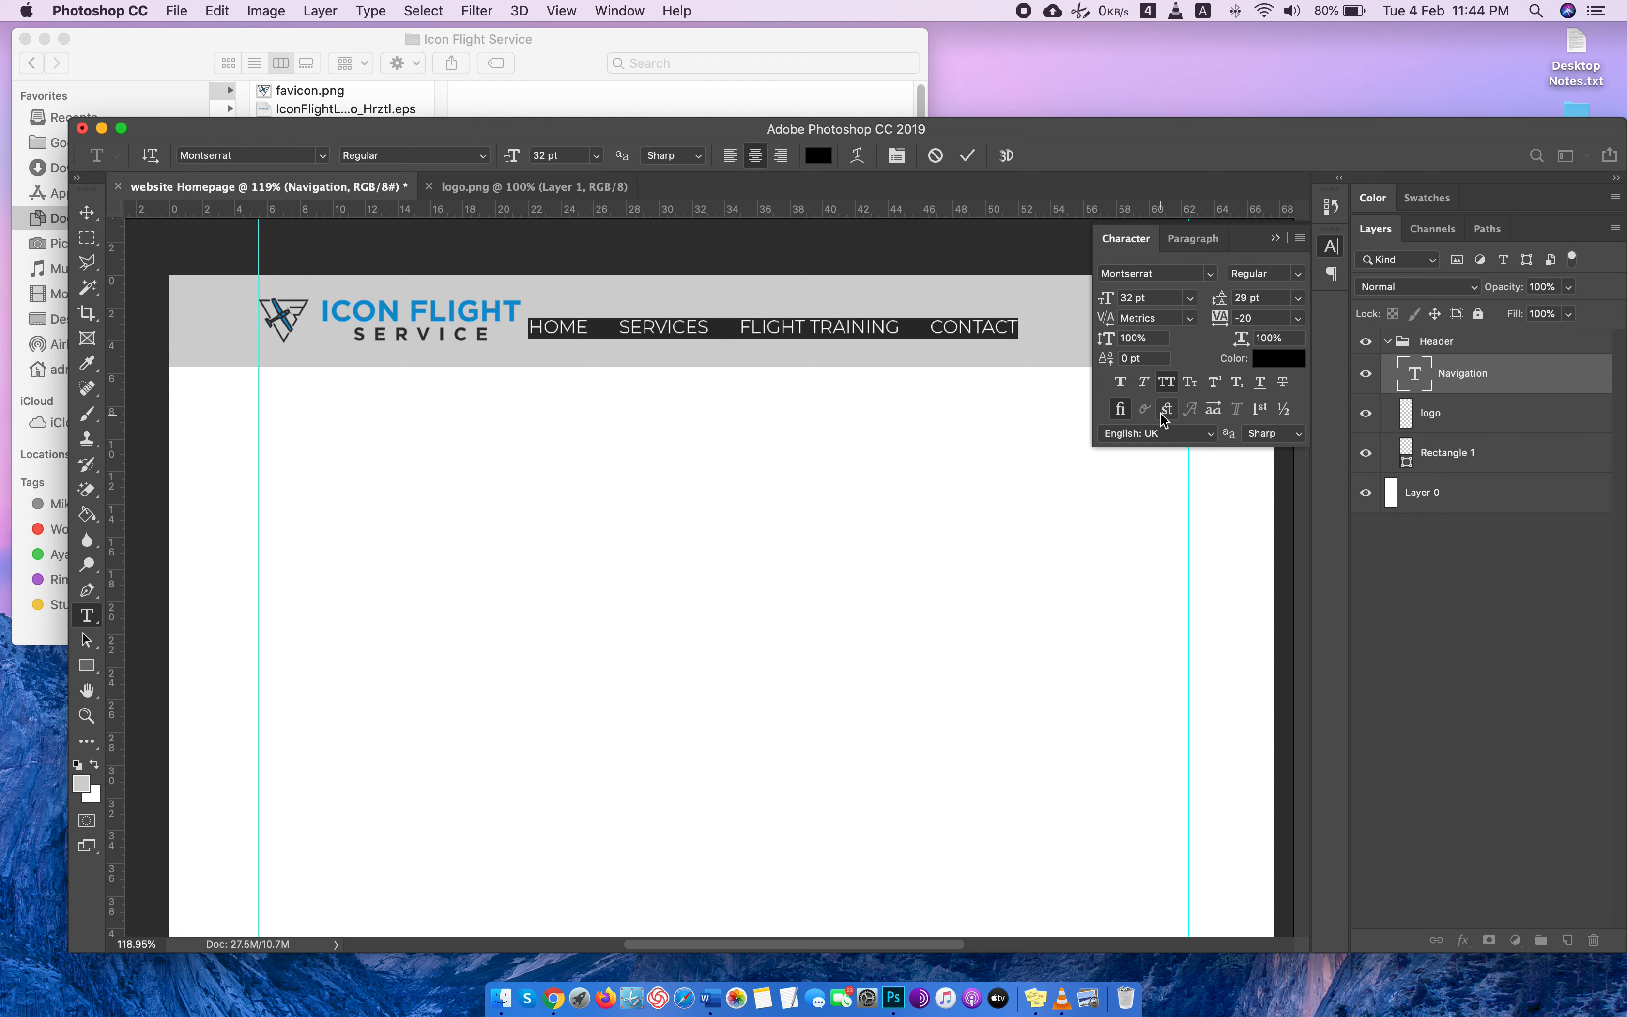
left_click(1334, 245)
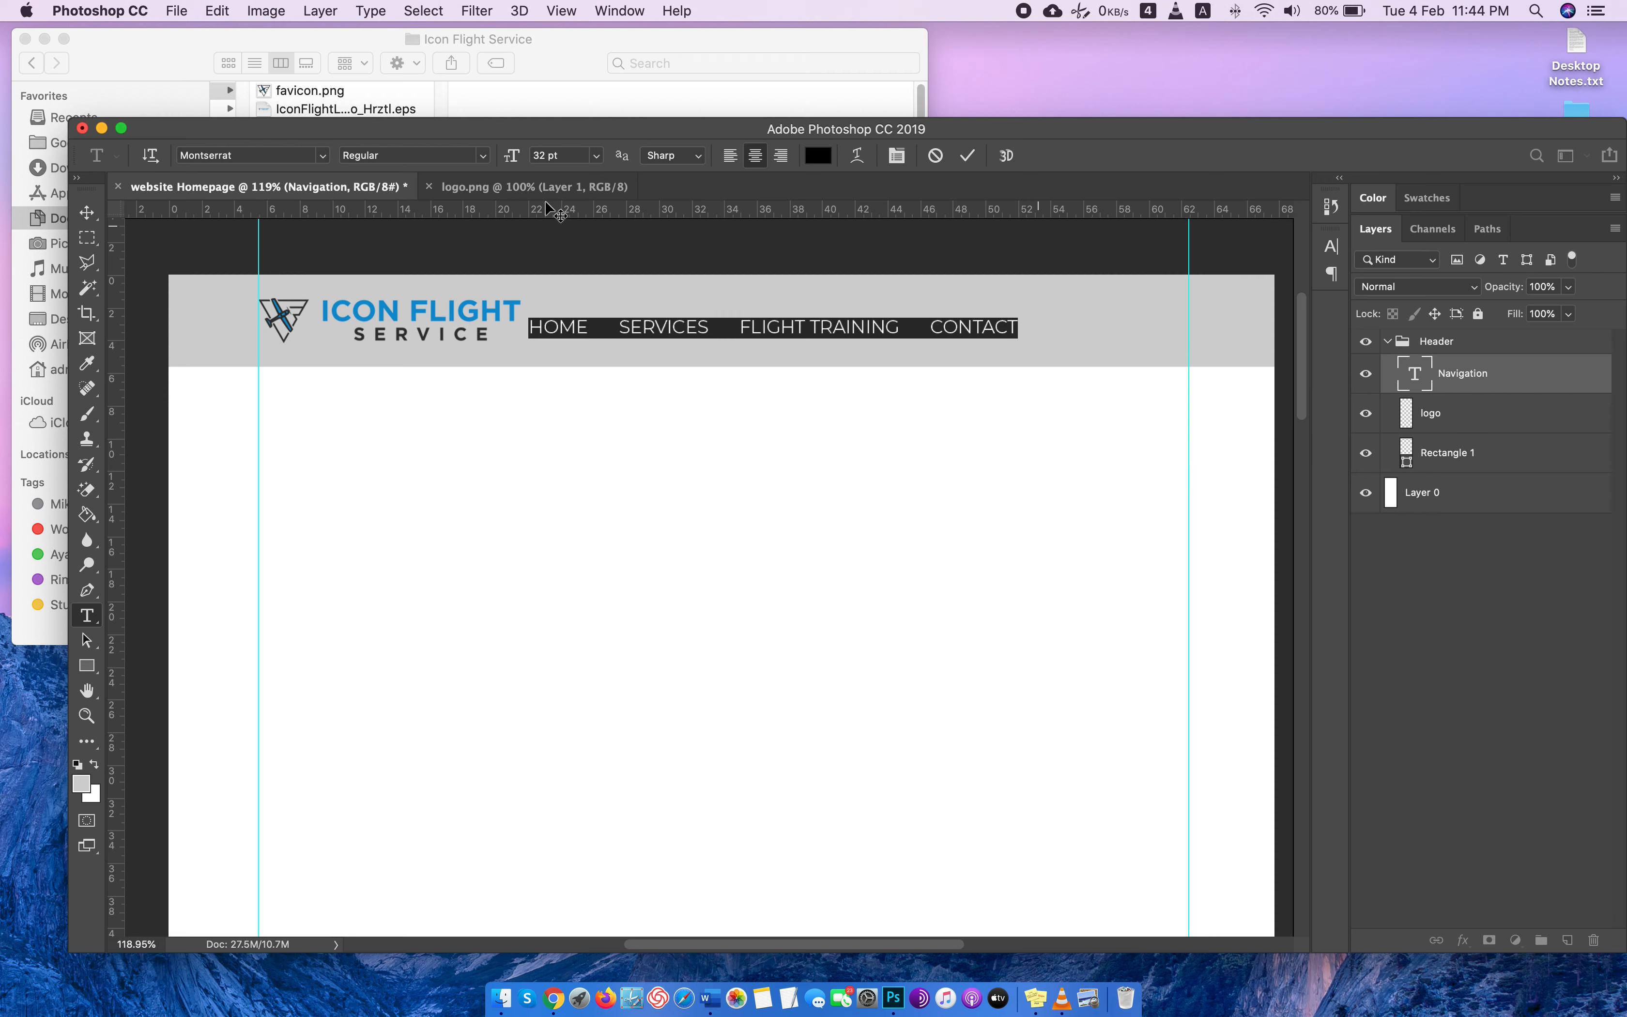
Set the navigation text's font size to 25 pt.
left_click(538, 154)
key("Down")
key("Down")
key("Down")
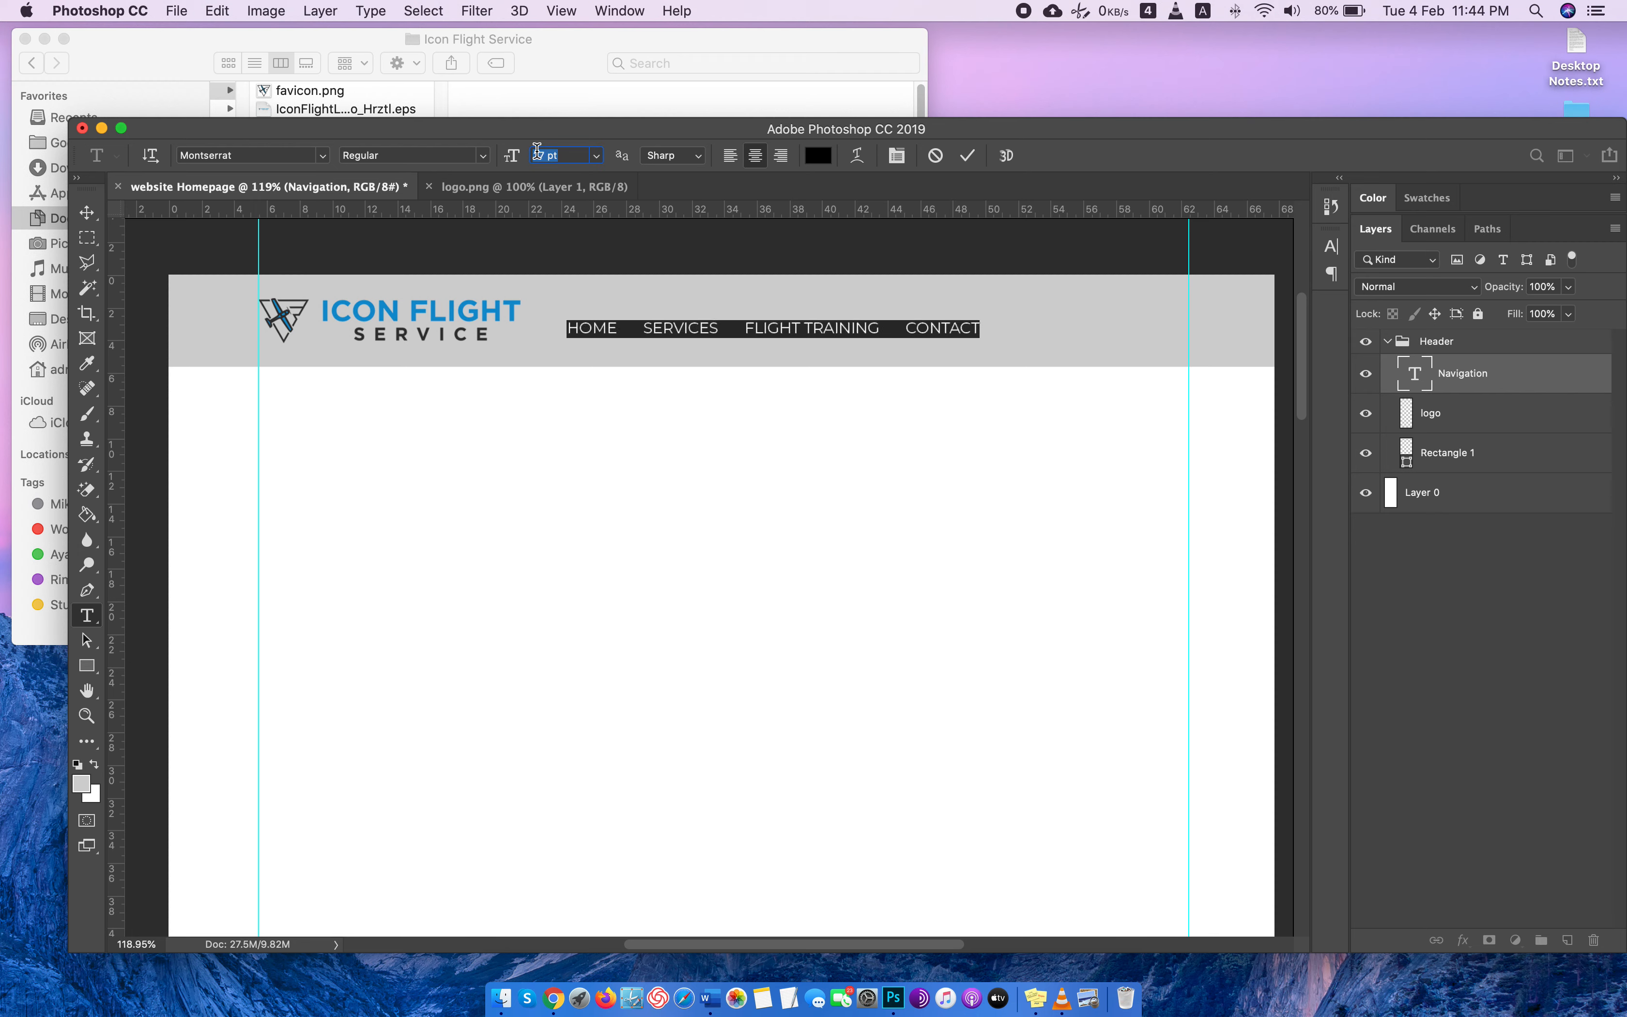
key("Down")
key("Down")
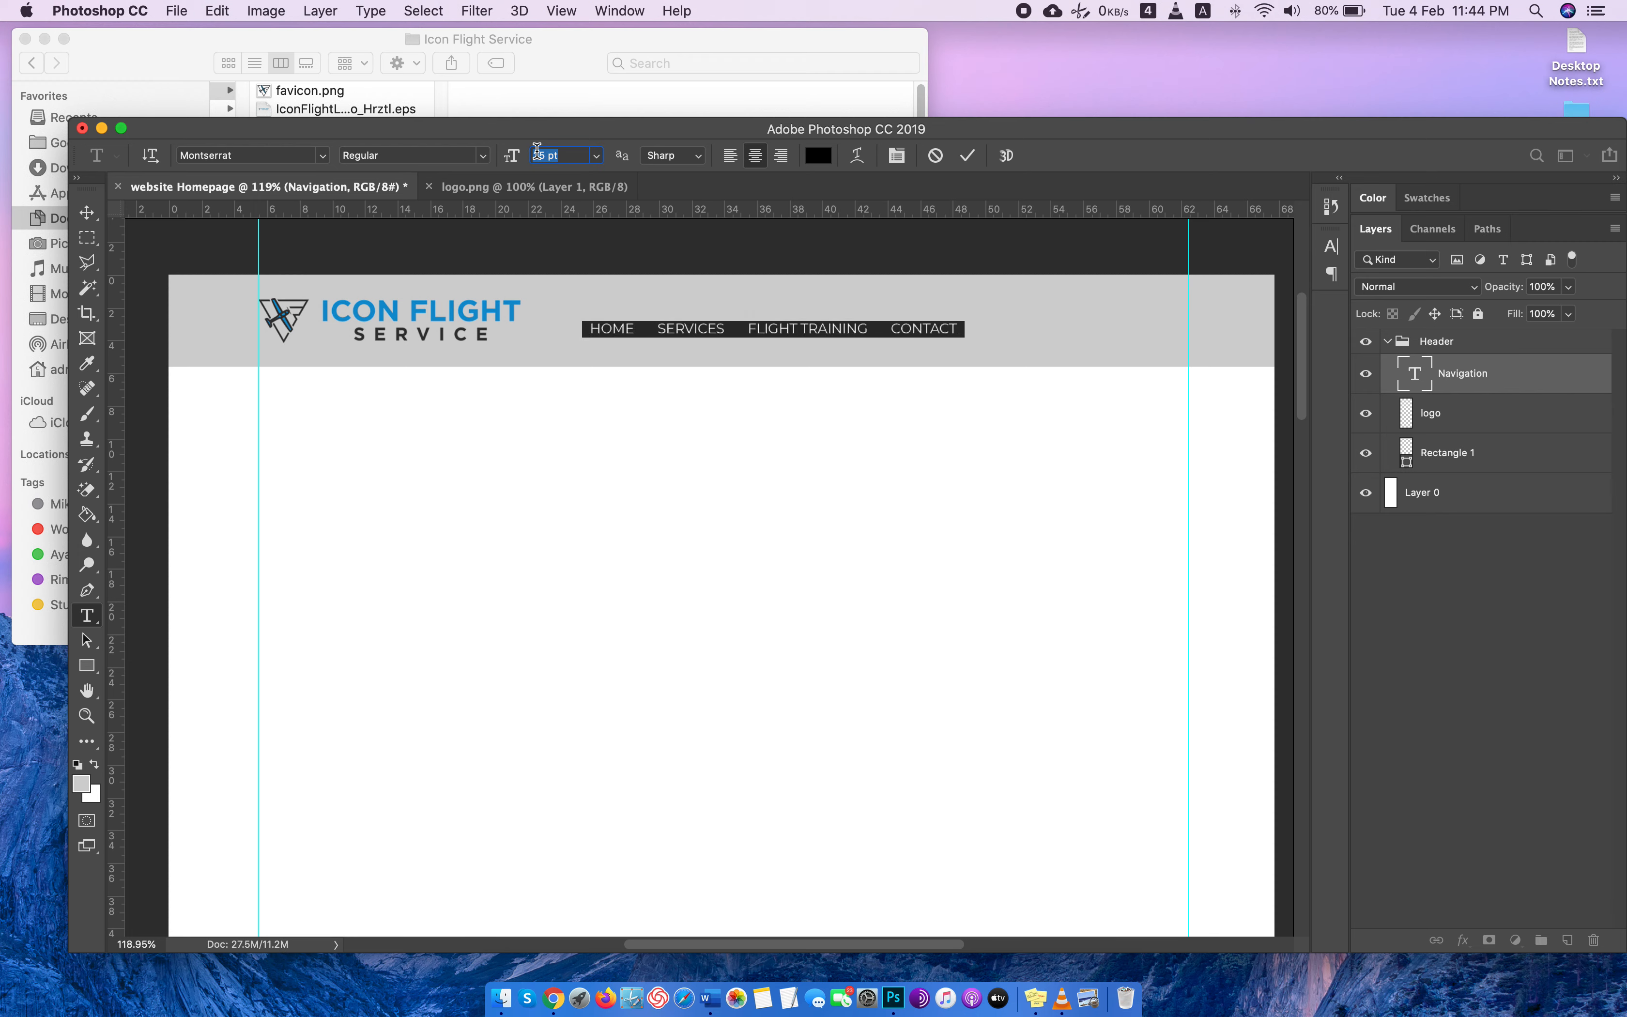
Move the navigation line slightly up and away from the logo, and switch to the Randon Aviation page in Chrome.
left_click(96, 213)
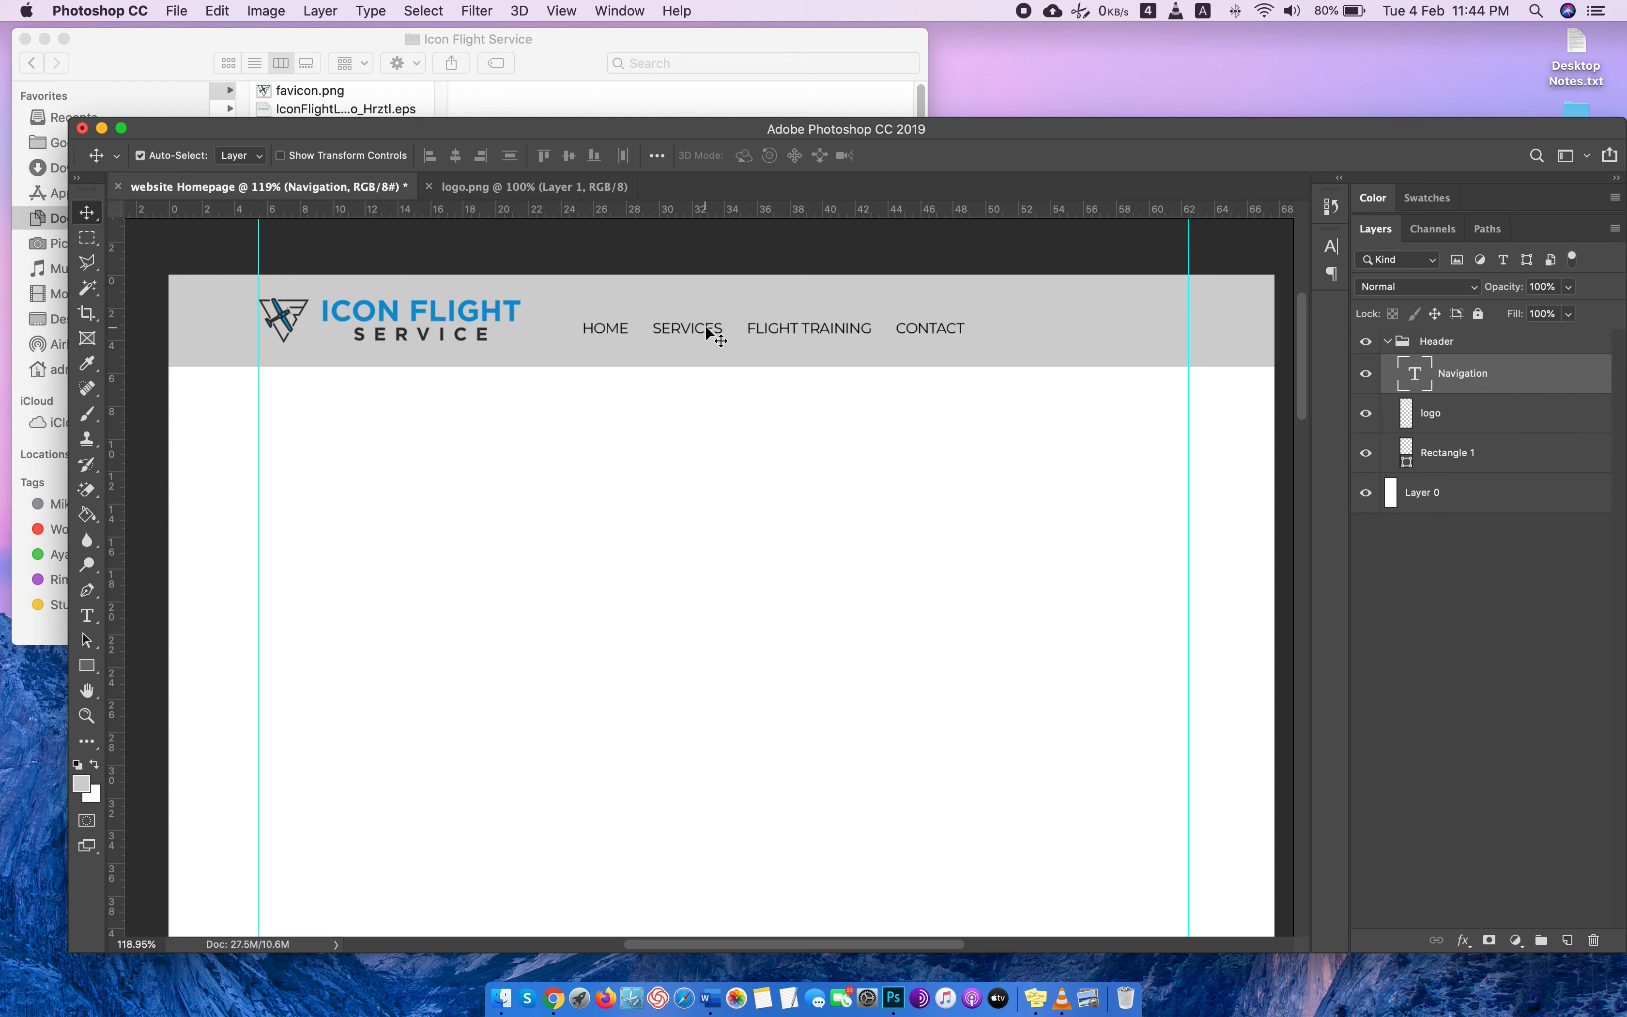
left_click_drag(706, 327, 730, 323)
key("ctrl+Right")
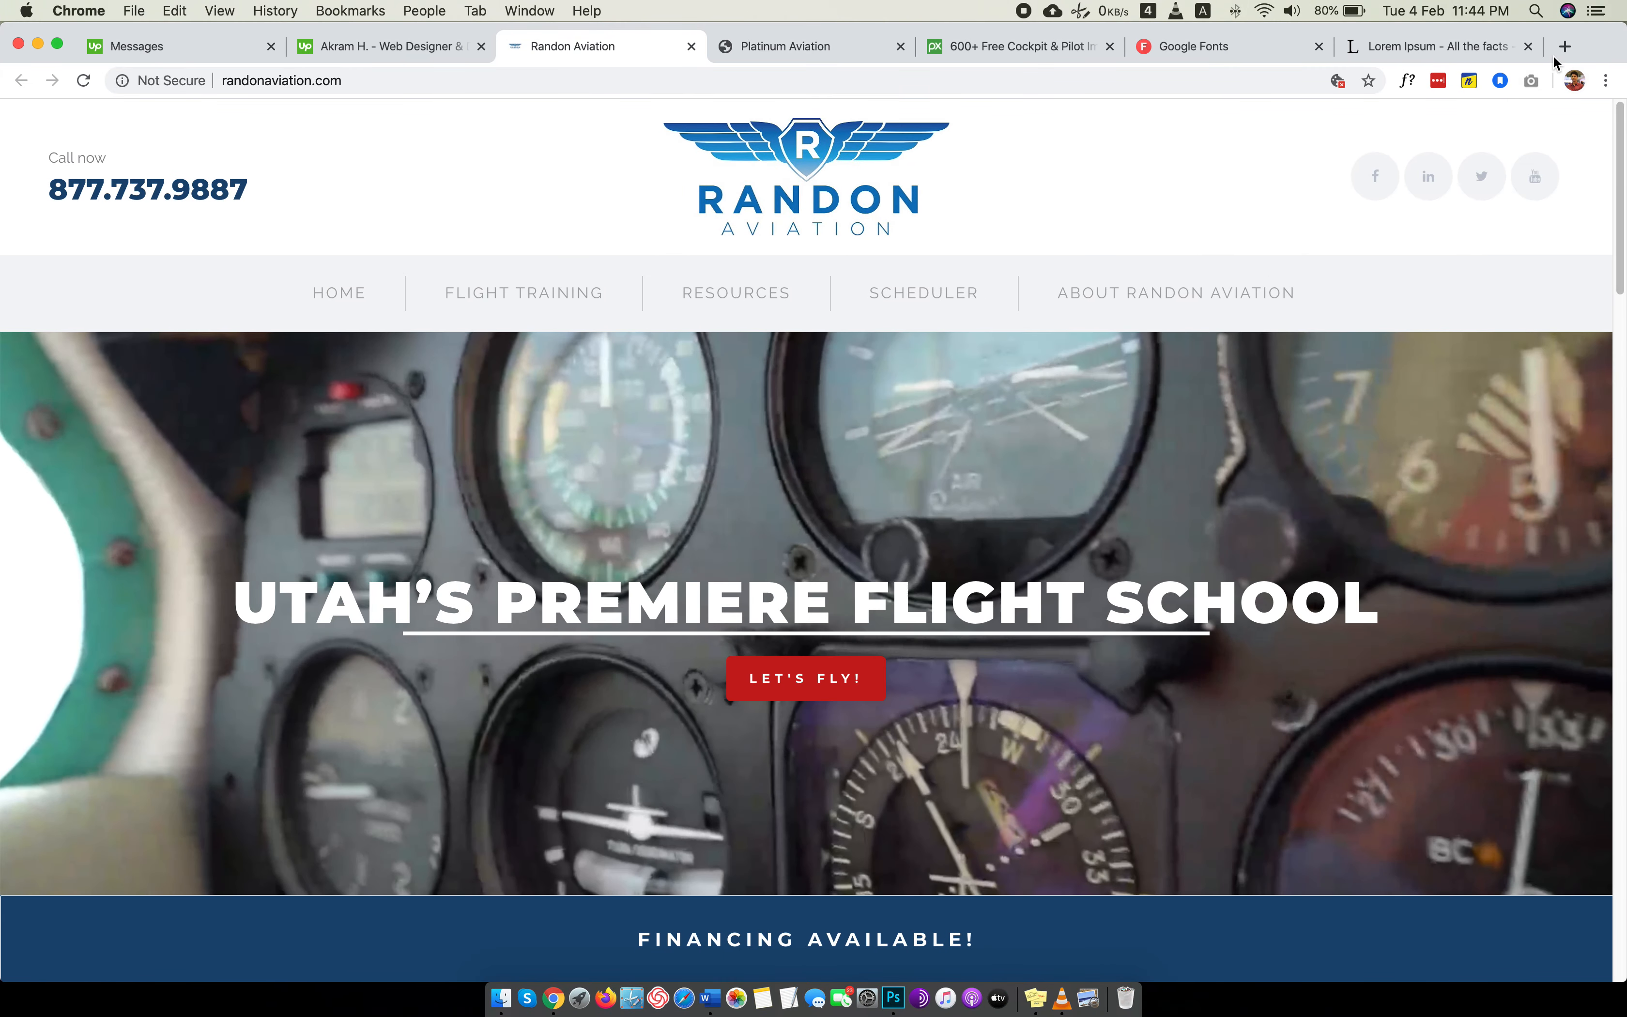
Search Google Images for "social icons" and compare the icon sets with the Photoshop header.
left_click(1558, 52)
type("social icons")
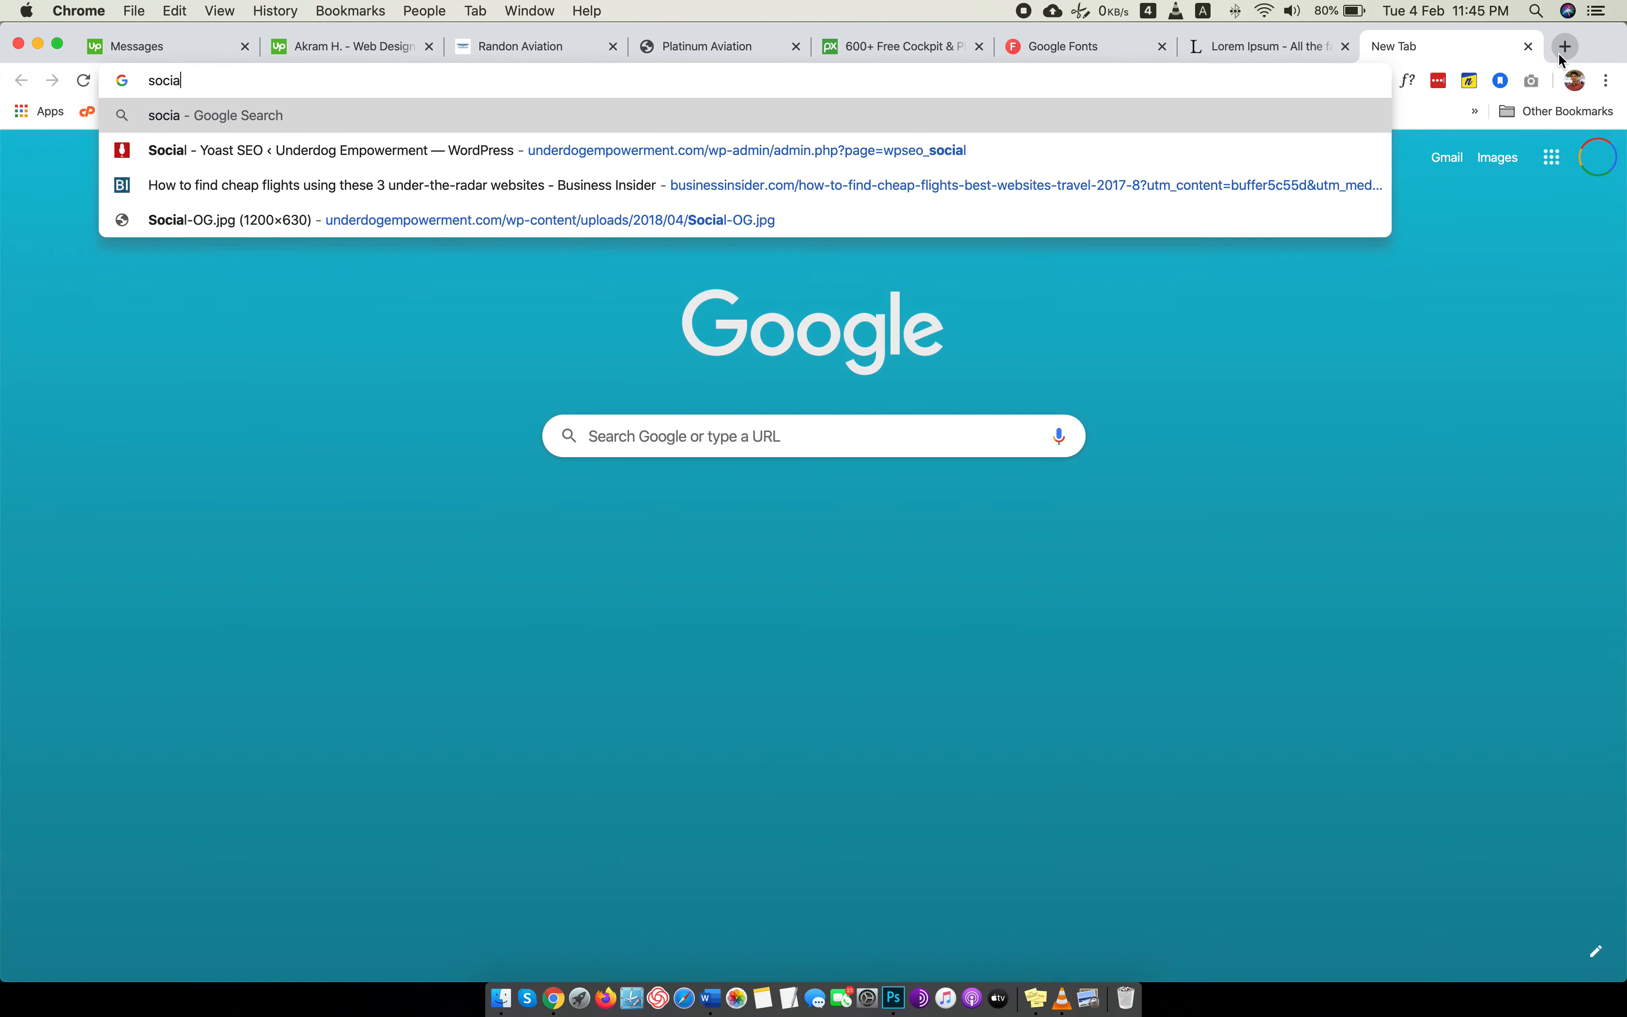
key("Return")
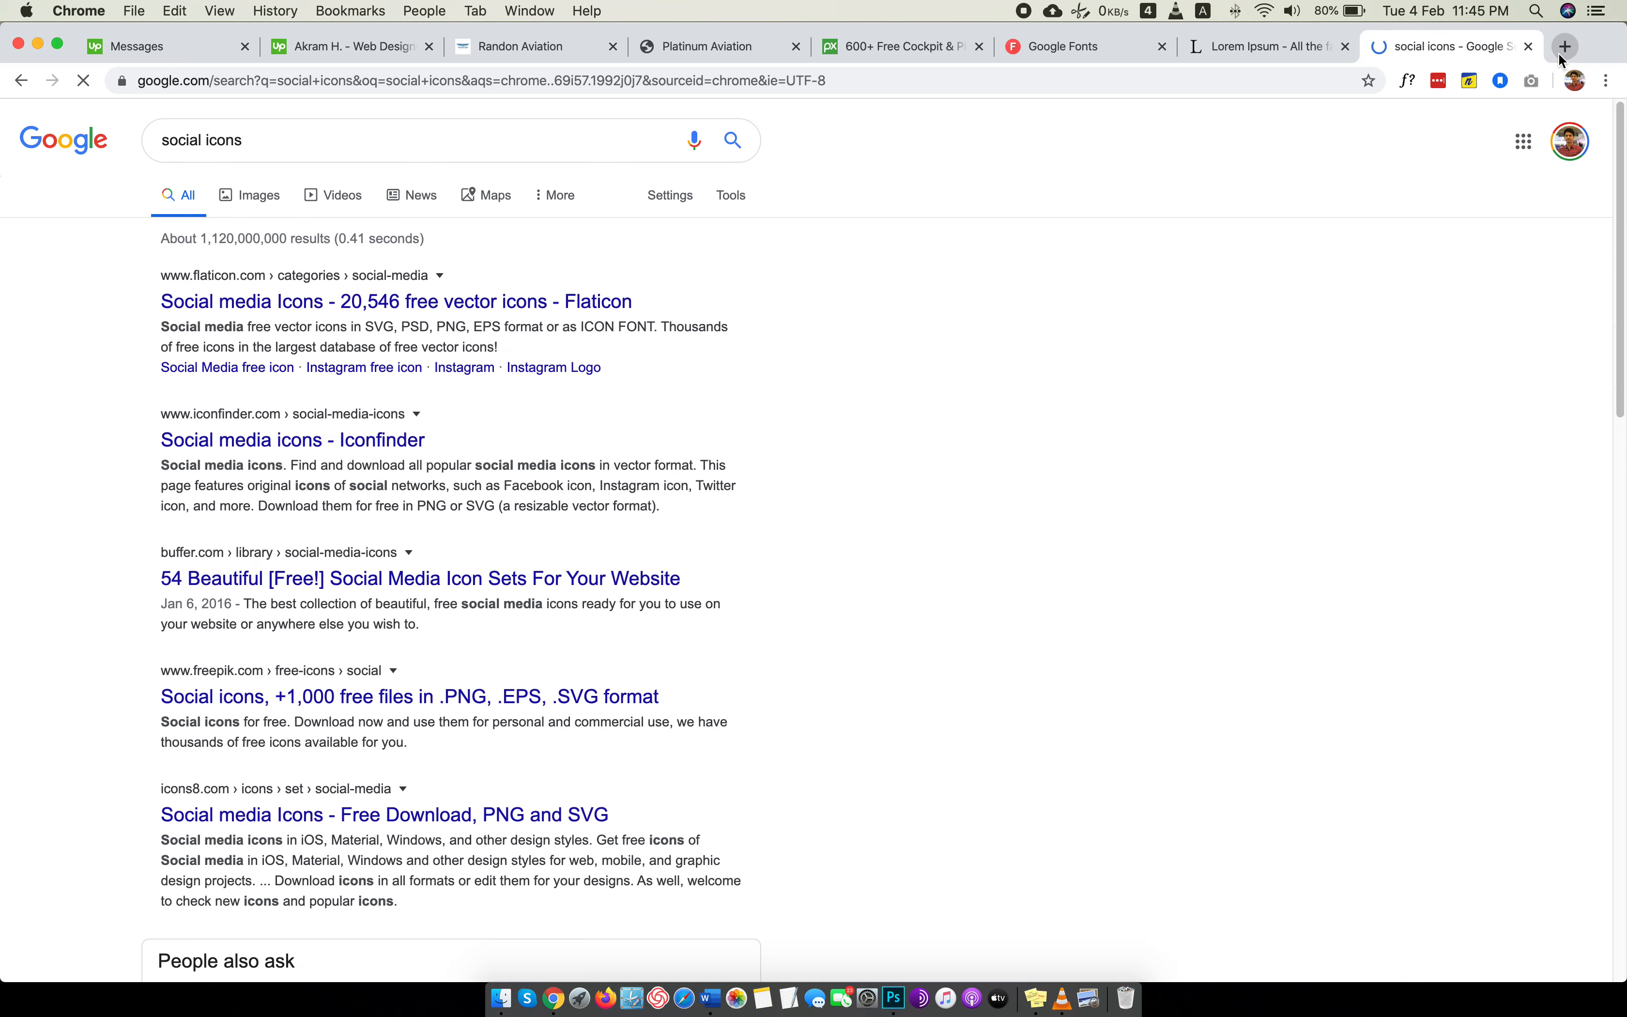
left_click(248, 209)
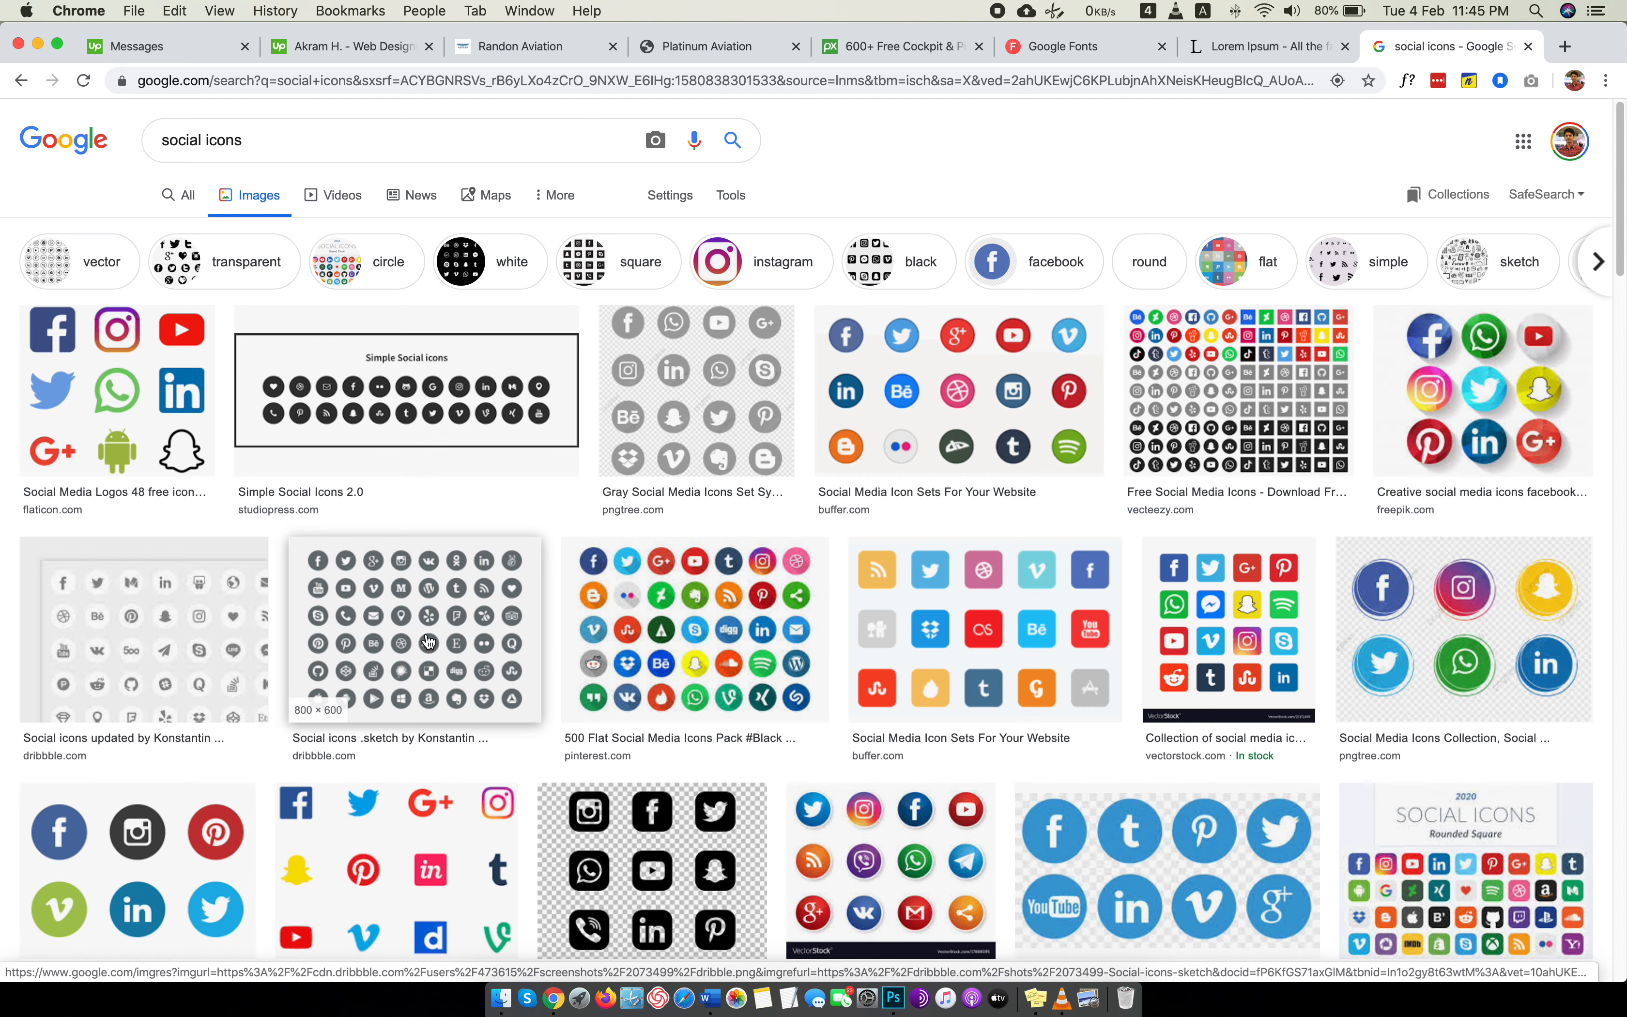
scroll(428, 641, "down", 2)
scroll(434, 635, "up", 2)
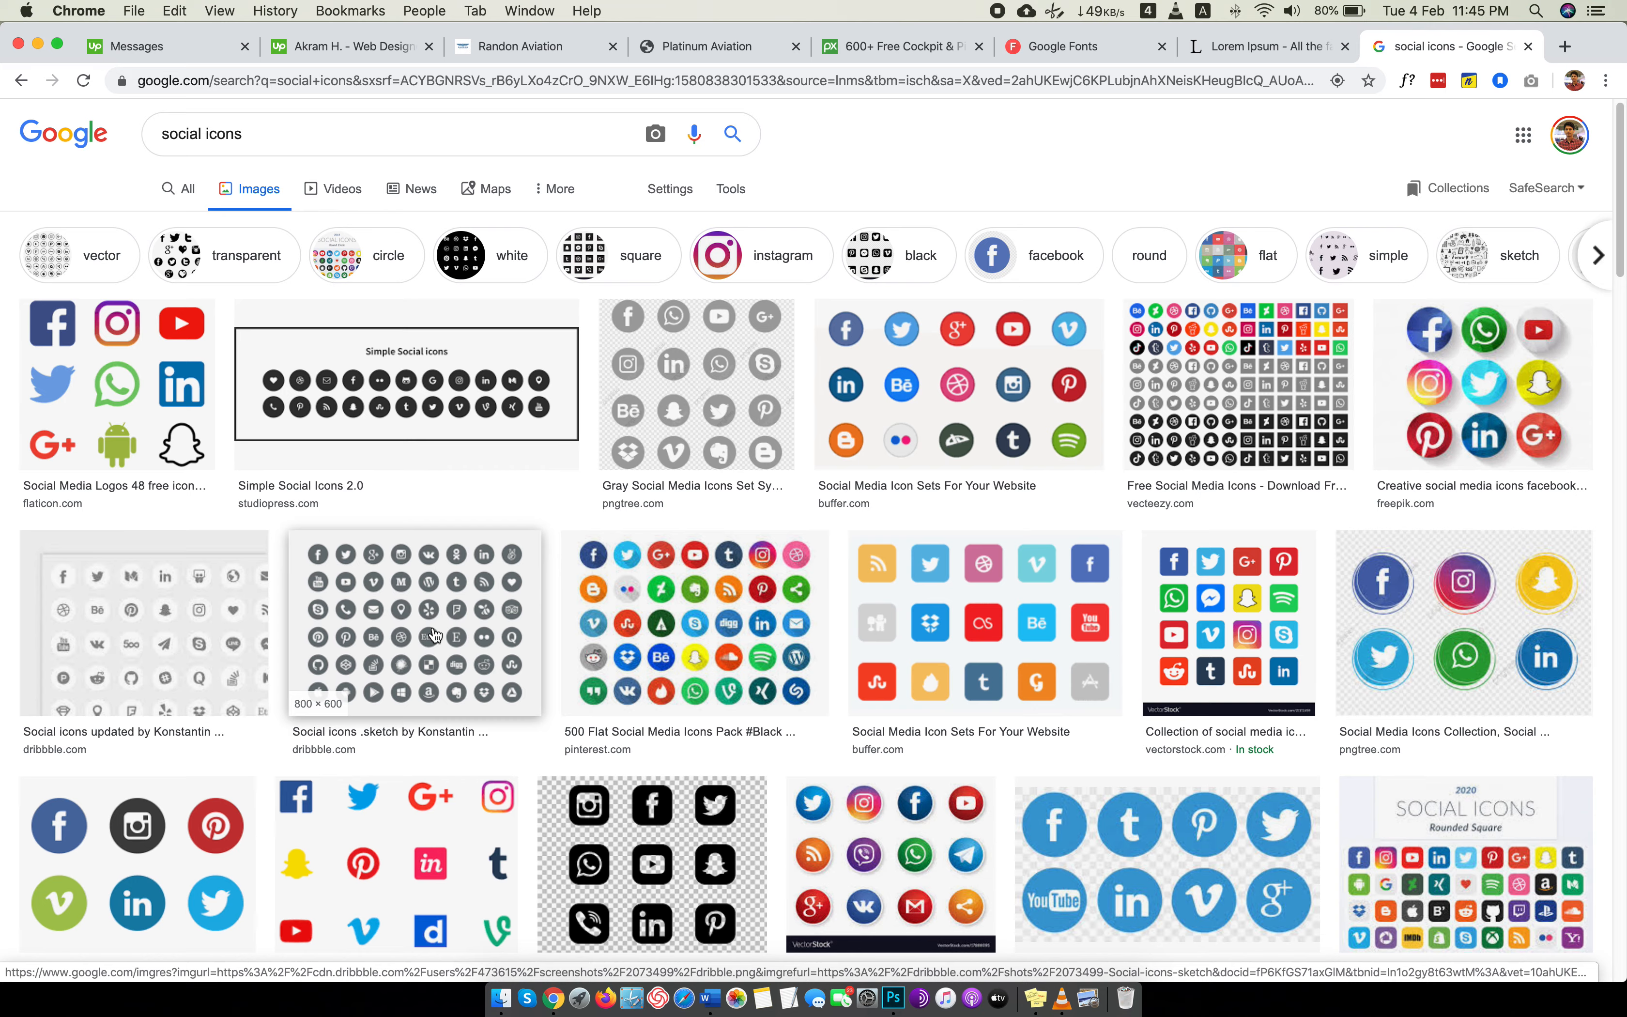
scroll(434, 633, "down", 3)
key("ctrl+Left")
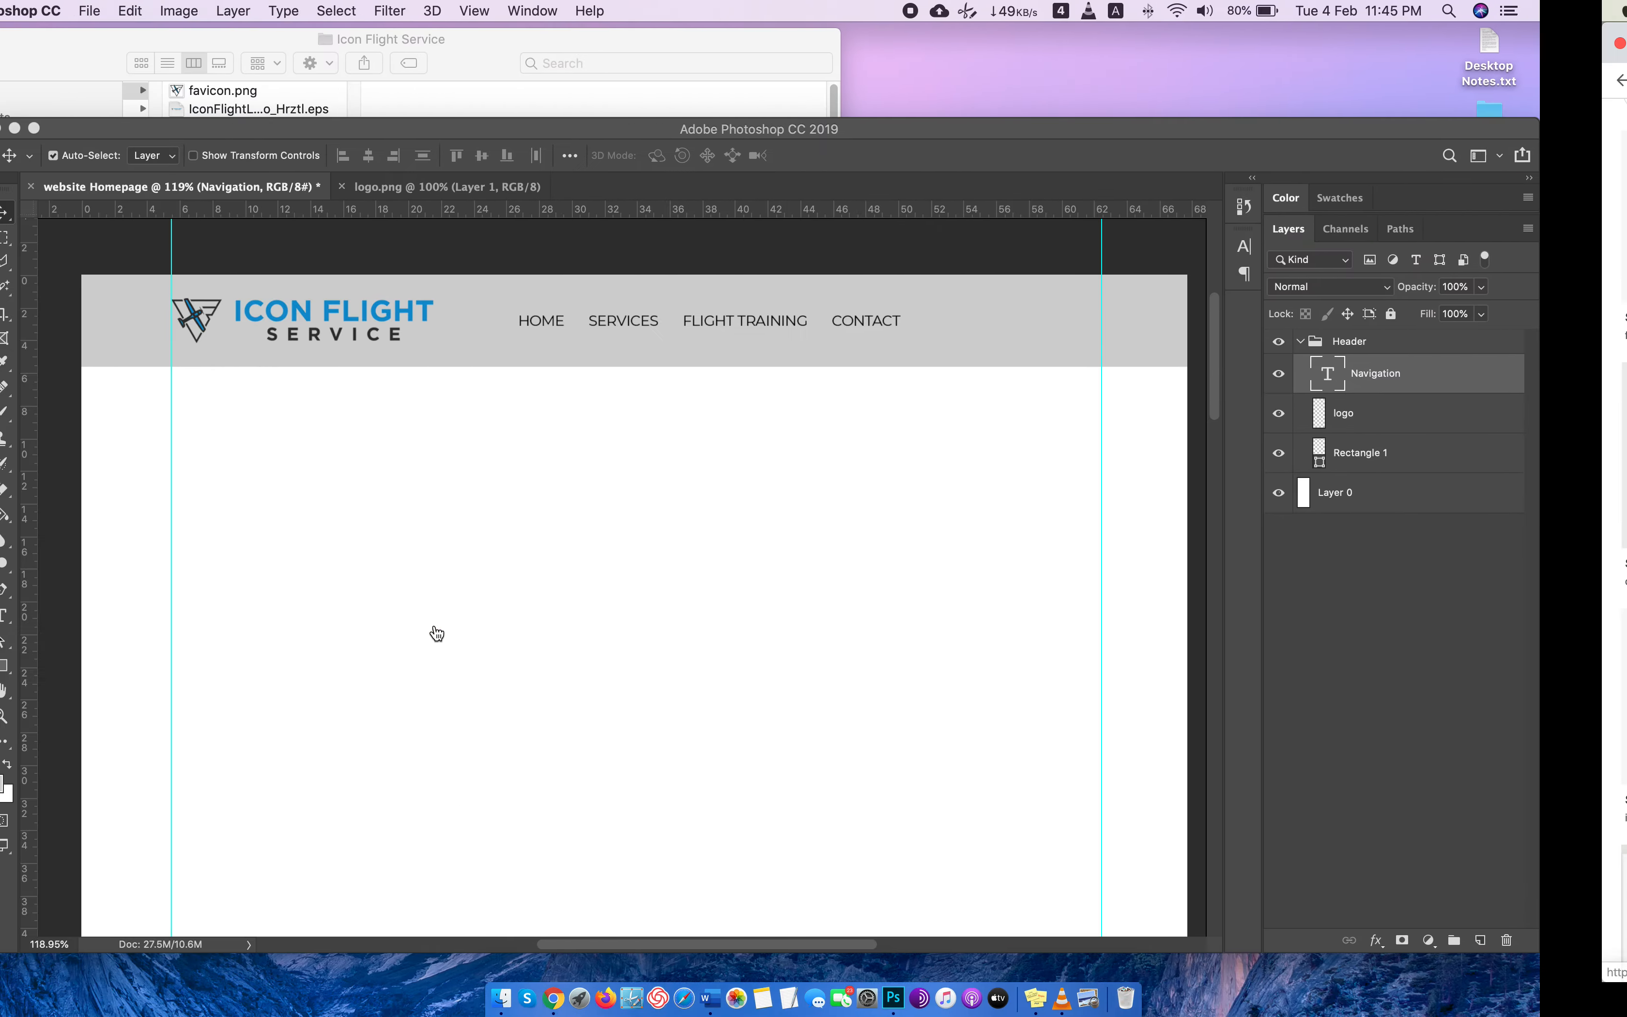
key("ctrl+Right")
Open the favpng.com image of blue circular social media icons by itself in a new browser tab.
left_click(1136, 687)
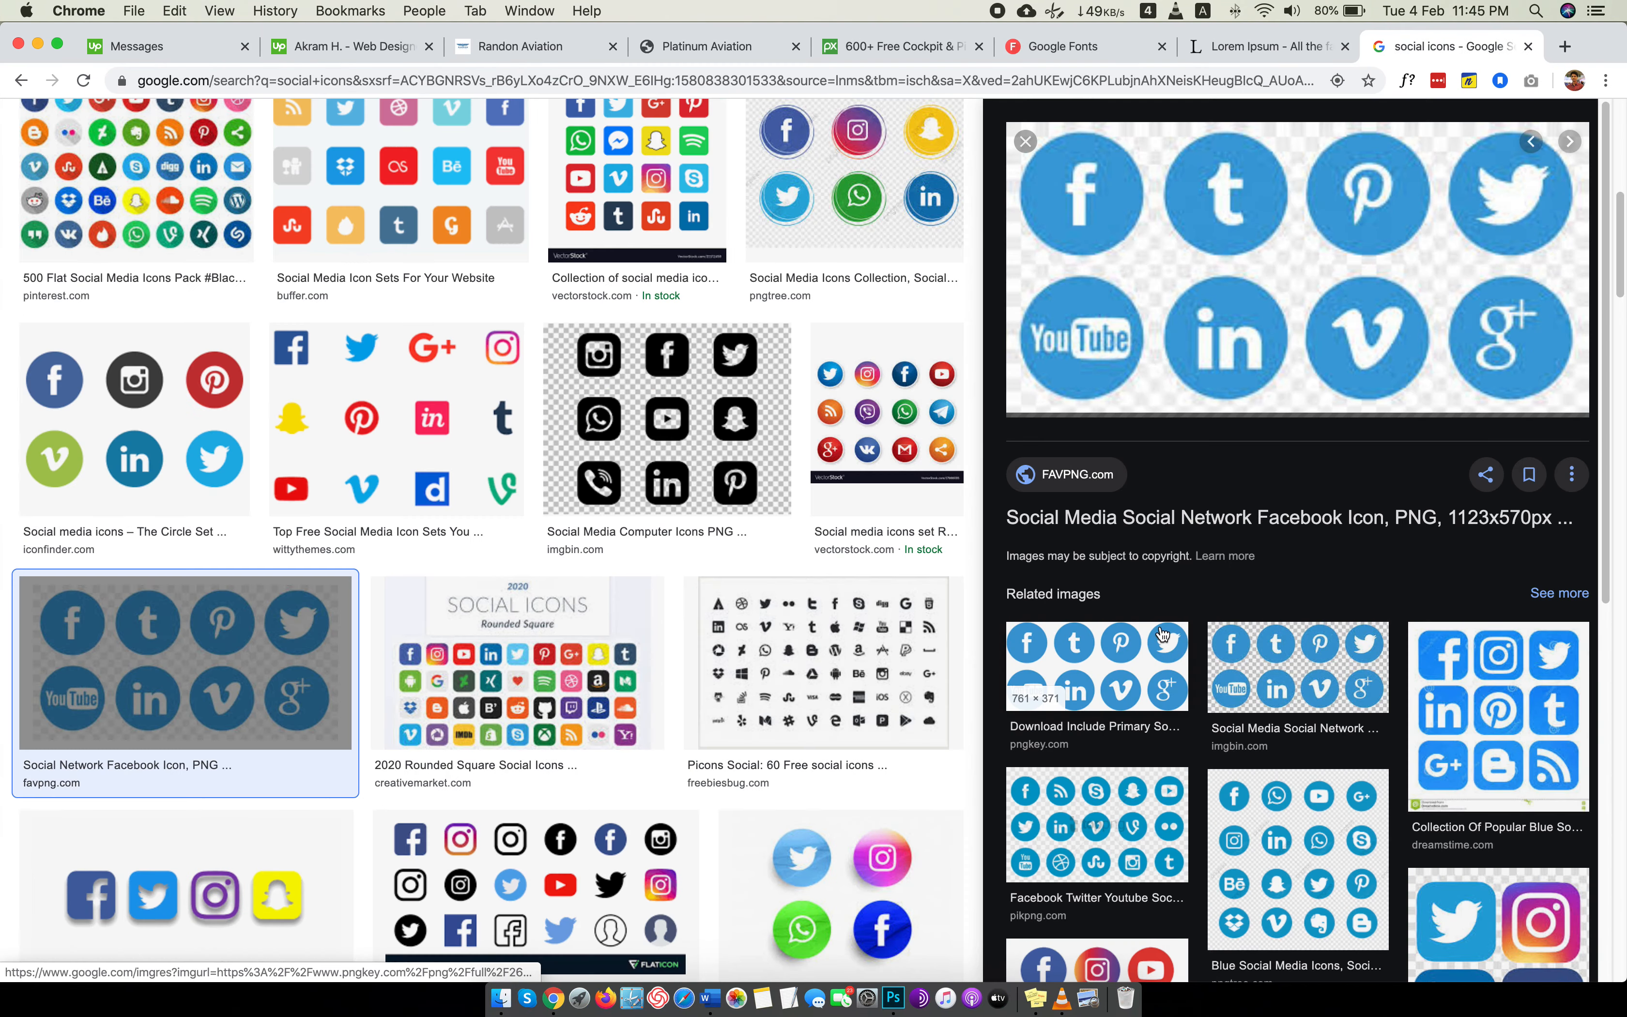
right_click(1231, 315)
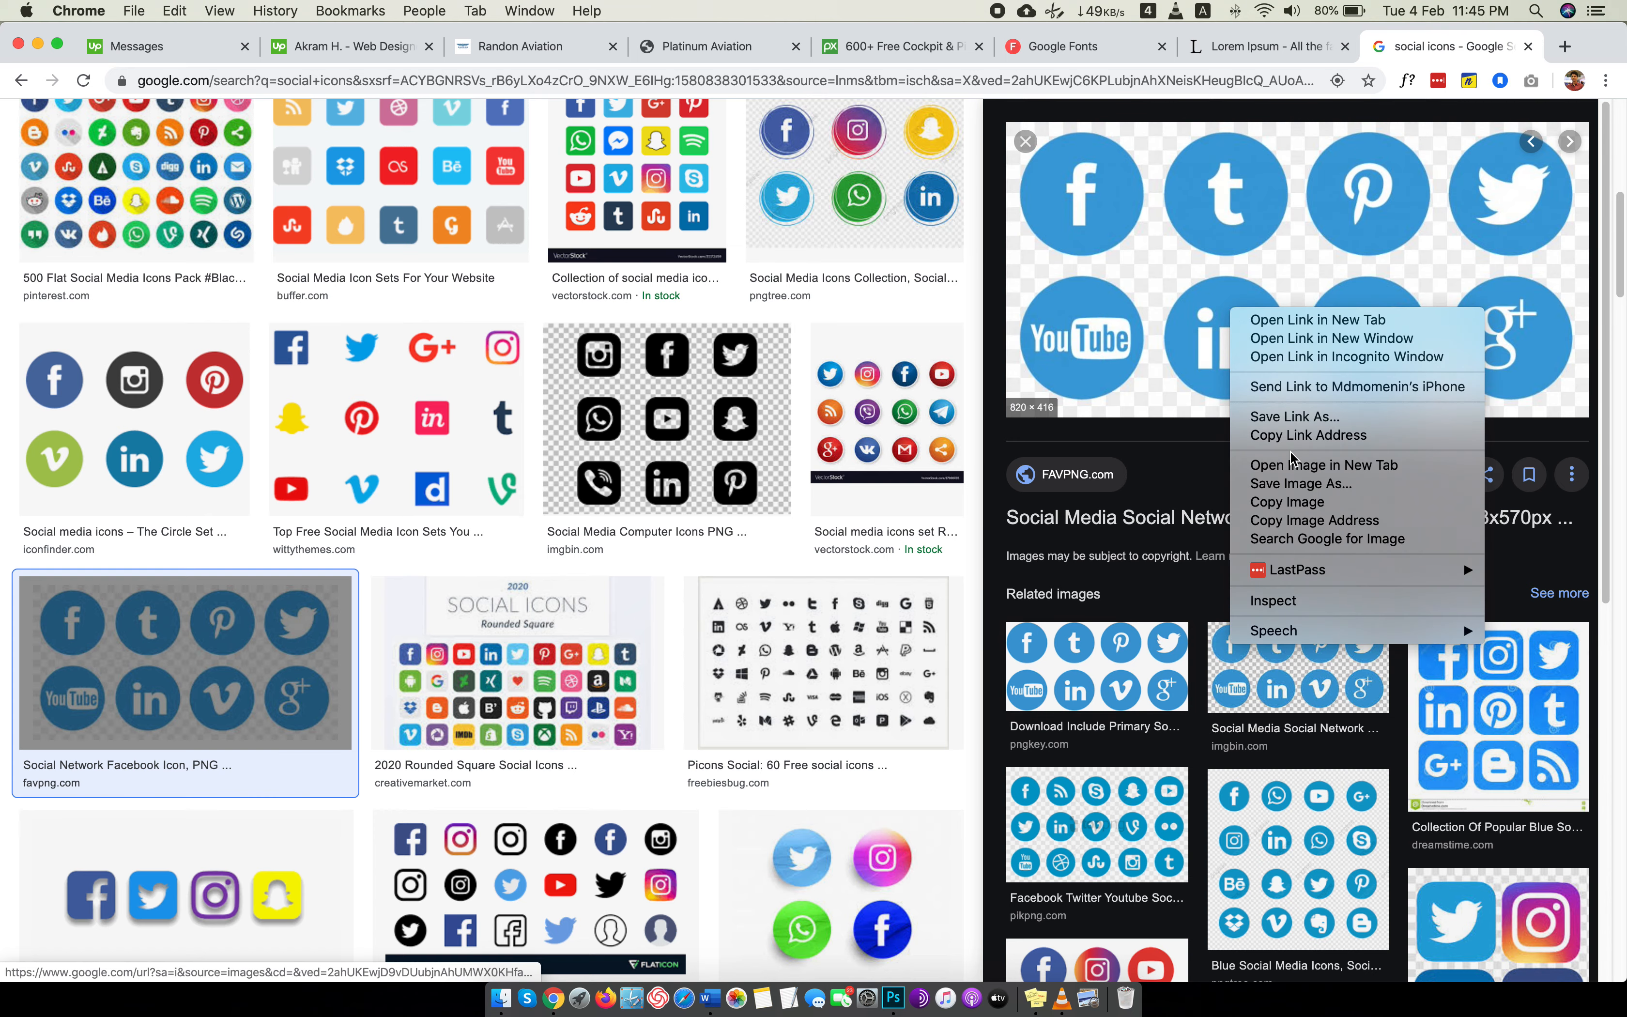
left_click(1321, 465)
left_click(1445, 41)
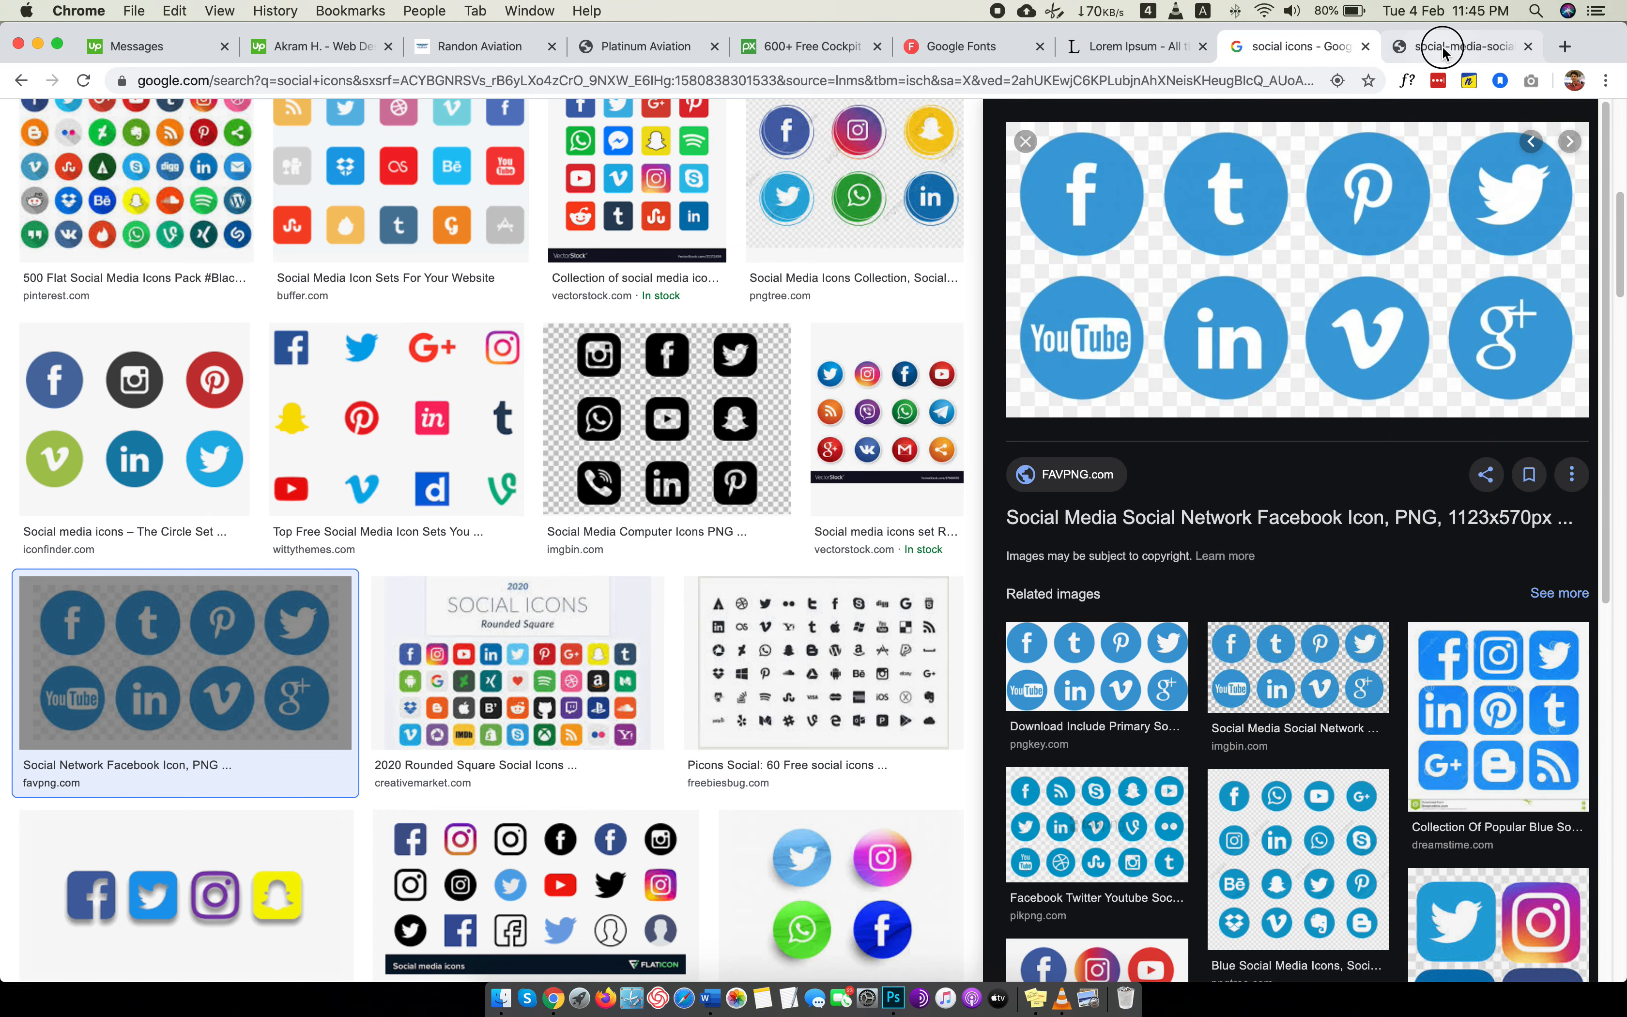
Save the icon image as "social icons" in the Images folder.
right_click(841, 460)
left_click(953, 491)
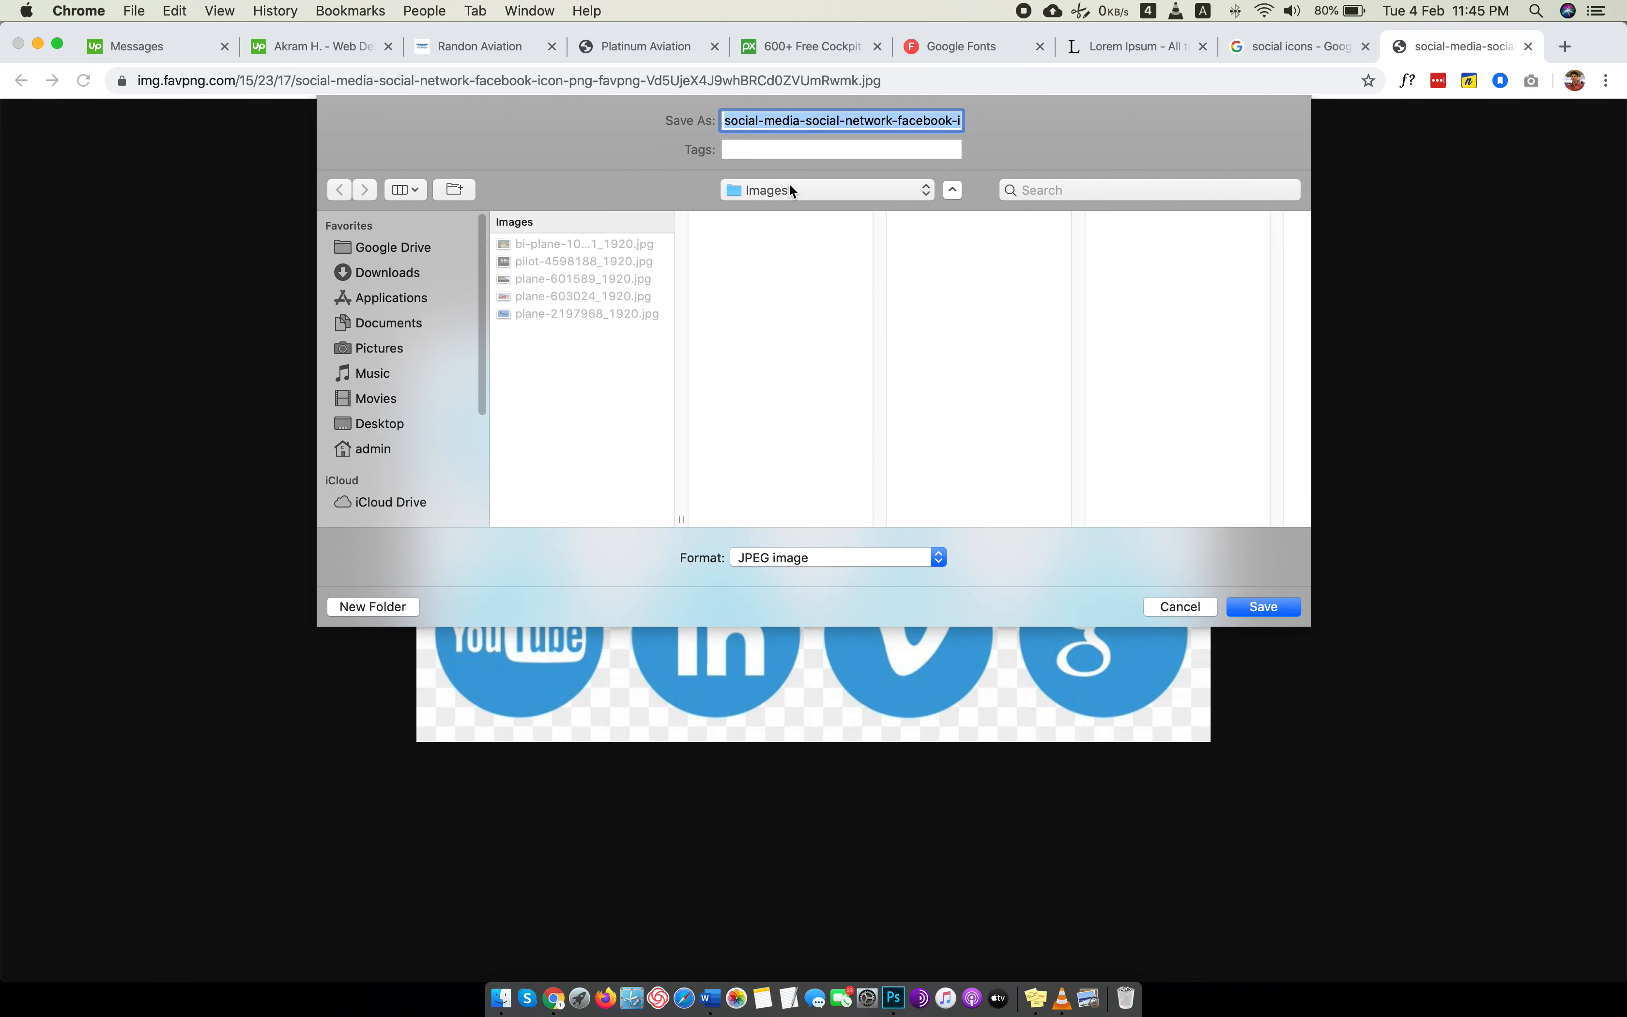
type("social icons")
key("Return")
Close the image page, then open social icons.jpg from Website Design PSD > Images in Photoshop as its own document.
key("ctrl+Up")
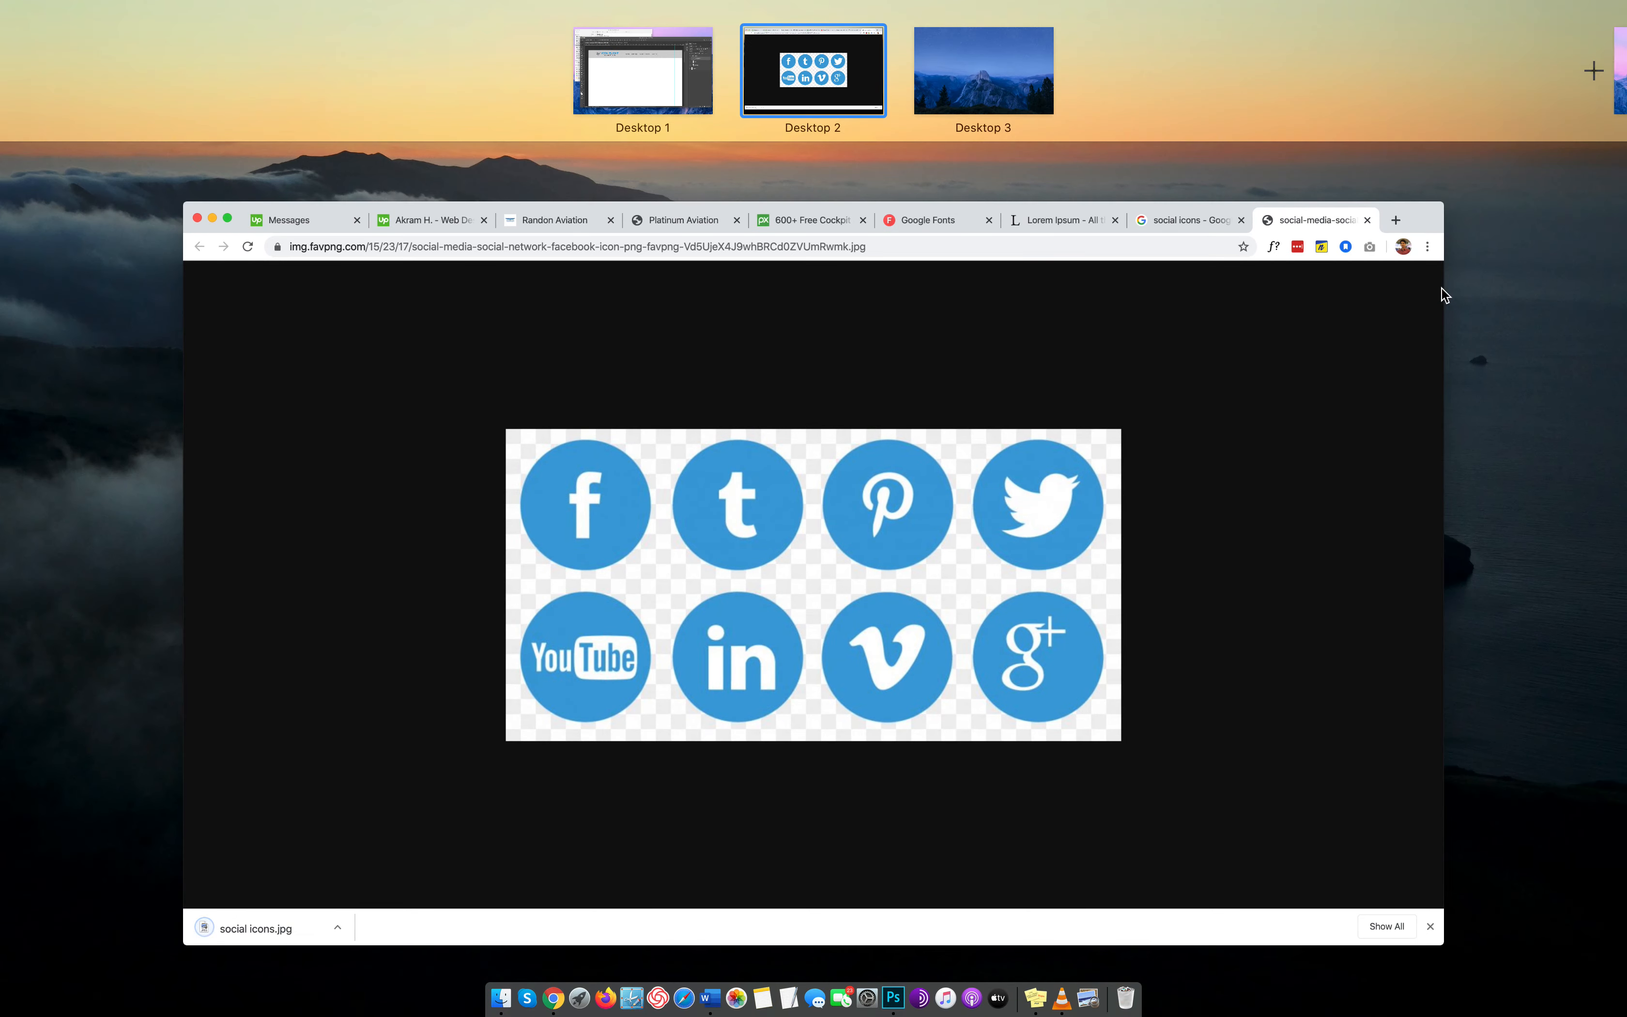
left_click(1441, 289)
left_click(1523, 48)
key("ctrl+Left")
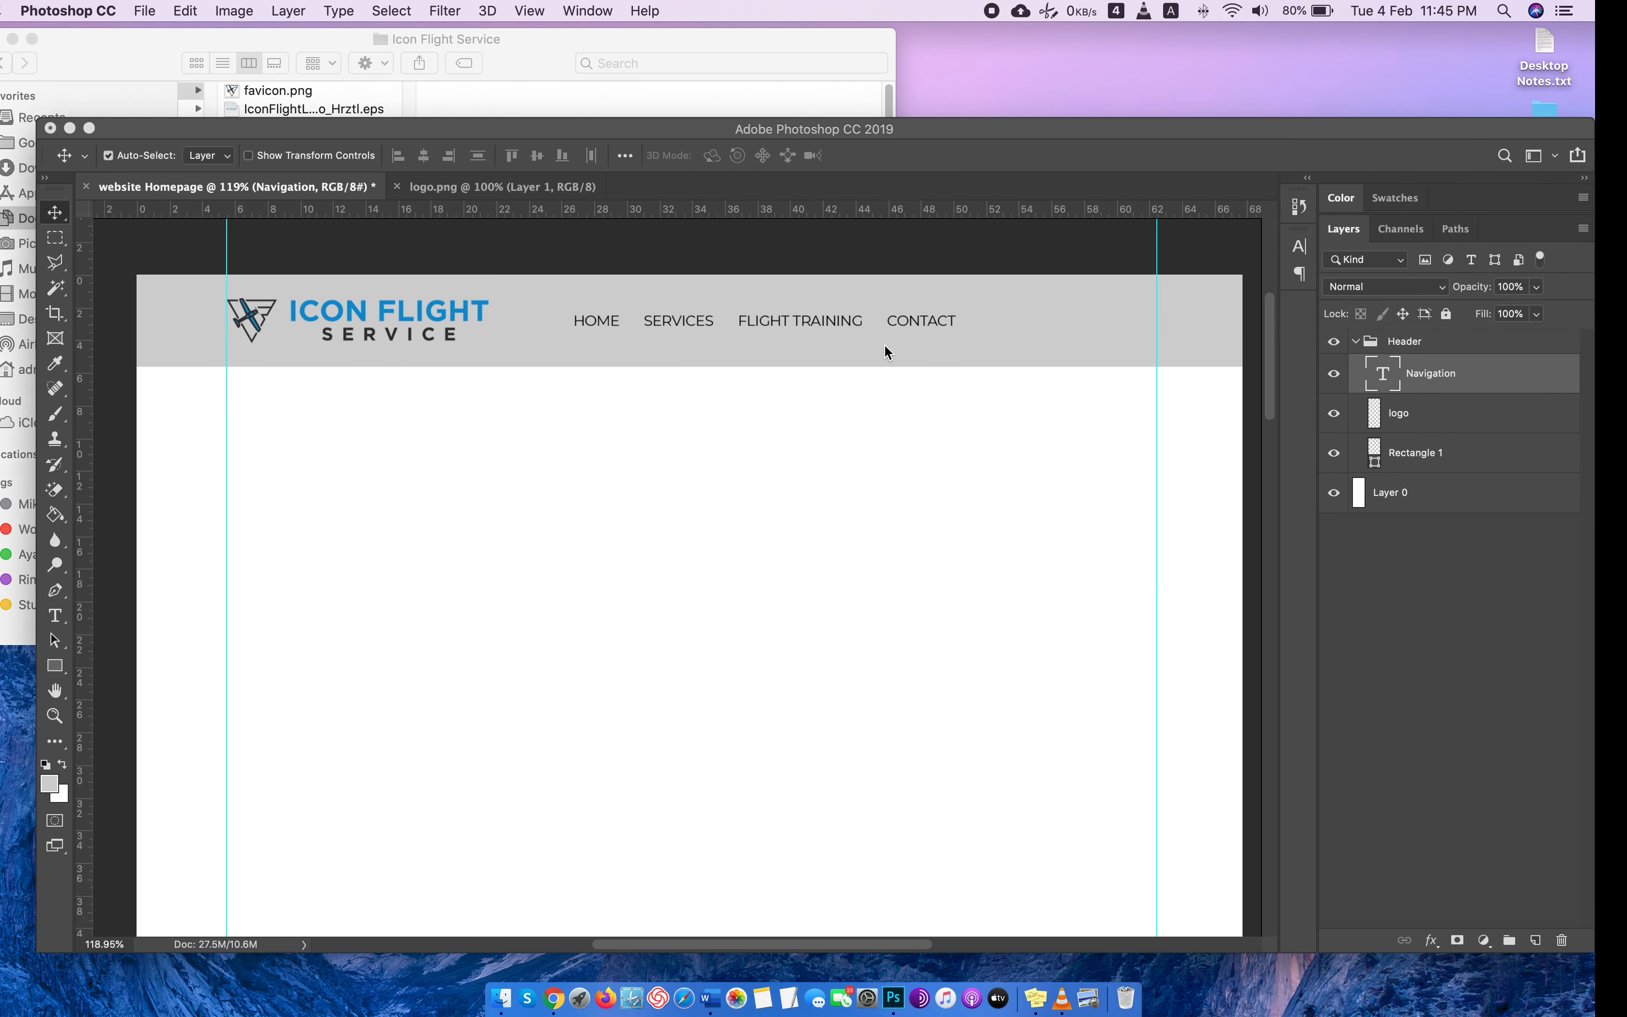
left_click(587, 61)
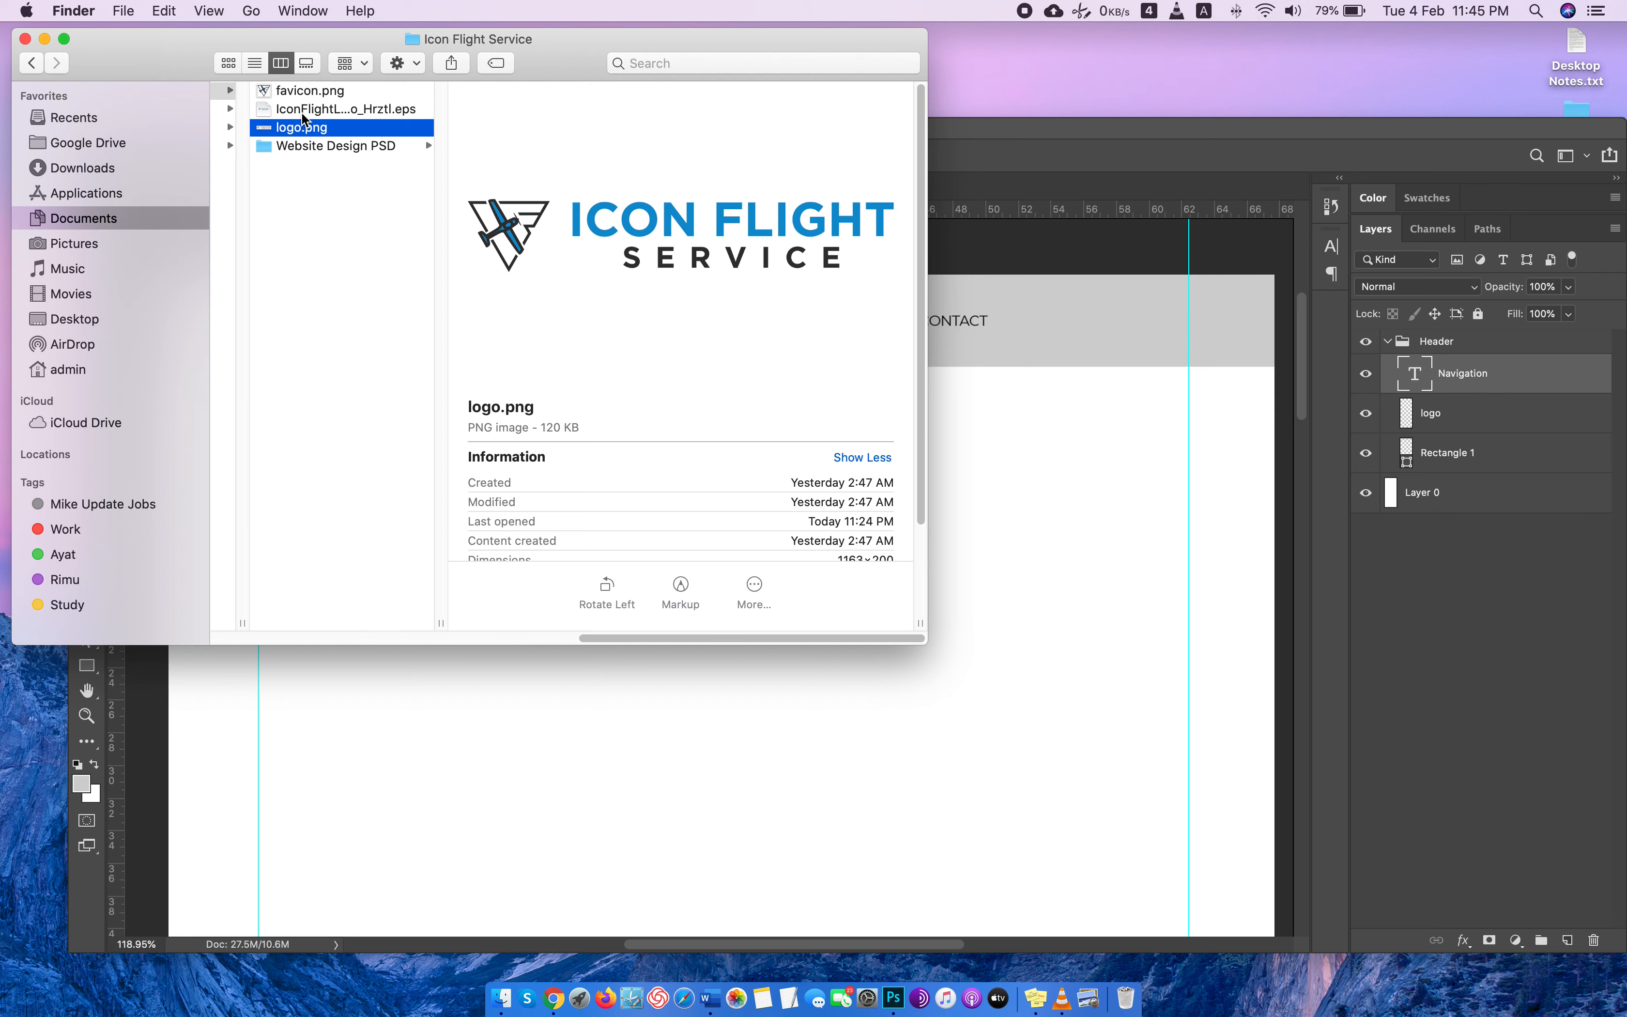
left_click(285, 146)
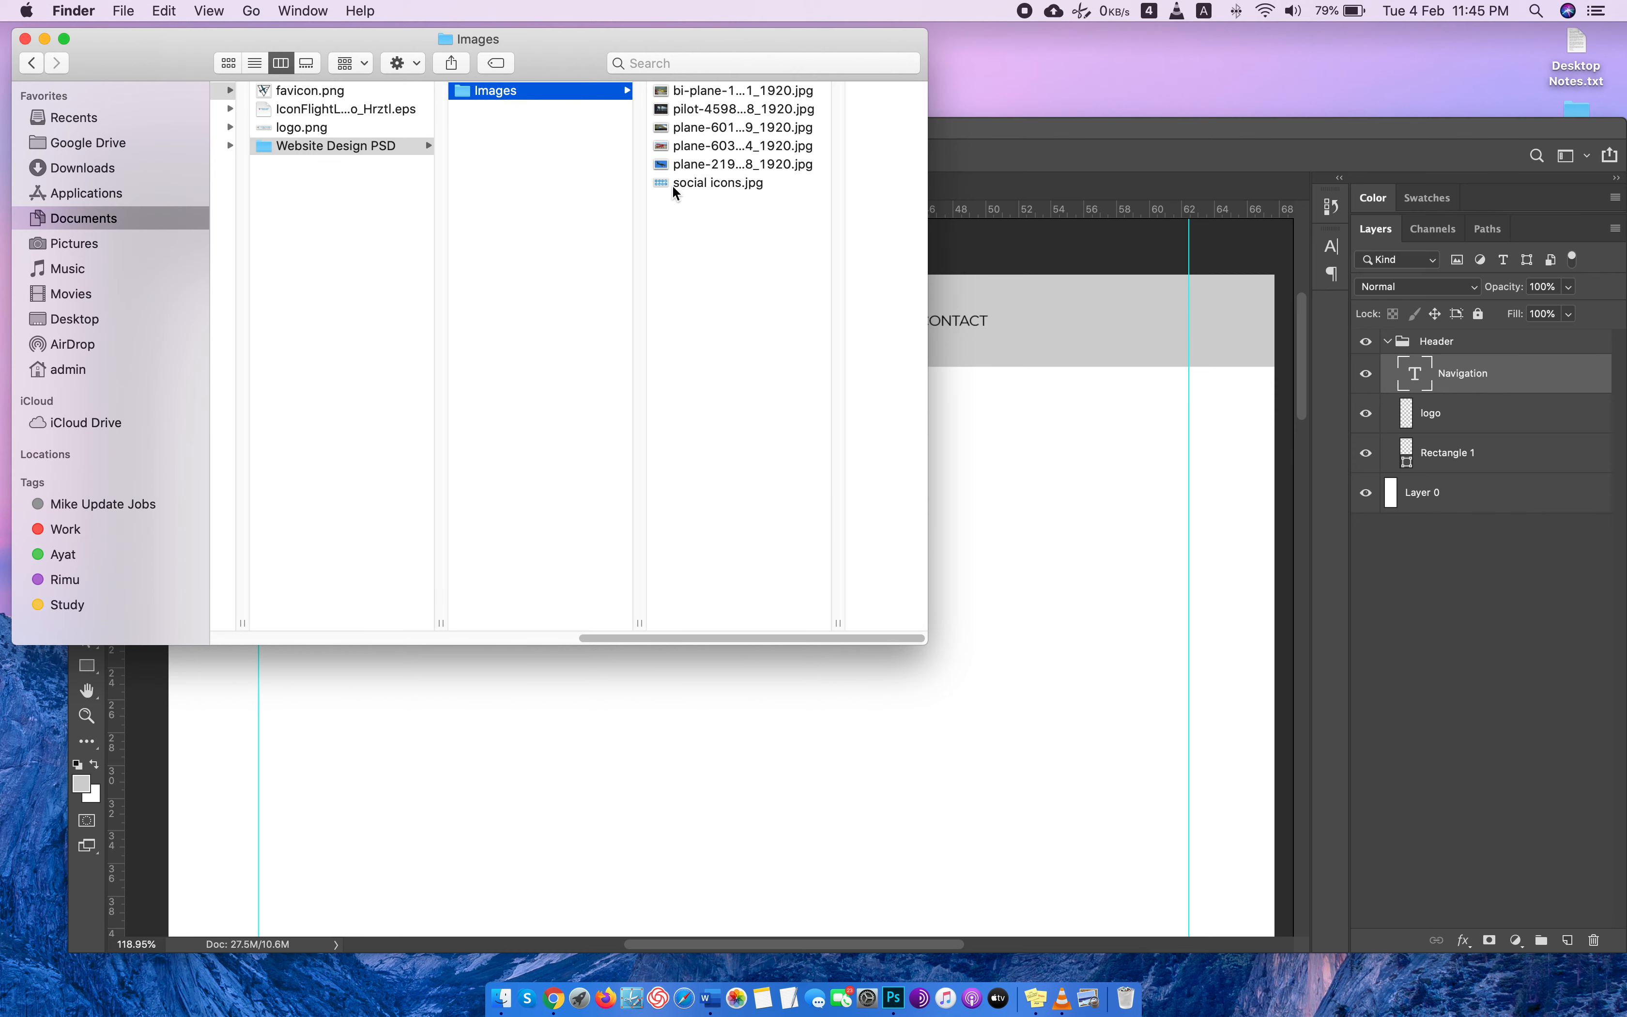
left_click_drag(672, 191, 1075, 191)
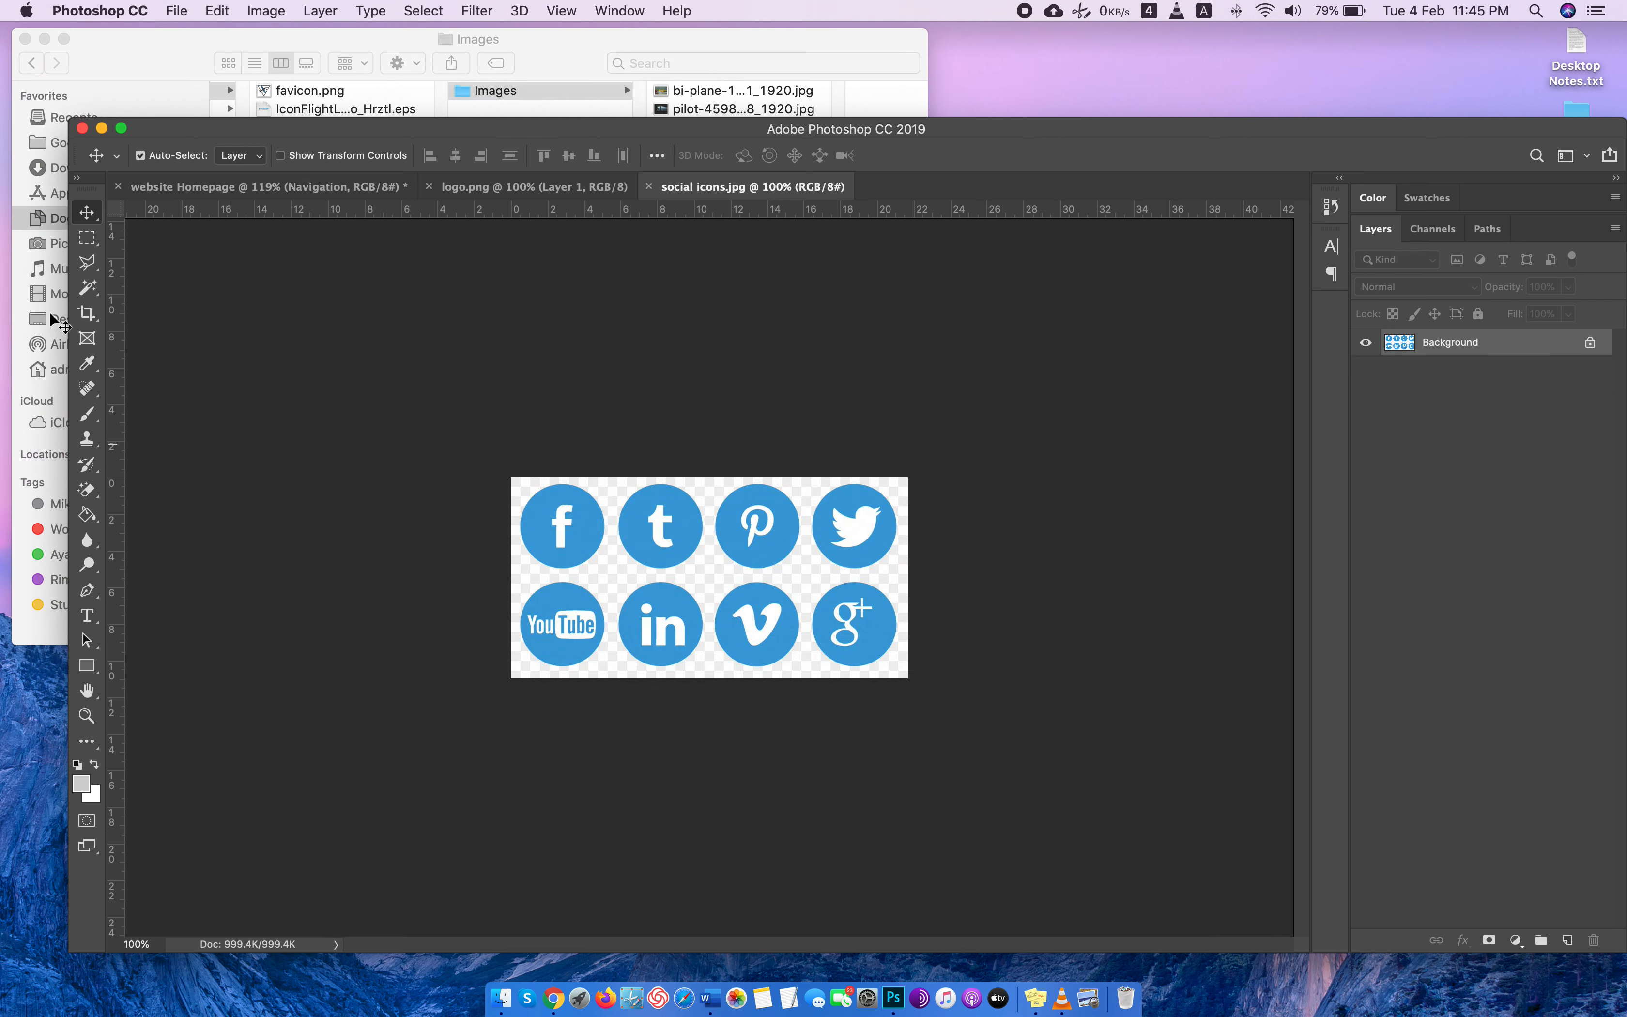
Crop social icons.jpg to only the Facebook, Tumblr and Pinterest icons of the upper row.
key("c")
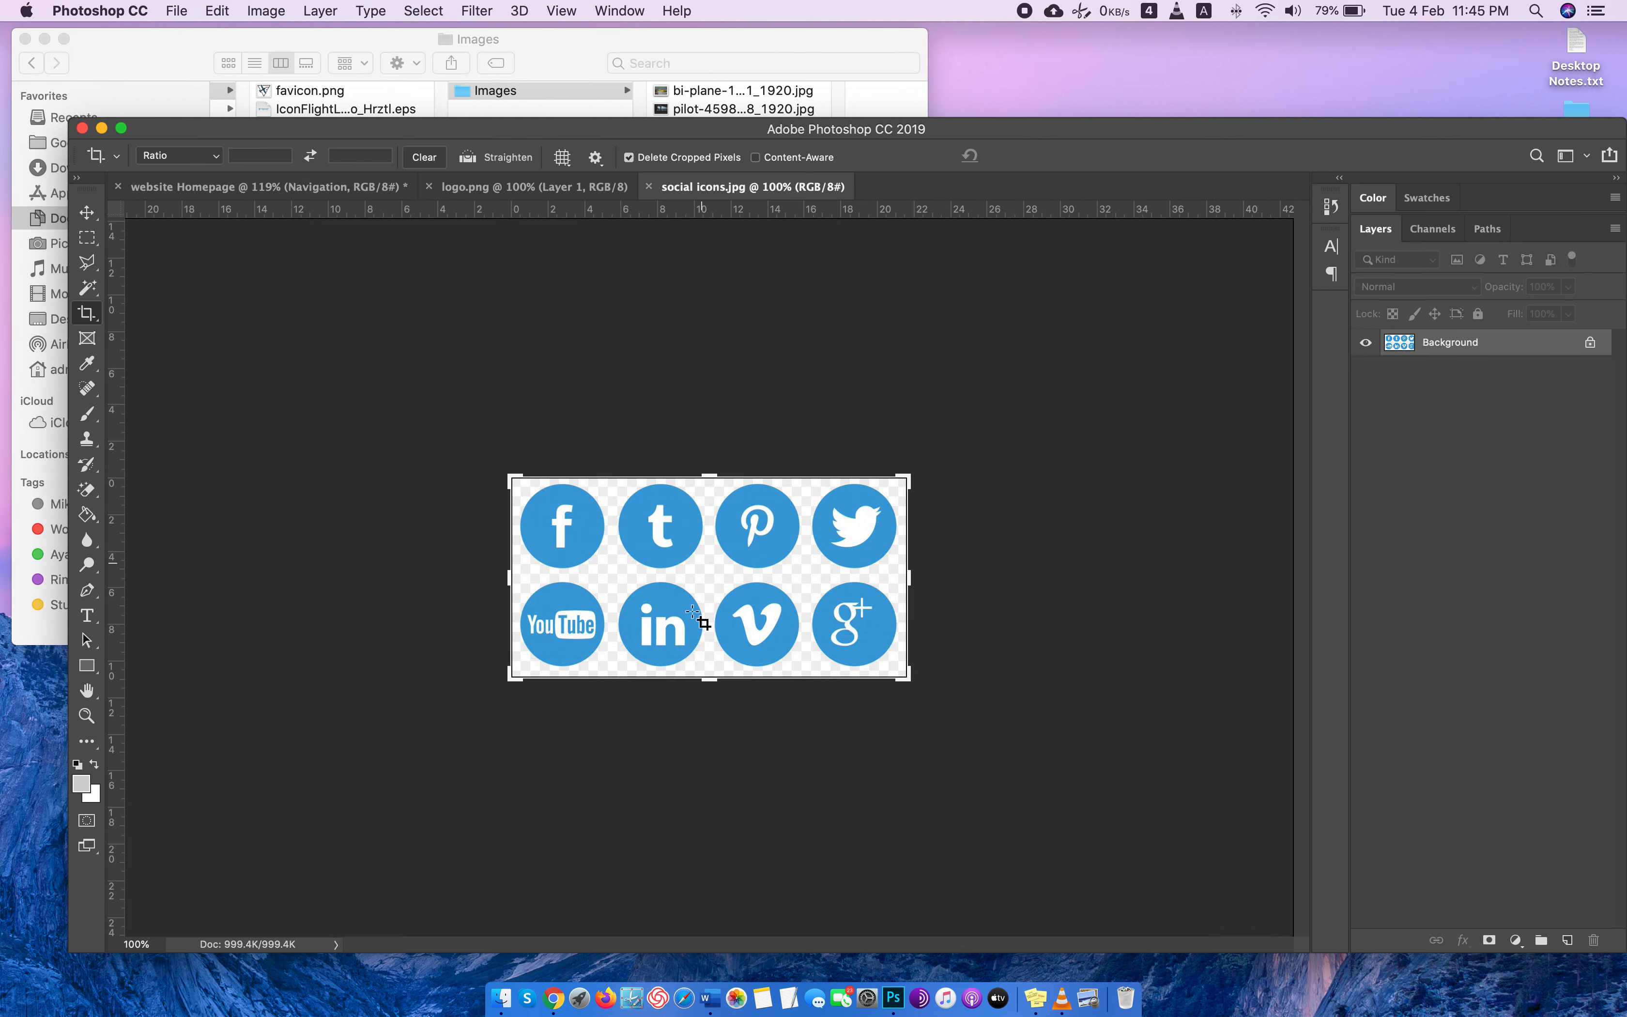
left_click_drag(710, 677, 712, 627)
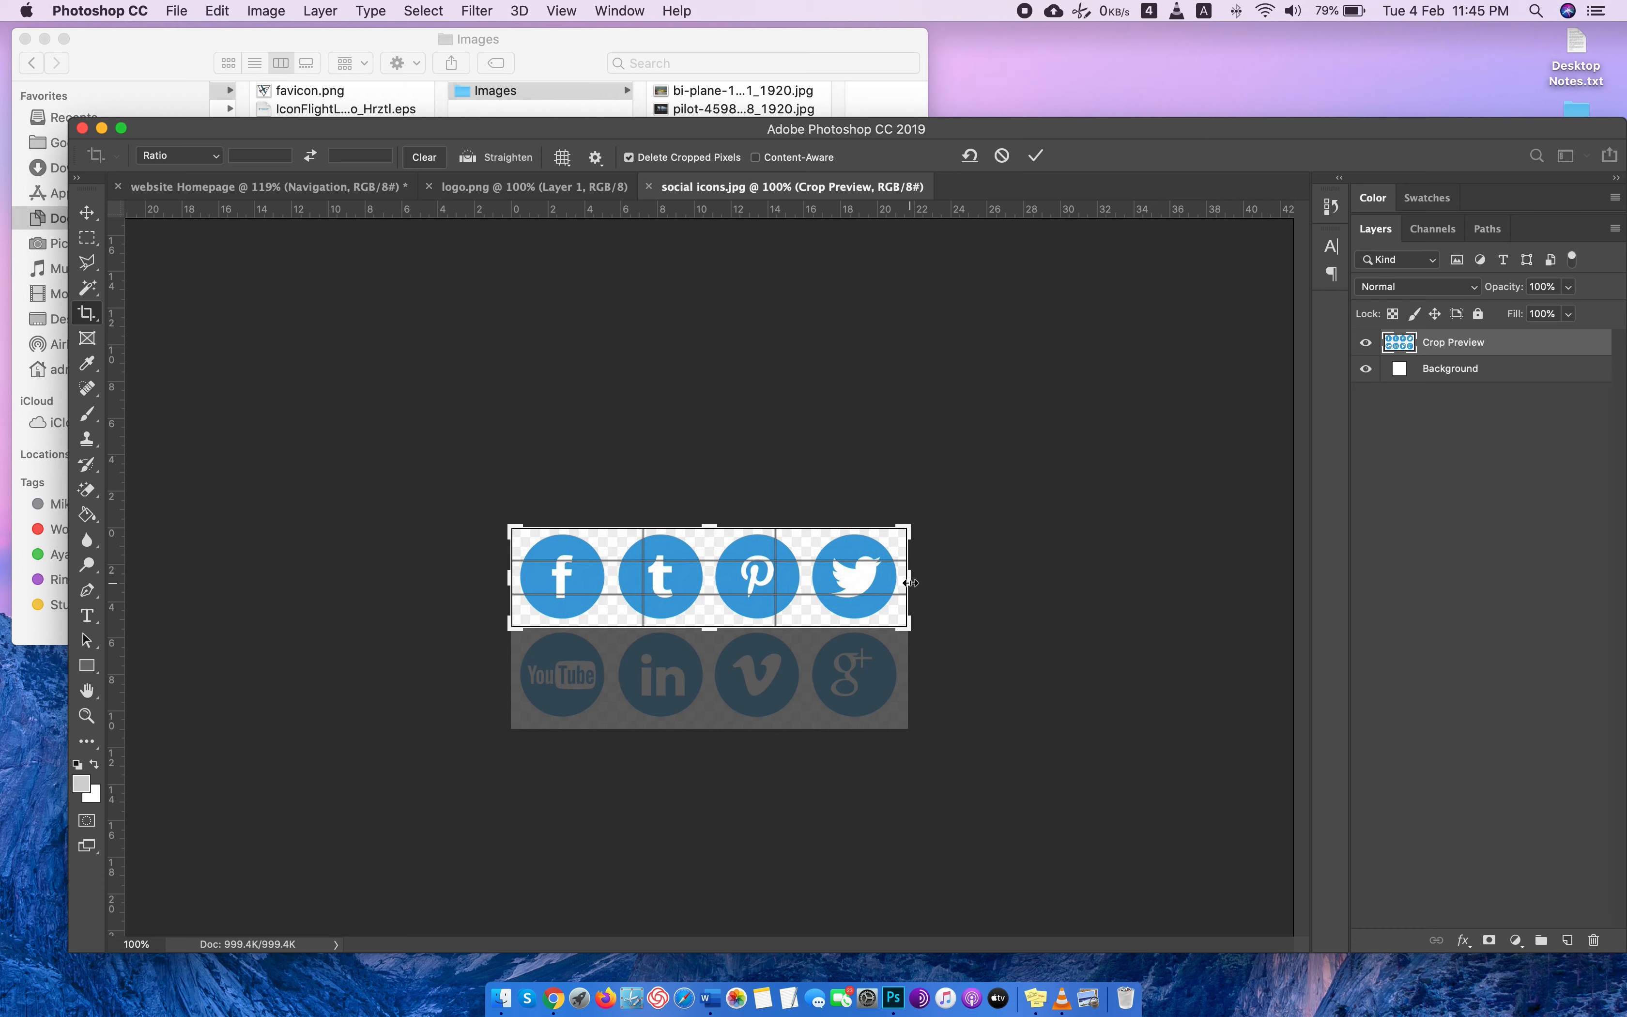
left_click_drag(907, 581, 860, 579)
key("Return")
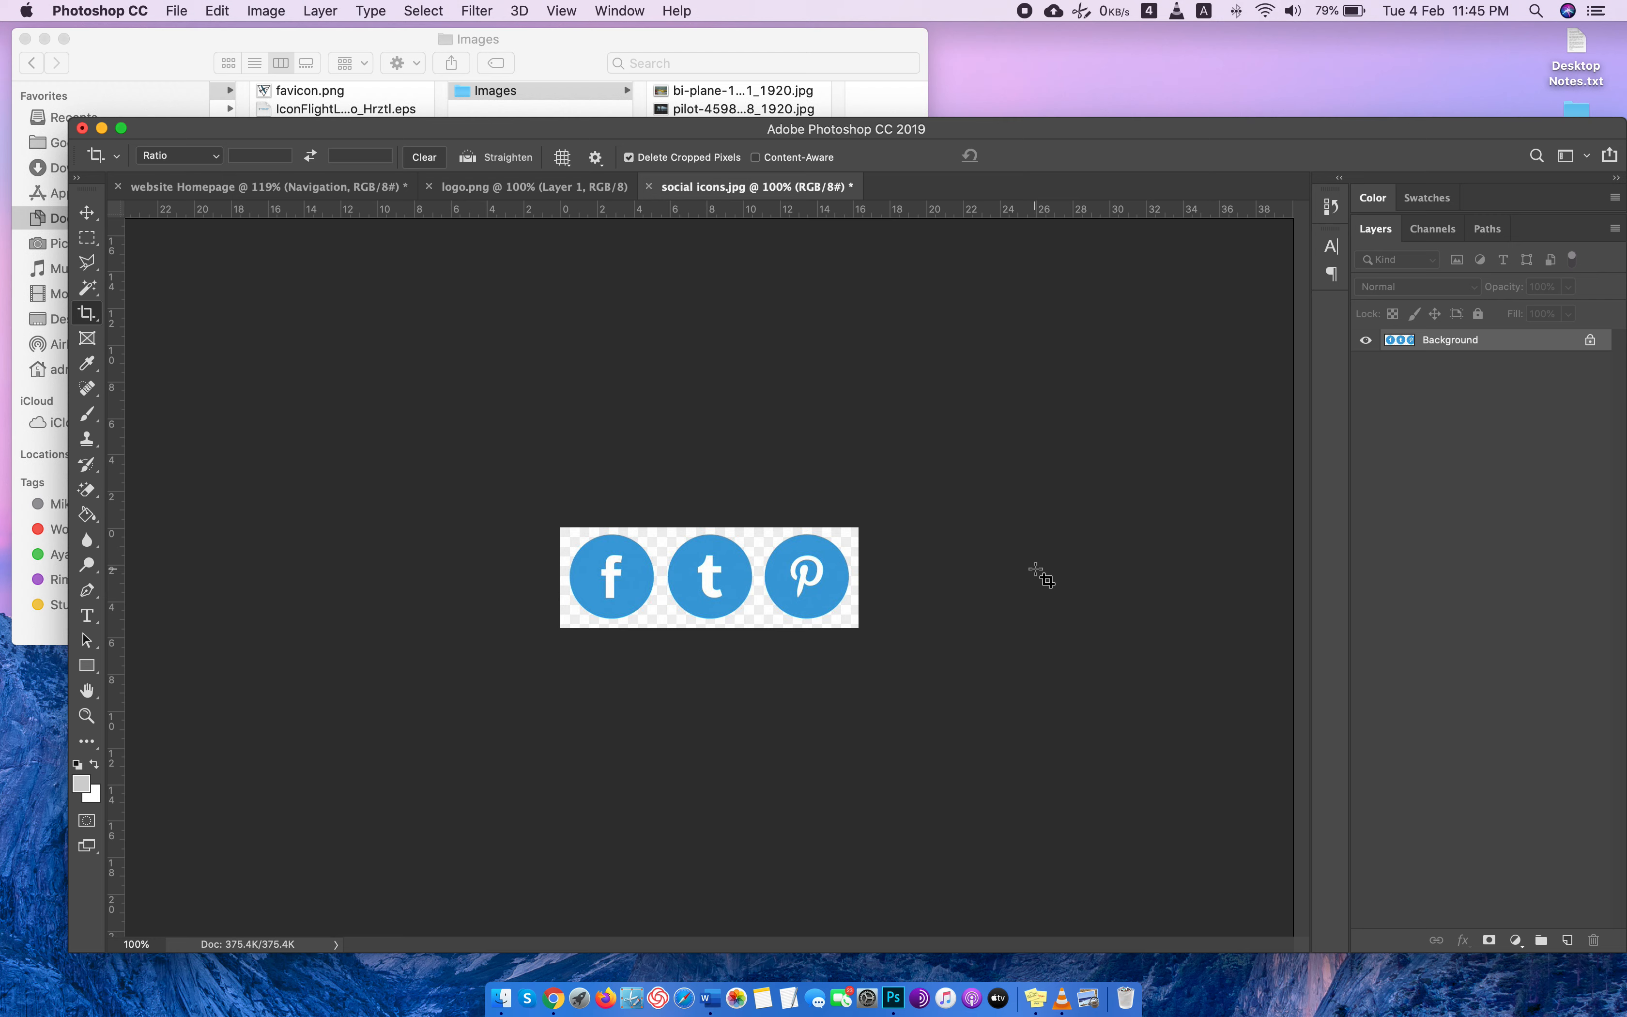
Copy the whole cropped image and add a layer named "social icons" above Navigation in the homepage's Header group.
key("super+a")
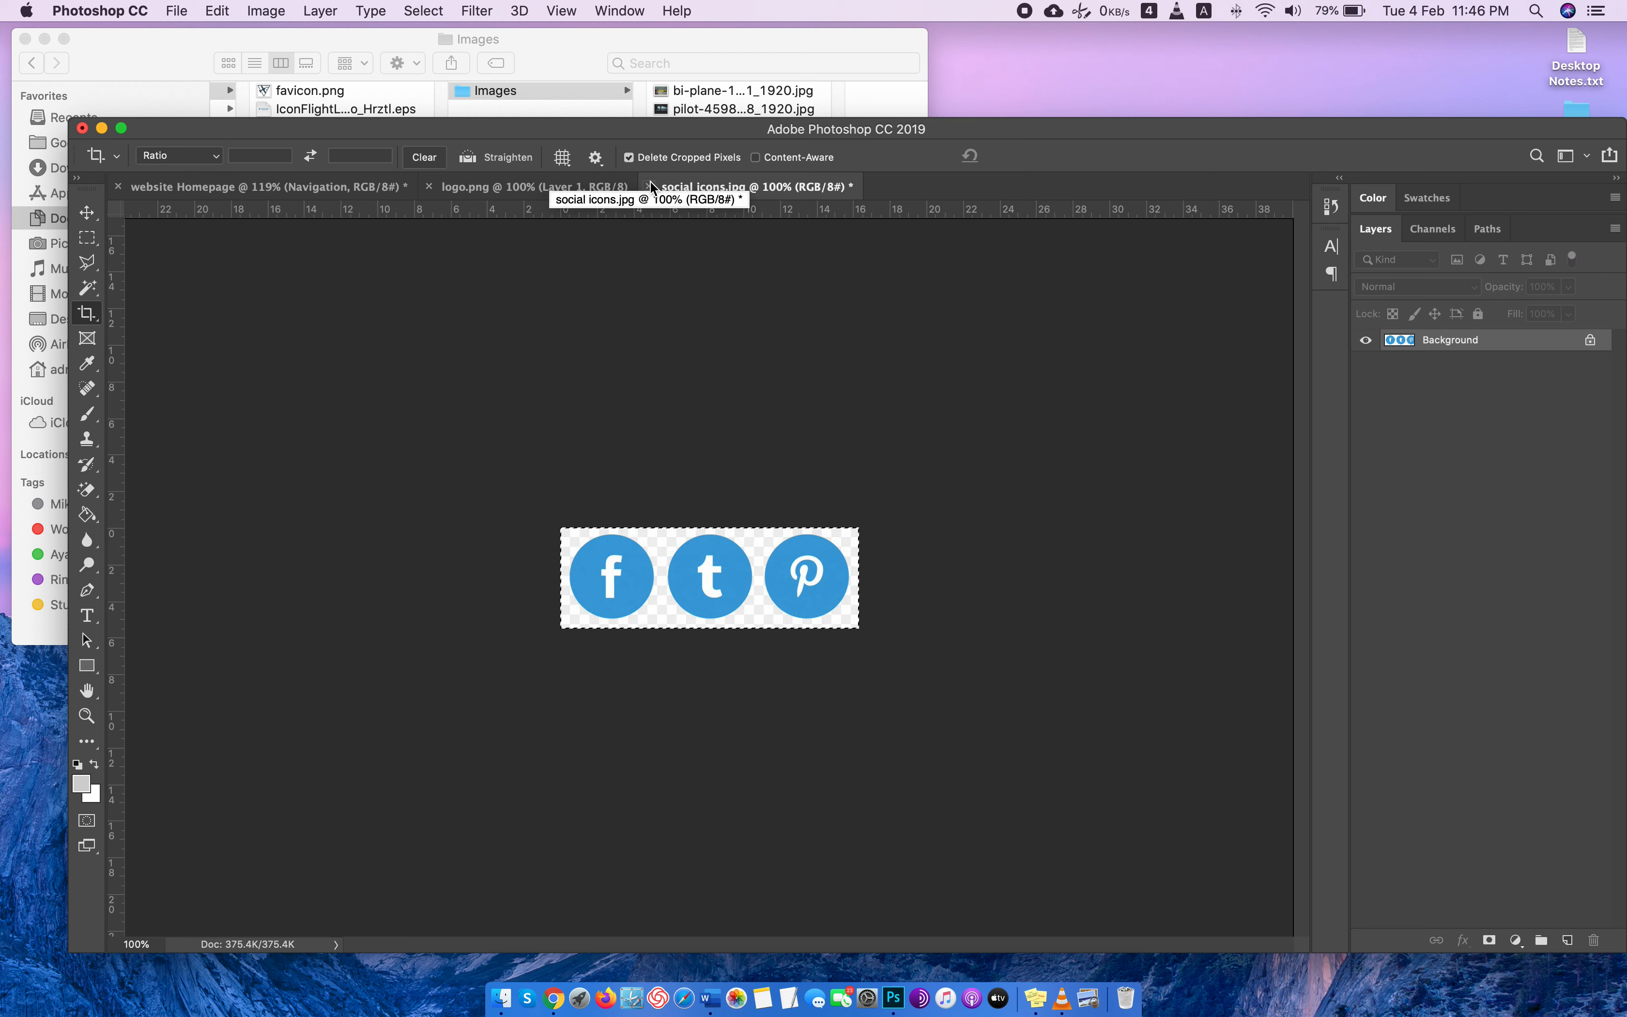
left_click(269, 186)
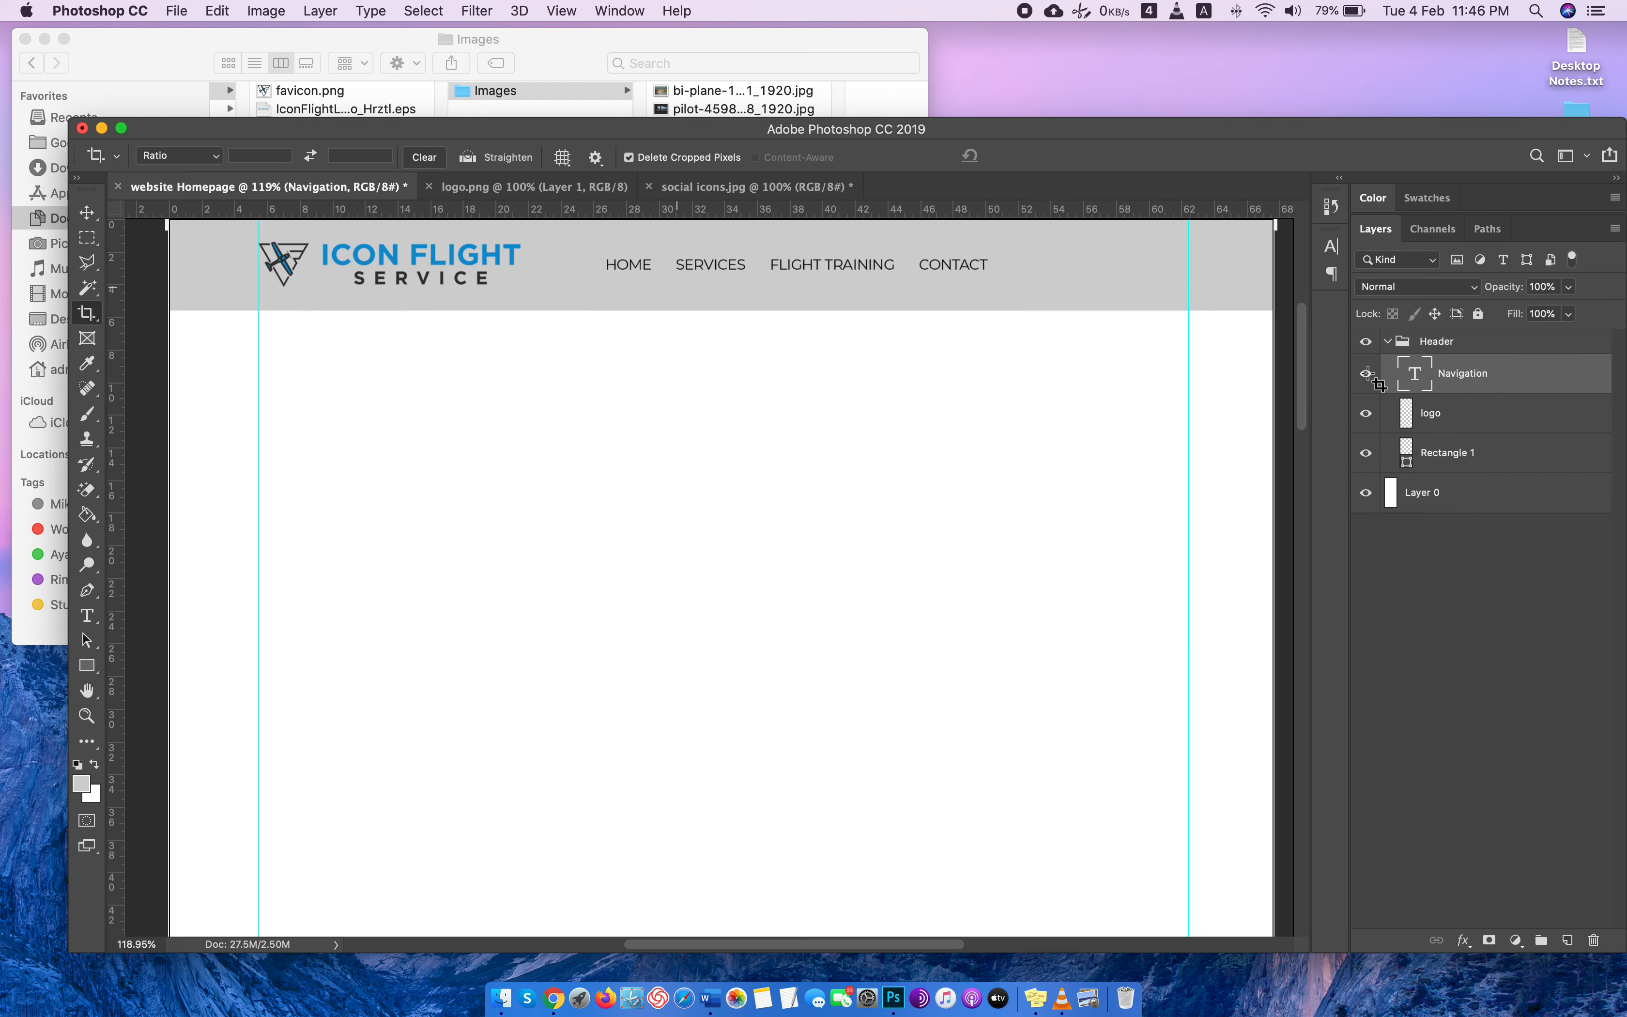
left_click(1567, 940)
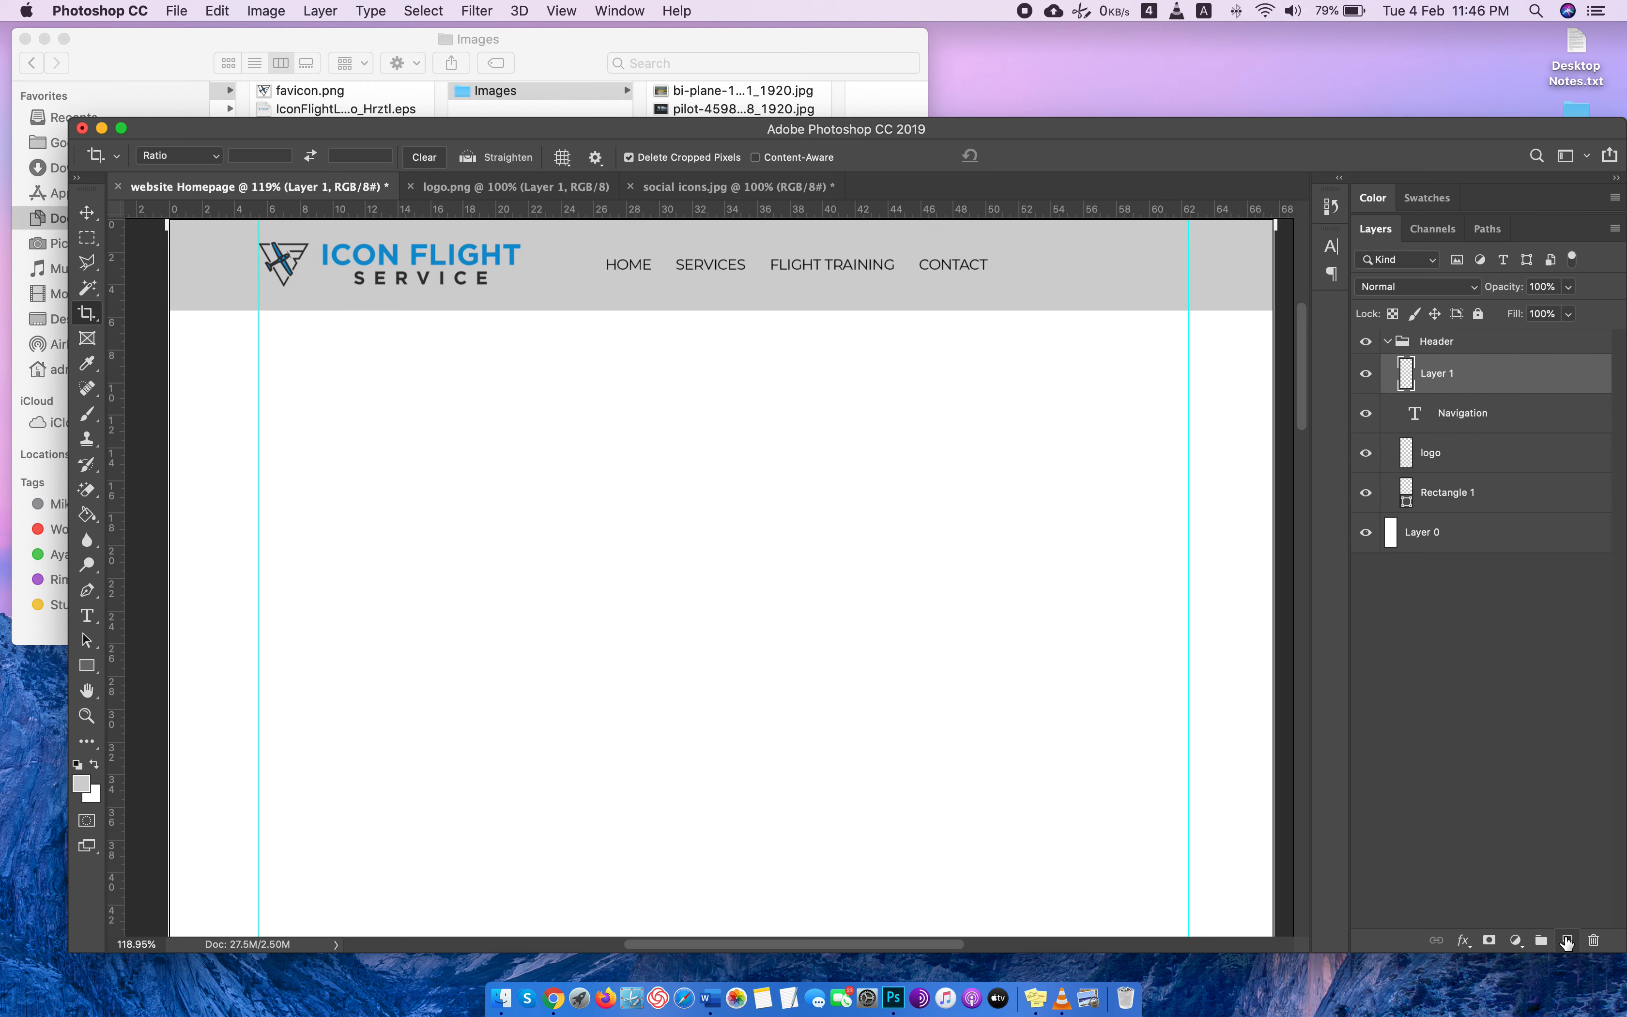
key("a")
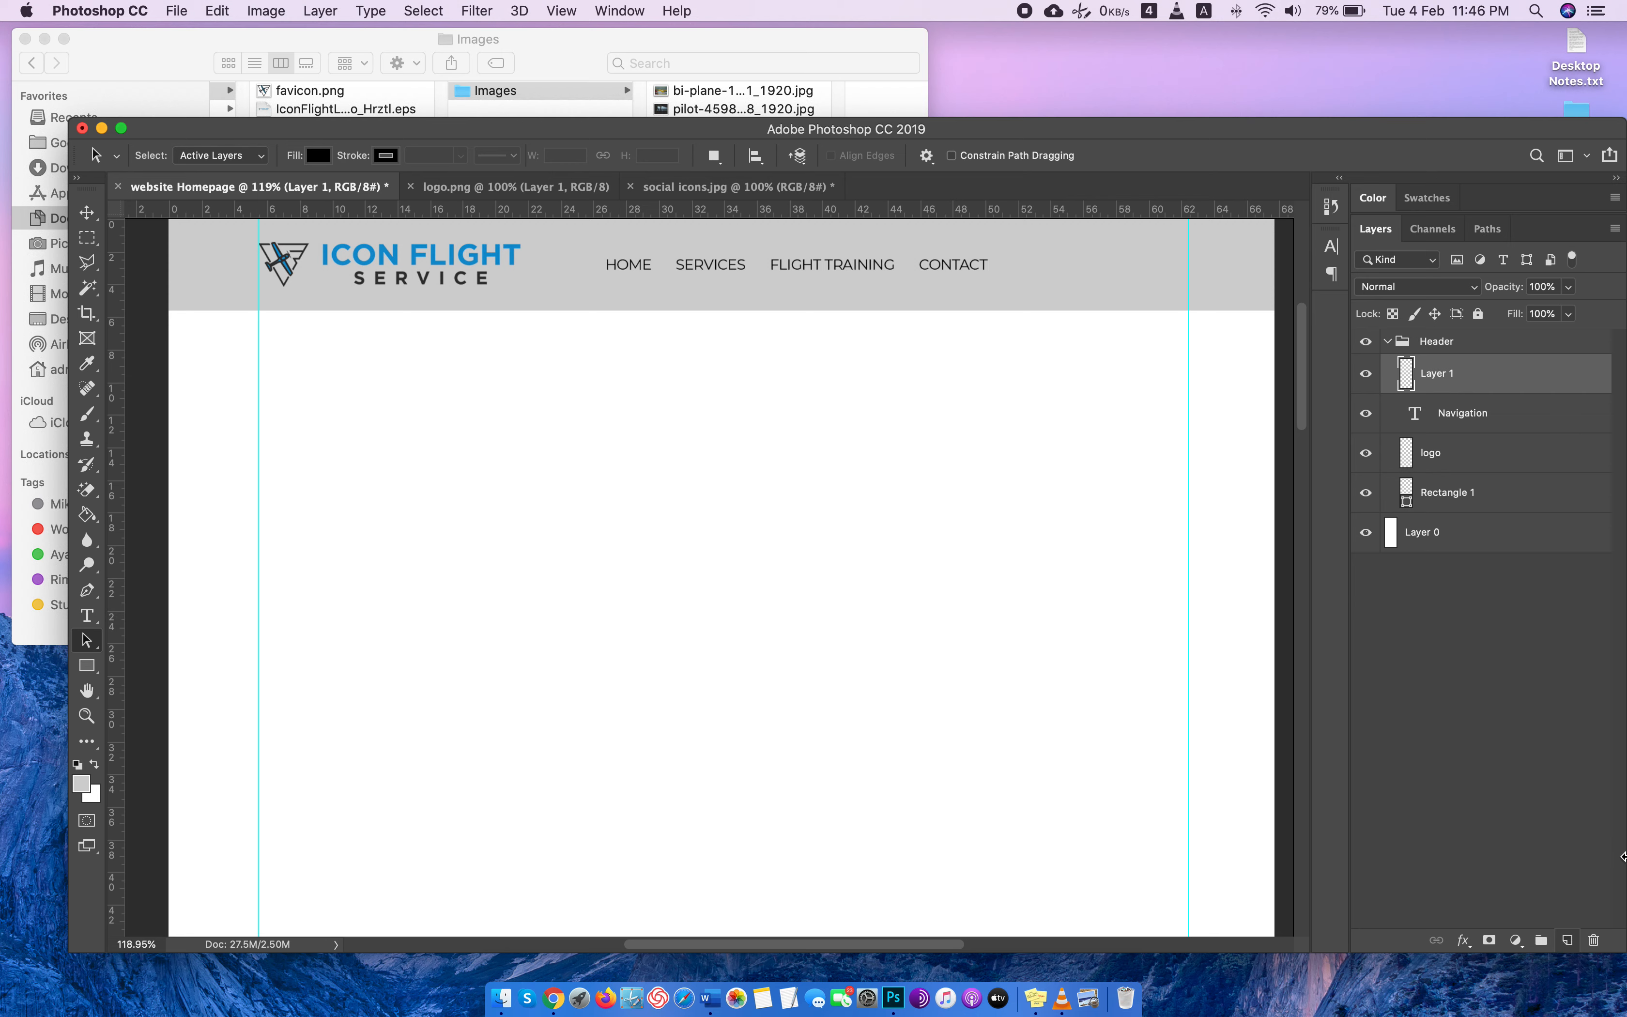
double_click(1440, 374)
type("social icons")
key("Return")
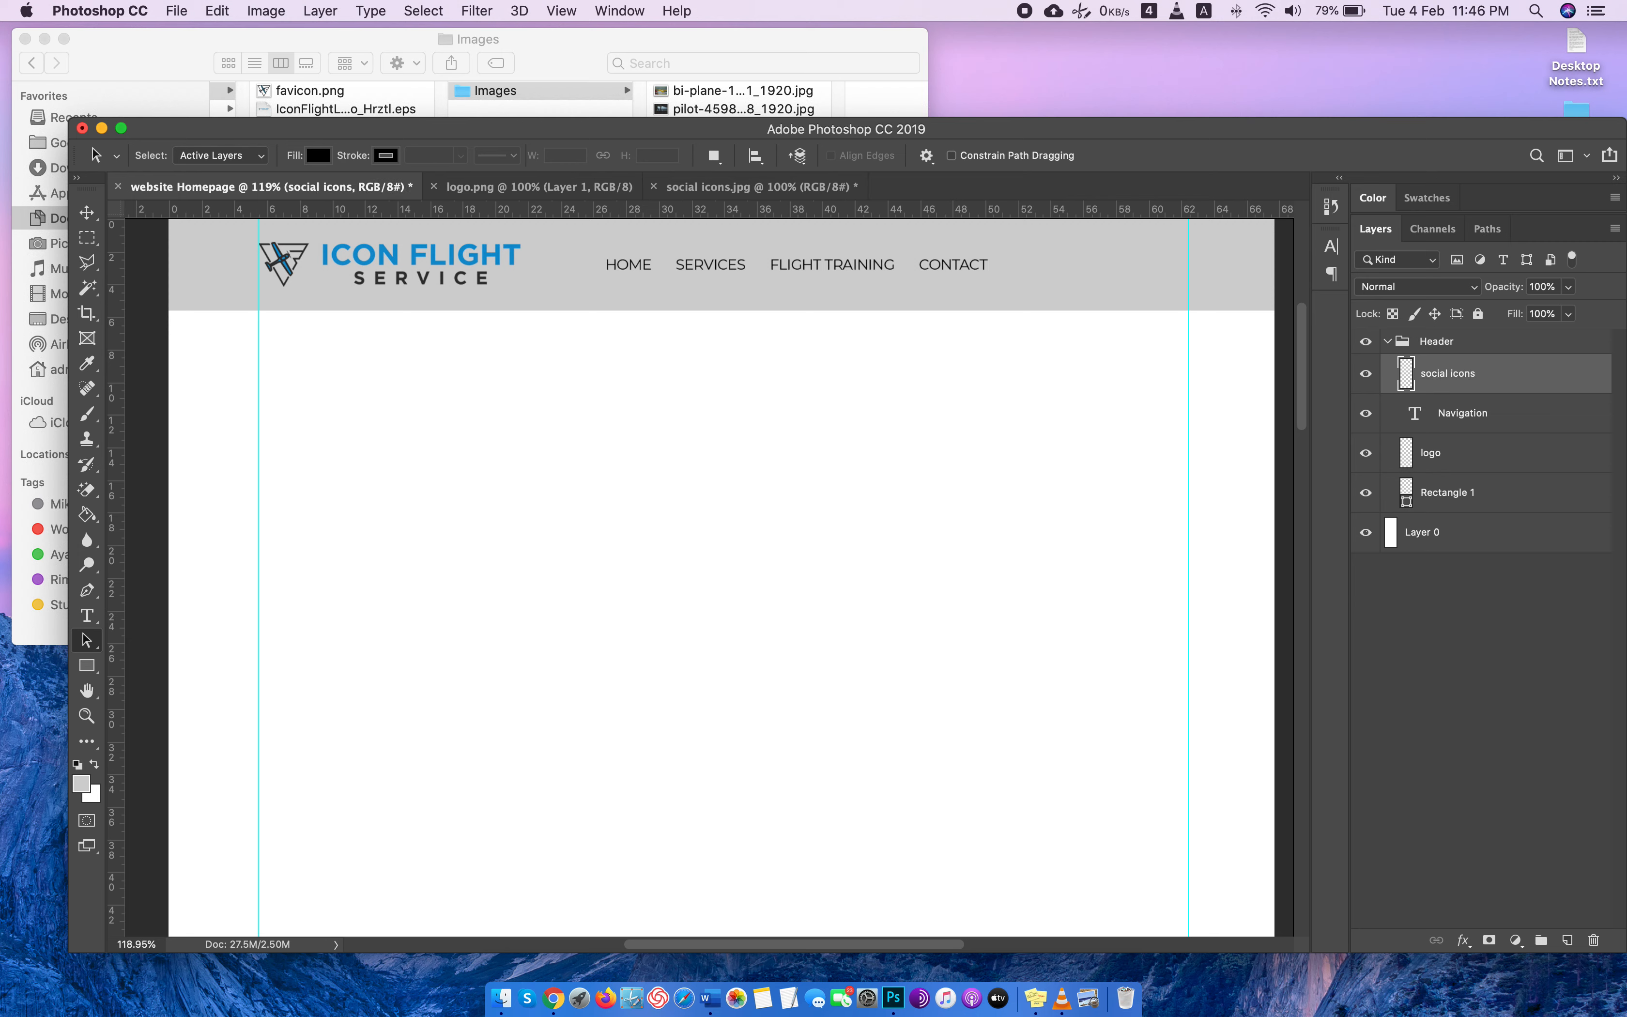
key("super+v")
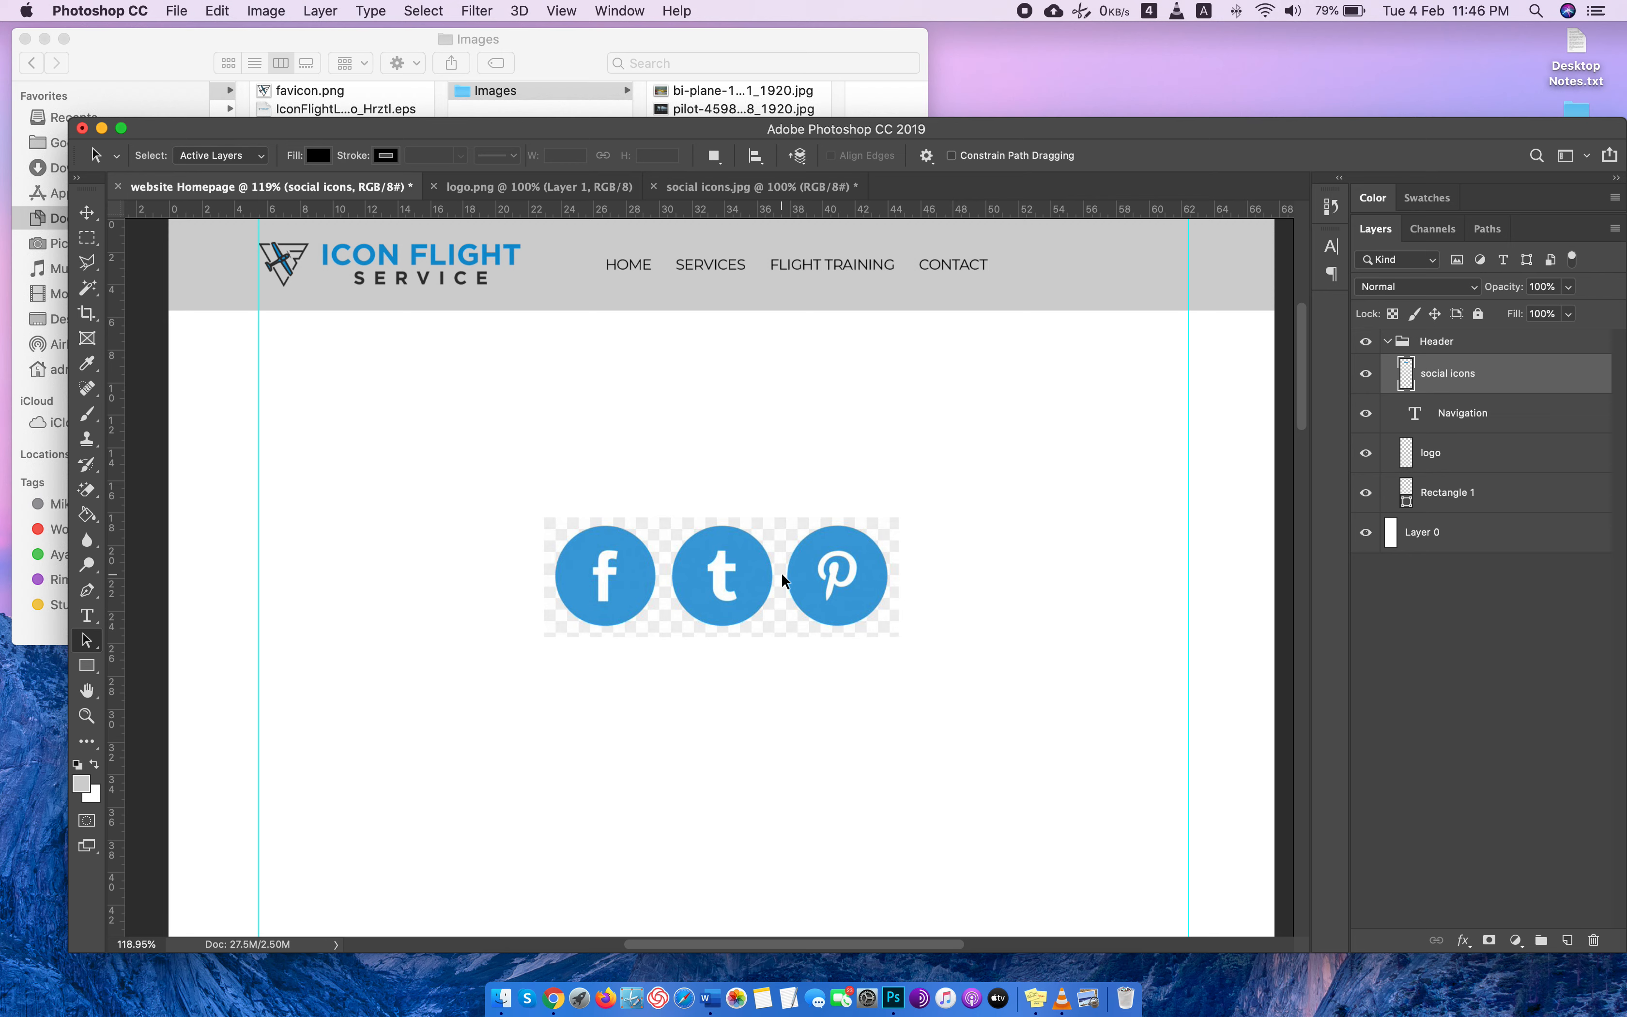
key("super+t")
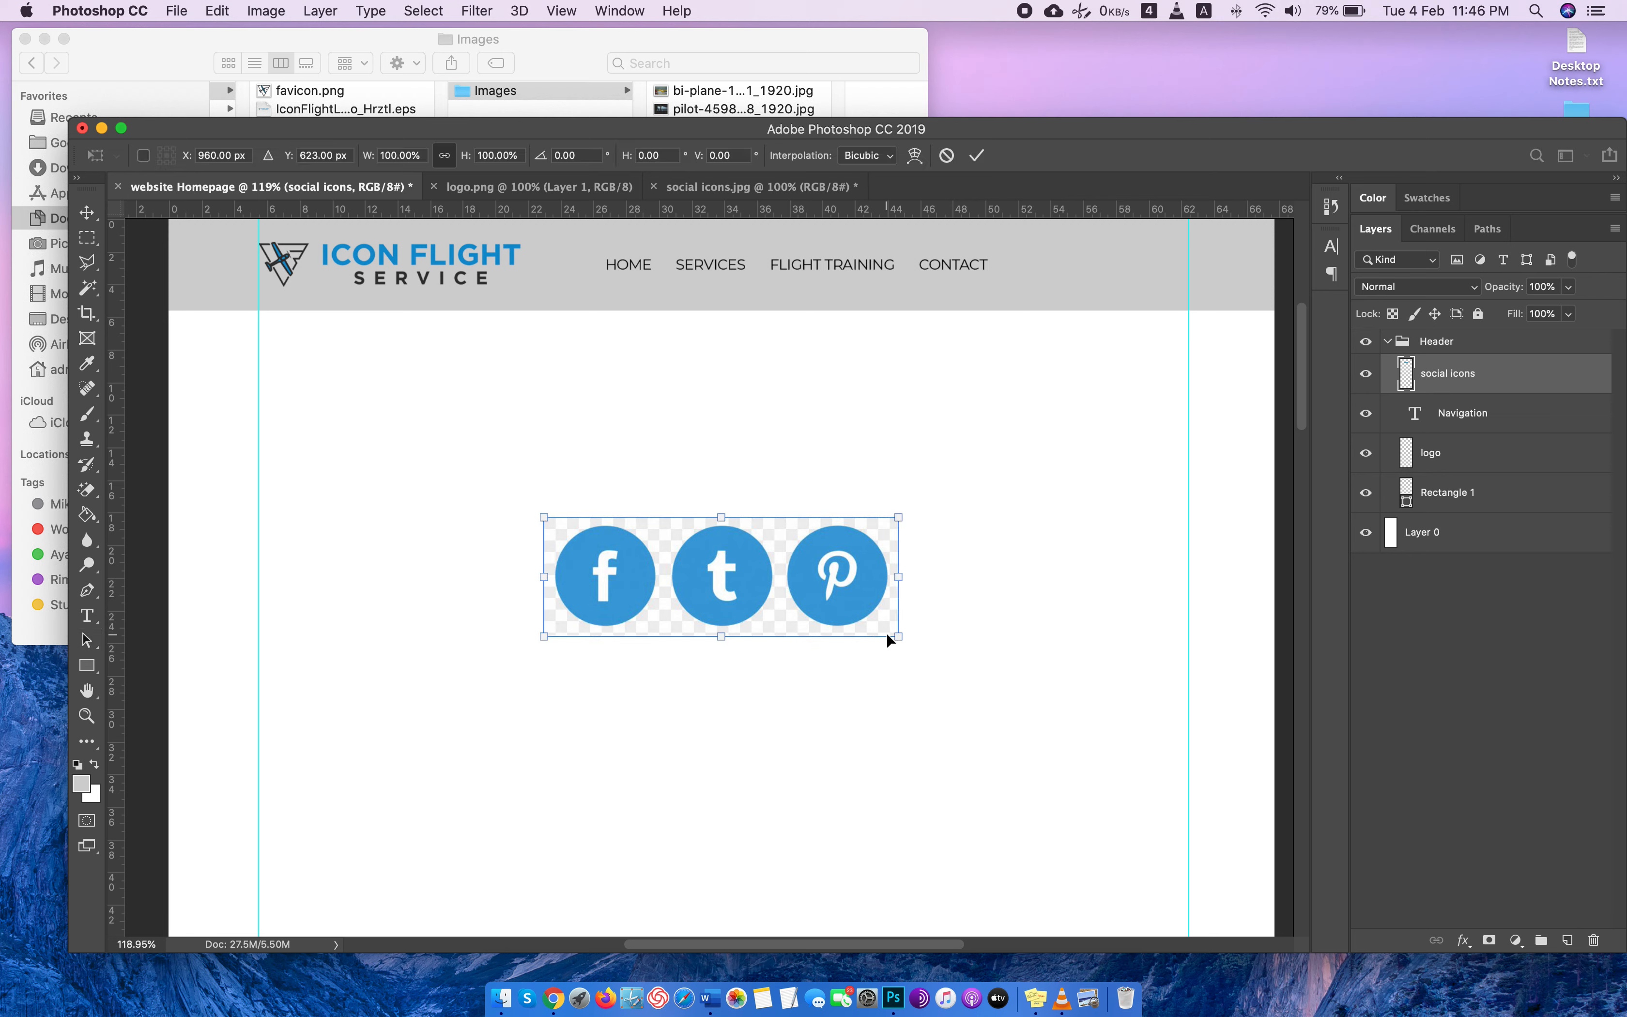
key("Return")
left_click_drag(1465, 400, 1421, 422)
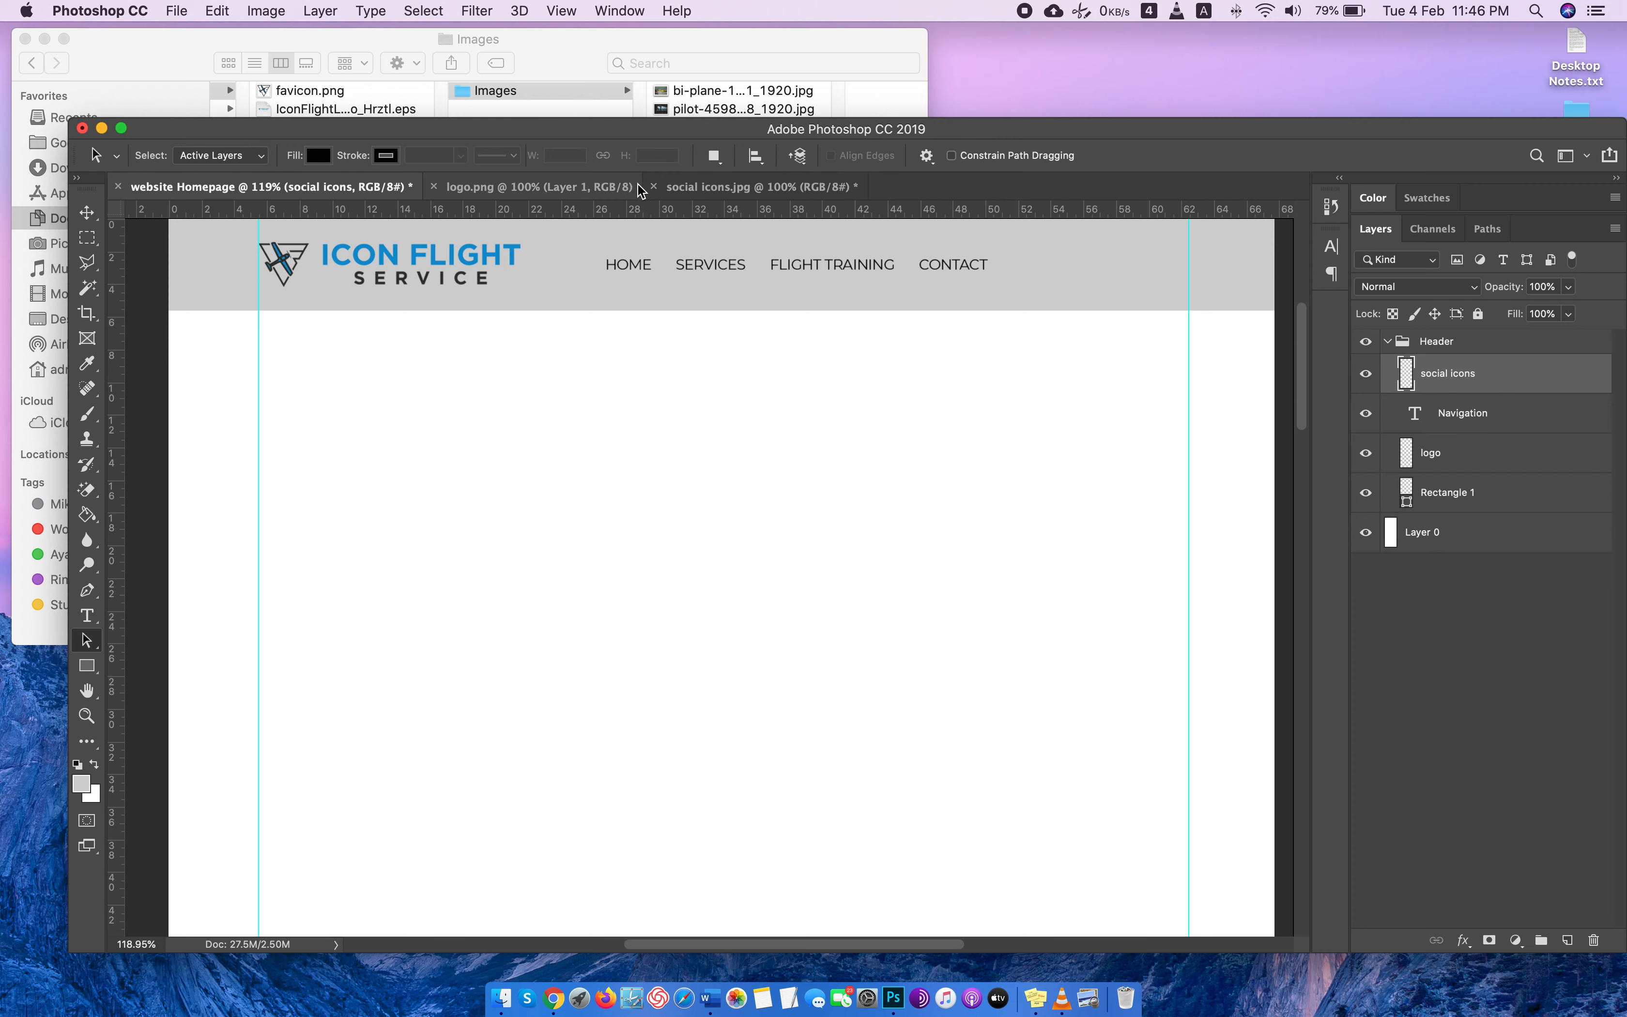
Erase the checkered background around the three icons in social icons.jpg with the Magic Eraser, leaving it transparent.
left_click(672, 188)
key("e")
left_click(770, 535)
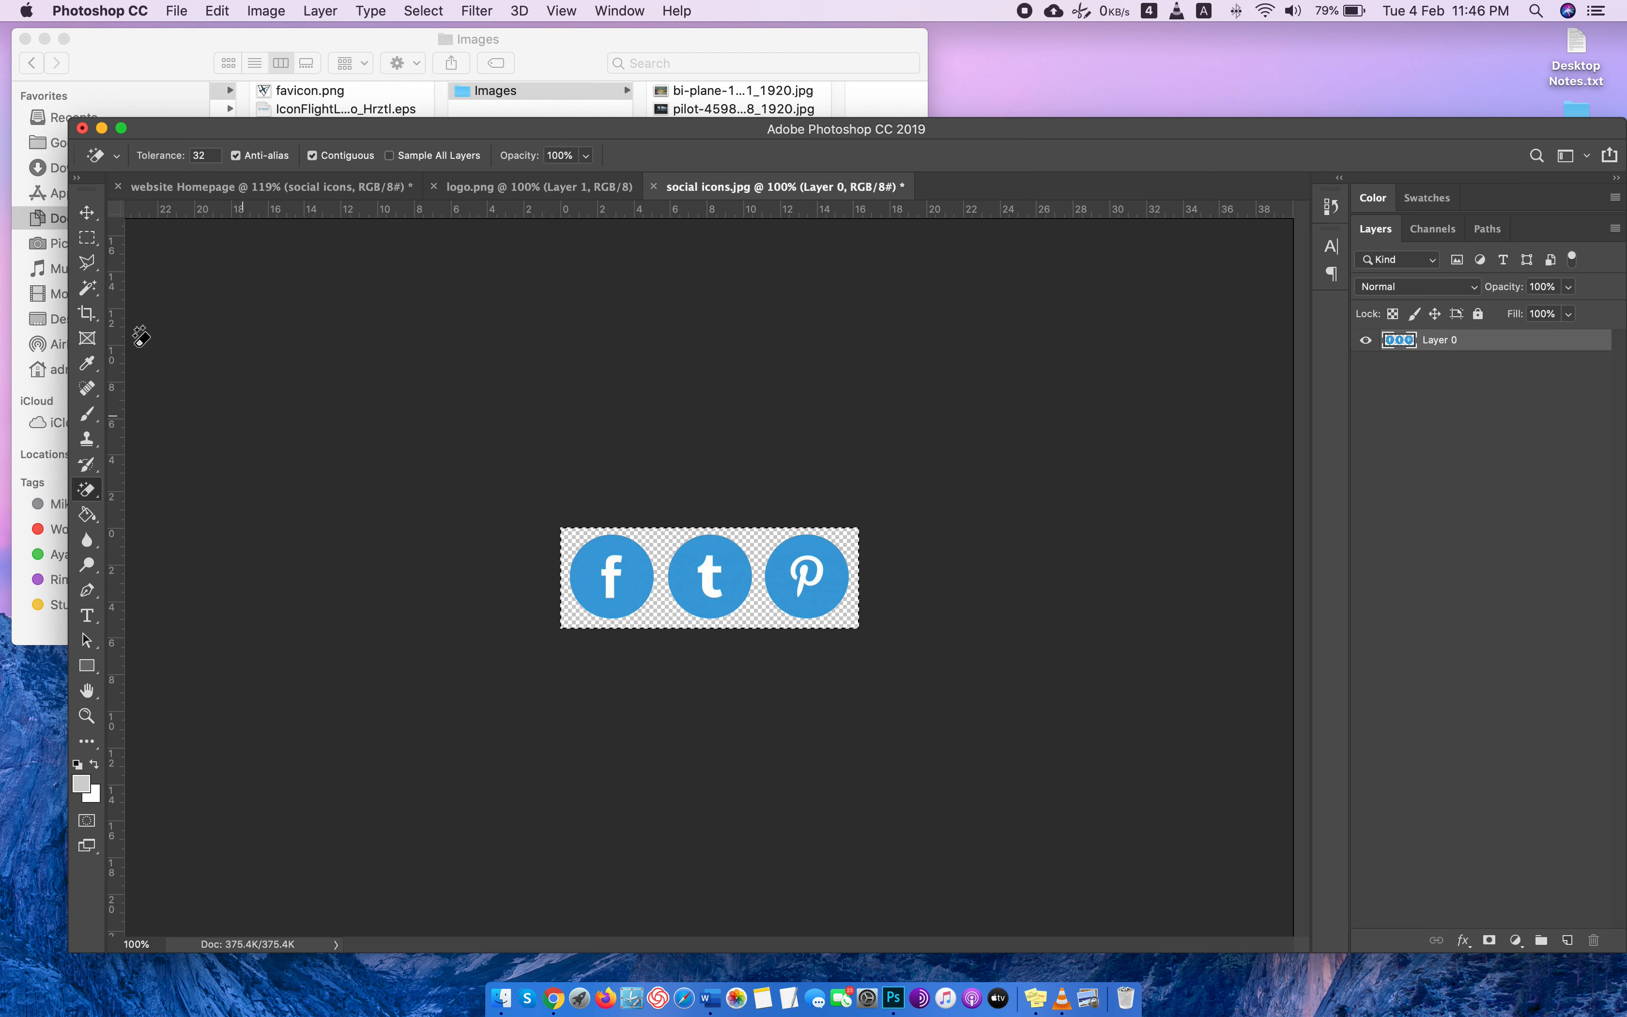
left_click(86, 237)
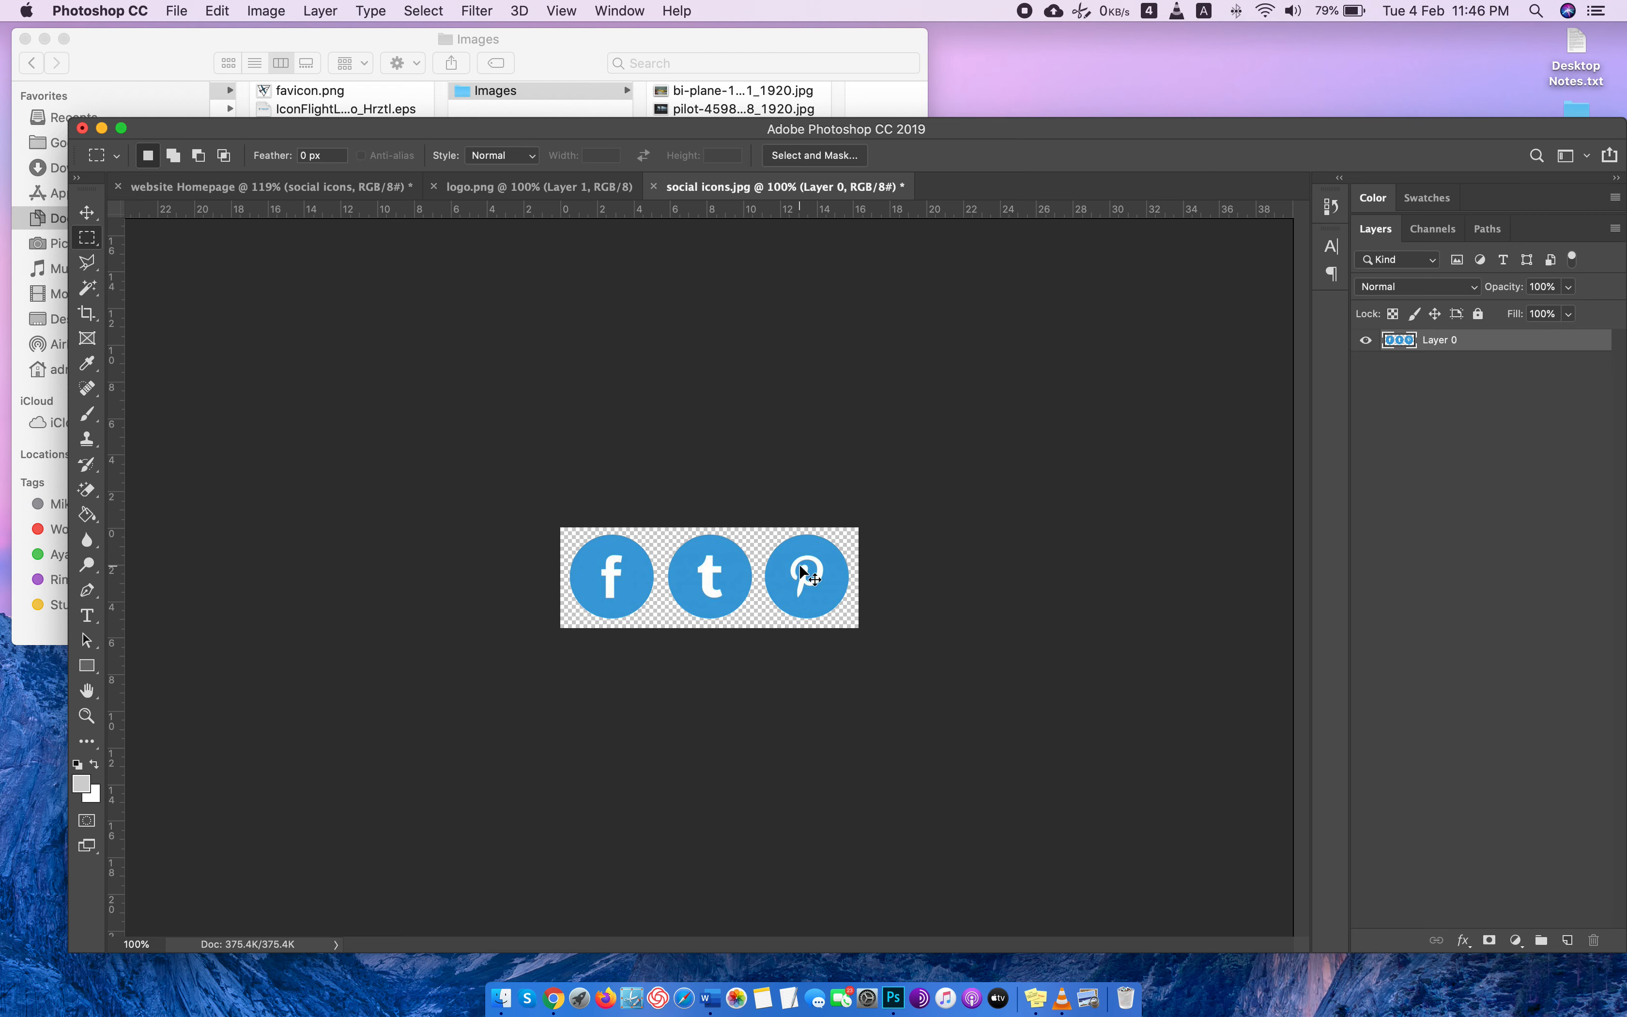
Place the transparent icons on the homepage's social icons layer, scaled to about 27.44%, against the right guide in the header.
left_click(268, 187)
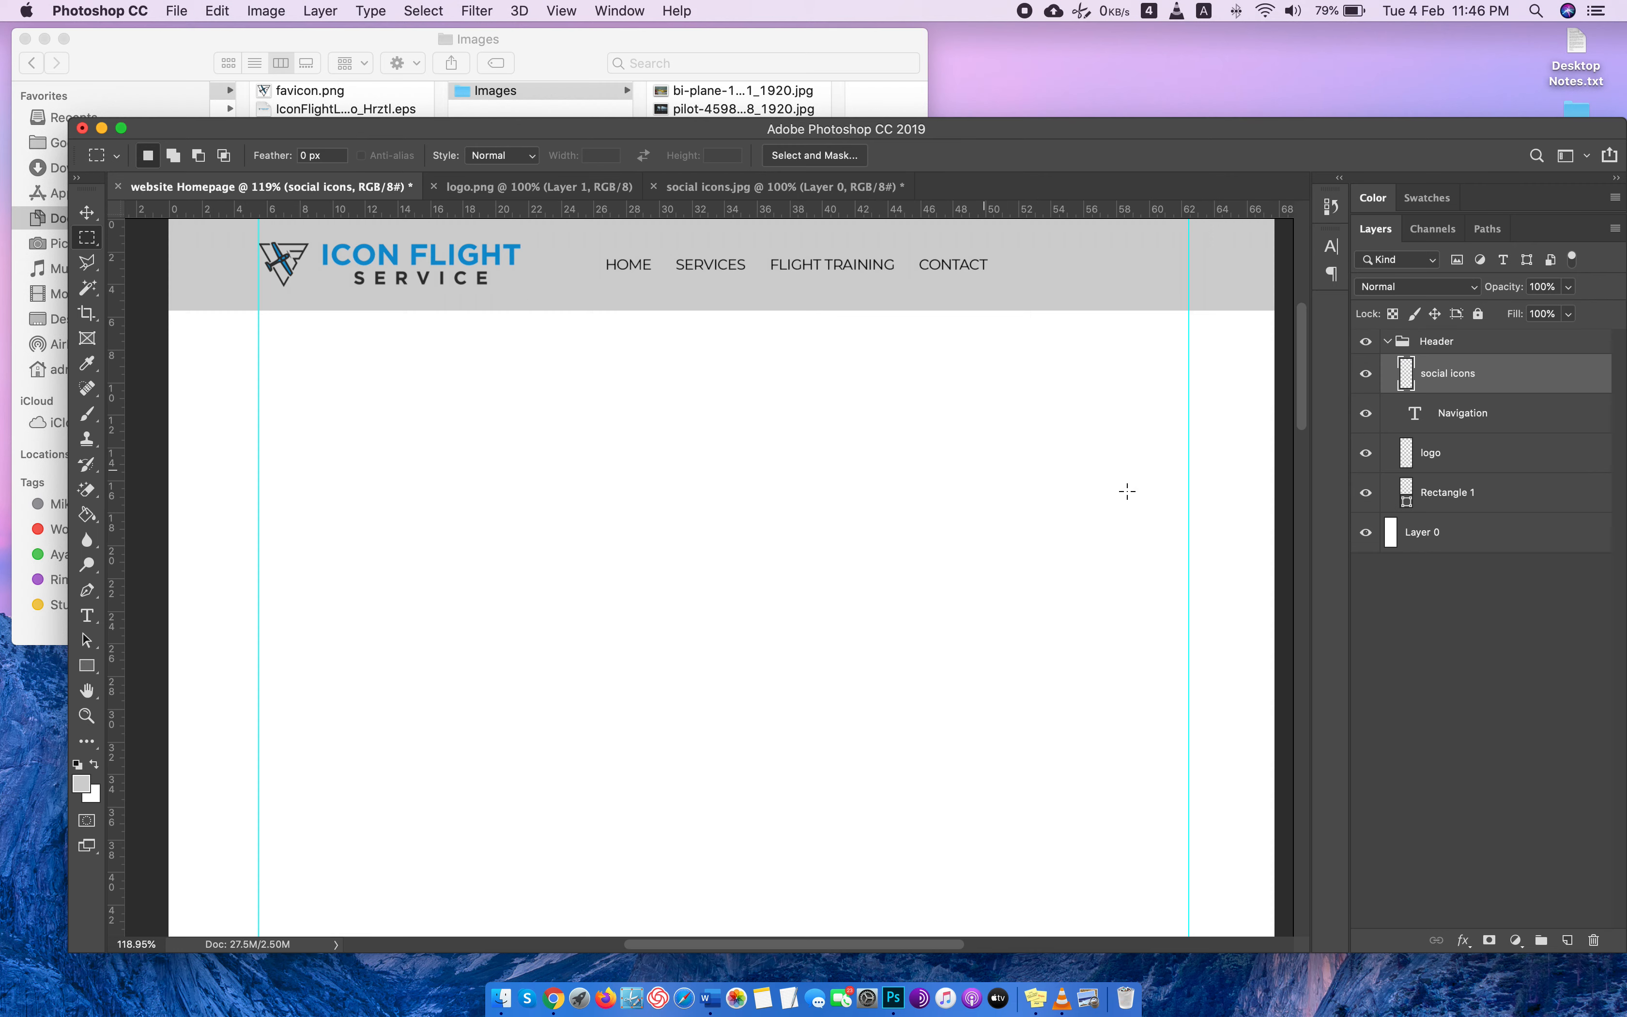
key("super+t")
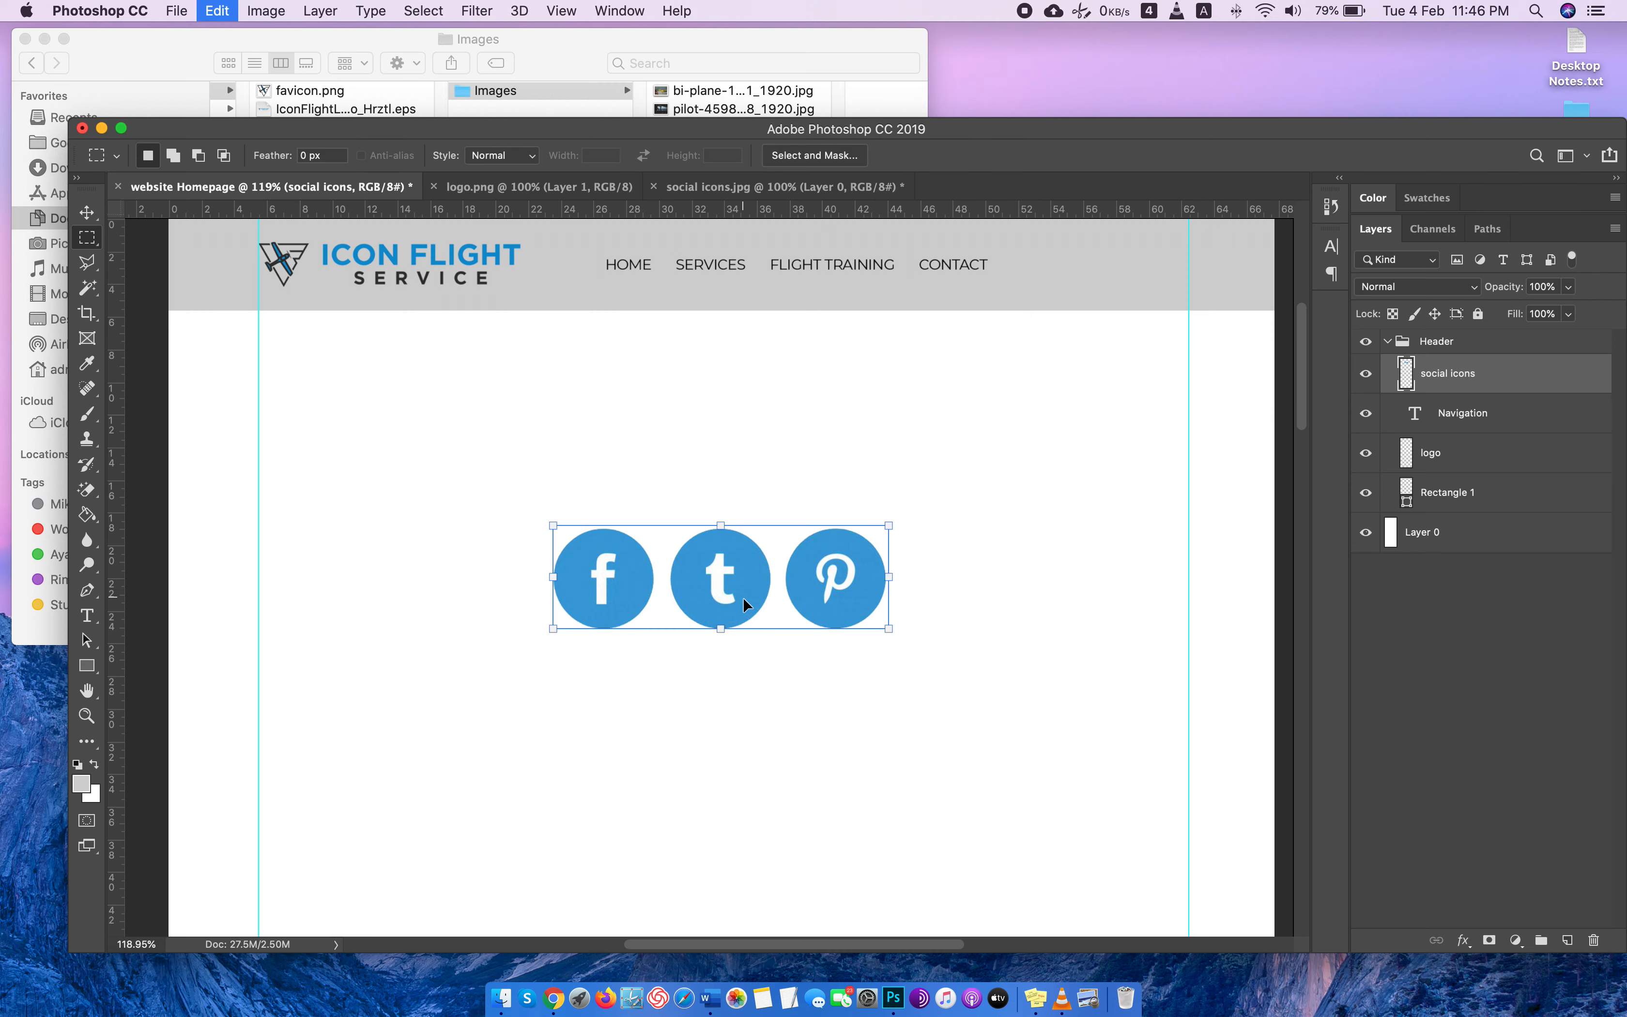
left_click_drag(886, 632, 1080, 279)
left_click_drag(1176, 290, 1121, 285)
scroll(1180, 444, "up", 1)
scroll(1178, 436, "up", 5)
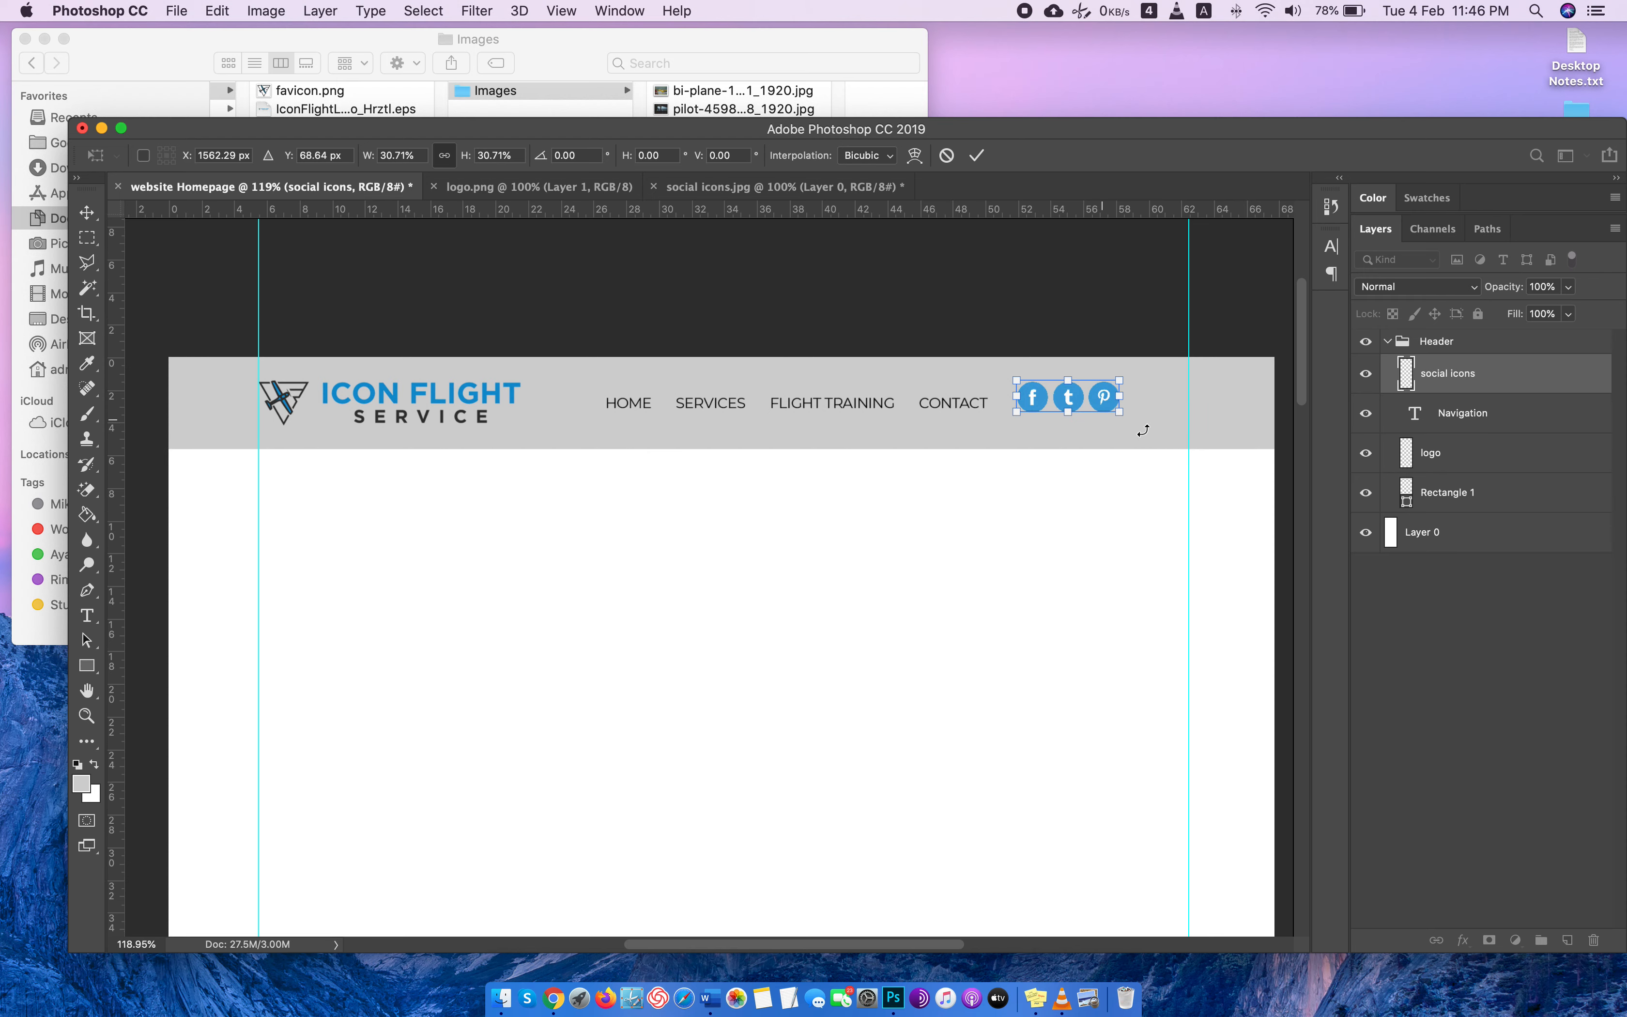
left_click_drag(1113, 394, 1167, 416)
left_click_drag(1141, 408, 1167, 406)
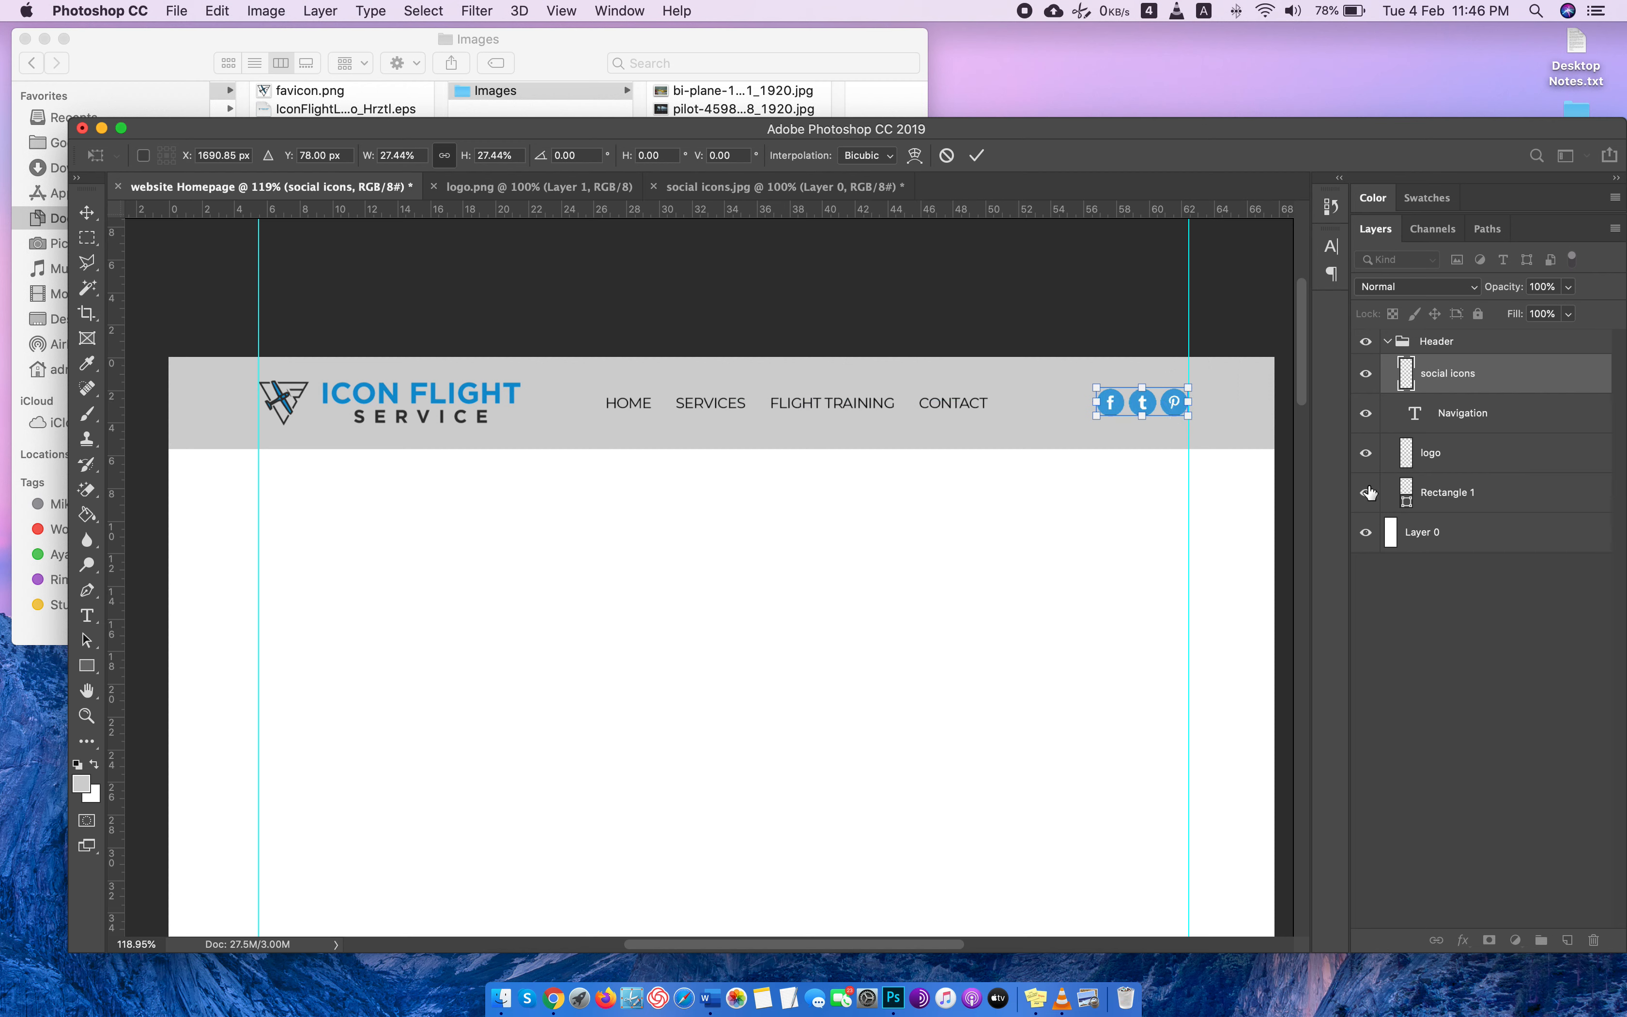
key("Return")
Nudge the social icons slightly up and move the navigation line right, level with and close to the icons.
key("m")
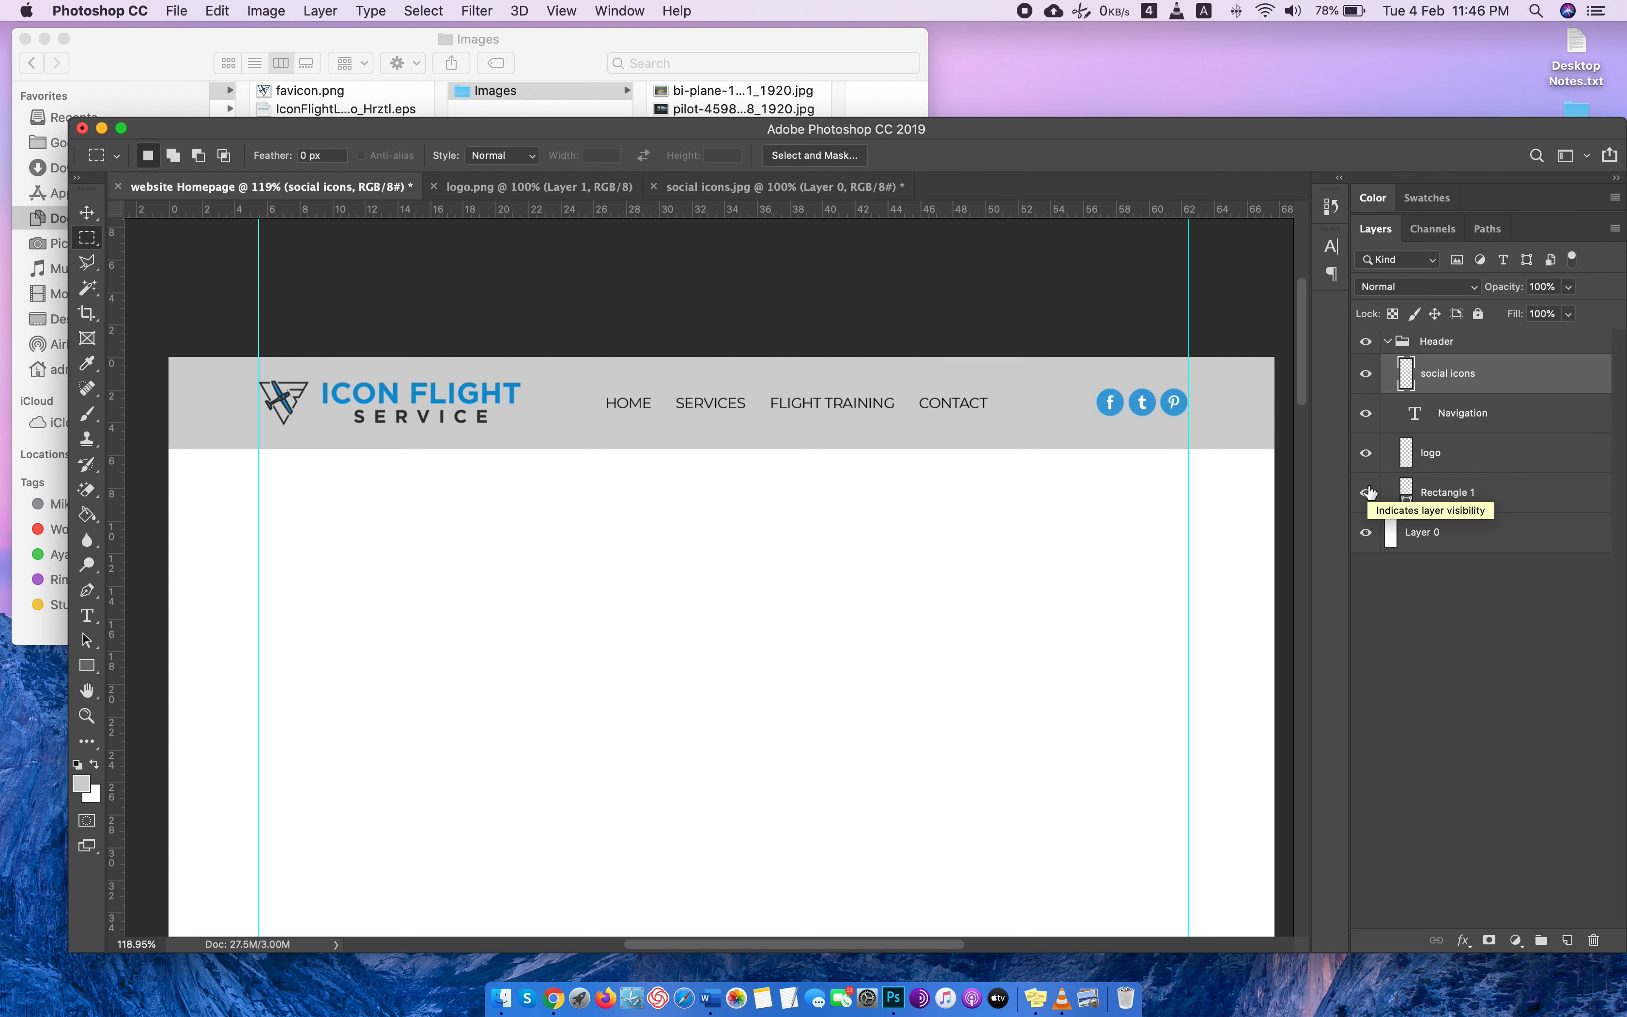
left_click(86, 213)
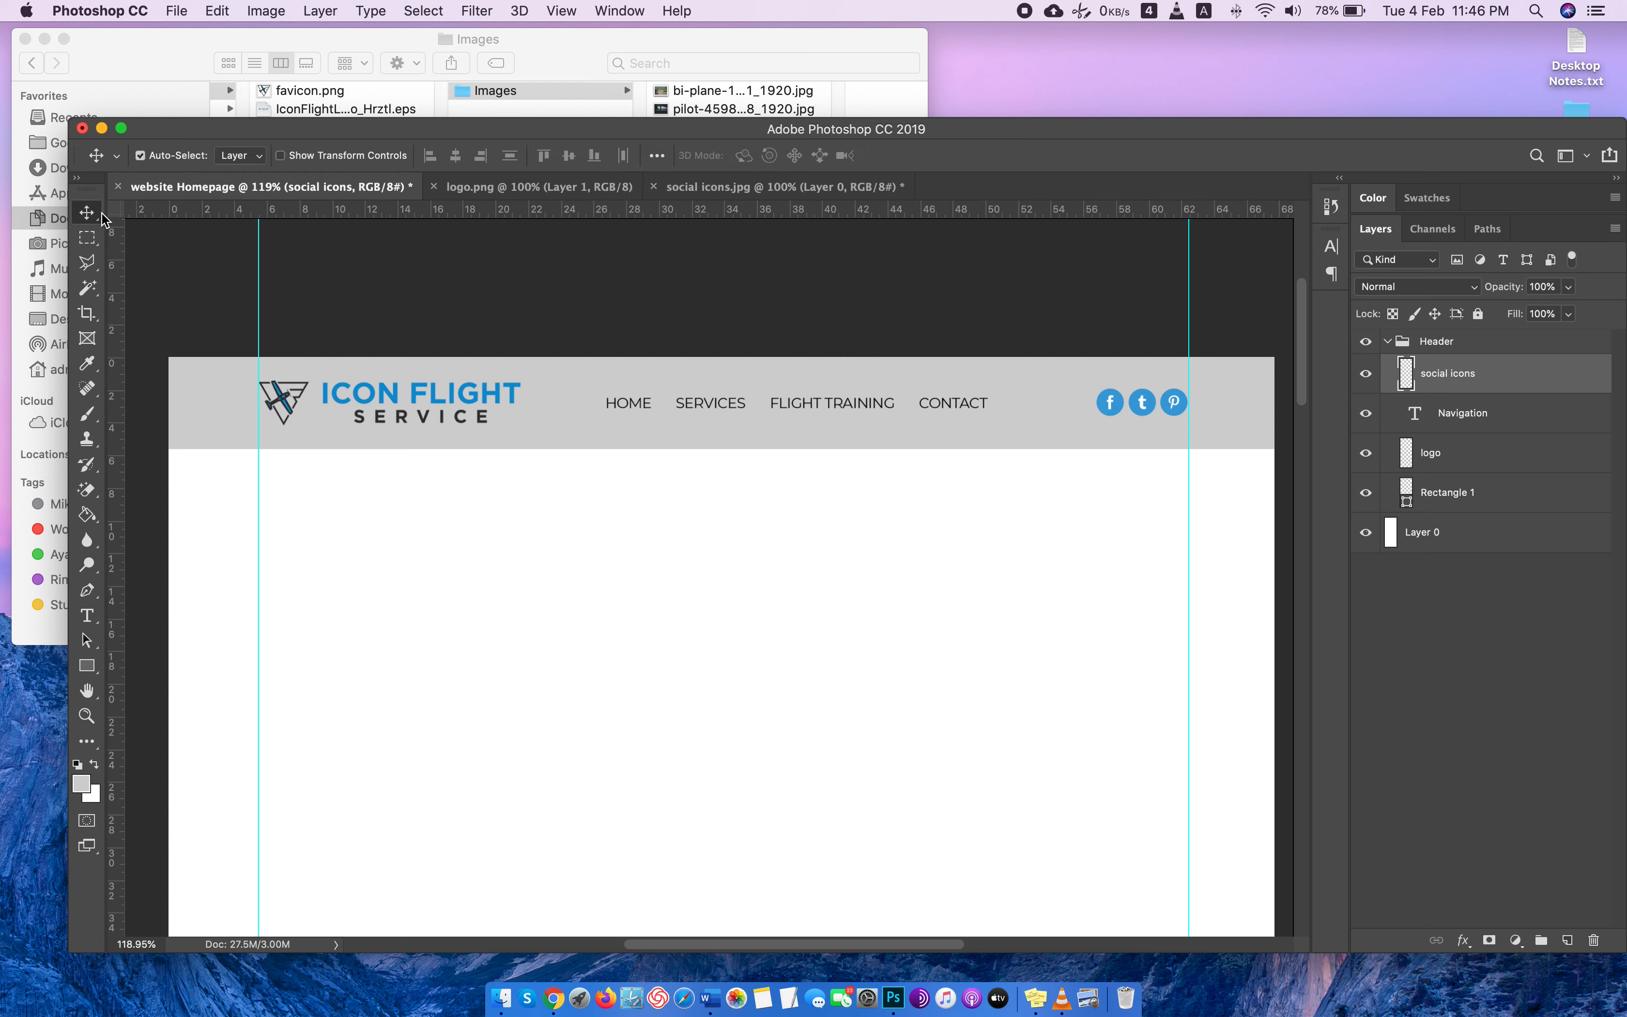
key("Up")
key("Up")
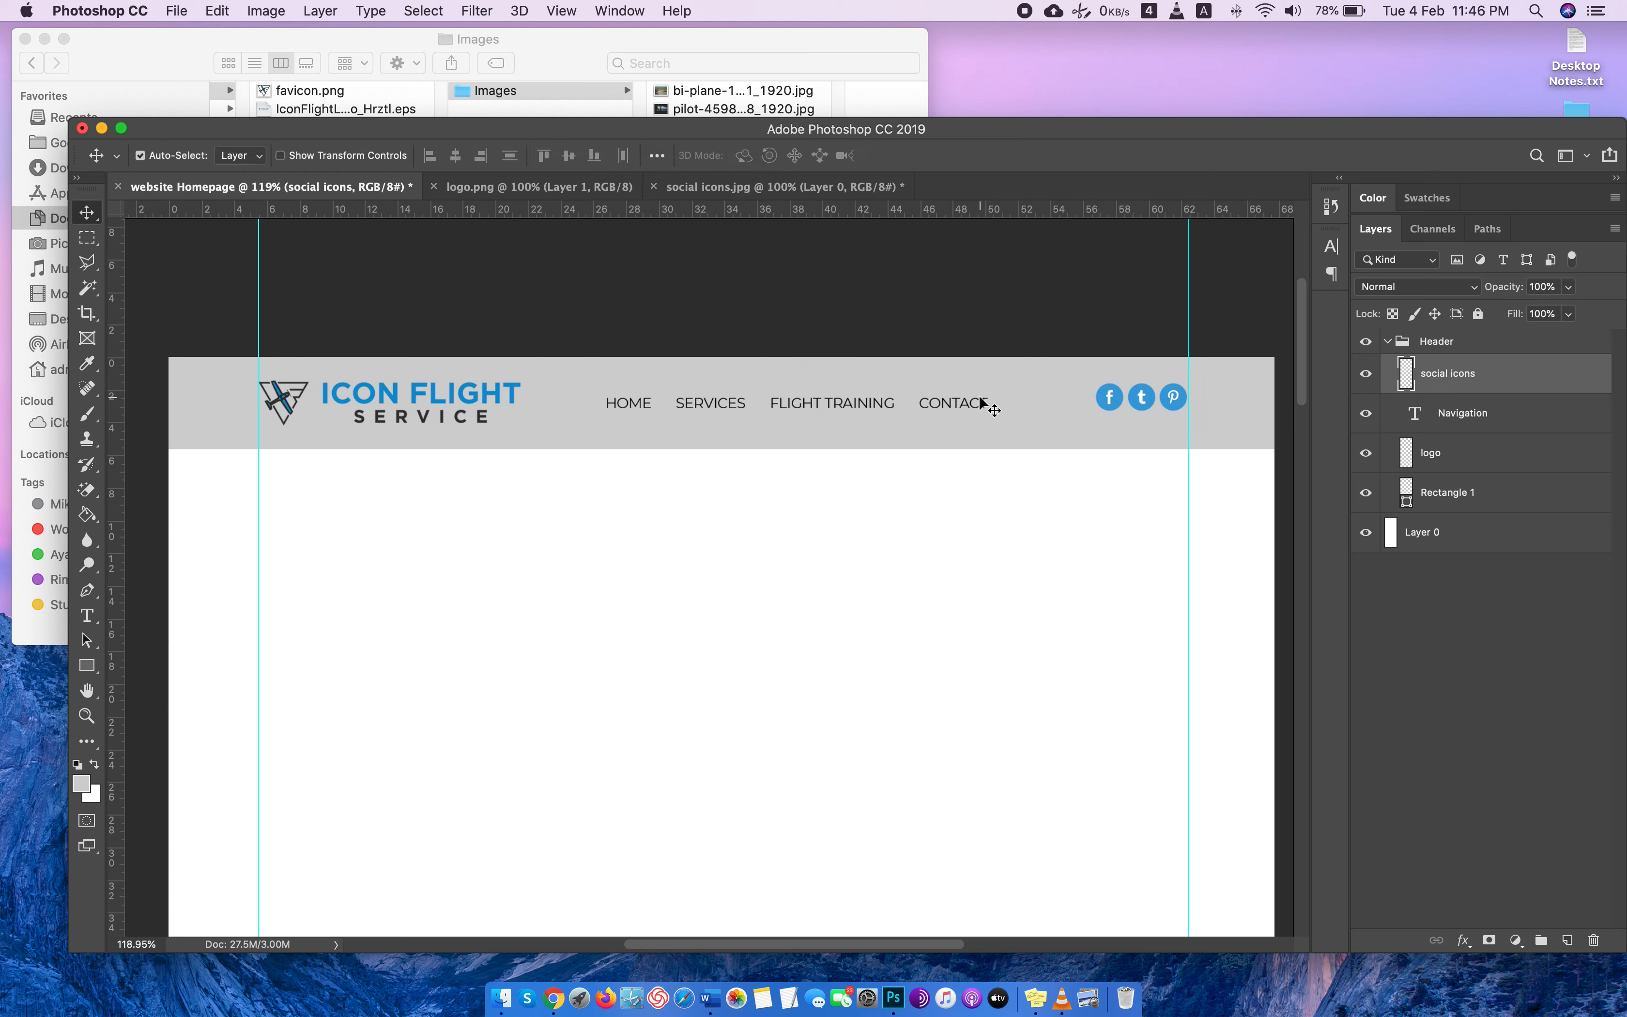
left_click_drag(976, 404, 1051, 399)
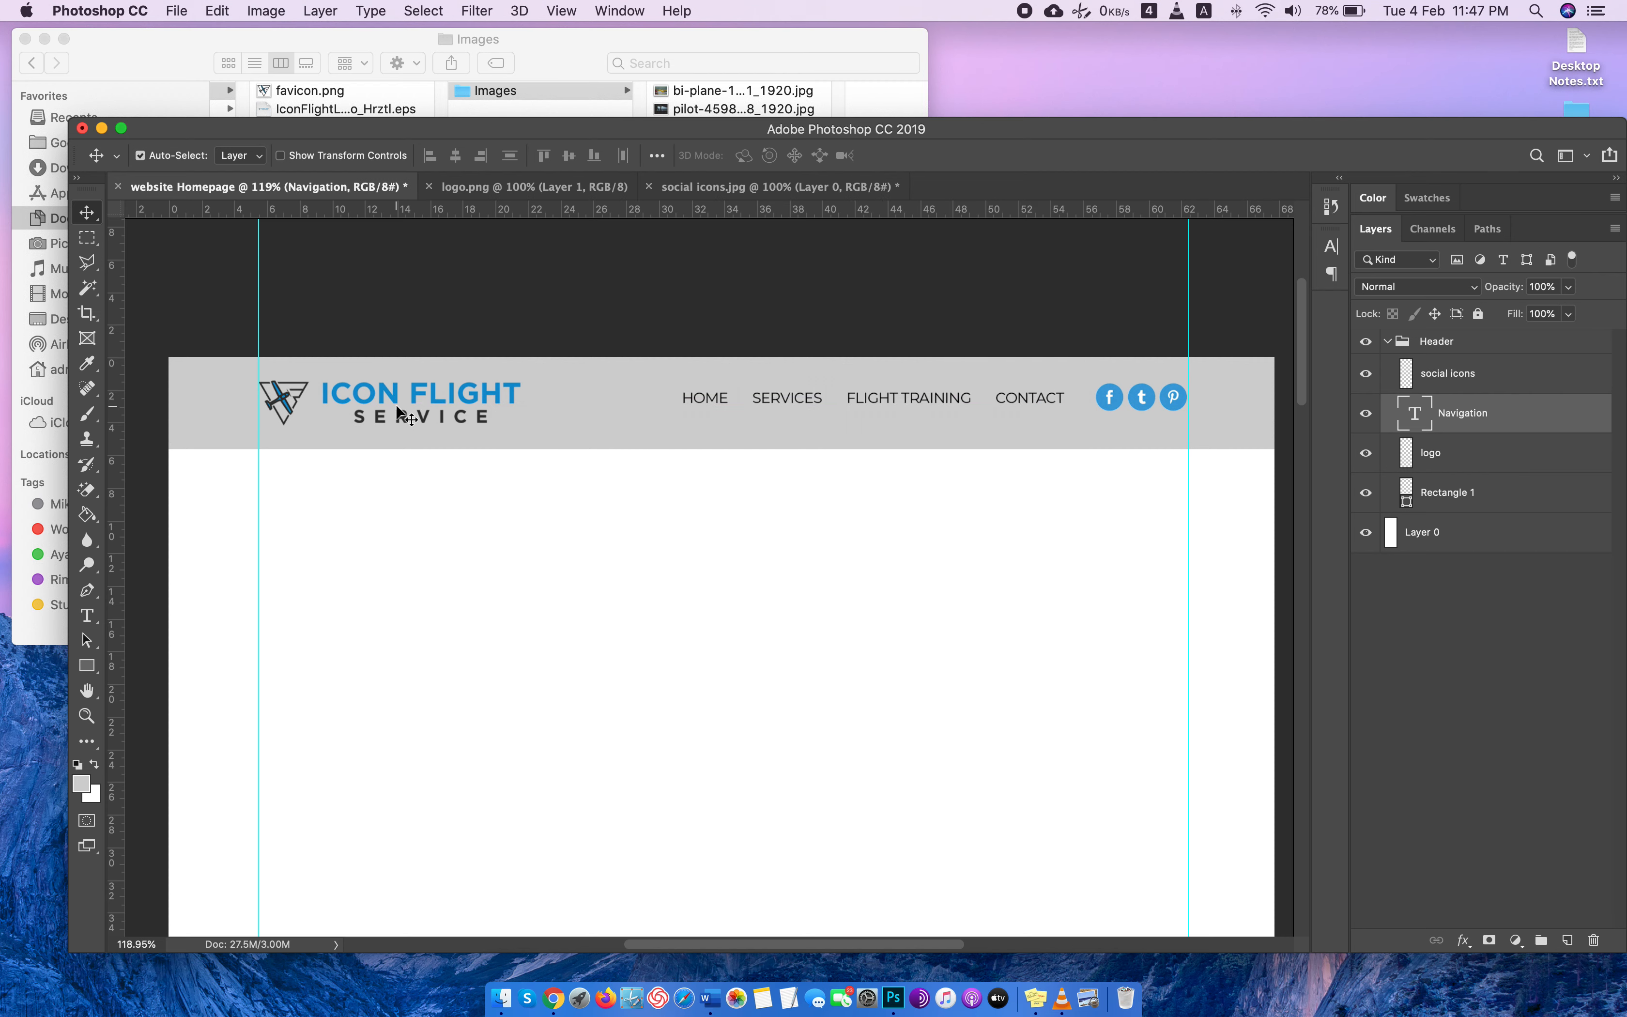
Scale the header logo down to about 88%, keeping its left edge on the guide, and move it slightly up.
left_click(417, 404)
key("super+t")
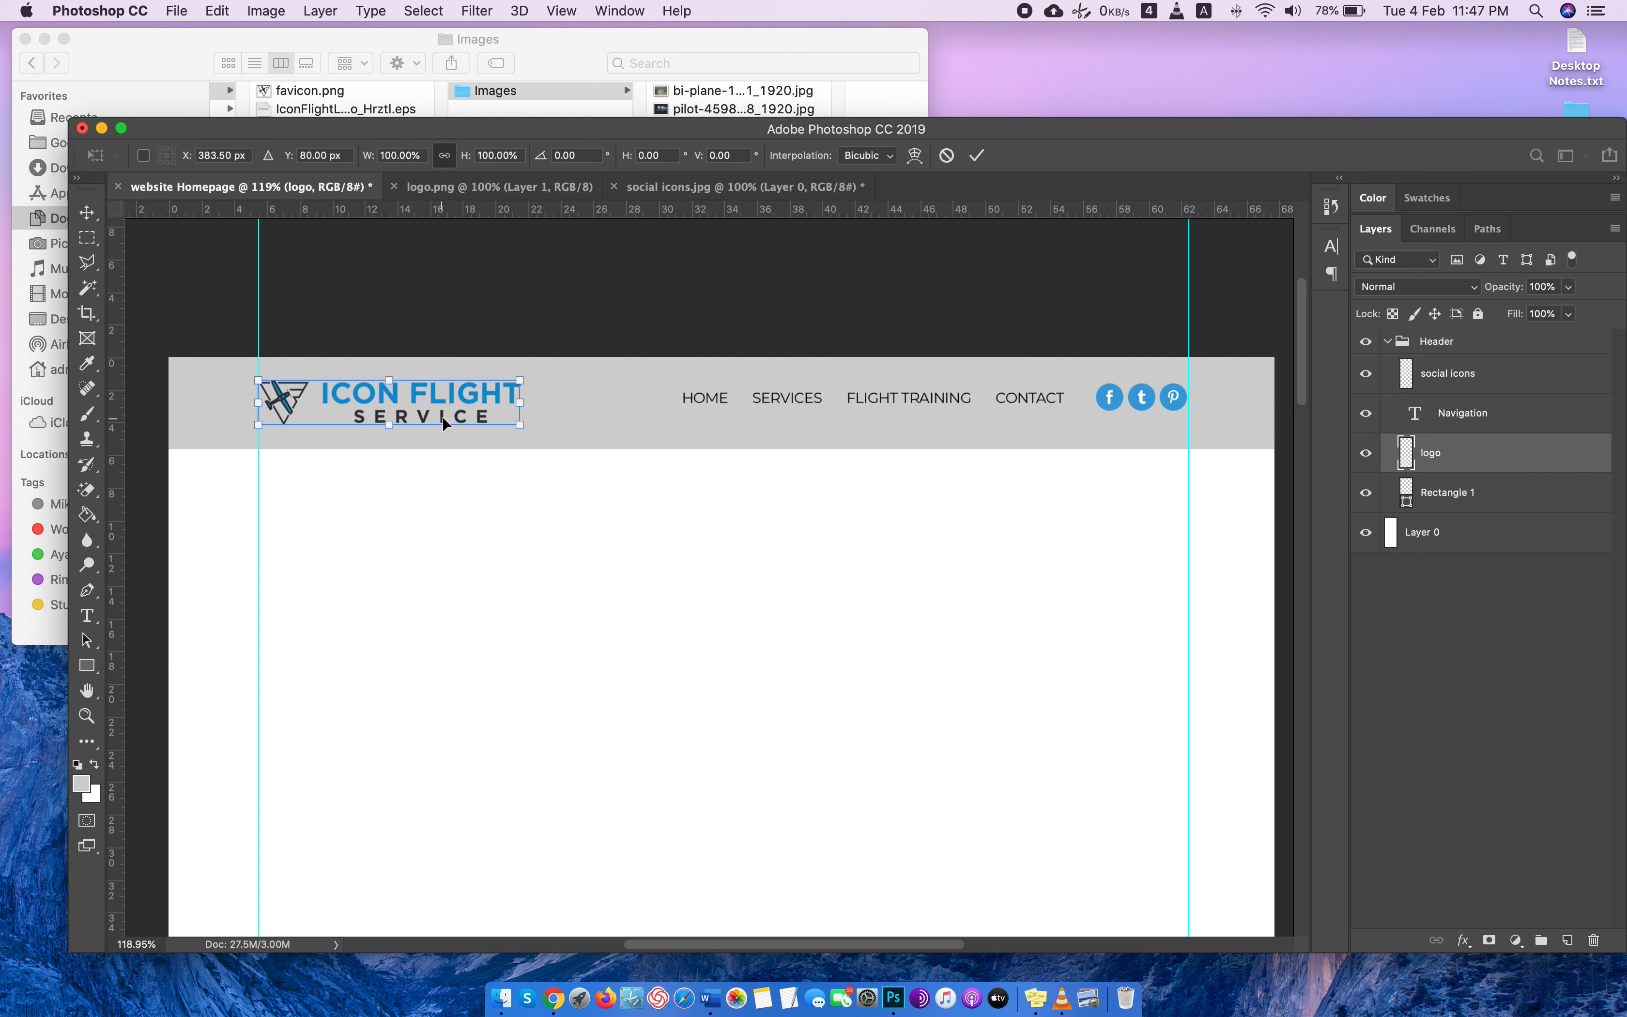
left_click_drag(525, 417, 495, 412)
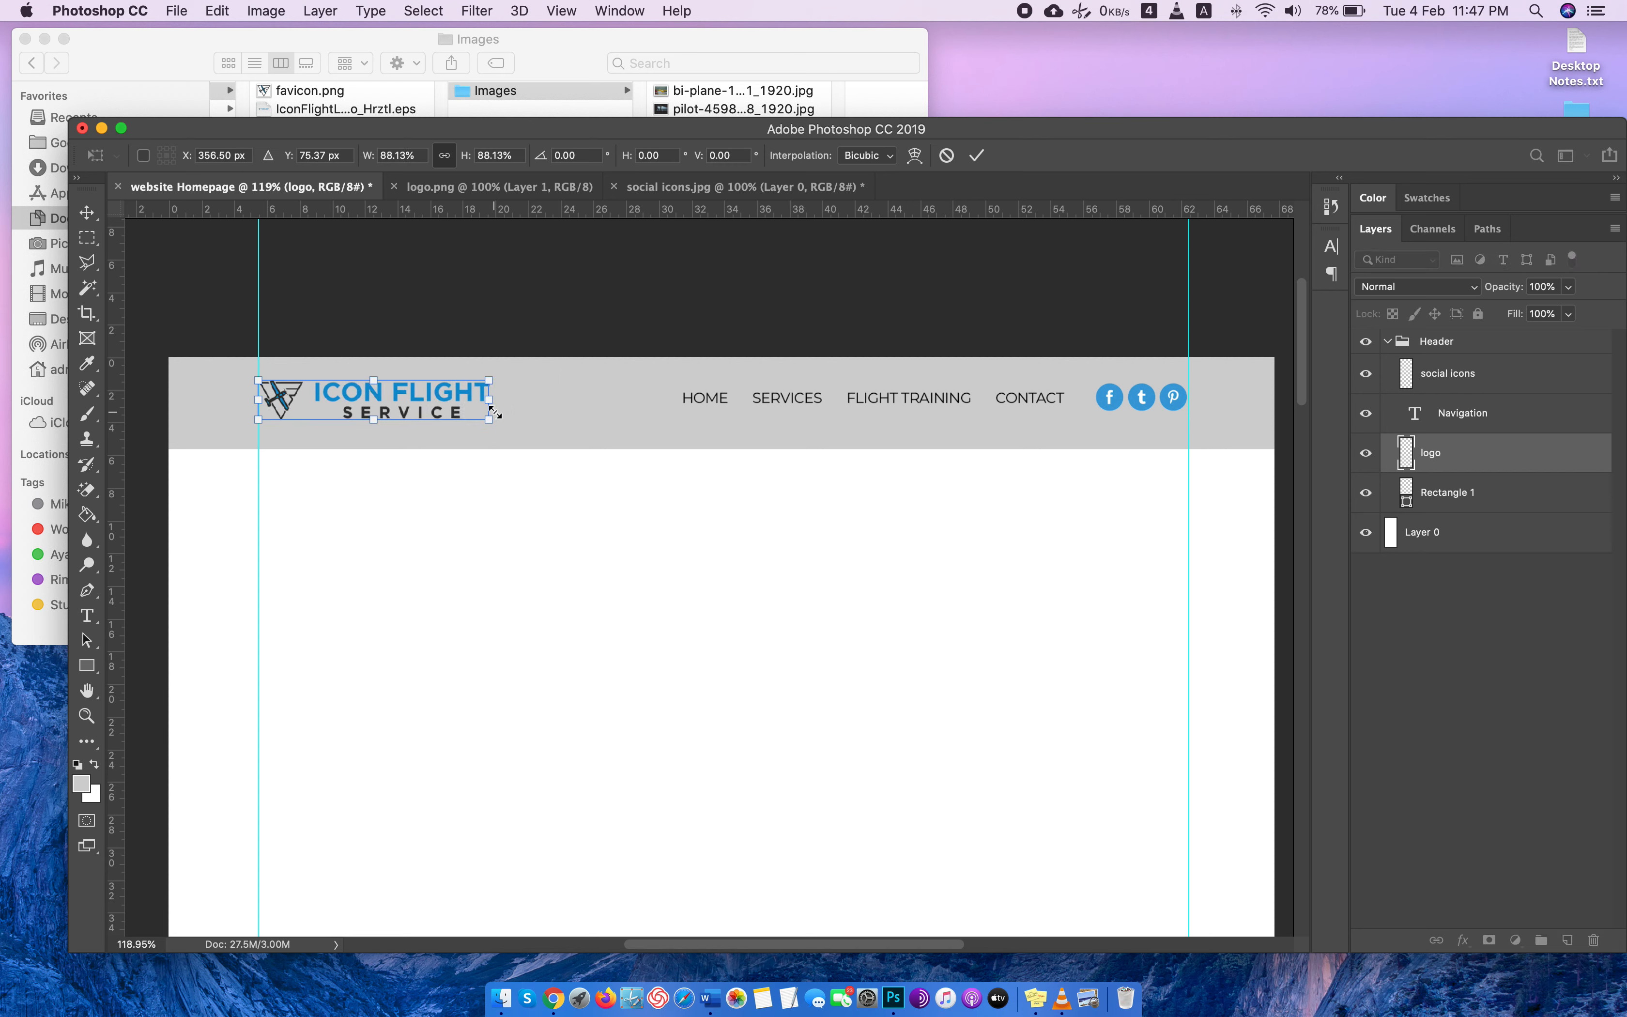
key("Return")
left_click_drag(281, 398, 280, 394)
Reduce the height of the gray header rectangle slightly by raising its lower edge closer to the logo and navigation.
left_click(572, 437)
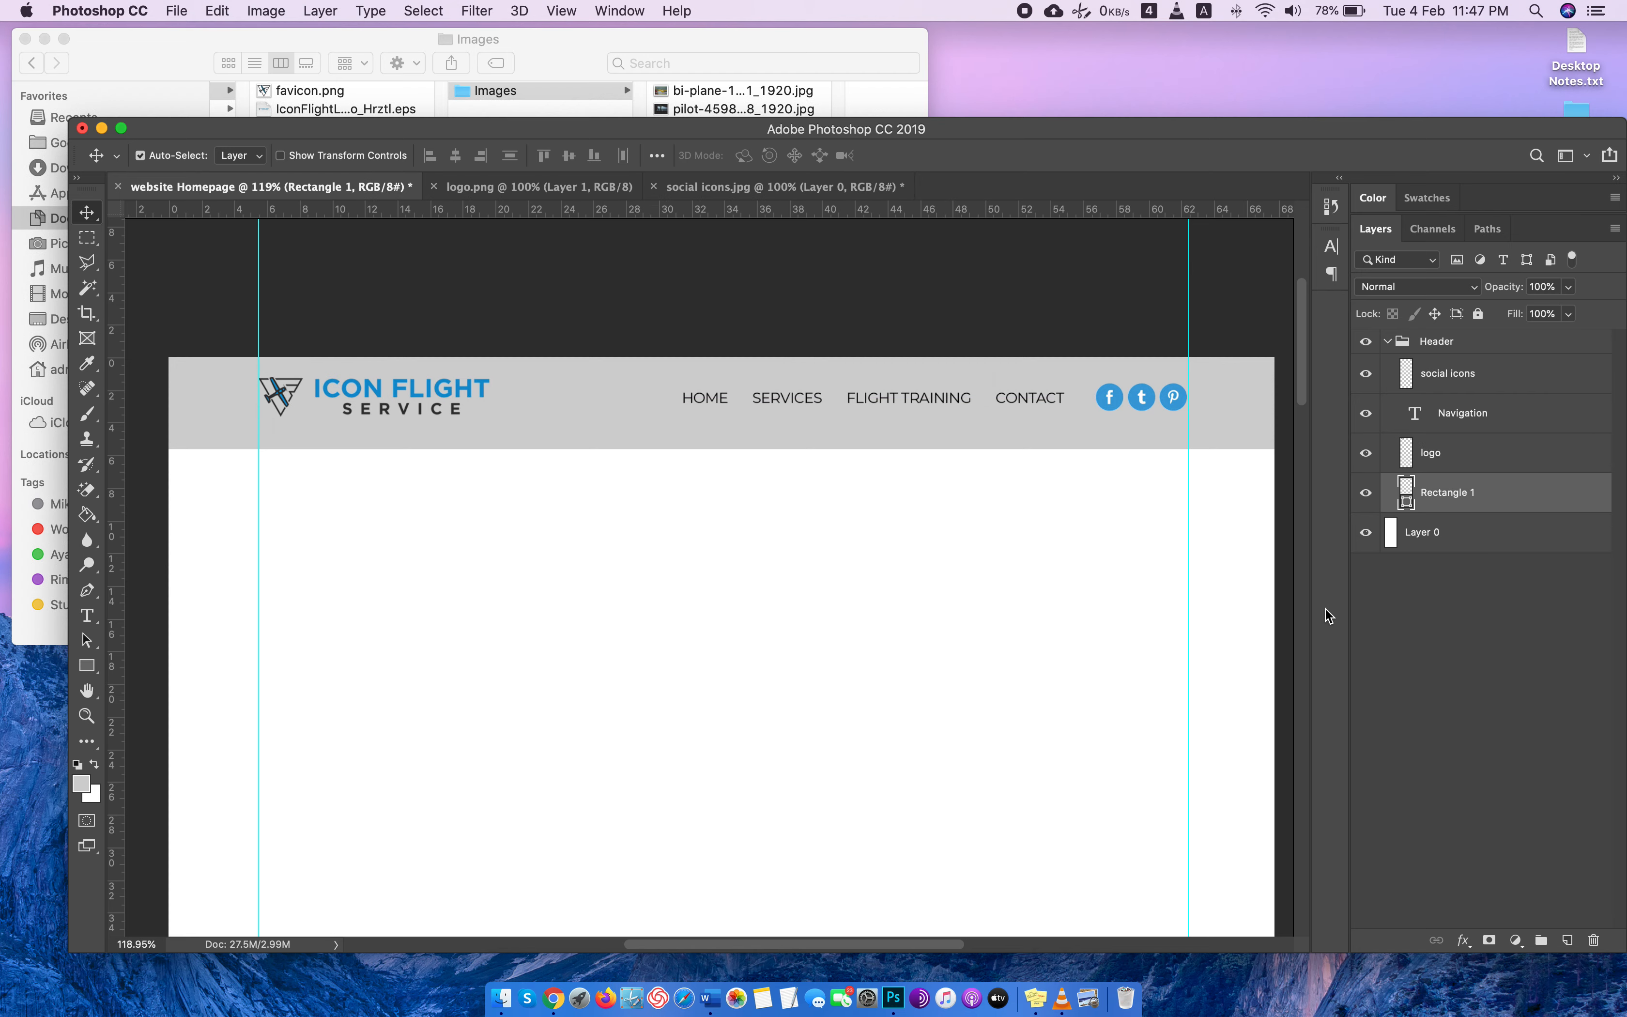
key("super+t")
left_click_drag(721, 448, 724, 436)
key("Return")
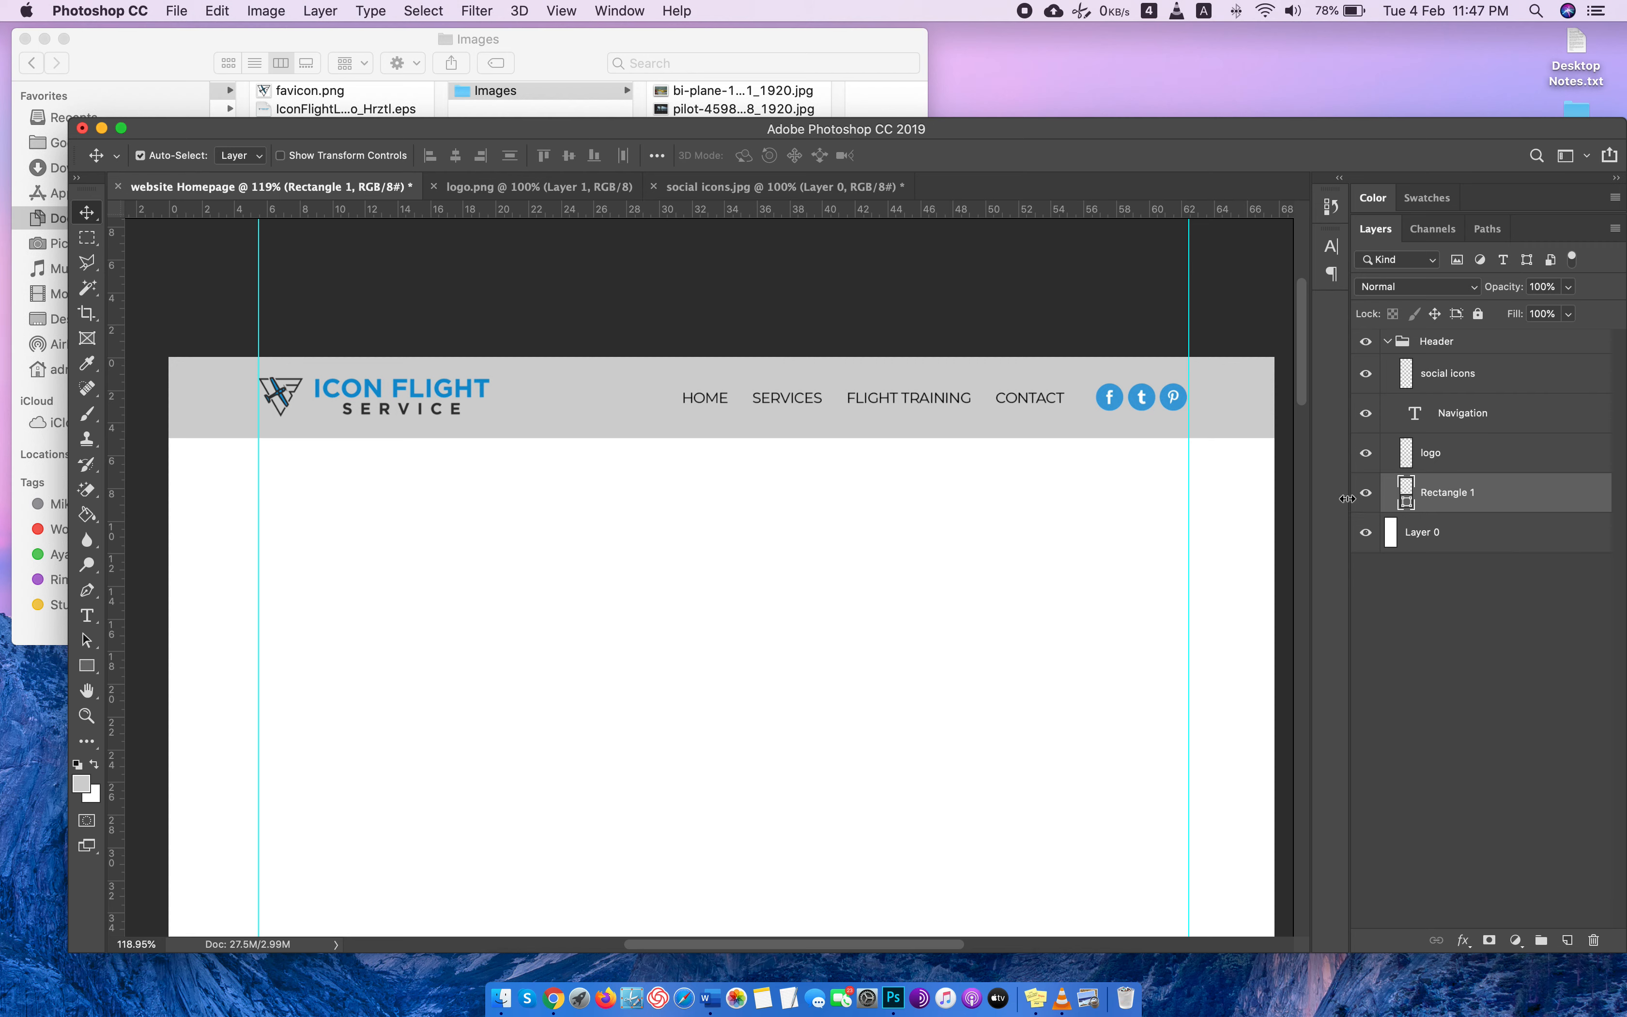
Hide and show the Rectangle 1 layer to compare the header with and without its gray background.
left_click(1362, 498)
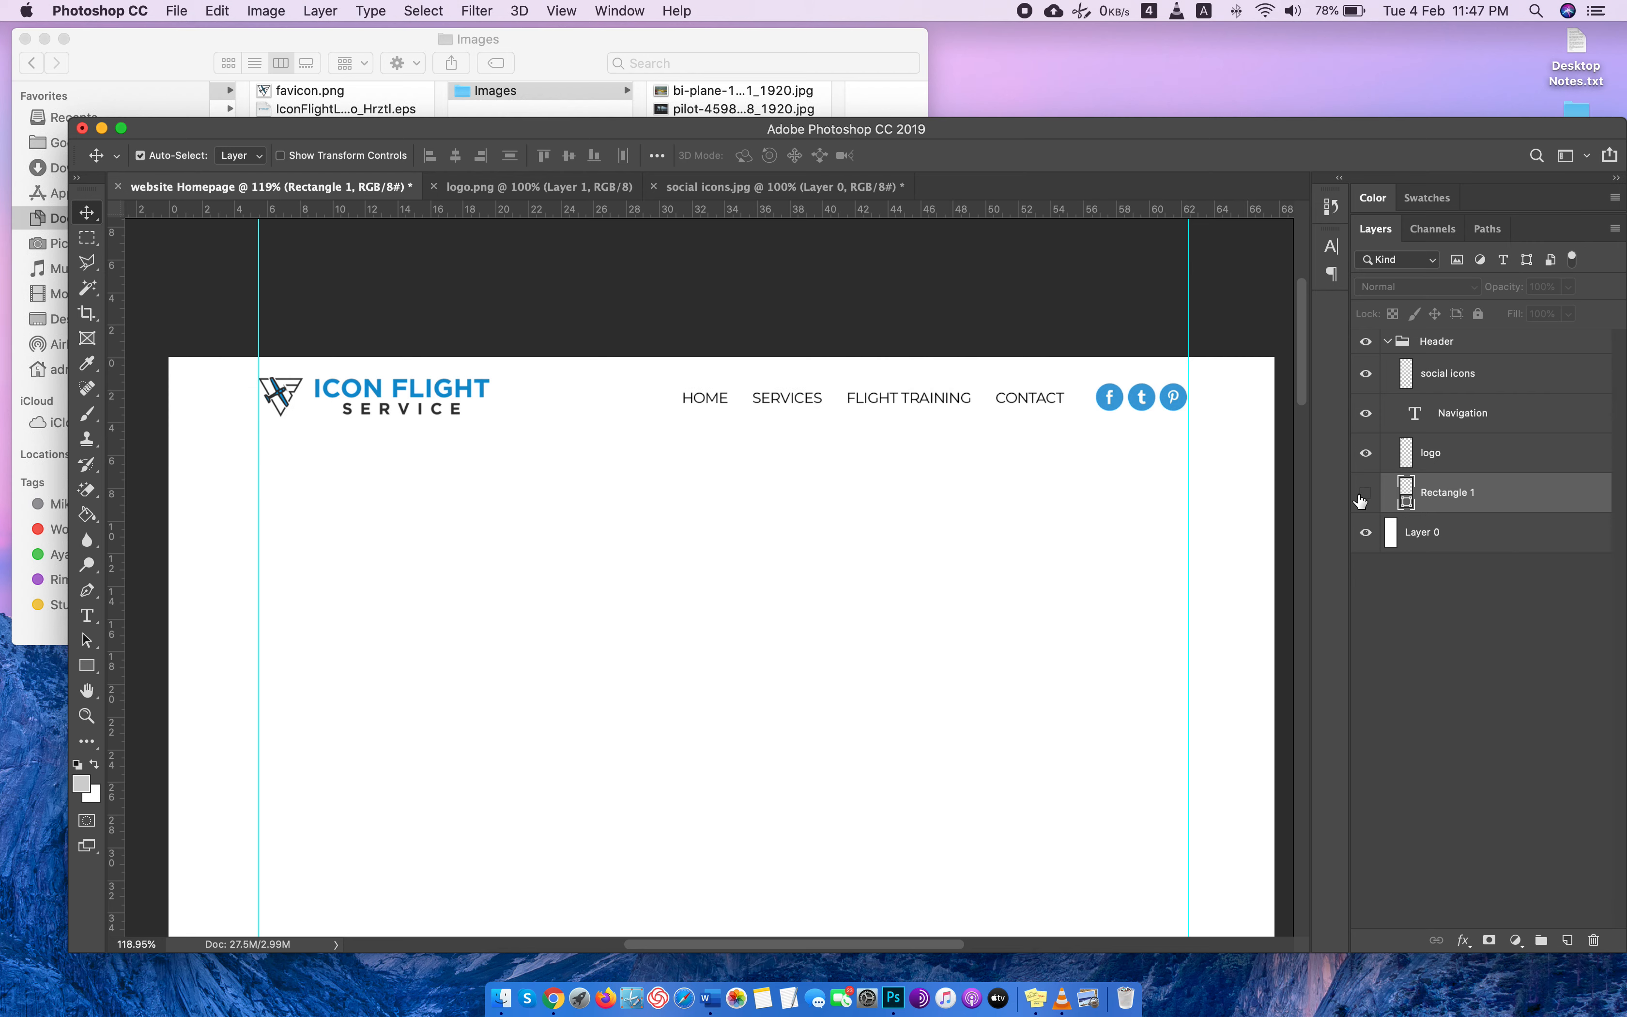
left_click(1364, 494)
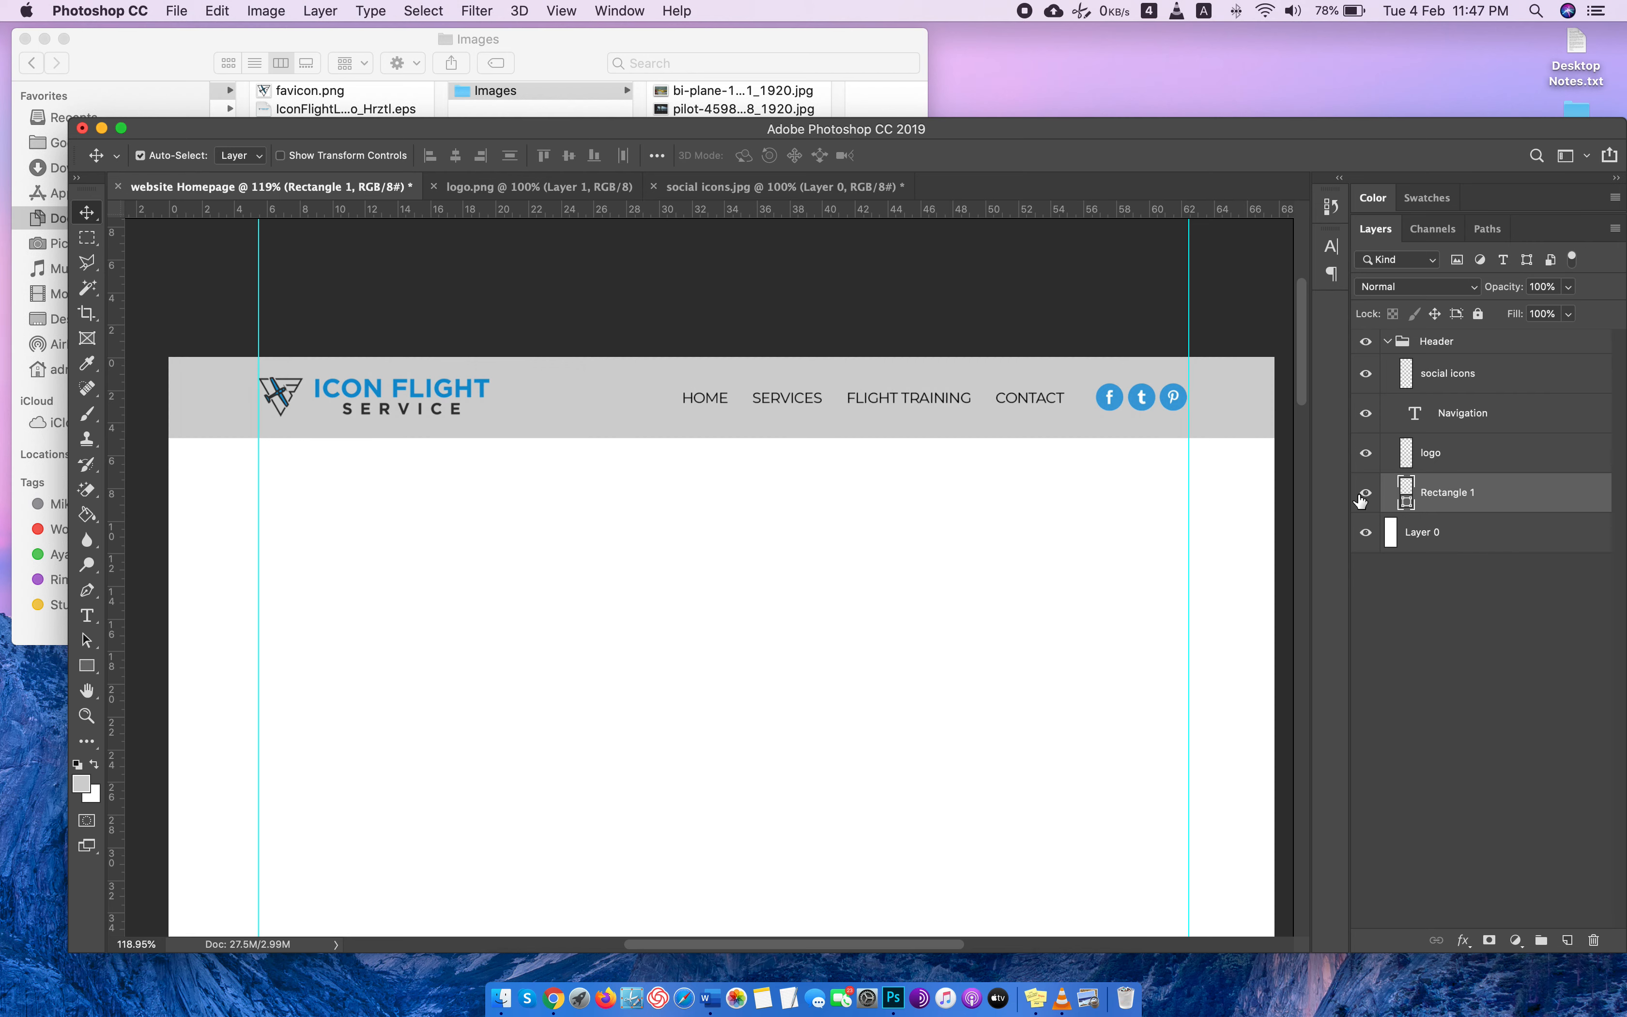
left_click(1363, 496)
left_click(1365, 495)
Collapse the finished Header layer group.
scroll(1041, 434, "down", 3)
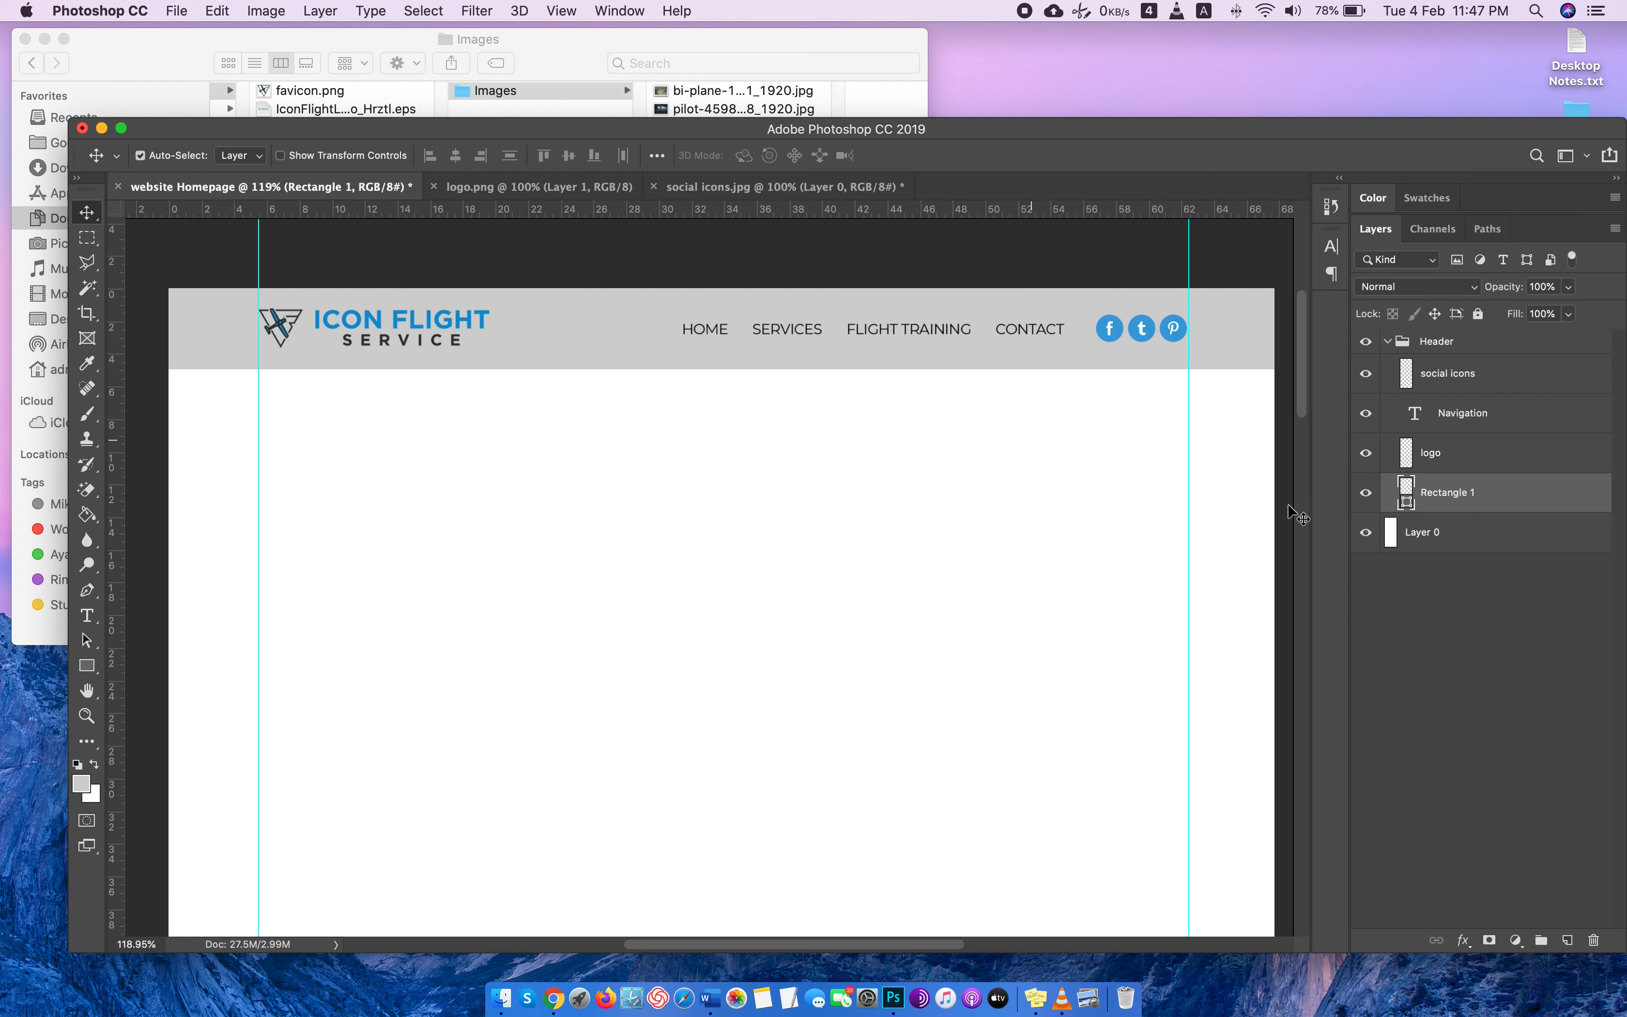
left_click(1389, 341)
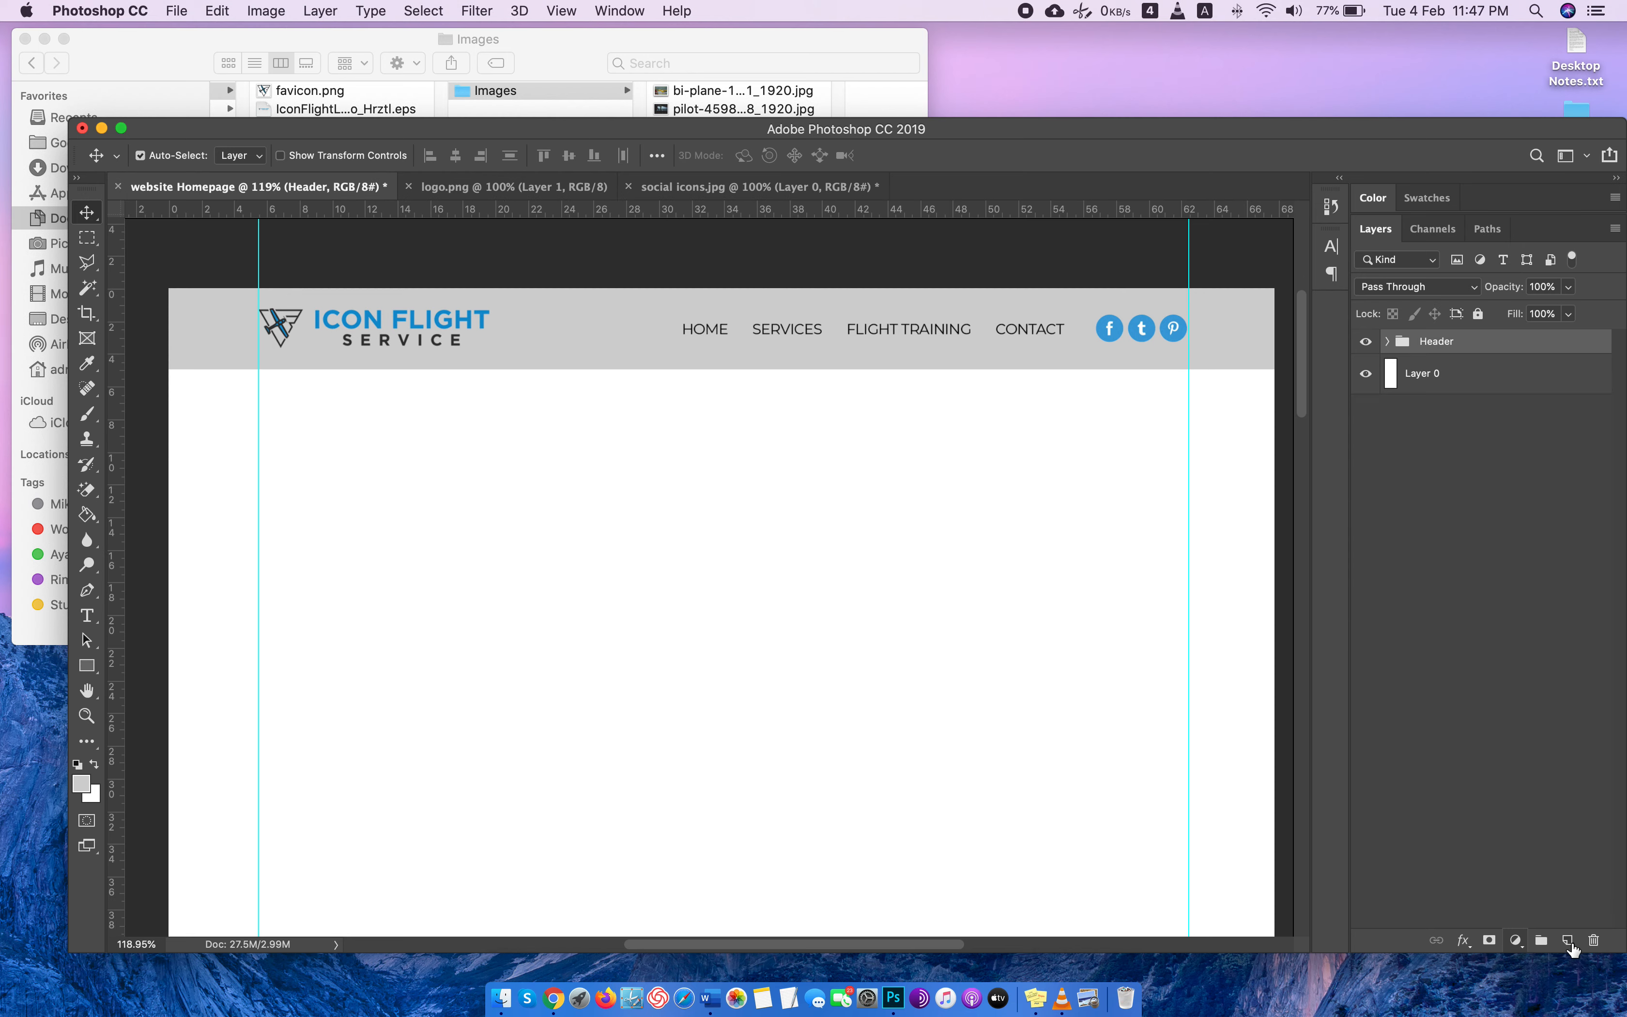
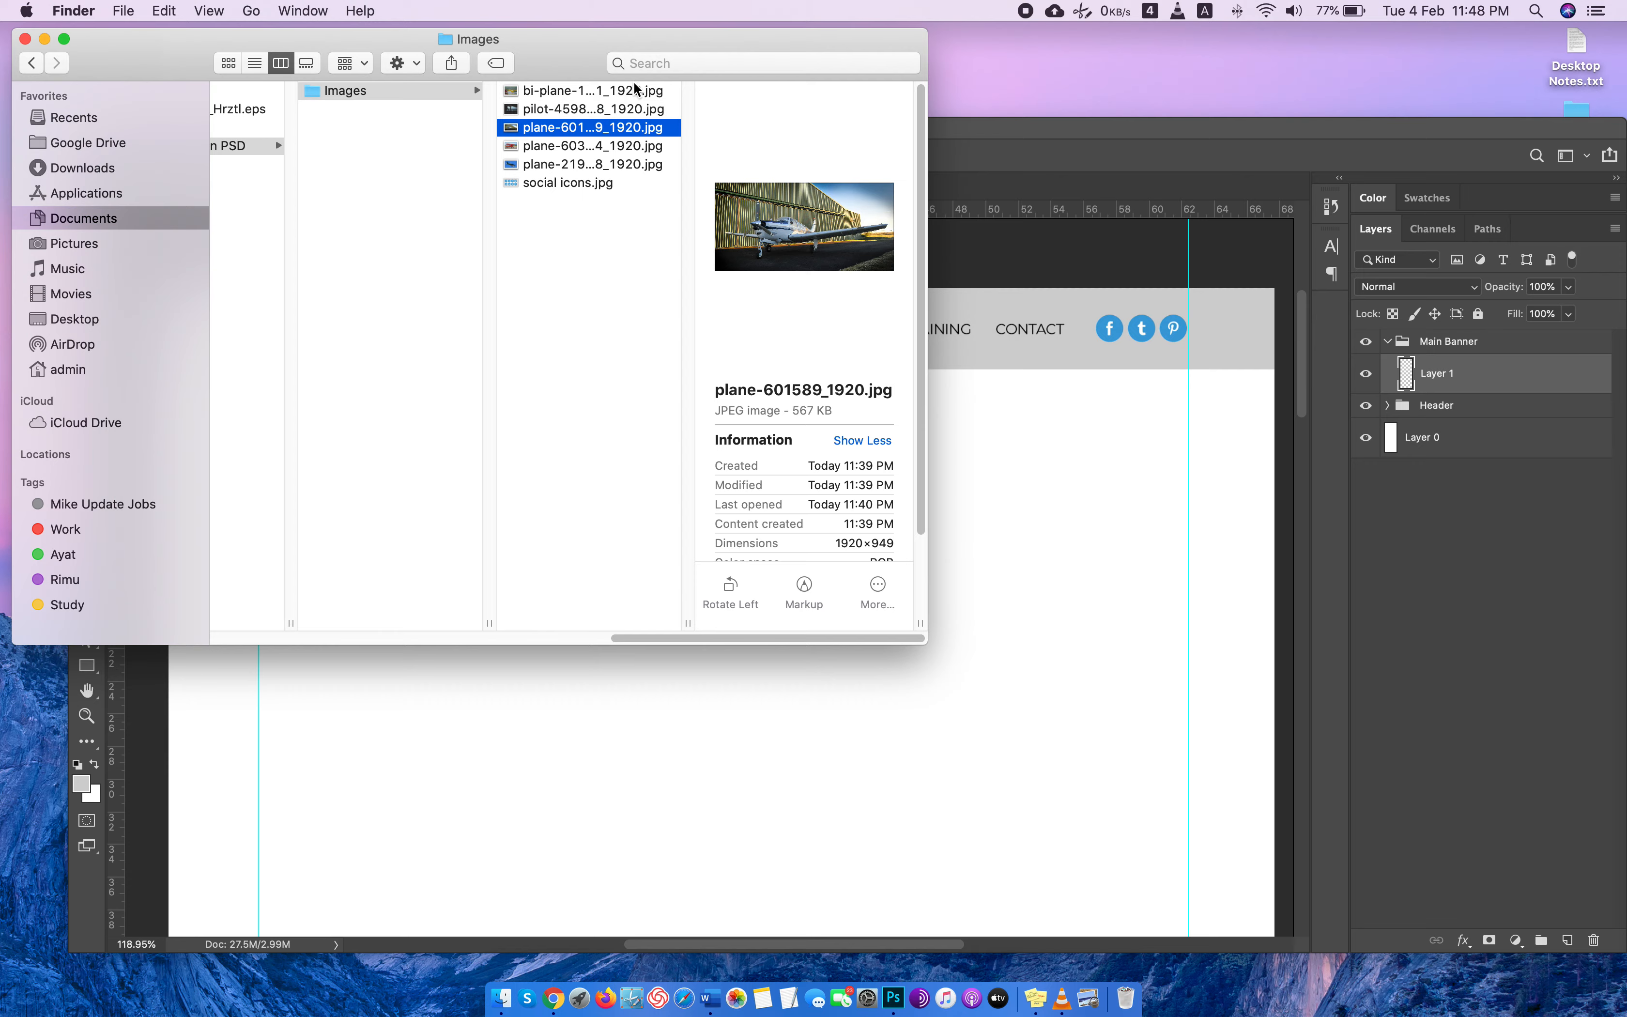
Look through the five plane and cockpit photos in the Images folder full size to compare them as banner candidates.
left_click(669, 90)
left_click(639, 164)
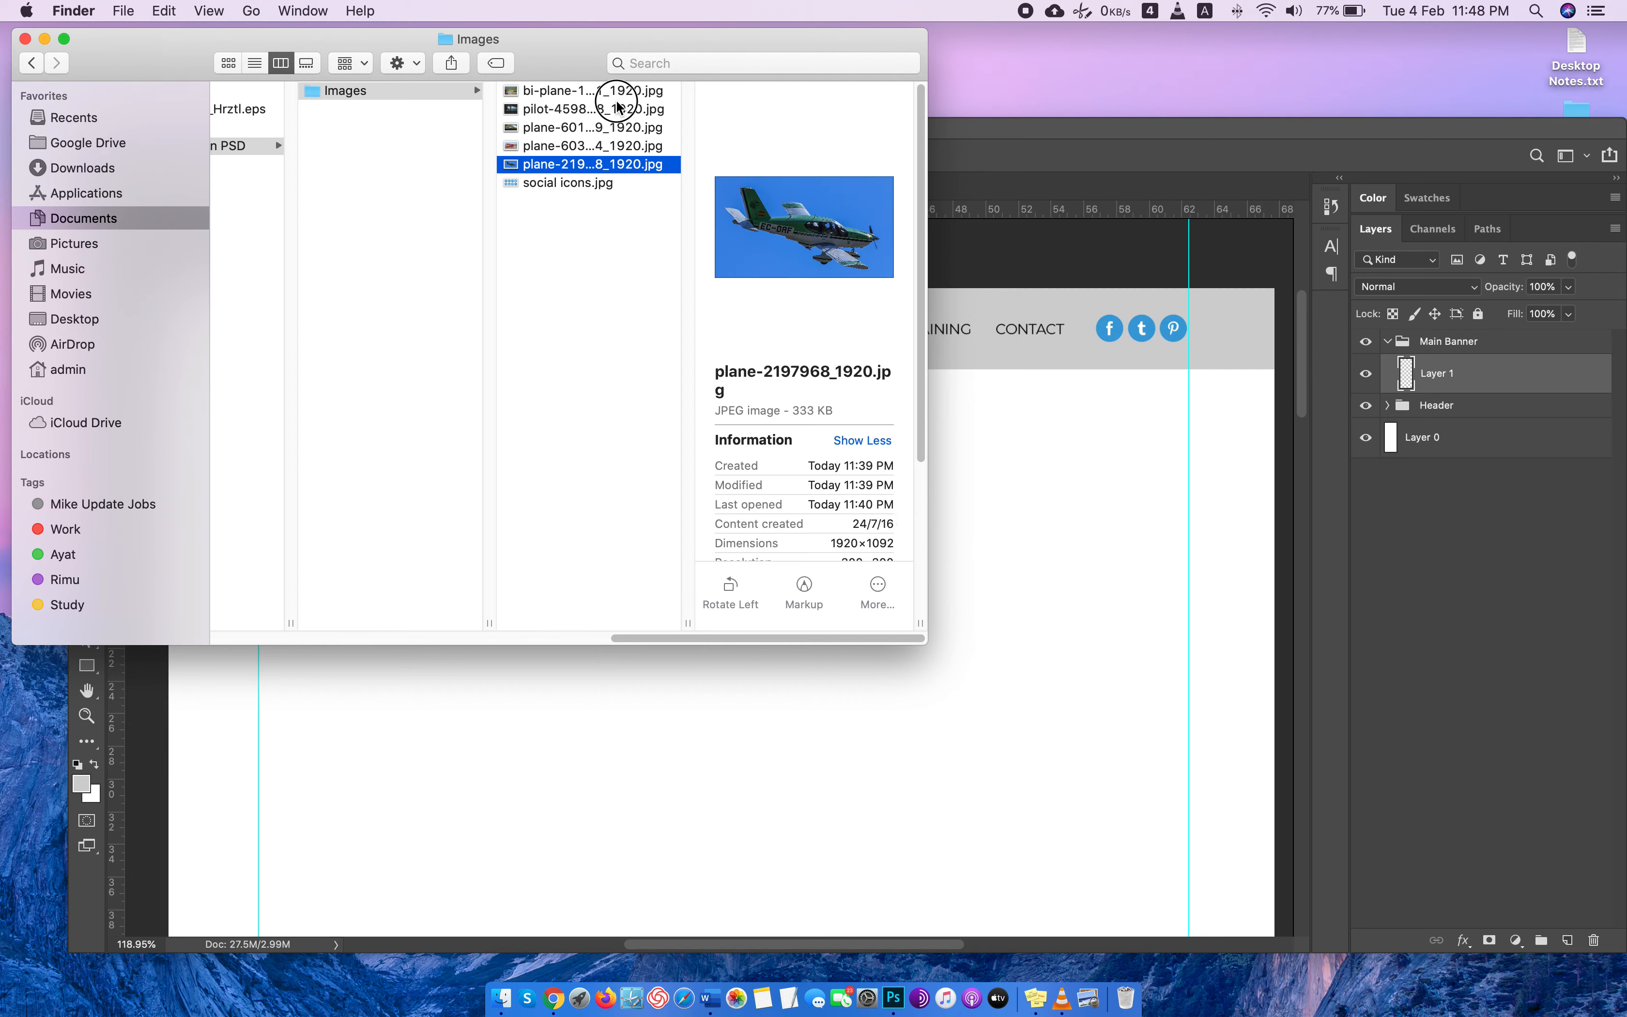
left_click(608, 92, "shift")
double_click(587, 92)
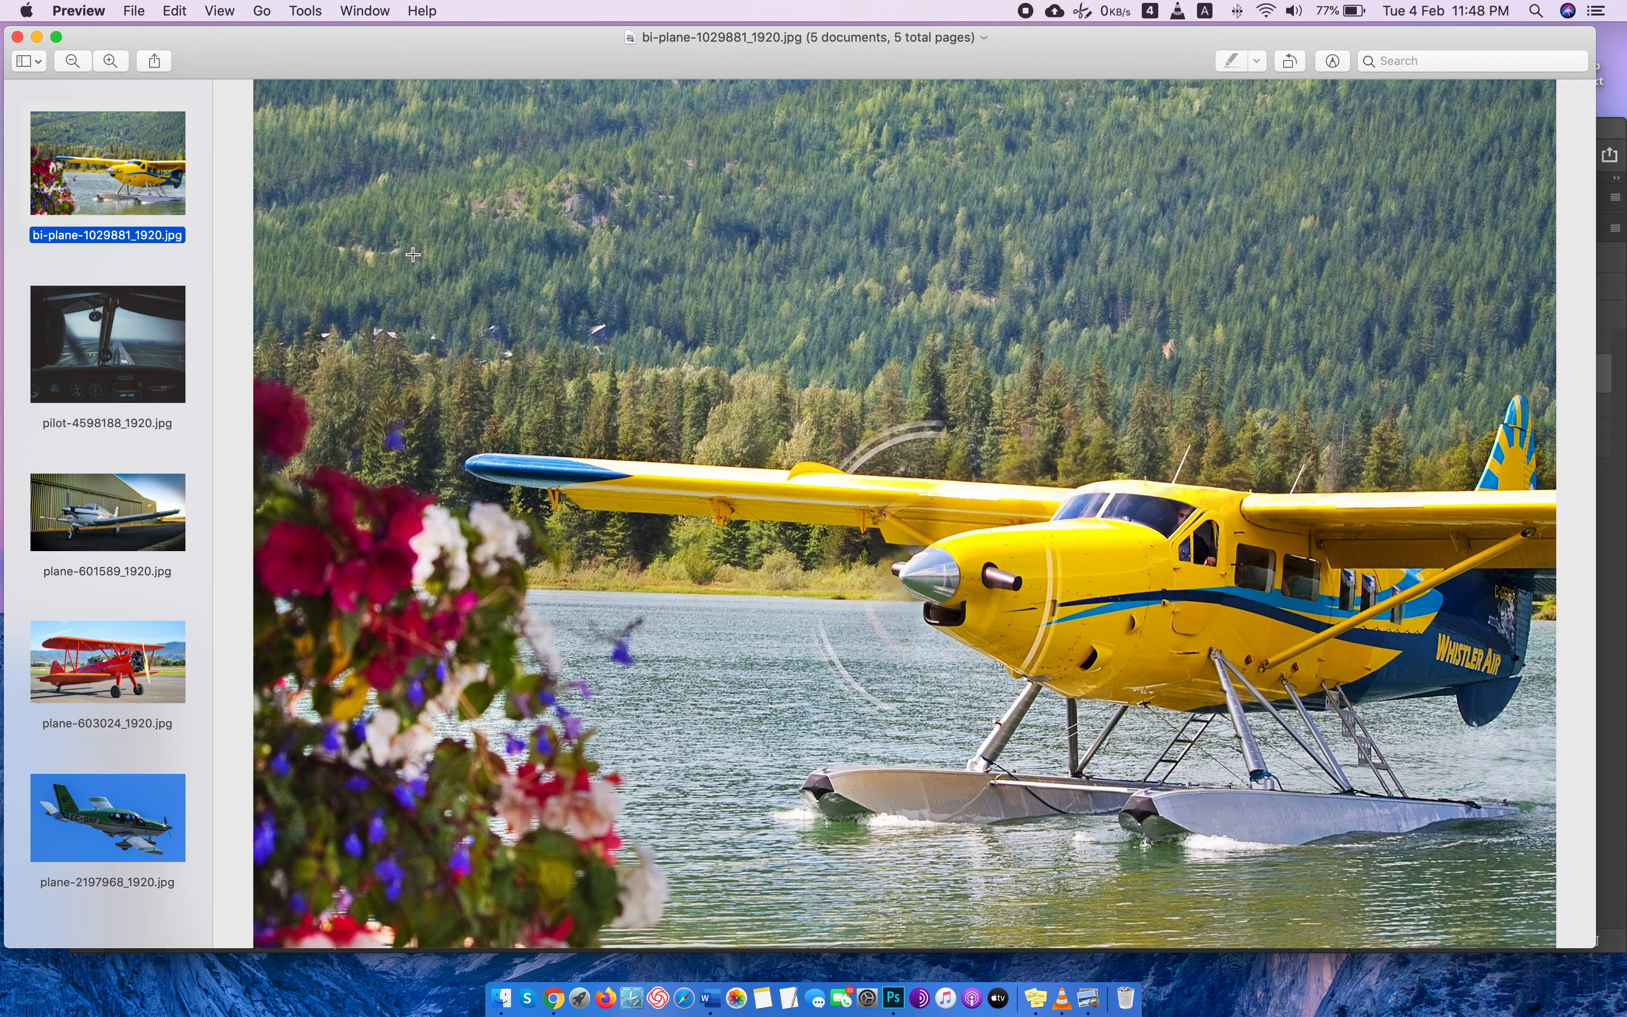
key("Down")
key("Down")
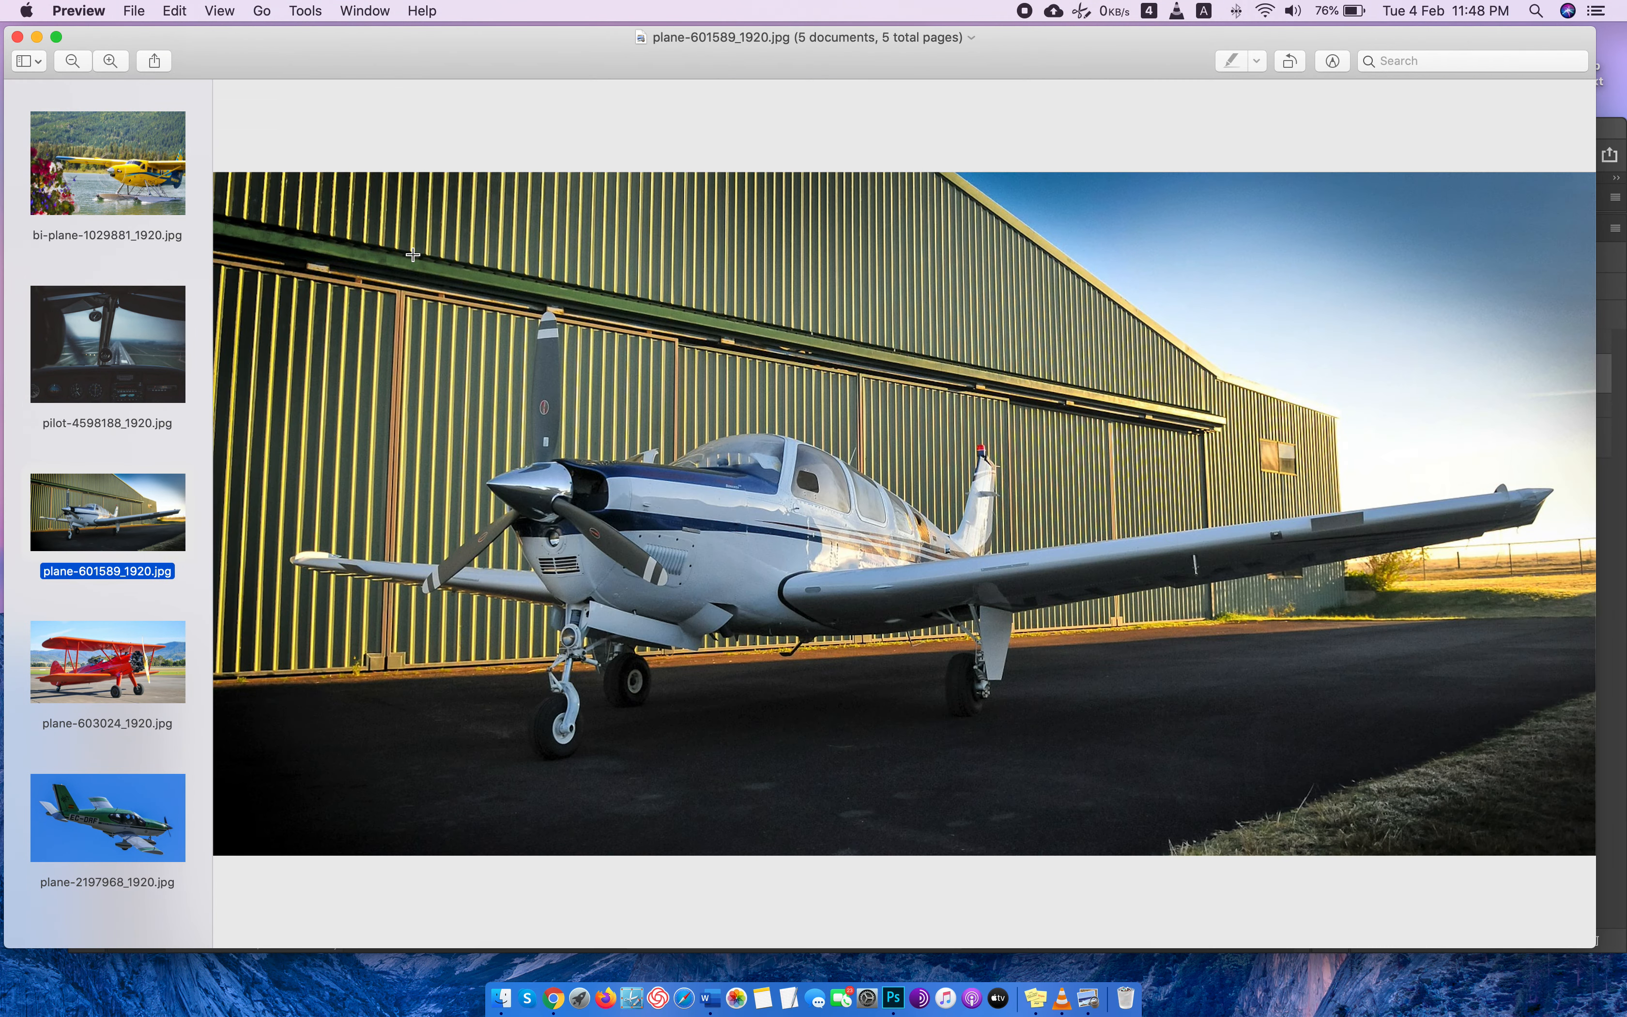
key("Up")
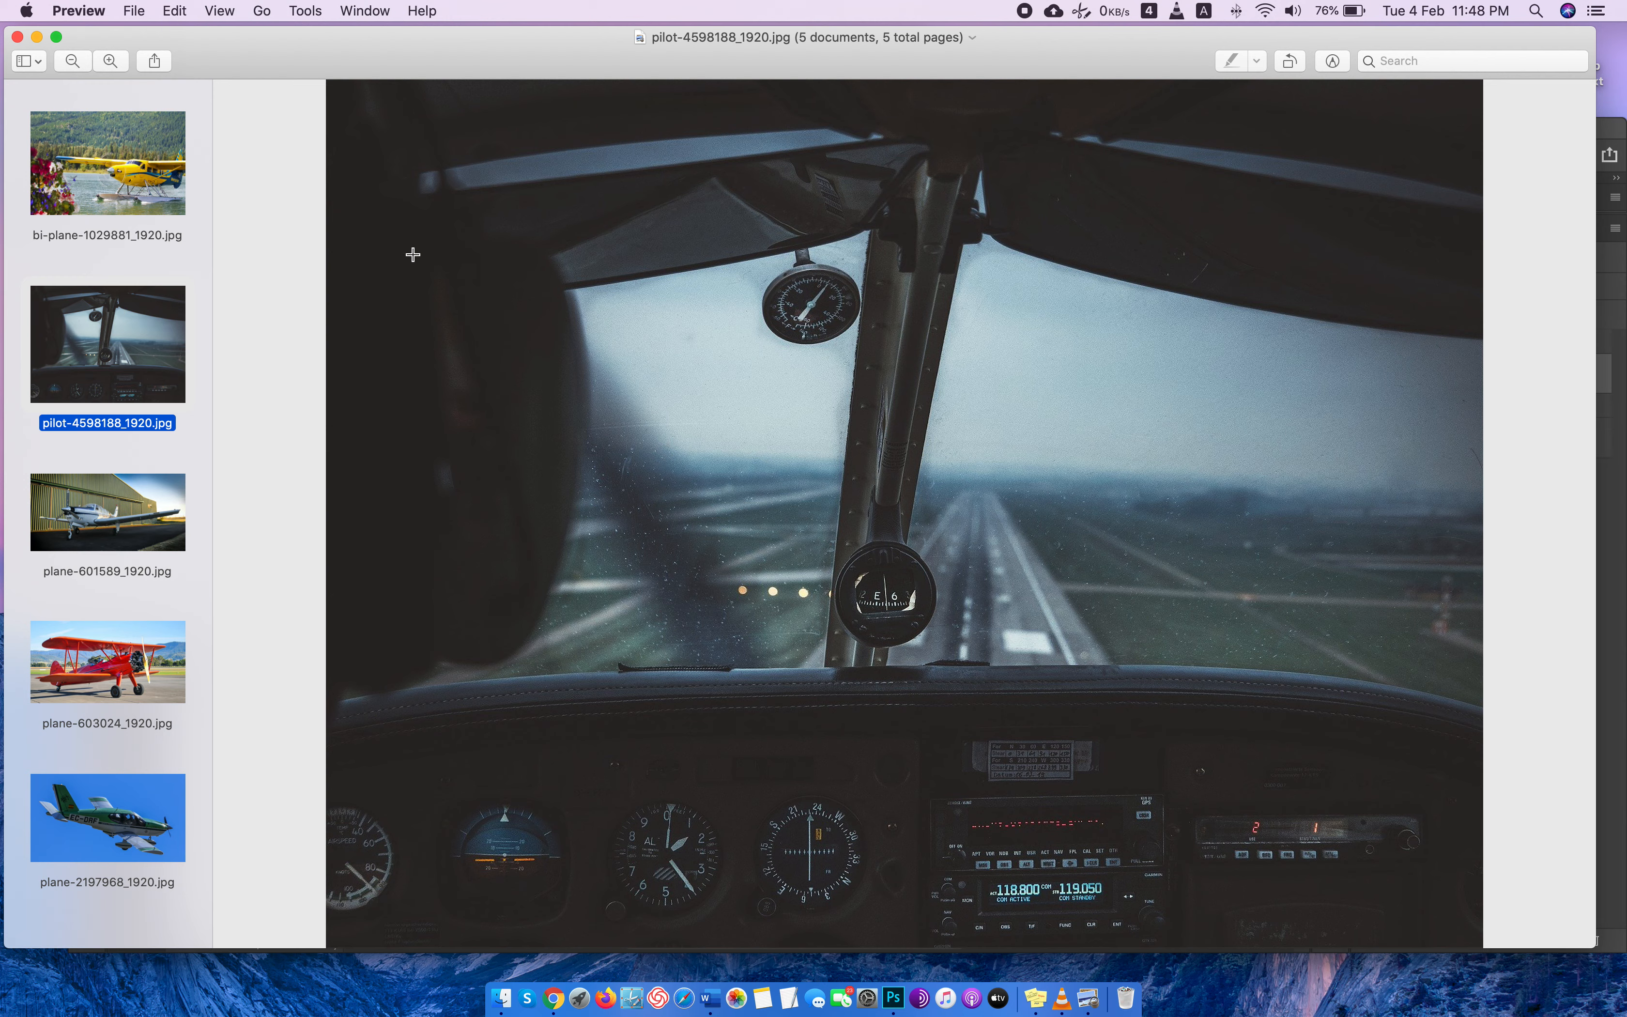
key("Down")
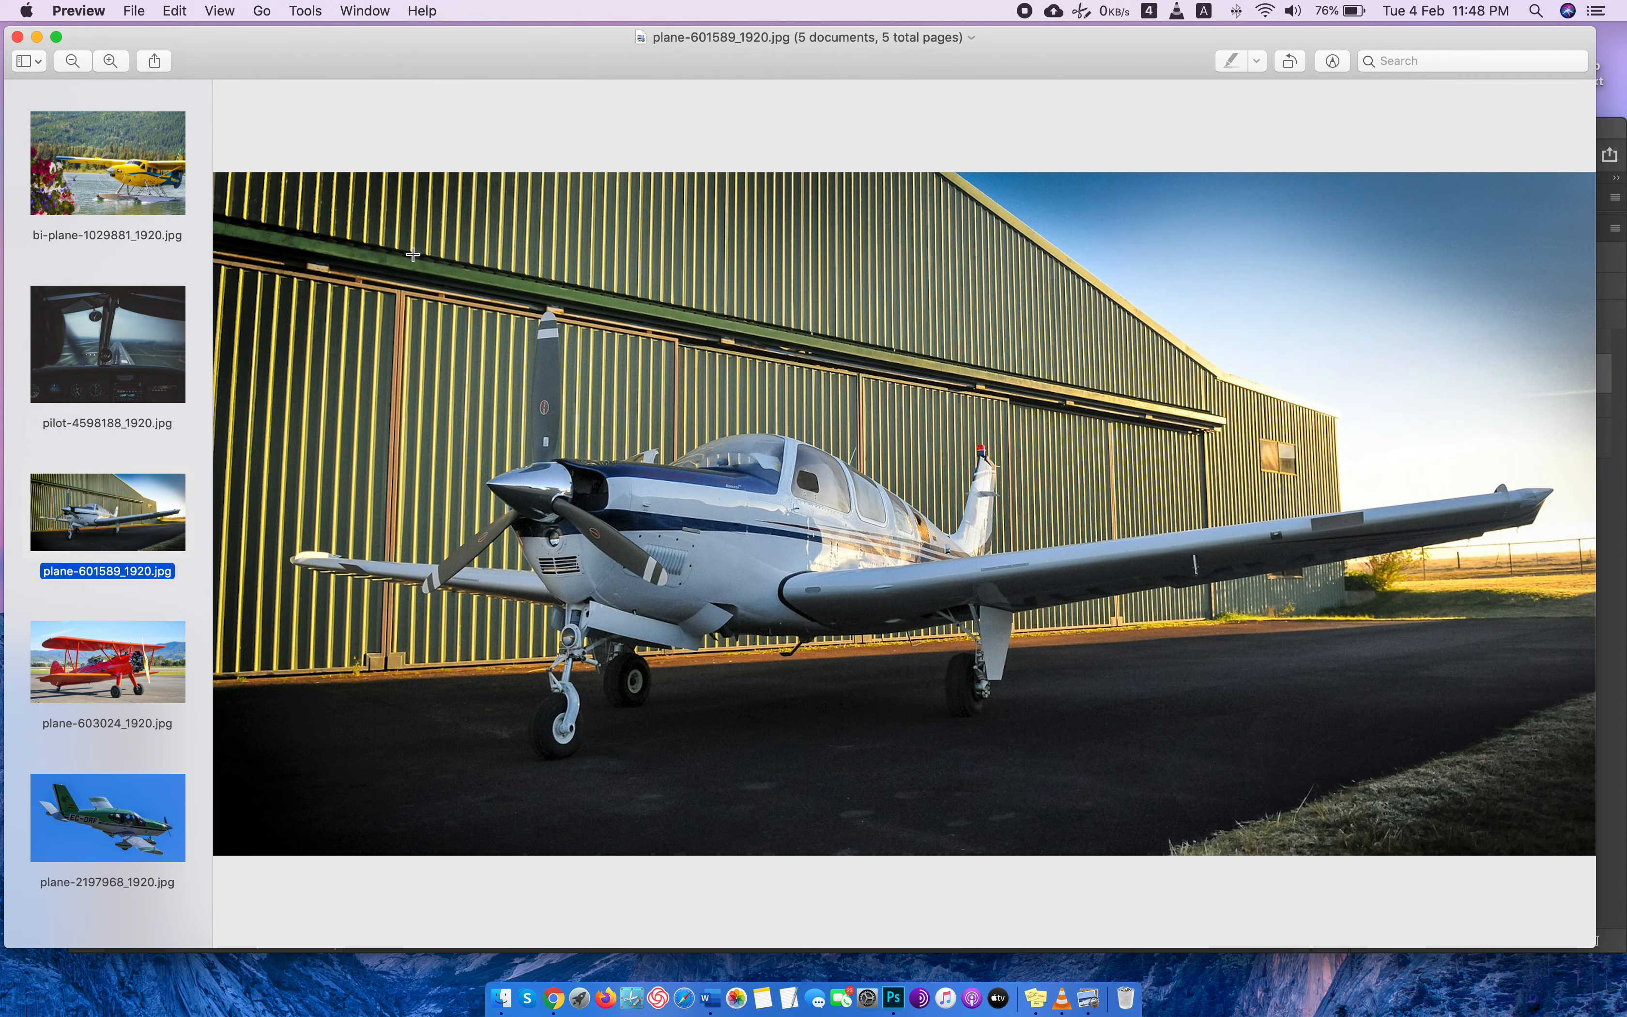
key("Down")
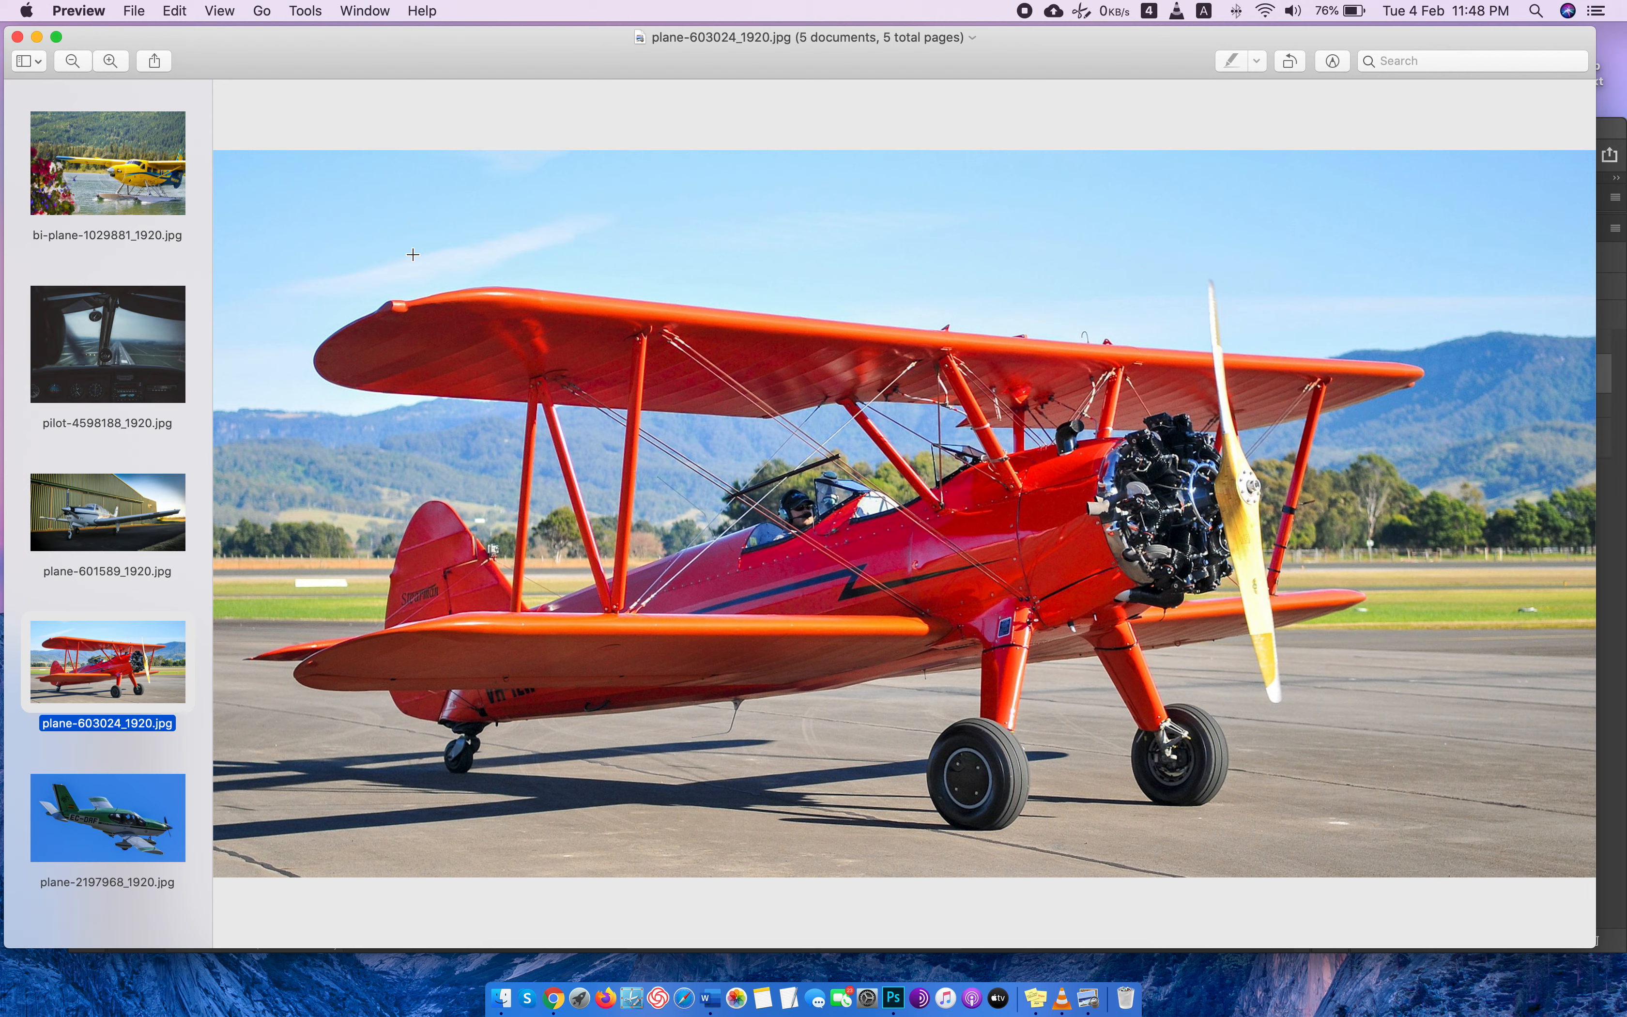
key("Down")
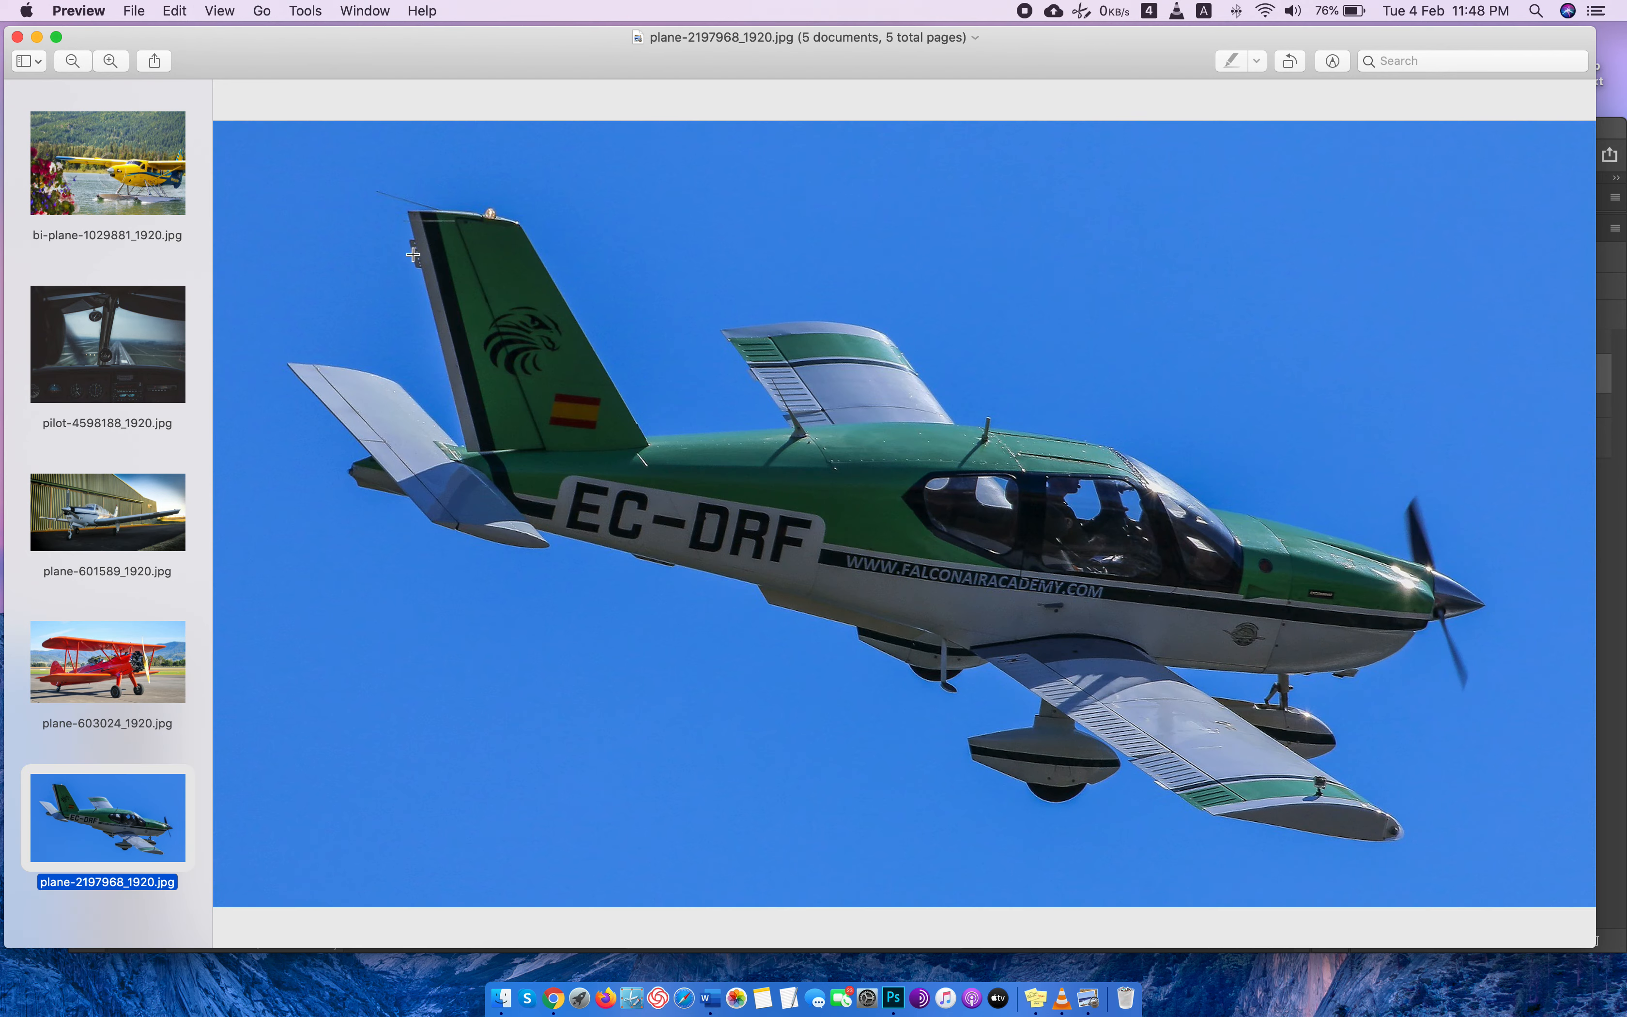
key("Up")
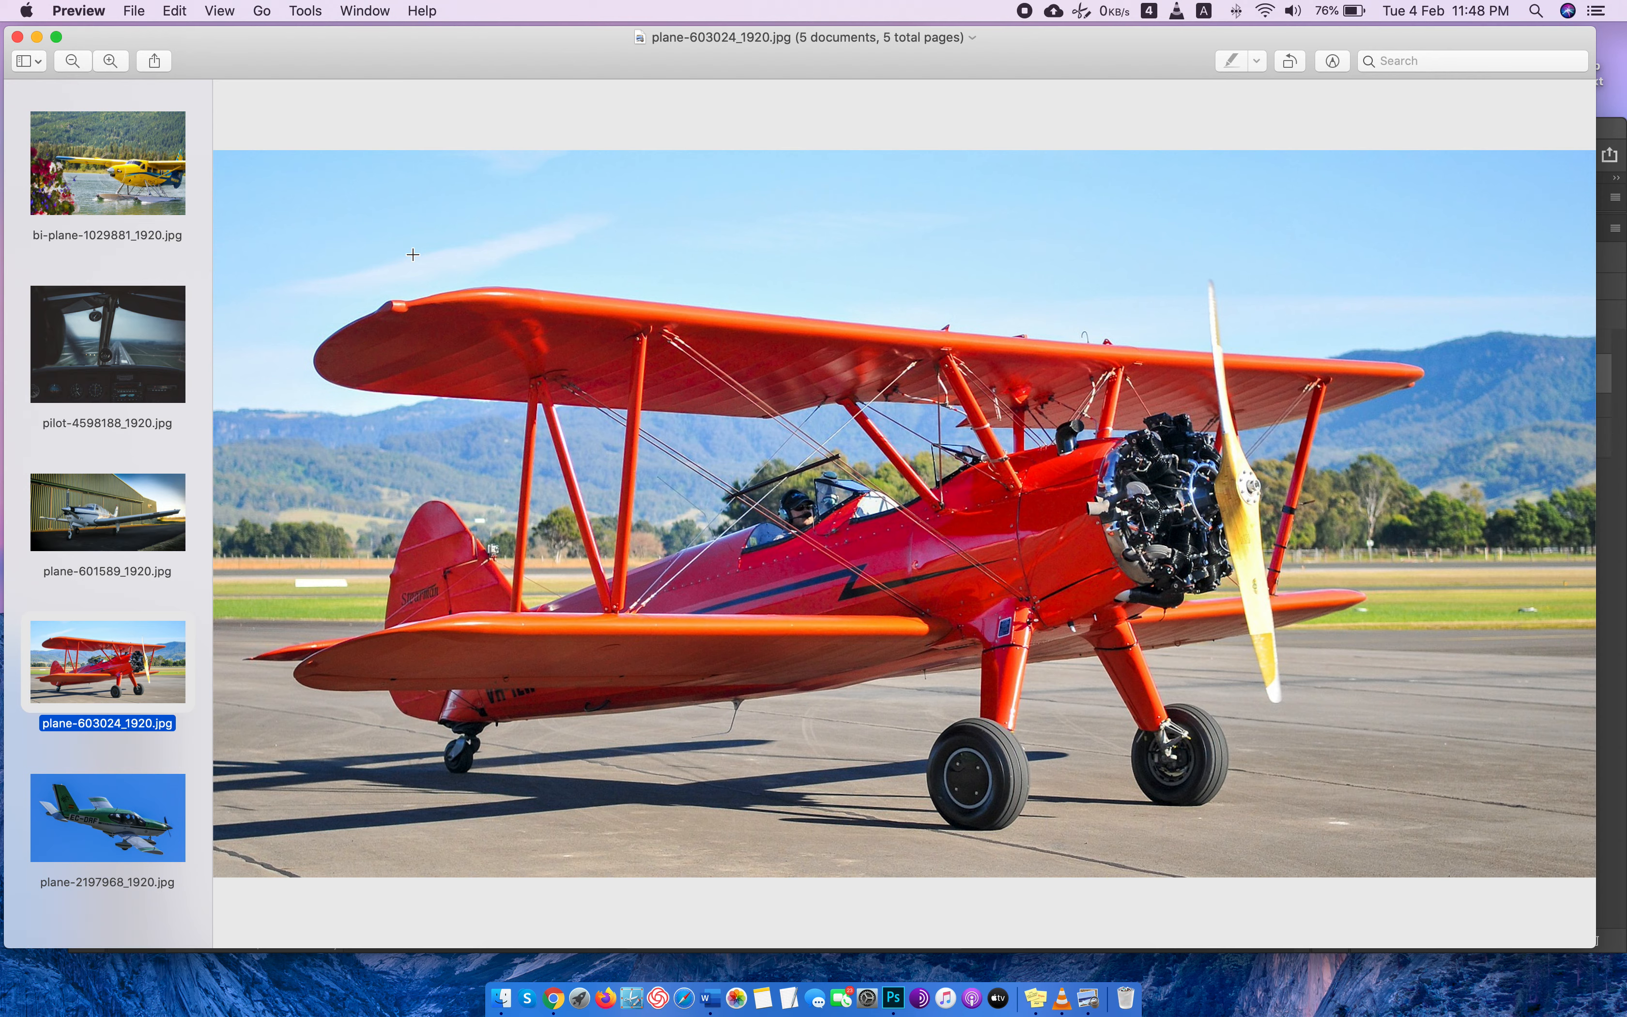
key("Up")
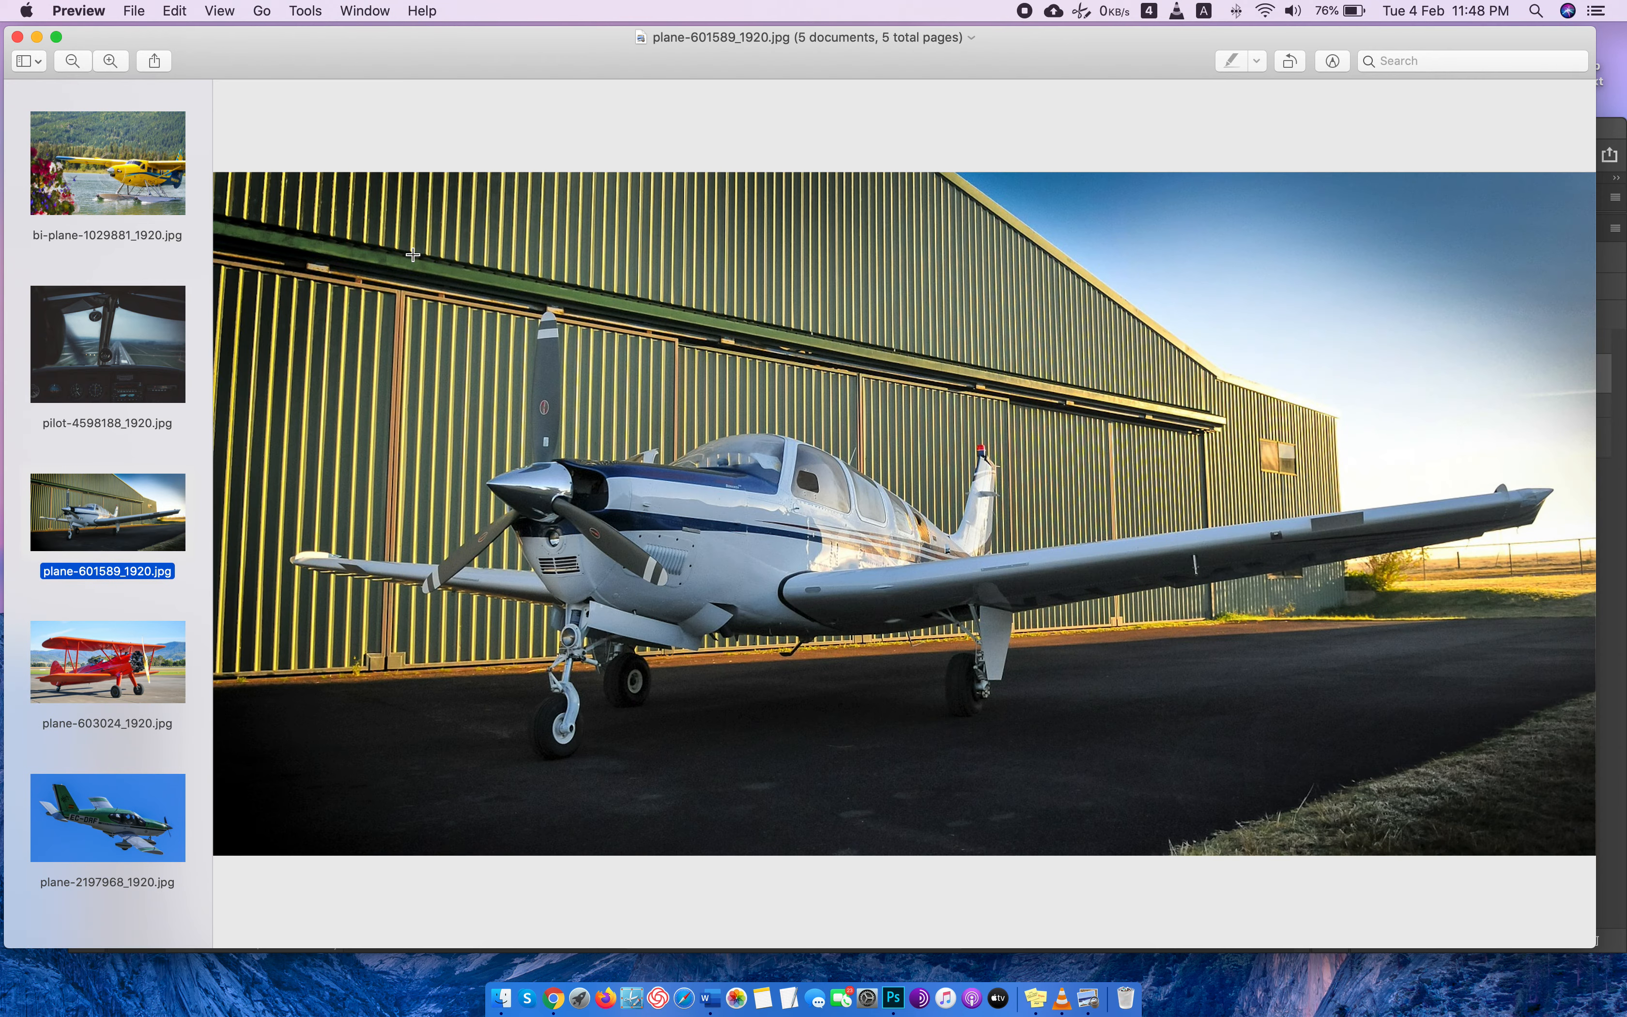
key("Down")
key("Up")
left_click(18, 36)
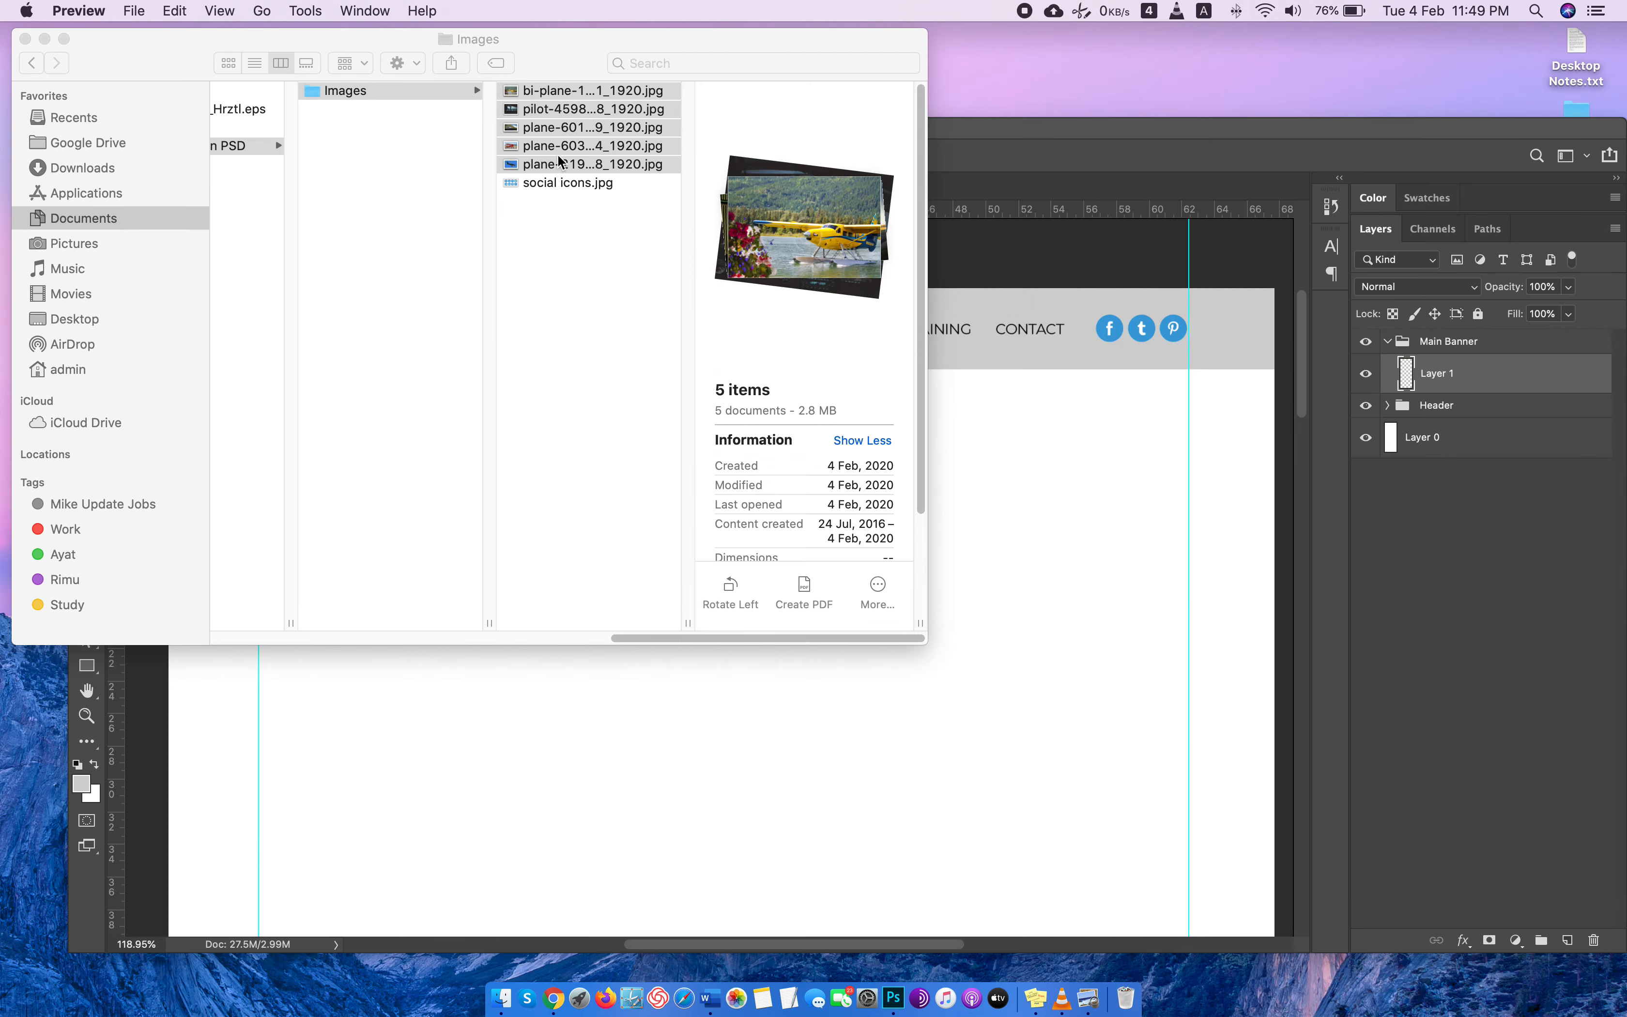
Open plane-601589_1920.jpg from the Images folder as a separate document in Photoshop.
left_click(543, 138)
left_click(557, 121)
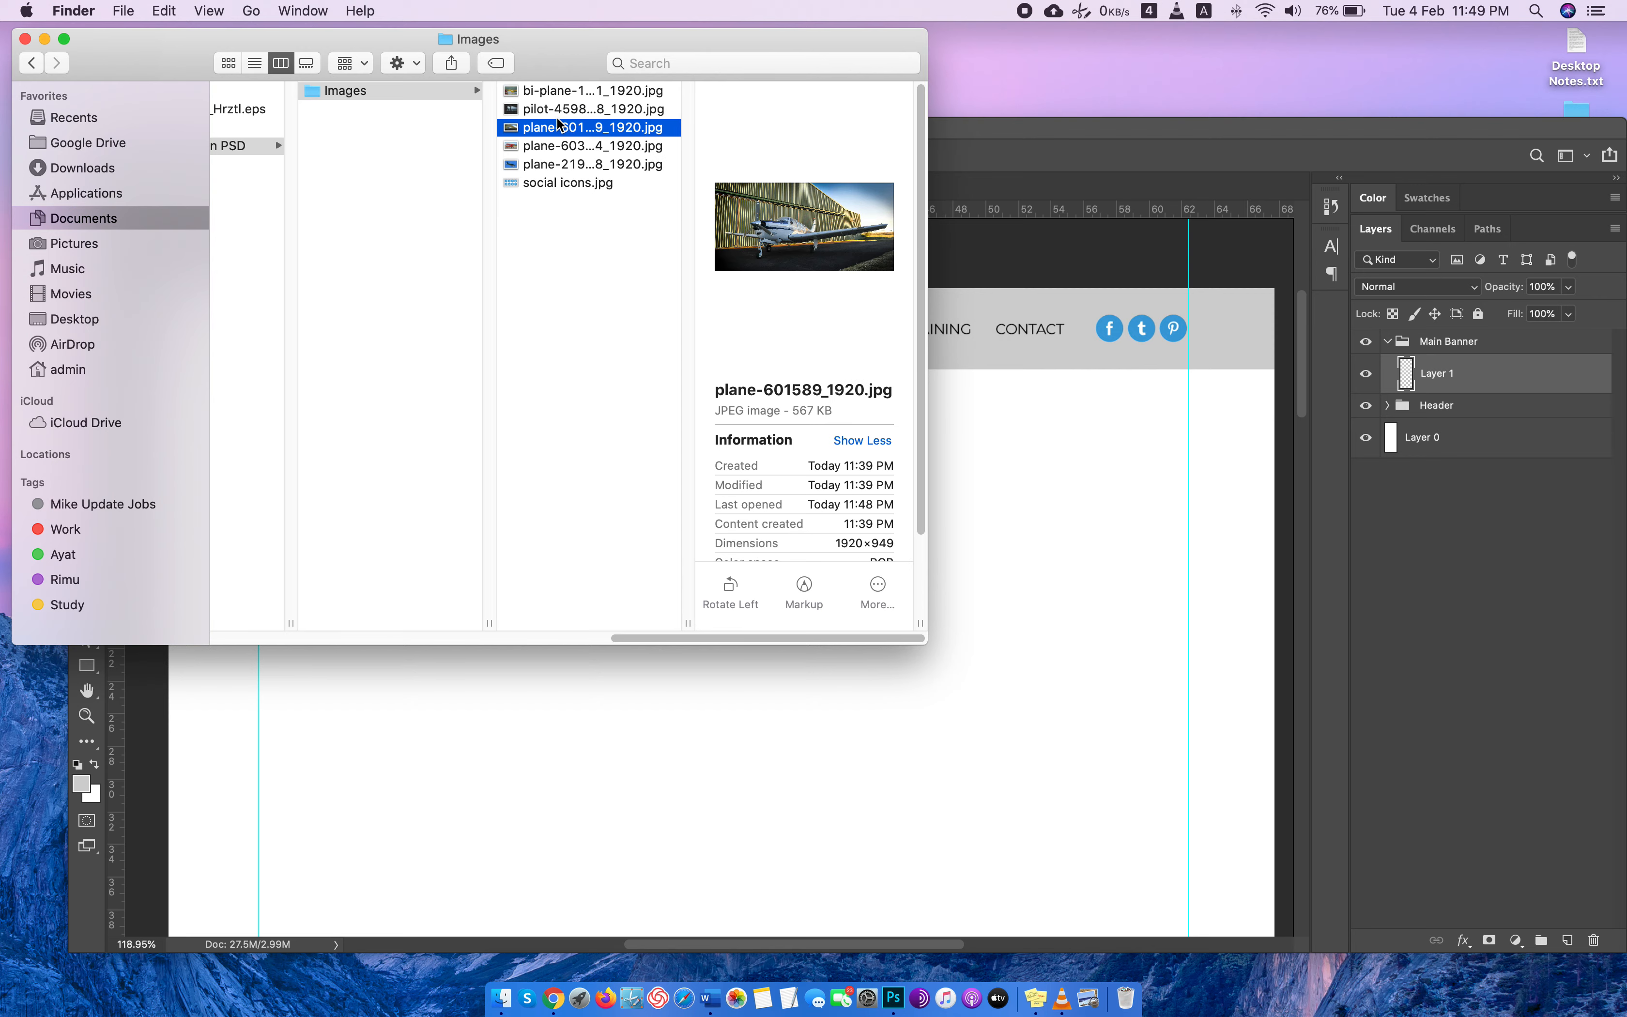
left_click(564, 147)
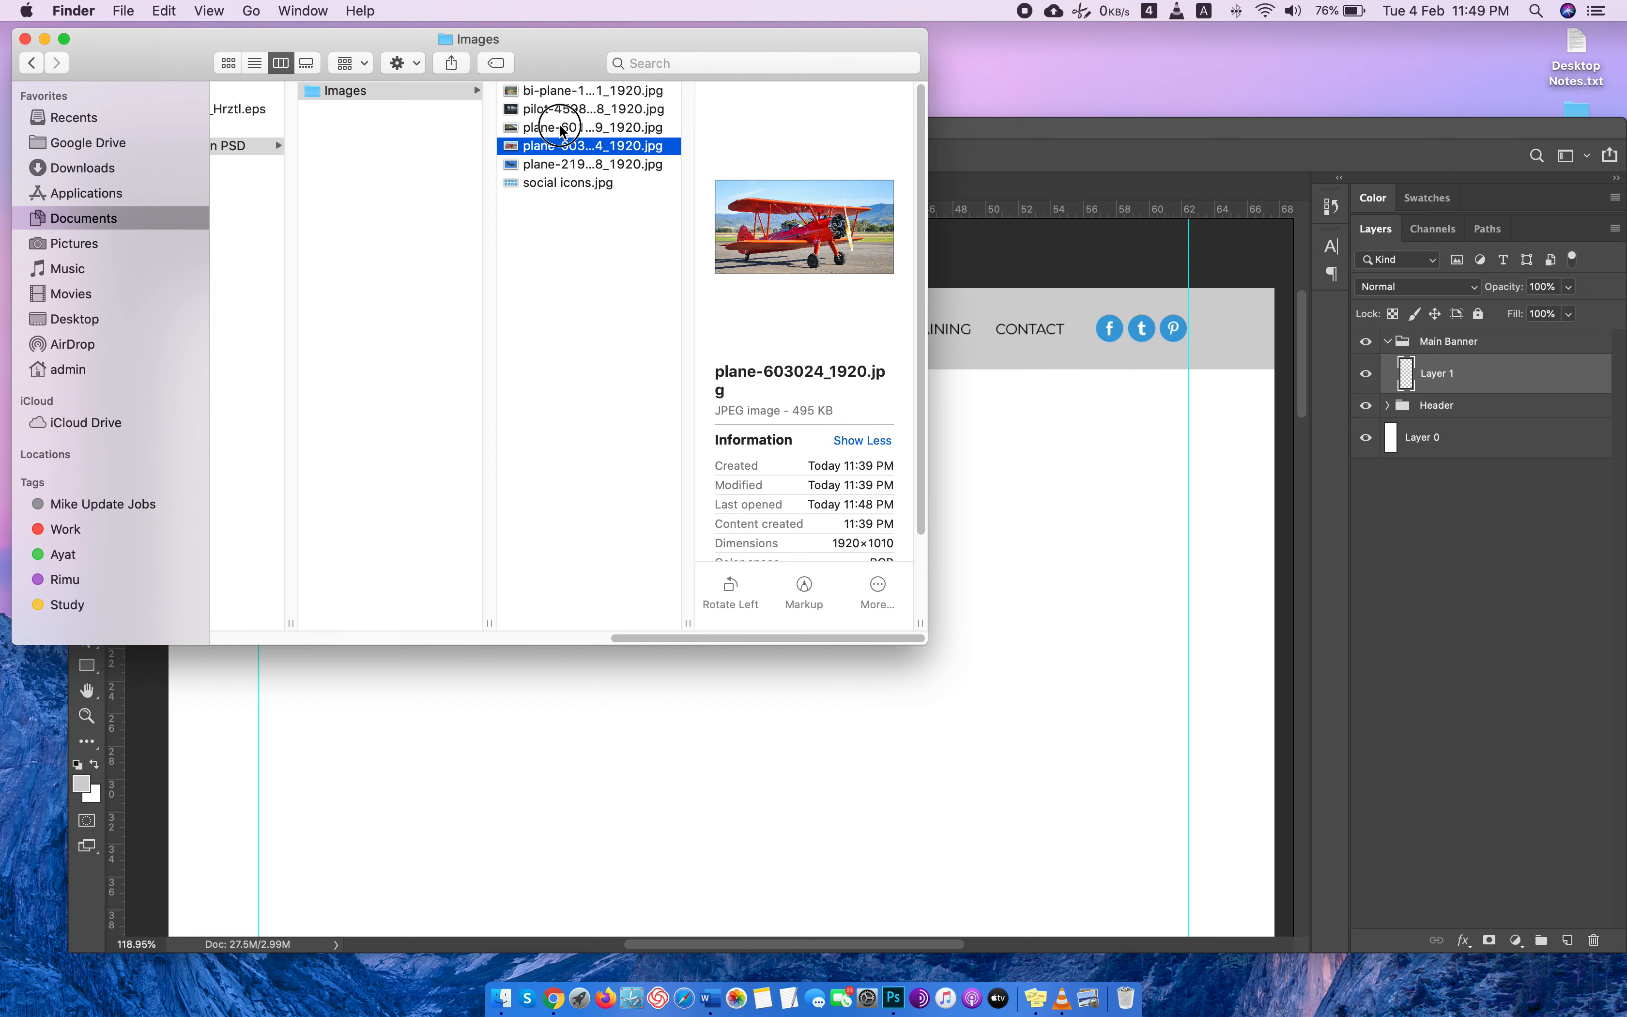
left_click_drag(551, 126, 1156, 201)
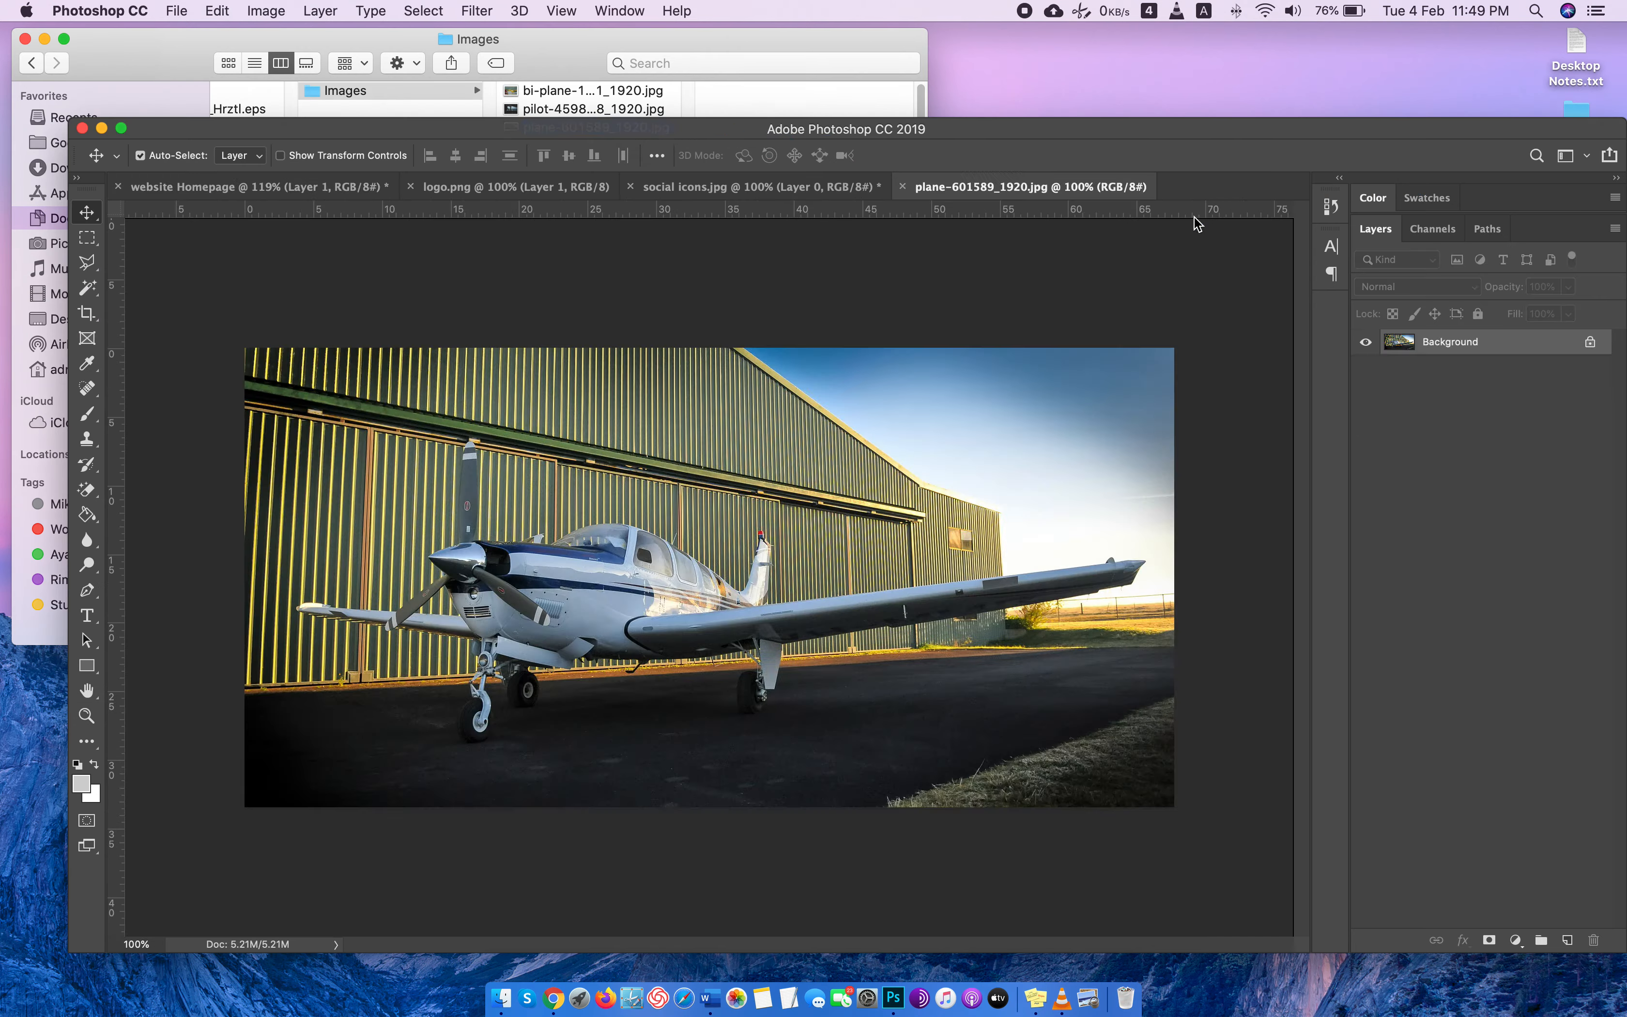
Crop the hangar plane photo to a 1920 by 700 ratio, shifting the photo slightly up inside the crop frame.
left_click(257, 156)
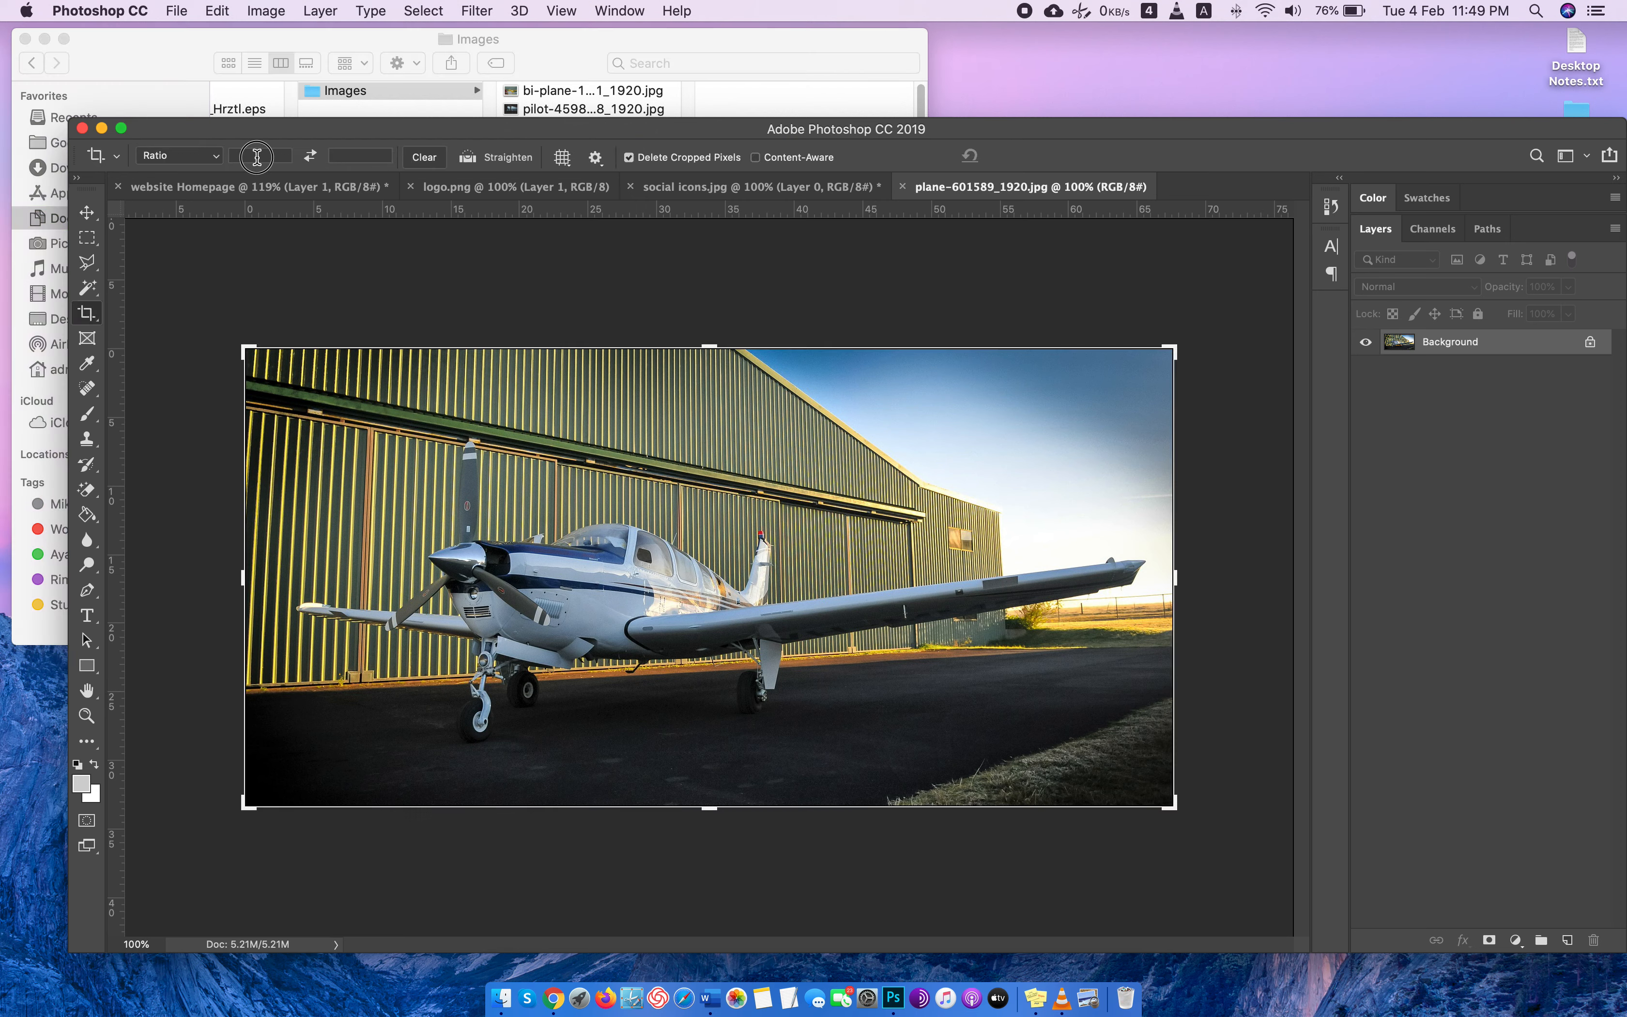
type("1920")
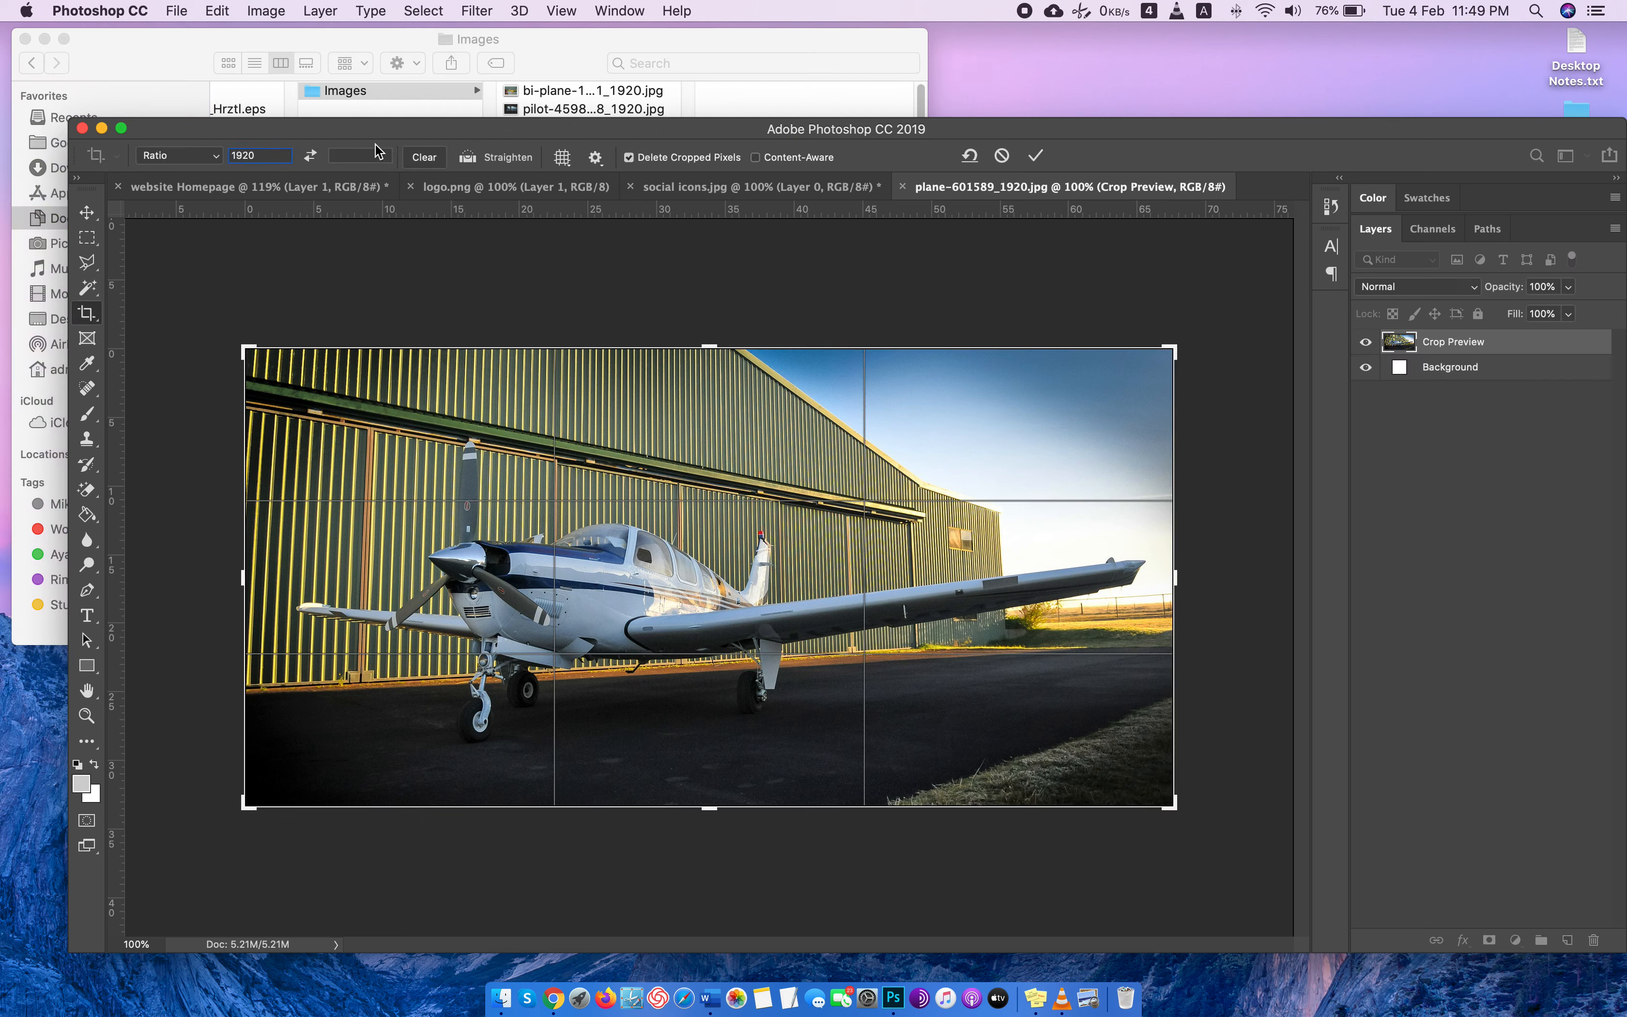
left_click(365, 156)
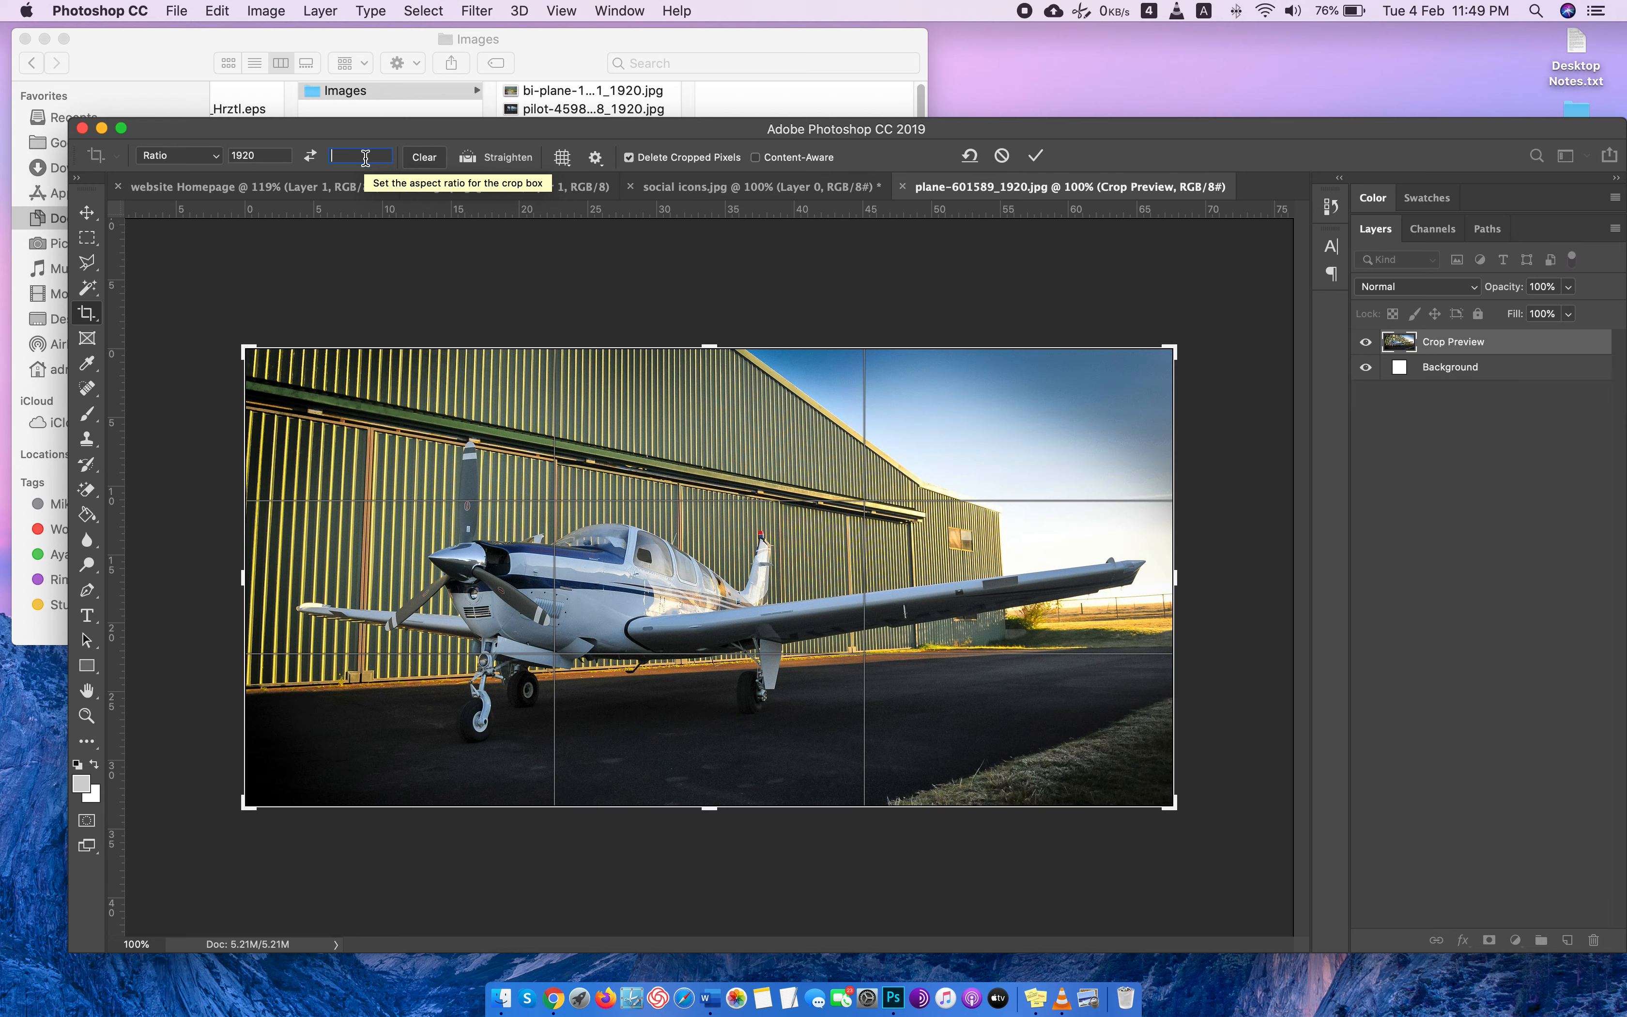
type("800")
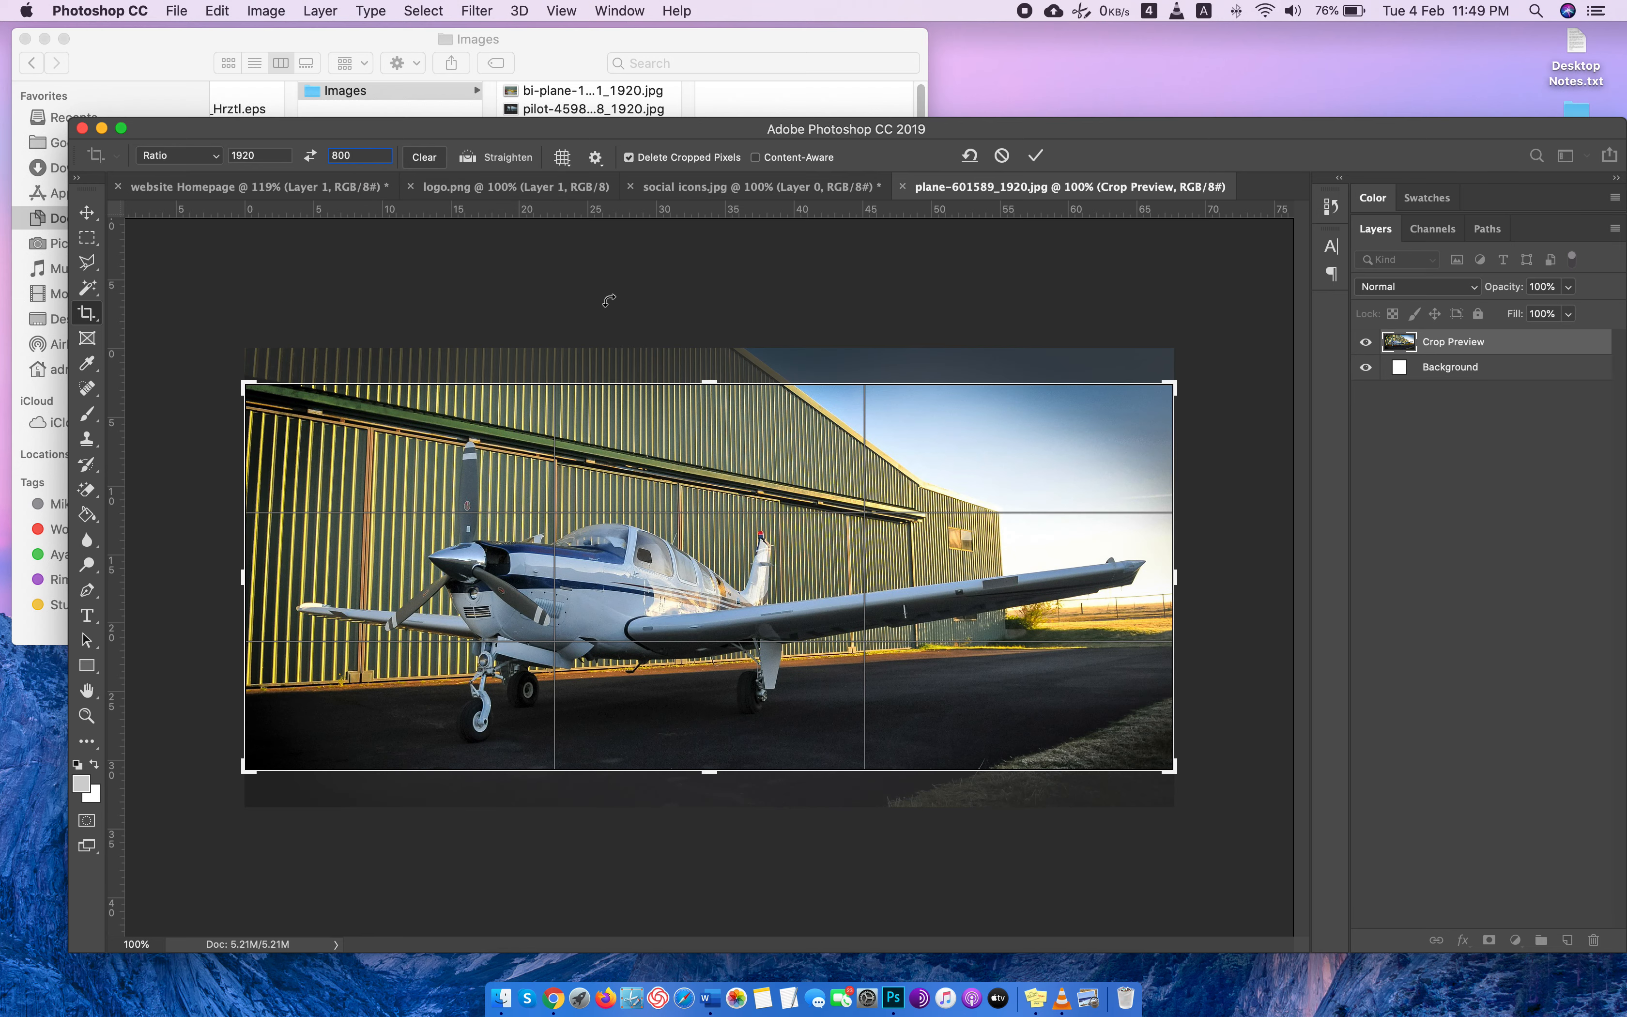
double_click(366, 158)
type("700")
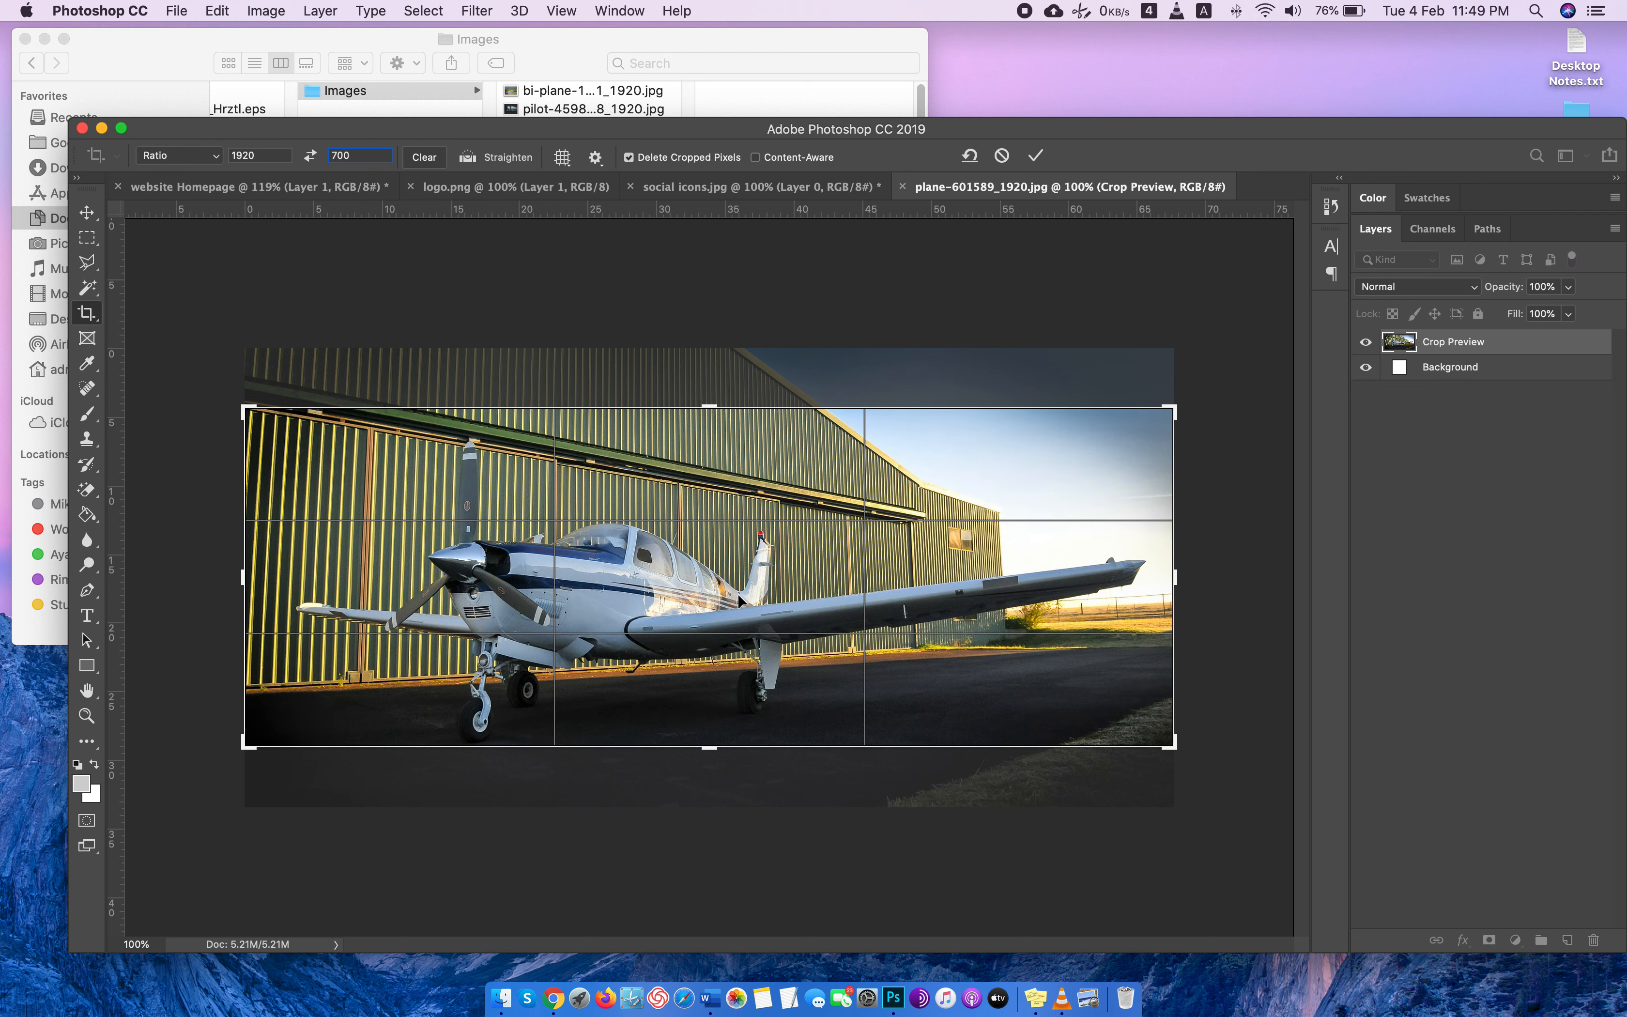
left_click_drag(738, 599, 738, 585)
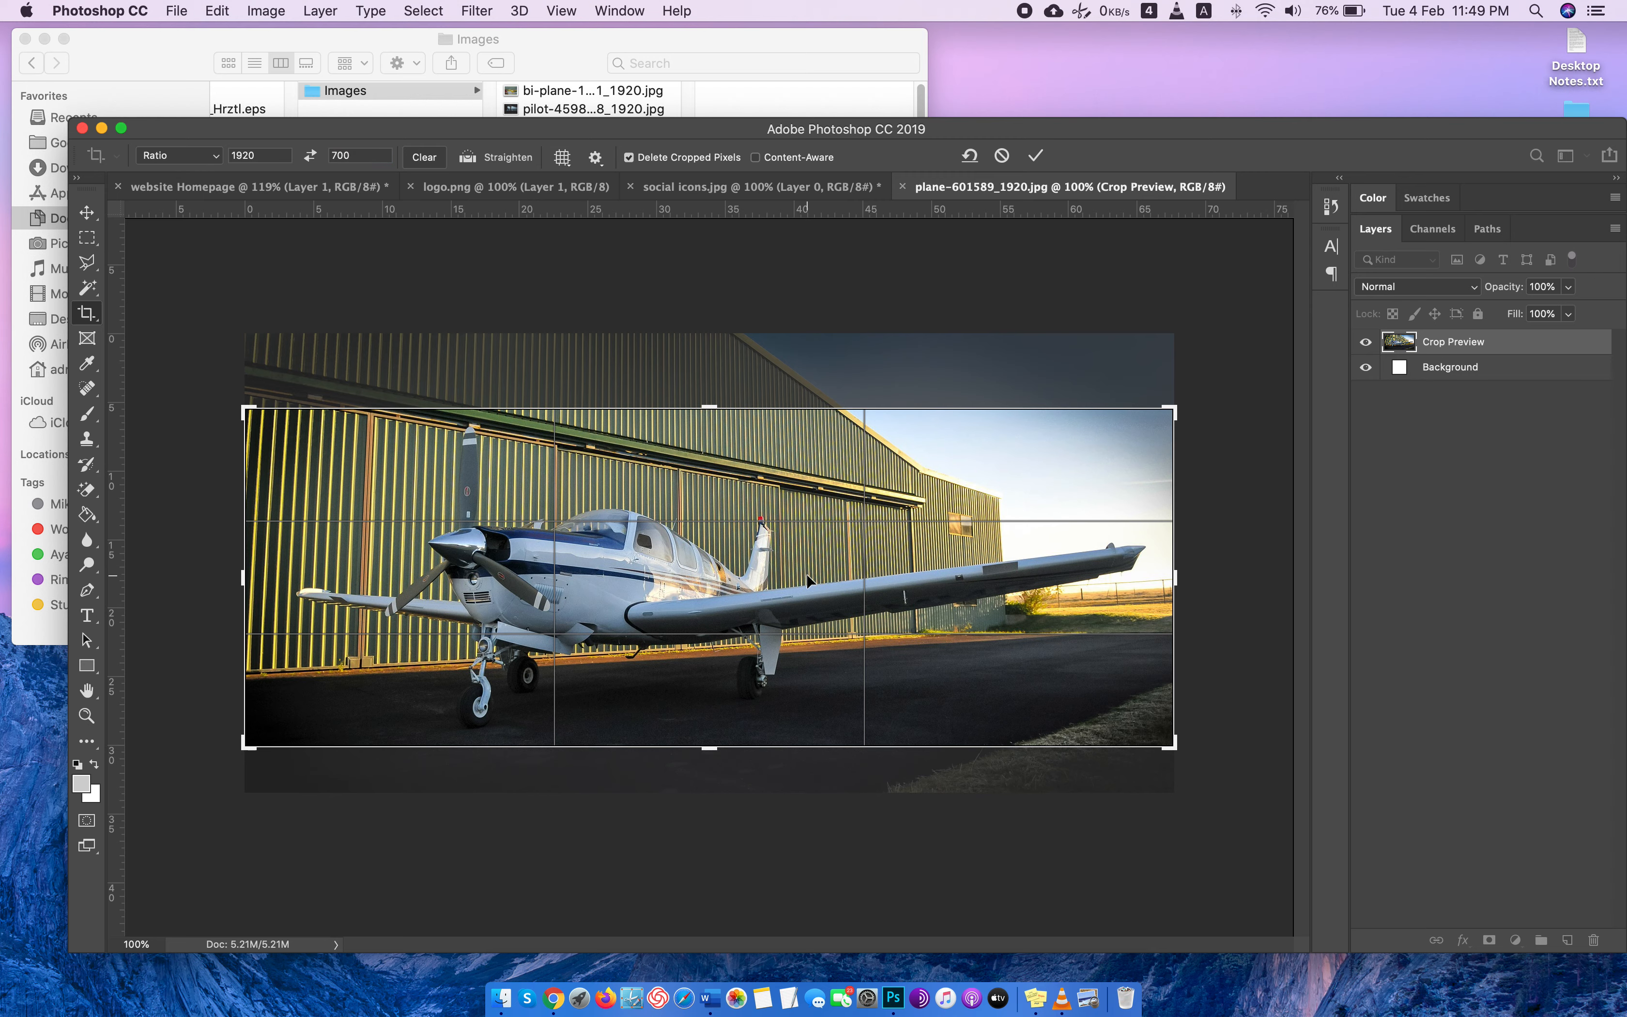
key("Return")
Copy the entire cropped photo and paste it into Layer 1 of the Main Banner group in the website Homepage document.
key("super+a")
key("super+c")
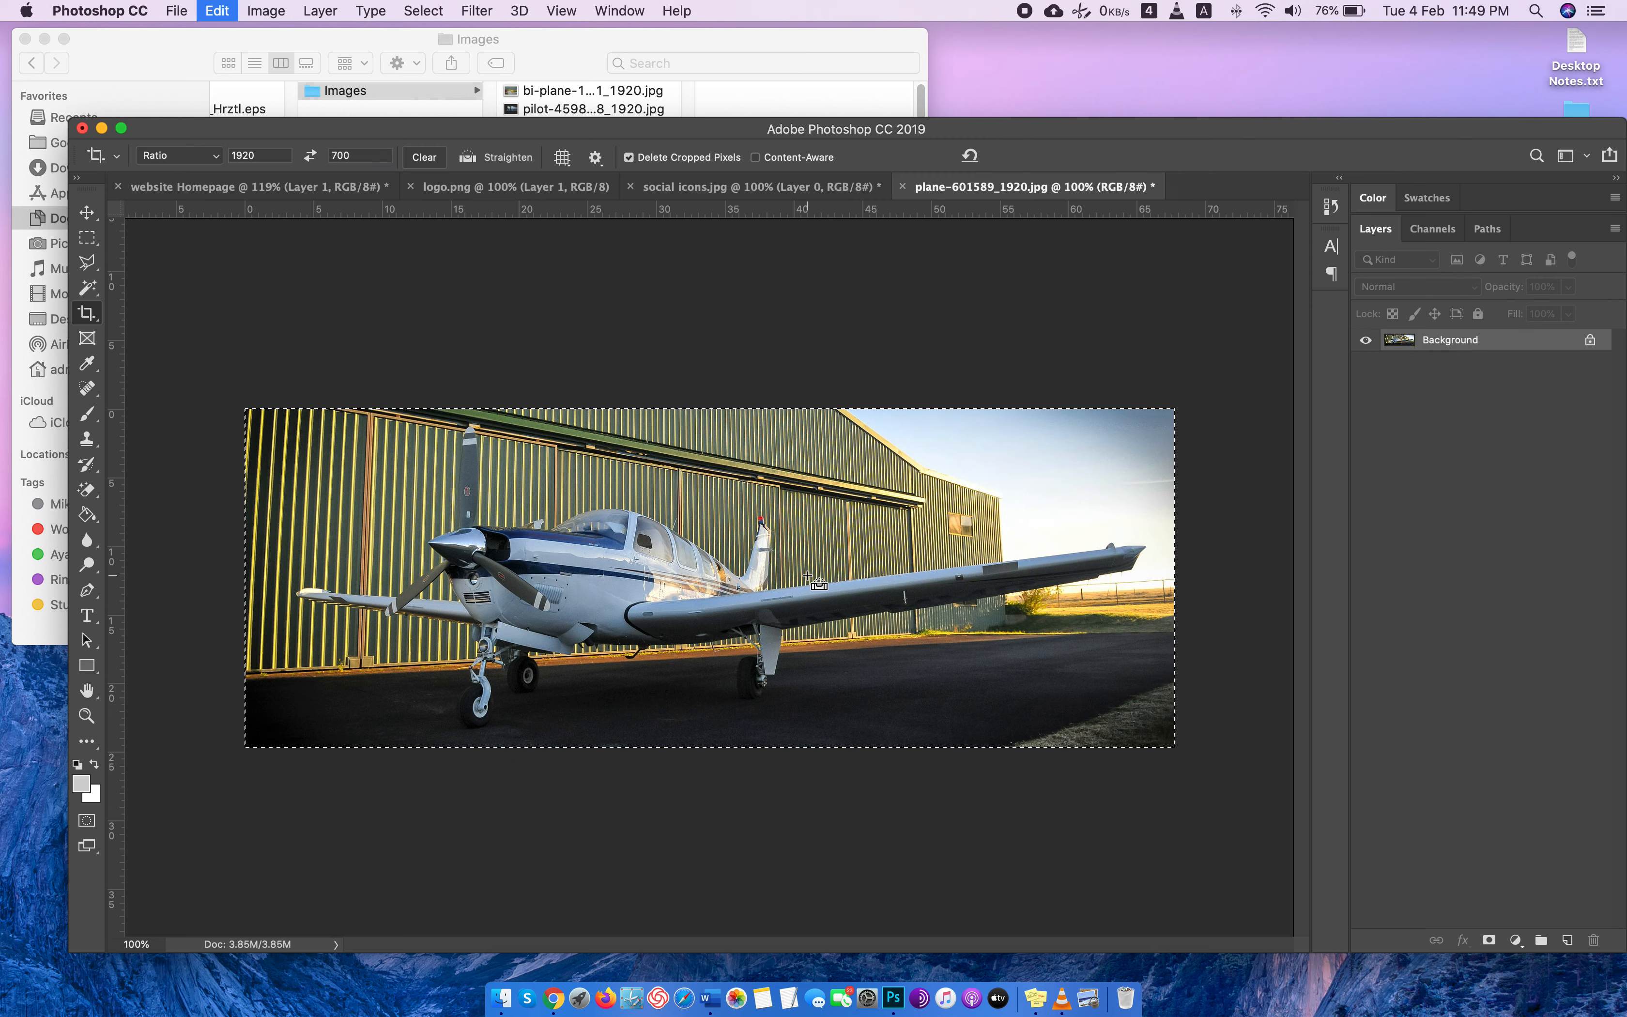
key("ctrl+Tab")
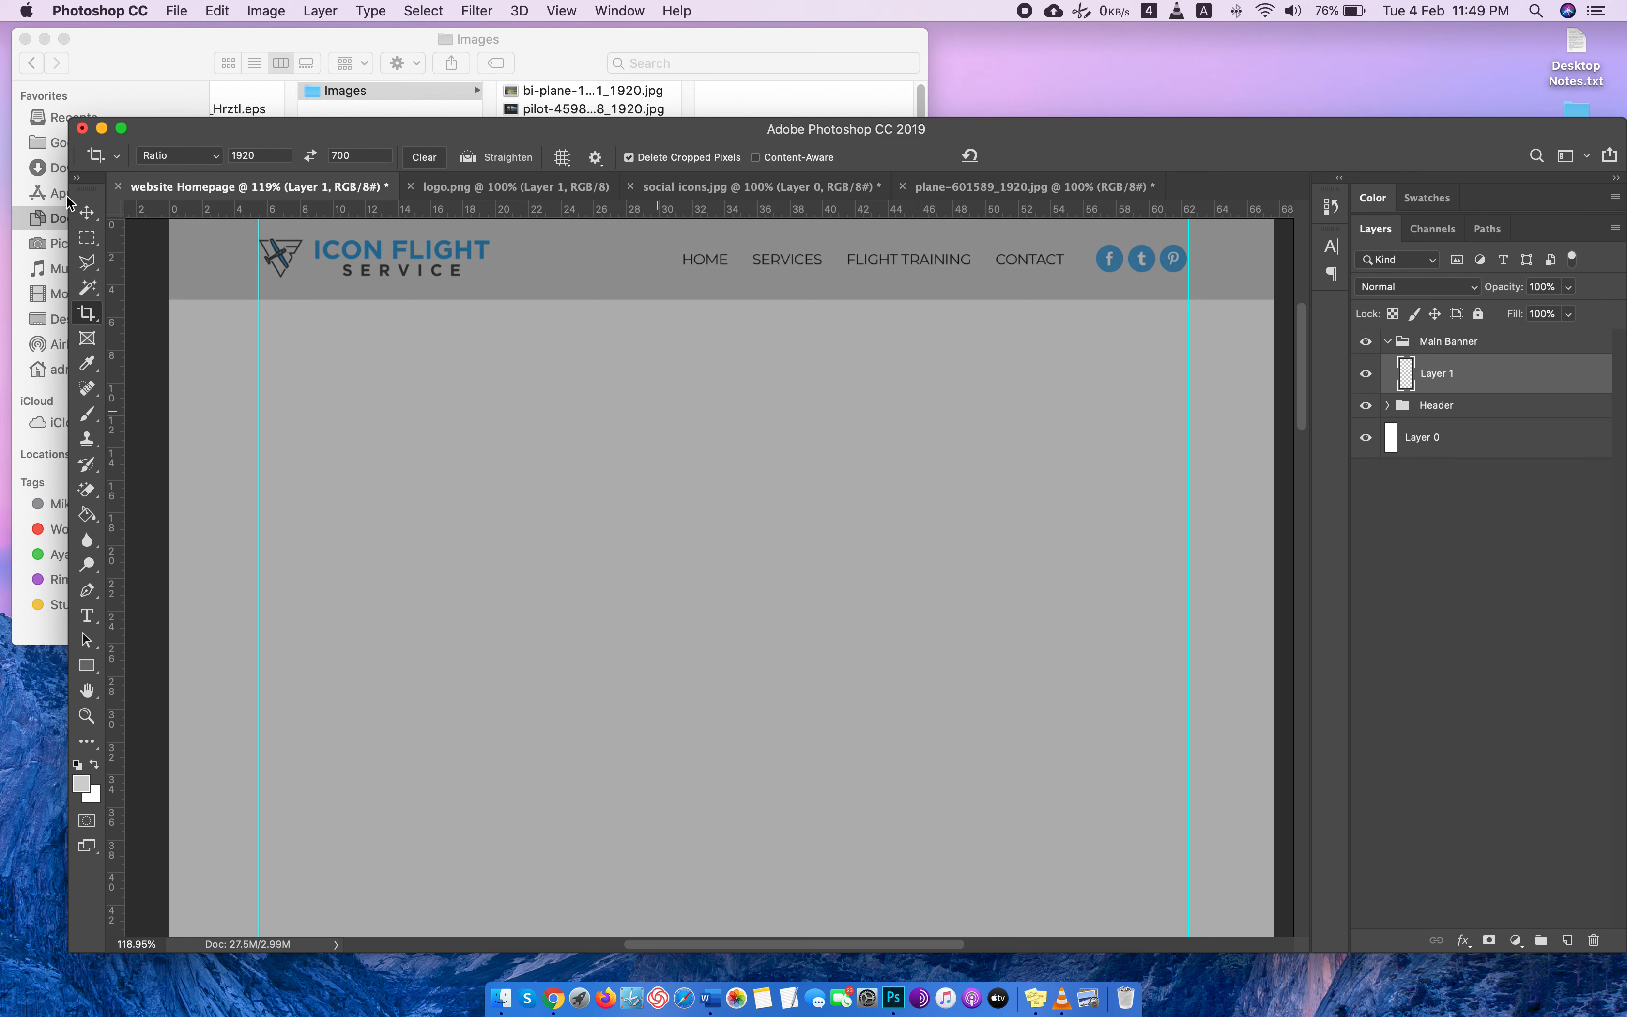
left_click(86, 213)
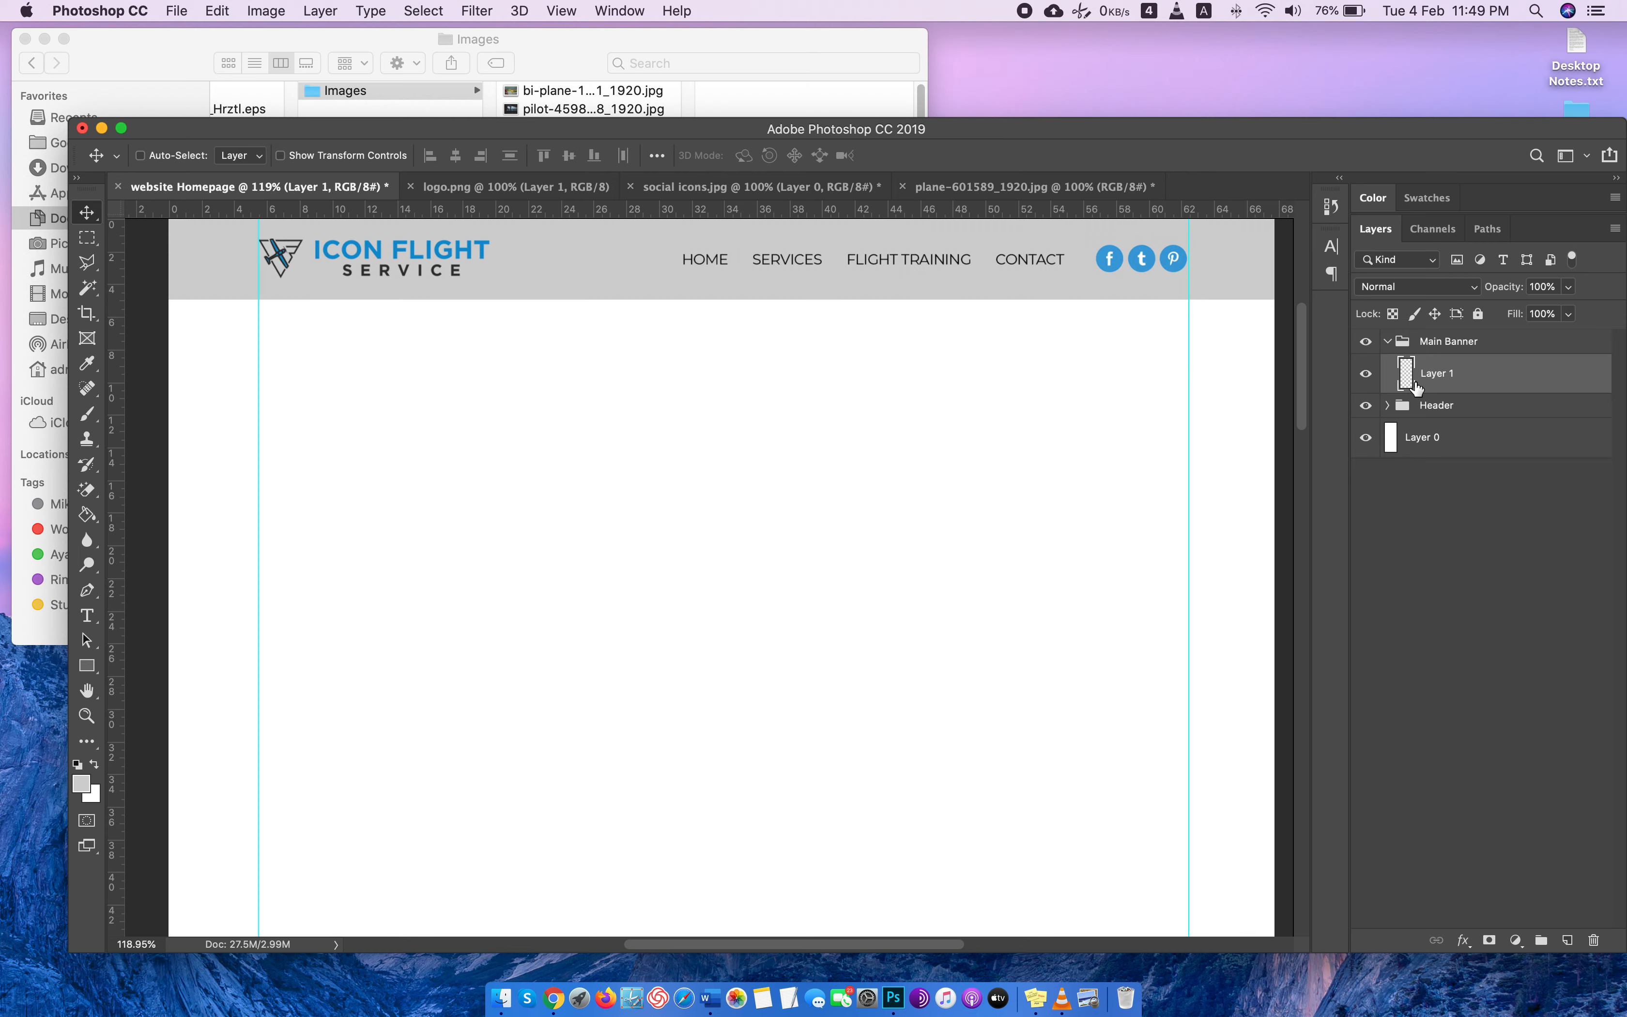
key("super+v")
Move the pasted plane photo up against the header's lower edge and nudge it left to fill the page width.
key("super+t")
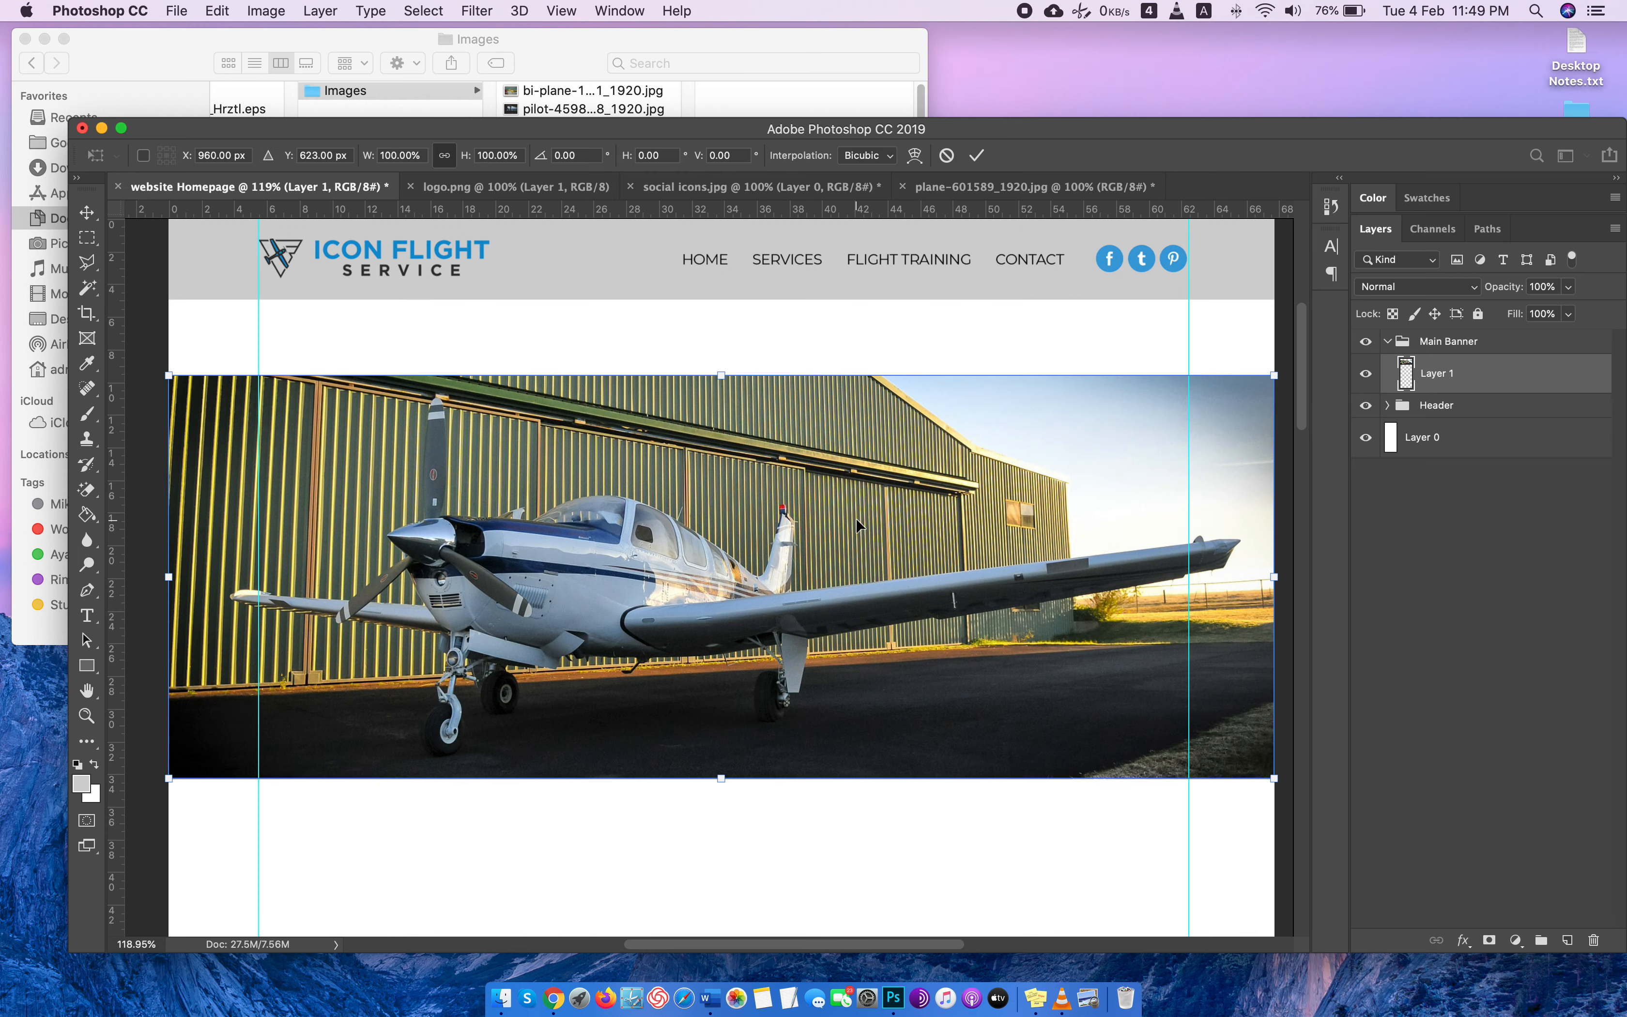
left_click_drag(858, 524, 860, 447)
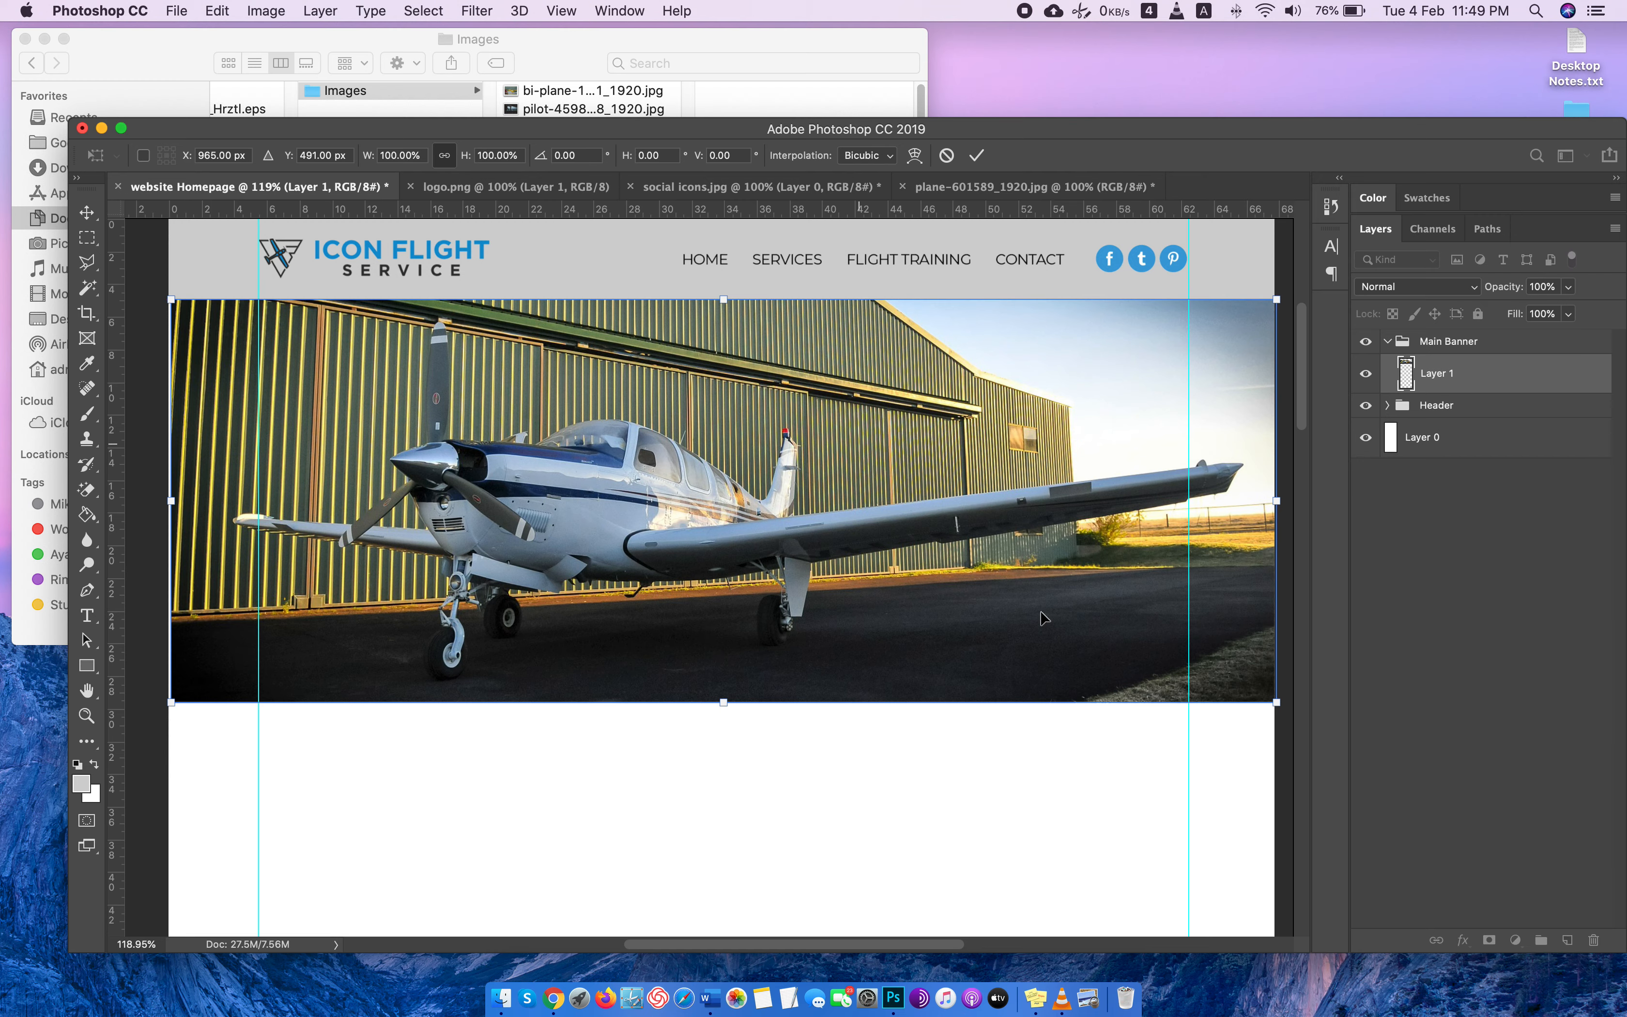
key("Left")
key("Left")
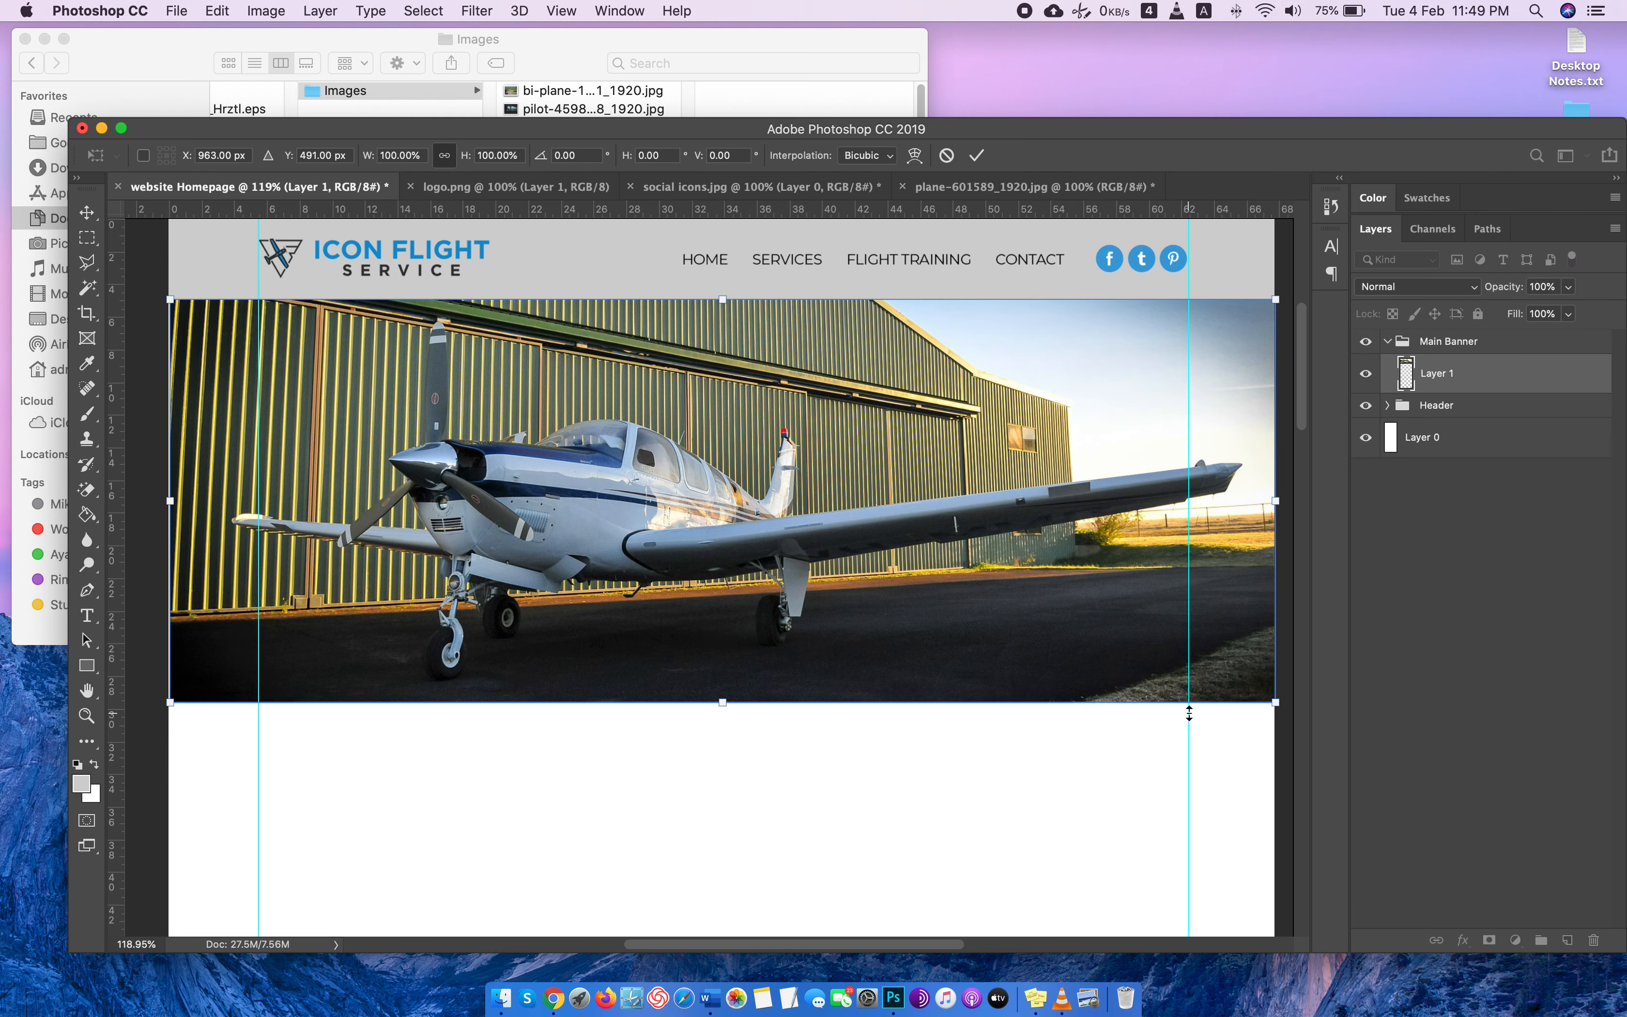
key("Return")
scroll(1187, 714, "up", 3)
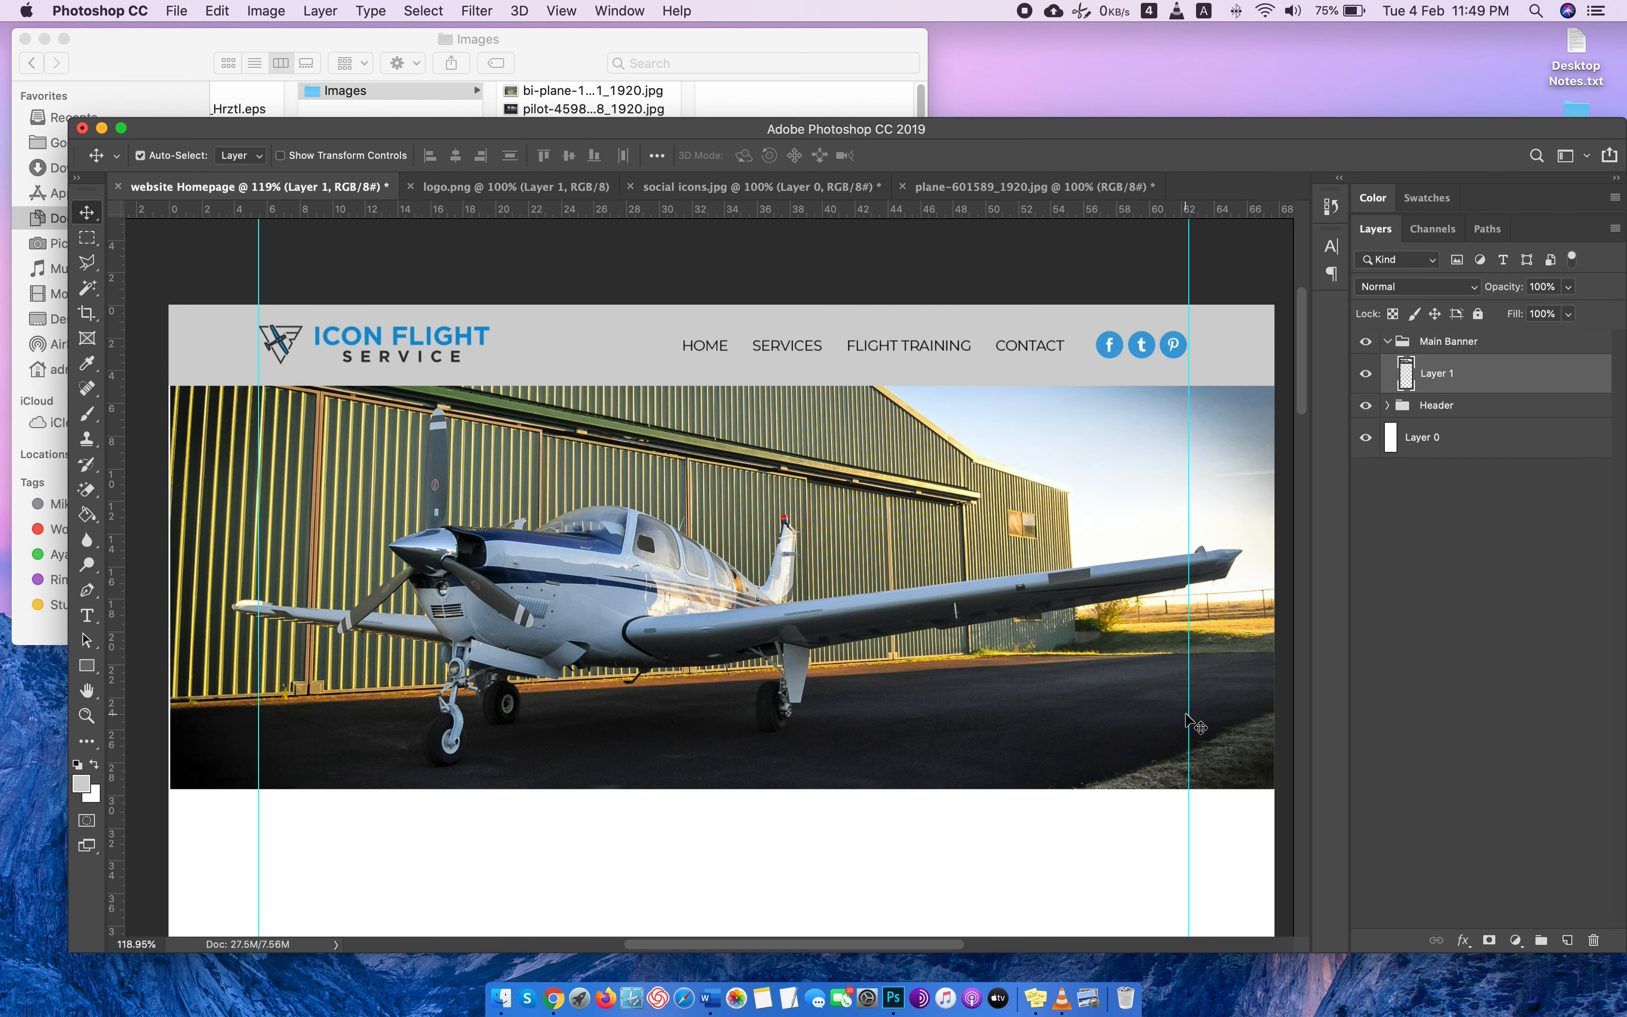
key("Left")
key("Left")
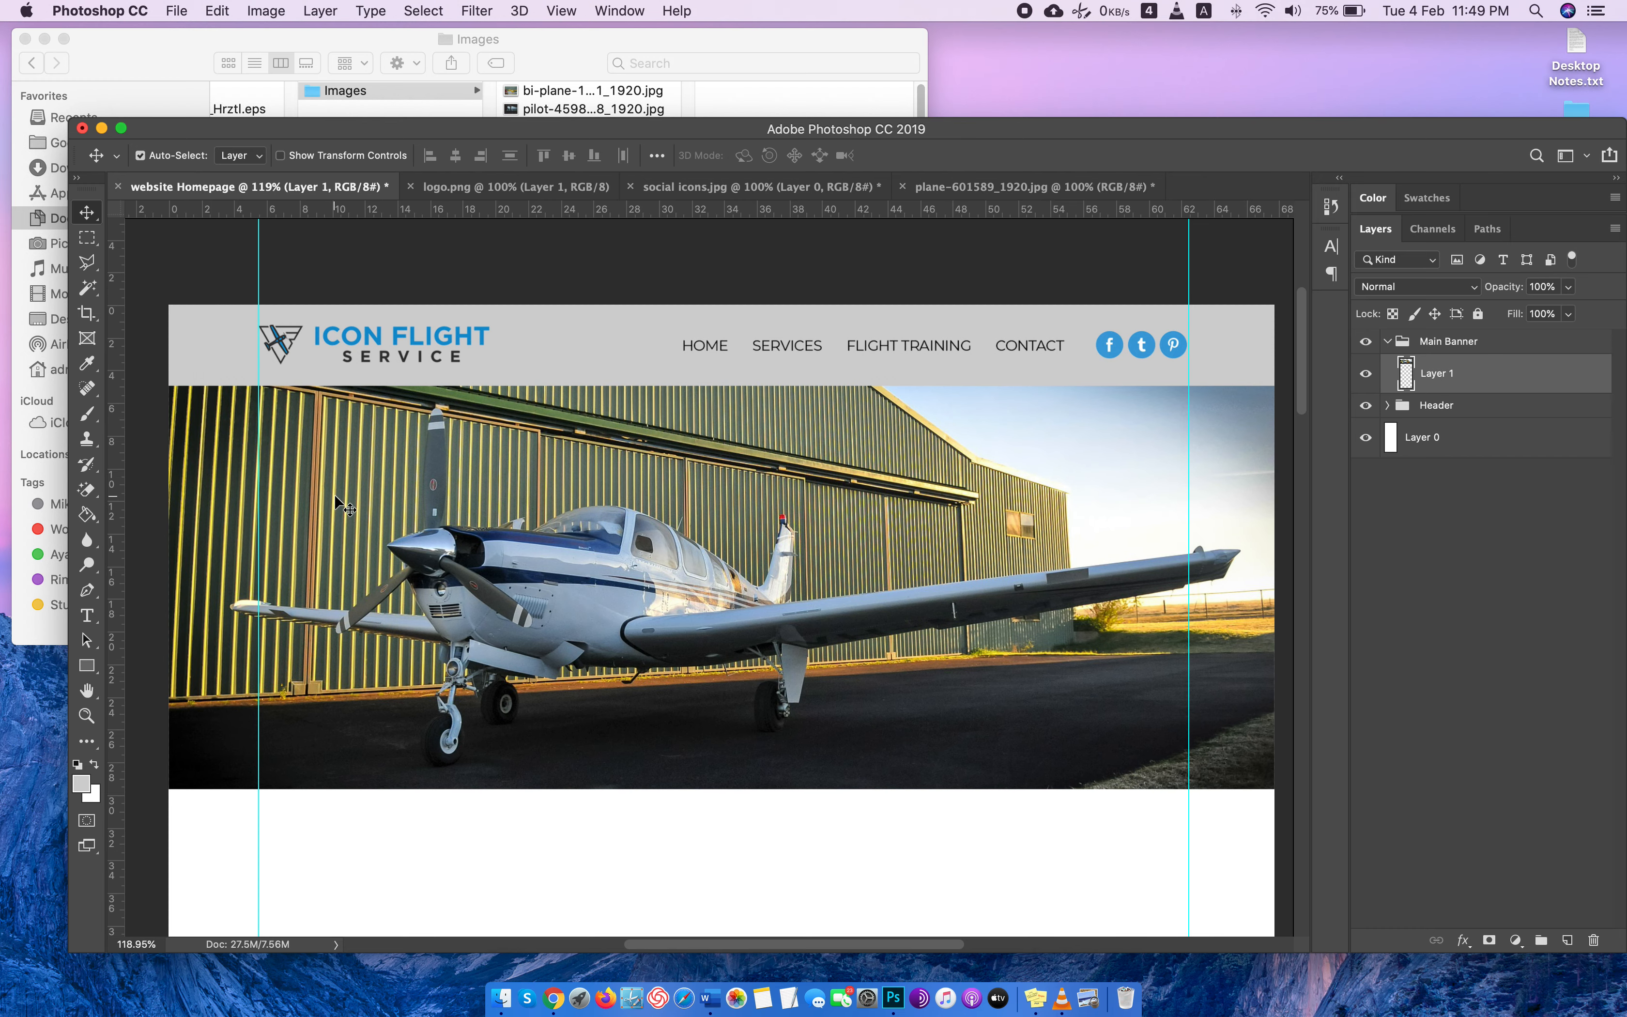
Draw a black (000000) rectangle about 1957 by 702 px on a new layer, covering the whole banner photo.
left_click(84, 672)
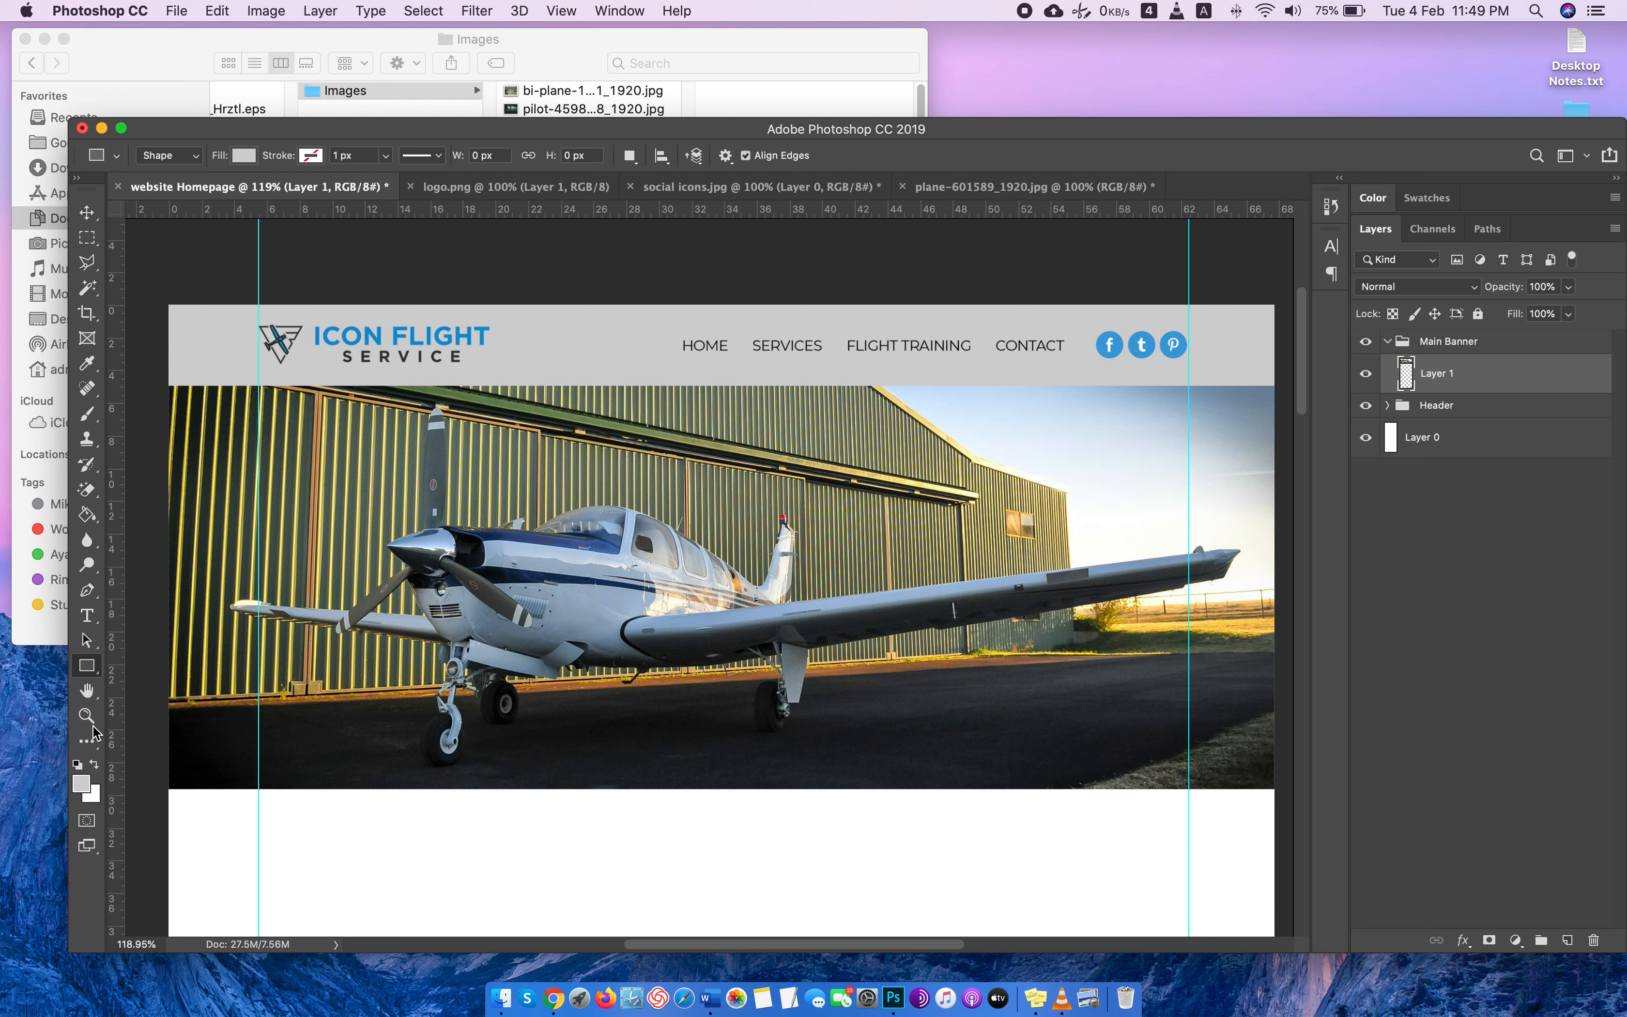
left_click(82, 786)
left_click_drag(1147, 530, 1120, 581)
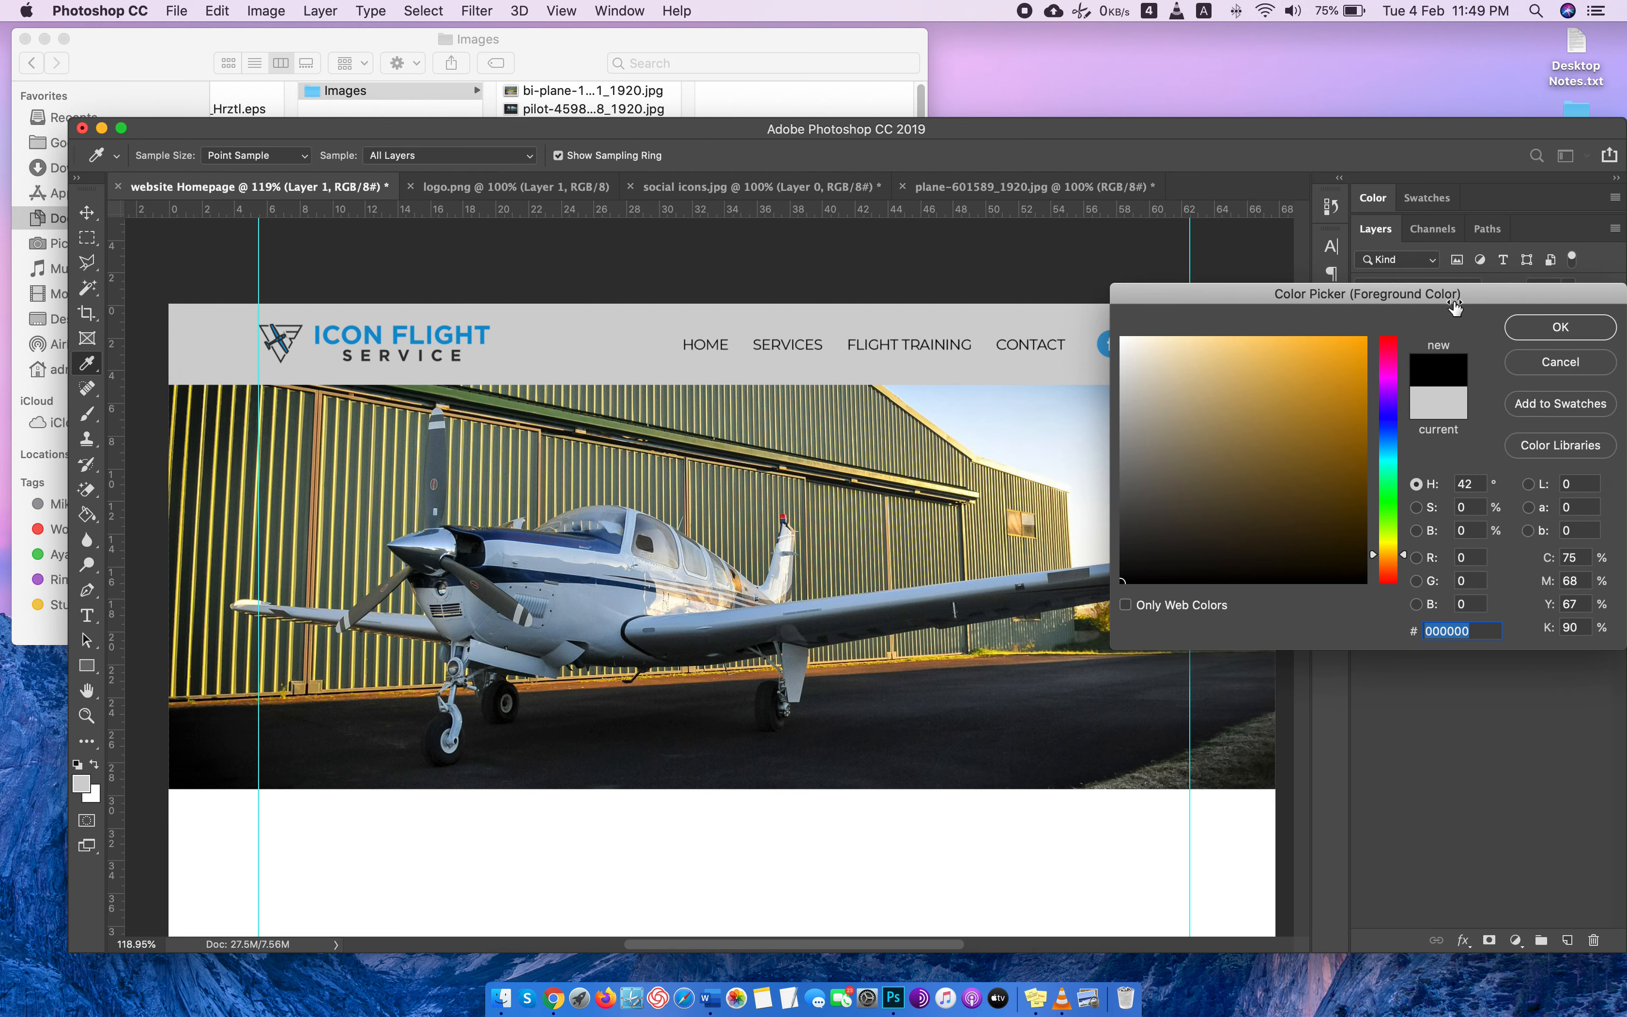
left_click(1559, 327)
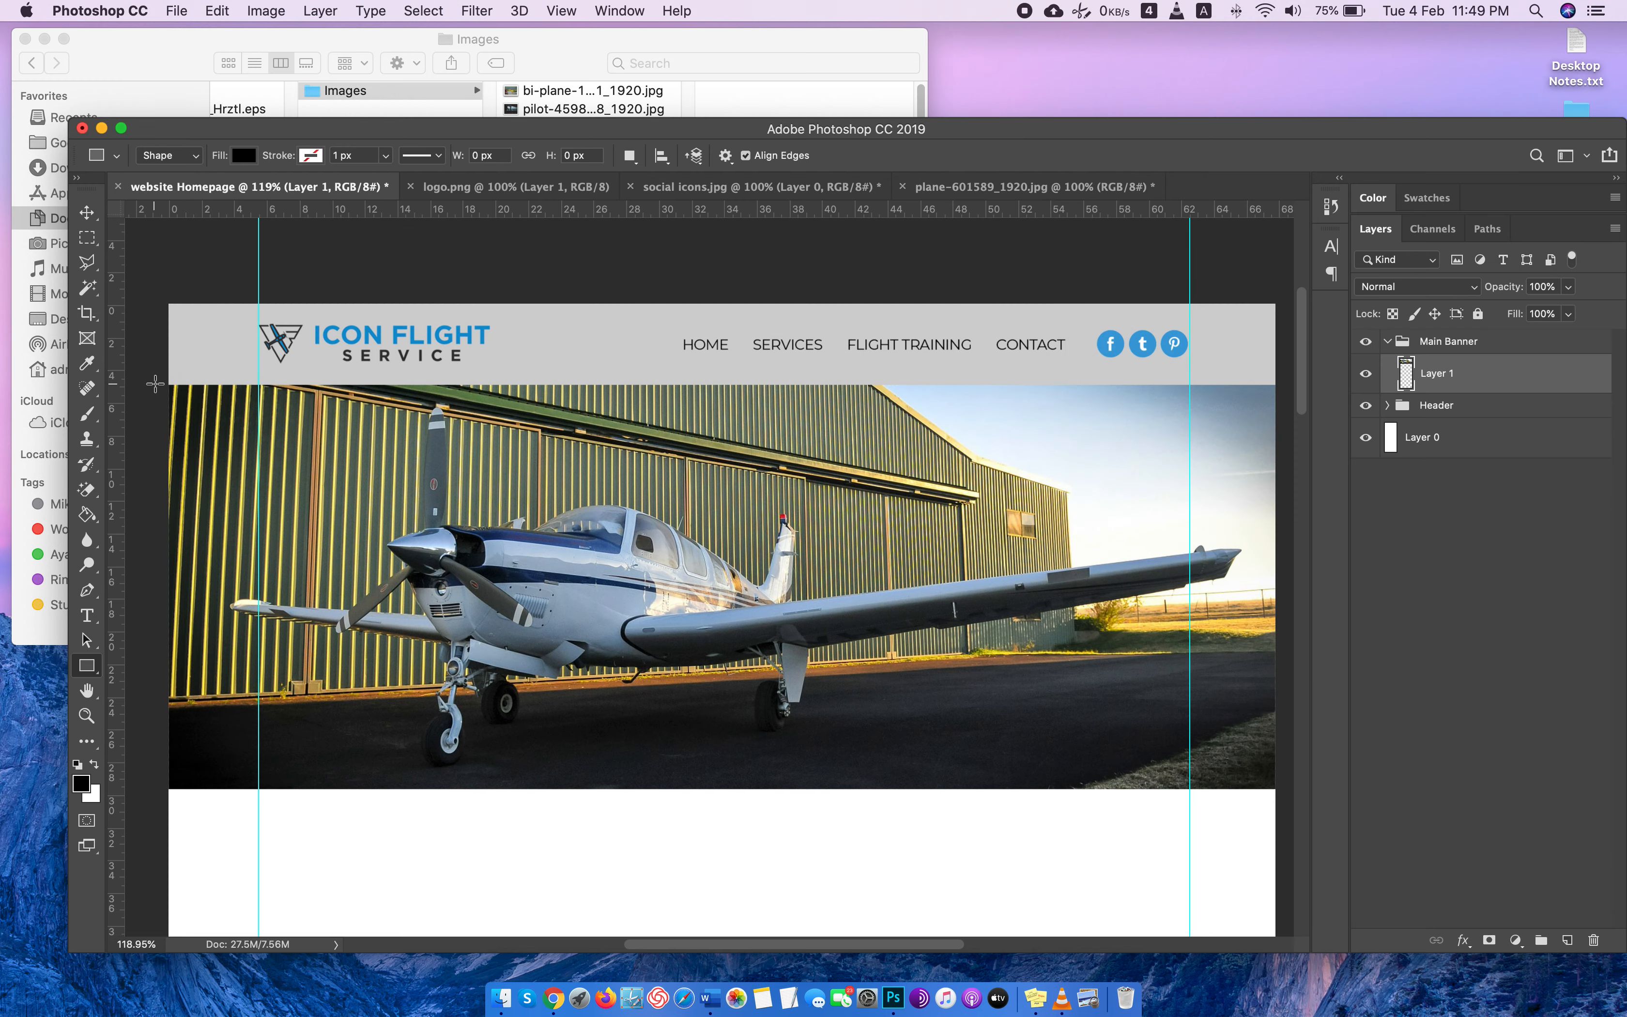
left_click(1567, 940)
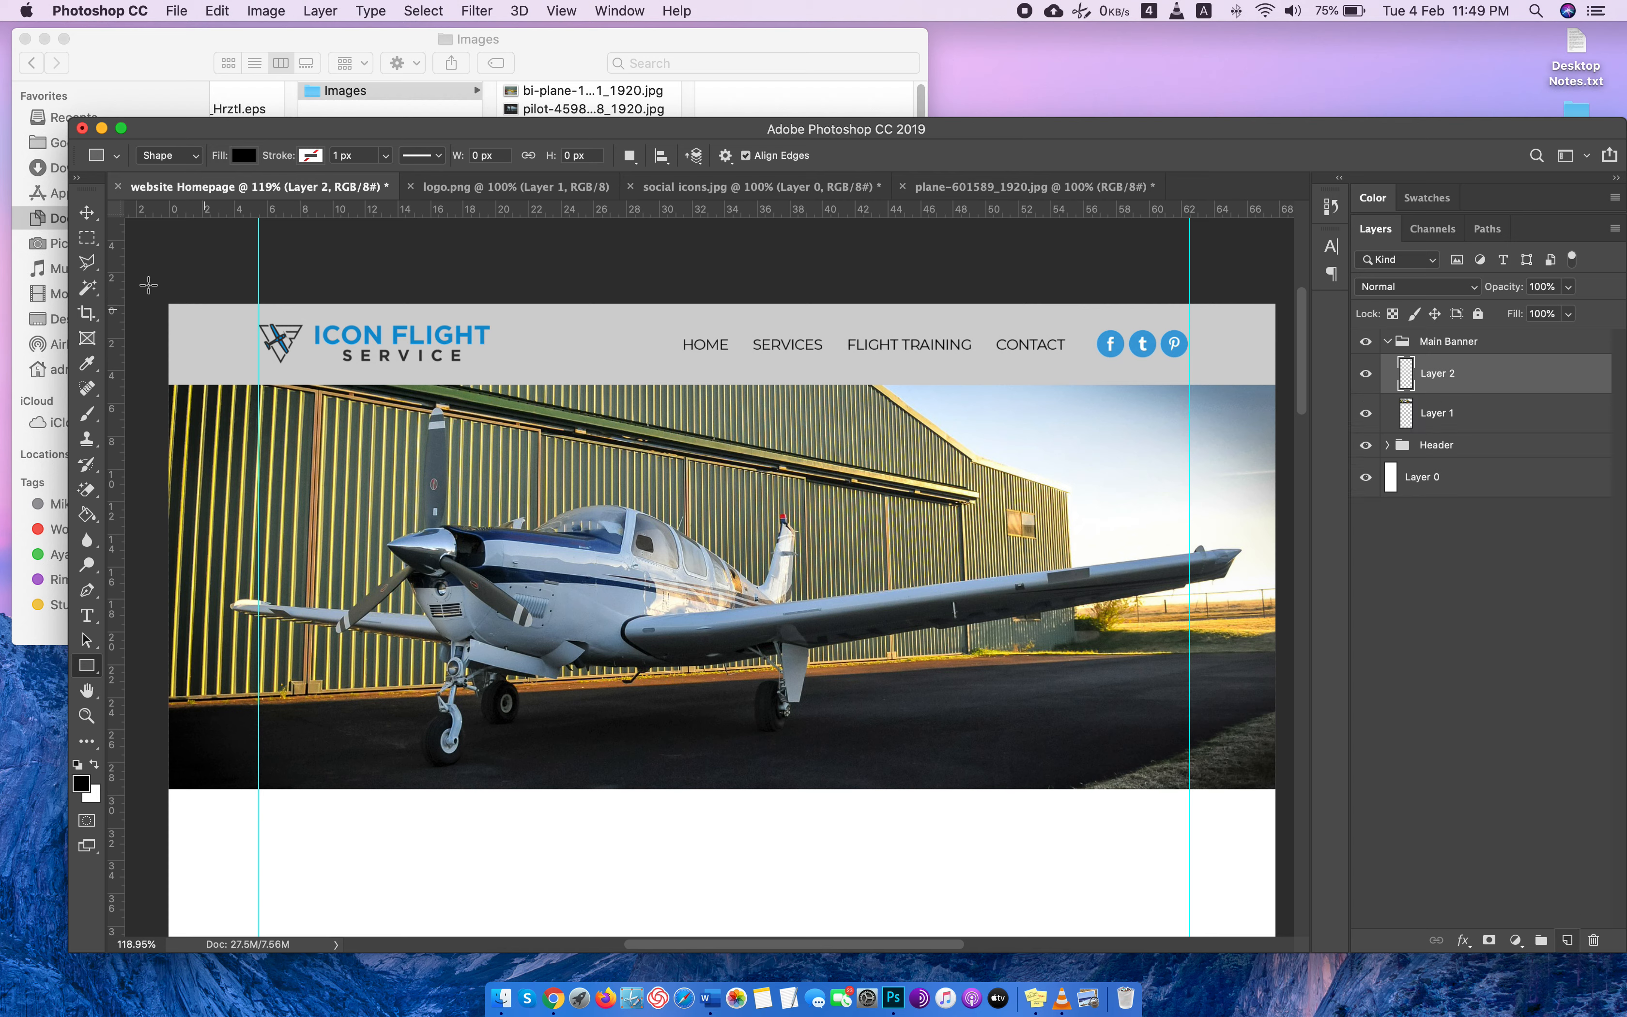
left_click_drag(158, 381, 1286, 789)
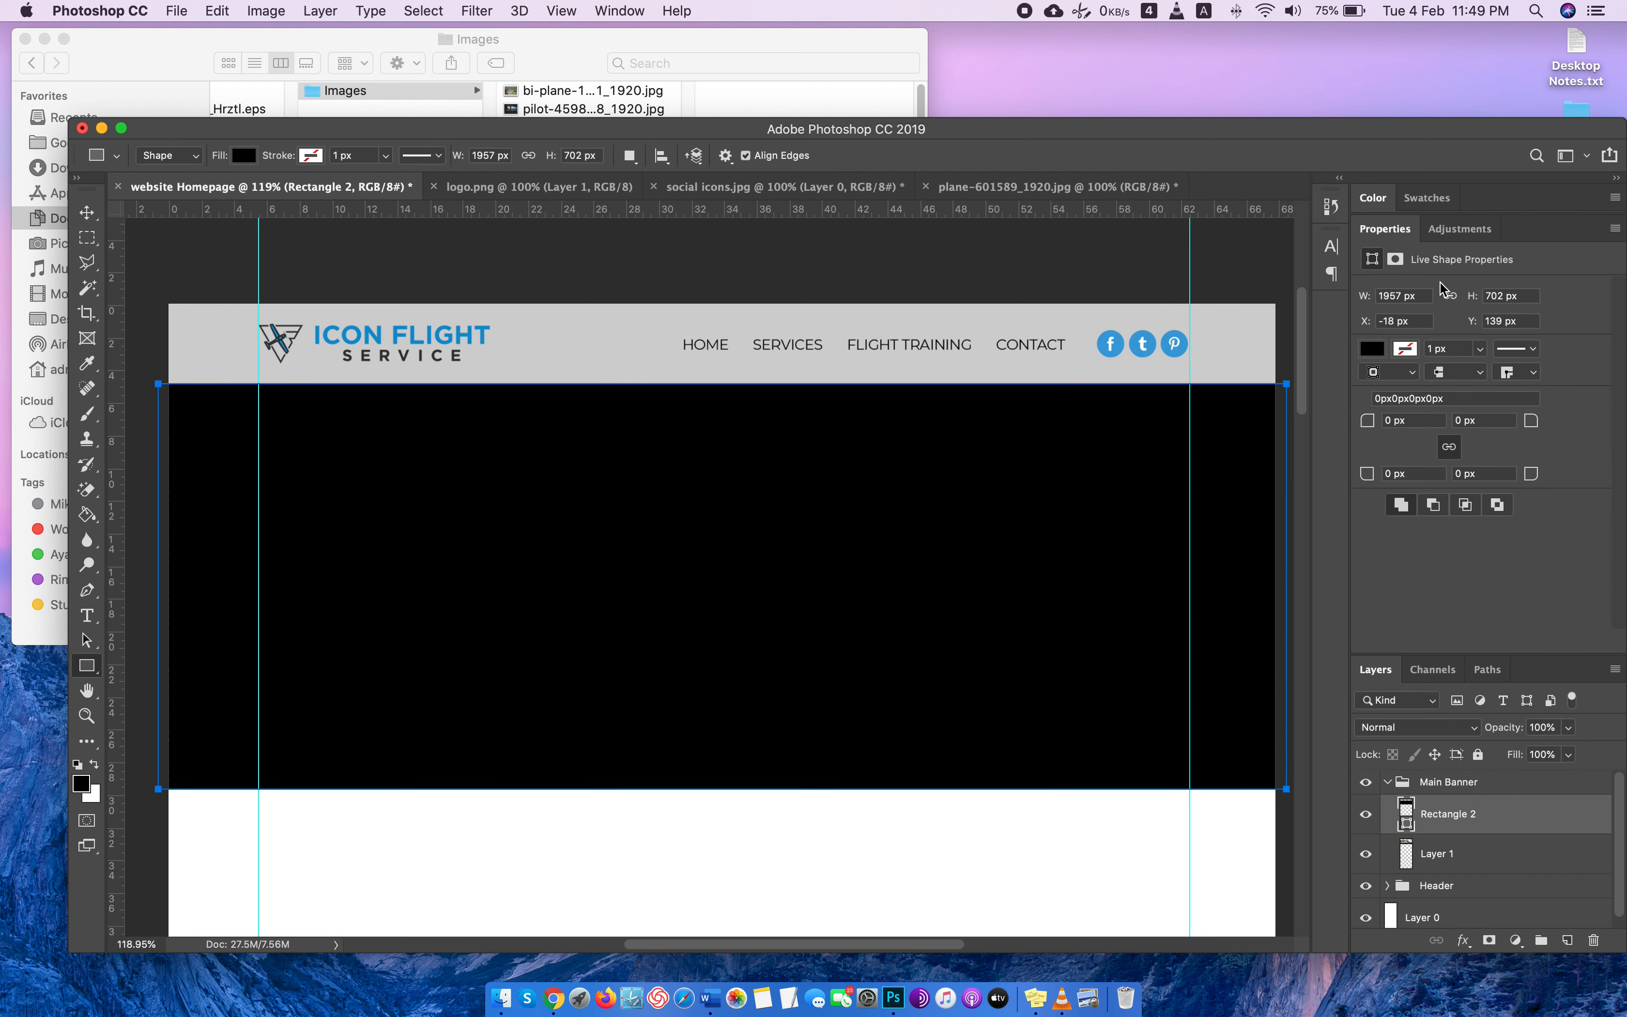
Lower the black banner rectangle's layer opacity to 40% so it darkens the plane photo as an overlay.
left_click(1539, 727)
type("76")
key("shift+Down")
key("shift+Down")
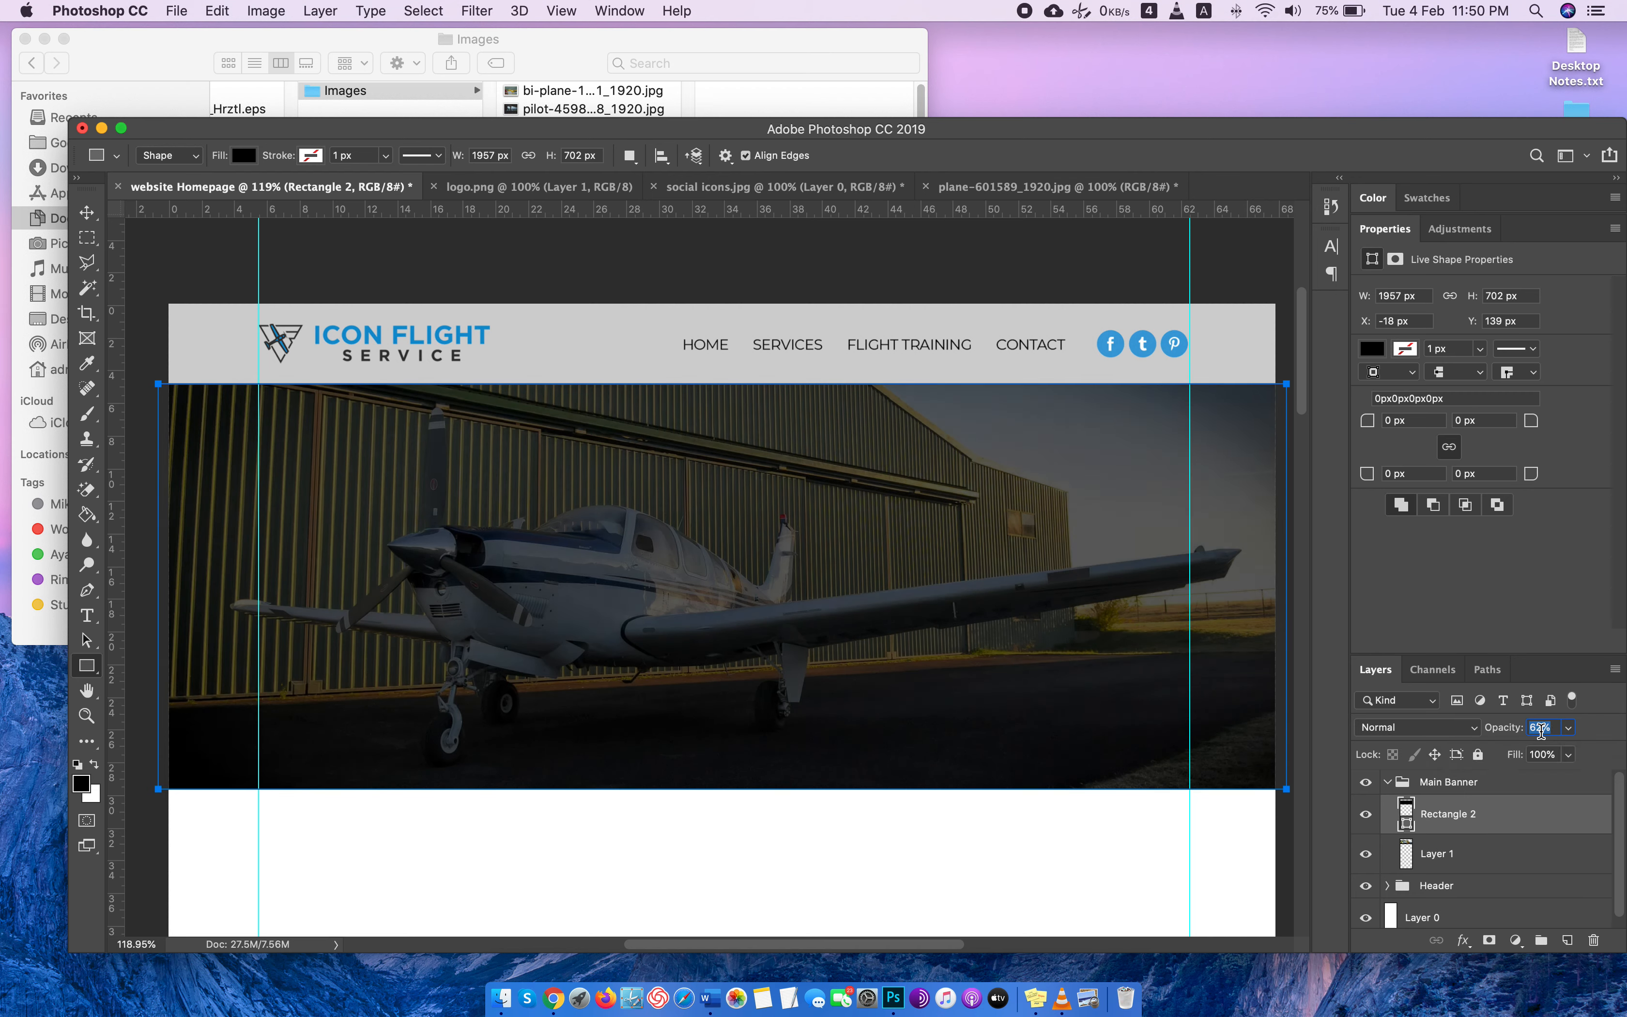
key("shift+Down")
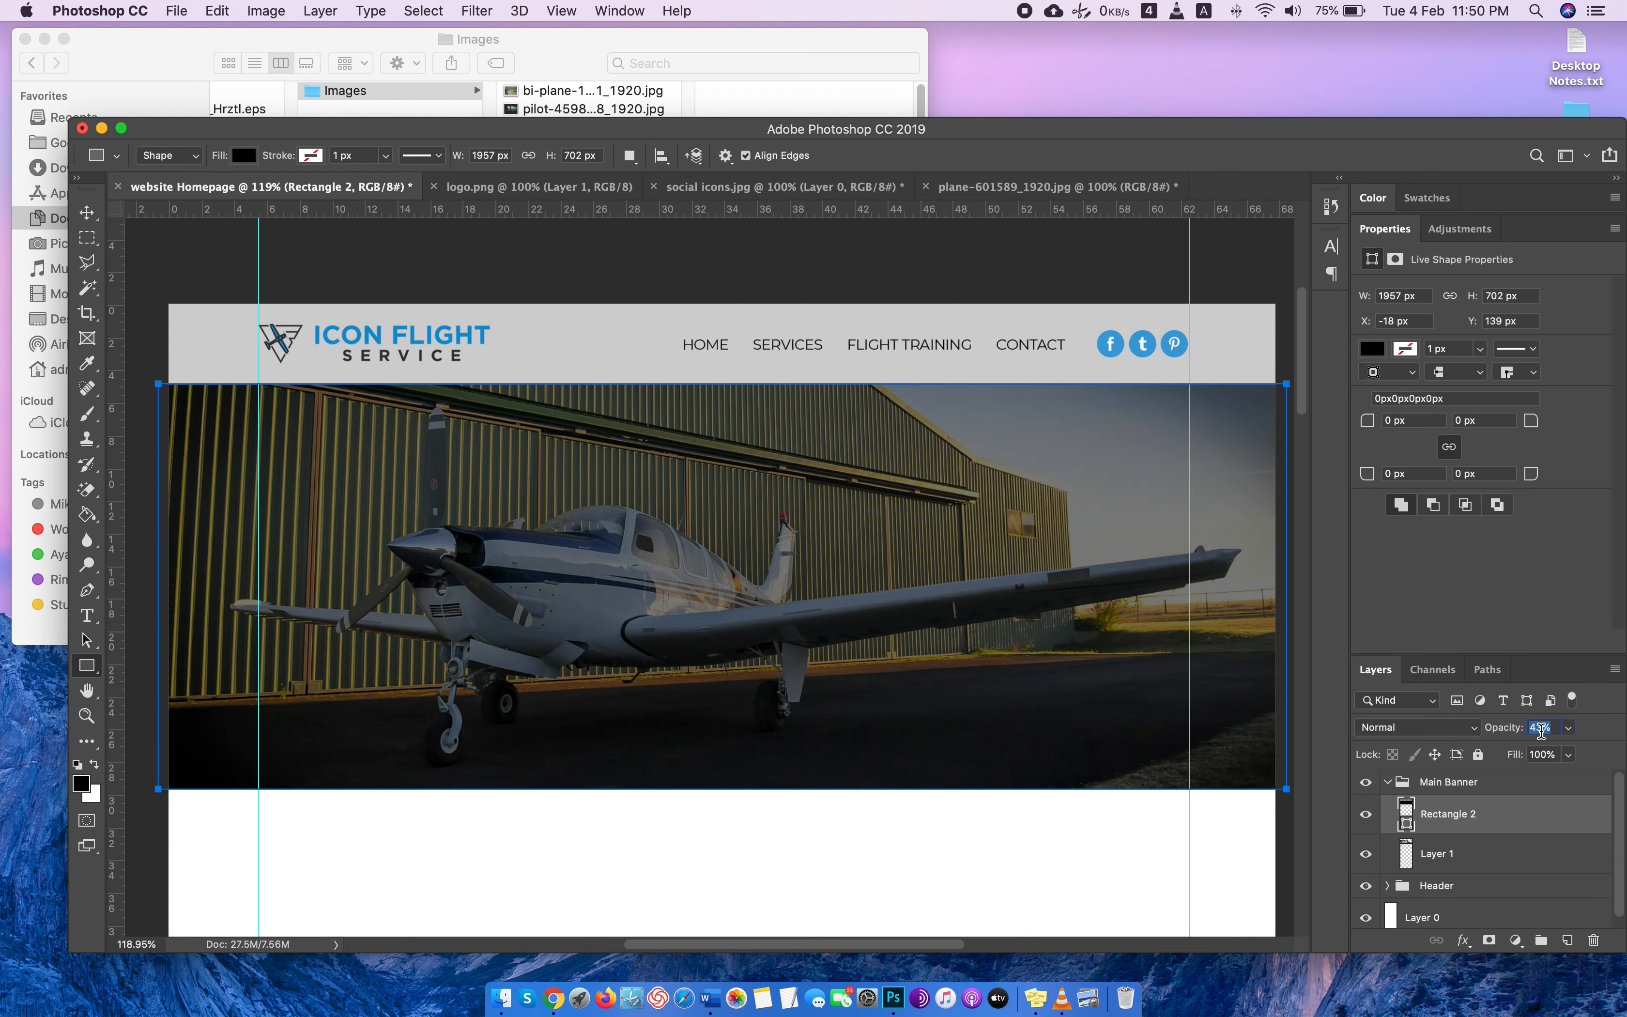
key("Down")
key("Down")
key("Down")
key("Down")
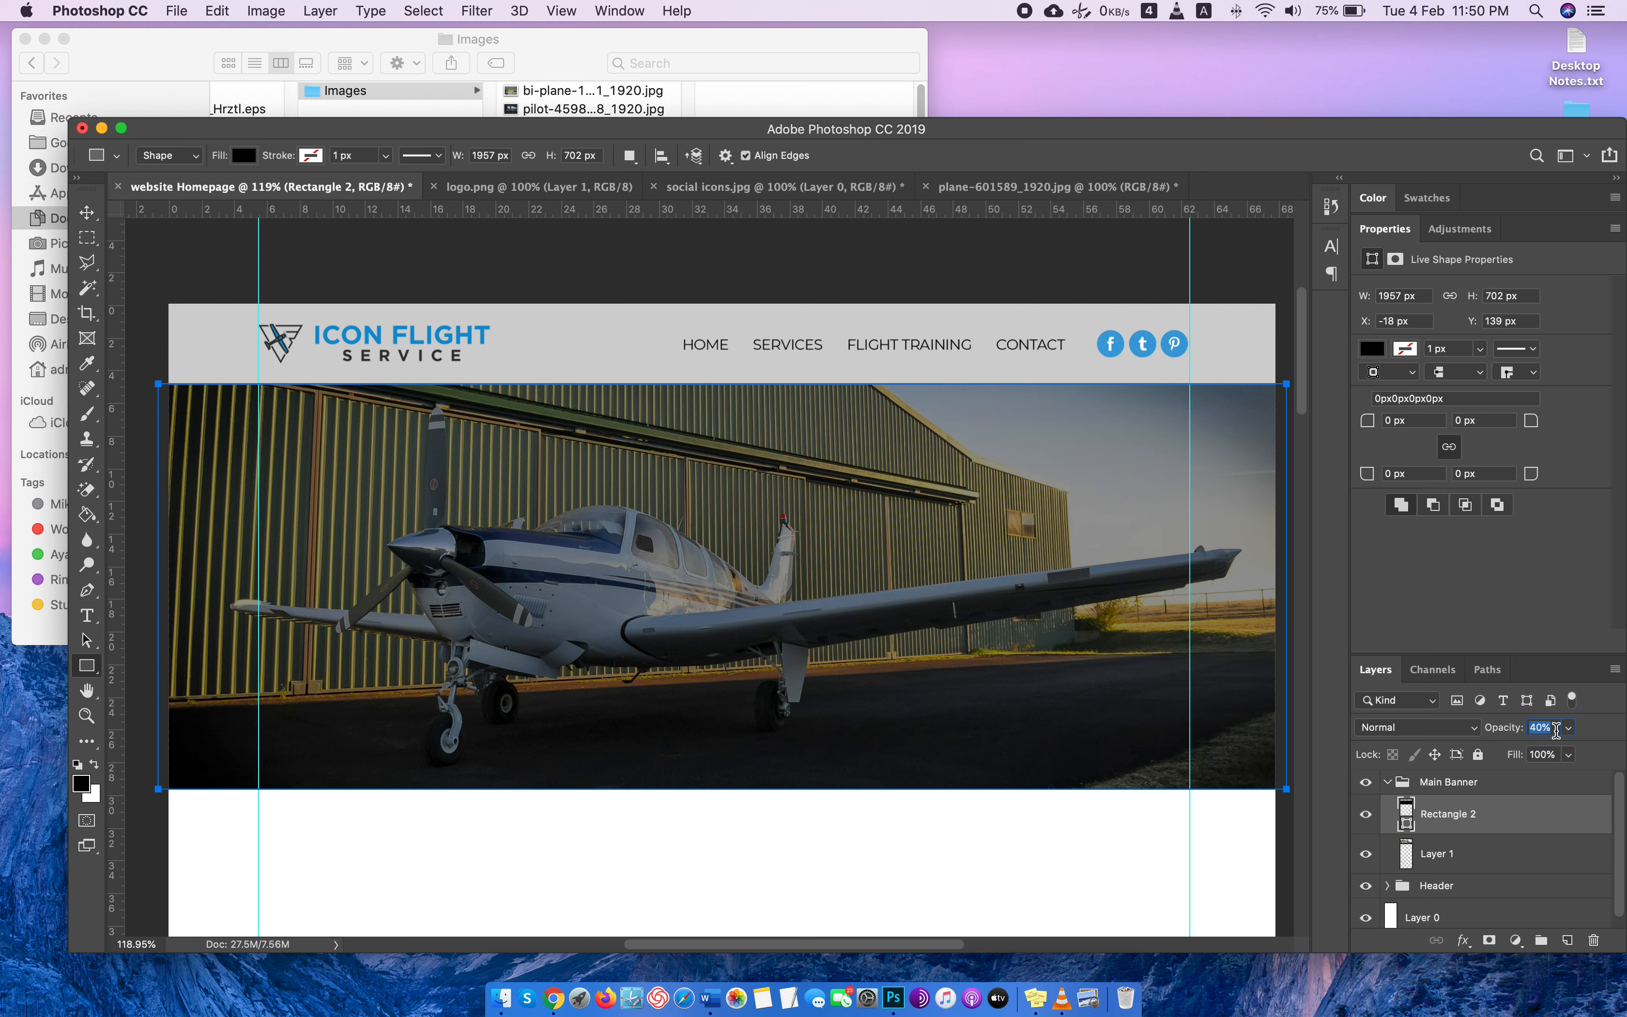
Hide the header's gray Rectangle 1 background, collapse the Header group and select Layer 1 in the Main Banner group.
left_click(86, 212)
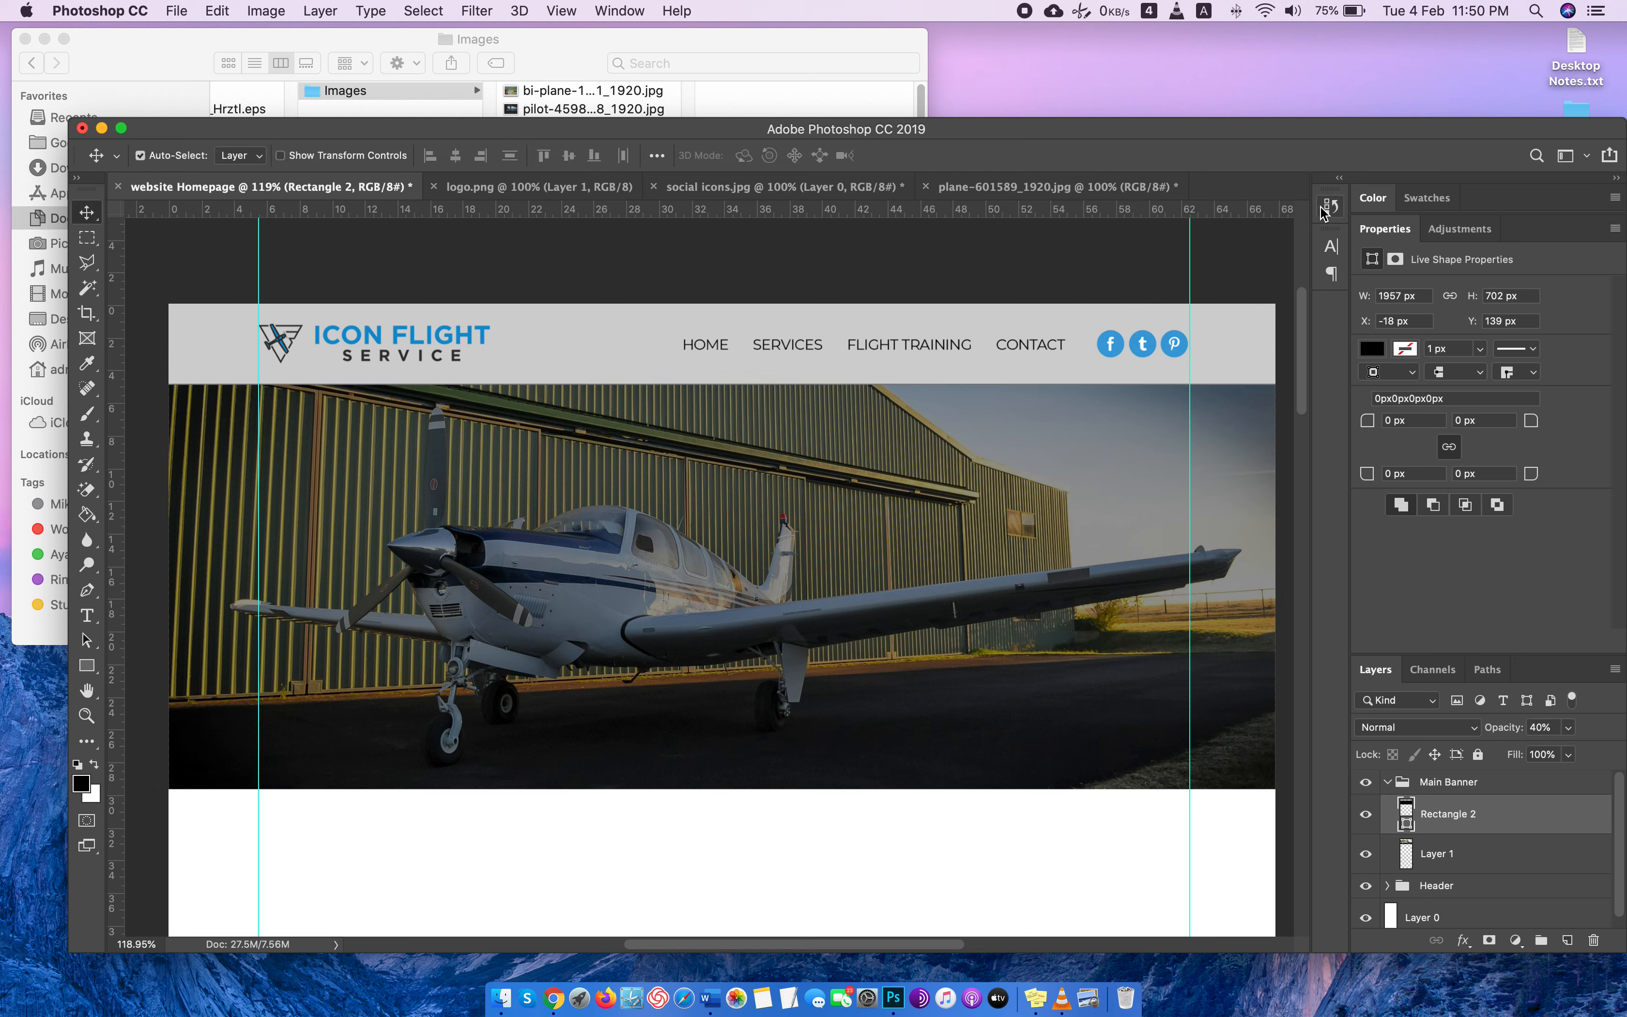
double_click(1378, 230)
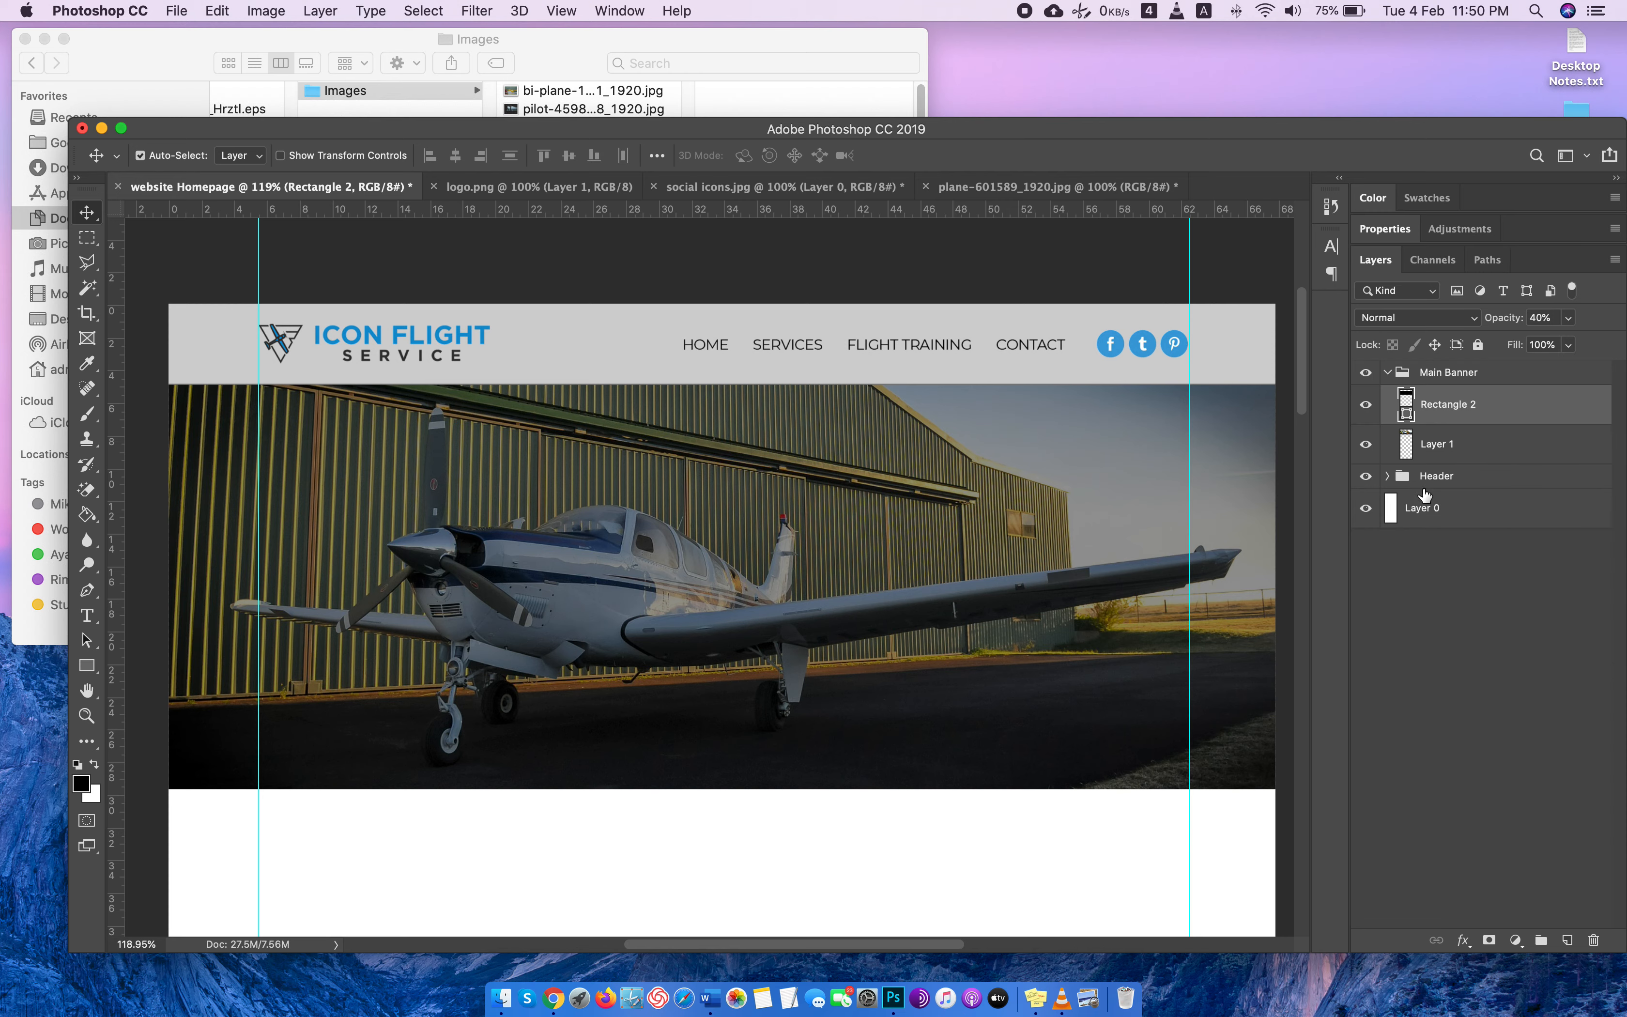
scroll(534, 484, "down", 3)
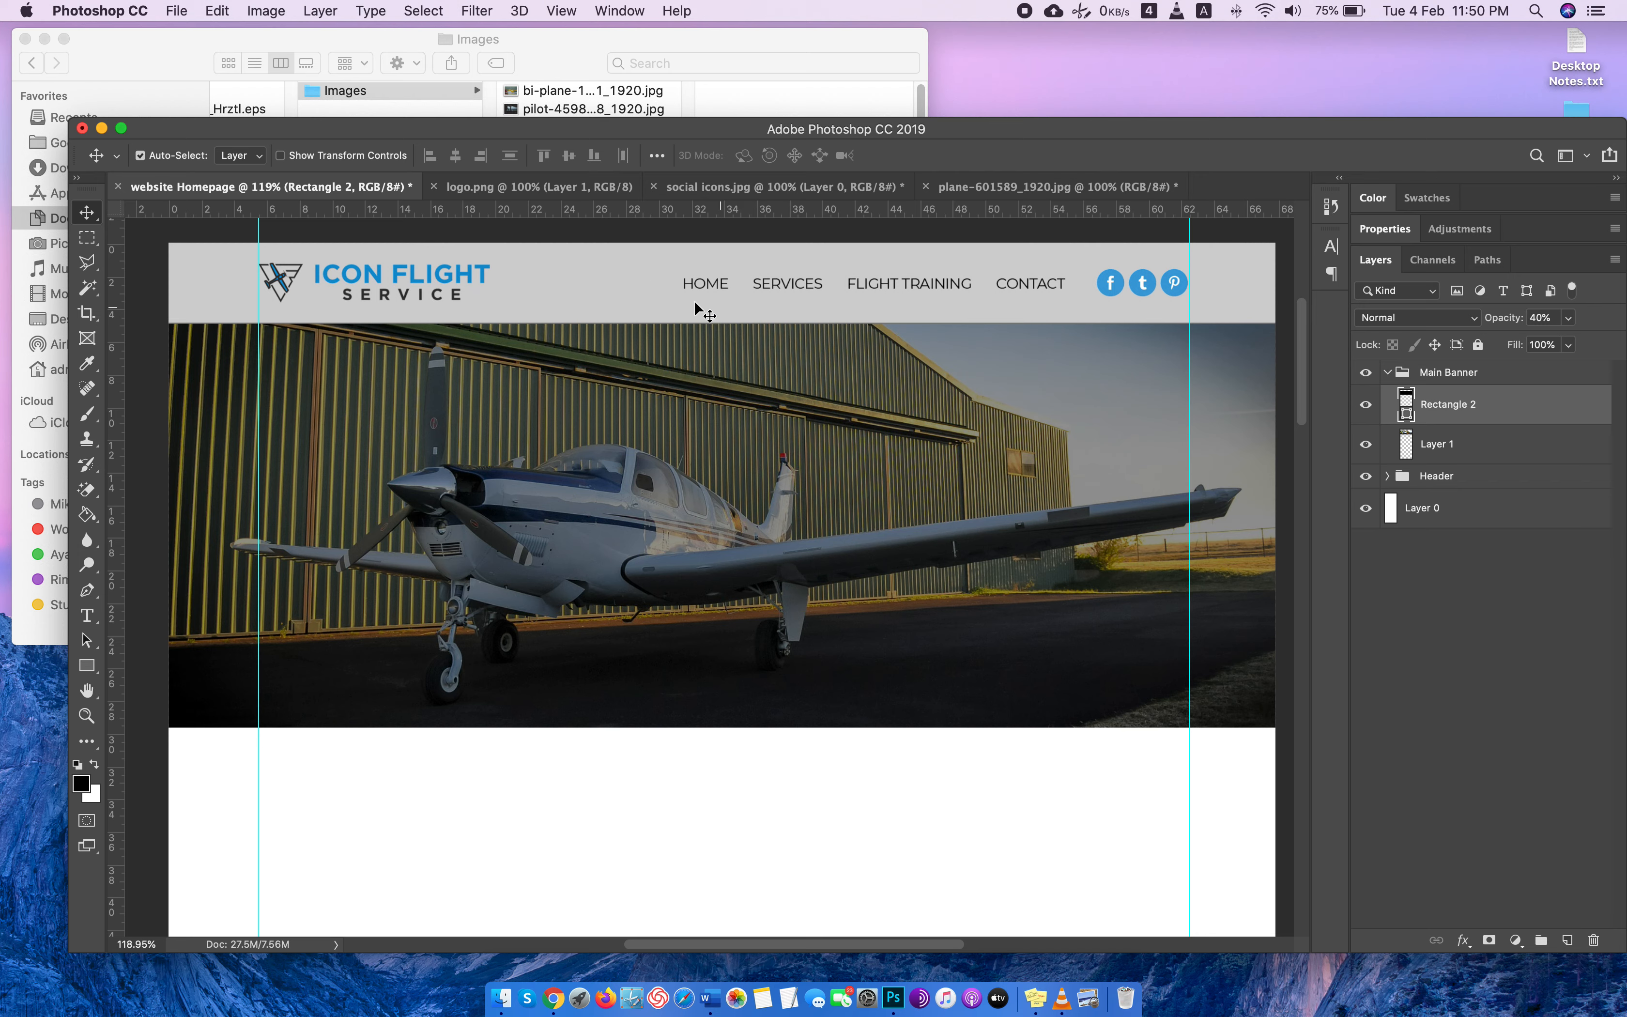
left_click(791, 318)
left_click(1365, 627)
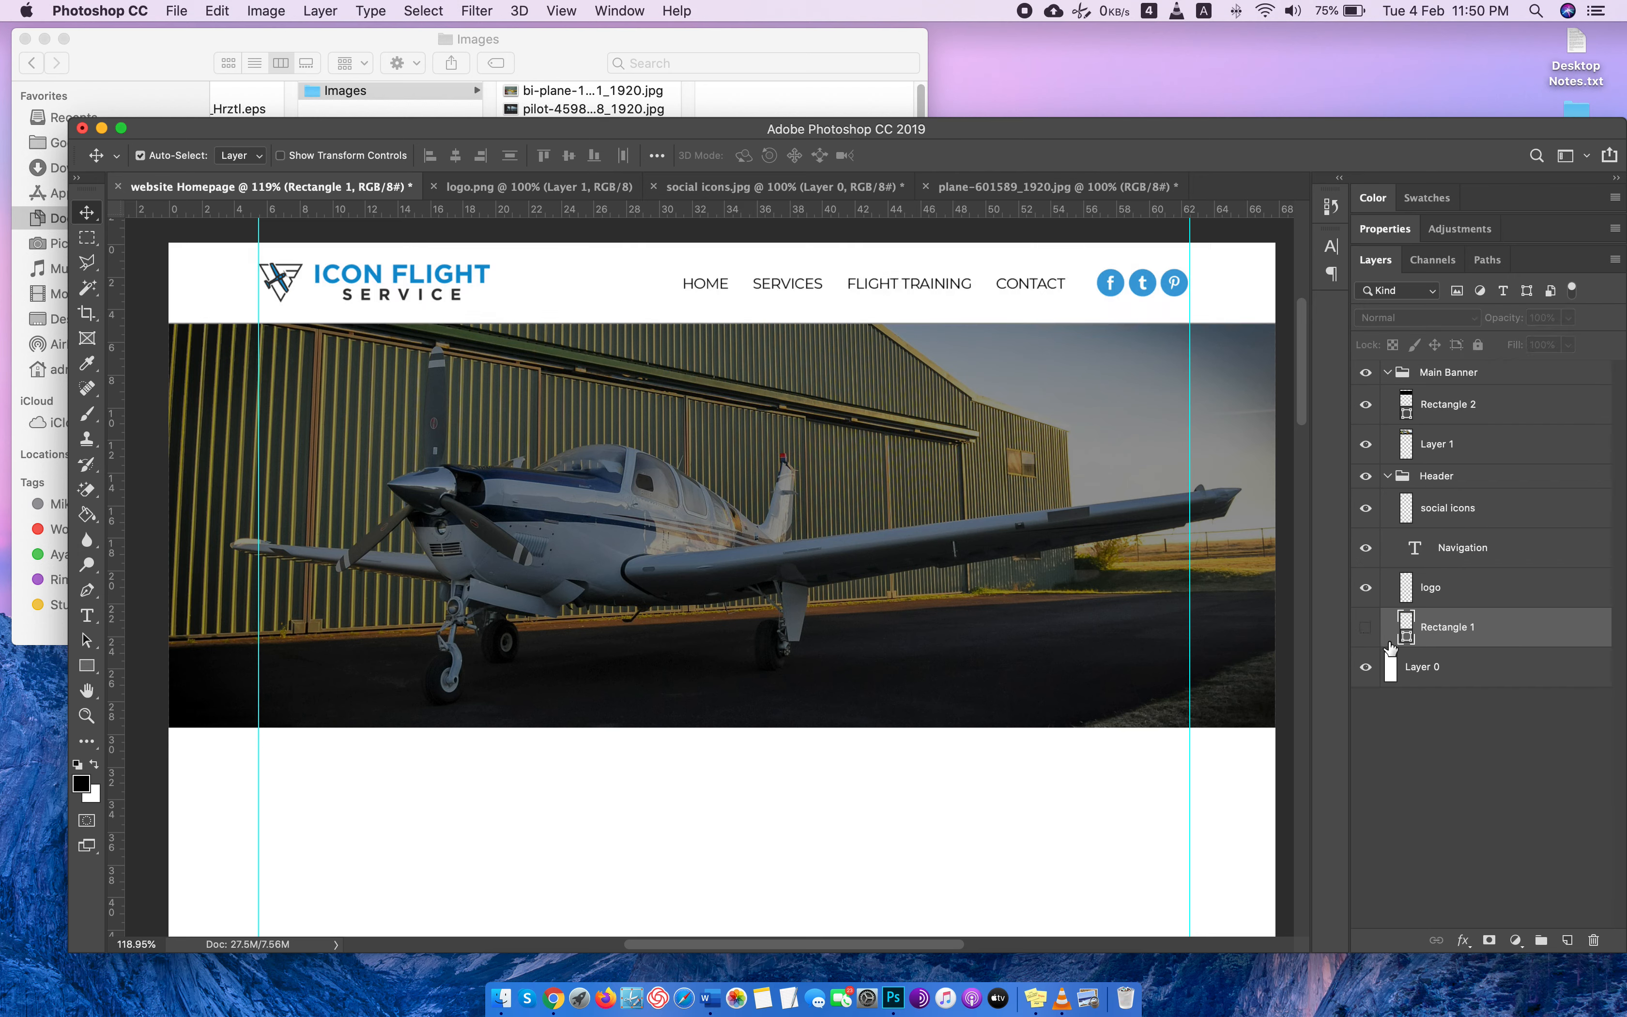
left_click(1387, 476)
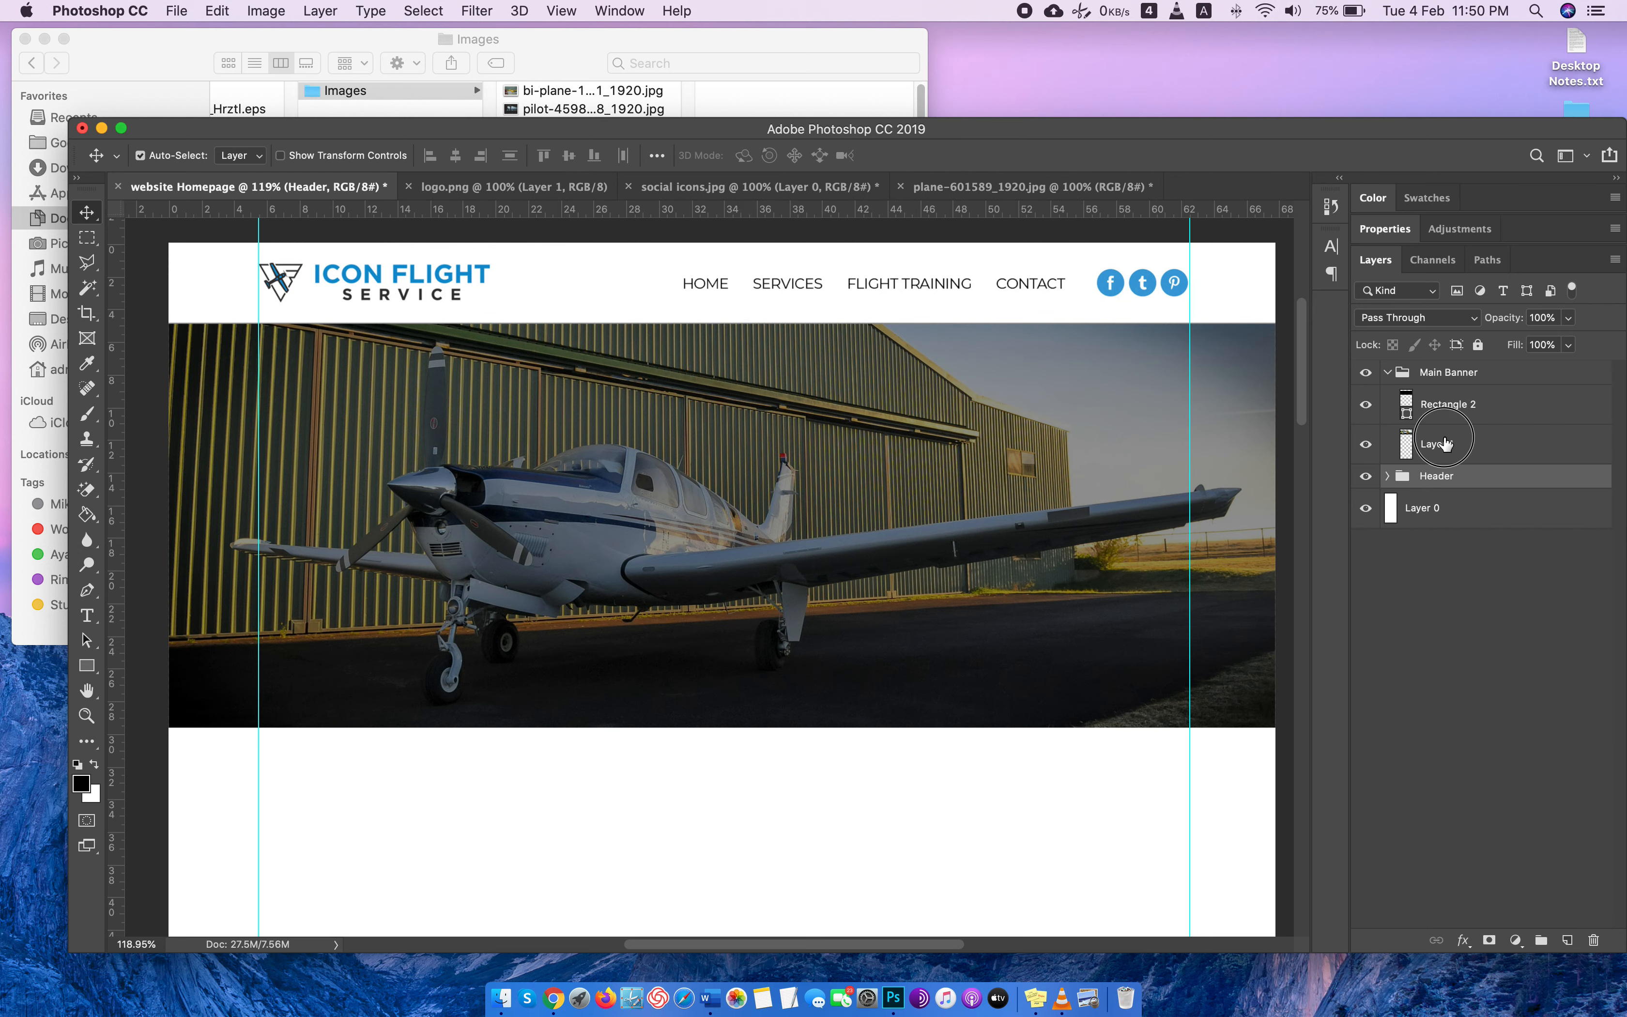
left_click(1452, 441)
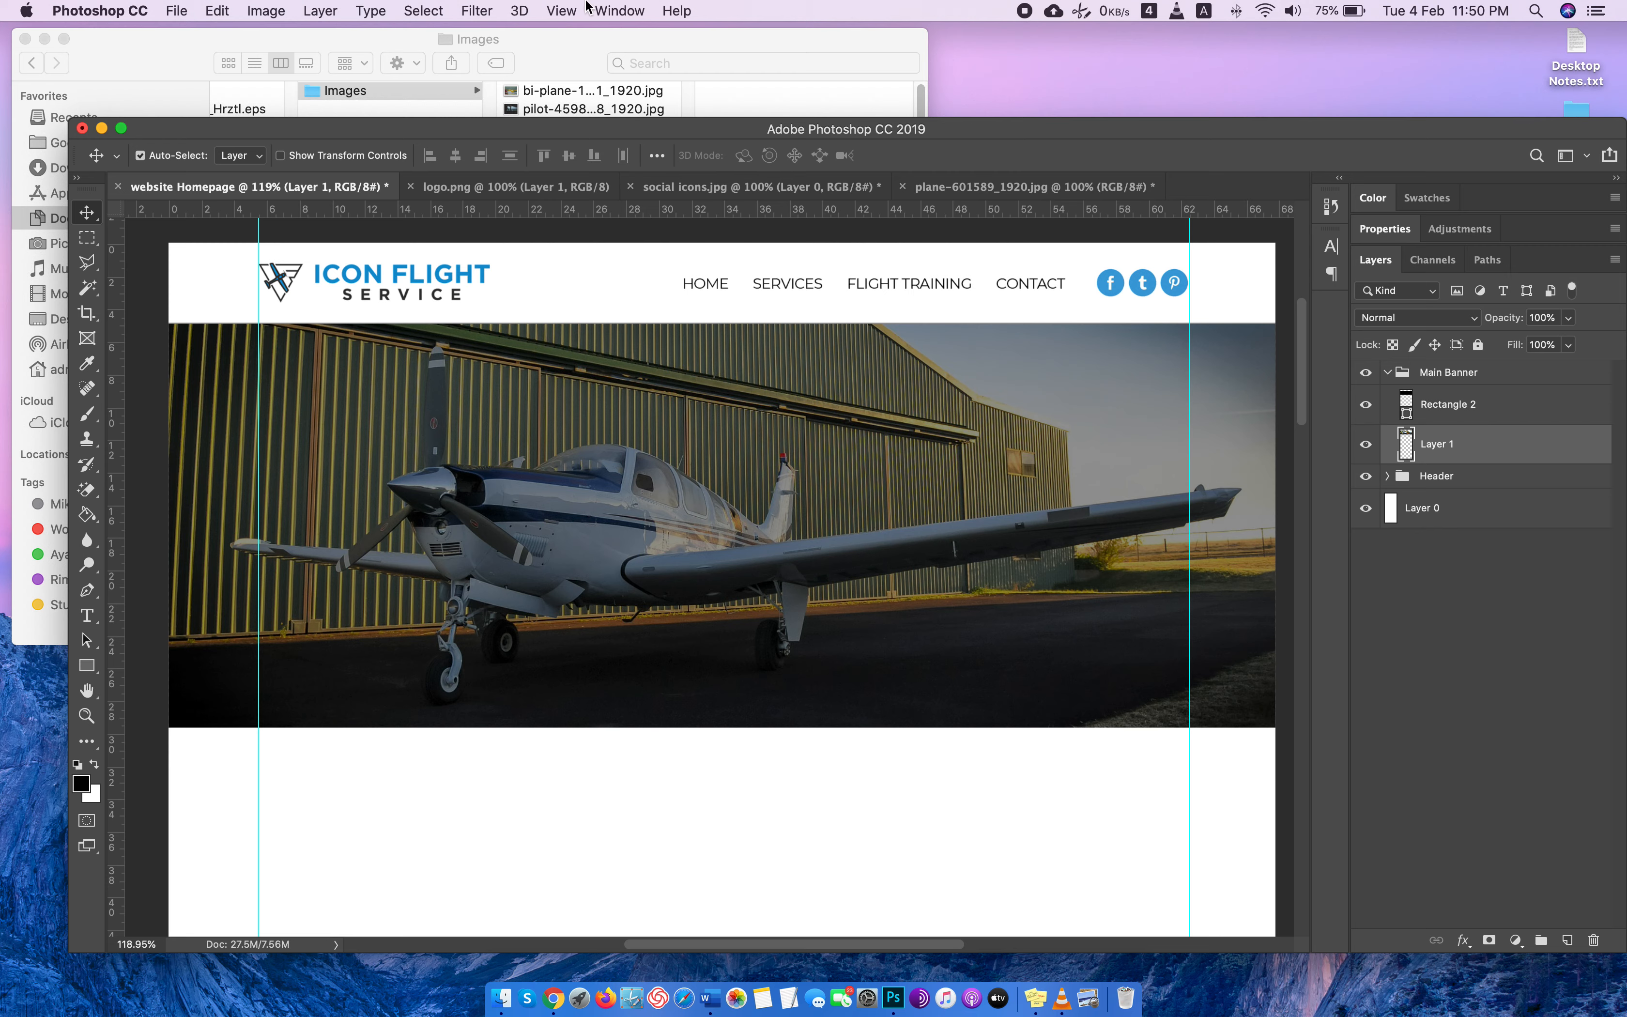
left_click(178, 11)
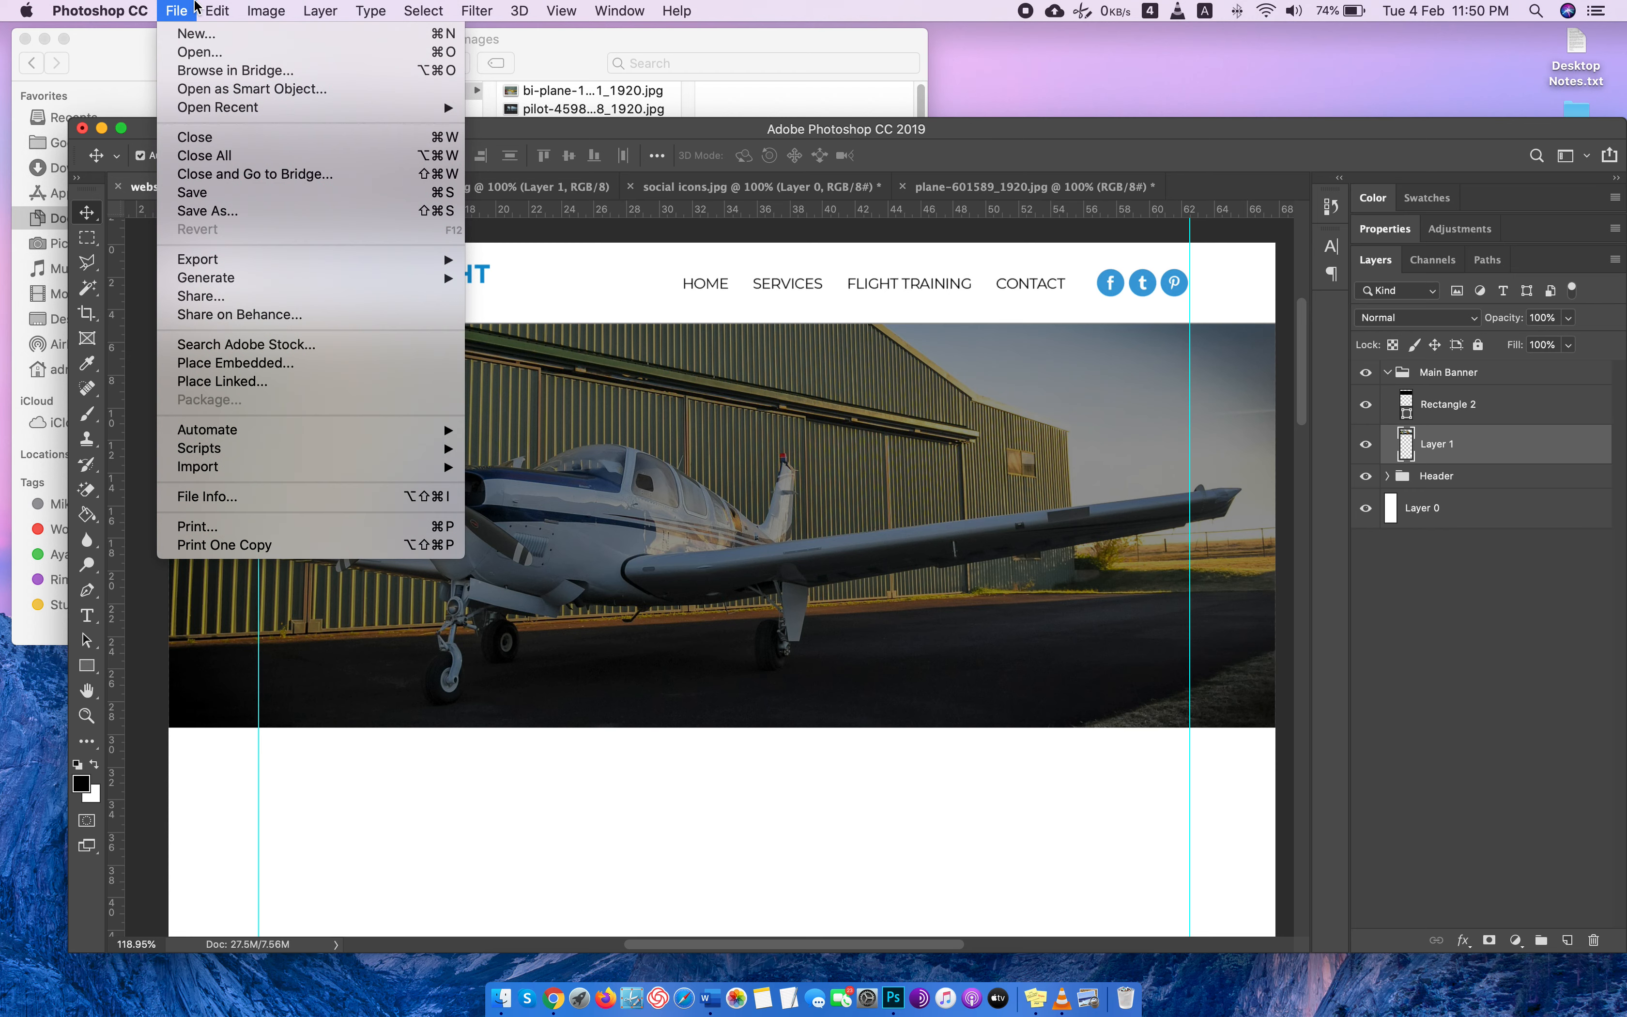
mouse_move(256, 9)
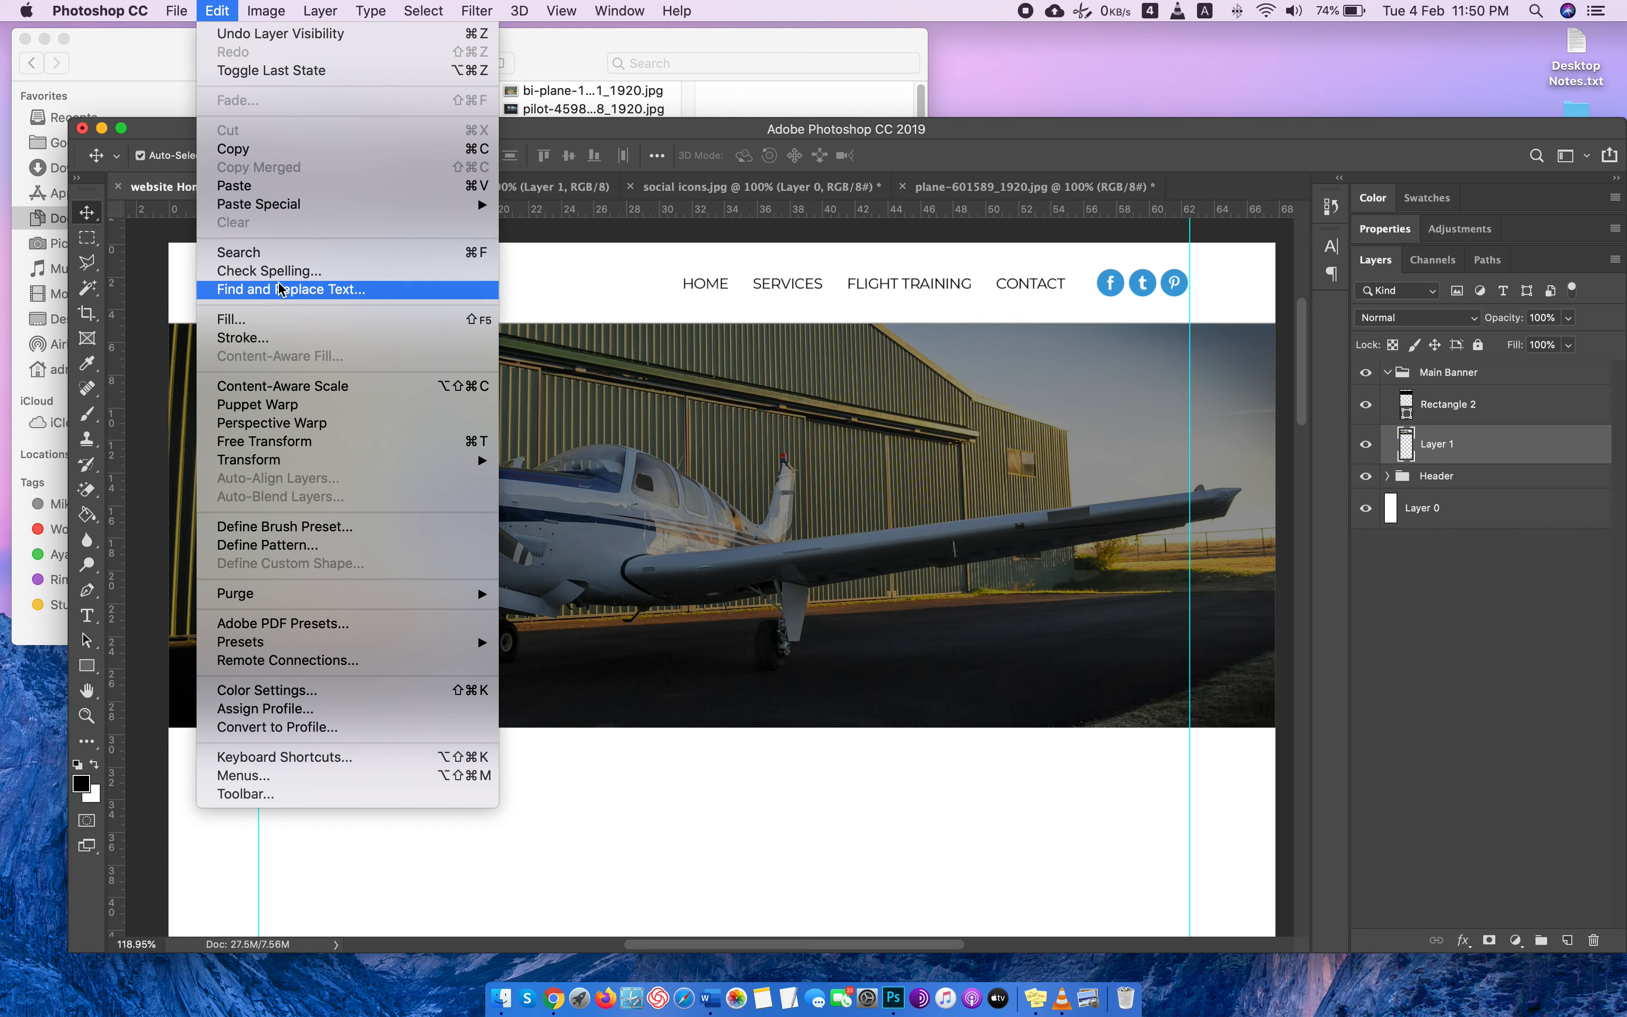
left_click(99, 208)
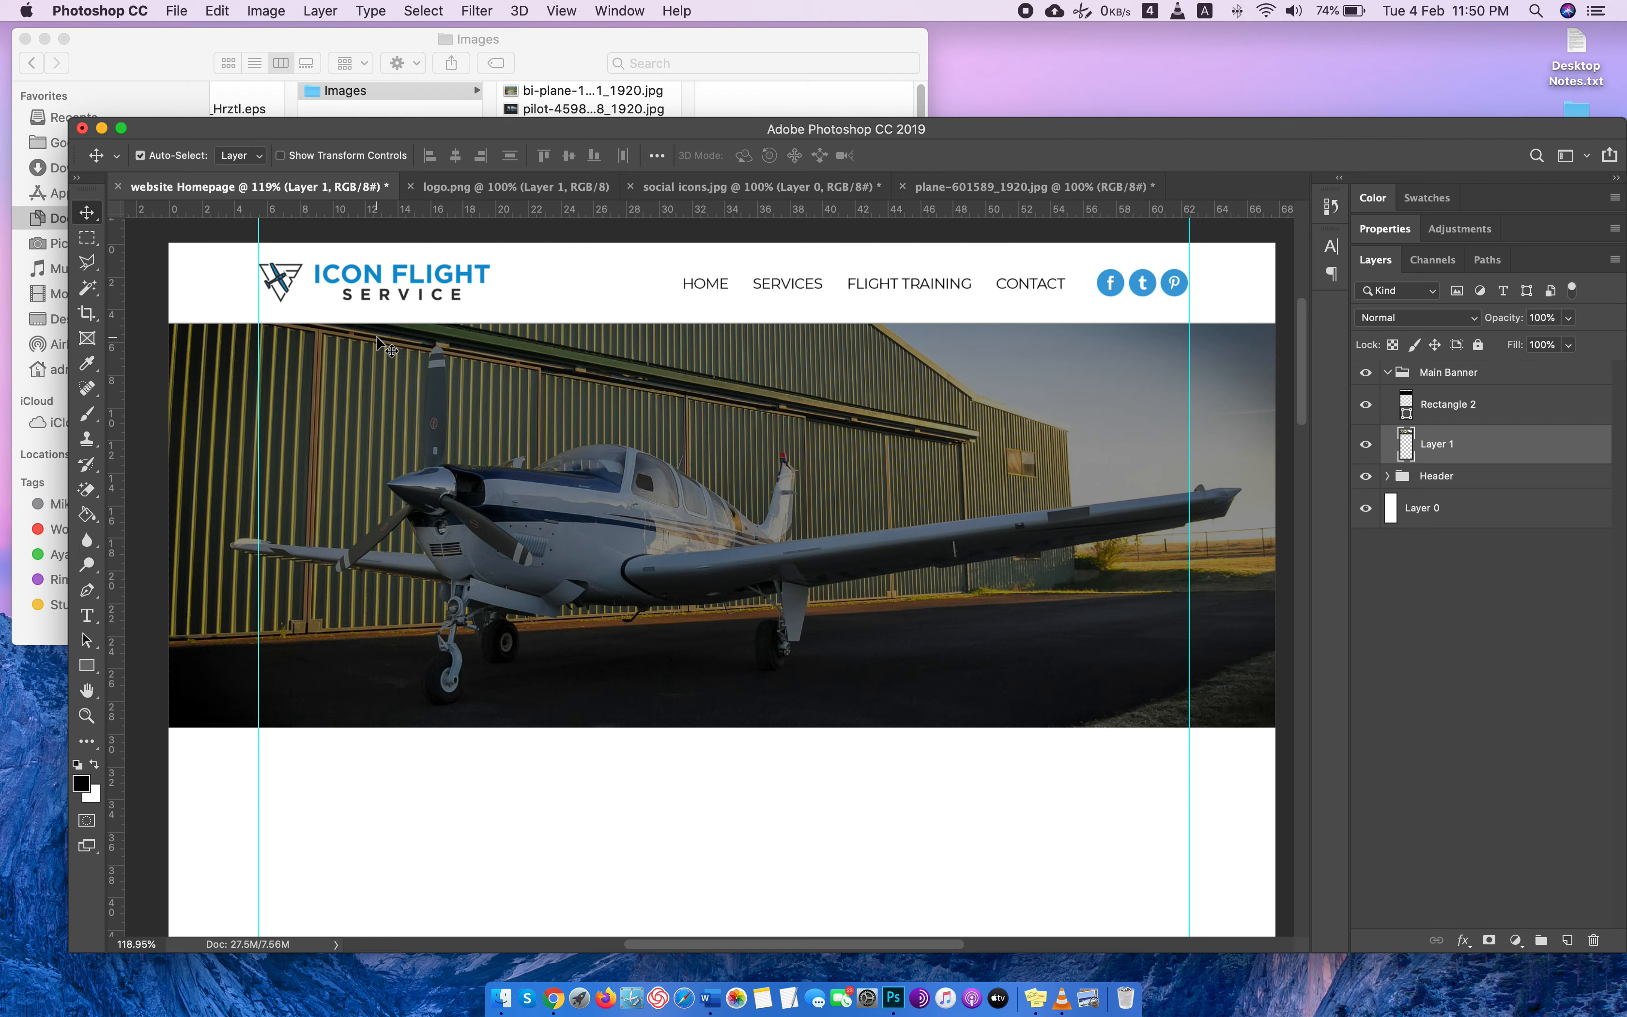
Switch to Chrome and look at the Randon Aviation homepage banner as a reference for the headline.
key("ctrl+Right")
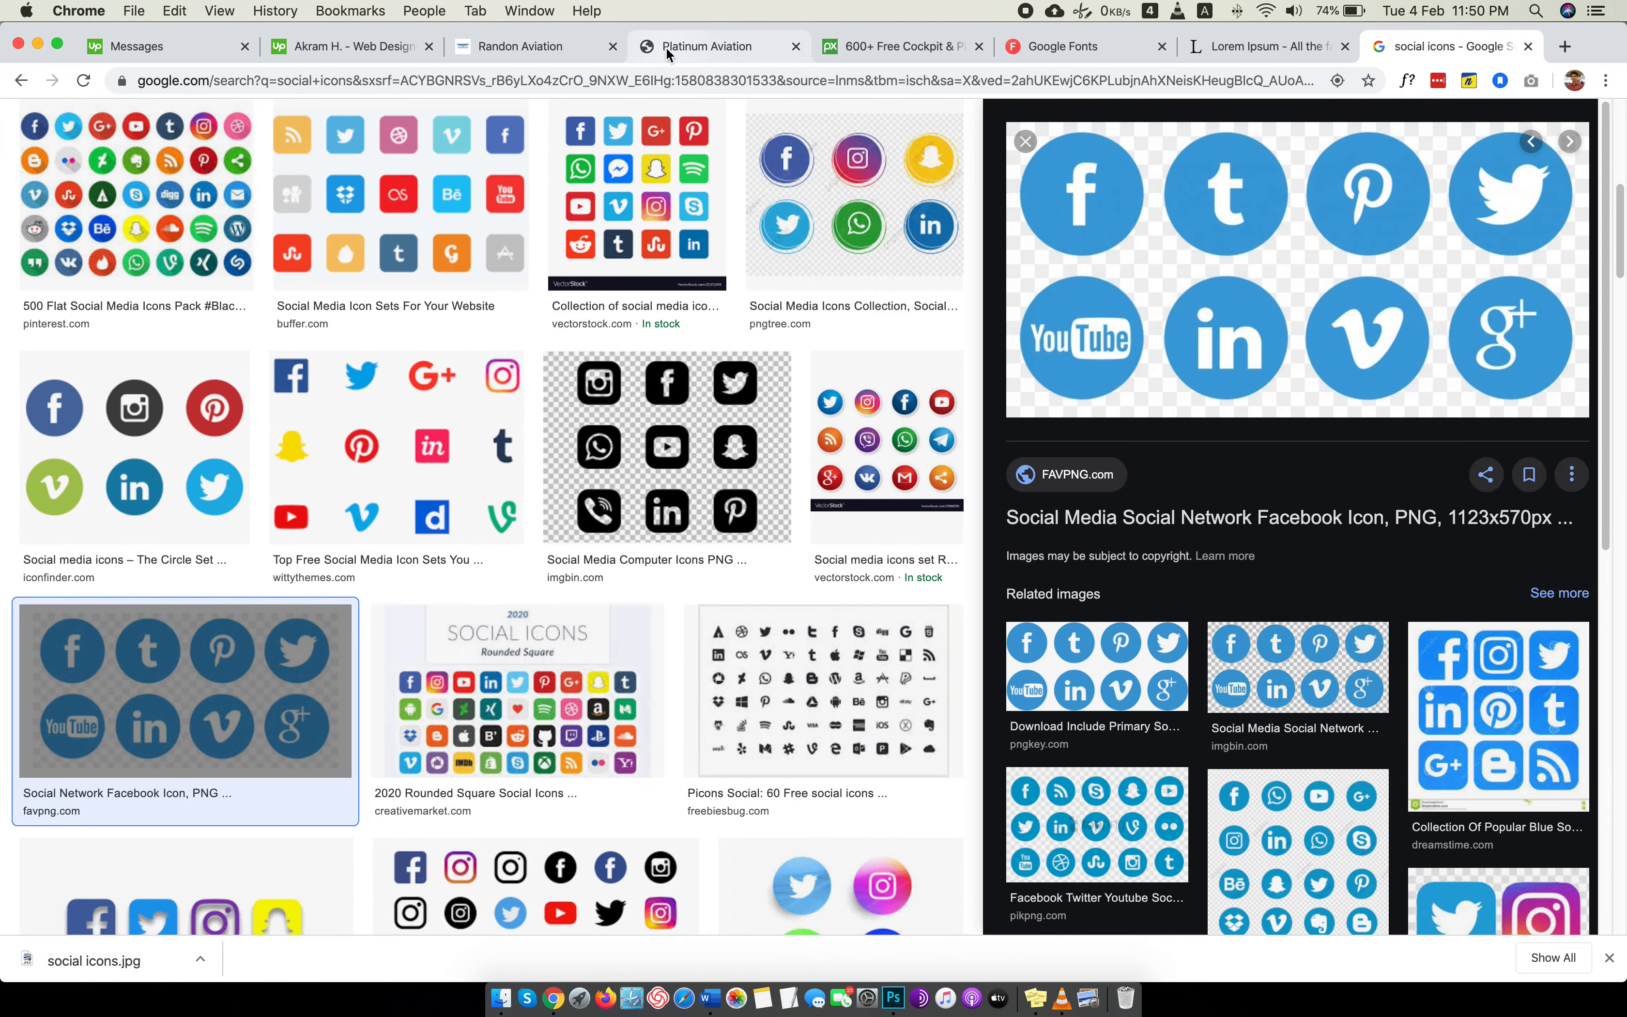
left_click(666, 47)
left_click(572, 47)
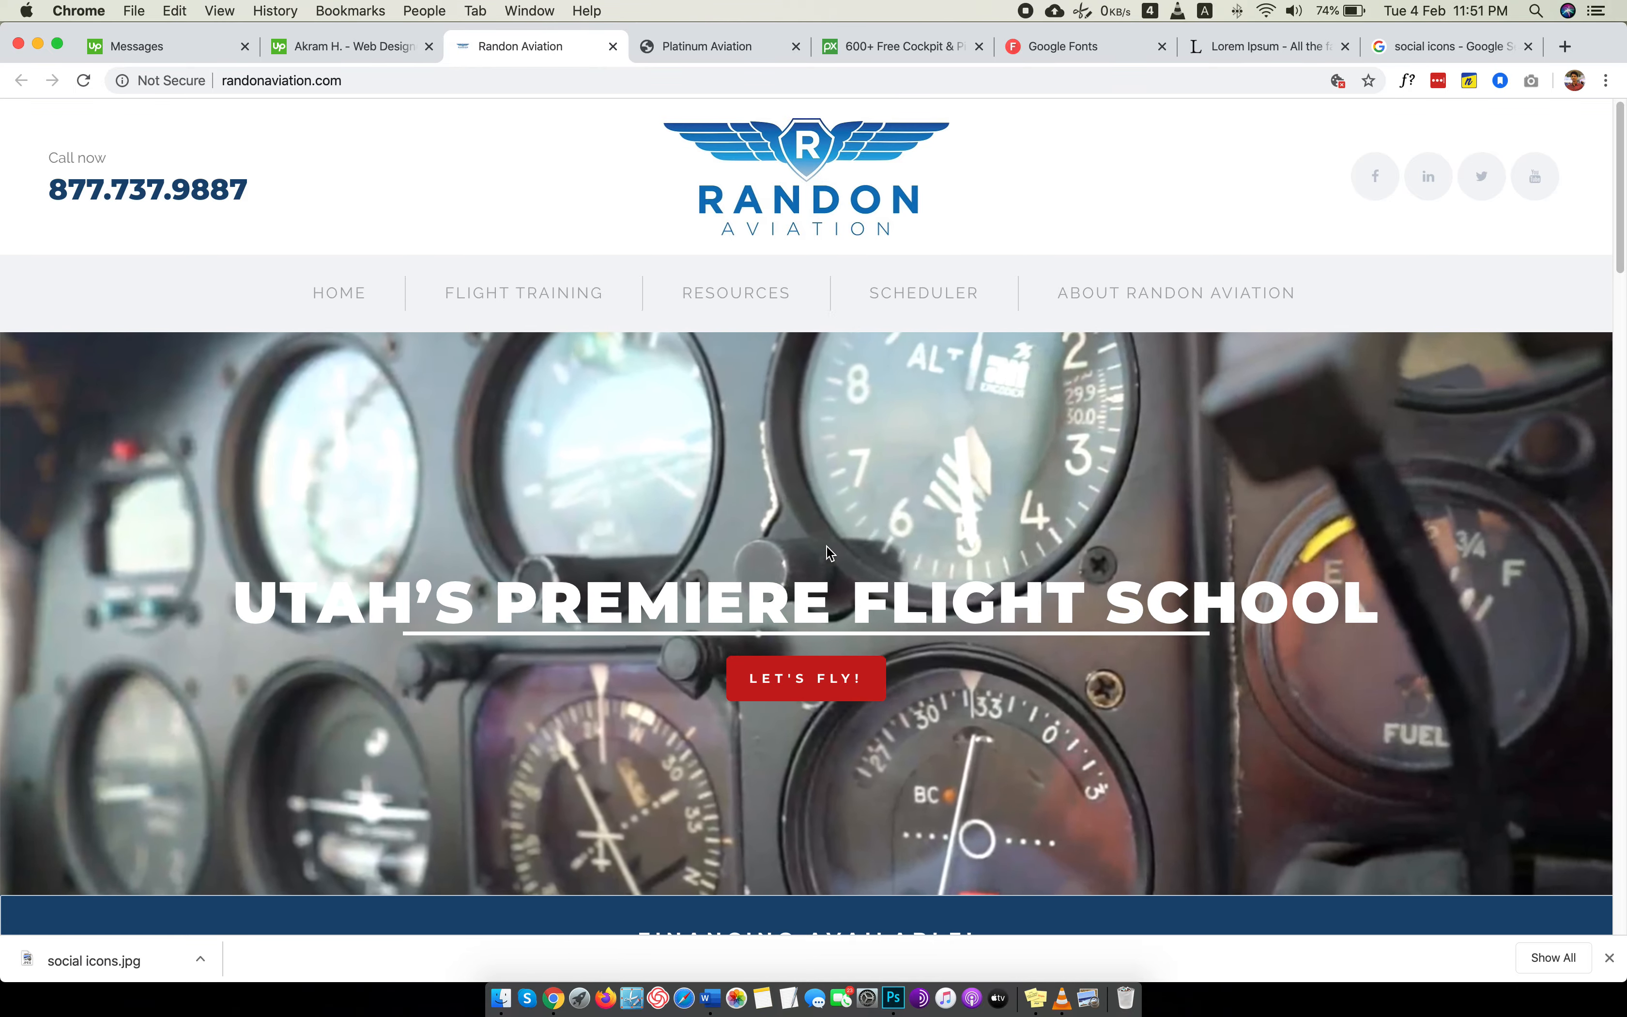
key("ctrl+Left")
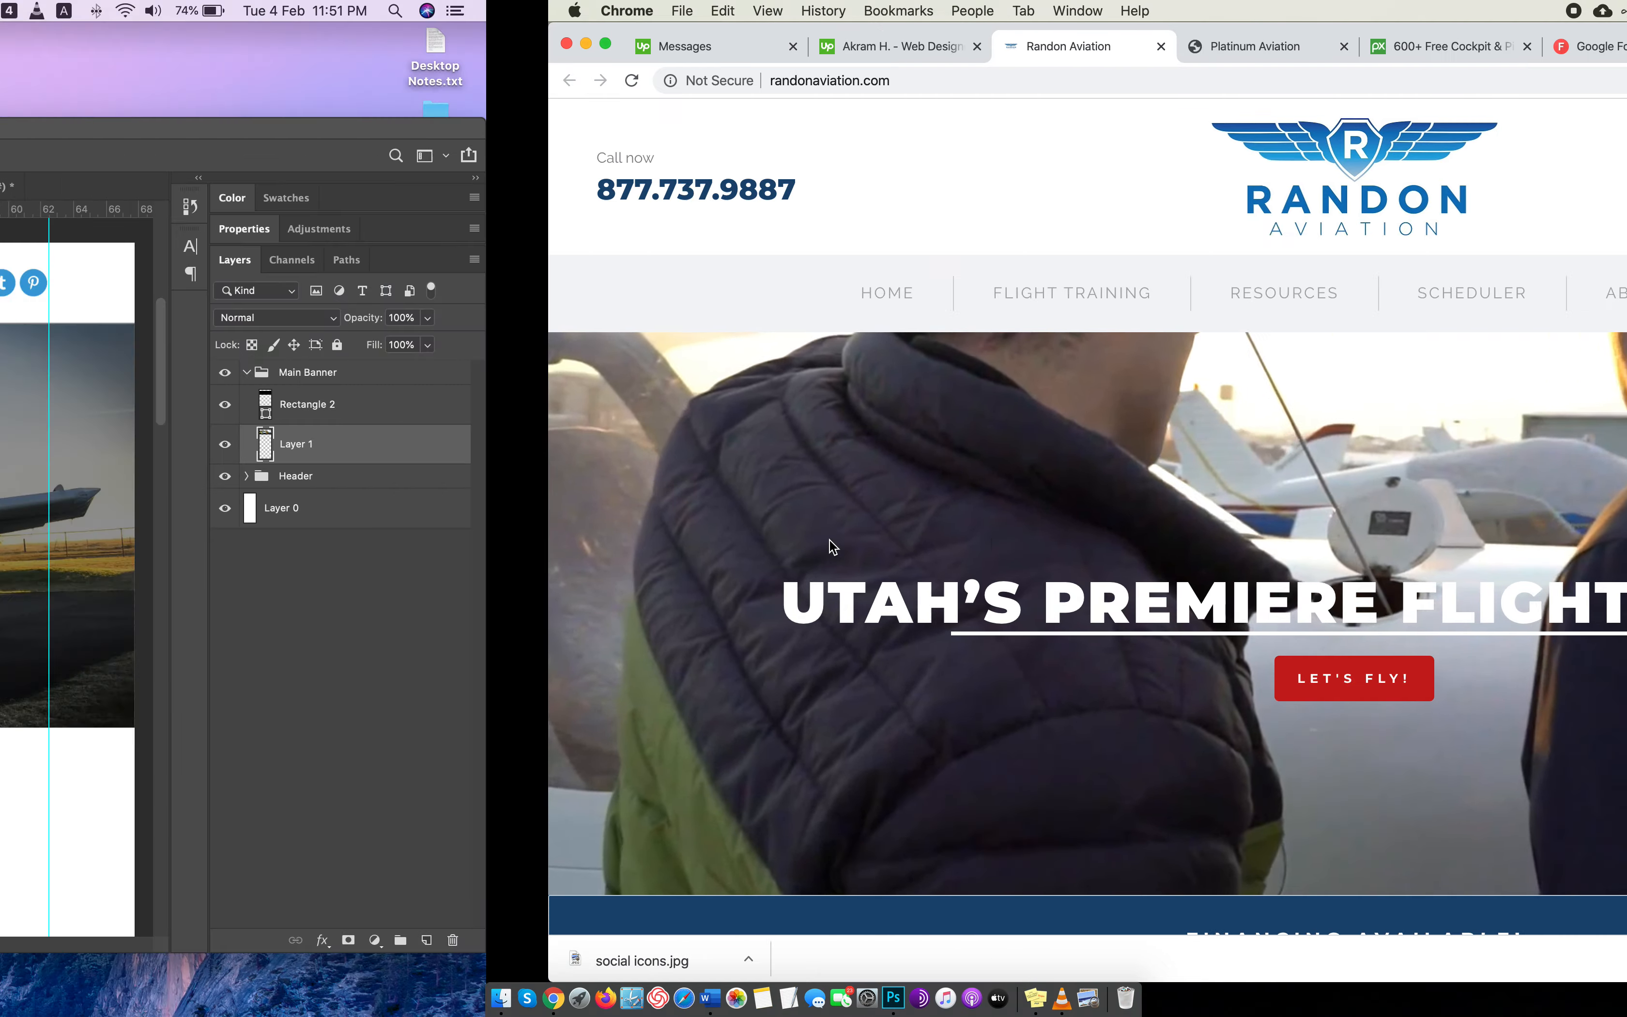
Create a new text layer above Layer 1 reading "ICON FLIGHT SERVICE" over the plane photo.
left_click(87, 614)
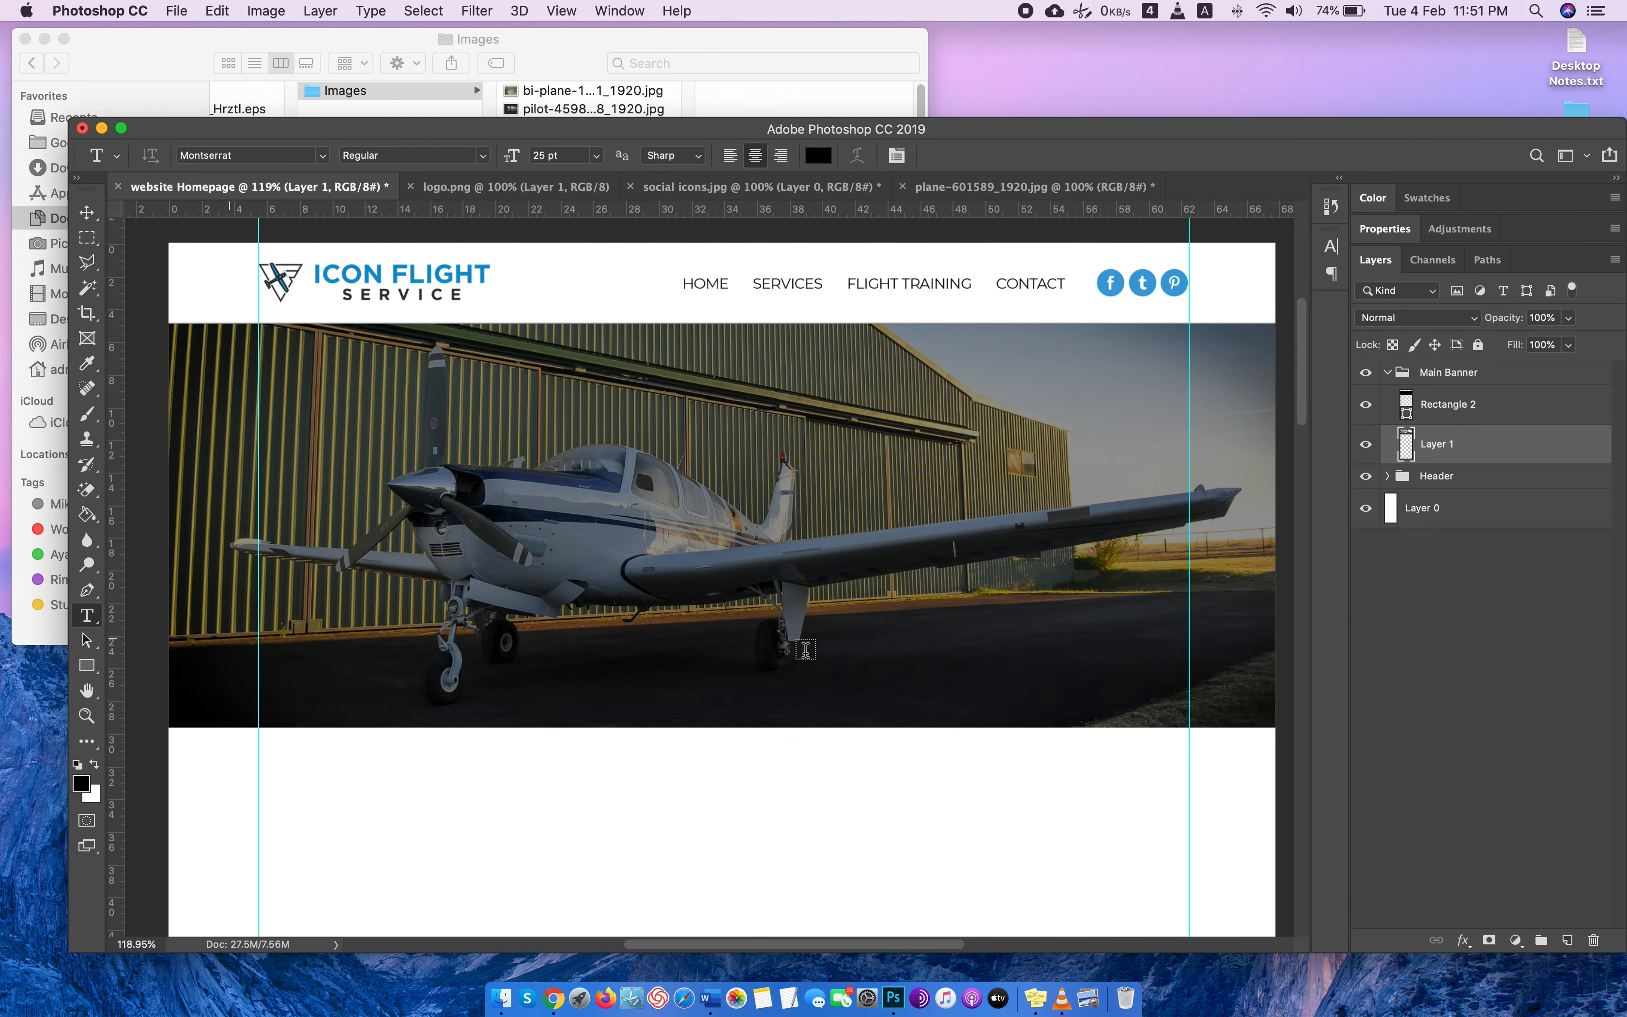
left_click(1567, 940)
left_click(525, 530)
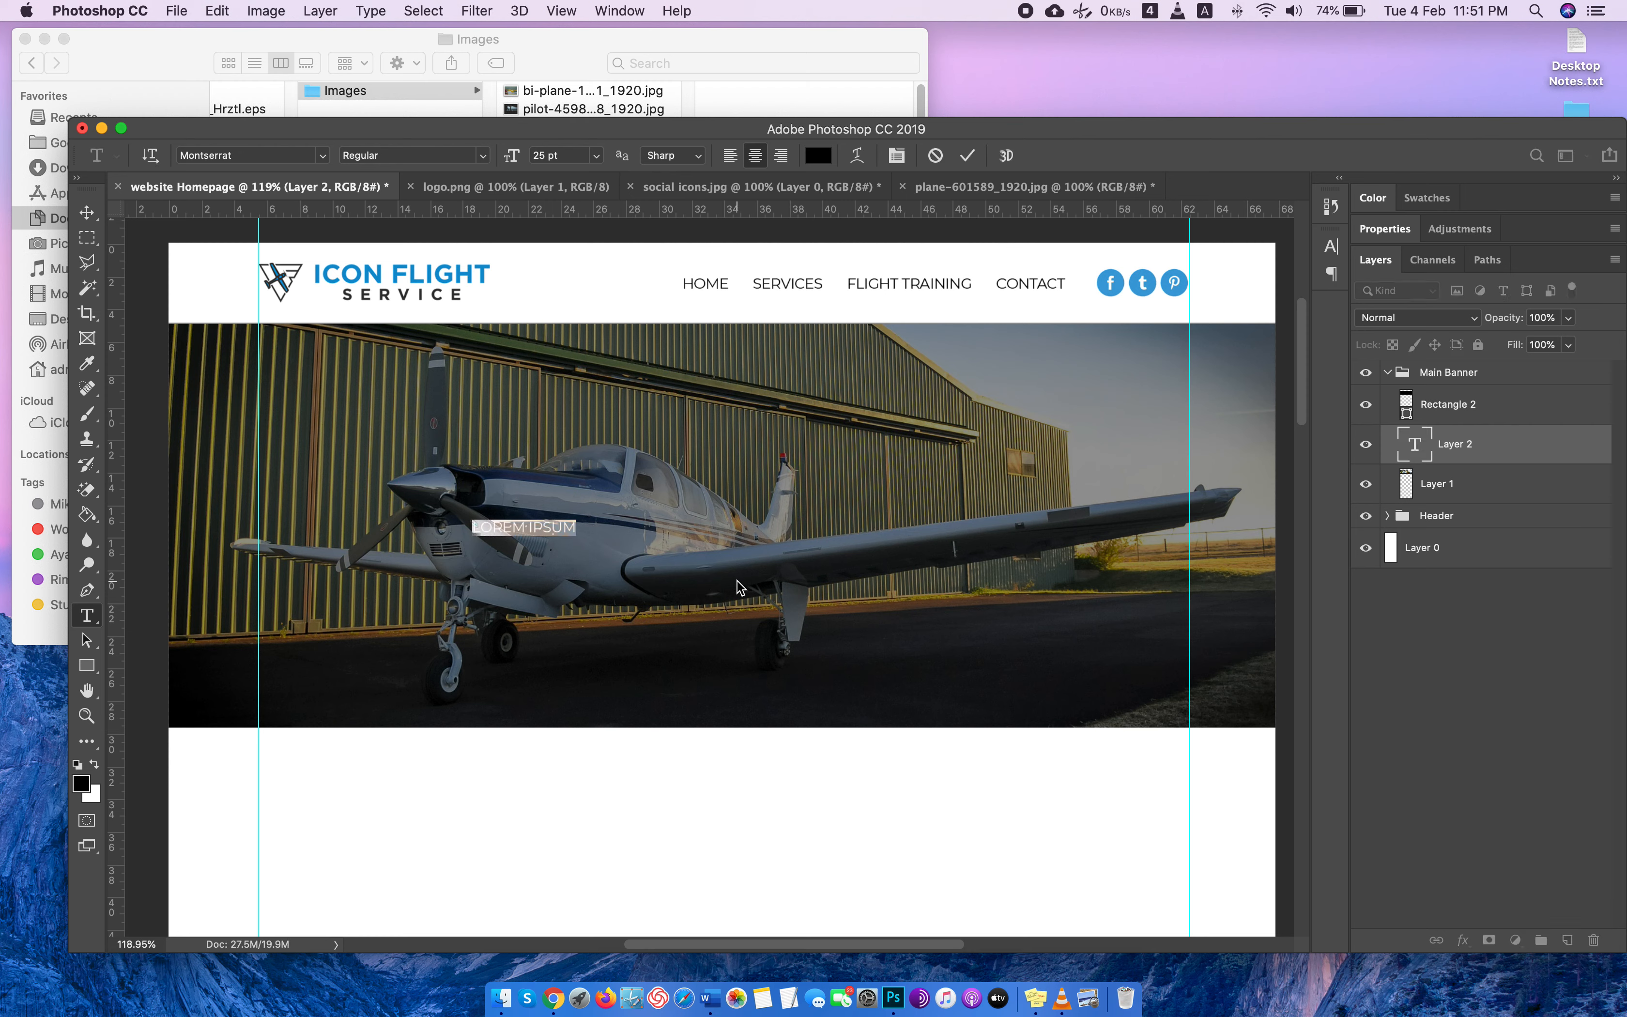
key("BackSpace")
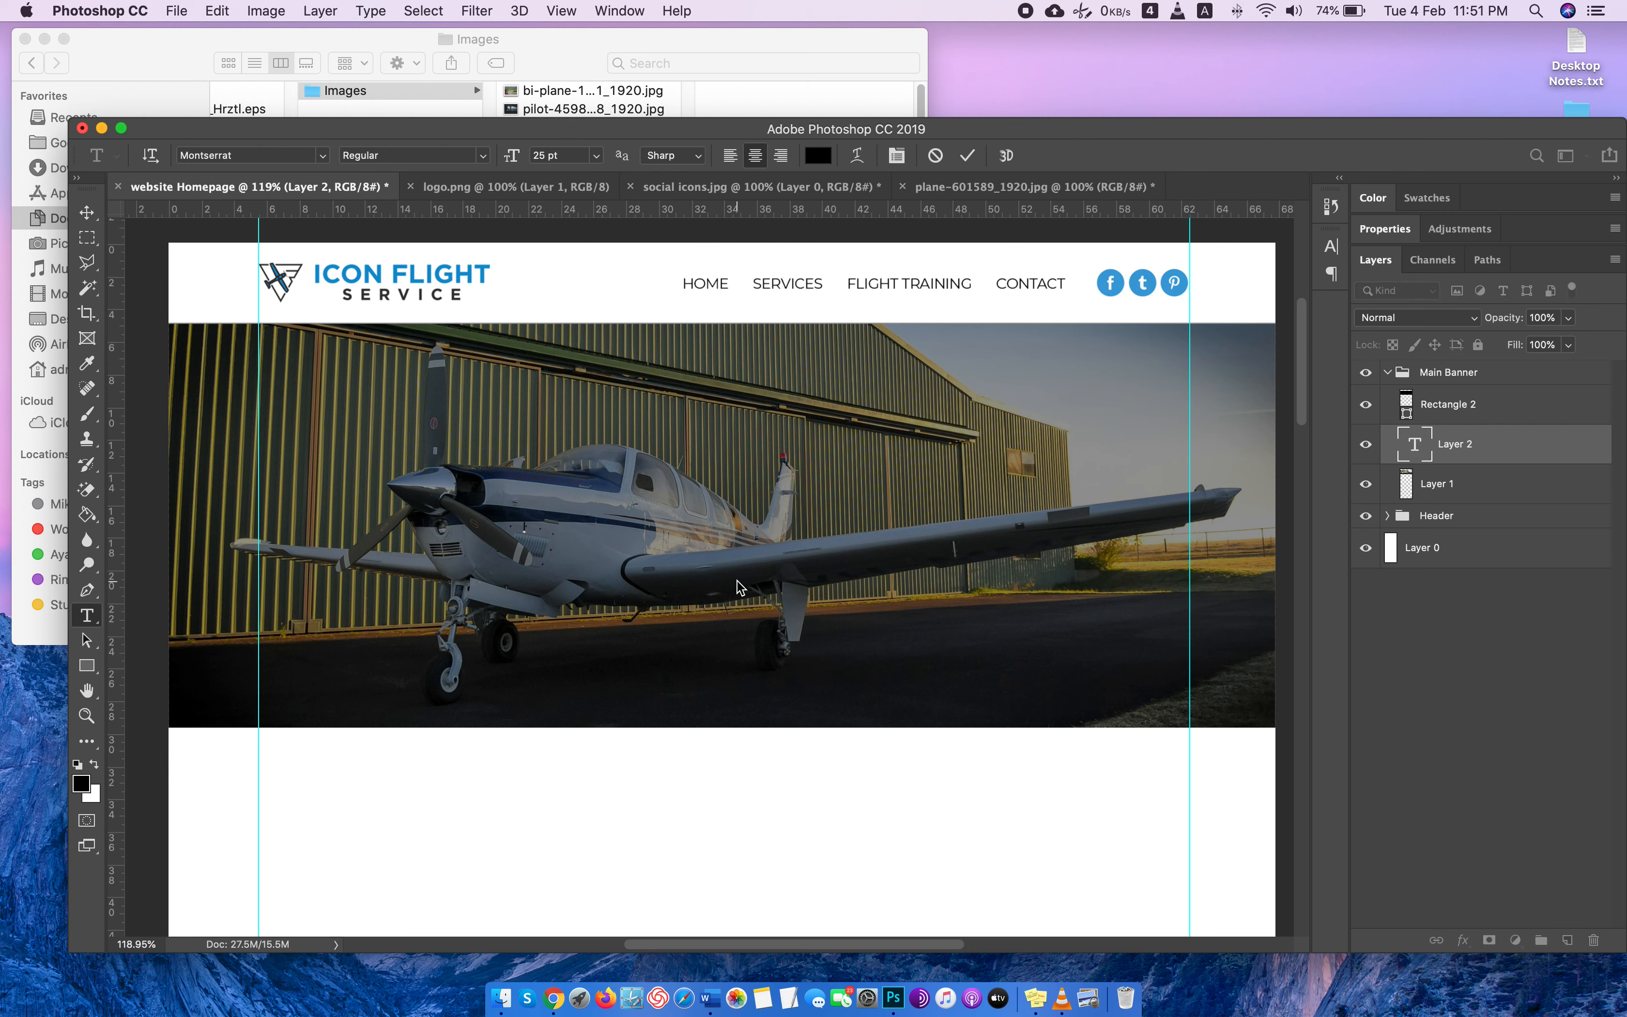
type("ICON FLIGHT SERVICE")
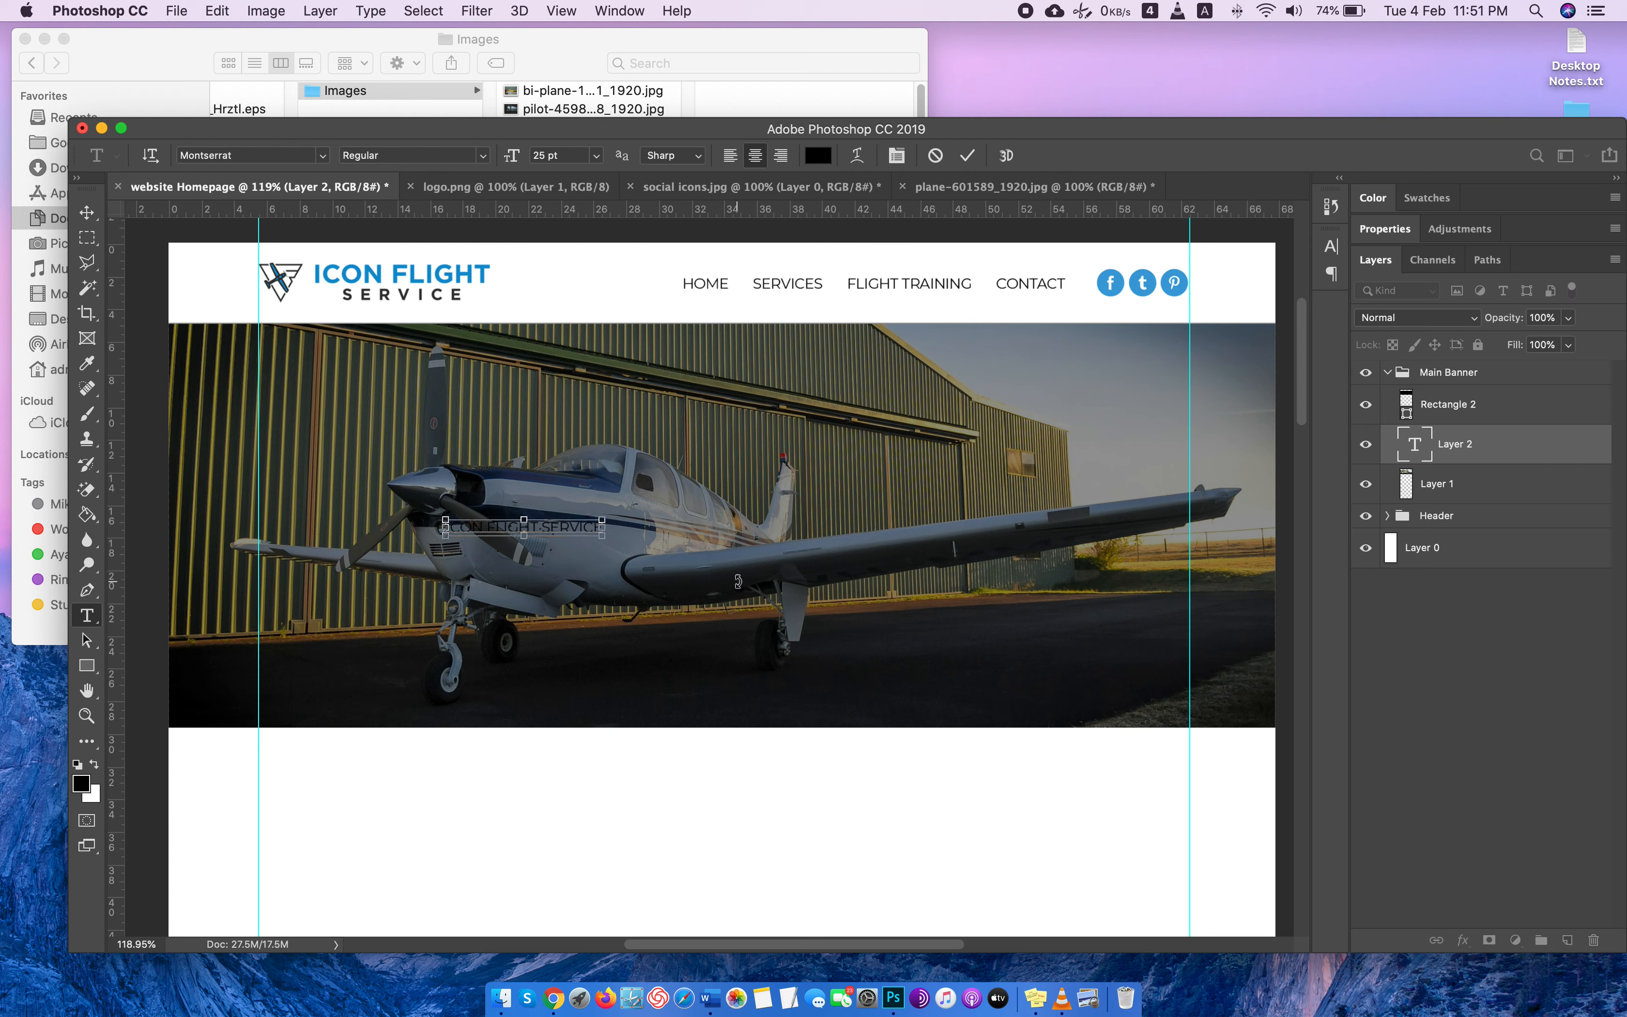
Color the whole ICON FLIGHT SERVICE banner text white.
key("super+a")
left_click(831, 161)
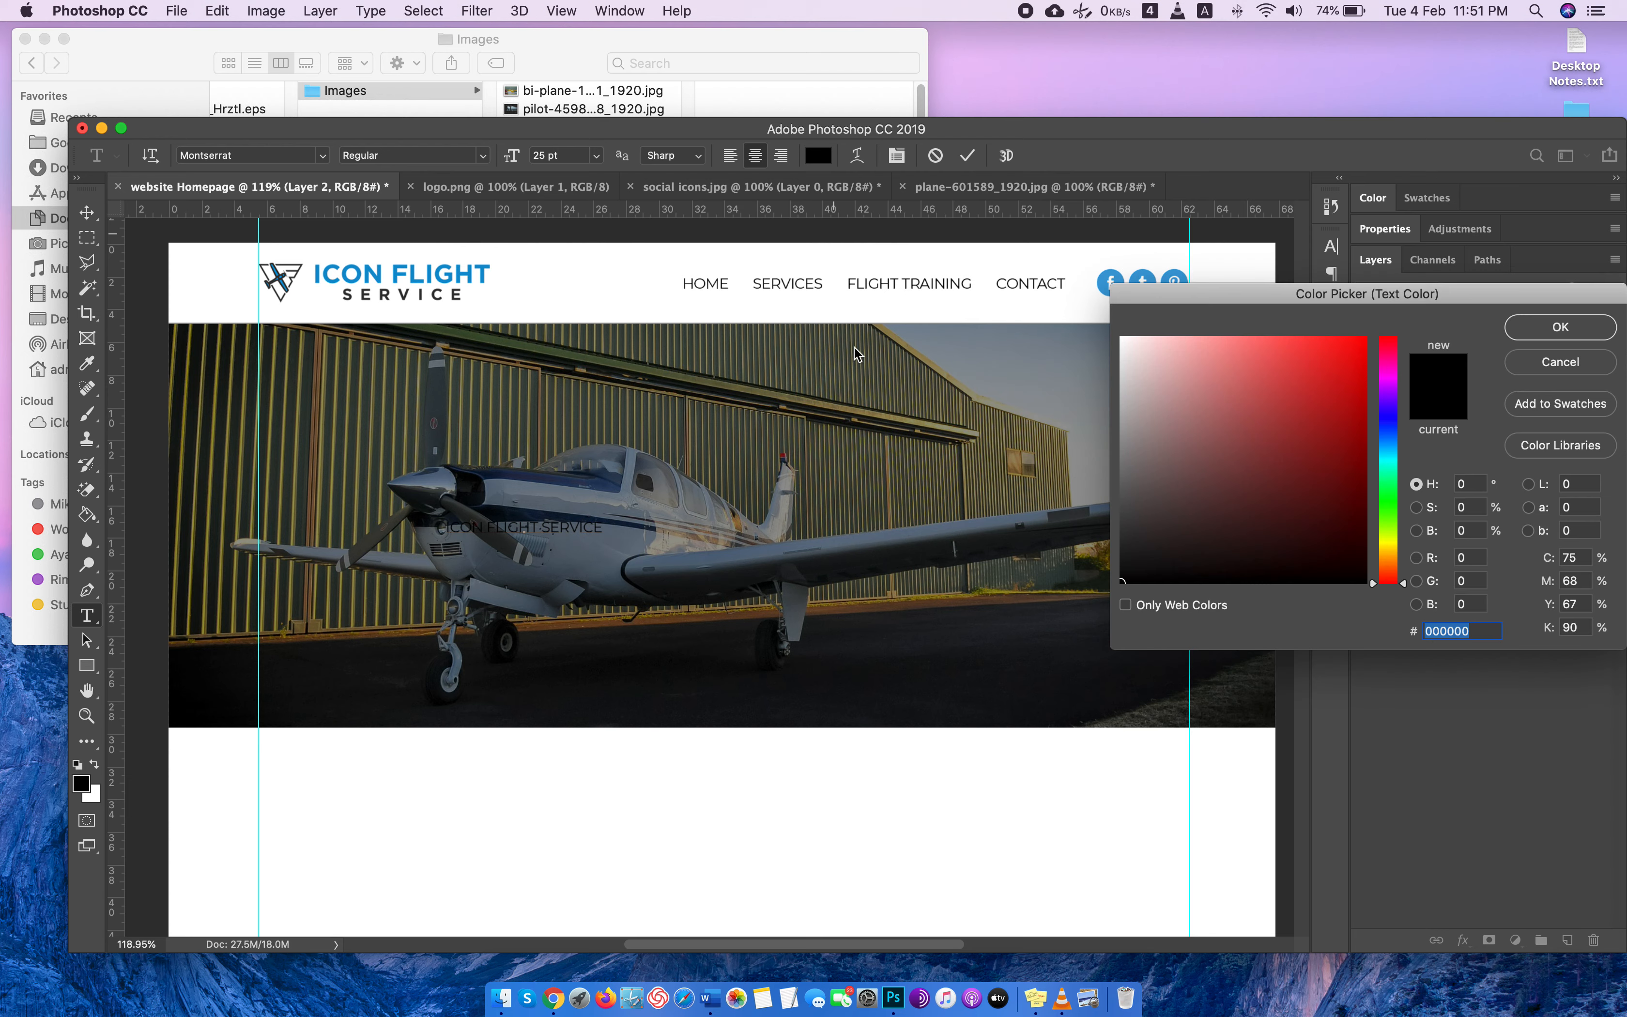
left_click_drag(1154, 527, 1101, 213)
left_click(1597, 326)
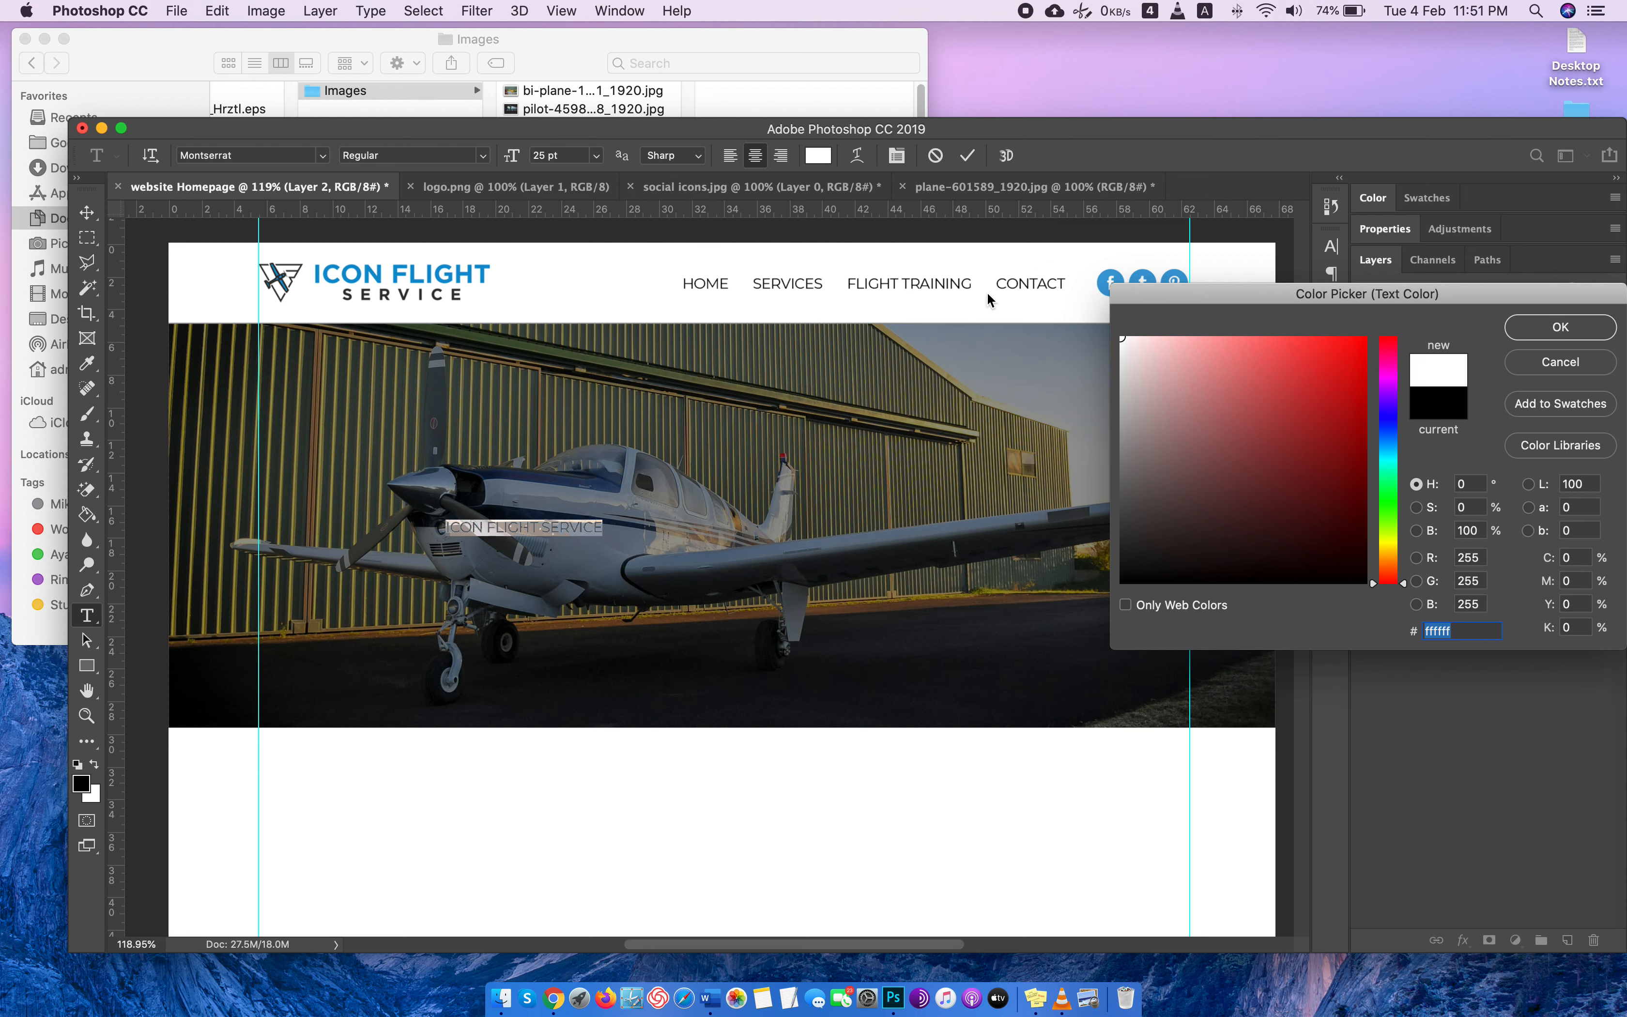
Set the ICON FLIGHT SERVICE banner text to Montserrat Bold at 64 pt.
left_click(479, 155)
left_click(458, 320)
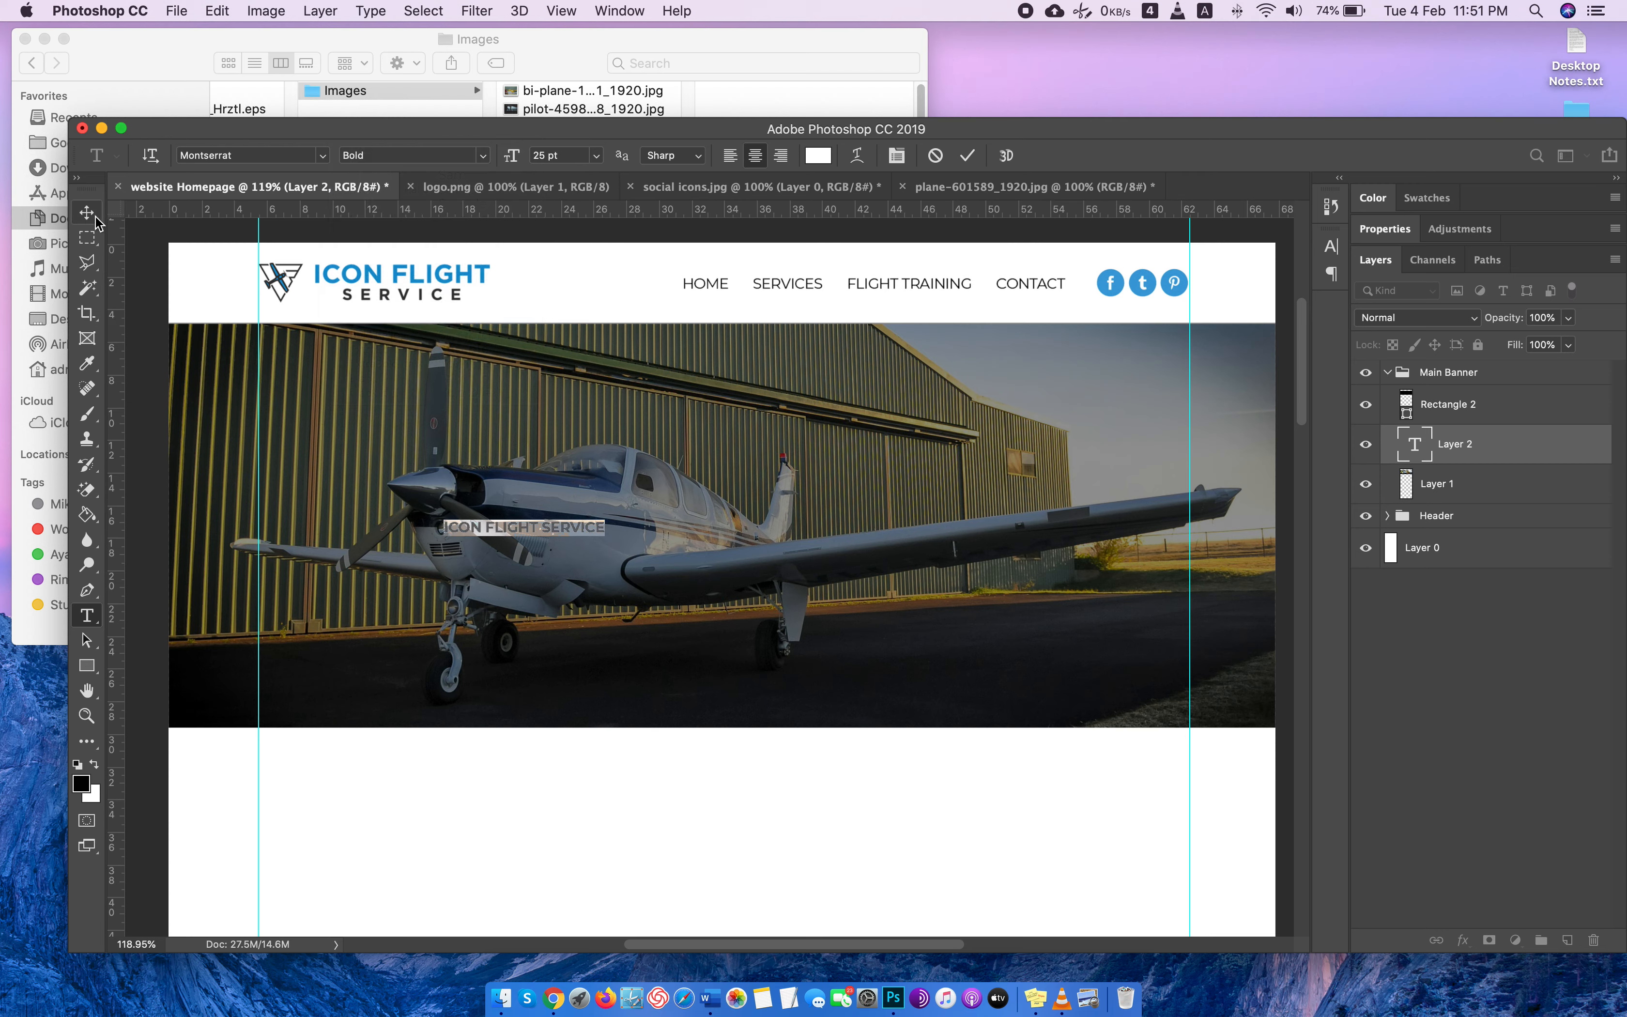
left_click(562, 155)
scroll(562, 155, "up", 20)
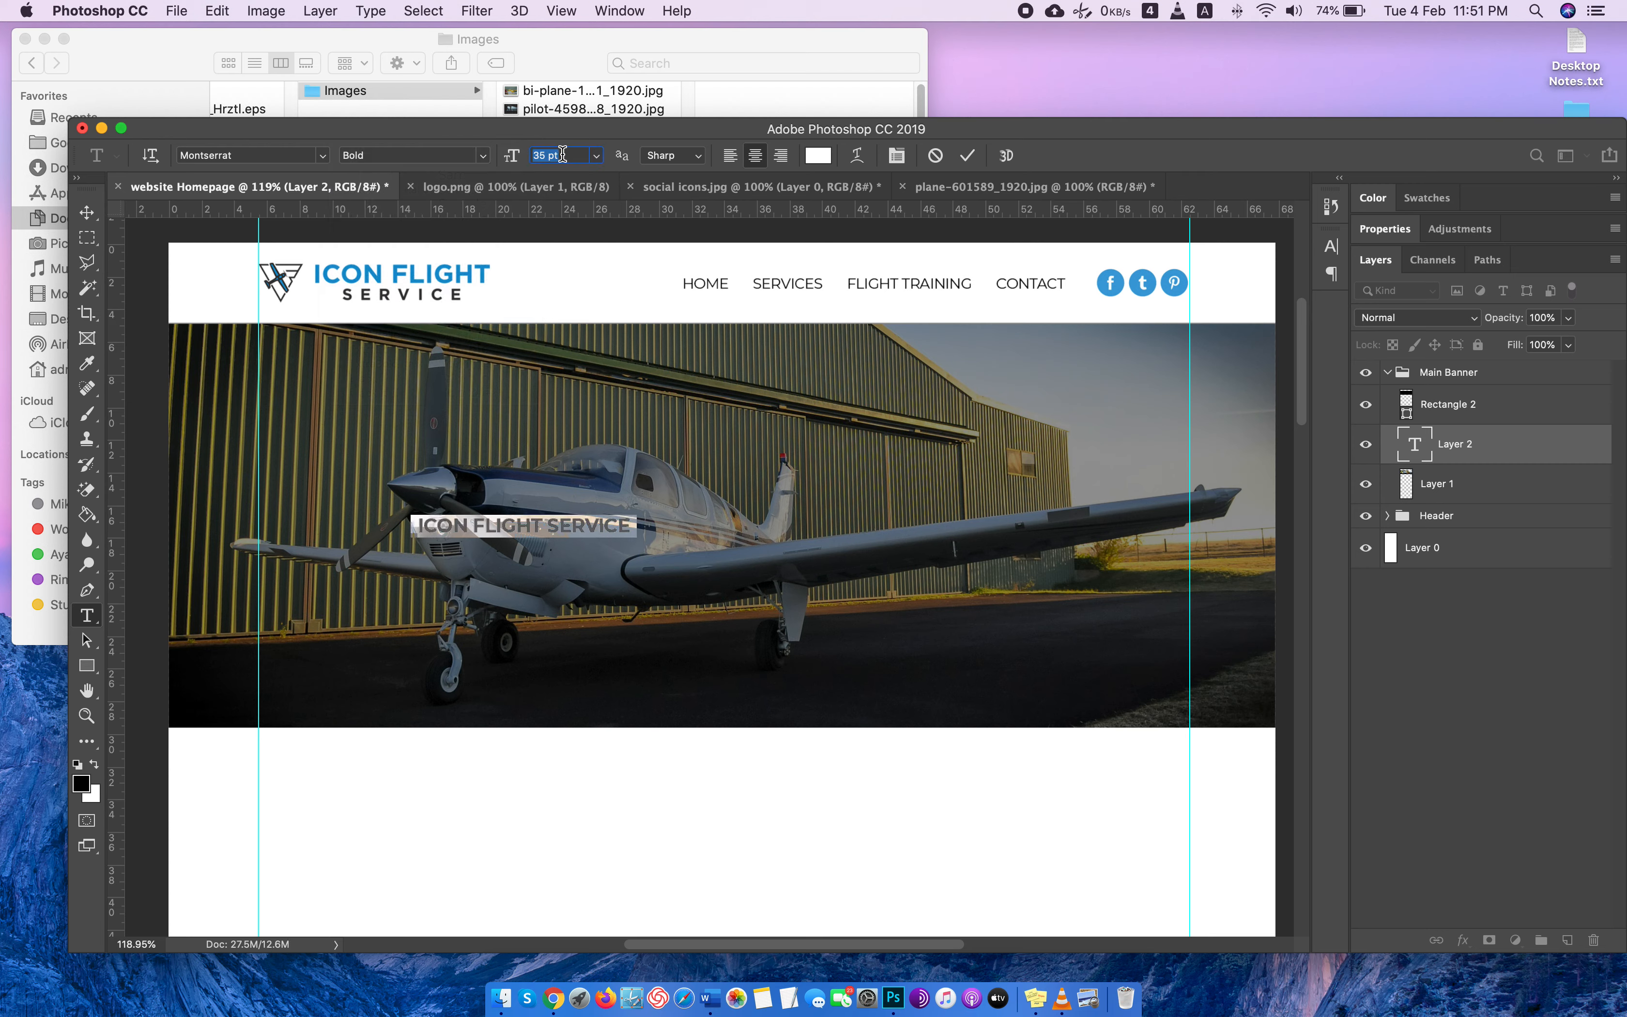
scroll(563, 155, "up", 15)
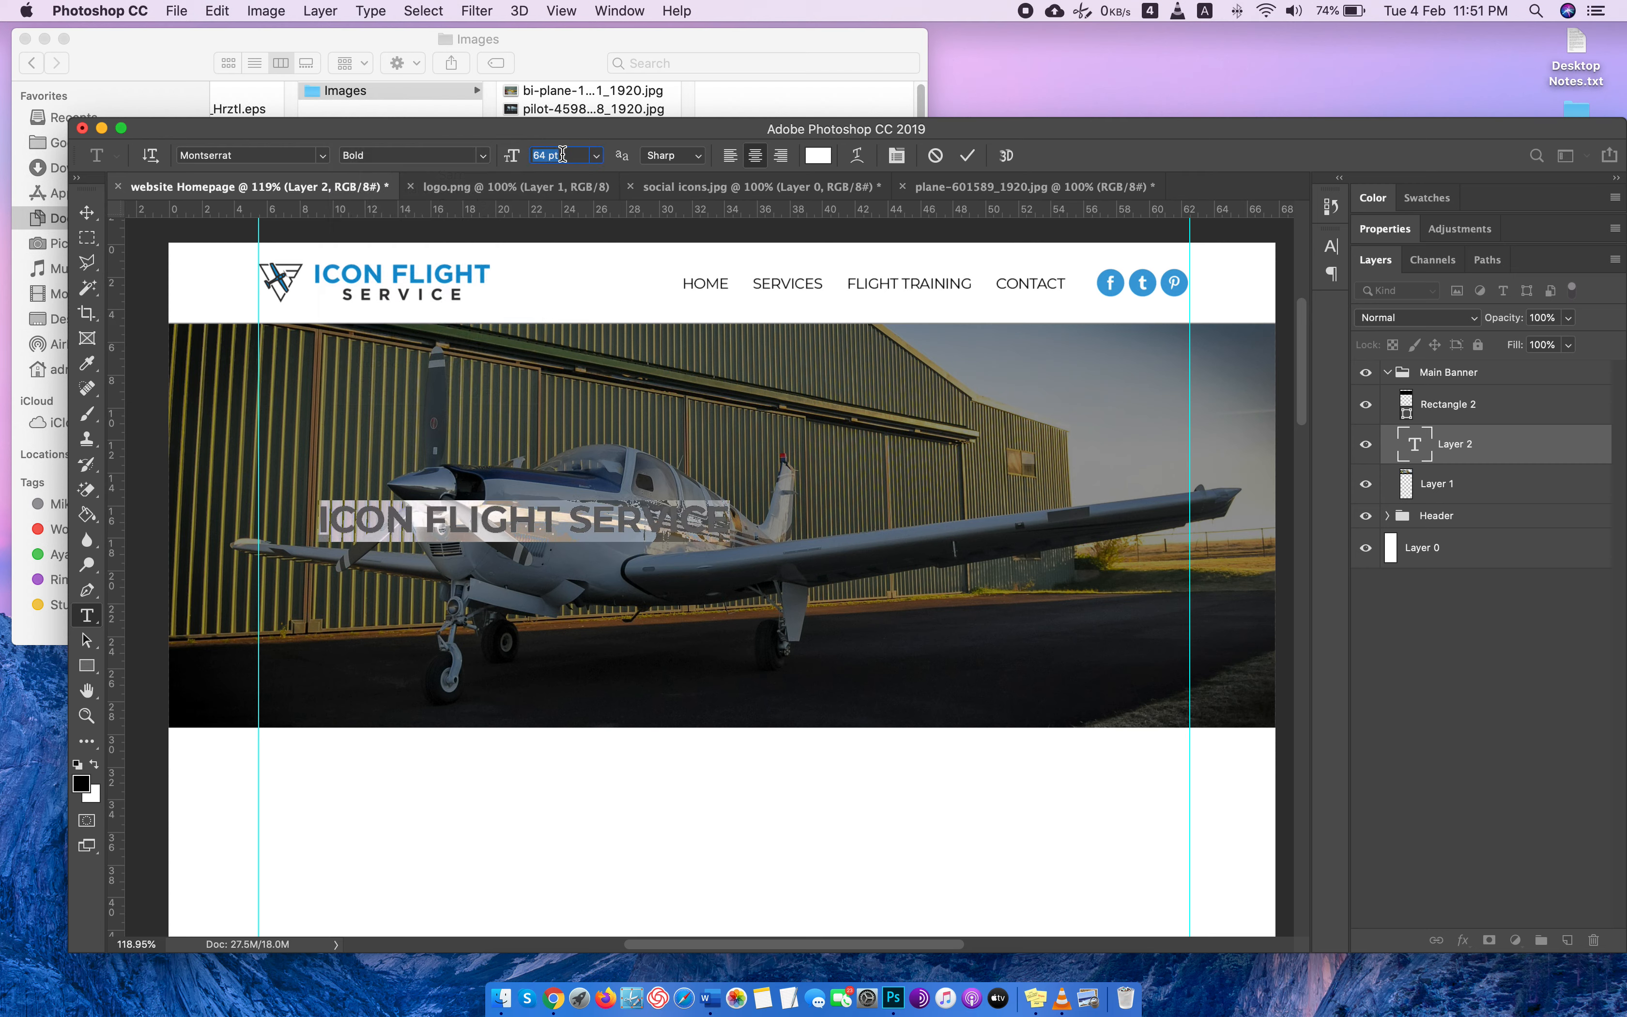
left_click(87, 213)
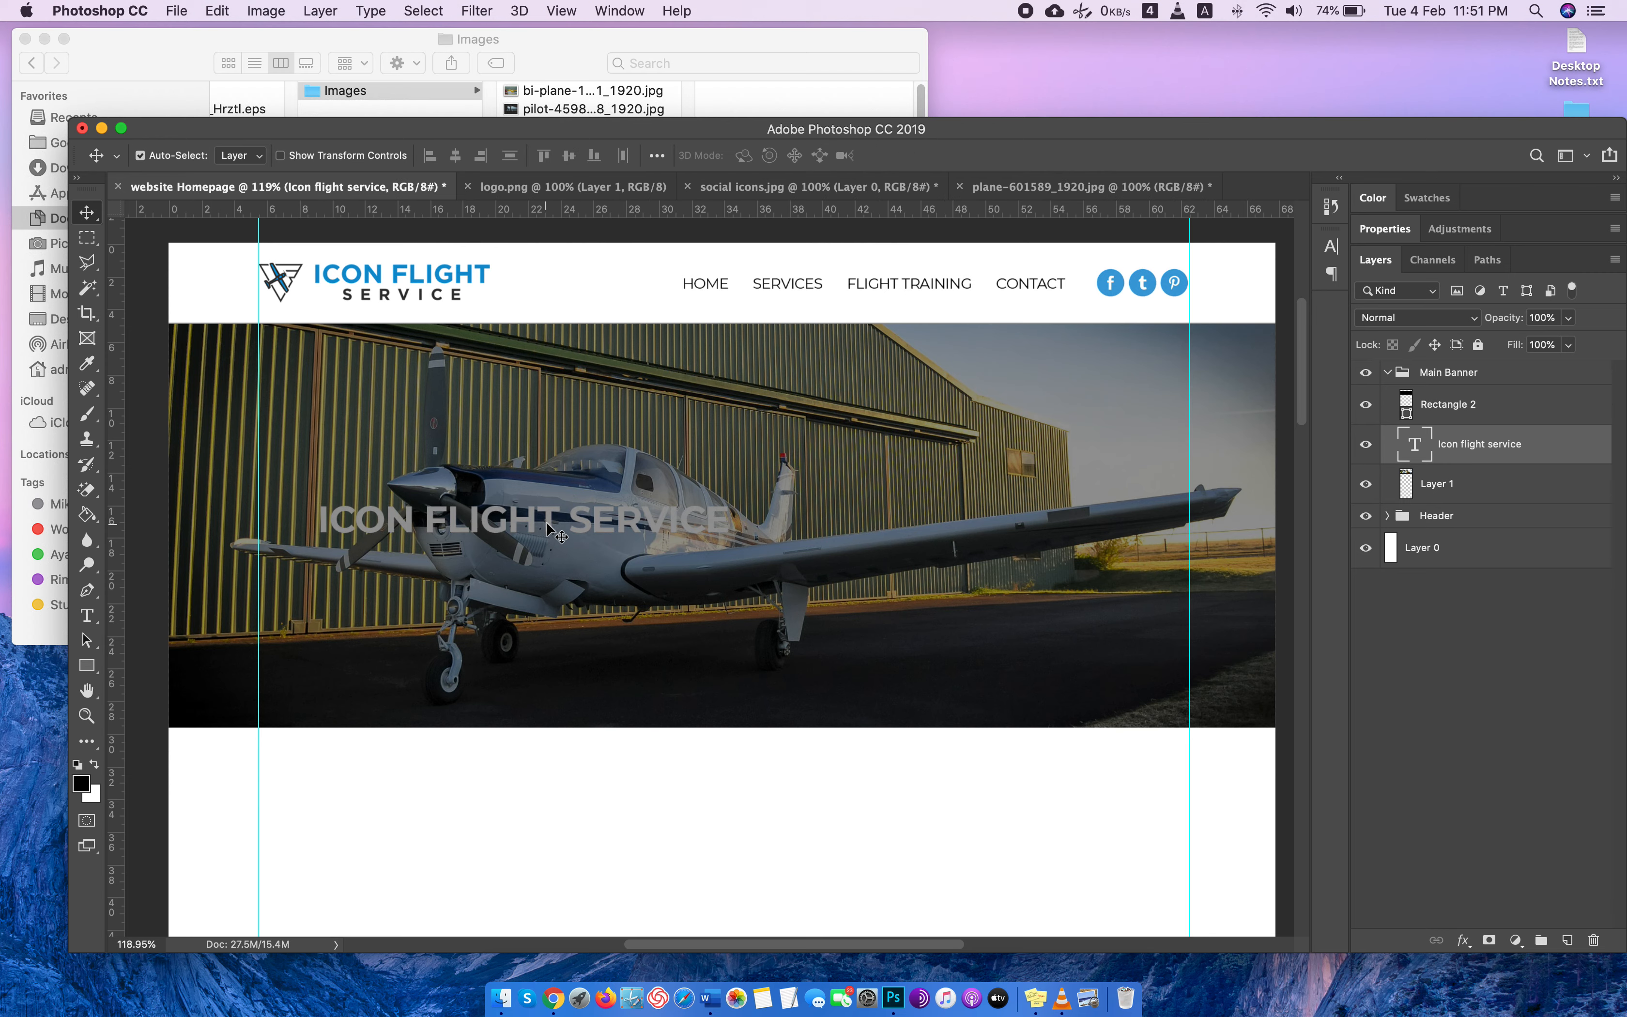
Move the ICON FLIGHT SERVICE text toward the banner's center and place its layer above the dark Rectangle 2 overlay.
left_click_drag(517, 528, 809, 507)
key("super+z")
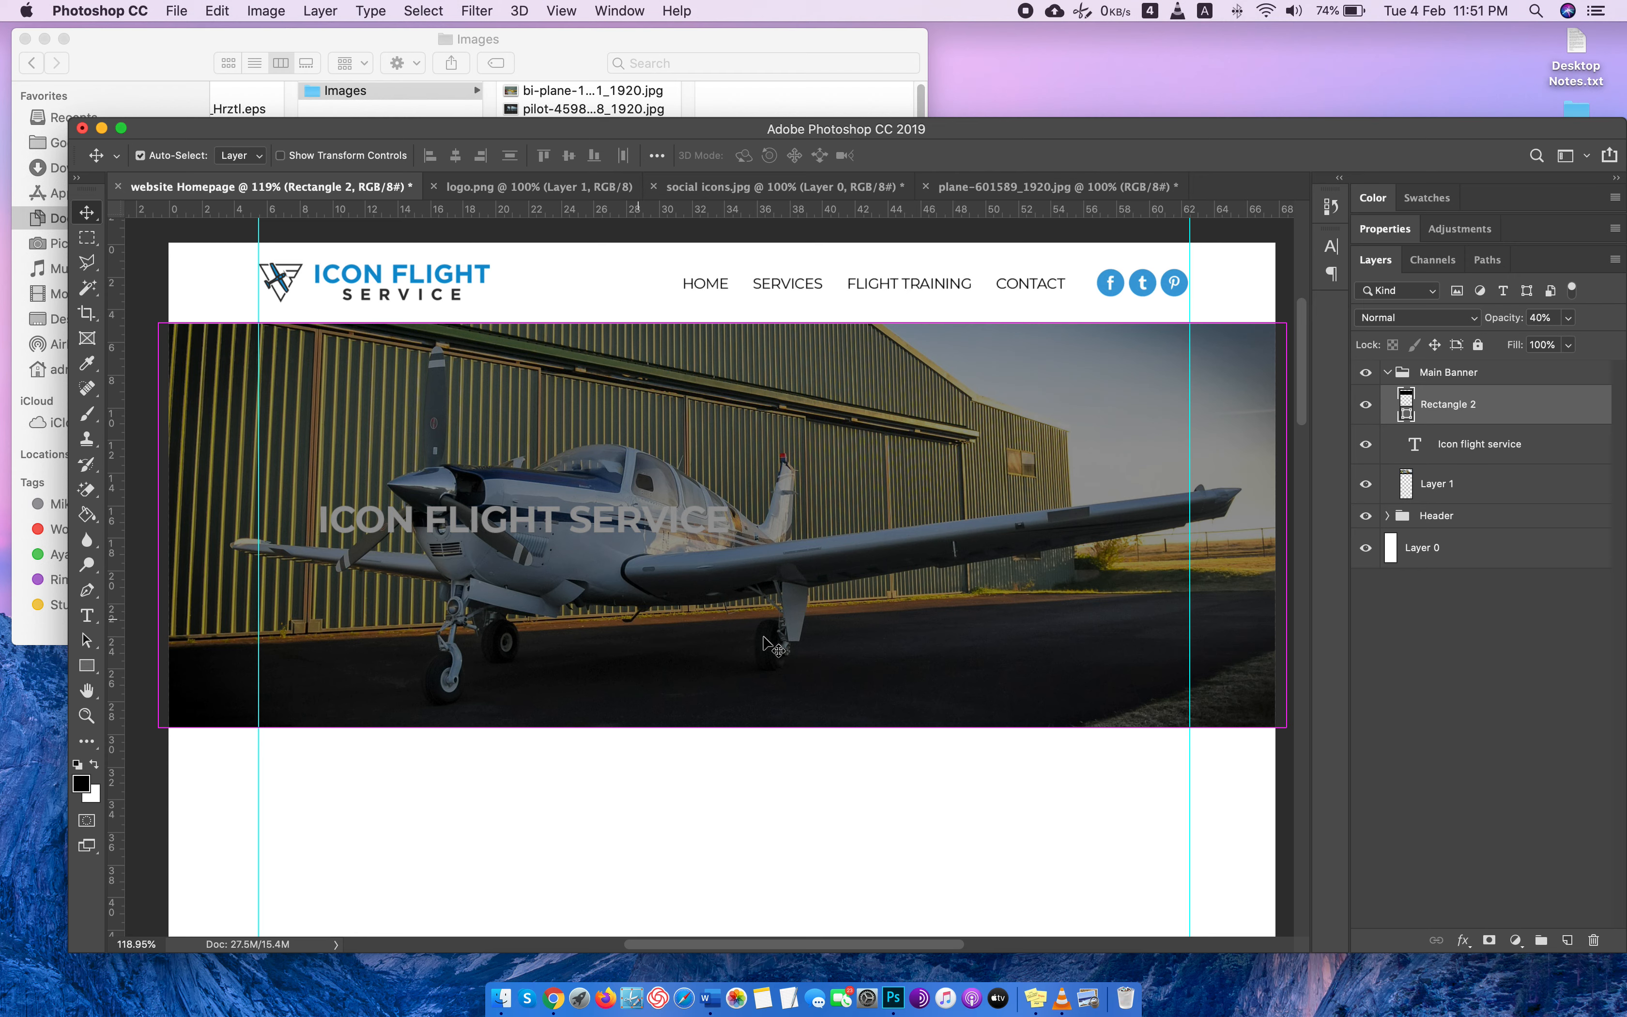
left_click(1484, 447)
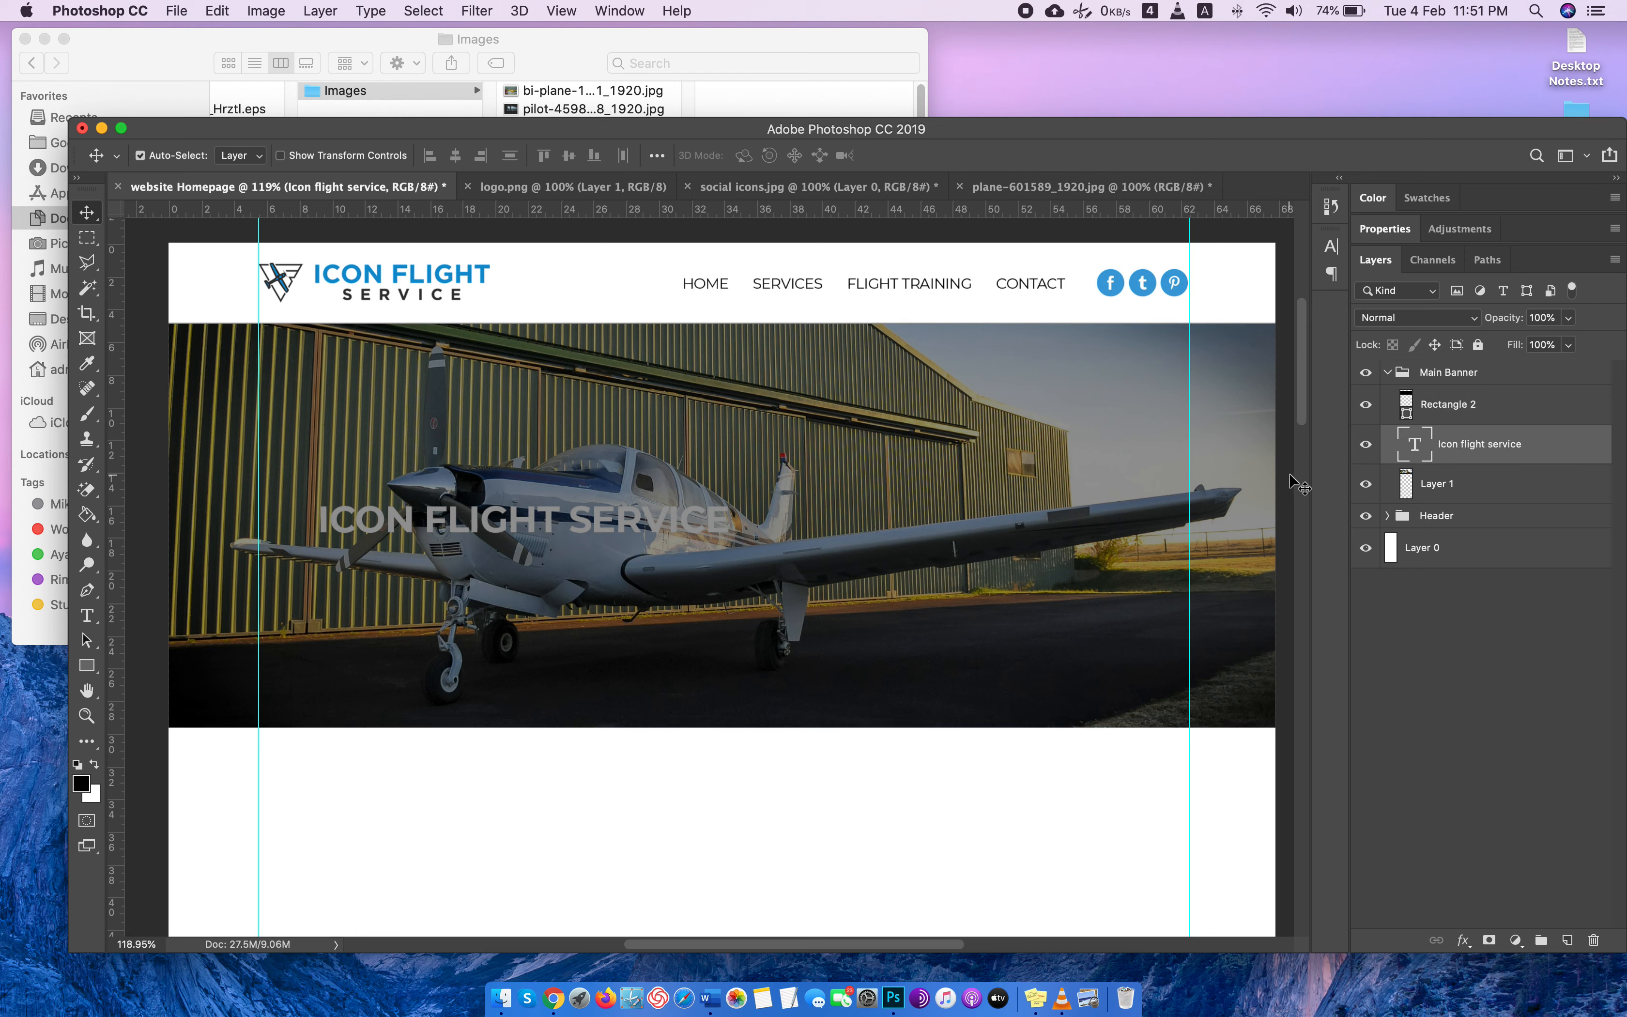
key("super+t")
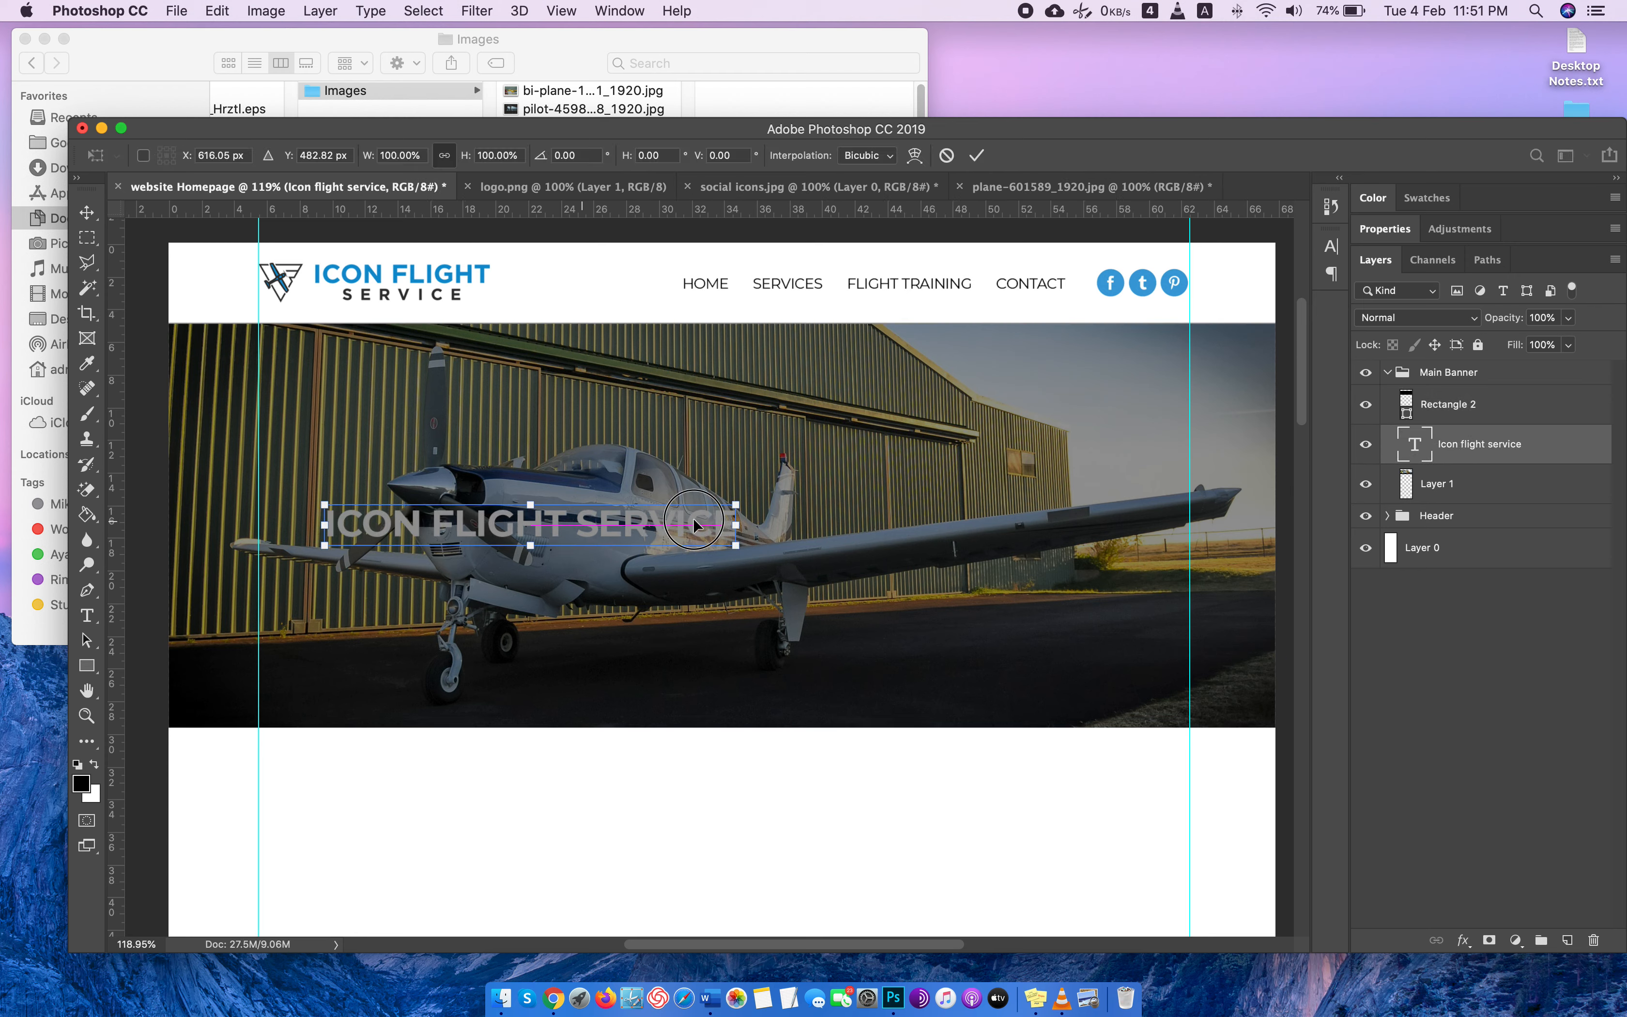
left_click_drag(605, 526, 766, 520)
left_click_drag(1486, 445, 1476, 403)
Change the banner headline's font weight to Black and its size to 76 pt.
double_click(1412, 404)
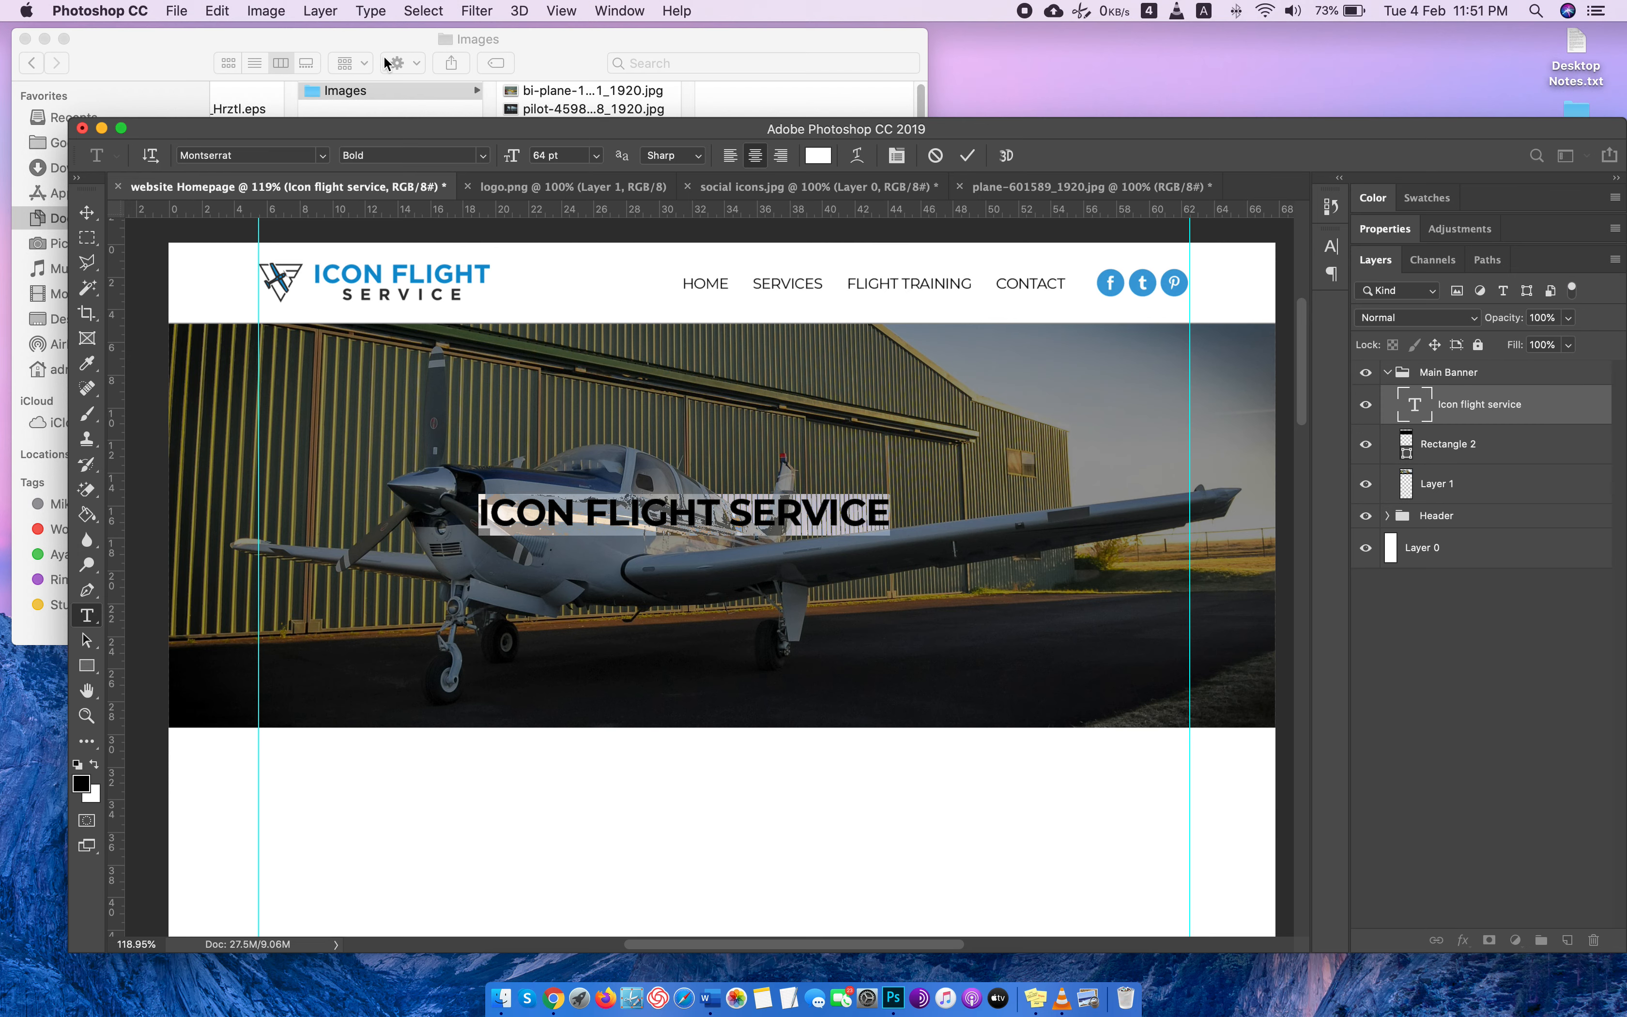
left_click(482, 155)
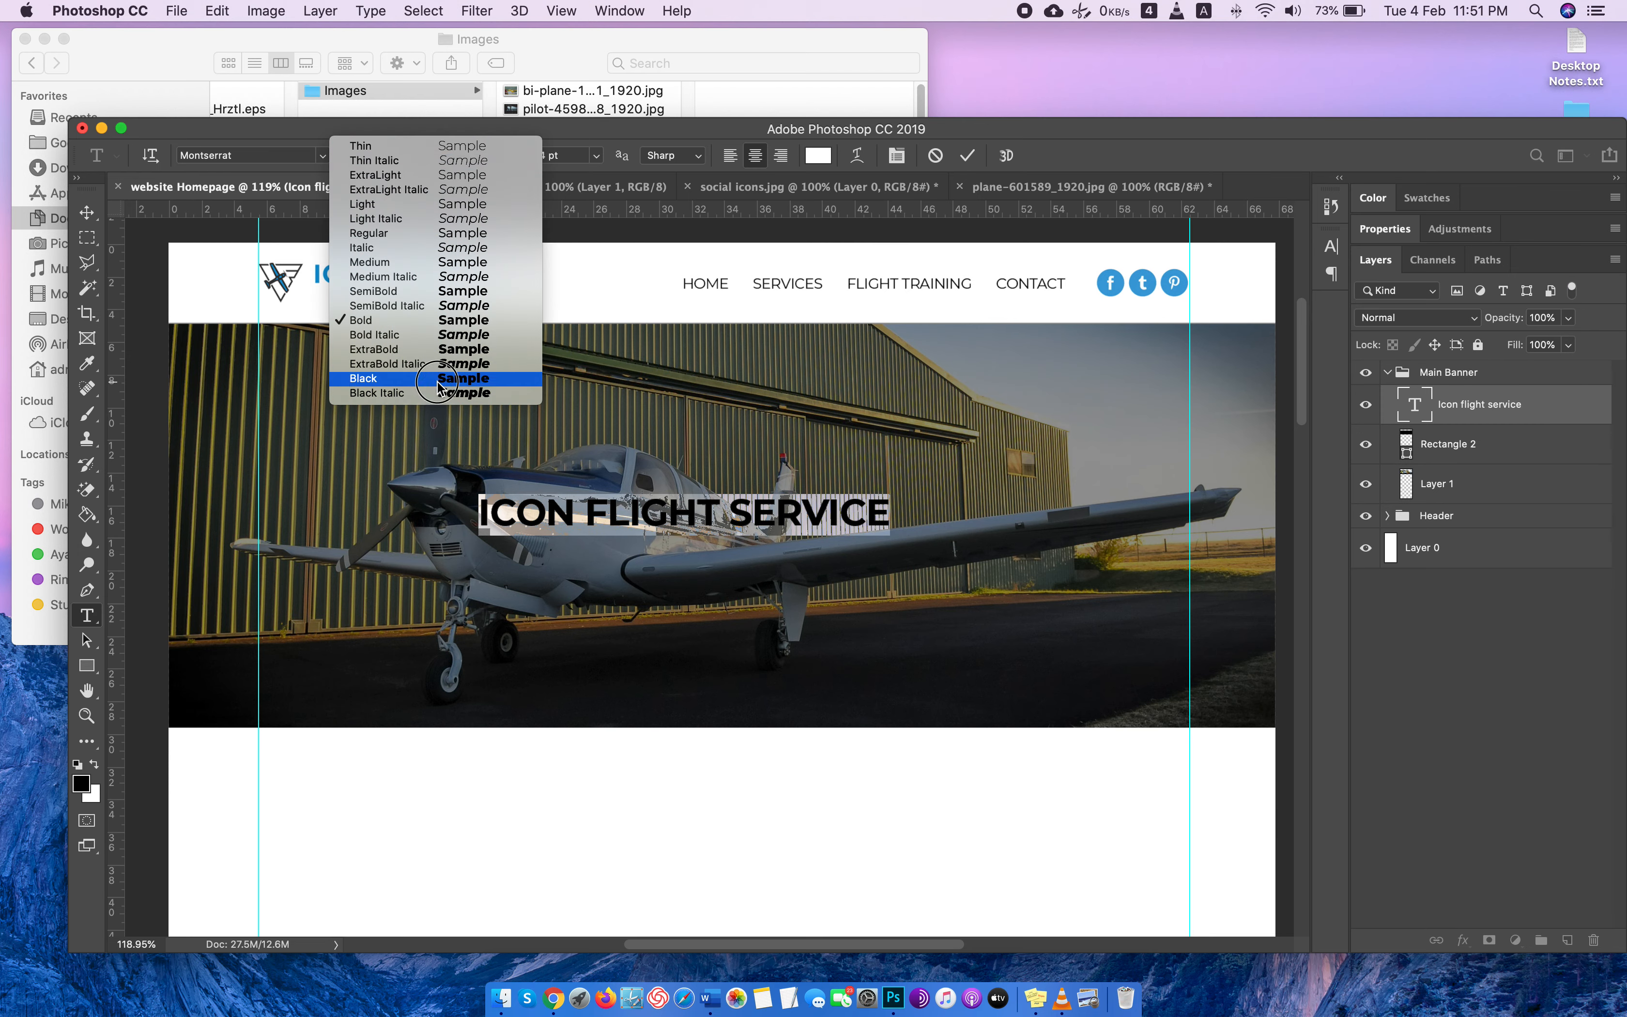
left_click(420, 367)
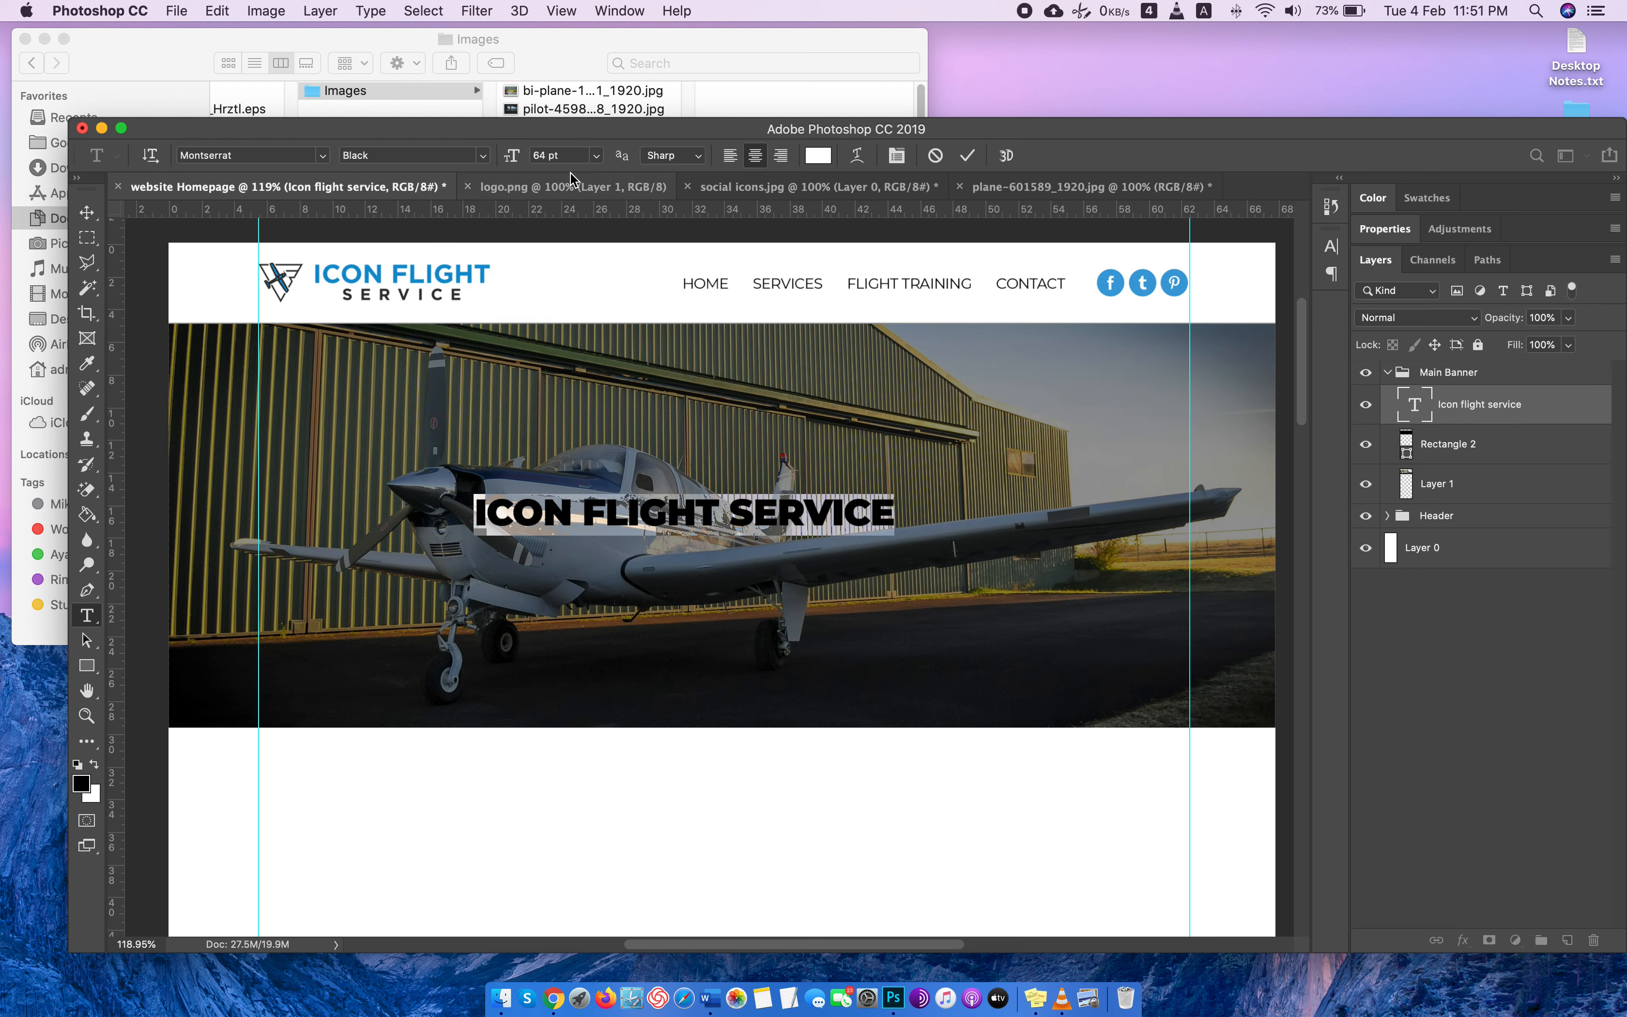
left_click(567, 157)
key("Up")
key("Up")
key("Up")
key("Up")
key("Up")
key("Up")
key("Up")
key("Up")
key("Up")
key("Up")
key("Up")
key("Up")
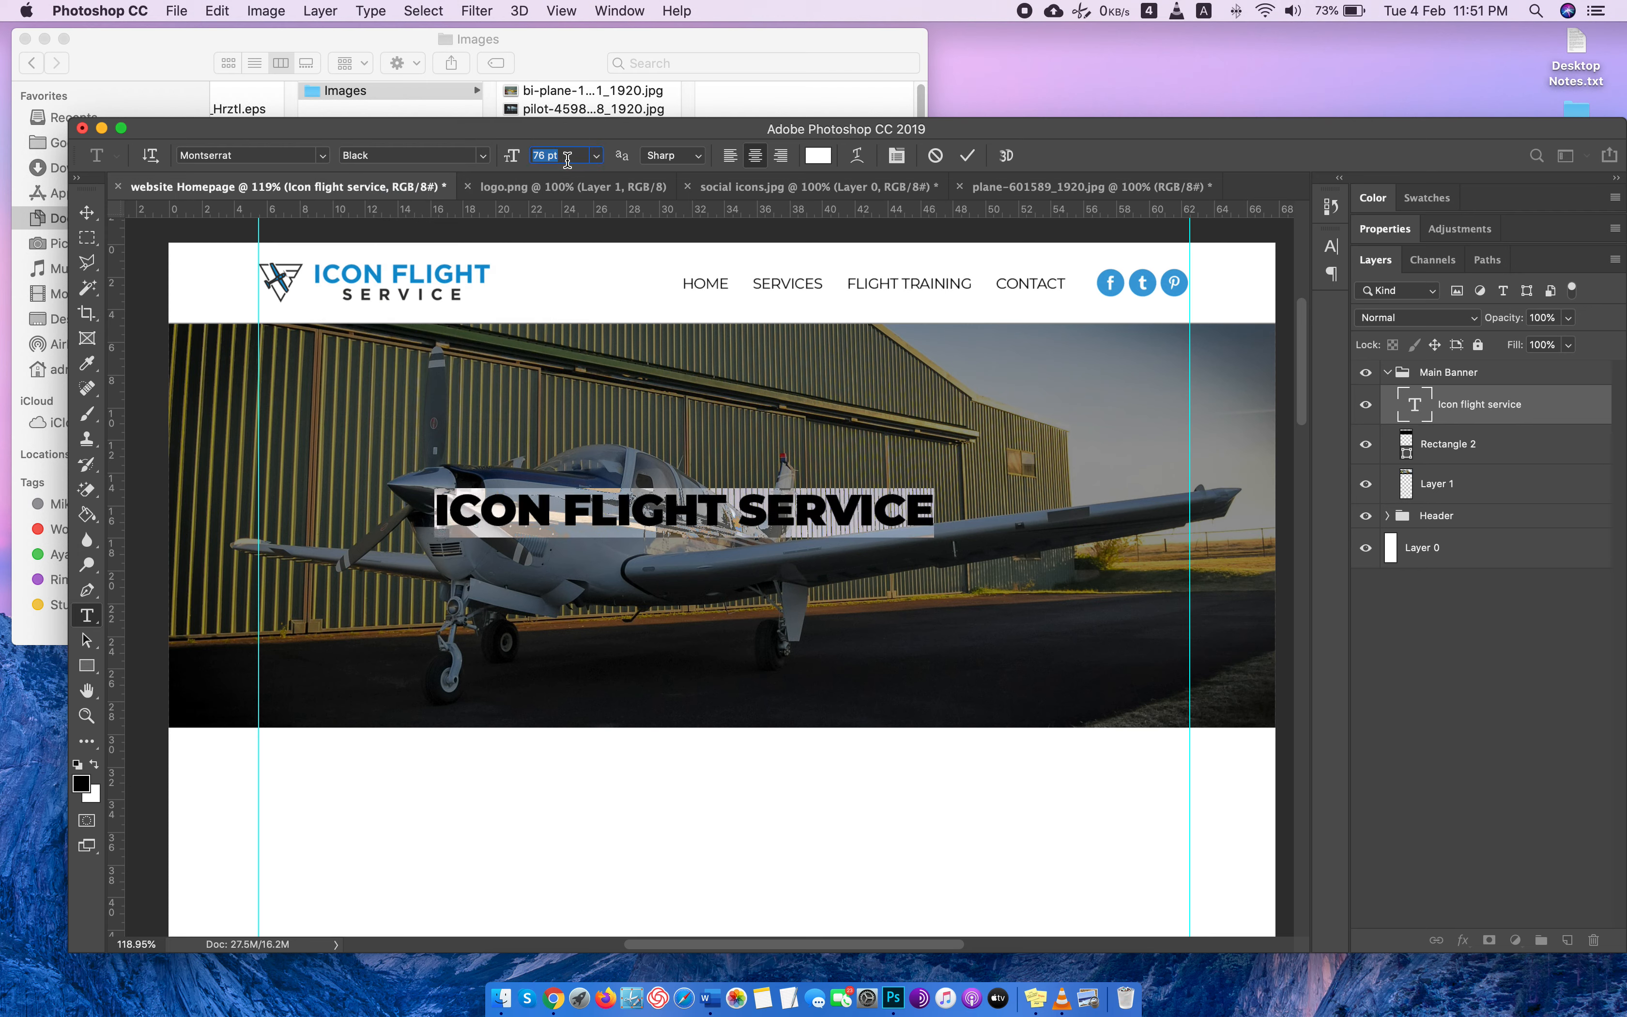
Move the banner headline up and right until its right edge meets the right-hand guide.
left_click(85, 213)
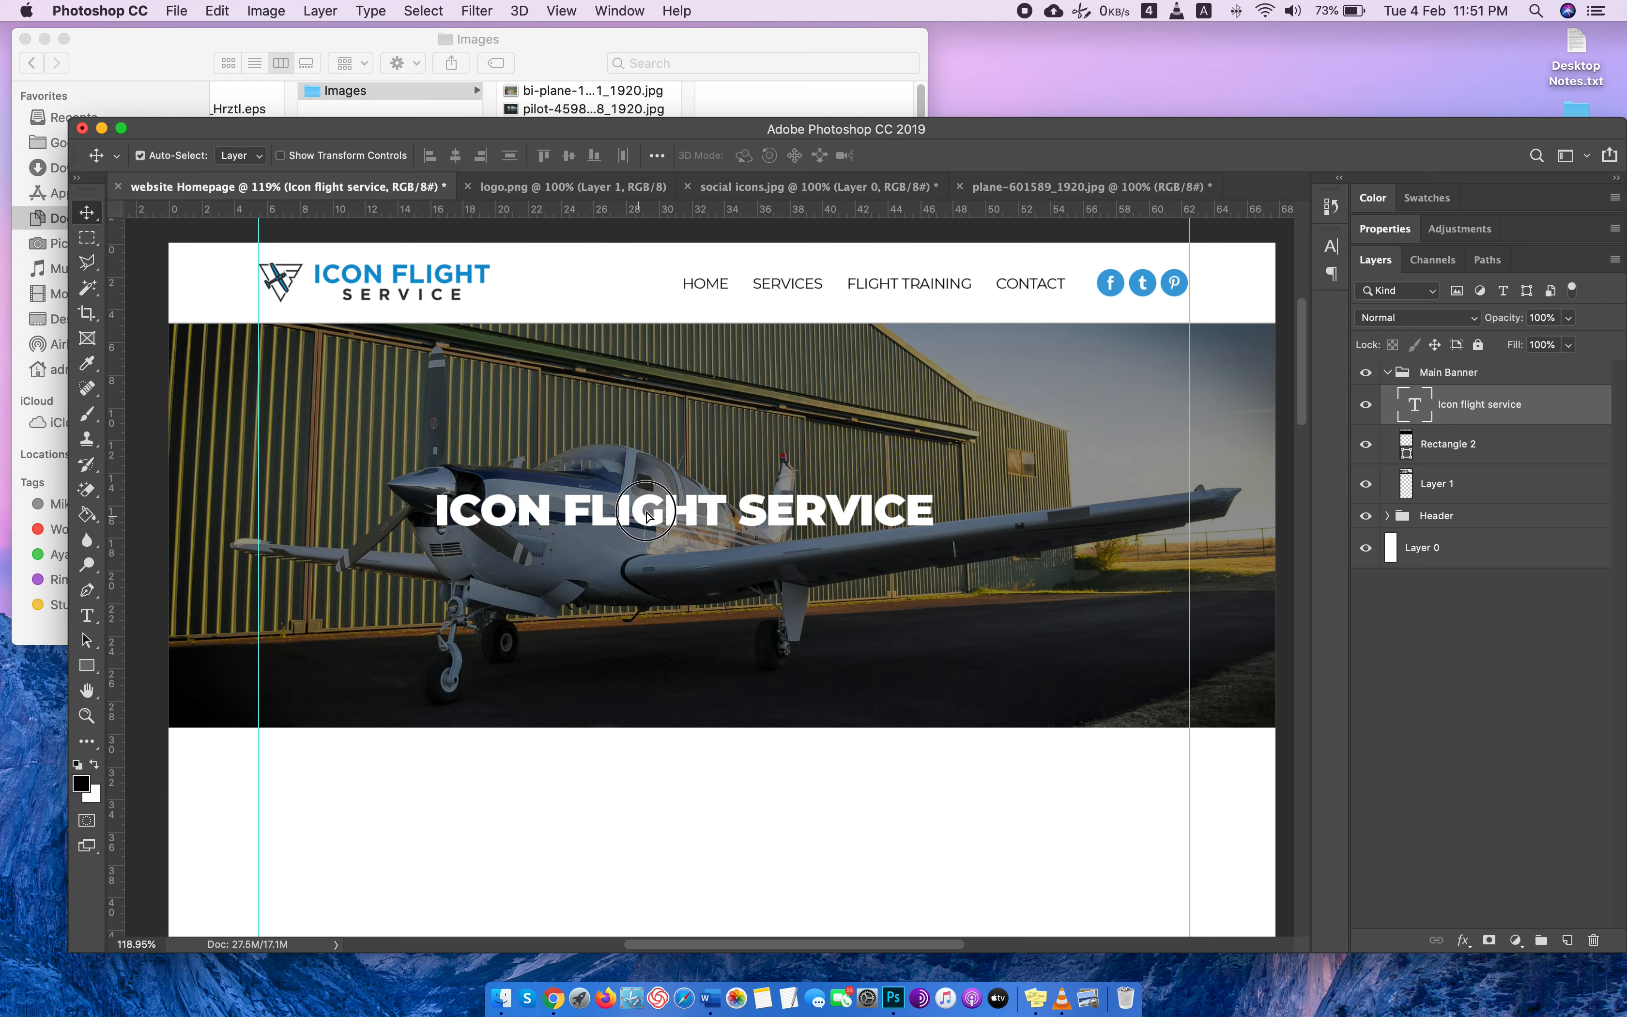
left_click_drag(642, 516, 673, 483)
left_click_drag(903, 473, 894, 460)
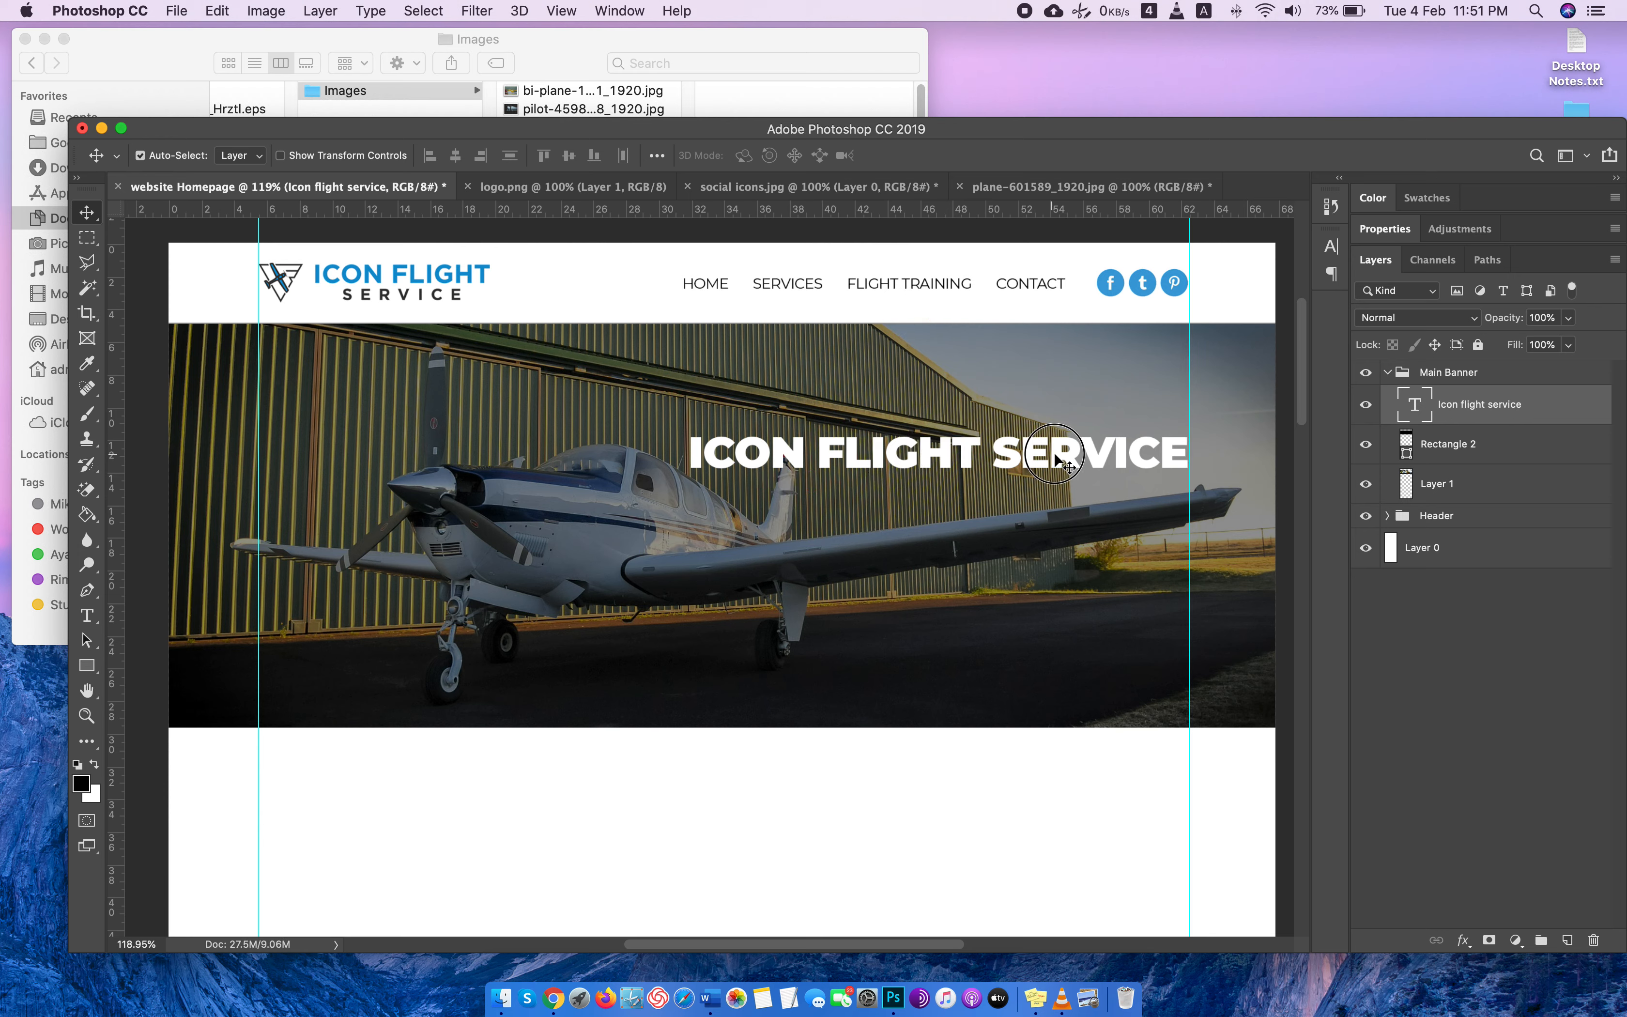
Reduce the banner headline's font size to 72 pt.
double_click(1407, 416)
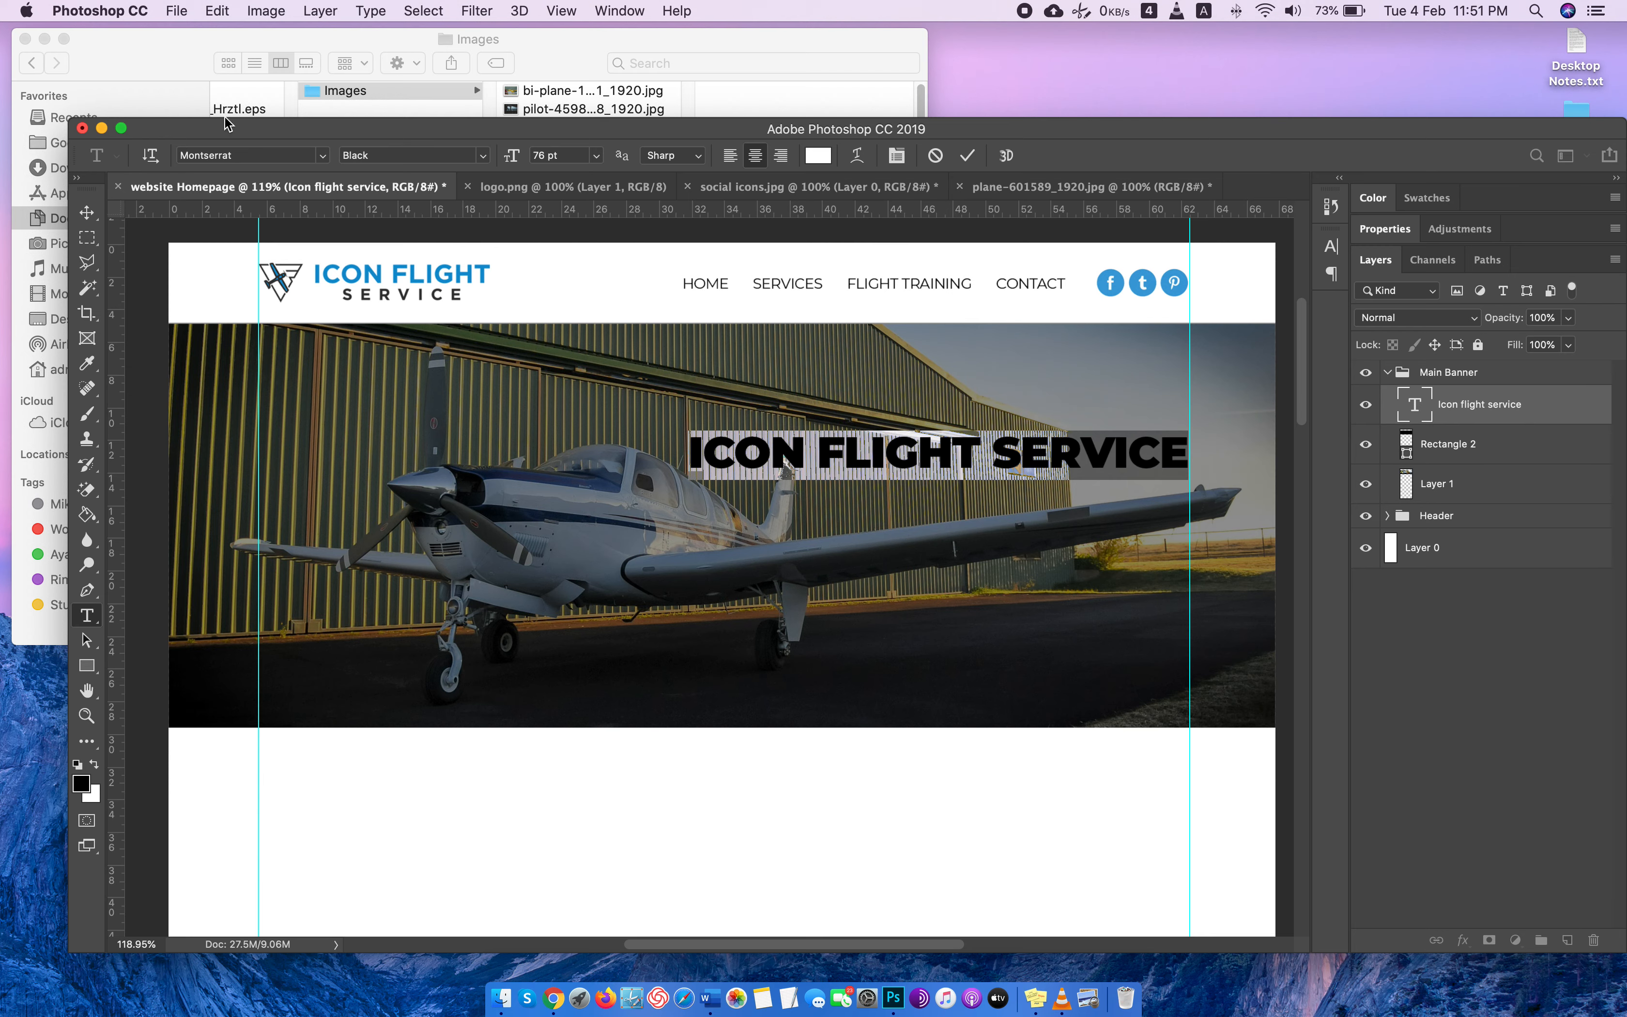
left_click(554, 156)
key("Down")
key("Down")
key("Down")
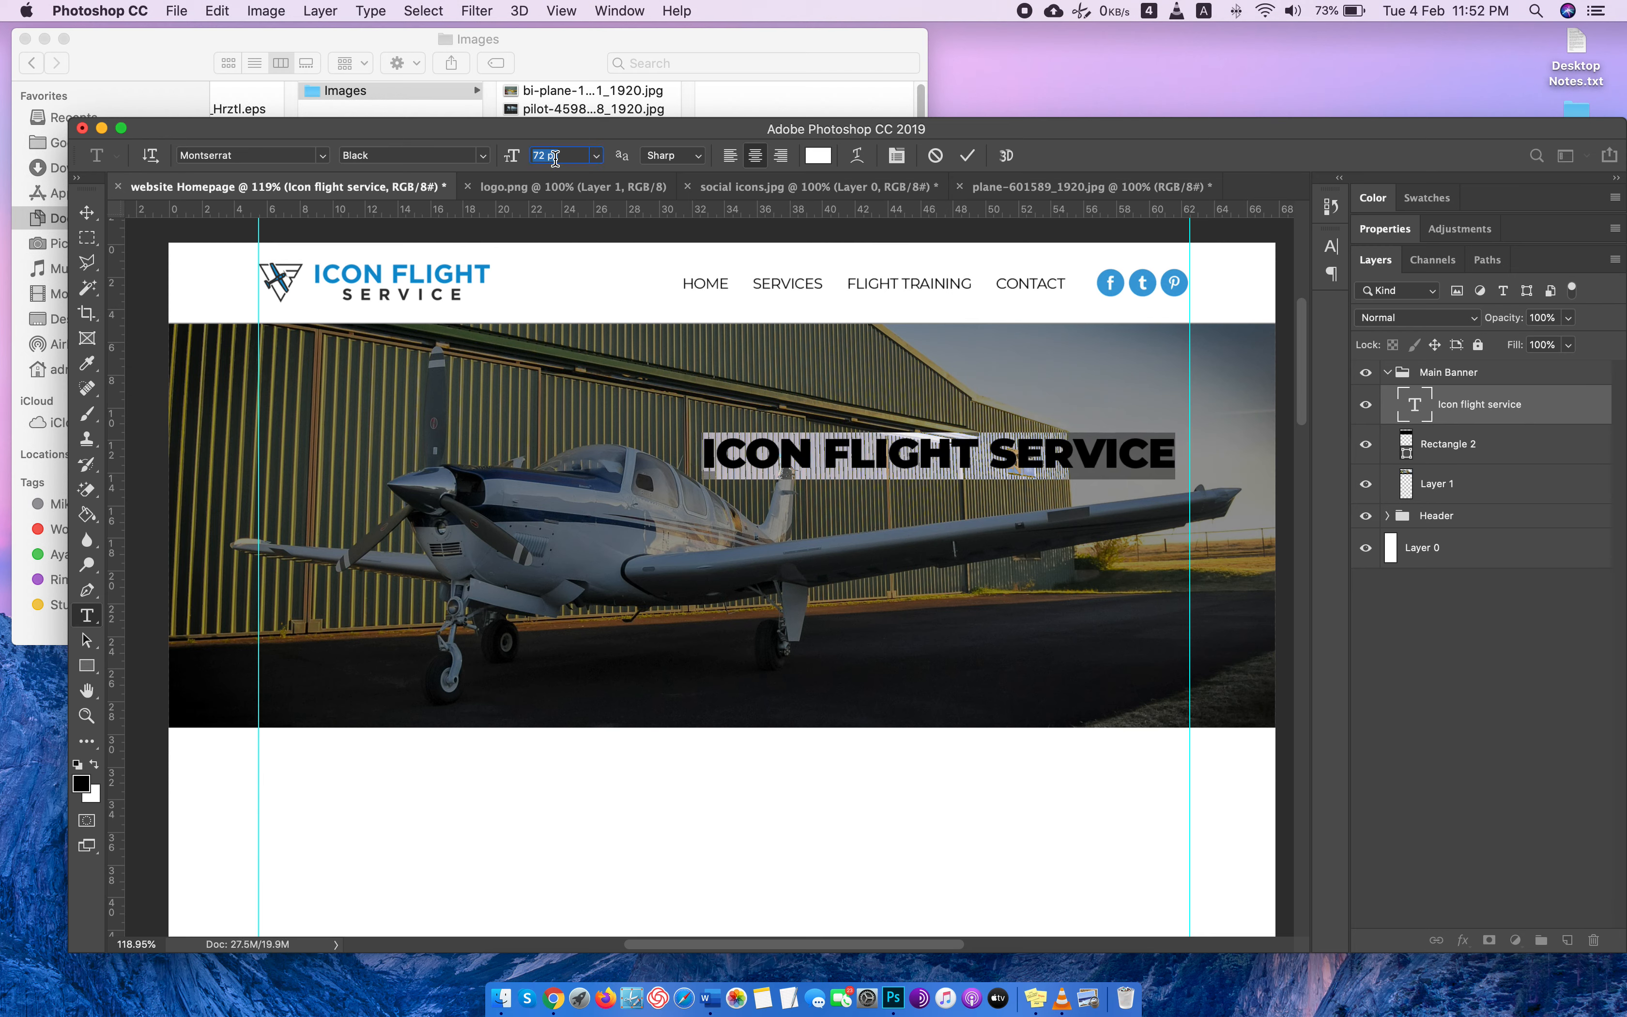
Set the banner headline to 70 pt and move it right until its right edge meets the right-hand guide.
left_click(87, 213)
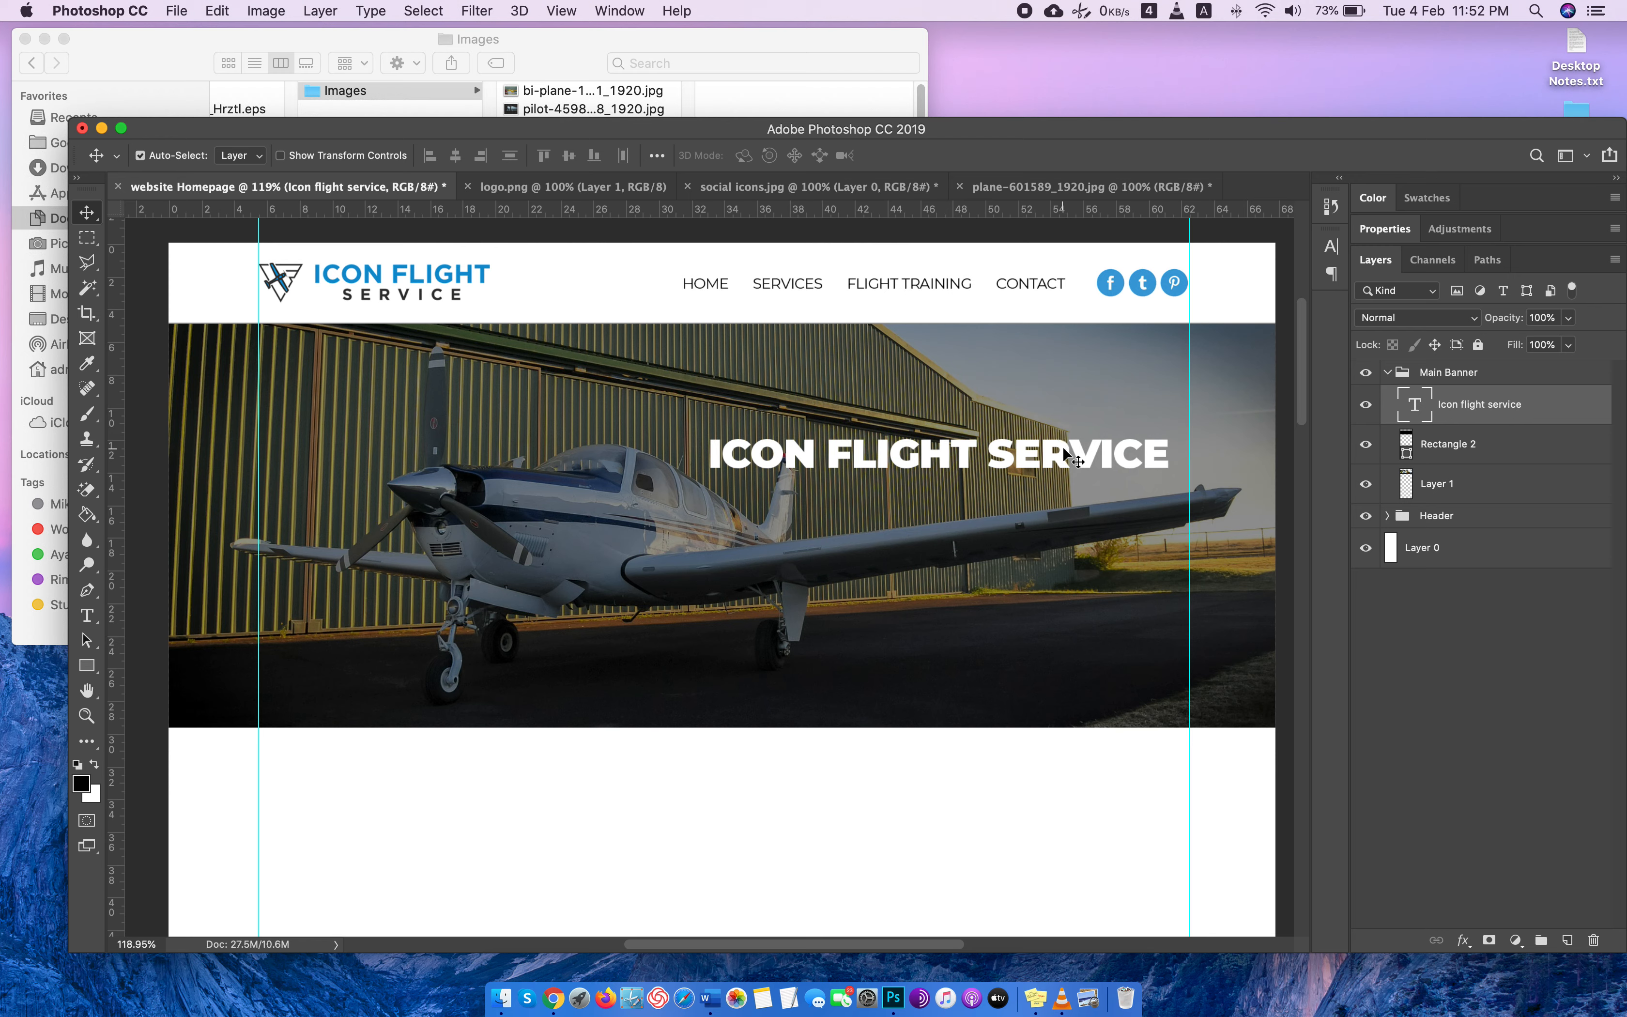
key("Right")
key("Right")
key("Right")
key("Right")
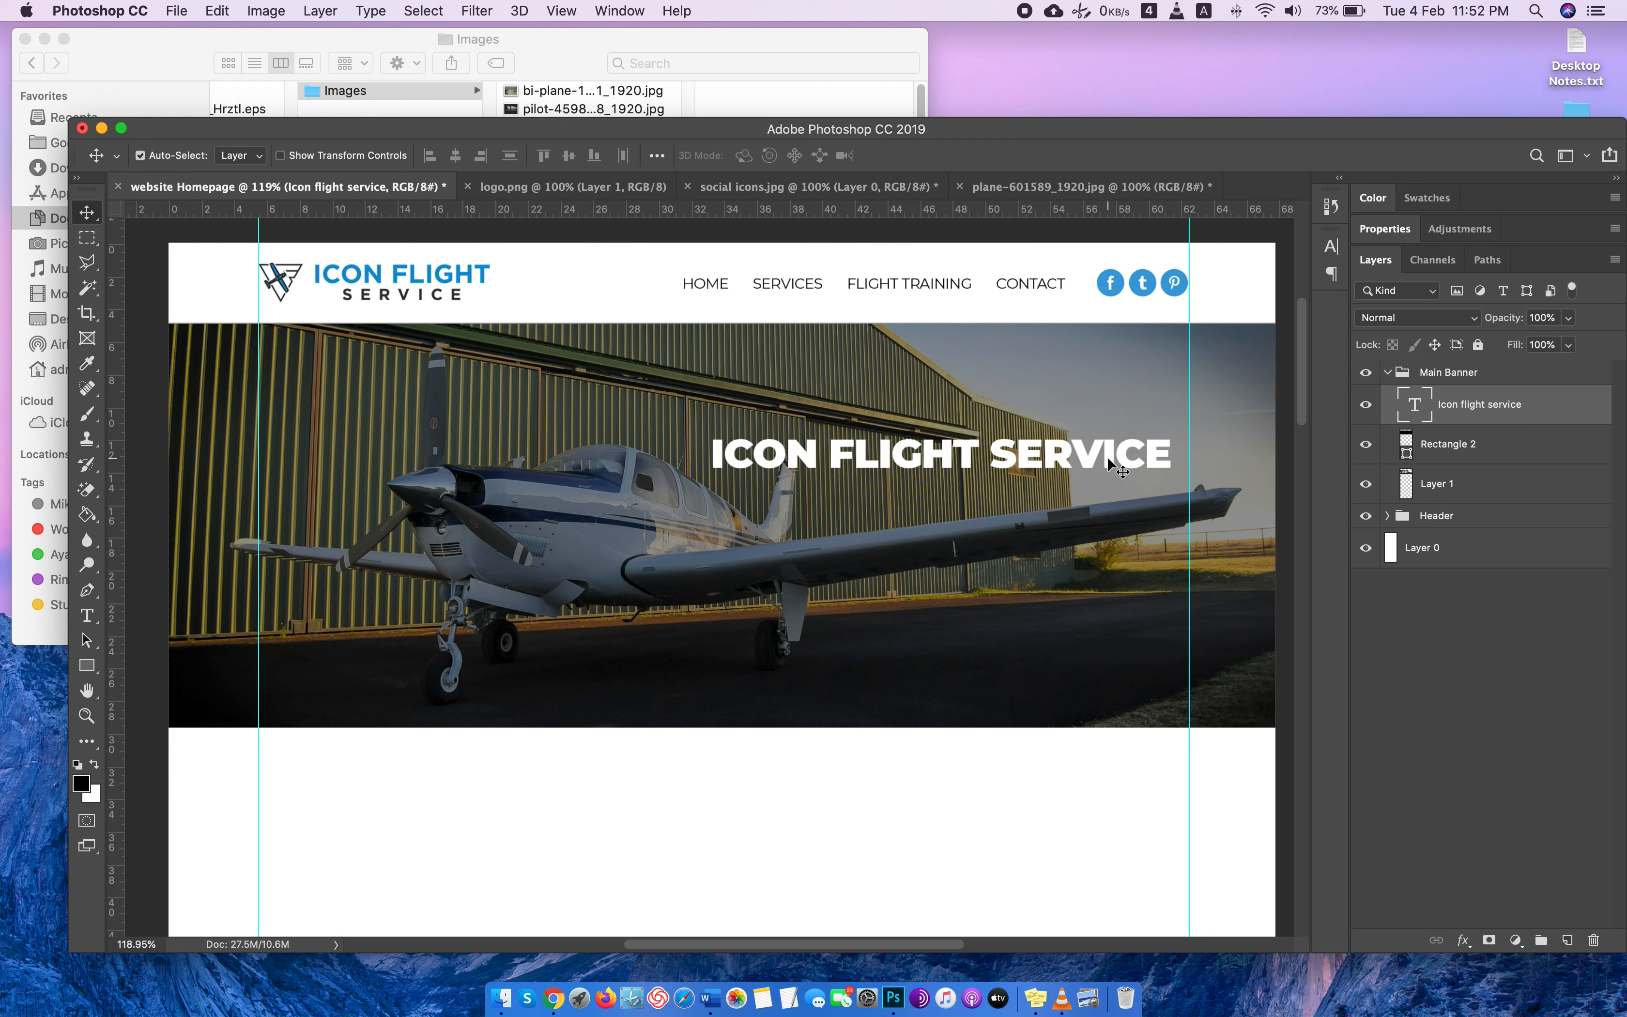
left_click_drag(1109, 464, 1128, 463)
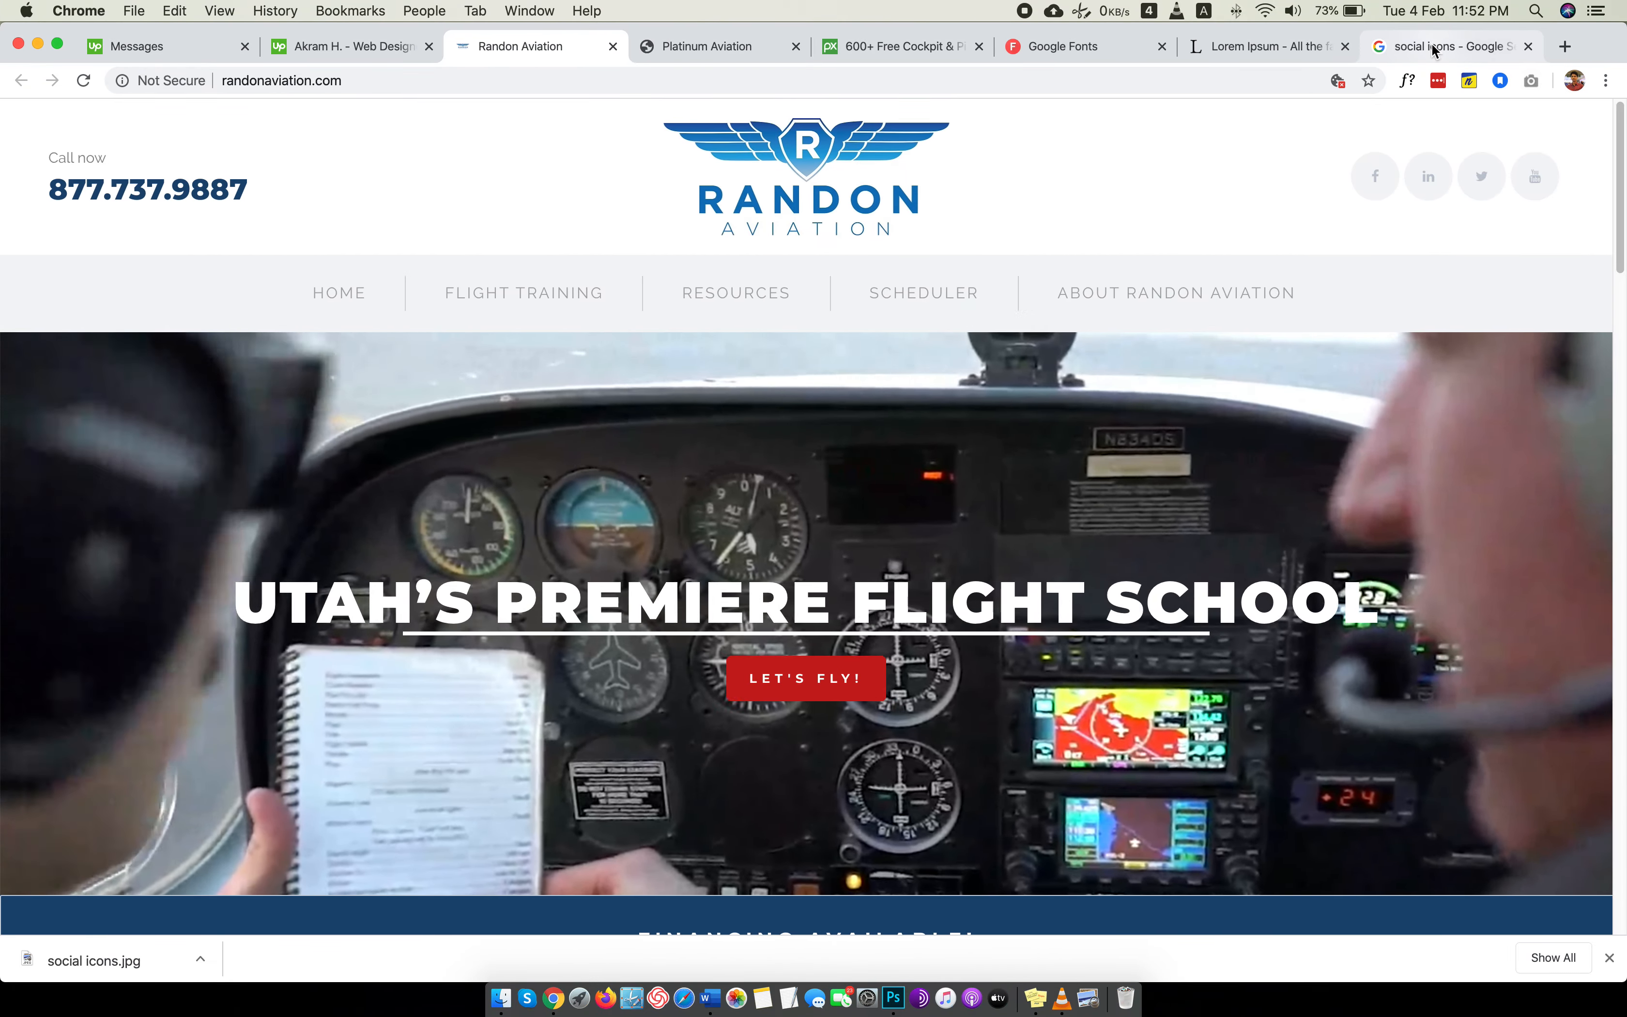
Switch to Chrome, copy the selected first paragraph on the Lorem Ipsum page, and return to Photoshop.
left_click(1434, 49)
left_click(1226, 48)
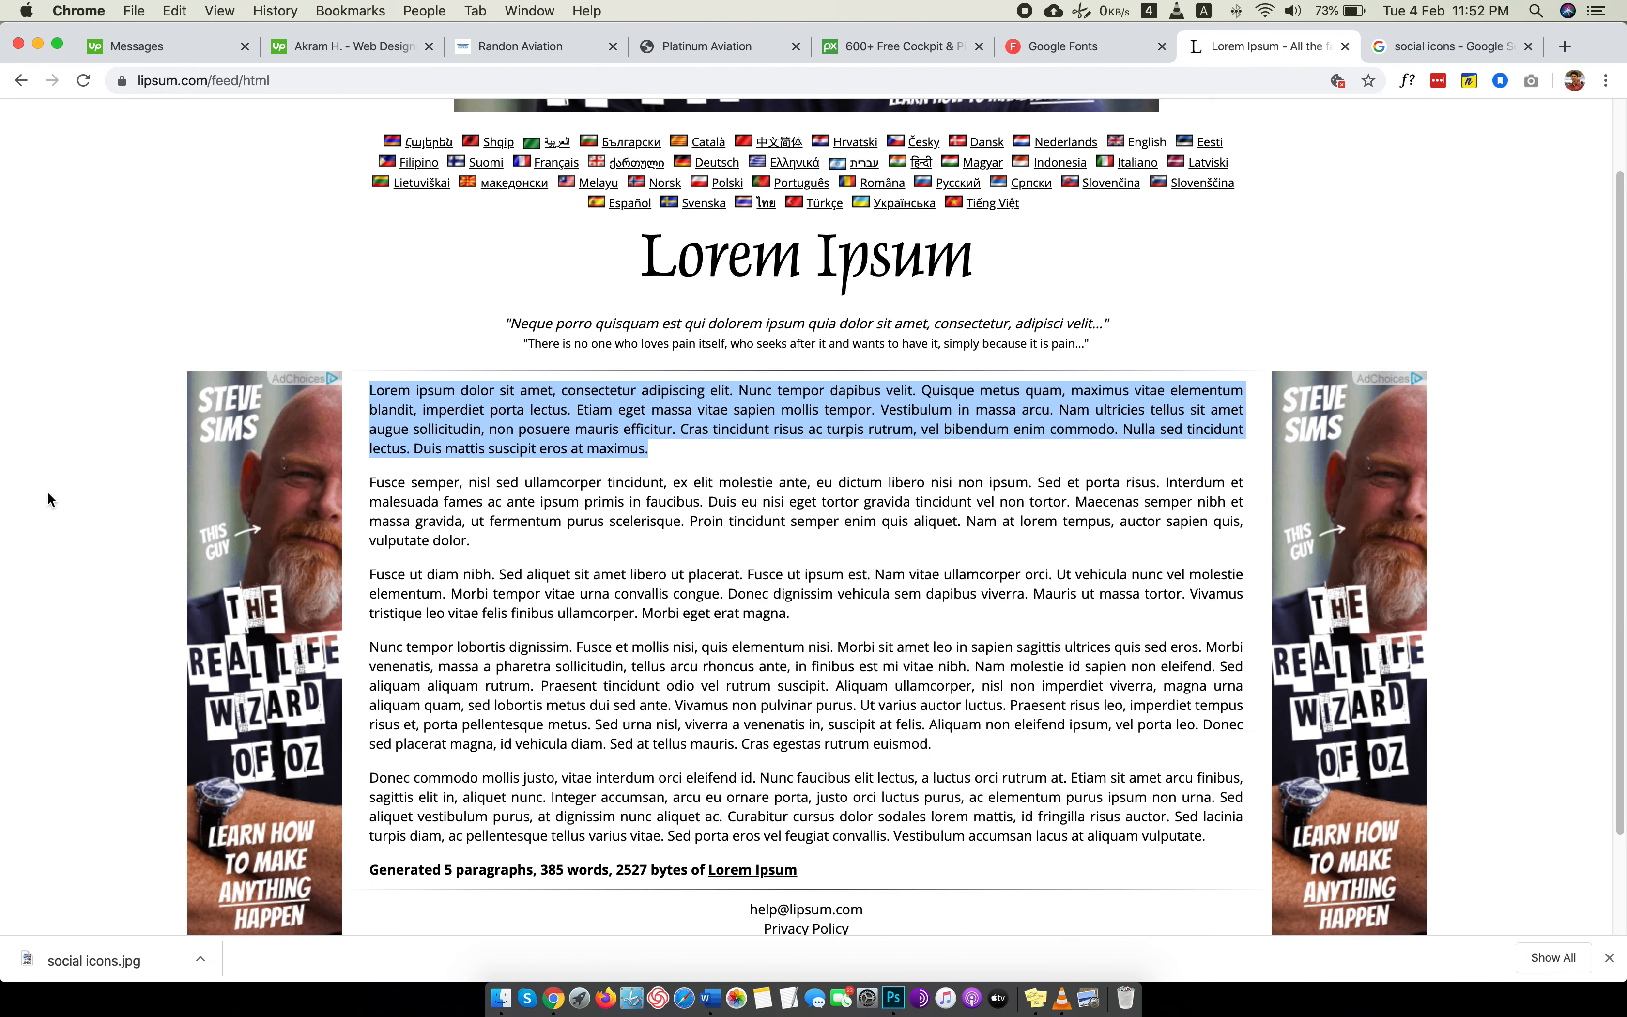
right_click(449, 393)
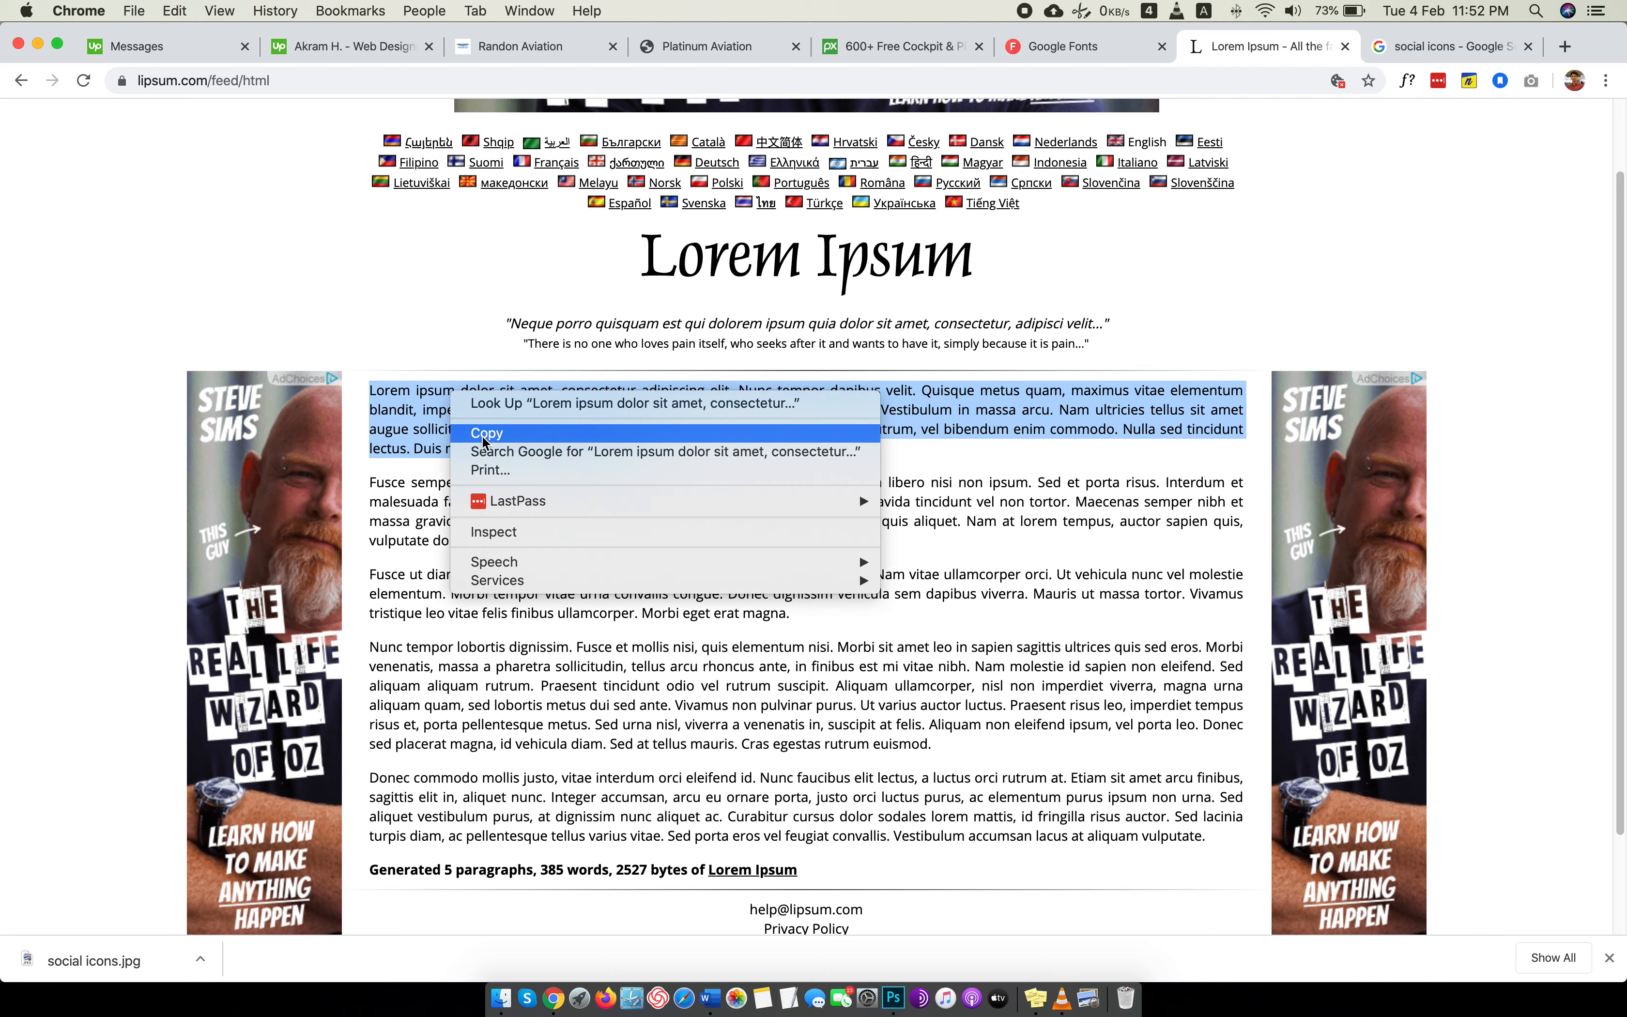
left_click(545, 434)
key("ctrl+Left")
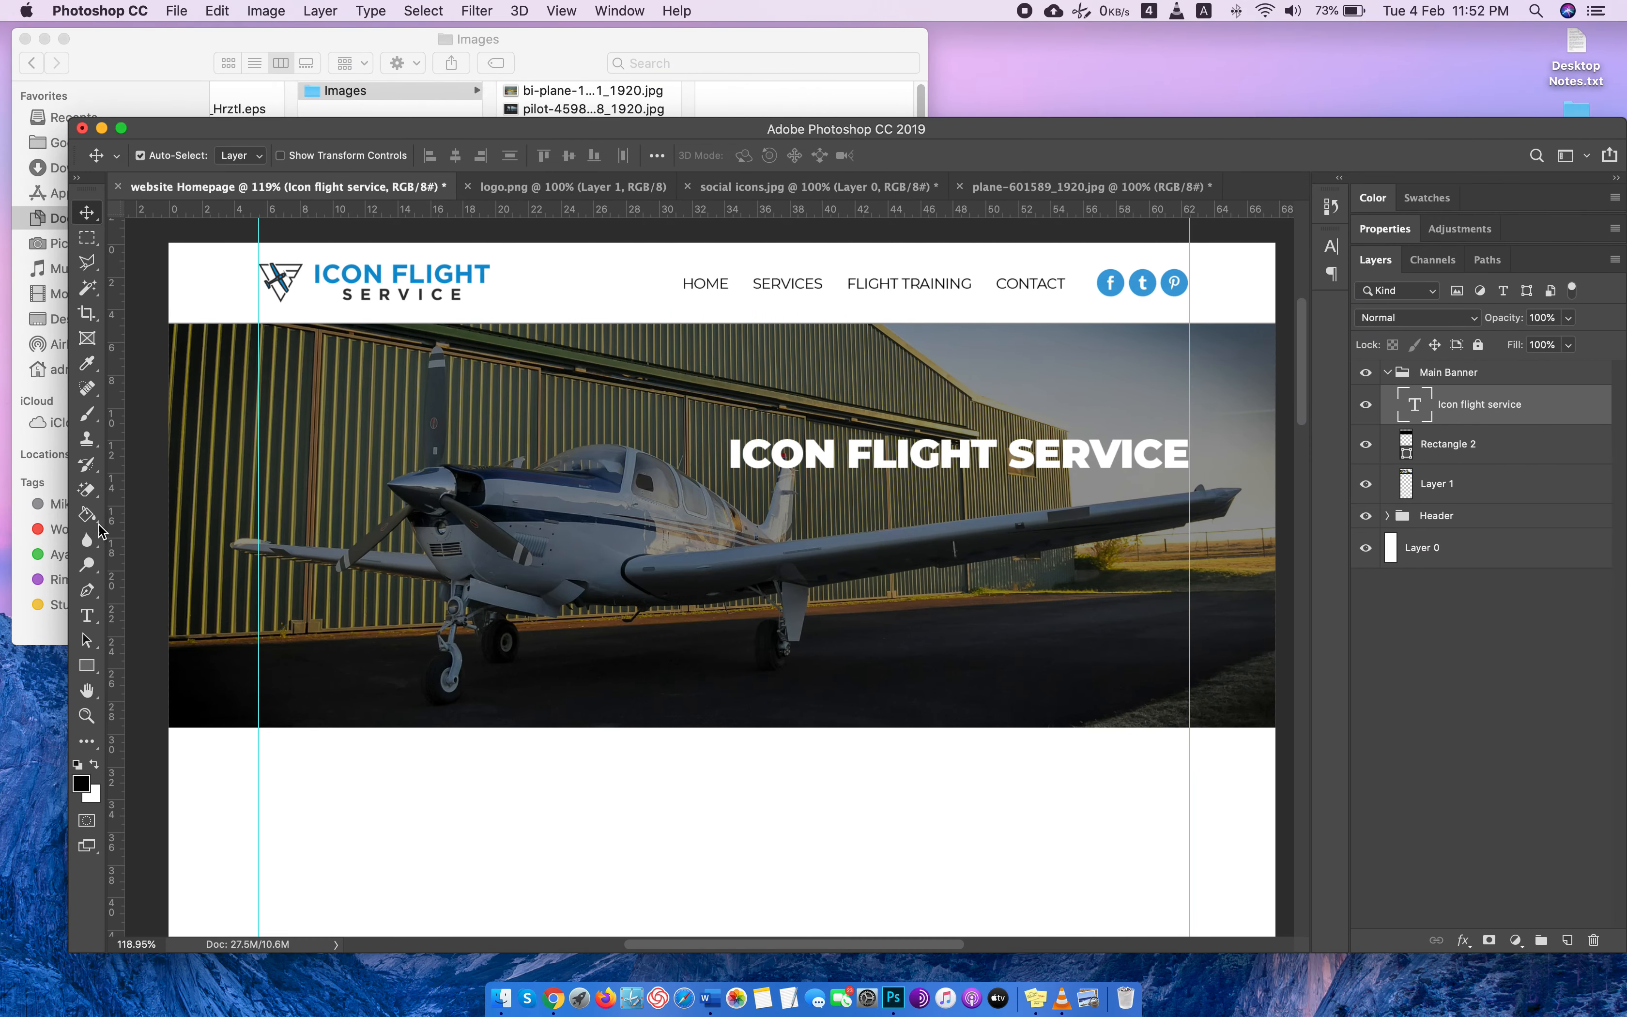
Draw a text box about 28.5 by 5.5 cm directly beneath the banner headline and paste the Lorem Ipsum paragraph into it.
left_click(87, 615)
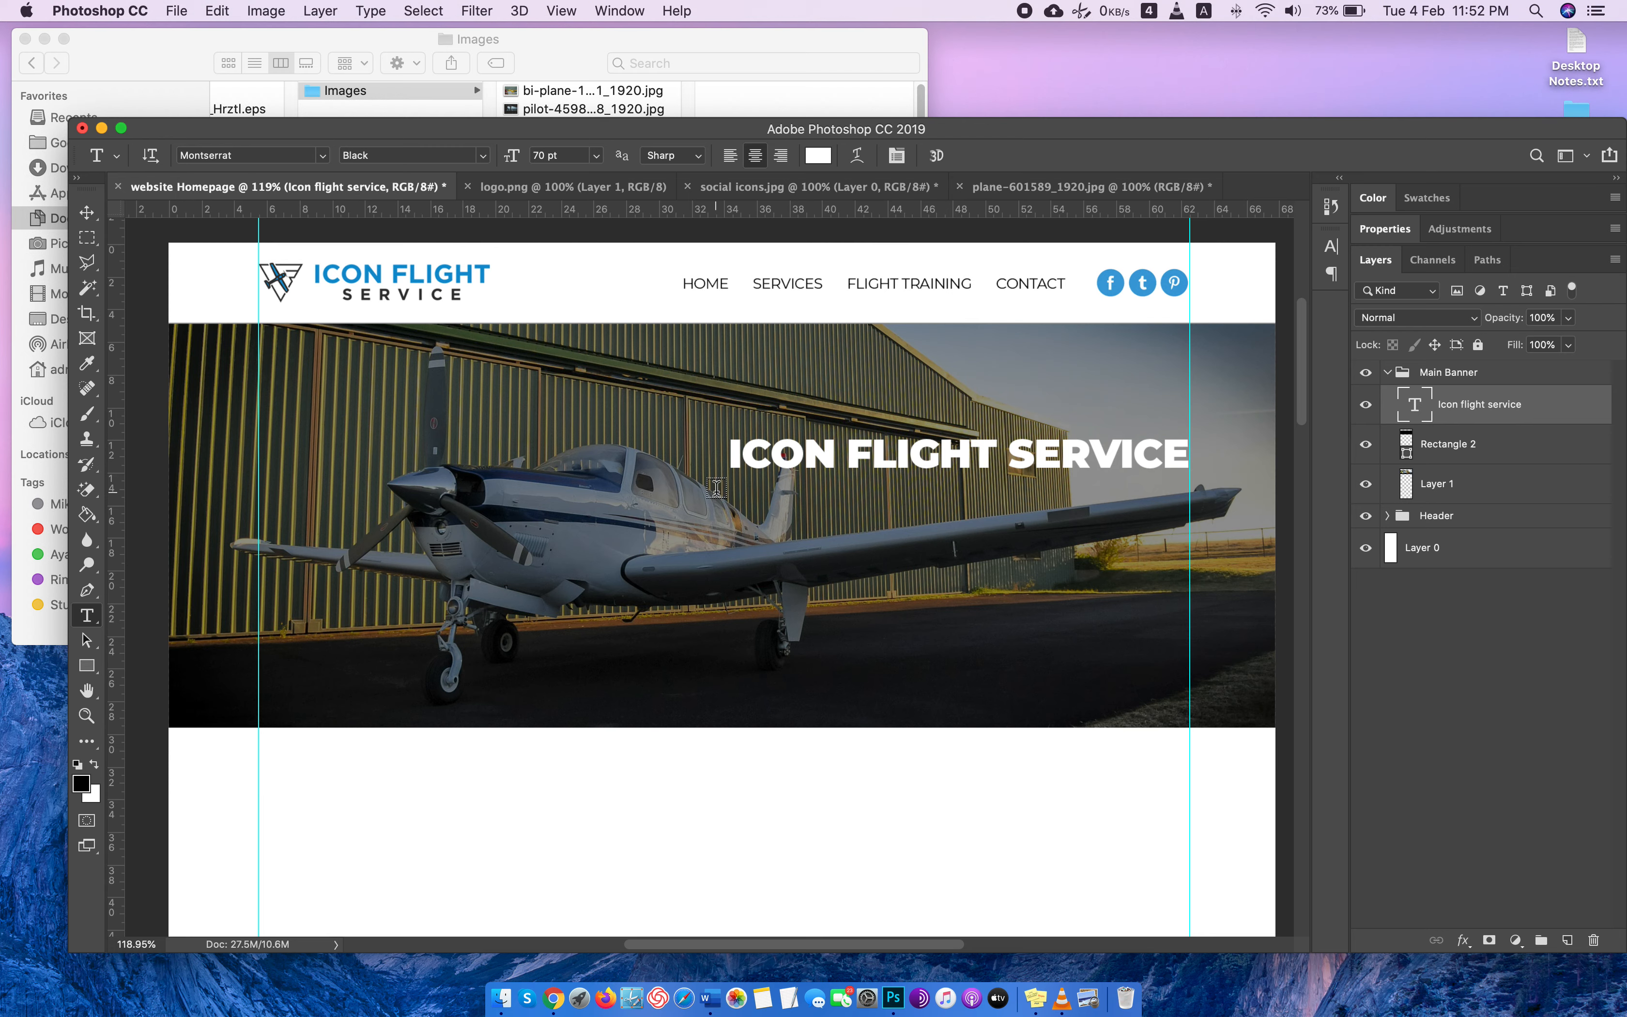
left_click_drag(716, 487, 1189, 582)
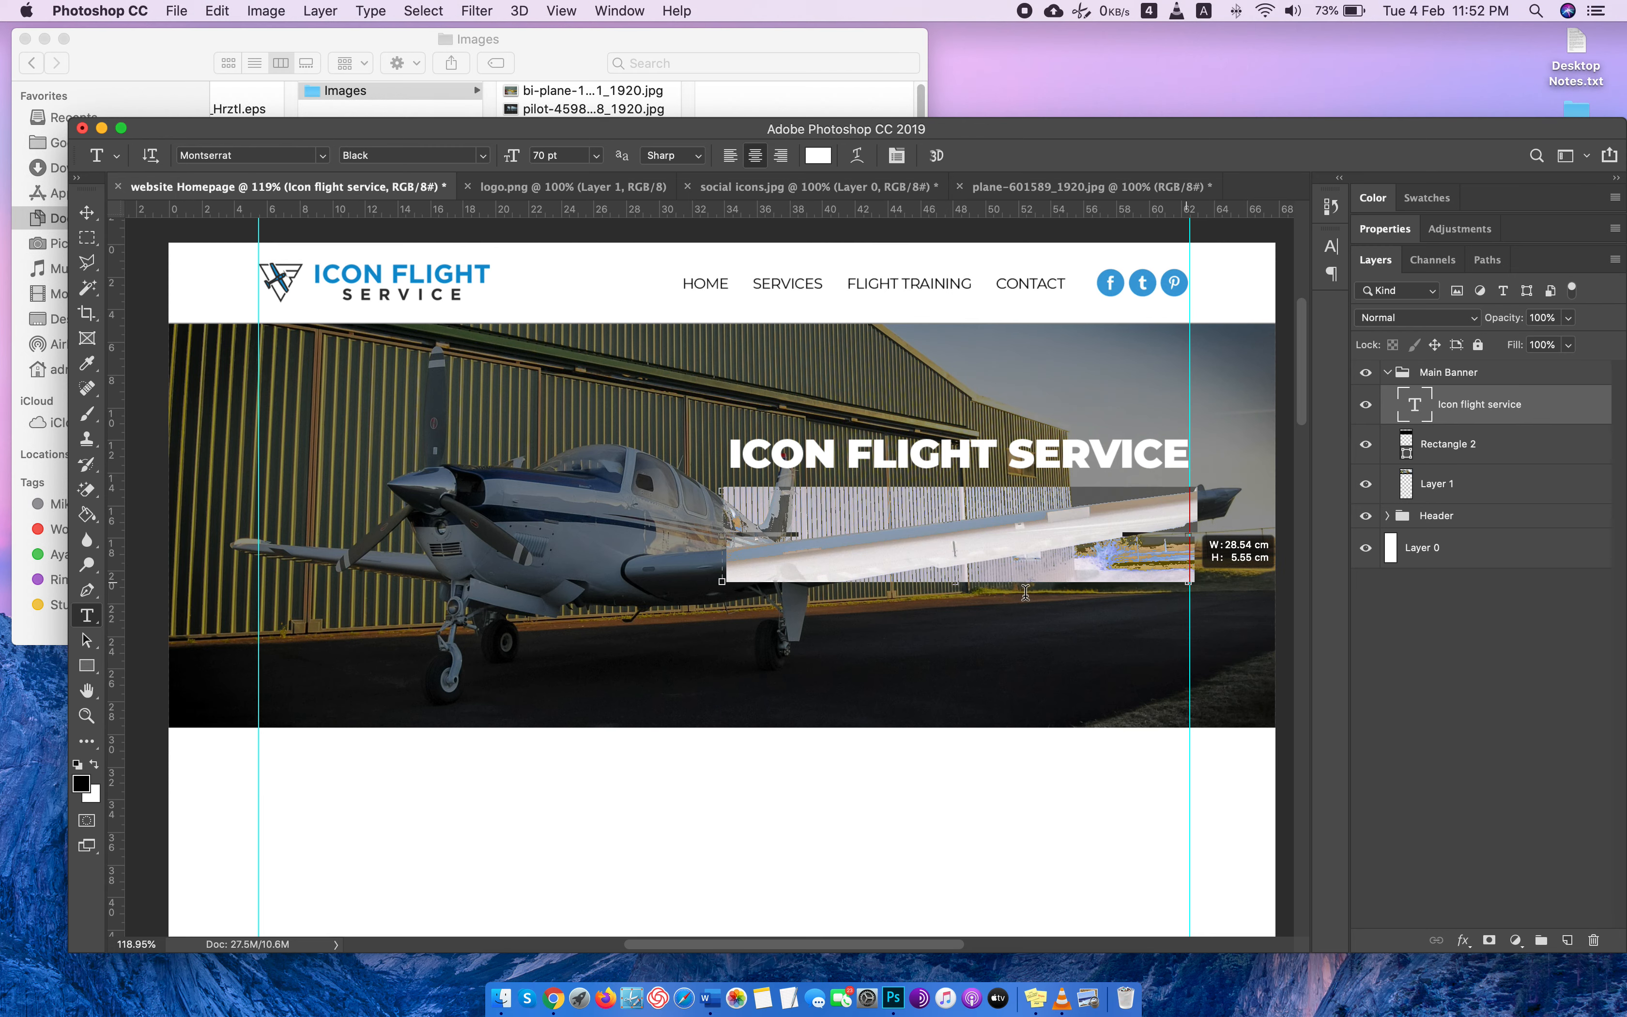
left_click_drag(1025, 593, 1025, 594)
key("super+v")
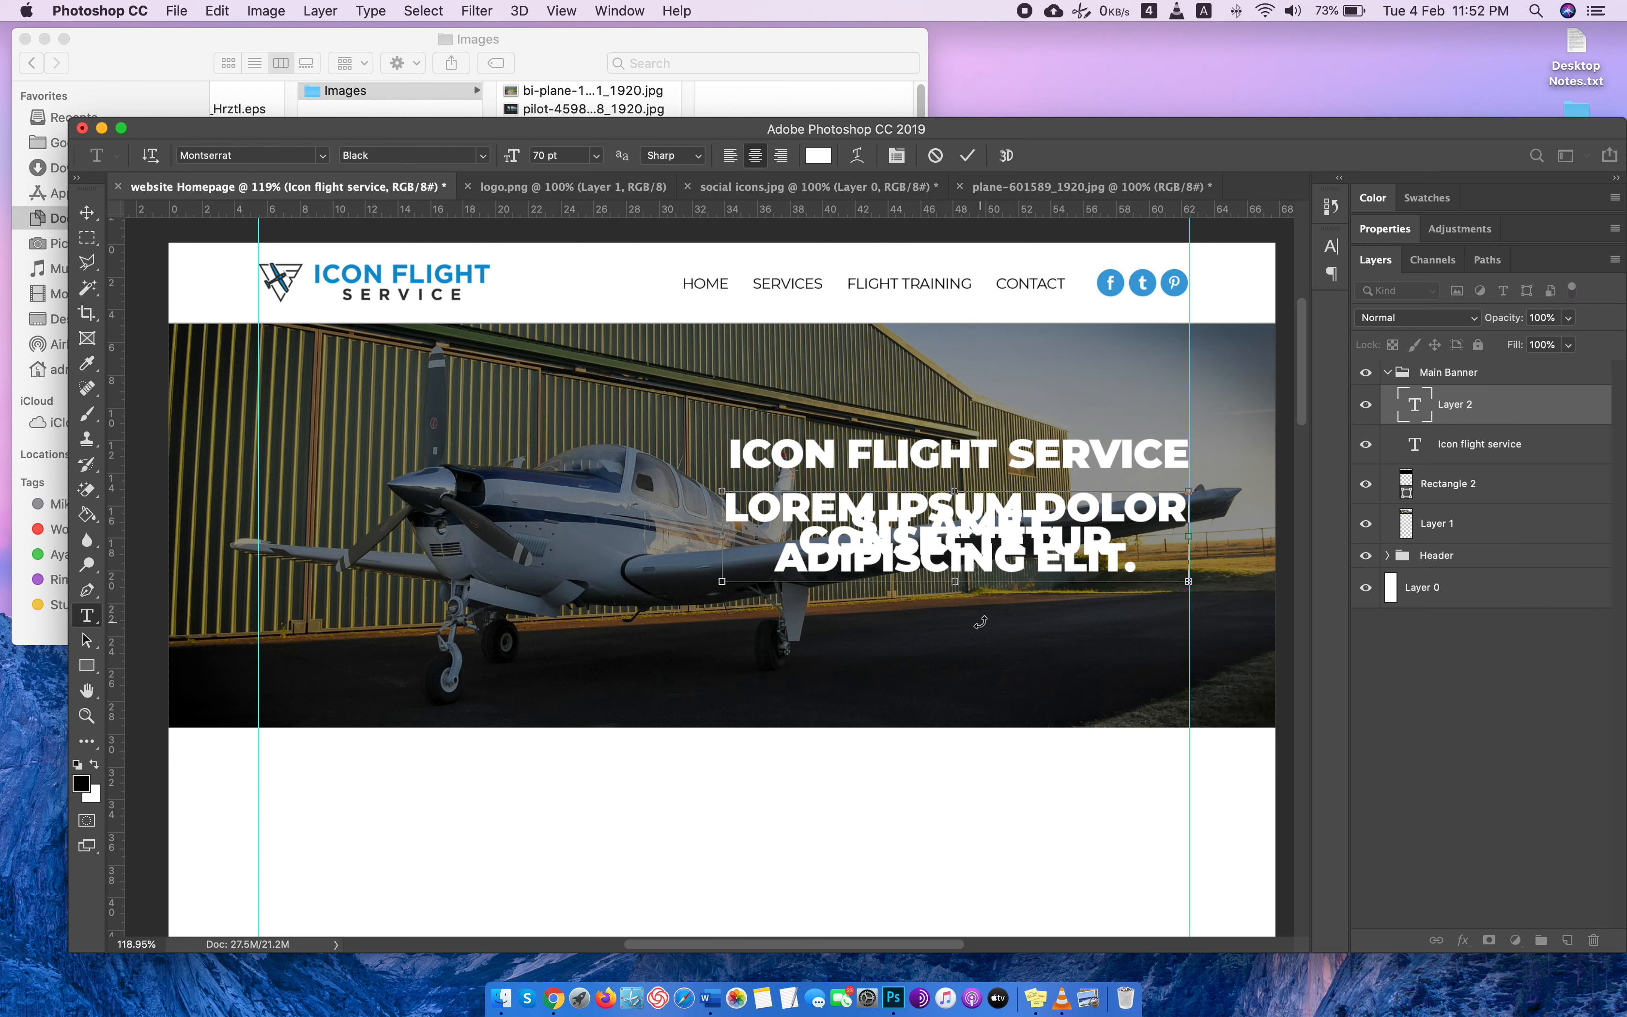
Change the whole banner paragraph to Regular weight and turn off All Caps.
key("super+a")
left_click(490, 156)
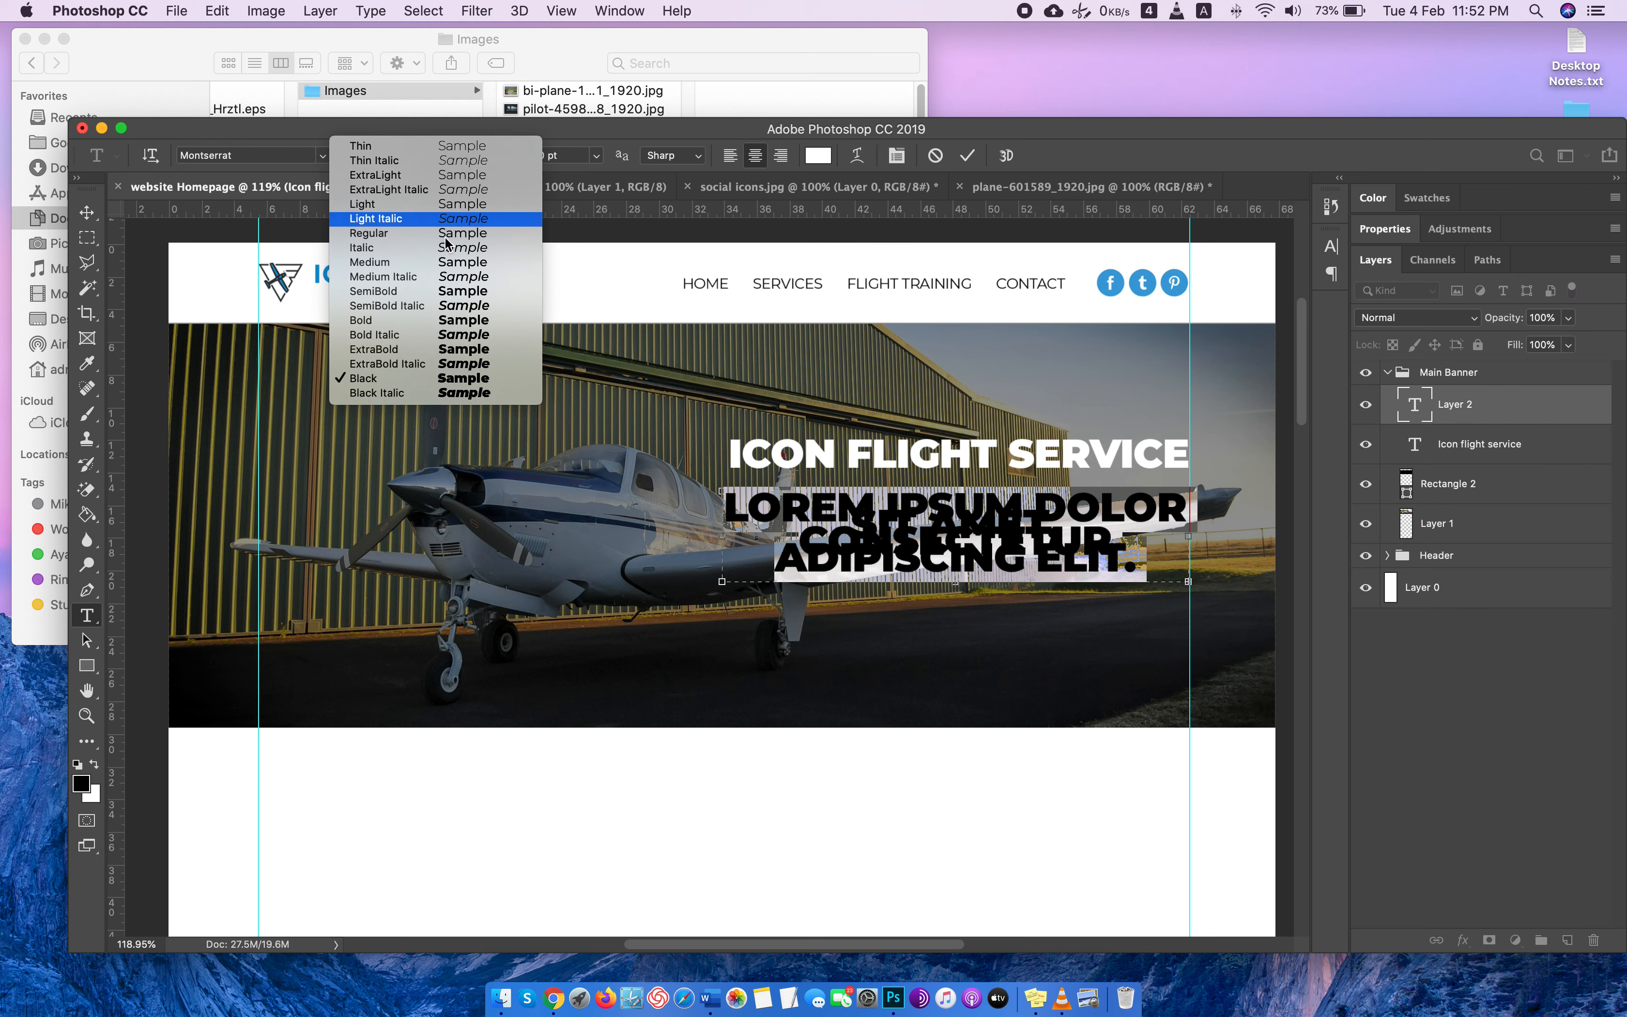
left_click(436, 235)
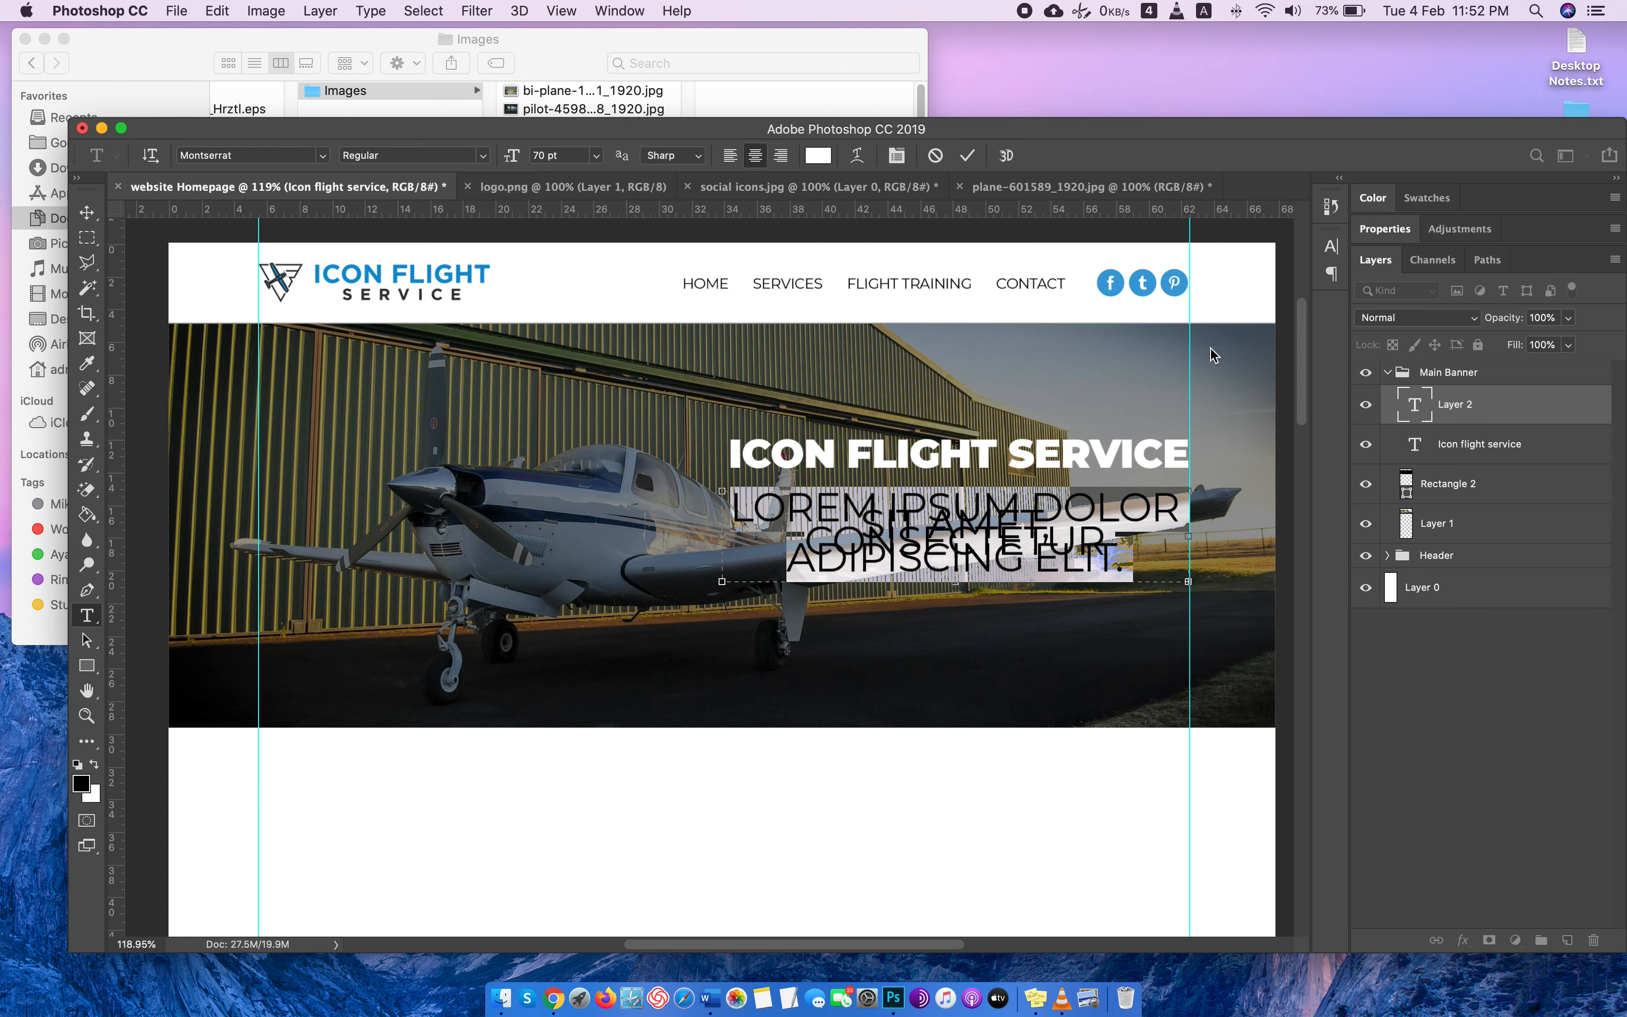
left_click(1333, 252)
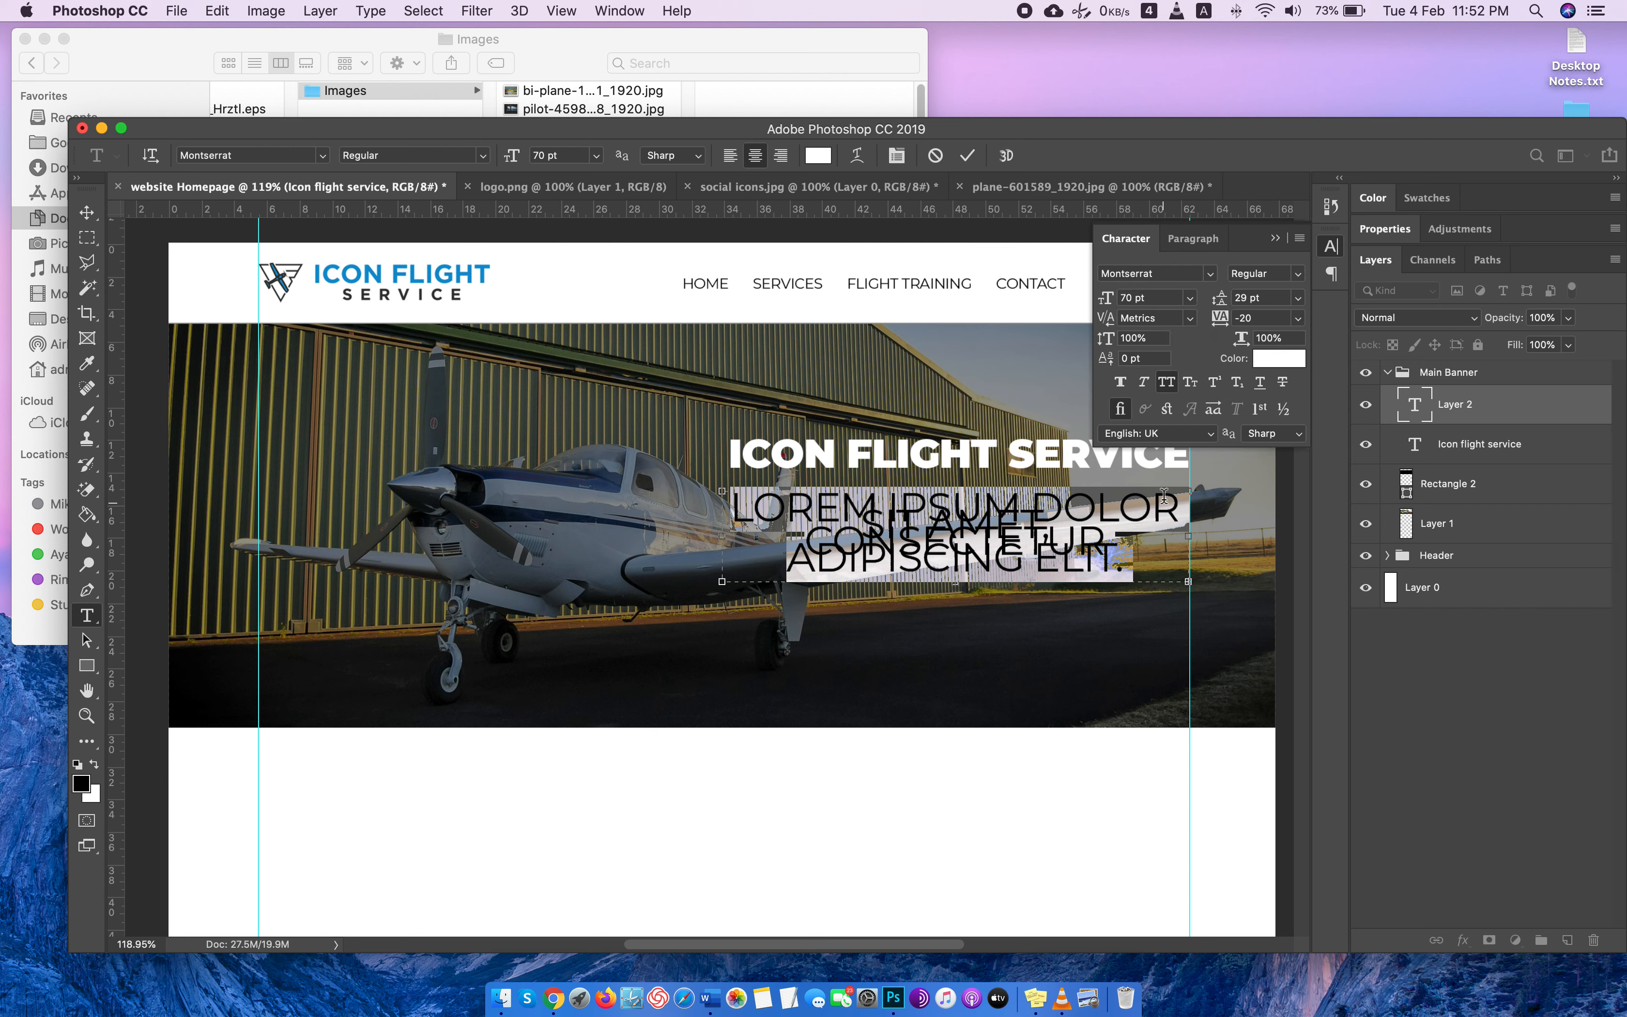
left_click(1166, 381)
left_click(1321, 252)
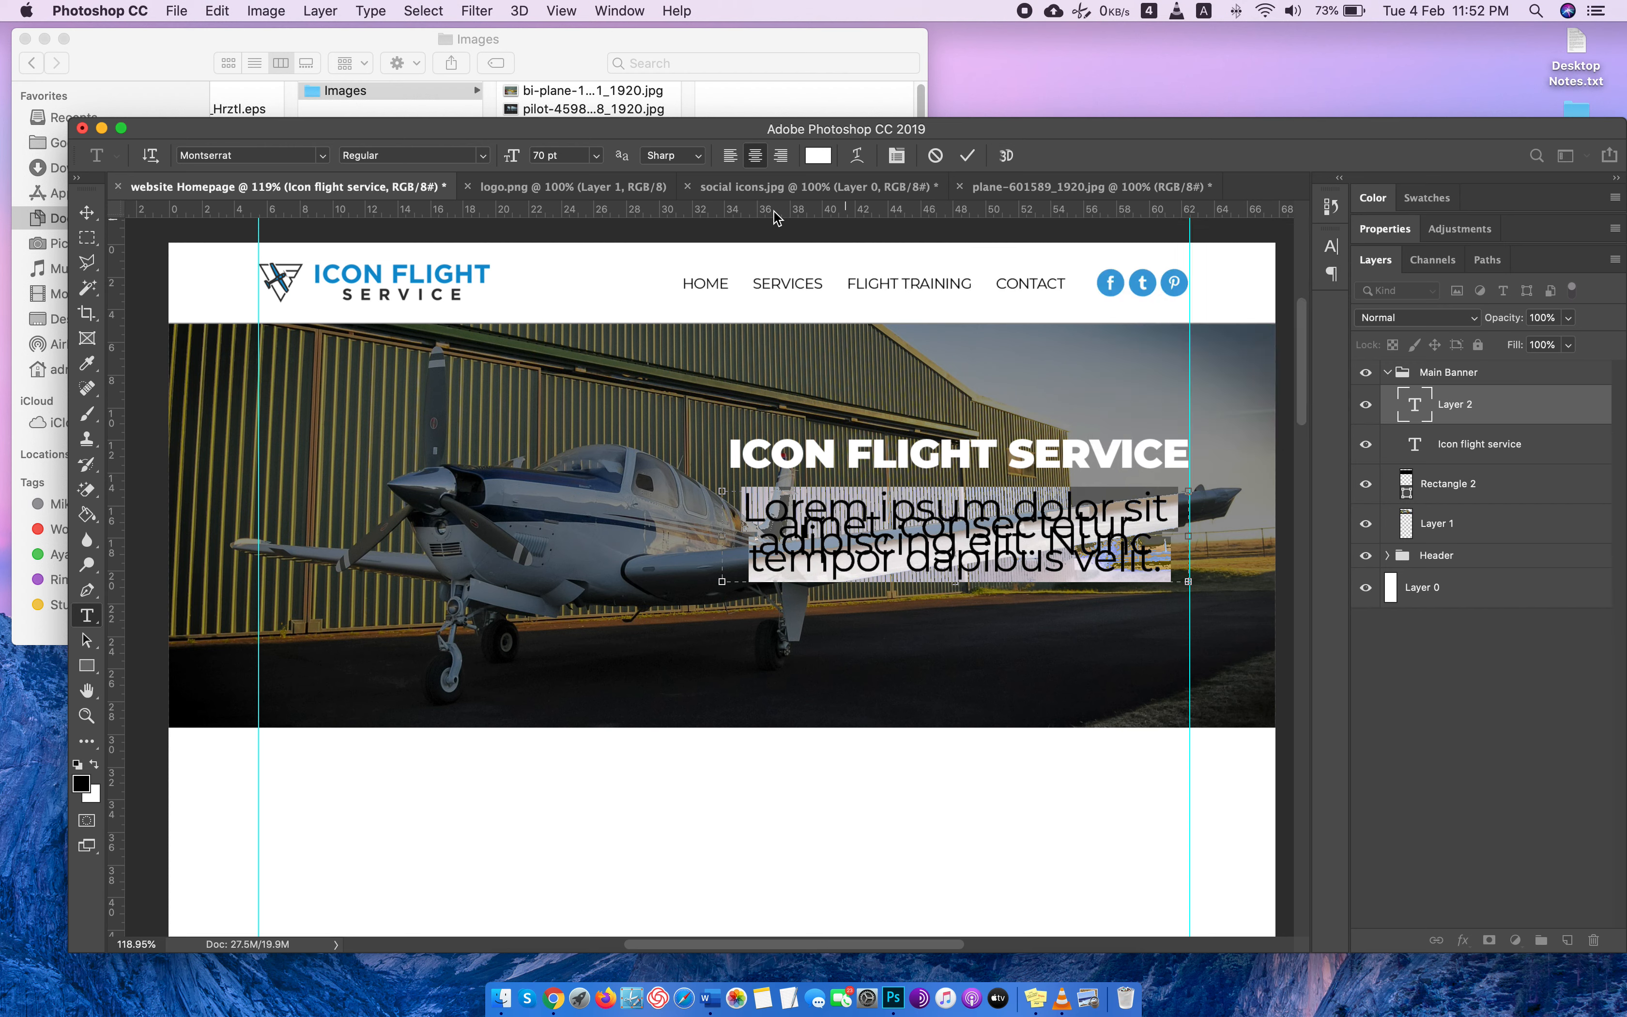
Set the banner paragraph's font size to 20 pt and align its text right.
left_click(574, 158)
left_click_drag(545, 156, 531, 161)
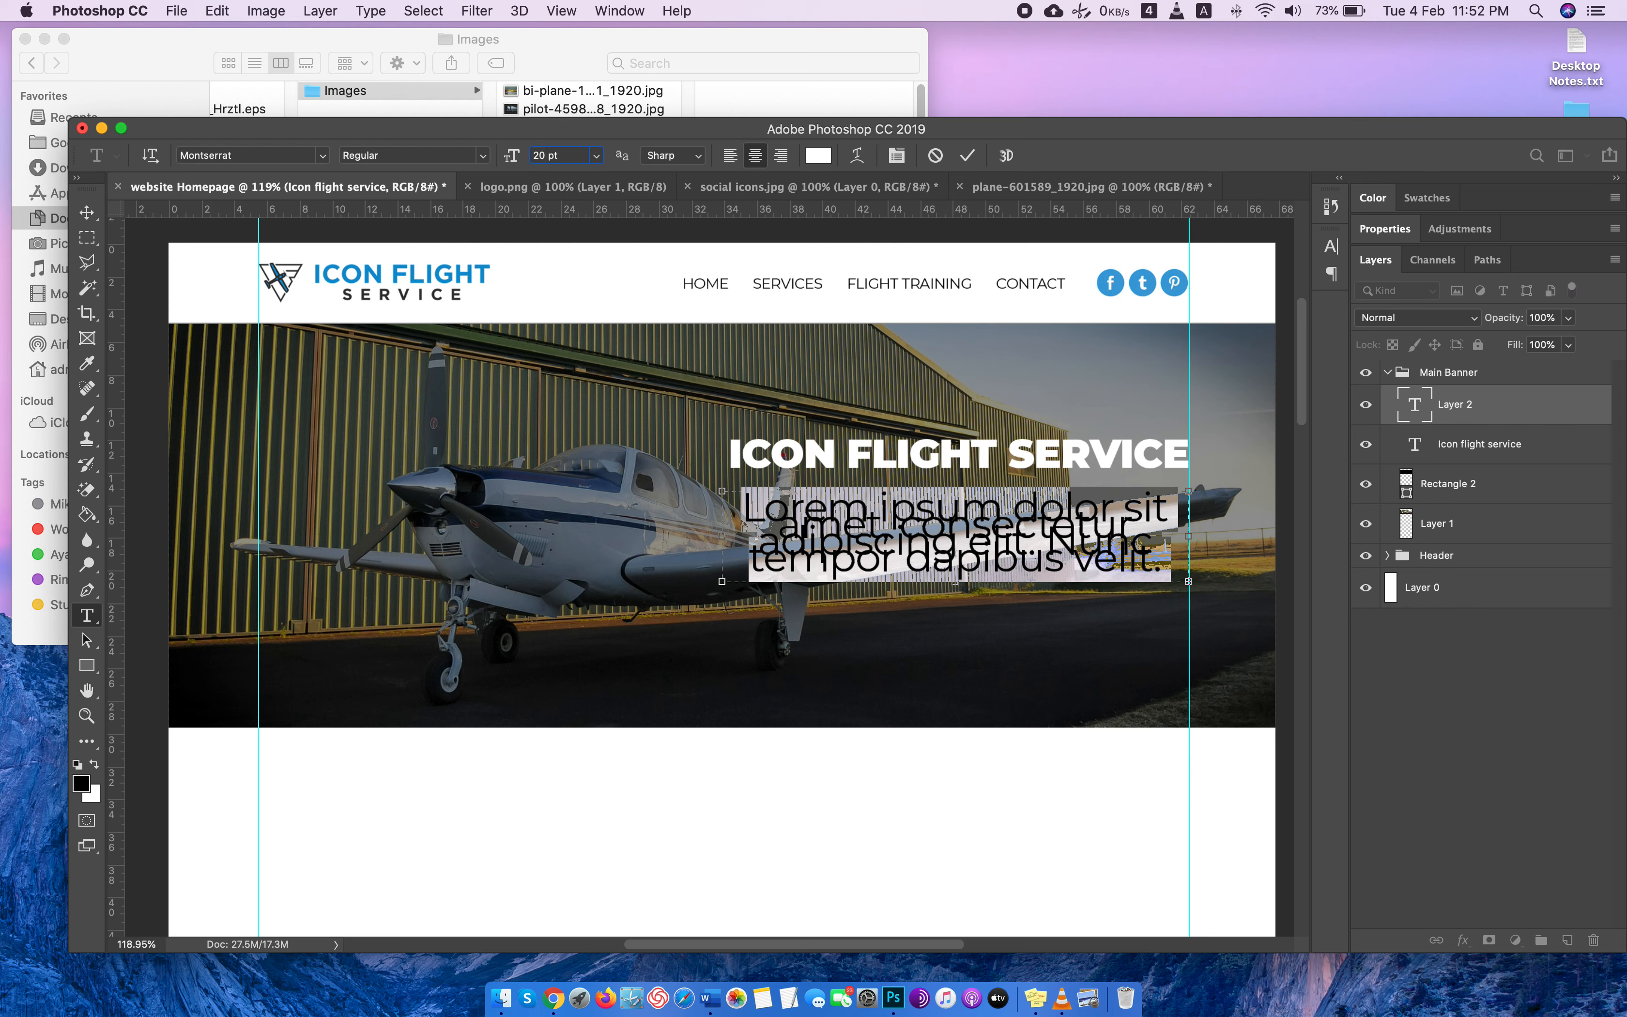
key("Return")
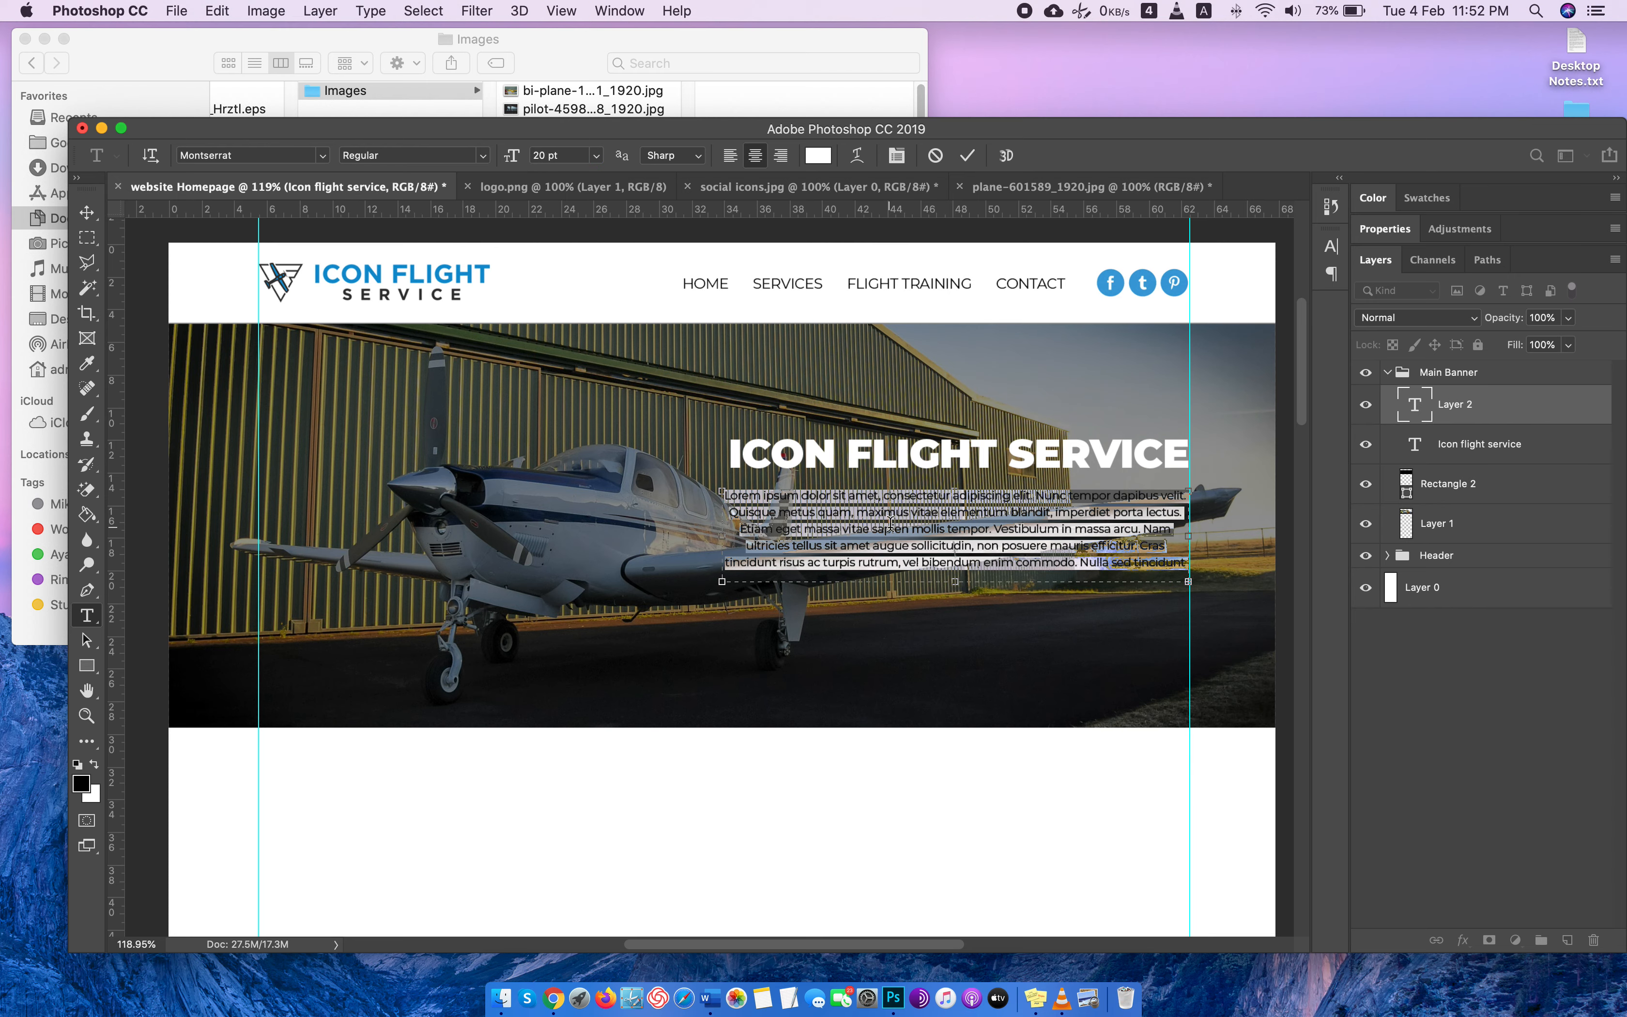
left_click(780, 156)
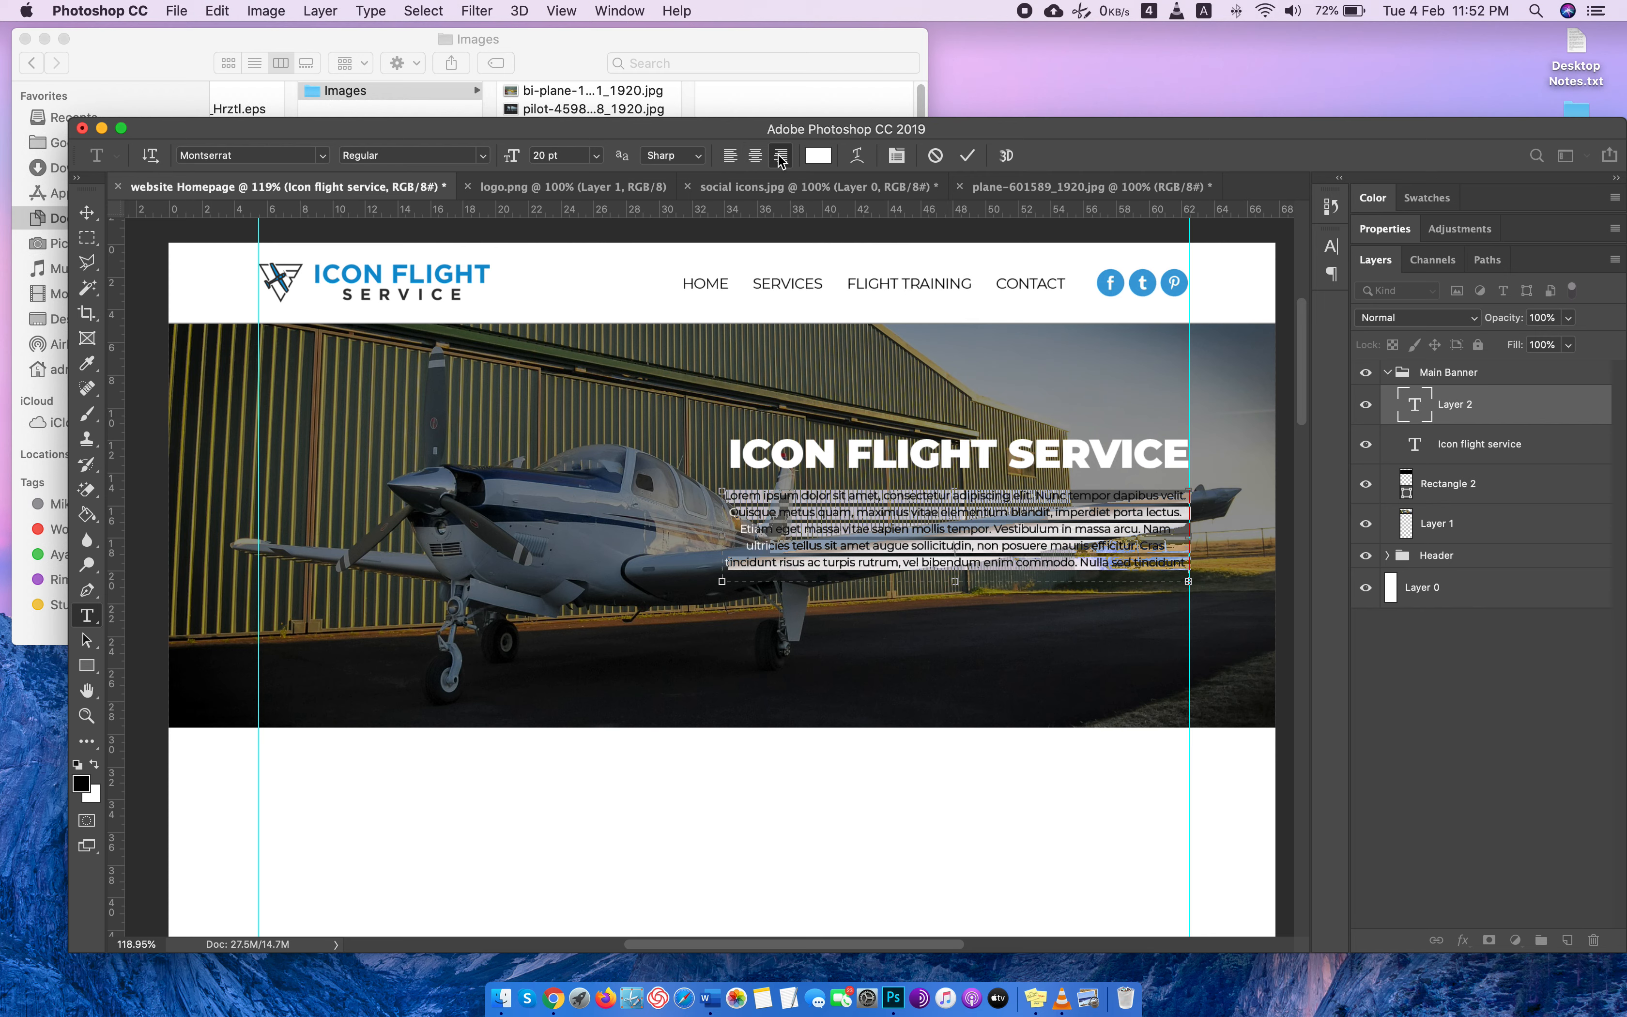
Try the banner paragraph at 24 pt and set its font size back to 20 pt.
double_click(573, 155)
type("24")
key("Return")
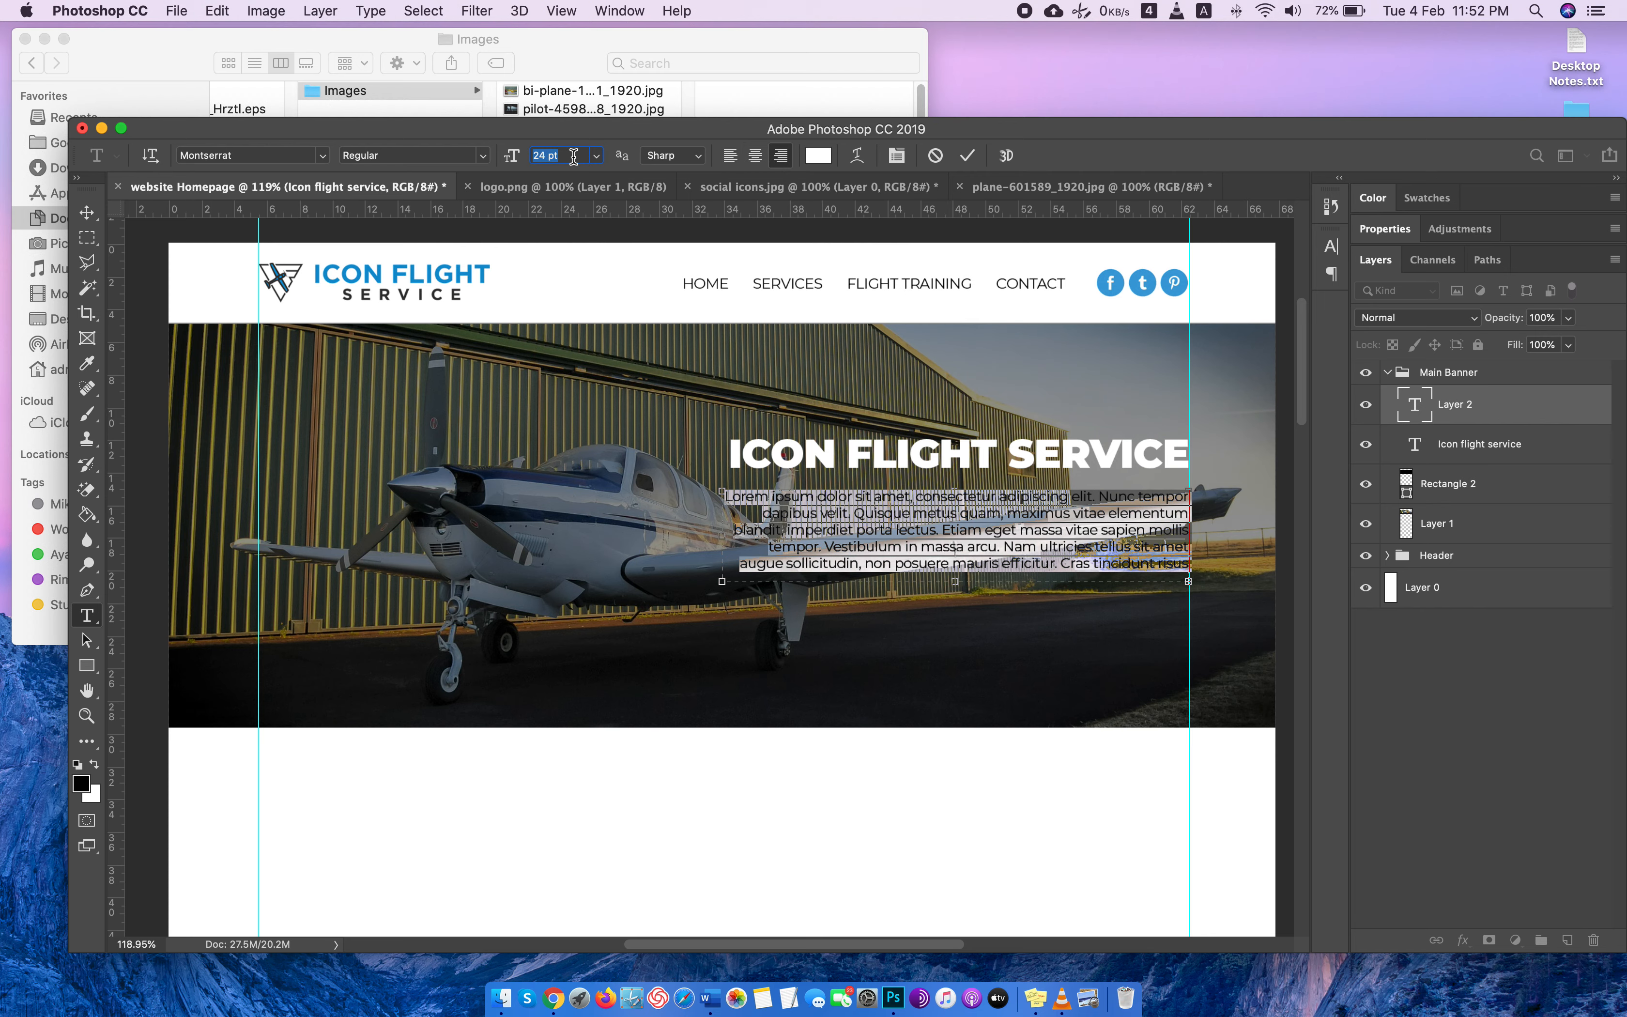
type("20")
key("Return")
Trim the banner paragraph so it ends with "Etiam eget massa vitae sapien mollis tempor." and shrink its text box from the lower-left corner.
left_click(1031, 531)
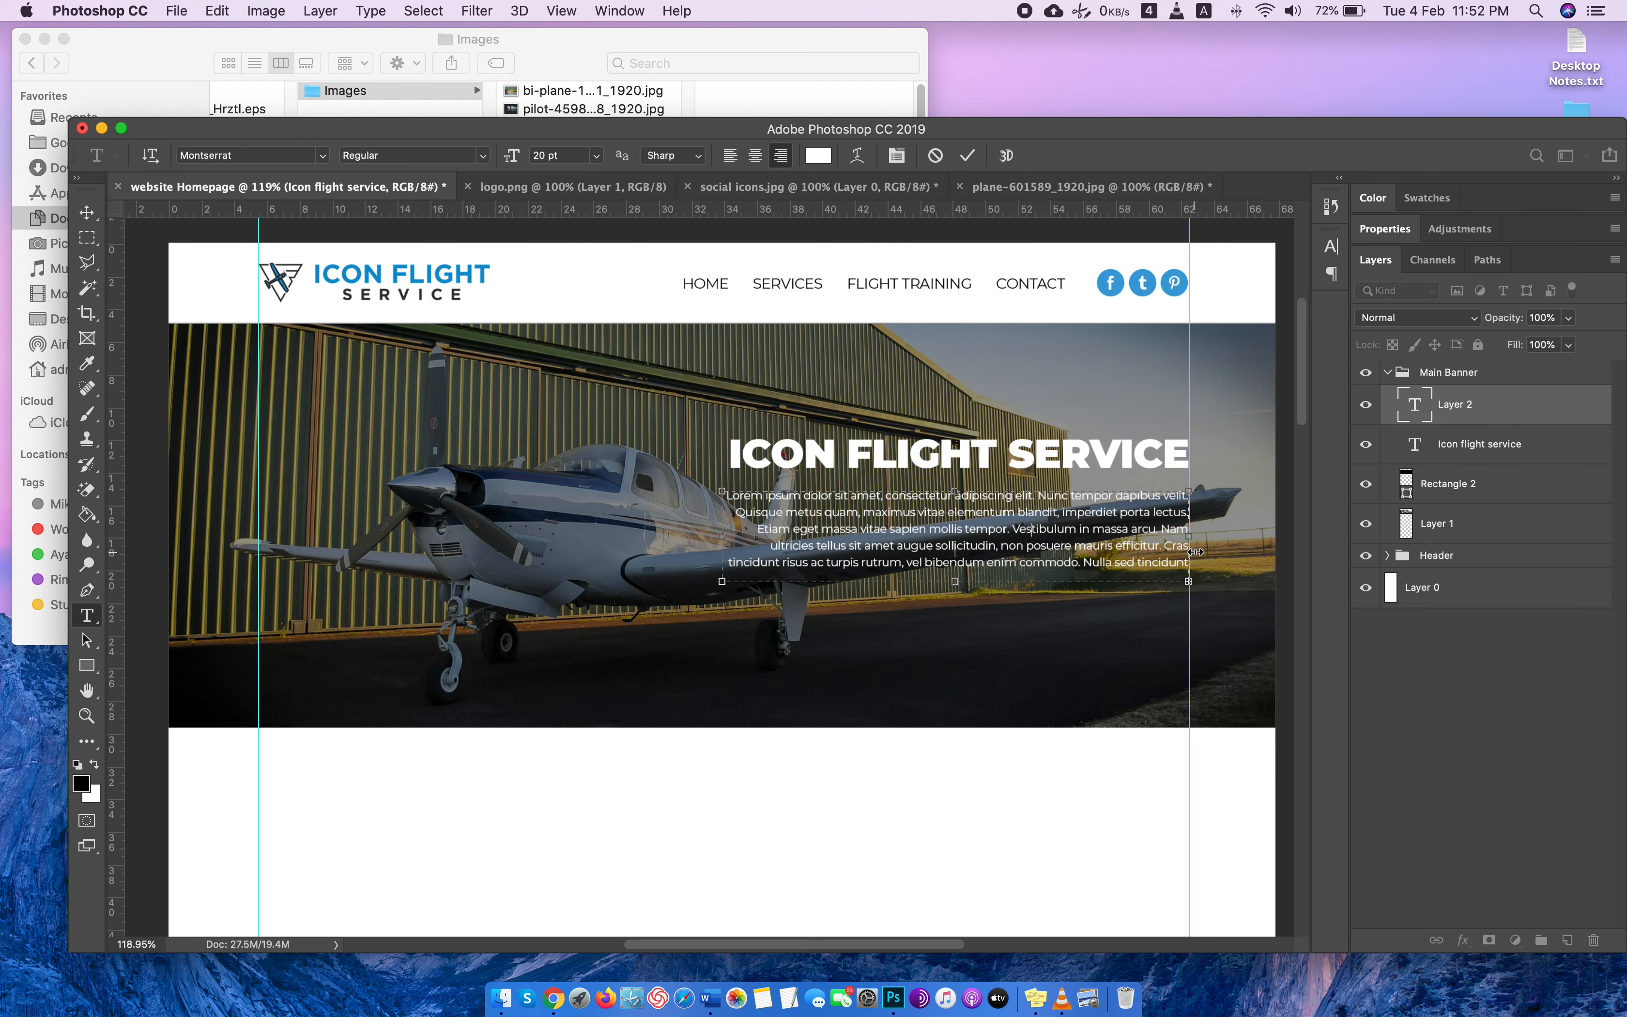
left_click_drag(1160, 547, 1221, 633)
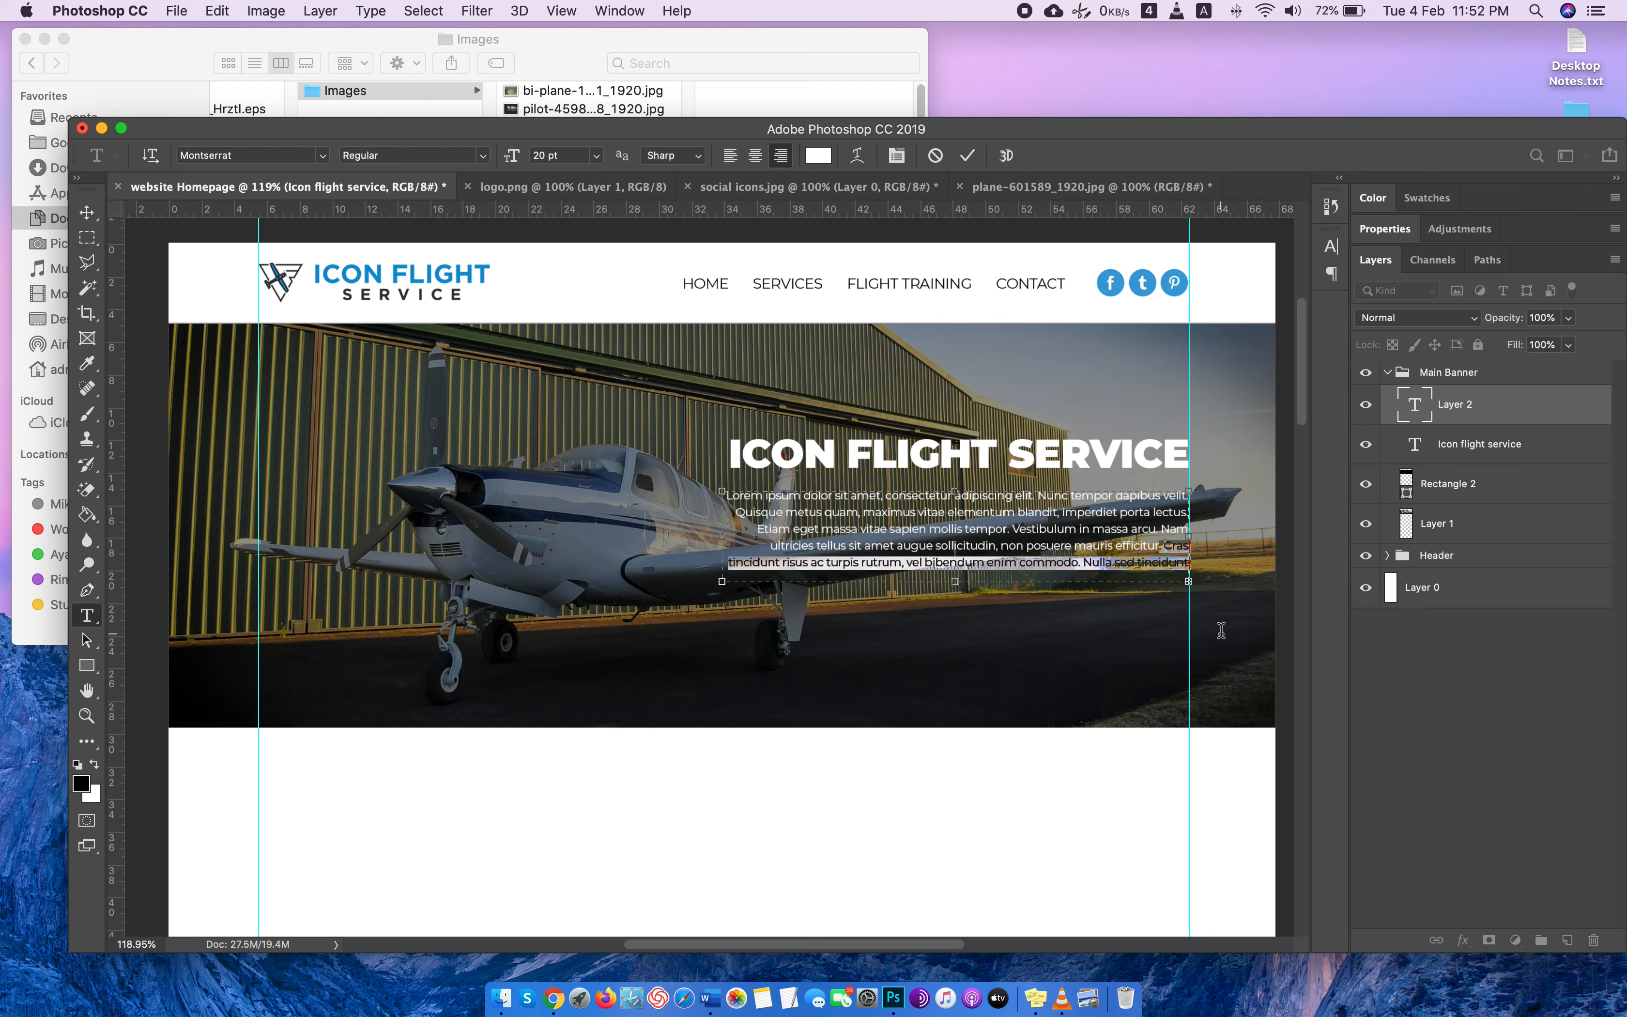
key("BackSpace")
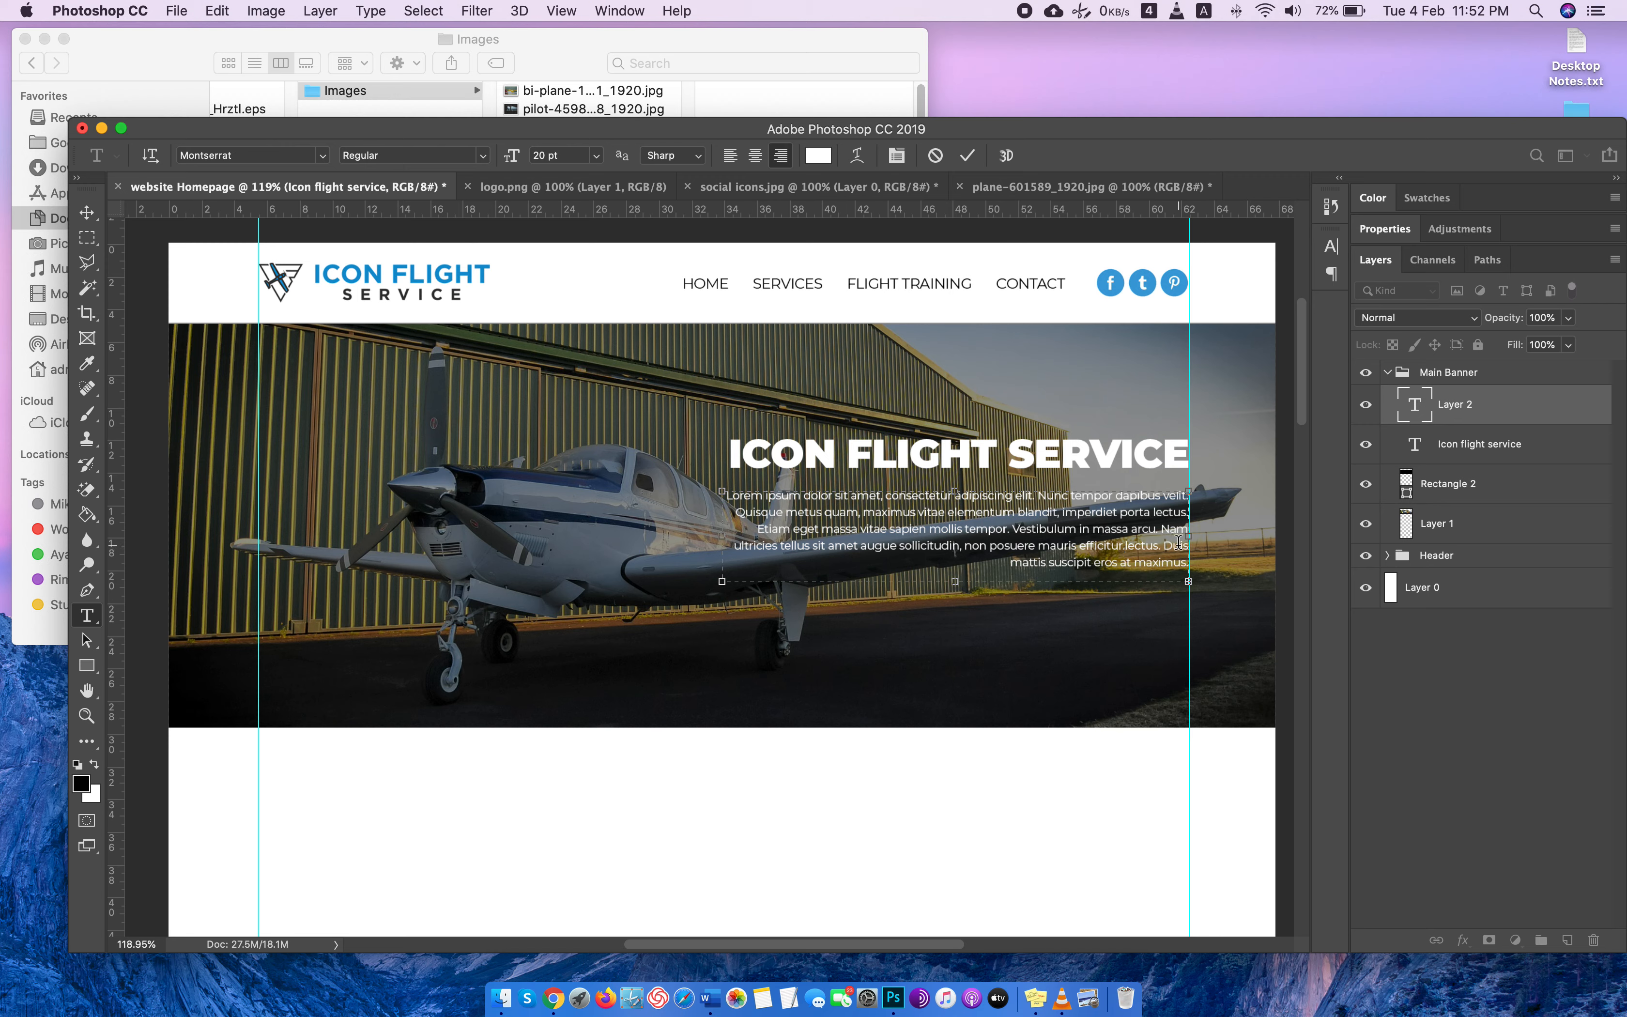
left_click_drag(1161, 544, 1237, 632)
key("BackSpace")
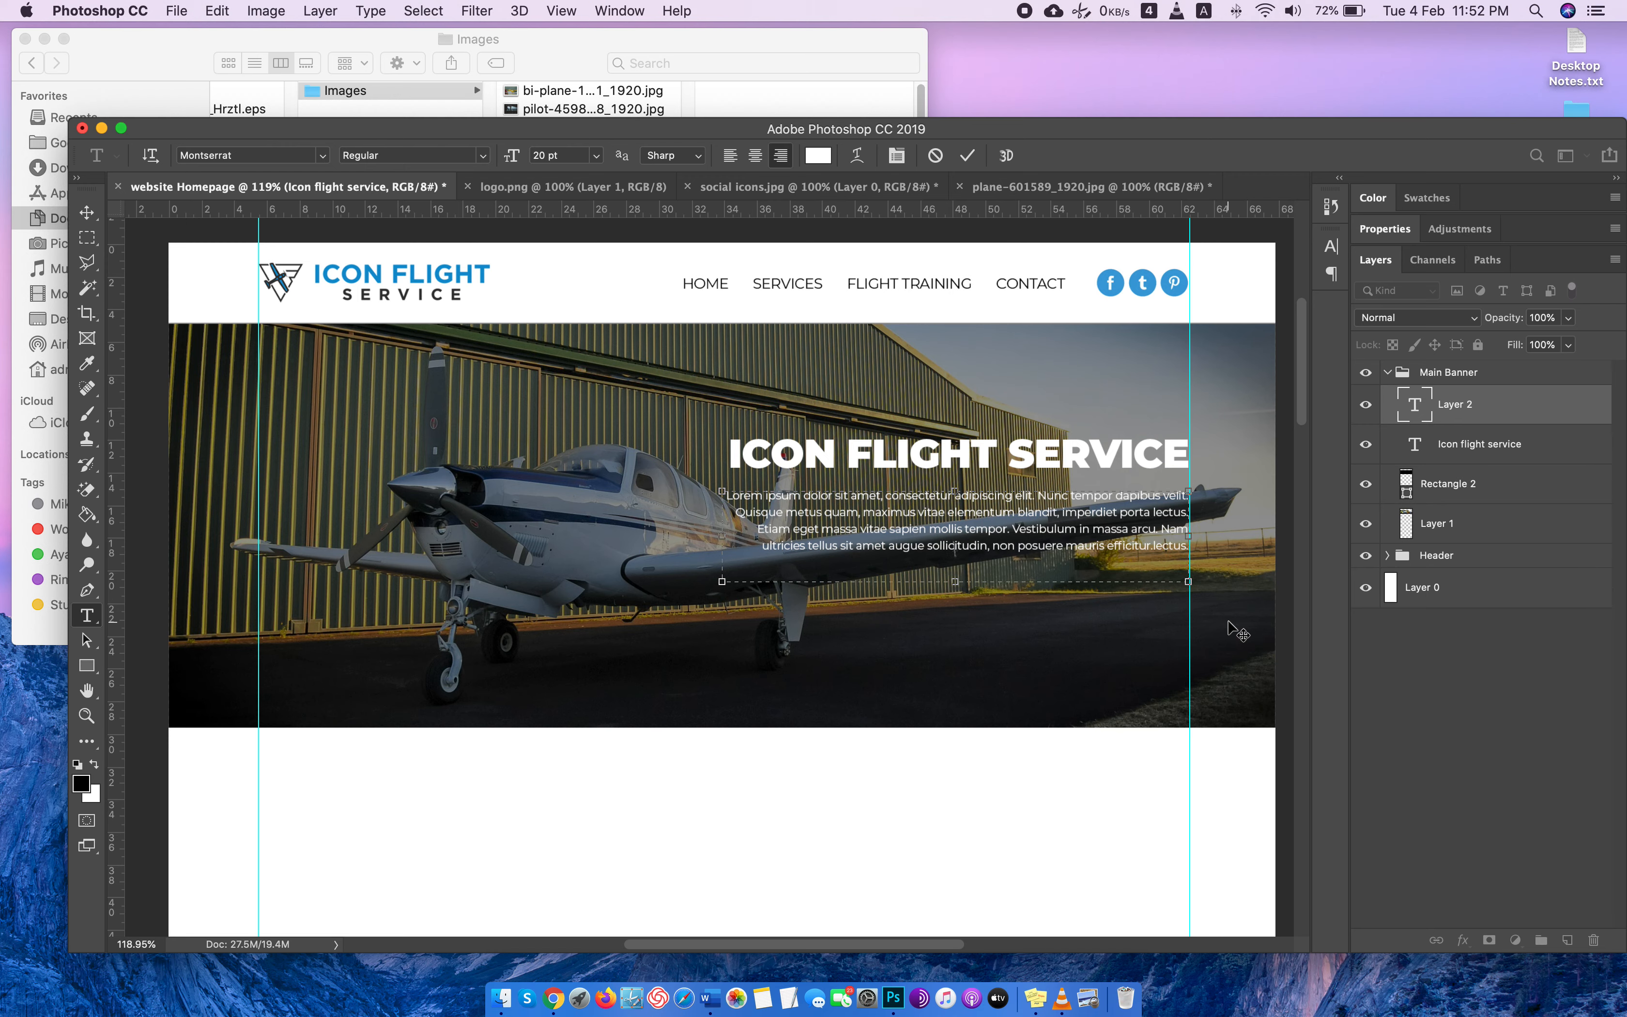
left_click_drag(1016, 528, 1331, 654)
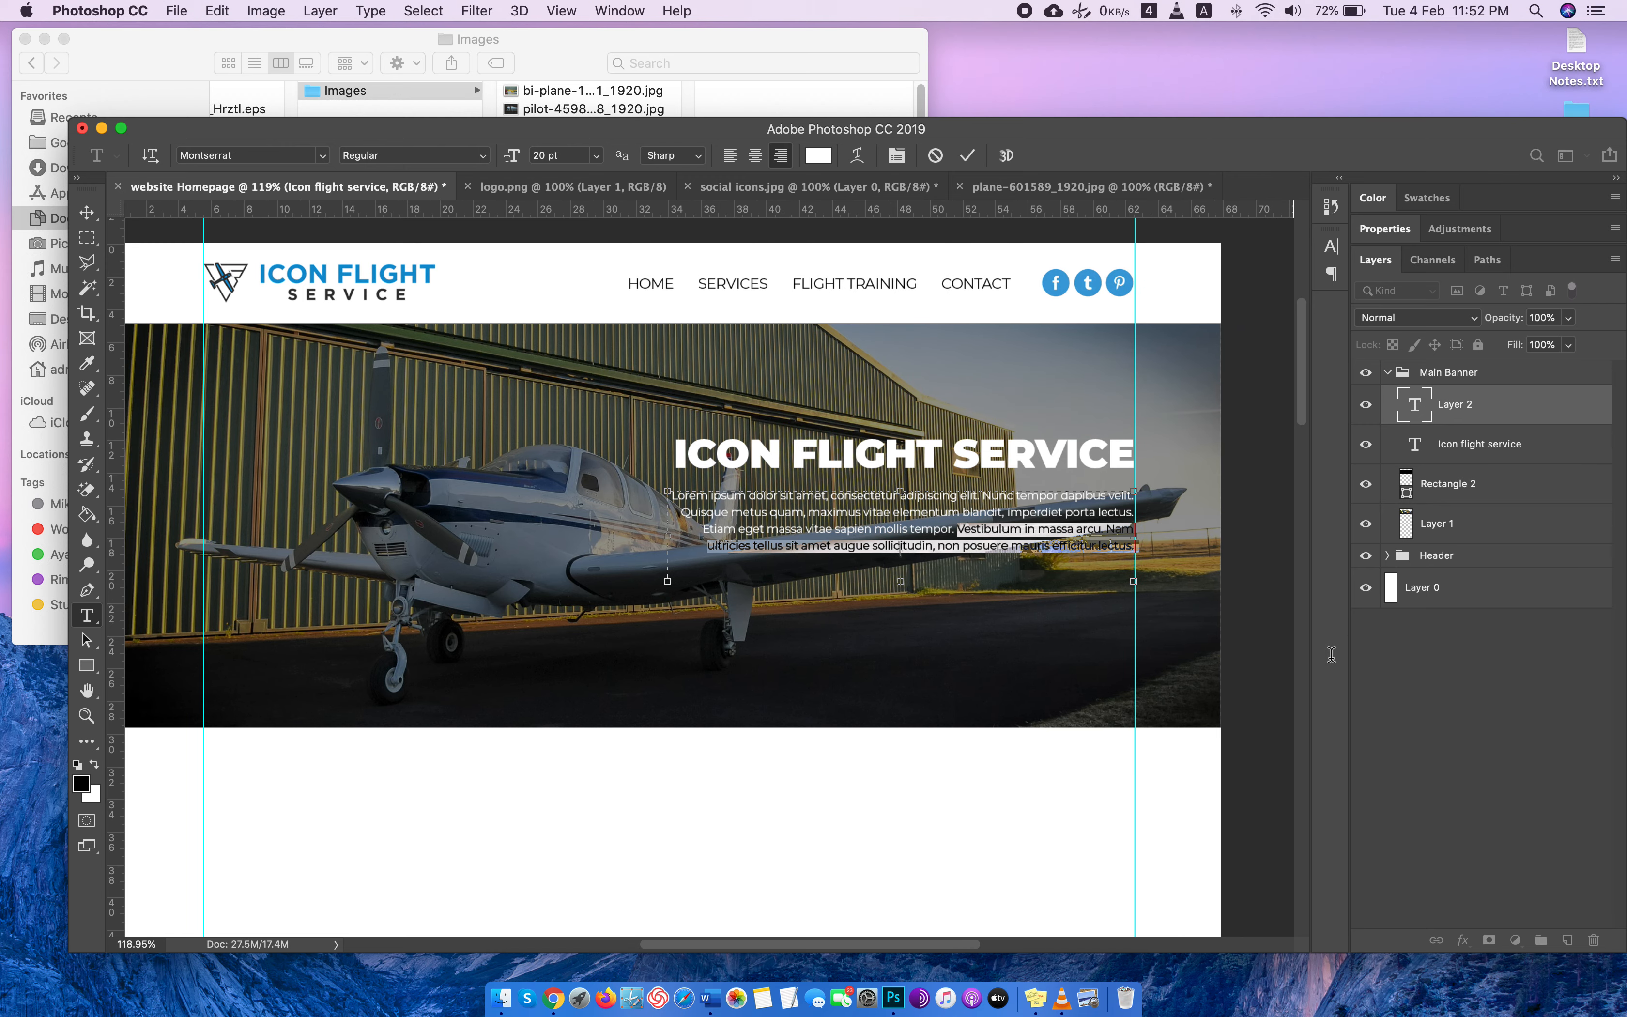
key("BackSpace")
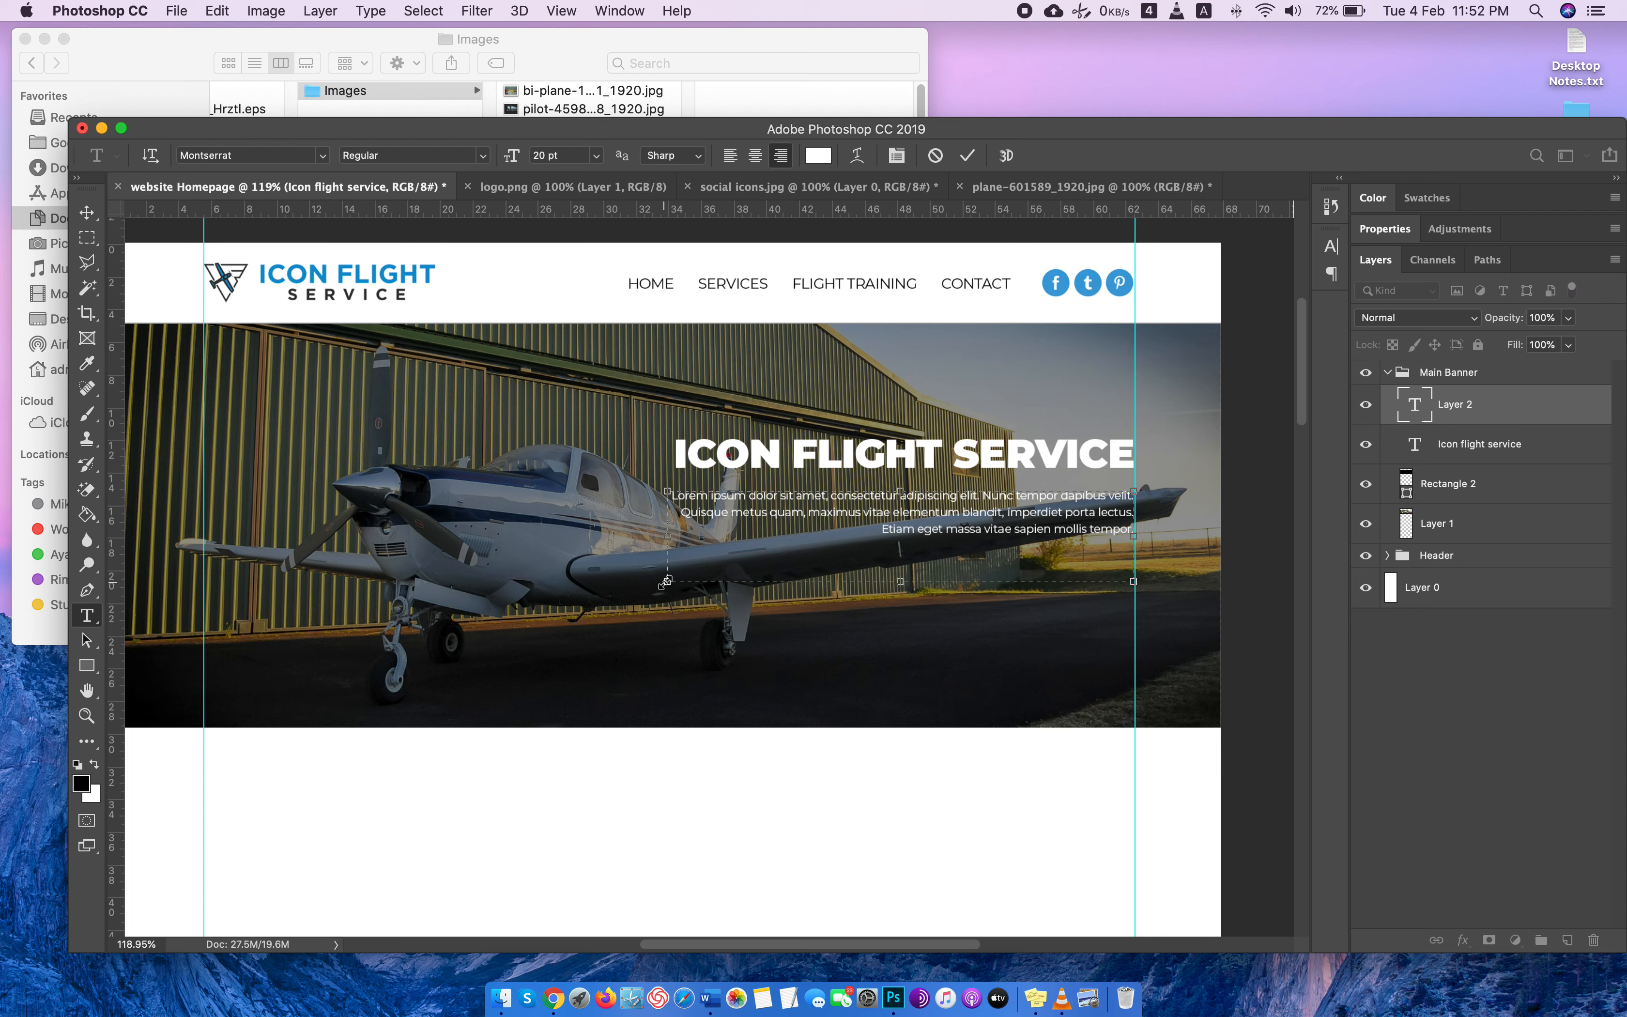
left_click_drag(667, 581, 700, 561)
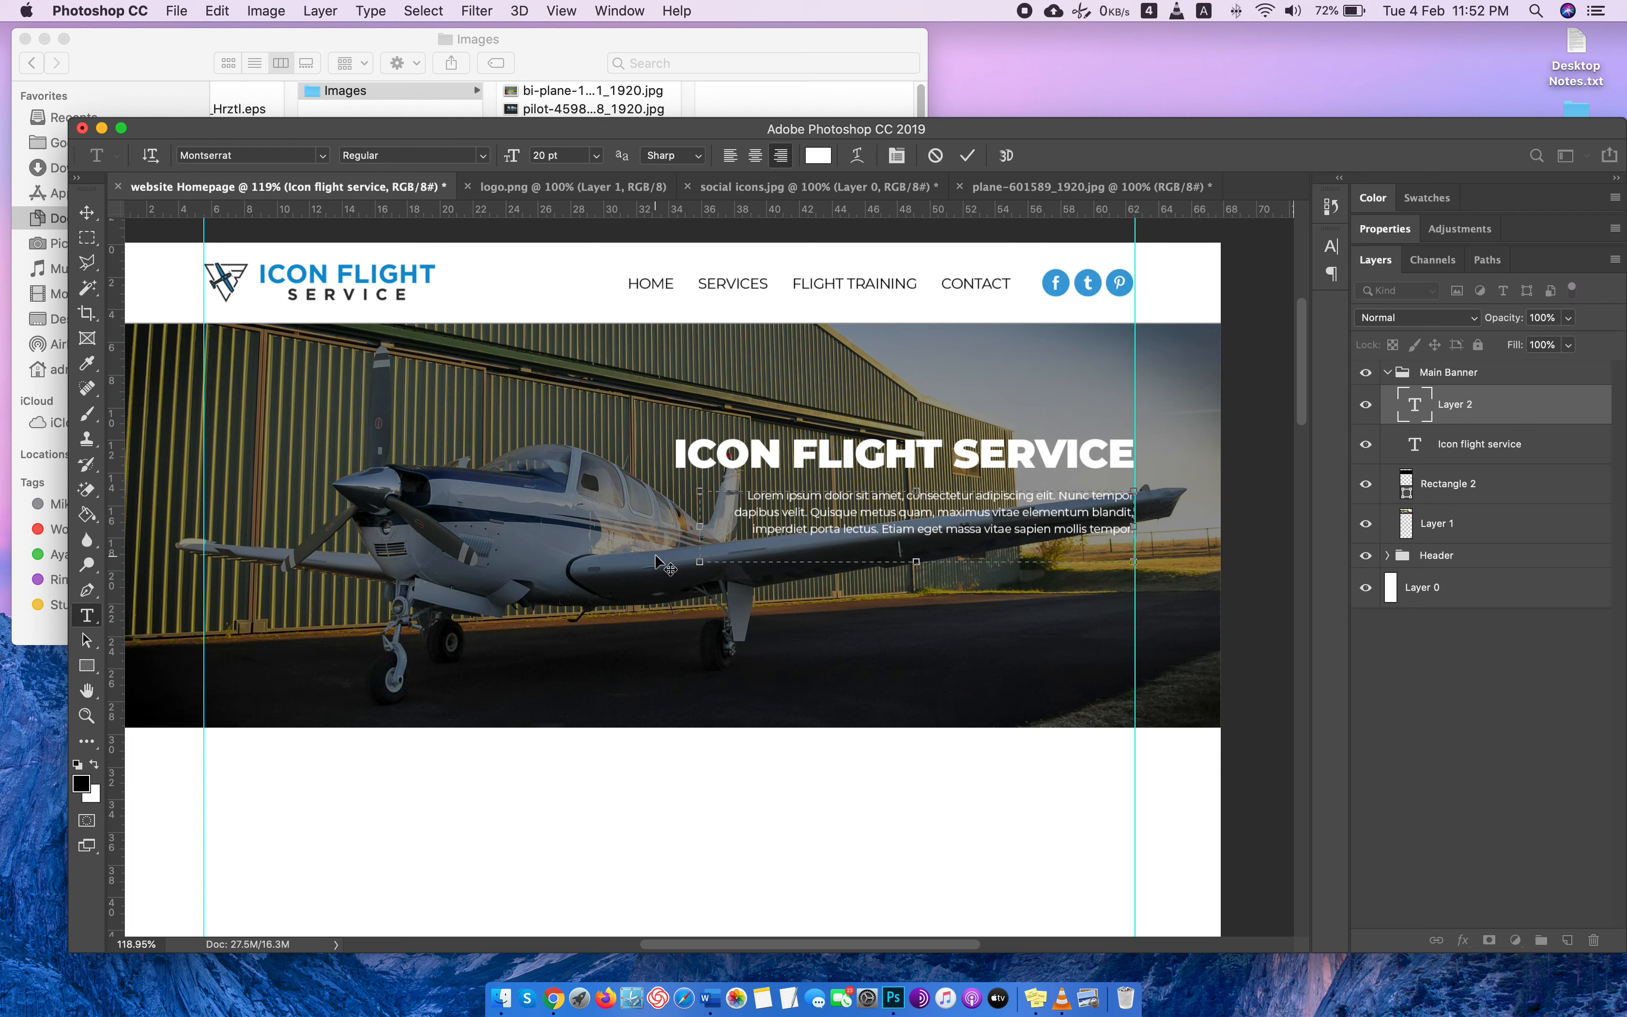
left_click(1405, 412)
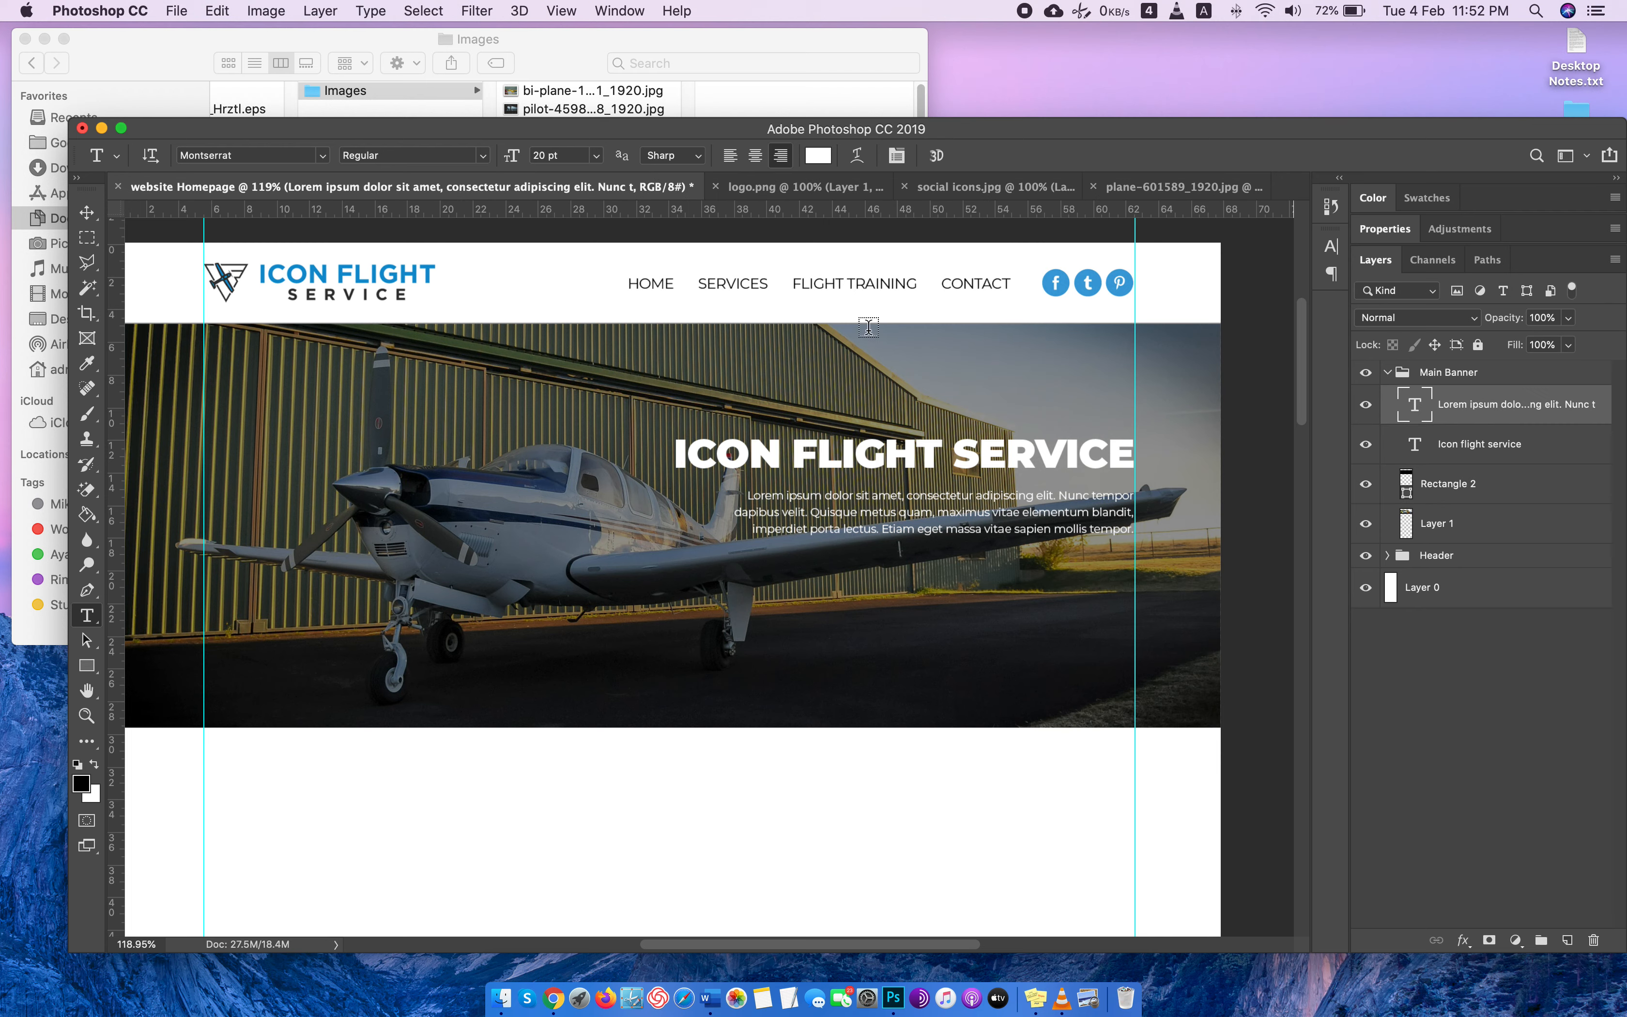
Set the banner paragraph's font size to 24 pt and its weight to Medium.
double_click(1415, 404)
left_click(566, 155)
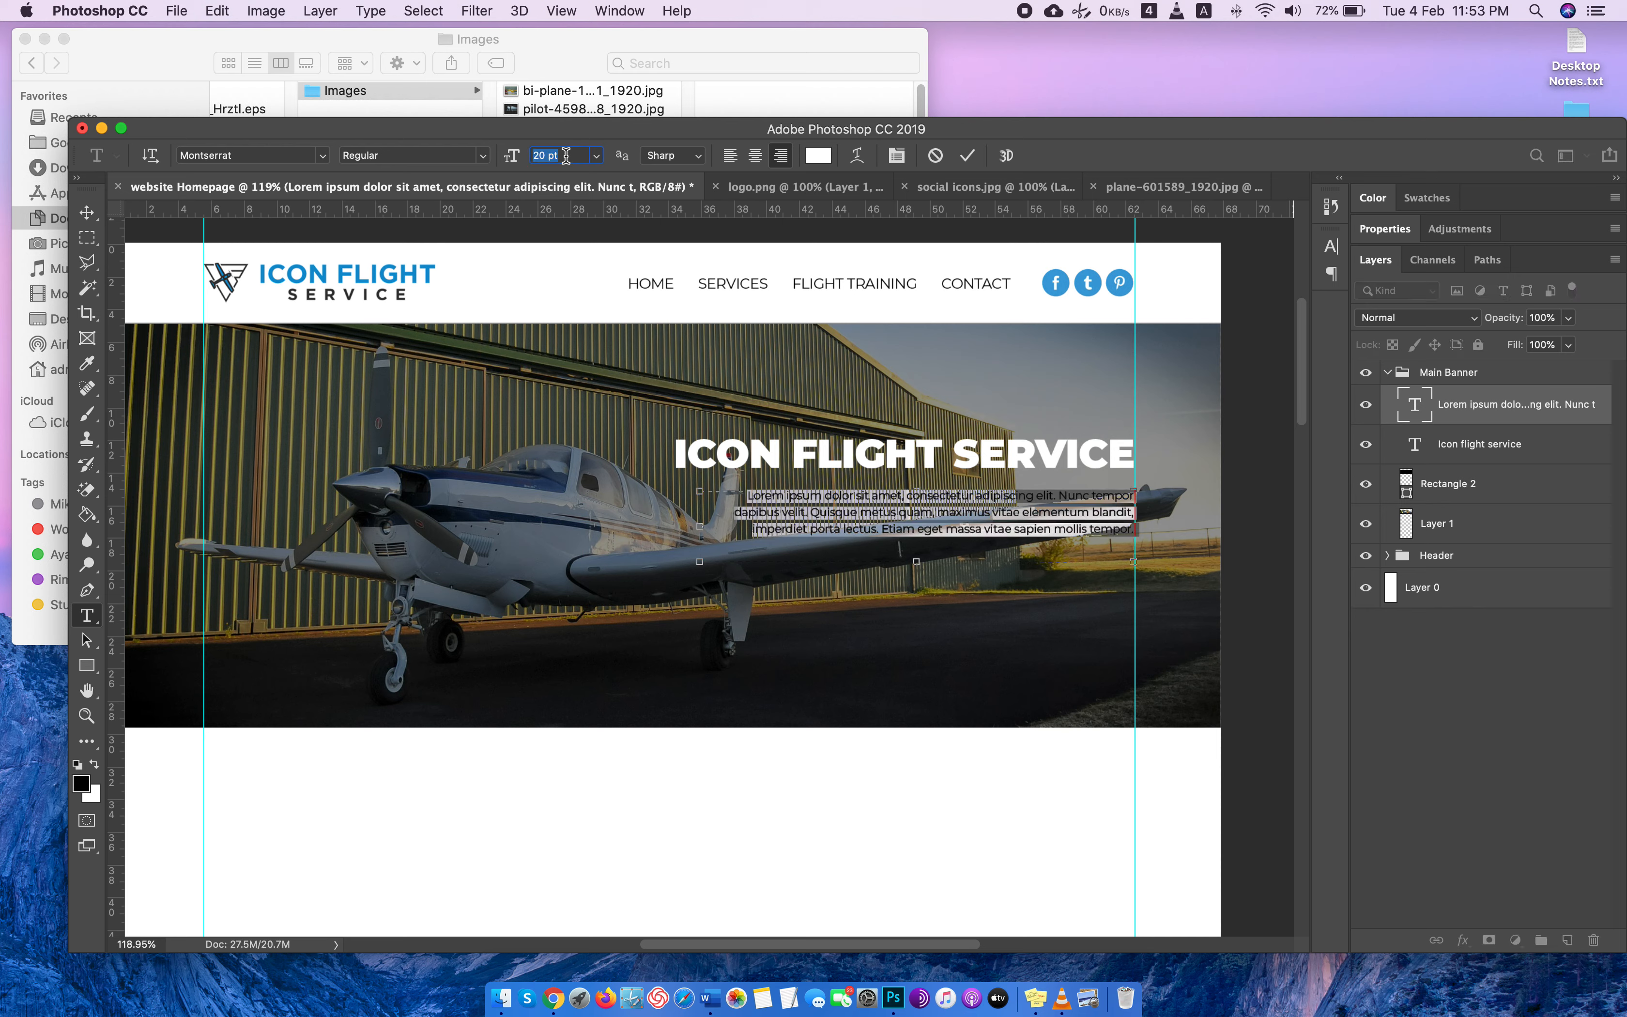
key("Up")
key("Up")
key("Up")
key("Up")
key("Up")
key("Up")
key("Down")
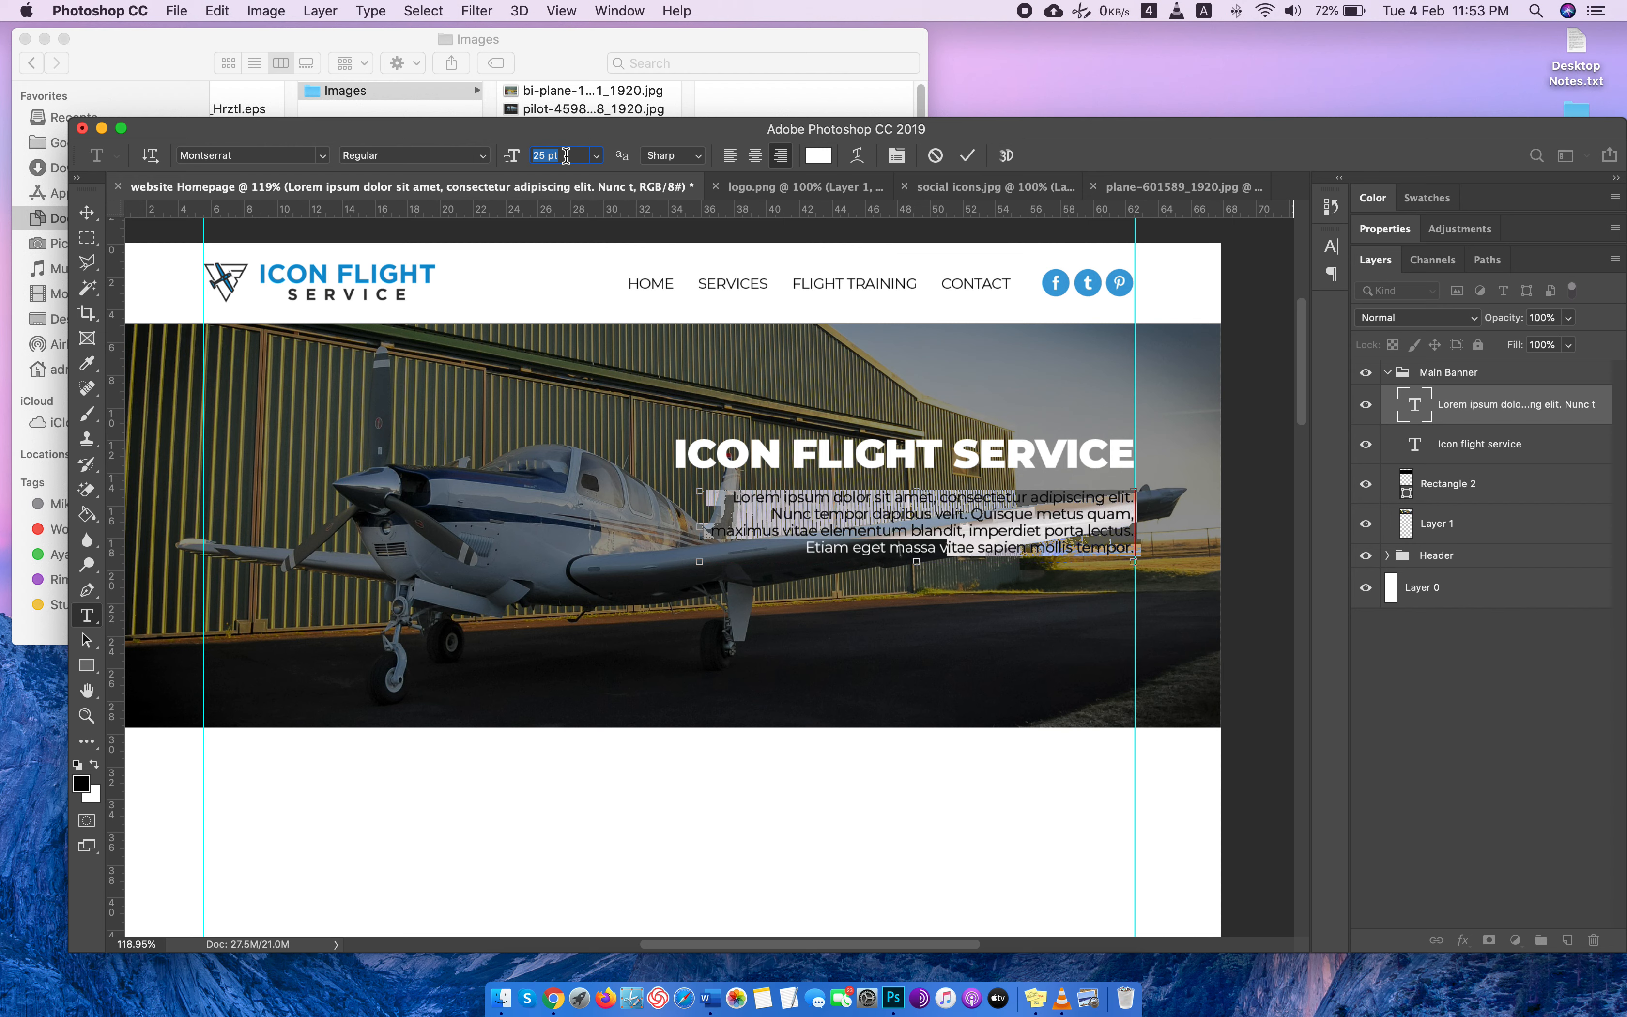
key("Down")
left_click(482, 158)
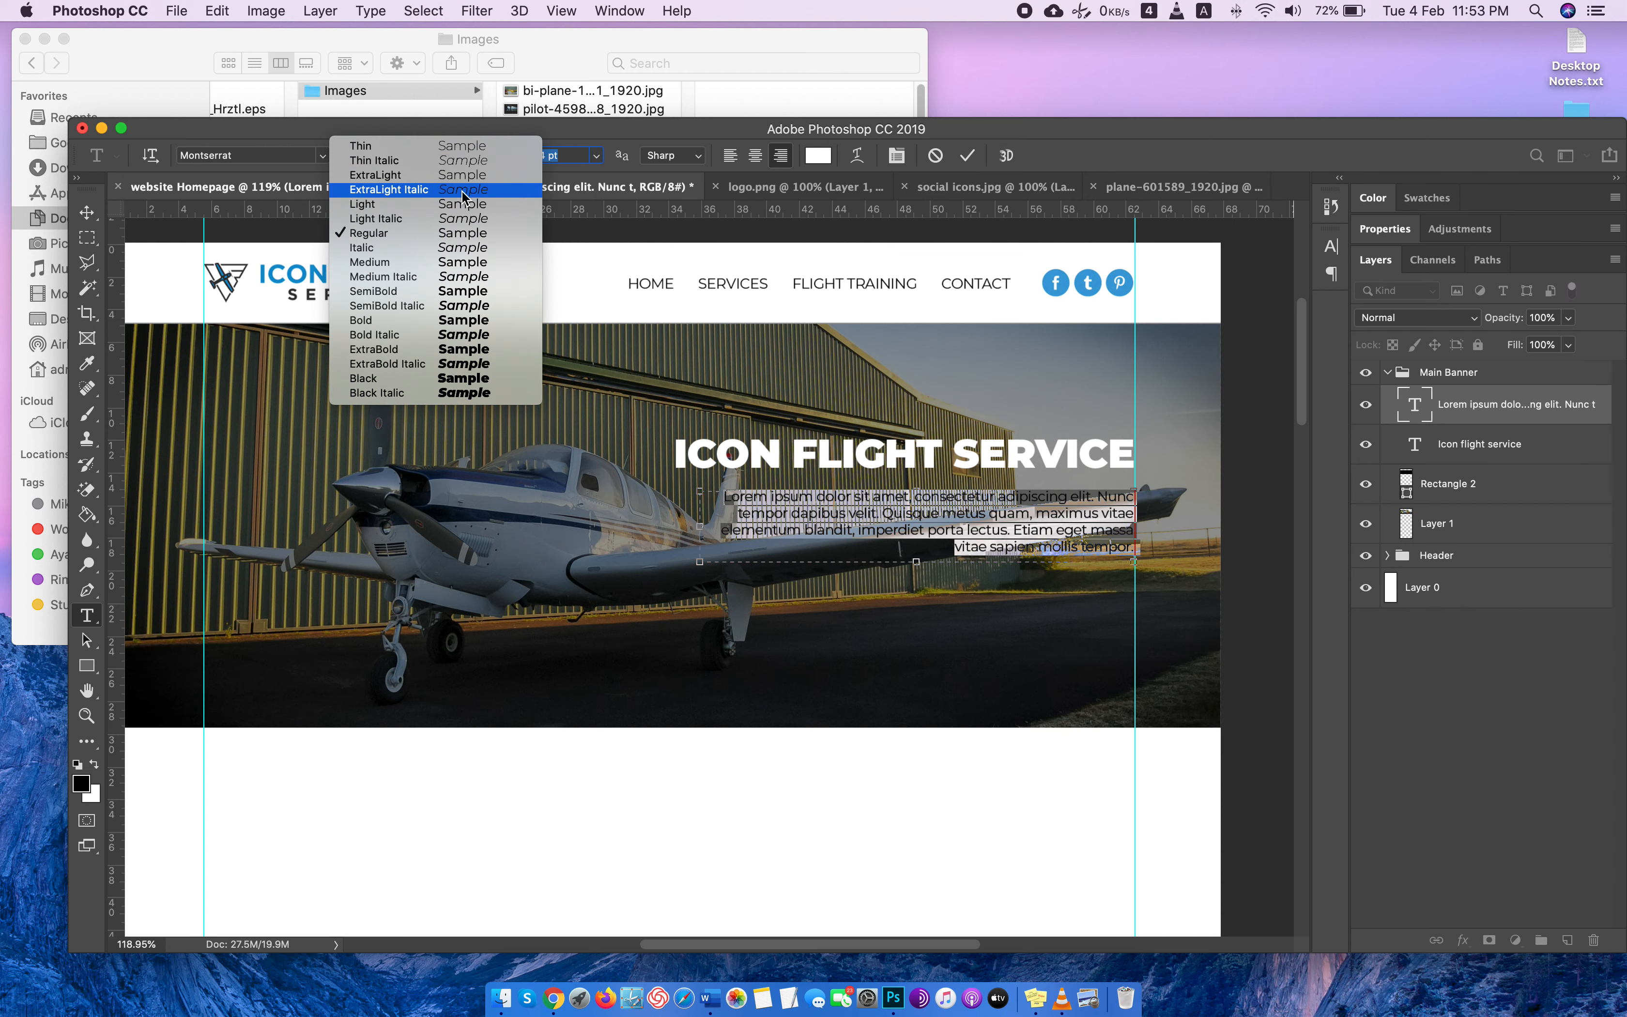
left_click(458, 271)
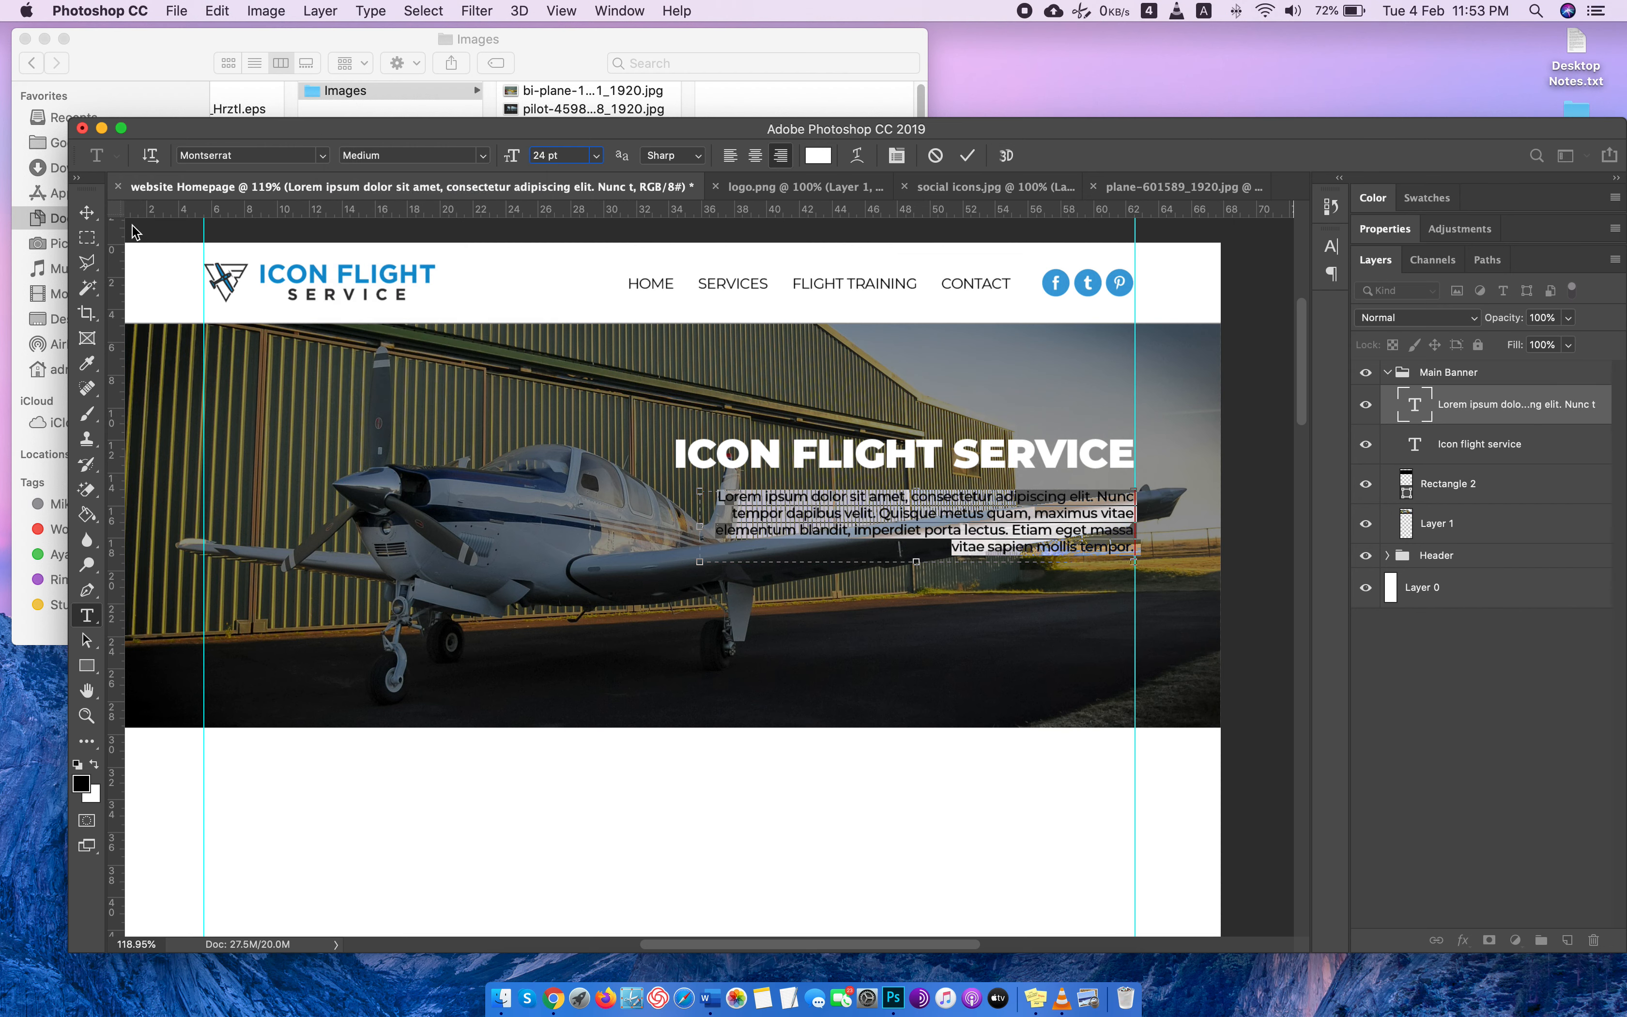
left_click(87, 212)
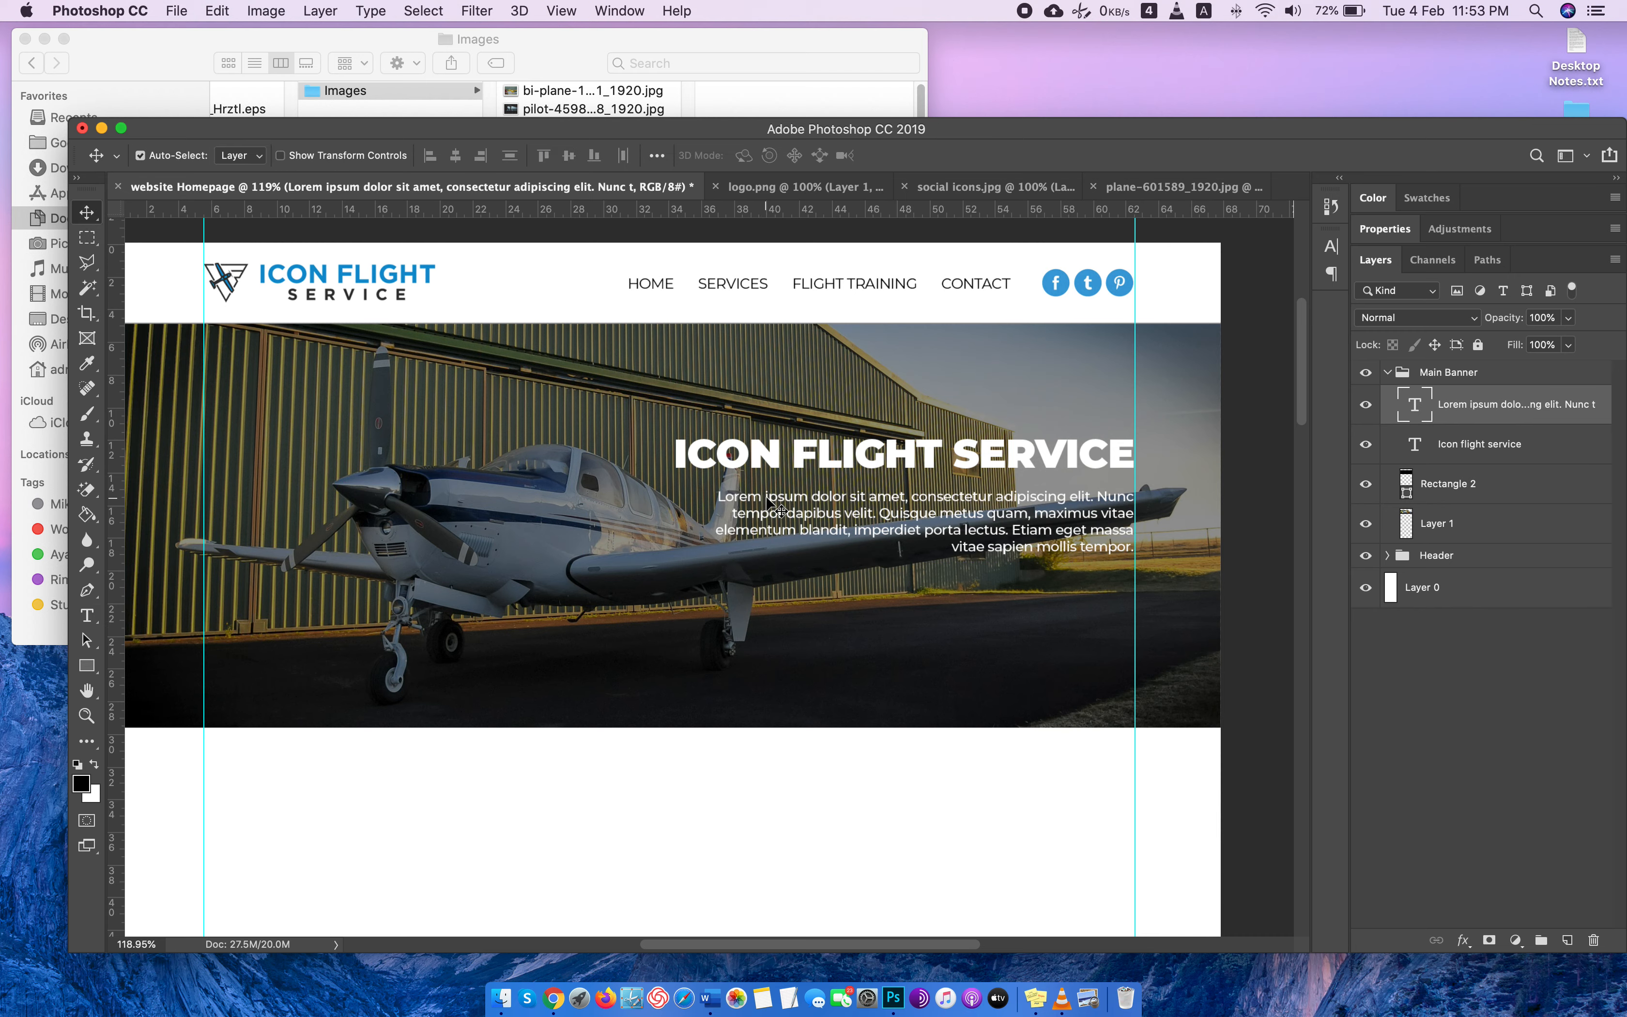
Widen the banner paragraph's text box to the left so the text fits on three lines.
double_click(1414, 405)
left_click_drag(699, 493, 645, 497)
left_click(86, 212)
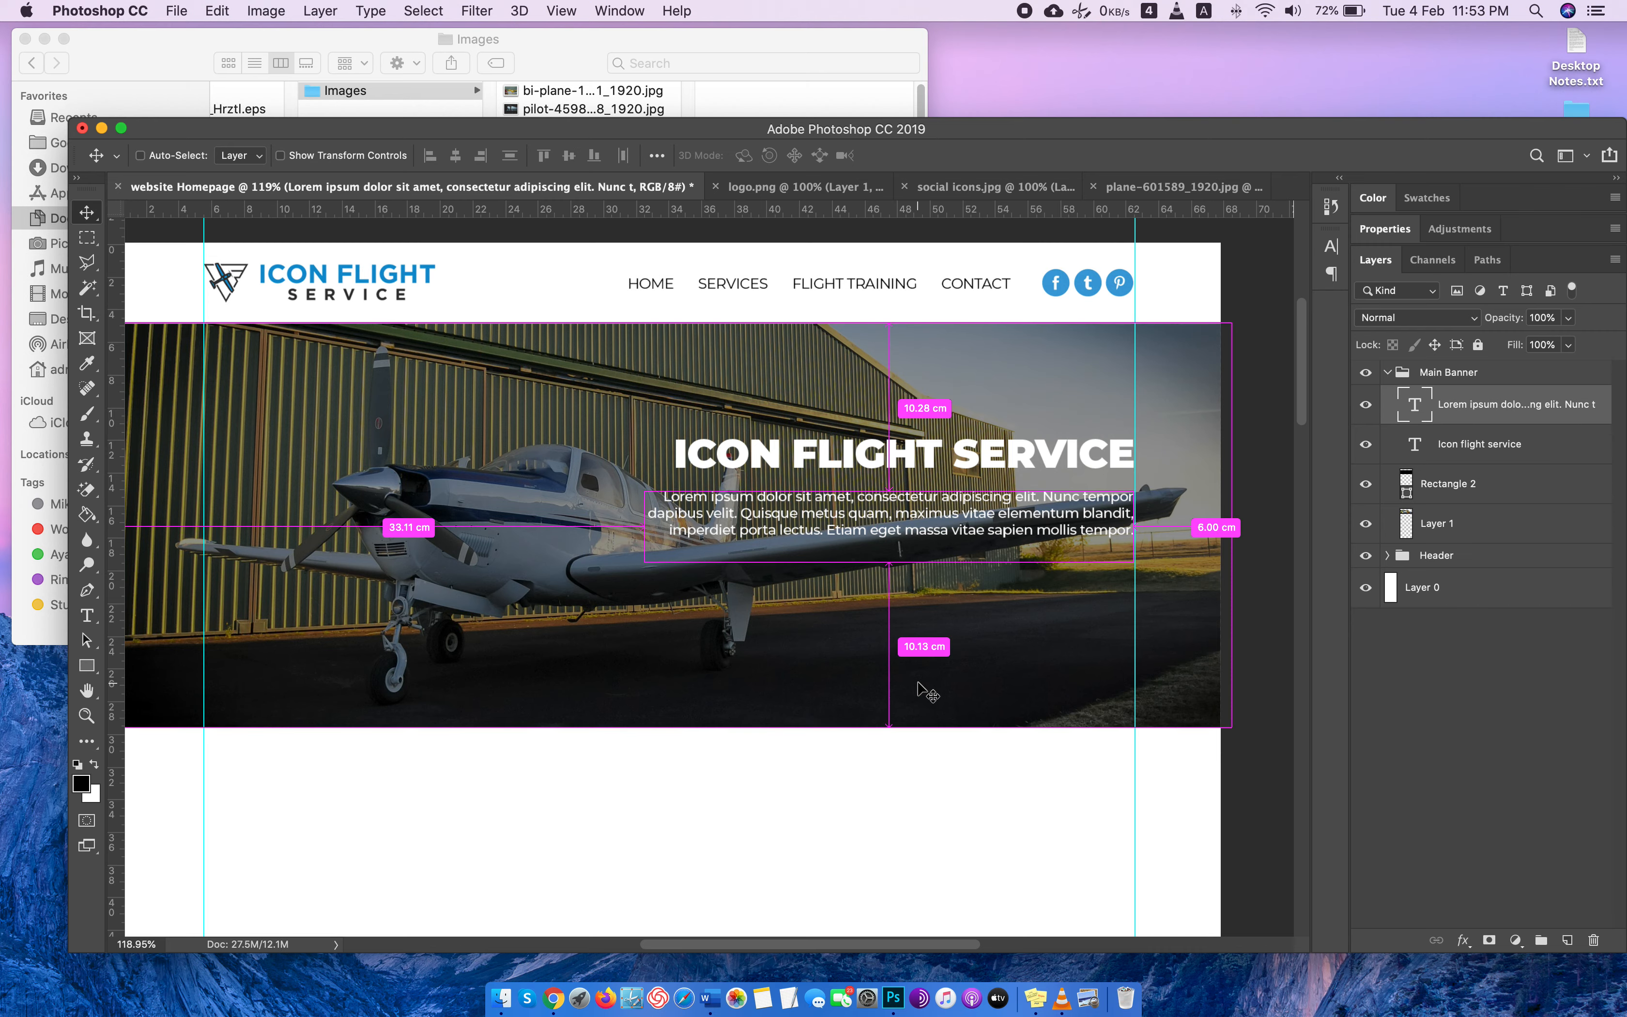
Add a layer below the banner headline and paragraph and draw a black rectangle of about 851 × 334 px behind the text.
key("super+plus")
scroll(928, 693, "up", 2)
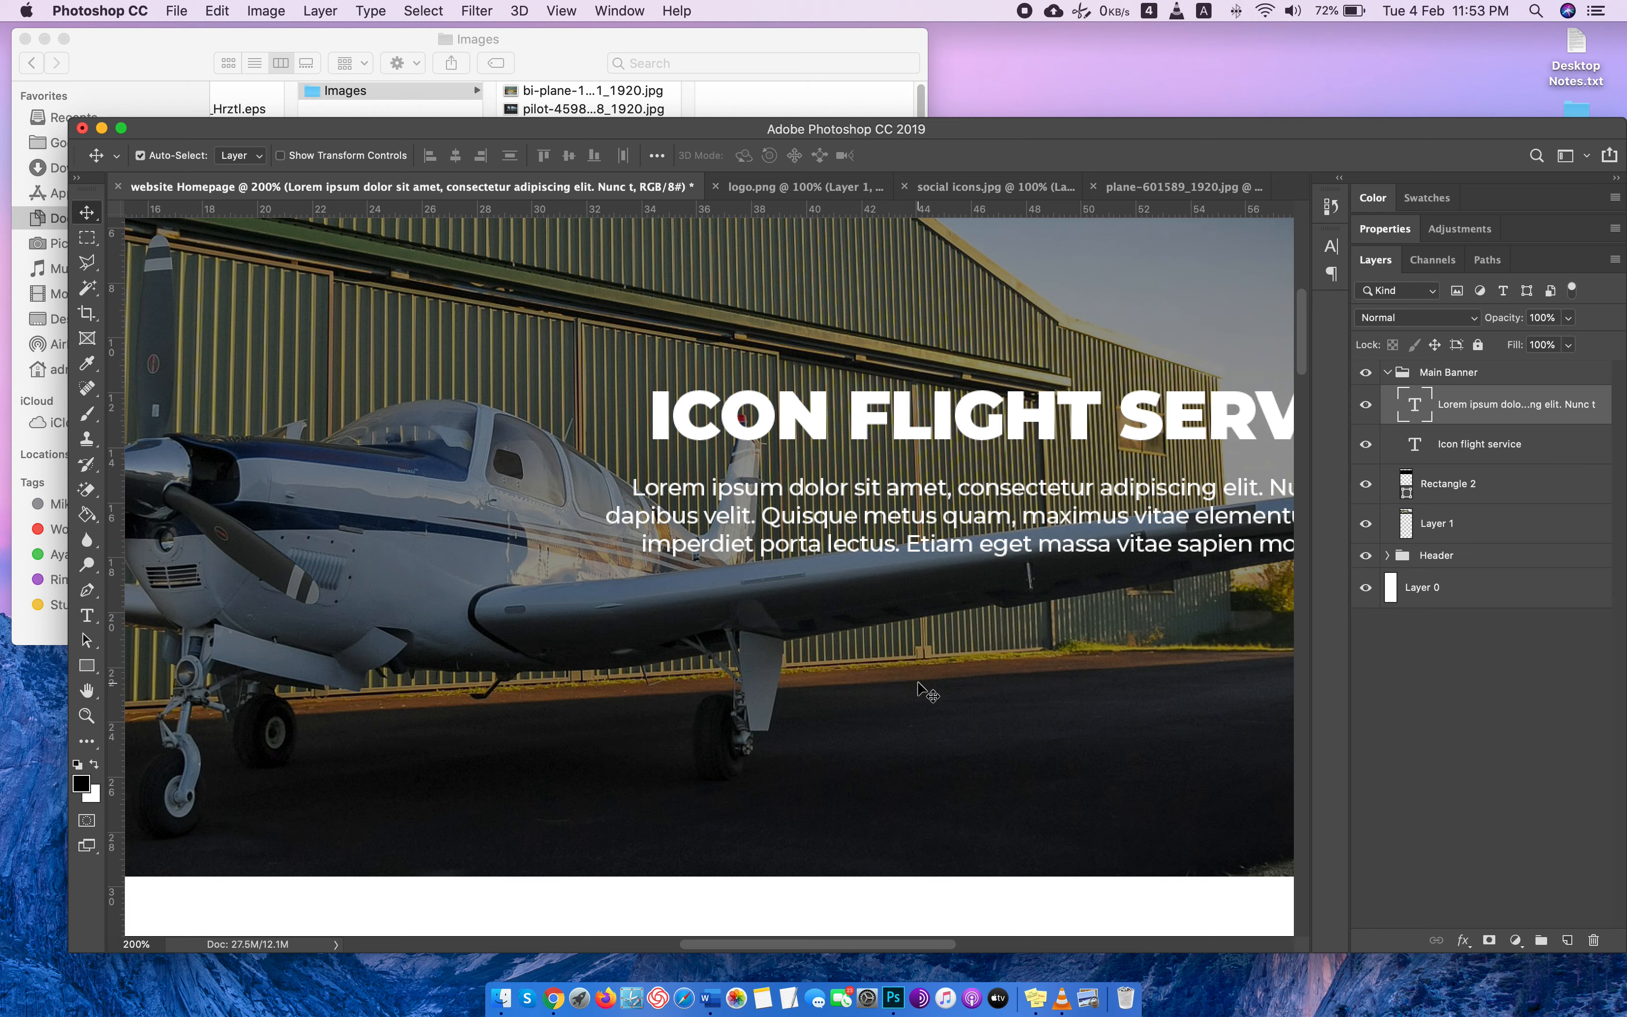
key("super+minus")
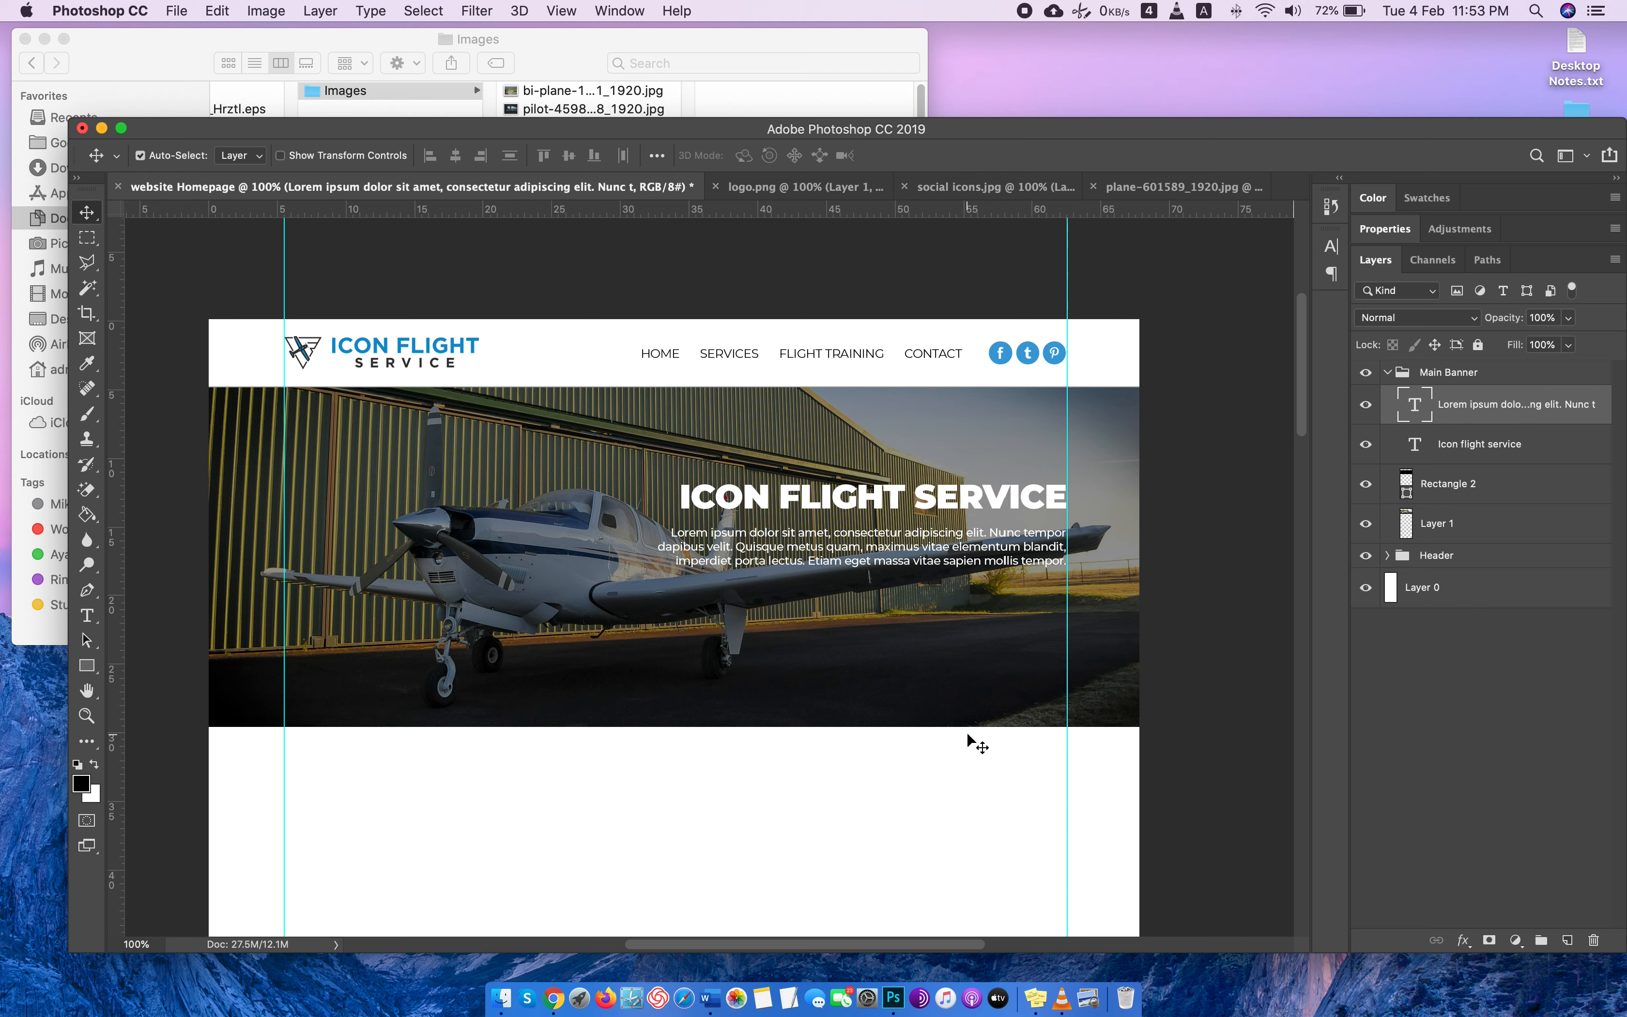
left_click(1567, 939)
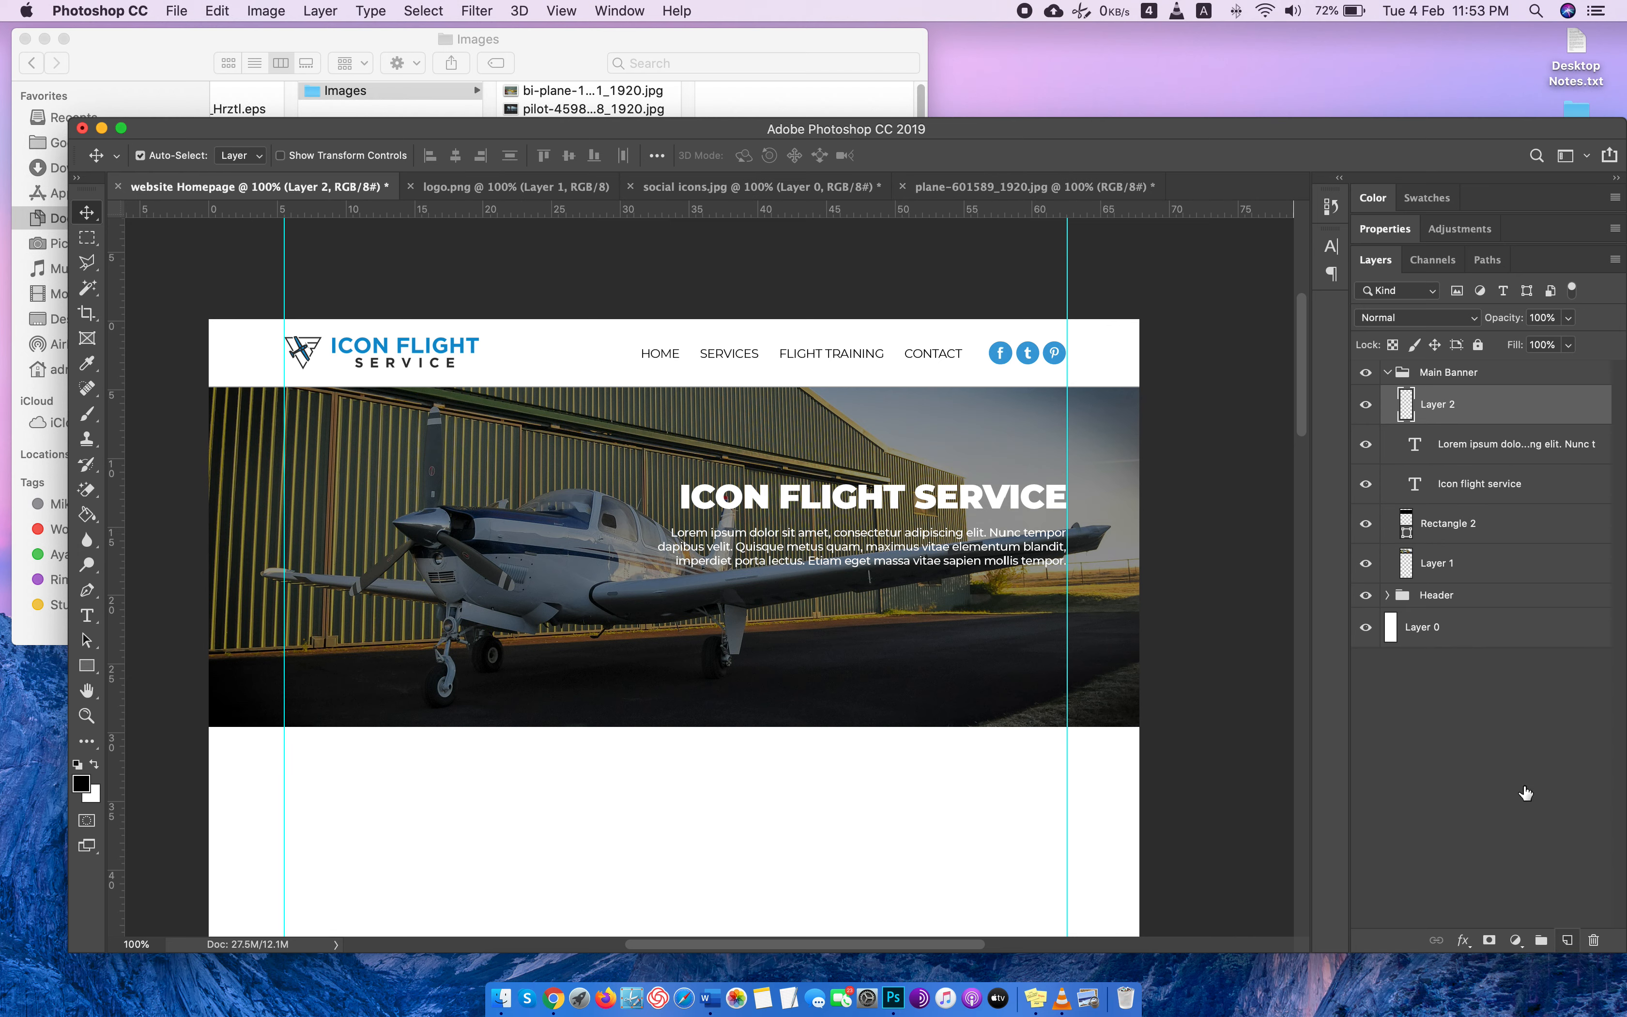
left_click_drag(1464, 422, 1463, 499)
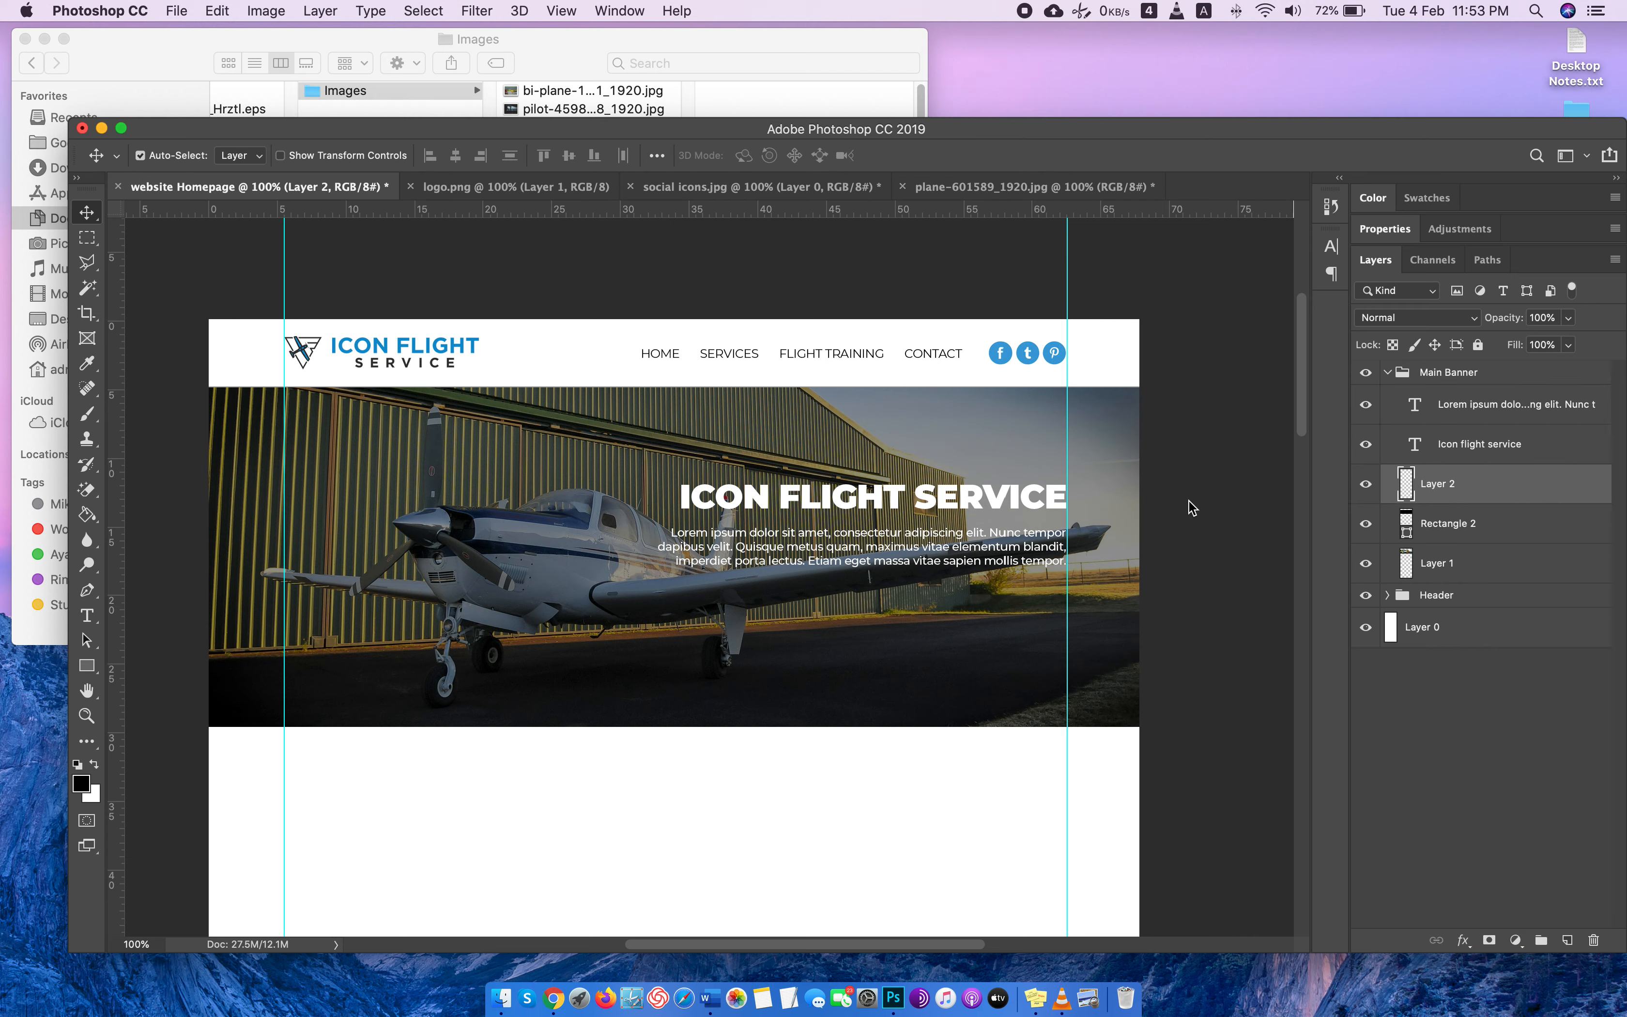
left_click(86, 665)
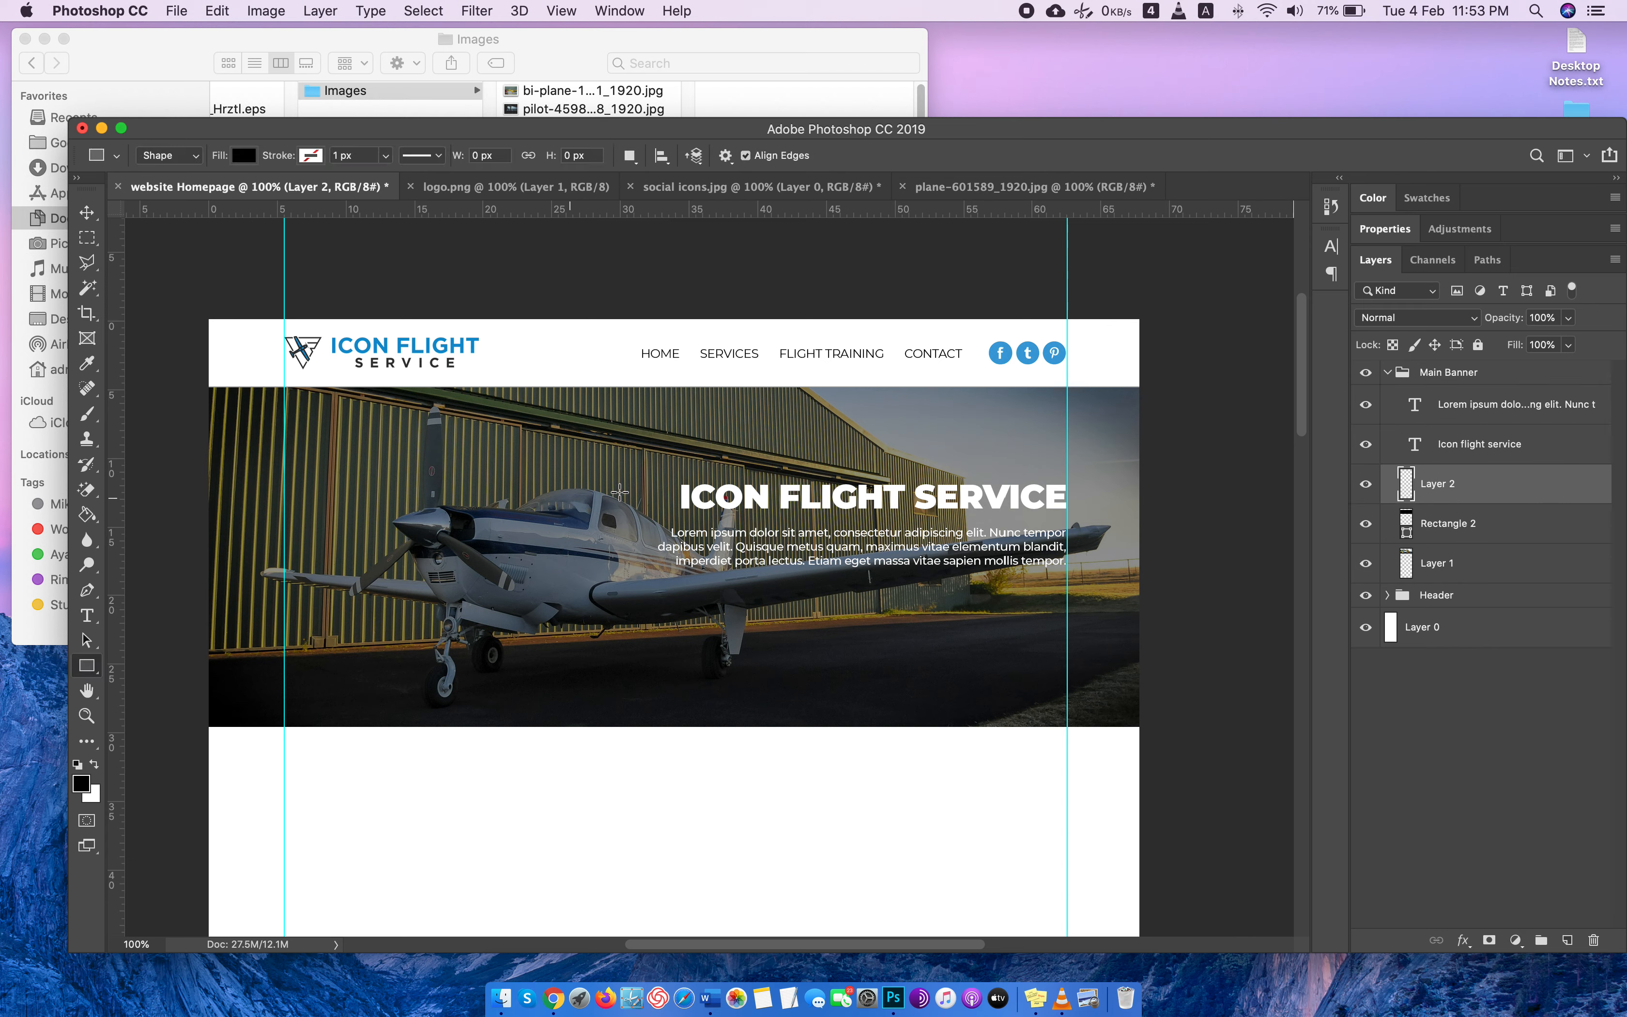
left_click_drag(655, 471, 1066, 632)
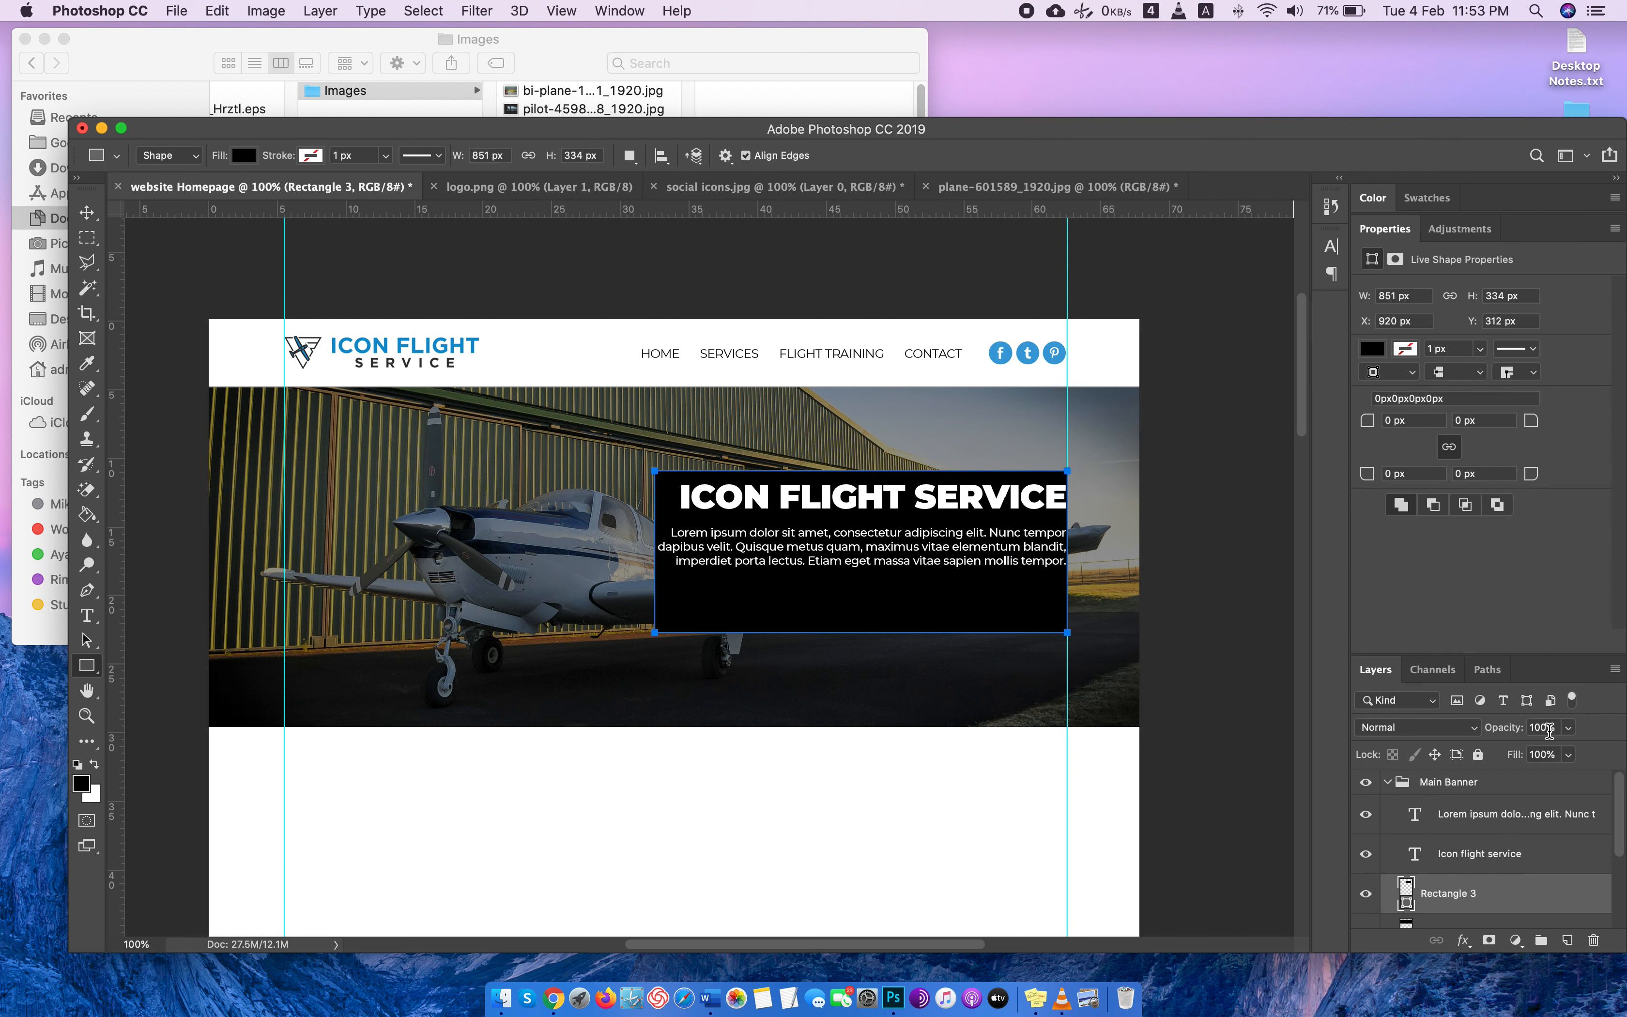
Set the opacity of the black rectangle behind the banner text to 70%.
scroll(1549, 731, "down", 20)
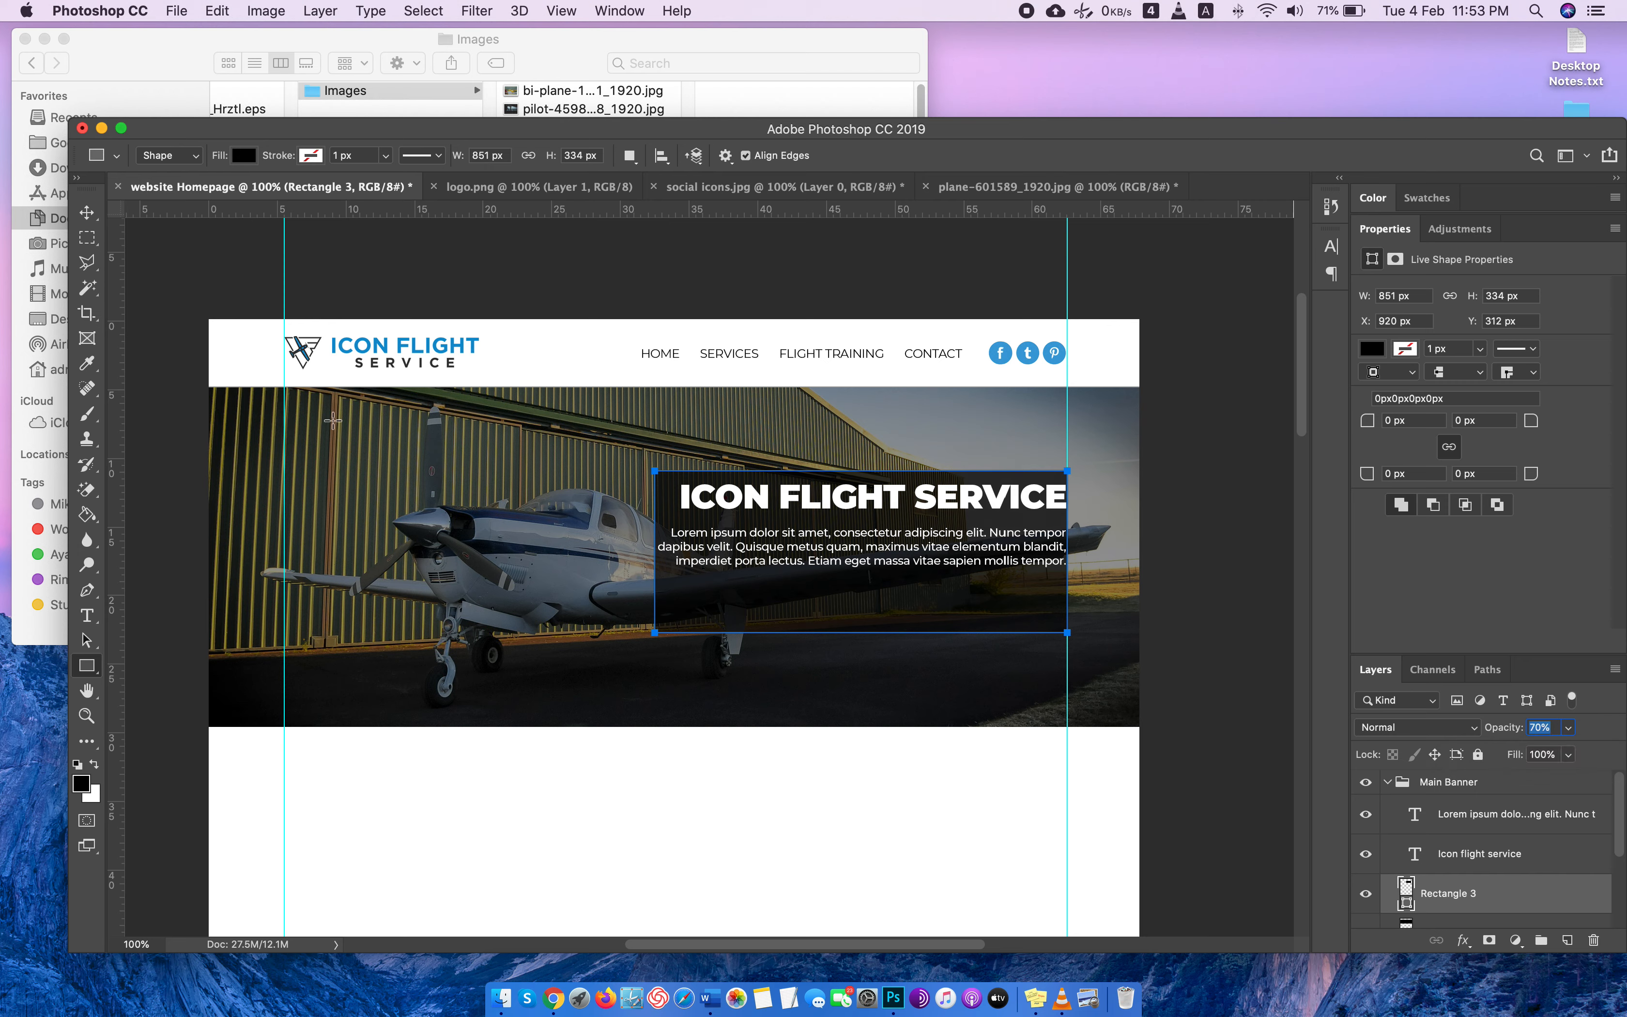
left_click(87, 213)
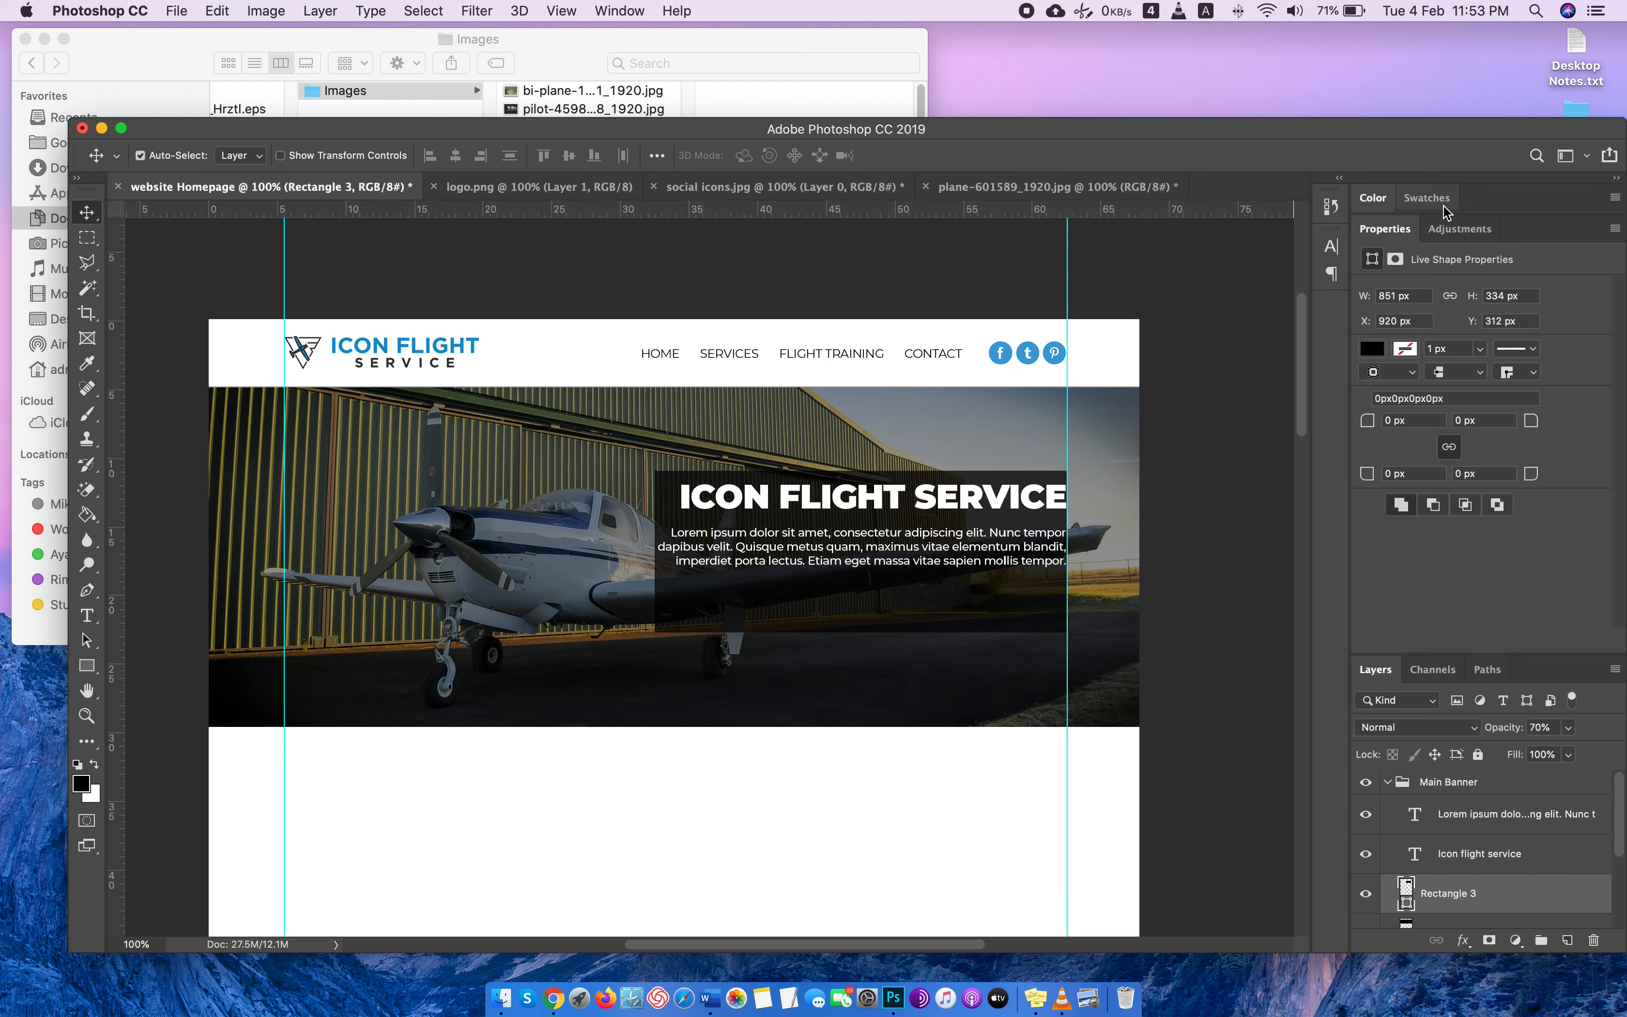
double_click(1407, 228)
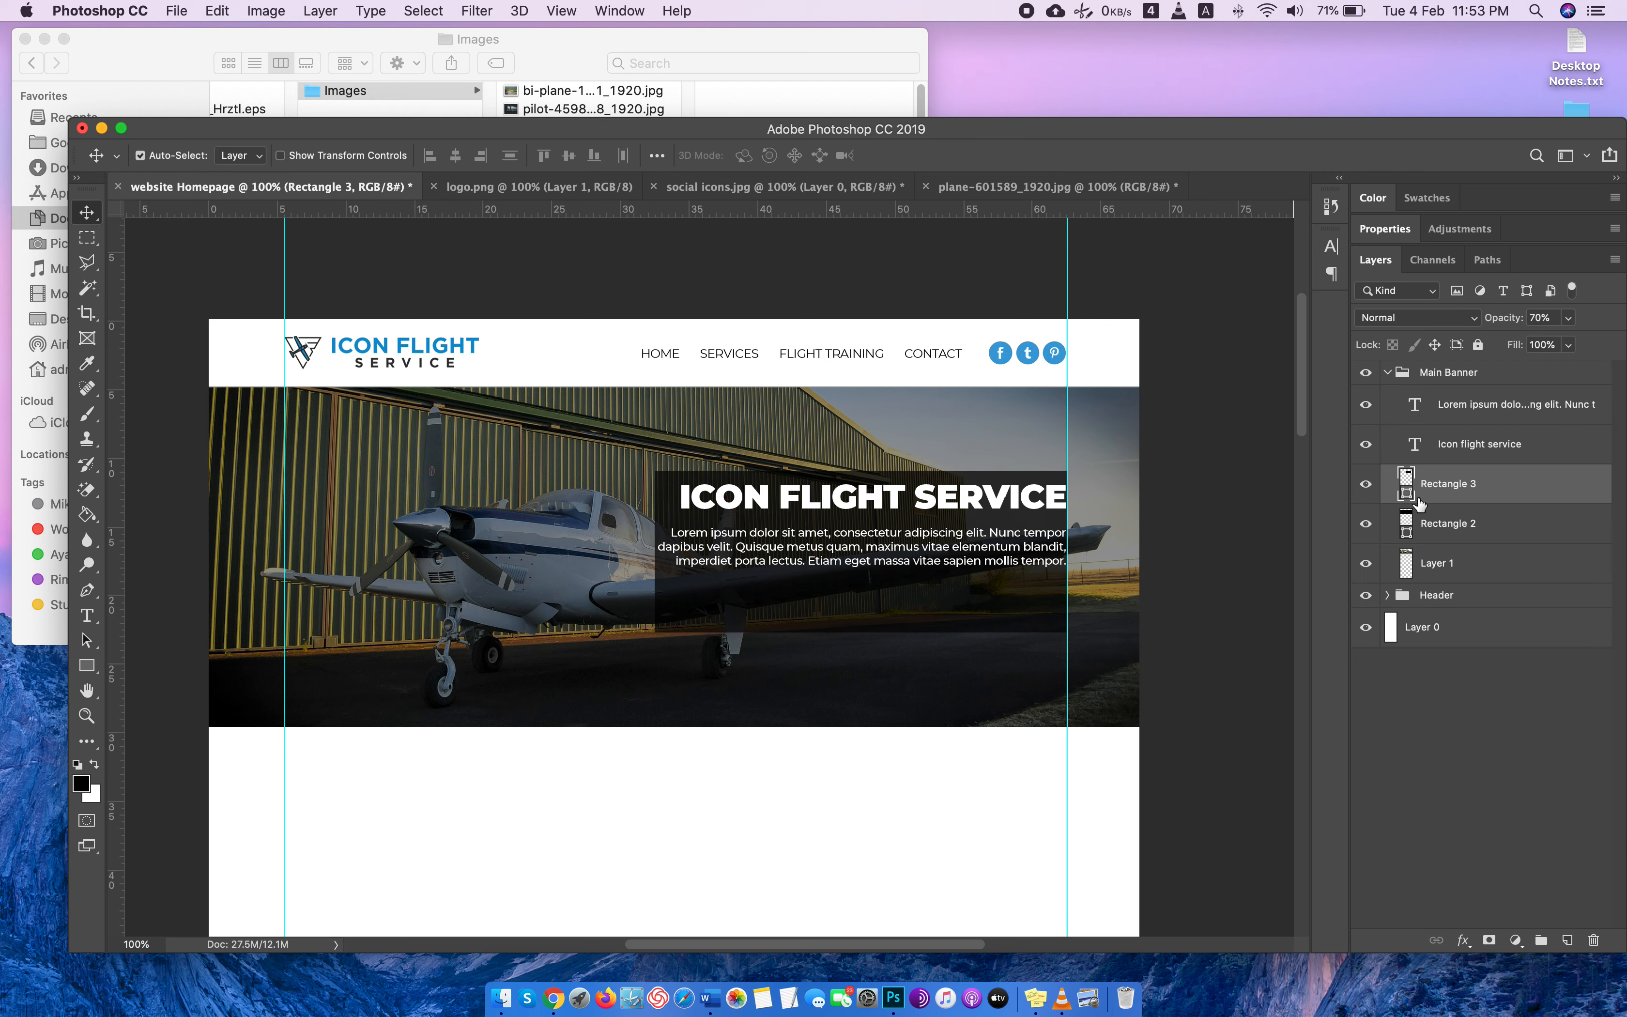
Adjust the translucent rectangle's vertical position behind the banner text, ending slightly lower than where it was drawn.
key("Up")
key("Up")
key("Up")
key("Up")
key("Up")
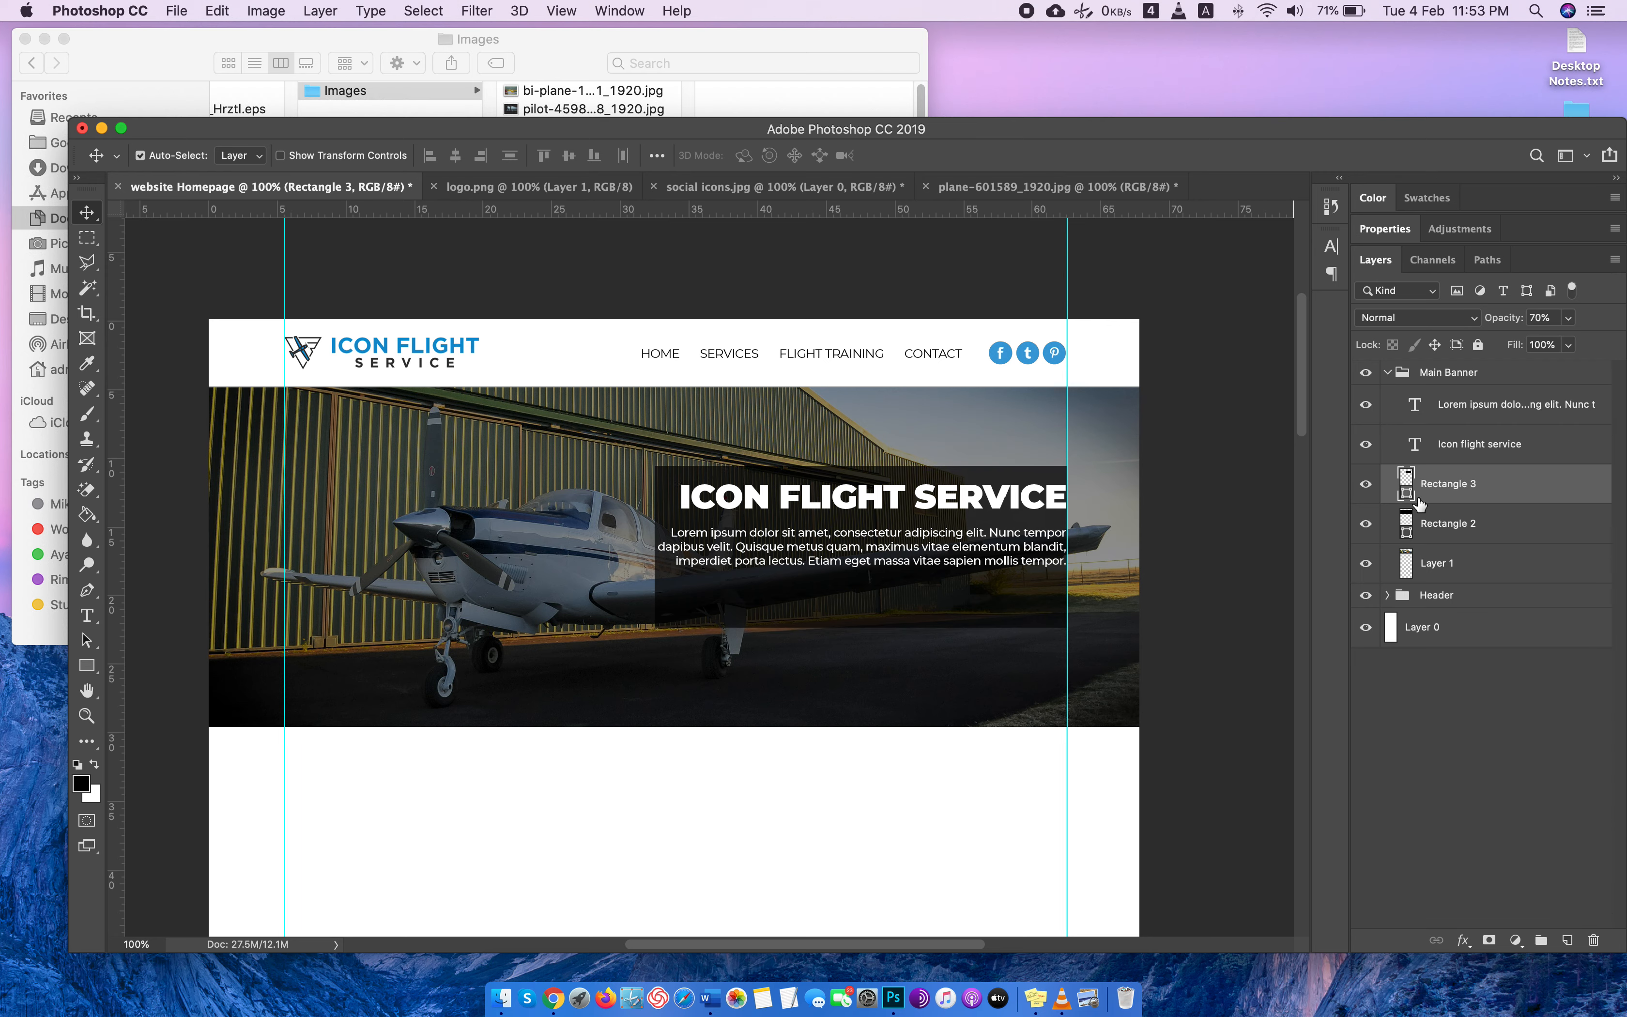
key("Down")
key("Down")
key("Down")
key("Down")
key("Down")
key("Down")
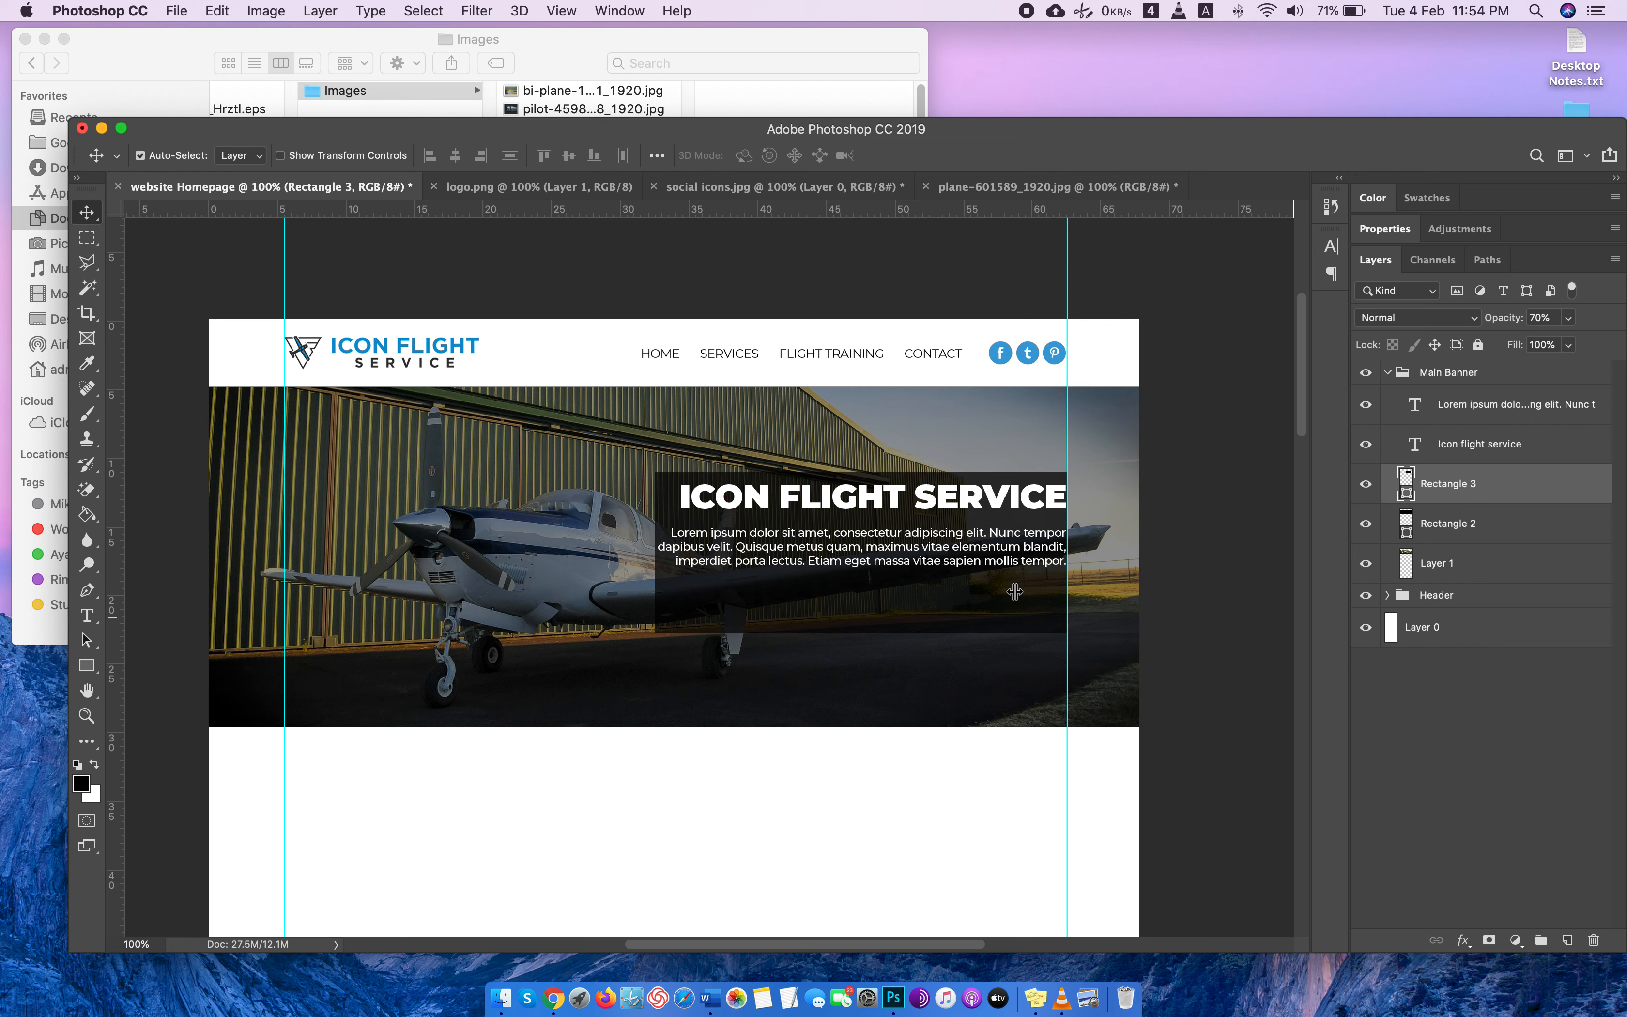
Move the paragraph down and the headline slightly down and to the left so both sit inside the rectangle.
left_click_drag(966, 565, 962, 596)
left_click_drag(881, 499, 869, 512)
key("Up")
key("Up")
key("Up")
key("Up")
key("Down")
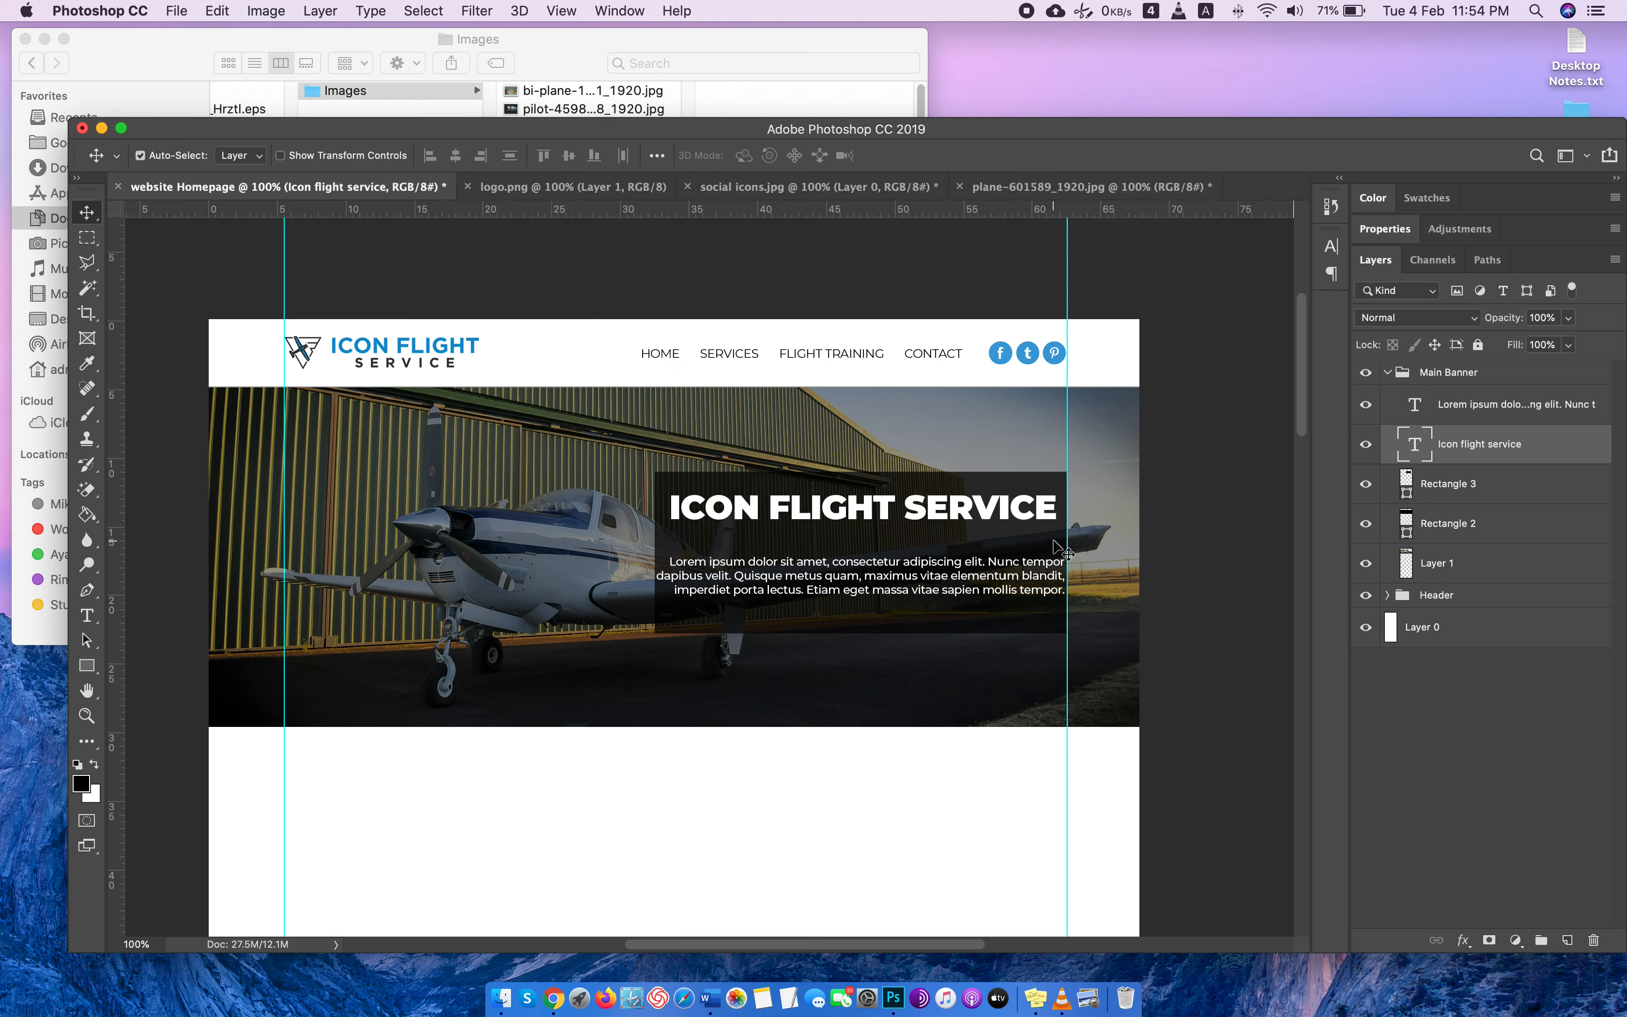
Set the banner paragraph's font size to 27 pt.
left_click(1413, 400)
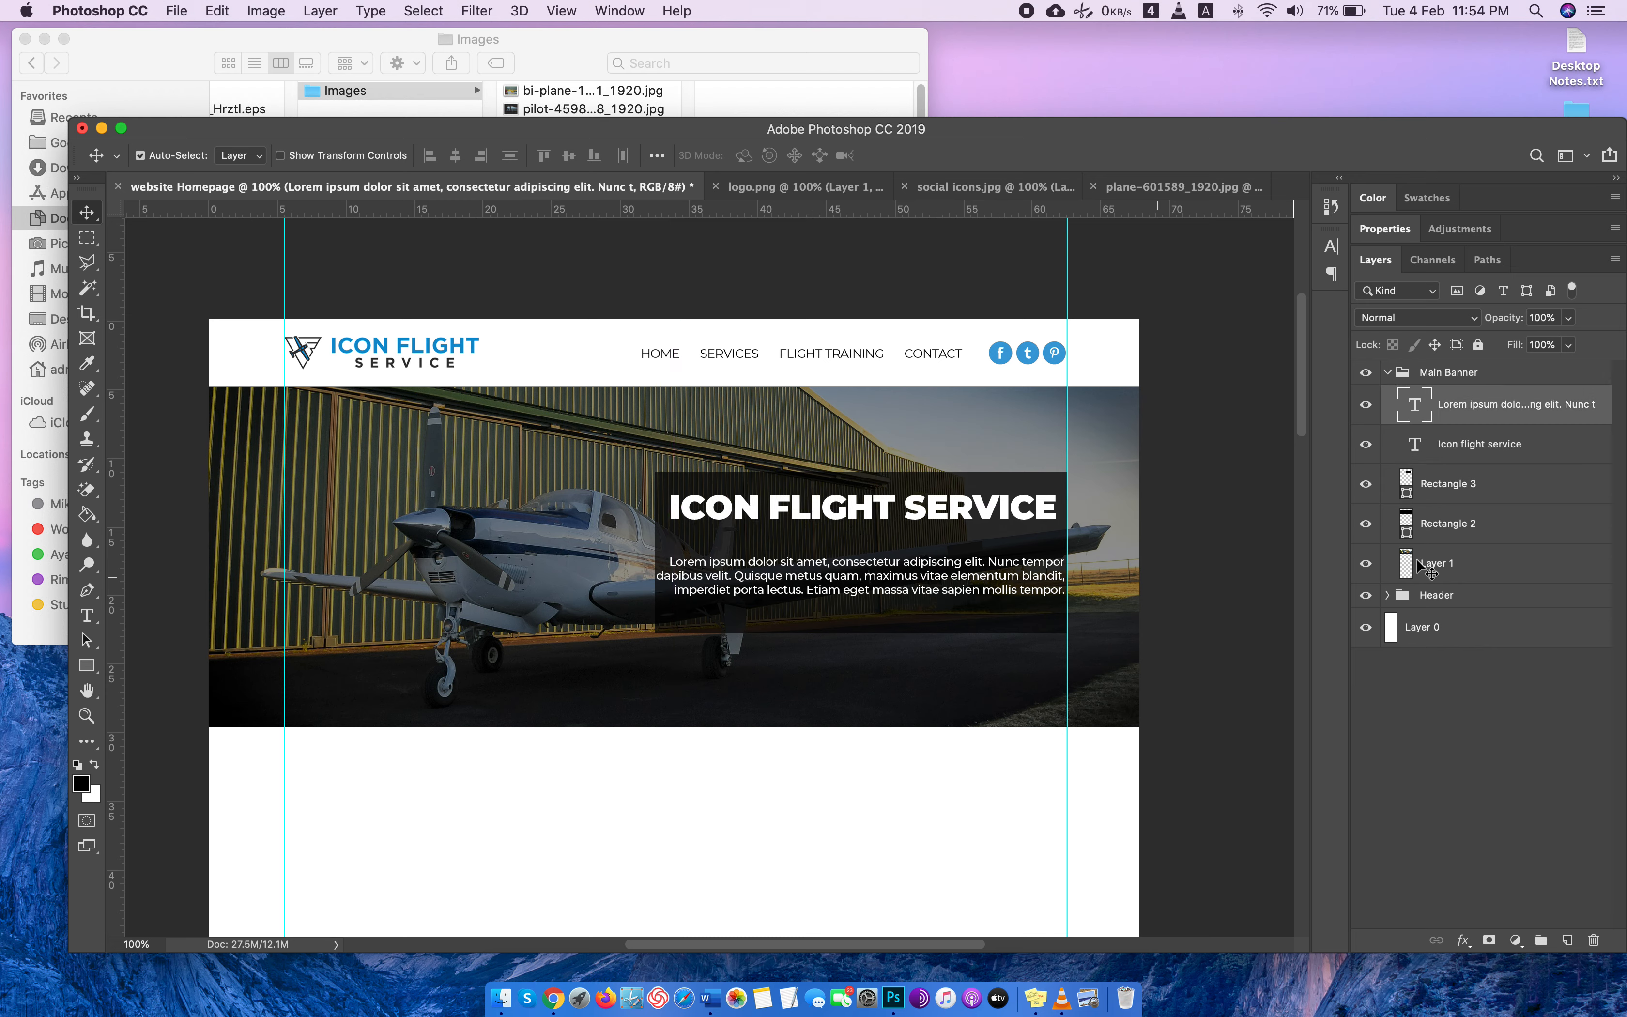
double_click(1415, 406)
left_click(557, 155)
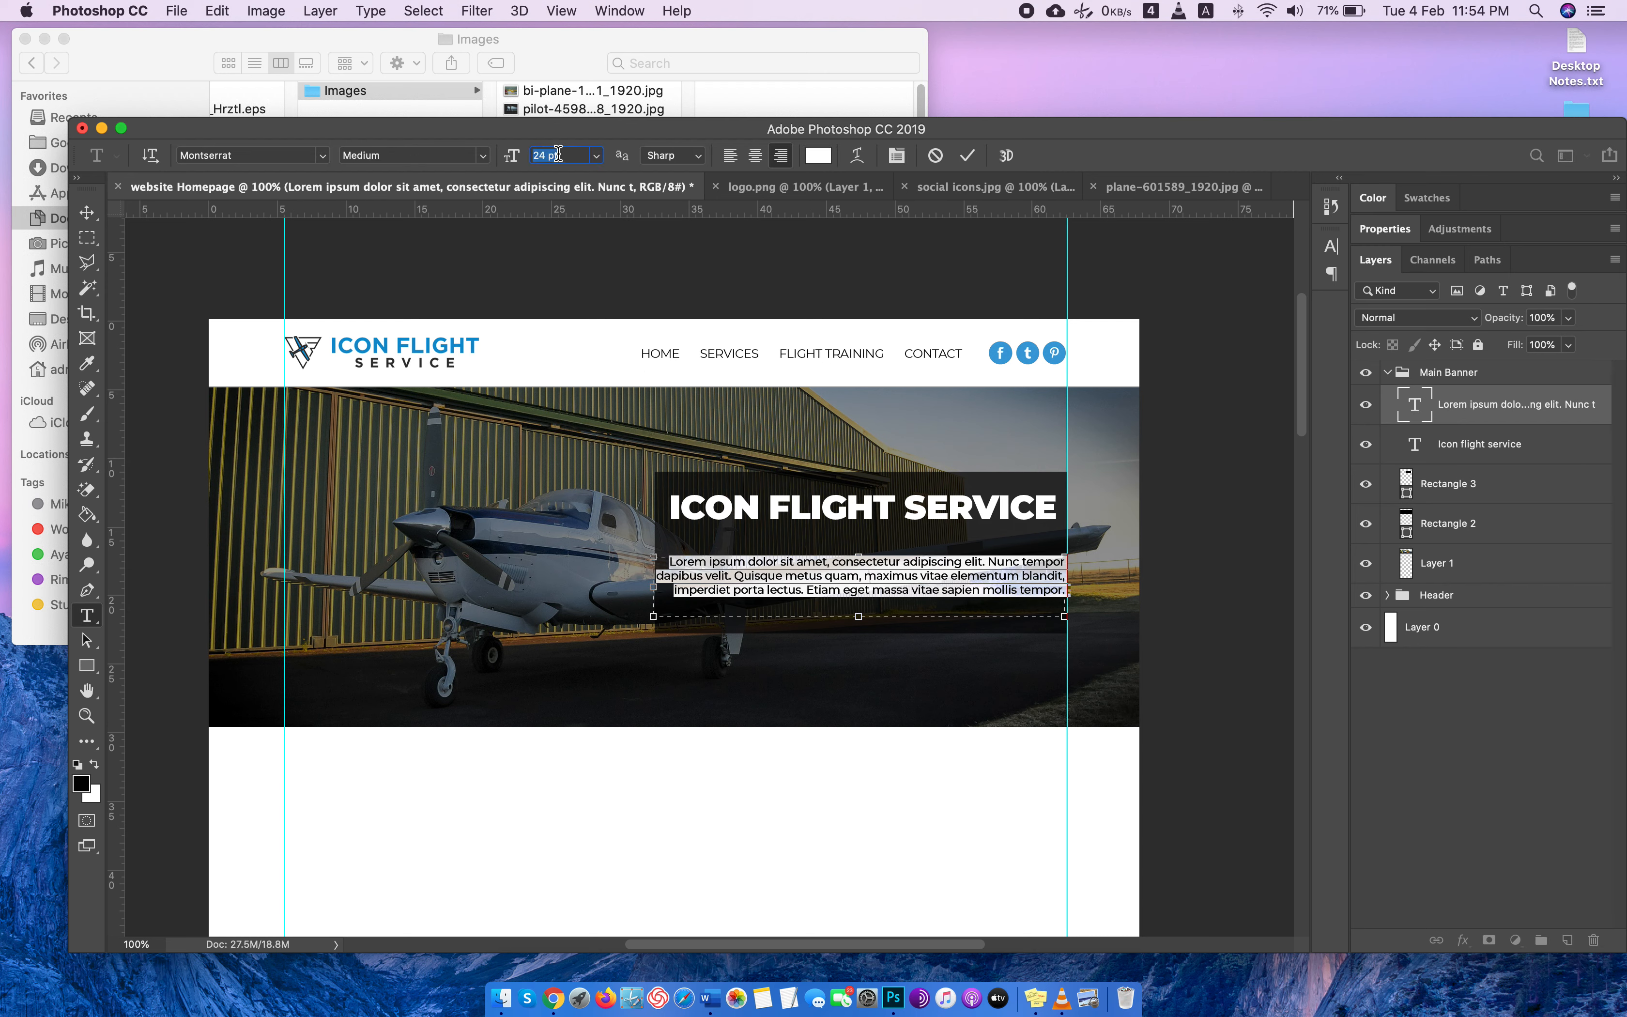
key("Up")
key("Up")
key("Up")
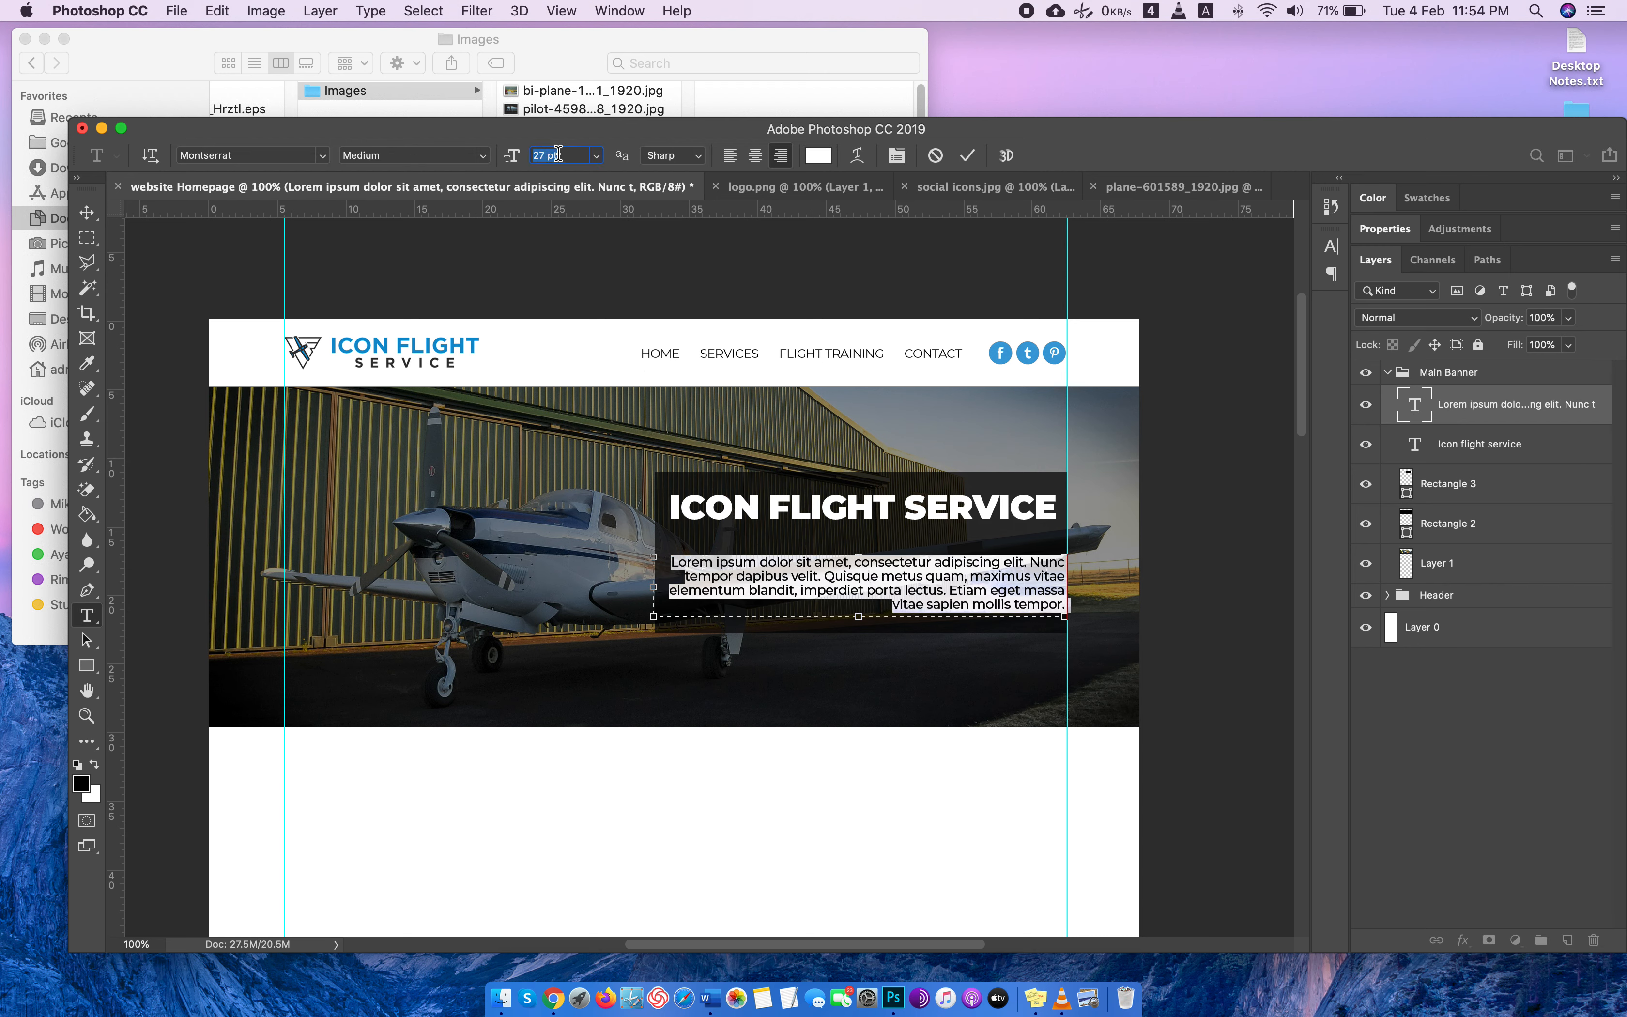
Delete the last sentence of the banner paragraph so the text ends with "imperdiet porta lectus.".
left_click(985, 603)
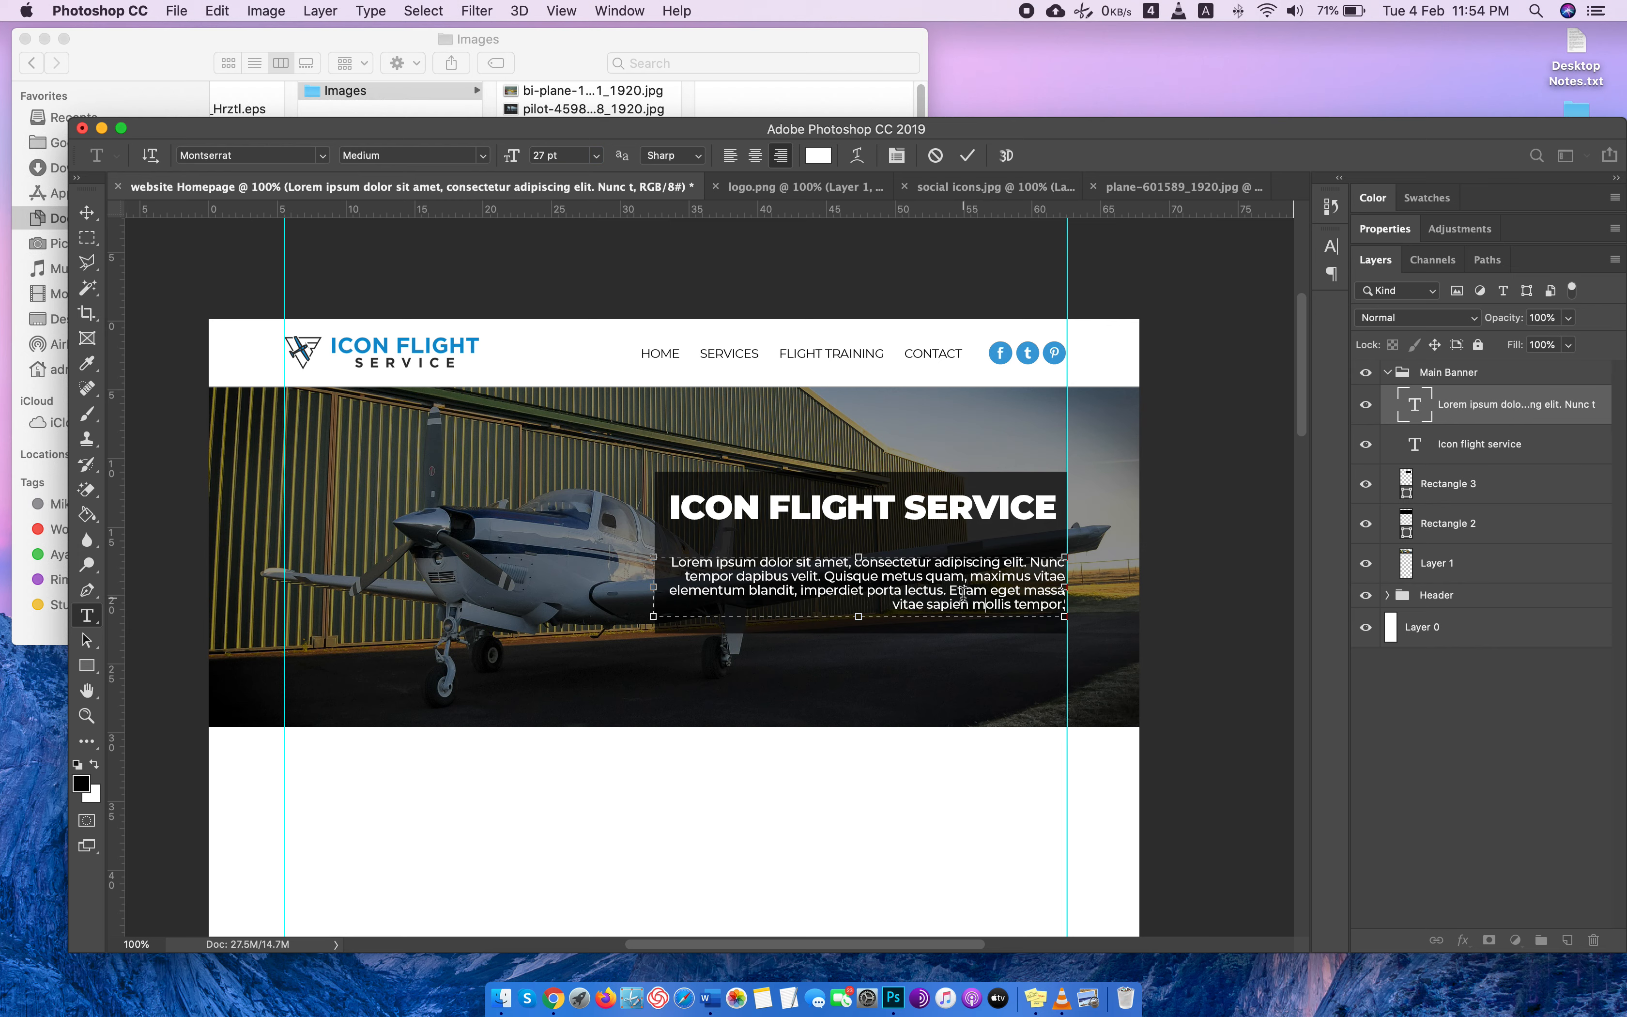
left_click_drag(951, 589, 1235, 685)
key("BackSpace")
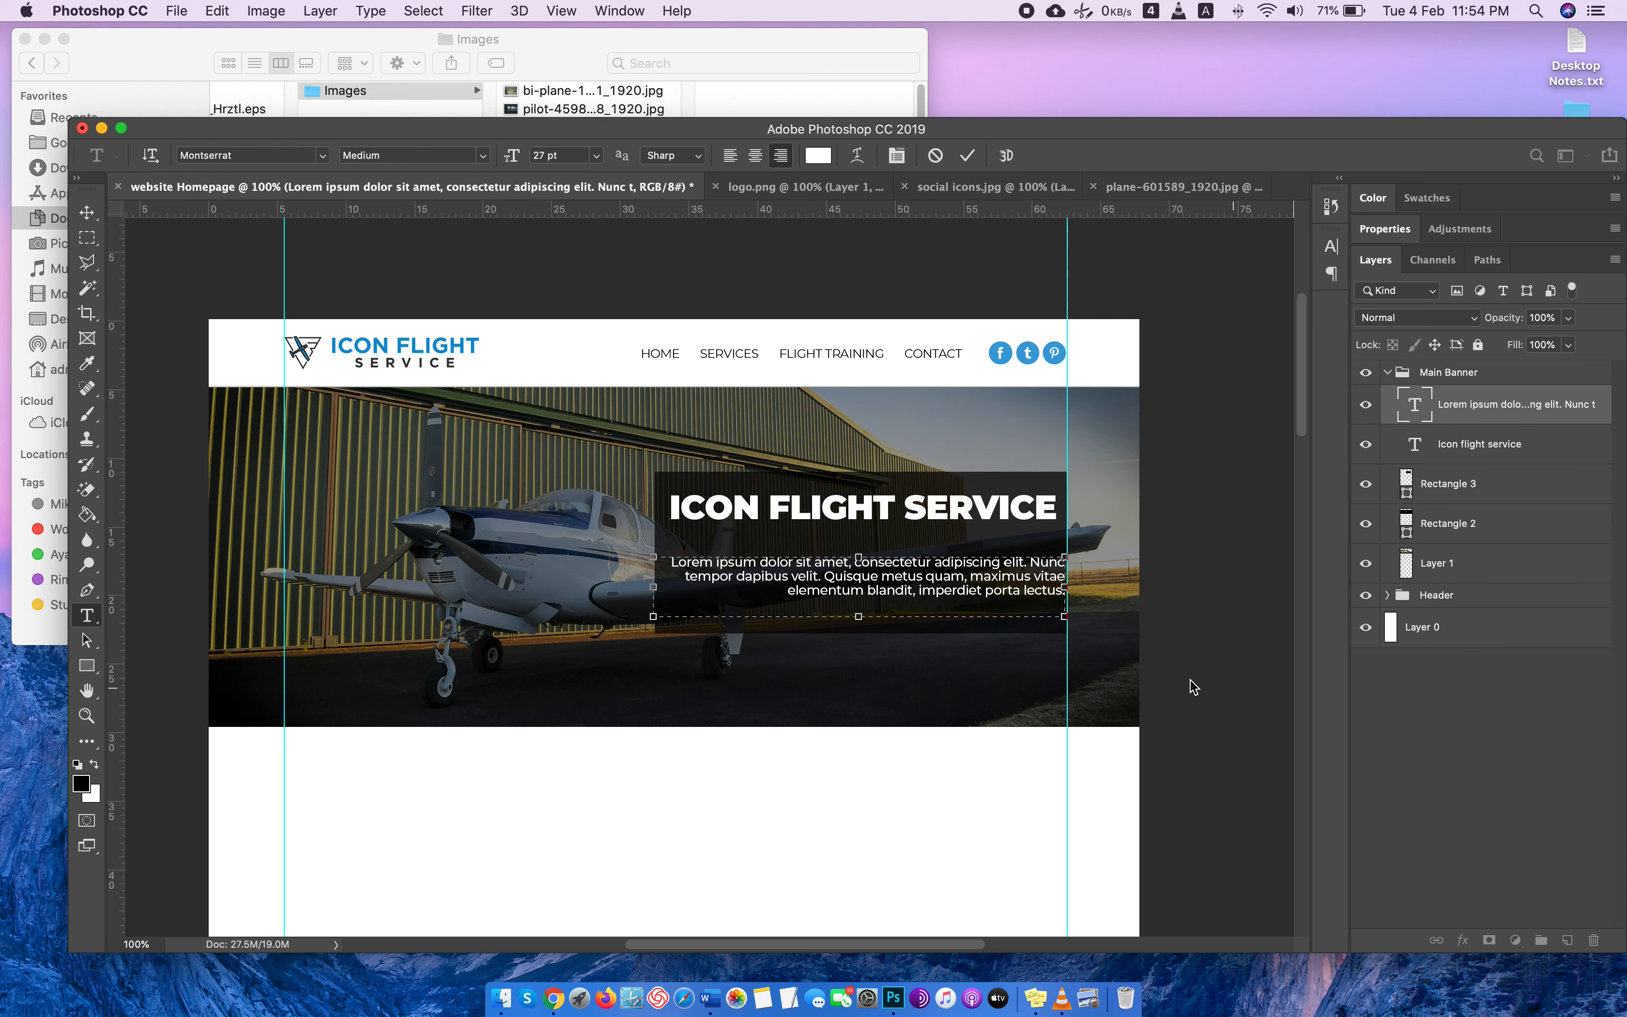
Set the whole banner paragraph's tracking to 0 and its leading to Auto.
key("super+a")
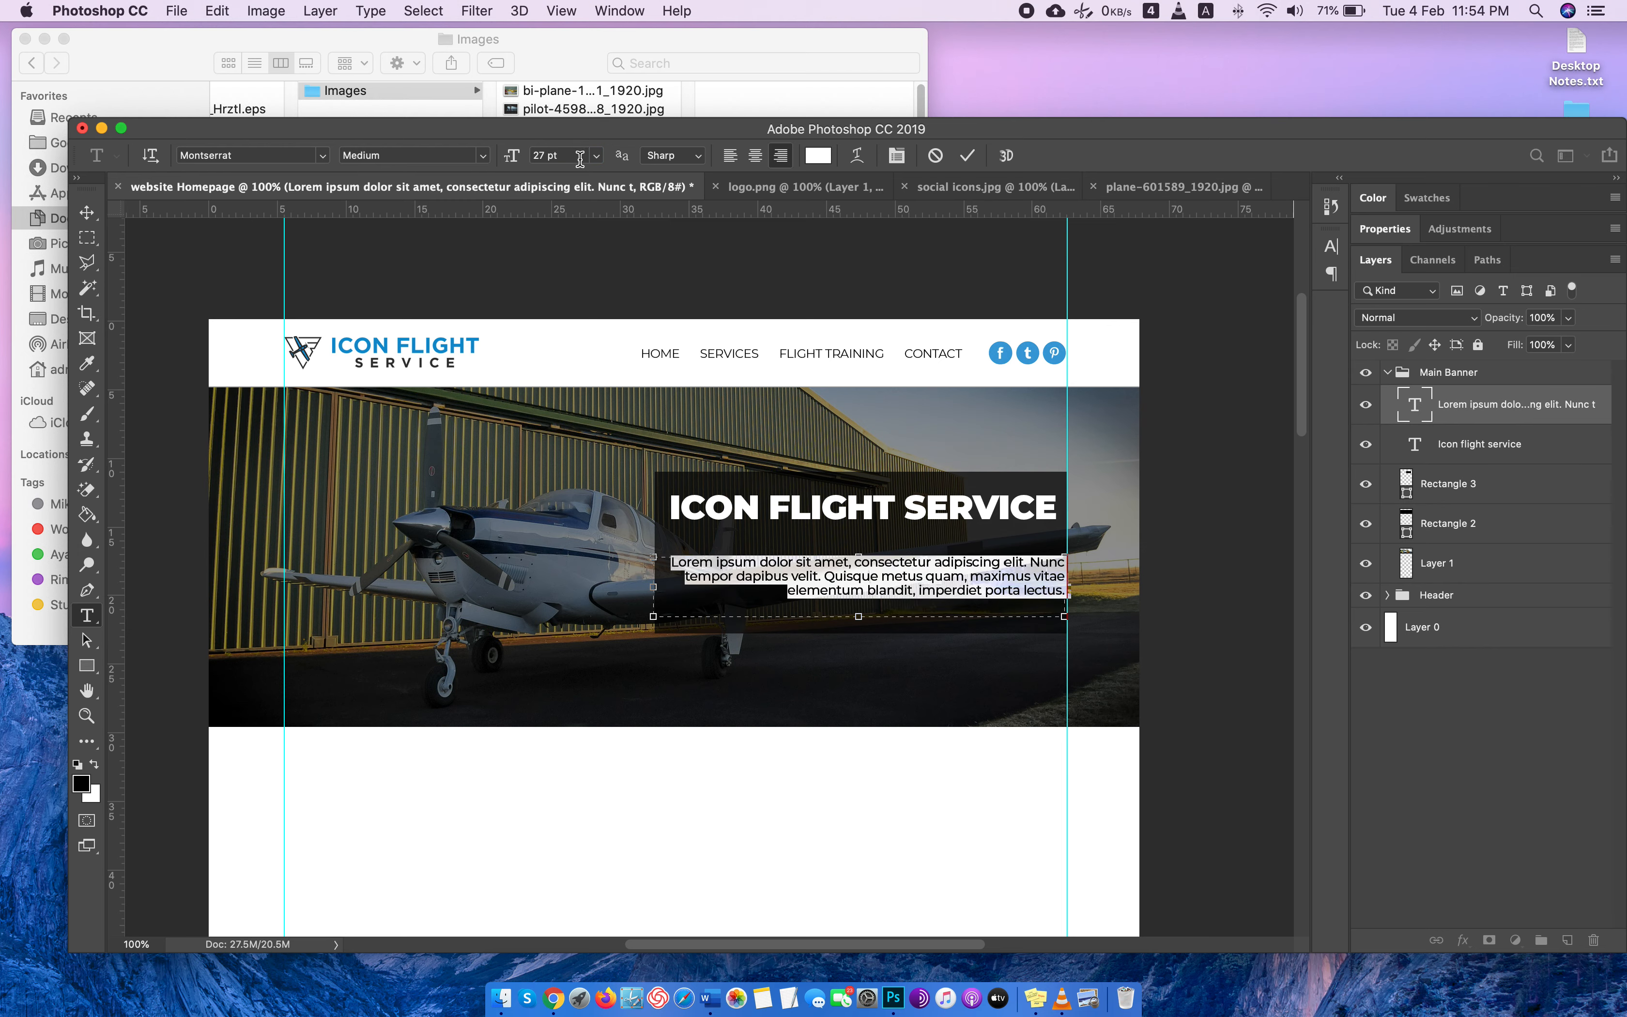
key("super+t")
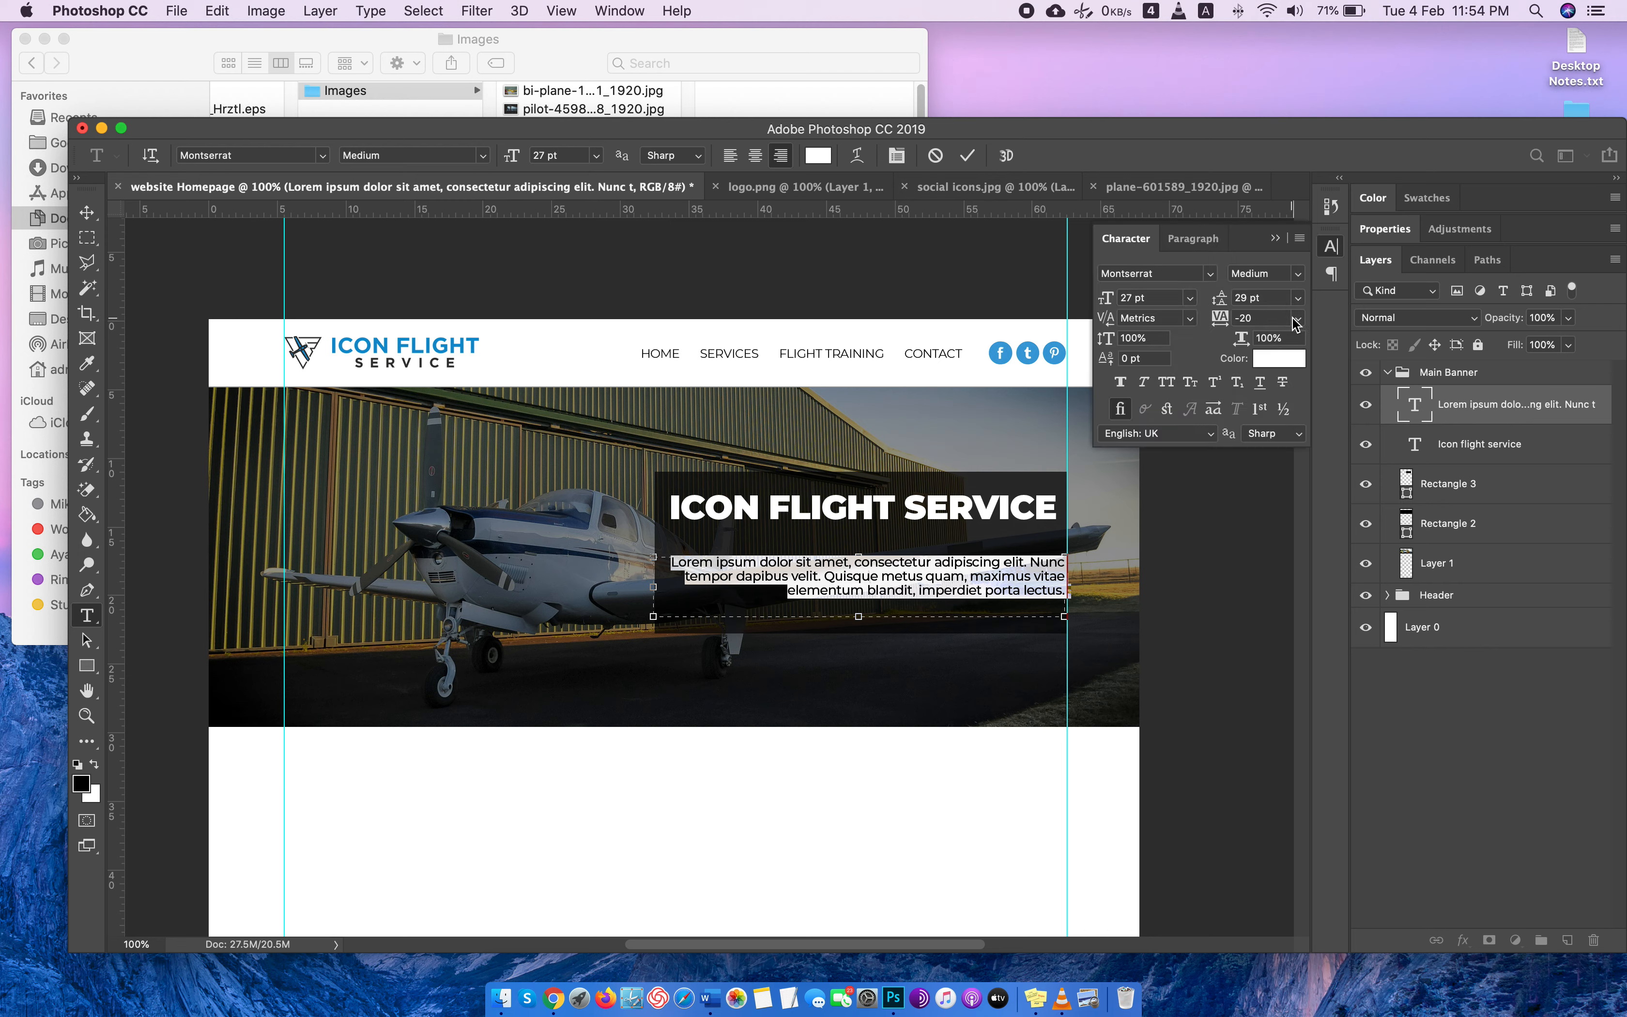
left_click(1296, 319)
left_click(1277, 438)
left_click(1265, 299)
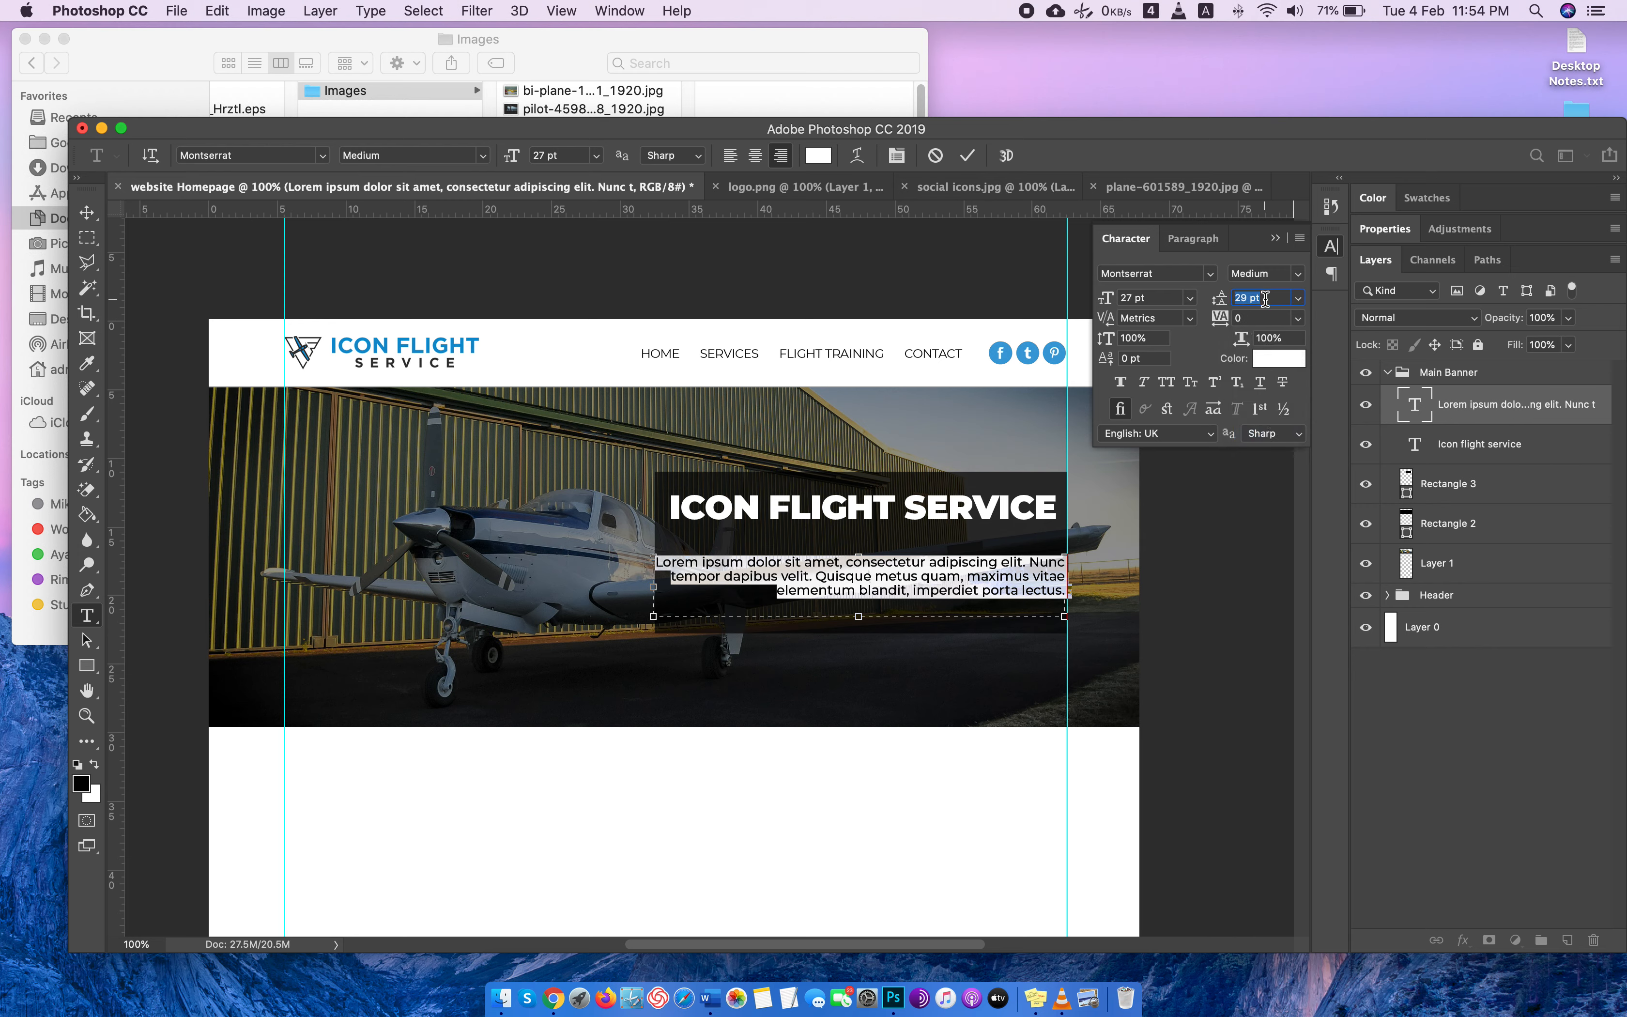
left_click(1297, 297)
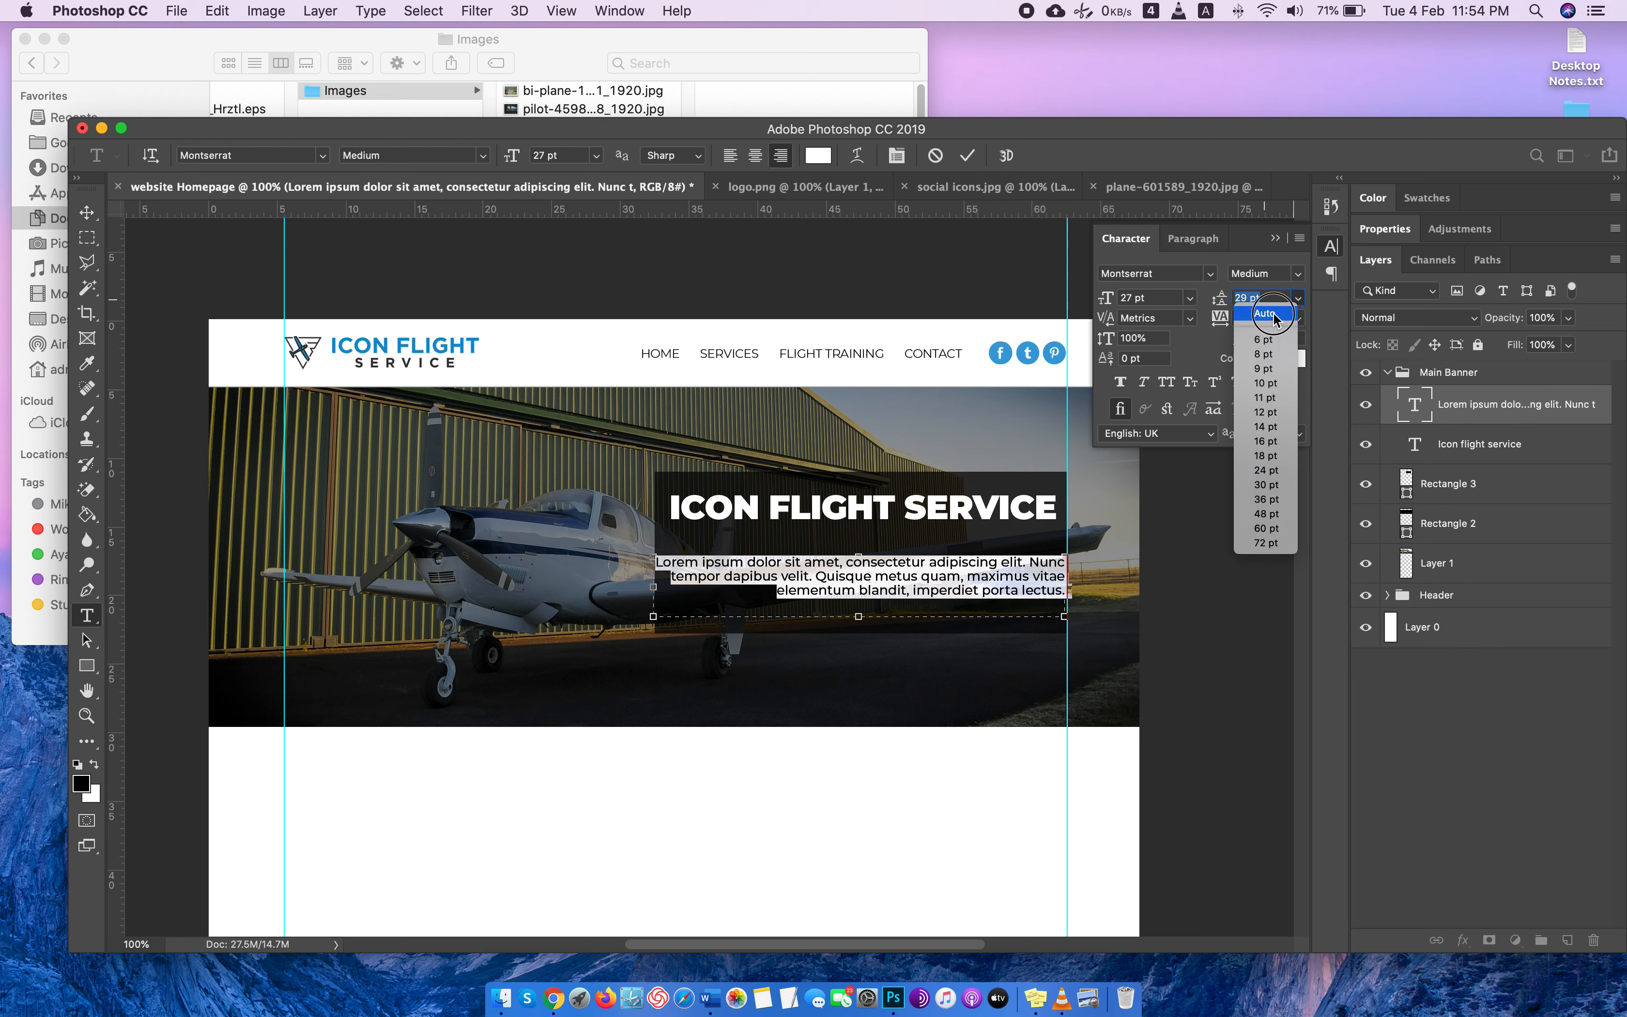
left_click(1273, 314)
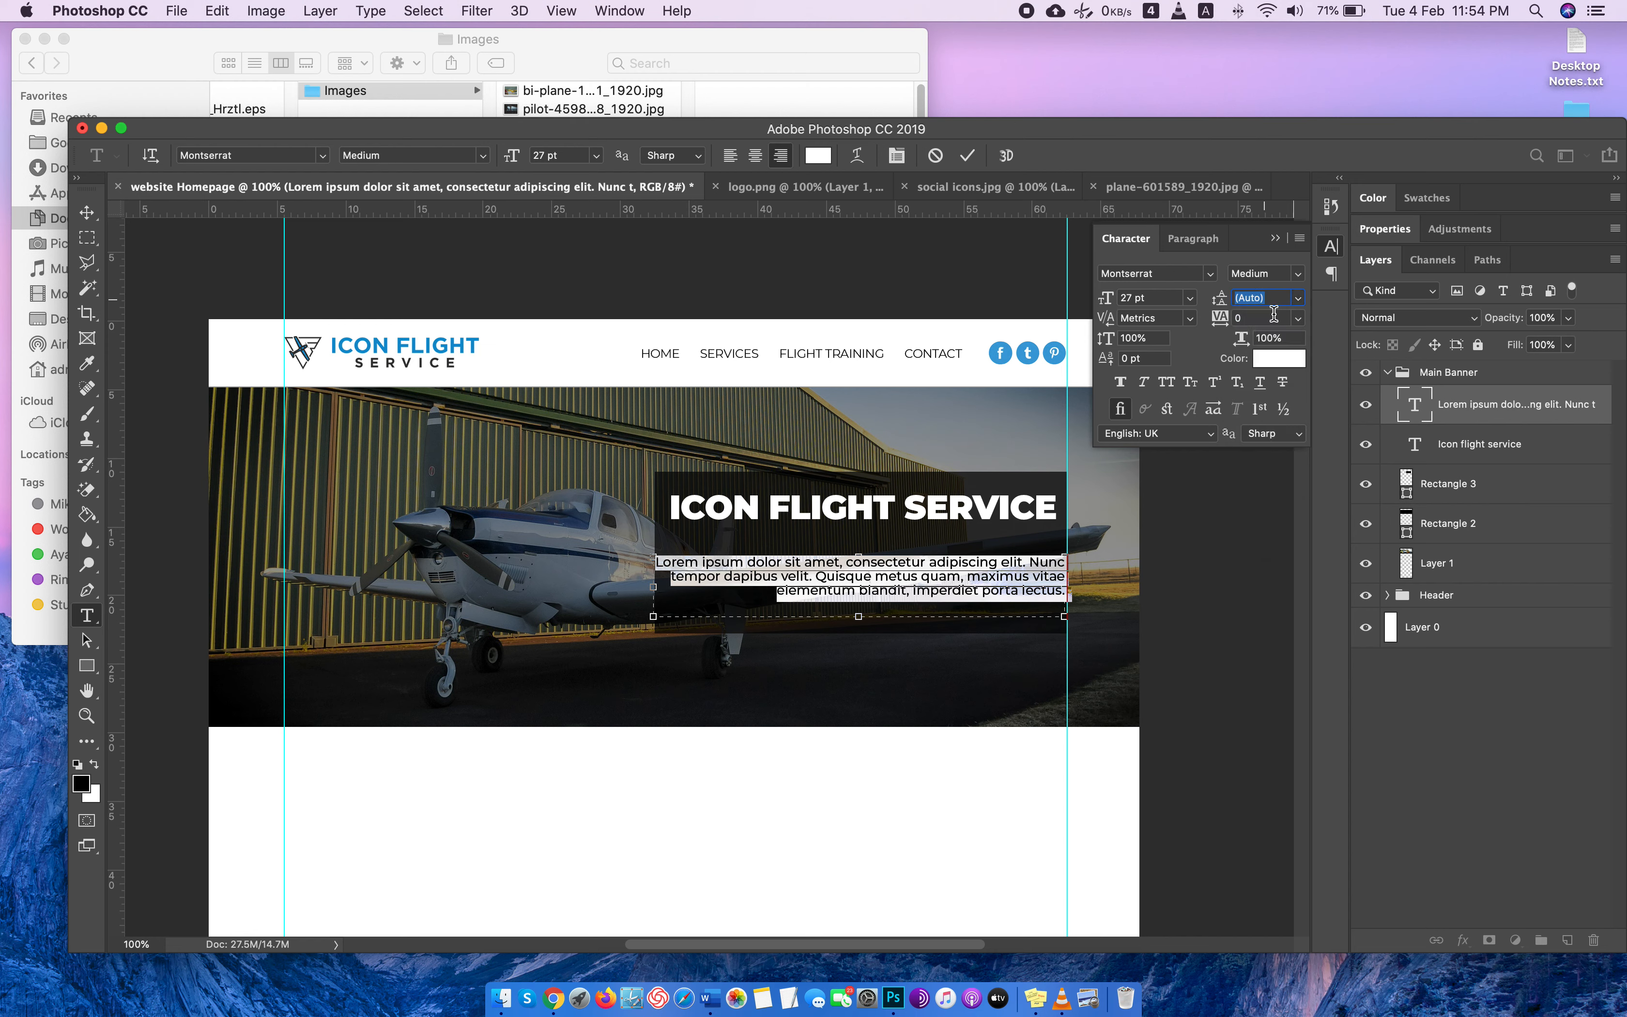
left_click(87, 213)
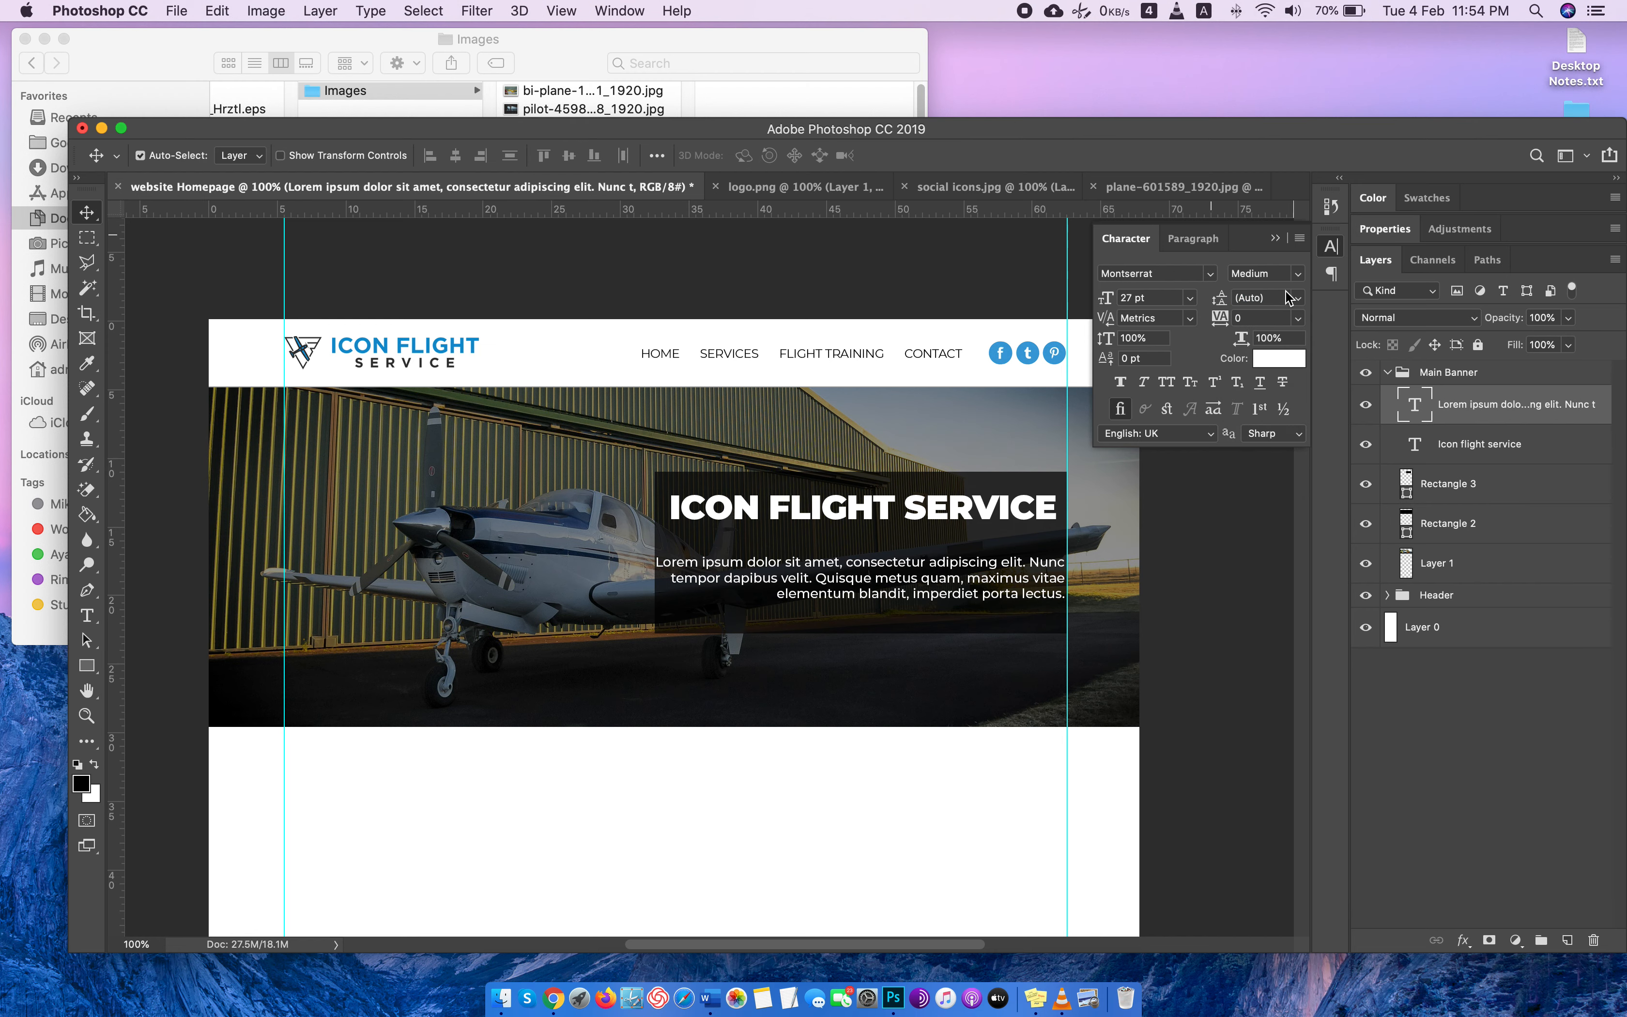
Try banner paragraph font sizes between 28 and 31 pt and settle on 29 pt.
double_click(1420, 419)
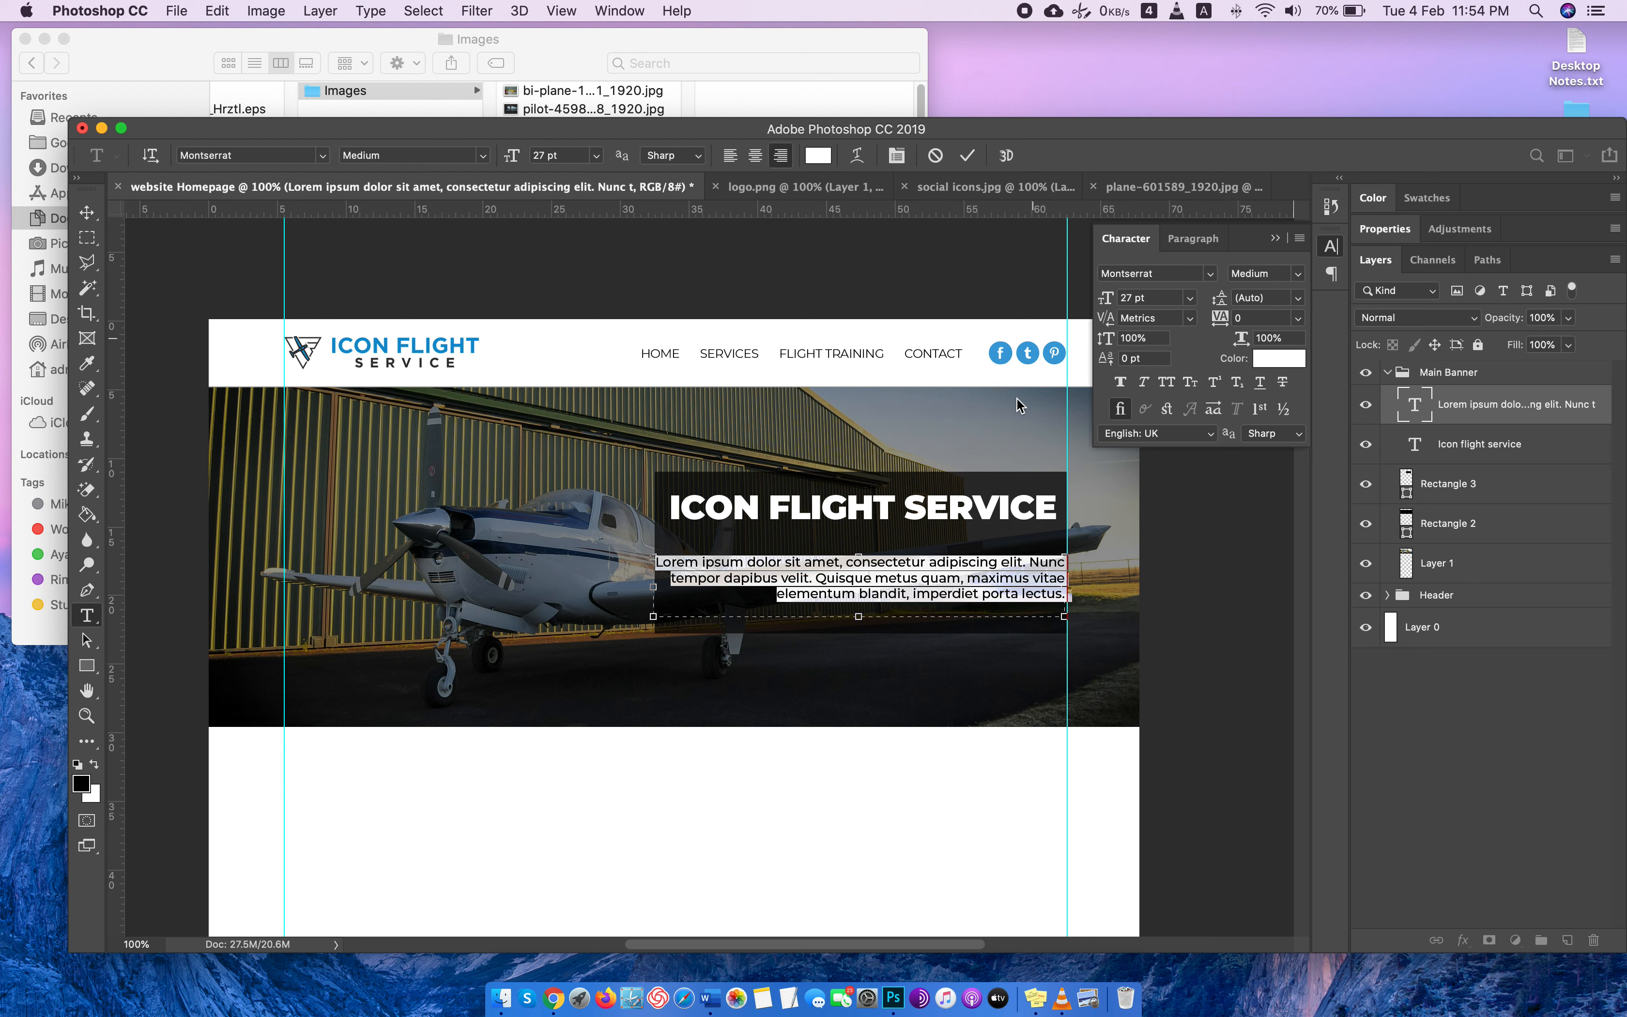
key("Up")
key("Up")
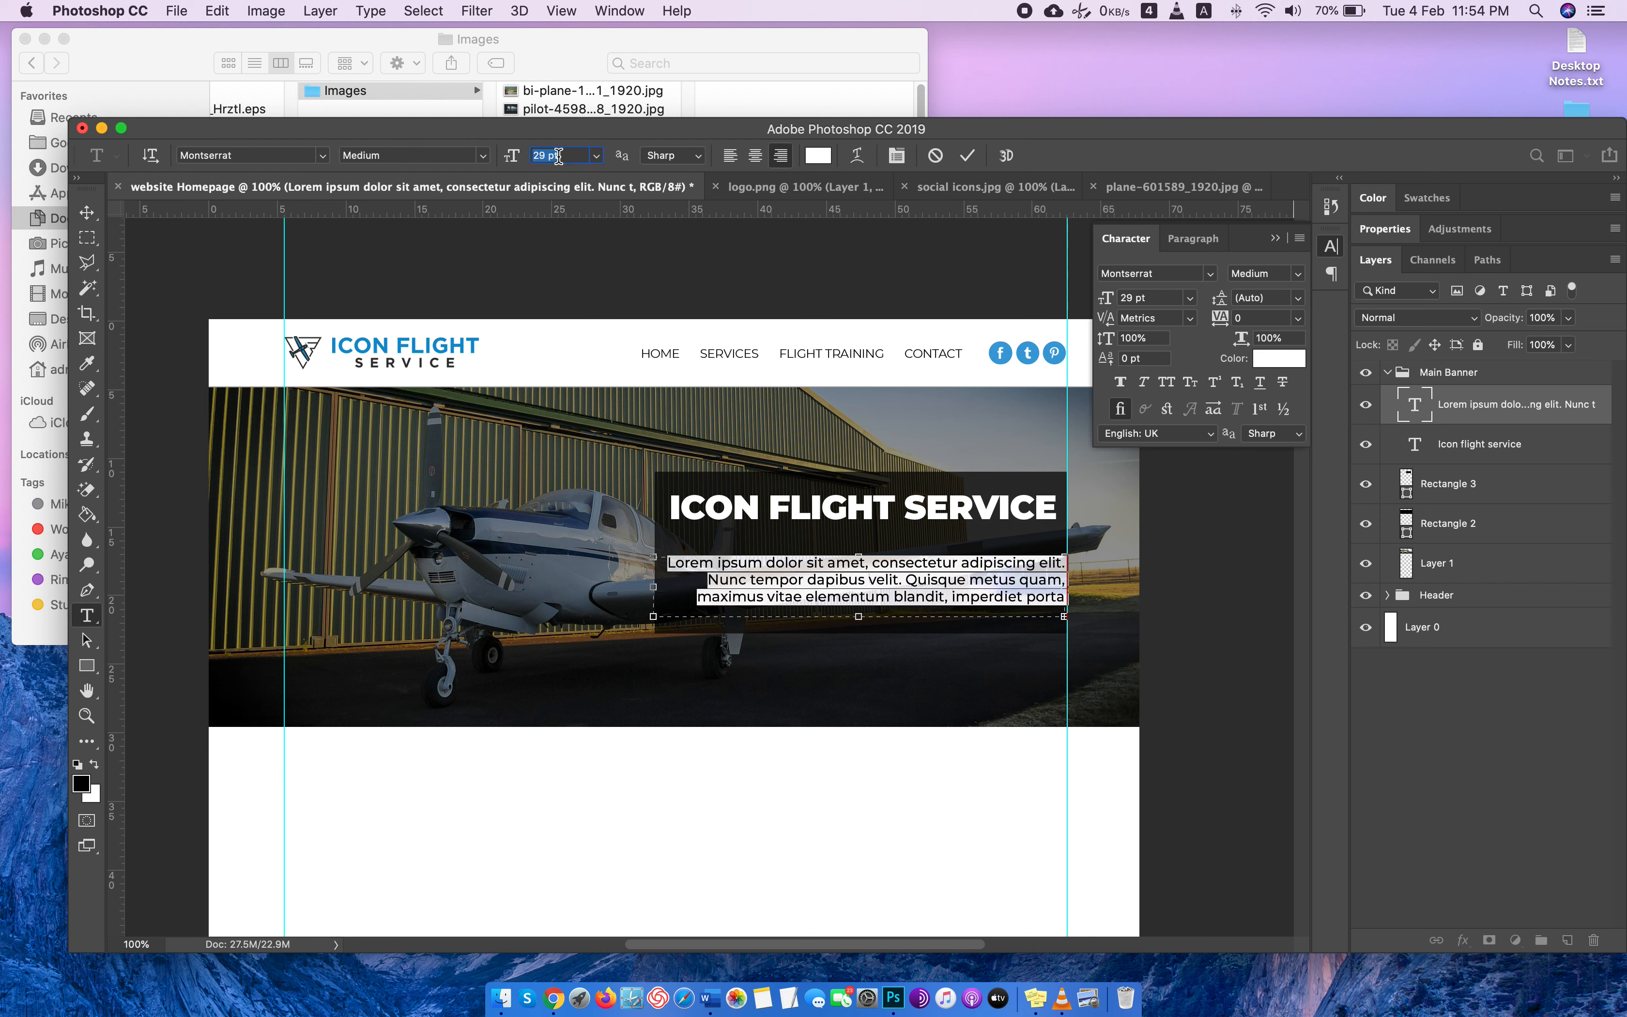
key("Down")
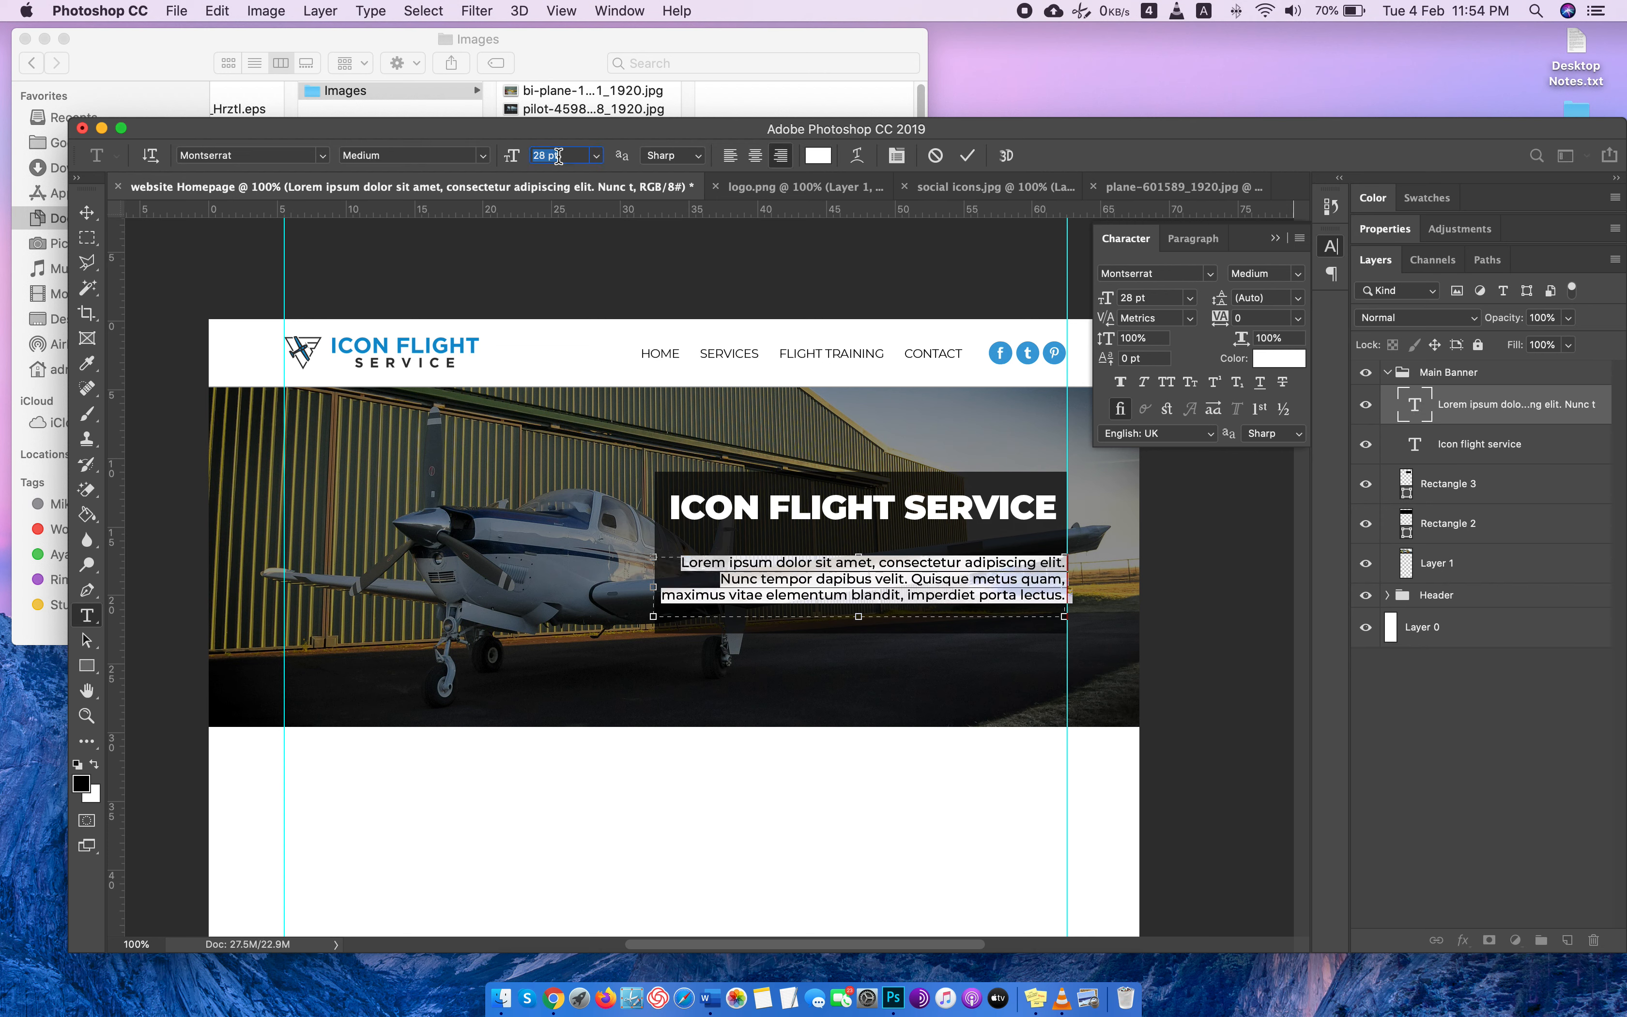
key("Up")
key("Up")
key("Up")
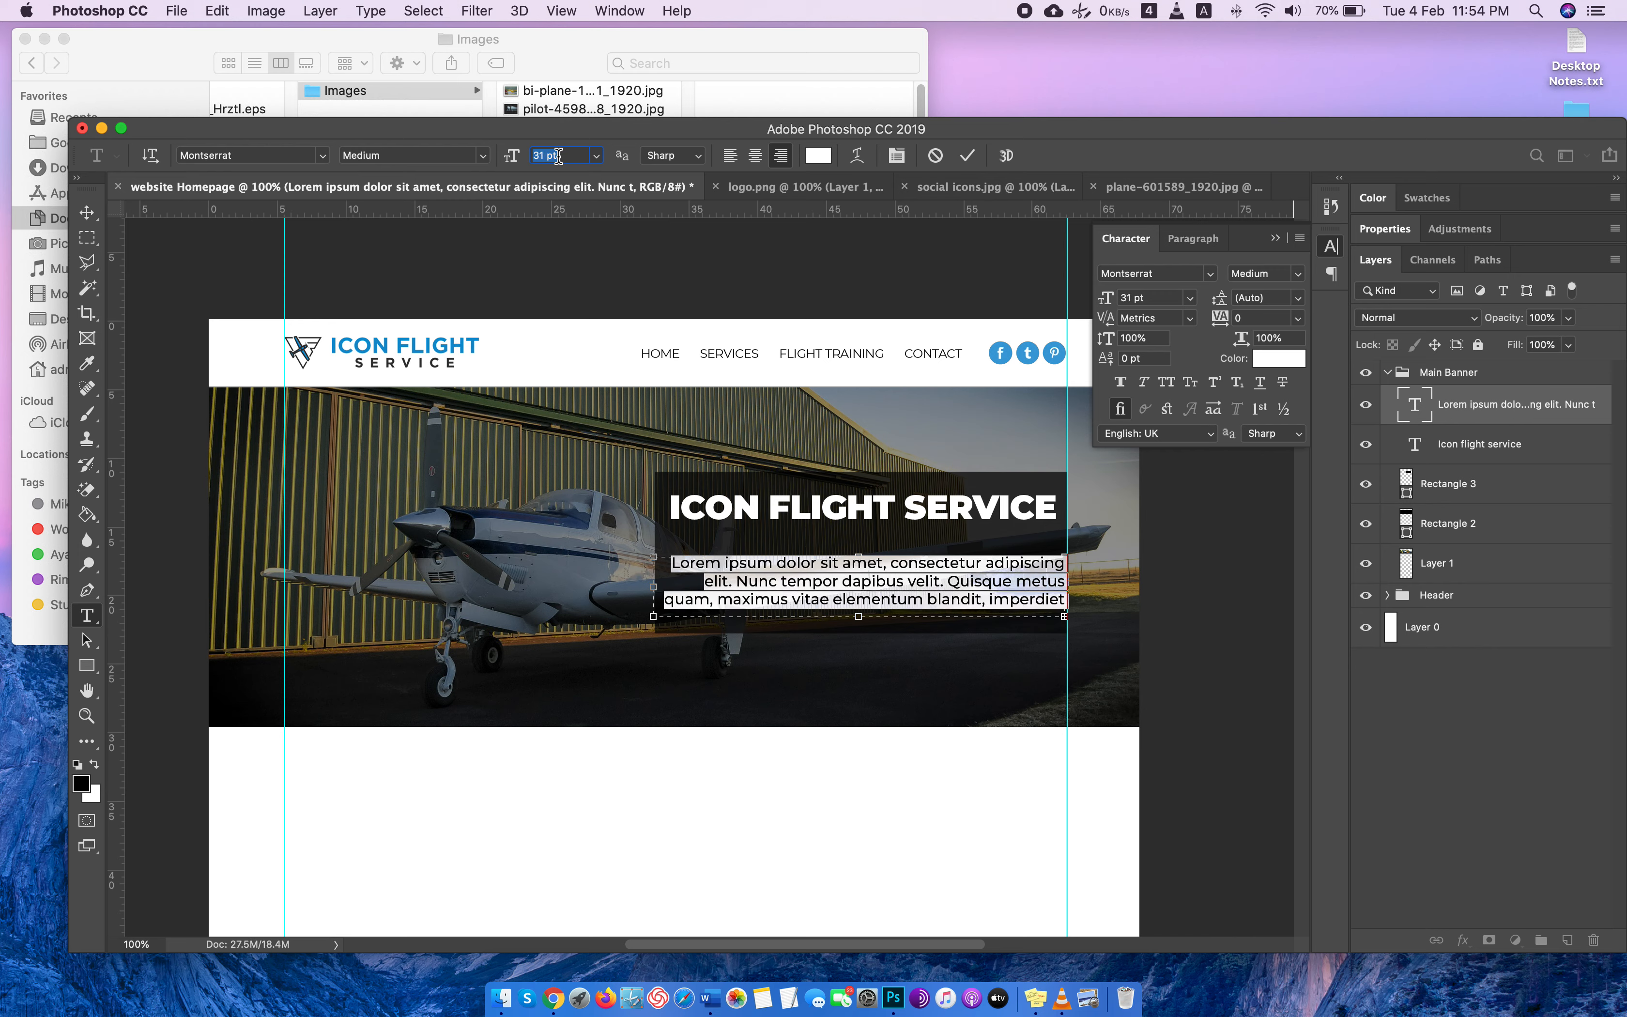
key("Down")
key("Down")
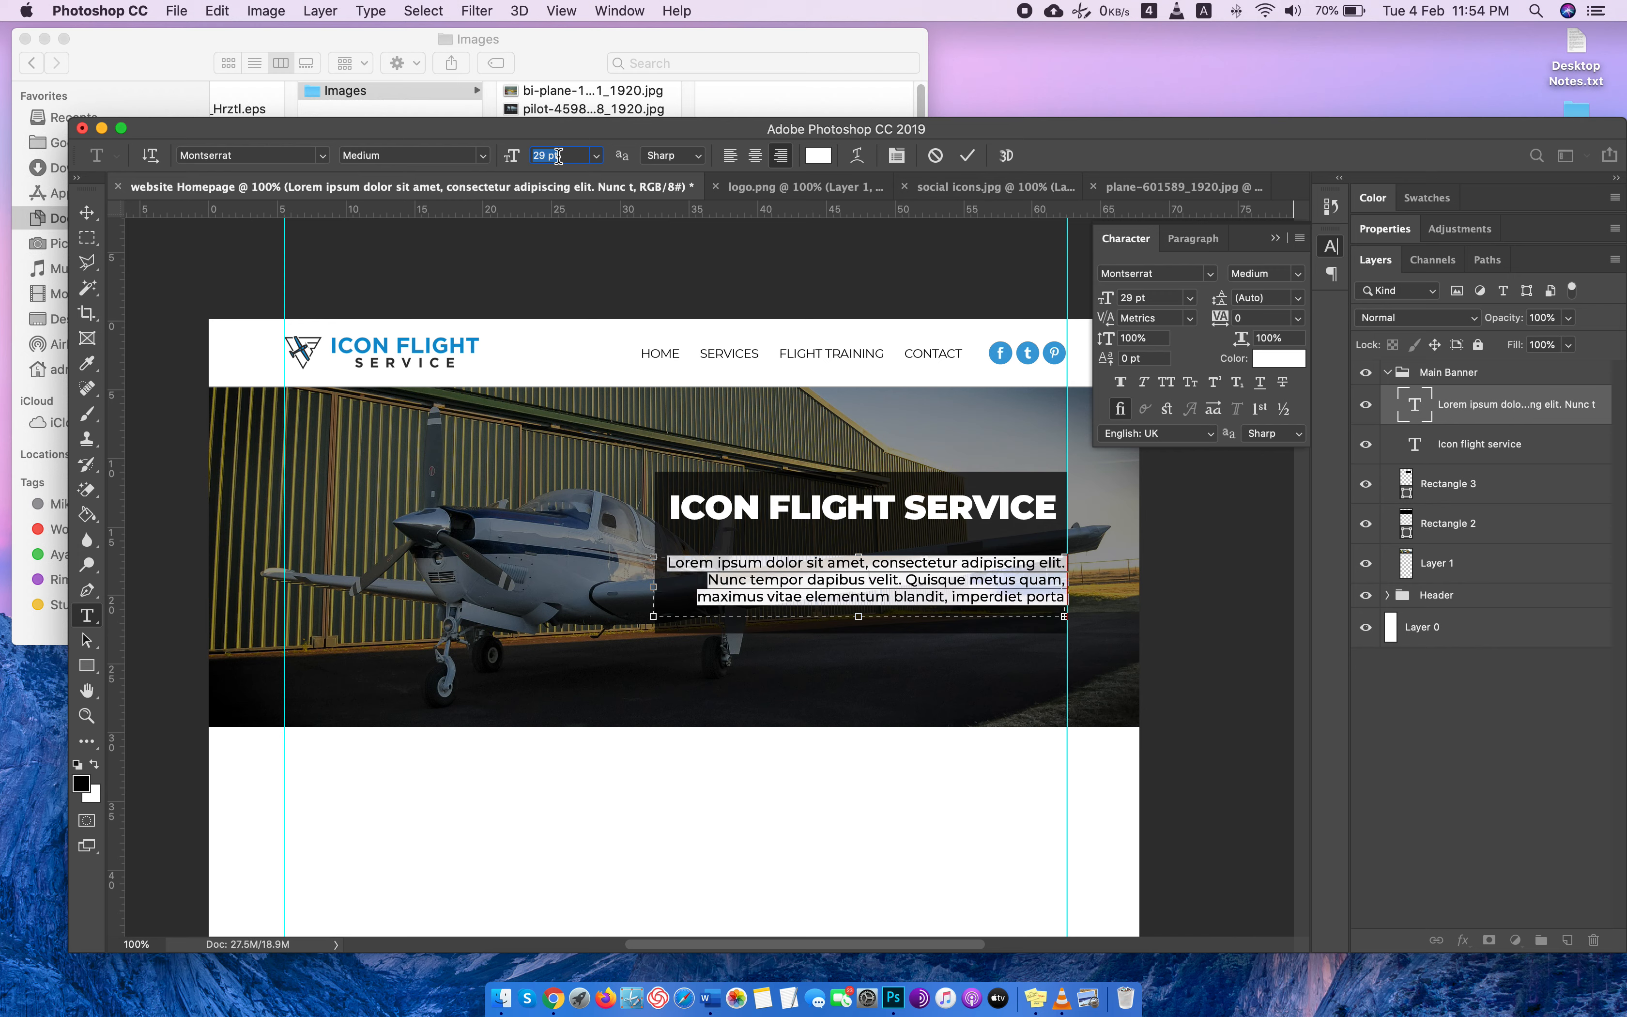
key("Down")
key("Up")
left_click(87, 213)
left_click(1331, 245)
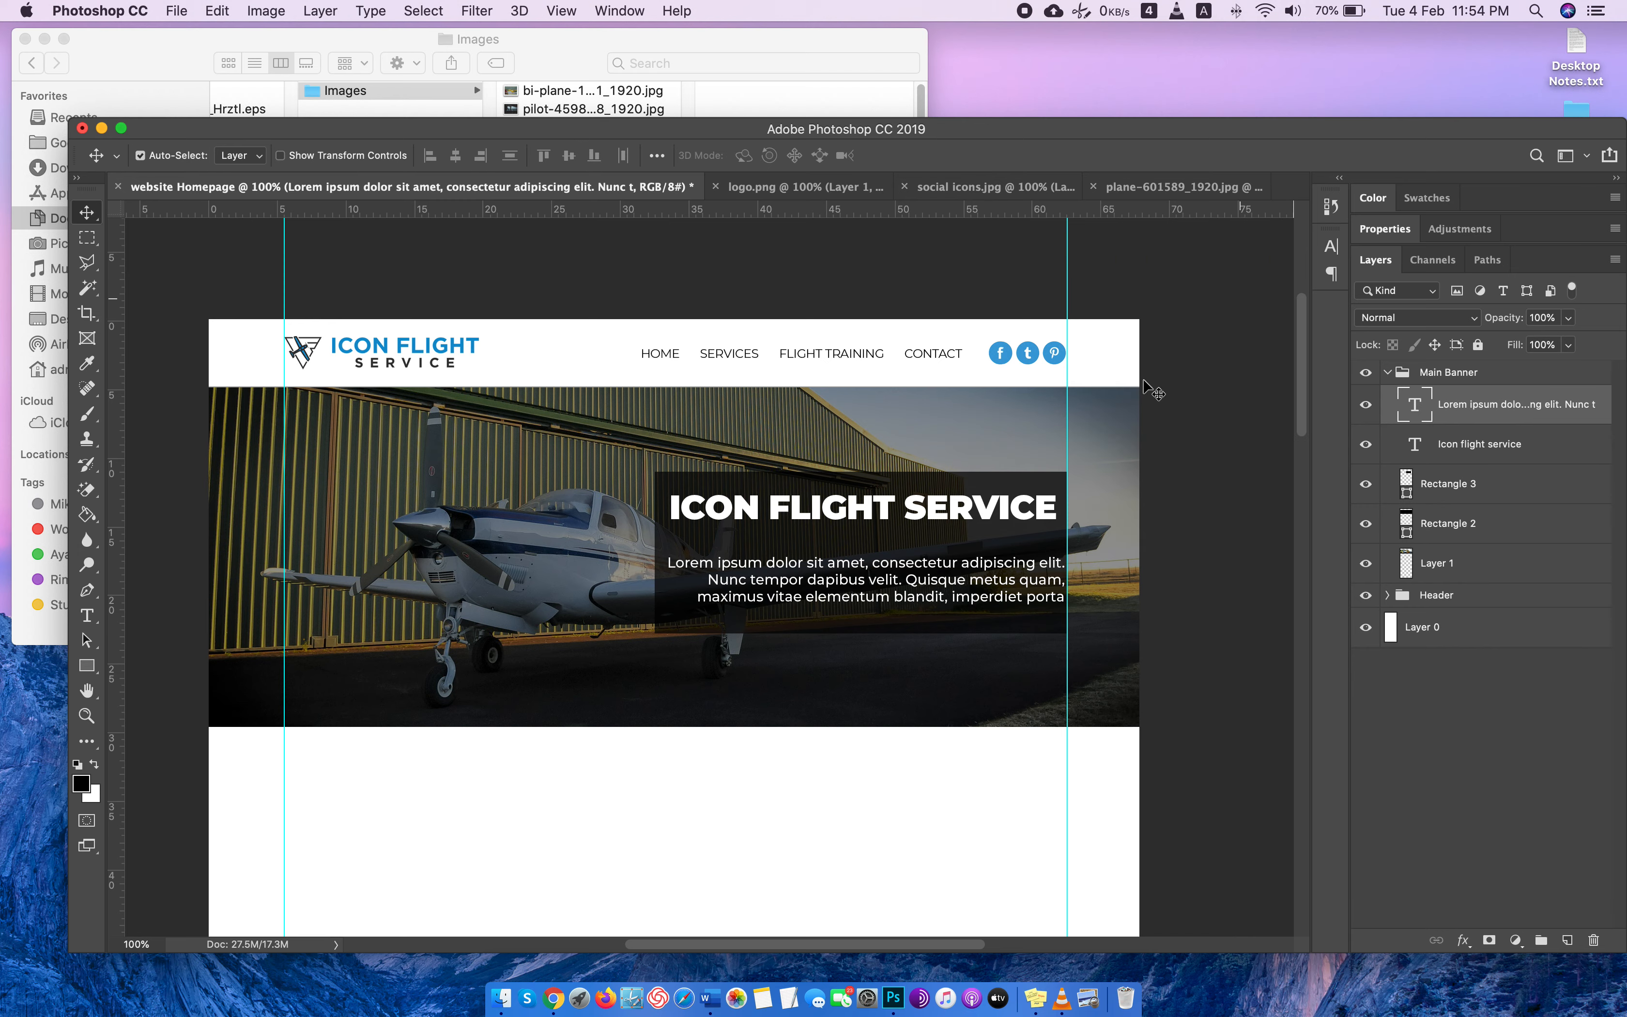
Set the ICON FLIGHT SERVICE headline's tracking to 0 and its font size to 67 pt.
left_click(974, 509)
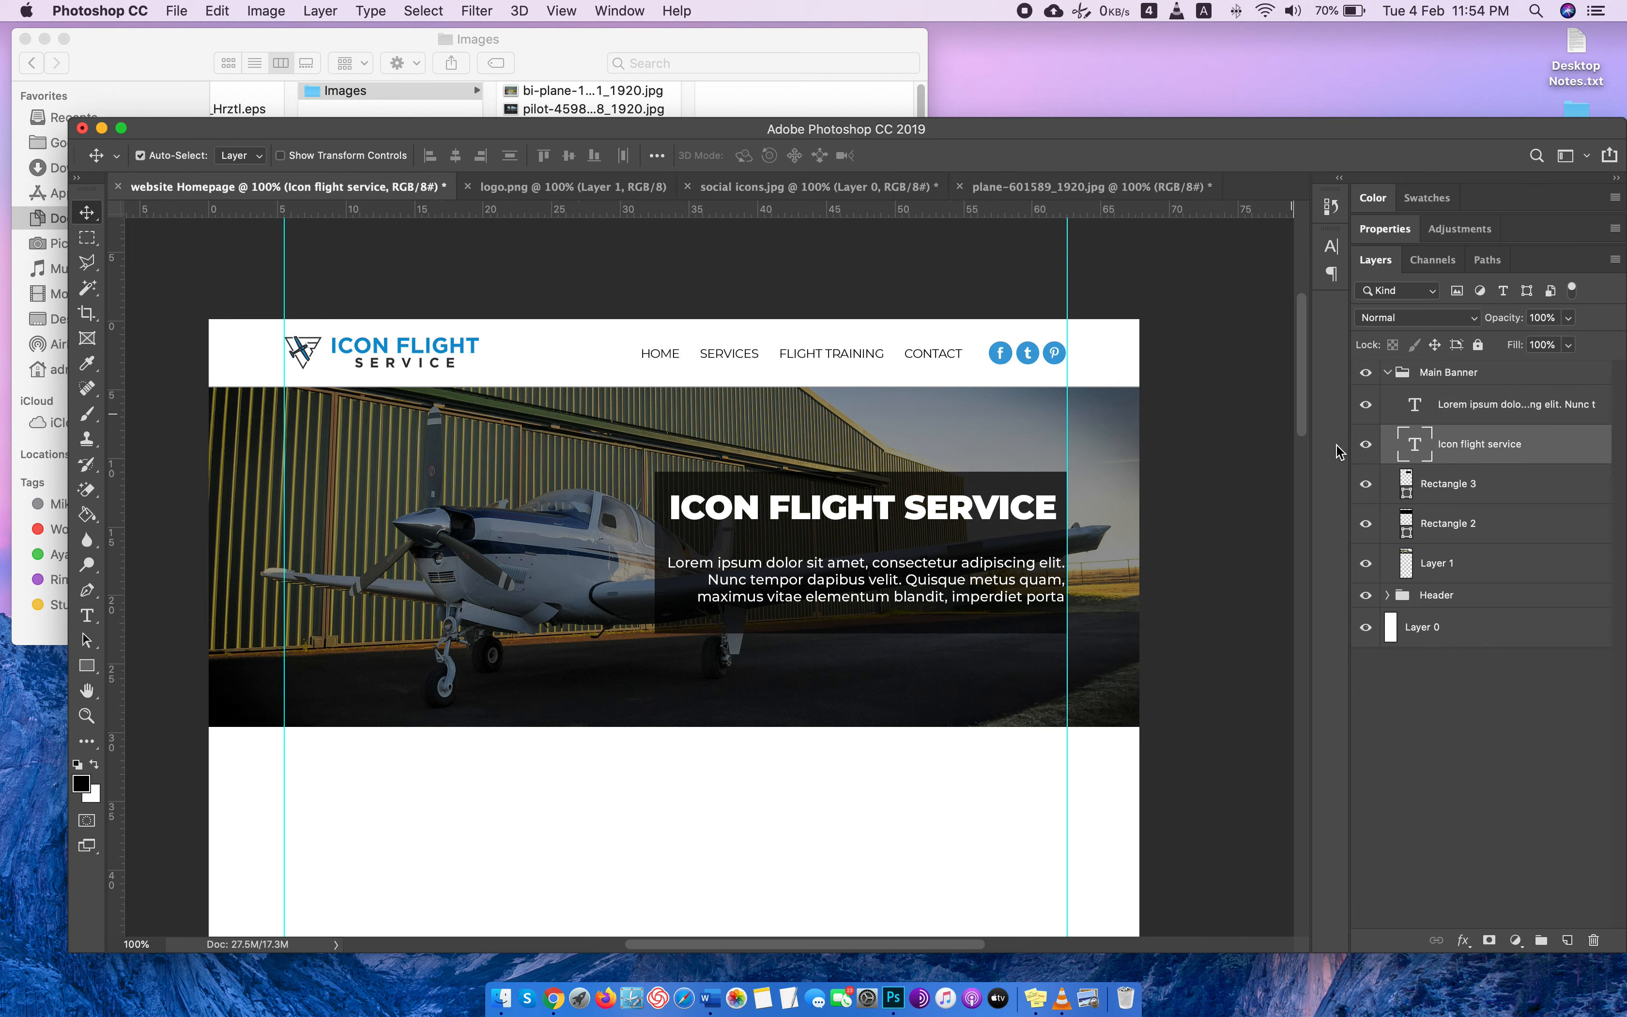
double_click(1407, 432)
left_click(1331, 245)
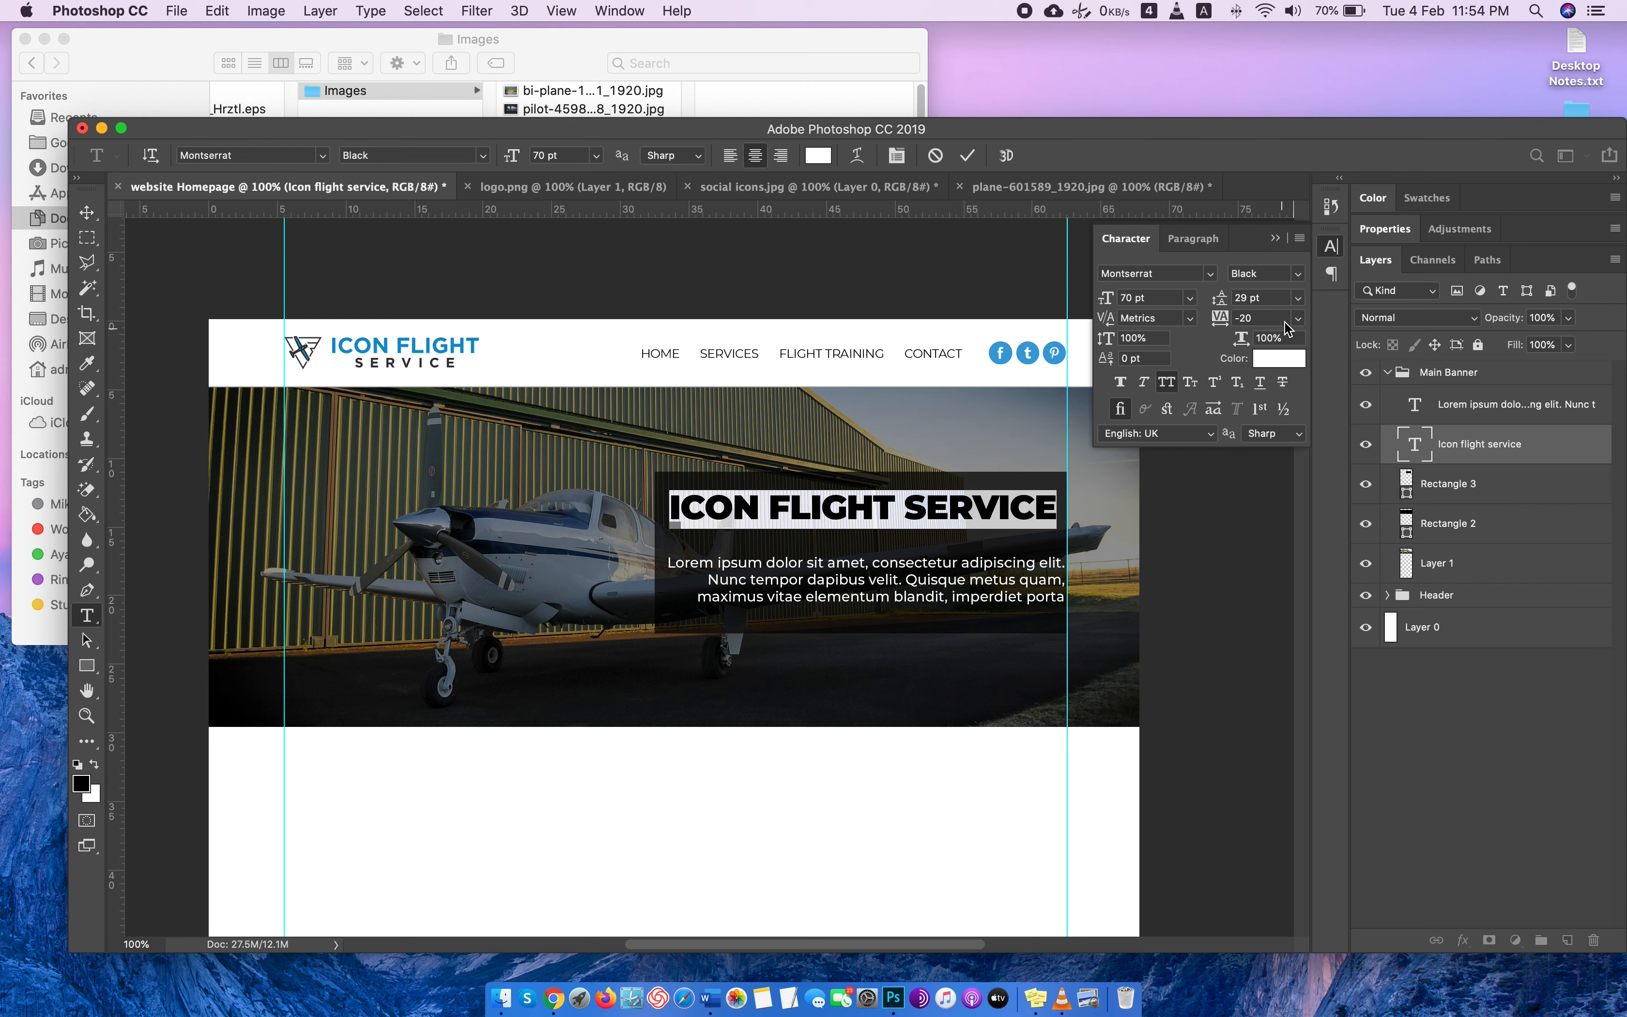
left_click(1297, 318)
left_click(1298, 318)
left_click(579, 155)
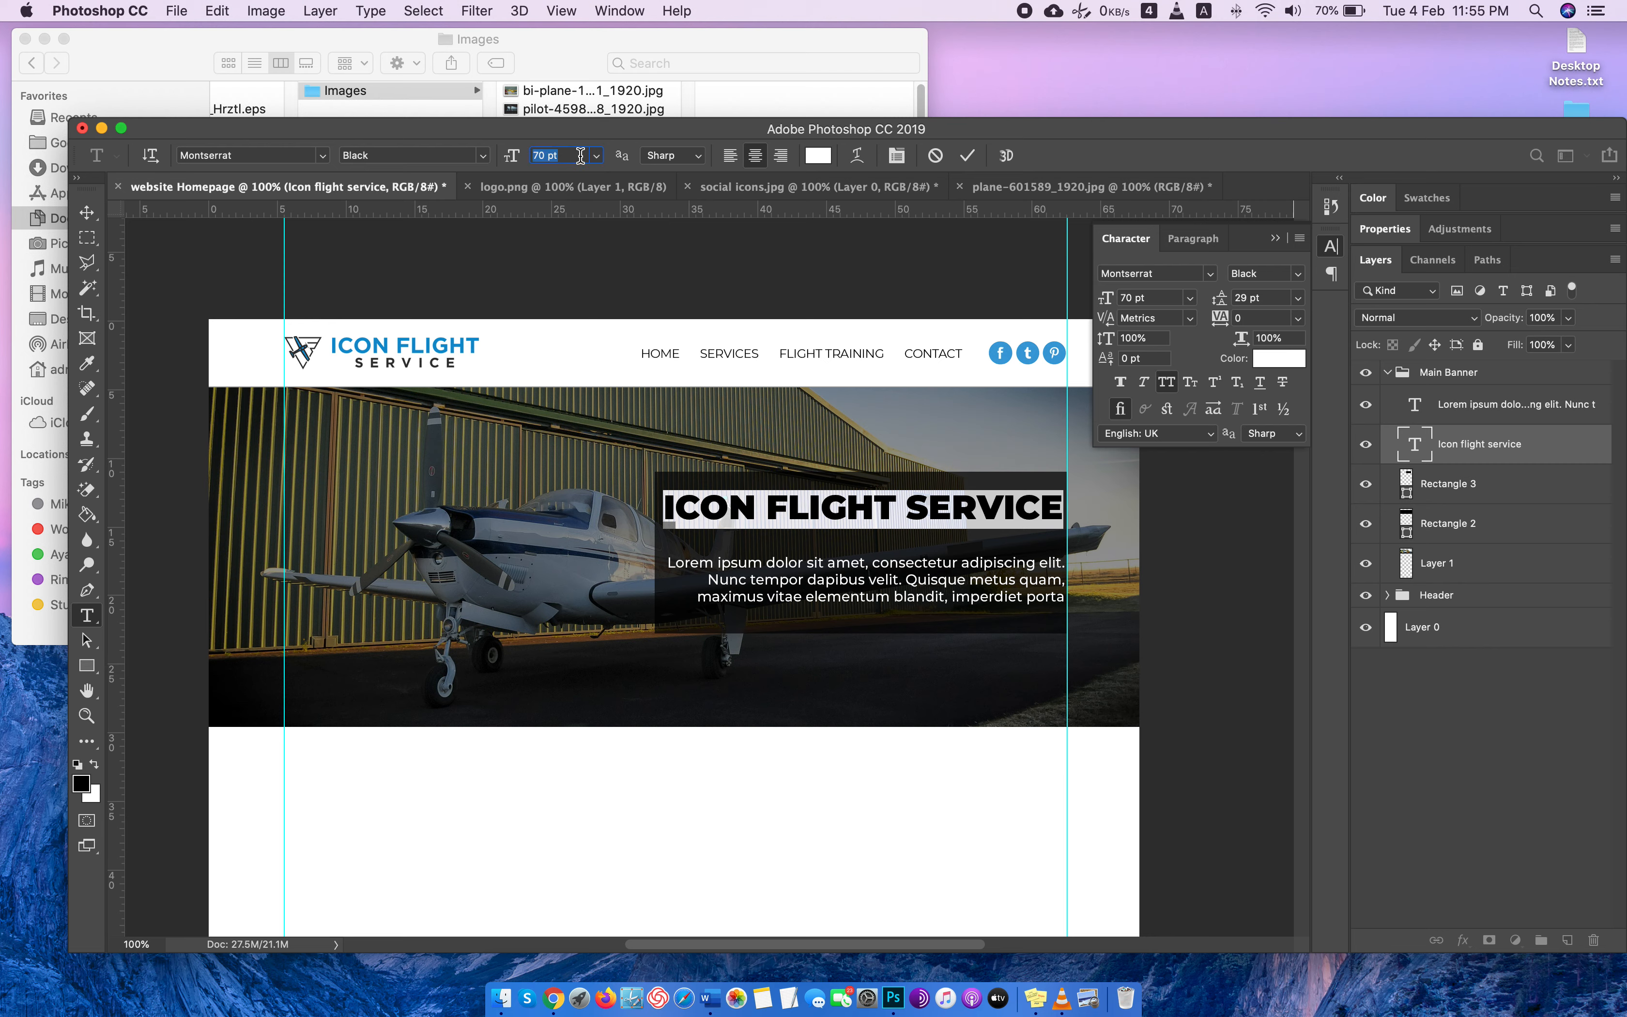
key("Down")
key("Down")
key("Down")
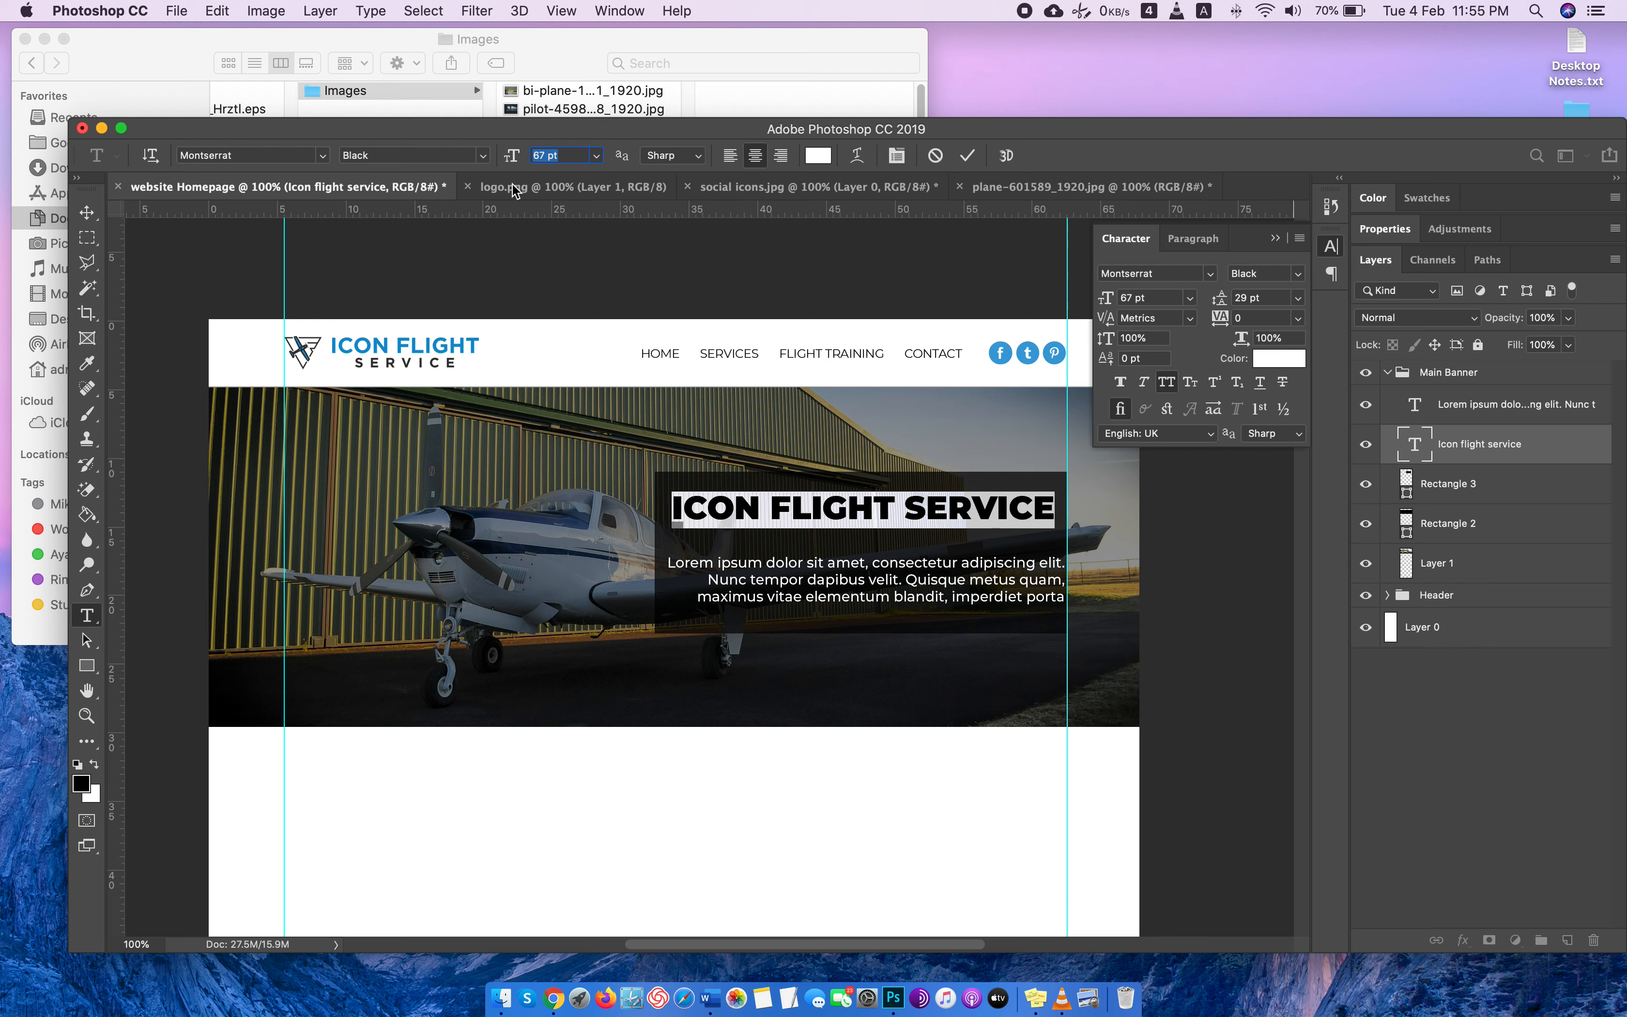
left_click(87, 212)
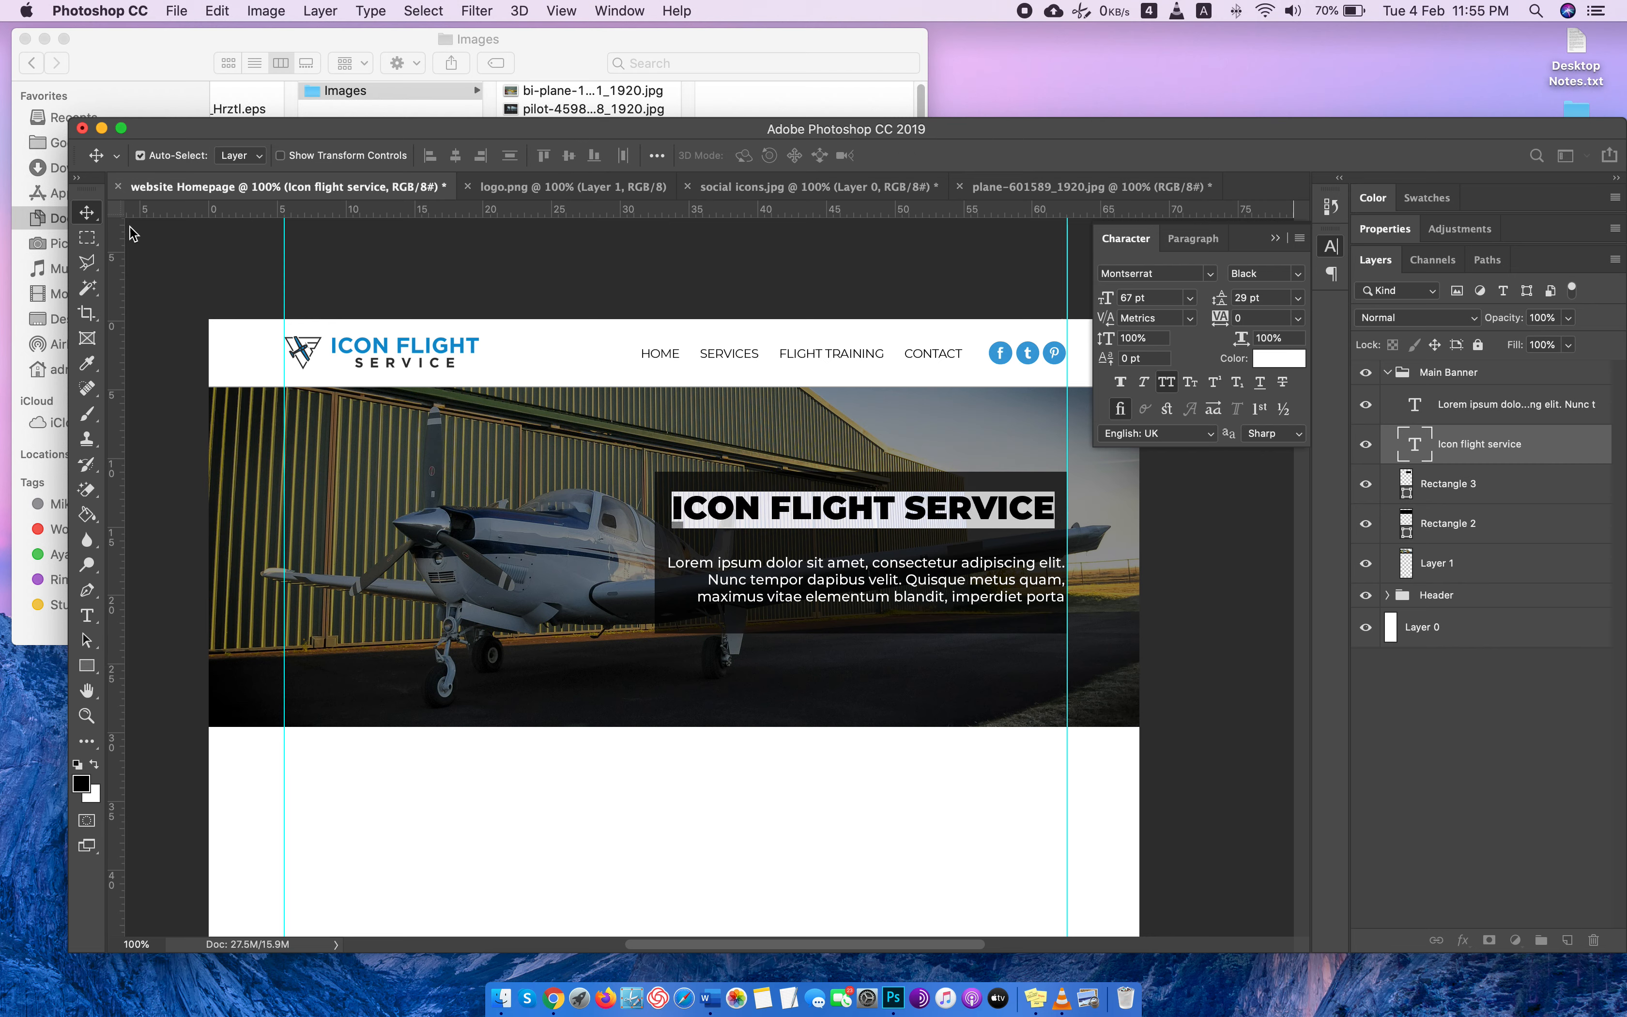
left_click(1332, 255)
Move the banner paragraph up and to the left so its right edge lines up with the headline.
left_click_drag(950, 585, 940, 566)
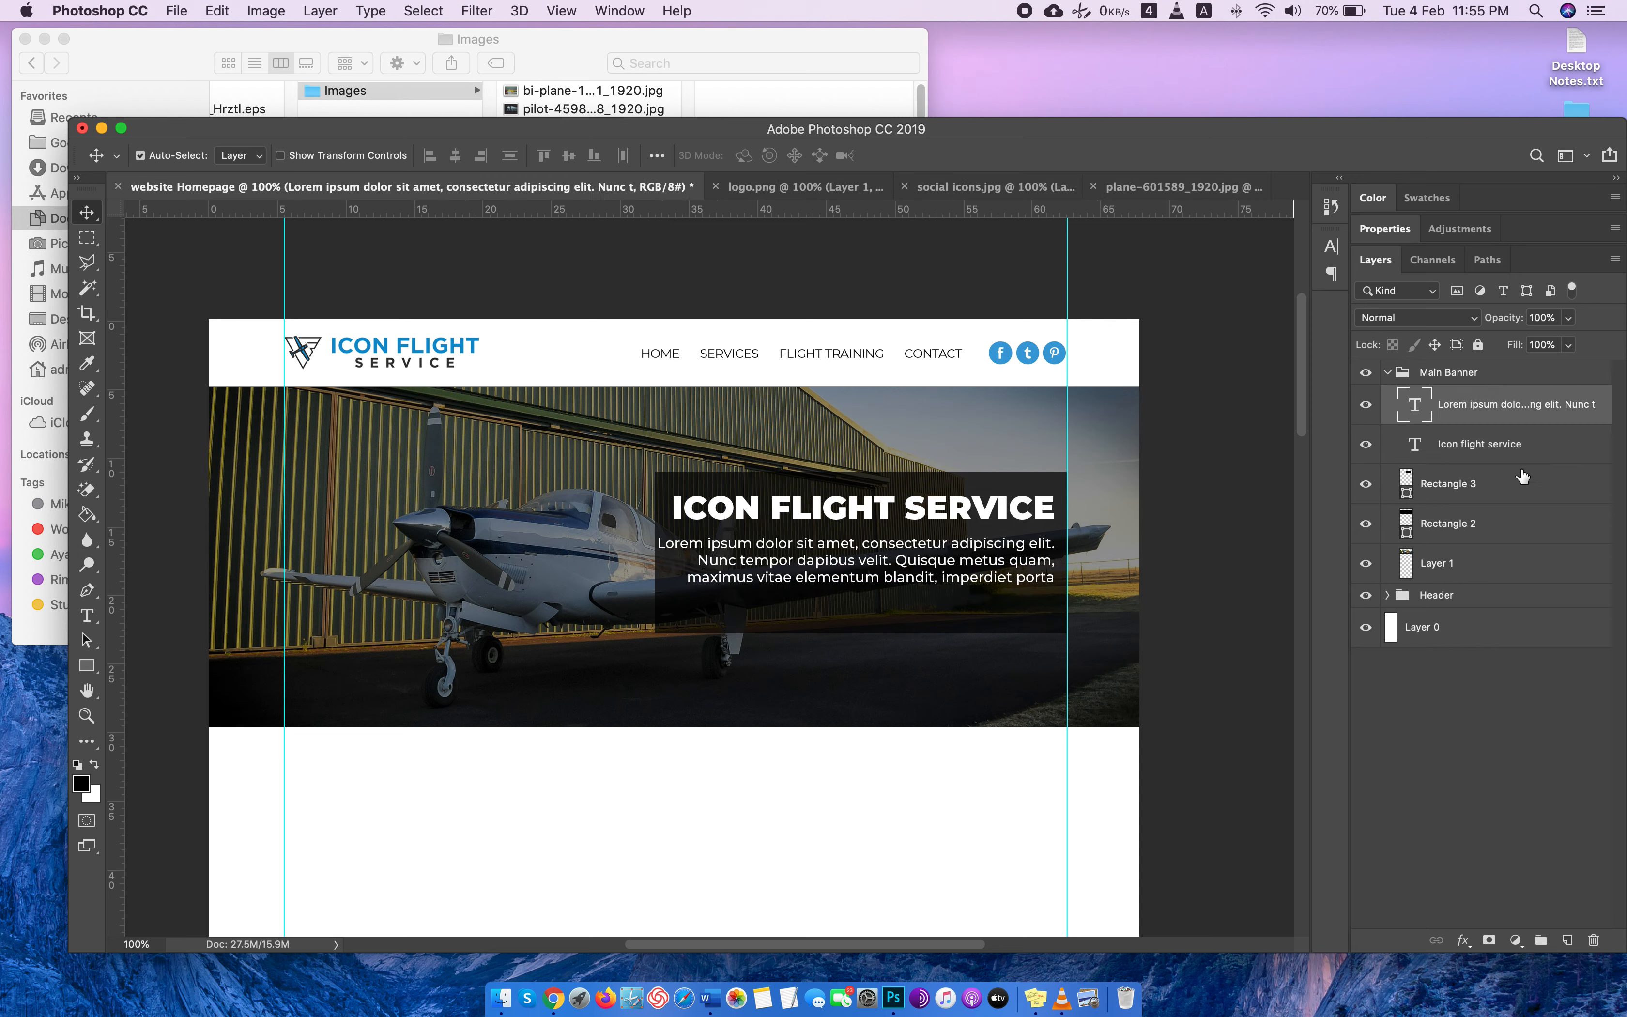
Replace the words after "blandit" in the last line of the banner paragraph with a period.
double_click(1424, 414)
left_click(968, 584)
left_click_drag(935, 576, 1225, 579)
type(".lectus.")
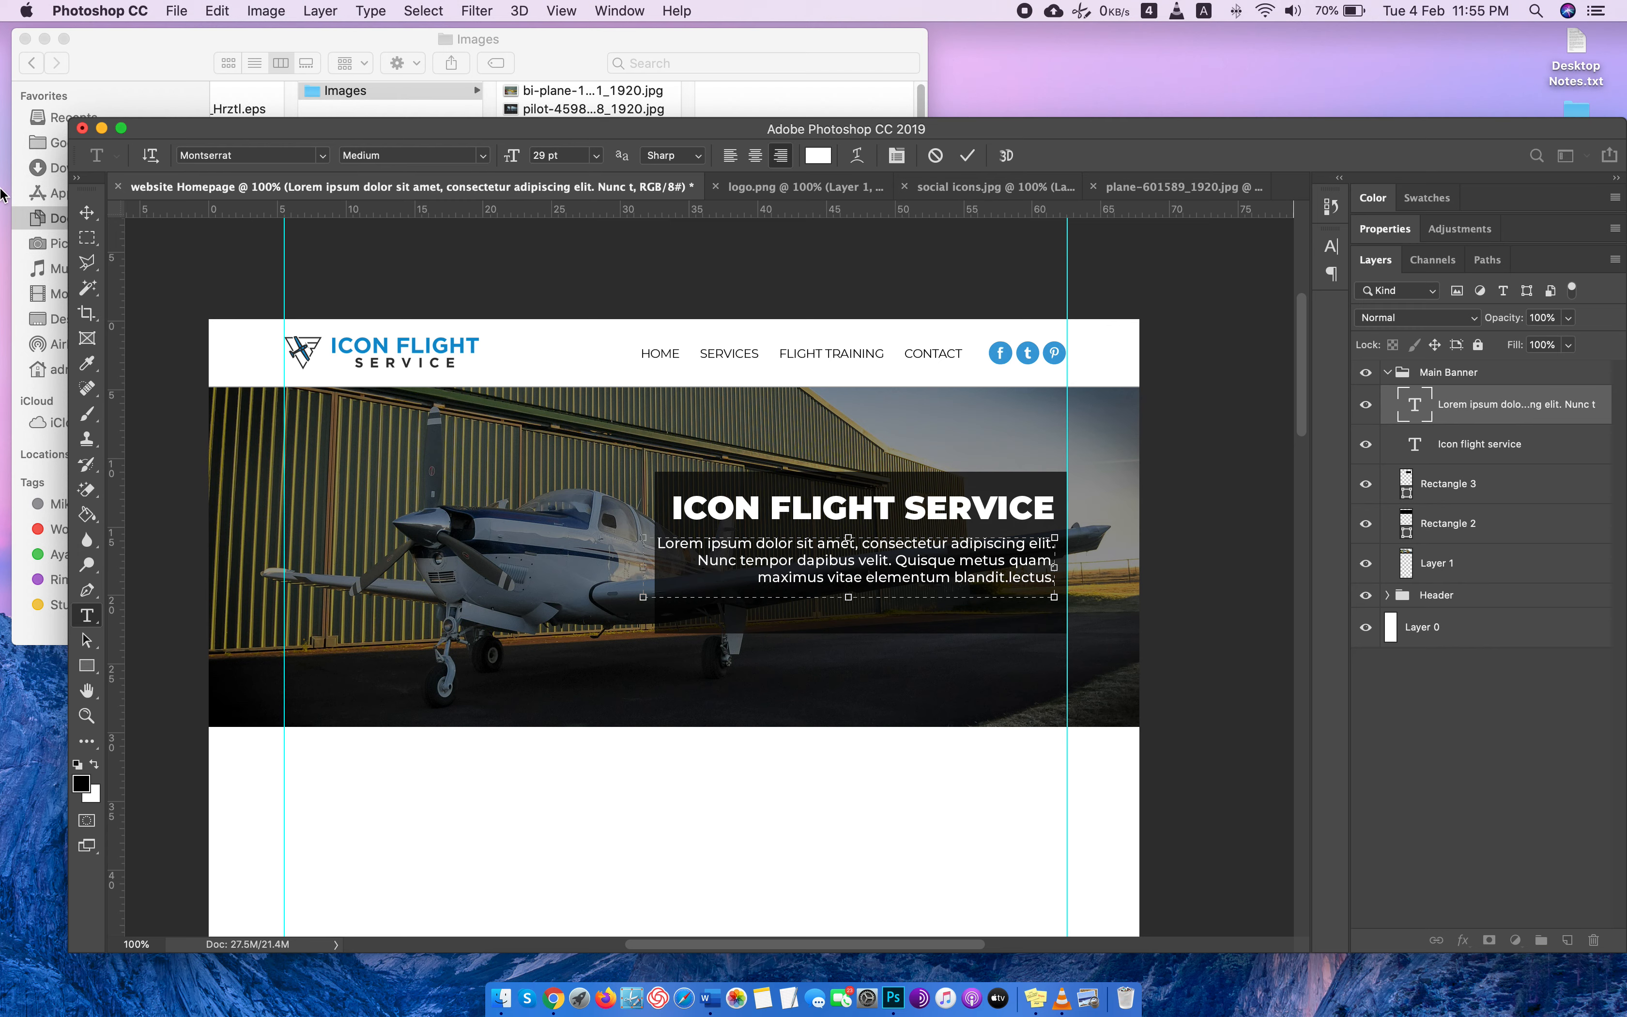
left_click(87, 213)
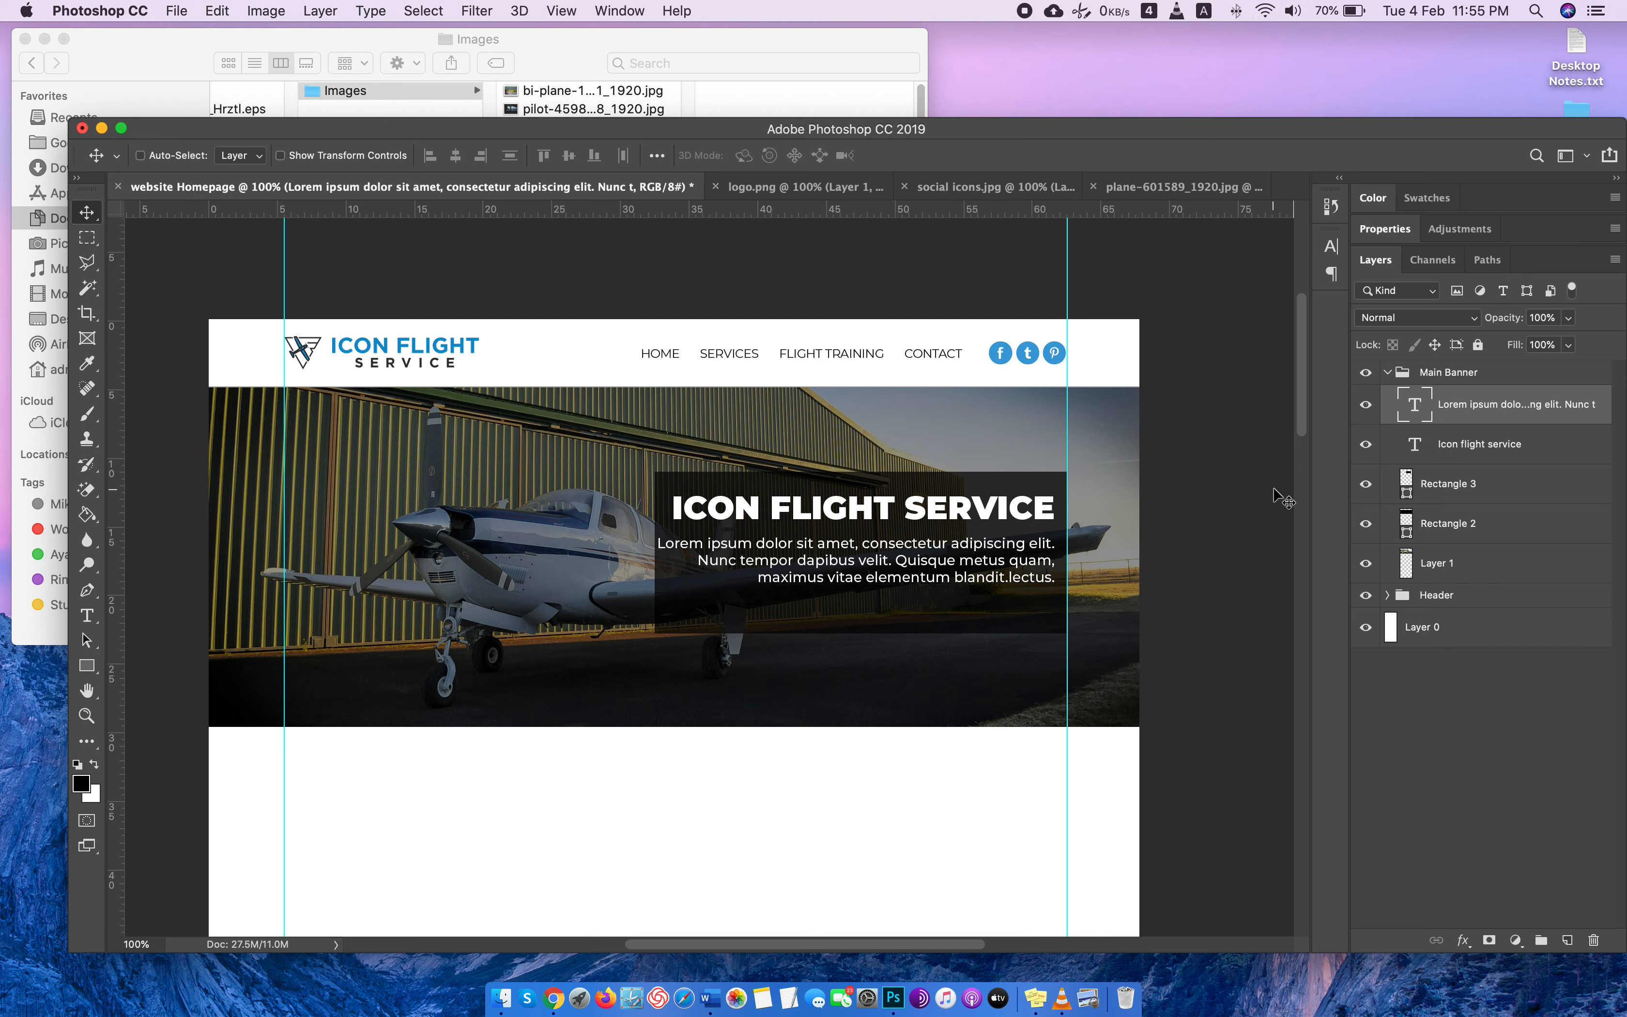
Narrow the banner paragraph's text box so its left edge lines up with the headline's left edge.
key("super+t")
key("Return")
double_click(1392, 409)
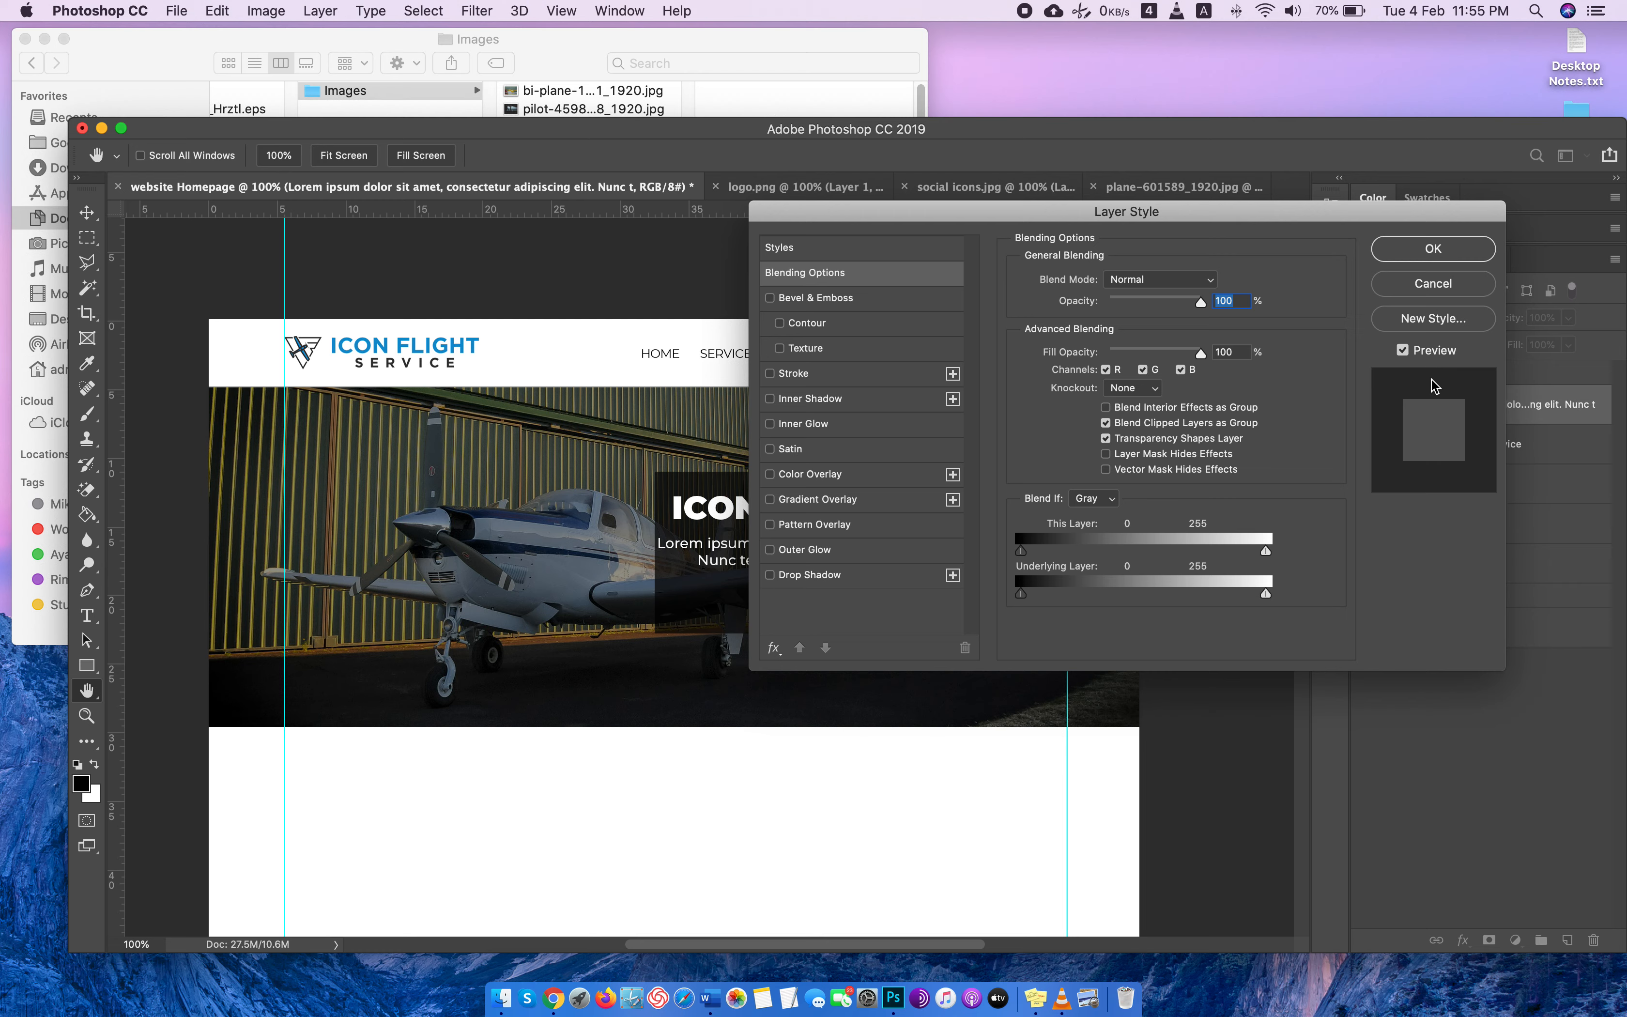
left_click(1428, 281)
double_click(1414, 404)
left_click_drag(644, 567, 672, 567)
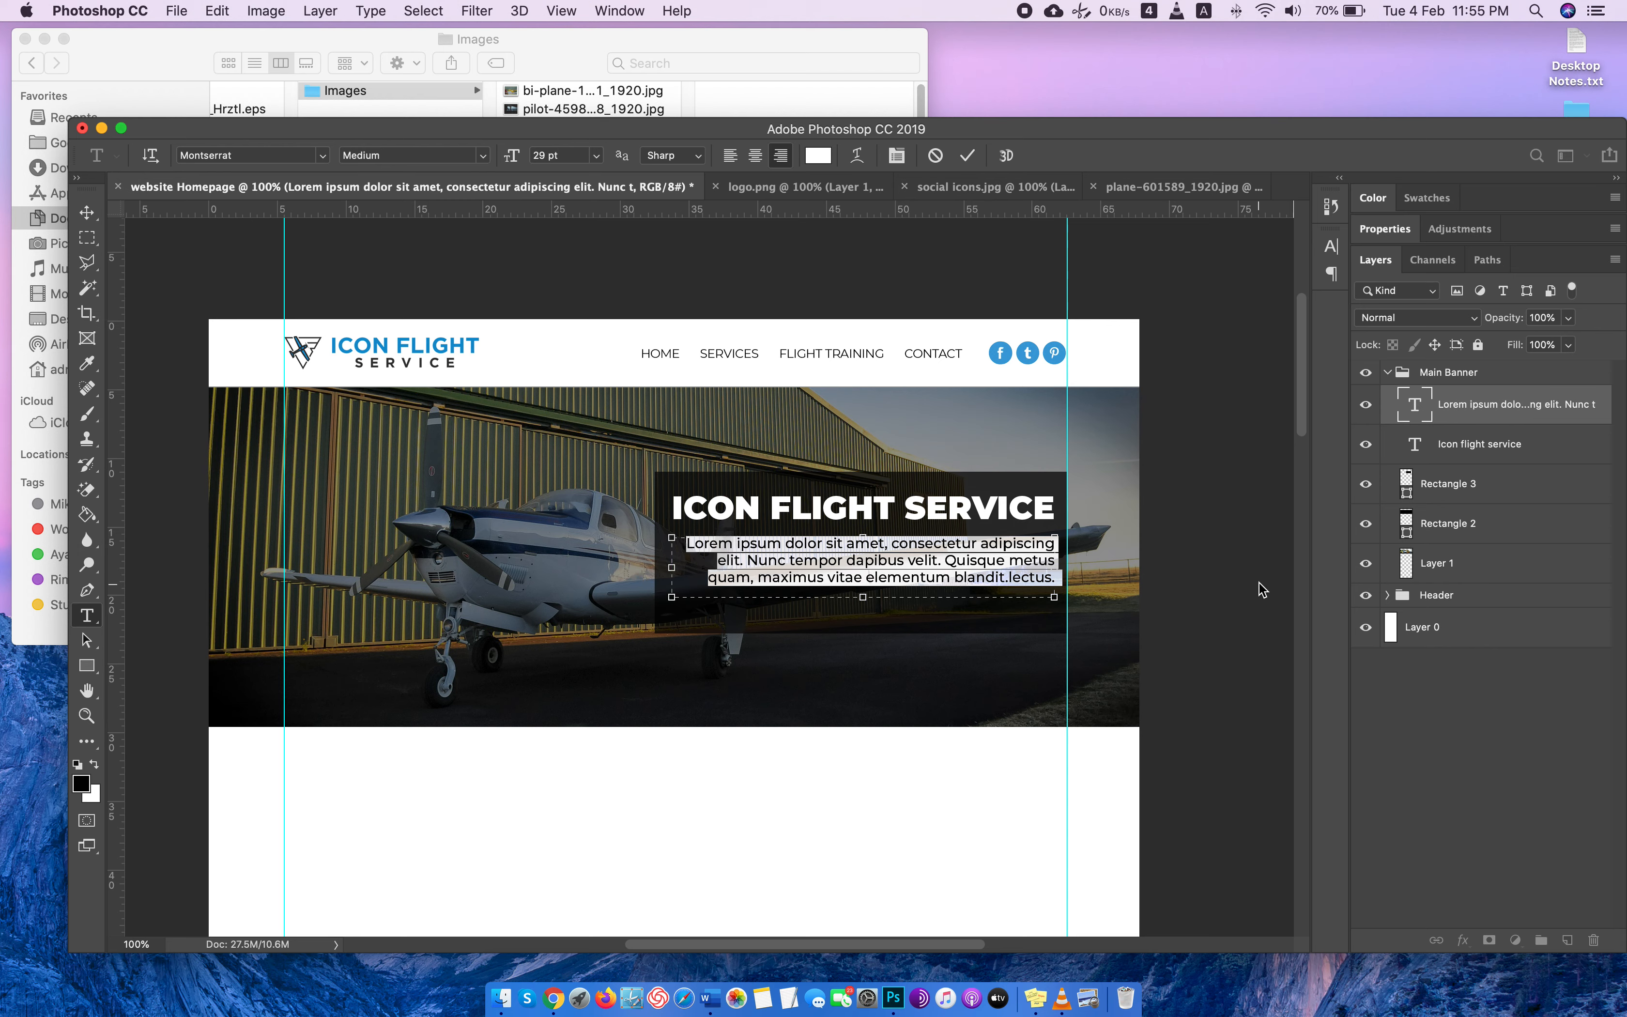
key("BackSpace")
key("super+z")
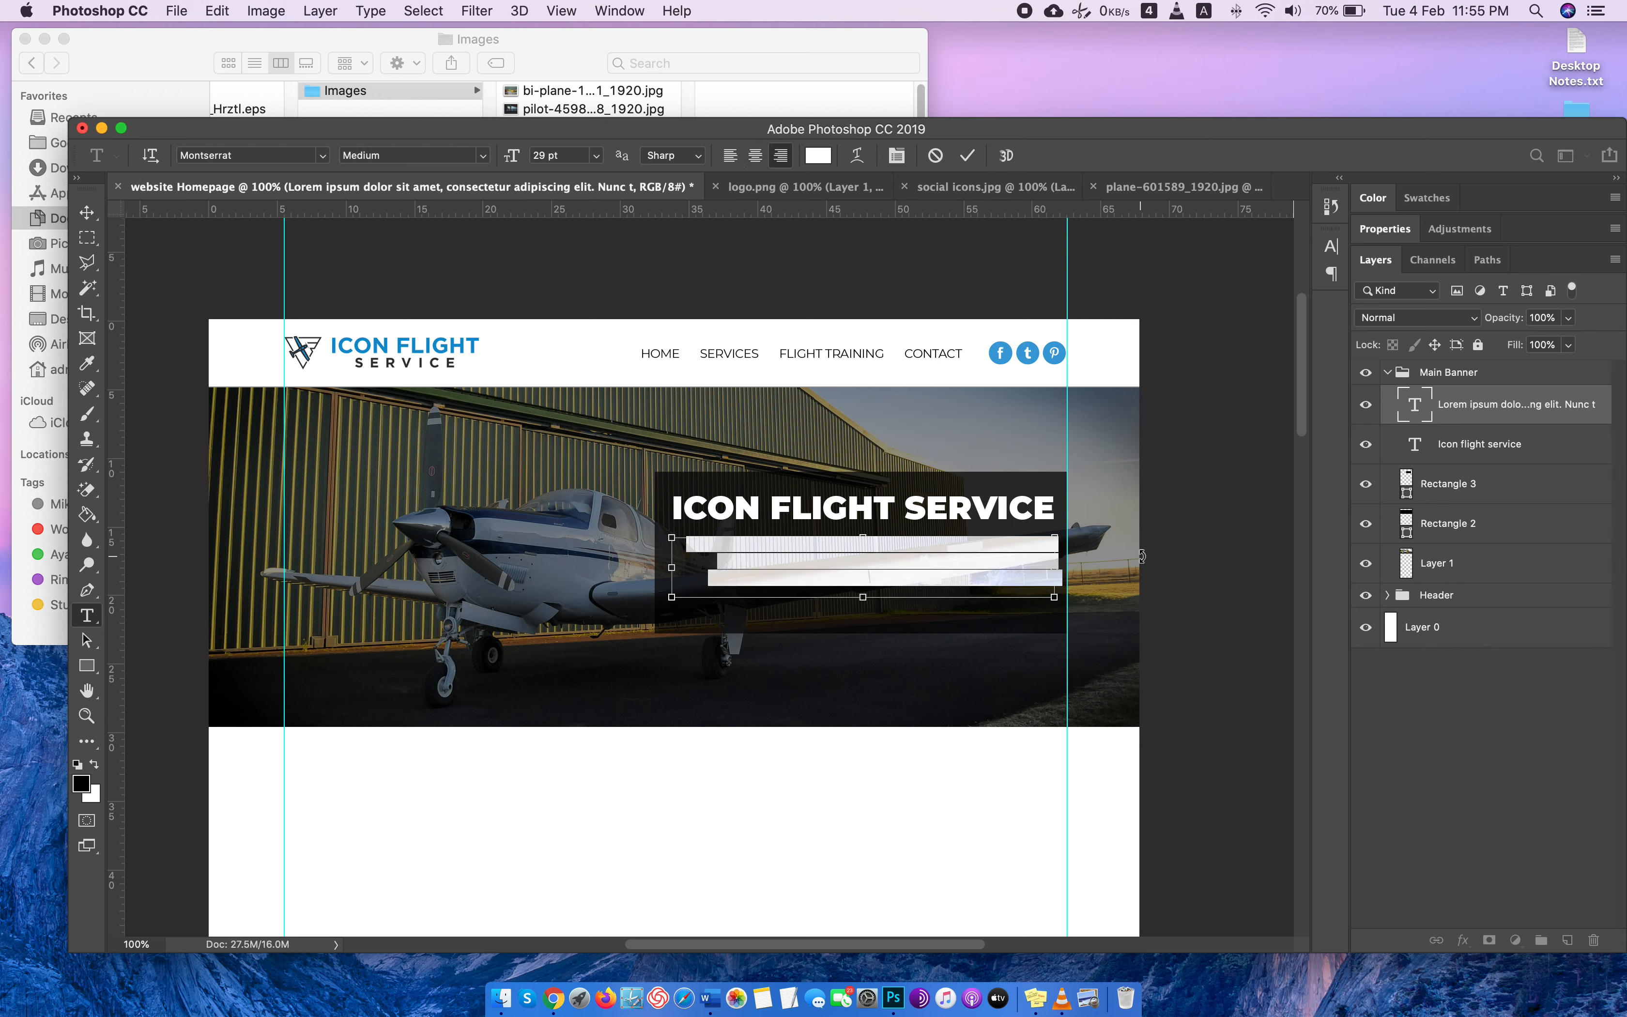
left_click(87, 213)
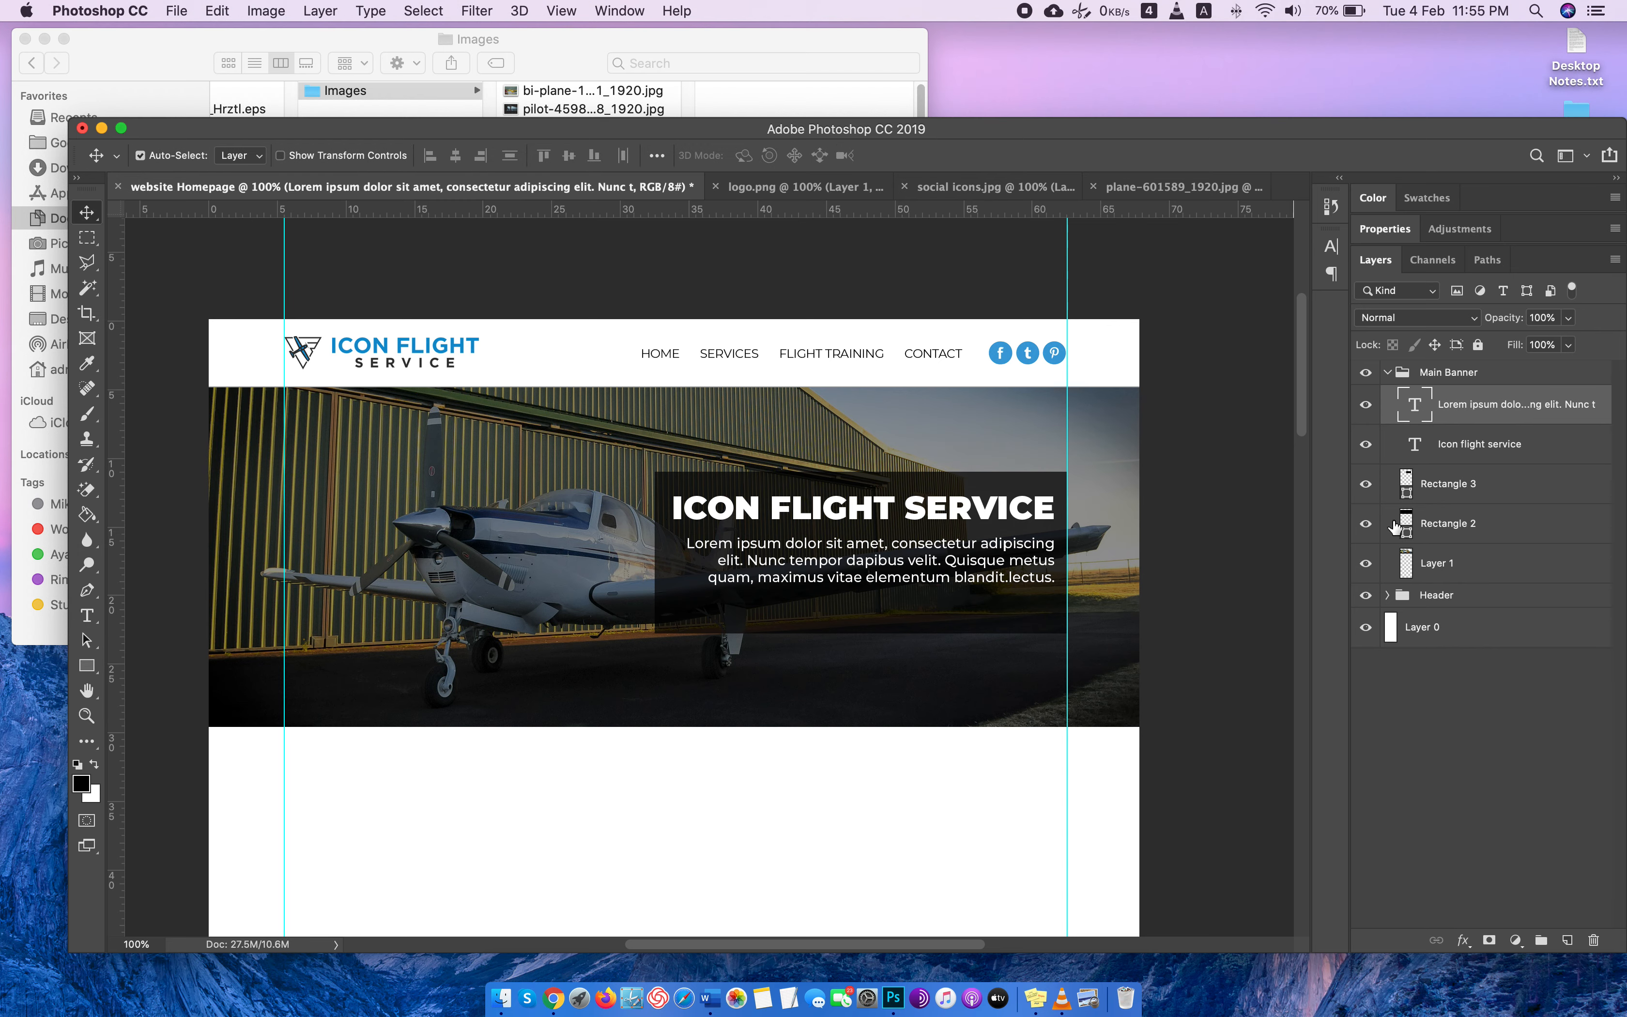
Nudge the banner paragraph slightly up toward the headline and a little to the left.
key("Up")
key("Up")
key("Up")
key("Up")
key("Left")
key("Left")
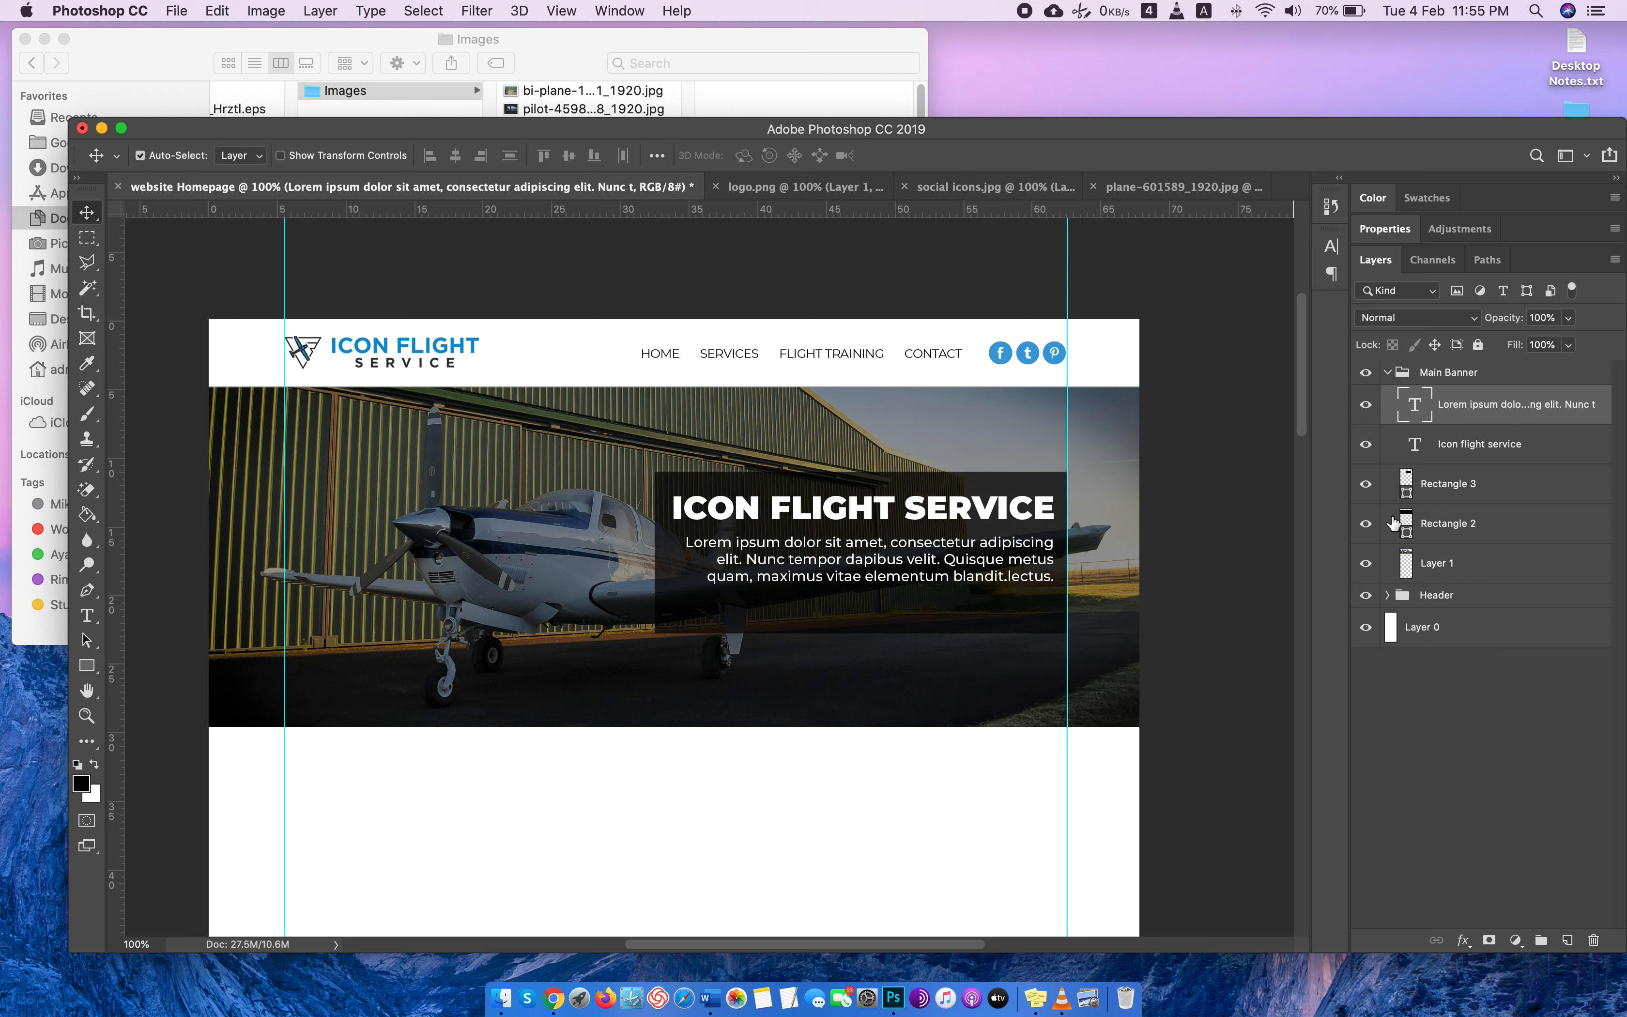
key("Up")
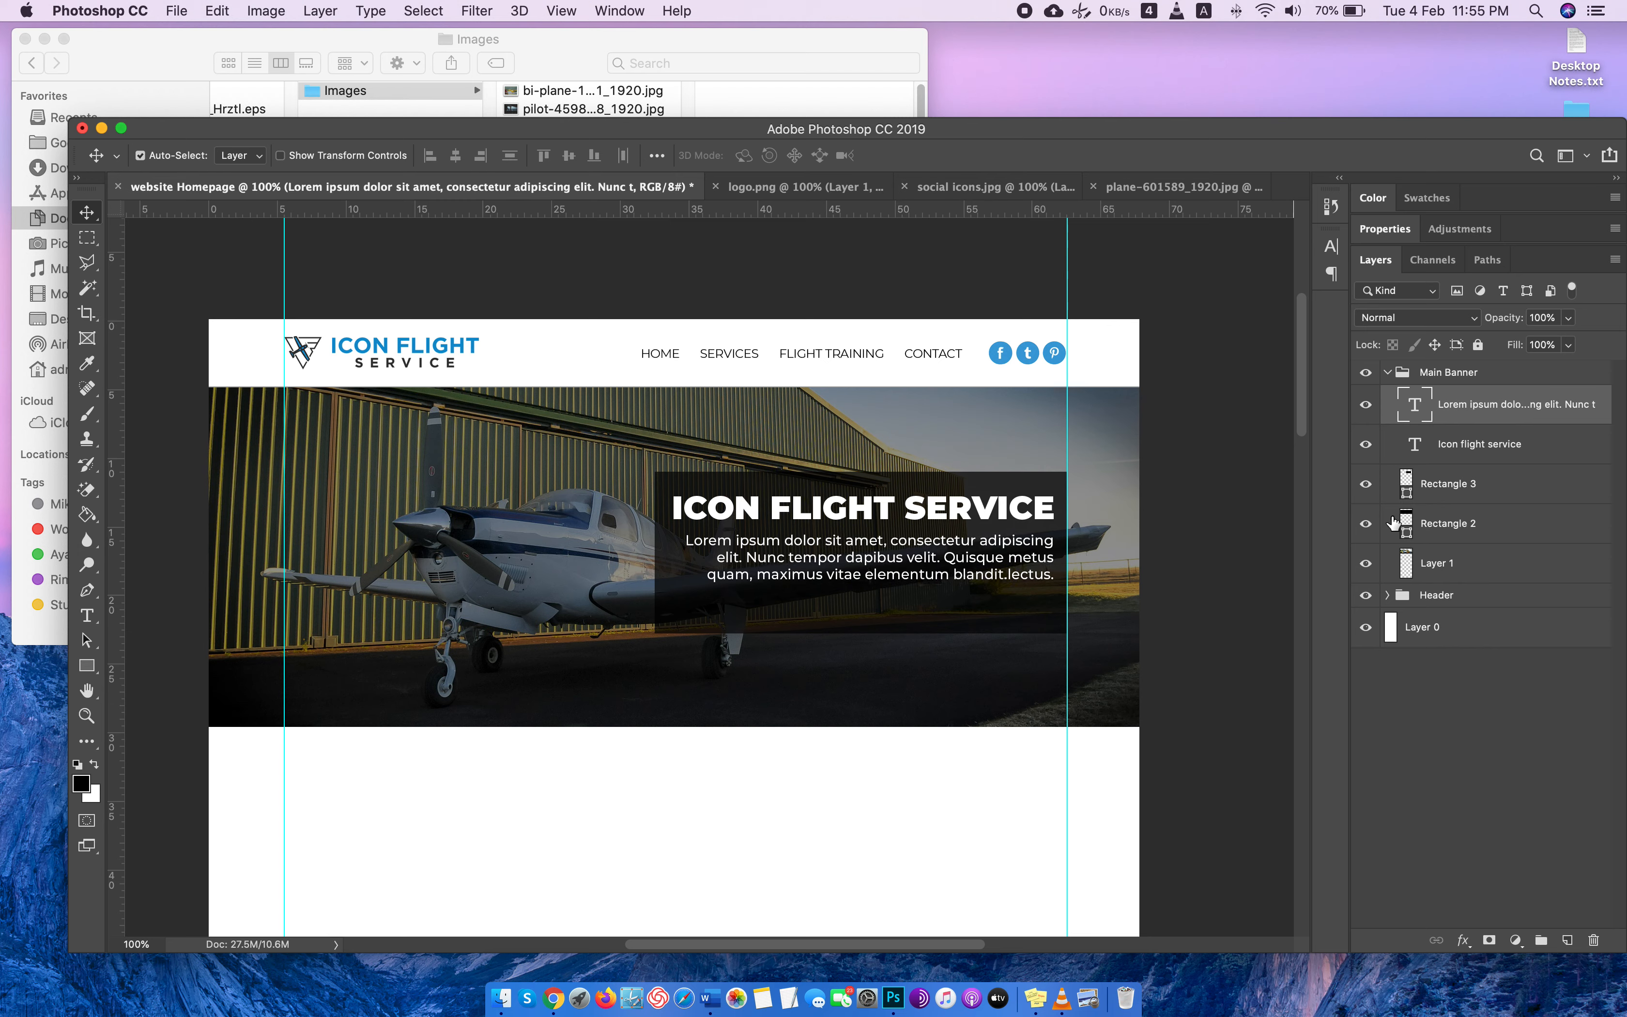
Delete all text after "Nunc tempor dapibus velit." from the banner paragraph.
double_click(1418, 412)
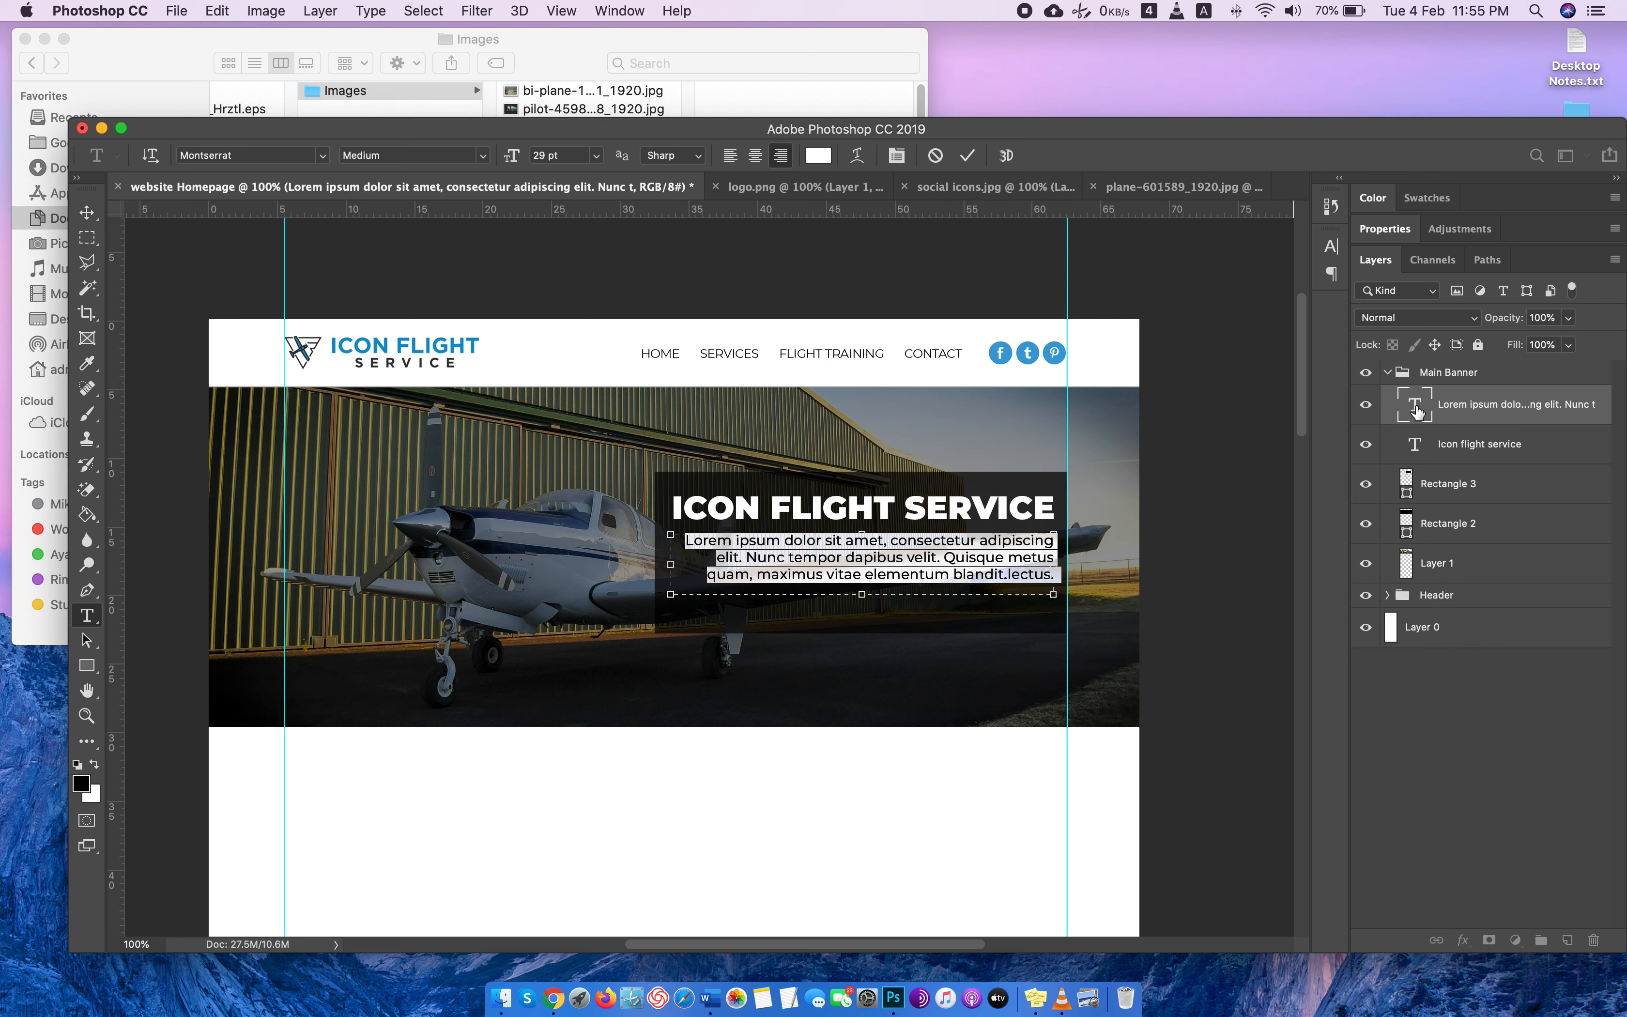
left_click(997, 574)
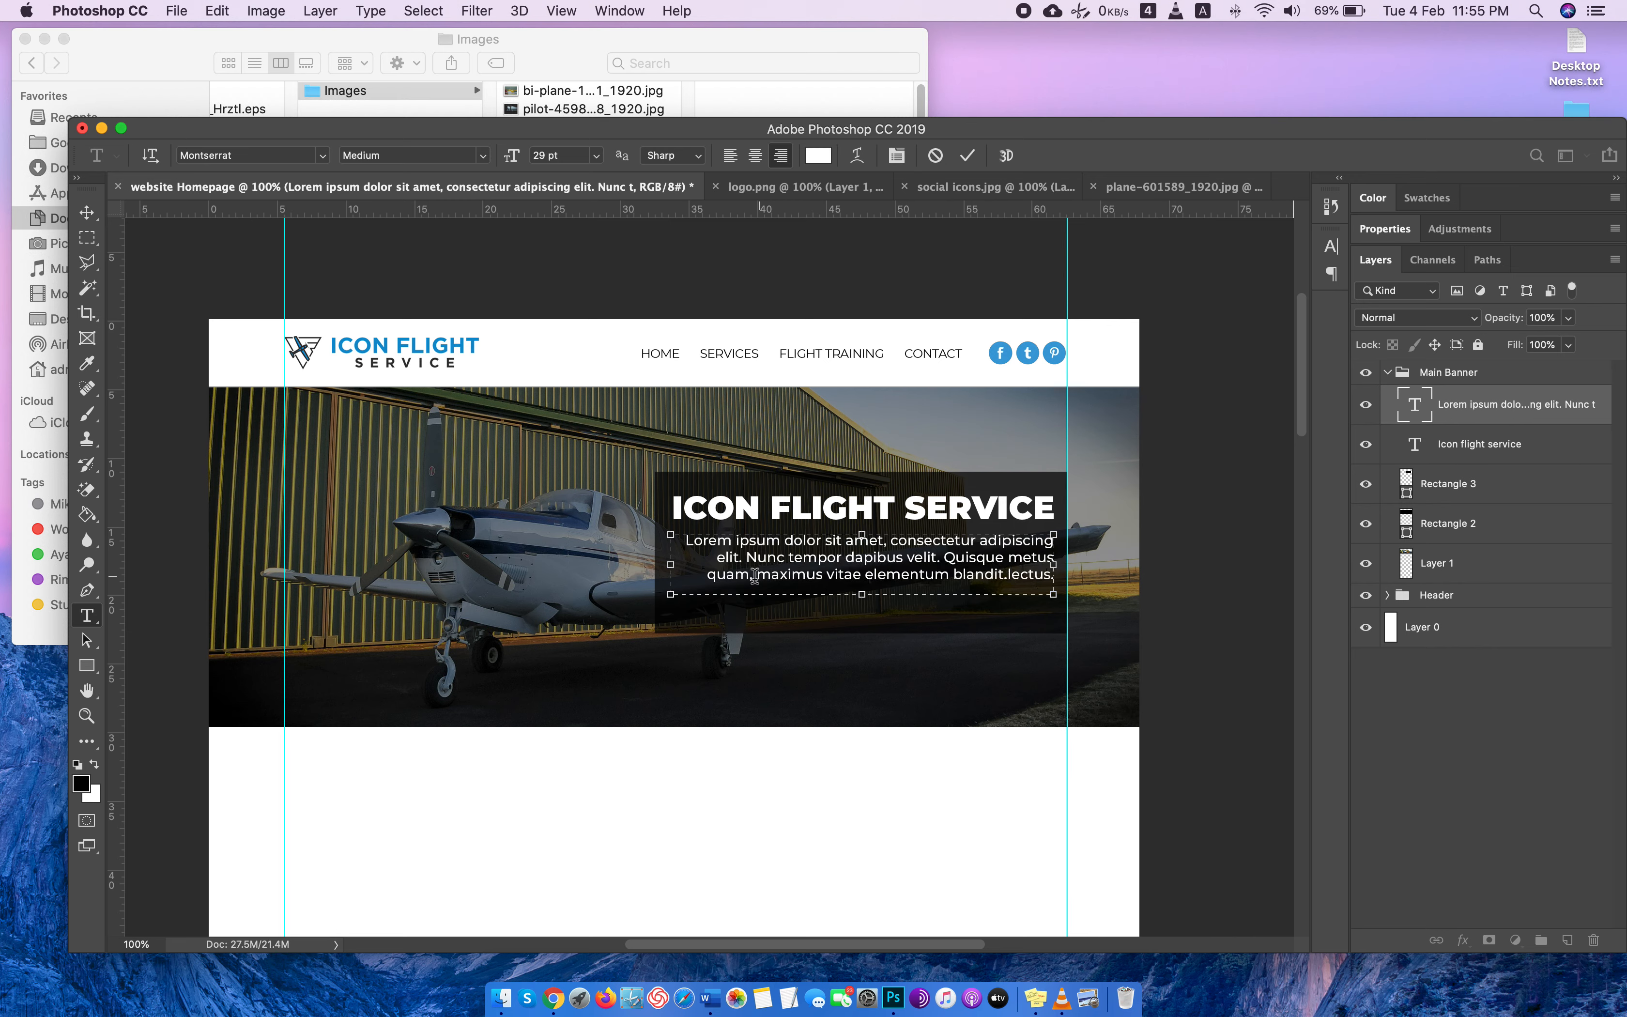
left_click_drag(748, 579, 1049, 578)
key("BackSpace")
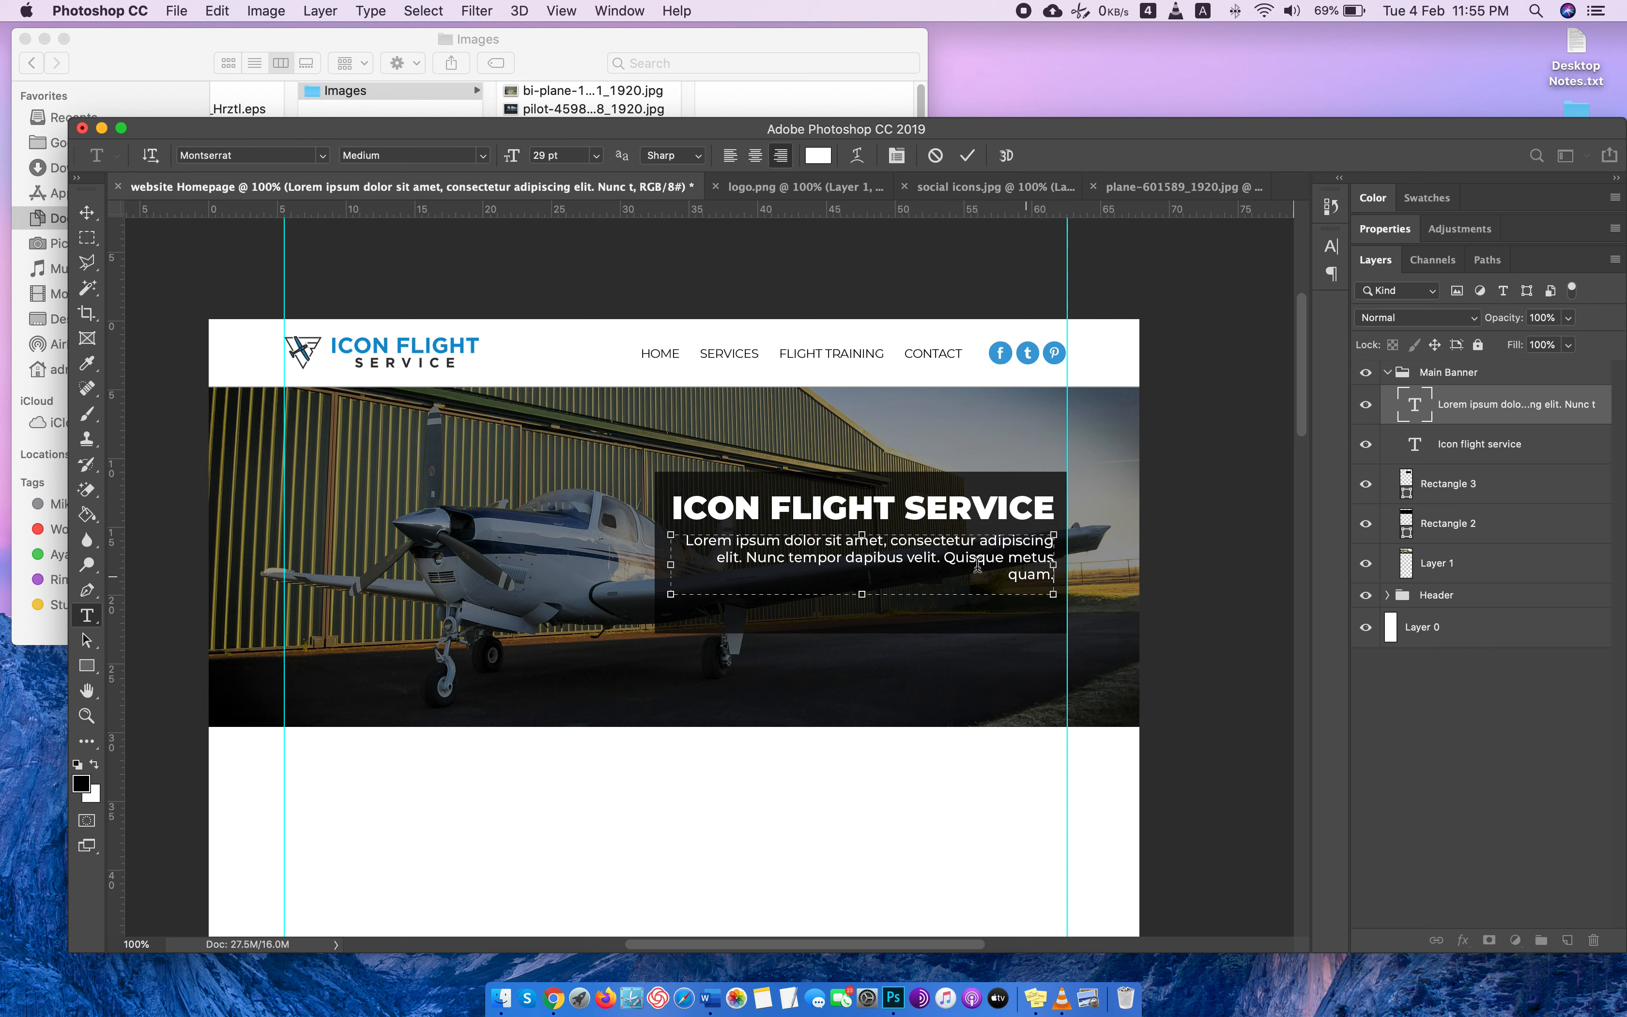
left_click_drag(939, 556, 1160, 612)
key("BackSpace")
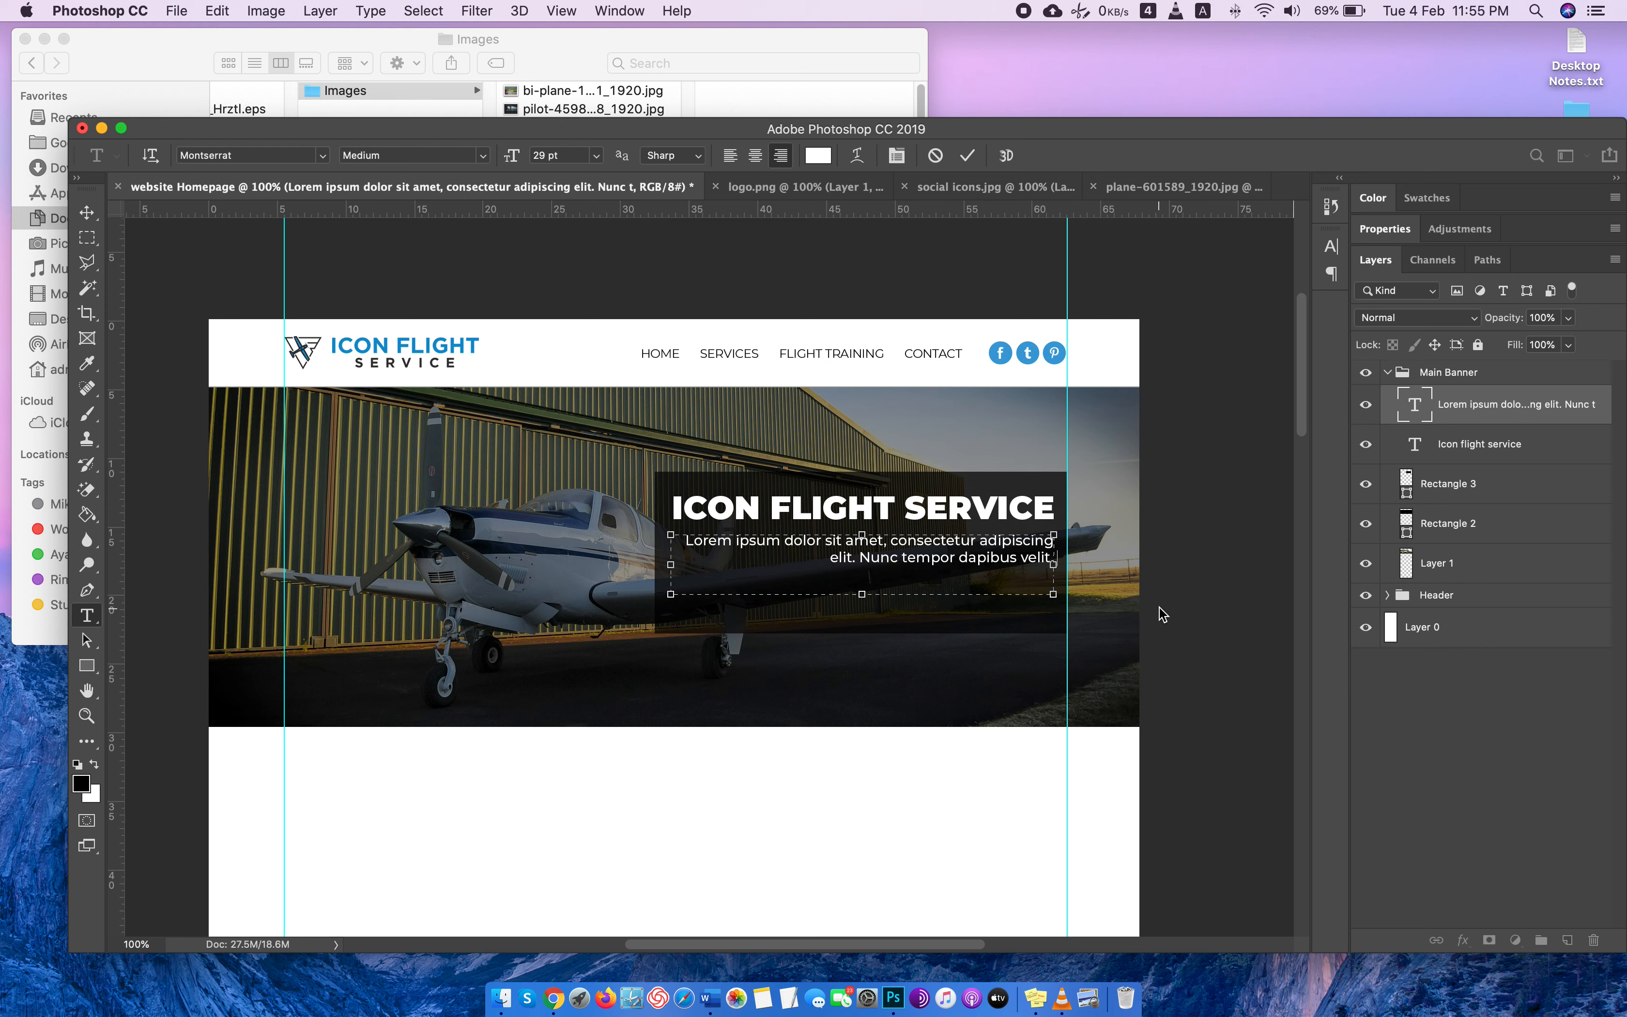
Set the font size of the whole banner paragraph to 32 pt.
triple_click(912, 554)
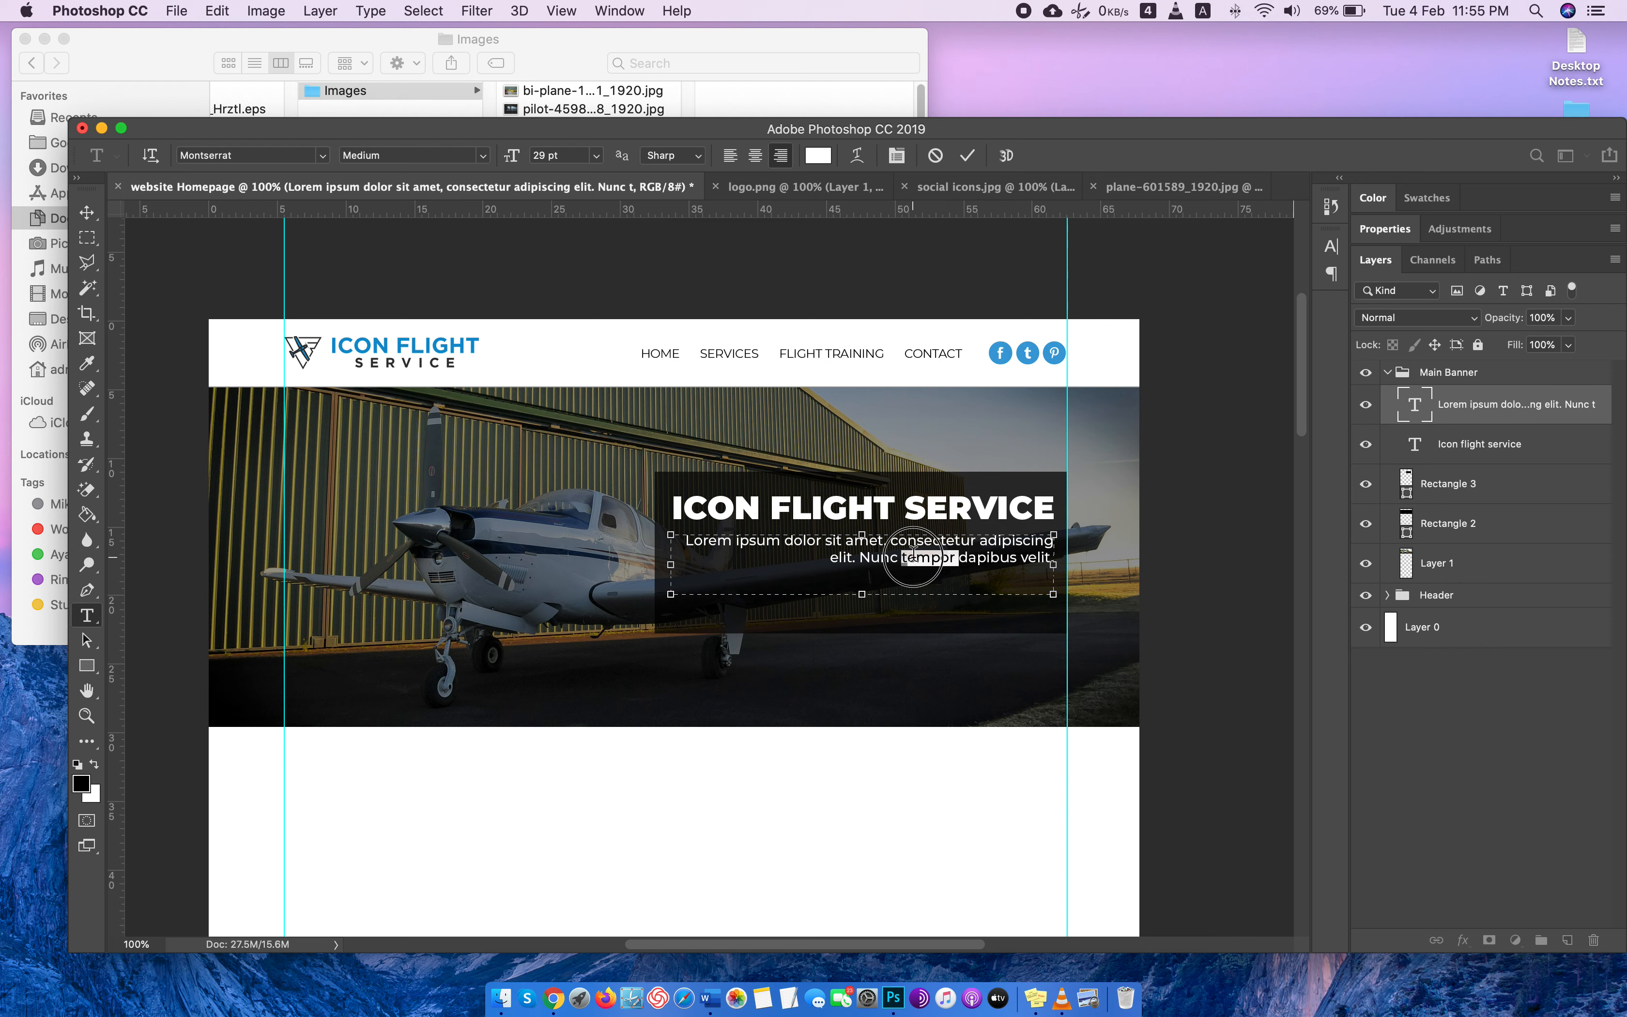
left_click(573, 154)
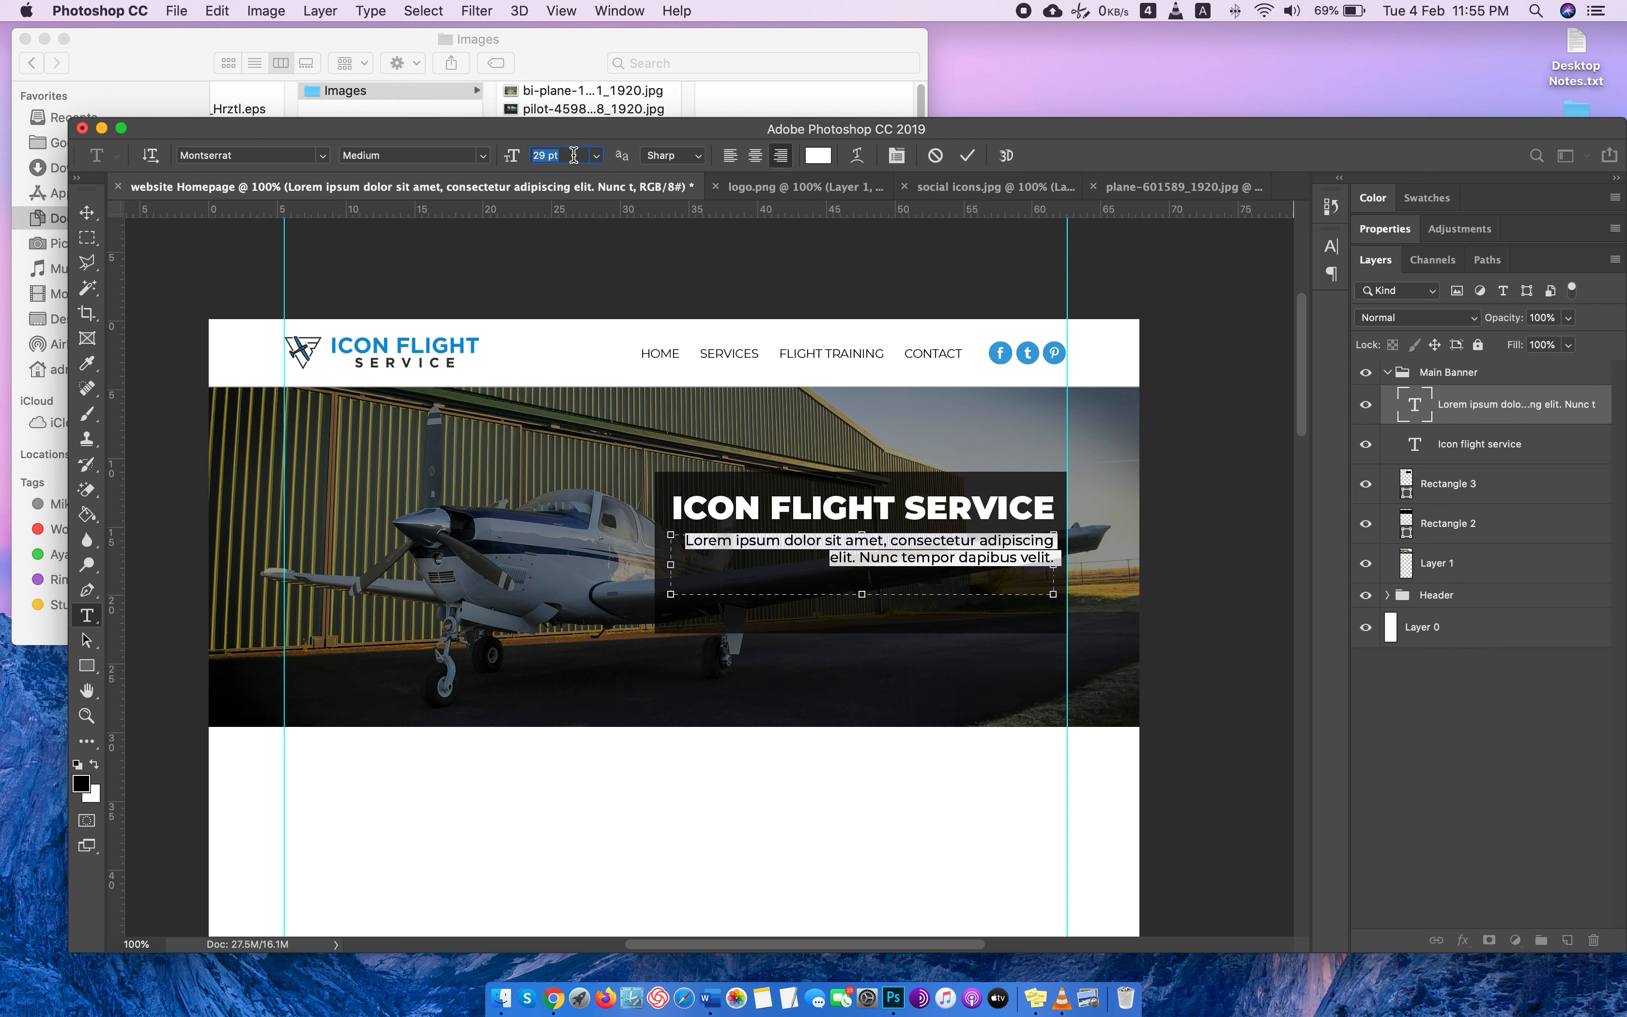
key("Up")
key("Up")
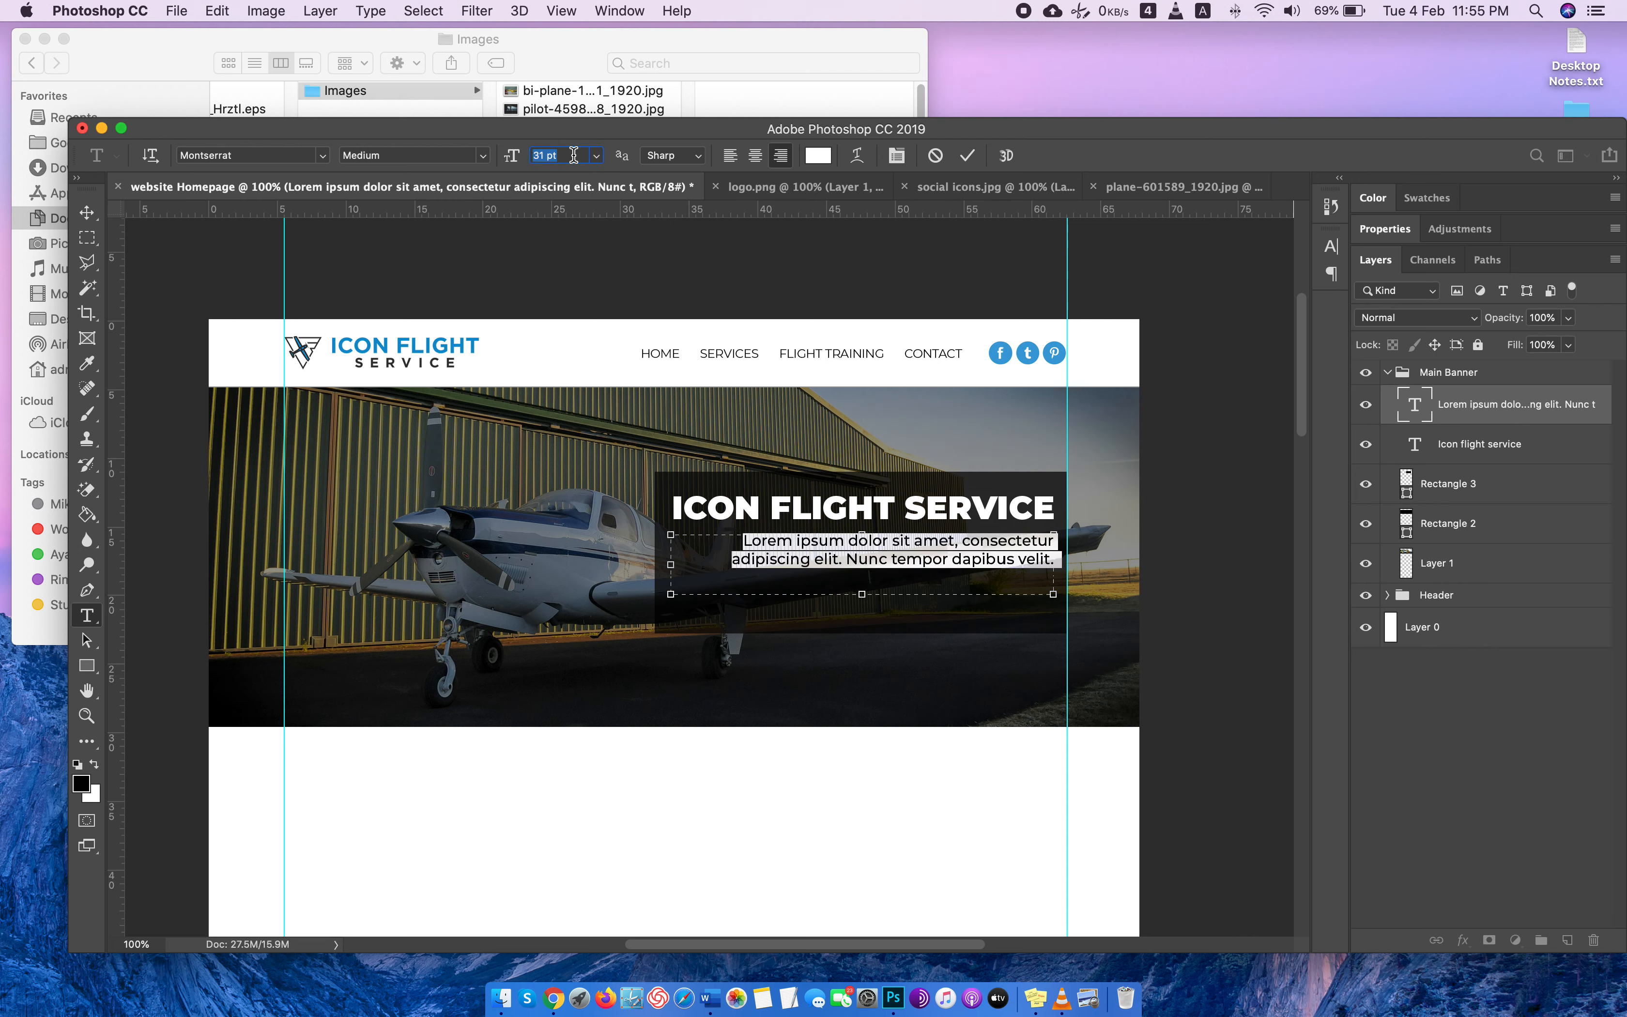
key("Down")
key("Up")
mouse_move(665, 568)
left_mouse_down()
mouse_move(639, 567)
mouse_move(672, 565)
left_mouse_up()
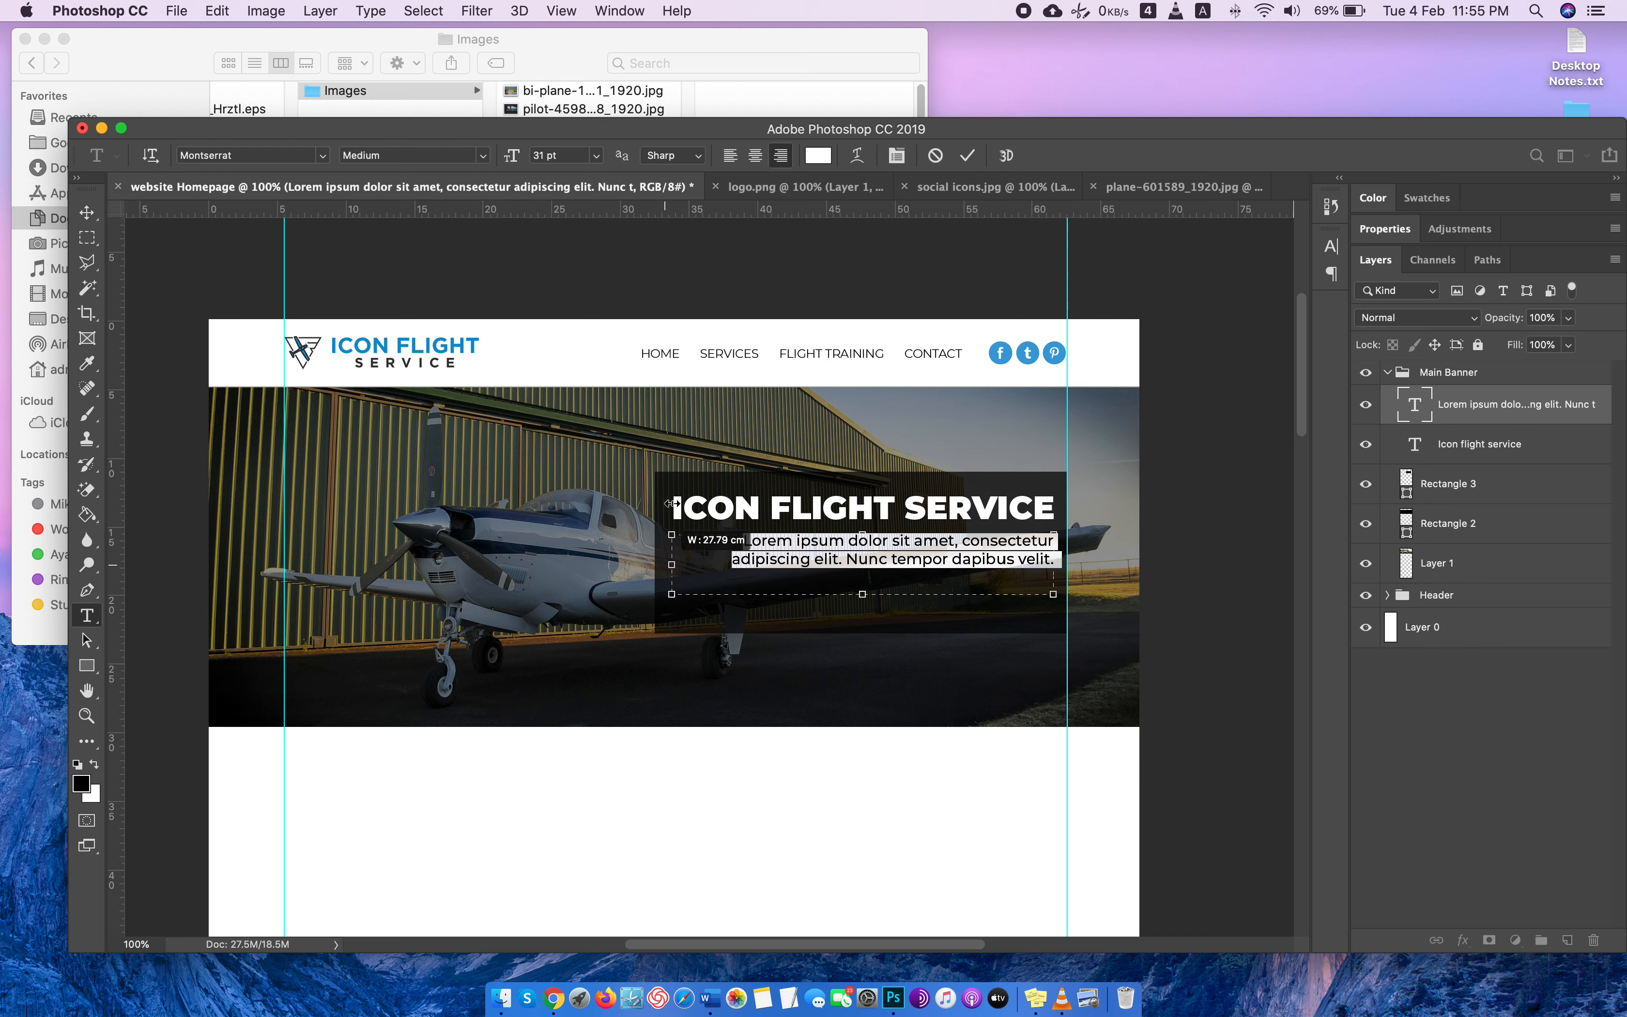
key("Up")
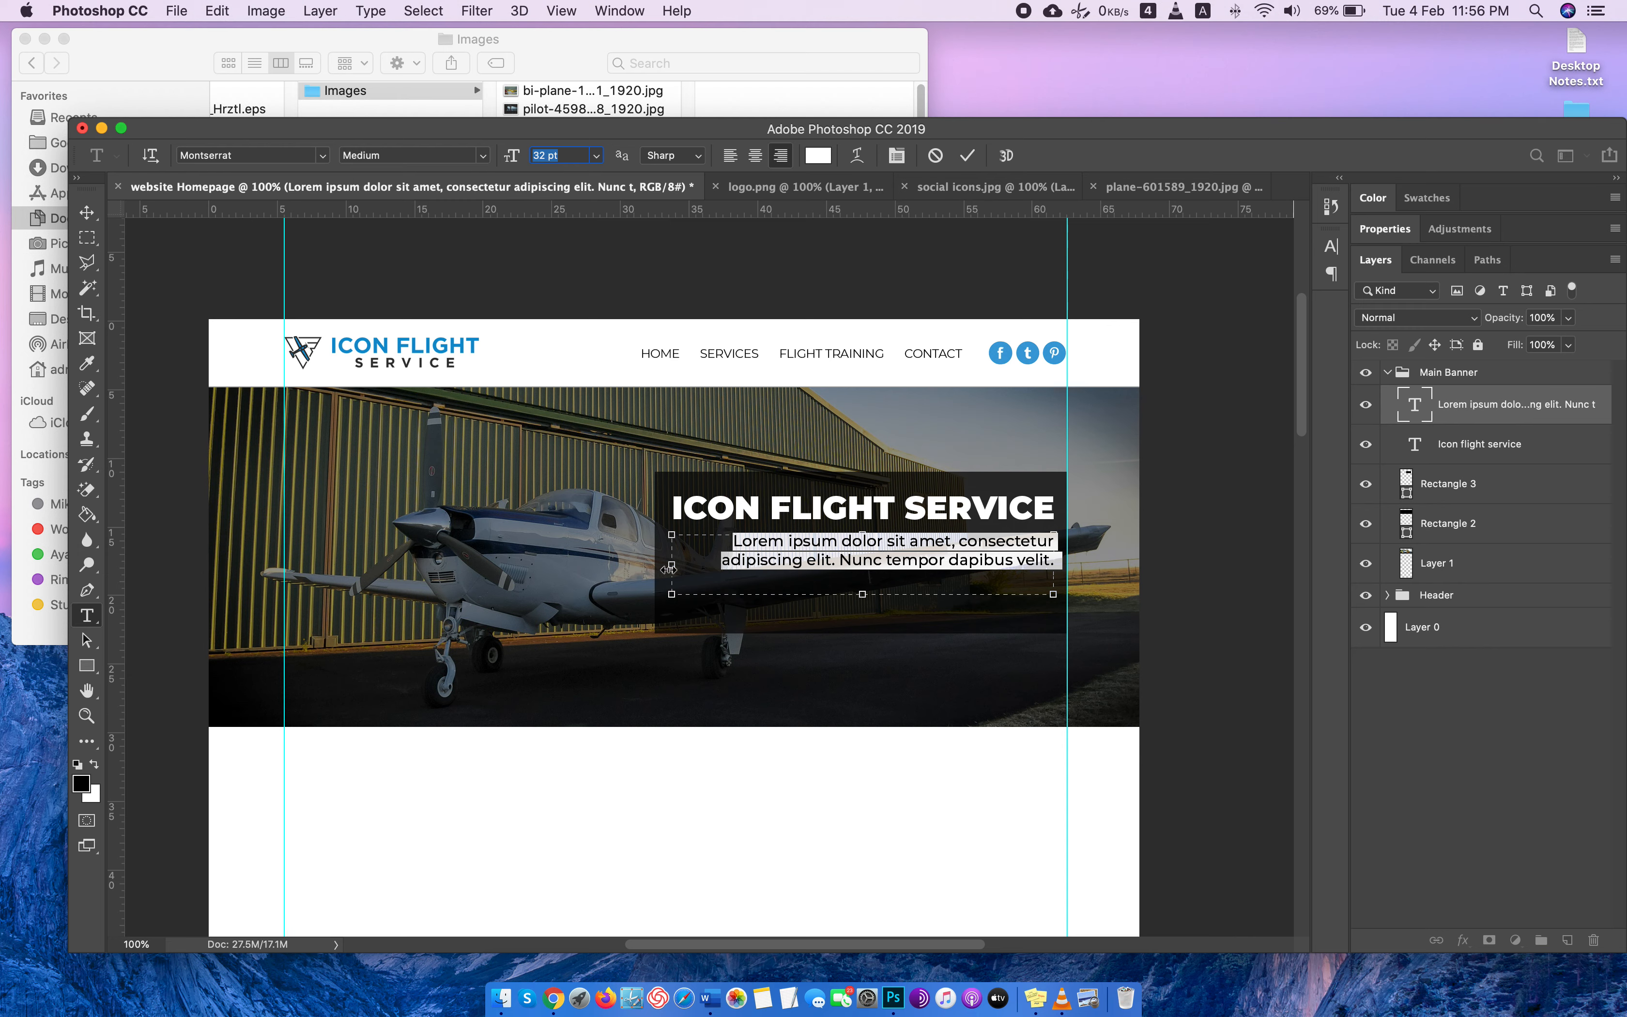
Widen the paragraph's text box to the dark rectangle's left edge and delete the word "adipiscing".
left_click_drag(668, 569, 654, 567)
double_click(759, 562)
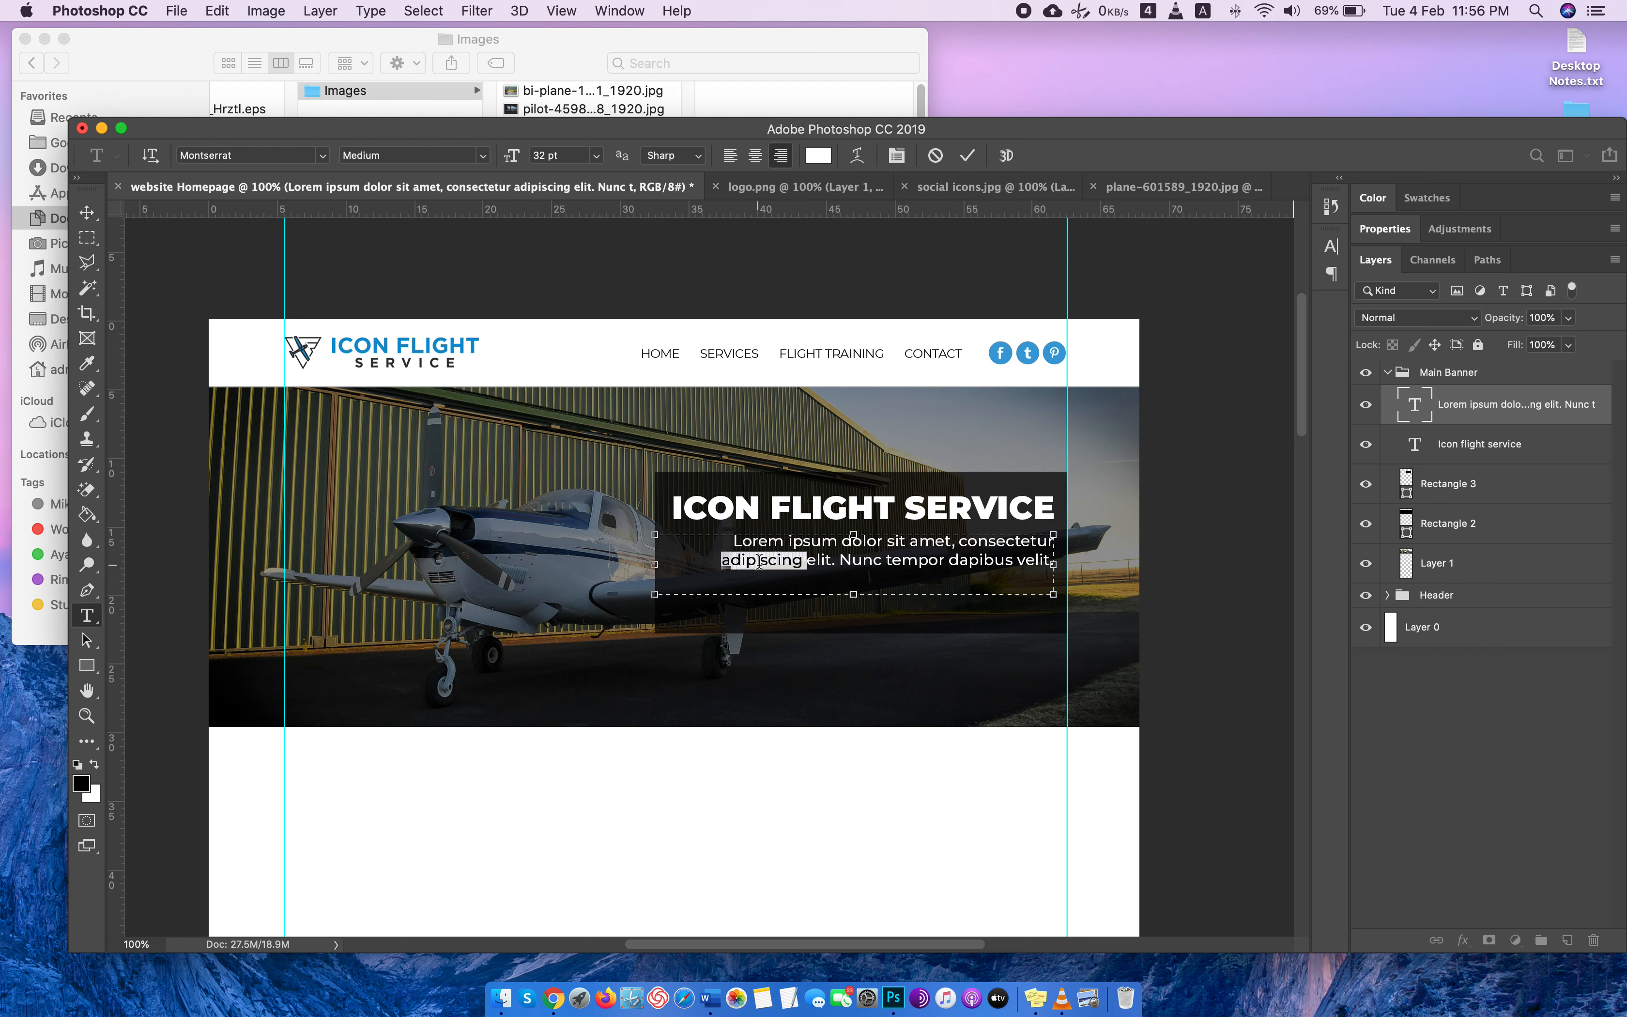
key("BackSpace")
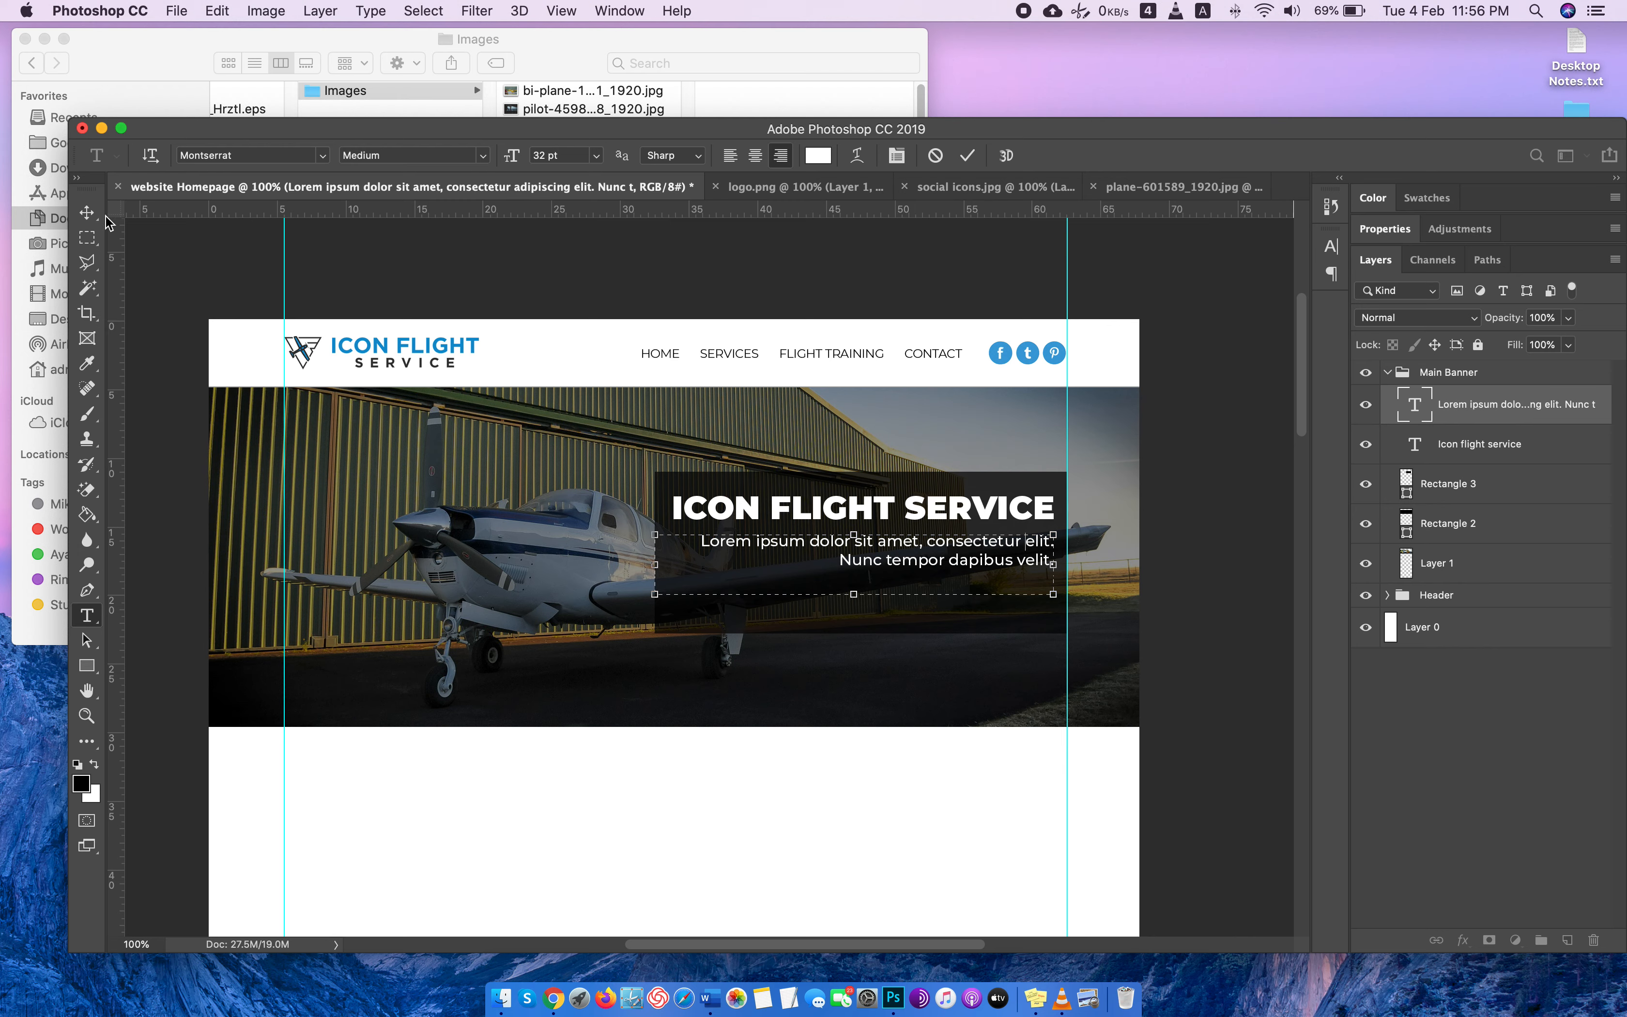
left_click(87, 213)
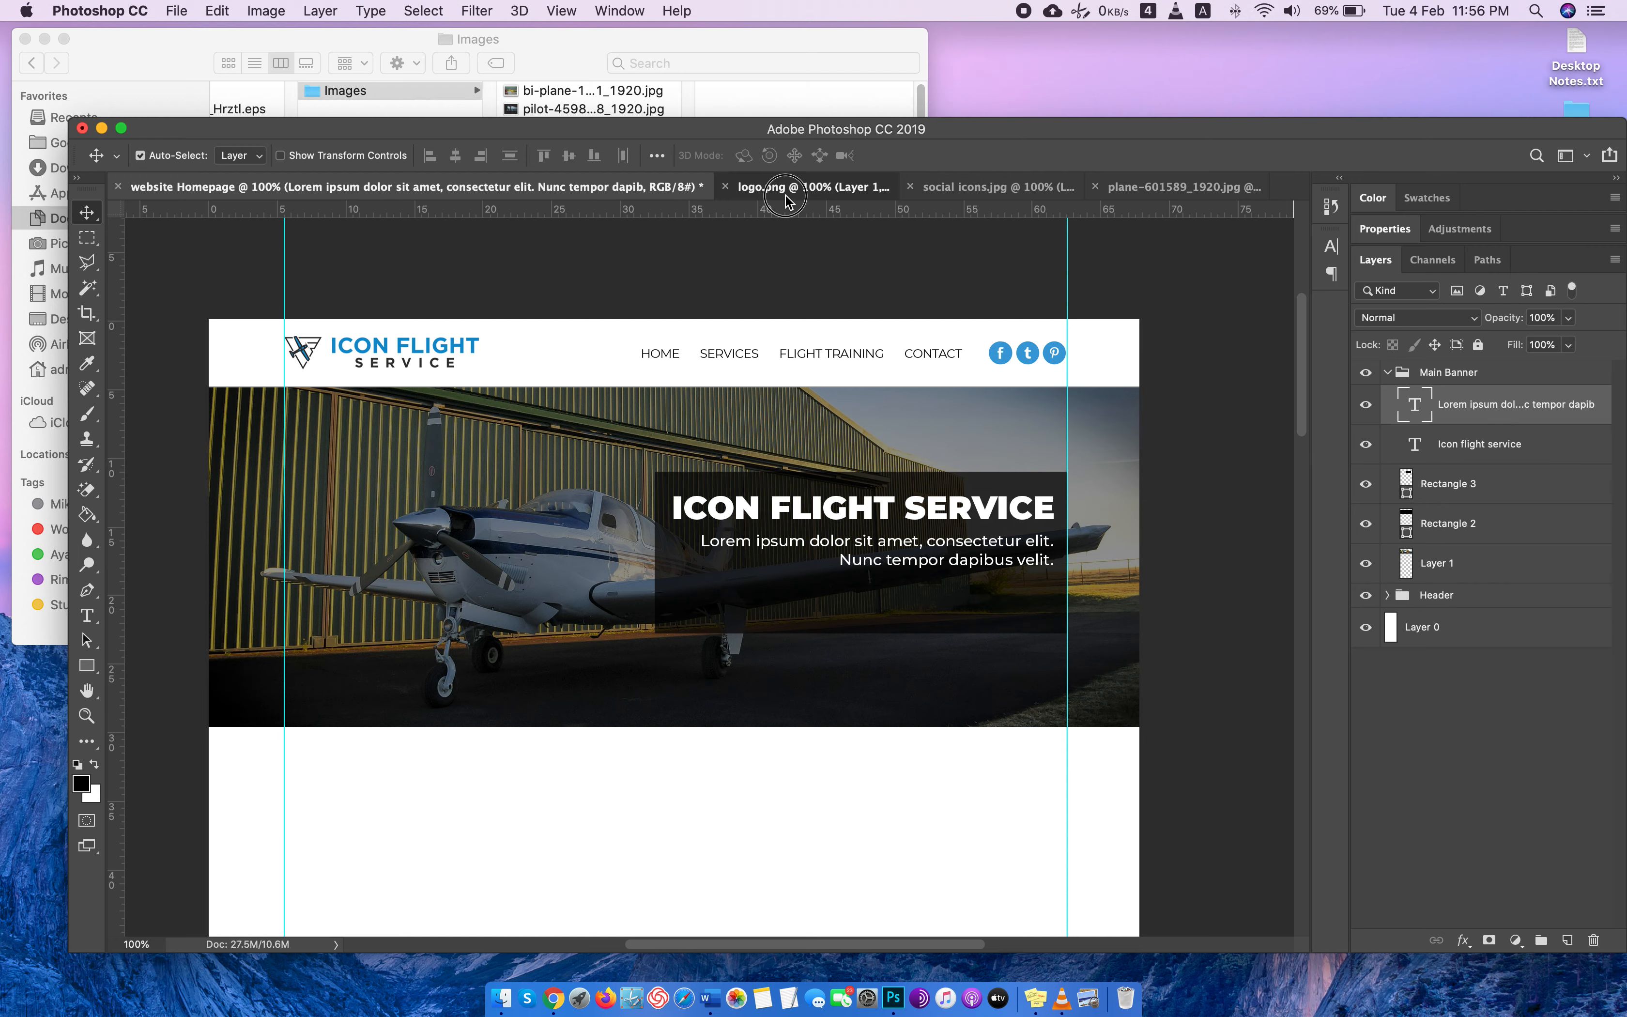
Close logo.png, social icons.jpg and plane-601589_1920.jpg without saving, leaving only the website Homepage document open.
left_click(753, 187)
left_click(530, 187)
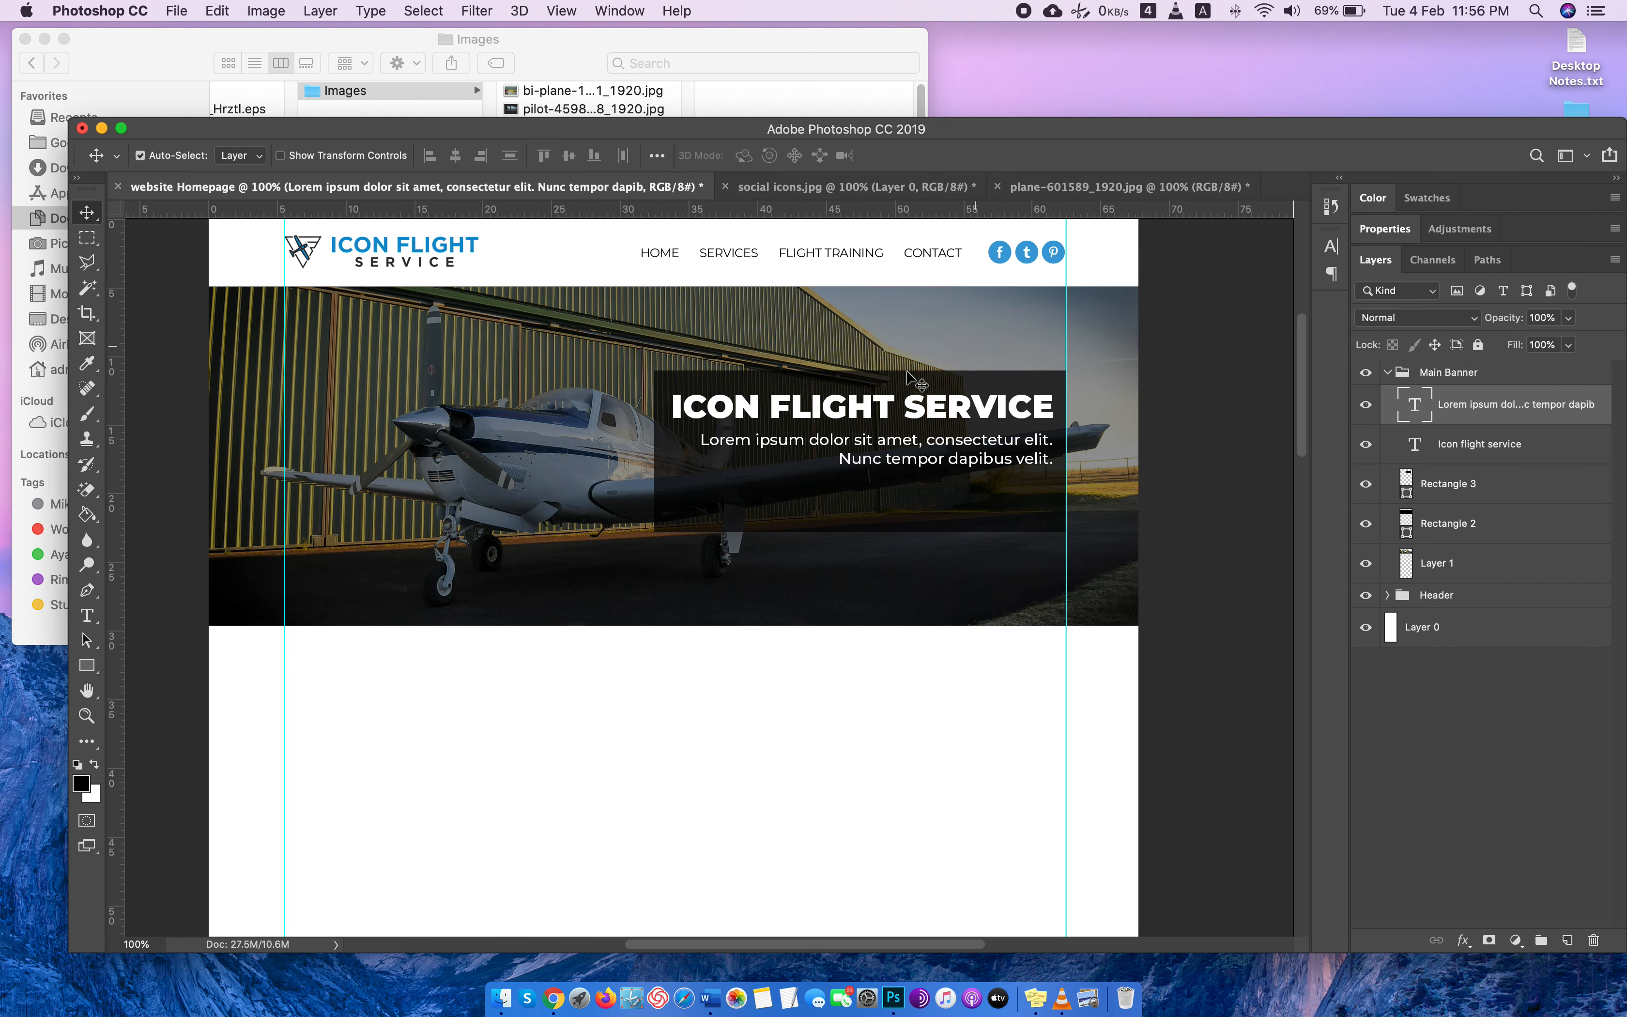
left_click(810, 185)
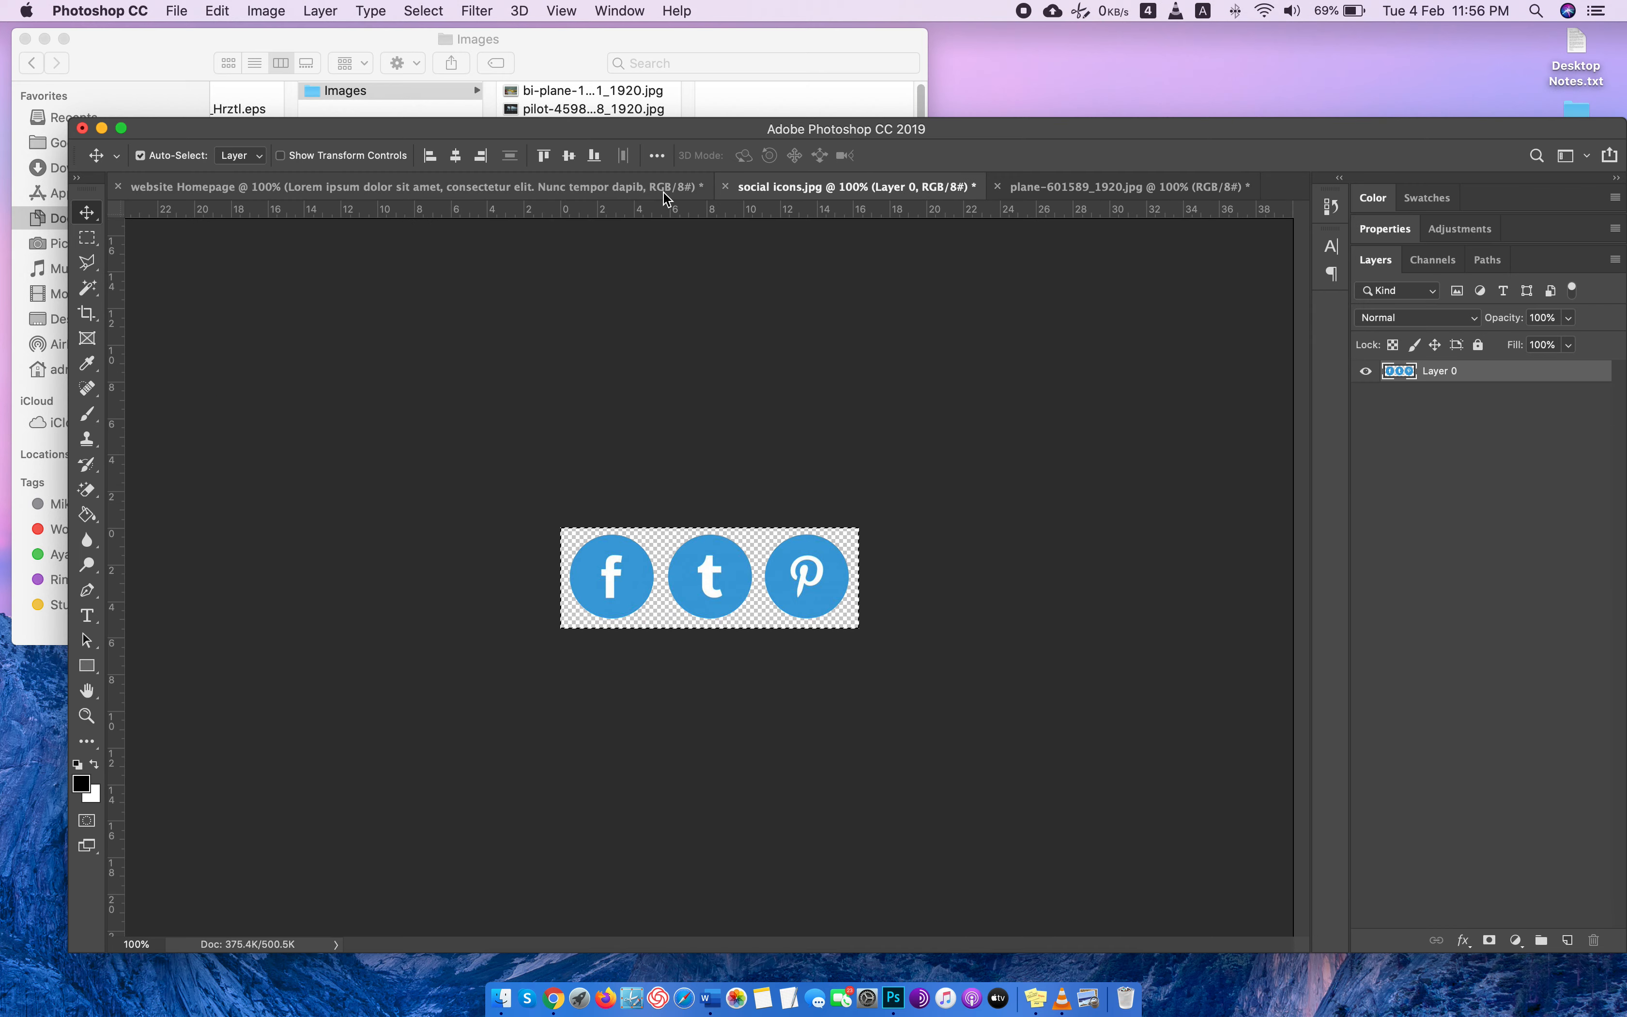
left_click(724, 186)
left_click(773, 346)
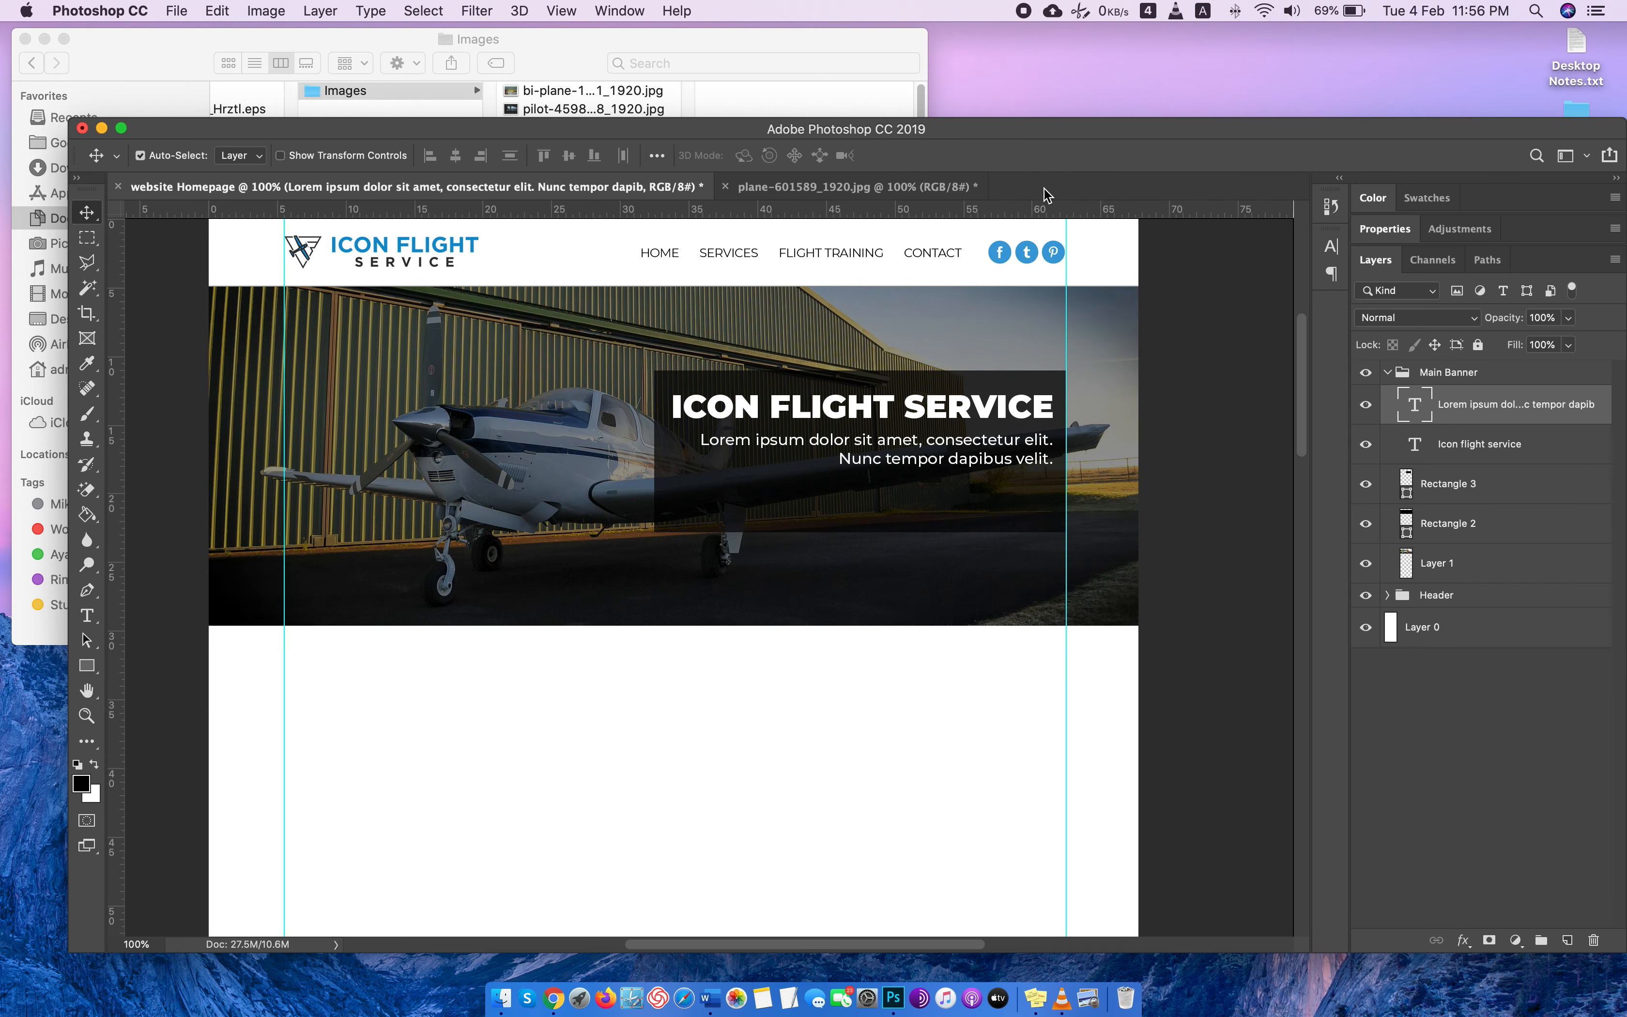
left_click(854, 186)
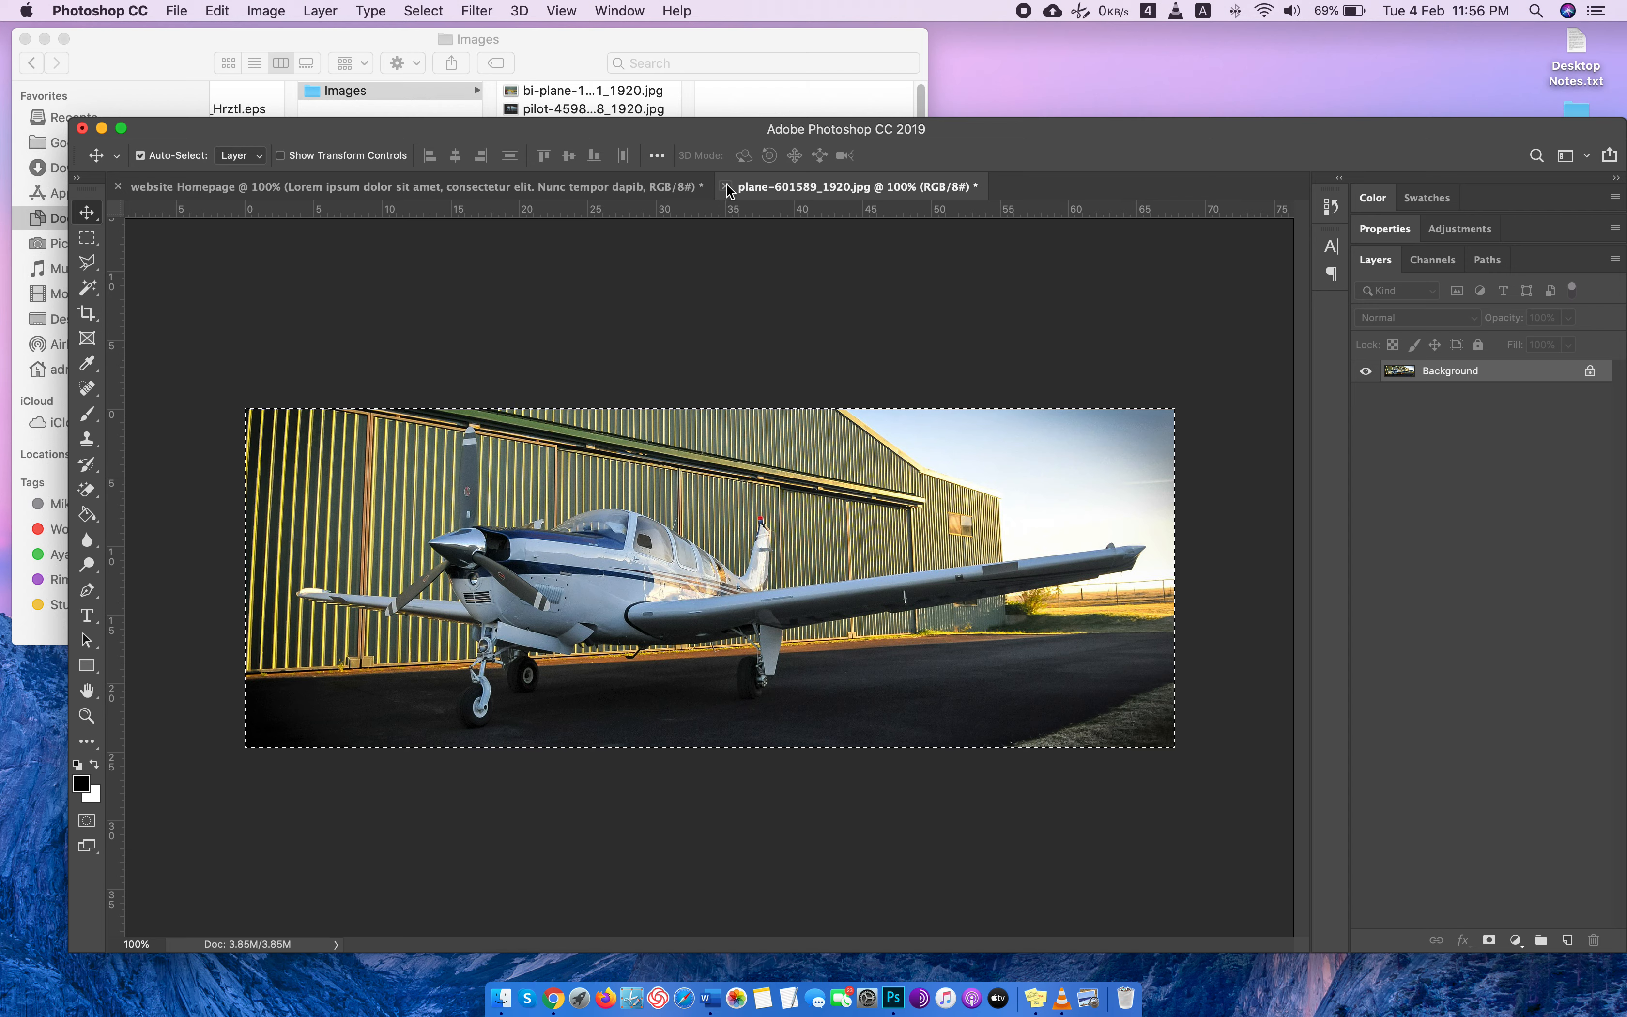
left_click(725, 187)
left_click(744, 344)
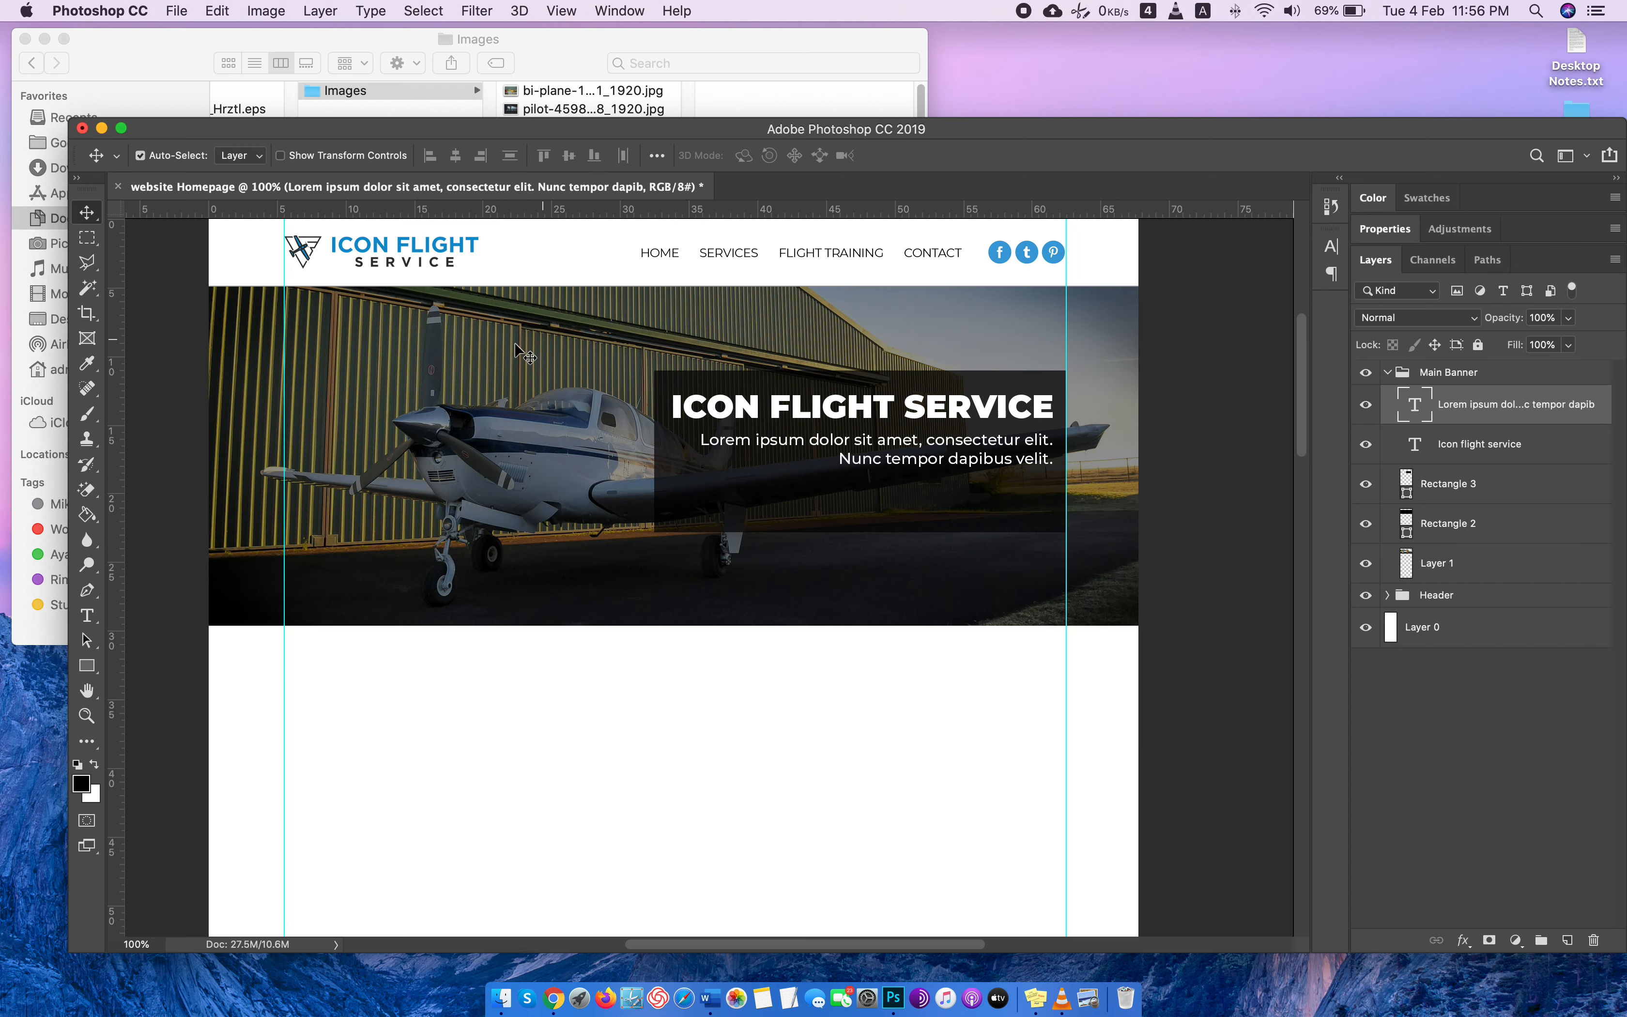
Add a new layer above the paragraph layer in the Main Banner group and name it Button.
left_click(700, 494)
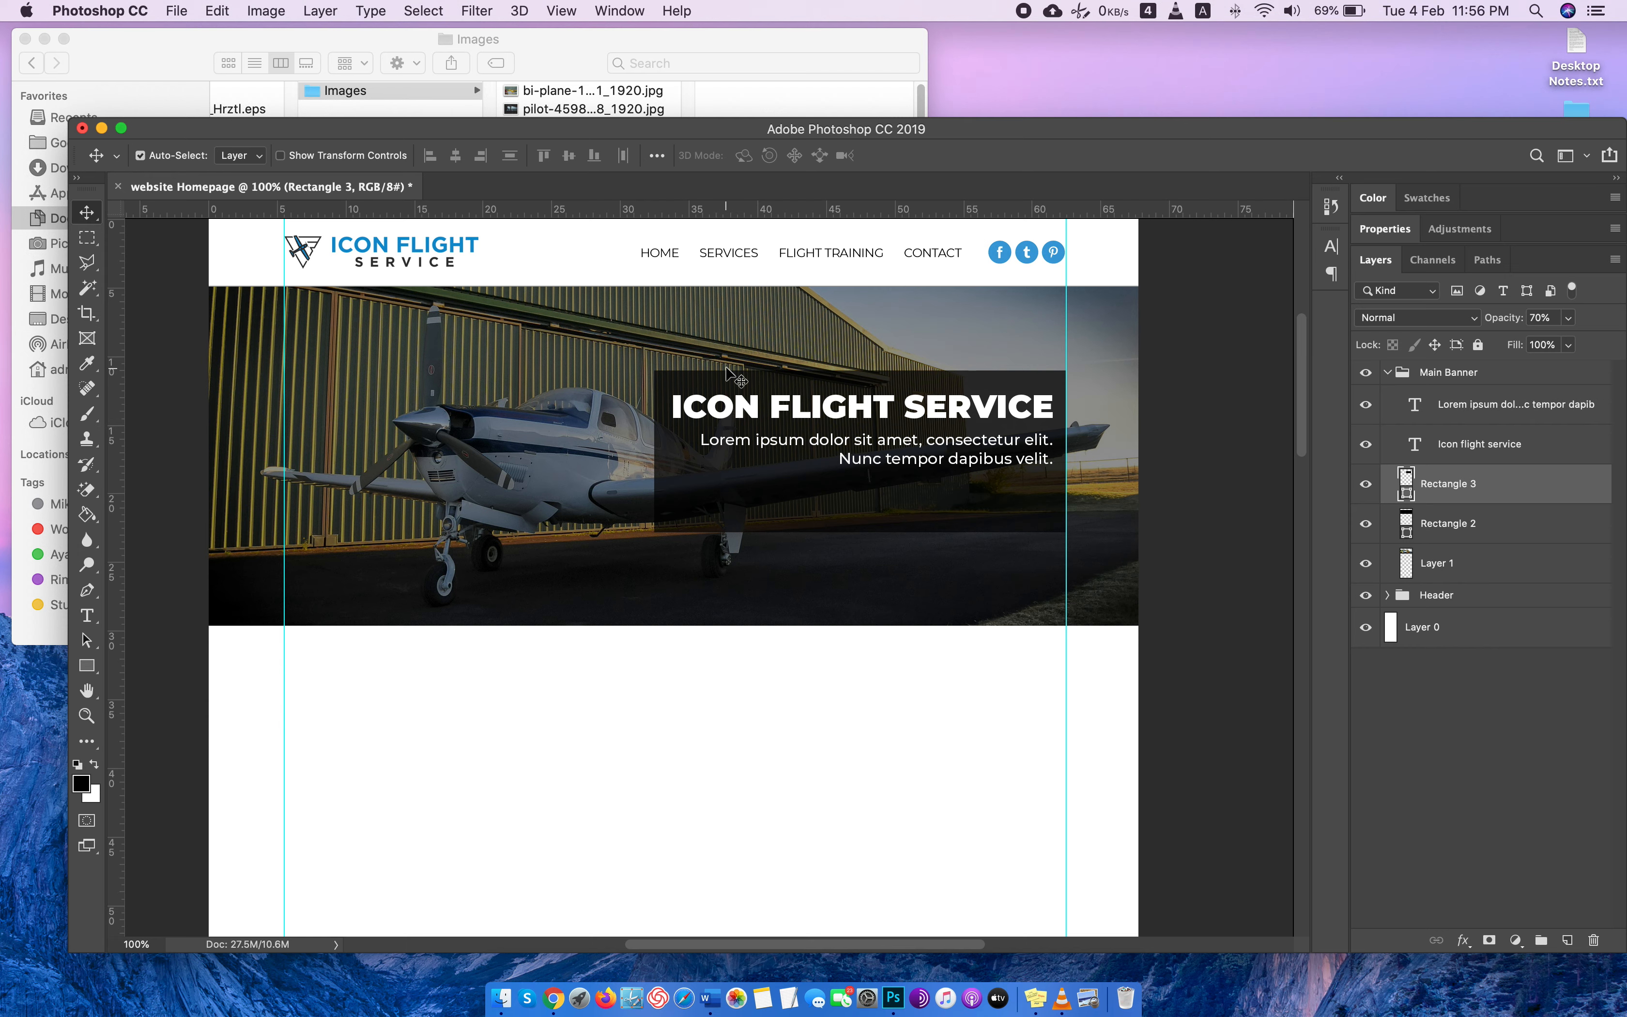
left_click(1479, 419)
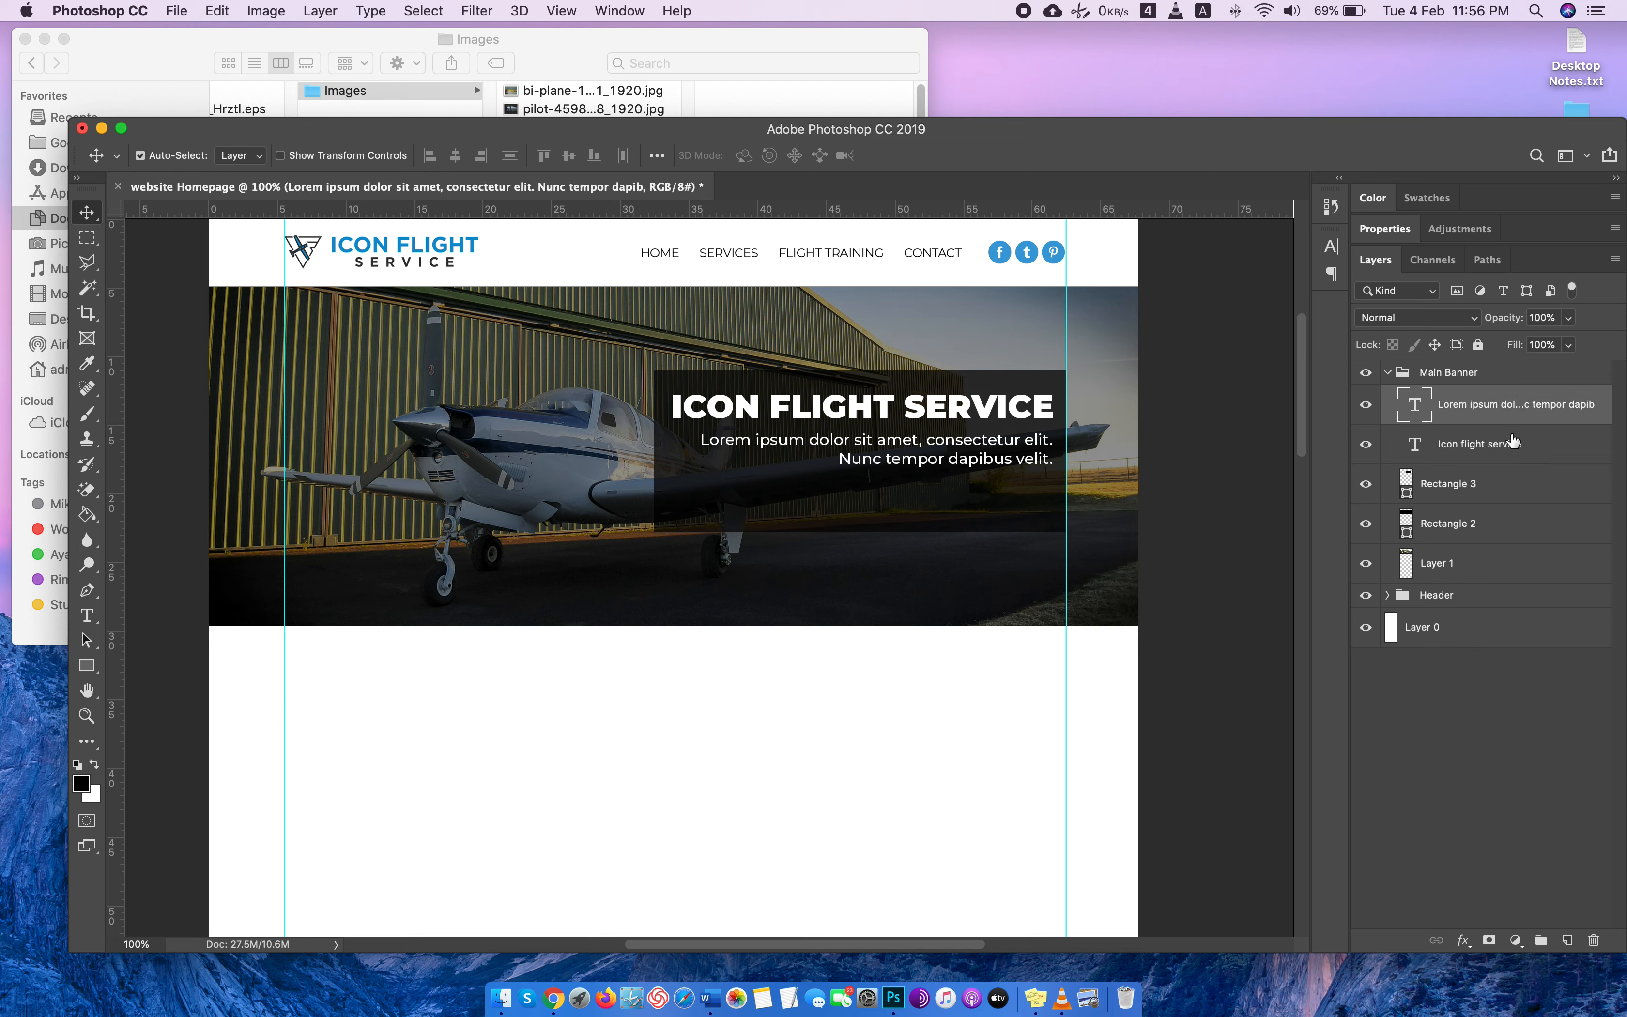
left_click(1567, 940)
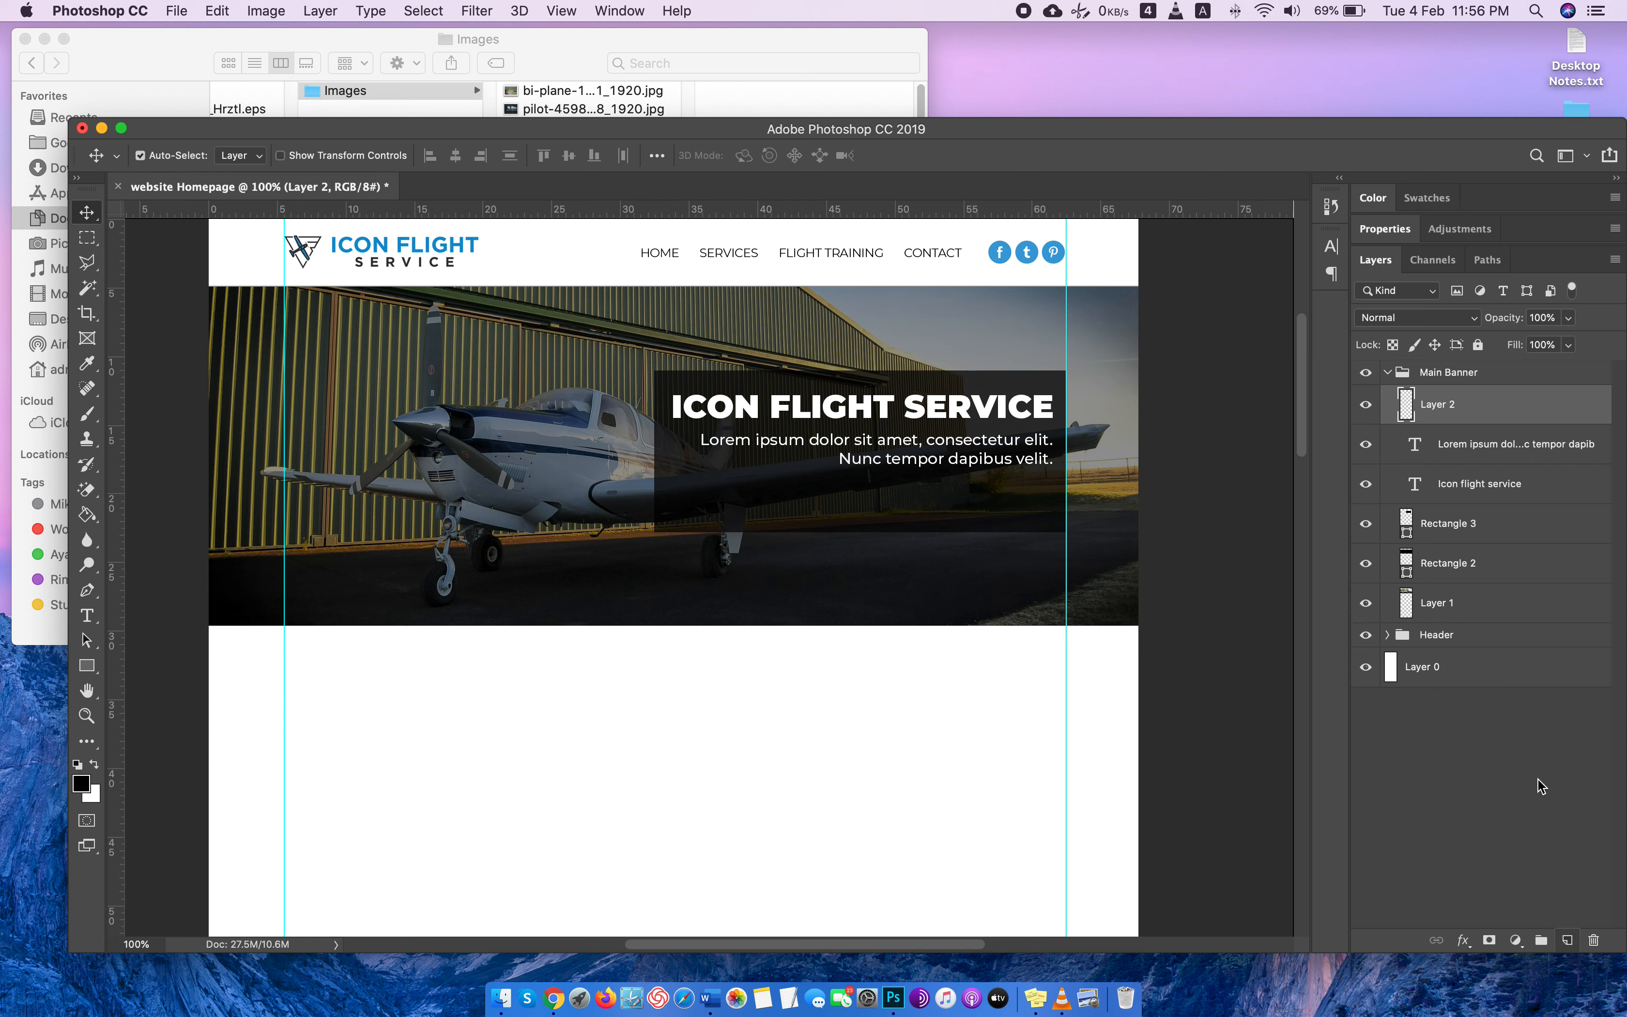
double_click(1446, 403)
type("Button")
key("Return")
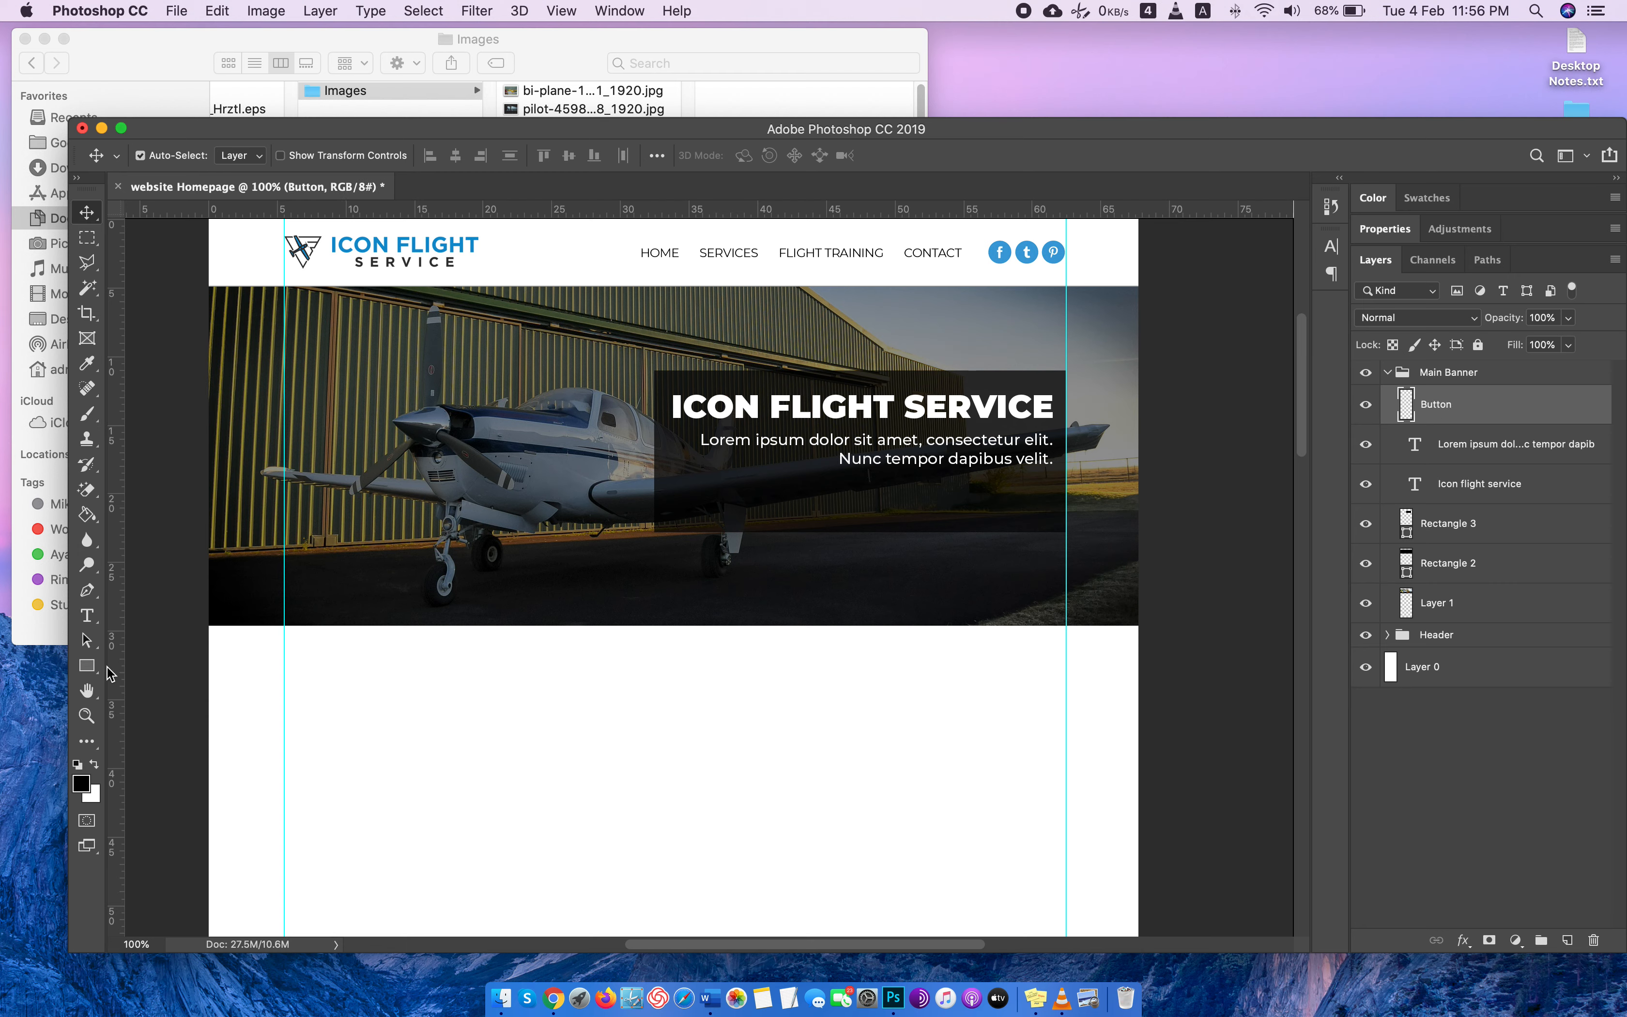
Draw a button rectangle of about 361 × 74 px below the paragraph, filled with the blue sampled from the logo.
left_click(86, 667)
left_click(81, 782)
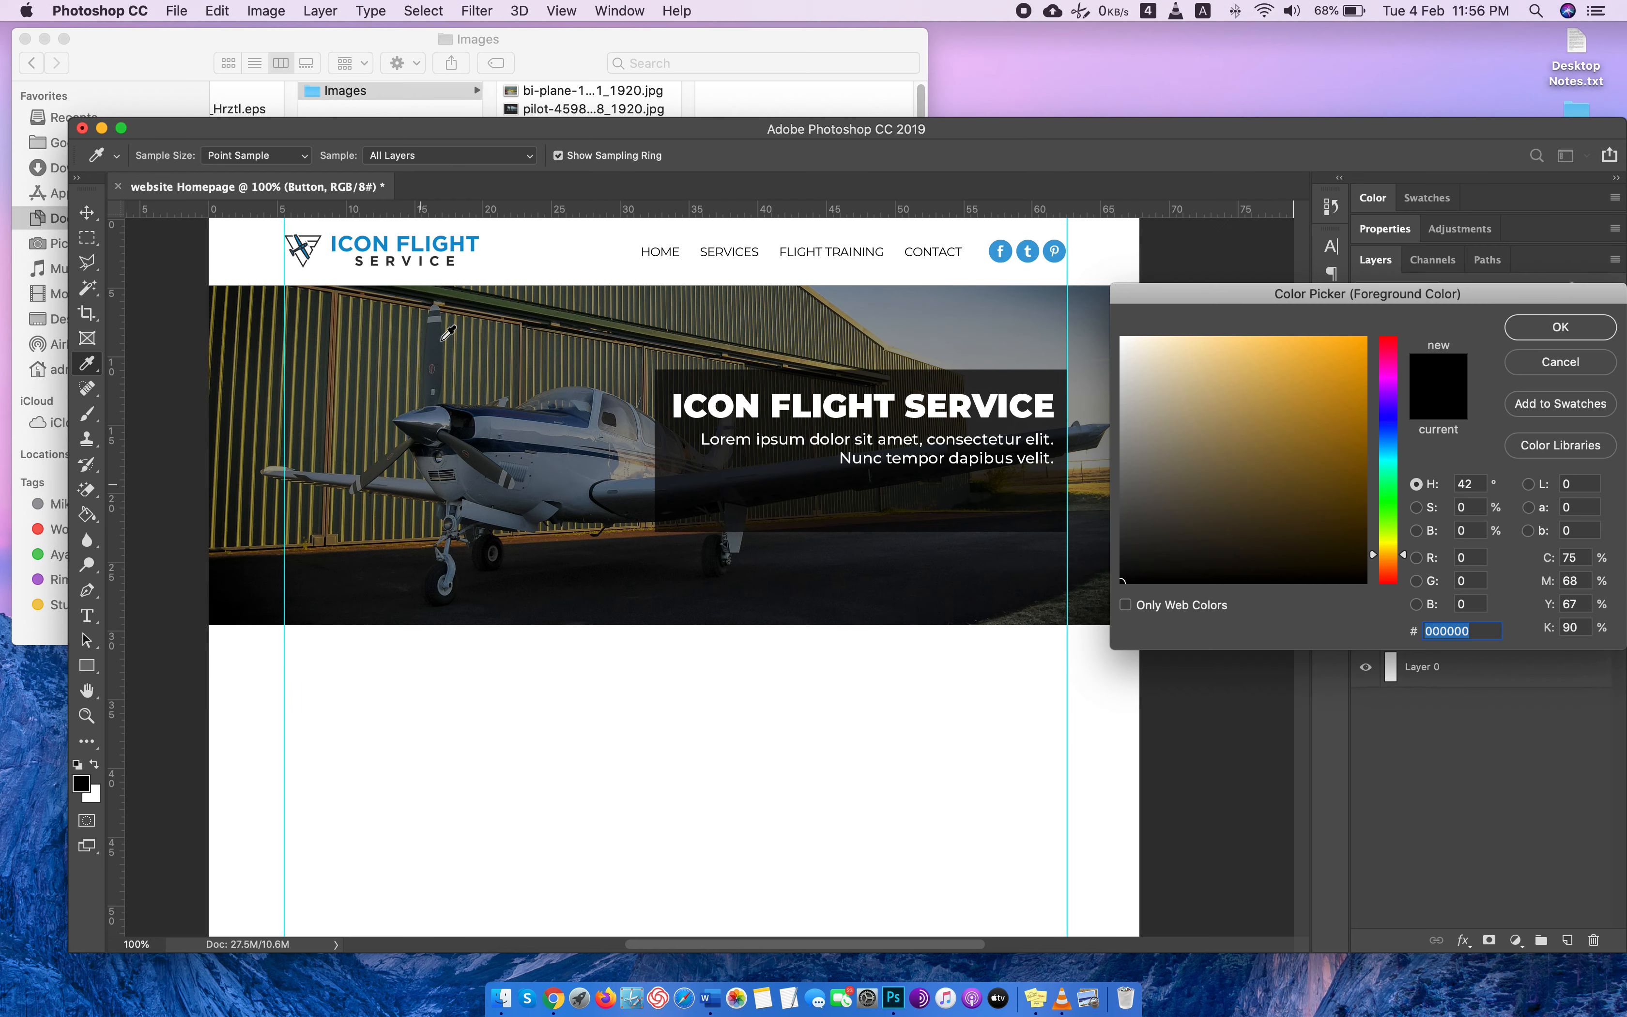
left_click(336, 242)
key("Return")
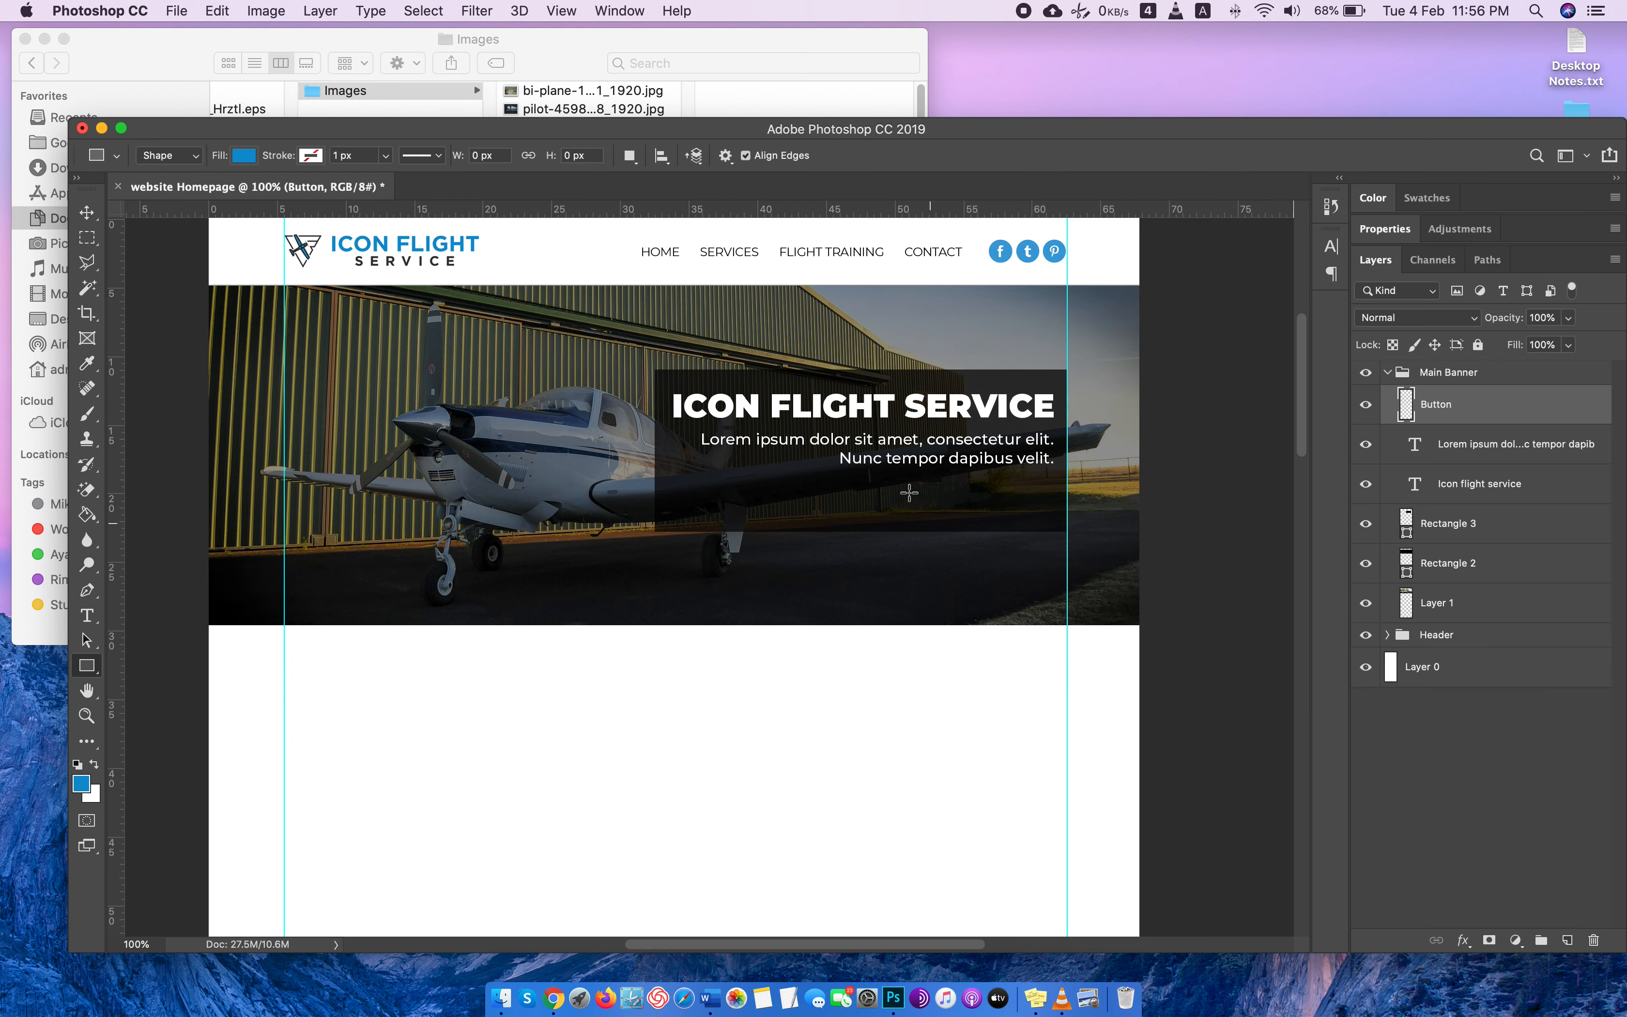
left_click_drag(877, 478, 1053, 515)
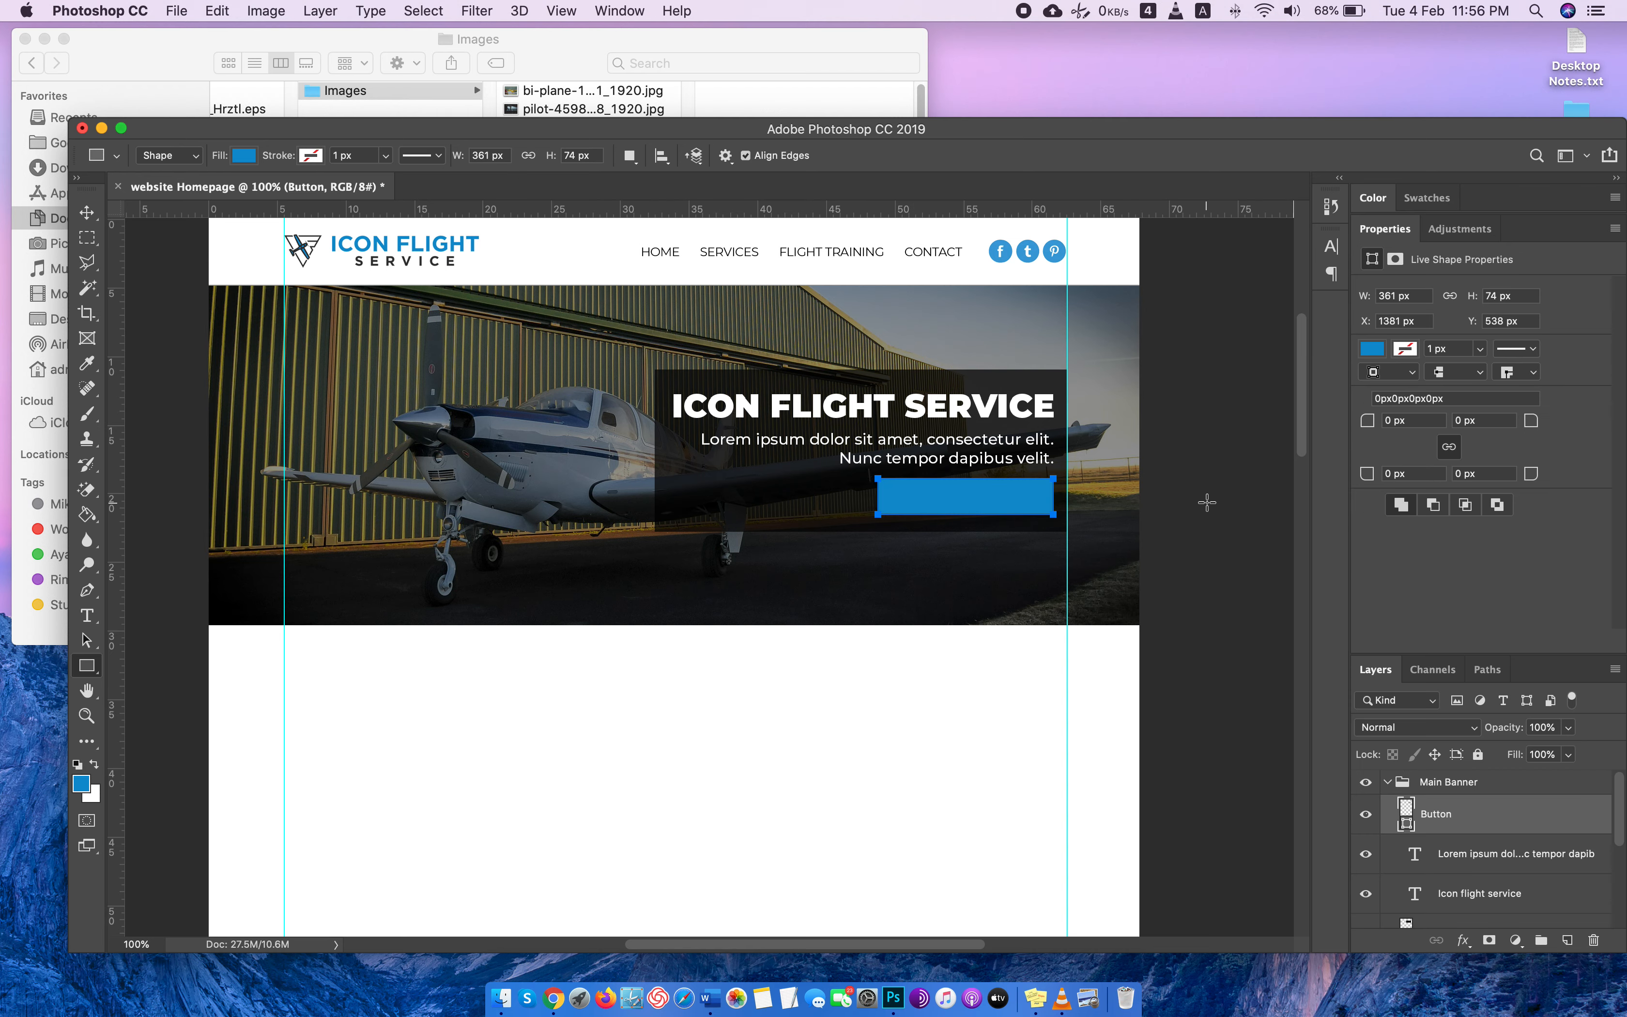
left_click(86, 213)
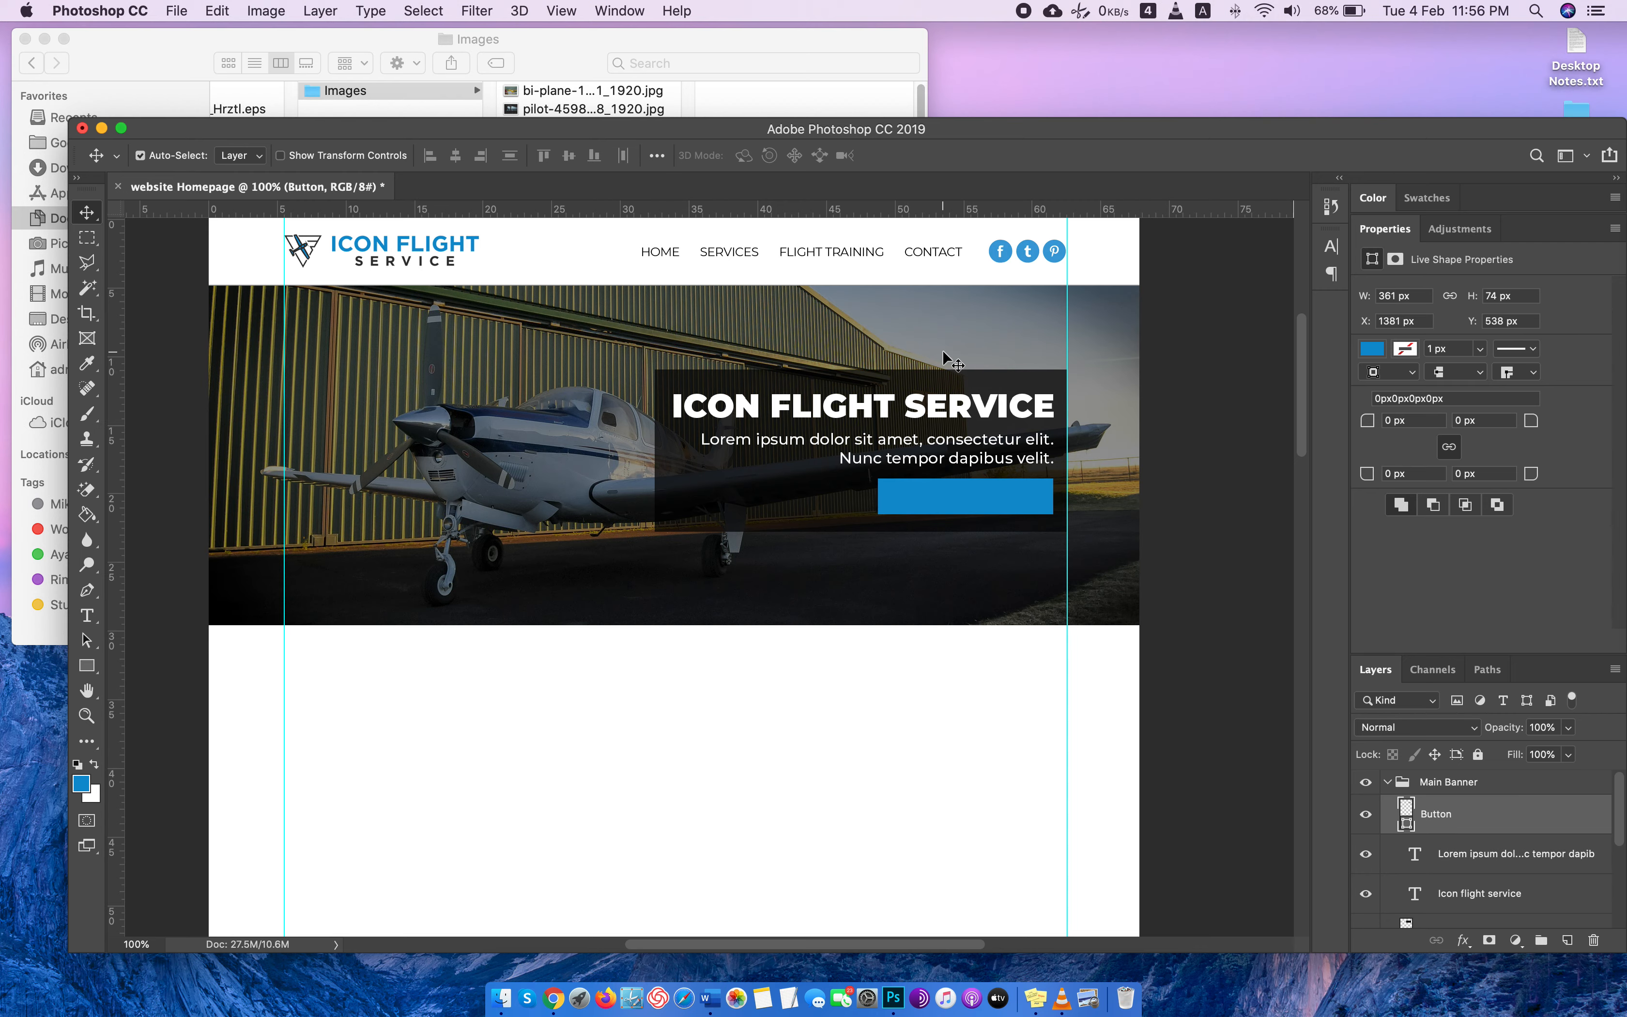
Reduce the banner paragraph's font size to 26 pt and narrow its text box so the second line starts with "Nunc".
key("super+equal")
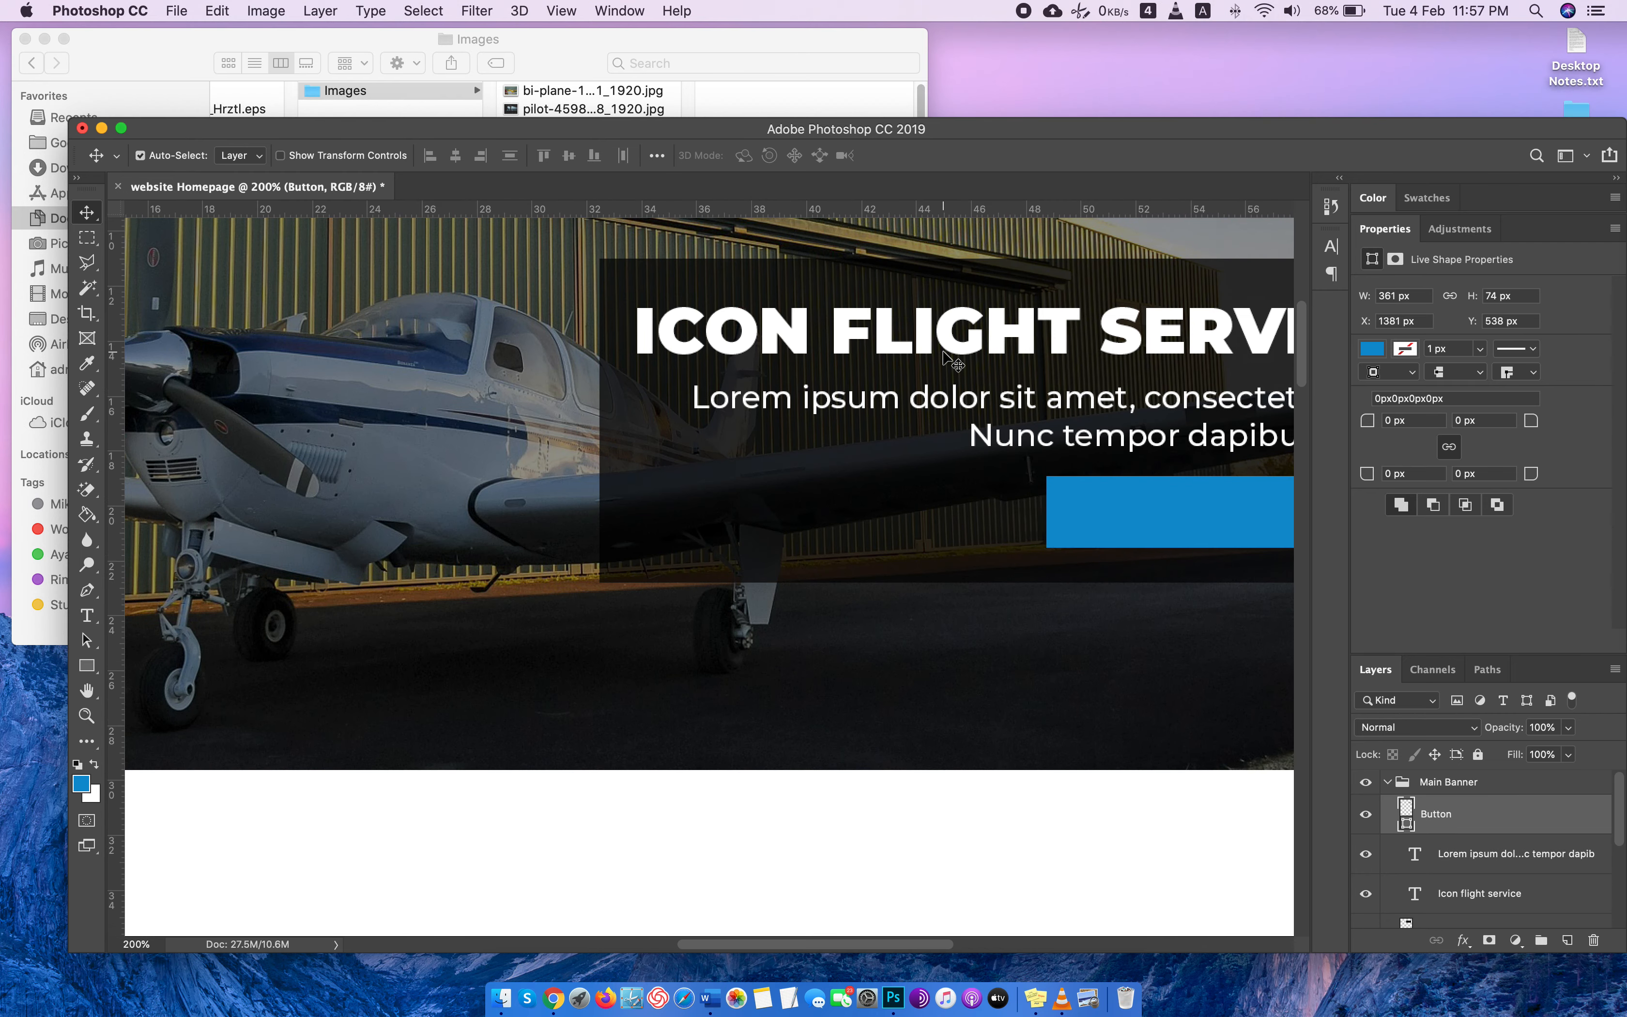
scroll(945, 354, "right", 5)
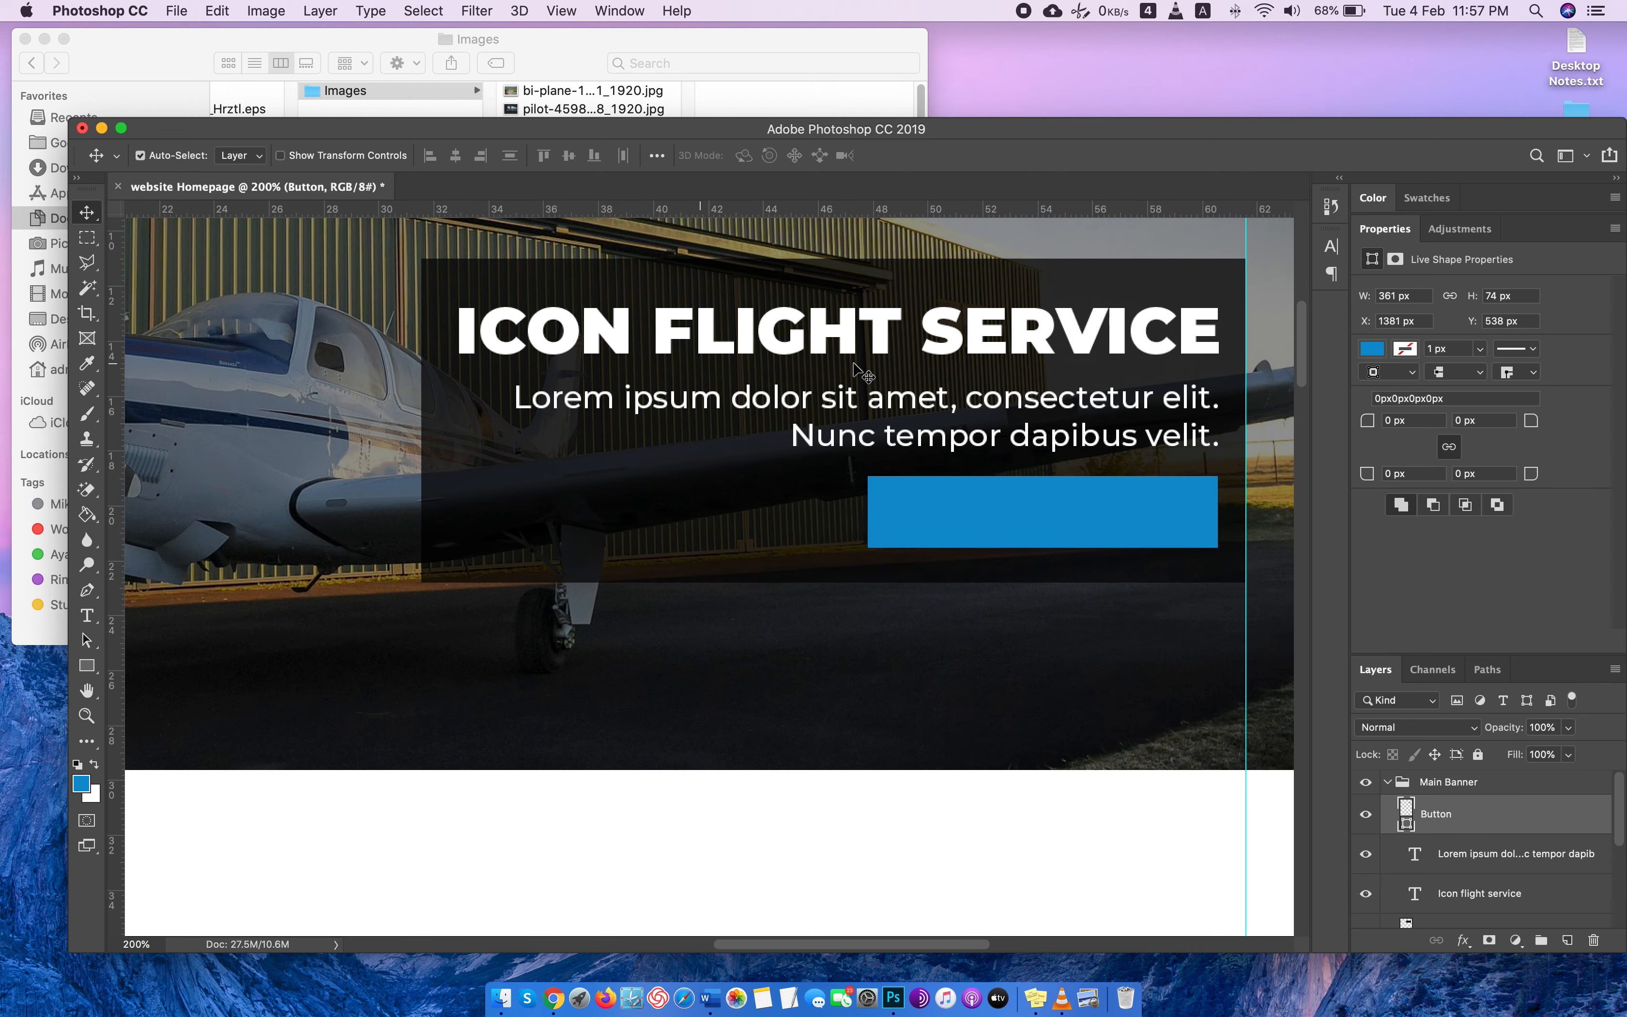
scroll(854, 363, "right", 2)
left_click(859, 460)
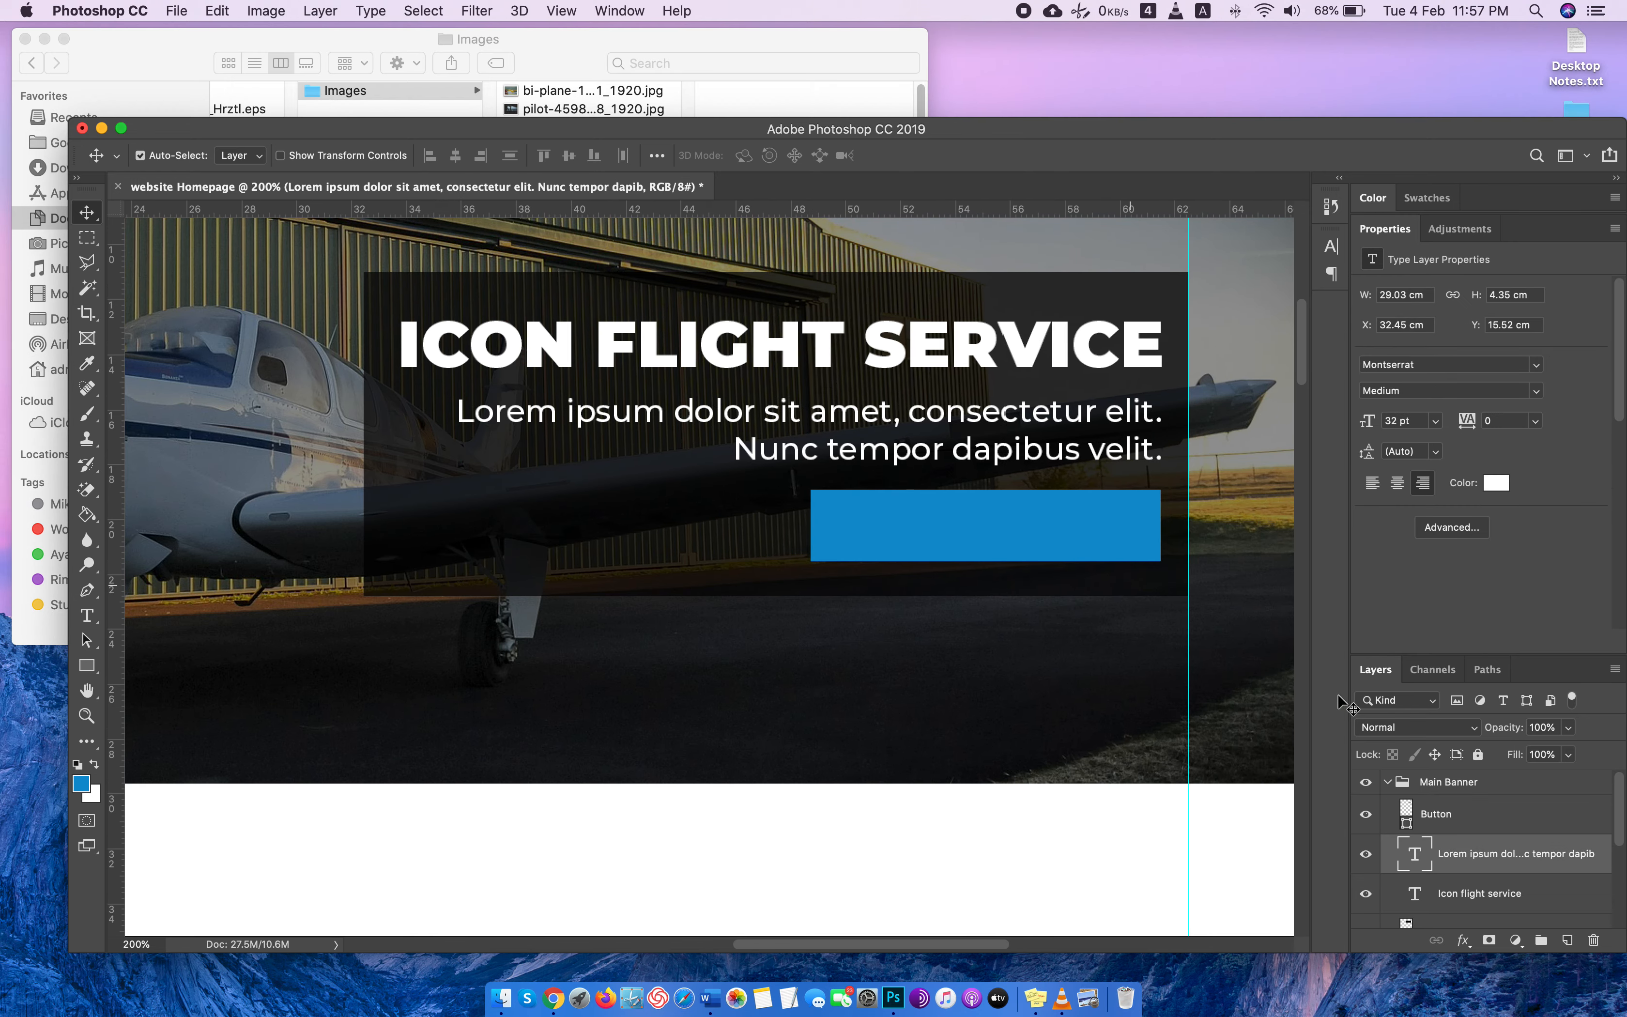
double_click(1415, 857)
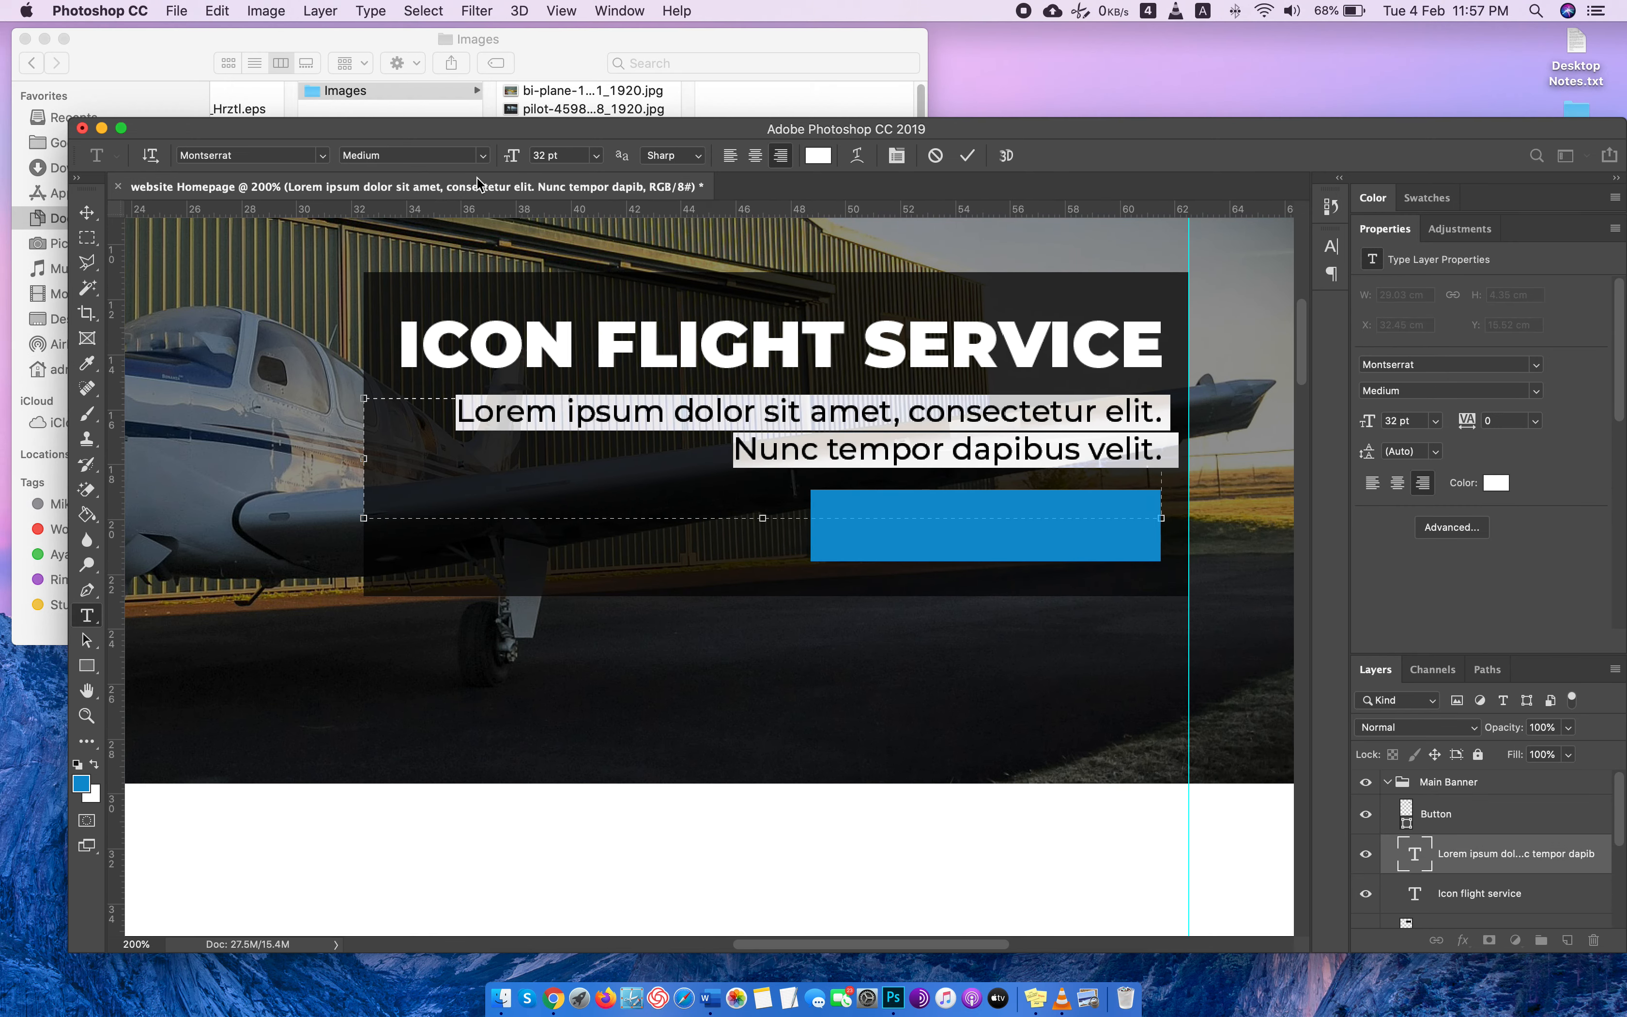
key("Down")
key("Down")
key("Down")
key("Down")
key("Down")
key("Down")
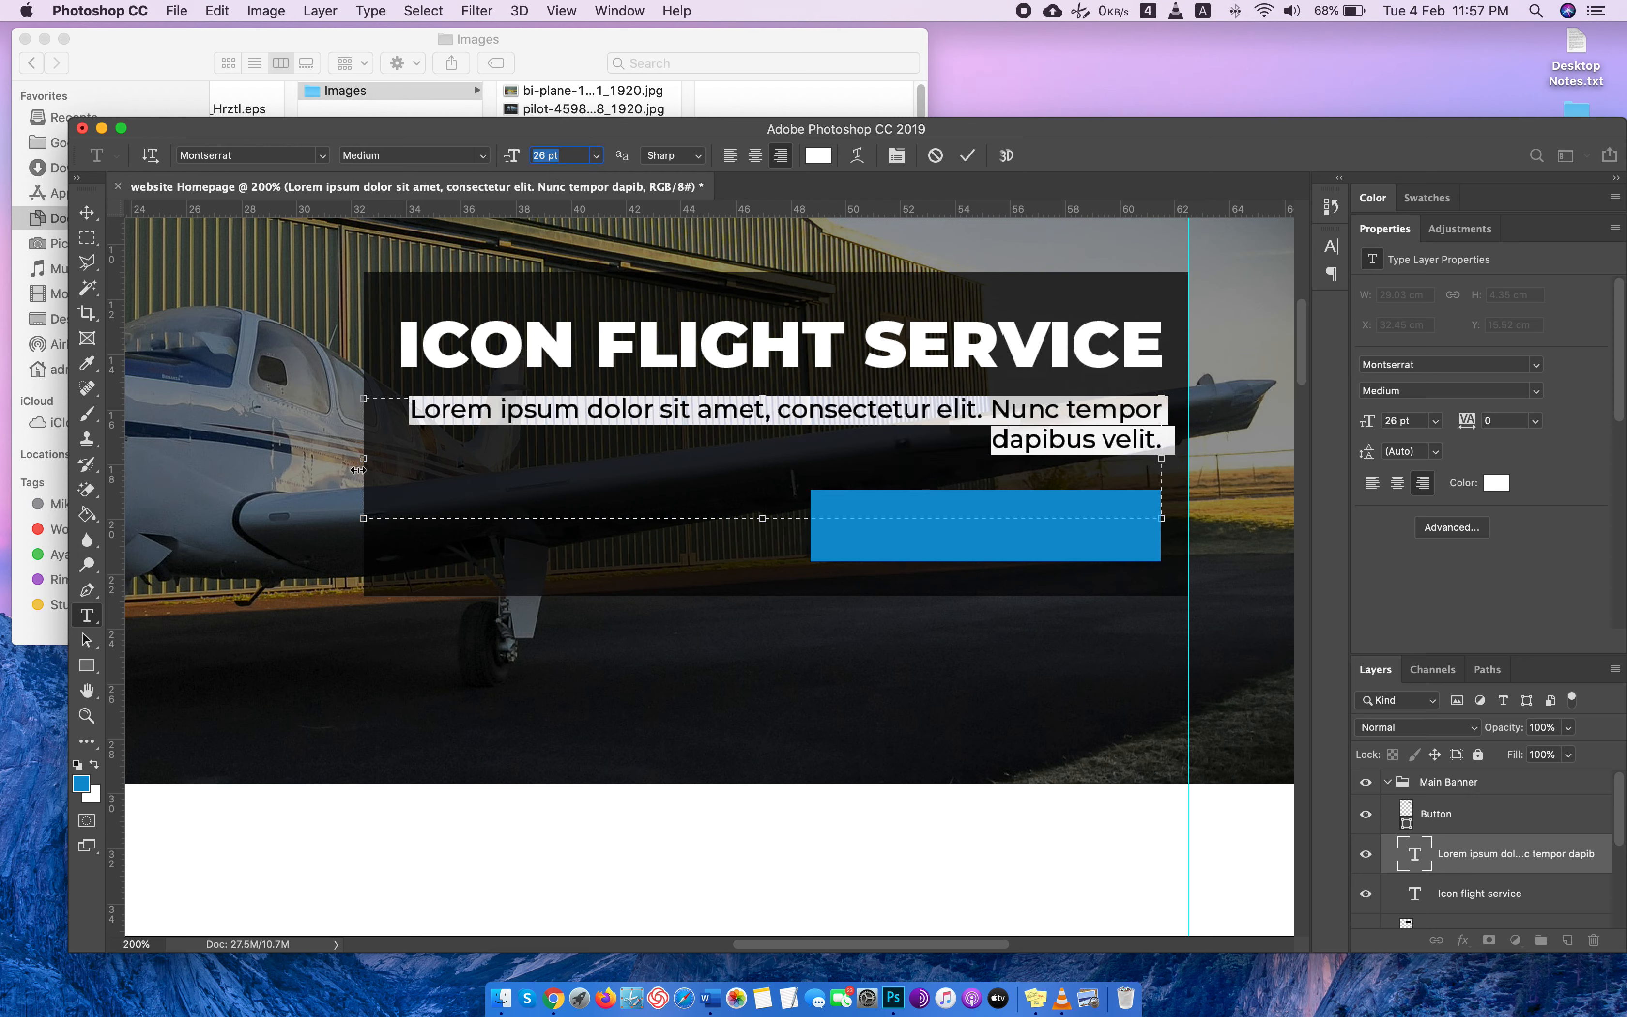
left_click_drag(357, 469, 562, 448)
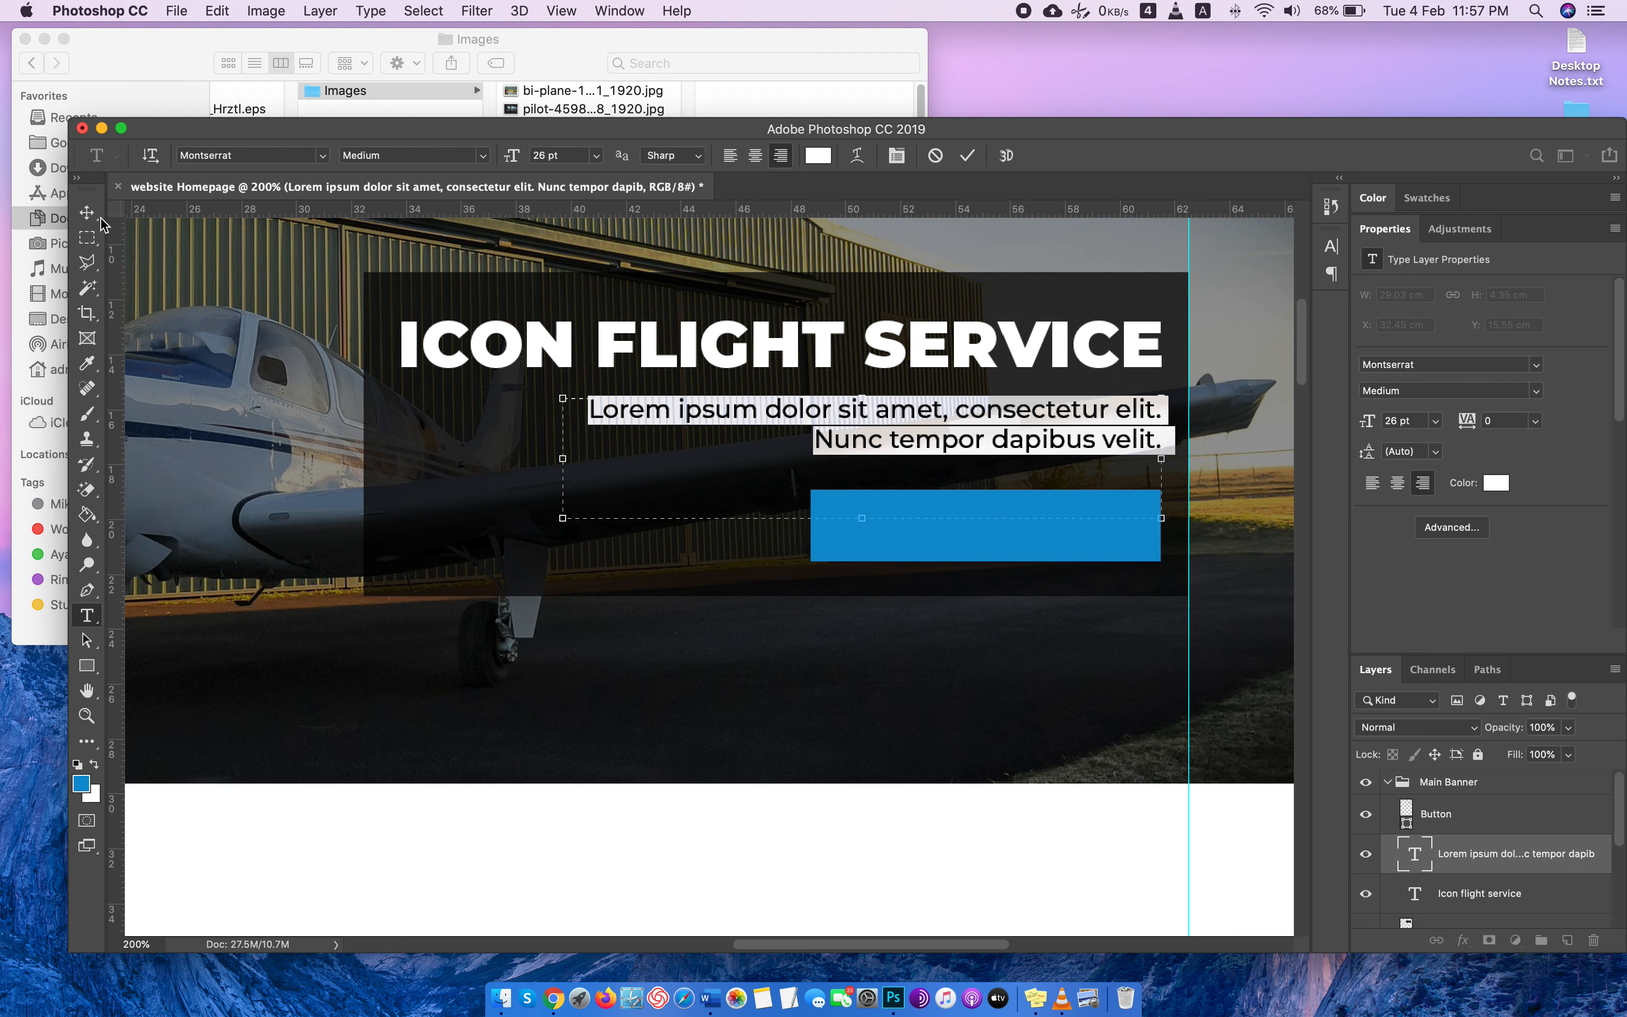
left_click(86, 213)
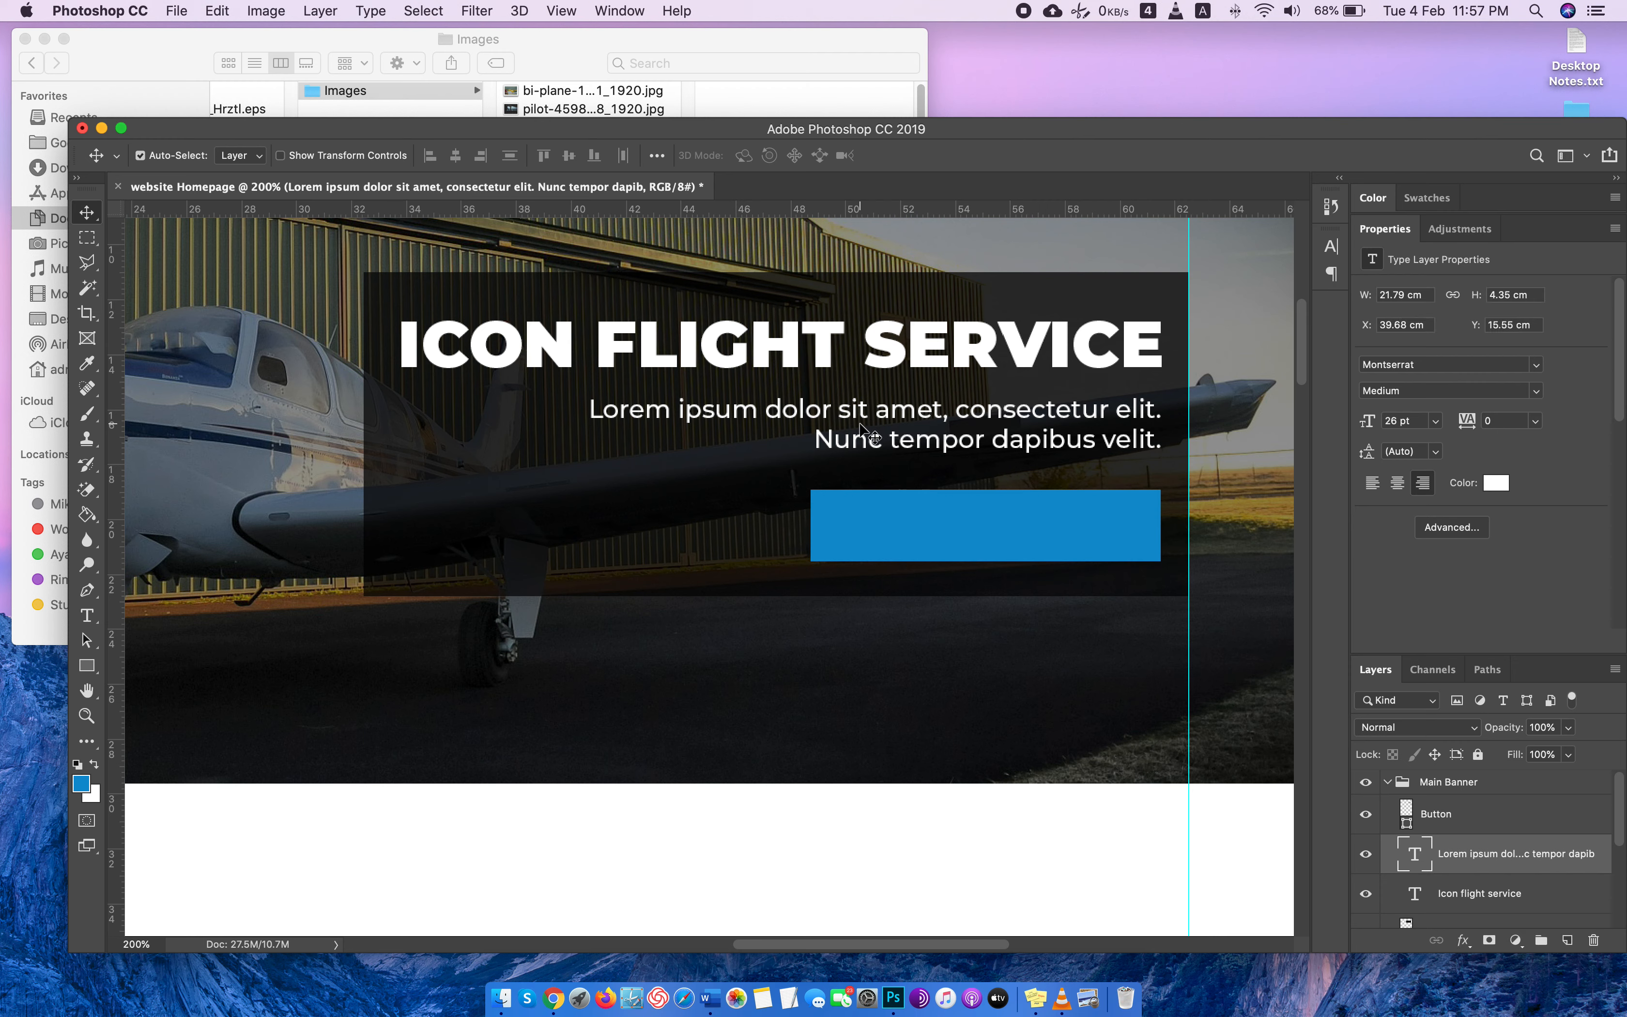
Move the blue button slightly up toward the paragraph and reduce its height to 65 px.
left_click_drag(893, 534, 987, 549)
key("super+t")
key("Return")
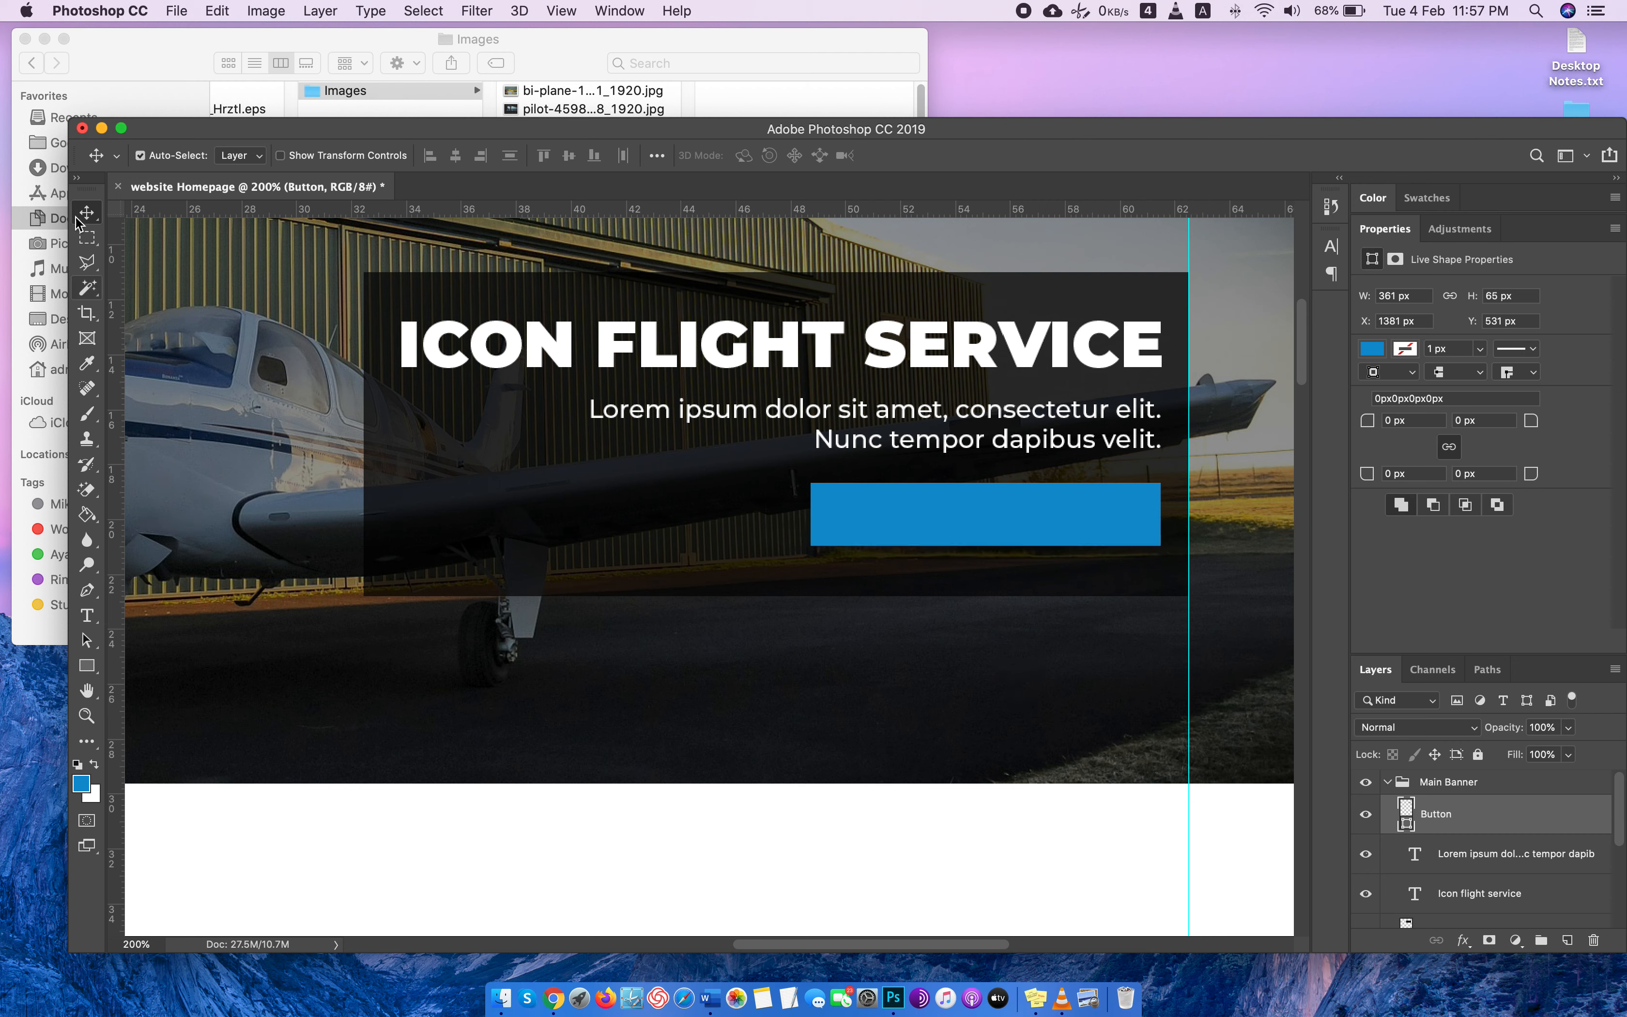
Add a text layer above the Button layer reading "View Our Services" and place it over the blue button.
double_click(1383, 229)
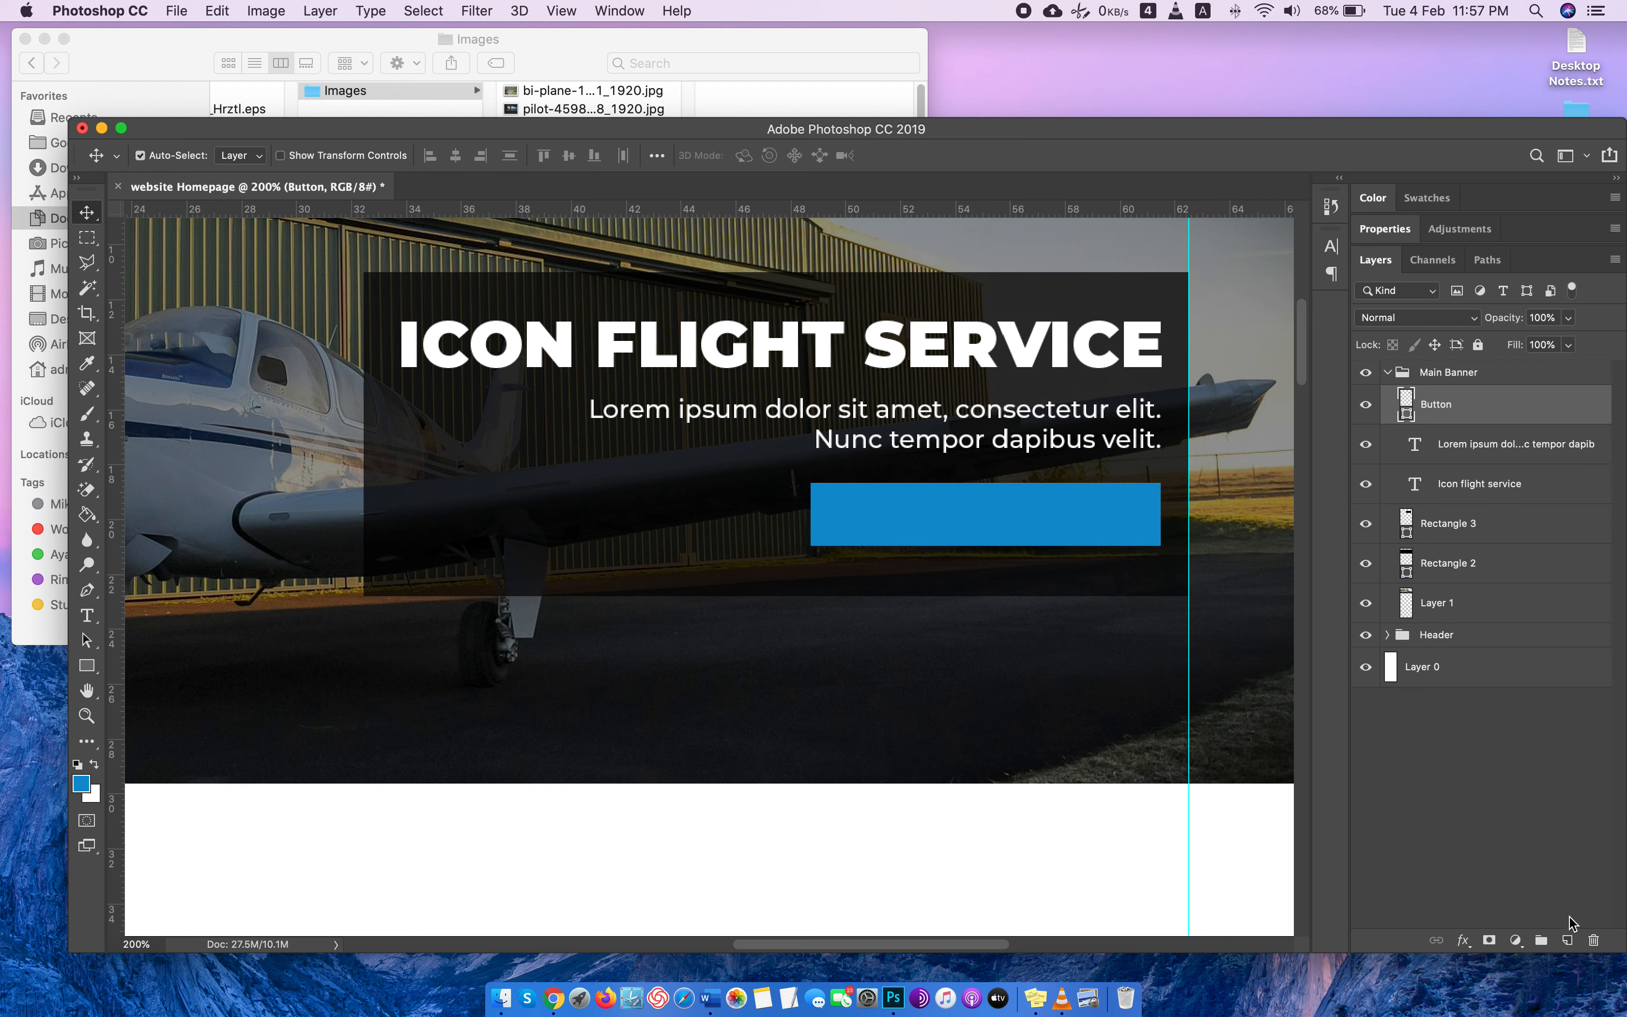
left_click(1567, 940)
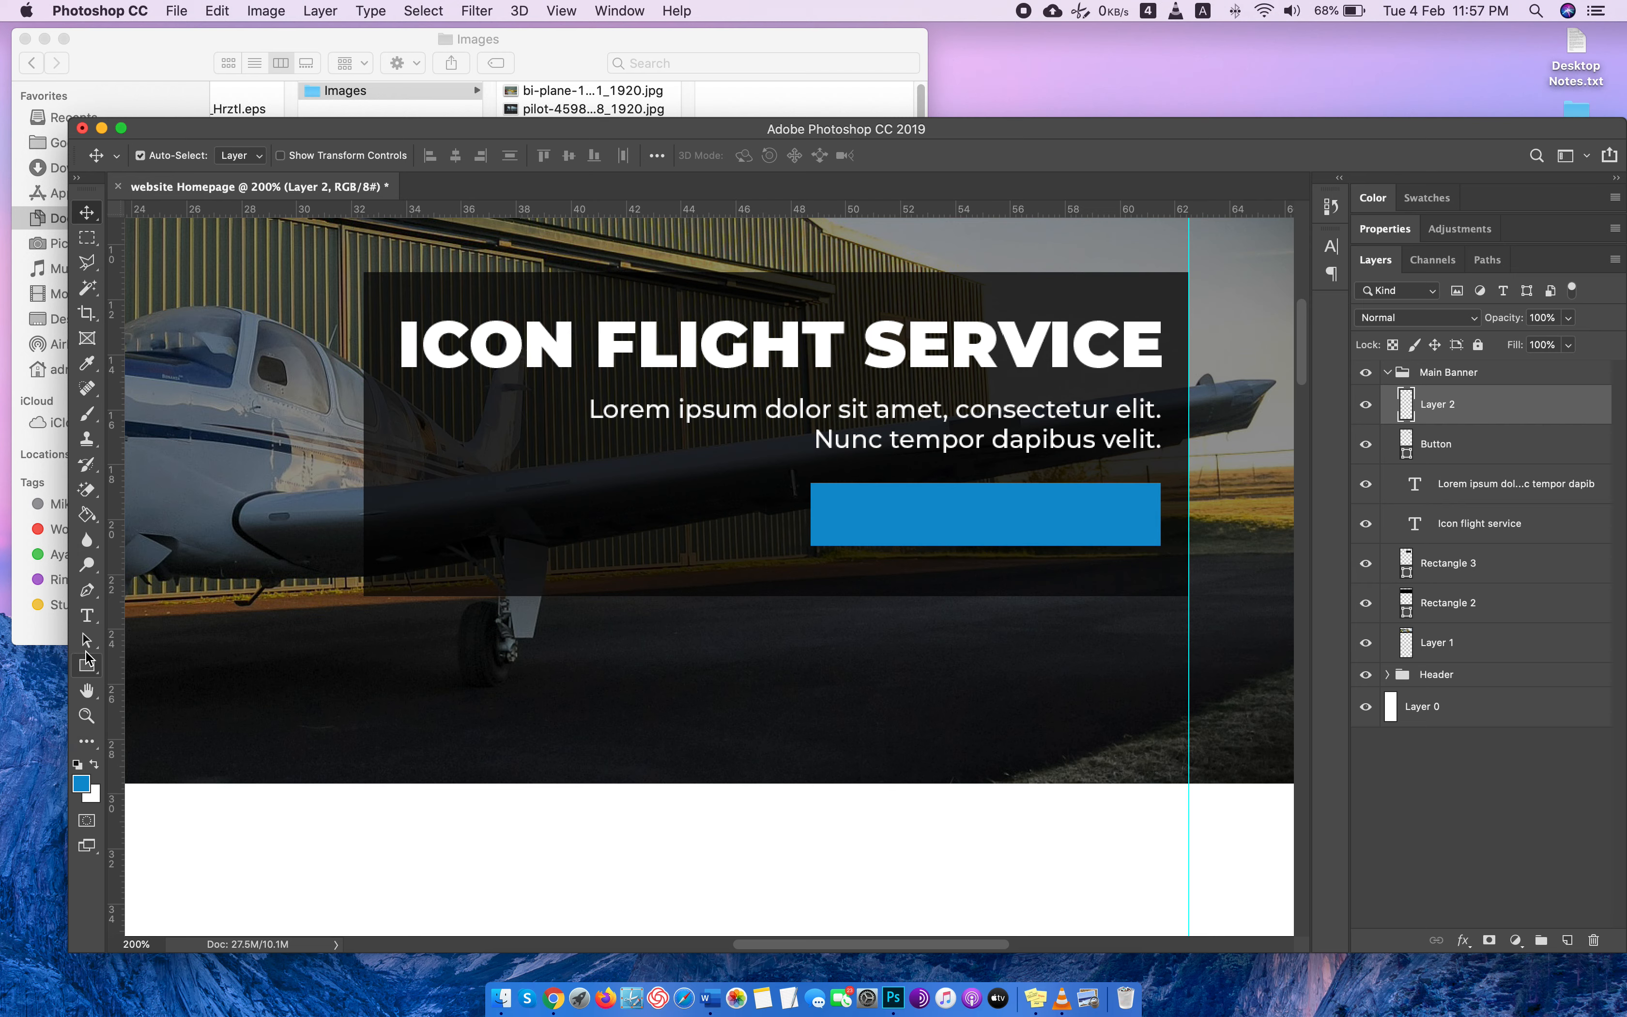
left_click(87, 615)
left_click(859, 516)
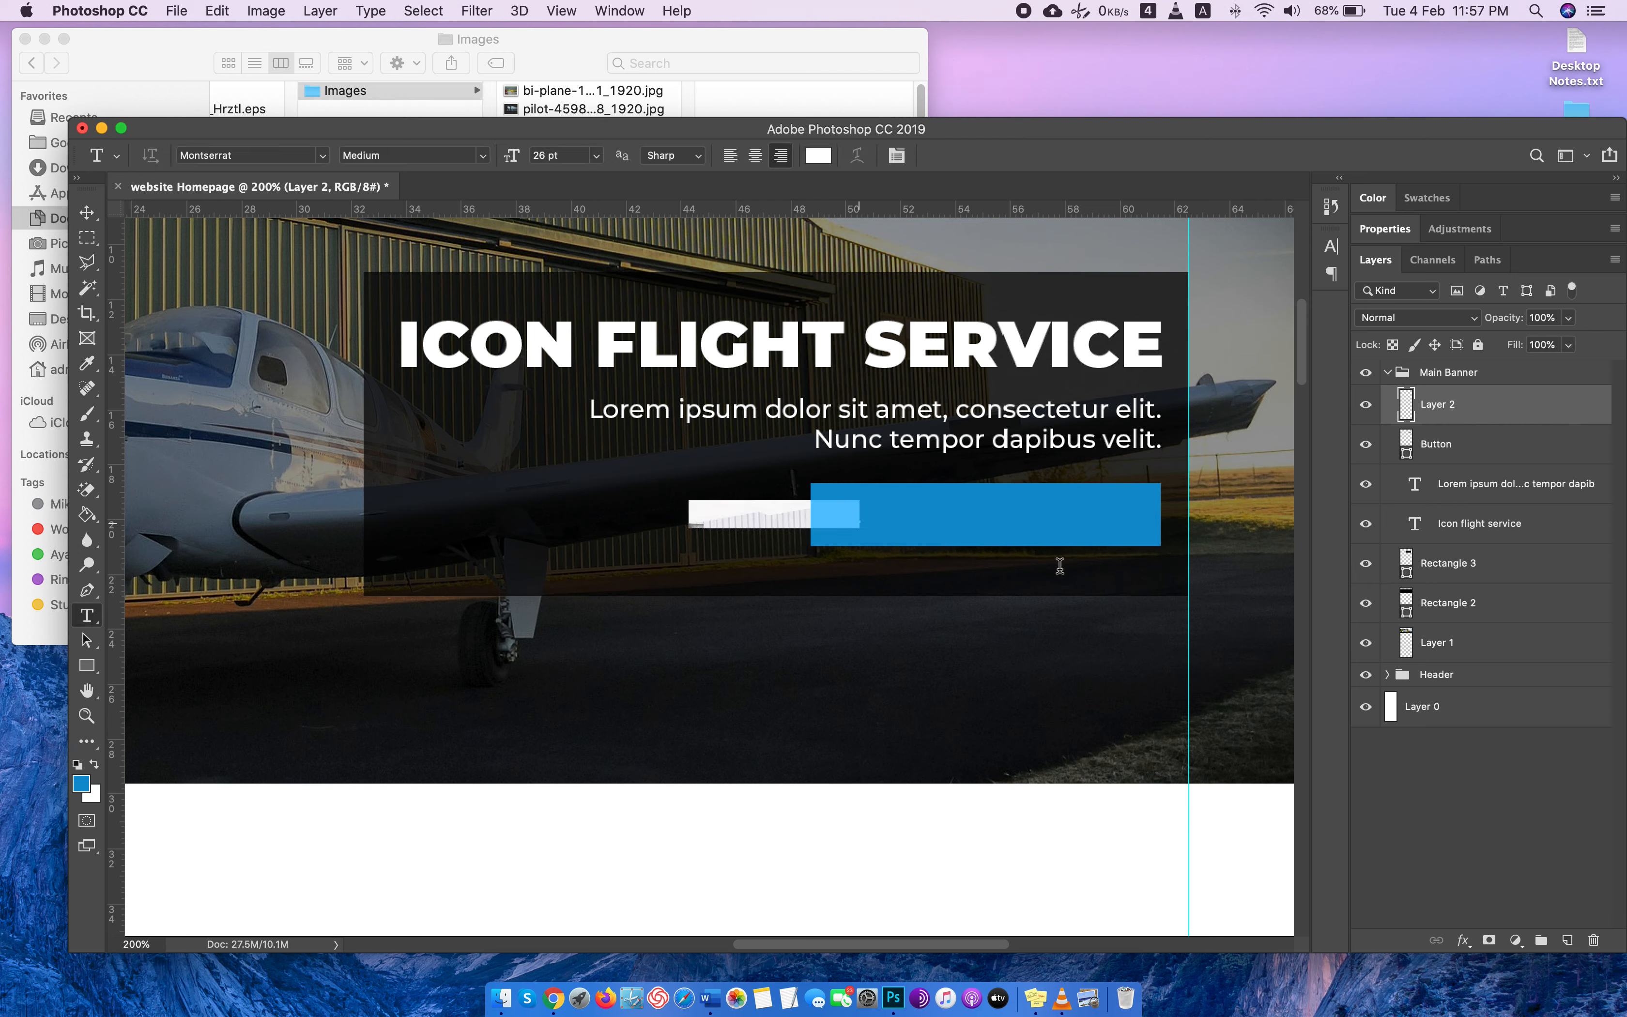
type("V")
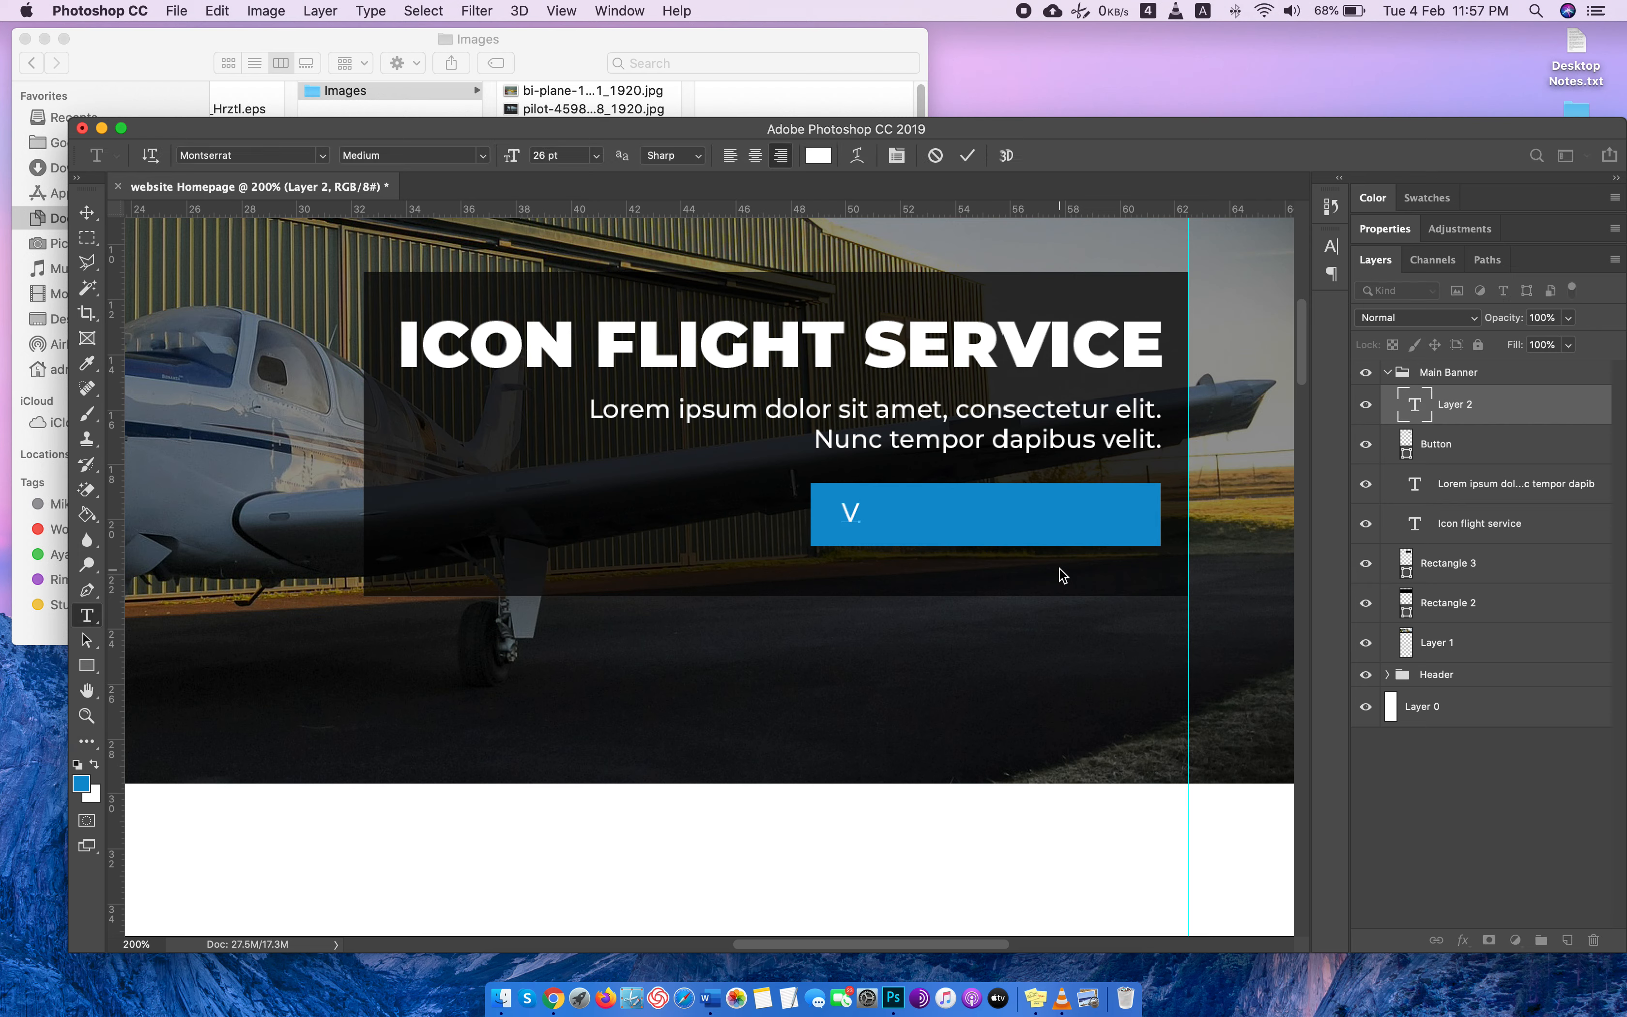
type("iew Our Services")
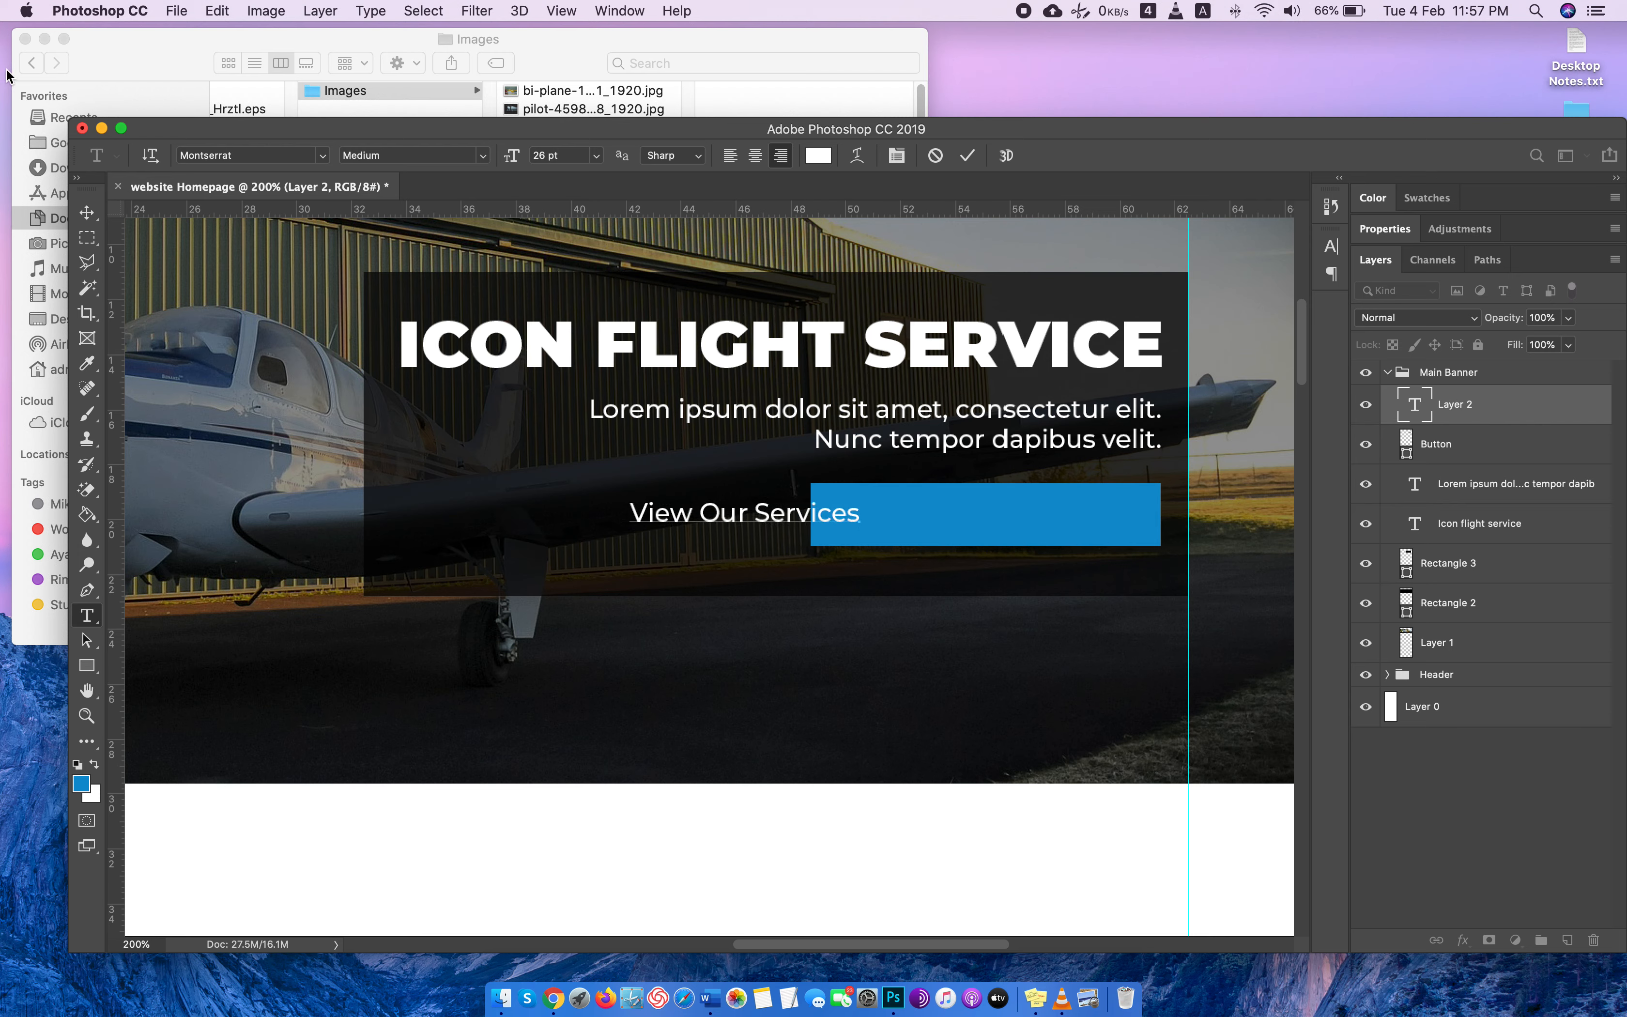
left_click(86, 213)
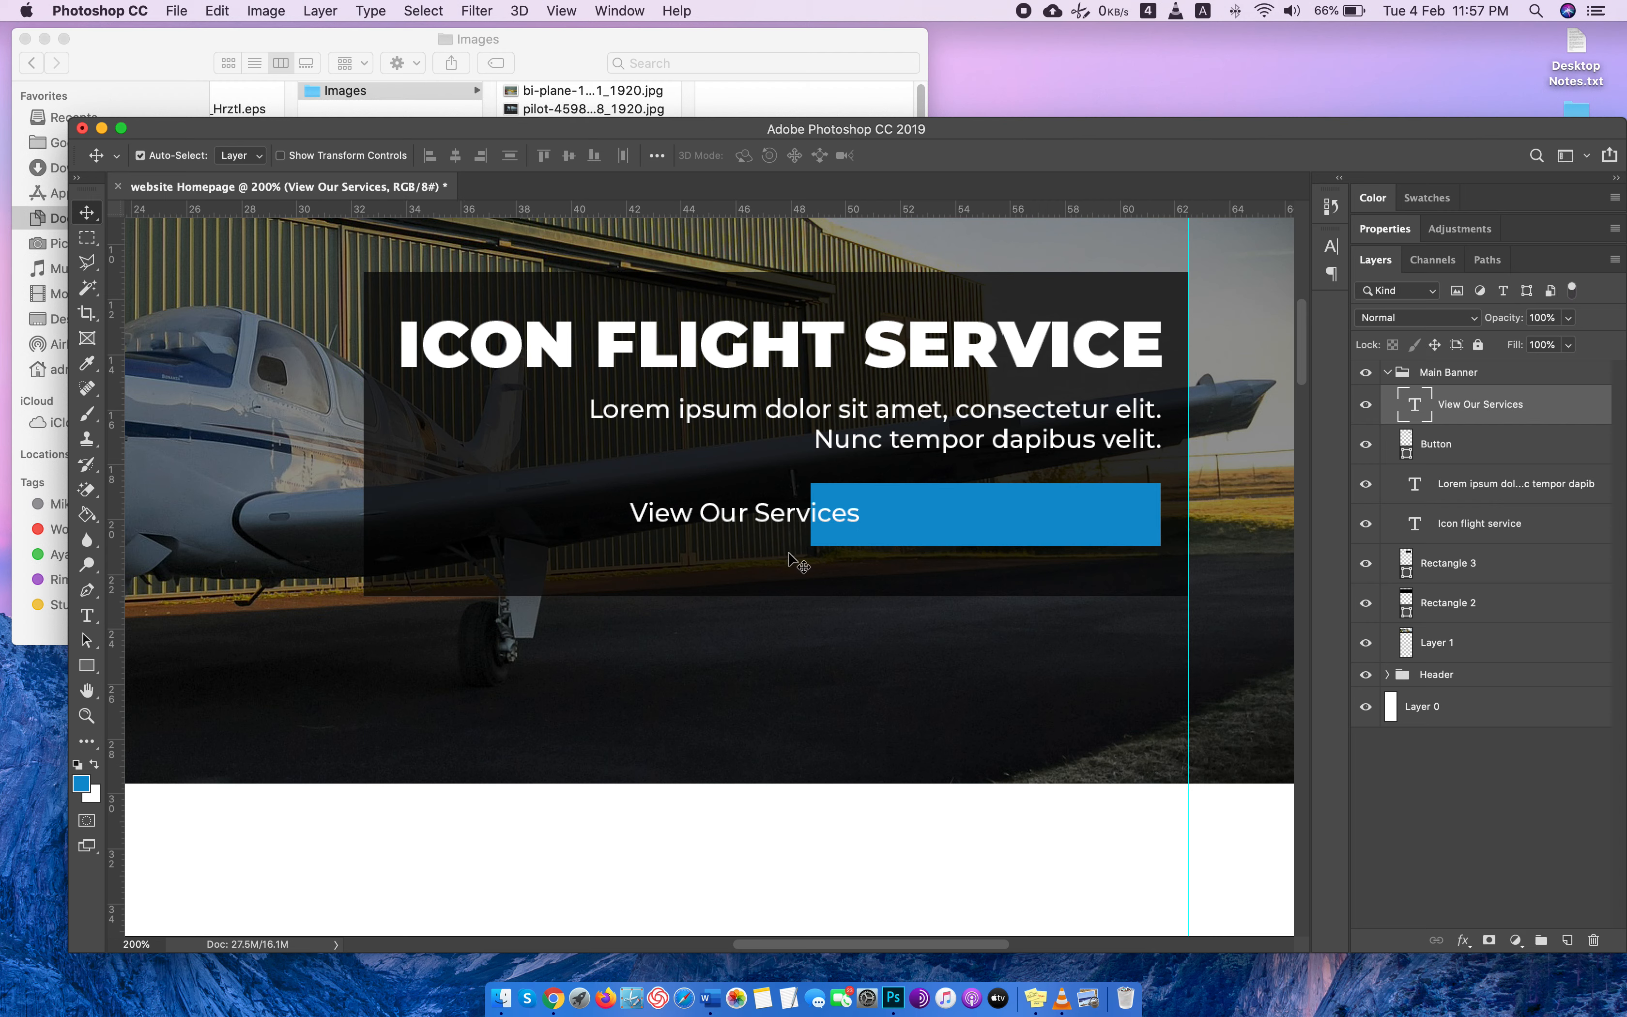
left_click_drag(746, 523, 988, 521)
Set the button label to all caps at 24 pt and centre it on the blue button.
double_click(1413, 407)
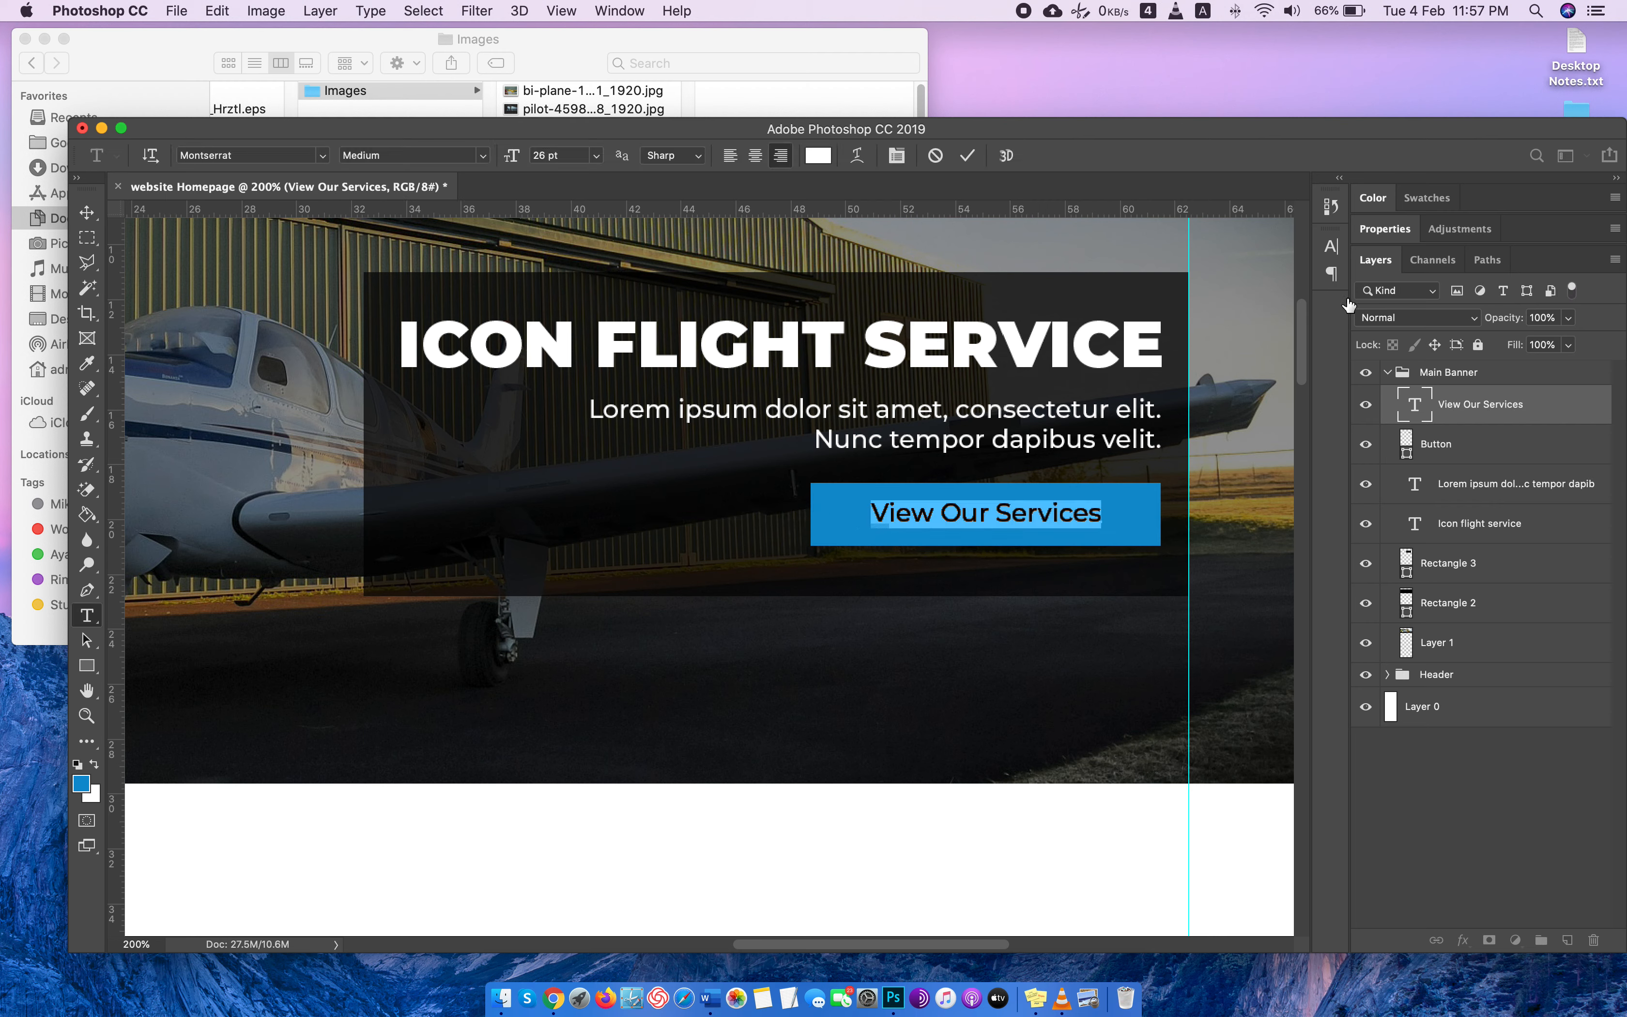
left_click(1331, 246)
left_click(1167, 382)
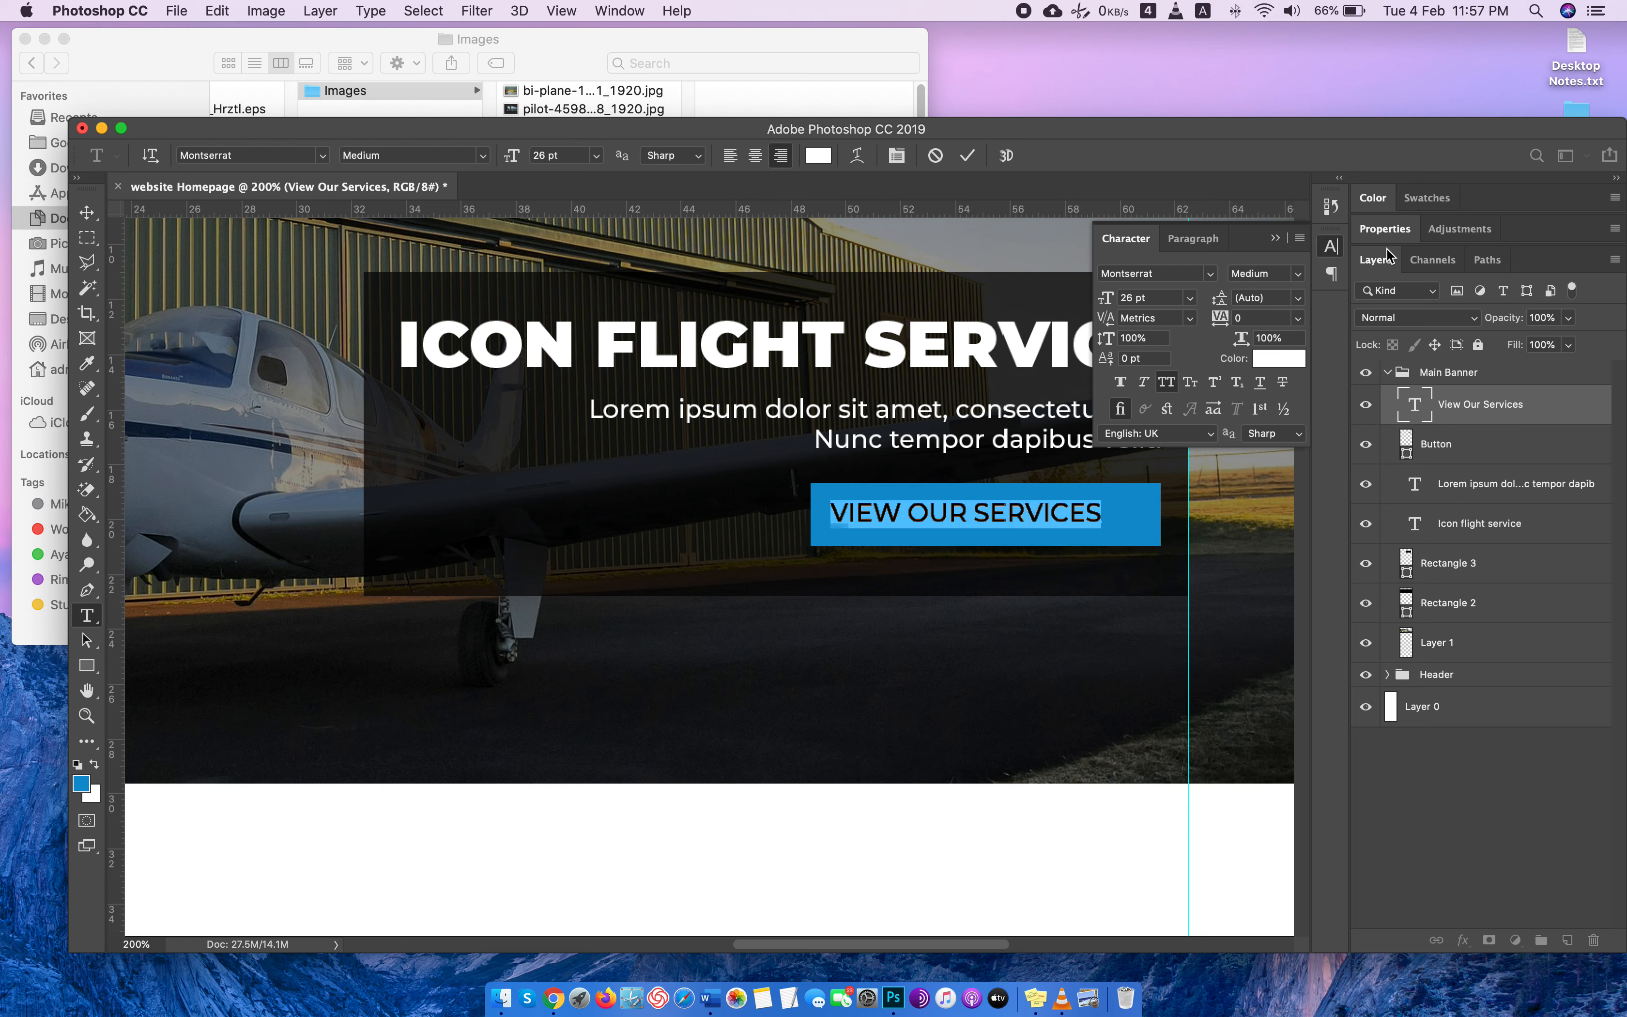
left_click(1332, 248)
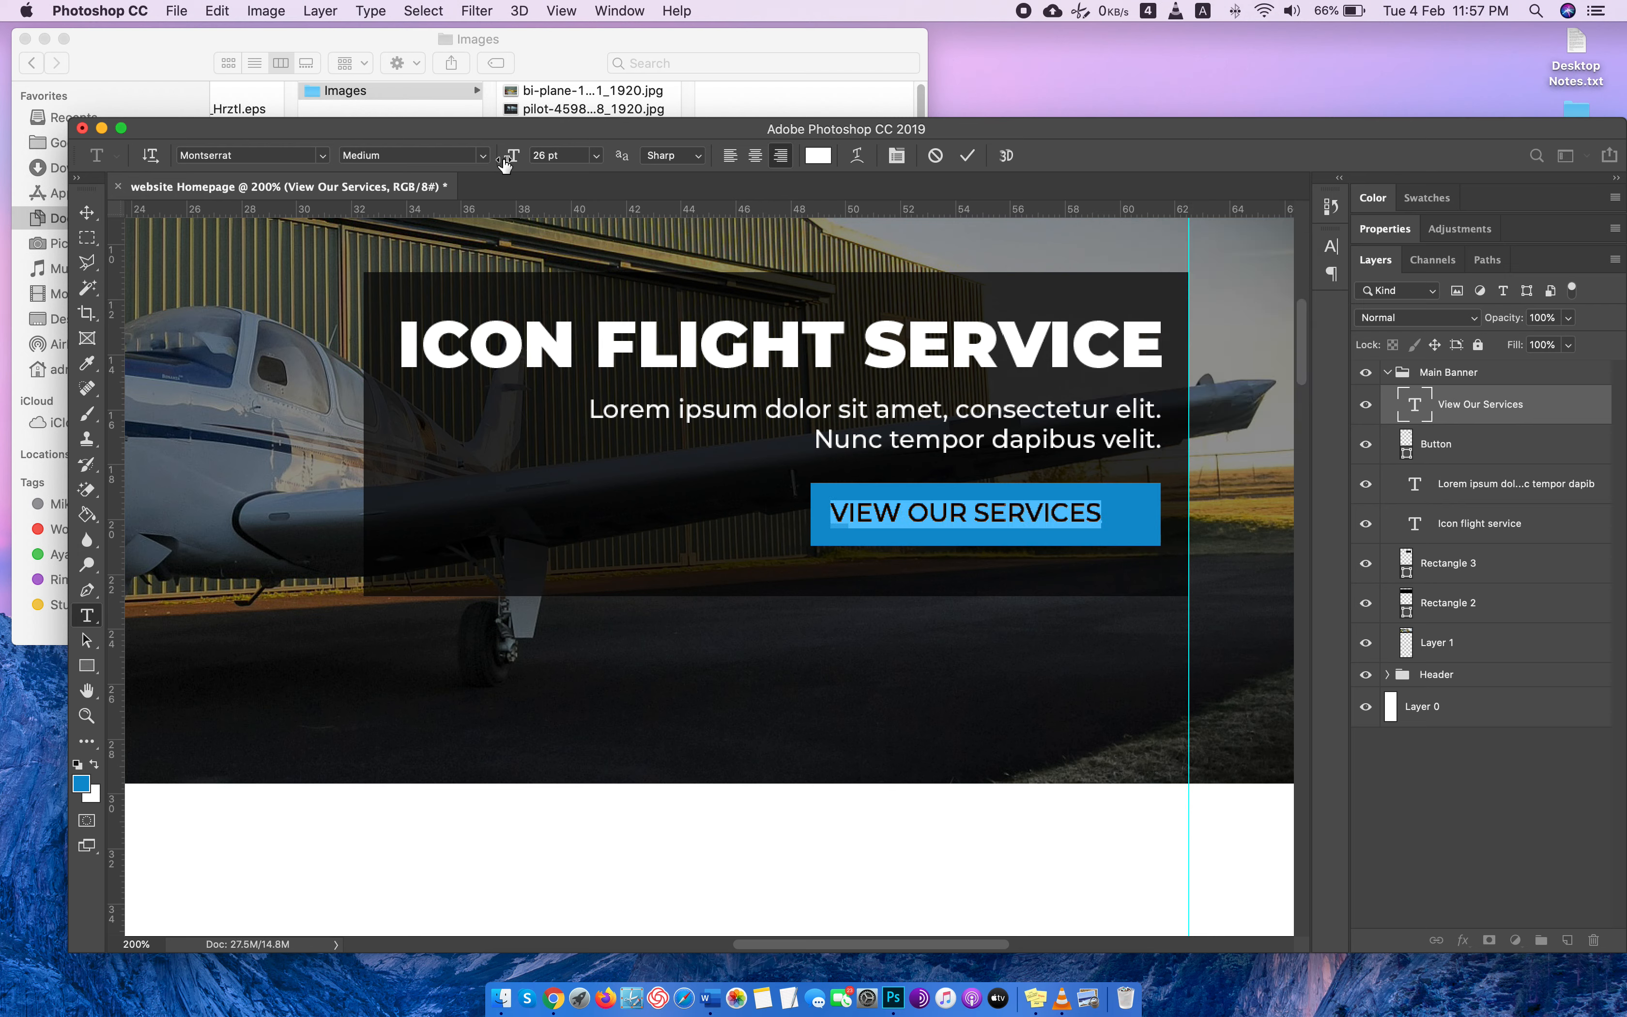
key("Down")
key("Down")
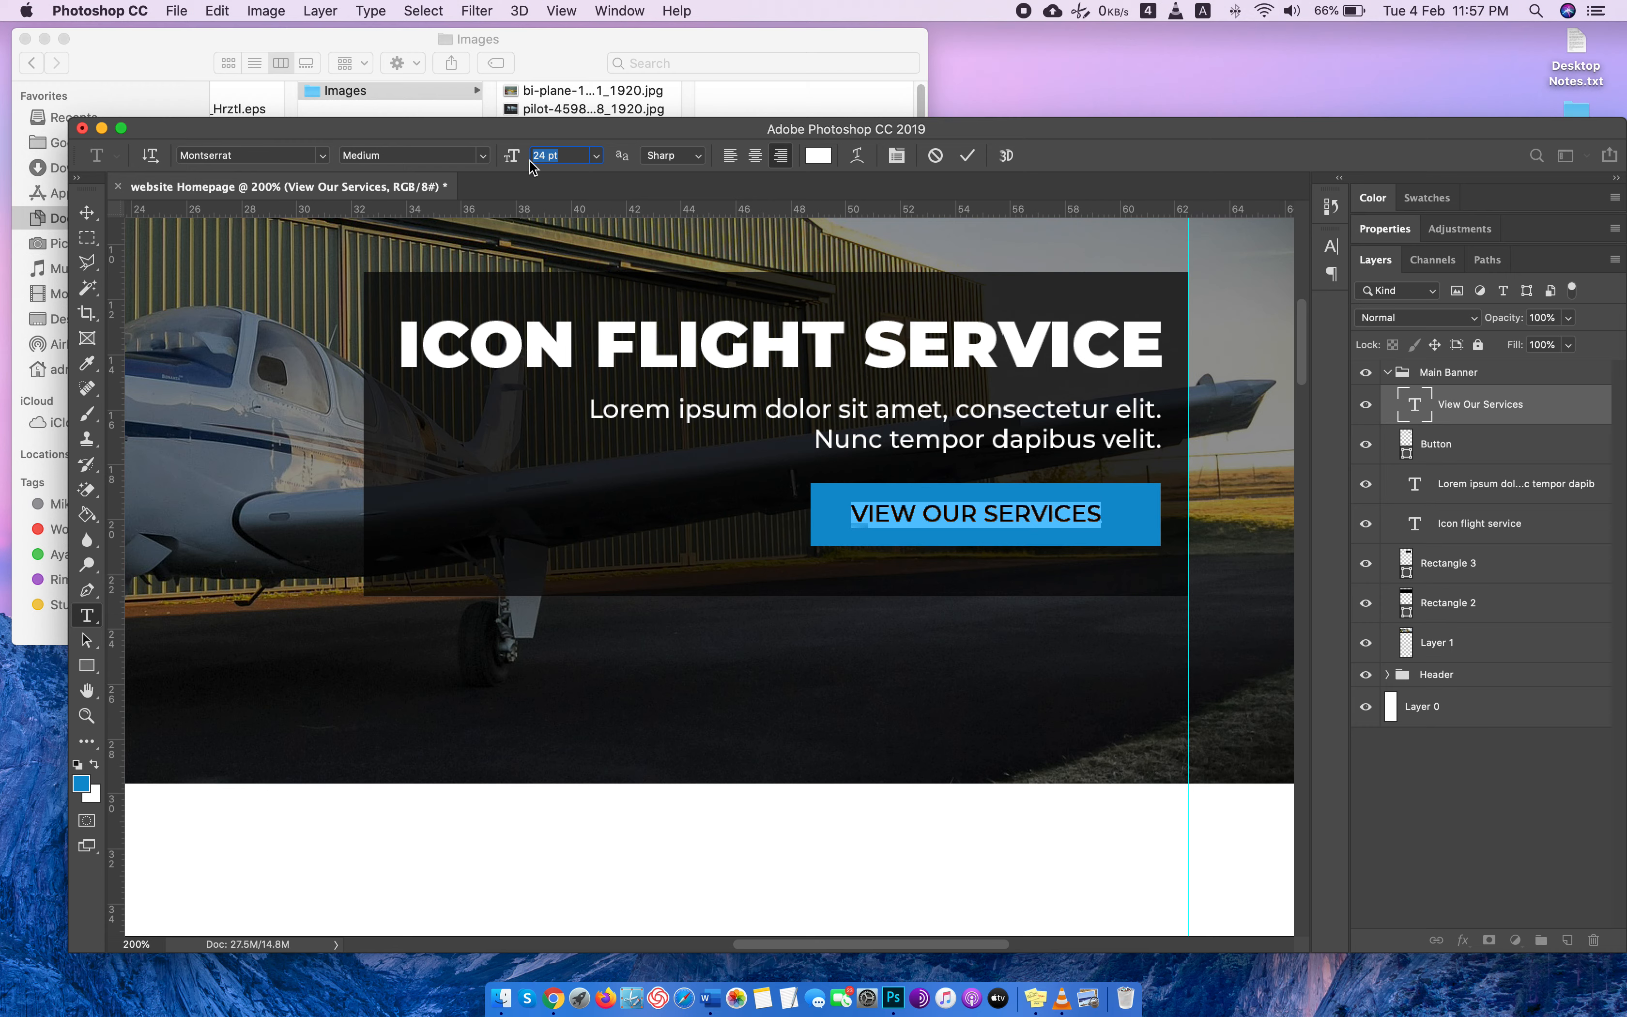
left_click(87, 212)
left_click_drag(963, 516, 973, 516)
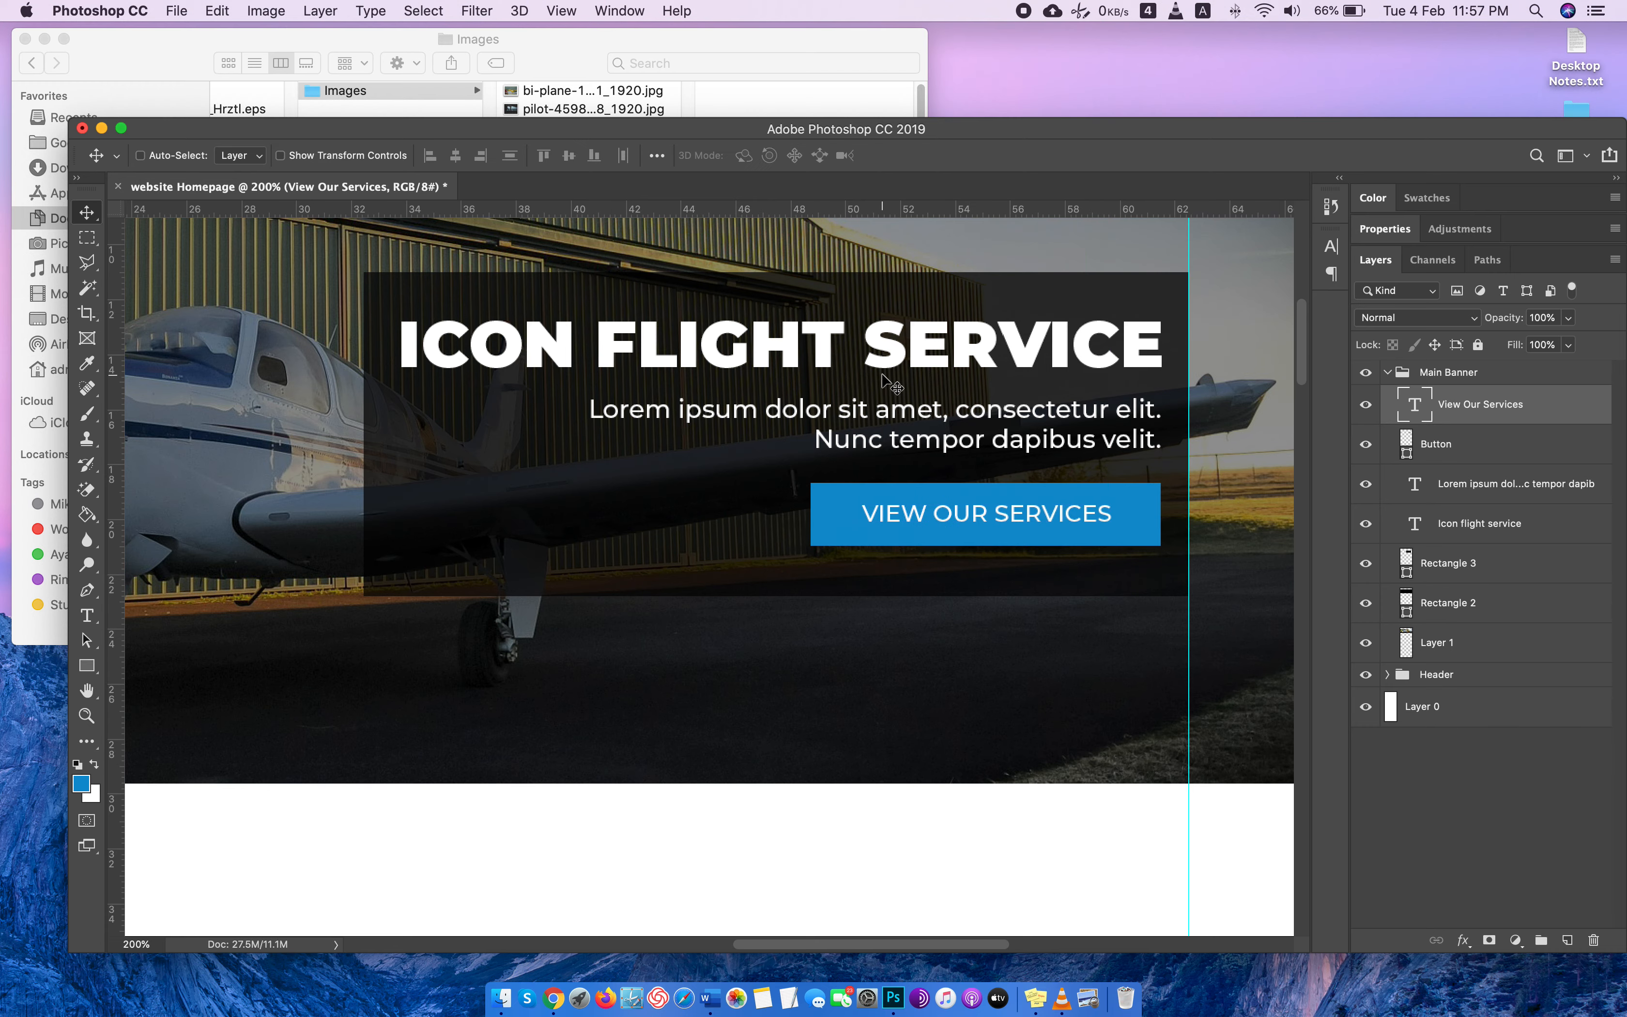
Save the document as website Homepage.psd in the Website Design PSD folder, keeping its layers.
key("super+minus")
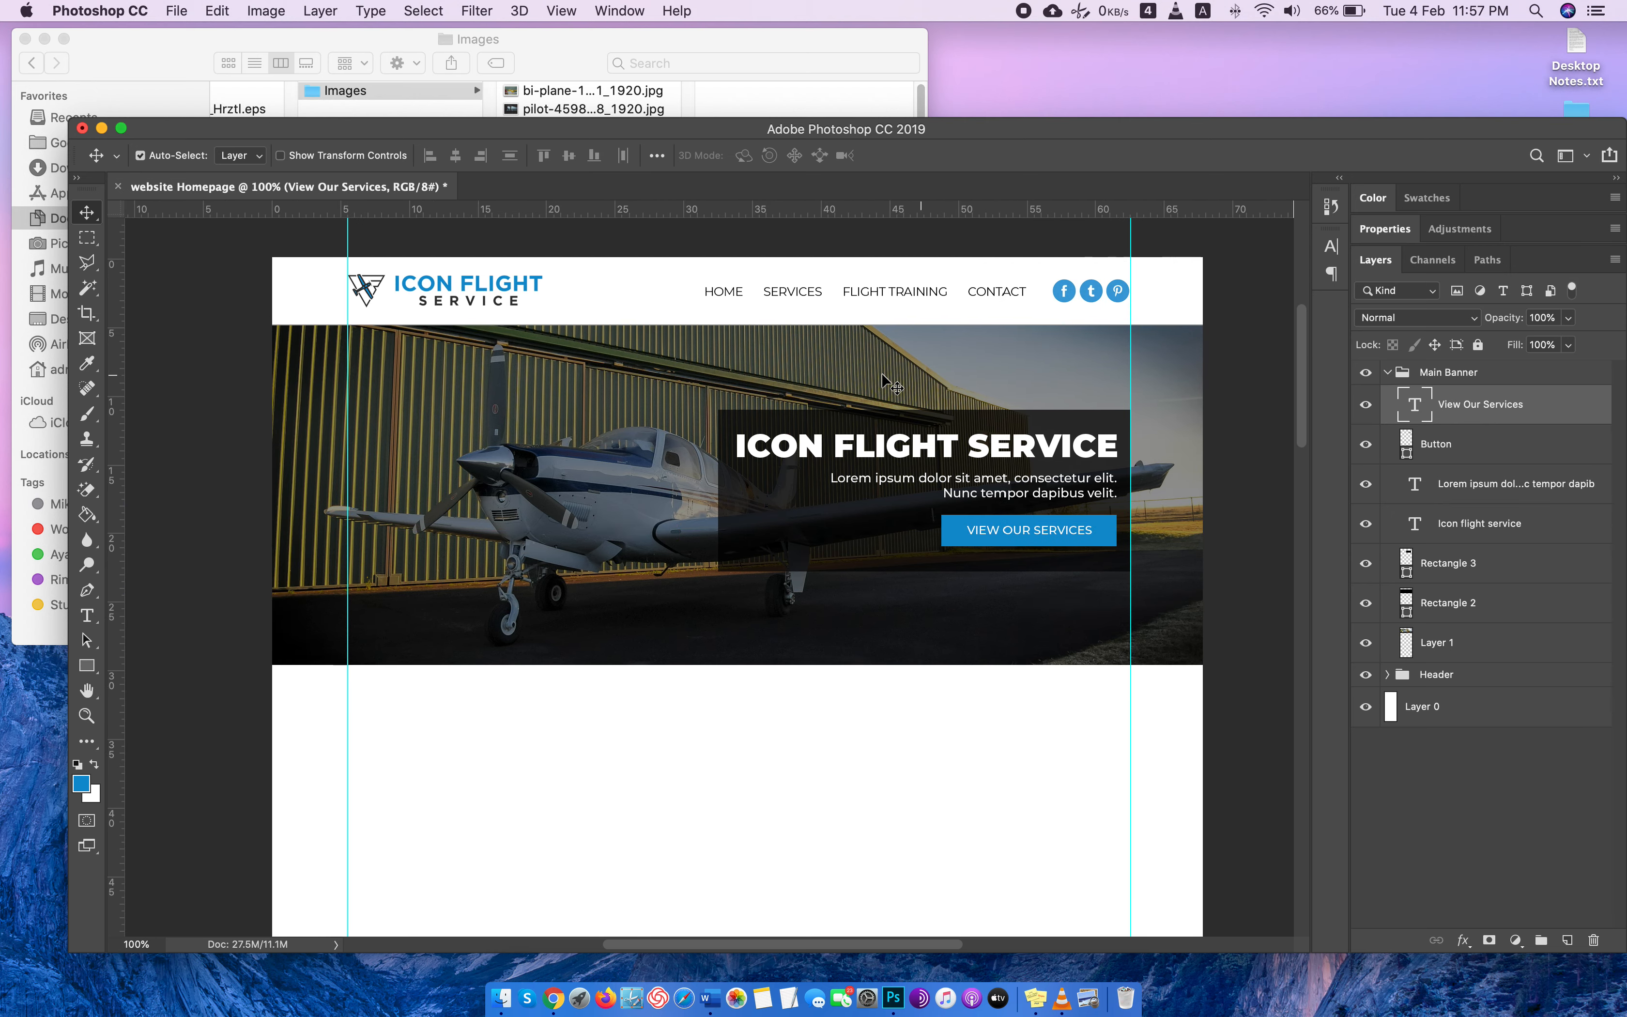
scroll(882, 375, "left", 1)
key("super+s")
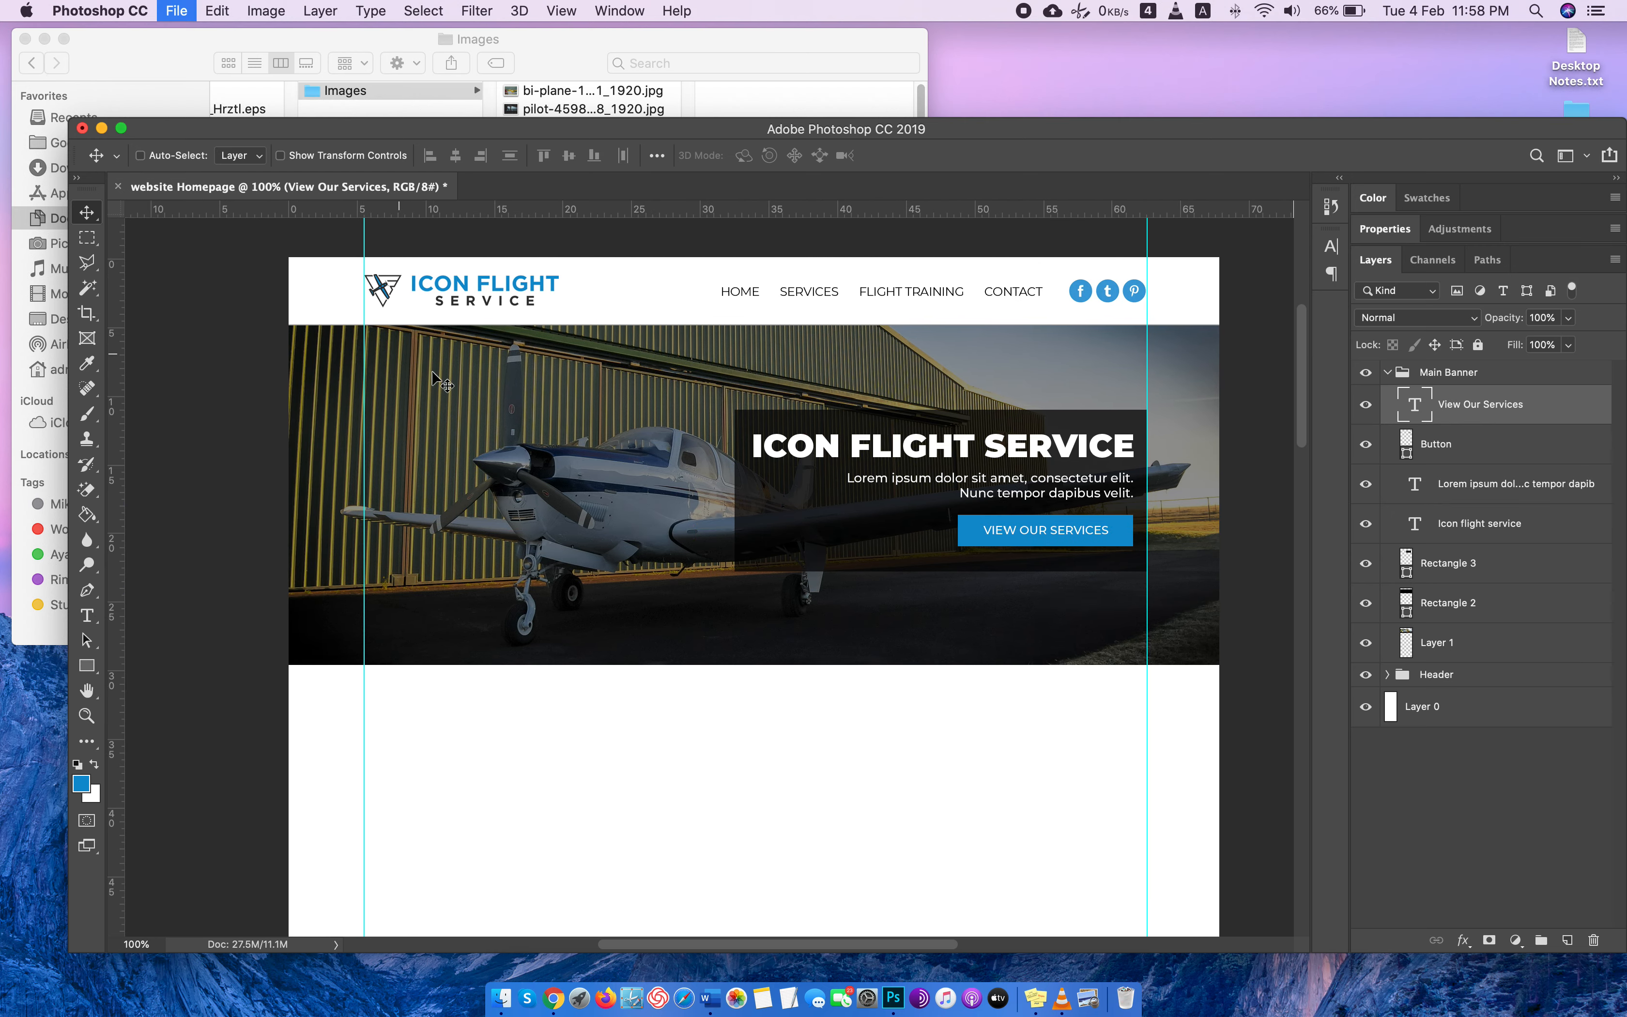
left_click(836, 251)
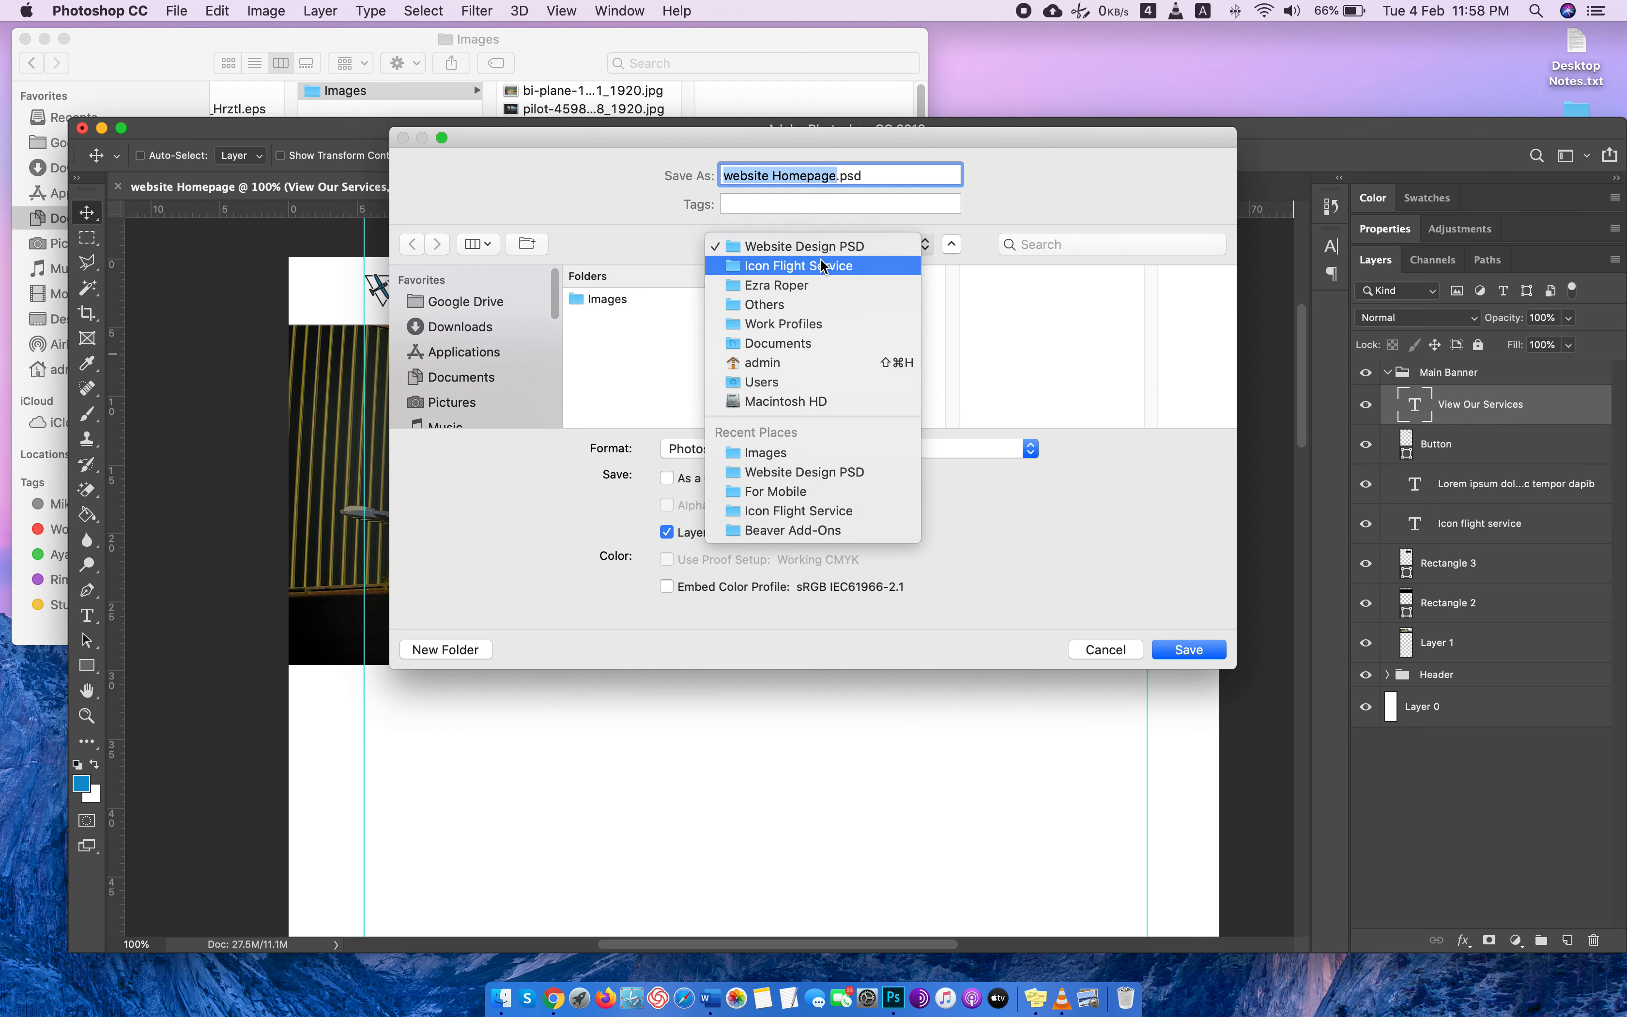
left_click(821, 253)
left_click(1207, 654)
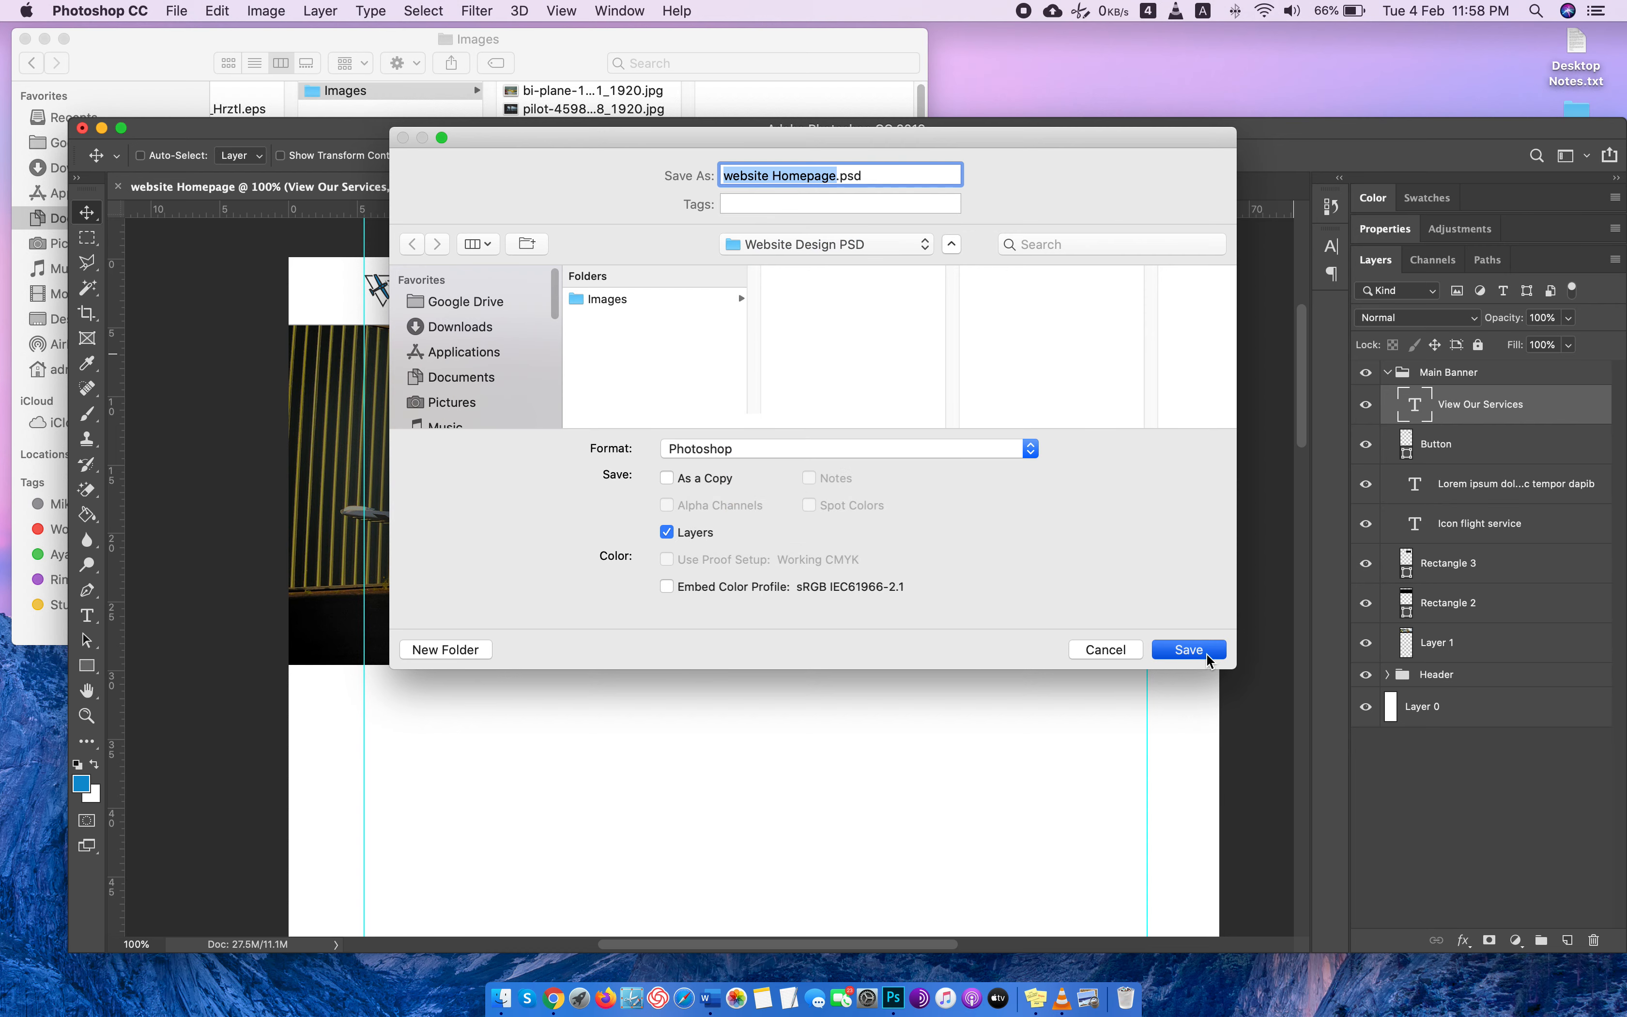
left_click(1041, 420)
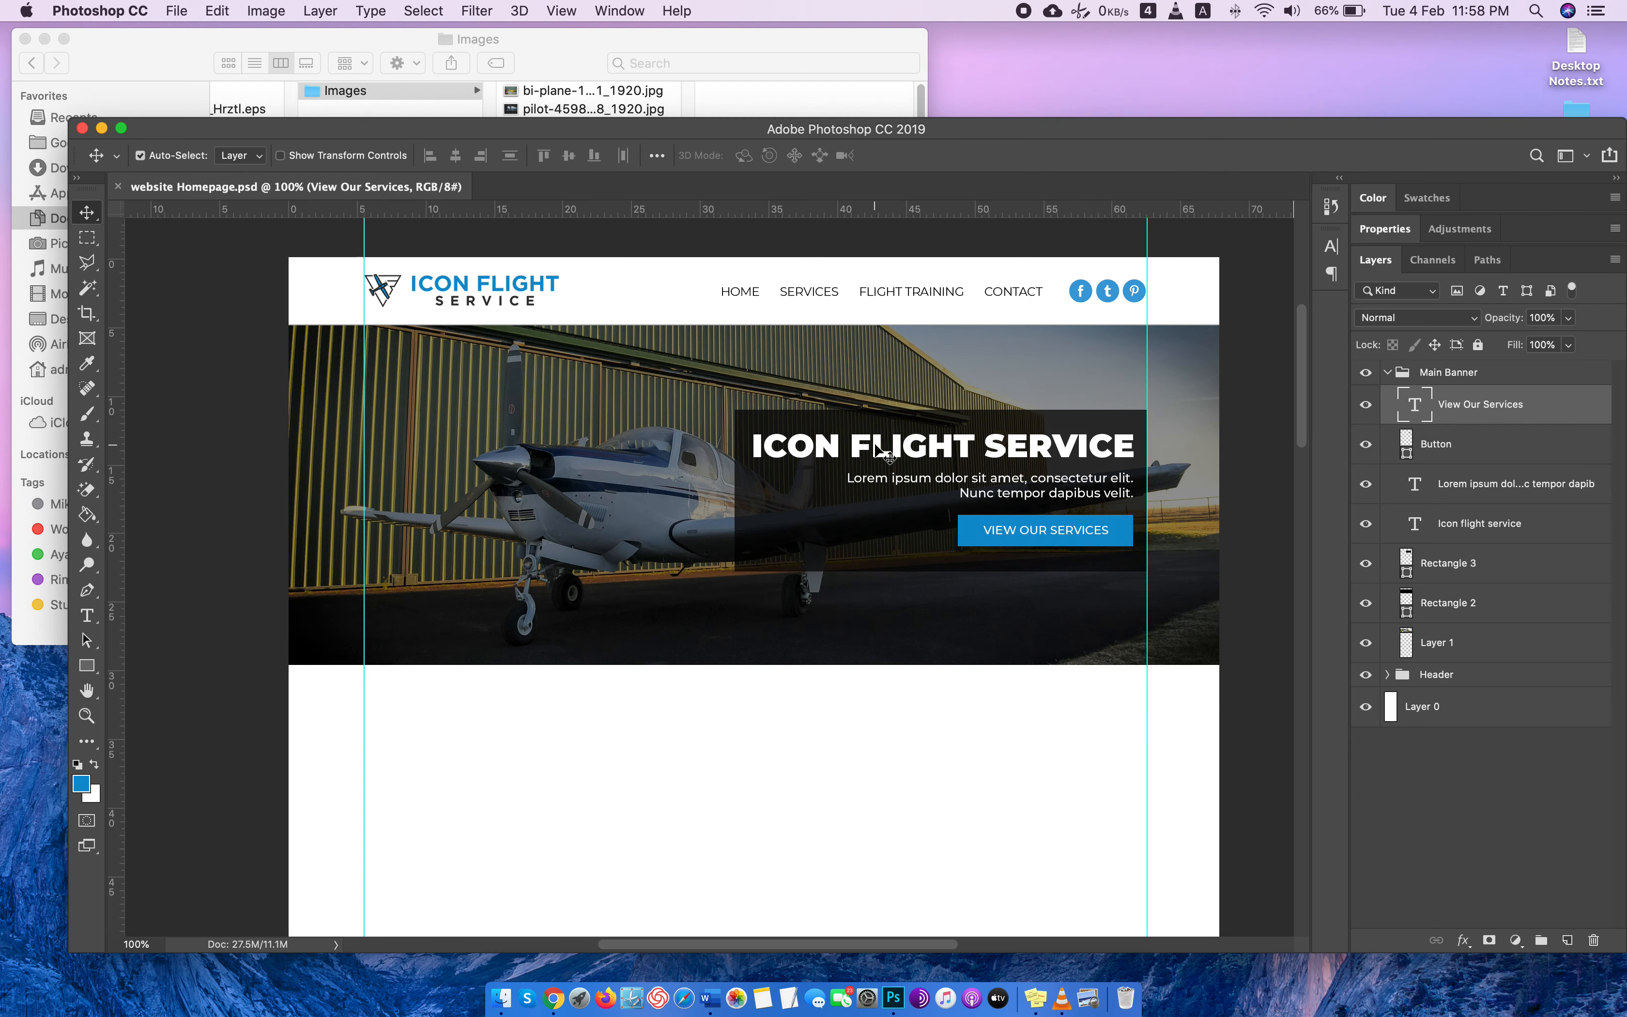
Export the homepage in JPG format as website Homepage.jpg in the Website Design PSD folder.
key("alt+shift+super+w")
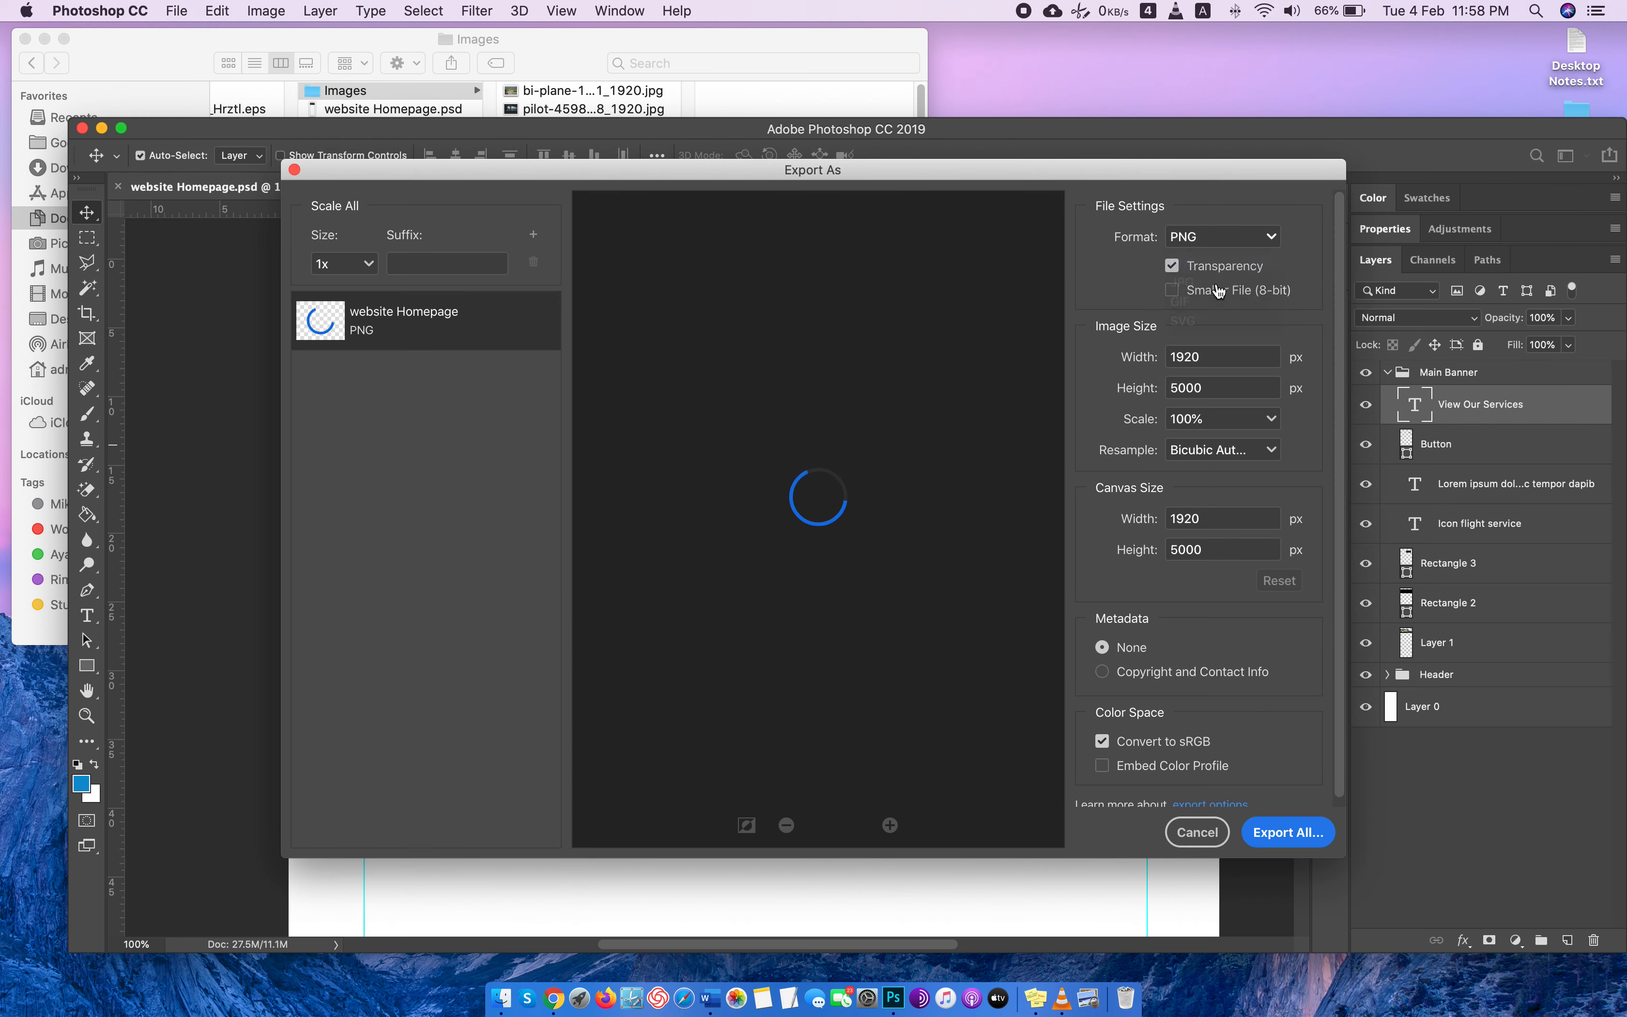
left_click(1269, 237)
left_click(1208, 288)
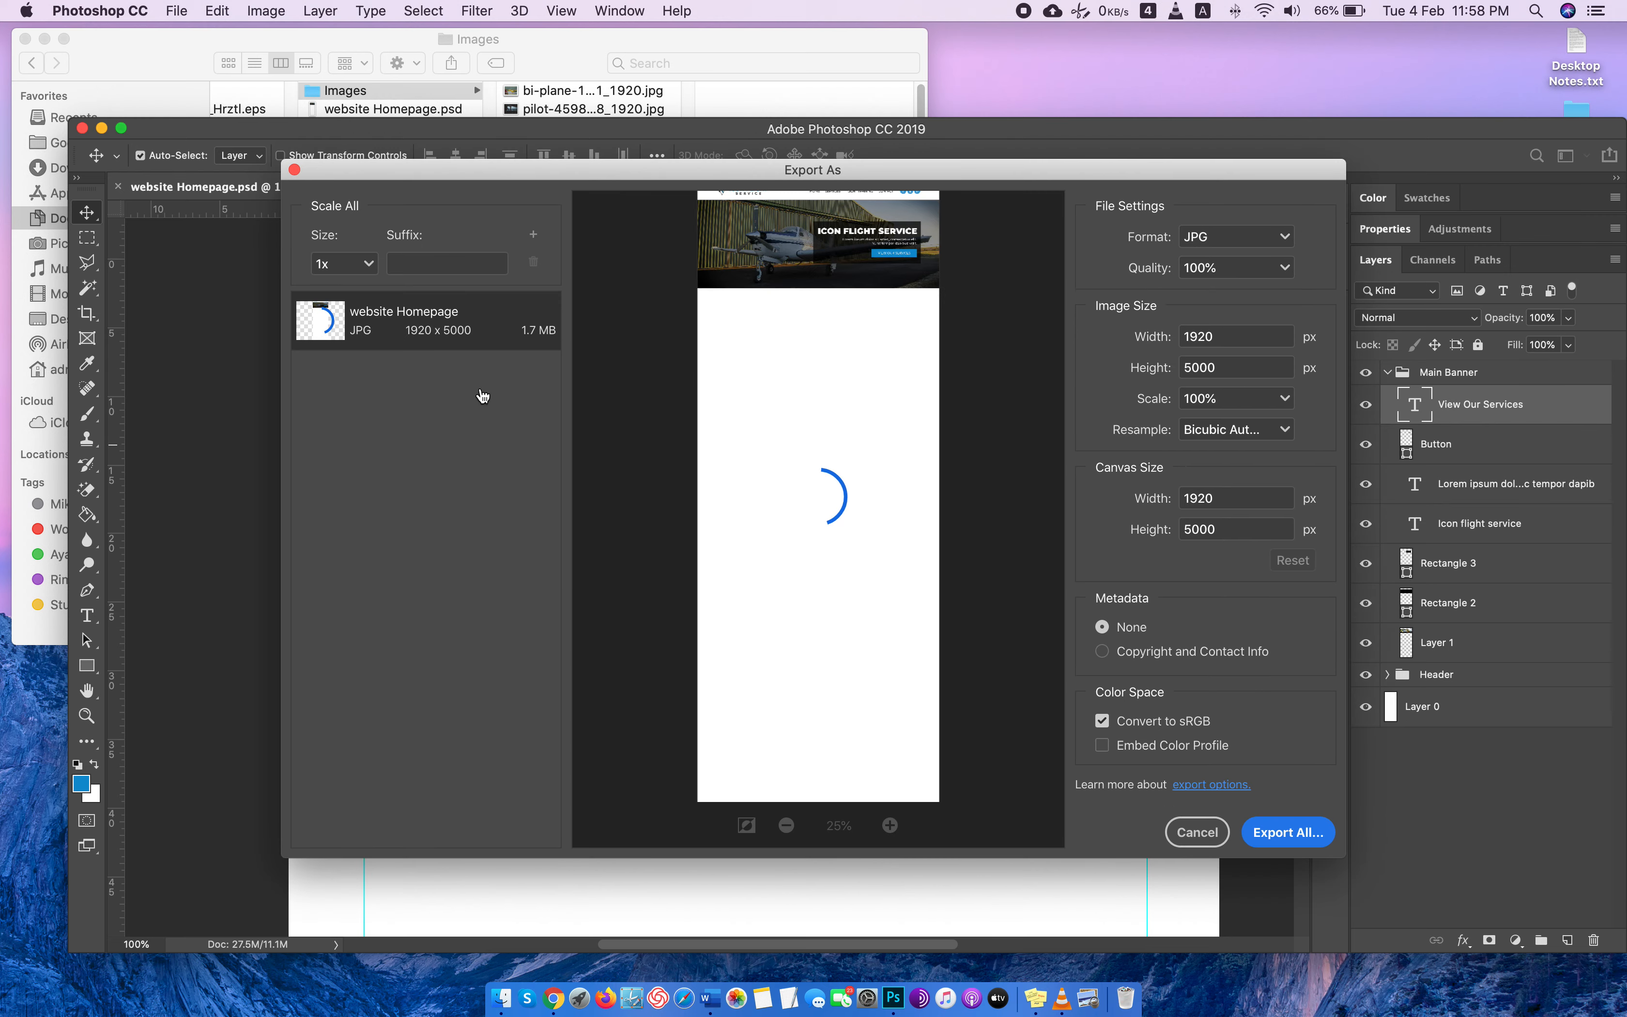
left_click(1288, 832)
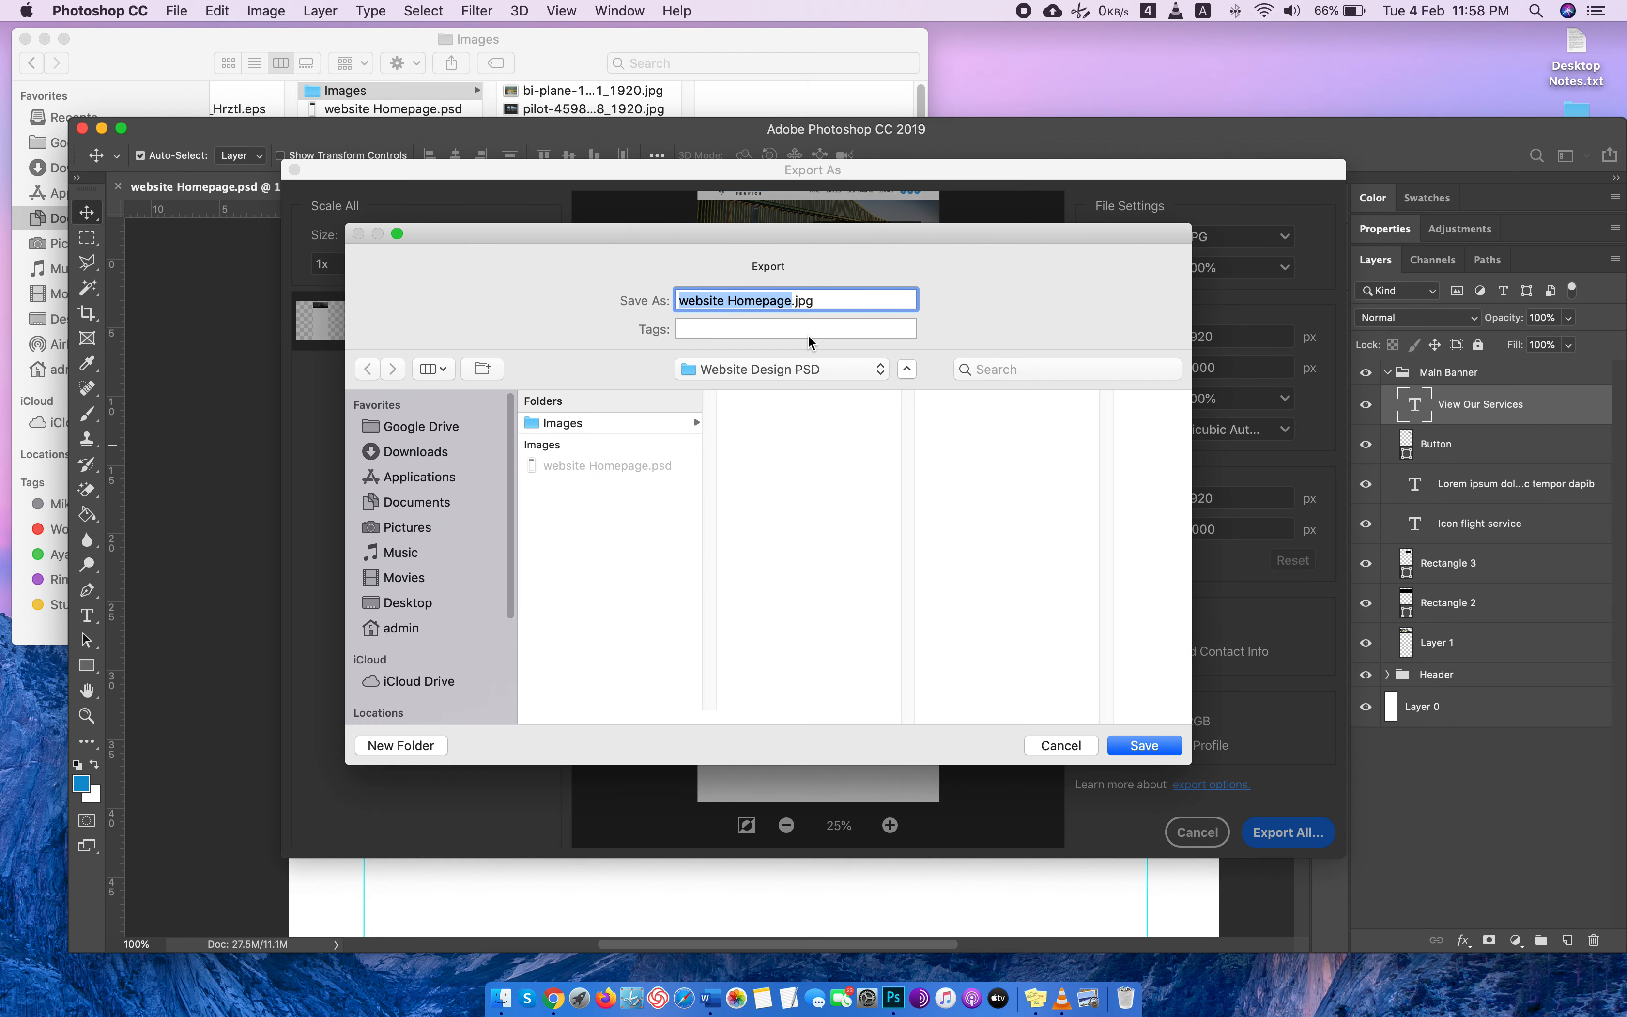
left_click(1136, 739)
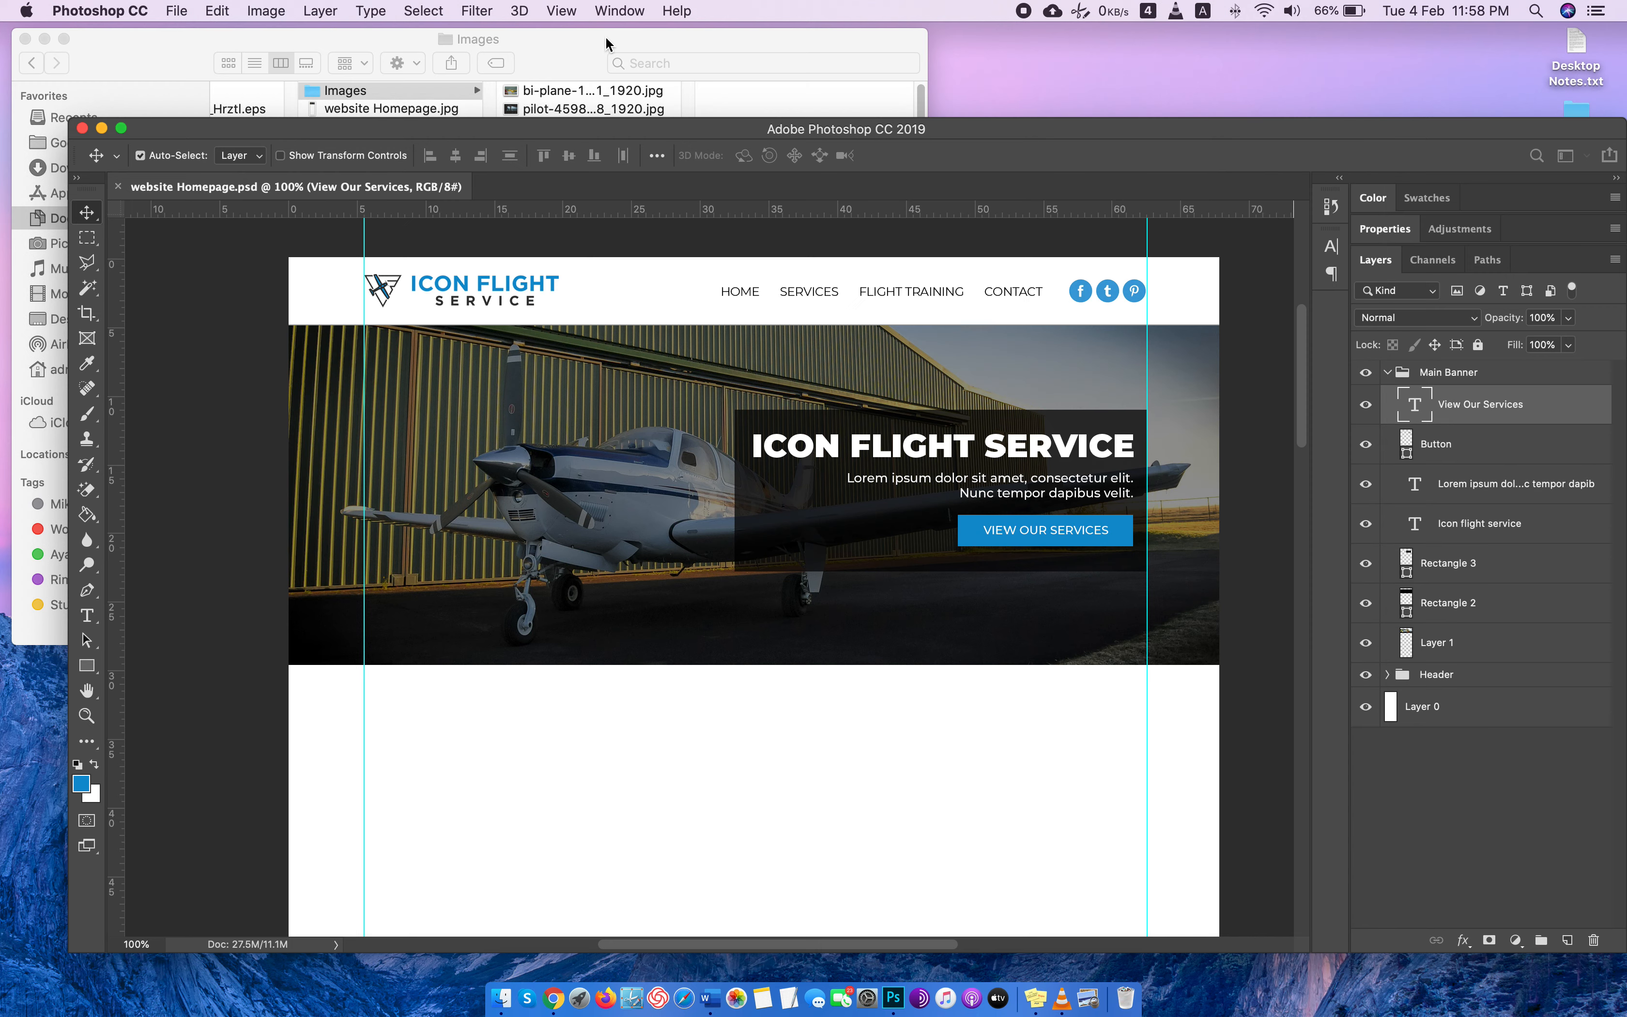
Switch to Finder and open the exported website Homepage.jpg in a new Chrome tab.
left_click(599, 38)
left_click(377, 128)
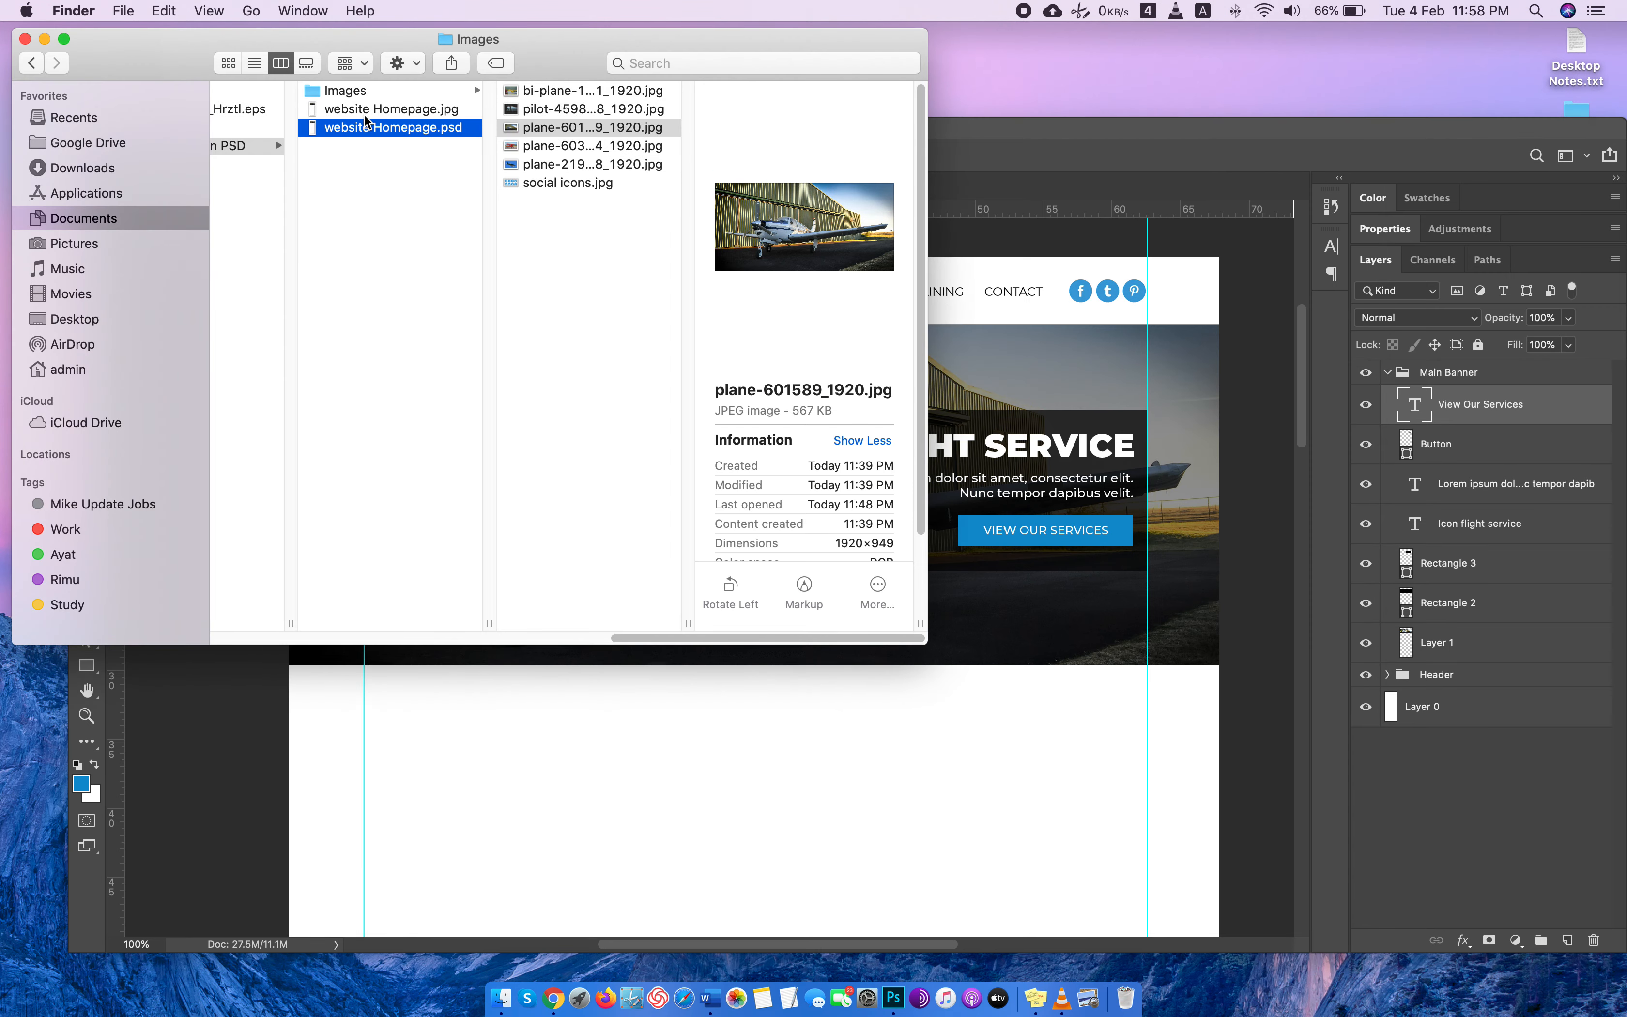
left_click(363, 108)
left_click_drag(341, 114, 1561, 43)
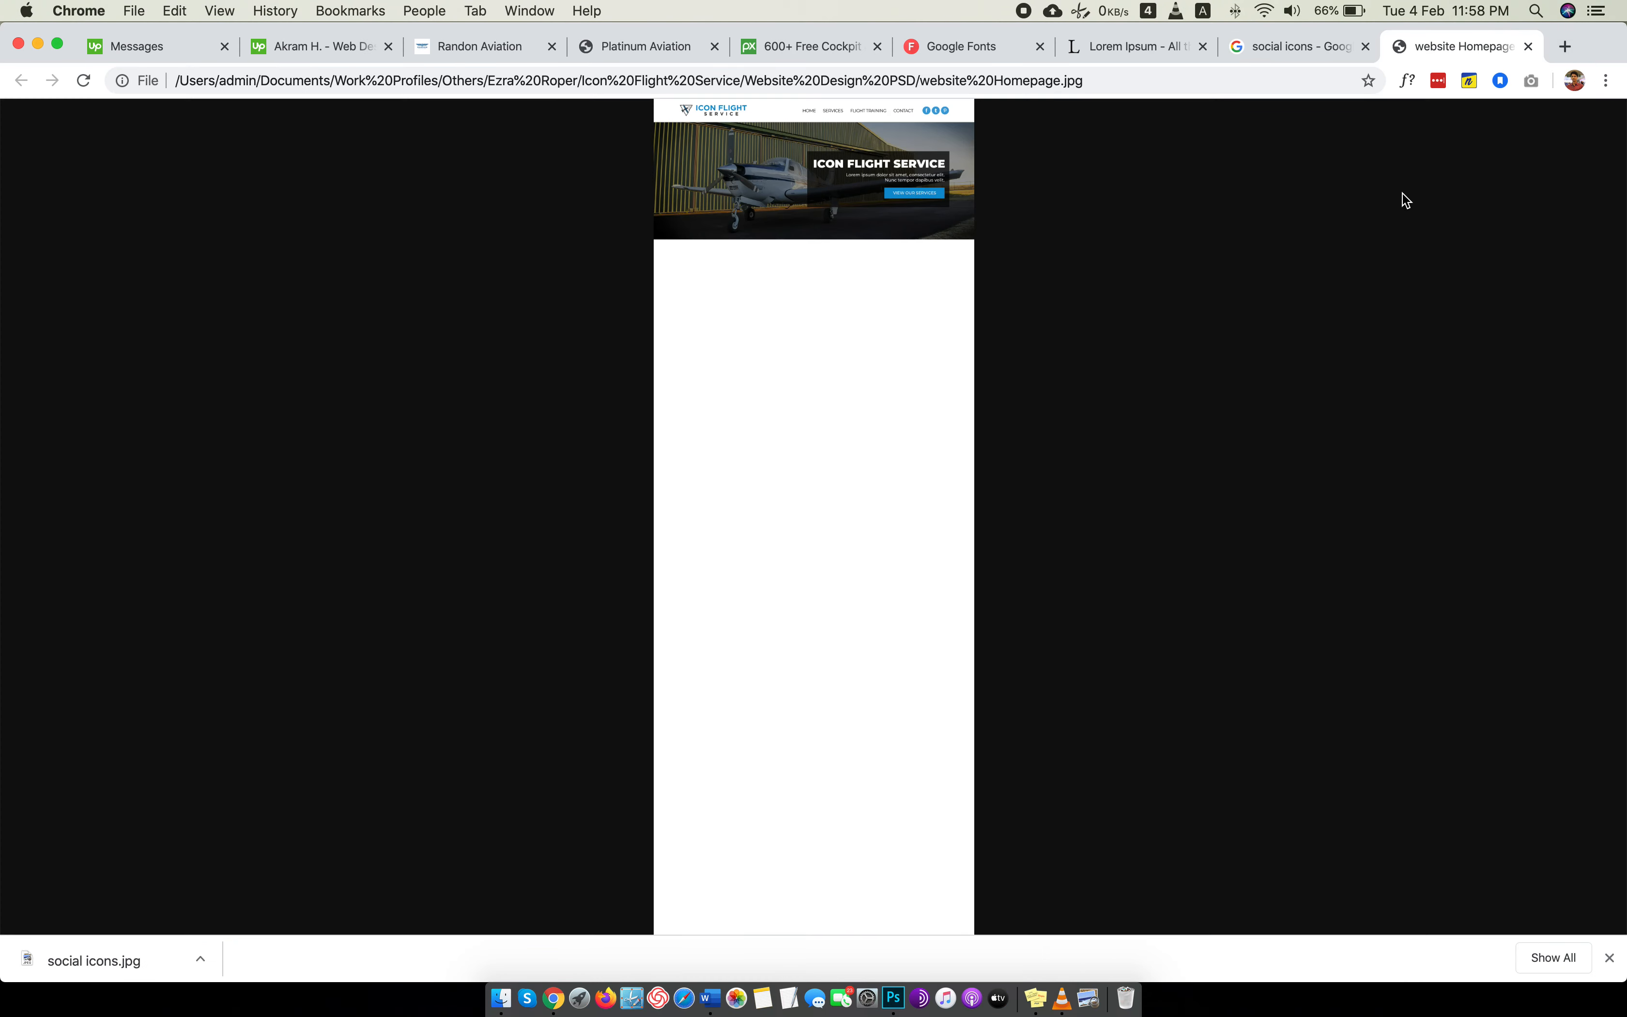
Examine the exported homepage's header and banner at full size and reduced zoom, hide the downloads bar, and restore 100% zoom.
left_click(952, 194)
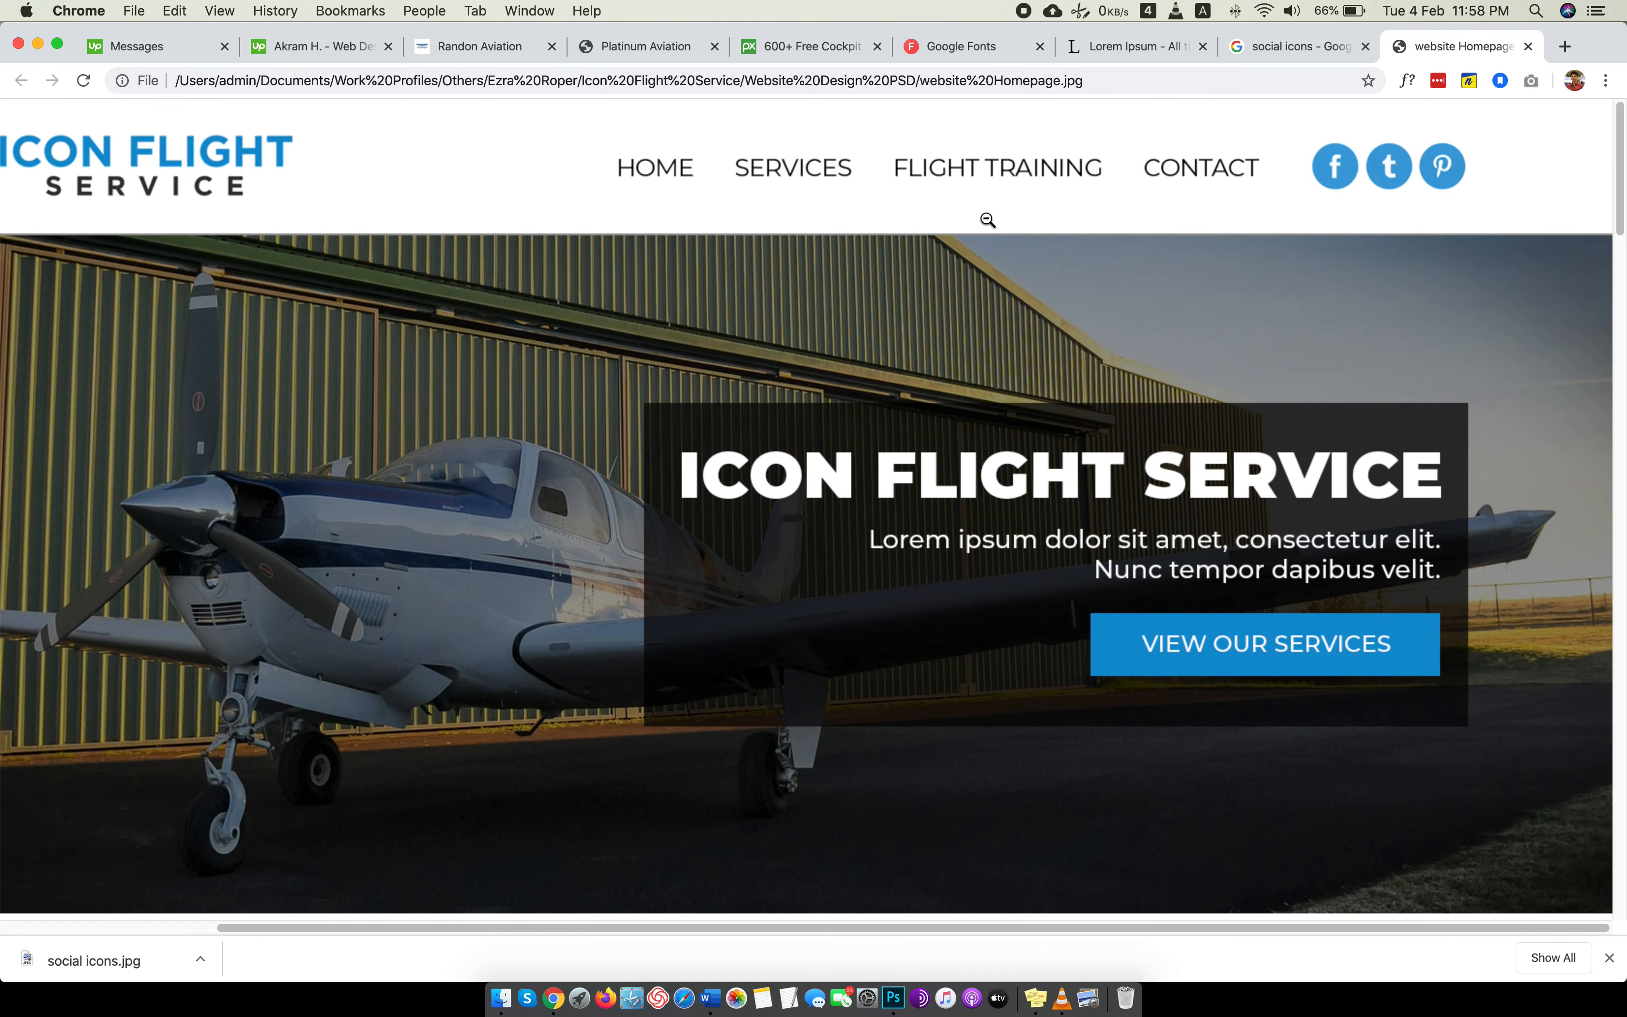
key("super+minus")
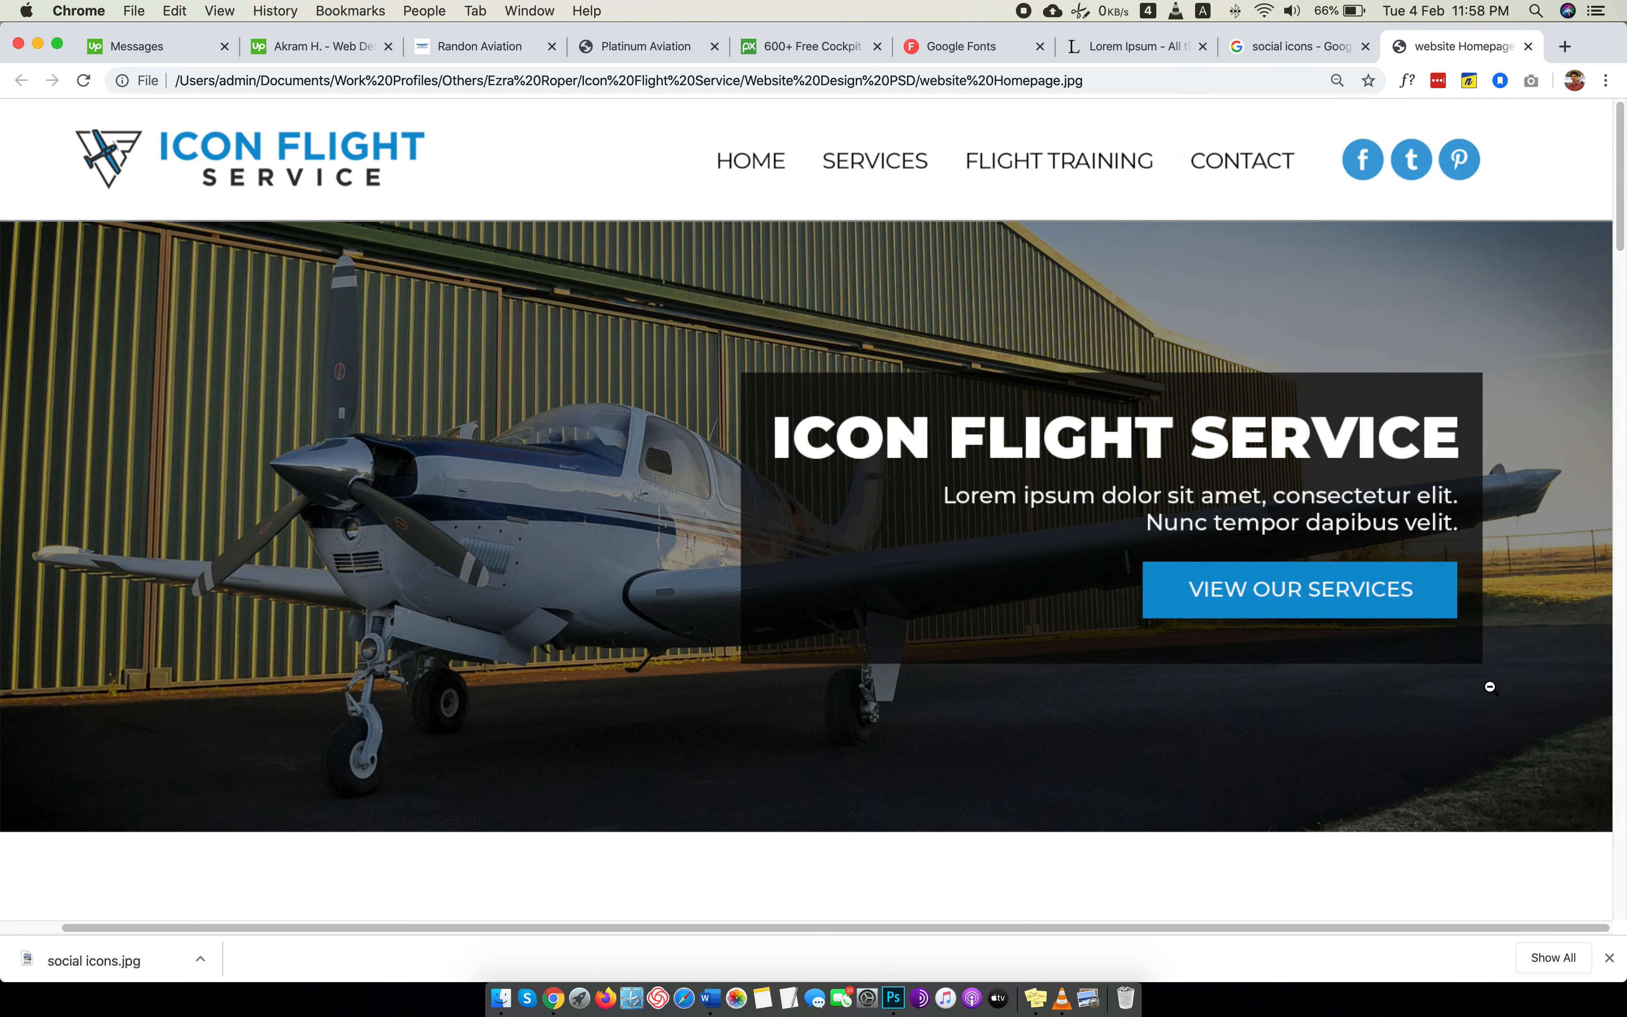
left_click(1609, 958)
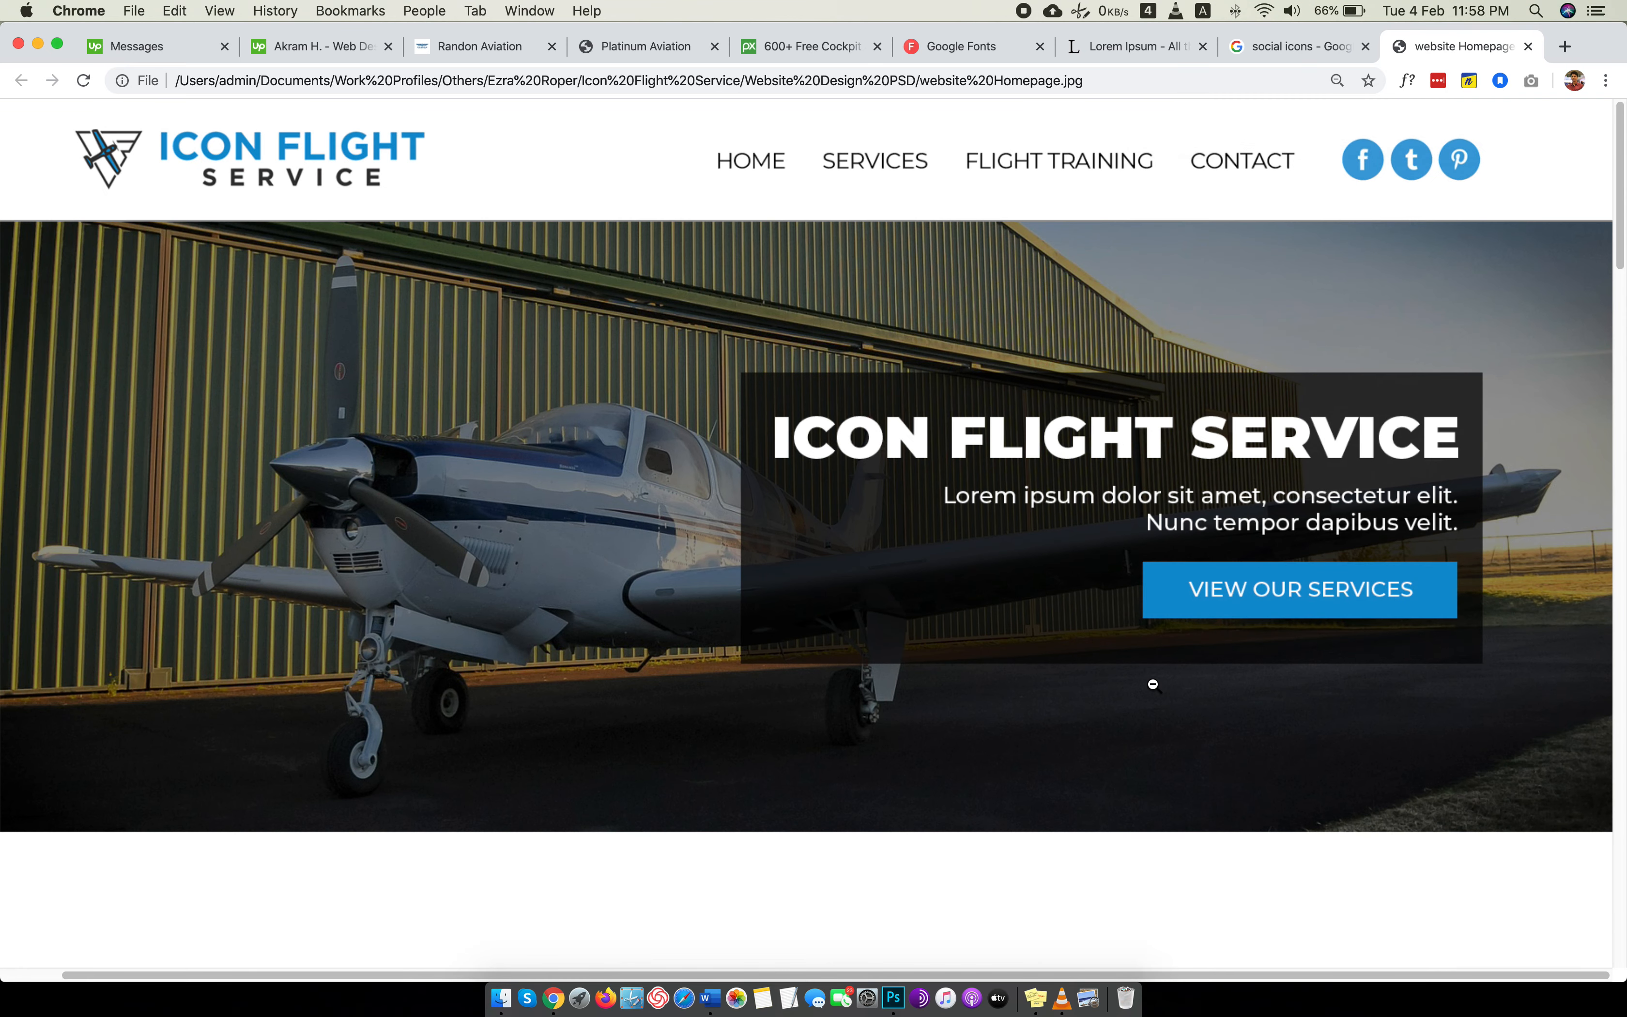
scroll(1152, 685, "down", 2)
scroll(1152, 685, "up", 2)
key("super+minus")
key("super+0")
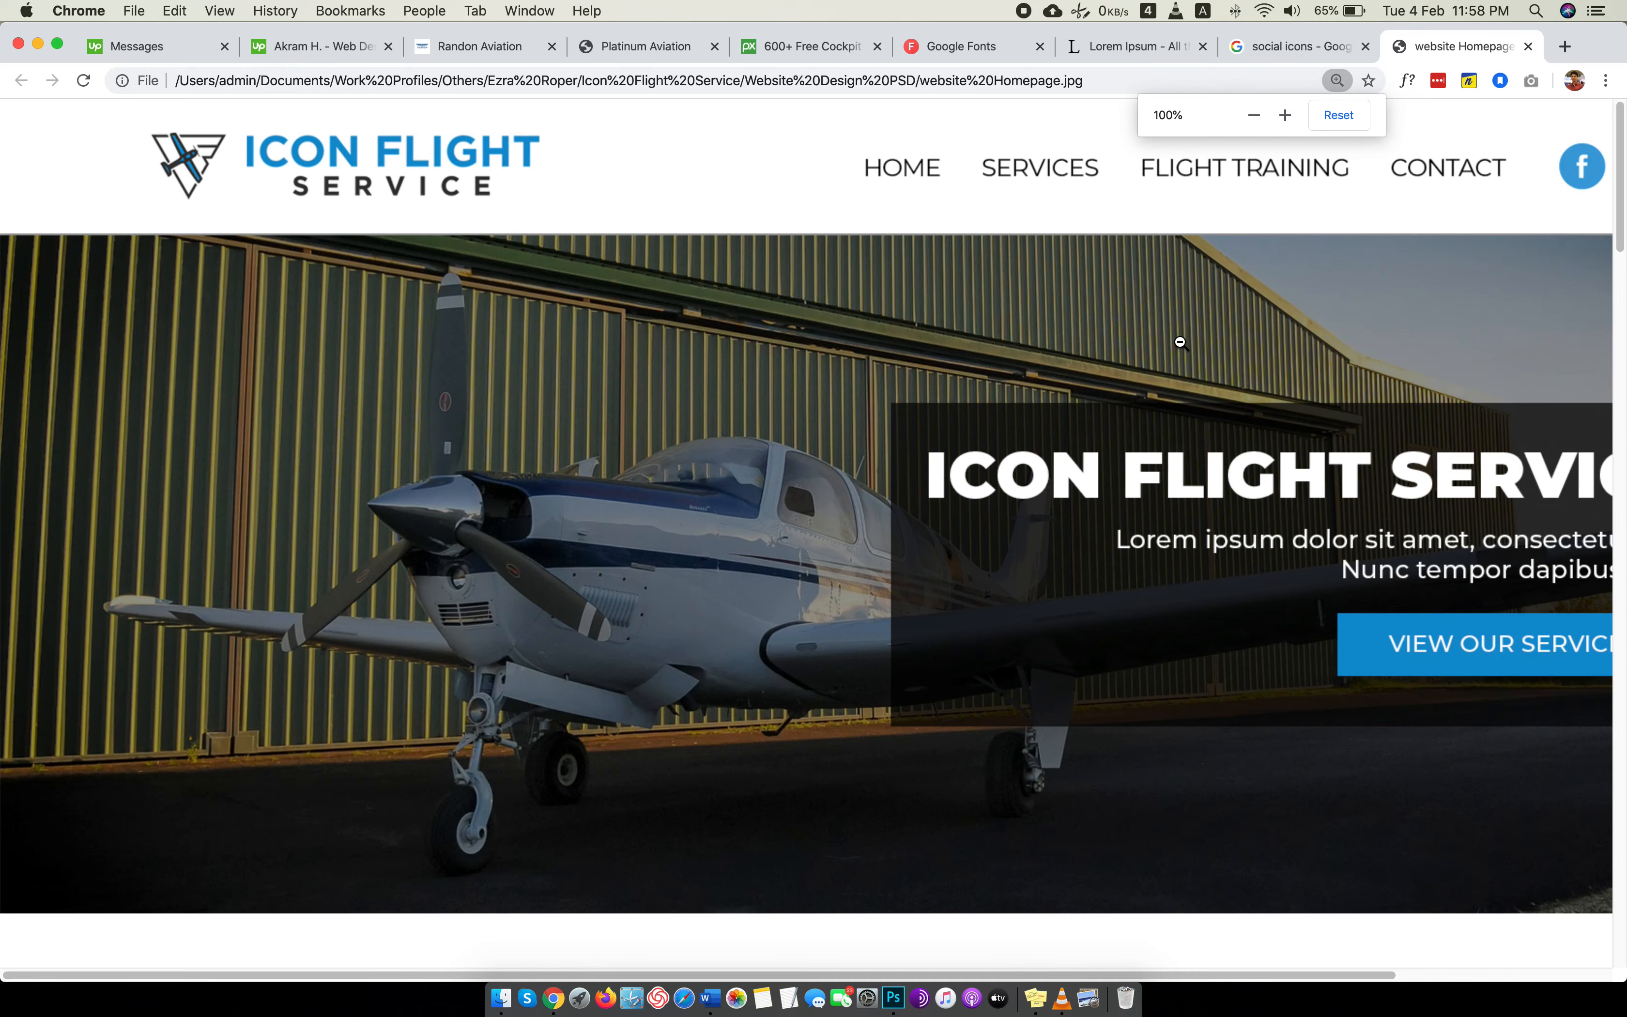
key("ctrl+Up")
left_click(1395, 226)
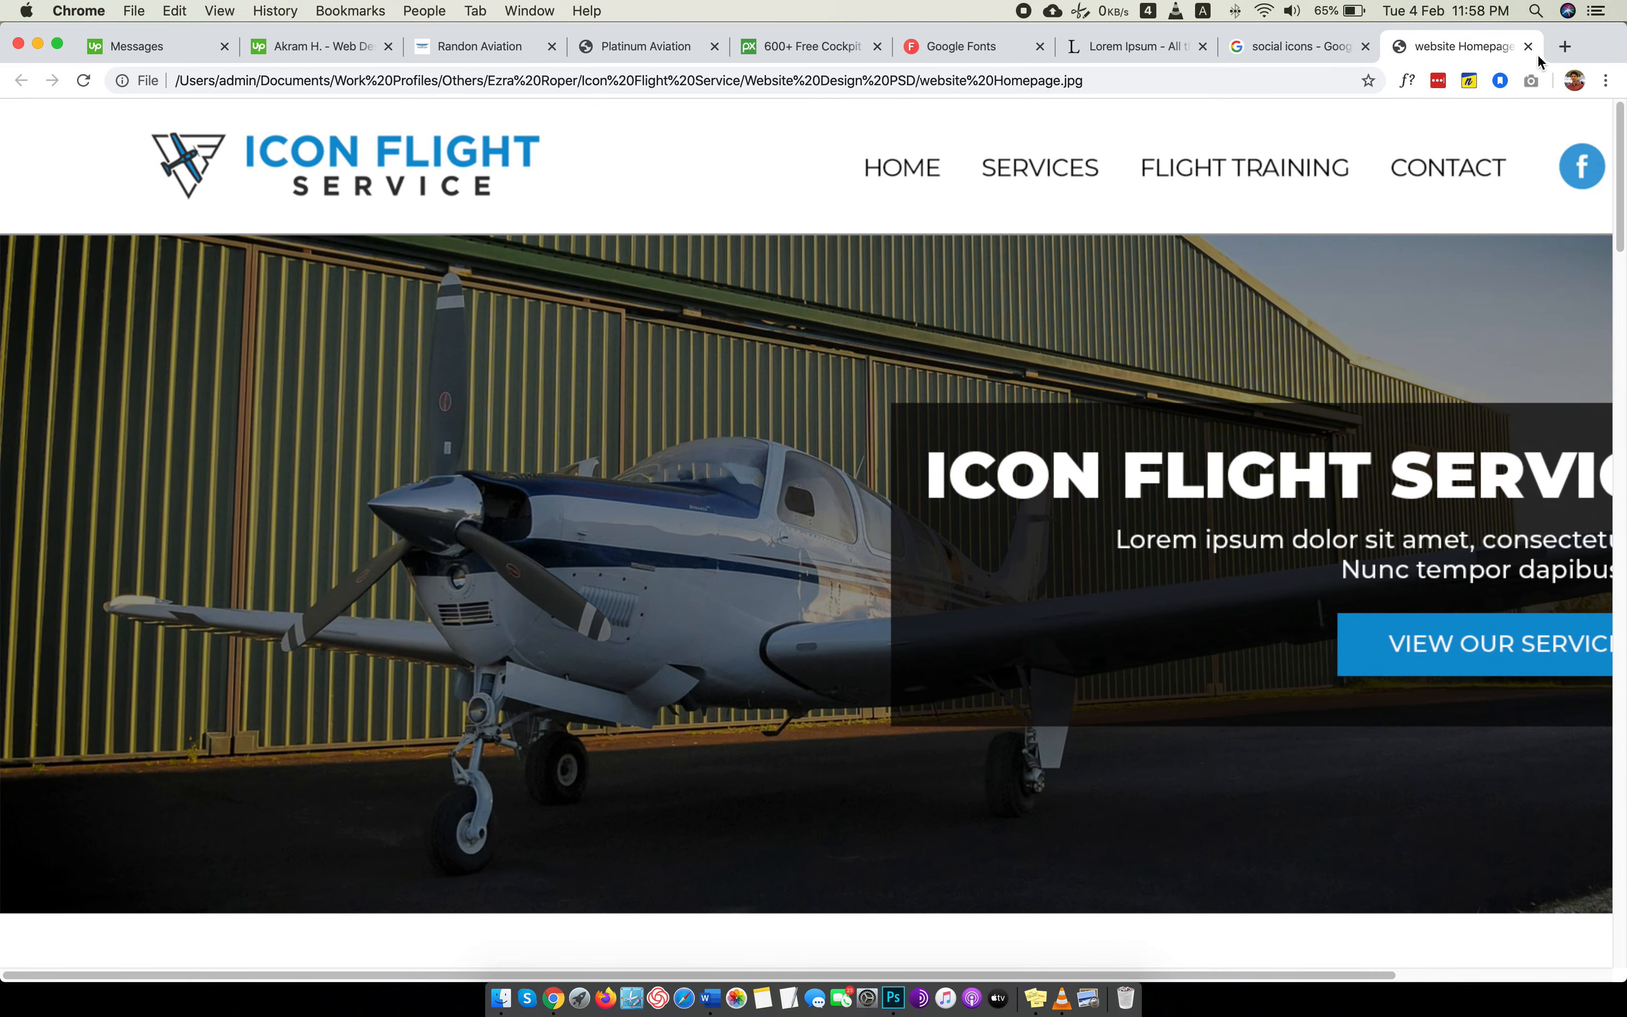
Close the preview tab, switch to Photoshop and set the header's Navigation text to 22 pt.
left_click(1528, 46)
key("super+Tab")
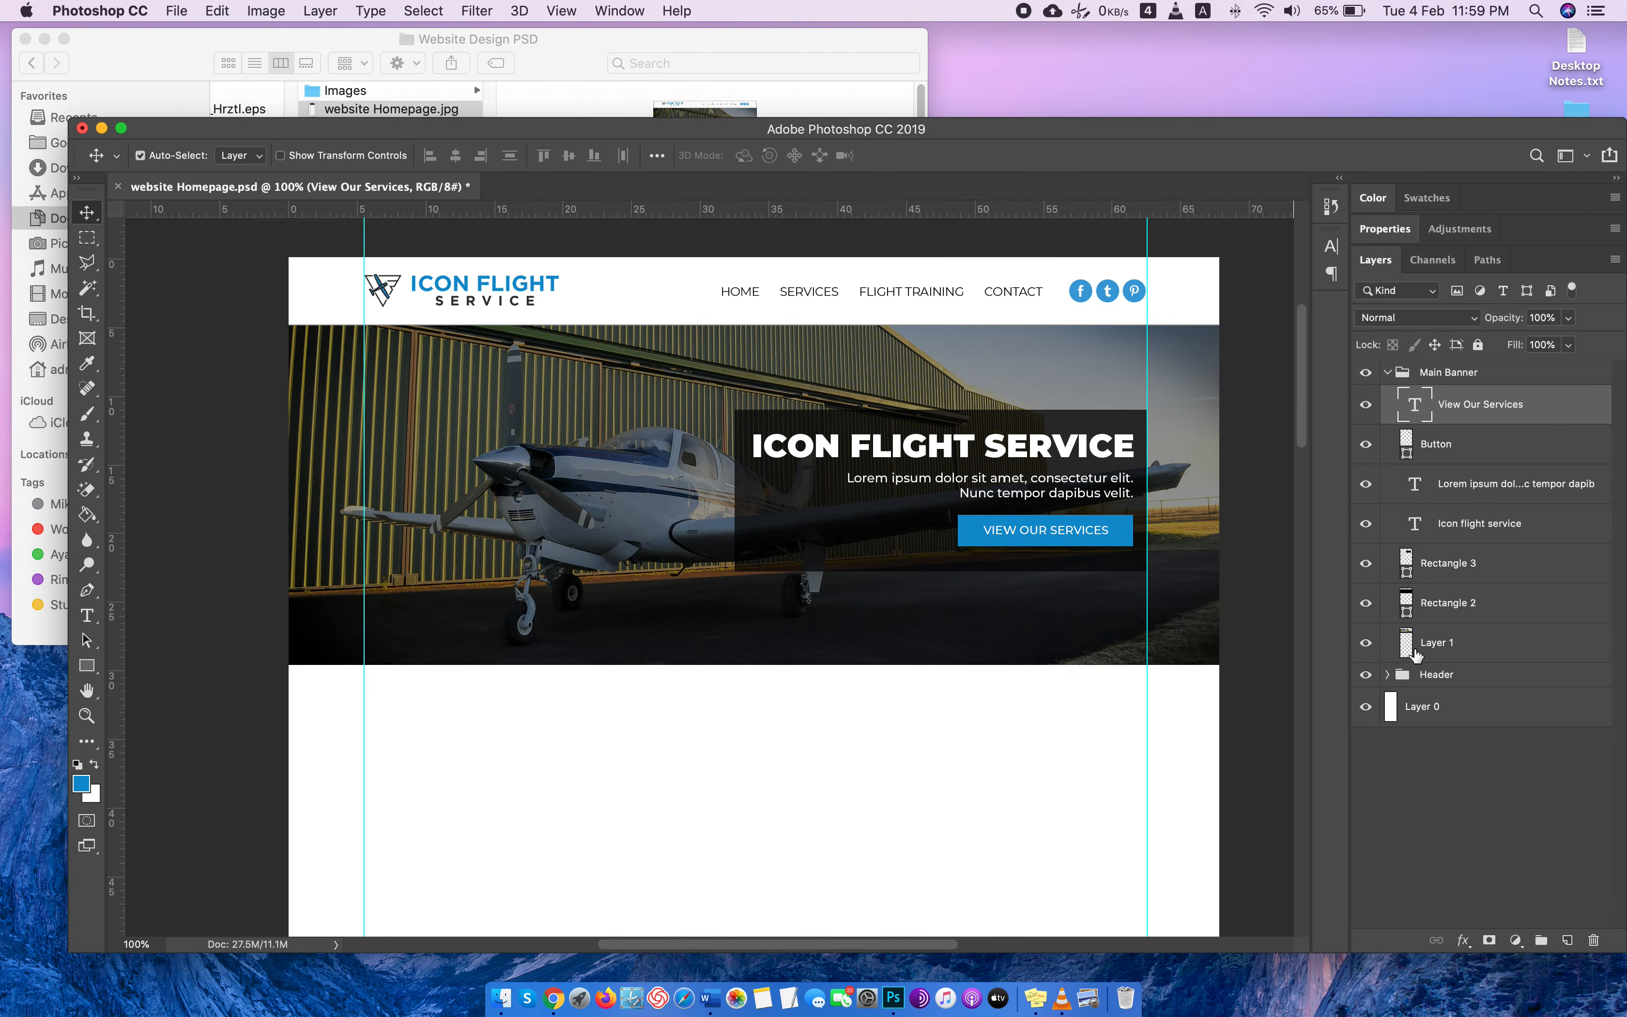
left_click(1388, 674)
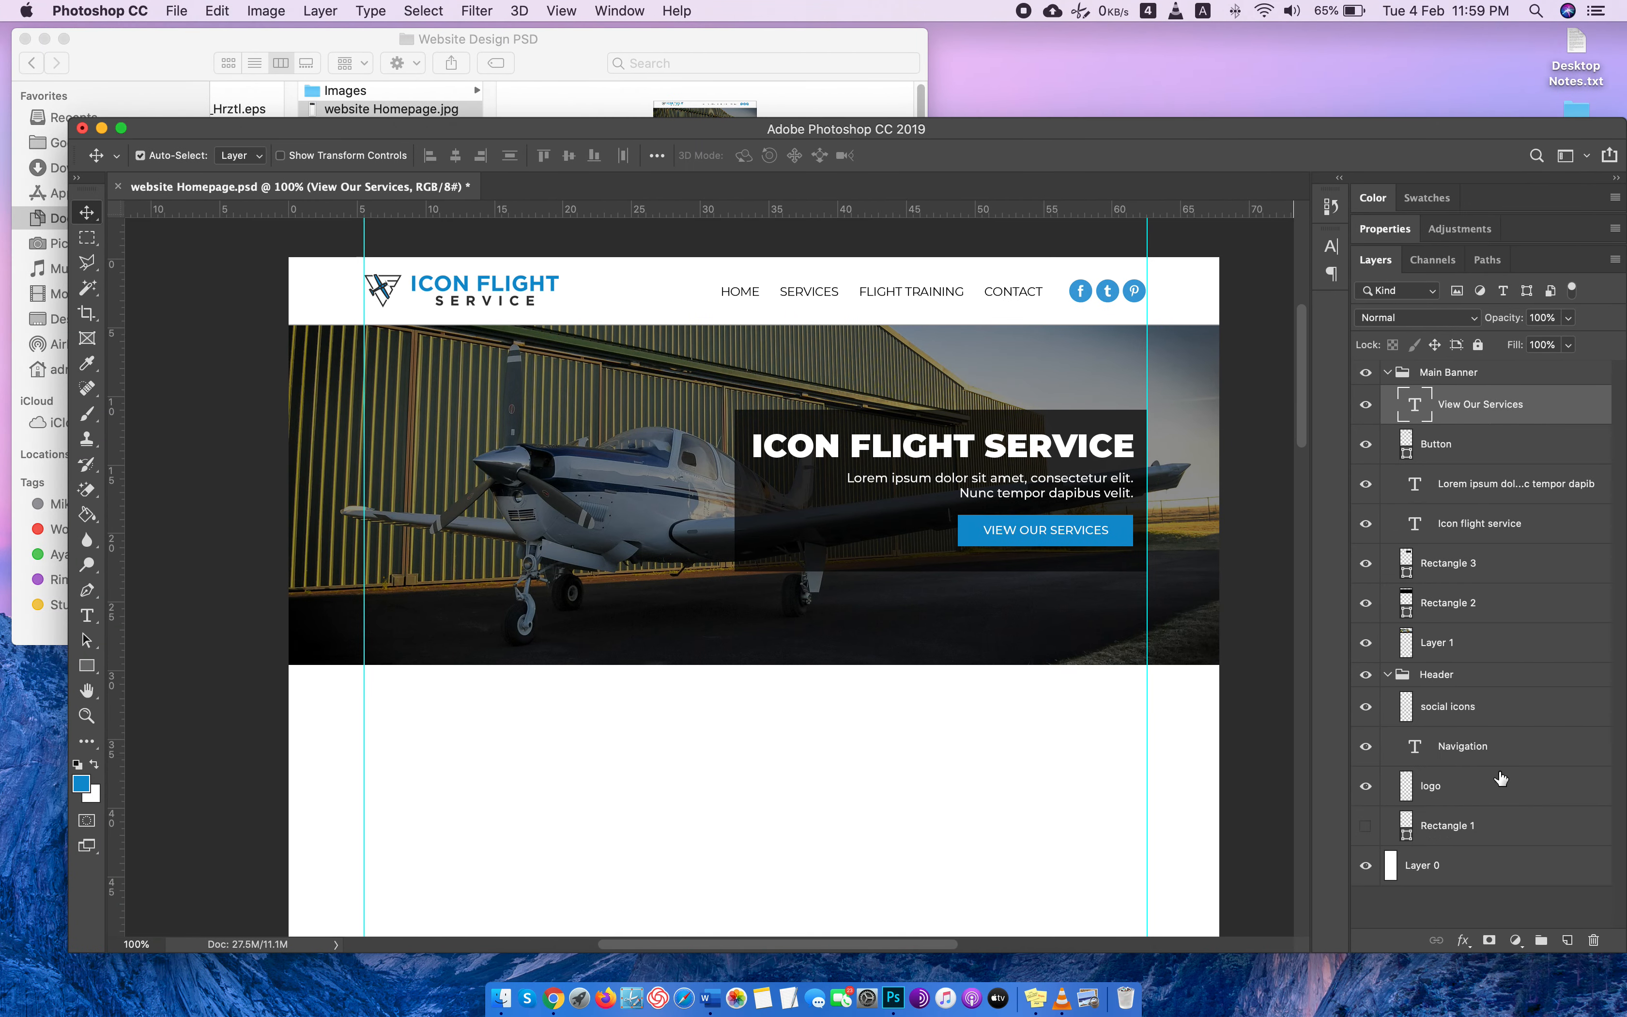
double_click(1411, 750)
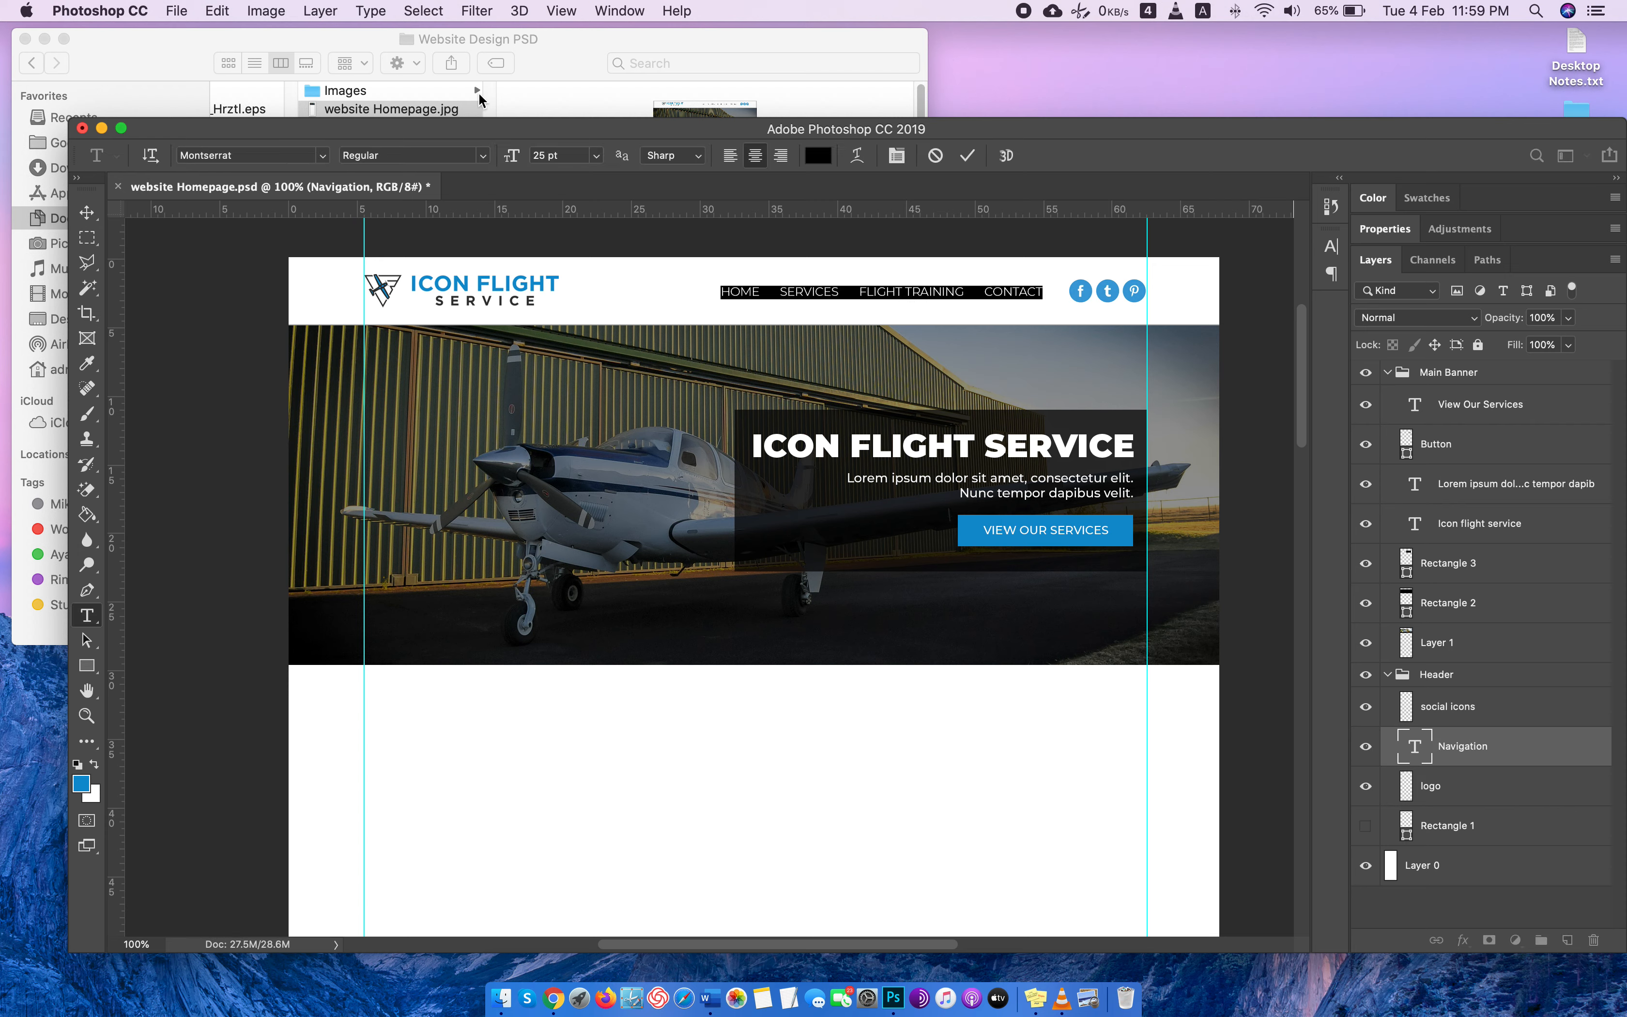
left_click(554, 156)
key("Down")
key("Down")
key("Down")
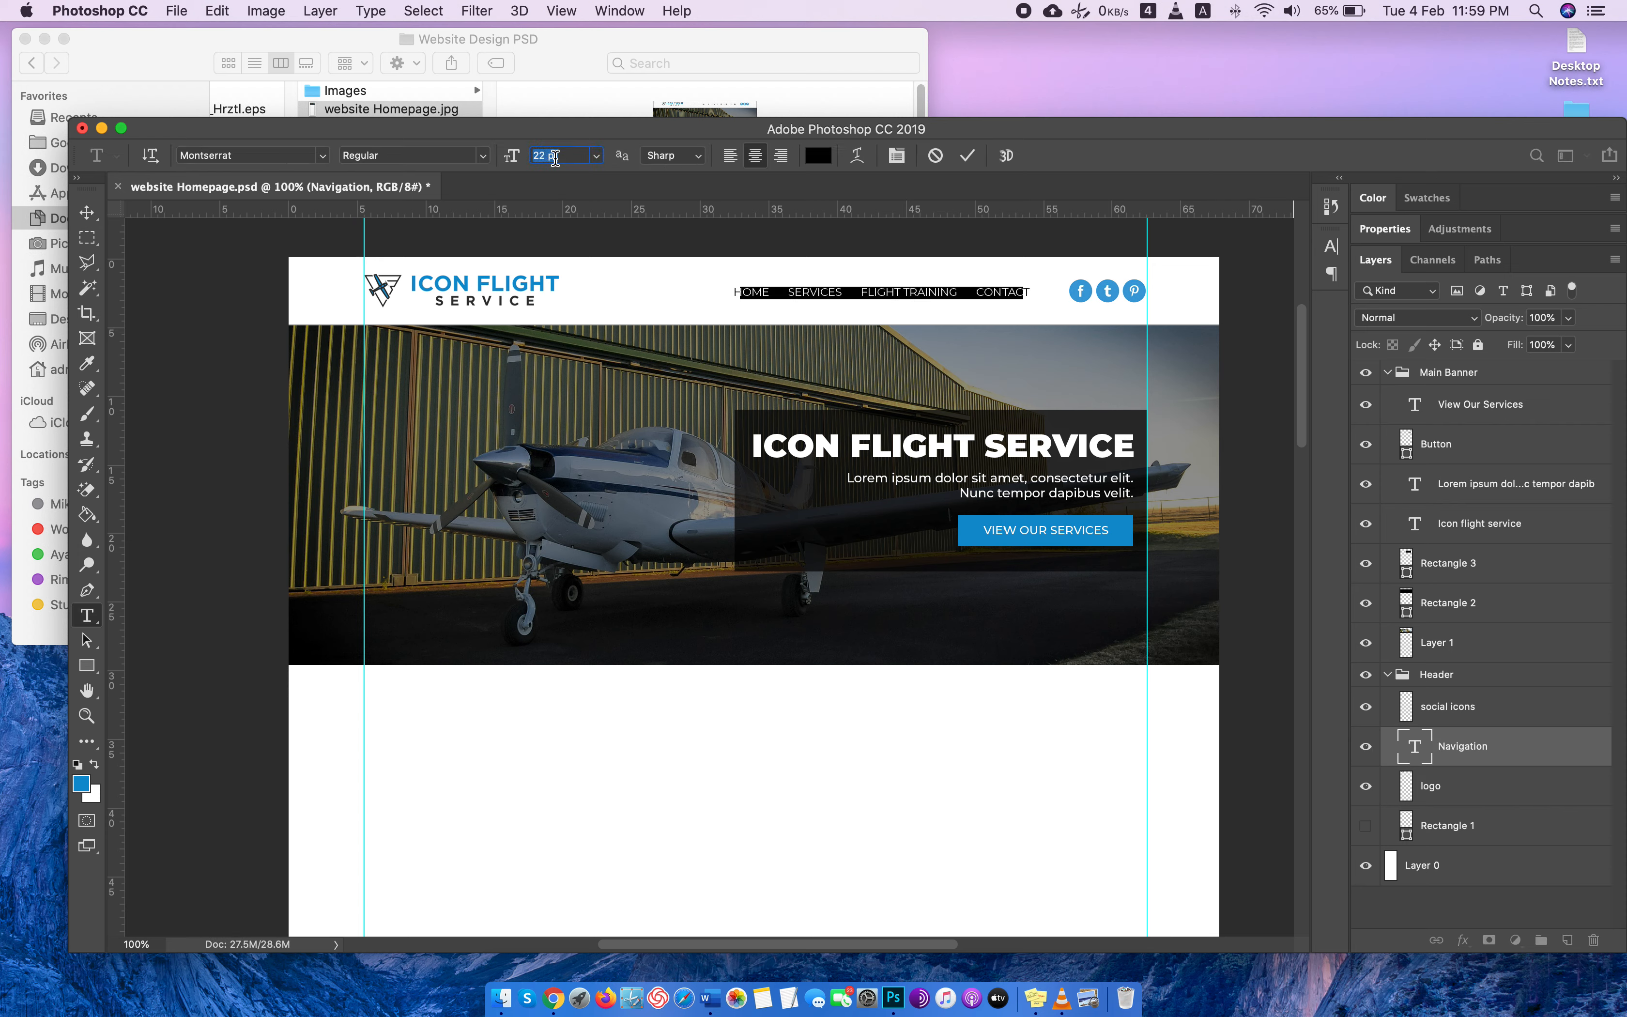
left_click(87, 213)
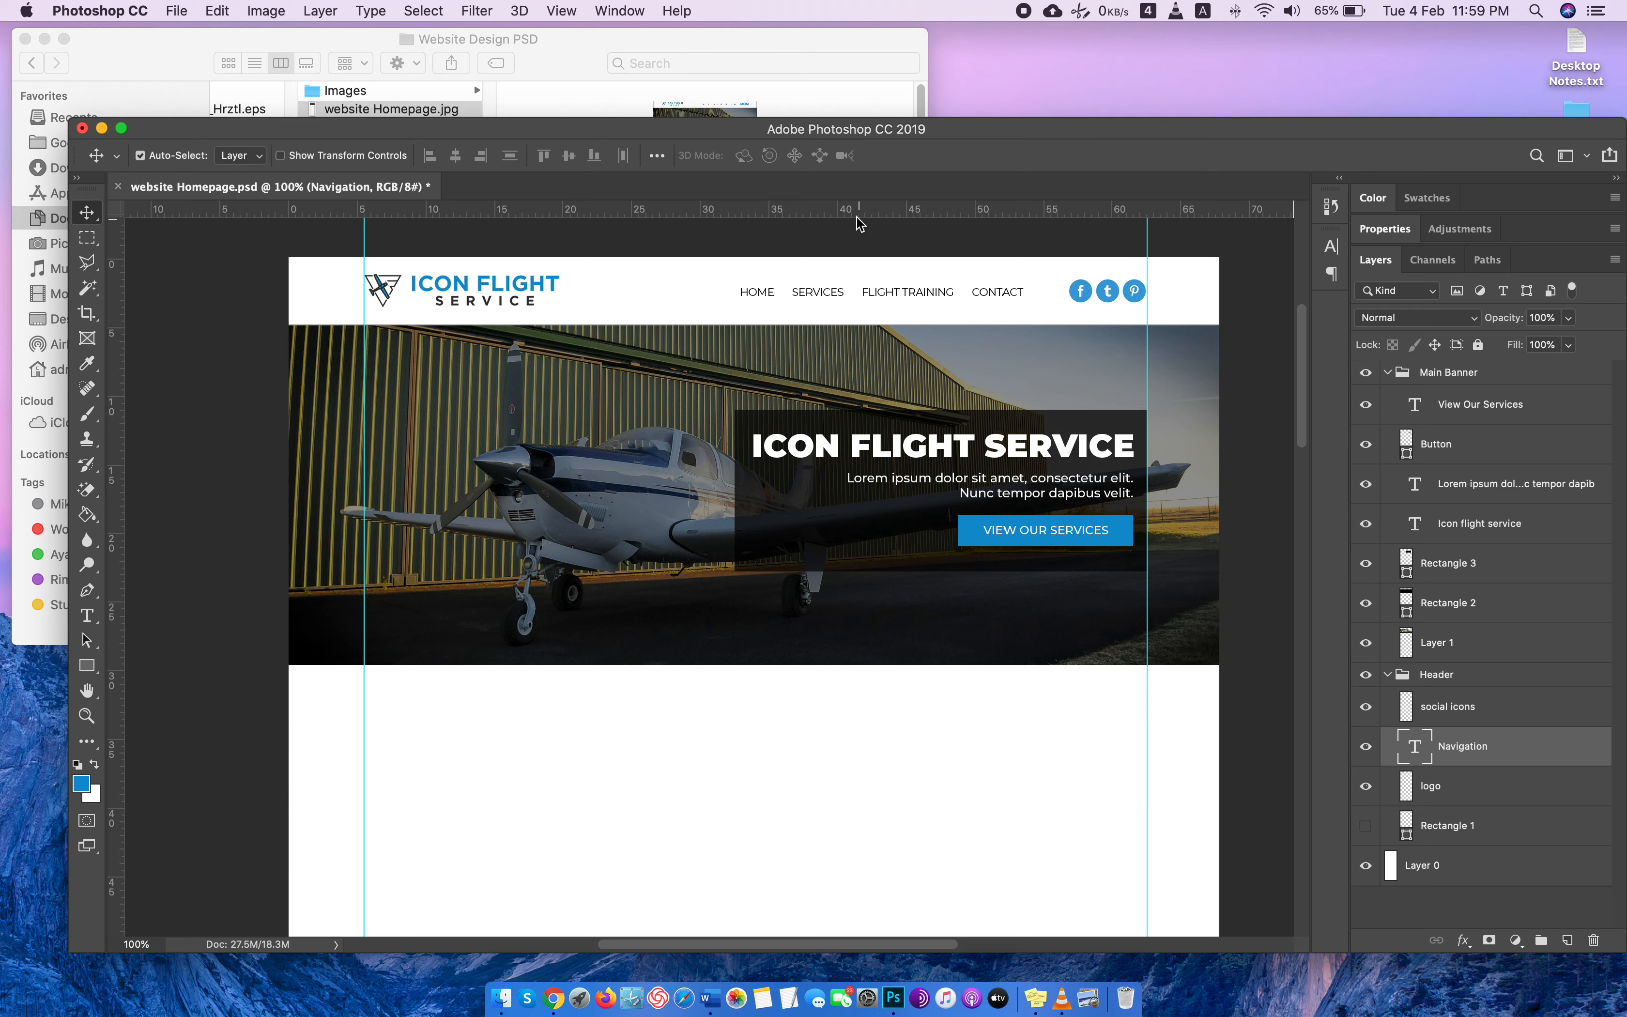
Move the header's navigation text closer to the social icons and save the document.
left_click_drag(872, 296, 895, 292)
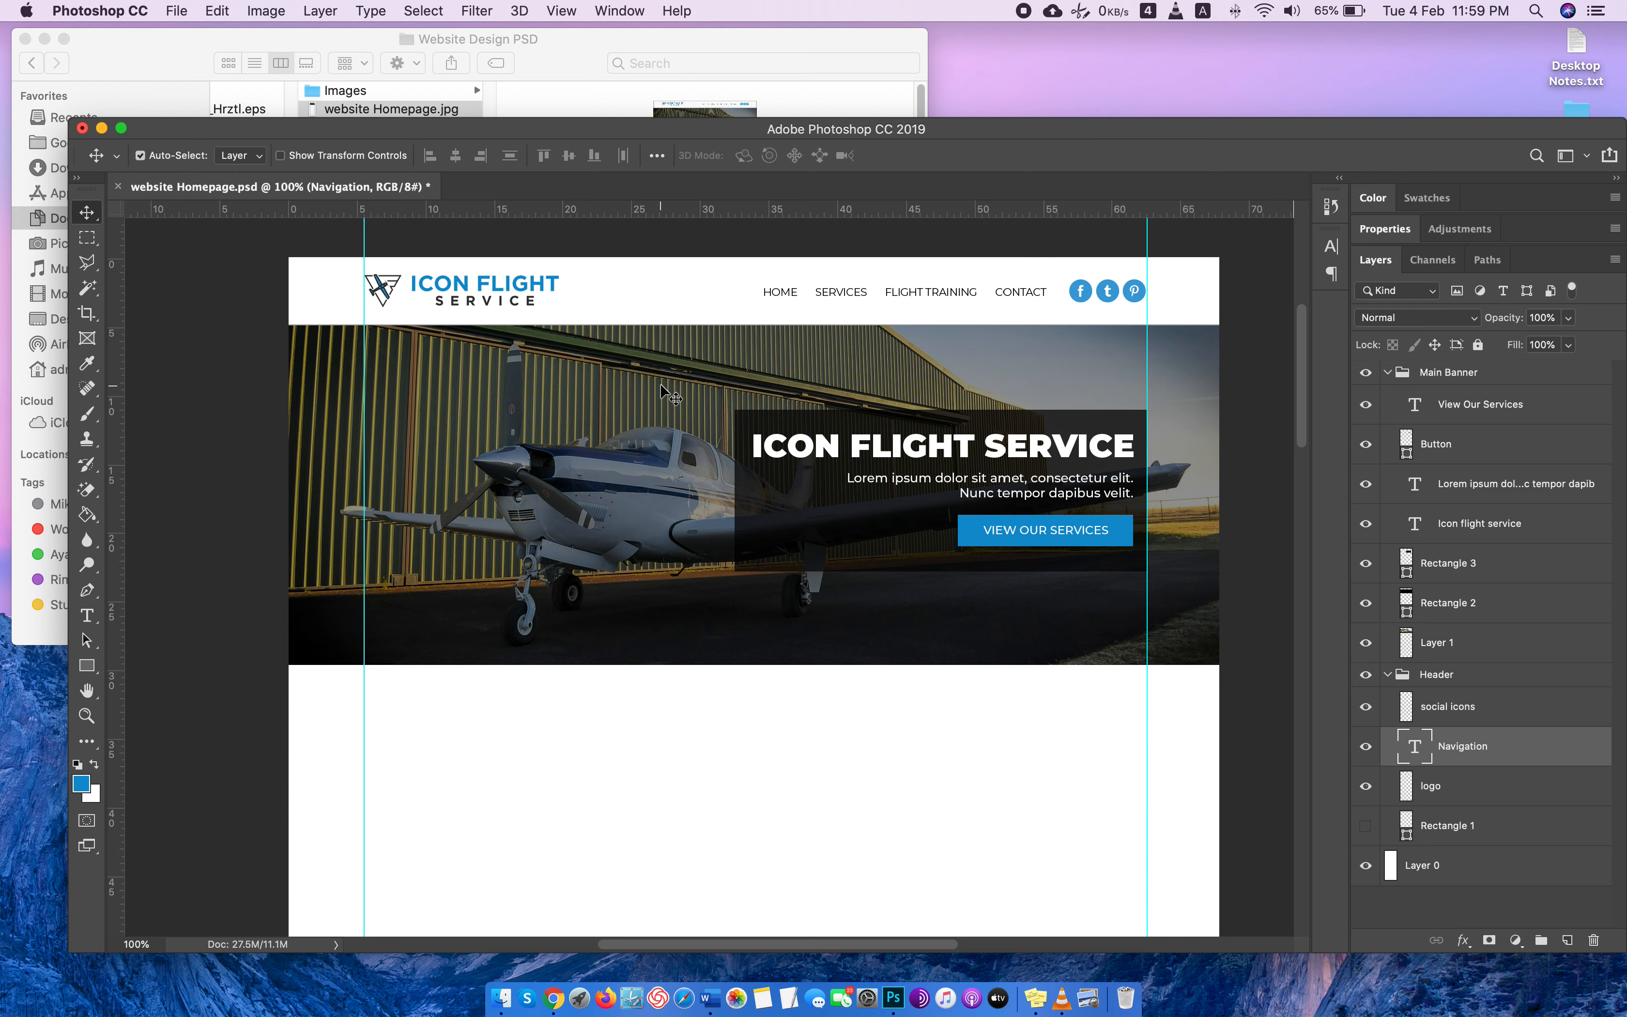
key("ctrl+Right")
key("ctrl+Left")
key("super+s")
Collapse the Main Banner and Header layer groups.
scroll(775, 565, "down", 1)
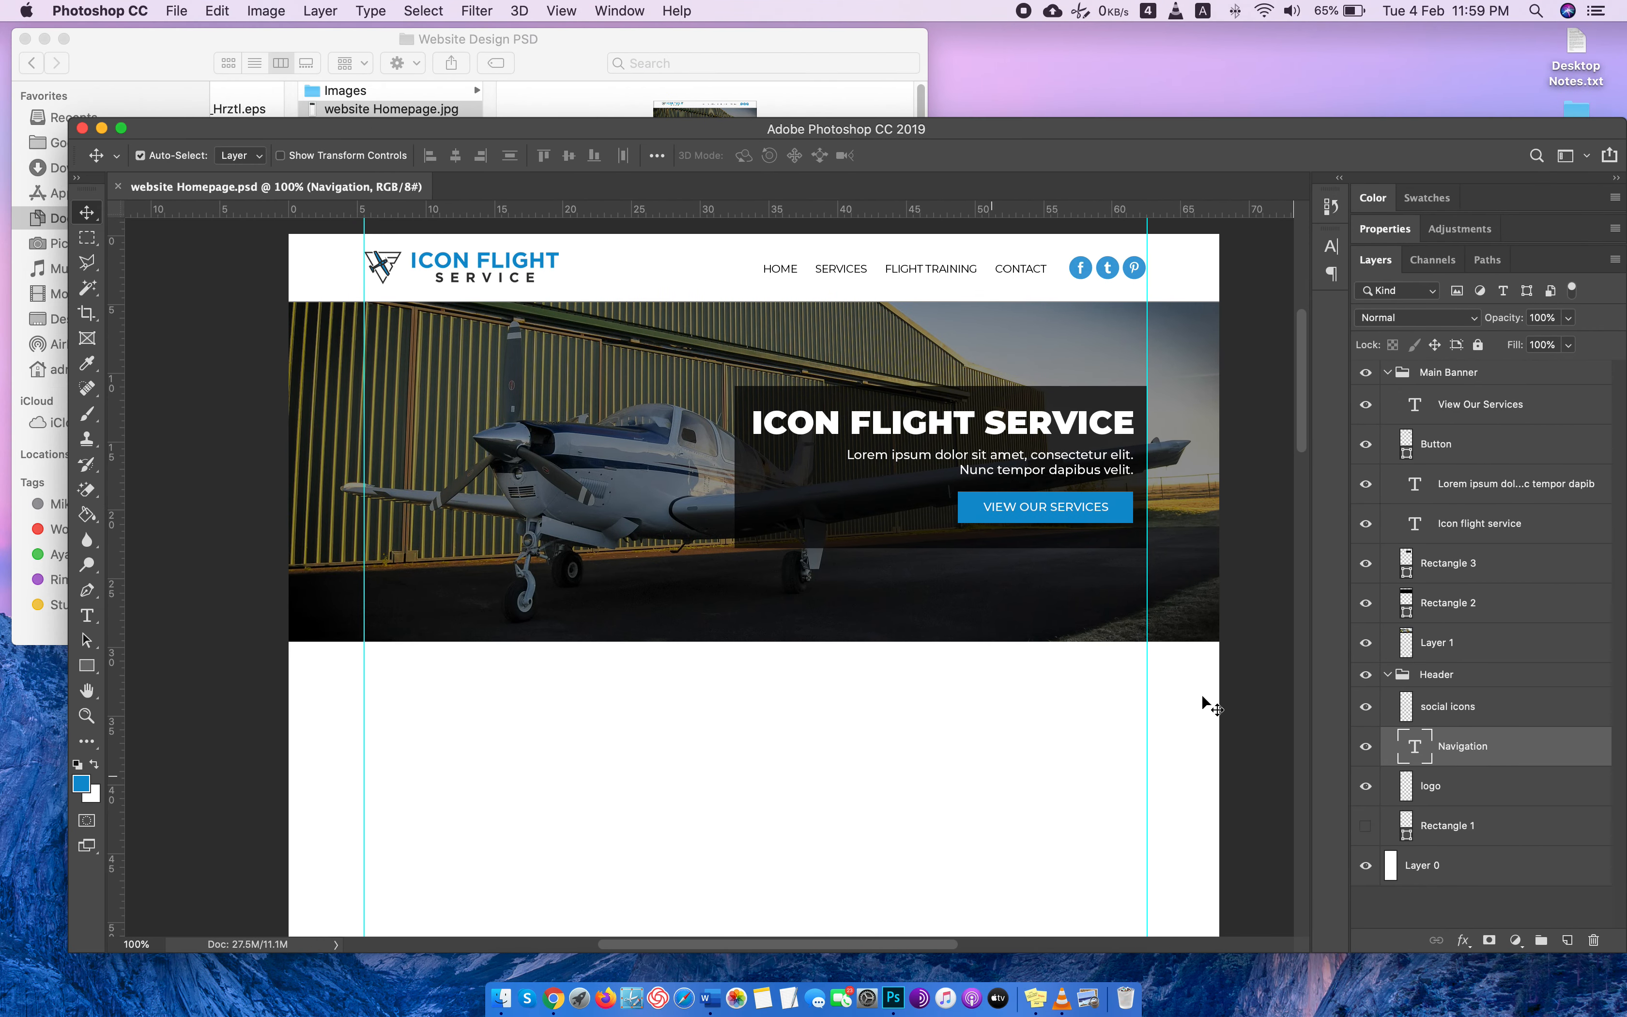
scroll(1000, 600, "up", 2)
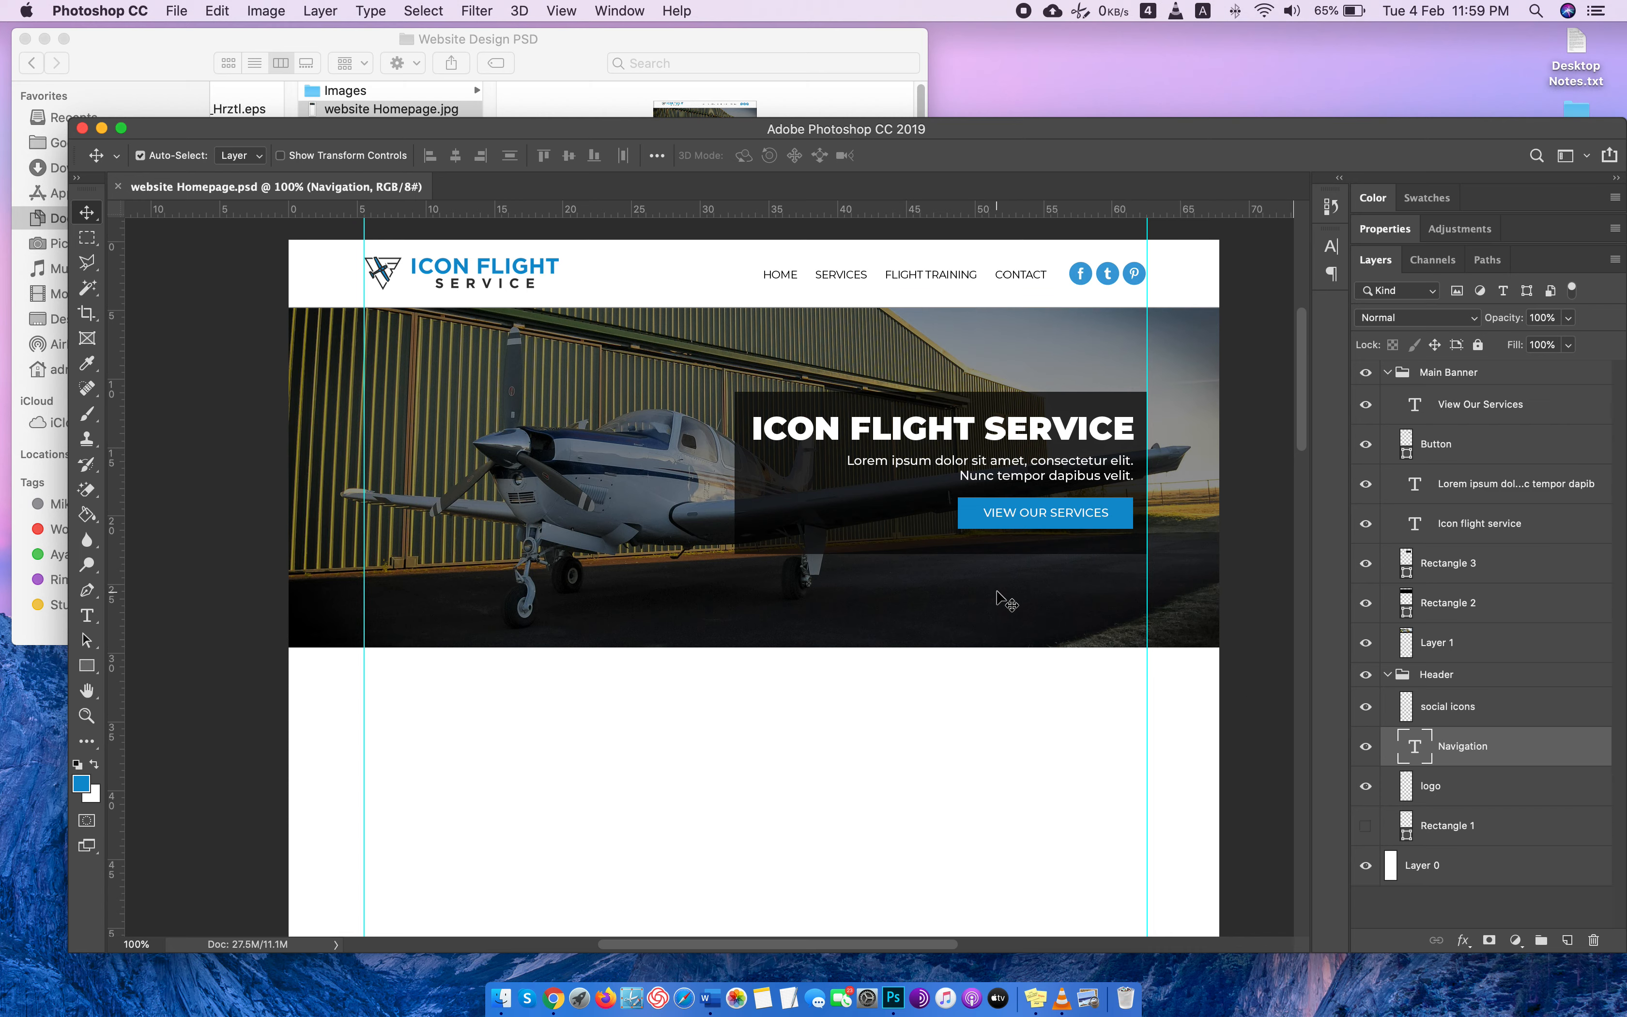
key("super+equal")
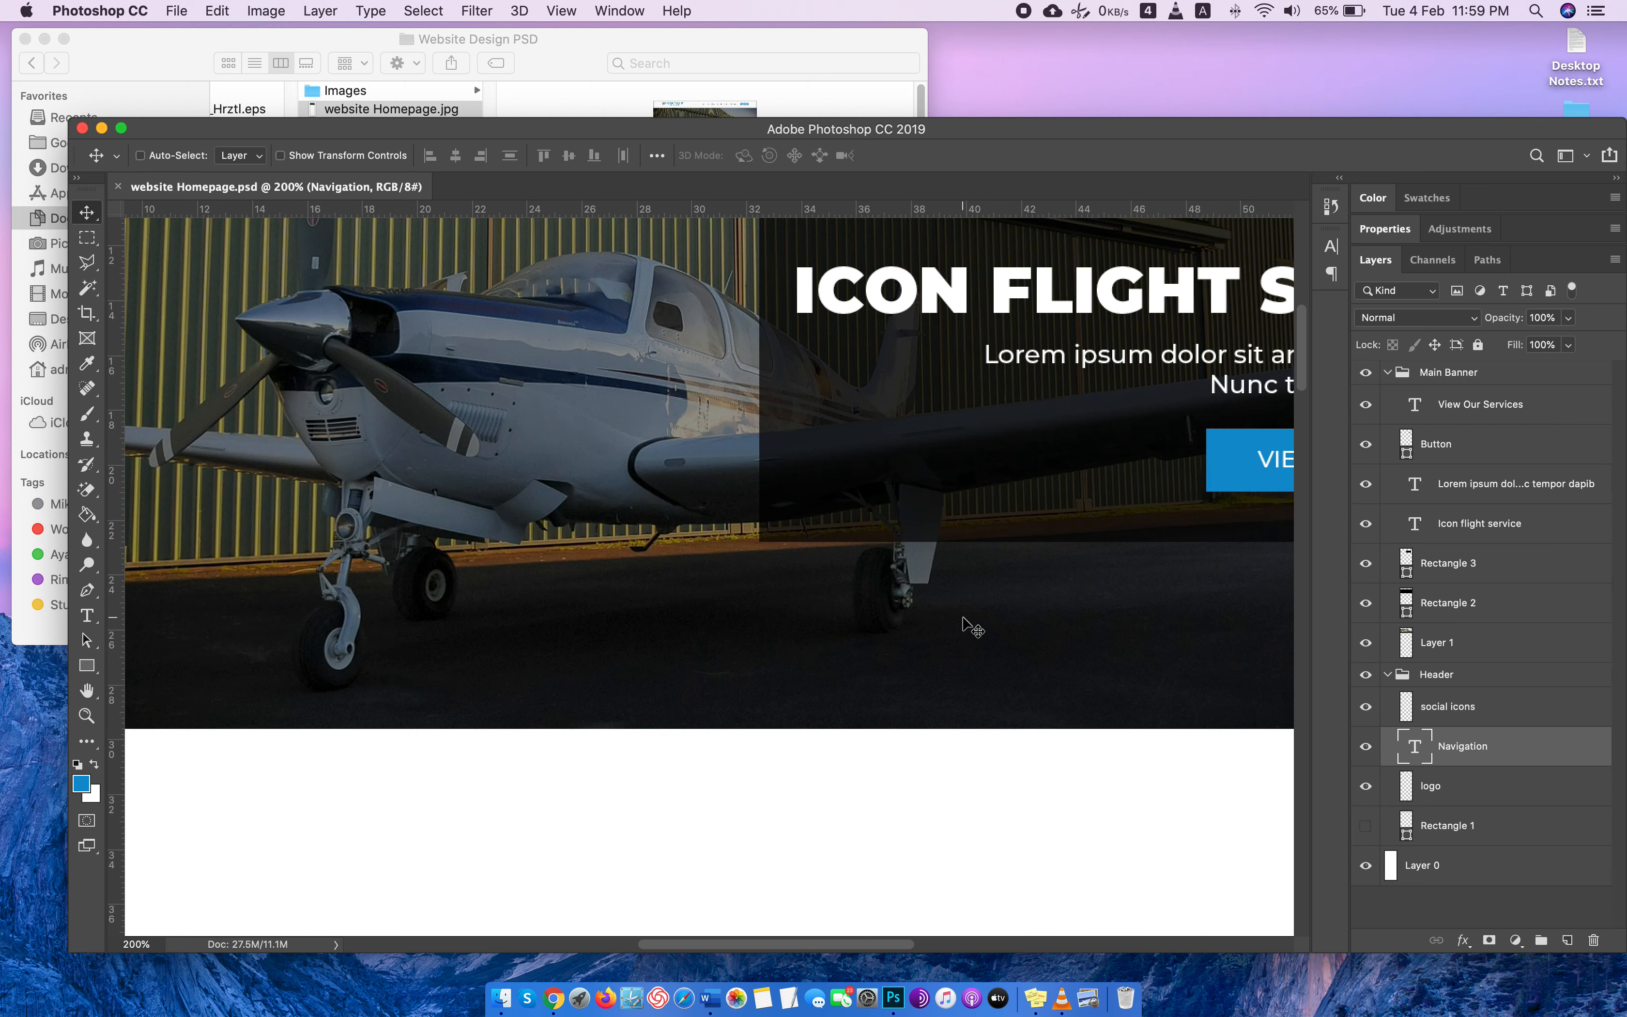
key("super+minus")
scroll(973, 624, "up", 5)
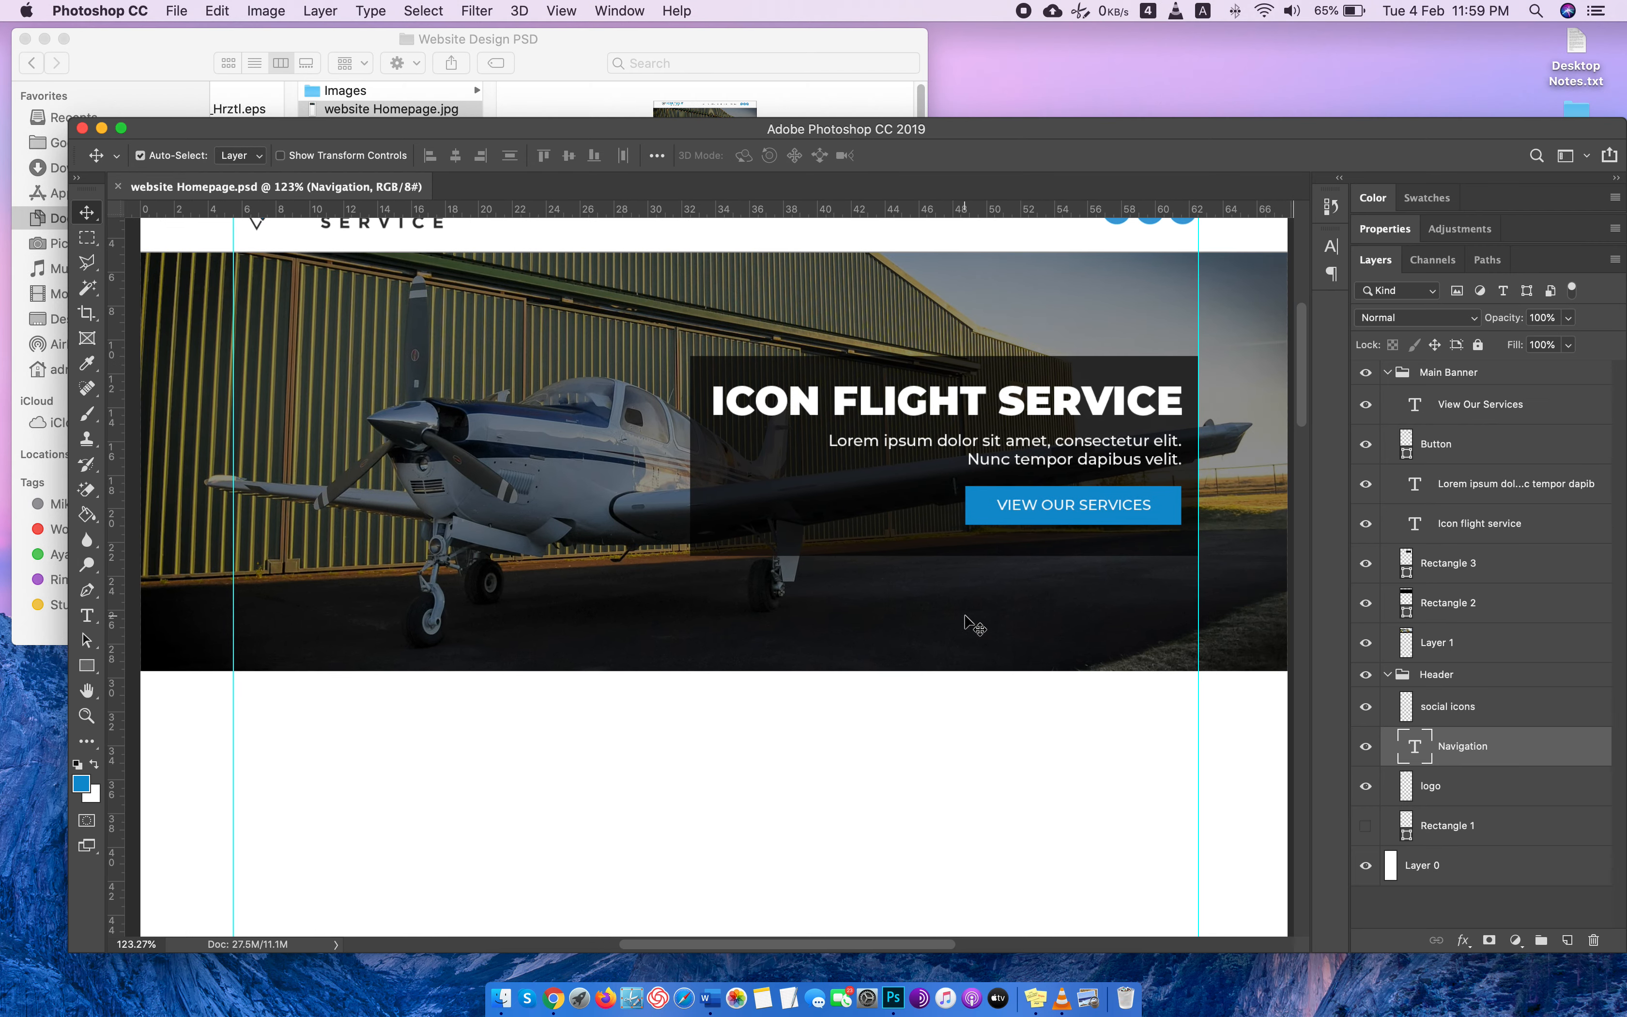
scroll(965, 616, "down", 5)
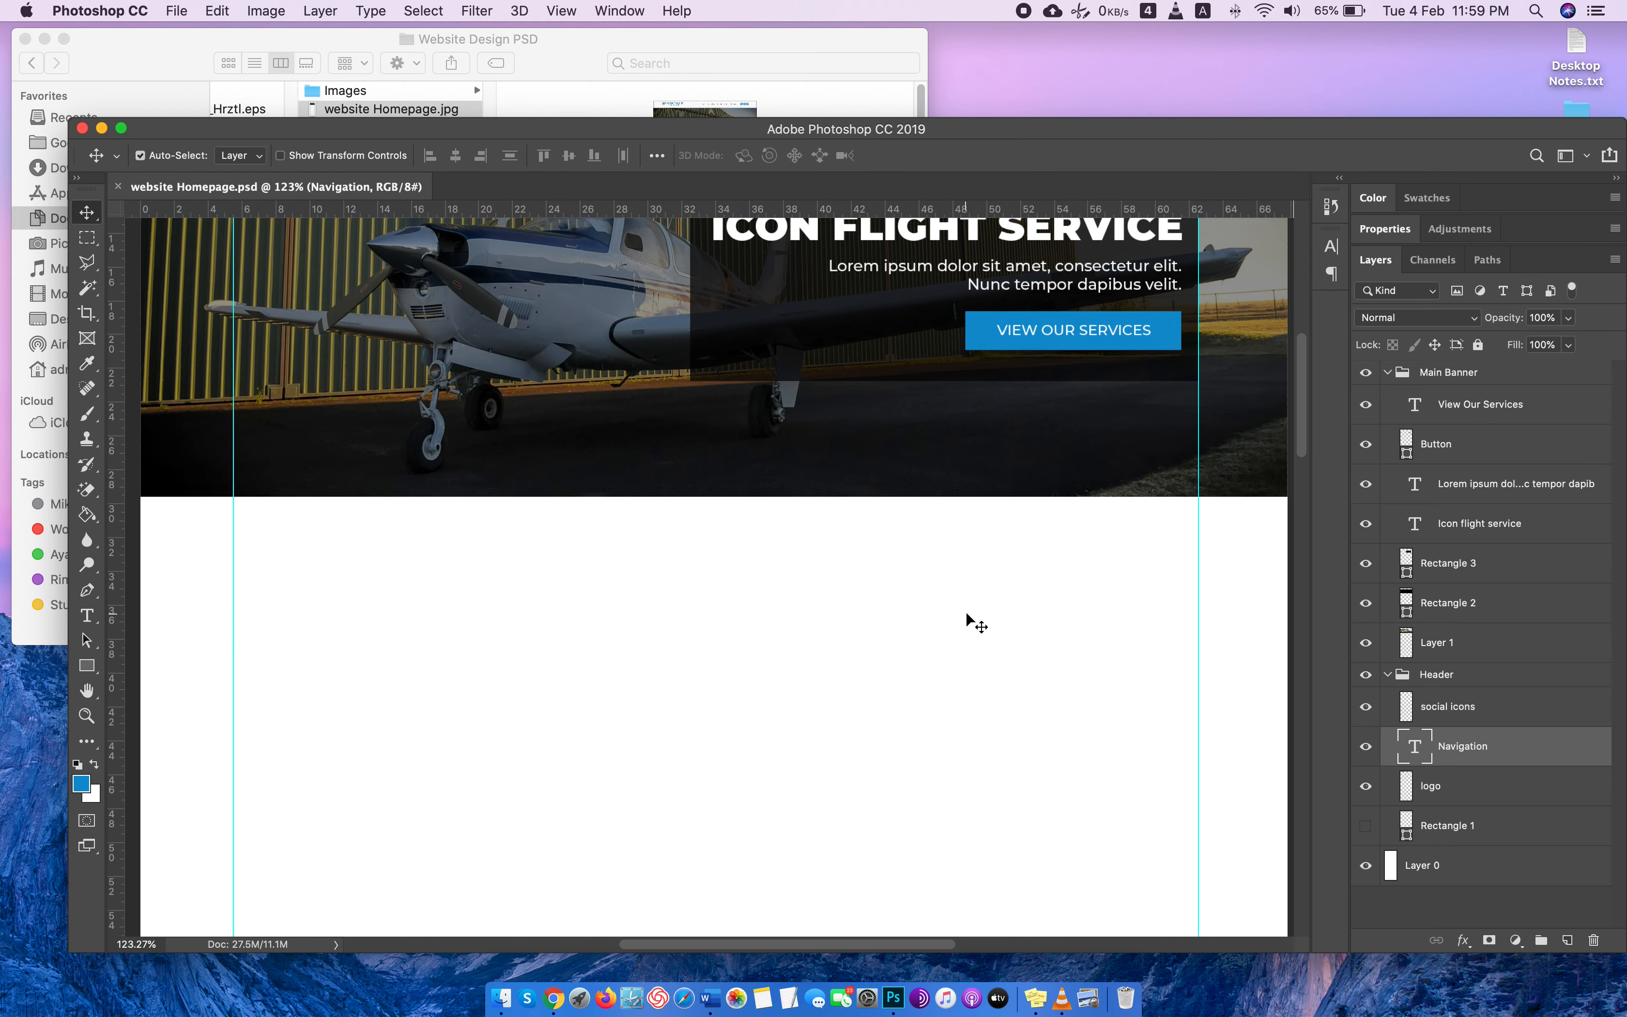
scroll(972, 623, "down", 1)
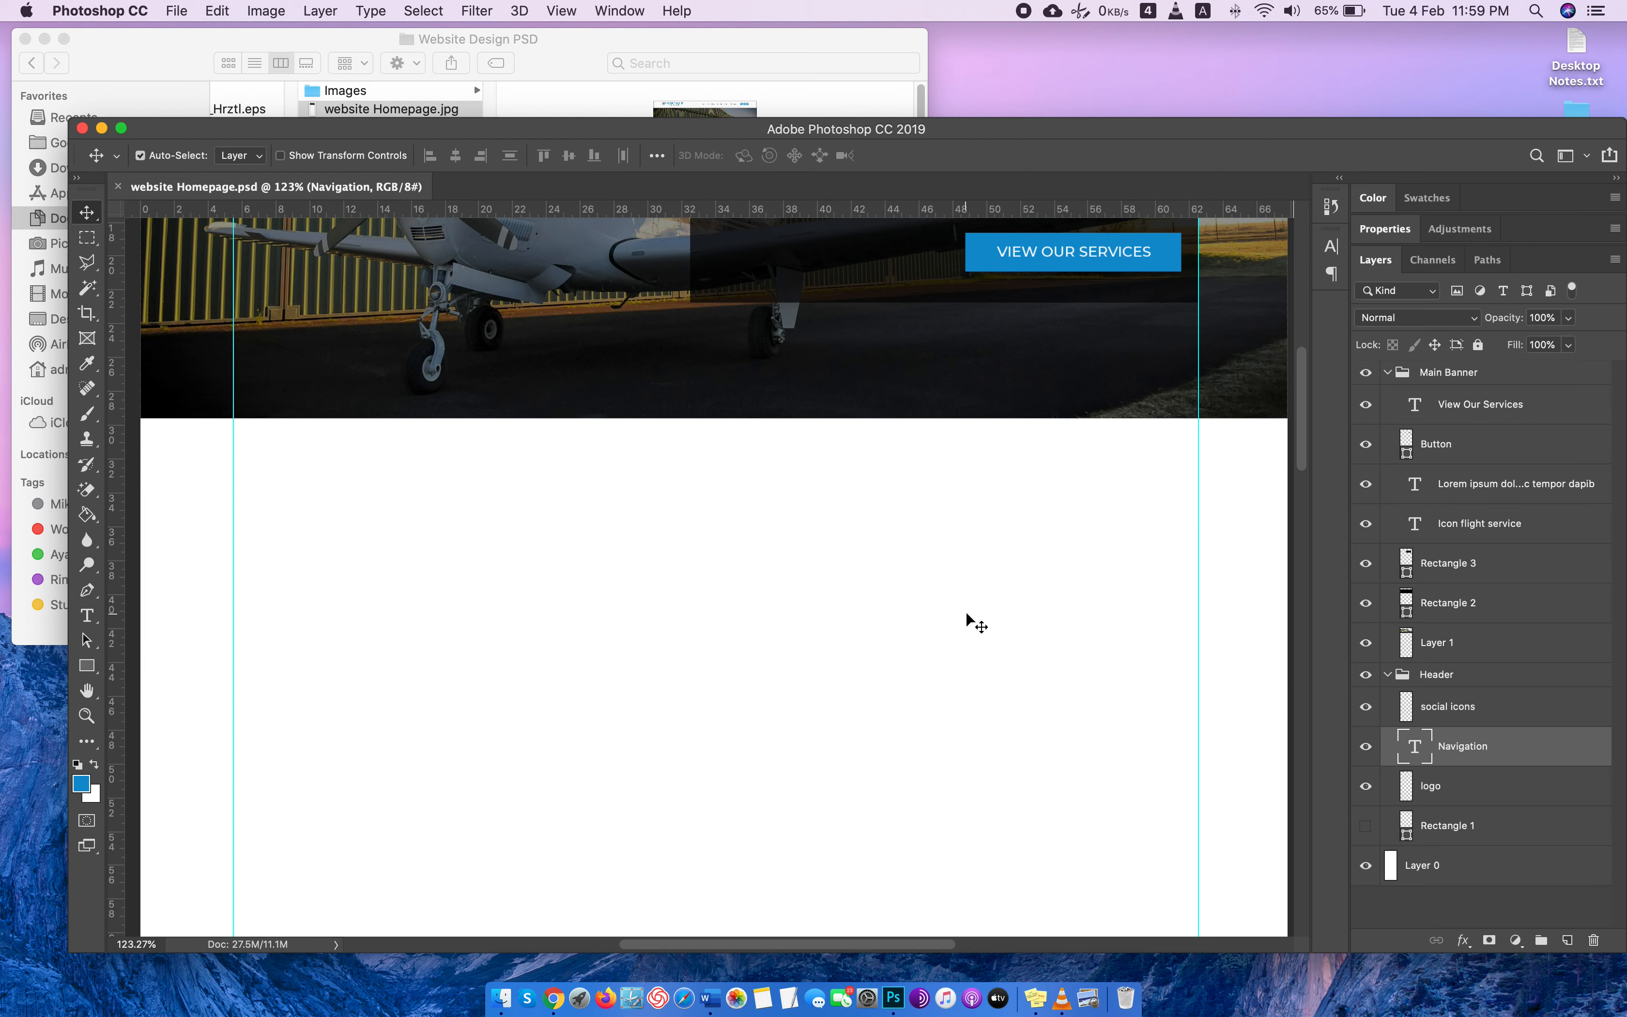
left_click(1382, 373)
left_click(1388, 373)
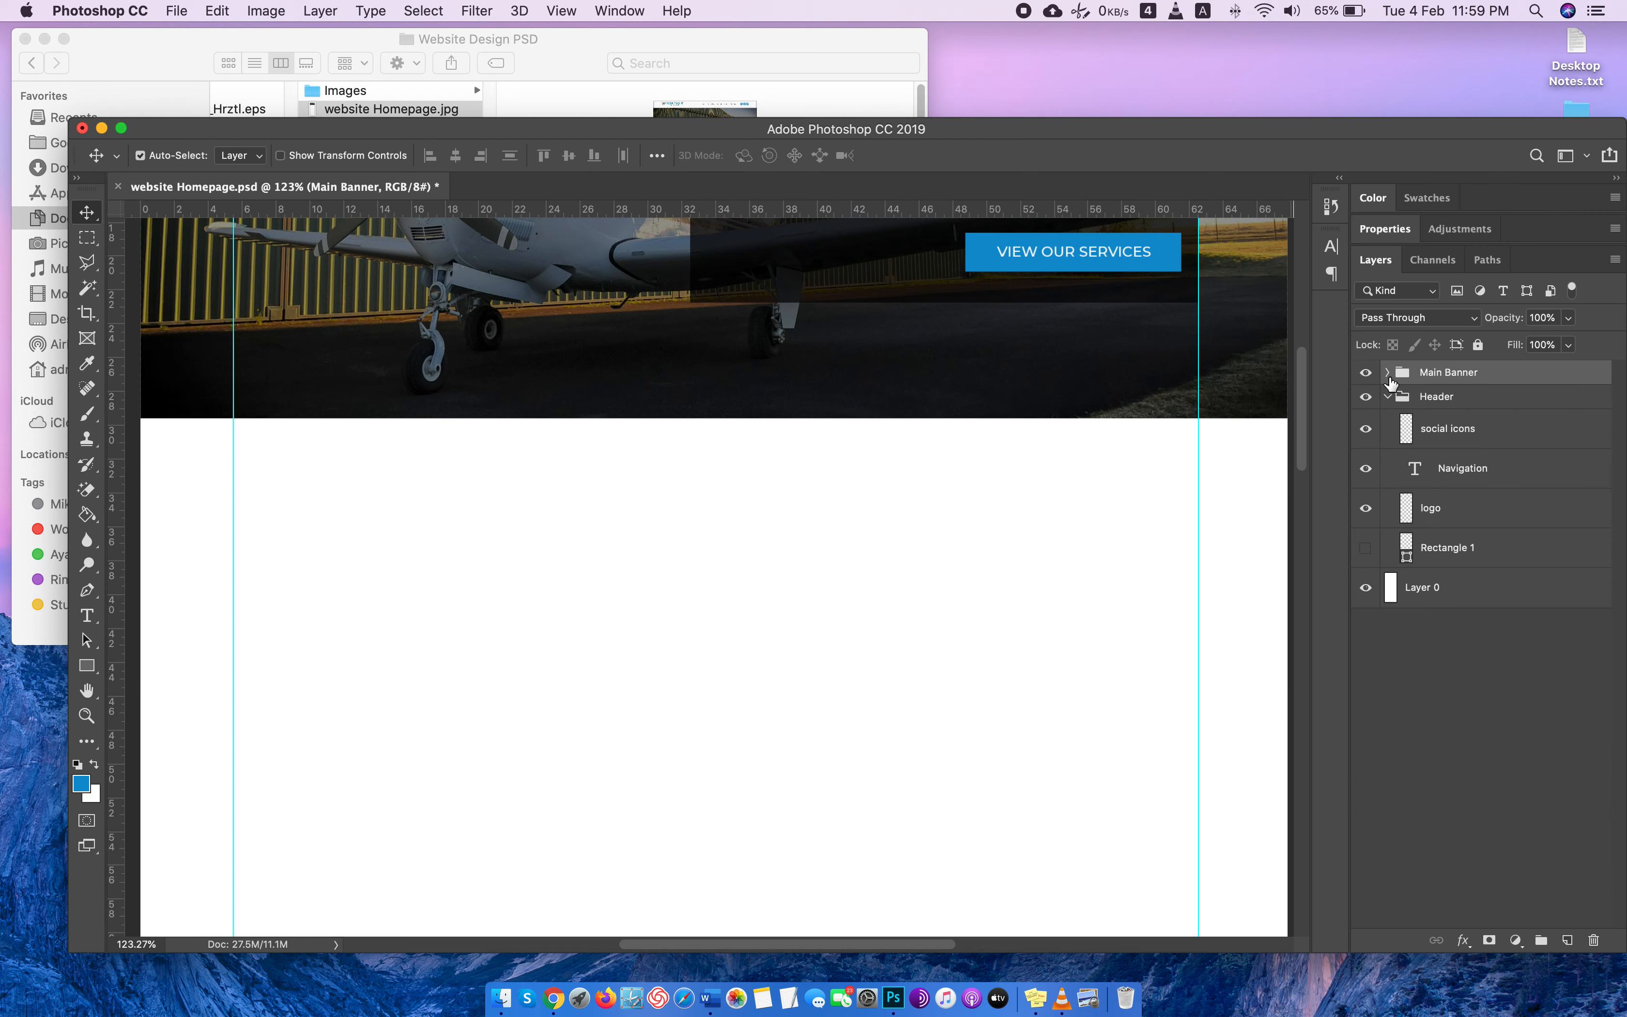
left_click(1388, 396)
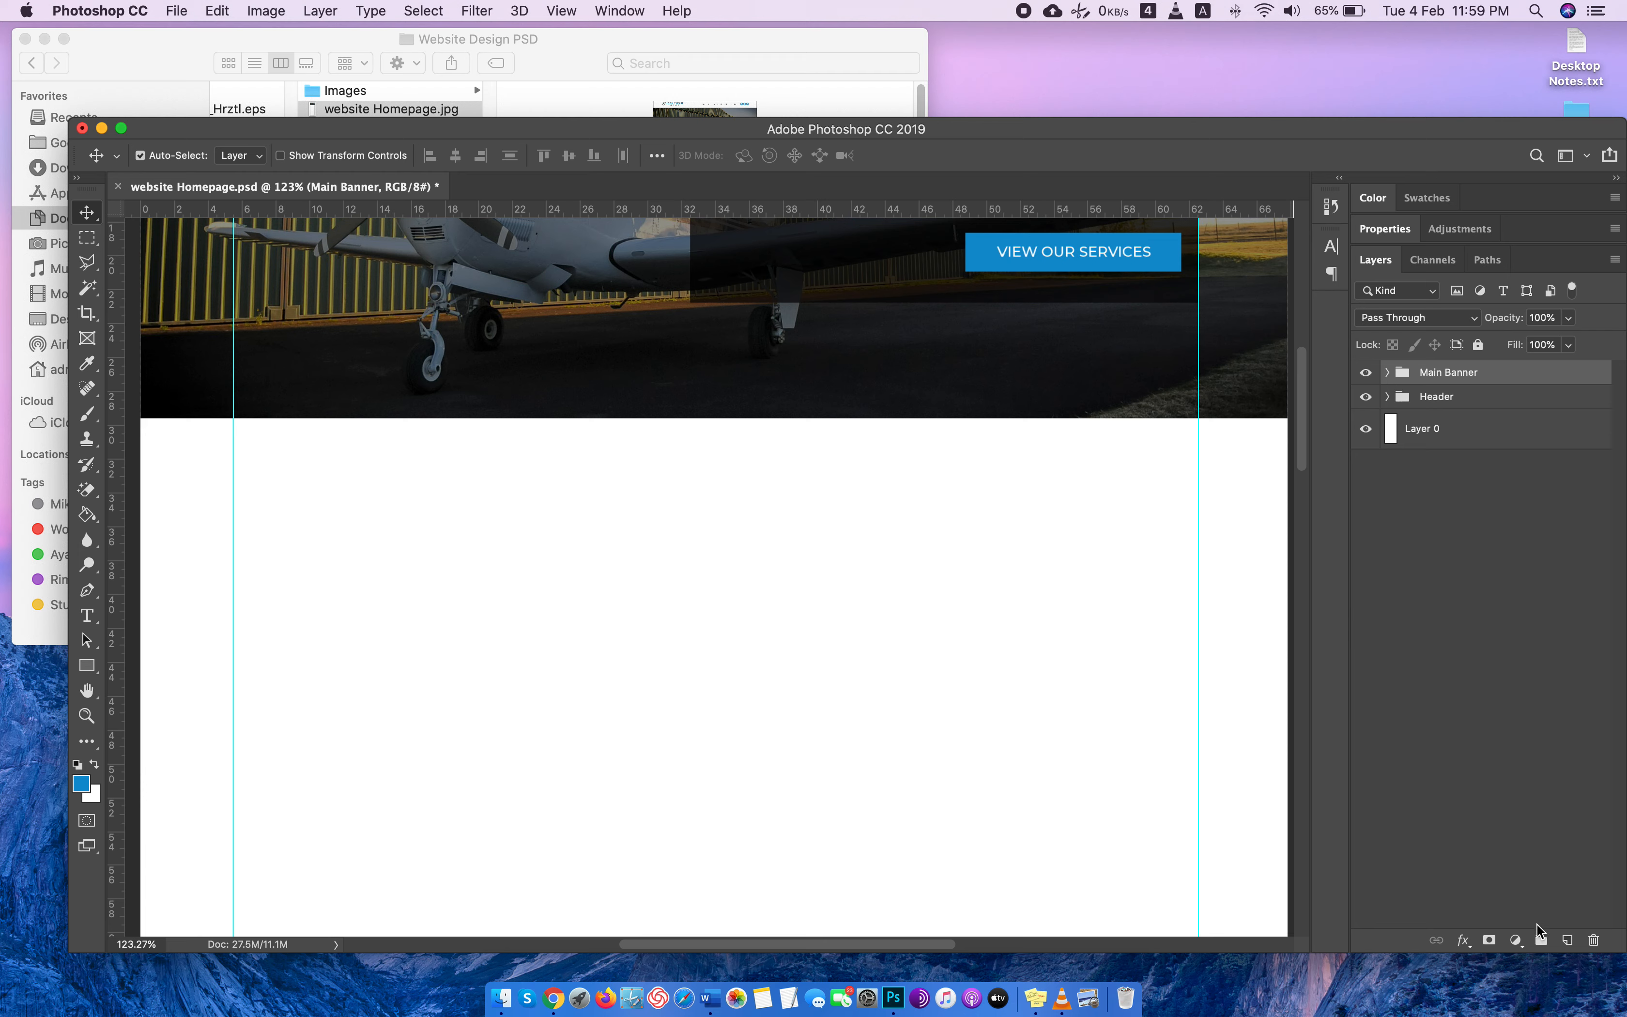
Create a layer group above Main Banner and name it 2nd Section.
left_click(1540, 938)
double_click(1429, 372)
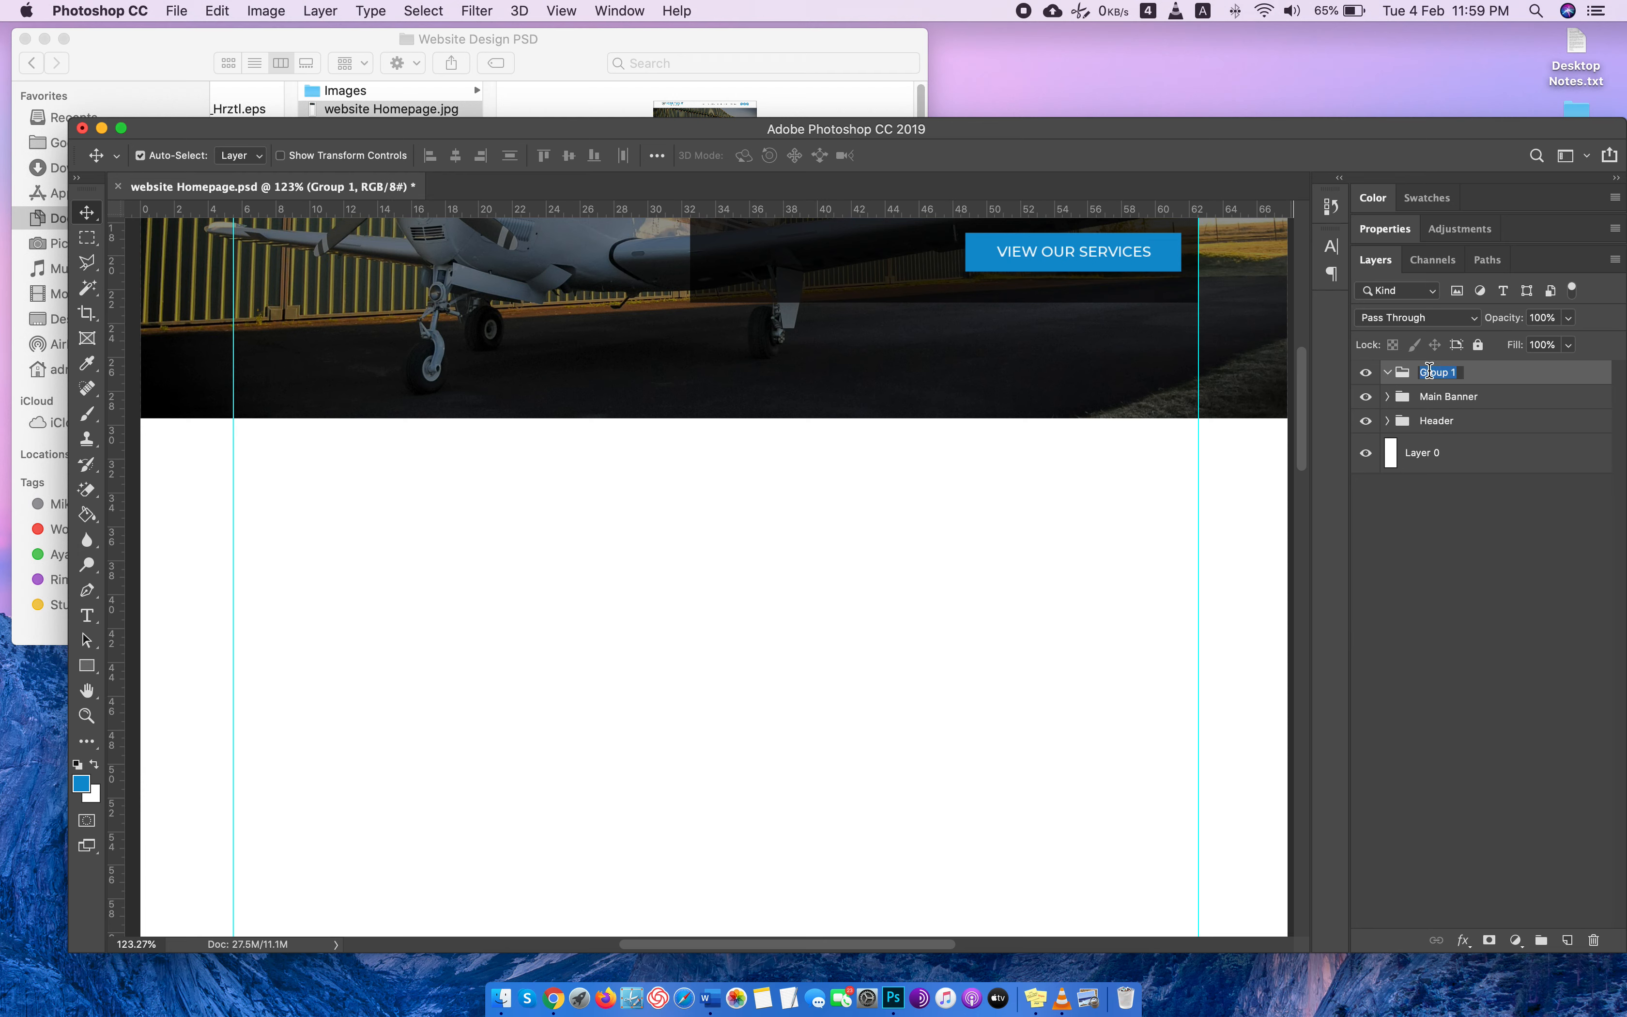
type("@n")
type("d Section")
key("Return")
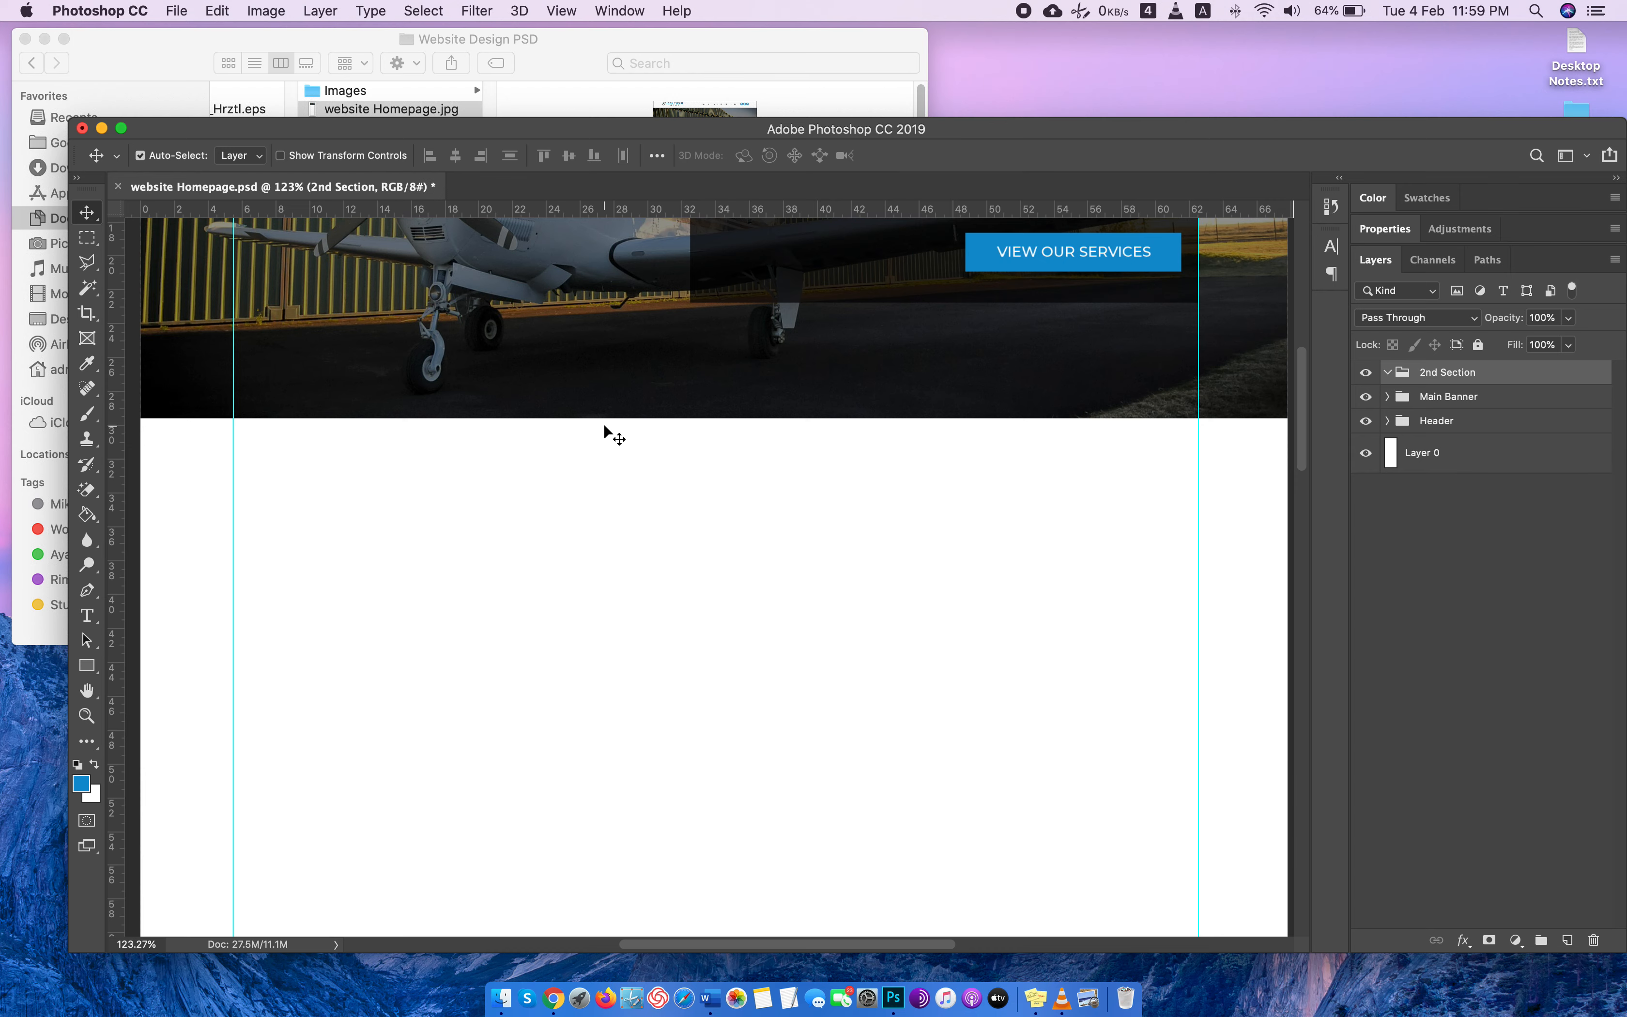
Add a new layer inside the 2nd Section group and start a text line in the blank area below the banner.
scroll(608, 430, "down", 3)
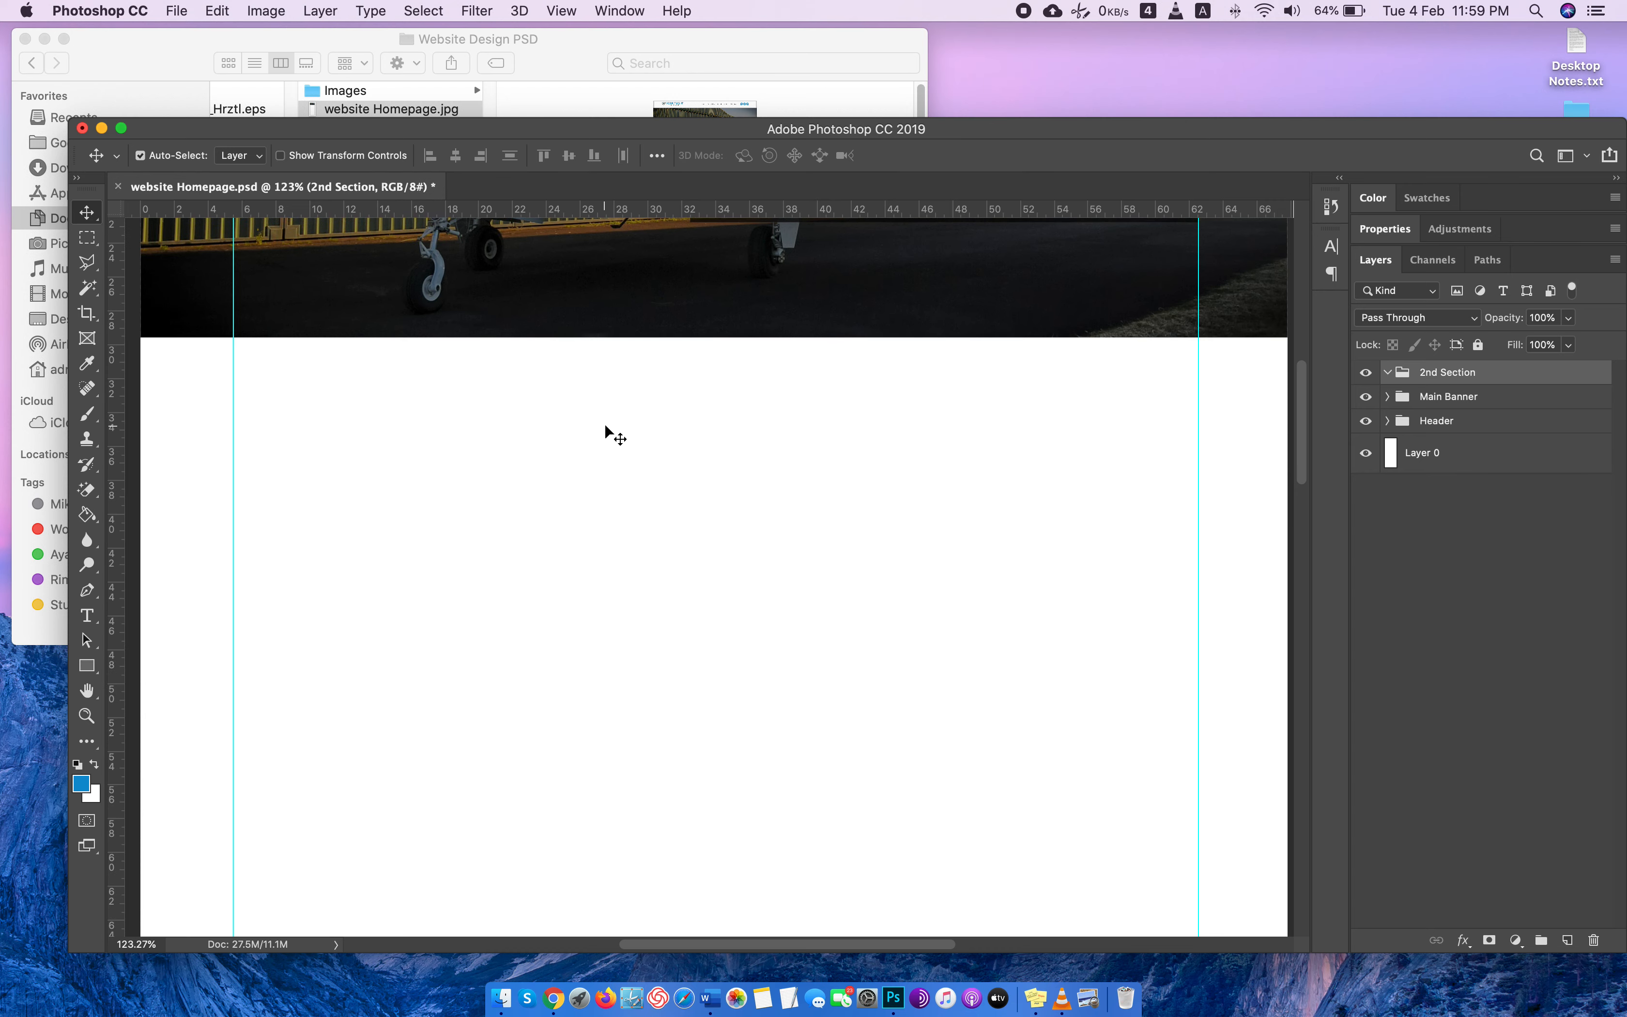
left_click(1567, 939)
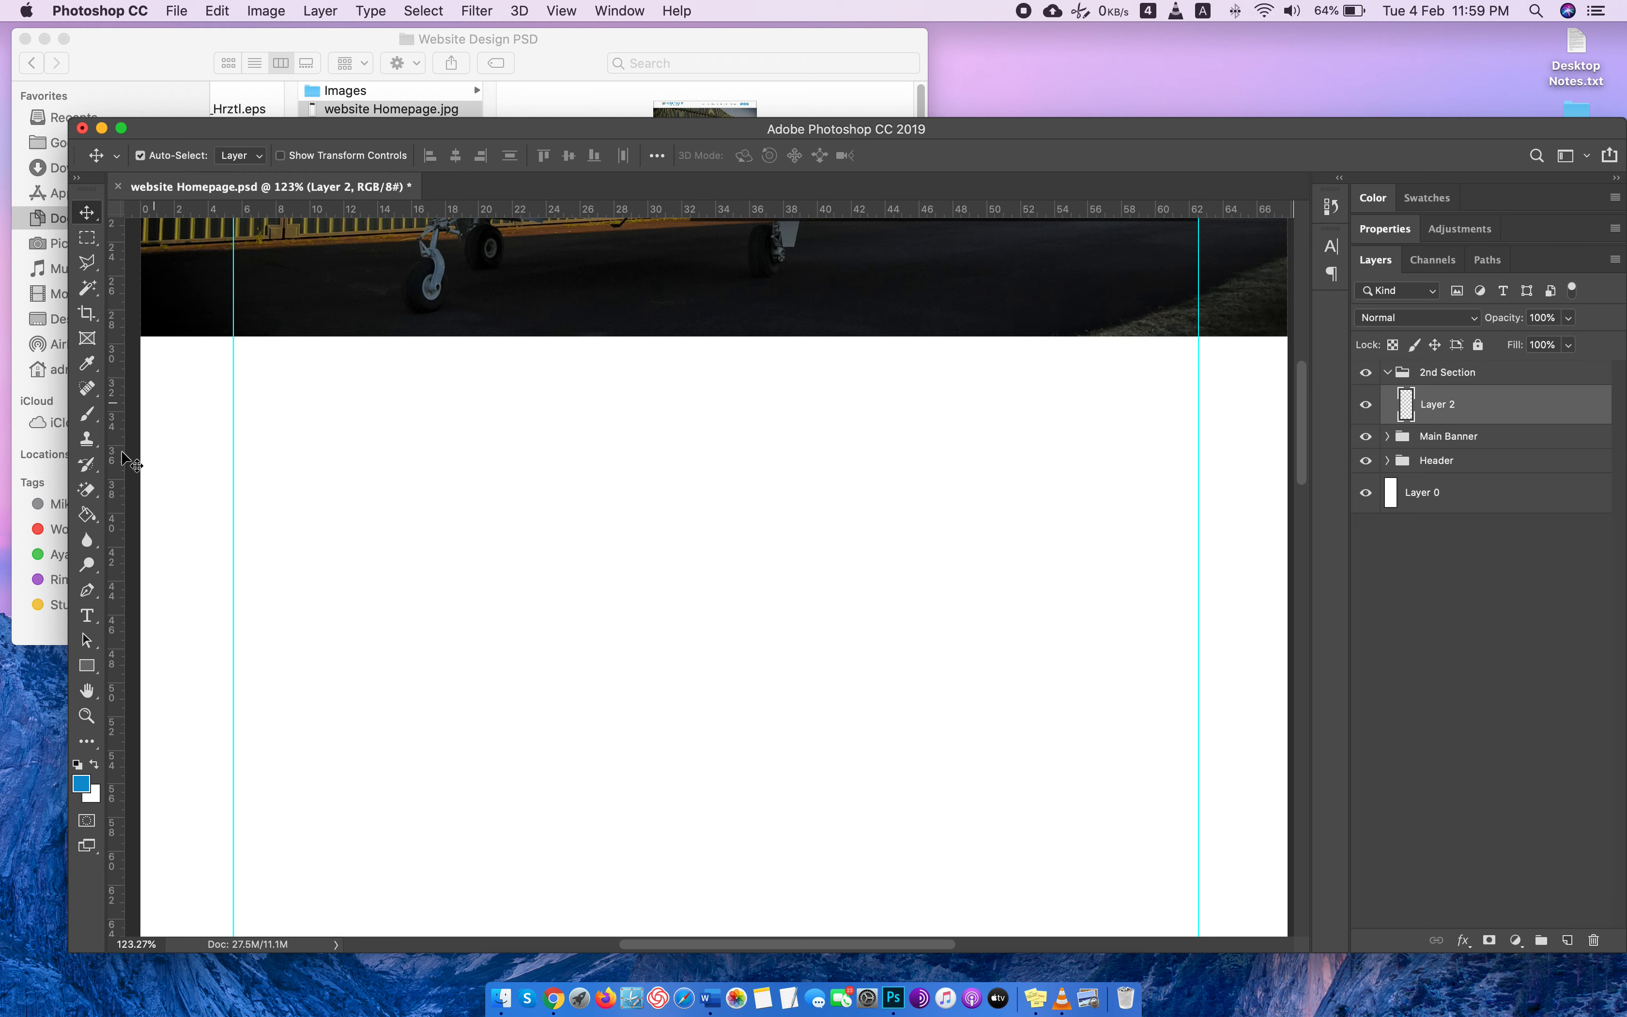
left_click(87, 615)
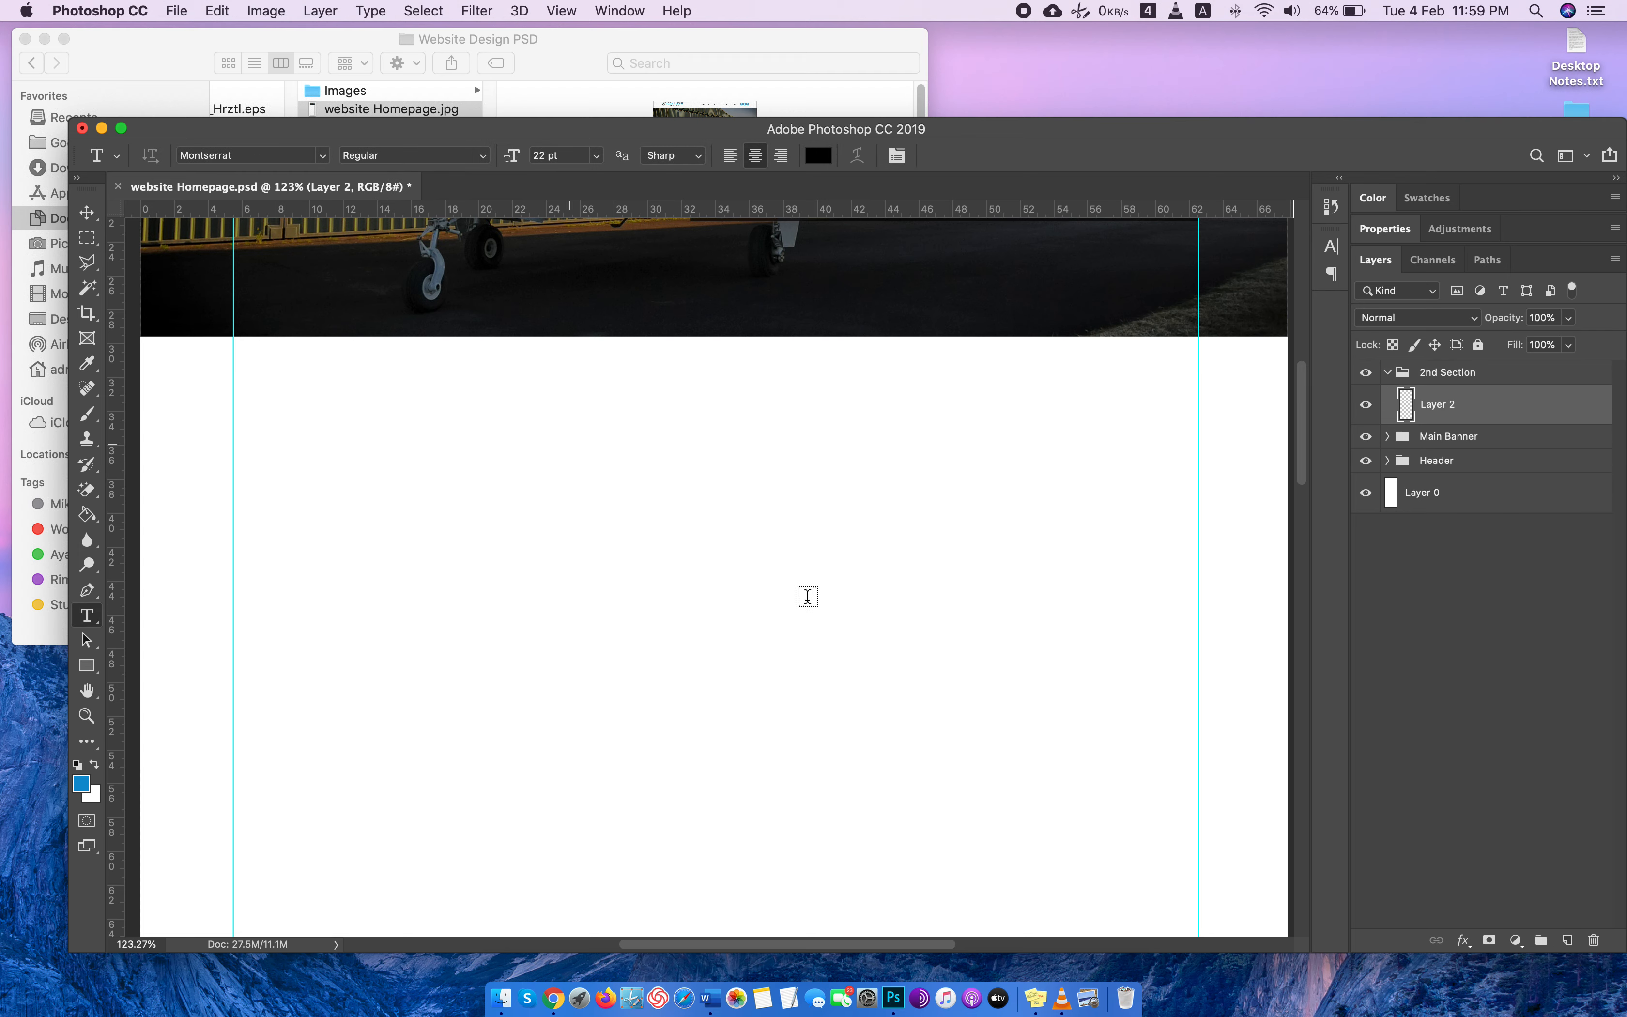
left_click(503, 445)
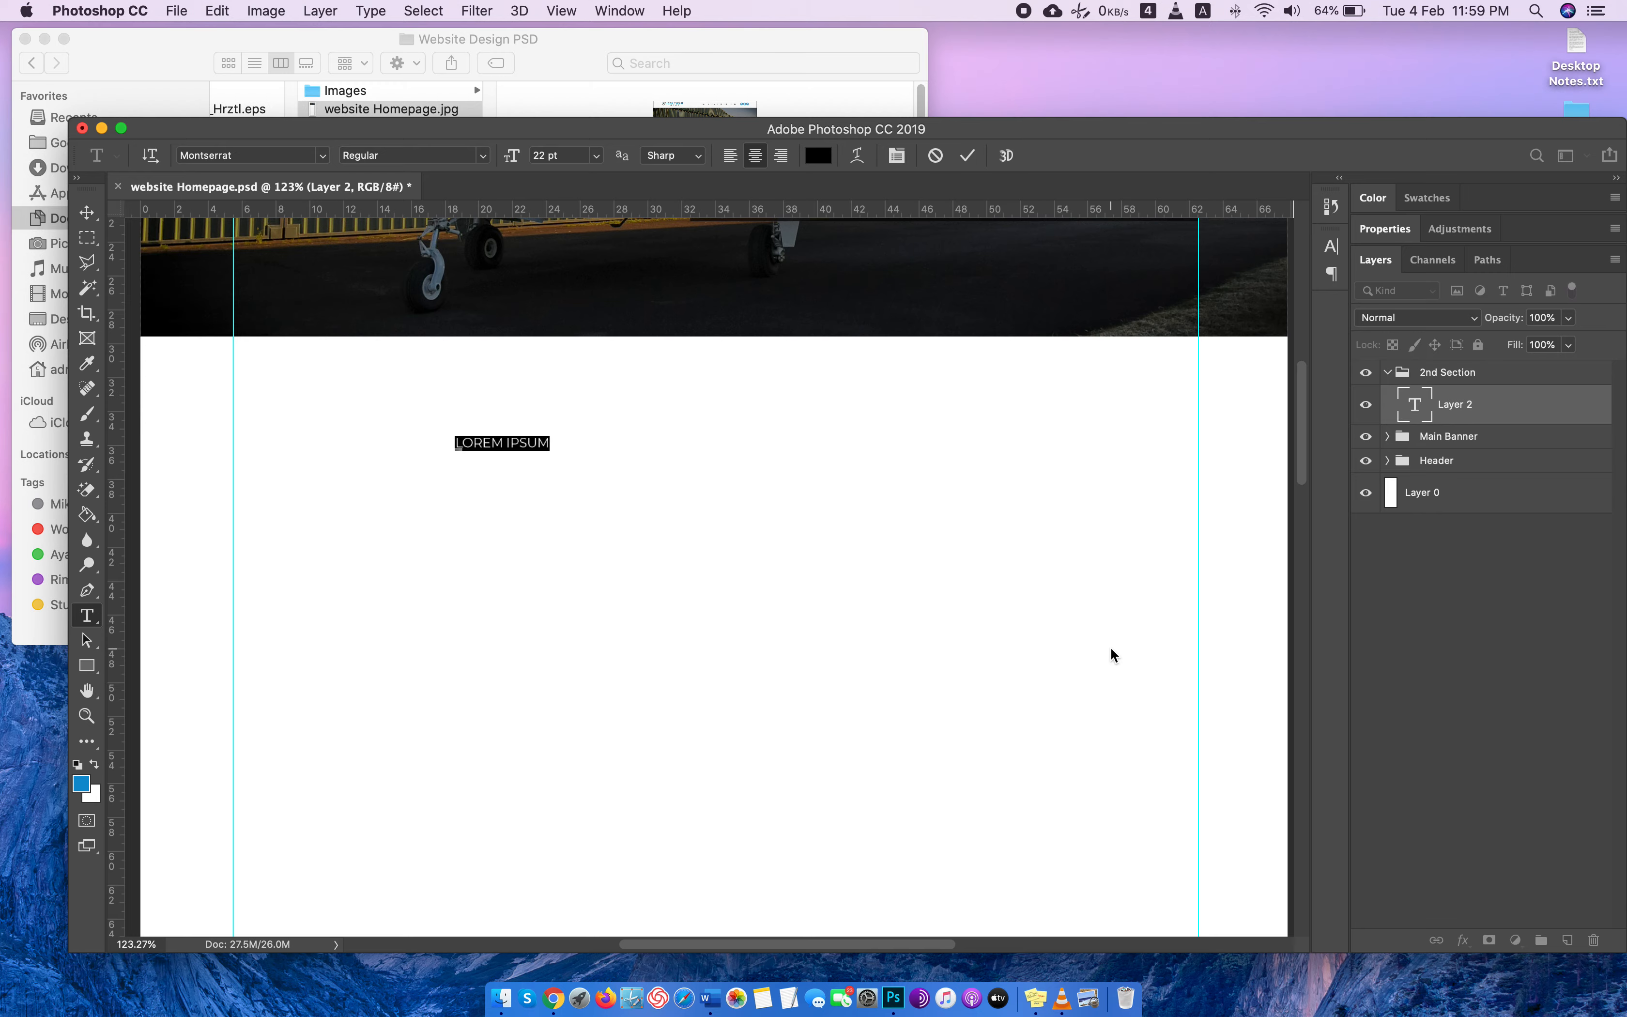
key("super+Tab")
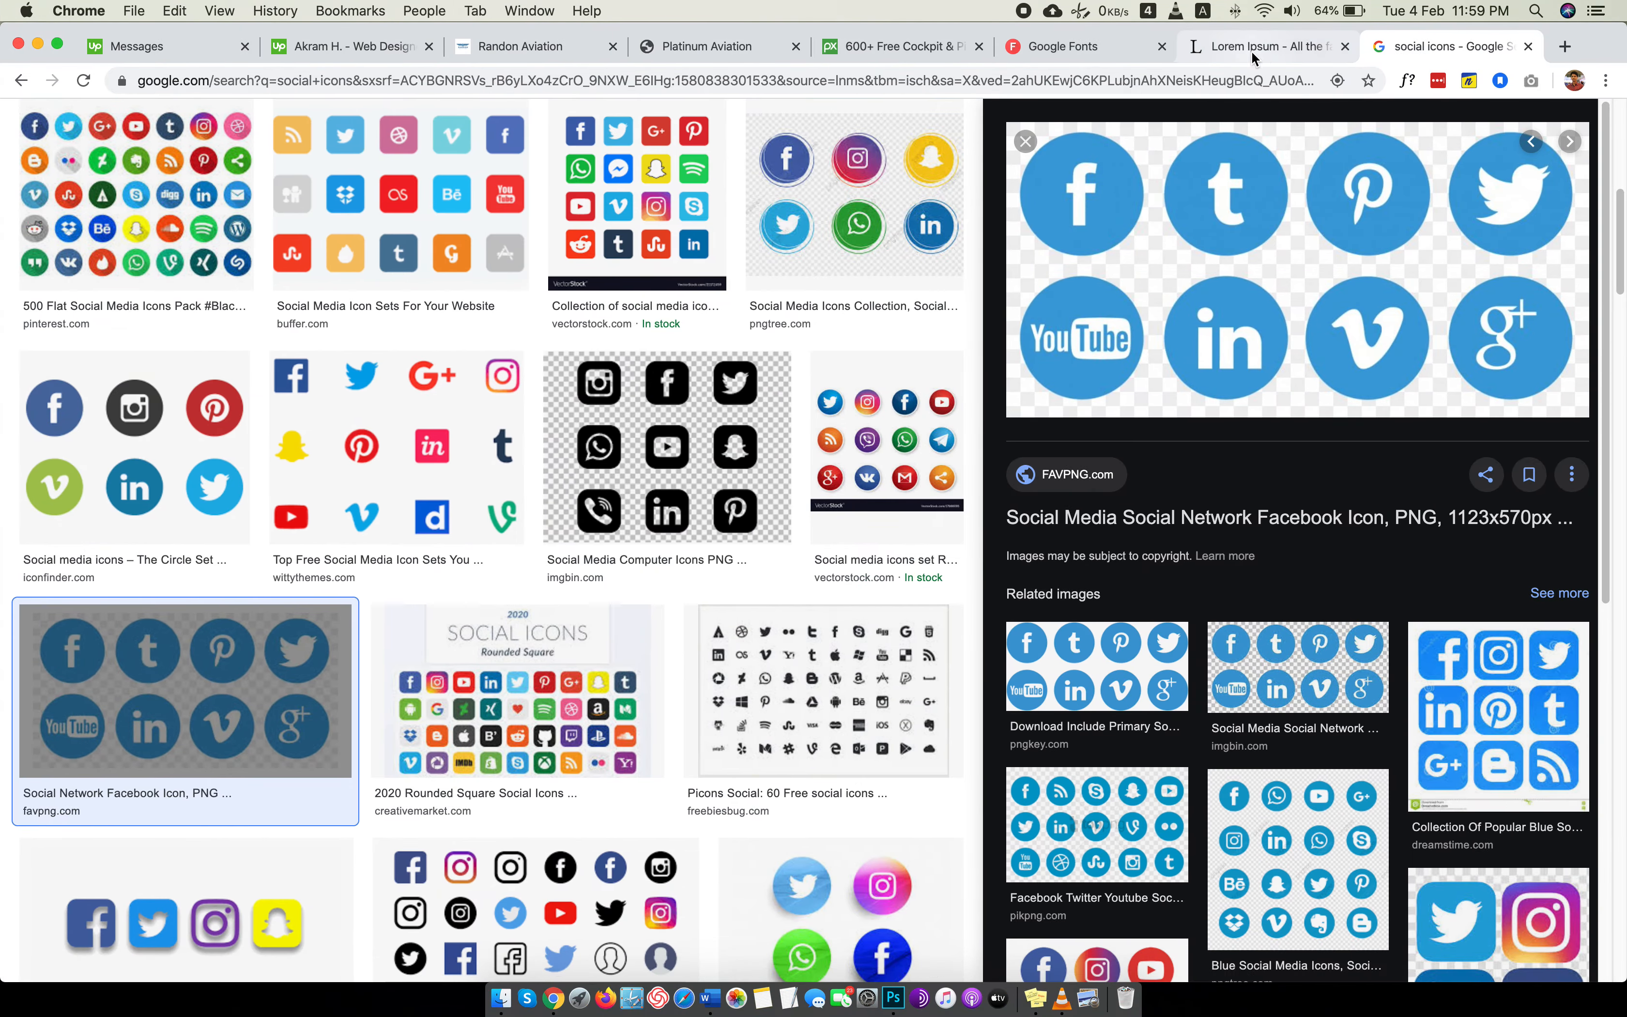
left_click(1252, 47)
left_click(518, 411)
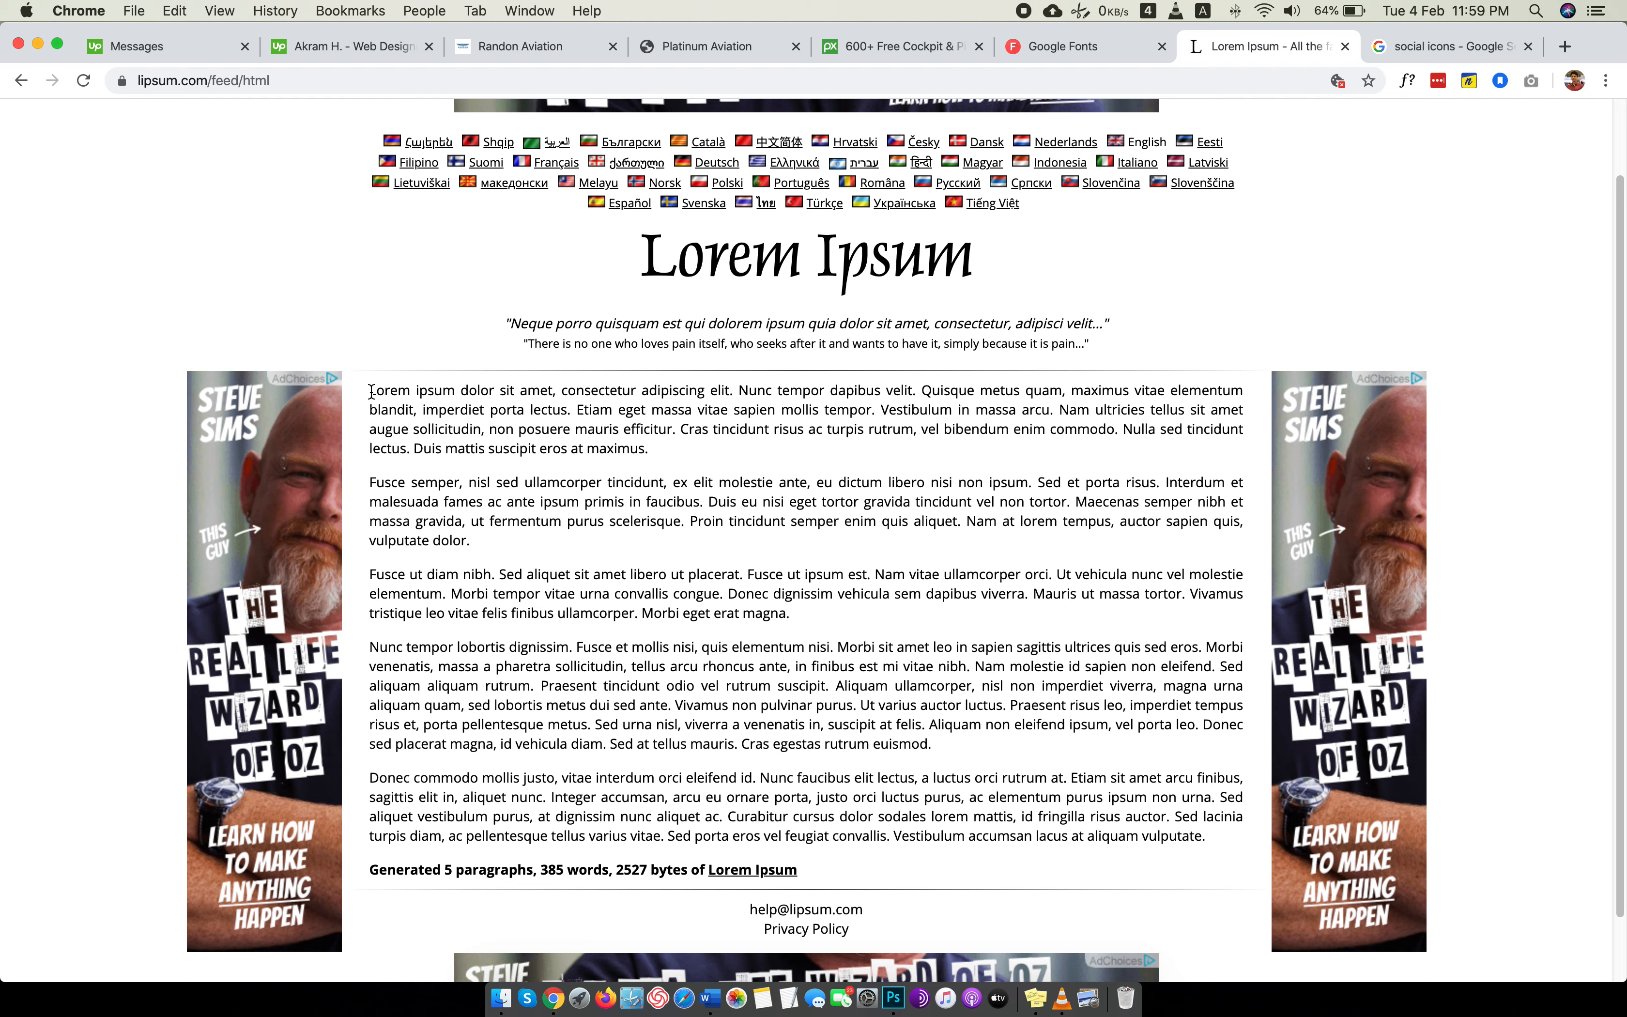
left_click_drag(370, 391, 517, 385)
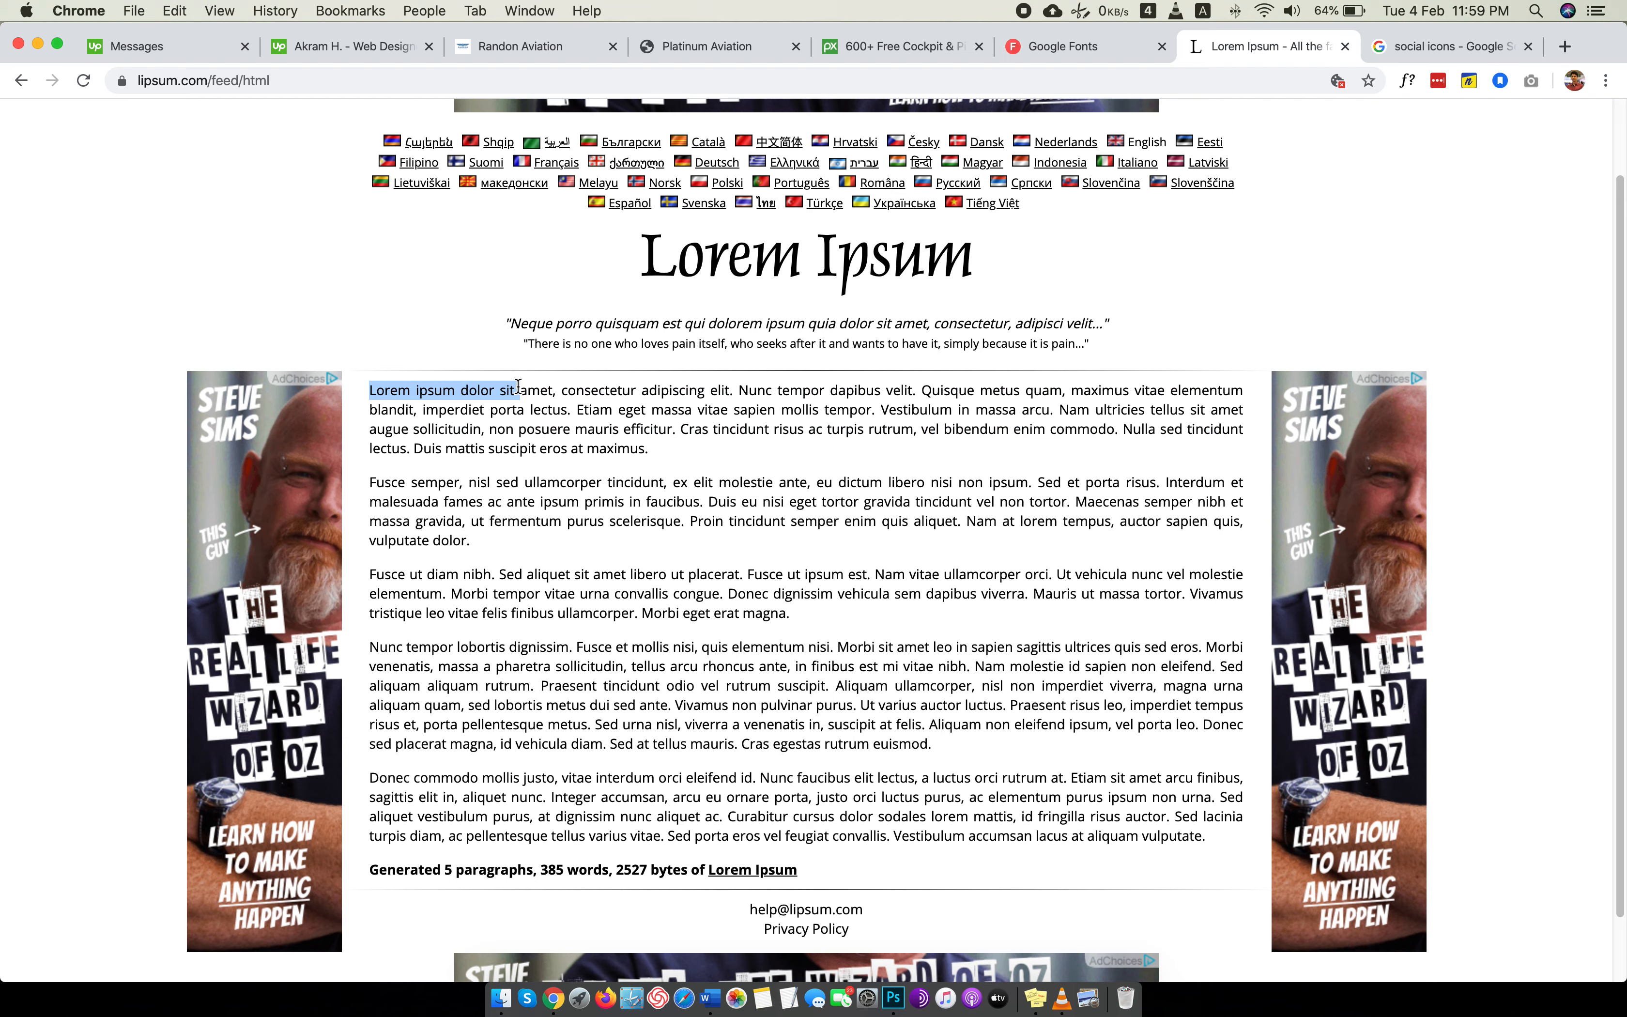
key("super+Tab")
left_click(543, 450)
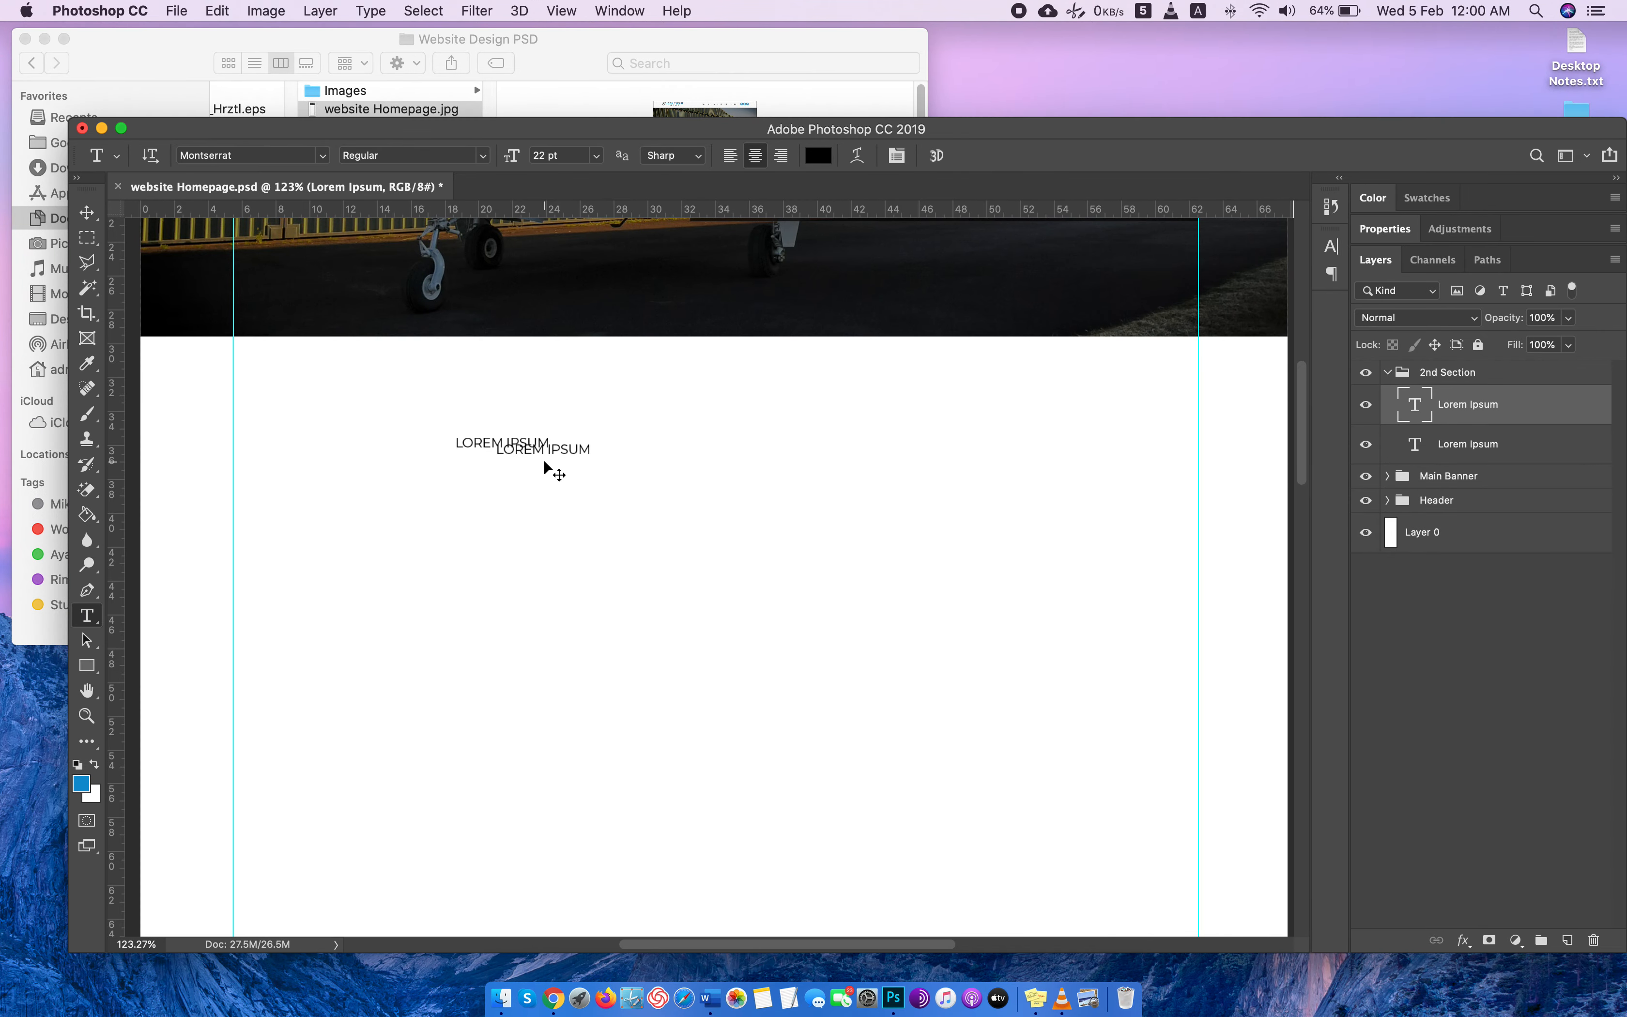
key("Escape")
Replace the placeholder text below the banner with "WHO WE ARE".
double_click(539, 446)
key("super+a")
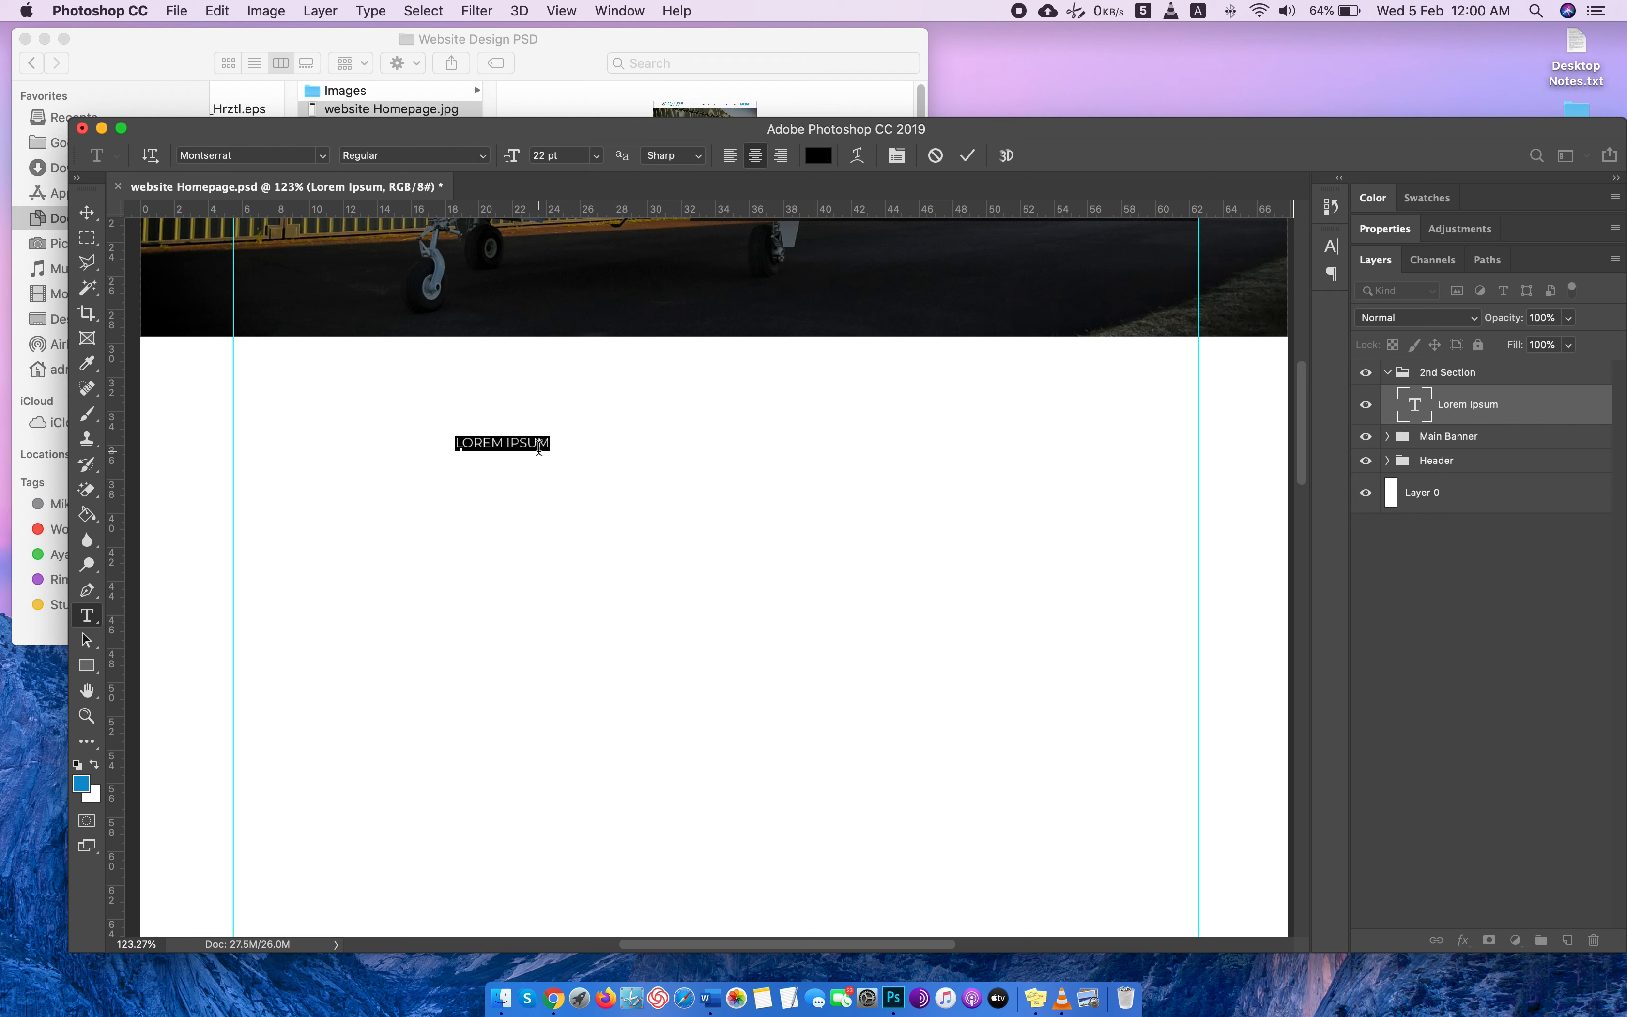
type("WHO WE ARE")
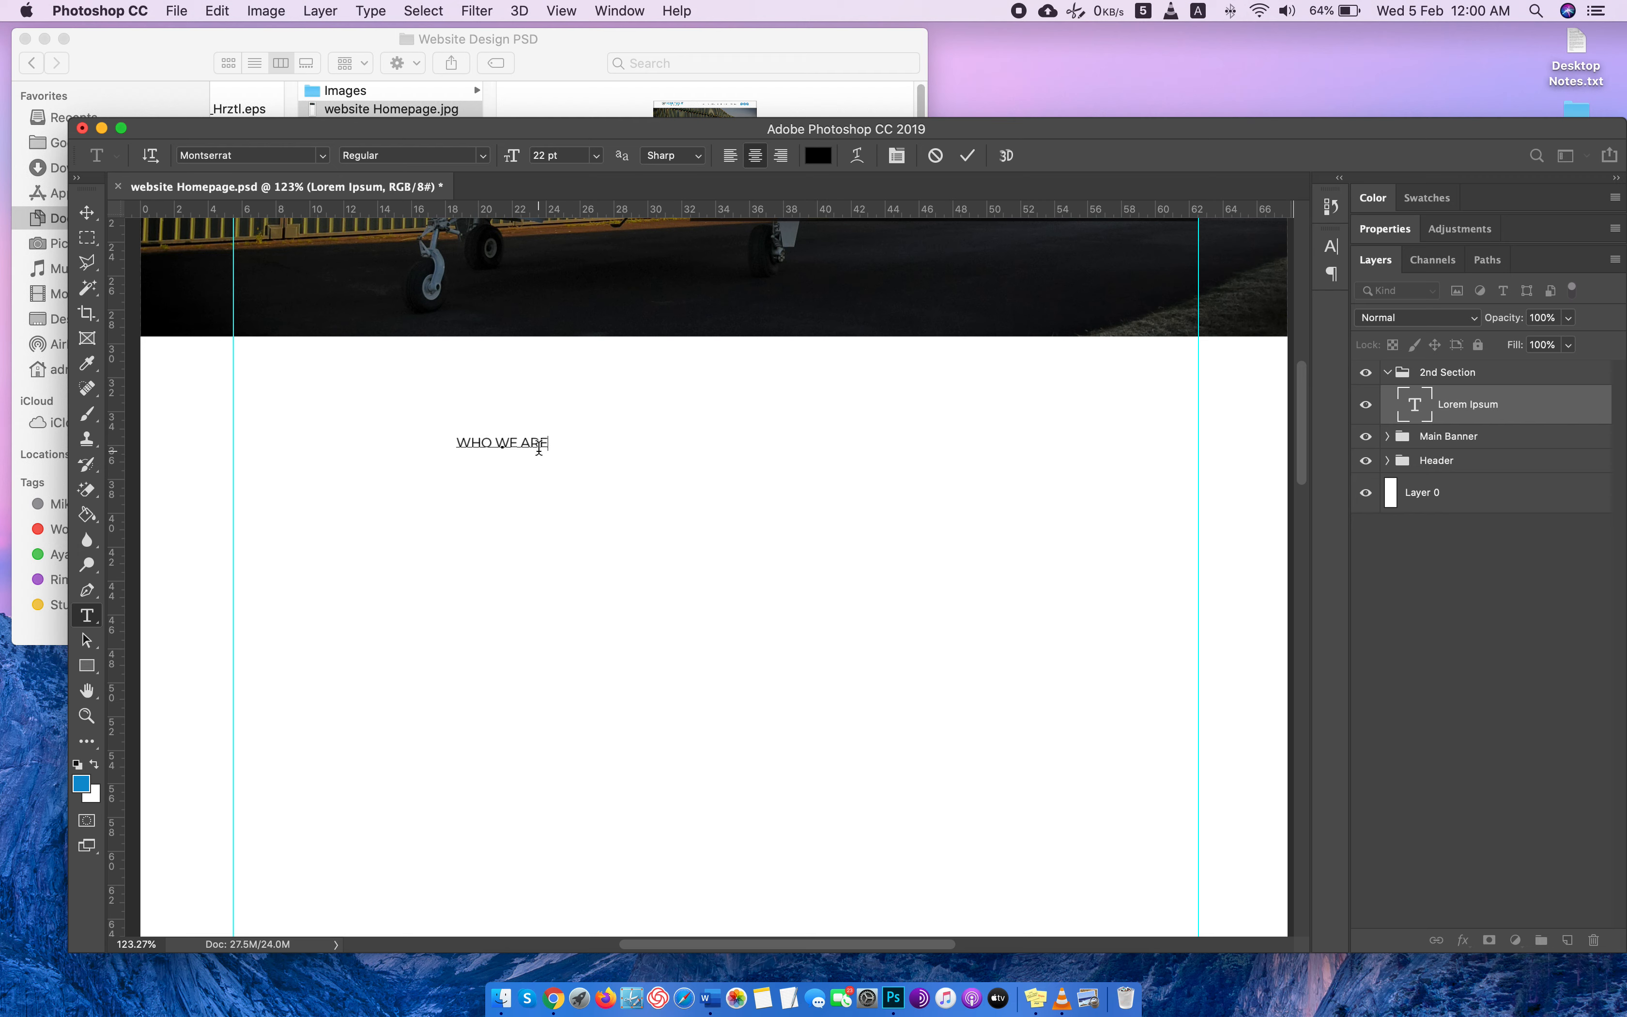
Format the WHO WE ARE heading in Montserrat Black at 54 pt.
key("super+a")
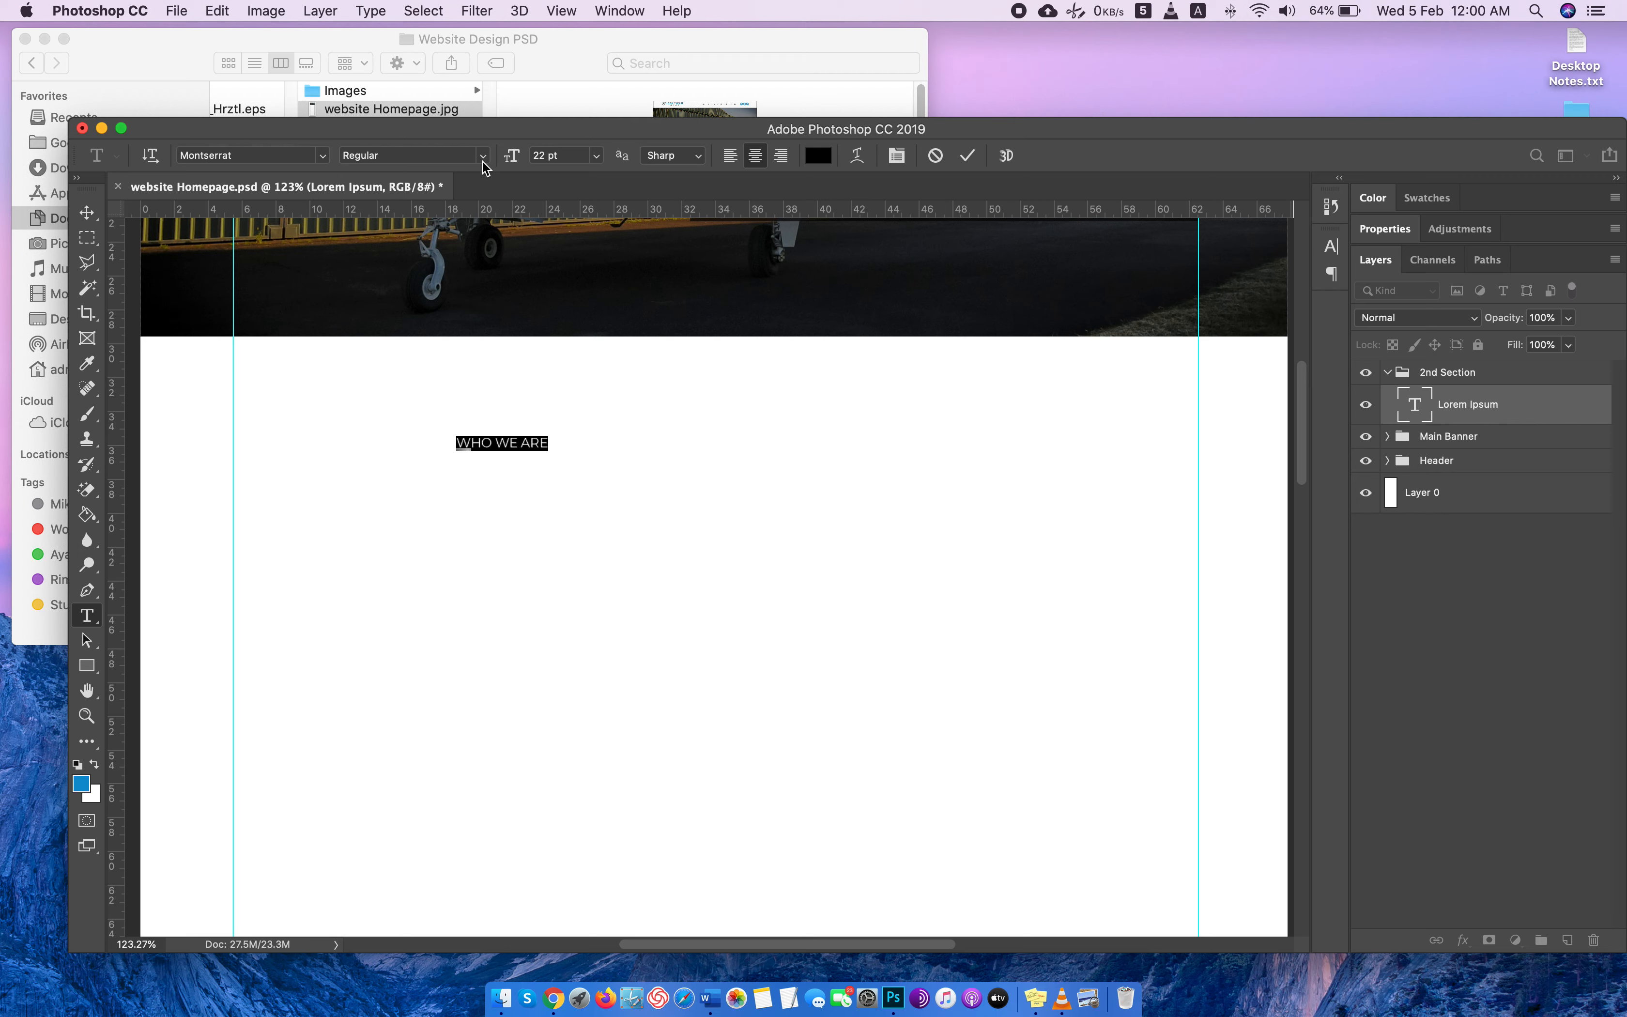
left_click(482, 161)
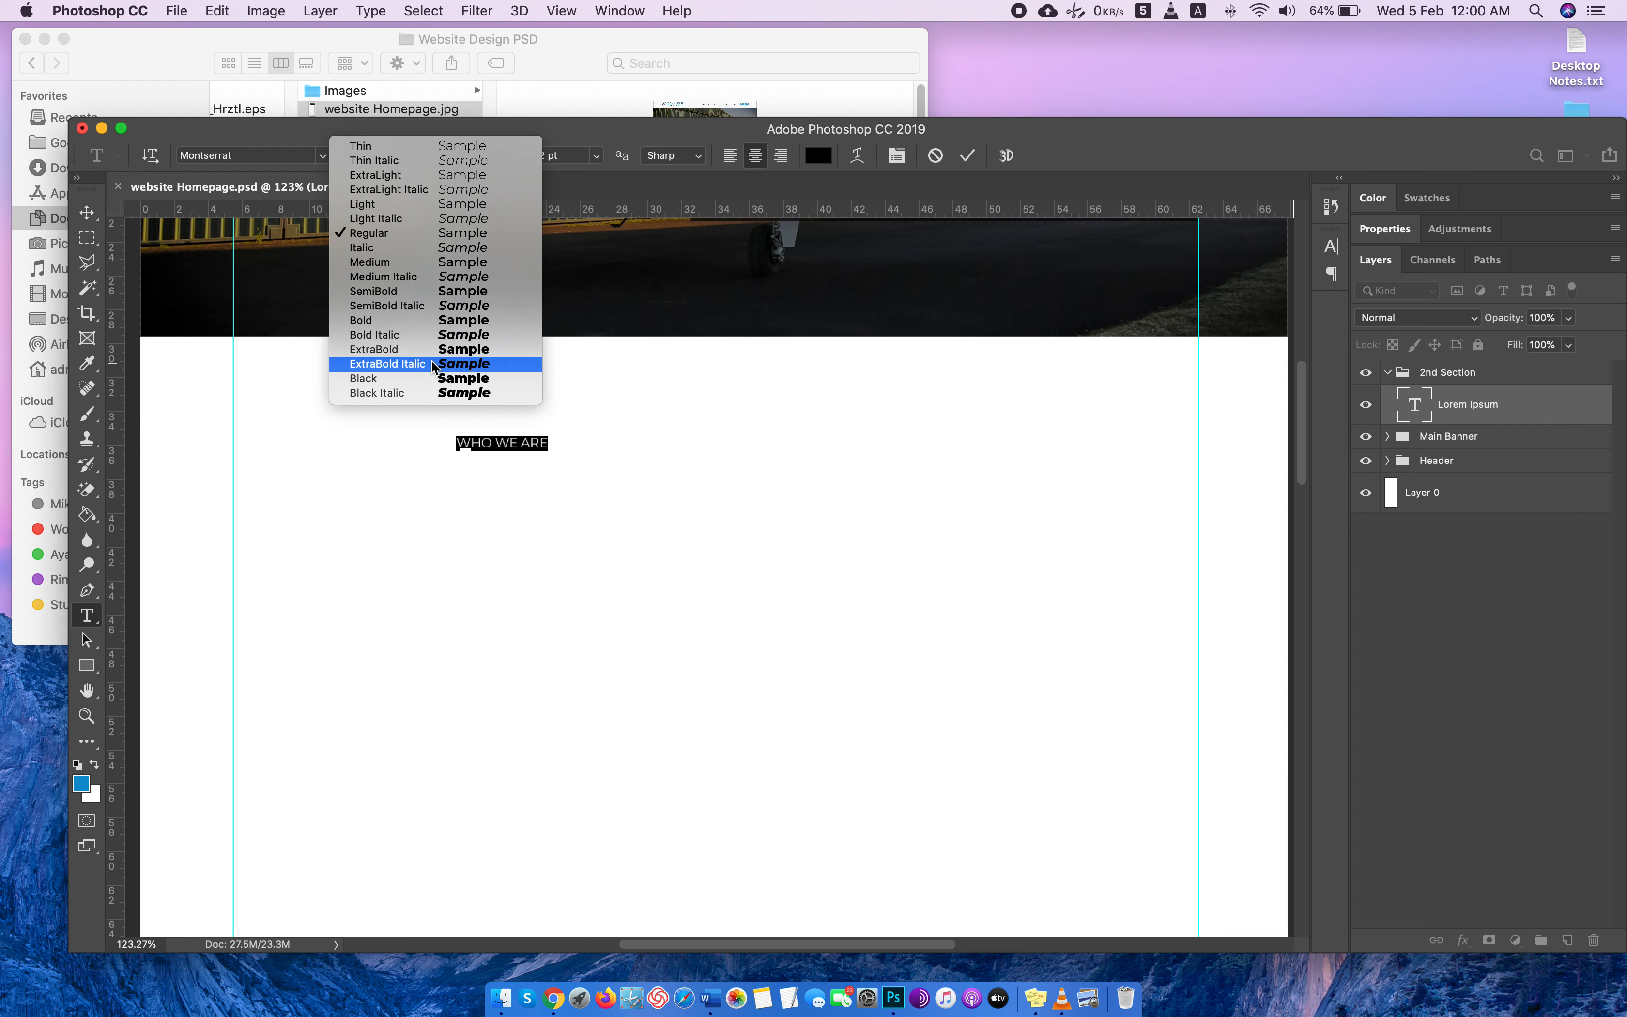
left_click(414, 378)
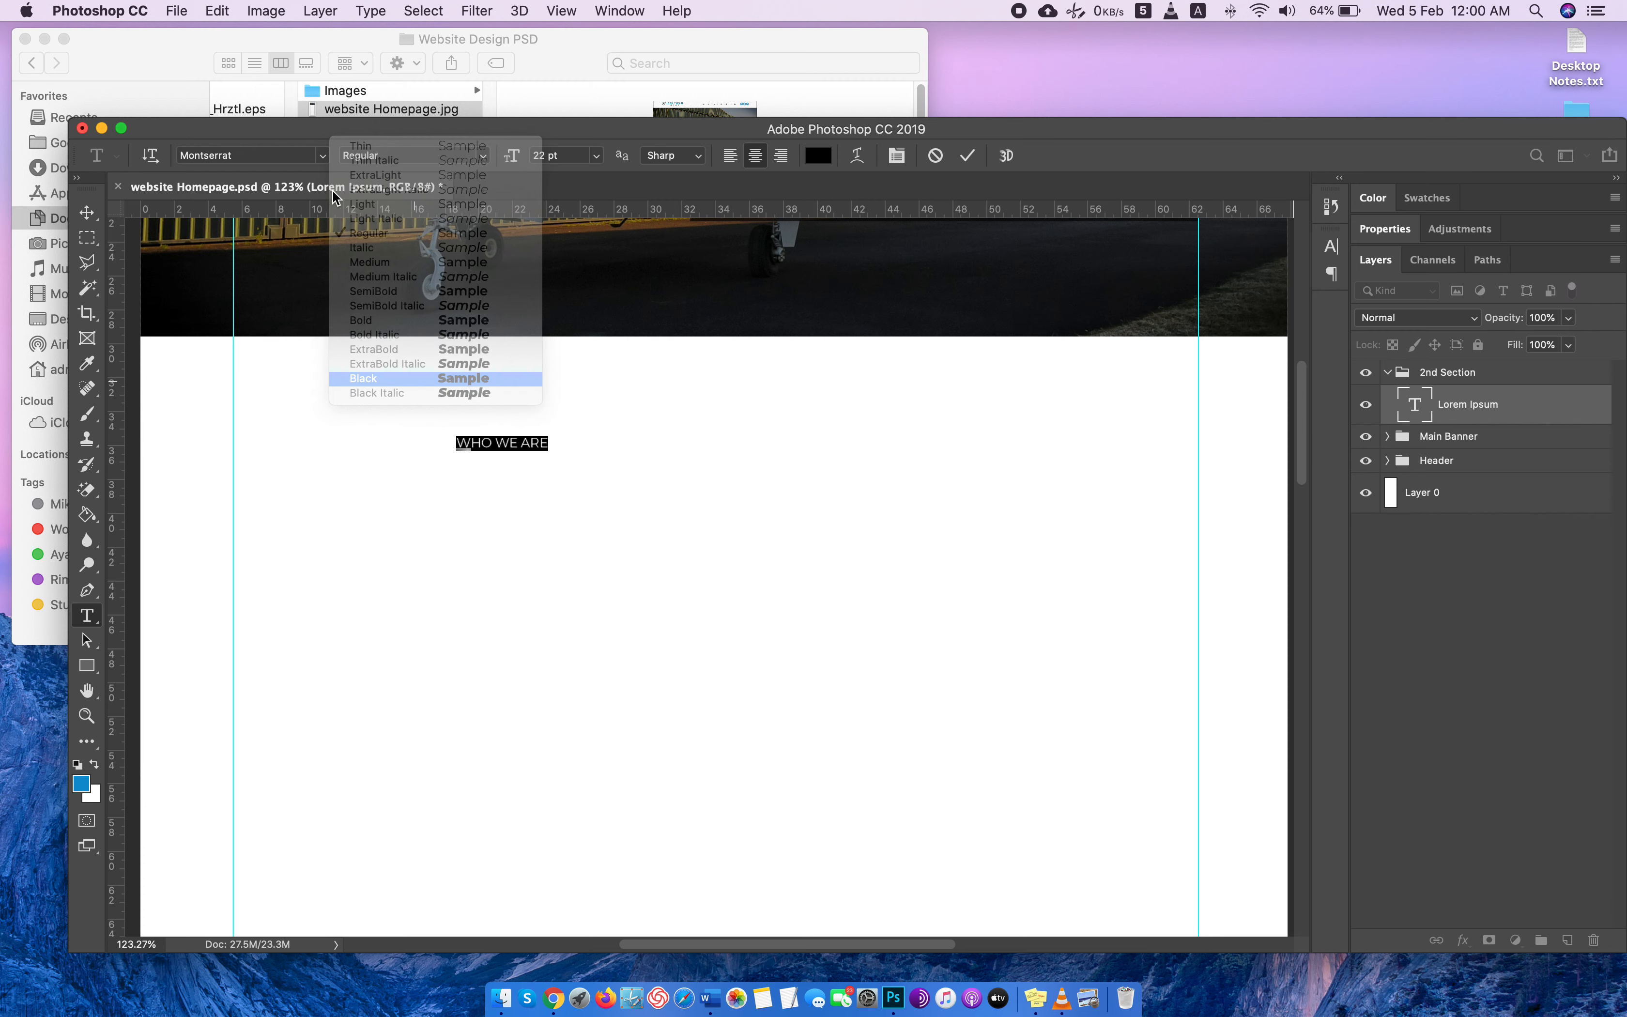
left_click(557, 153)
key("Up")
key("Up")
key("Up")
key("Up")
key("Up")
key("Up")
key("Up")
key("Up")
key("Up")
key("Up")
key("Up")
key("Up")
key("Up")
key("Up")
key("Up")
key("Up")
key("Up")
key("Up")
key("Up")
key("Up")
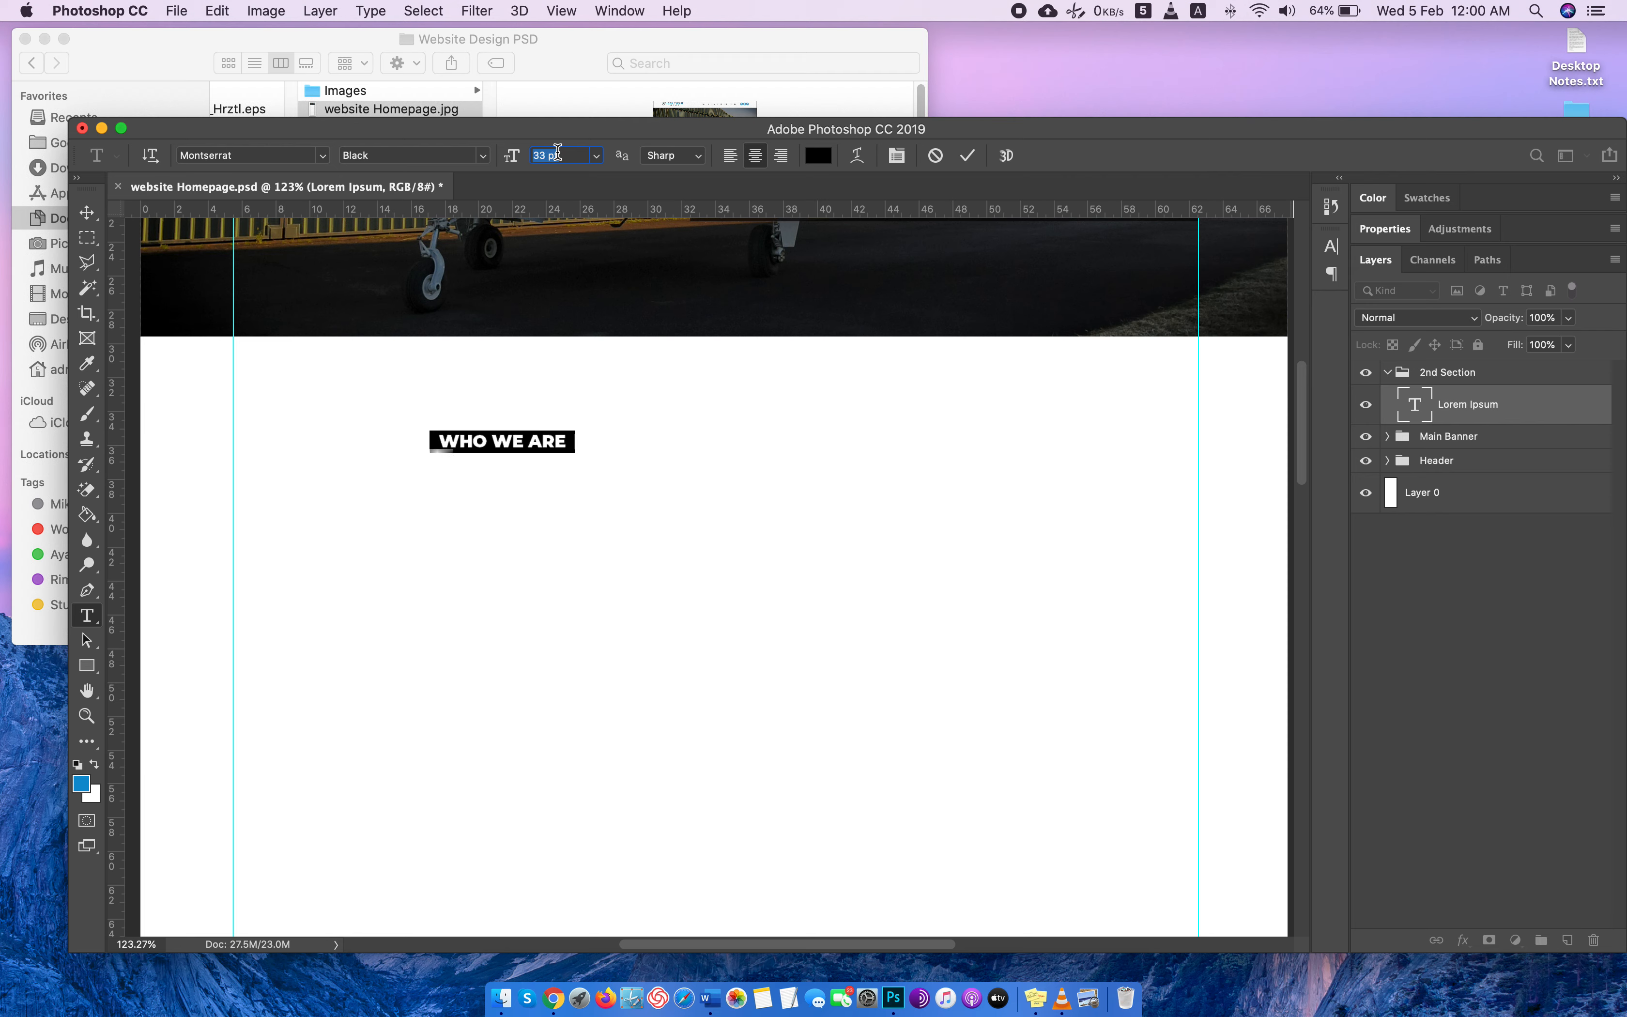
key("Up")
key("Up")
key("Up")
key("Up")
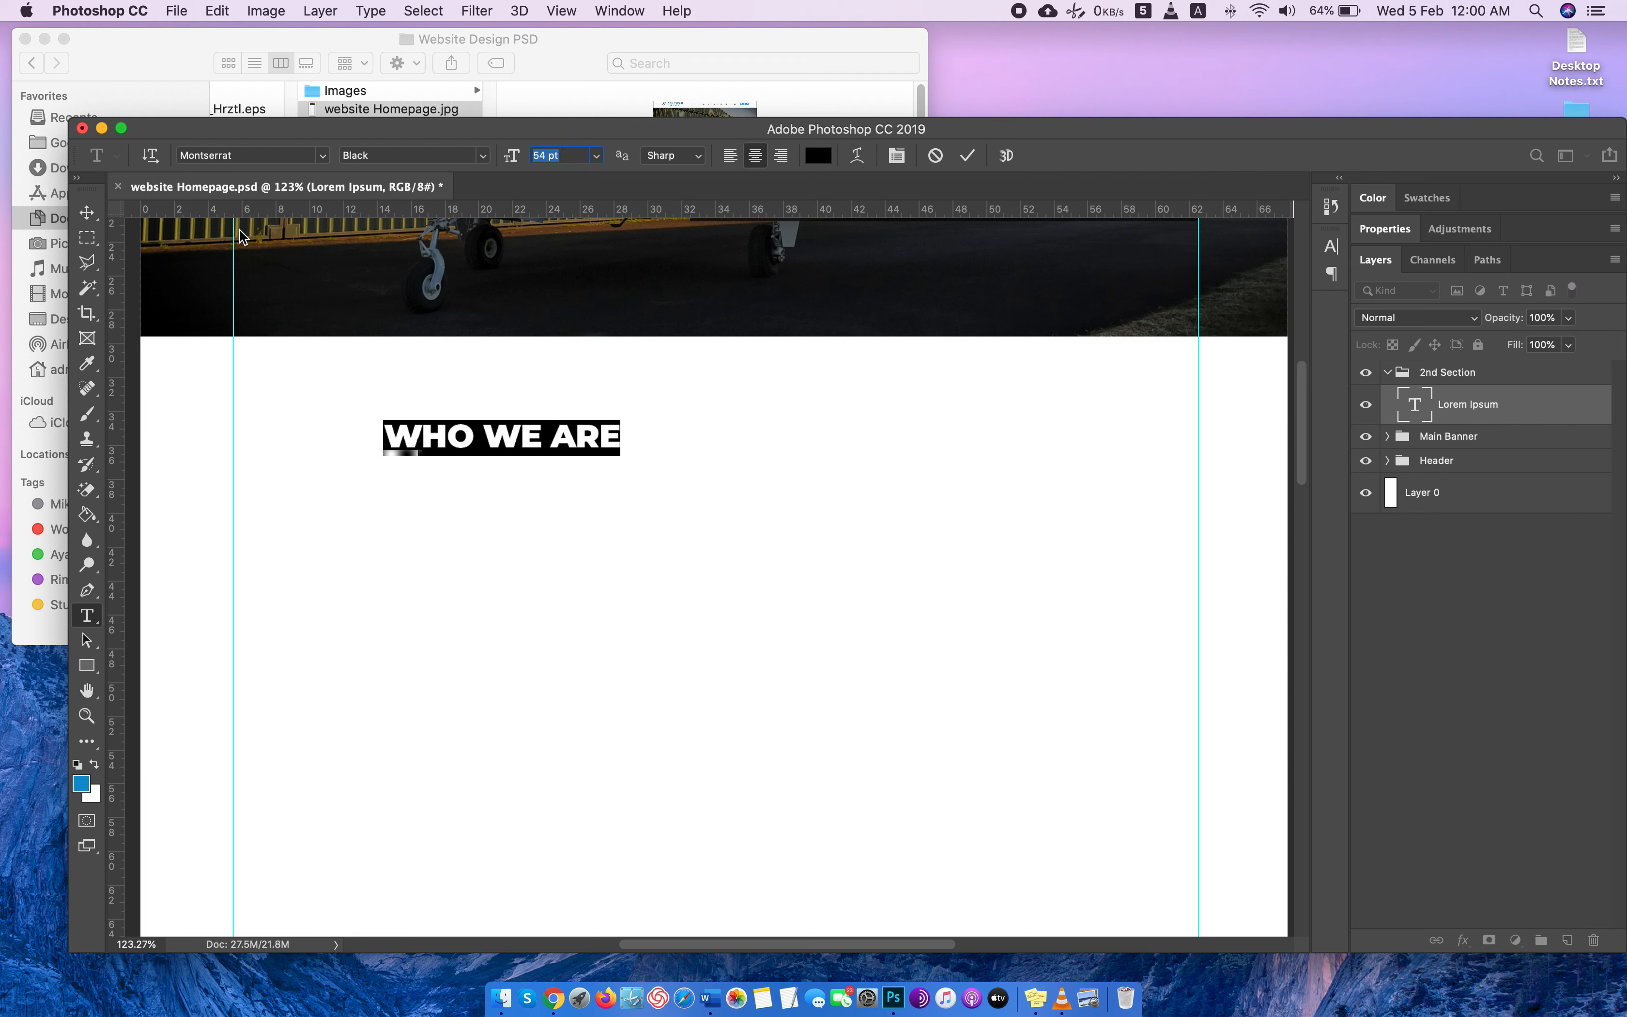
Move the WHO WE ARE heading to the horizontal middle of the page, just below the banner.
left_click(87, 213)
left_click_drag(498, 444, 735, 428)
scroll(917, 457, "up", 5)
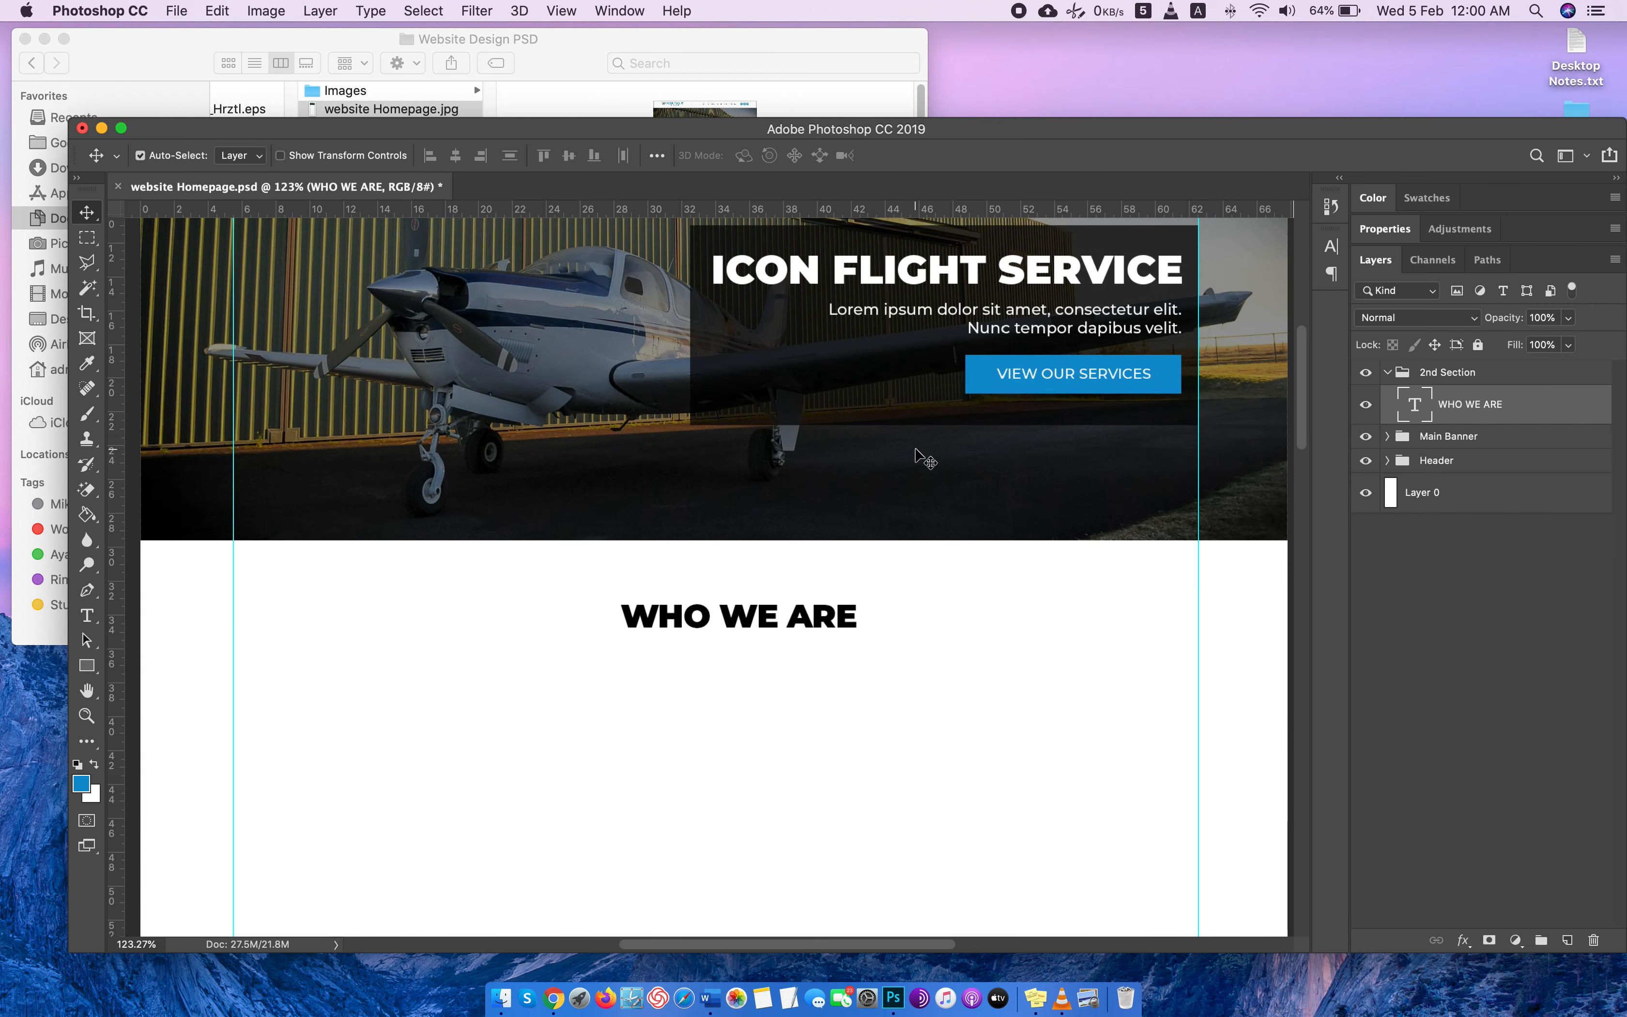
Change the WHO WE ARE heading's text color to a dark grey.
left_click(1412, 405)
double_click(1412, 406)
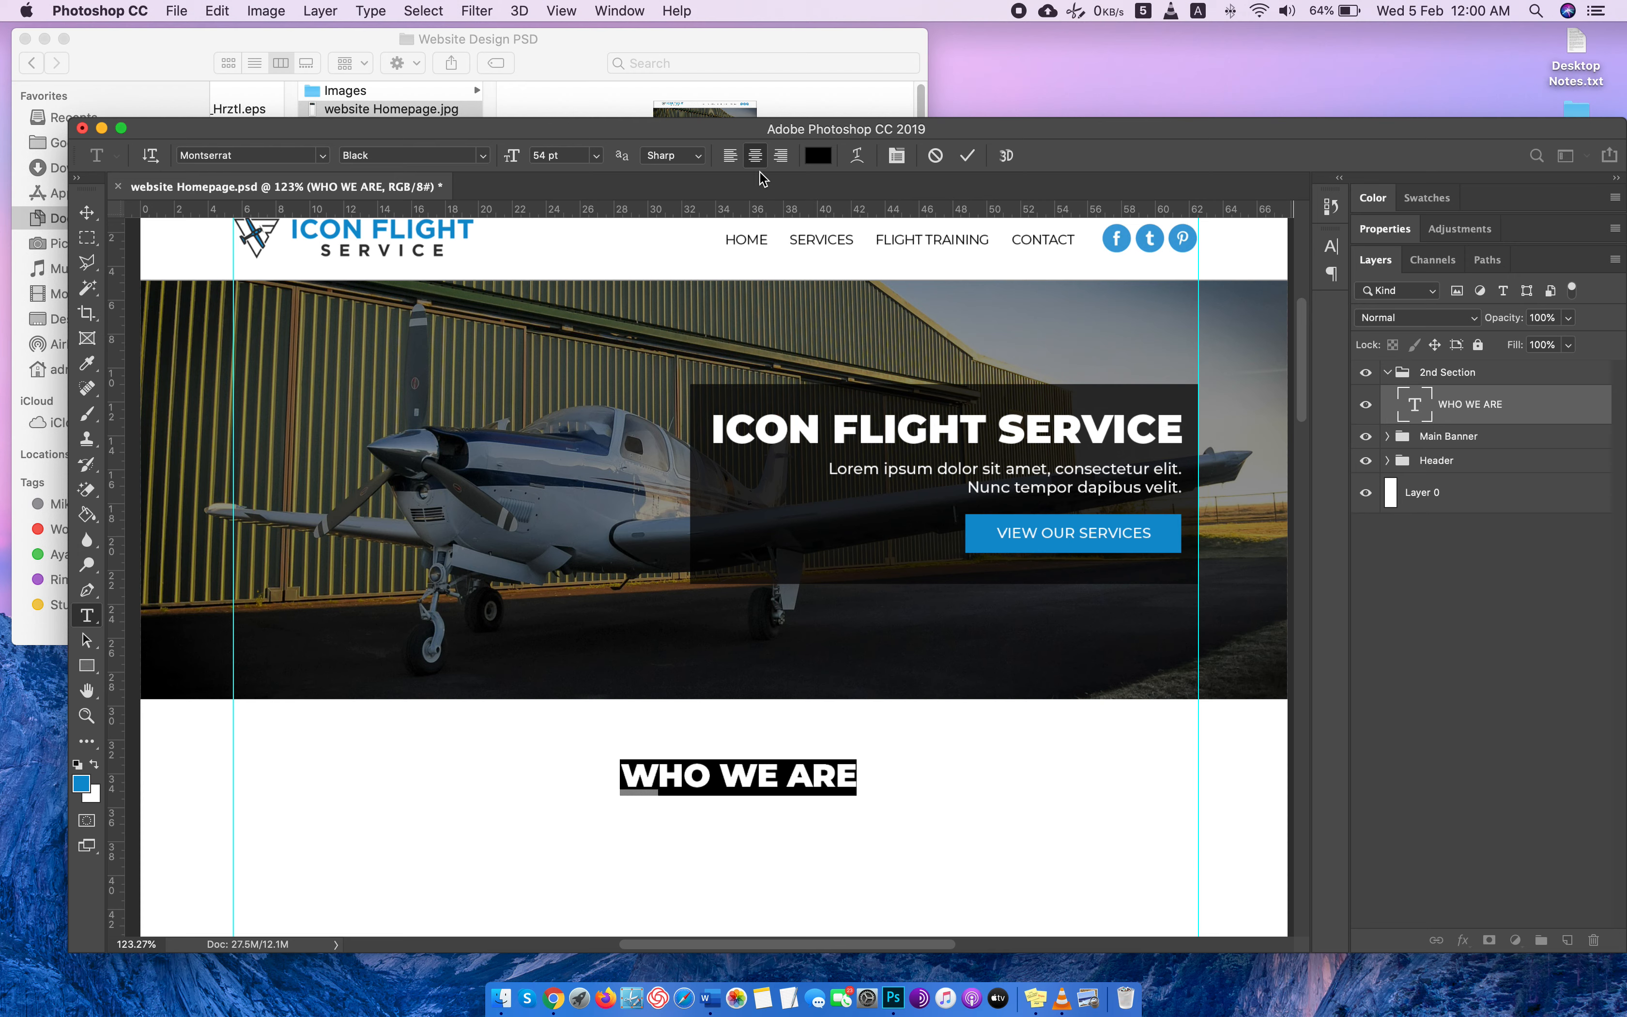
left_click(817, 155)
left_click(1125, 516)
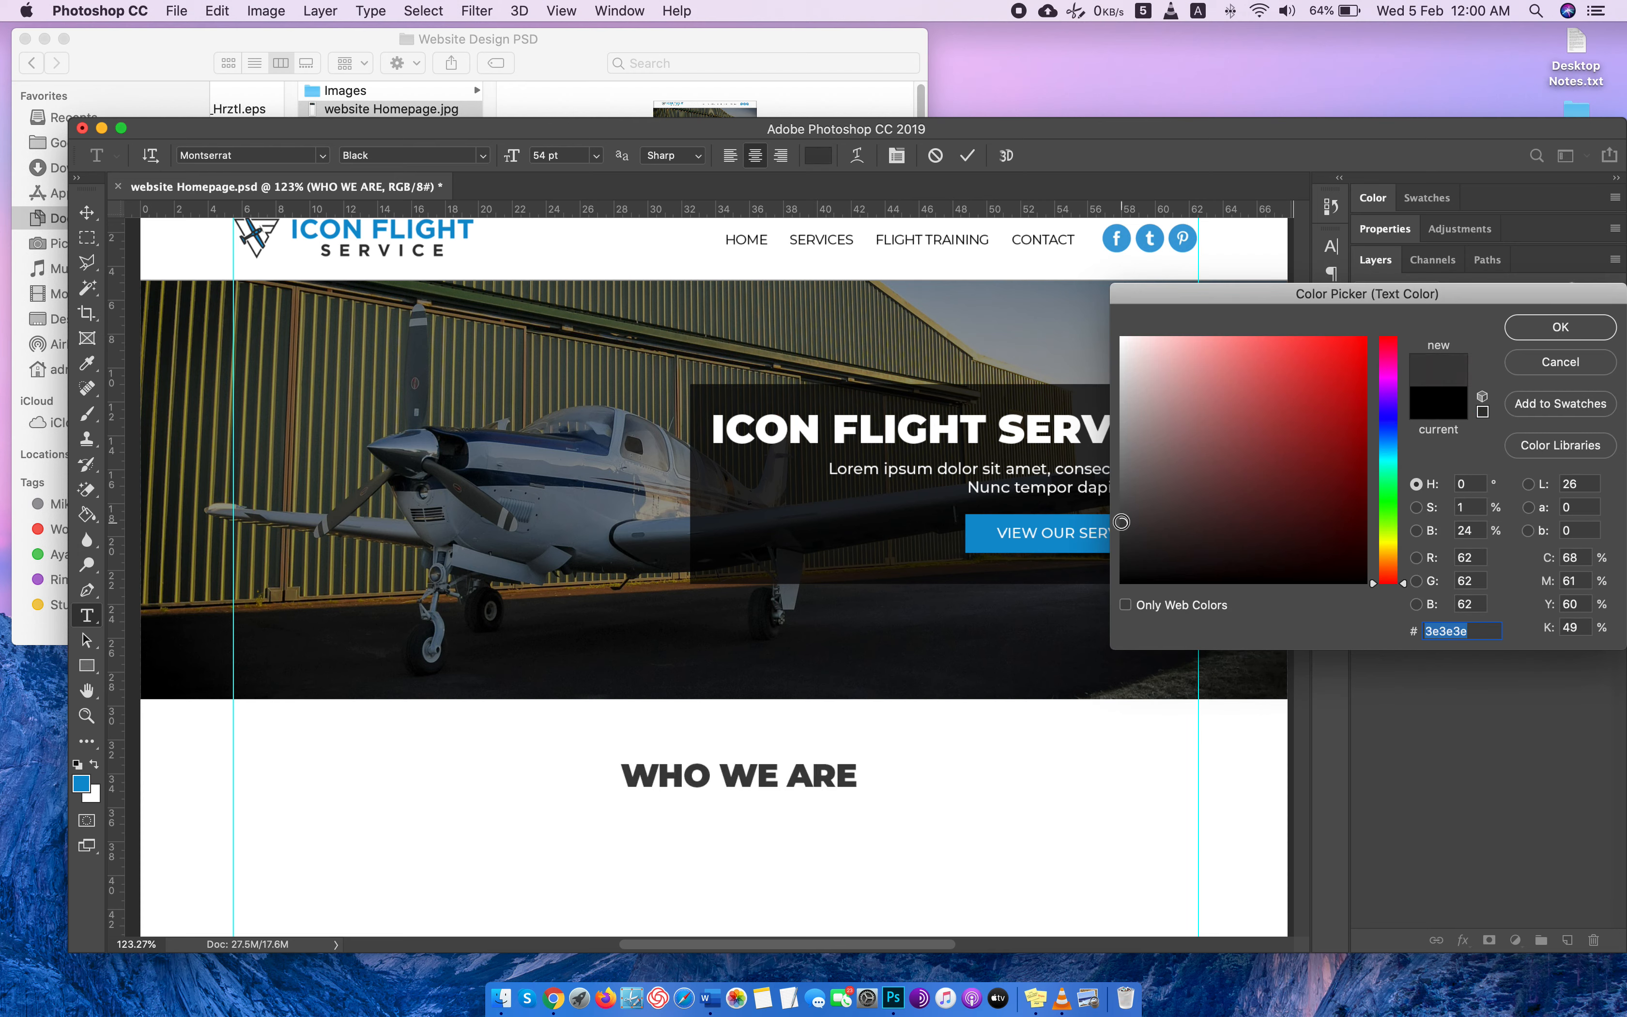
left_click(1120, 527)
left_click_drag(1119, 526, 1118, 523)
scroll(882, 462, "down", 3)
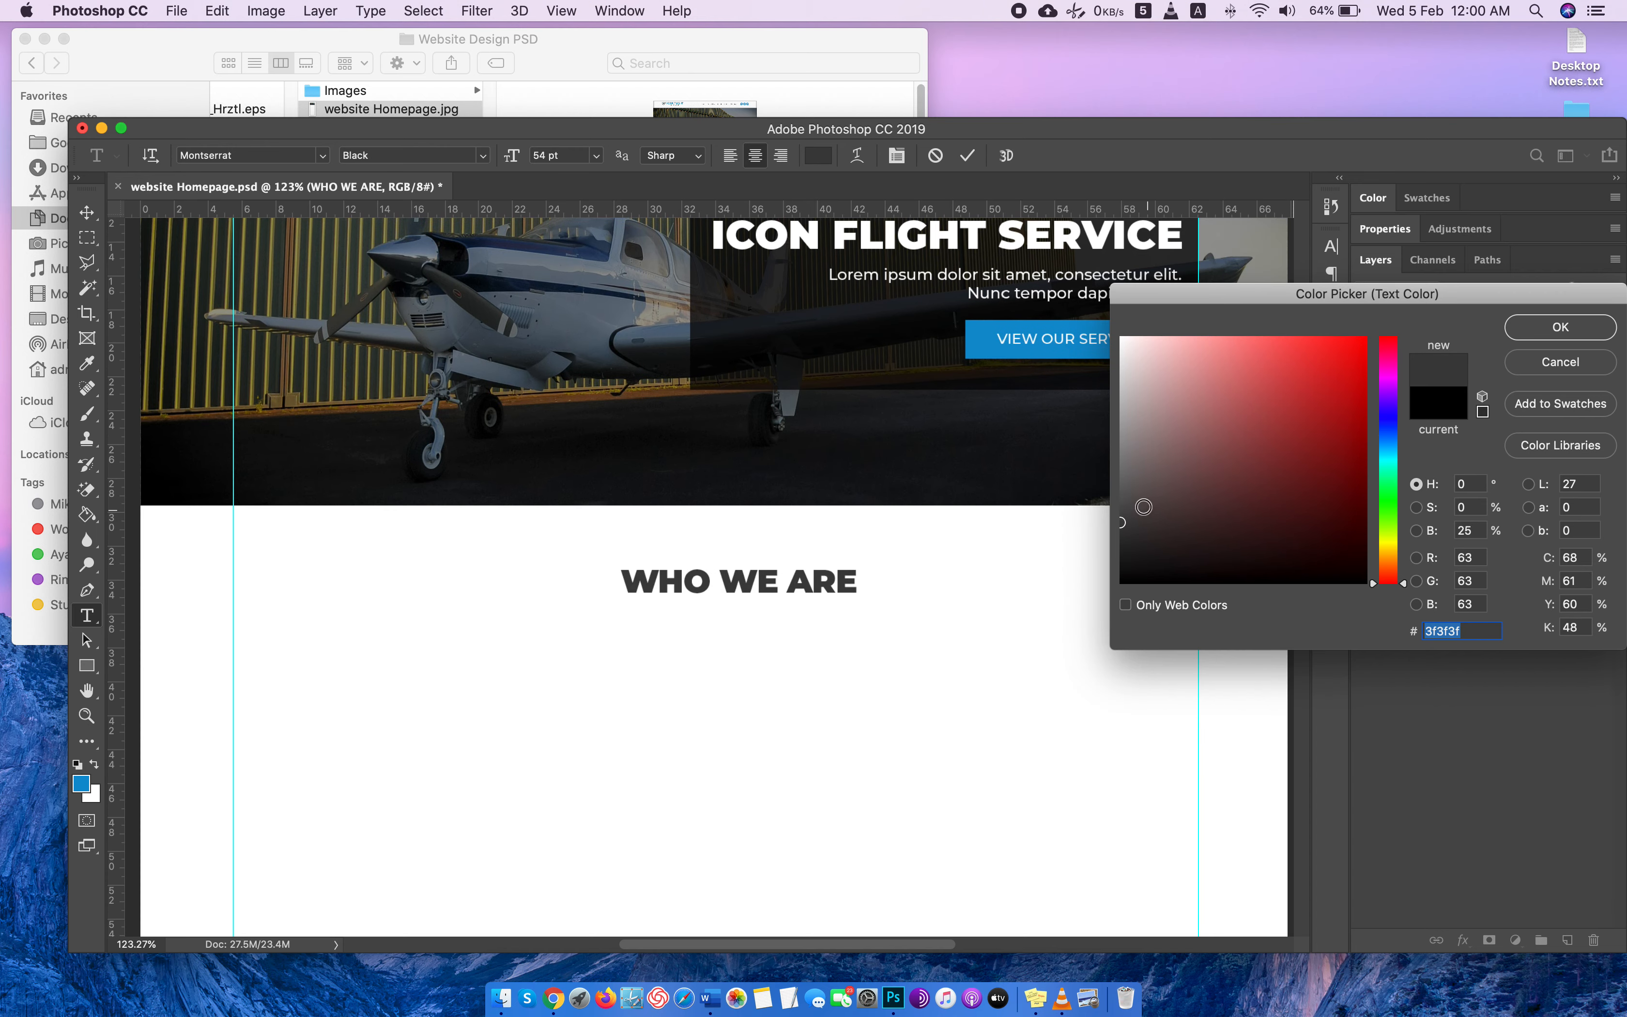
left_click_drag(1121, 522, 1227, 472)
left_click(1563, 330)
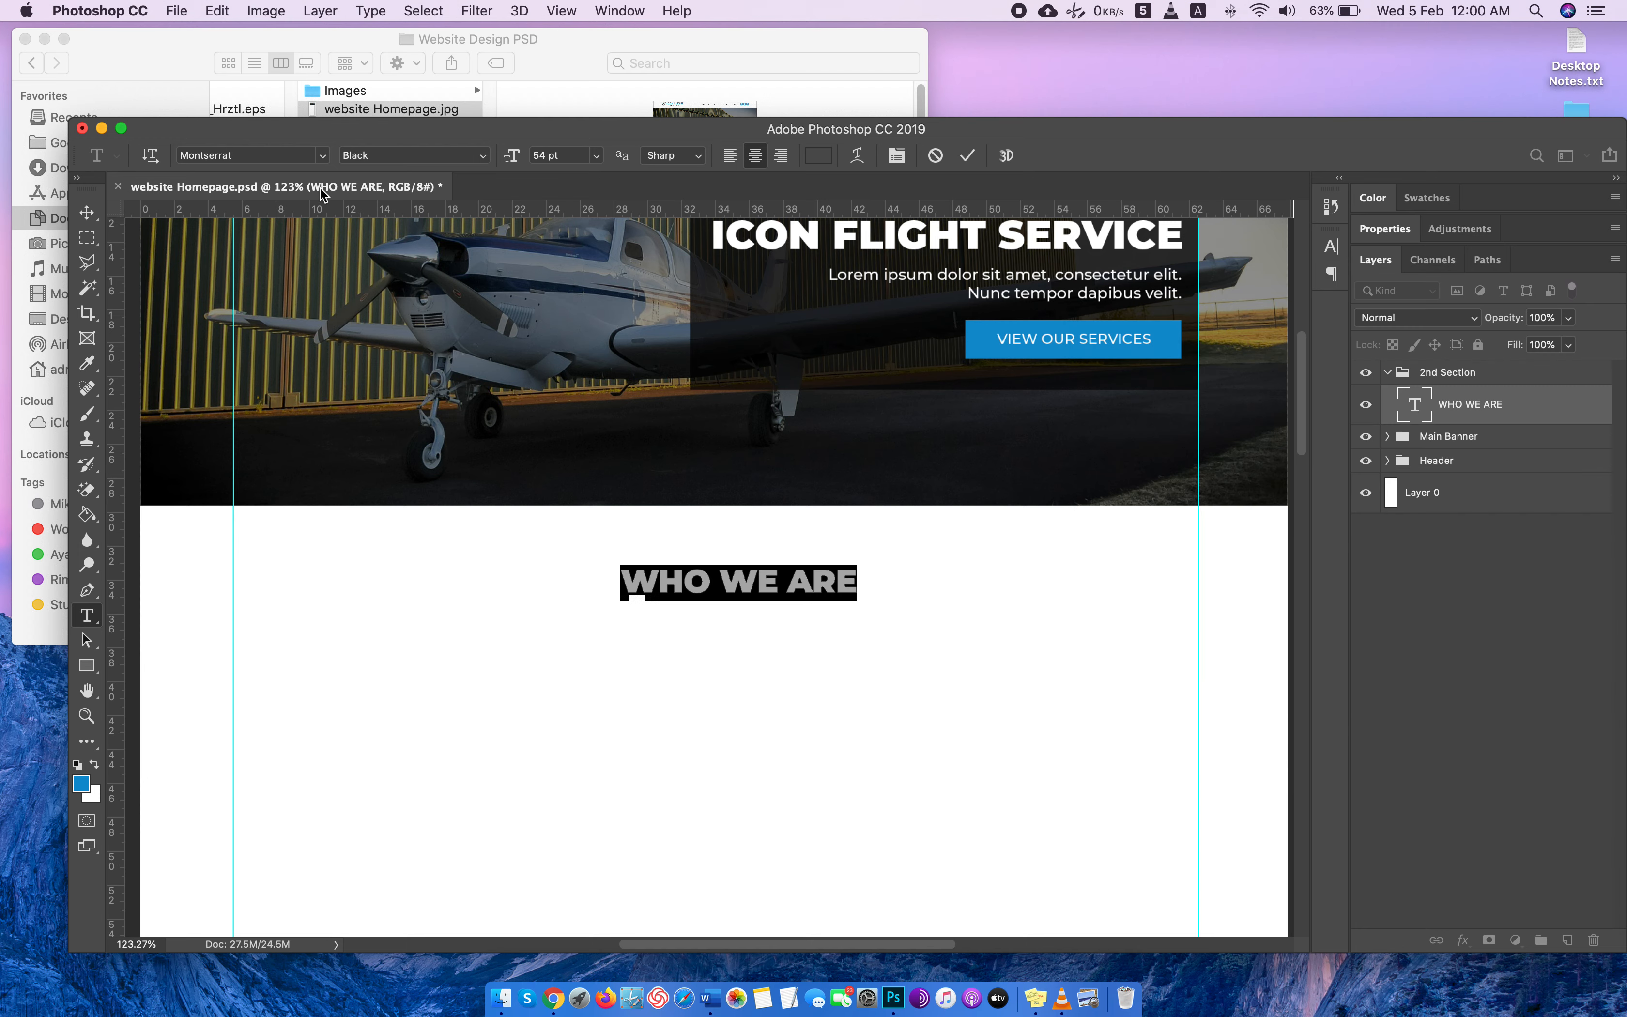
Enlarge the WHO WE ARE heading to 63 pt and move it slightly lower beneath the banner.
double_click(536, 156)
type("62")
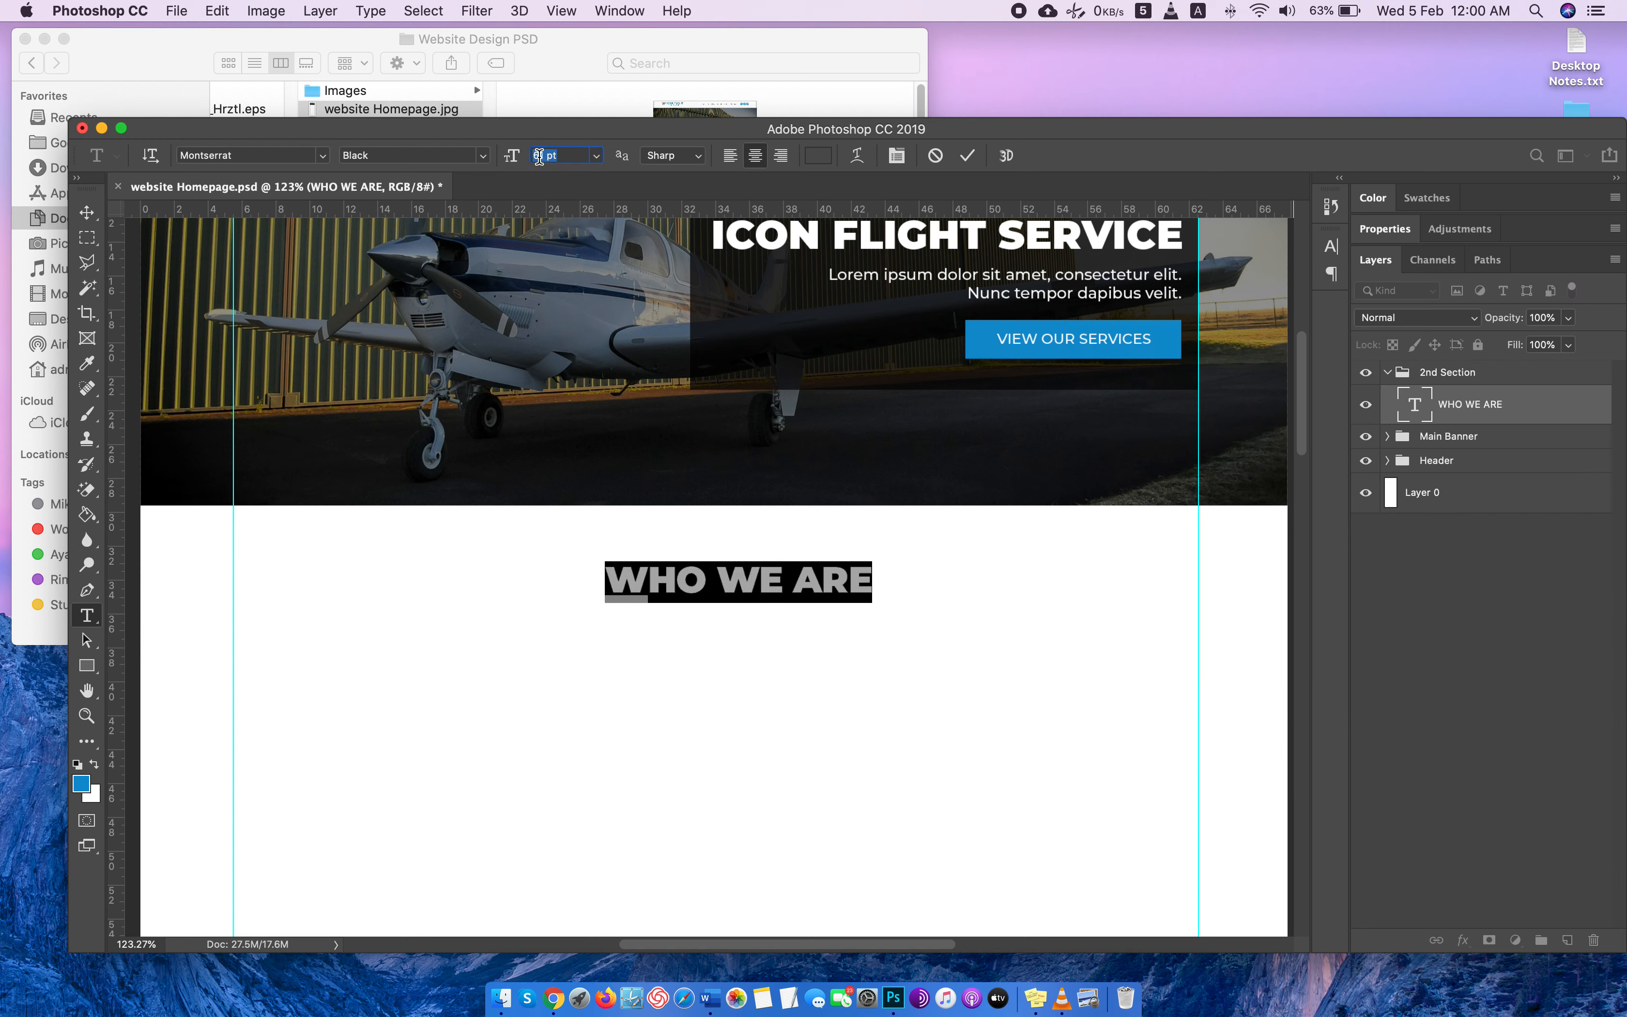
key("Up")
left_click(86, 213)
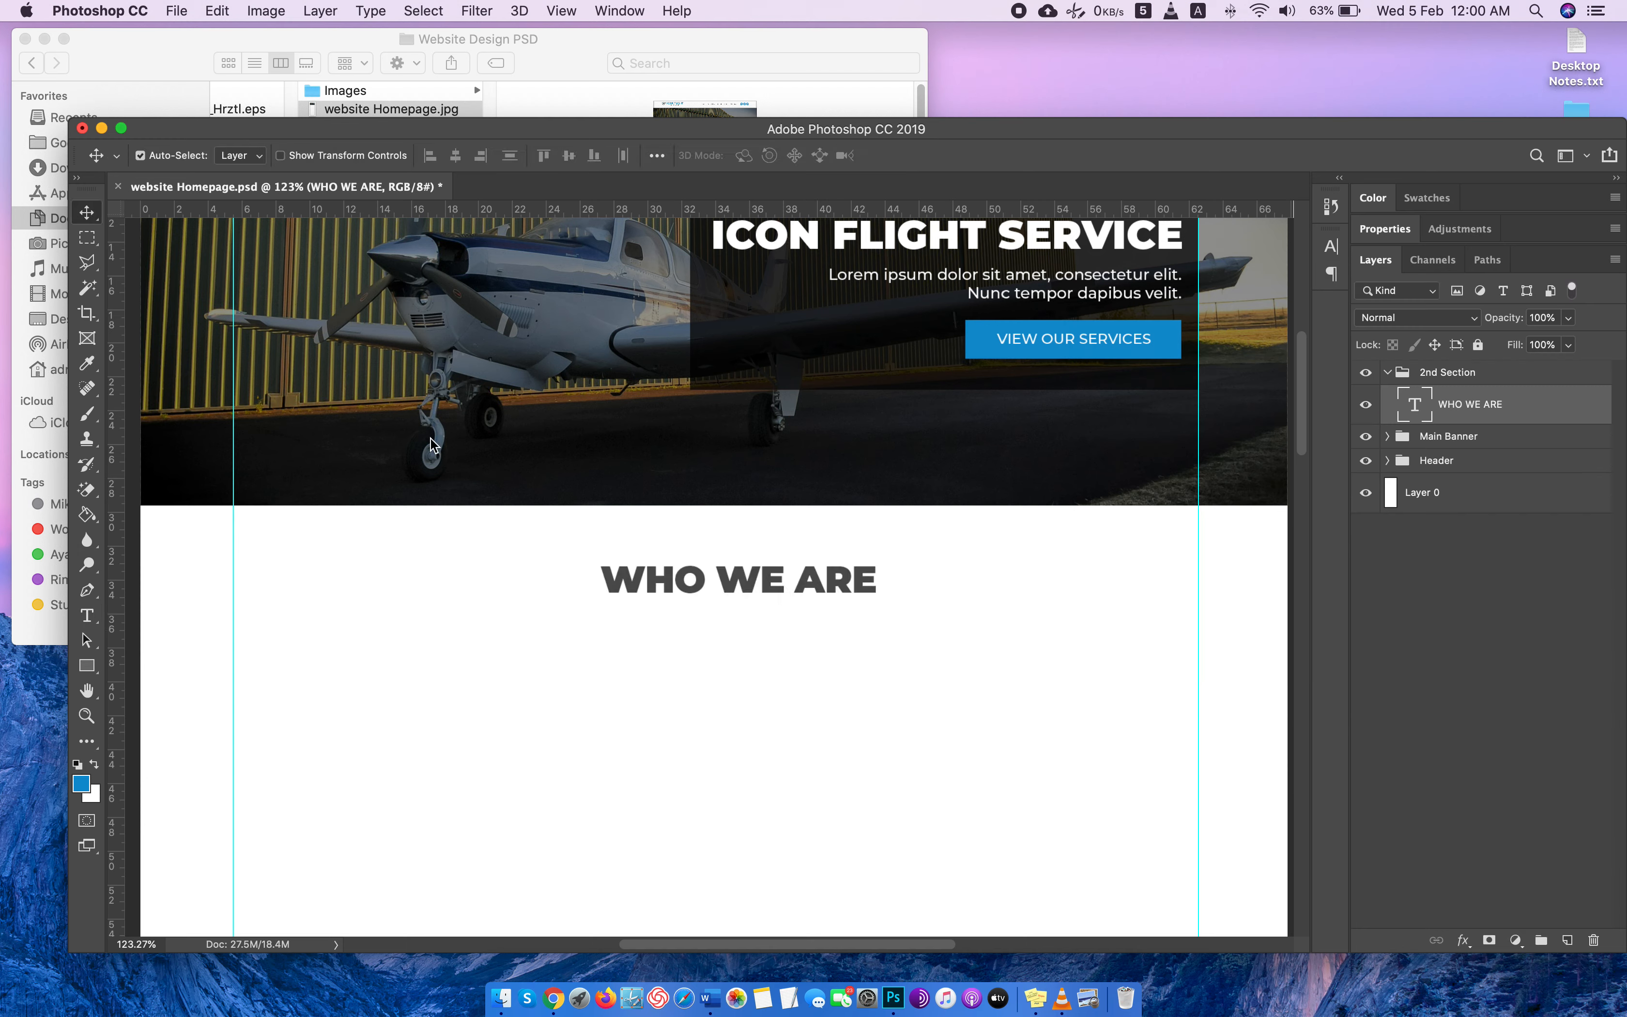
left_click_drag(734, 587, 727, 637)
scroll(1069, 588, "down", 4)
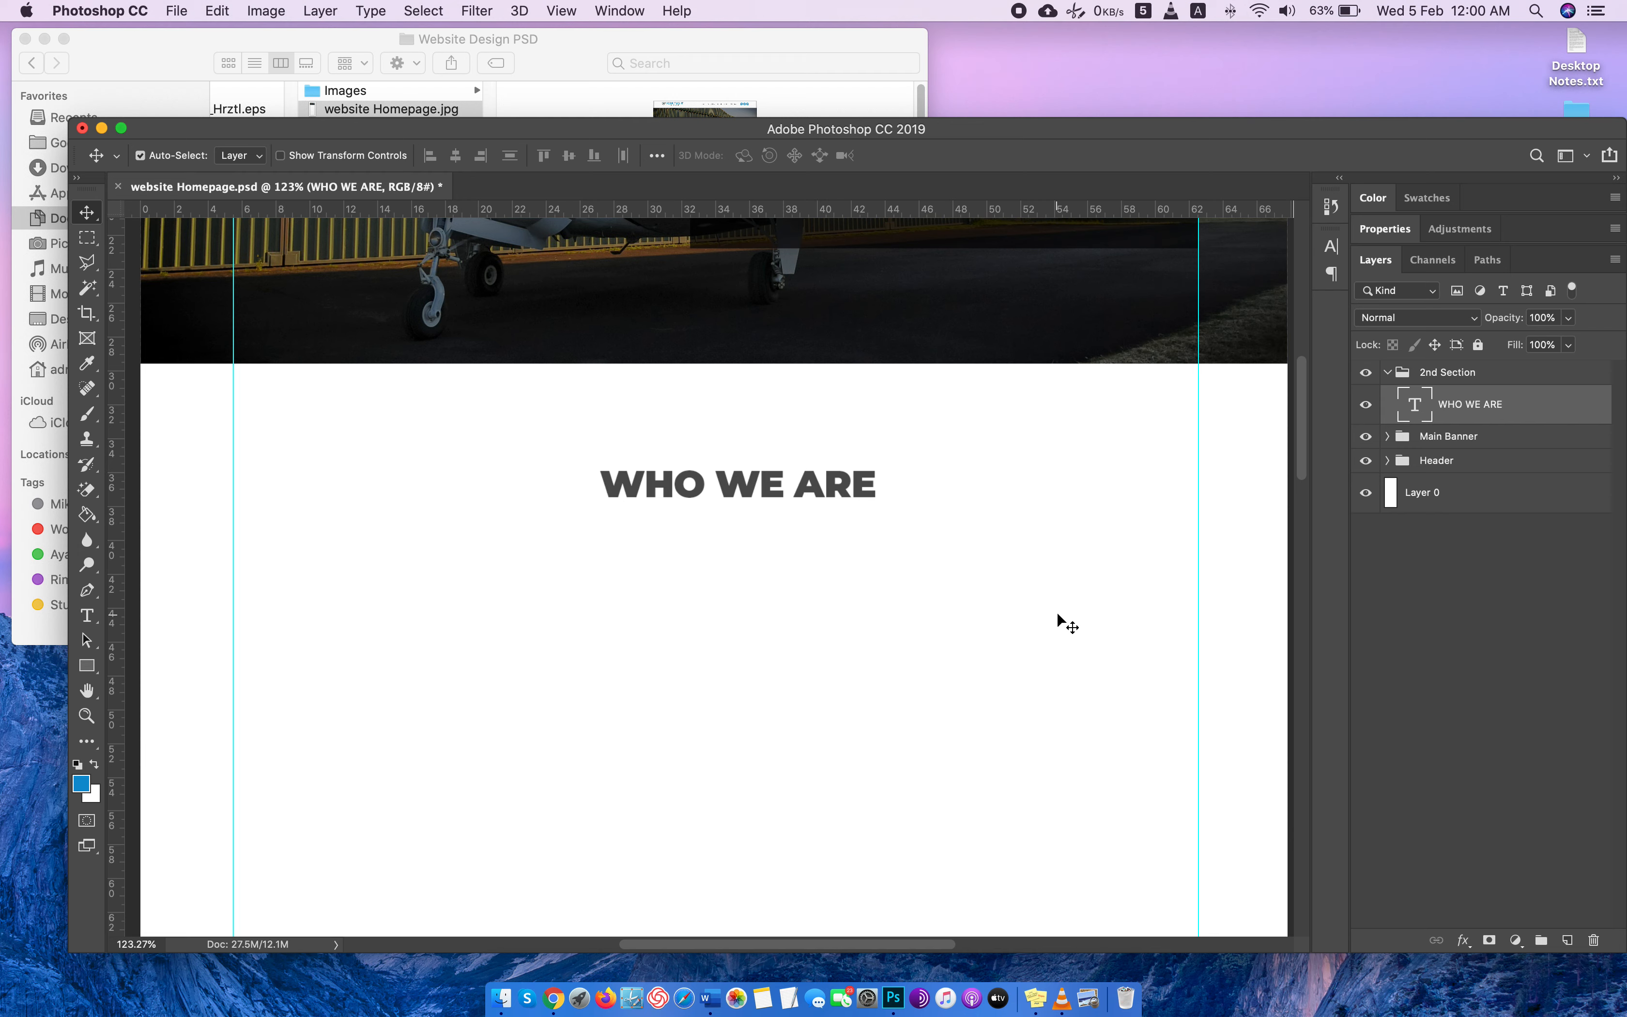
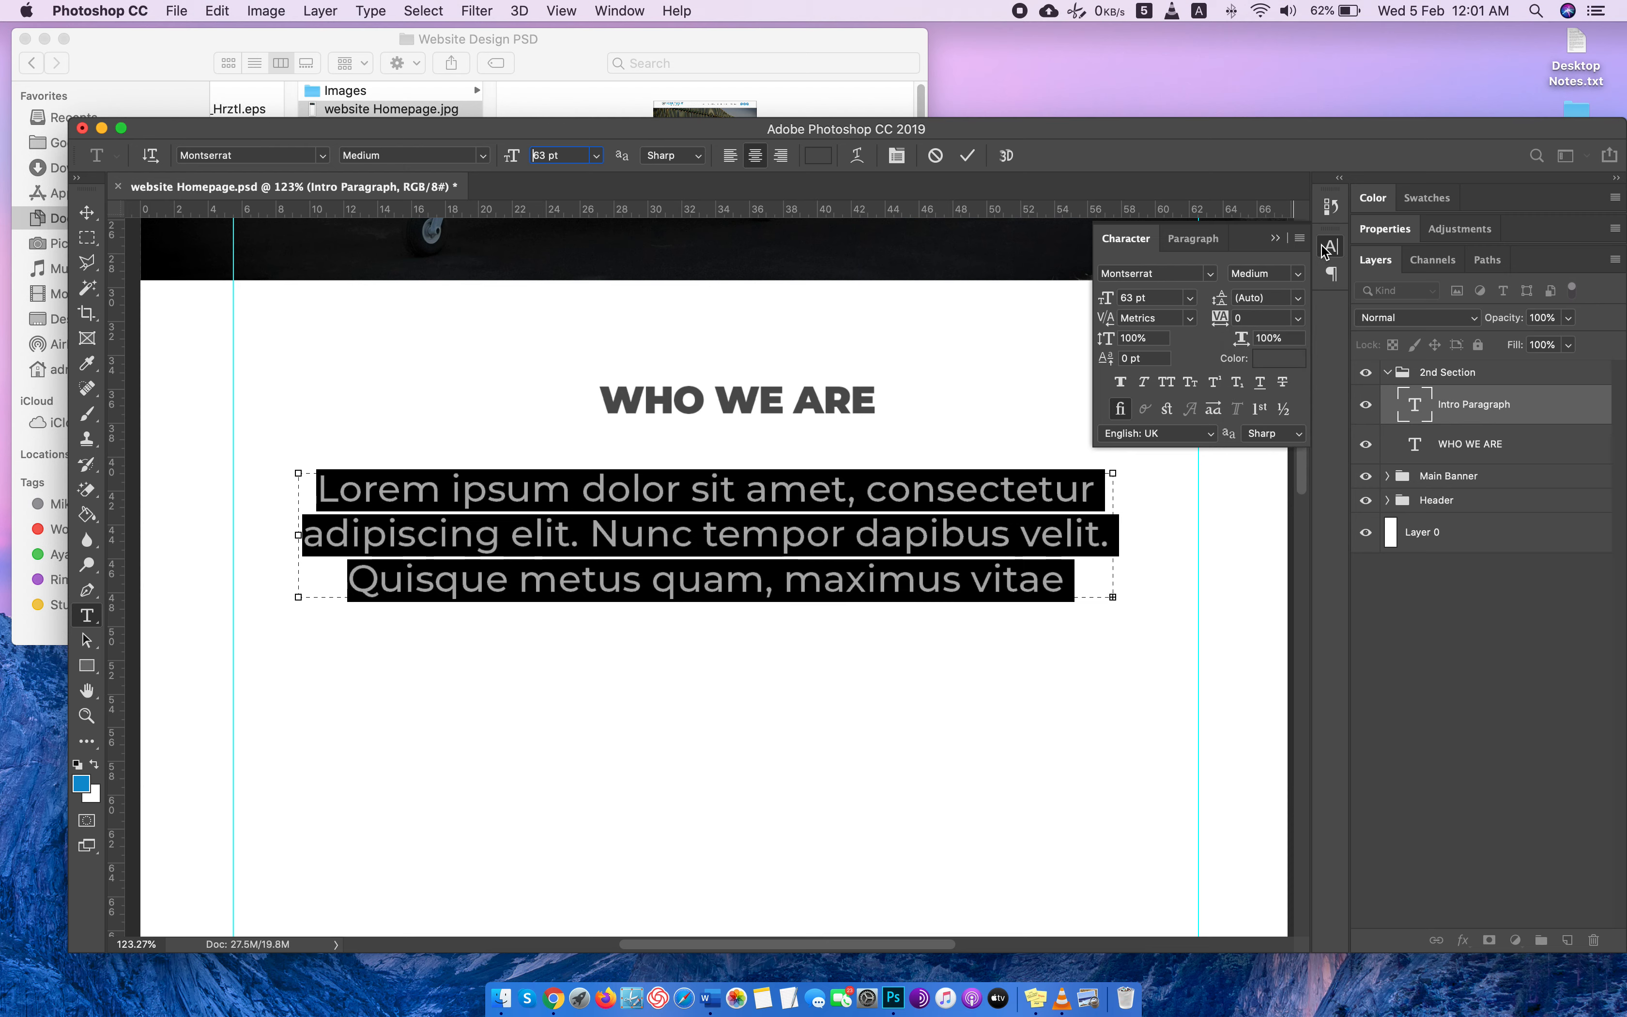
Reduce the intro paragraph's text to 27 pt and move it up closer to the WHO WE ARE heading.
key("Down")
key("Down")
key("Down")
key("Down")
key("Down")
key("Down")
key("Down")
key("Down")
key("Down")
key("Down")
key("Down")
key("Down")
key("Down")
key("Down")
key("Down")
key("Down")
key("Down")
key("Down")
key("Down")
key("Down")
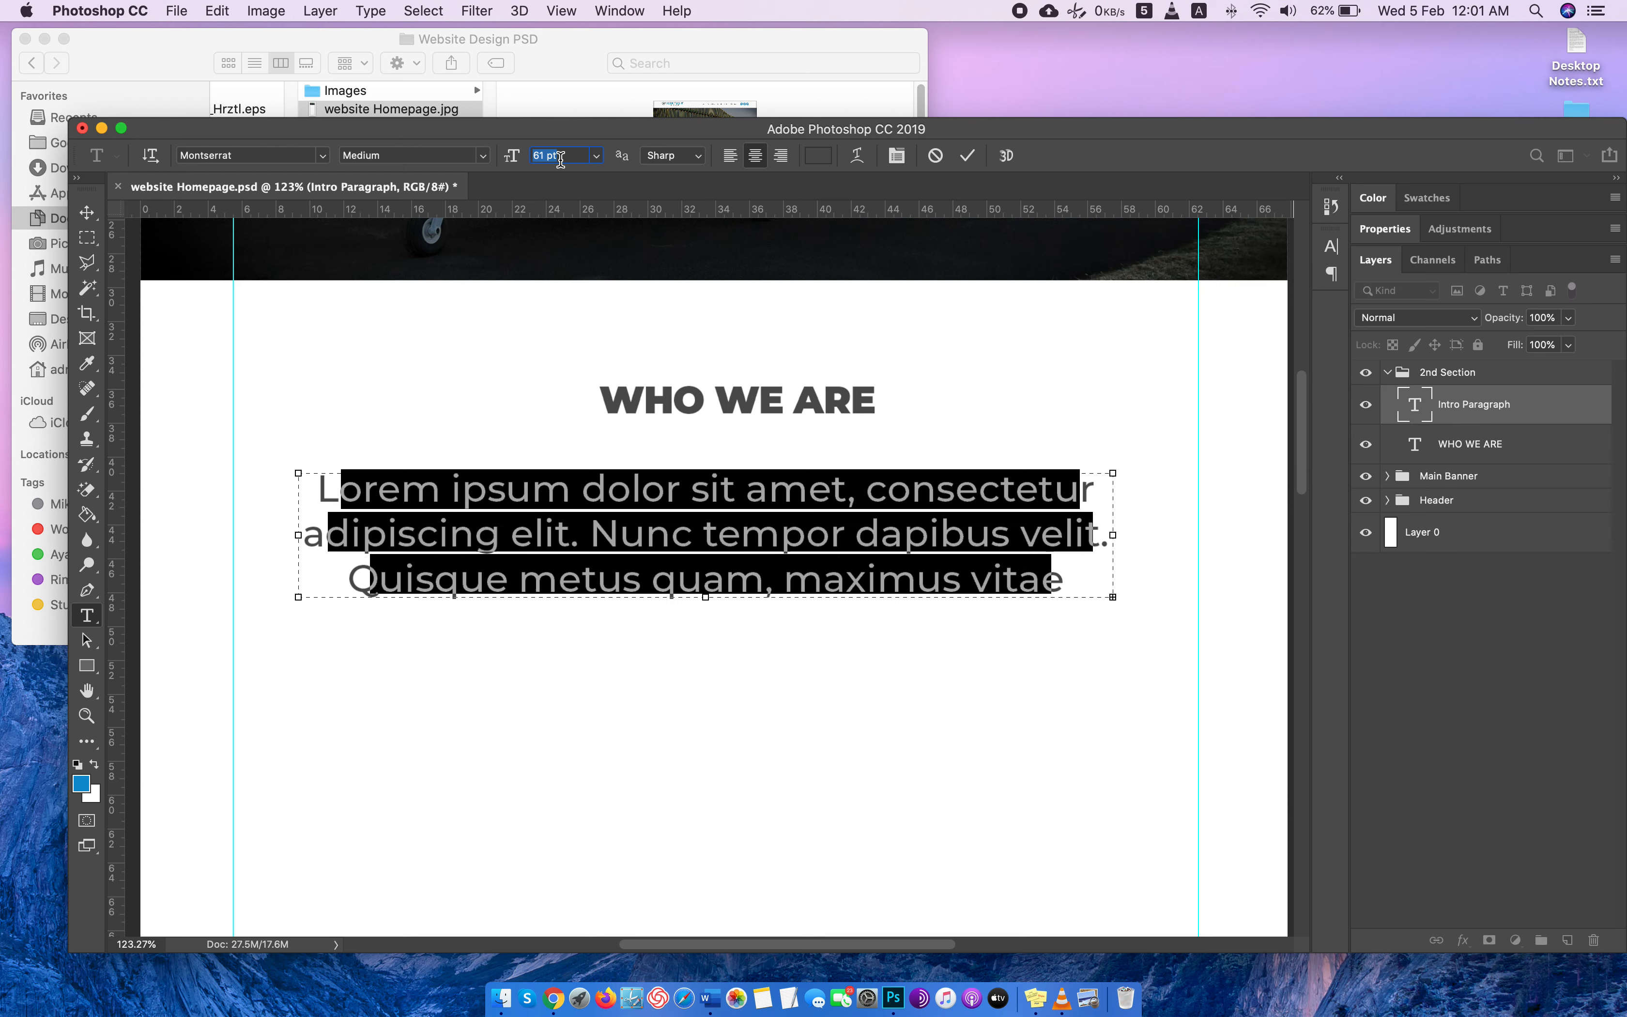
key("Down")
key("Down")
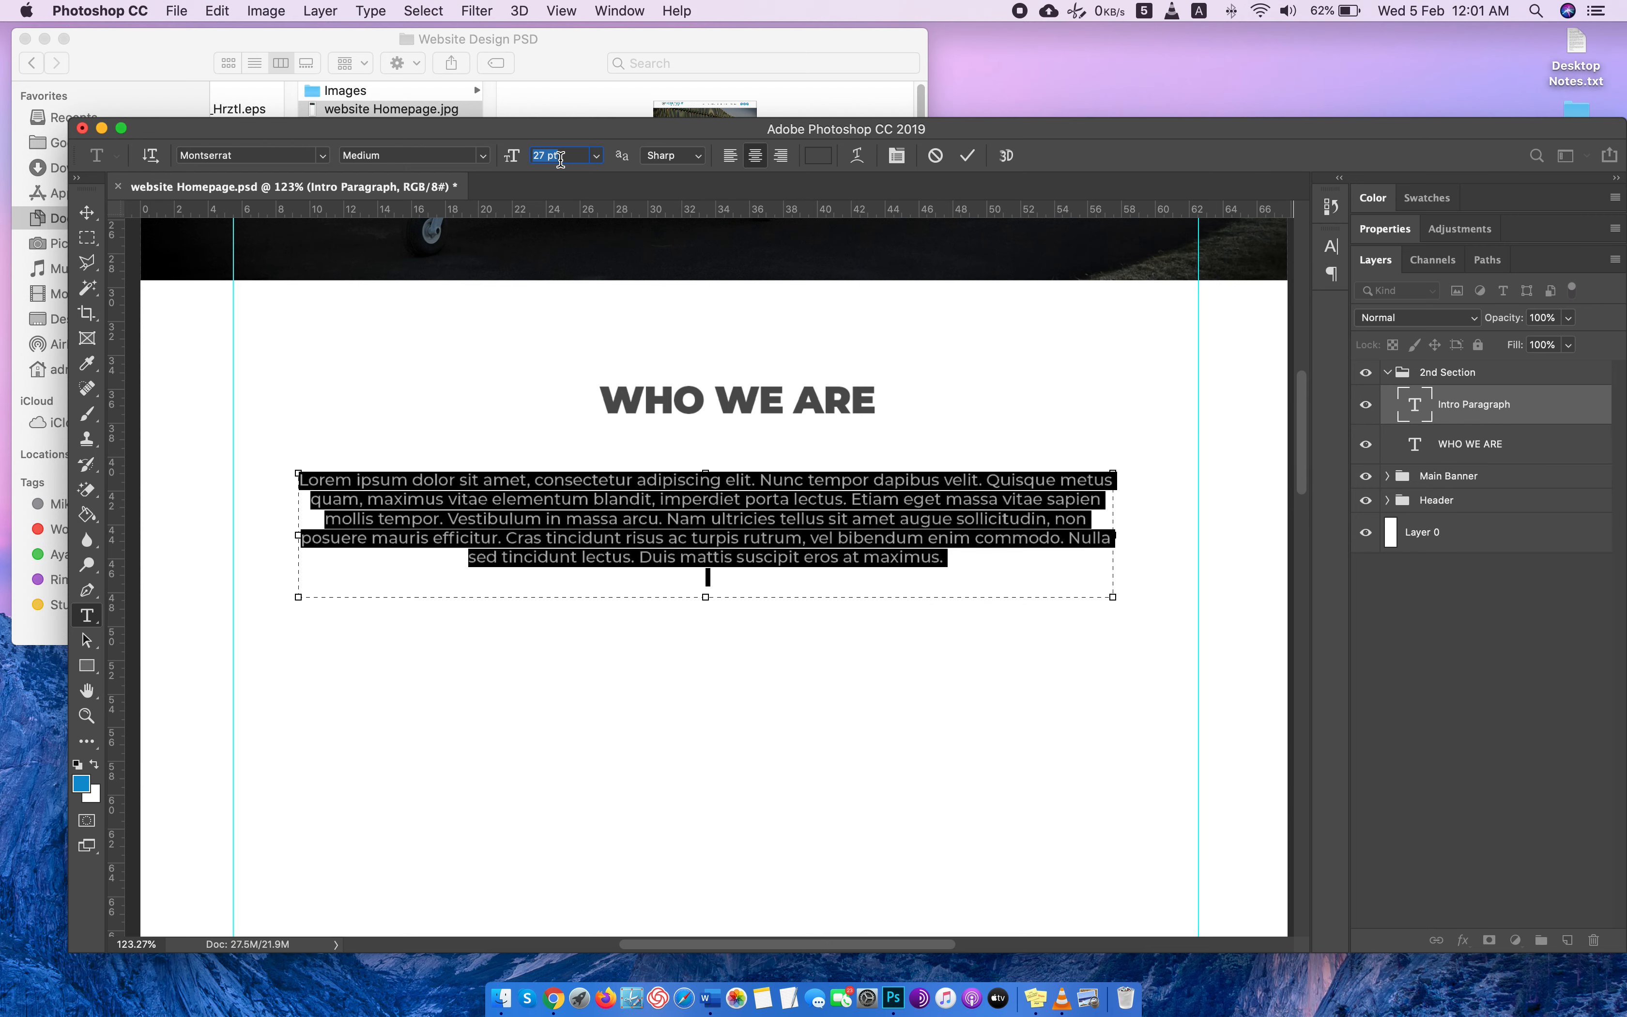
left_click(86, 212)
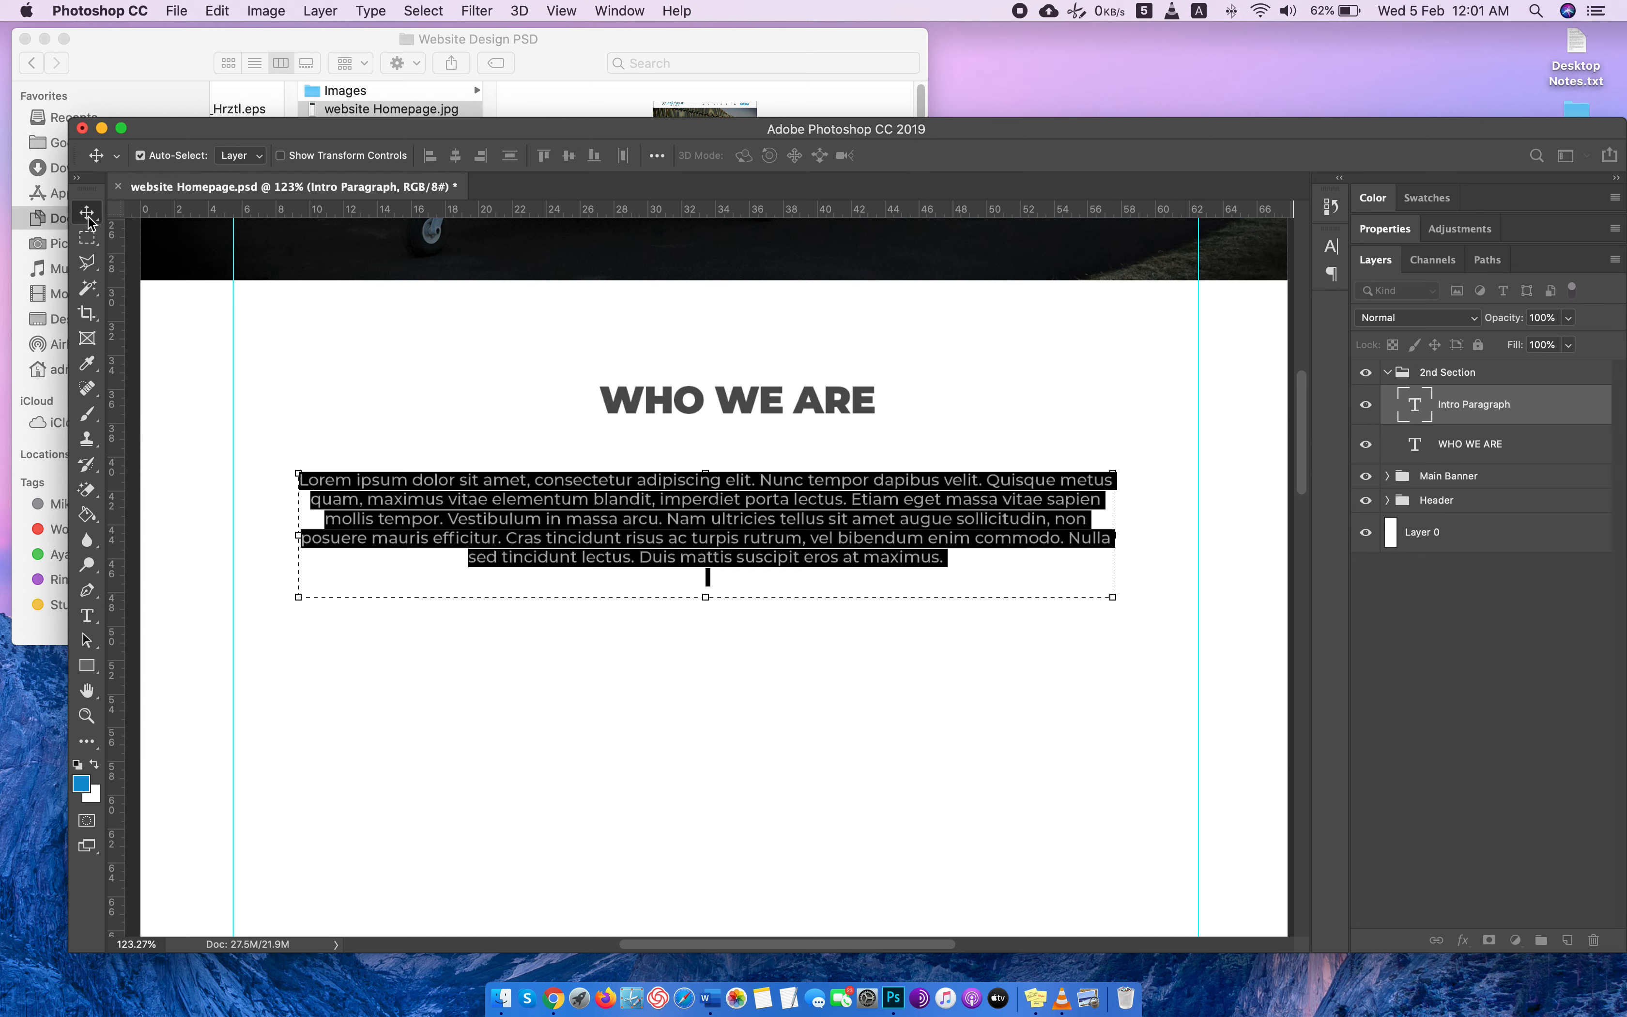
left_click_drag(713, 547, 714, 520)
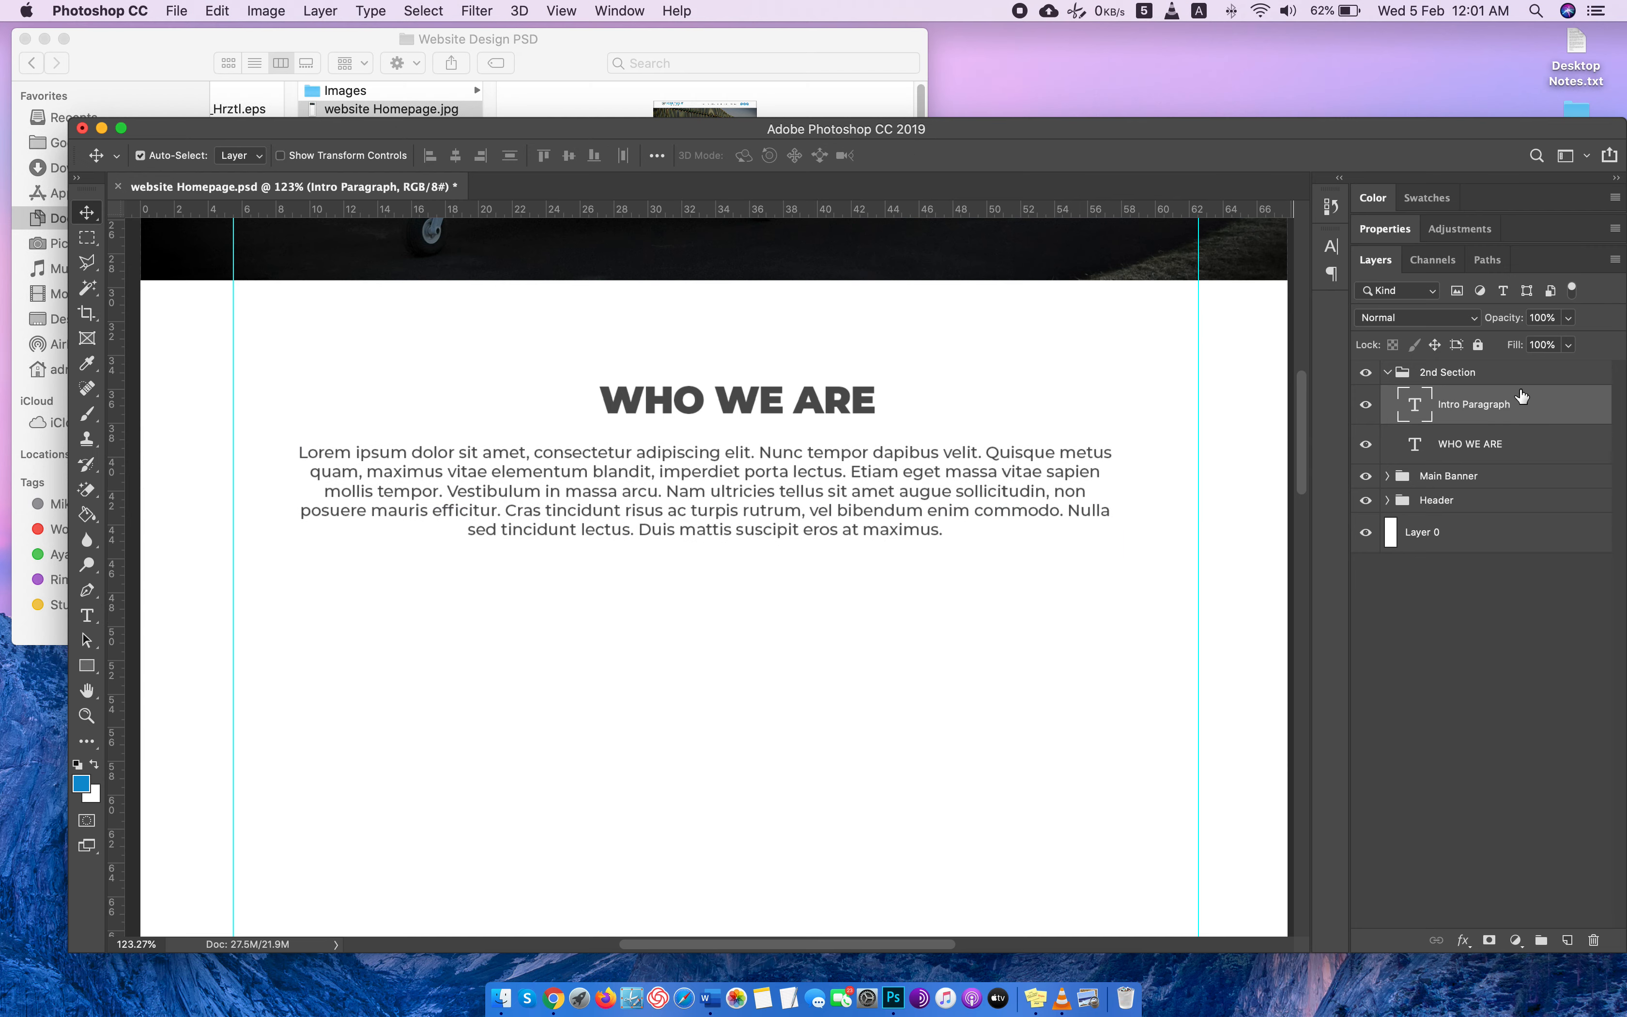
Set the intro paragraph's leading to 35 pt and nudge the paragraph slightly up toward the heading.
double_click(1397, 400)
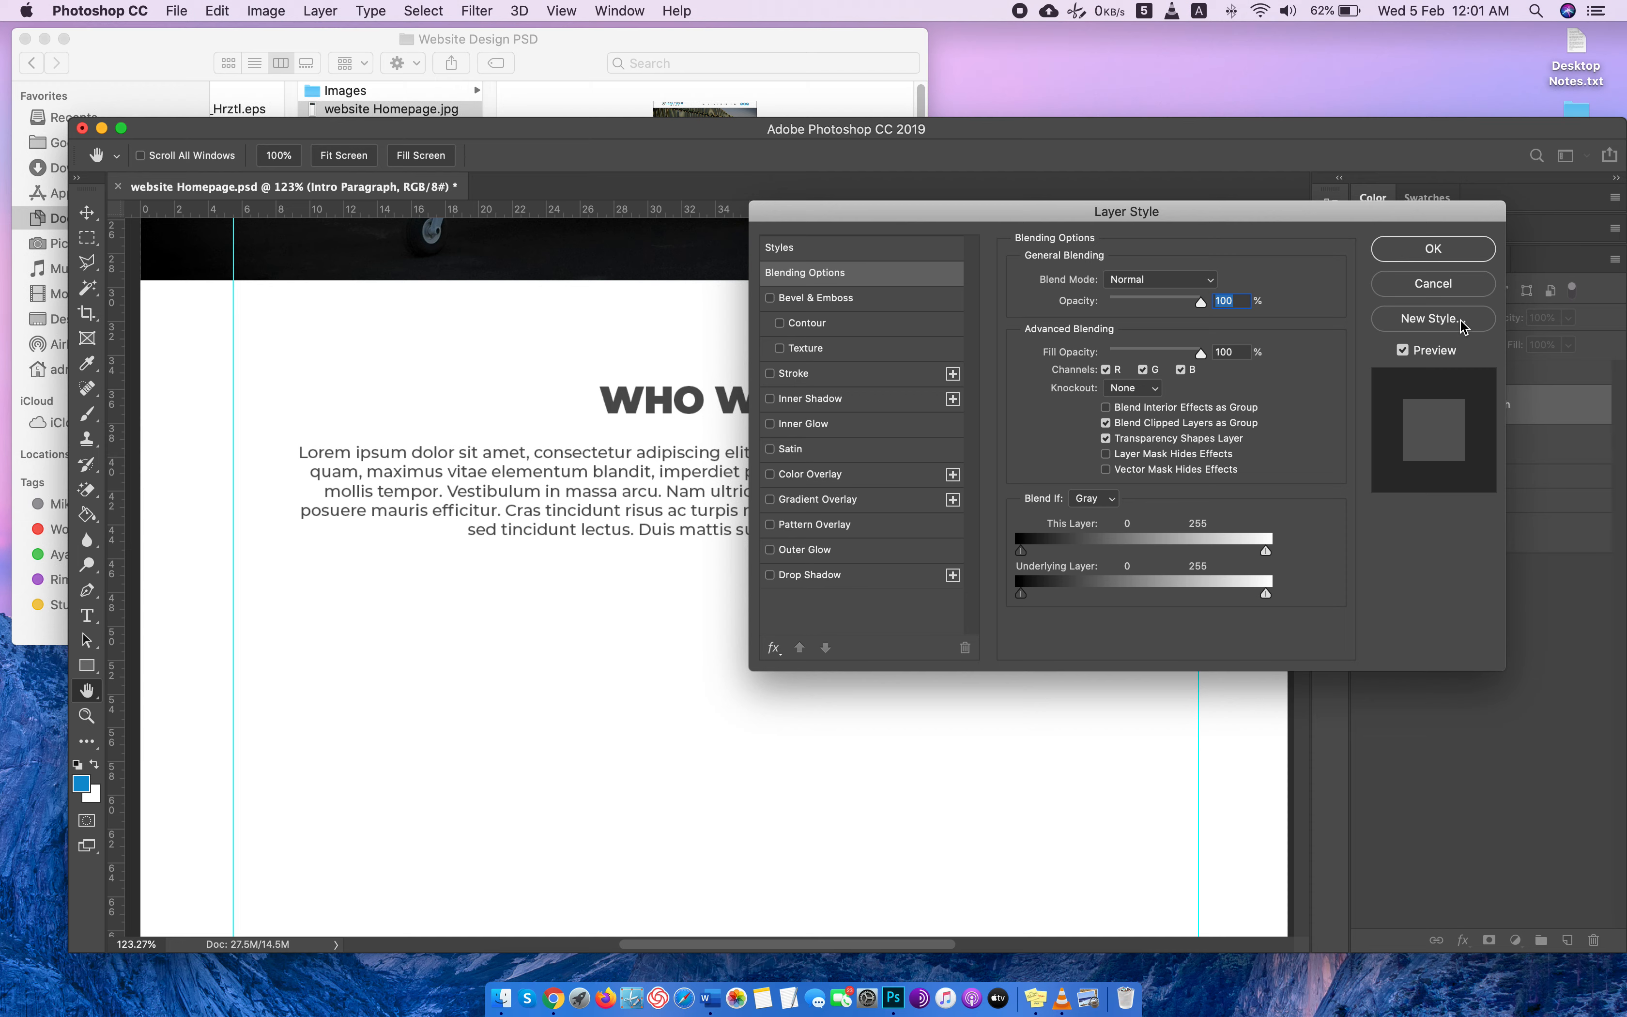
left_click(1433, 283)
double_click(1414, 403)
left_click(1331, 246)
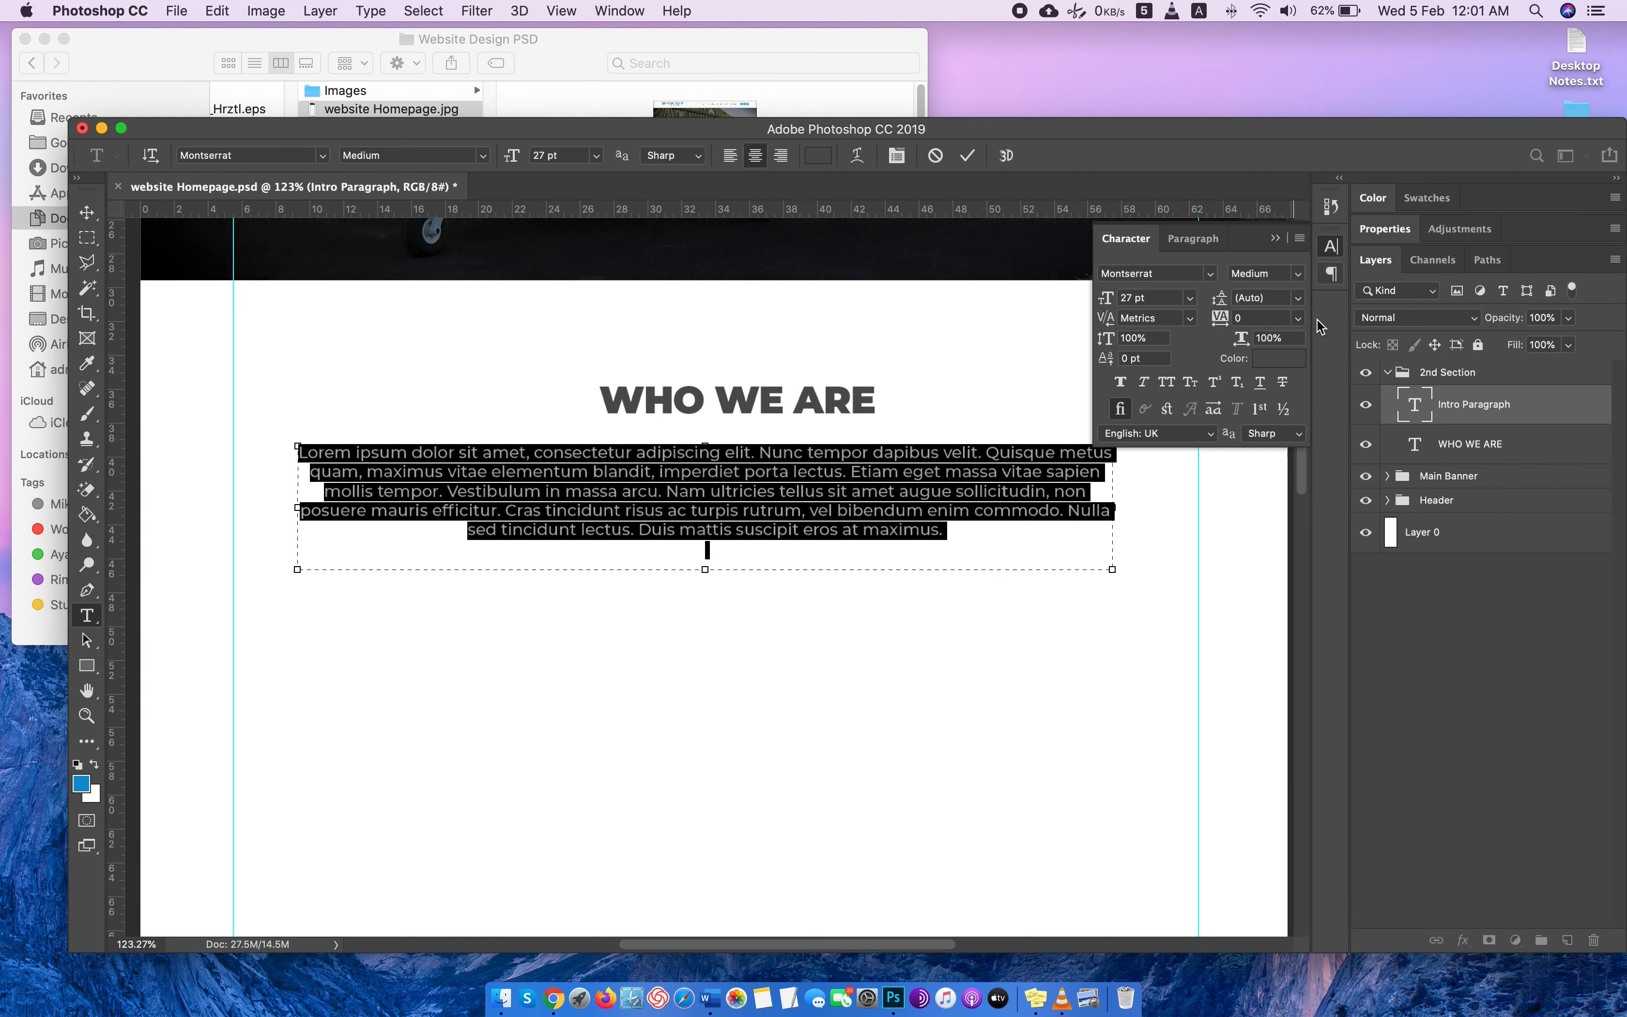
left_click(1264, 298)
type("35")
key("Return")
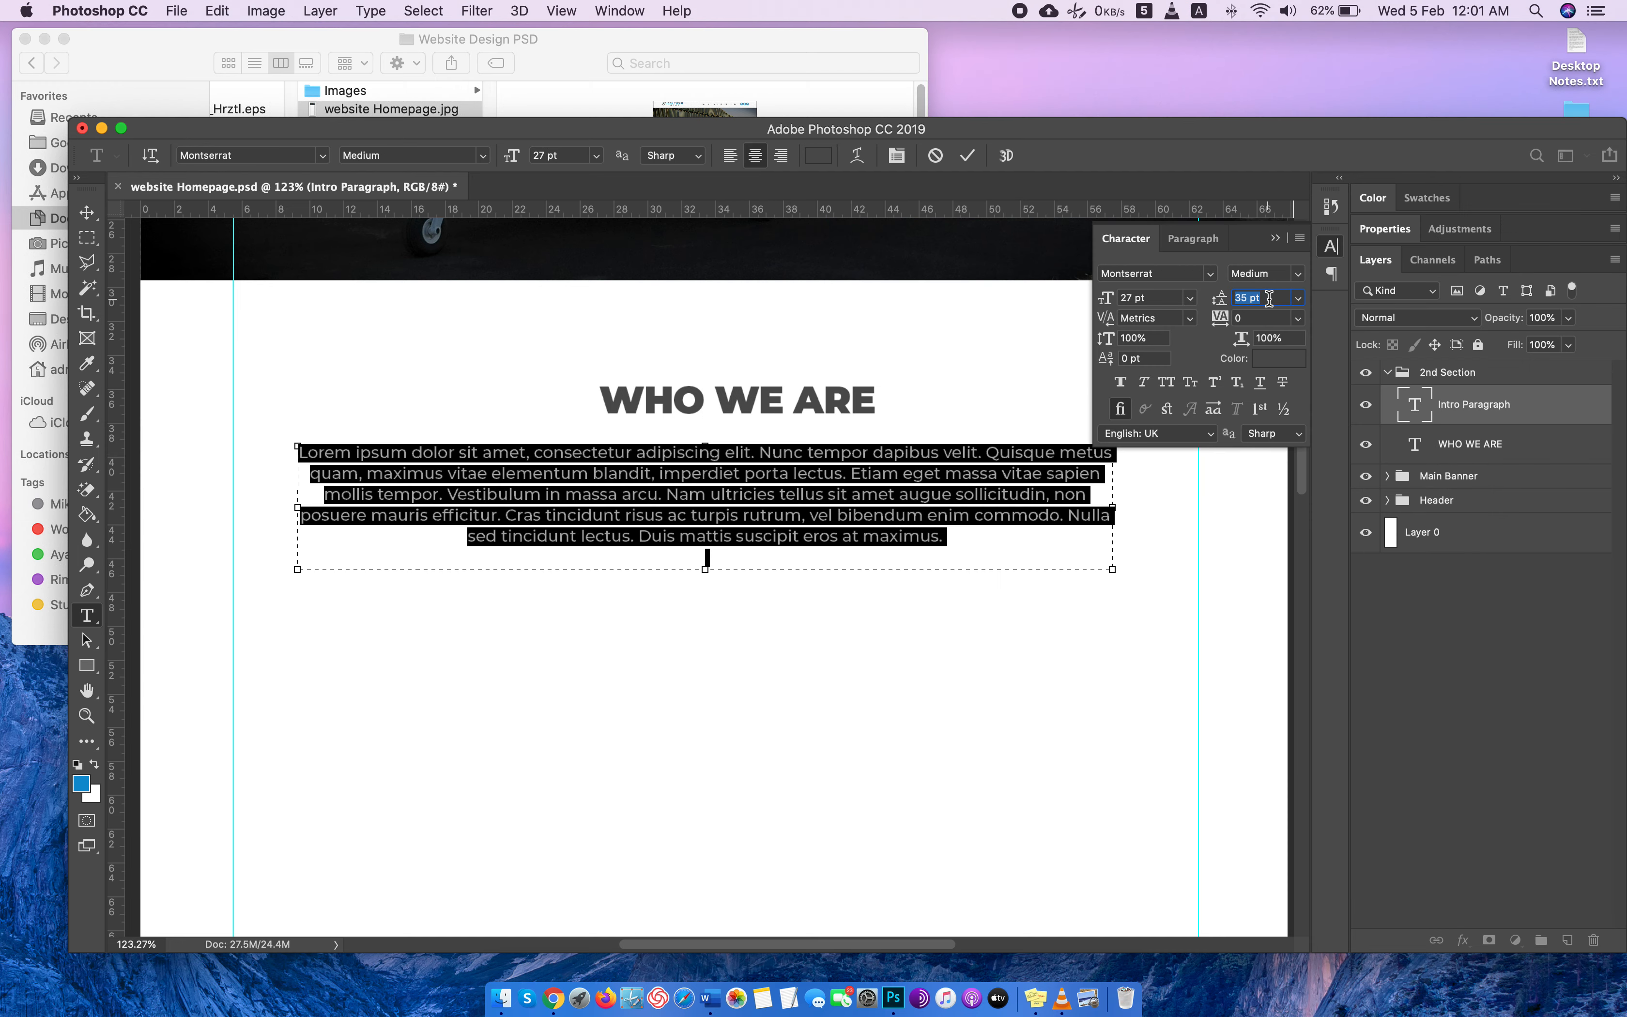
left_click(1334, 248)
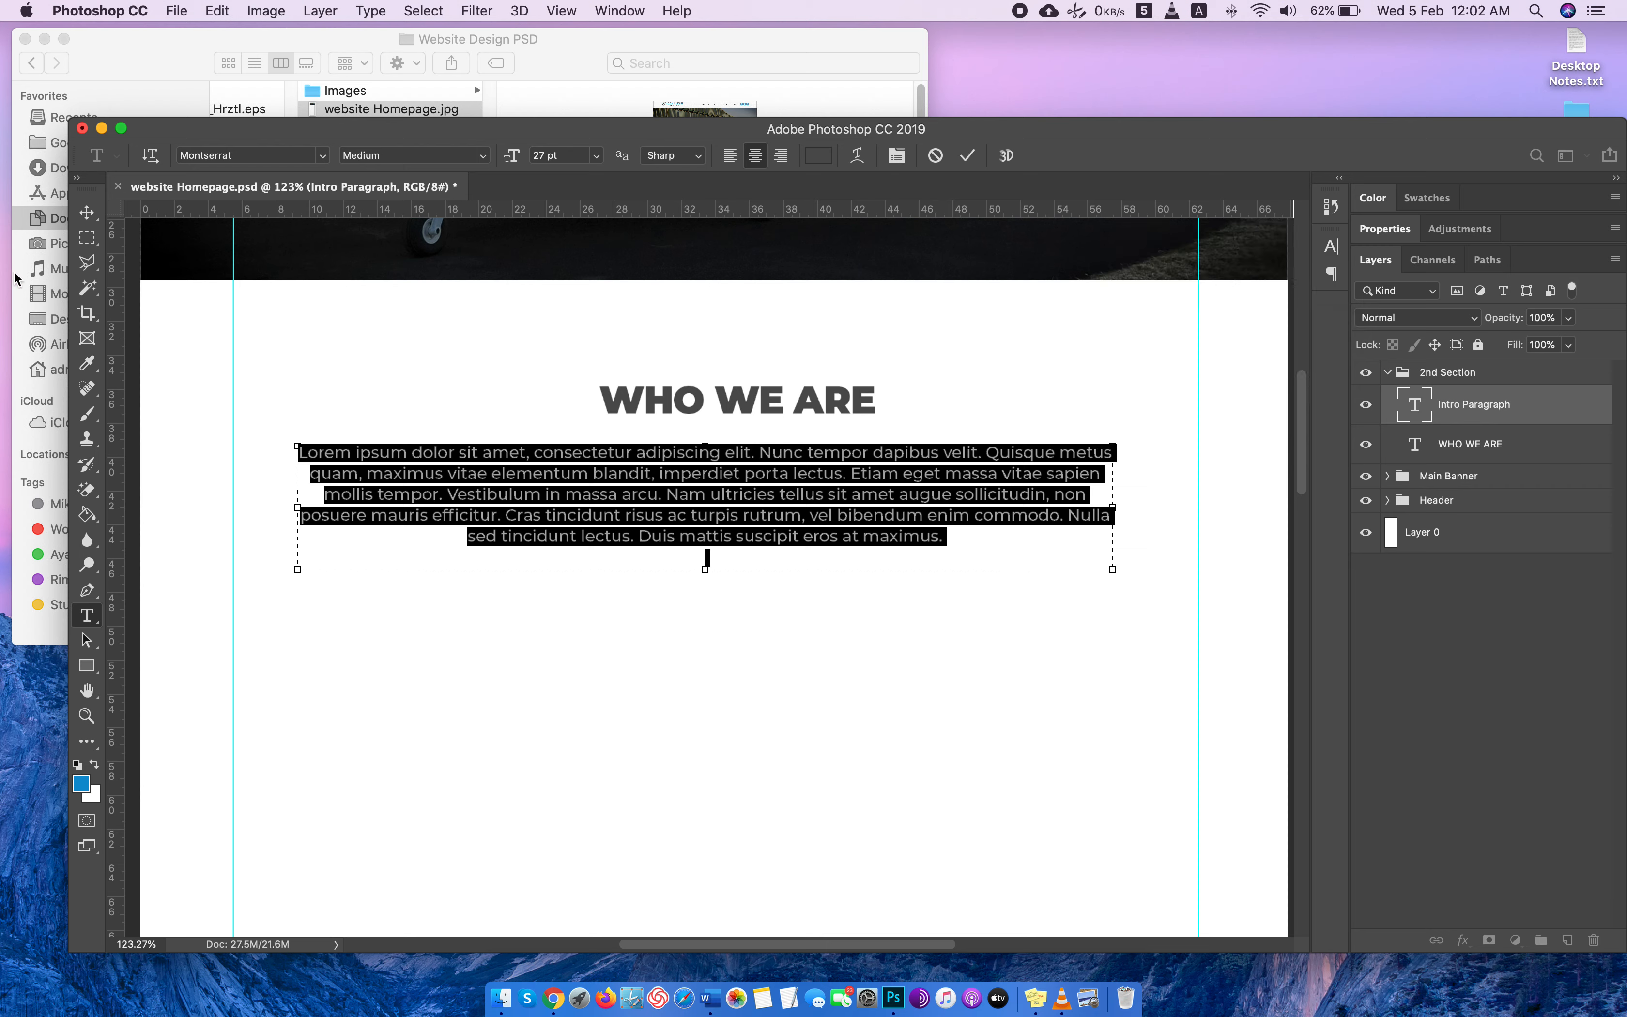
left_click(86, 213)
left_click_drag(783, 512, 783, 505)
Reduce the intro paragraph's font size to 24 pt.
left_click(1408, 410)
double_click(1409, 410)
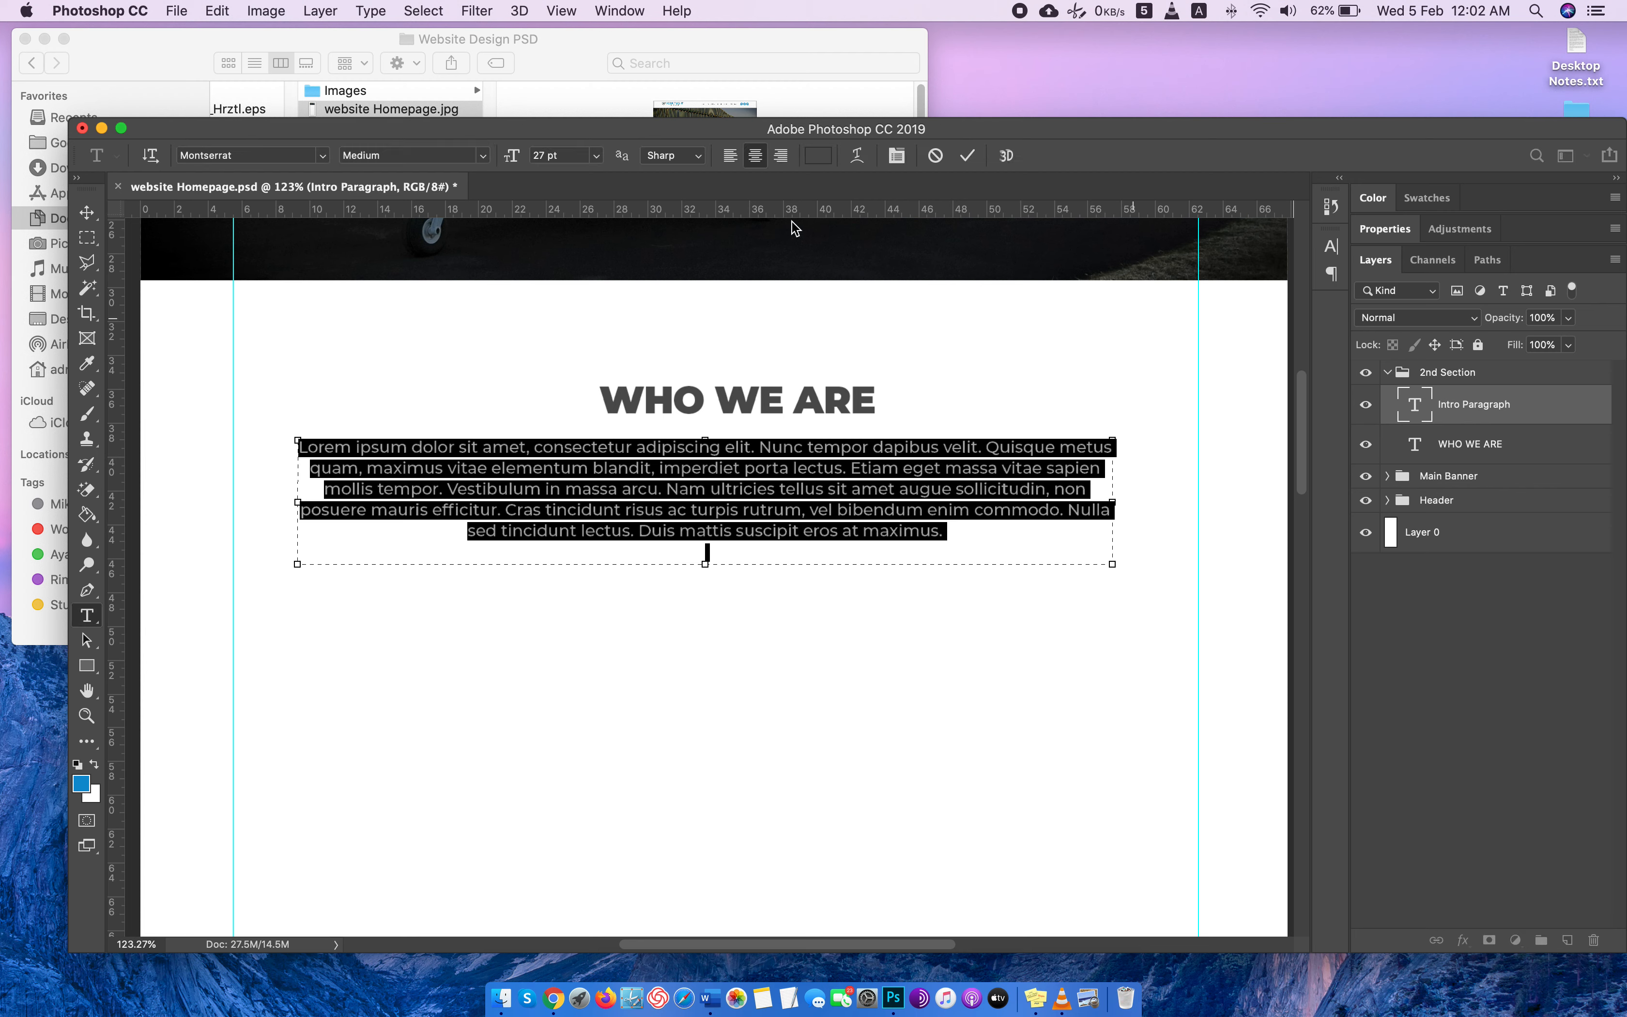
left_click(571, 157)
key("Down")
key("Down")
key("Down")
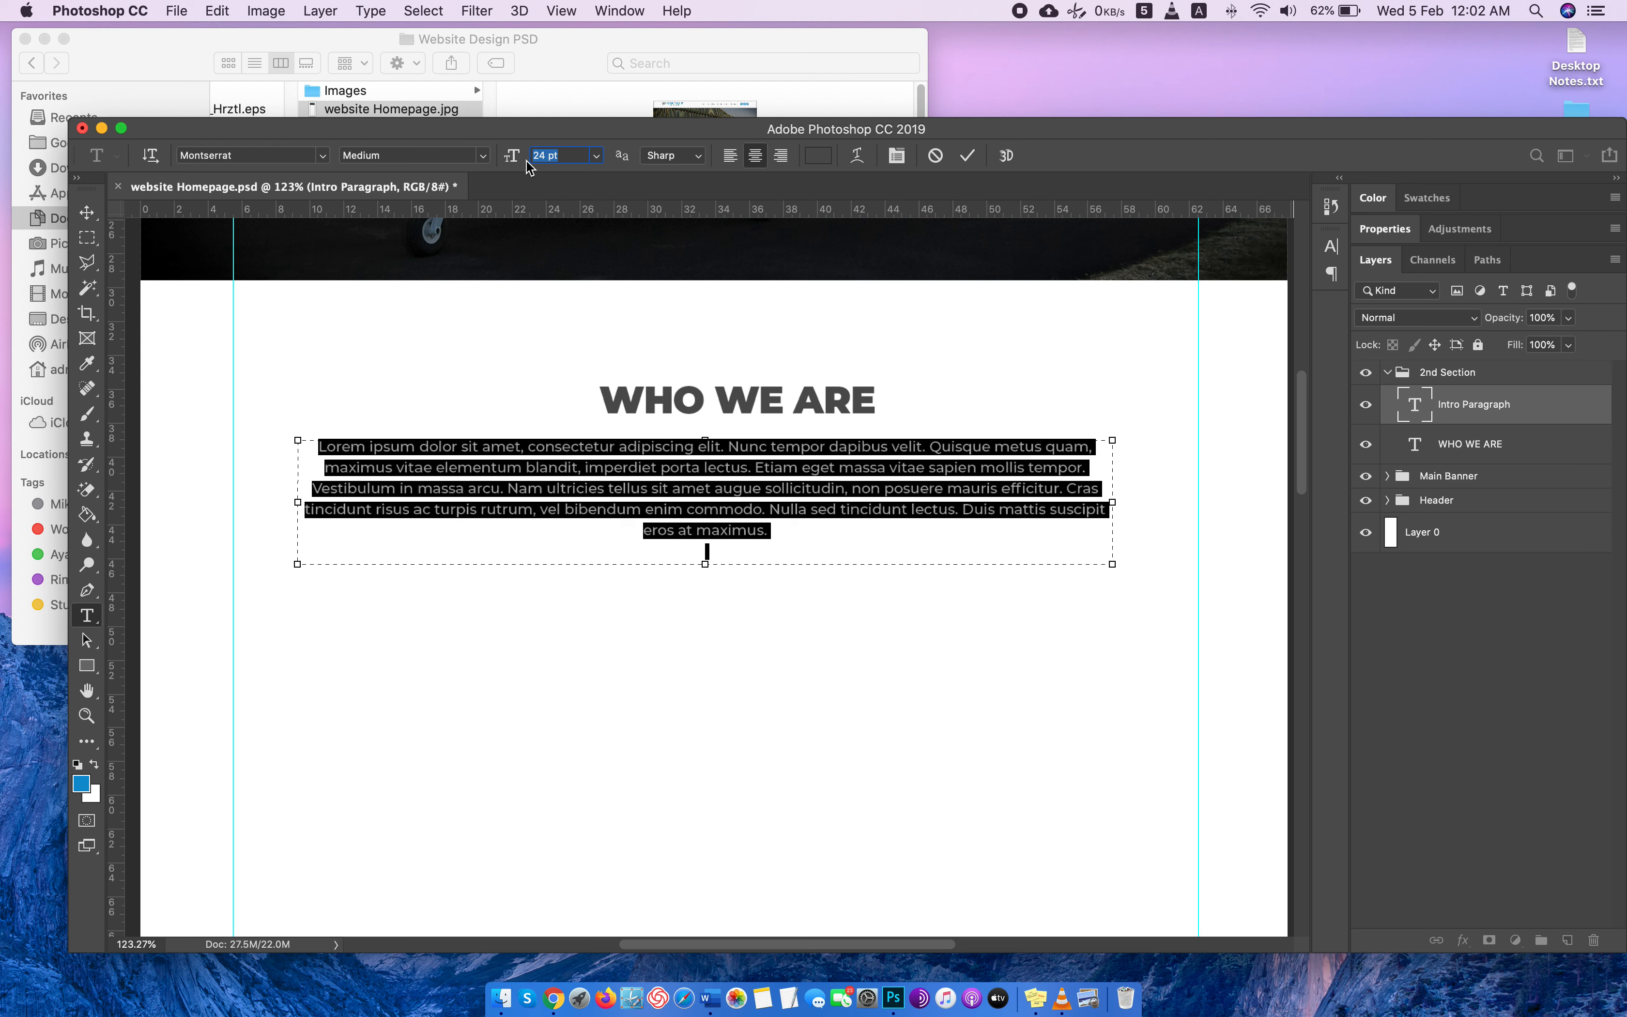
Change the intro paragraph's text color to the medium grey #5d5c5c.
left_click(817, 156)
mouse_move(1125, 471)
left_mouse_down()
mouse_move(1116, 443)
mouse_move(1123, 494)
left_mouse_up()
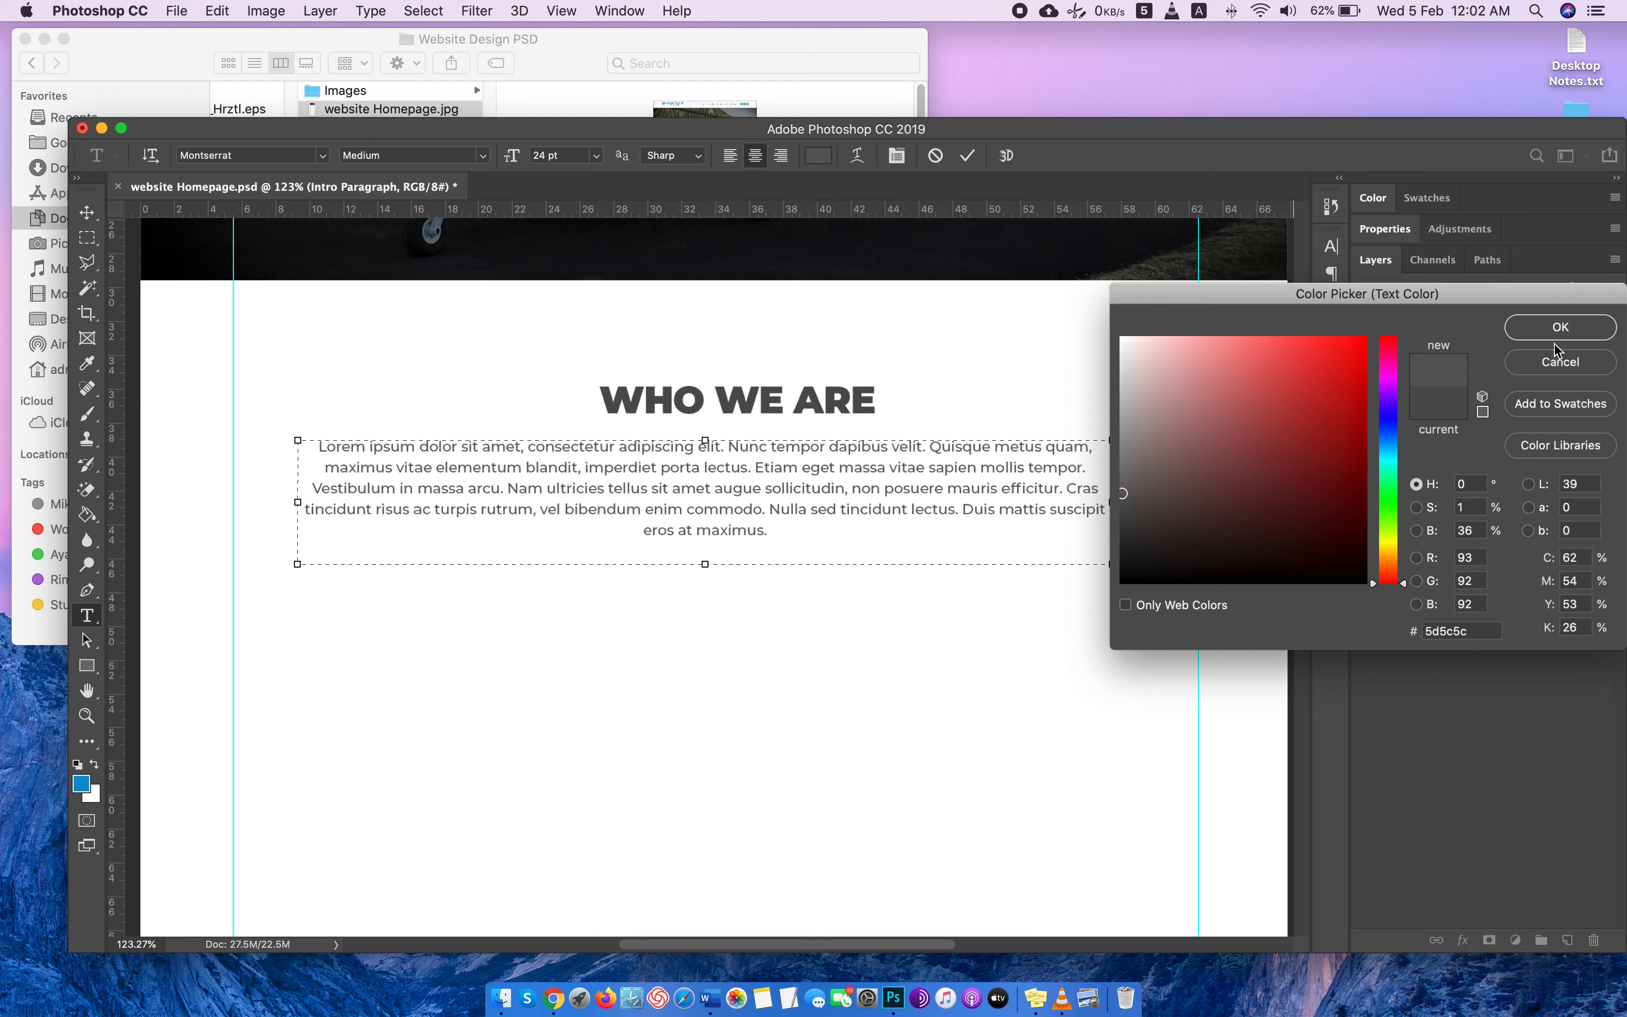
key("Return")
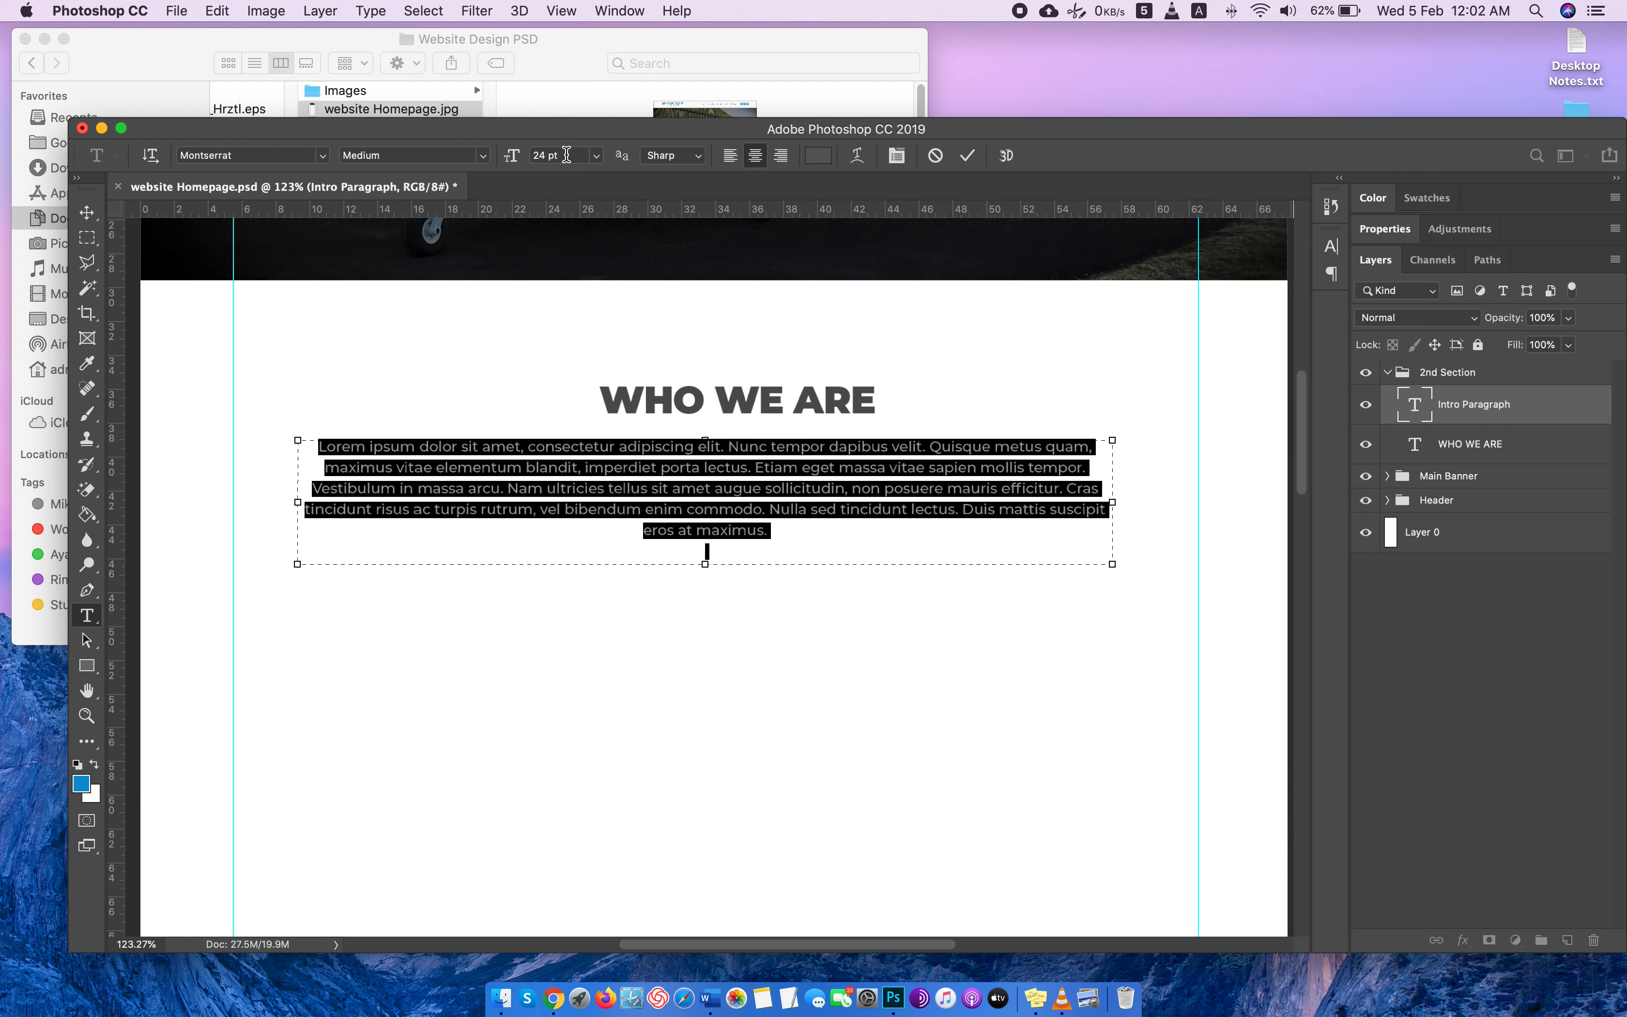
Reduce the intro paragraph's font size to 22 pt.
left_click(566, 156)
key("Down")
key("Down")
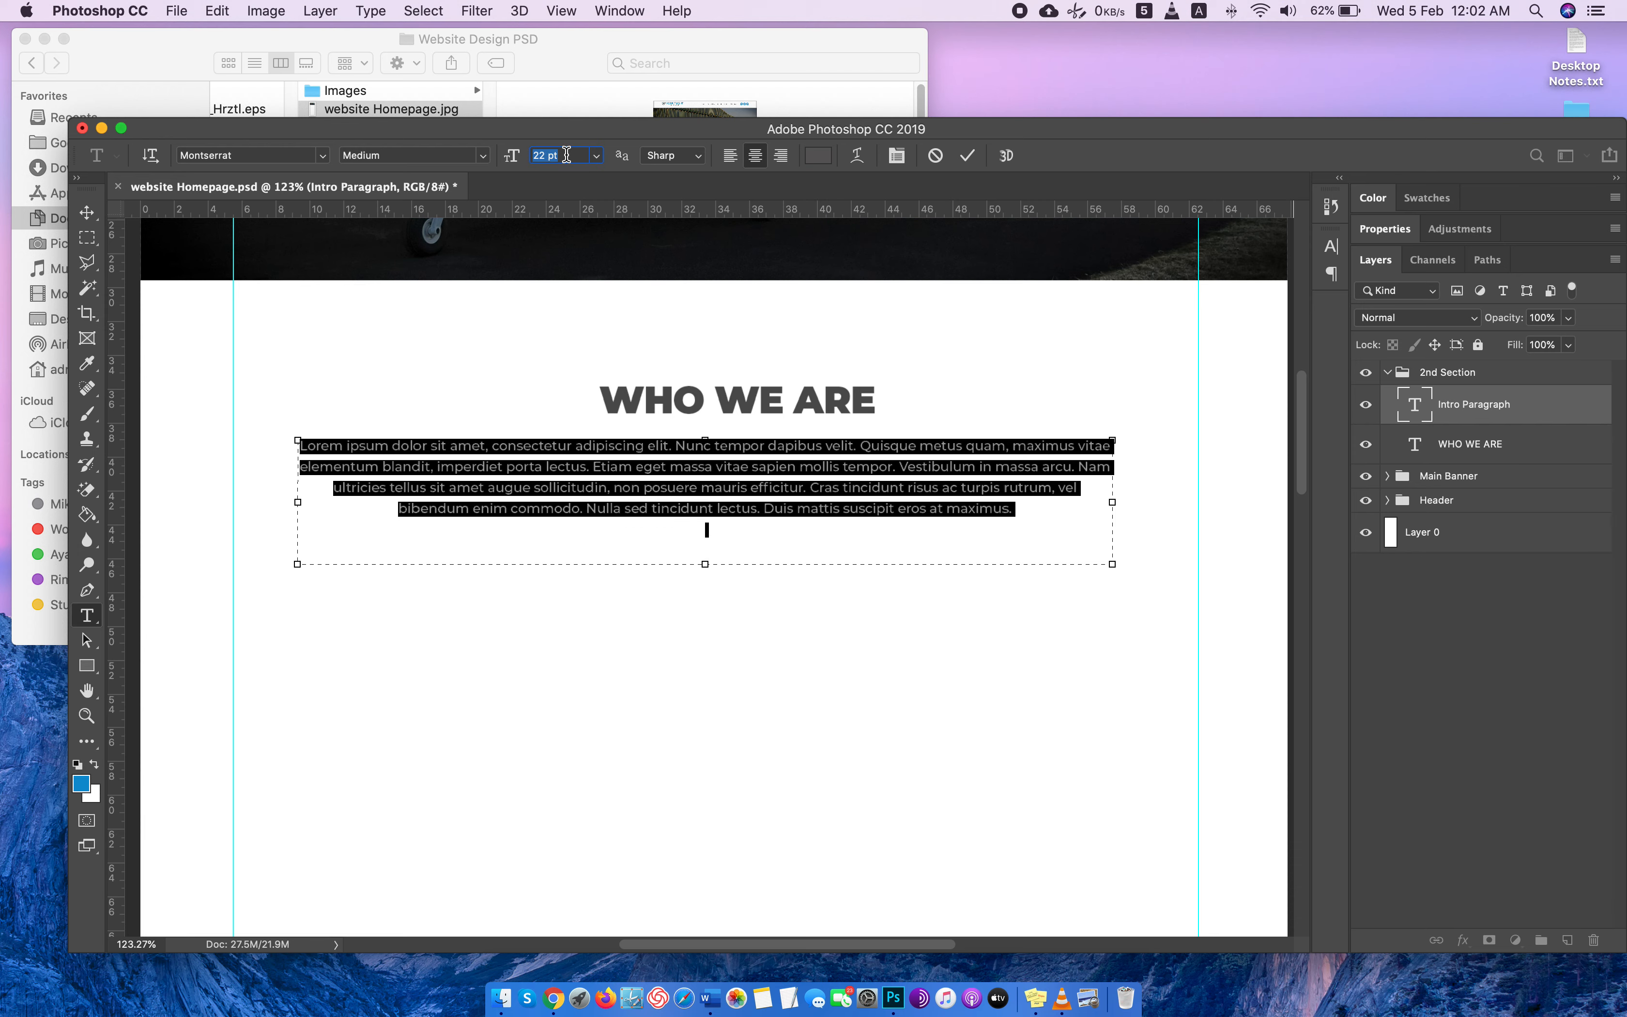
Reposition the intro paragraph so it sits centered on the page with a small gap beneath the WHO WE ARE heading.
left_click(87, 212)
left_click_drag(714, 486, 725, 481)
scroll(1148, 645, "up", 3)
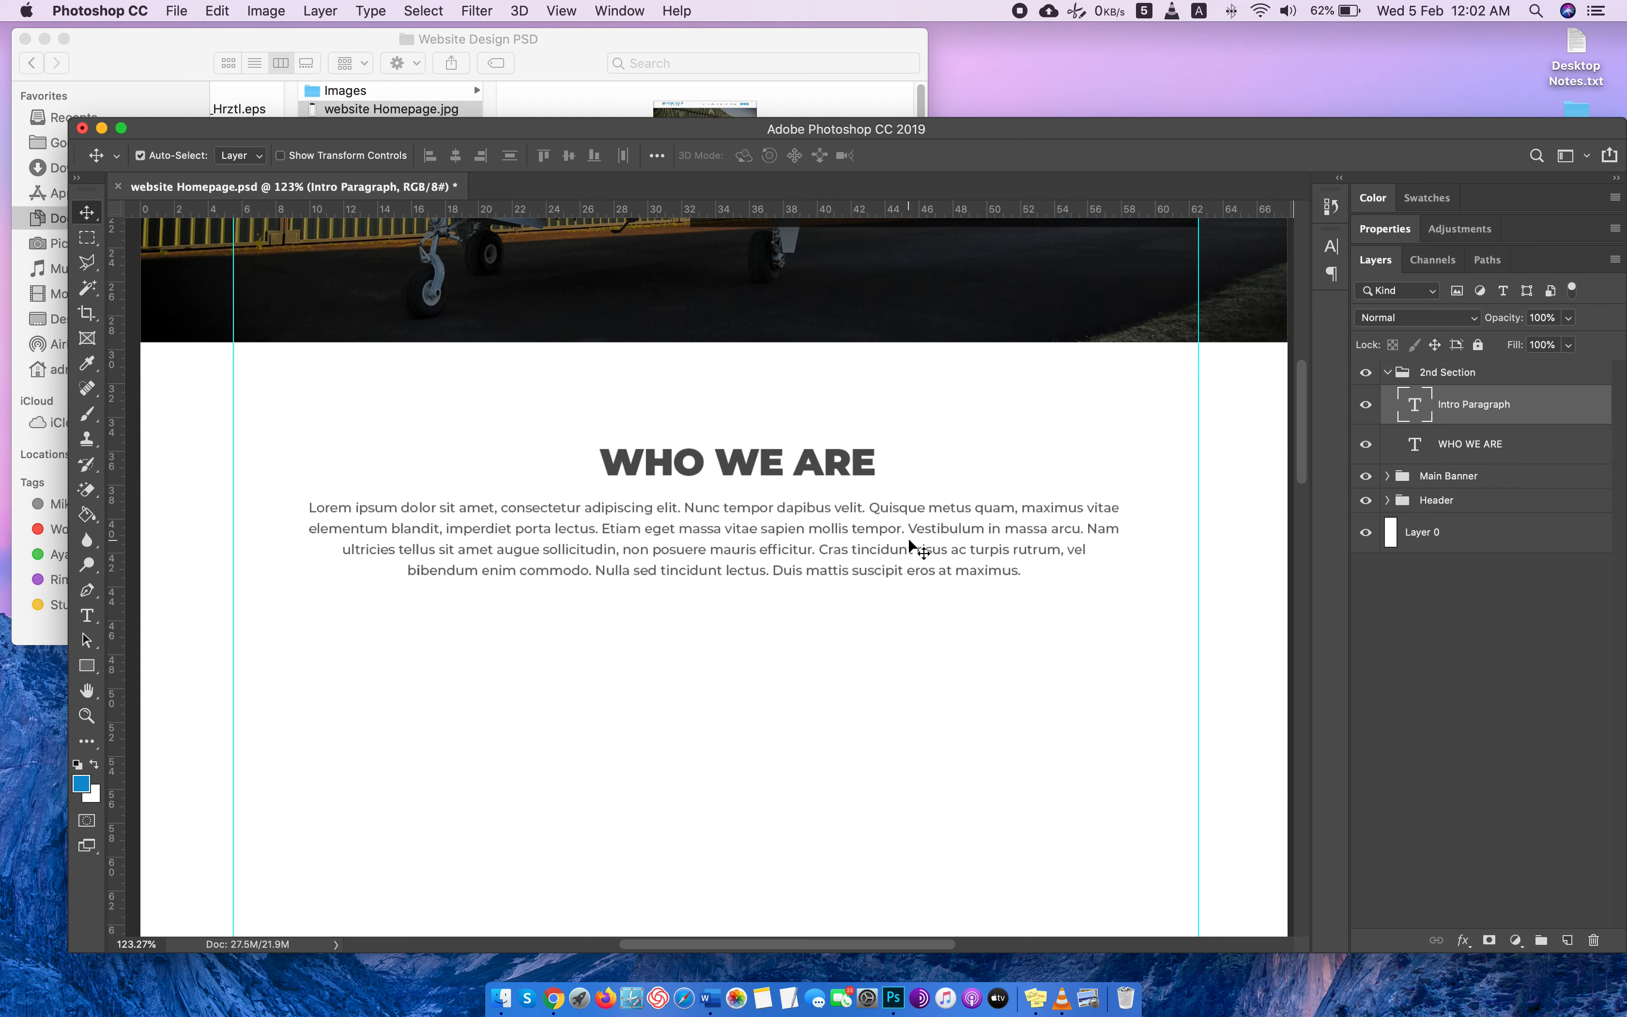
left_click_drag(914, 548, 907, 543)
scroll(1199, 539, "down", 2)
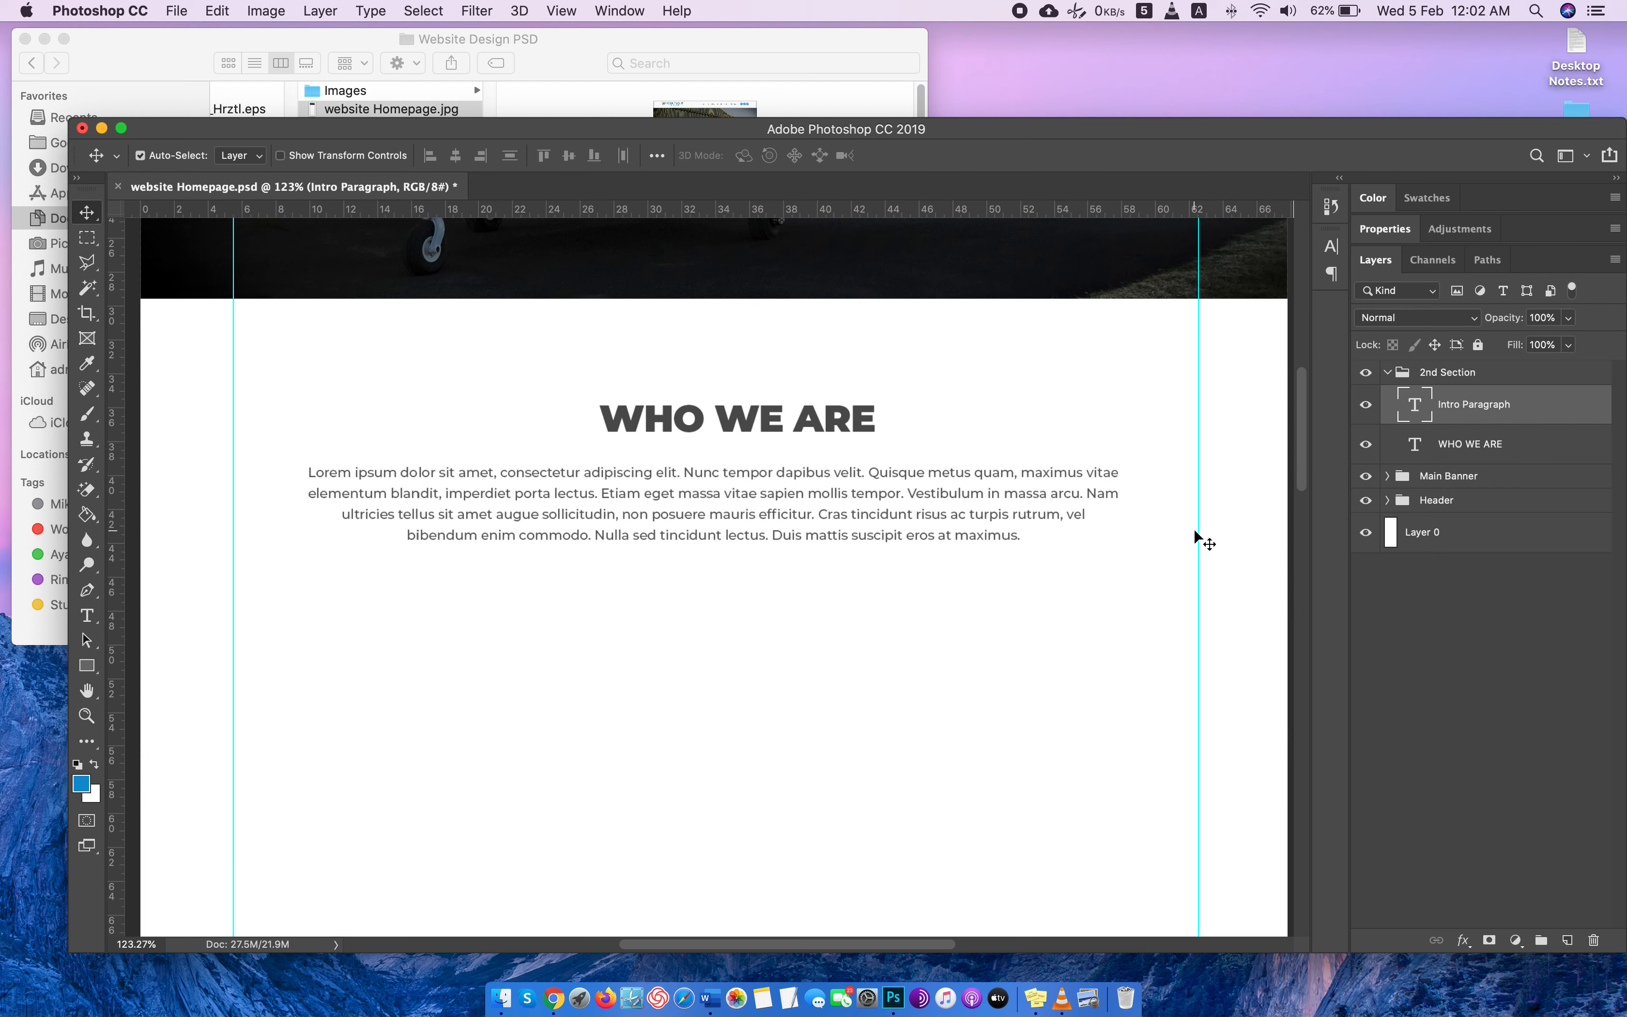
scroll(1200, 538, "up", 4)
scroll(1200, 538, "down", 4)
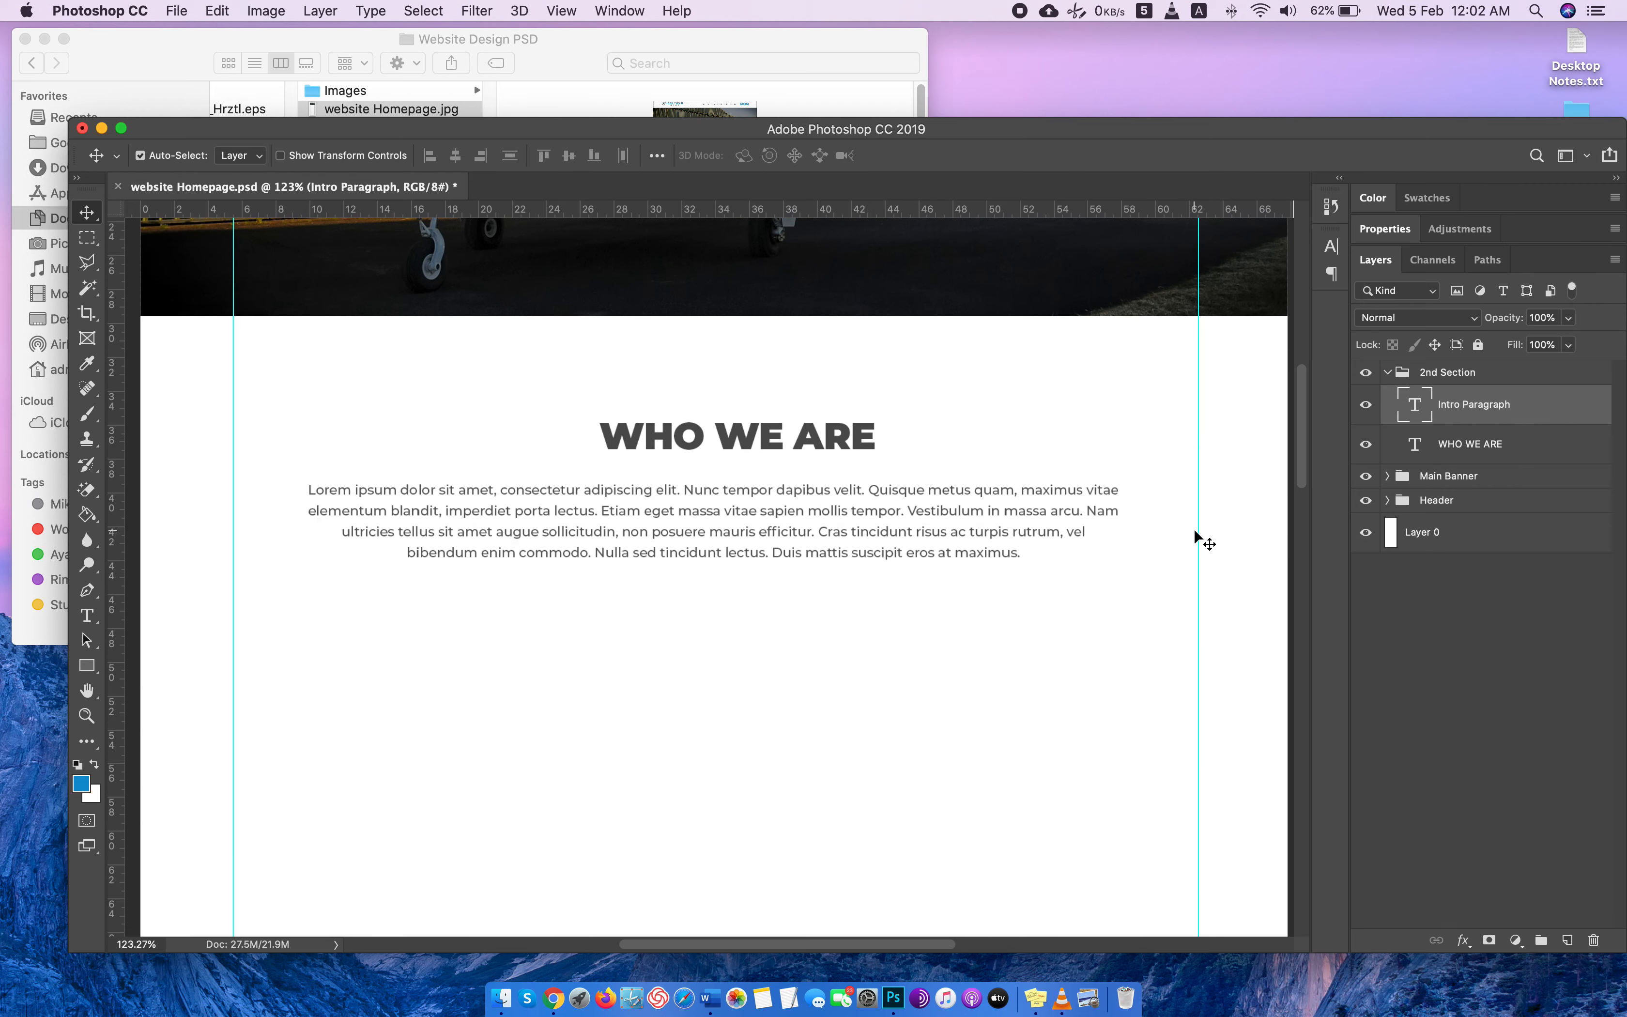
Switch to Chrome, check the client's website tab list in the Upwork messages, and return to Photoshop.
key("ctrl+Right")
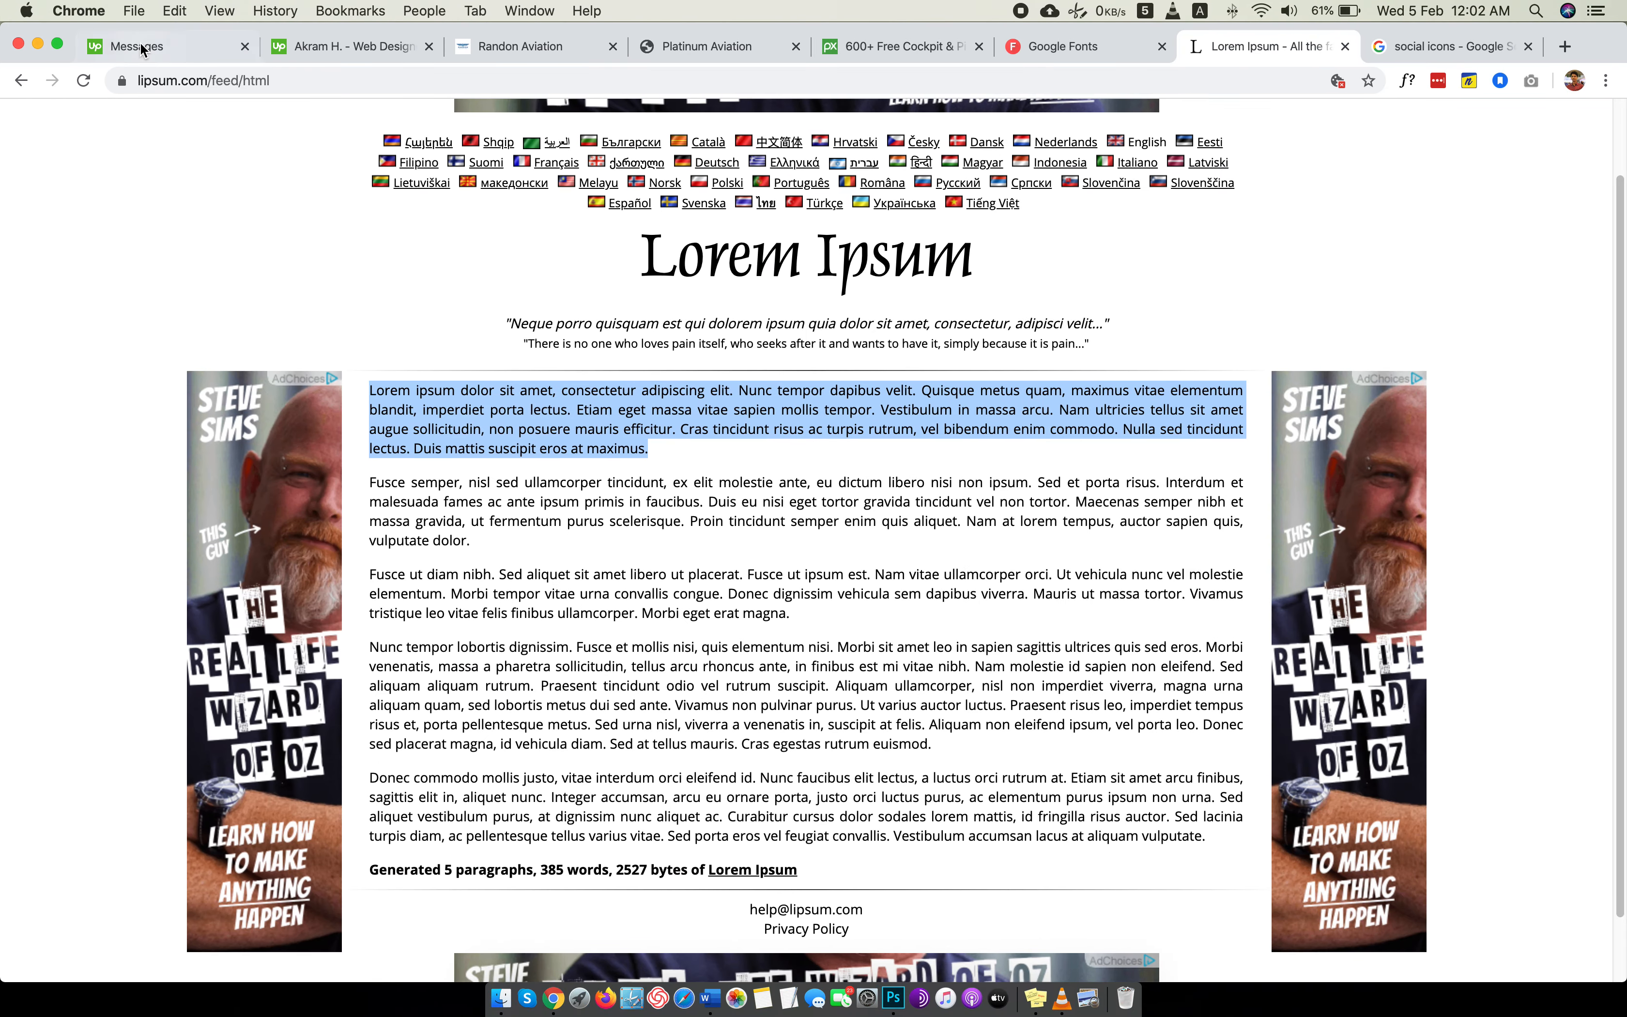
left_click(141, 48)
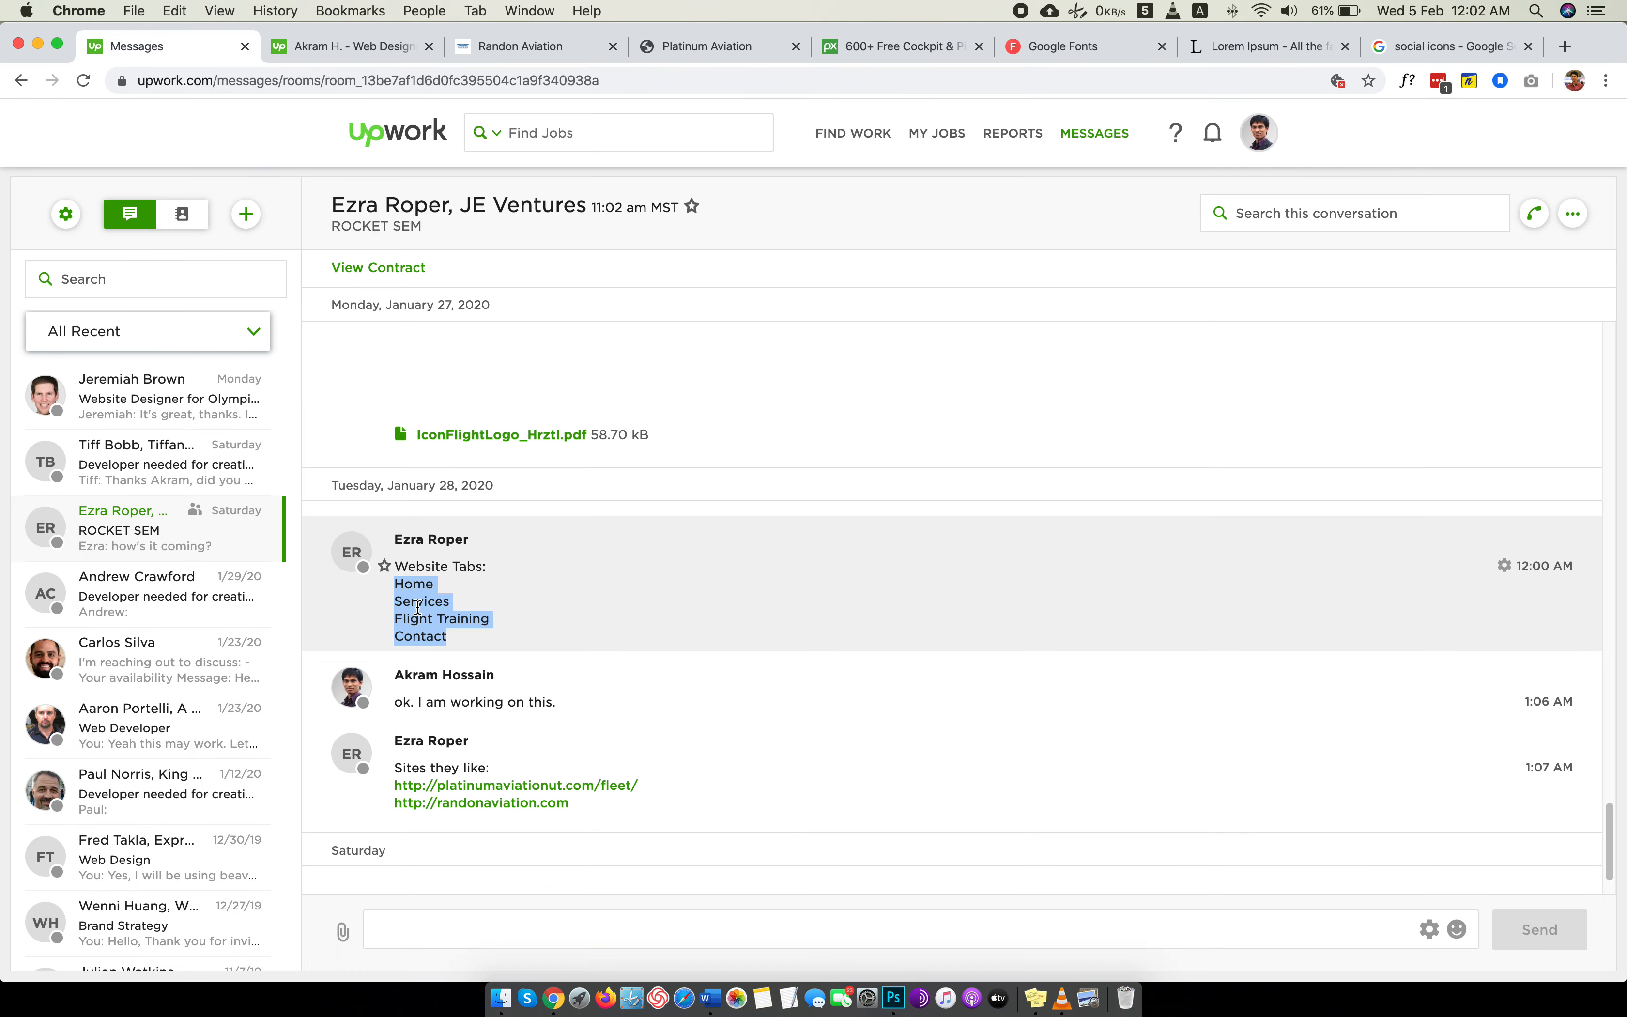
key("ctrl+Left")
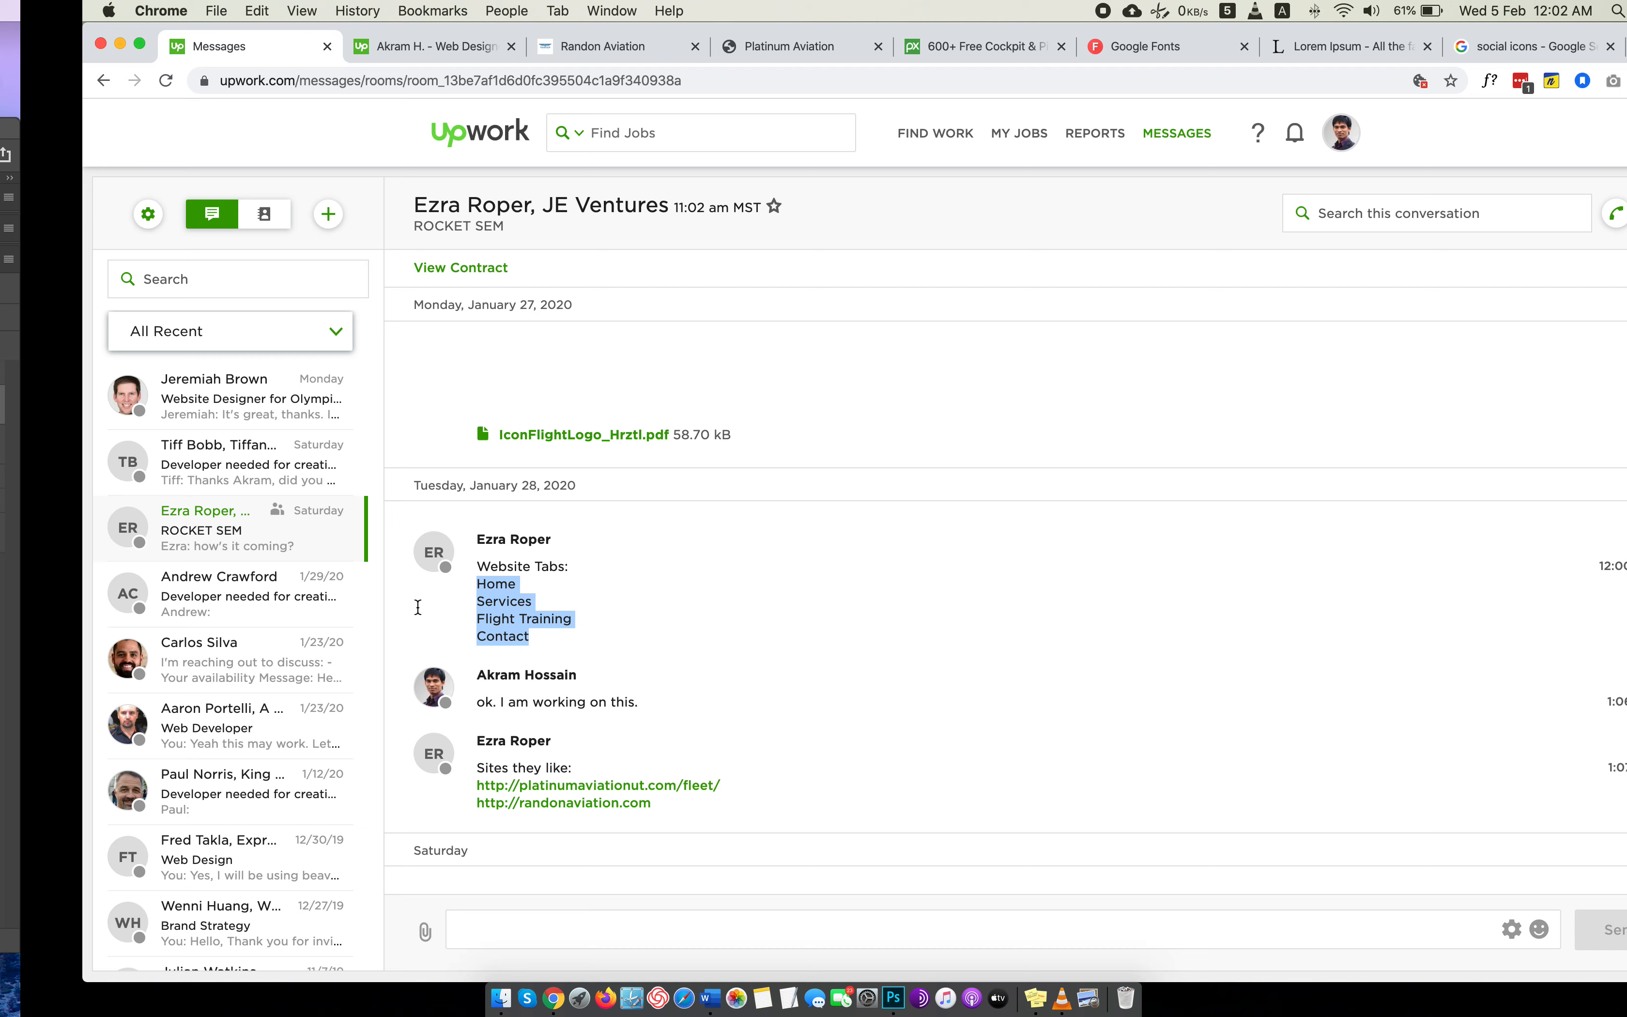
Group the banner's View Our Services text with its blue button shape and name the group Button.
scroll(943, 555, "up", 3)
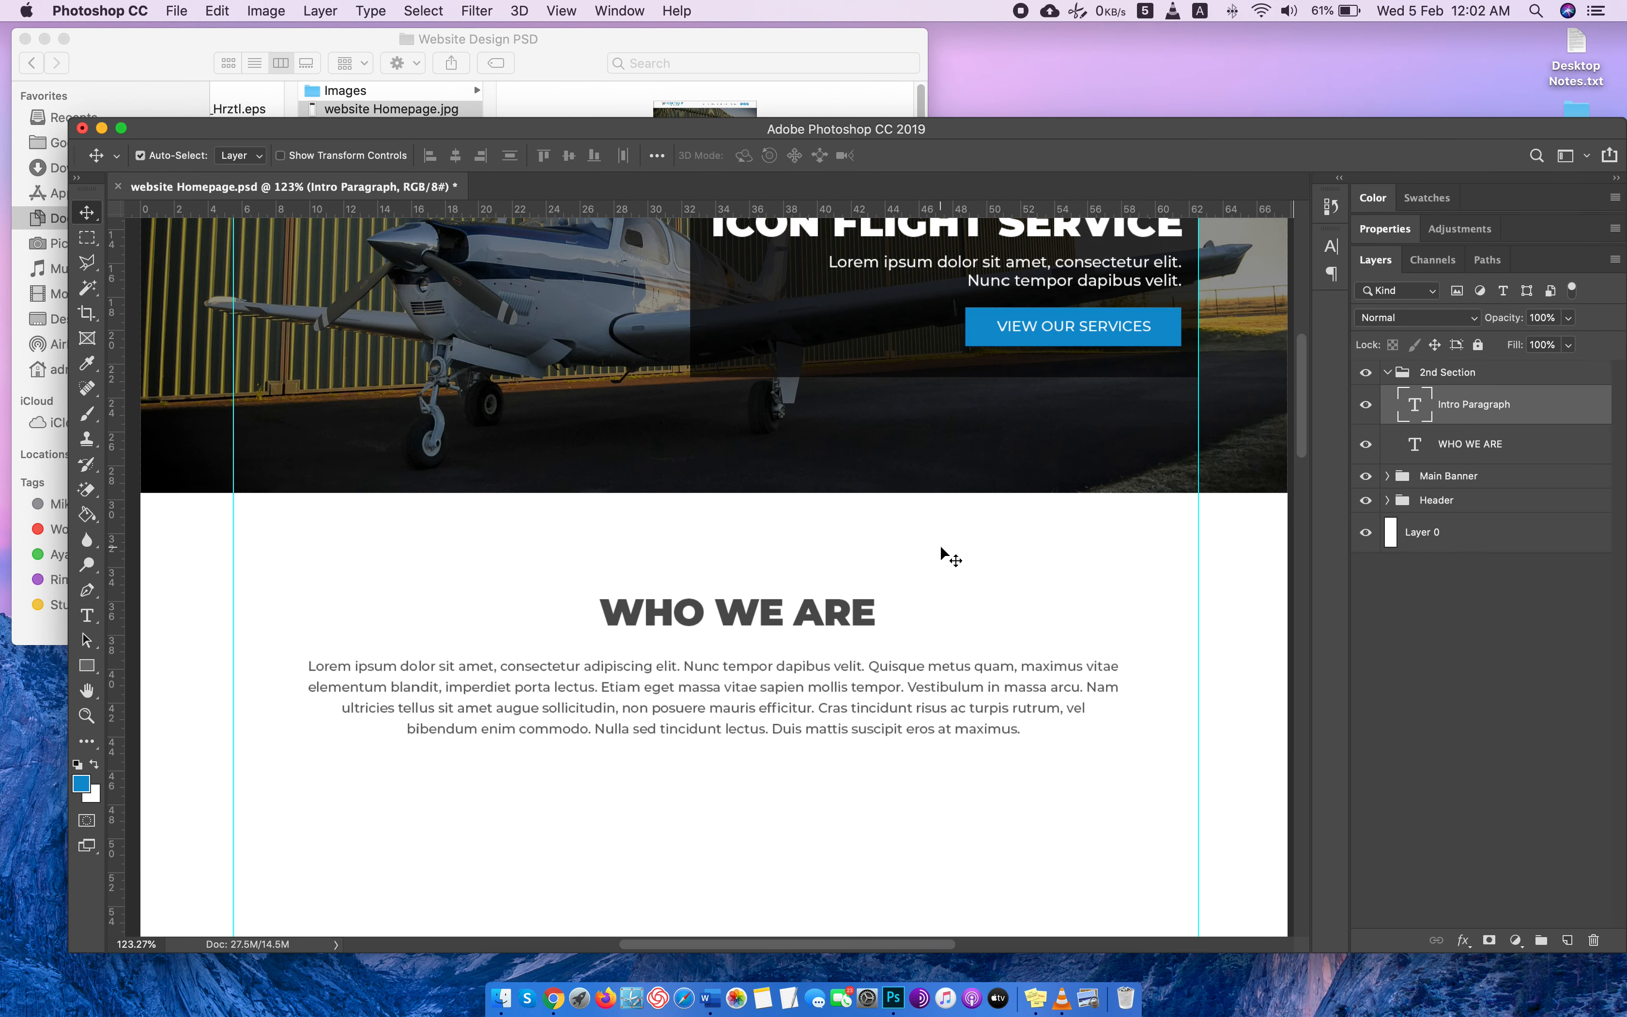
scroll(948, 511, "up", 1)
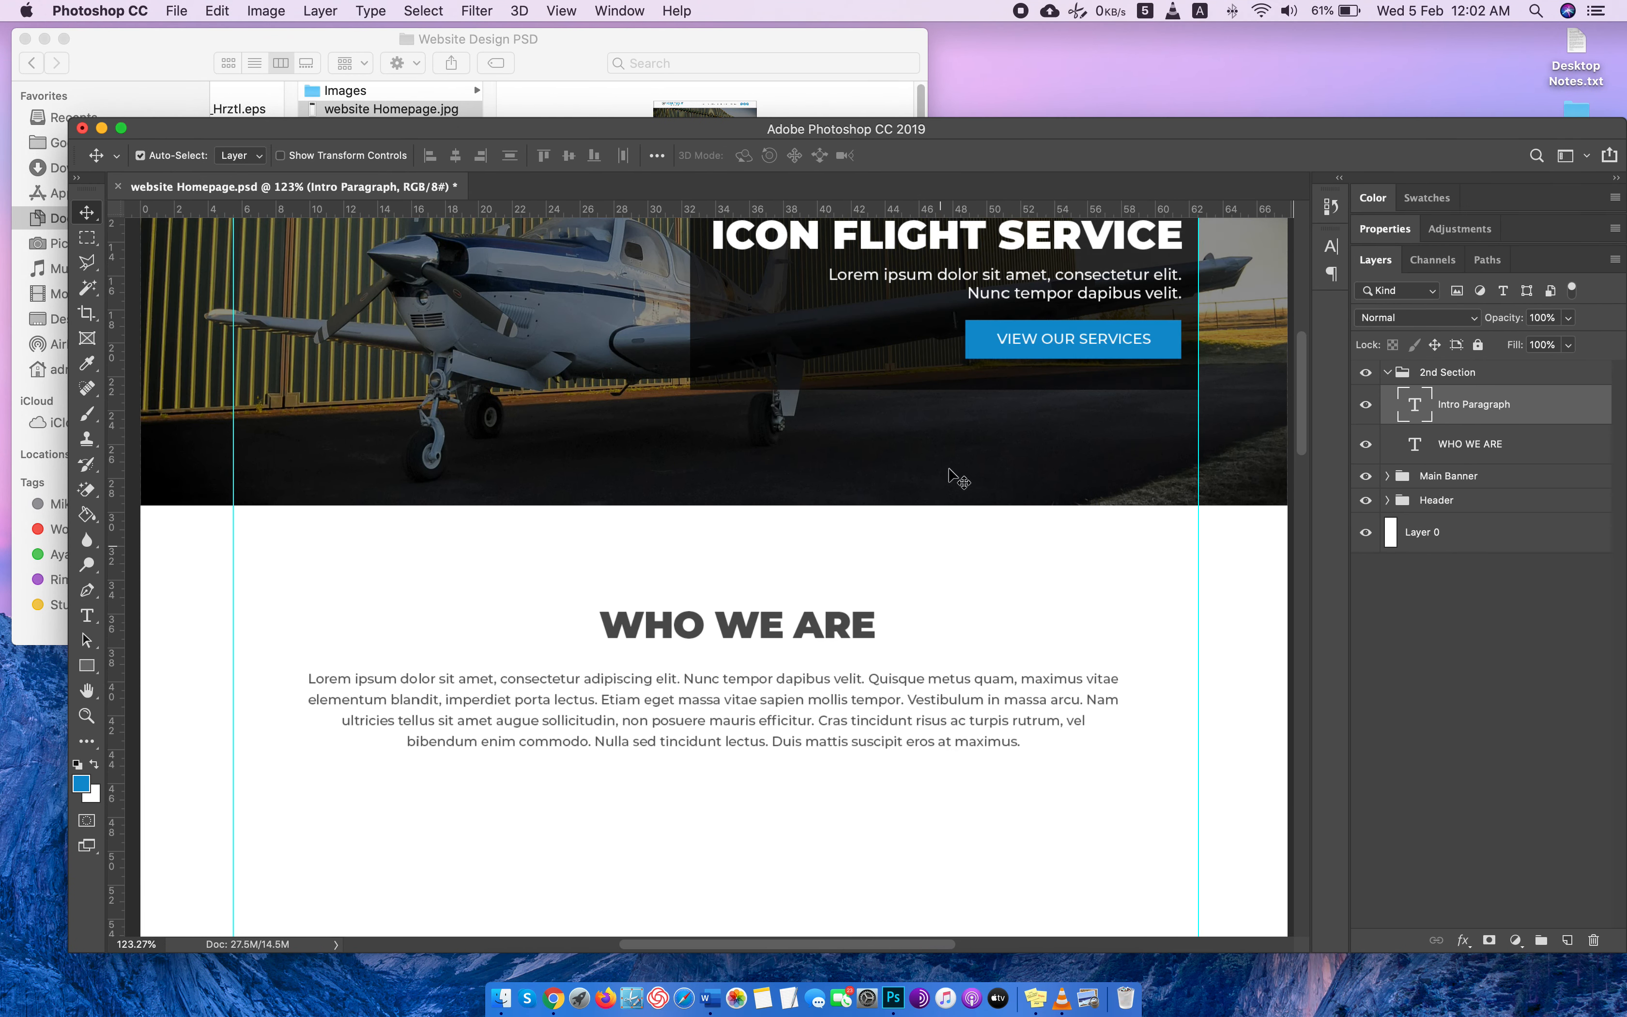
left_click(980, 329)
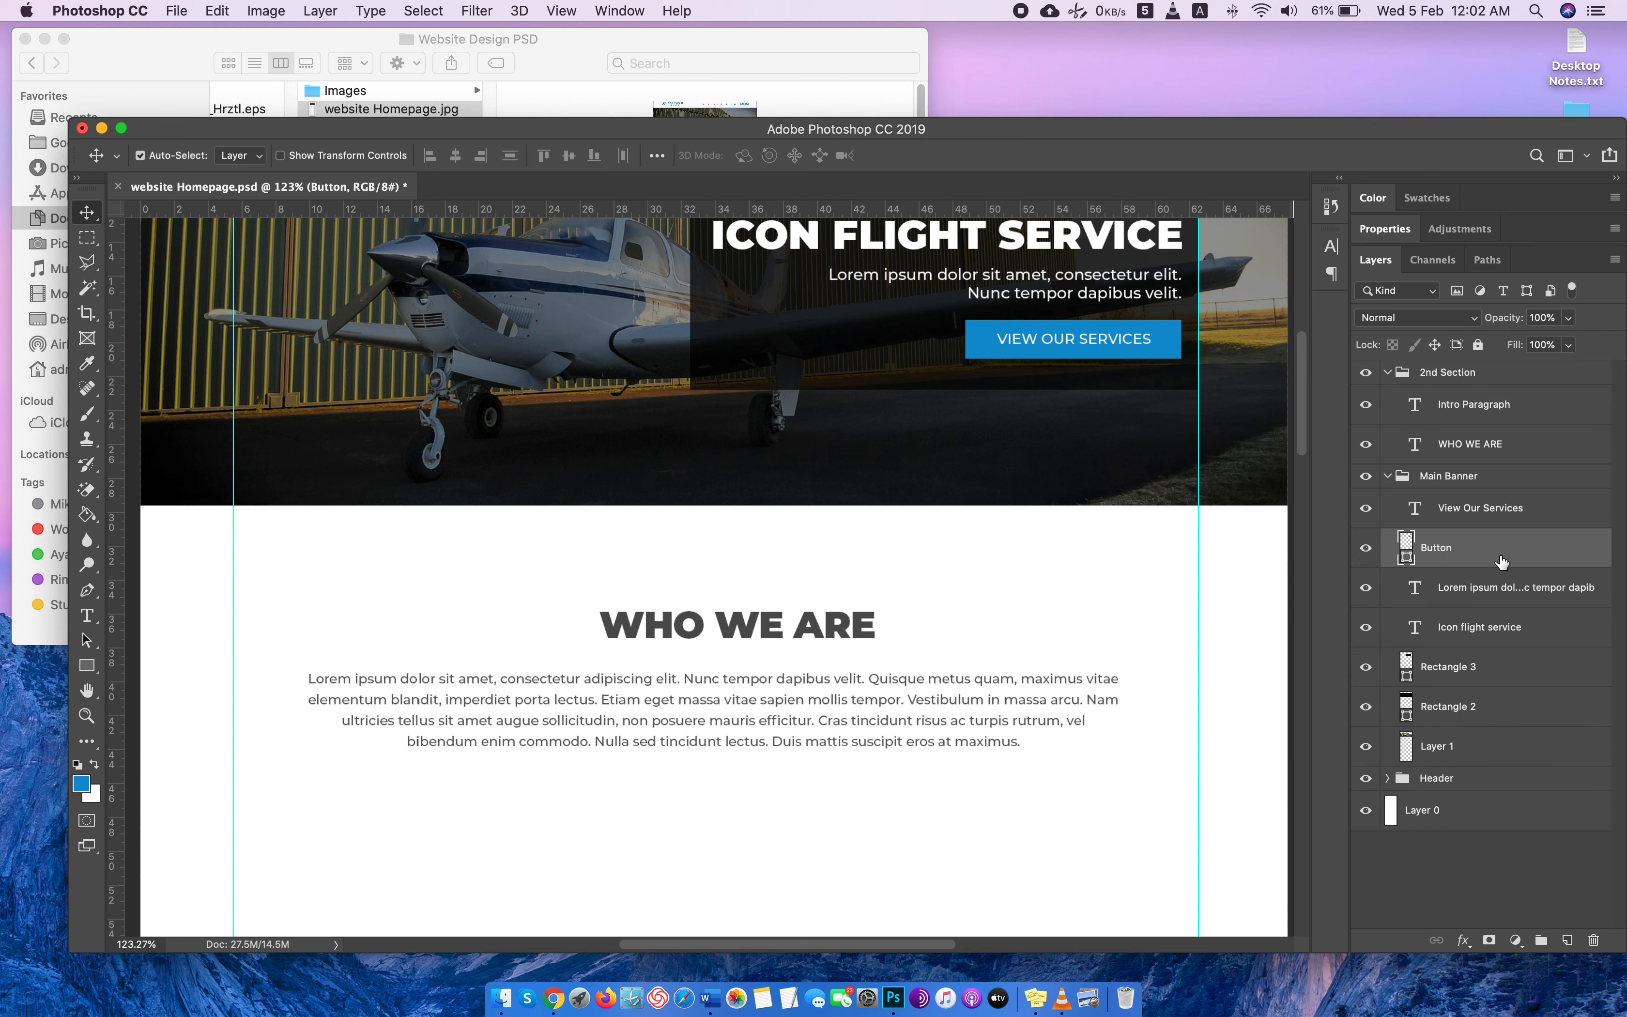
left_click(1482, 511, "super")
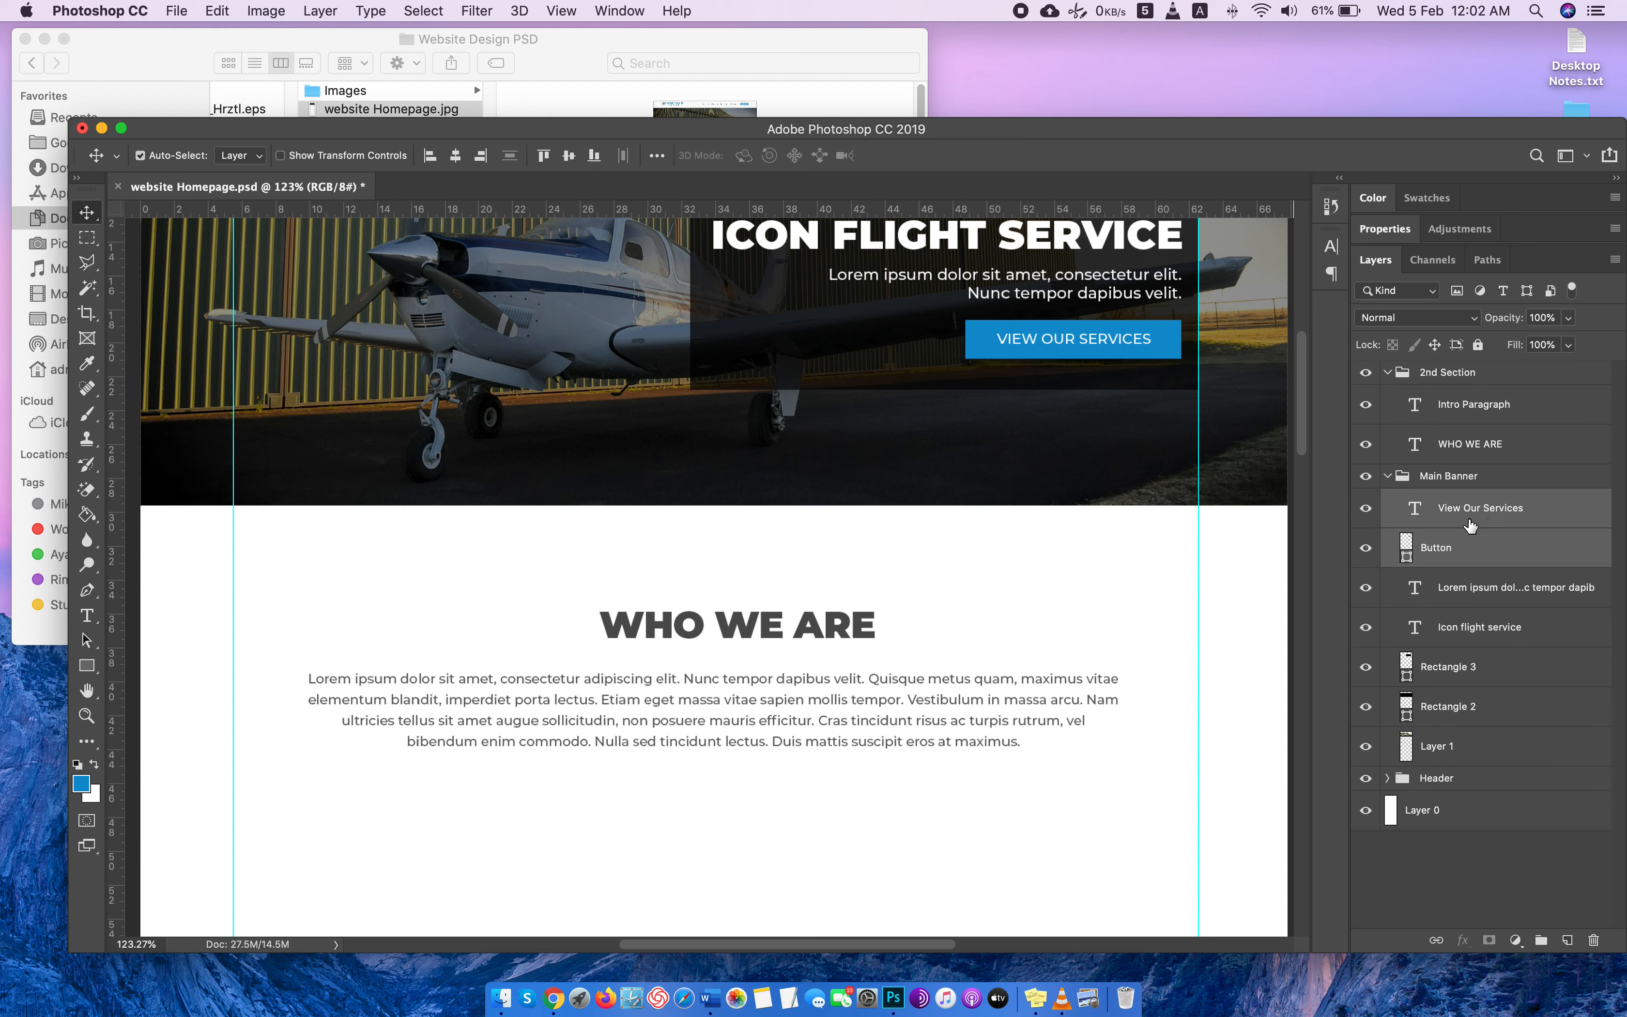
key("super+g")
double_click(1460, 501)
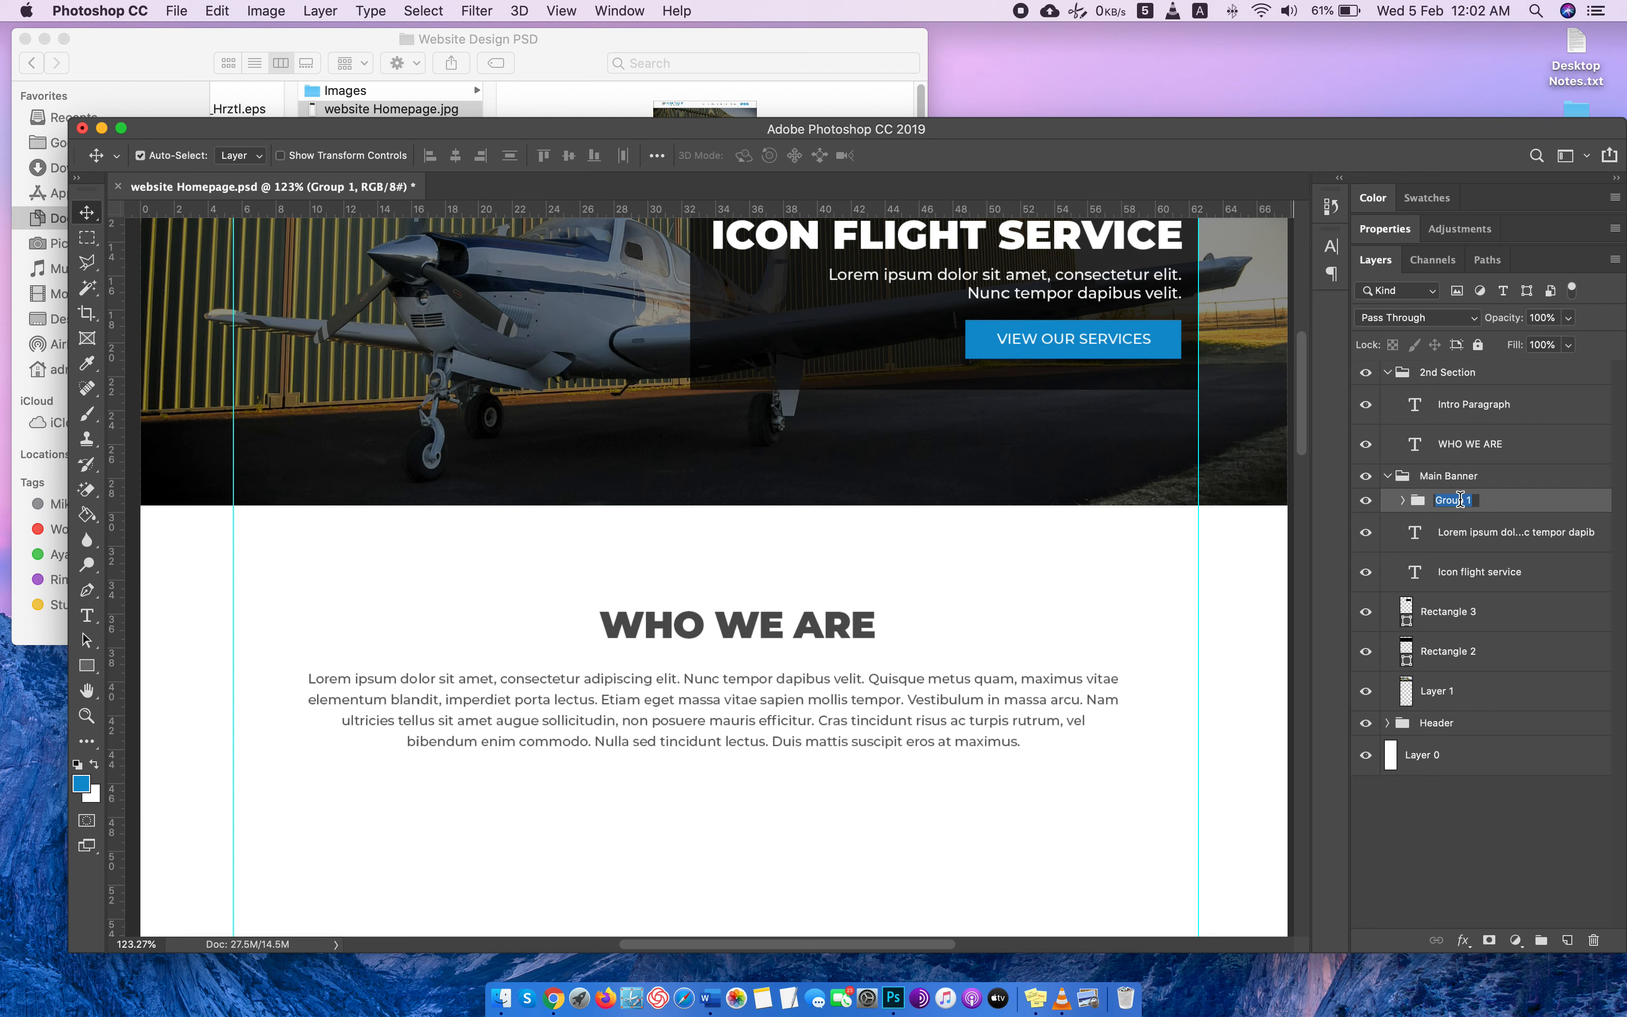
type("Button")
key("Return")
Duplicate the Button group as Button copy and place the copy above Intro Paragraph in the 2nd Section group.
right_click(1537, 500)
left_click(1412, 271)
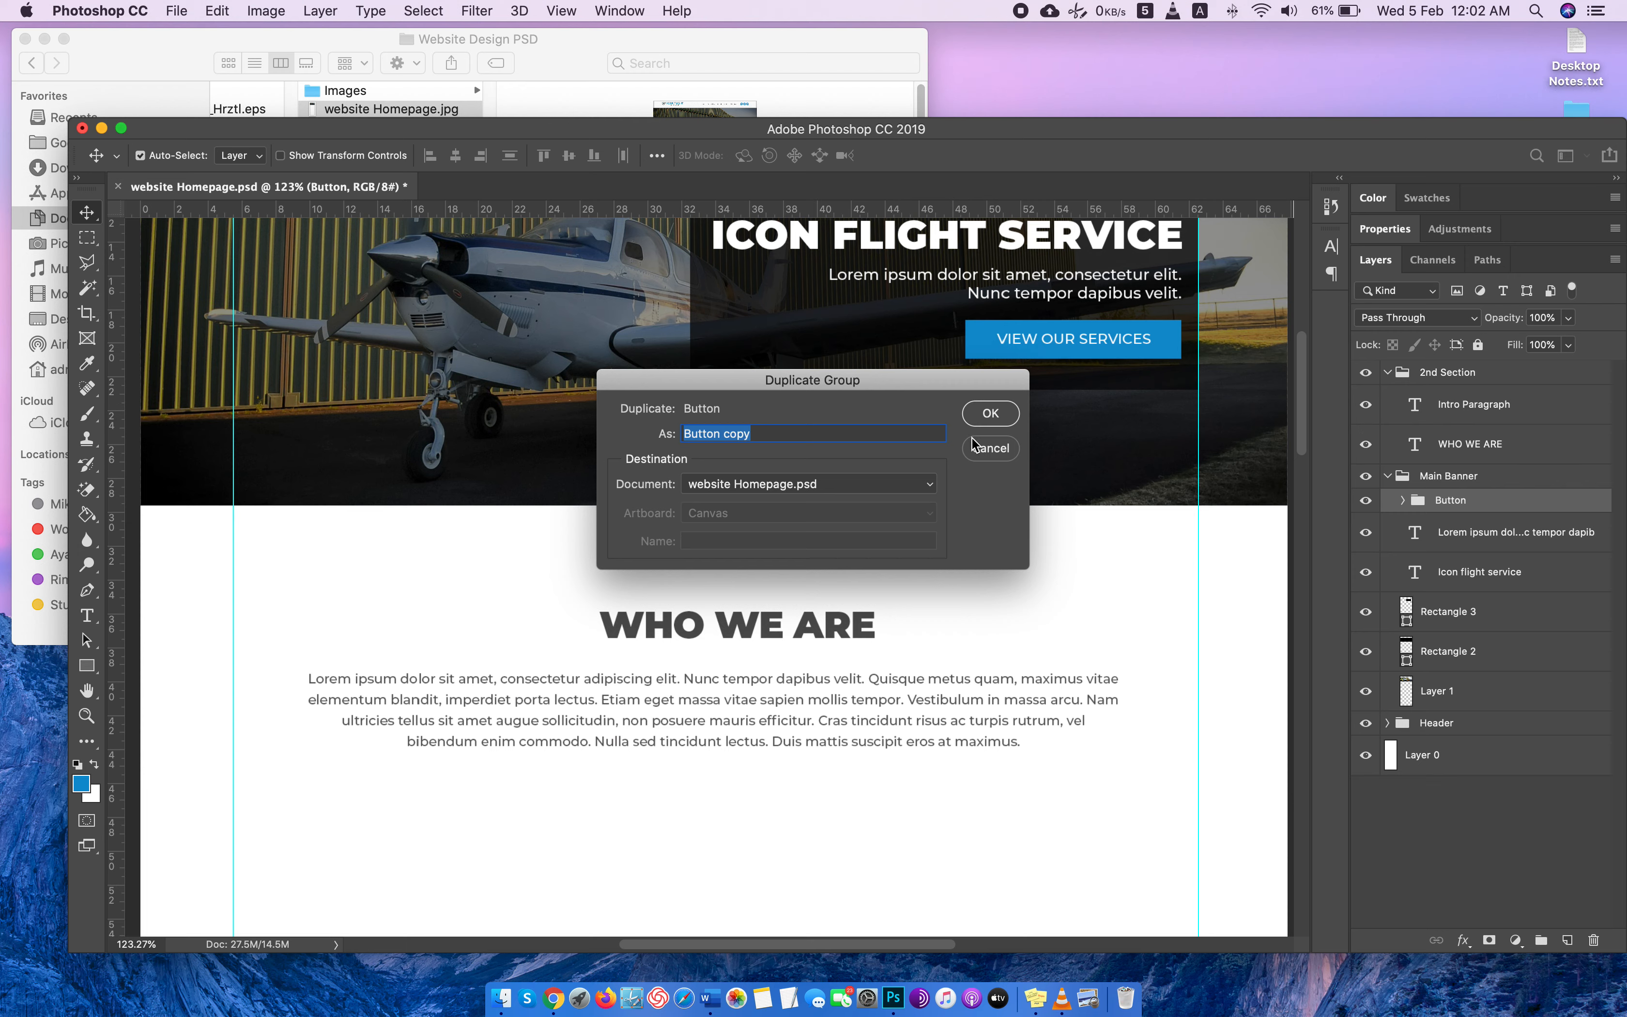
left_click(990, 413)
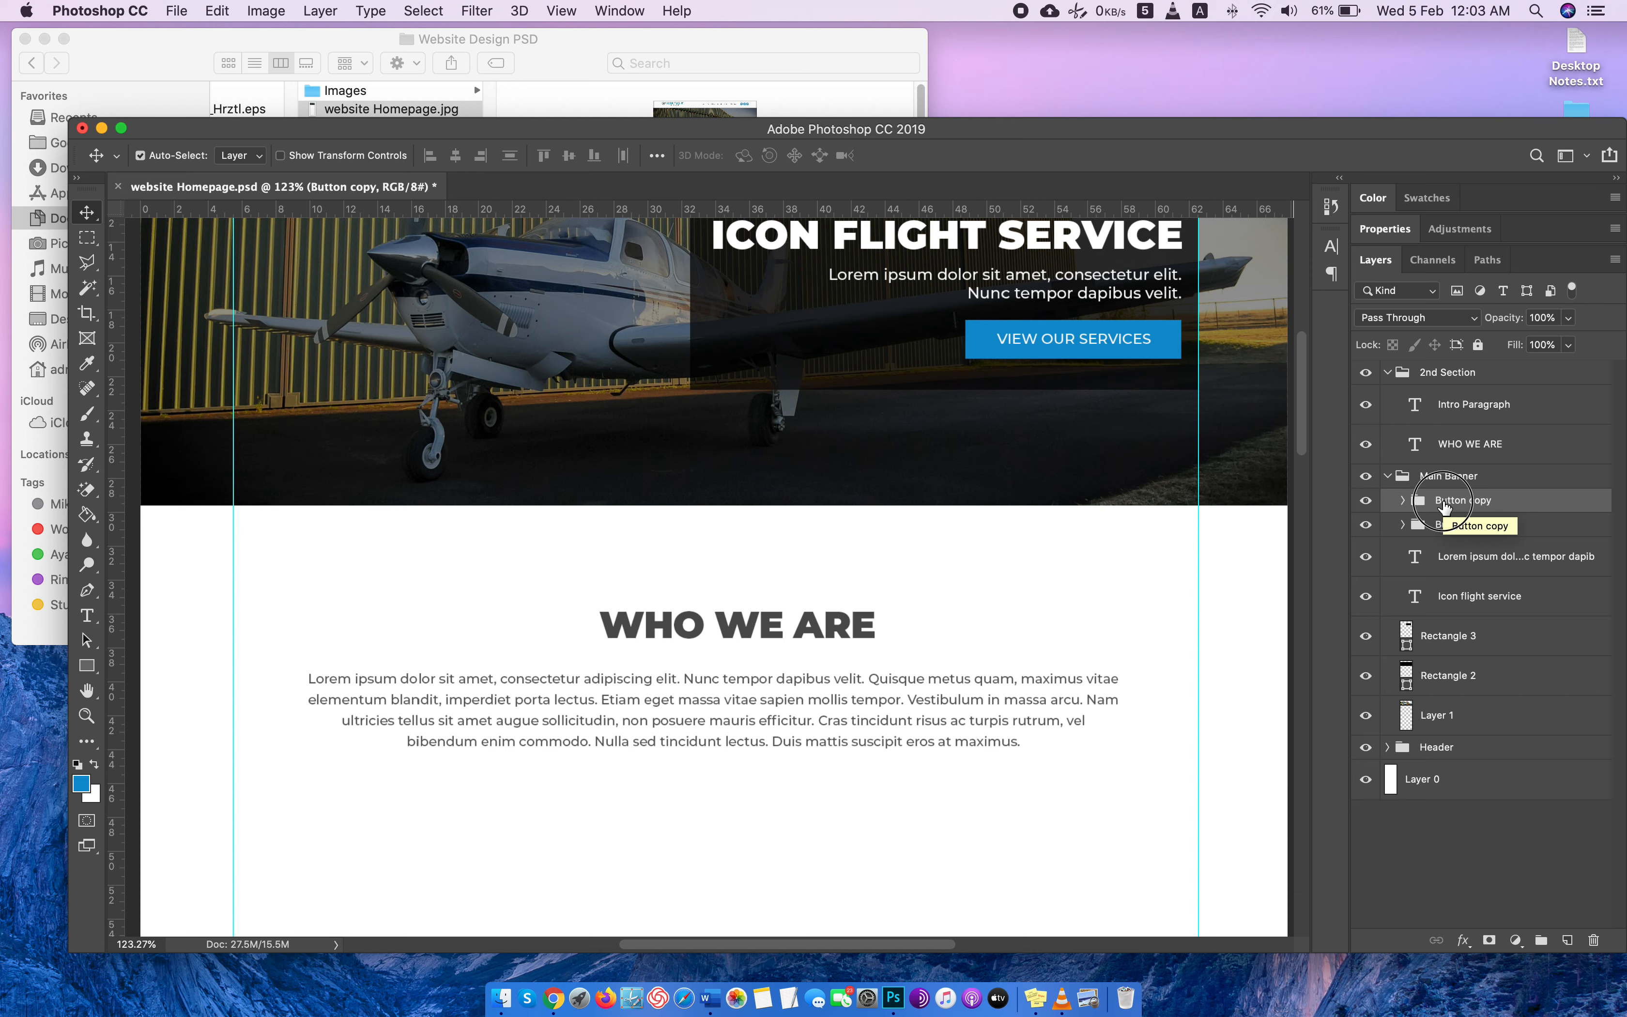
left_click_drag(1446, 506, 1459, 394)
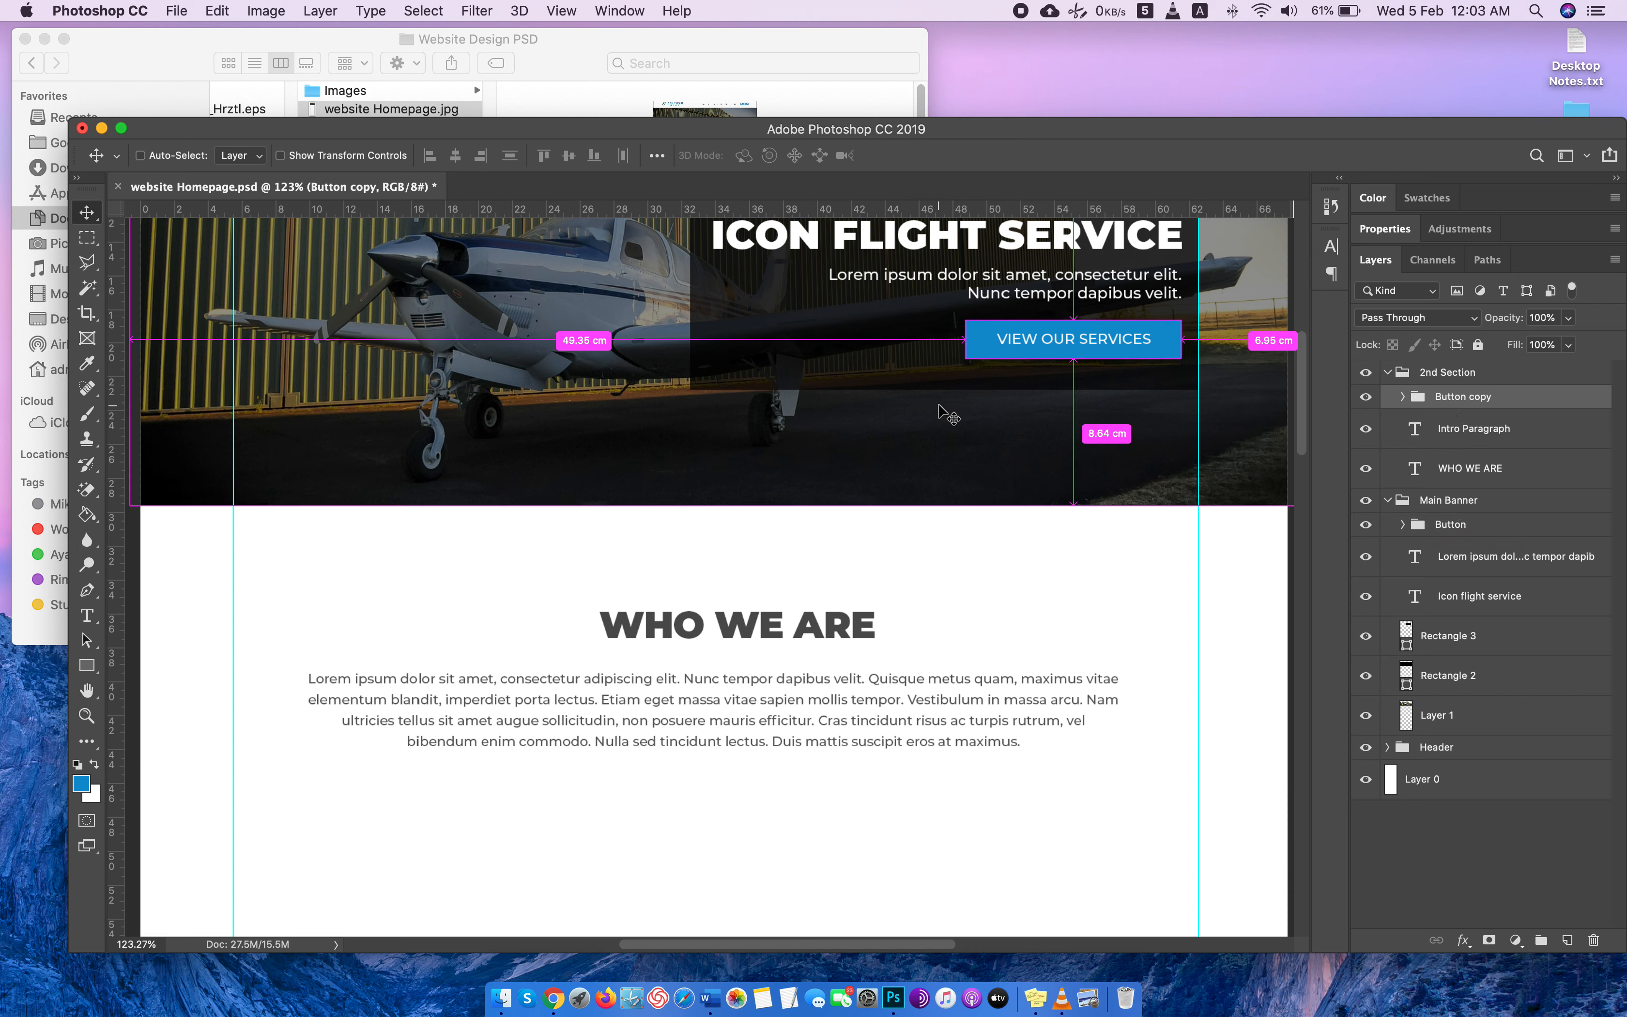
Move the copied button down to the white section, centered just below the intro paragraph.
key("super+t")
left_click_drag(1019, 336, 666, 801)
scroll(911, 643, "down", 3)
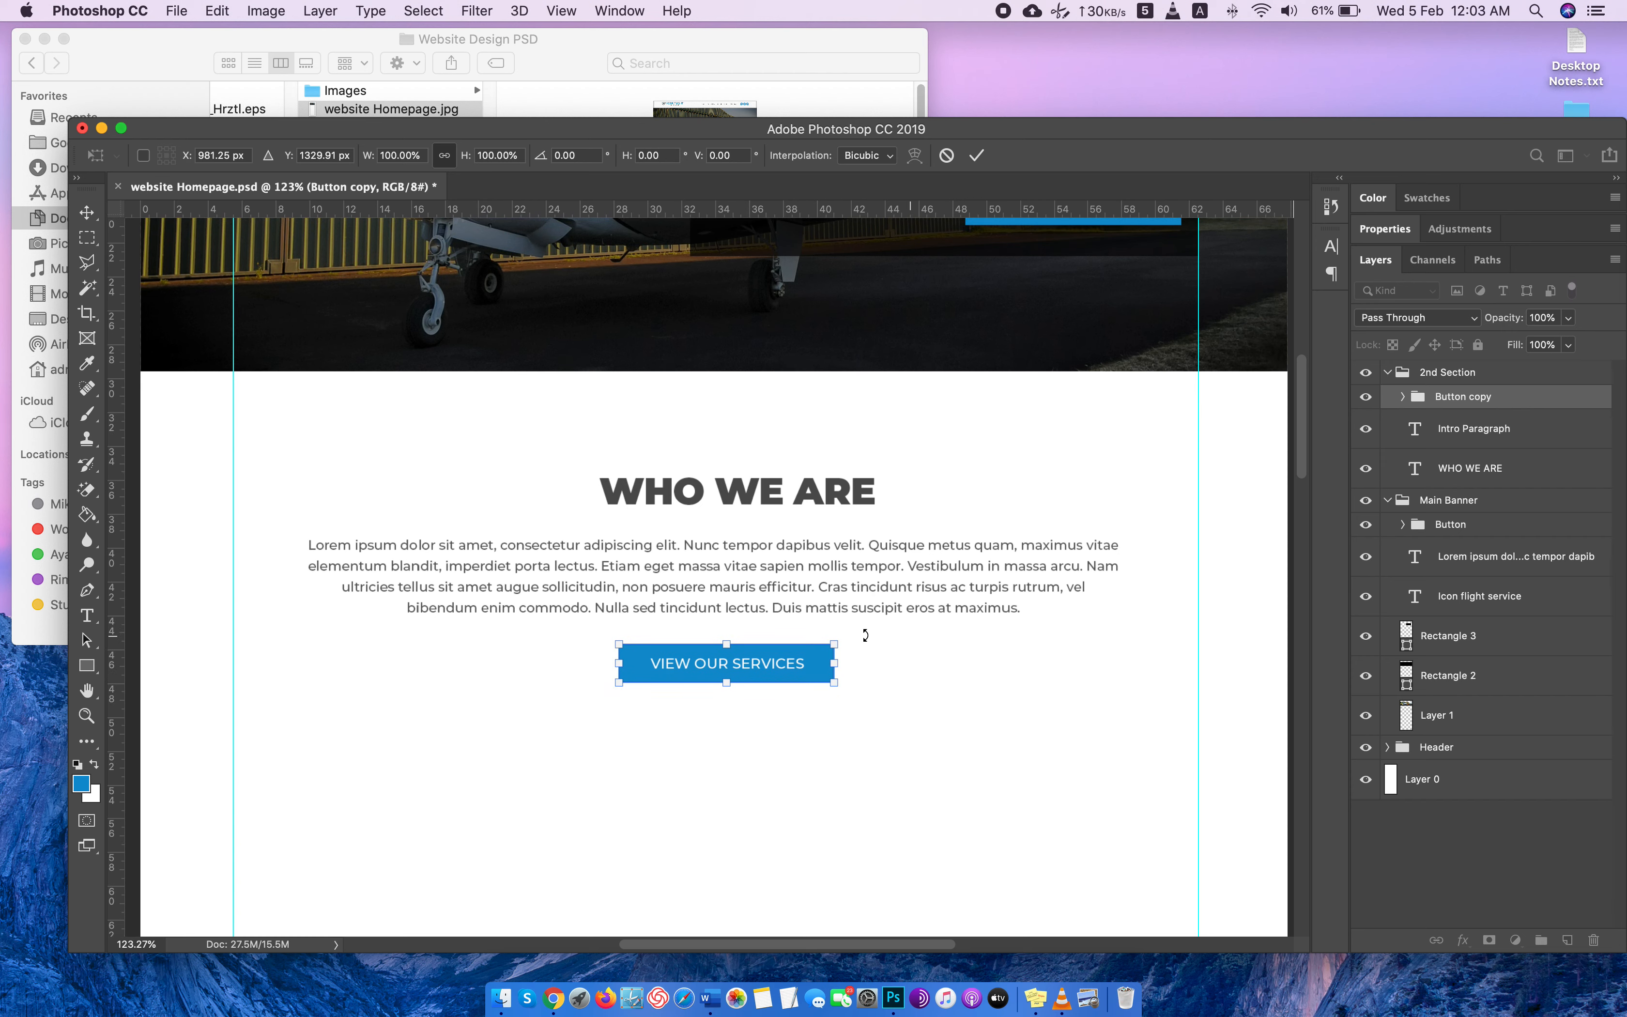
left_click_drag(708, 668, 707, 675)
key("Return")
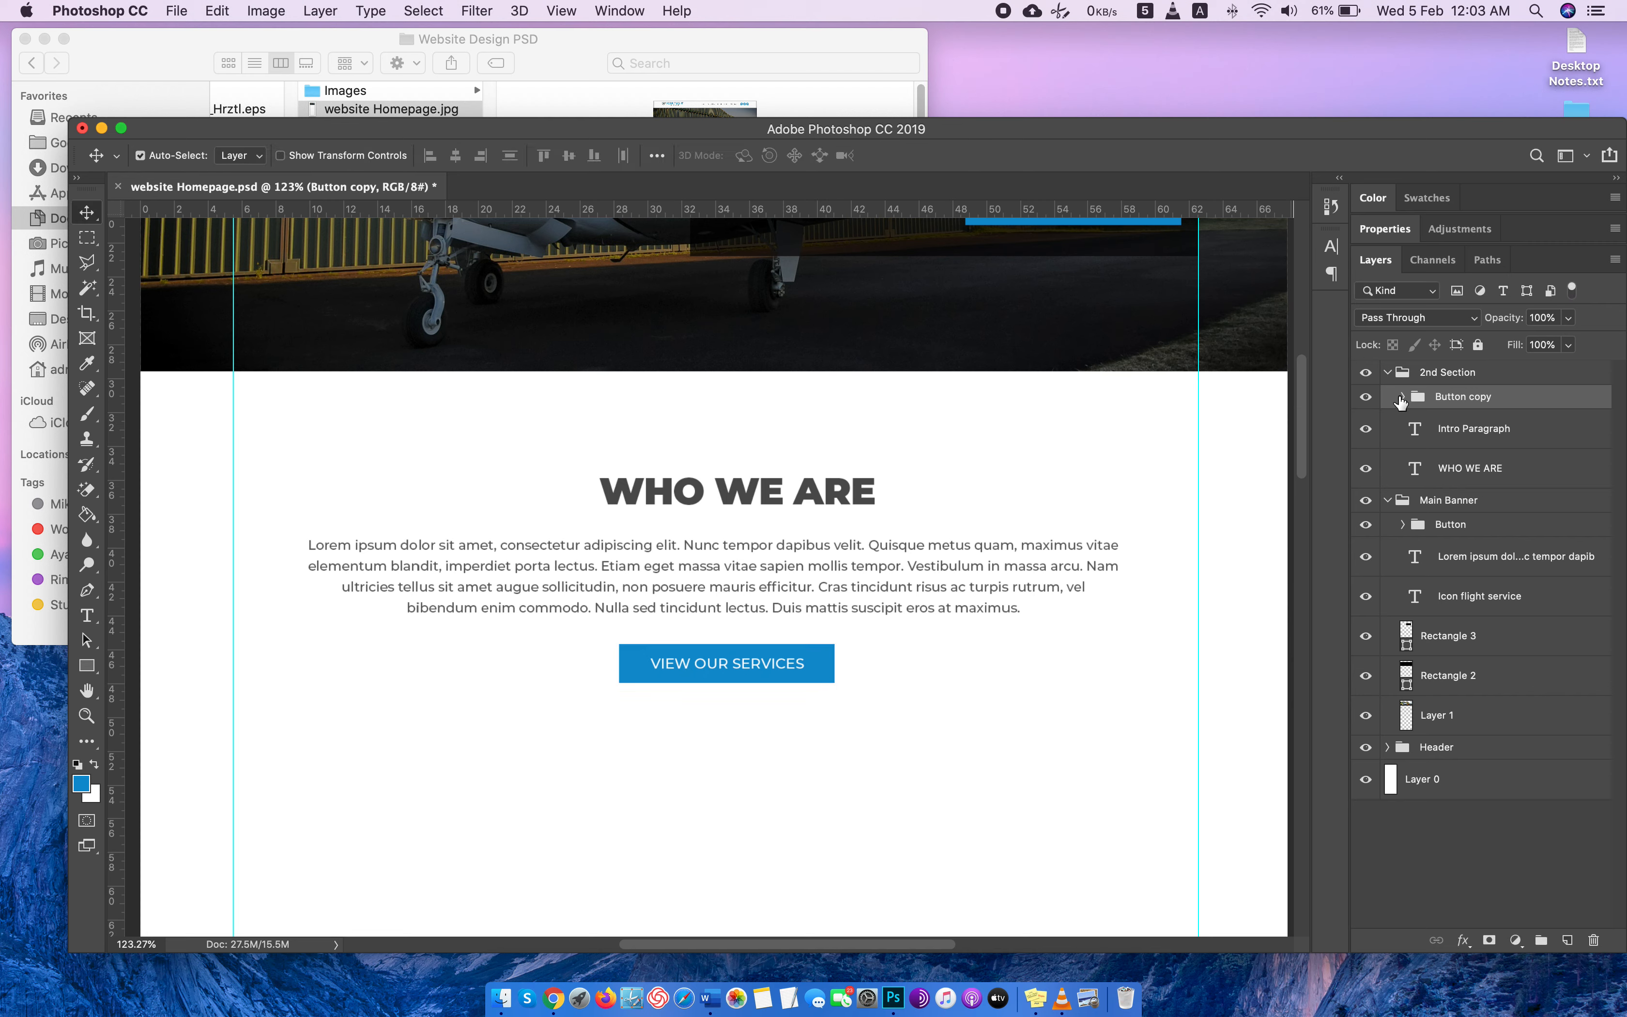
Replace the label text of the copied button with CONTACT US.
left_click(1401, 398)
double_click(1430, 431)
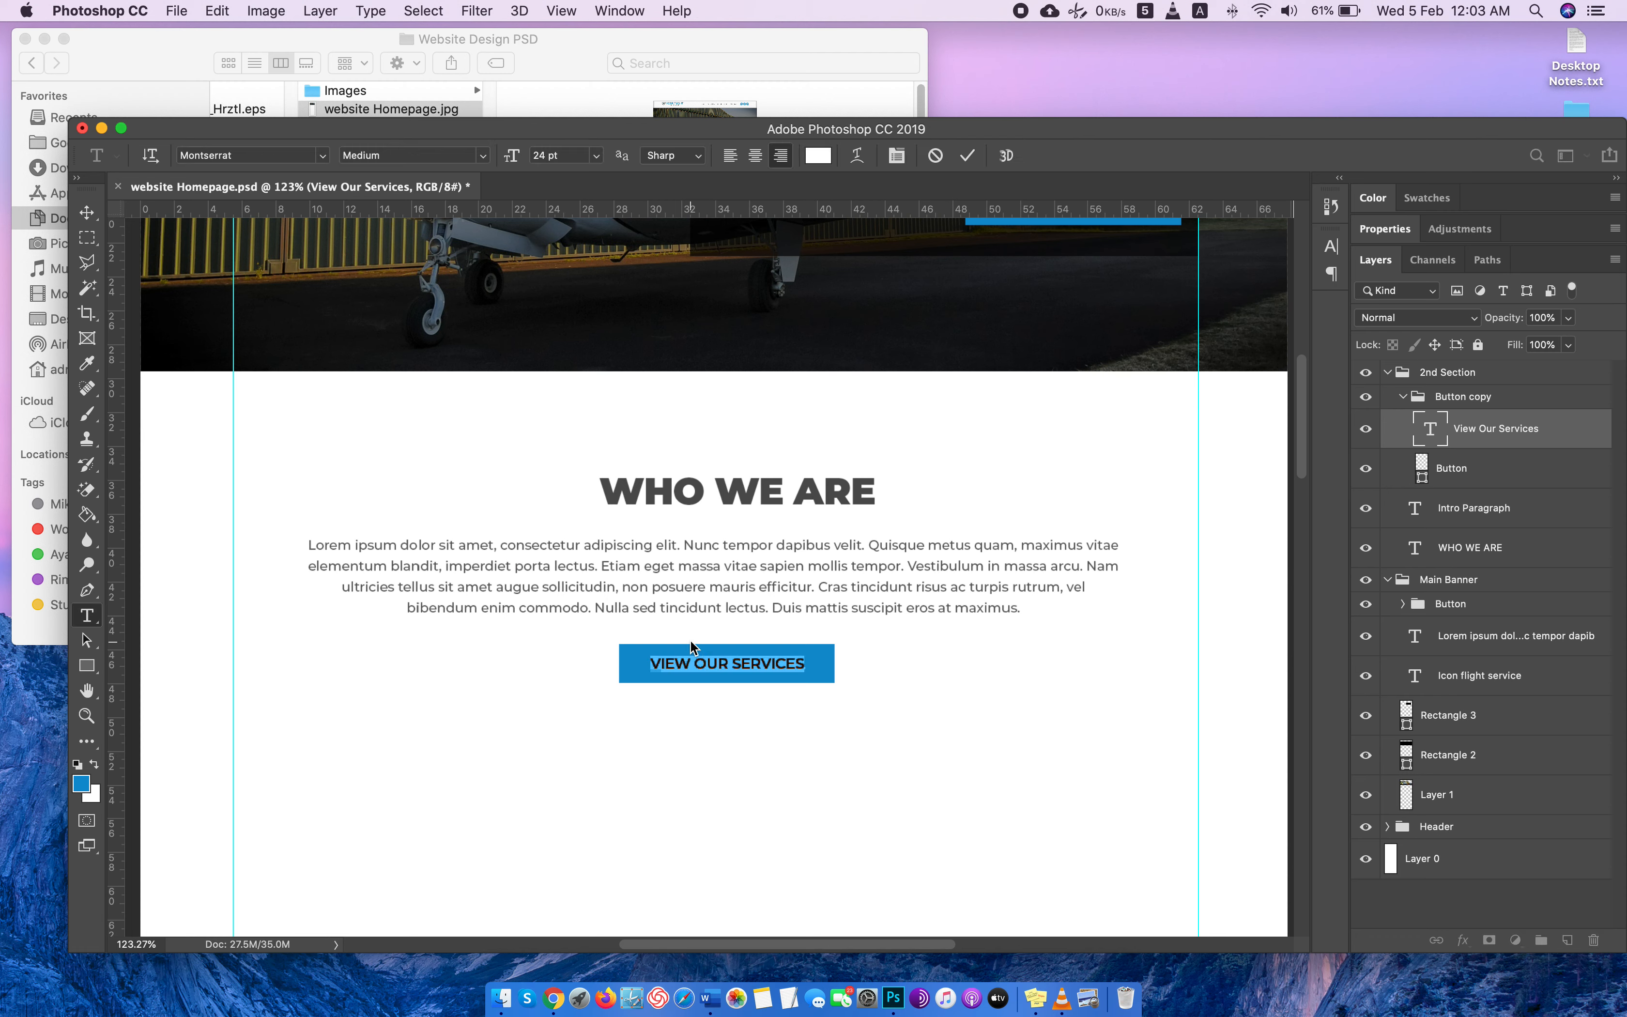
type("CONTACT")
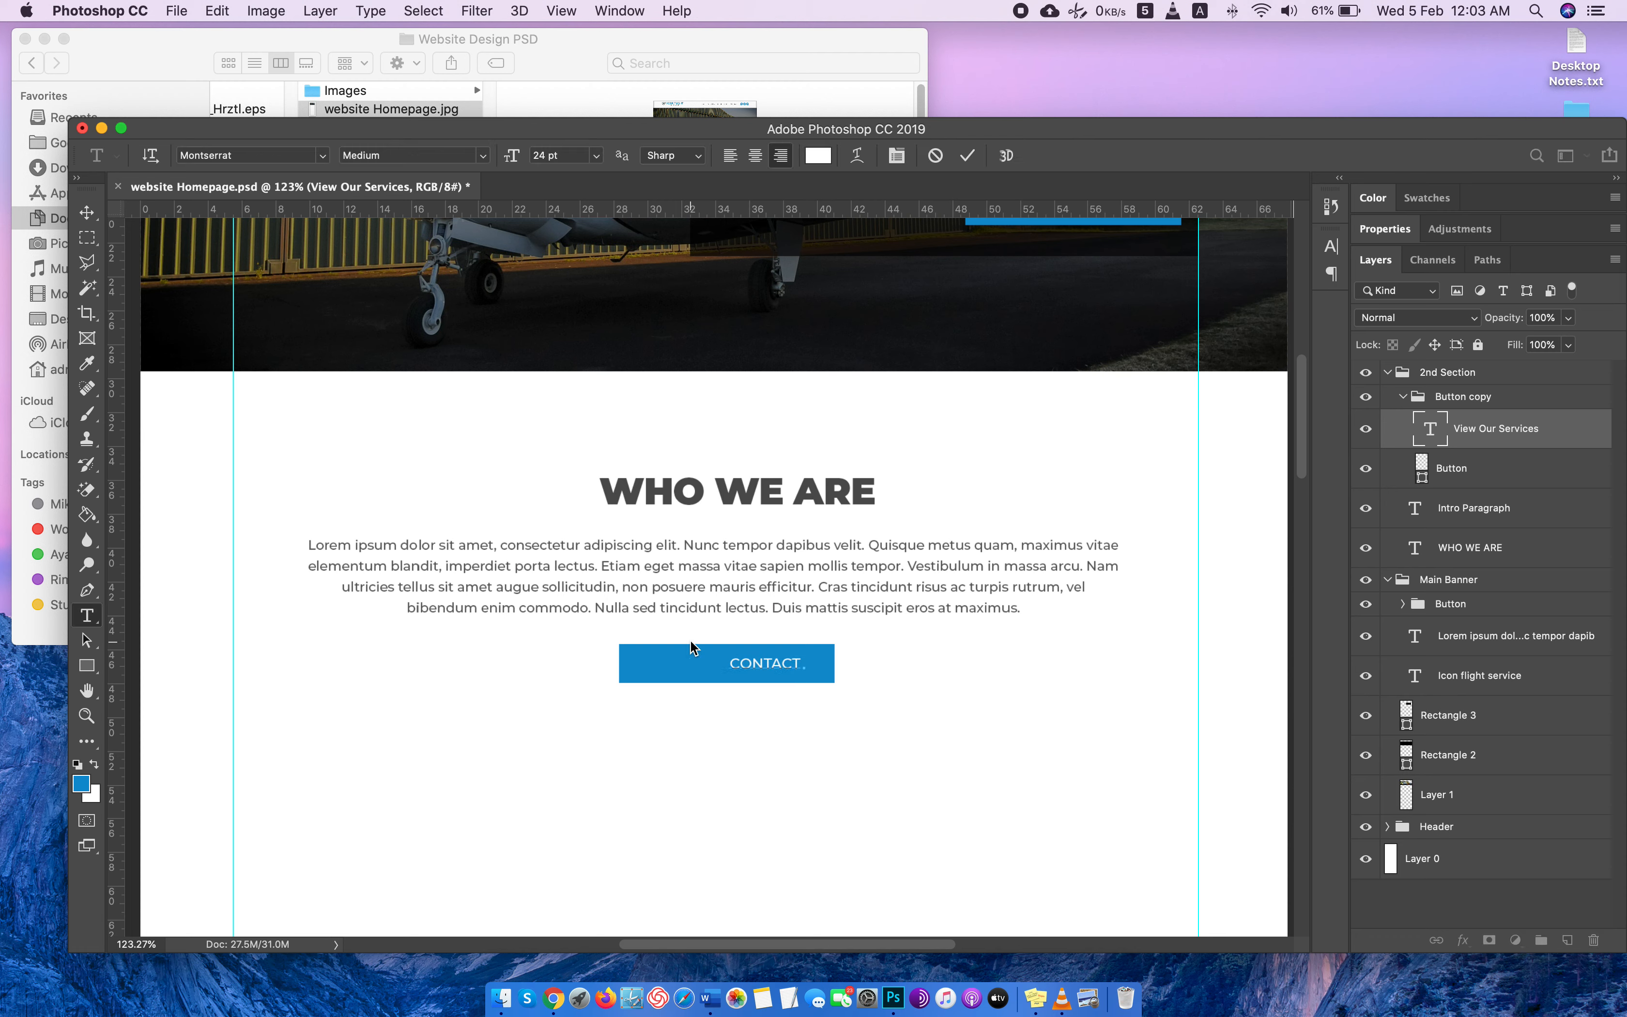
type(" US")
Try CLICK HERE TO CONTACT as the copied button's label and return the wording to CONTACT US.
triple_click(710, 658)
type("CLICK HERE TO CONTACT")
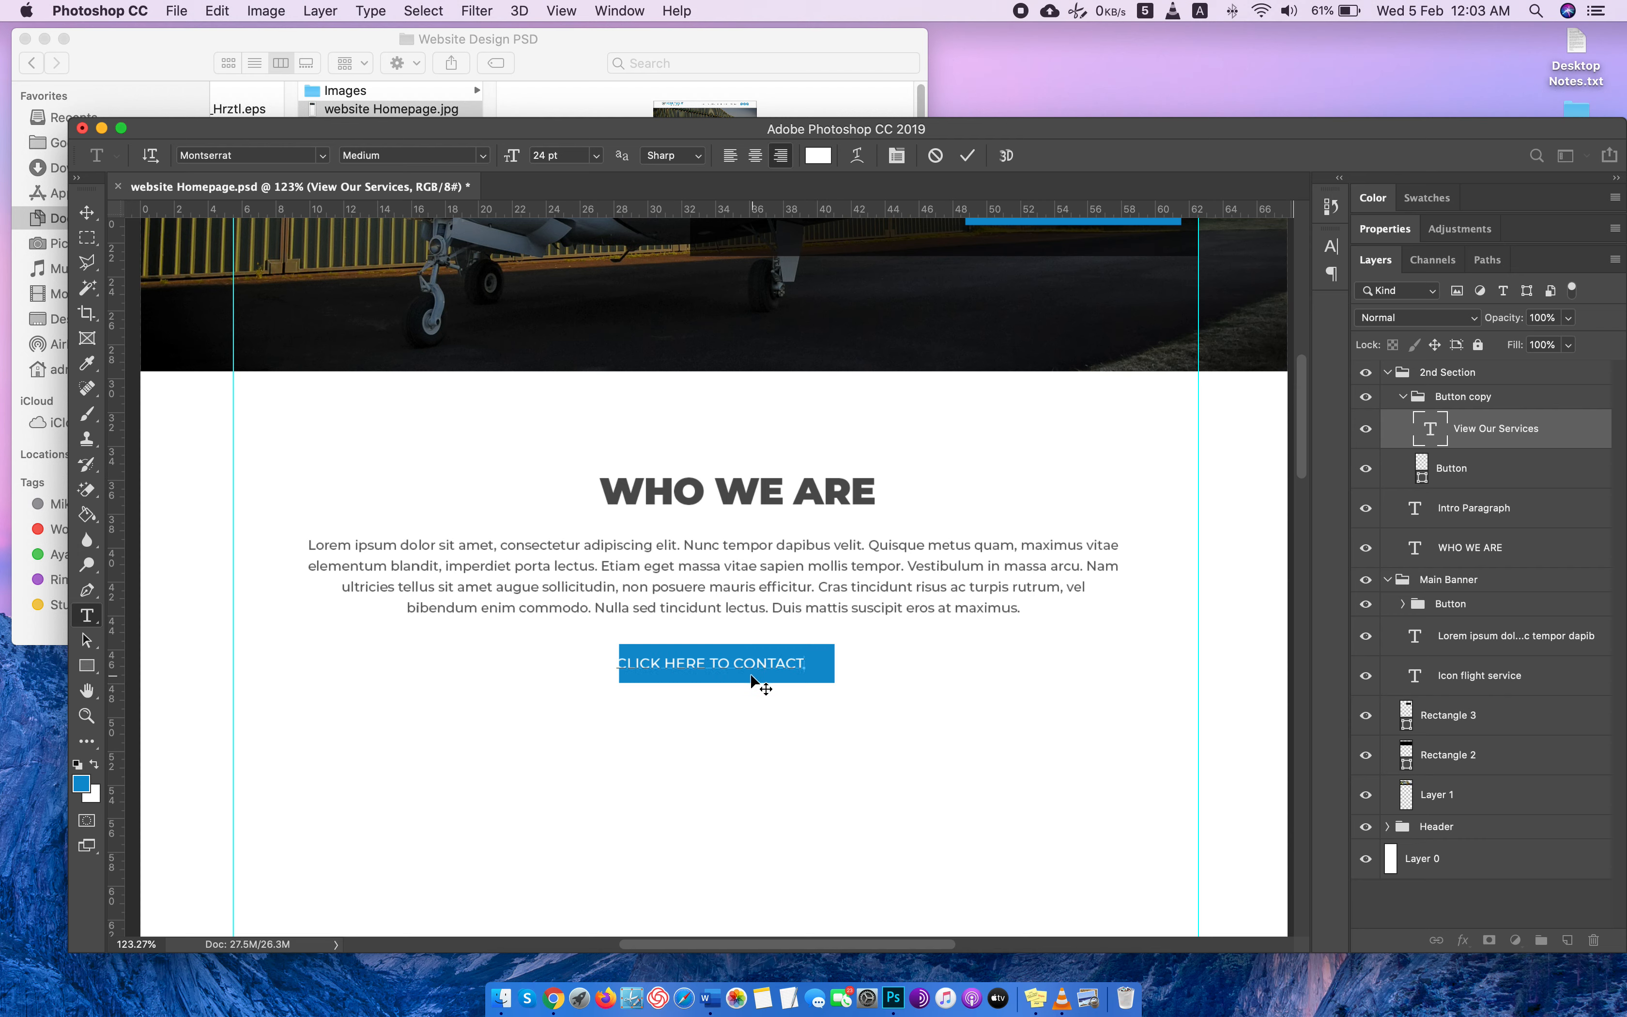
triple_click(708, 662)
key("BackSpace")
type("CONTACT US")
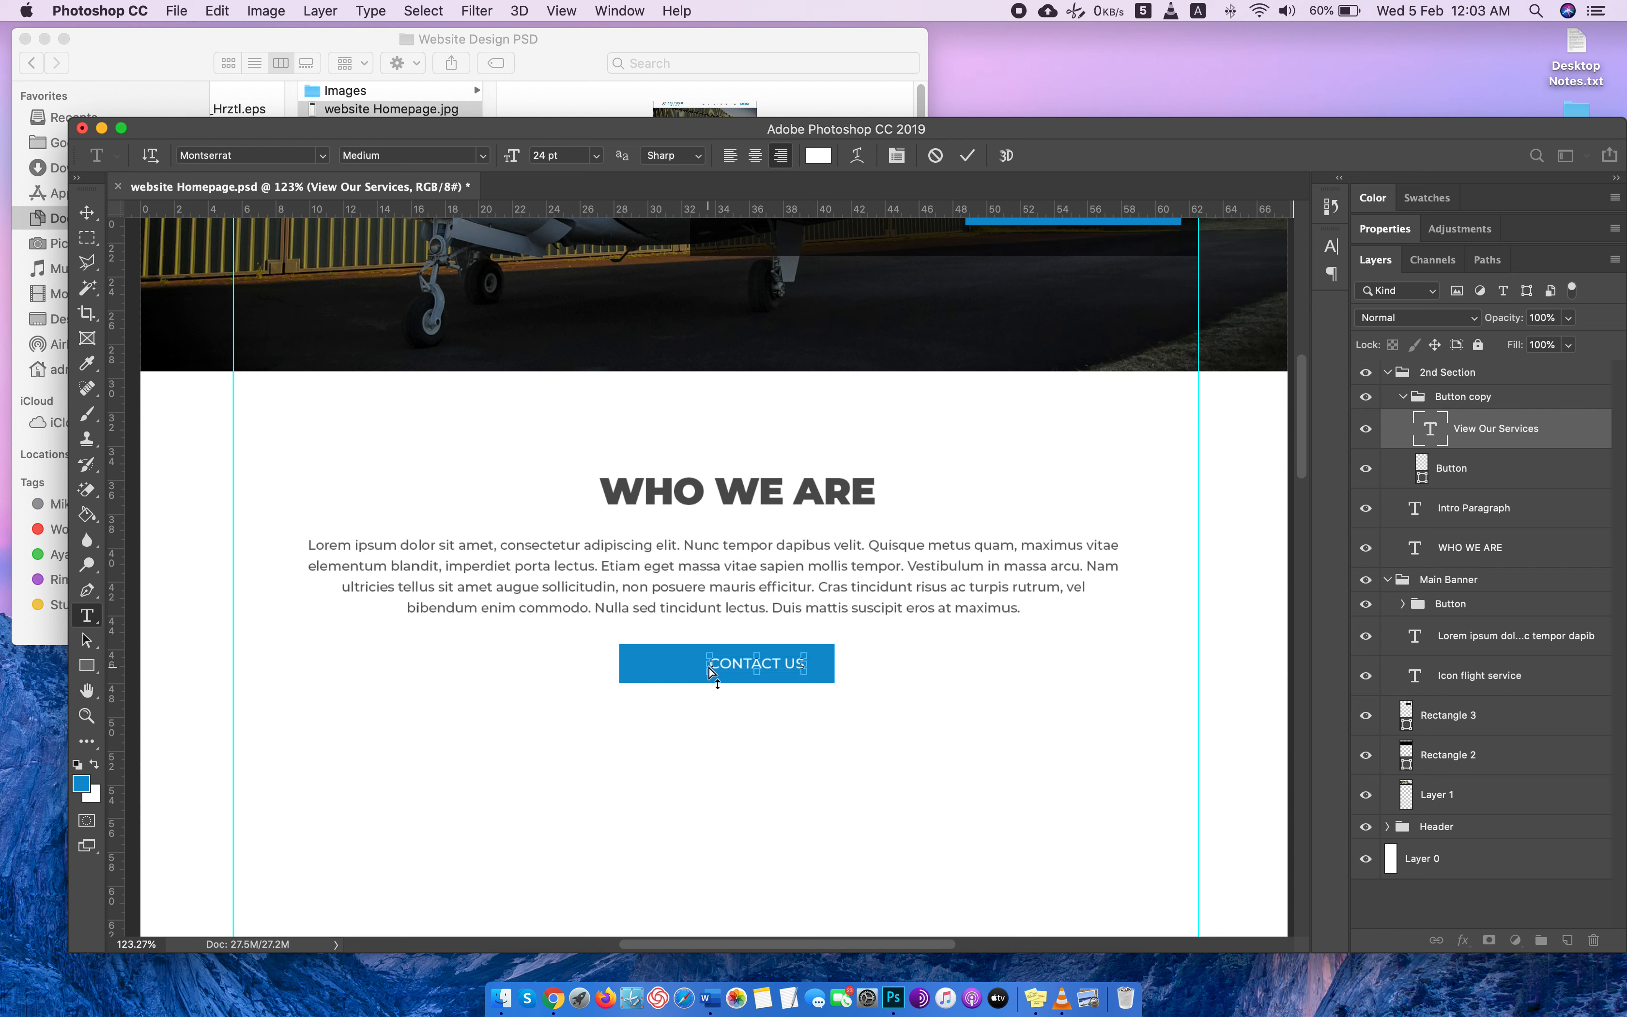
Center-align the CONTACT US text of the copied button.
triple_click(752, 656)
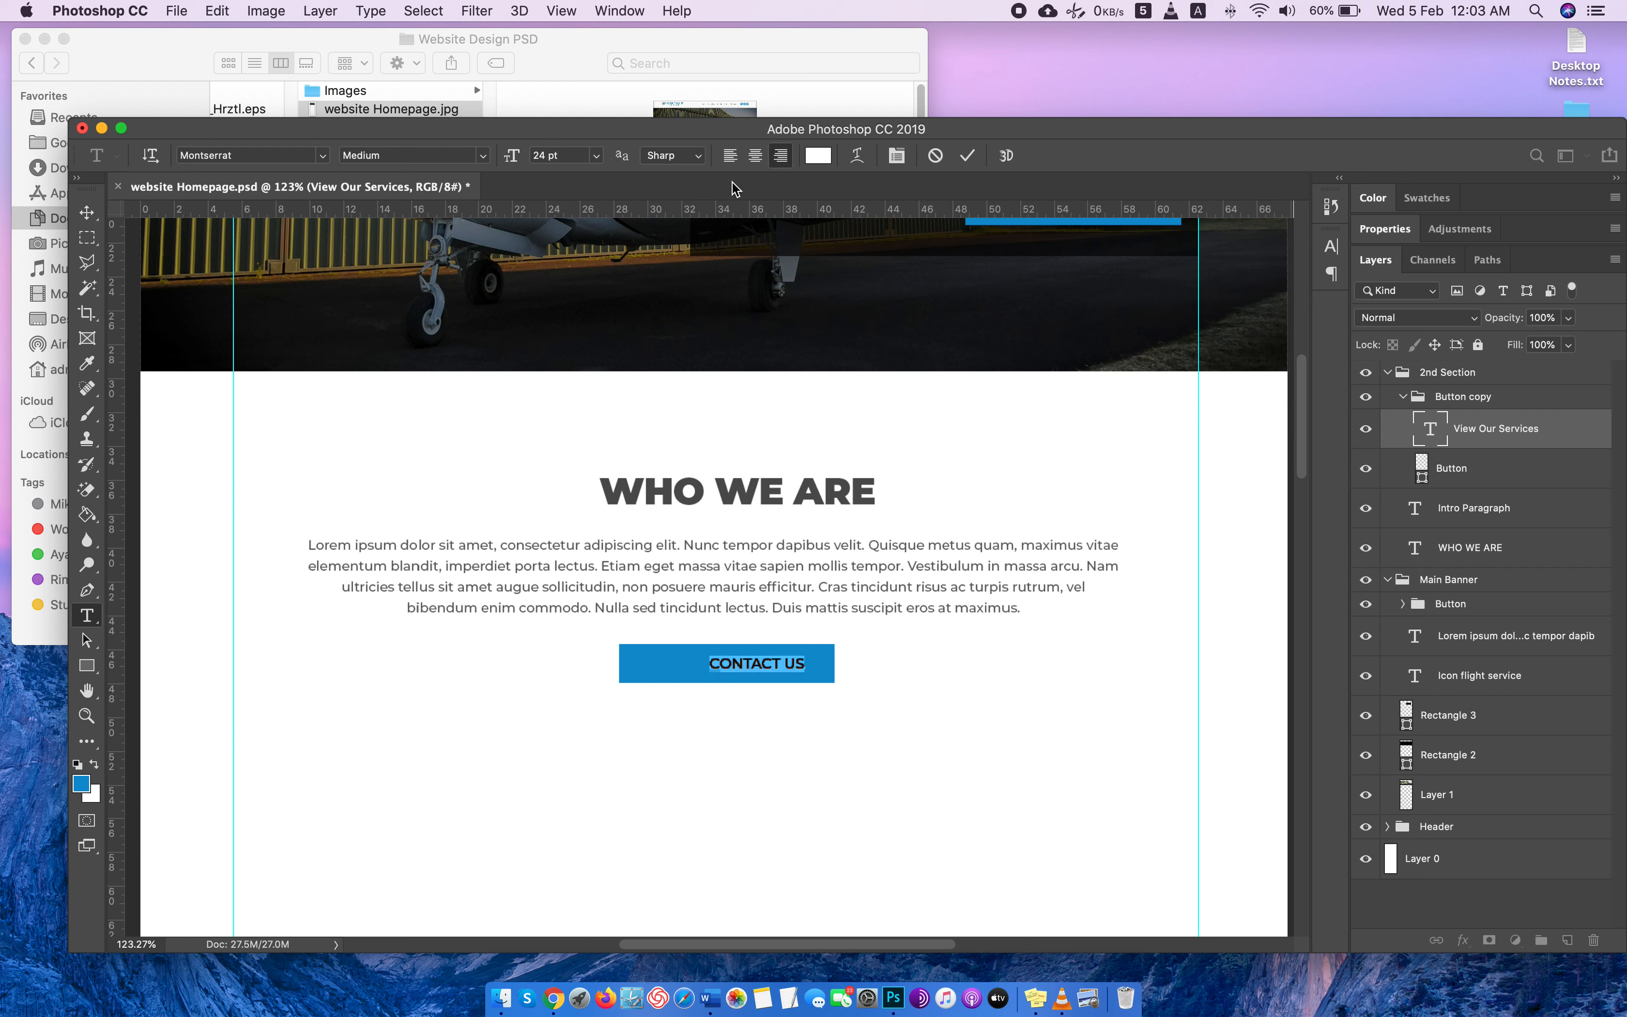
left_click(755, 155)
left_click(86, 212)
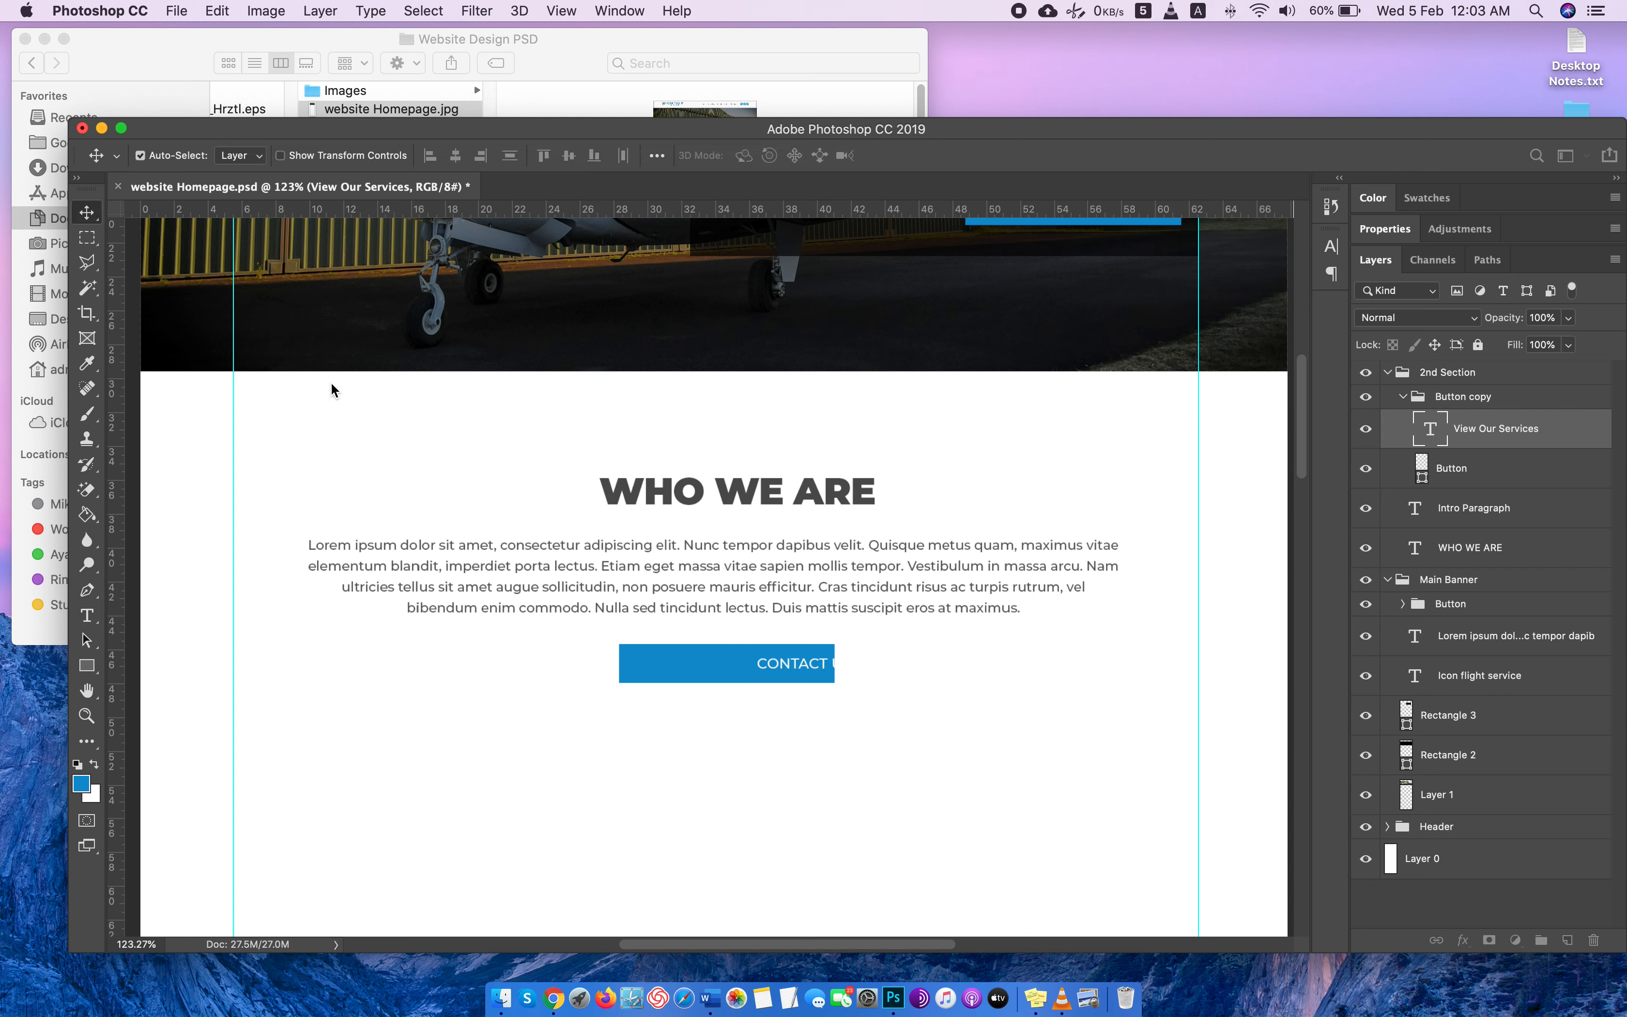
Move the CONTACT US text onto the middle of its blue button and view the page at 100%.
left_click_drag(769, 657, 694, 664)
scroll(882, 537, "down", 3)
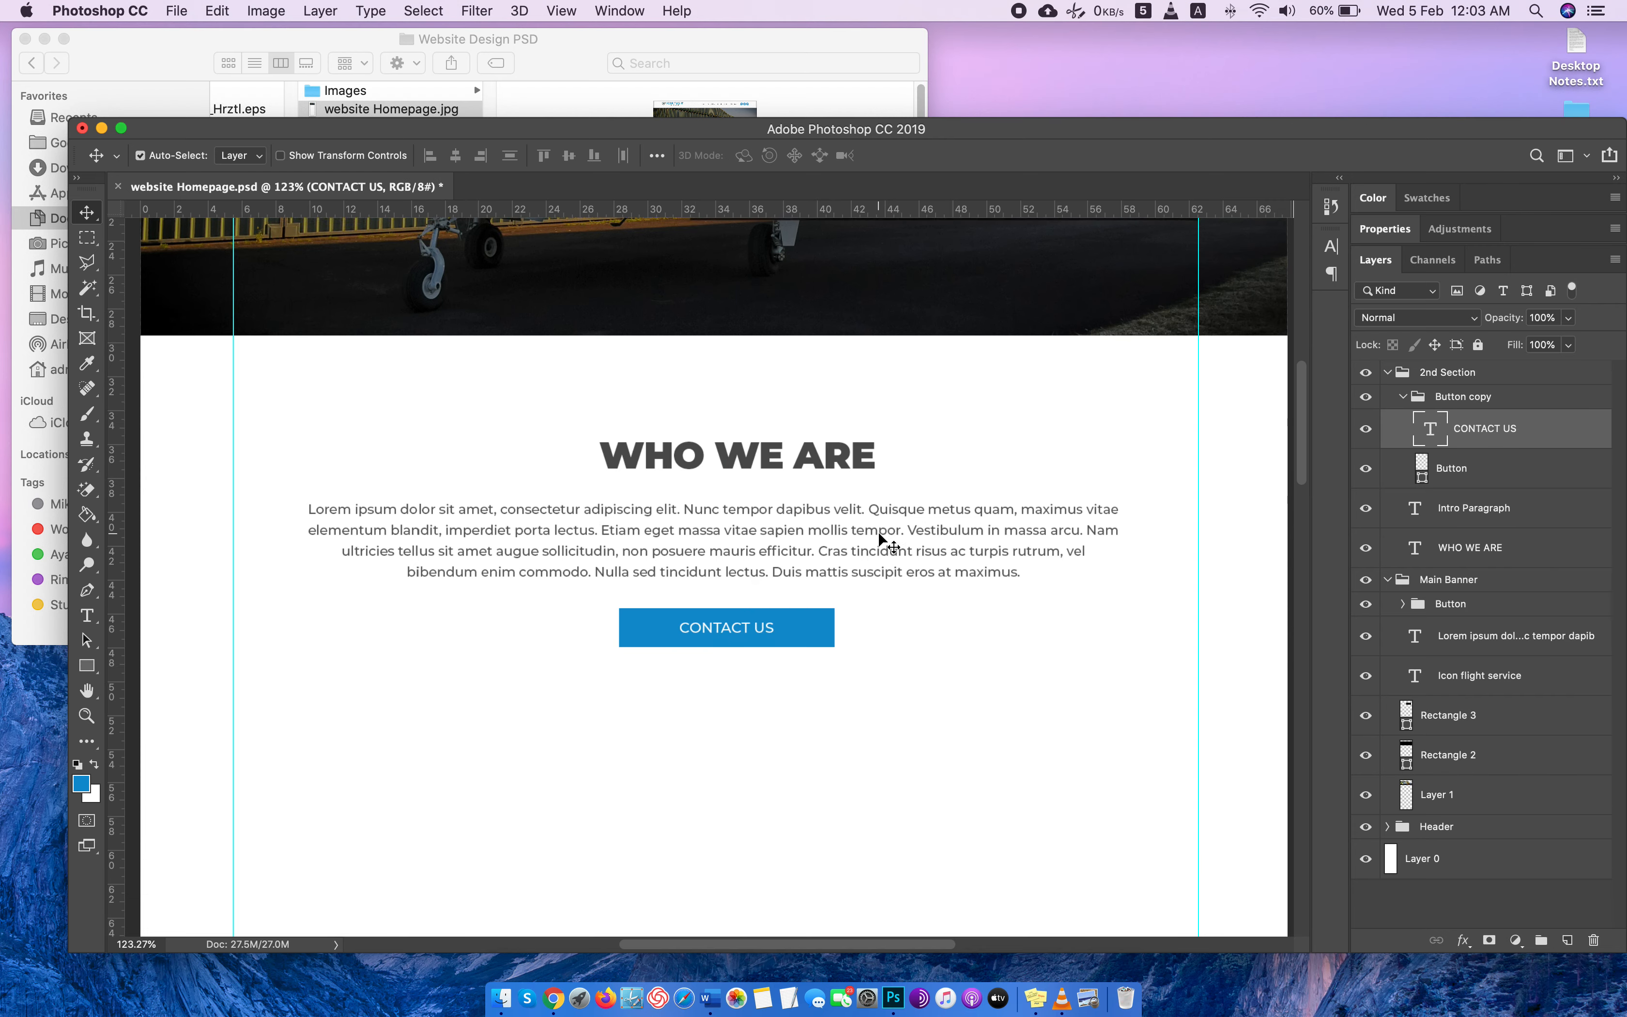
scroll(933, 603, "down", 1)
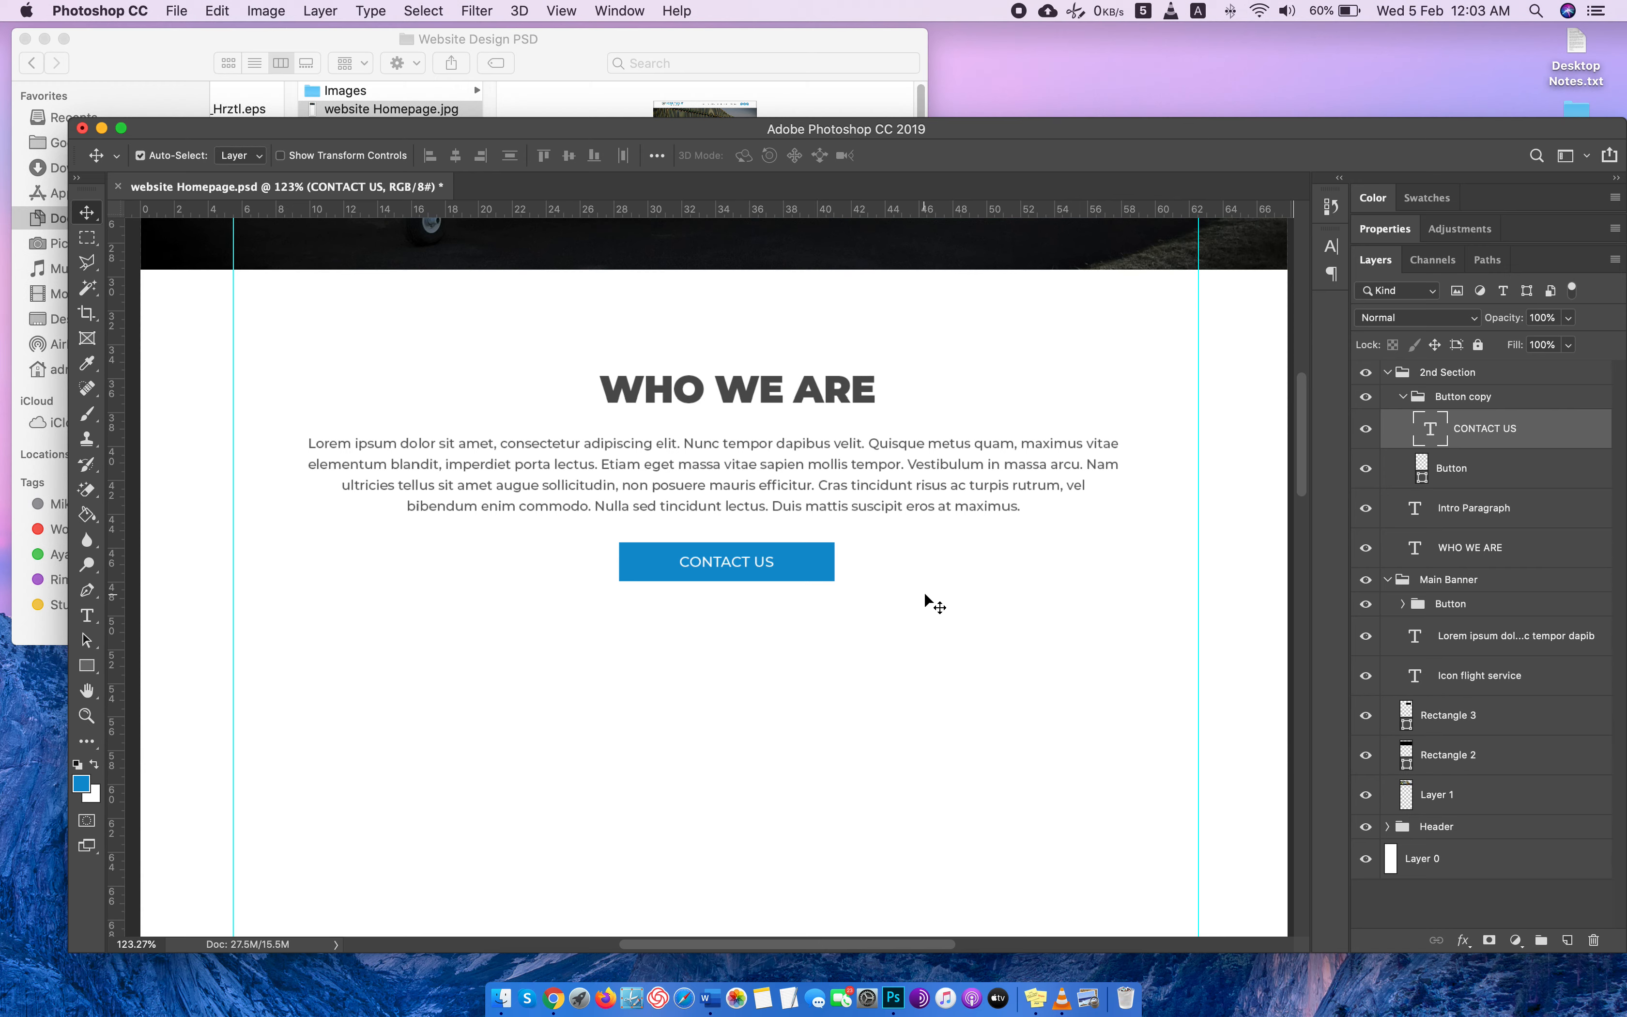
key("super+1")
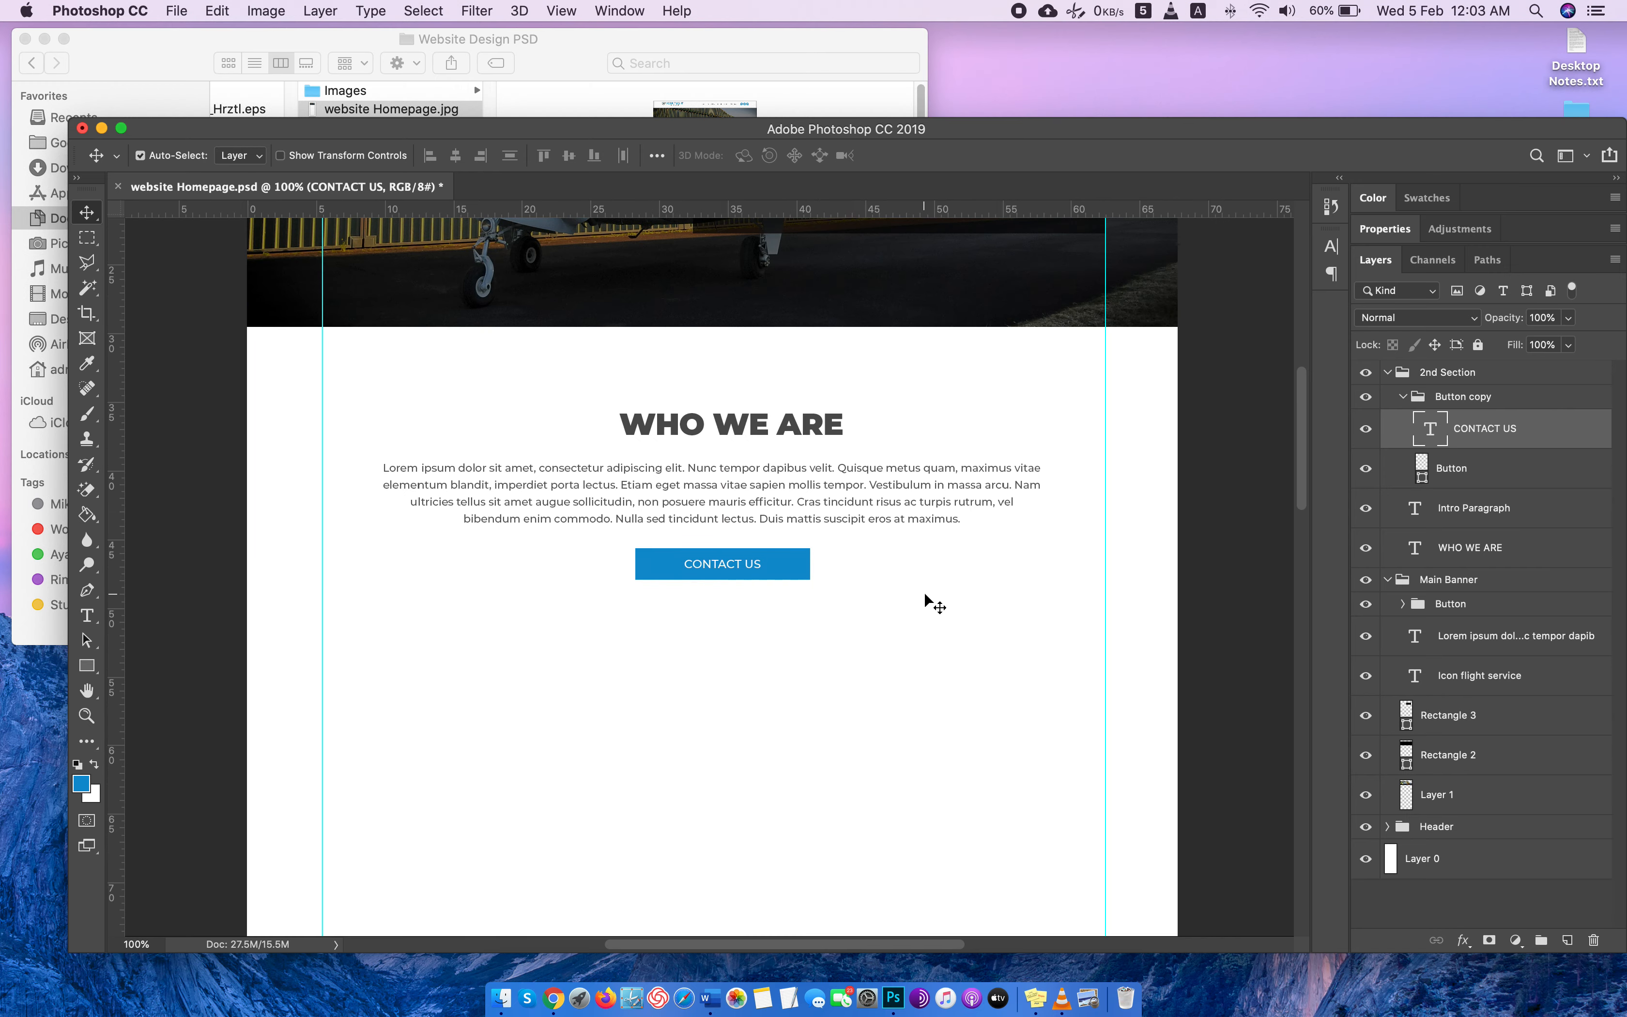
scroll(933, 604, "up", 10)
scroll(933, 603, "down", 10)
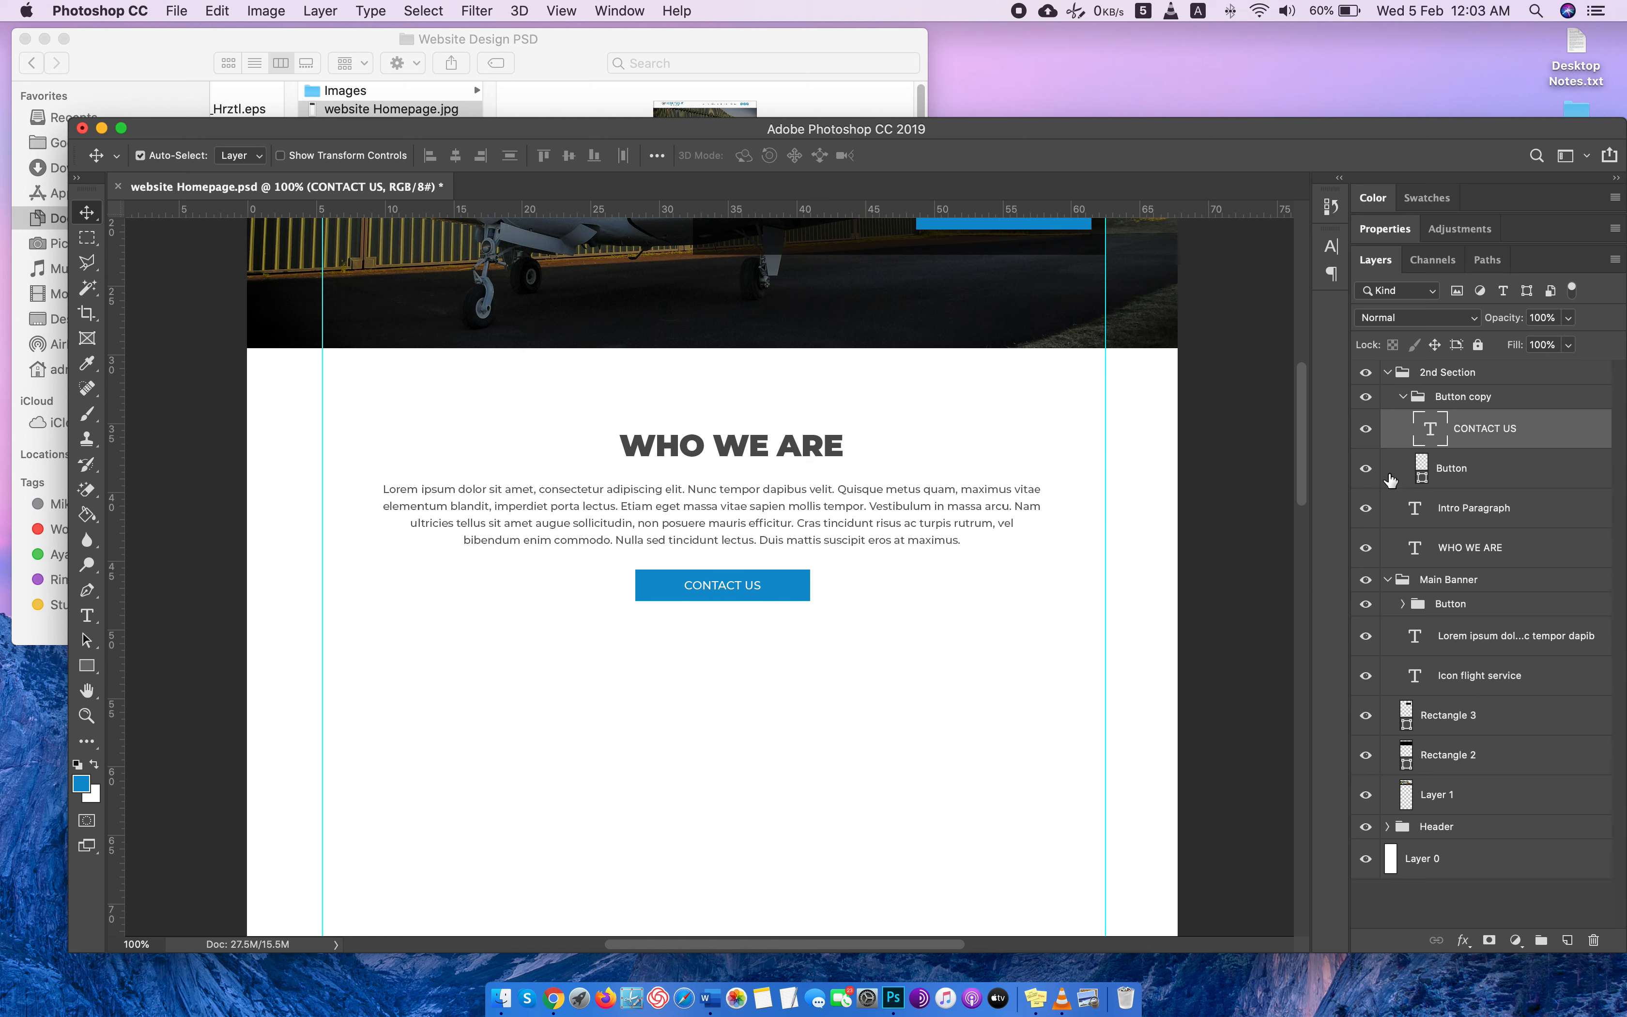
Collapse the existing layer groups and create a group named 3rd section above them.
left_click(1404, 396)
left_click(1388, 373)
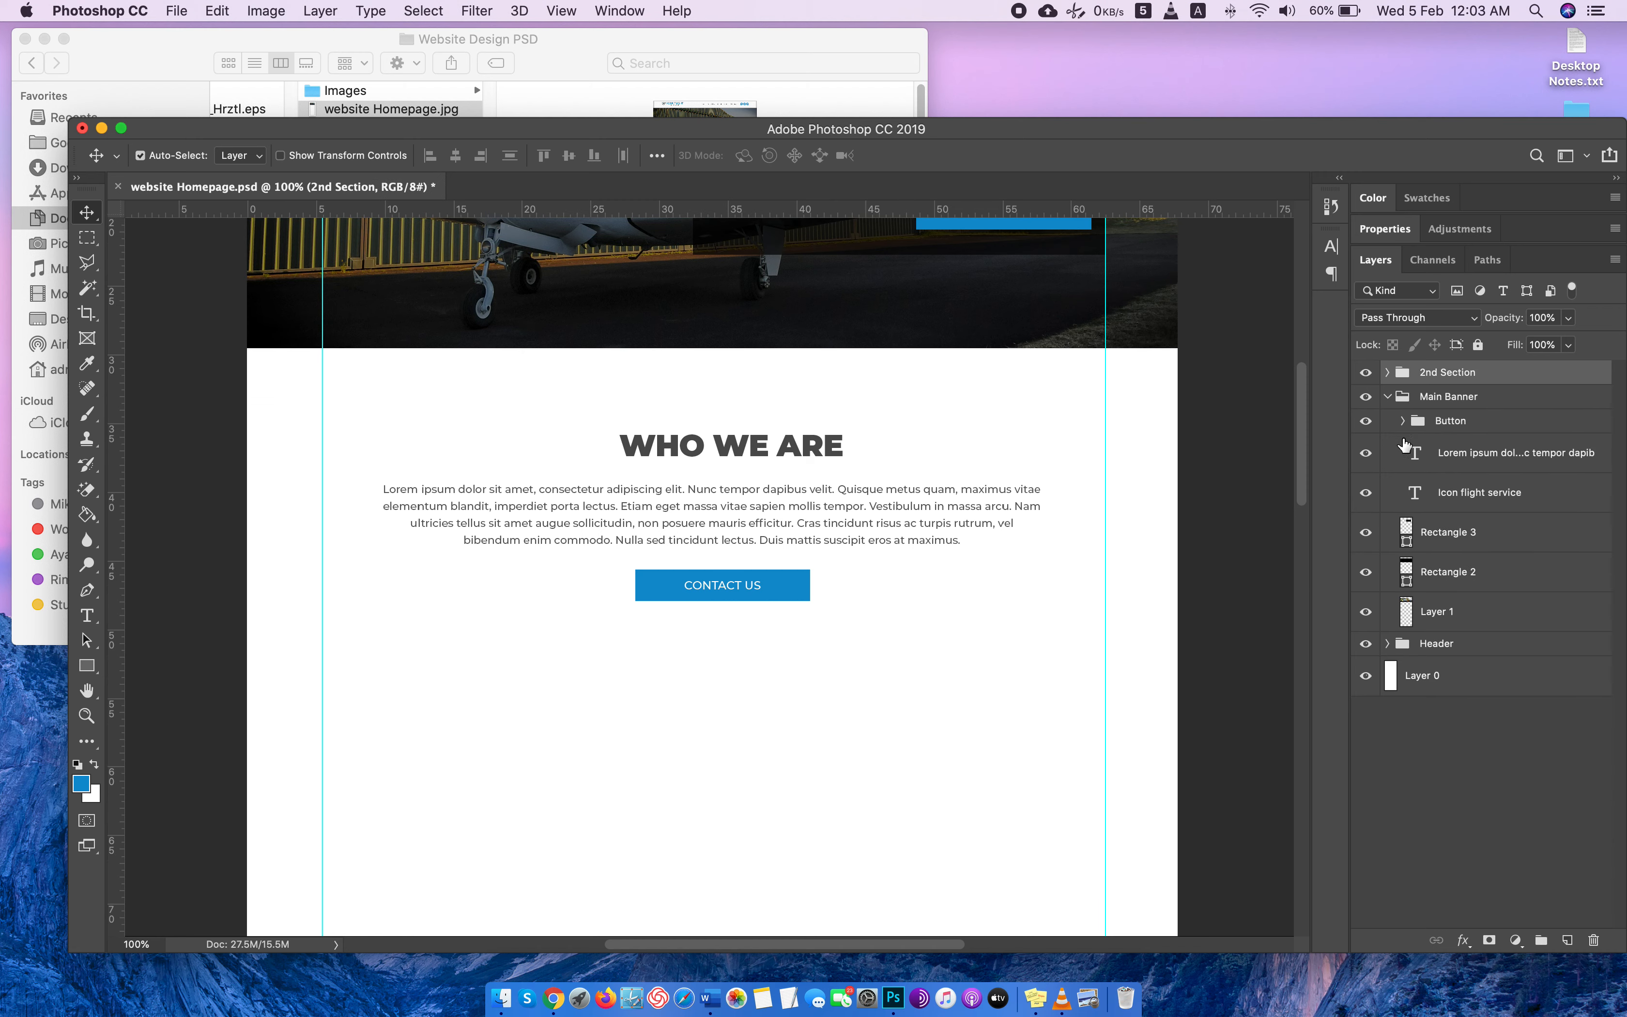
left_click(1401, 421)
left_click(1387, 396)
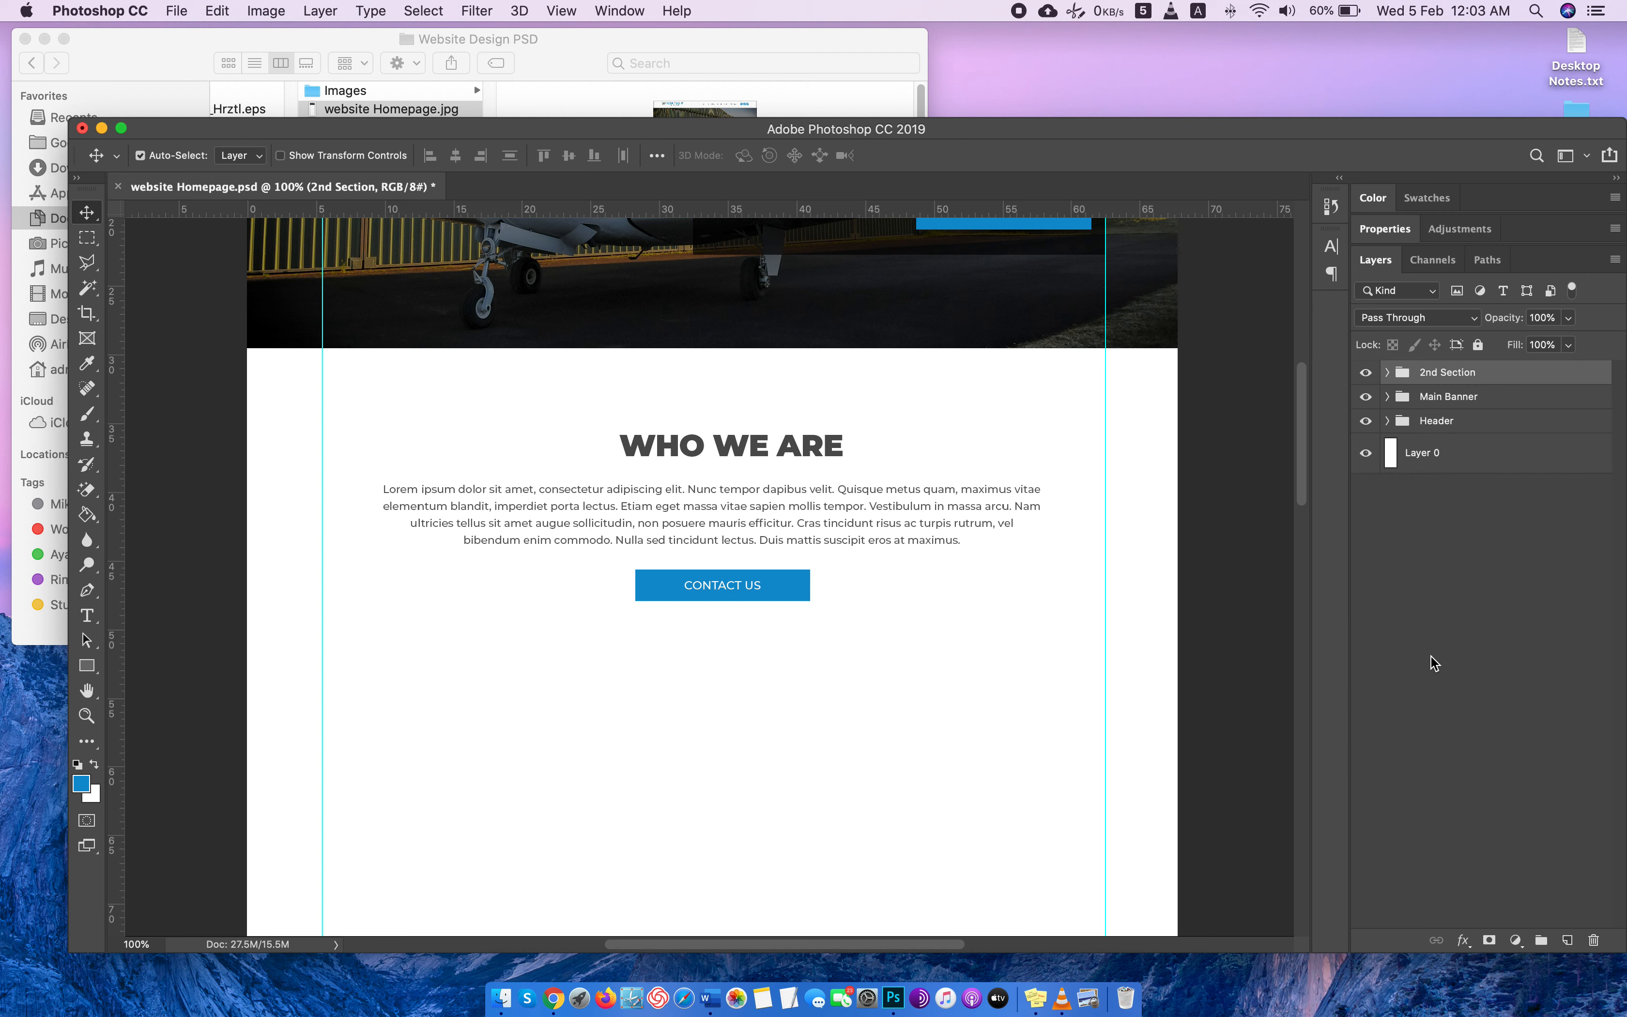
left_click(1540, 940)
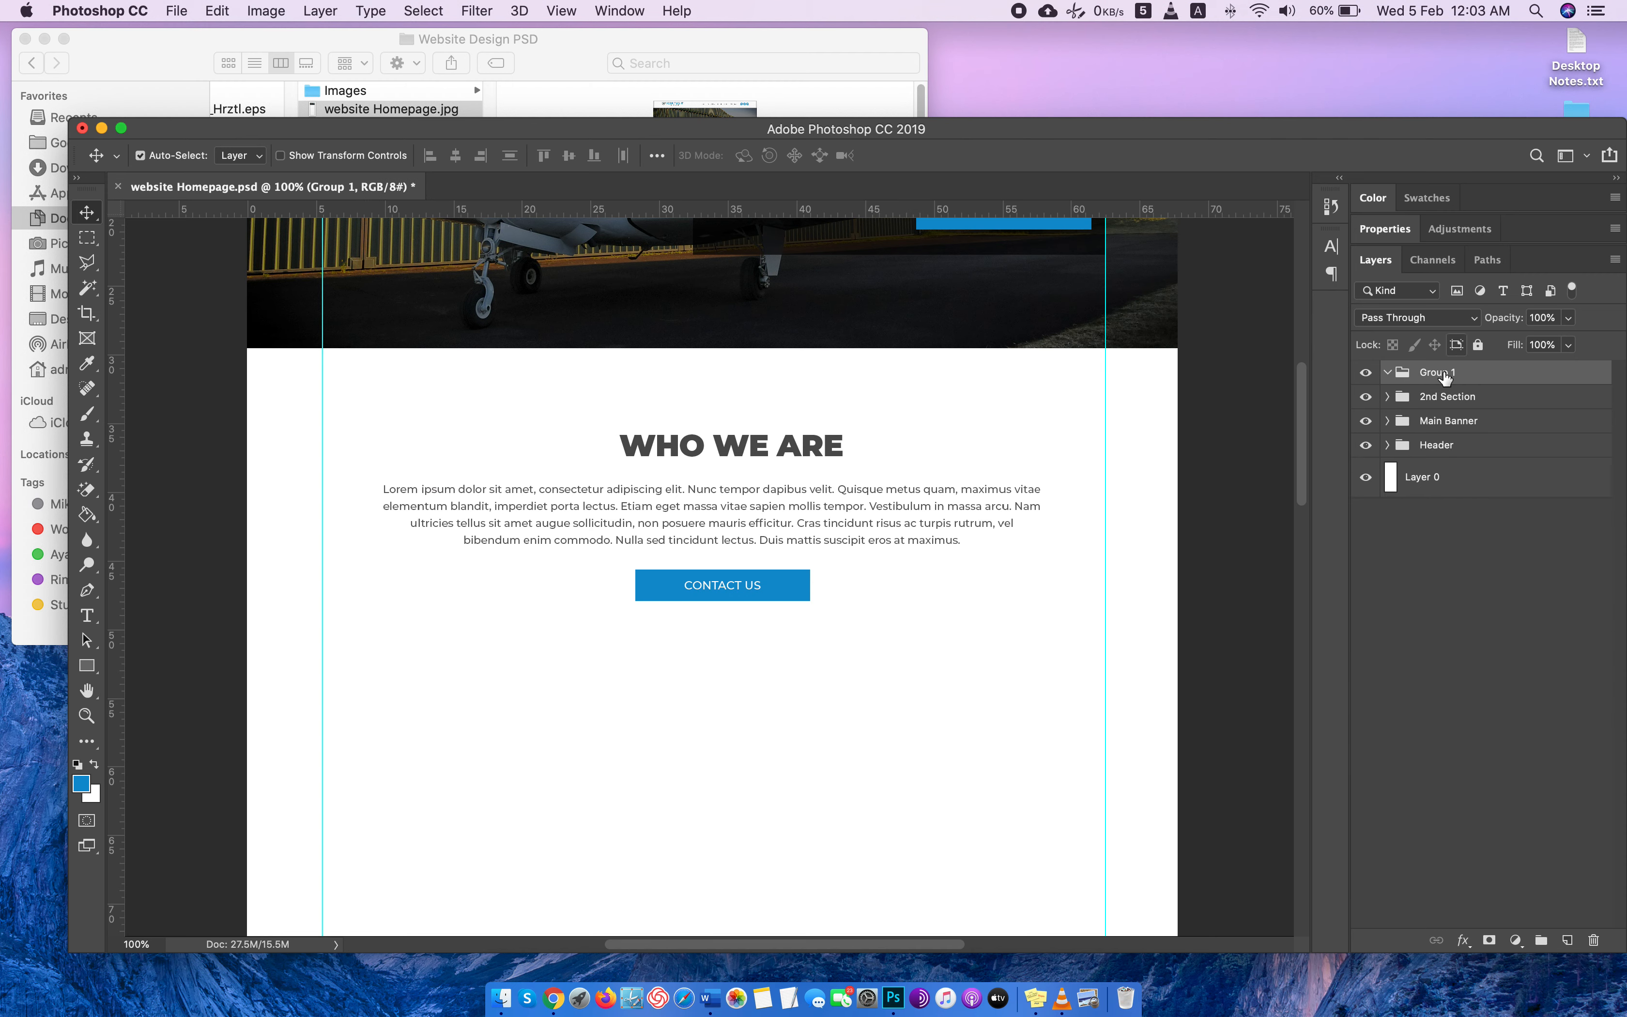
type("3rd section")
key("Return")
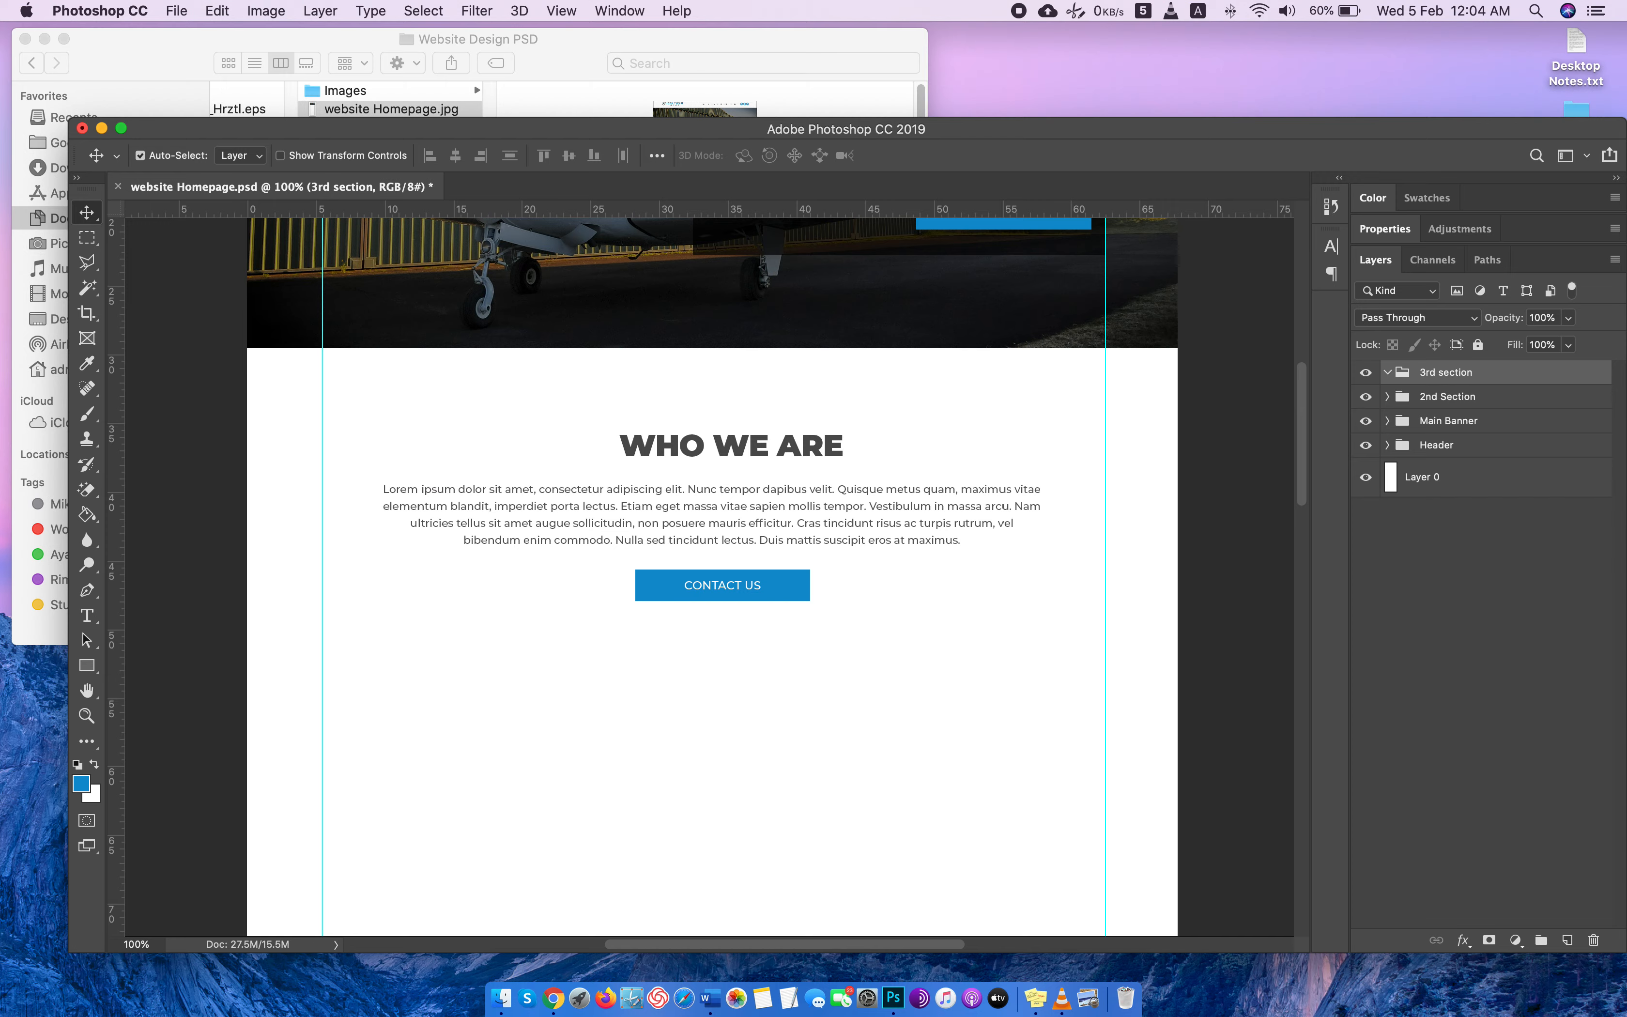
Switch to Chrome and examine the WHAT WE OFFER section of the Randon Aviation site as a layout reference.
scroll(570, 556, "down", 3)
key("super+Tab")
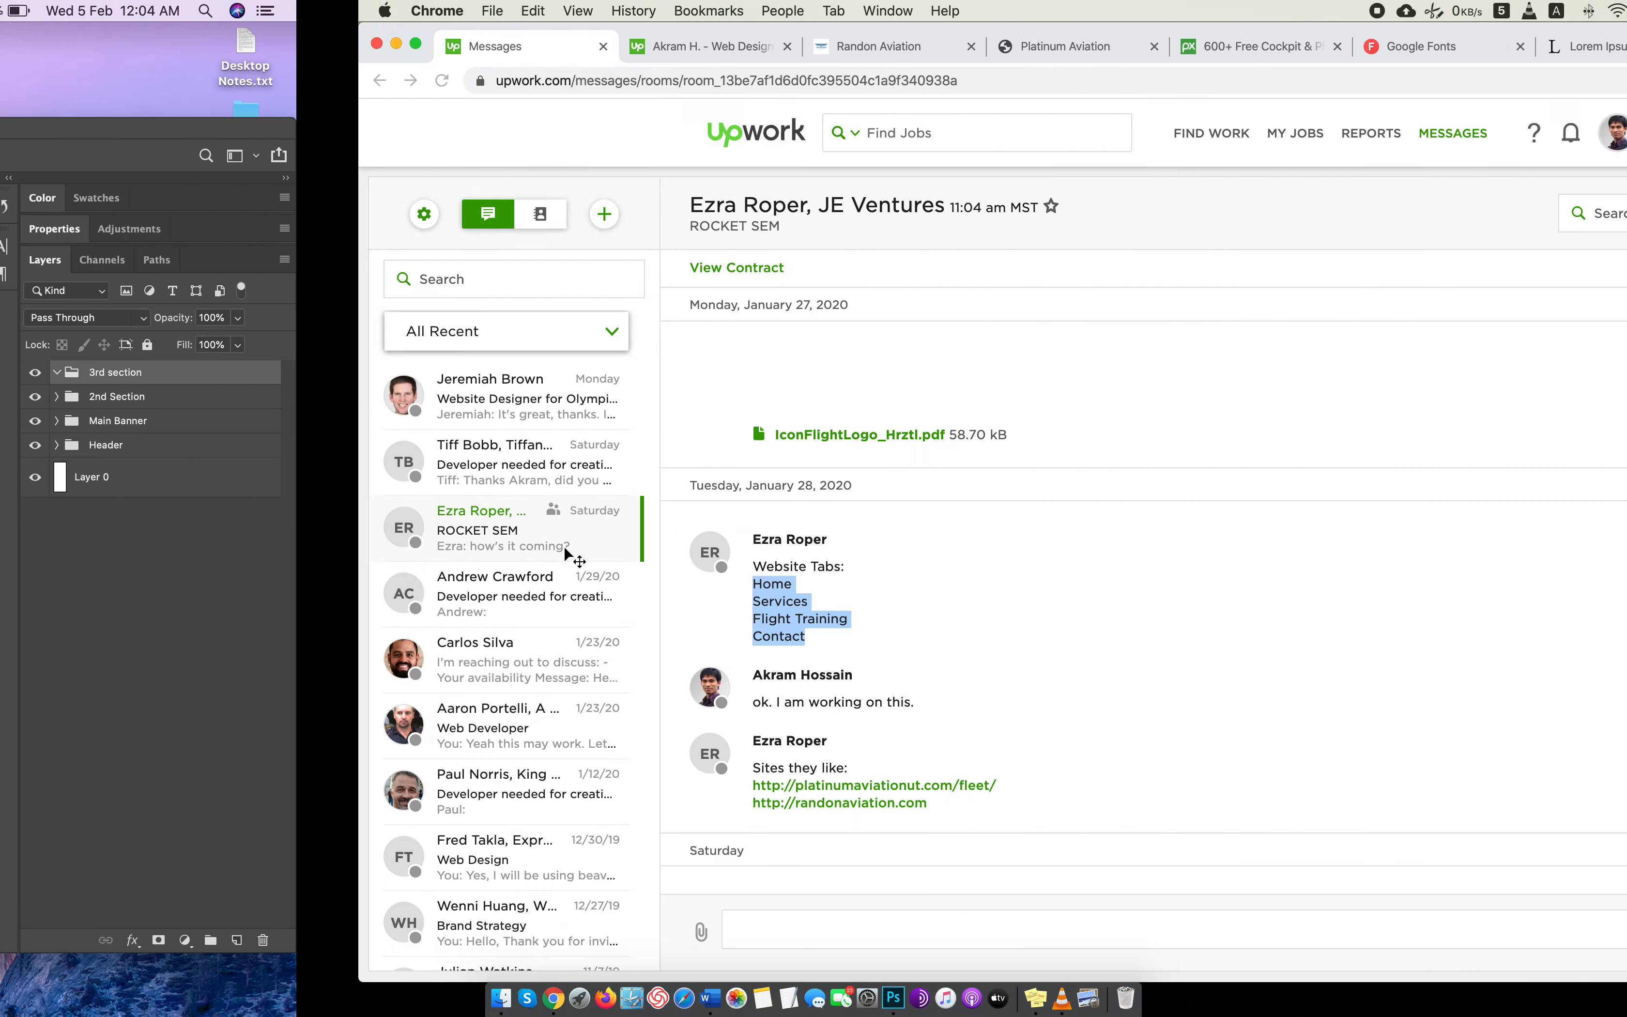
left_click(528, 47)
scroll(749, 509, "down", 10)
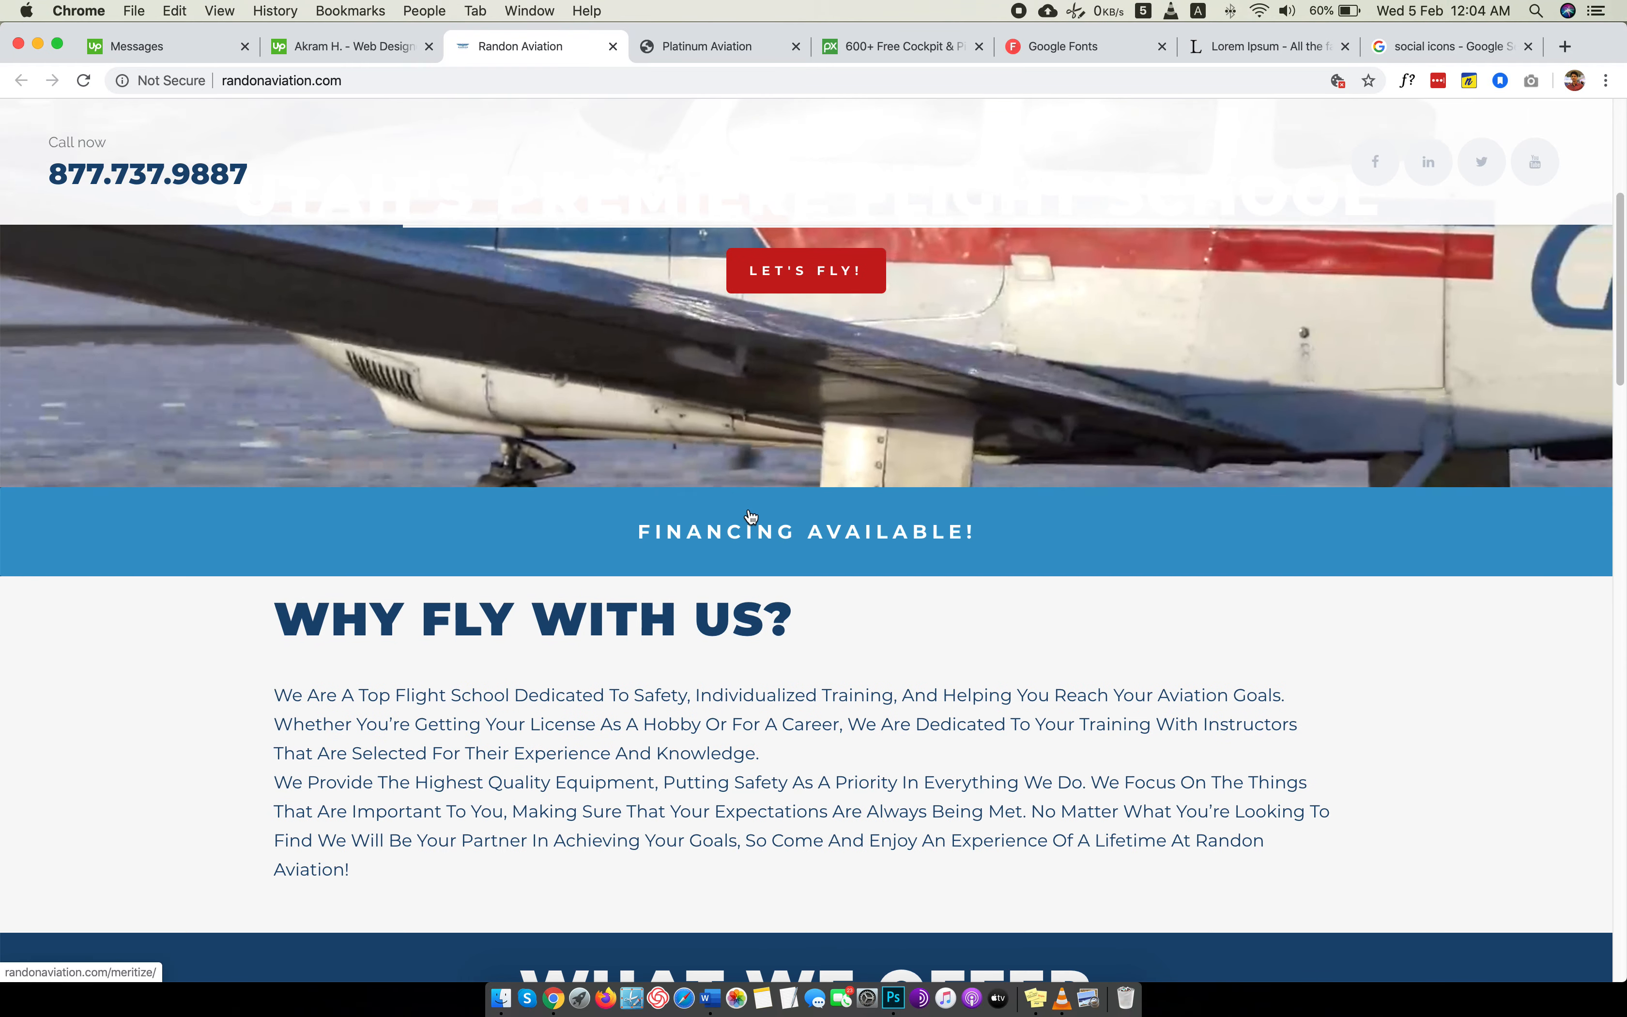
scroll(749, 509, "down", 8)
scroll(751, 516, "up", 4)
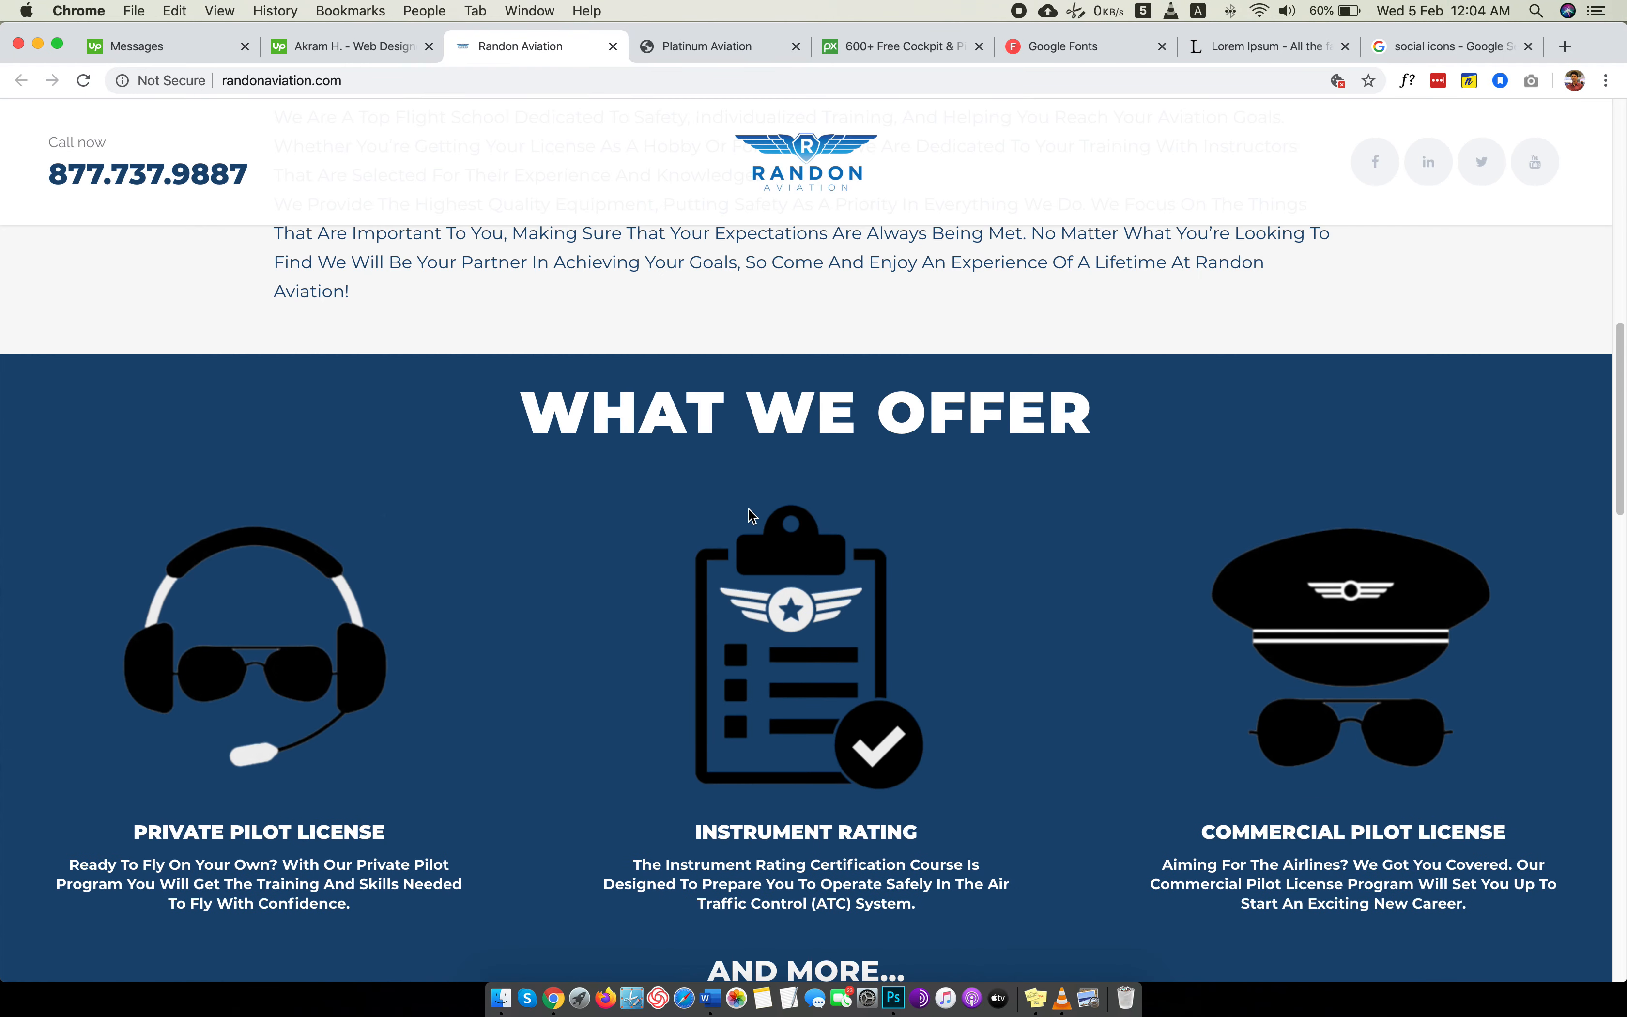
left_click_drag(725, 438, 1019, 426)
left_click(1019, 426)
key("ctrl+Left")
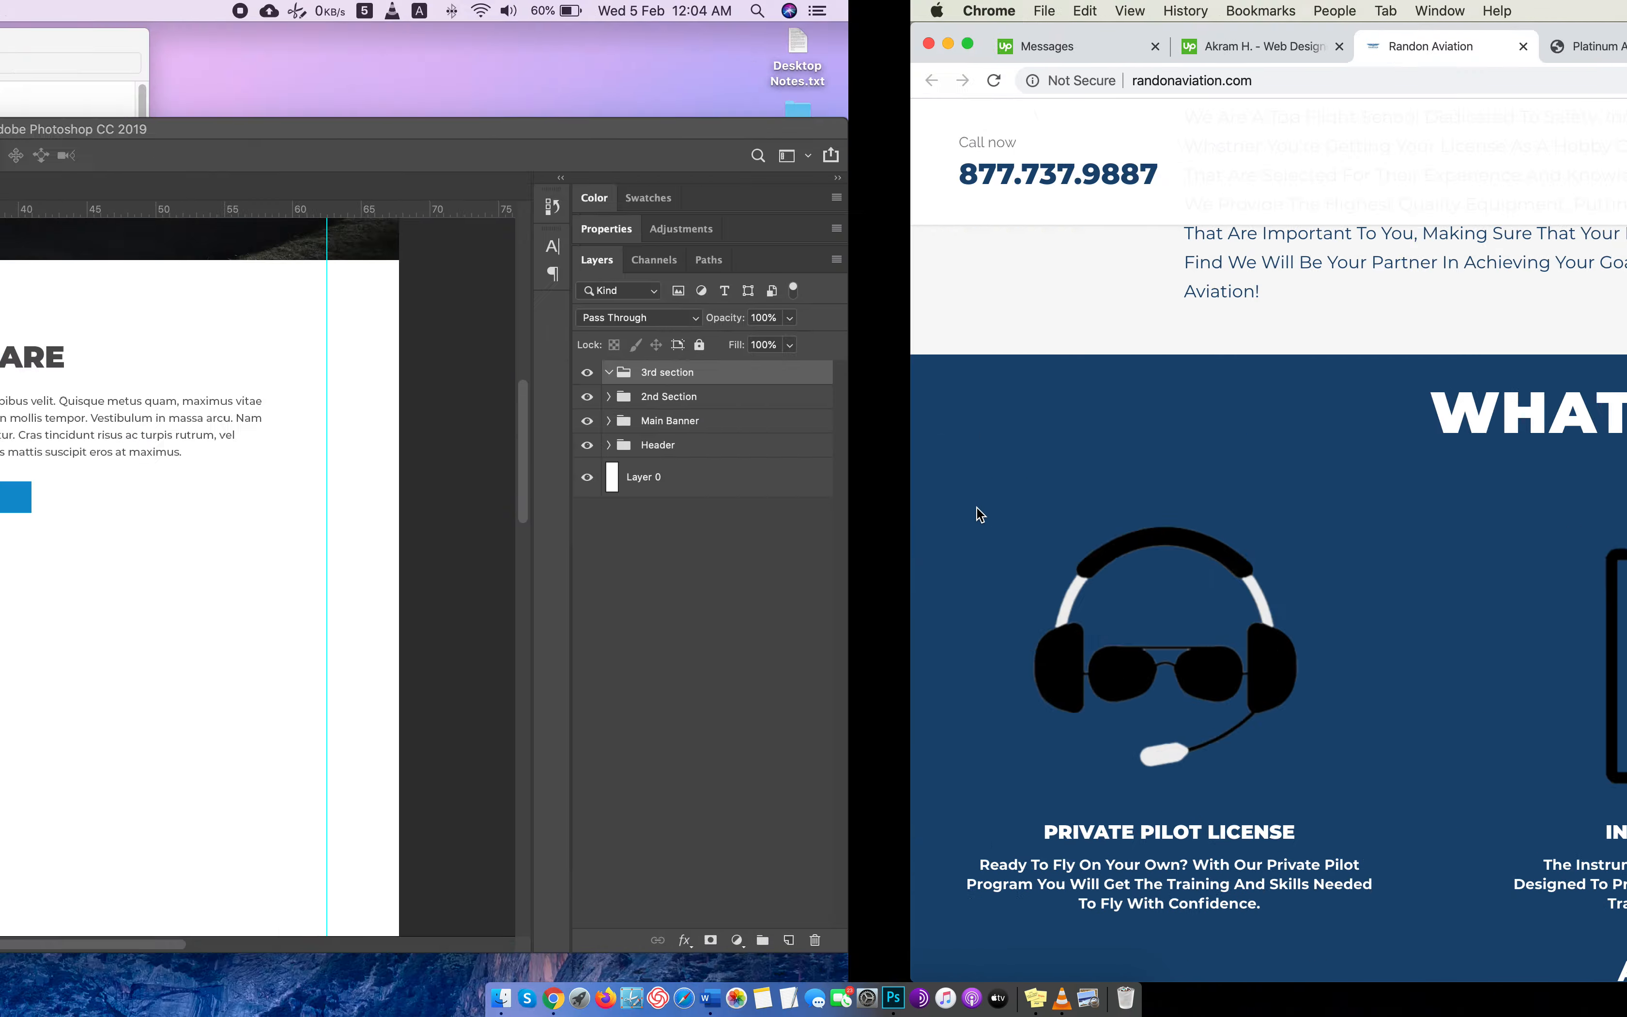
key("ctrl+Right")
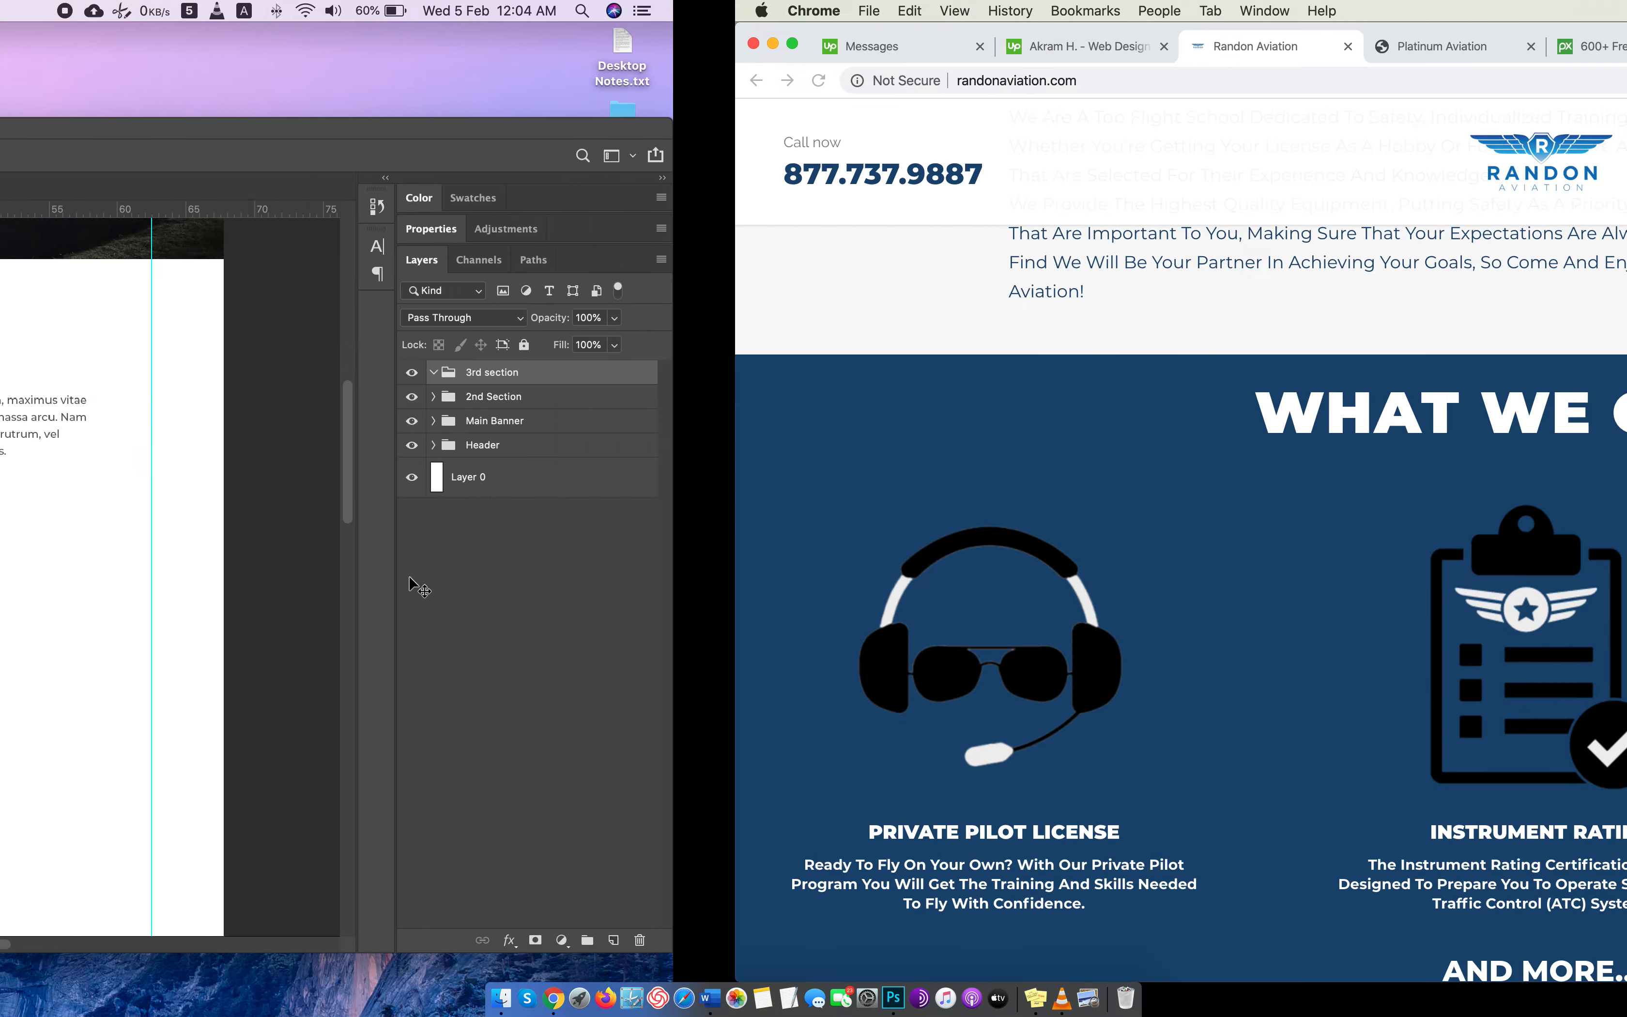
key("ctrl+Left")
Back in Photoshop, add an empty layer inside the 3rd section group and delete the surplus second one.
scroll(409, 577, "up", 2)
scroll(409, 577, "down", 2)
scroll(410, 578, "up", 6)
scroll(410, 577, "down", 8)
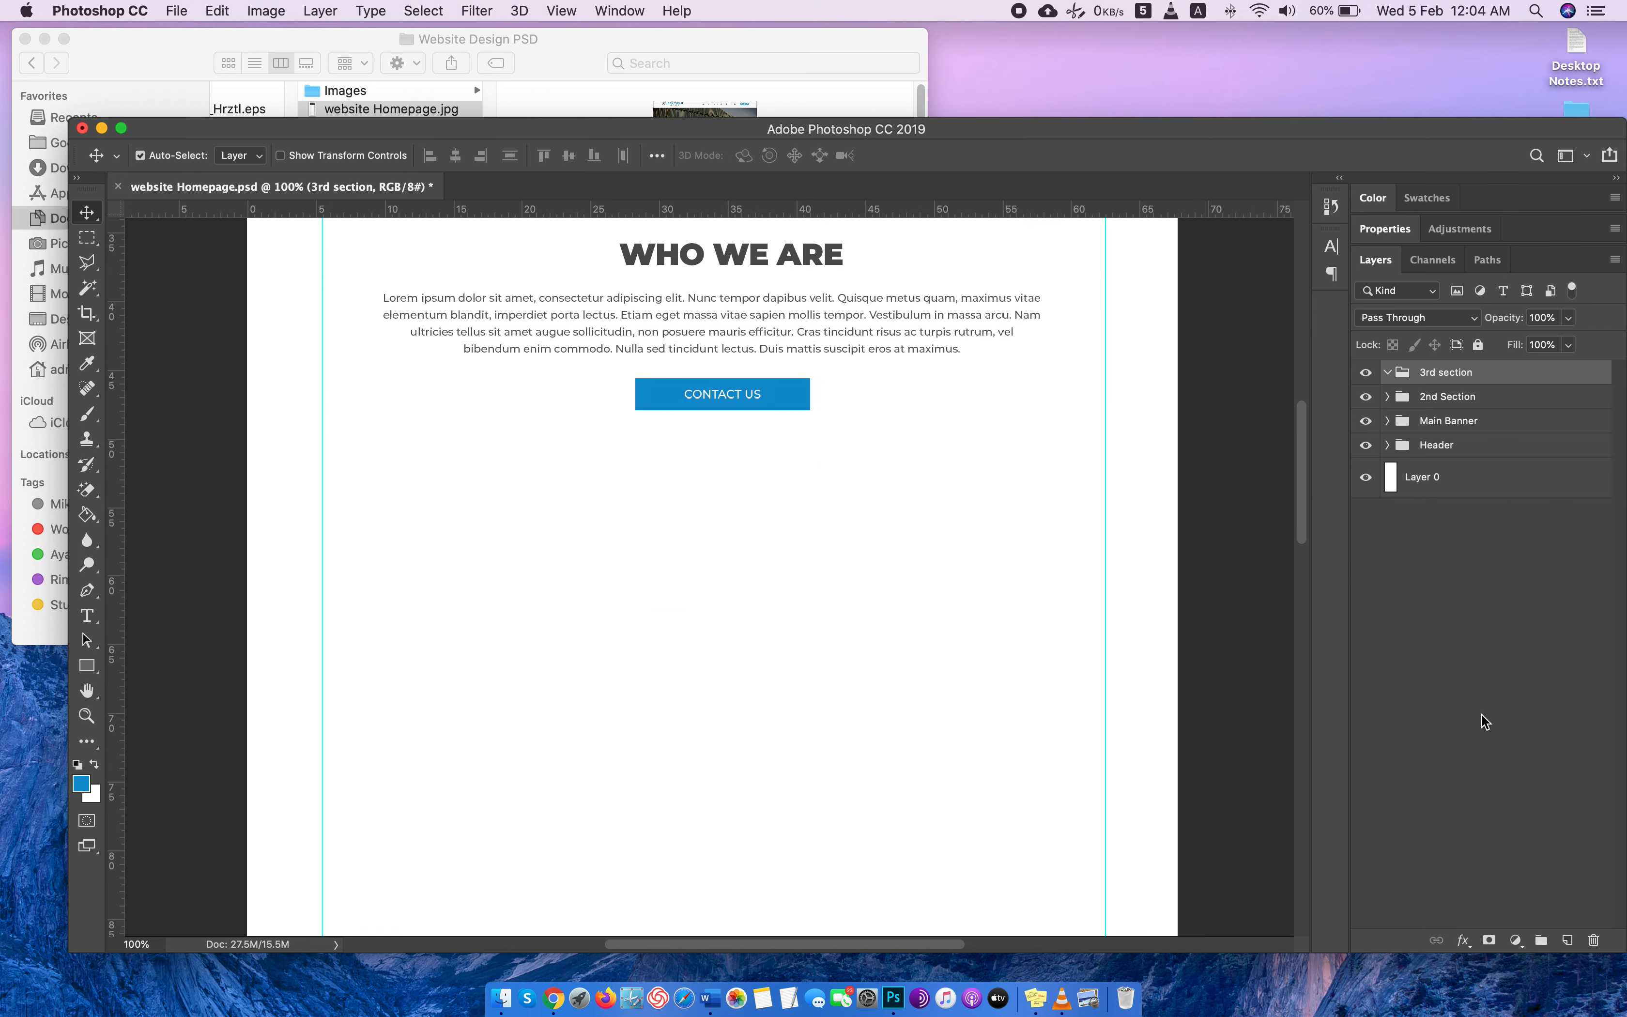
left_click(1567, 939)
left_click(1567, 939)
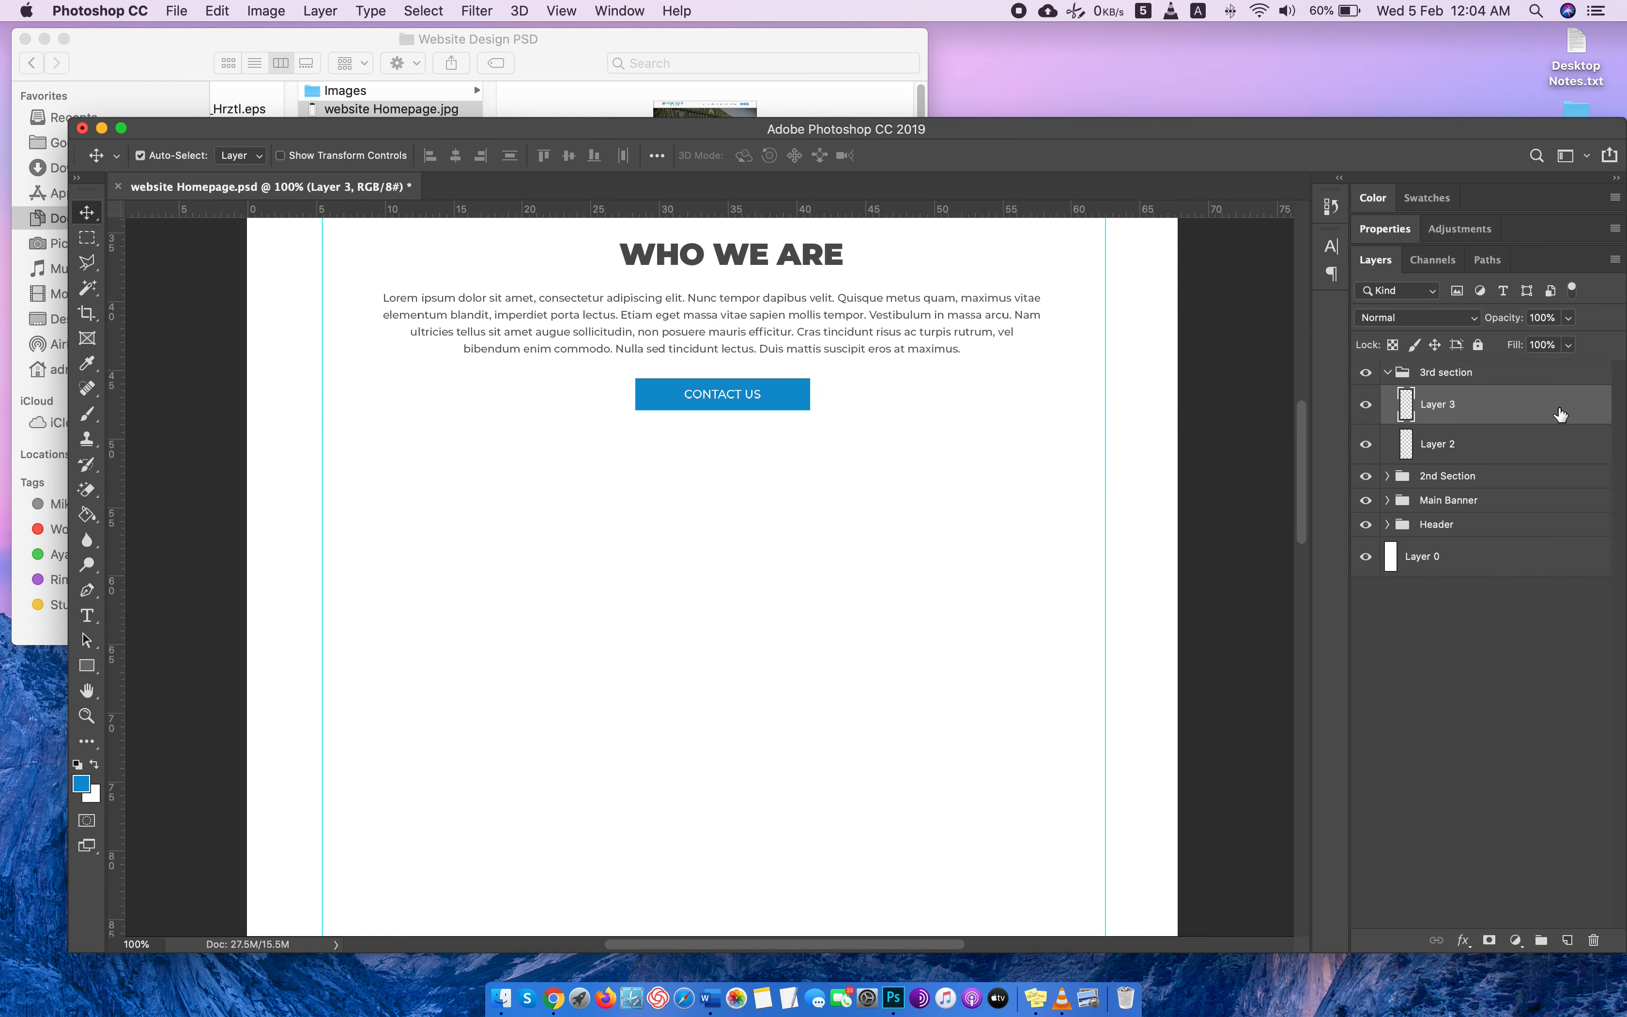
left_click_drag(1561, 413, 1600, 945)
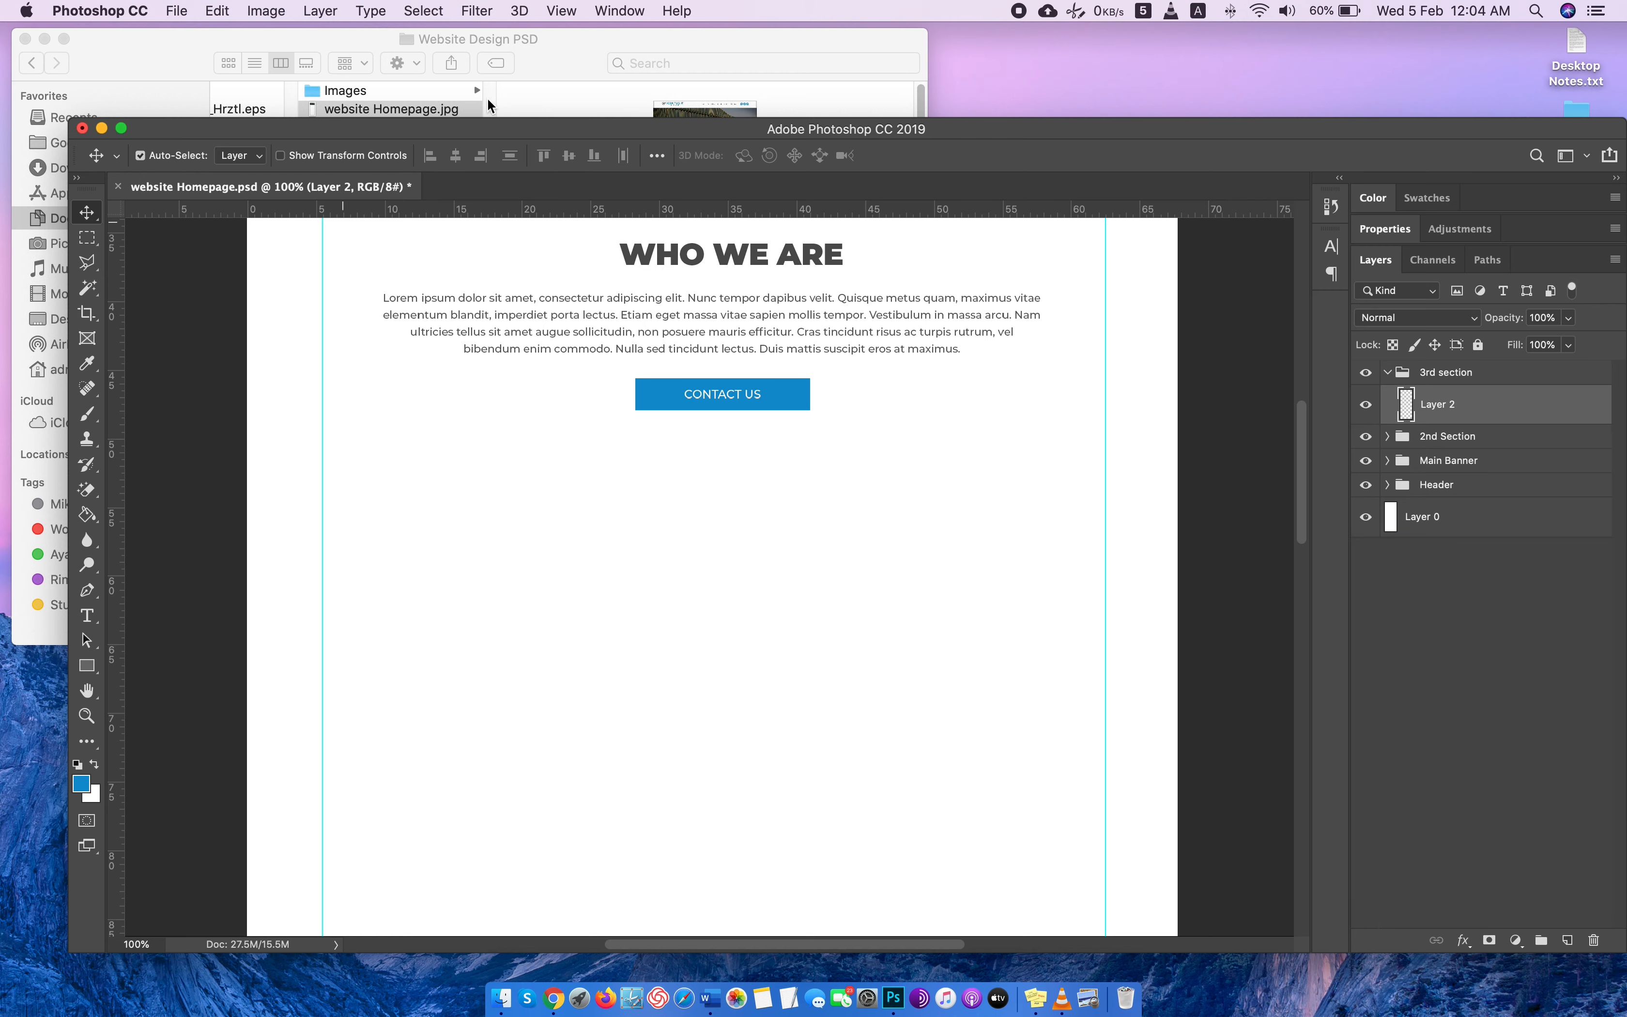
Browse the Images folder in Finder and open pilot-4598188_1920.jpg in Photoshop as a separate document.
left_click(499, 45)
left_click(360, 88)
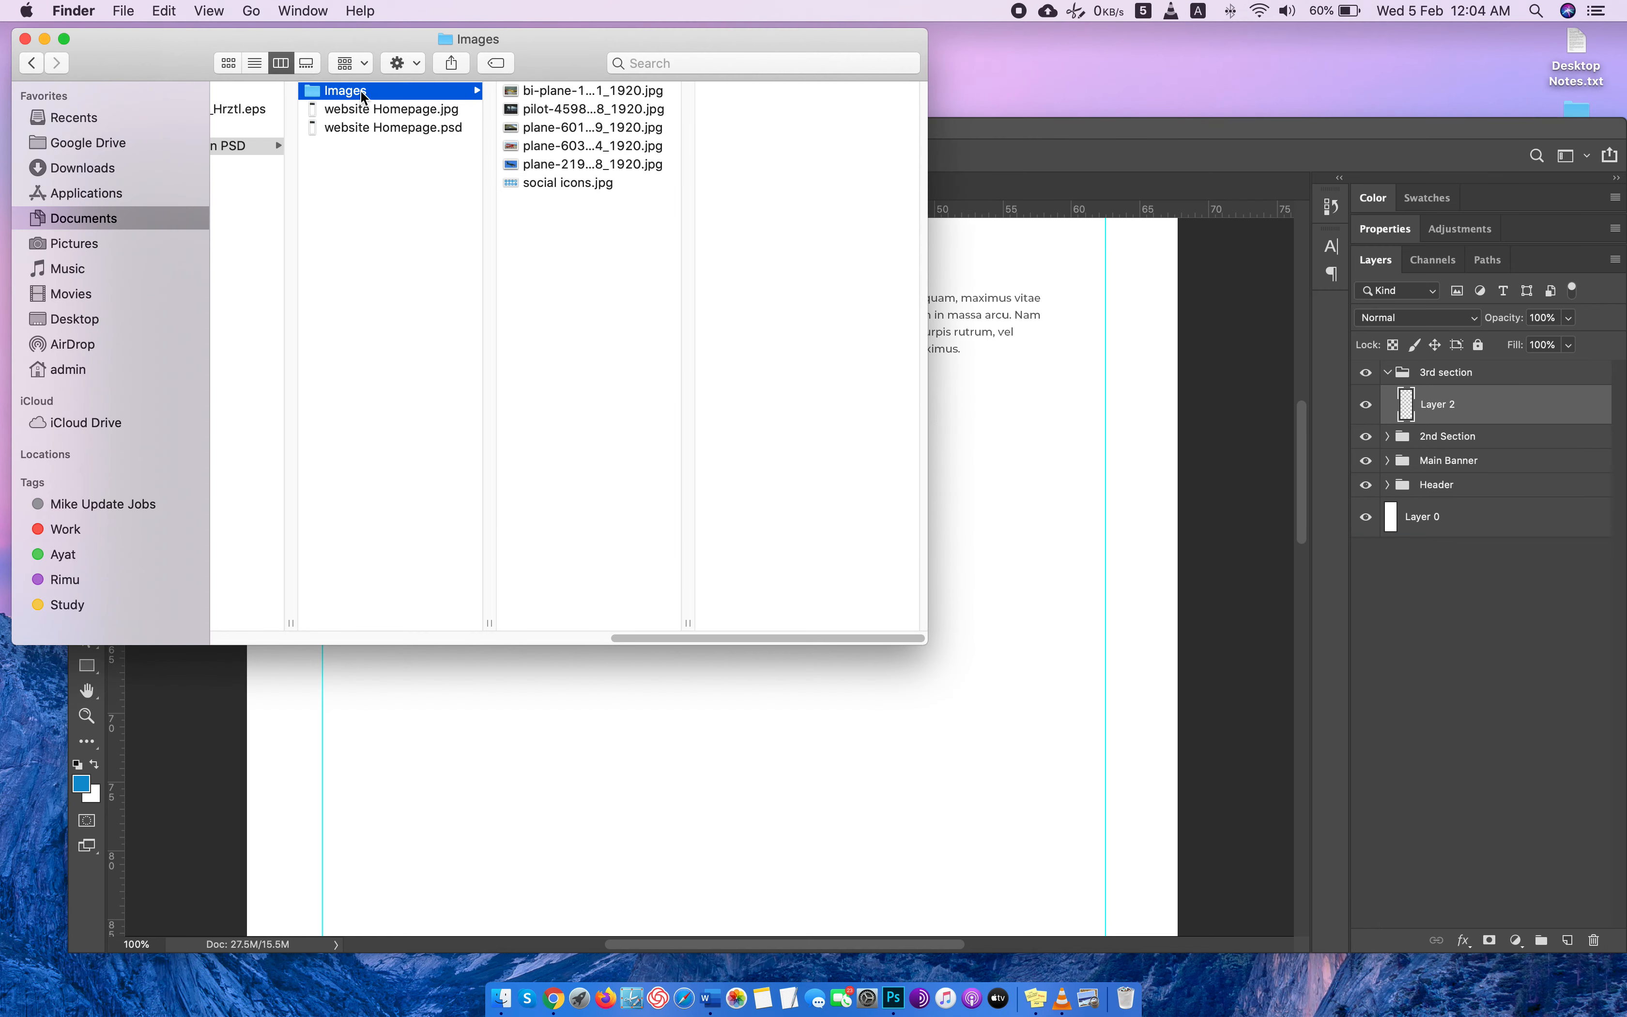
left_click(585, 92)
key("Down")
key("Down")
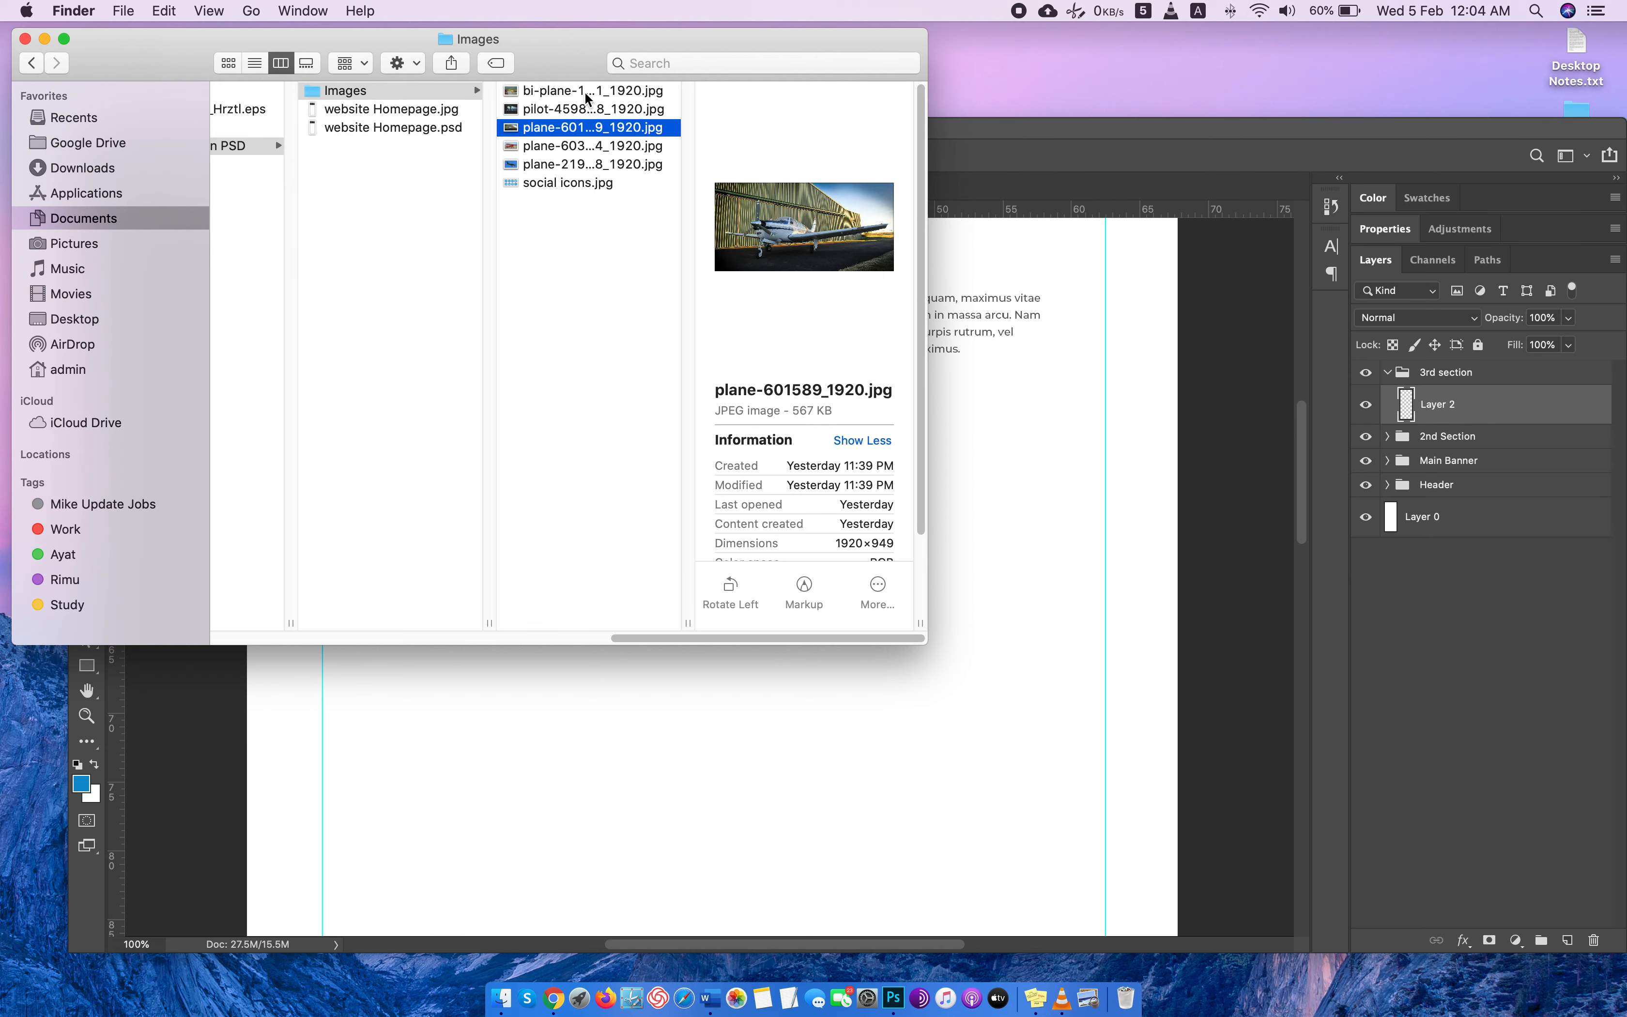
key("Up")
left_click_drag(613, 104, 1131, 189)
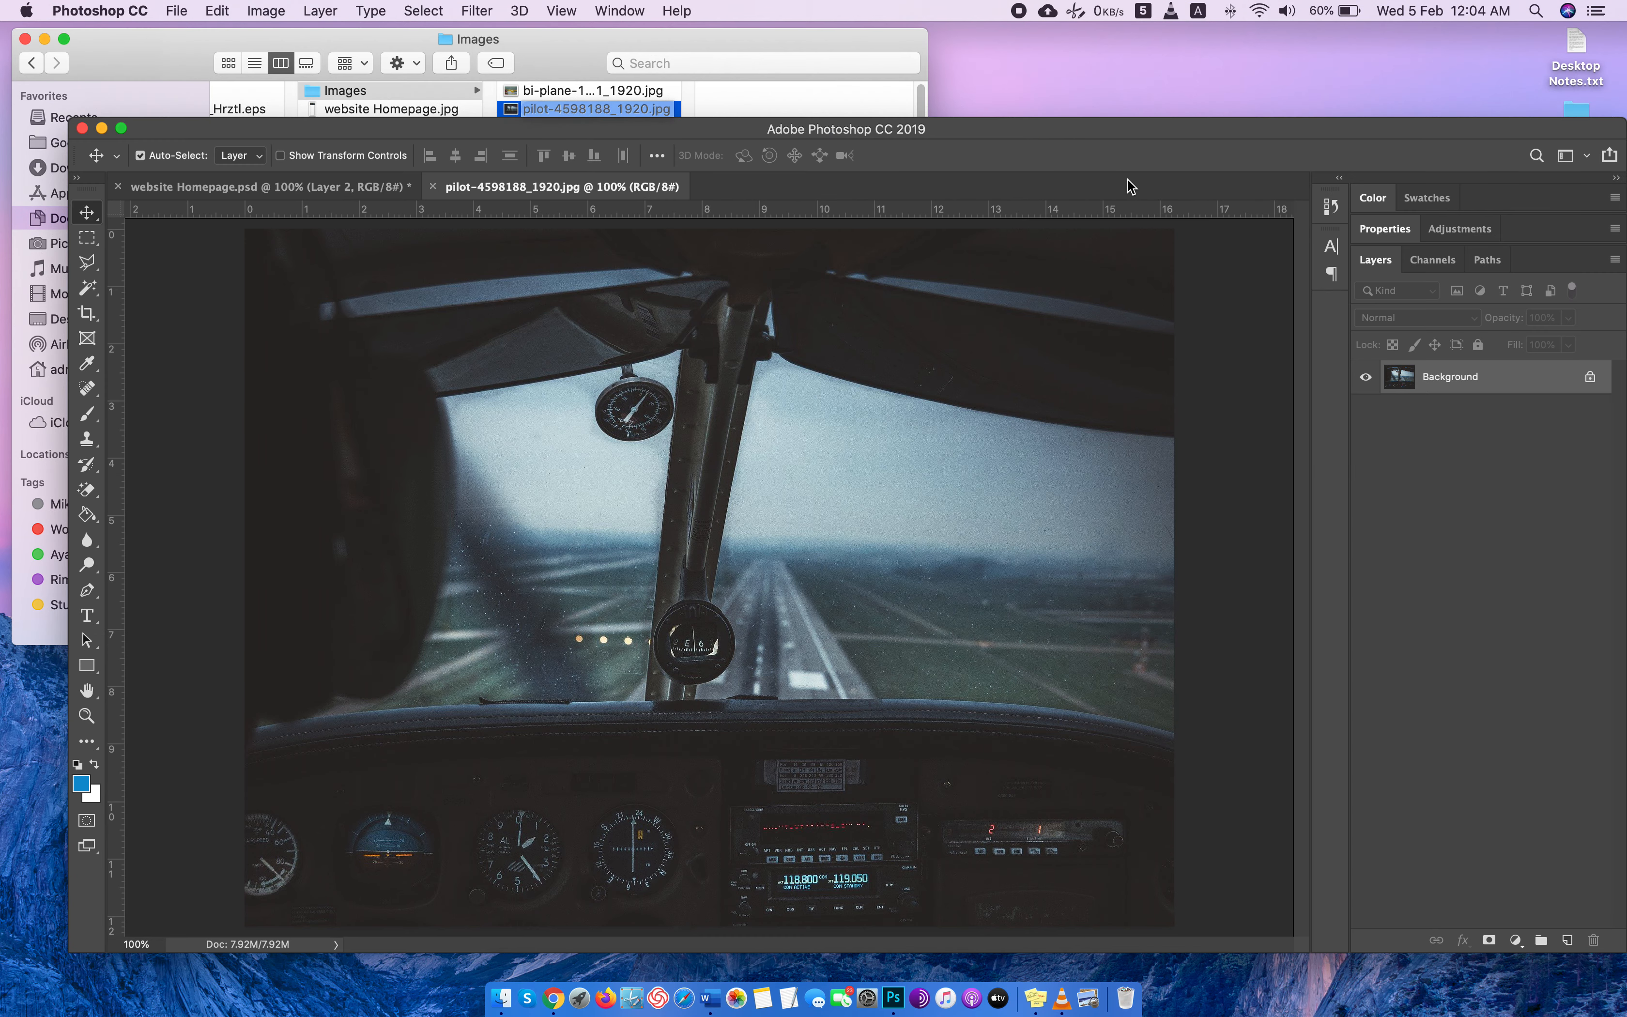
Crop the cockpit photo to a 1920 by 1000 ratio, keeping the runway view and the instrument panel.
key("c")
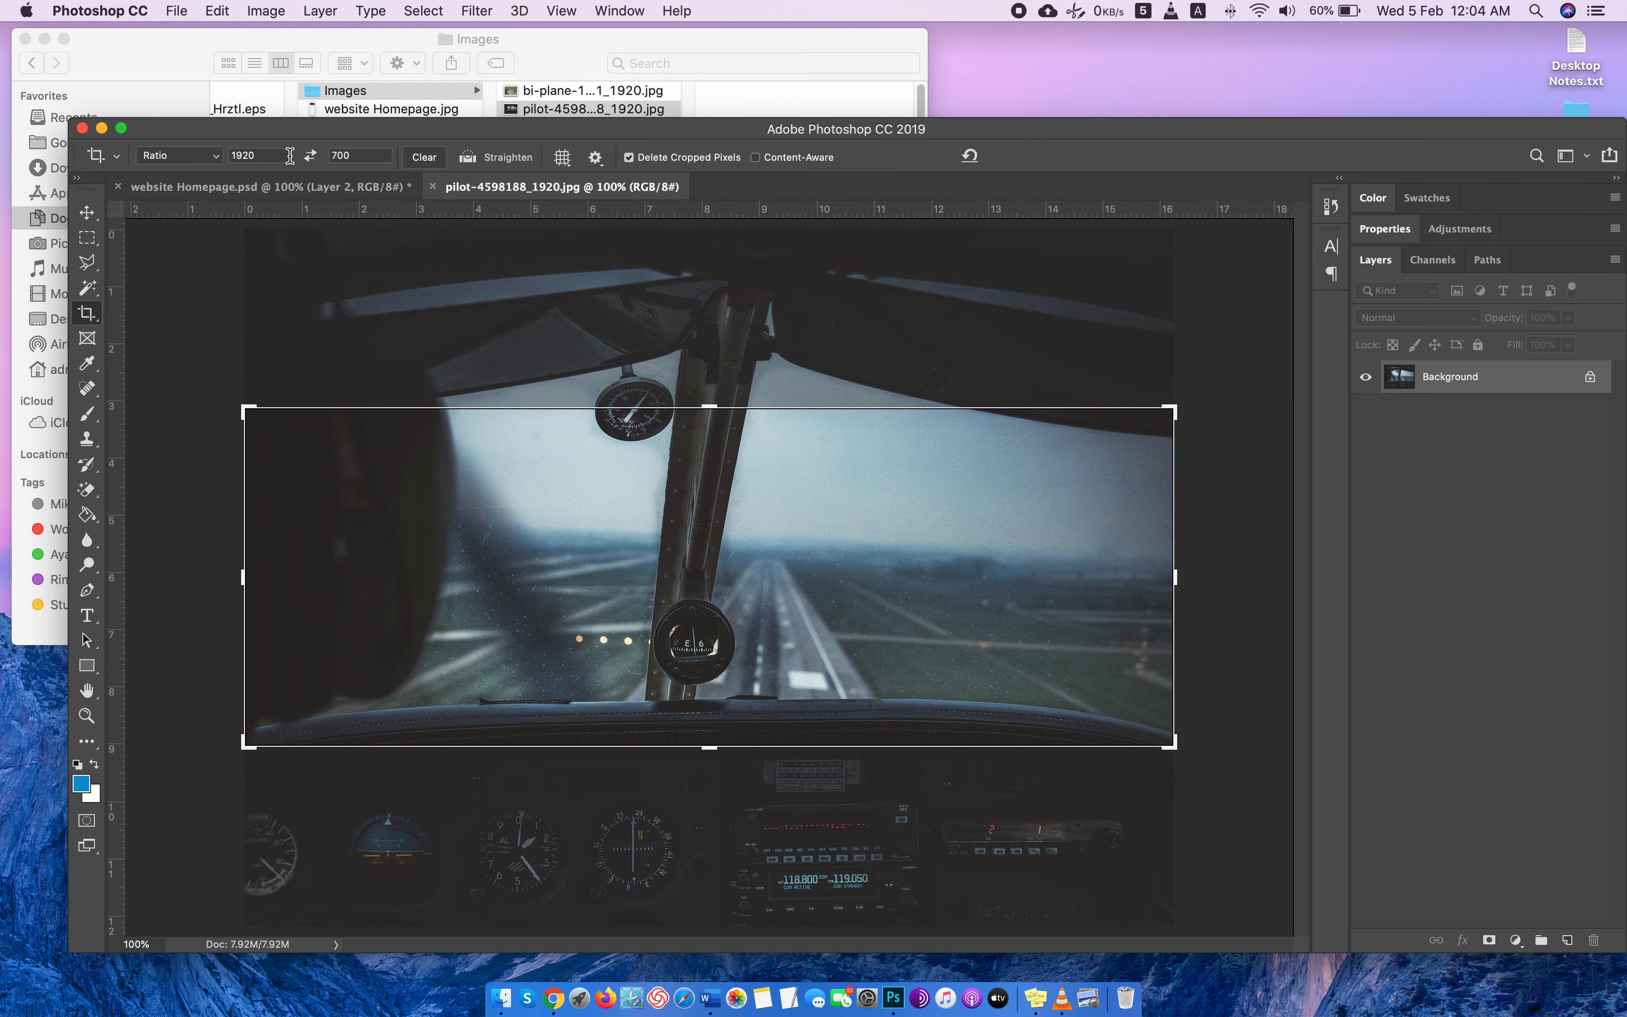
left_click(367, 157)
type("1000")
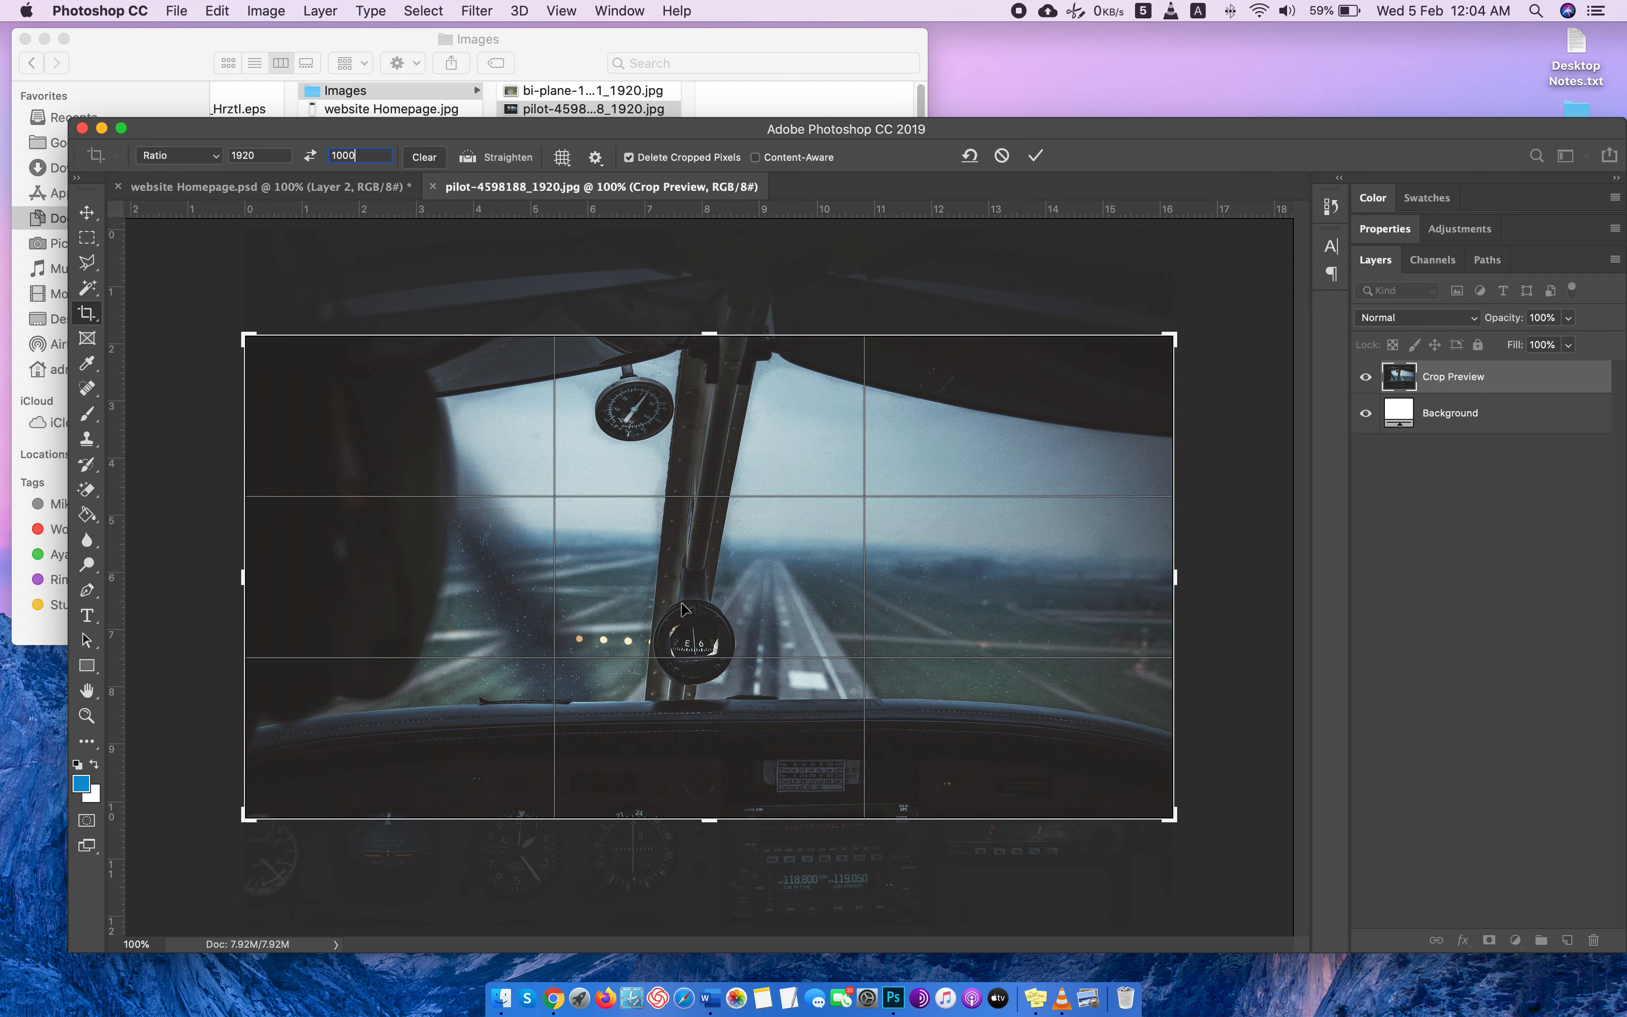
left_click_drag(682, 608, 778, 477)
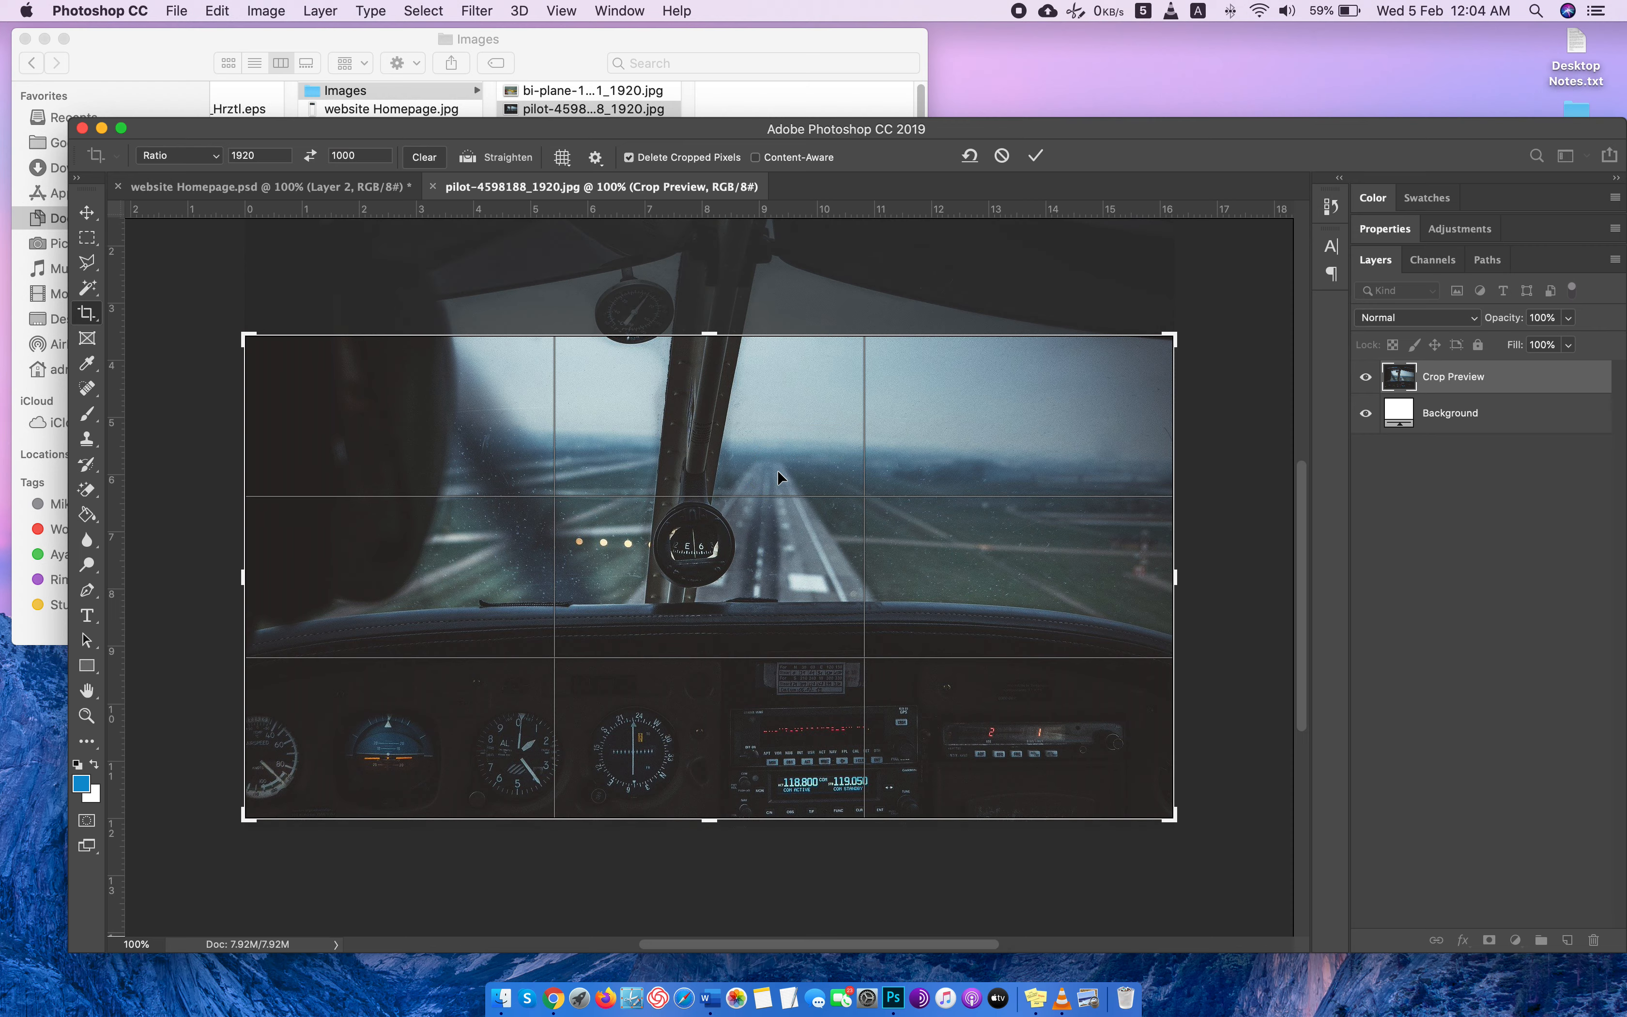
key("Return")
Copy the whole cropped cockpit photo and paste it into the empty layer of website Homepage.psd.
key("super+a")
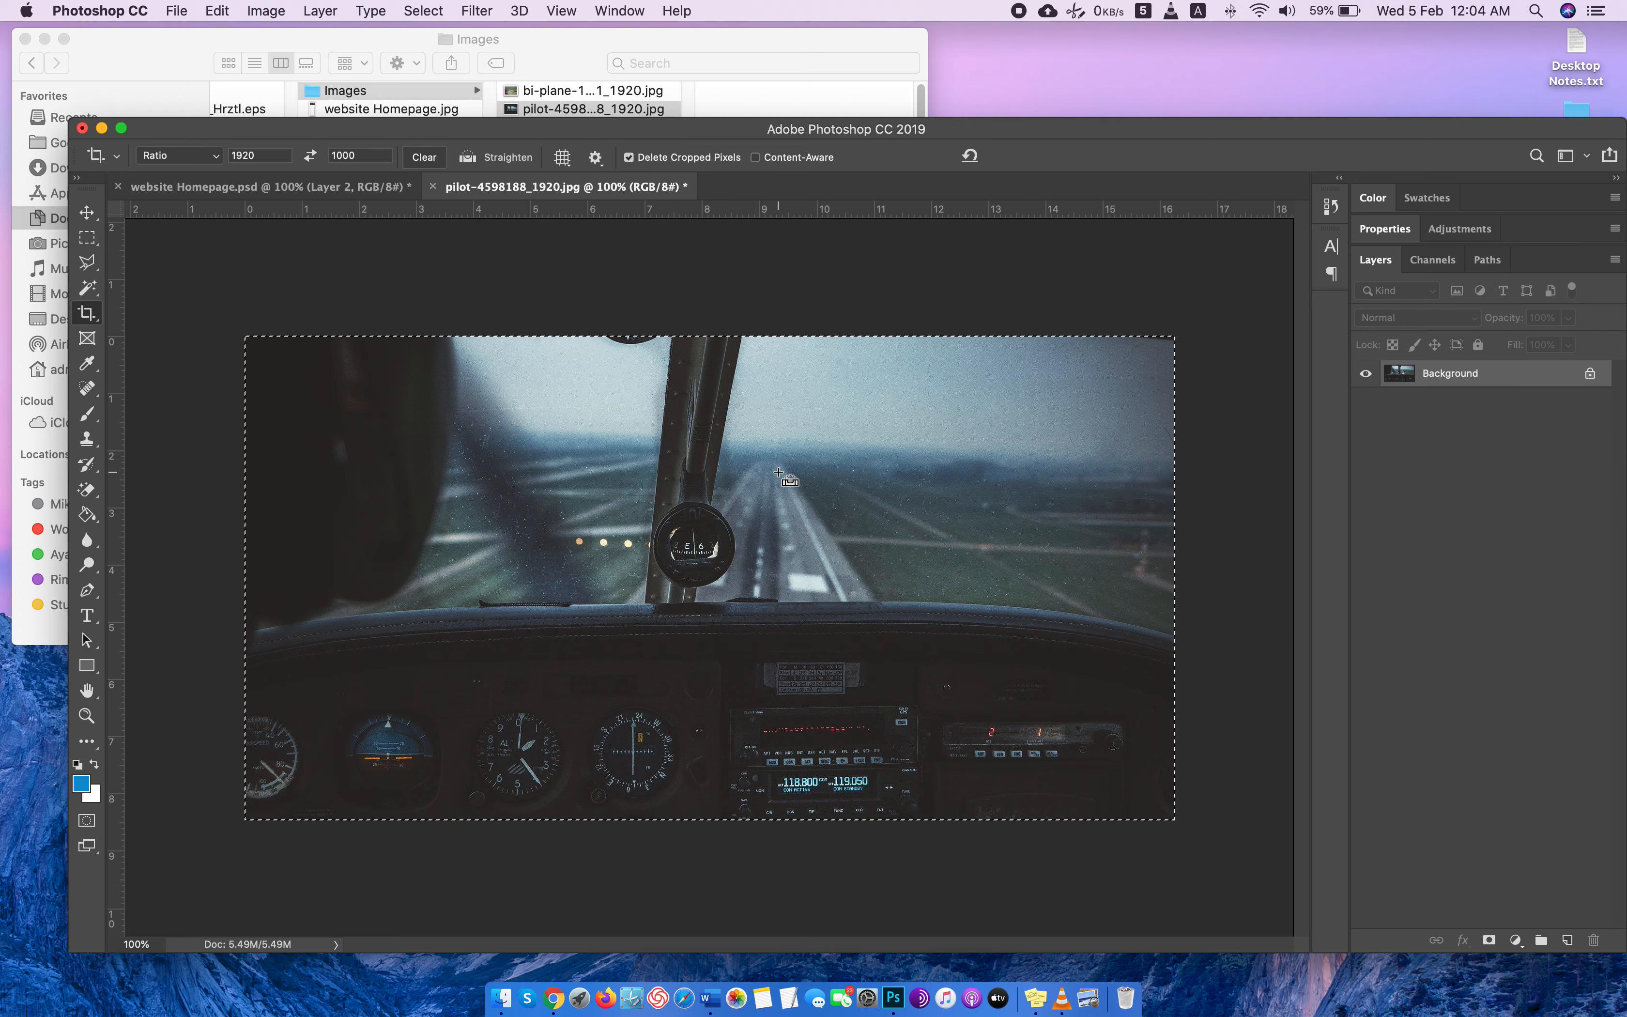
left_click(406, 187)
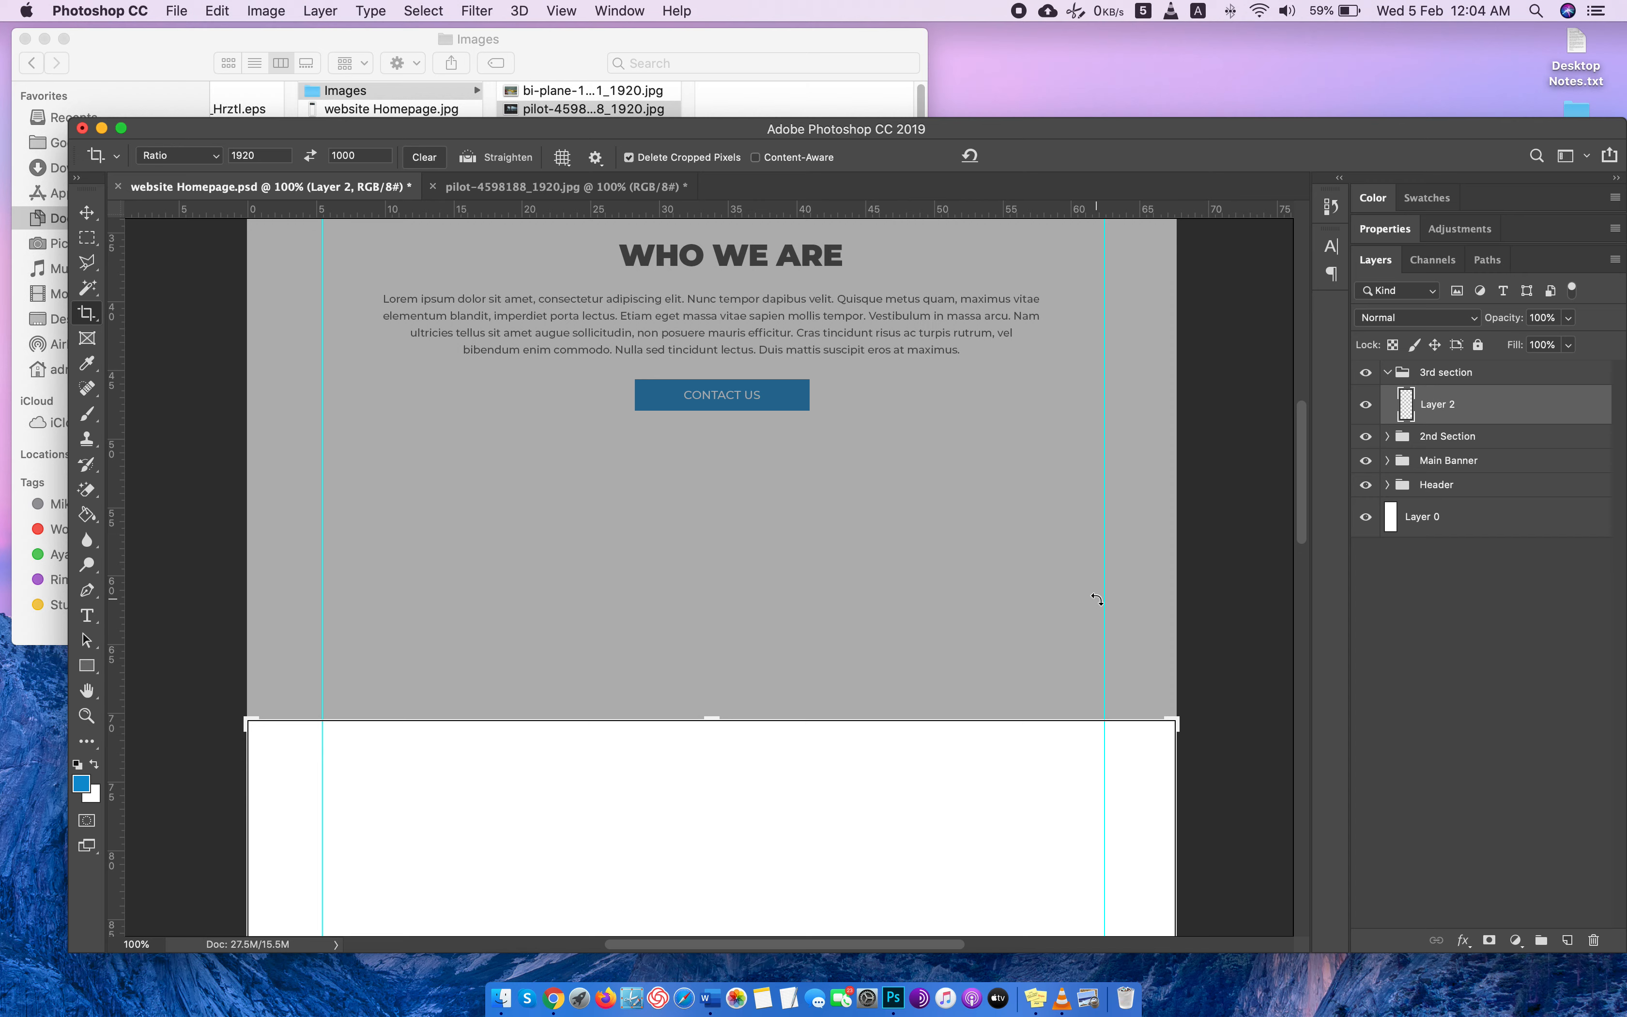
key("super+v")
left_click(86, 214)
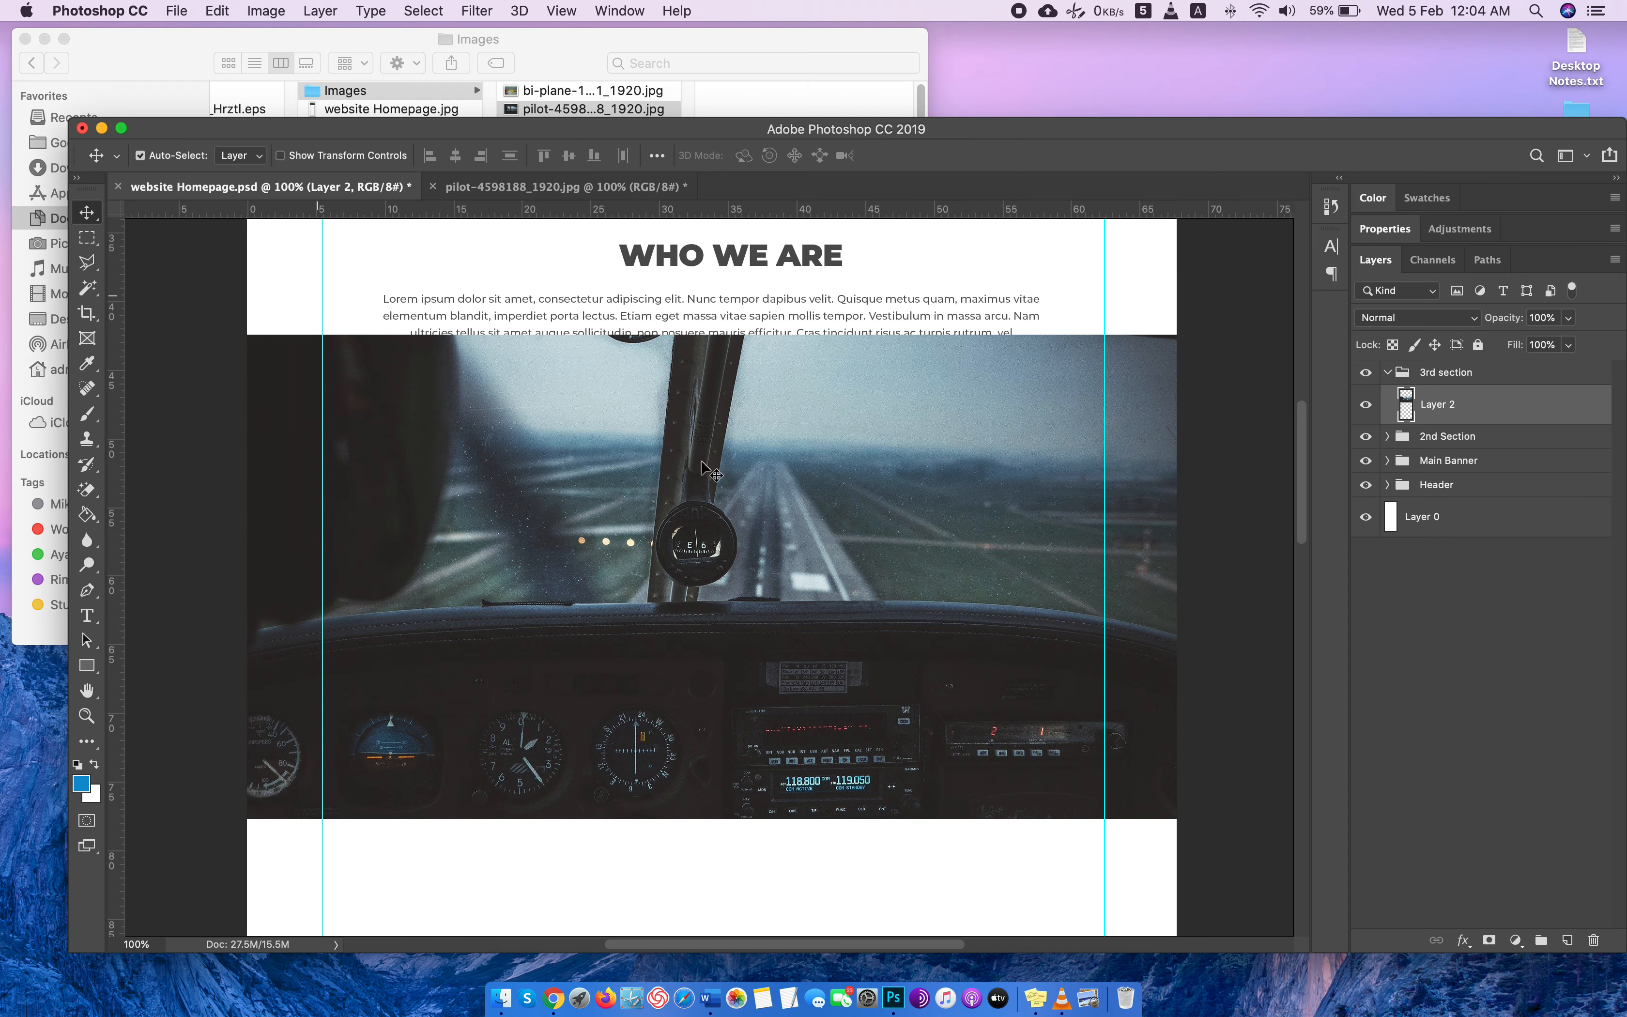
Move the cockpit photo down below the CONTACT US button, spanning the page width with white space above it.
left_click_drag(732, 494, 737, 656)
scroll(1002, 431, "up", 5)
scroll(1002, 429, "down", 2)
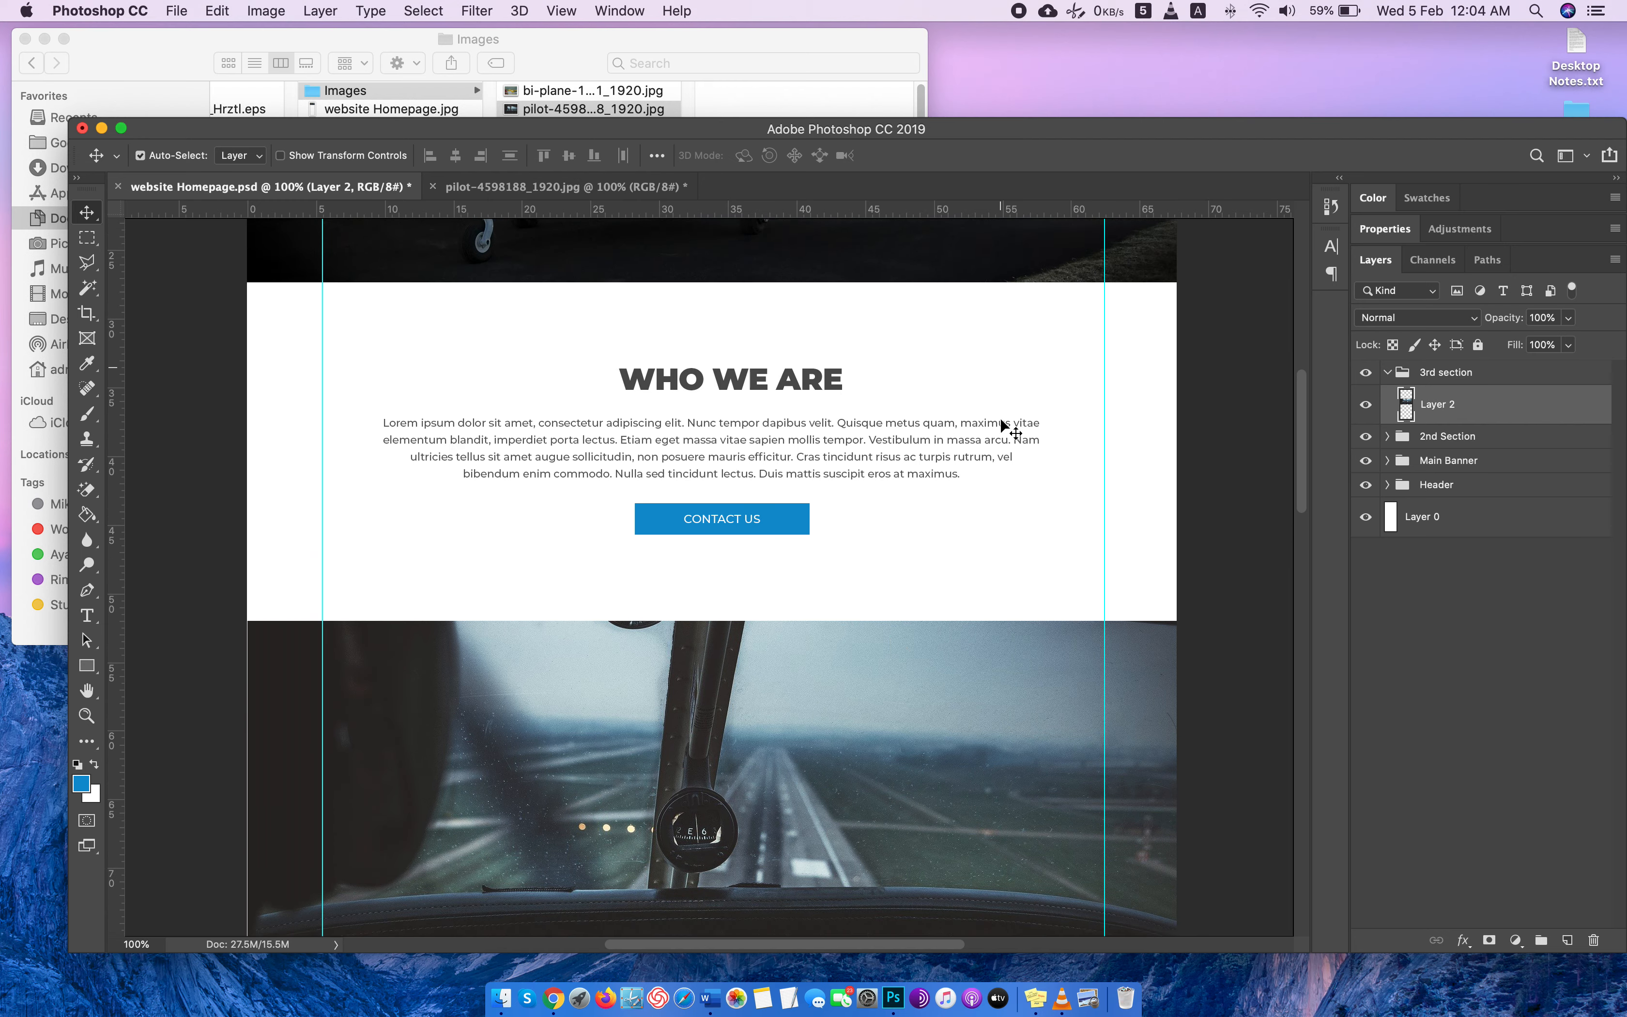
key("Down")
key("Down")
key("Down")
key("Down")
key("Down")
key("Down")
key("Down")
key("Down")
key("Down")
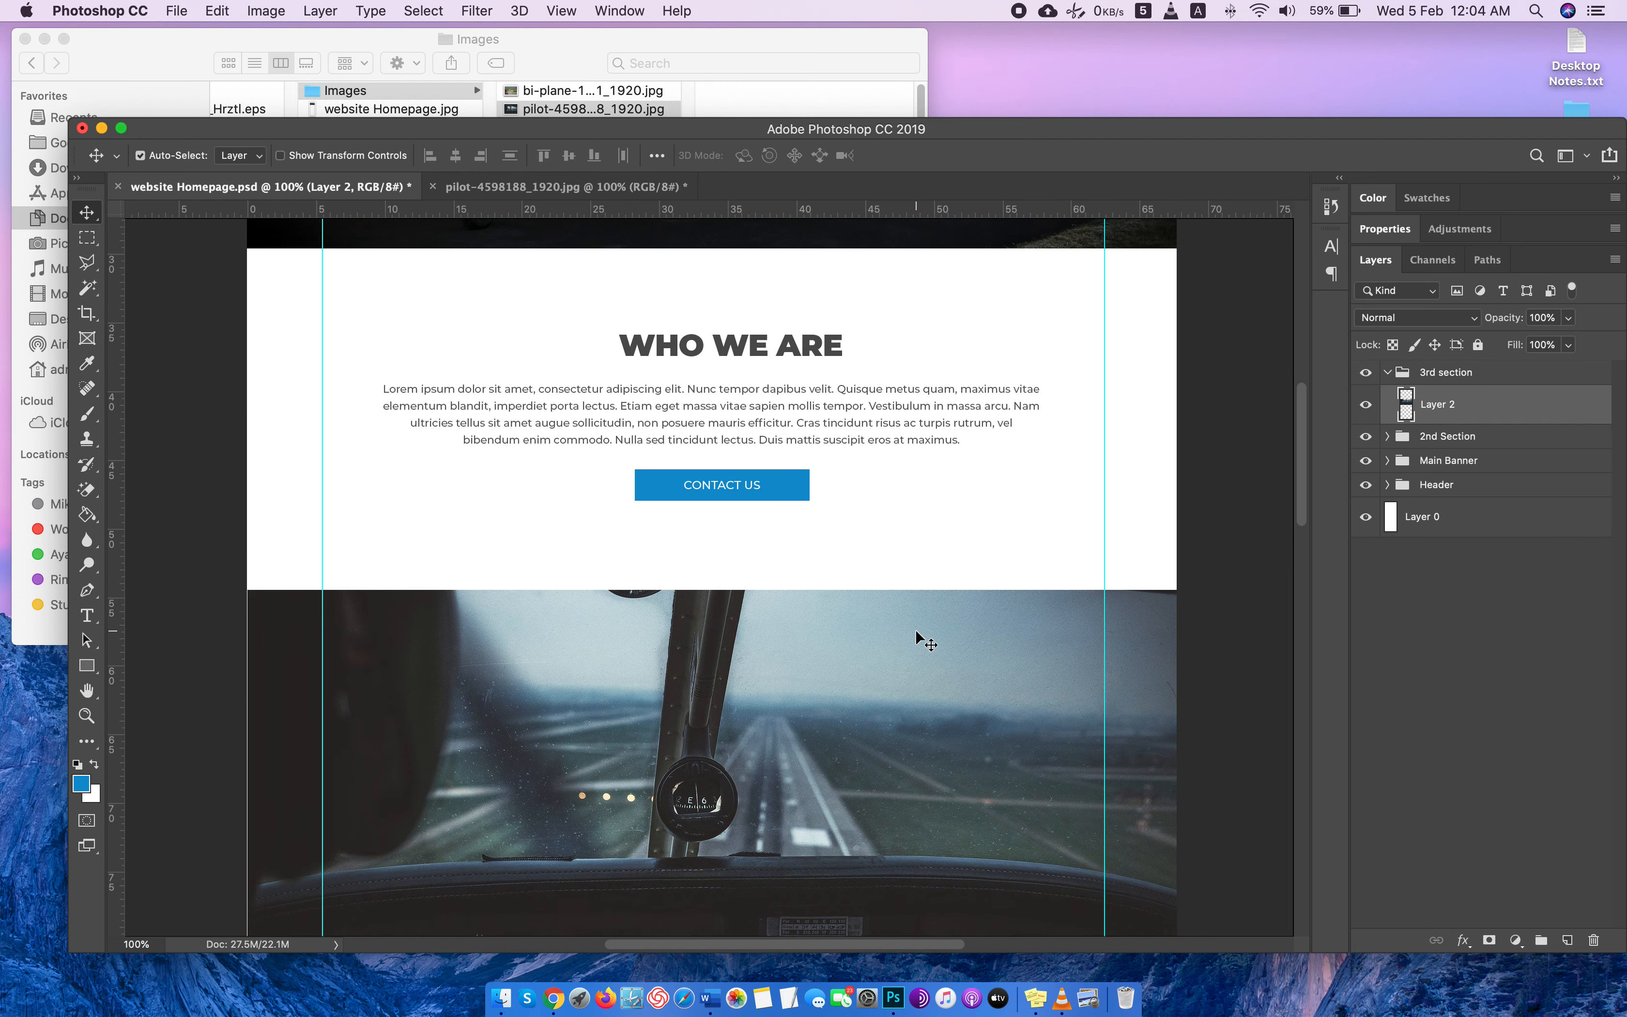
Add a new layer above the cockpit photo and set the foreground color to black (000000) for the Rectangle tool.
scroll(916, 632, "down", 1)
scroll(916, 633, "down", 6)
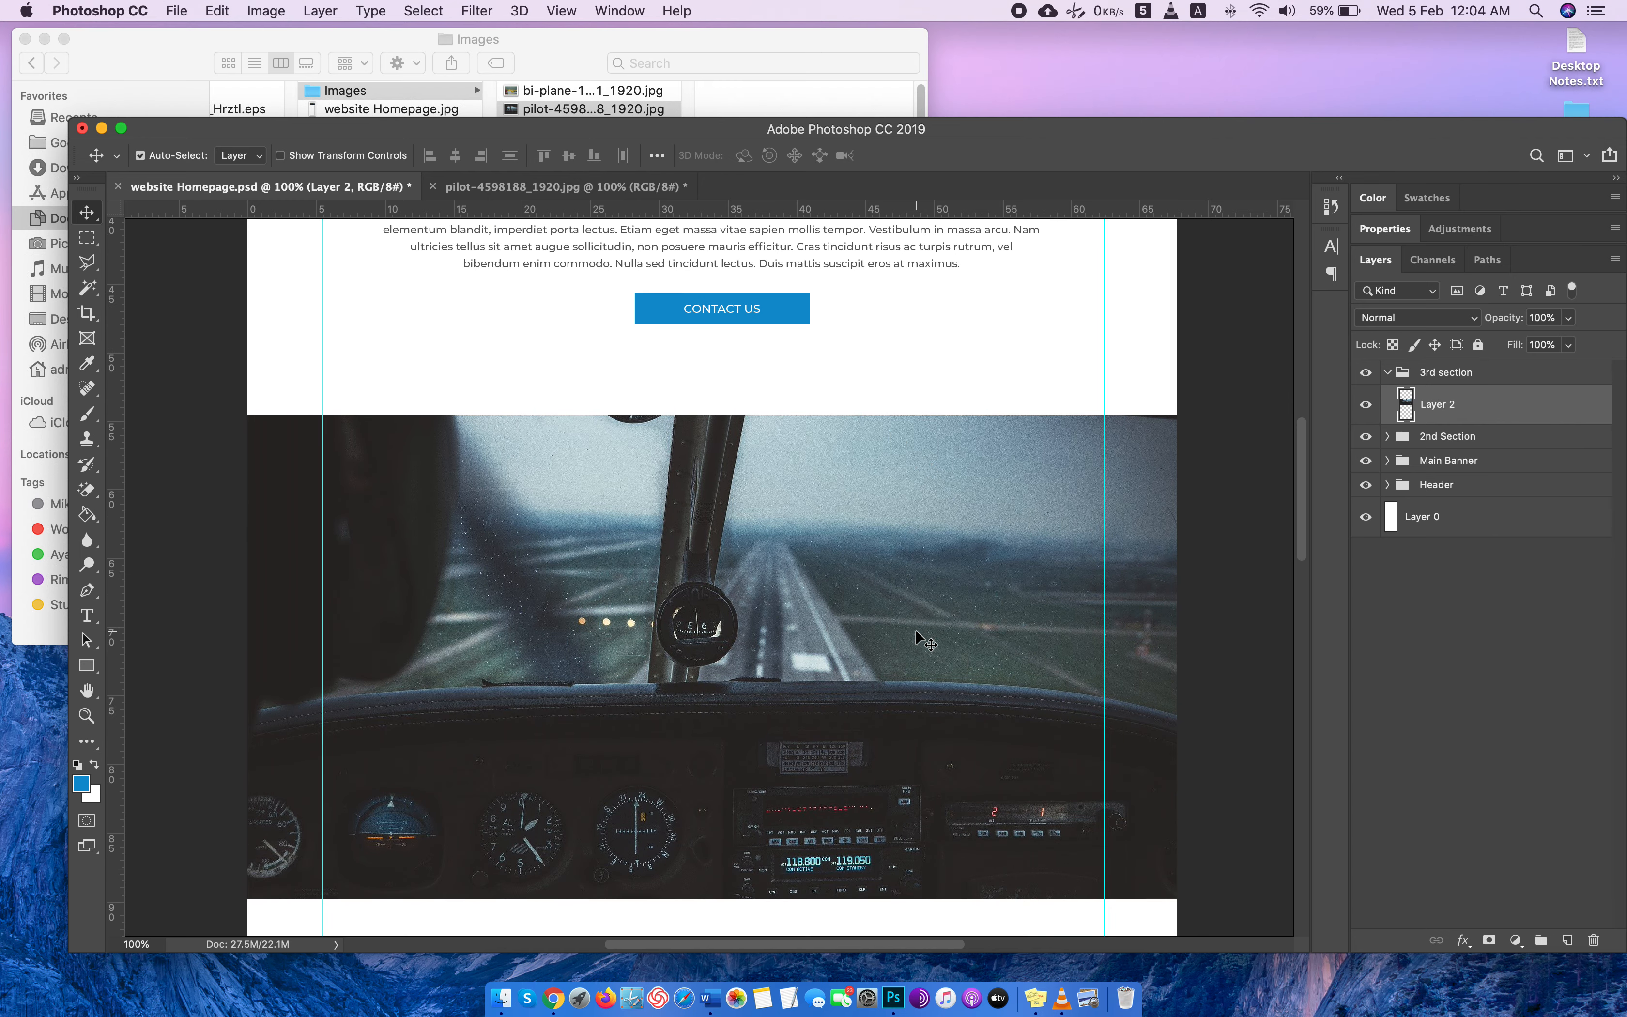
scroll(1136, 718, "down", 3)
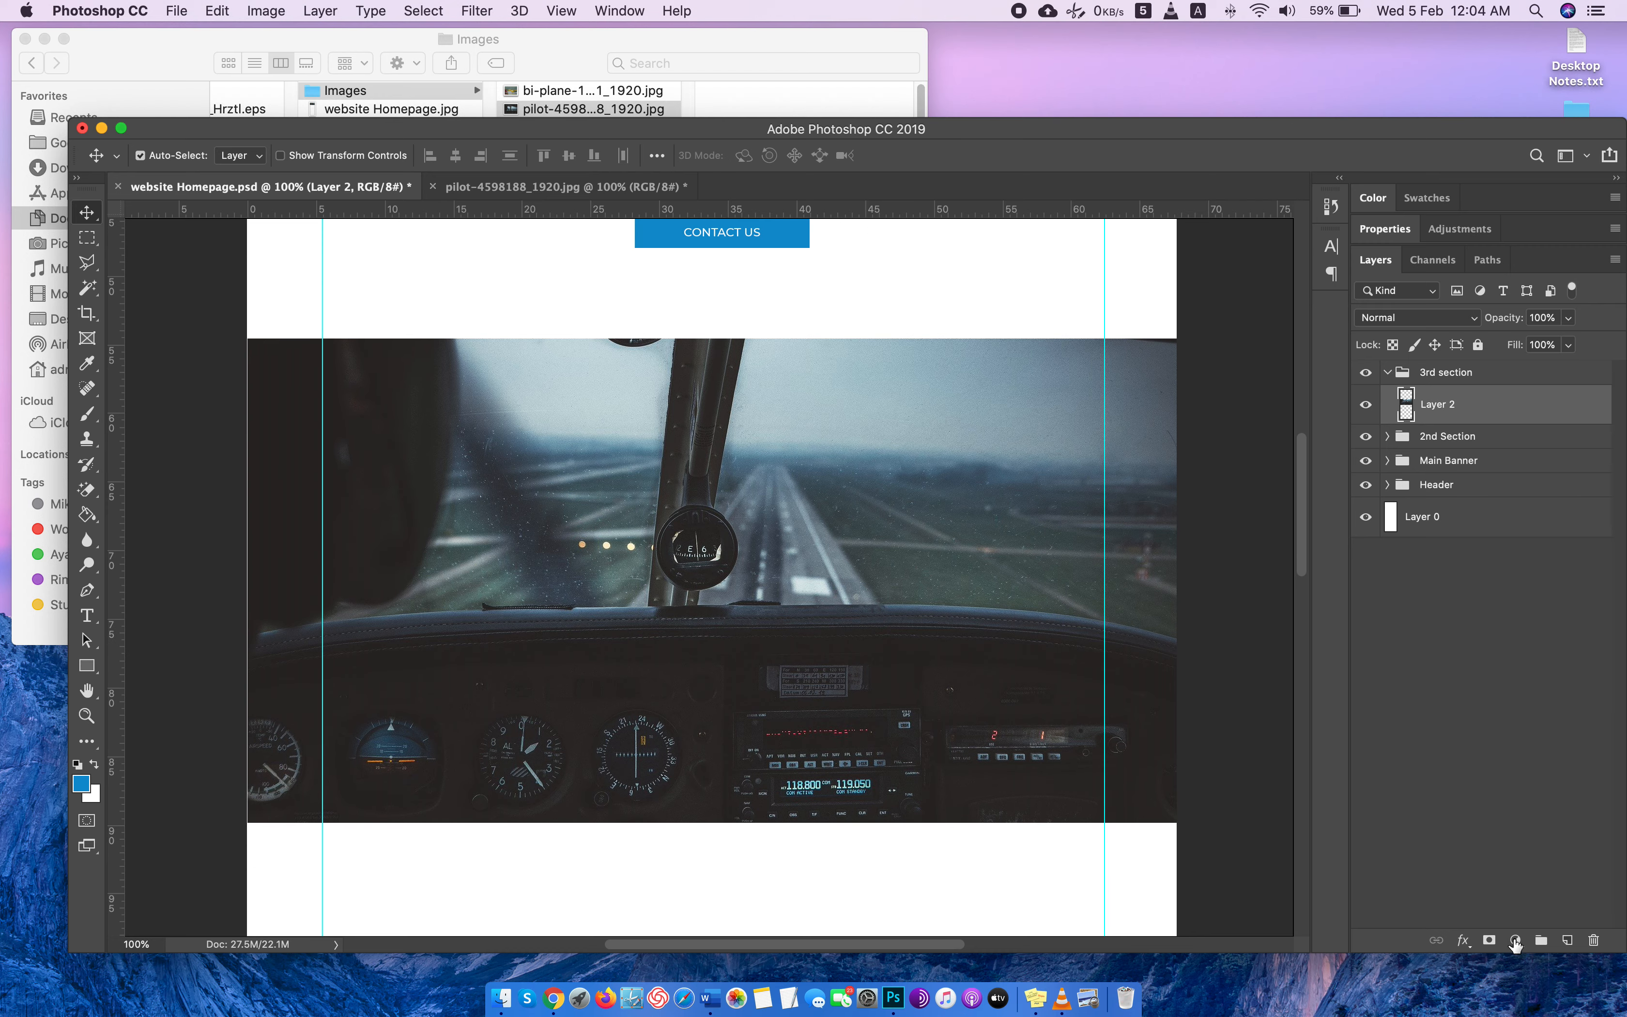
left_click(1566, 940)
left_click(86, 673)
left_click(80, 785)
left_click_drag(1164, 530, 1013, 659)
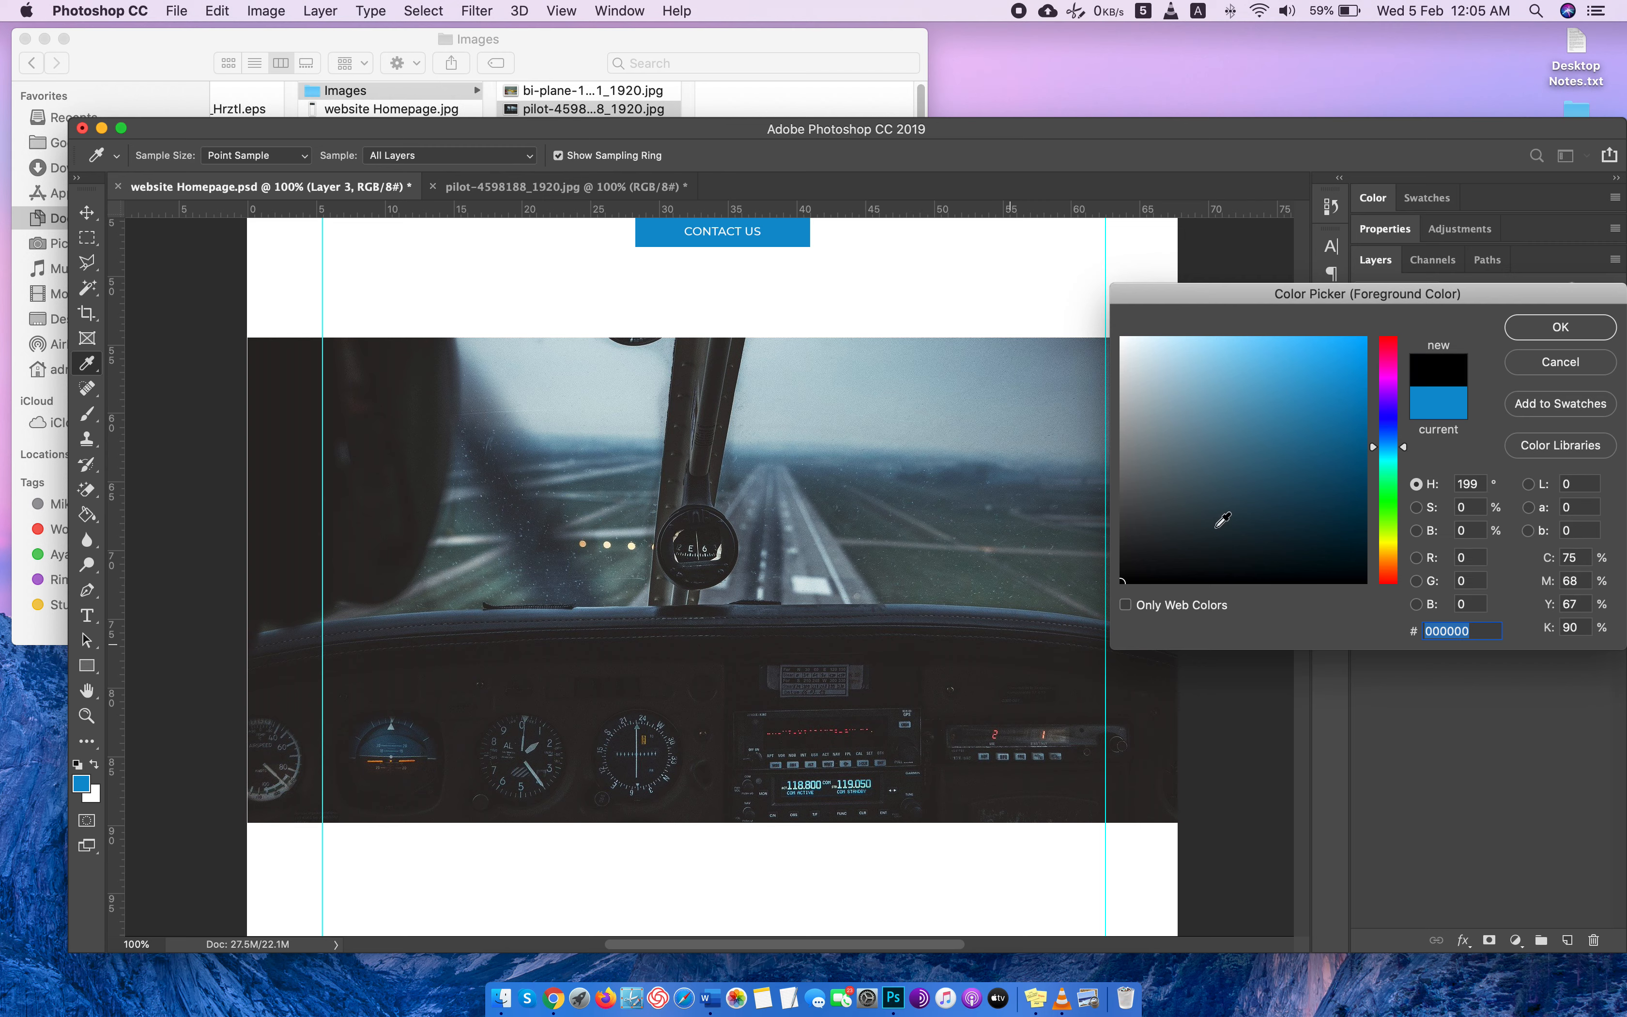
left_click(1547, 333)
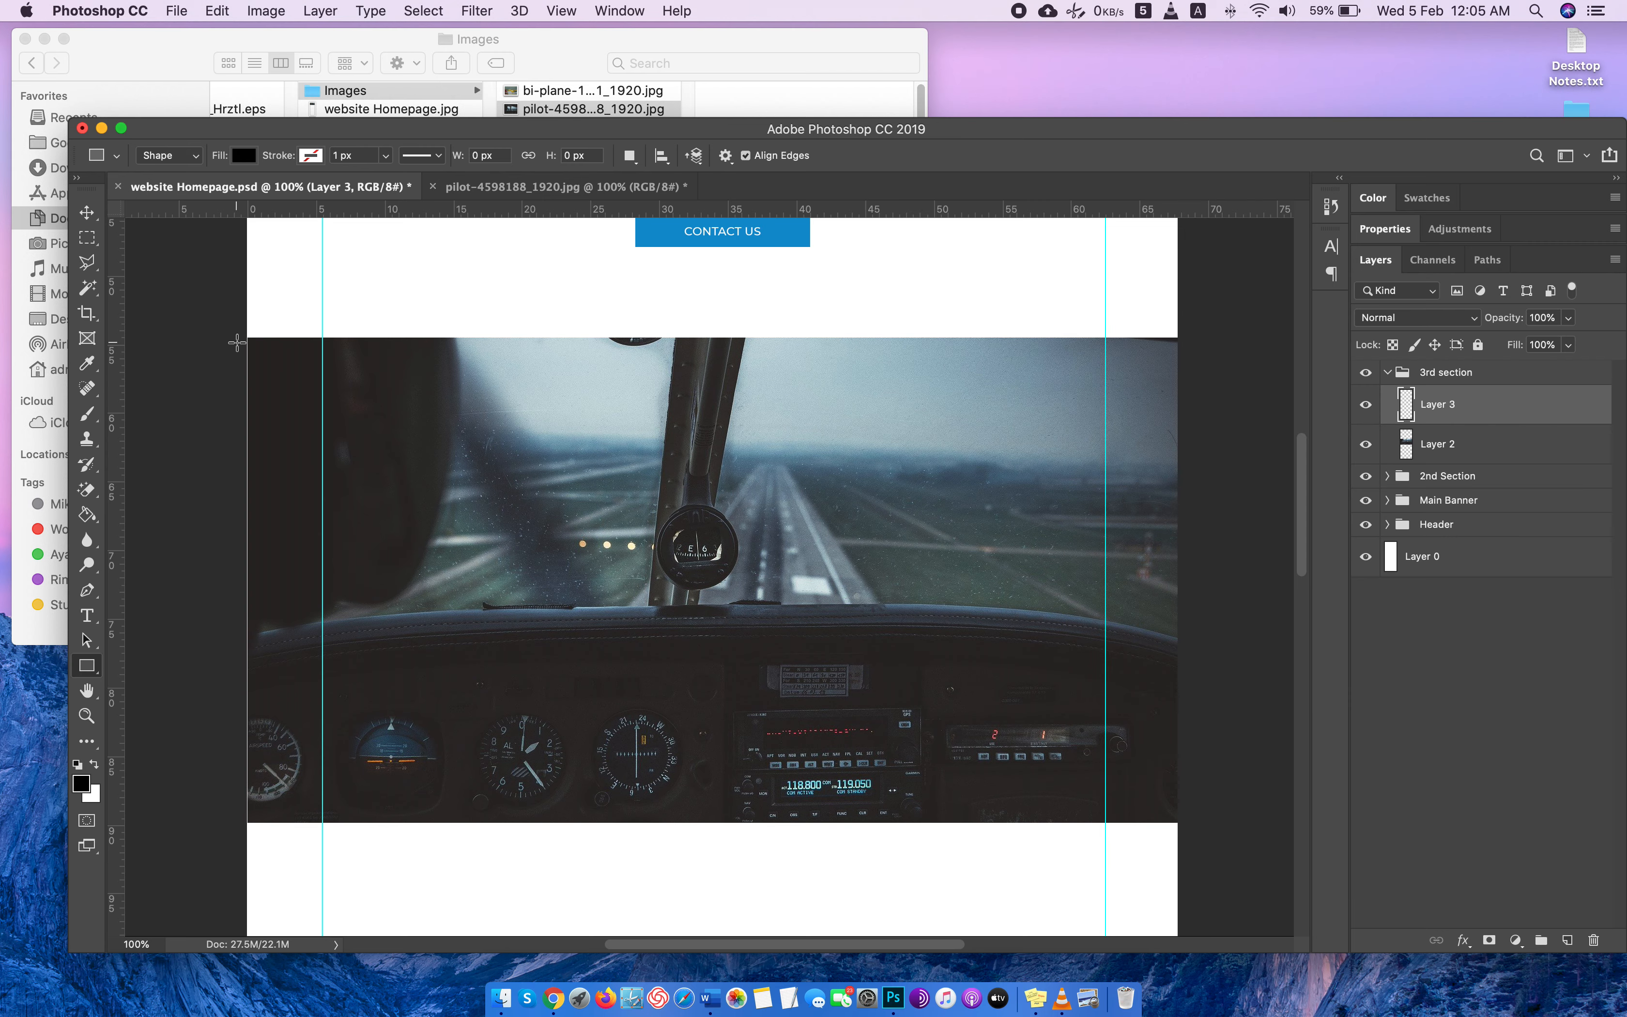
left_click(1478, 457)
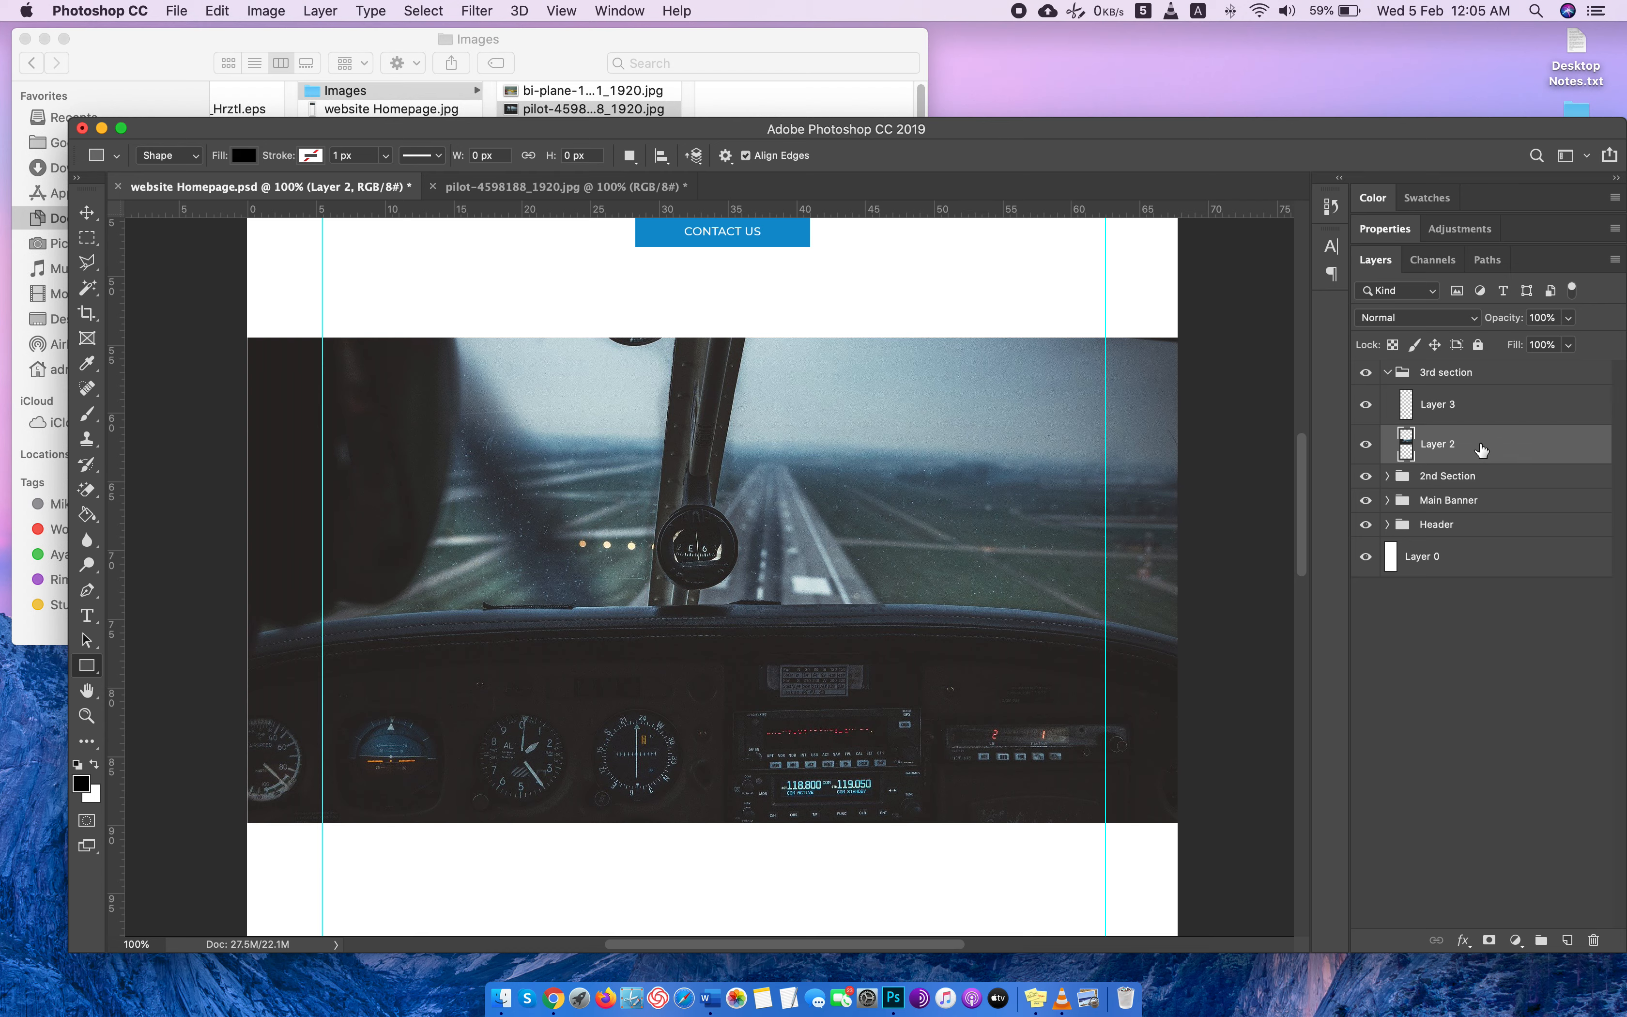
key("super+r")
key("super+r")
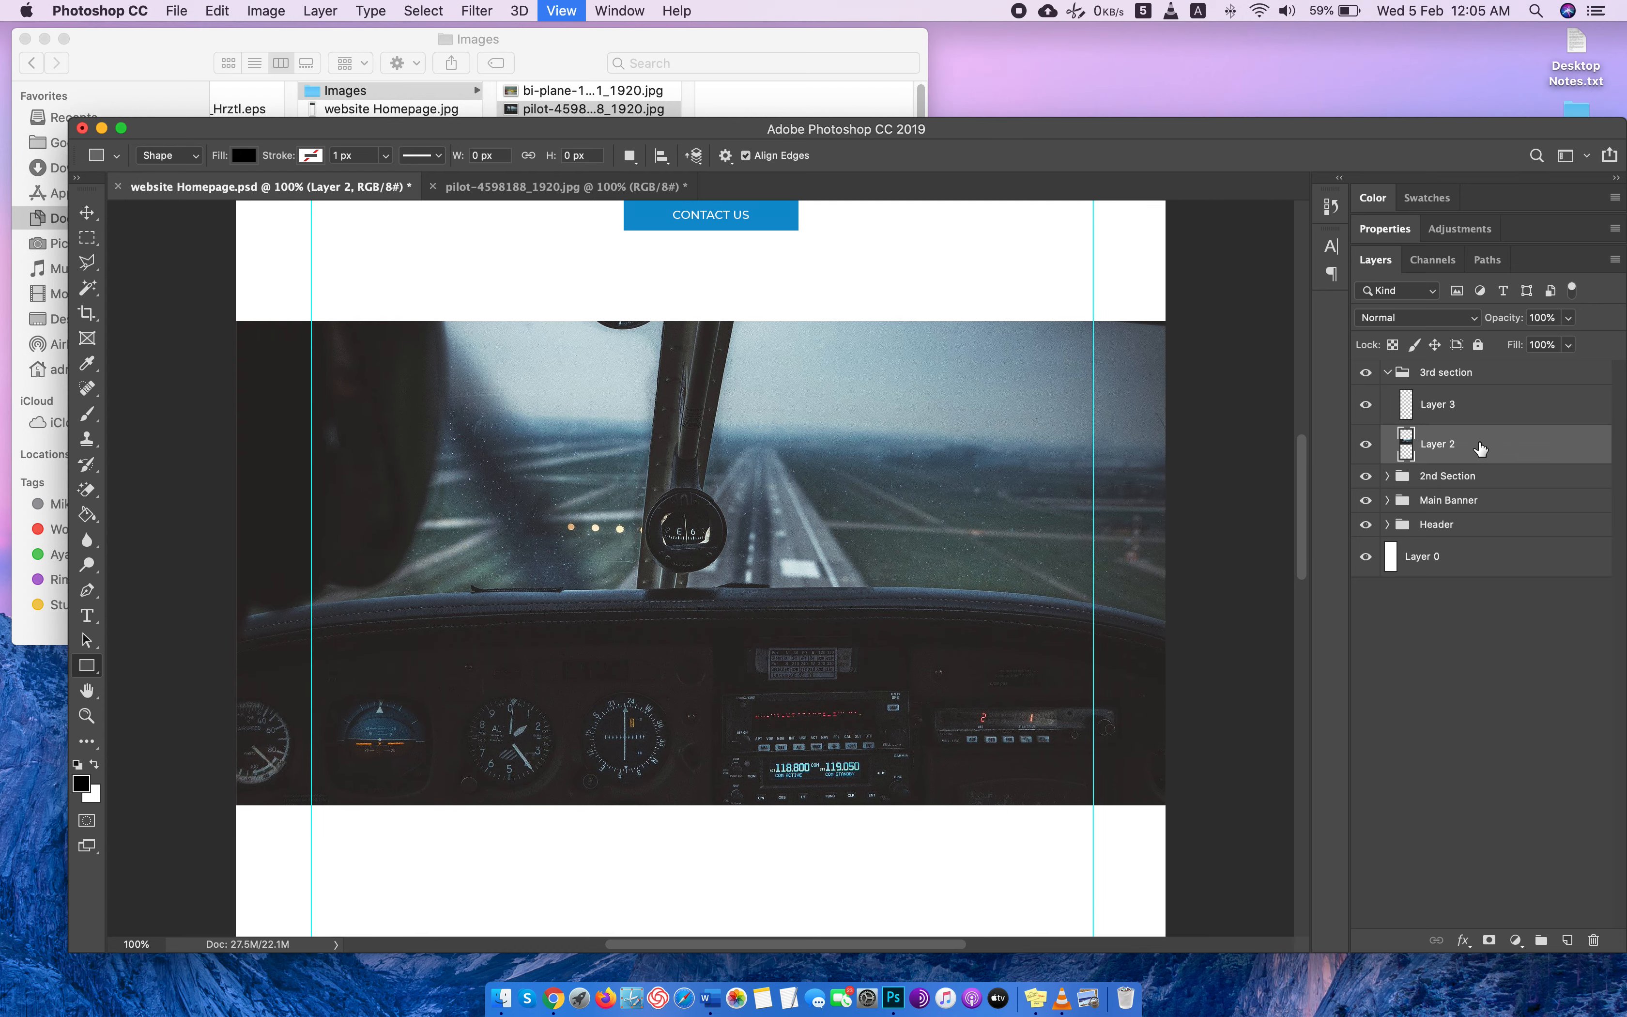
key("super+t")
key("Return")
Draw a black rectangle about 1981 by 1008 px on the empty layer, covering the whole cockpit photo.
key("u")
left_click(1491, 418)
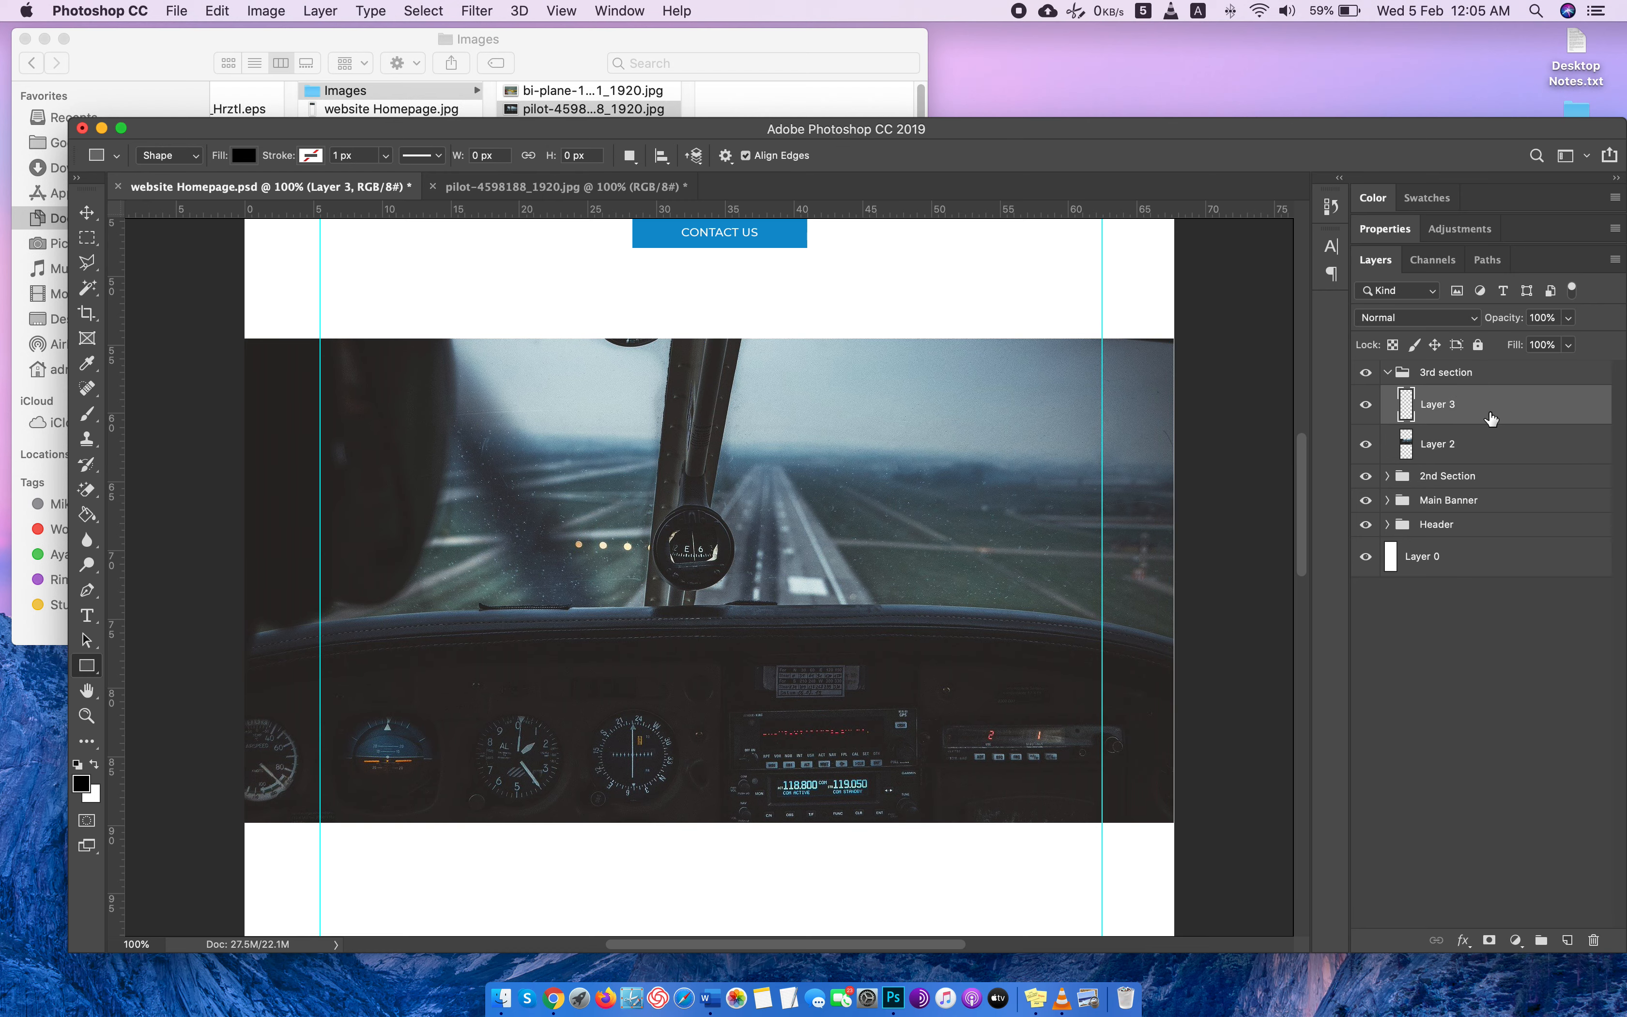
left_click_drag(223, 341, 1182, 823)
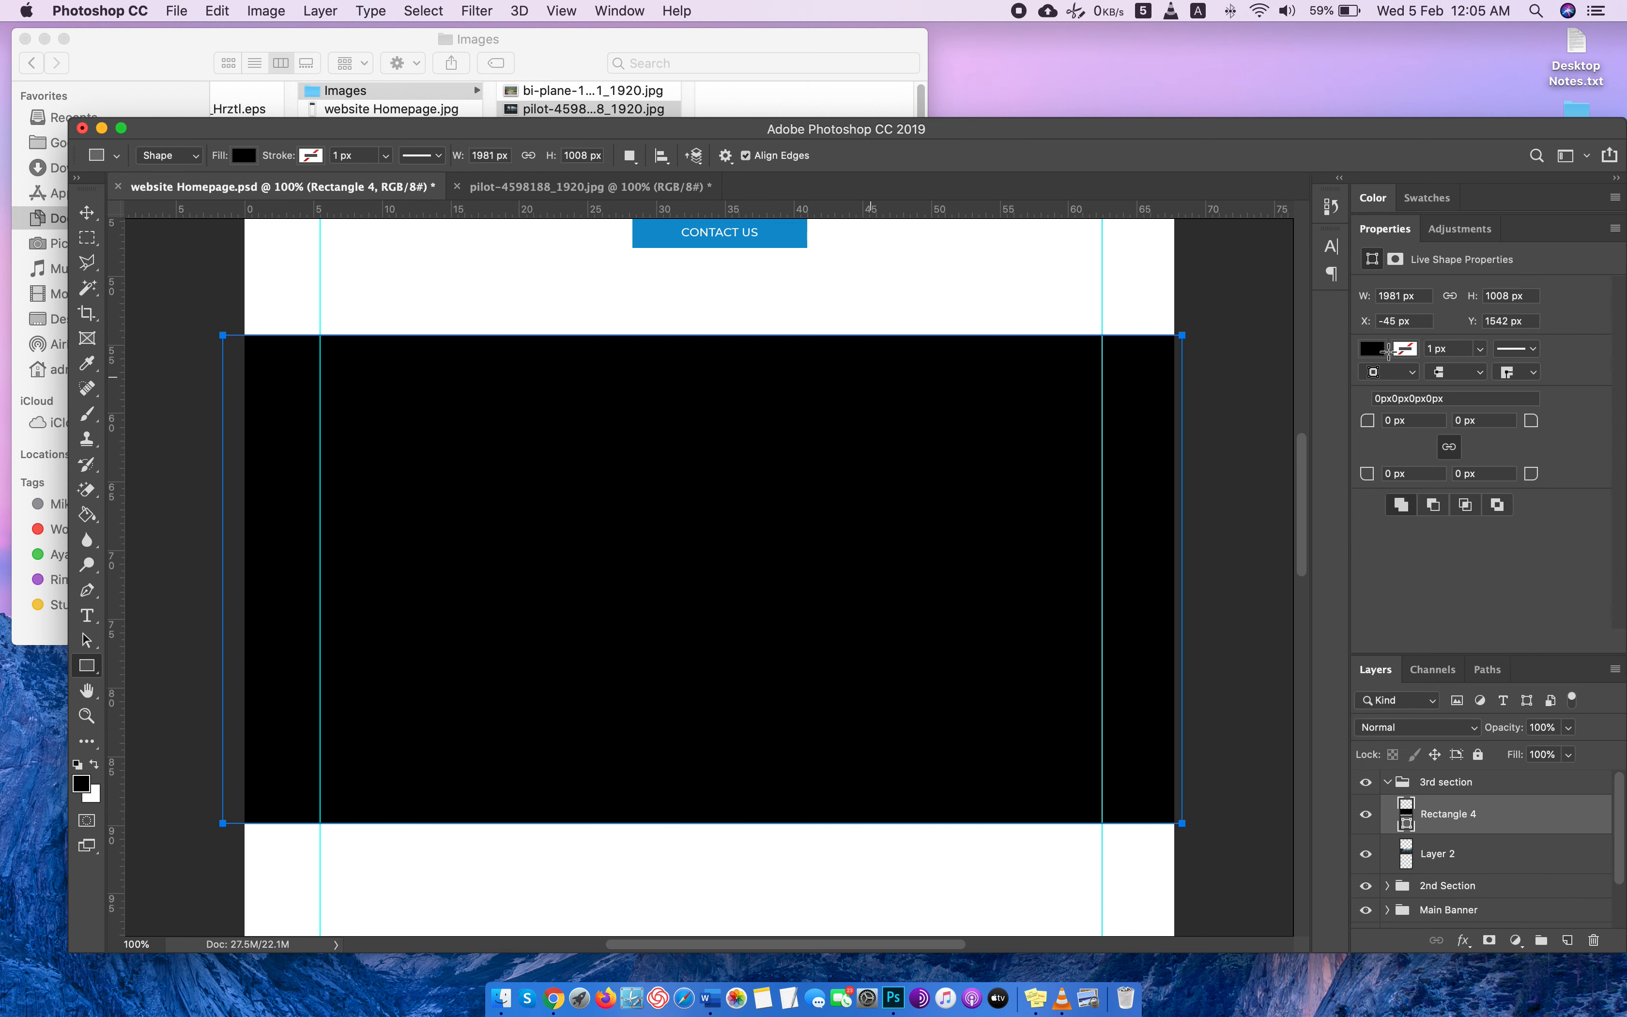
Set the opacity of the black rectangle over the cockpit photo to 50%.
left_click(1545, 726)
type("76")
key("Return")
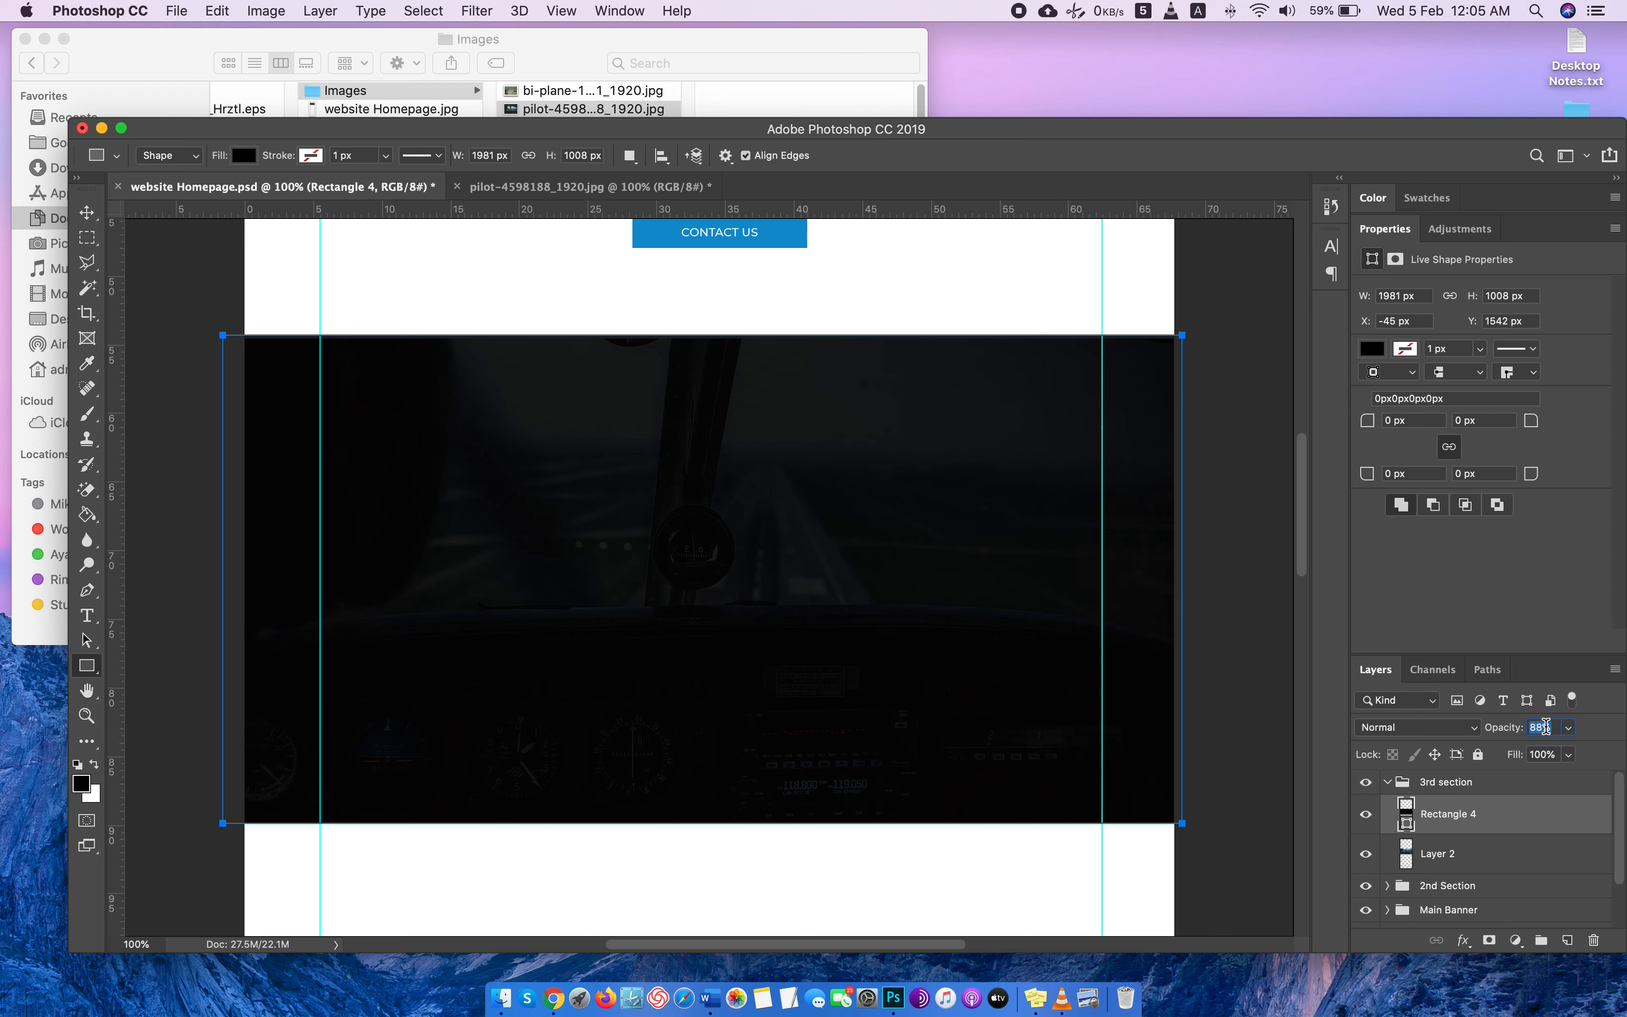
type("64")
key("Return")
type("46")
key("Return")
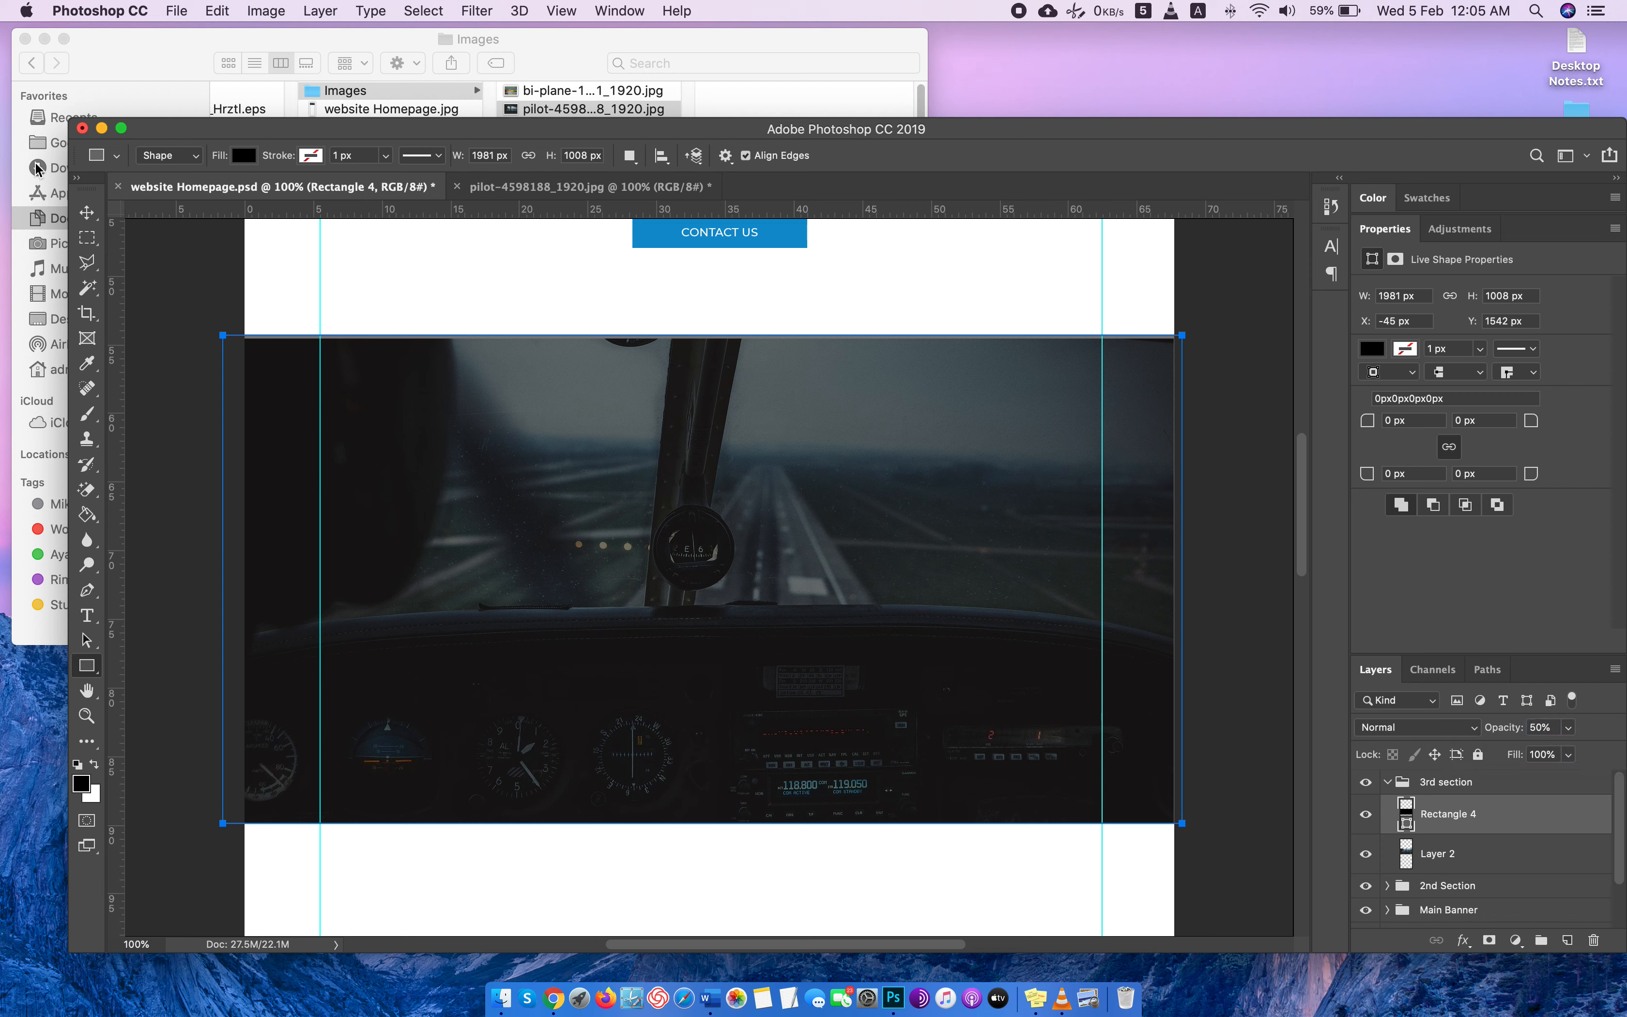
Trim the black rectangle's upper edge down to the top of the cockpit photo, making it about 1001 px high.
left_click(86, 213)
key("super+t")
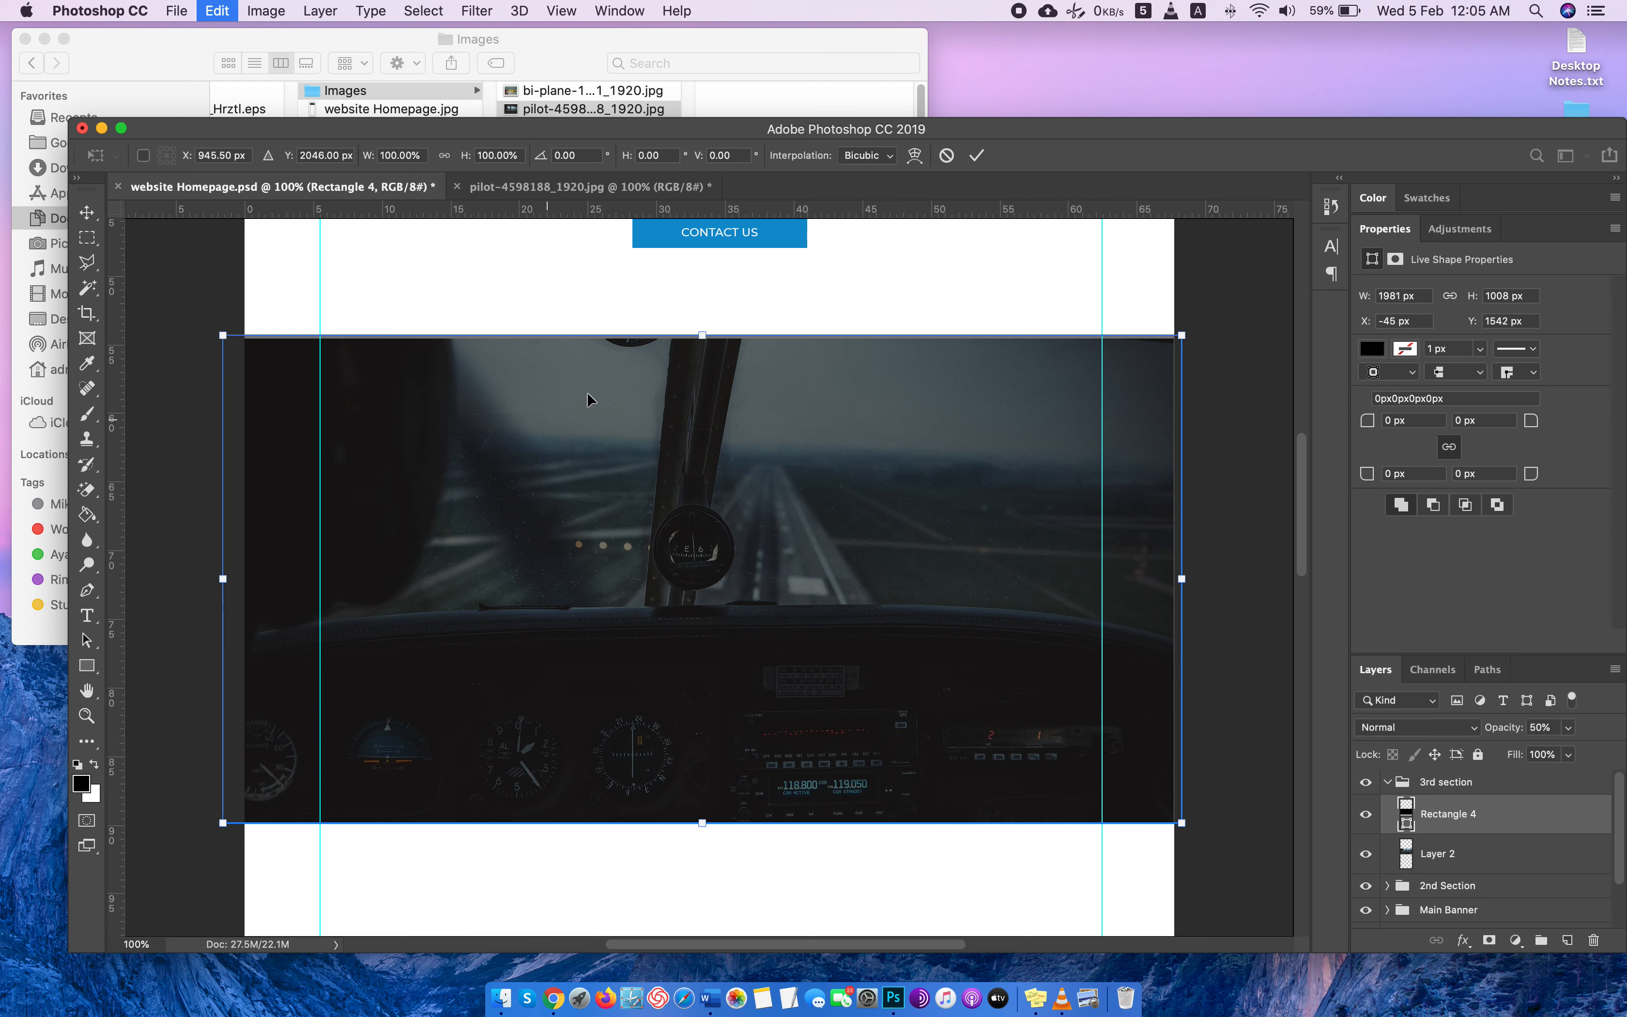
left_click_drag(701, 334, 700, 339)
key("Return")
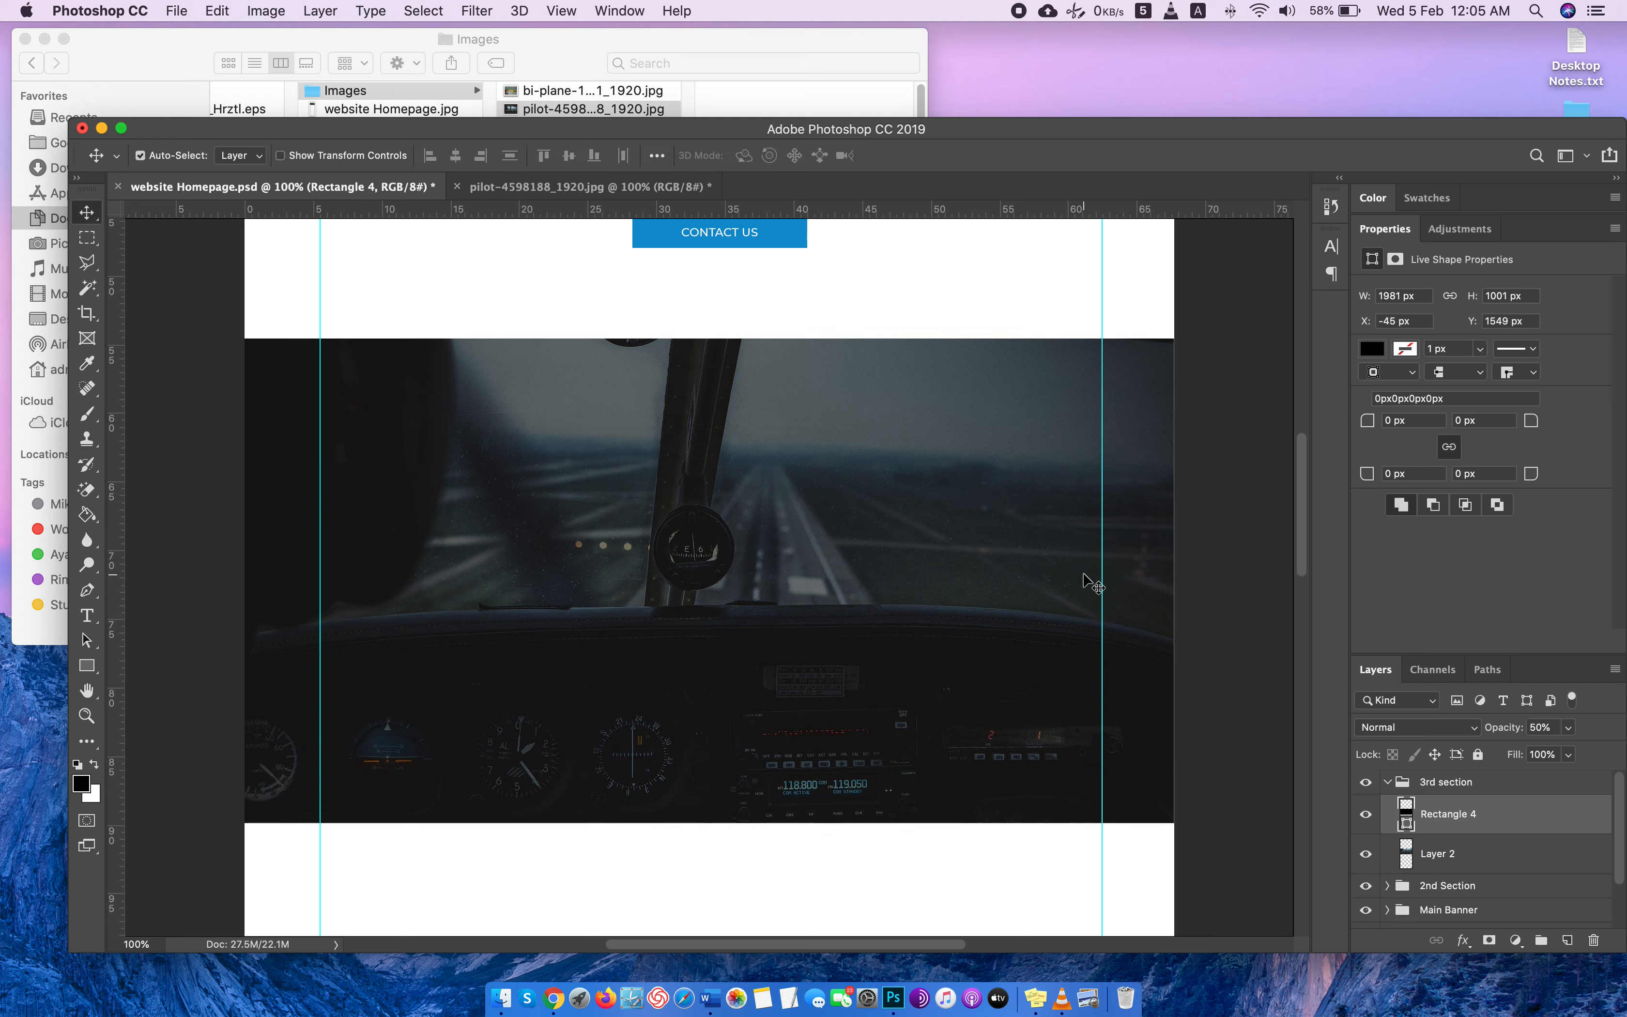
Add a new layer above the black rectangle in the 3rd section group, with the layer properties collapsed.
left_click(1464, 856)
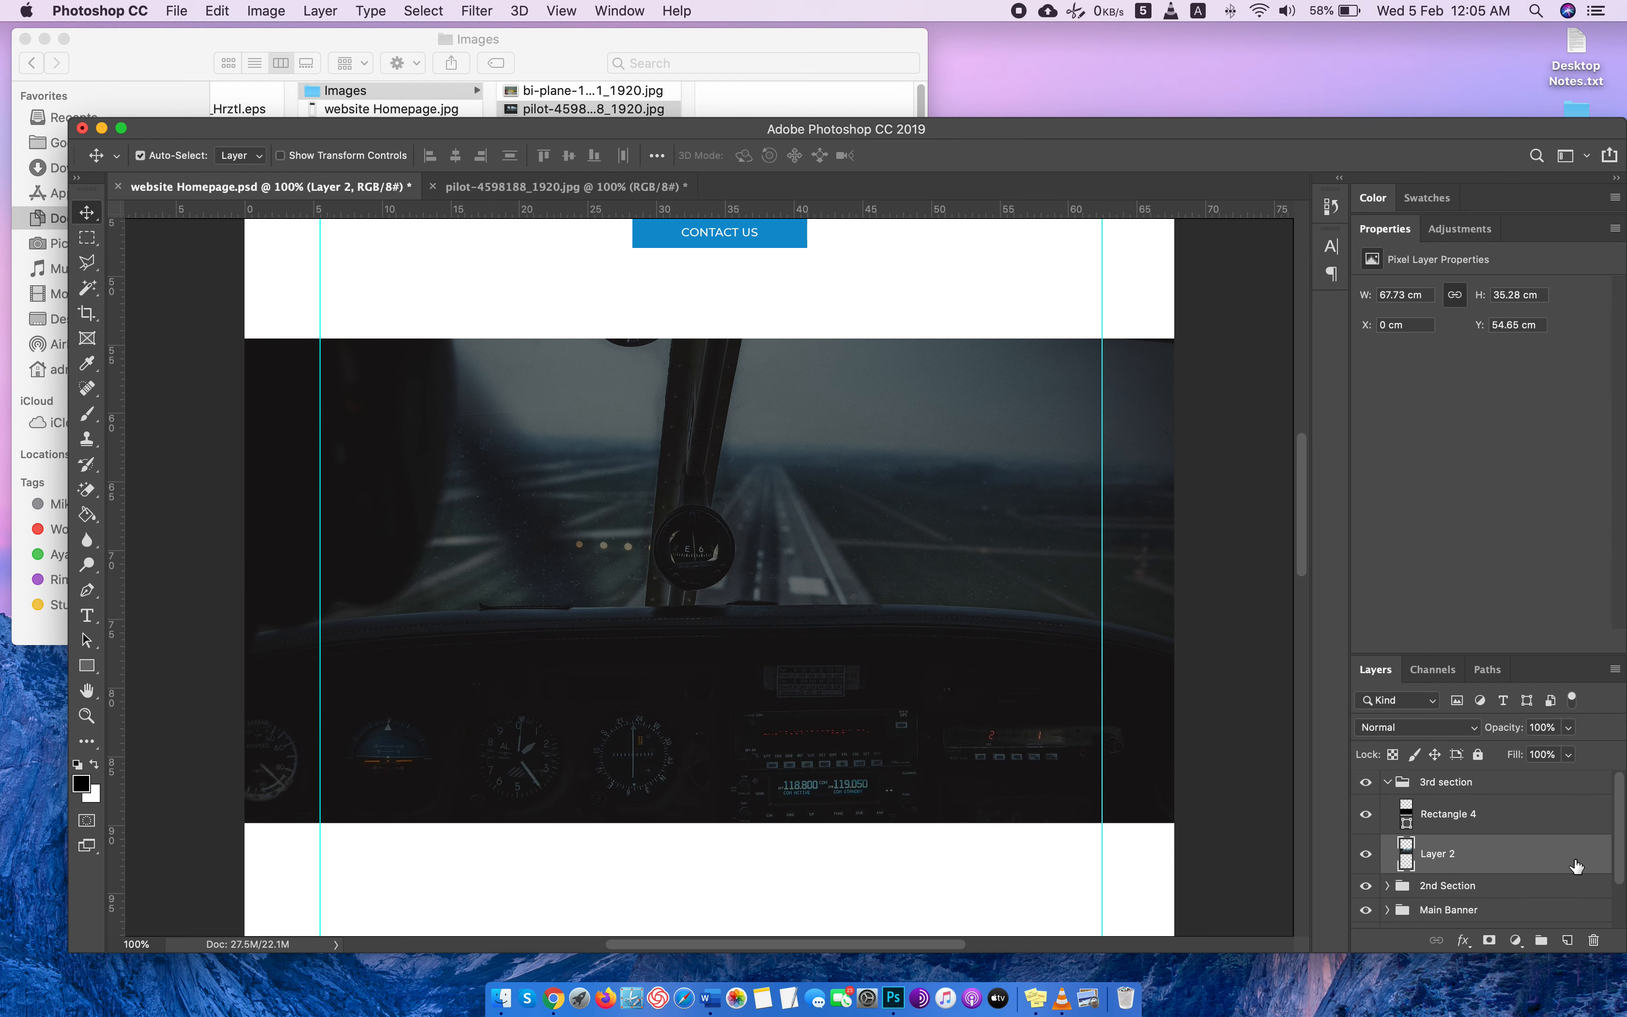
left_click(1445, 821)
double_click(1384, 229)
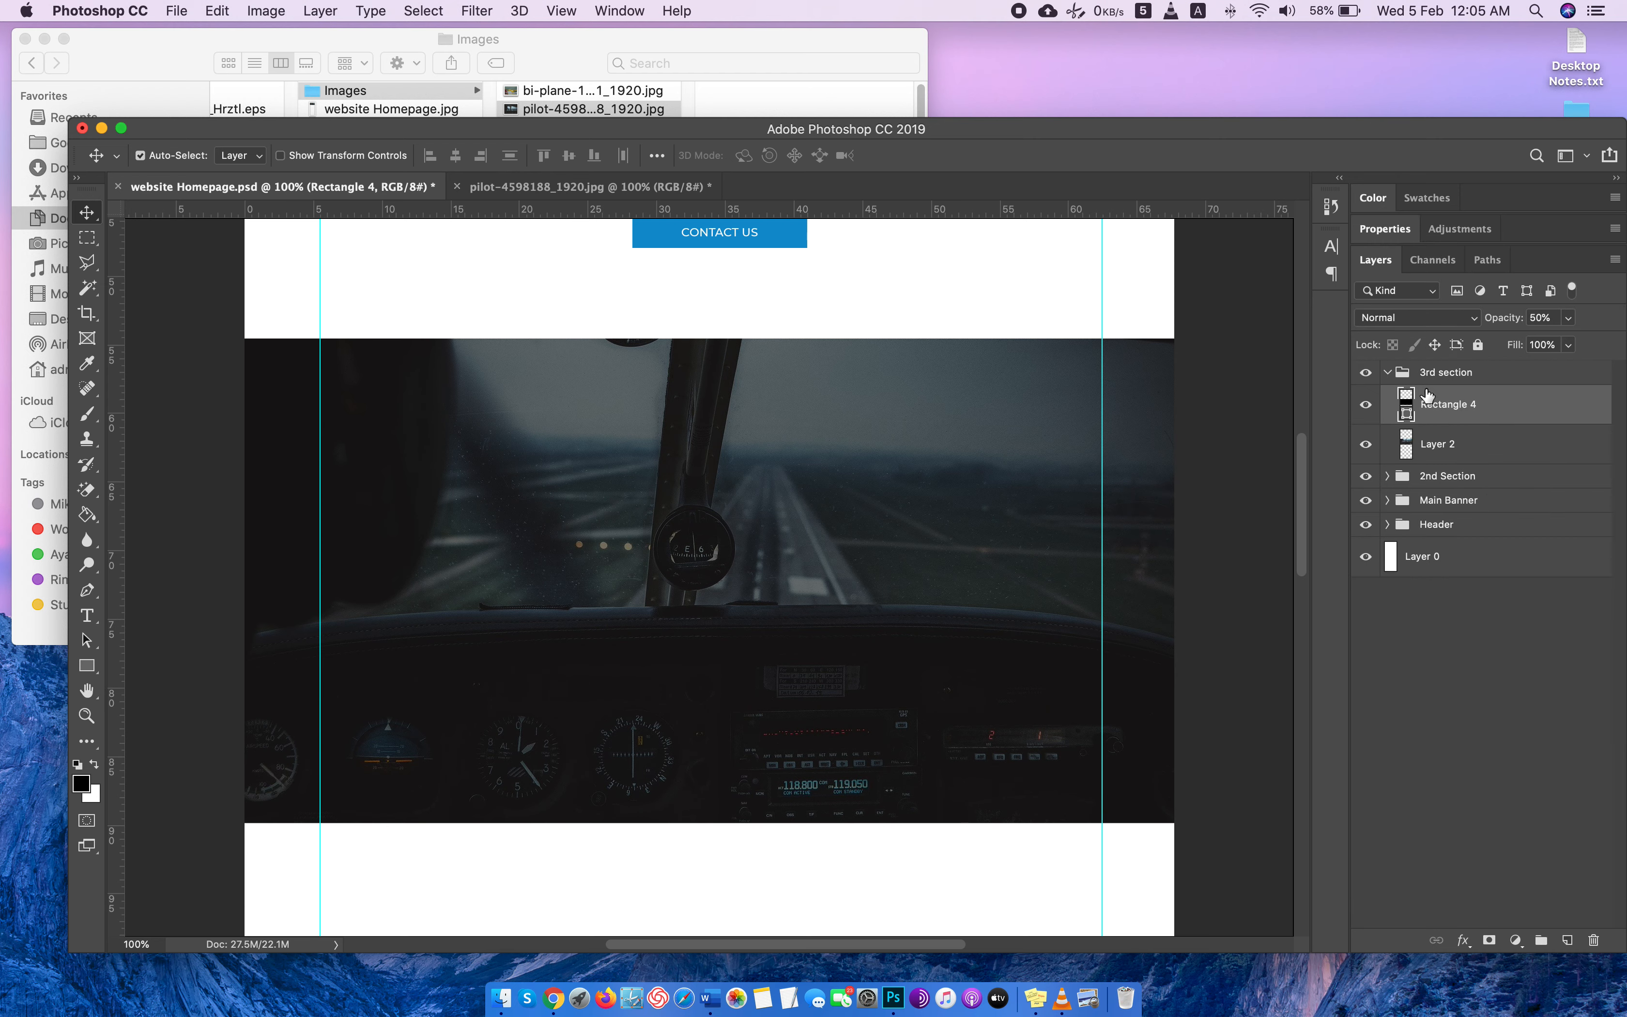
left_click(1566, 939)
Duplicate the WHO WE ARE heading layer under the name "what we offer".
scroll(598, 503, "up", 3)
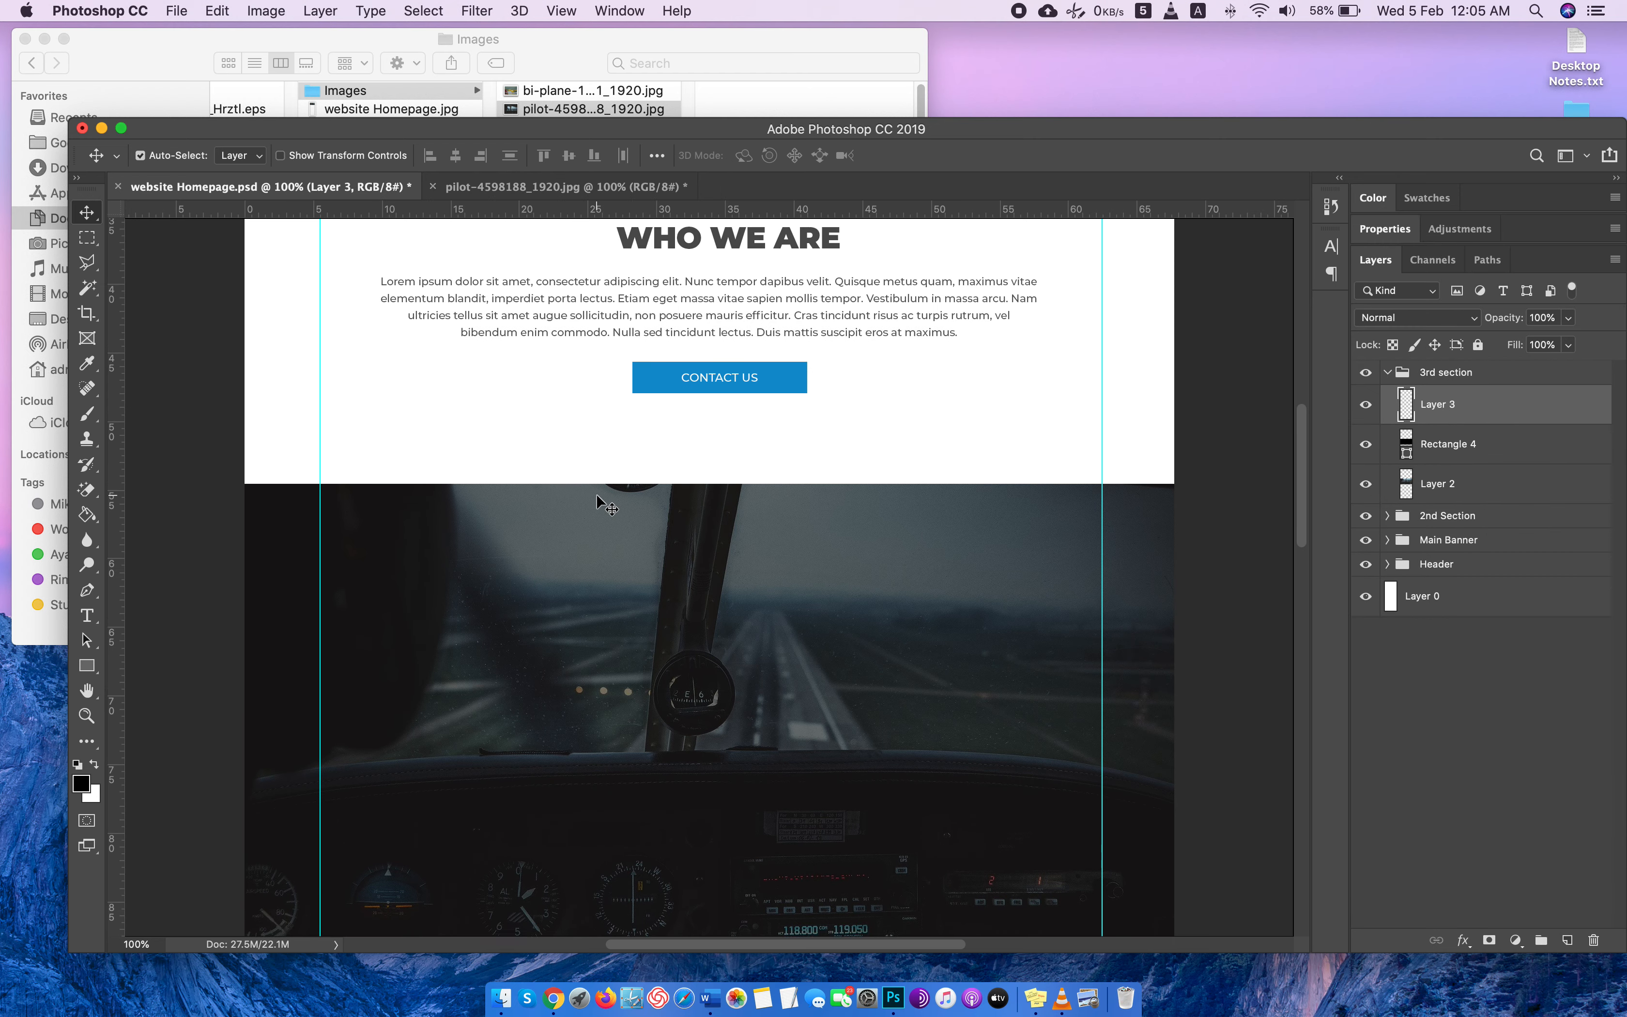
scroll(598, 503, "up", 2)
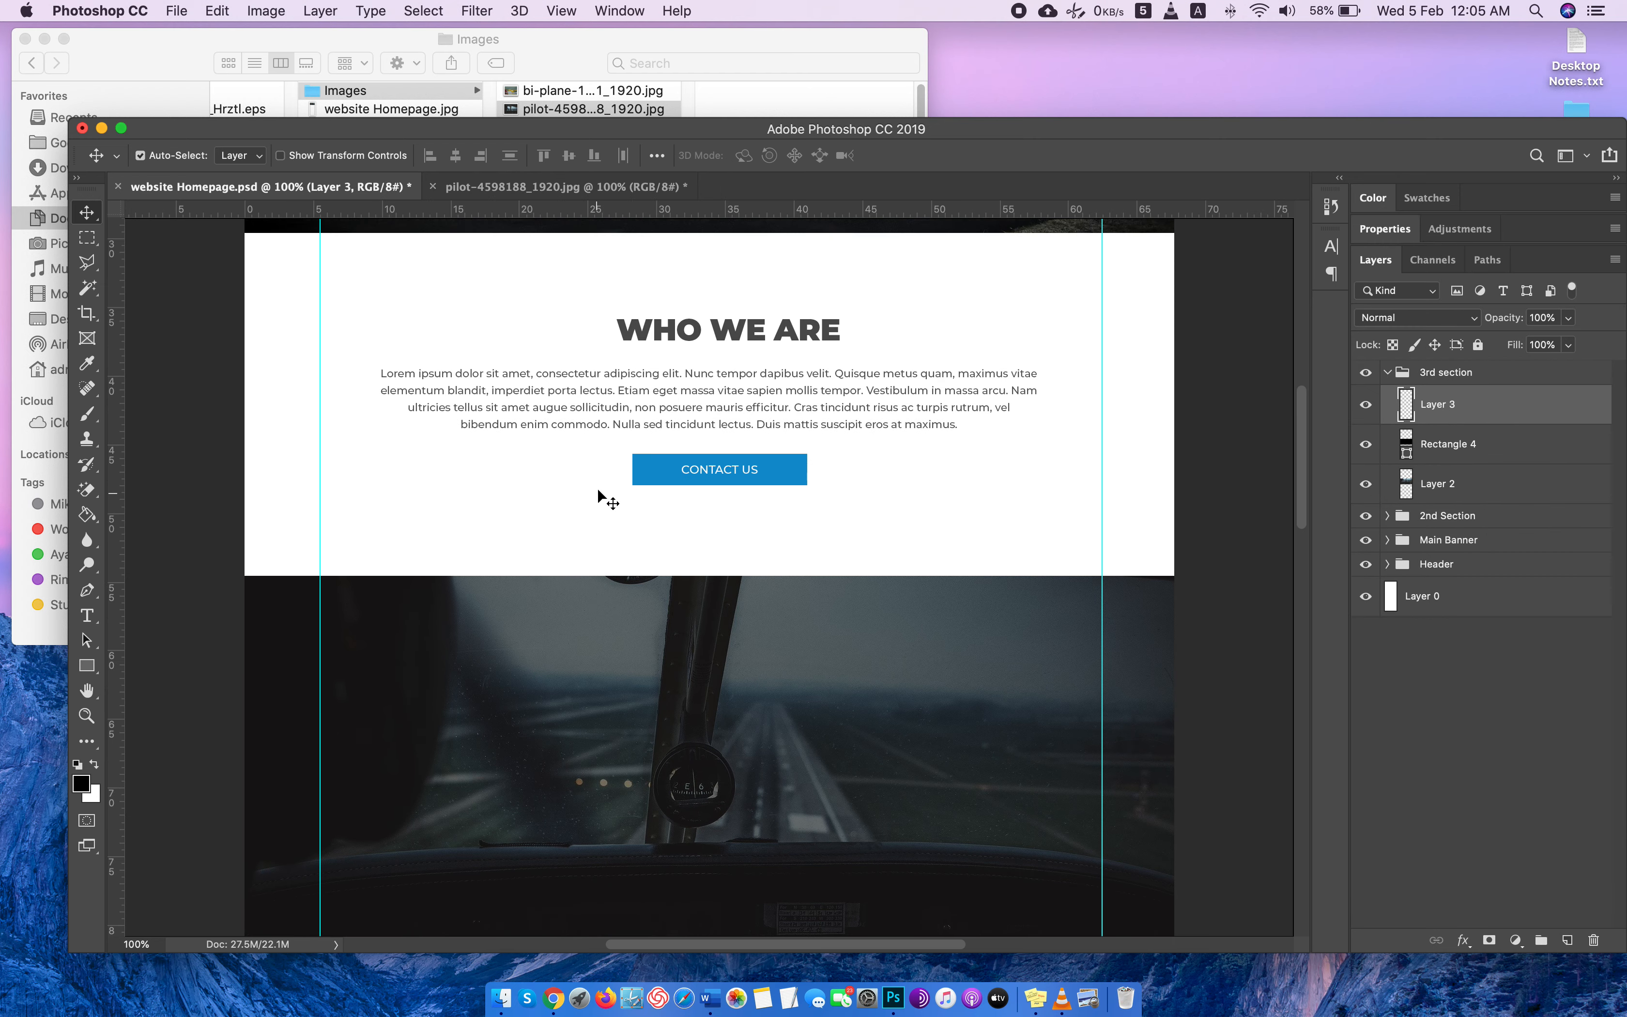
left_click(666, 340)
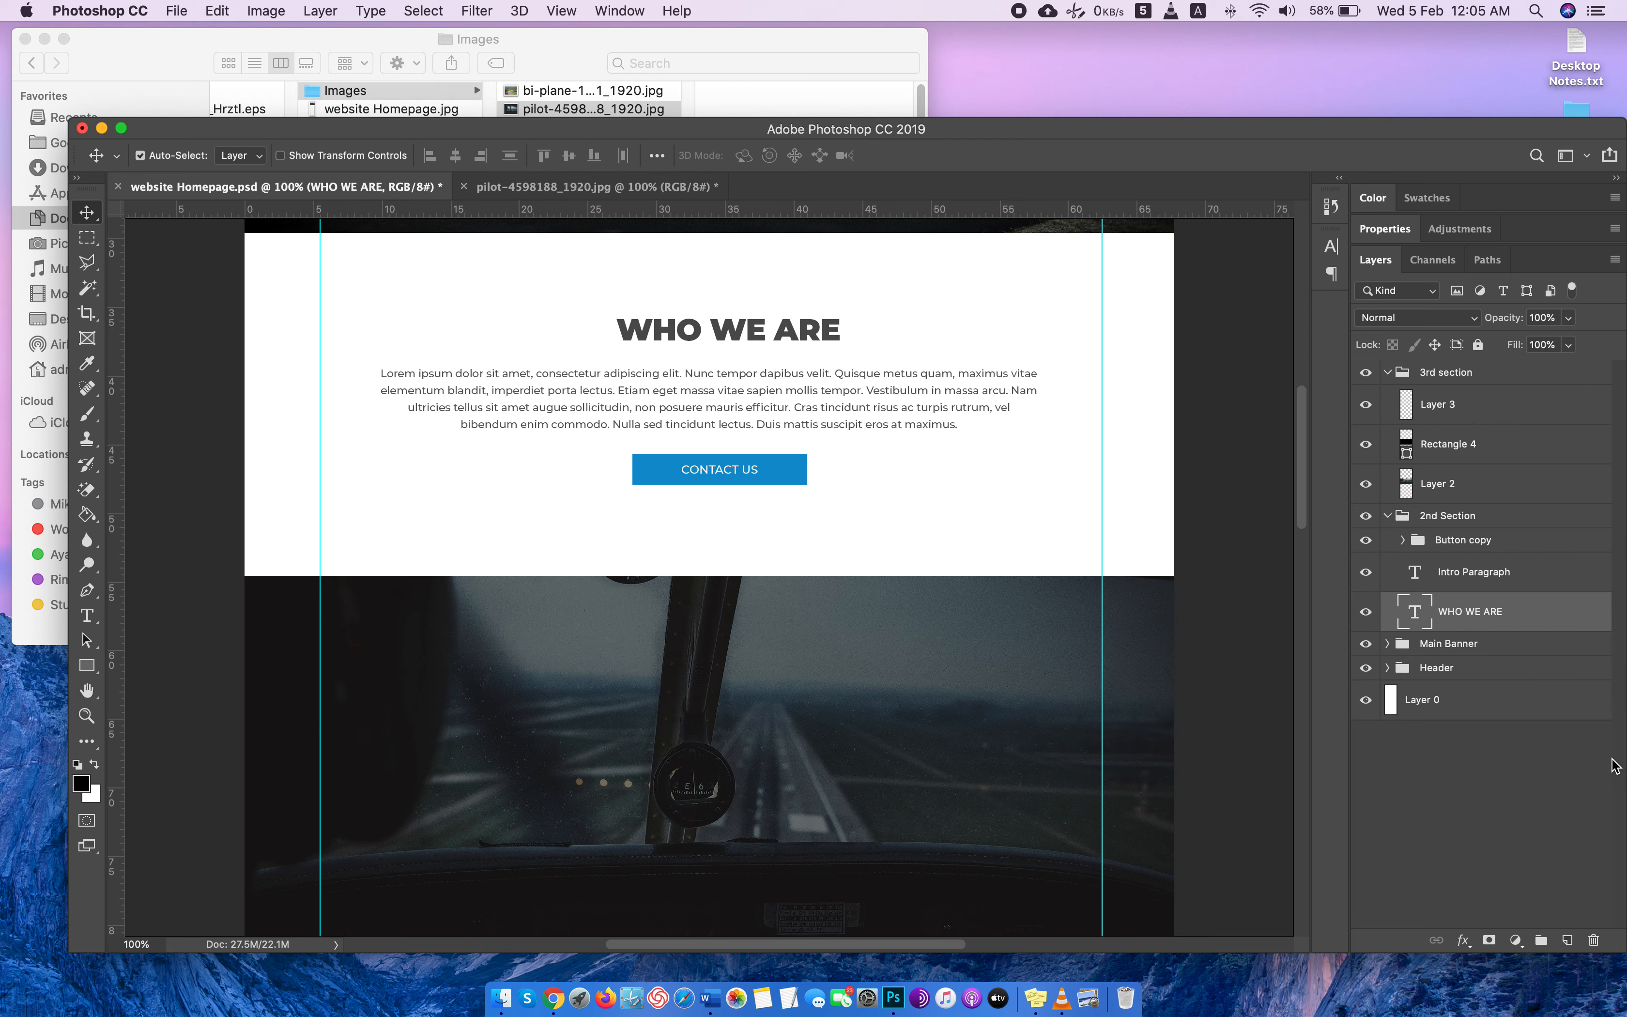
right_click(1461, 611)
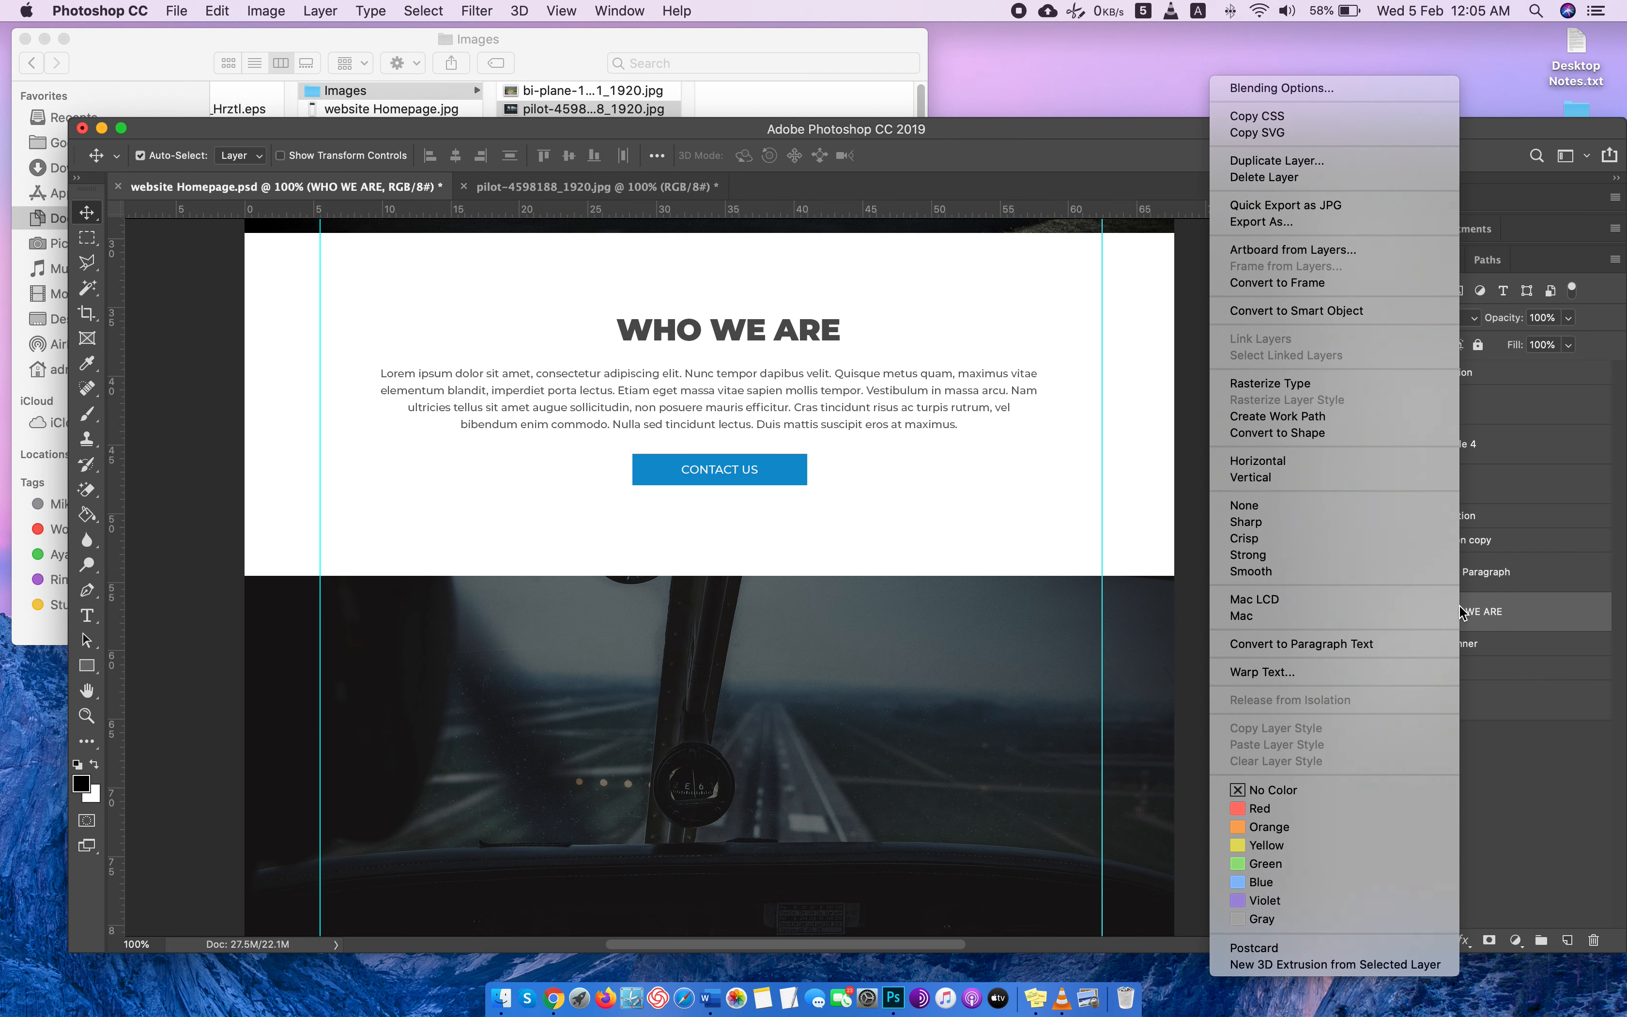
left_click(1289, 164)
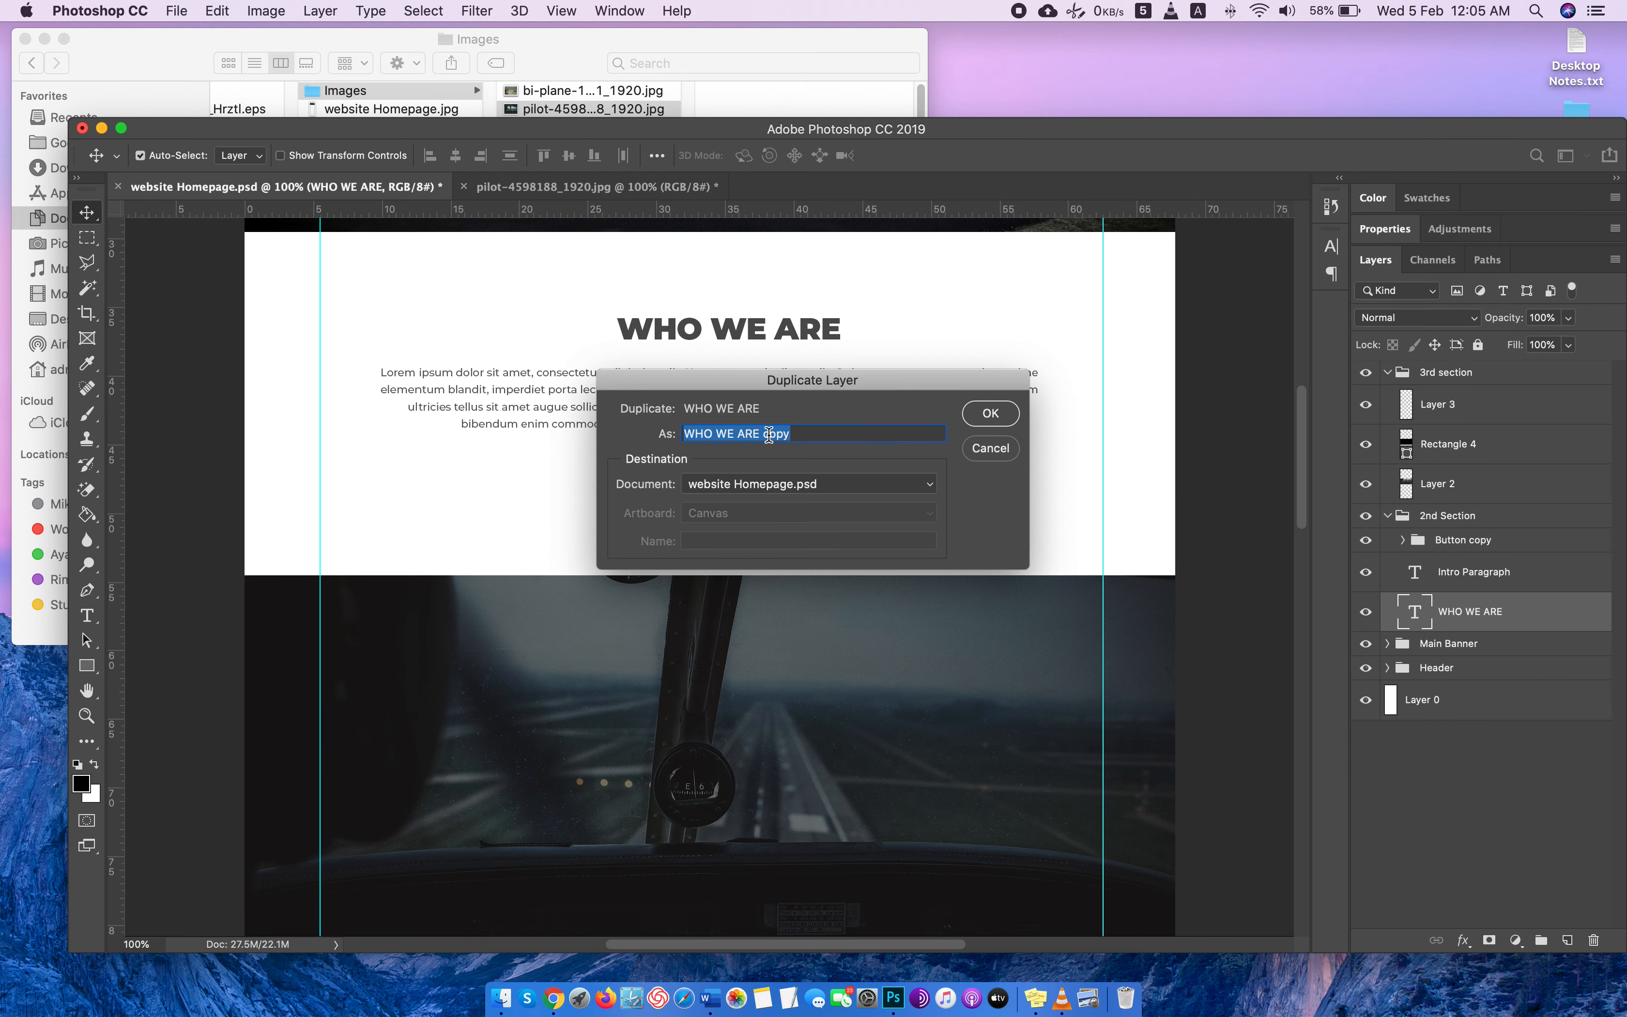
type("what we offer")
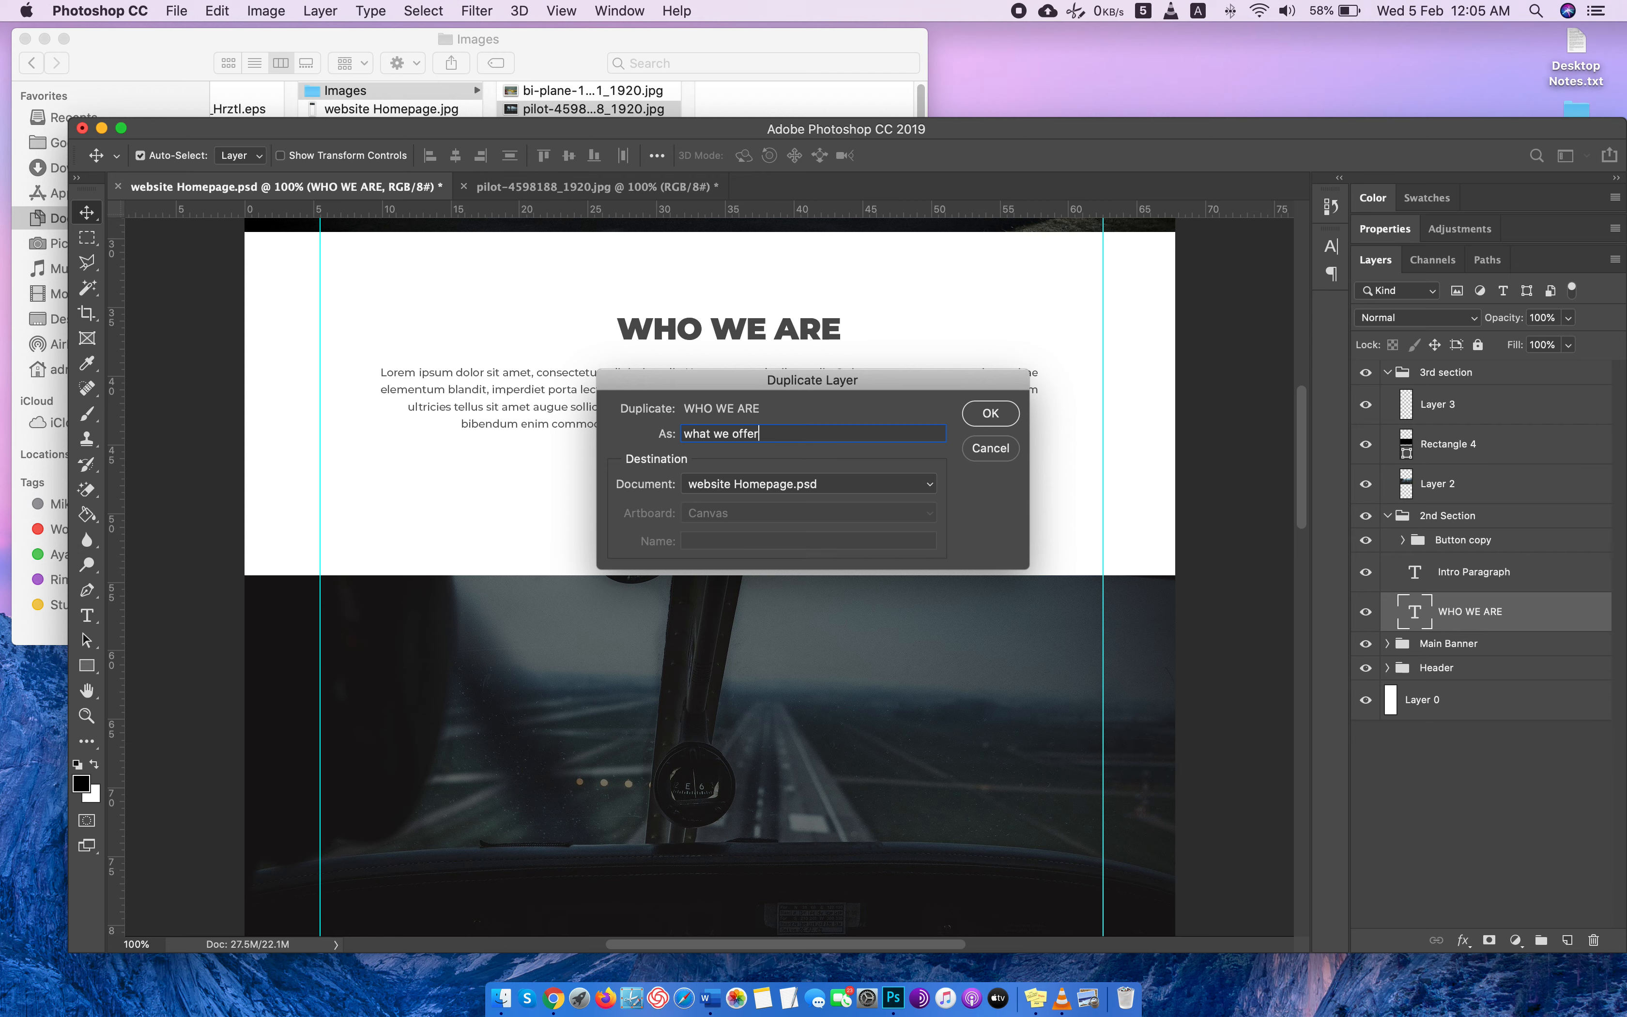
key("Return")
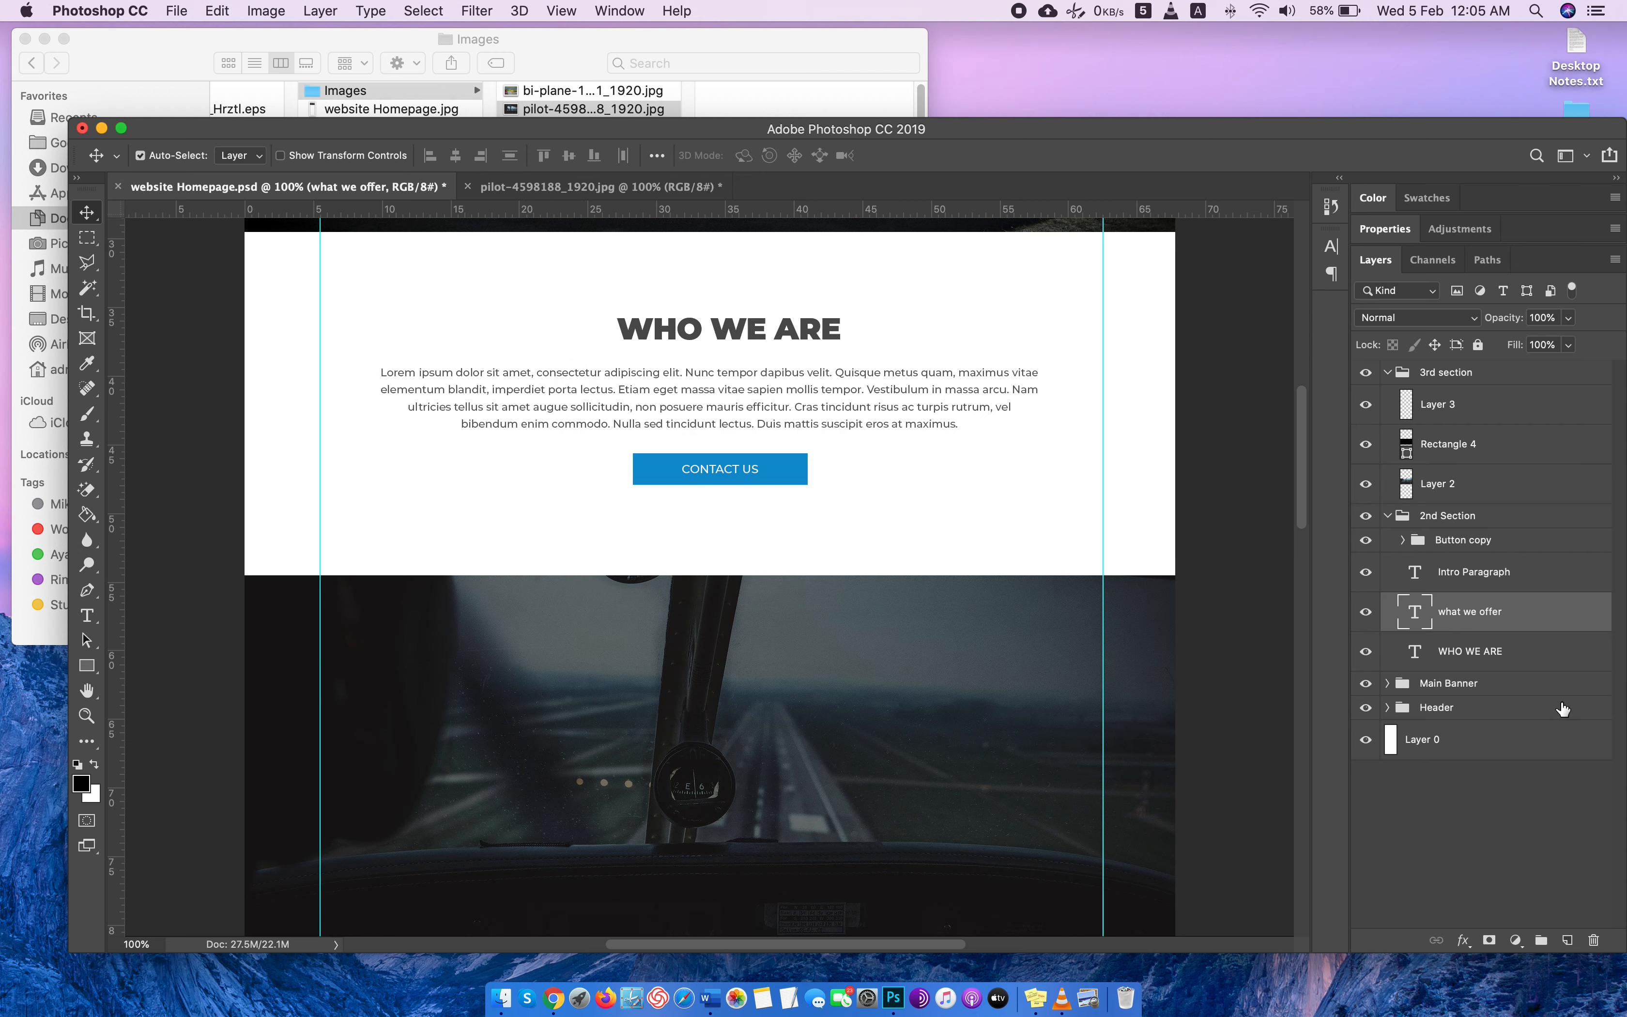
Place the "what we offer" layer above the black rectangle in the 3rd section group and center its heading over the cockpit photo.
left_click_drag(1496, 610, 1495, 425)
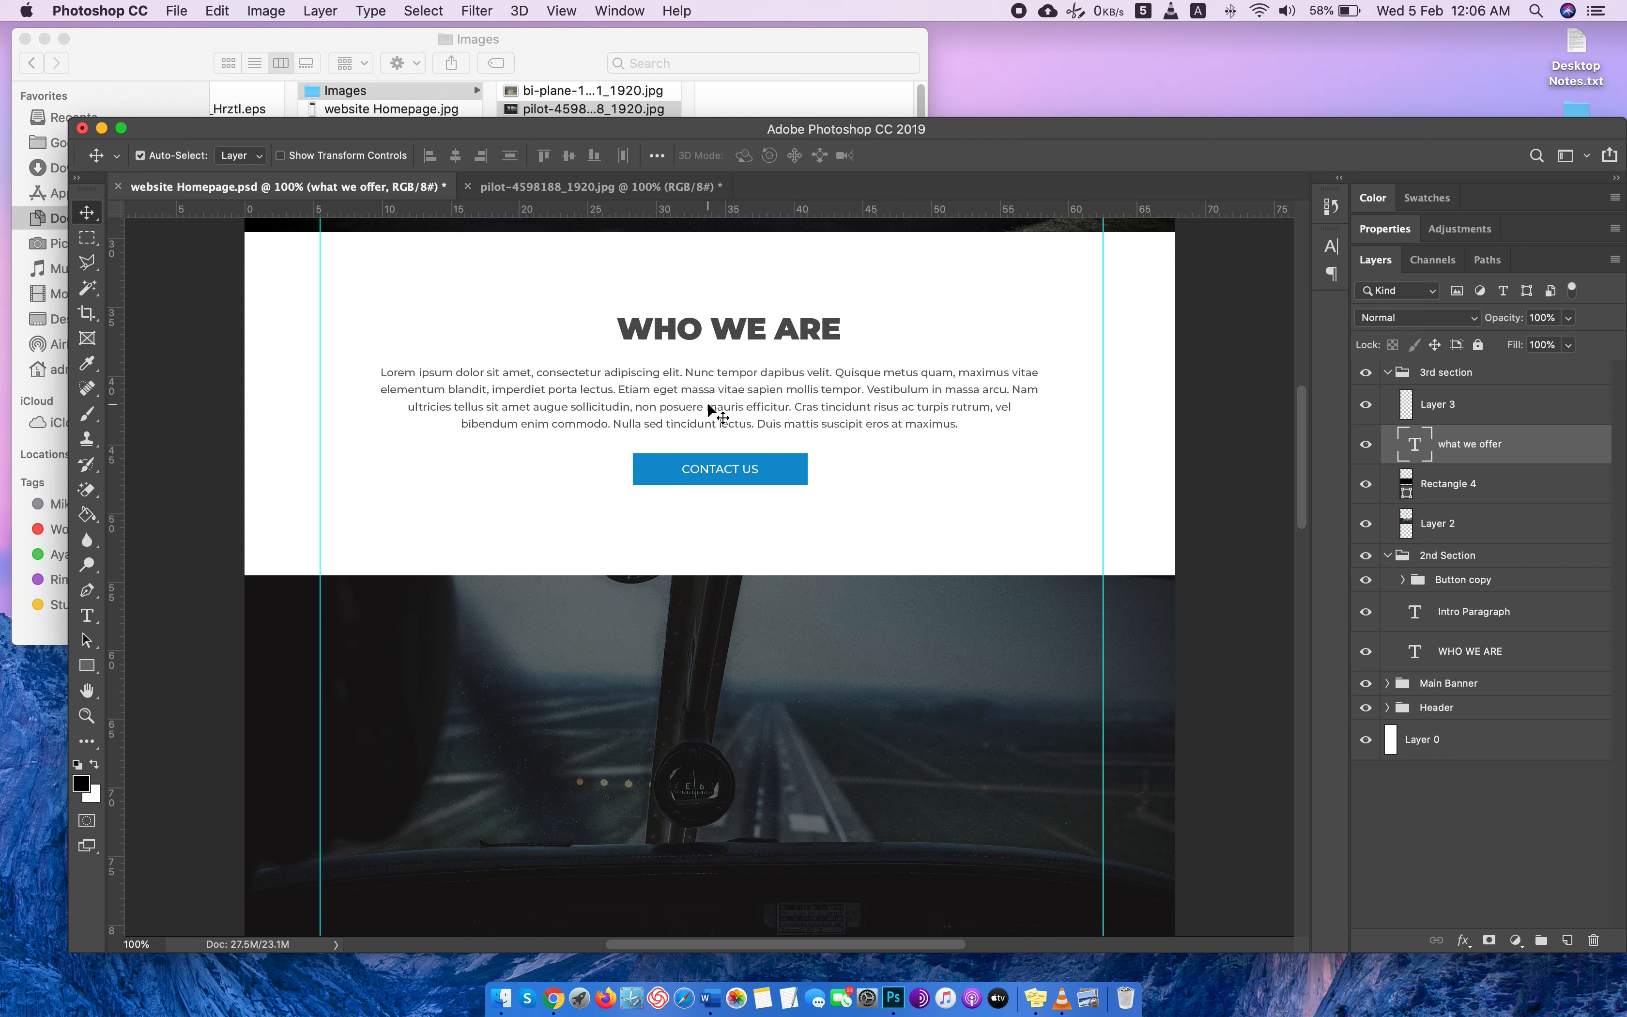
key("super+t")
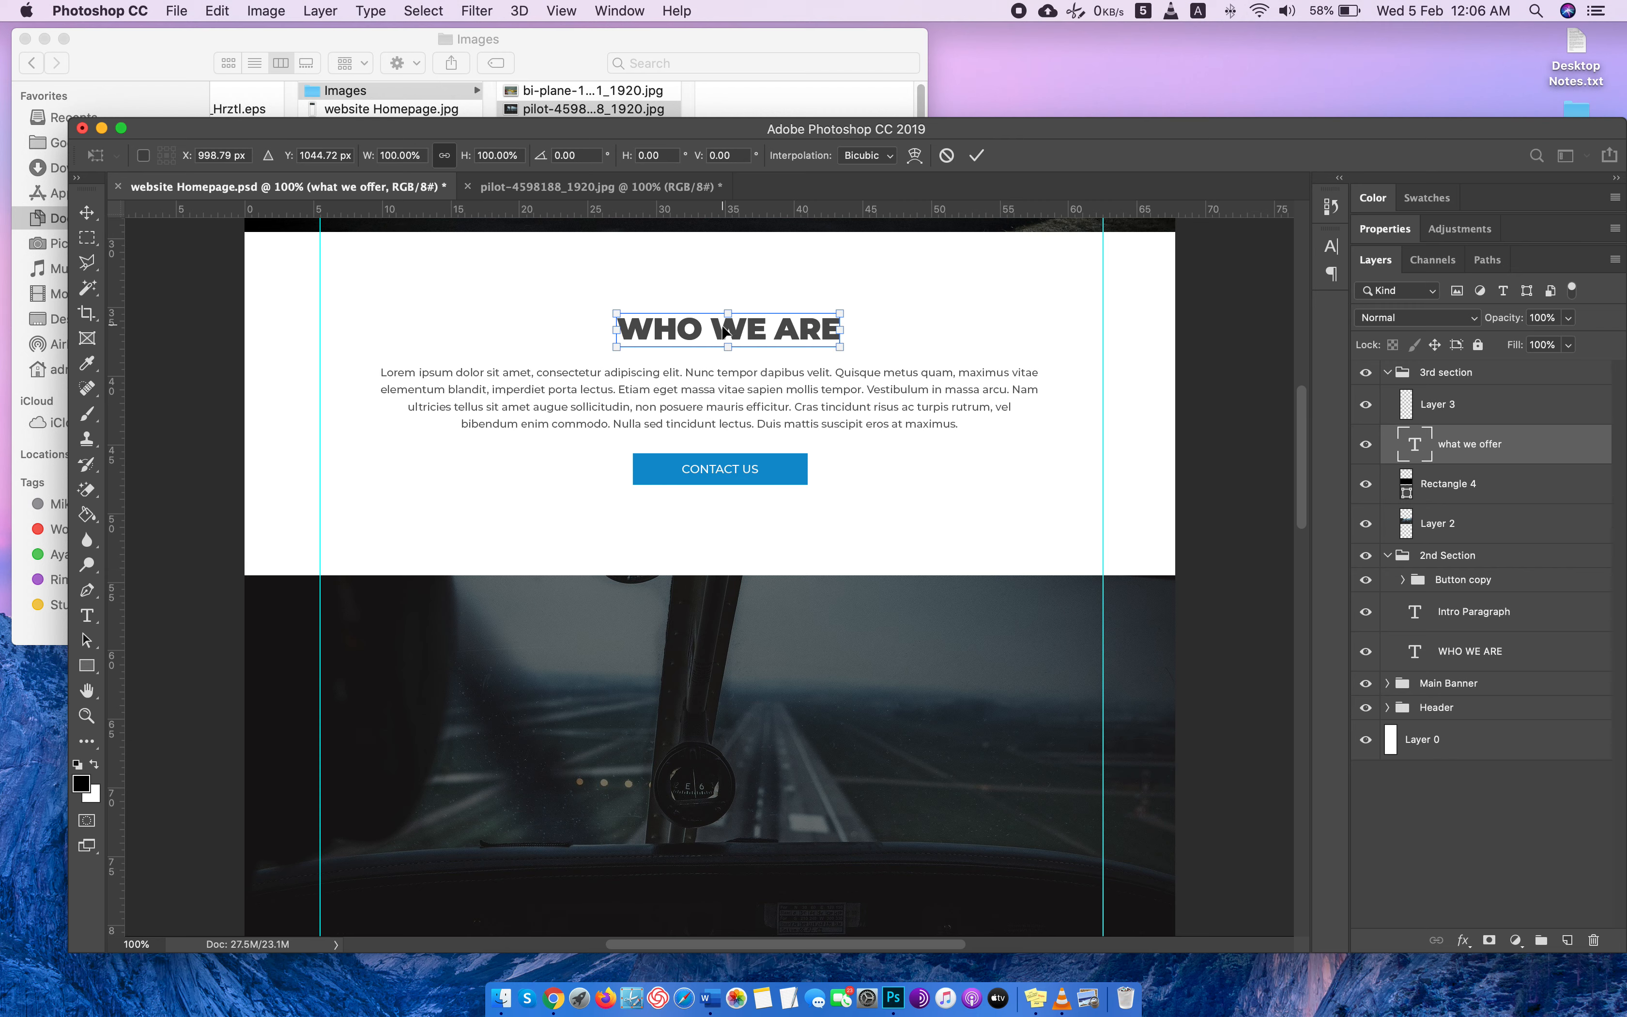
left_click_drag(699, 336, 676, 695)
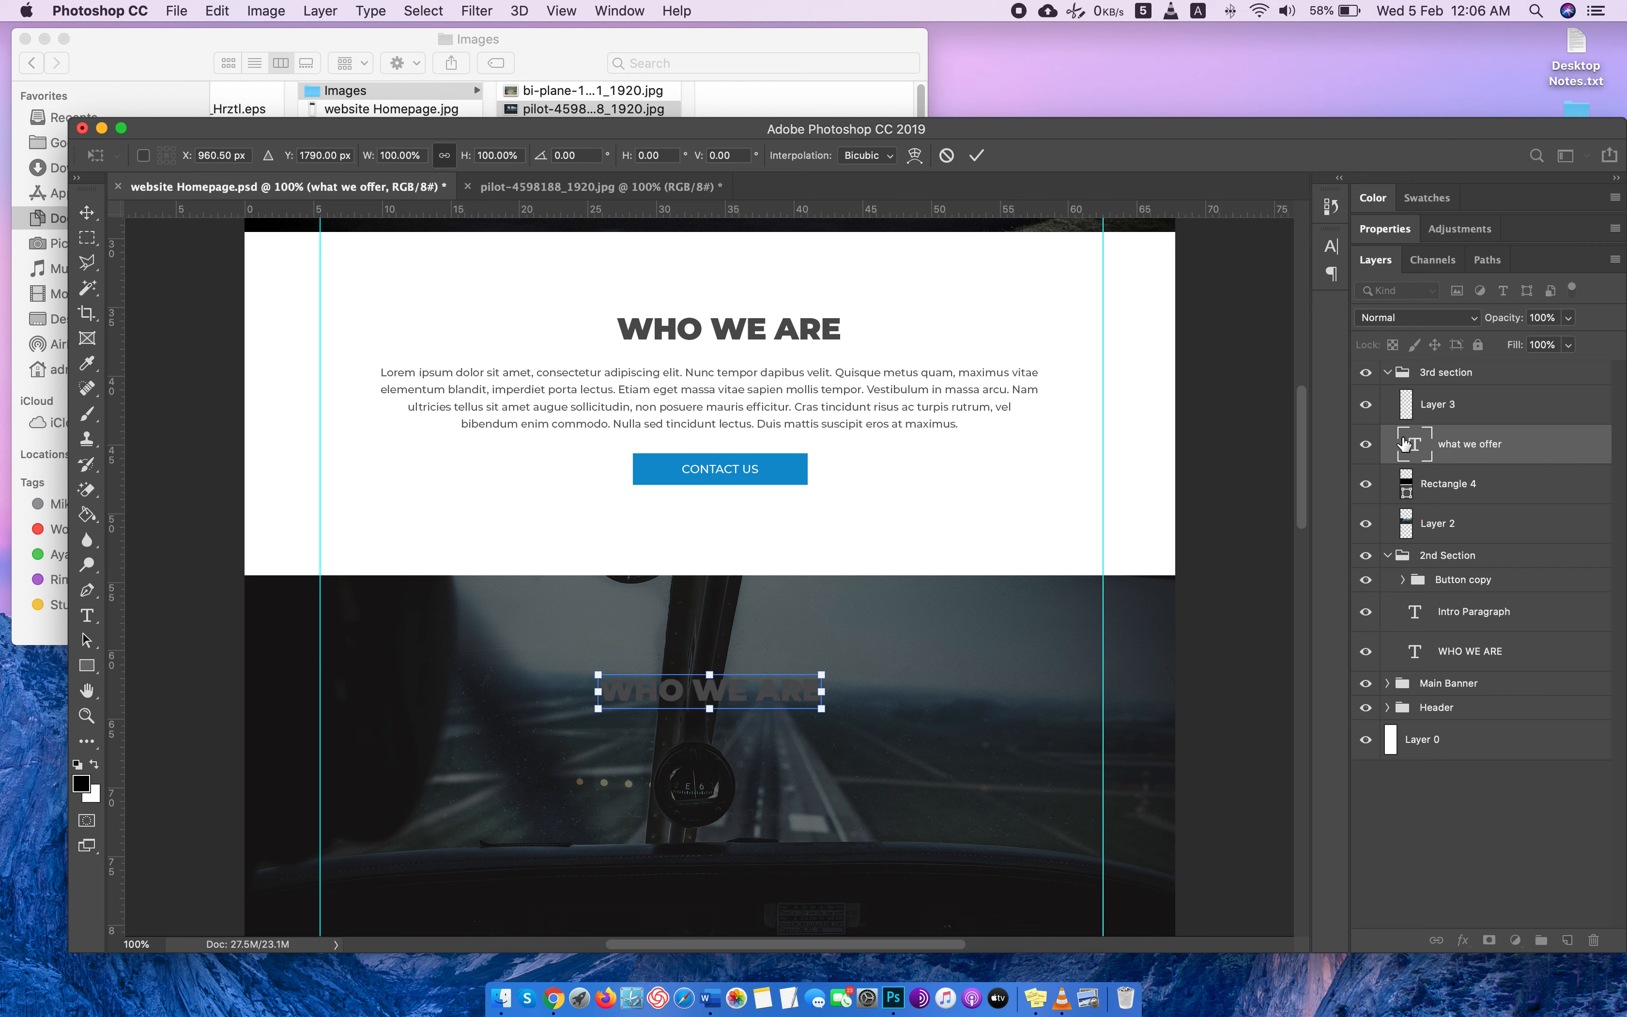
key("Return")
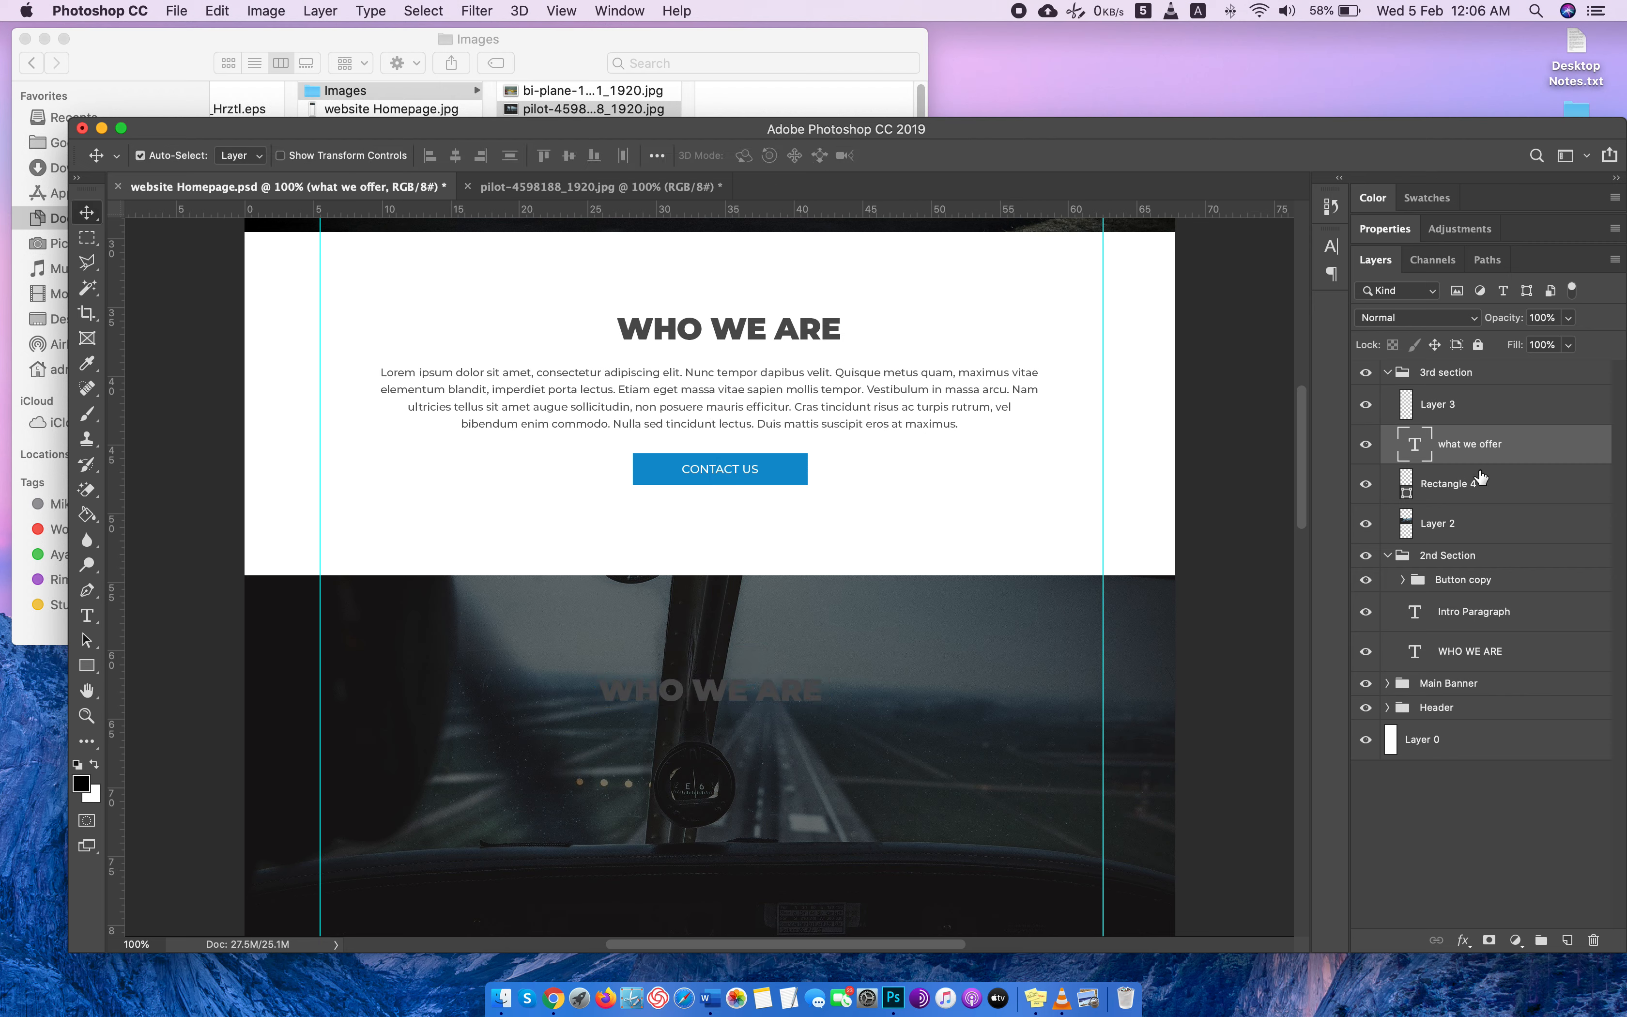
Recolor the copied heading on the cockpit photo white (ffffff) and replace its text with WHAT WE OFFER.
double_click(1416, 447)
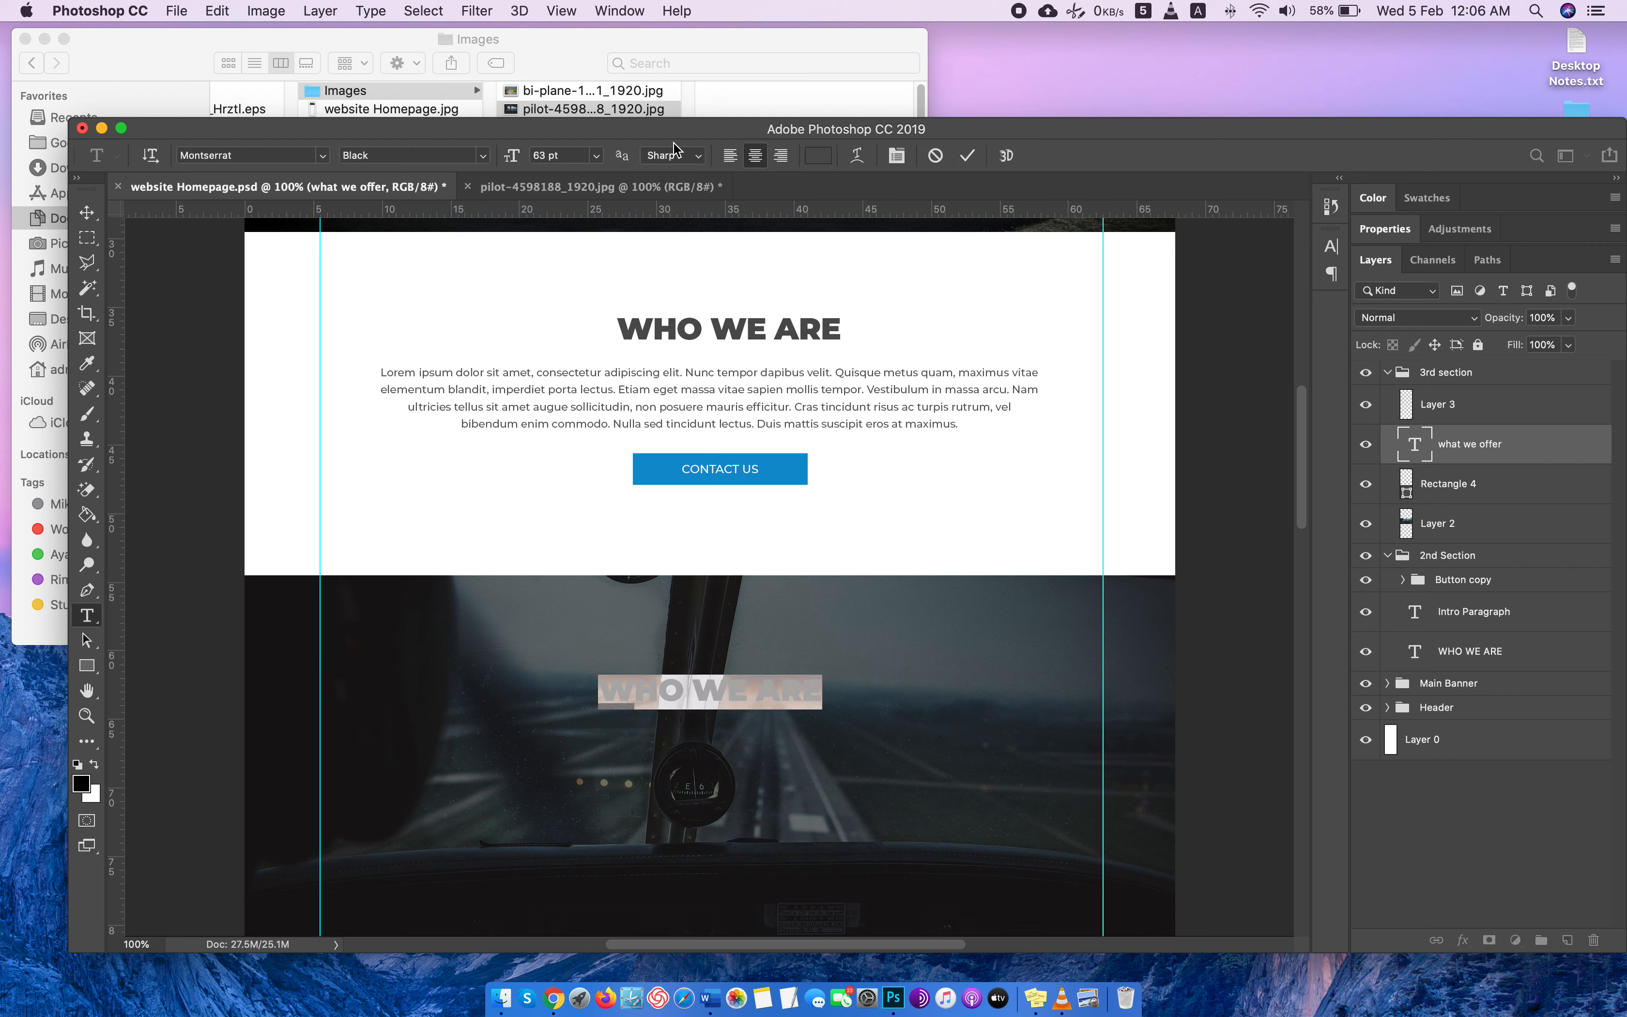
left_click(825, 160)
type("ffffff")
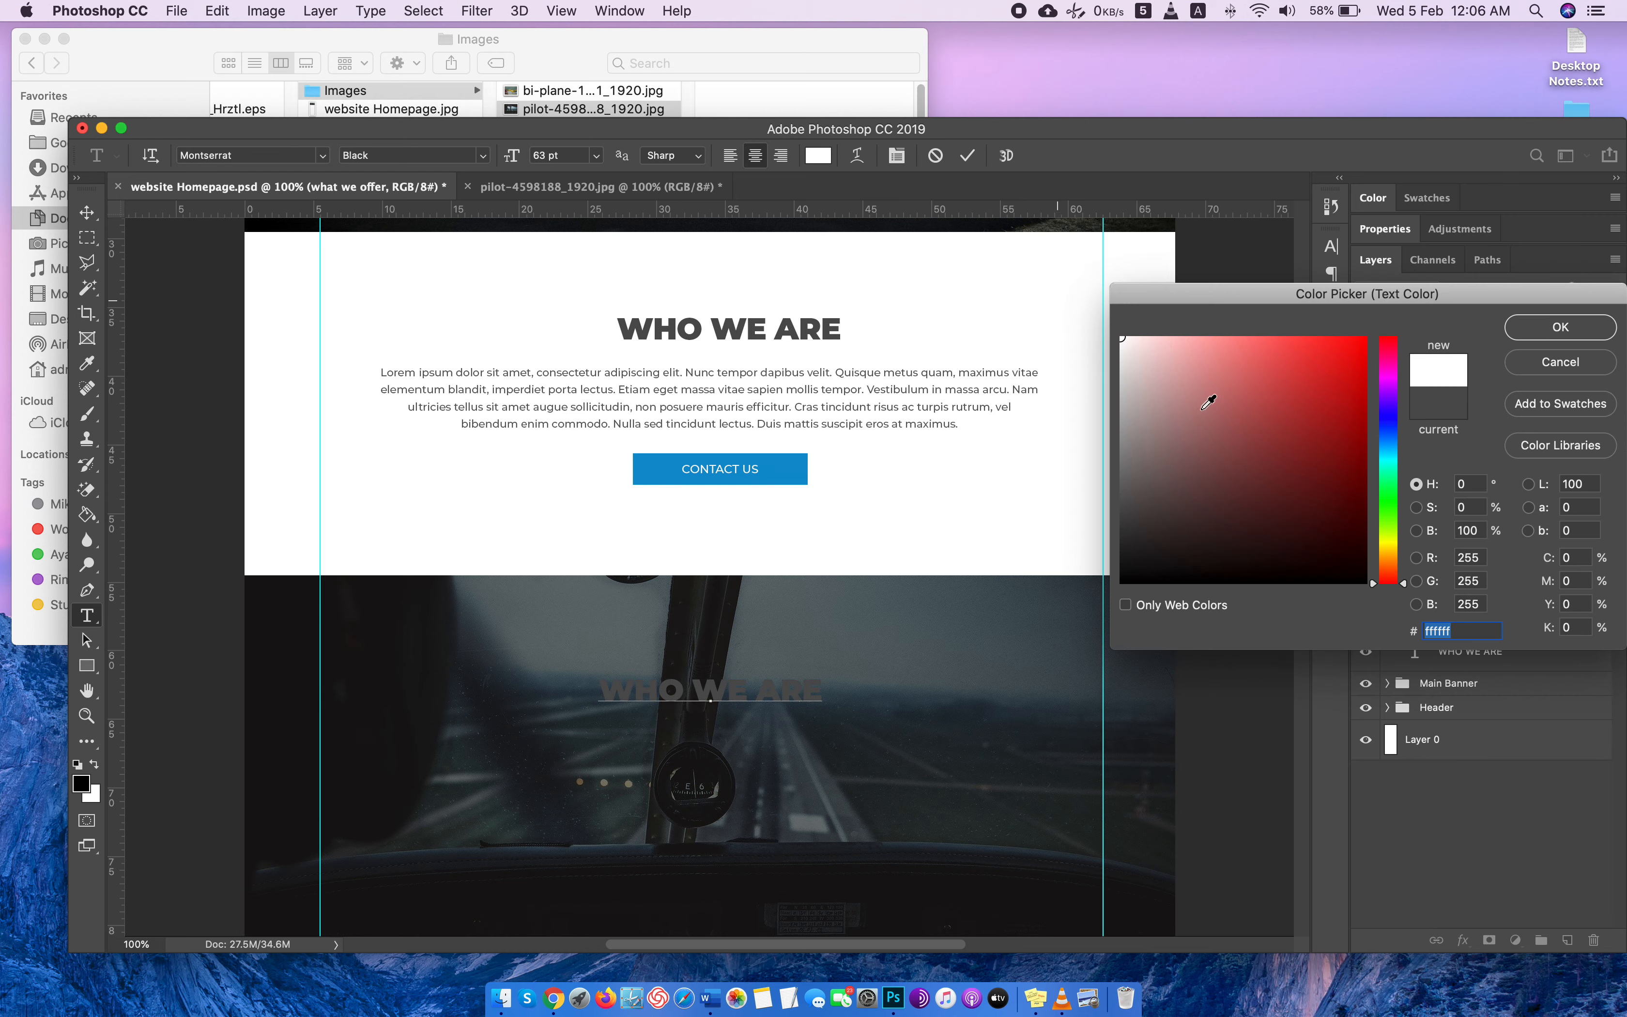
left_click(1561, 328)
scroll(566, 331, "down", 5)
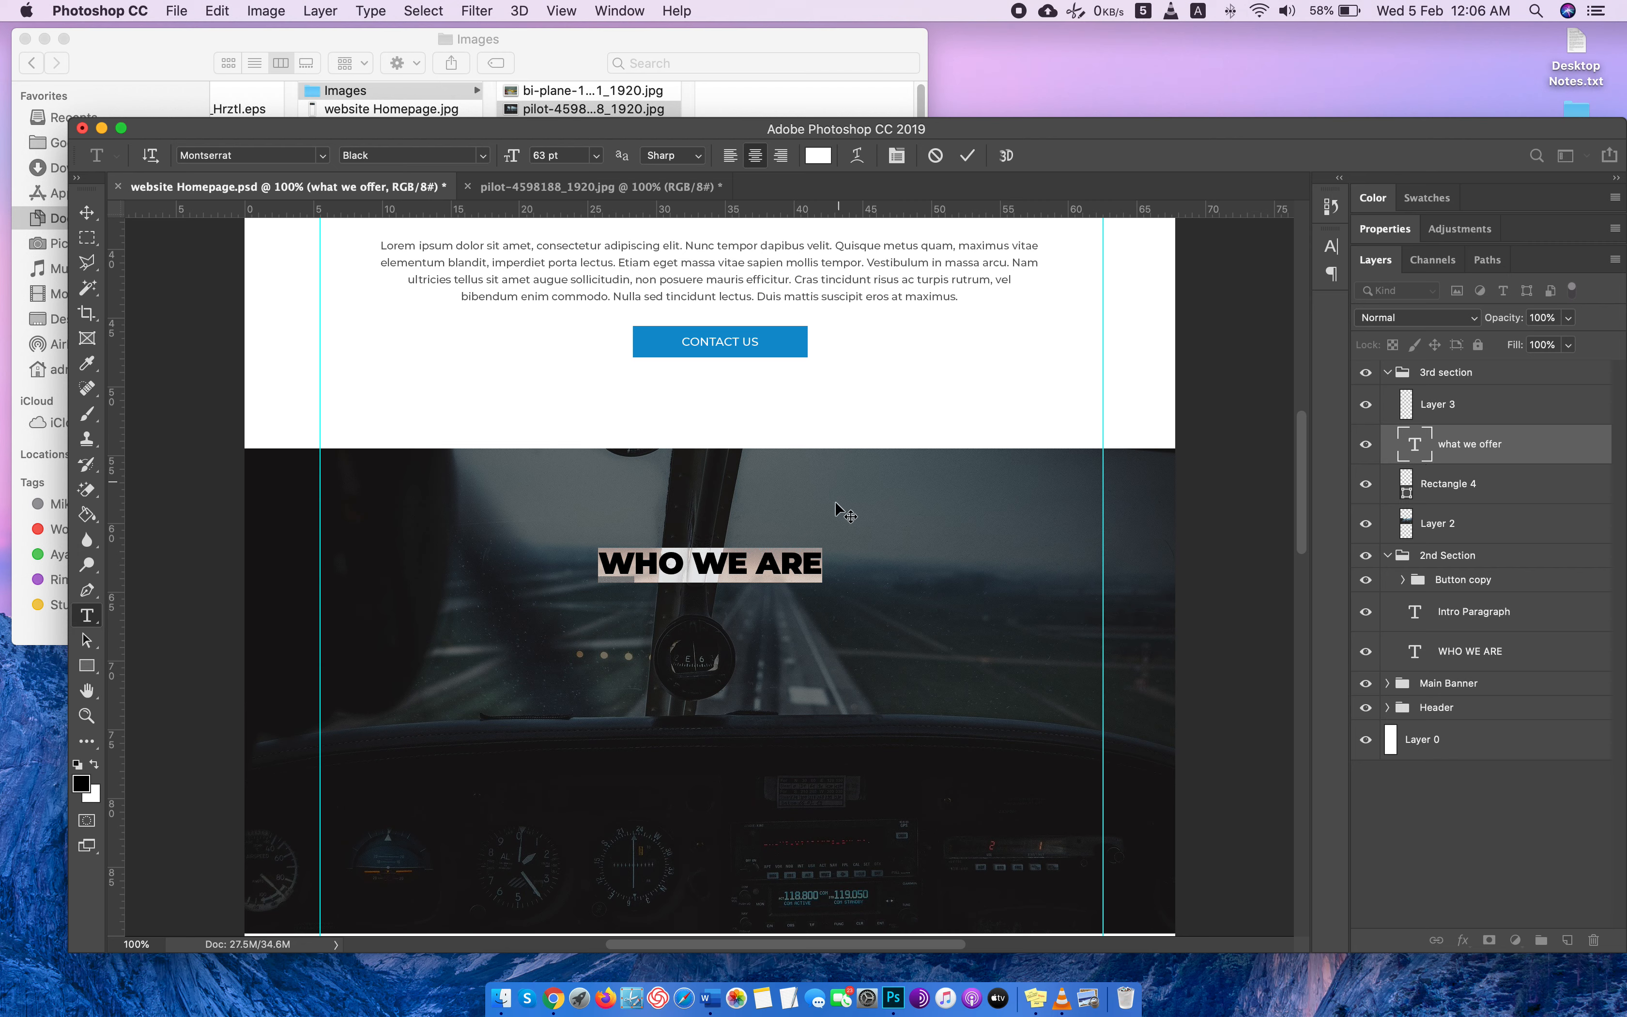
type("WHAT WE")
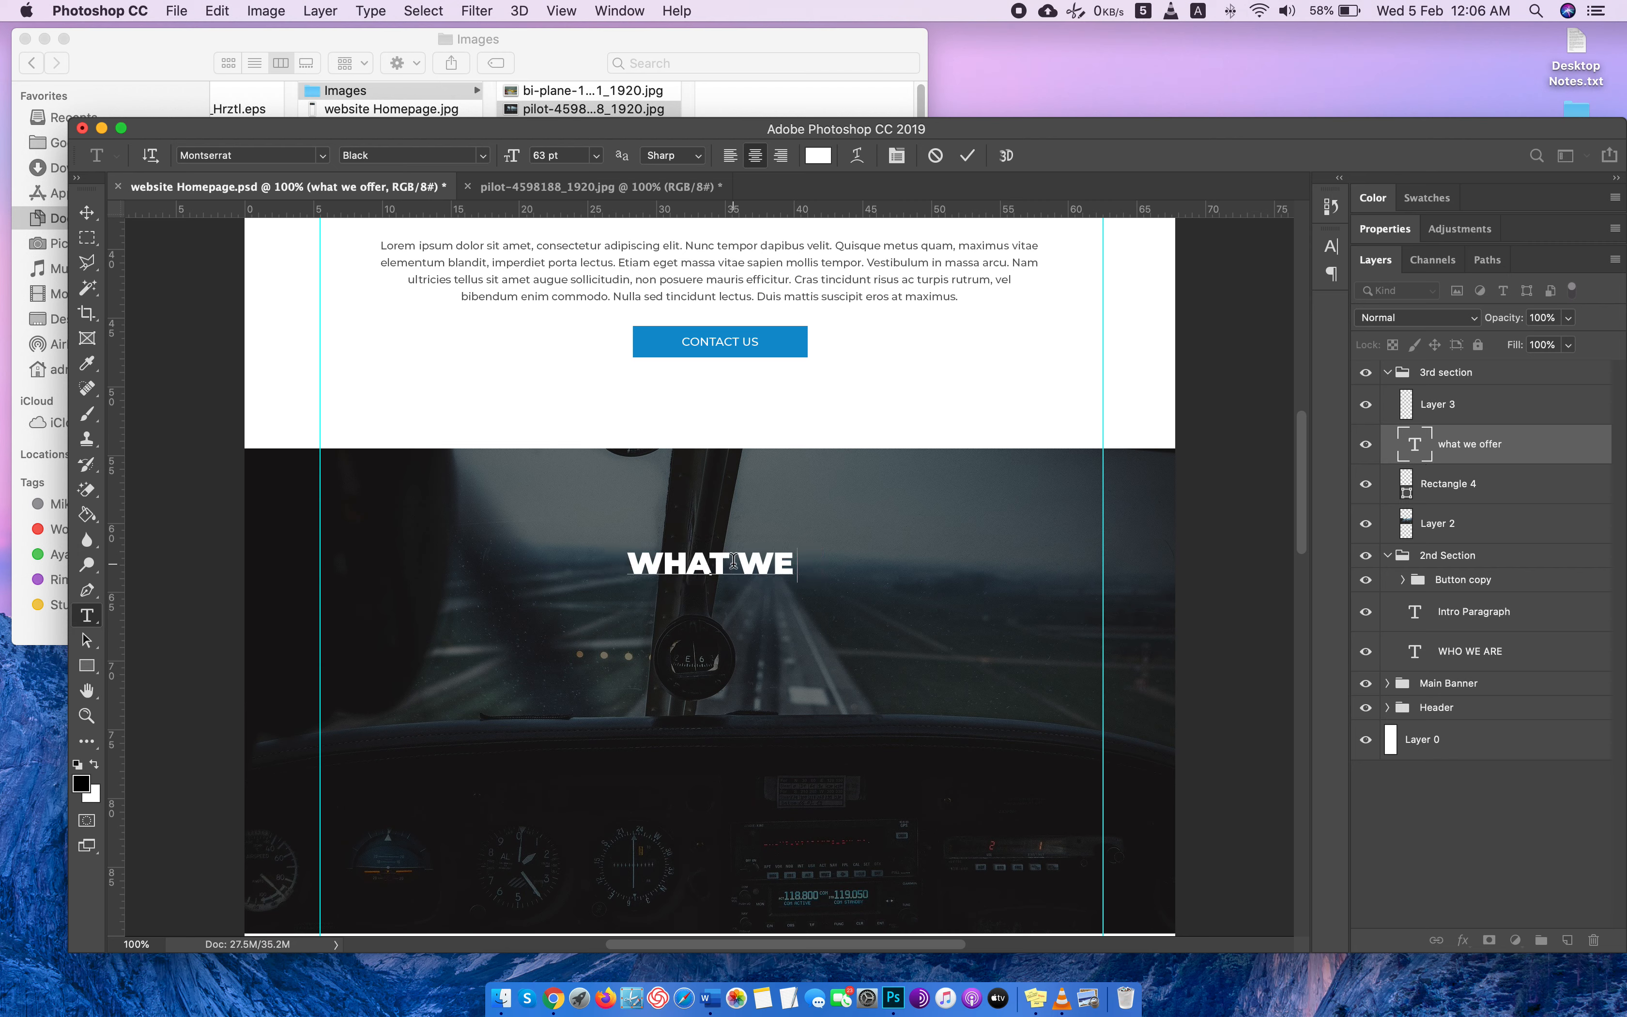
type(" OFFER")
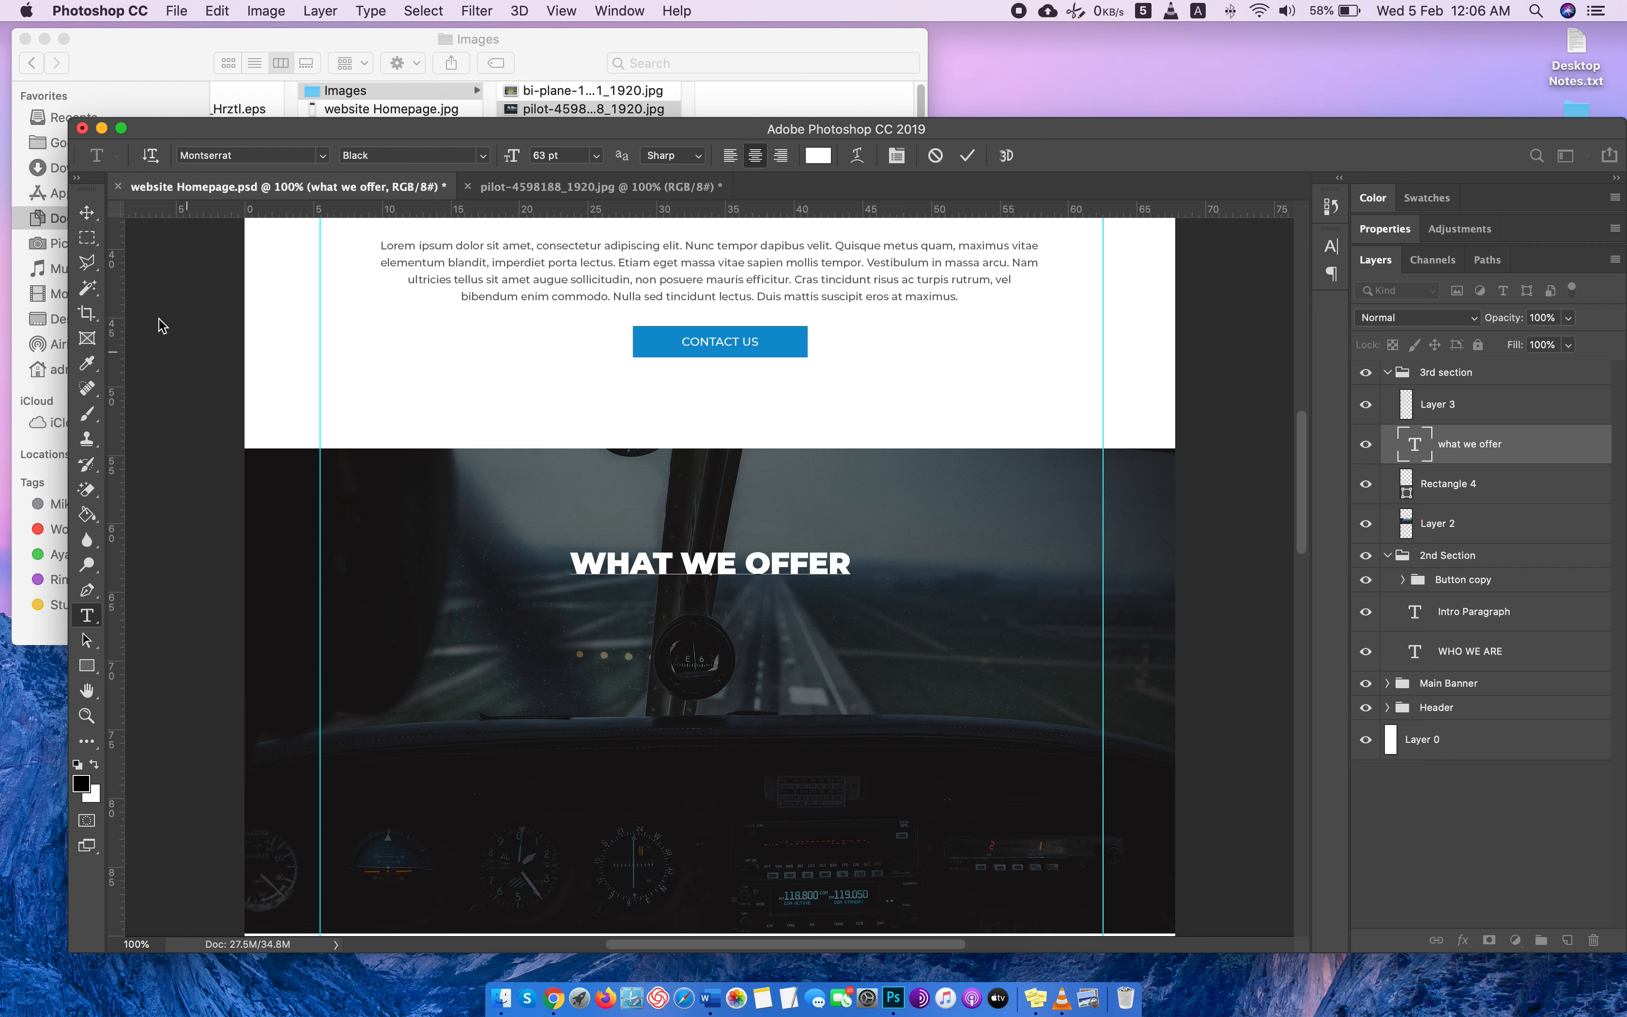
left_click(87, 213)
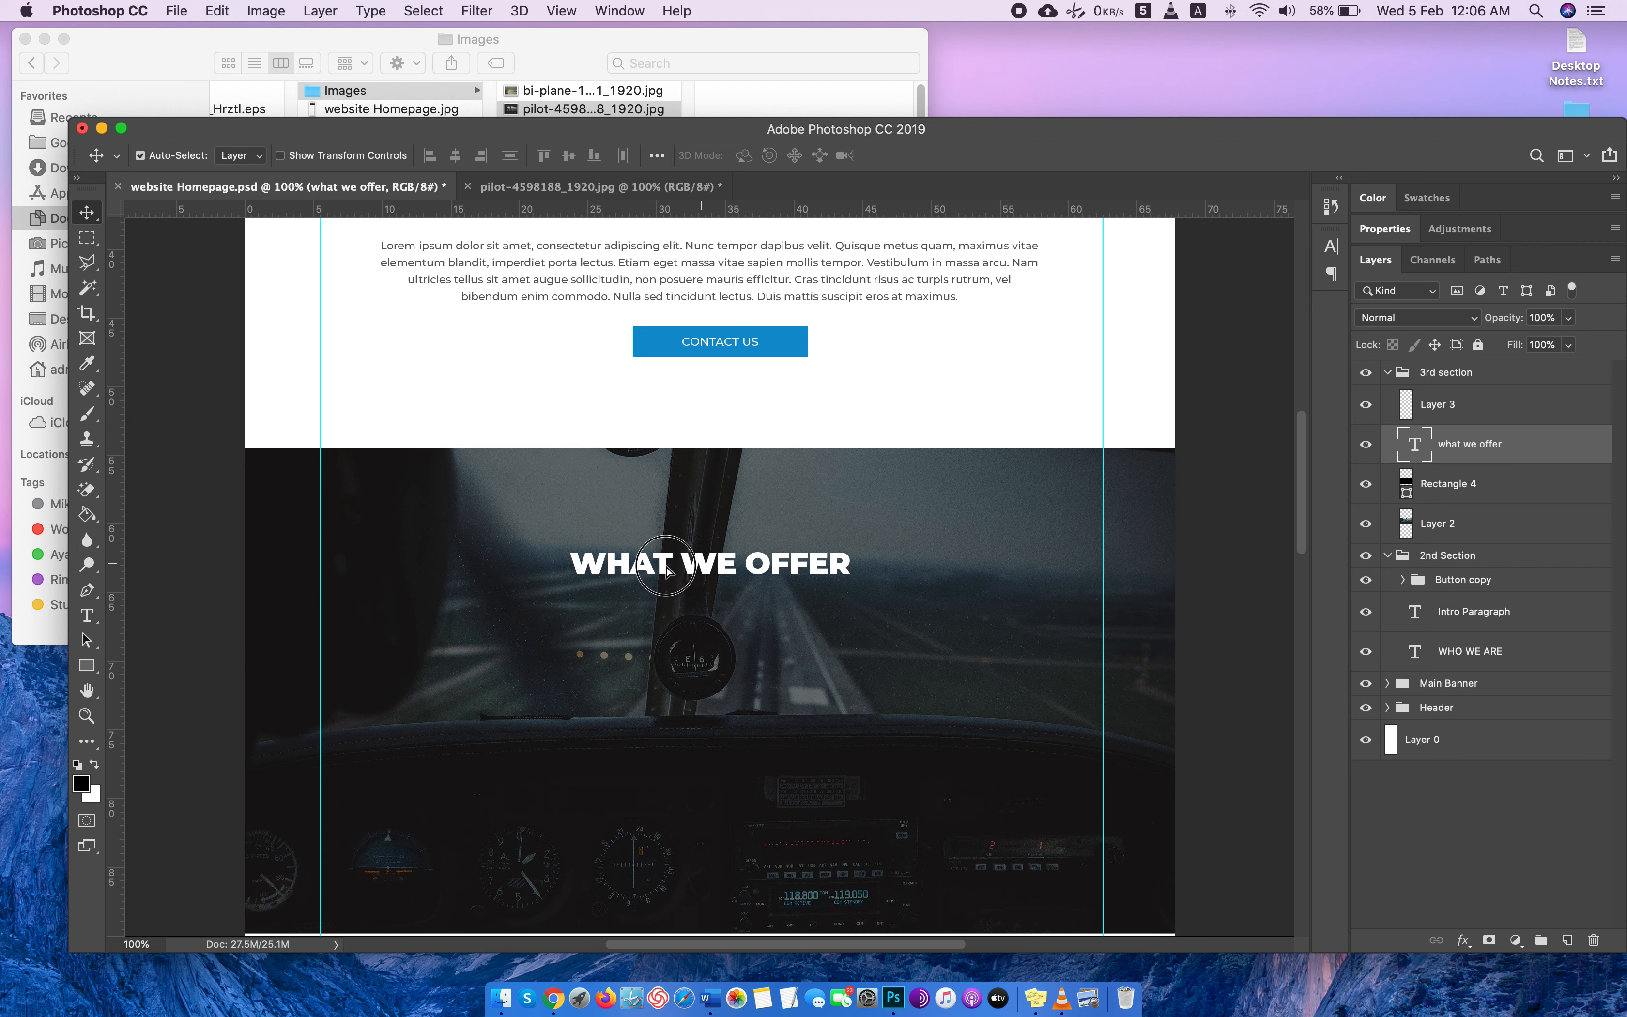
Move the WHAT WE OFFER heading against the right guide in the upper part of the cockpit photo and save the document.
left_click_drag(713, 575, 940, 579)
key("ctrl+Right")
key("ctrl+Left")
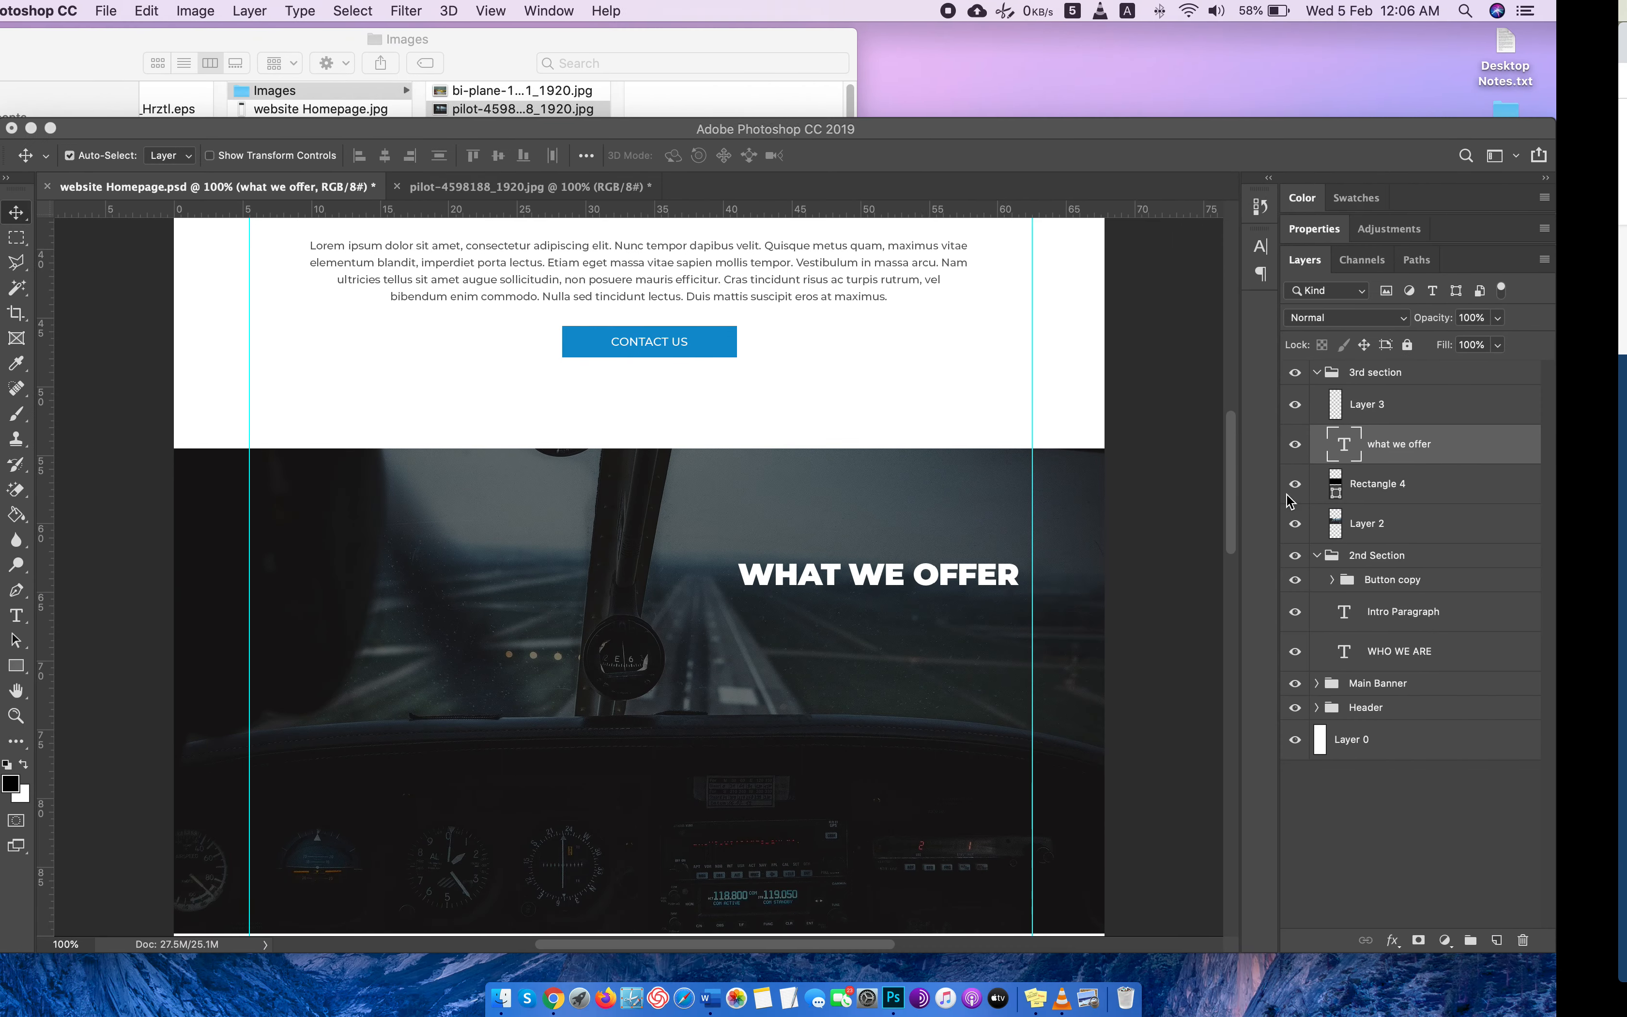
left_click(938, 572)
left_click_drag(938, 570, 943, 558)
scroll(1064, 479, "up", 4)
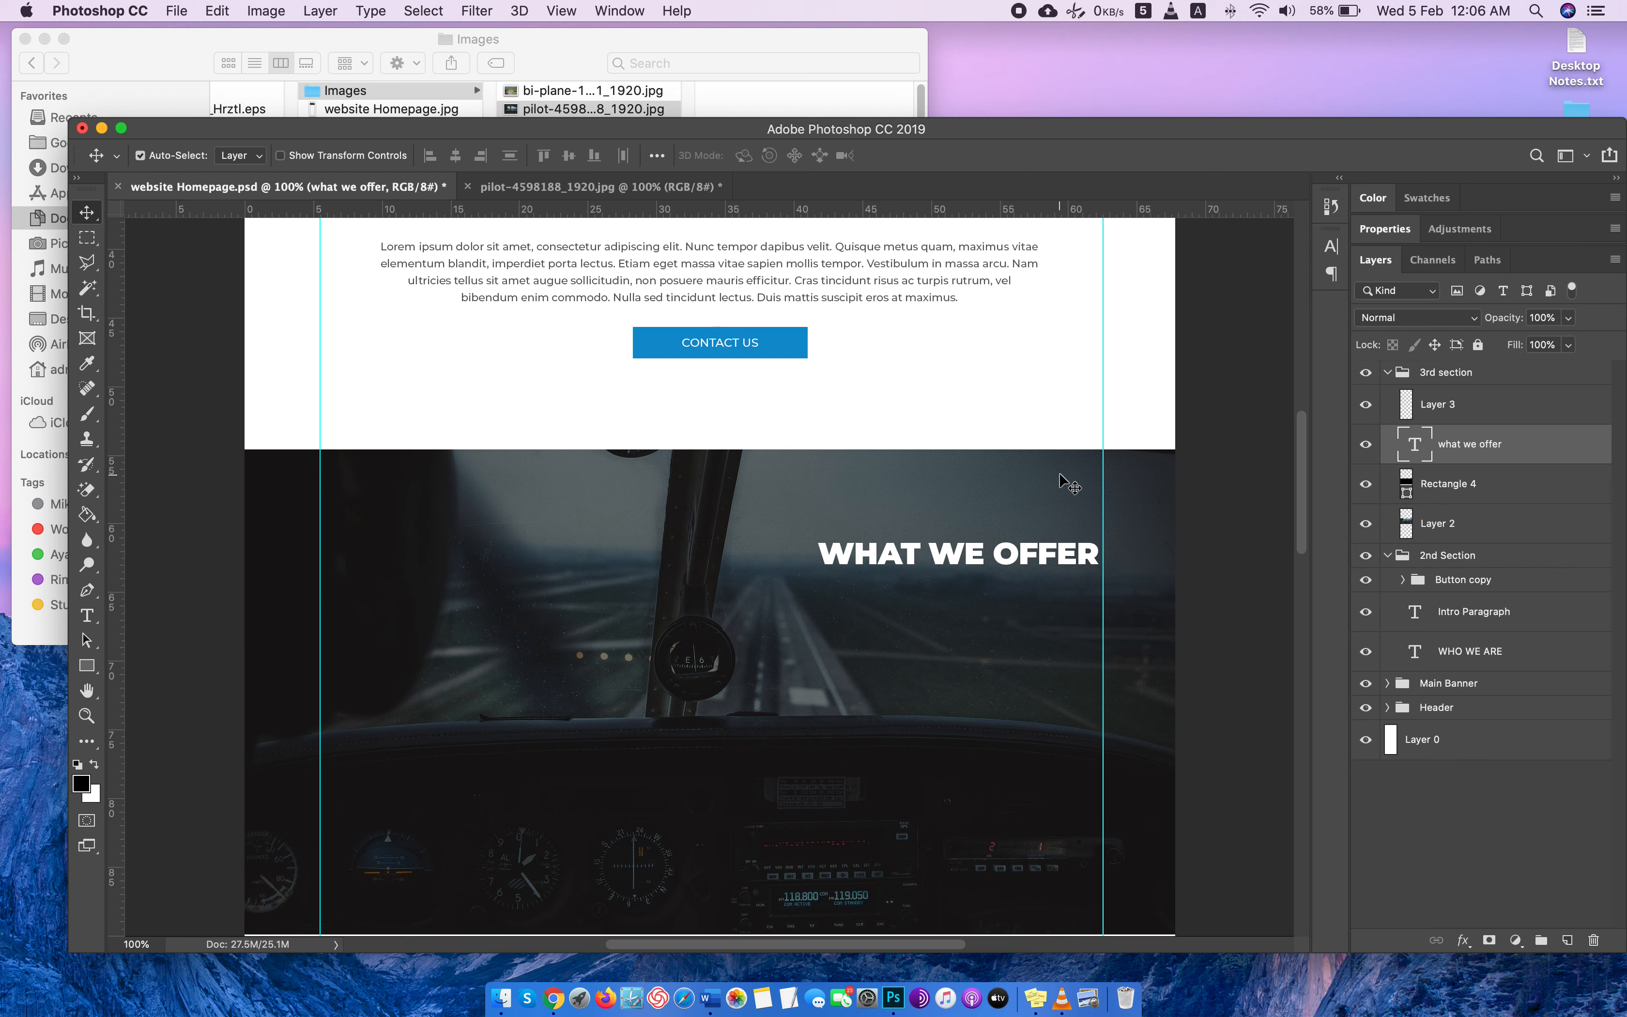
scroll(1064, 479, "down", 5)
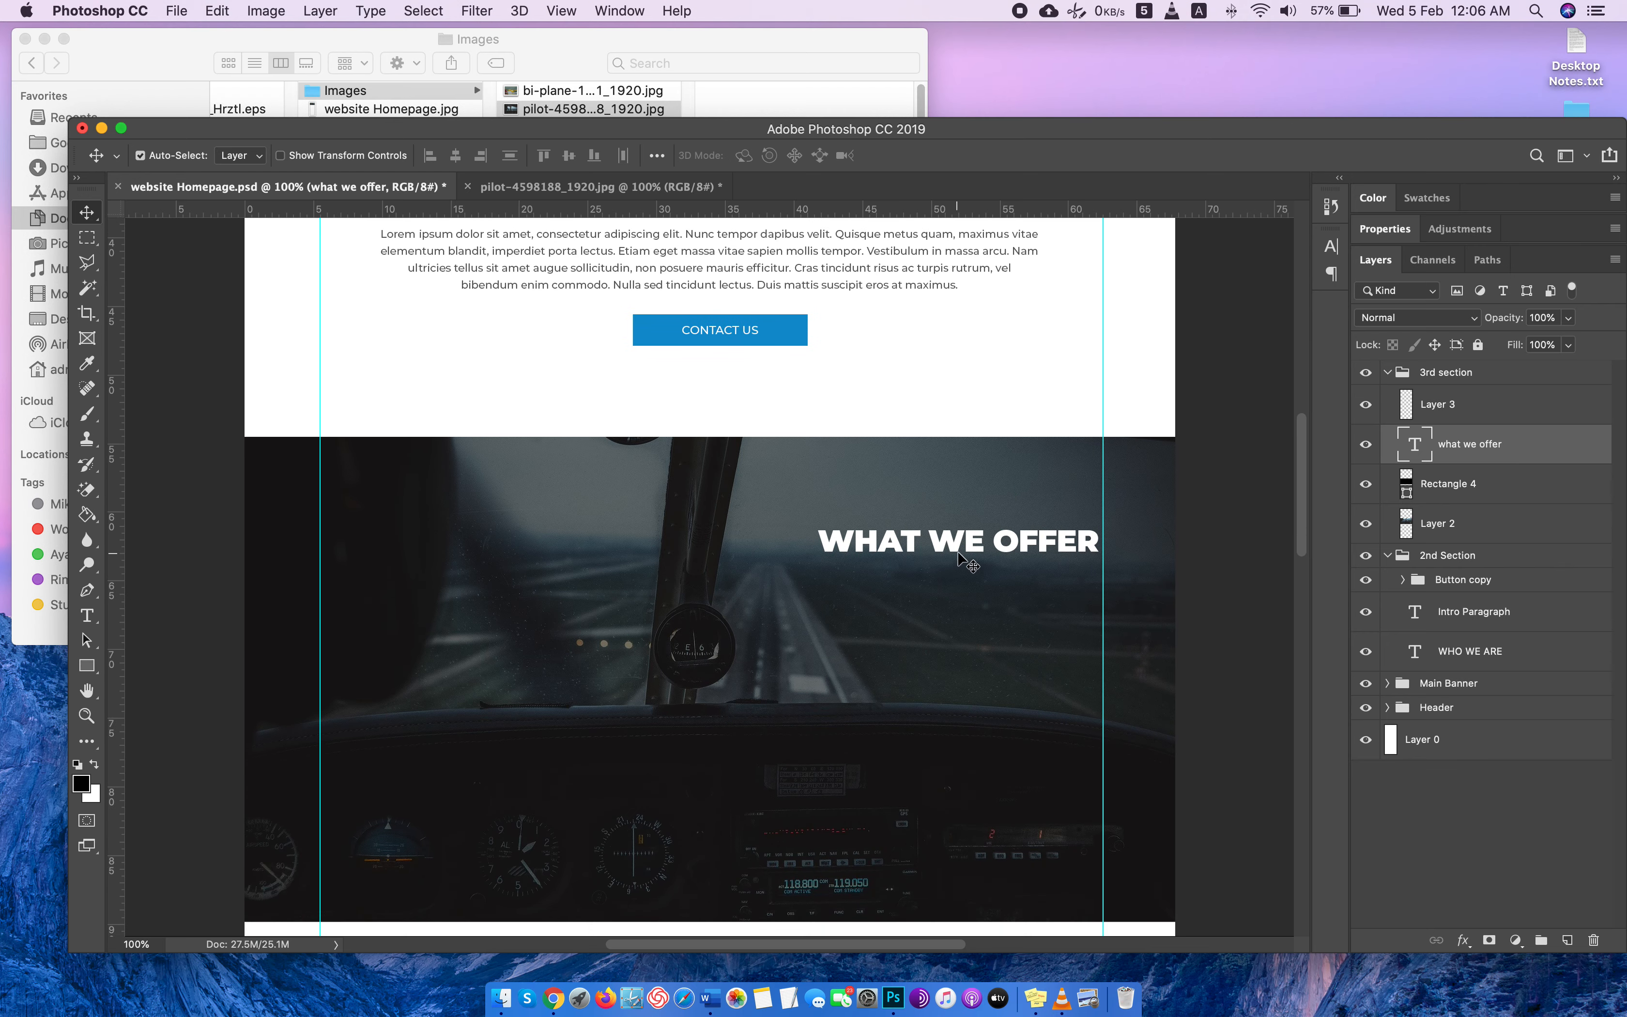
left_click_drag(955, 547, 955, 558)
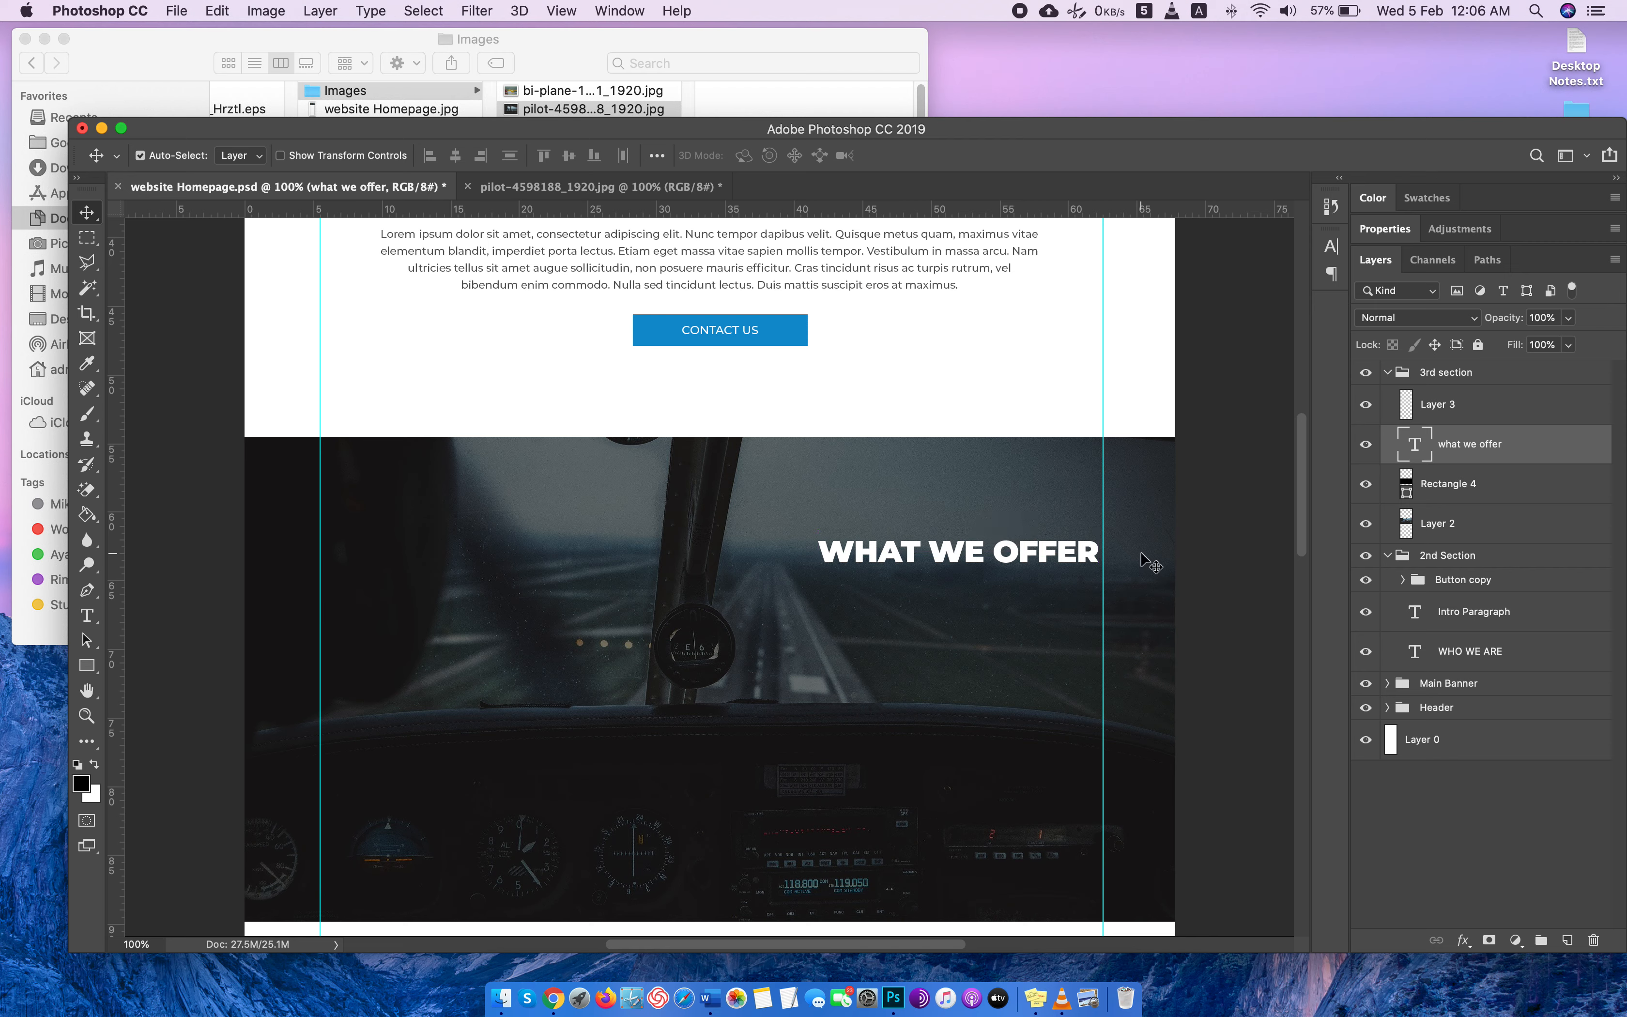
key("super+s")
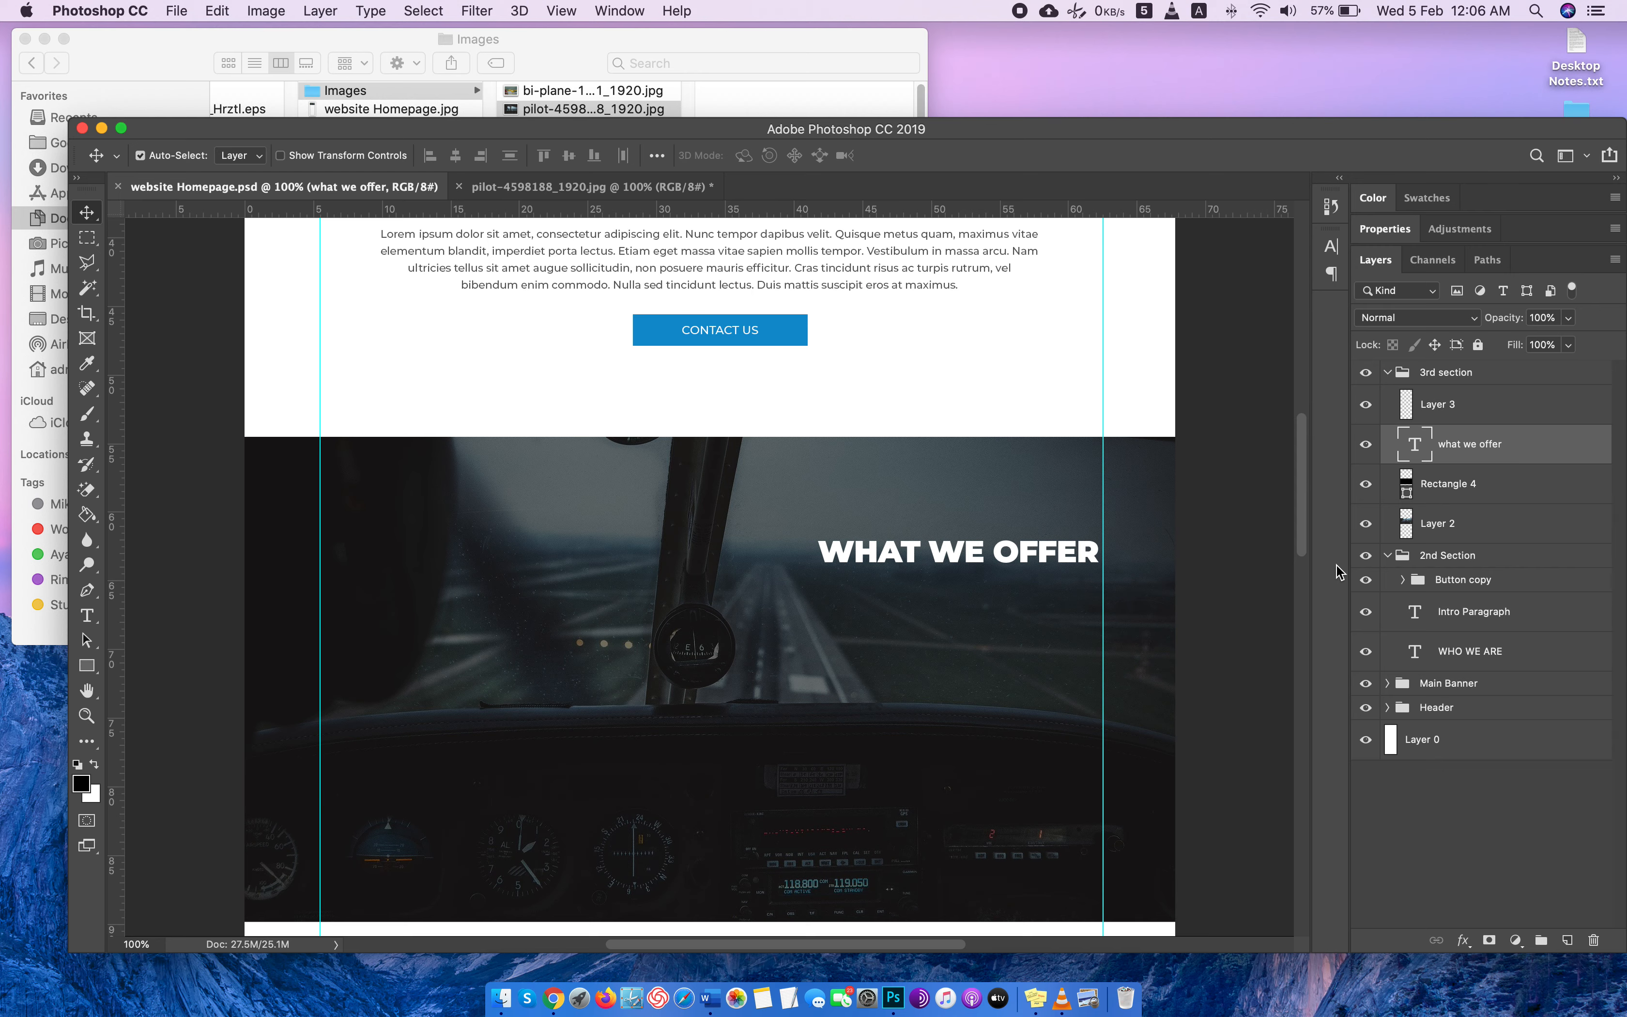
Switch to Chrome, check the WHAT WE OFFER section of the Randon Aviation site, and search Google Images for "flight icons".
scroll(1262, 584, "down", 3)
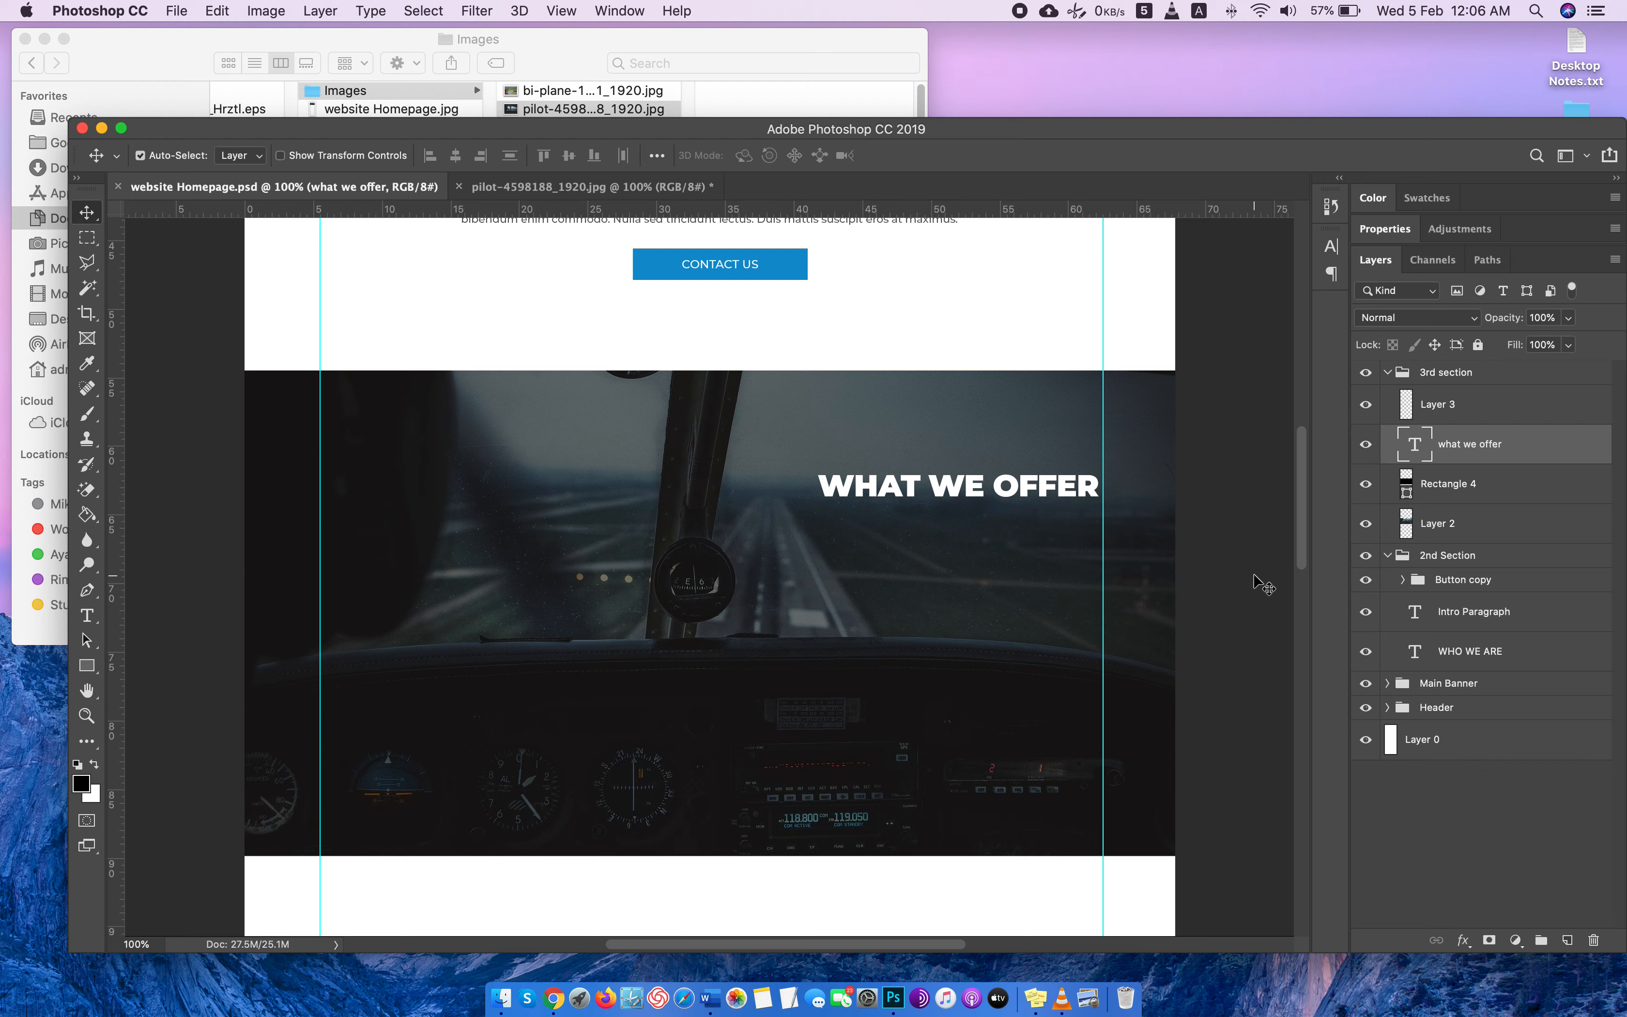
key("ctrl+Right")
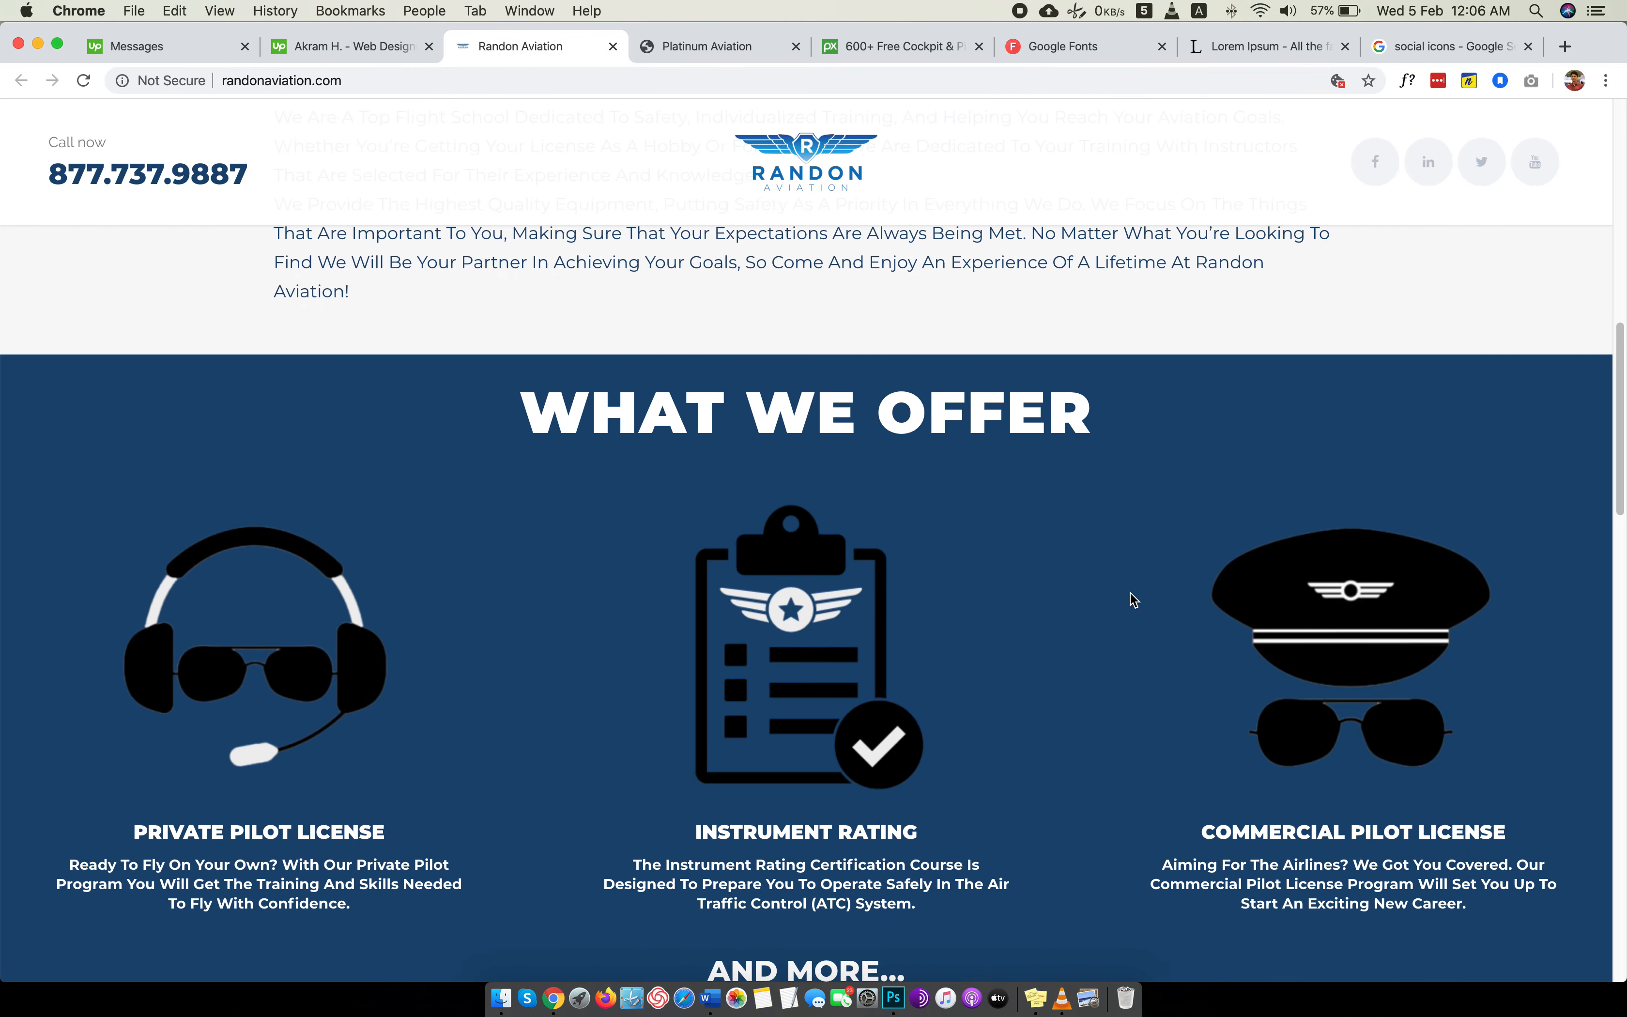
key("ctrl+Left")
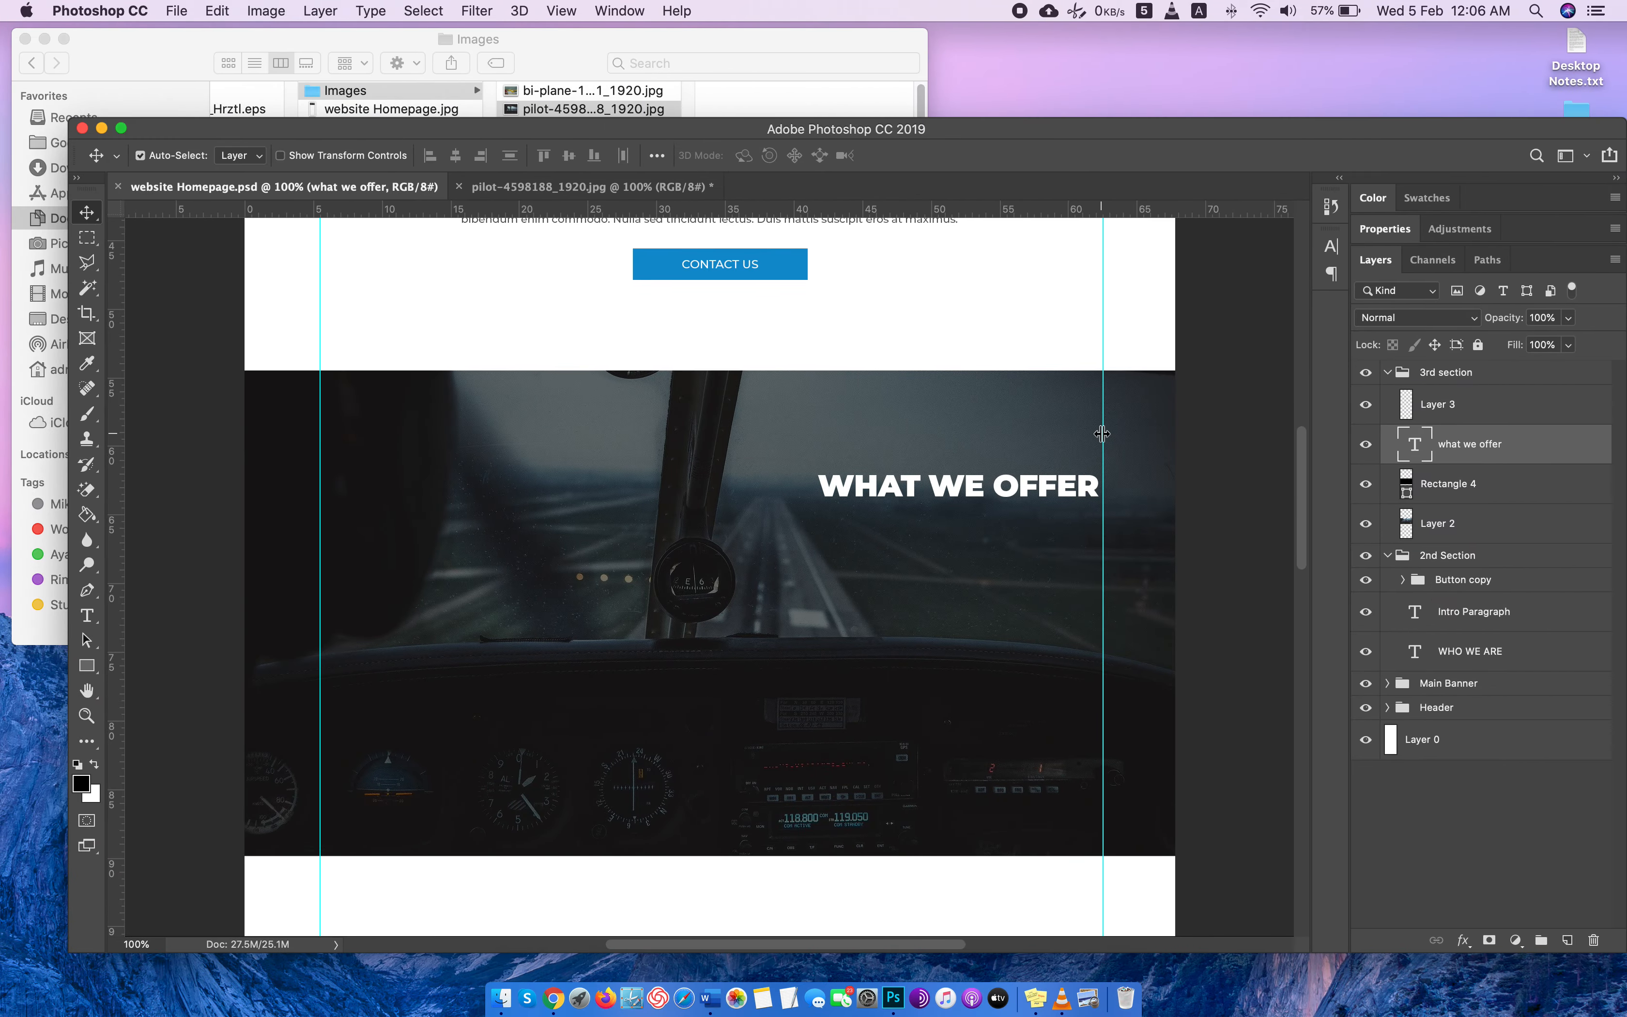
key("ctrl+Right")
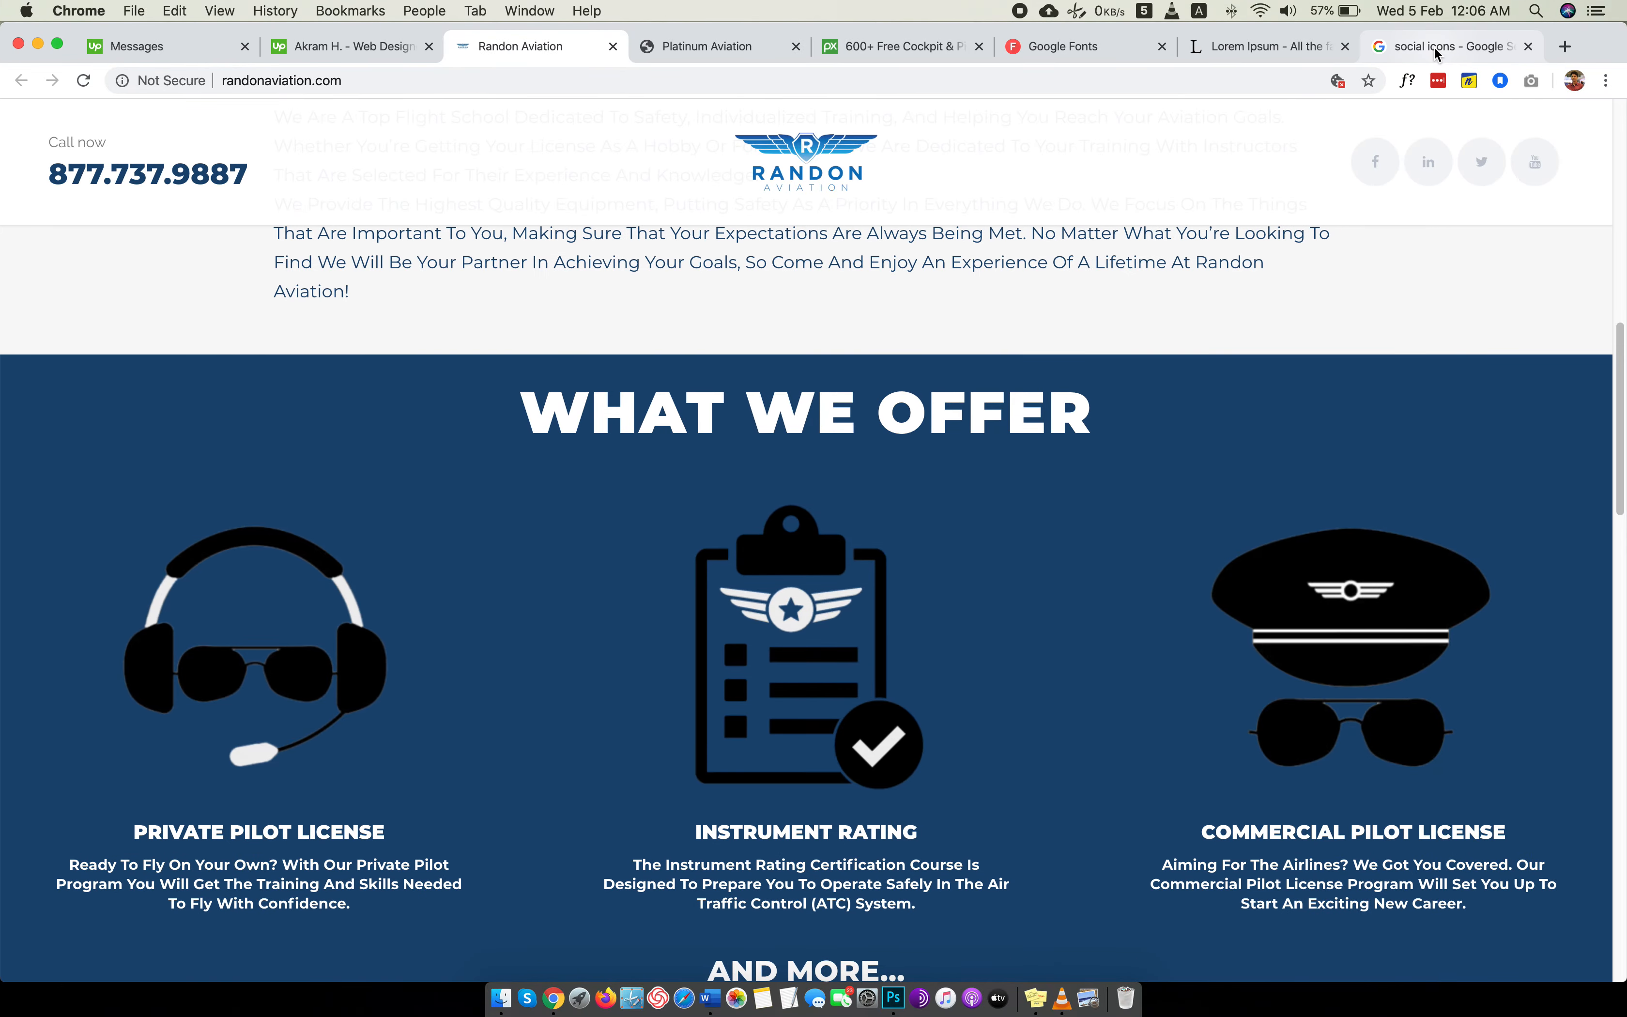
left_click(1256, 59)
left_click(1409, 52)
scroll(639, 195, "up", 10)
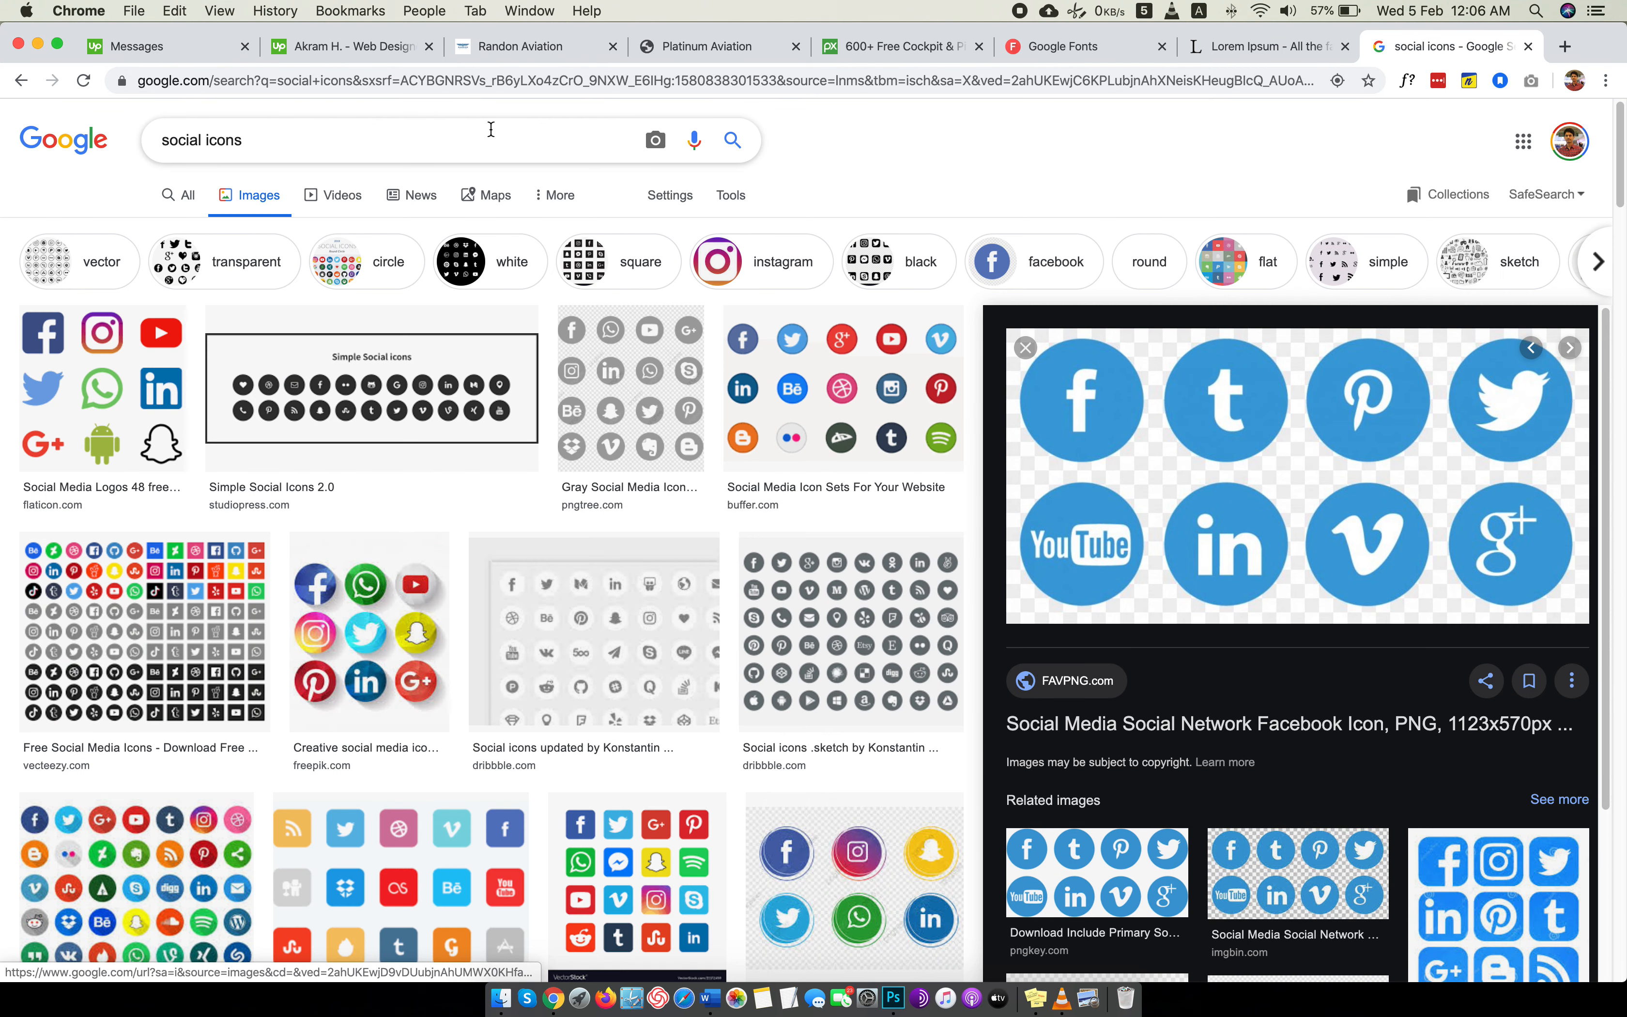
left_click(421, 130)
type("flight icons")
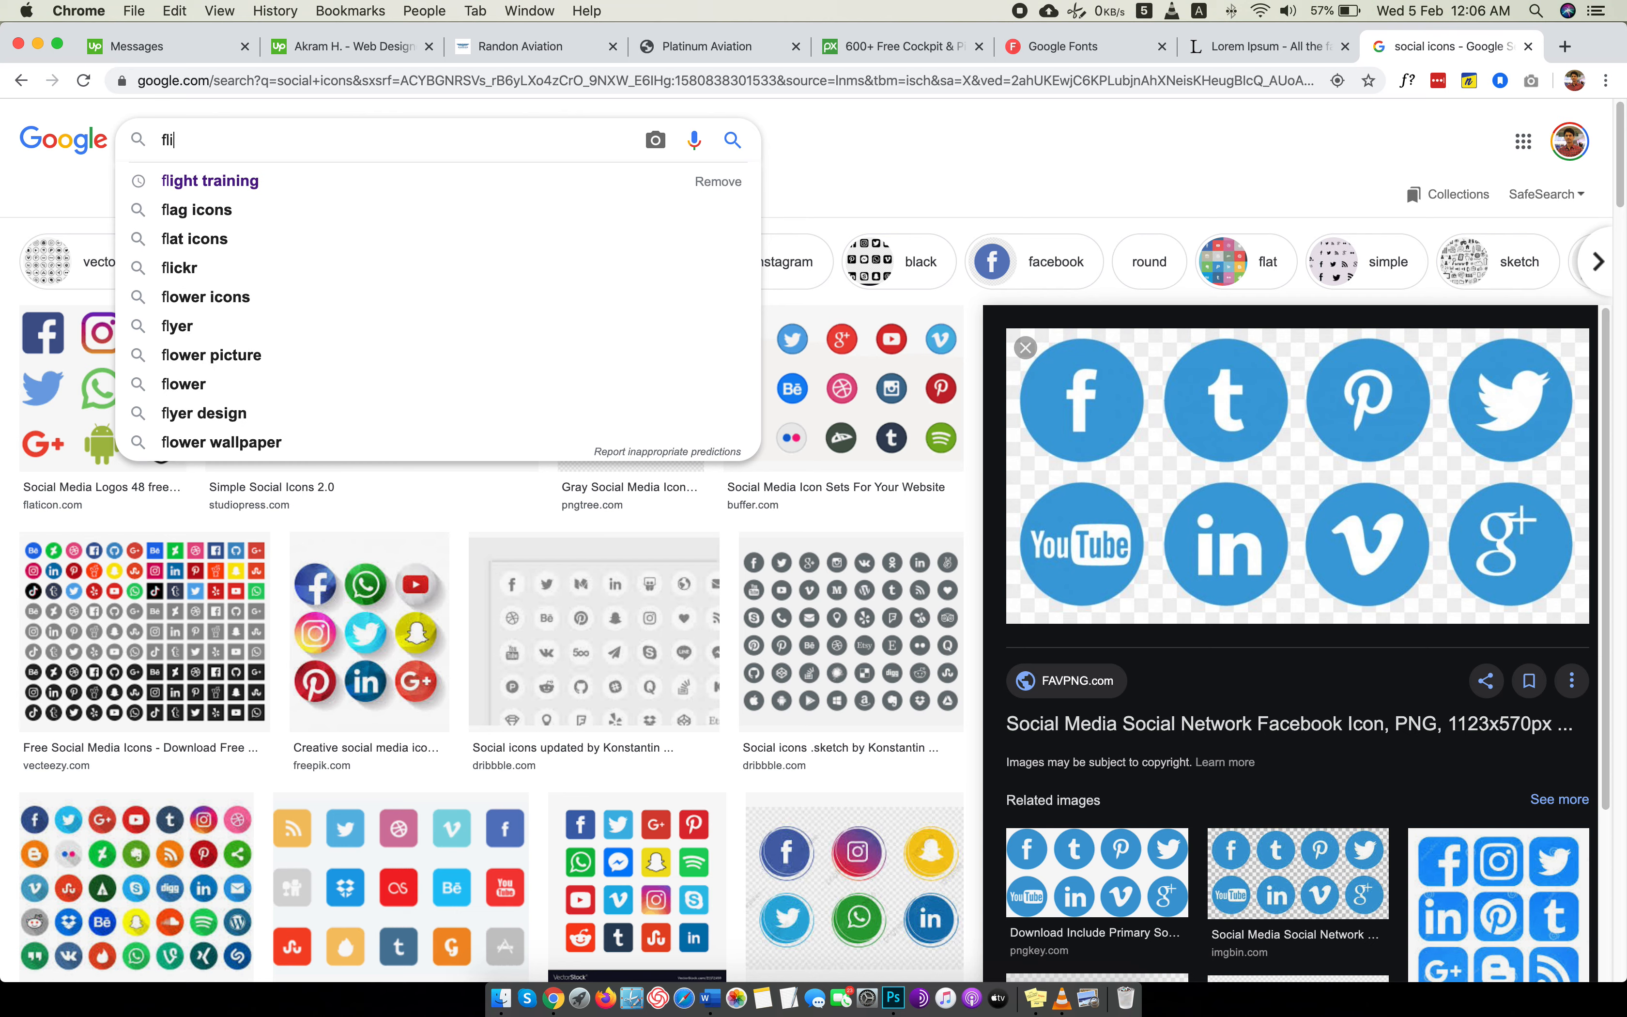
key("Return")
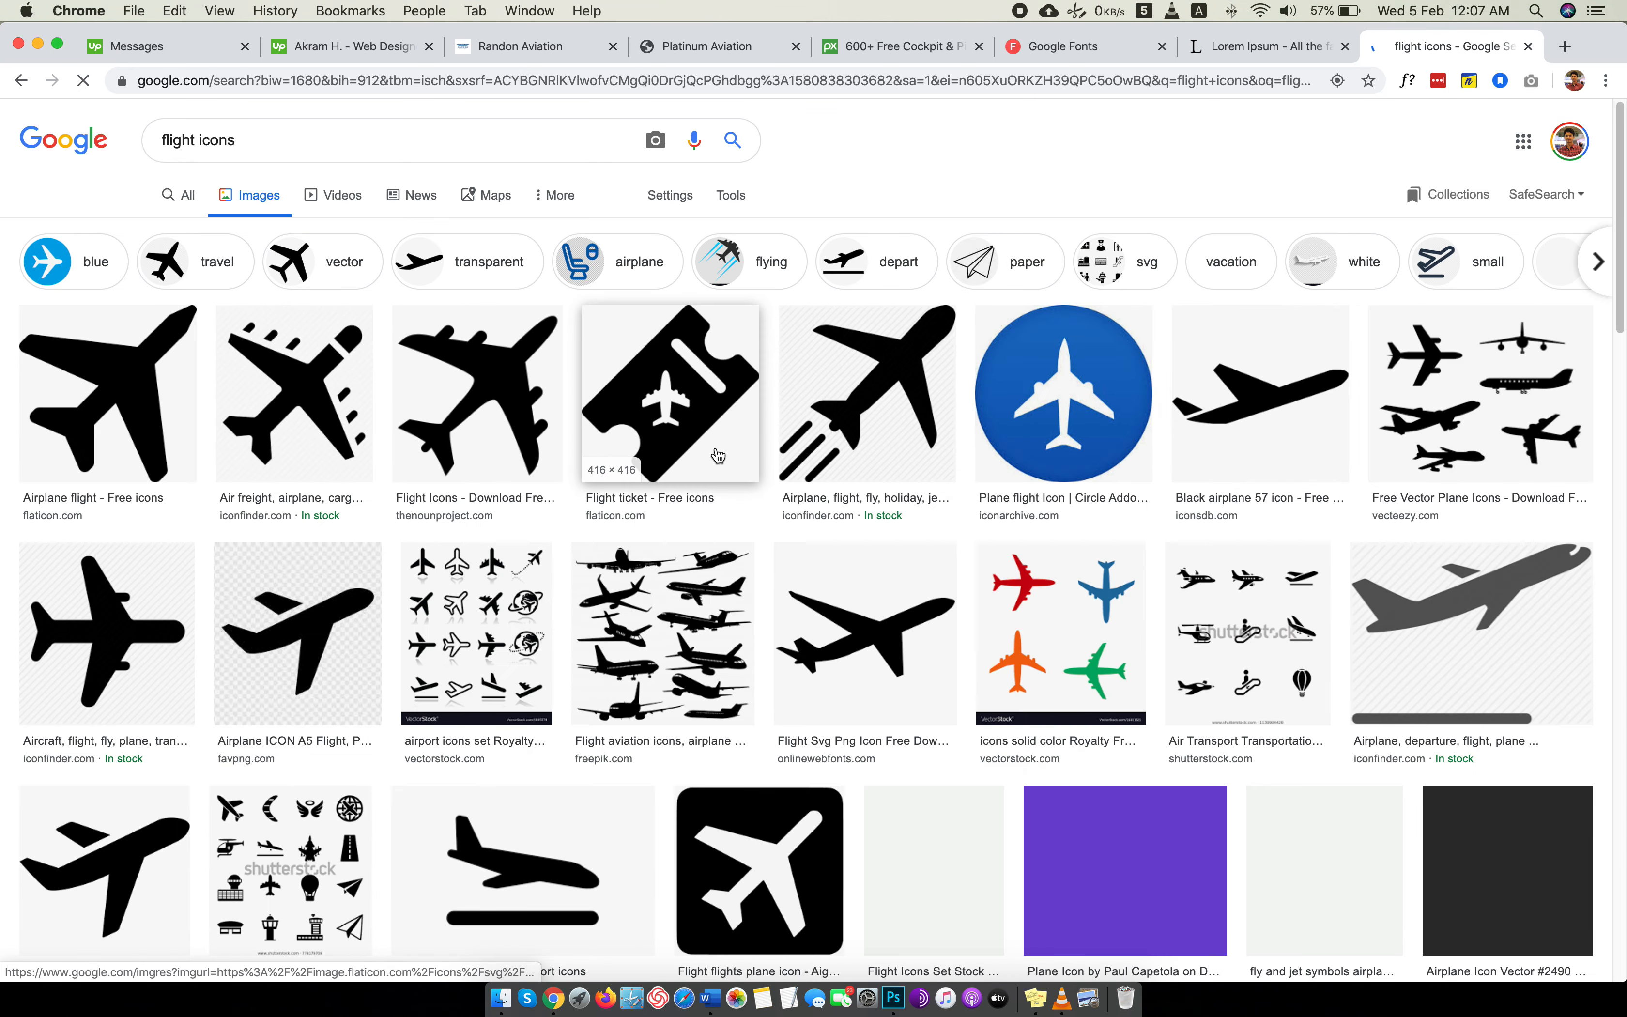
Skim the flight icon image results, then search Google Images for "plane icons".
scroll(732, 447, "down", 8)
scroll(731, 446, "down", 2)
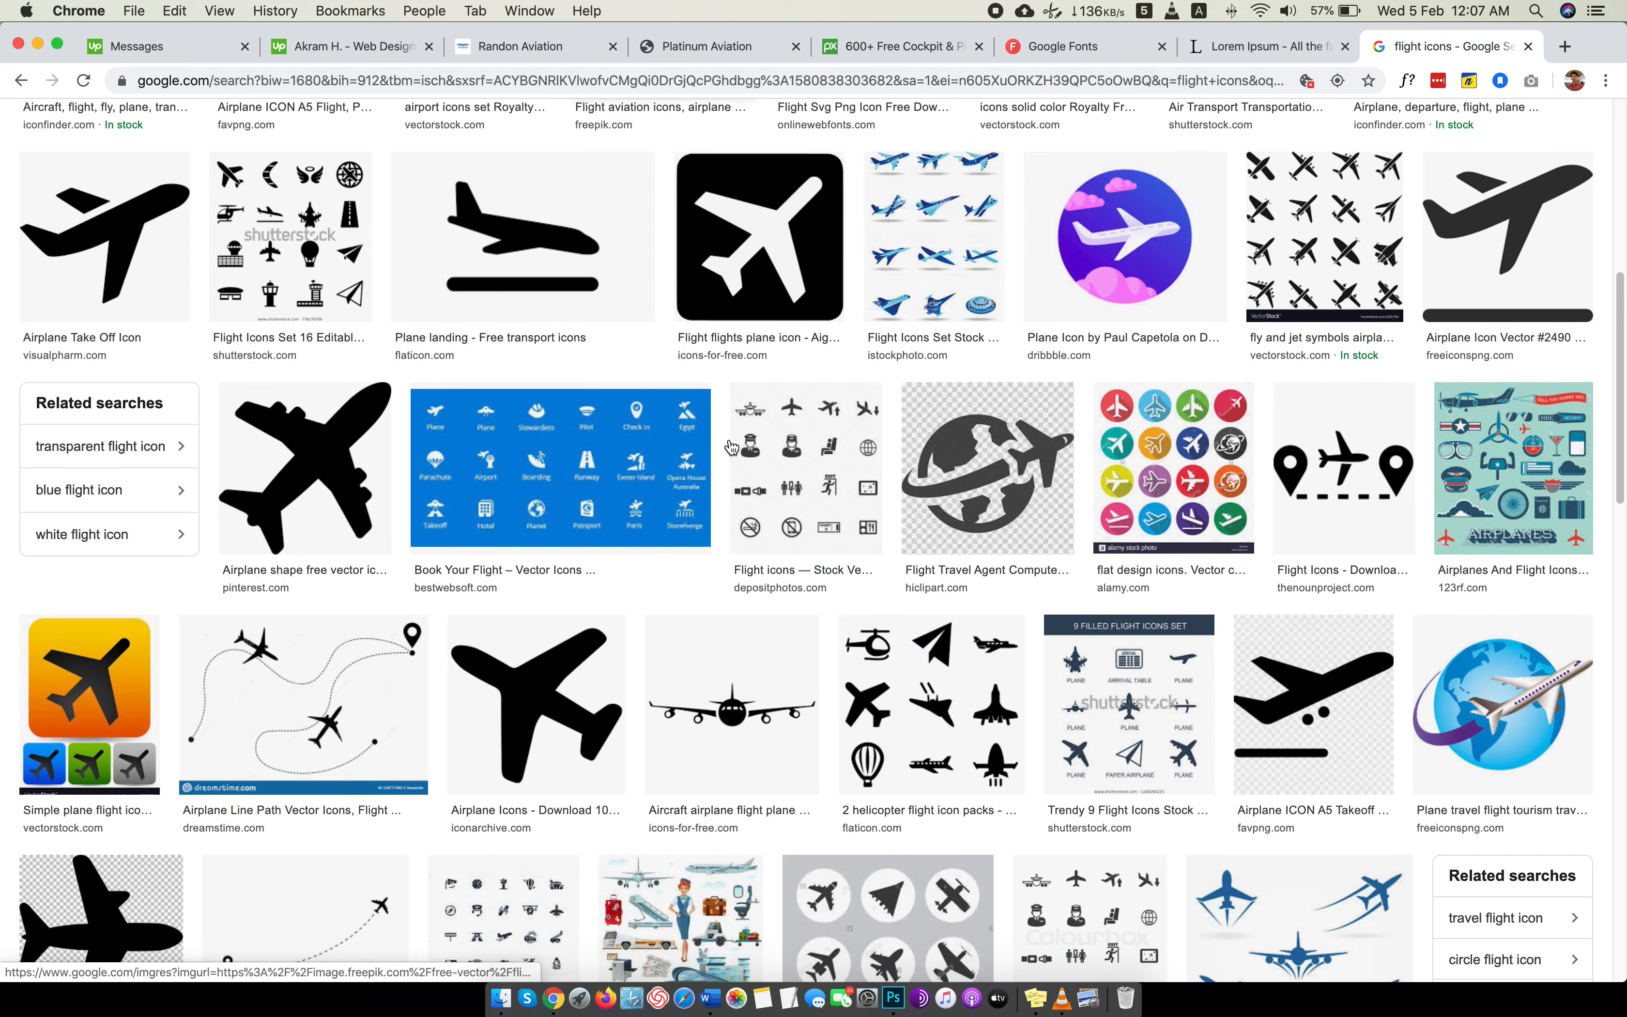
scroll(729, 443, "up", 10)
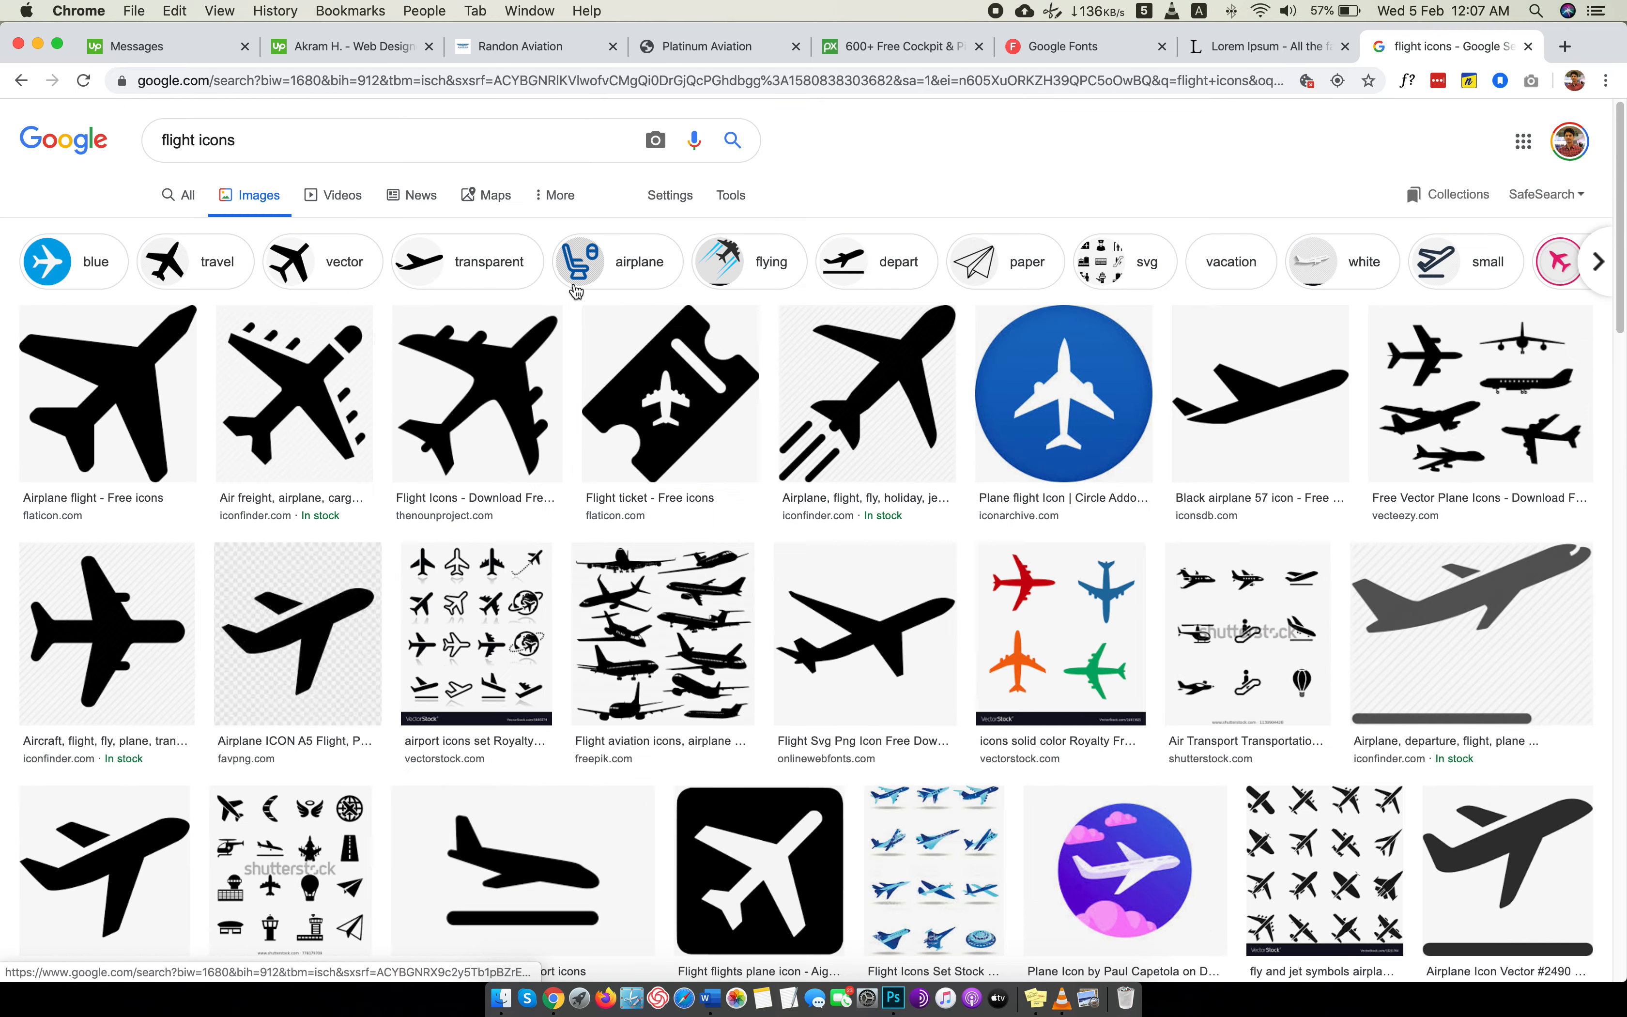
triple_click(255, 130)
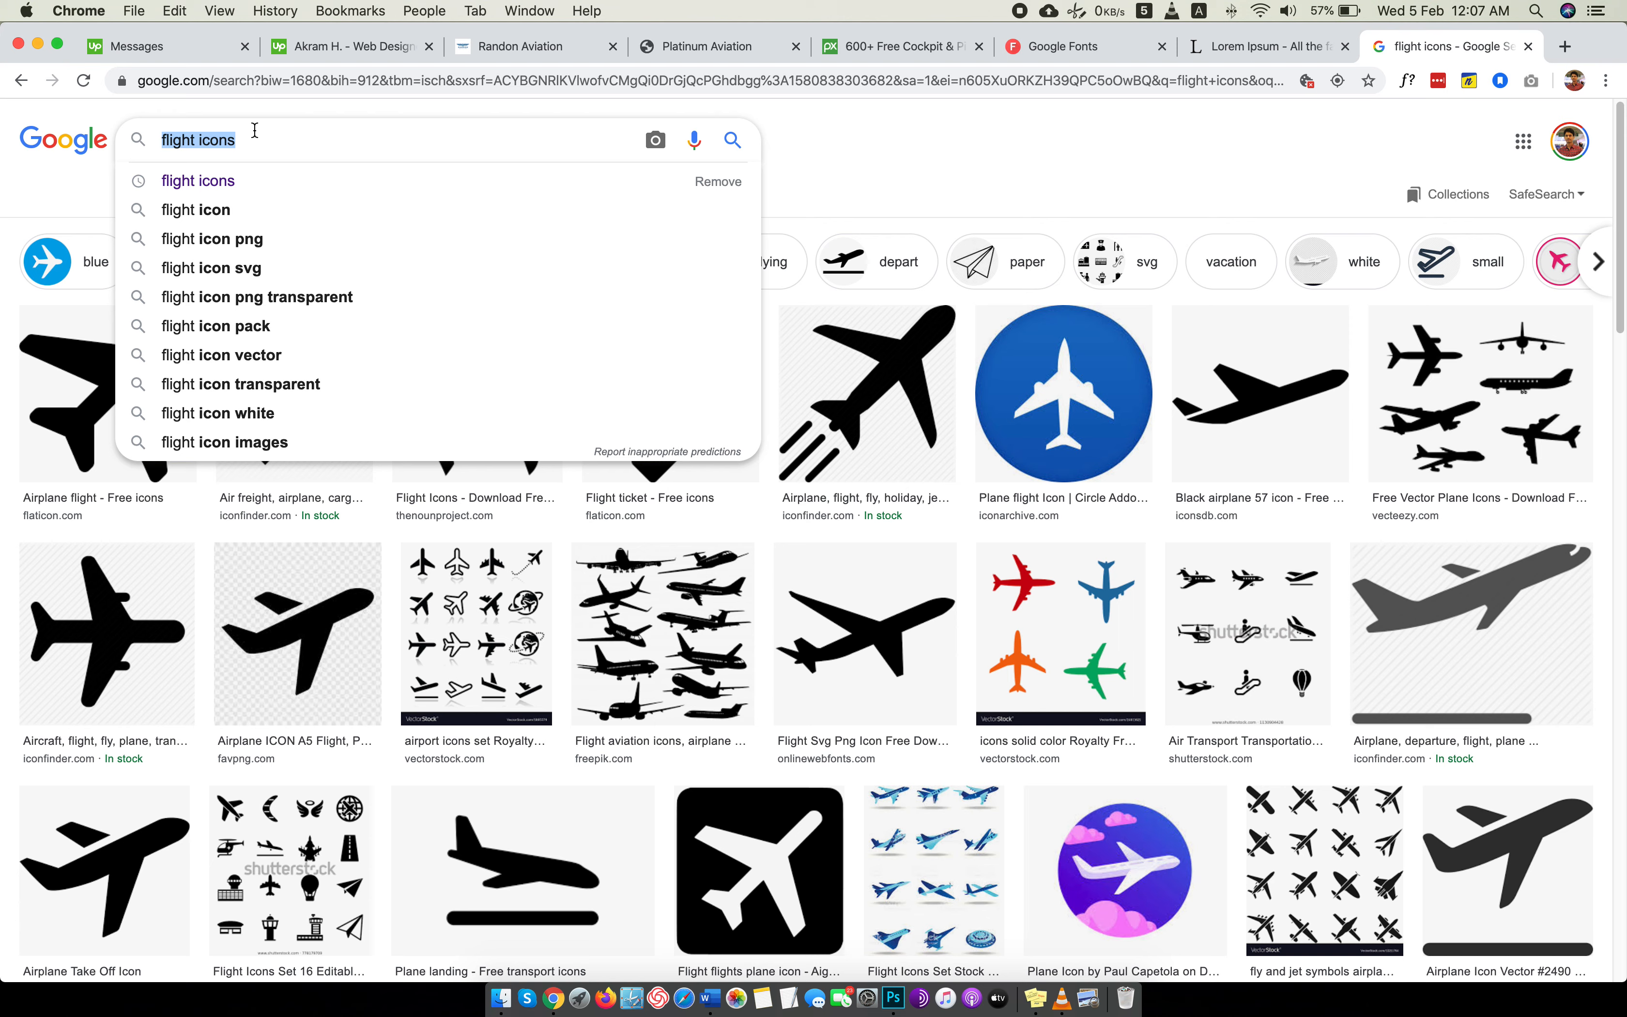
type("pa")
key("BackSpace")
type("l")
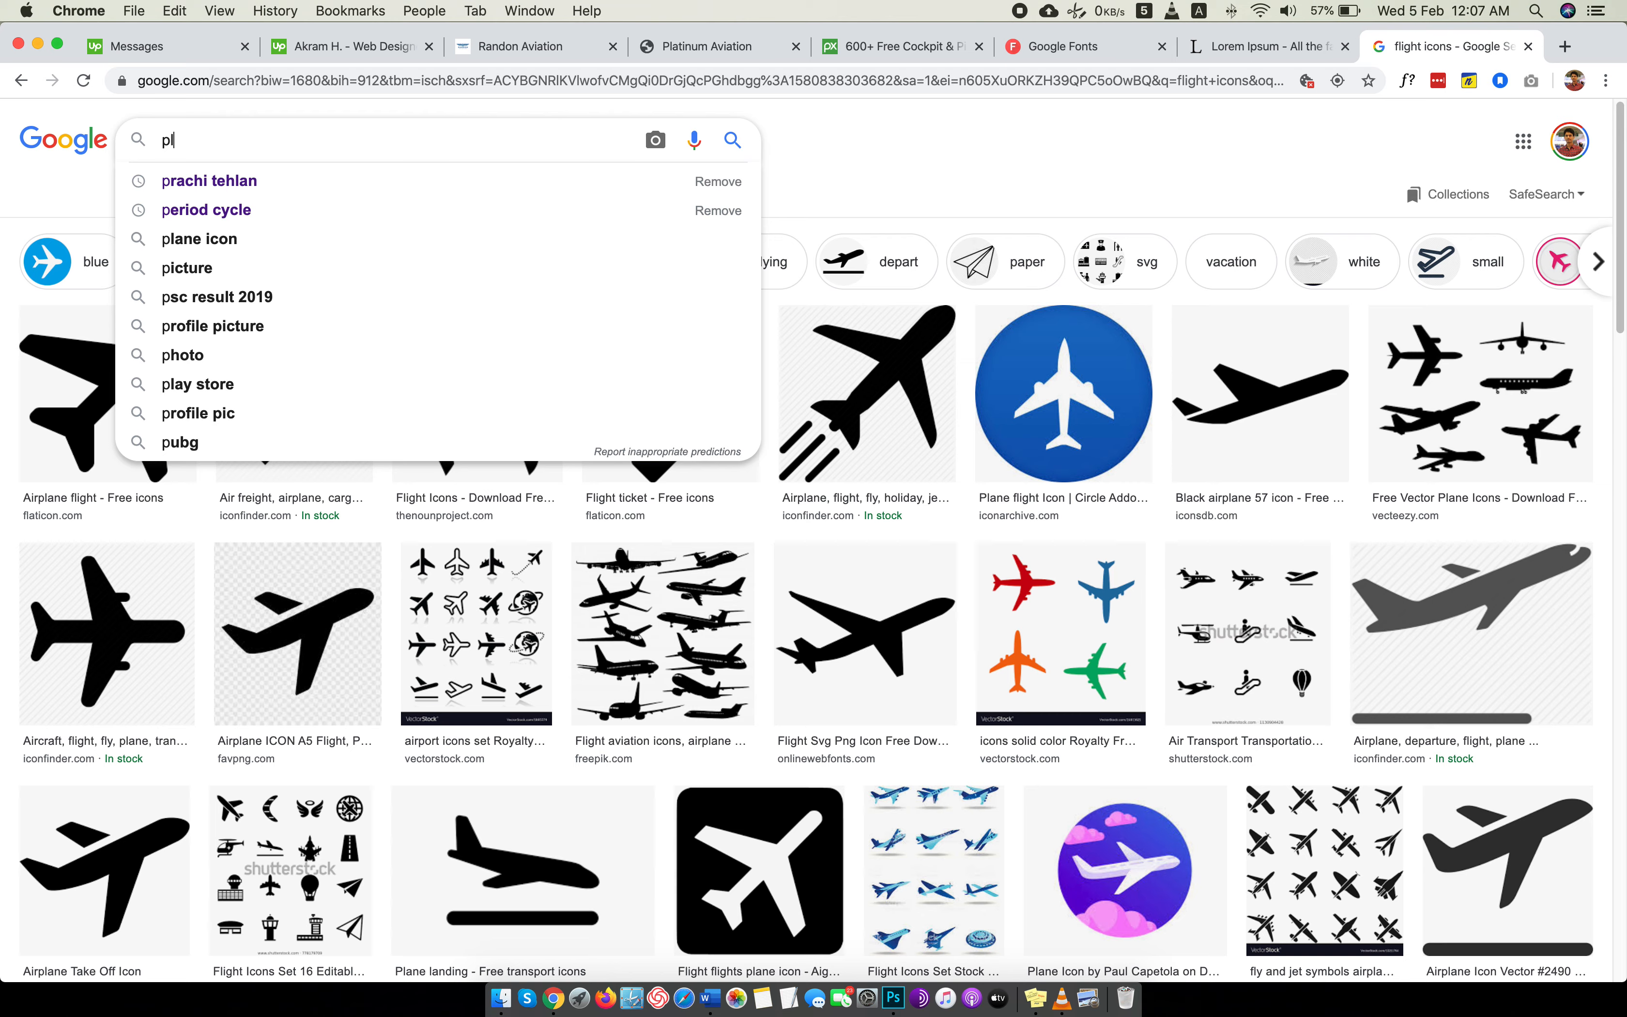
type("ane icons")
key("Return")
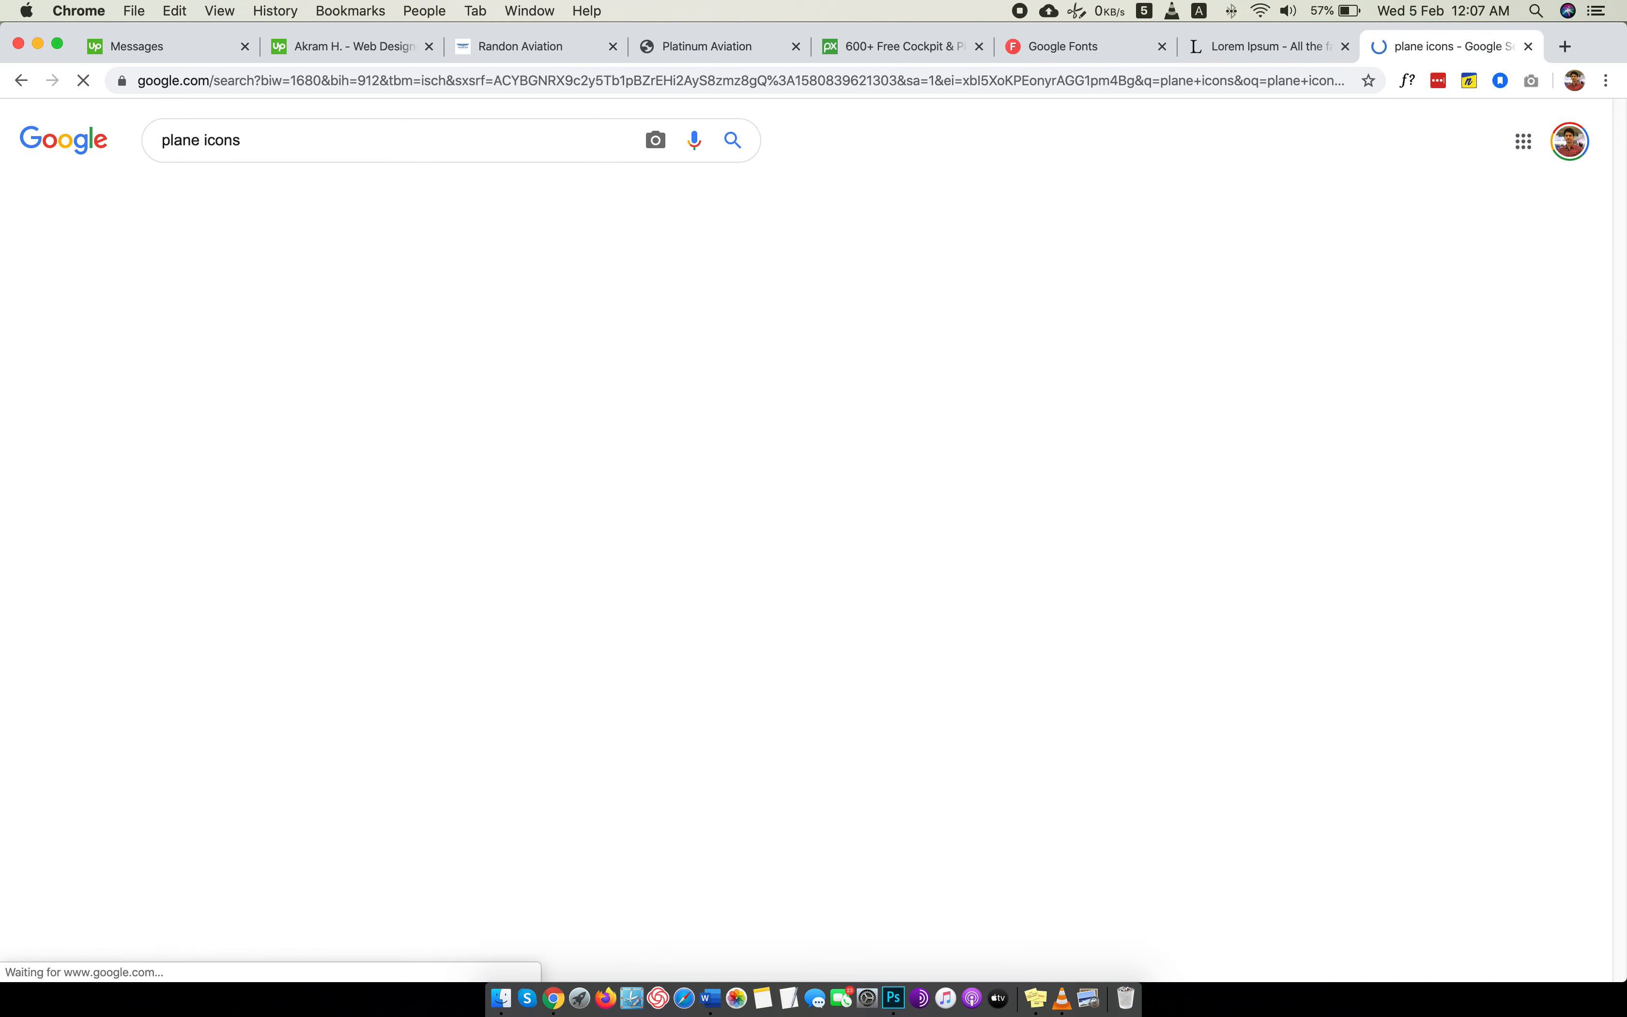
Look through the plane icon image results for icons suitable for the WHAT WE OFFER section.
scroll(700, 453, "down", 5)
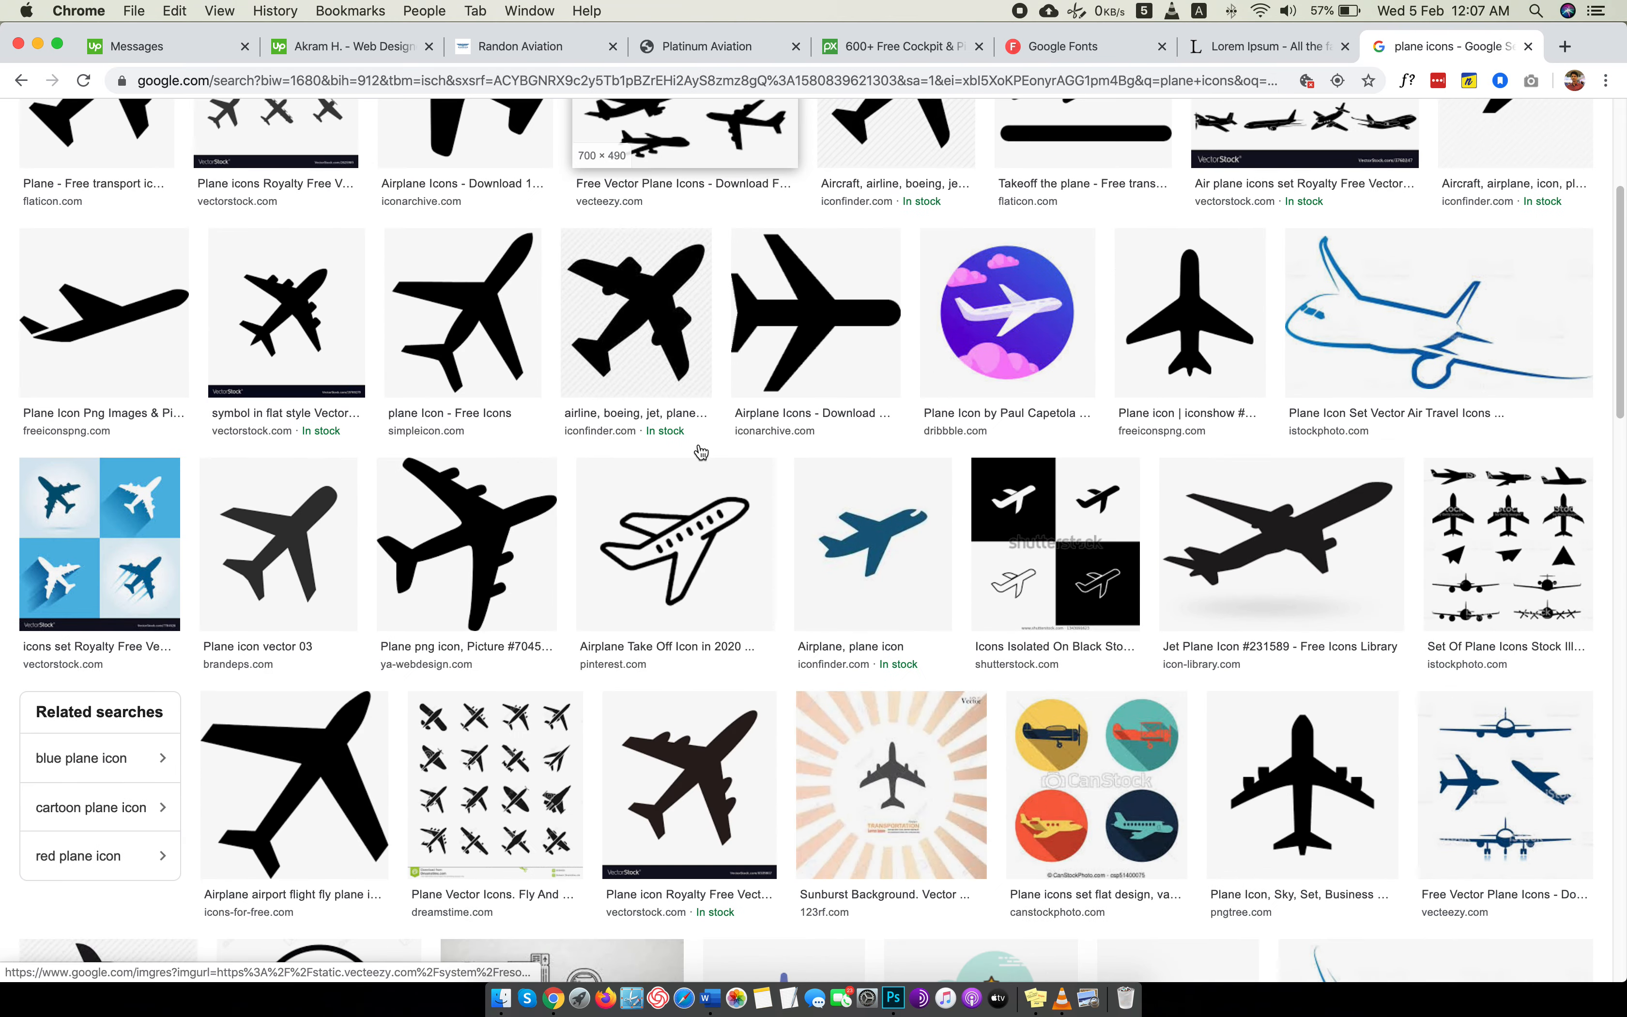
scroll(701, 453, "down", 8)
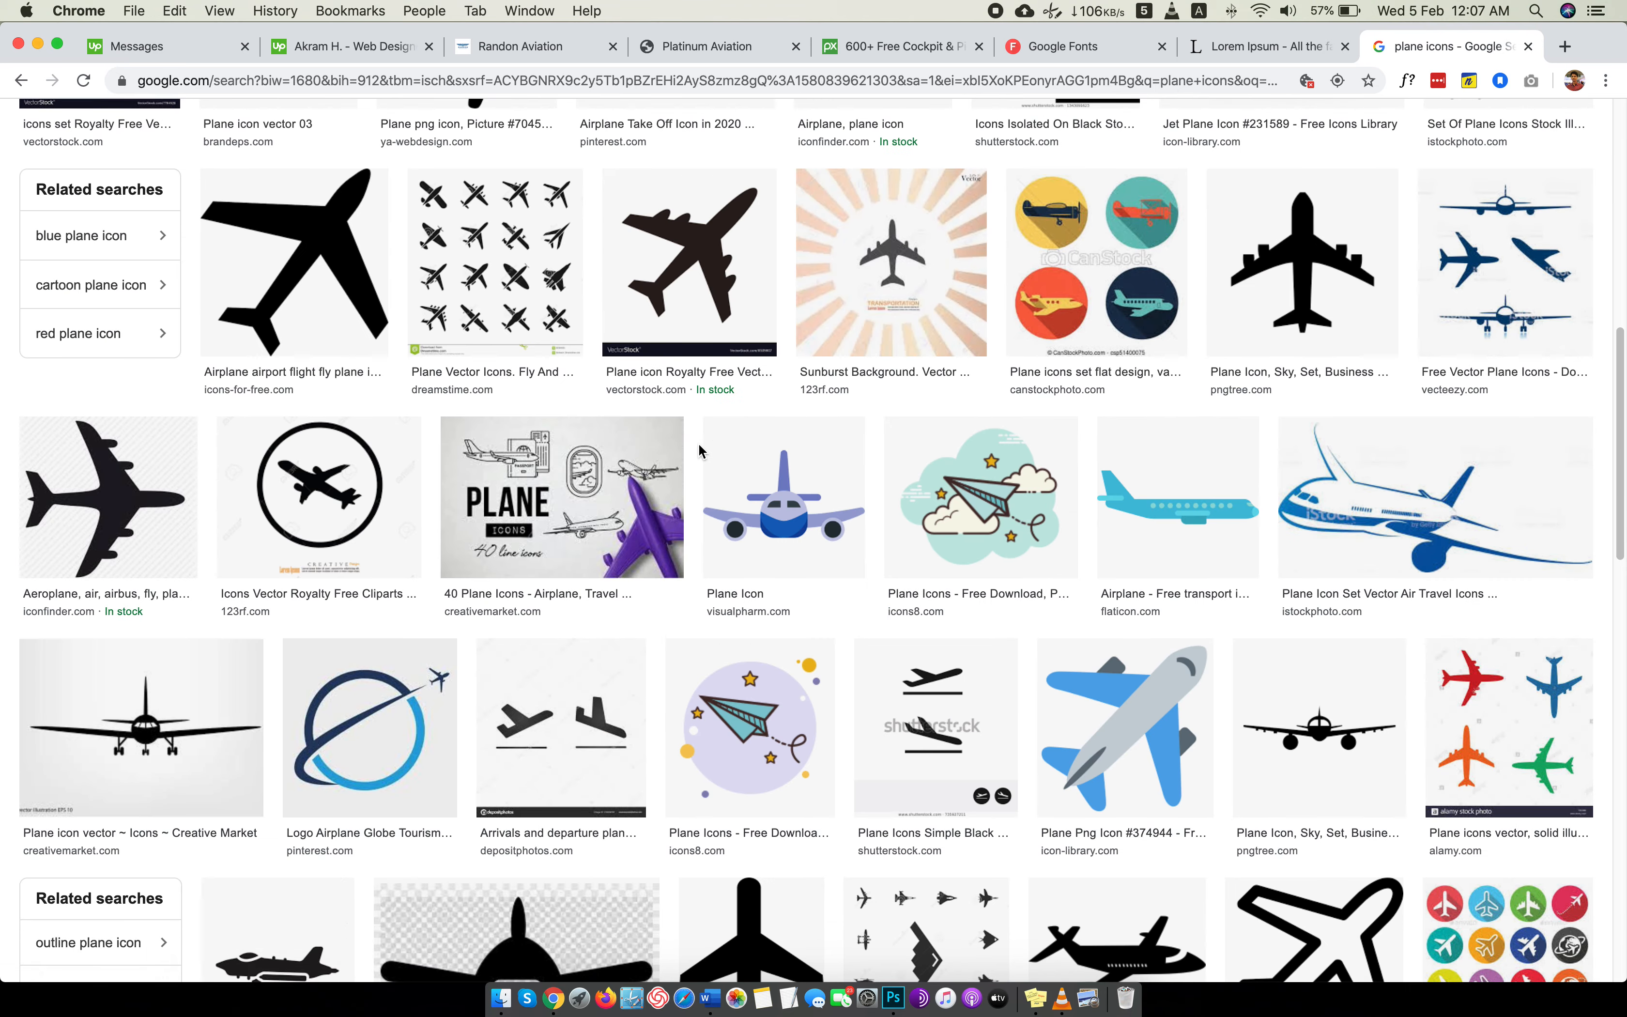
scroll(700, 450, "down", 10)
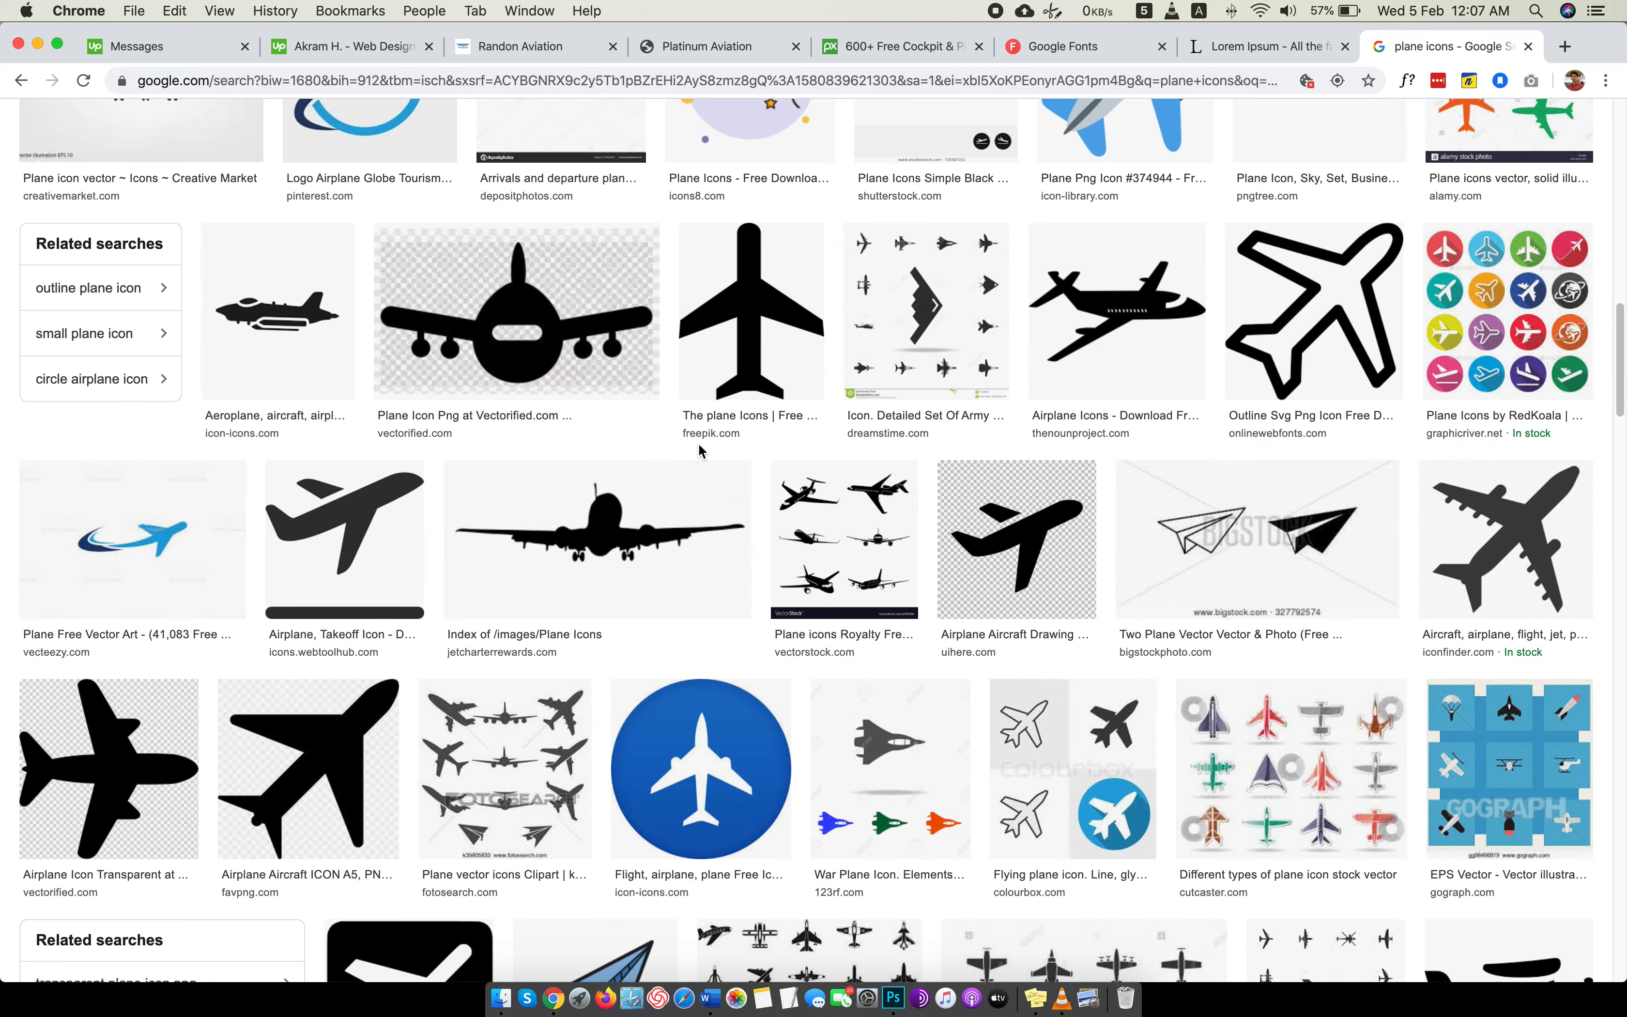
scroll(699, 449, "down", 5)
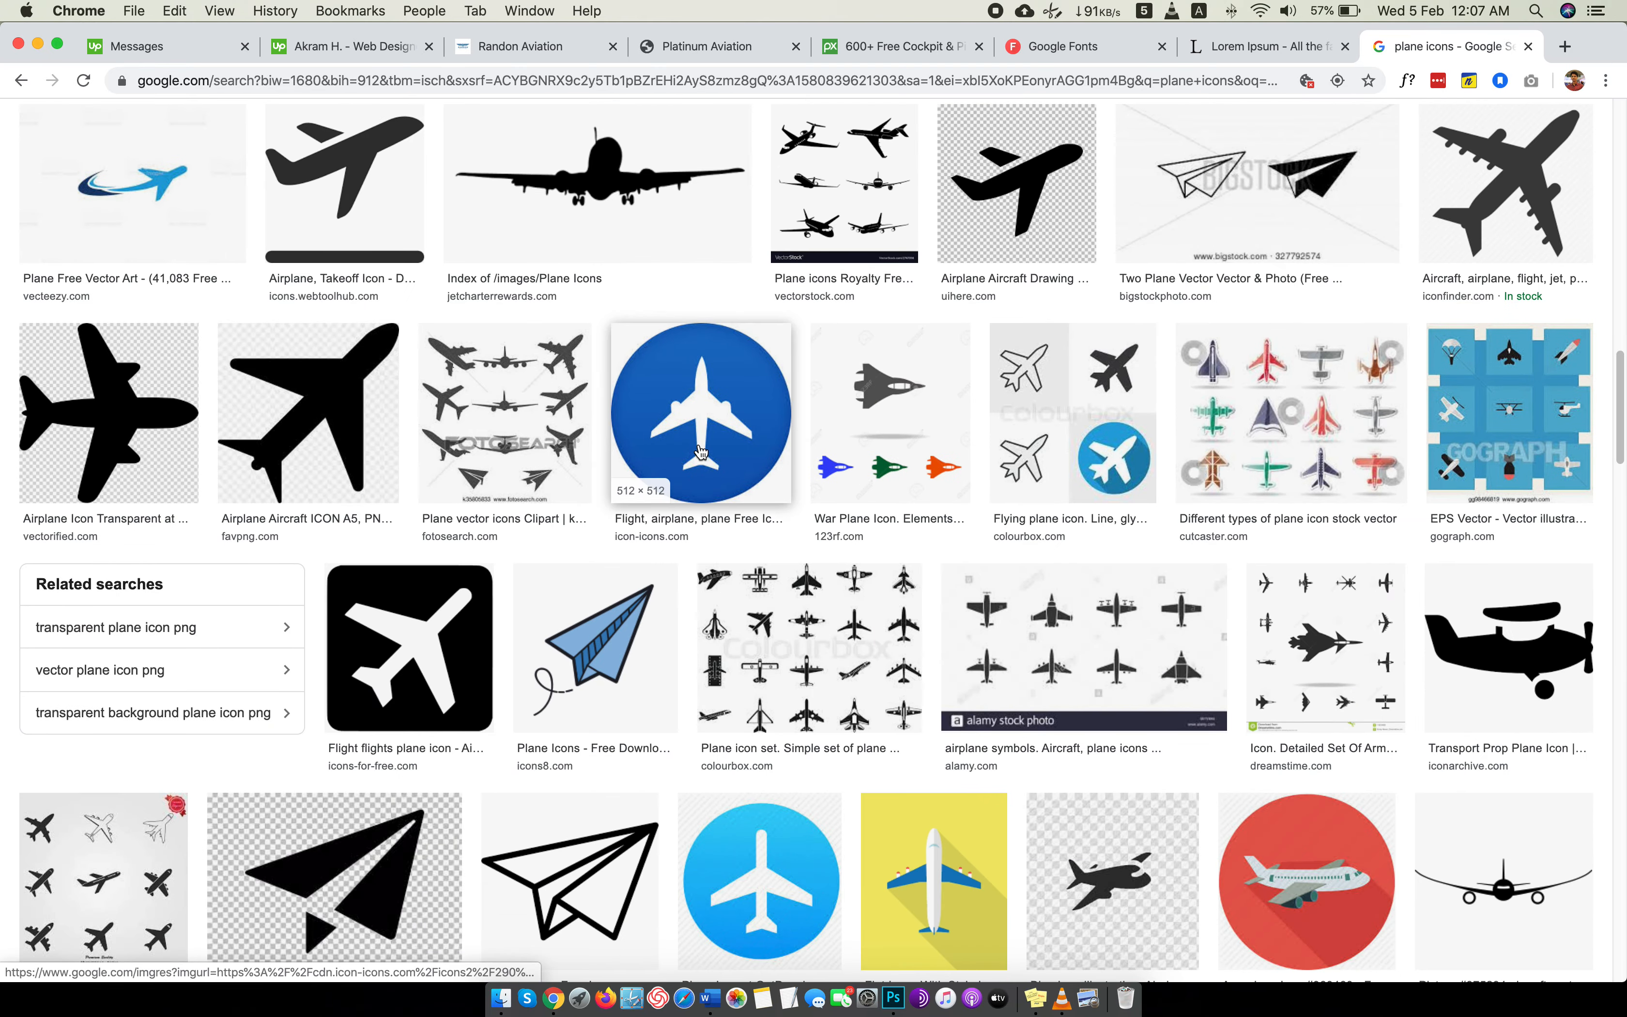
scroll(701, 452, "up", 1)
scroll(701, 452, "down", 8)
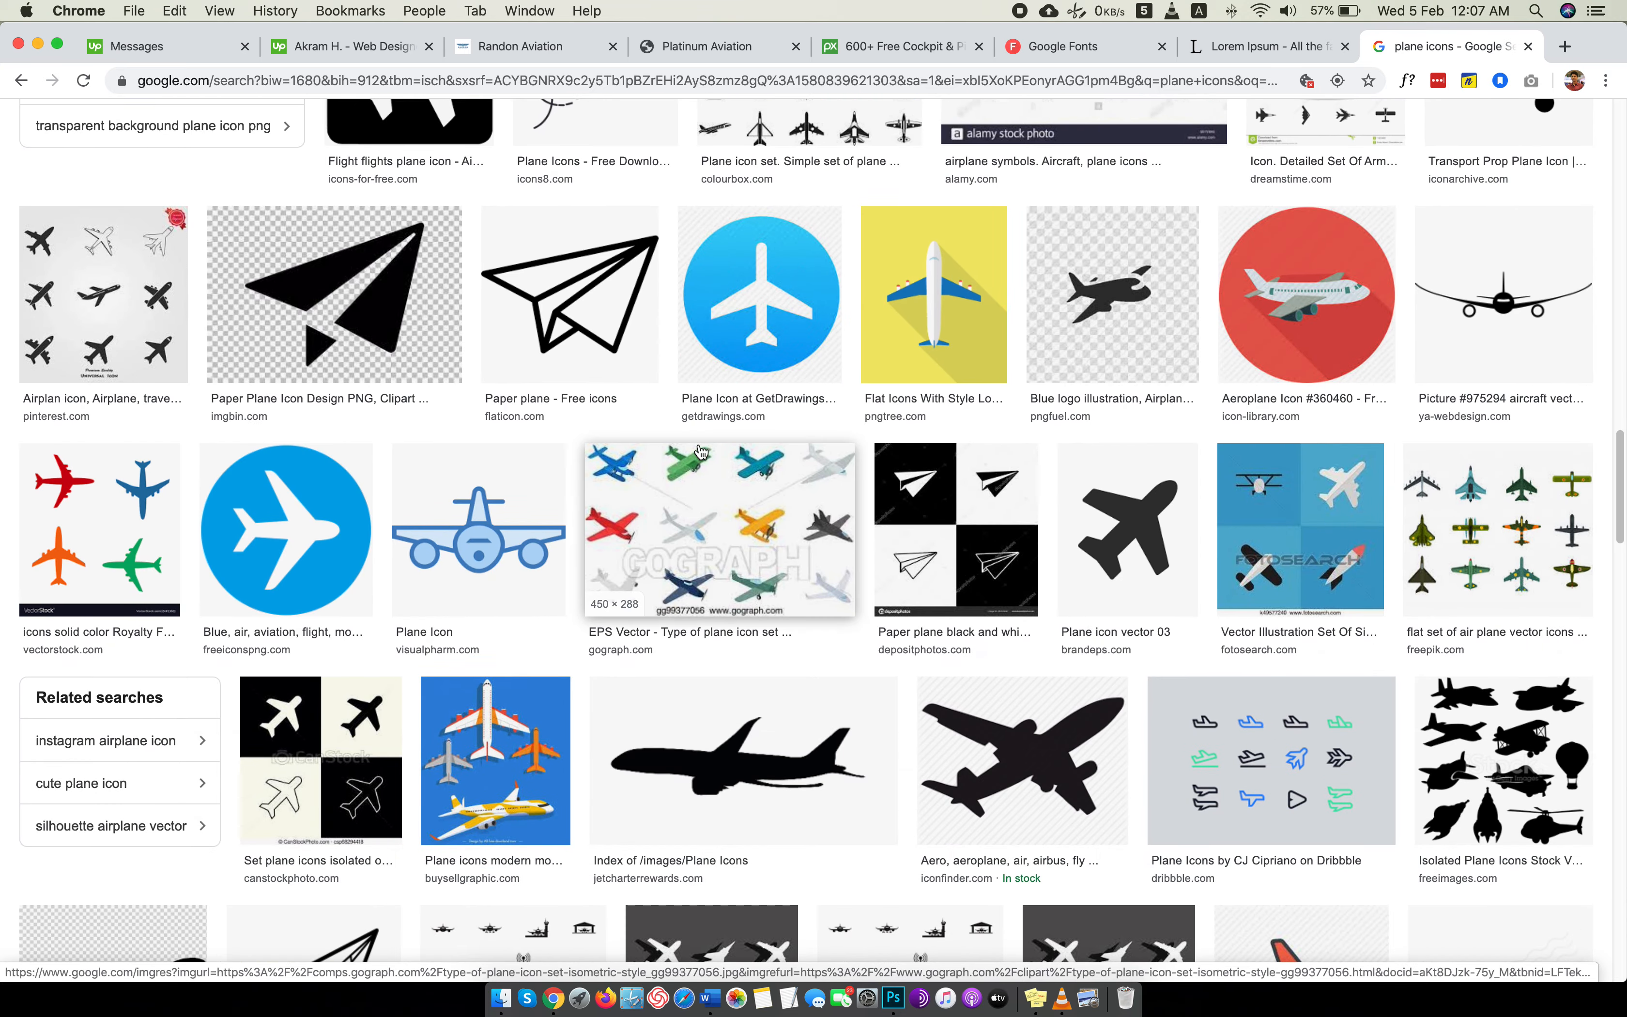
scroll(701, 451, "up", 20)
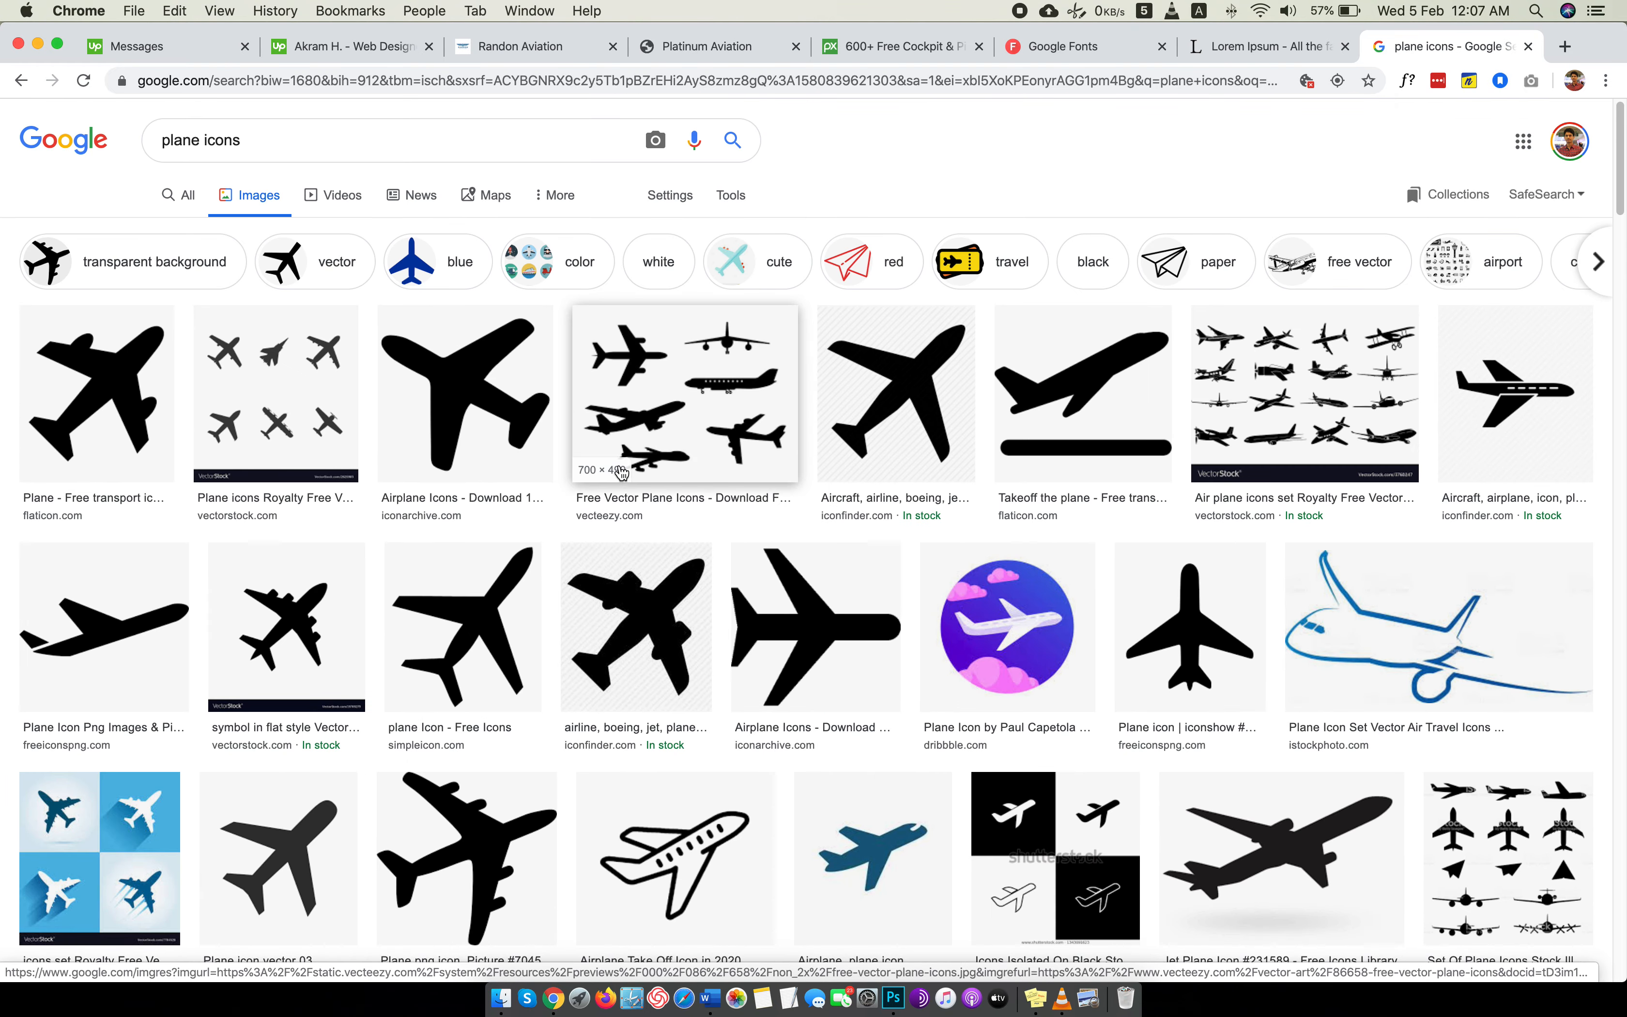
scroll(1227, 642, "down", 4)
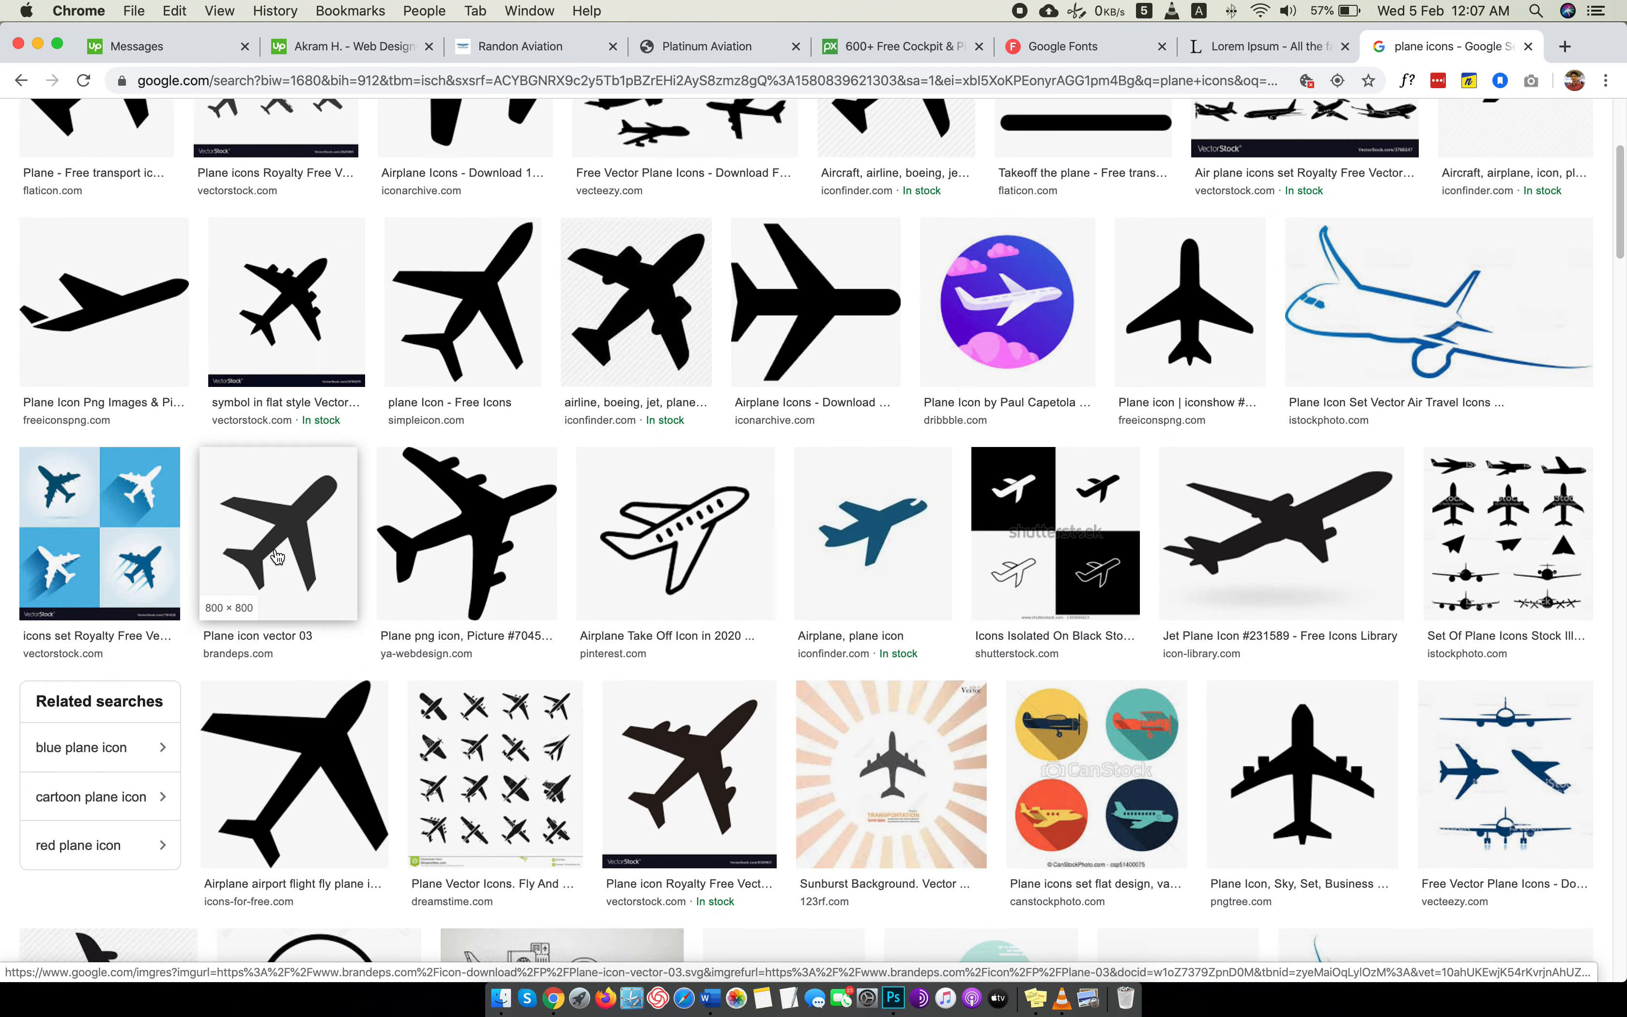
scroll(277, 557, "down", 7)
scroll(277, 556, "up", 11)
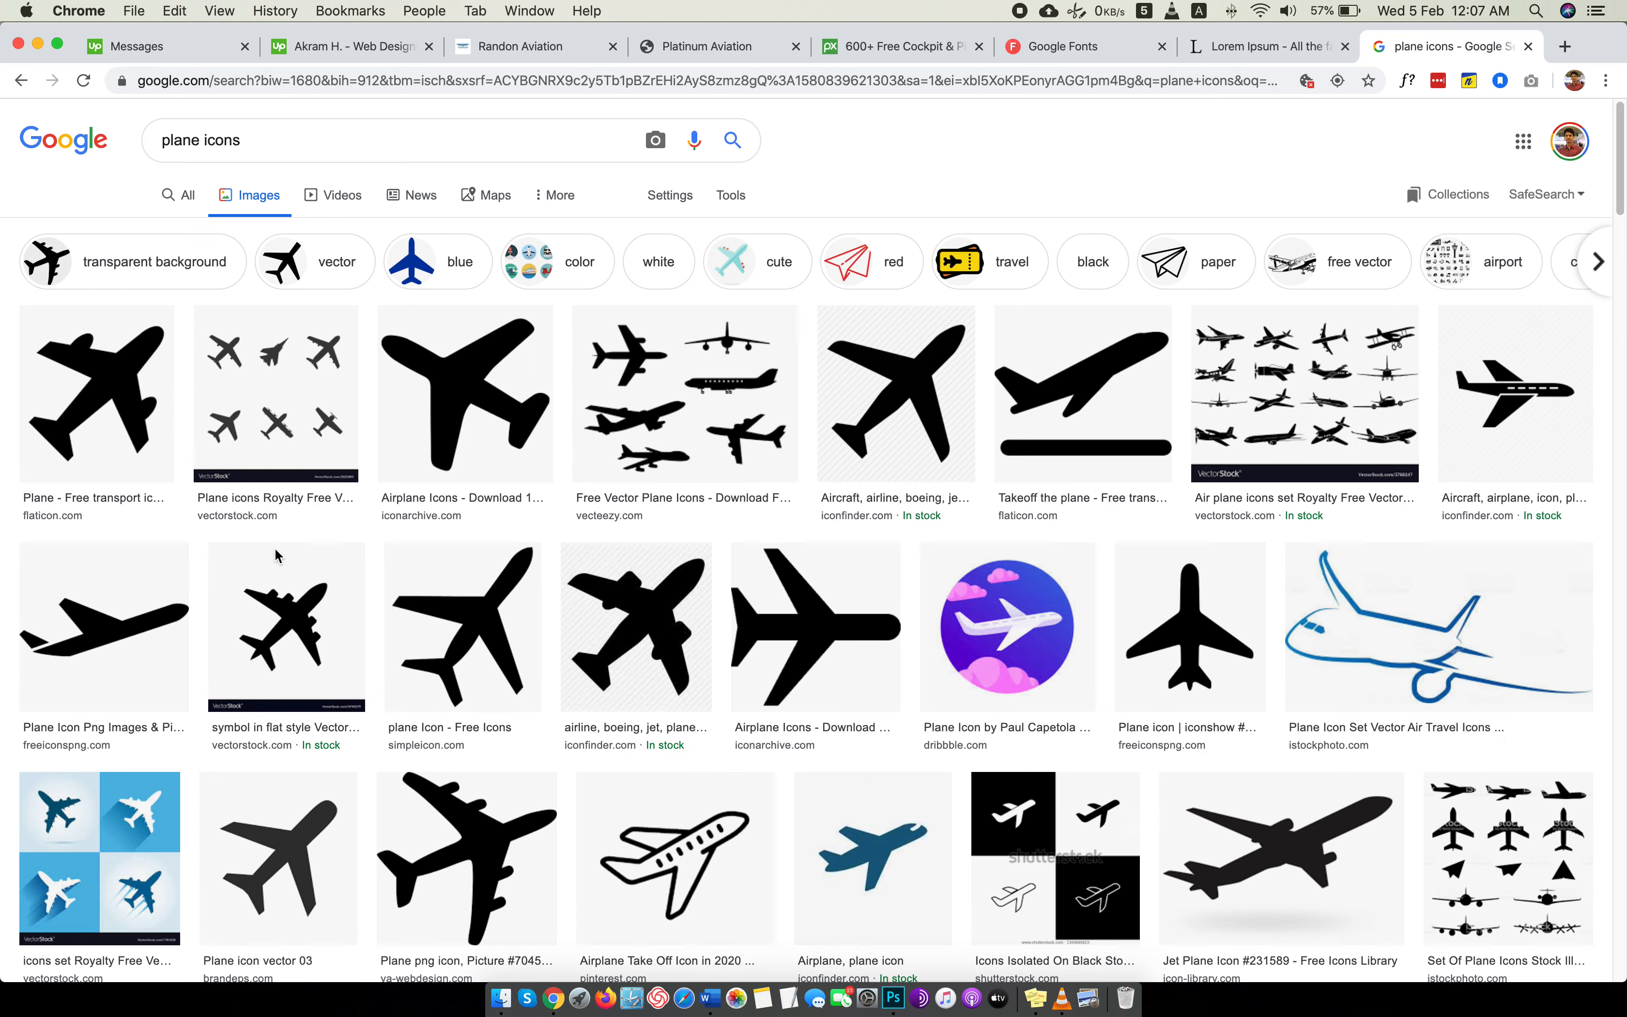
Search Google Images for "flight icons" again.
triple_click(197, 142)
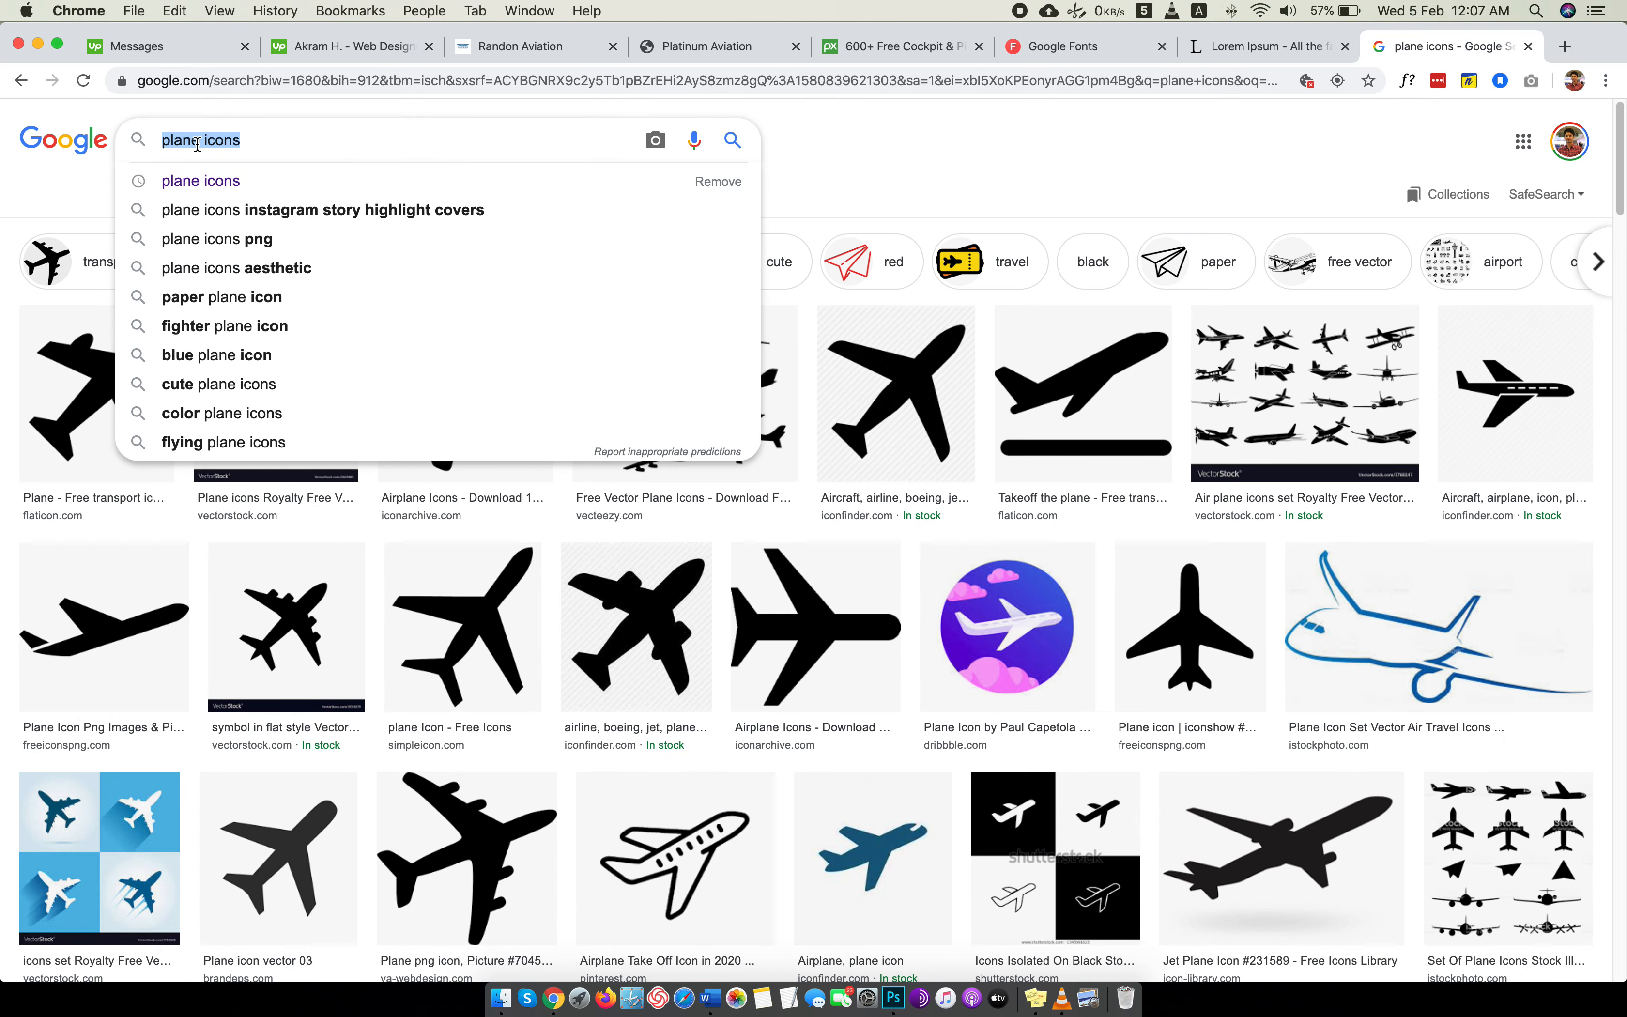
type("f")
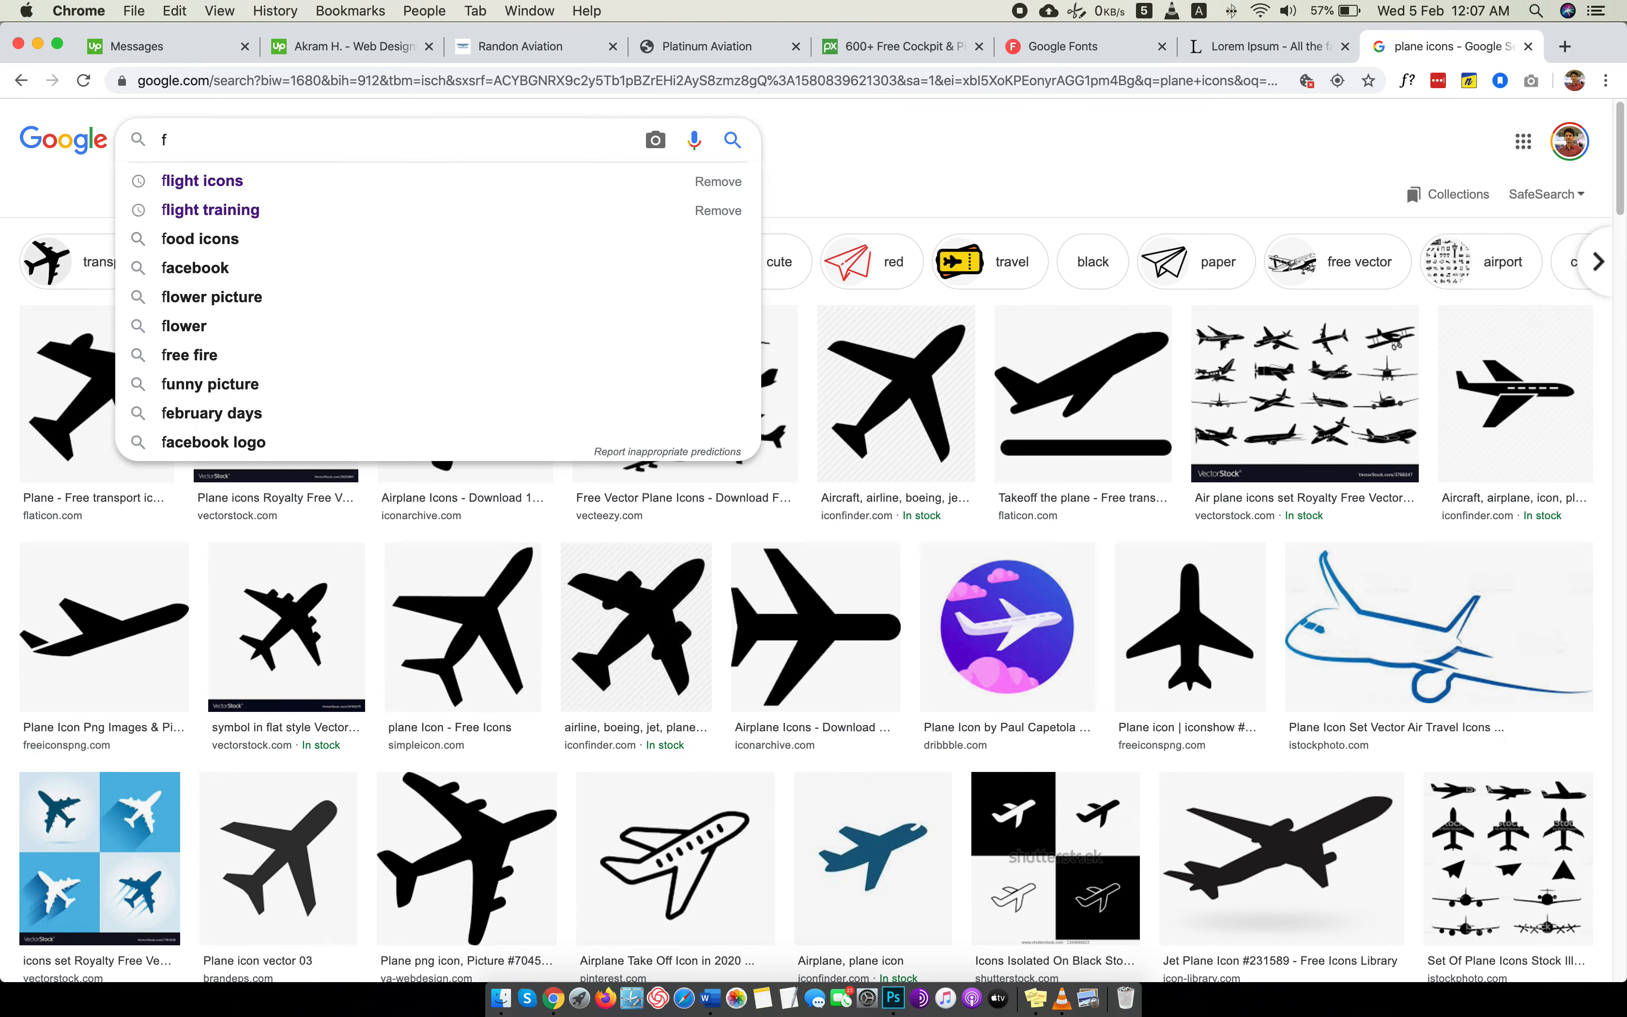
type("lighh")
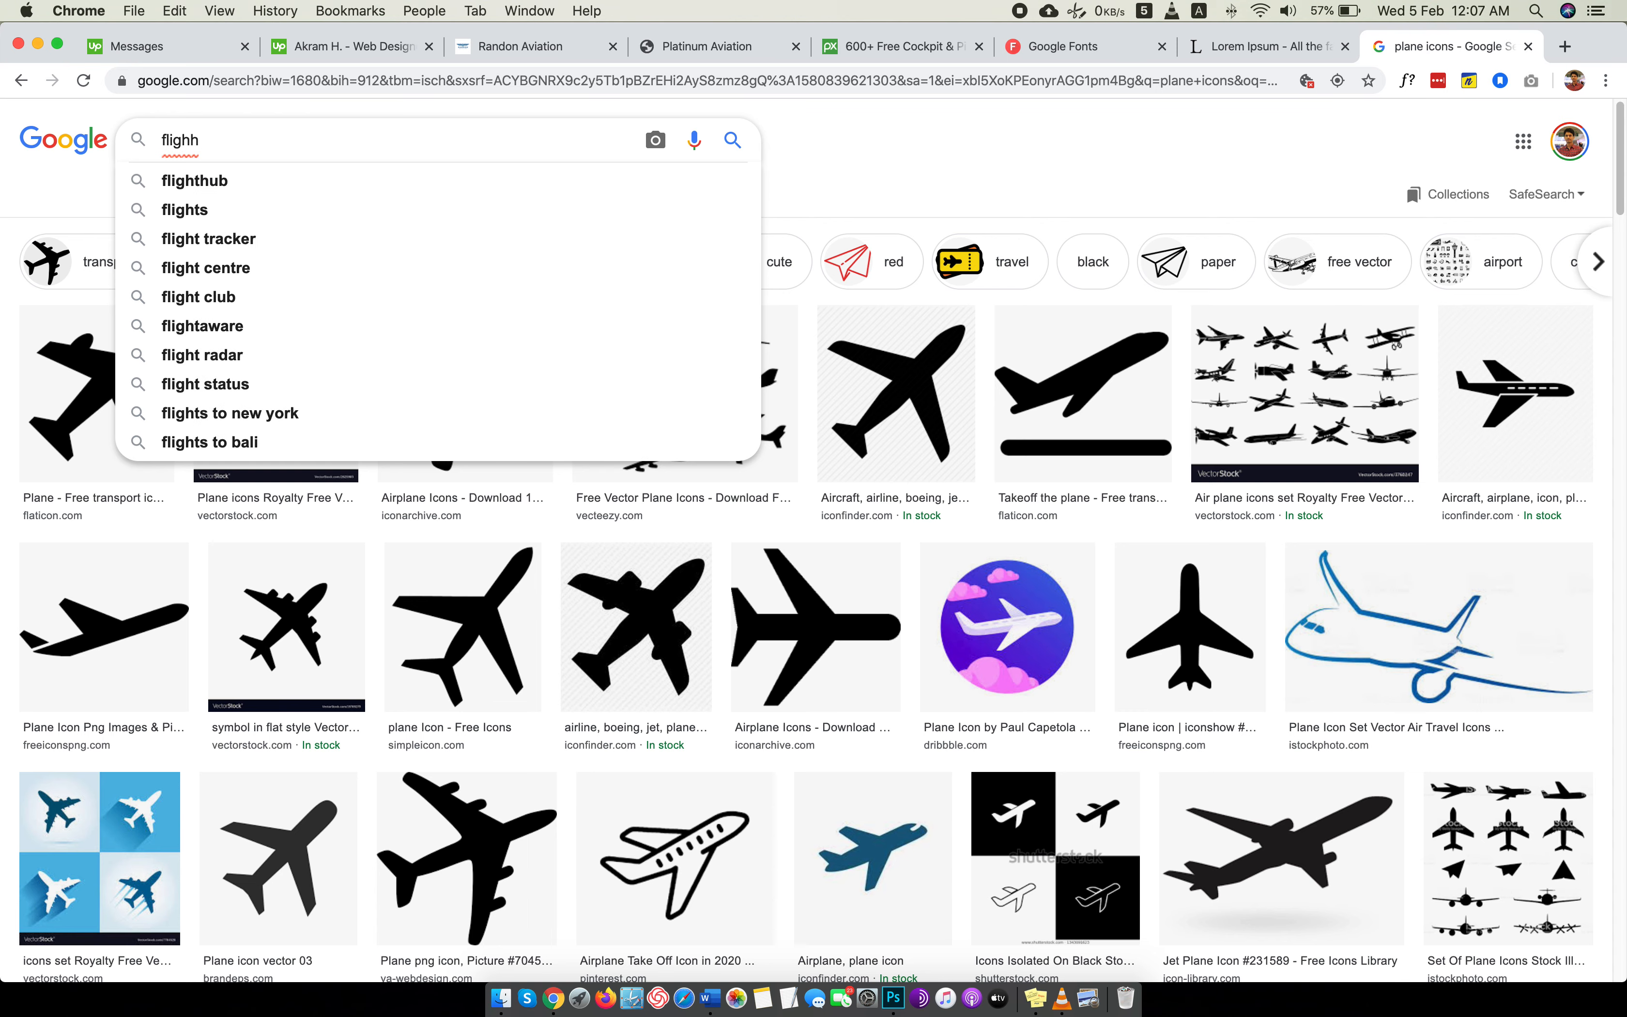
key("BackSpace")
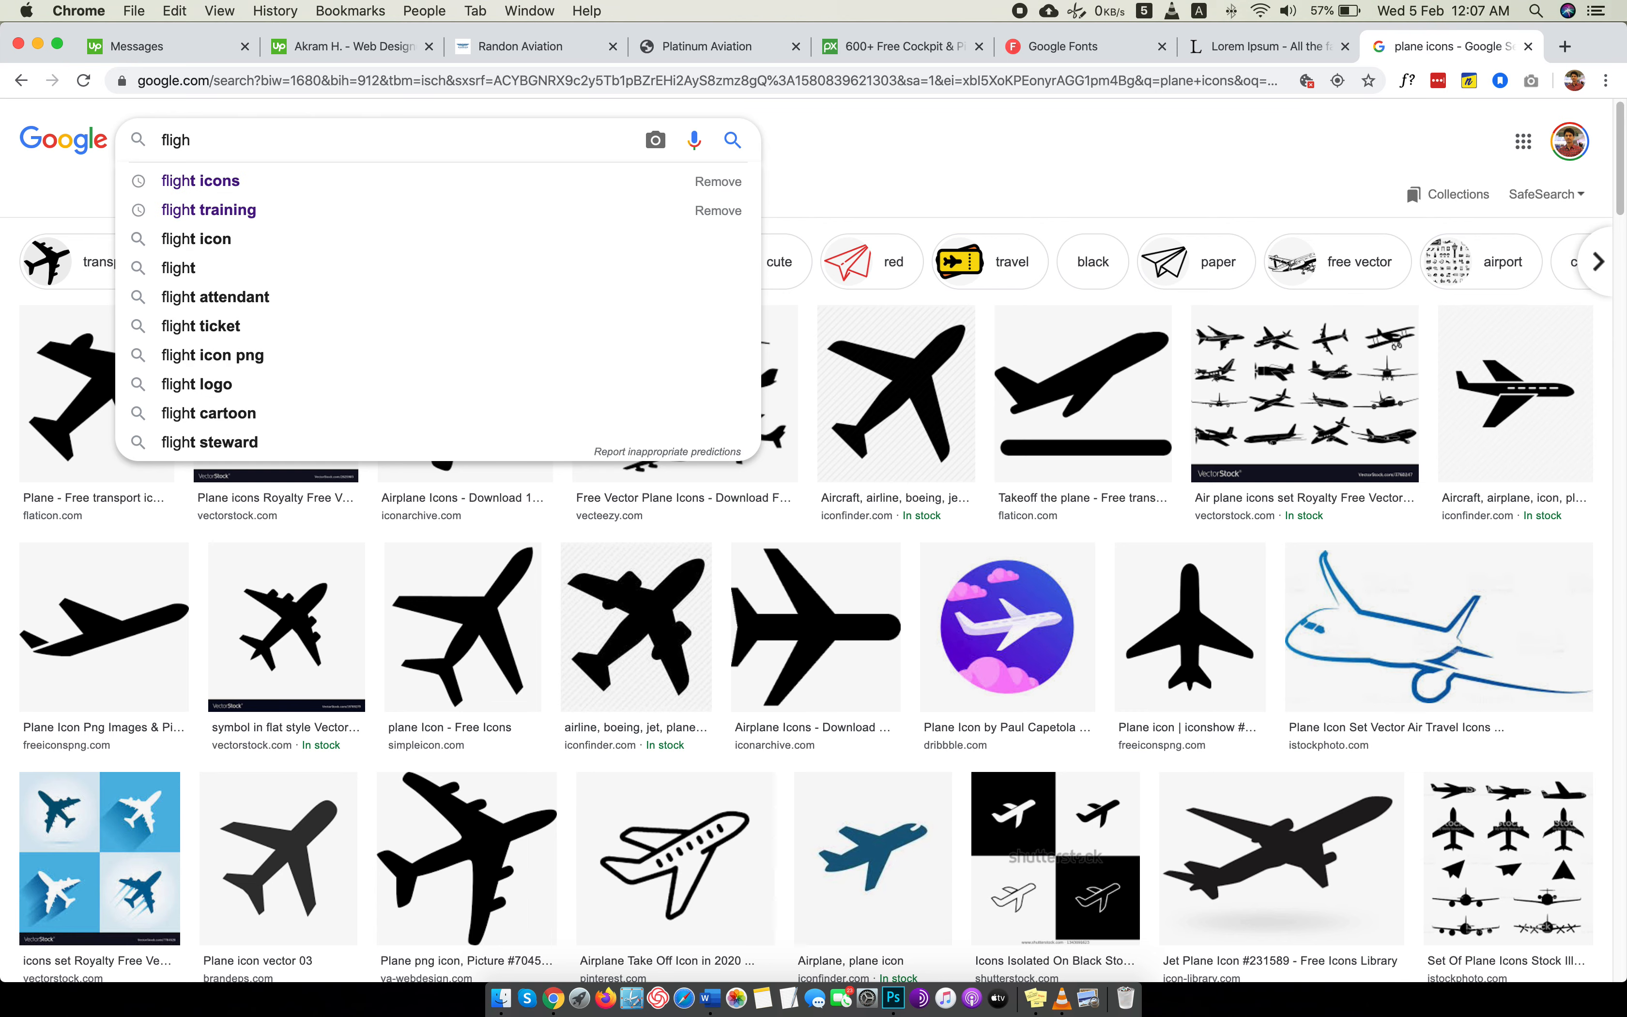
type("t icon")
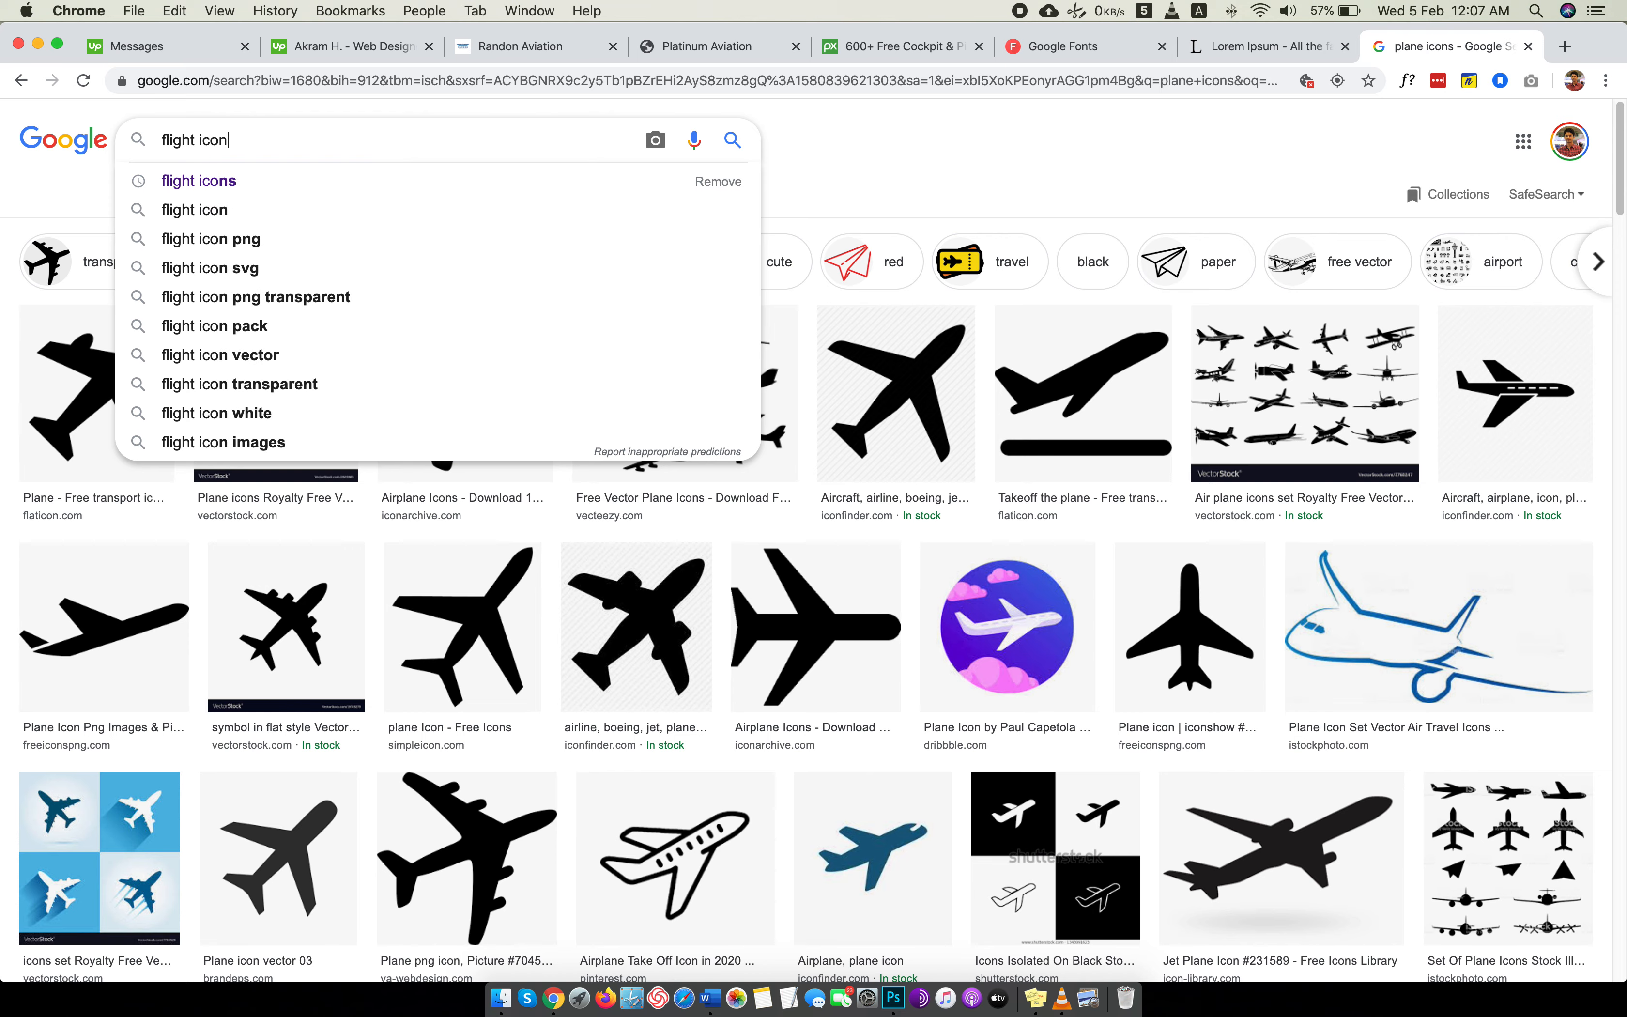
type("s")
key("Return")
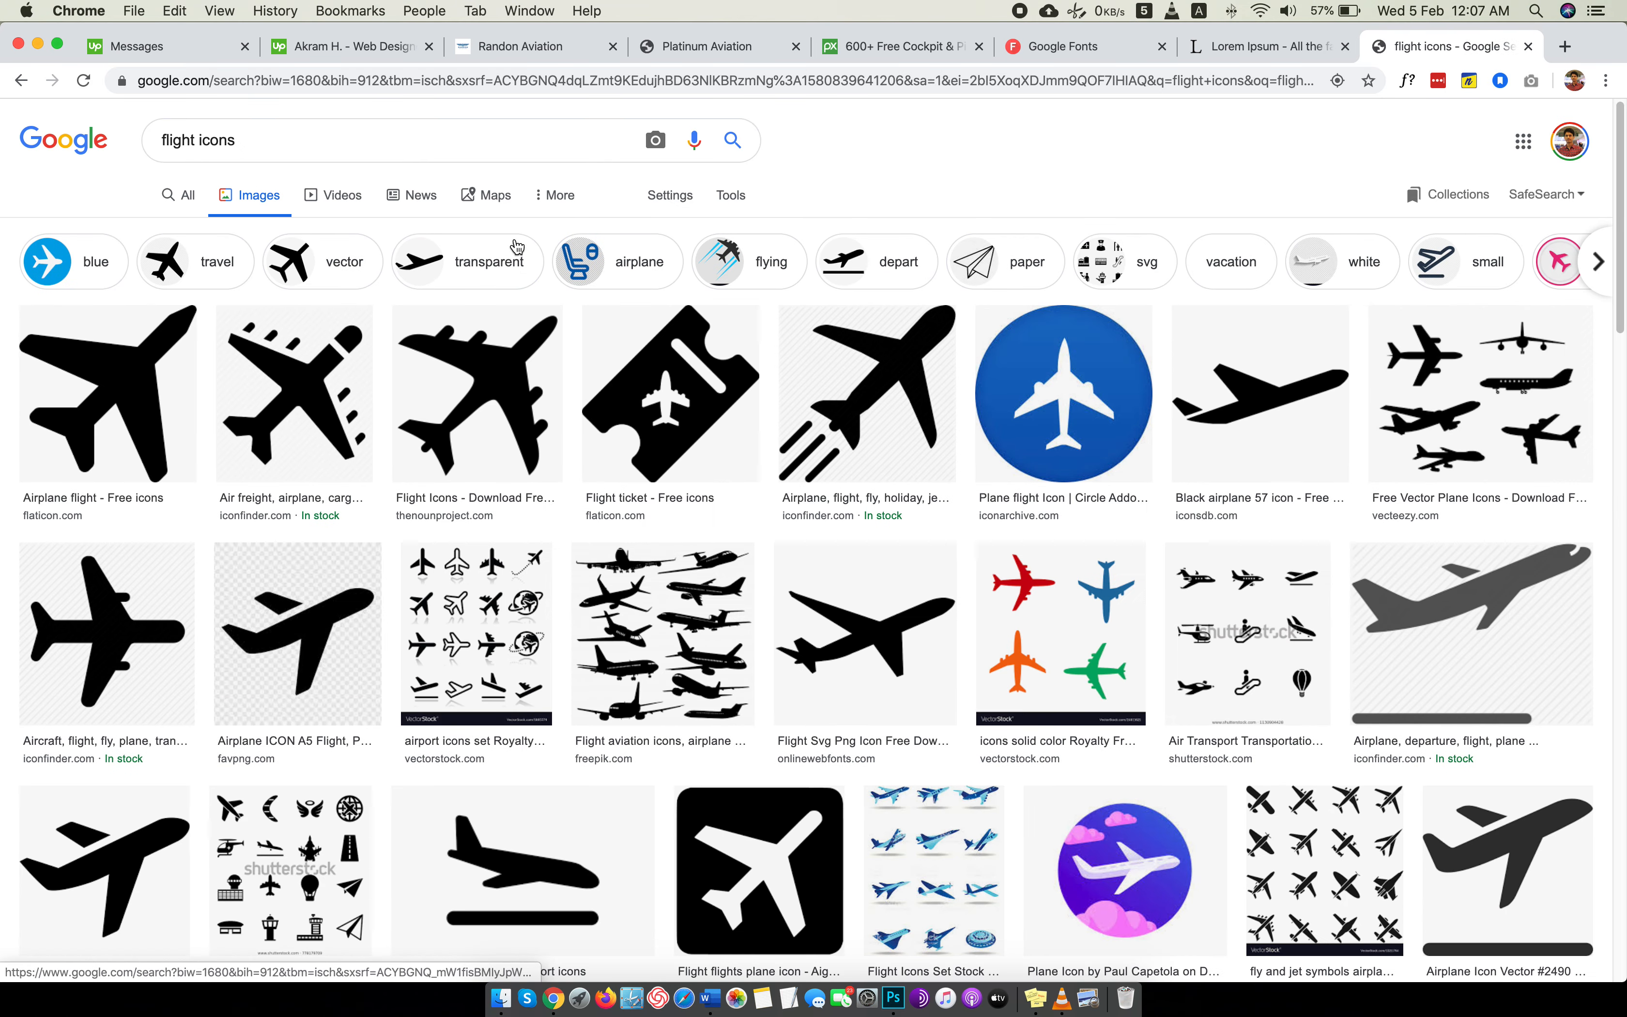
Filter the flight icon image results by the color white.
left_click(733, 196)
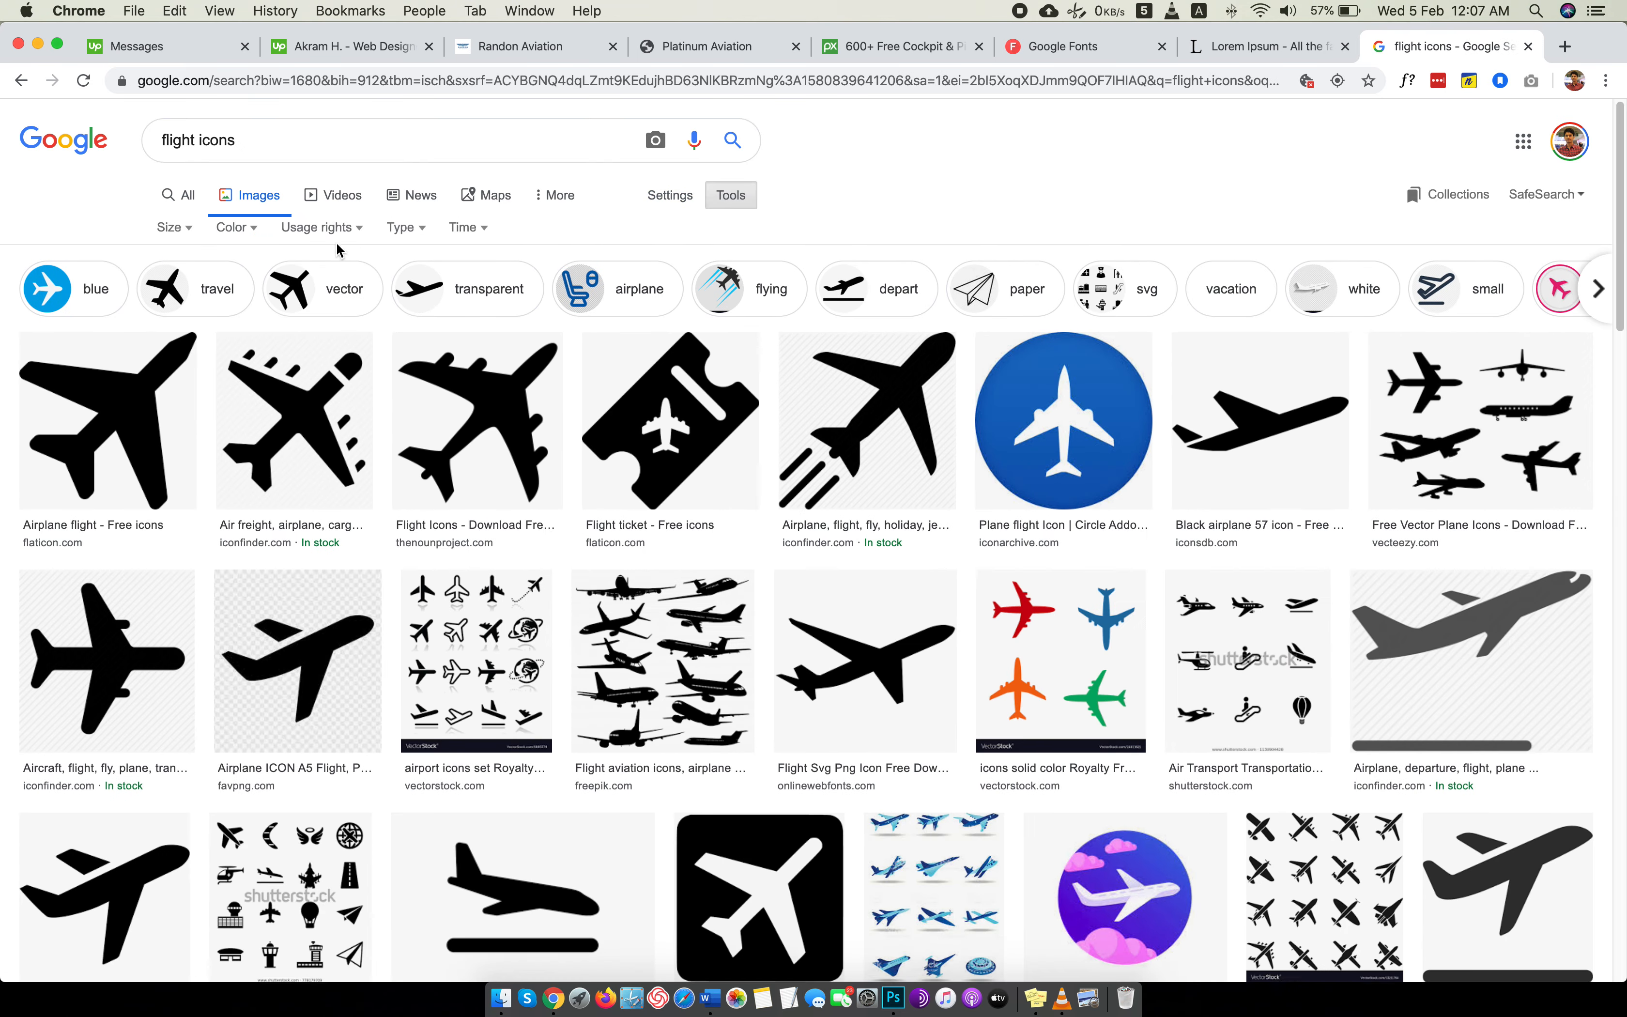
left_click(232, 229)
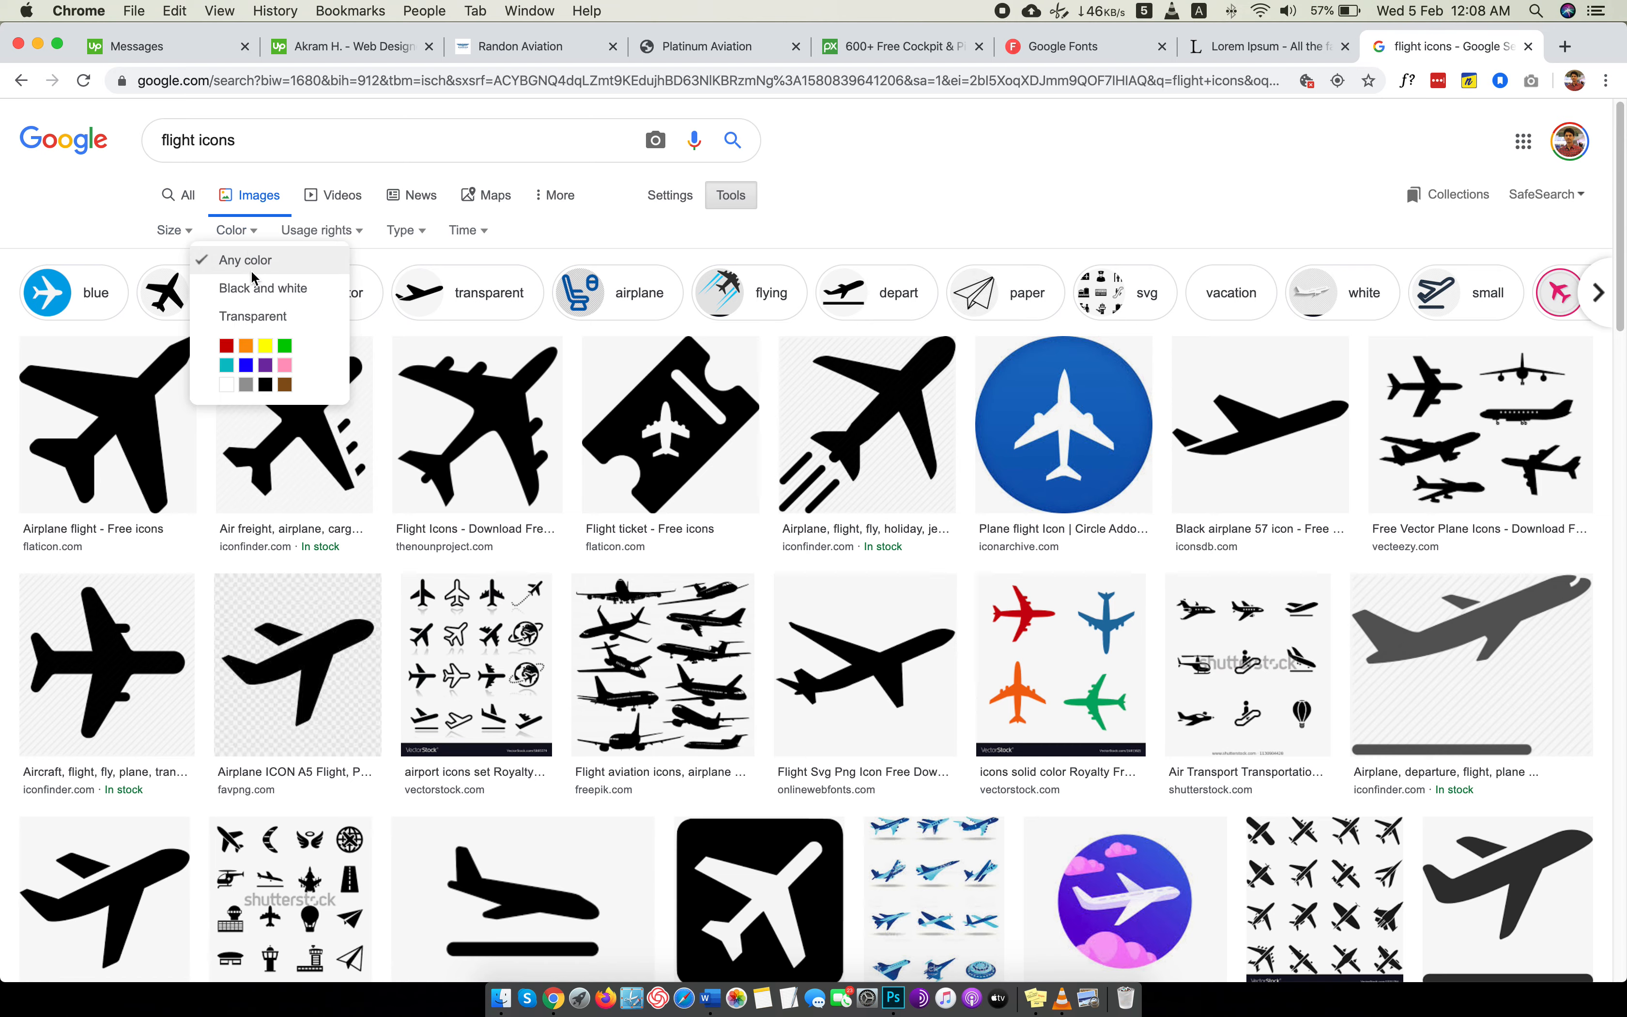
left_click(226, 384)
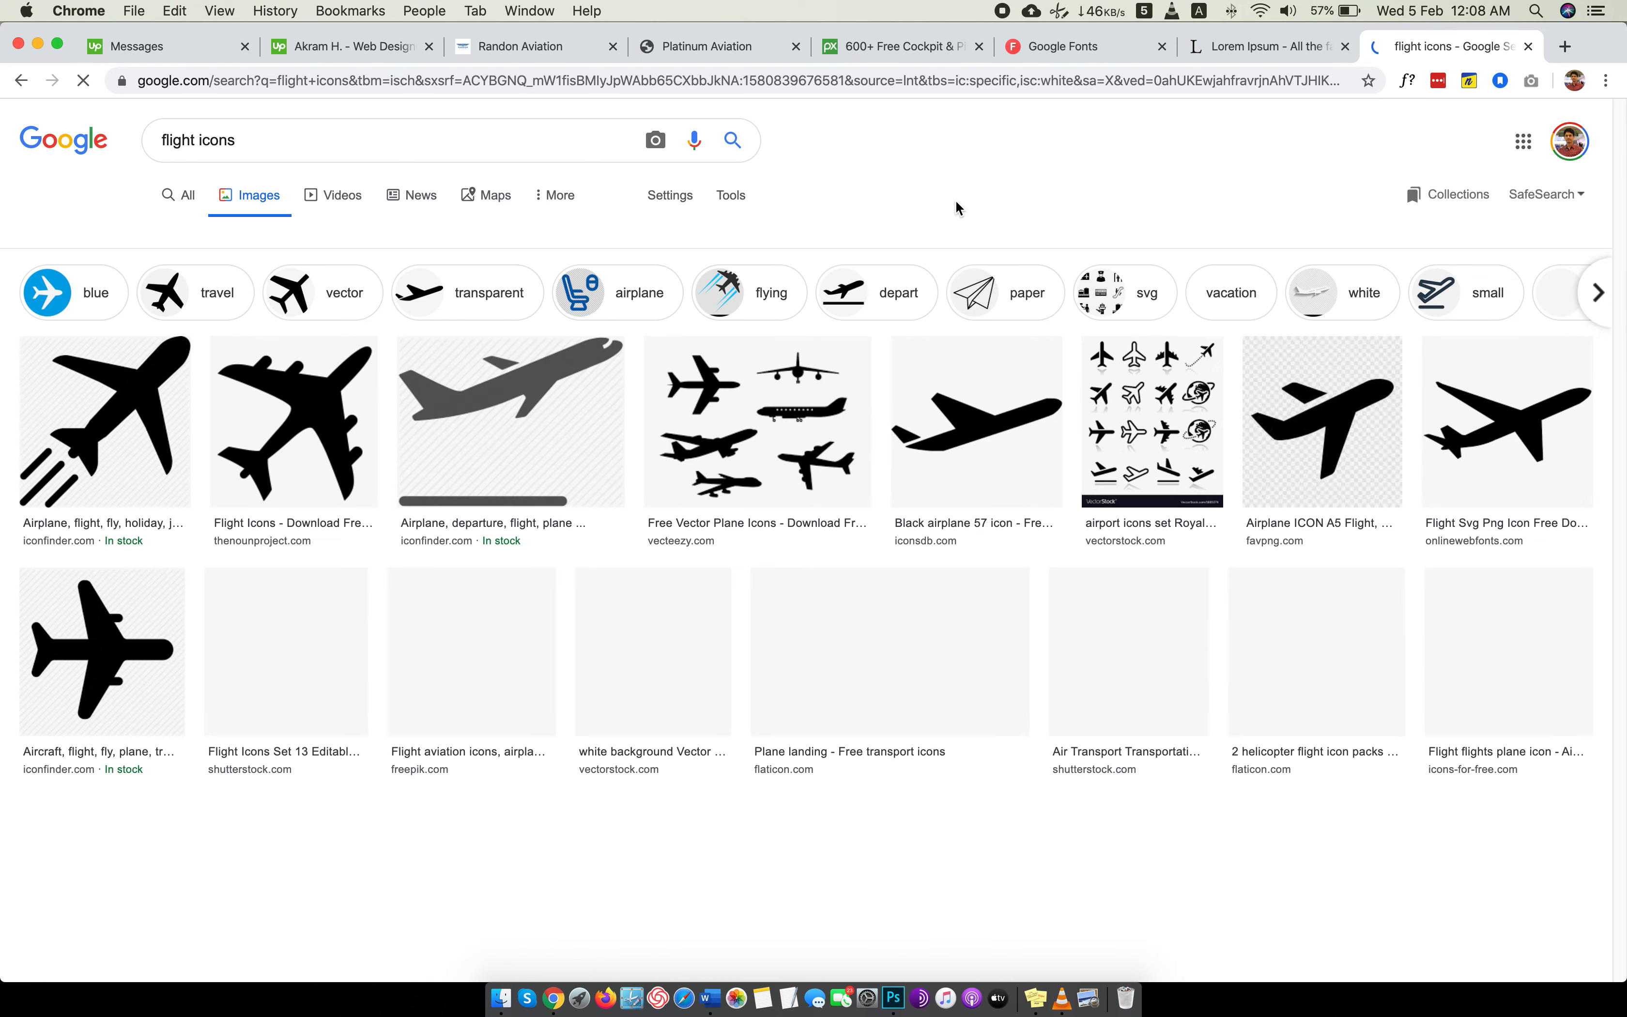
Find the PNGGuru black airplane icon with two round windows and view its full image in a new tab.
scroll(975, 665, "down", 5)
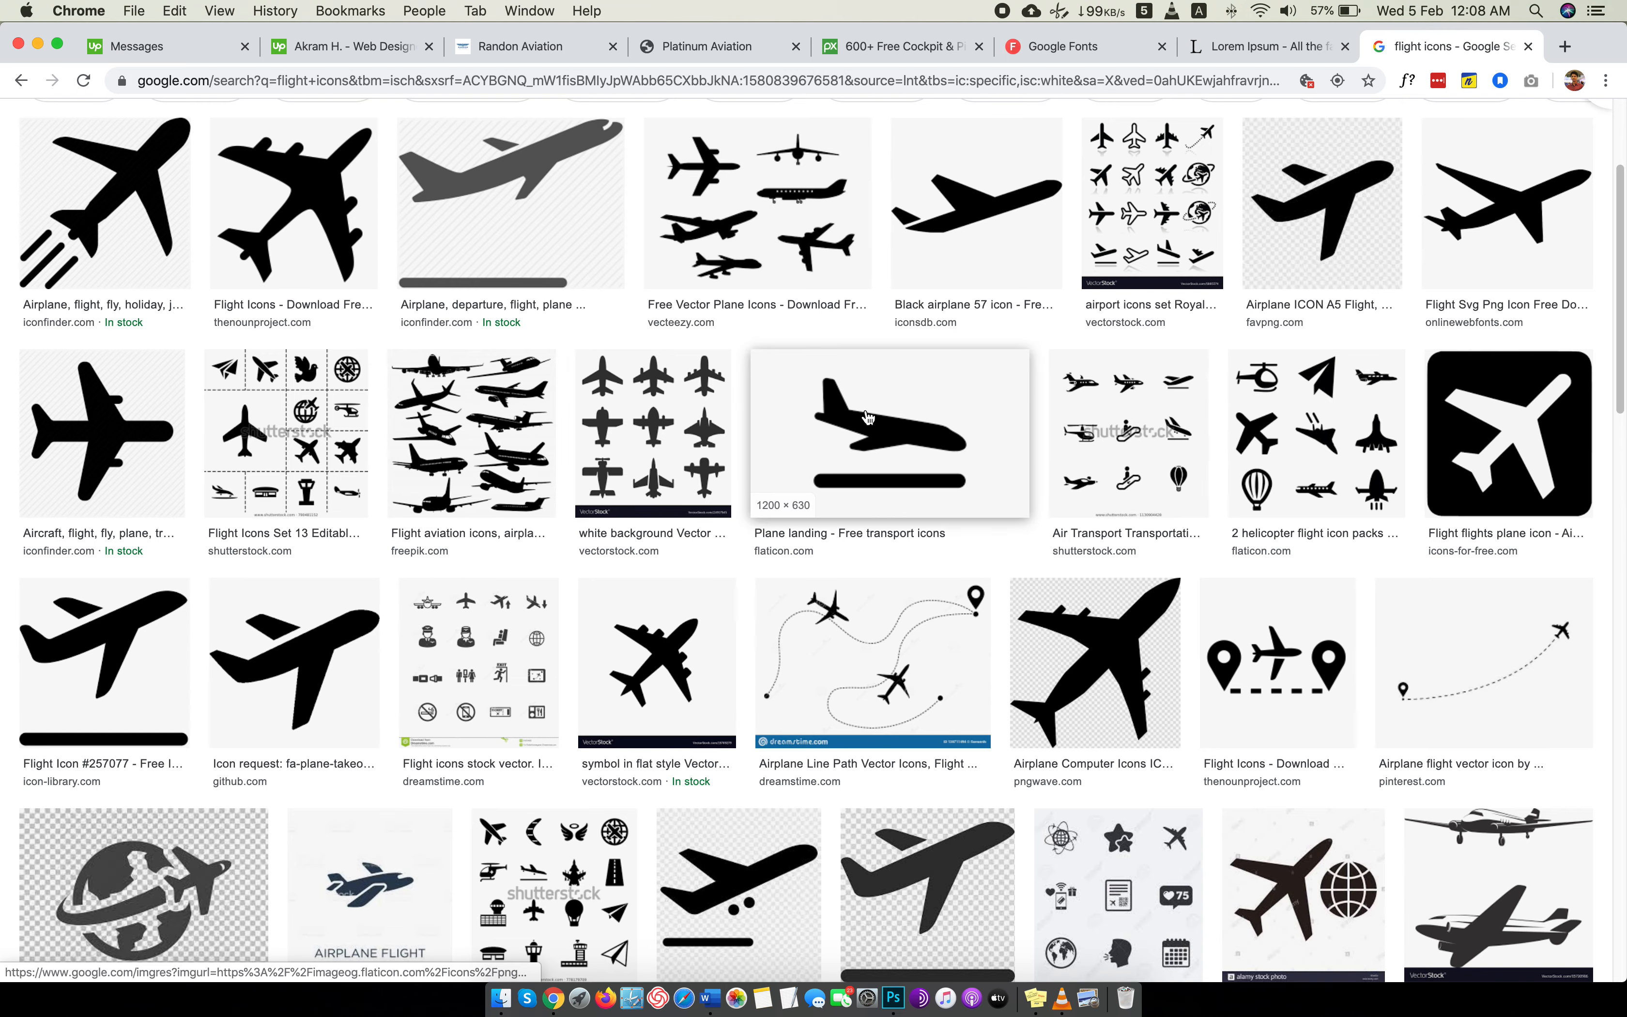
scroll(867, 418, "down", 8)
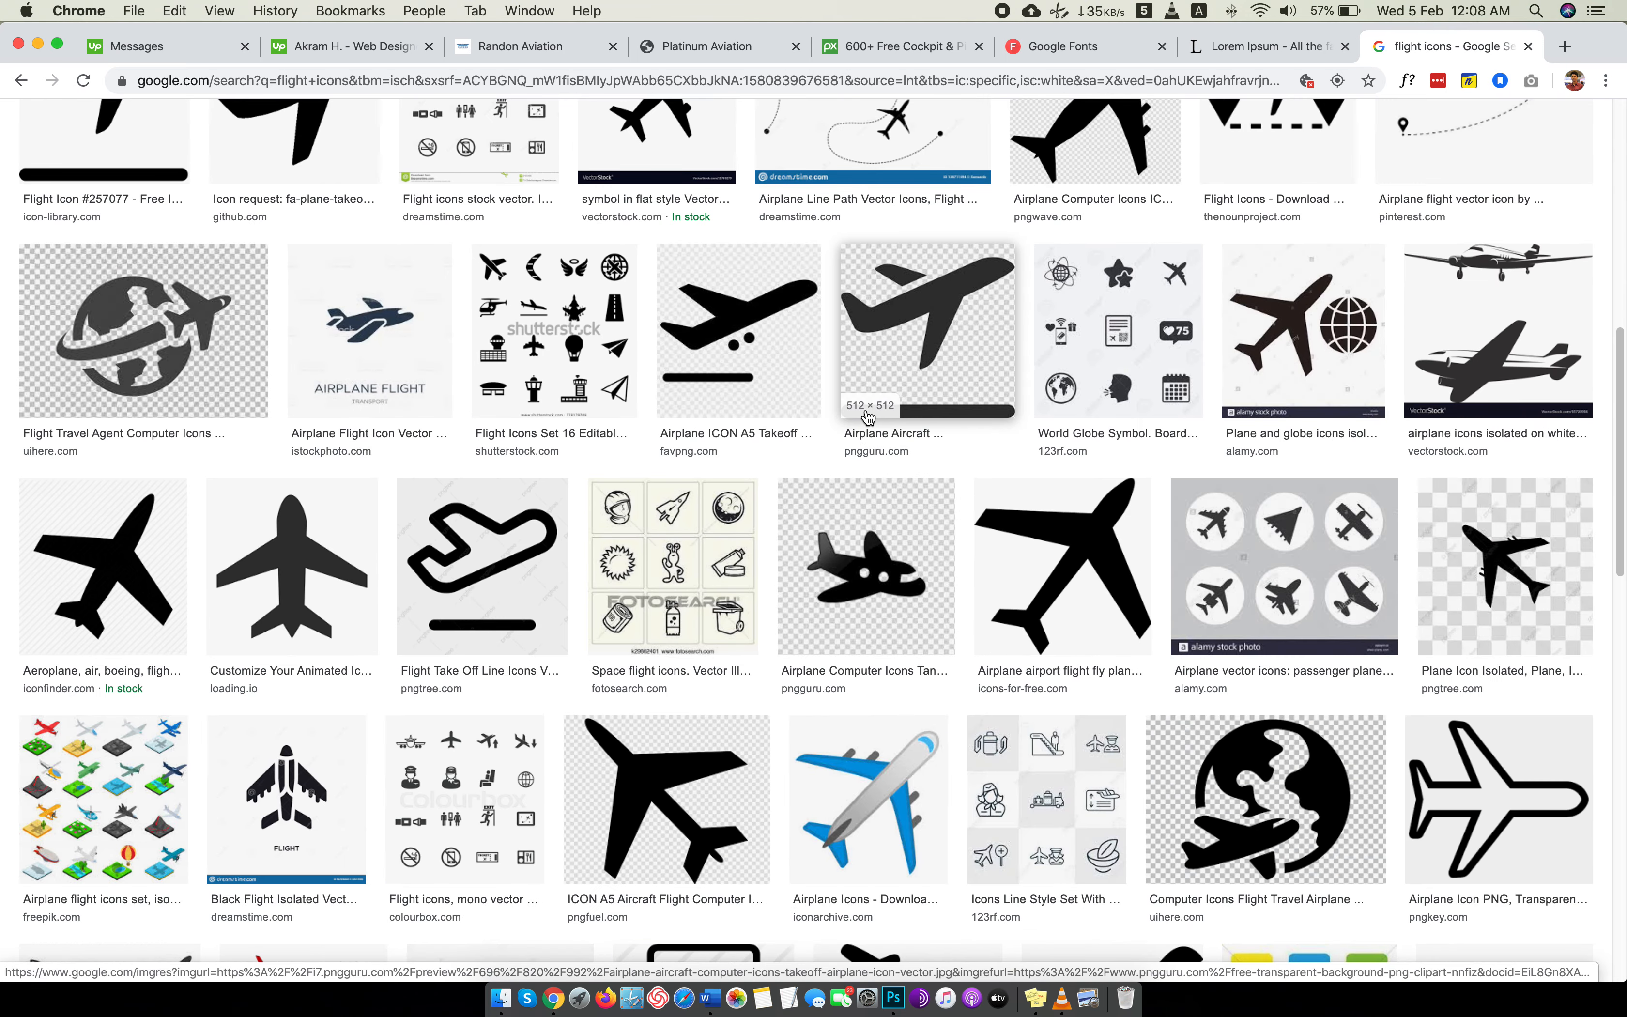
left_click(862, 538)
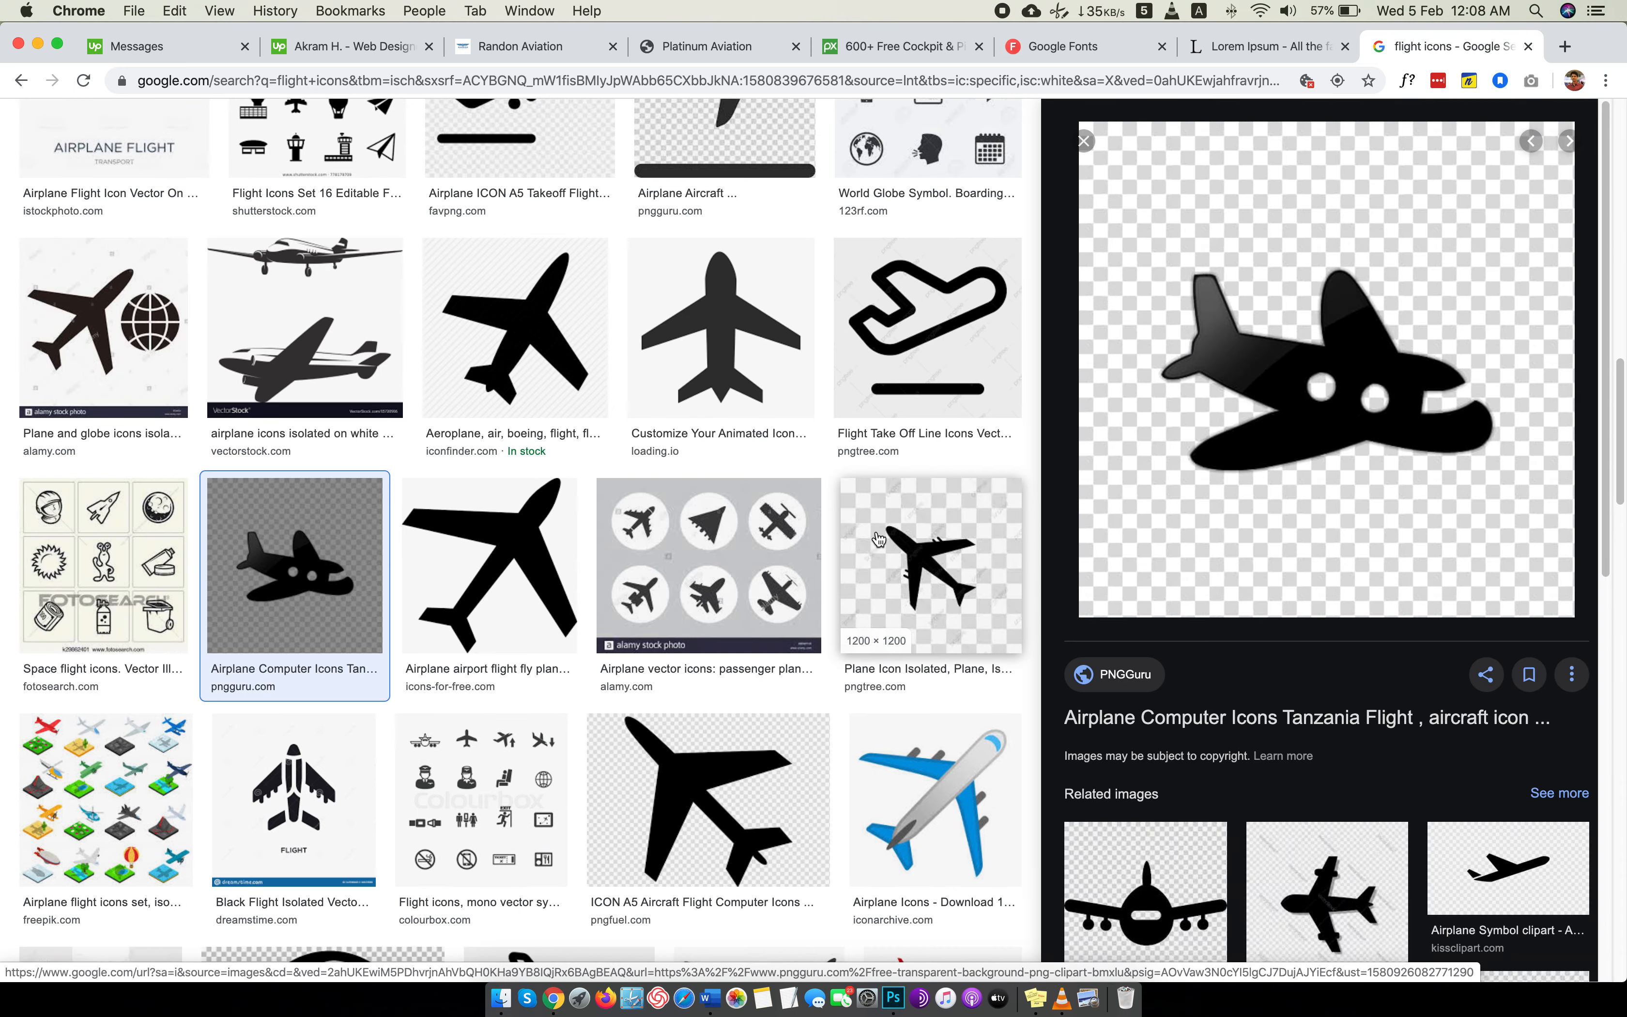
scroll(1230, 378, "down", 4)
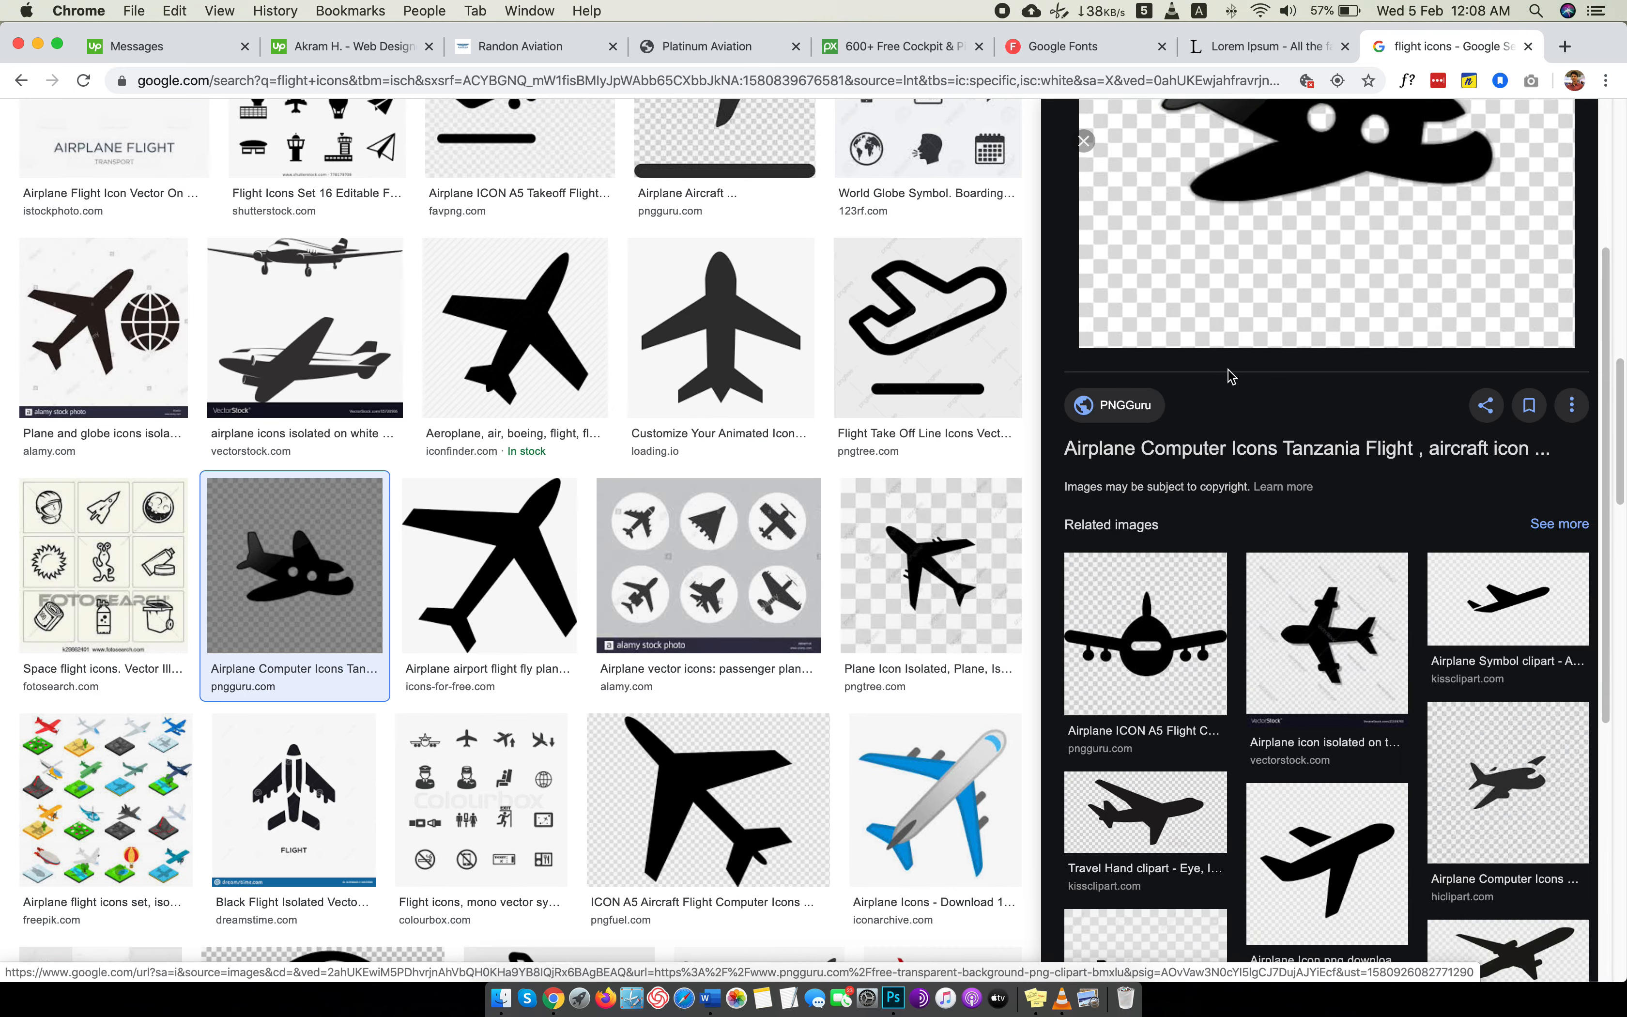
scroll(685, 508, "up", 4)
scroll(1337, 298, "up", 4)
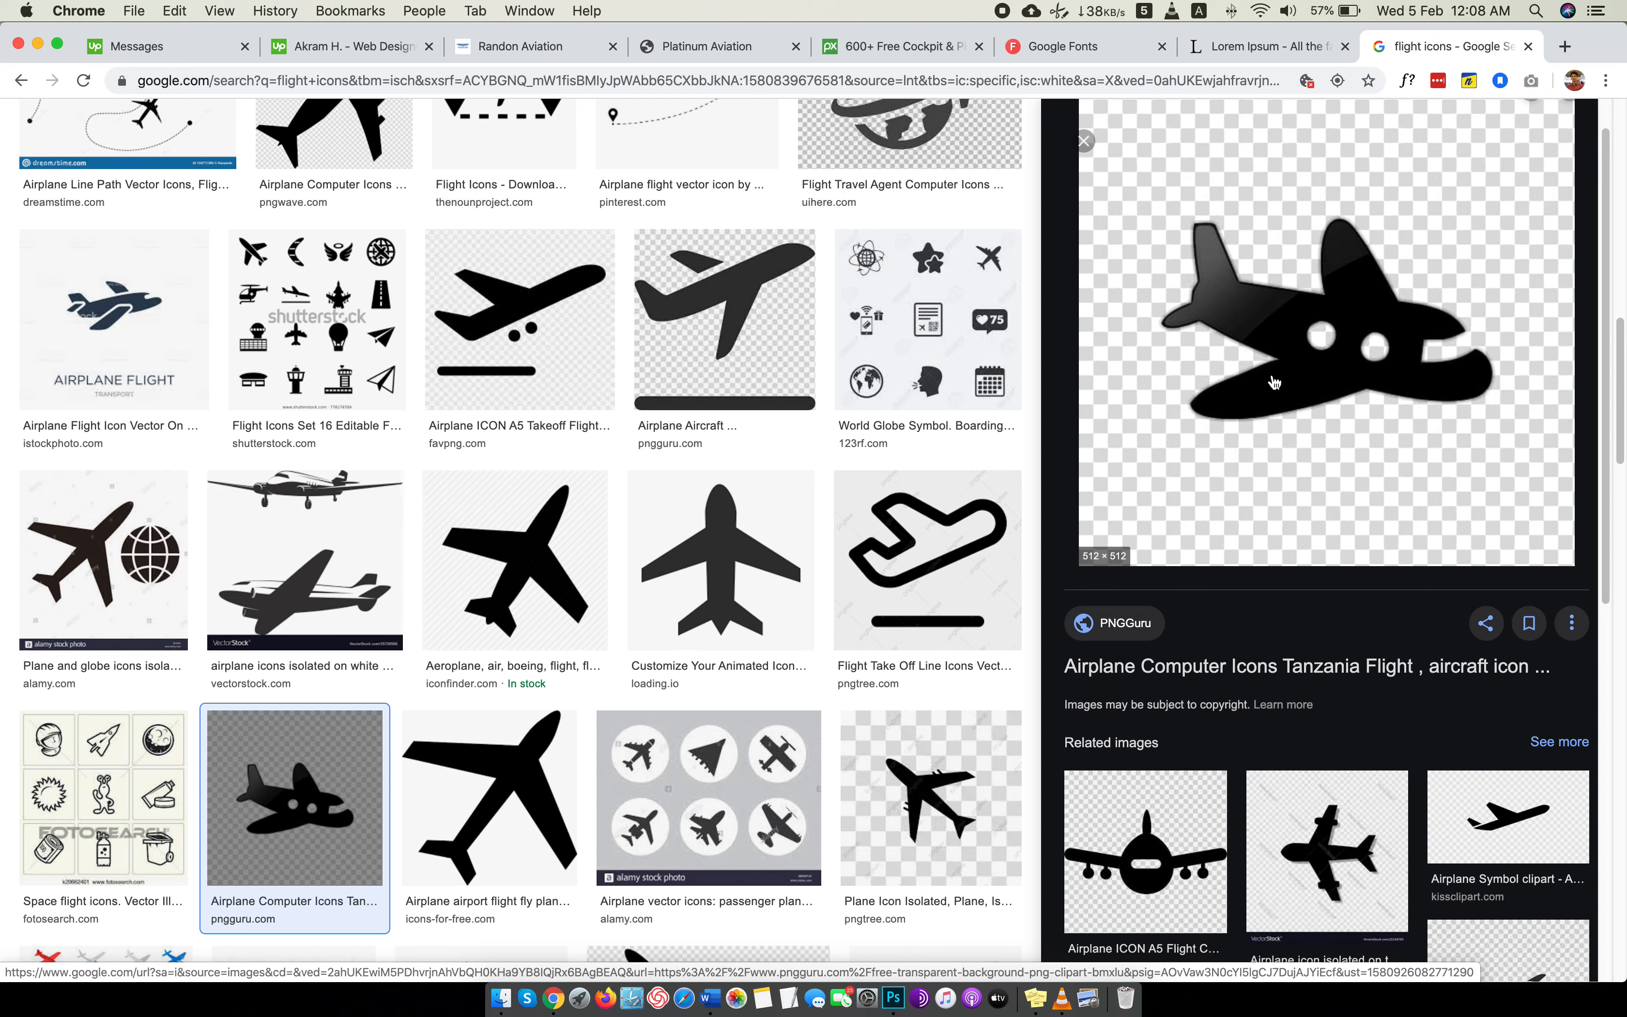
right_click(1273, 375)
left_click(1368, 529)
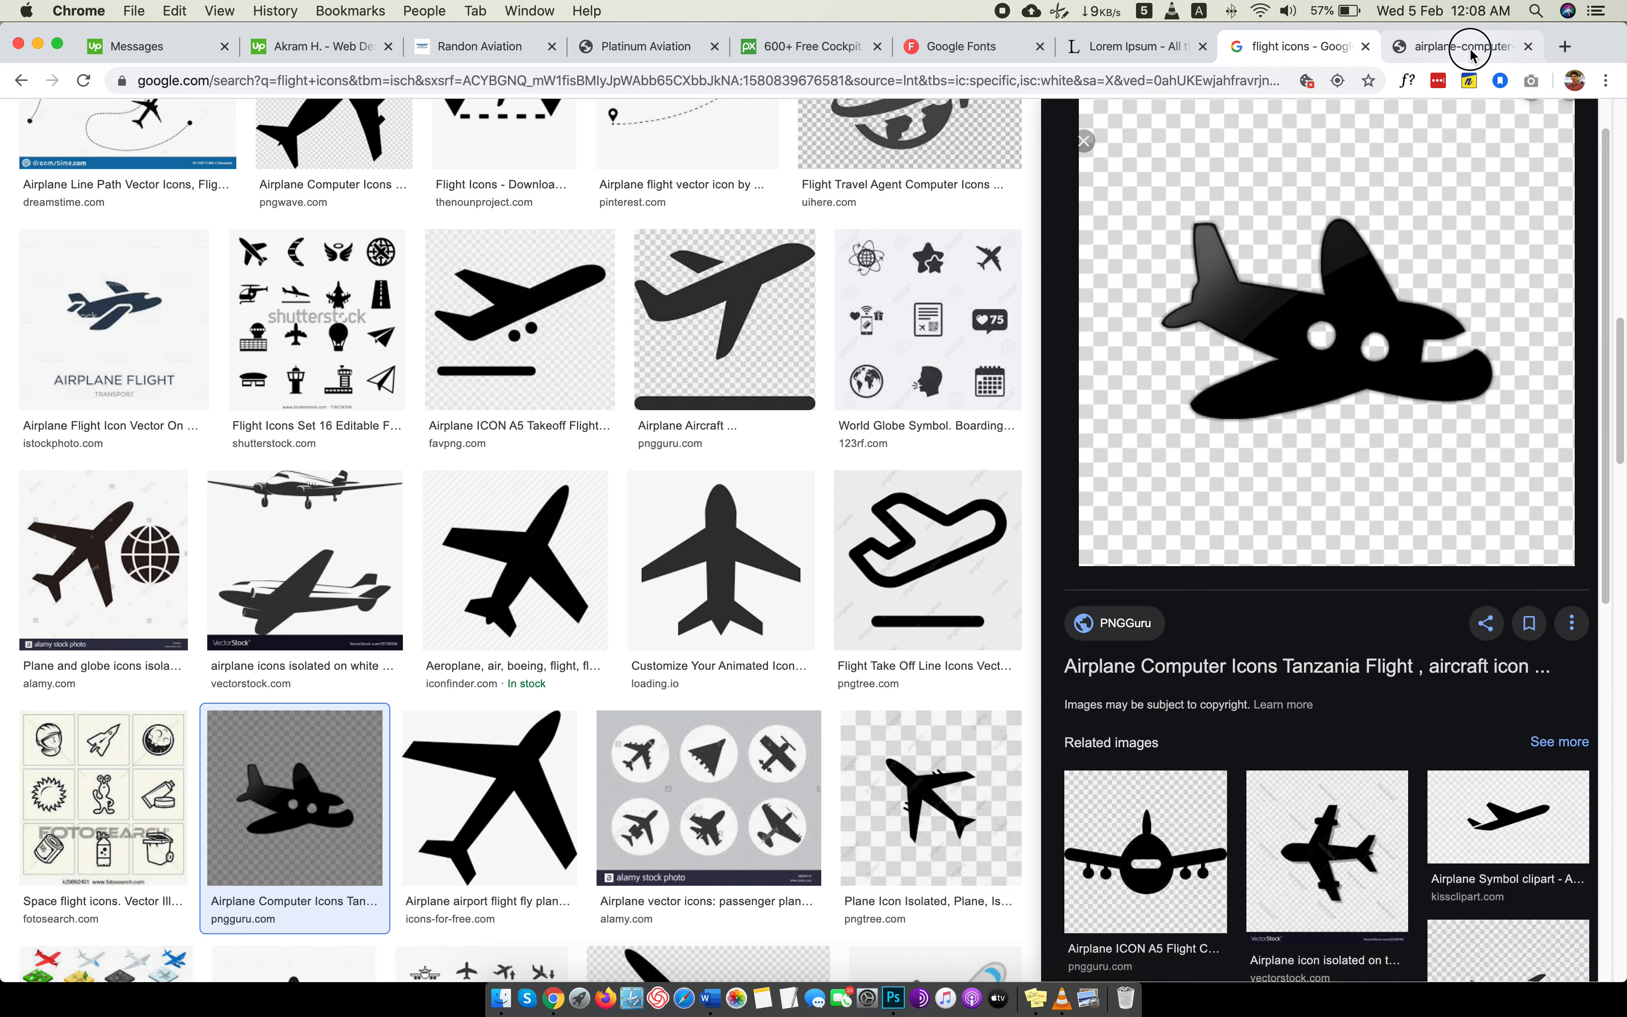
left_click(1462, 45)
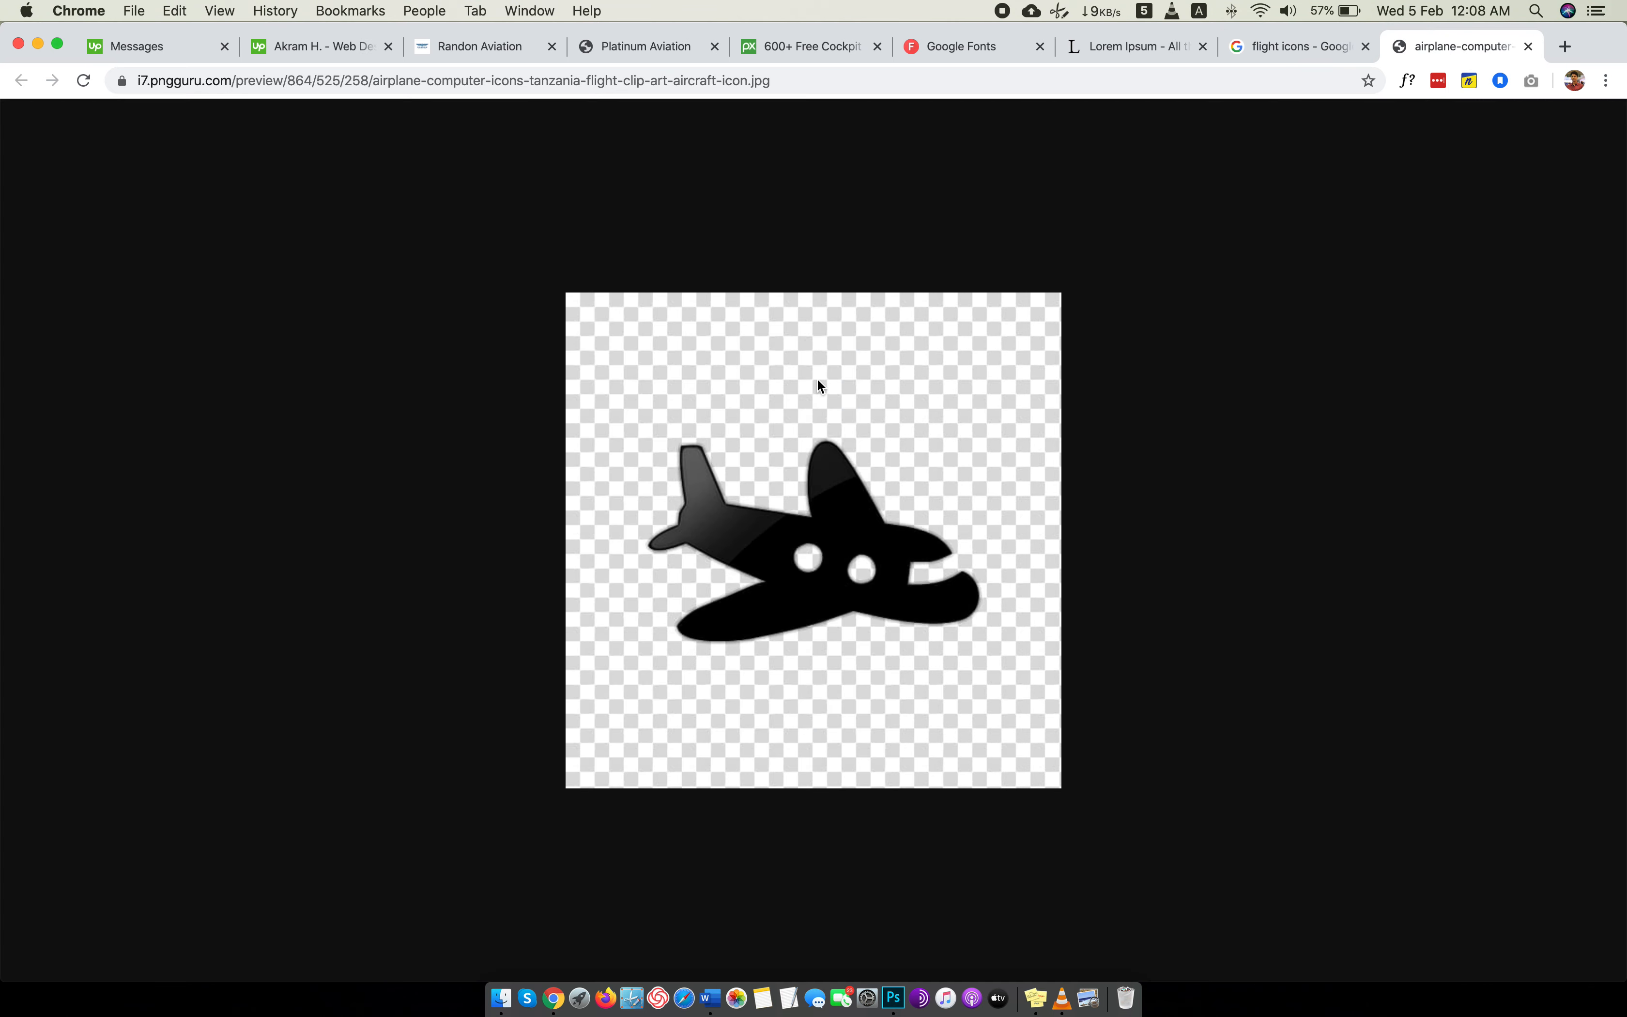
Return to the flight icon results and open the black globe-with-airplane image from UIHere in a new tab.
left_click(1286, 47)
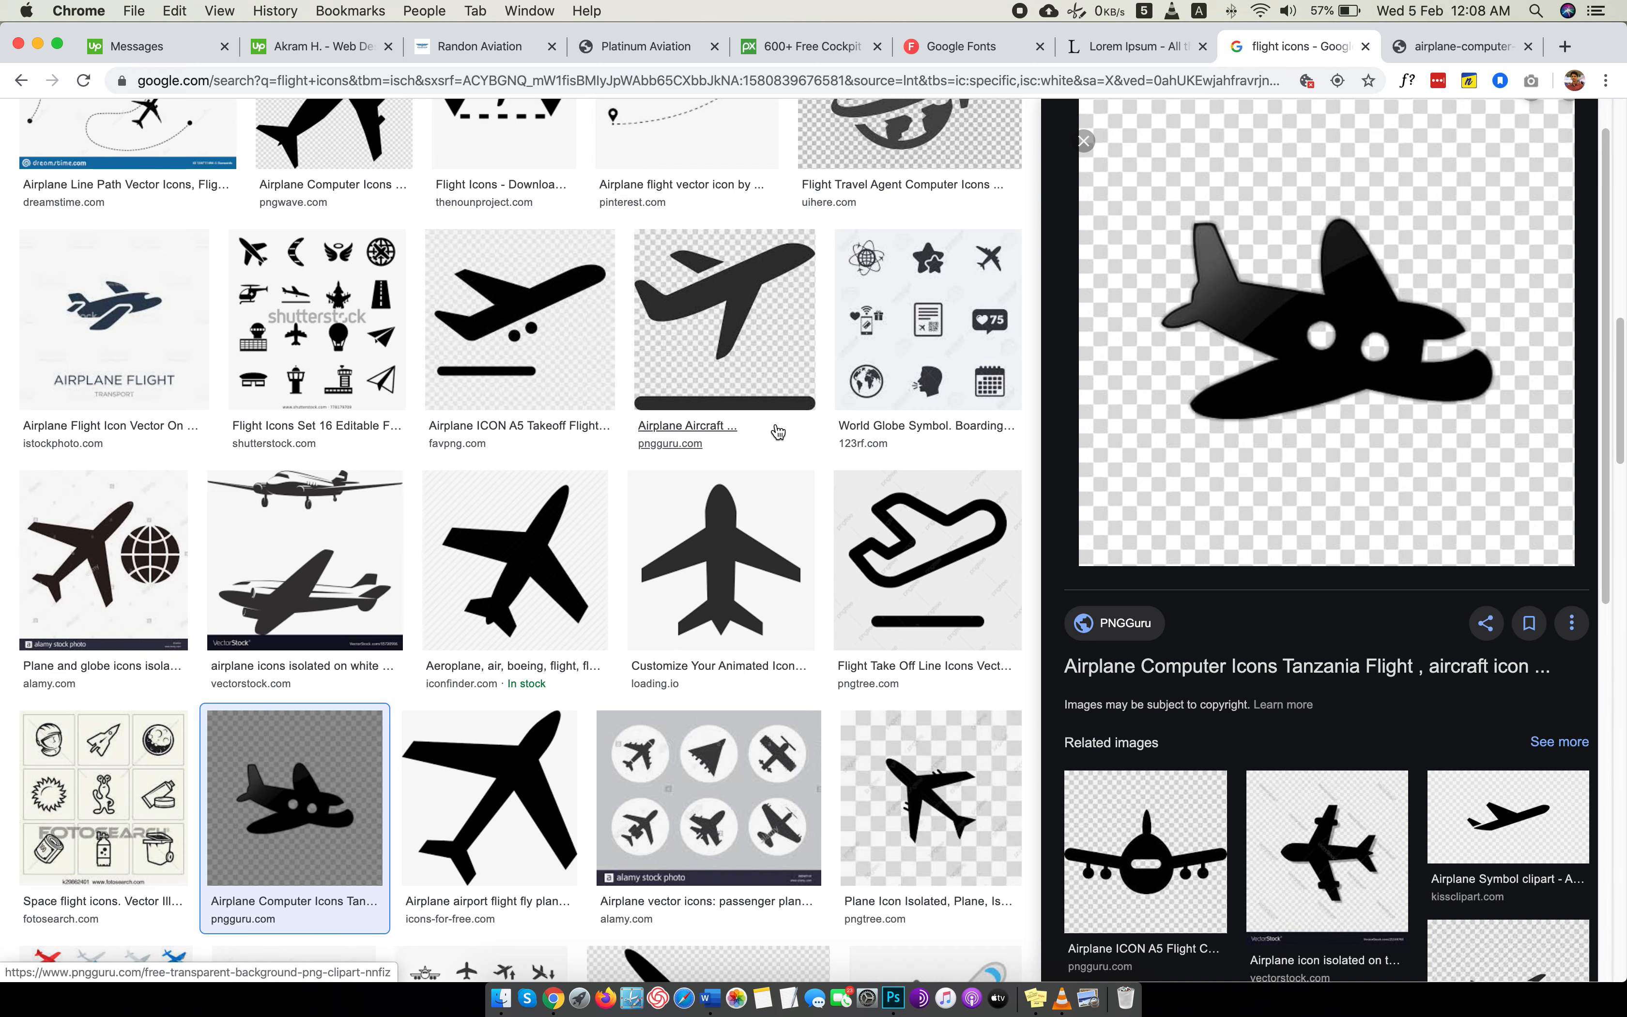
scroll(675, 457, "up", 5)
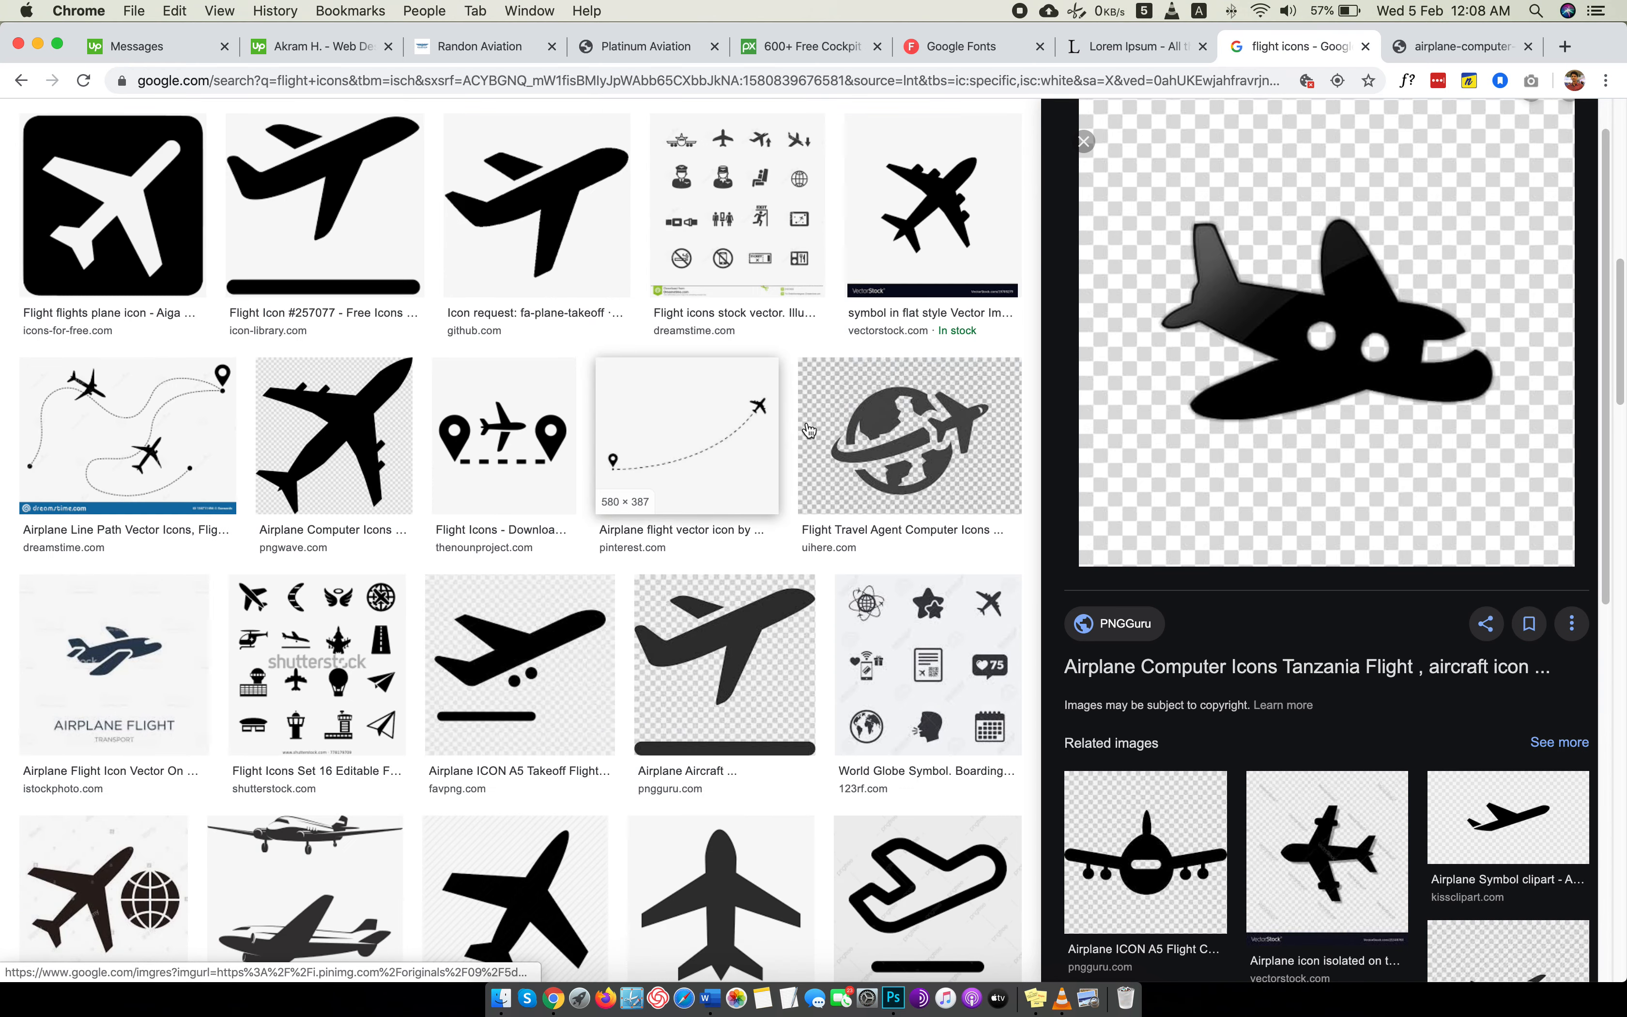
left_click(952, 426)
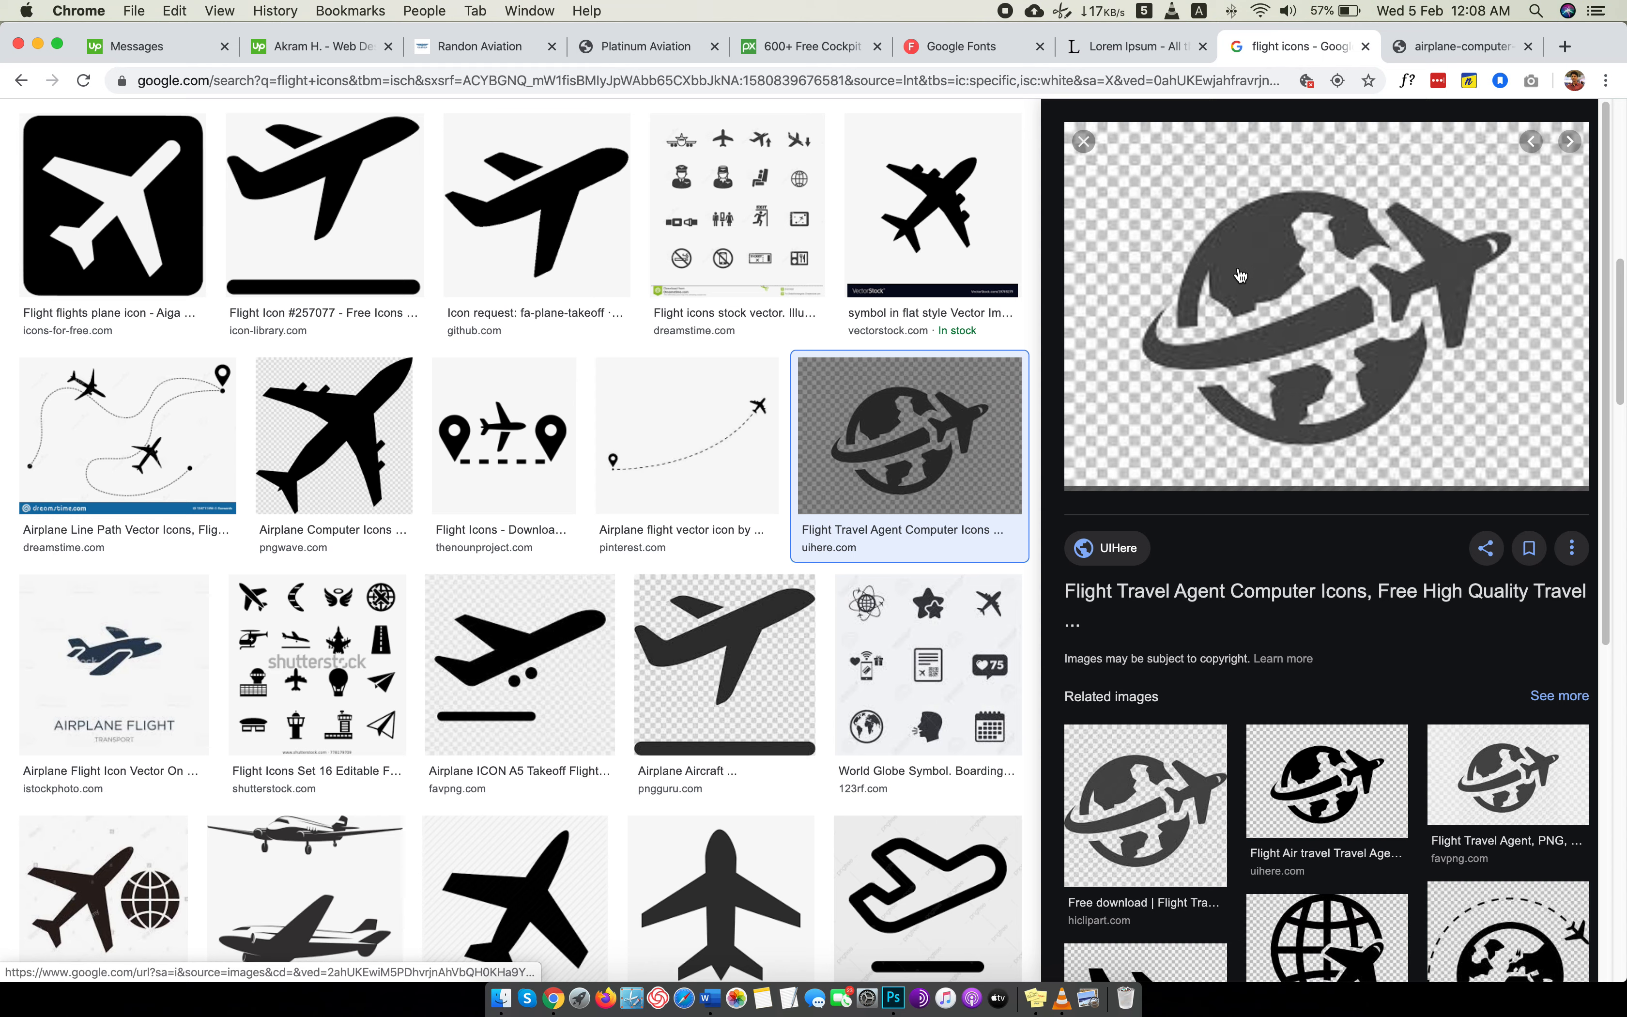
scroll(1240, 276, "down", 4)
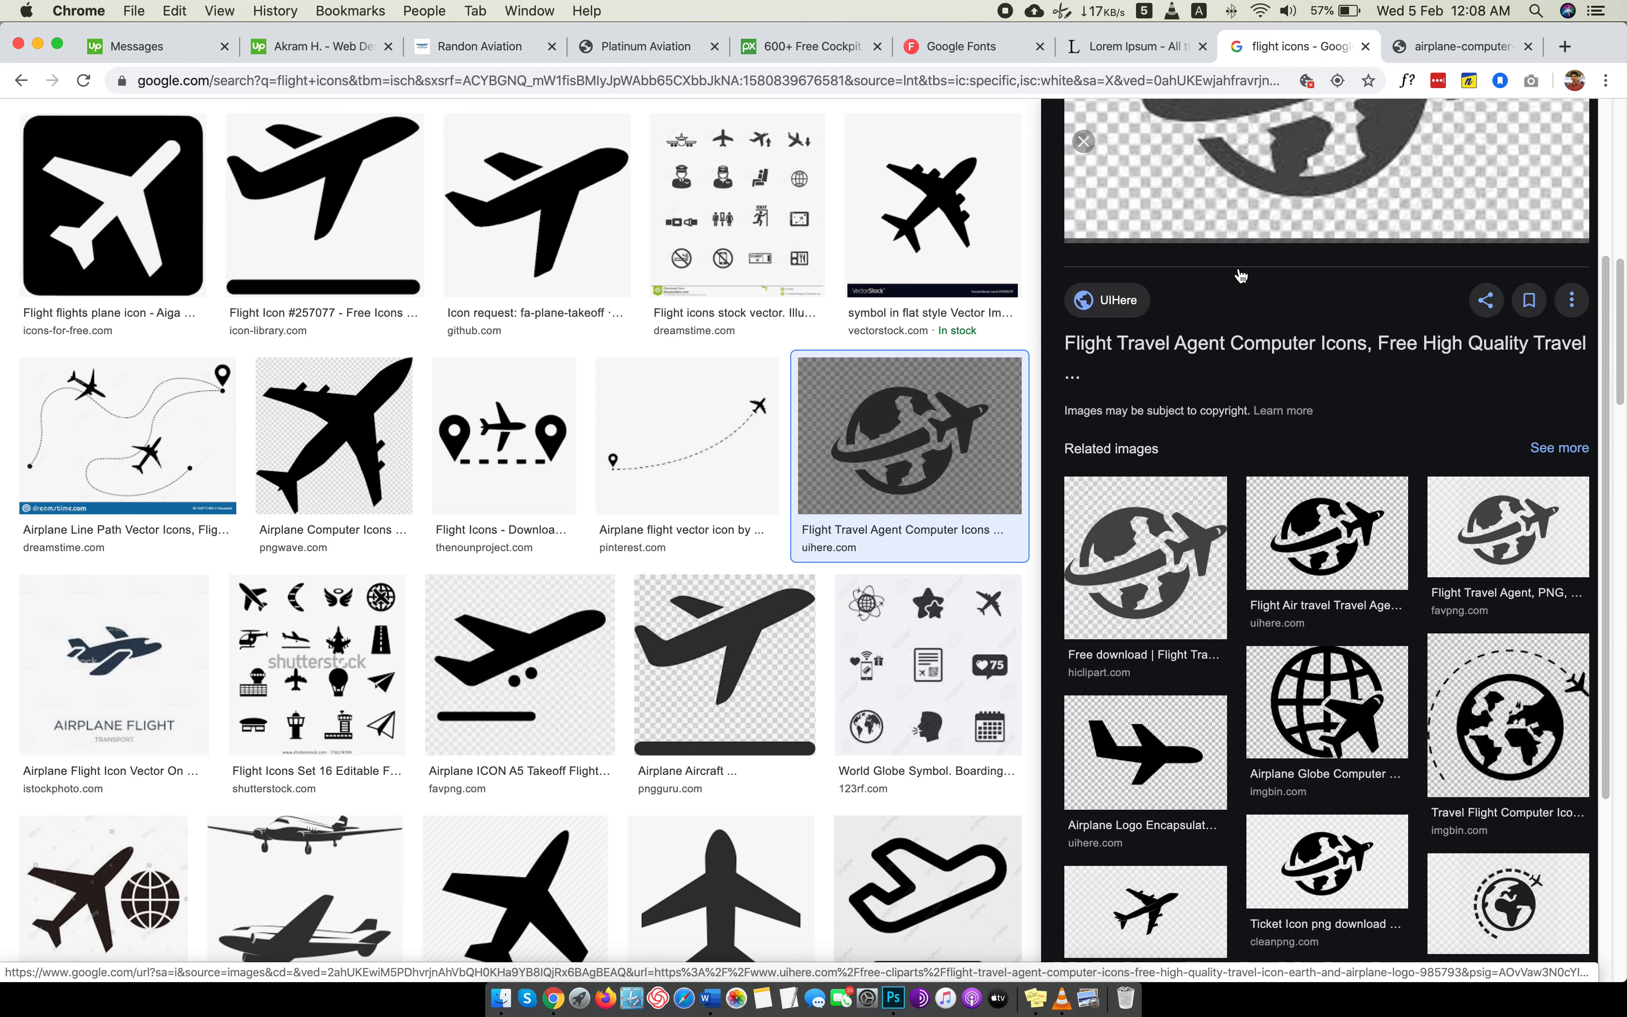
left_click(1298, 528)
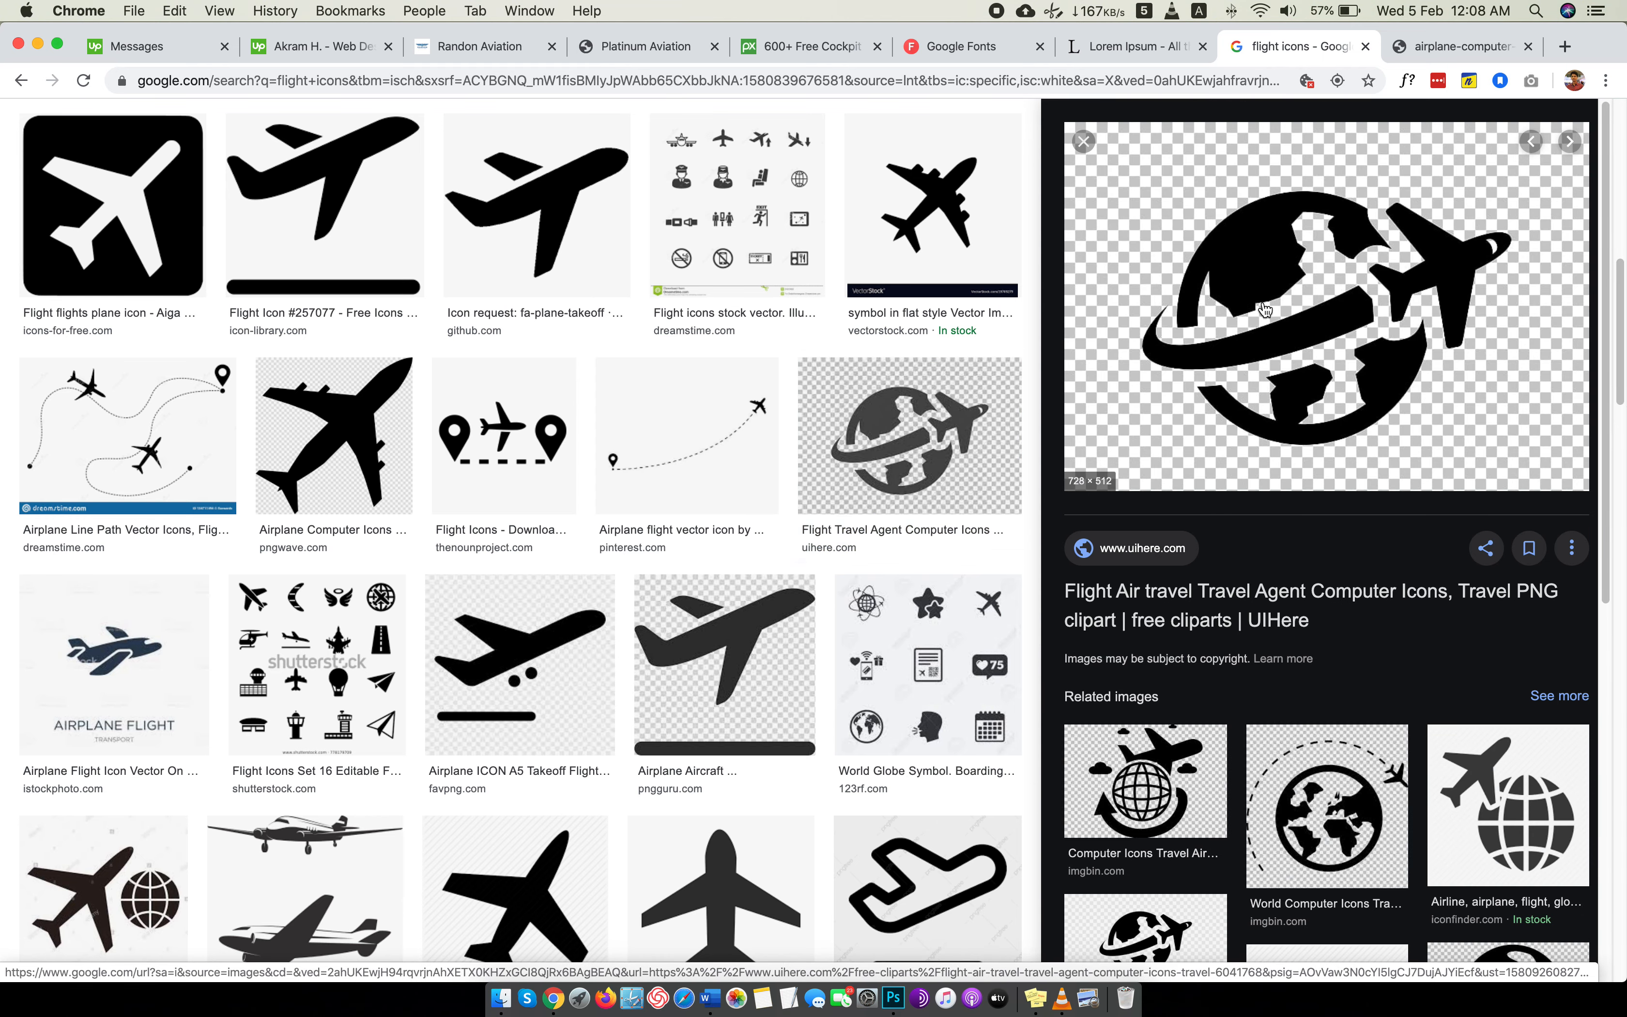
right_click(1249, 251)
left_click(1294, 415)
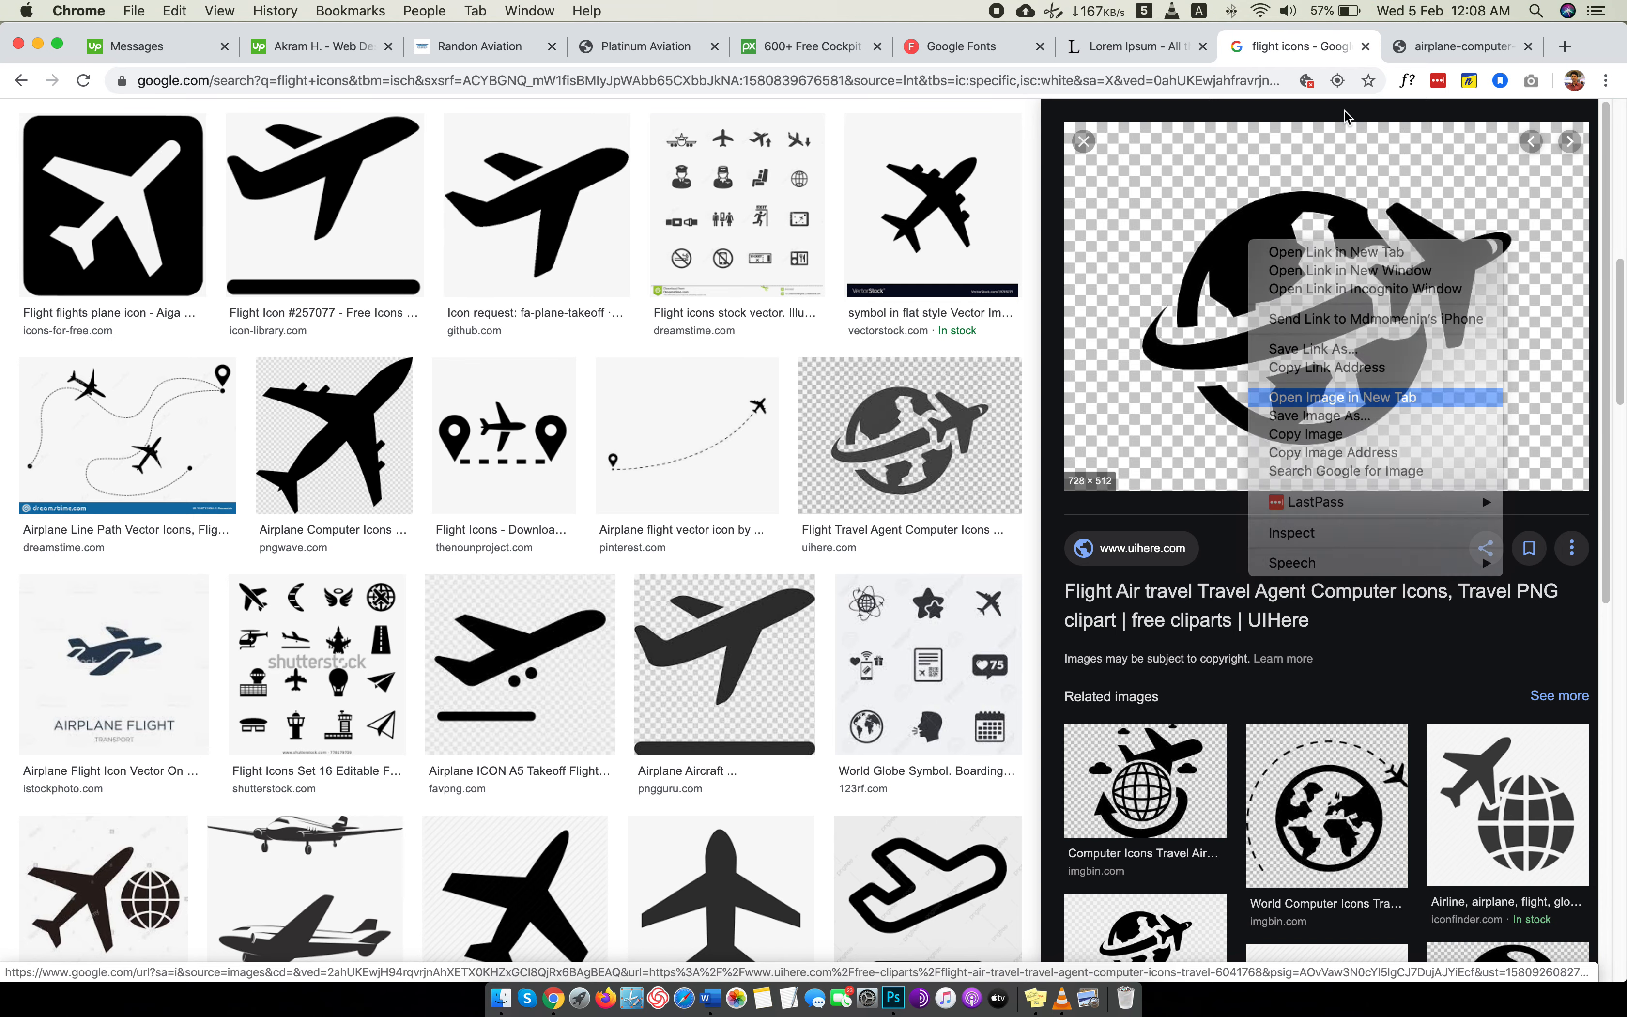
Save the black globe-with-airplane image as "flight icon" in JPEG format in the Images folder and close its tab.
left_click(1415, 49)
right_click(868, 339)
left_click(933, 370)
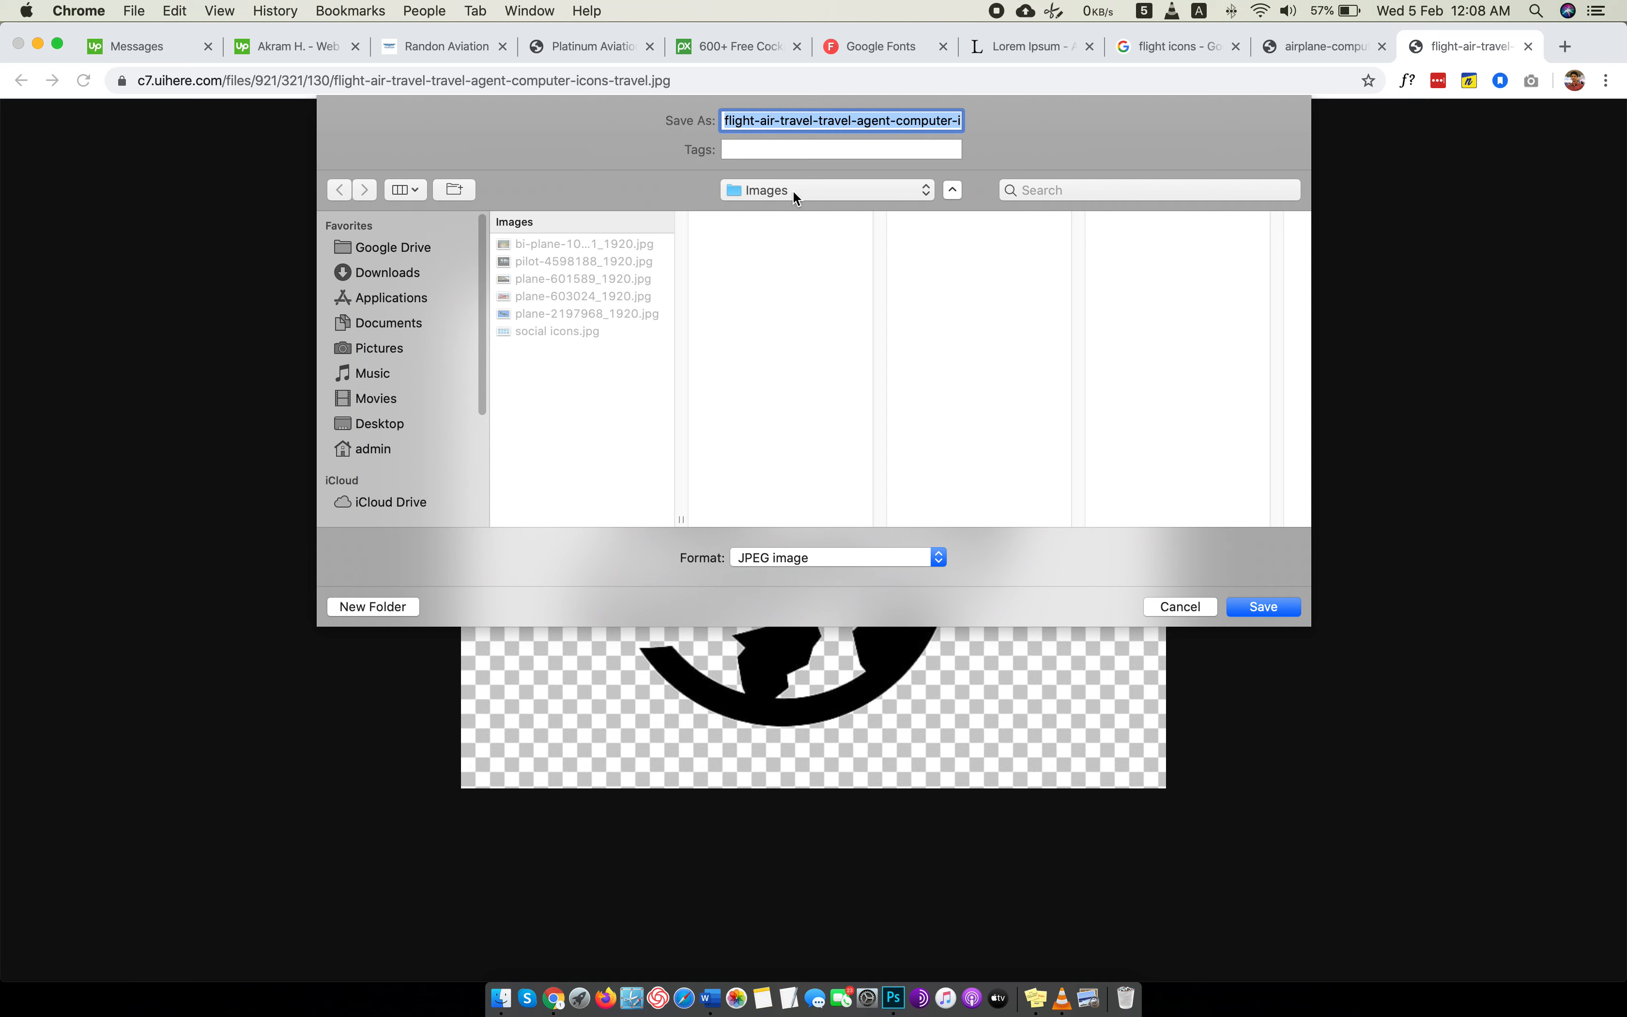
type("fligh")
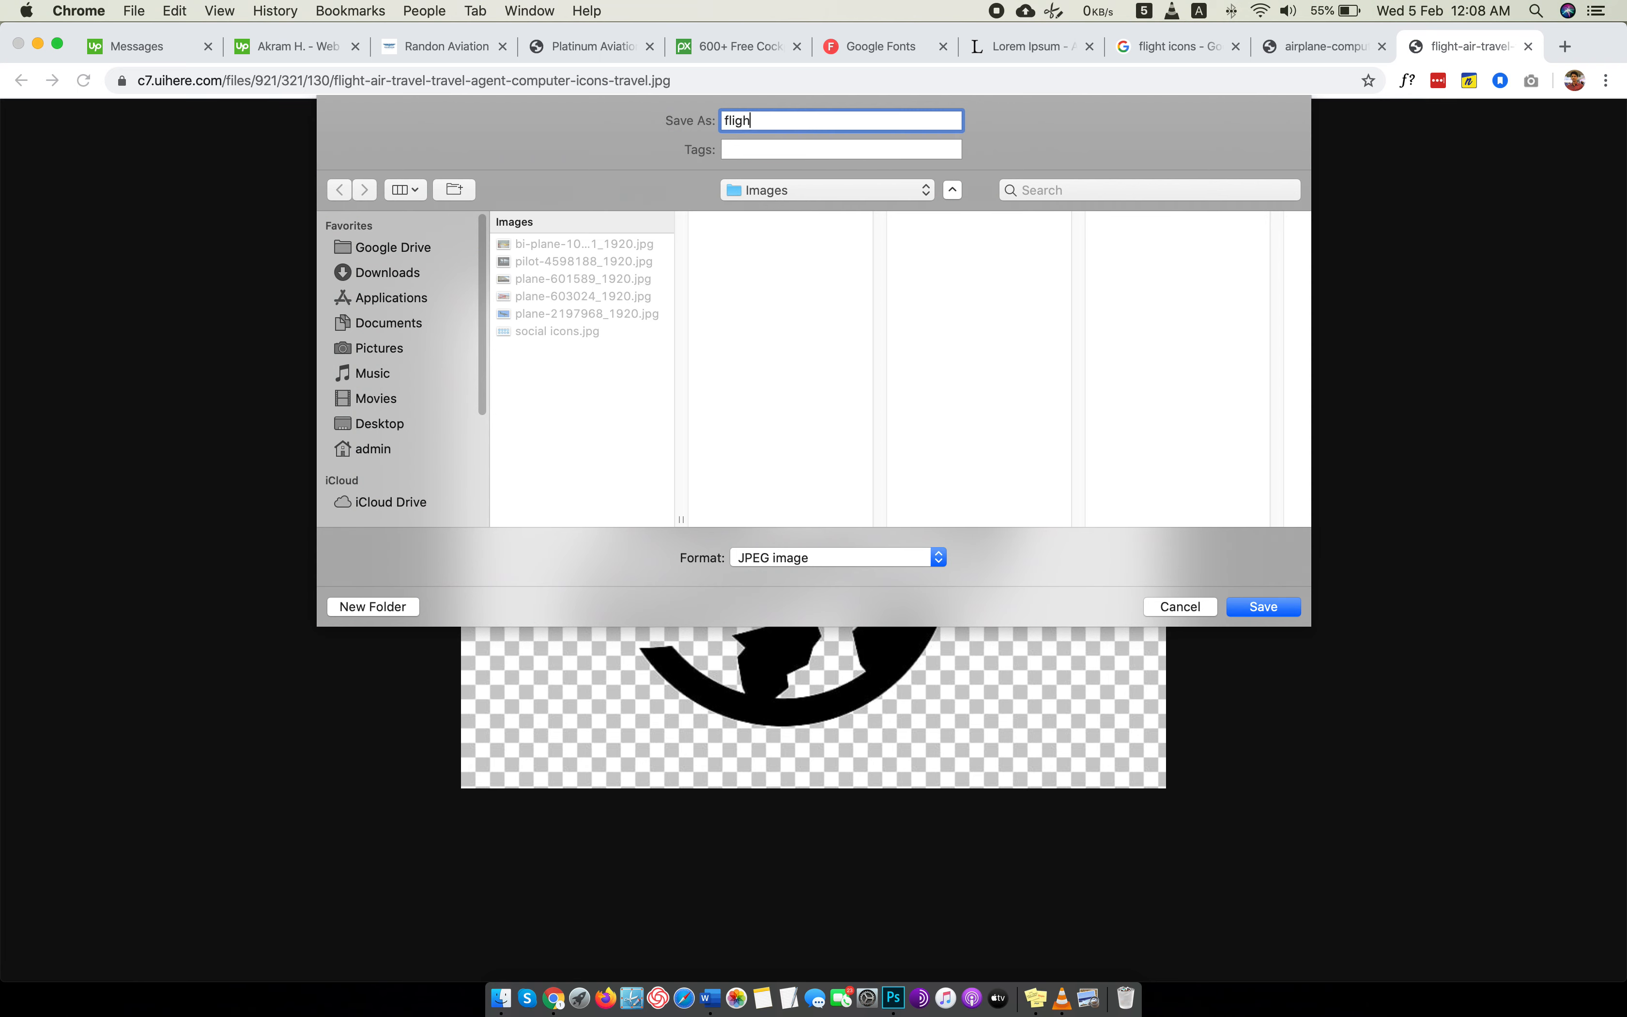
type("t icon")
key("Return")
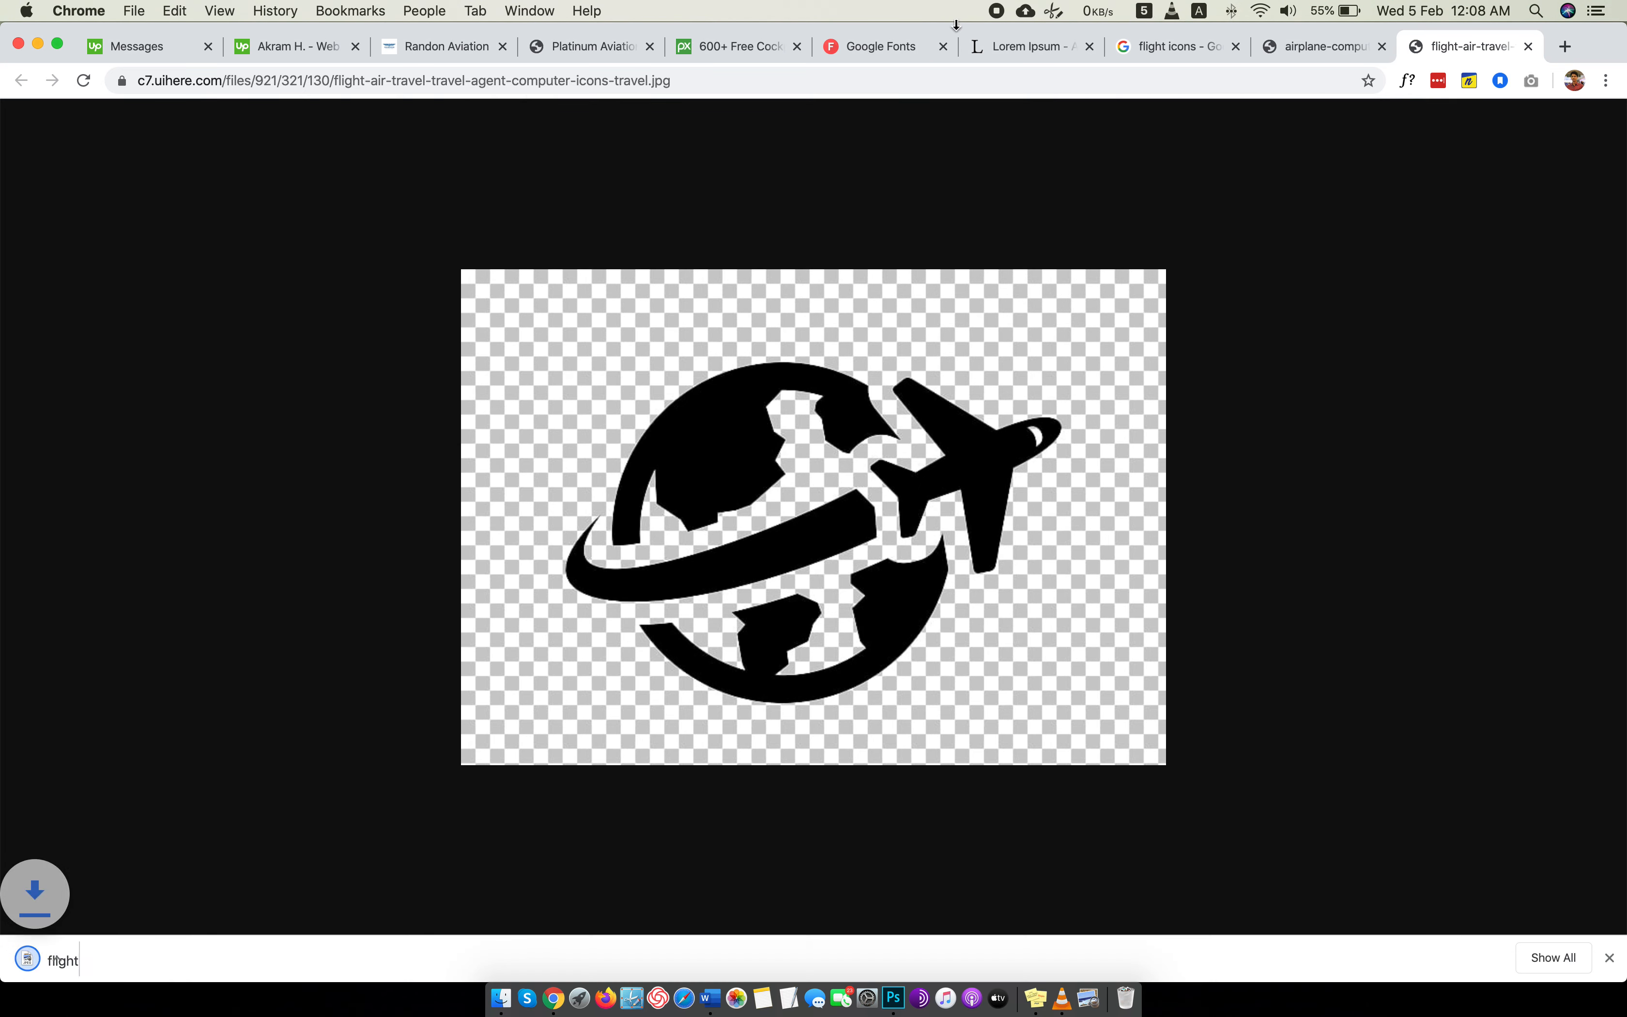
left_click(1529, 46)
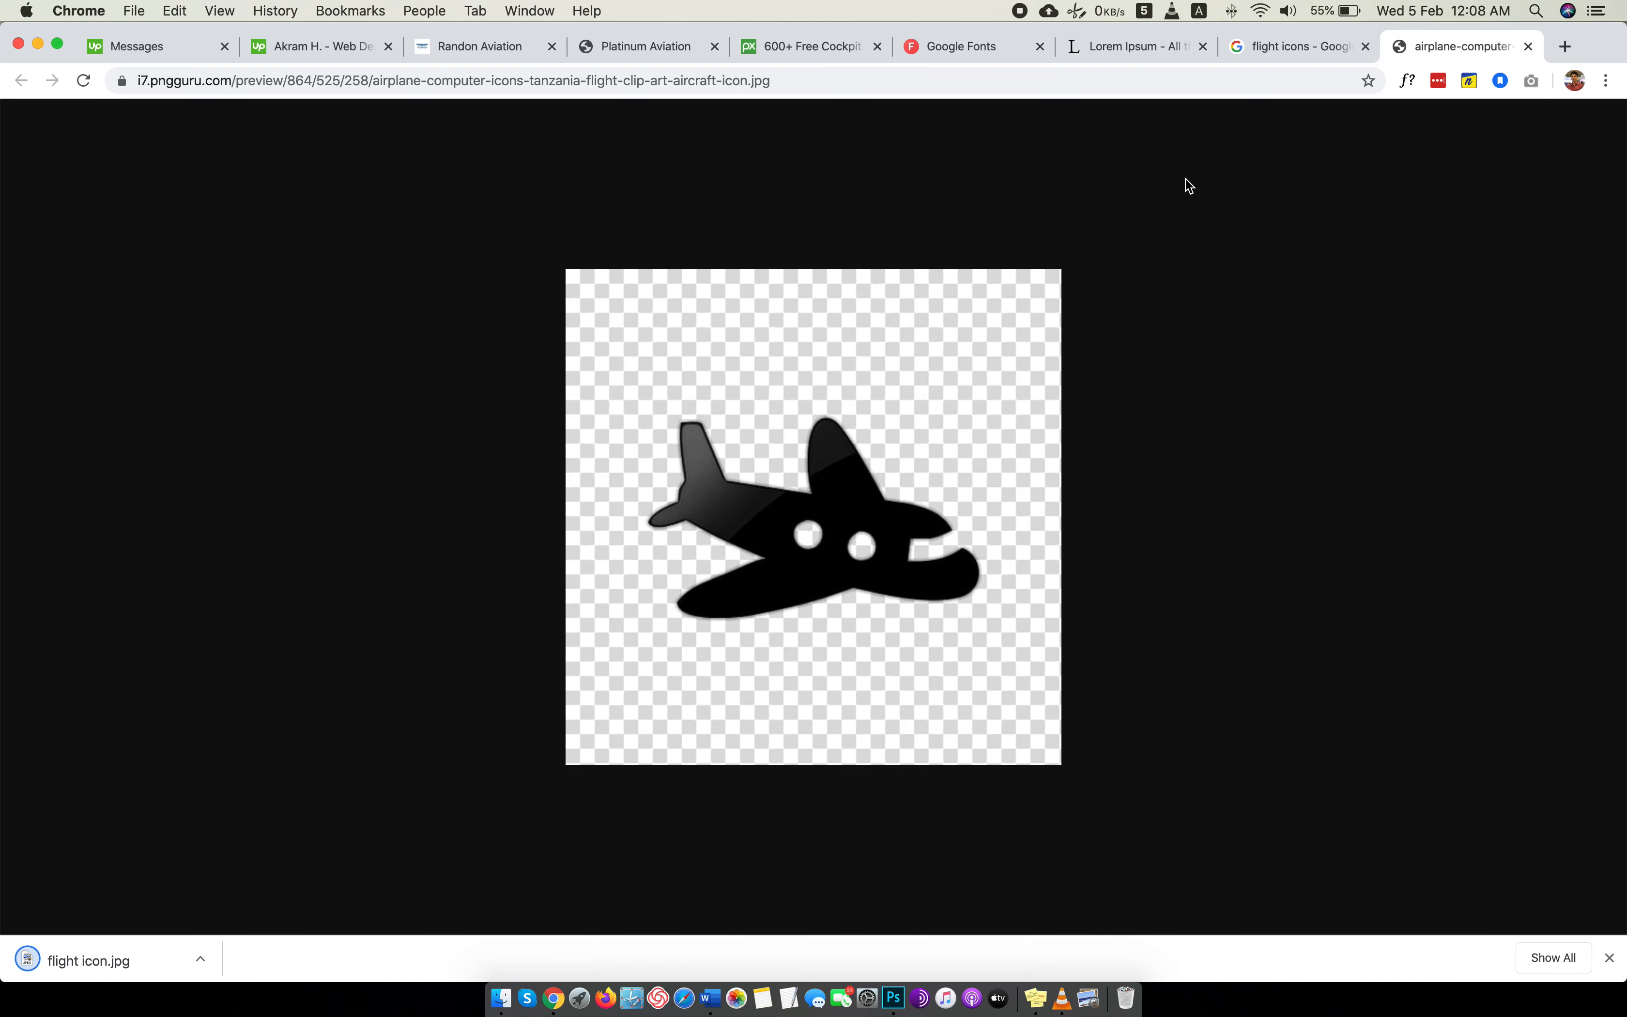
Open flight icon.jpg from the Images folder in Photoshop and try erasing the checkered background above the airplane with the Magic Eraser.
key("ctrl+Left")
left_click(607, 33)
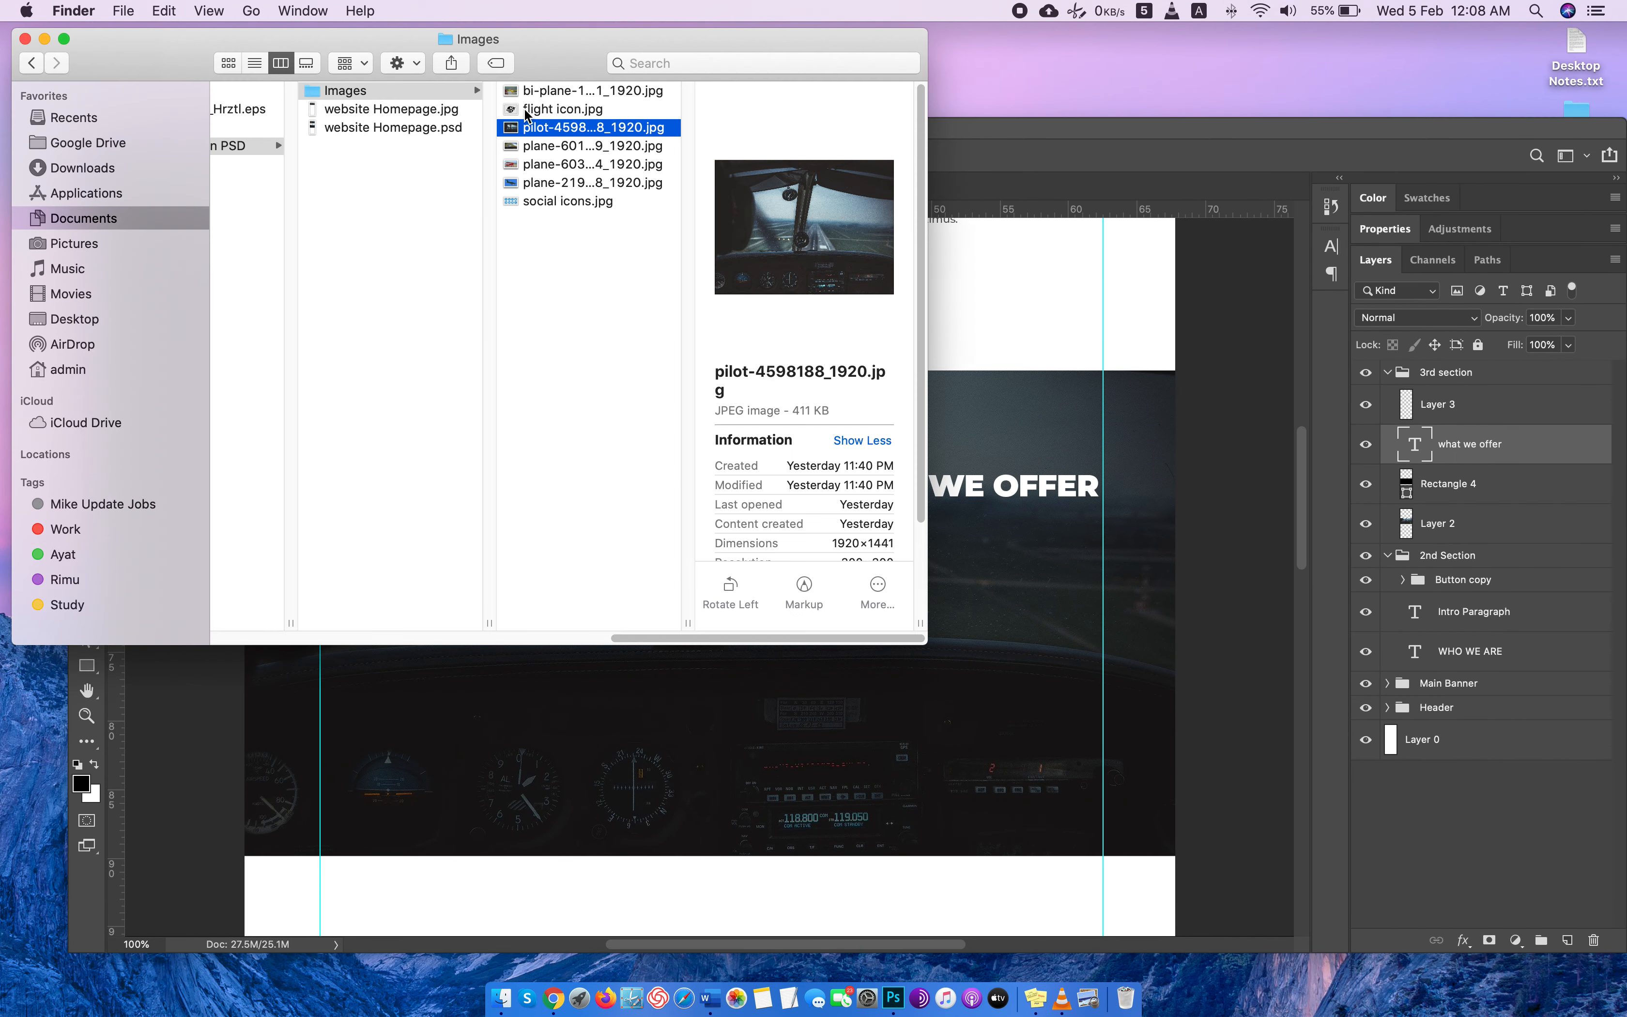
left_click_drag(525, 111, 1263, 191)
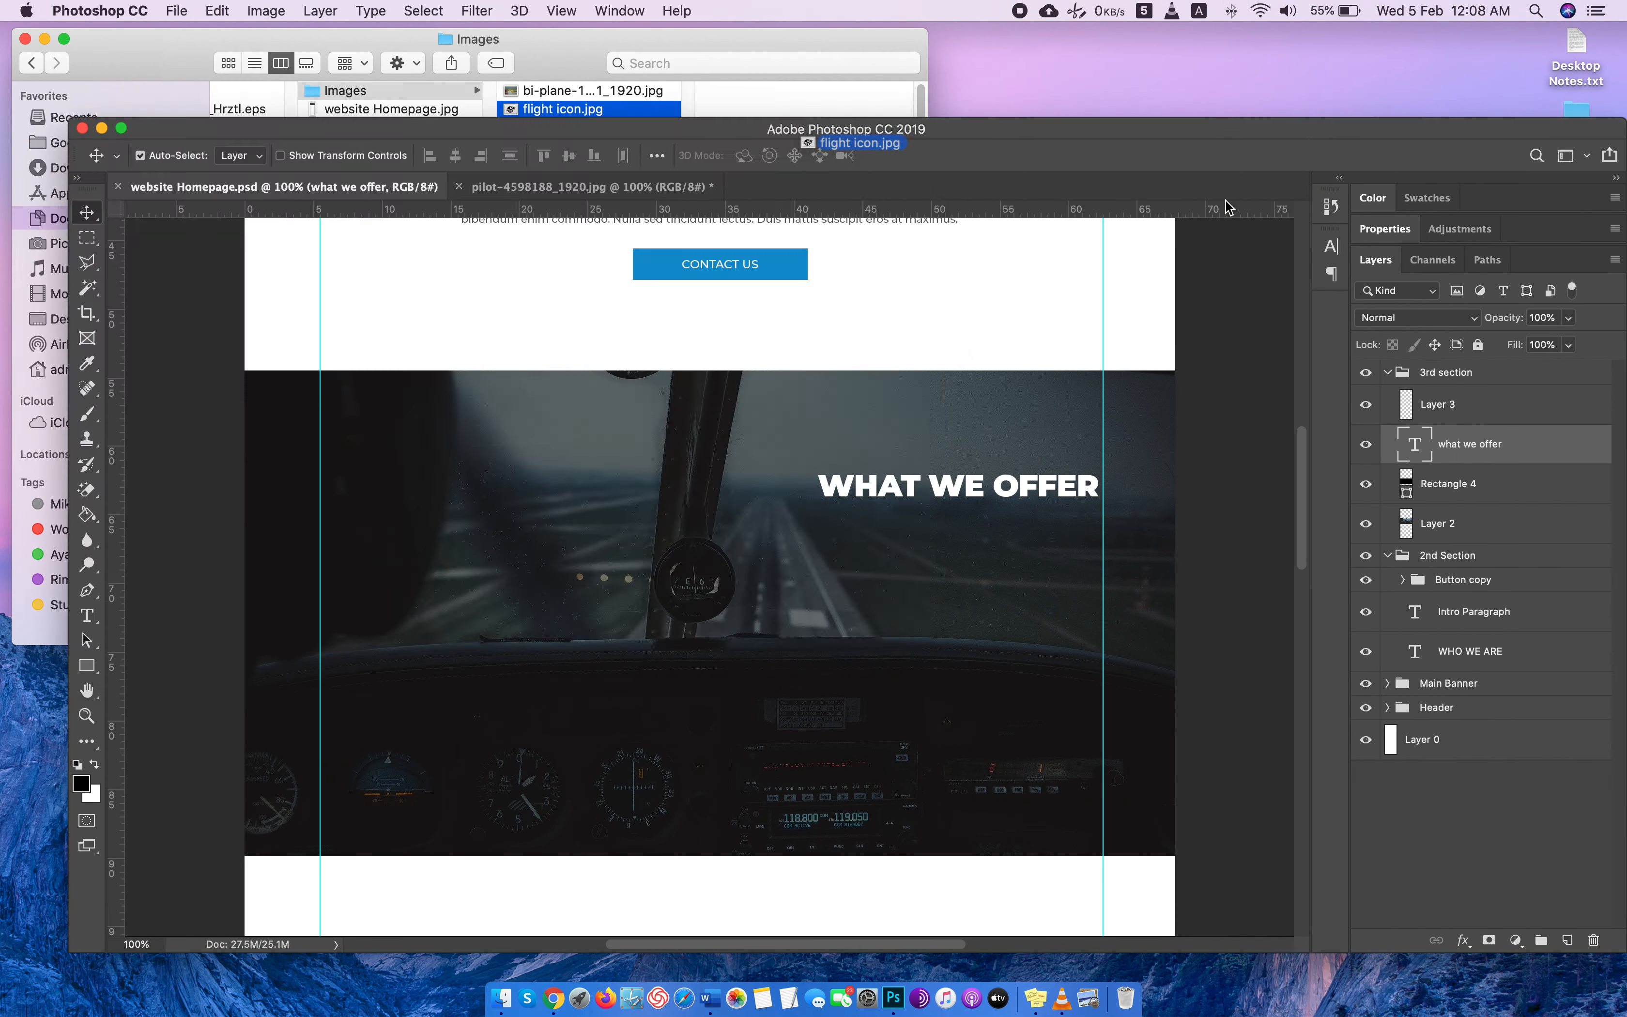
key("e")
left_click(784, 479)
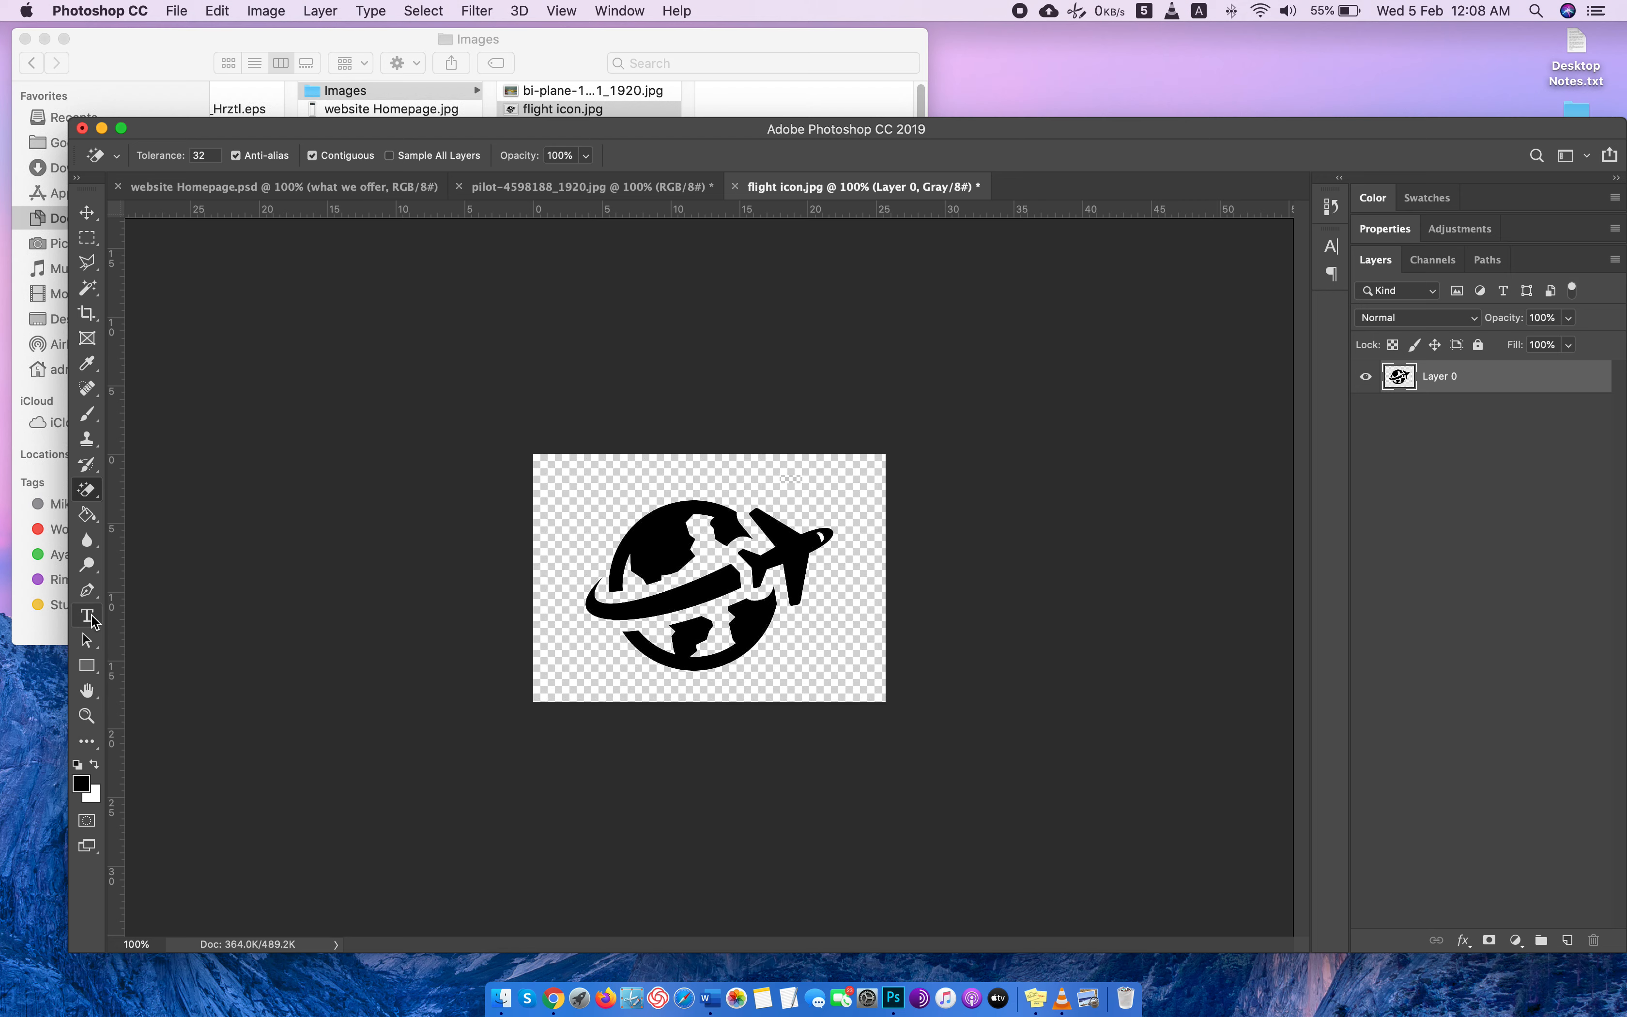
Fill all black parts of the globe-and-airplane icon with white (ffffff) using the Paint Bucket.
left_click(89, 517)
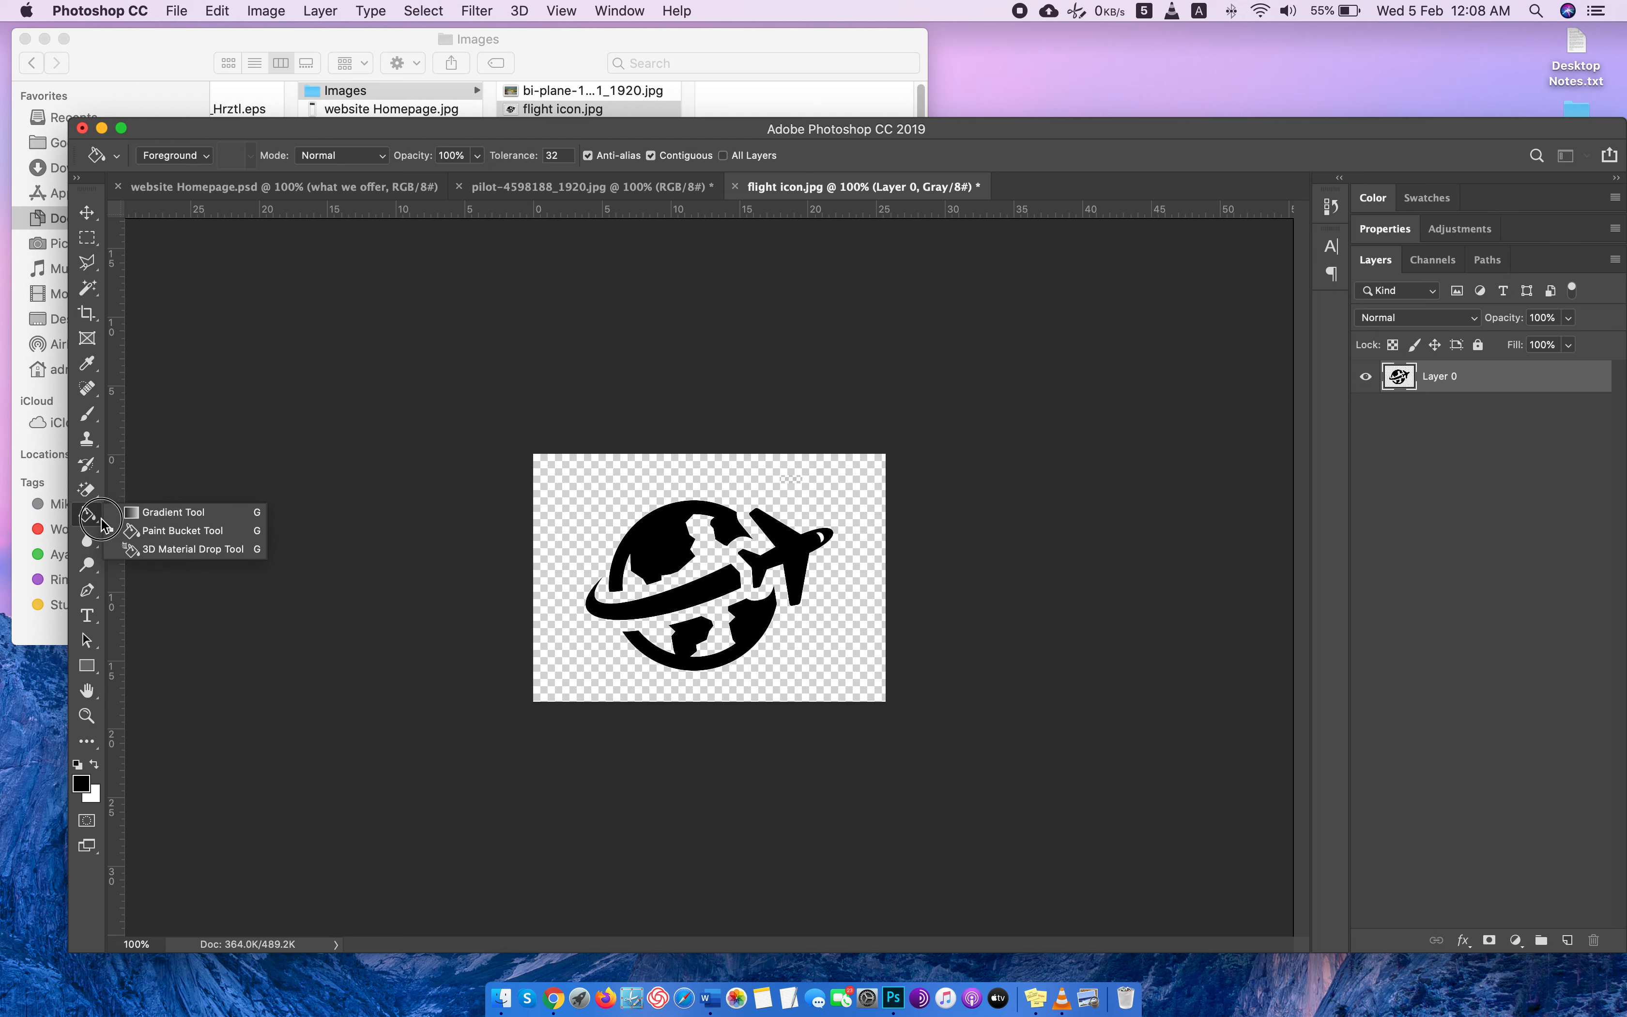
left_click(97, 521)
left_click(81, 782)
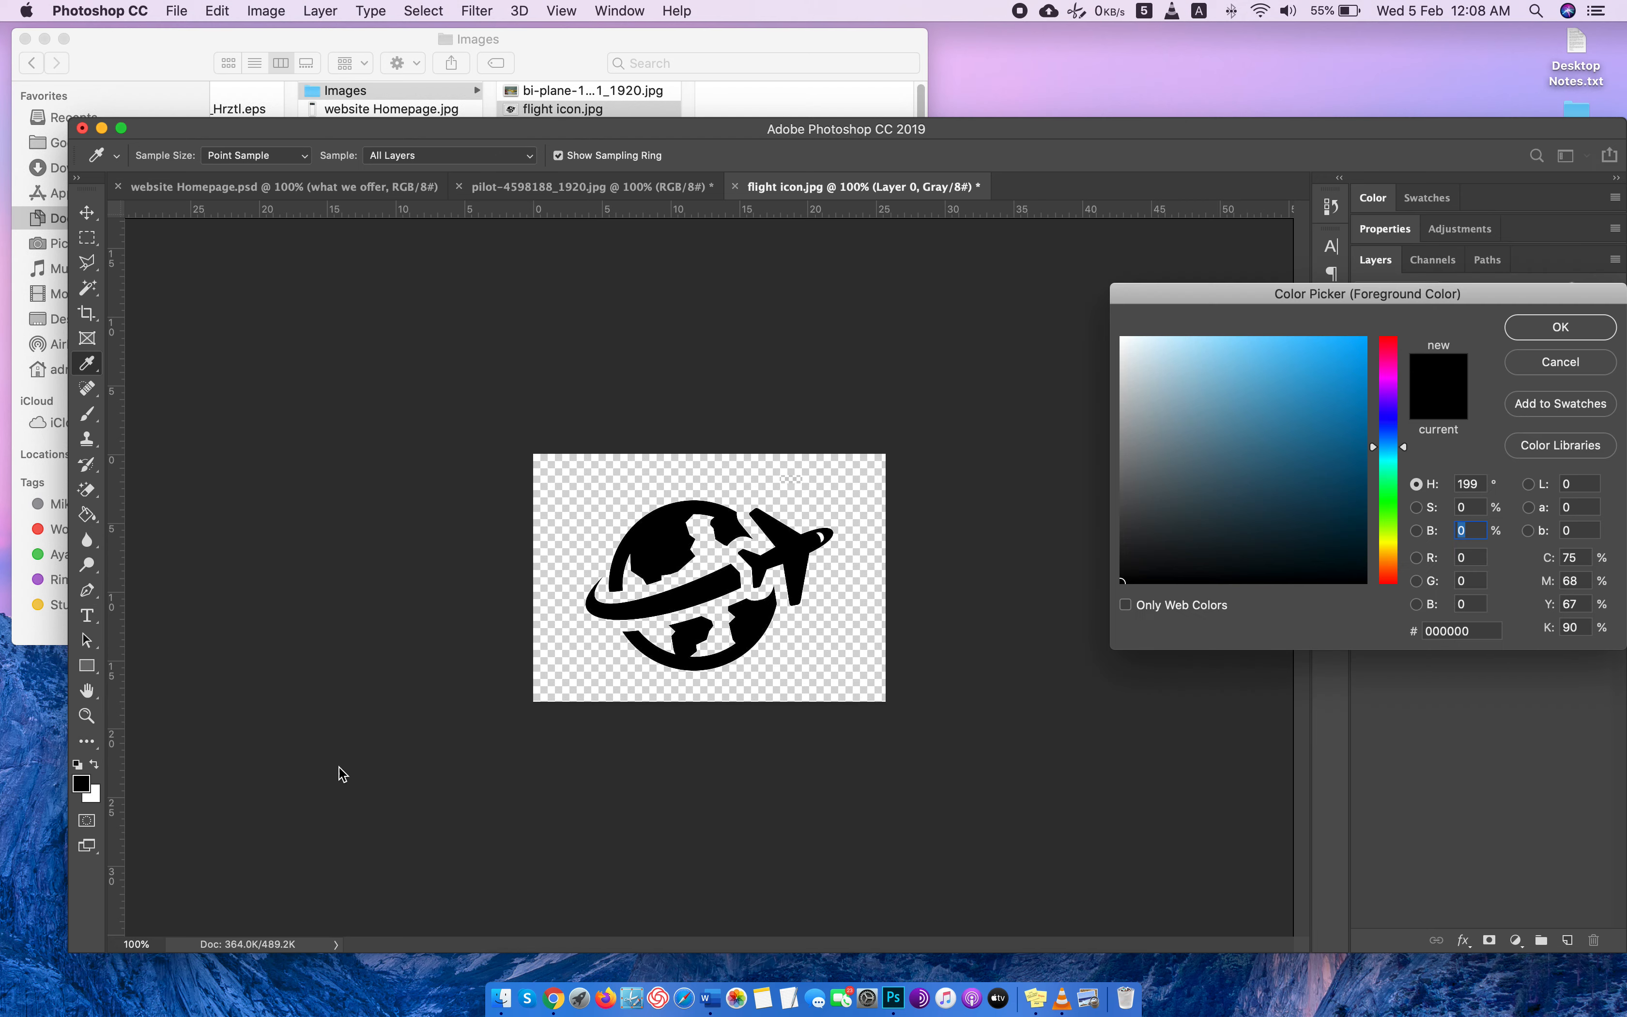
left_click_drag(1187, 544, 876, 187)
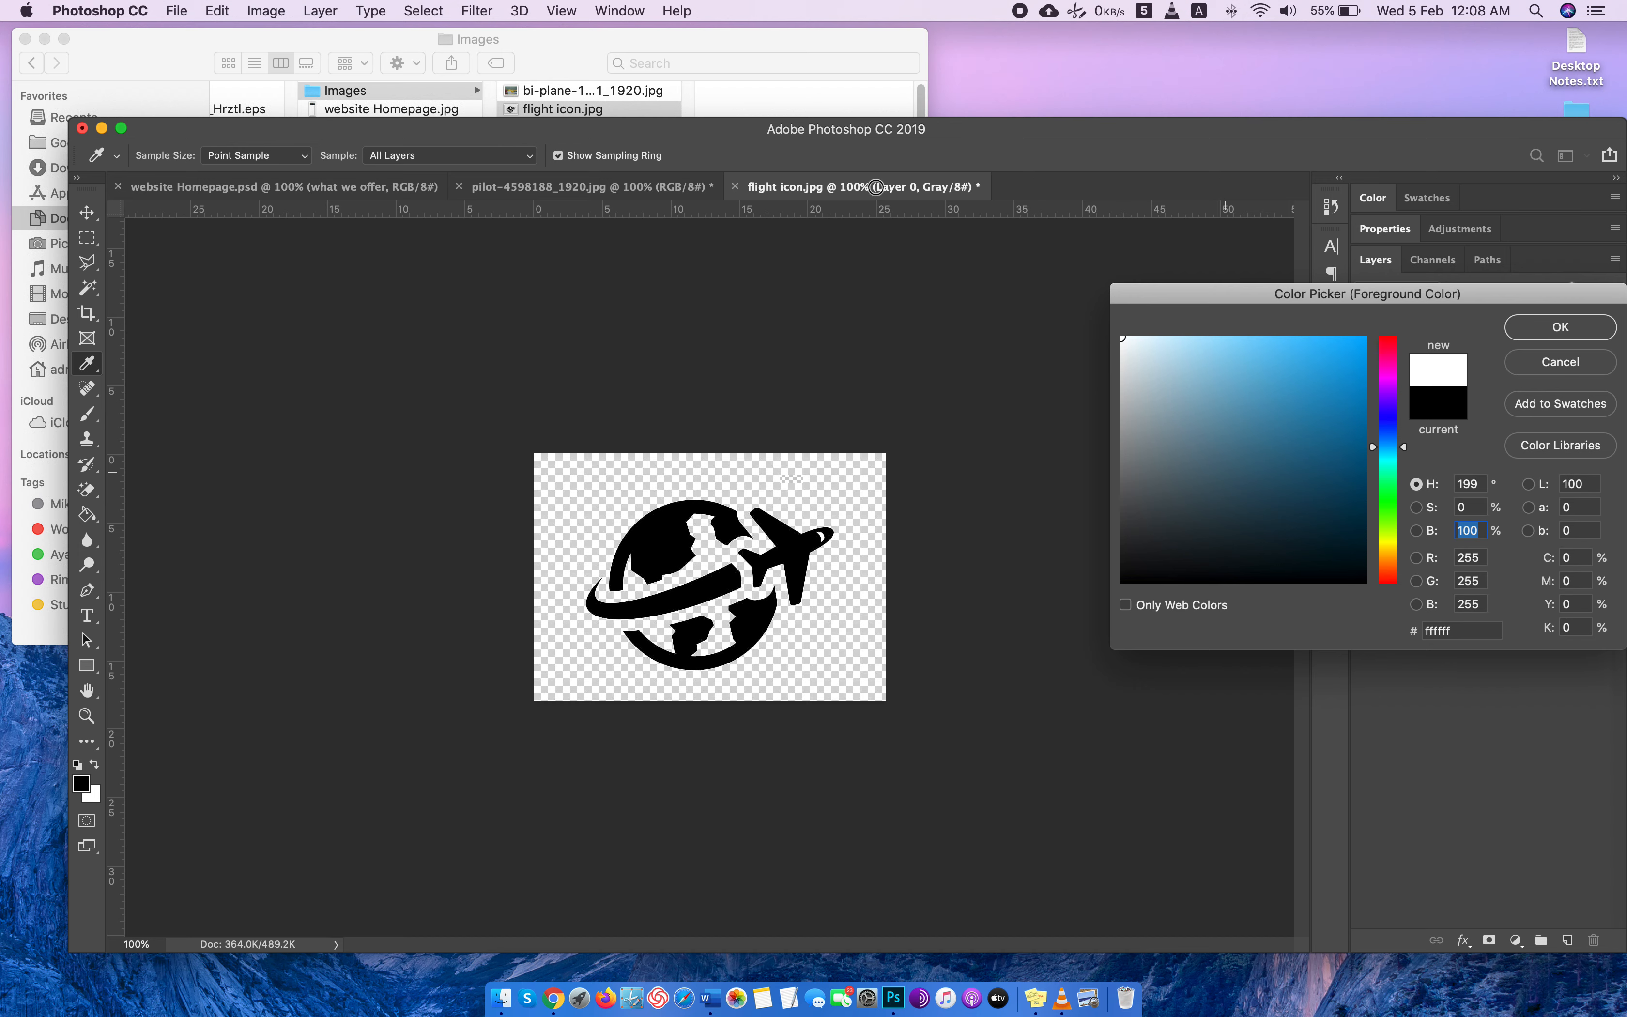
left_click(1527, 327)
left_click(674, 538)
left_click(803, 549)
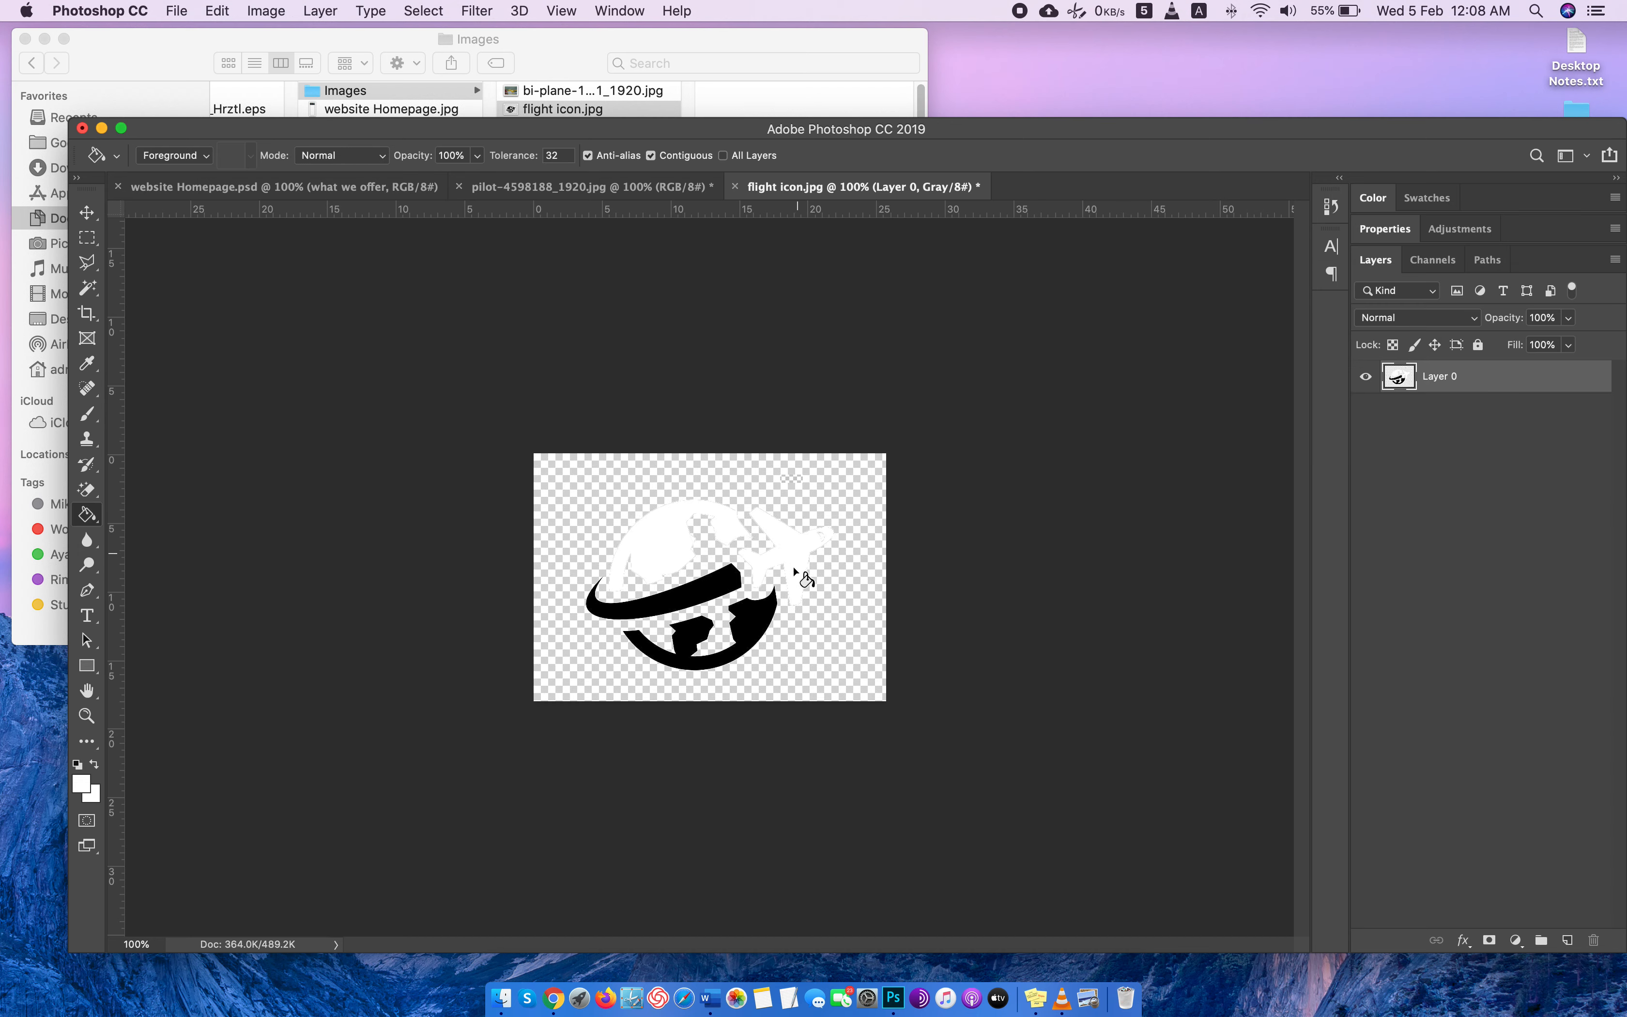
left_click(704, 584)
left_click(753, 636)
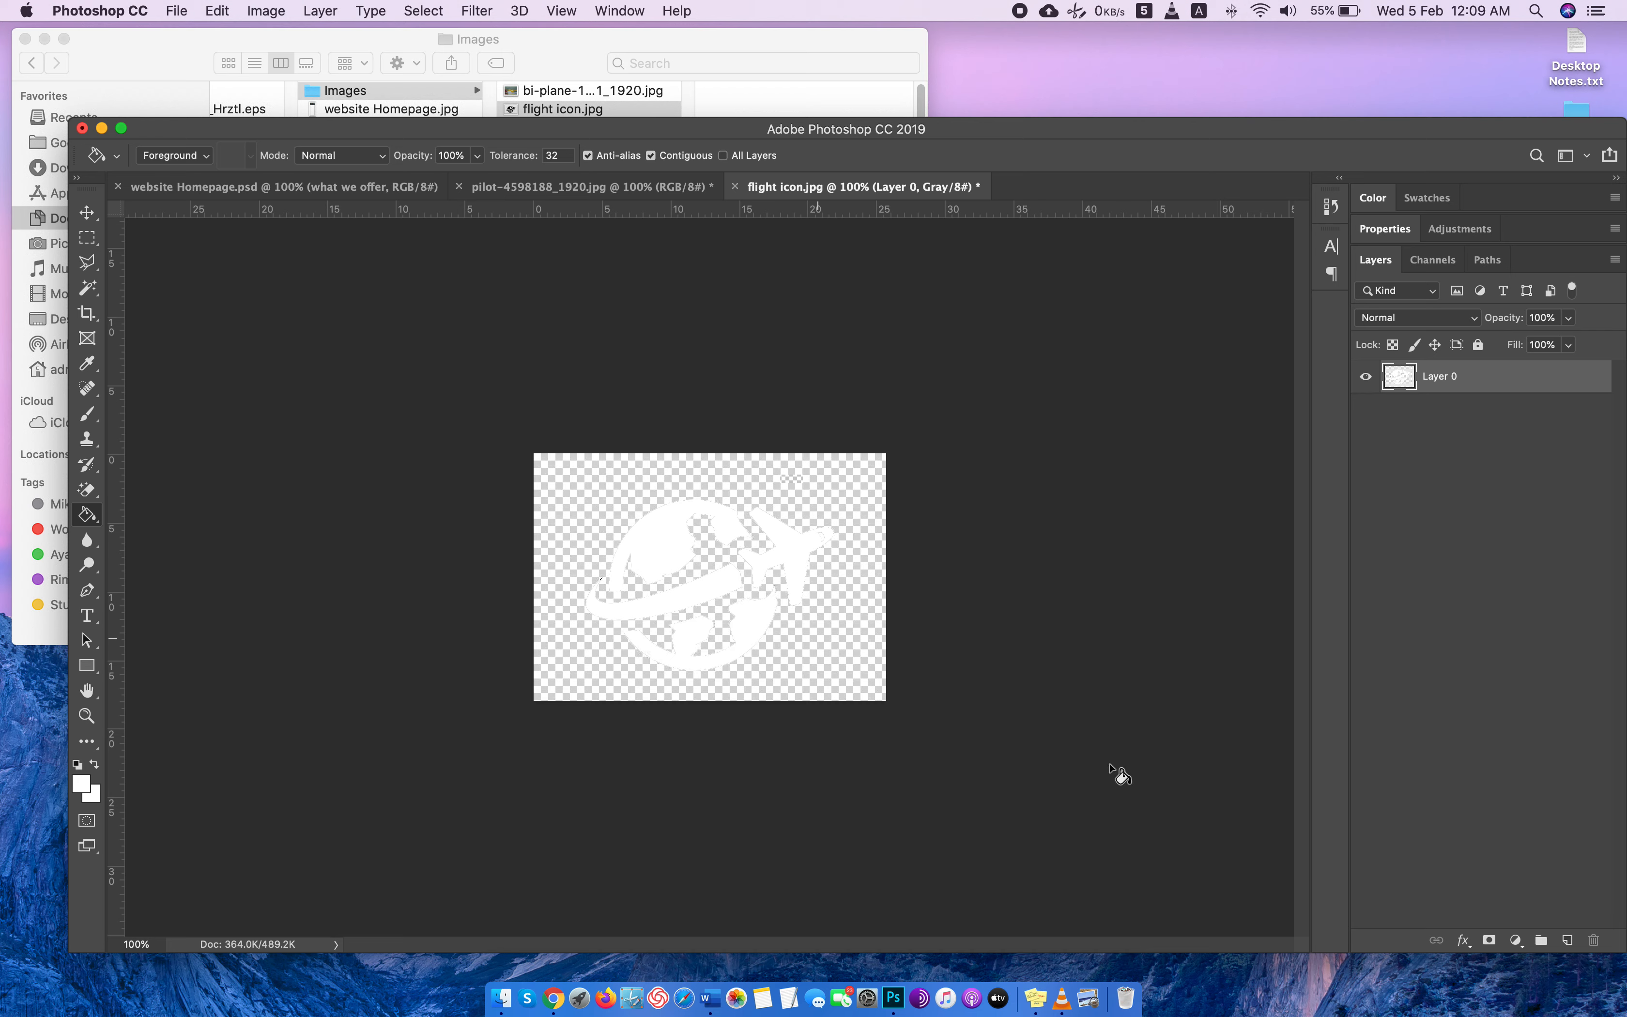
Try to trim the icon image on all sides, based on transparent pixels and on the top left pixel color.
left_click(261, 10)
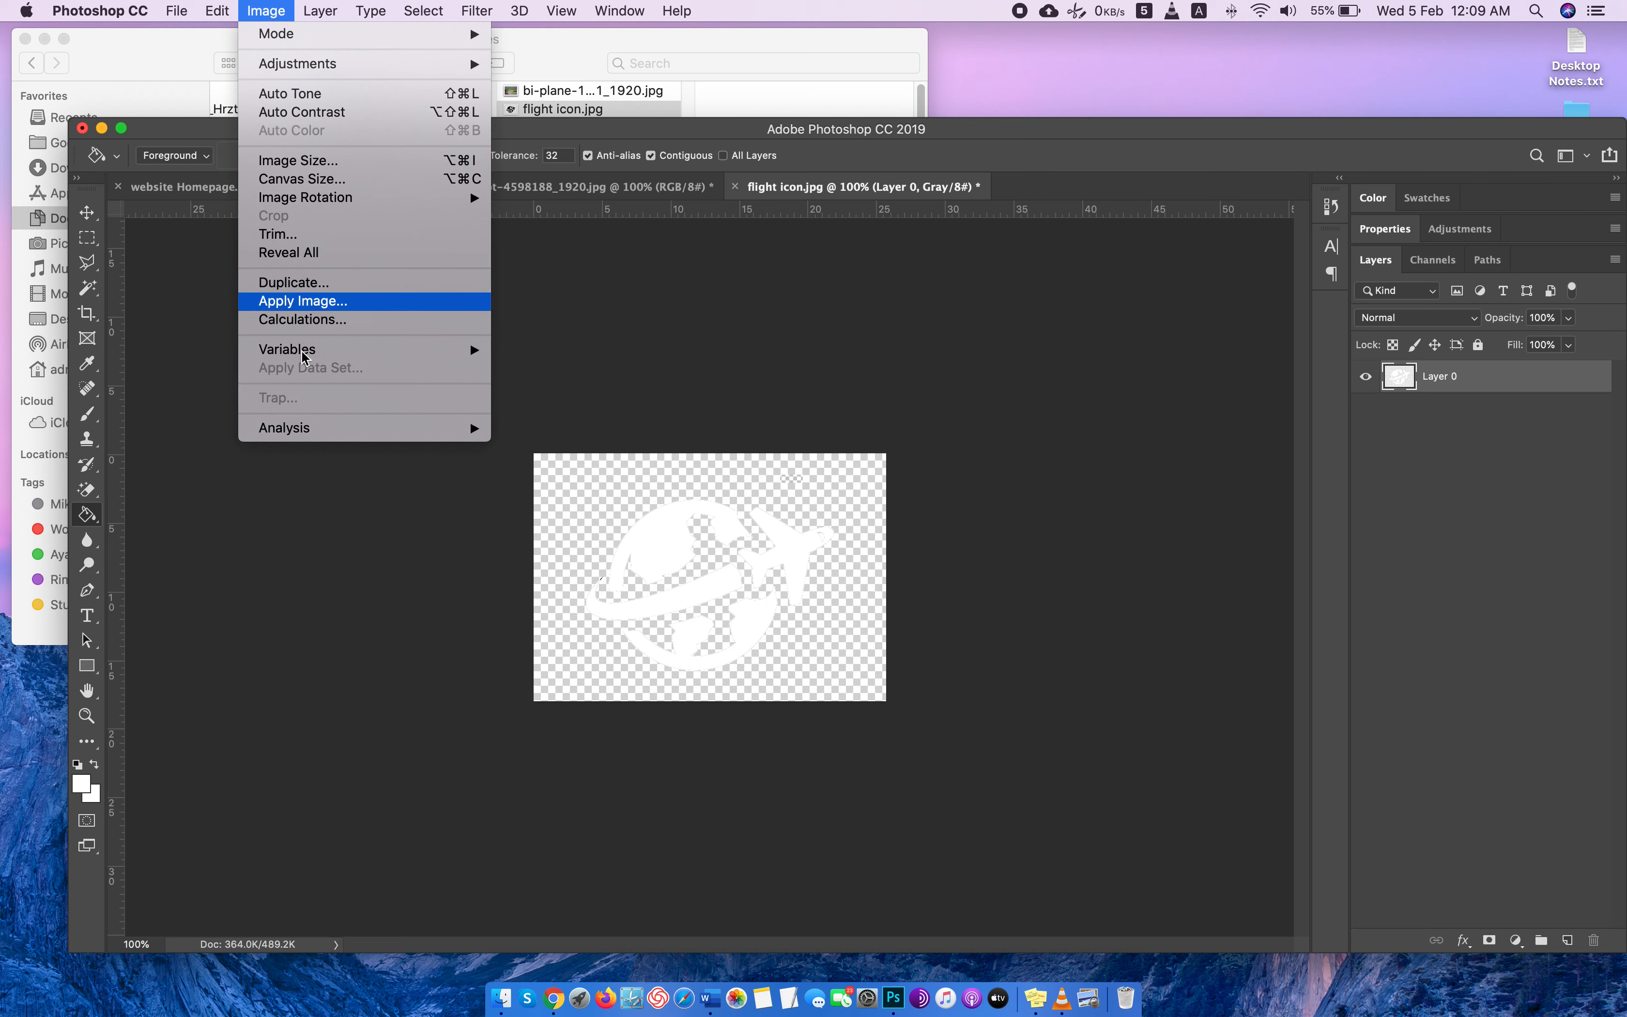
left_click(312, 234)
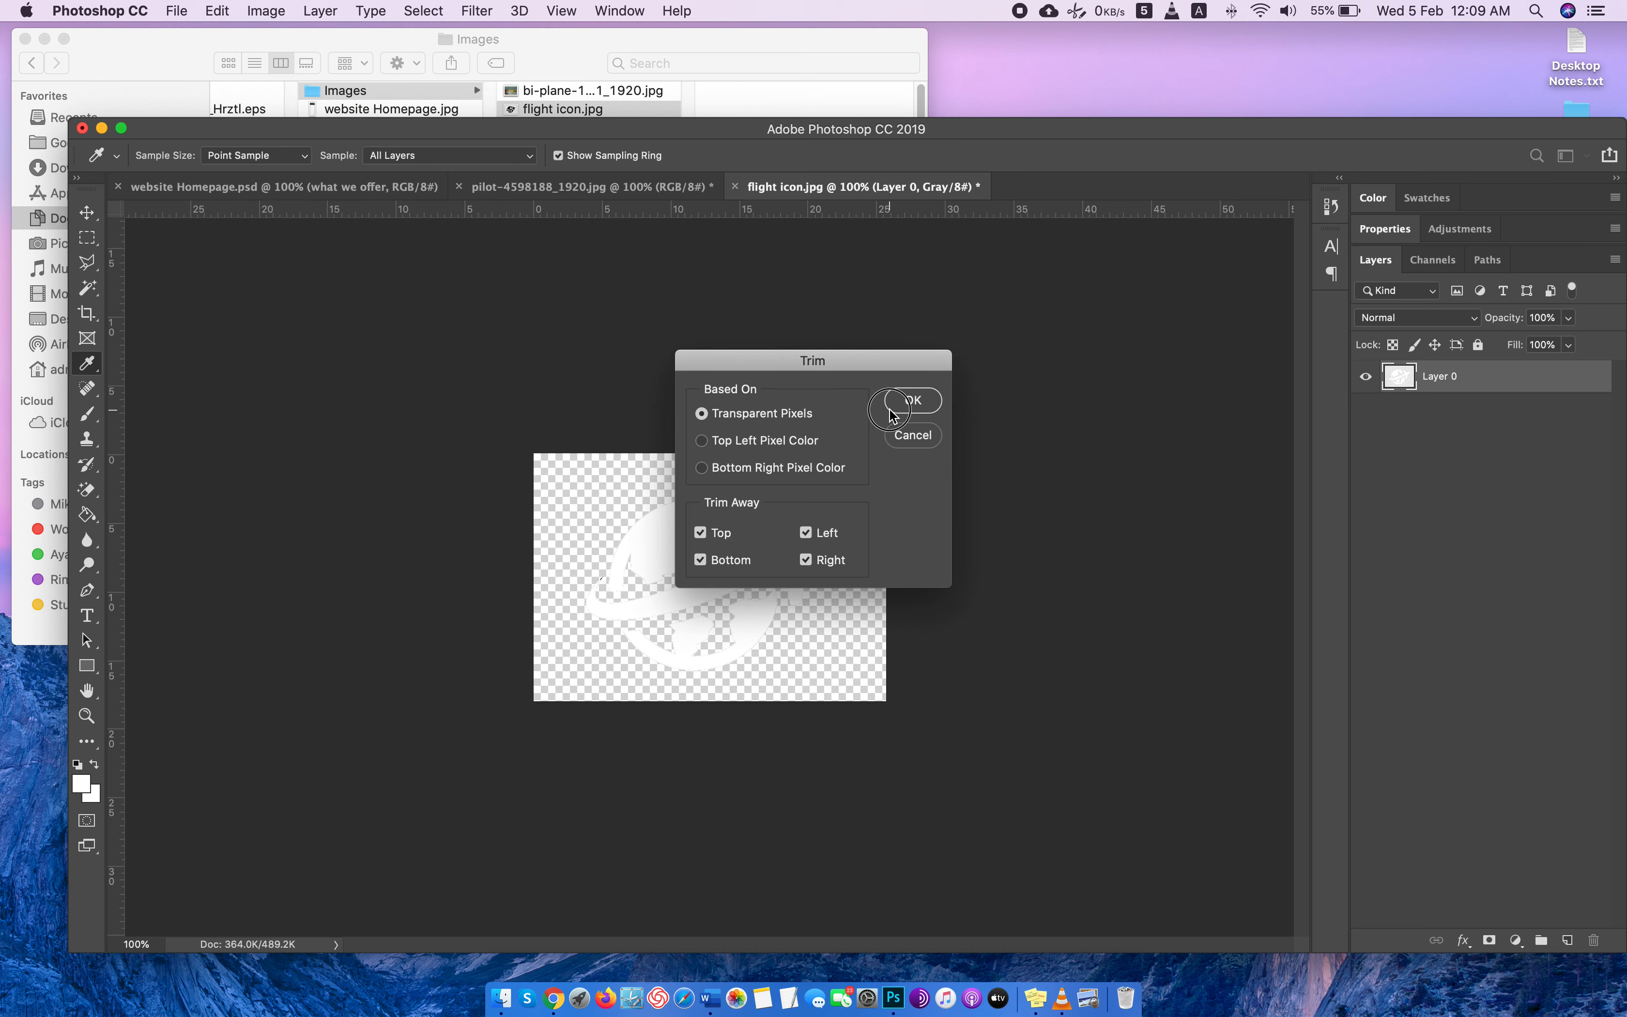
left_click(889, 408)
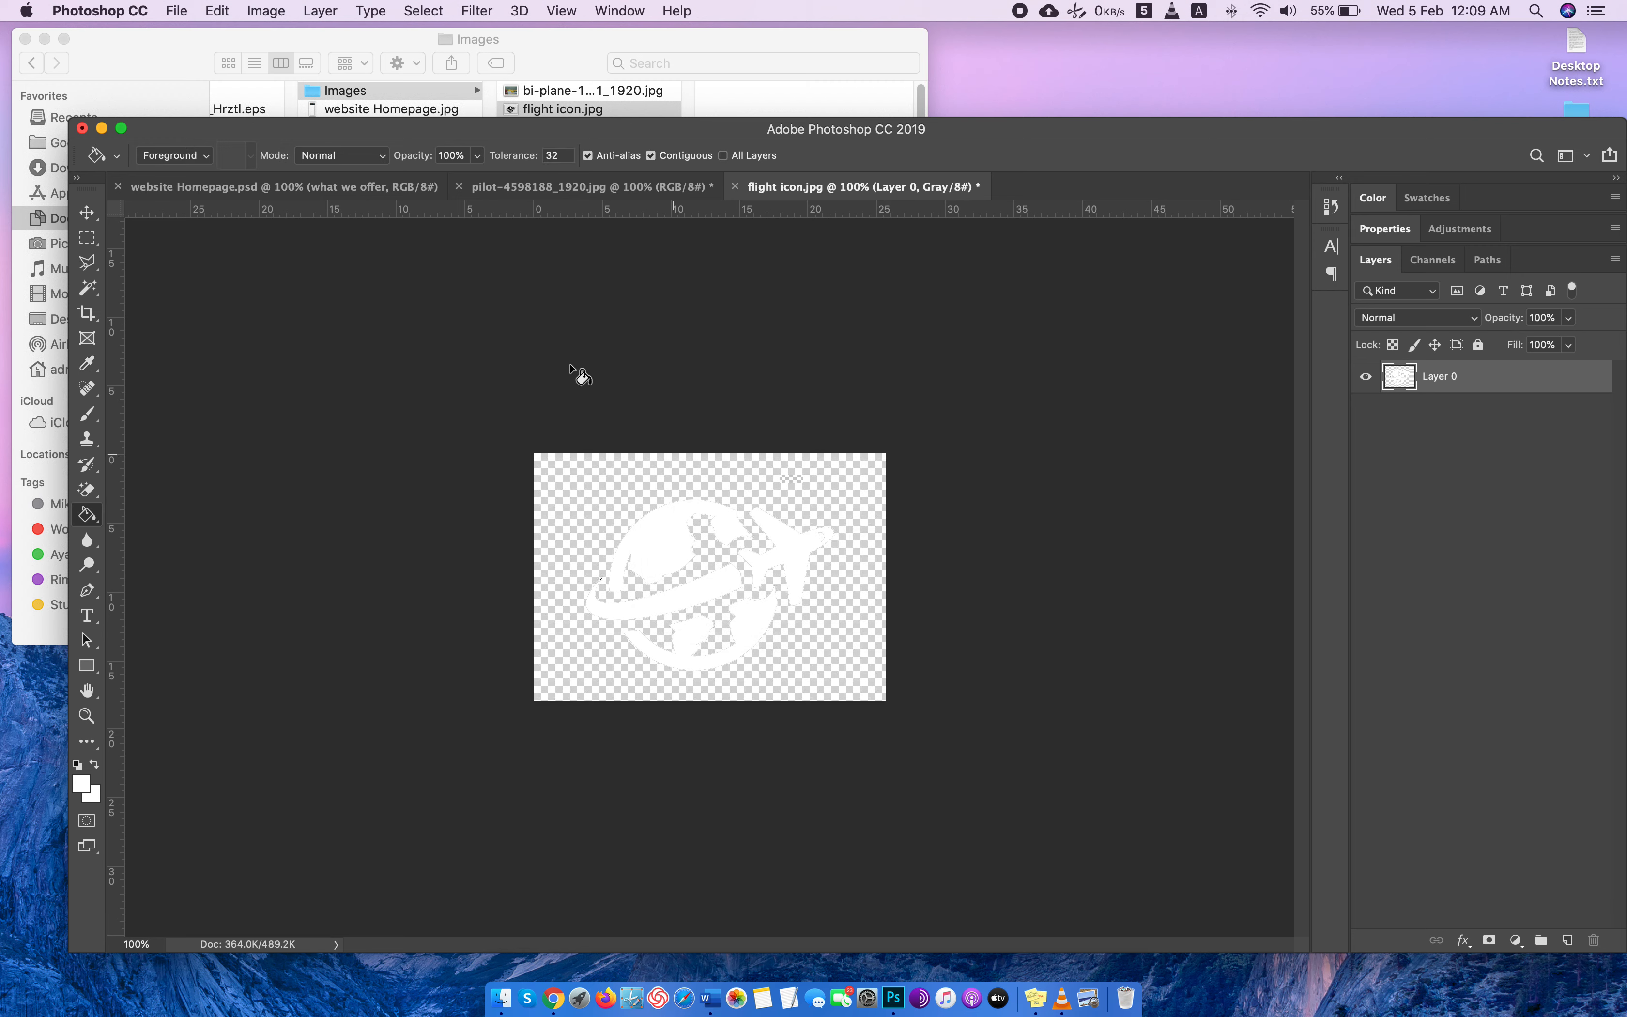
left_click(266, 11)
left_click(312, 234)
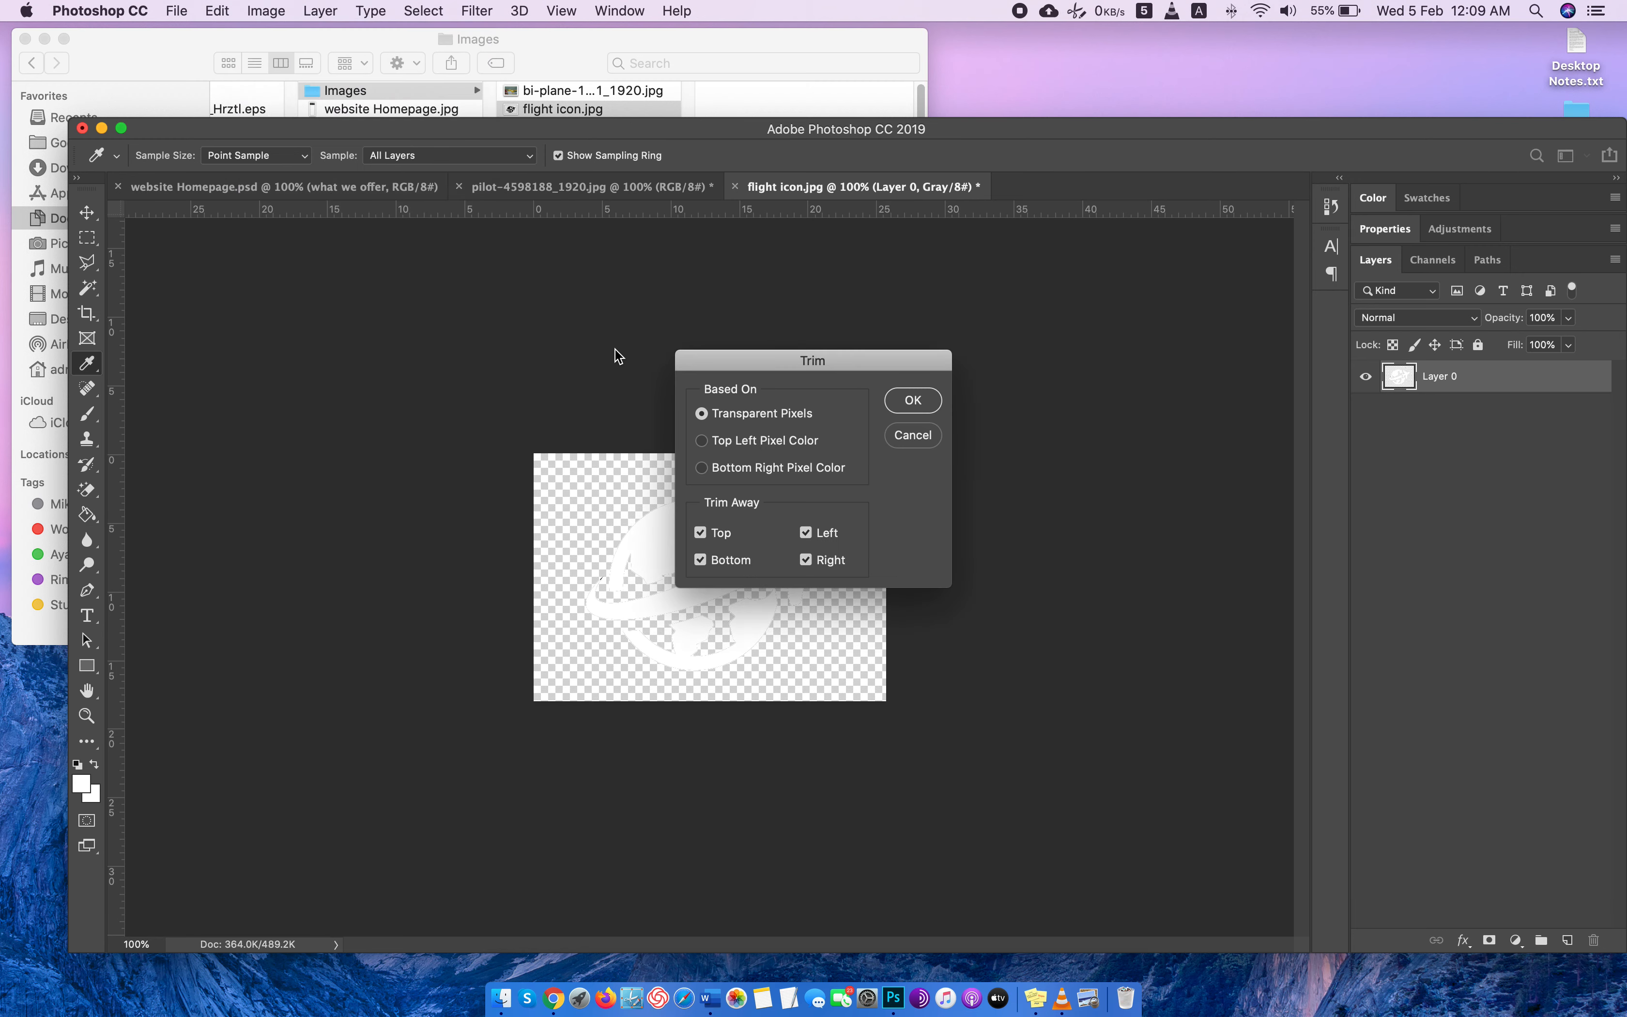
left_click(764, 445)
left_click(914, 400)
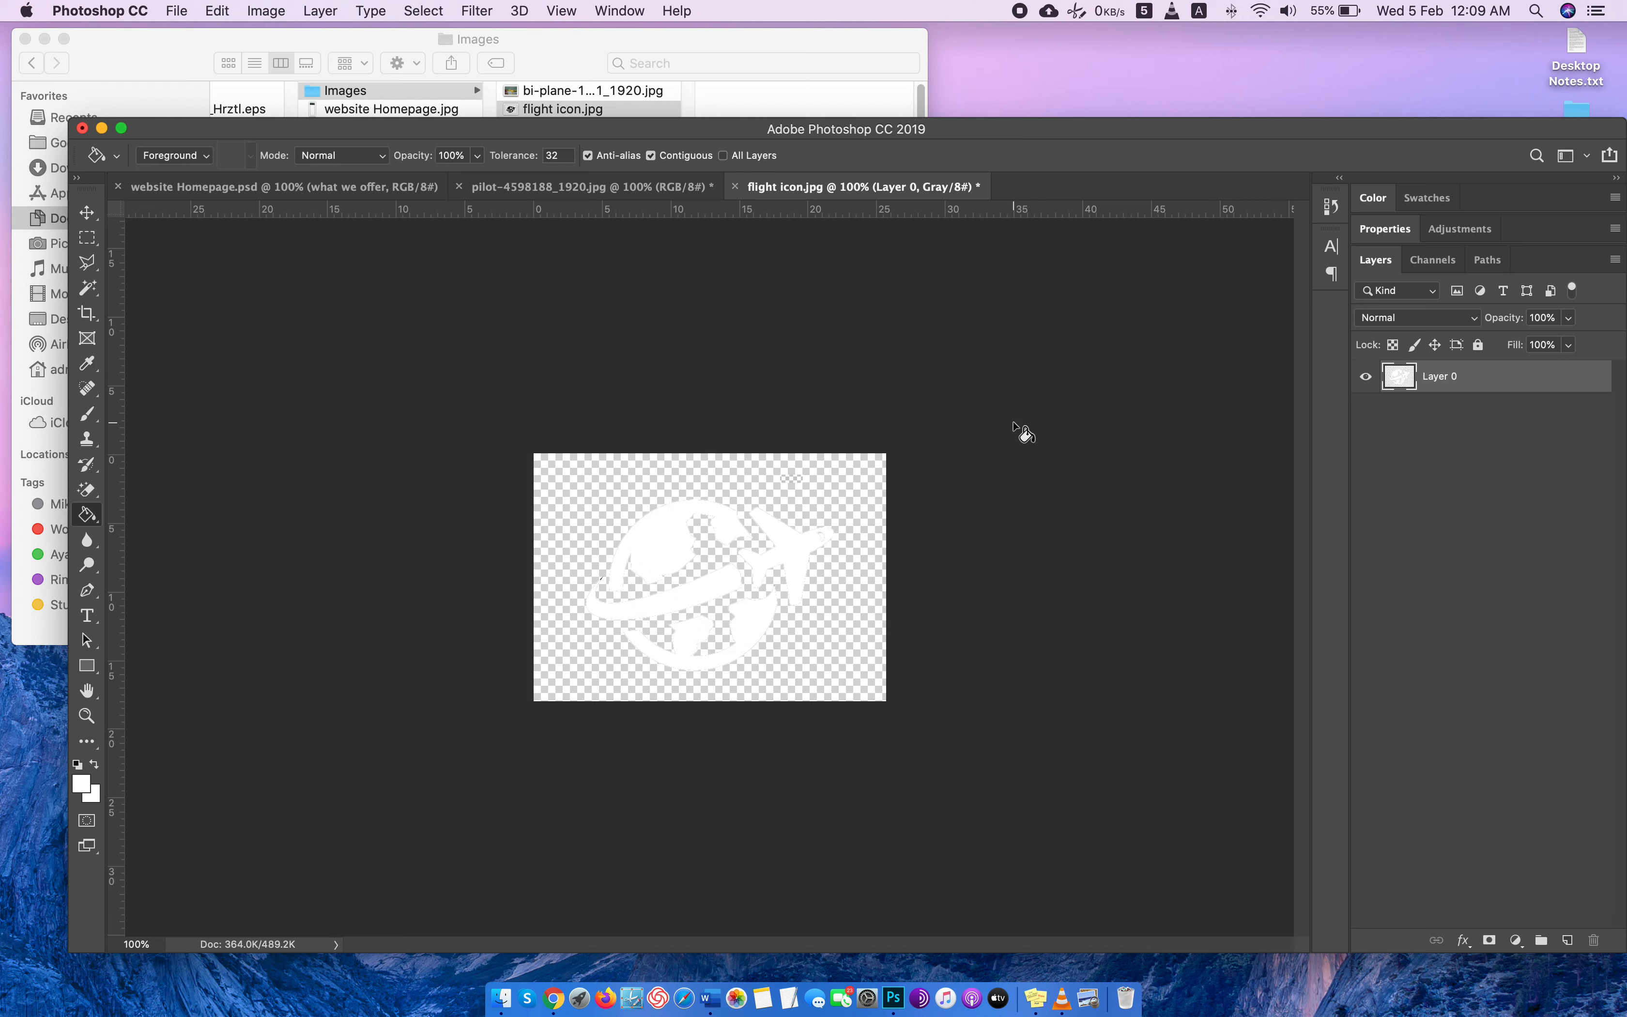
Try pasting the whole icon image above Layer 3 in the website Homepage document, and undo the paste.
key("super+shift+s")
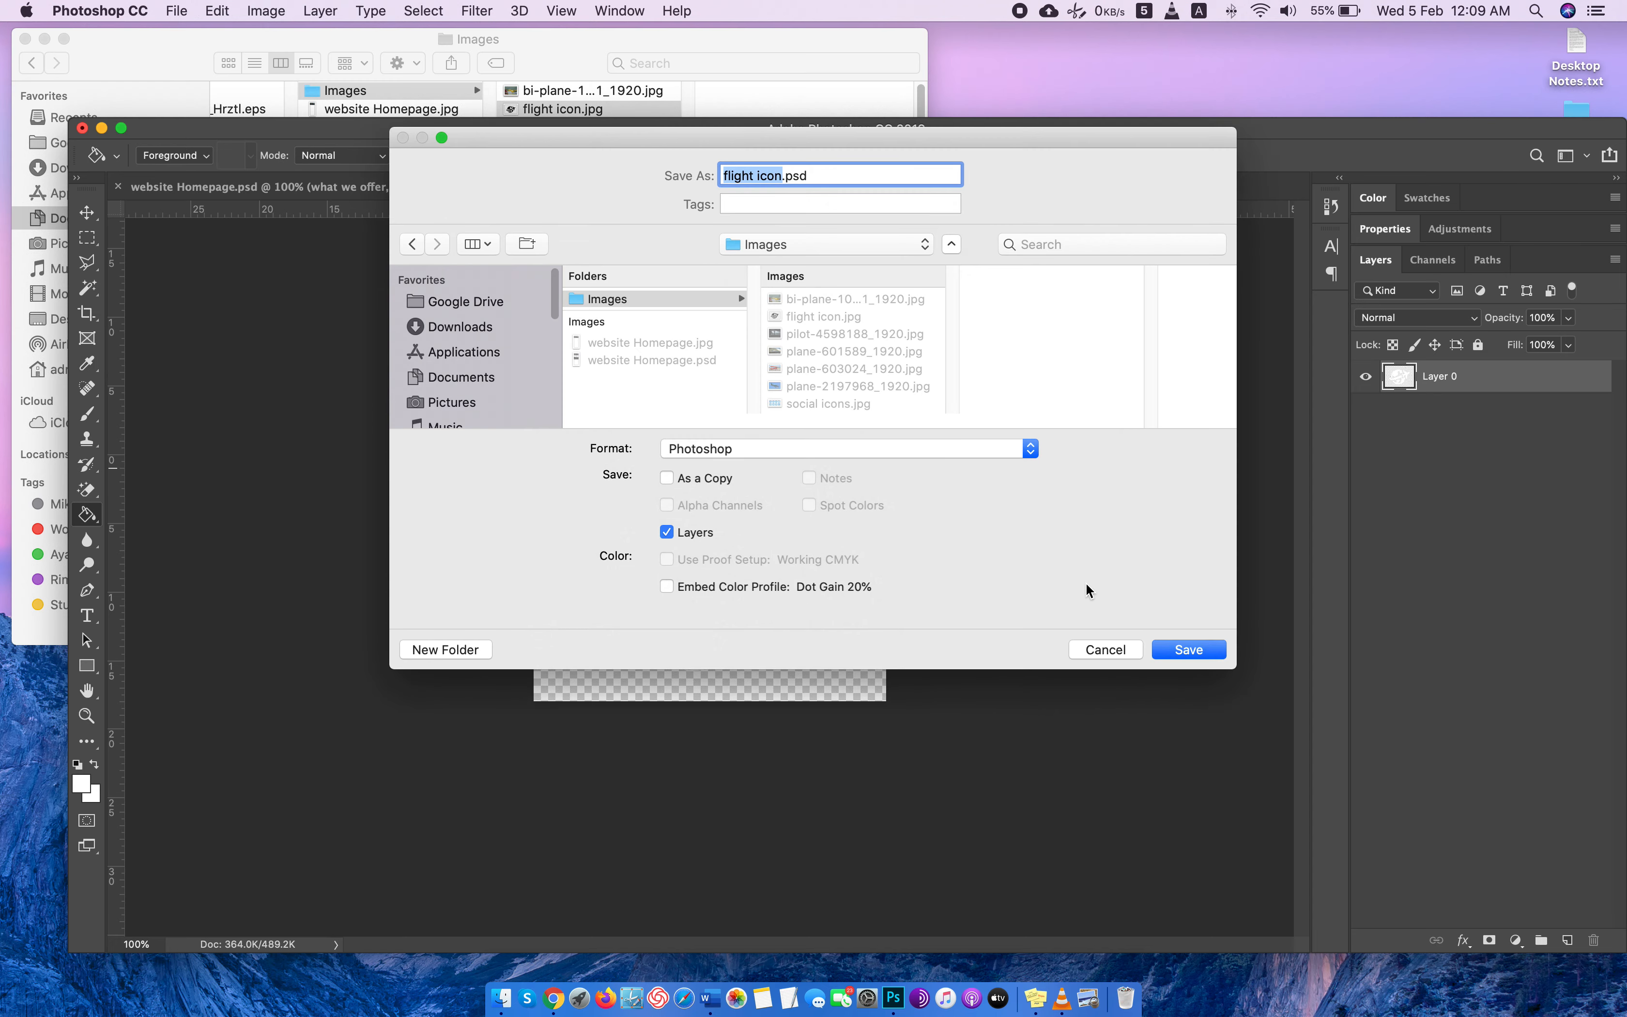
left_click(1104, 650)
key("super+a")
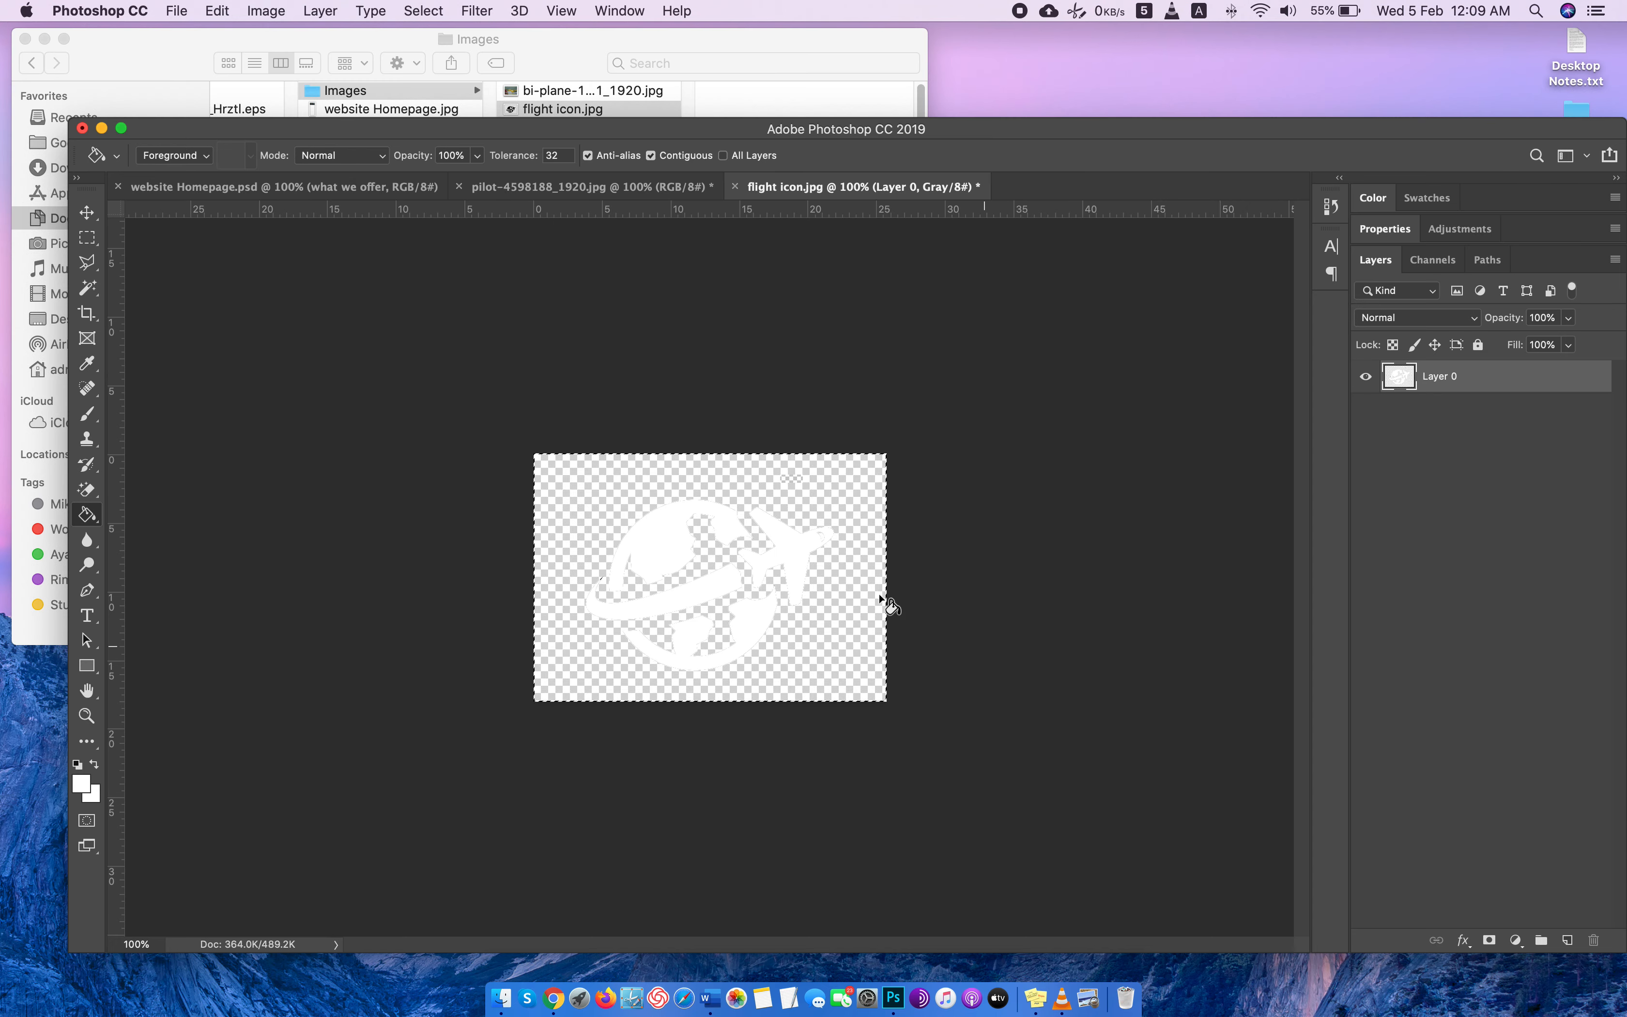
left_click(368, 191)
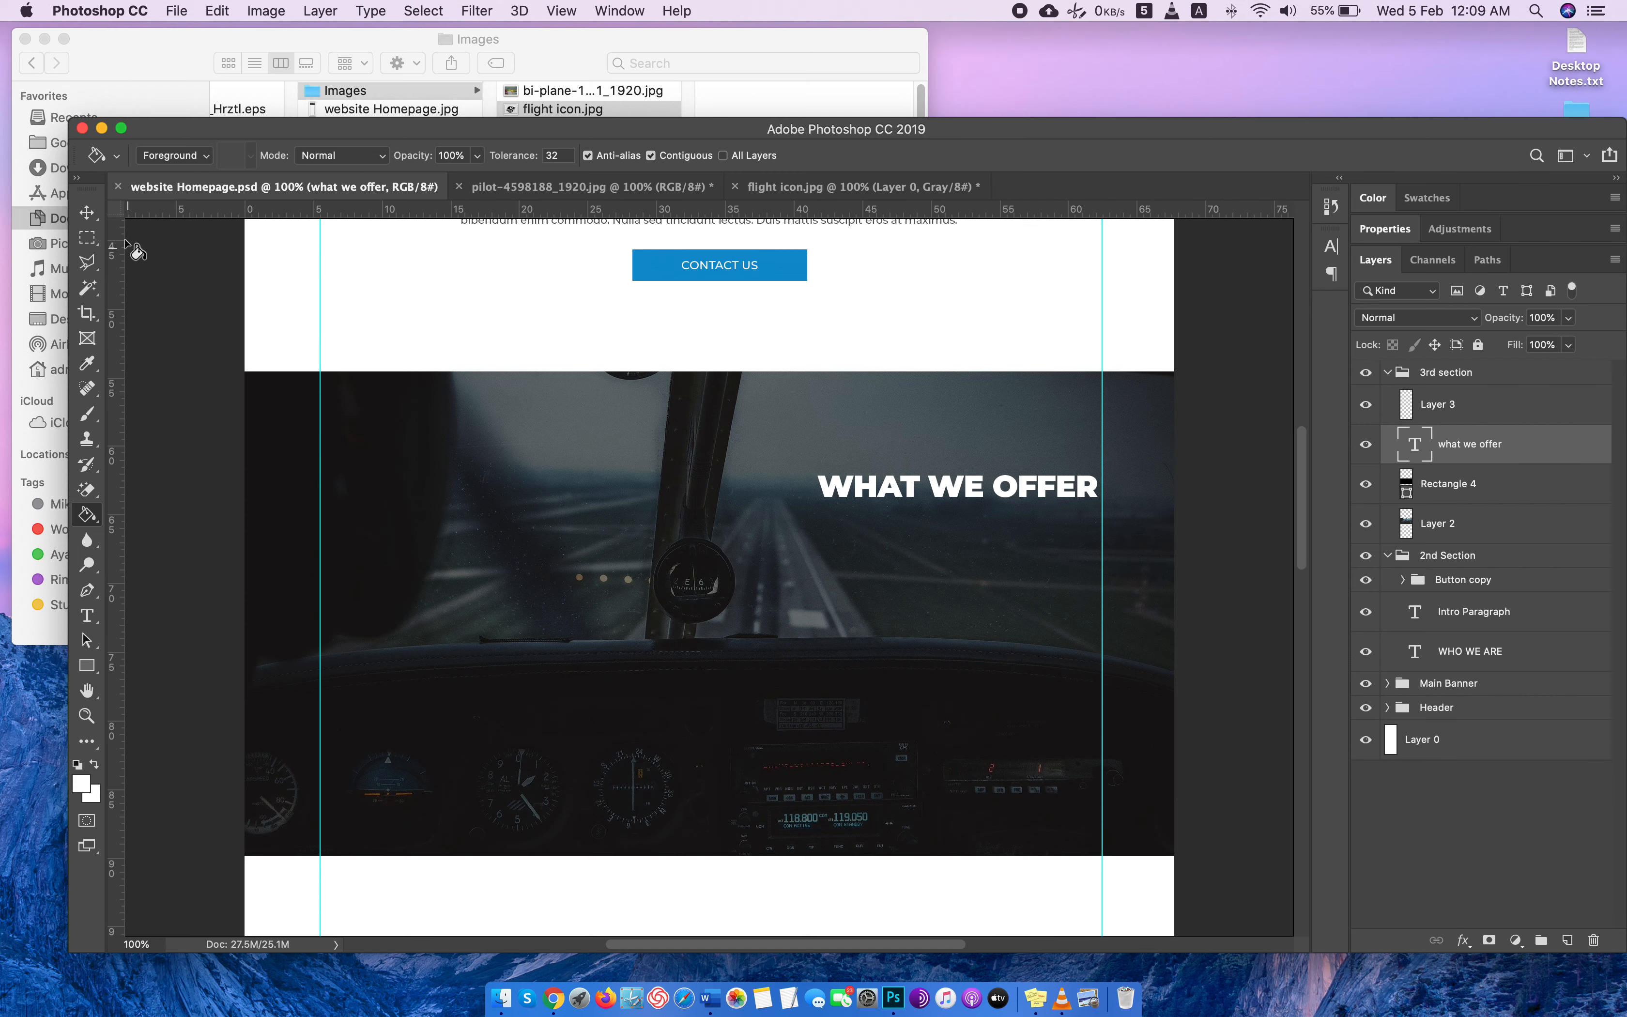
key("v")
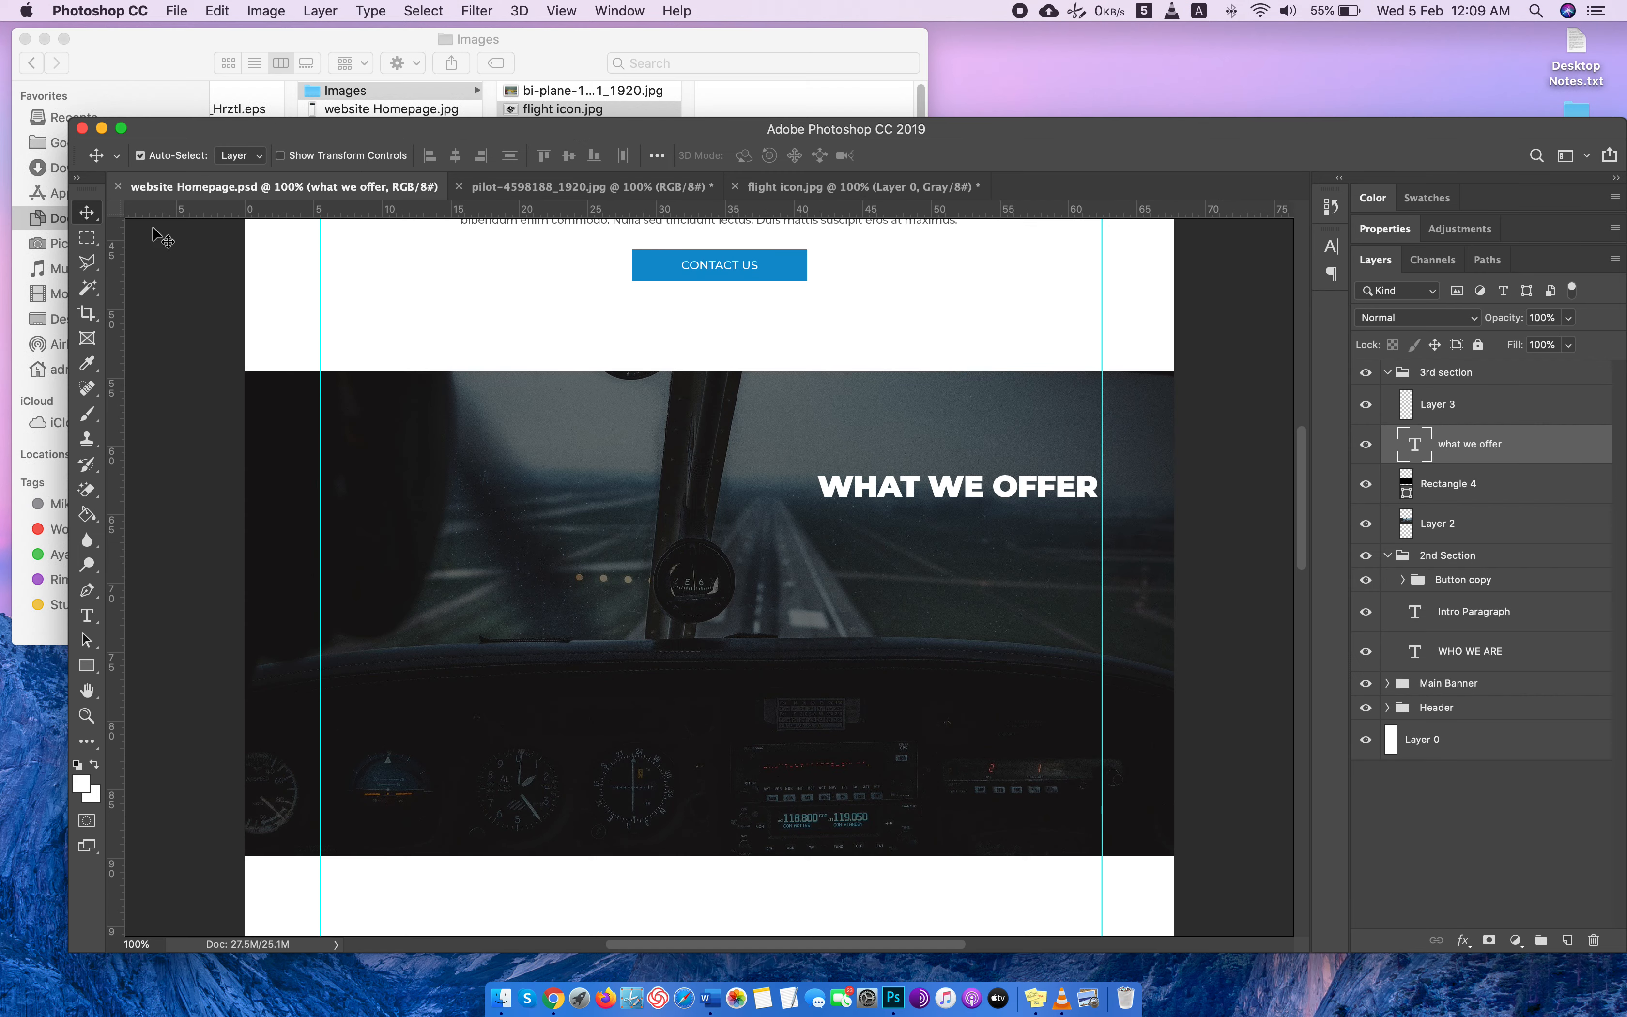
left_click(1454, 408)
key("super+v")
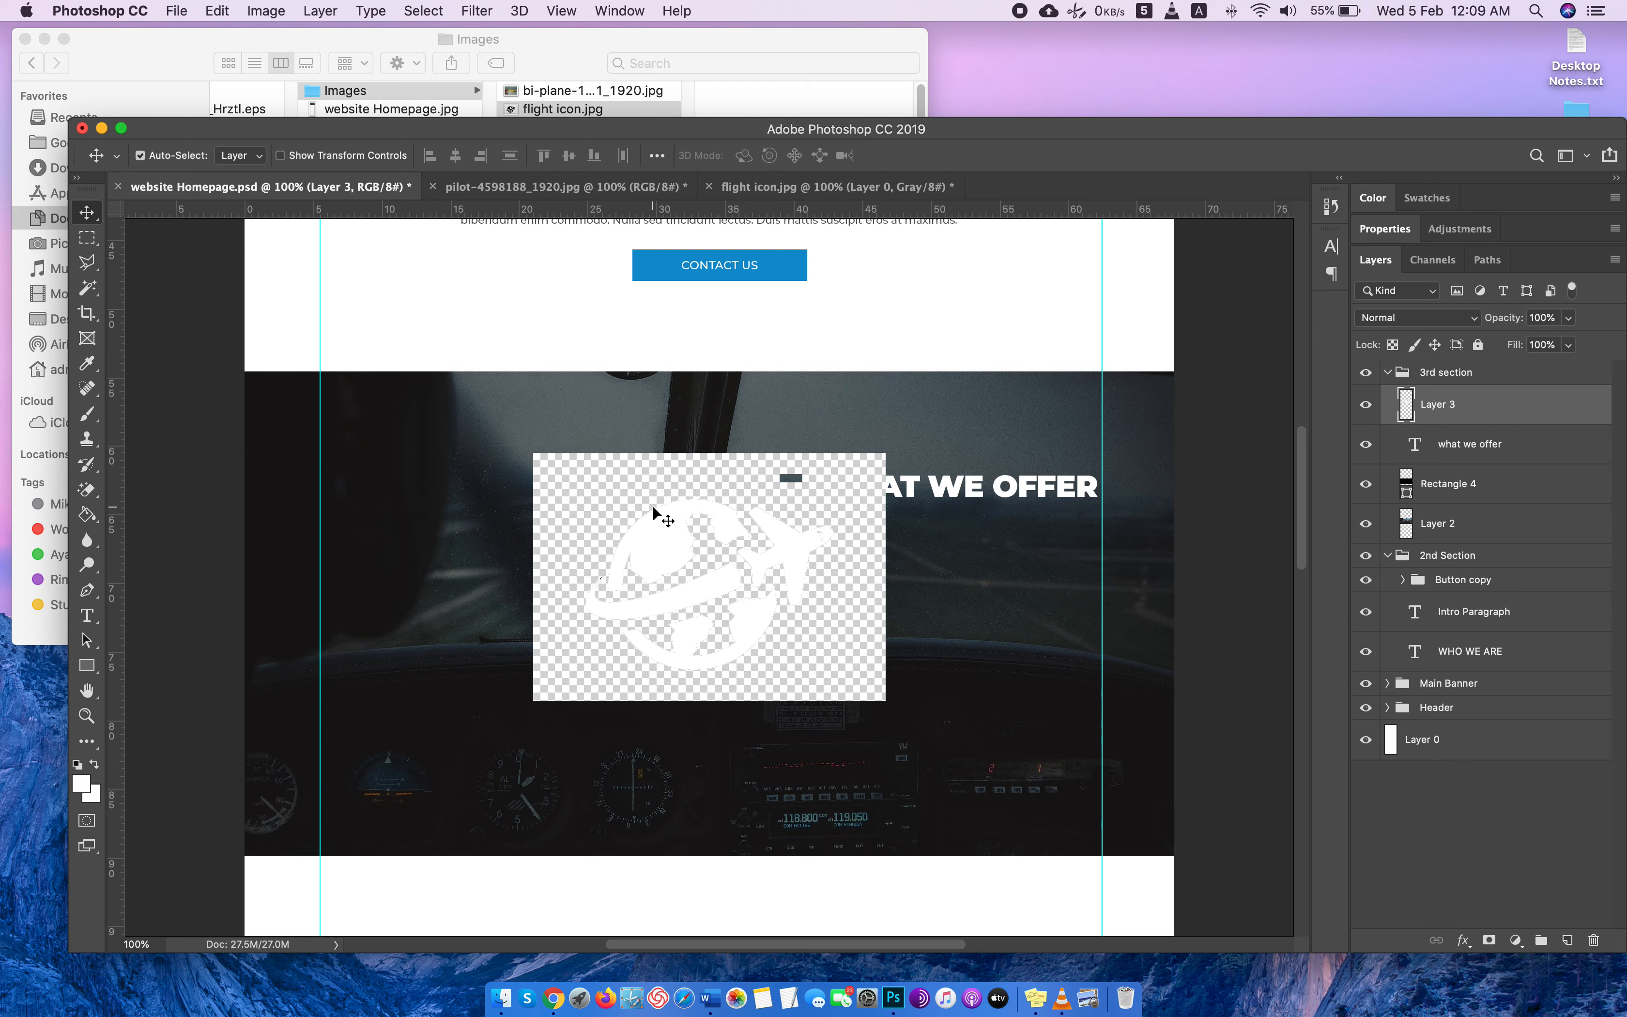
key("super+z")
Try to separate the white icon from its checkered background with the Magic Eraser and Magic Wand, and close the flight icon image.
left_click(798, 190)
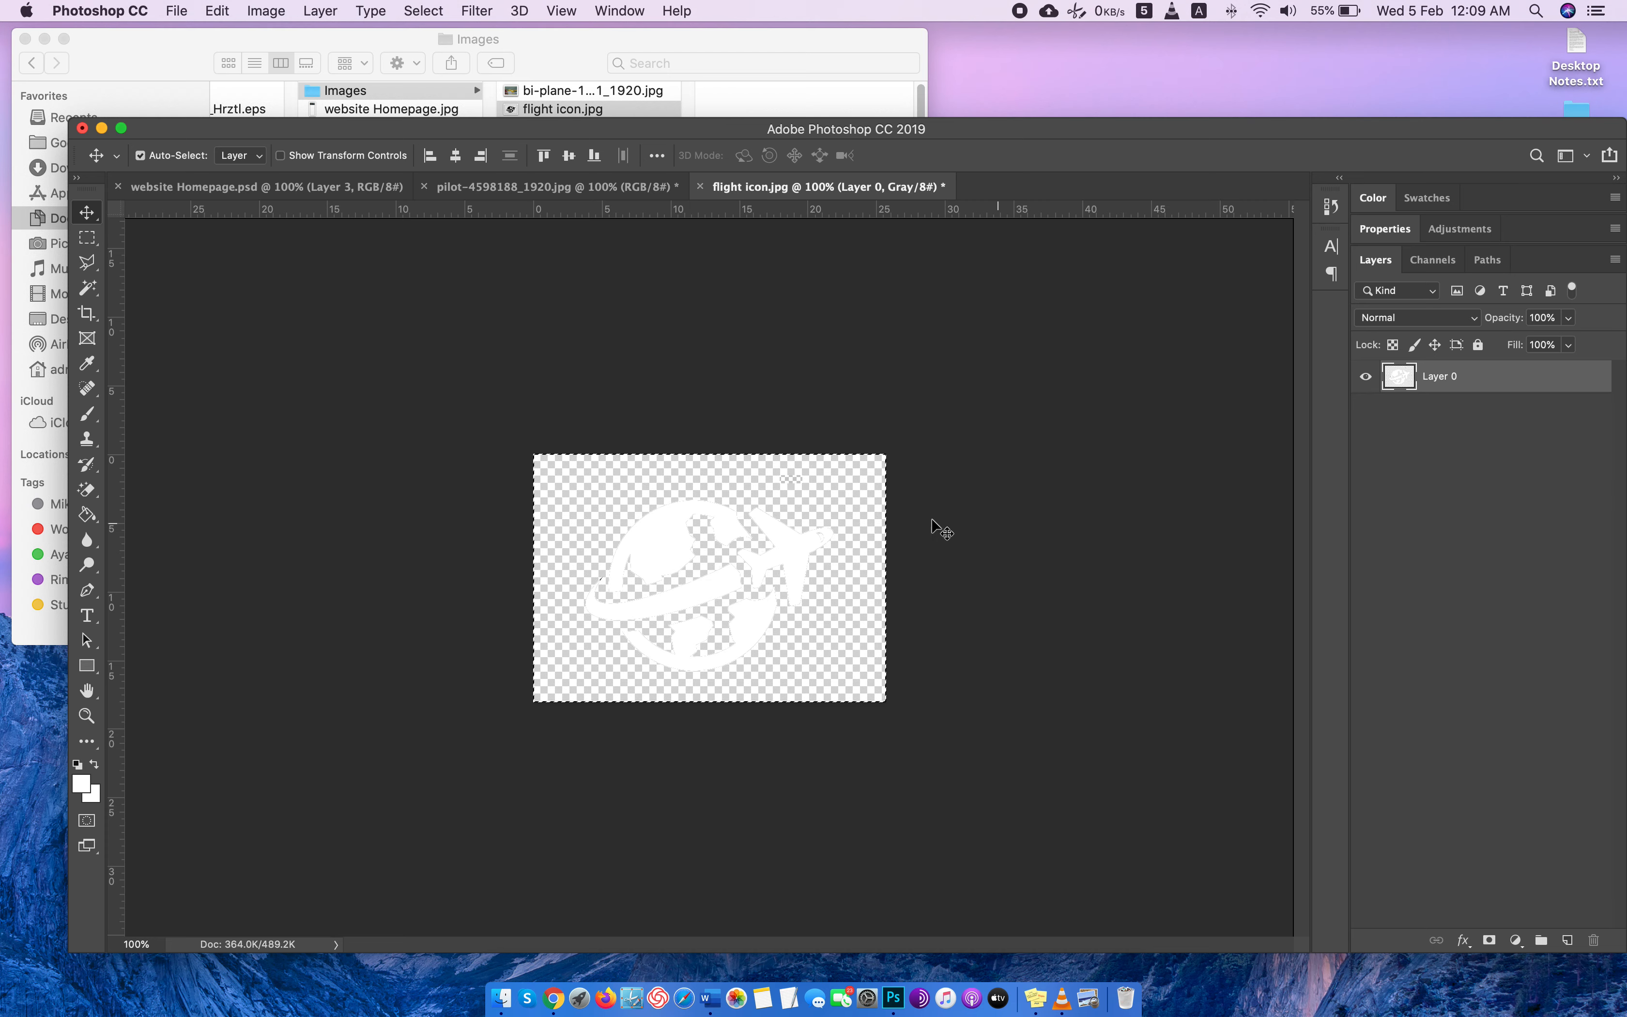
key("e")
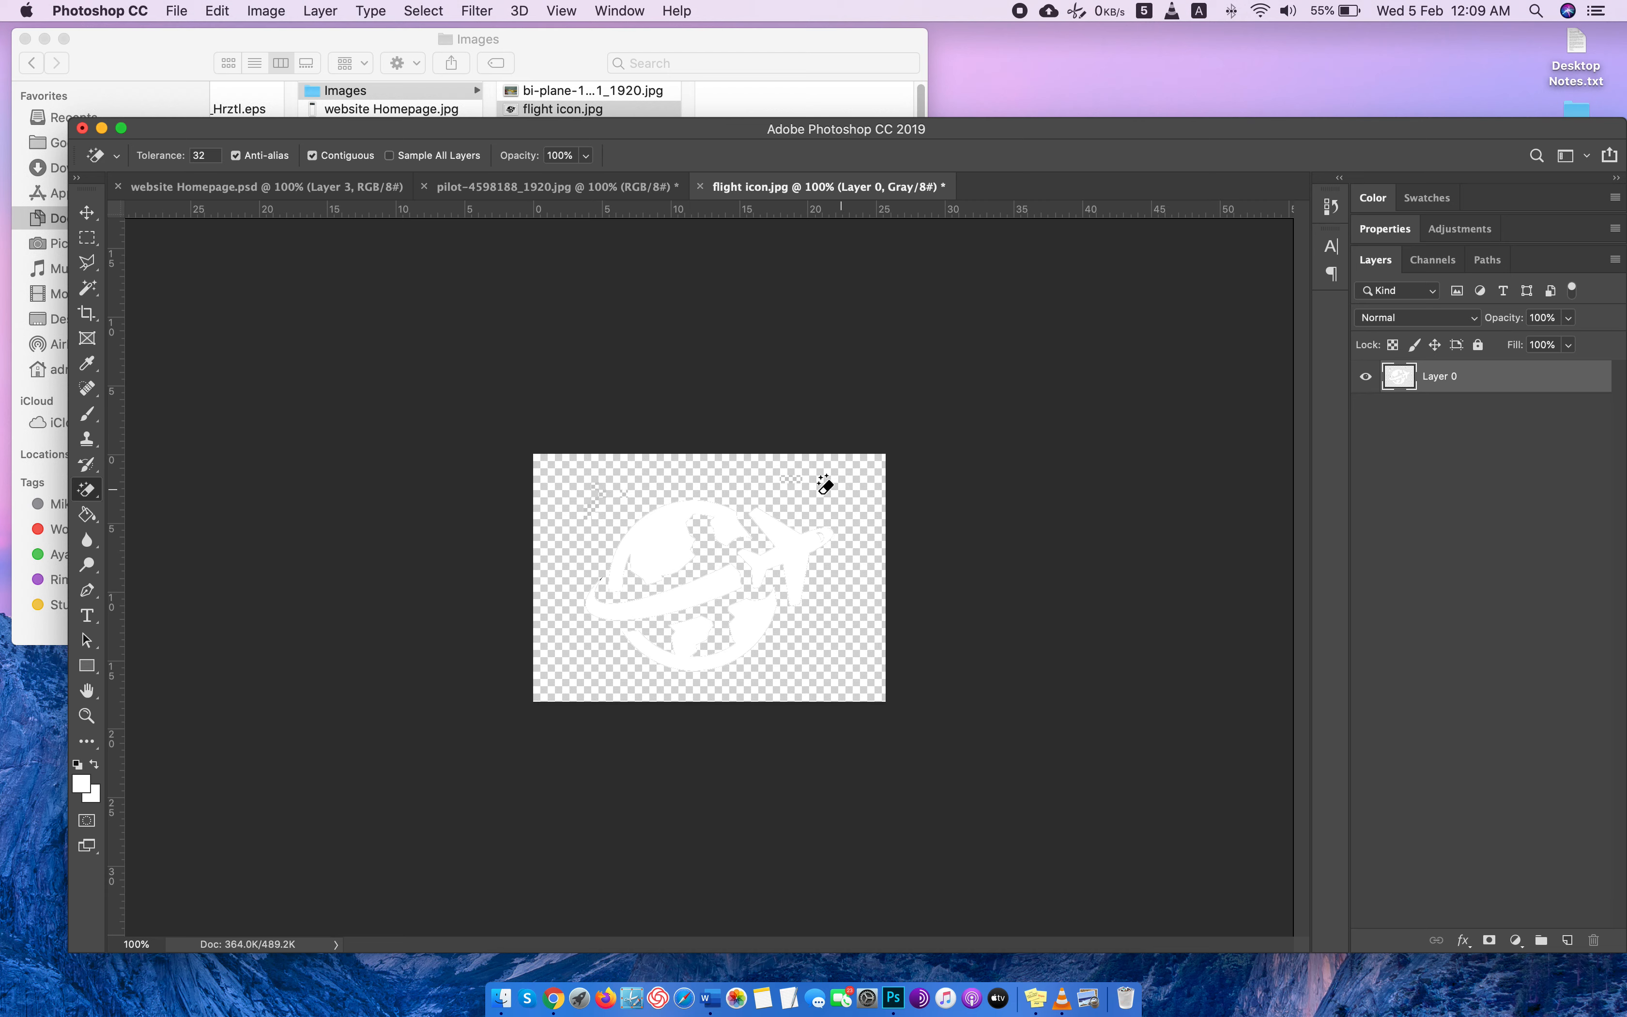
left_click(95, 236)
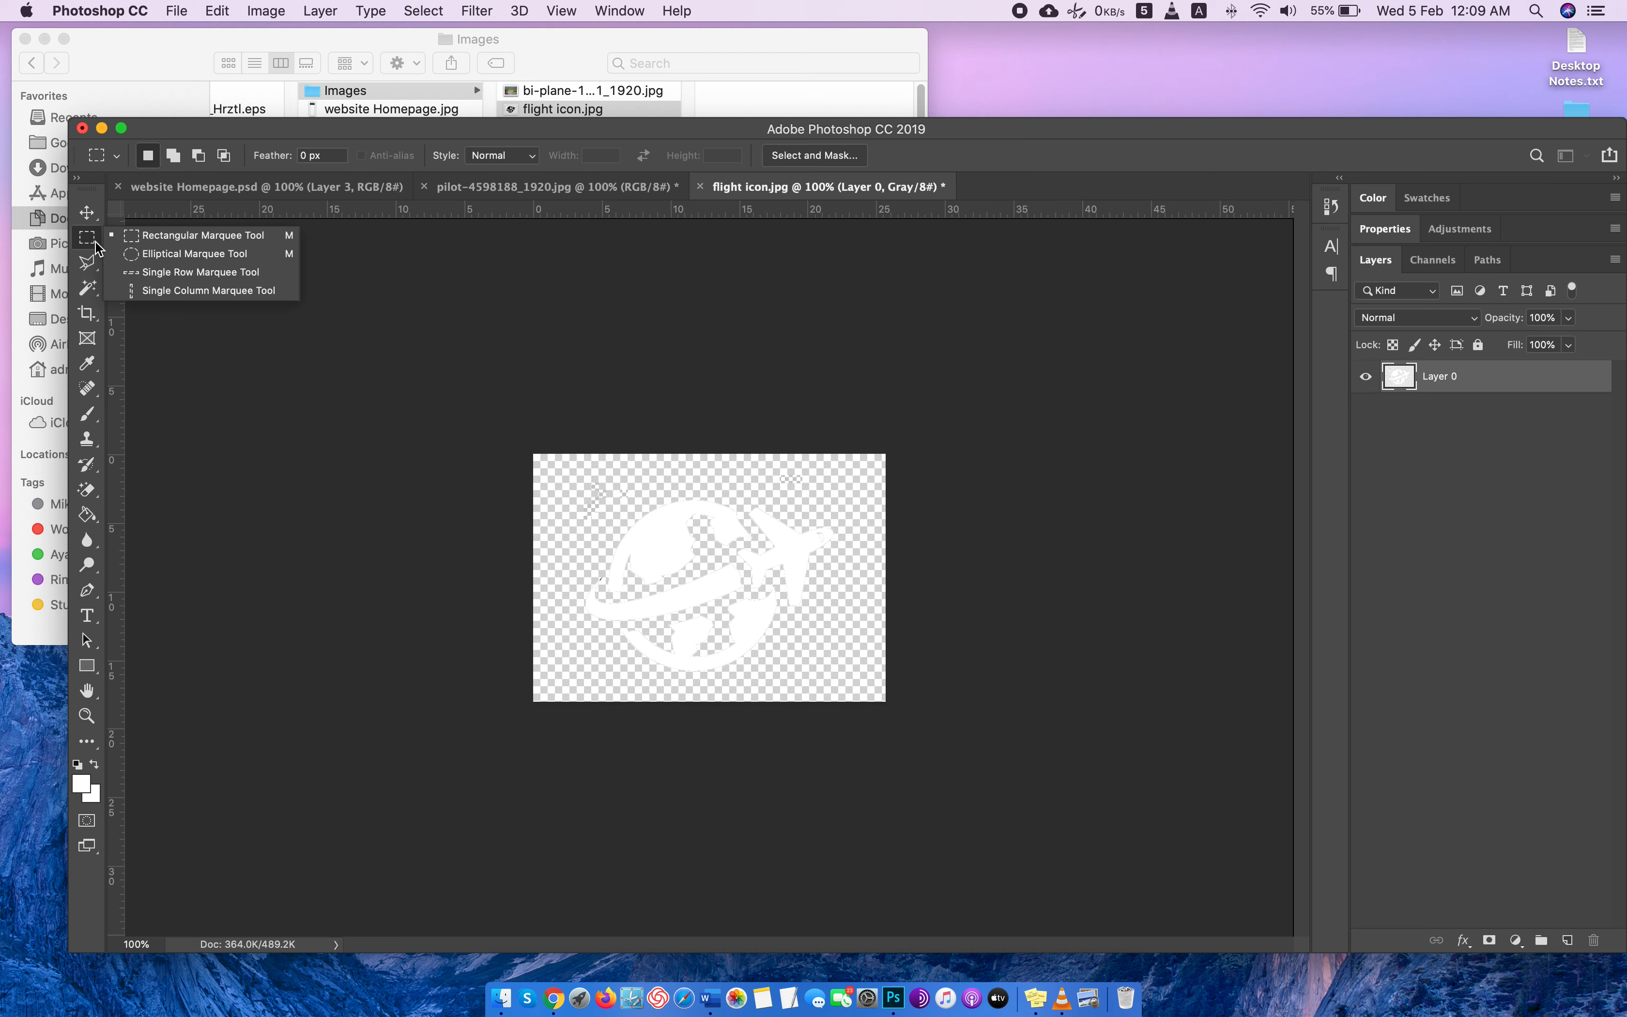
left_click_drag(88, 288, 165, 305)
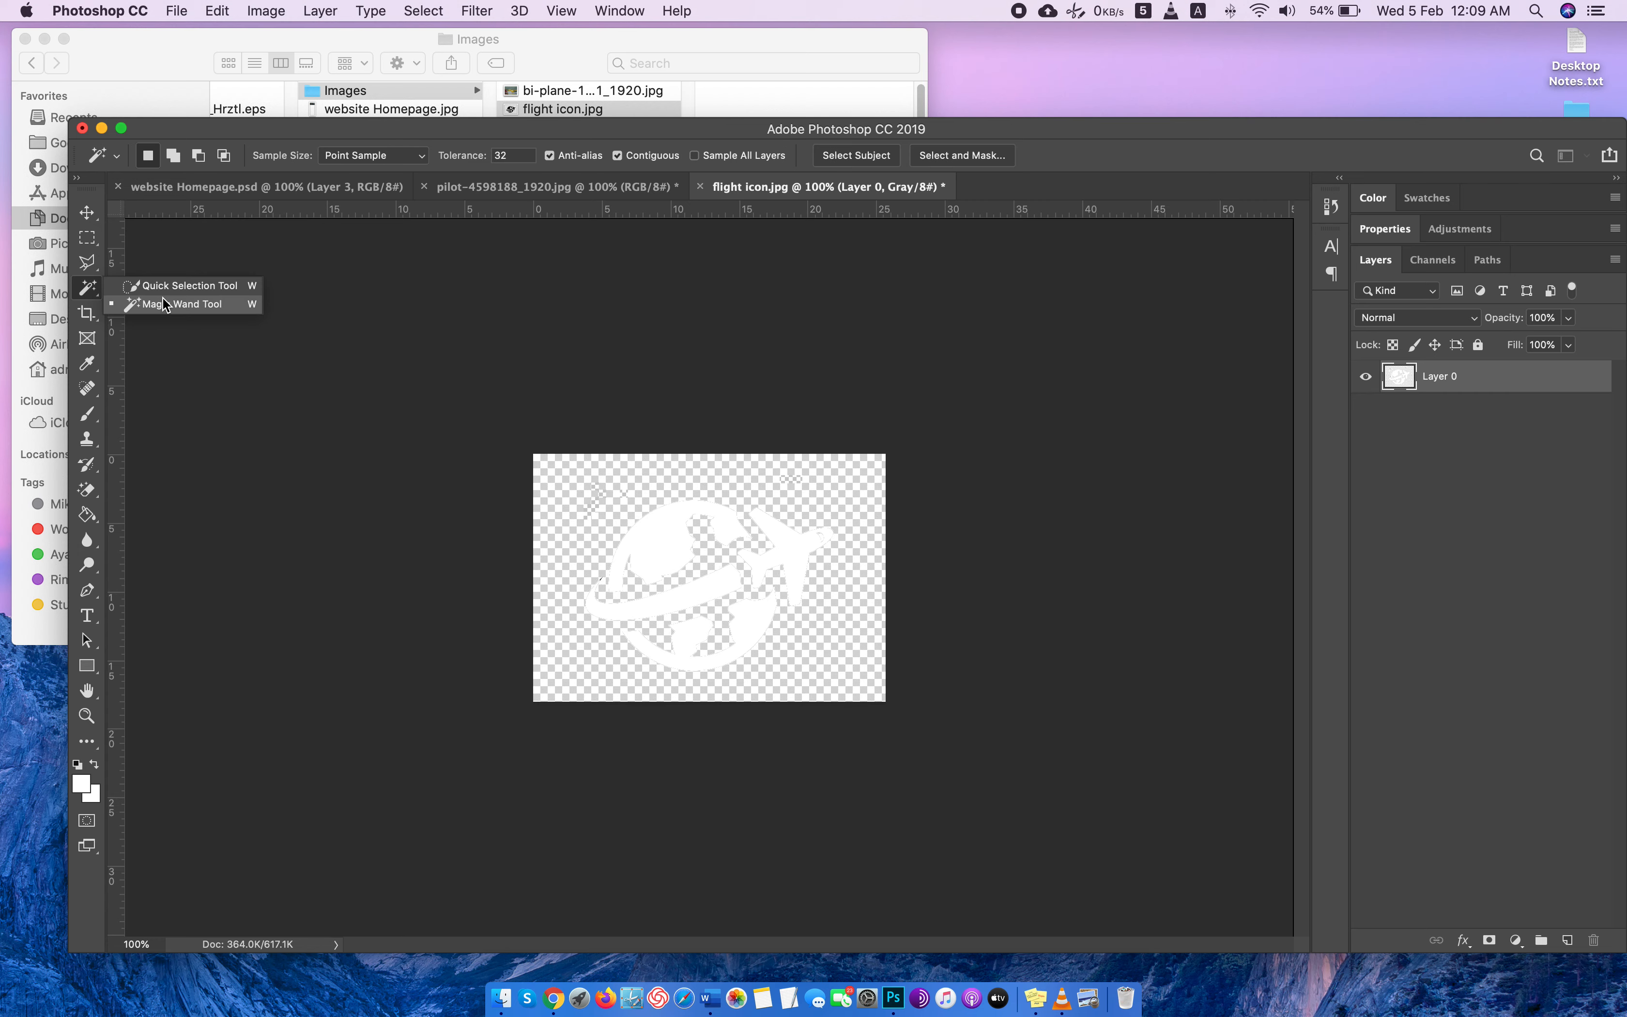
left_click(165, 305)
left_click(659, 541)
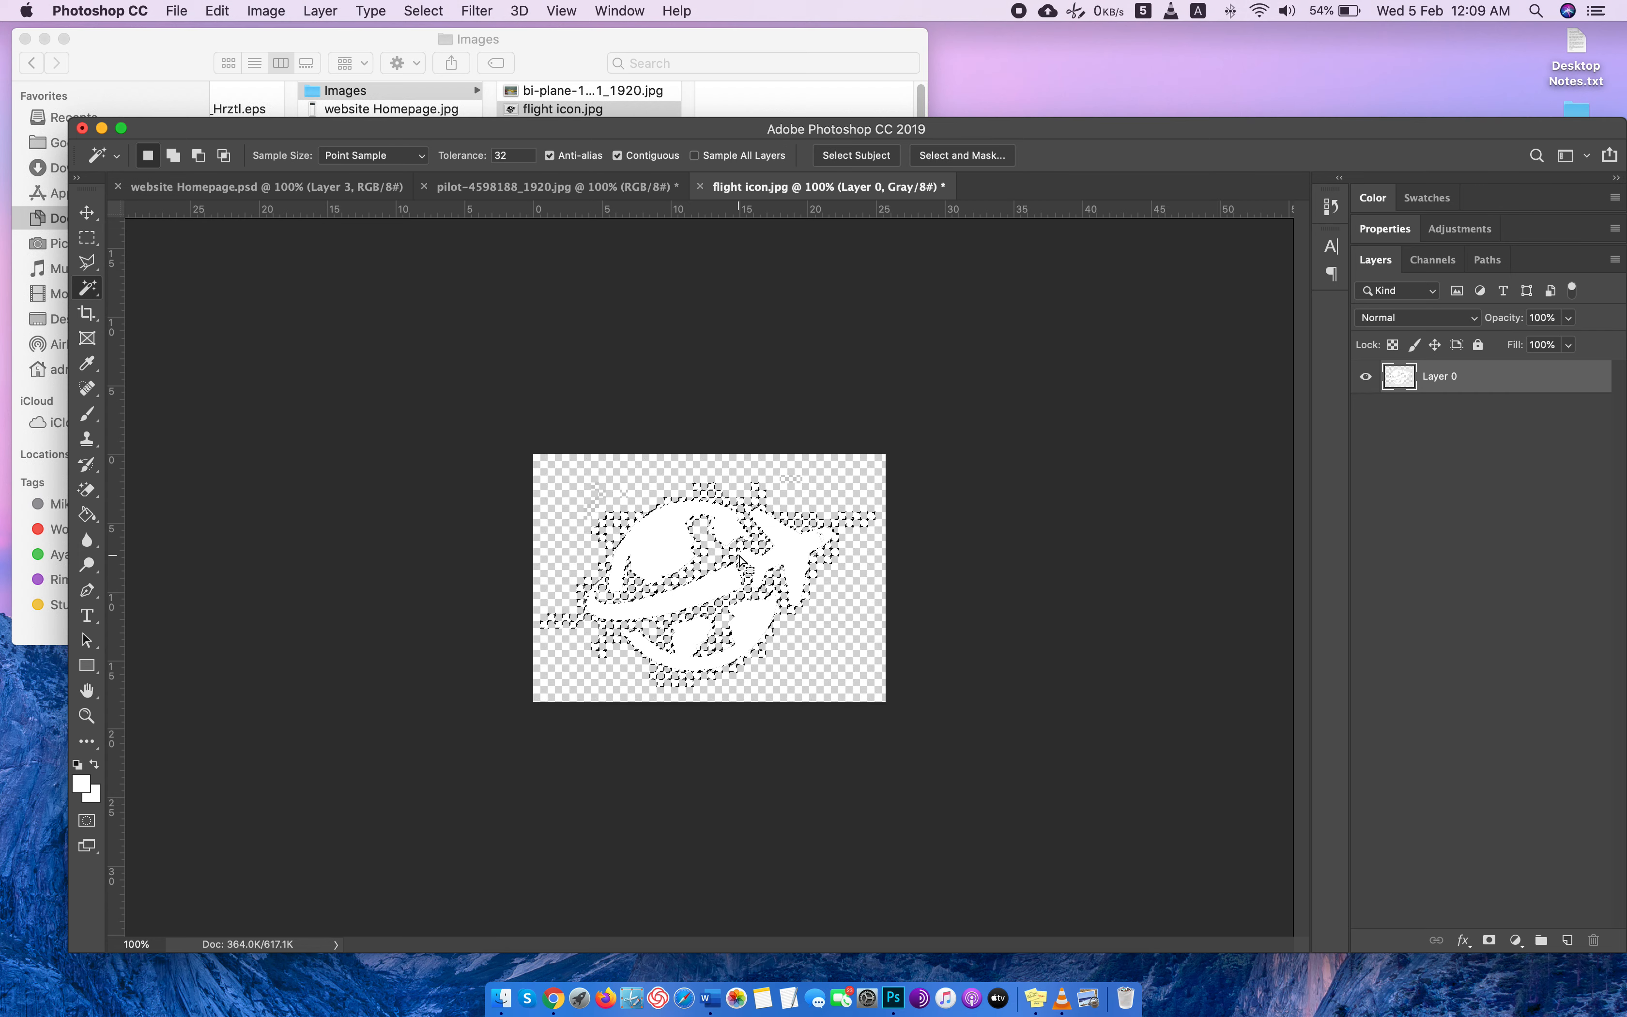
left_click(559, 500)
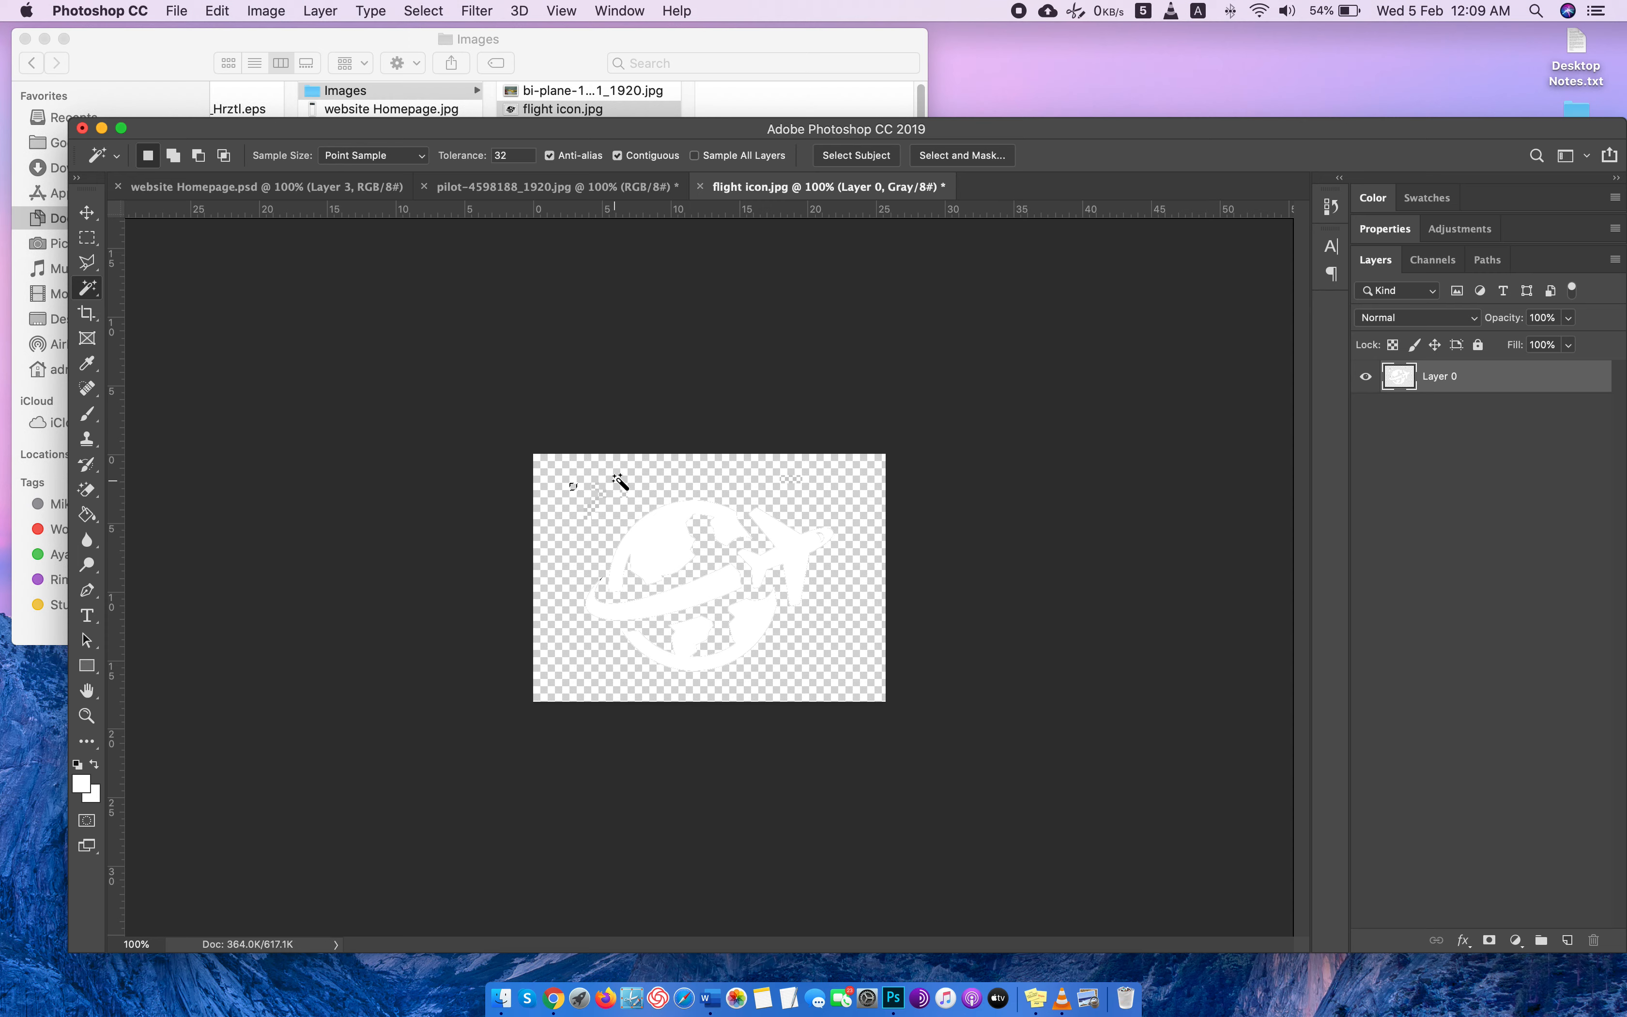
left_click(664, 565)
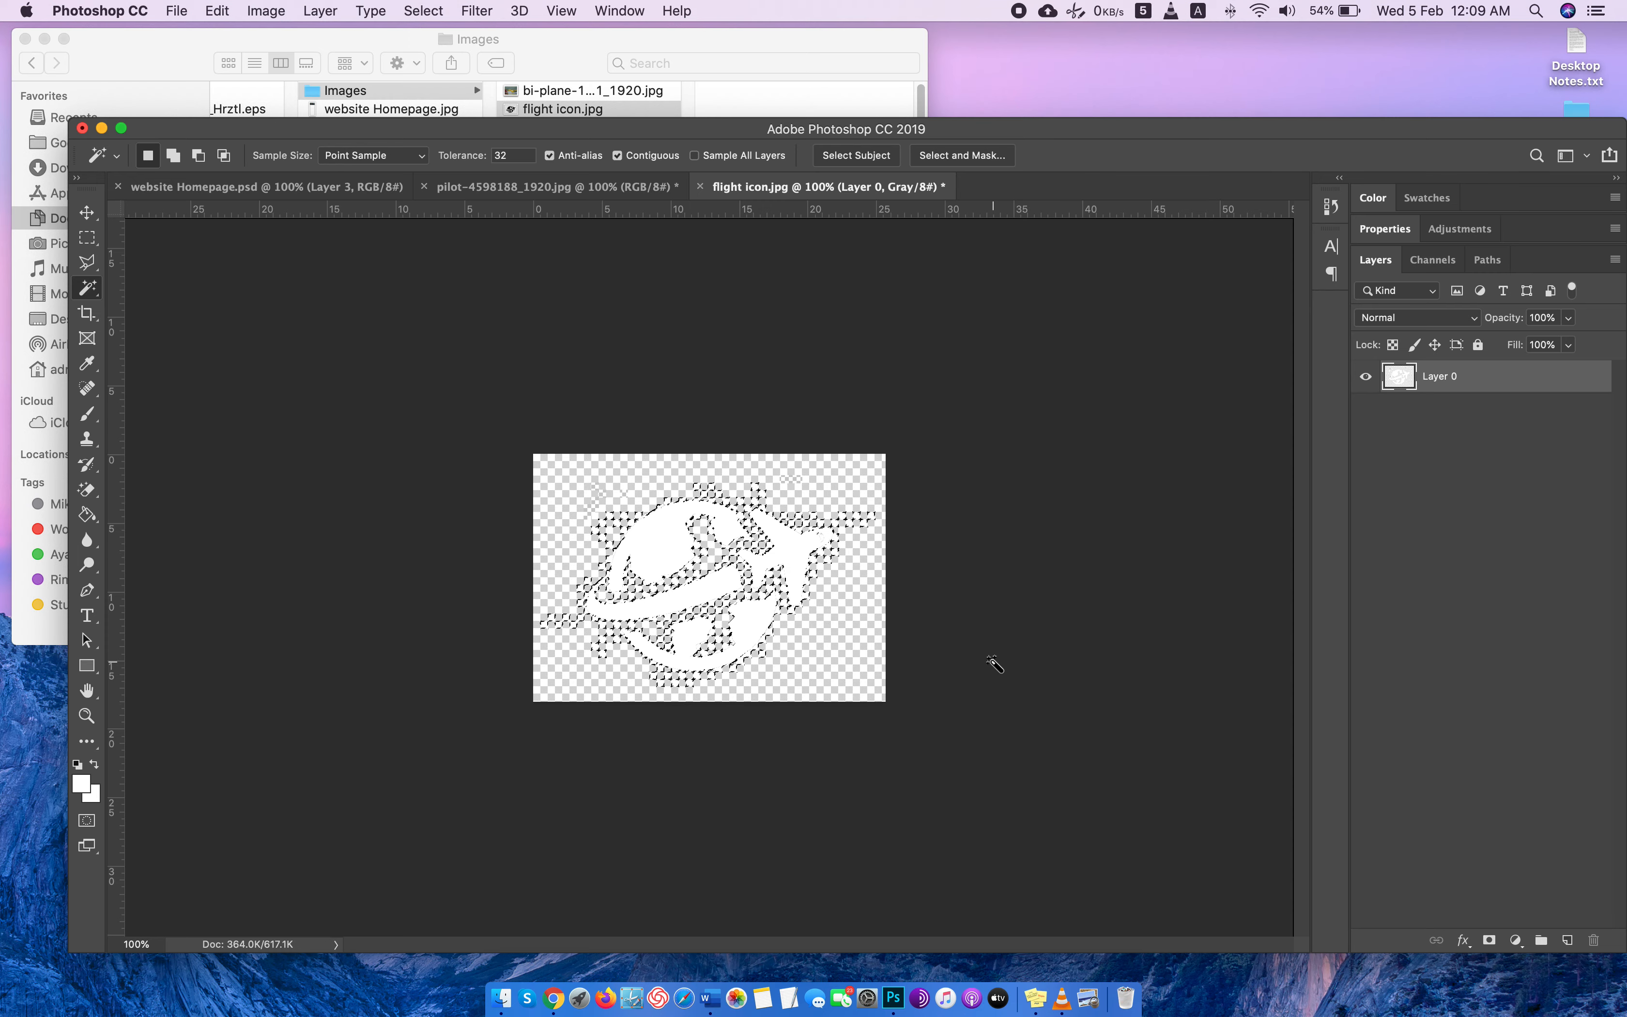
key("super+d")
left_click(698, 188)
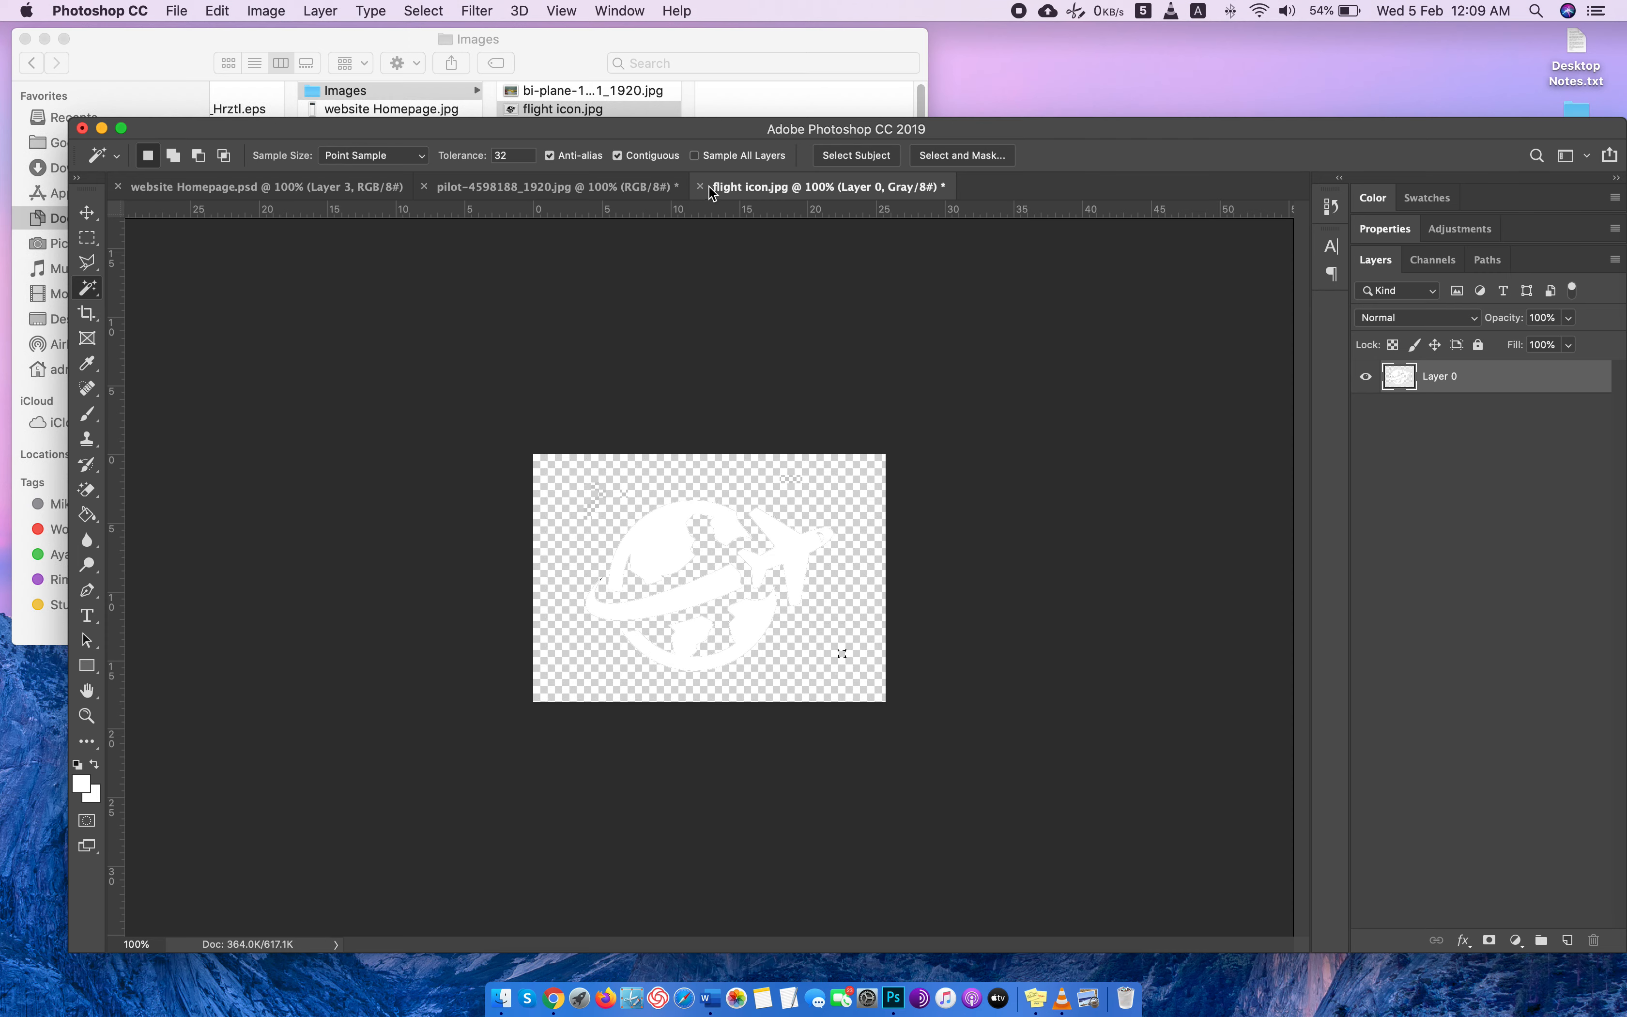
left_click(789, 347)
Switch to Chrome, browse the flight icon results and open the dark grey globe-and-airplane image from uihere.com full size.
key("super+Tab")
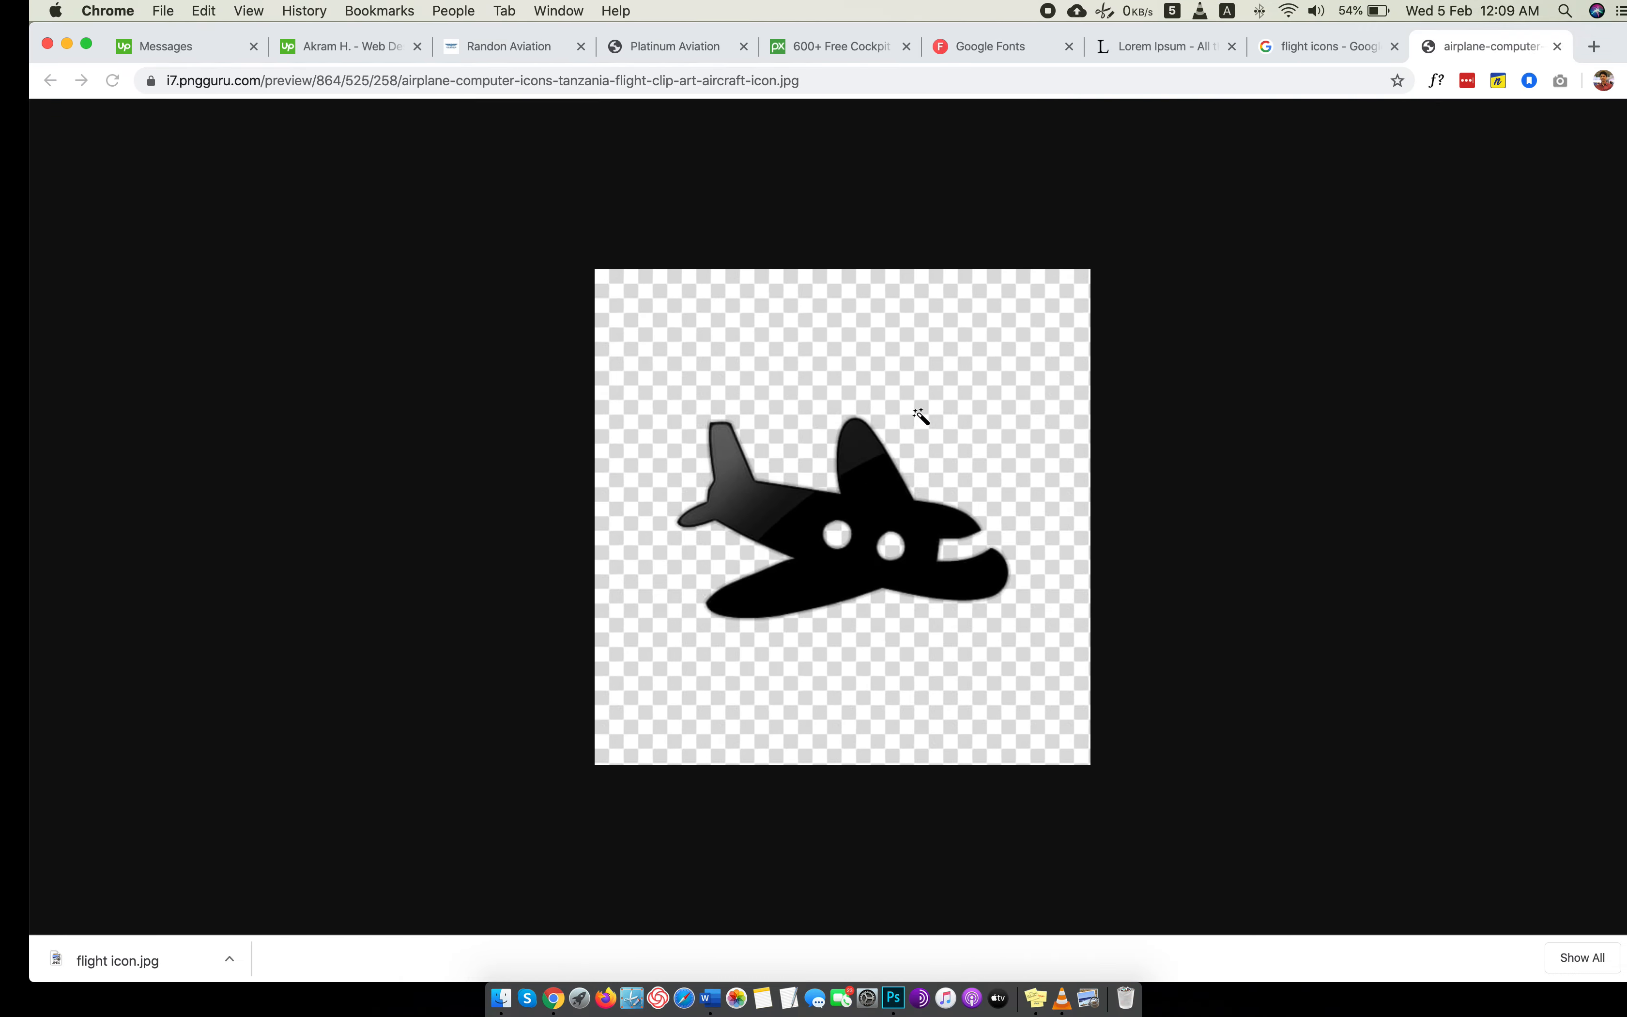
left_click(1297, 46)
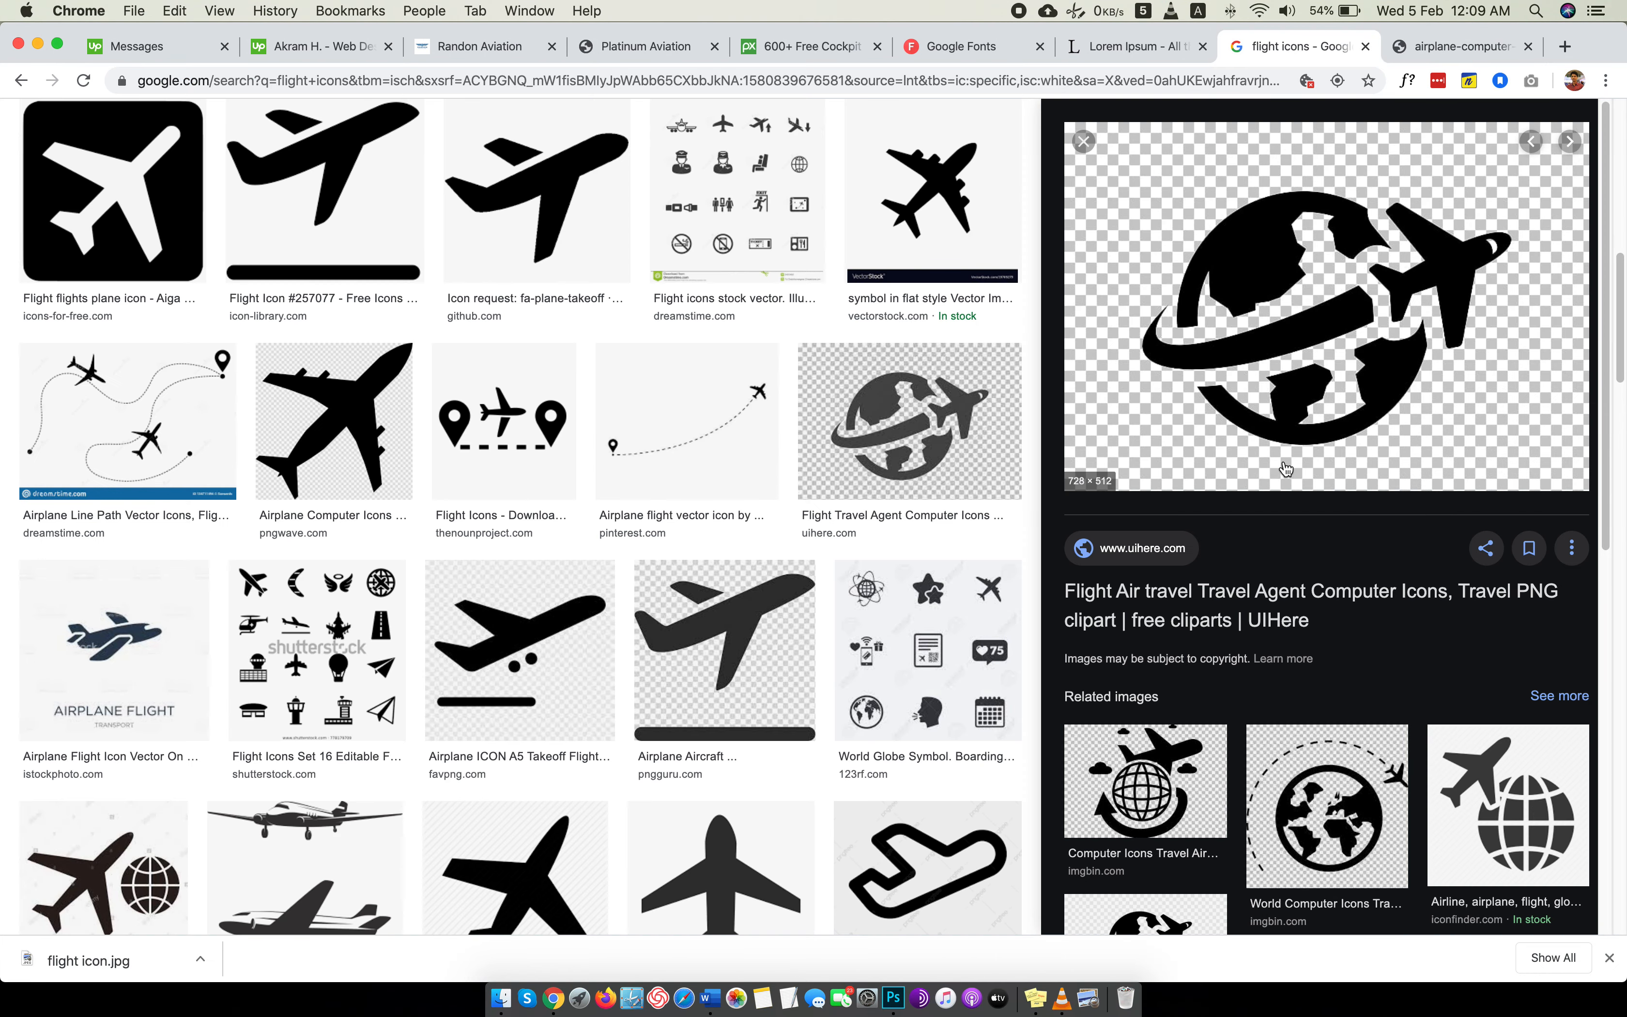
scroll(1250, 460, "down", 5)
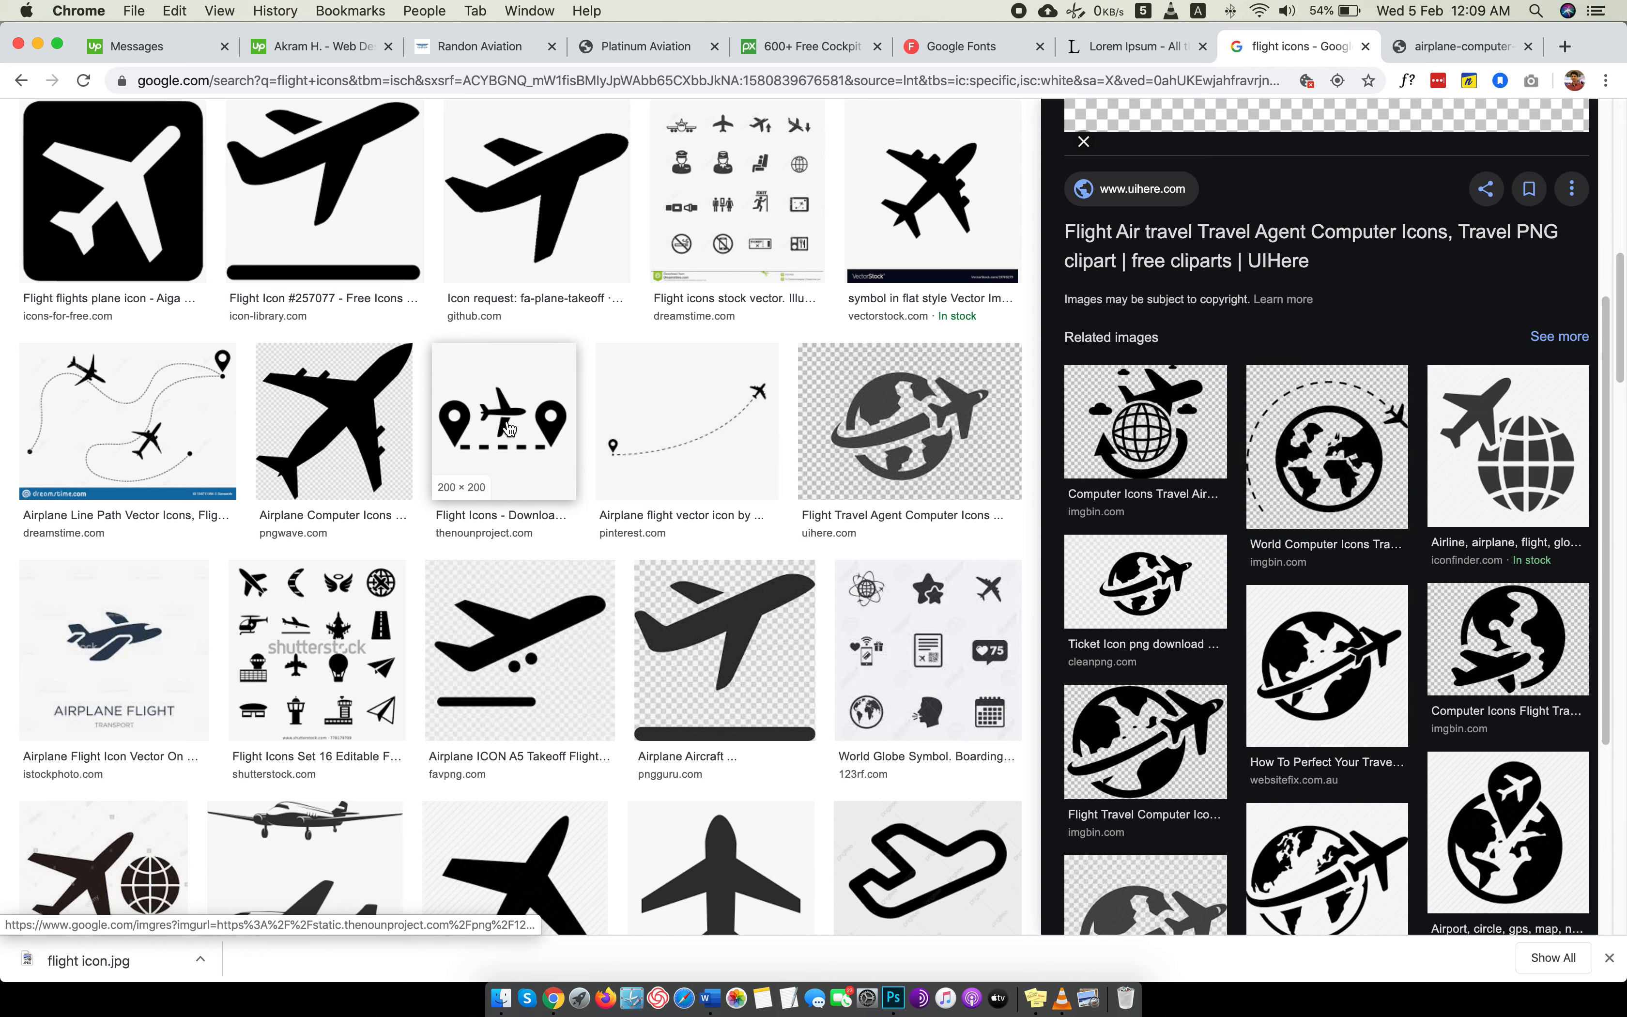
scroll(683, 426, "down", 5)
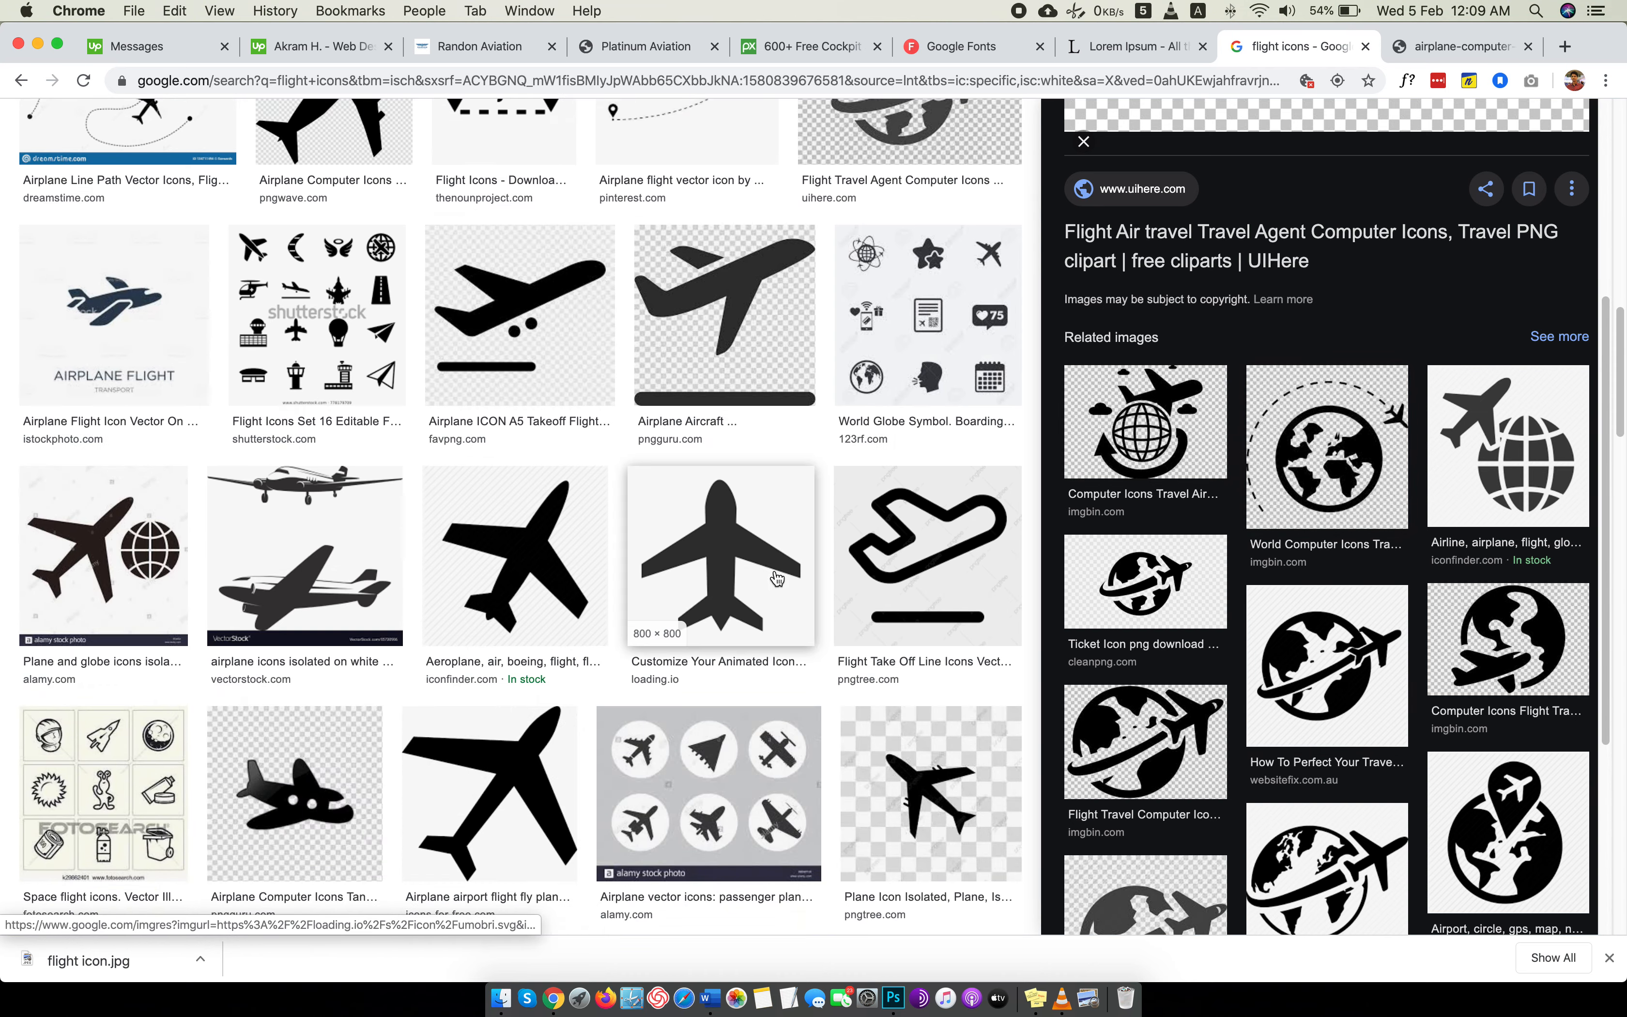
scroll(773, 572, "up", 5)
left_click(901, 414)
right_click(1282, 266)
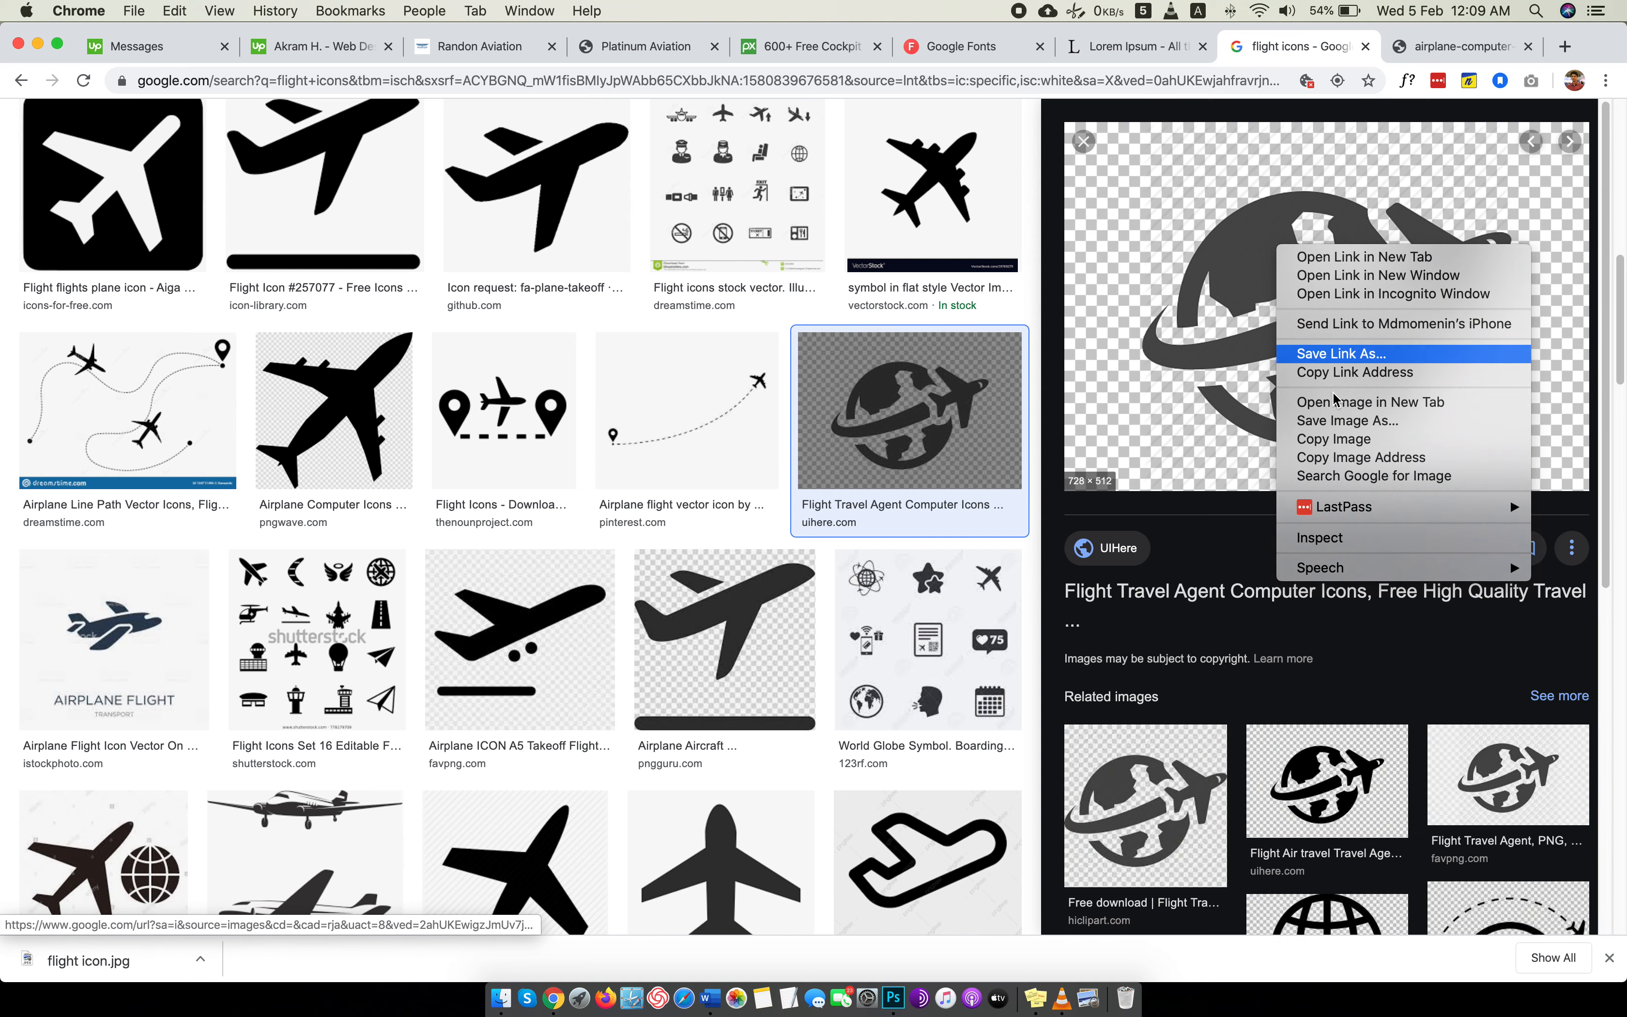
left_click(1343, 406)
left_click(1406, 48)
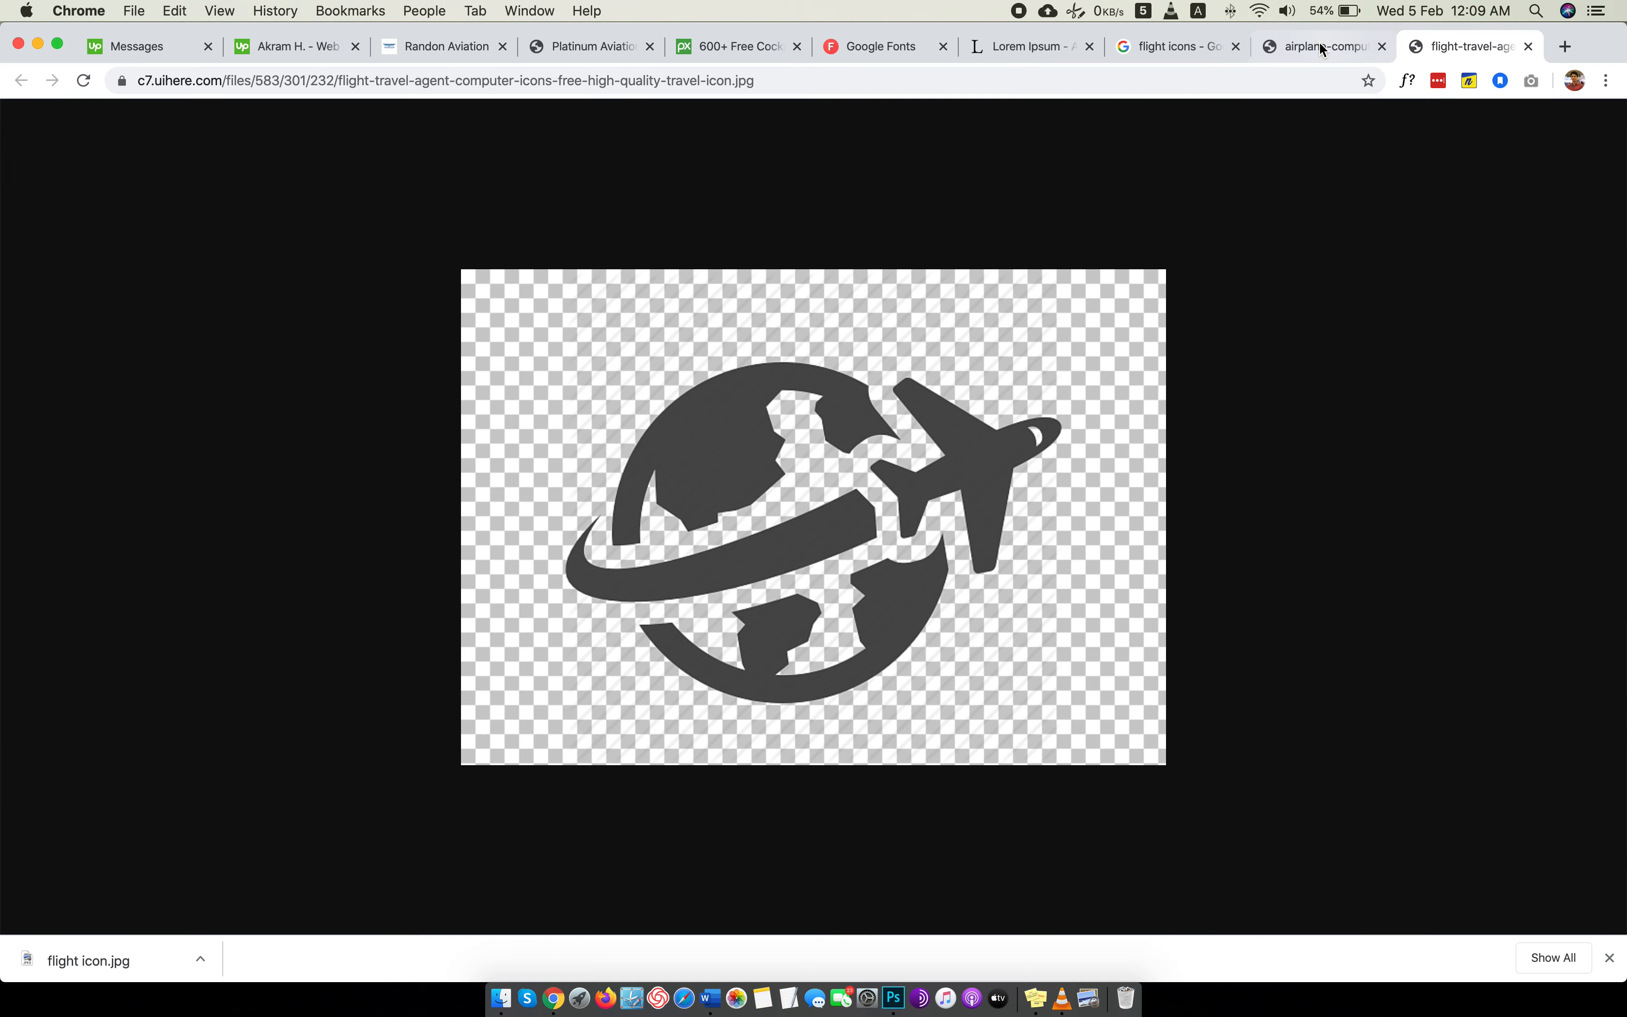
Close both full-size icon images and preview the favpng dashed-orbit globe icon and the Shutterstock Flight Icons Set 13.
left_click(1279, 50)
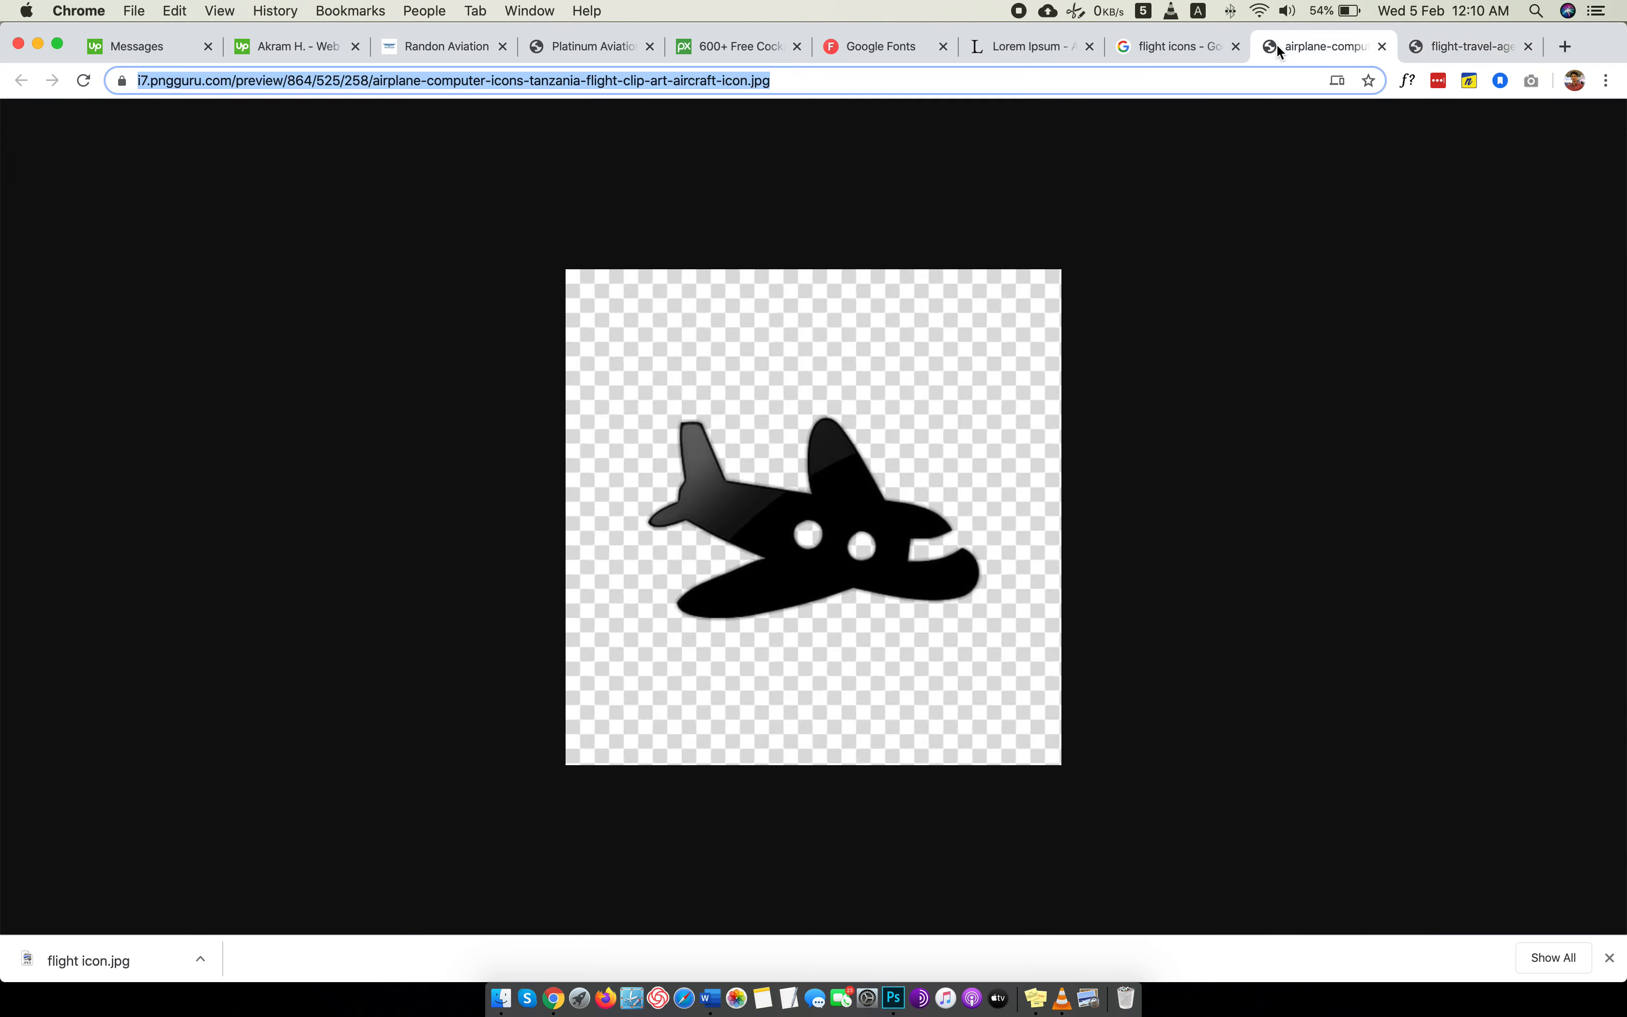
left_click(1528, 46)
left_click(1528, 47)
scroll(1321, 413, "down", 5)
scroll(1321, 414, "down", 3)
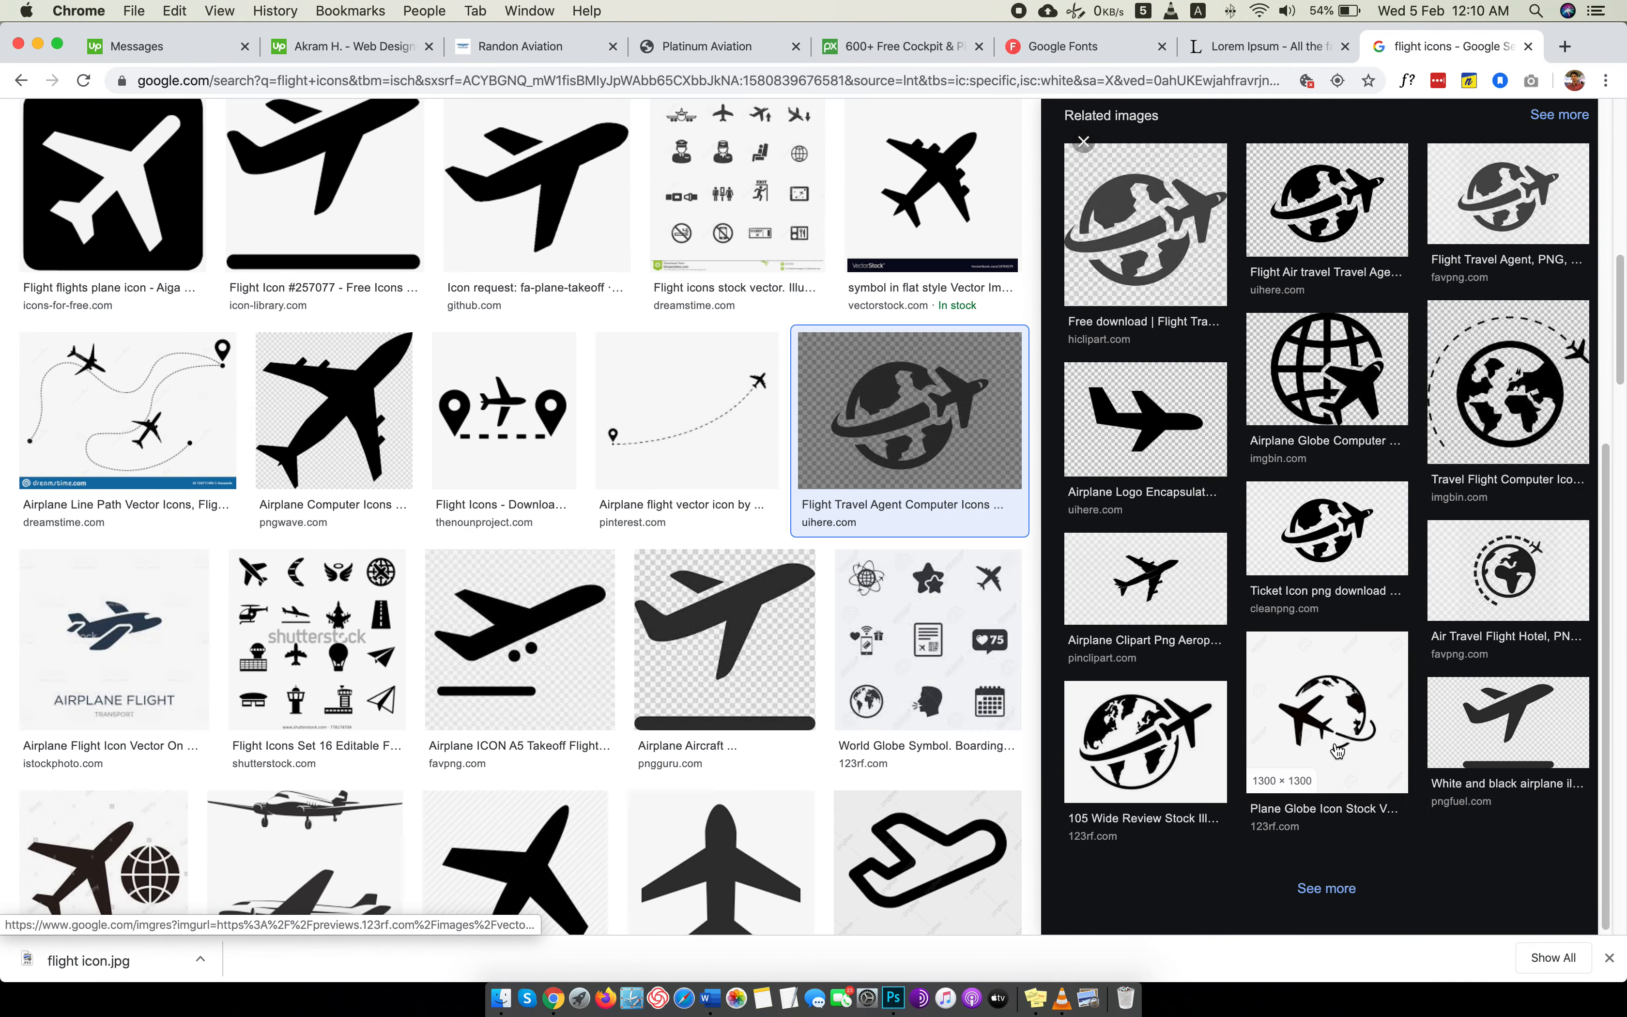
left_click(1501, 587)
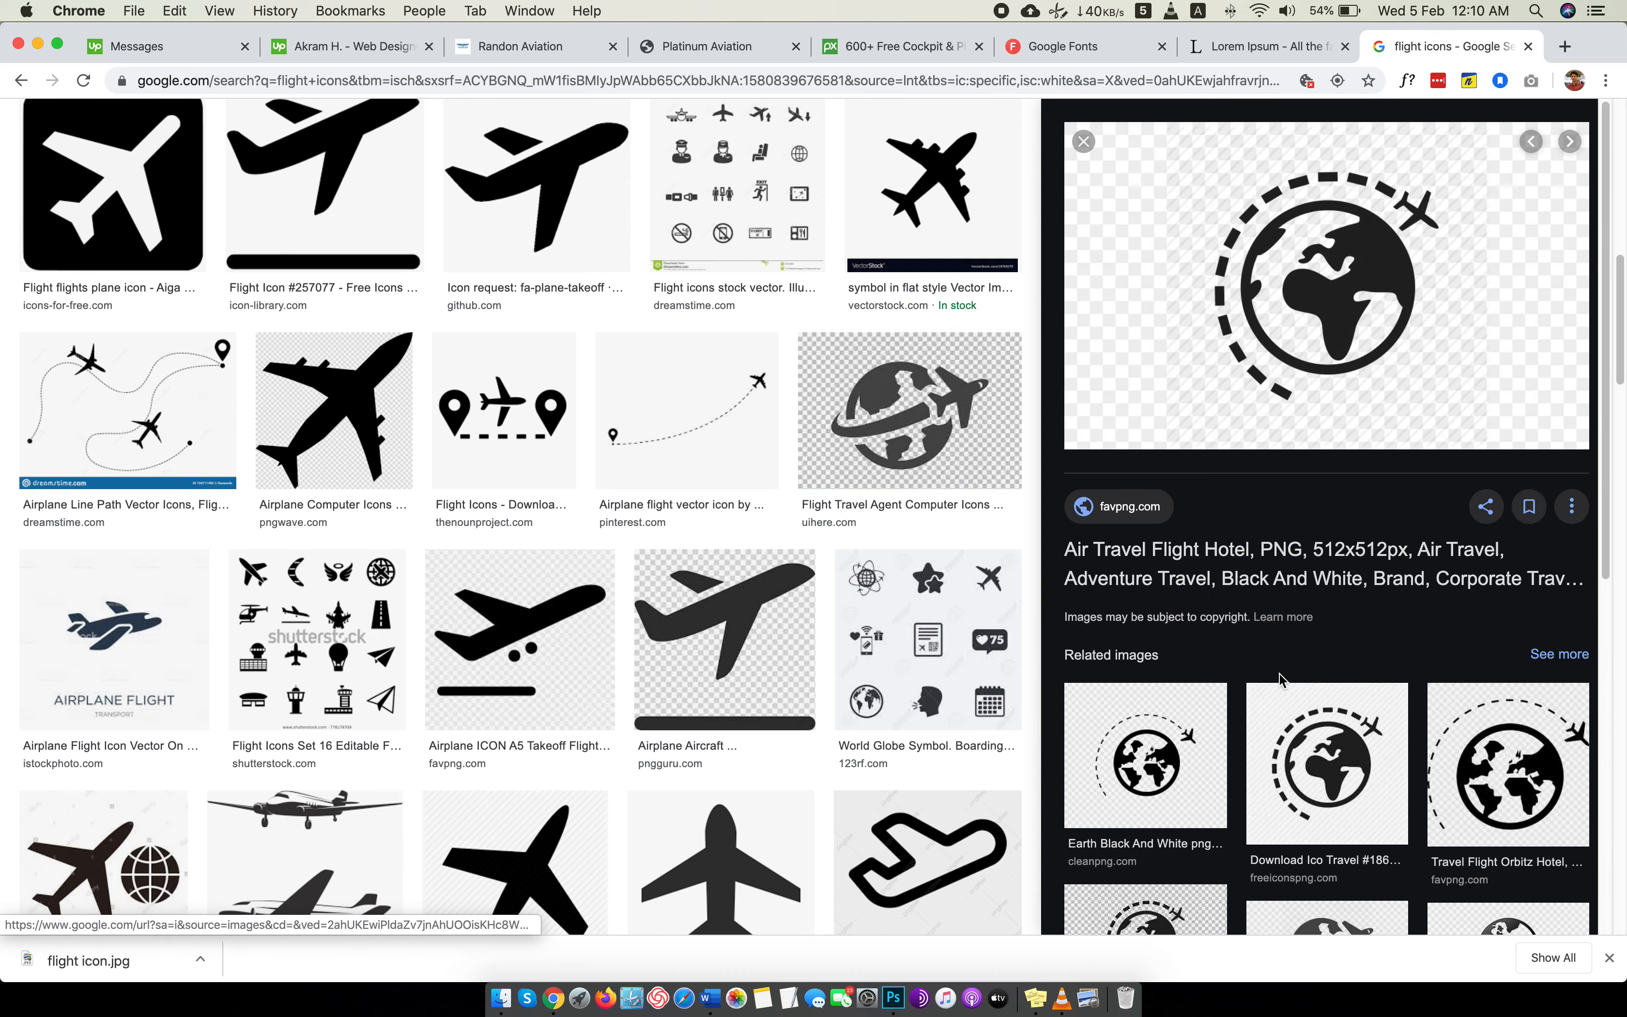
scroll(847, 363, "up", 10)
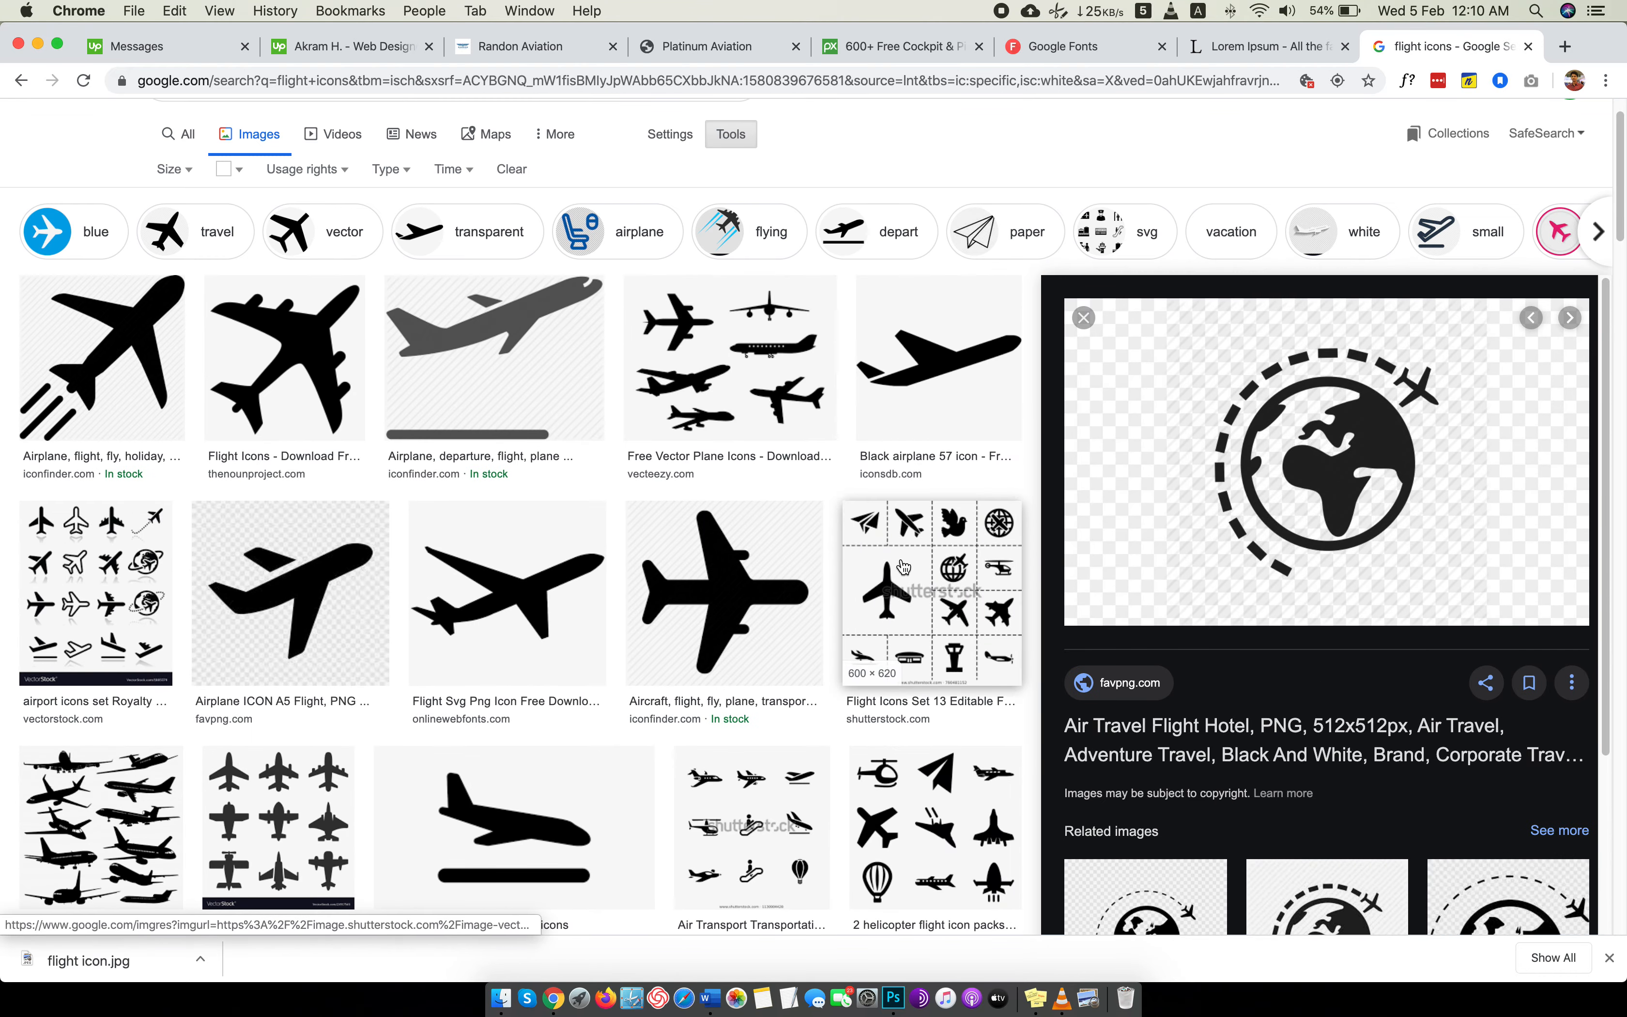
left_click(904, 567)
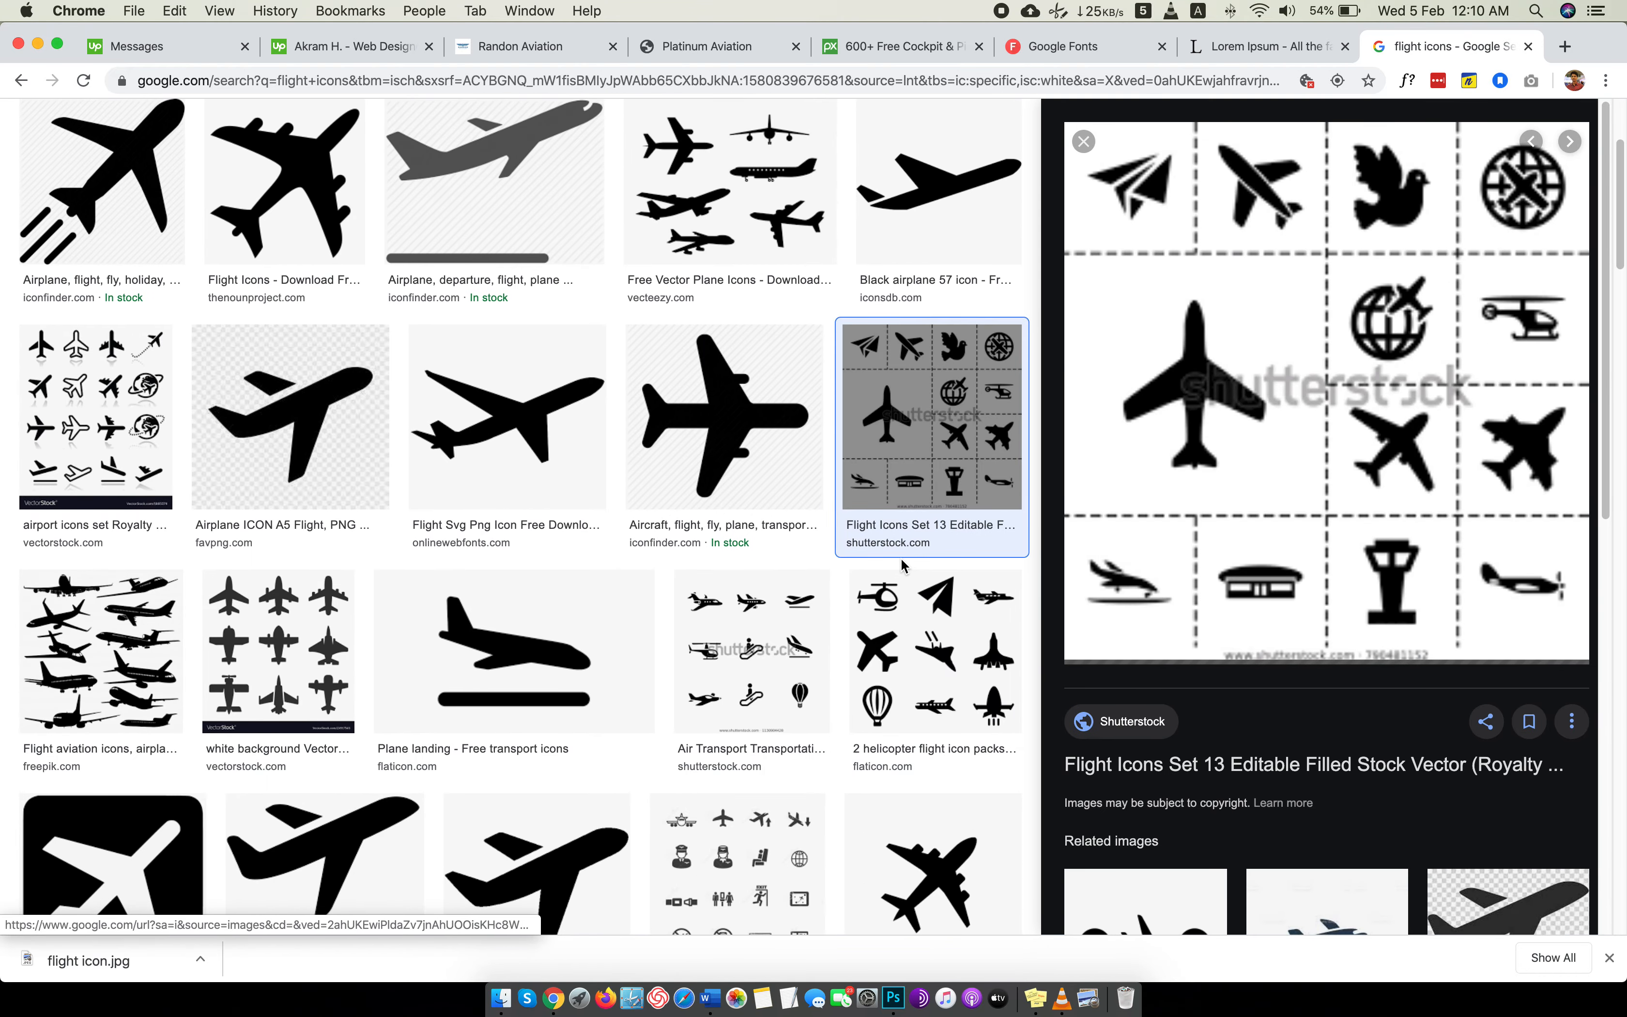
scroll(605, 256, "up", 4)
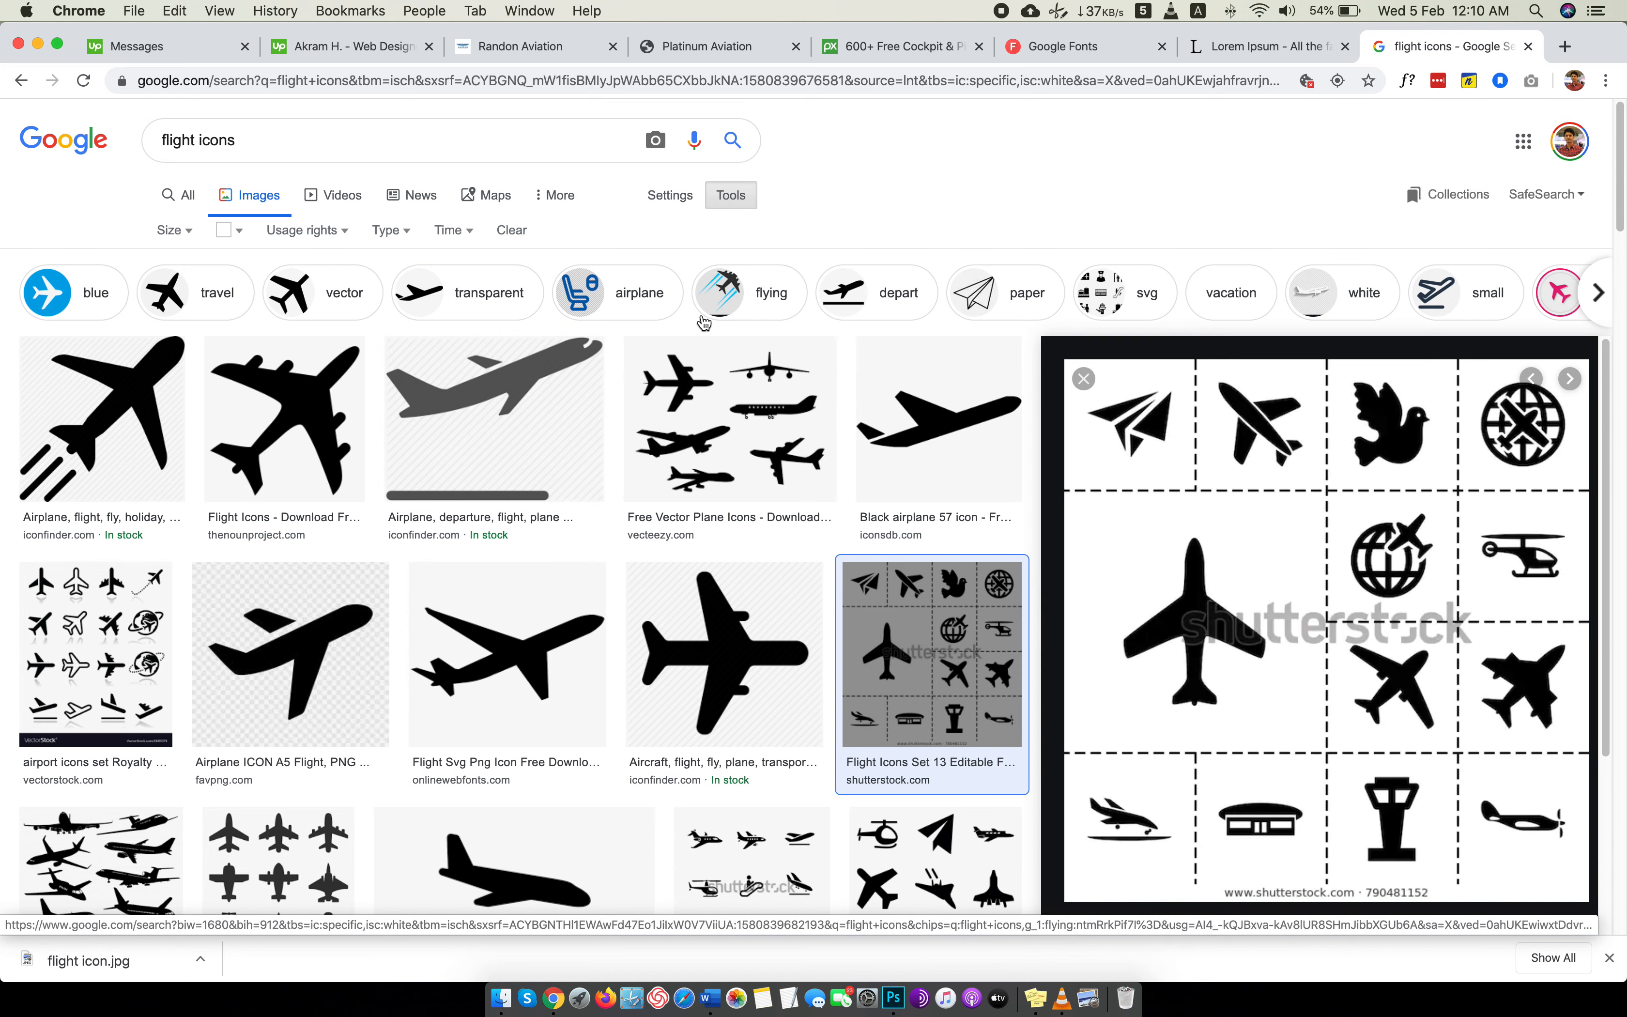
Open the flight icon results refined by "flying" in a new tab and preview the UIHere circled orbit-airplane icon.
right_click(763, 296)
left_click(841, 303)
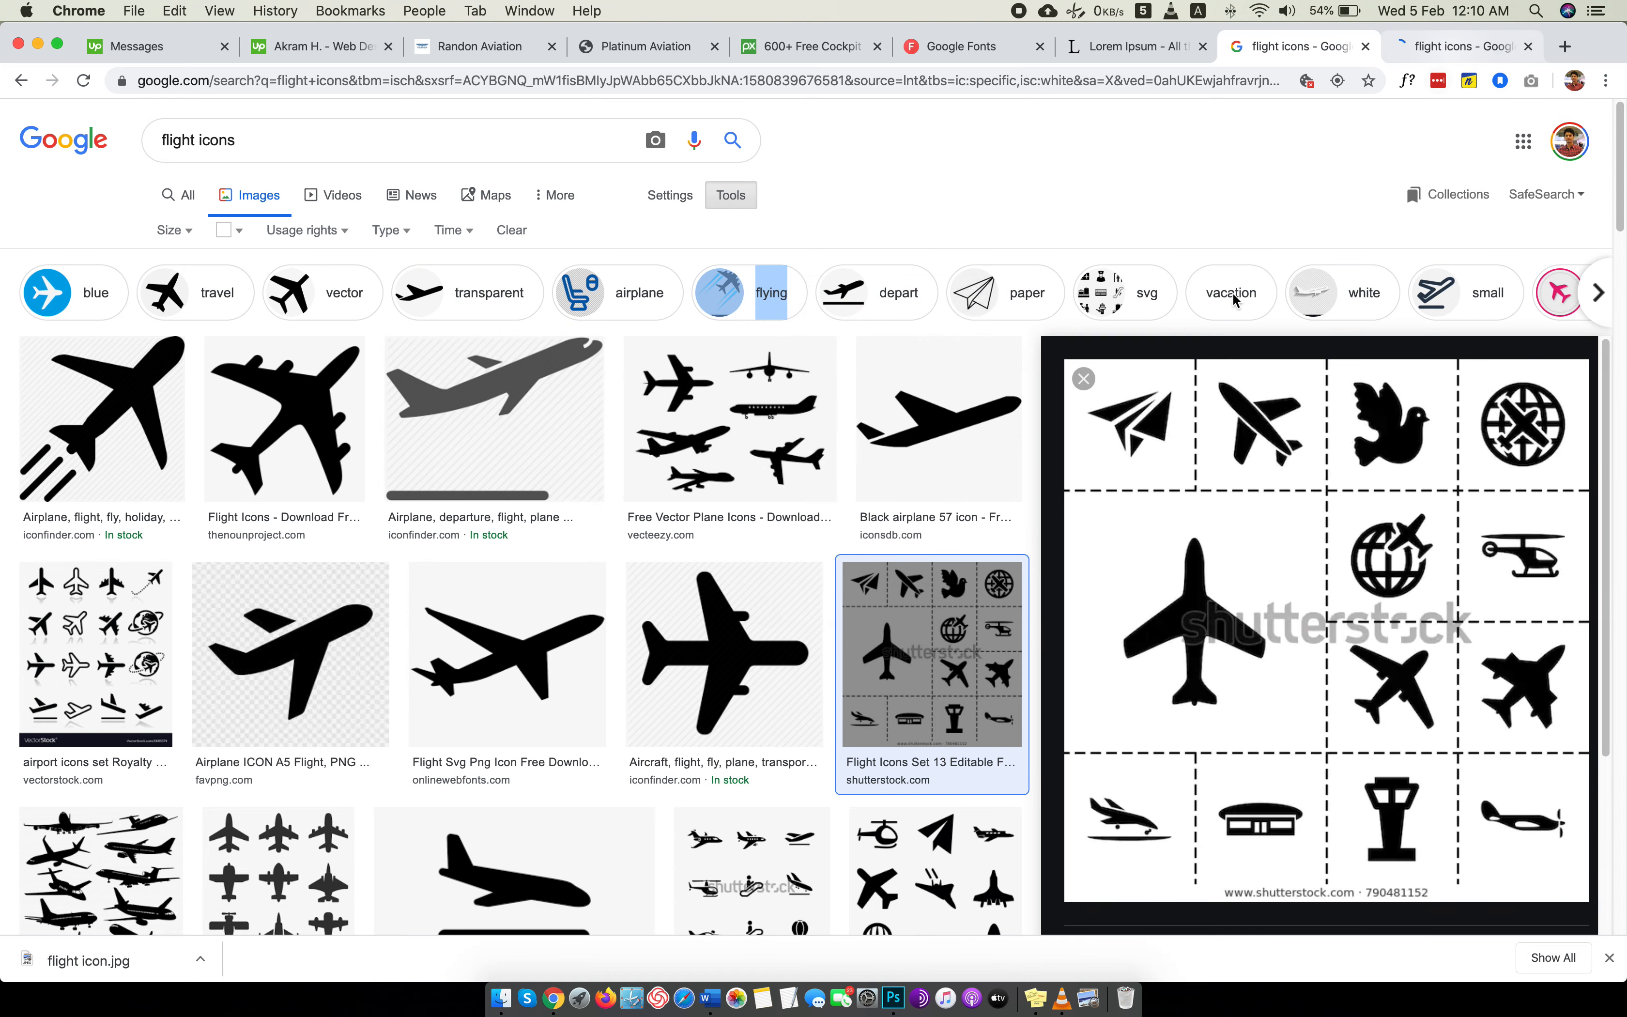
left_click(1462, 45)
scroll(1155, 374, "down", 1)
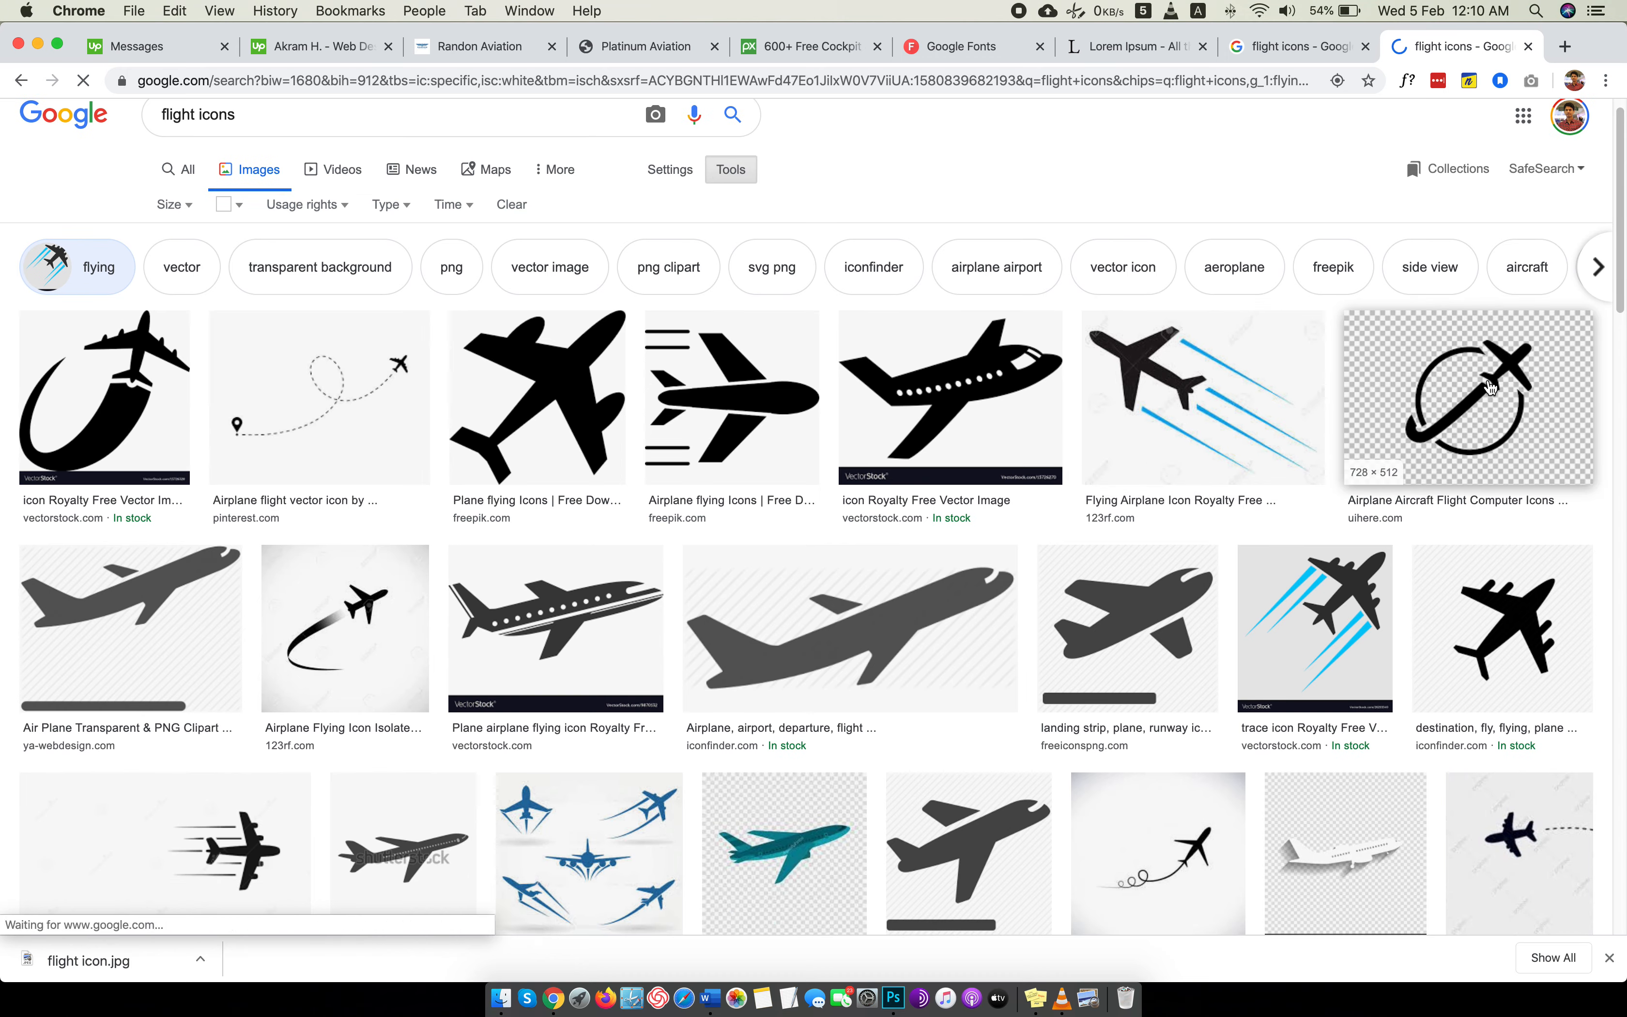
left_click(1513, 374)
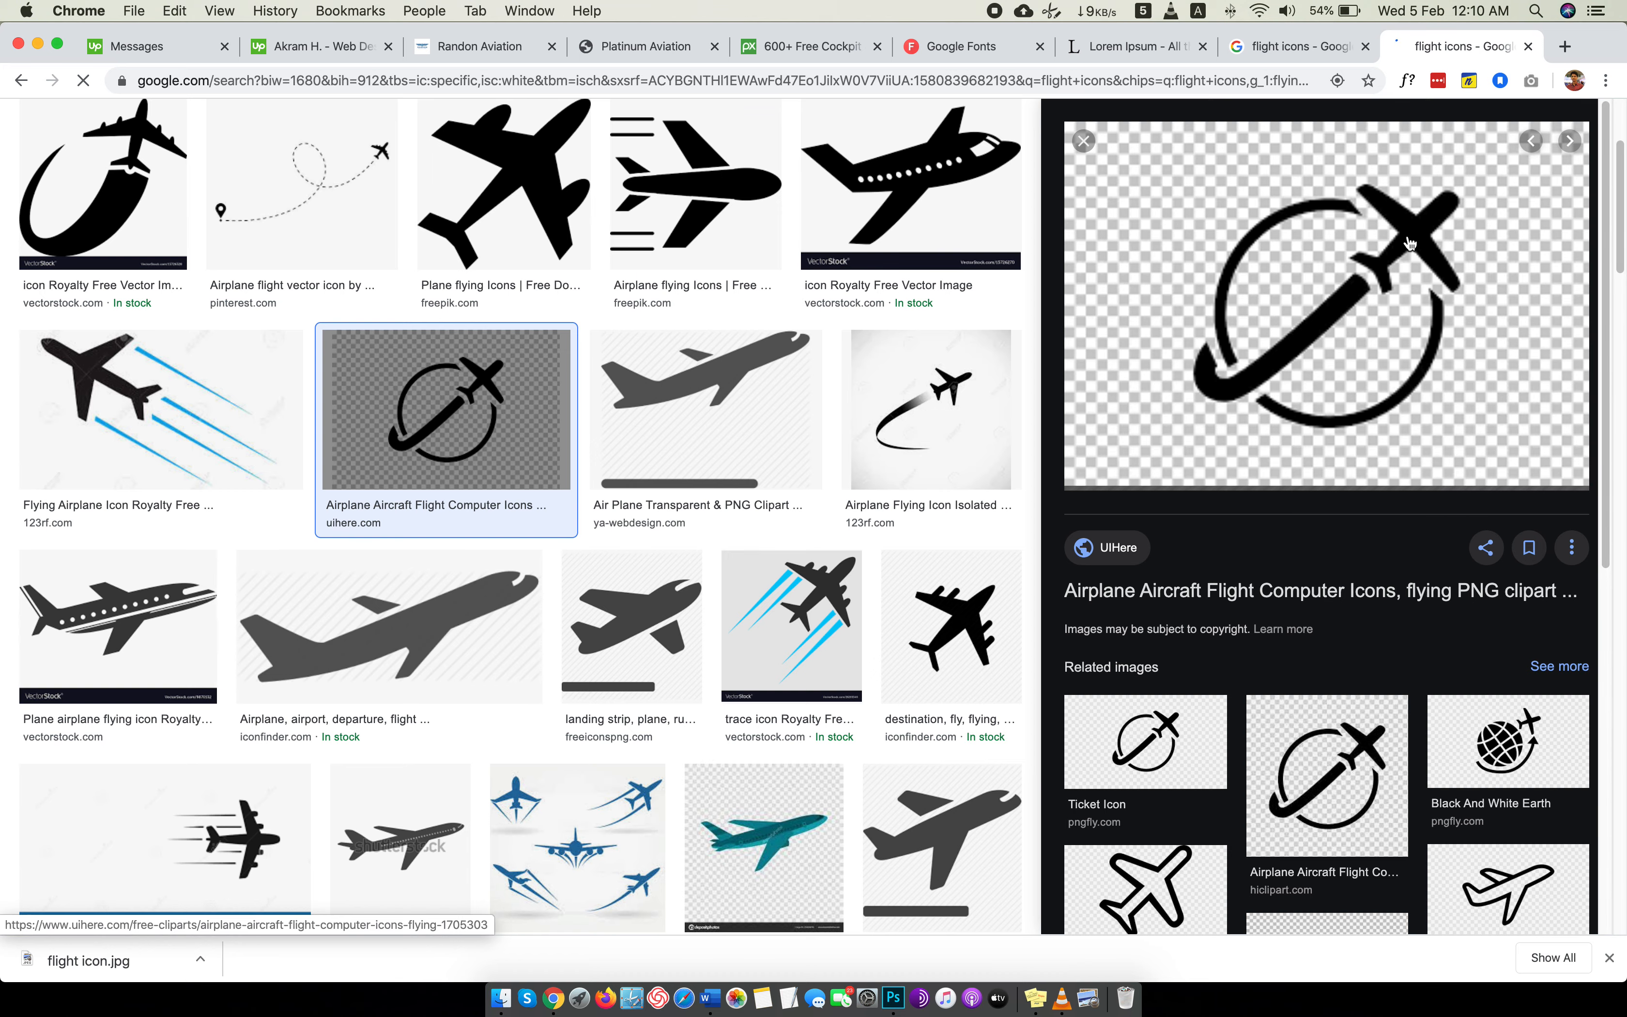
scroll(1410, 243, "down", 5)
scroll(1410, 242, "up", 5)
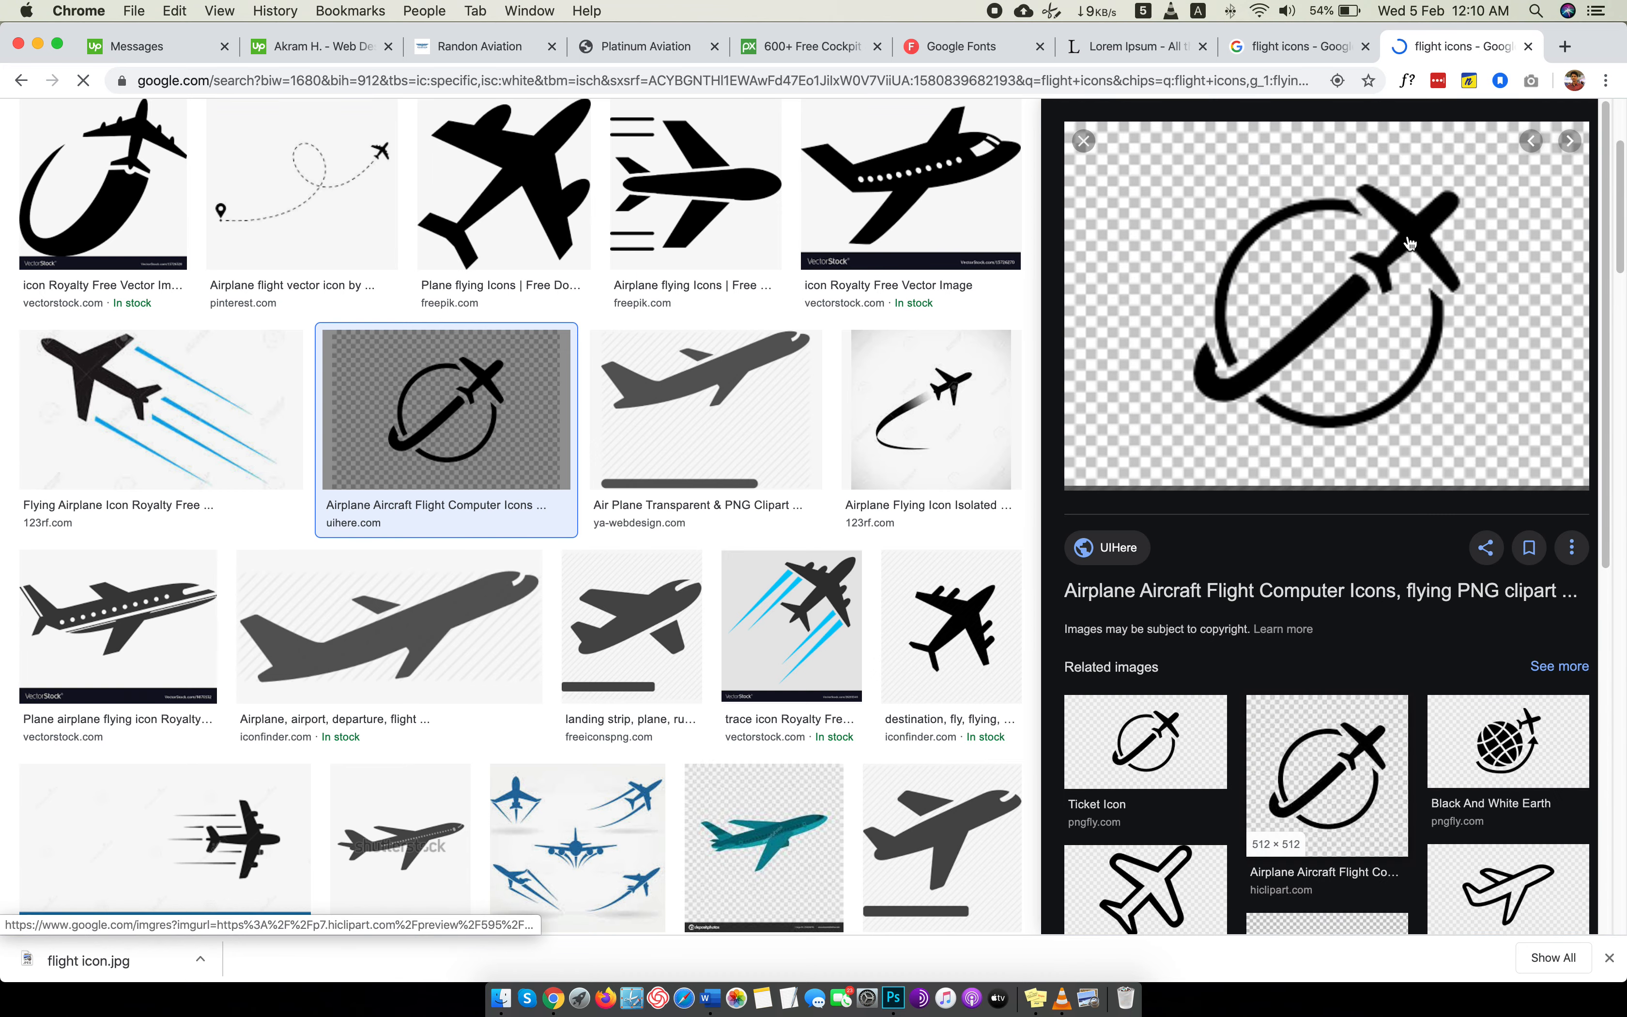
Open the UIHere orbit-airplane icon on its own and save it as the PNG image "download" in the Images folder.
right_click(1410, 242)
left_click(1337, 392)
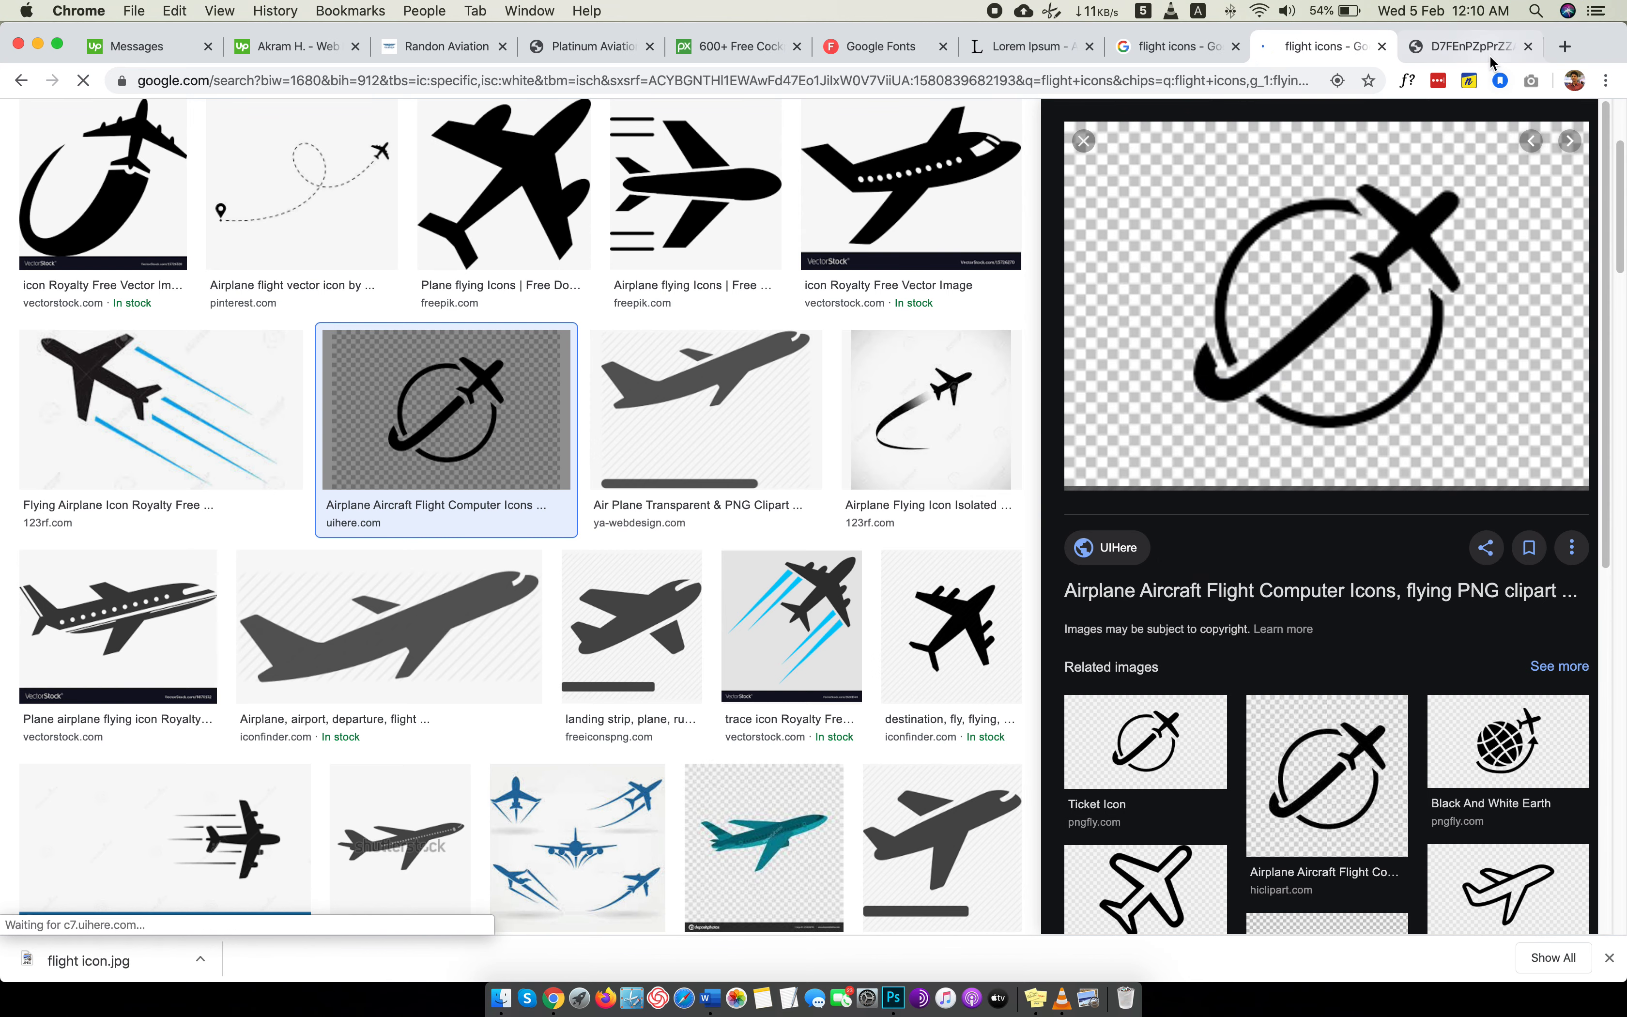
left_click(1465, 46)
right_click(904, 476)
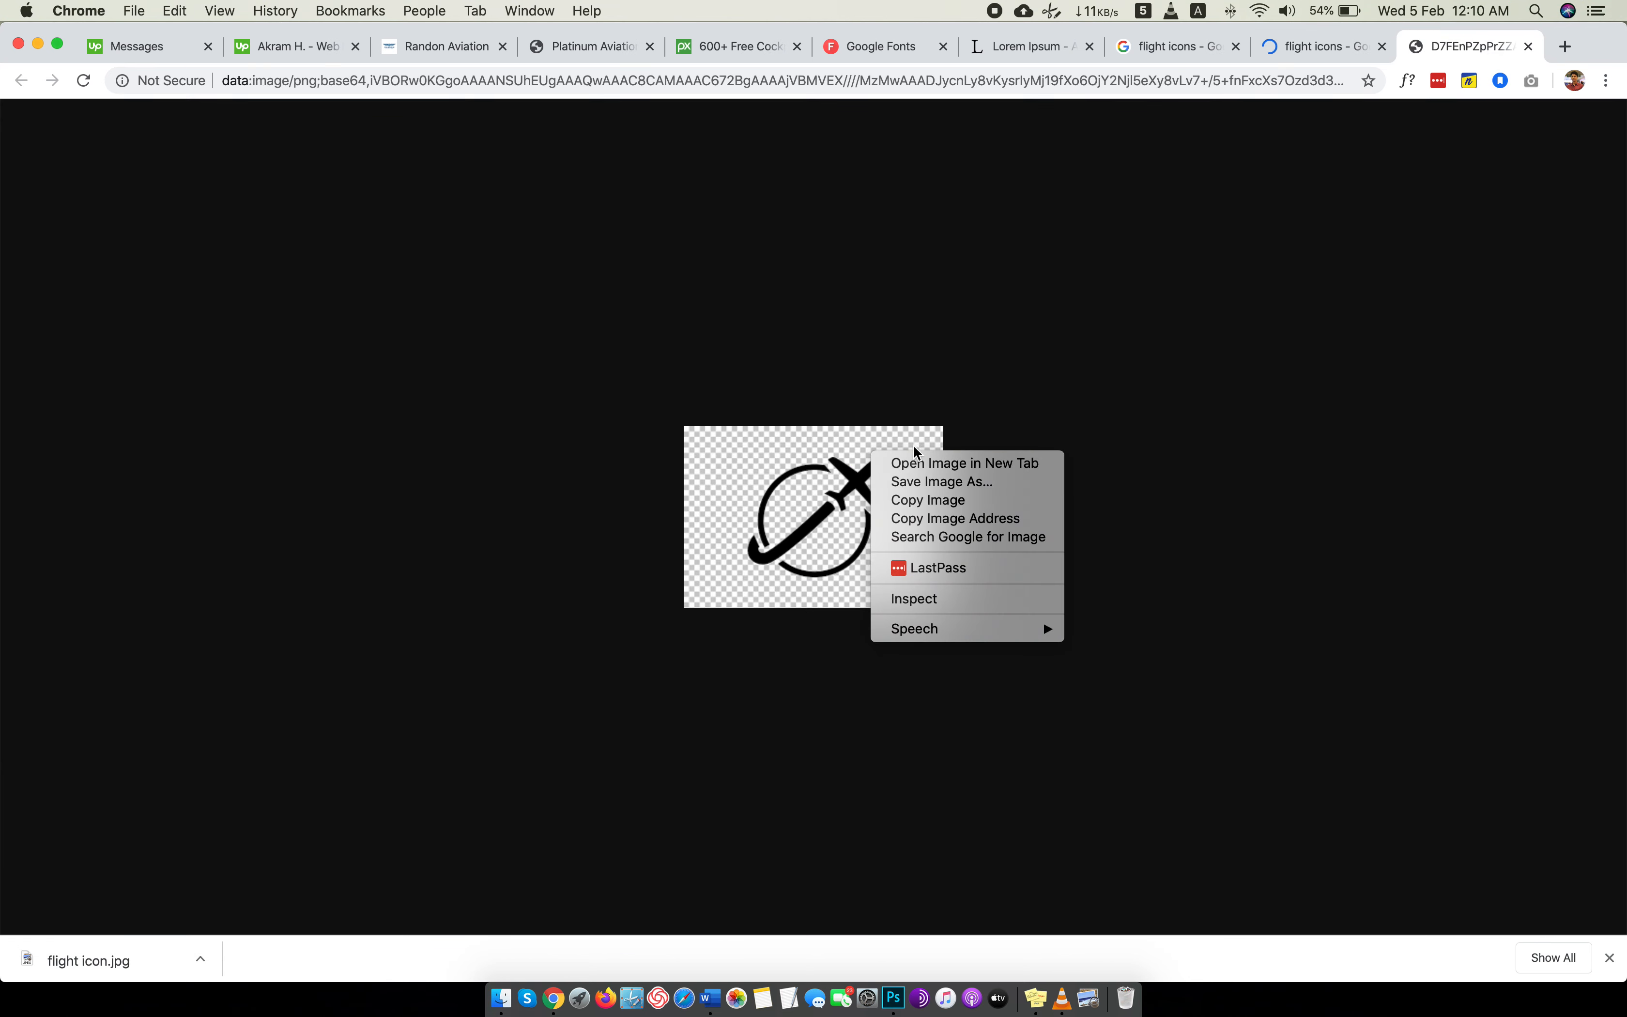
left_click(1140, 134)
left_click(1147, 86)
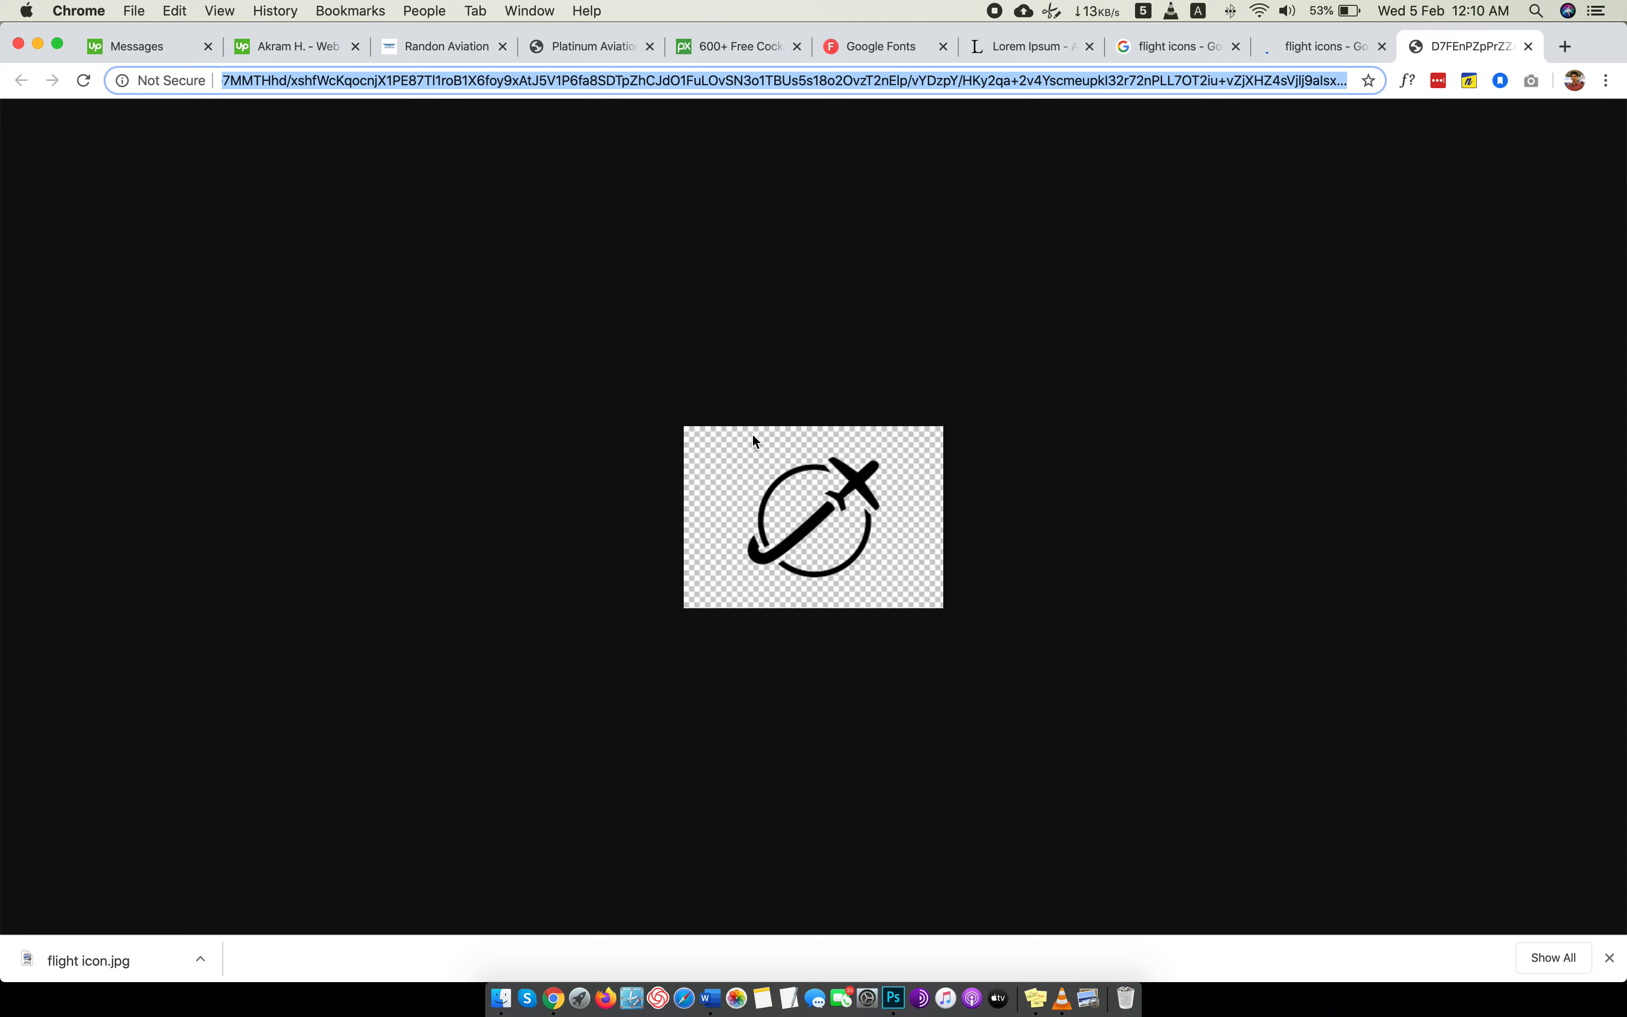
right_click(784, 443)
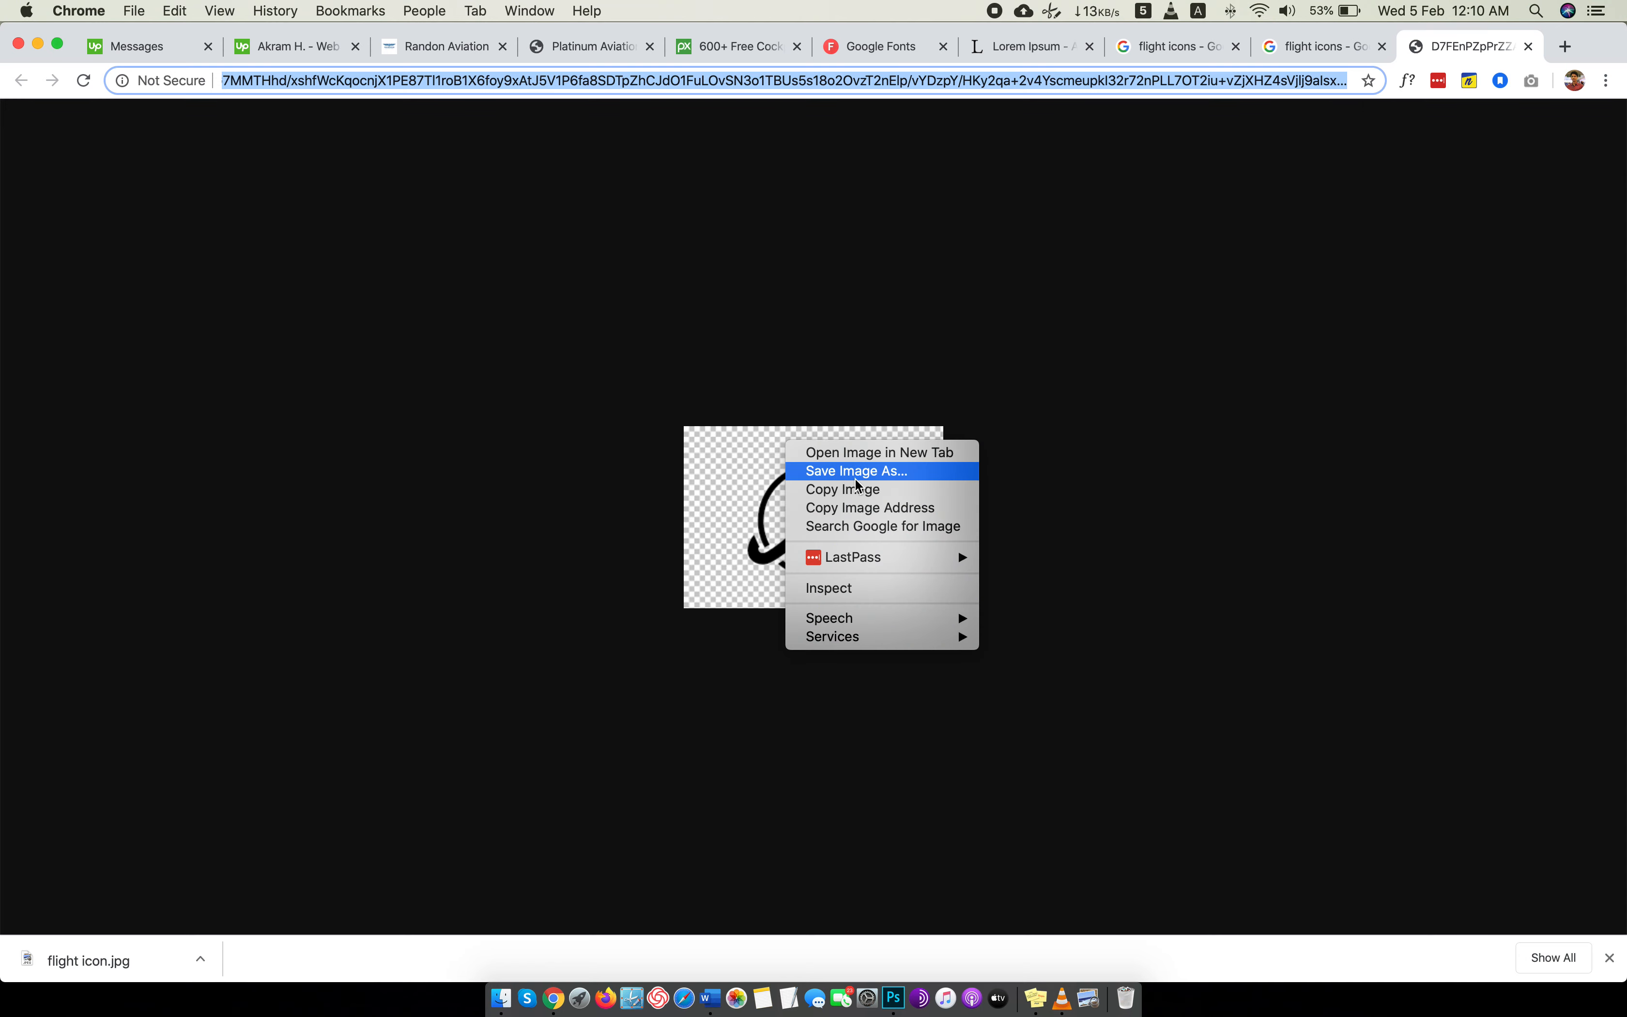
left_click(852, 471)
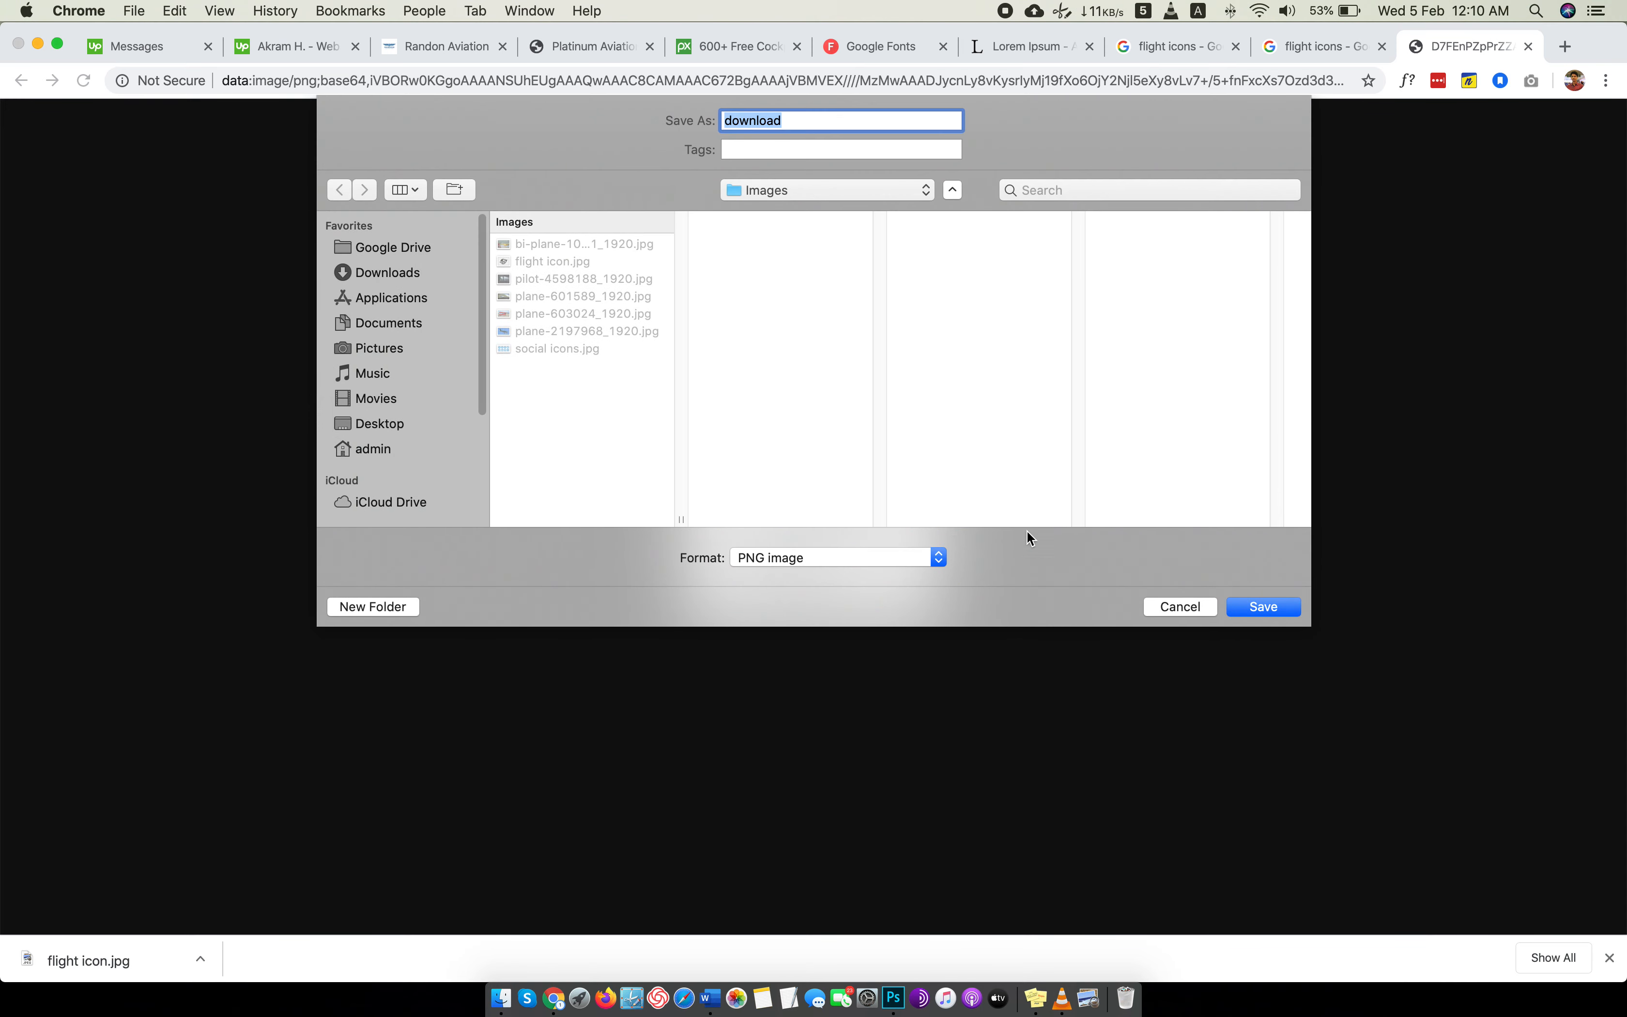
left_click(1284, 614)
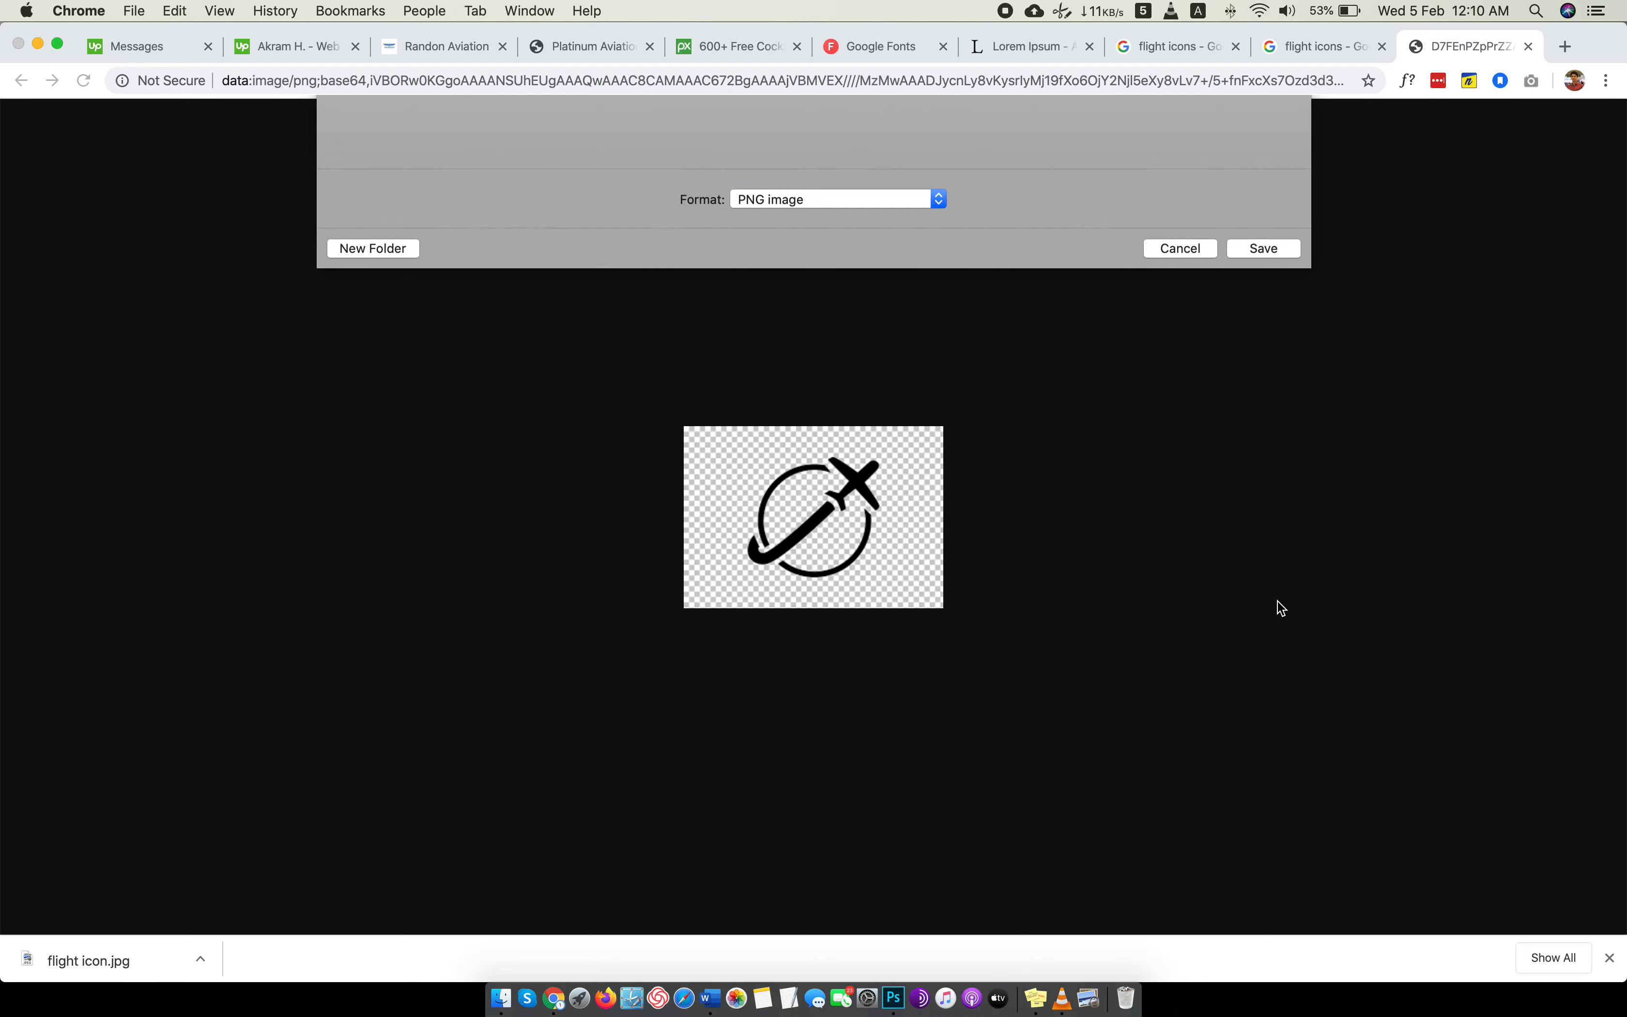
Open download.png from the Images folder in Photoshop as a separate document.
key("ctrl+Left")
left_click(621, 34)
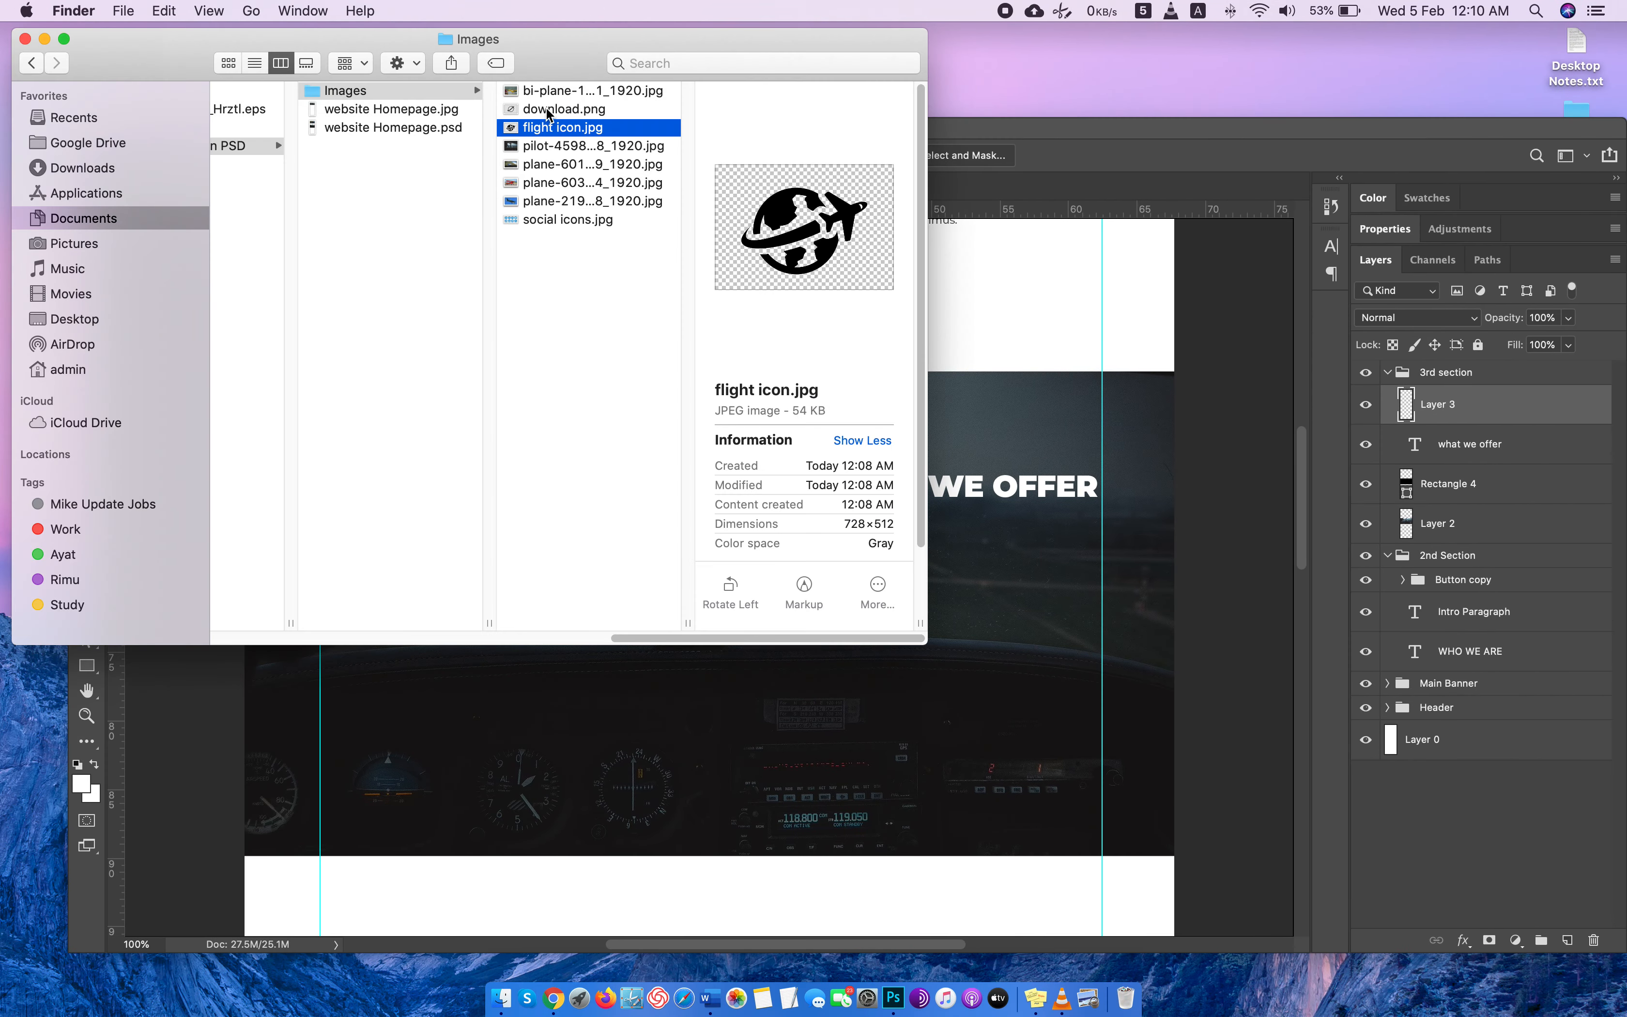
left_click_drag(549, 111, 1129, 174)
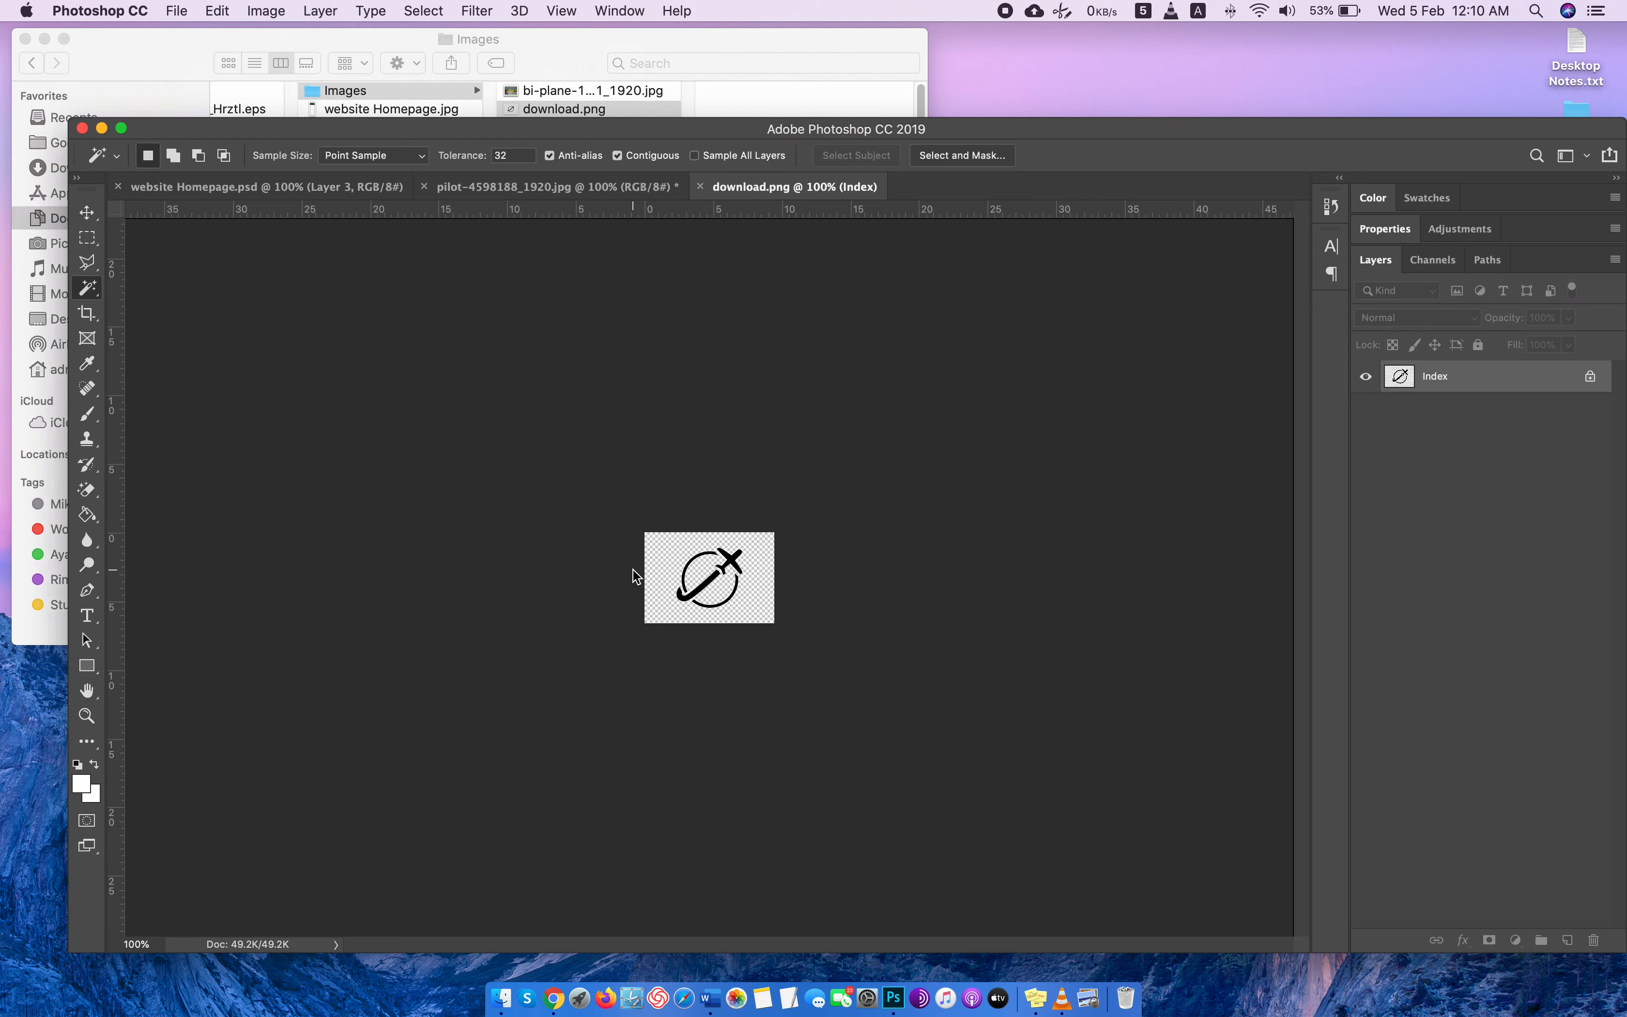
Try to erase the checkered background of download.png with the Magic Eraser, and close the image.
key("super+plus")
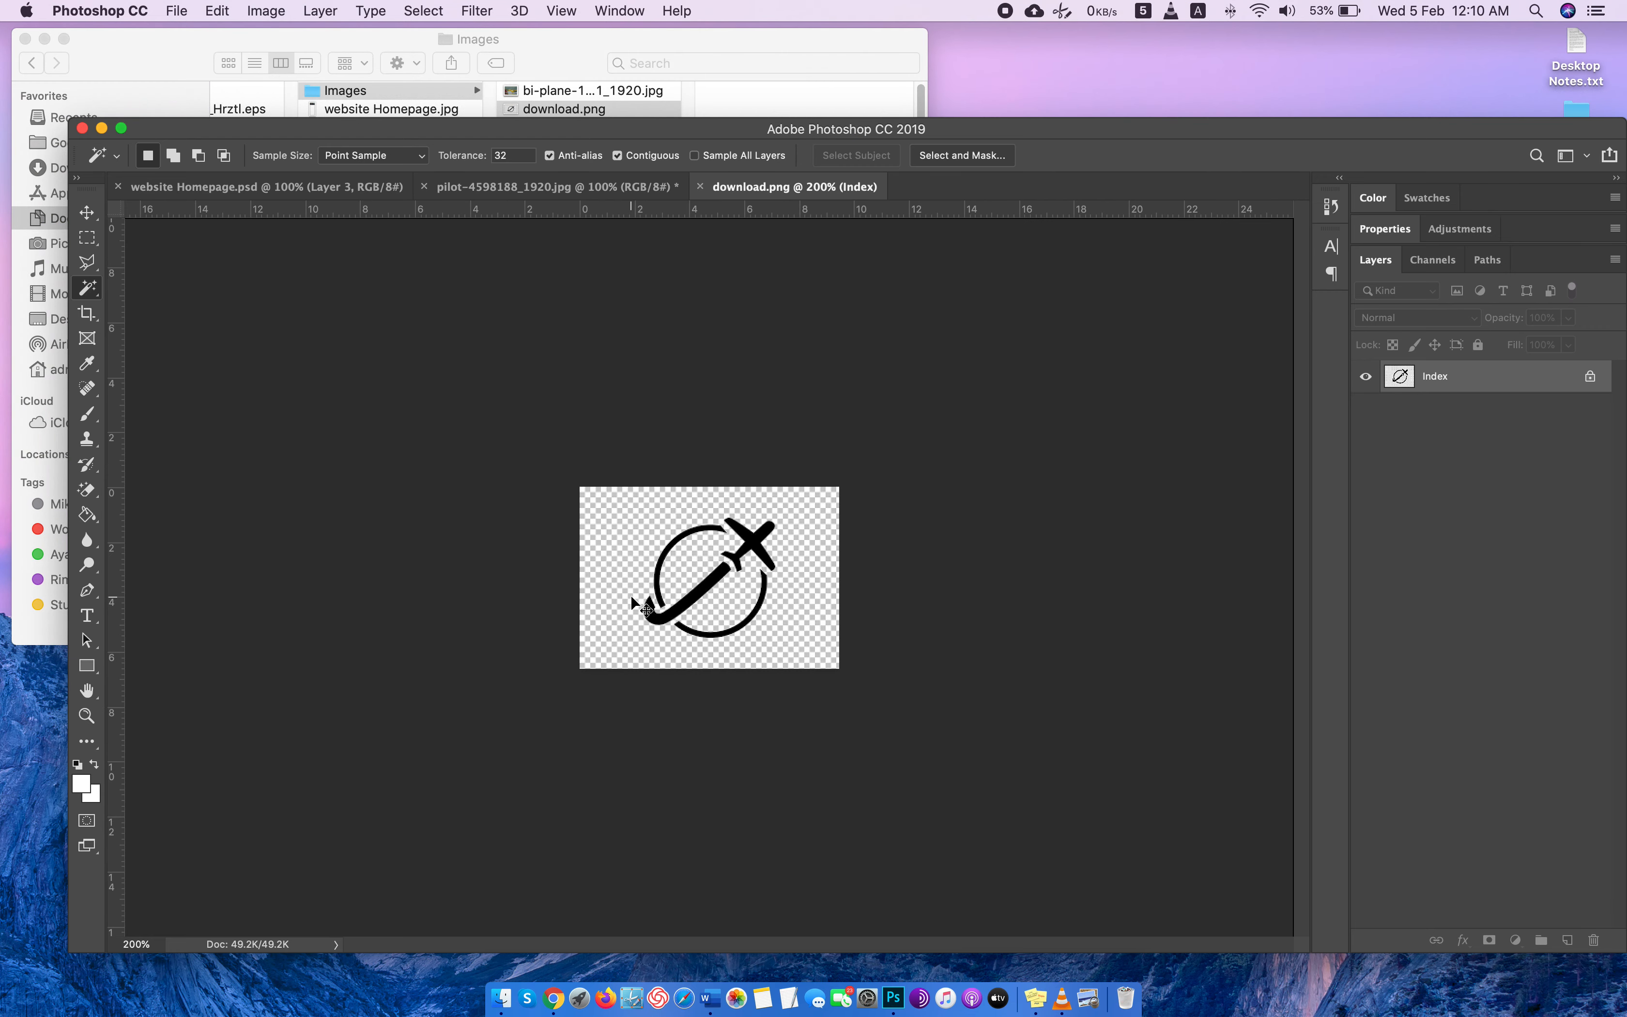
key("e")
left_click(629, 546)
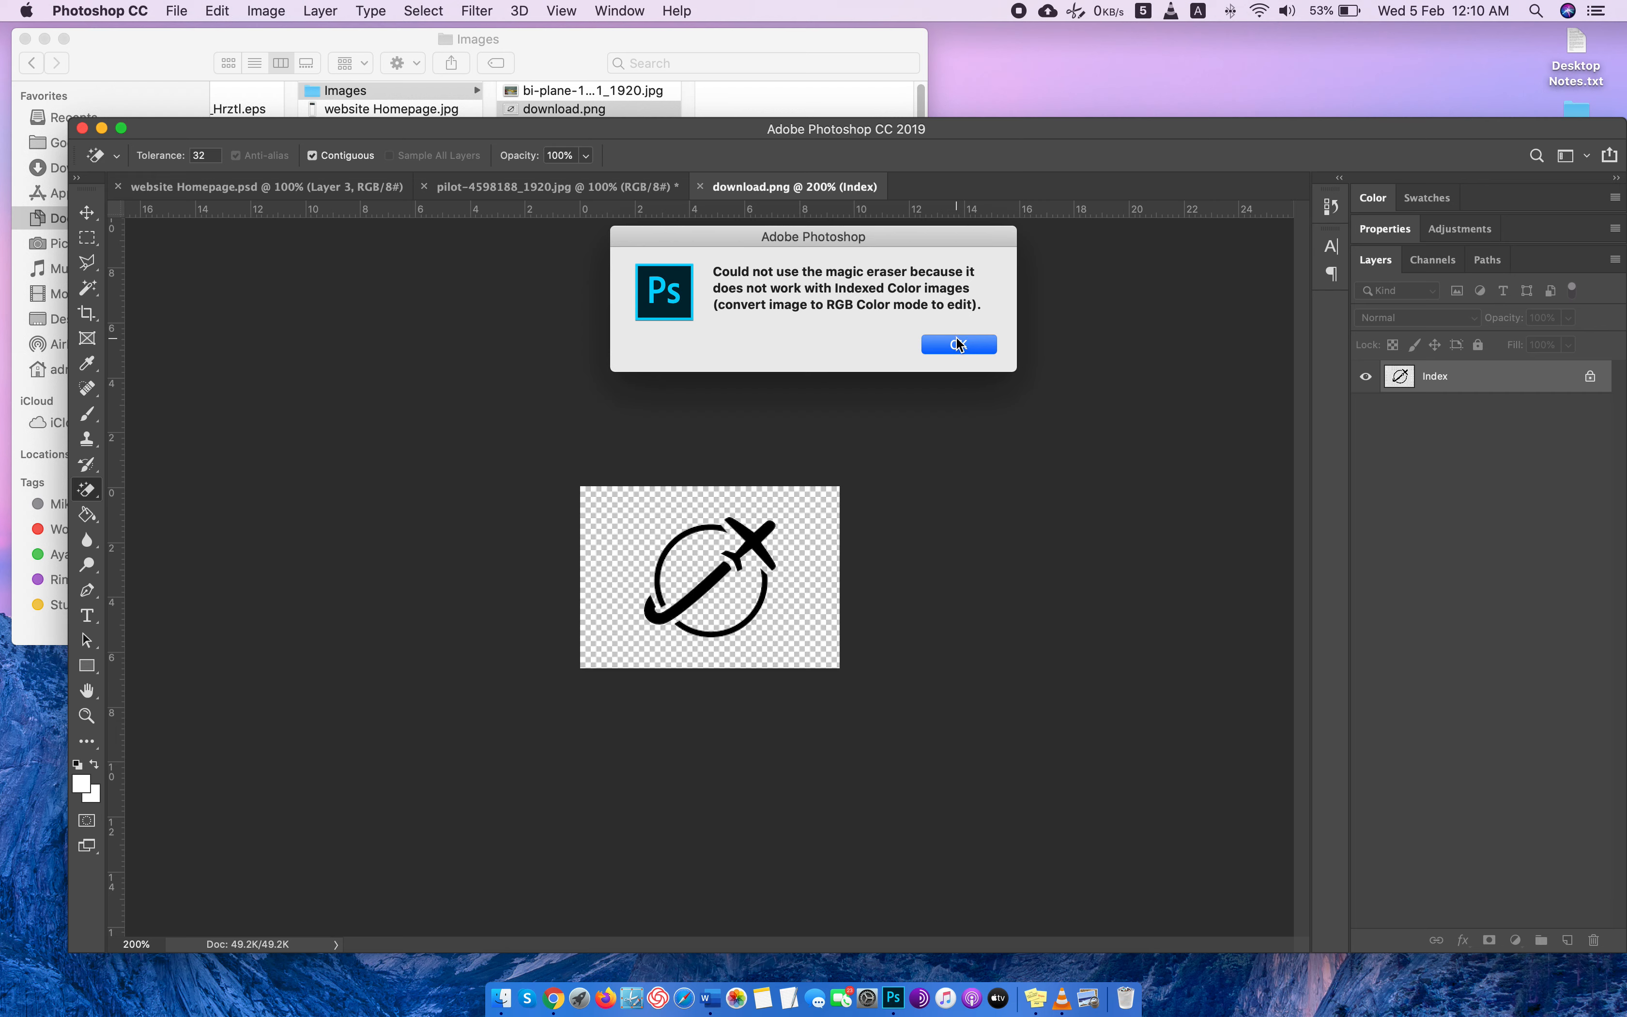
left_click(959, 344)
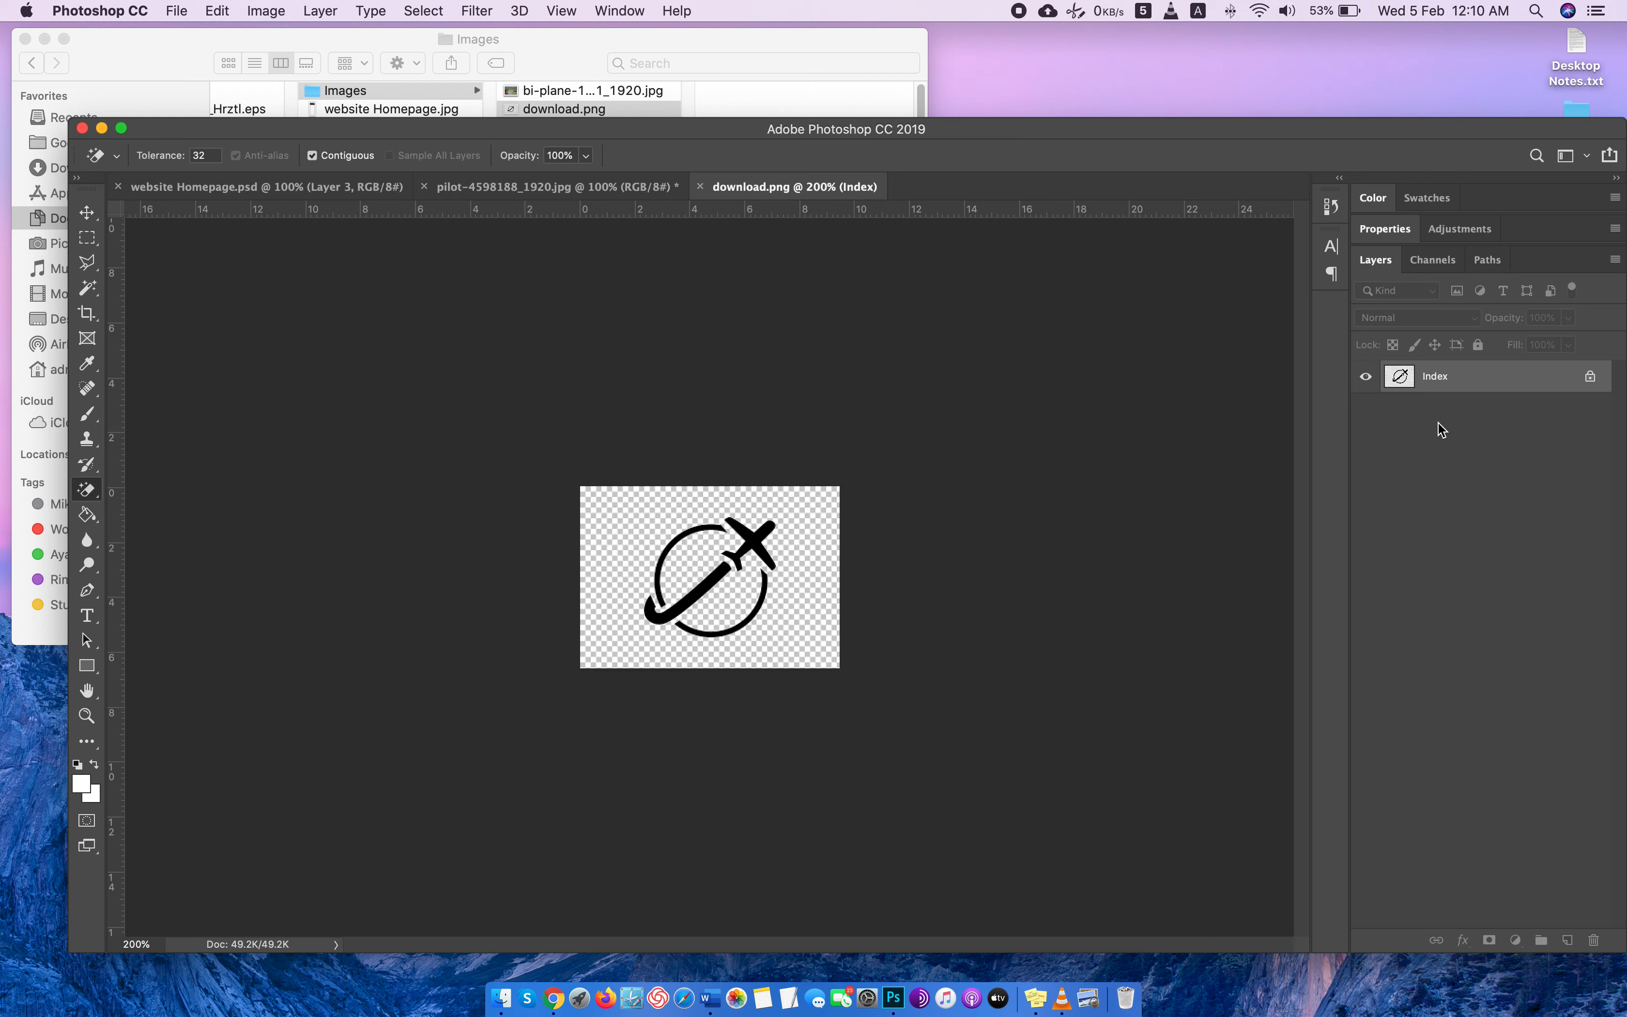
left_click(700, 188)
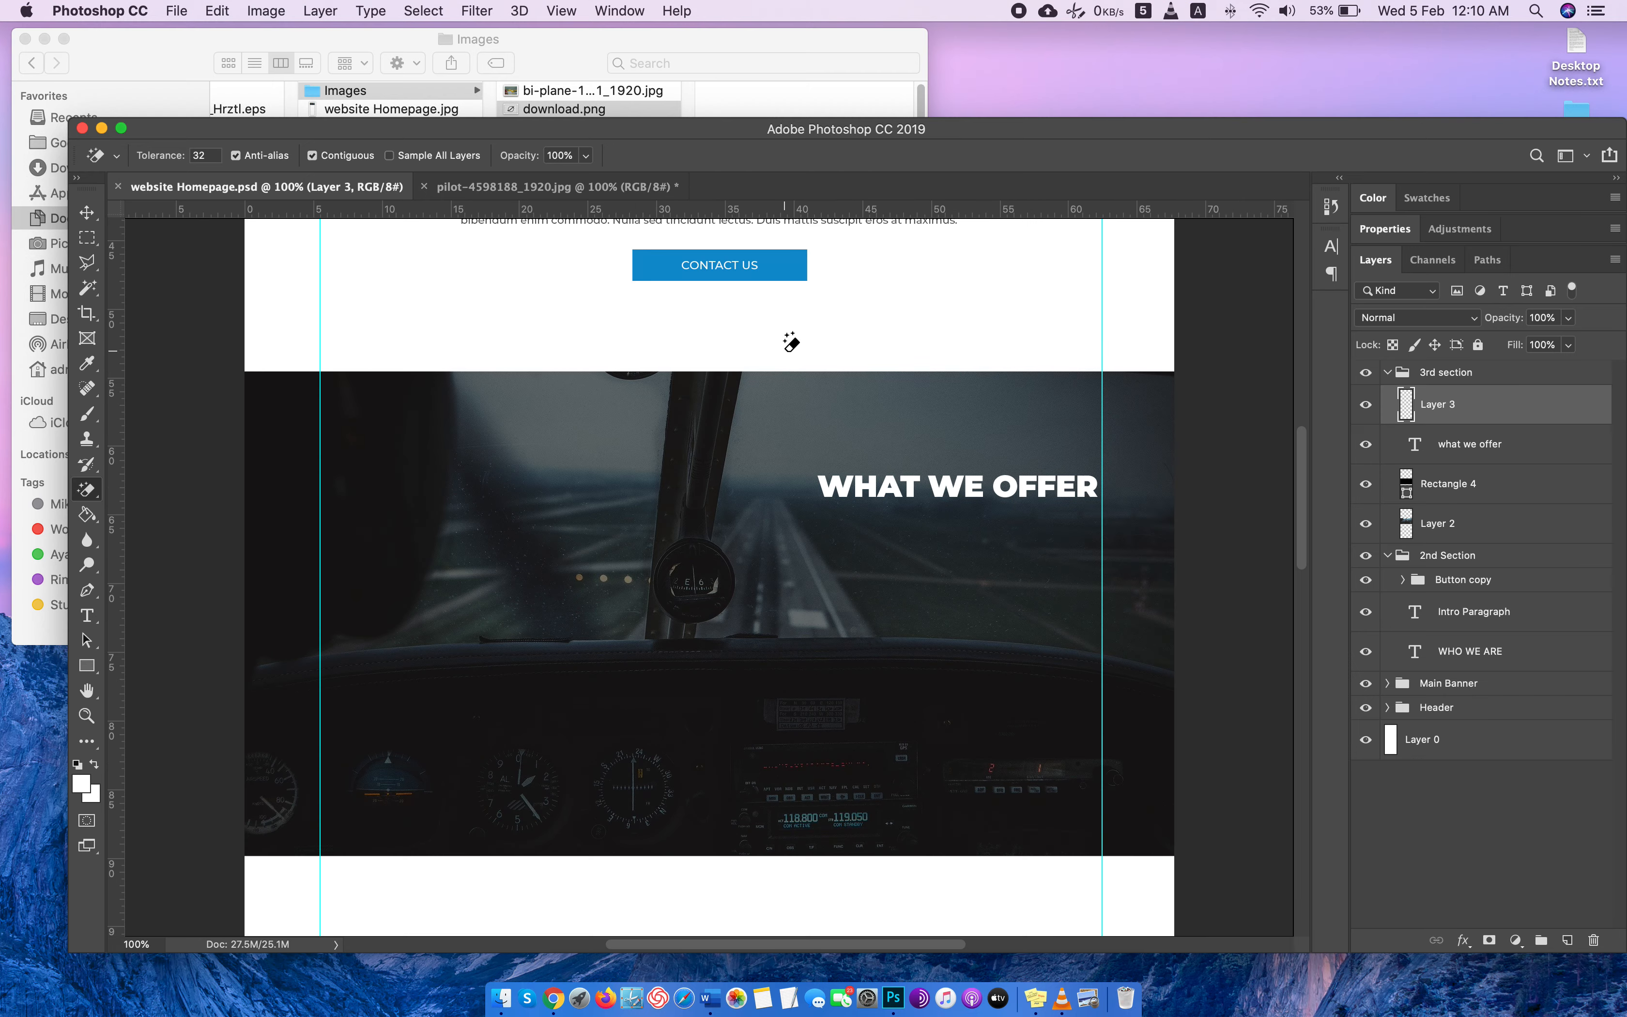
Return to Chrome, close the orbit-airplane image and preview the circled airplane icon from pinclipart.com among the related images.
key("super+Tab")
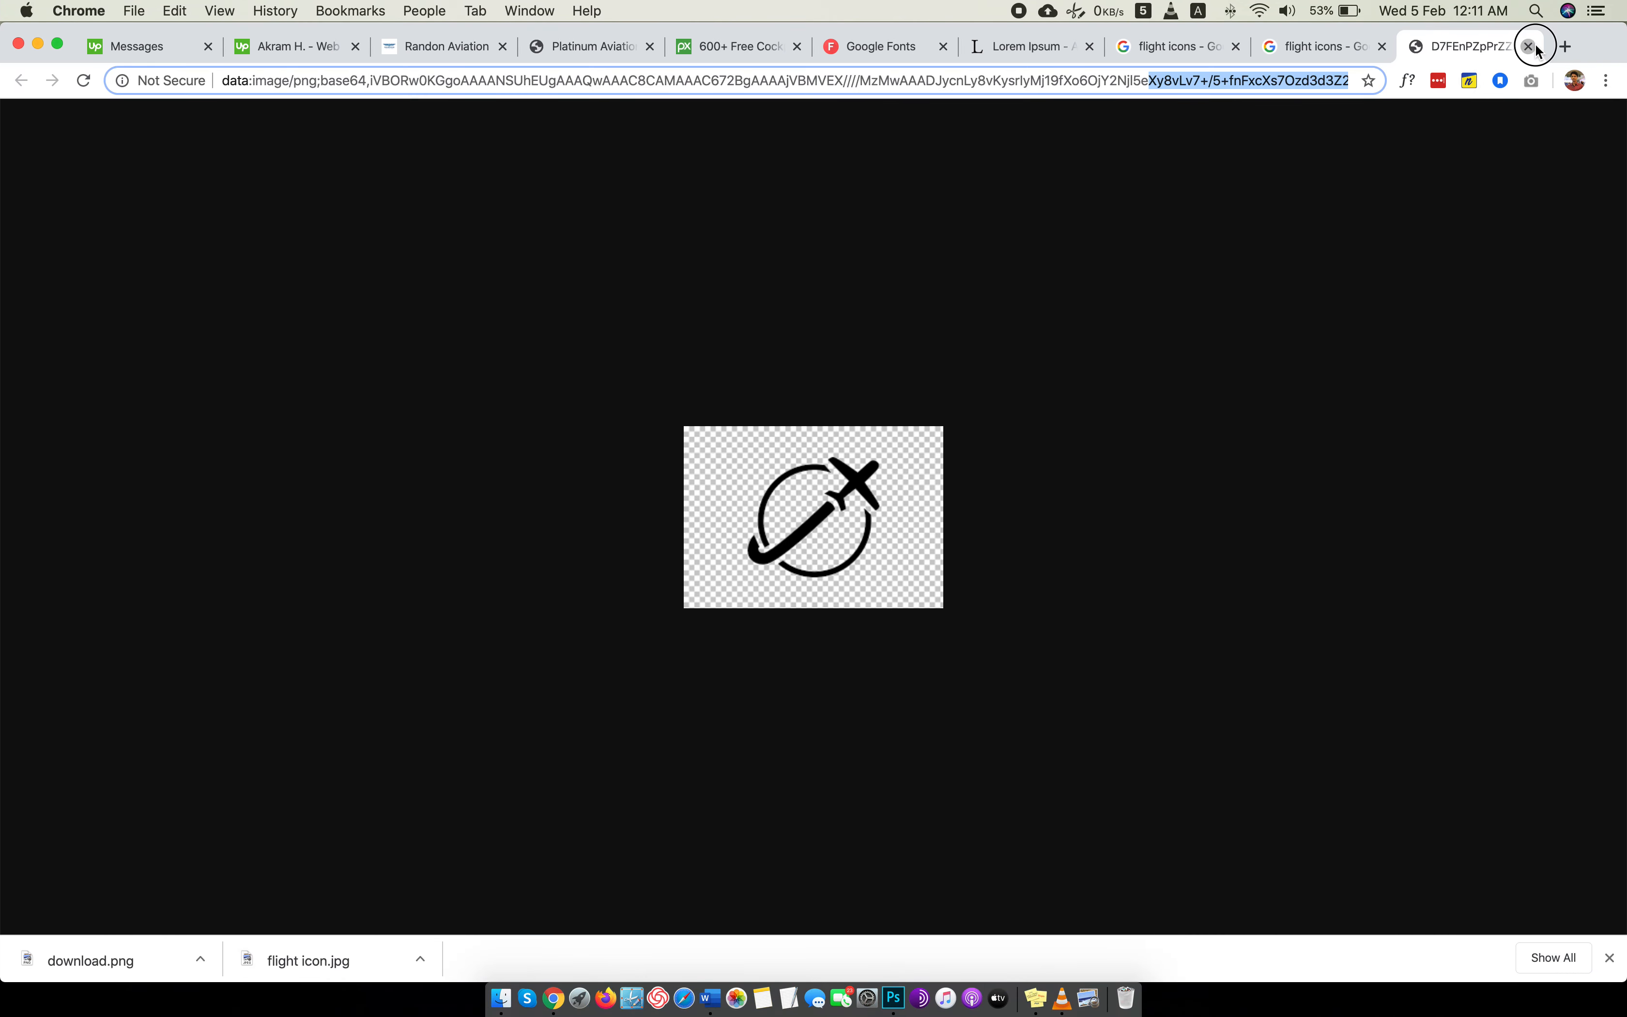
left_click(1528, 46)
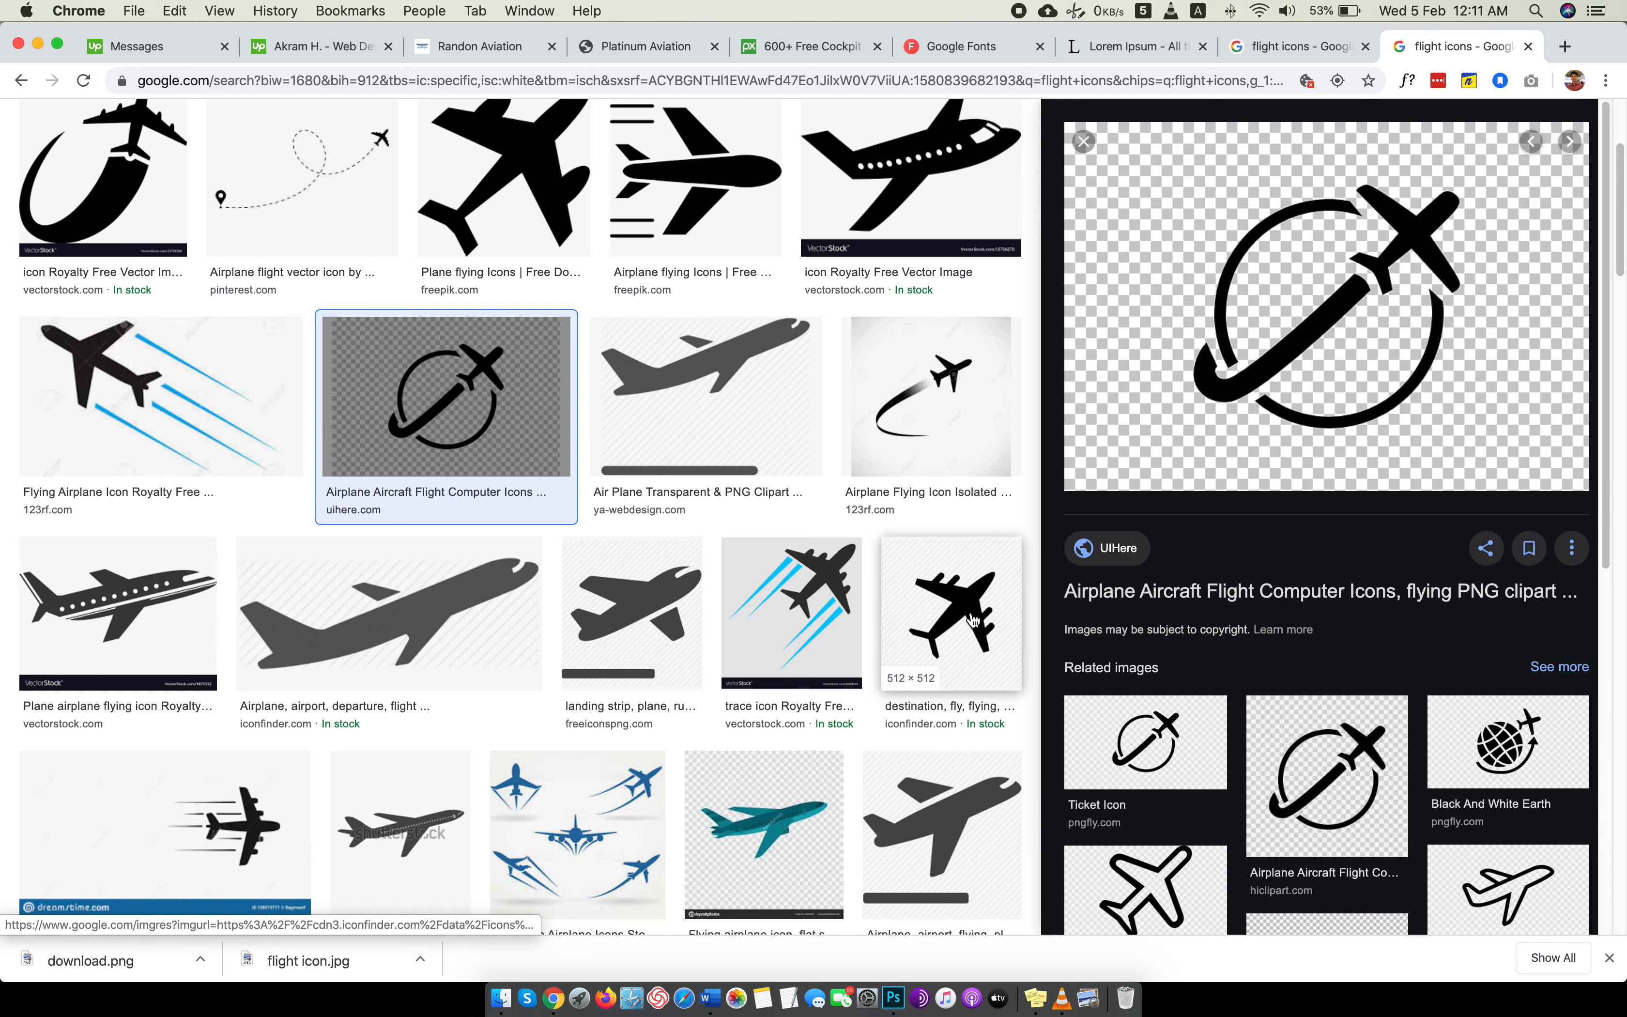
scroll(1136, 629, "down", 4)
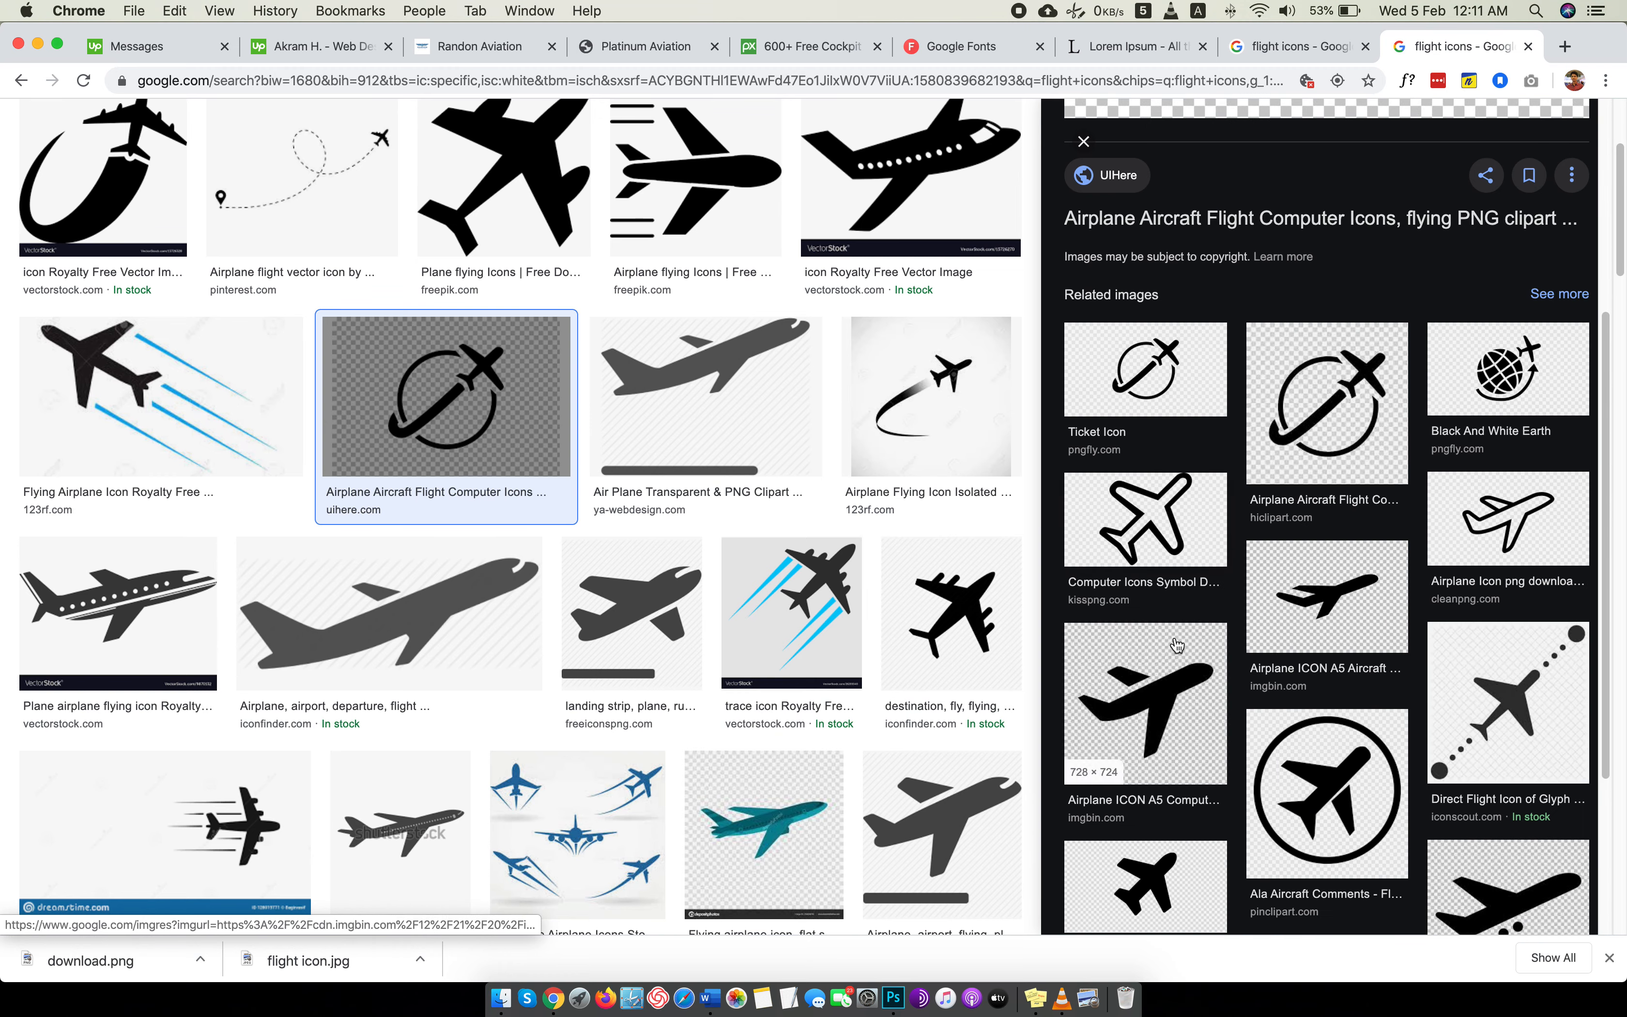
left_click(1368, 759)
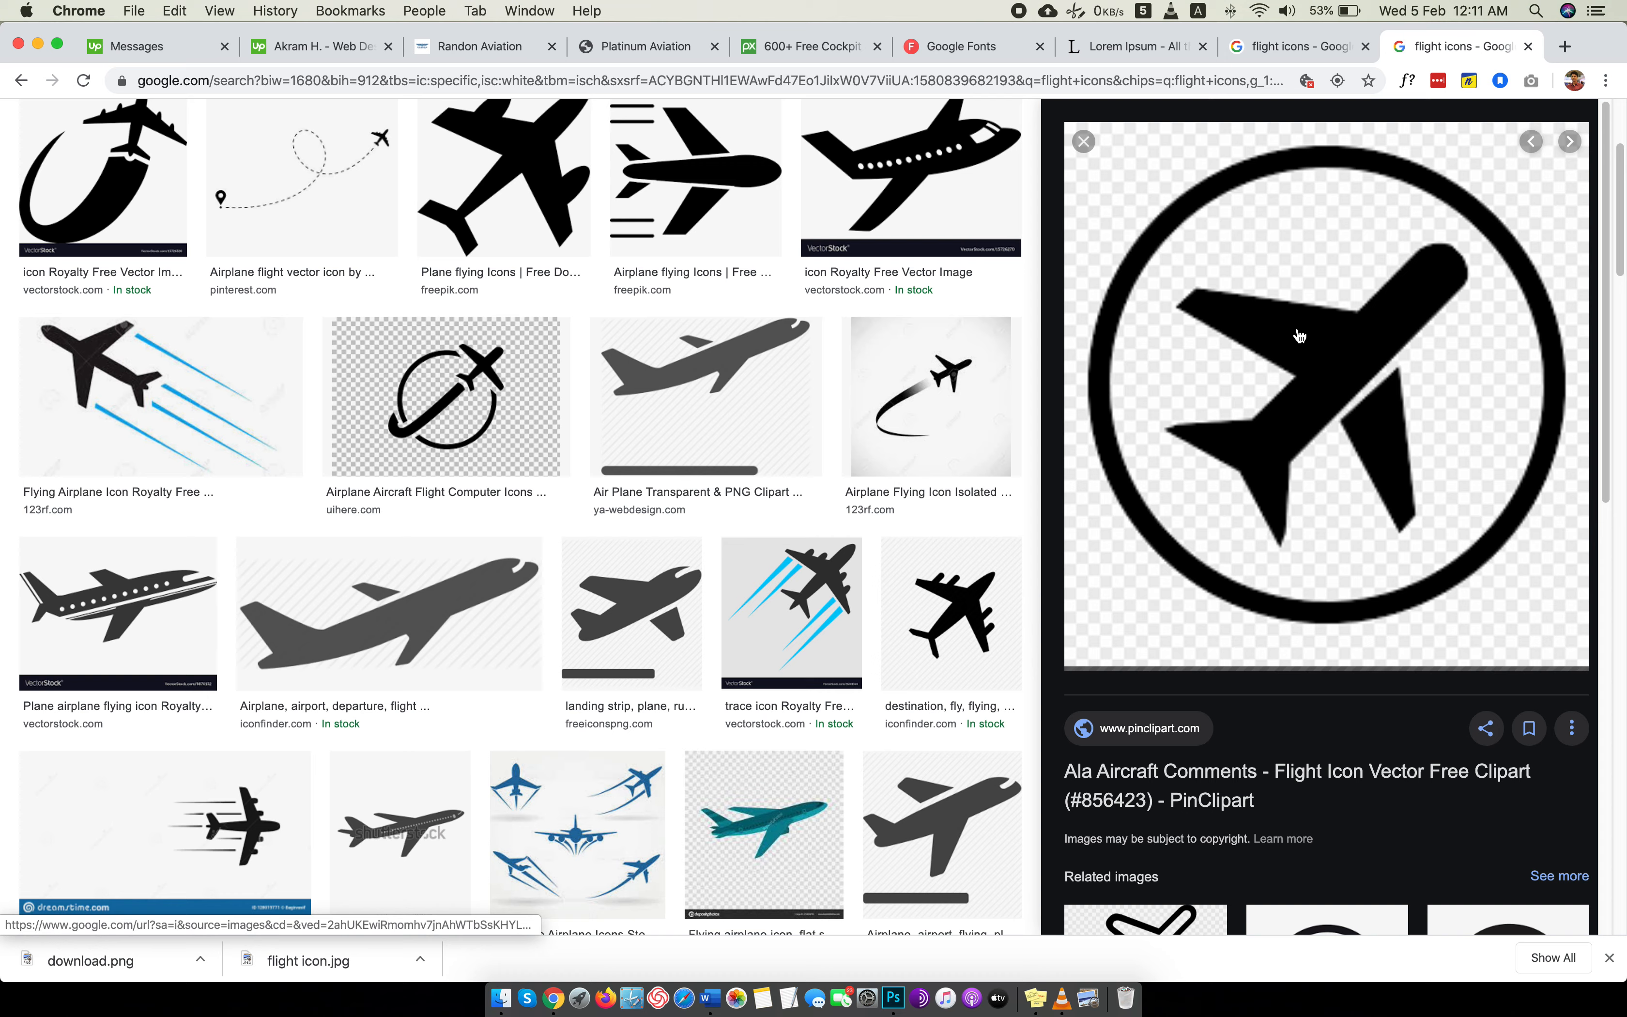
Open the pinclipart airplane icon on its own, save it as the PNG image "flight icon" in the Images folder, and close the image.
right_click(1299, 314)
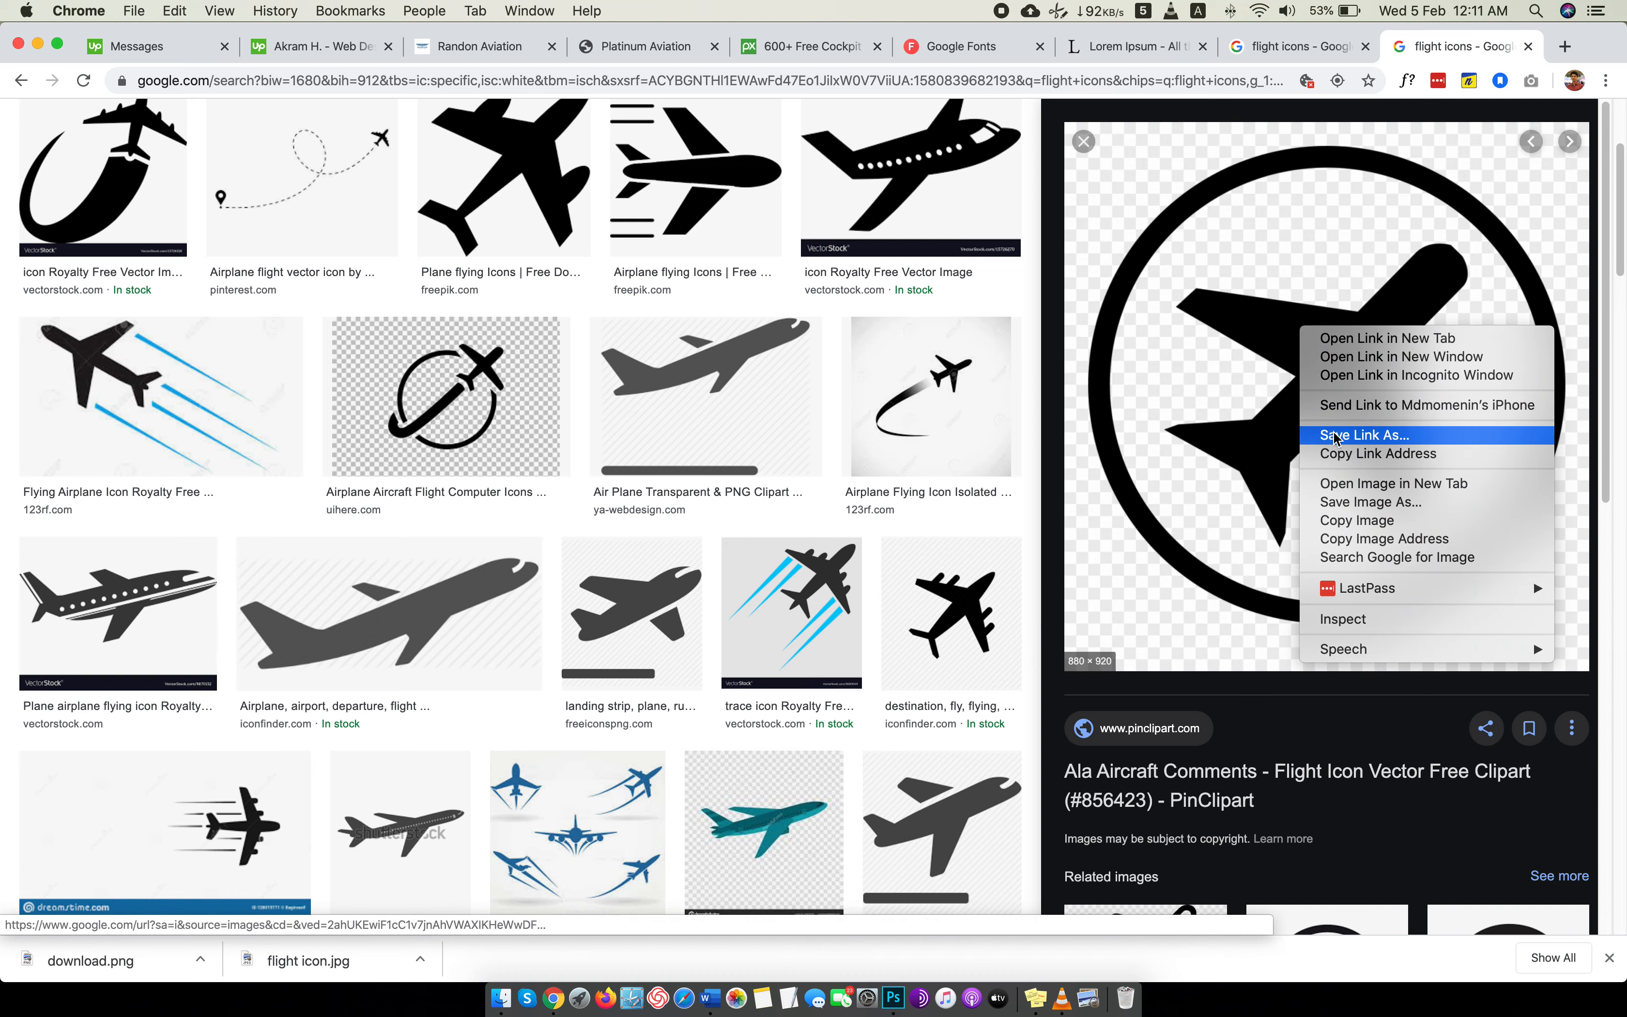
left_click(1345, 477)
left_click(1499, 46)
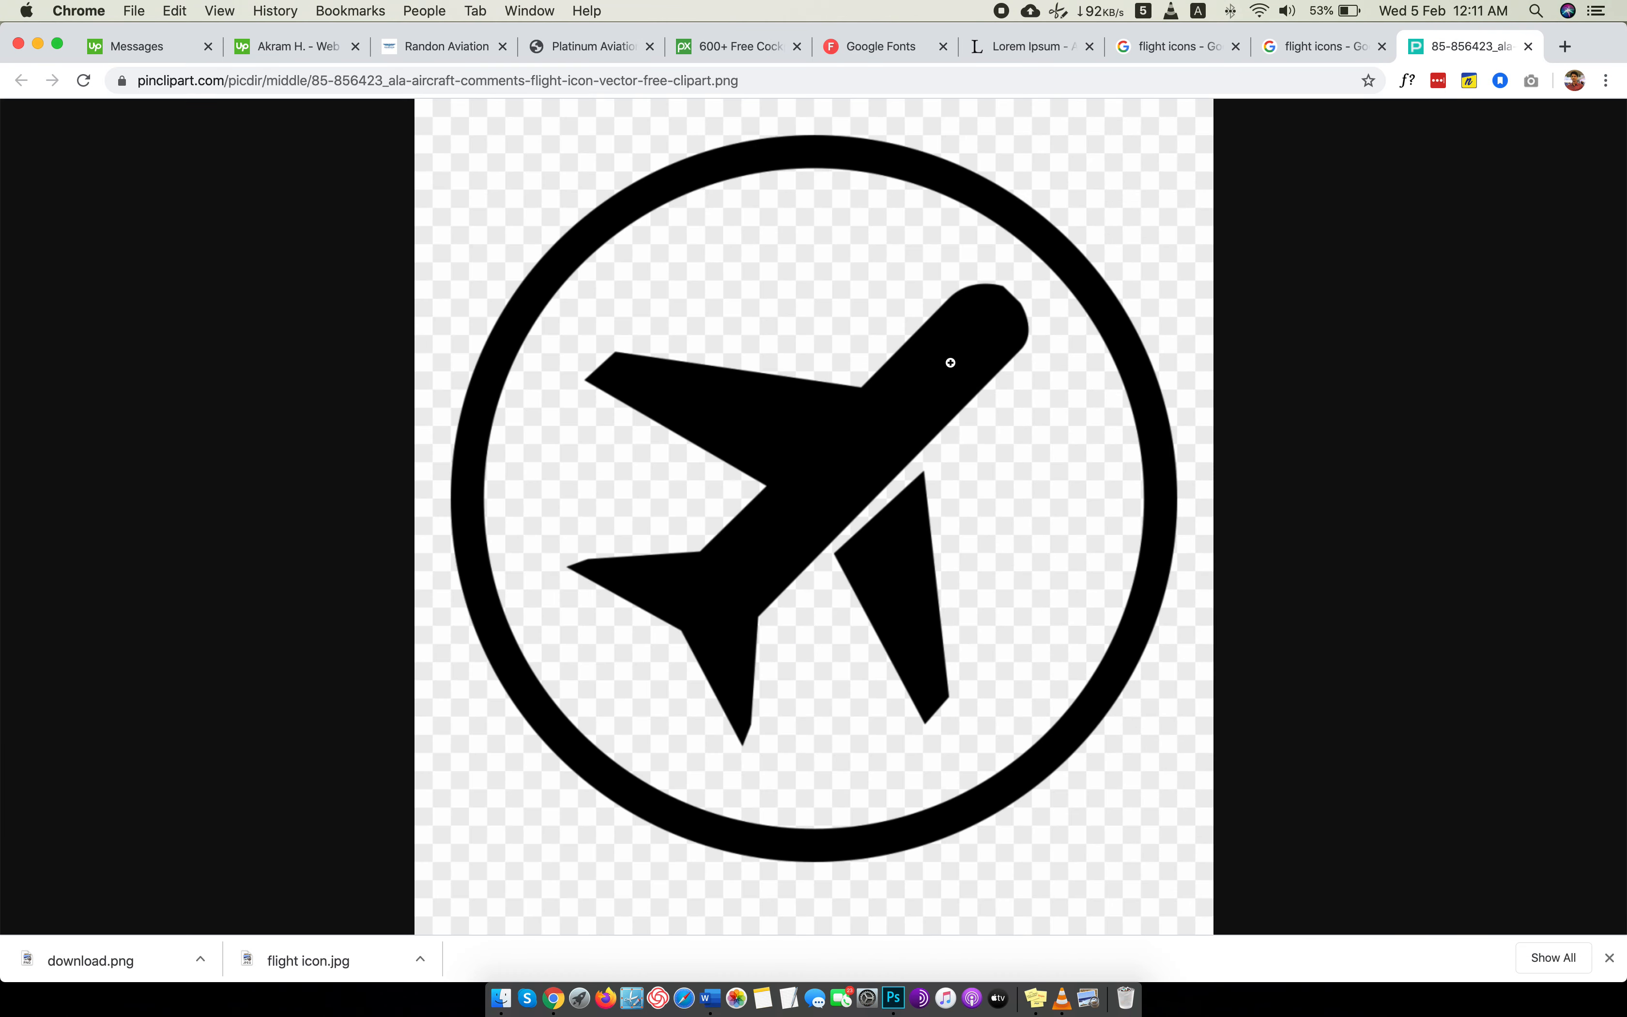
right_click(949, 359)
left_click(1029, 390)
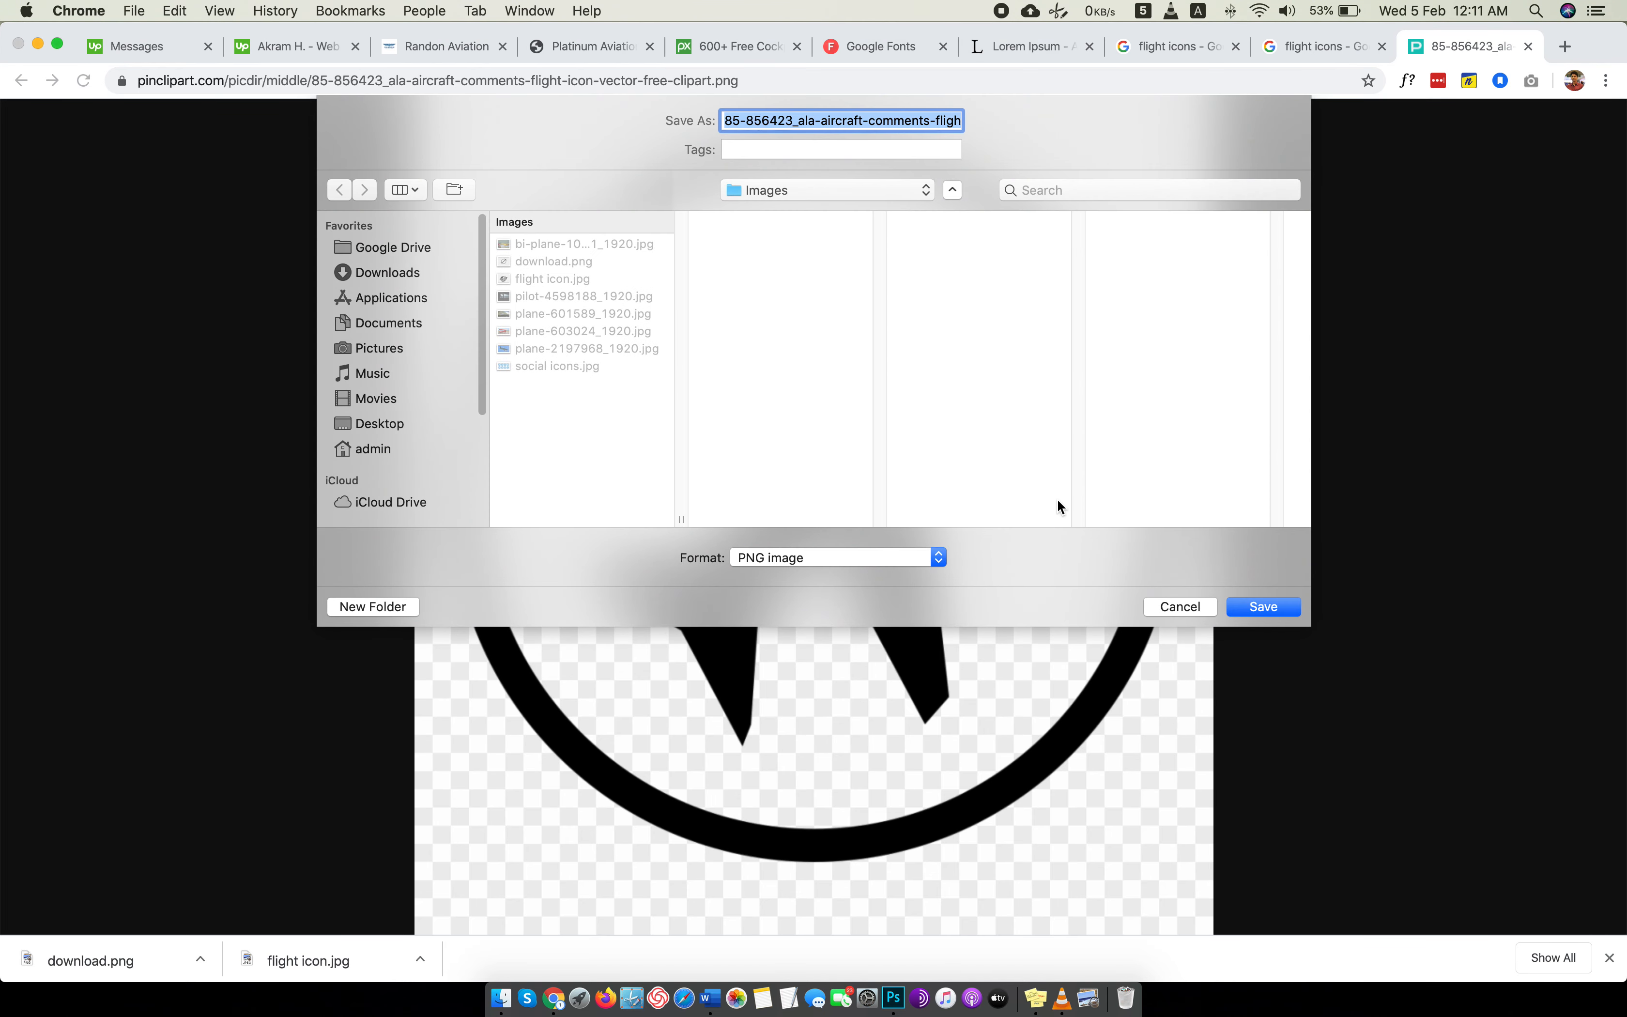
type("flight icon")
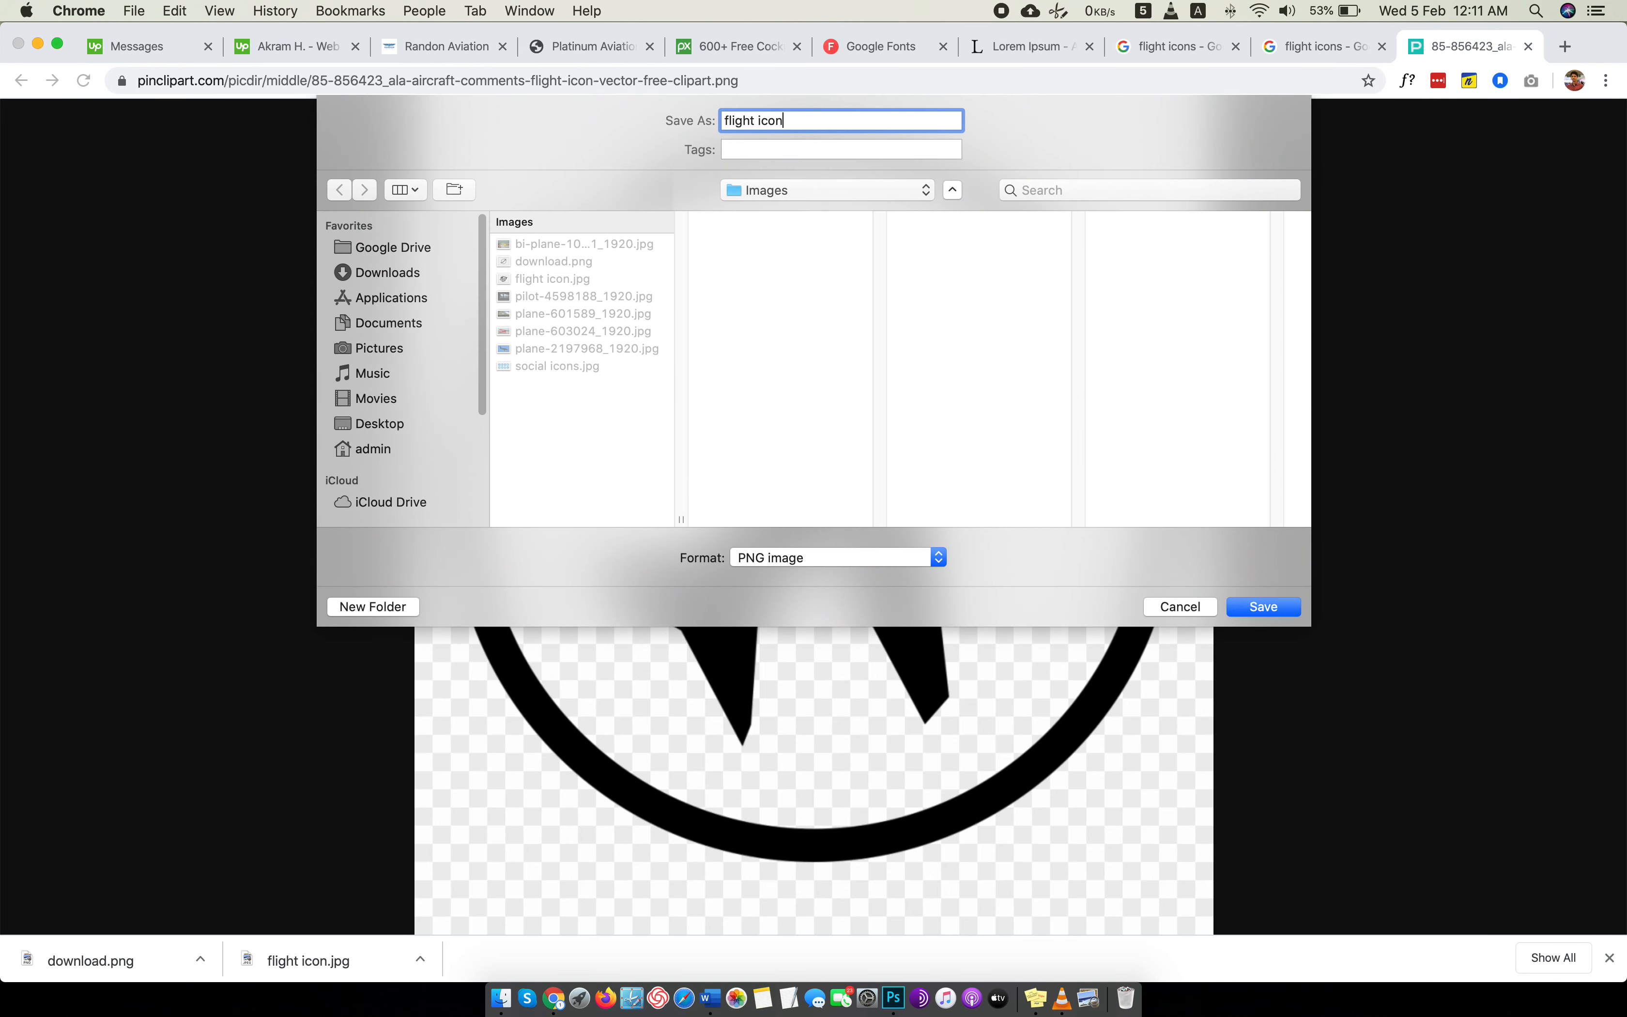
key("Return")
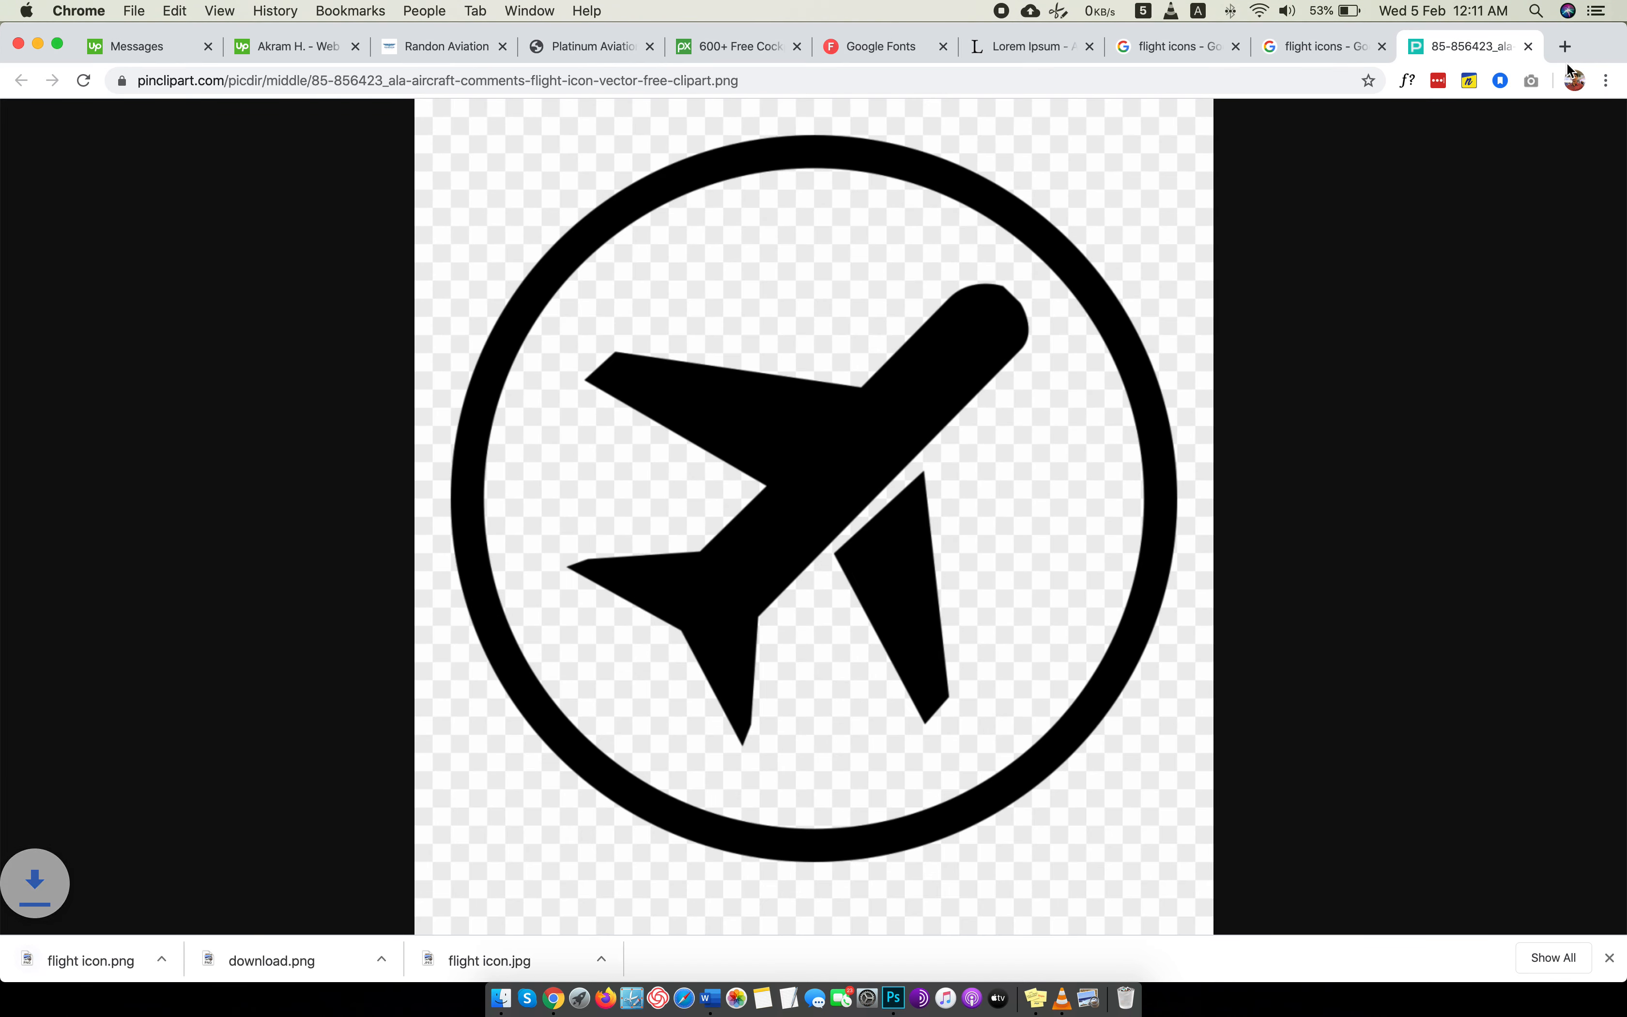
left_click(1528, 45)
Switch to Photoshop and try to open flight icon.png from the Images folder as a separate document.
key("ctrl+Left")
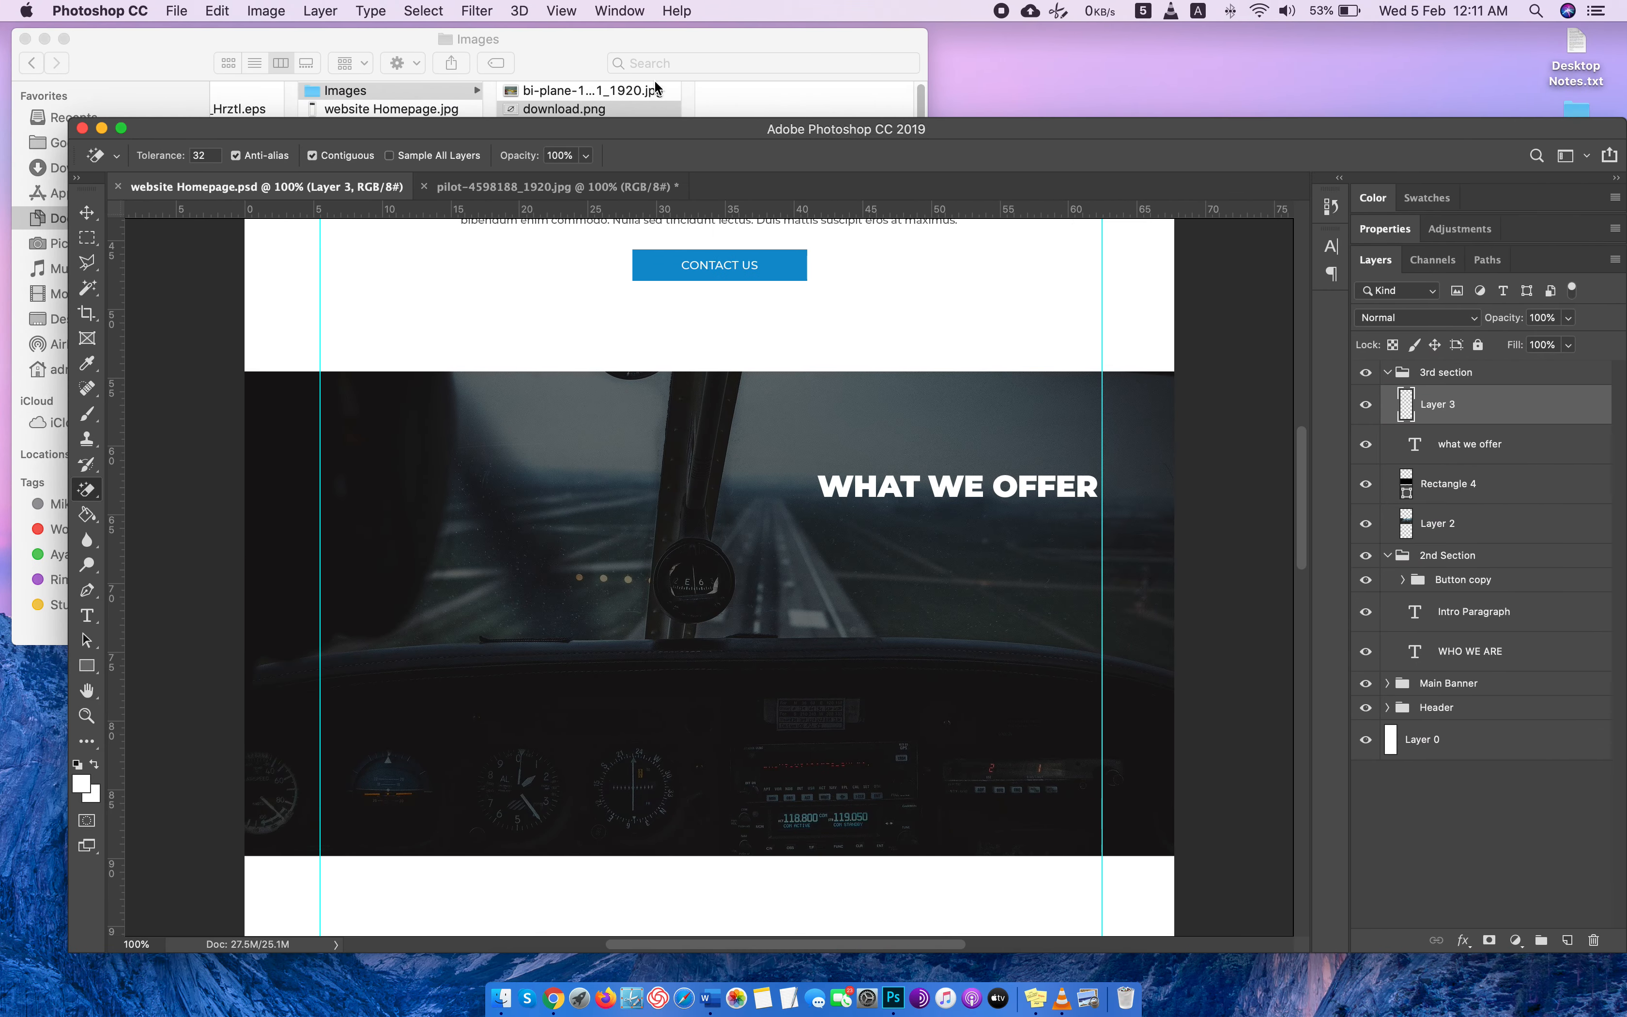
left_click(595, 43)
left_click(557, 132)
left_click_drag(540, 143, 1132, 175)
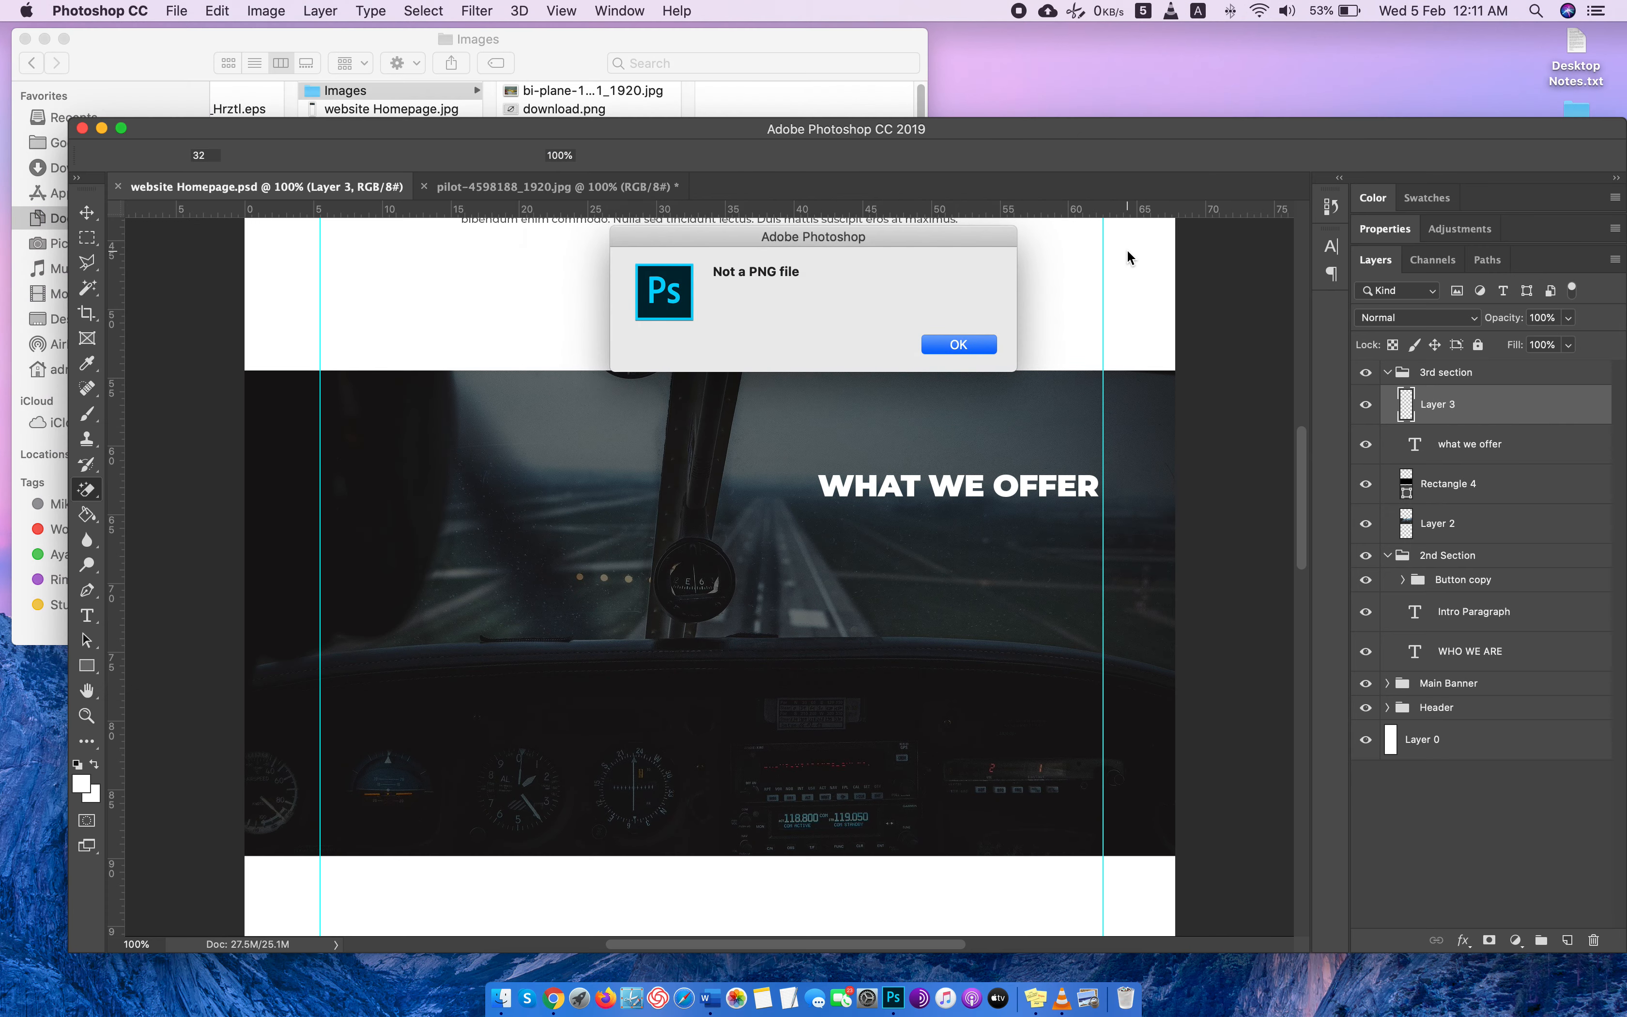
left_click(959, 344)
left_click(551, 72)
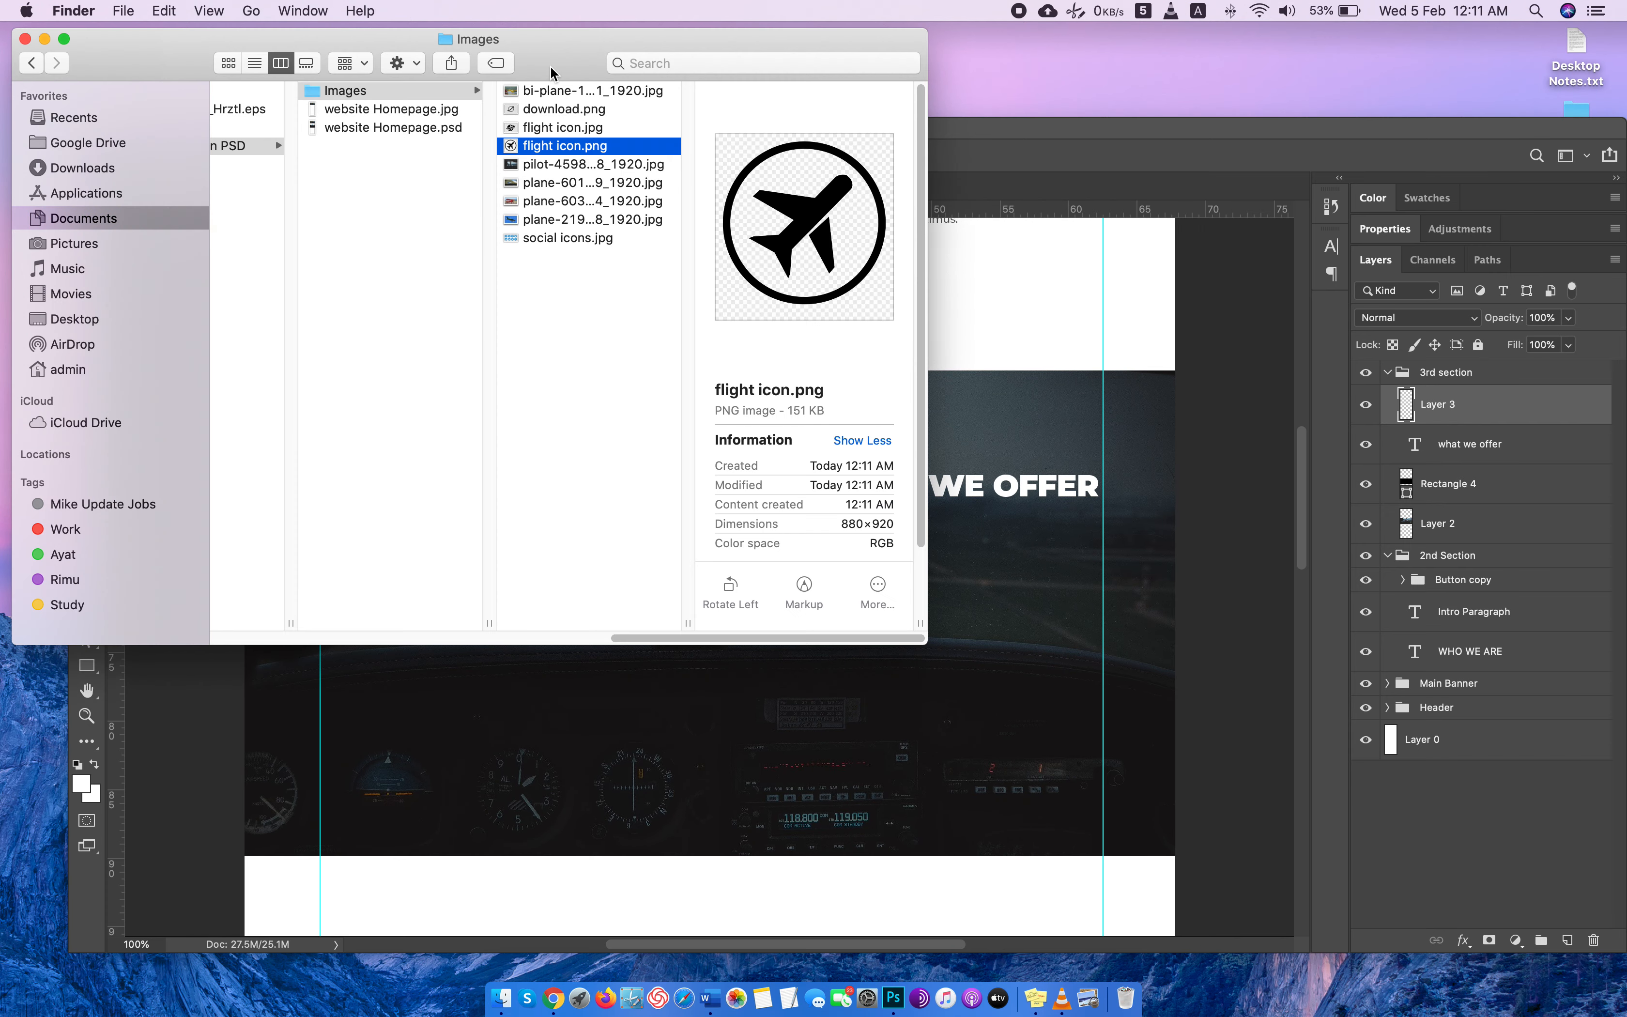
Try to change the extension of flight icon.png in the Images folder to .jpg.
right_click(594, 155)
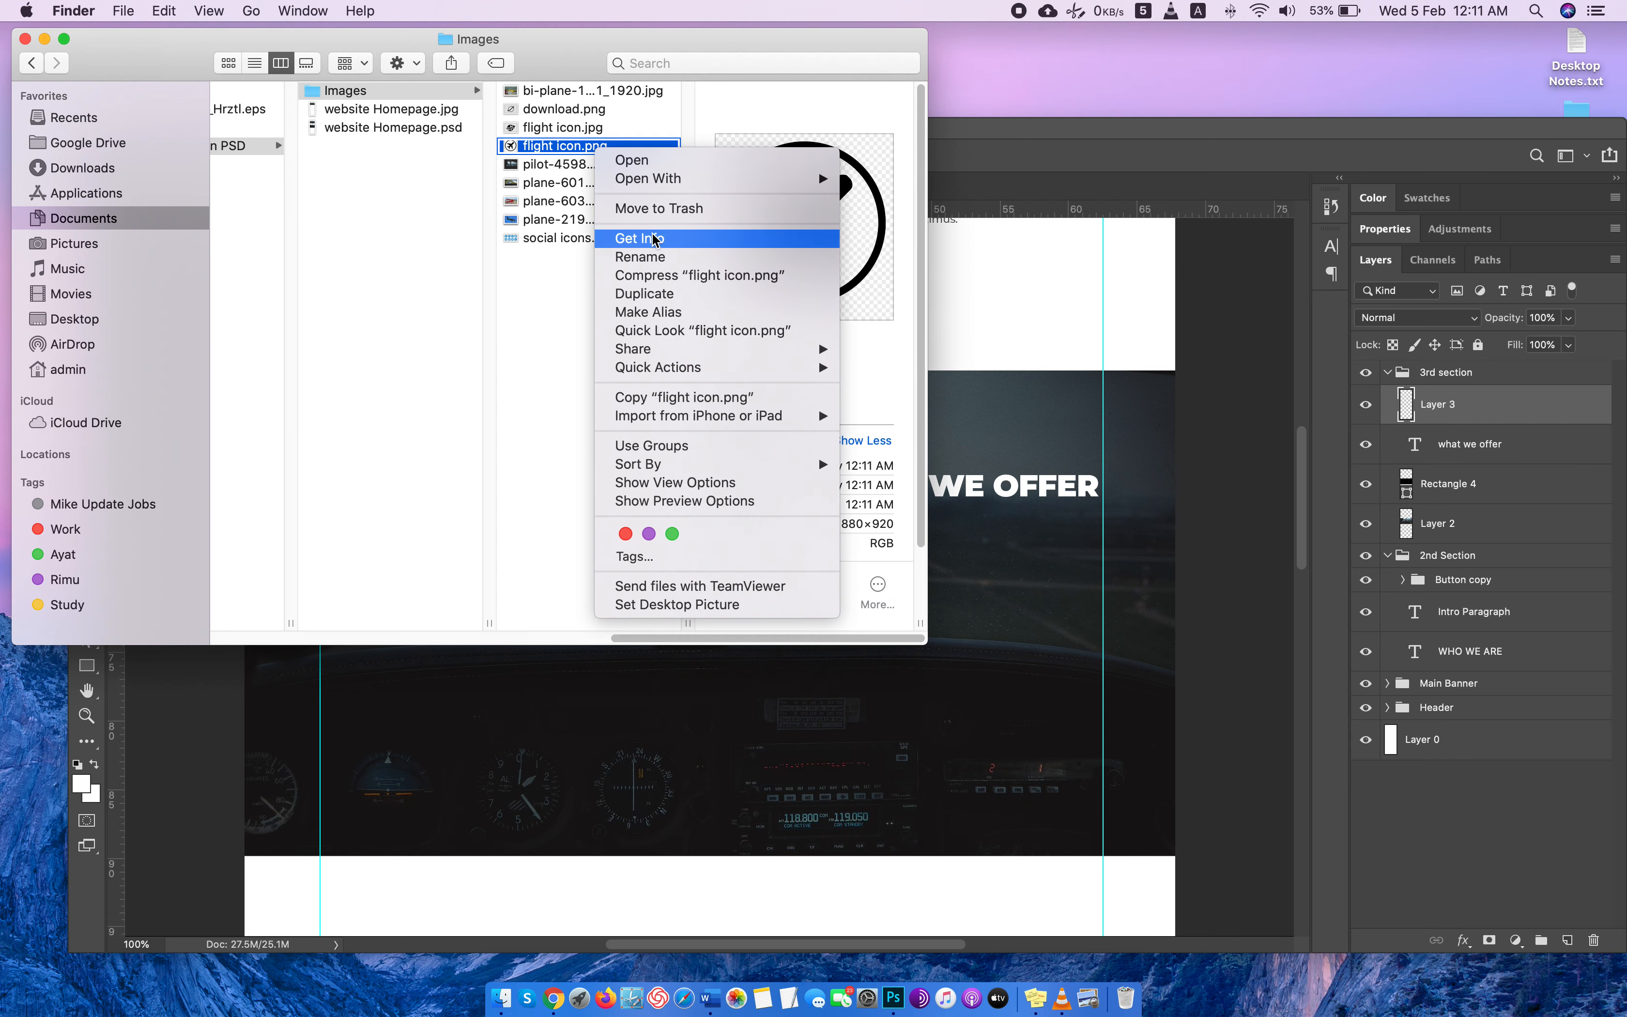
left_click(650, 257)
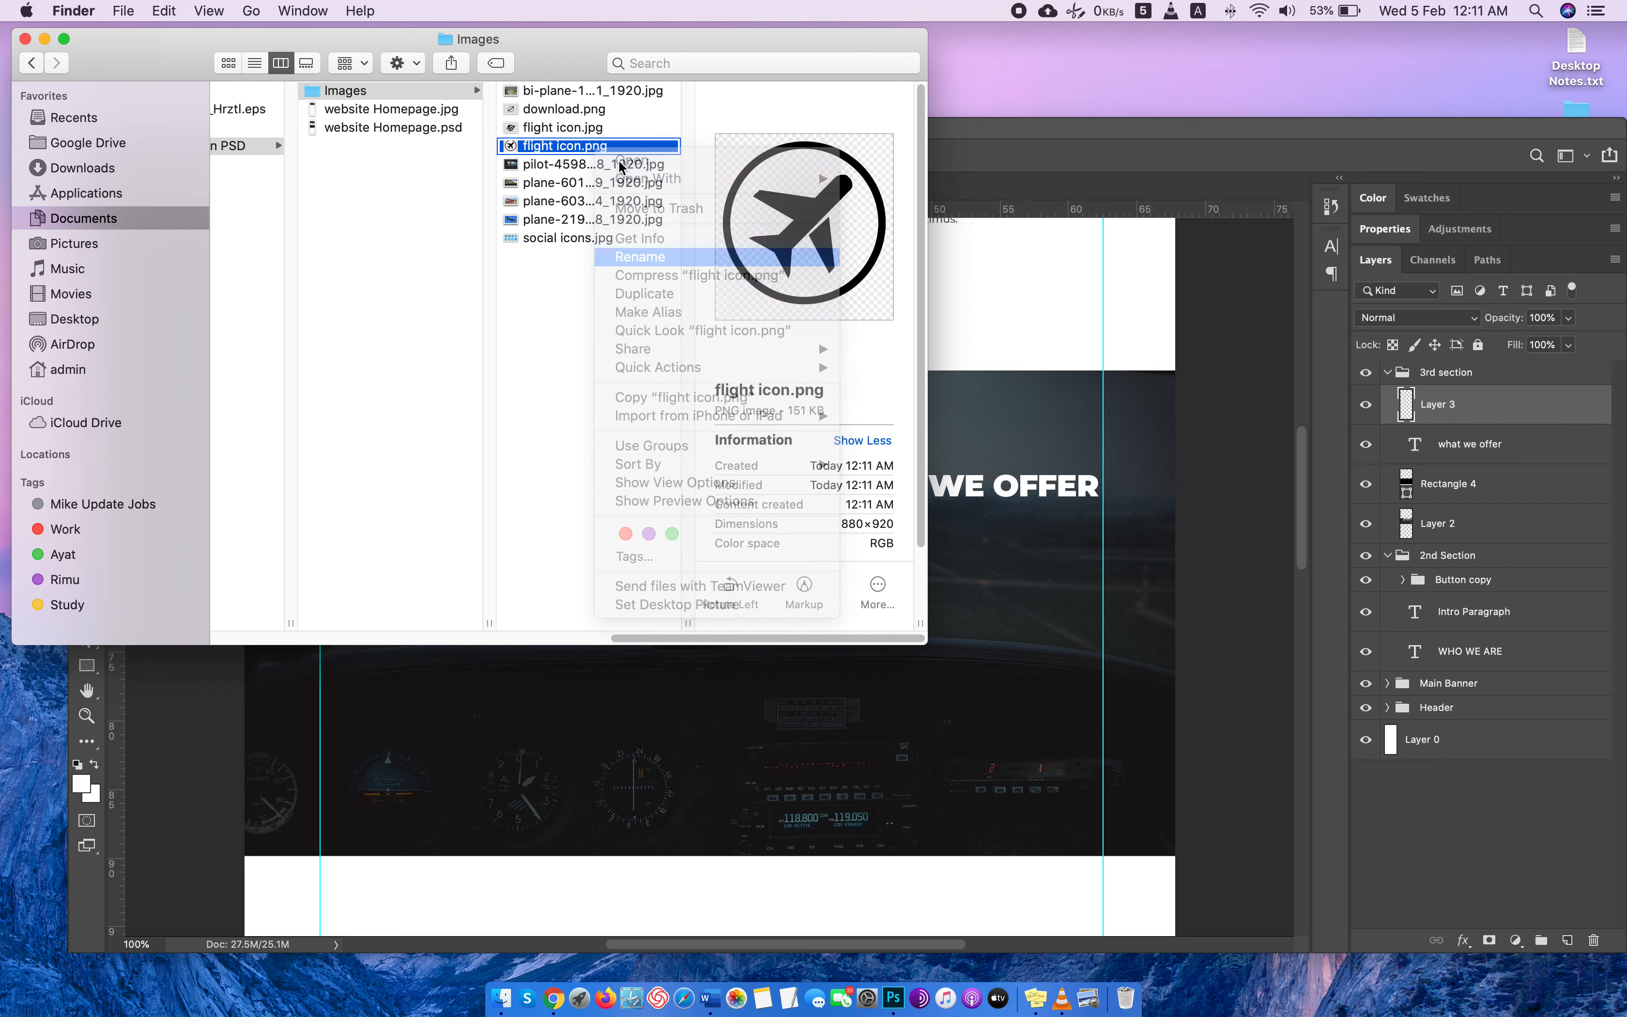
right_click(598, 146)
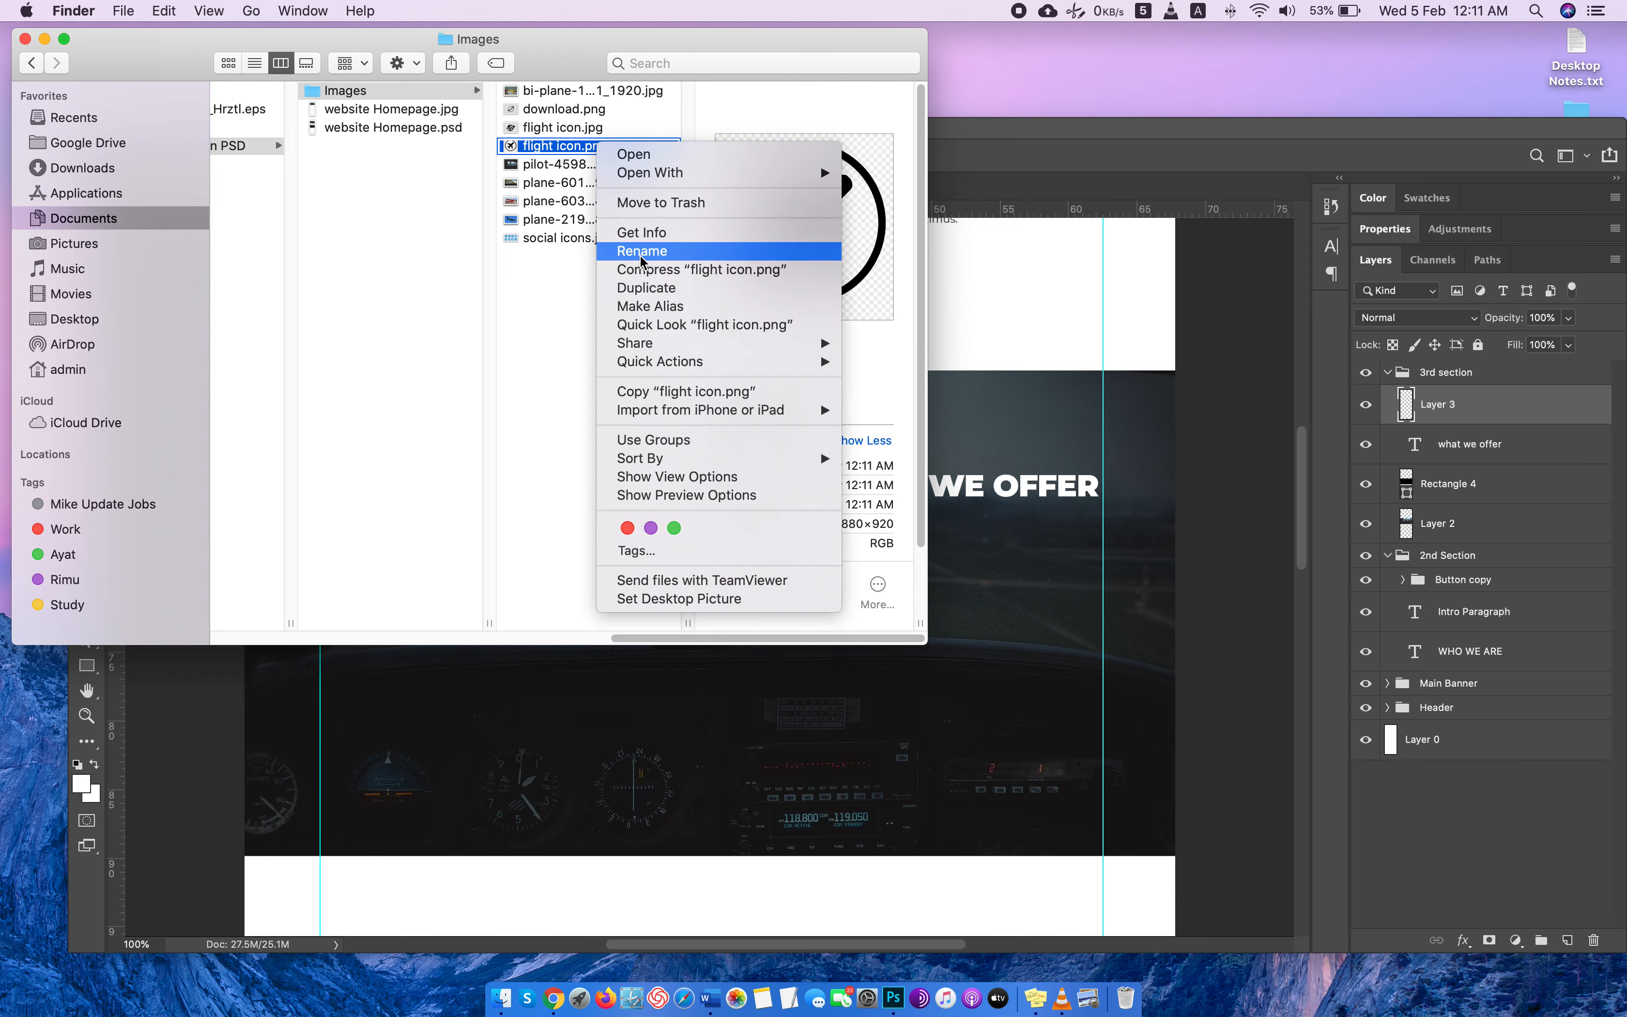
key("Return")
double_click(599, 146)
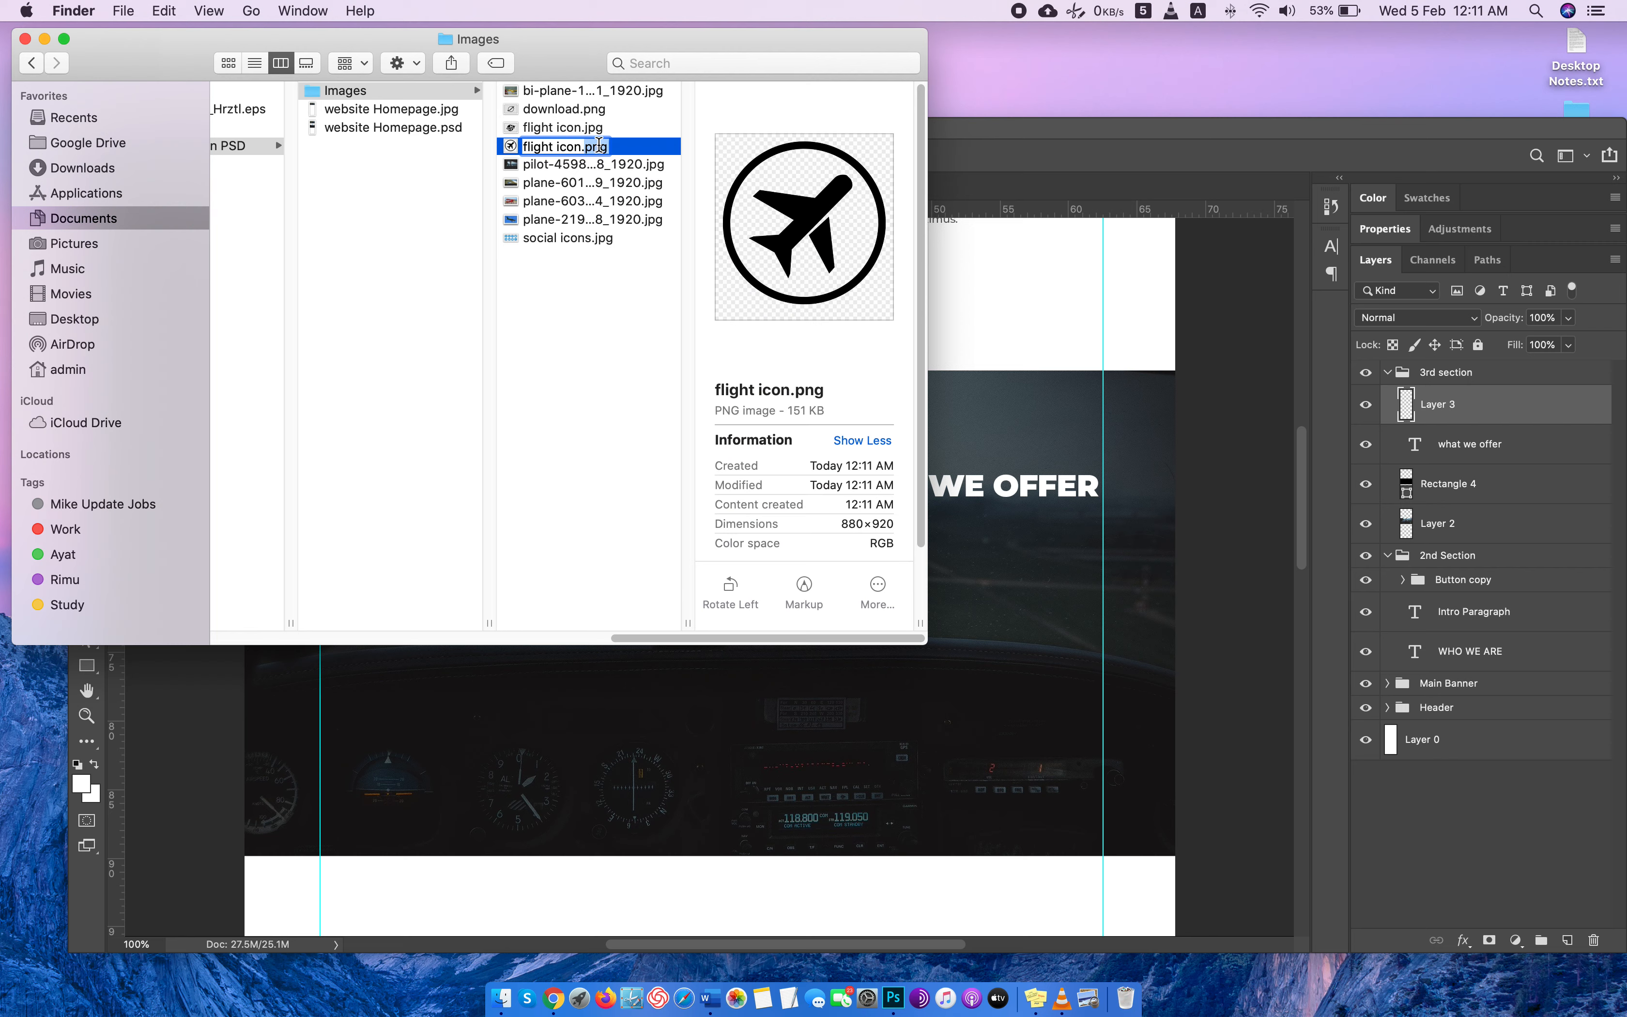
type("jpg")
key("Return")
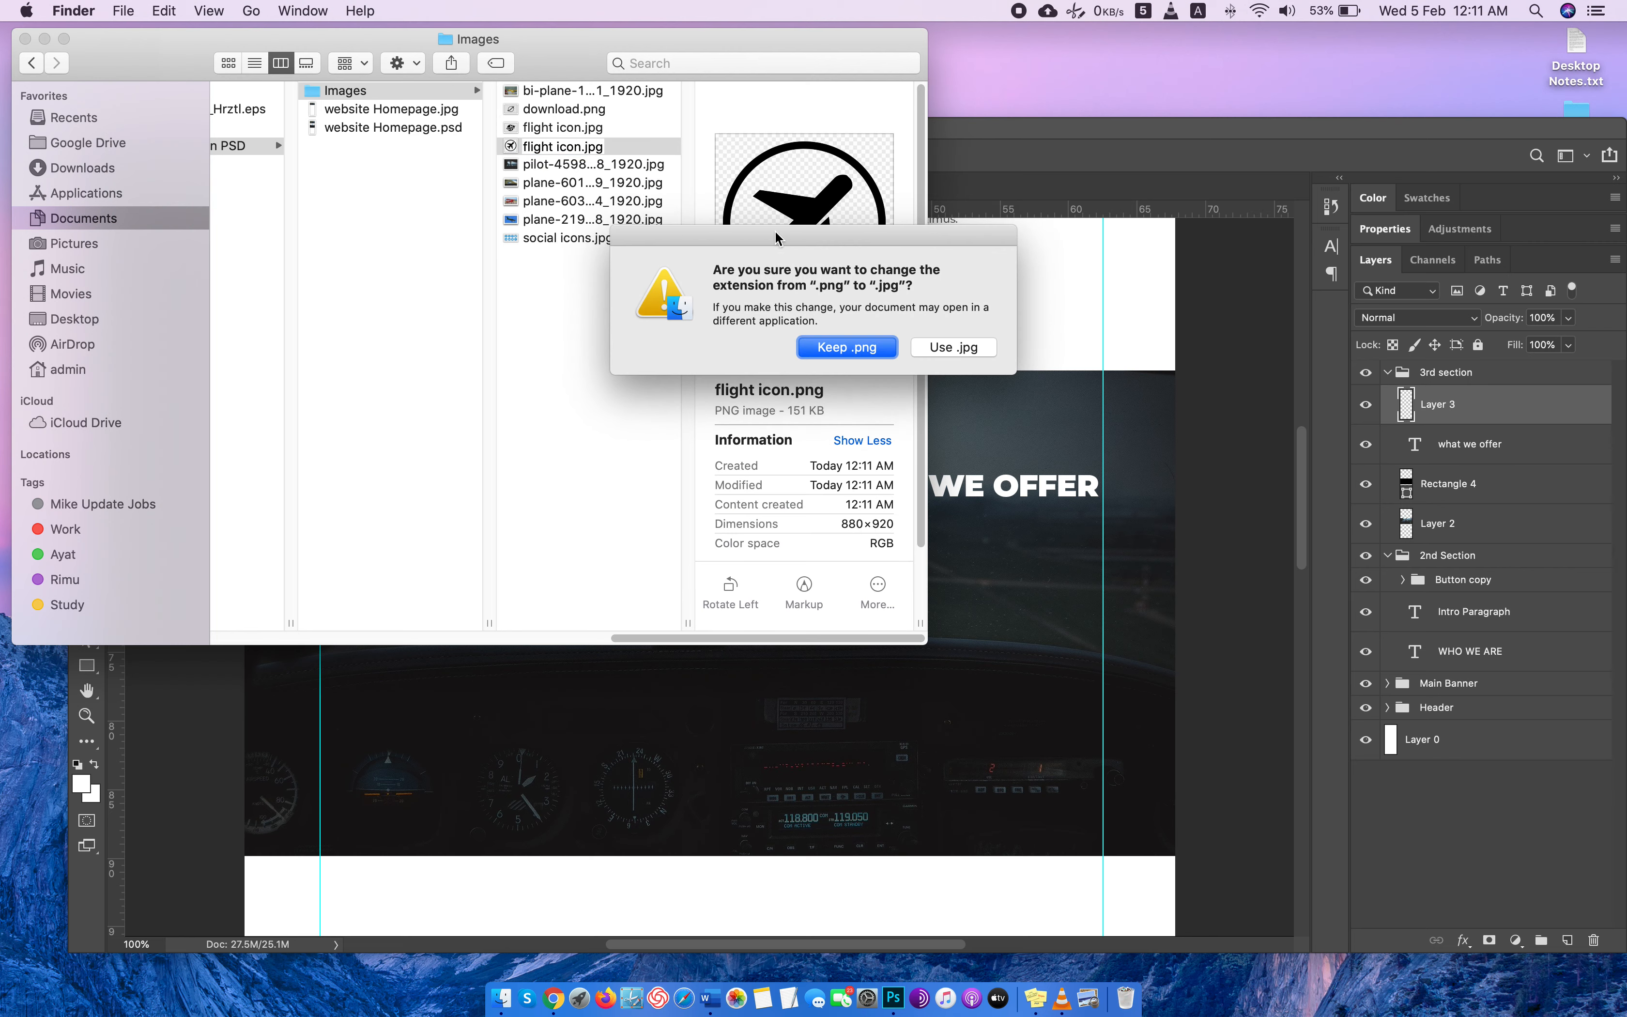
left_click(989, 356)
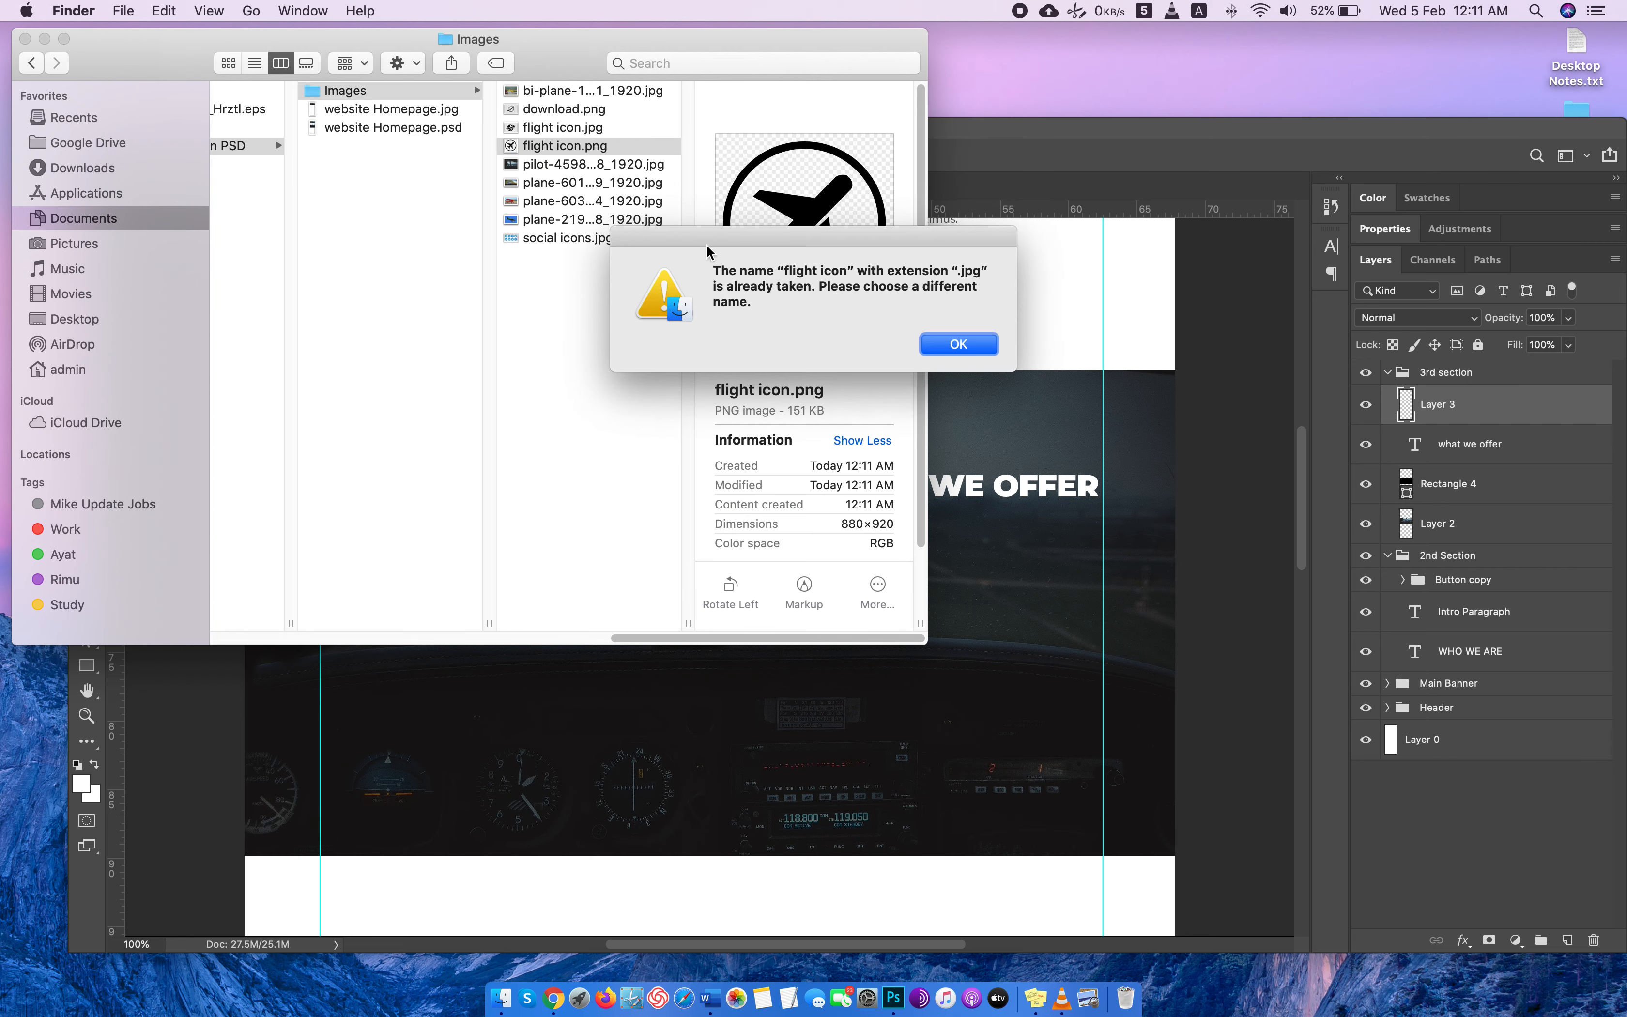
left_click(959, 344)
Try once more to open flight icon.png in Photoshop as a separate document.
left_click_drag(586, 149, 1143, 195)
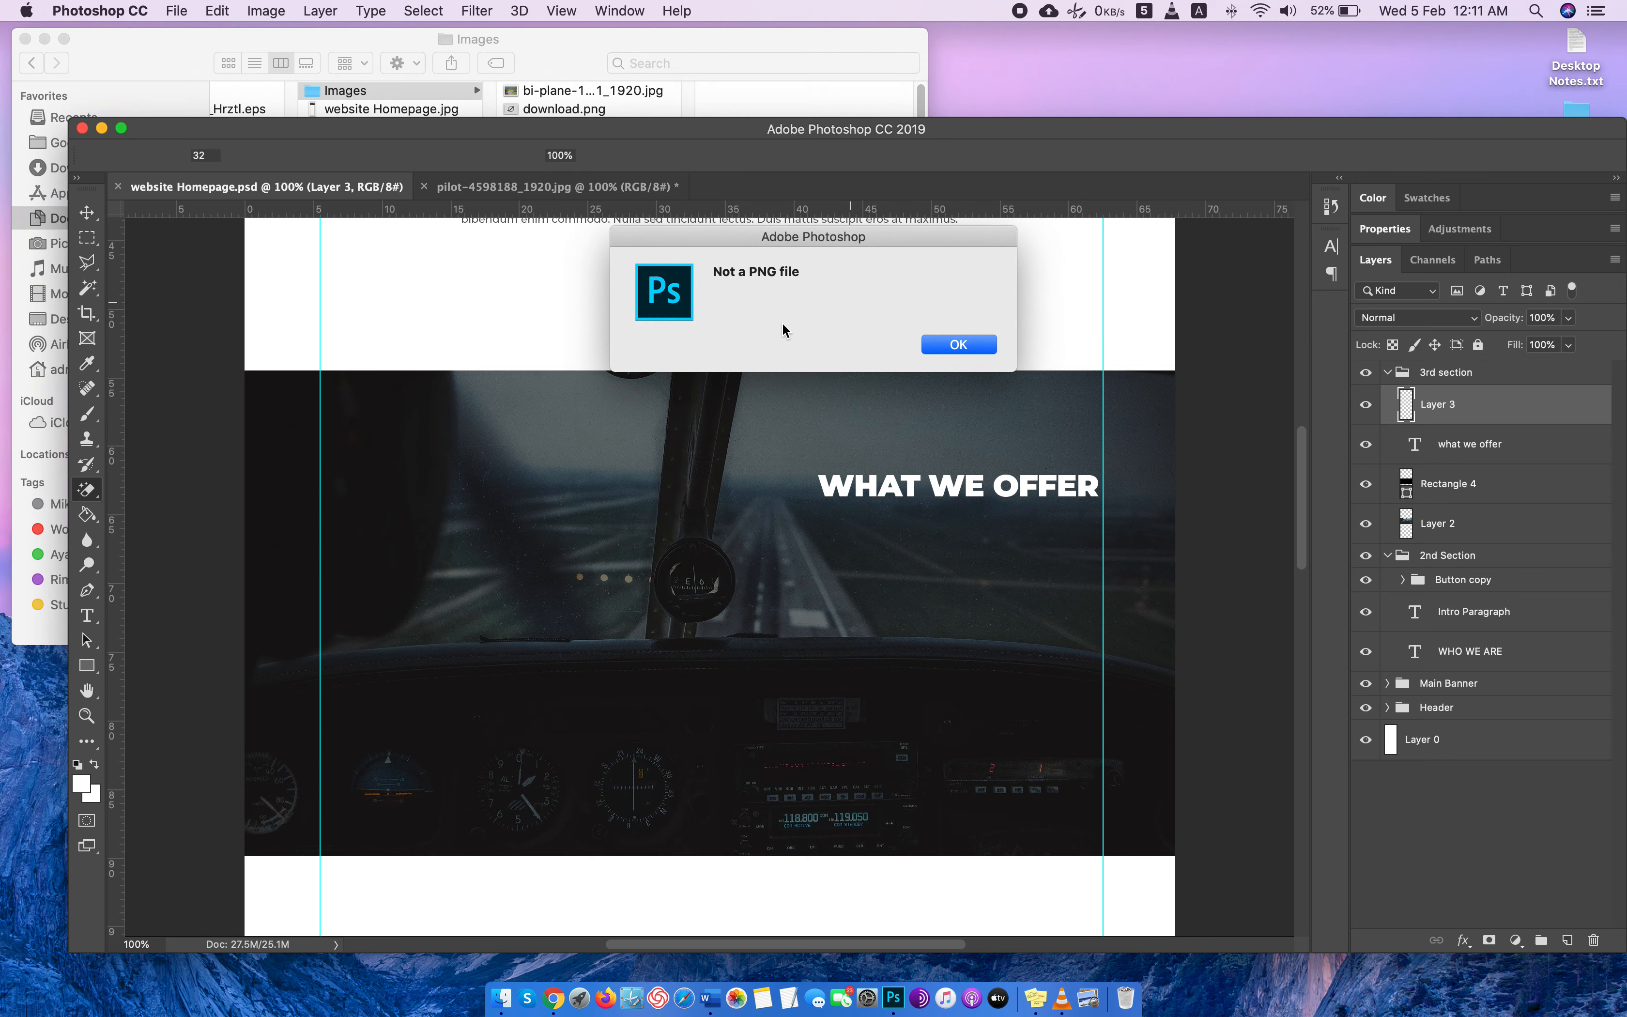
left_click(936, 346)
left_click(535, 52)
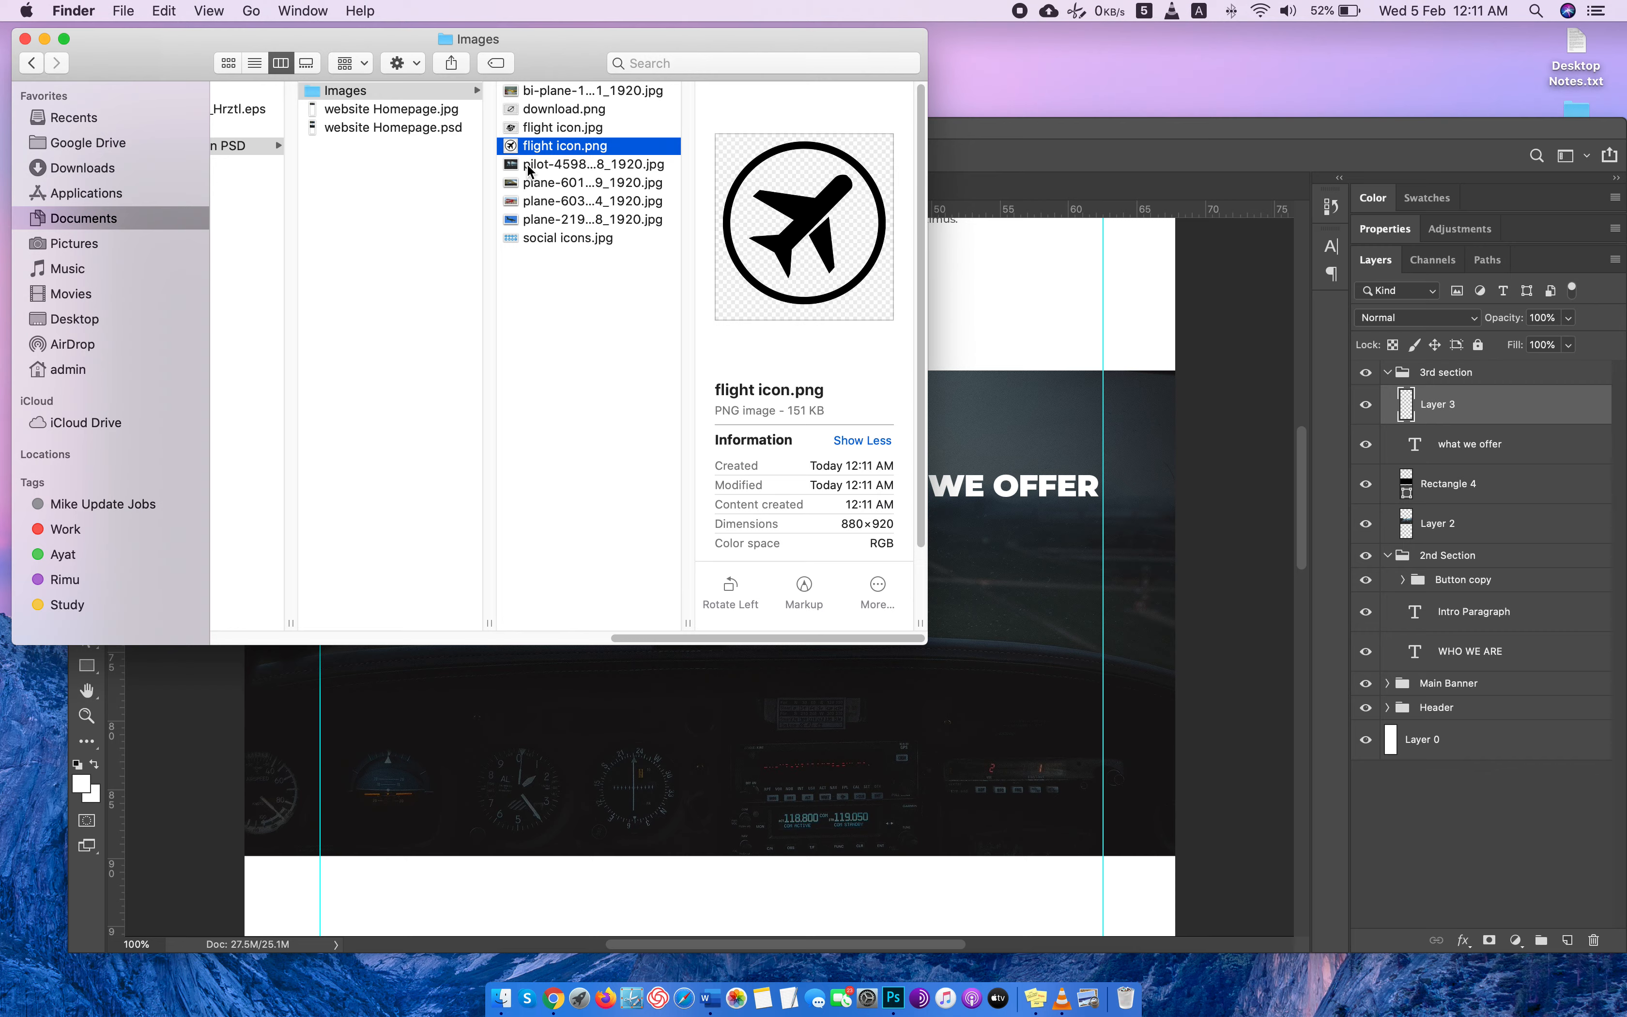
Return to Chrome, preview the VectorStock circled airplane symbol among the related images, and open the image on its own.
key("ctrl+Right")
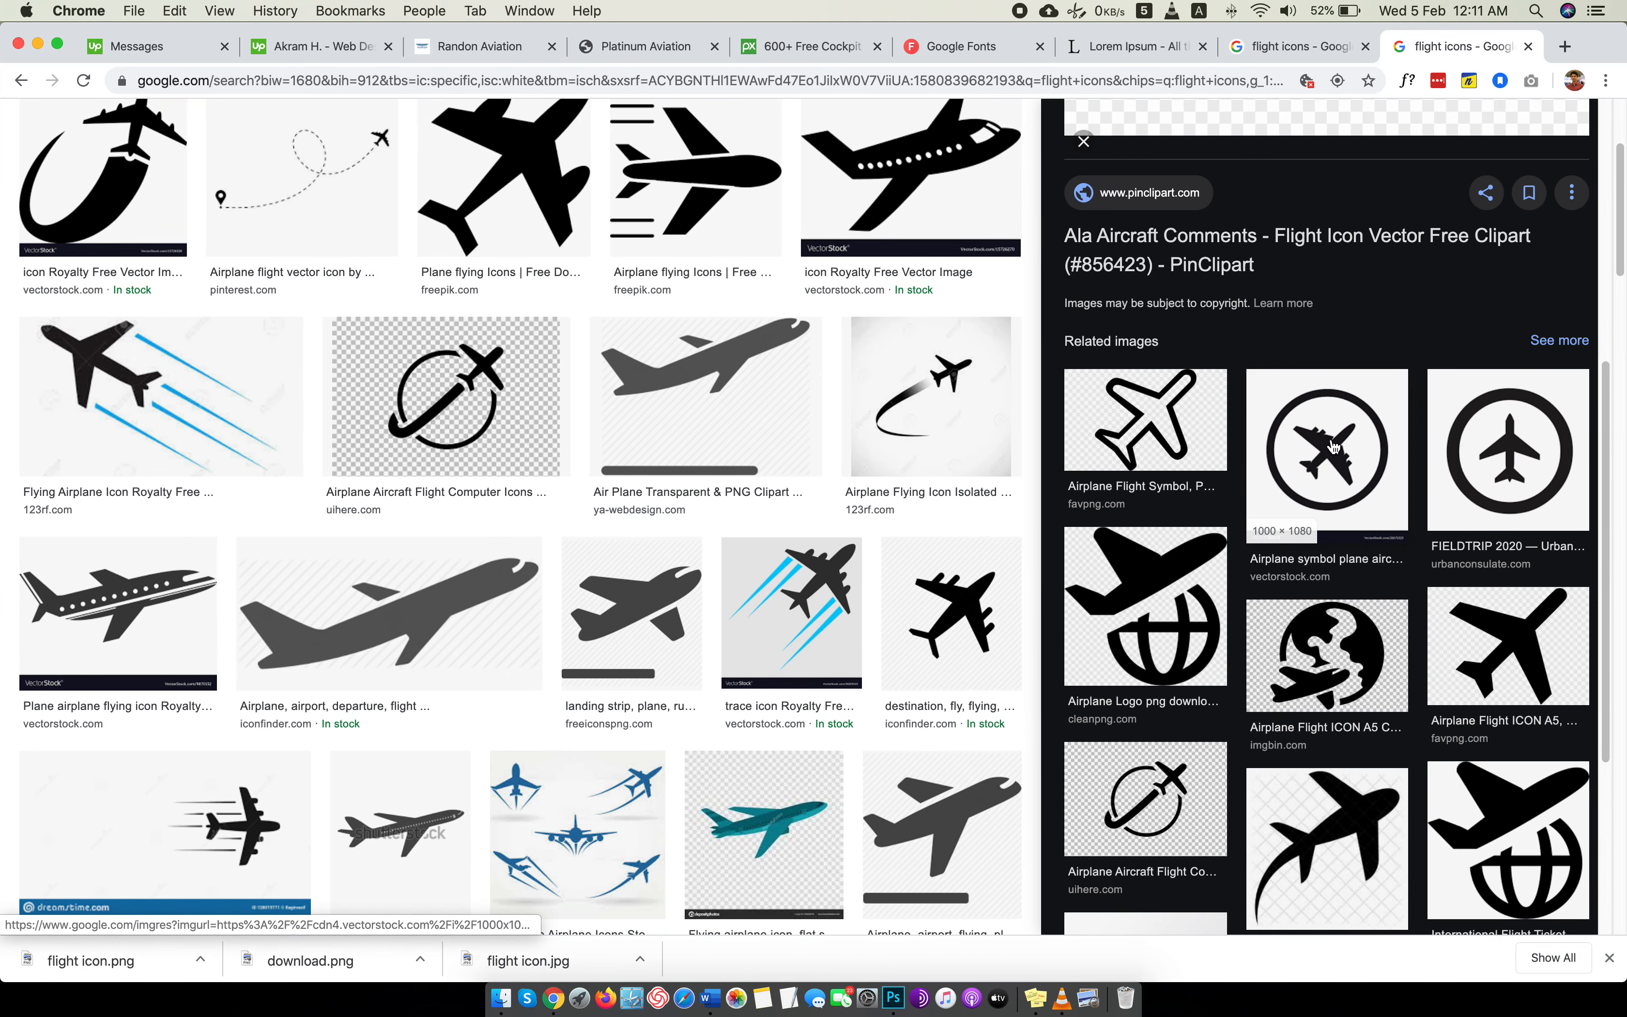
left_click(1316, 449)
right_click(1341, 354)
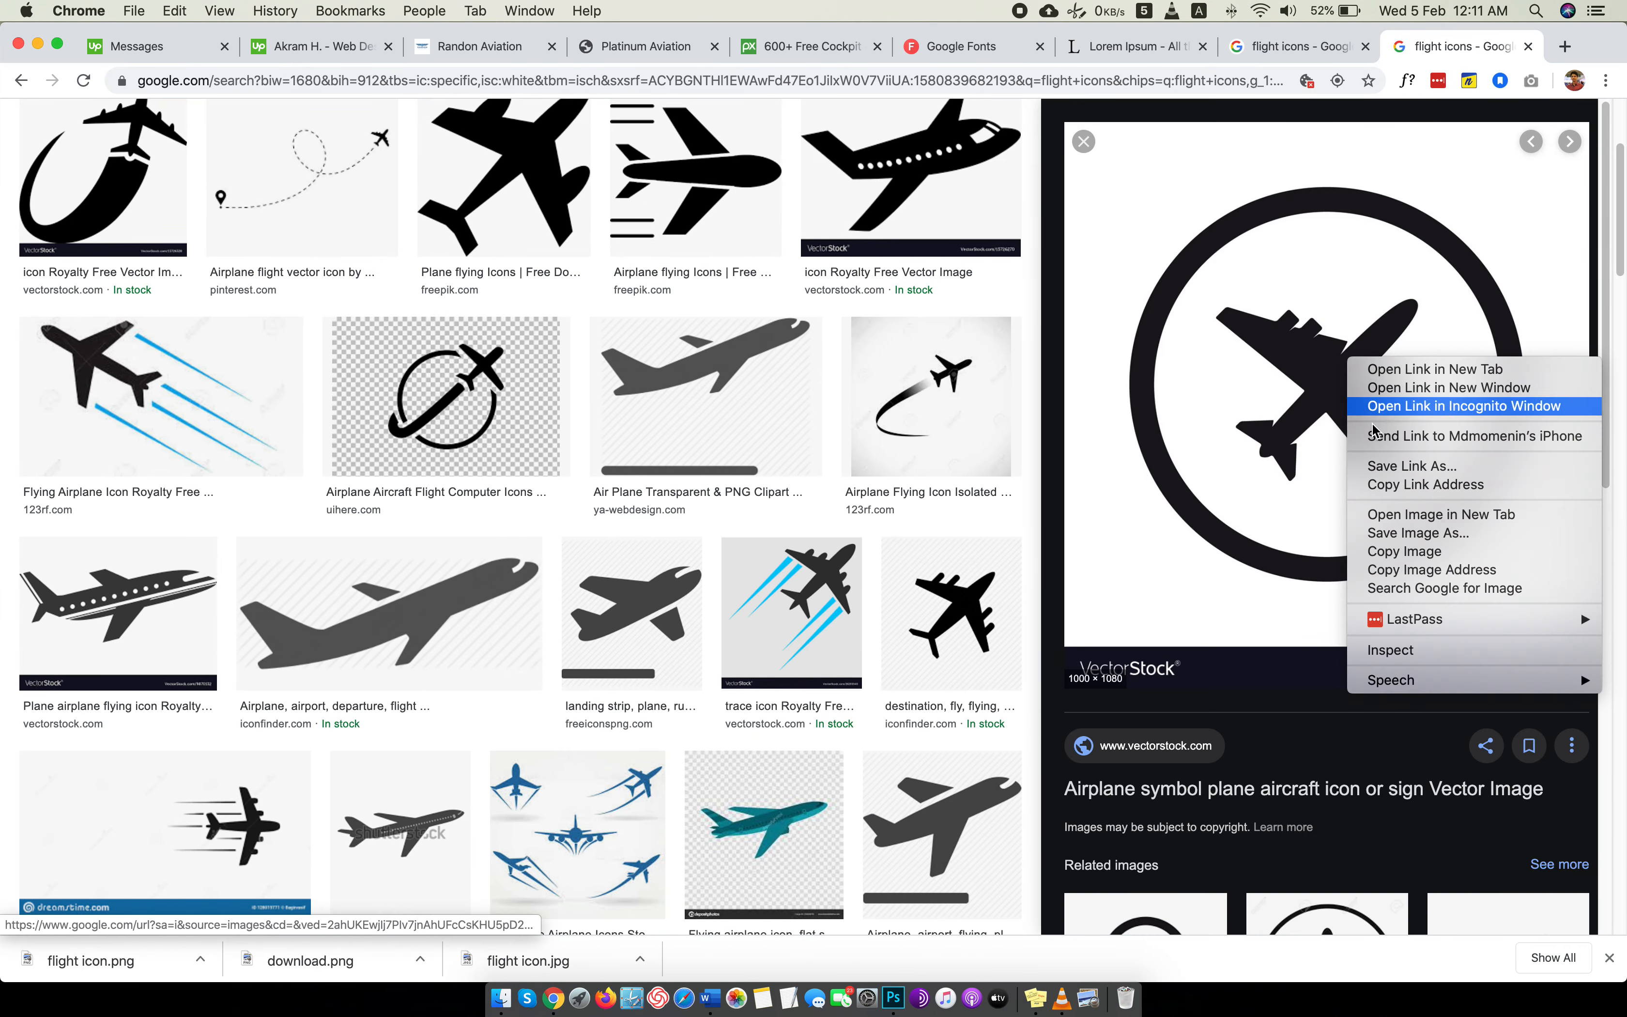
left_click(1398, 516)
left_click(1420, 45)
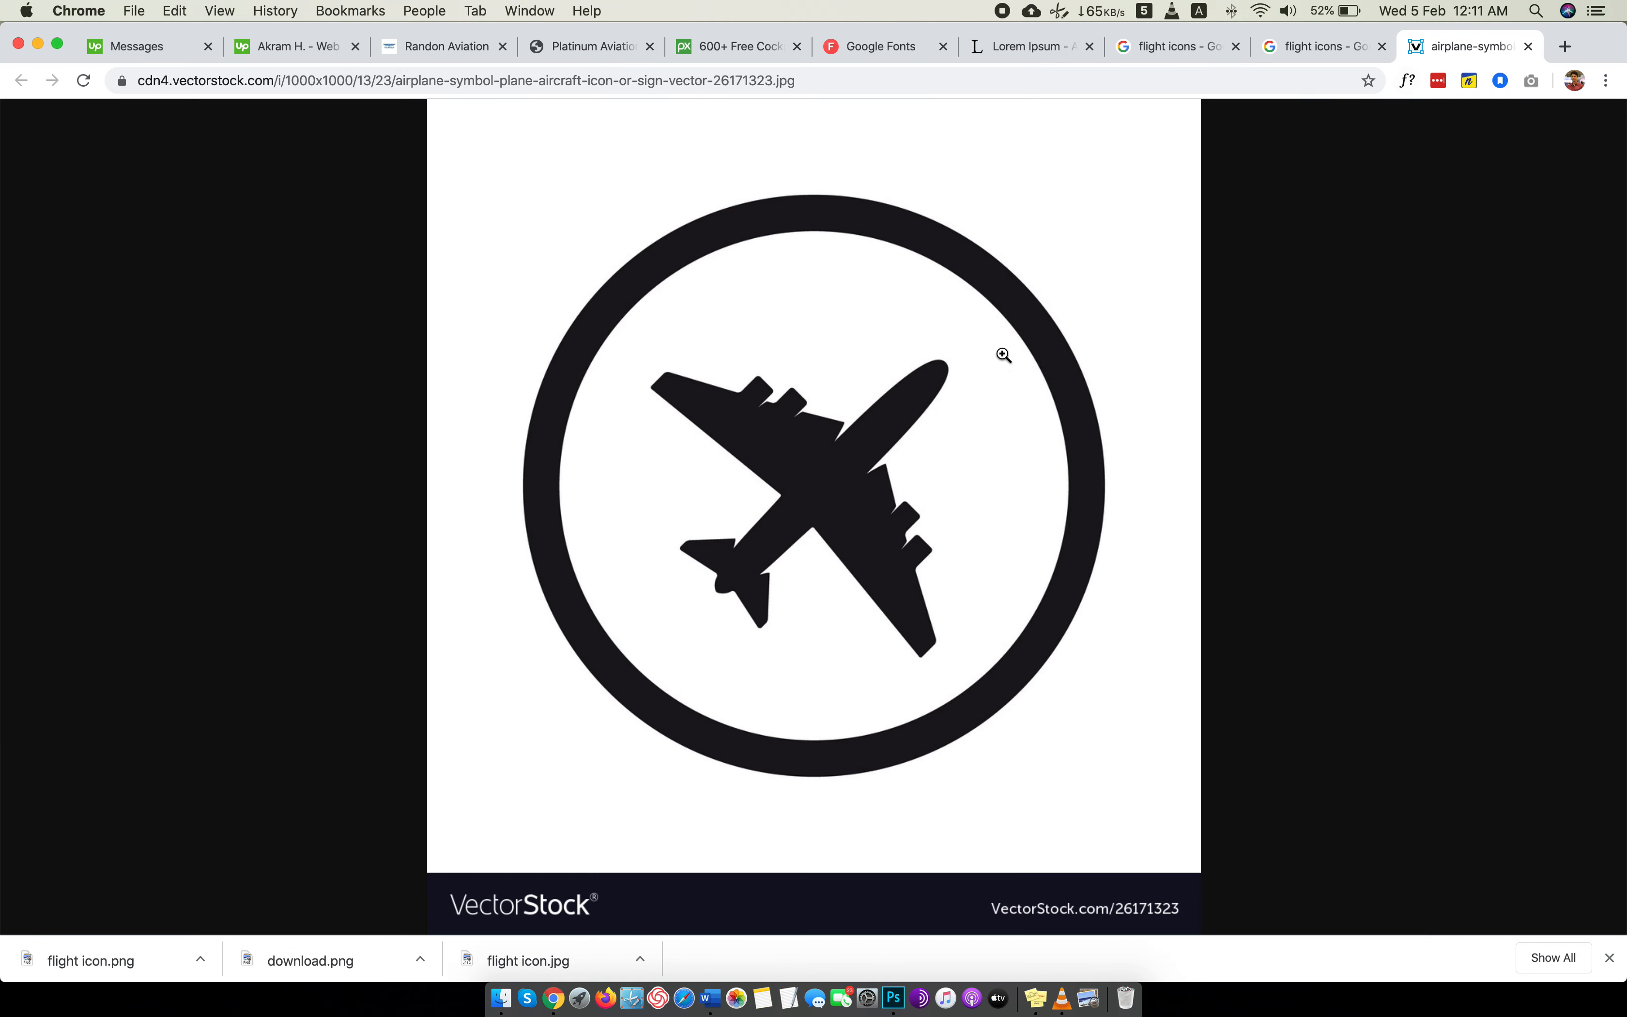
Save the VectorStock airplane image as flight icon.jpg in the Images folder, replacing the existing file, and close the image.
right_click(815, 334)
left_click(874, 366)
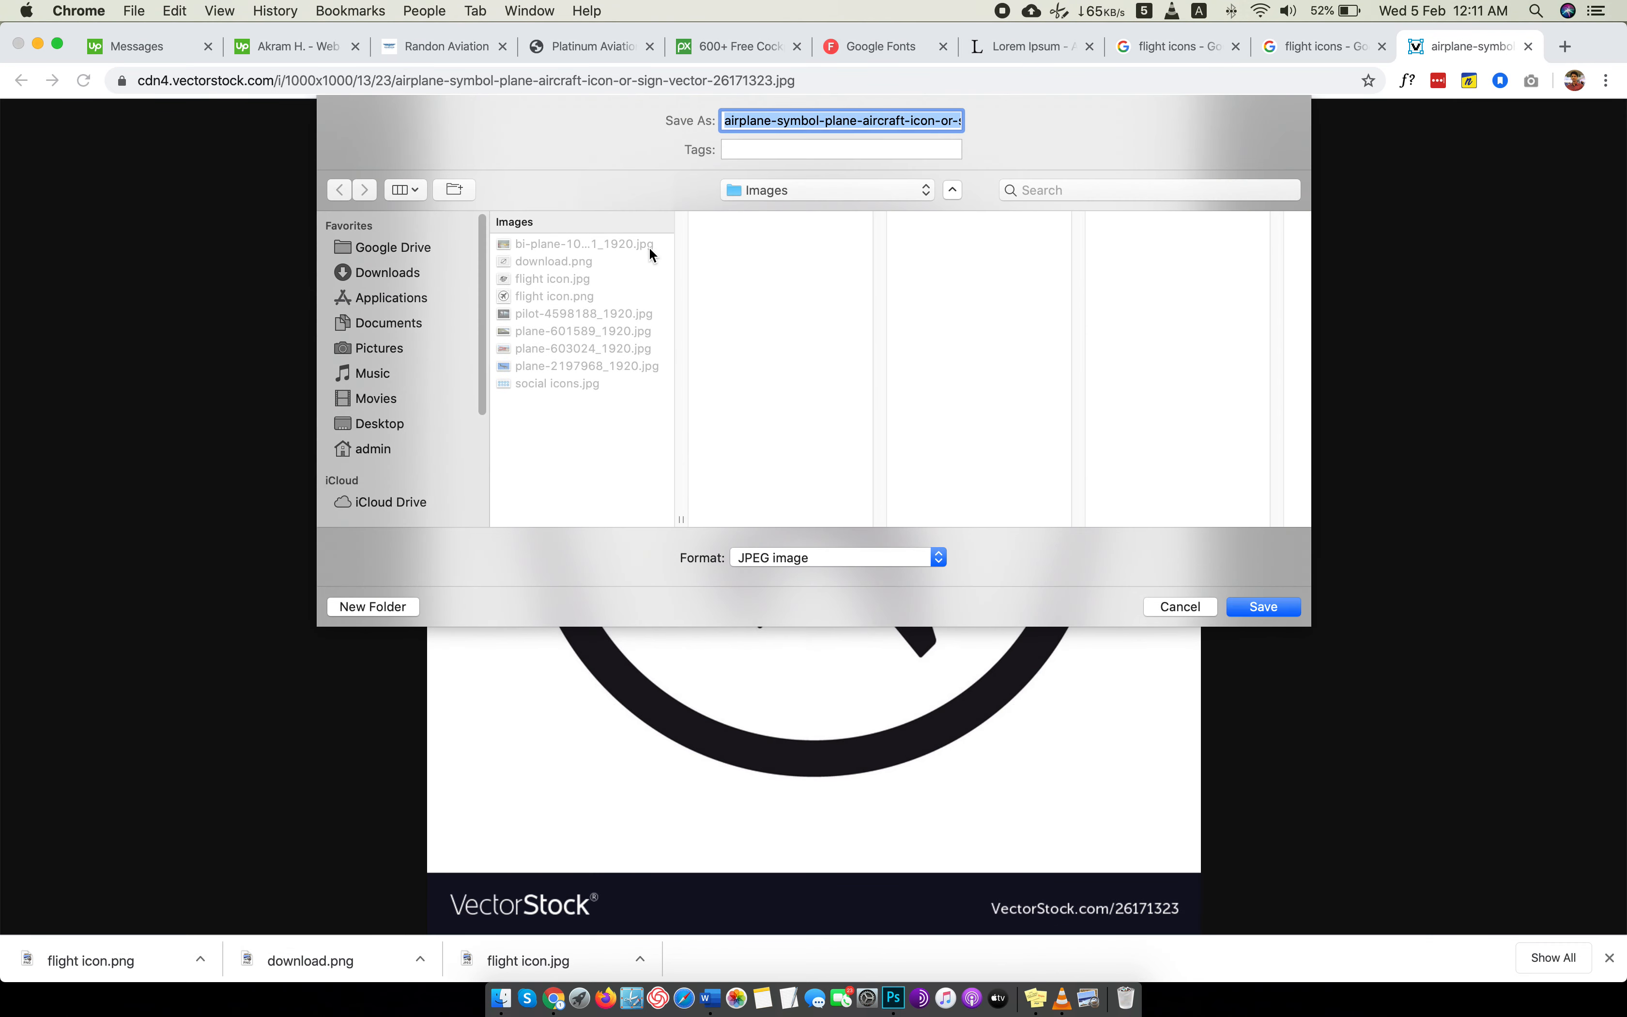
left_click(542, 294)
left_click(1257, 609)
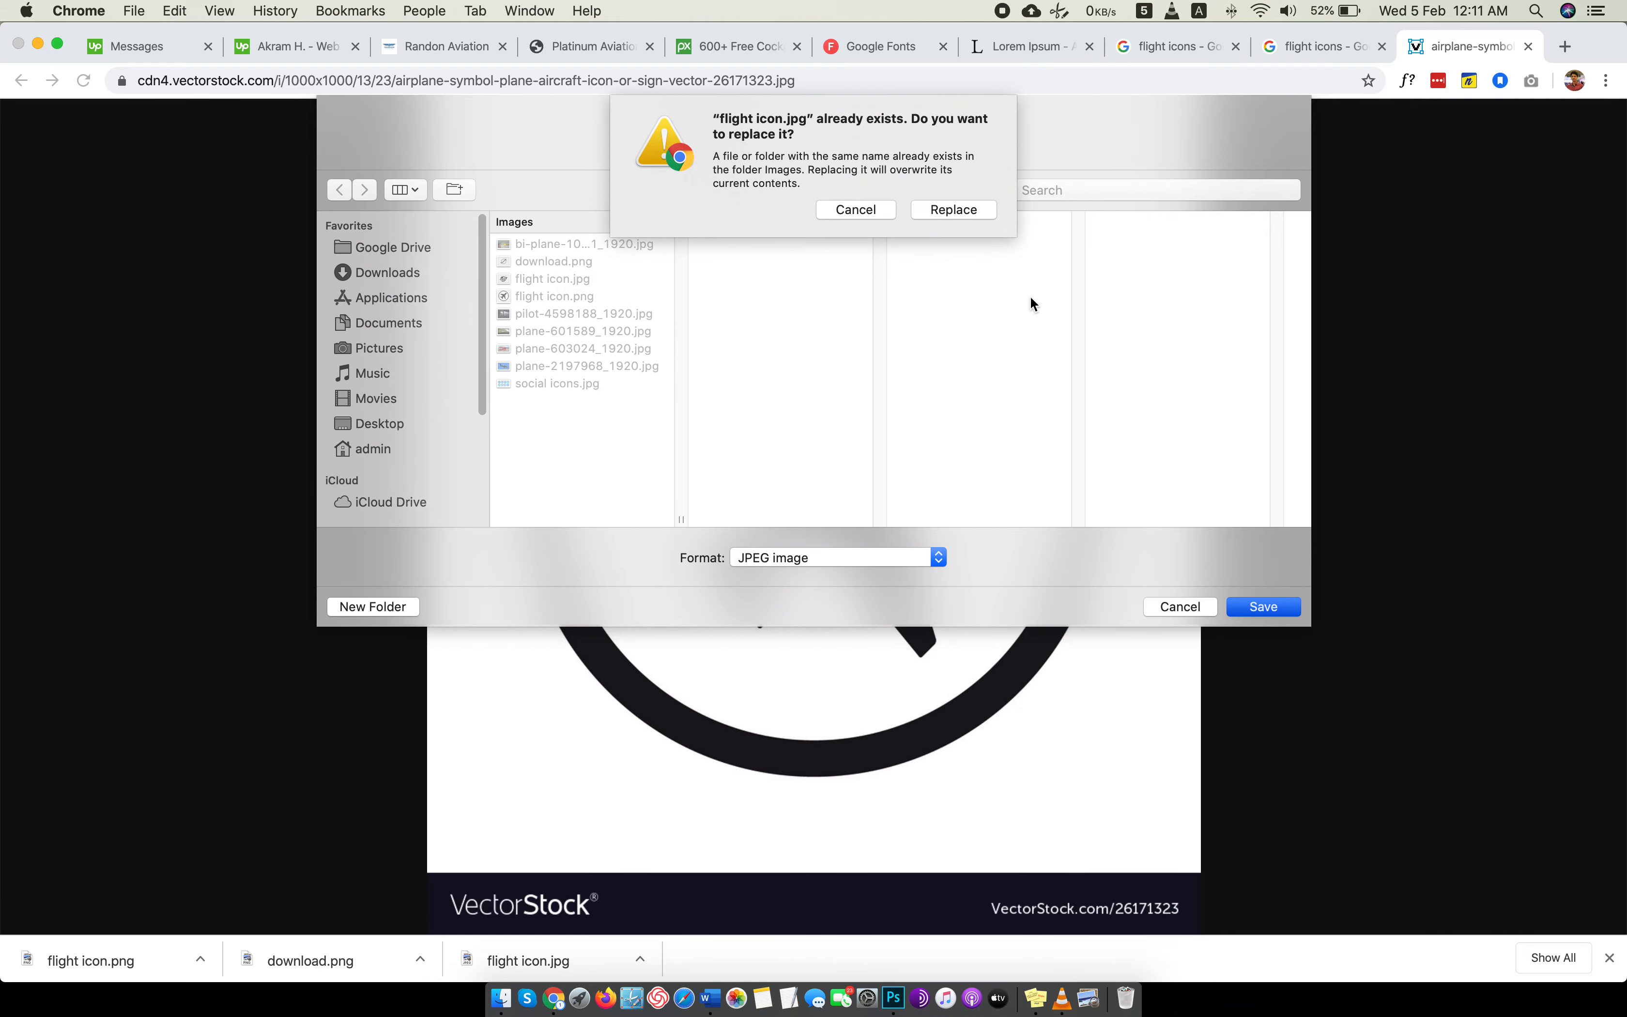
left_click(962, 211)
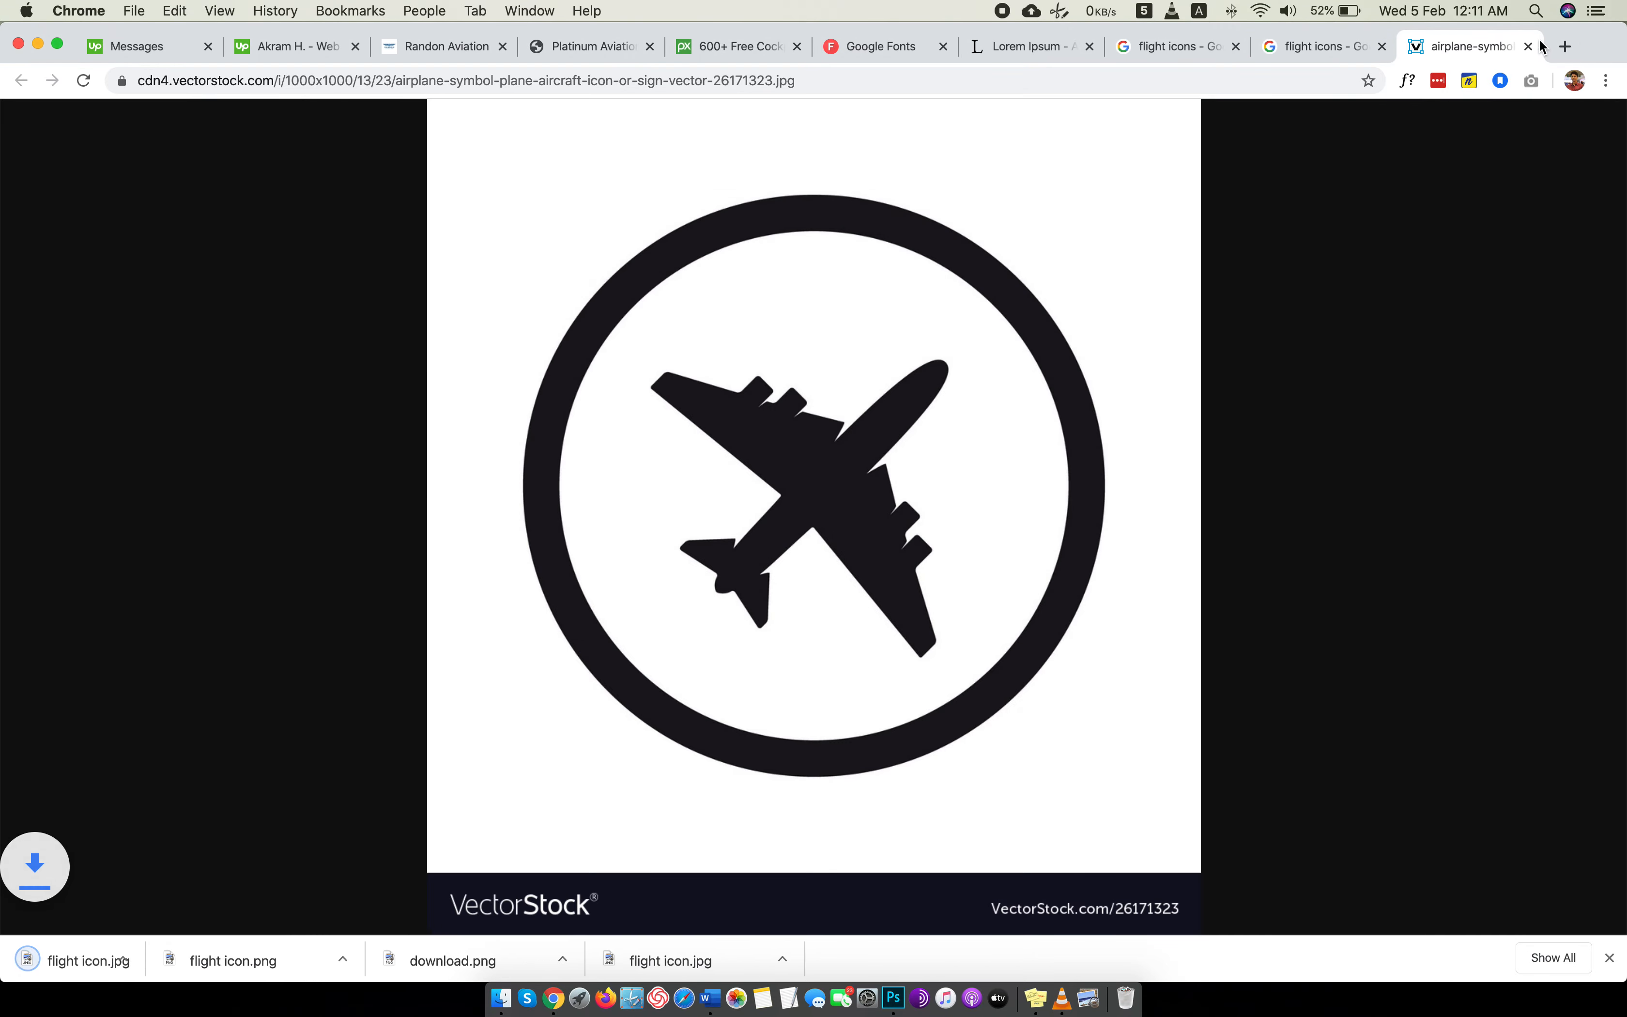
left_click(1528, 46)
Open flight icon.jpg in Photoshop as a separate document and erase the white outside and inside the ring with the Magic Eraser.
key("ctrl+Left")
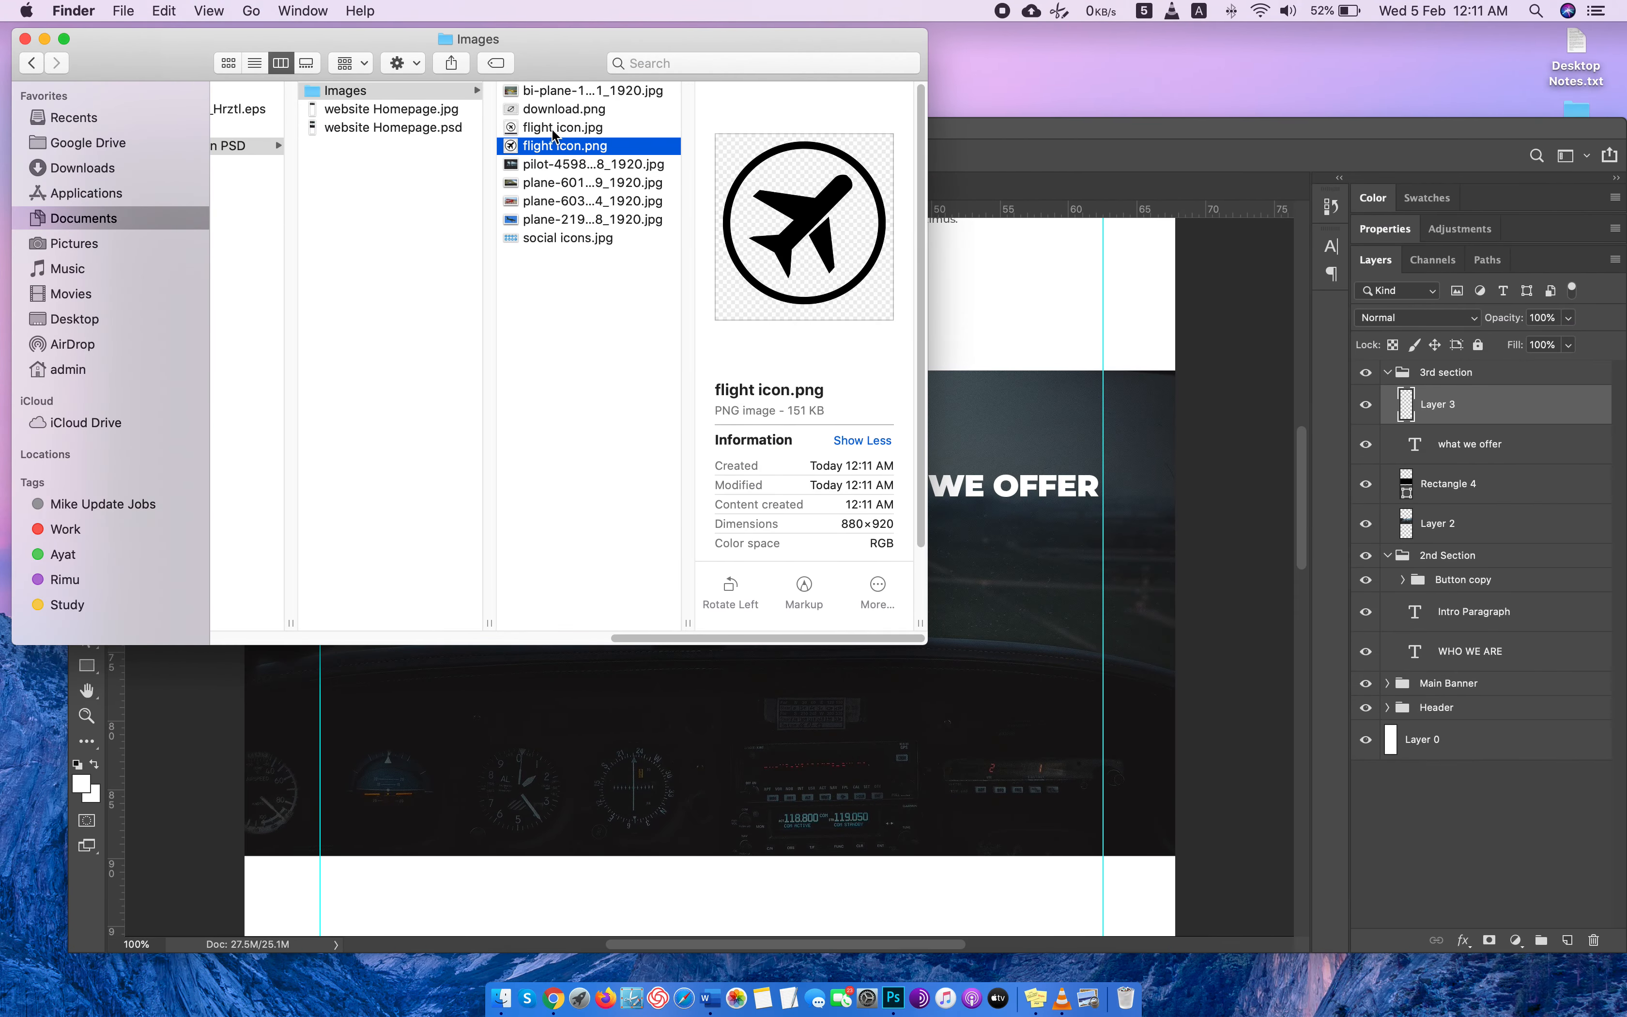
left_click(552, 126)
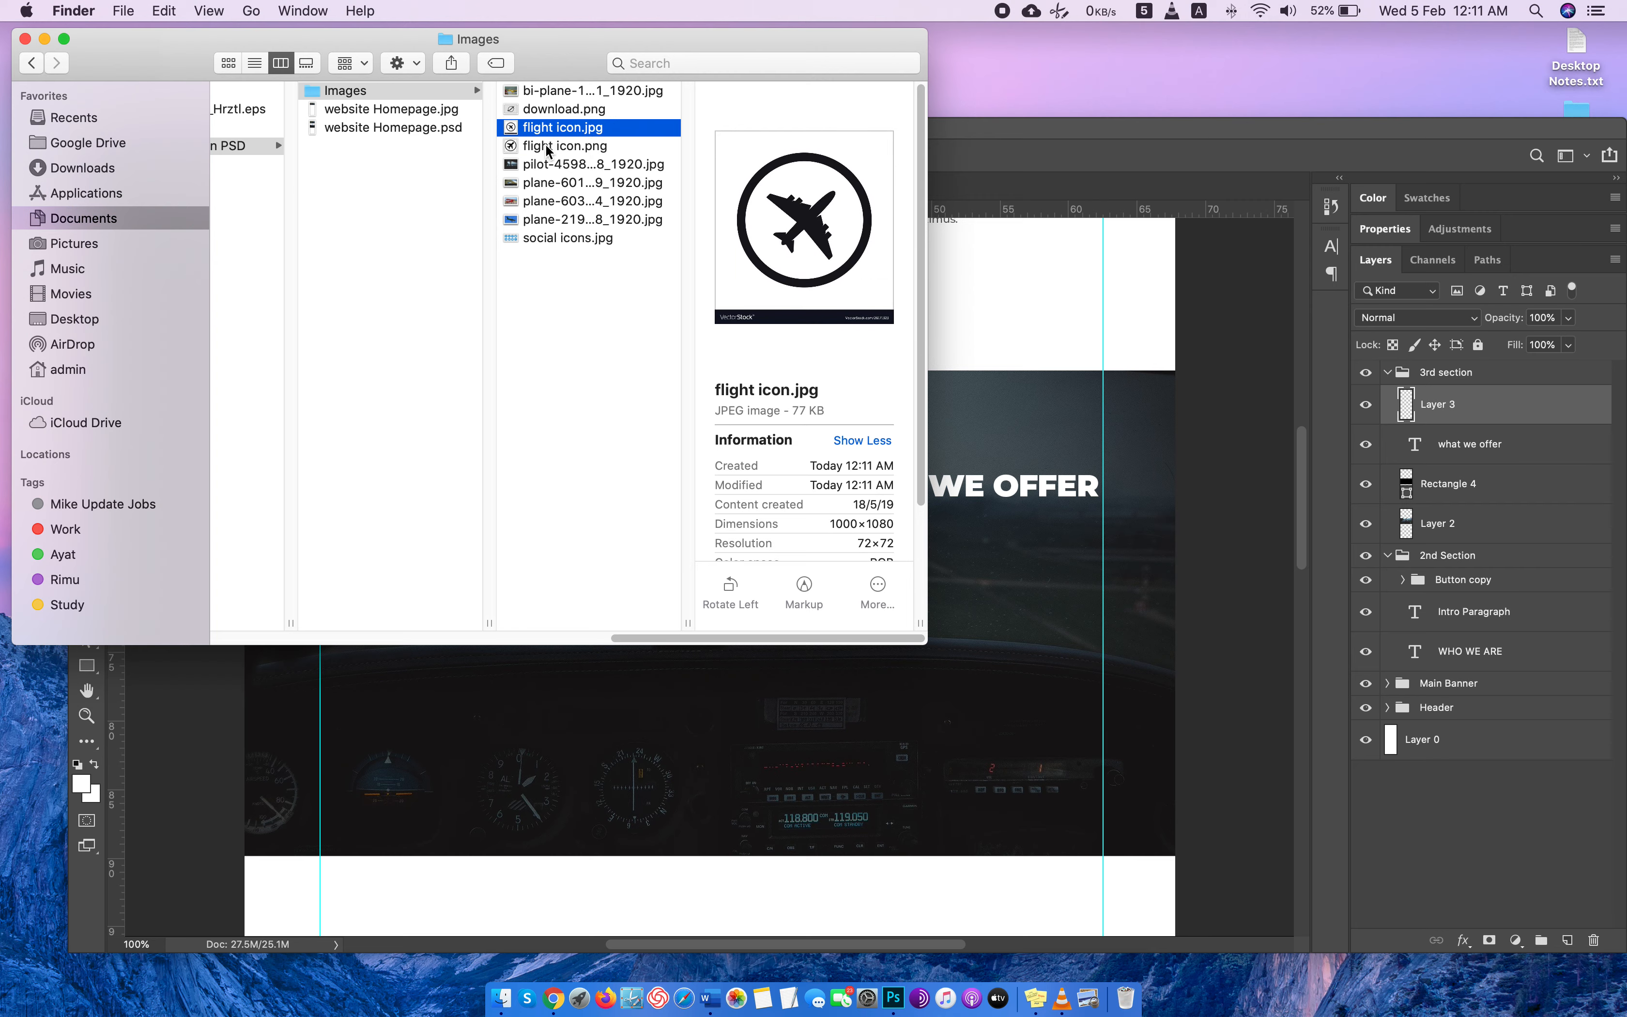
left_click(542, 145)
left_click_drag(541, 130, 1035, 191)
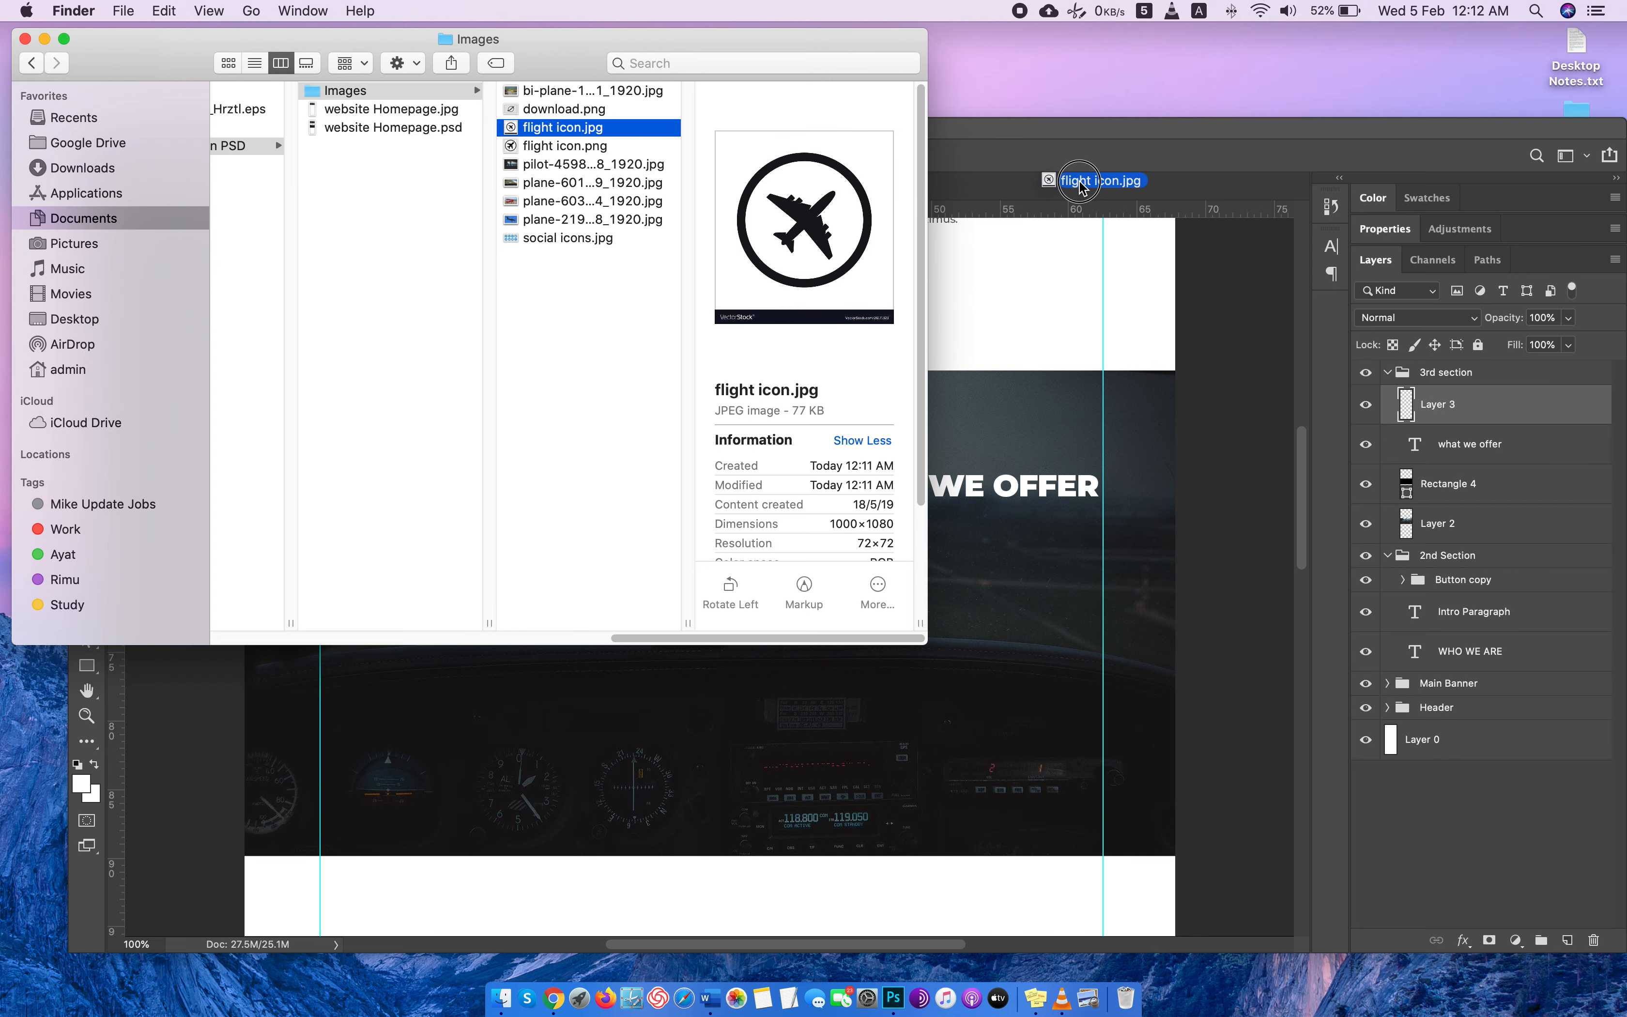
left_click(804, 369)
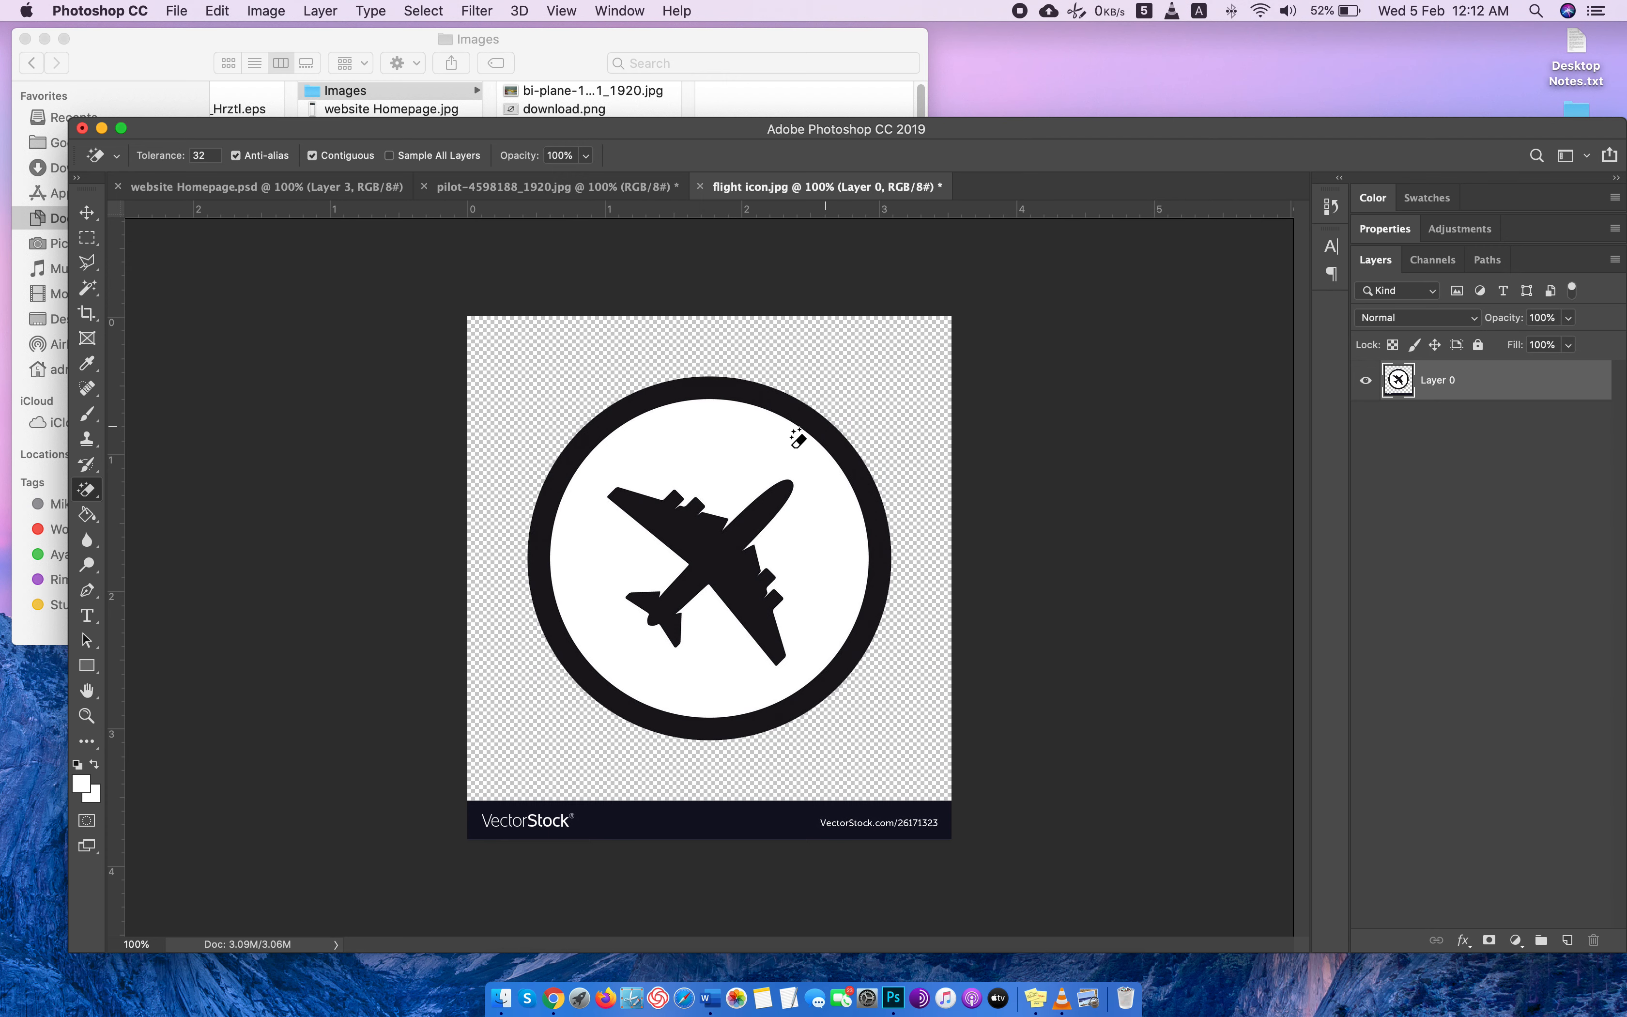
left_click(825, 618)
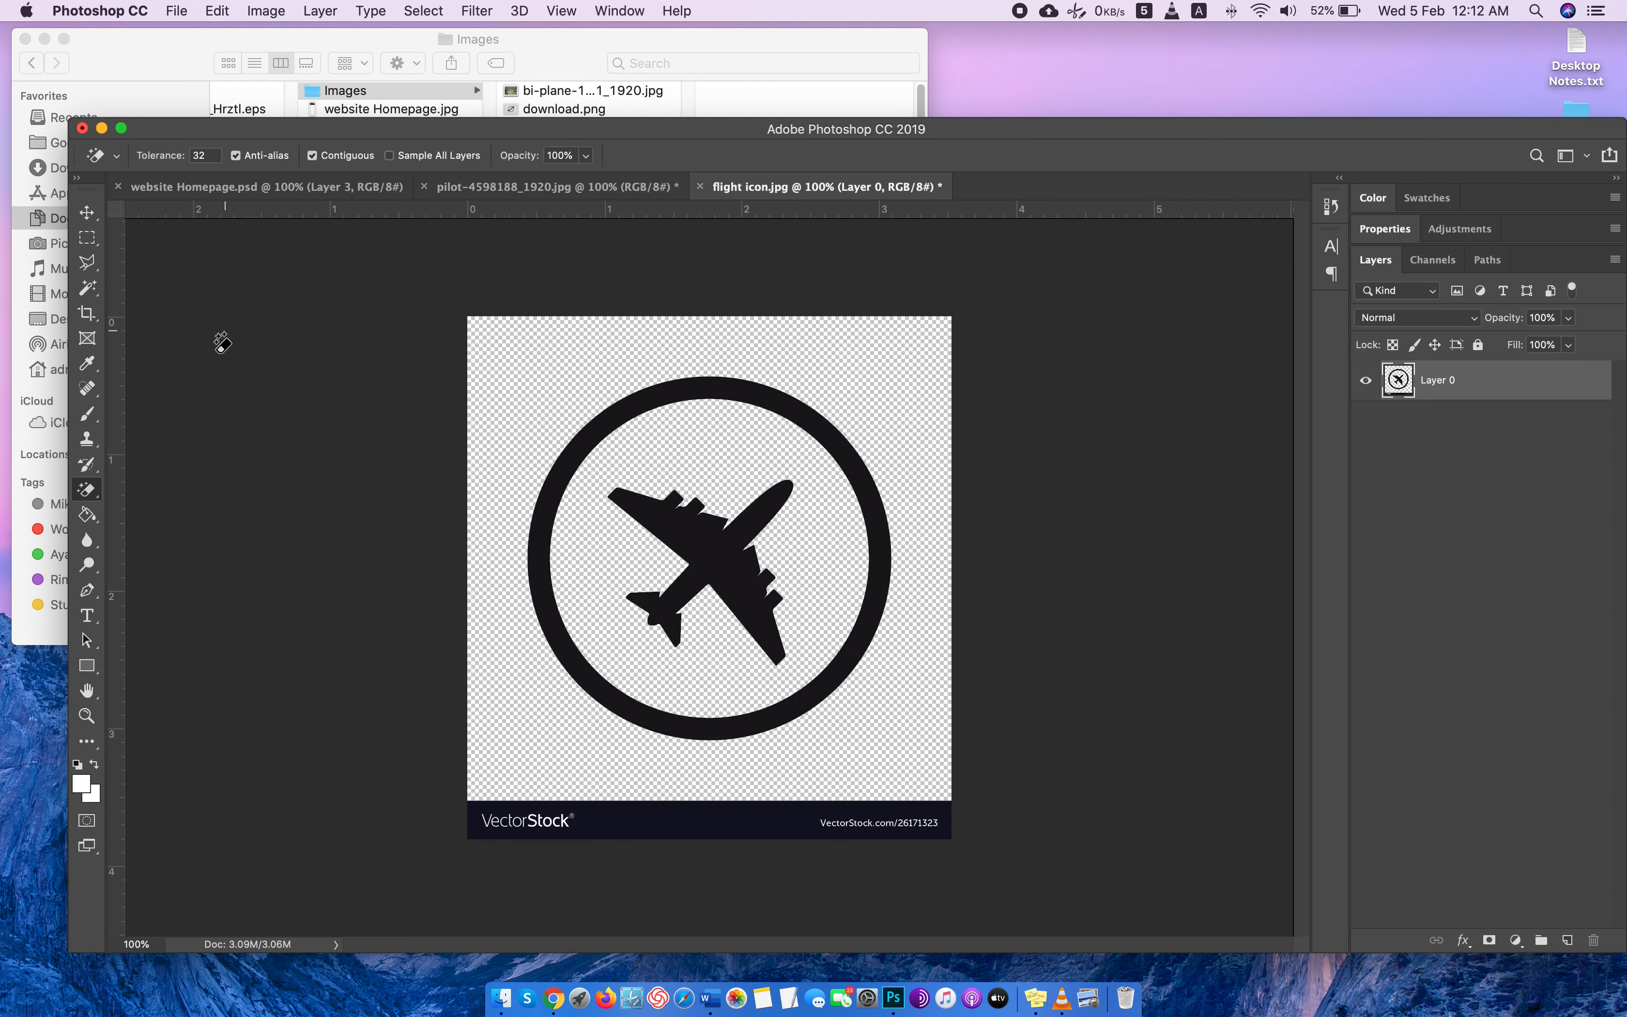
Crop the icon image closely around the ring to about 792 × 821 px, cutting off the VectorStock strip.
key("c")
left_click(424, 157)
left_click(498, 351)
left_click(669, 429)
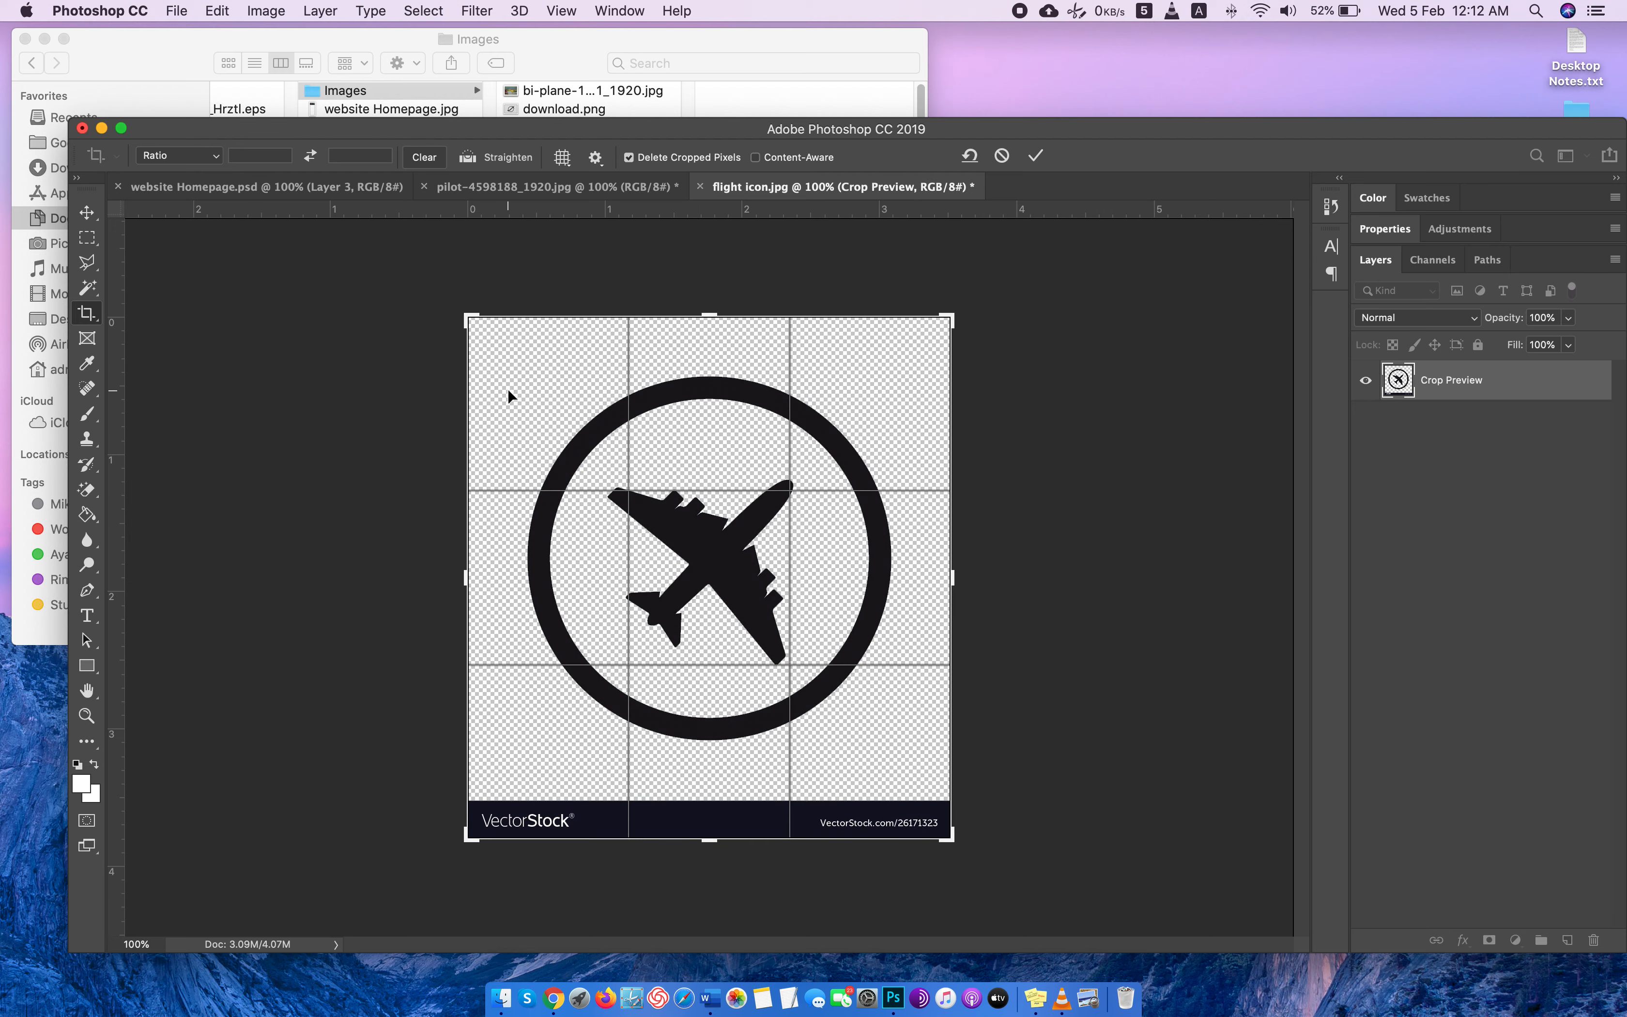
left_click_drag(459, 308, 486, 335)
left_click_drag(925, 813, 901, 782)
key("Return")
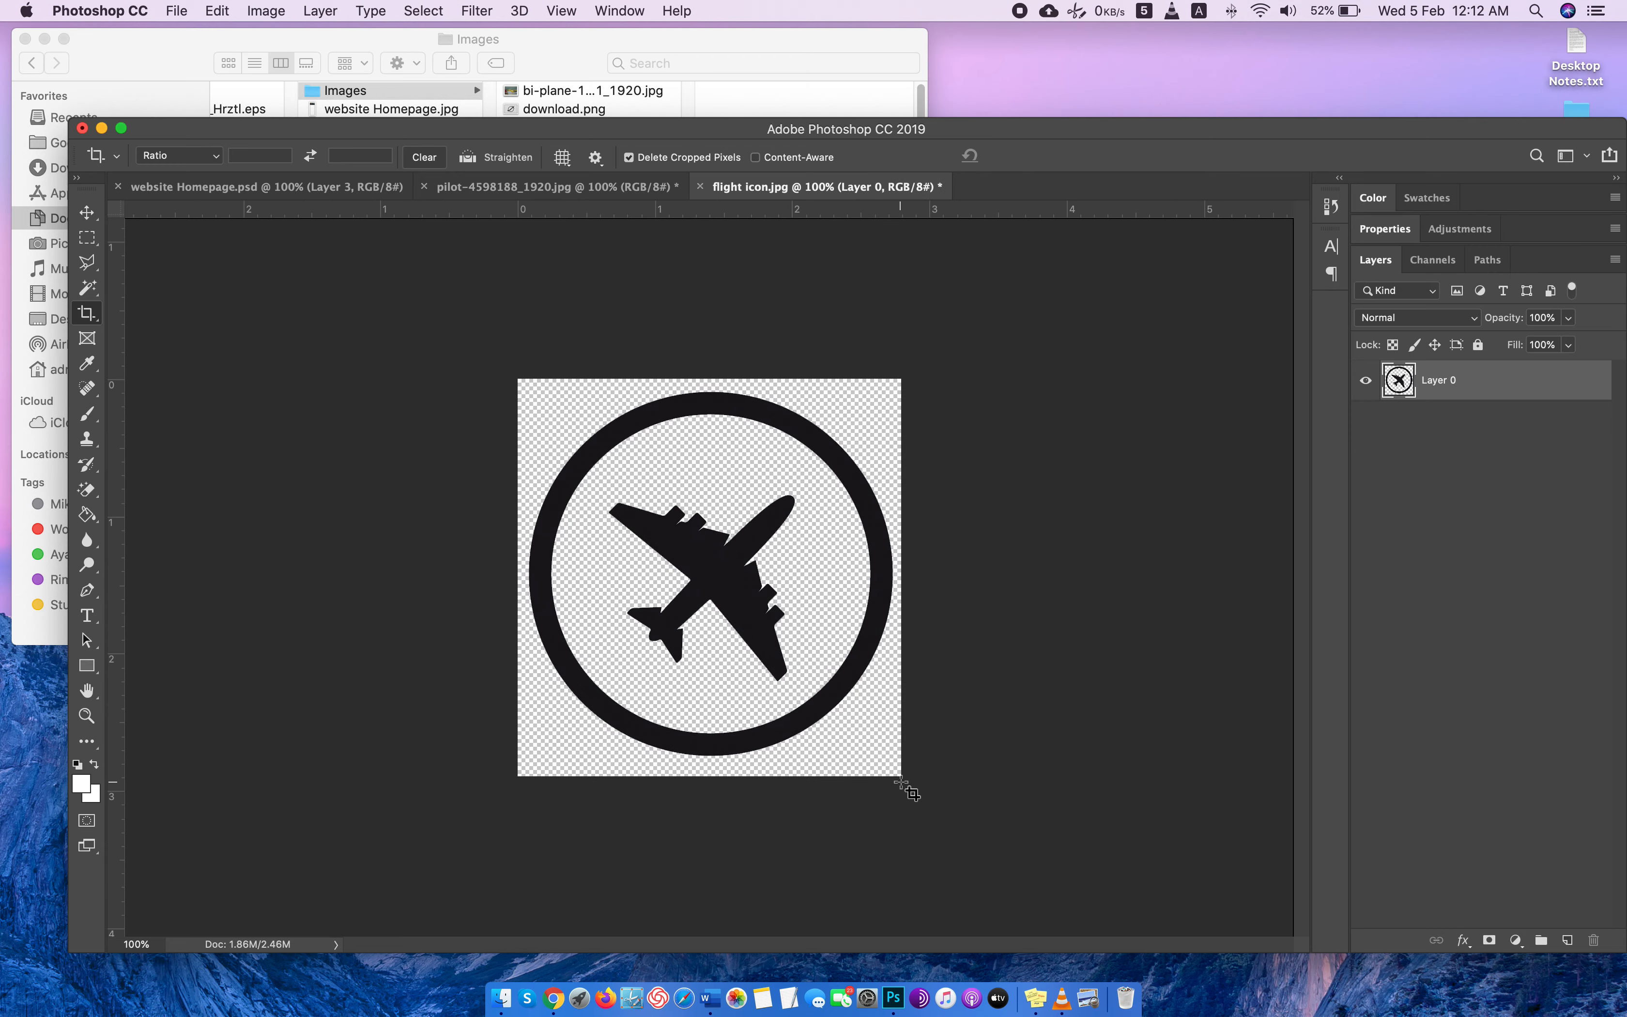
Fill the ring and the airplane with the white foreground color using the Paint Bucket.
left_click(98, 517)
left_click(706, 415)
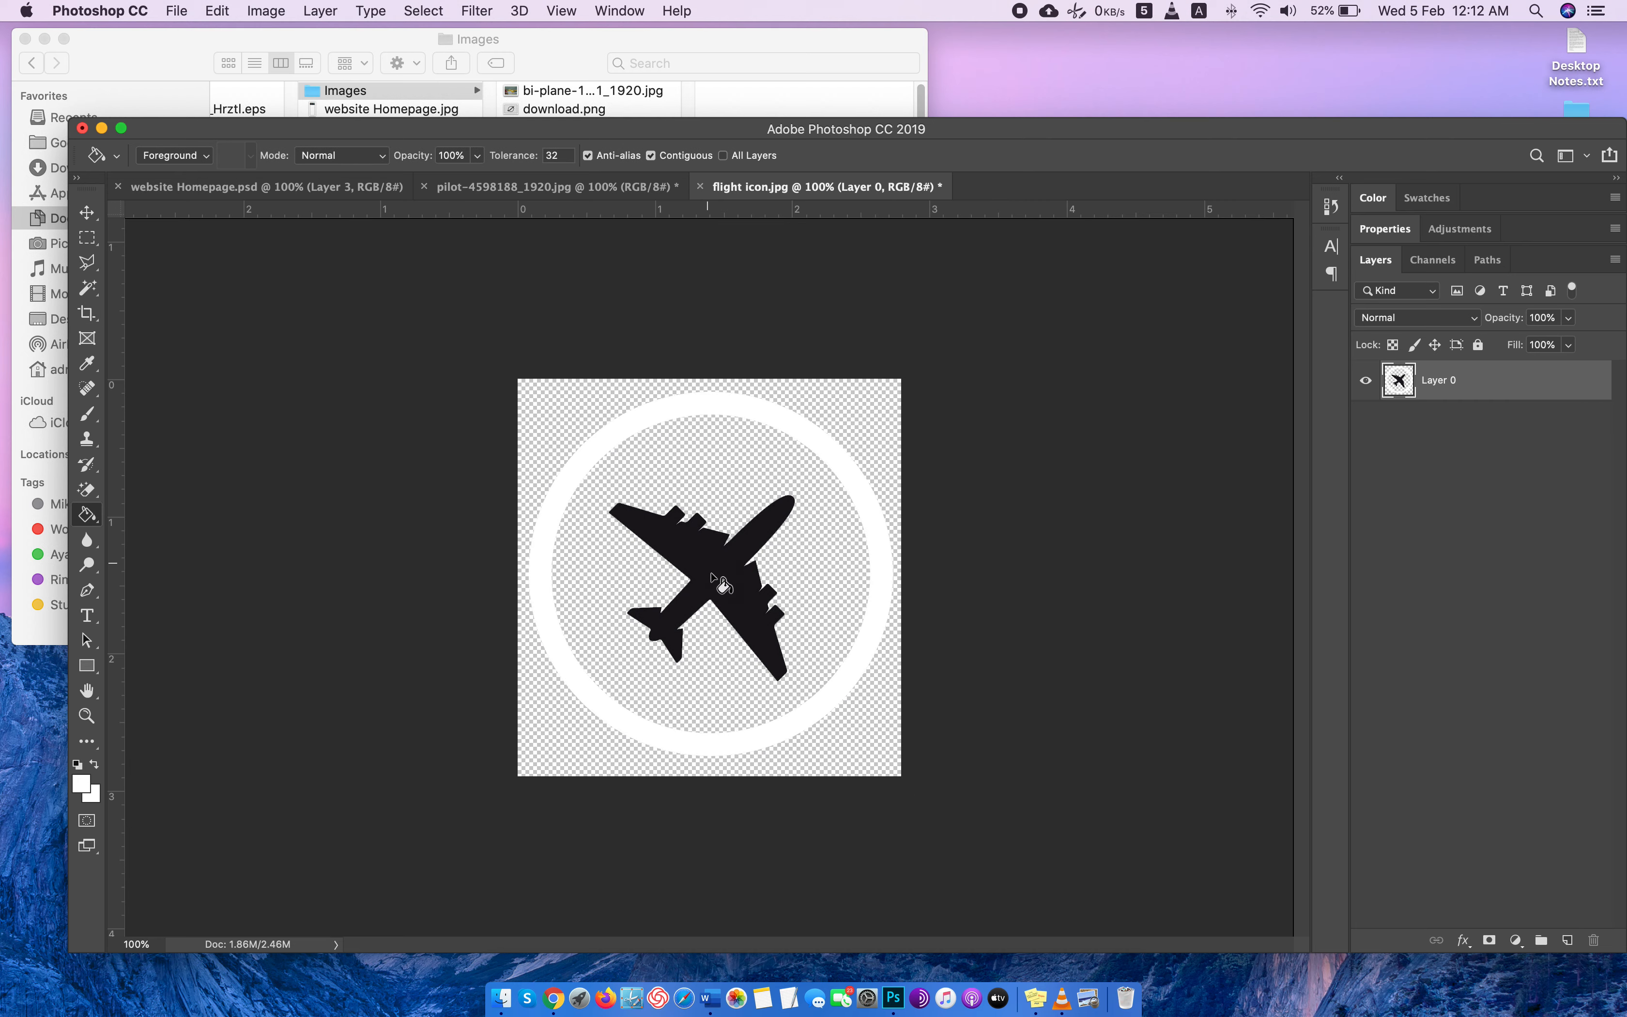
left_click(721, 583)
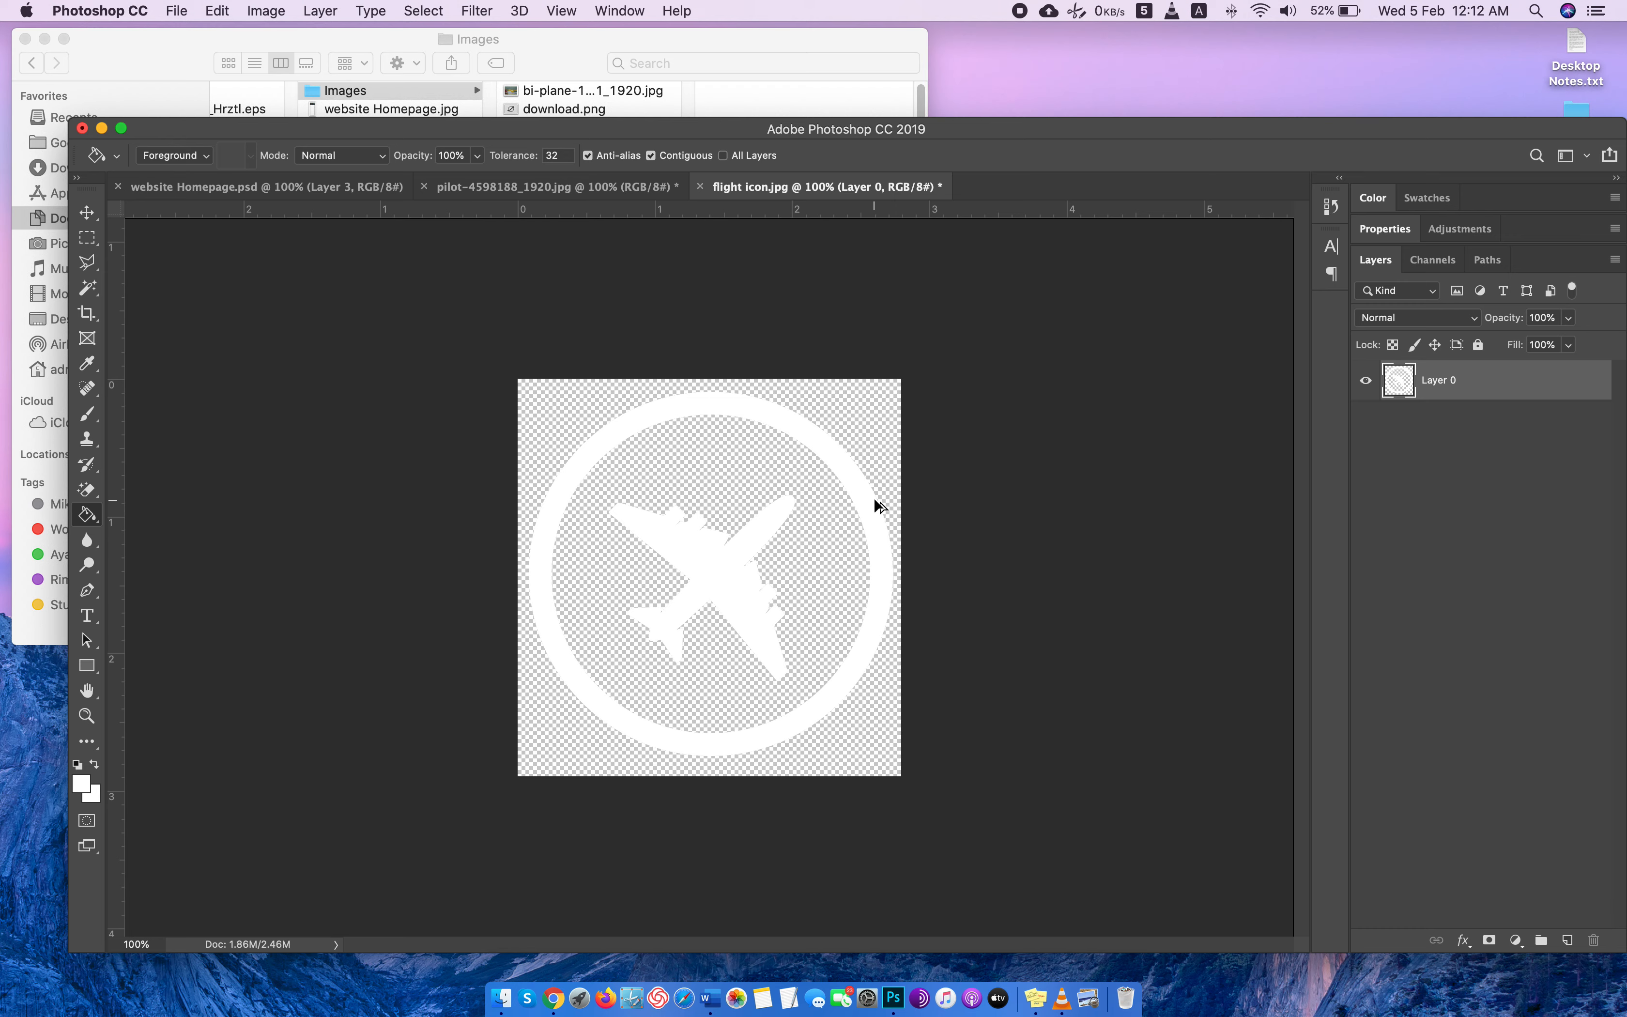
Resize the icon image to a width of 350 pixels, keeping its proportions.
key("super+alt+i")
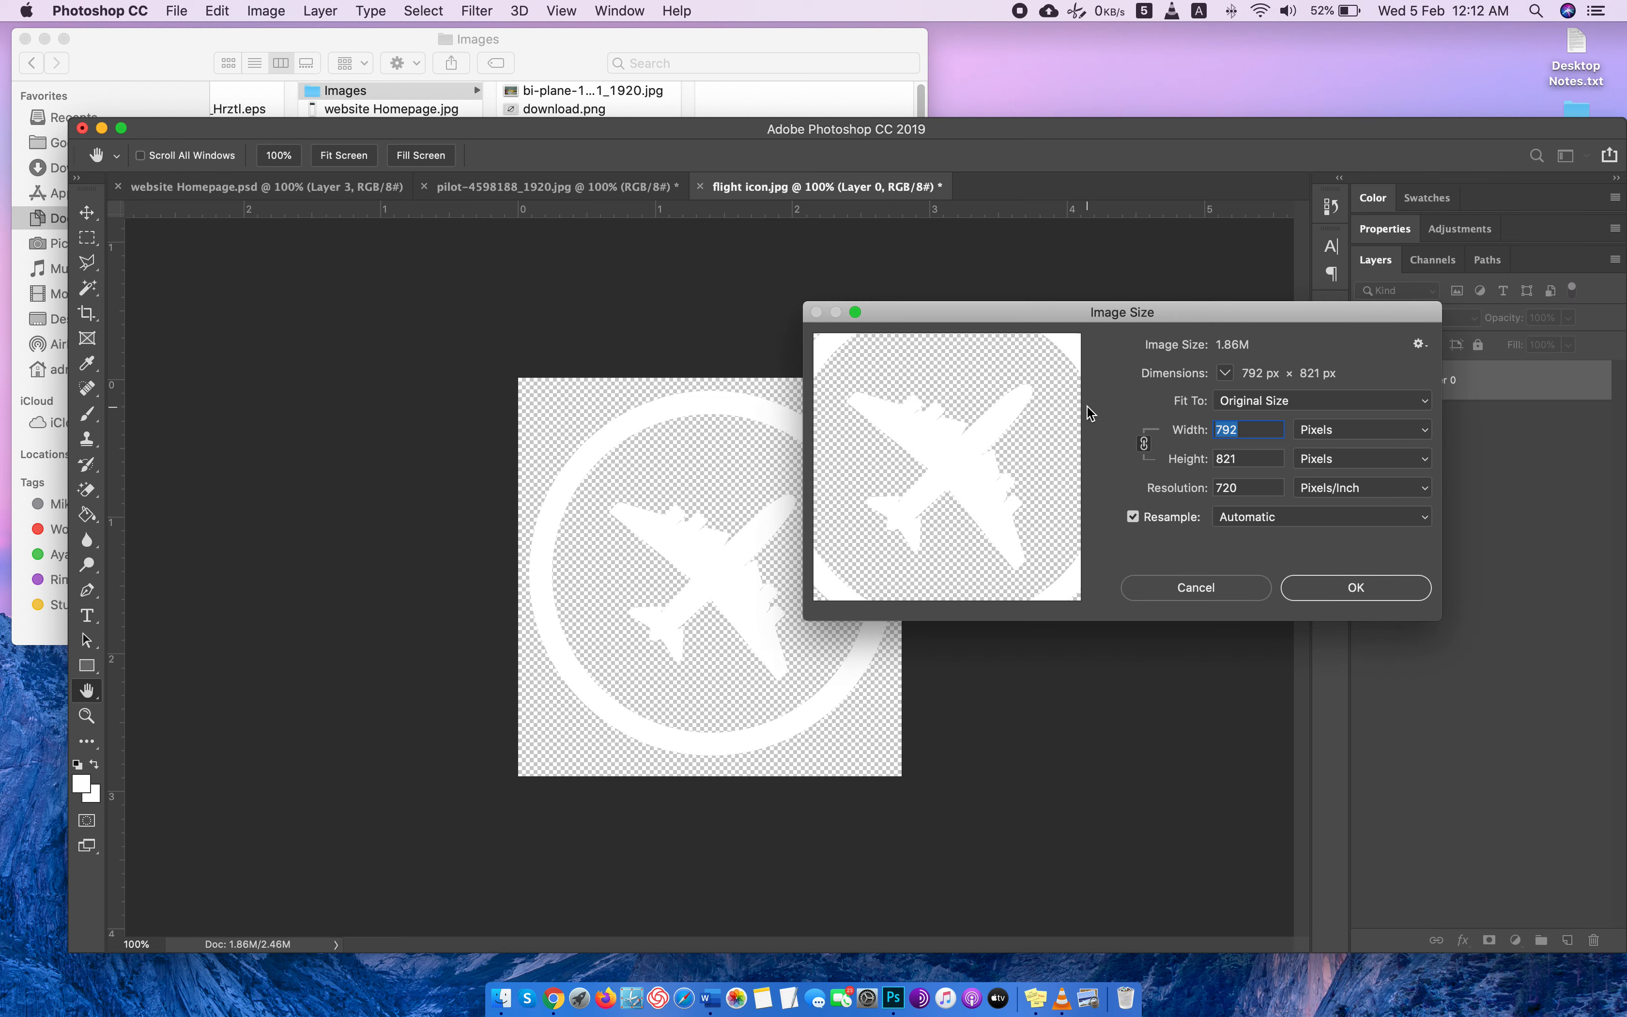
type("350")
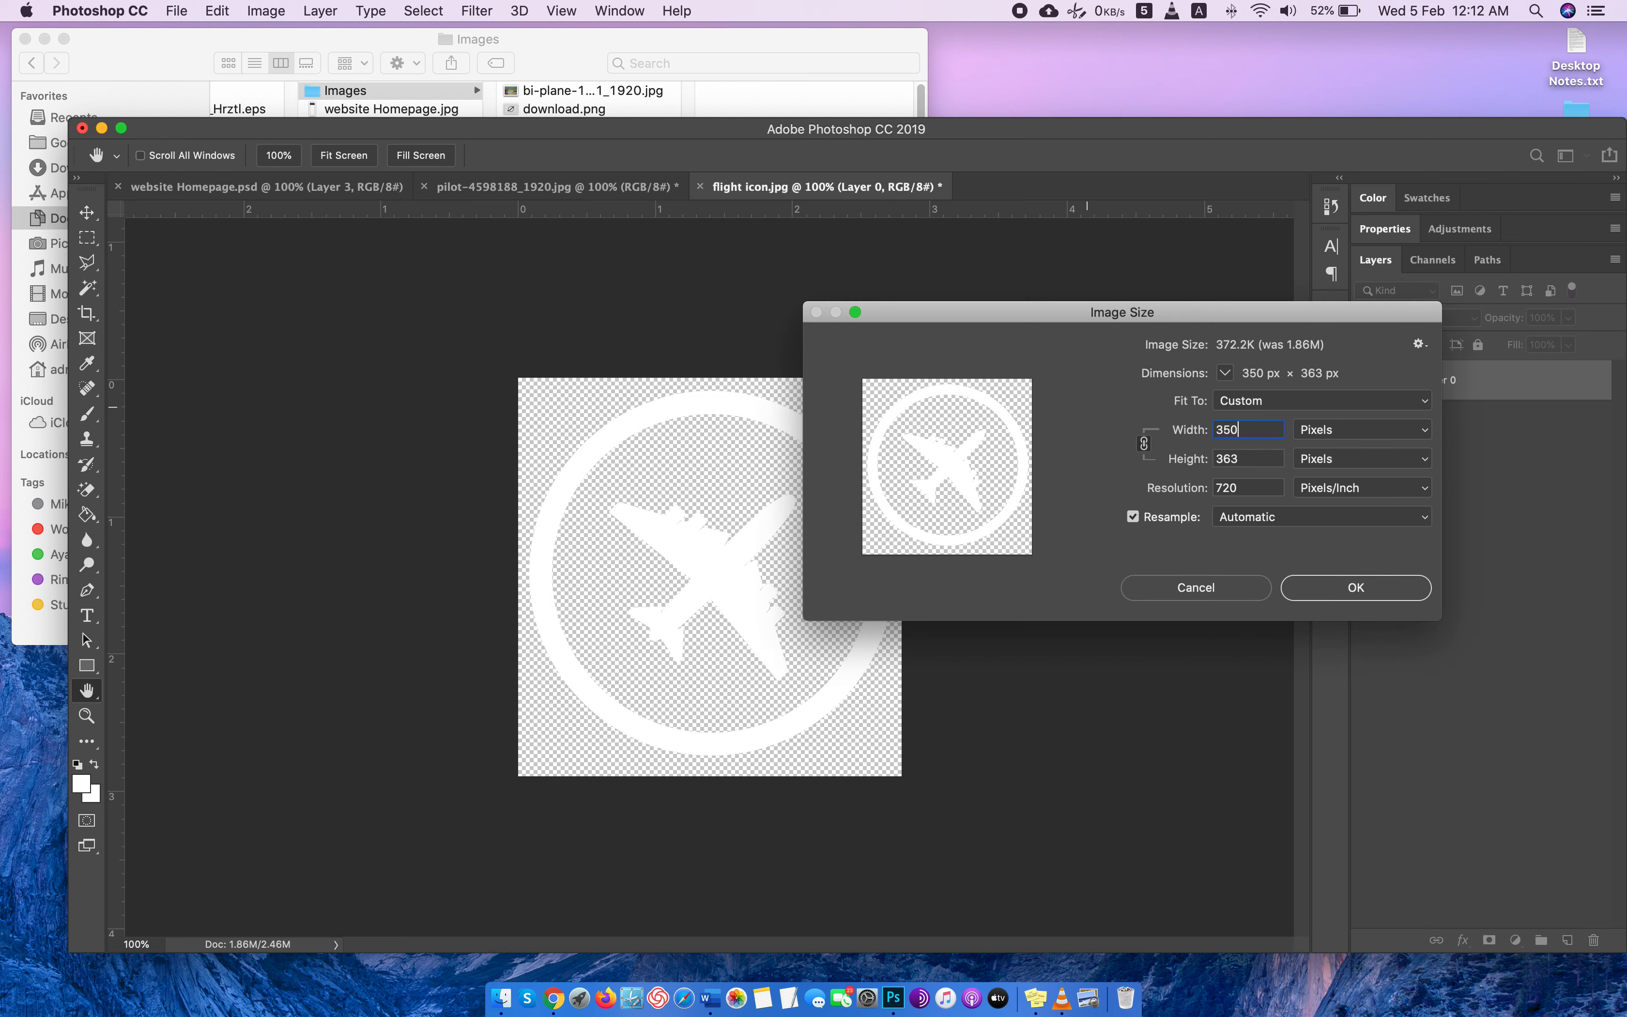
key("Return")
Copy the whole white icon and paste it into website Homepage.psd over the WHAT WE OFFER section.
key("super+s")
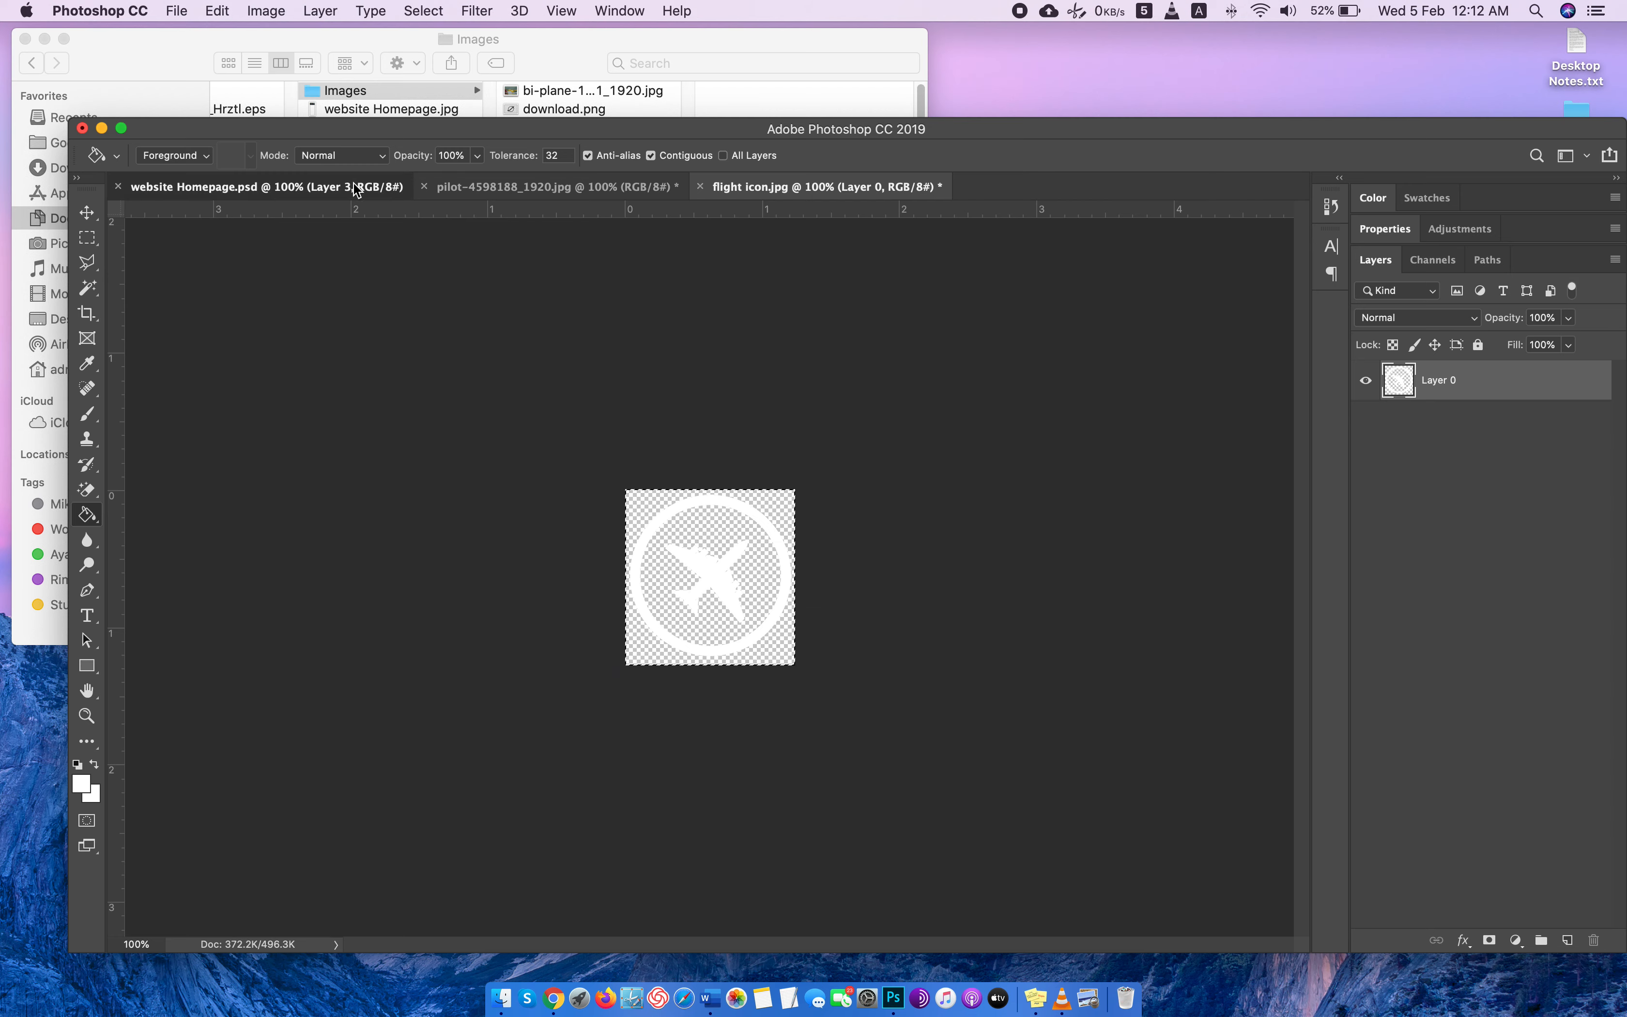
left_click(356, 191)
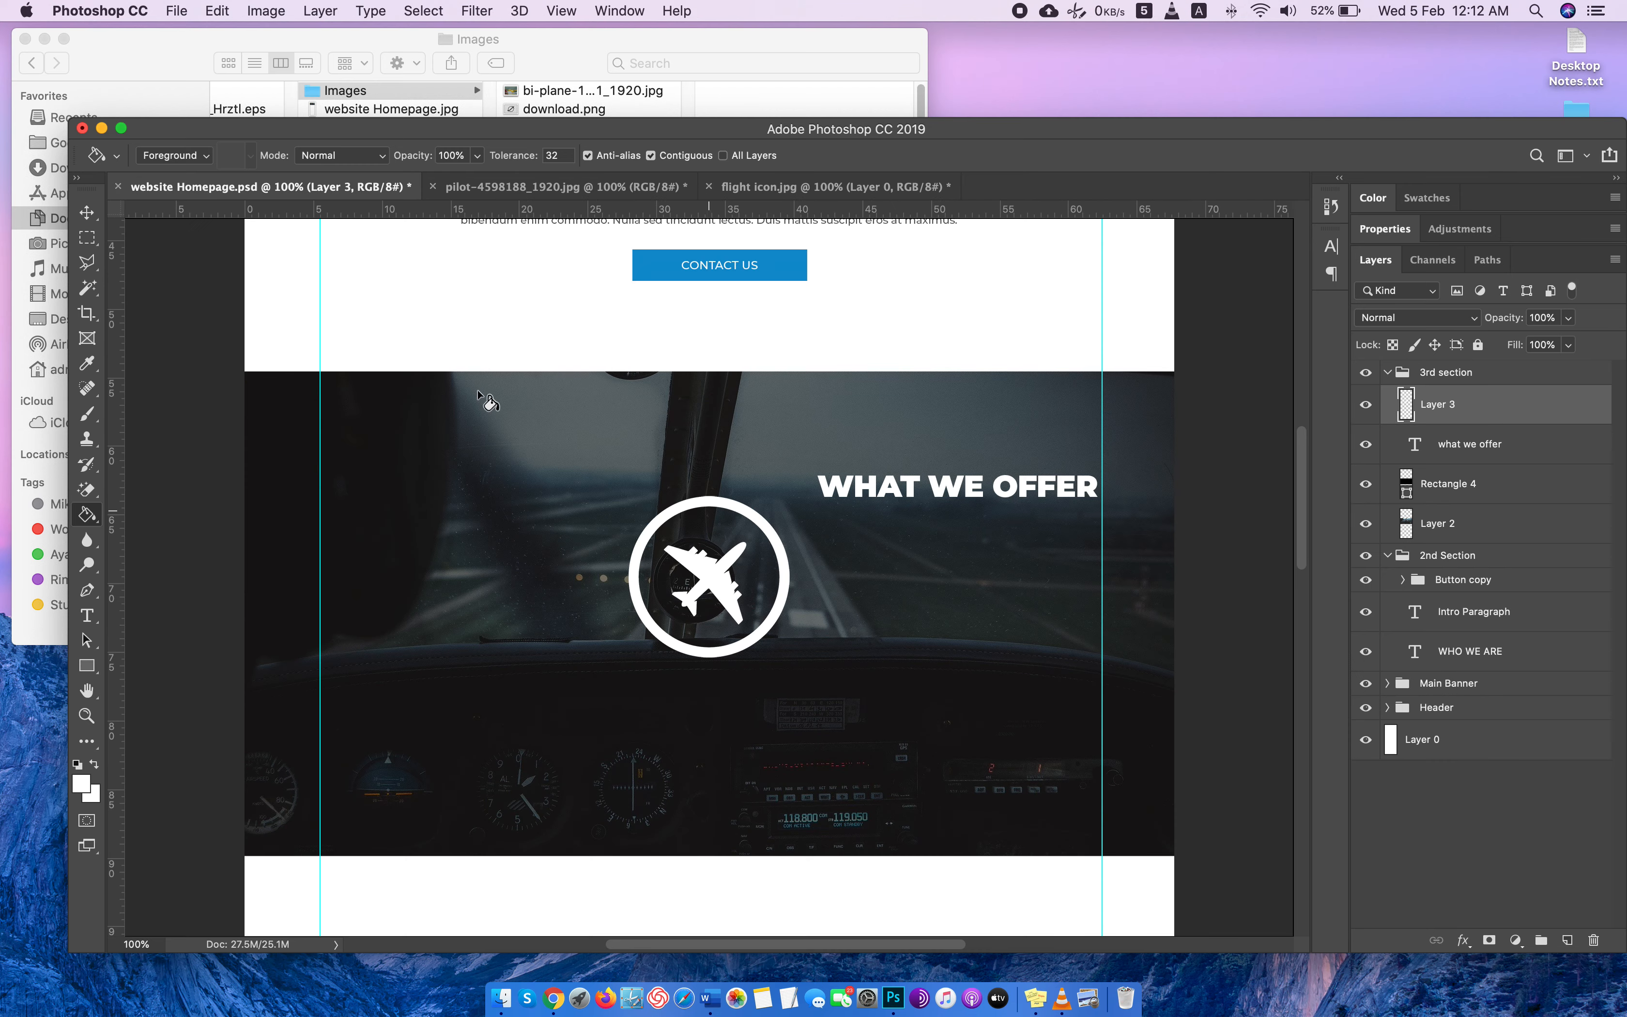
Scale the pasted airplane icon down proportionally to about 39.5% and nudge it slightly left and up.
key("super+t")
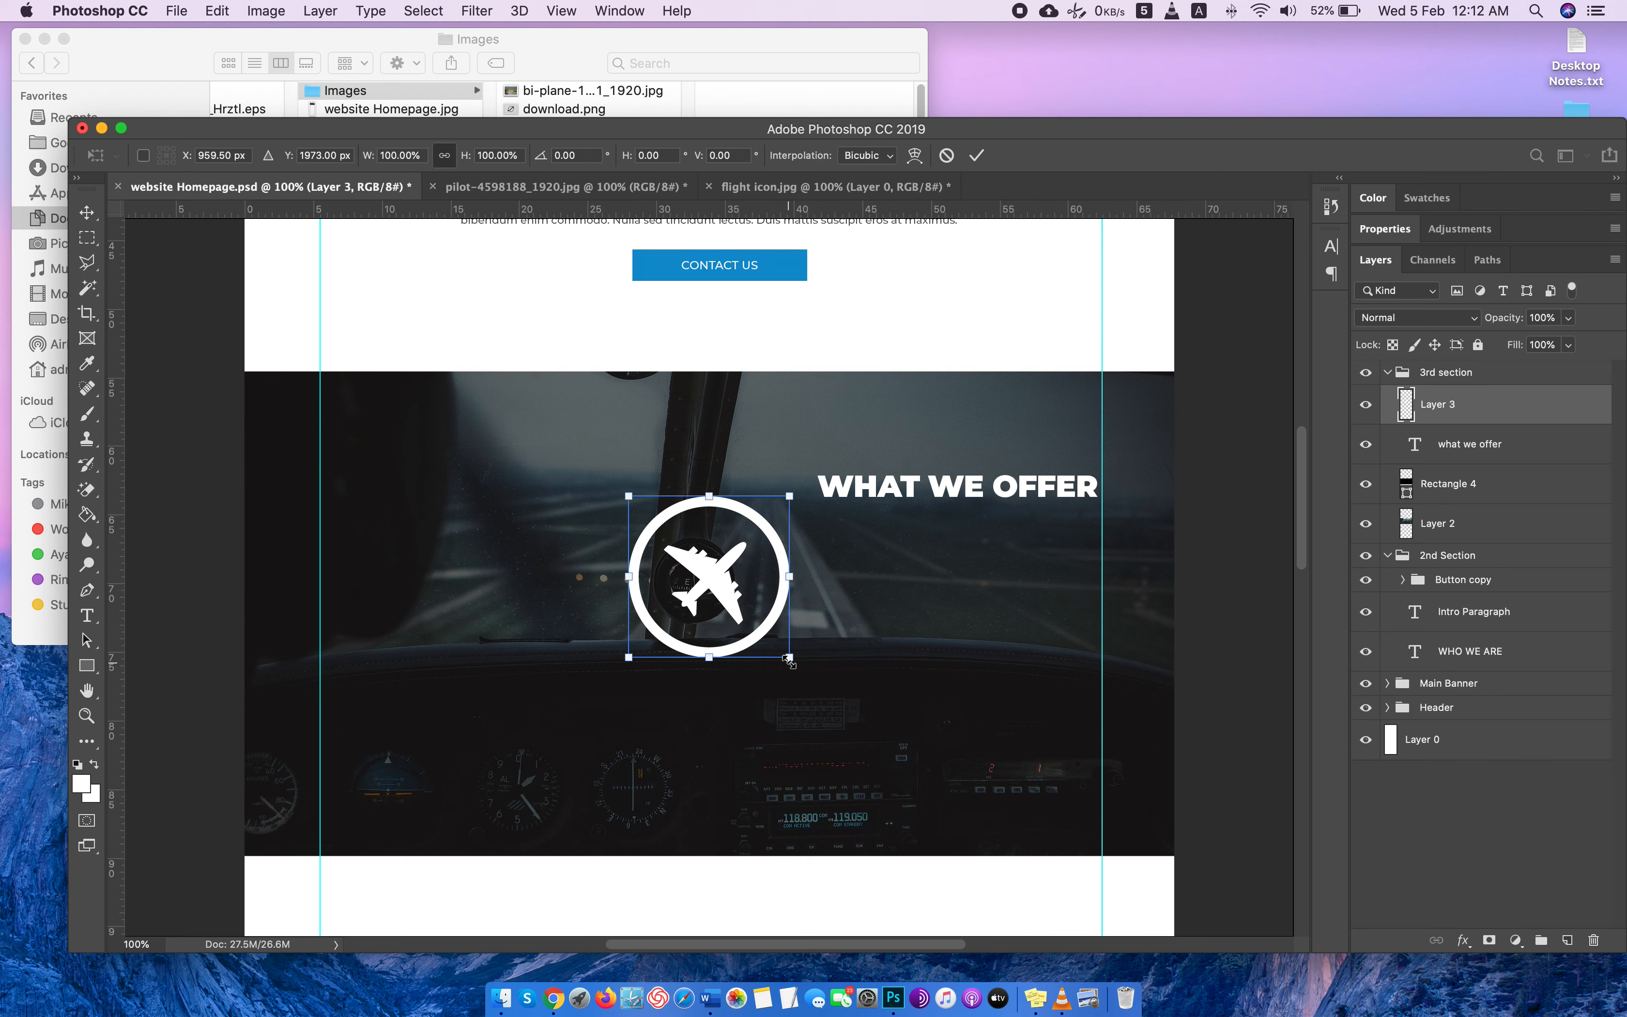
left_click_drag(788, 661, 710, 583)
key("Left")
key("Left")
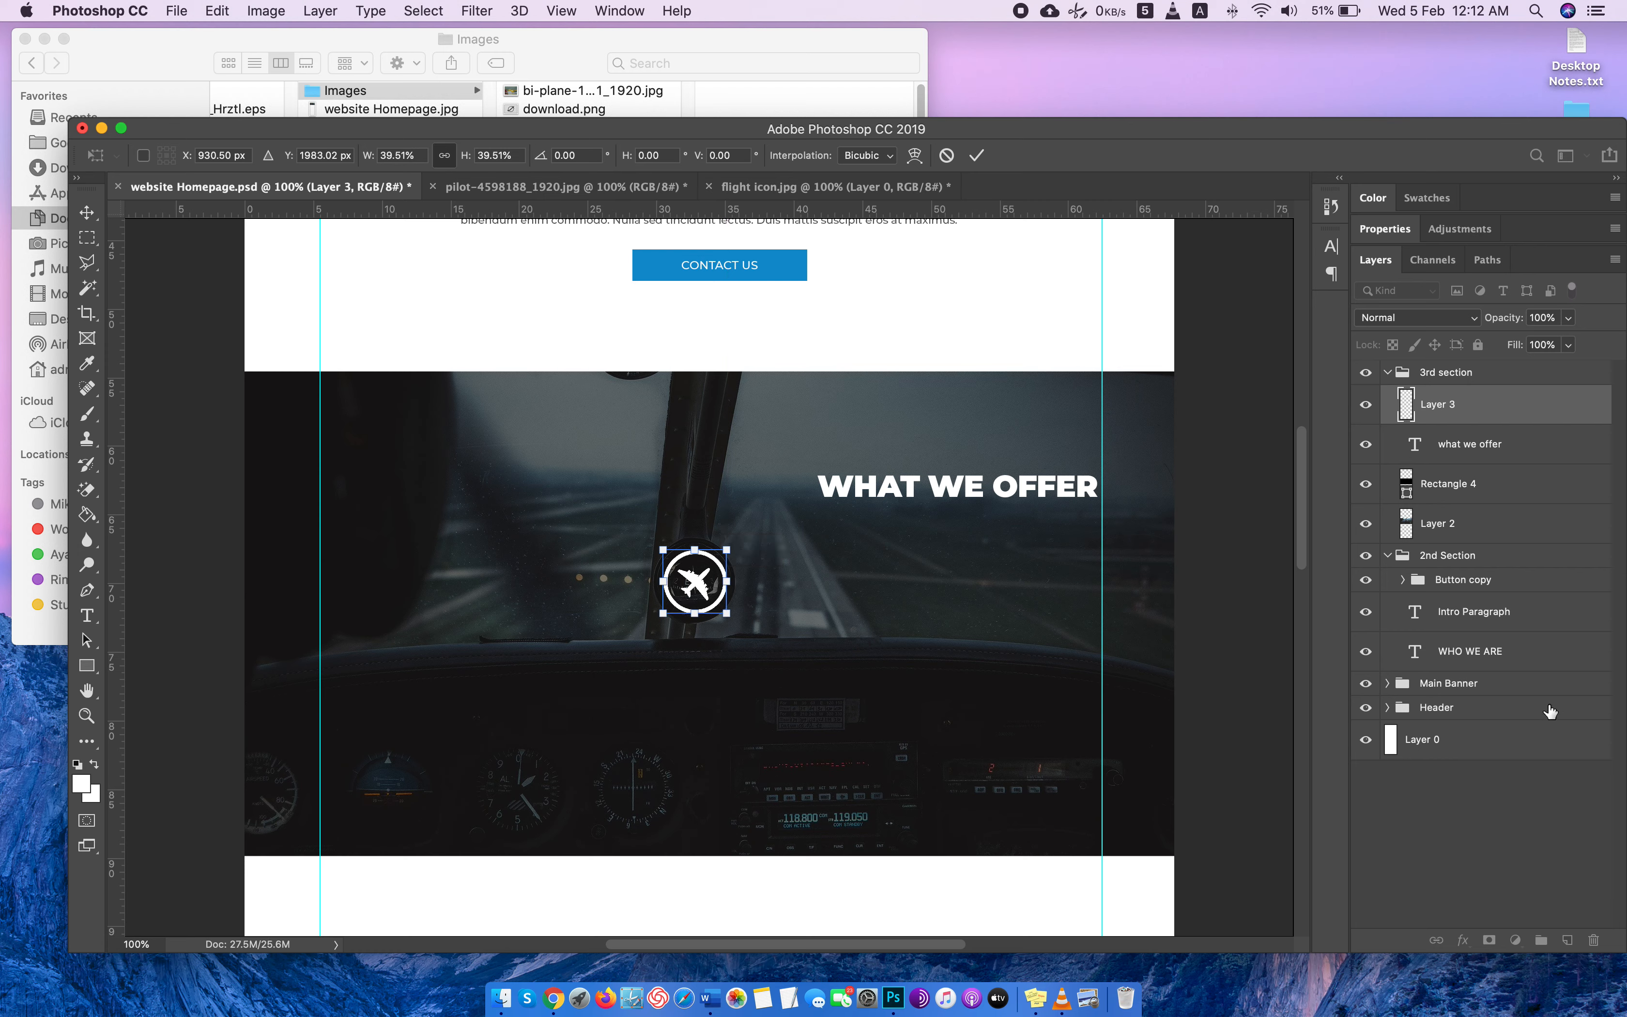
key("Up")
key("Up")
key("Up")
key("Up")
key("Up")
key("Up")
key("Return")
key("g")
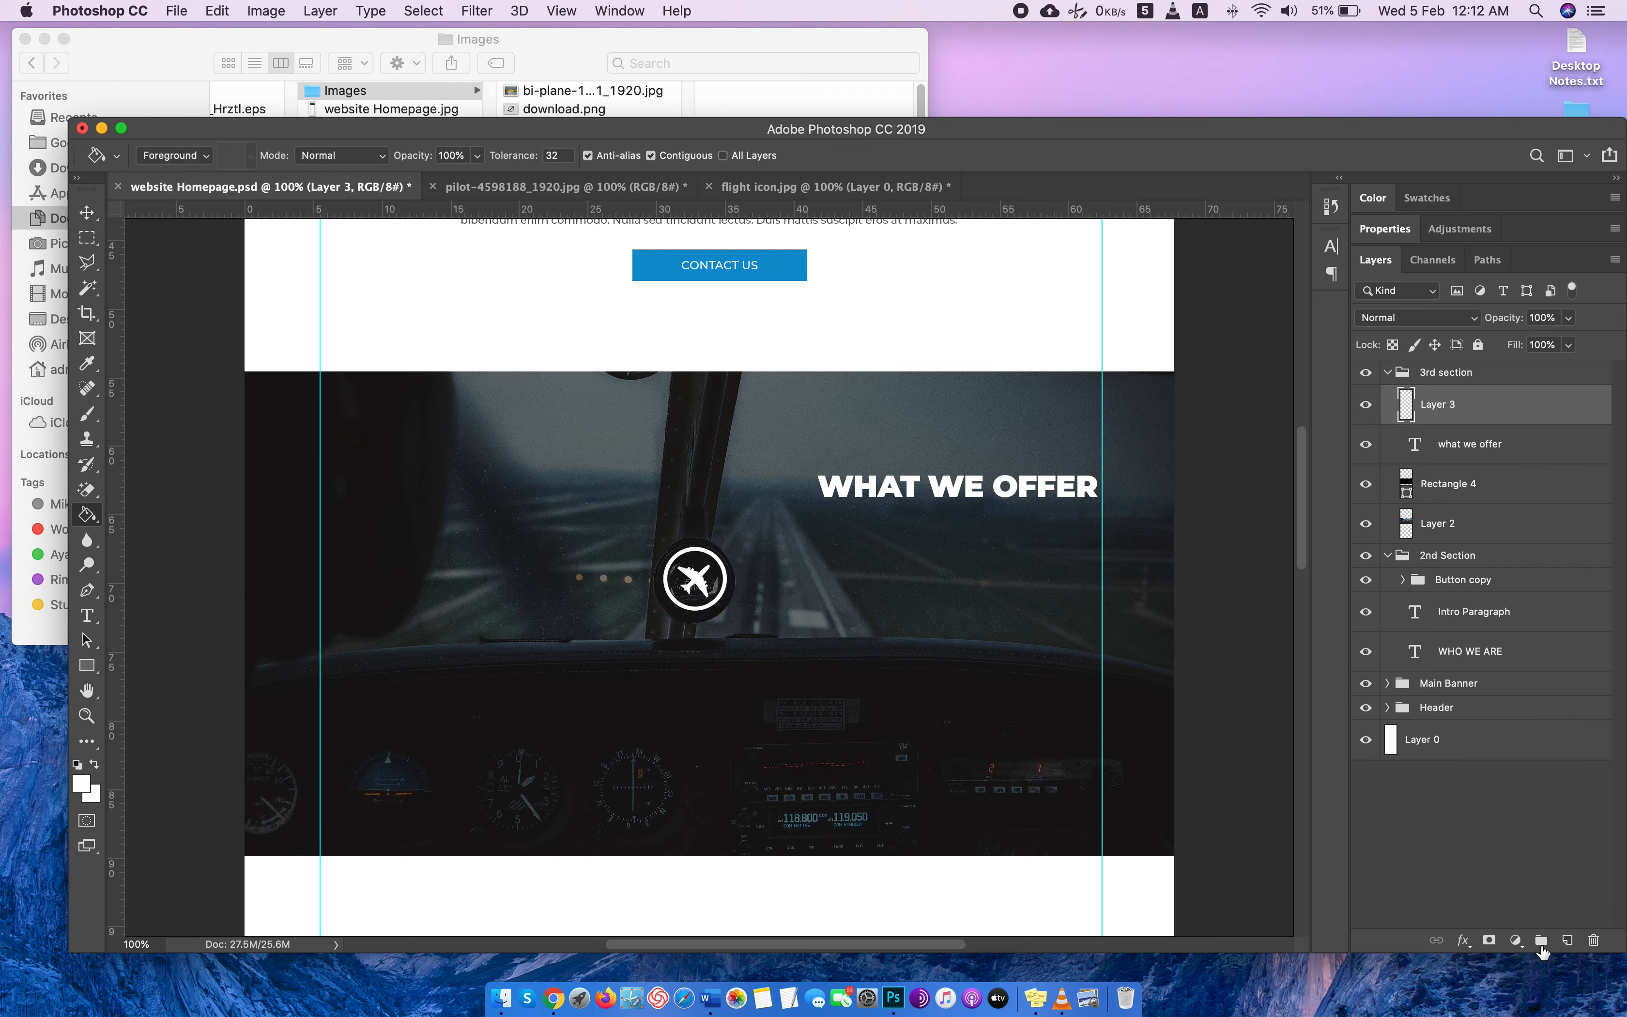
Add a new layer named "title" in the 3rd section group and rename the airplane layer to "icon".
left_click(1566, 940)
double_click(1439, 404)
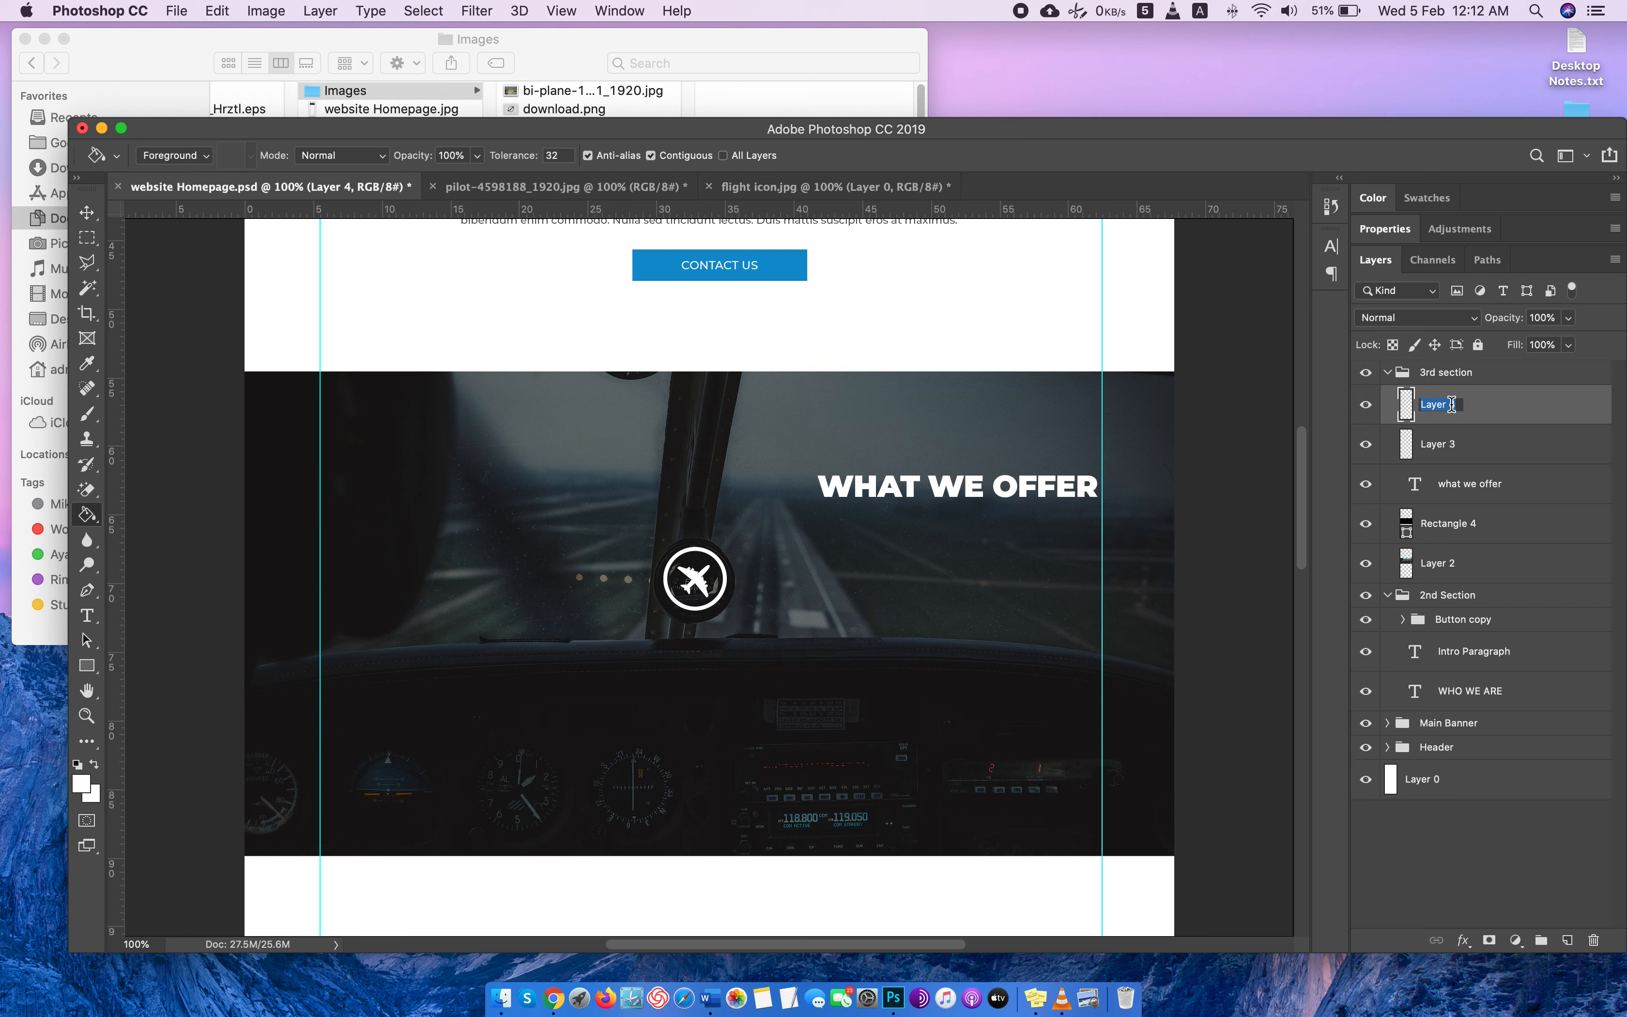
double_click(1451, 447)
type("ico")
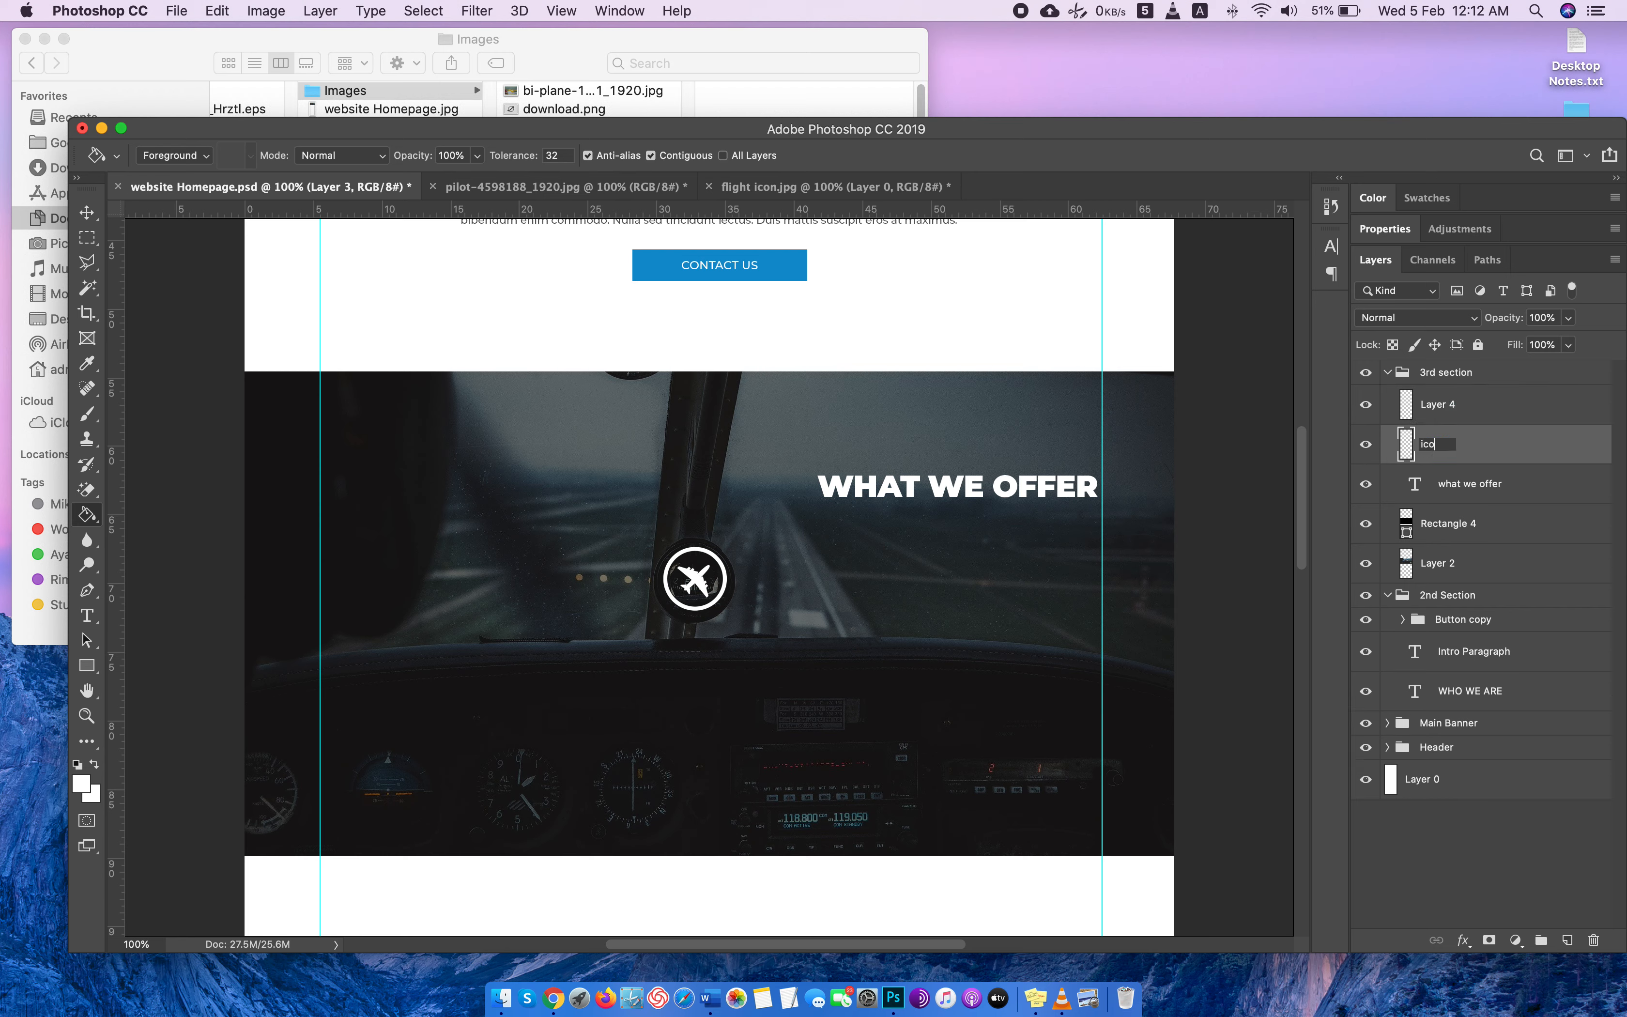
type("n")
key("Return")
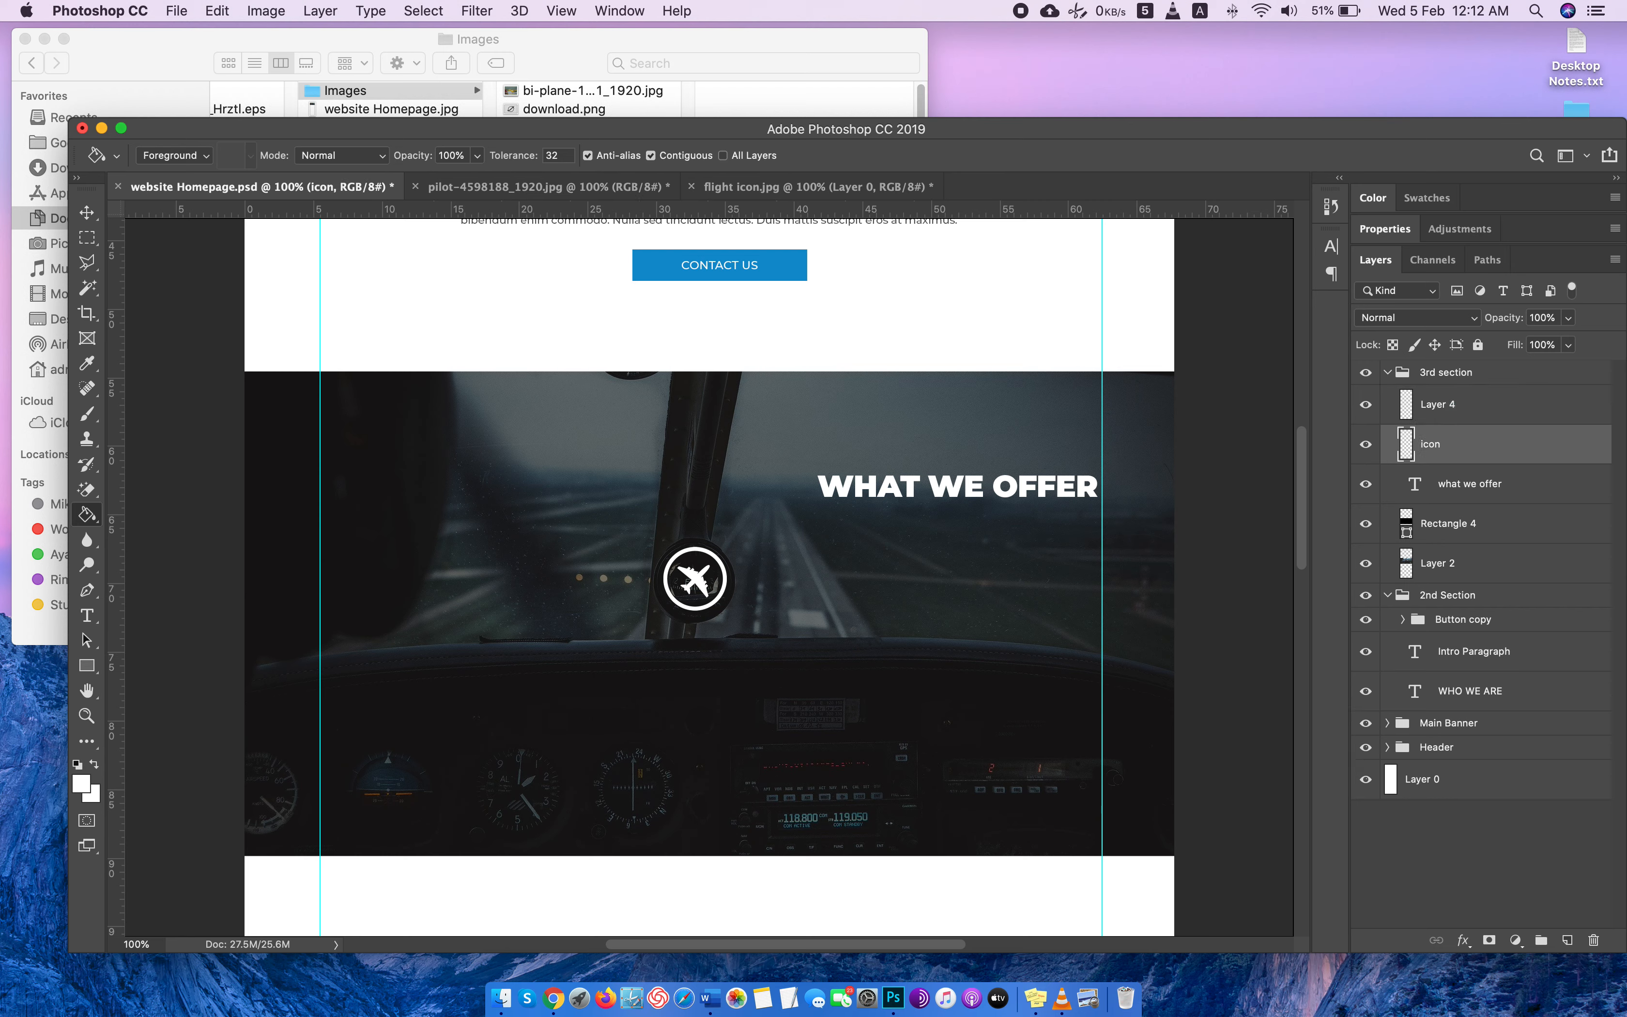
double_click(1437, 406)
type("title")
key("Return")
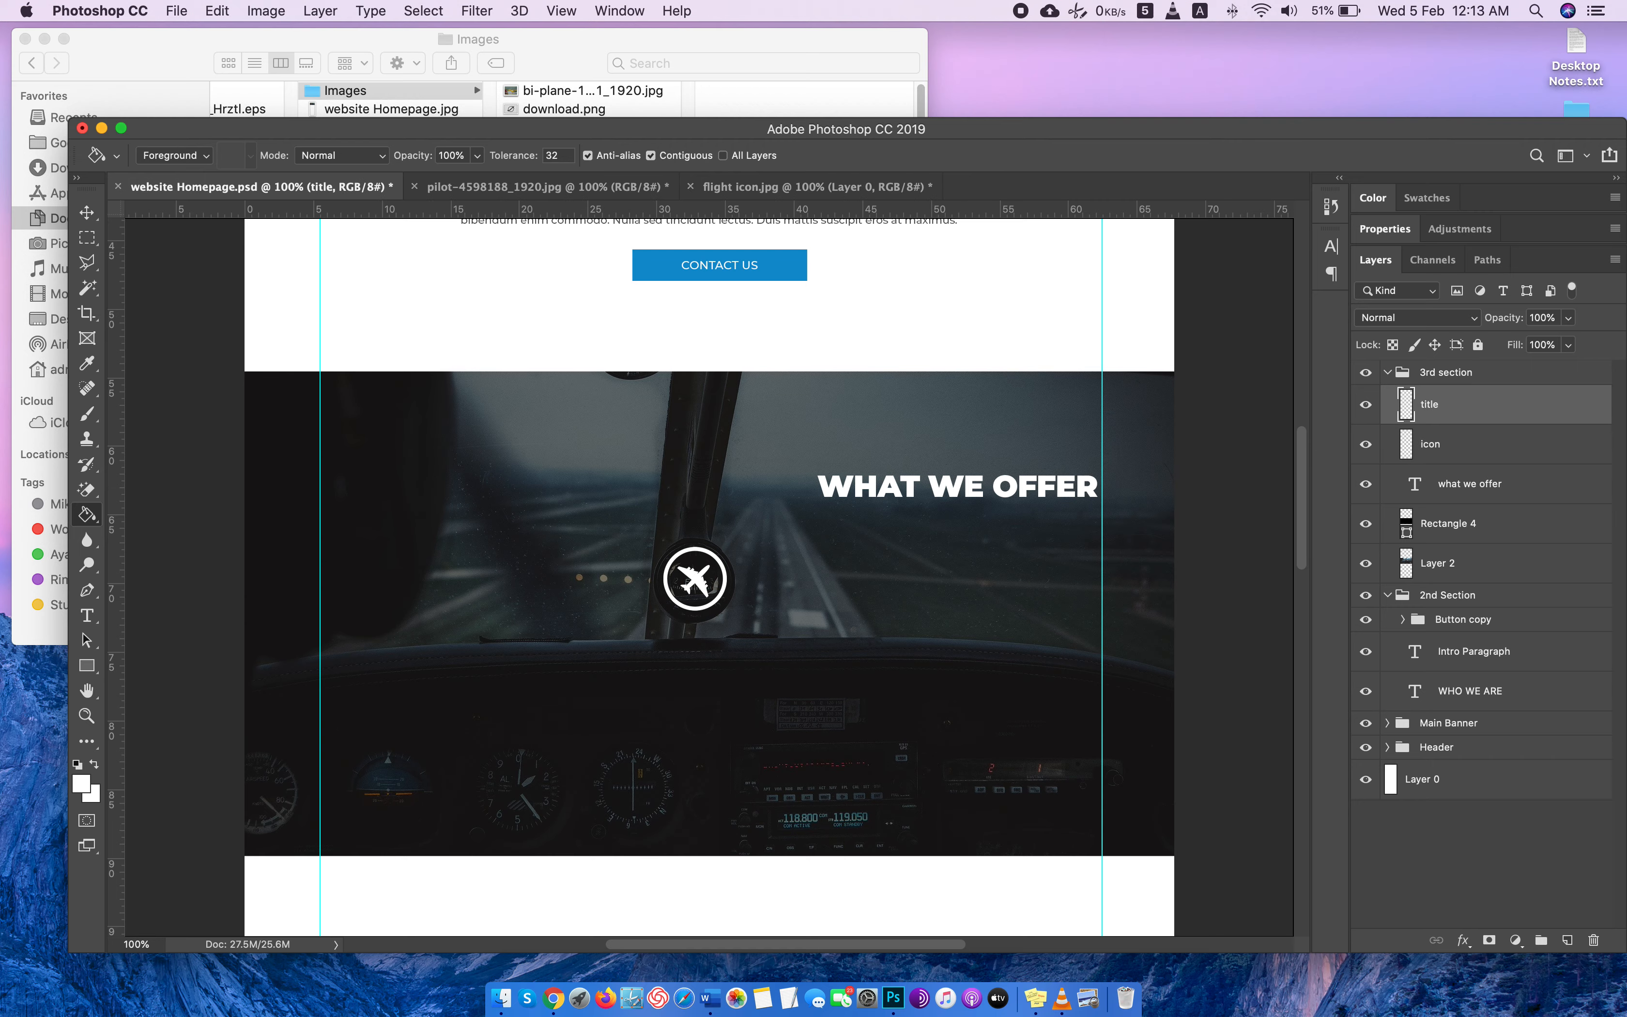
Copy the heading PRIVATE PILOT LICENSE from the Randon Aviation site in Chrome and paste it as text below the icon in Photoshop.
key("super+Tab")
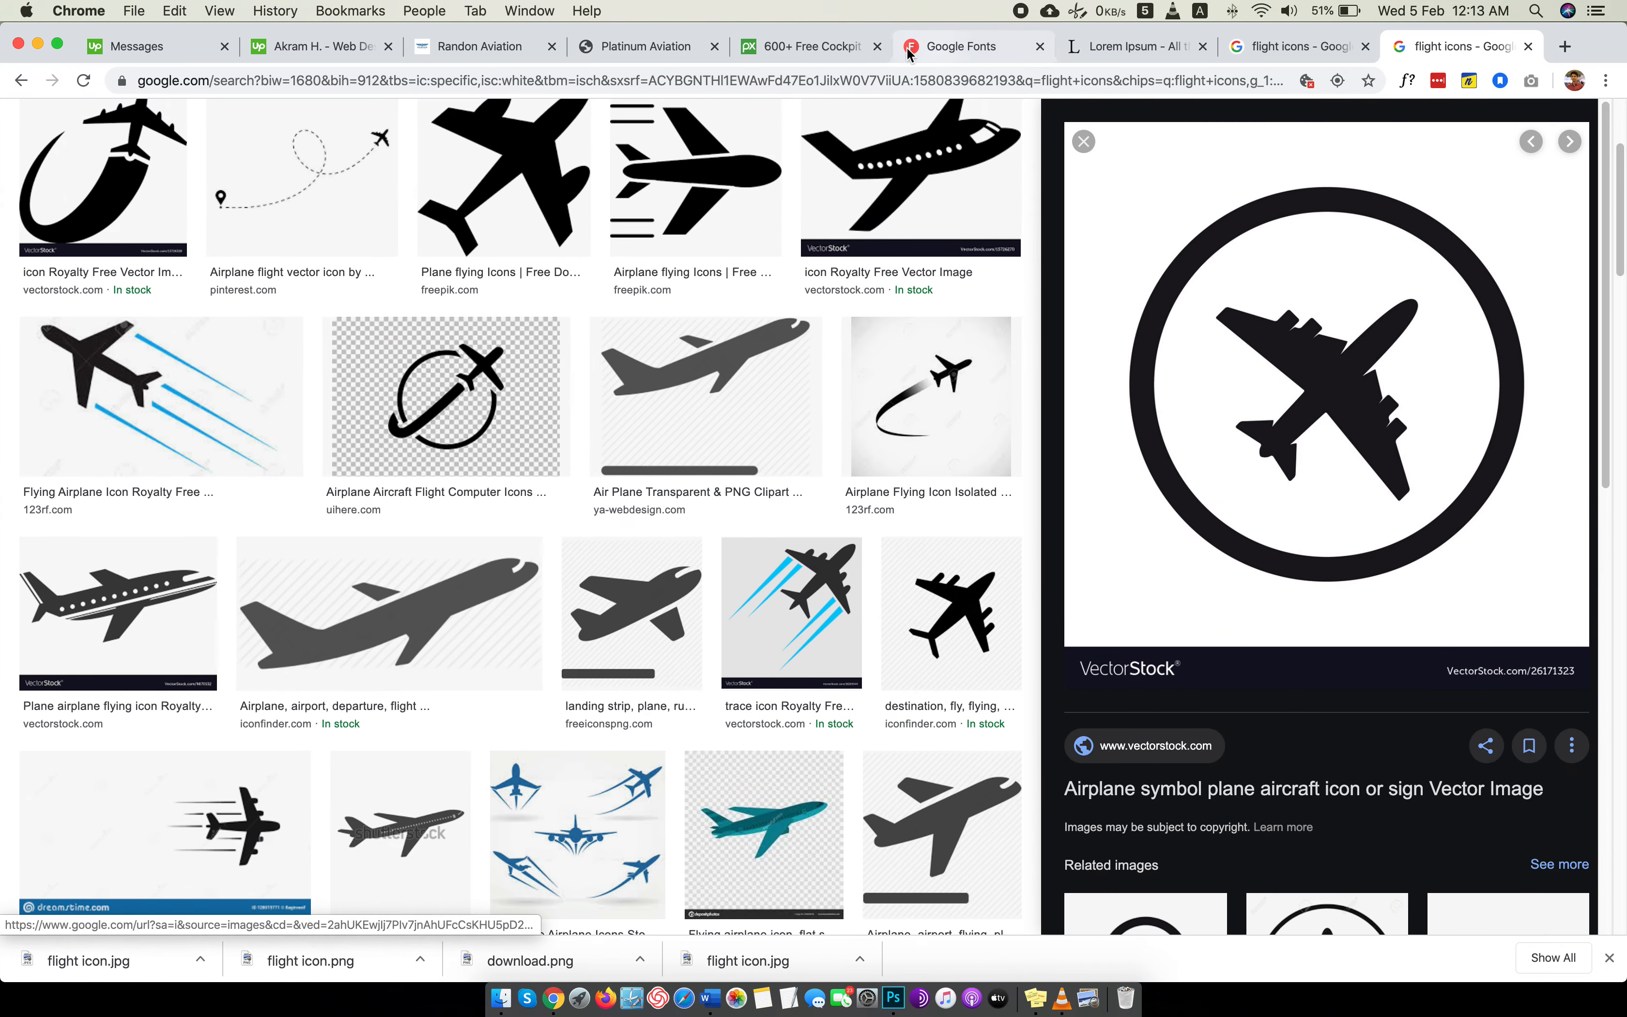
left_click(662, 46)
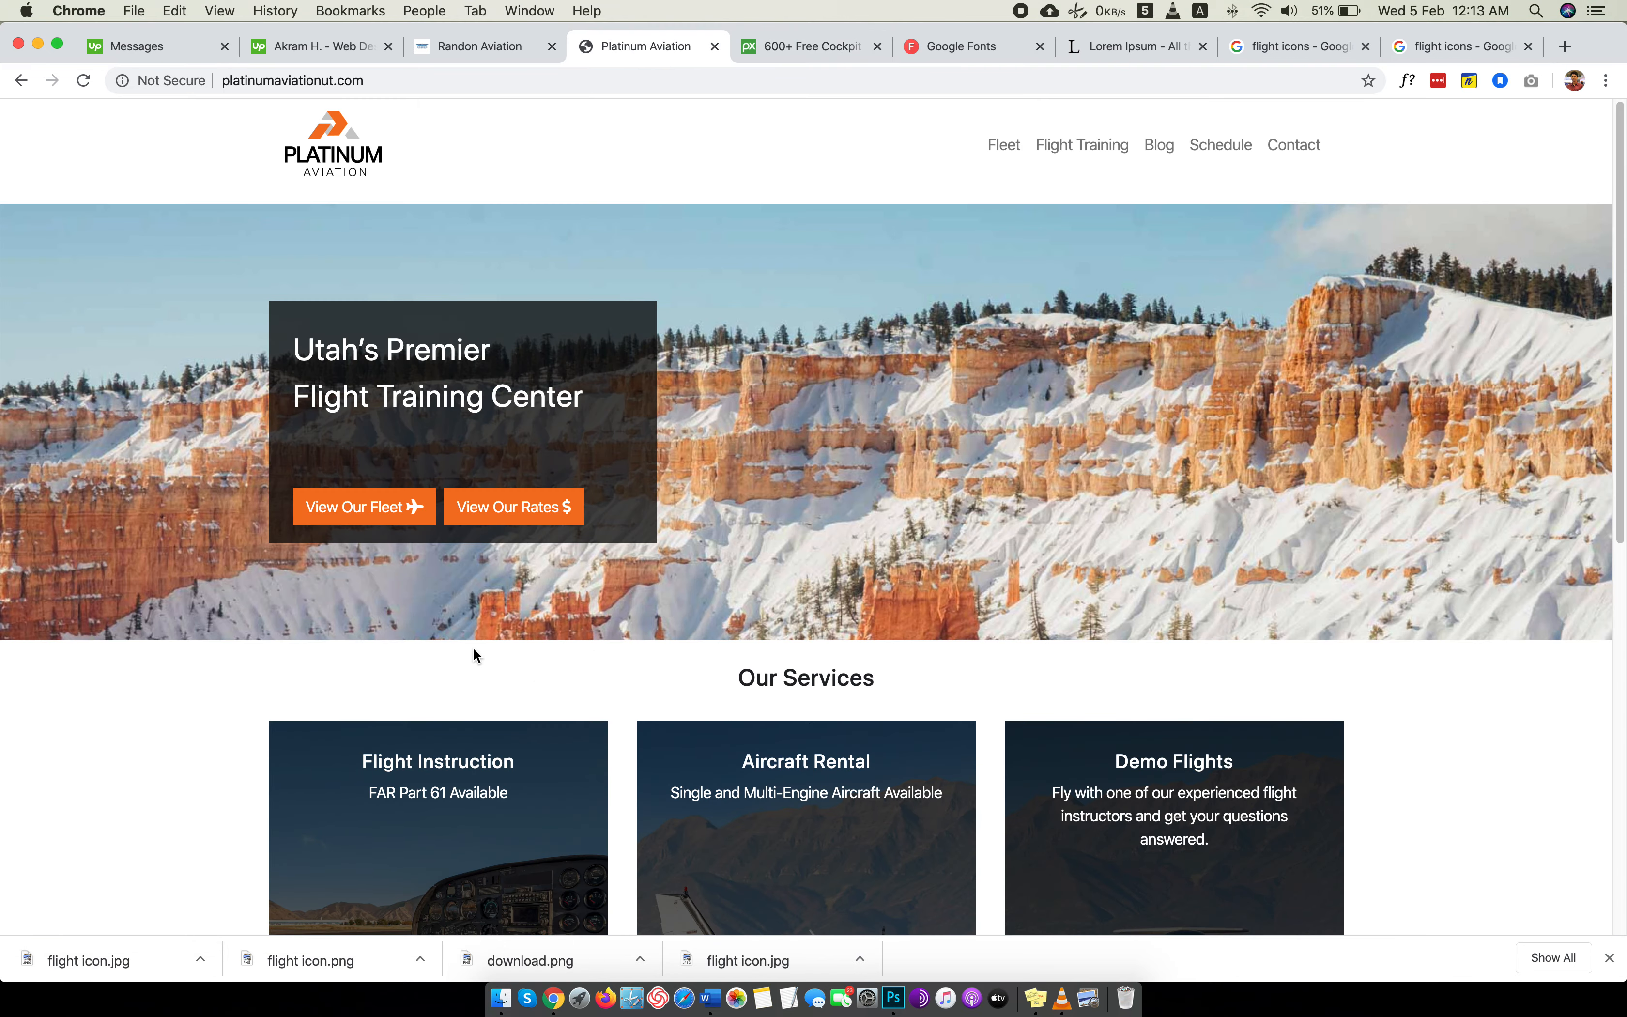
left_click(414, 45)
triple_click(262, 811)
key("super+c")
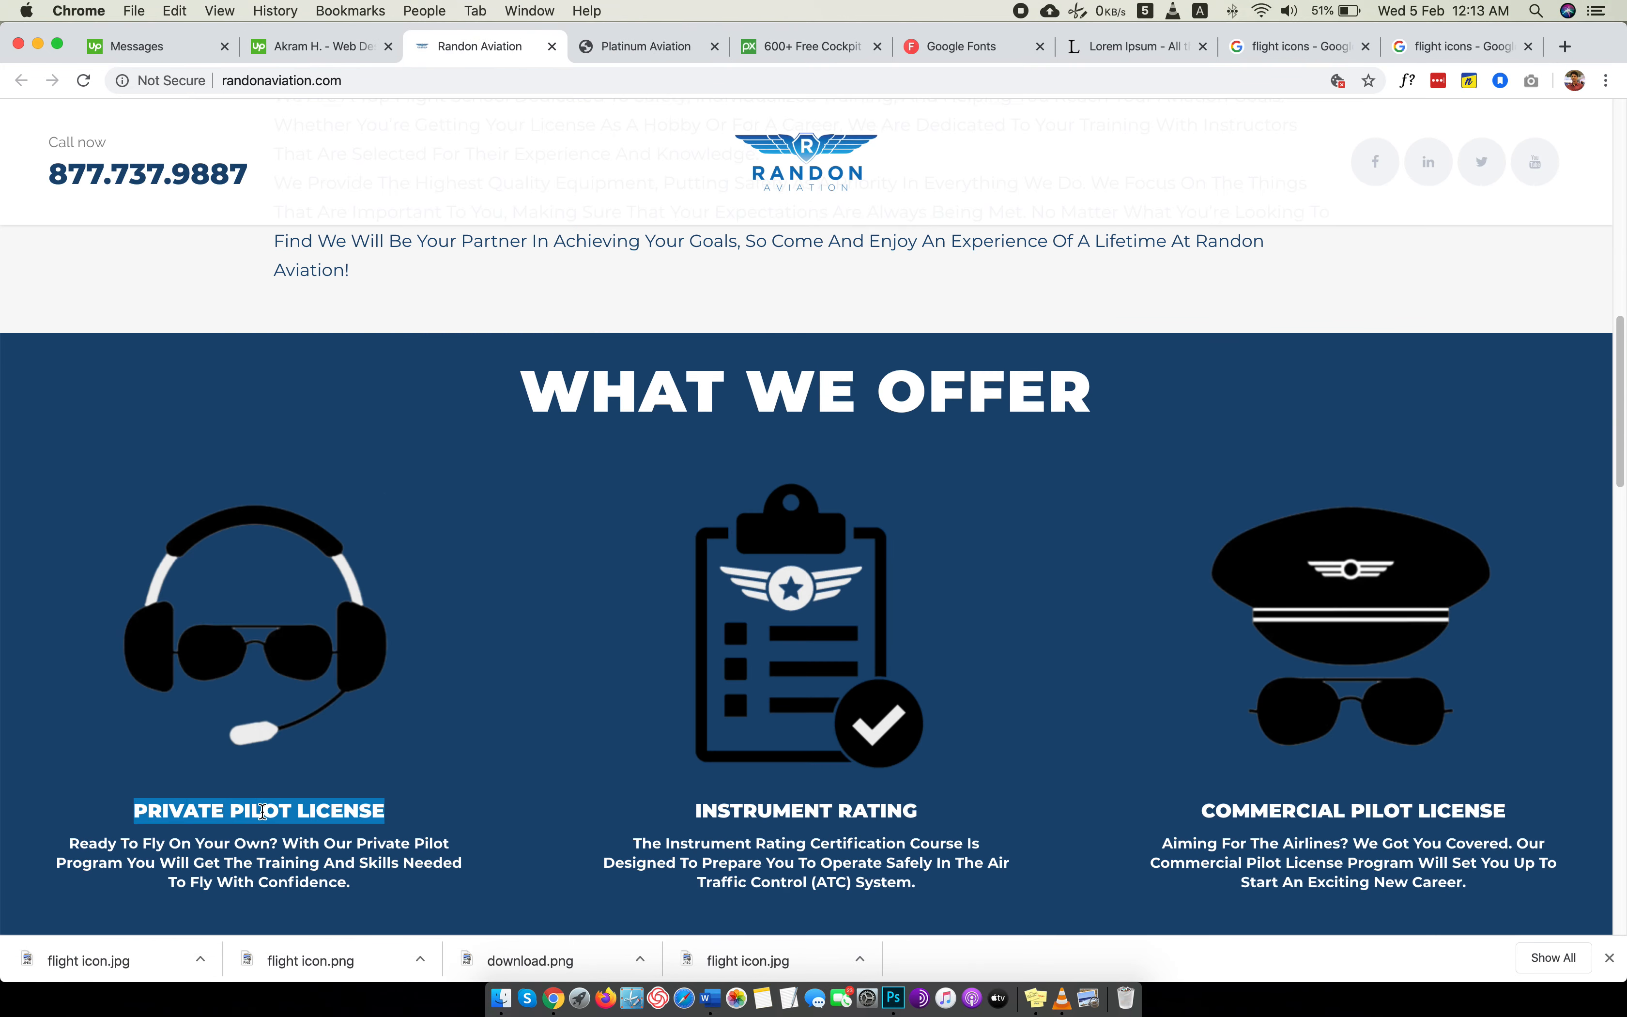
key("super+Tab")
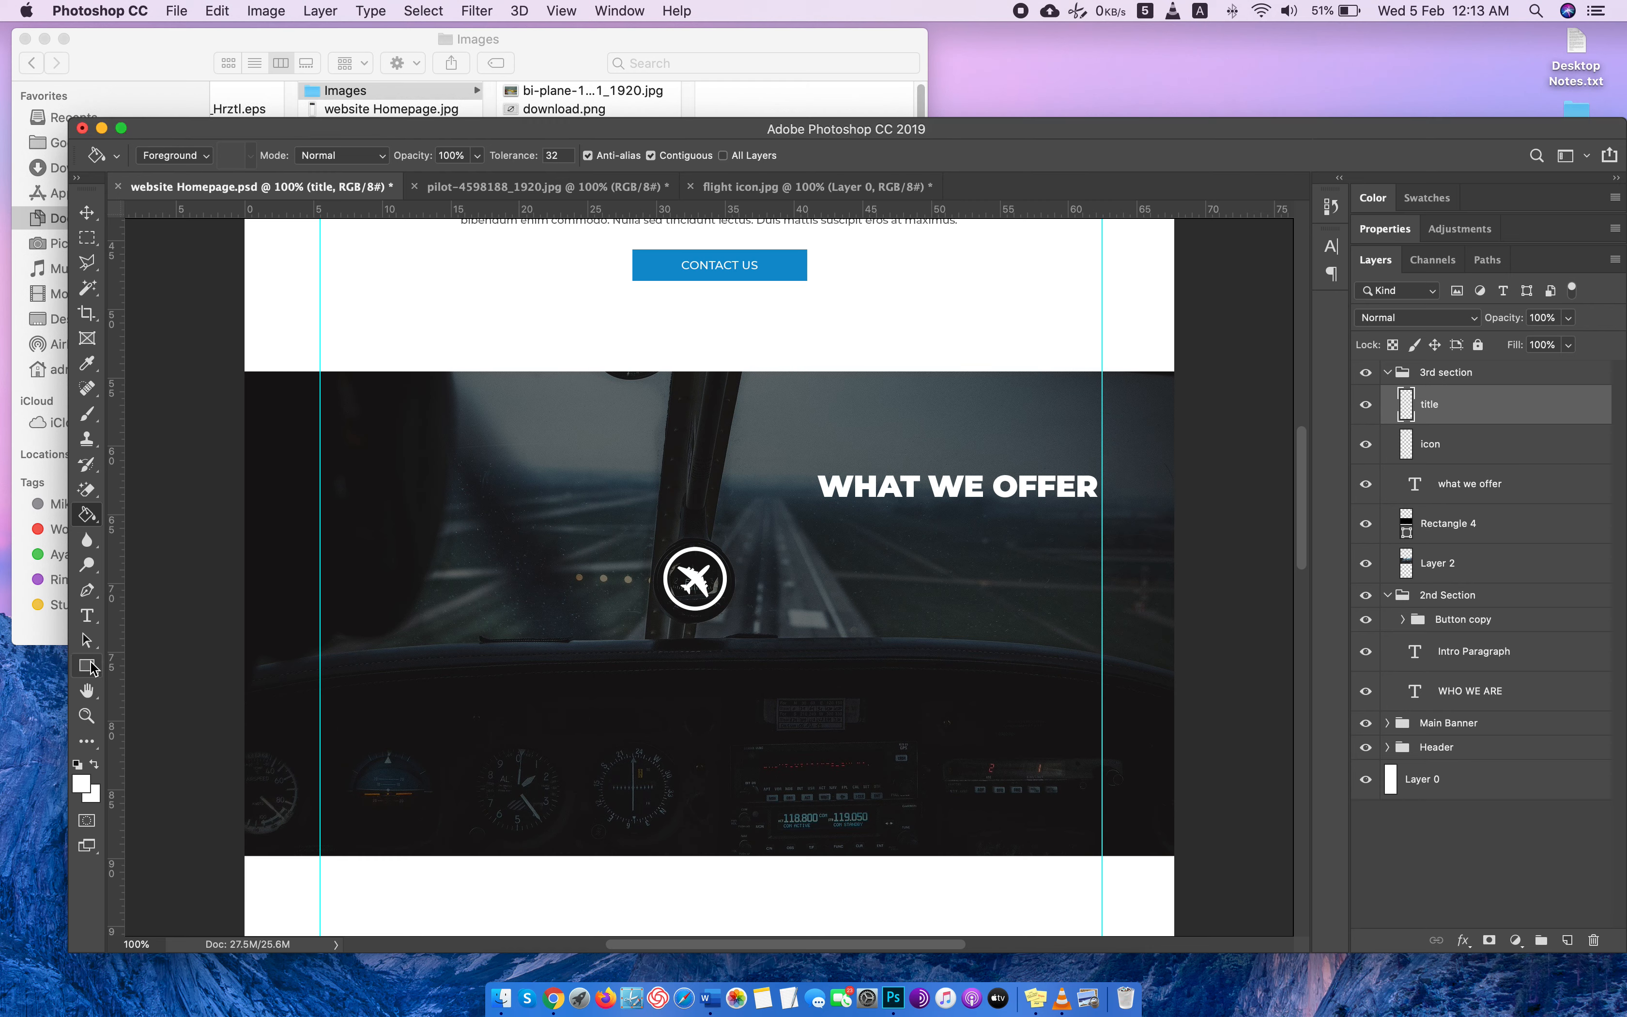
left_click(99, 613)
left_click(648, 654)
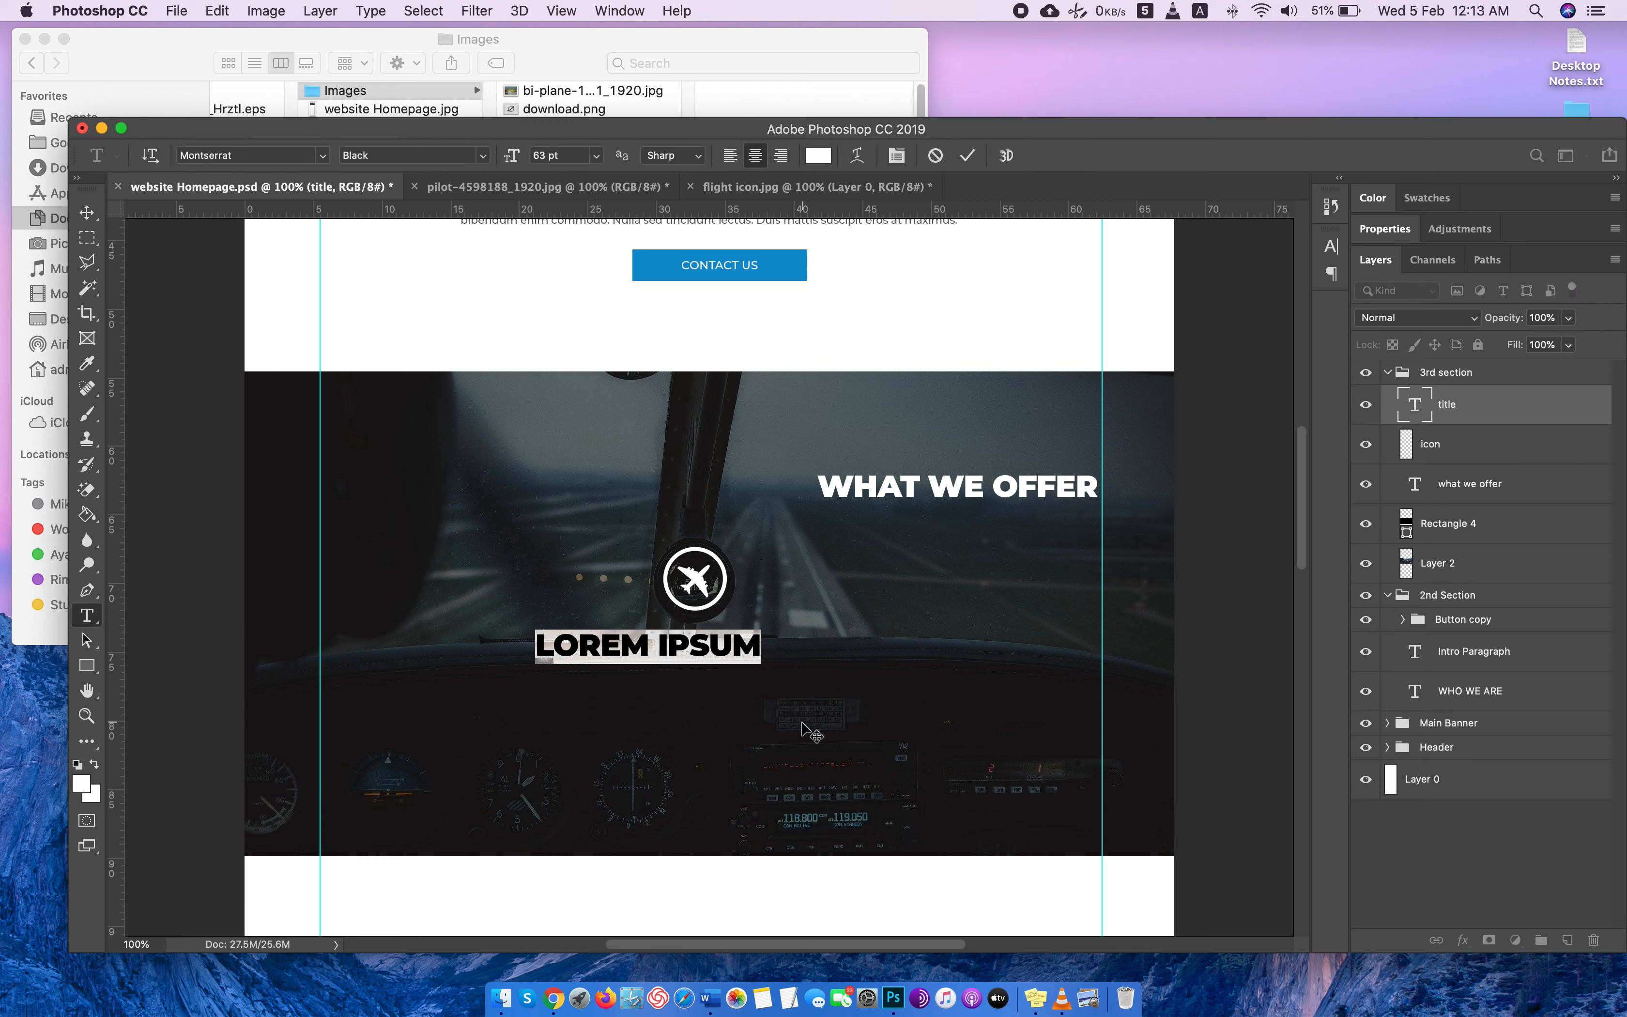
key("super+v")
Reduce the PRIVATE PILOT LICENSE title to 35 pt and set its font style to Bold.
key("super+a")
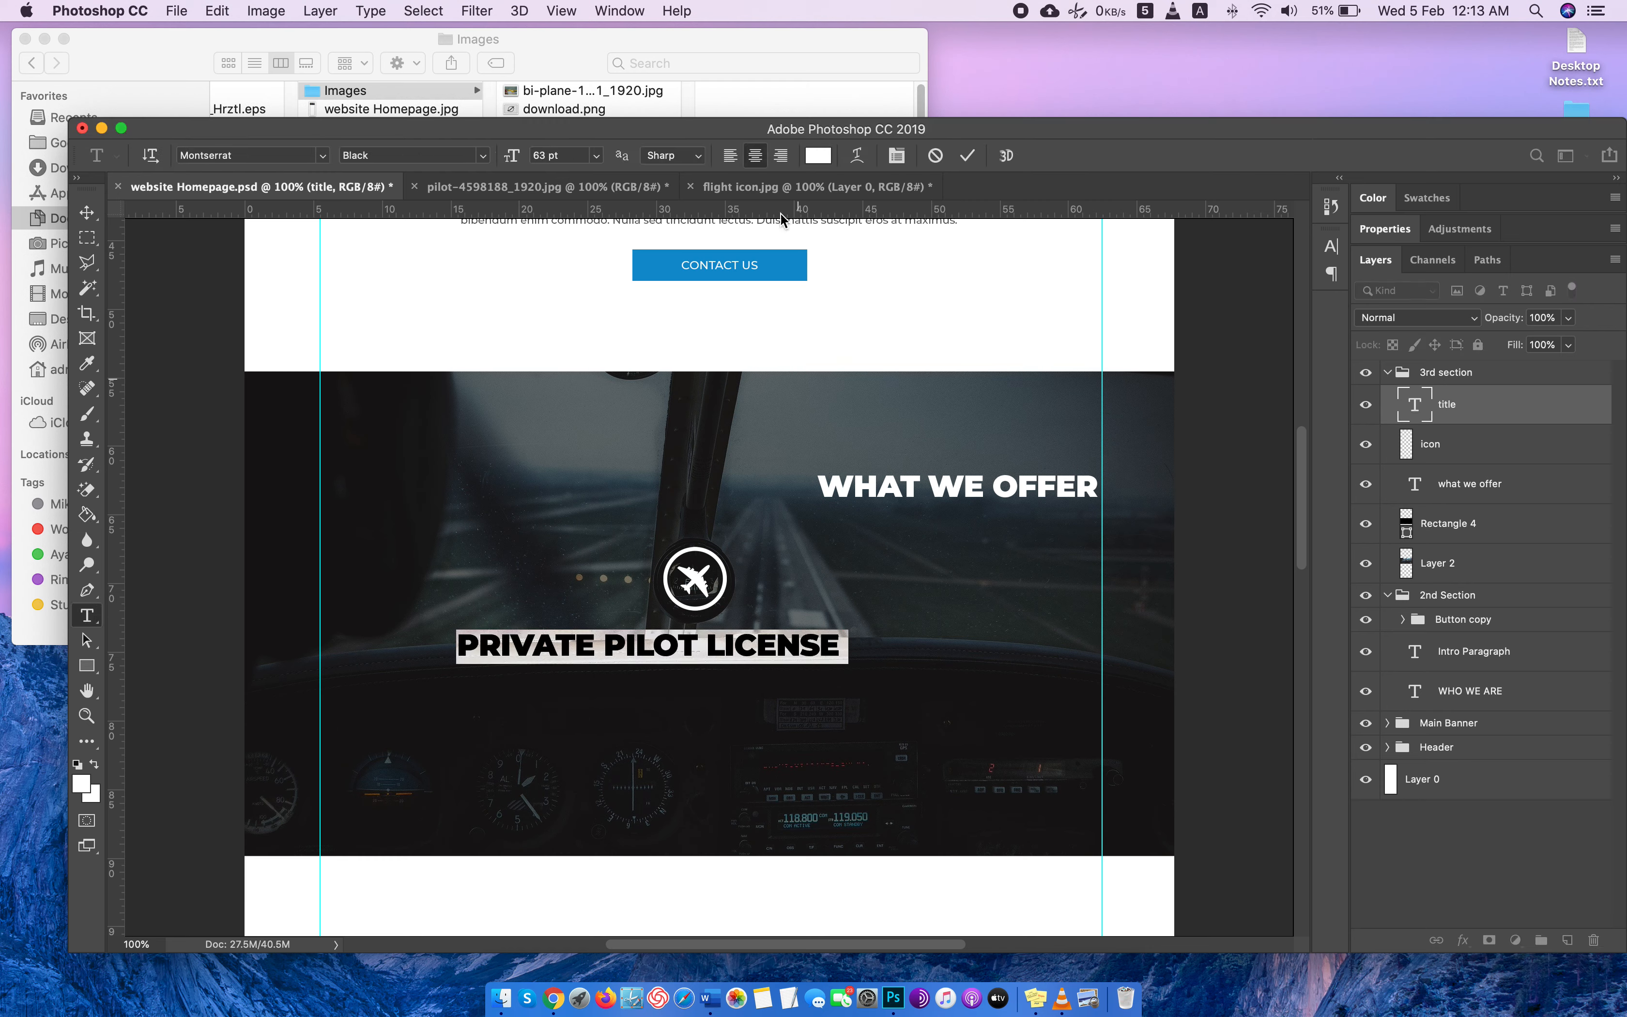
left_click(557, 153)
scroll(555, 156, "down", 20)
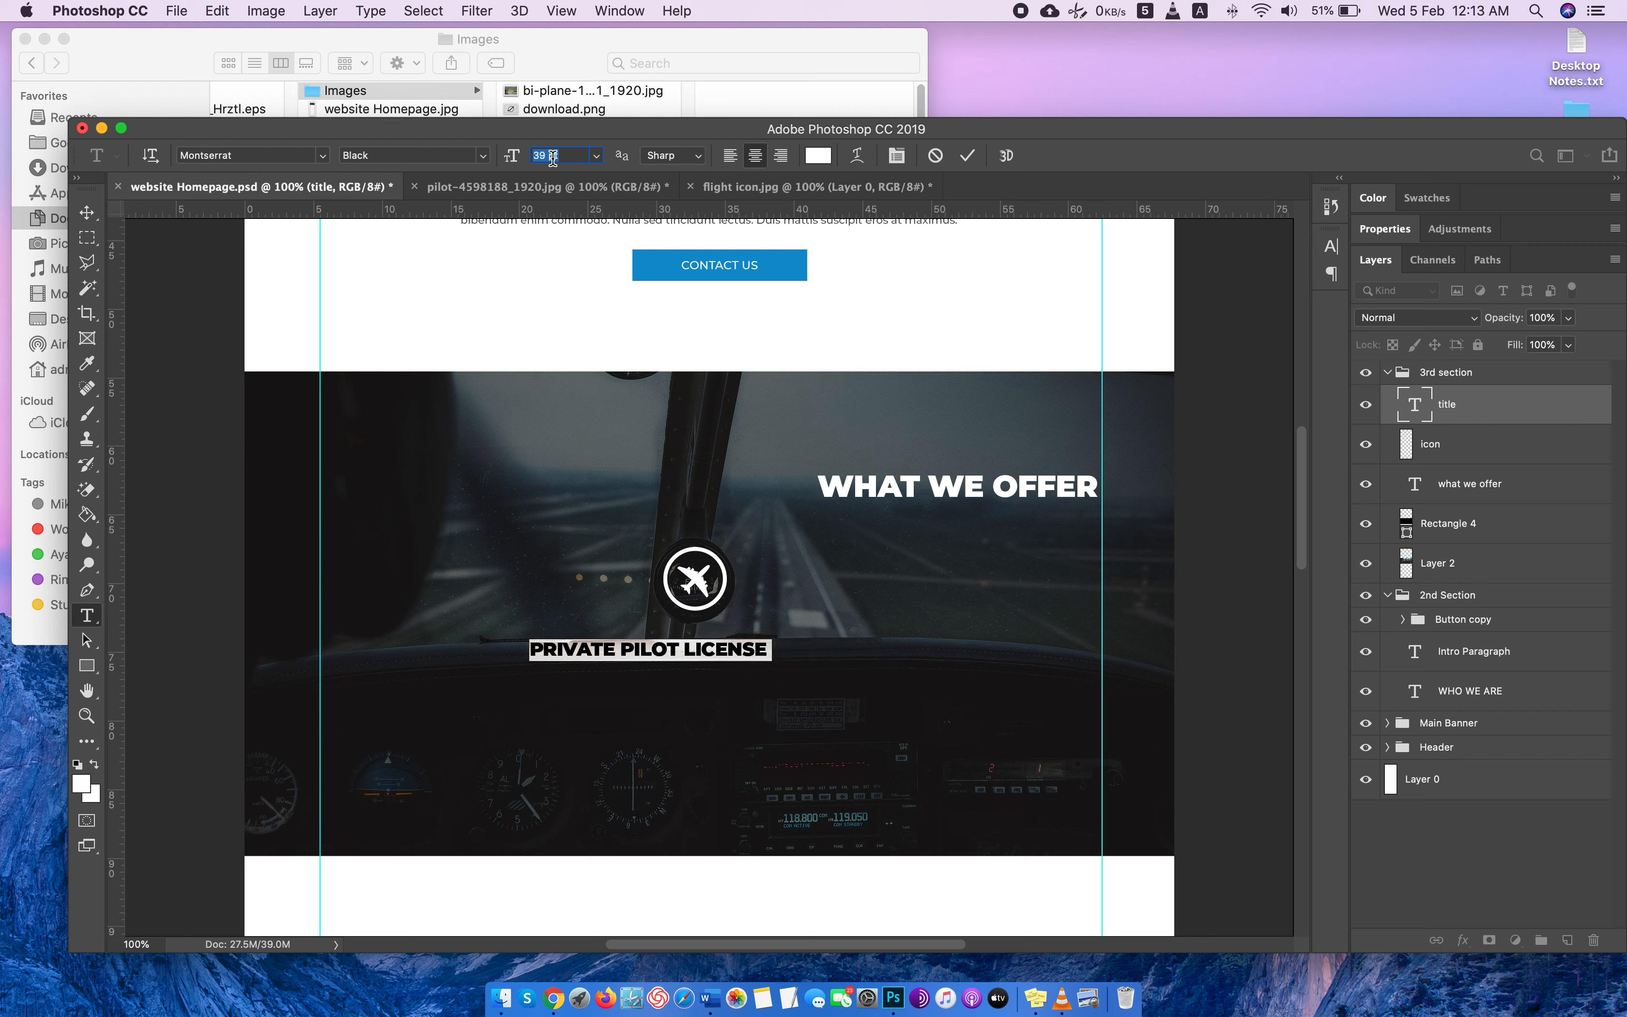
scroll(553, 157, "down", 4)
left_click(481, 155)
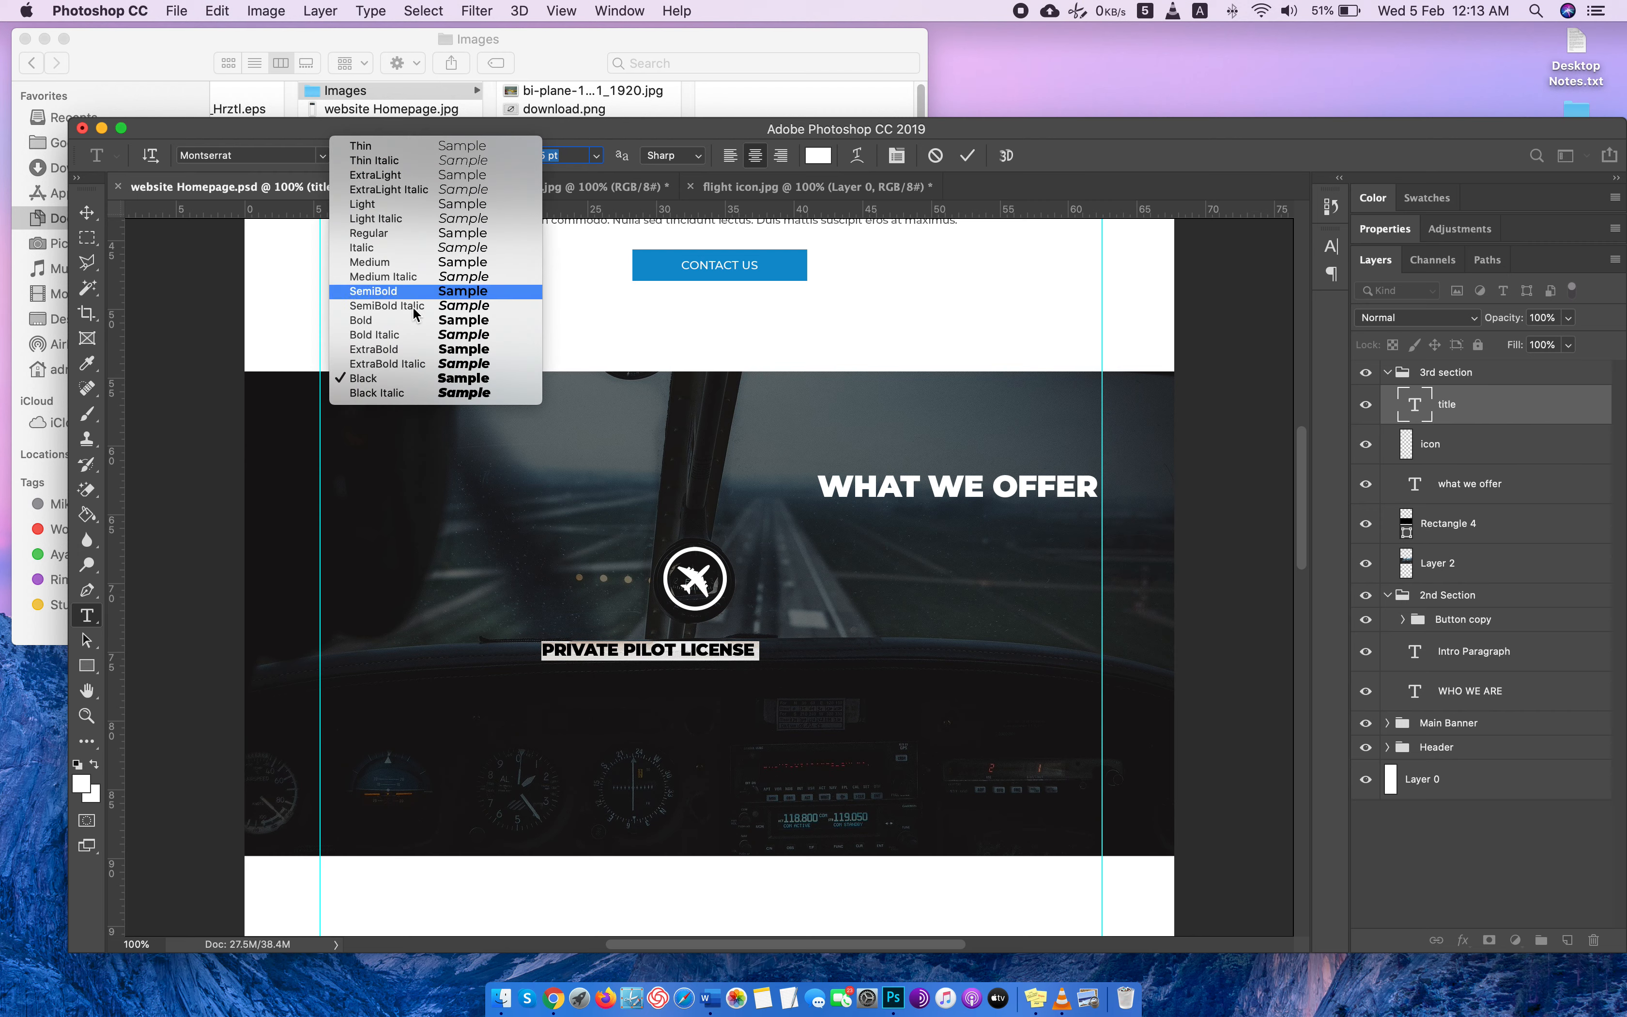
left_click(417, 318)
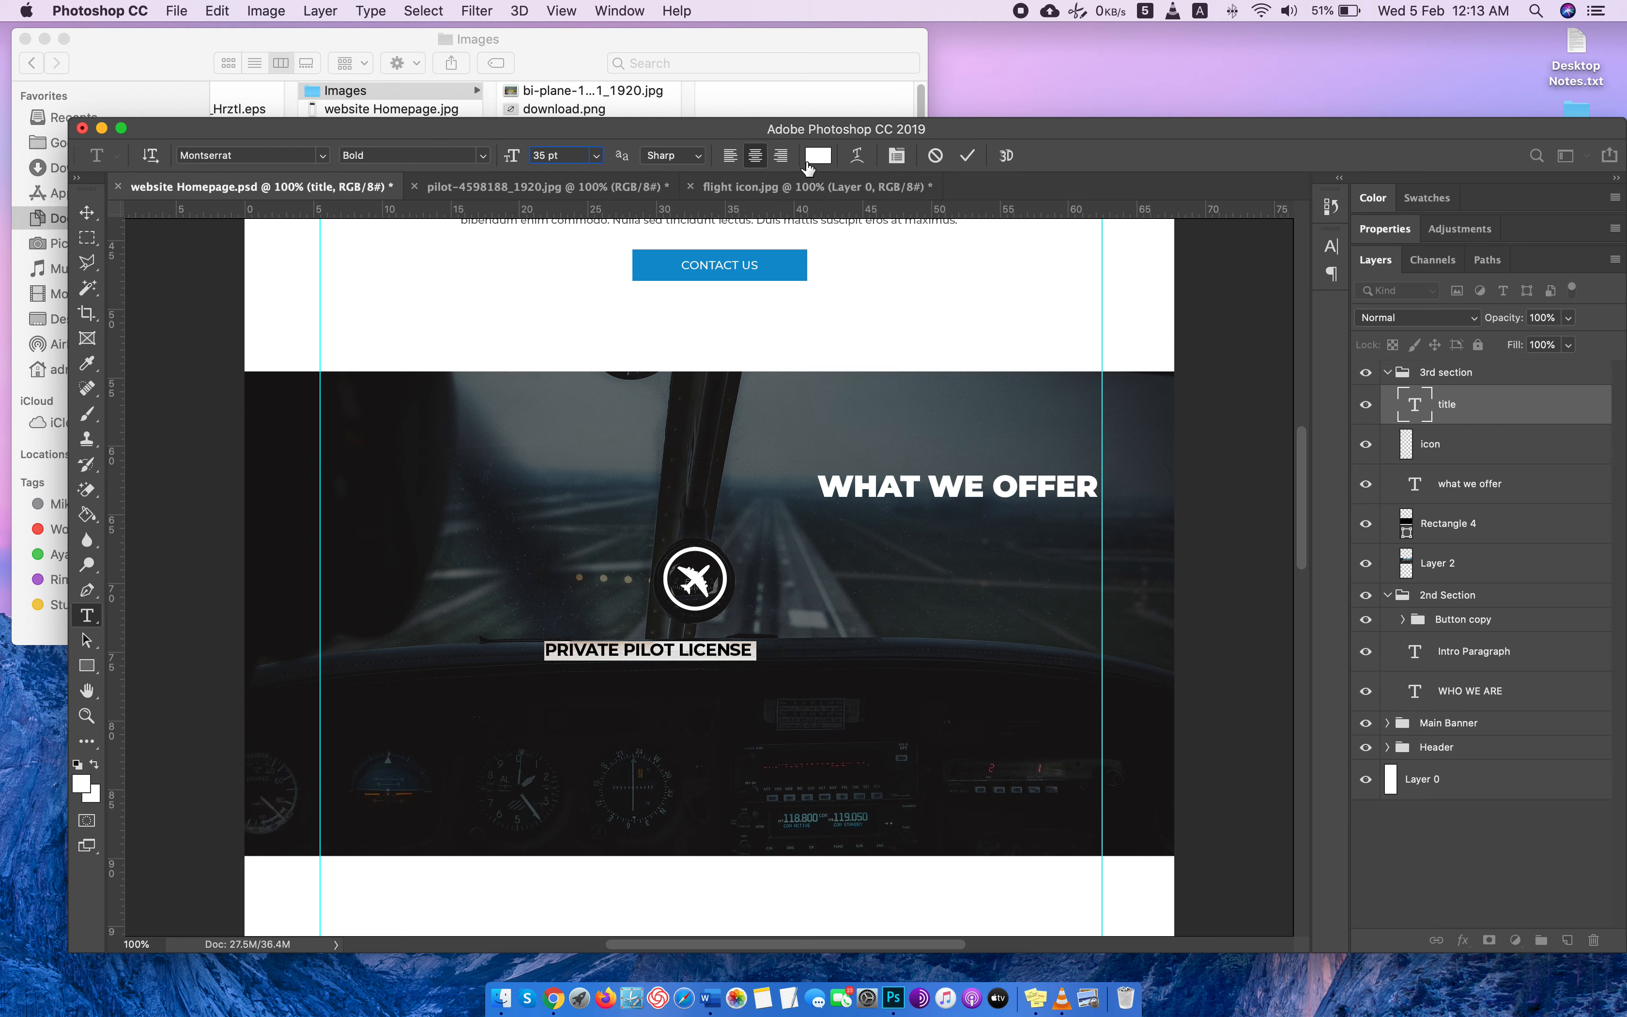
Color the PRIVATE PILOT LICENSE title light gray #e3e3e3 and set its font size to 30 pt.
left_click(817, 156)
left_click_drag(1127, 333, 1121, 364)
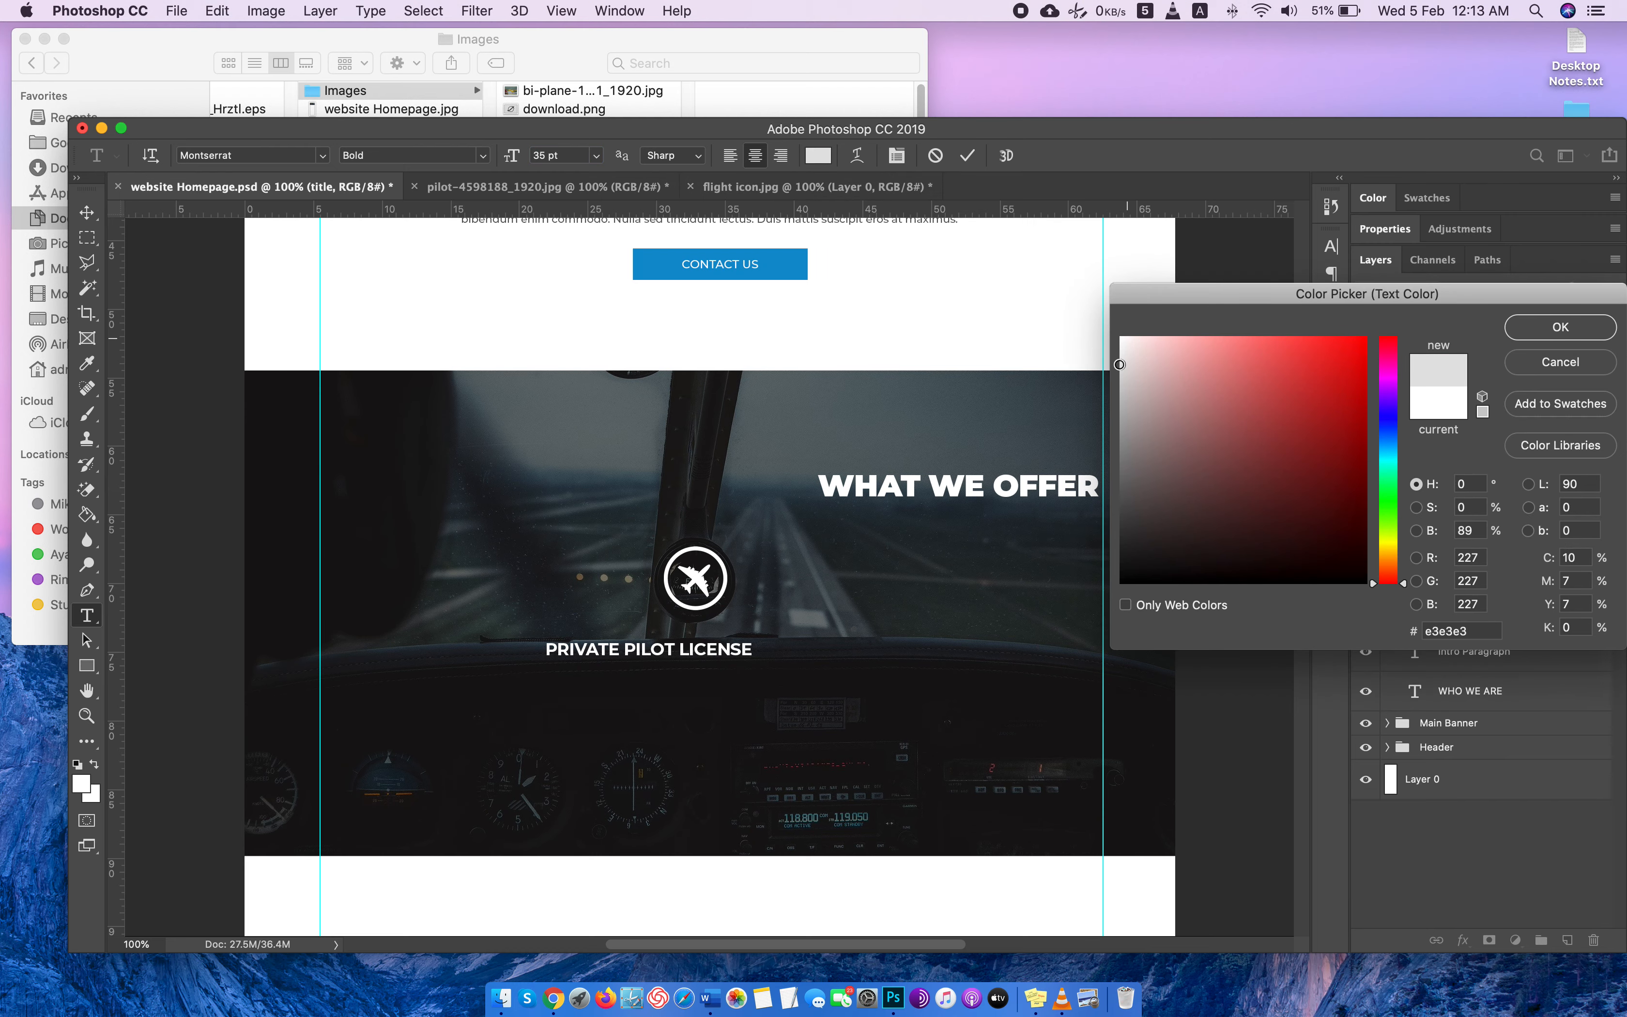
left_click(1561, 327)
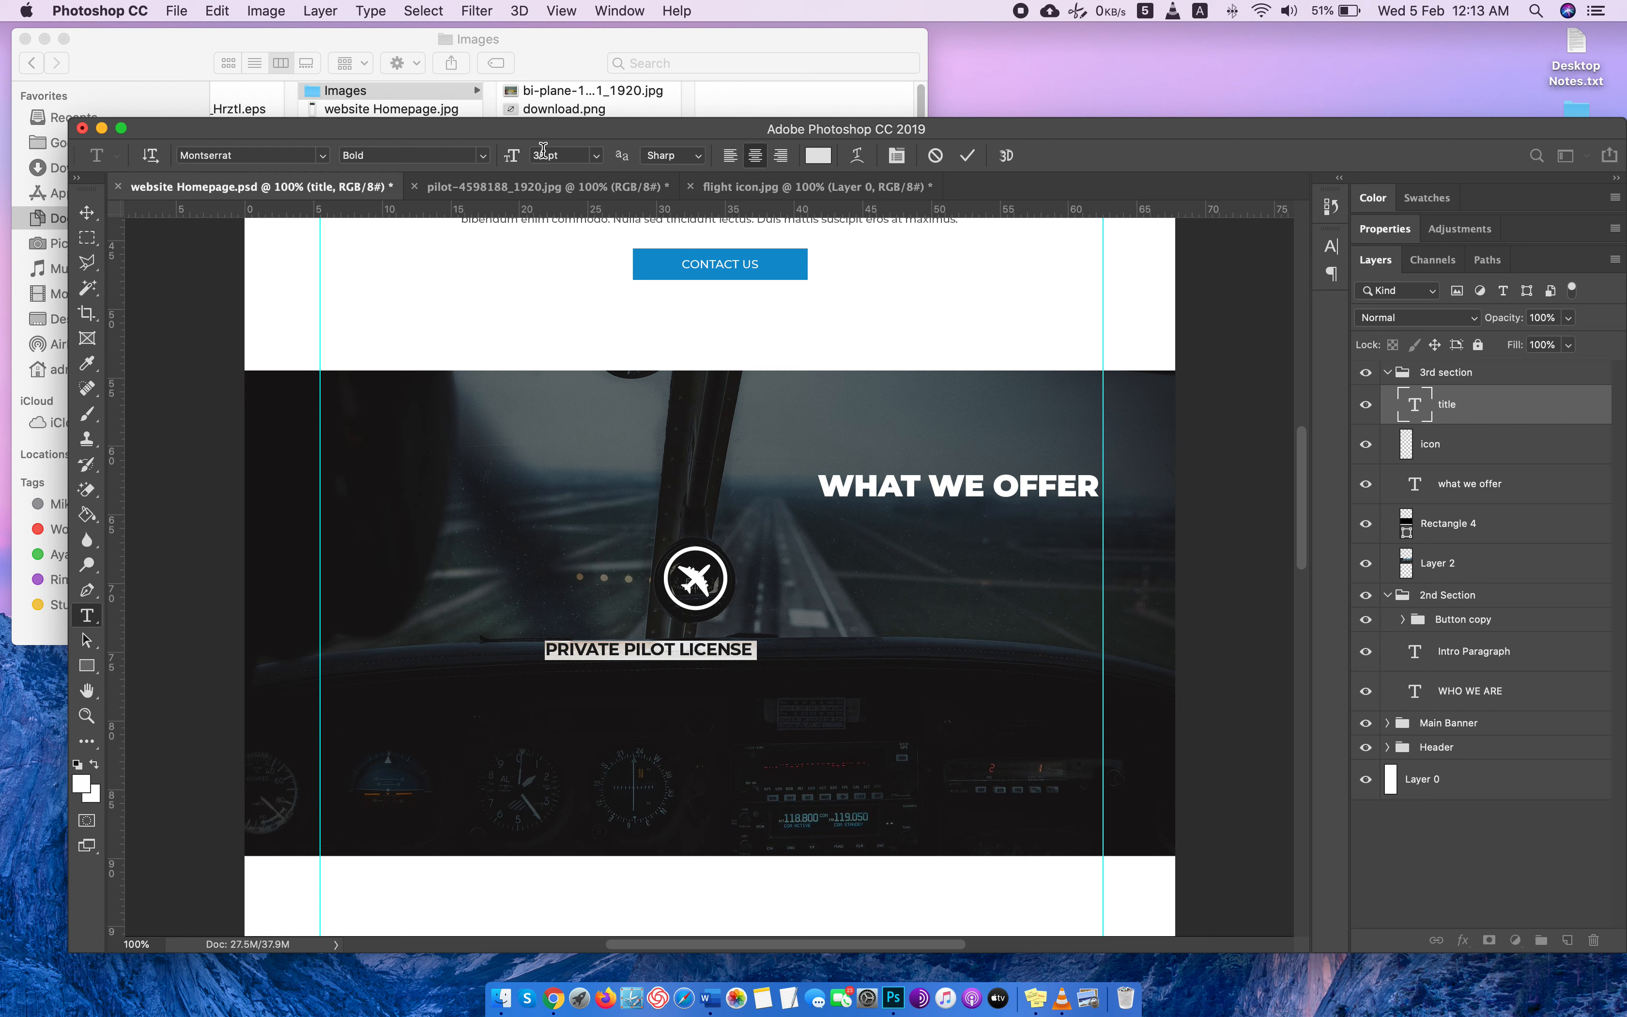
key("Down")
key("Down")
key("Down")
key("Down")
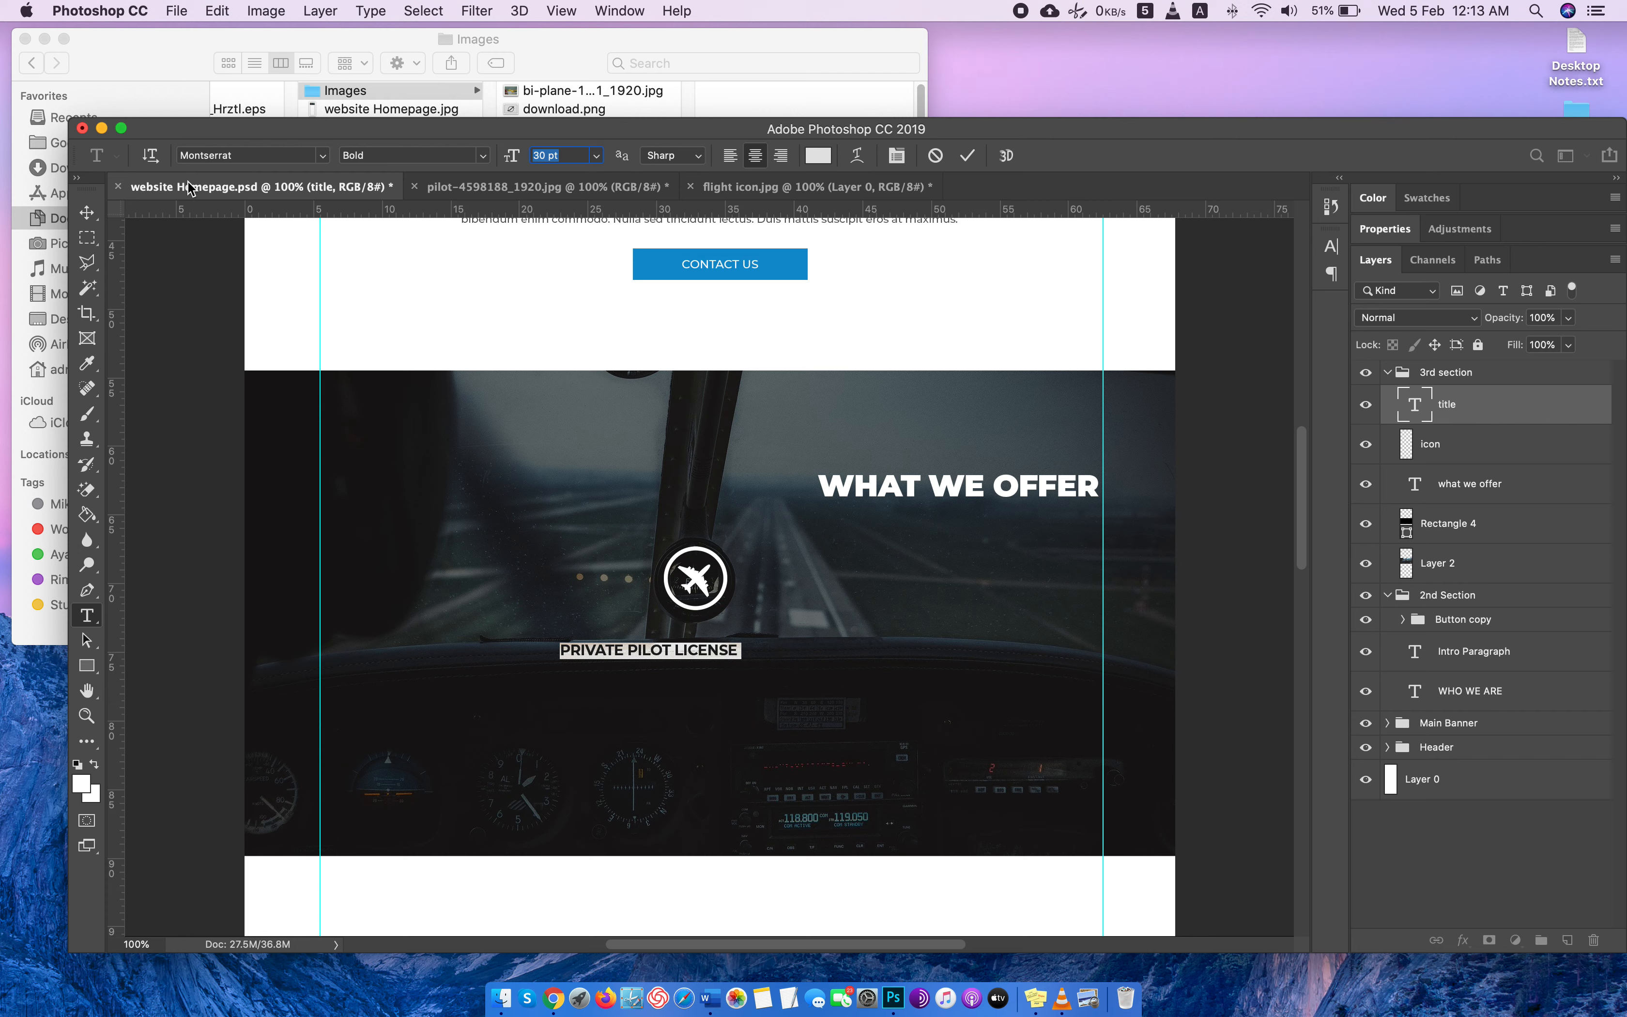
Move the title and the airplane icon under WHAT WE OFFER, aligning both with the right guide.
left_click(98, 206)
left_click_drag(672, 652, 1033, 653)
left_click_drag(709, 590, 1071, 590)
left_click_drag(1052, 658, 1044, 645)
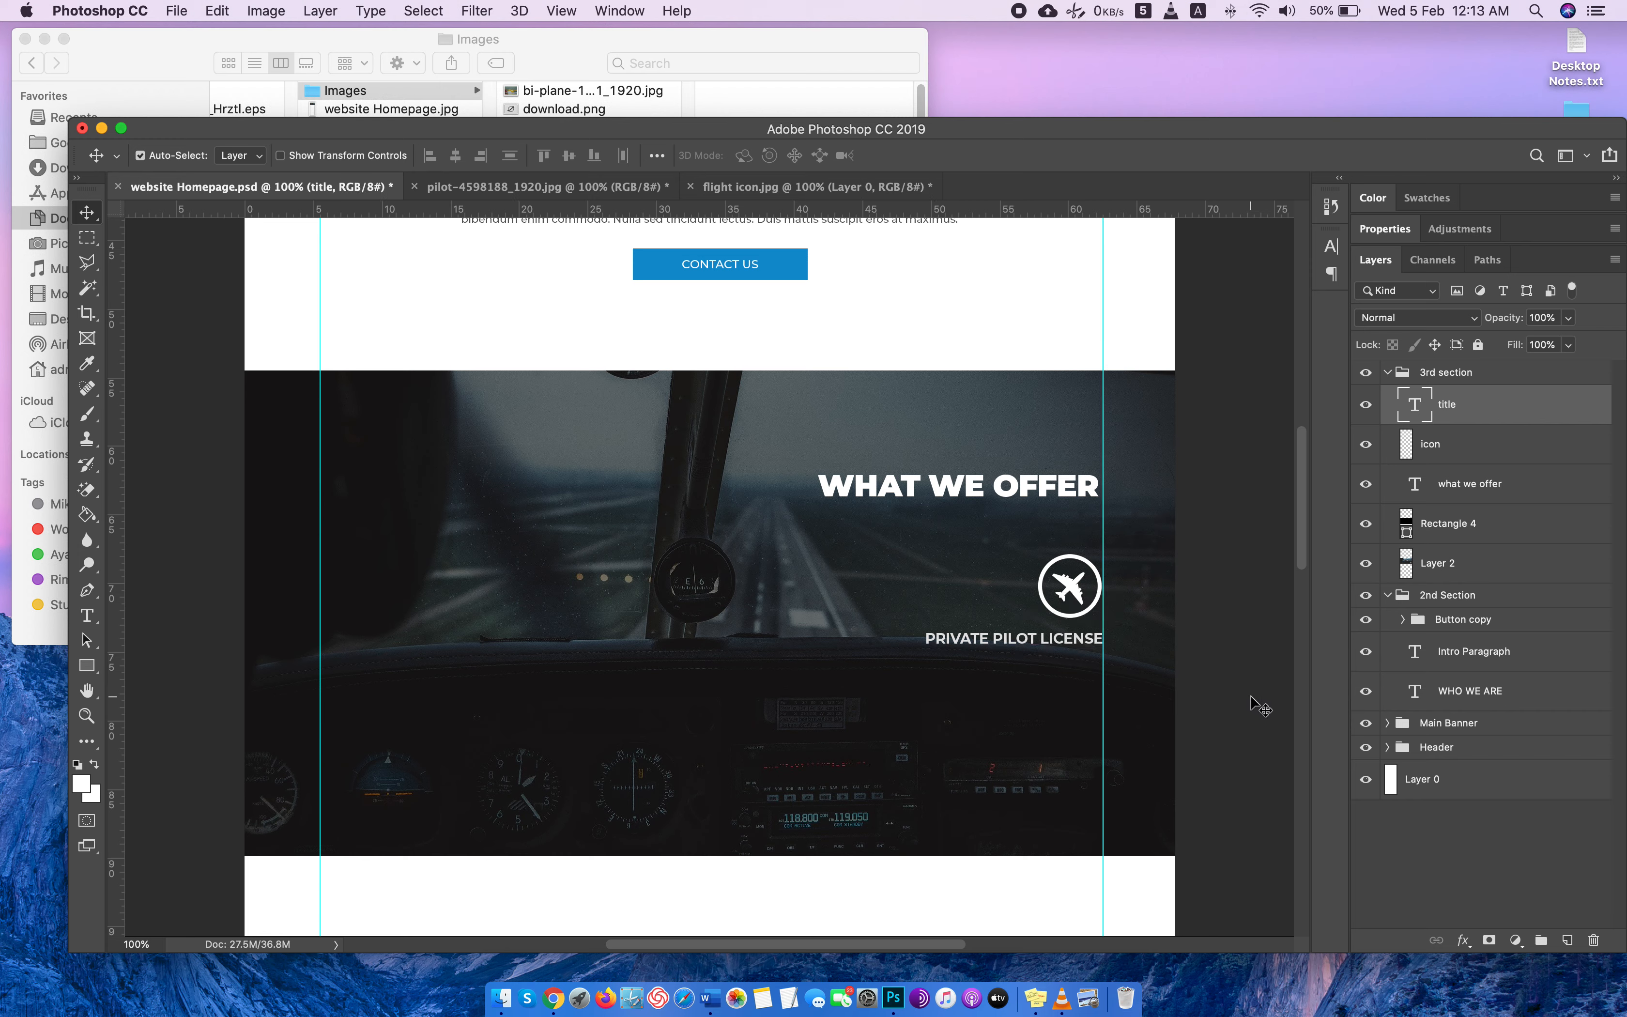
Add a new layer named "short description" above the title layer.
left_click(1575, 950)
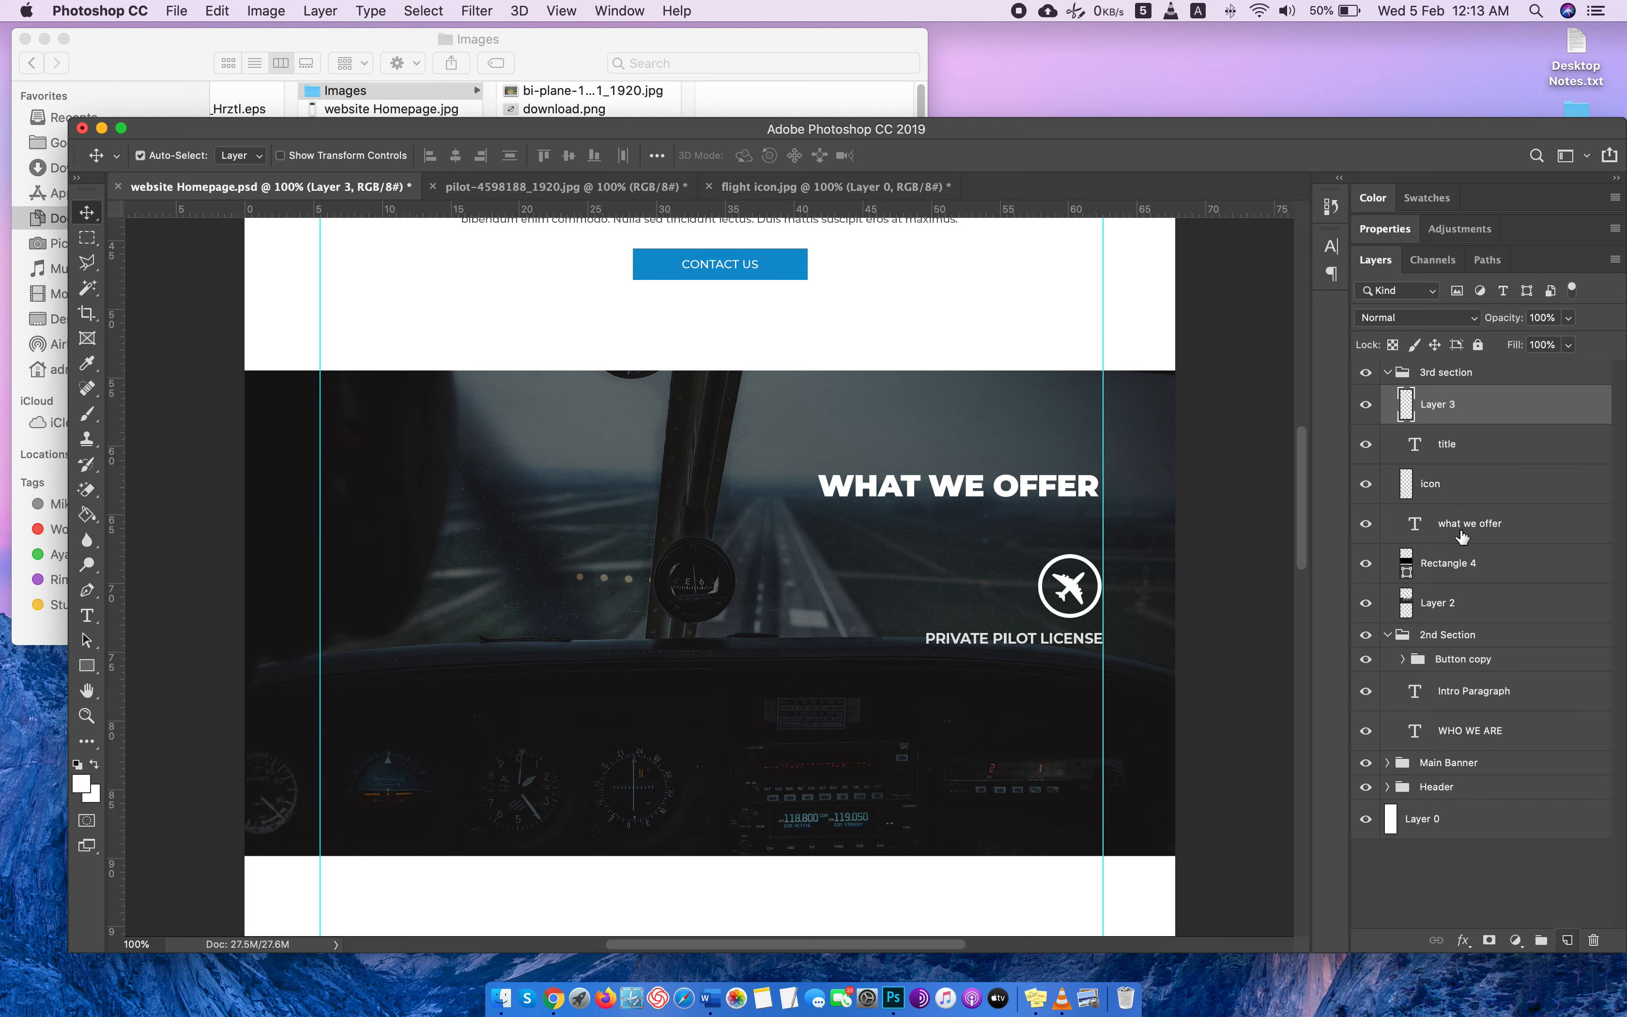
double_click(1437, 404)
type("short description")
key("Return")
key("ctrl+Right")
key("ctrl+Left")
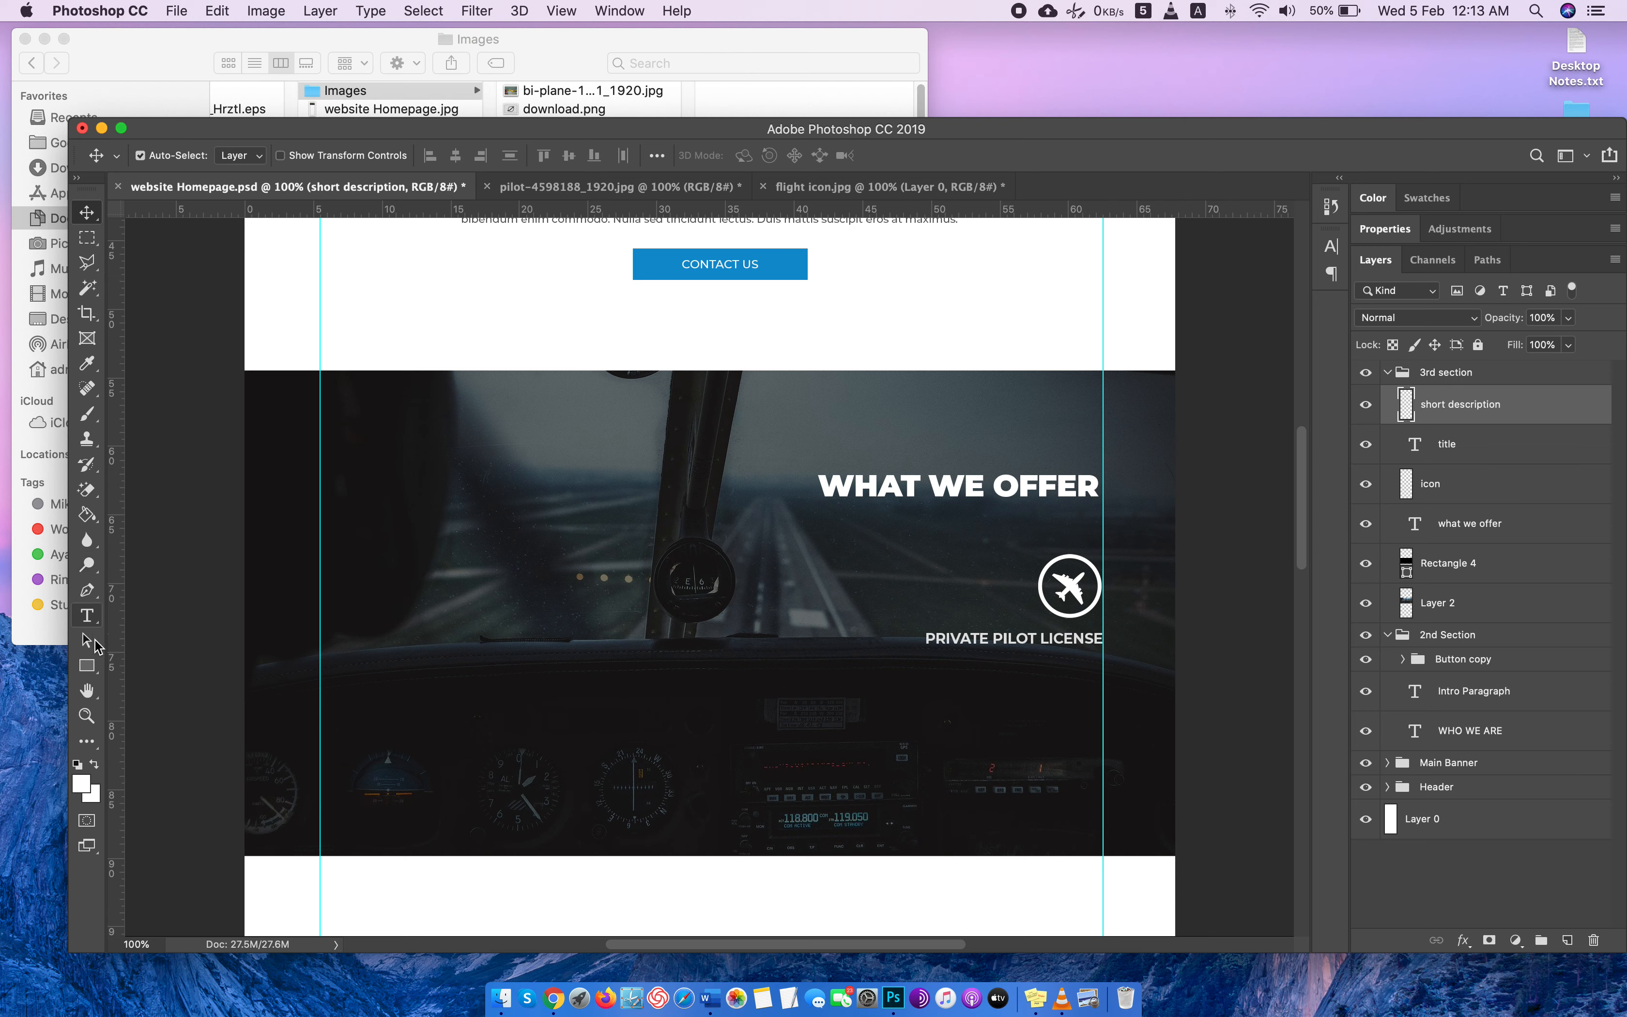
Draw a placeholder paragraph text box below PRIVATE PILOT LICENSE, ending at the right guide, and right-align its text.
left_click(86, 615)
left_click_drag(860, 655, 1102, 726)
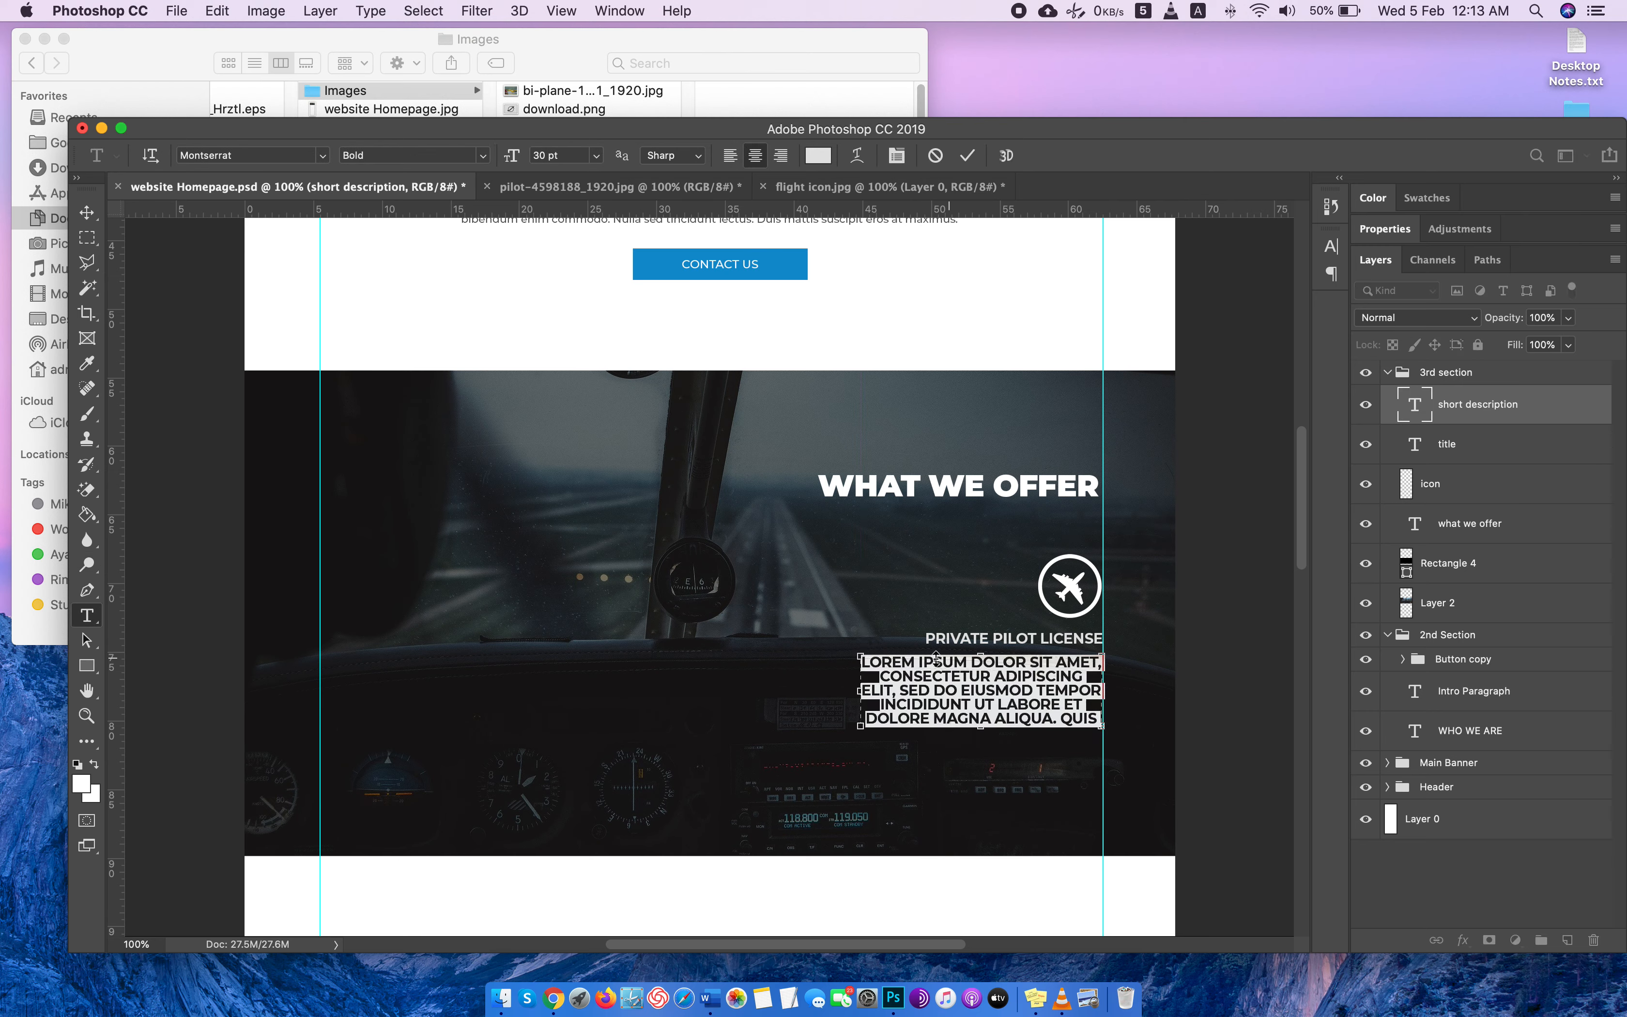
left_click(781, 155)
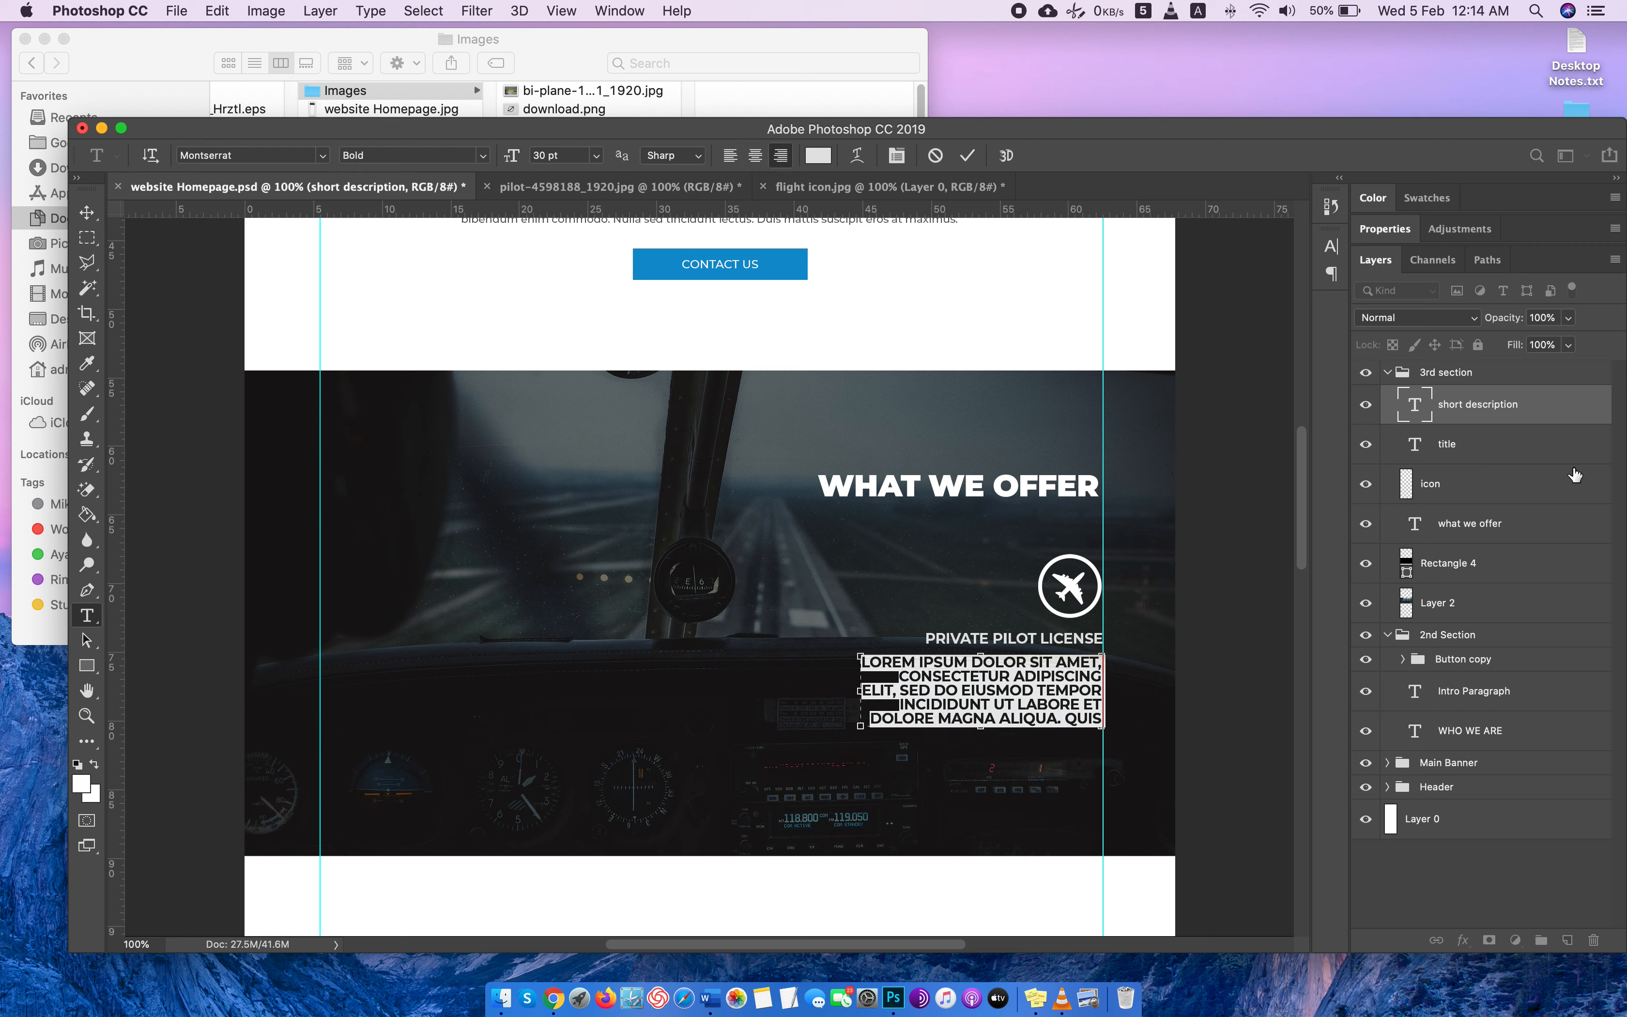
Turn off All Caps for the description paragraph and set its tracking to 0 and leading to Auto.
left_click(1330, 246)
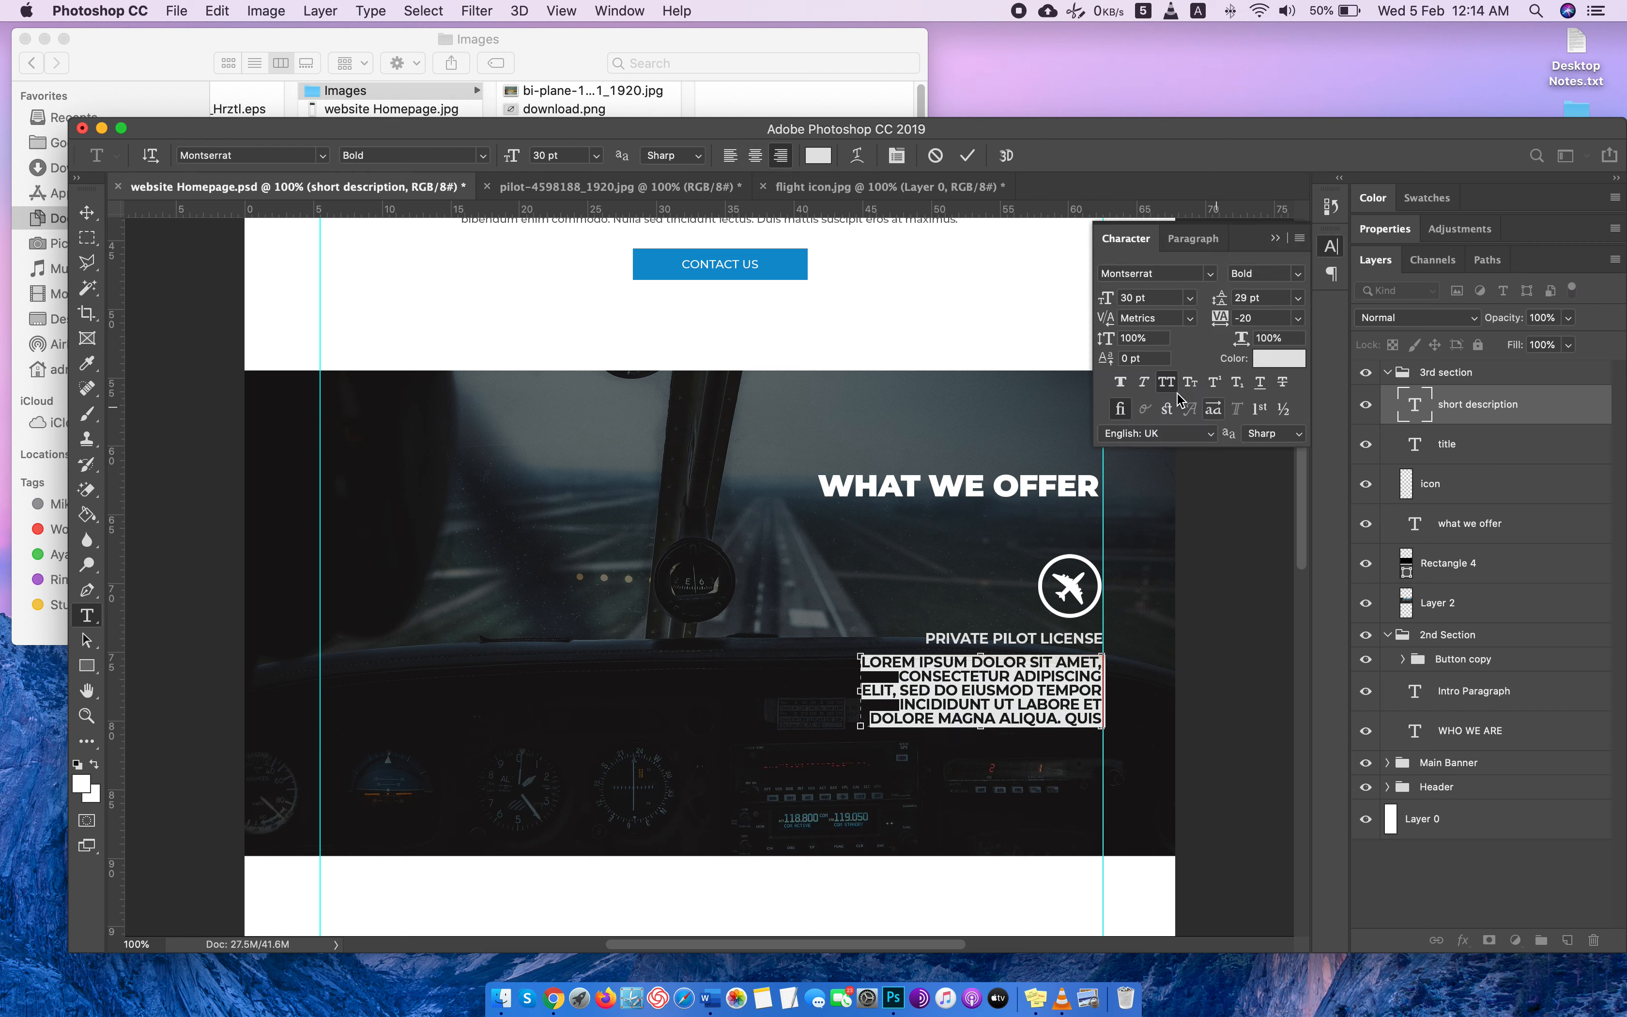
left_click(1166, 382)
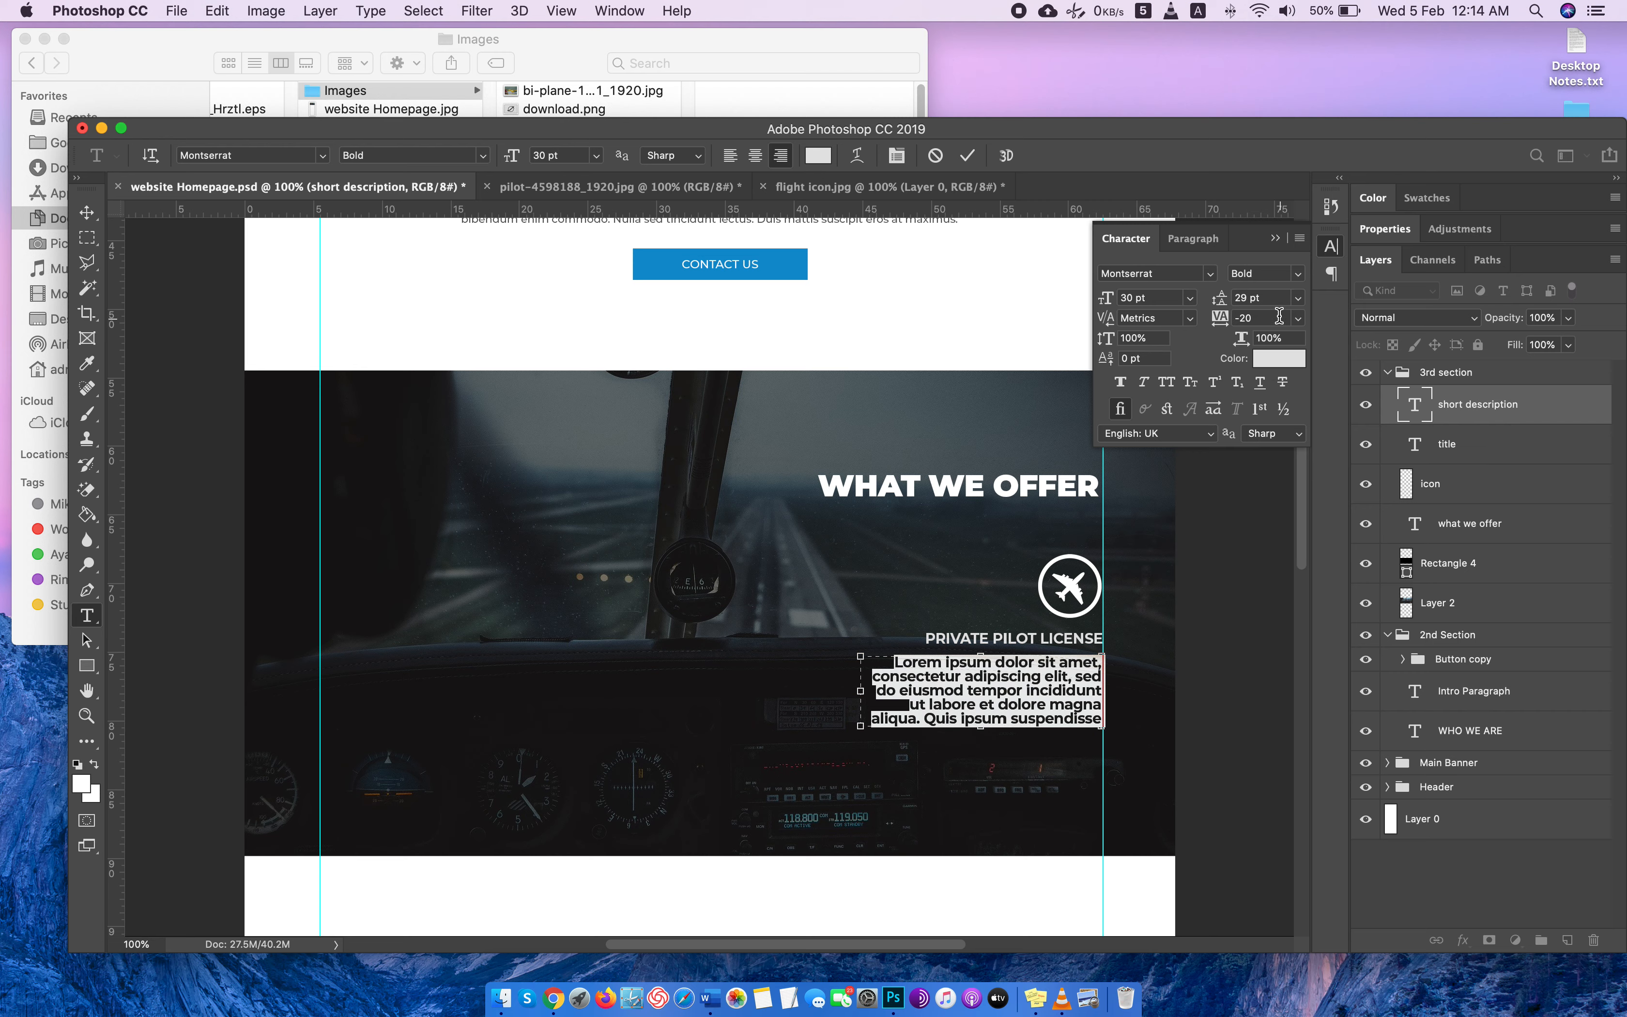
left_click(1298, 319)
left_click(1281, 436)
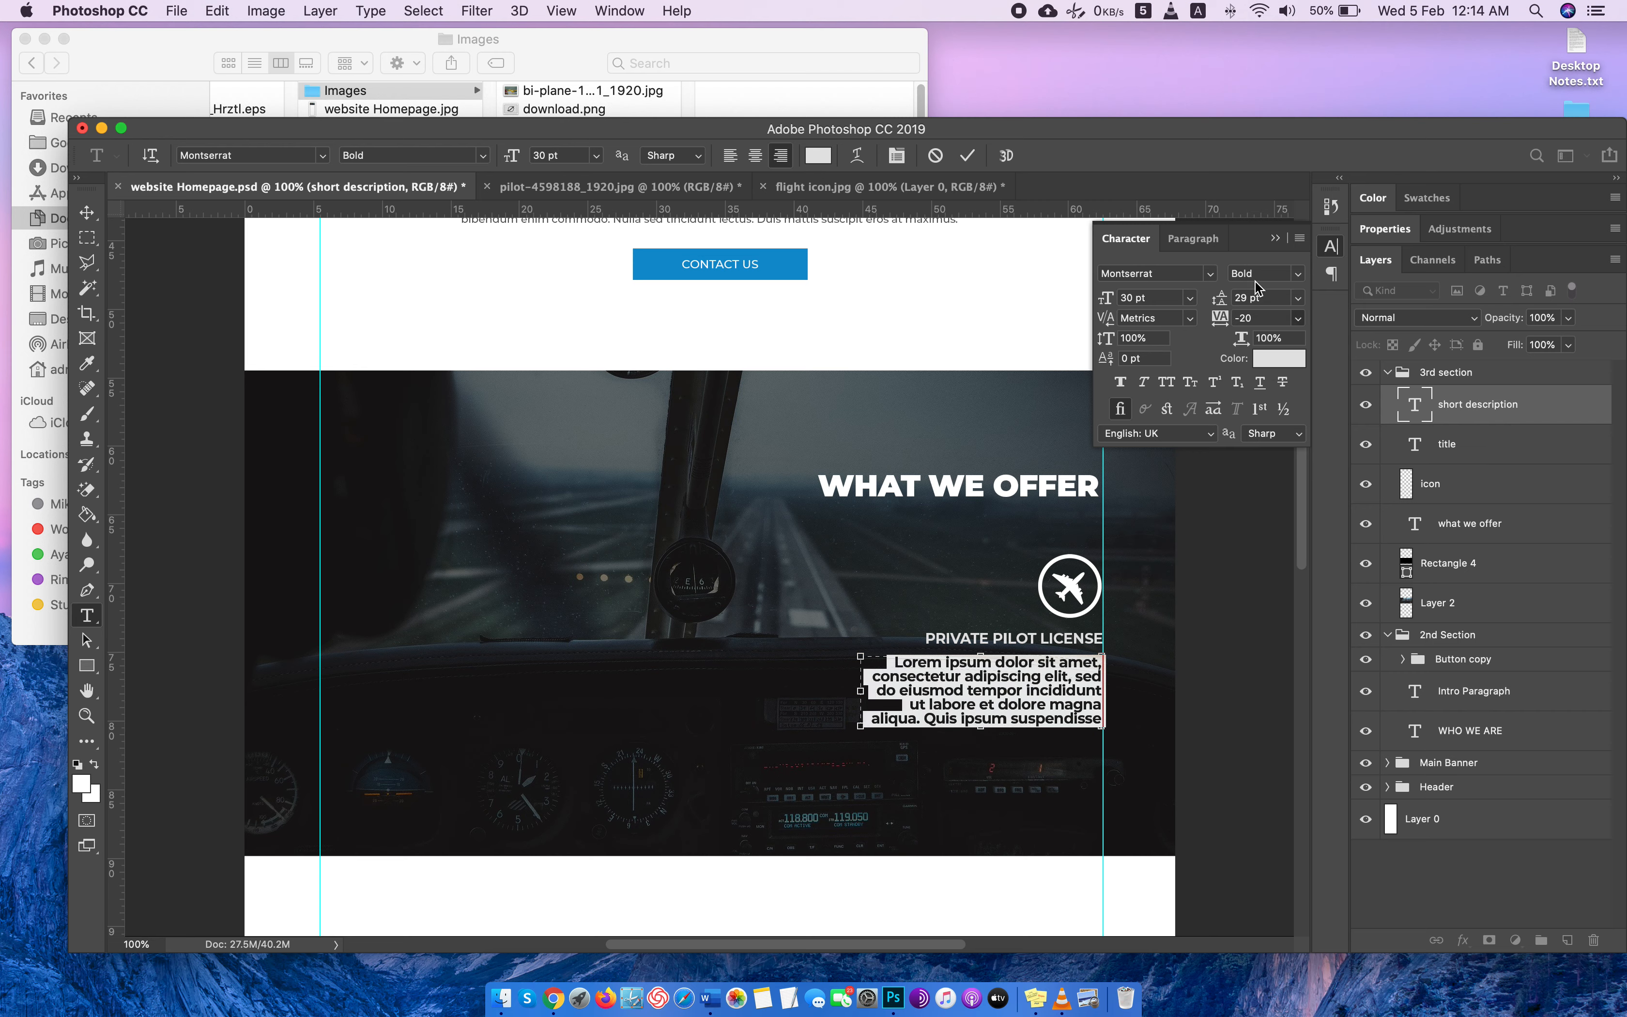
left_click(1298, 298)
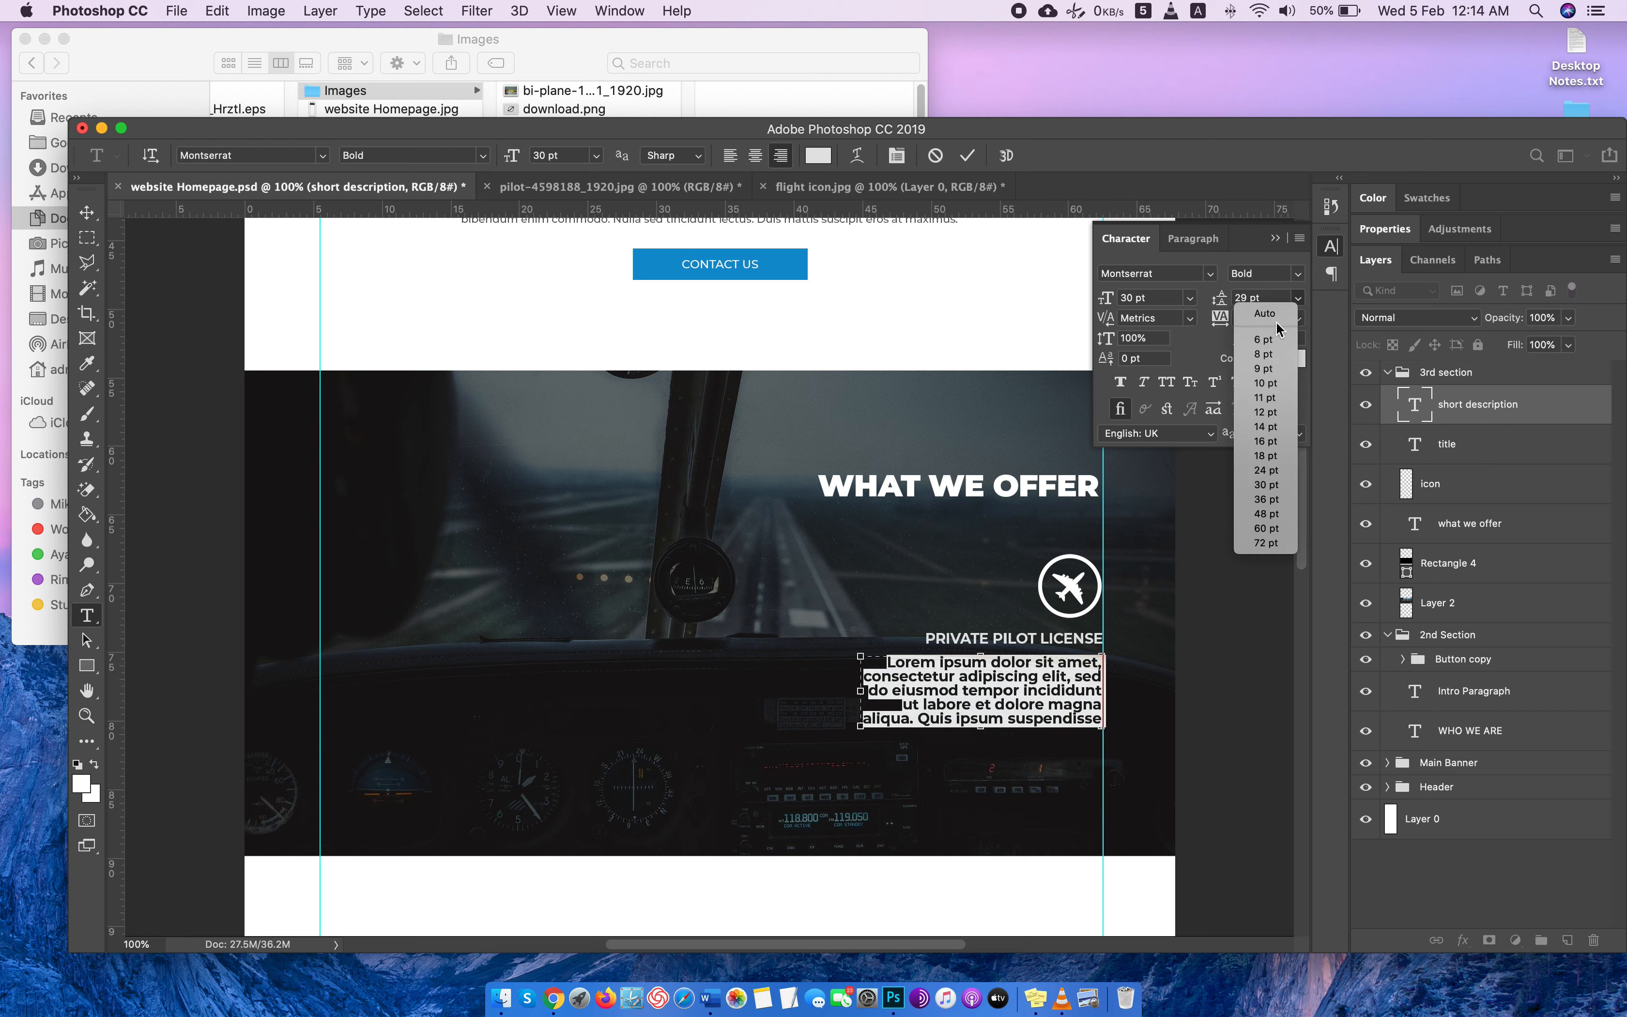
left_click(1252, 309)
Set the description paragraph's font size to 20 pt and its font style to Medium.
left_click(1161, 298)
key("Down")
key("Down")
key("Down")
key("Down")
key("Down")
key("Down")
key("Down")
key("Down")
key("Down")
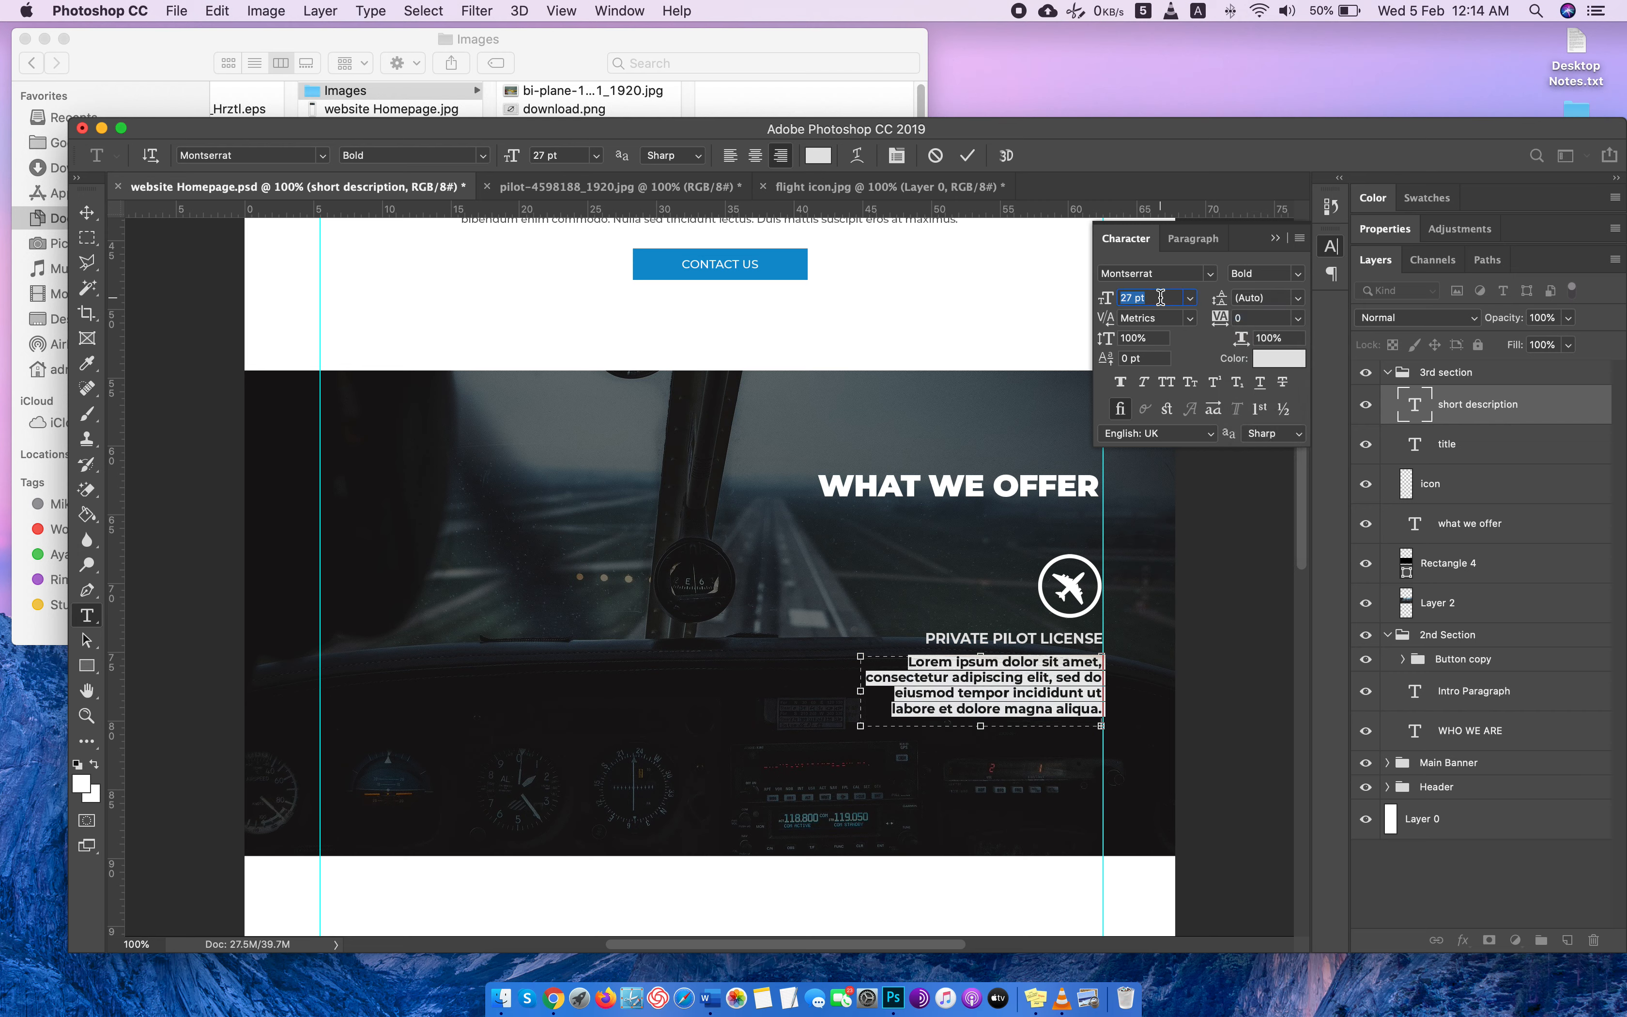
key("Down")
key("Down")
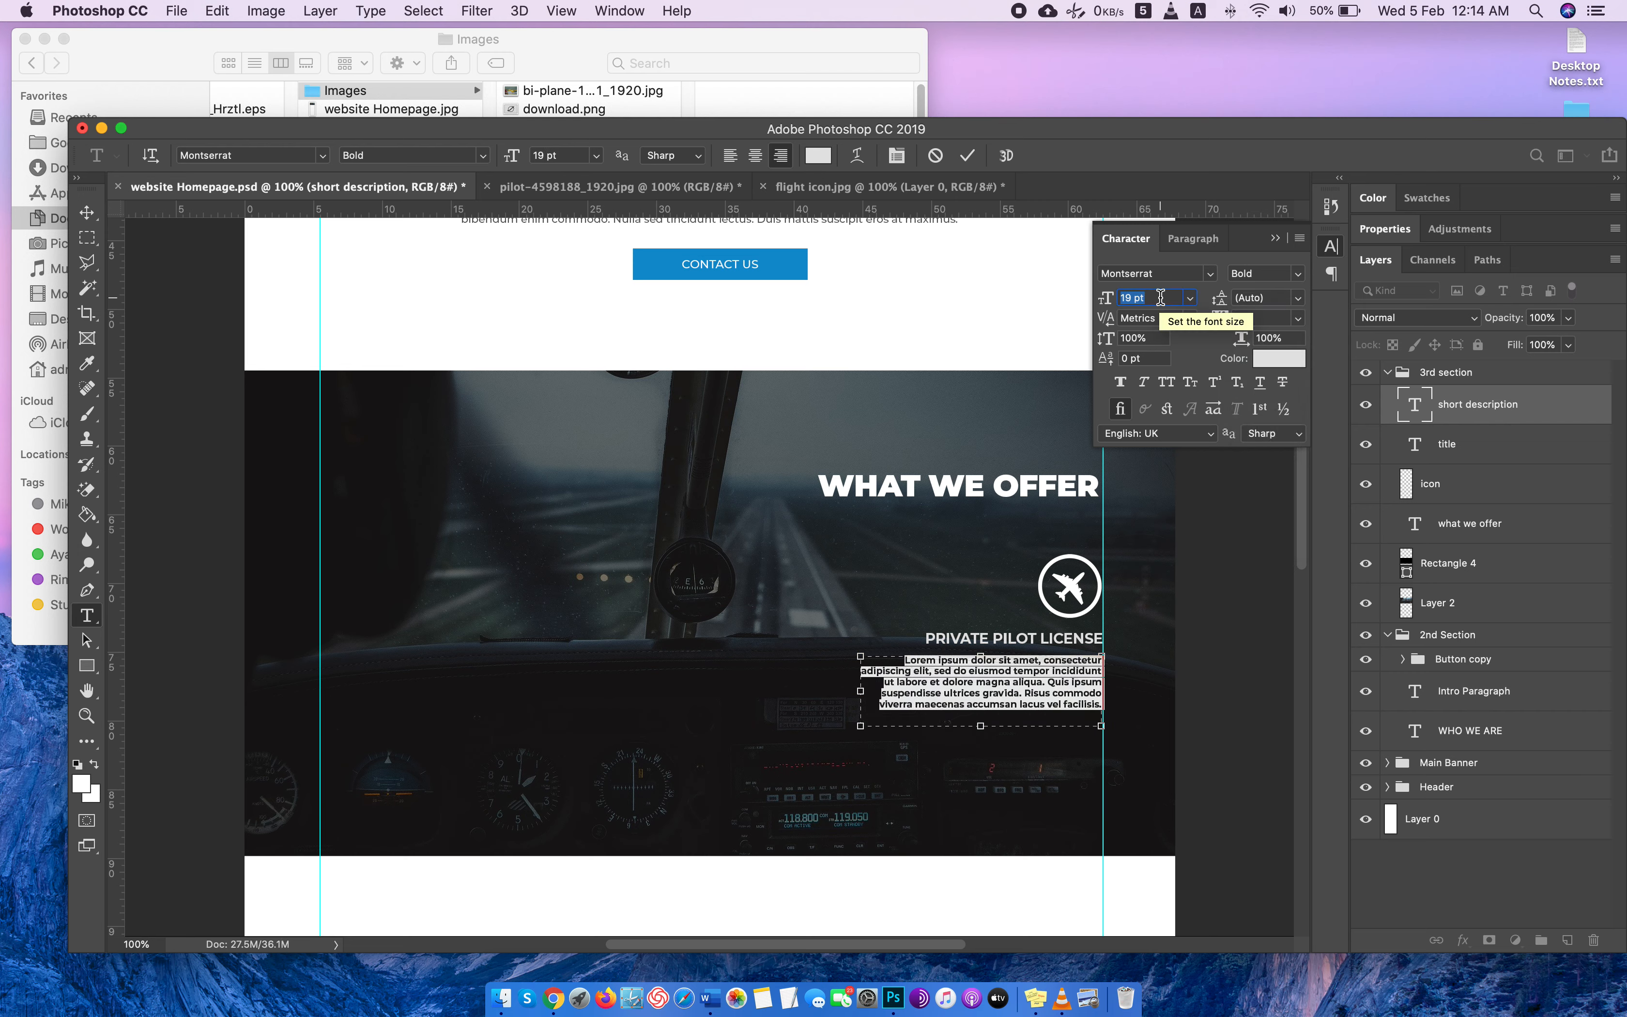
key("Up")
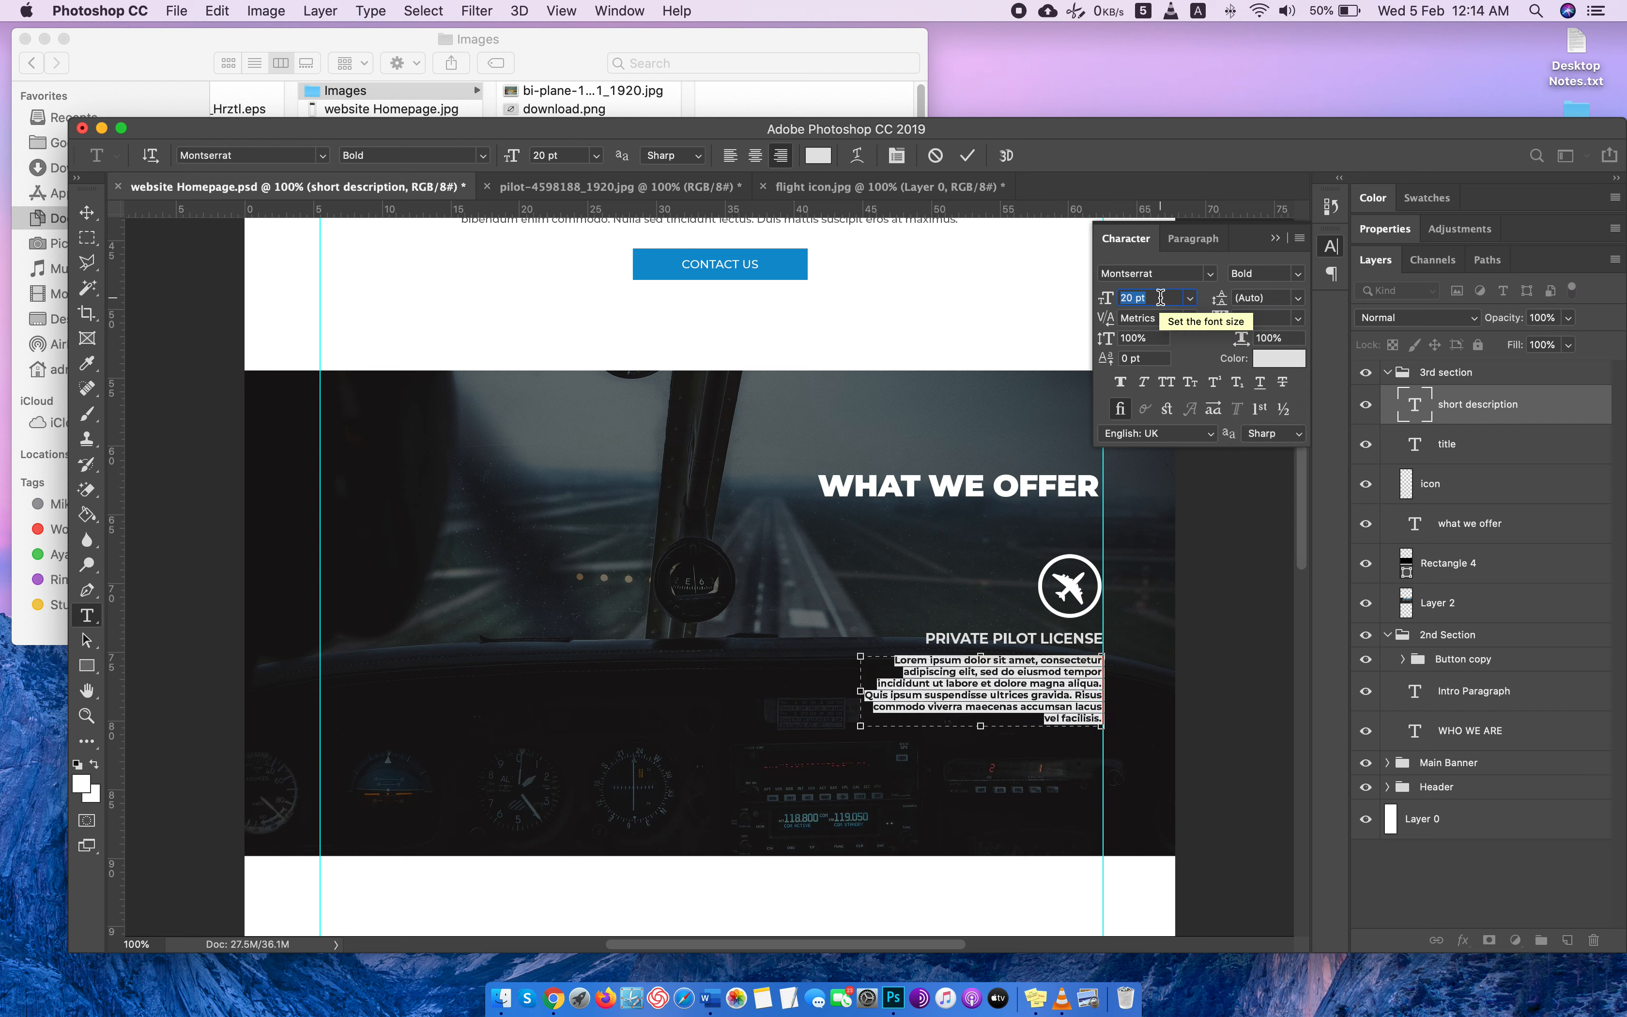
left_click(1296, 273)
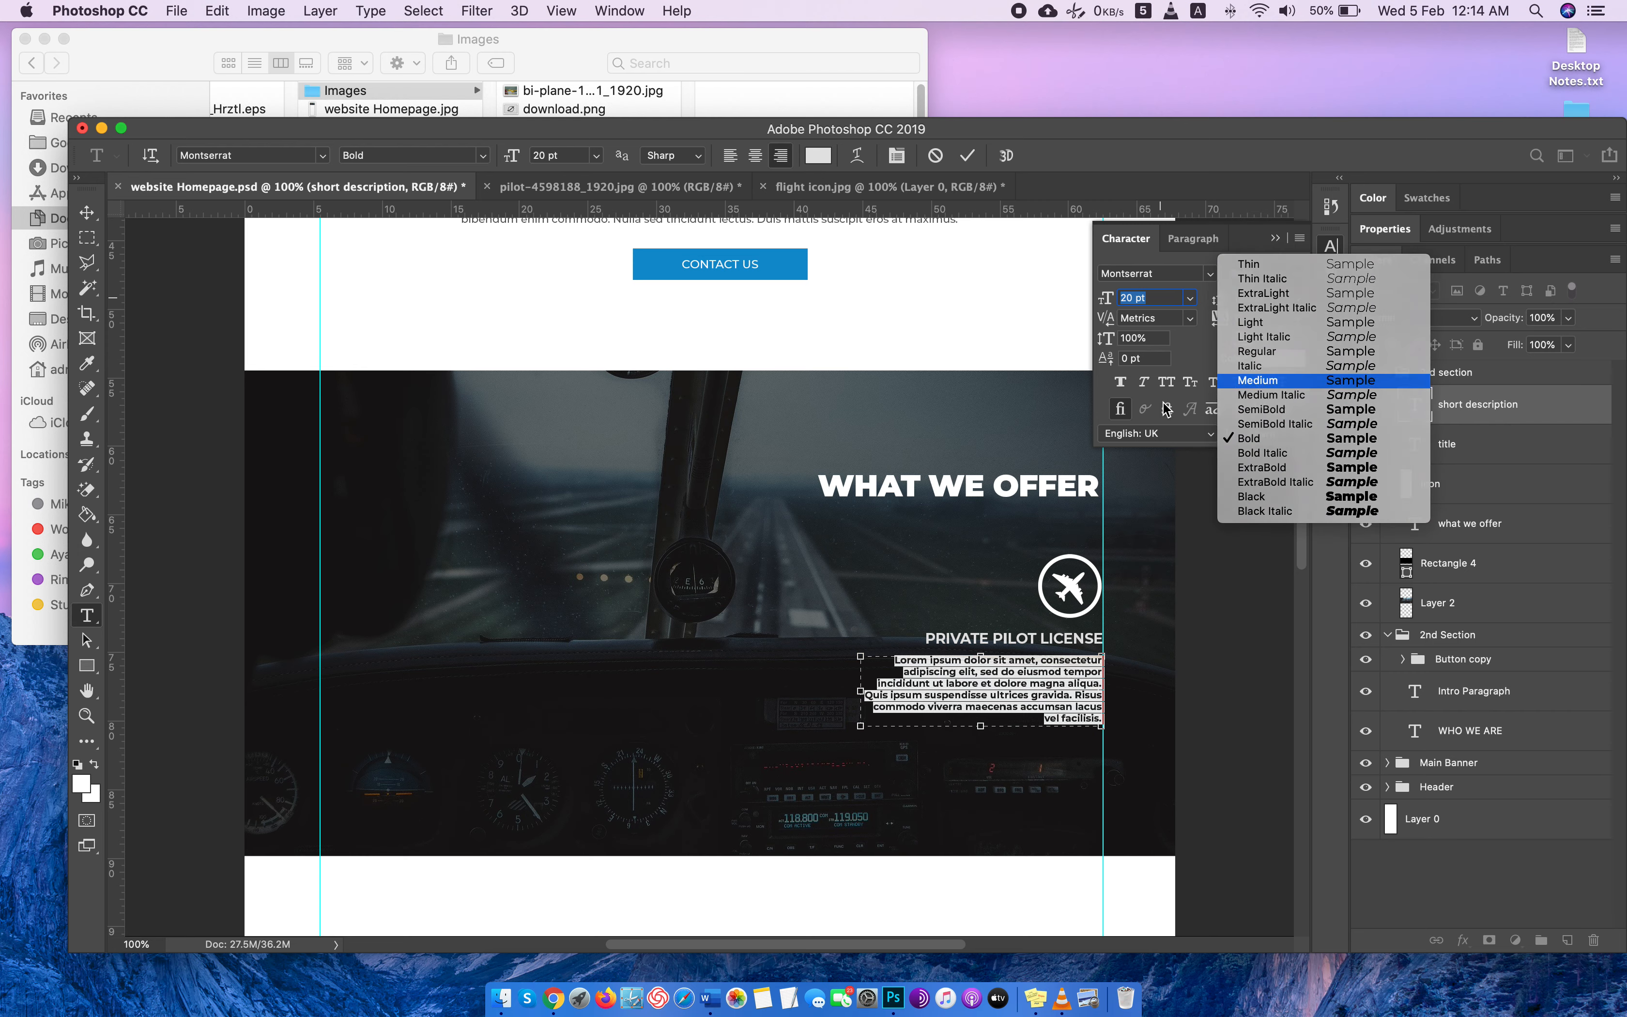
key("Return")
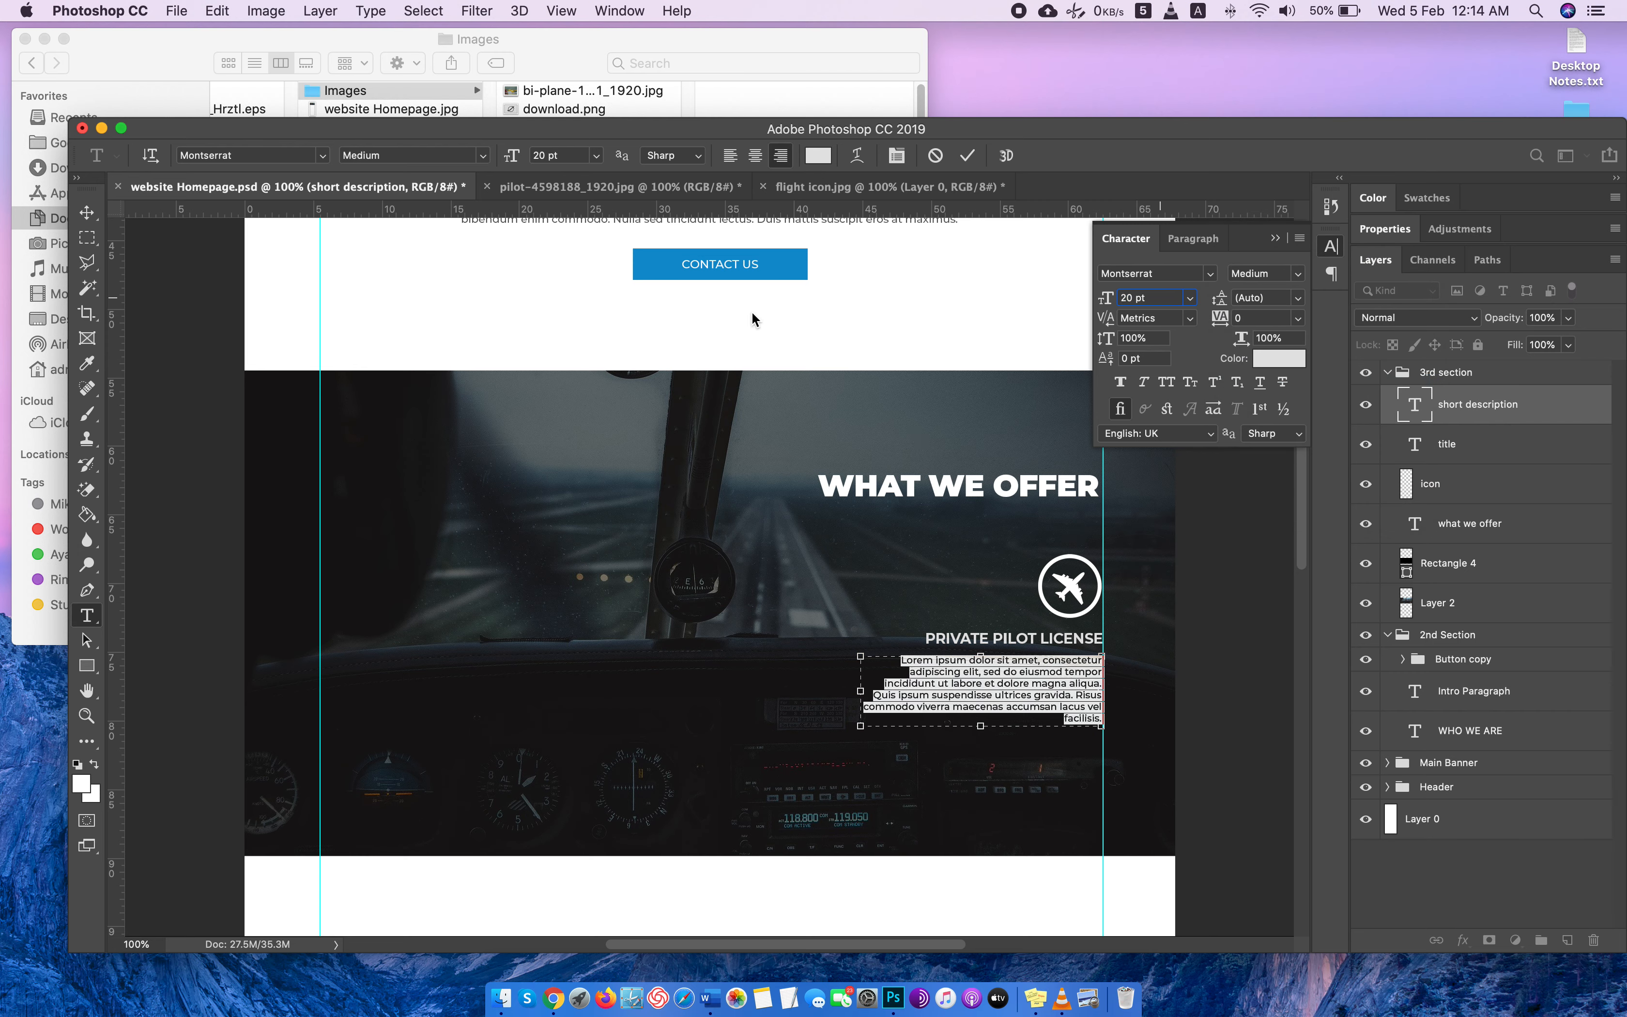
Delete the closing sentence starting with "Risus commodo" from the description paragraph and finish editing the text.
left_click(1075, 711)
left_click_drag(1075, 696, 1119, 736)
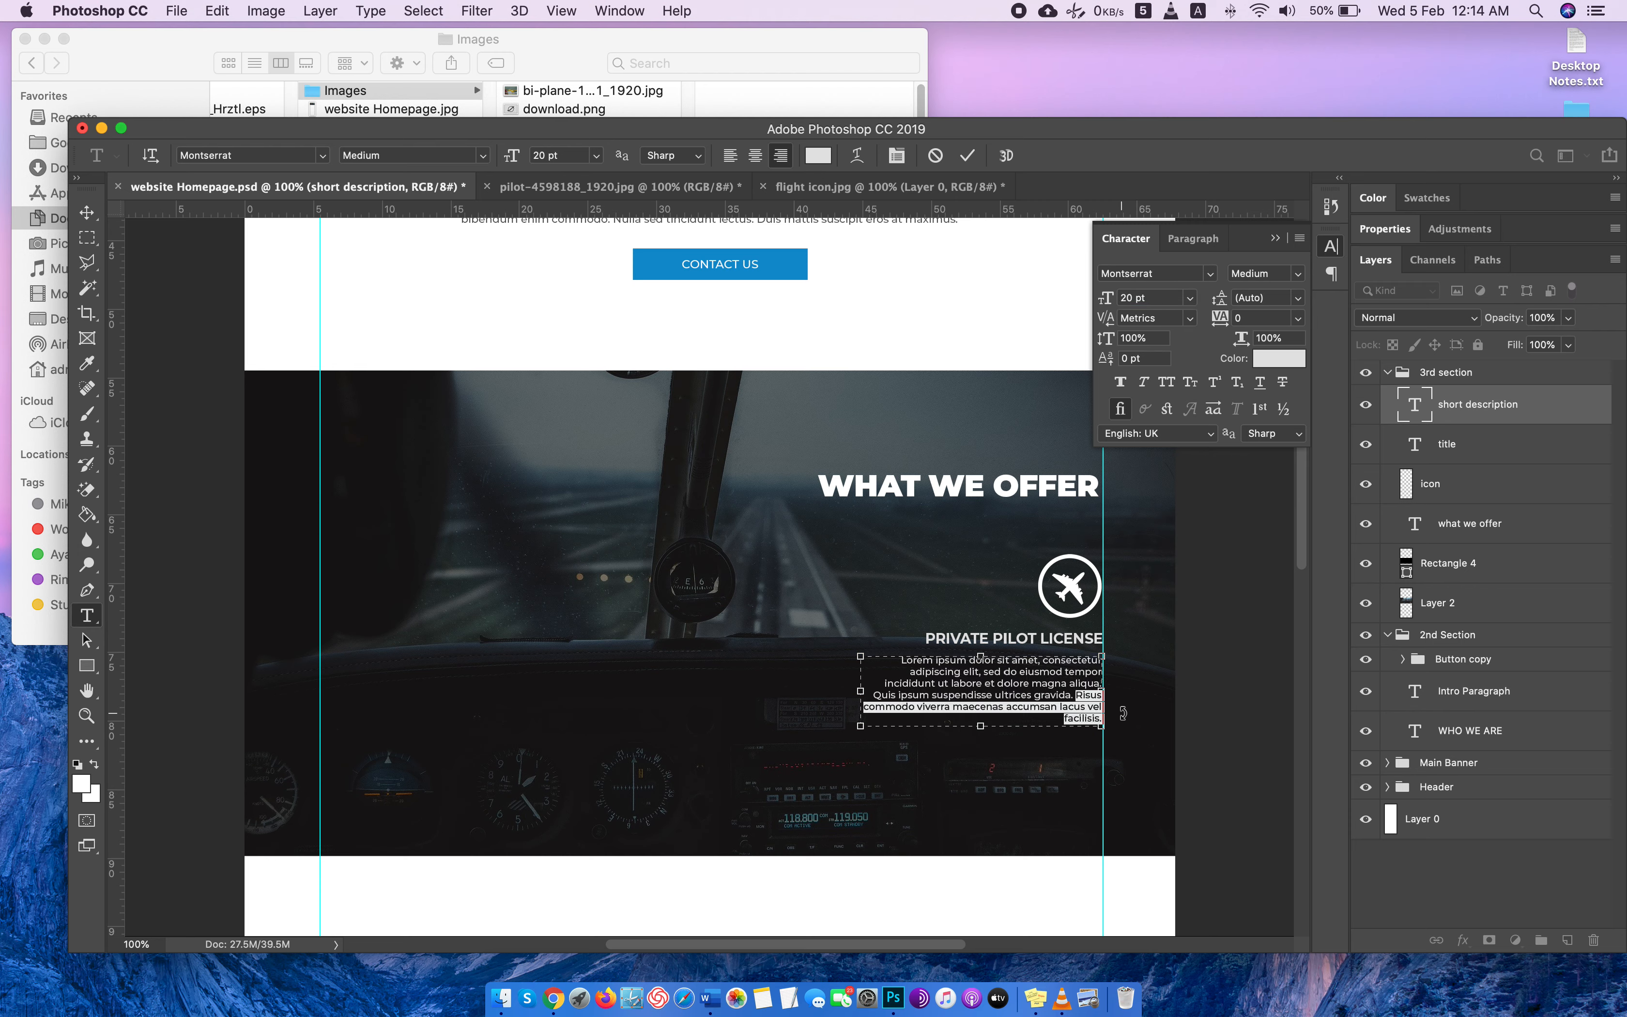
key("BackSpace")
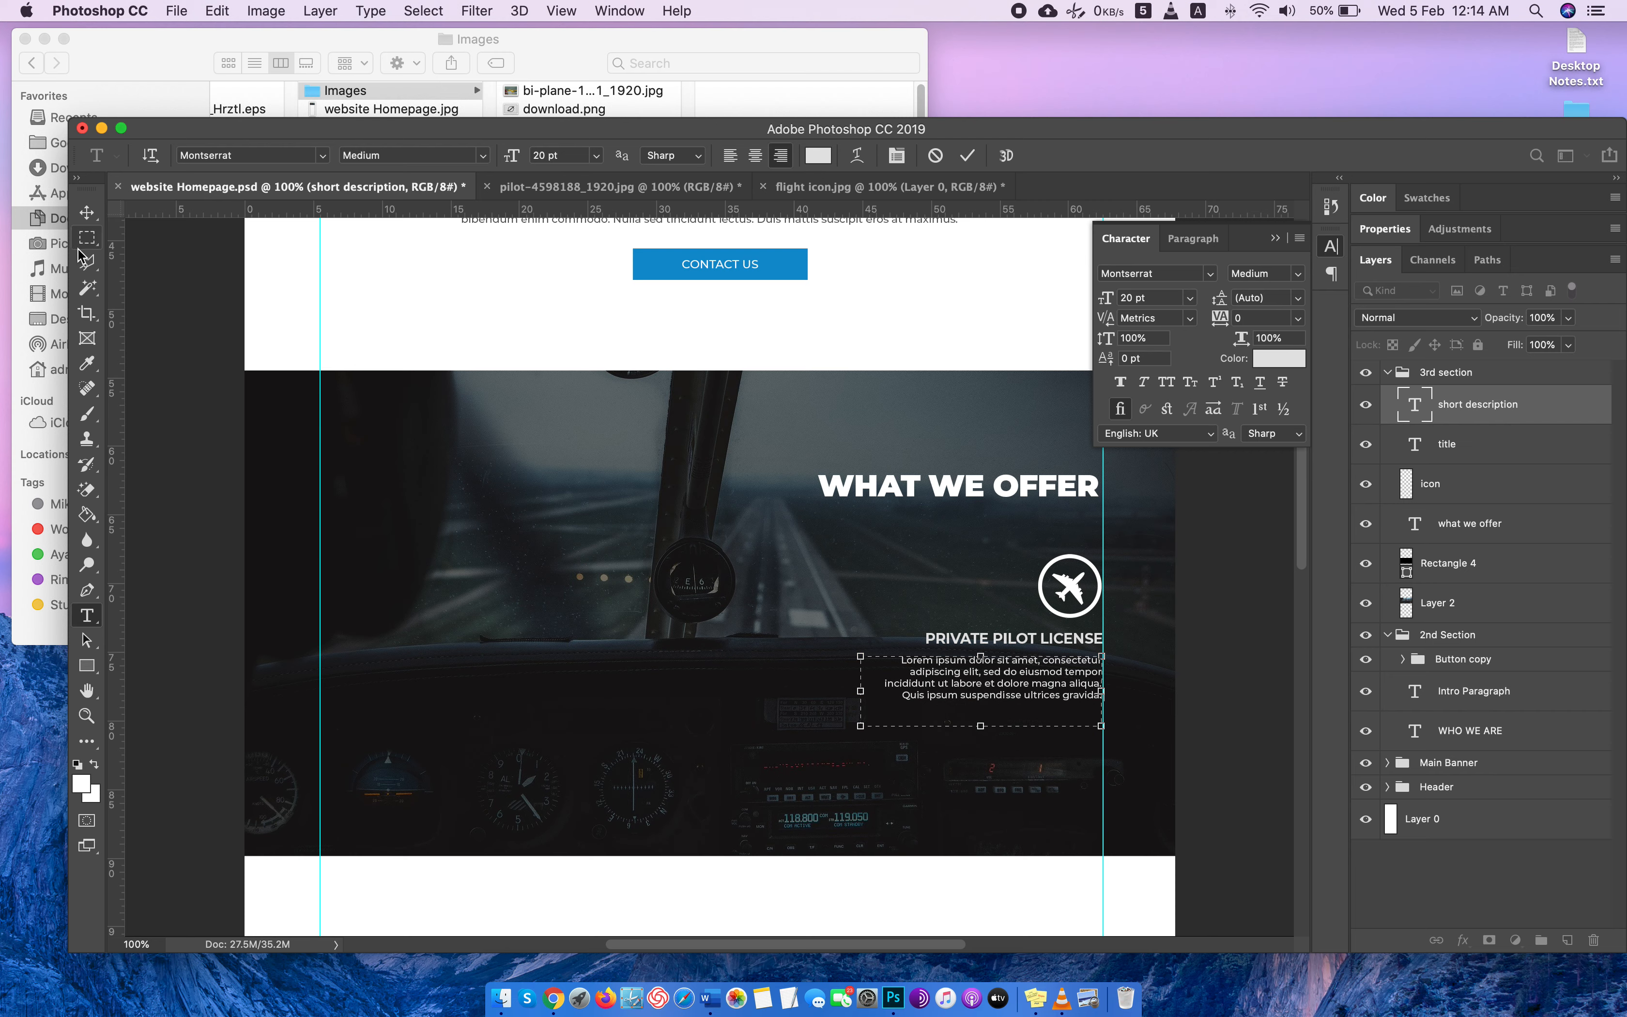
left_click(86, 212)
left_click(1331, 248)
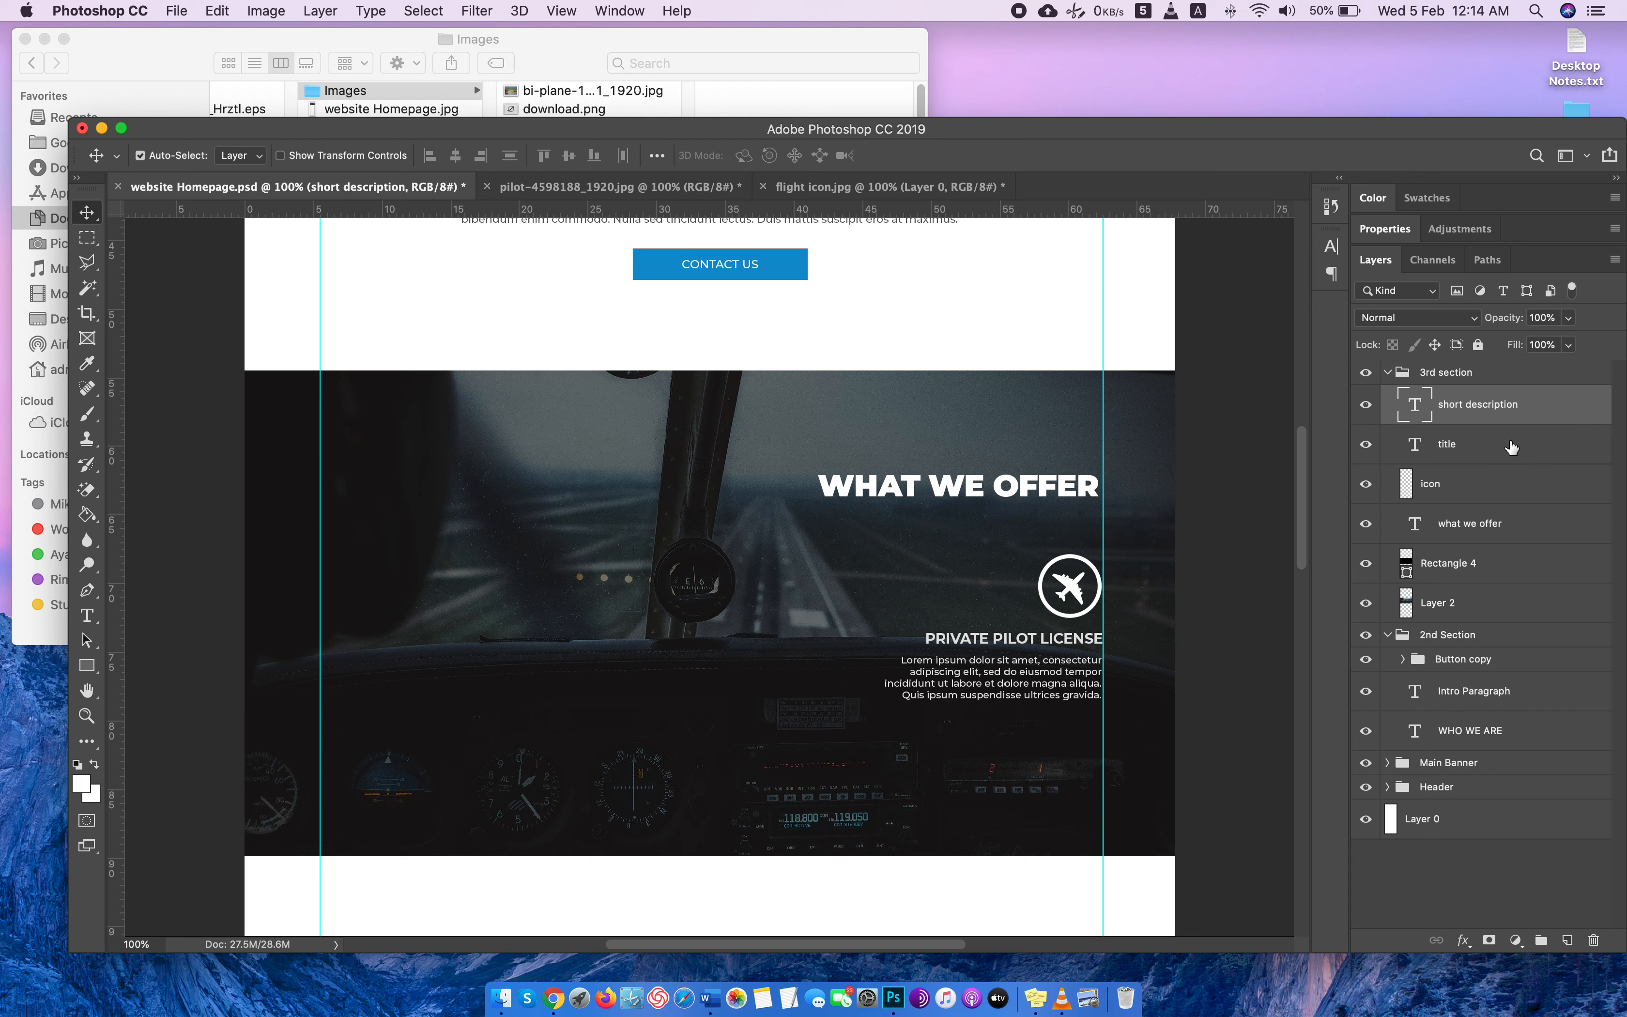
Group the short description, title and icon layers and name the group "Iocn 1".
left_click(1472, 483, "shift")
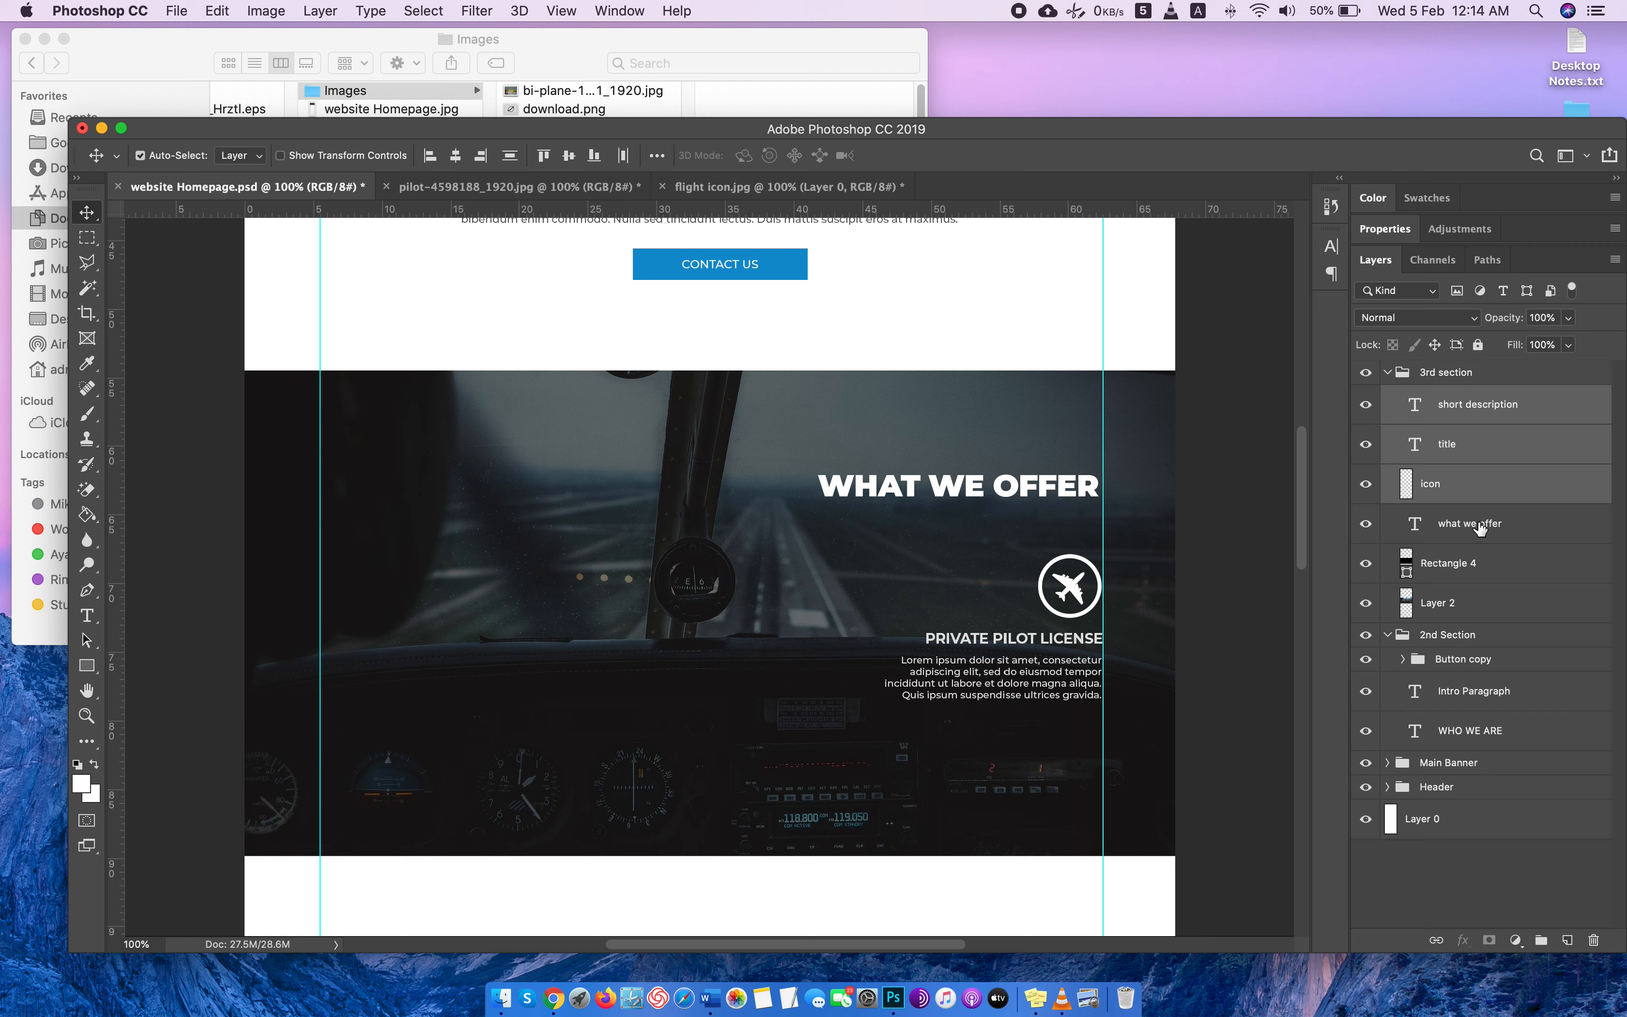
key("super+g")
key("BackSpace")
type("Iocn 1")
key("Return")
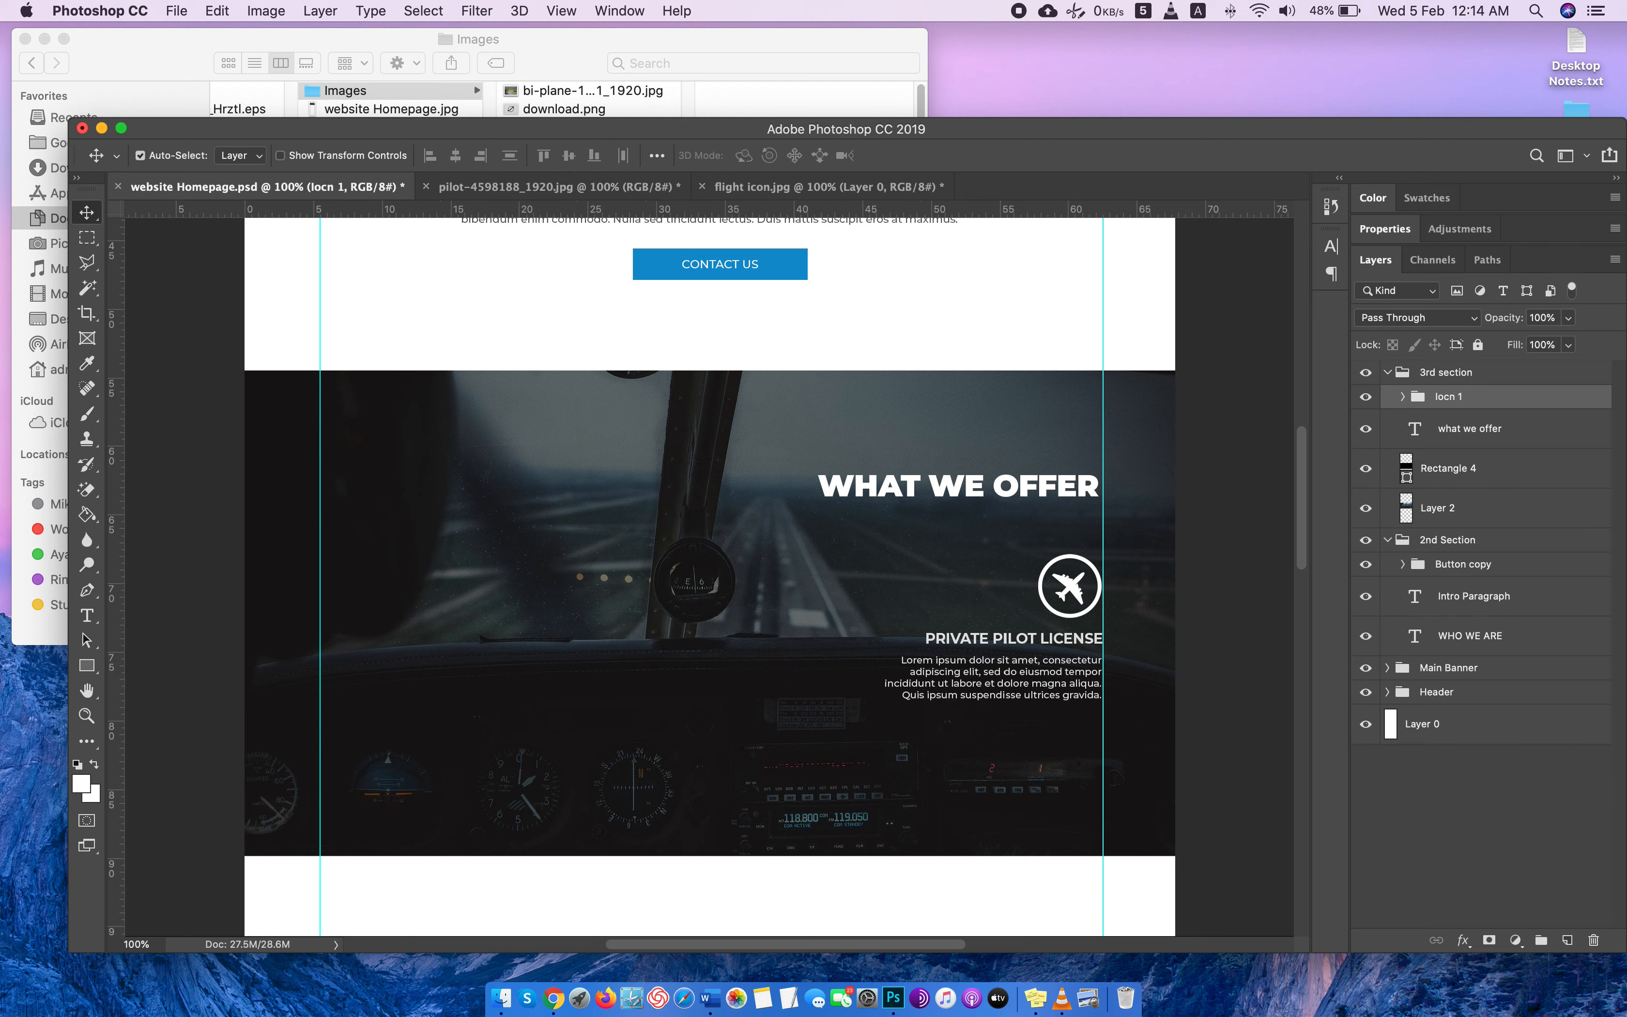
Duplicate the Iocn 1 group and move the copy beside the original, to the left, at about X 1023 px.
right_click(1483, 392)
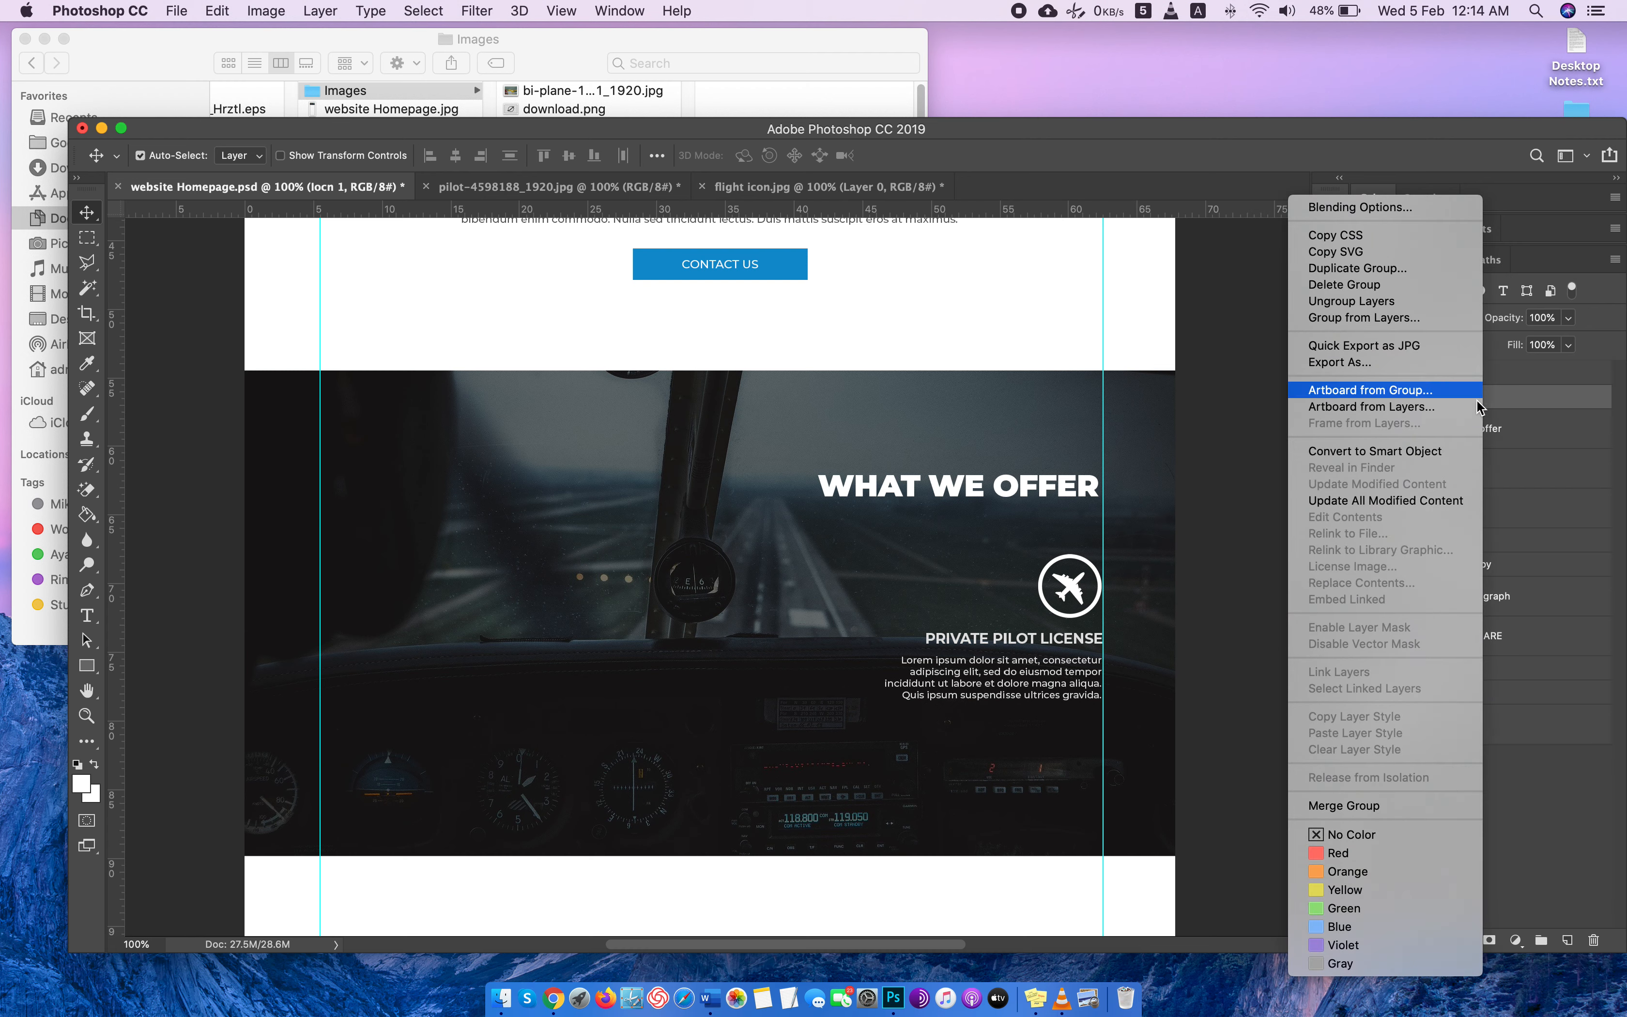
left_click(1364, 264)
left_click(1008, 414)
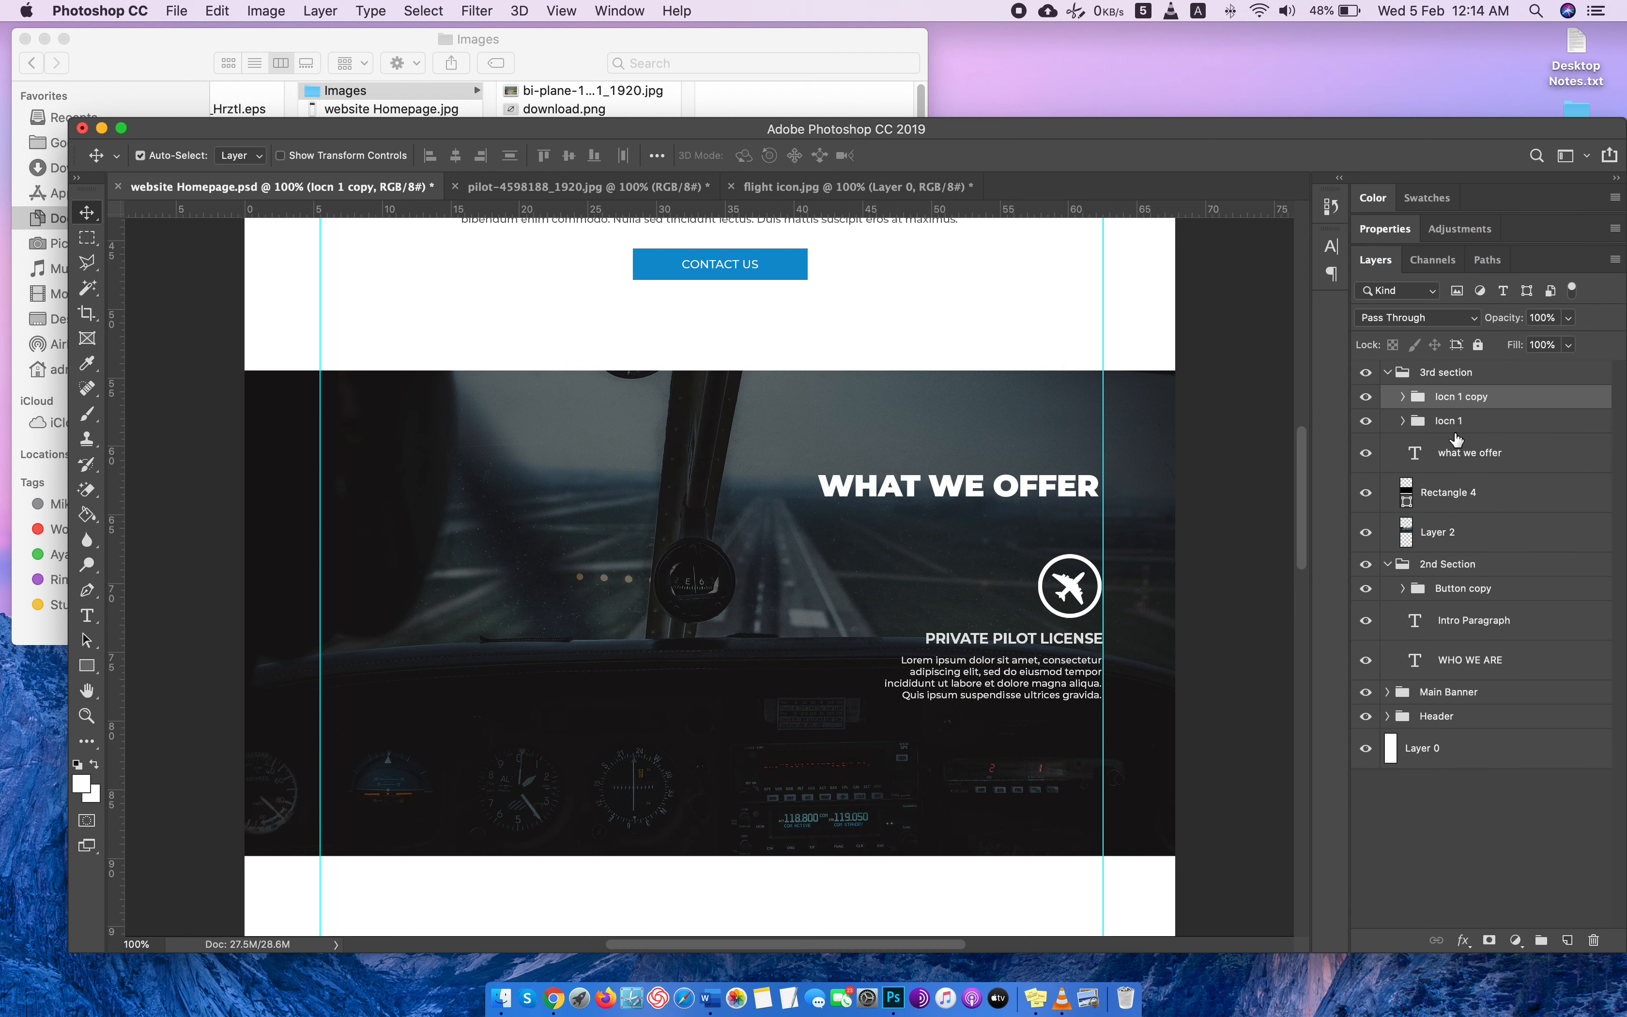
key("super+t")
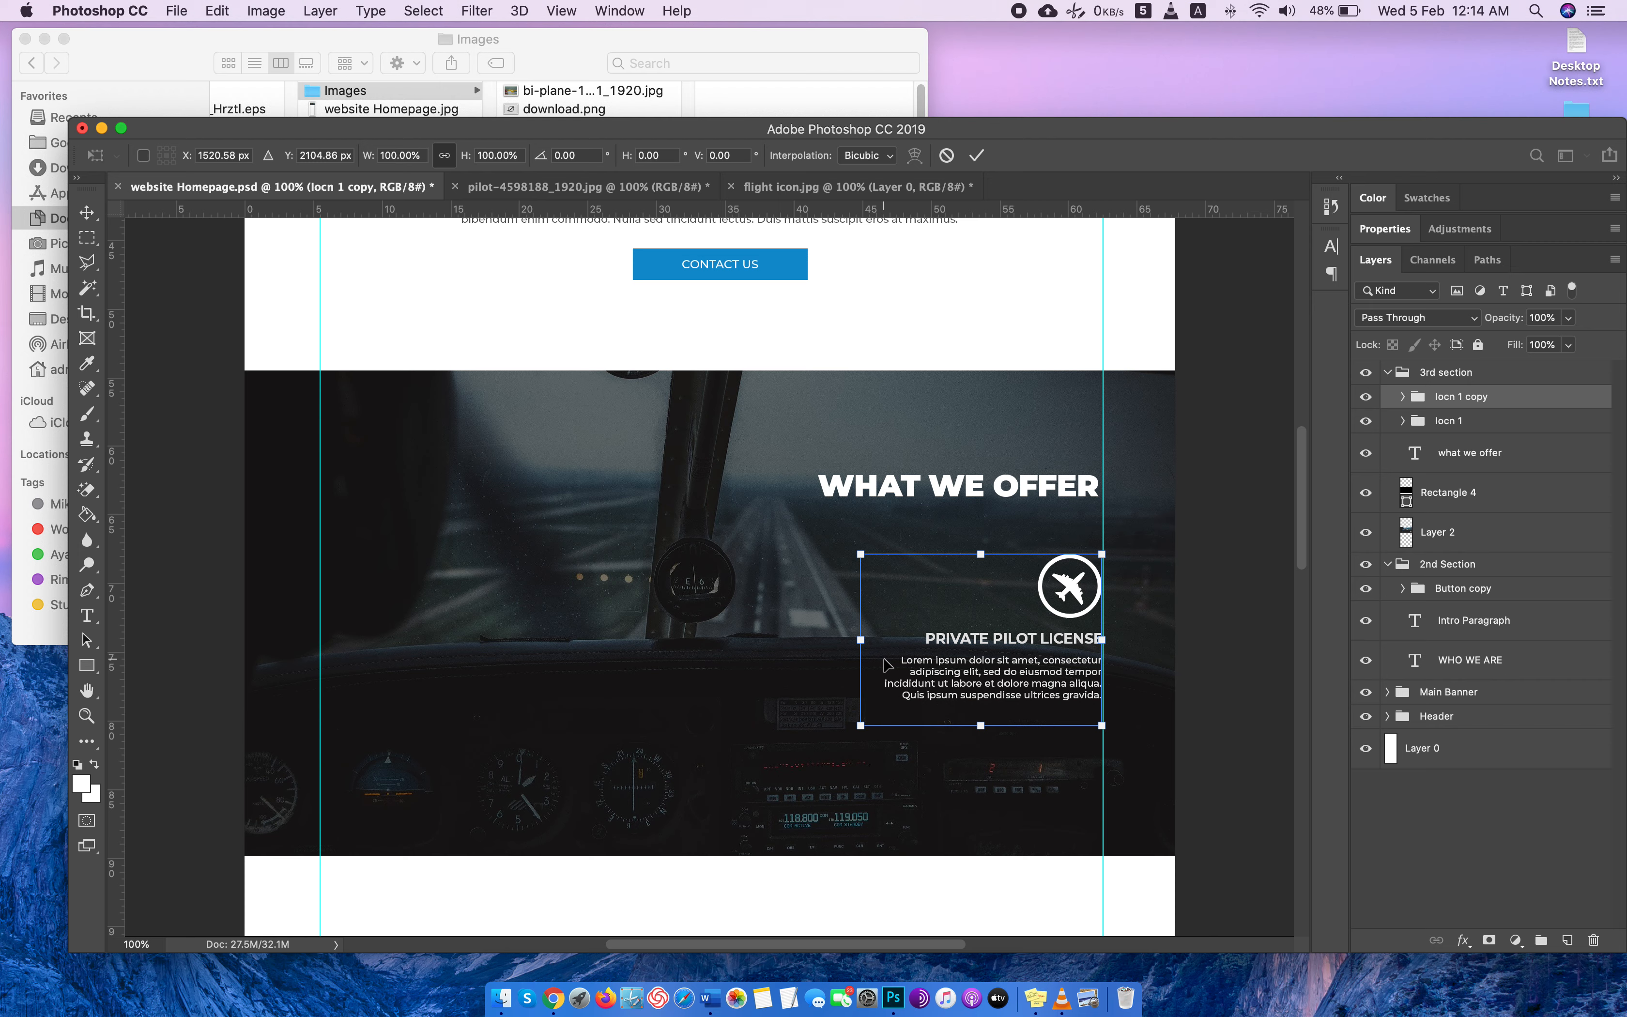
left_click_drag(1065, 598, 832, 597)
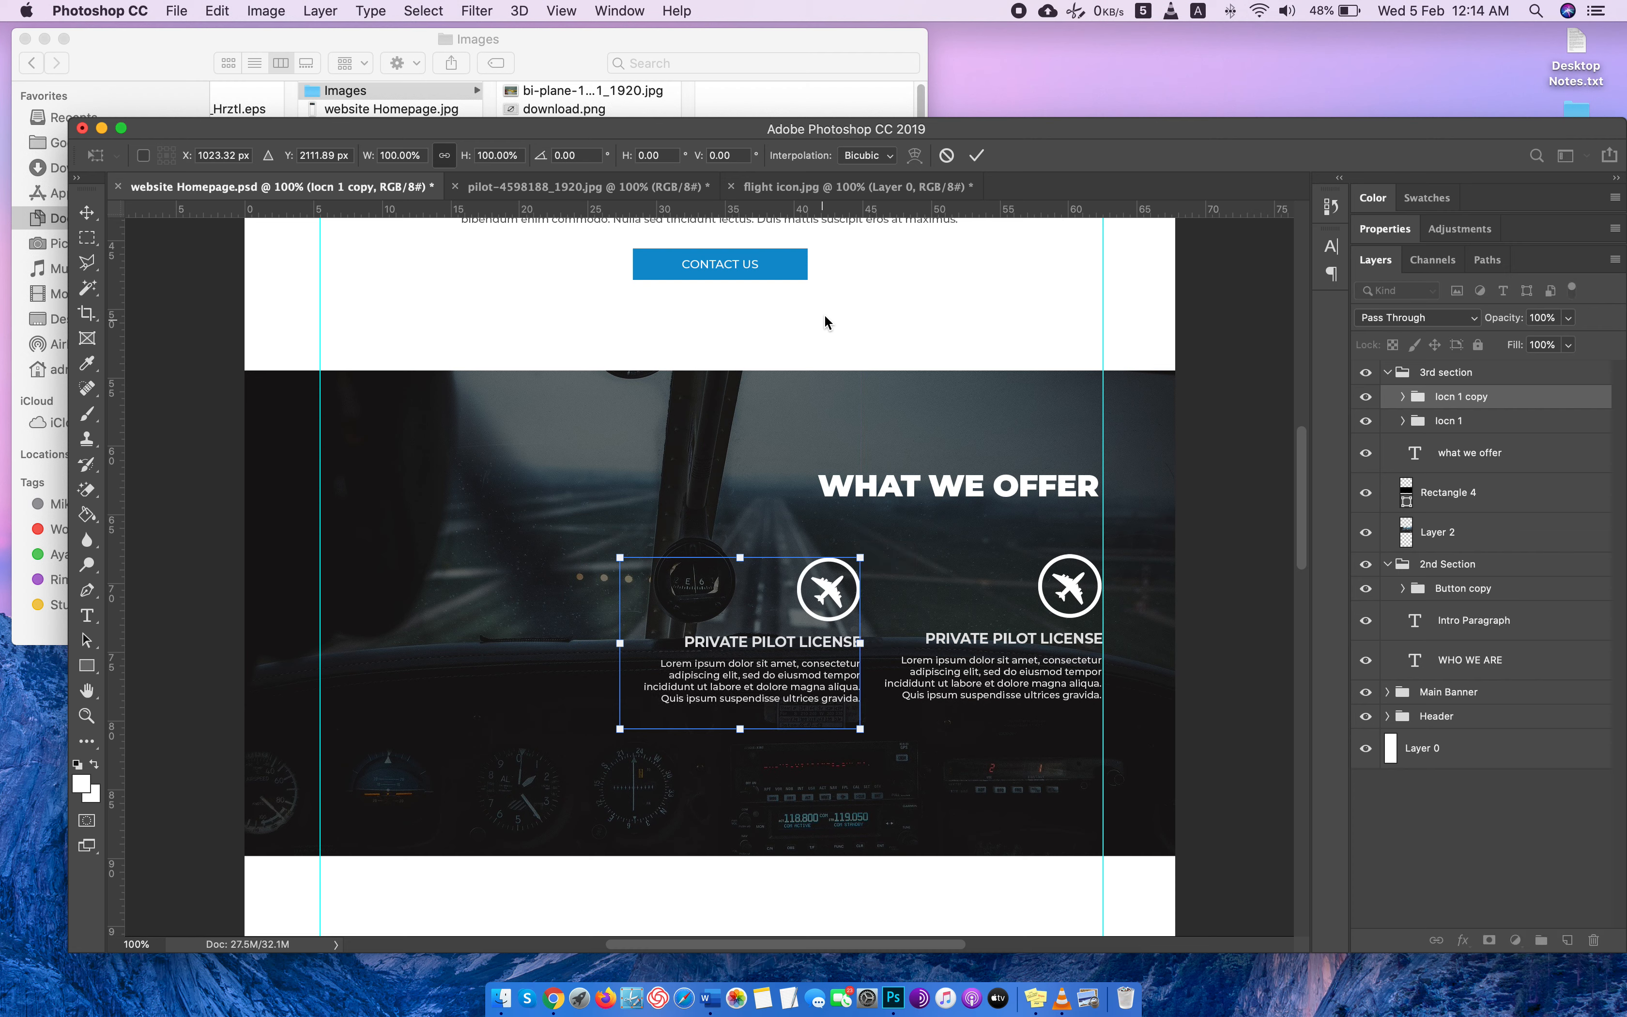
left_click(831, 243)
Add horizontal guides at the icons' top and below the descriptions, and move the copied group left to about X 877, Y 2105 px, level with the original.
left_click_drag(831, 214, 832, 557)
left_click_drag(938, 210, 910, 711)
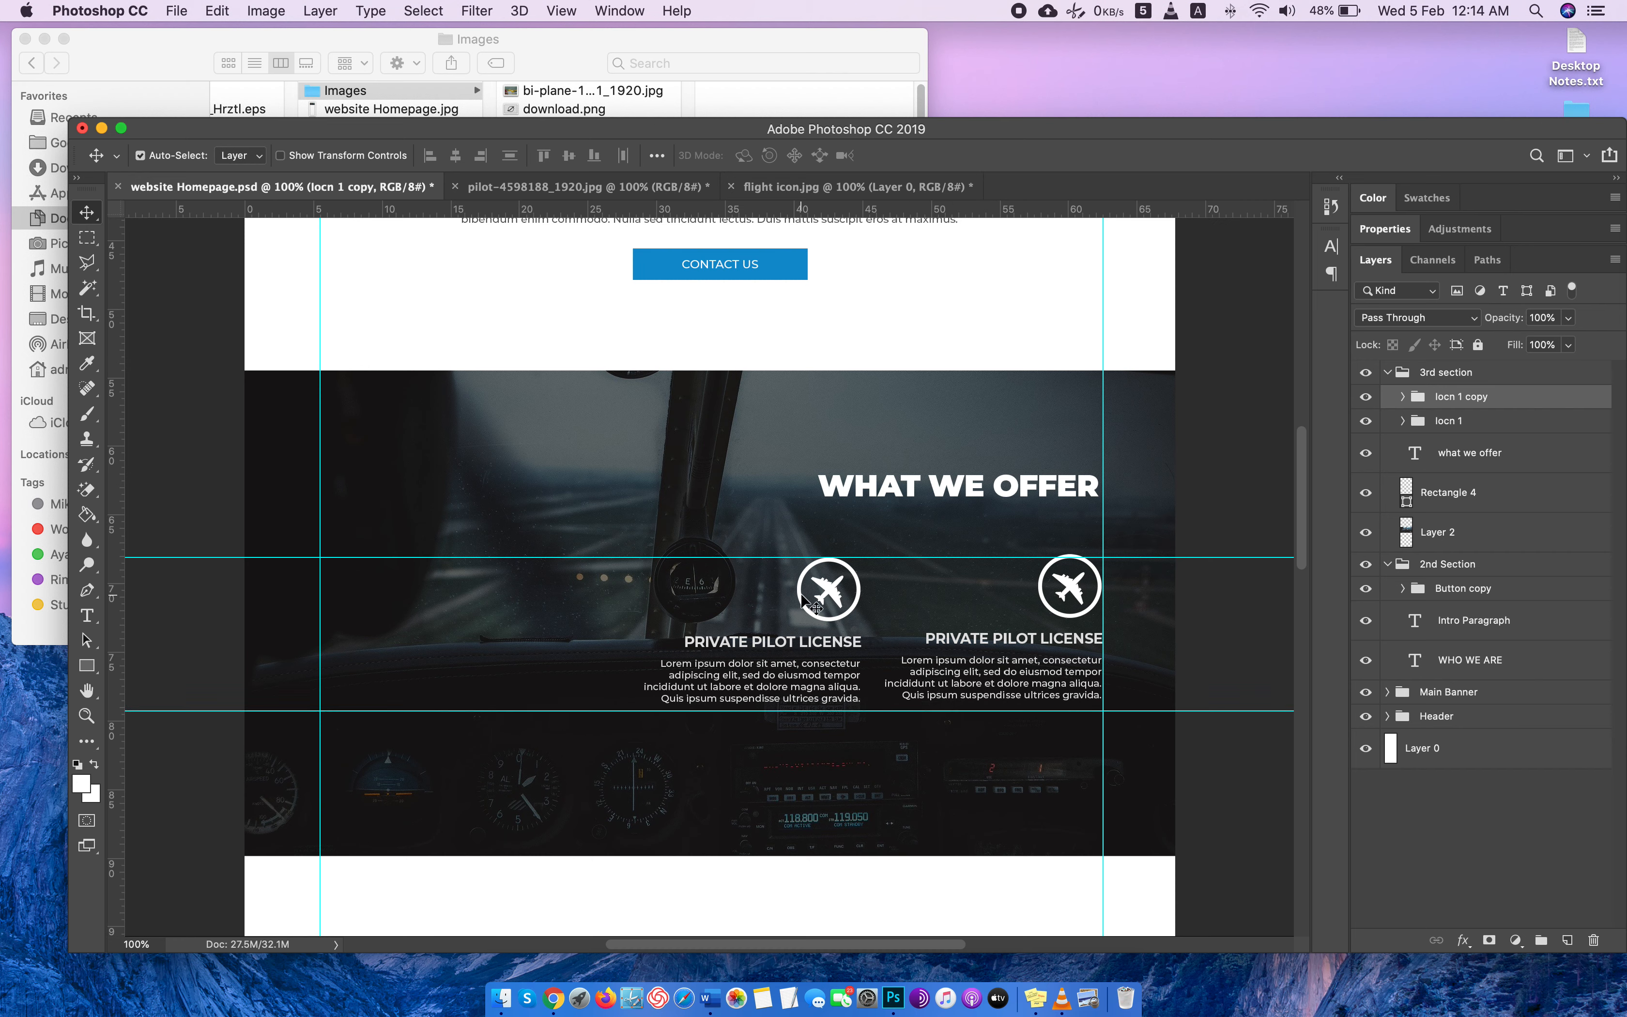
left_click_drag(837, 595, 810, 596)
key("super+z")
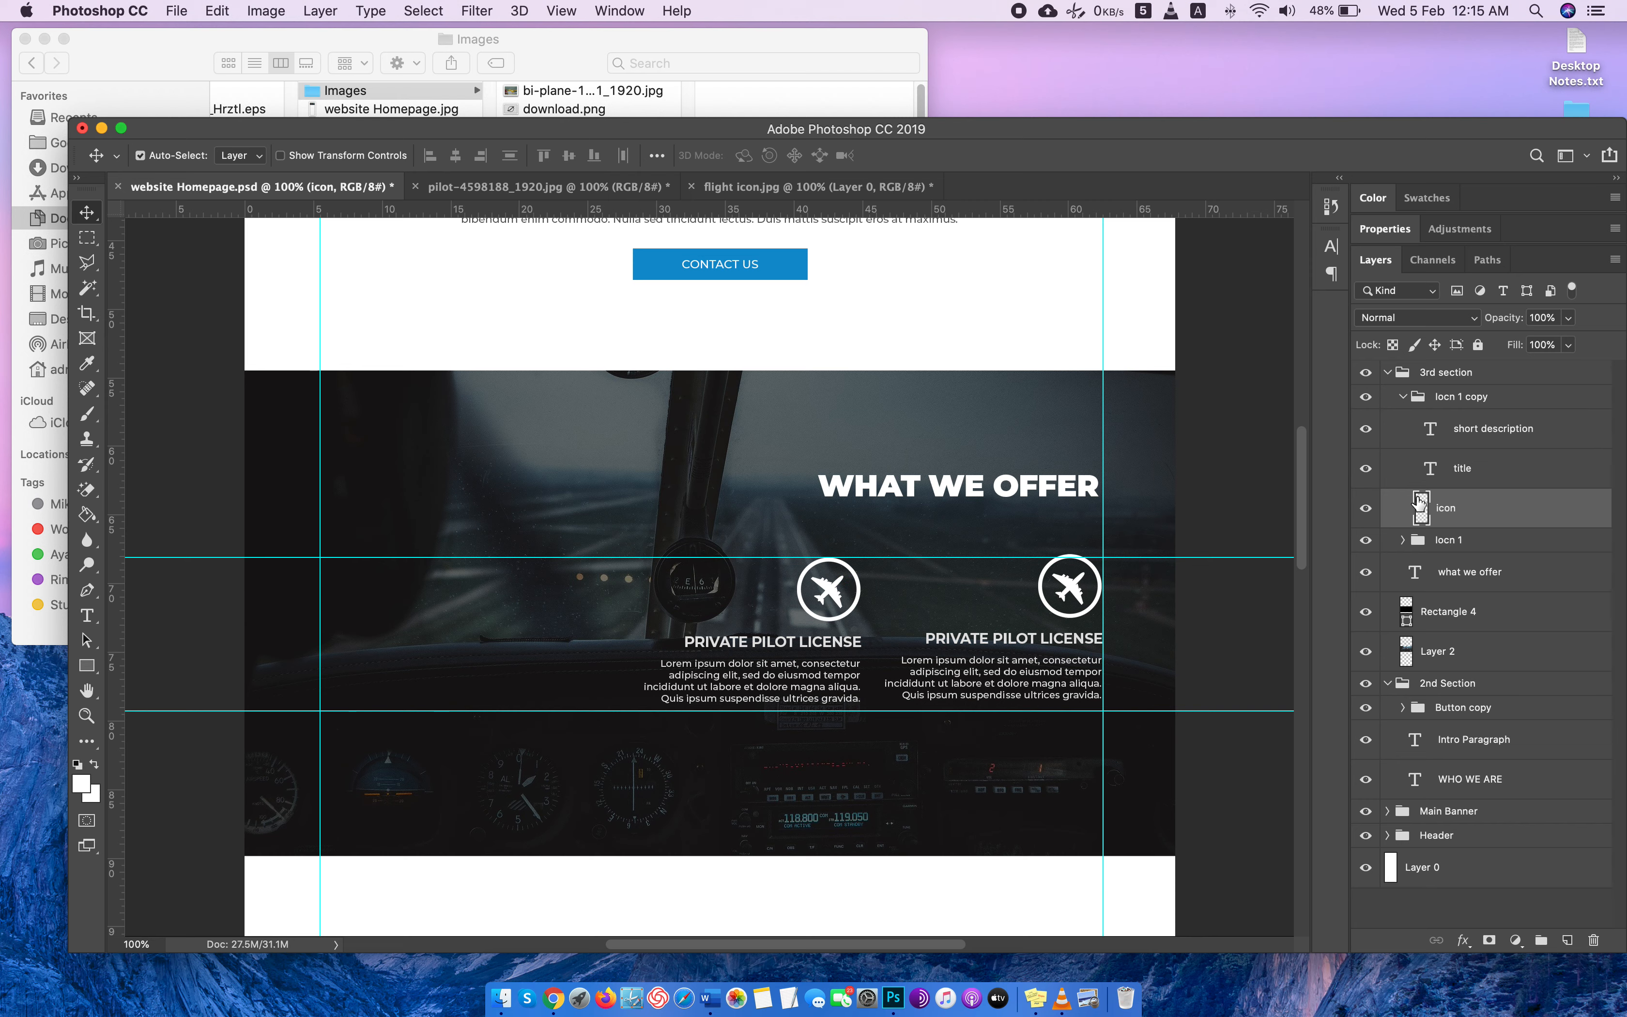
left_click(1401, 396)
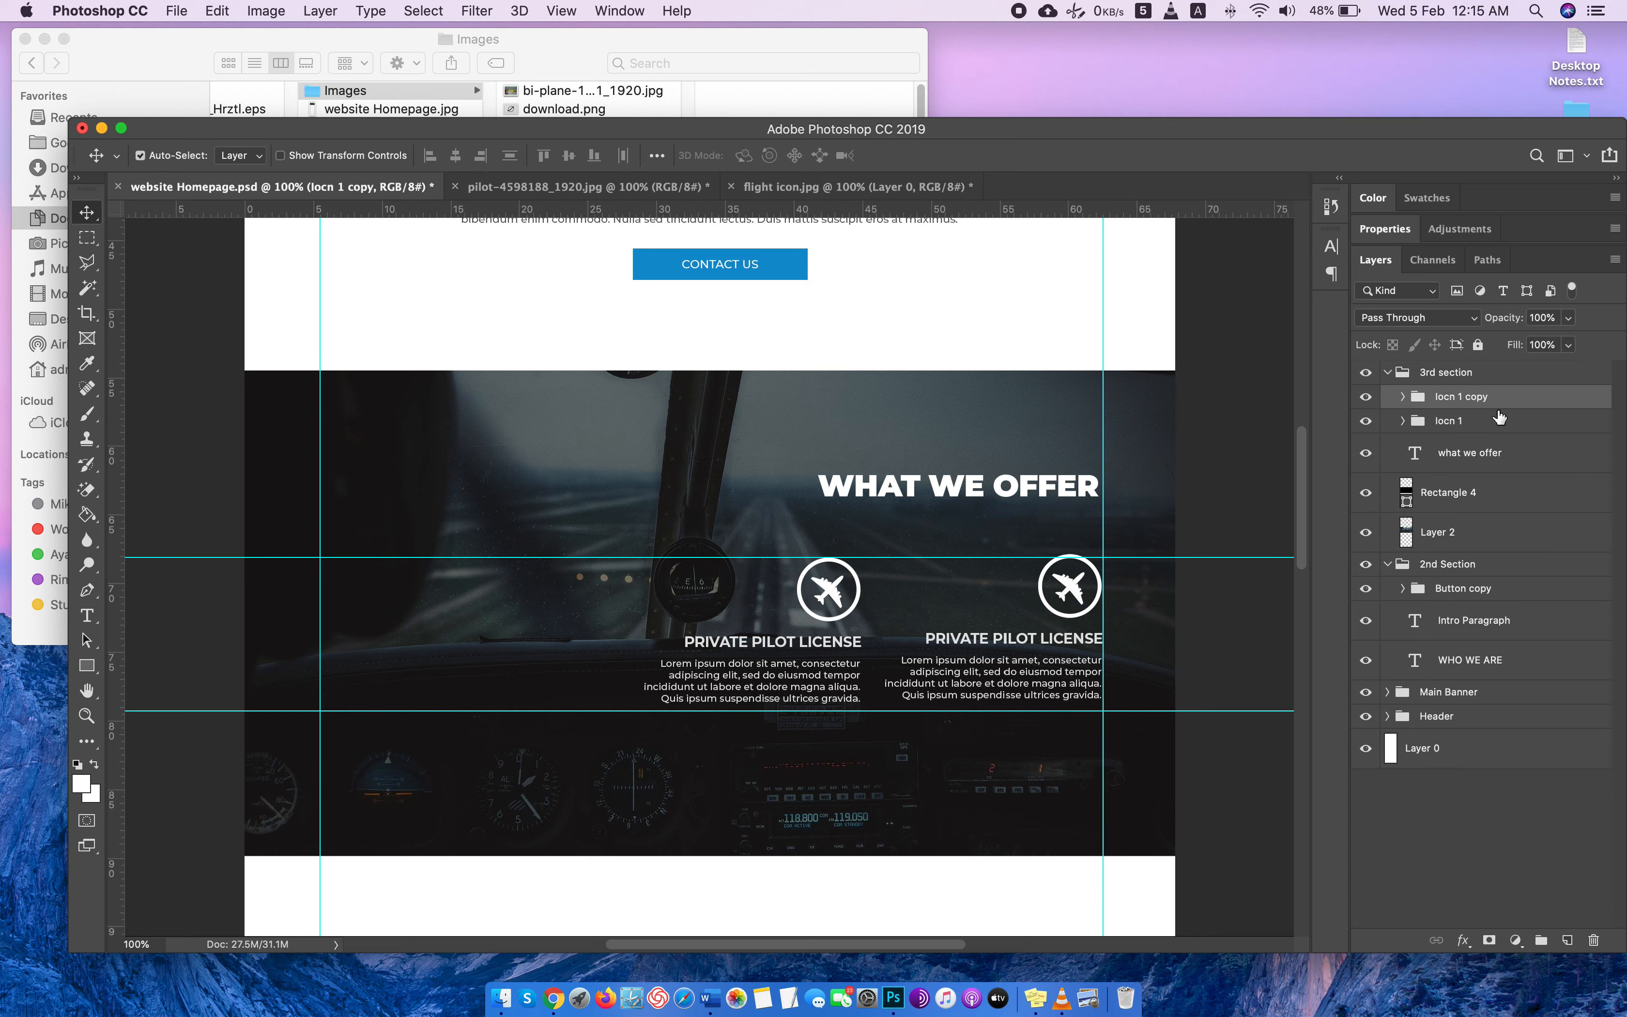
key("super+t")
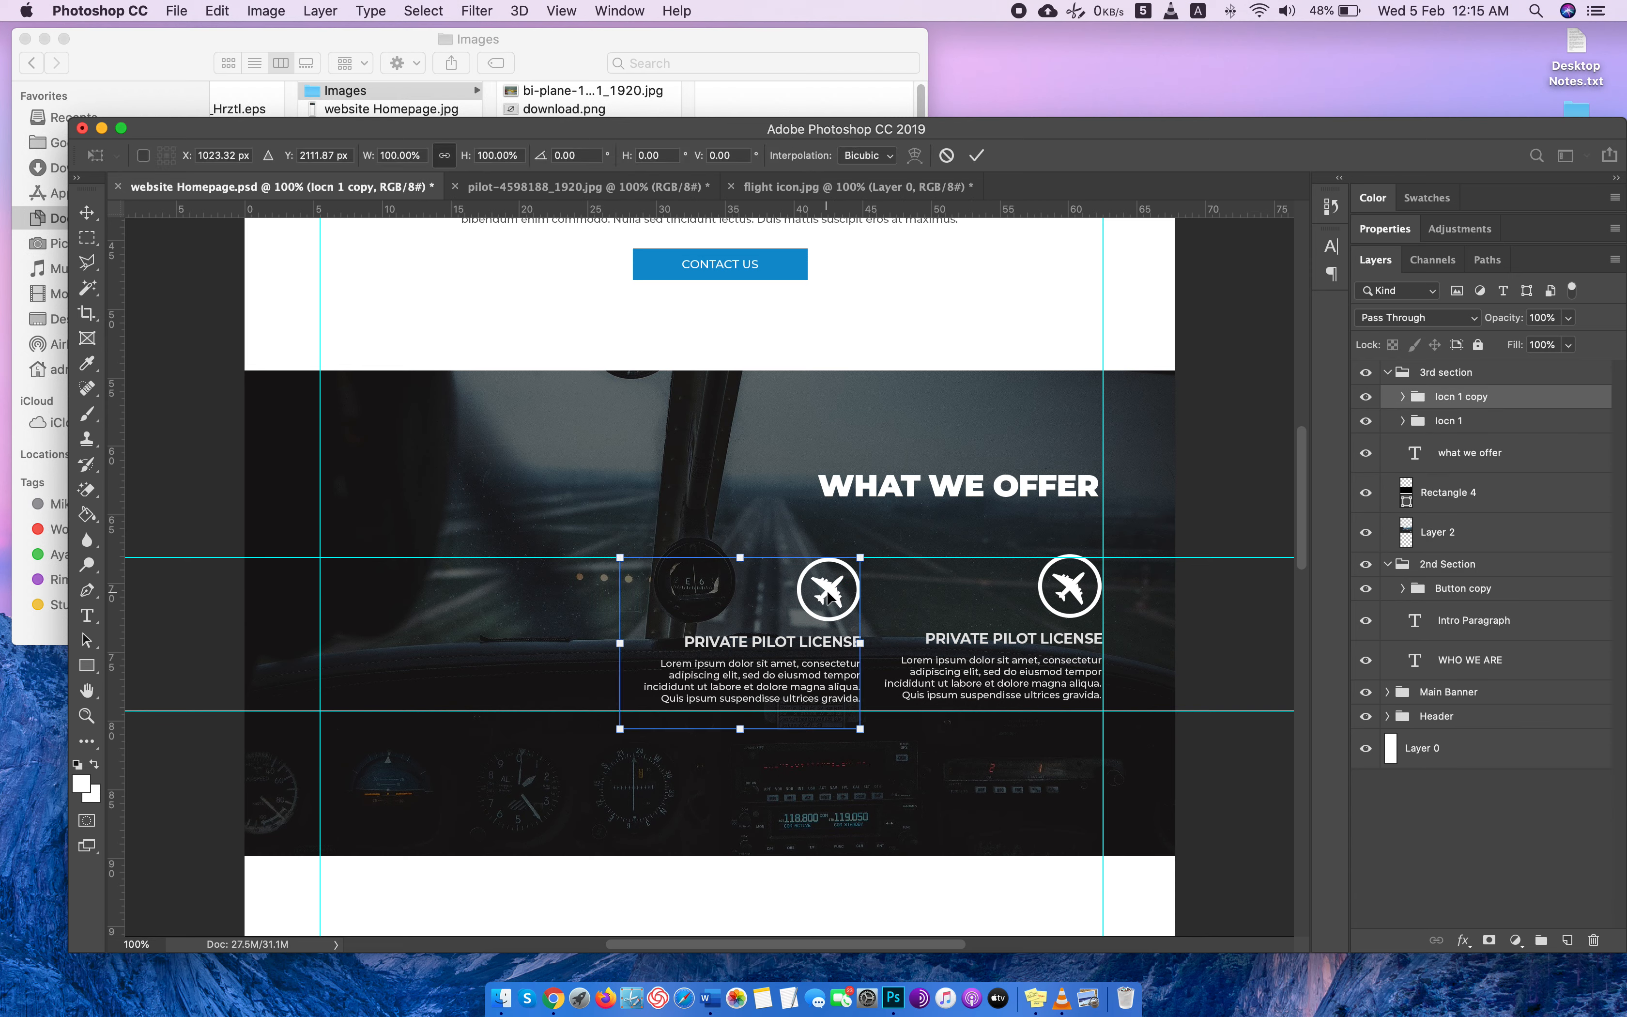
left_click_drag(829, 594, 759, 585)
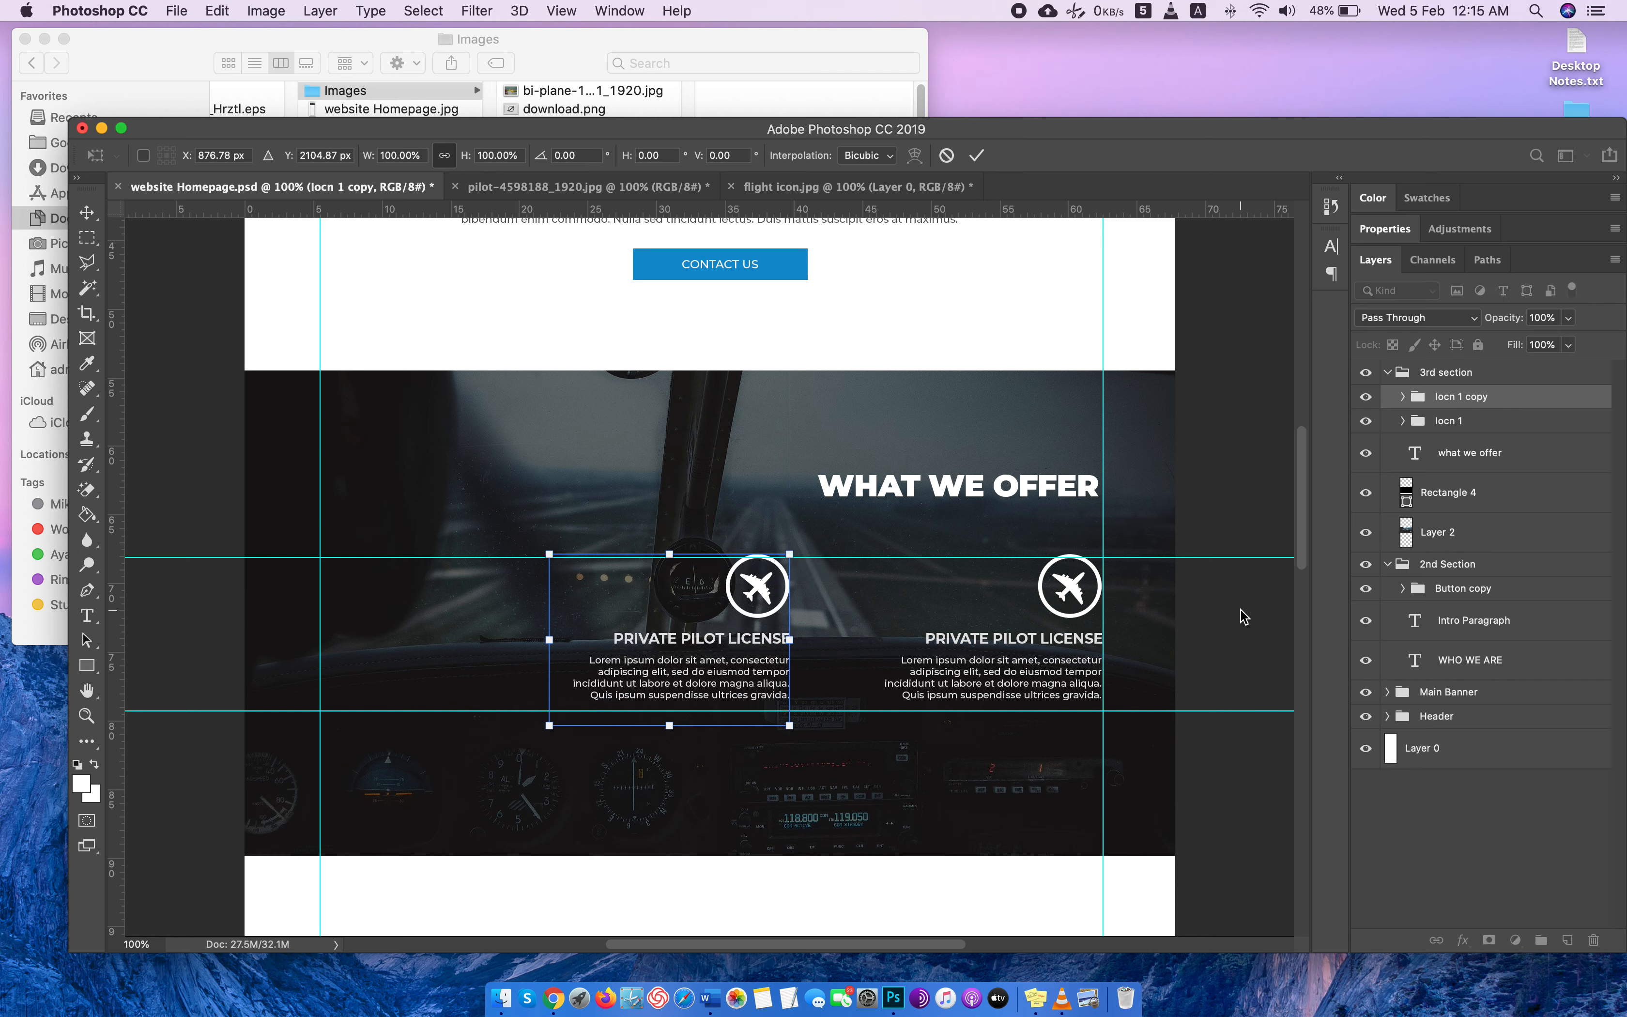
key("Return")
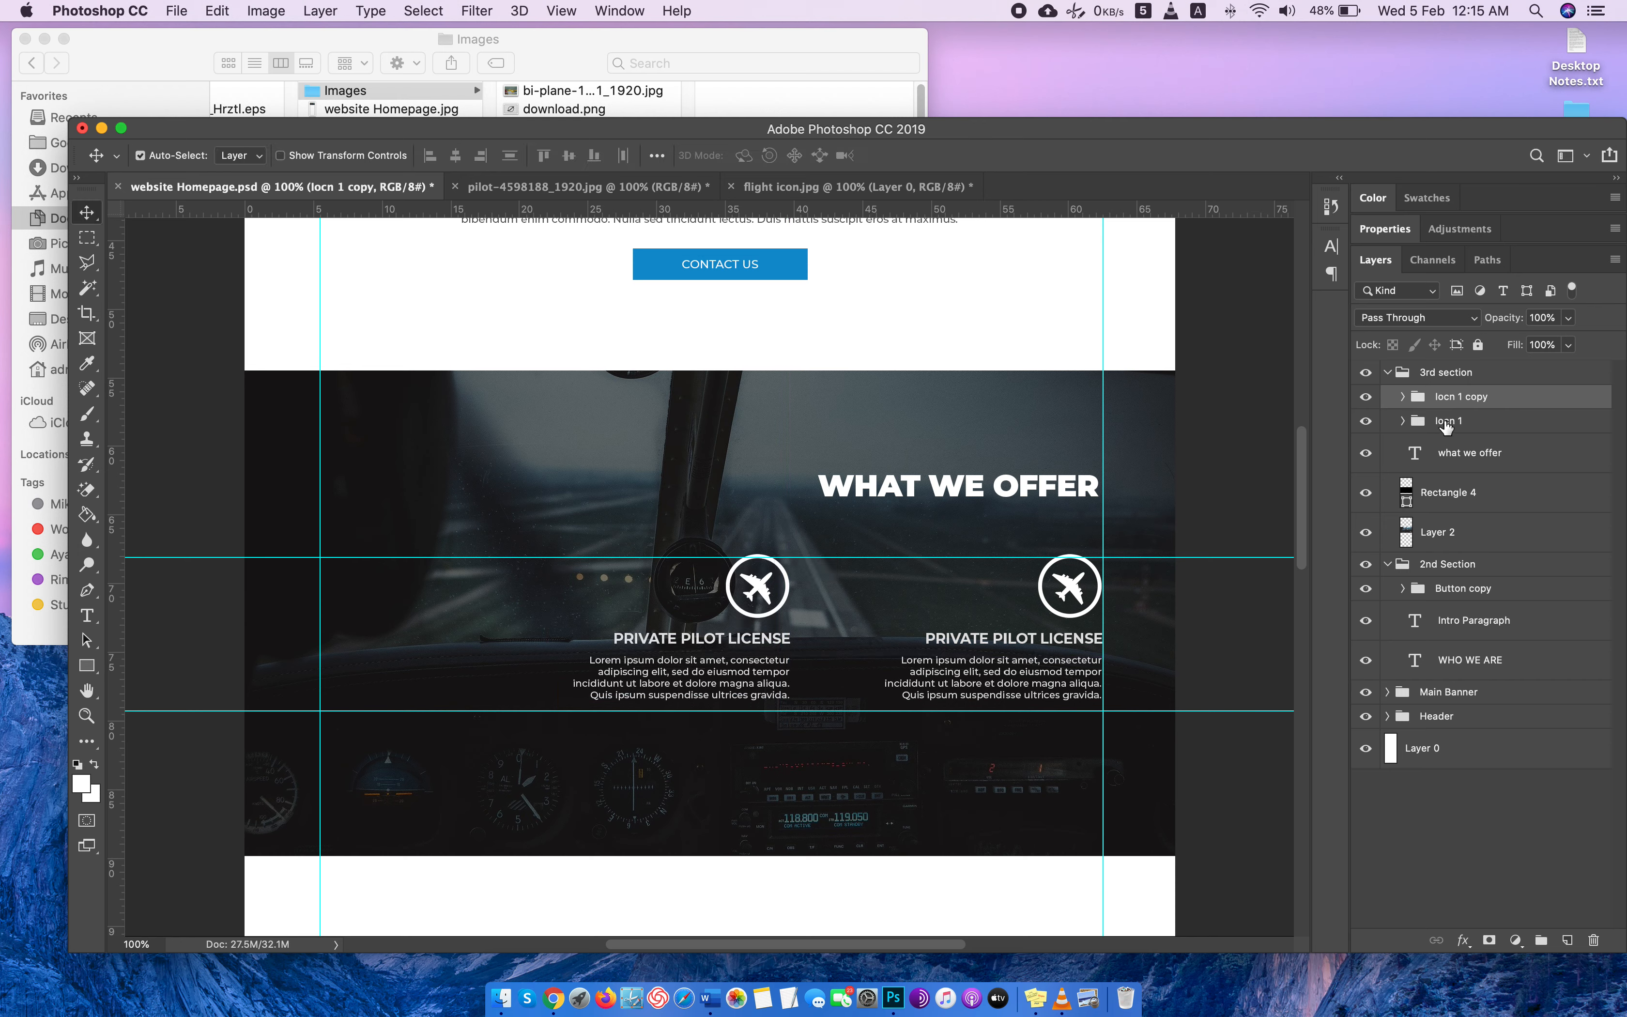
Duplicate the Iocn 1 copy group under the name "icon 3".
right_click(1472, 396)
left_click(1337, 266)
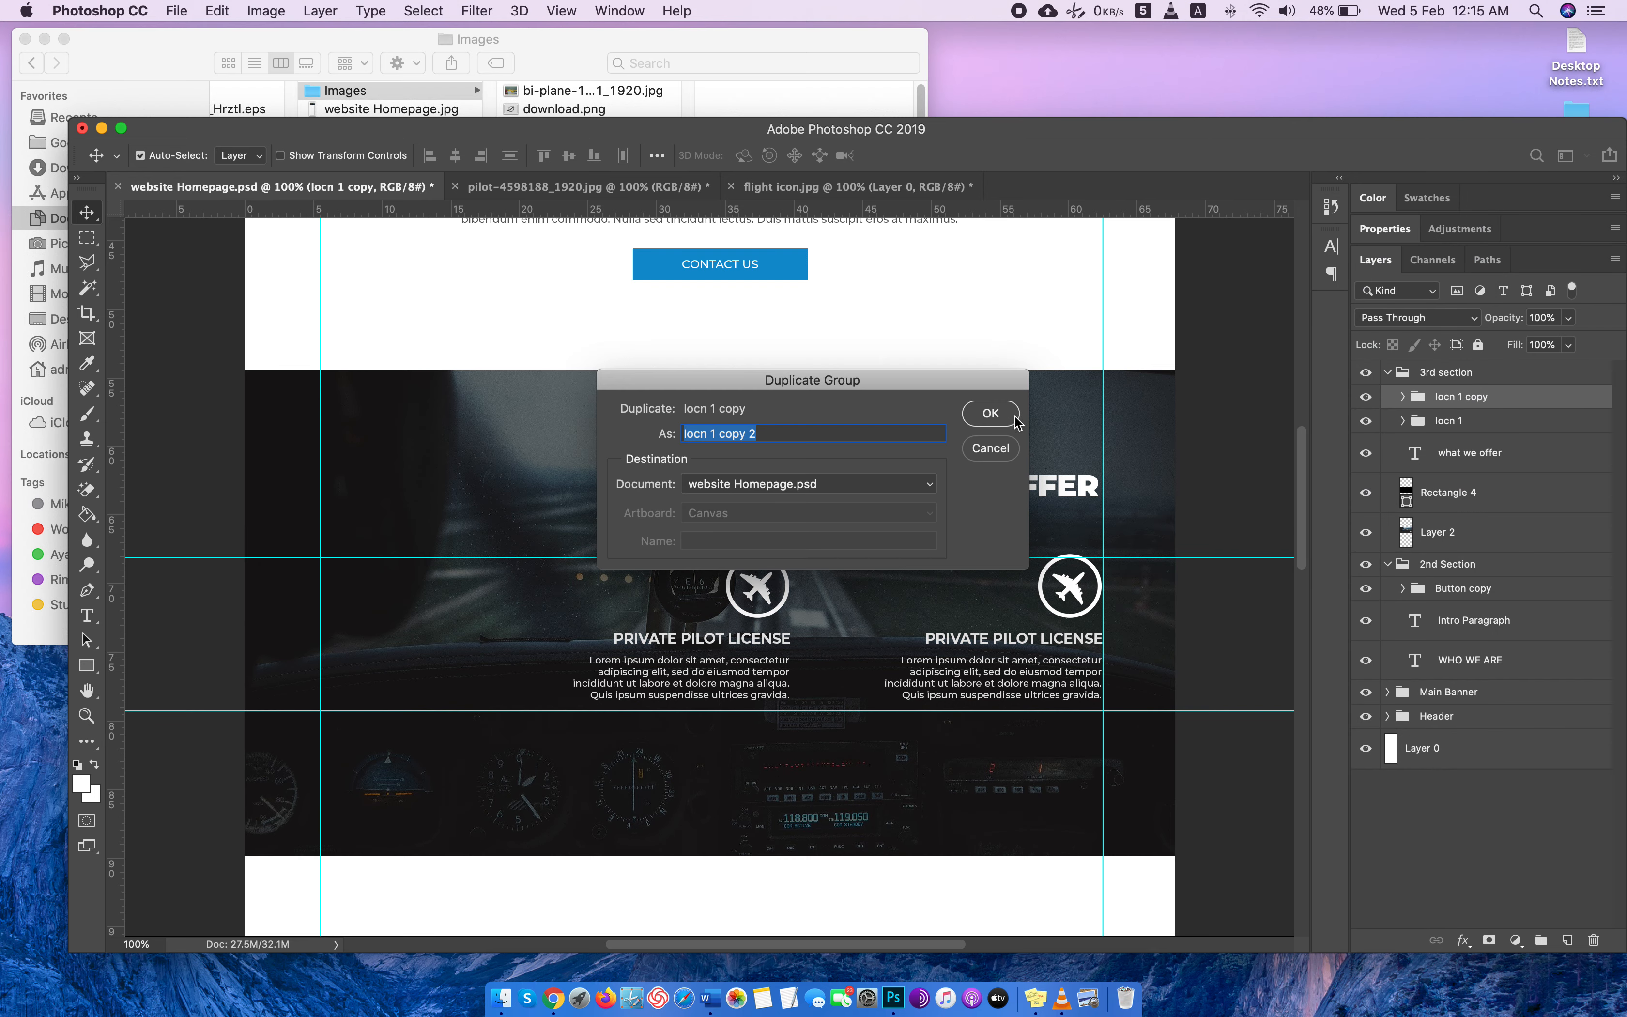
type("icon 3")
key("Return")
Move the icon 3 group to about X 357, Y 2105 px, with its description starting at the left guide and level with the others.
key("ctrl+t")
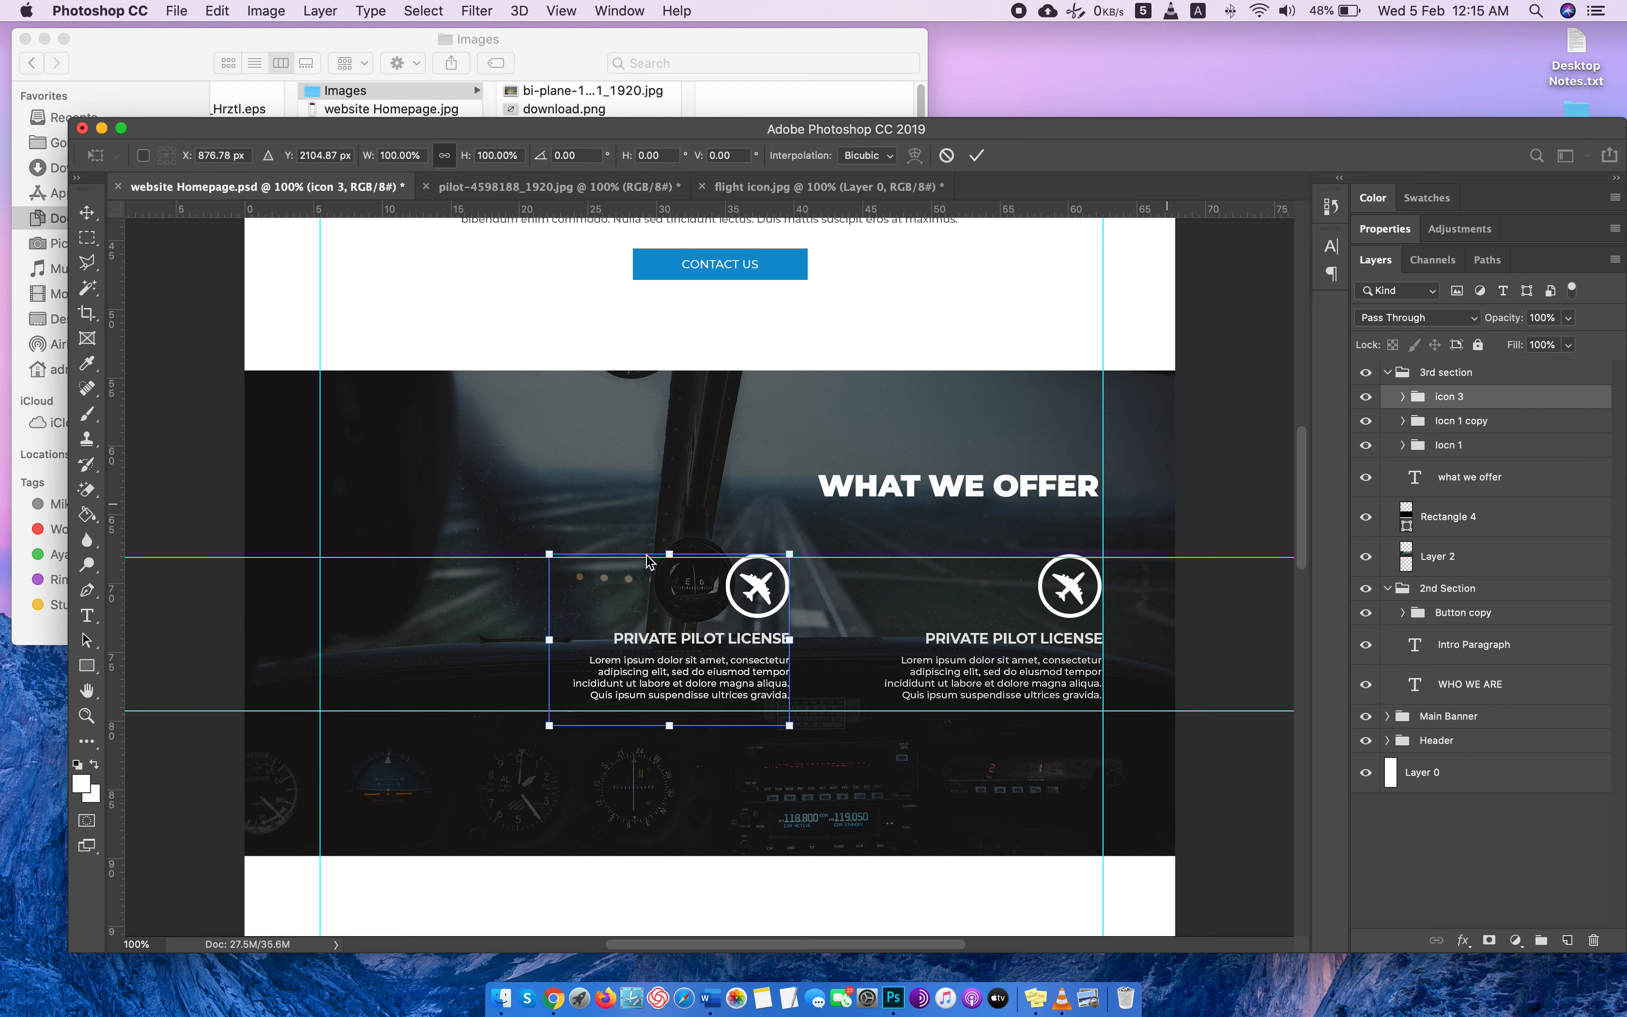
left_click_drag(756, 590, 505, 595)
key("Up")
key("Up")
key("Up")
key("Up")
key("Up")
key("Up")
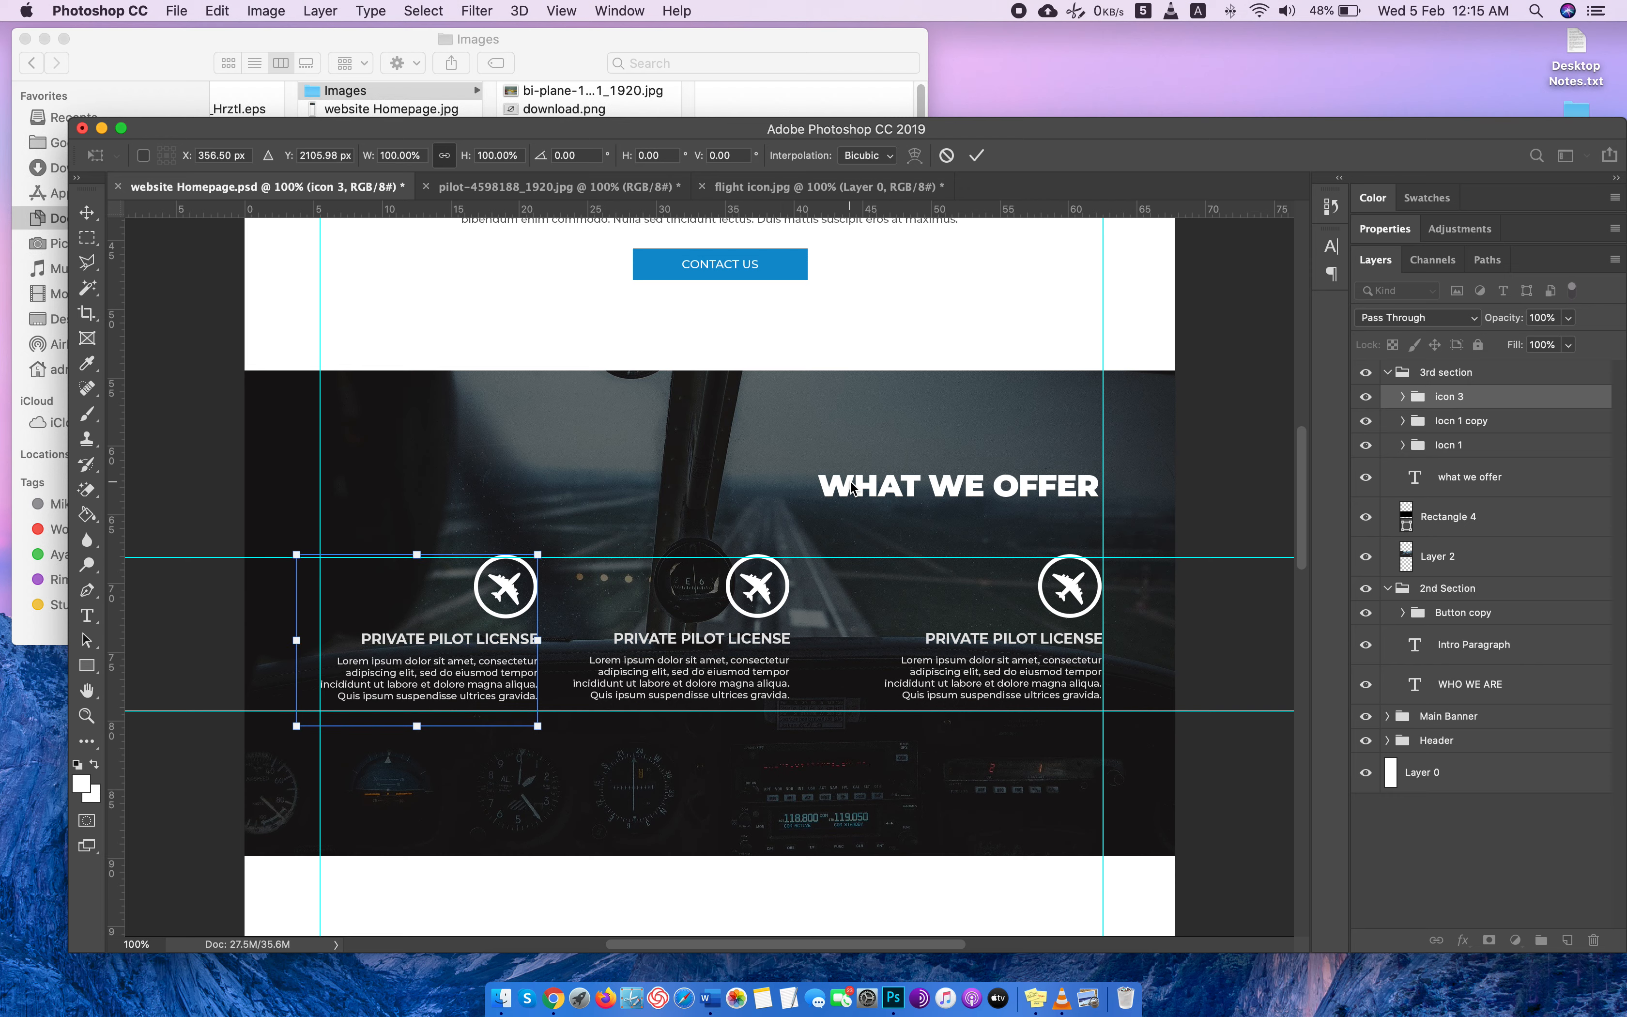
key("Up")
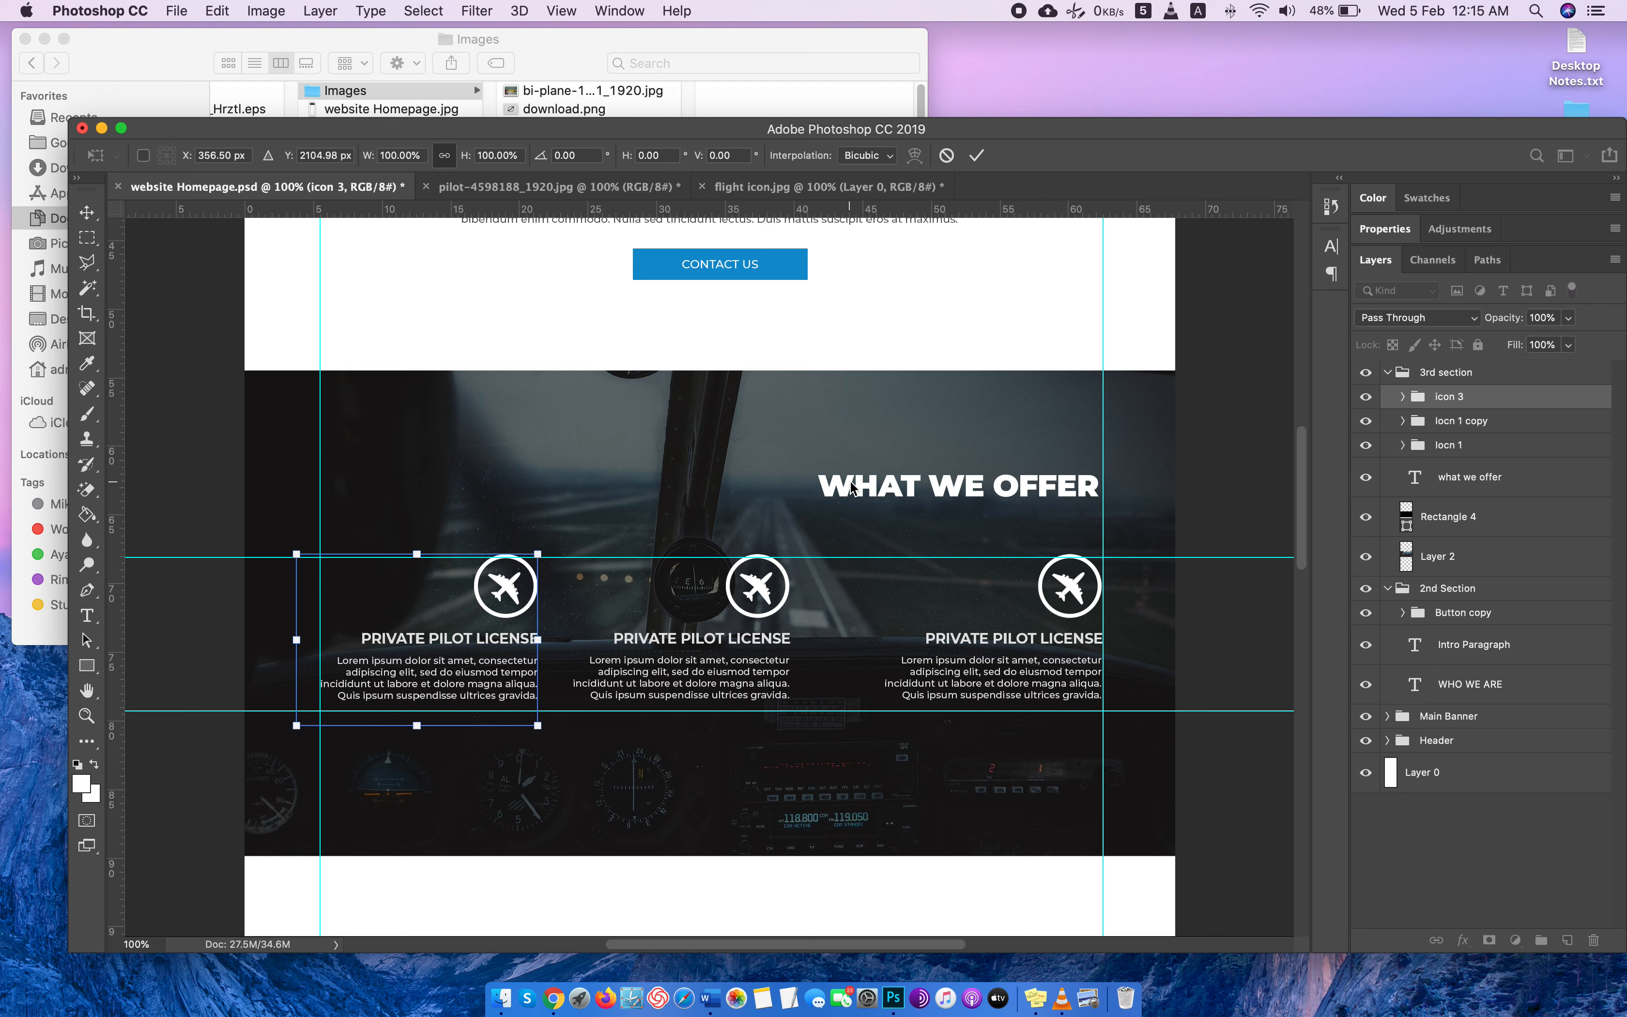
key("Return")
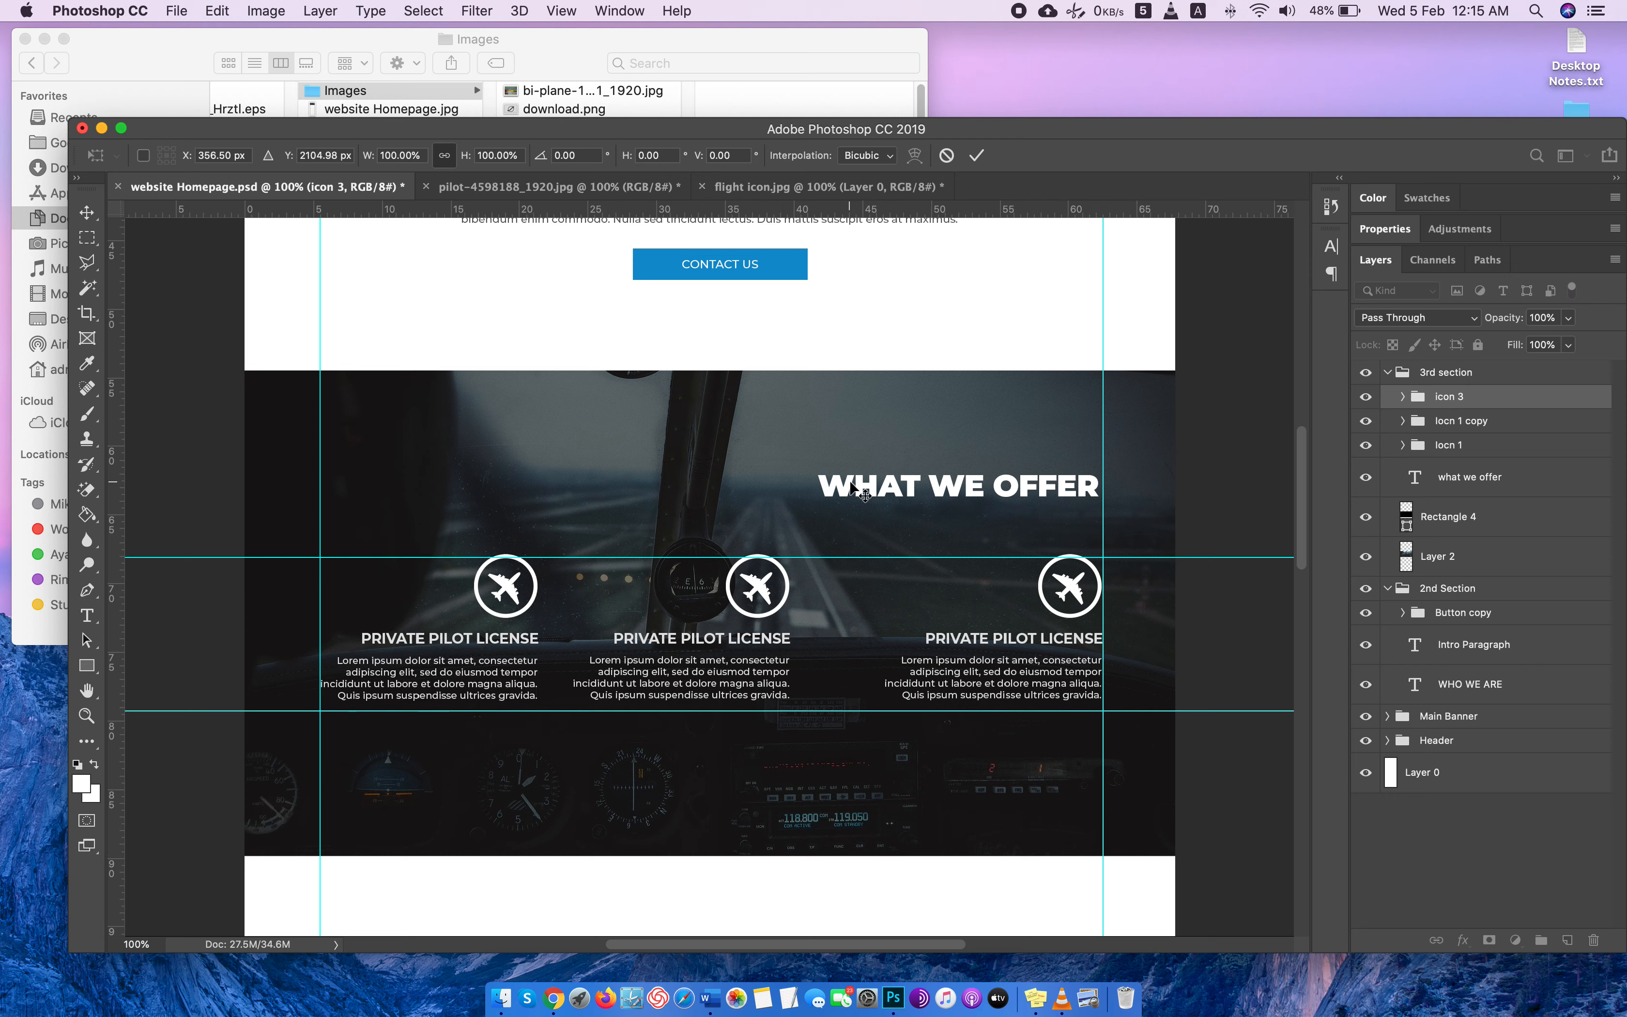
Rename the Iocn 1 copy group as "icon 2".
key("super+alt+a")
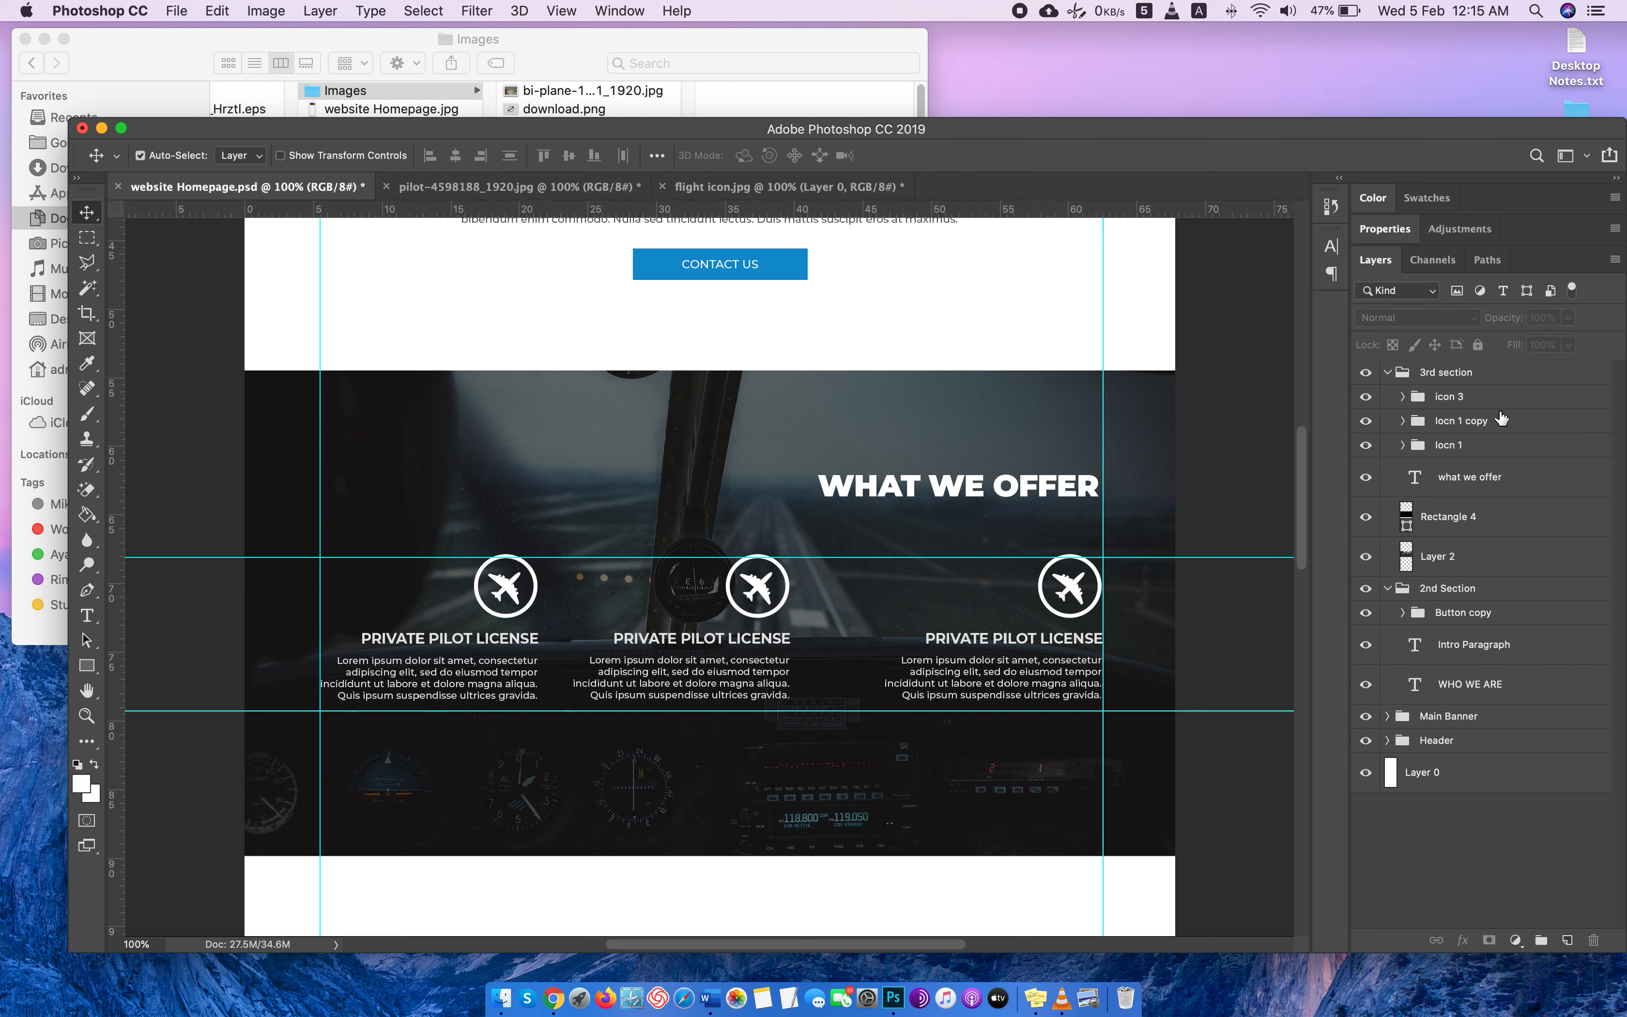
left_click(1501, 420)
double_click(1464, 420)
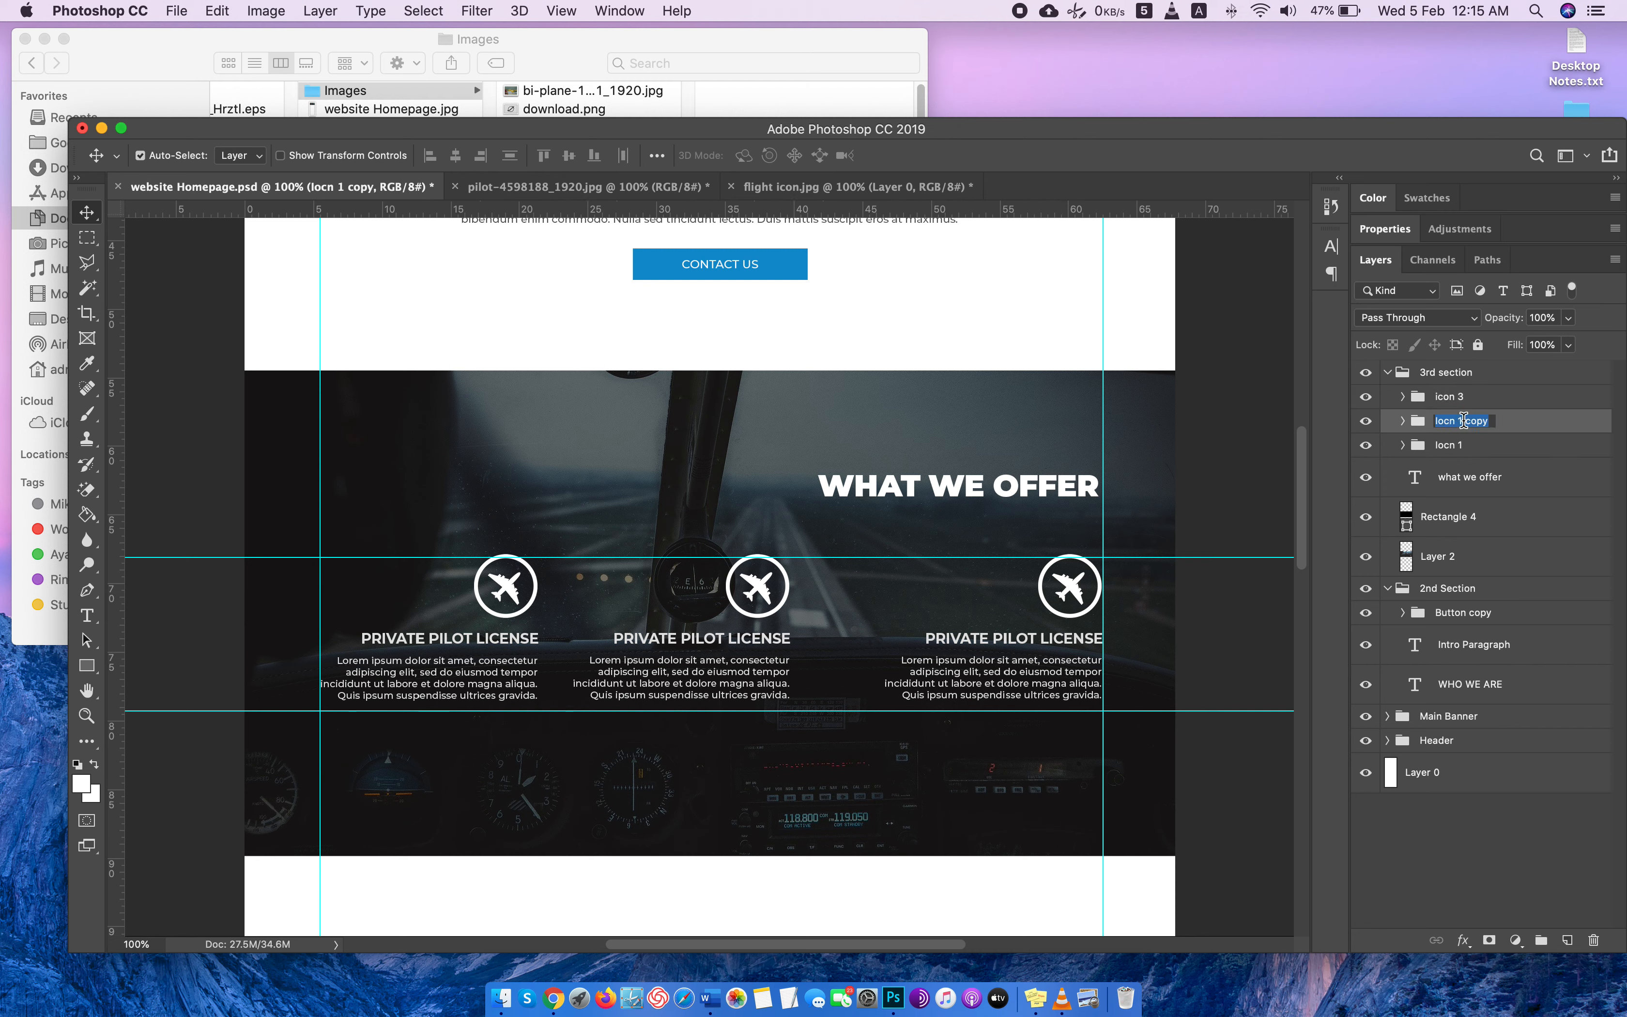
type("icon 2")
key("Return")
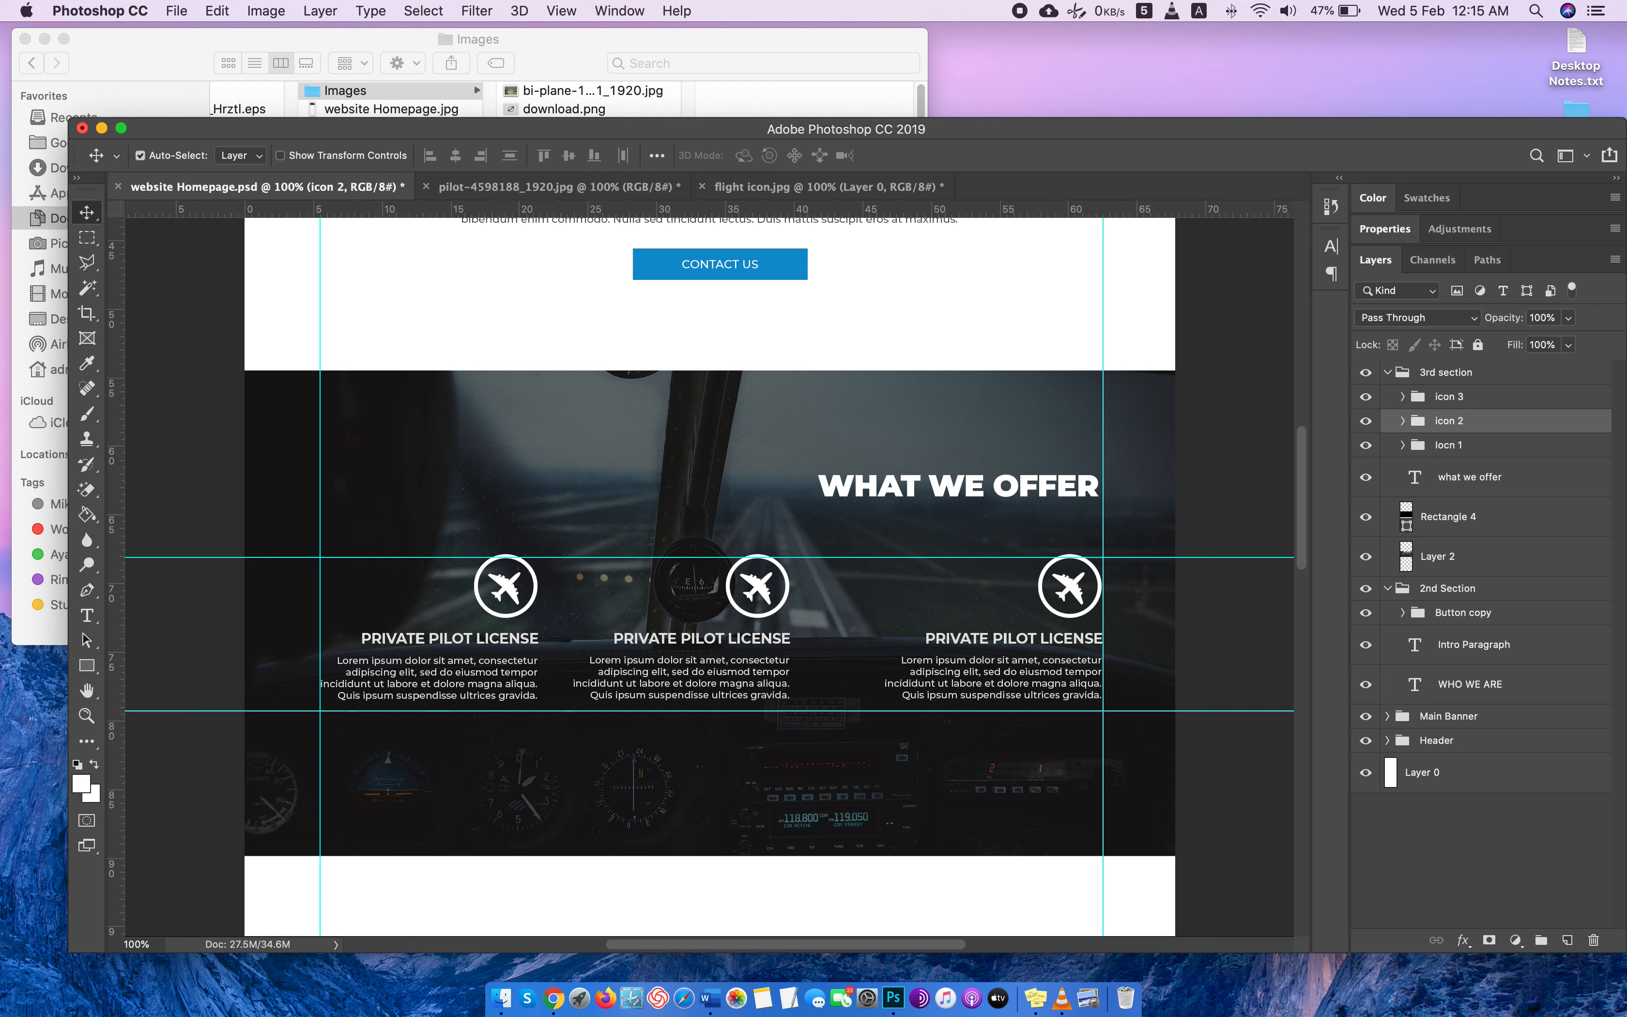
Shift the icon 2 group right until it is evenly spaced between the other two services, and remove both horizontal guides.
key("Right")
key("Right")
key("Right")
key("Right")
key("Right")
key("Right")
key("Right")
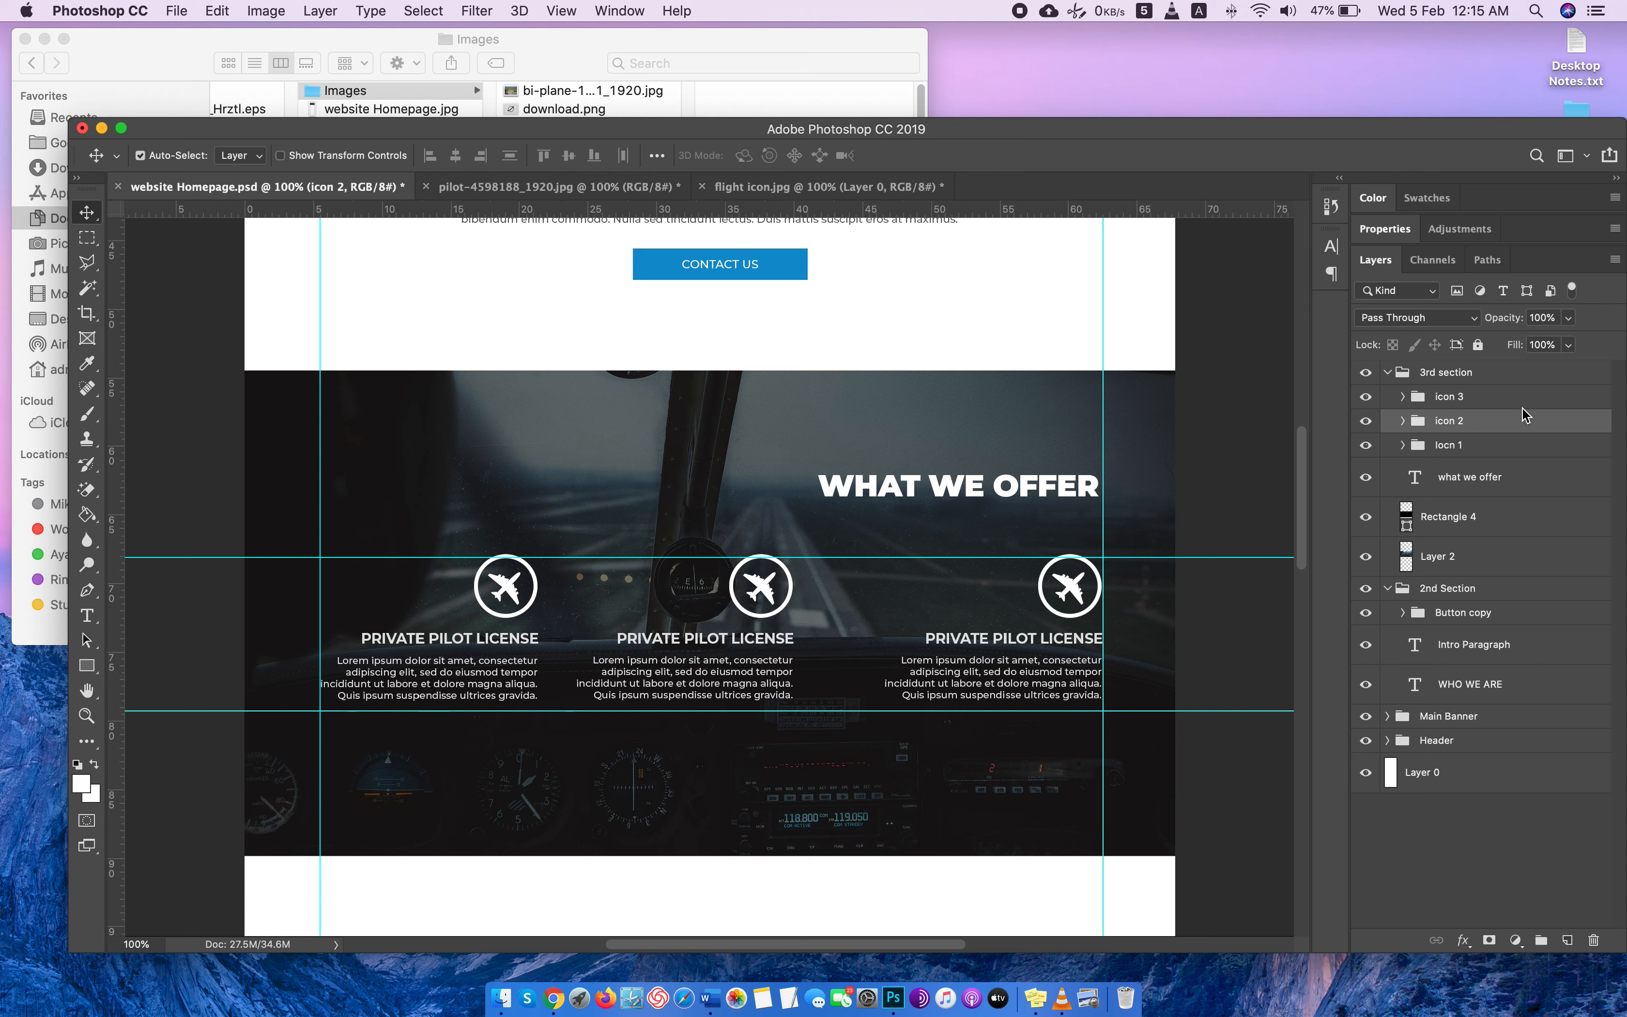
key("Right")
key("Right")
key("Right")
key("Right")
key("Right")
key("Right")
key("Right")
key("Right")
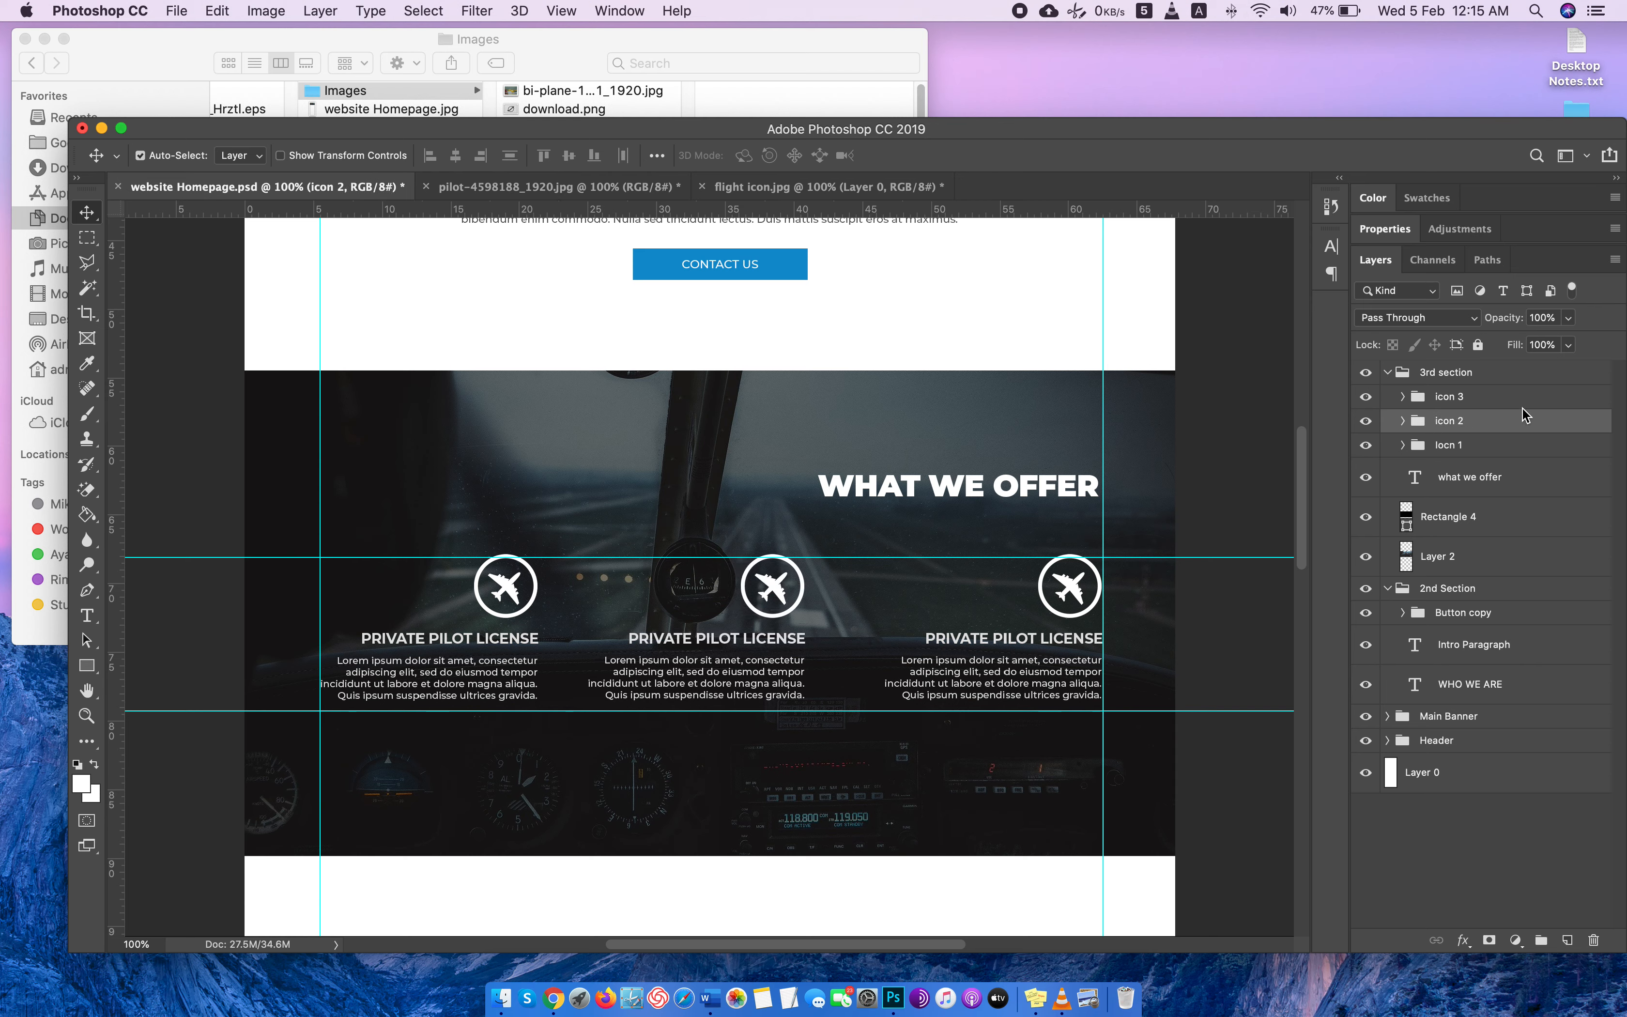
key("Right")
key("Right")
key("Right")
key("Right")
key("Right")
key("Right")
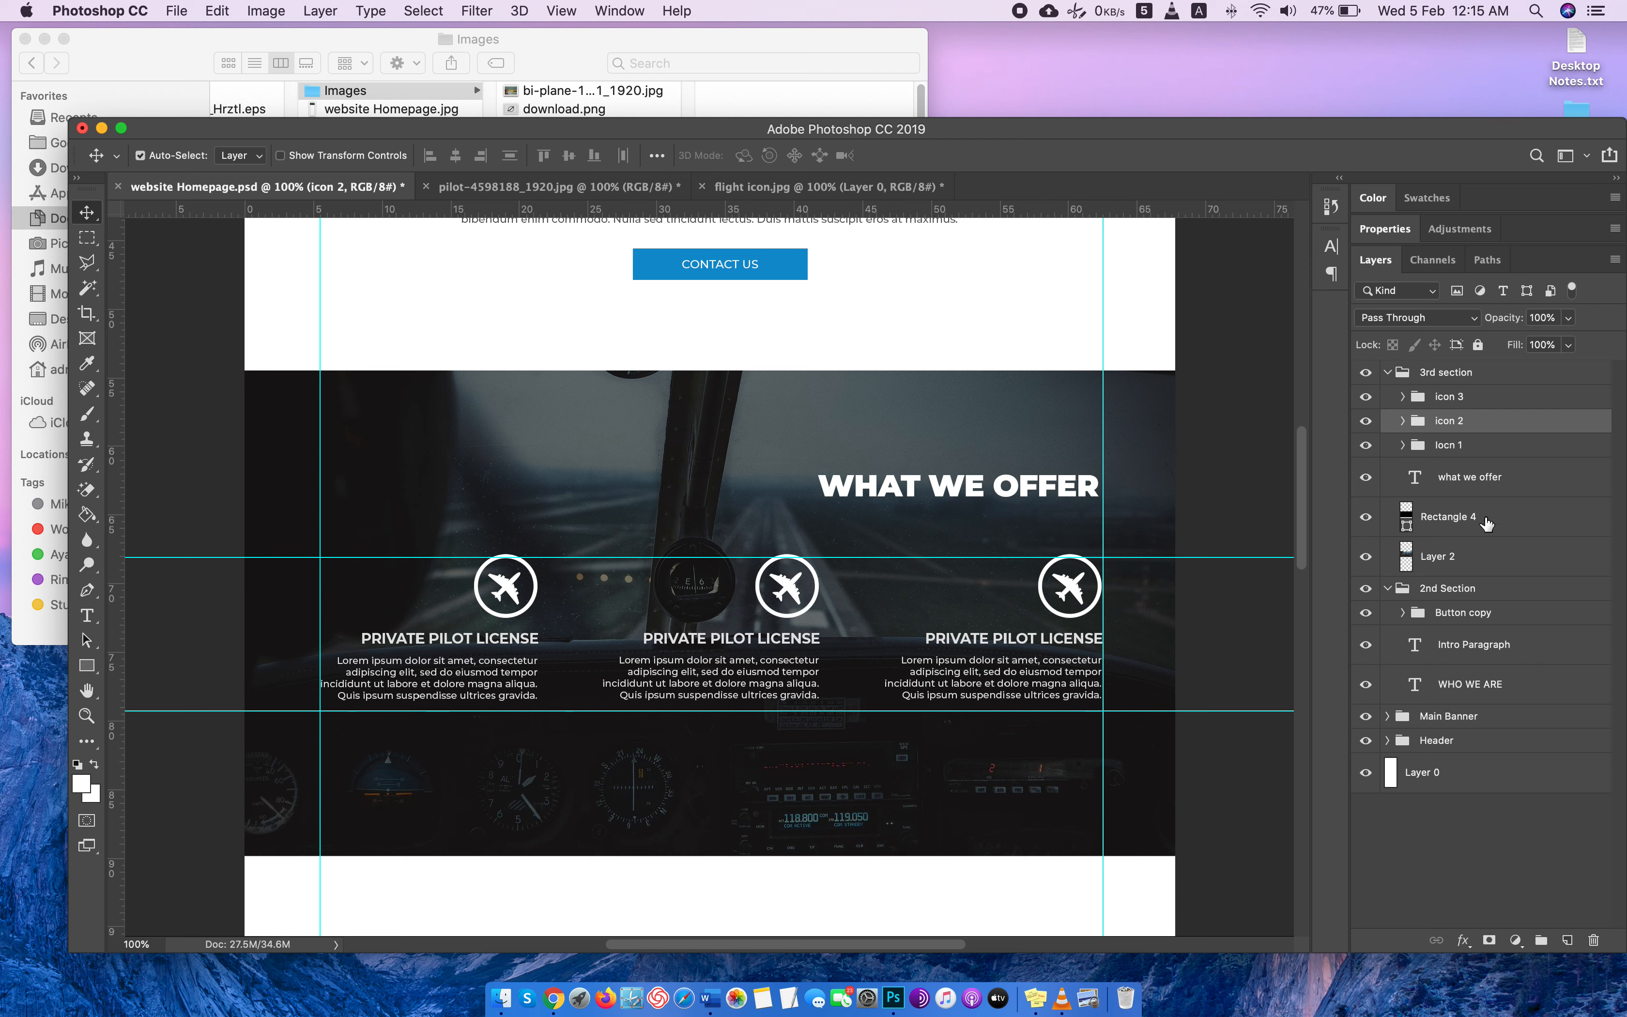
left_click_drag(1177, 557, 1235, 973)
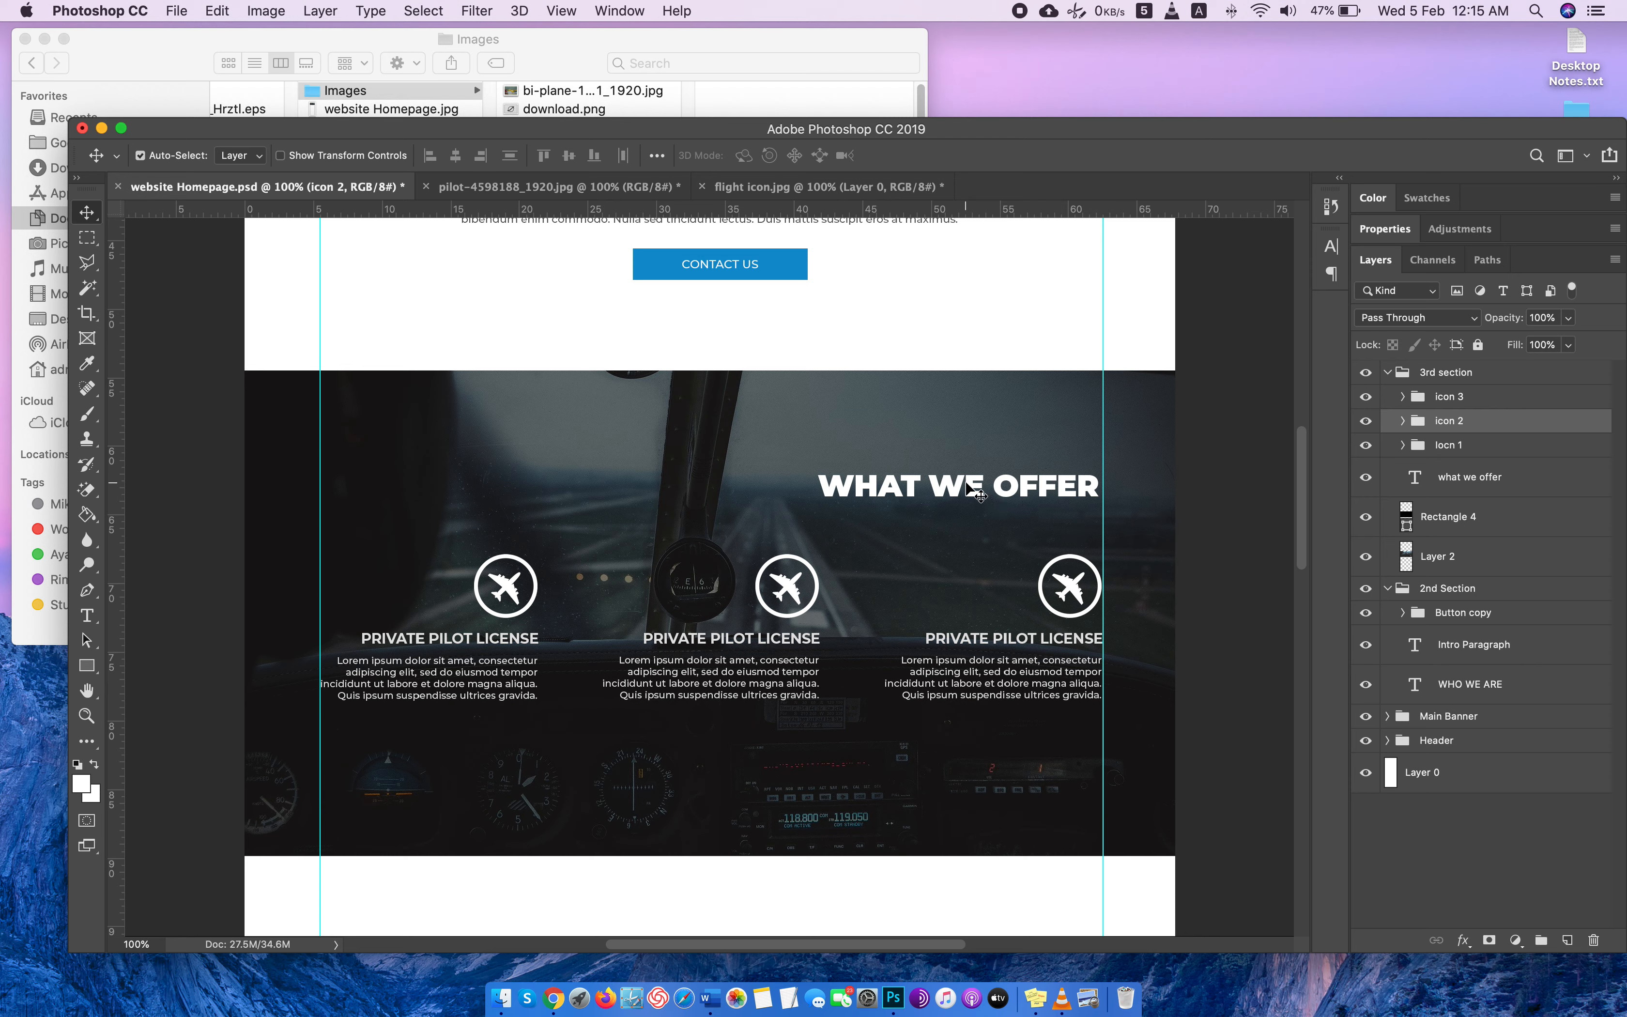
Raise the WHAT WE OFFER heading flush with the right guide and draw a white line about 714 × 5 px beneath it on a new layer.
left_click_drag(969, 483, 941, 472)
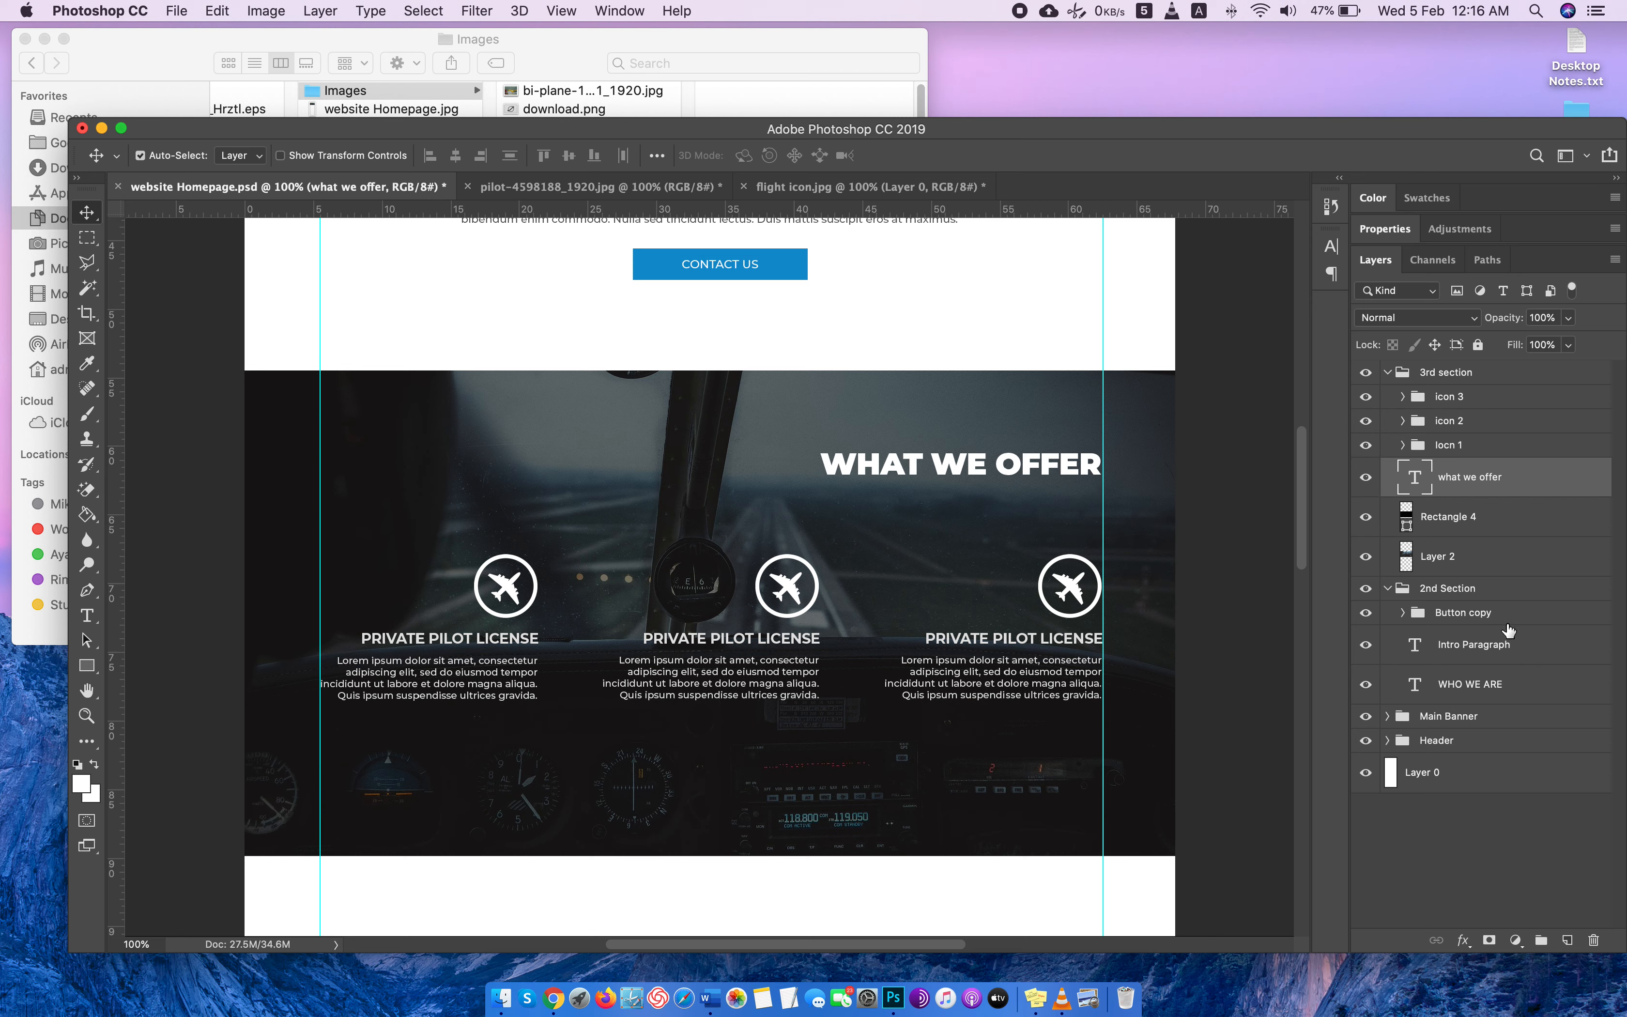
left_click(1567, 941)
left_click(87, 666)
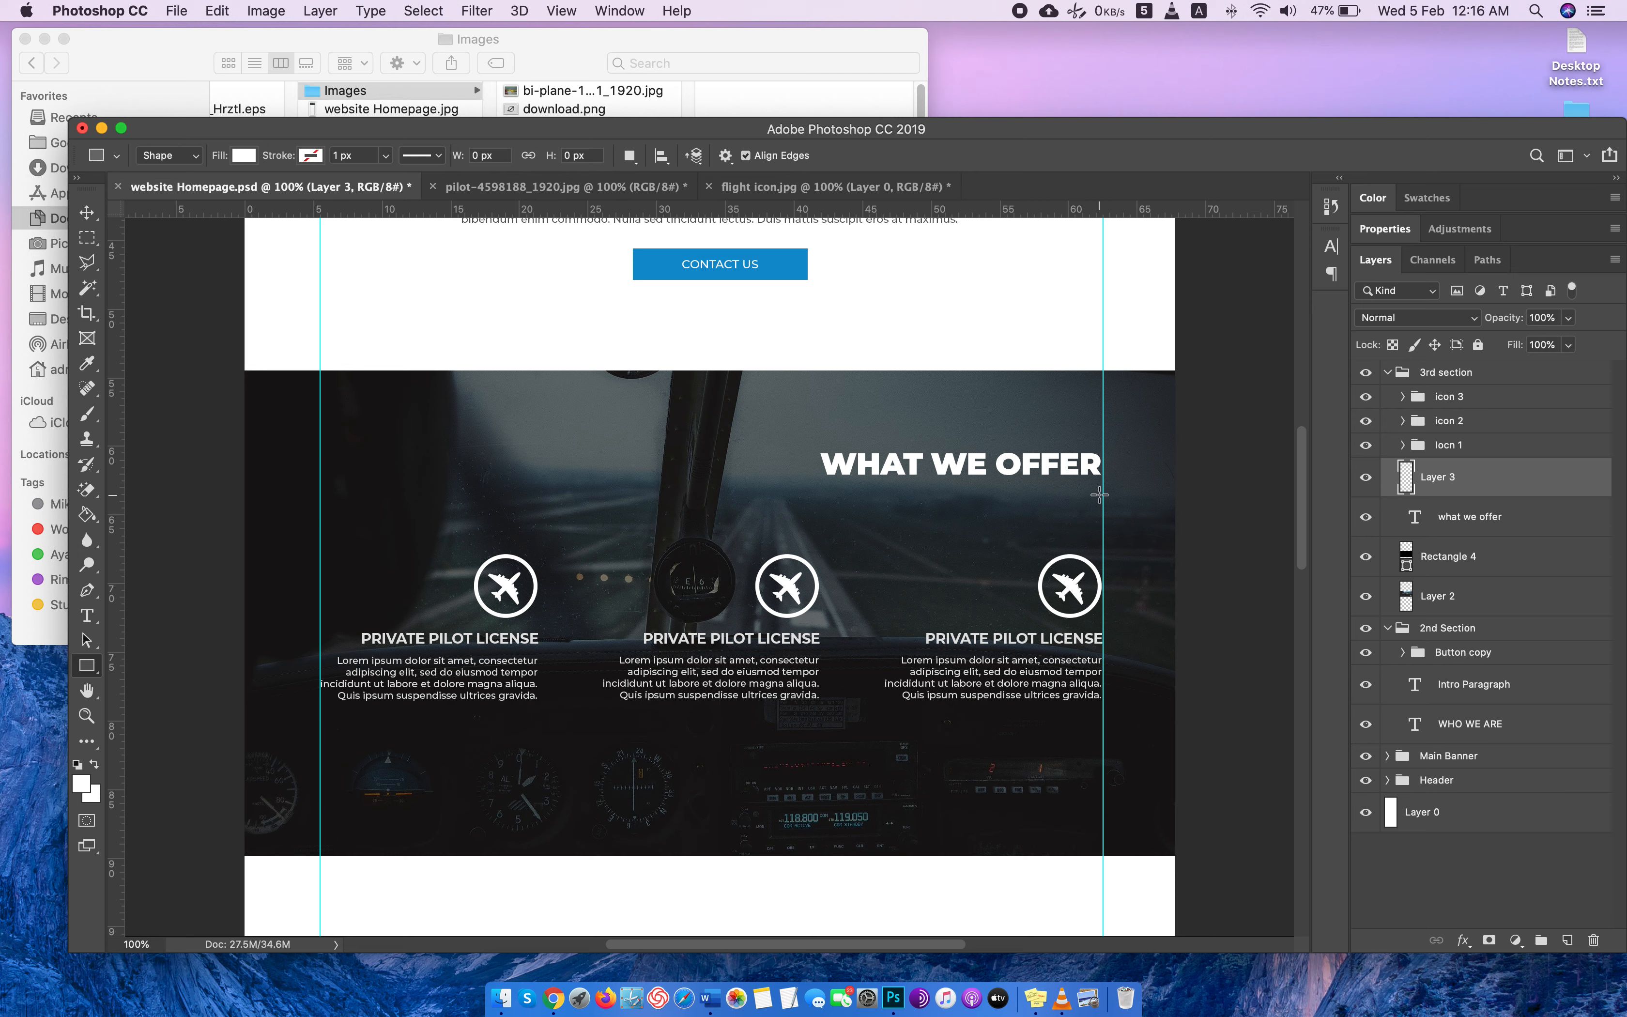
left_click_drag(1099, 495, 757, 495)
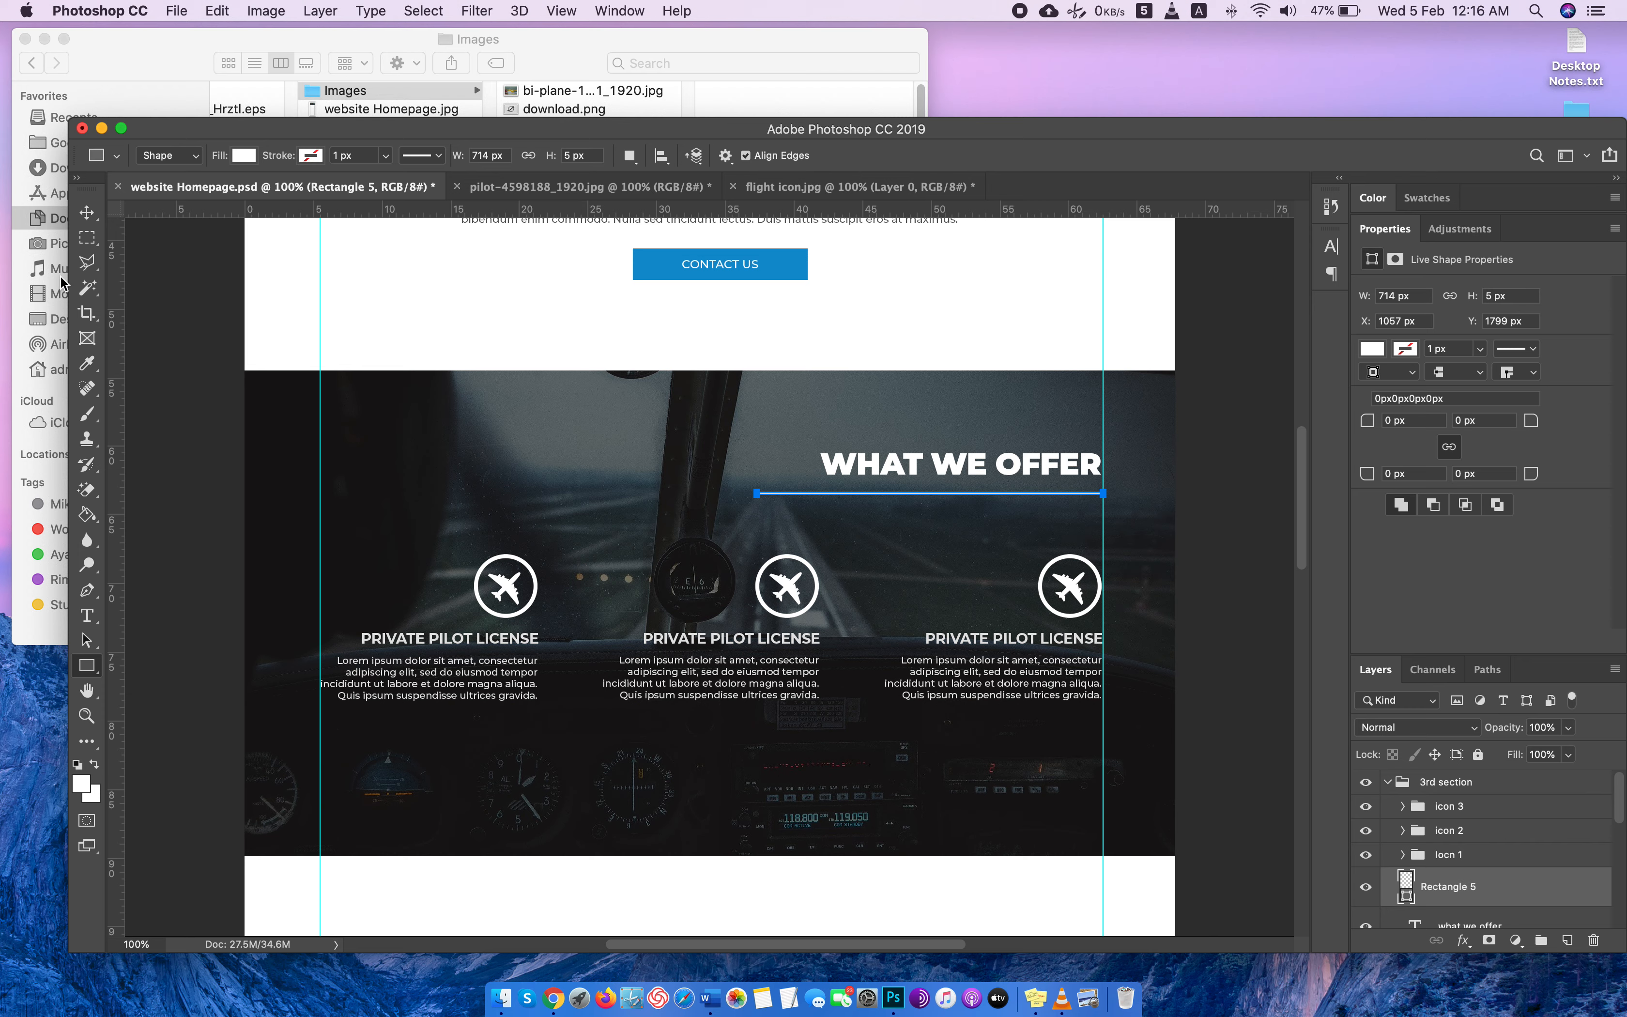
Nudge the line under the heading down to Y 1806 px.
left_click(87, 212)
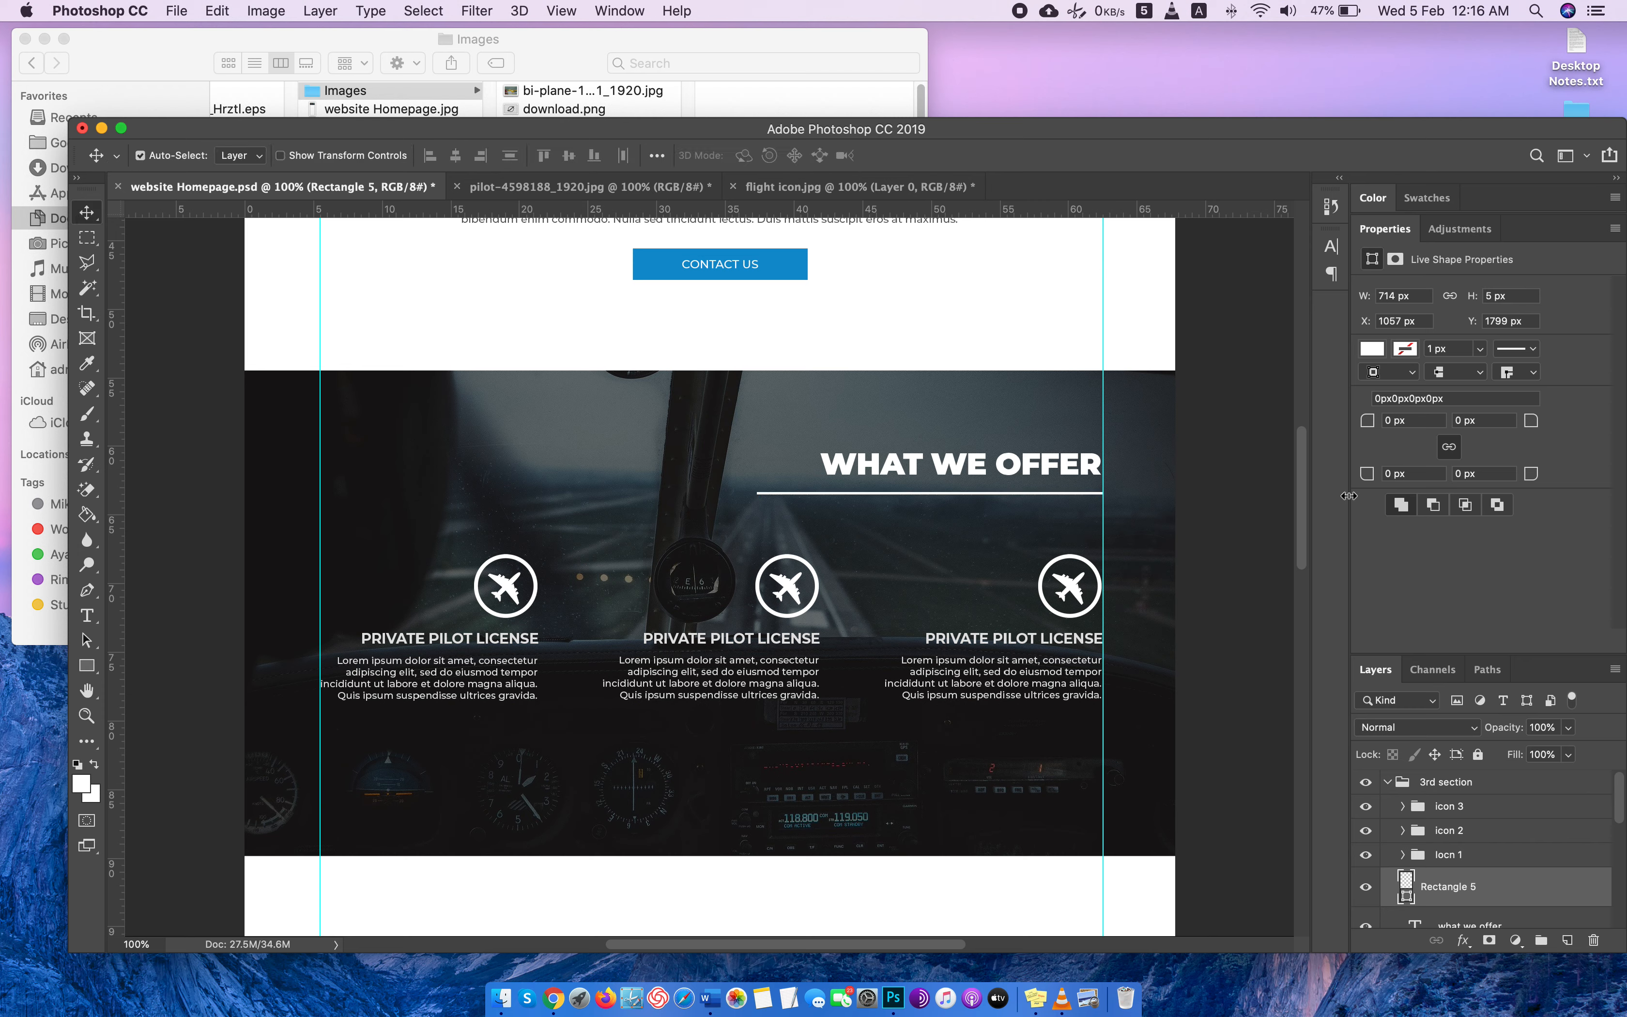
key("Down")
key("Down")
key("Down")
key("Down")
key("Down")
key("Down")
key("Down")
key("Down")
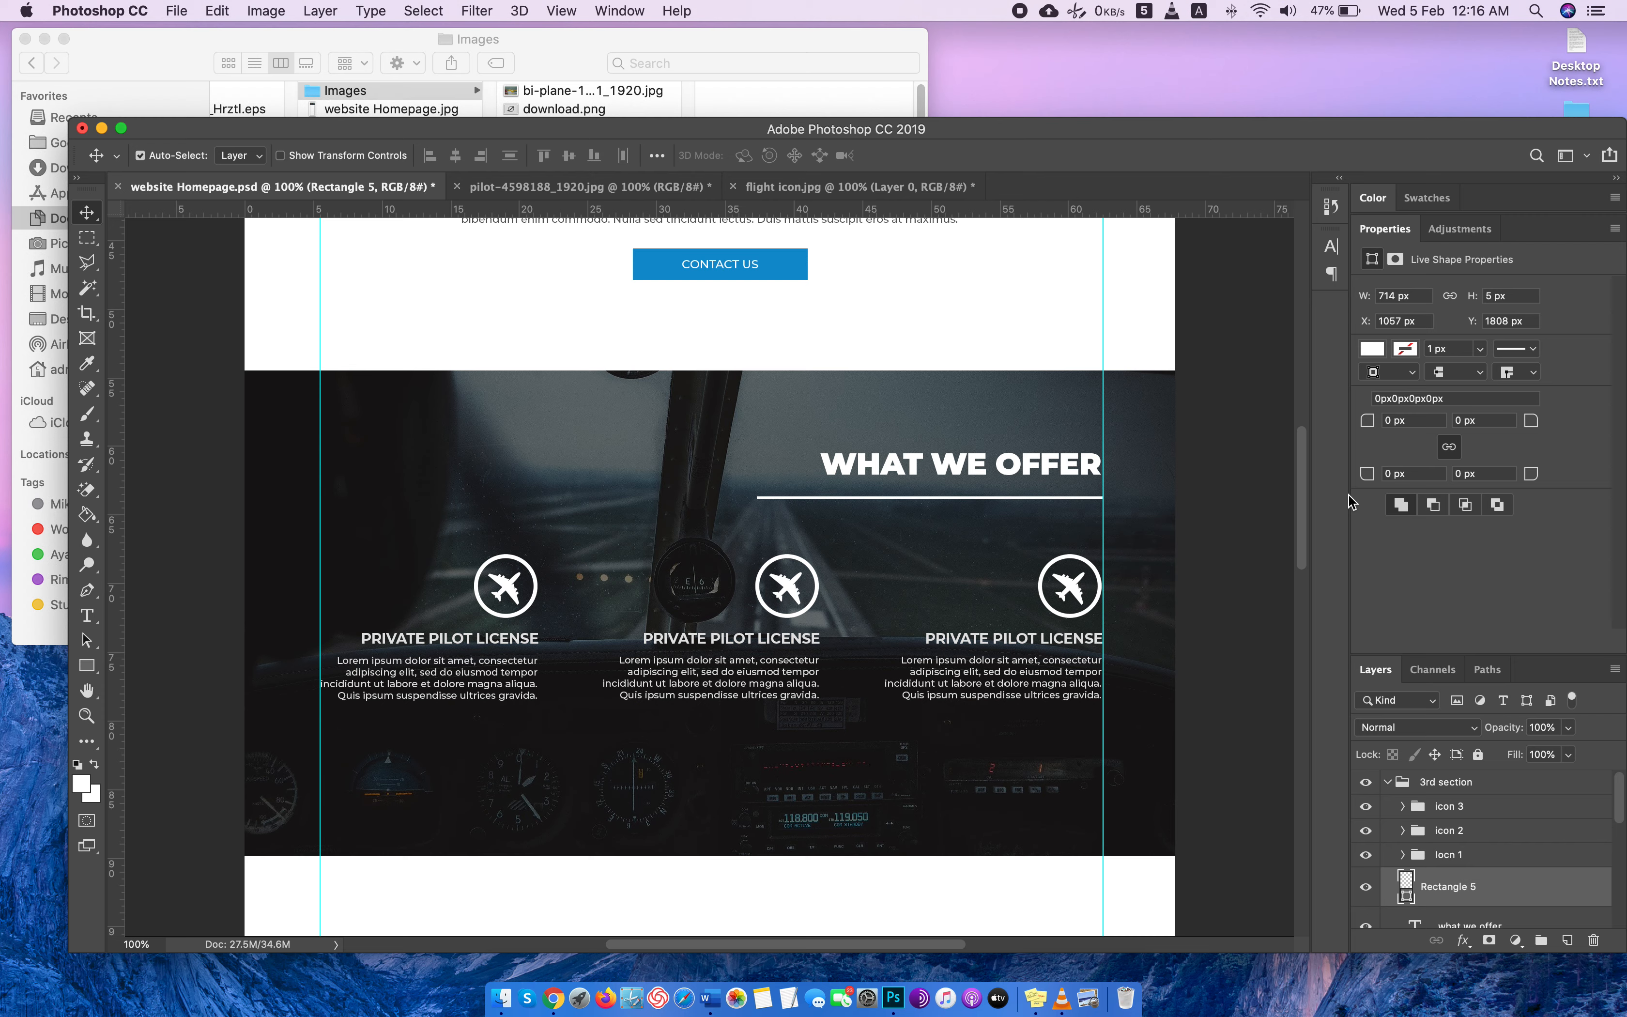
key("Up")
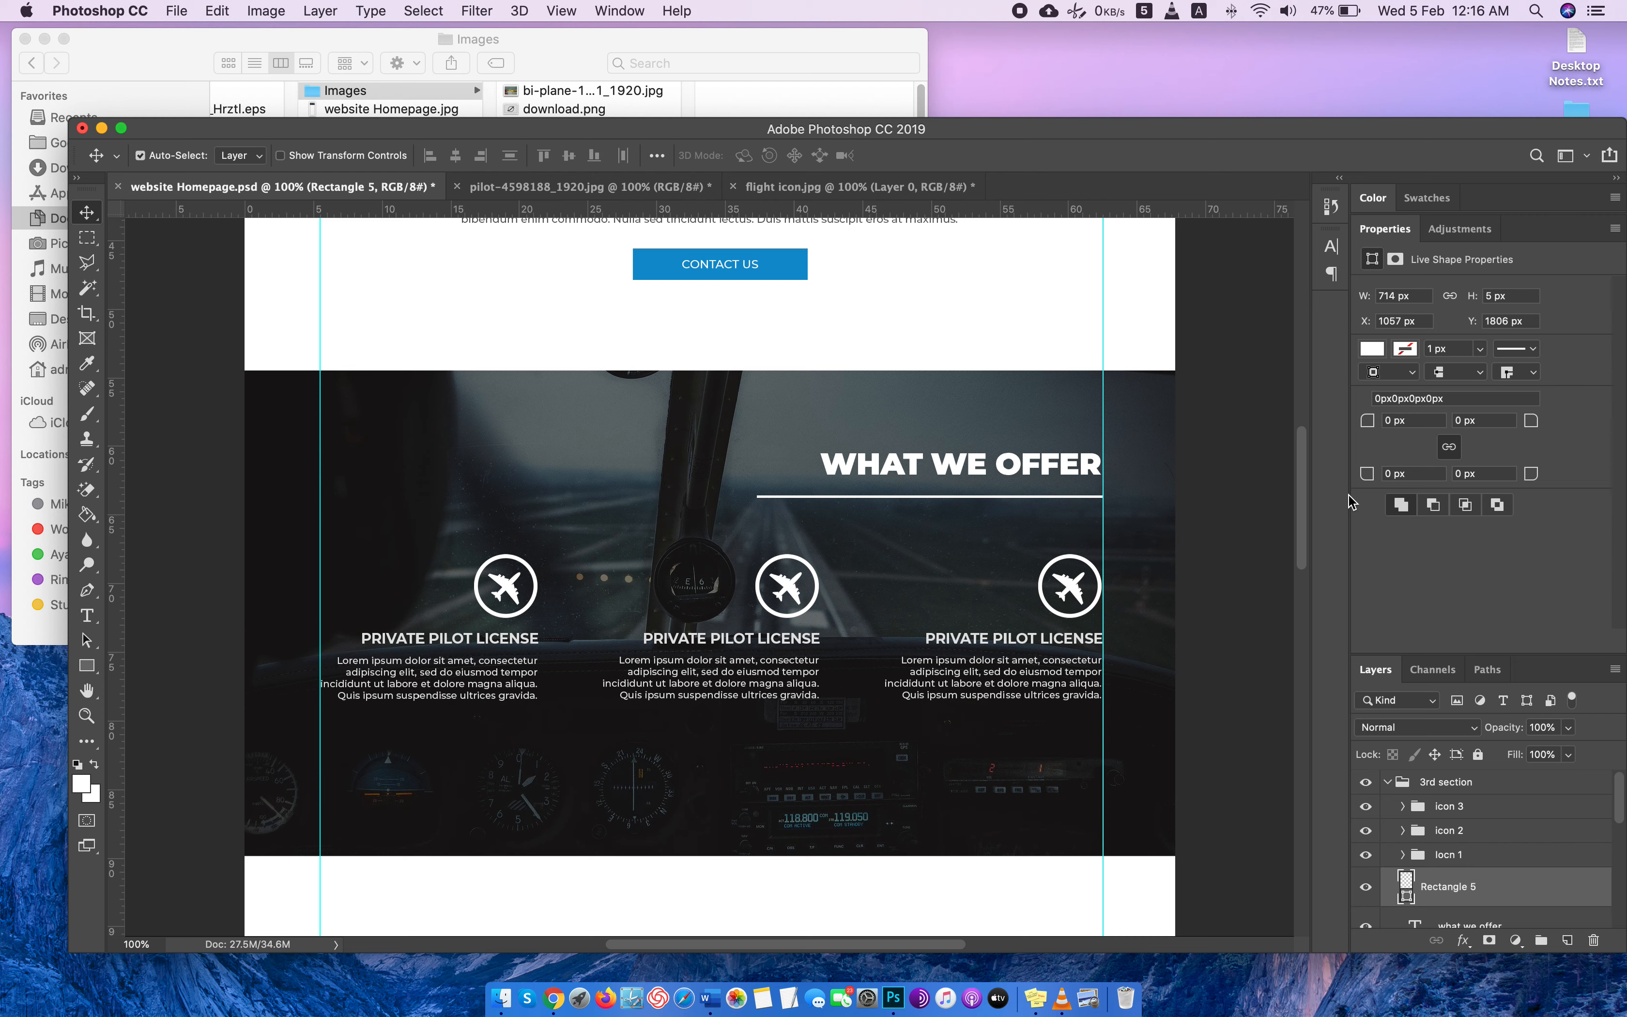
Select the WHAT WE OFFER heading together with its underline and shift both slightly down toward the service icons.
scroll(1015, 565, "down", 3)
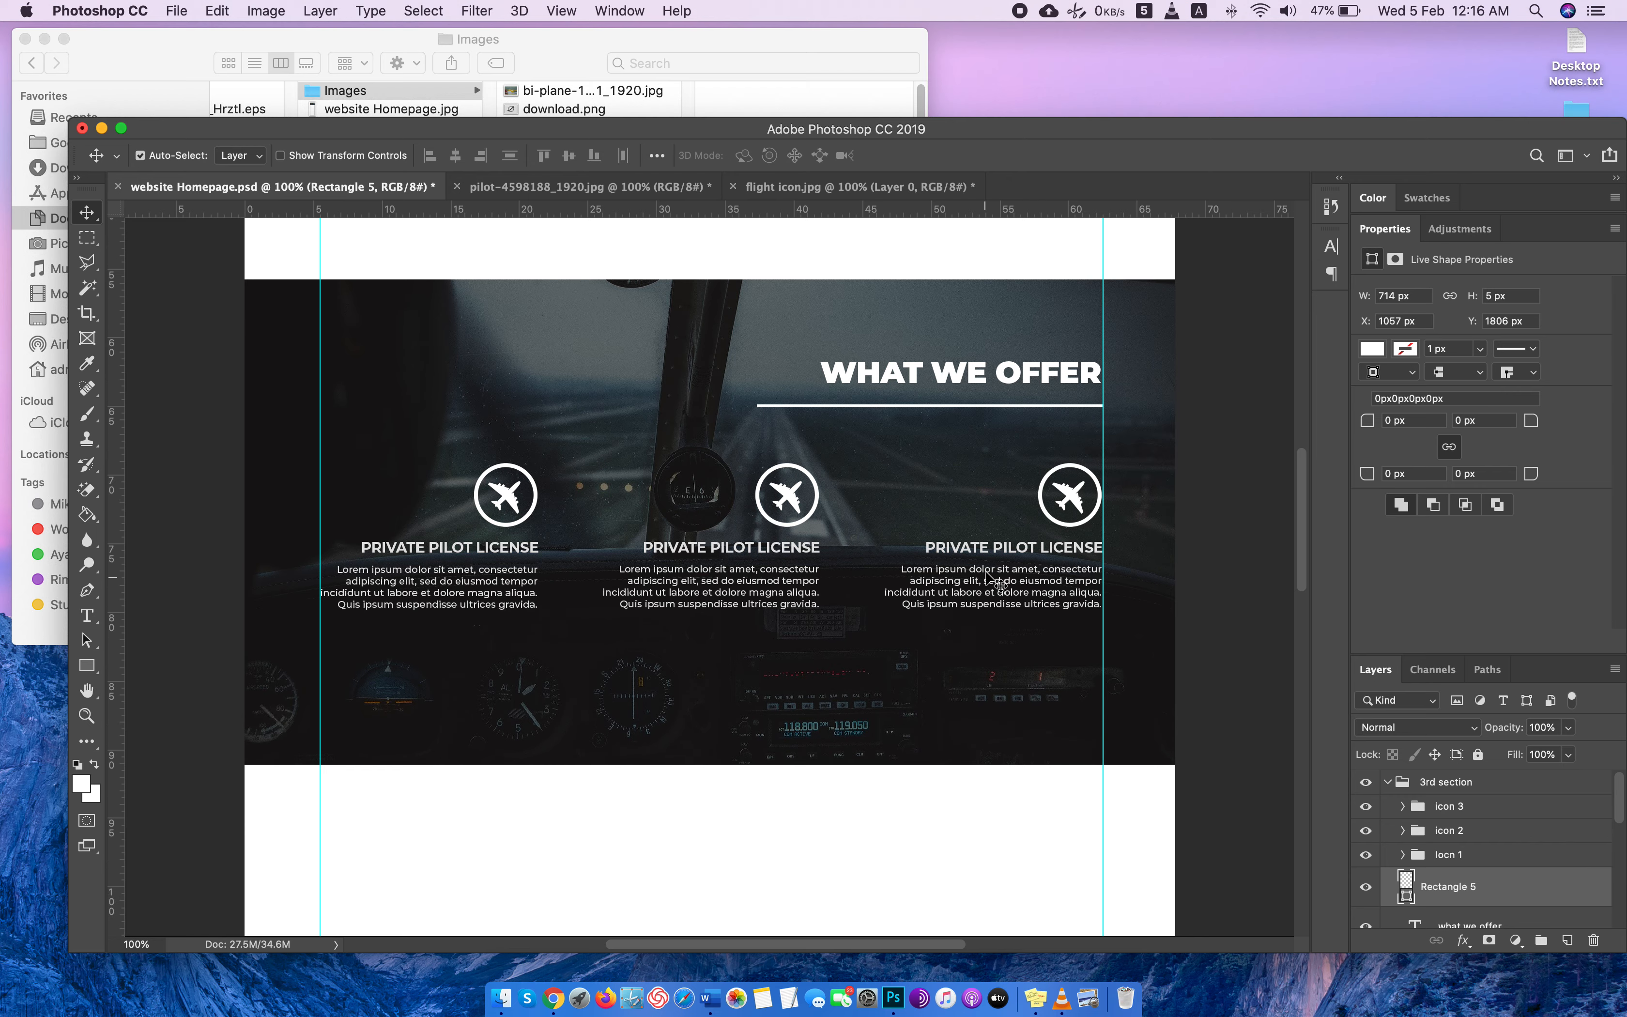
scroll(988, 576, "up", 5)
scroll(988, 575, "down", 5)
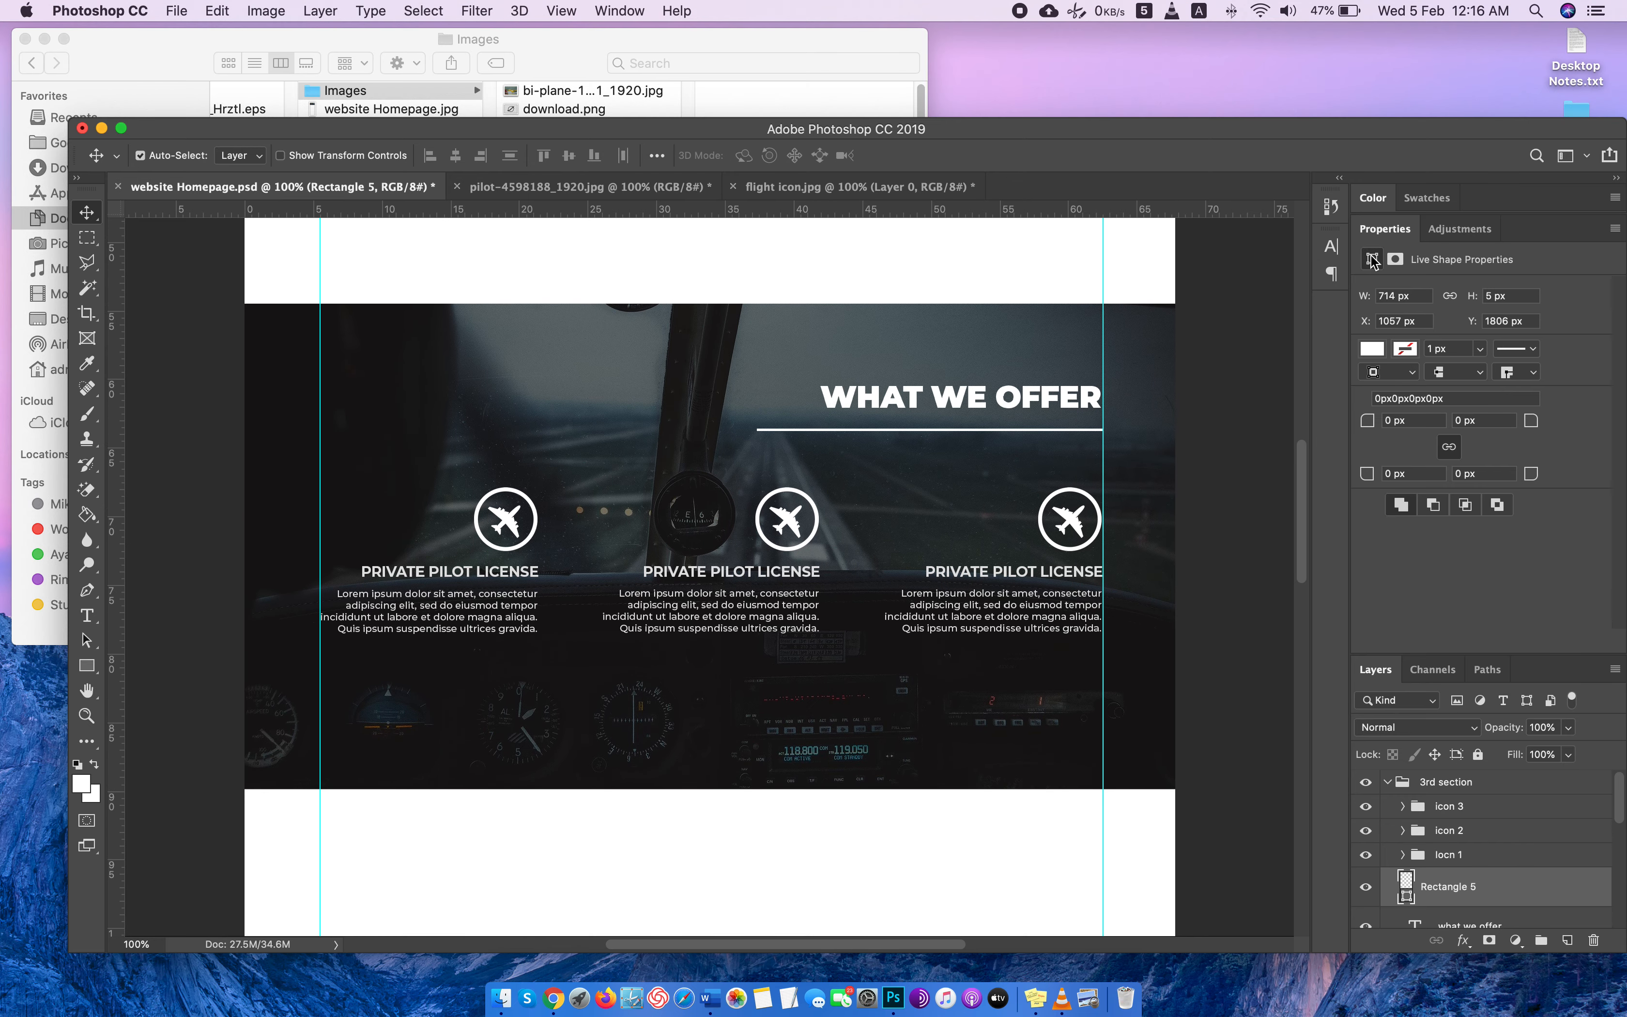
double_click(1399, 231)
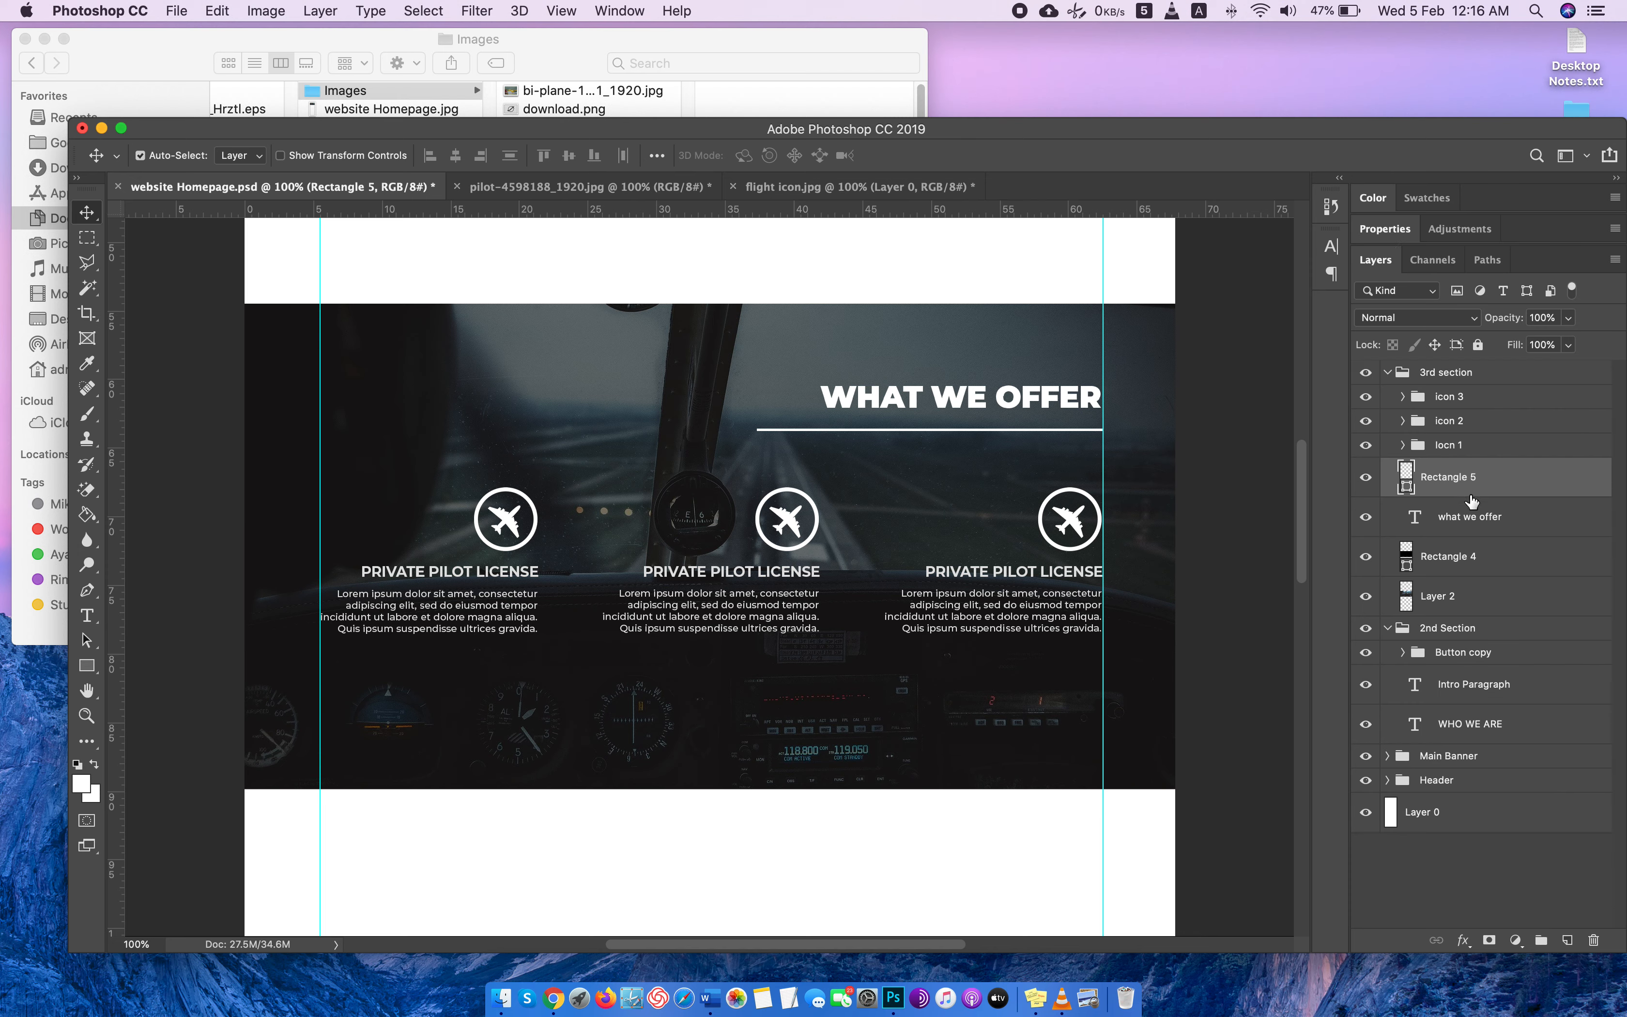
left_click(1475, 533, "shift")
key("Down")
key("Down")
key("Down")
key("Down")
key("Down")
key("Down")
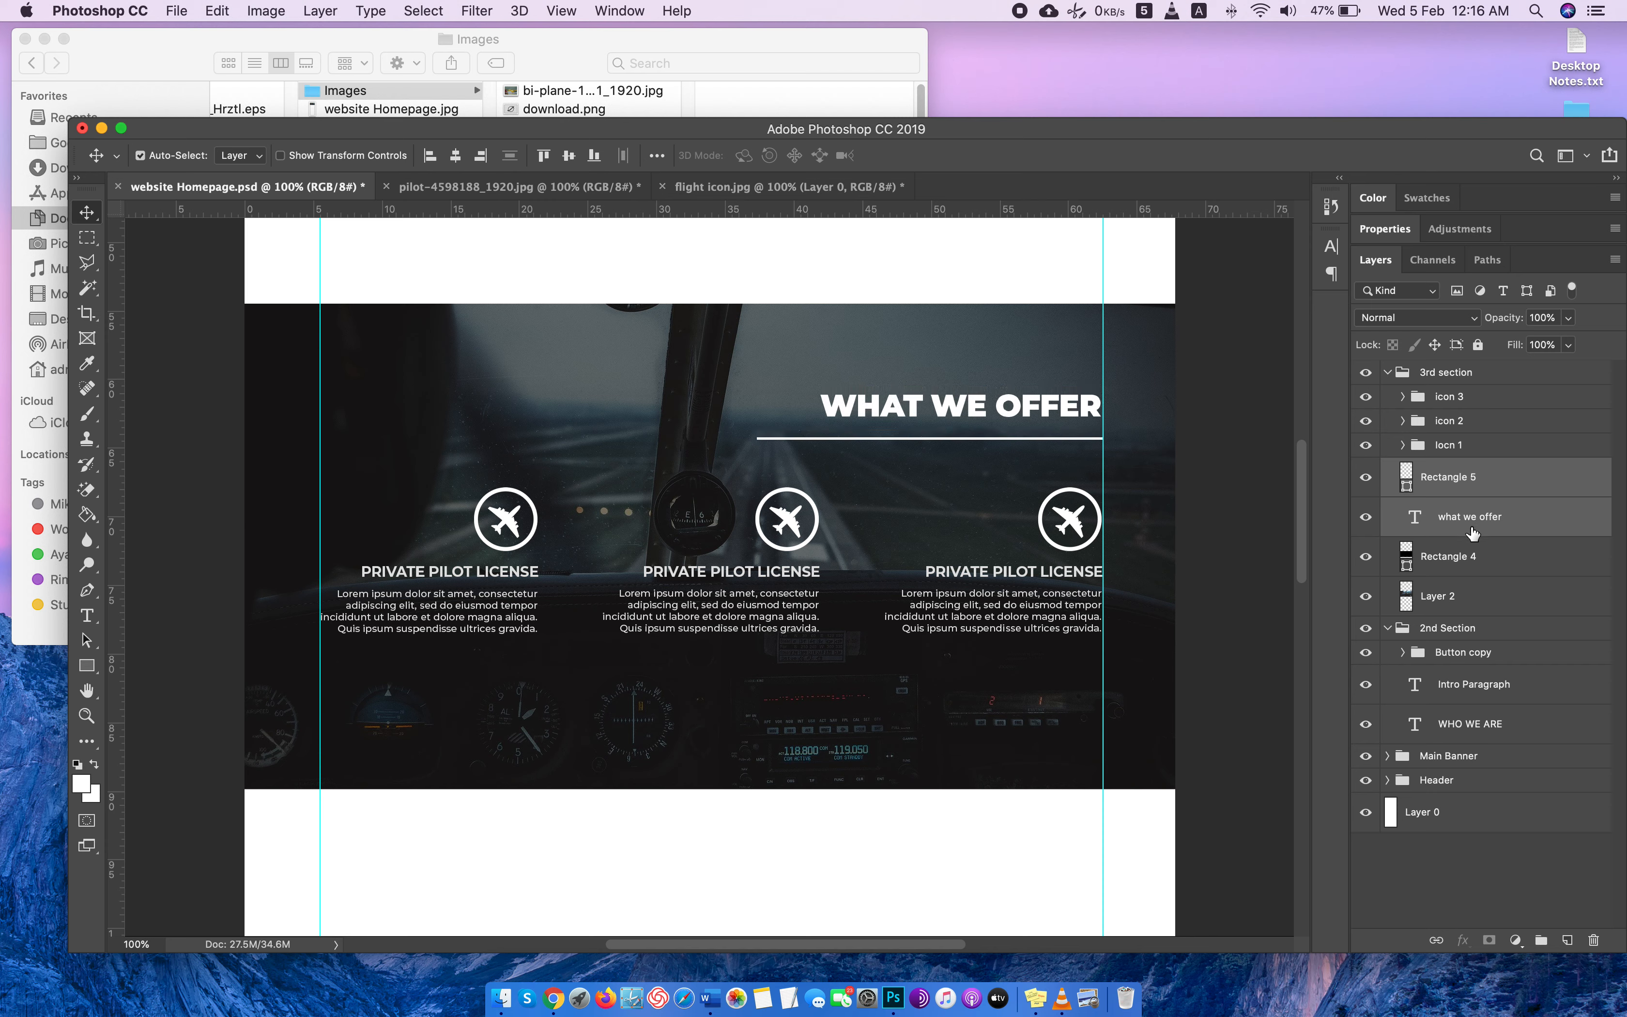
key("Up")
key("Up")
key("Up")
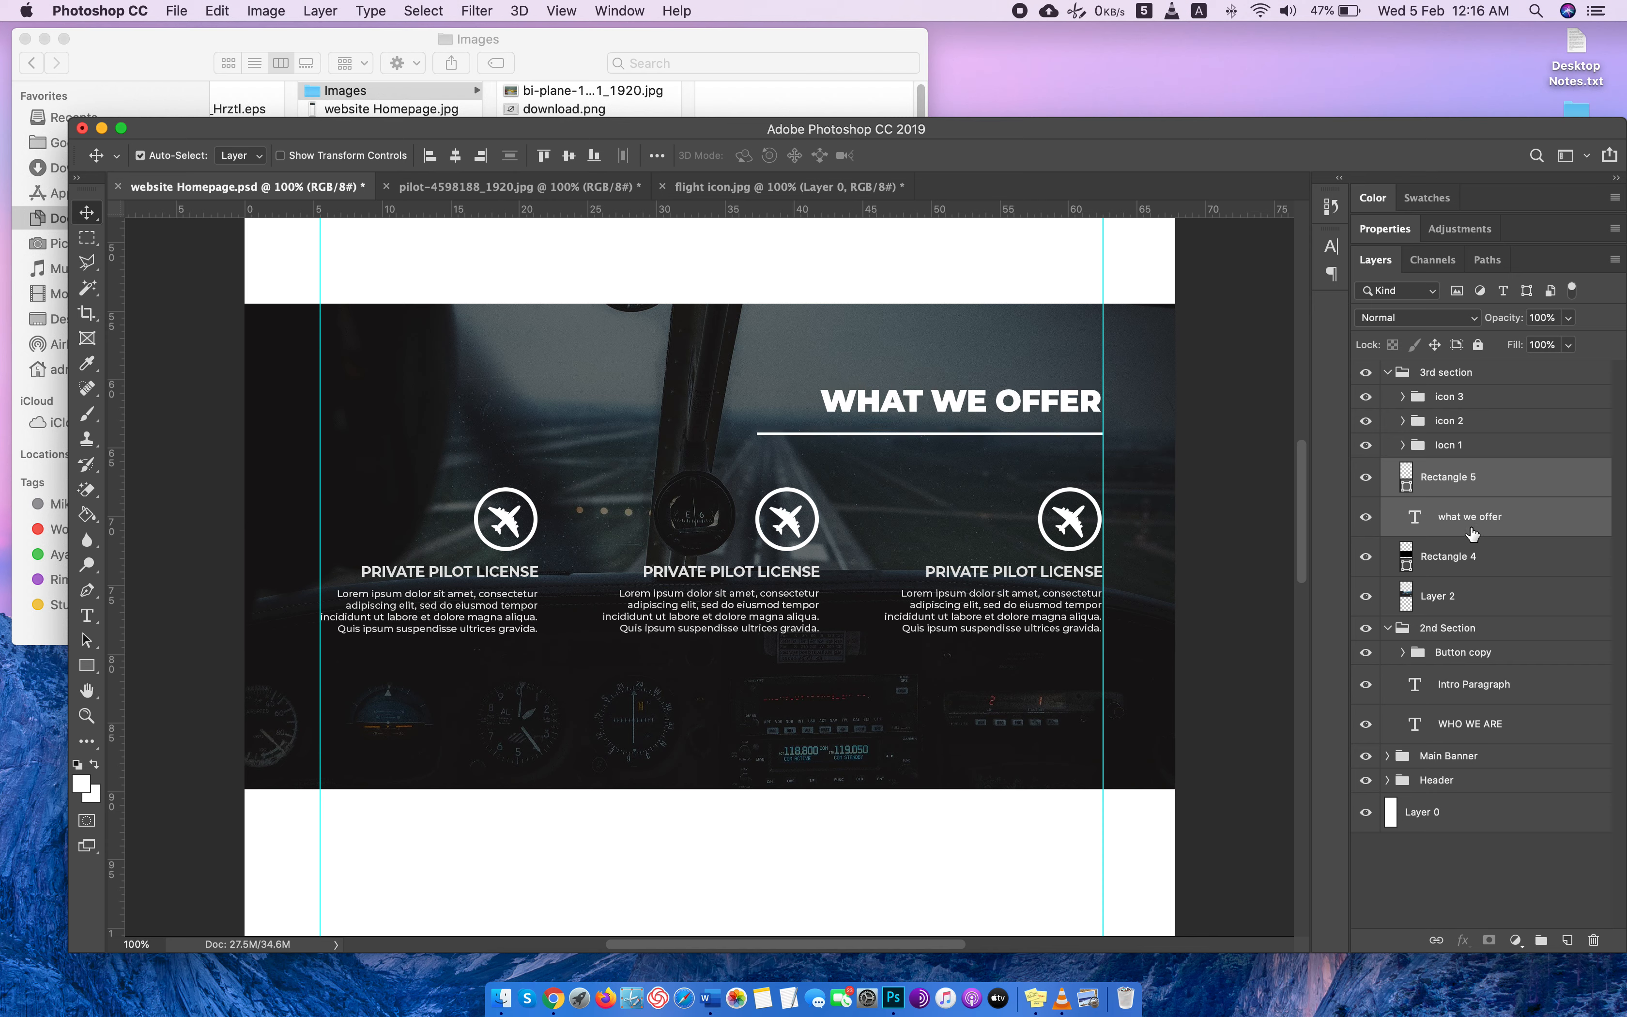
Select the three service icon groups together and nudge them slightly up toward the heading's underline.
left_click(1485, 446)
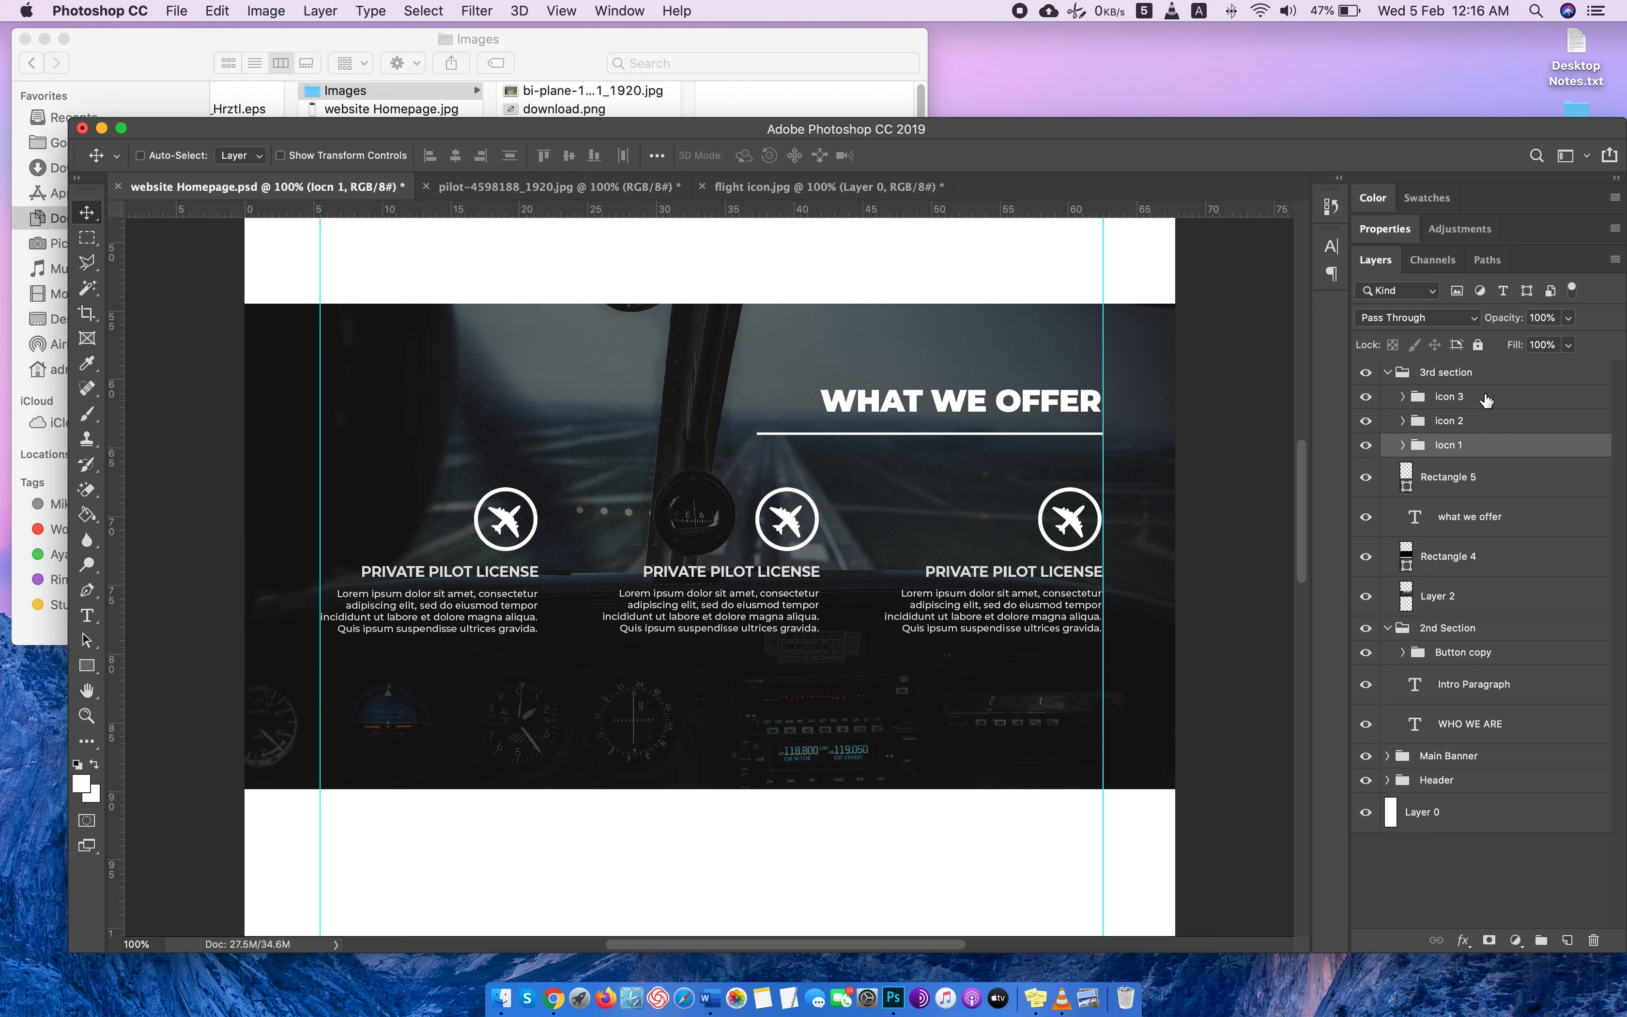
left_click(1484, 420, "shift")
left_click(1487, 406, "shift")
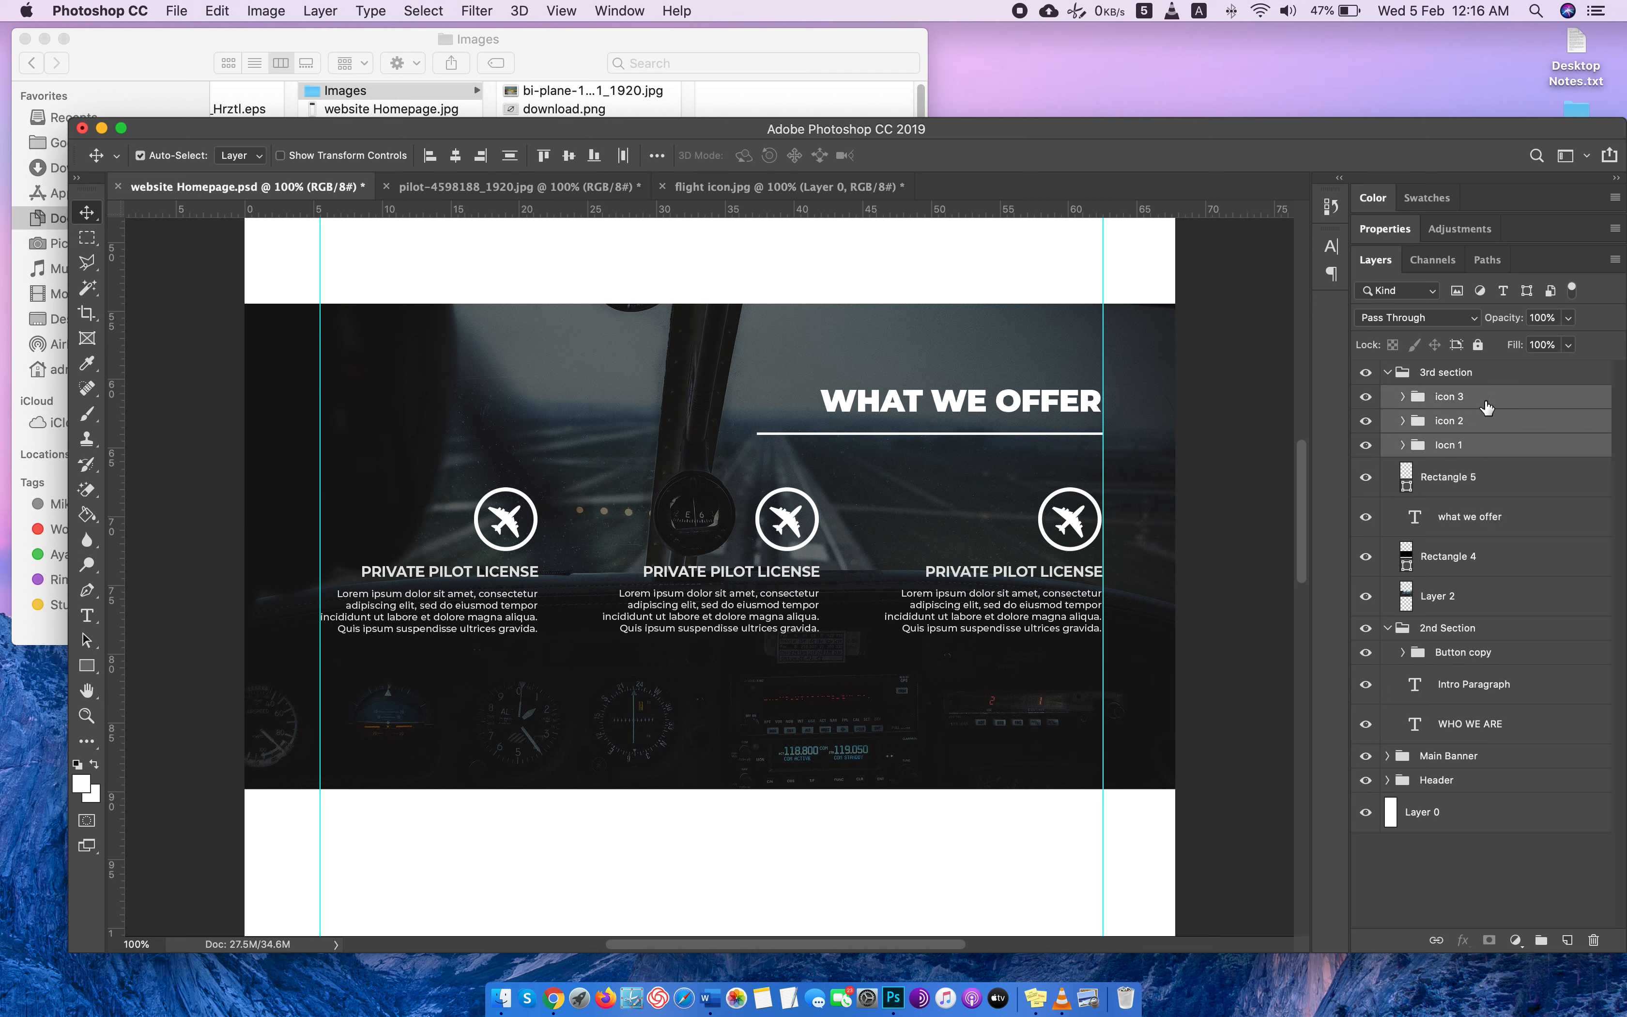
key("Up")
key("Up")
key("Up")
key("Up")
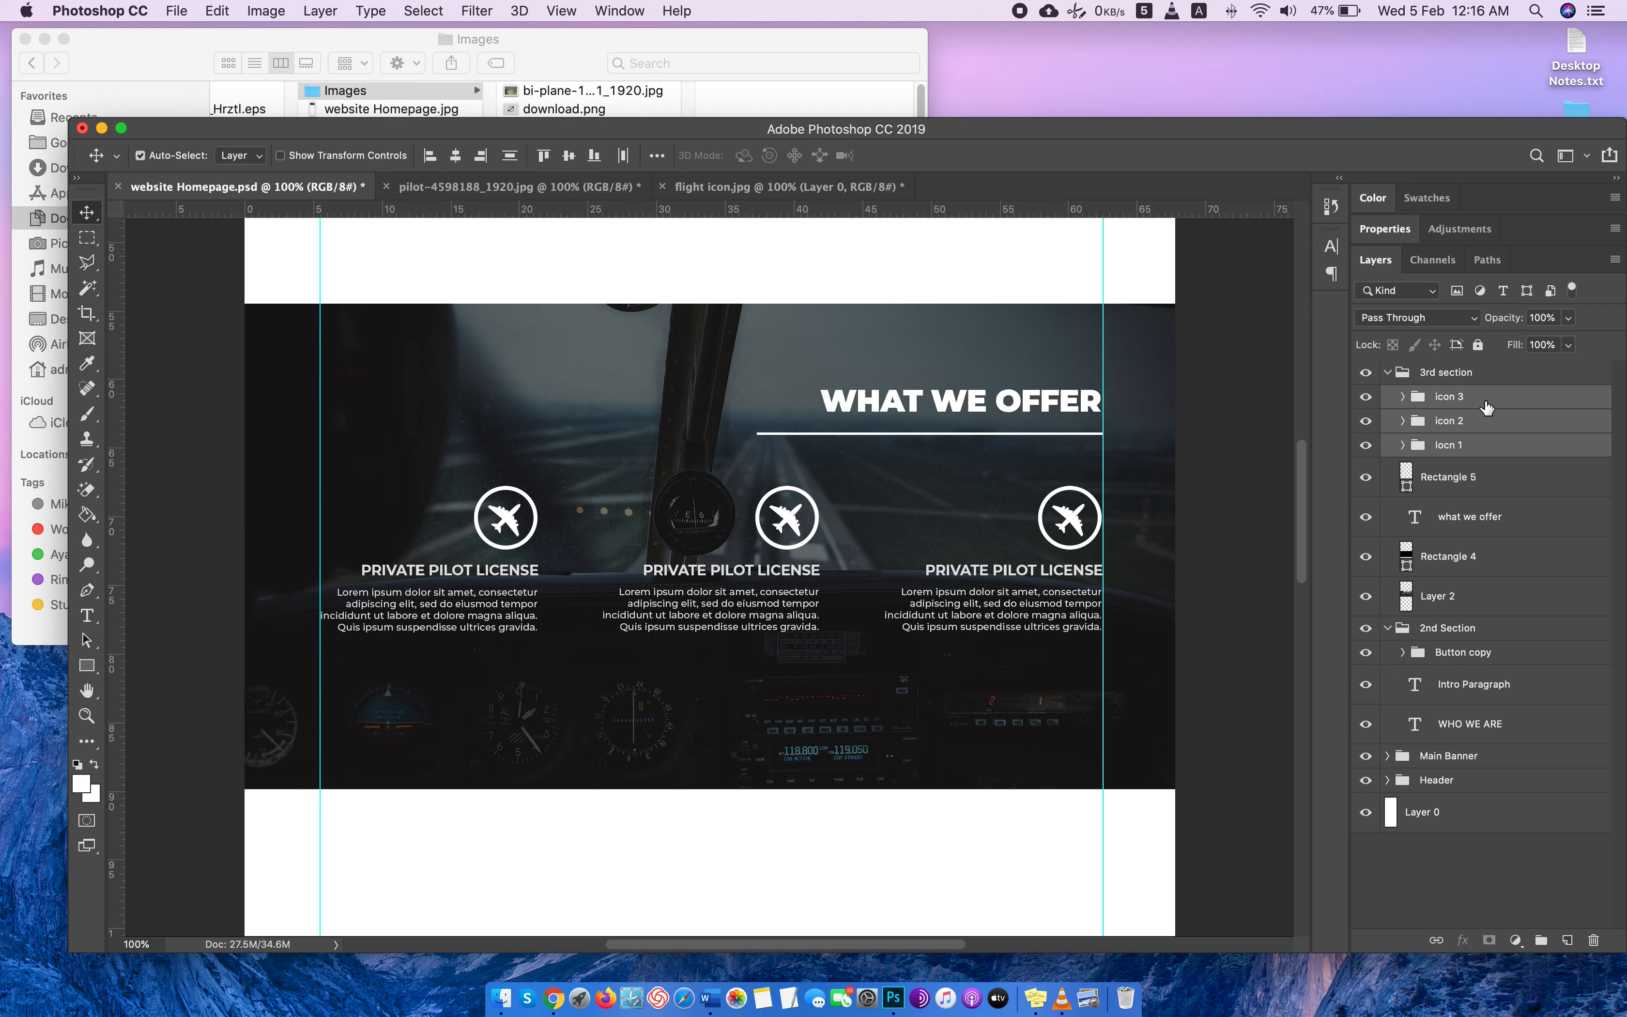
key("Down")
key("Down")
key("Down")
key("Down")
key("Down")
key("Down")
key("Down")
key("Down")
key("Down")
key("Down")
key("Down")
key("Down")
key("Down")
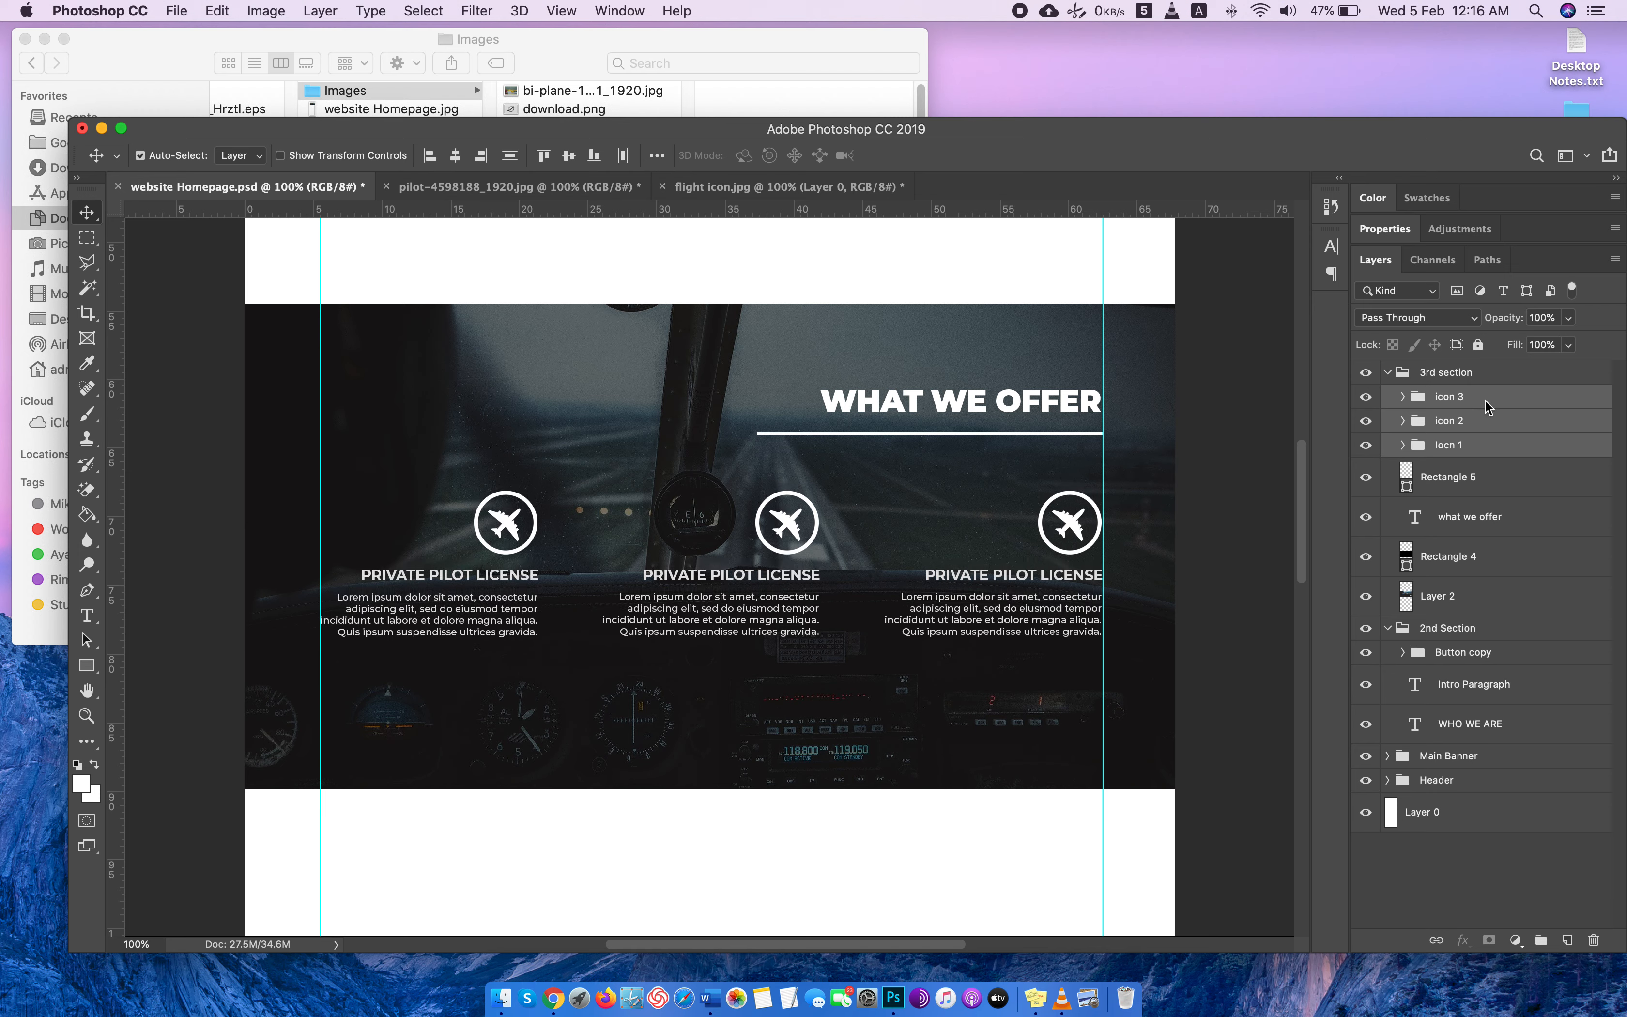
key("Down")
key("Down")
key("Down")
key("Down")
key("Down")
key("Down")
key("Down")
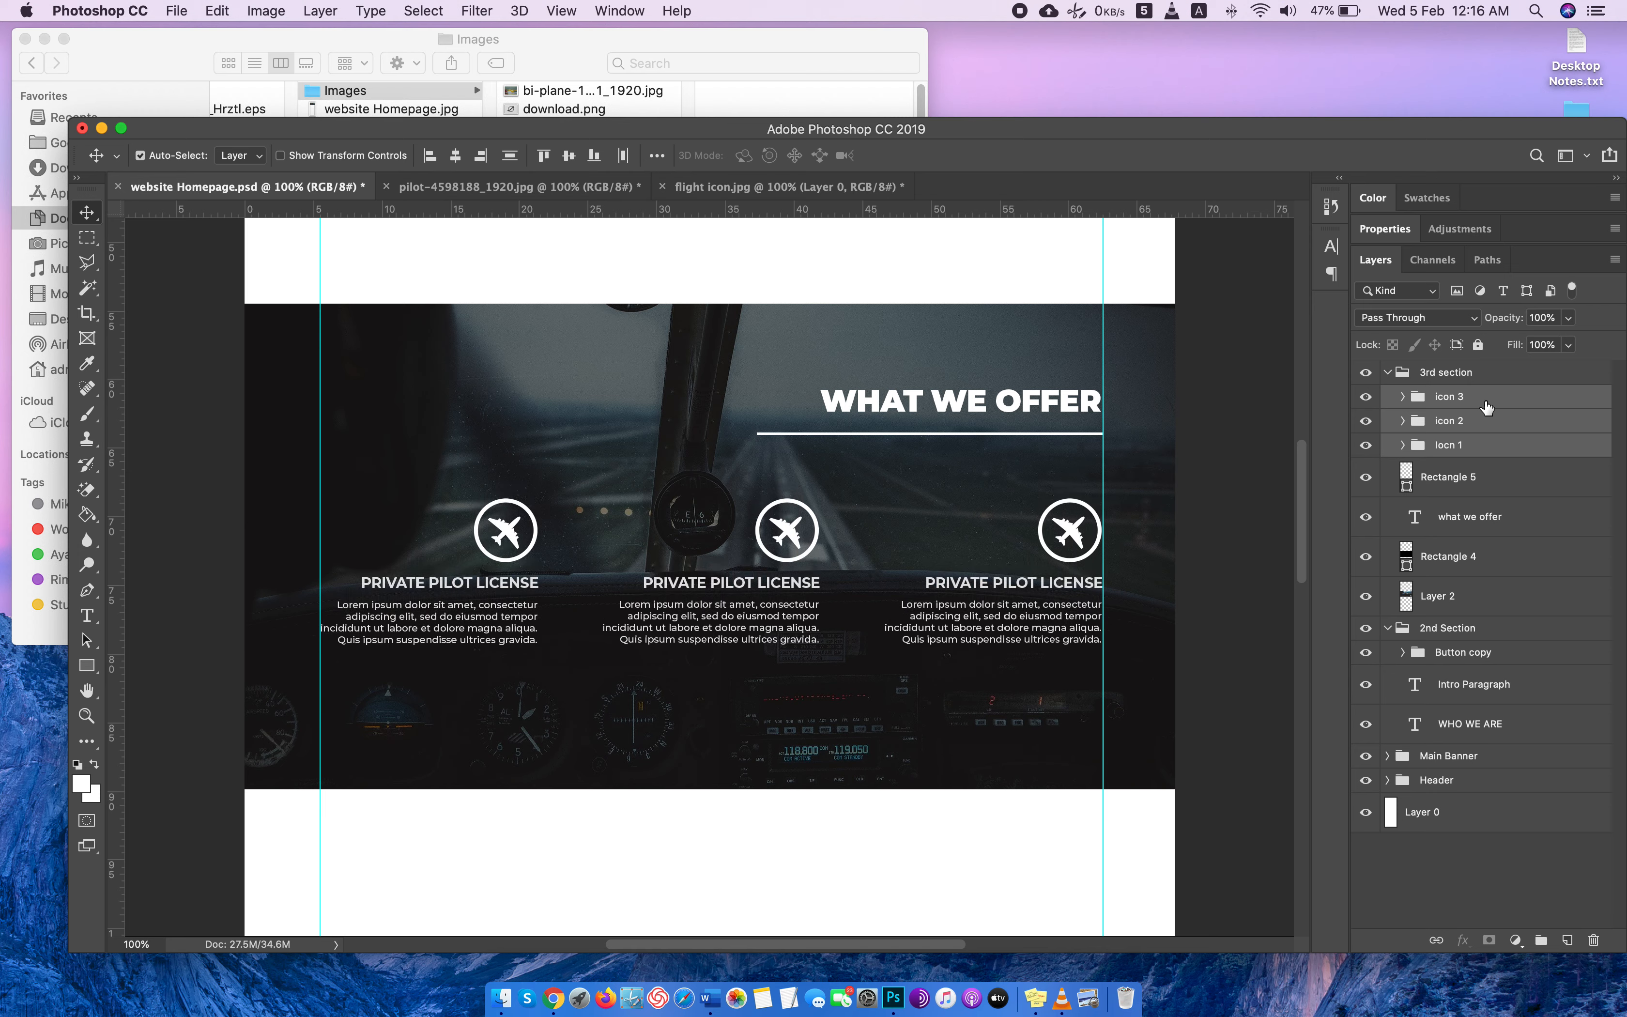
key("Up")
key("Up")
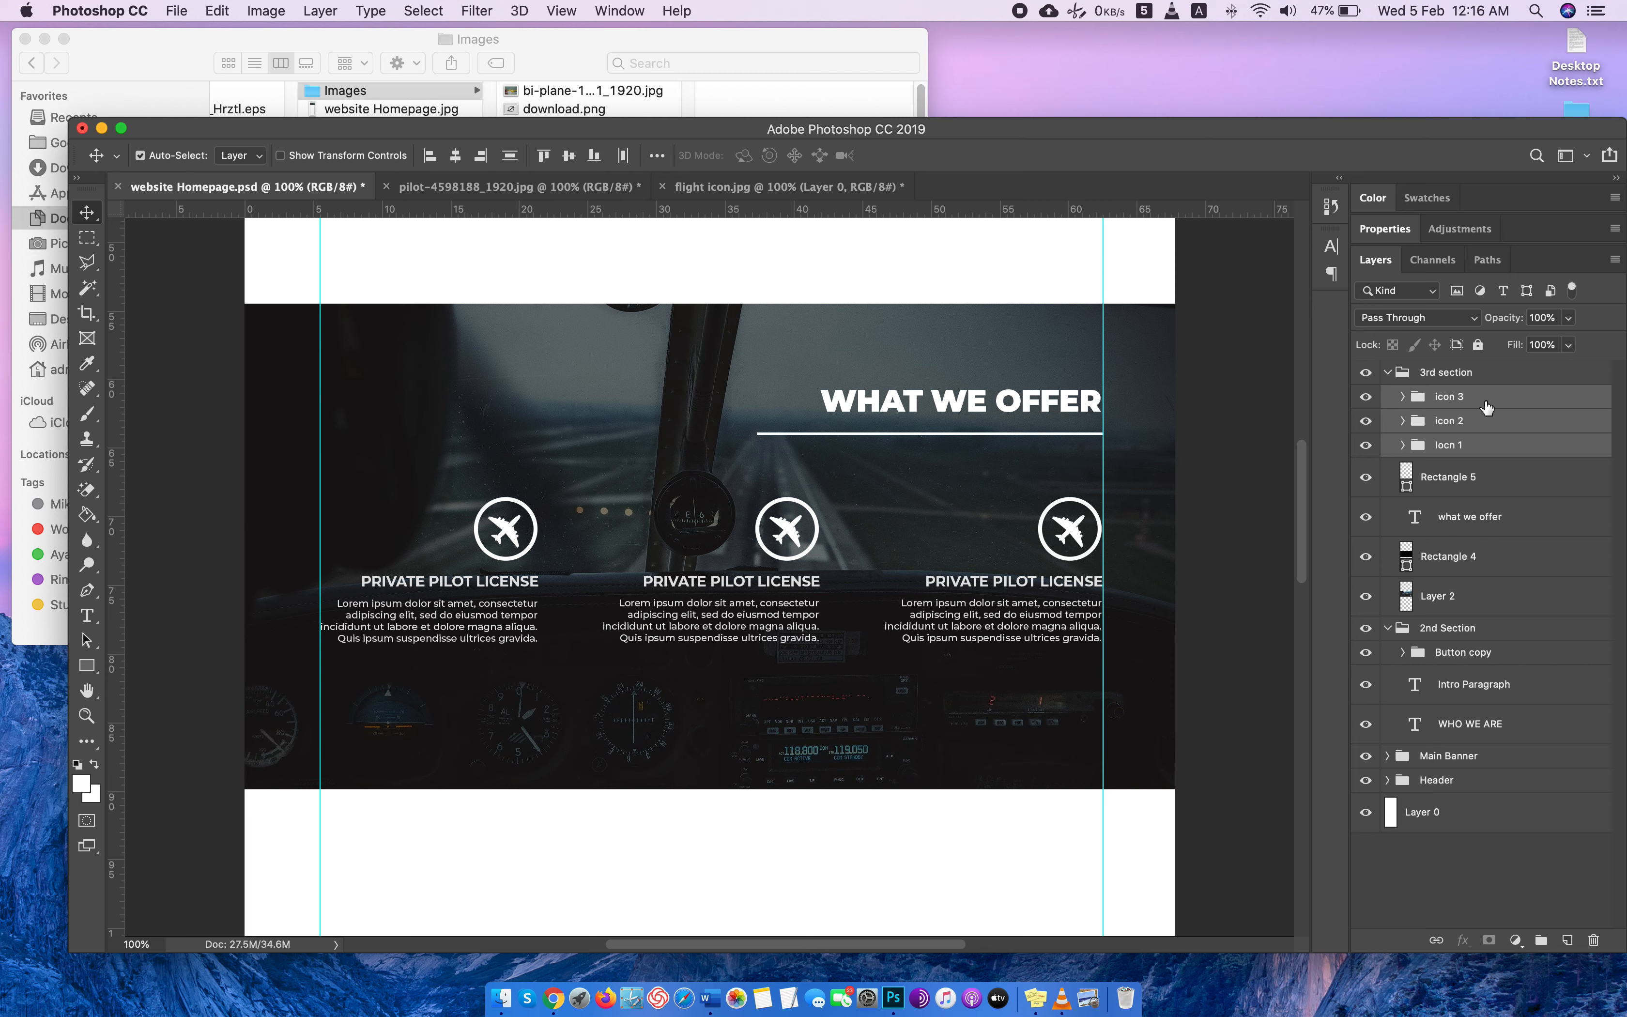
key("Up")
key("Up")
key("Up")
key("Up")
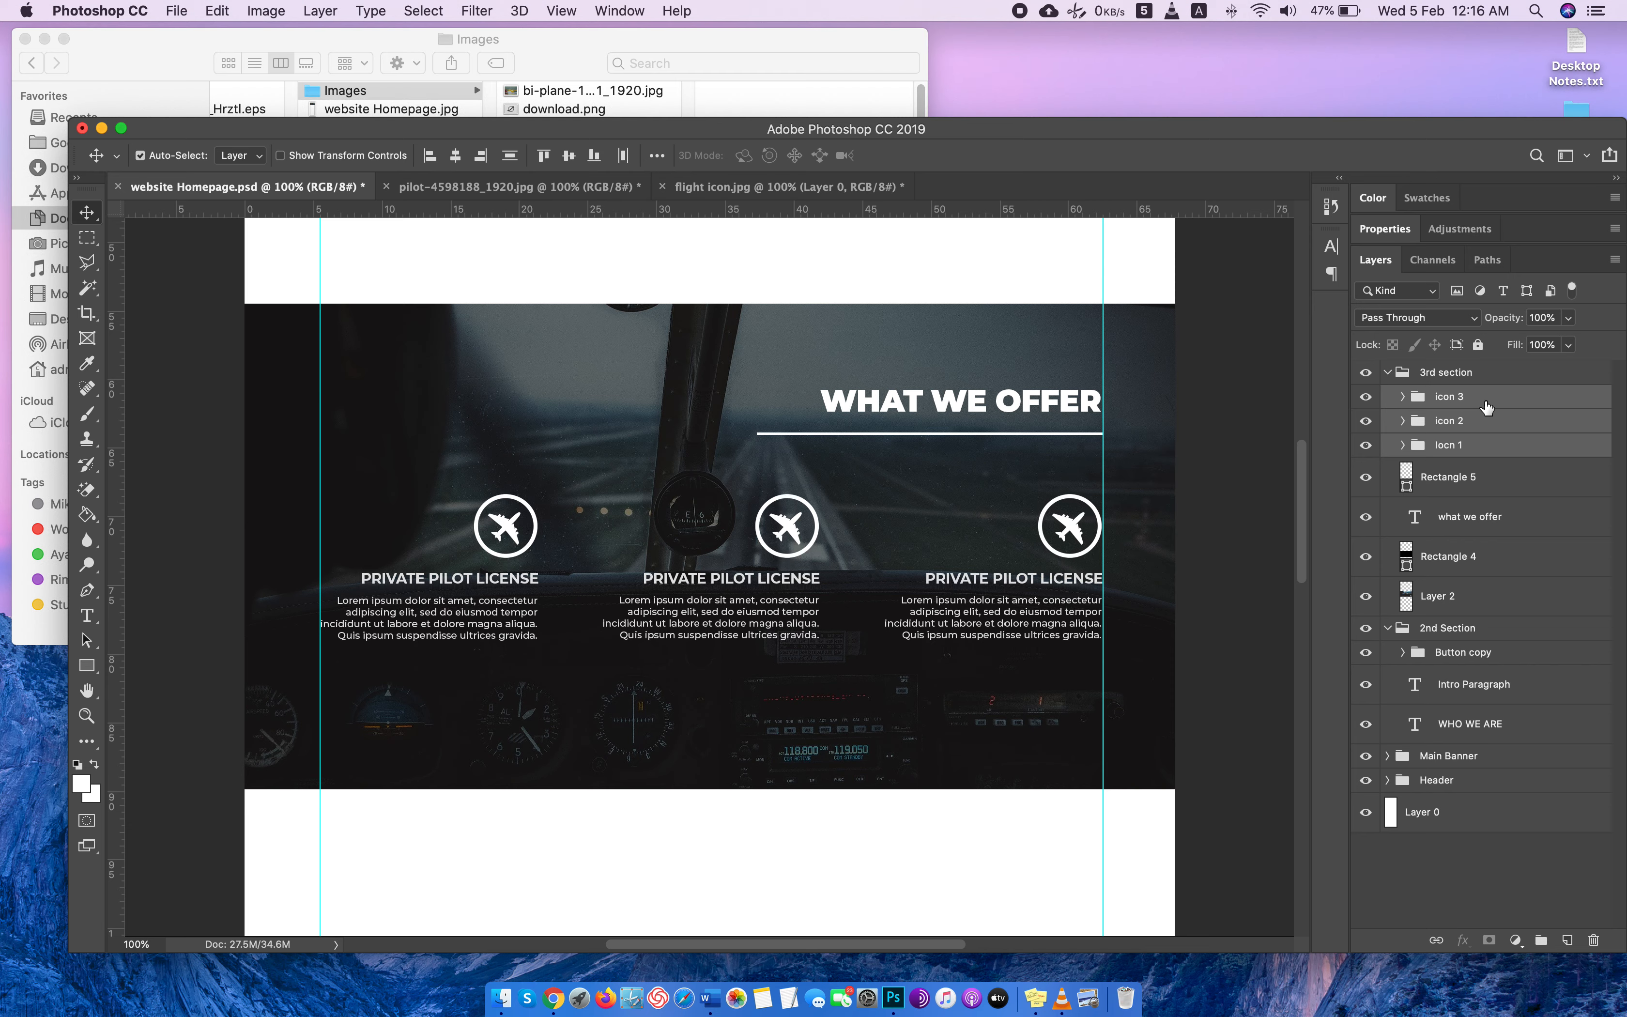
key("Up")
key("Up")
key("Up")
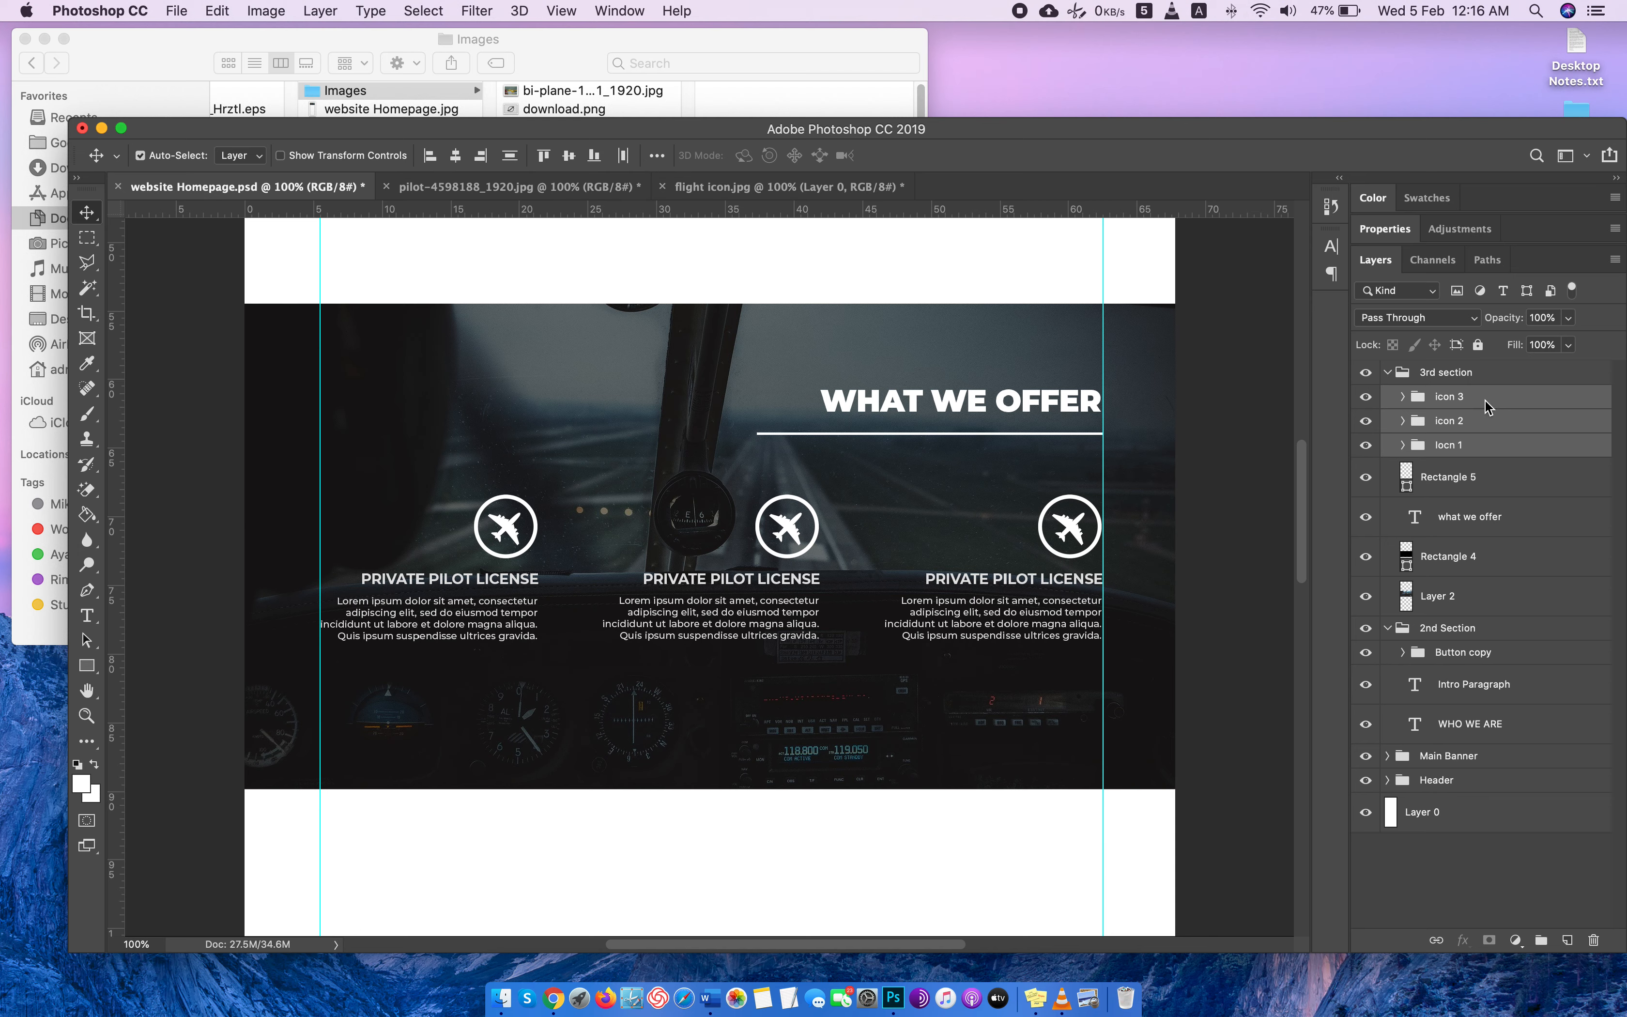
key("Up")
key("Up")
key("Up")
key("Up")
key("Up")
key("Up")
key("Up")
key("Up")
key("Up")
key("Up")
key("Up")
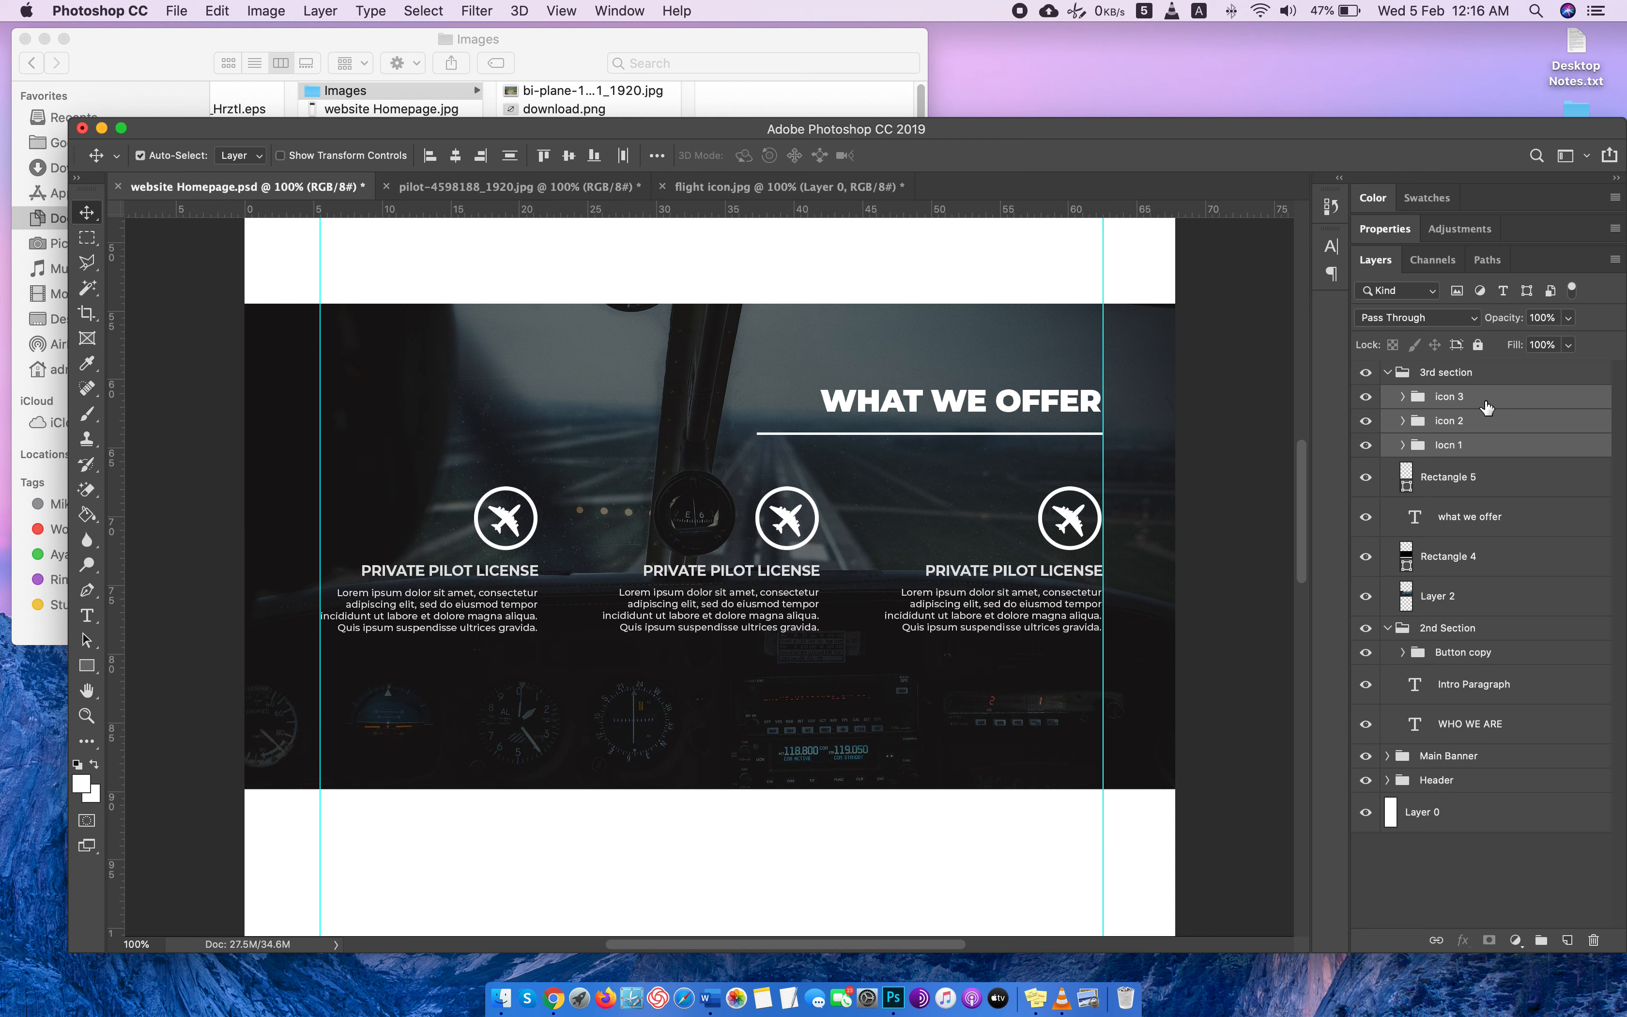
key("Up")
key("Up")
key("Up")
key("Up")
key("Up")
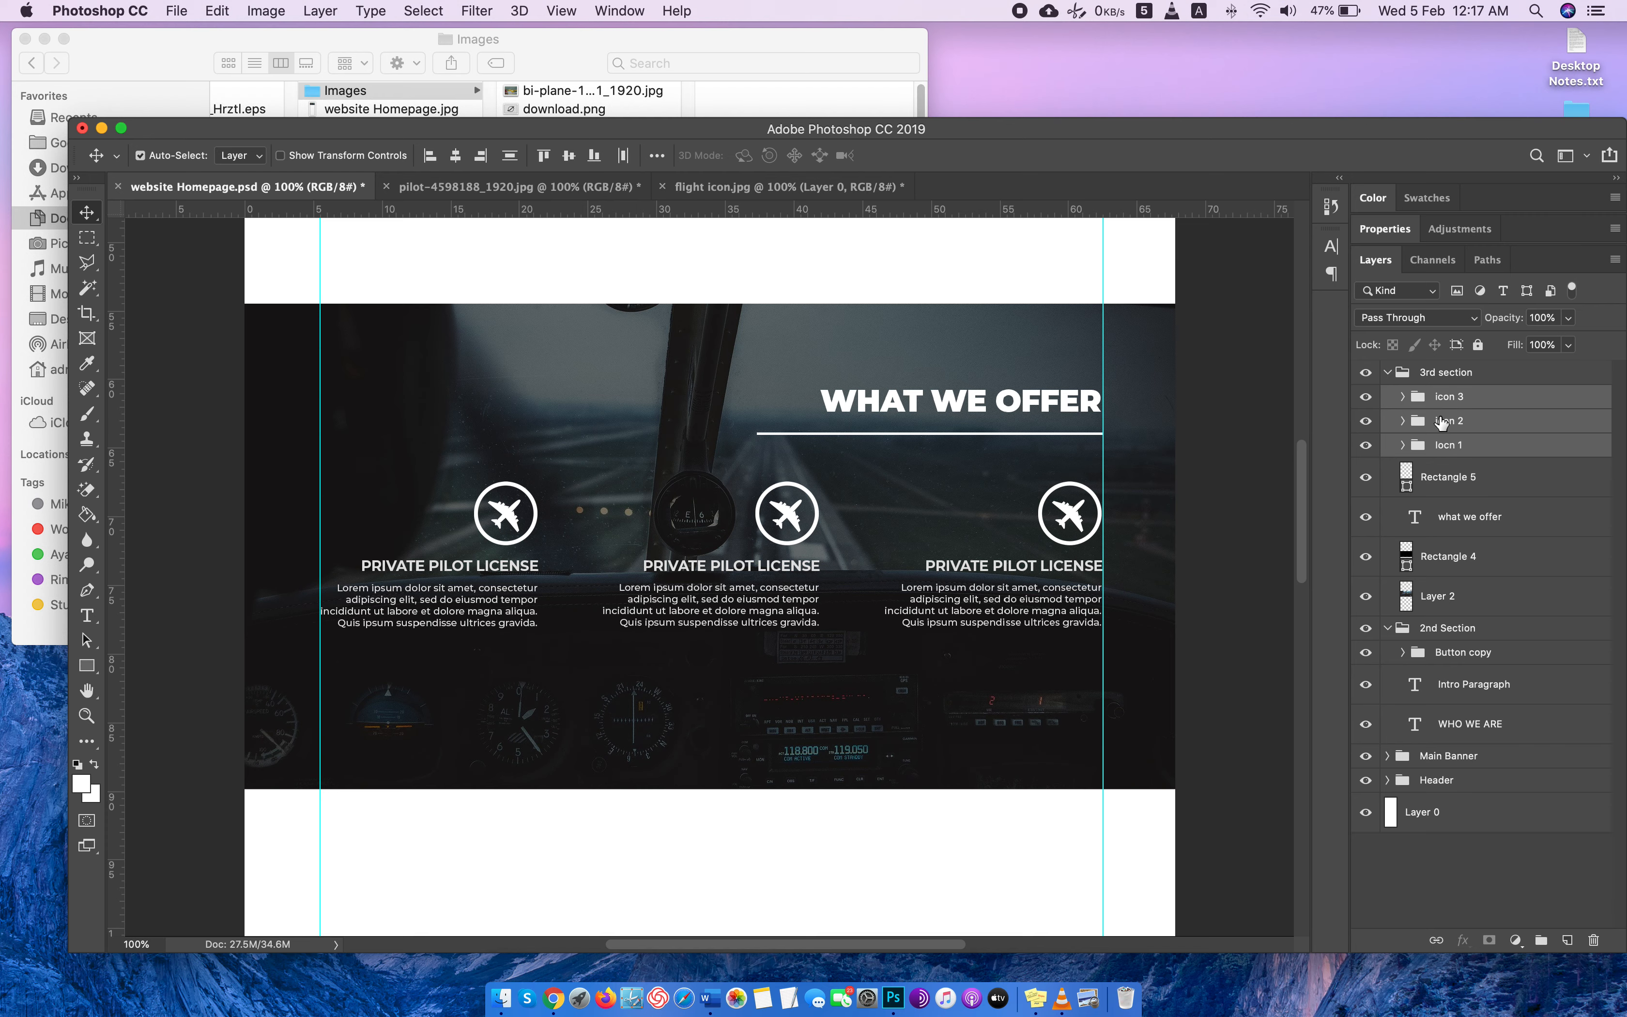
Duplicate the WHO WE ARE section's CONTACT US button group as "offer button" and move the copy into the 3rd section group.
scroll(973, 417, "up", 5)
left_click(780, 356)
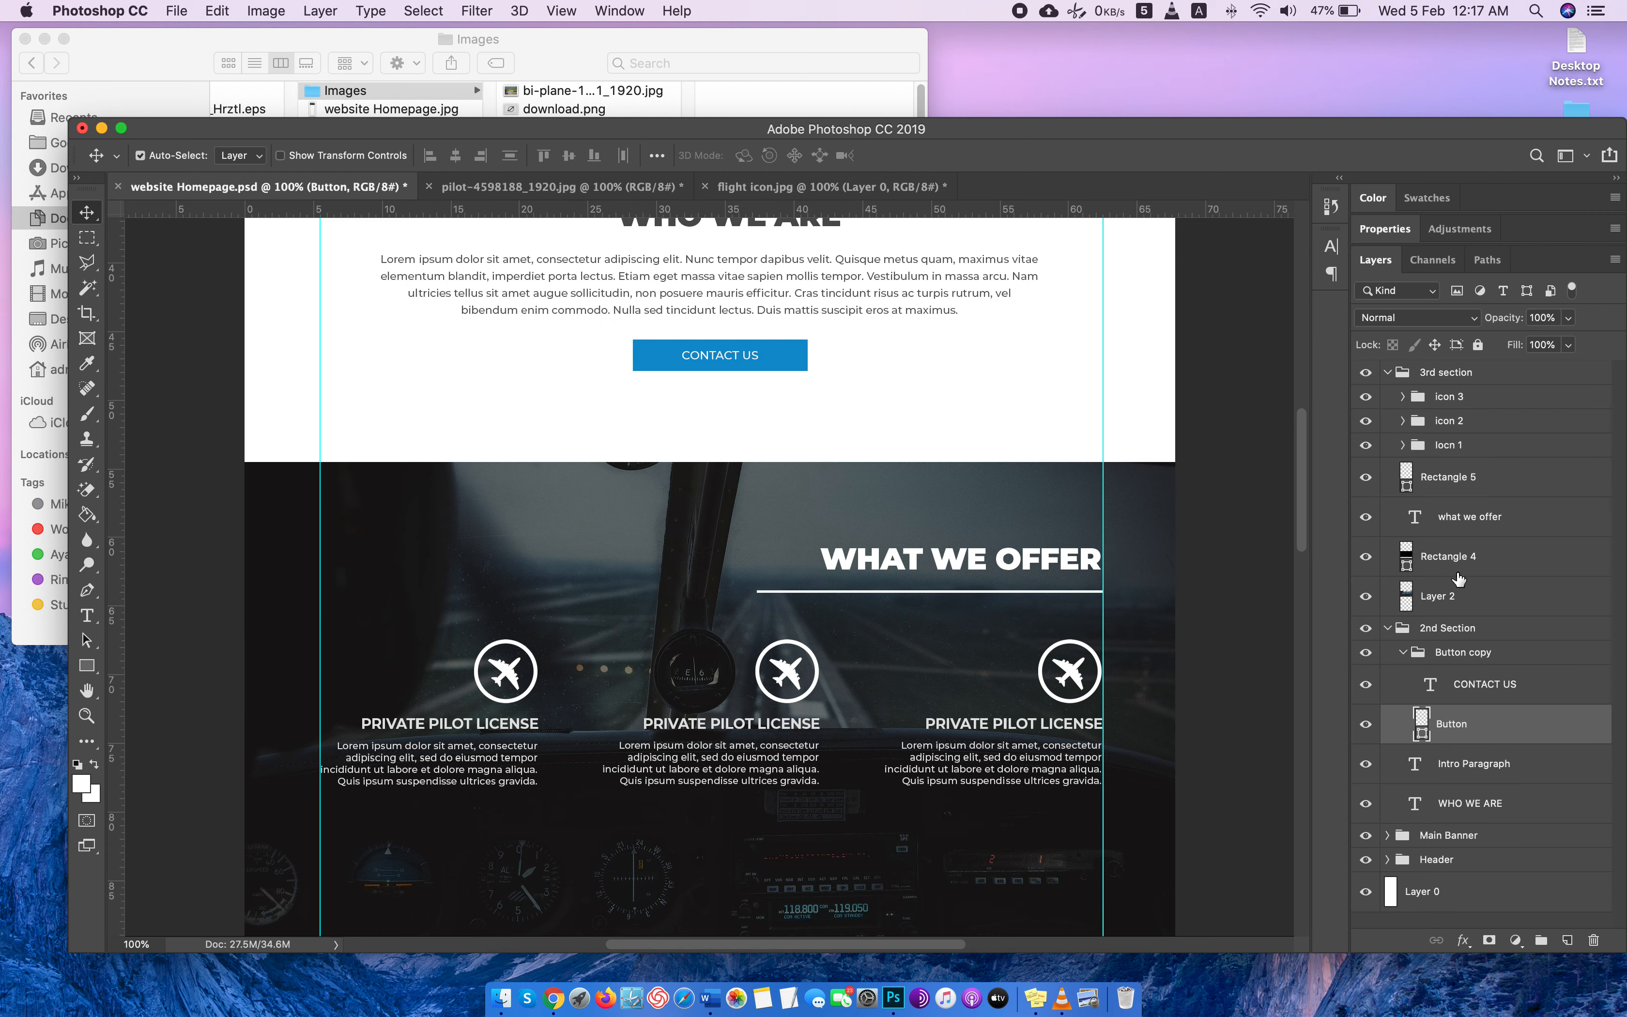
left_click(1482, 684)
left_click(1466, 652)
right_click(1488, 649)
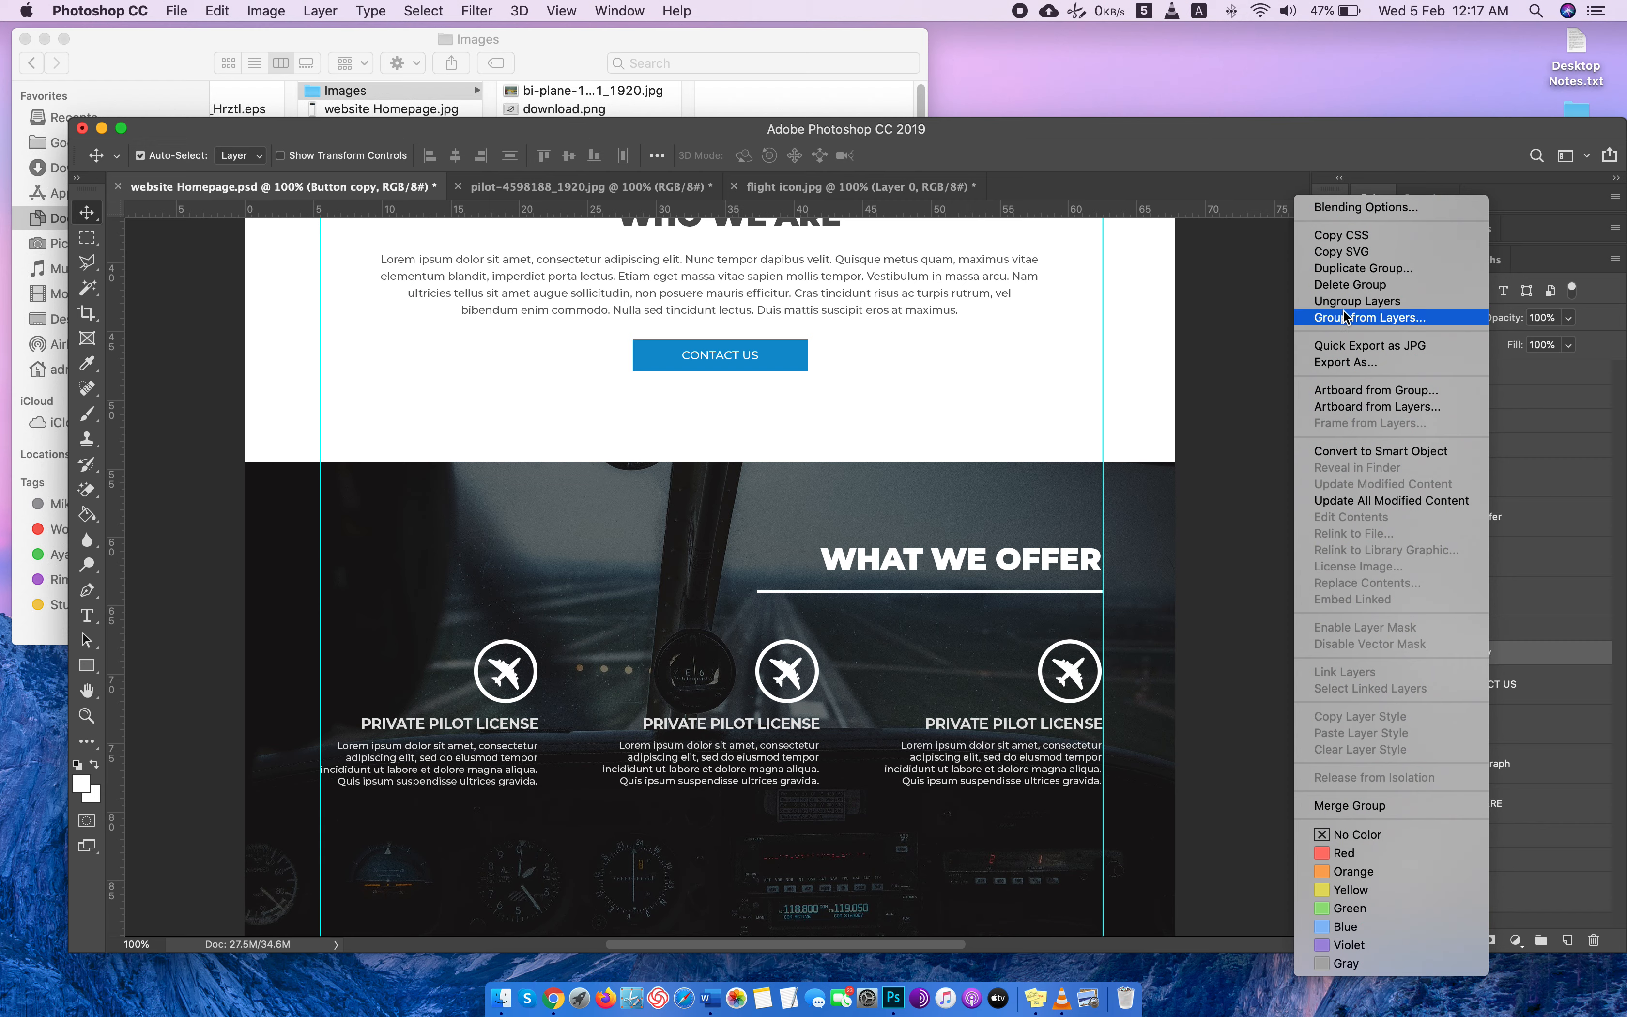
left_click(1364, 268)
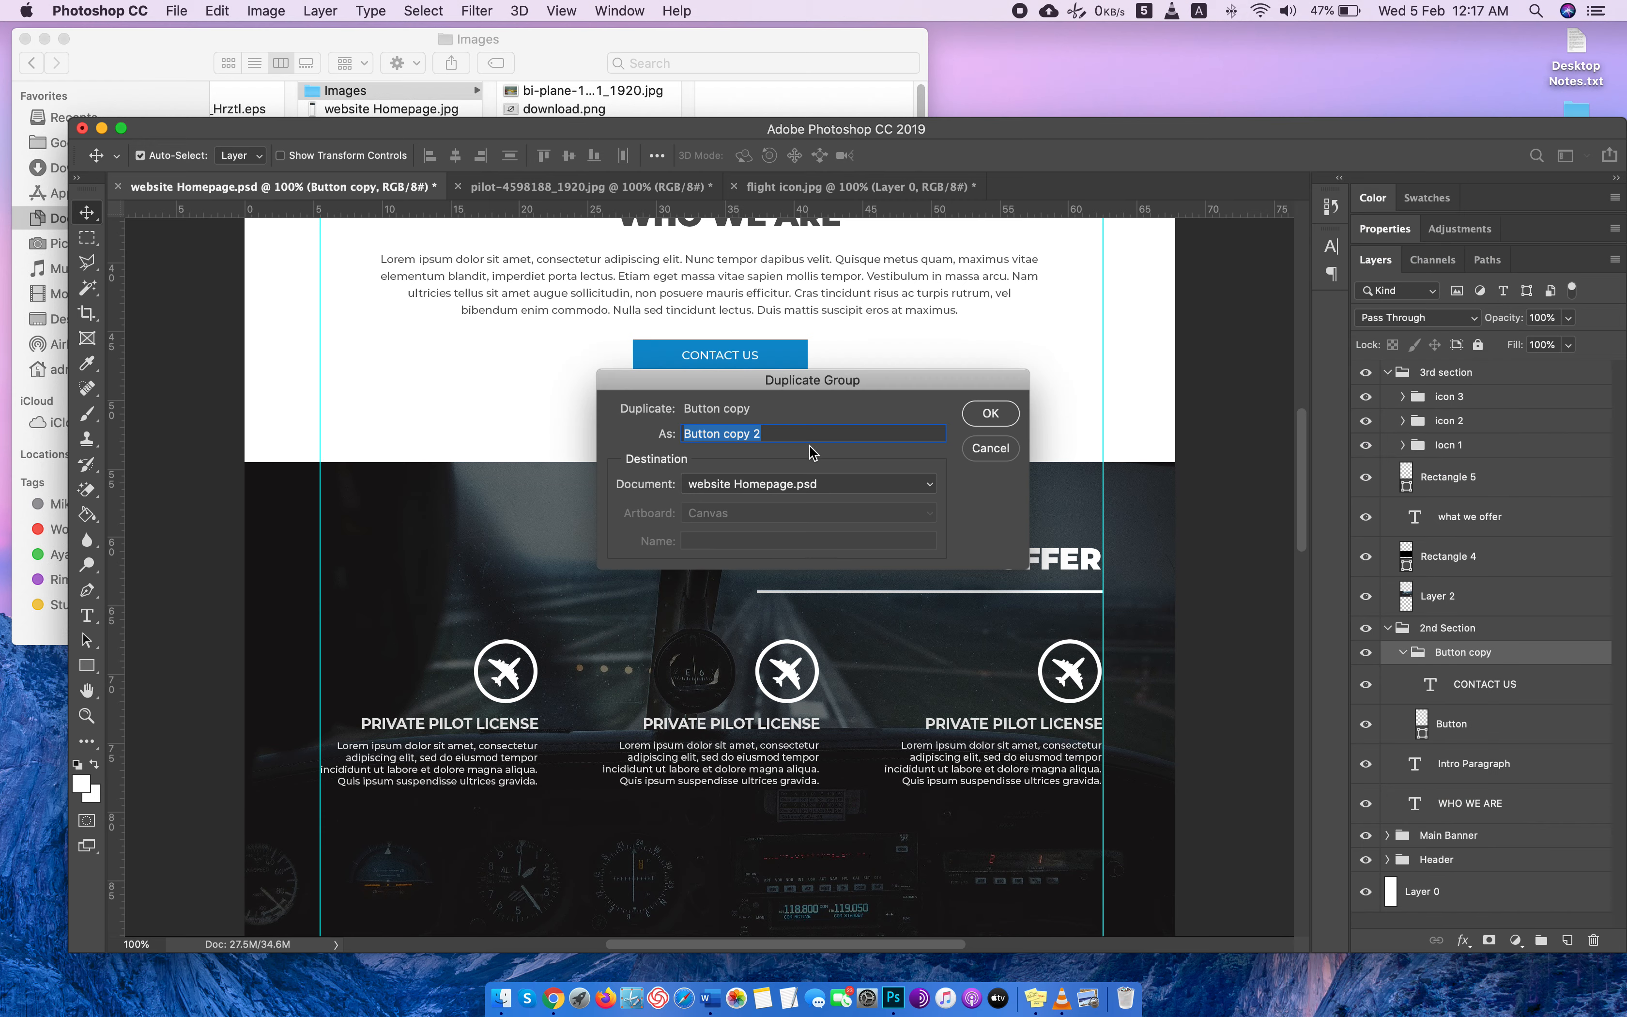
type("offer button")
key("Return")
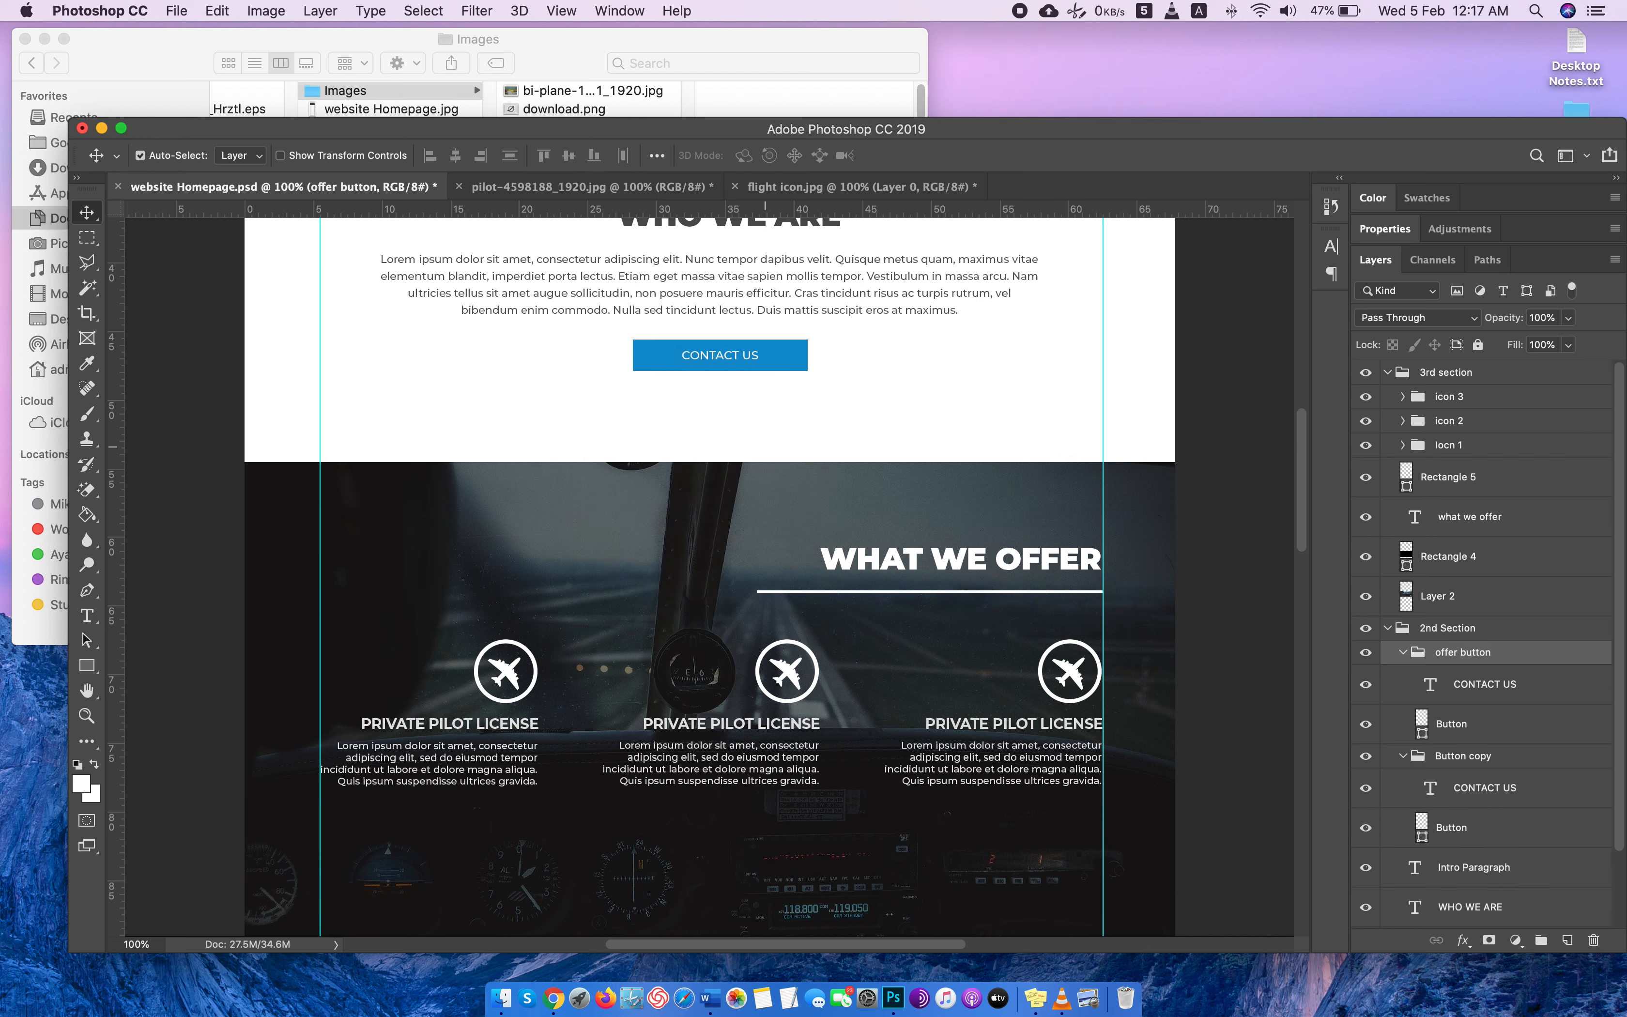
left_click_drag(1467, 657, 1476, 396)
scroll(1043, 535, "down", 2)
scroll(1048, 538, "down", 2)
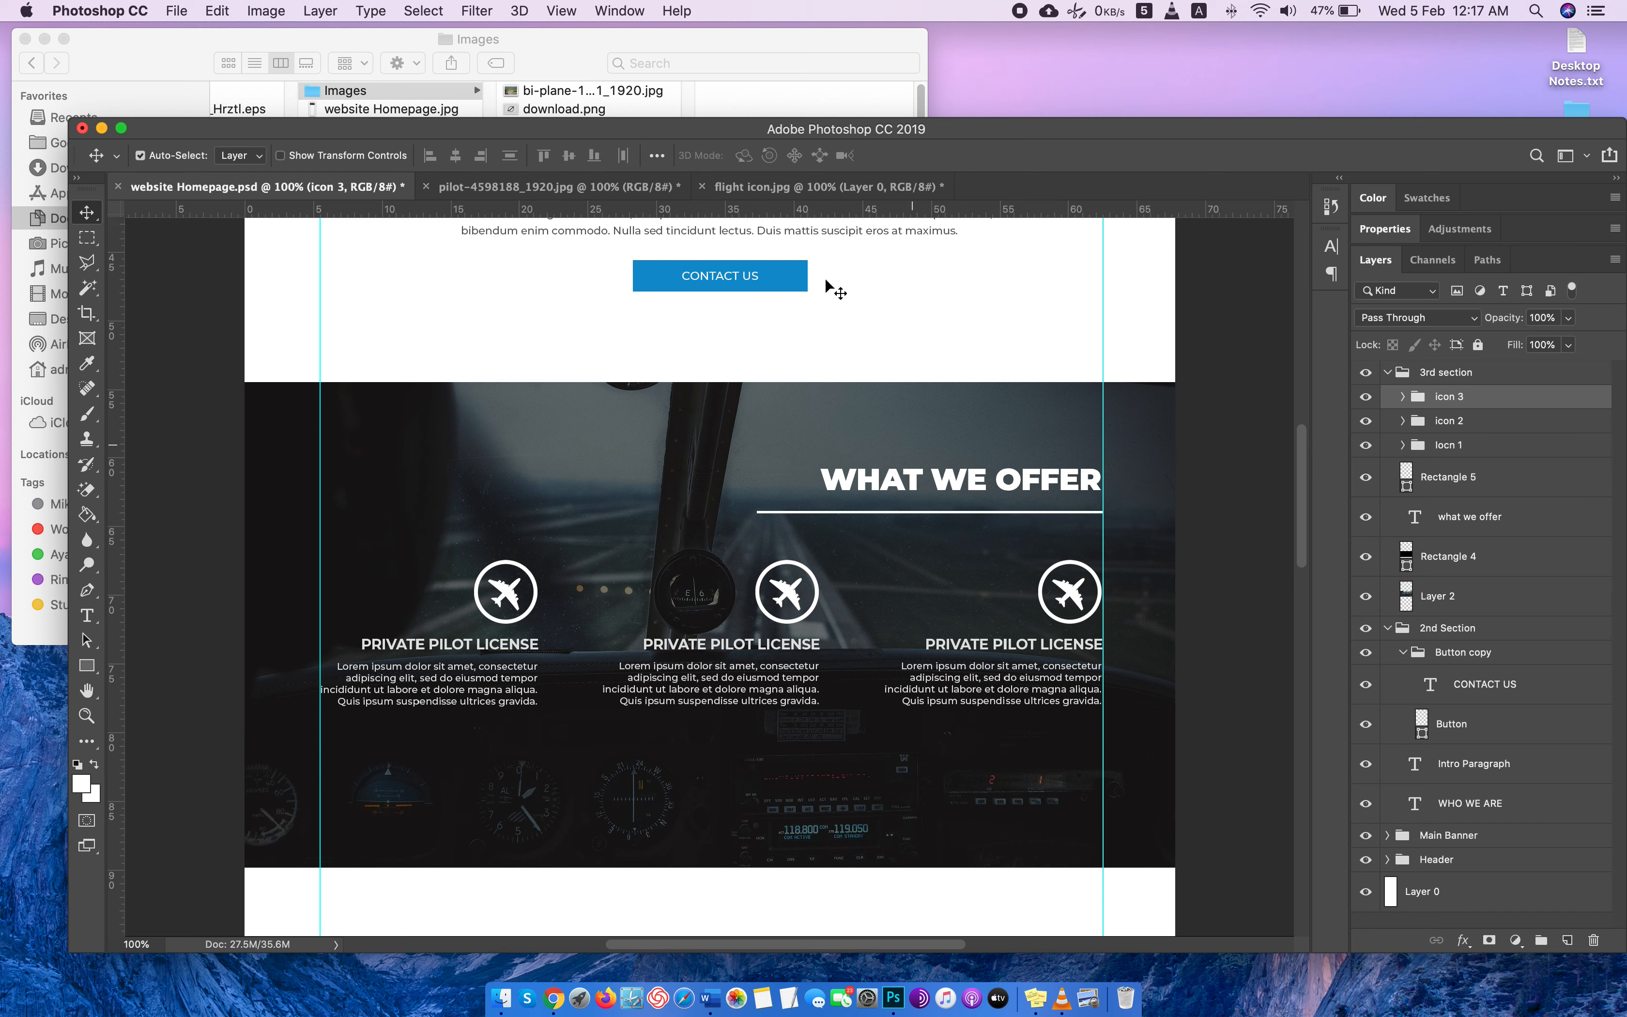
key("super+t")
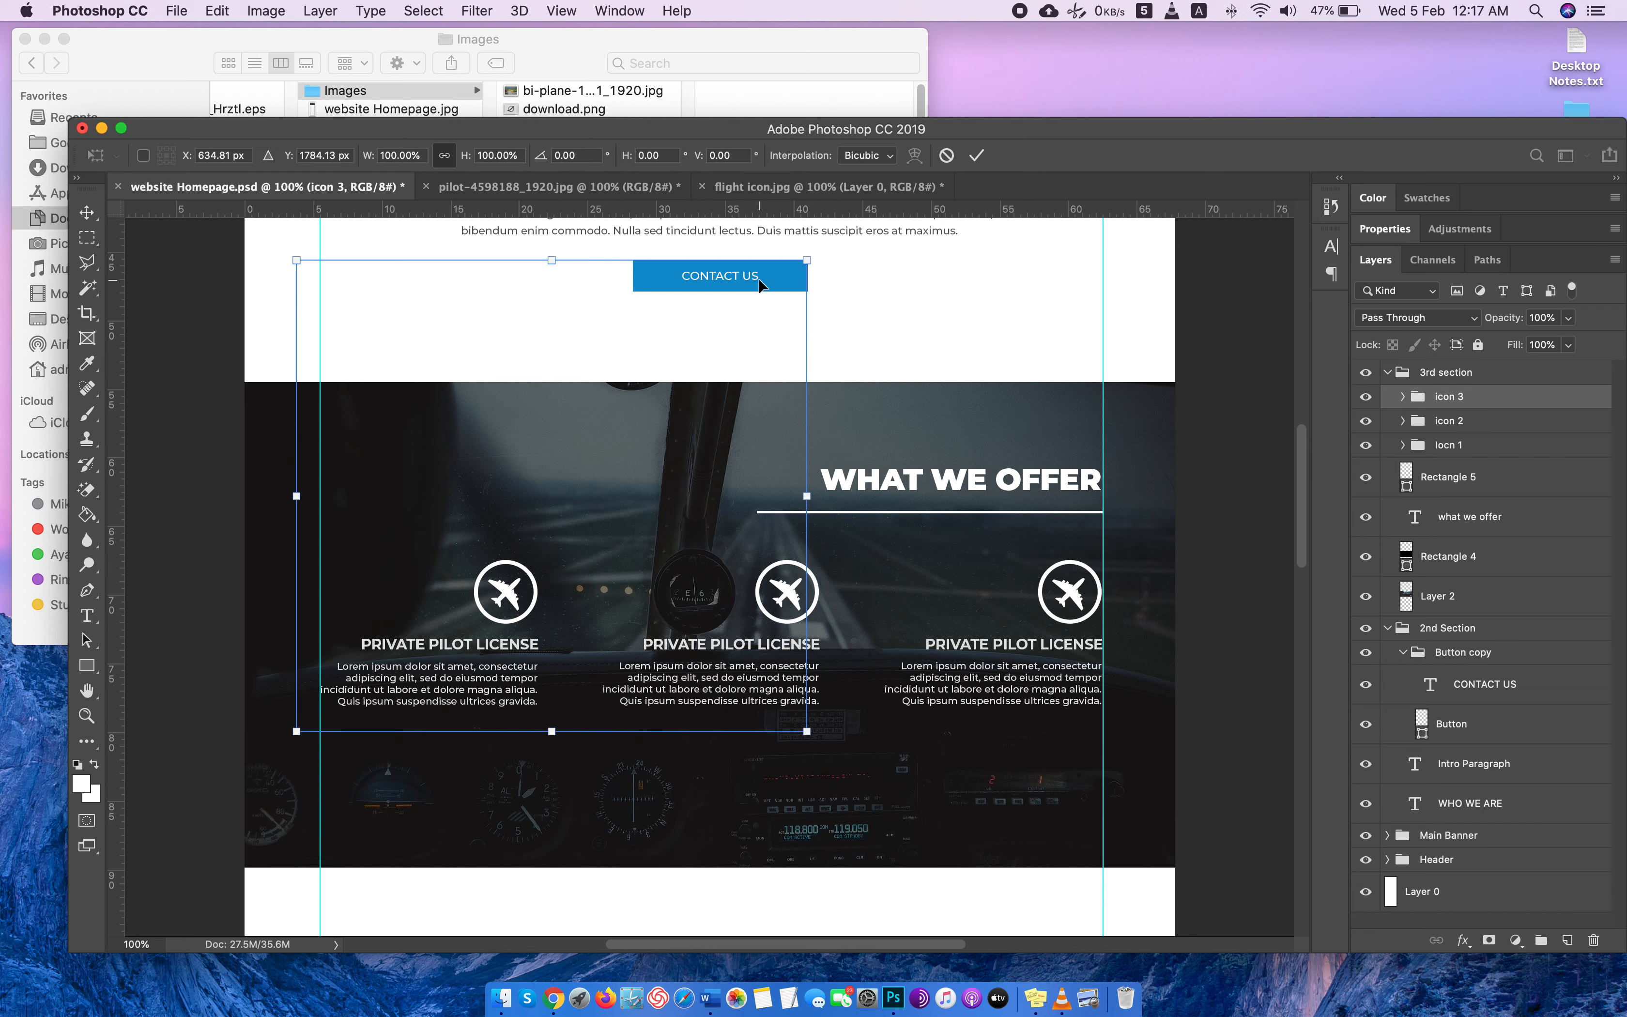
left_click_drag(760, 284, 770, 650)
key("super+z")
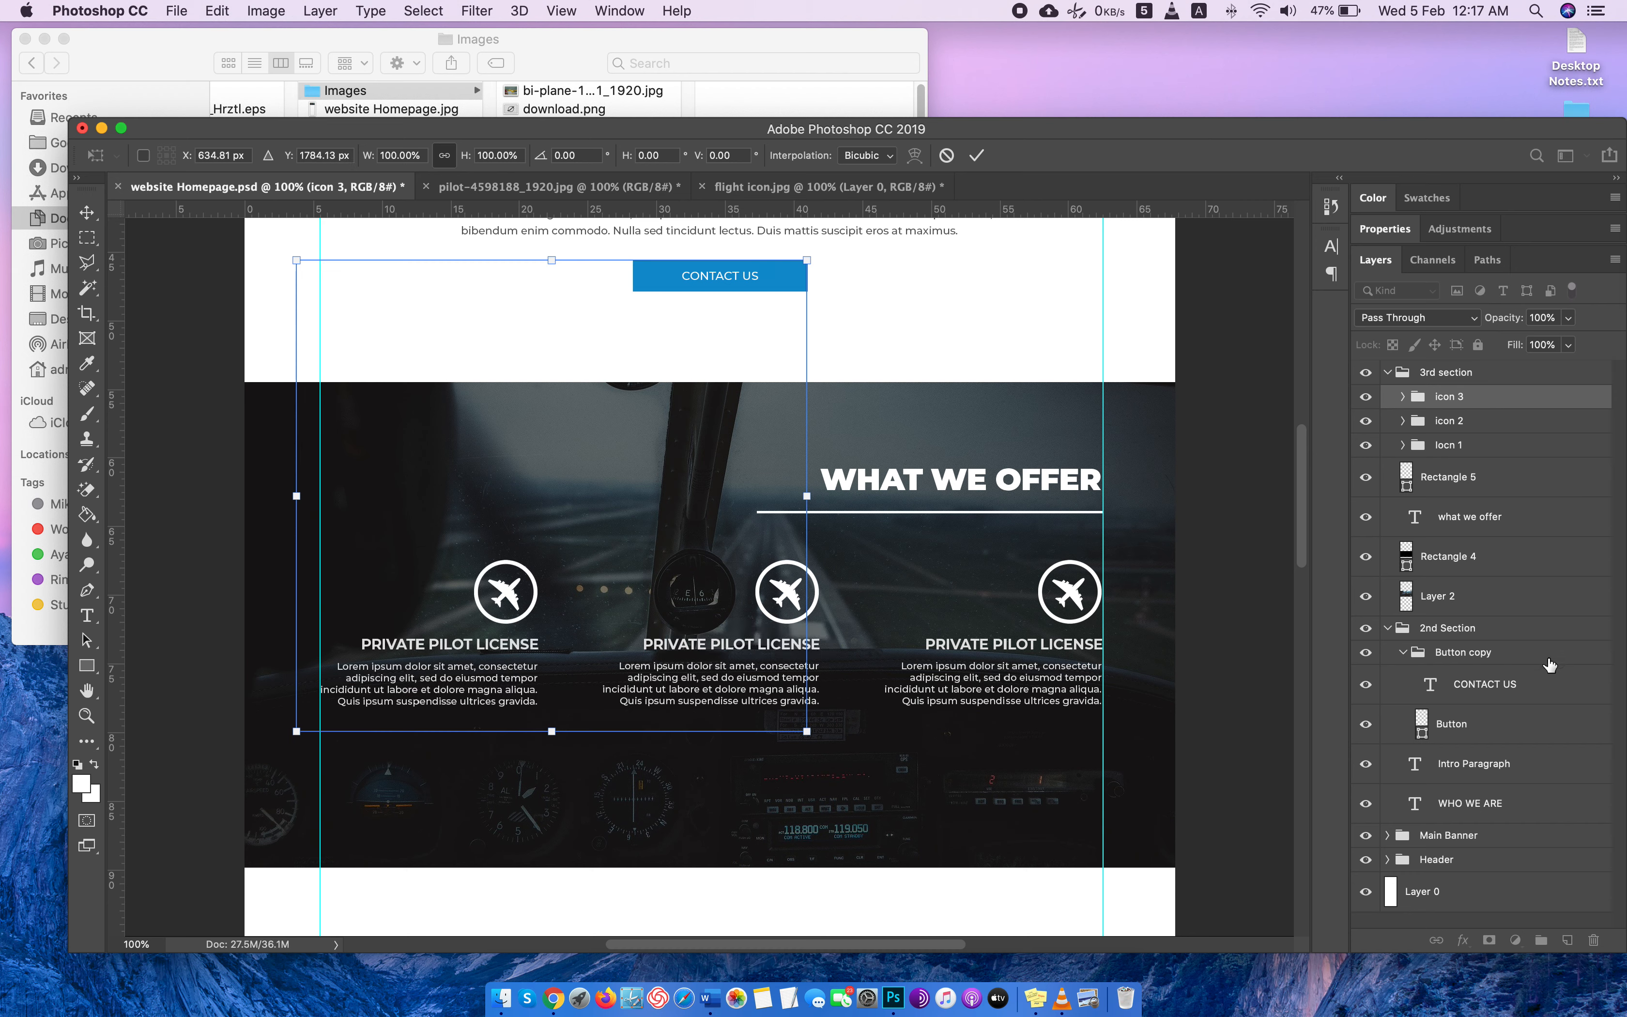
key("Return")
Move the offer button group out of icon 3 to the top level of the 3rd section group.
left_click(1486, 627)
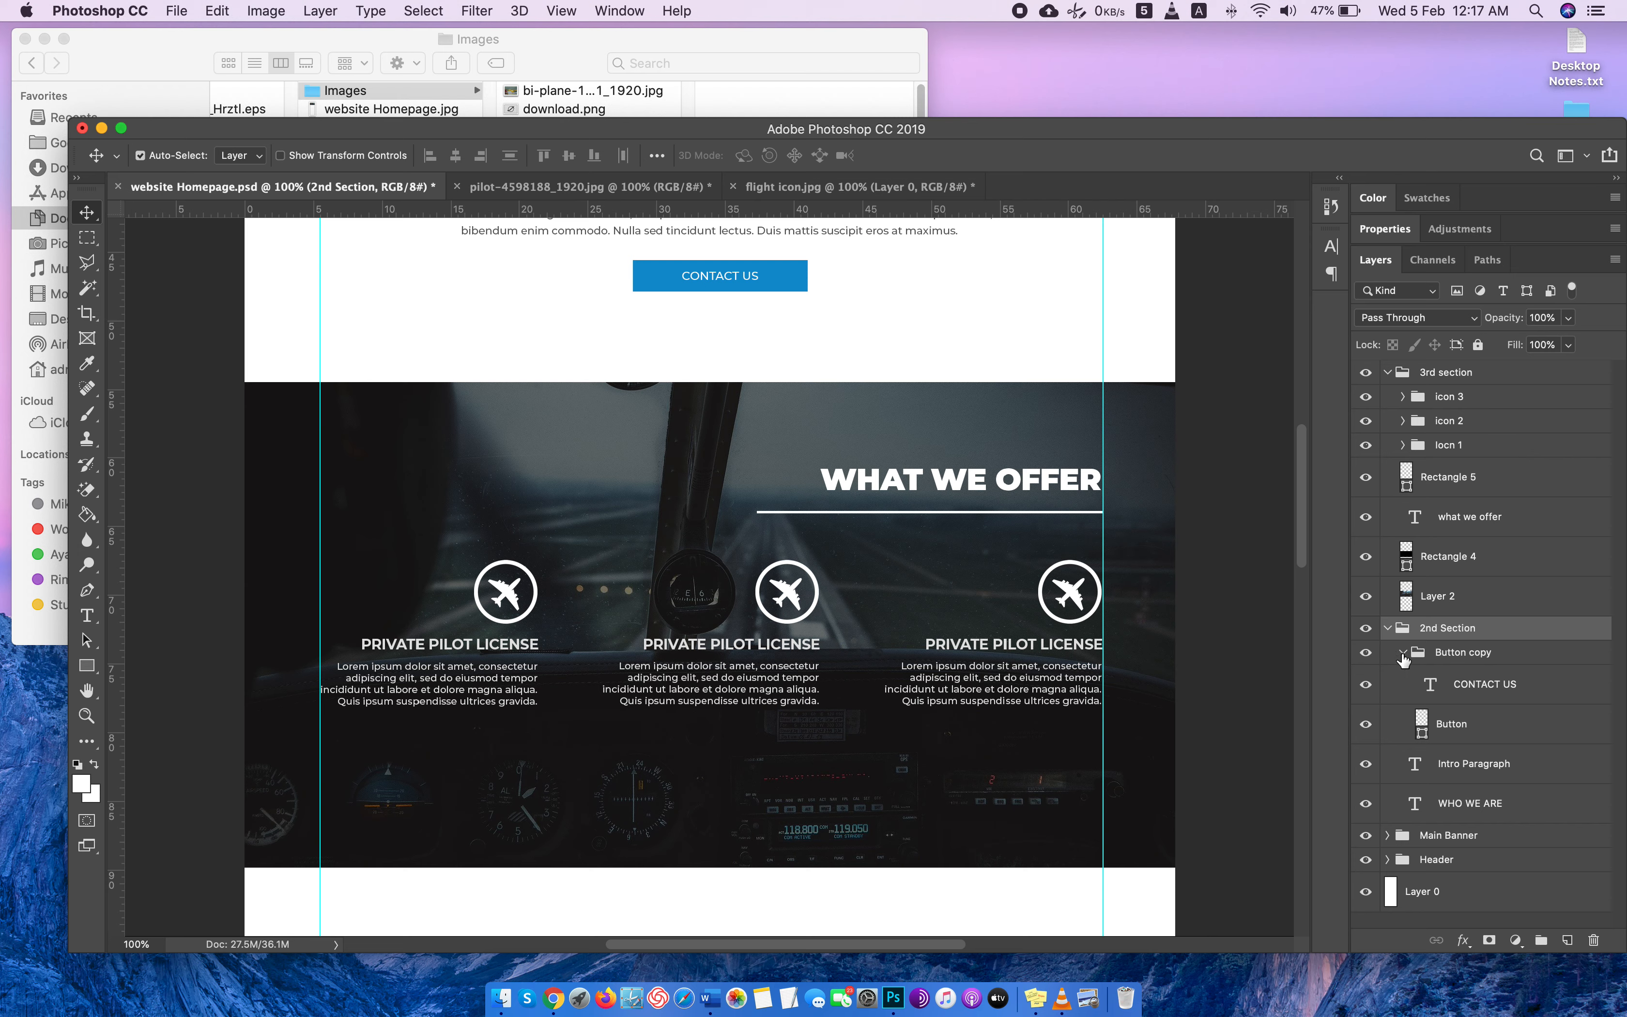
left_click(1403, 653)
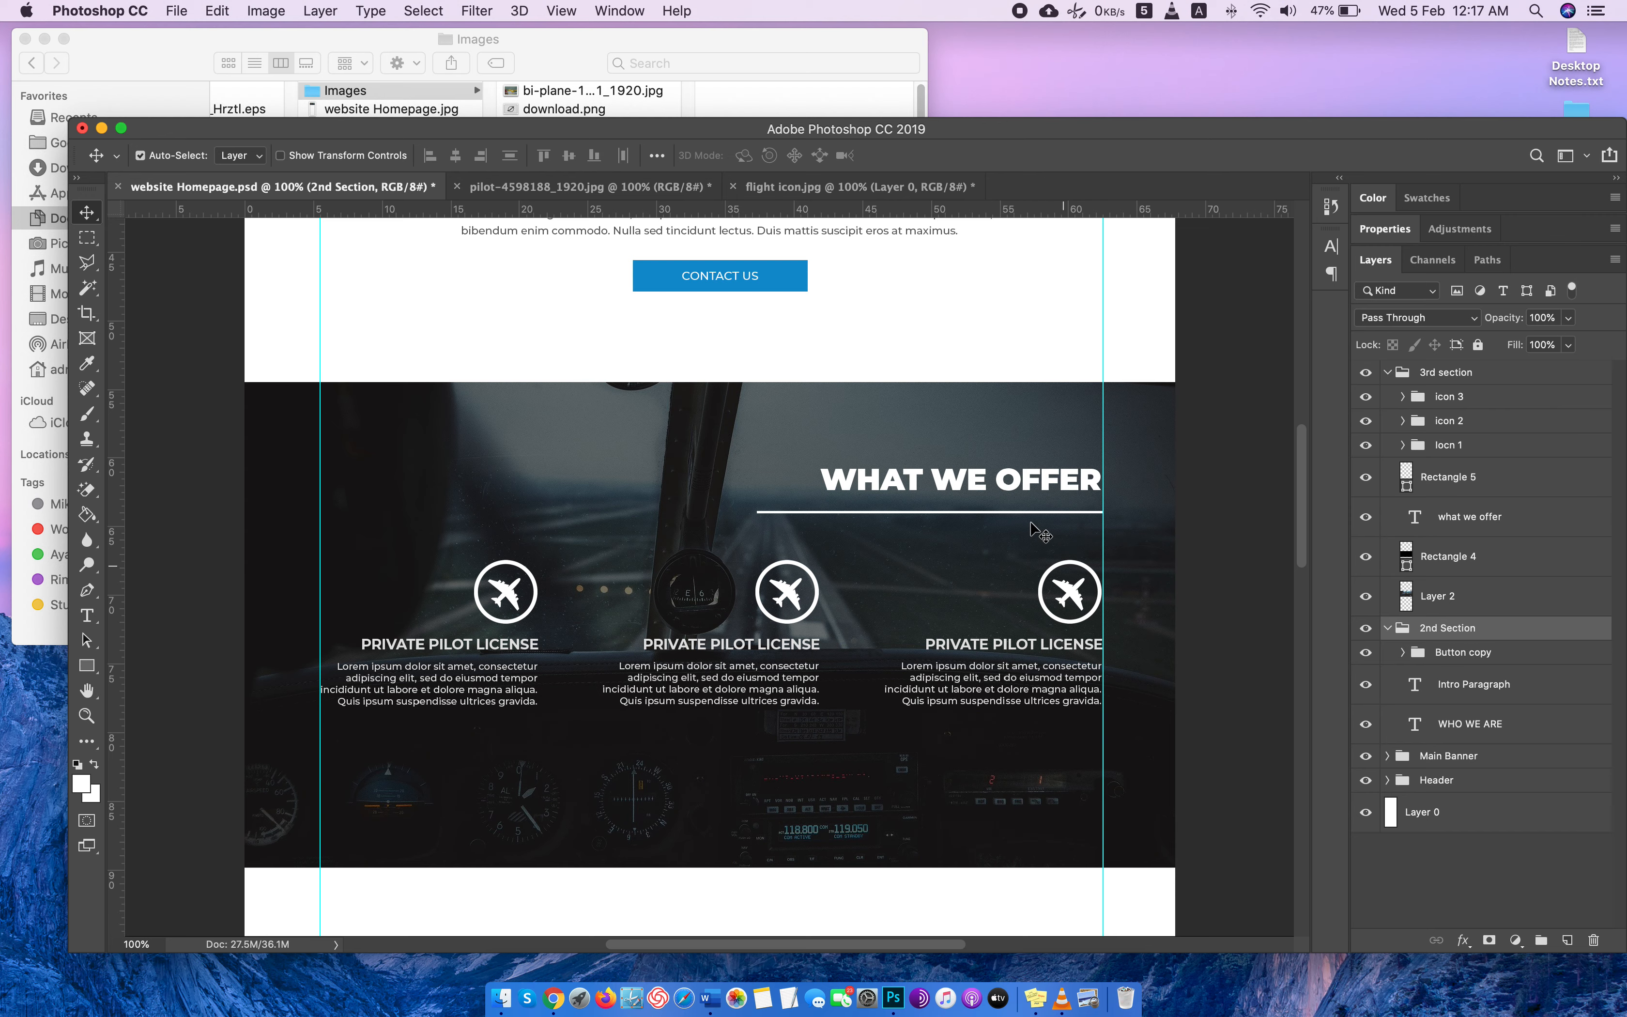
scroll(807, 404, "up", 3)
left_click(778, 350)
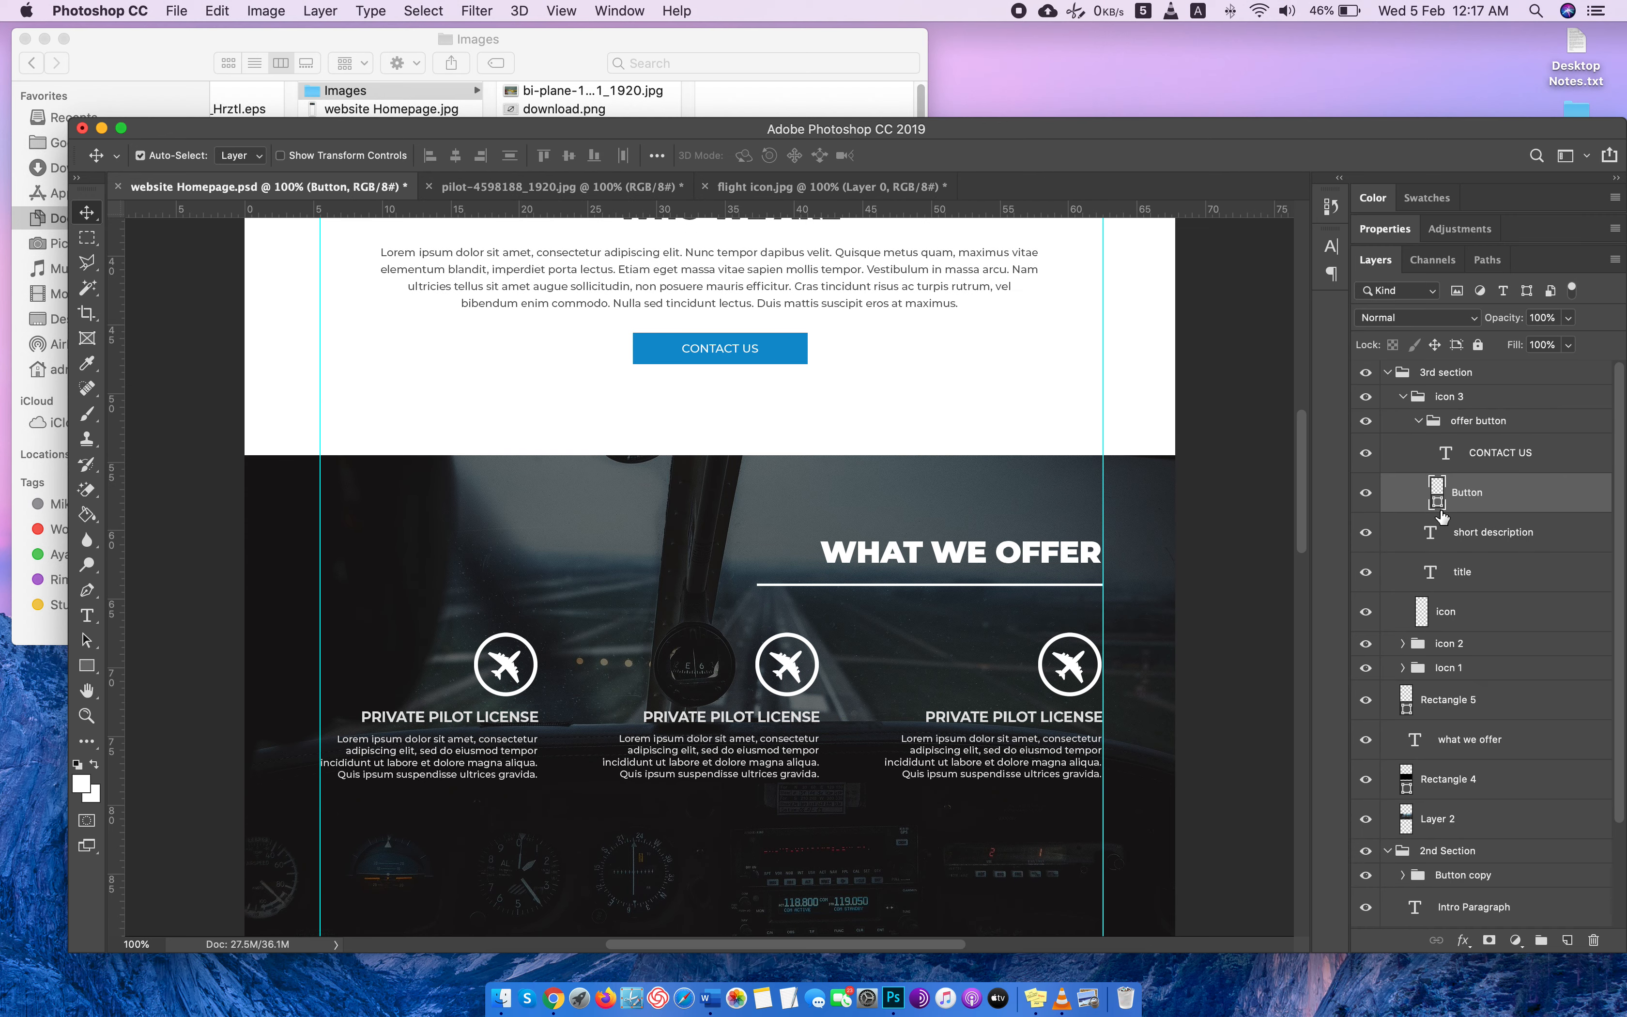
left_click(1419, 423)
left_click_drag(1471, 431, 1425, 396)
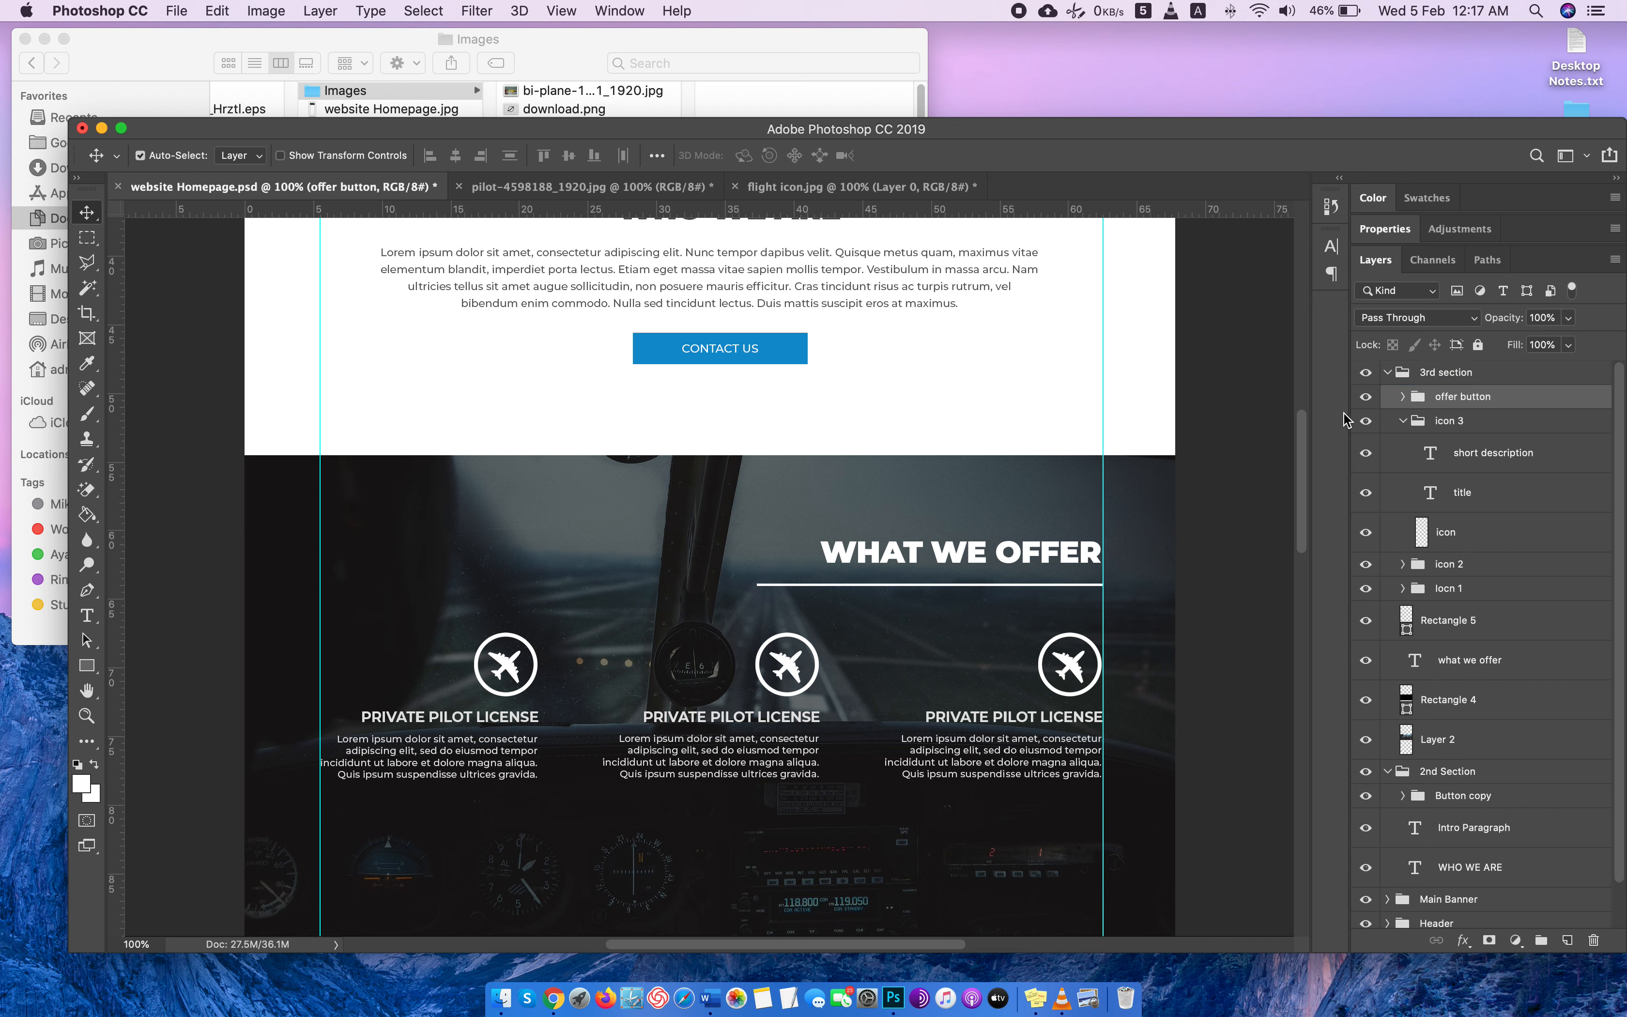
Move the offer button onto the dark section, just beneath the third service's description and near the right guide.
key("super+t")
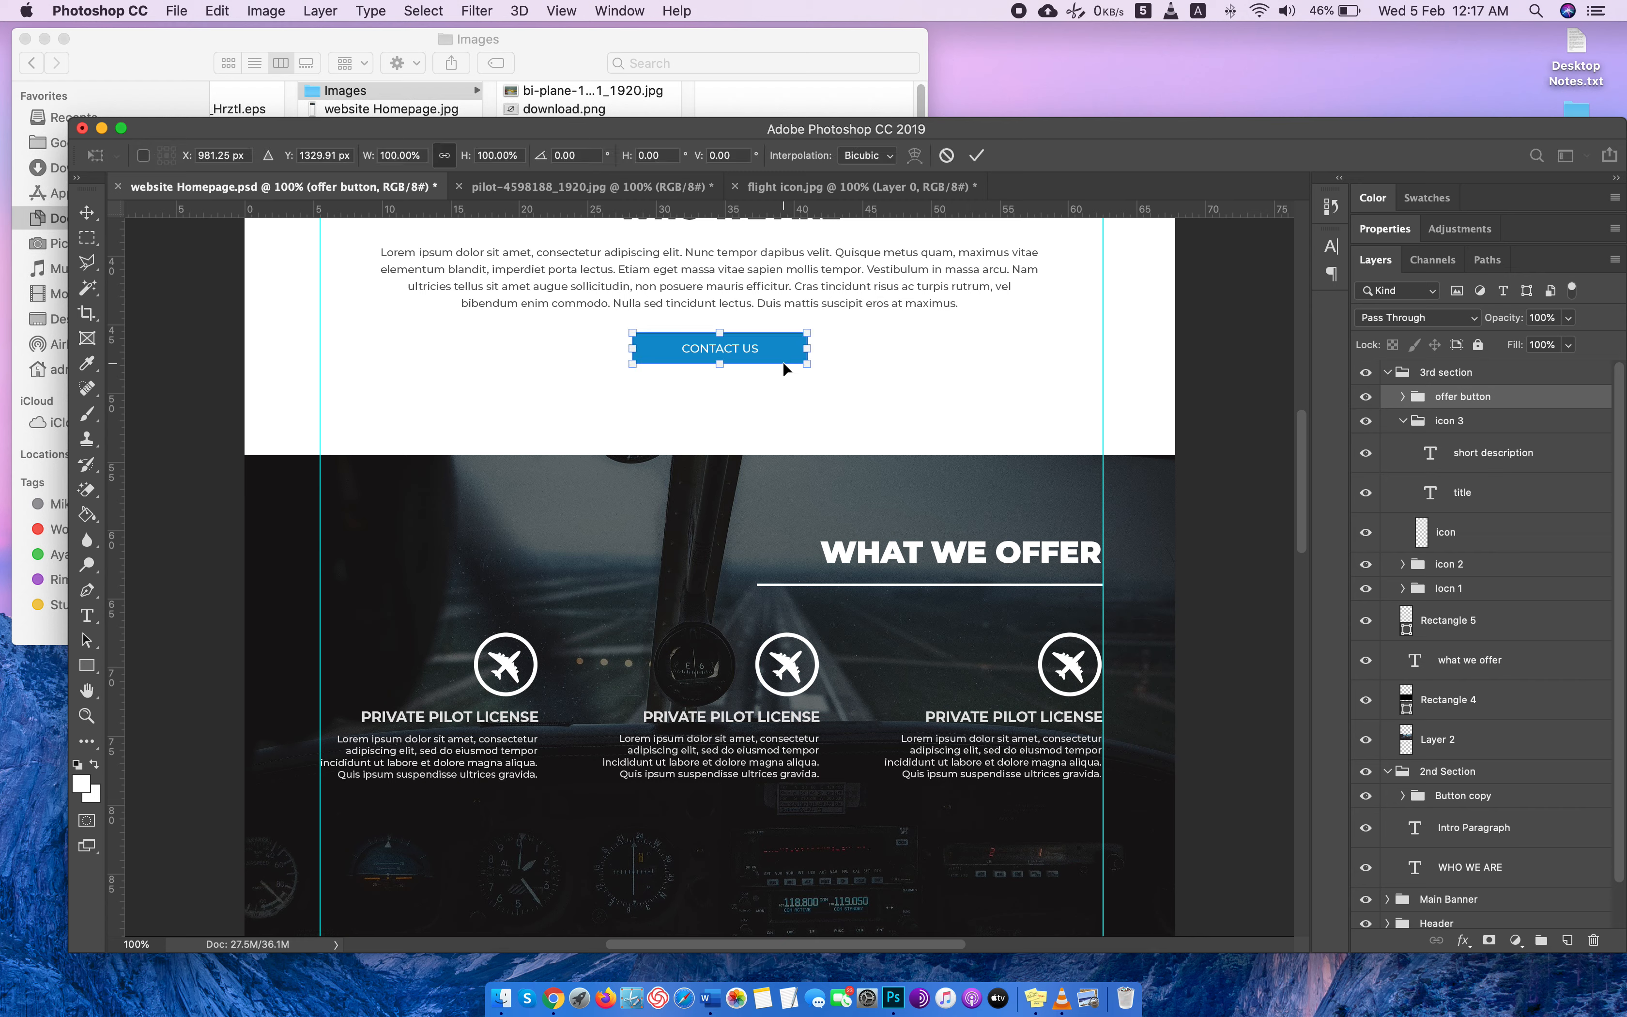
left_click_drag(784, 369, 1090, 868)
scroll(1159, 532, "down", 2)
scroll(1159, 531, "down", 3)
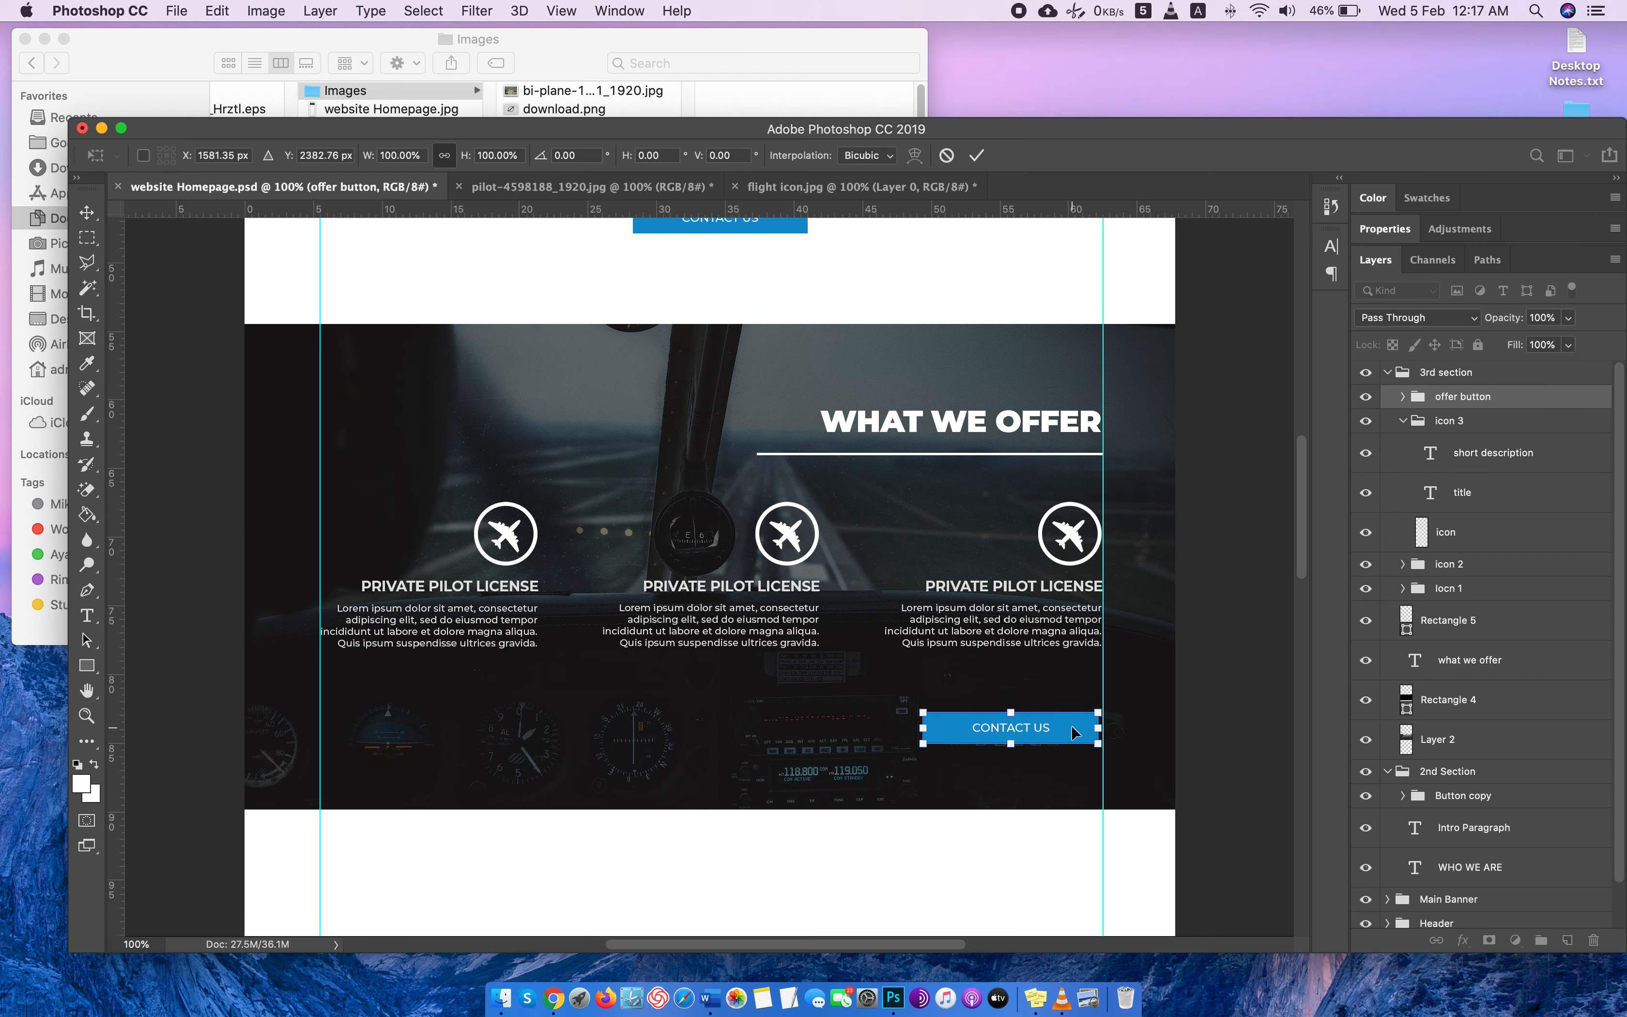
mouse_move(1073, 732)
left_mouse_down()
mouse_move(774, 721)
mouse_move(1073, 702)
left_mouse_up()
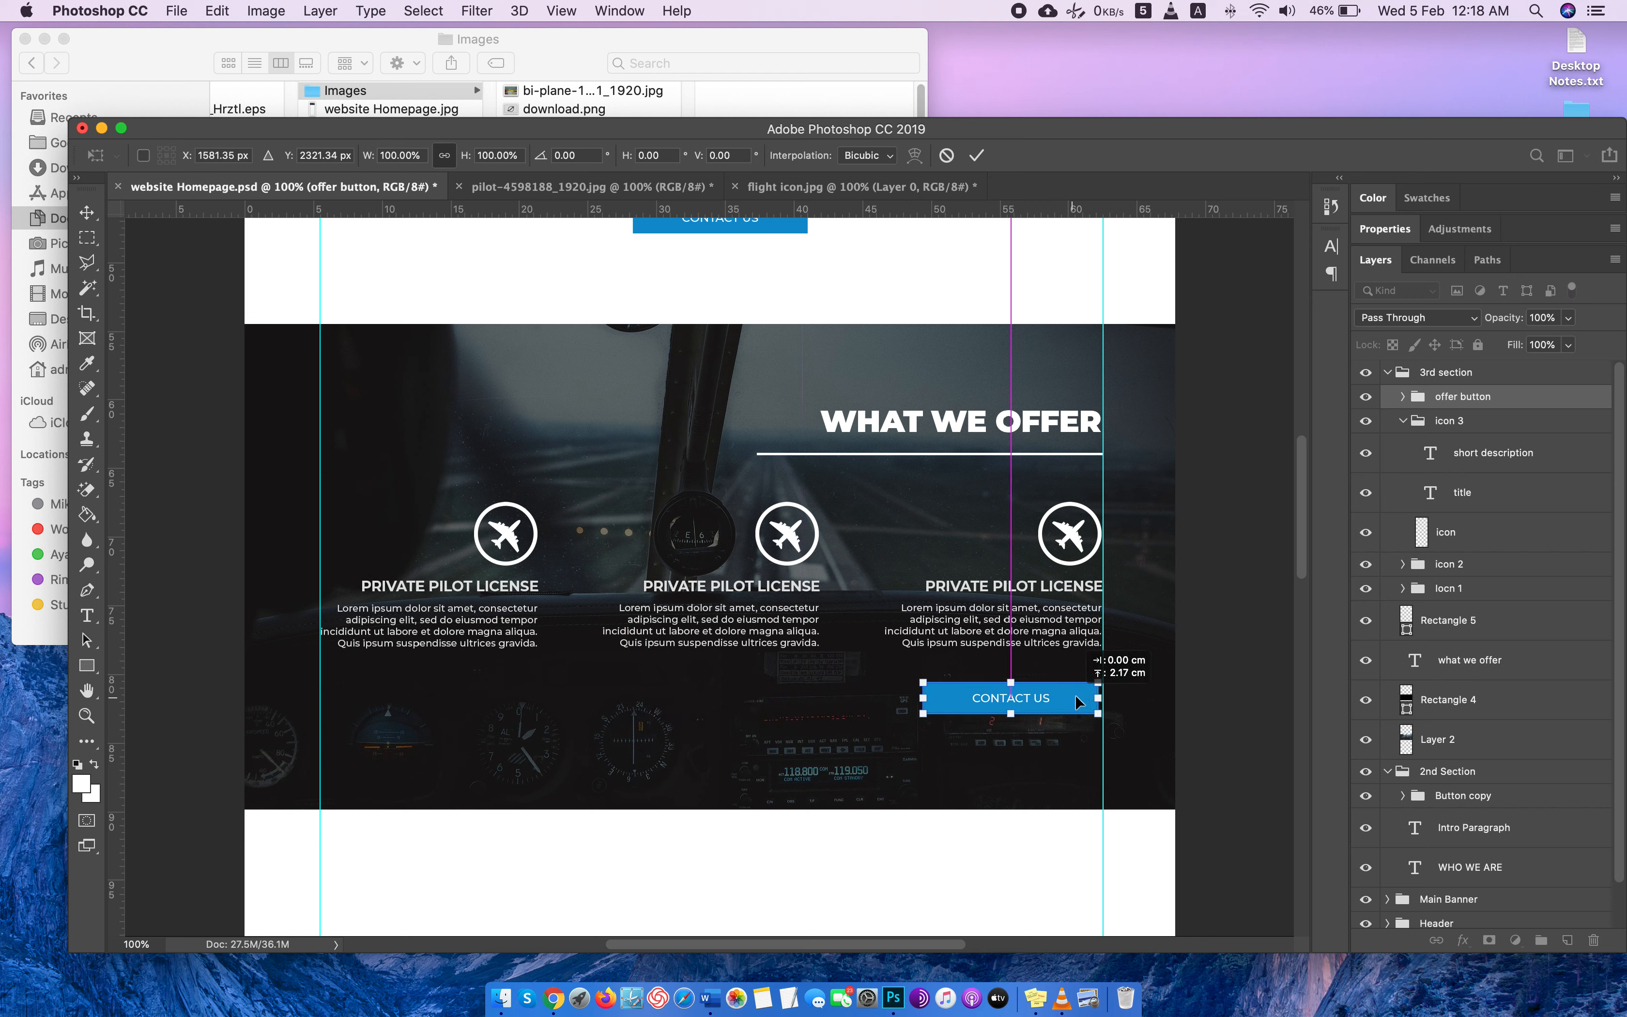
key("Right")
key("Right")
key("Return")
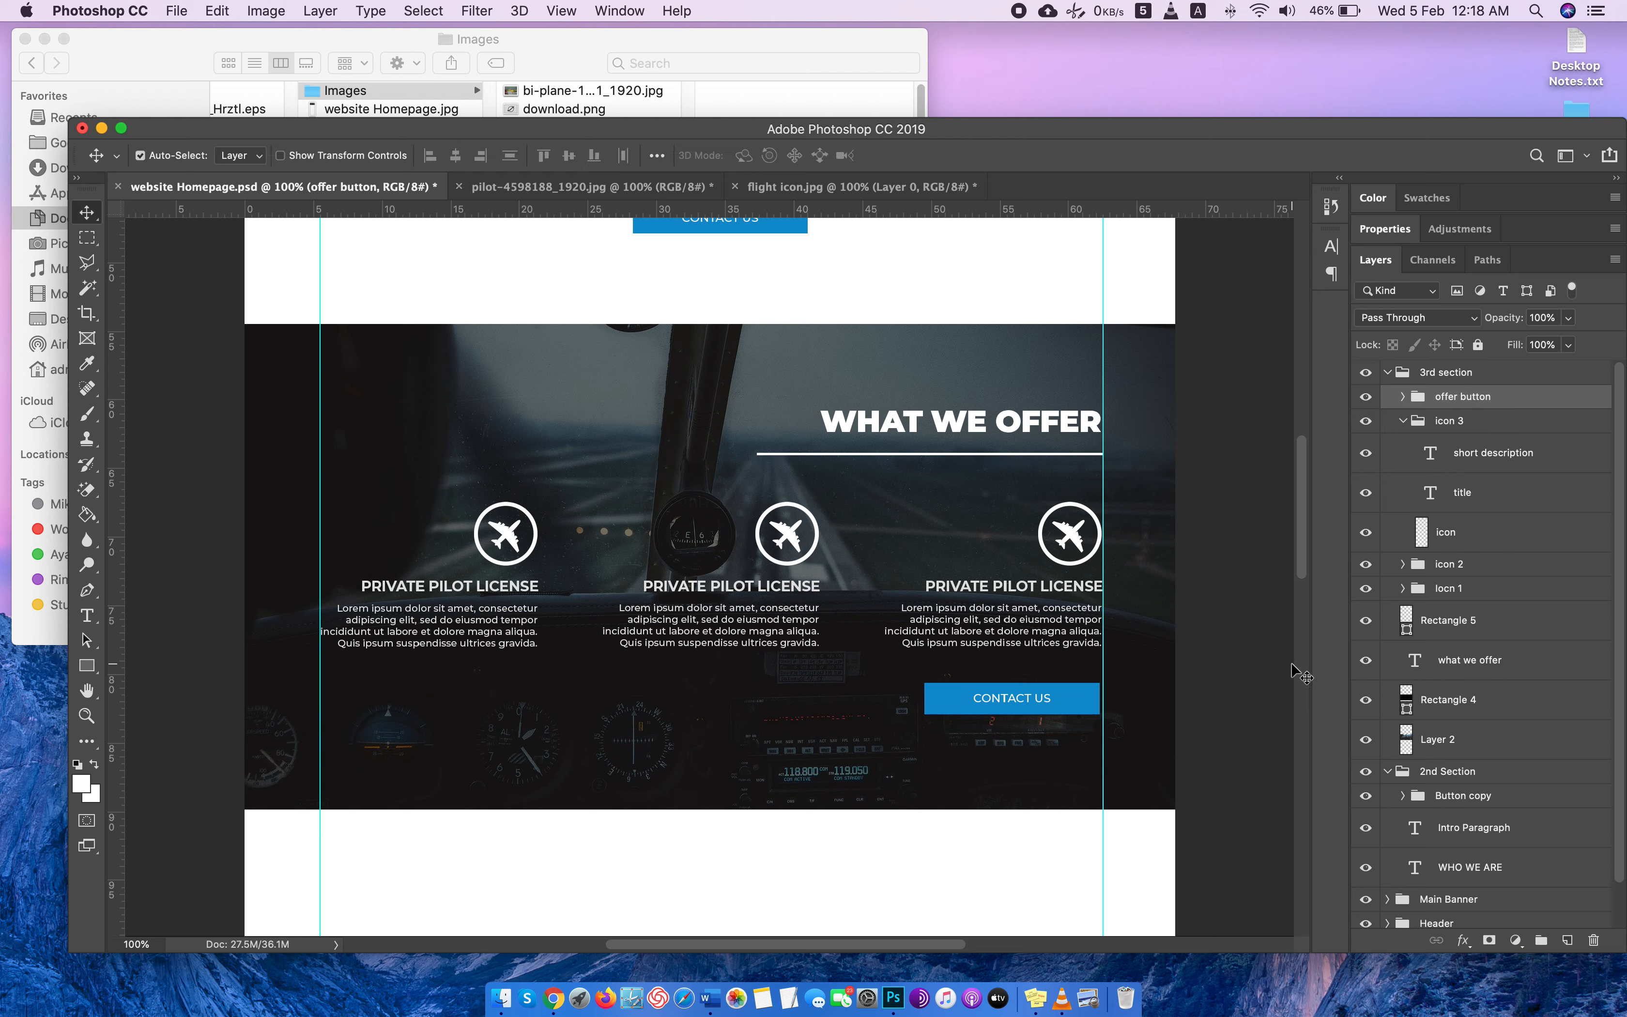
Nudge the offer button flush with the right guide and slightly farther below the service descriptions.
key("Right")
key("Down")
key("Down")
key("Down")
key("Down")
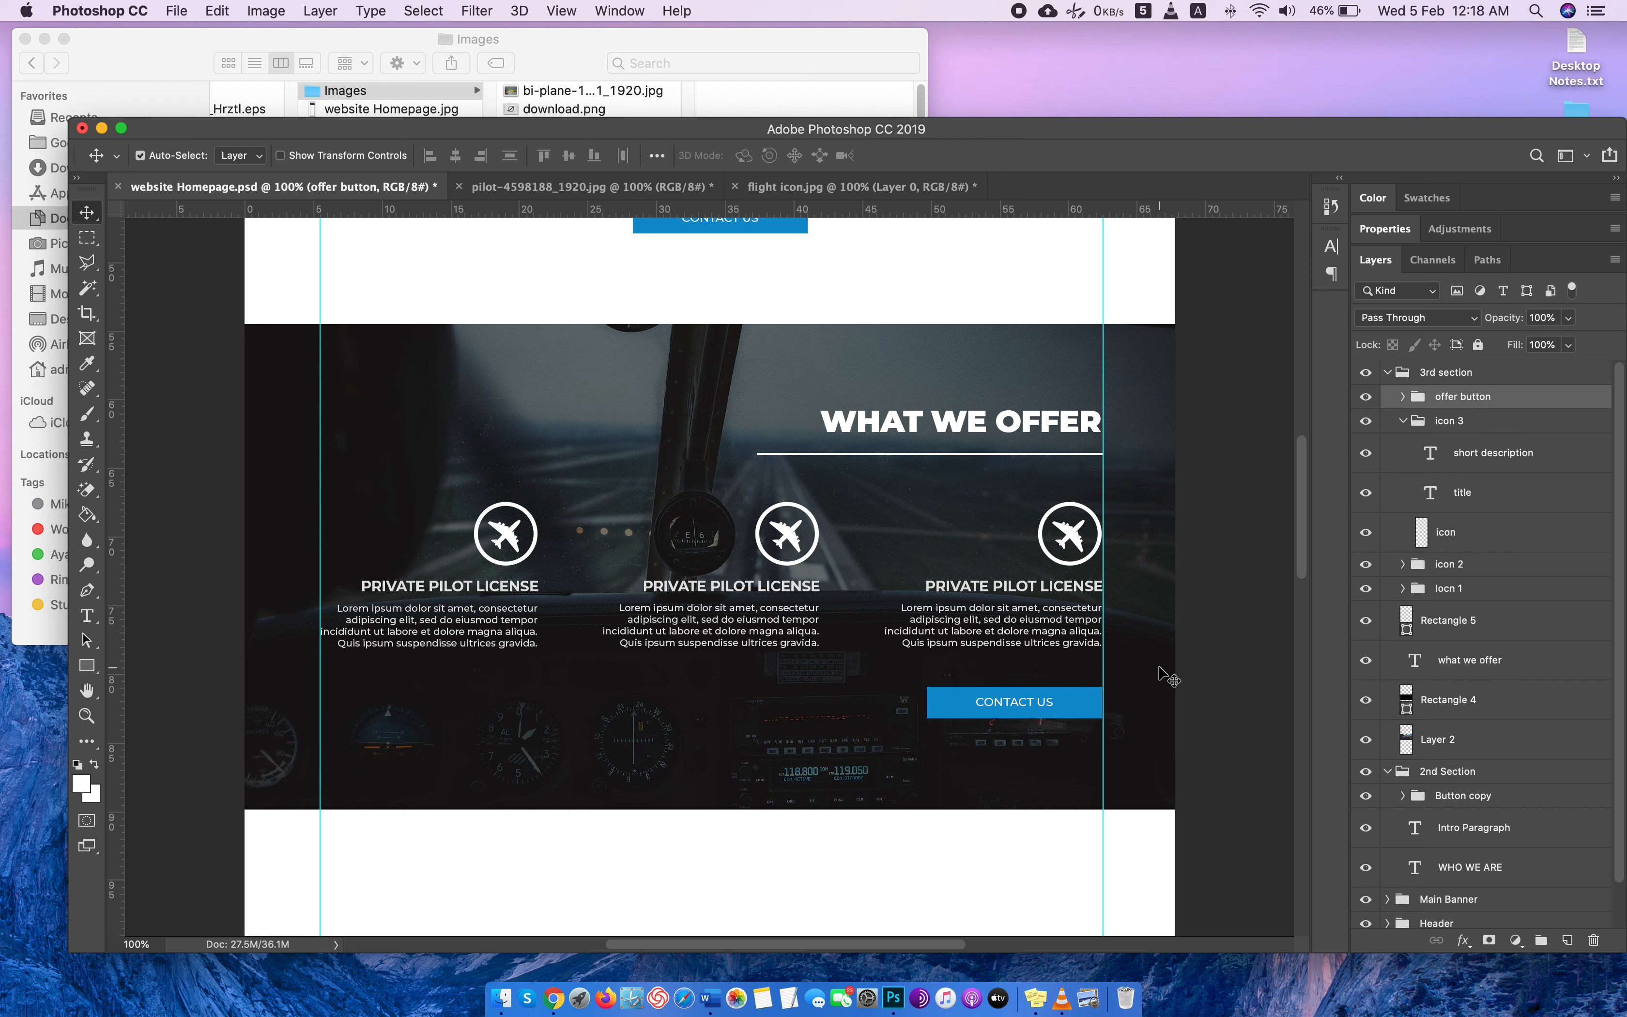
key("Down")
key("Down")
key("Down")
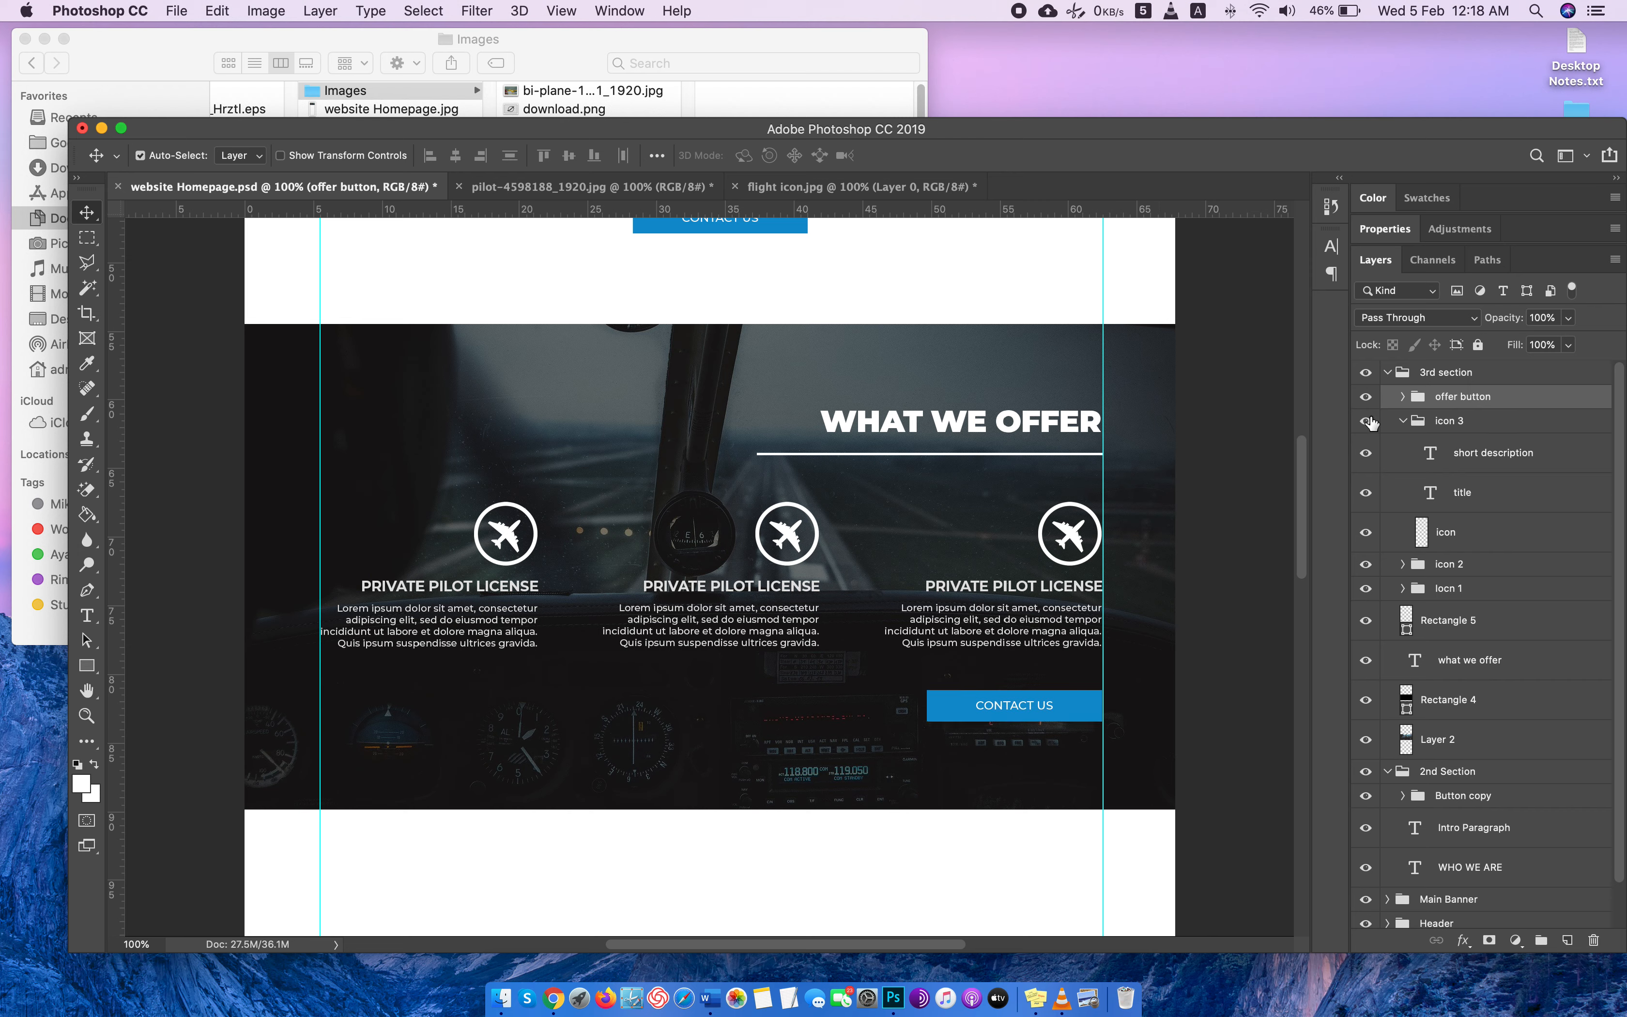
Widen the offer button's blue rectangle leftward to about 17.53 cm (137.67%), keeping its right edge on the guide.
left_click(1388, 373)
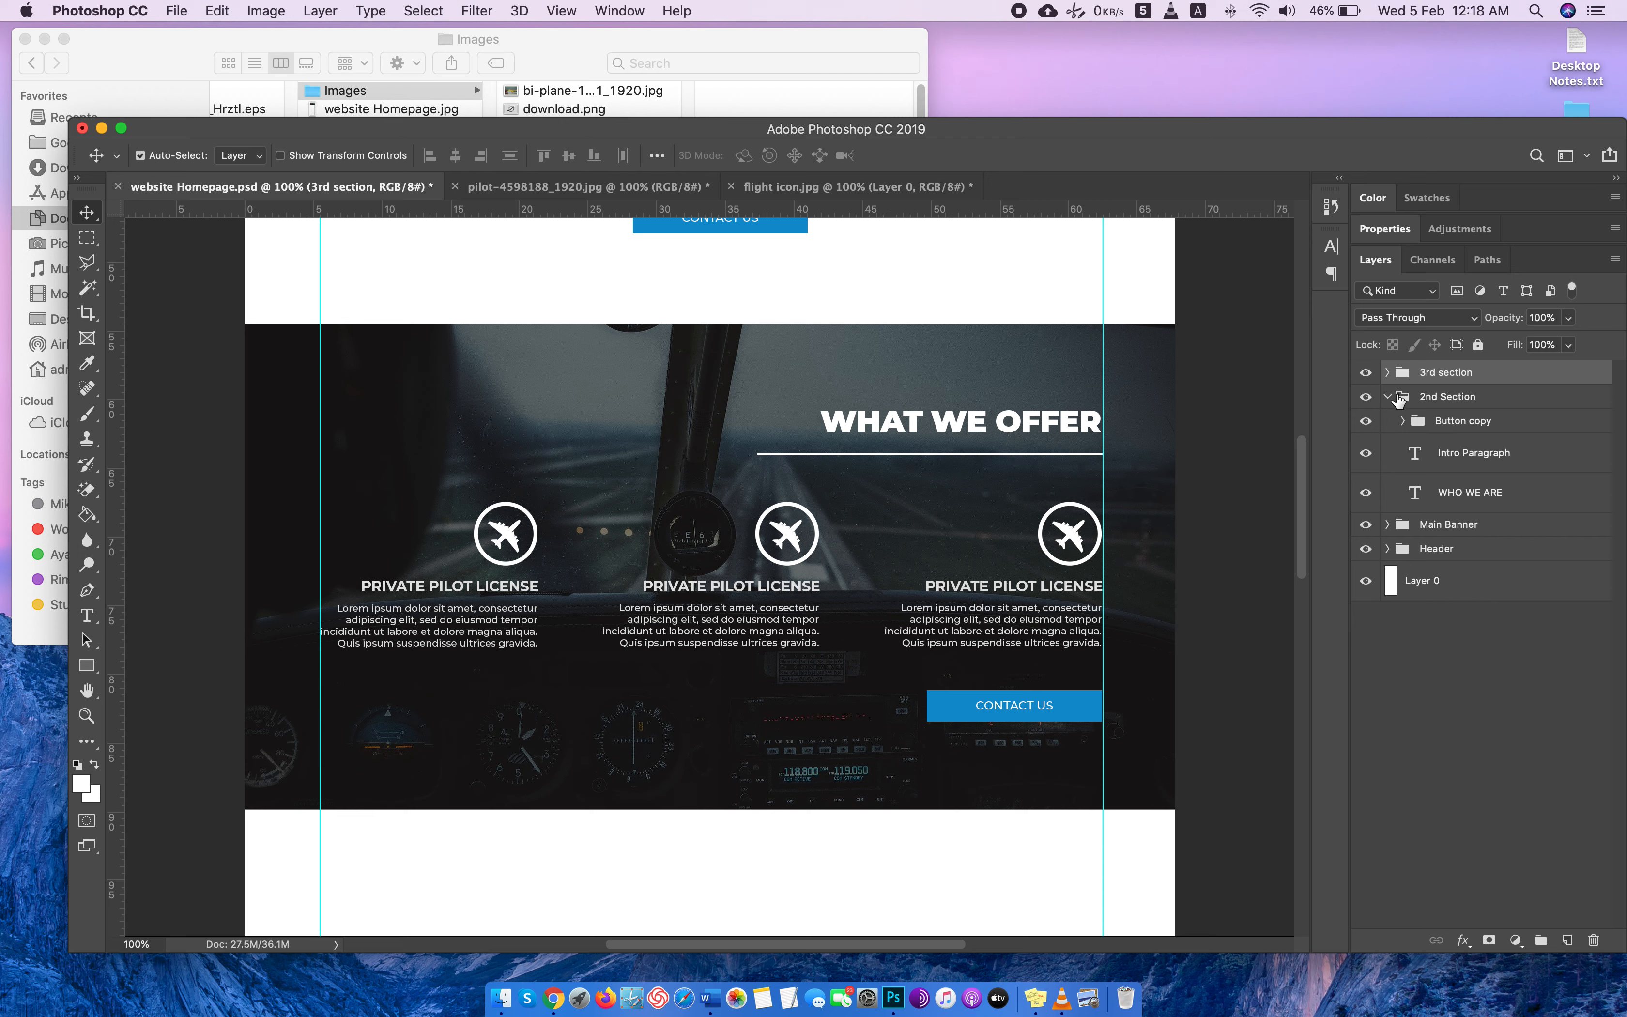
left_click(1387, 372)
left_click(1417, 397)
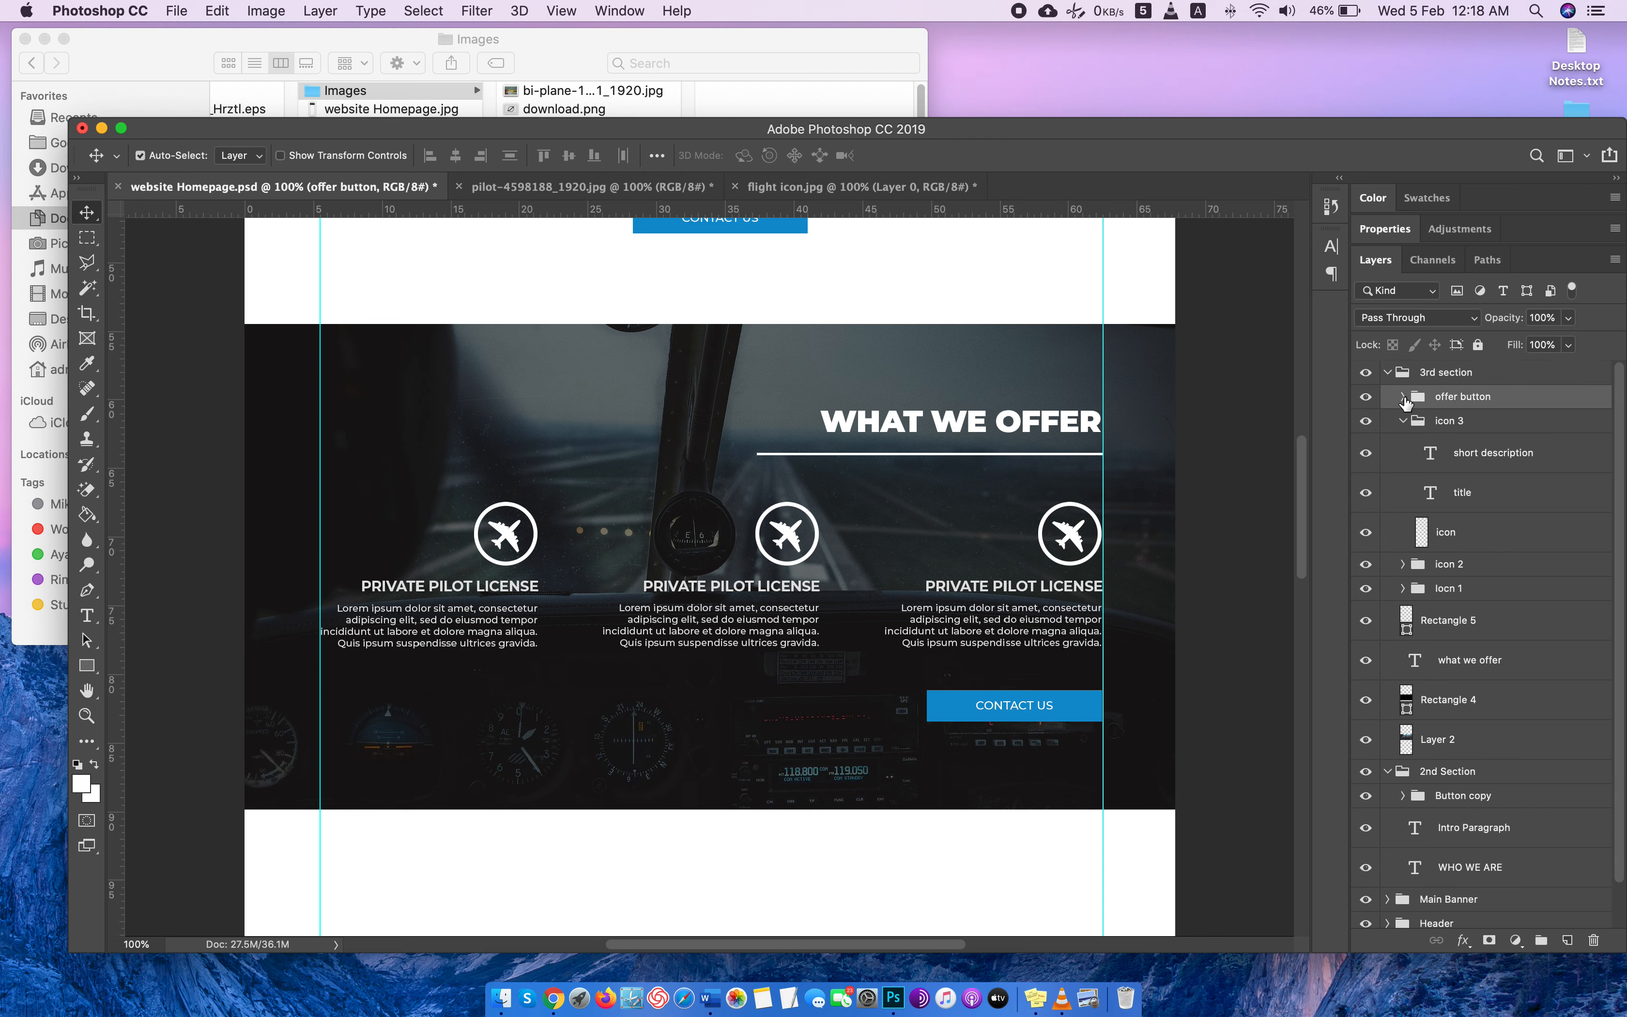
left_click(1402, 396)
left_click(1455, 477)
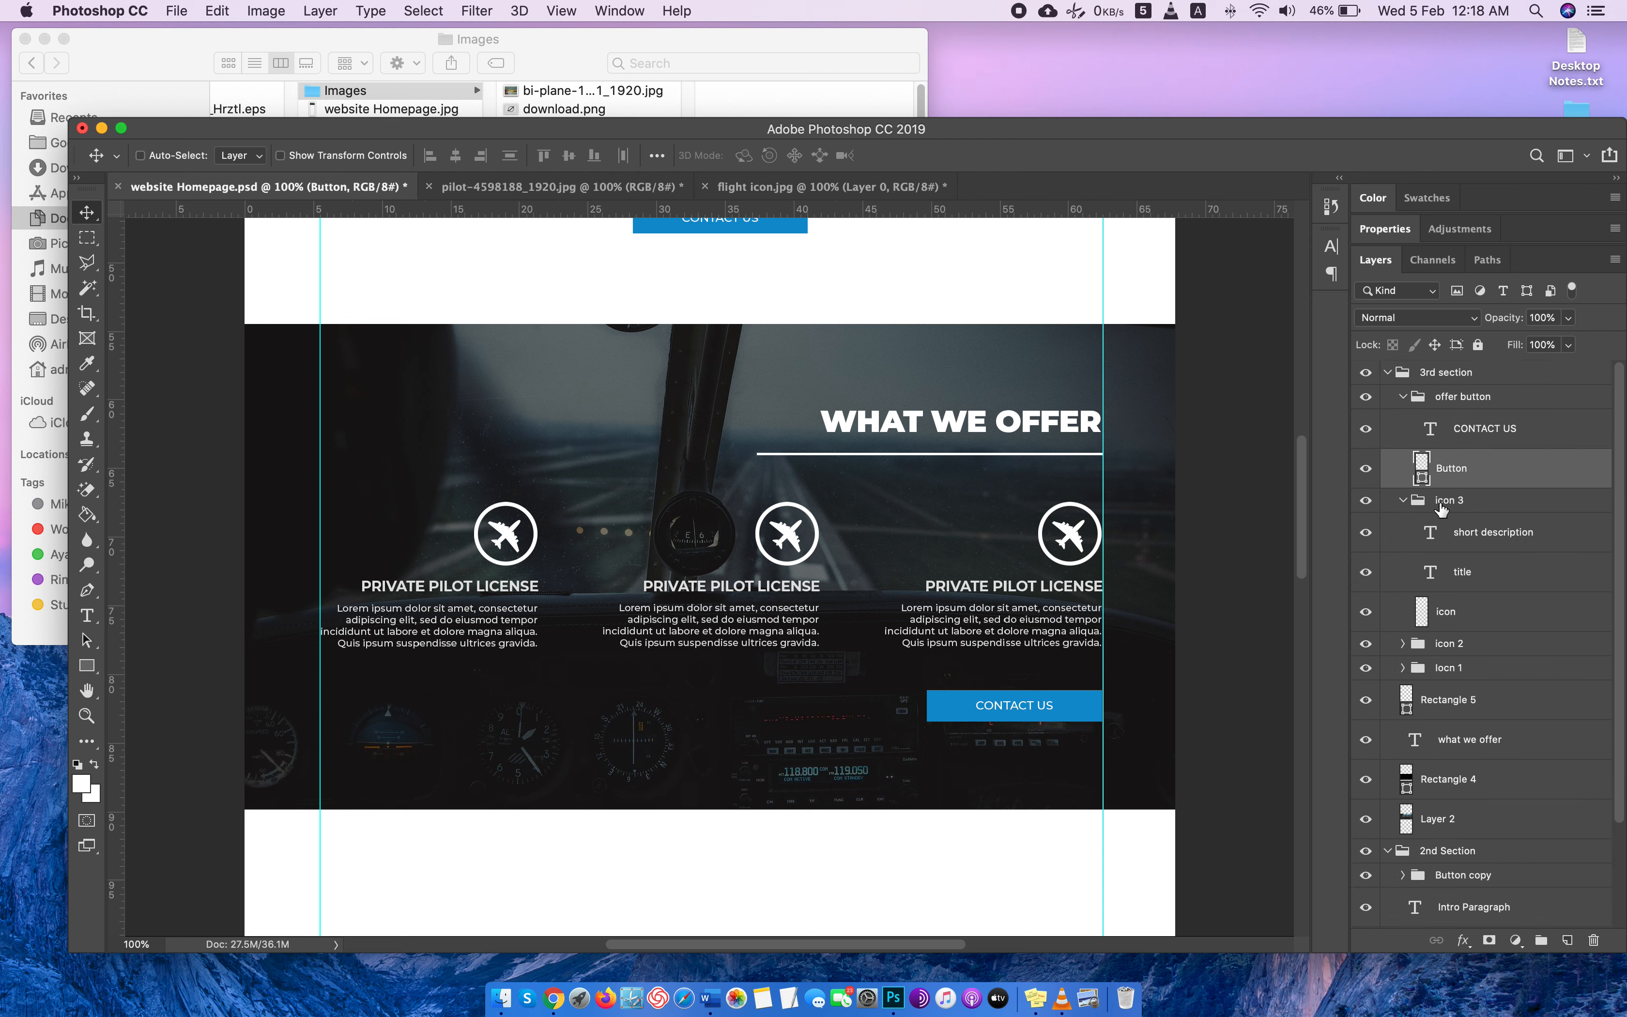
key("super+t")
left_click_drag(926, 706, 861, 705)
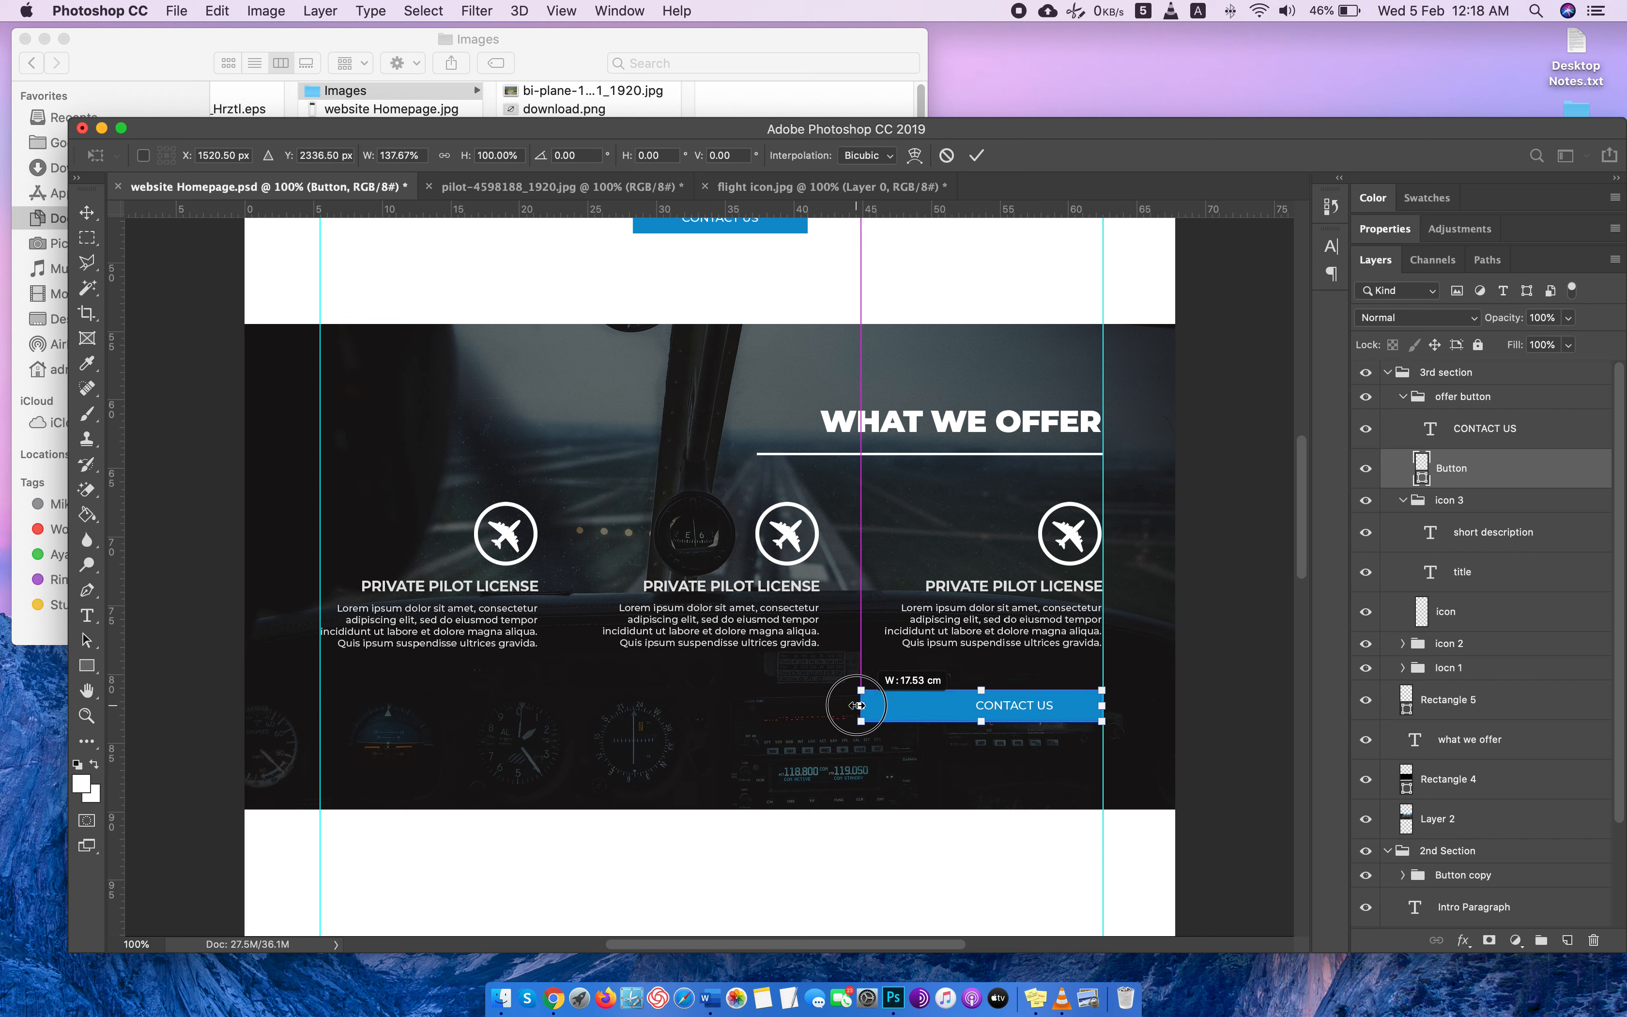
key("Return")
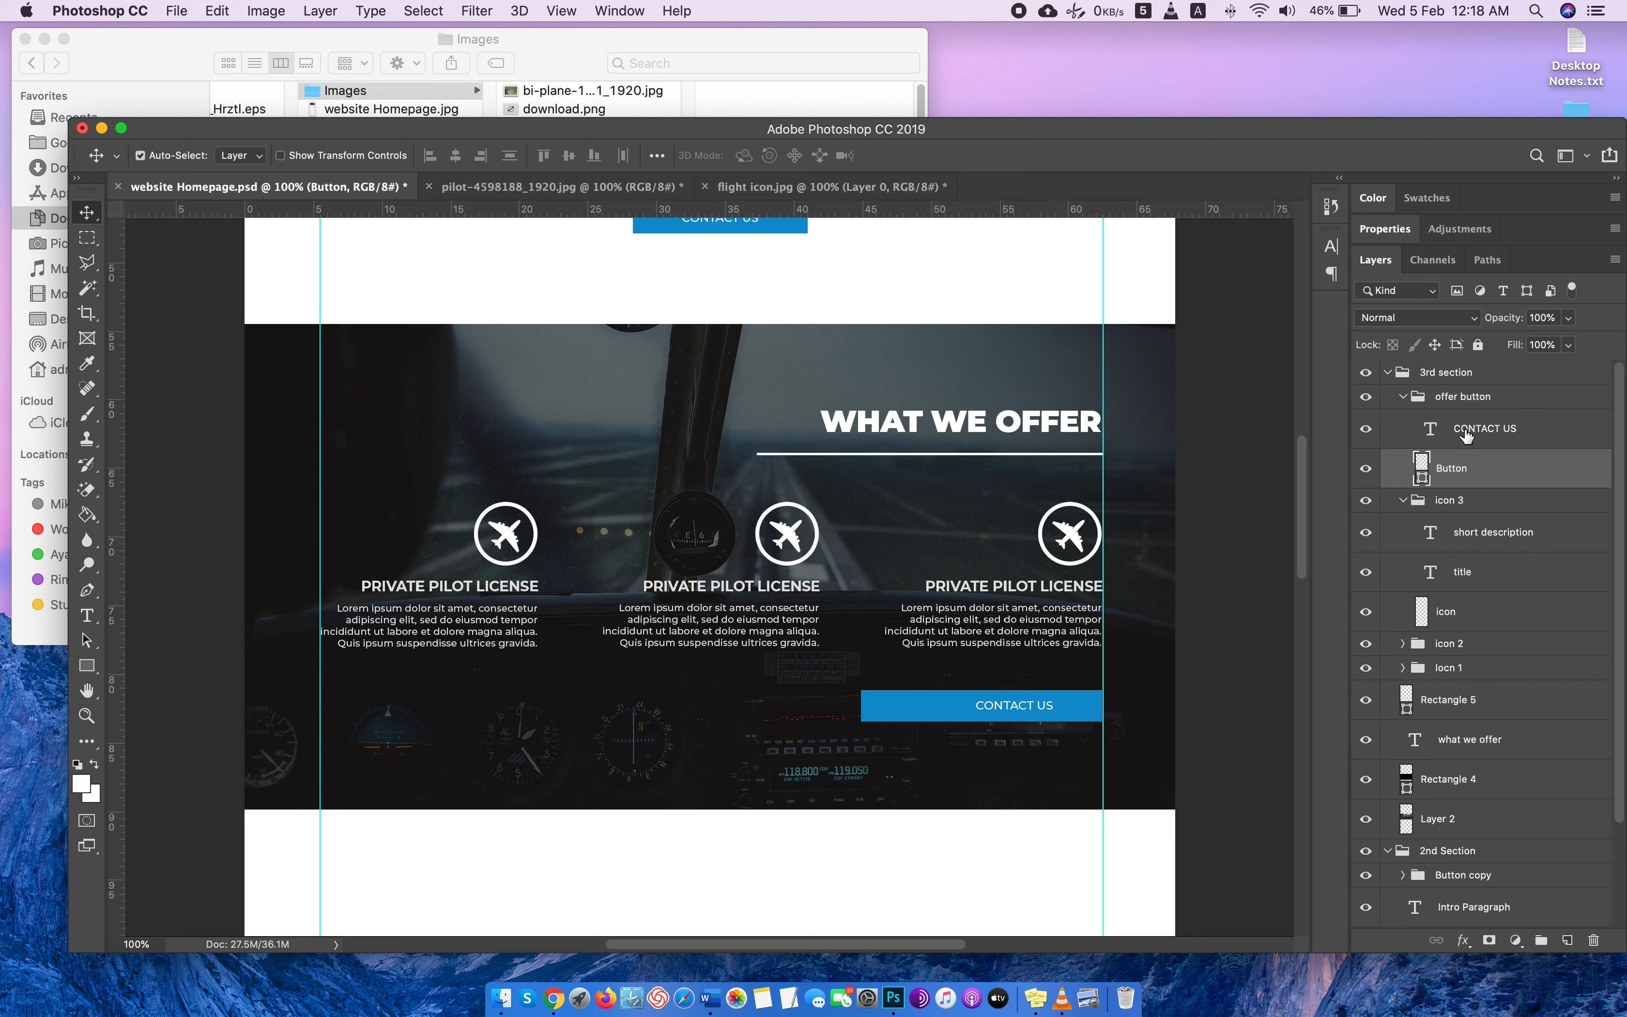
Shift the offer button's CONTACT US text left toward the centre of the widened rectangle.
left_click(1450, 432)
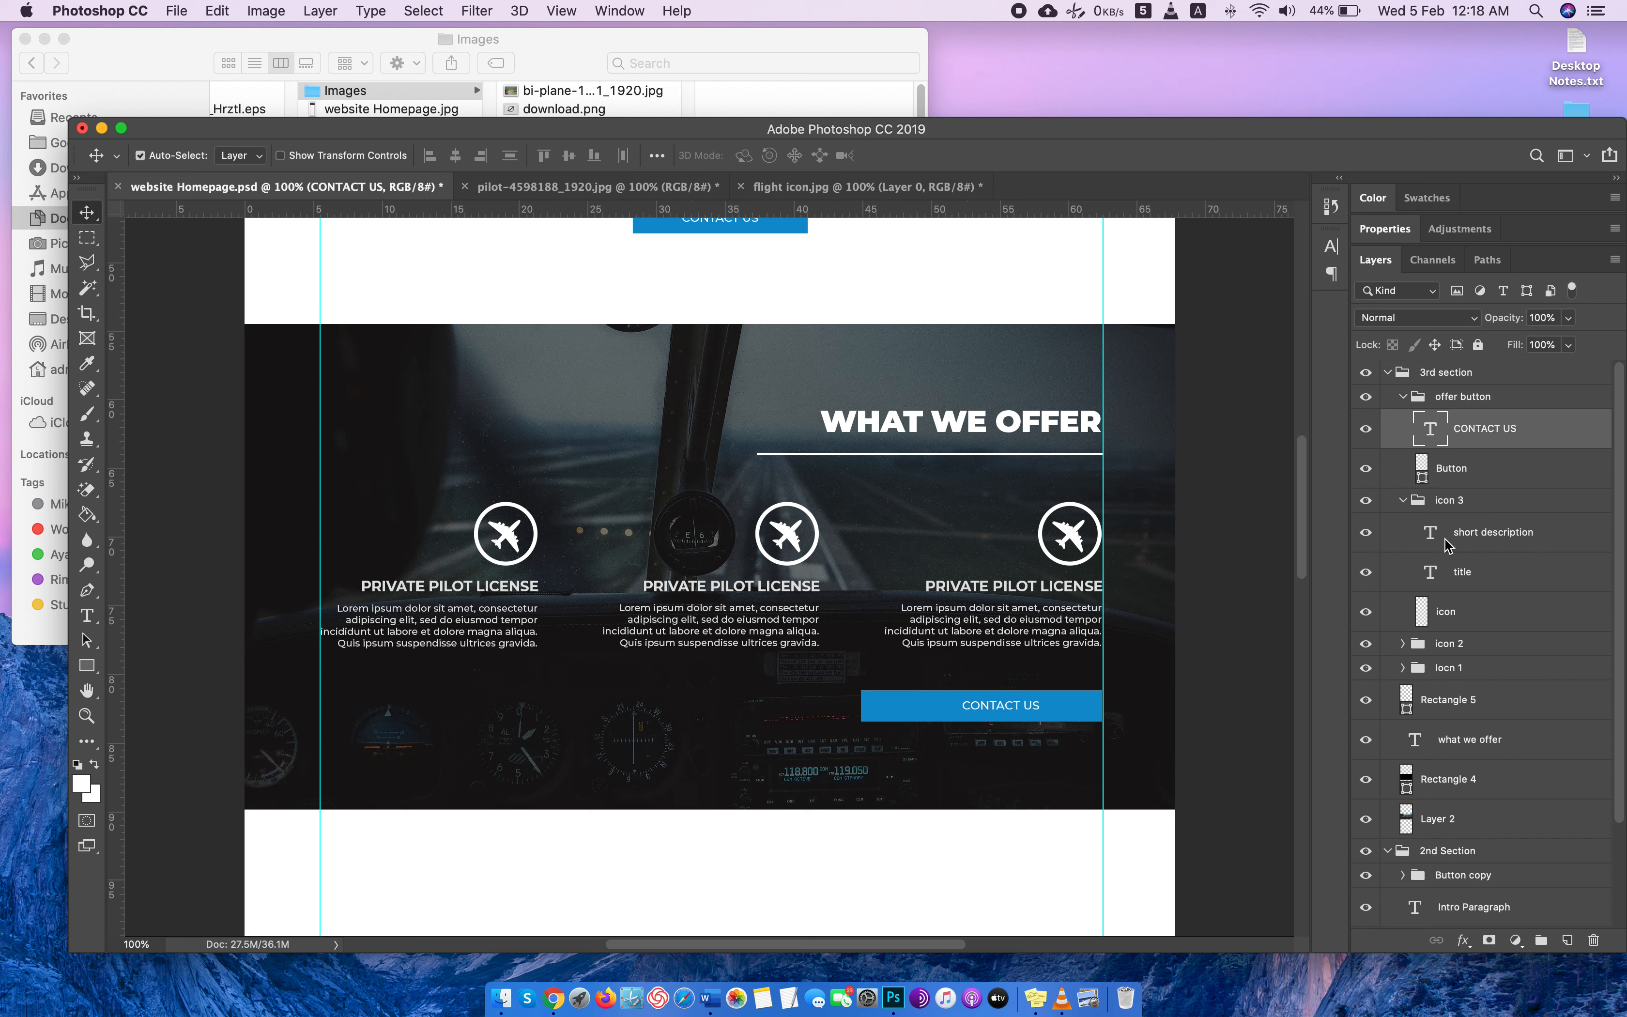
key("Left")
key("Left")
key("Left")
Change the offer button's label to "CLICK HERE TO CONTACT US".
double_click(1431, 430)
type("CL")
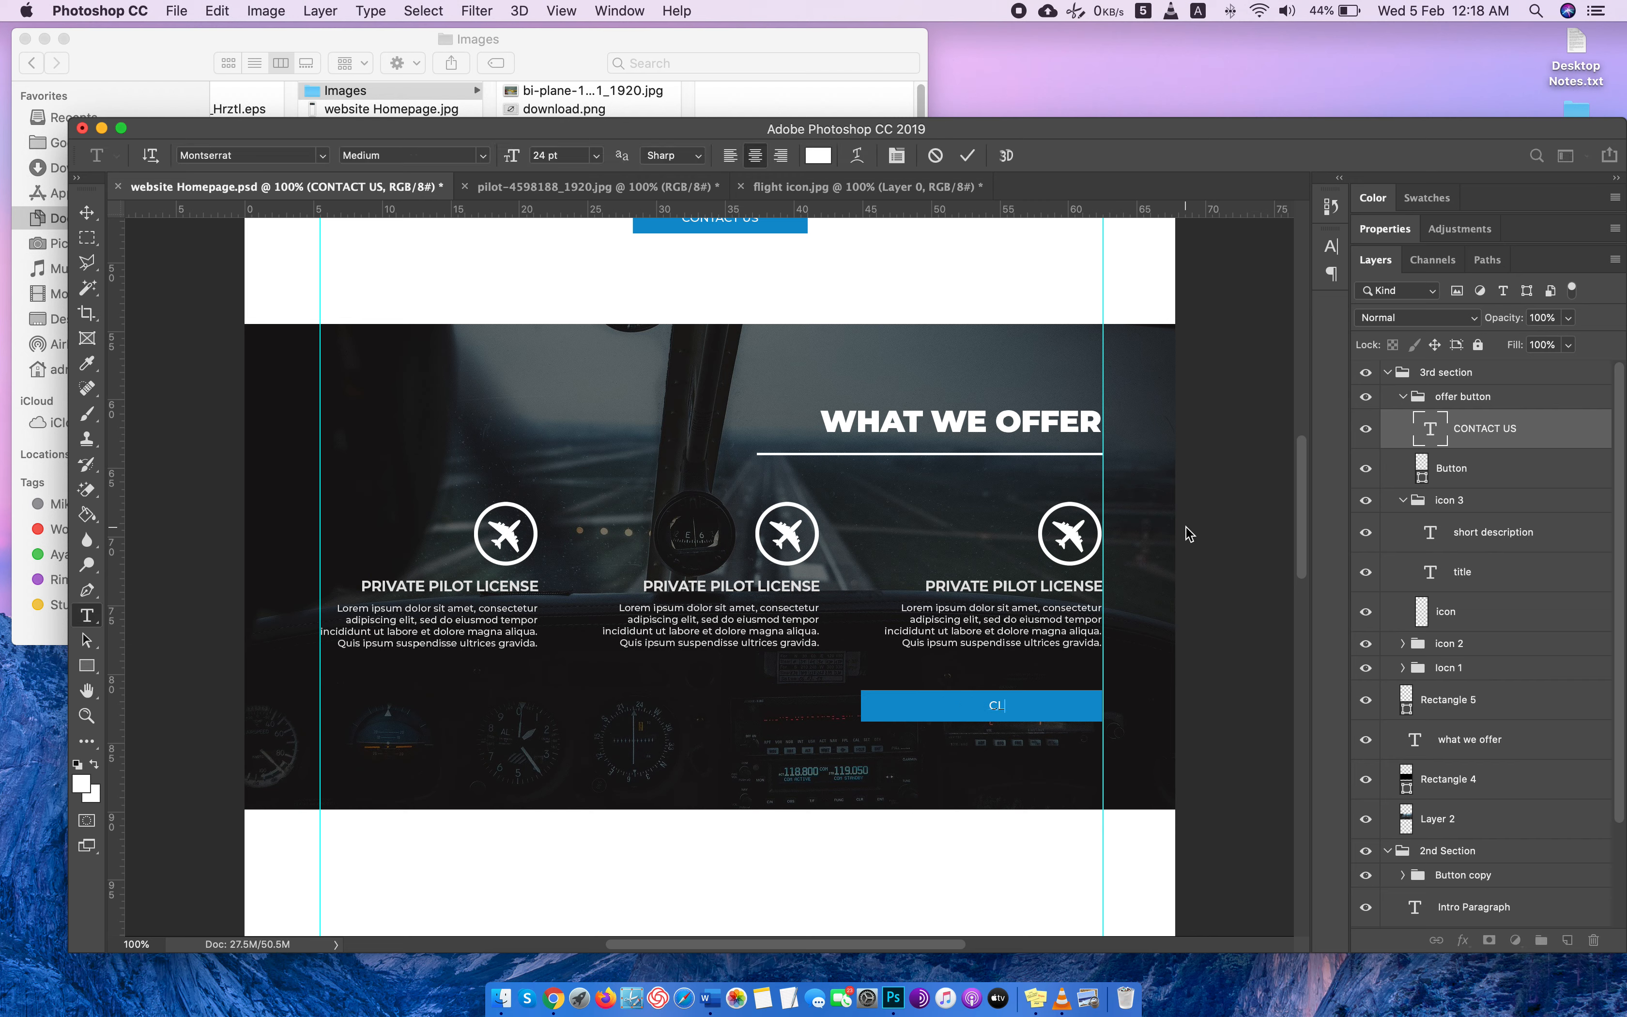
type("ICK HERE TO CONTACT US")
left_click(87, 214)
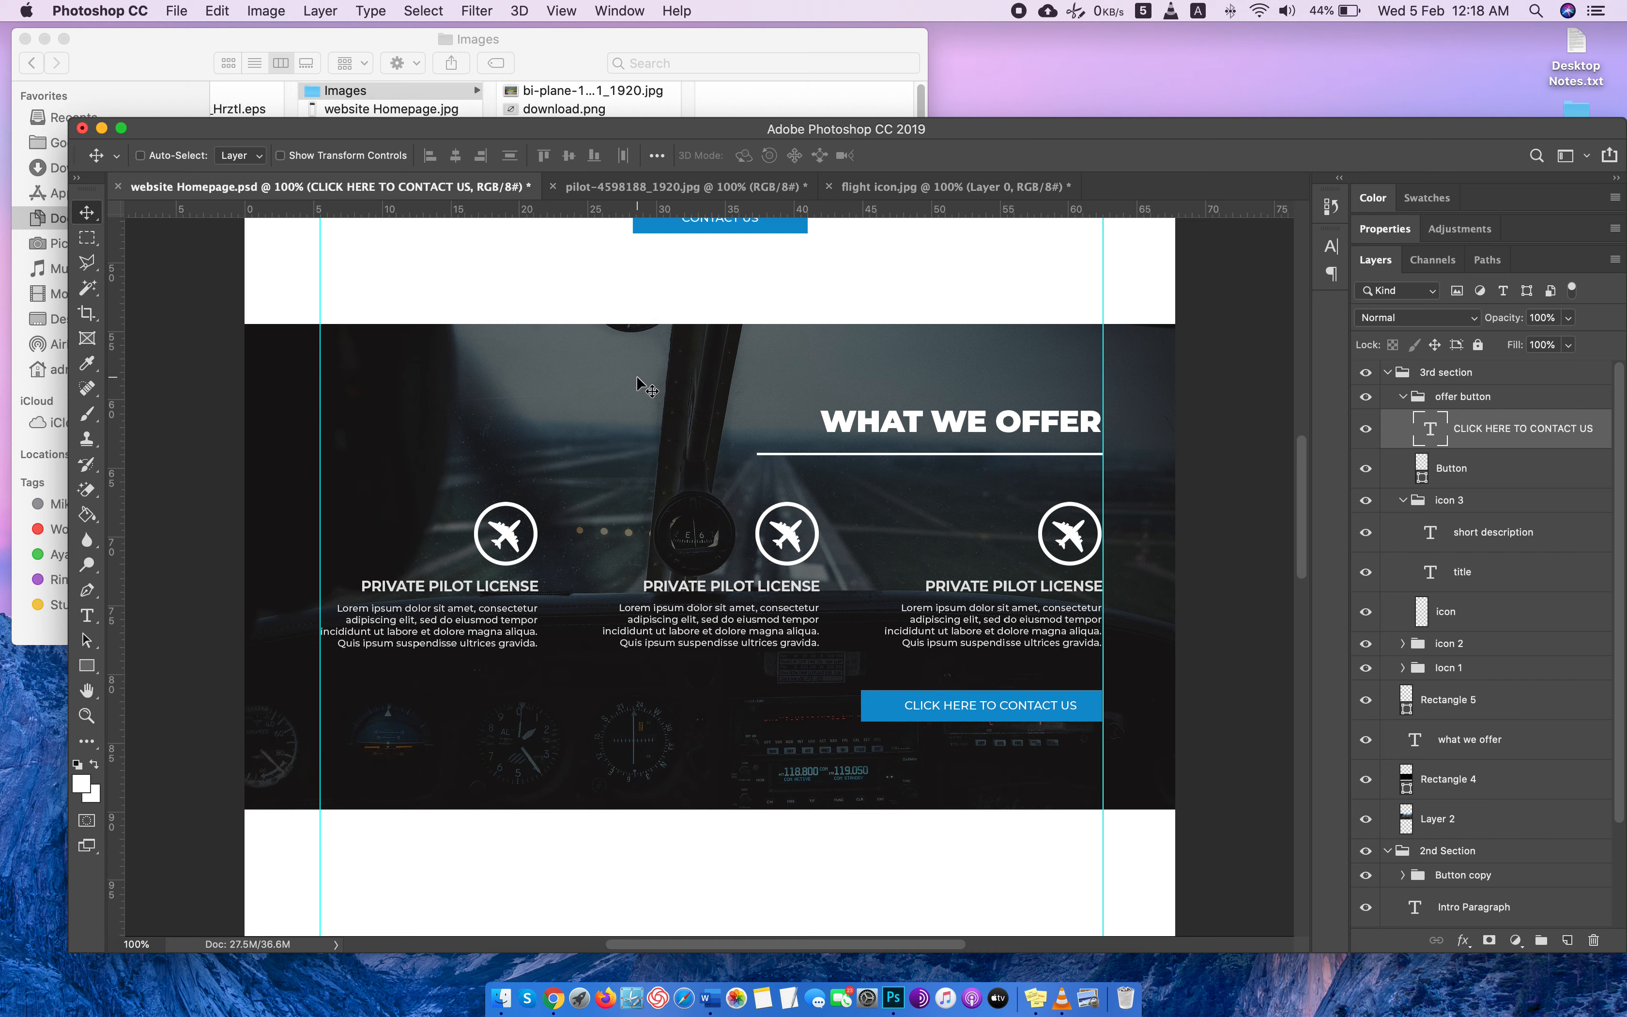
Save the homepage document and review the WHO WE ARE and WHAT WE OFFER sections.
key("super+s")
scroll(715, 410, "up", 6)
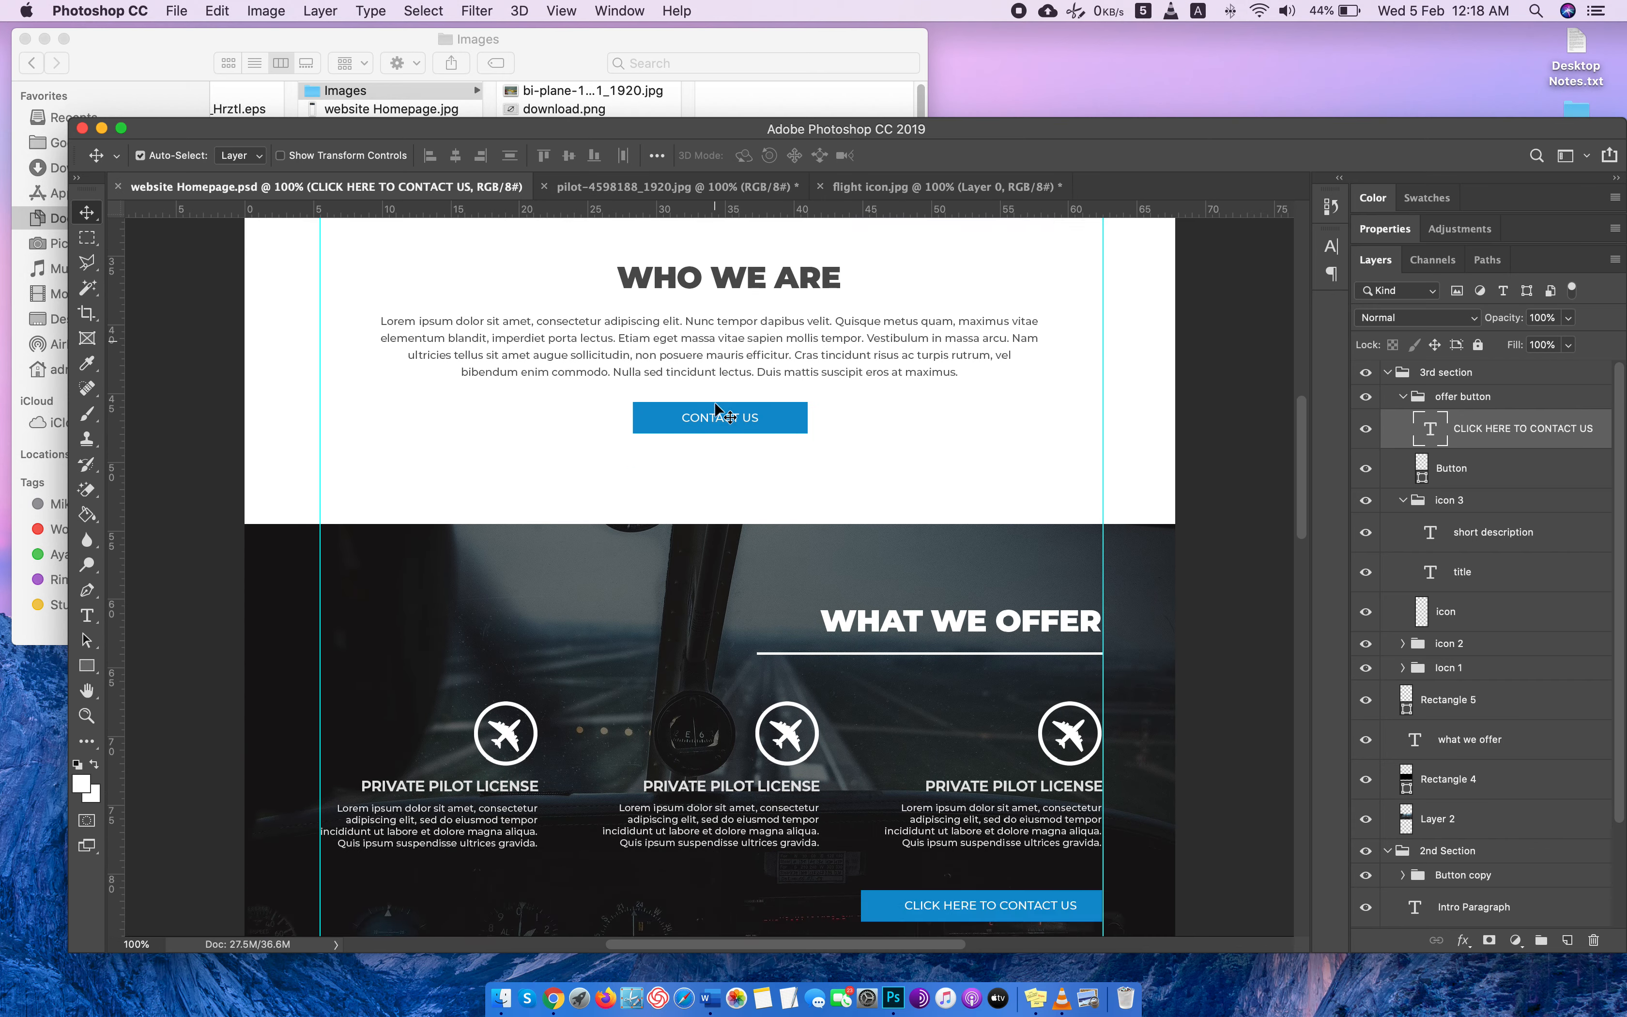
scroll(716, 408, "down", 8)
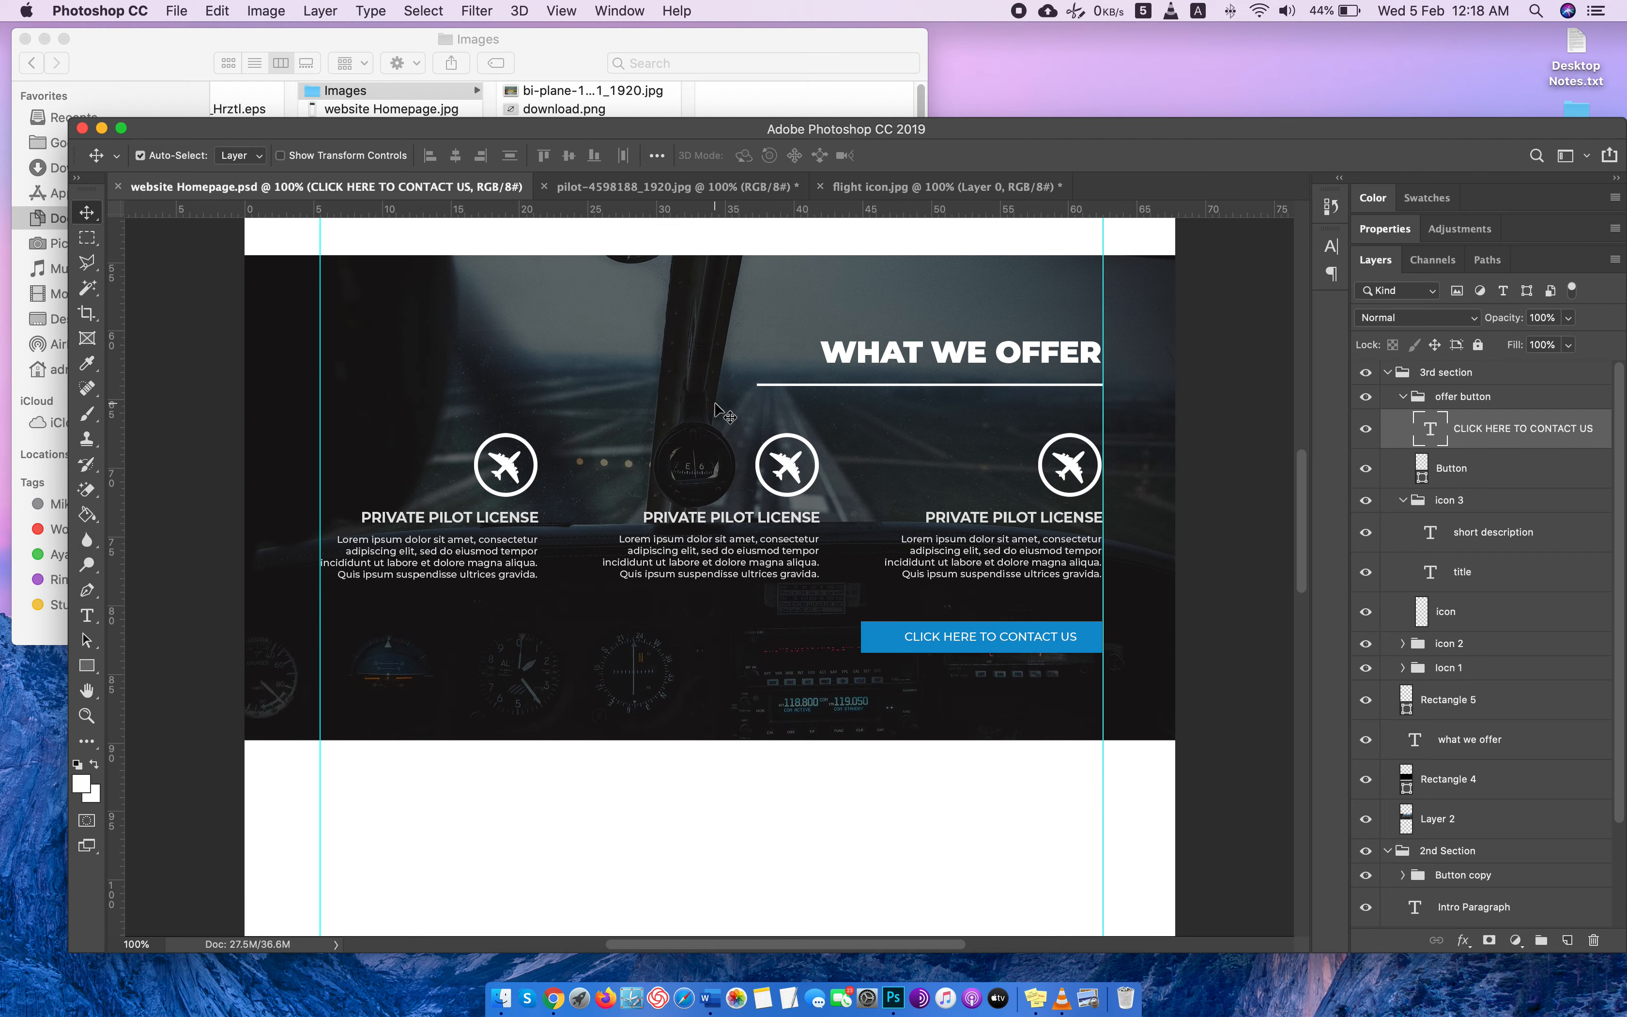
Switch to Chrome and examine the WHAT OUR STUDENTS SAY video section on the Randon Aviation site.
key("super+Tab")
scroll(821, 413, "down", 10)
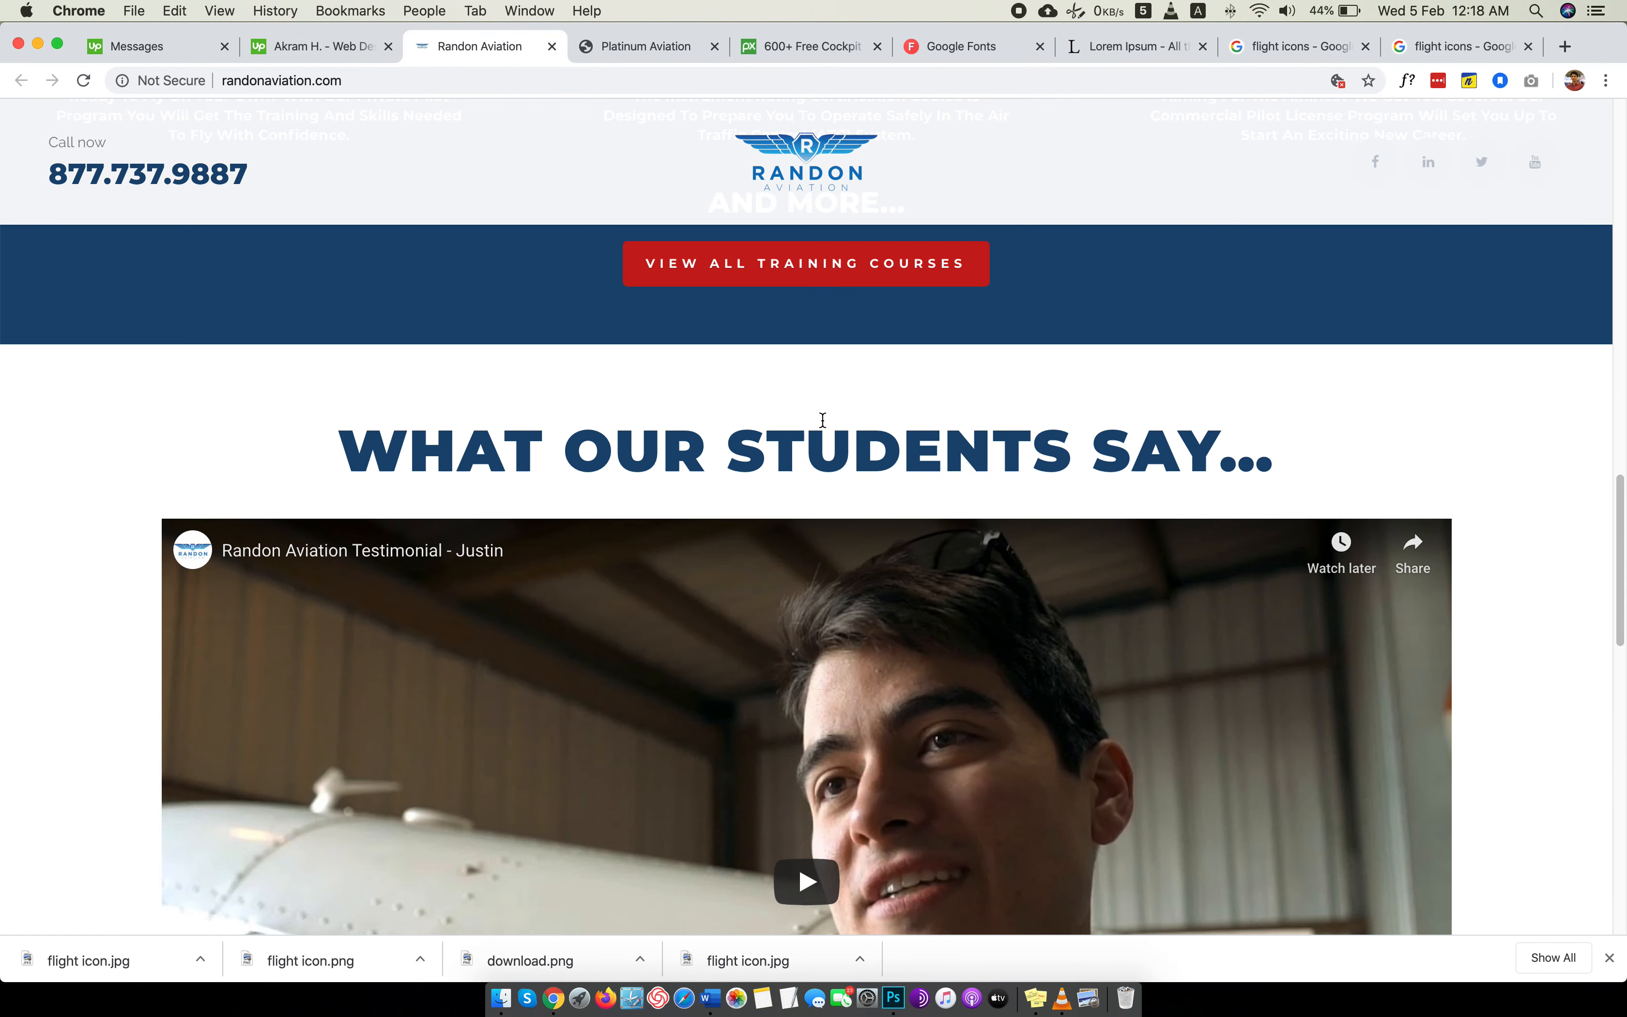
scroll(822, 420, "up", 8)
scroll(822, 420, "down", 4)
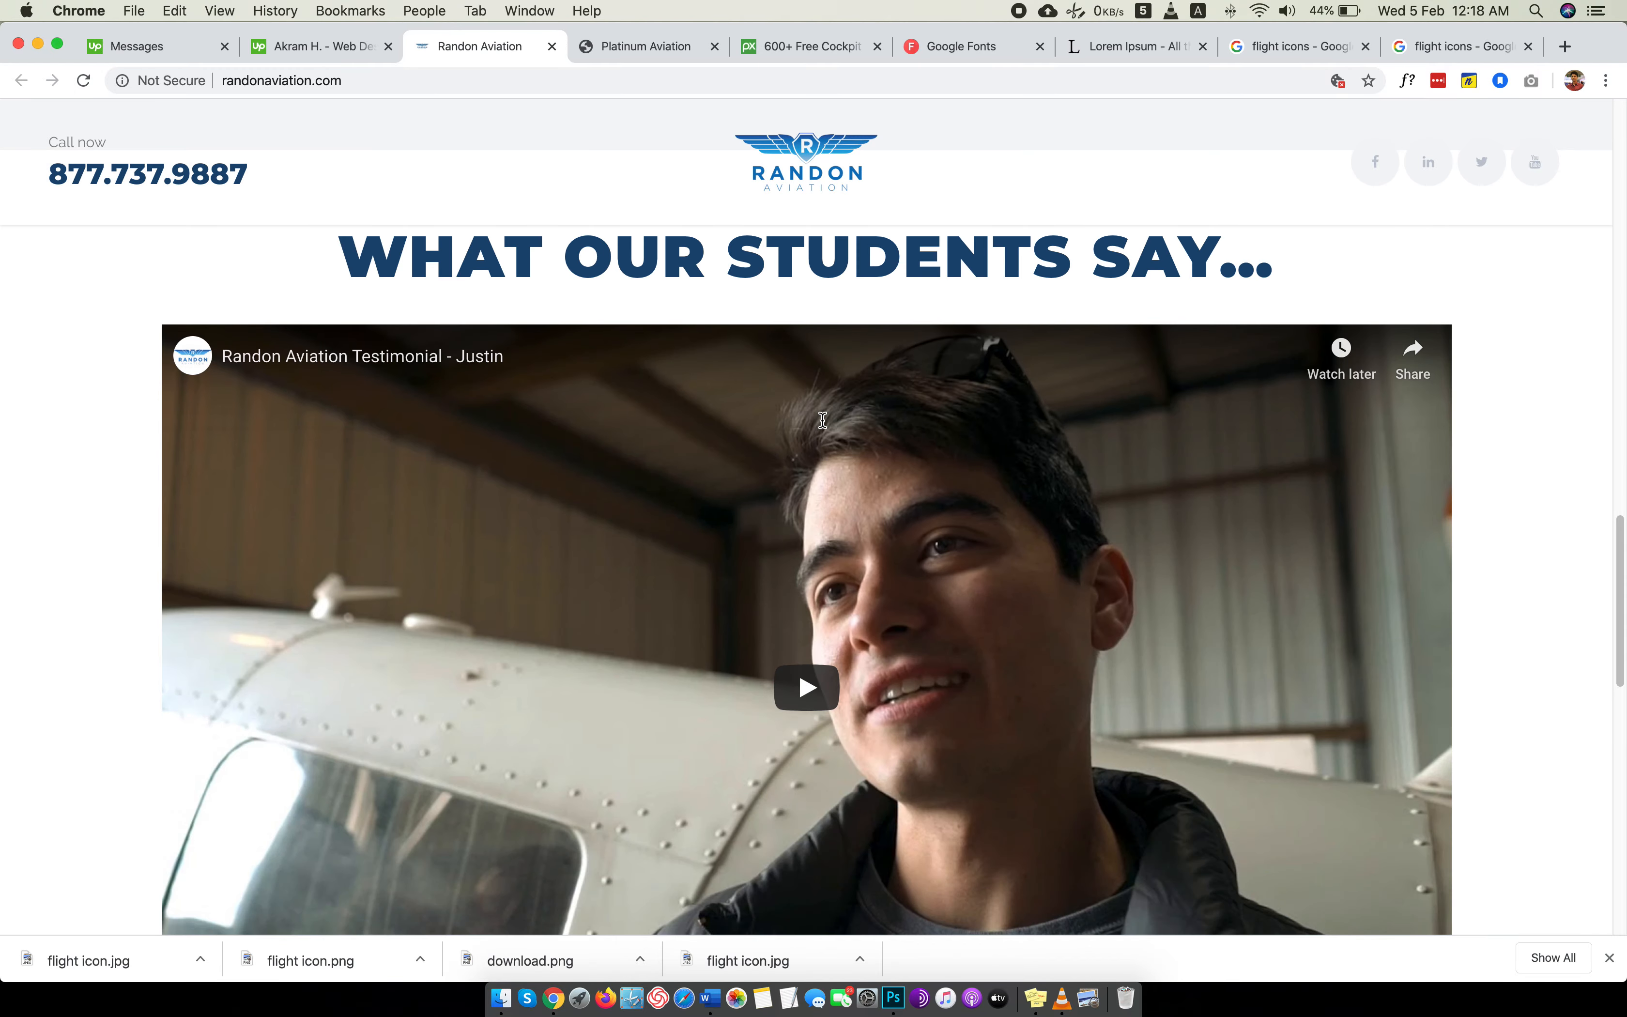
scroll(822, 419, "down", 10)
scroll(822, 420, "up", 10)
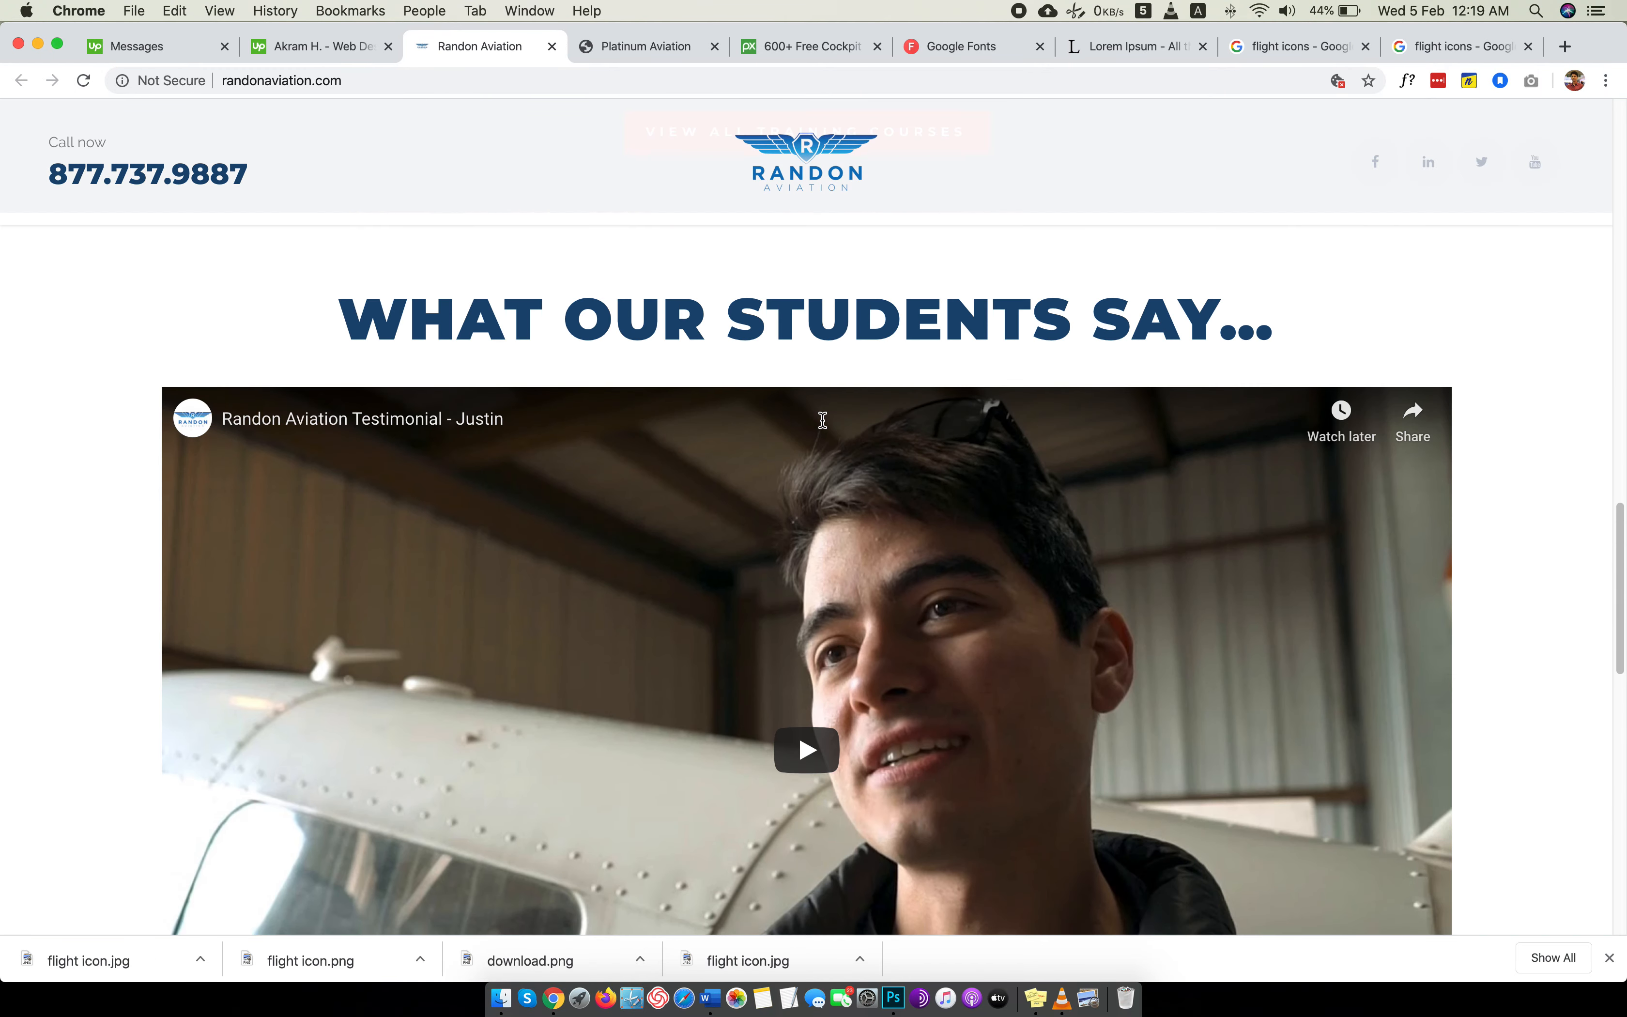
Switch back to Photoshop, collapse all the layer groups, and add a new group for the 4th section above the 3rd section group.
key("super+Tab")
scroll(813, 424, "down", 8)
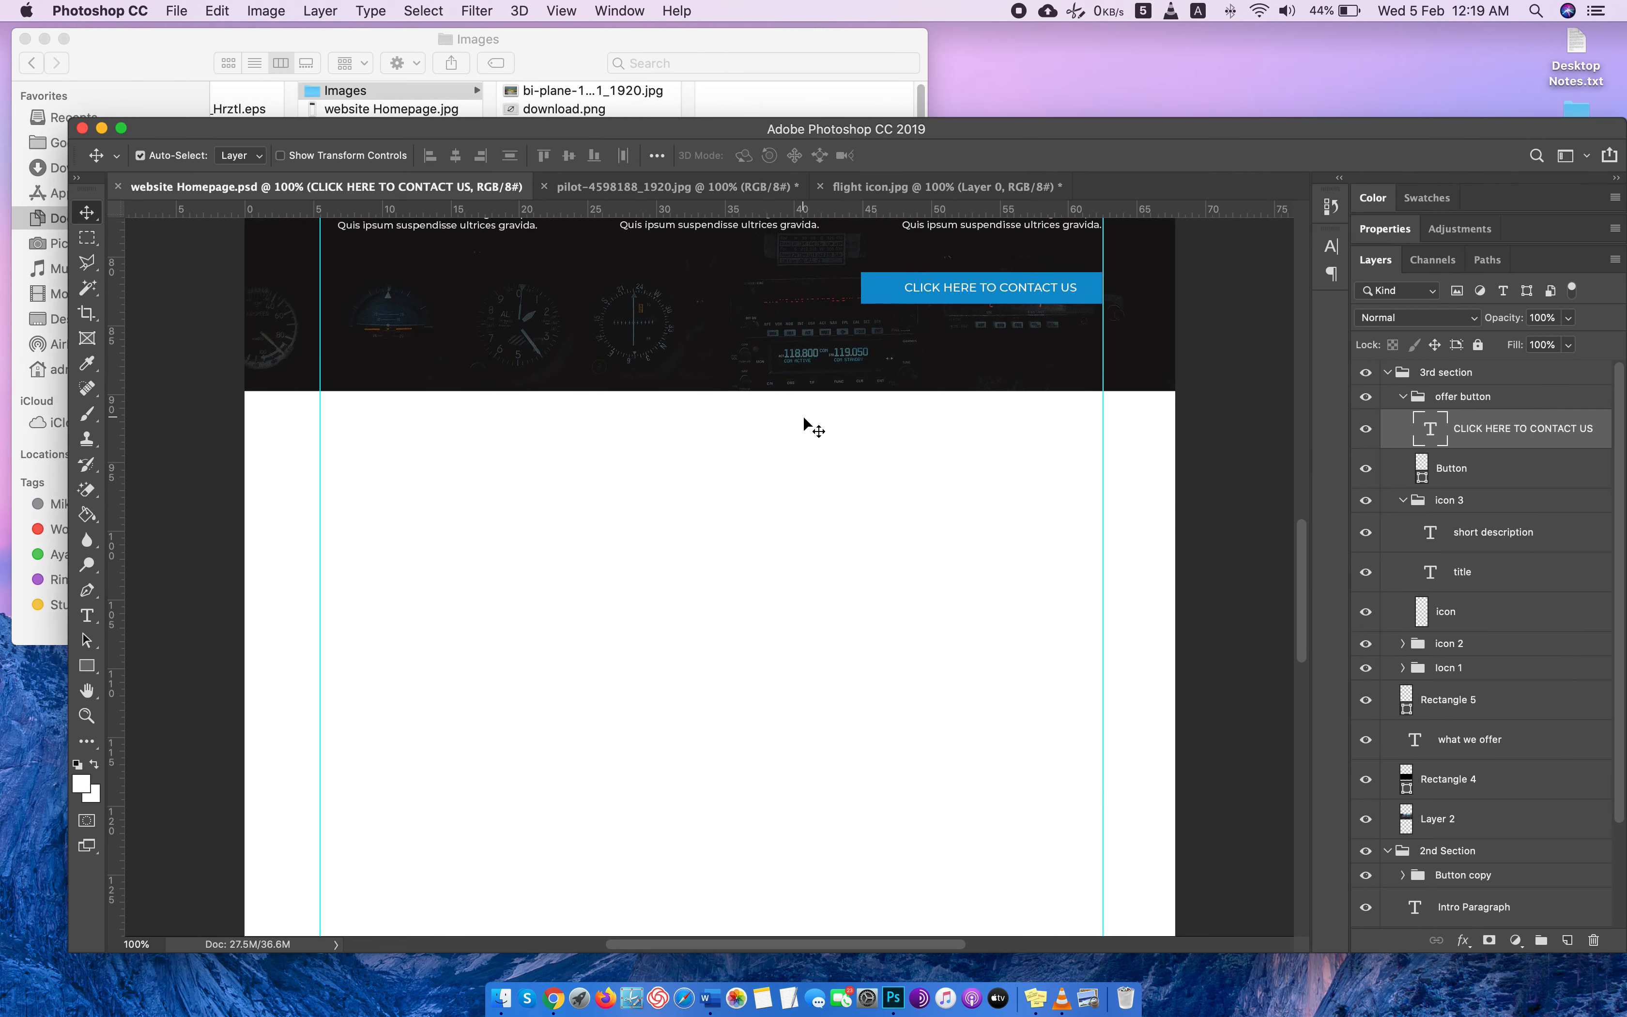
scroll(804, 422, "down", 2)
left_click(1395, 374)
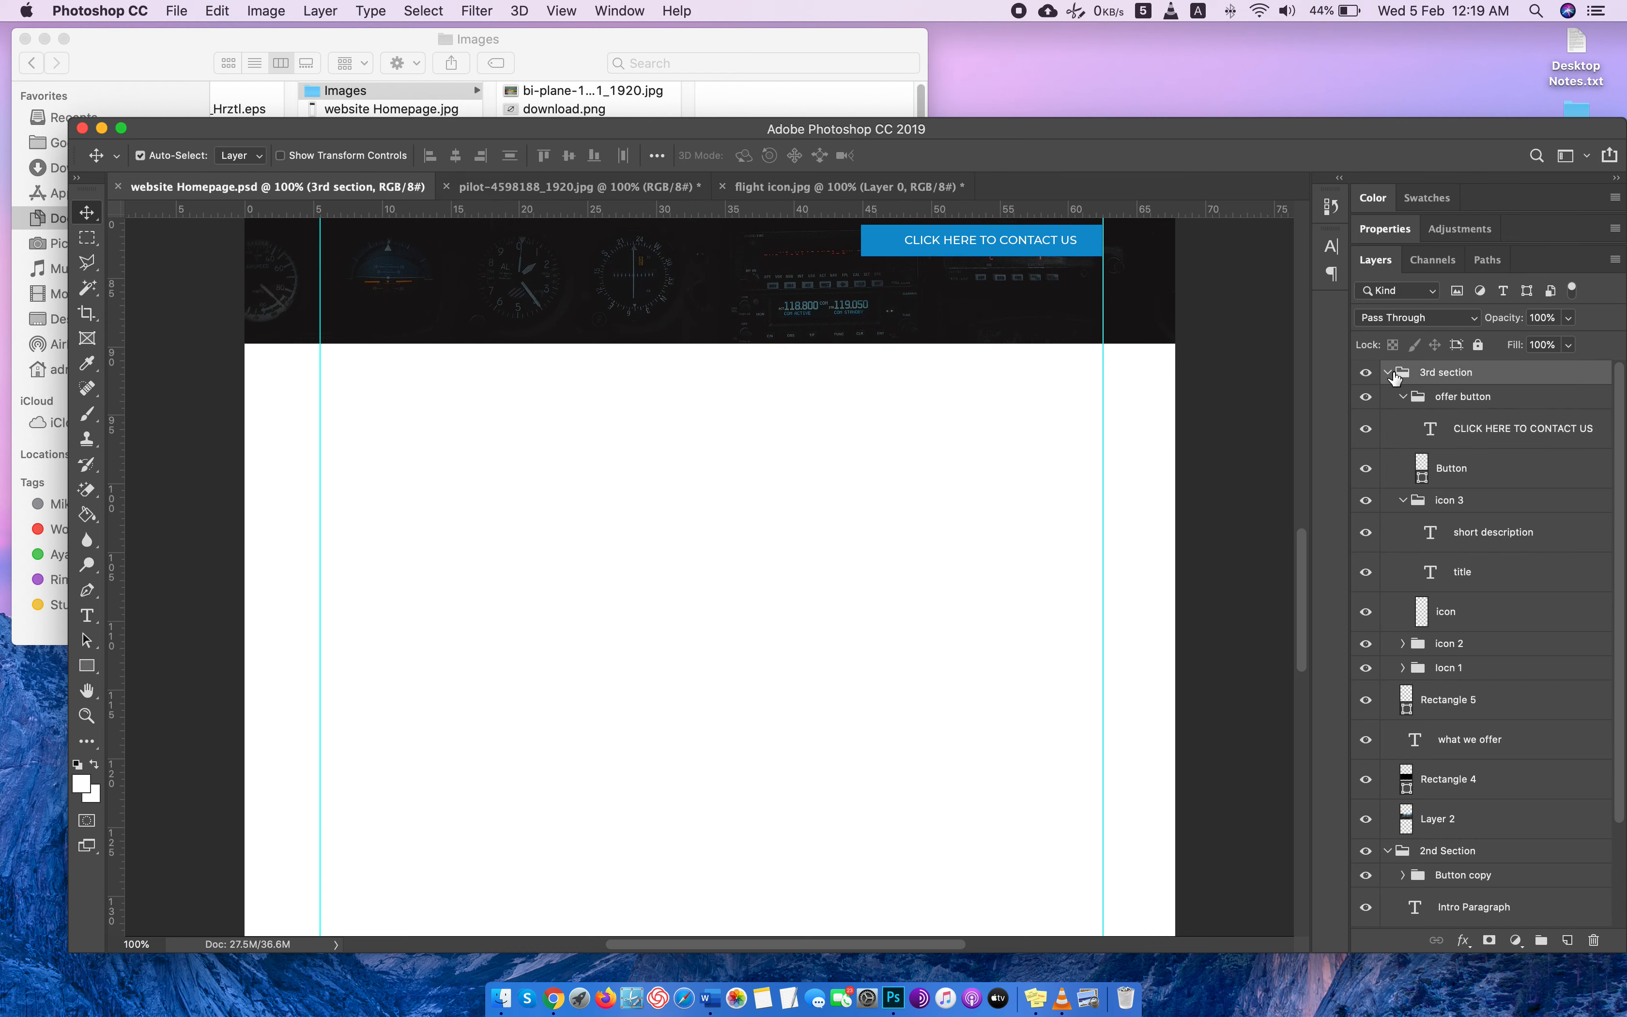
left_click(1387, 373)
left_click(1386, 396)
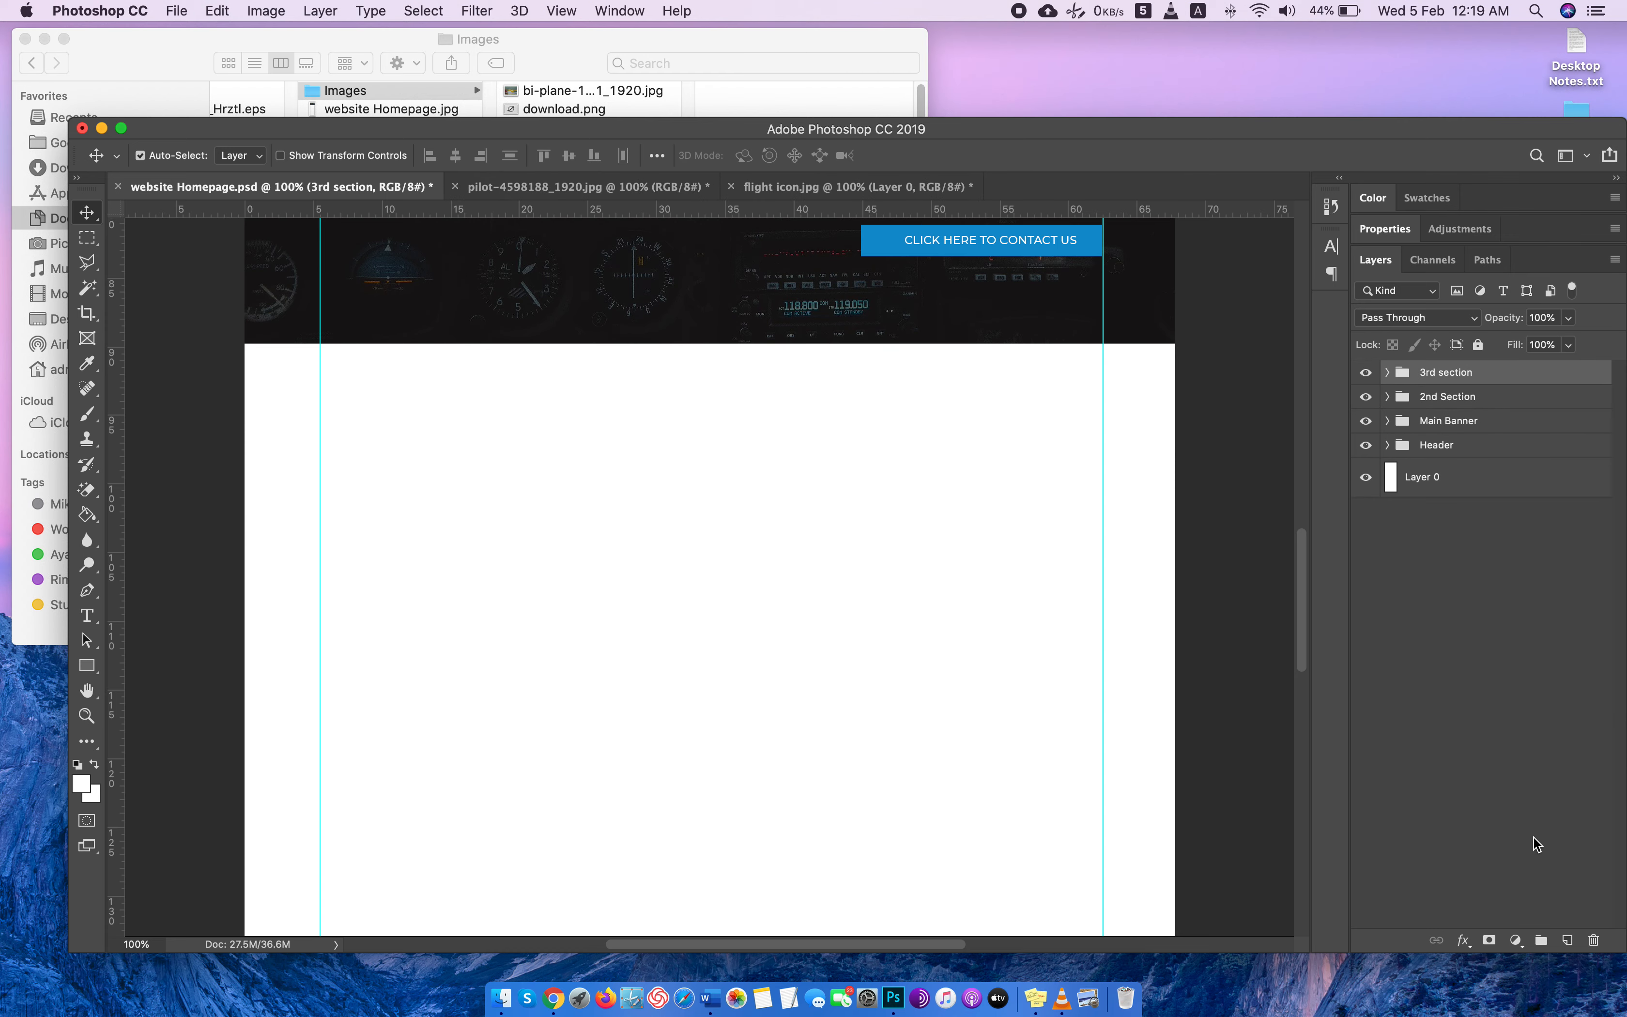
left_click(1540, 941)
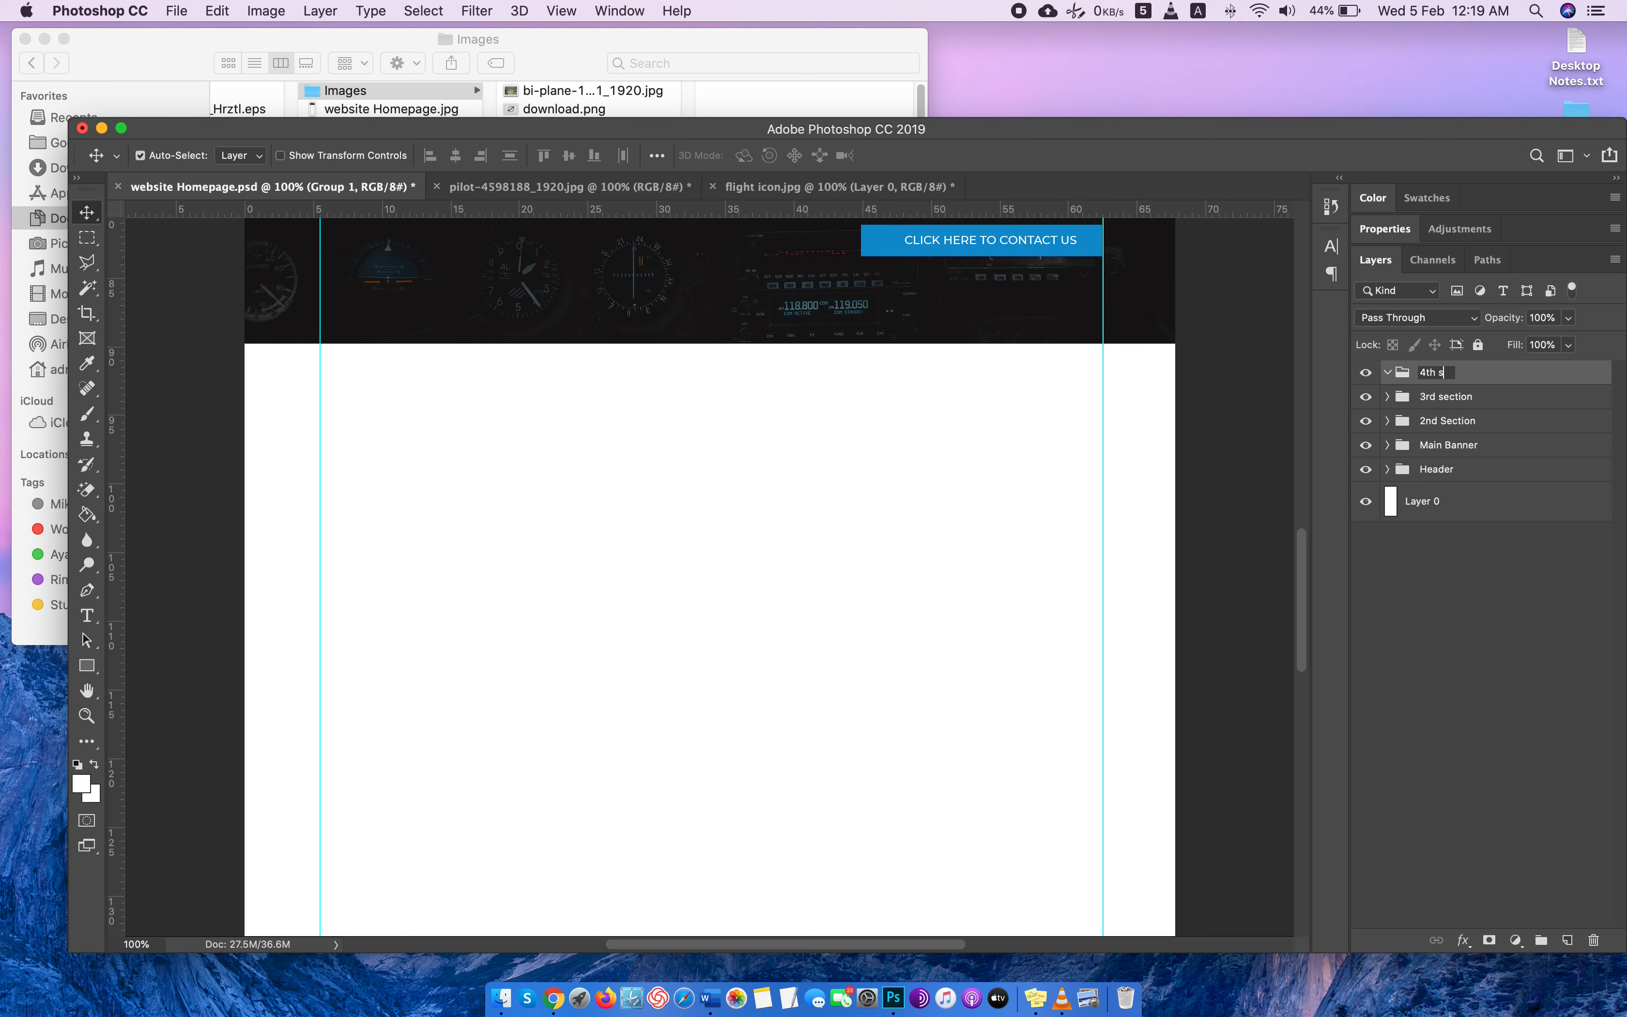
key("Return")
Switch to Chrome and search Google for "flight training video" in place of the flight icon search.
key("super+Tab")
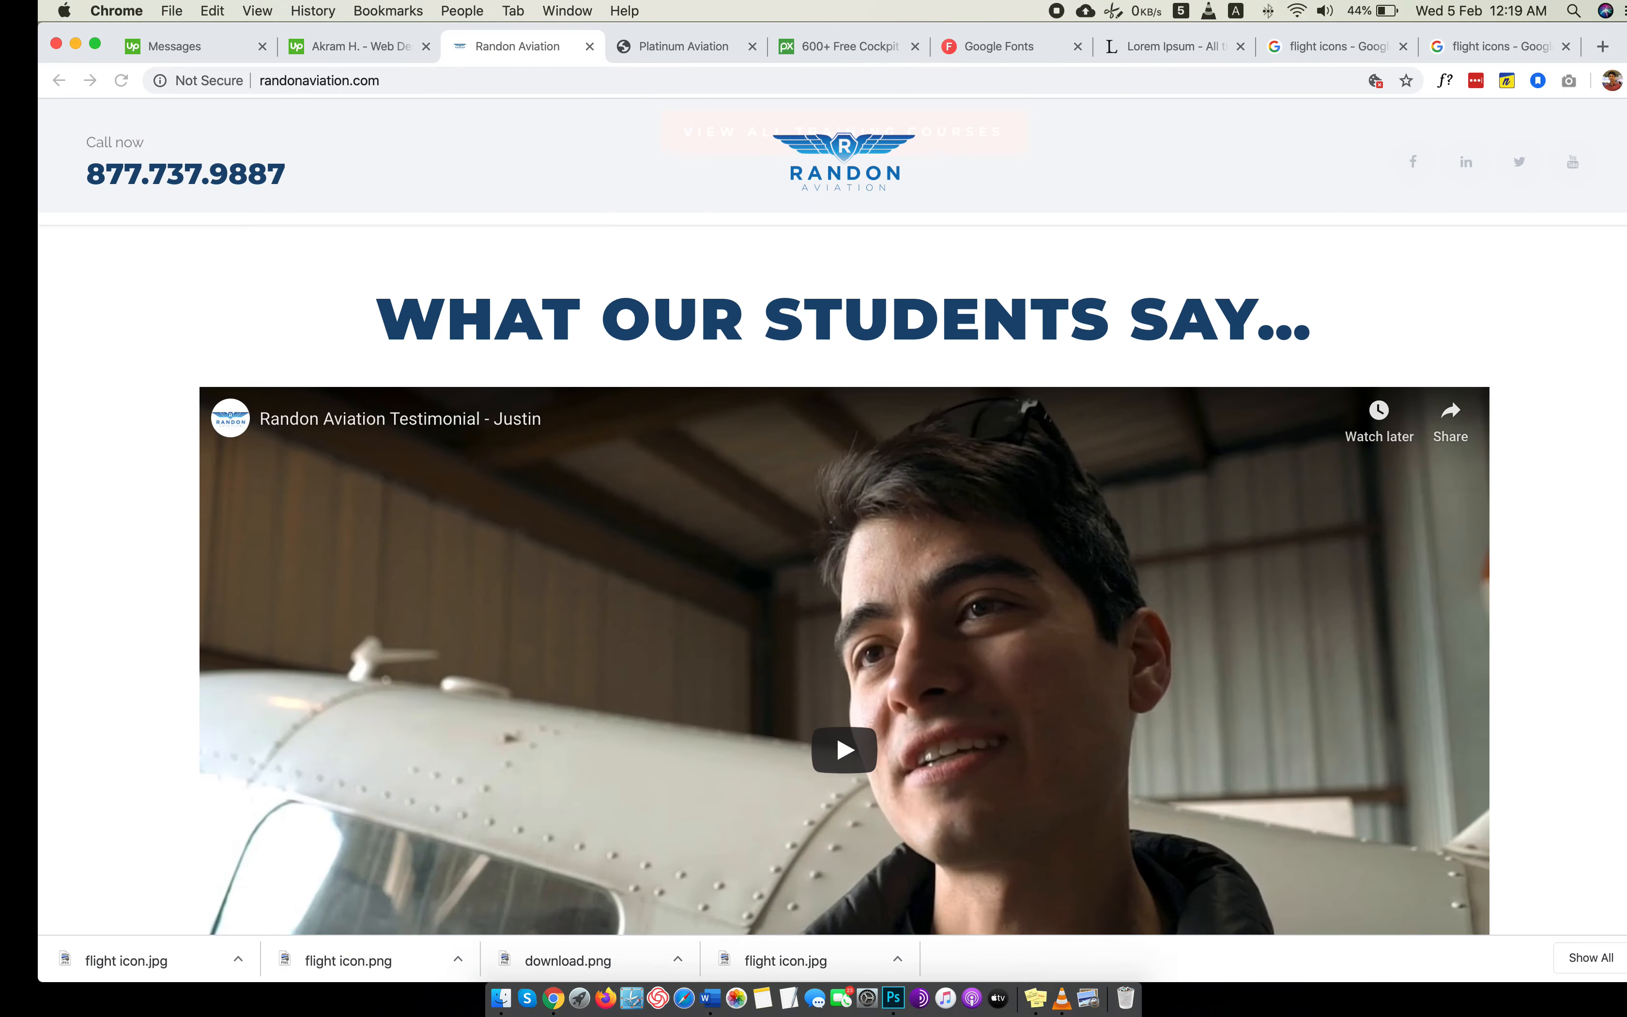
left_click(1465, 47)
left_click(1327, 80)
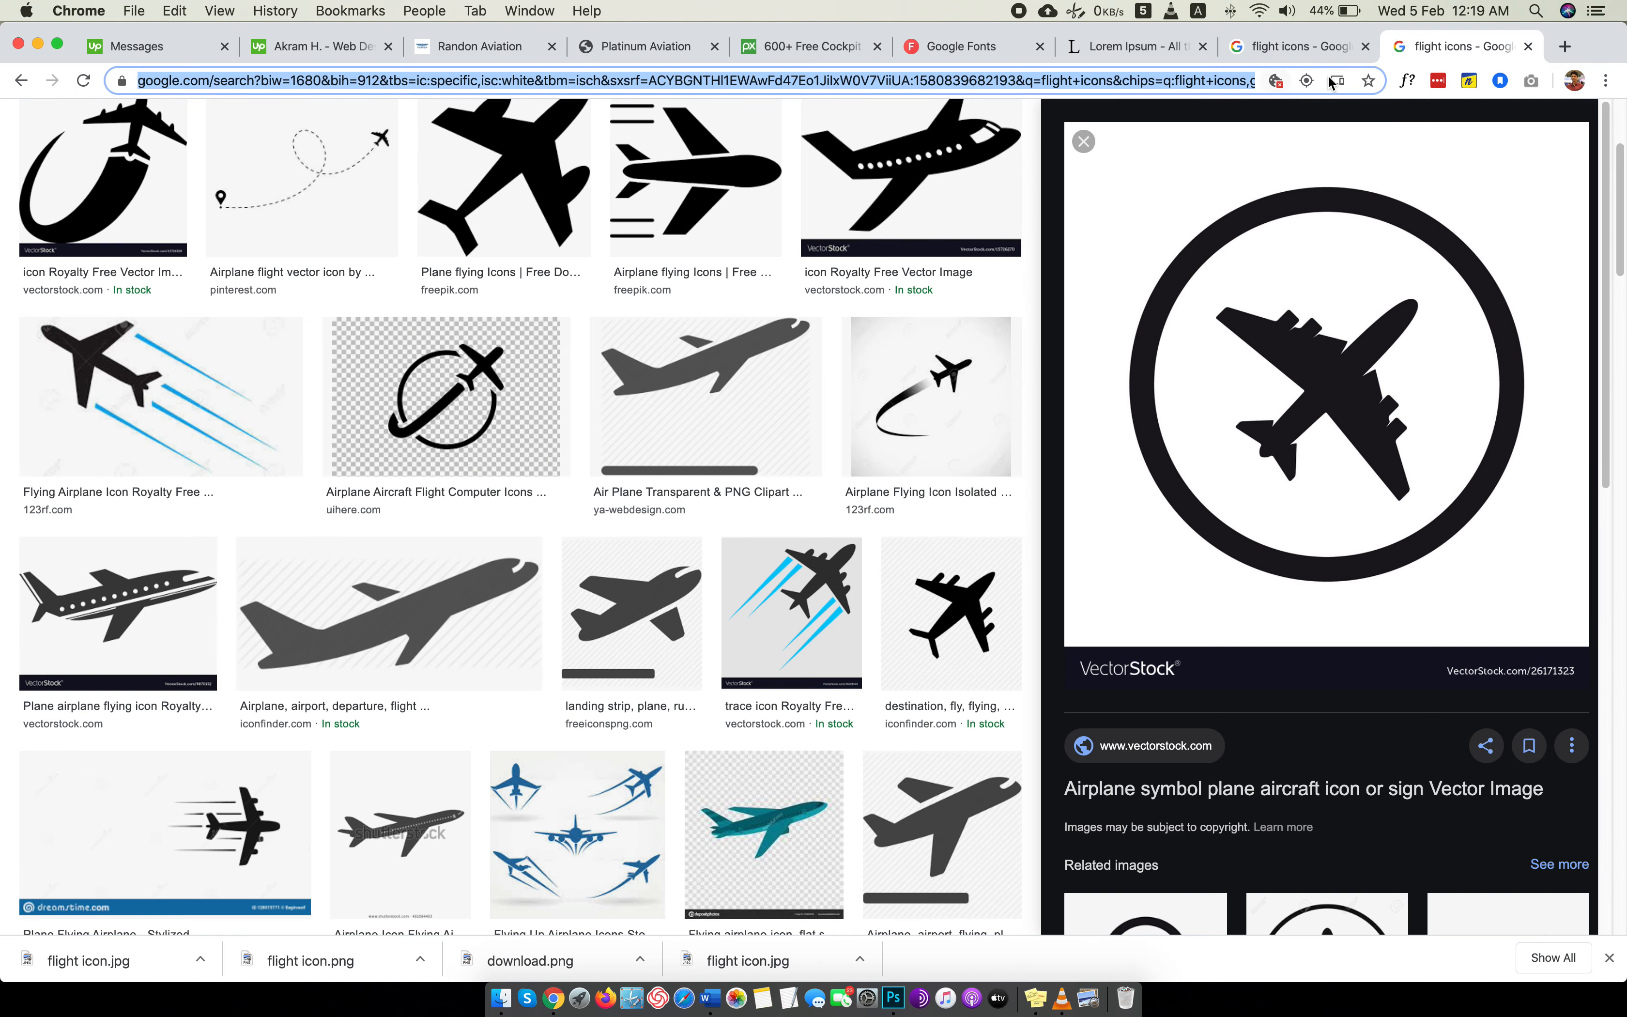
type("flight r")
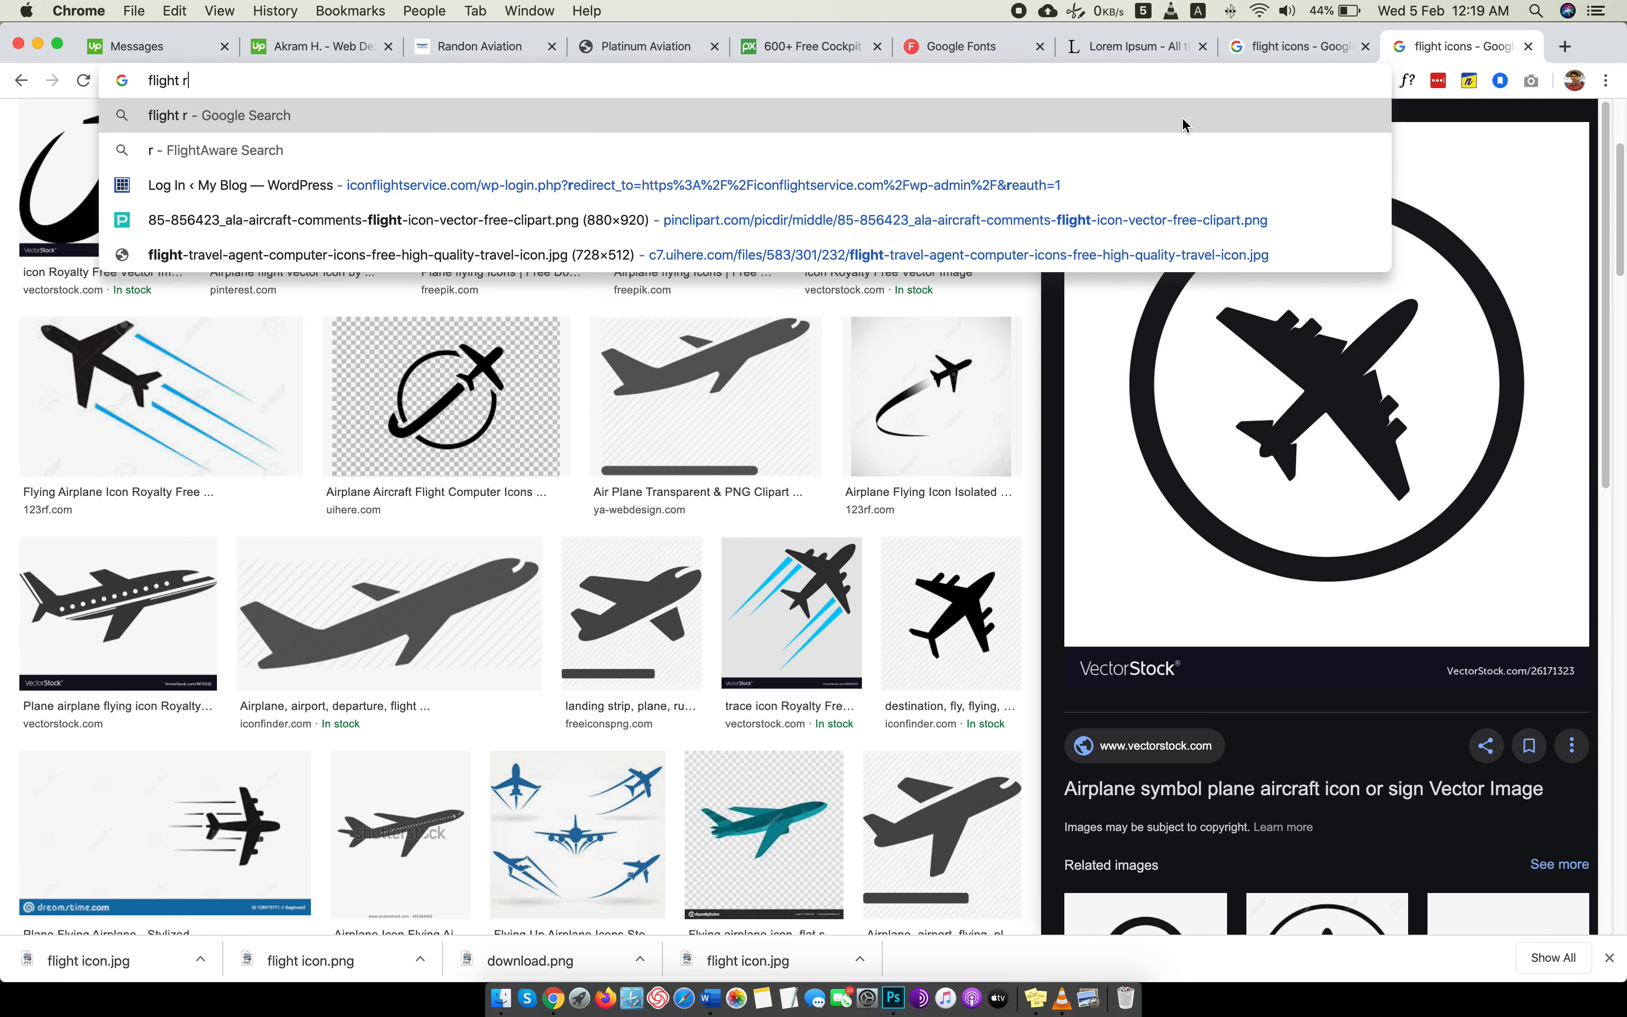
key("BackSpace")
type("tran")
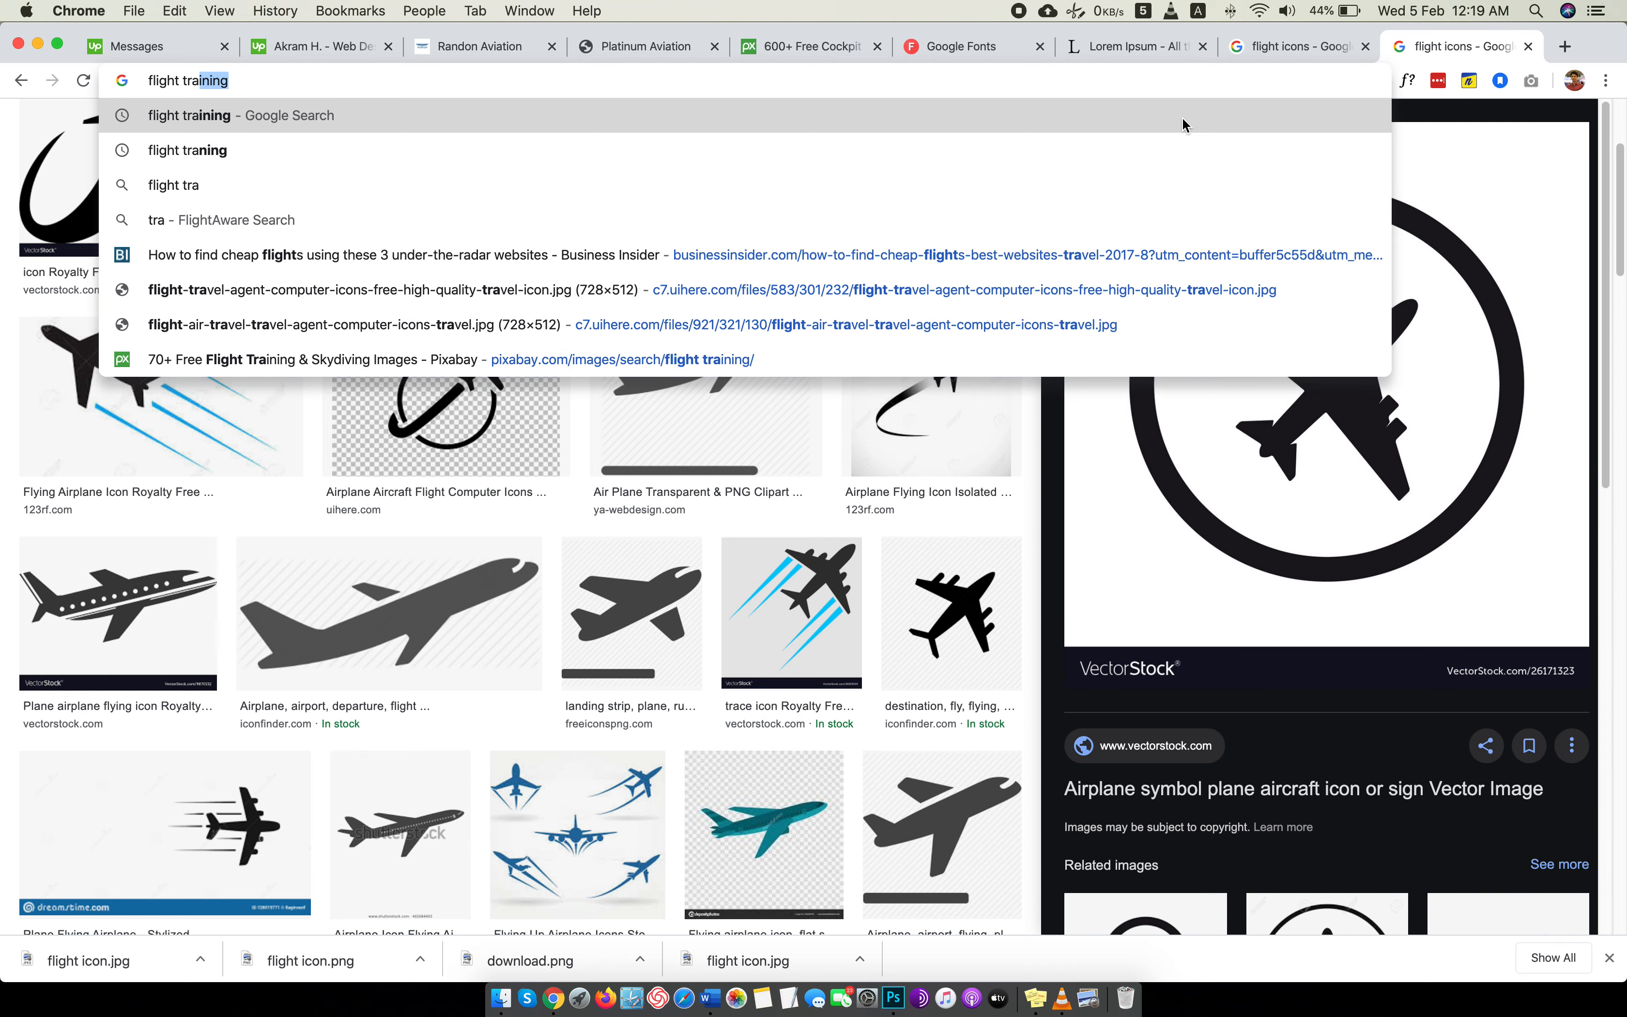
type("ing vd")
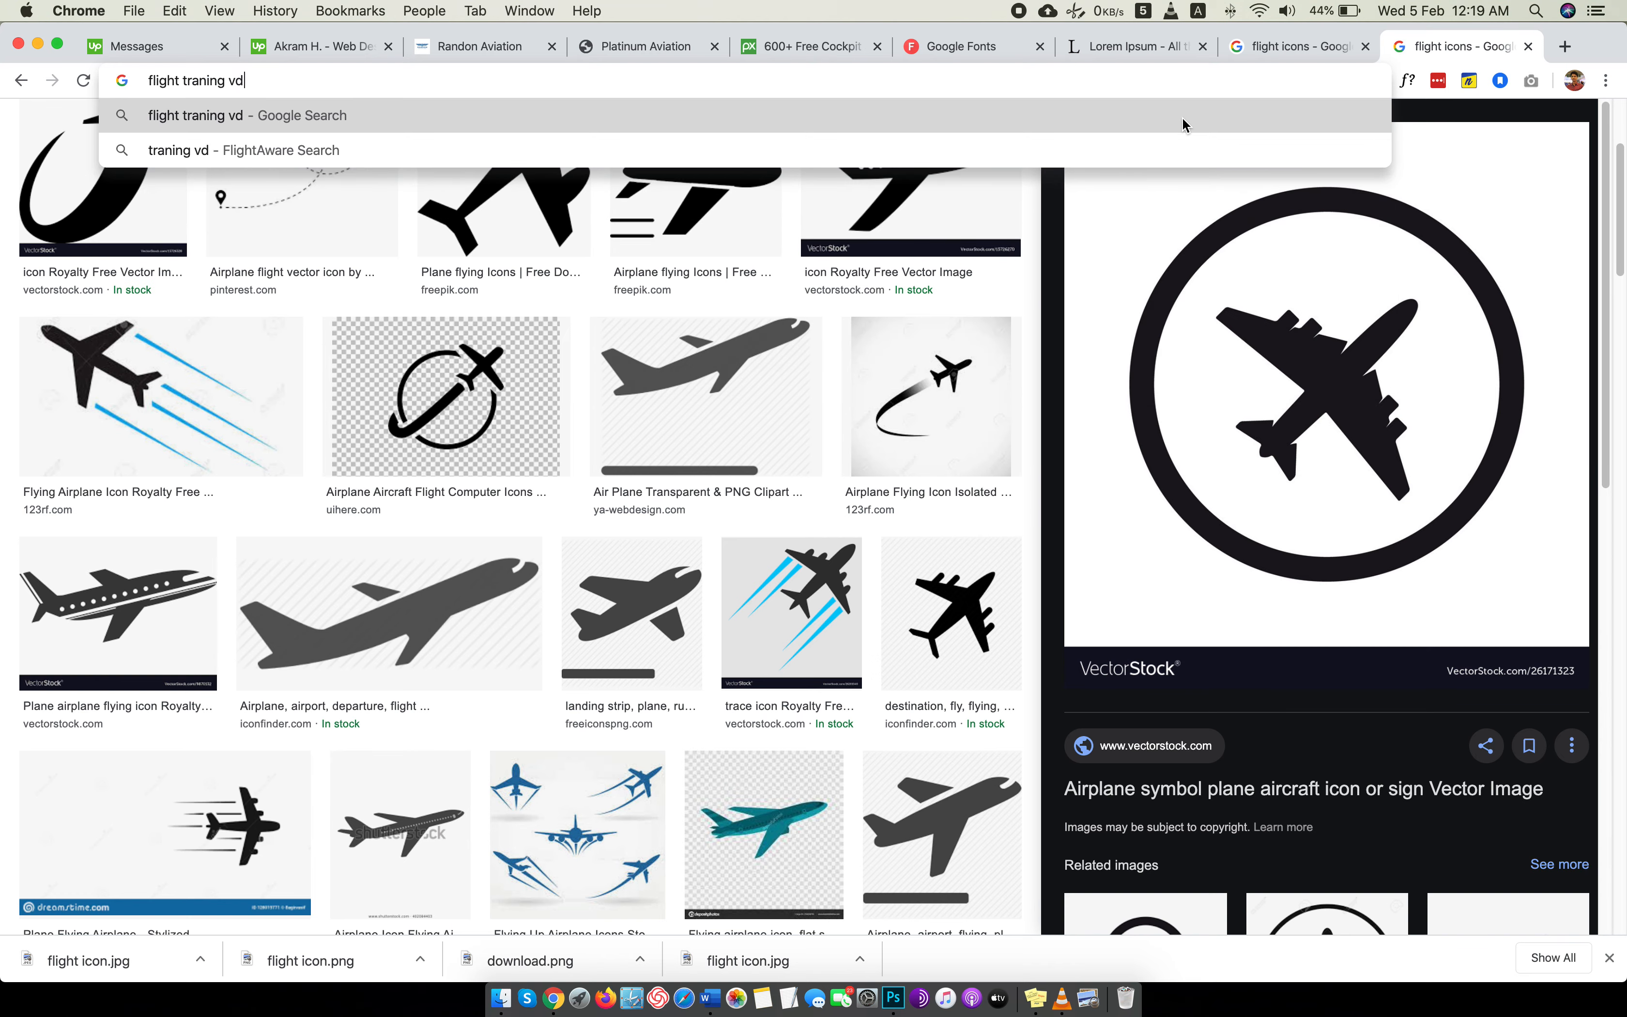
key("BackSpace")
type("ideo")
key("Return")
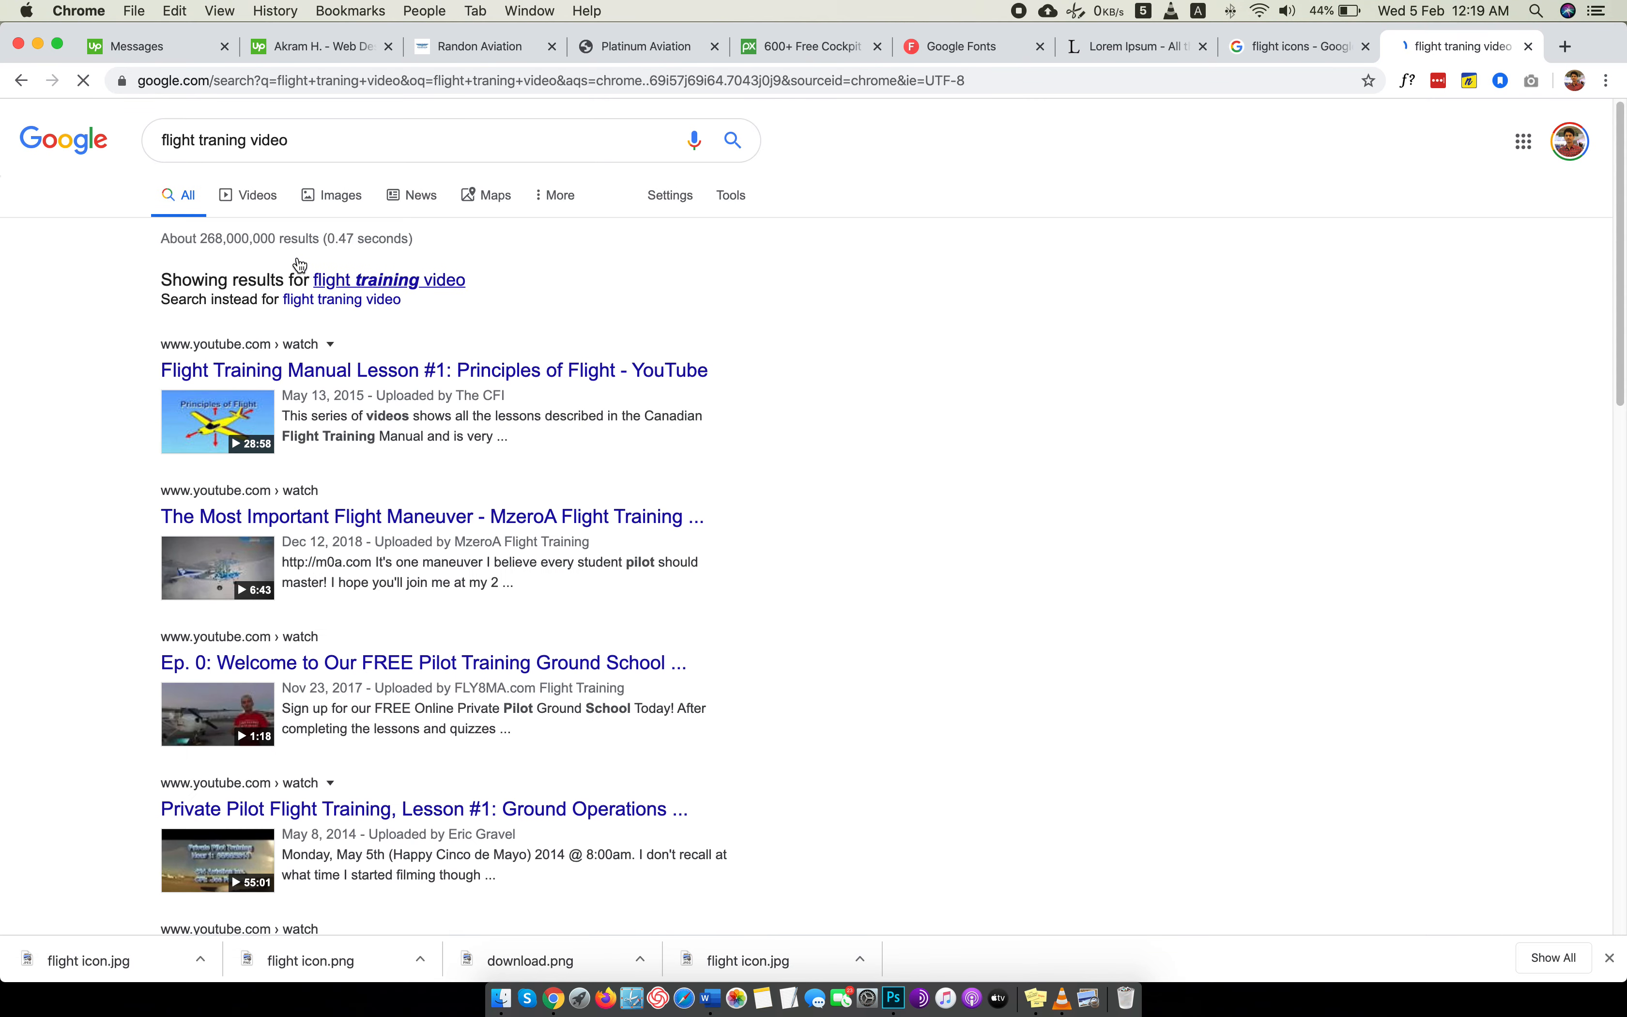
left_click(381, 278)
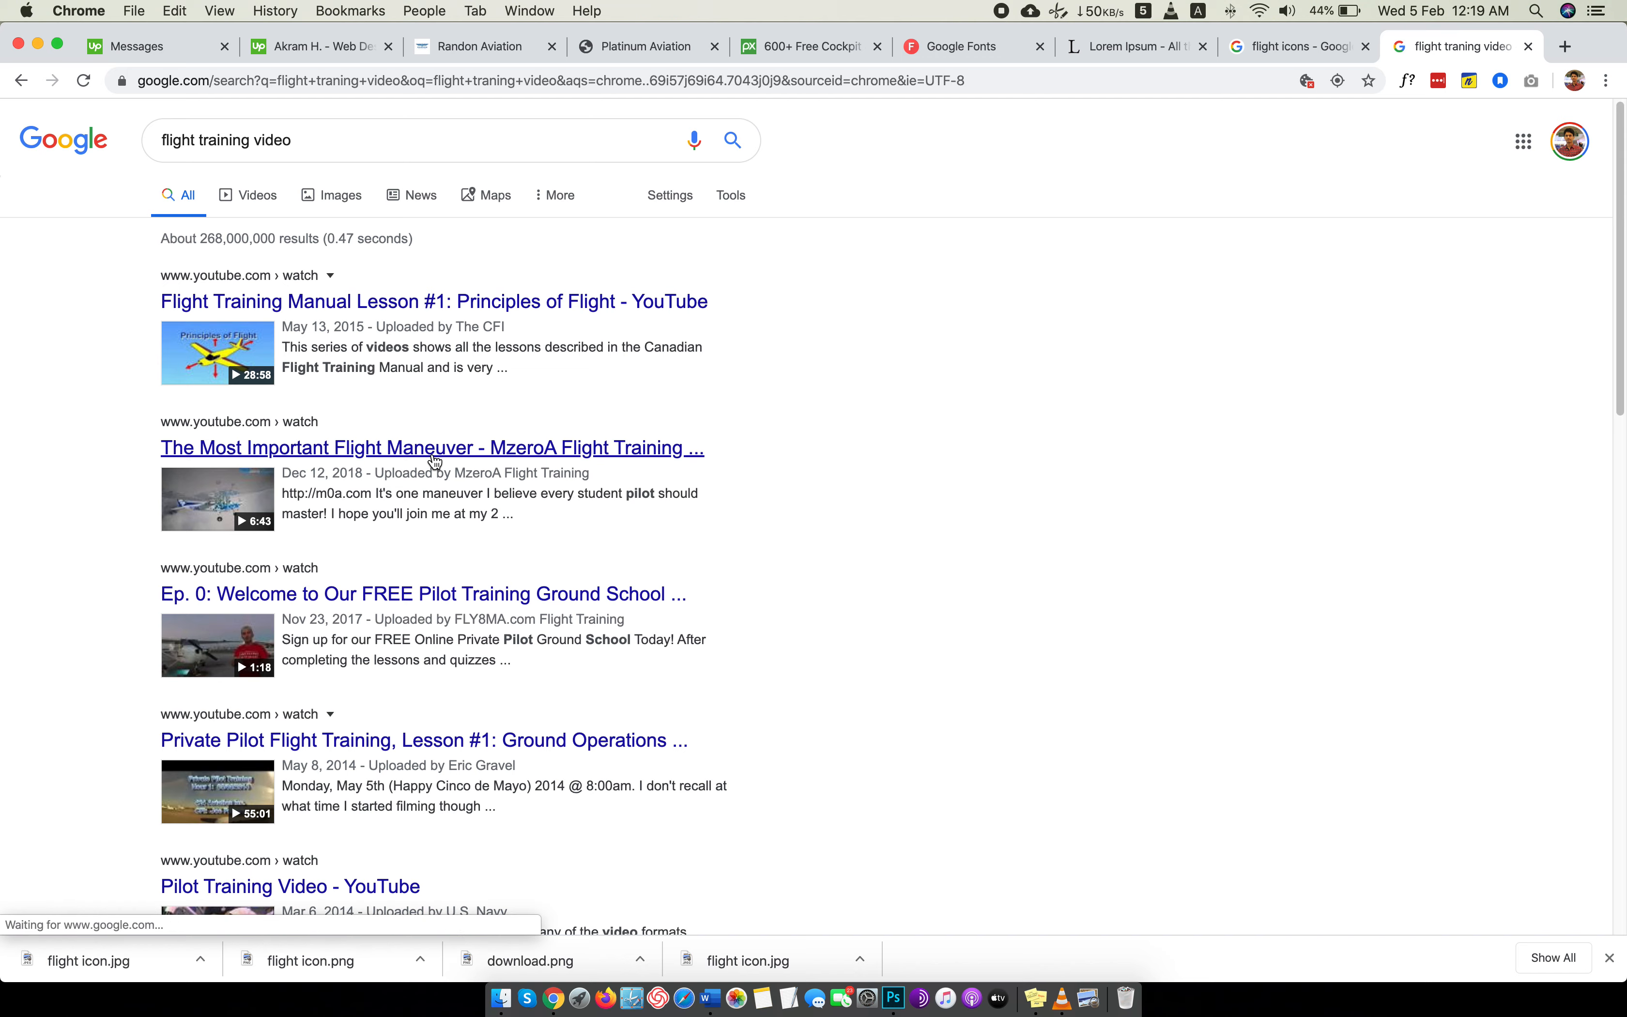
Open the "Ep. 0: Welcome to Our FREE Pilot Training Ground School" video in a new tab and dismiss the downloads bar.
scroll(434, 460, "down", 5)
right_click(406, 321)
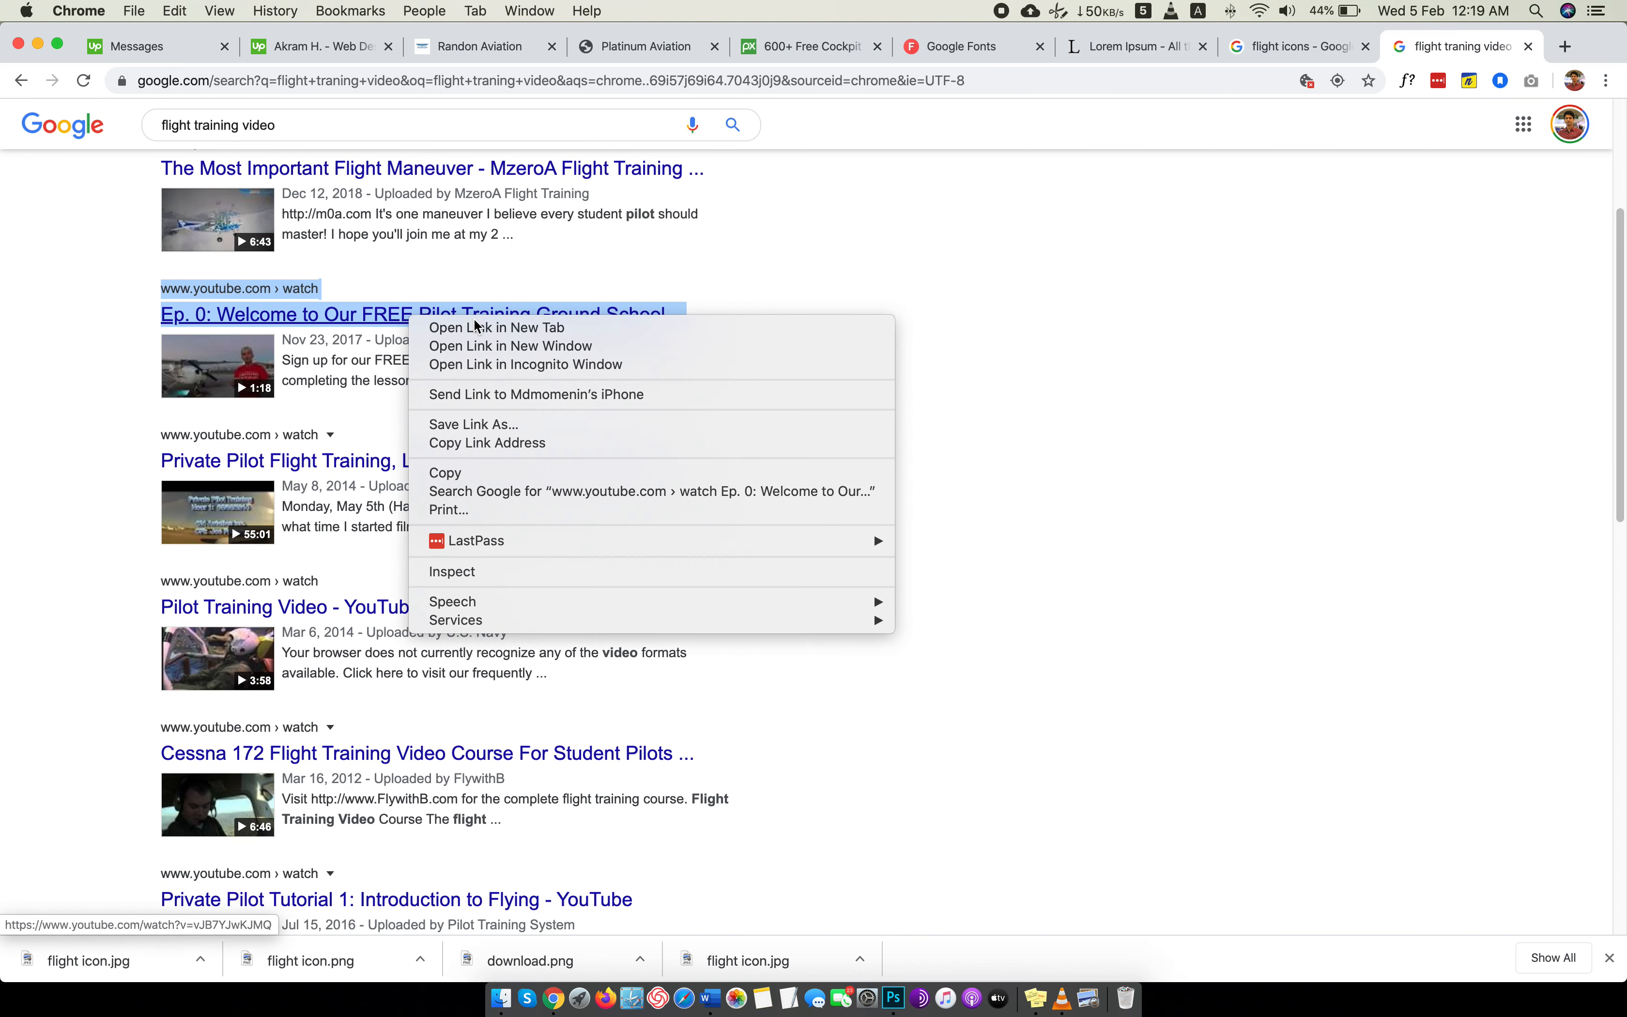
left_click(457, 324)
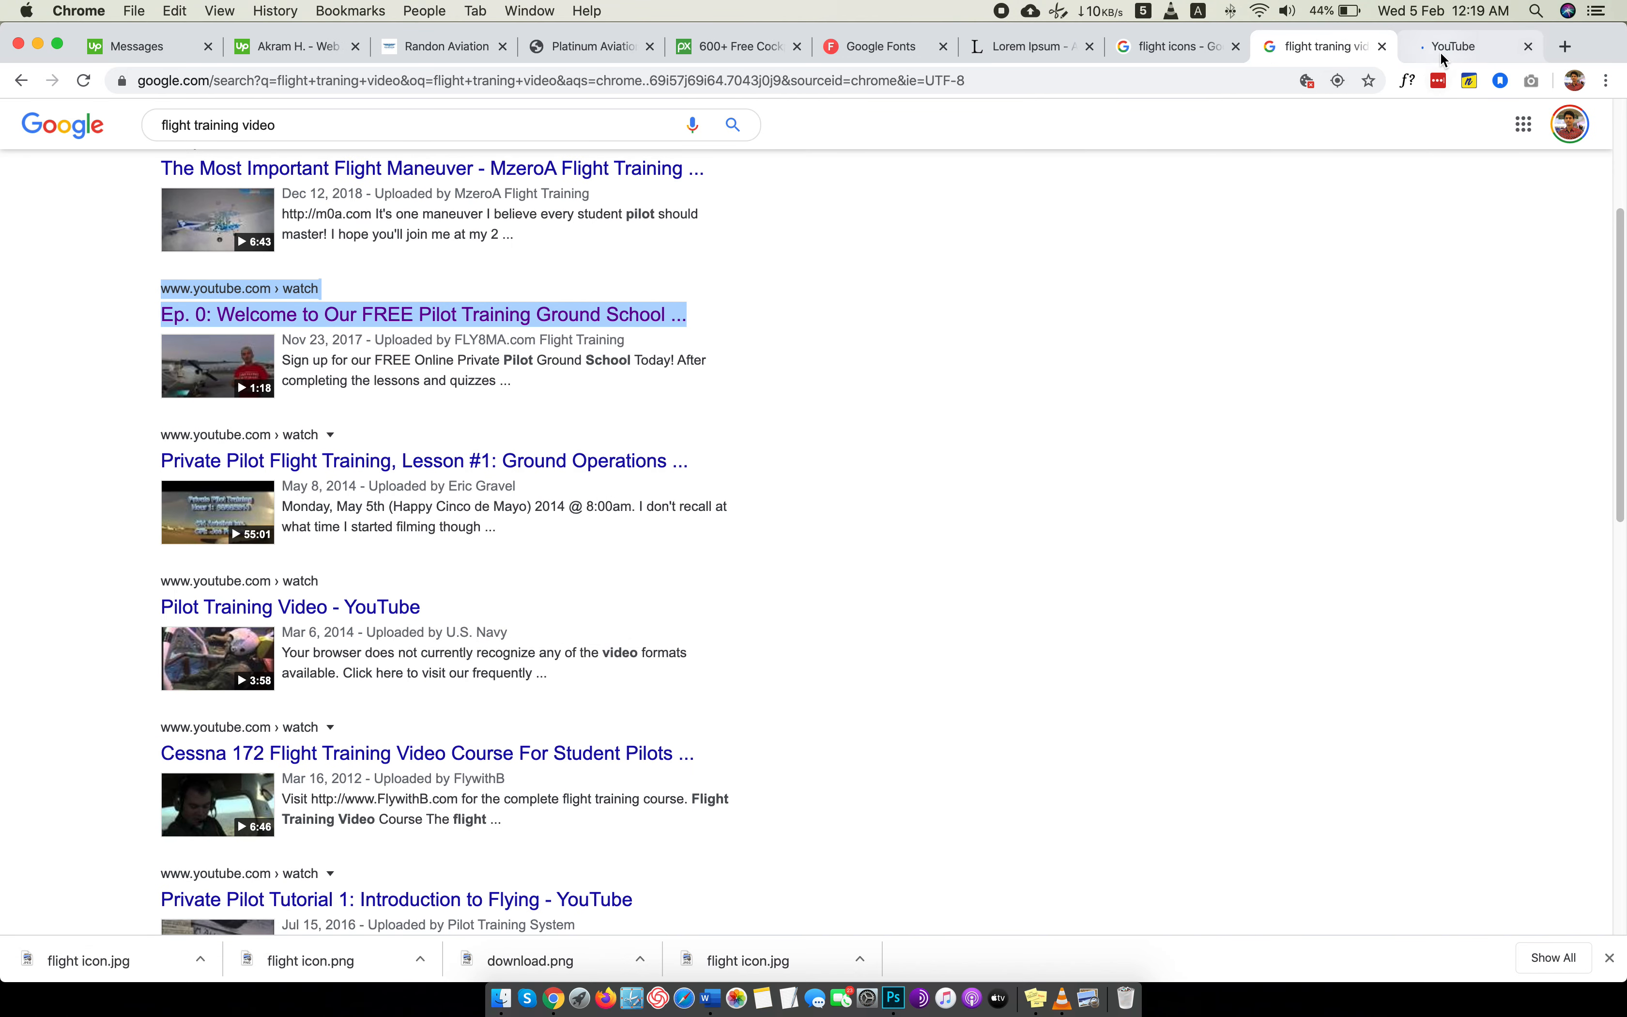
left_click(1440, 49)
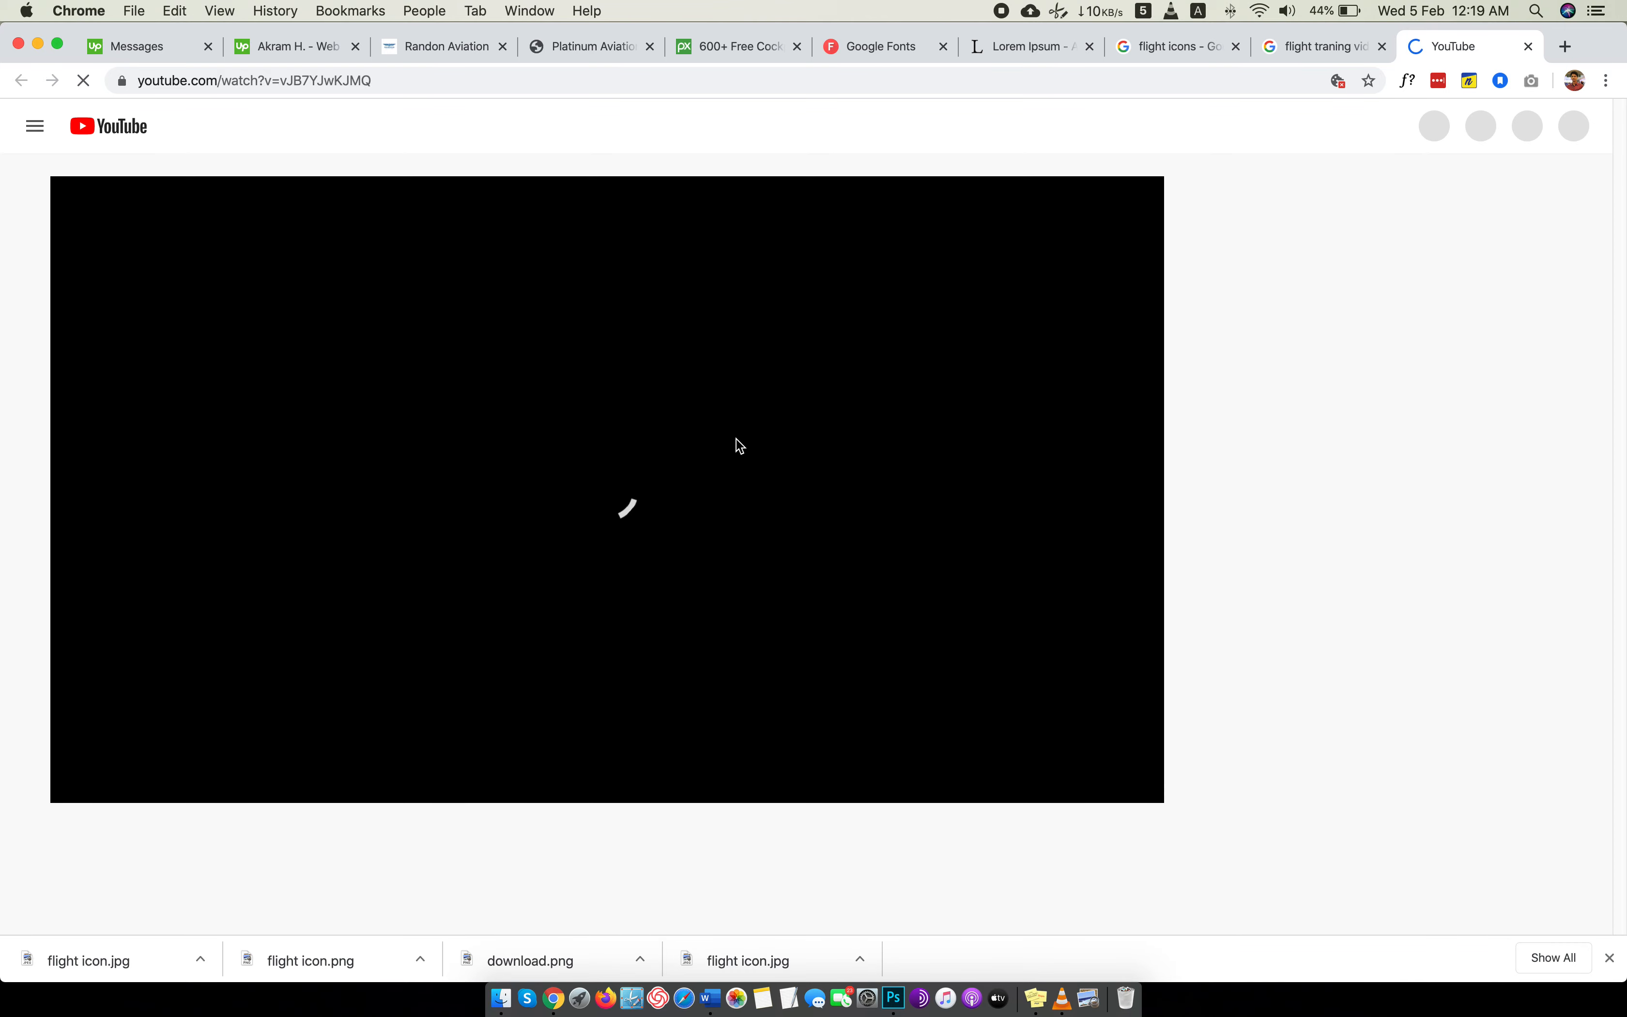
left_click(1609, 958)
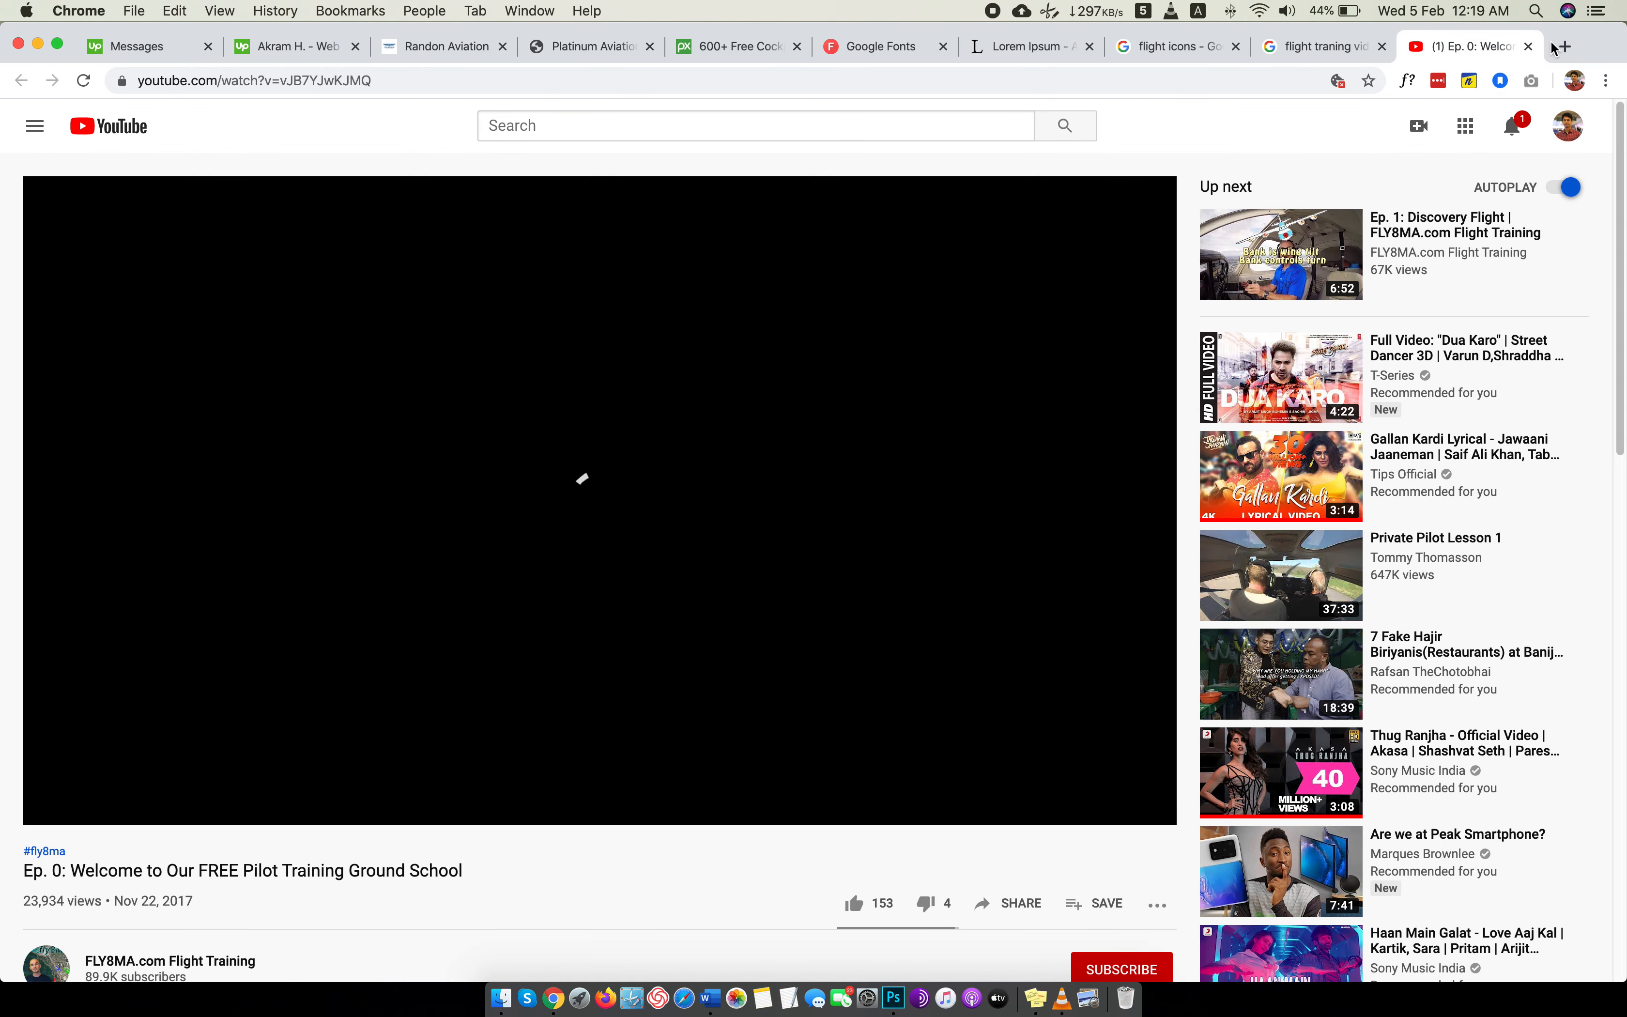
Open the coverr.co stock video site in another new tab and pause the Ep. 0 YouTube video.
left_click(1564, 46)
type("fre")
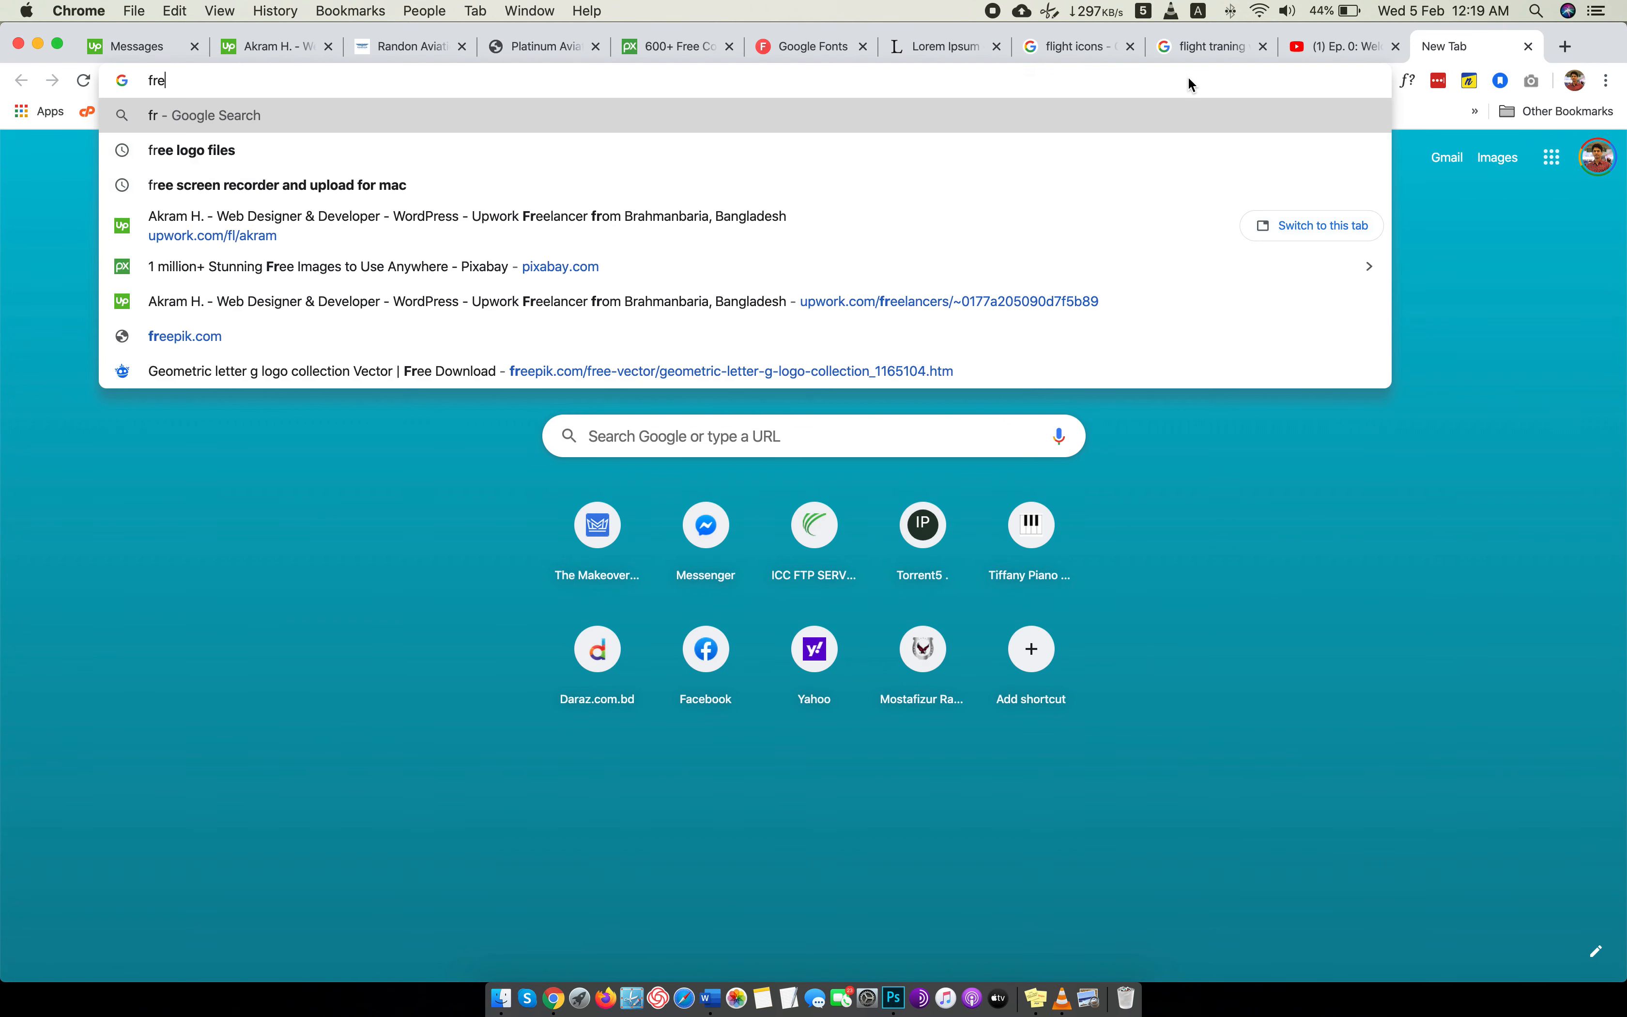
type("e vi")
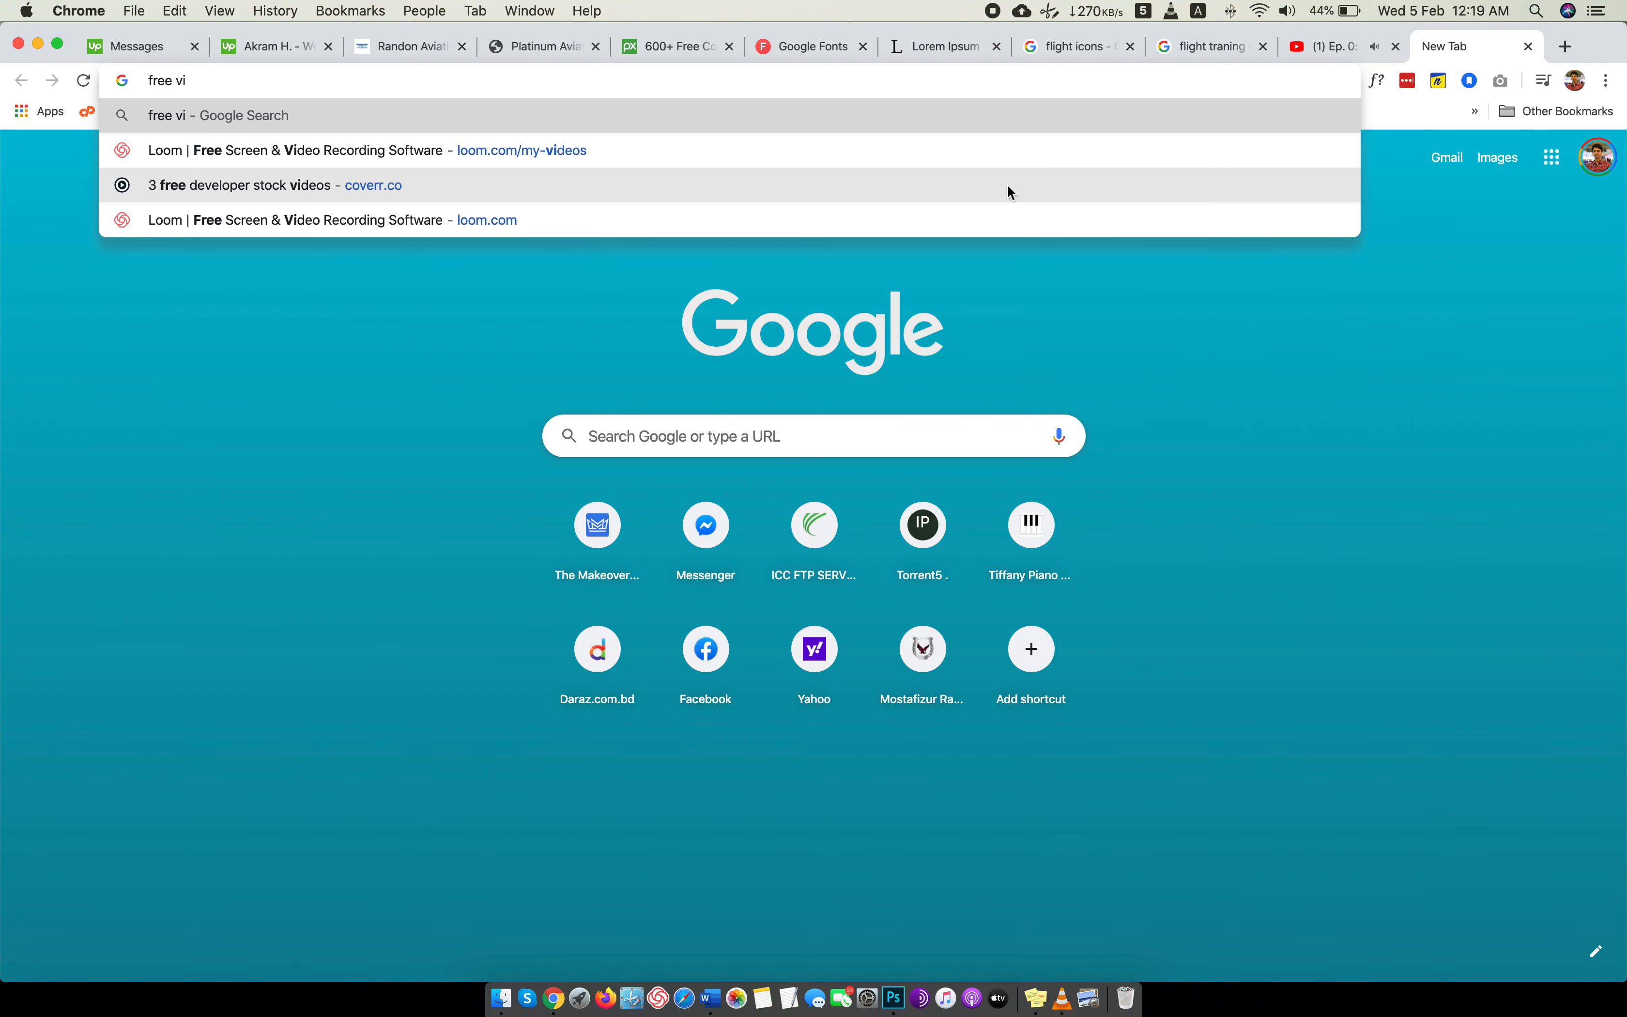
left_click(780, 190)
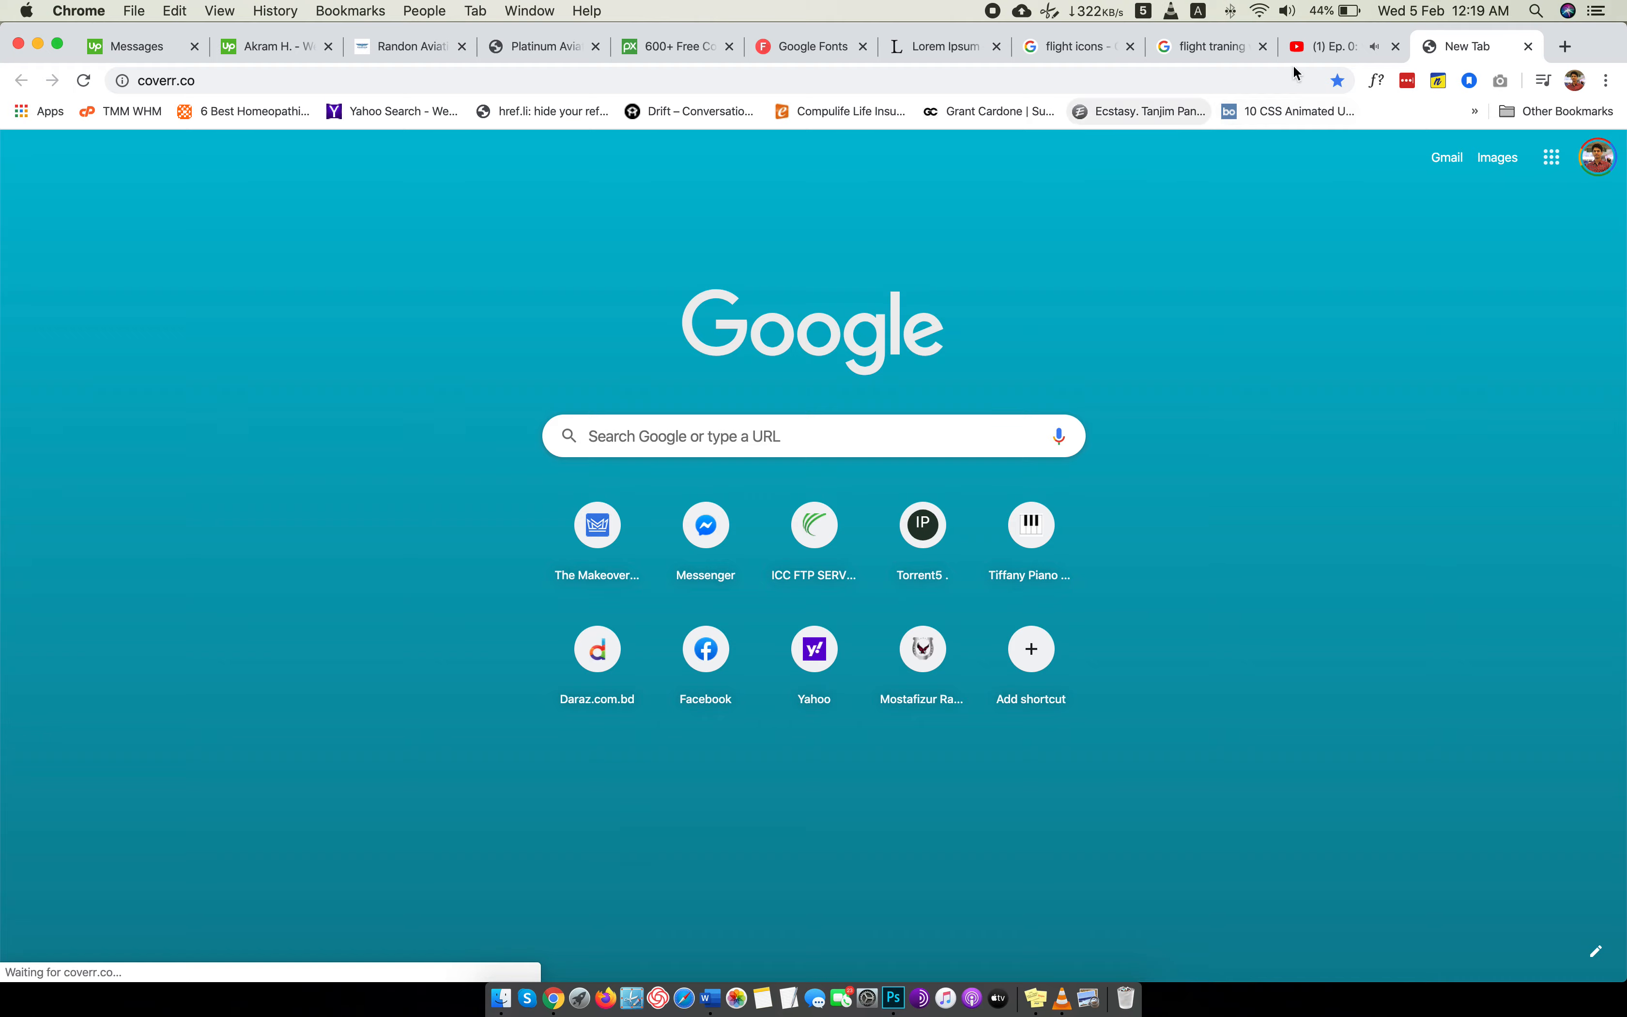
left_click(1326, 46)
left_click(977, 471)
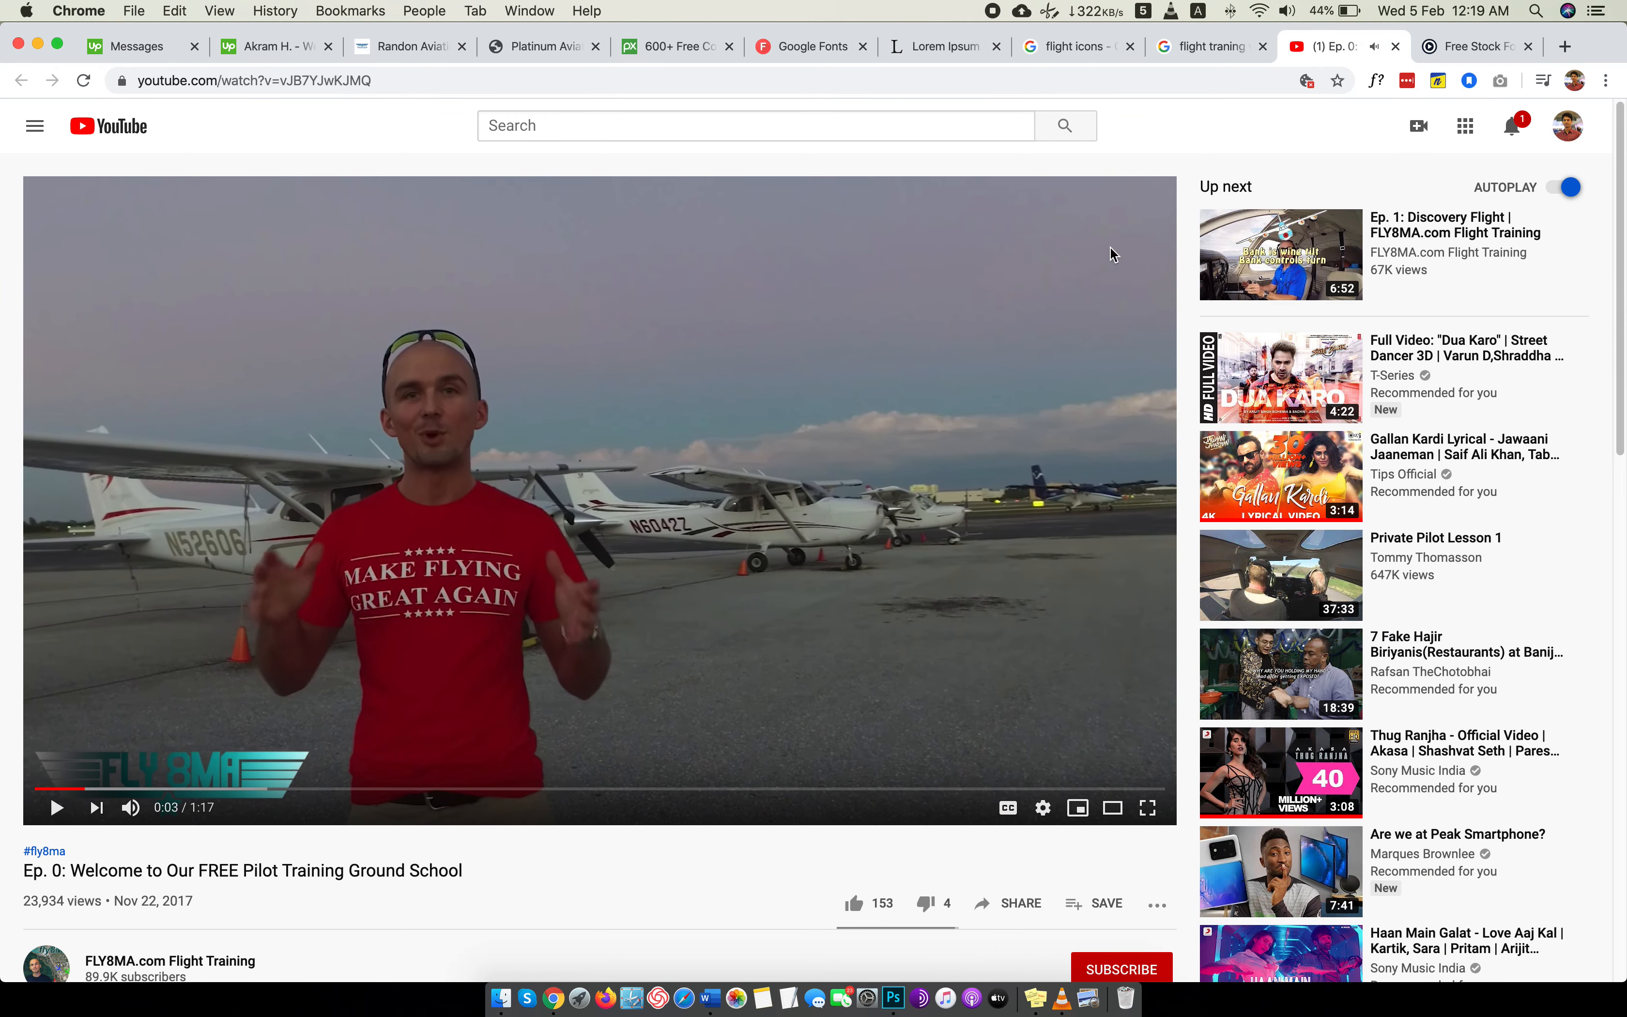
Search Coverr for "flight" and look through the resulting stock videos.
left_click(1480, 34)
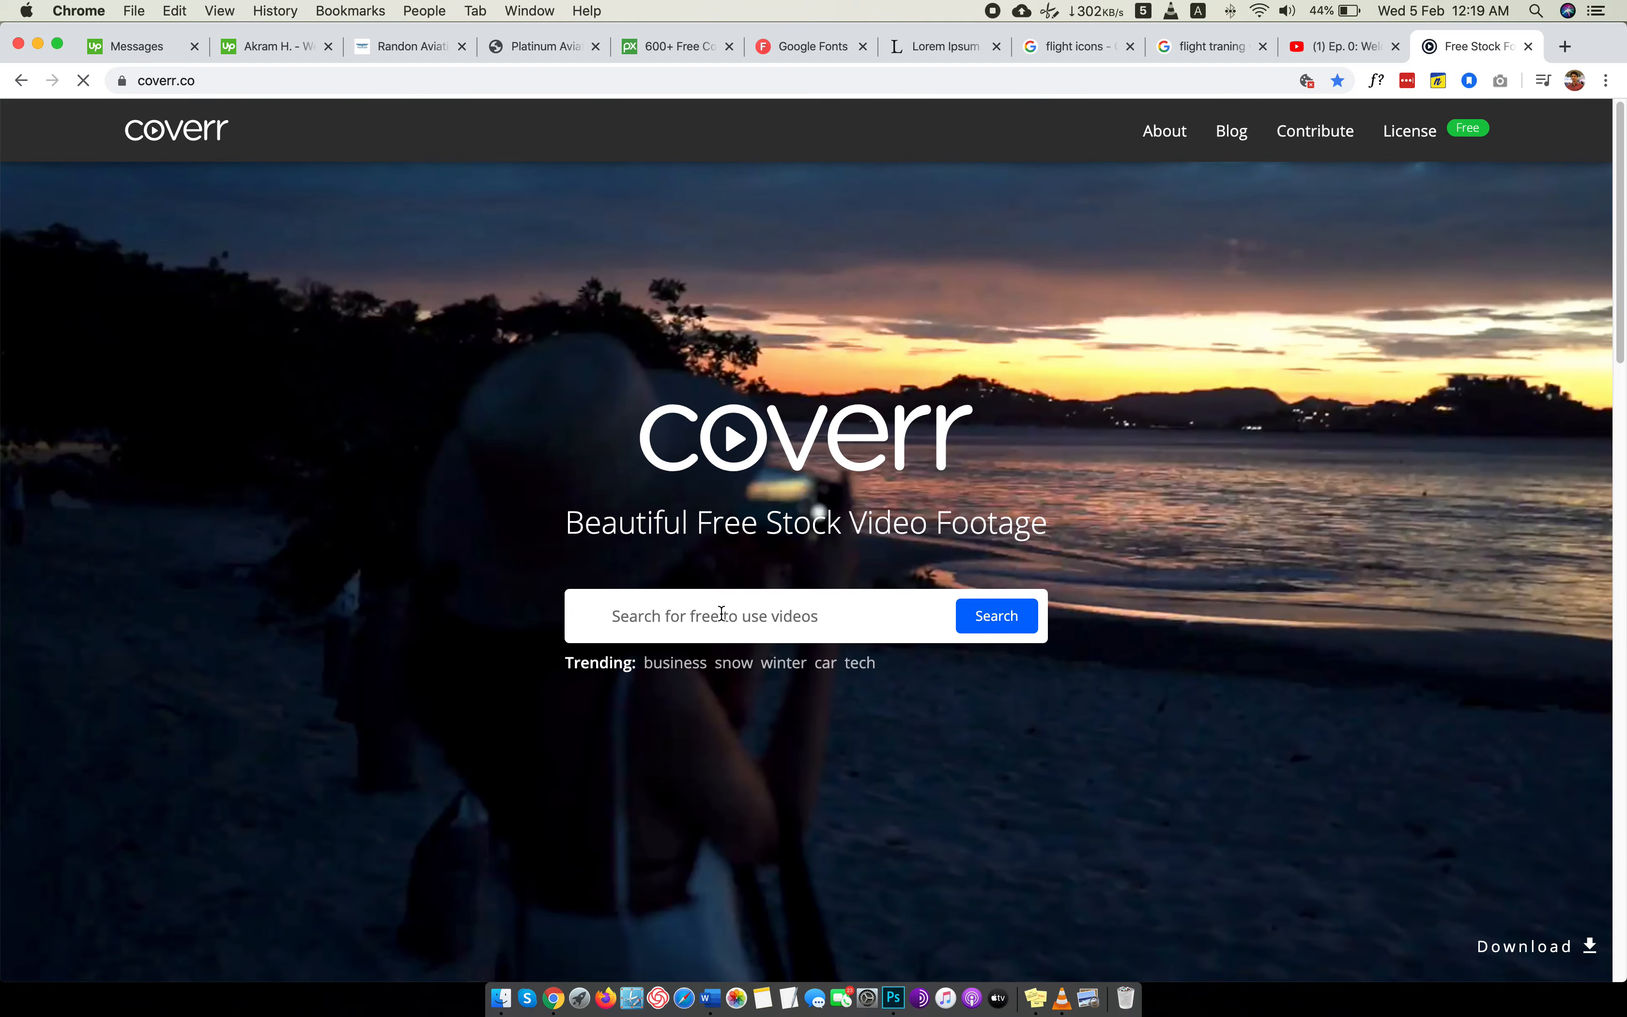
type("fli")
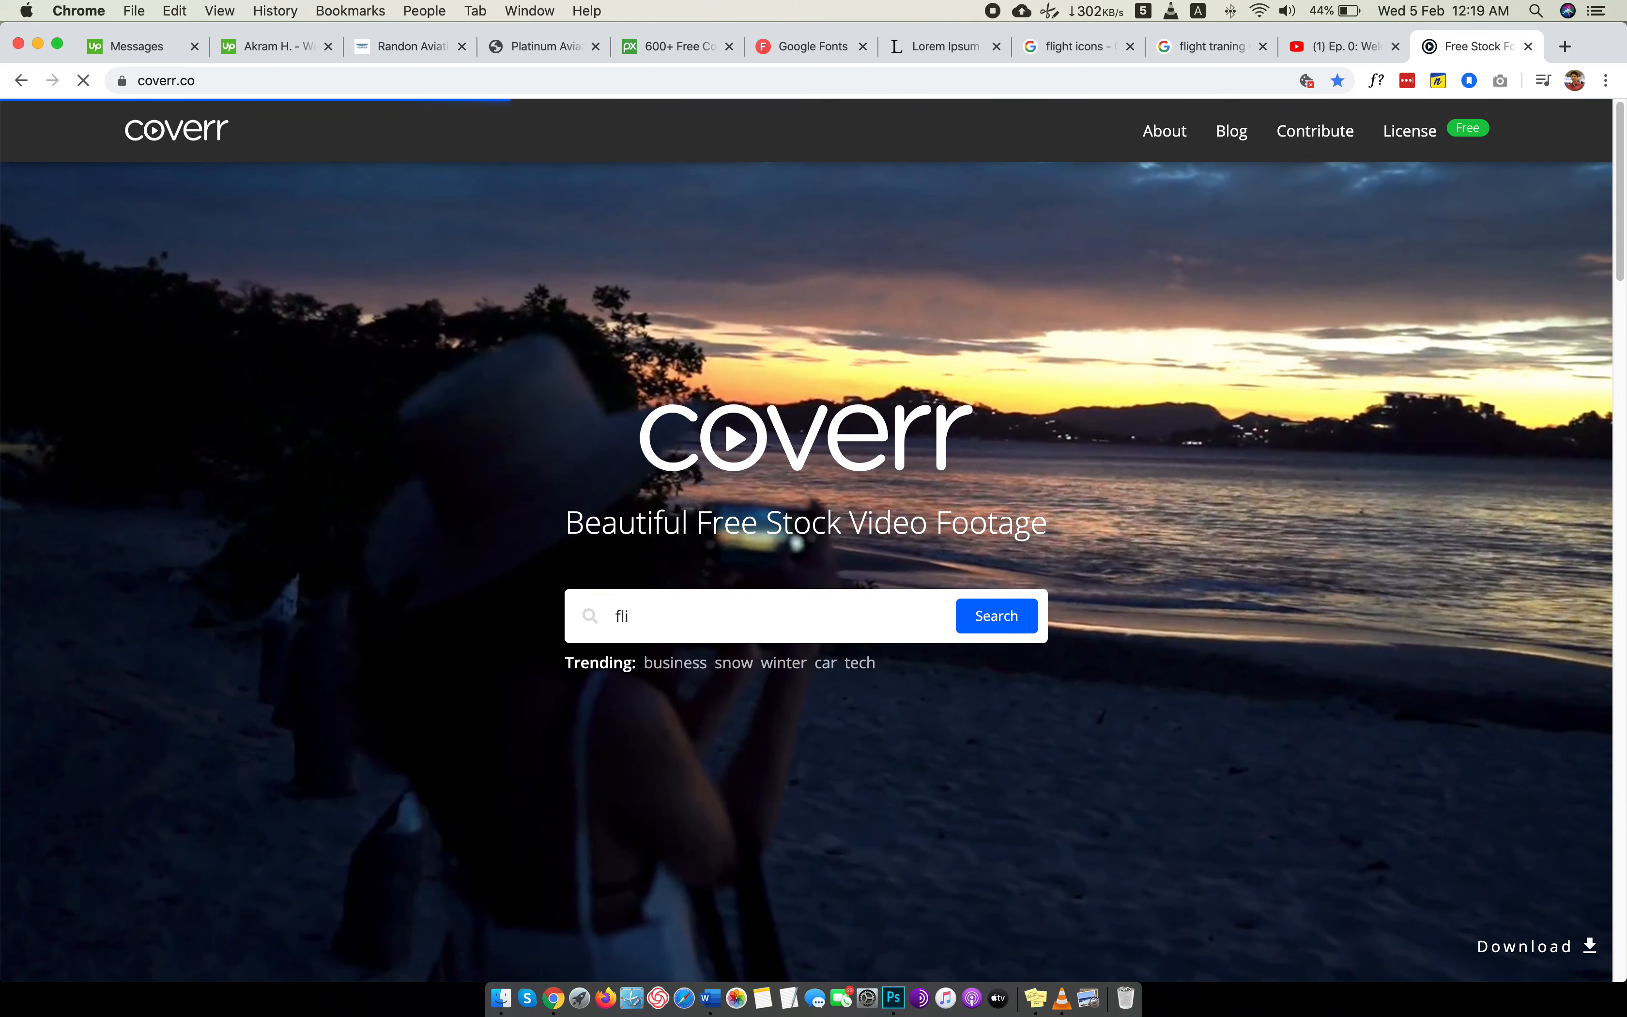
type("ght")
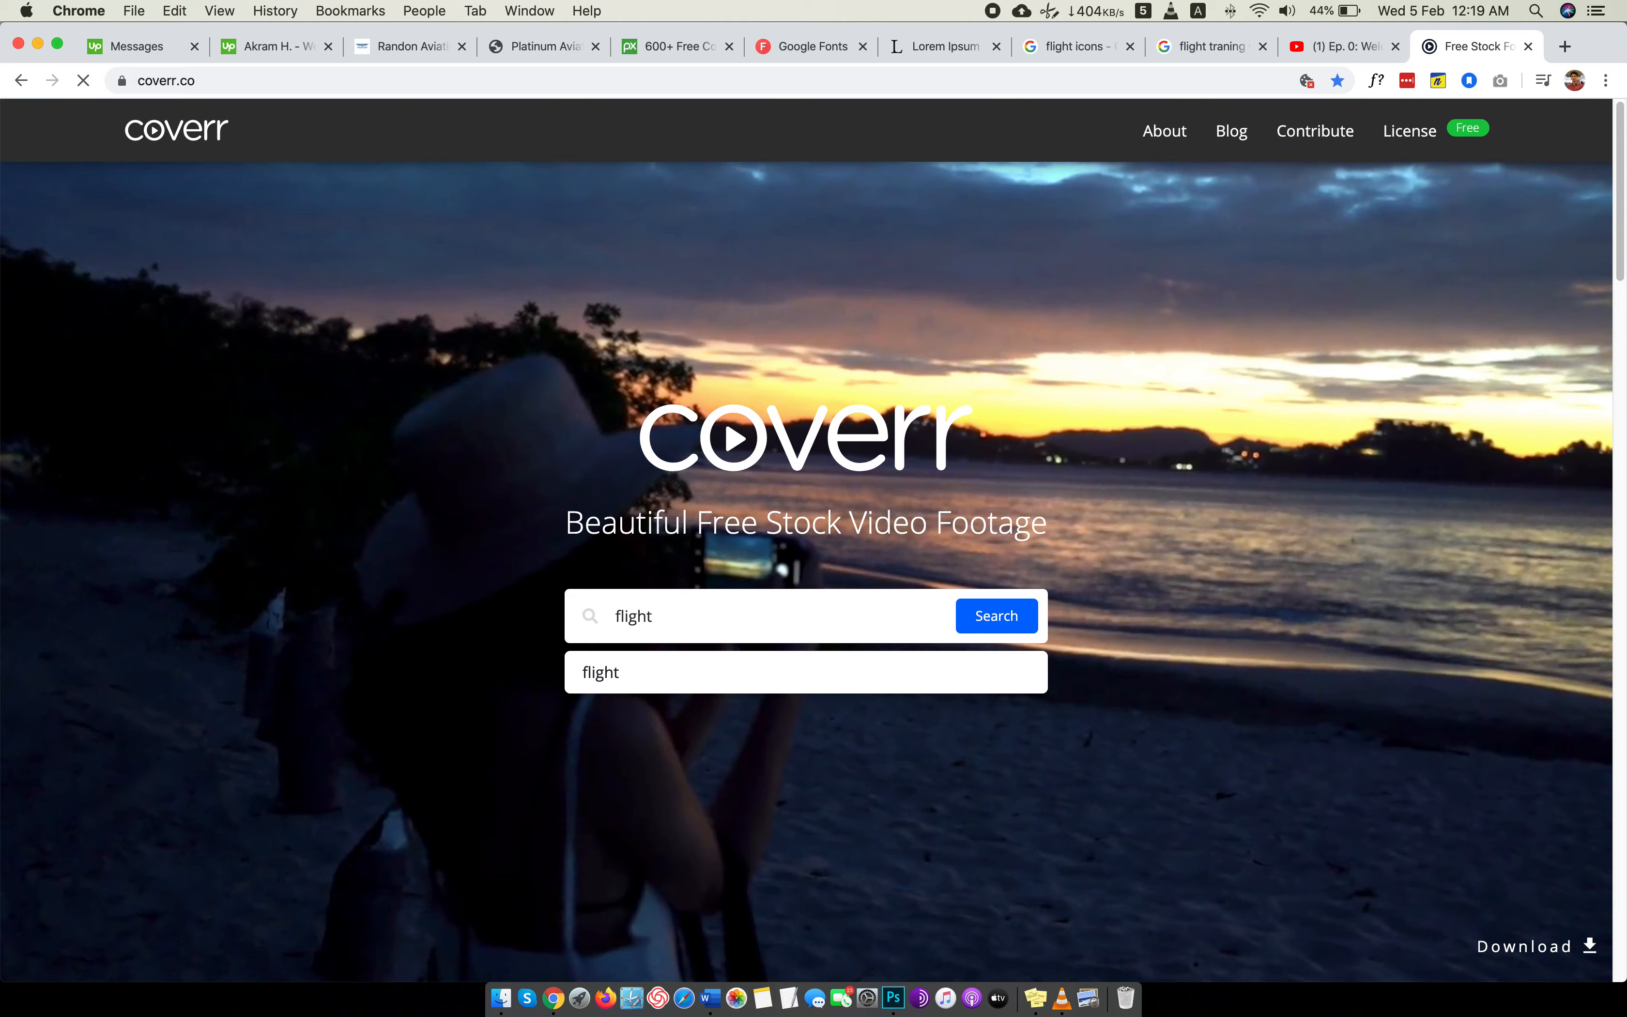
key("Return")
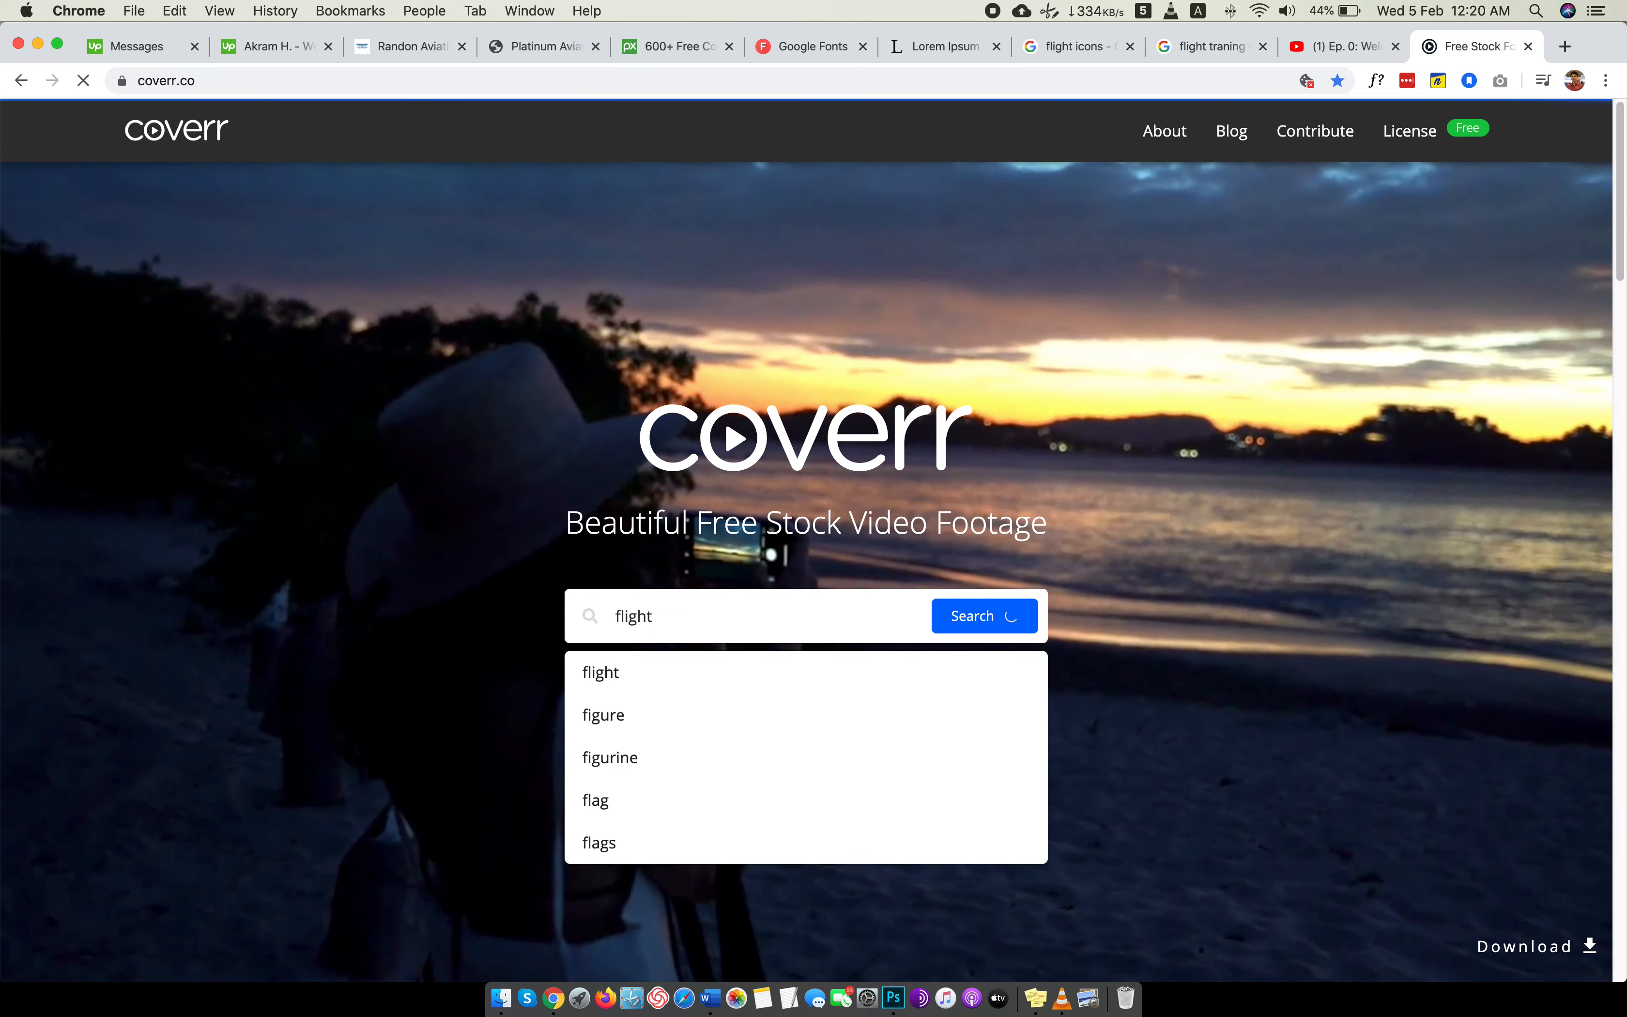
left_click(715, 673)
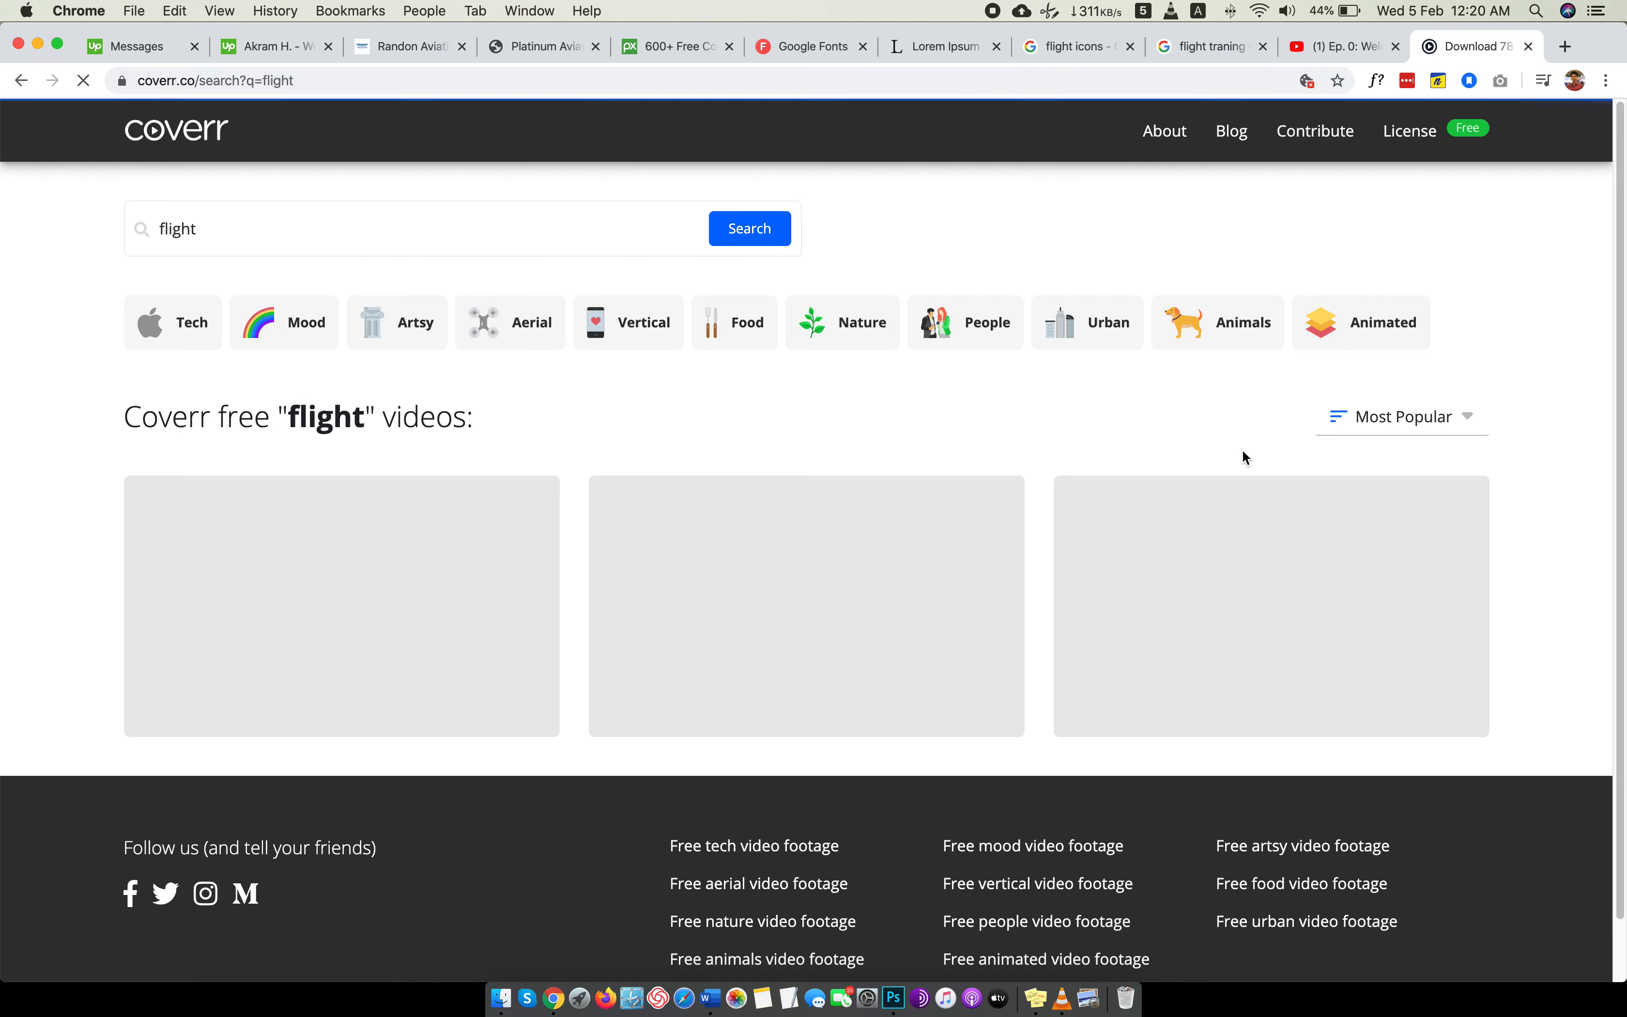
scroll(769, 452, "down", 2)
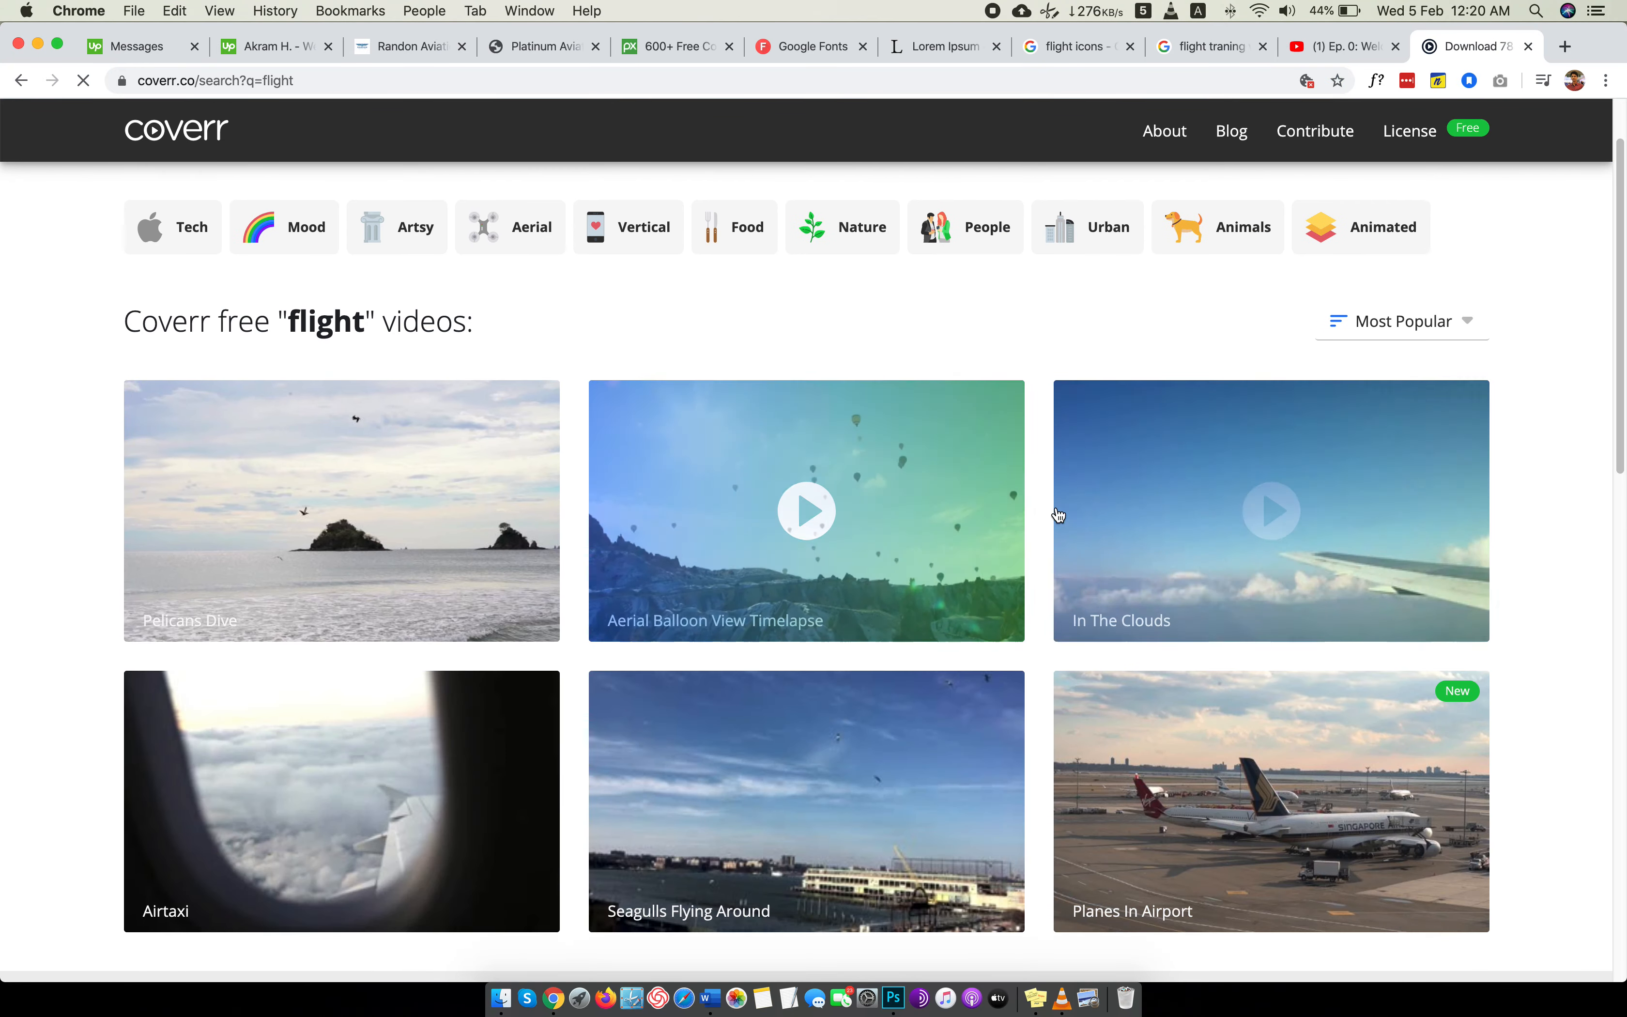
scroll(1059, 515, "down", 6)
scroll(1059, 515, "down", 10)
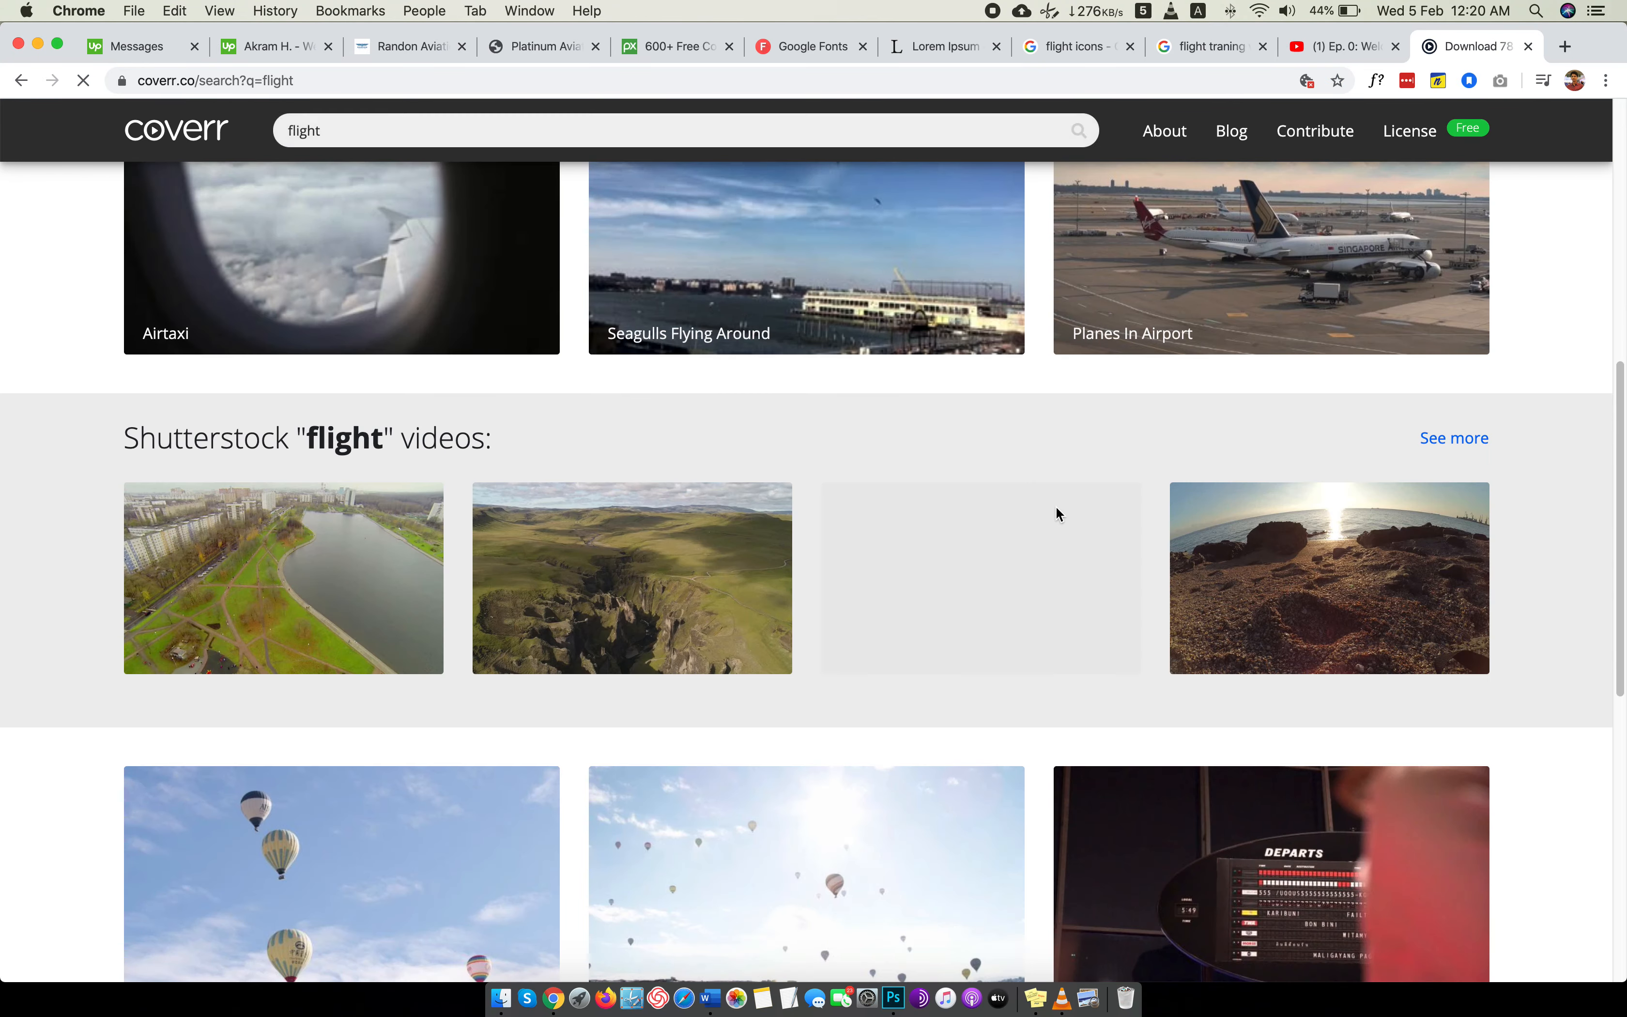
Refine the Coverr search to "flight training" and check the listed videos.
scroll(1059, 515, "up", 10)
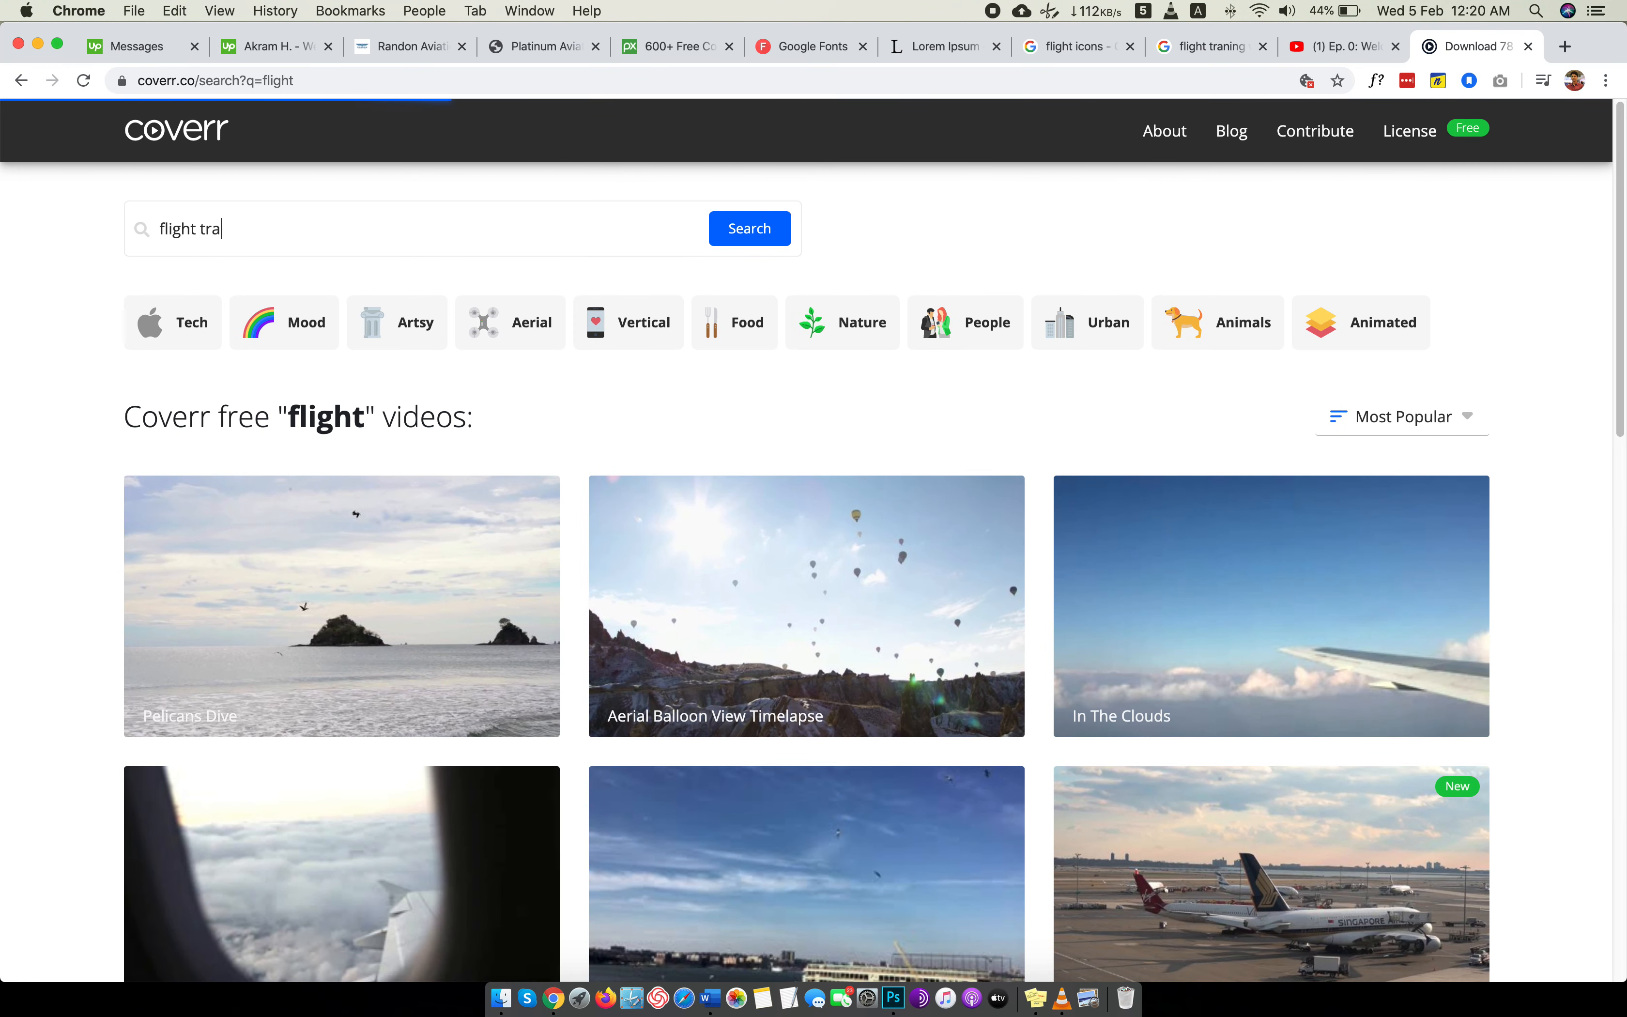
type("ng")
key("Return")
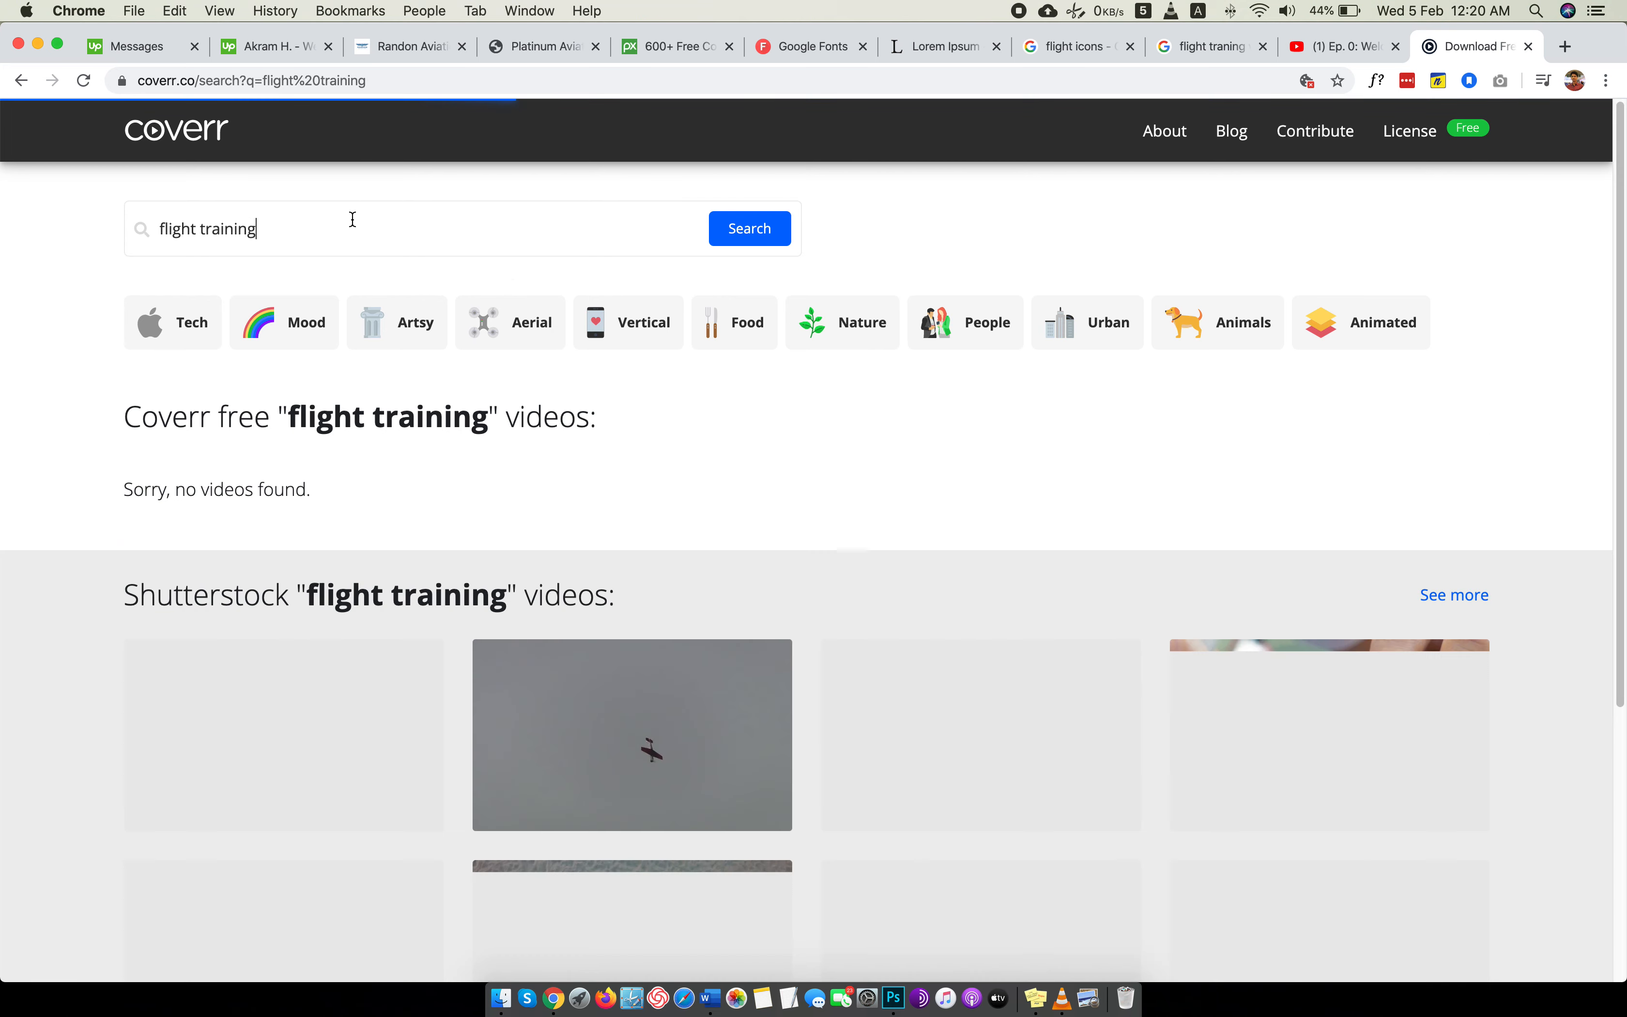
scroll(352, 222, "down", 3)
scroll(353, 225, "up", 3)
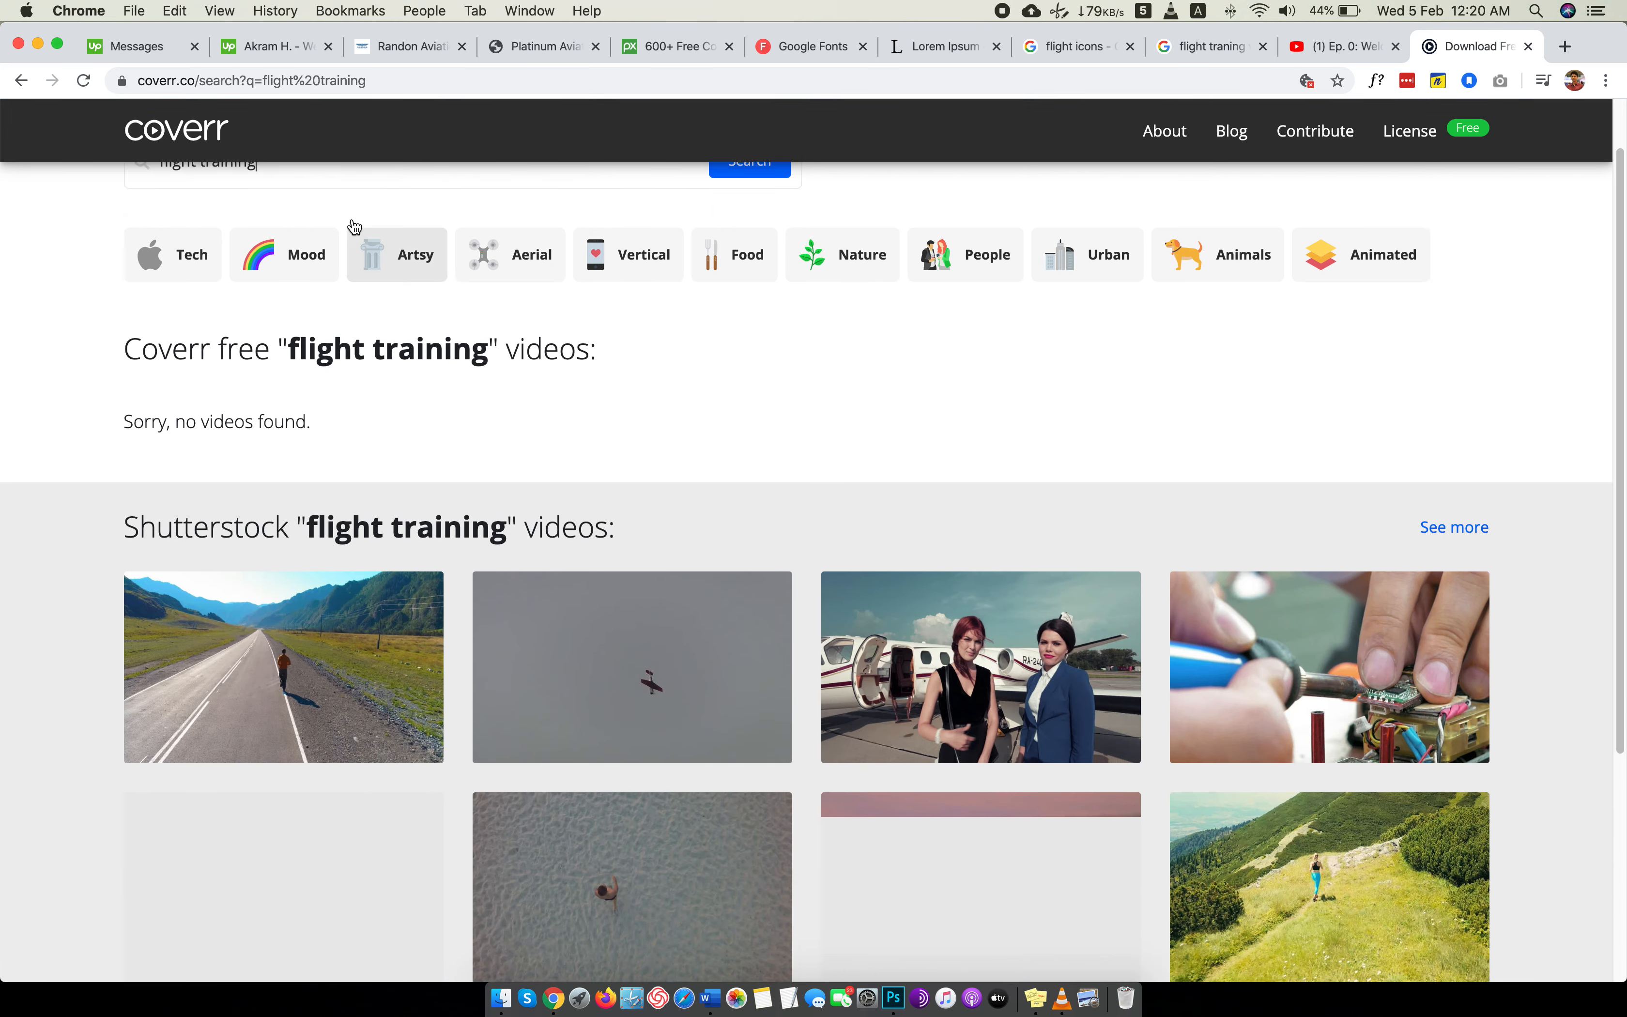
Search Coverr for "plane" and look through the resulting free and Shutterstock videos.
triple_click(303, 236)
type("p")
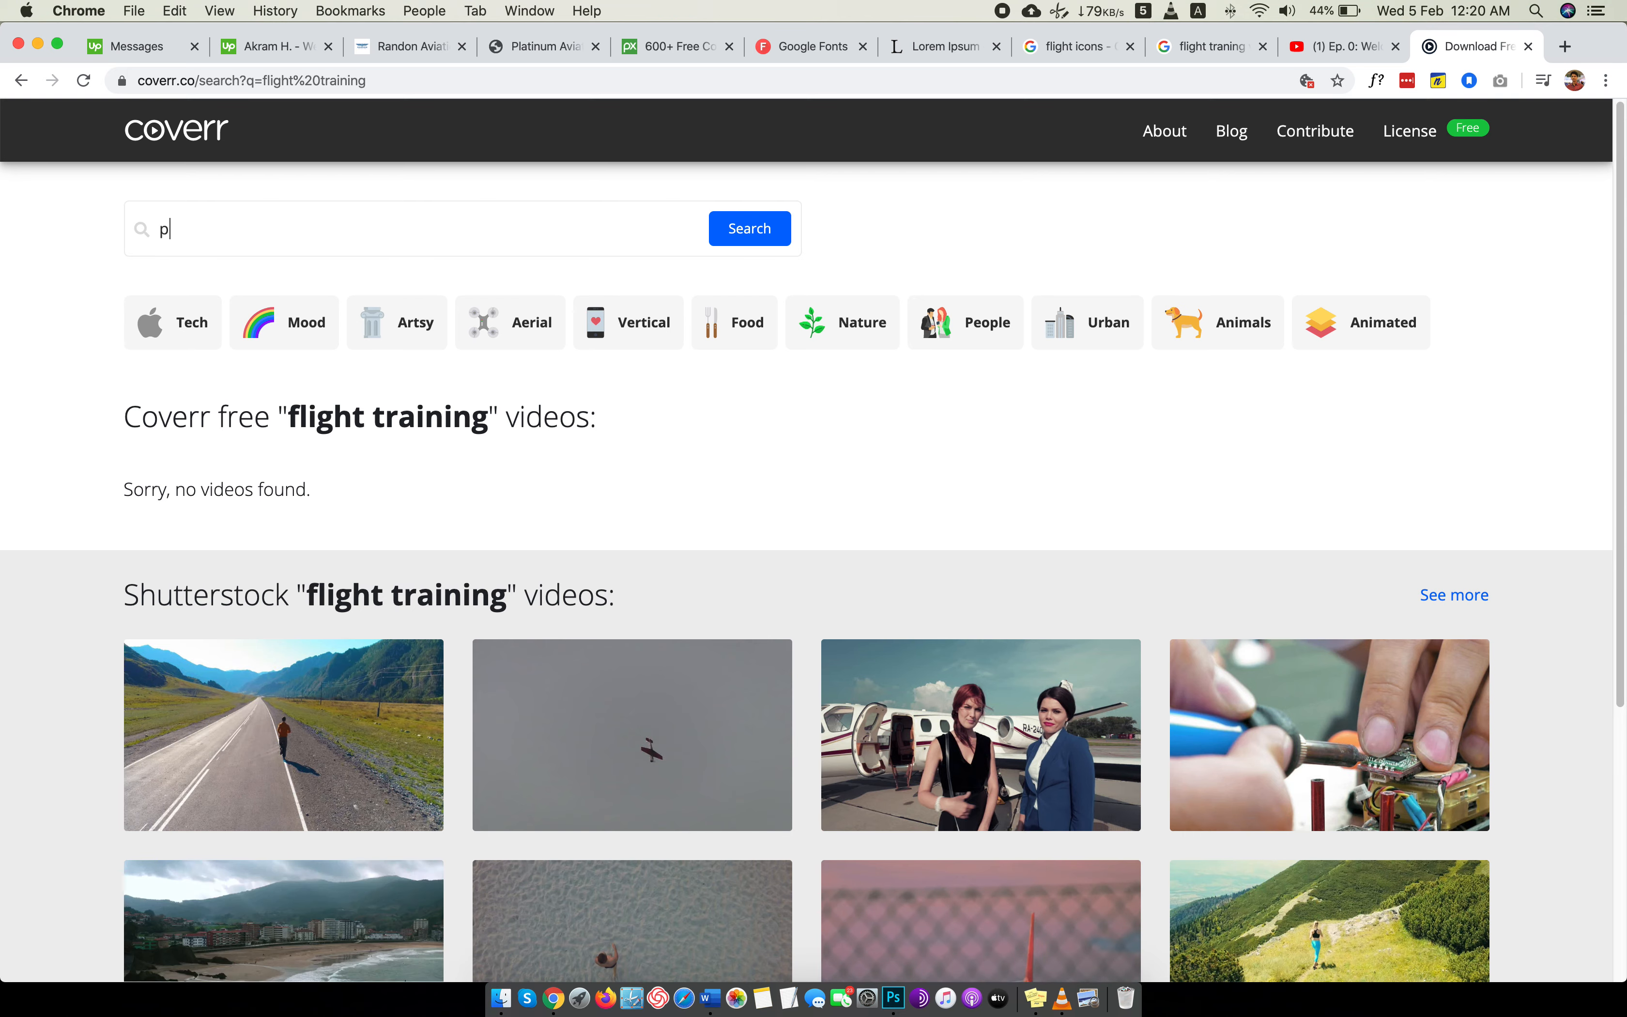
type("lane")
key("Return")
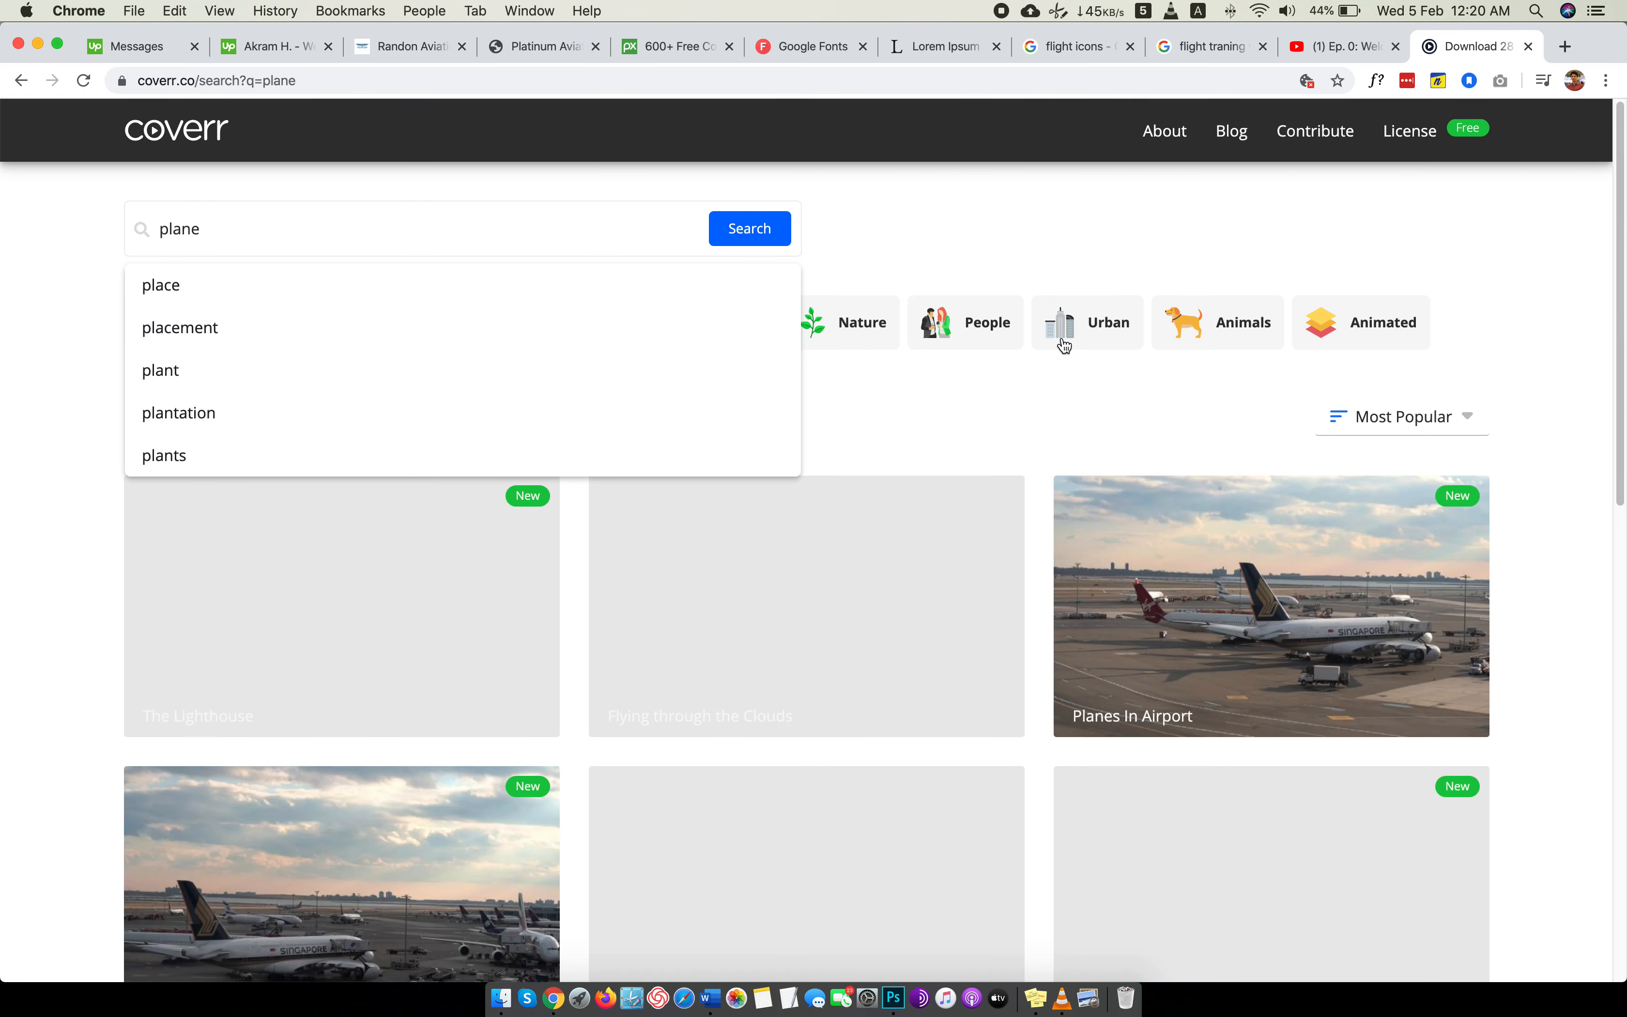
scroll(1203, 349, "down", 4)
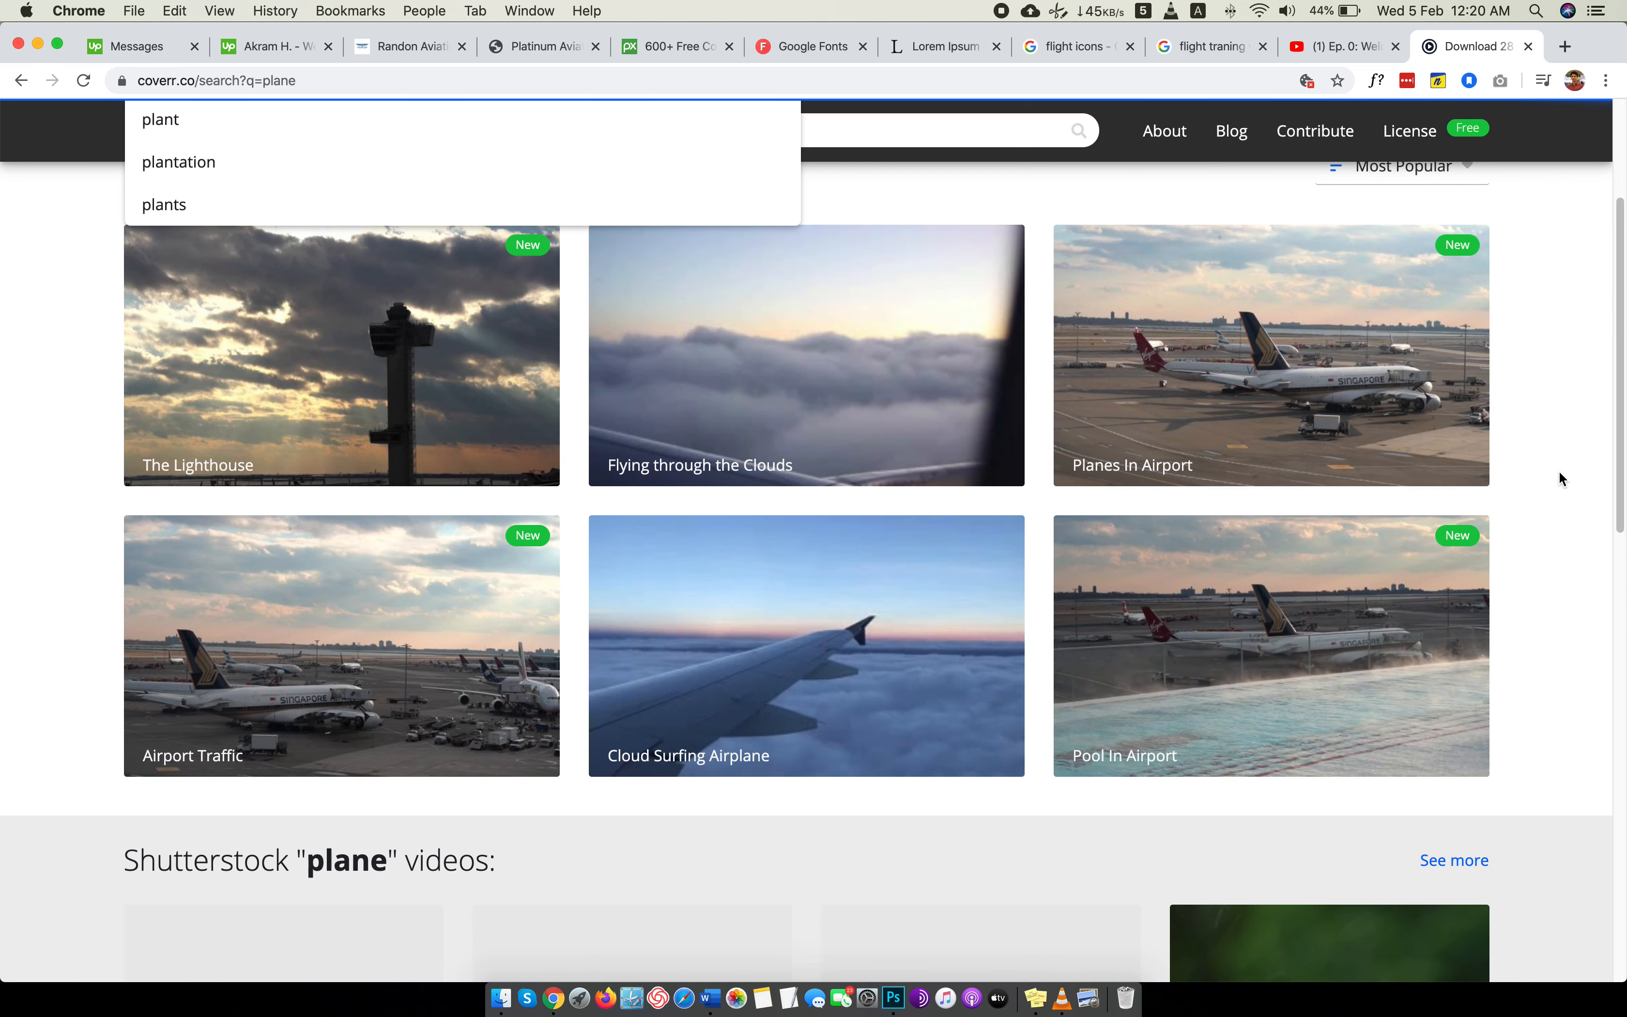
scroll(1560, 477, "down", 3)
scroll(1560, 477, "up", 5)
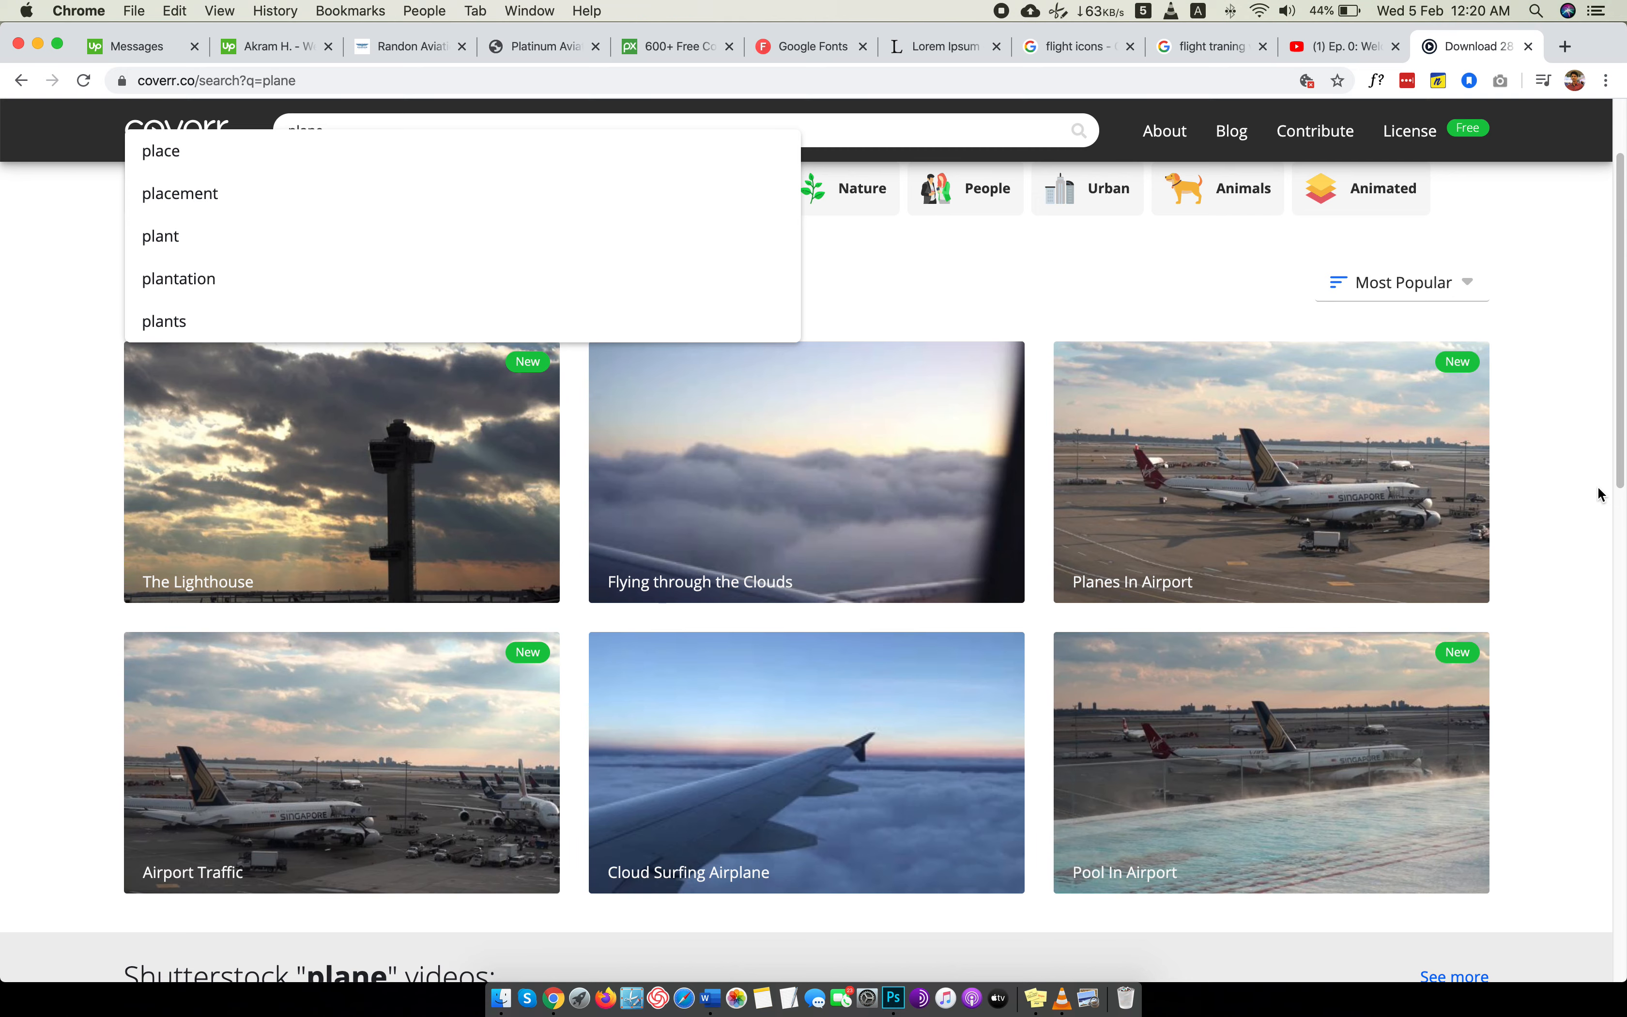
scroll(1561, 474, "down", 2)
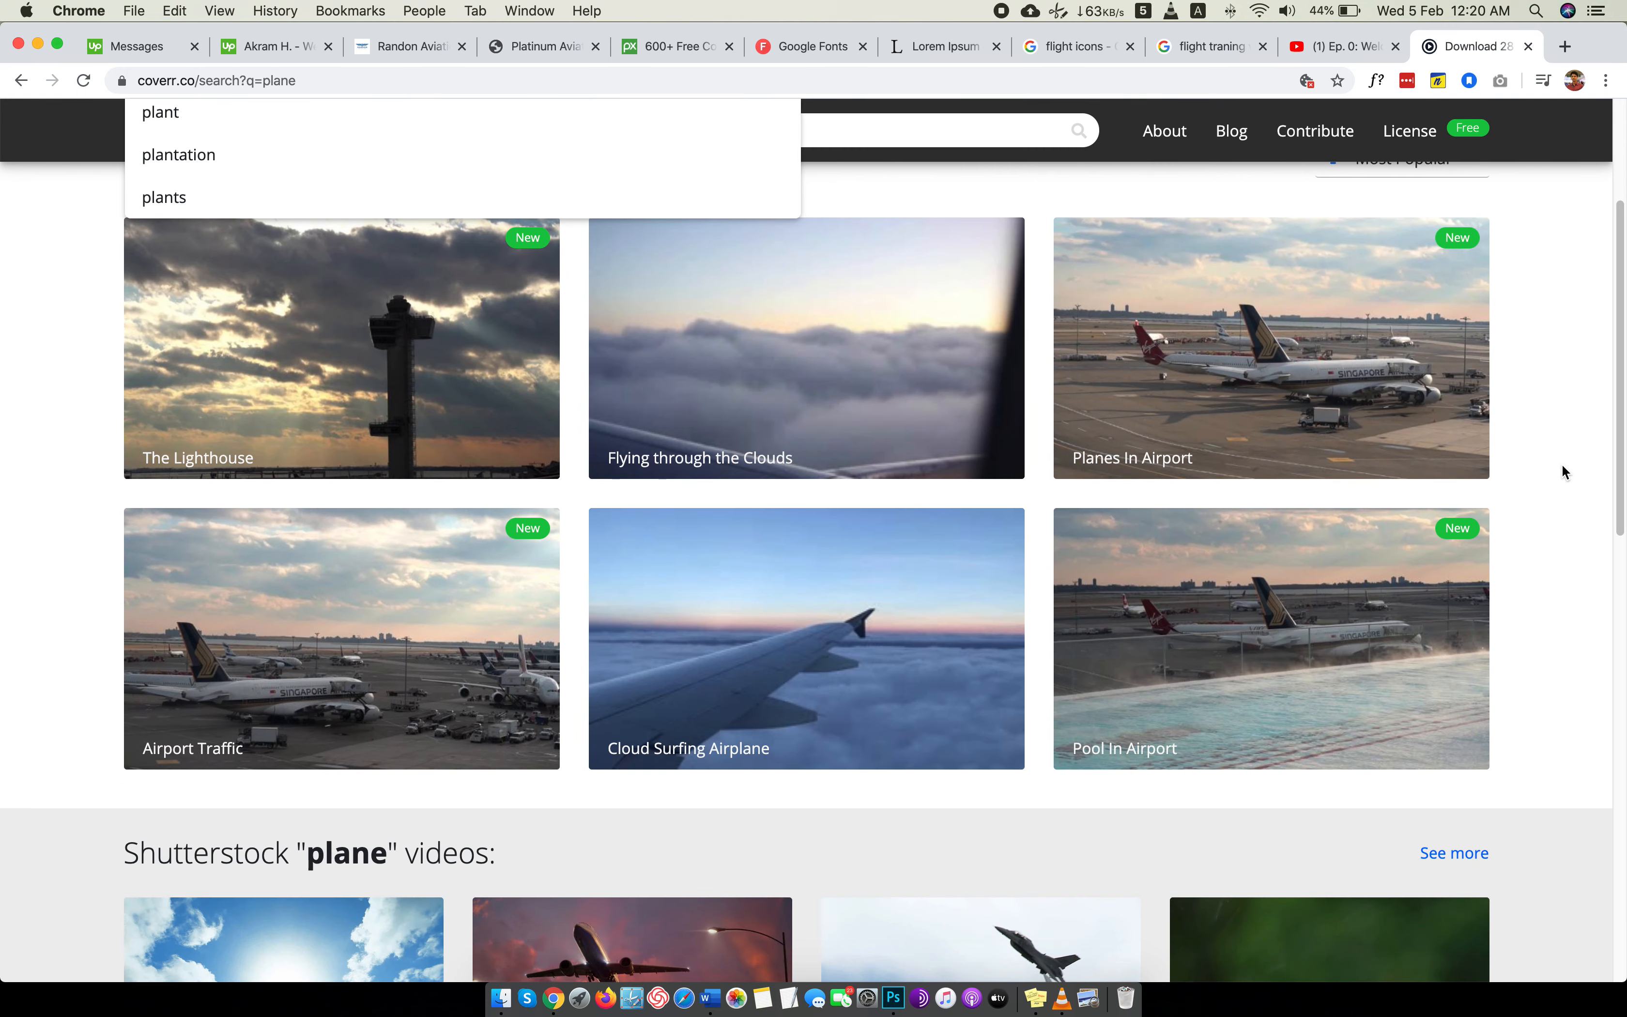
Preview the "Flying through the Clouds" video, view it as a full-page cover, and return to the plane search results.
left_click(611, 395)
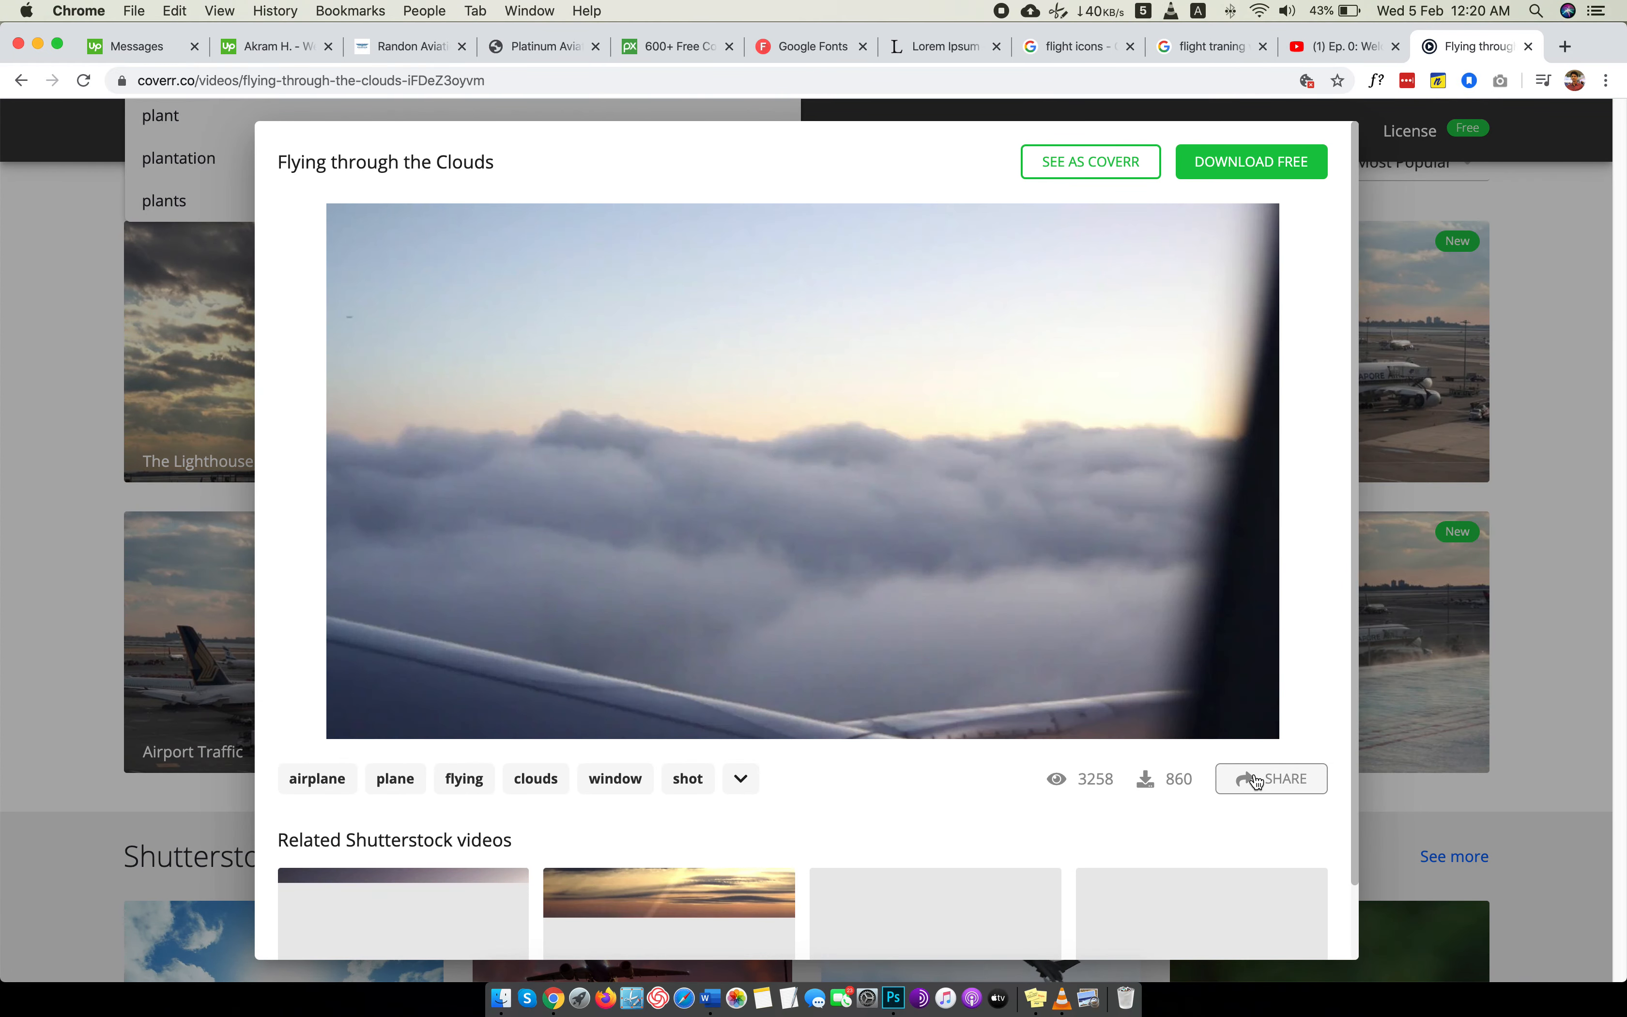
scroll(1255, 746, "down", 2)
scroll(1254, 743, "up", 2)
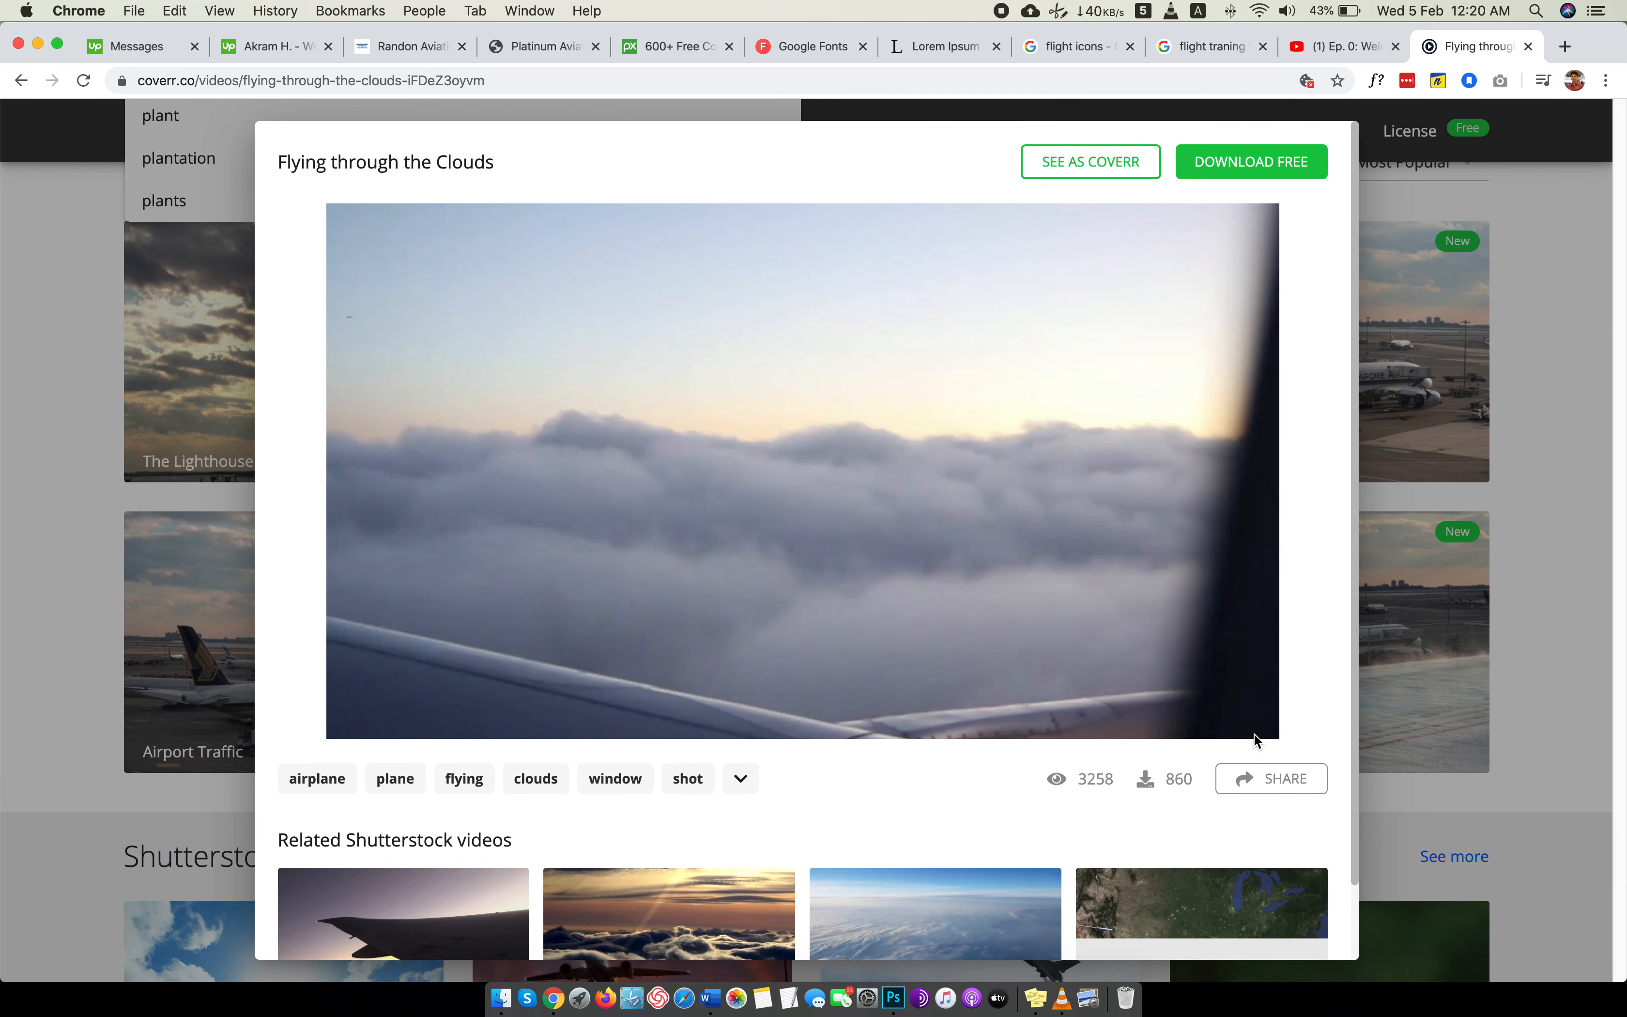
left_click(1249, 797)
left_click(1331, 730)
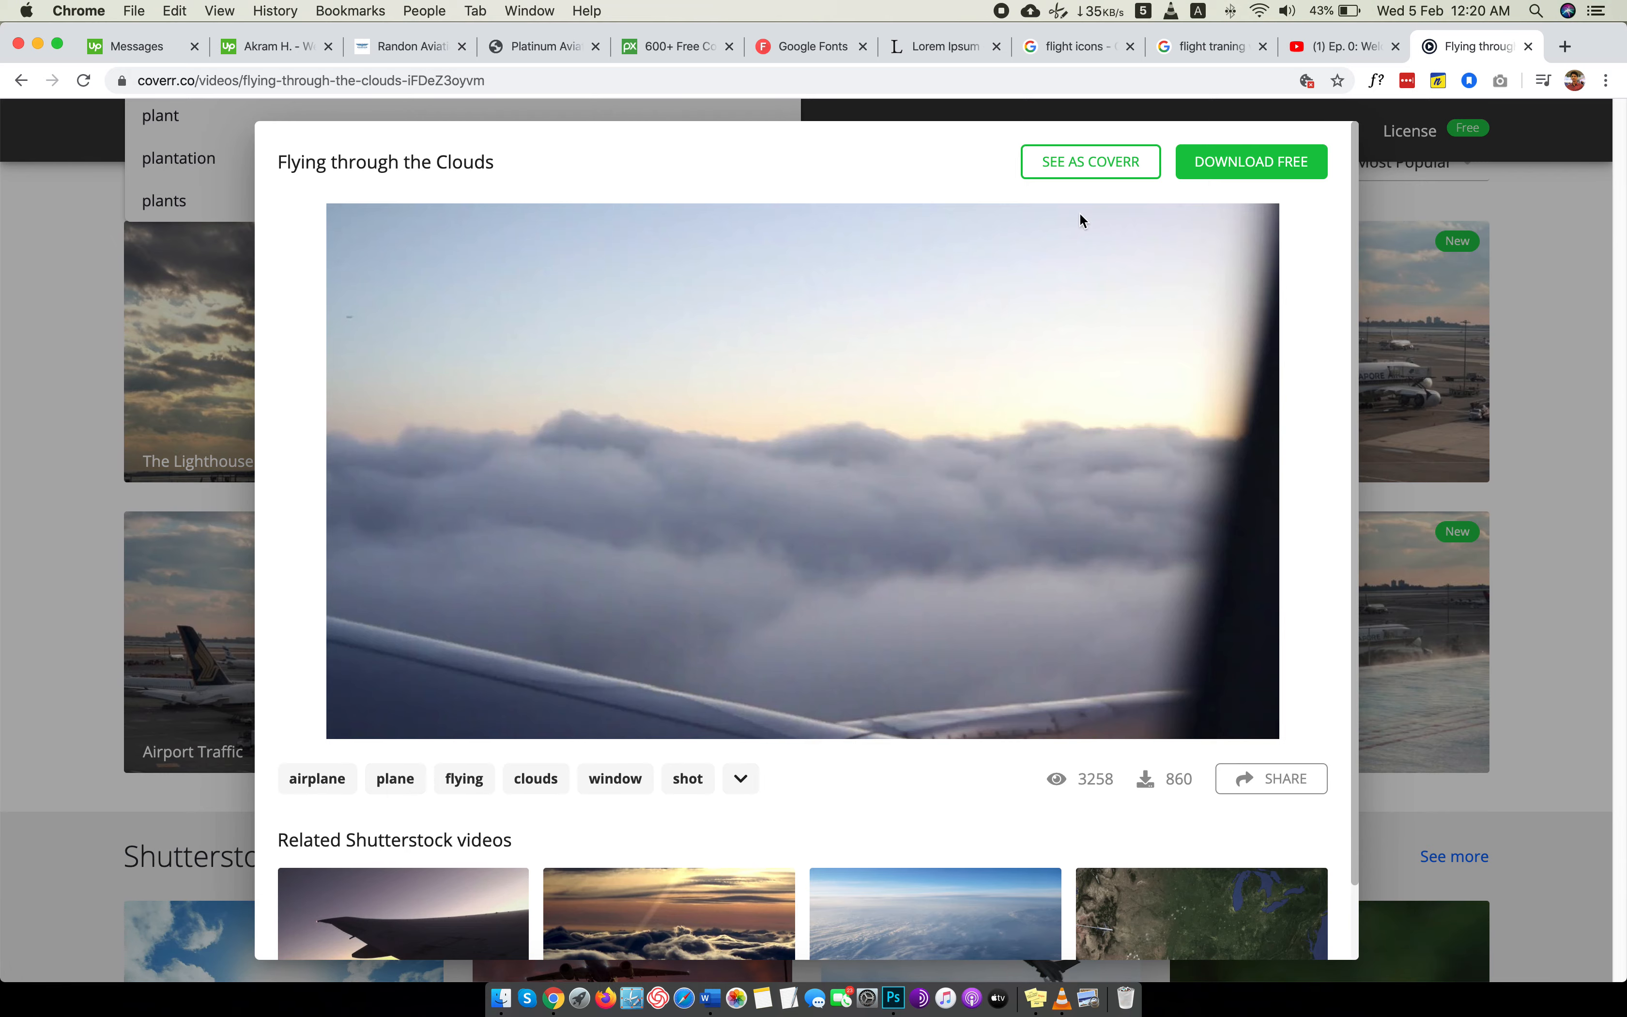
left_click(1102, 173)
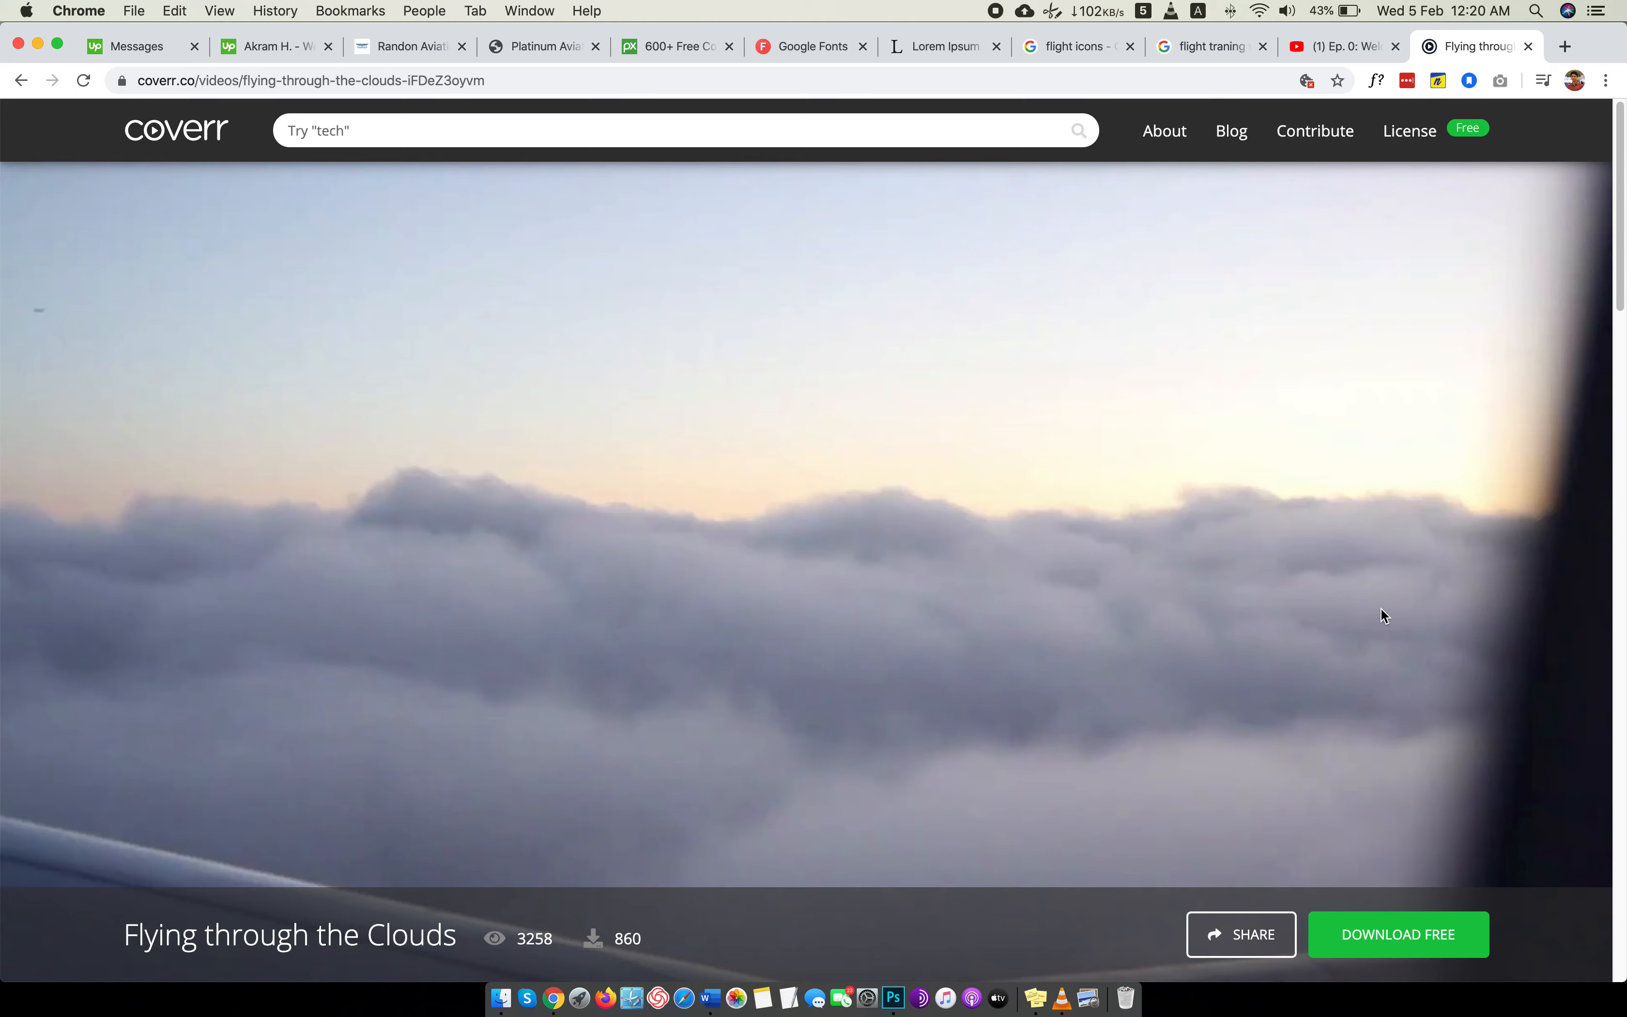
scroll(1383, 615, "down", 8)
scroll(1383, 615, "up", 1)
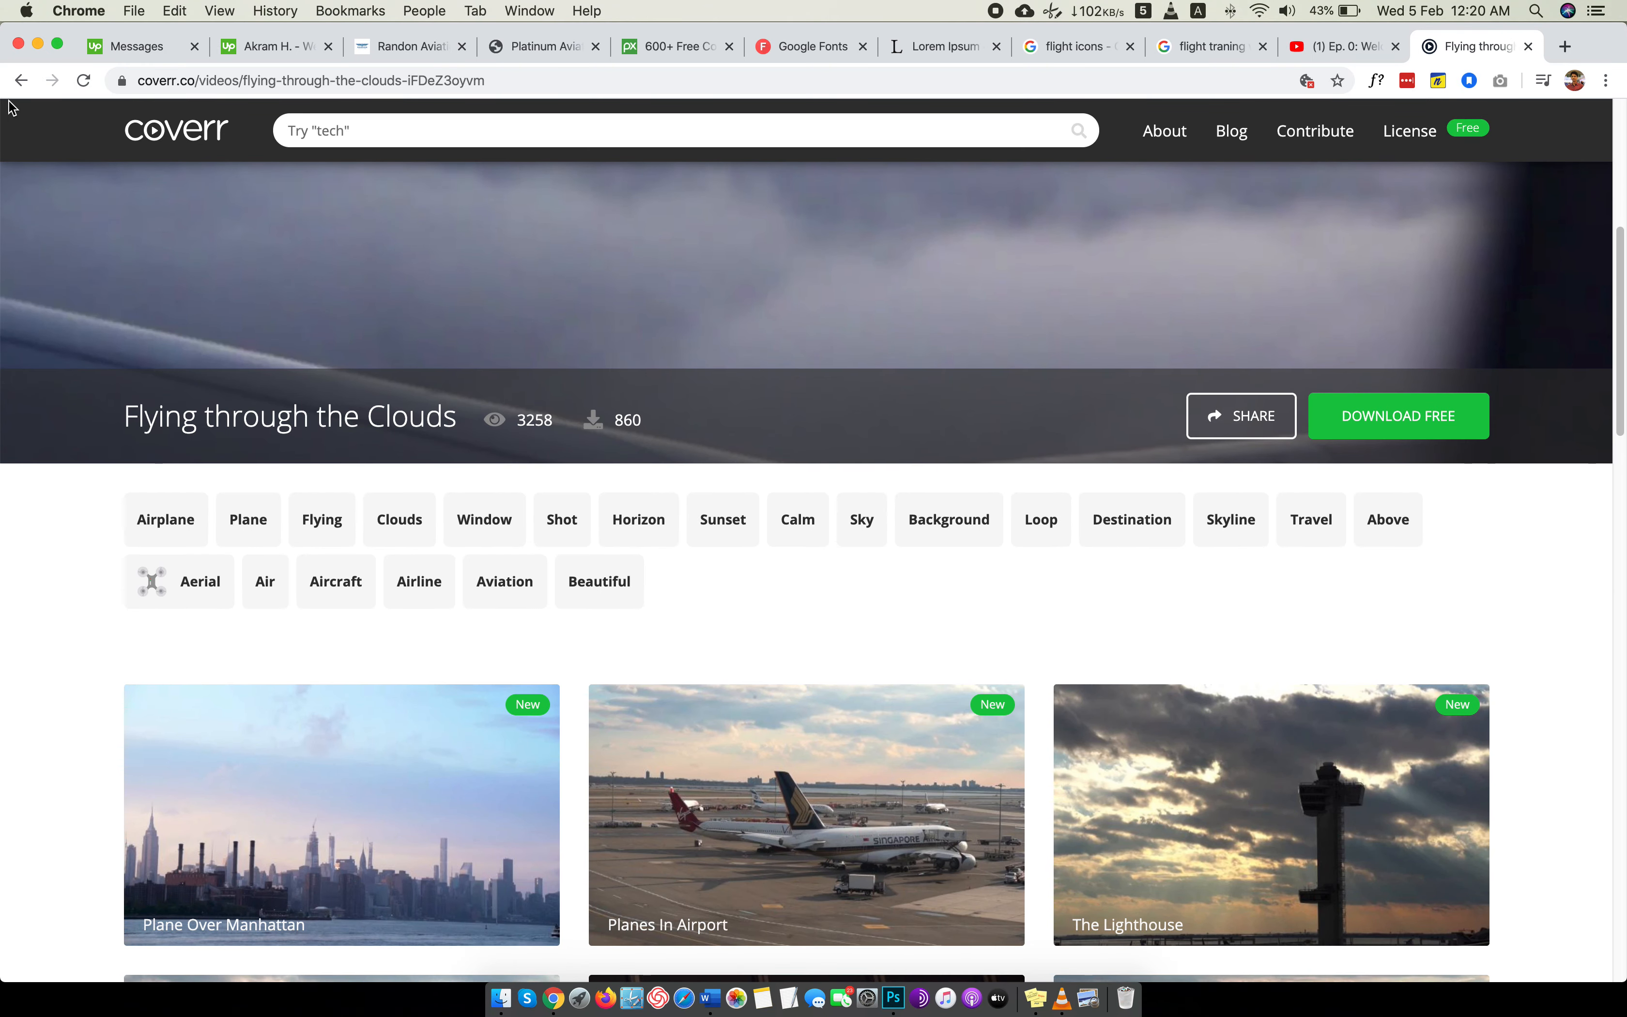
left_click(21, 80)
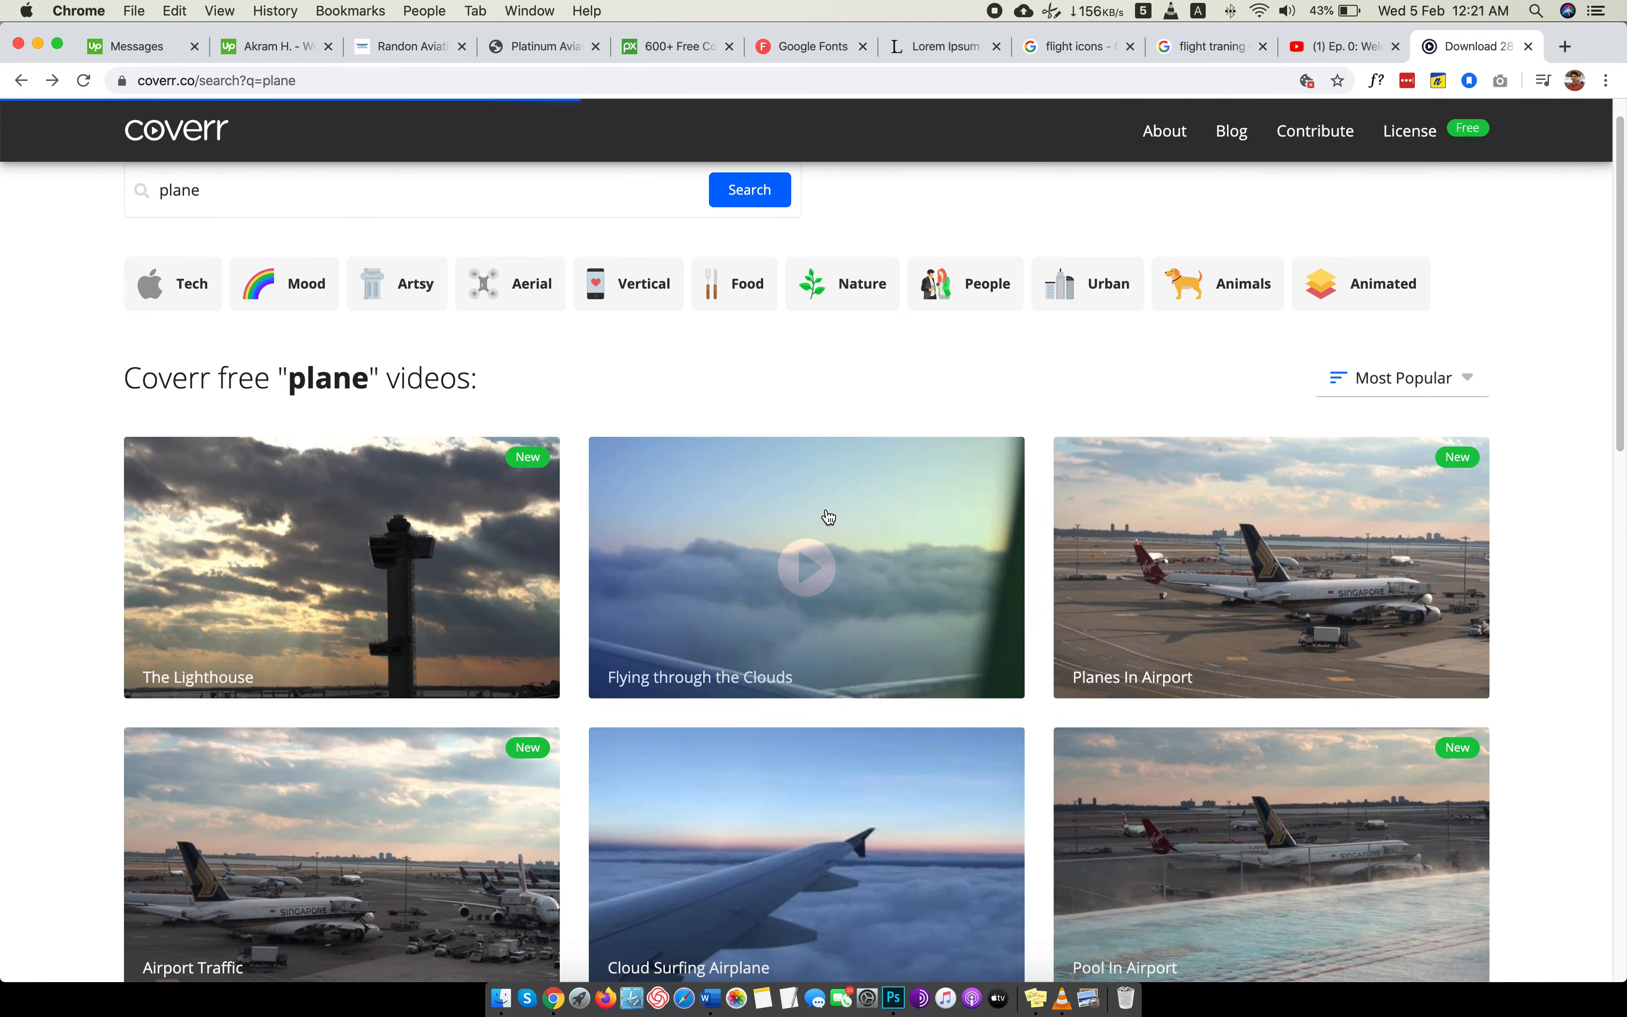
Open the "Cloud Surfing Airplane" video from the plane results and check its preview.
scroll(824, 513, "down", 3)
left_click(847, 579)
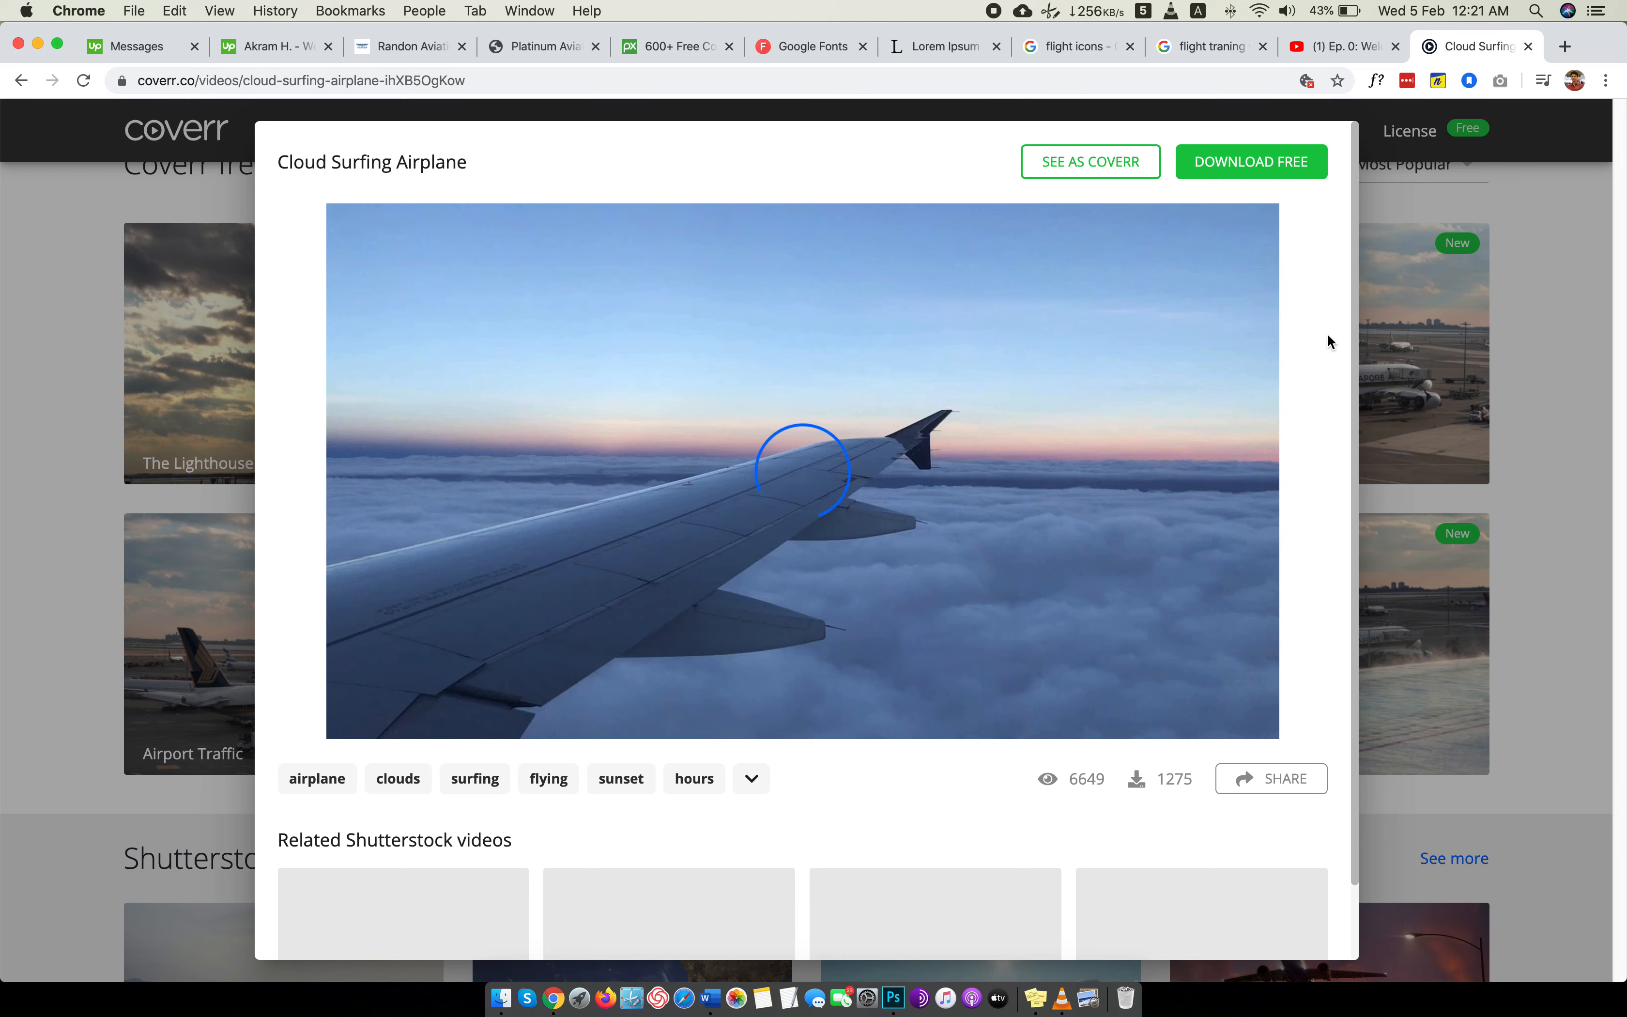
scroll(962, 360, "down", 2)
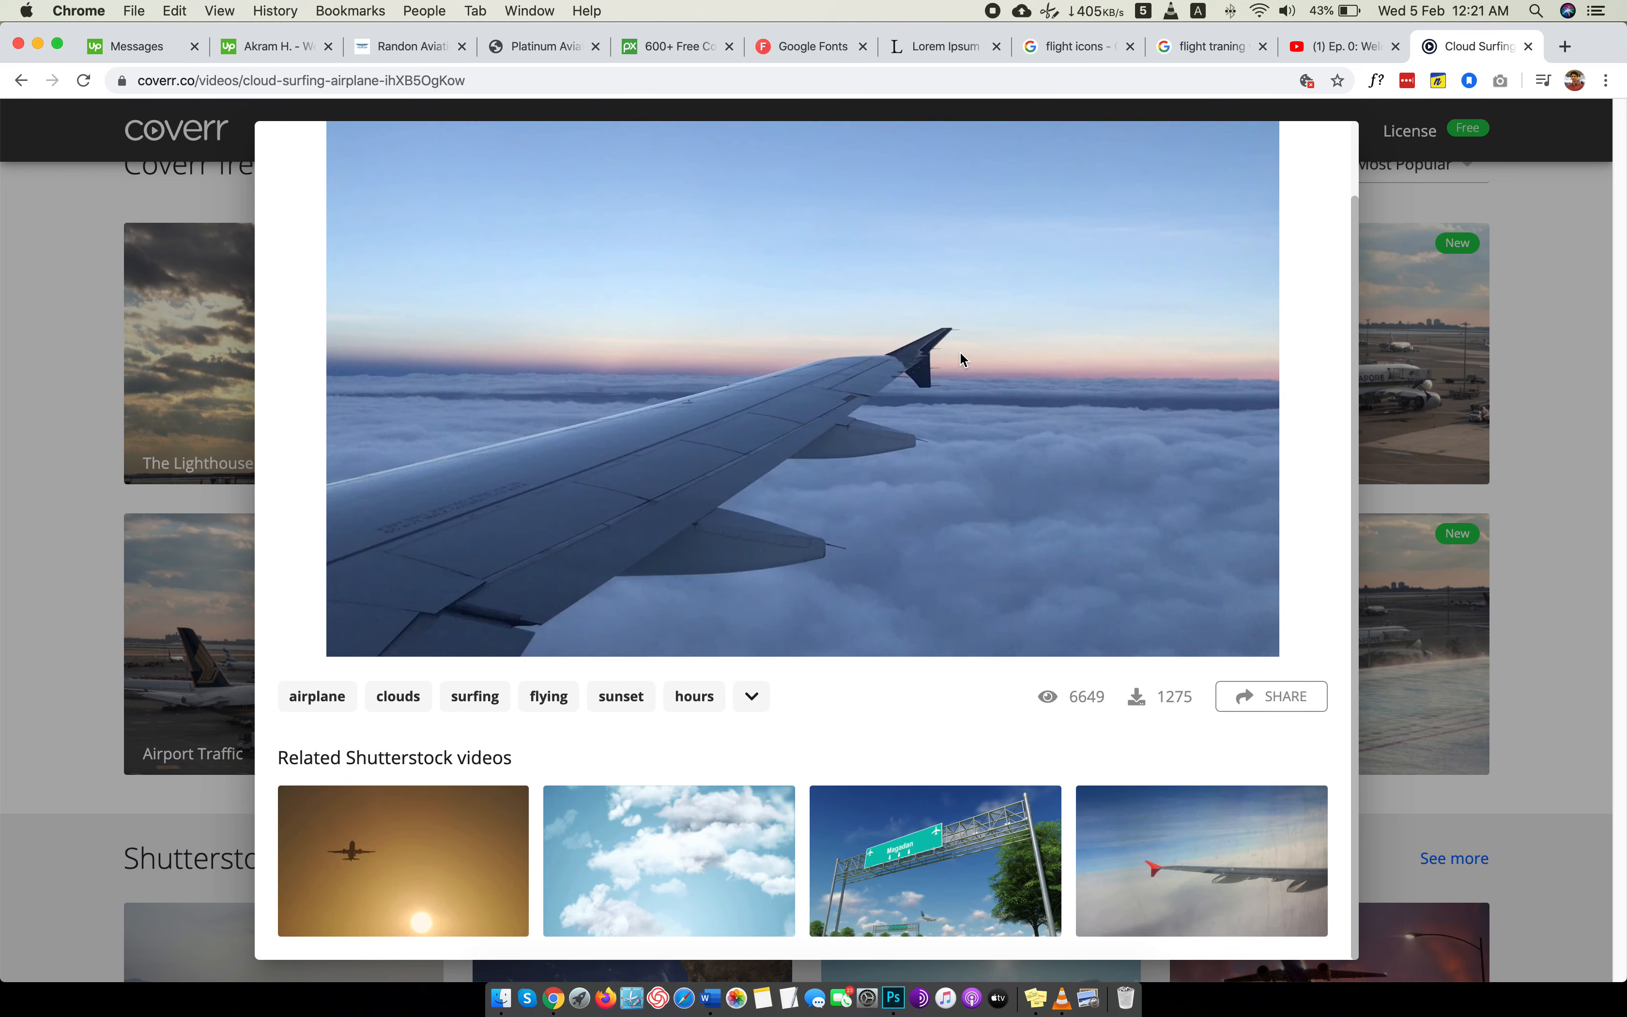
scroll(963, 360, "up", 2)
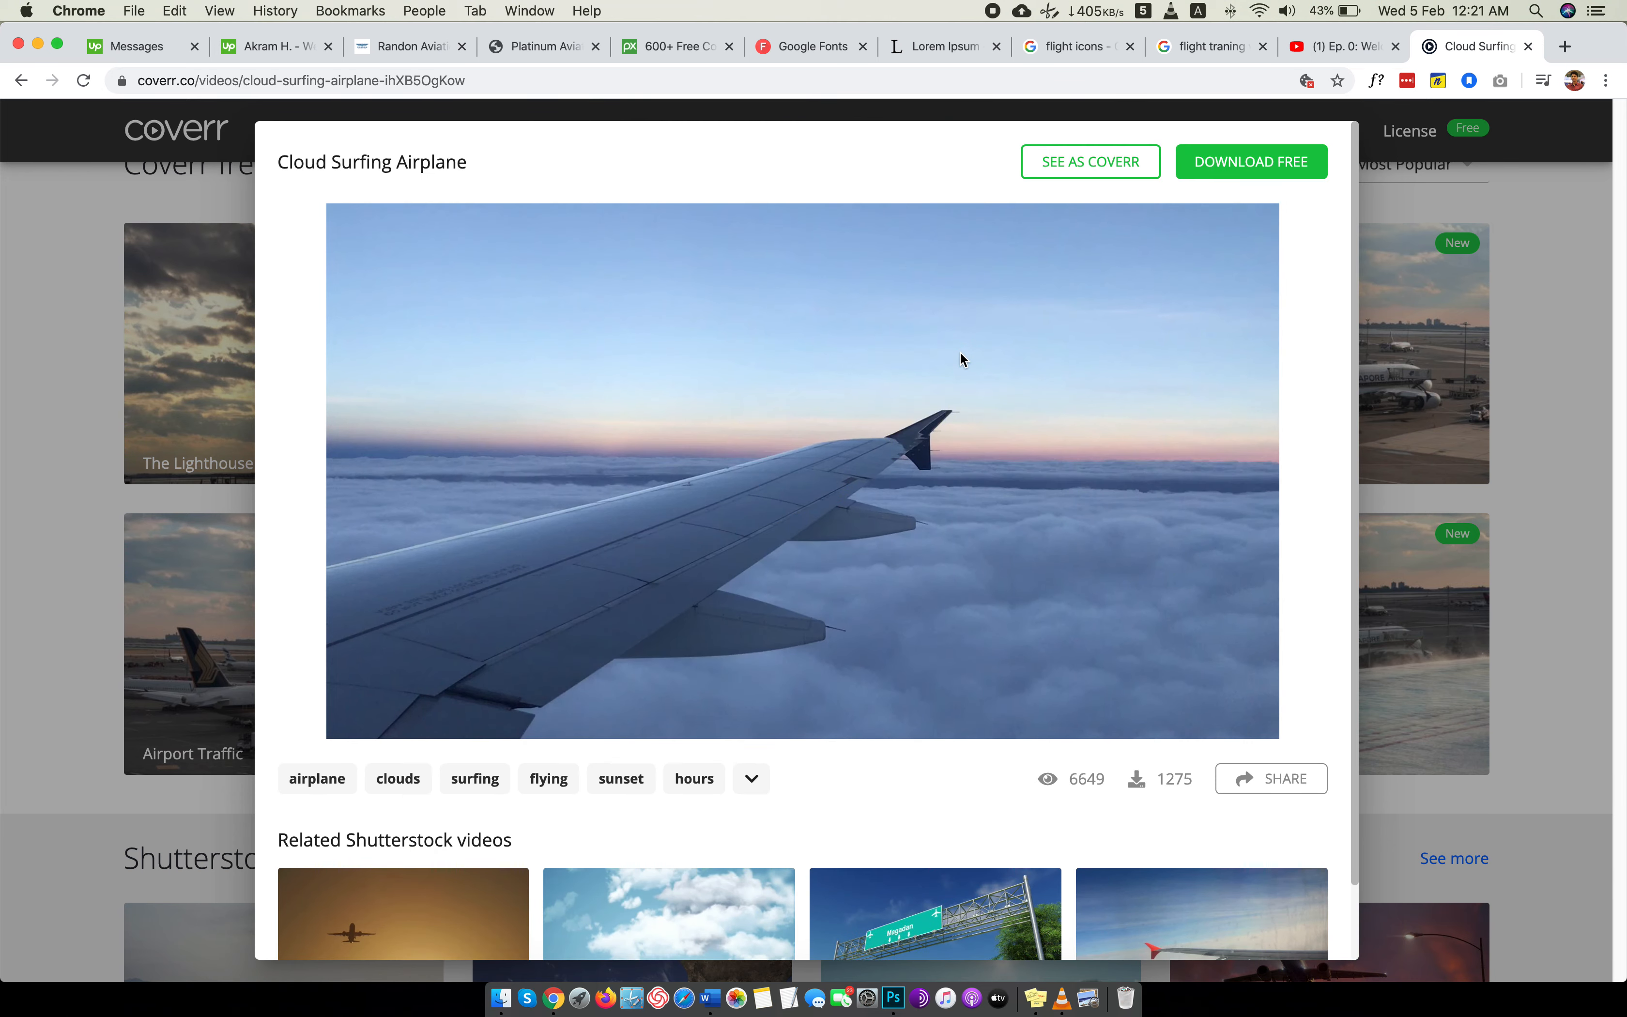
Start a screen capture and frame the Cloud Surfing Airplane video picture at about 972x540.
left_click(1050, 10)
left_click(1136, 35)
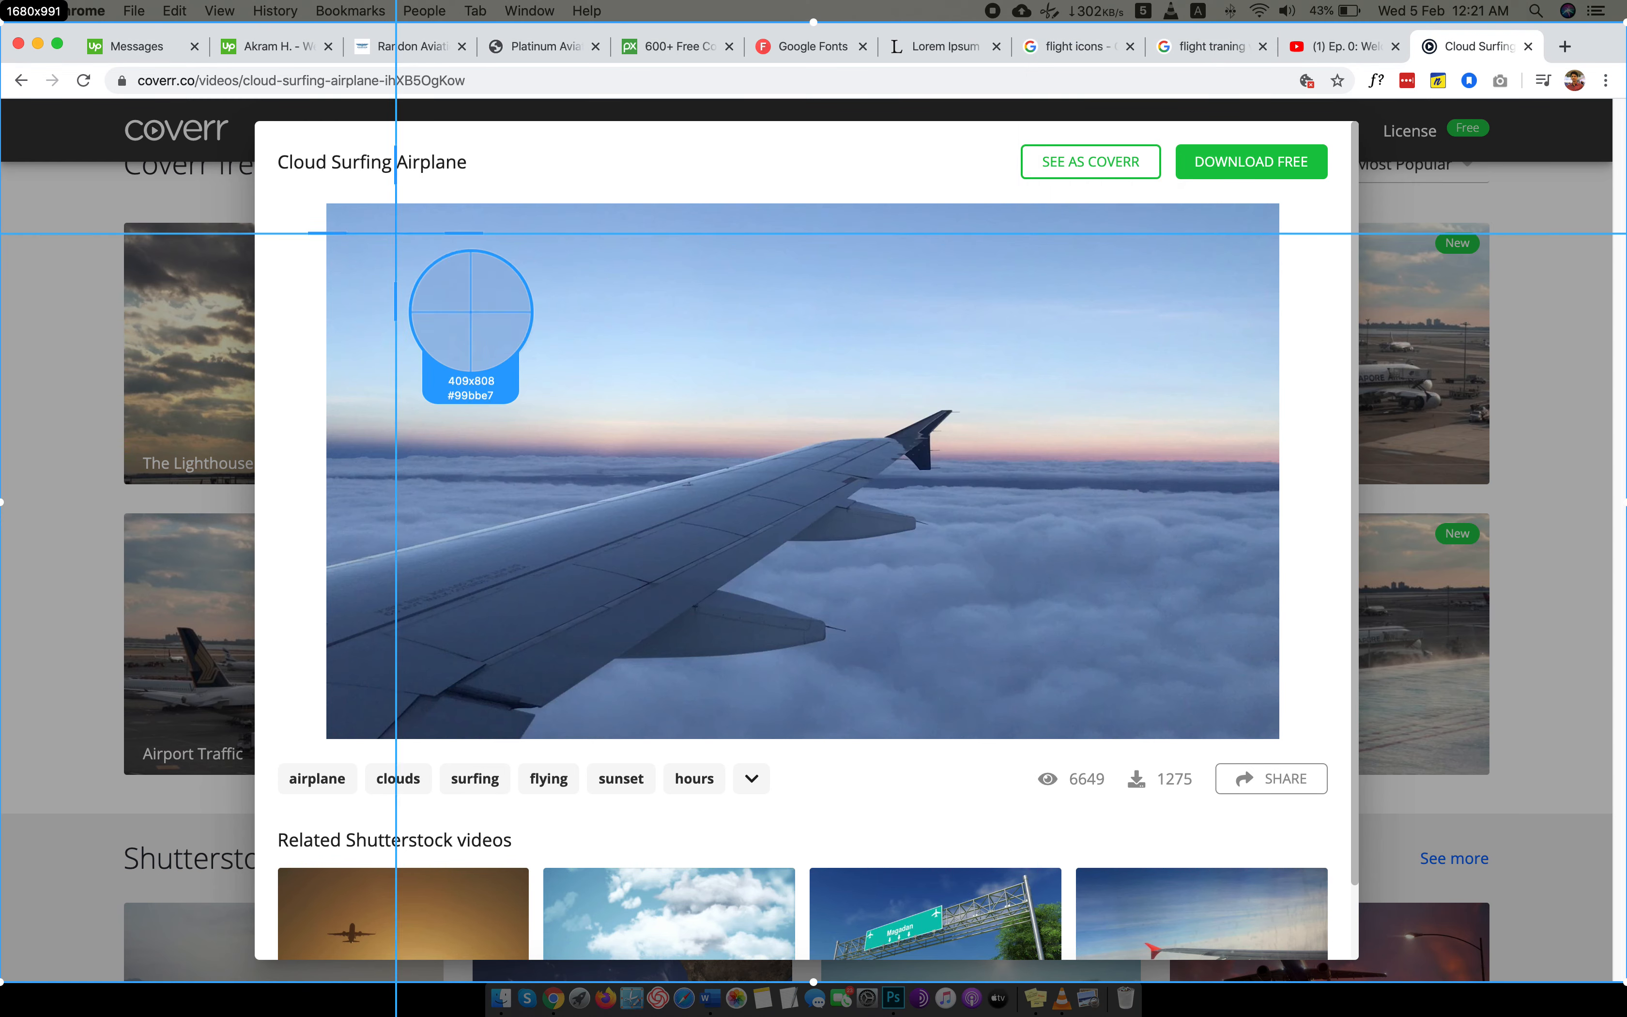
left_click_drag(330, 208, 1272, 731)
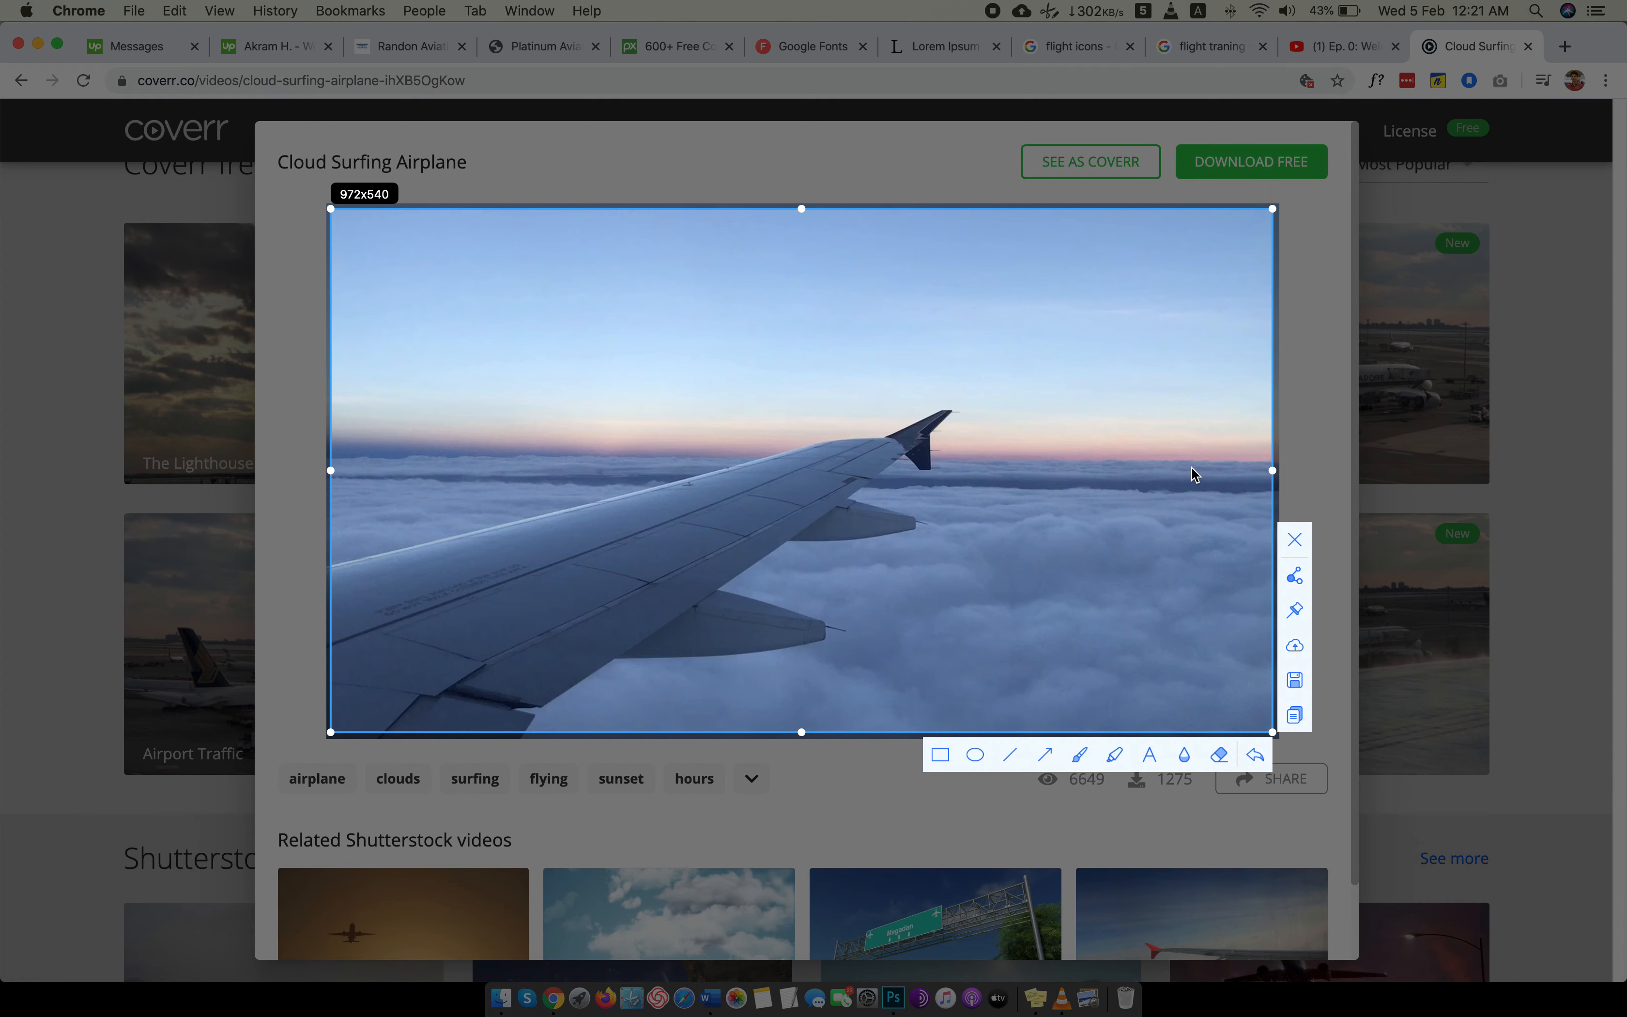
Save the captured picture as "video cover" in the Images folder.
left_click(1301, 678)
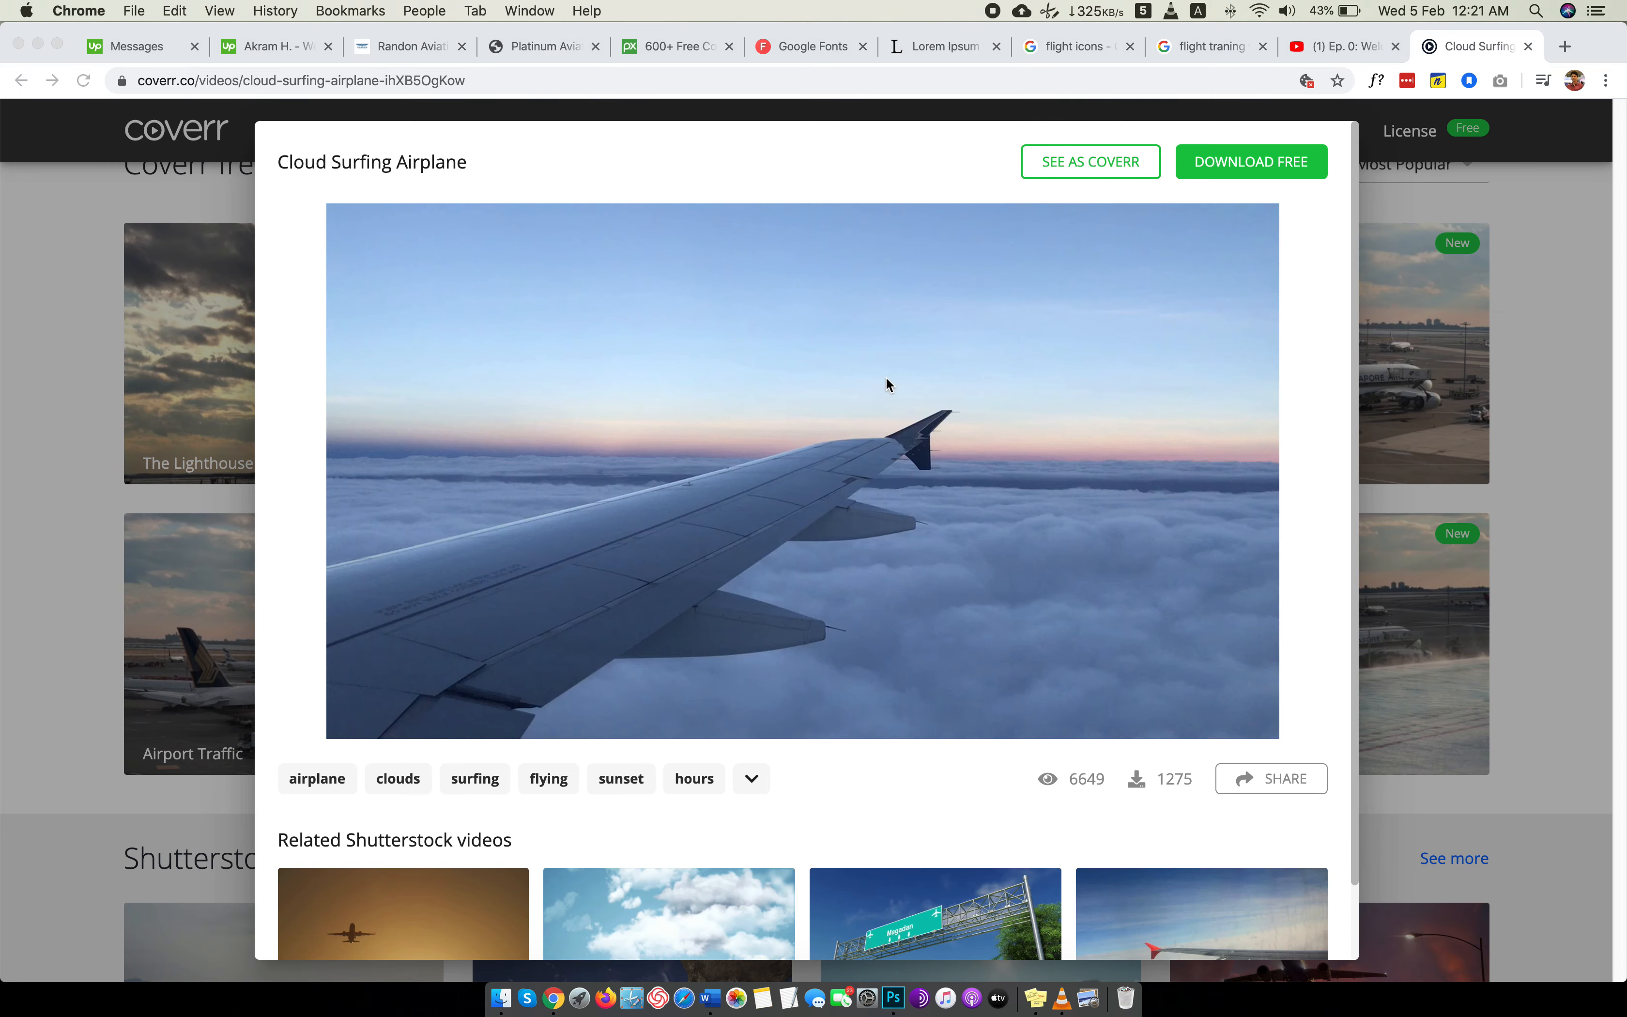
left_click(798, 271)
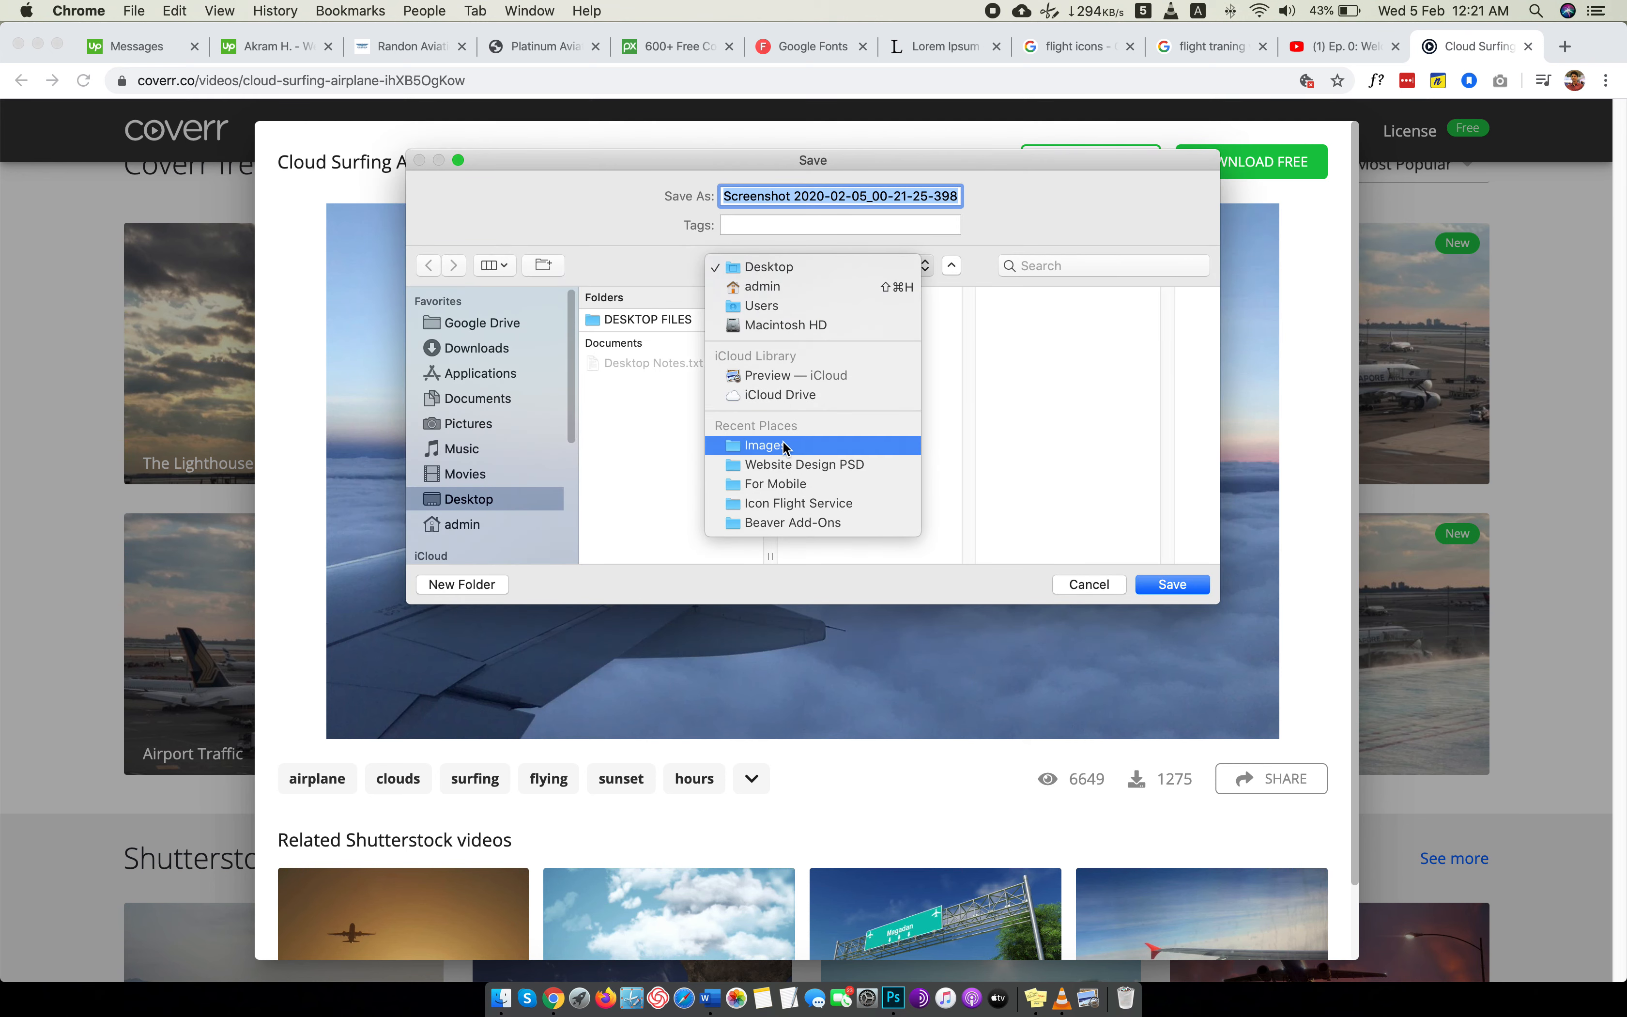
left_click(784, 444)
type("video cover")
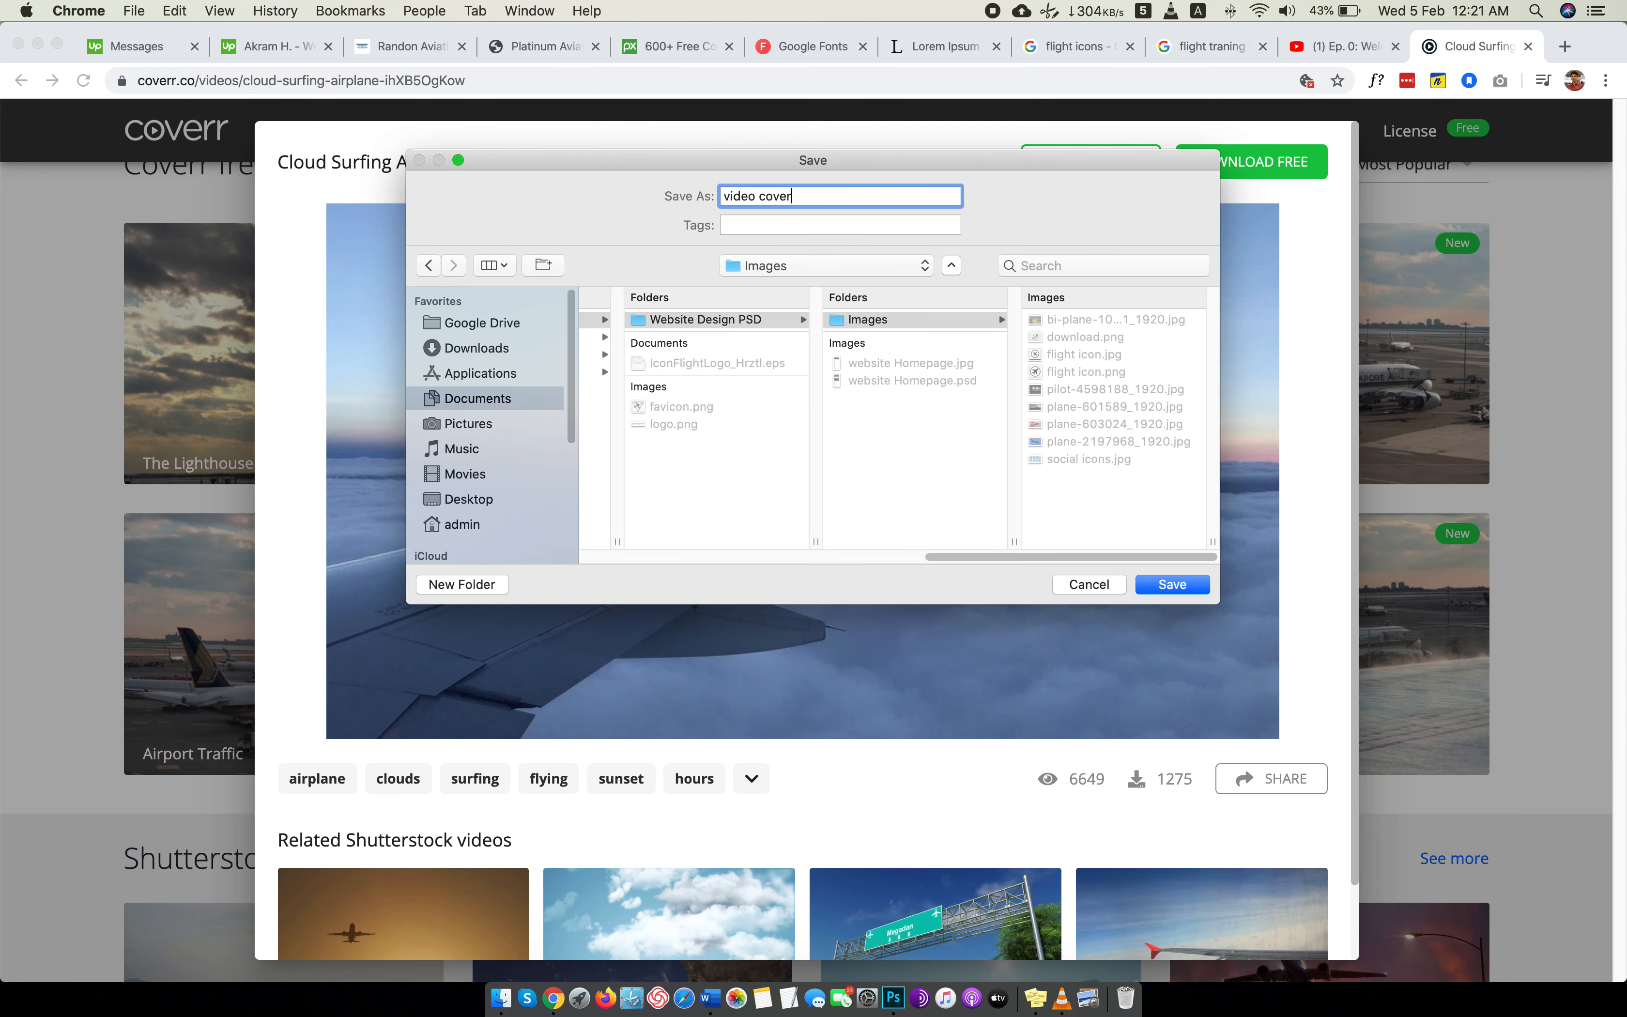
key("Return")
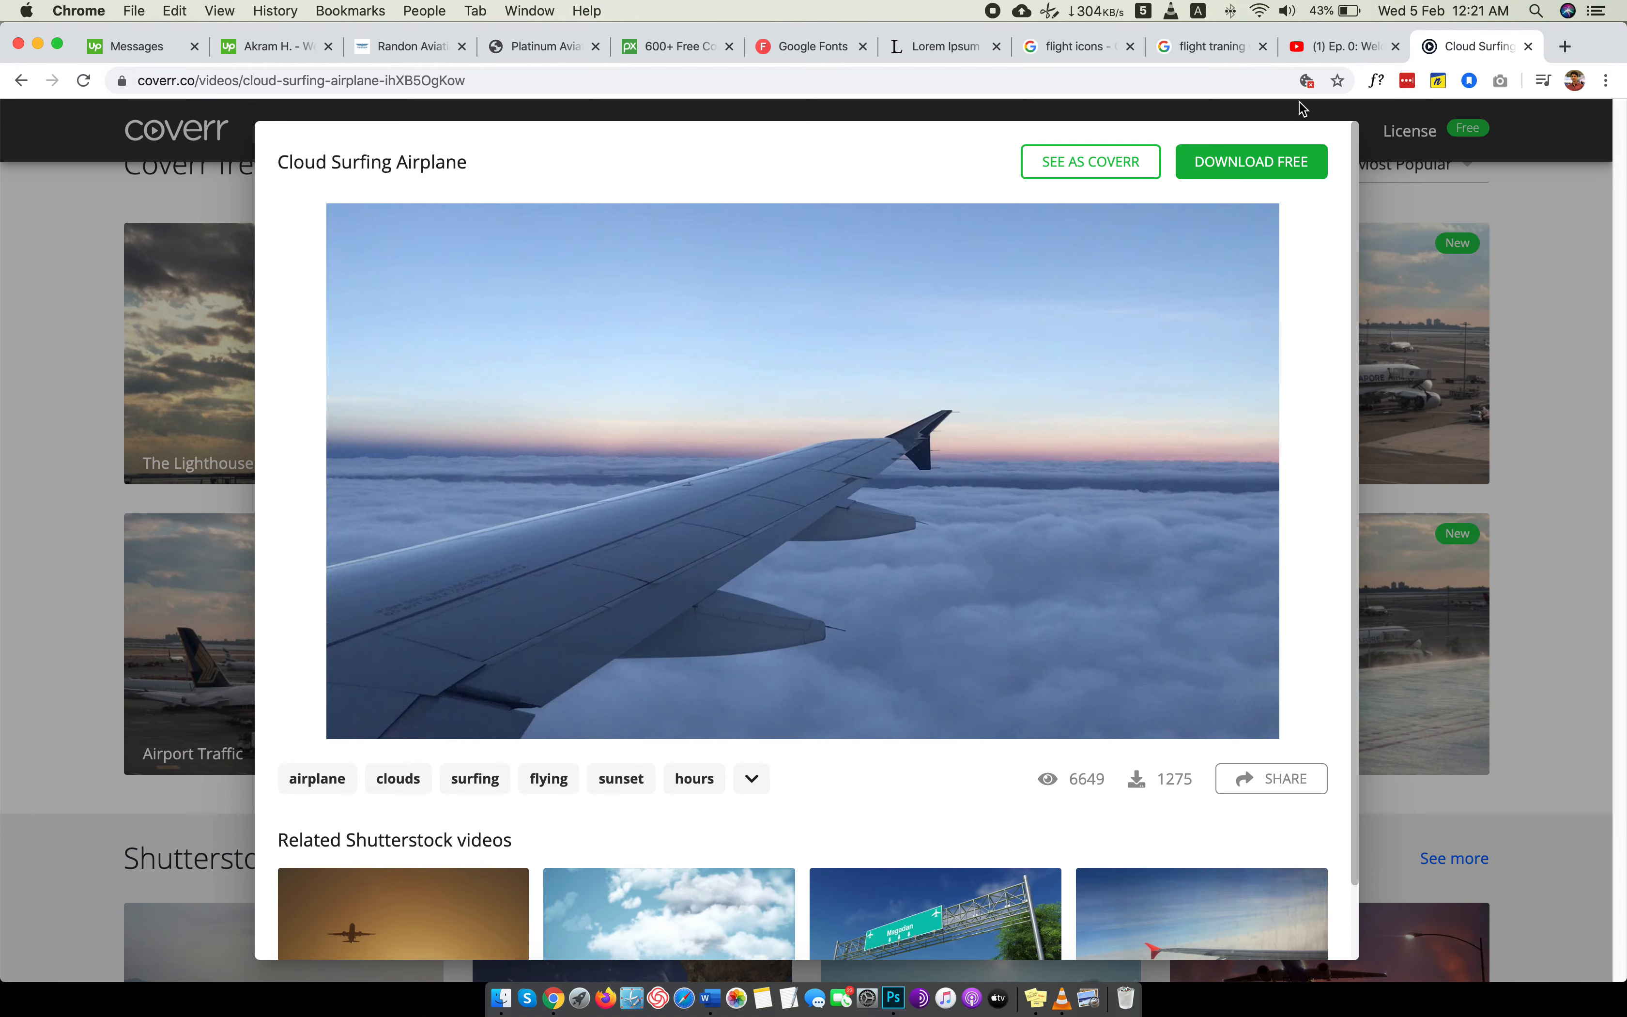
Close the Coverr page and open video cover.png from the Images folder as a separate document in Photoshop.
left_click(1532, 47)
key("super+Tab")
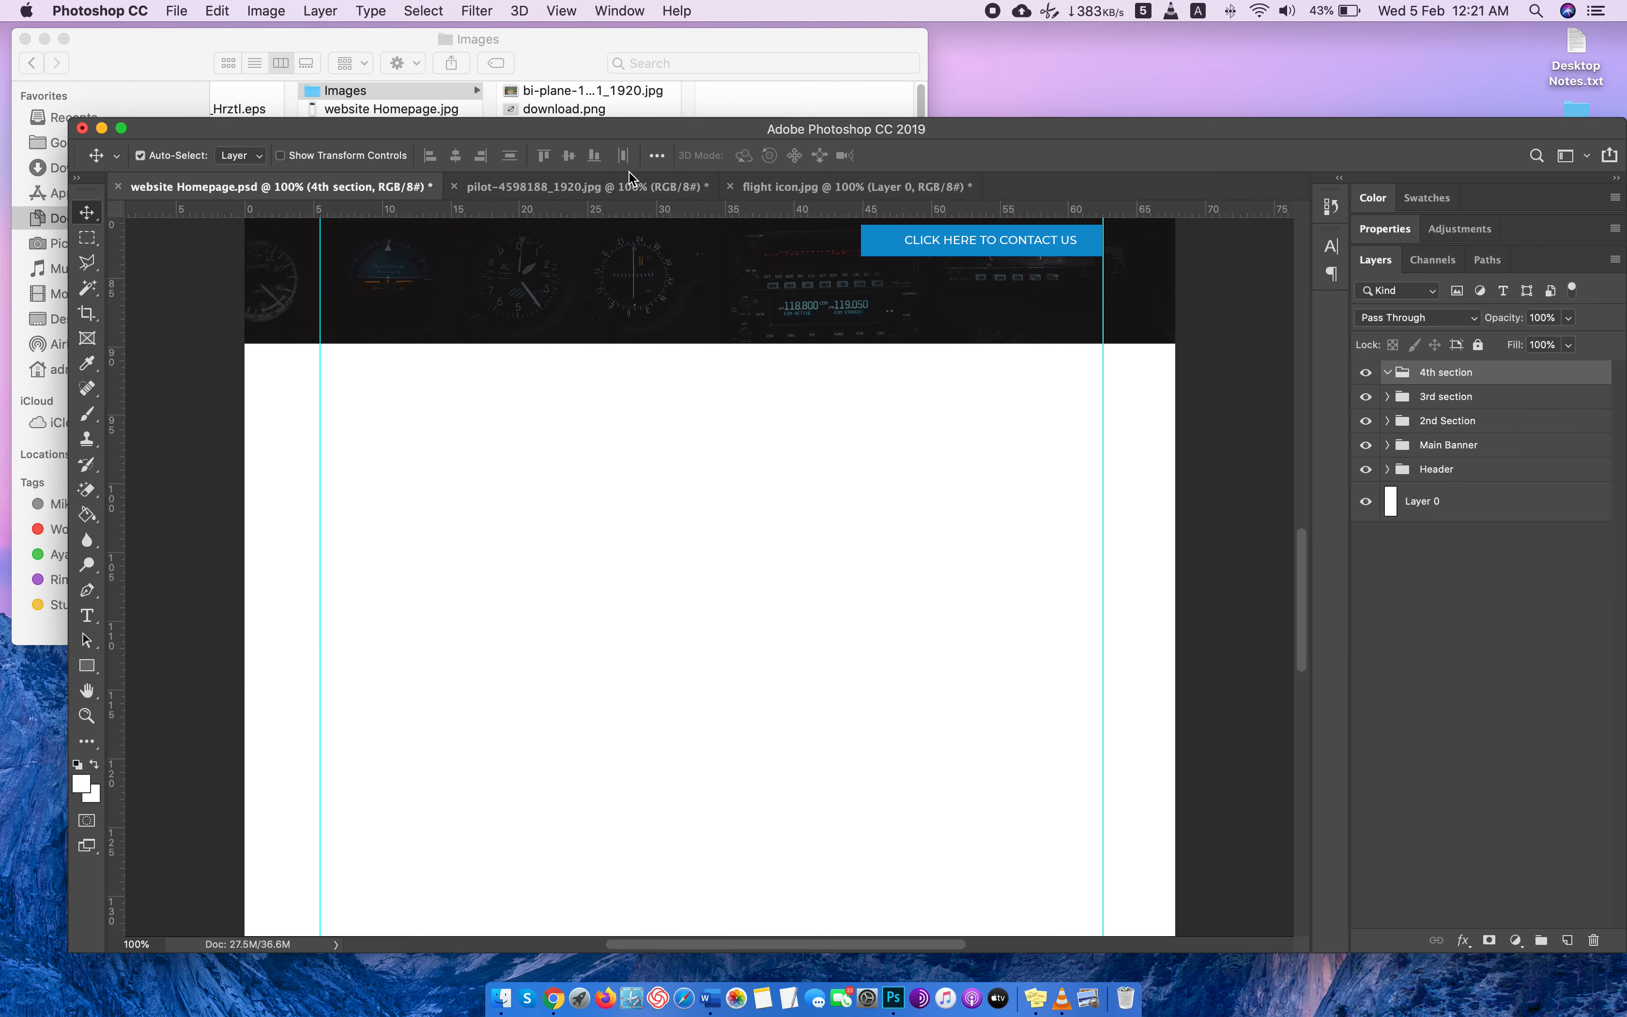
left_click(618, 41)
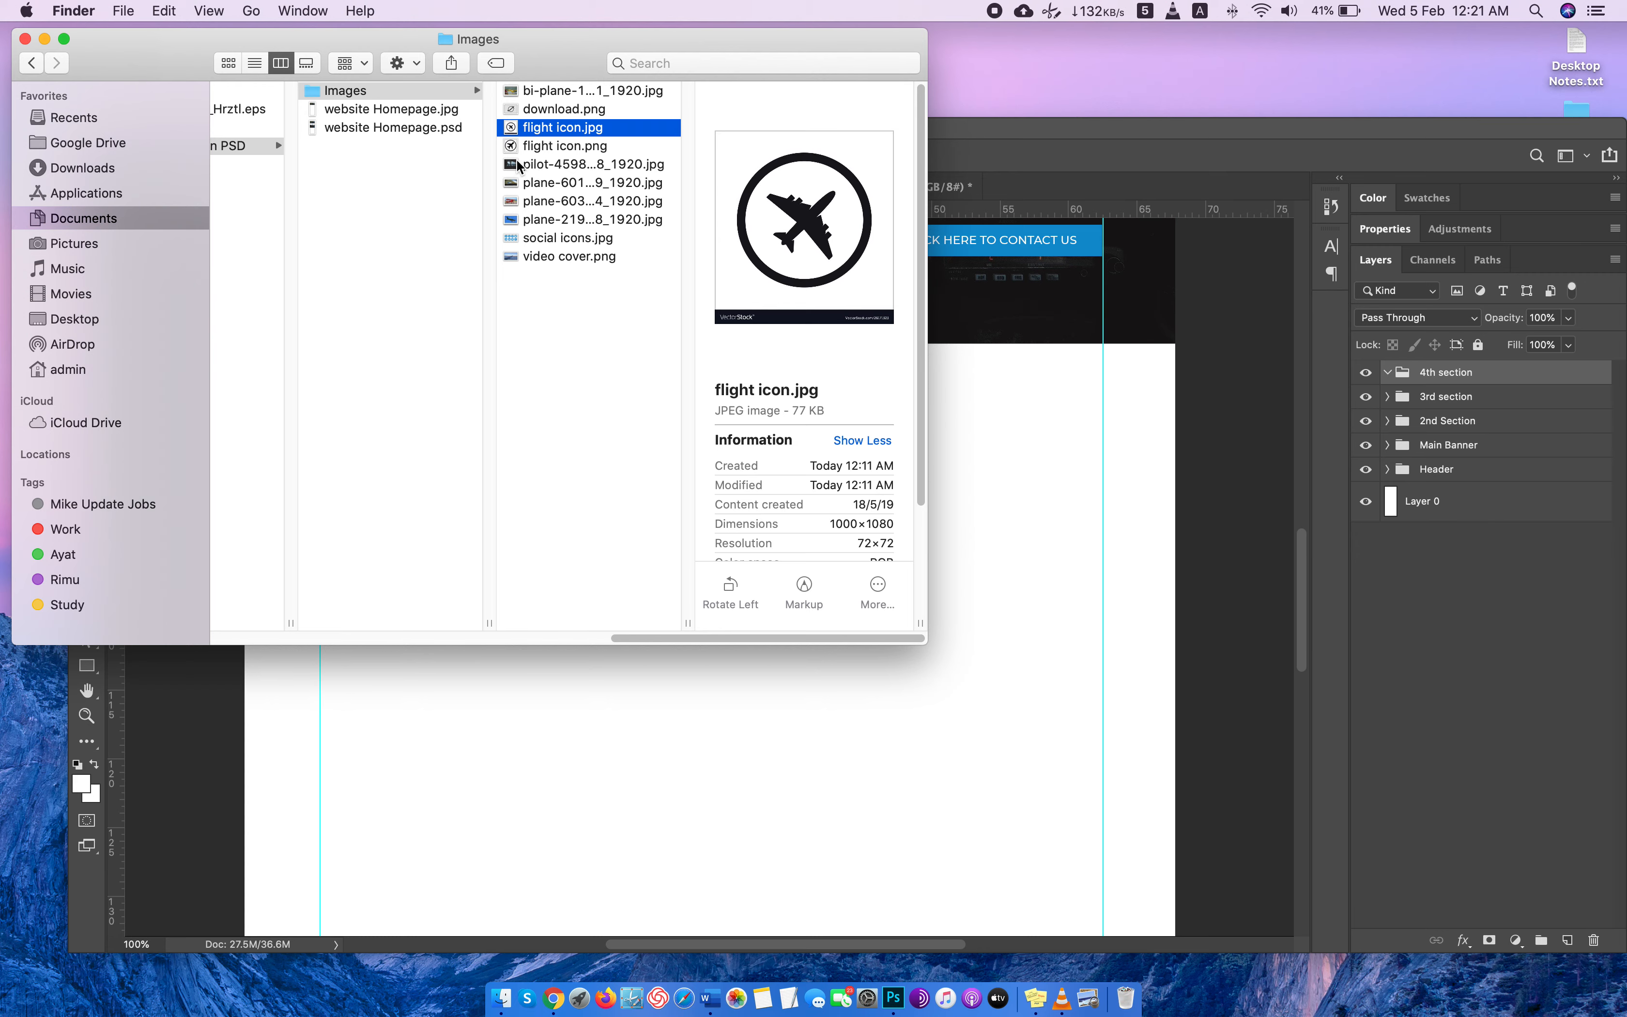
left_click_drag(553, 257, 1109, 188)
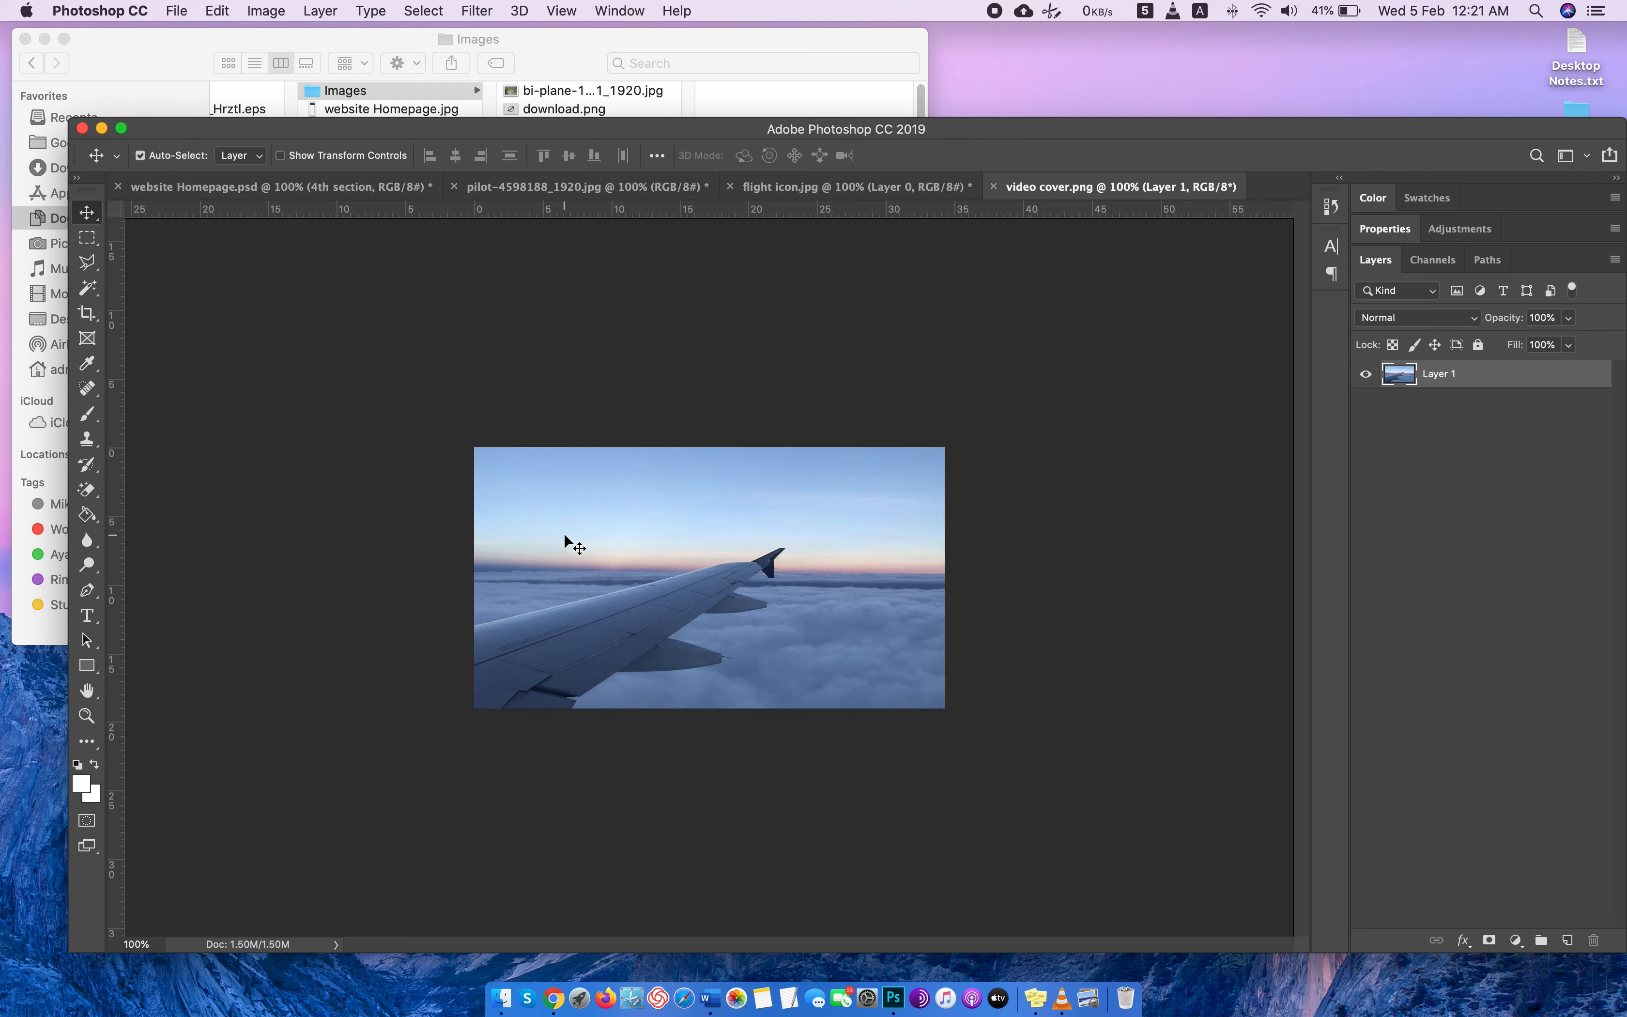
Copy the whole wing picture into website Homepage.psd on a new layer named "video cover" in the 4th section group.
key("super+a")
key("super+c")
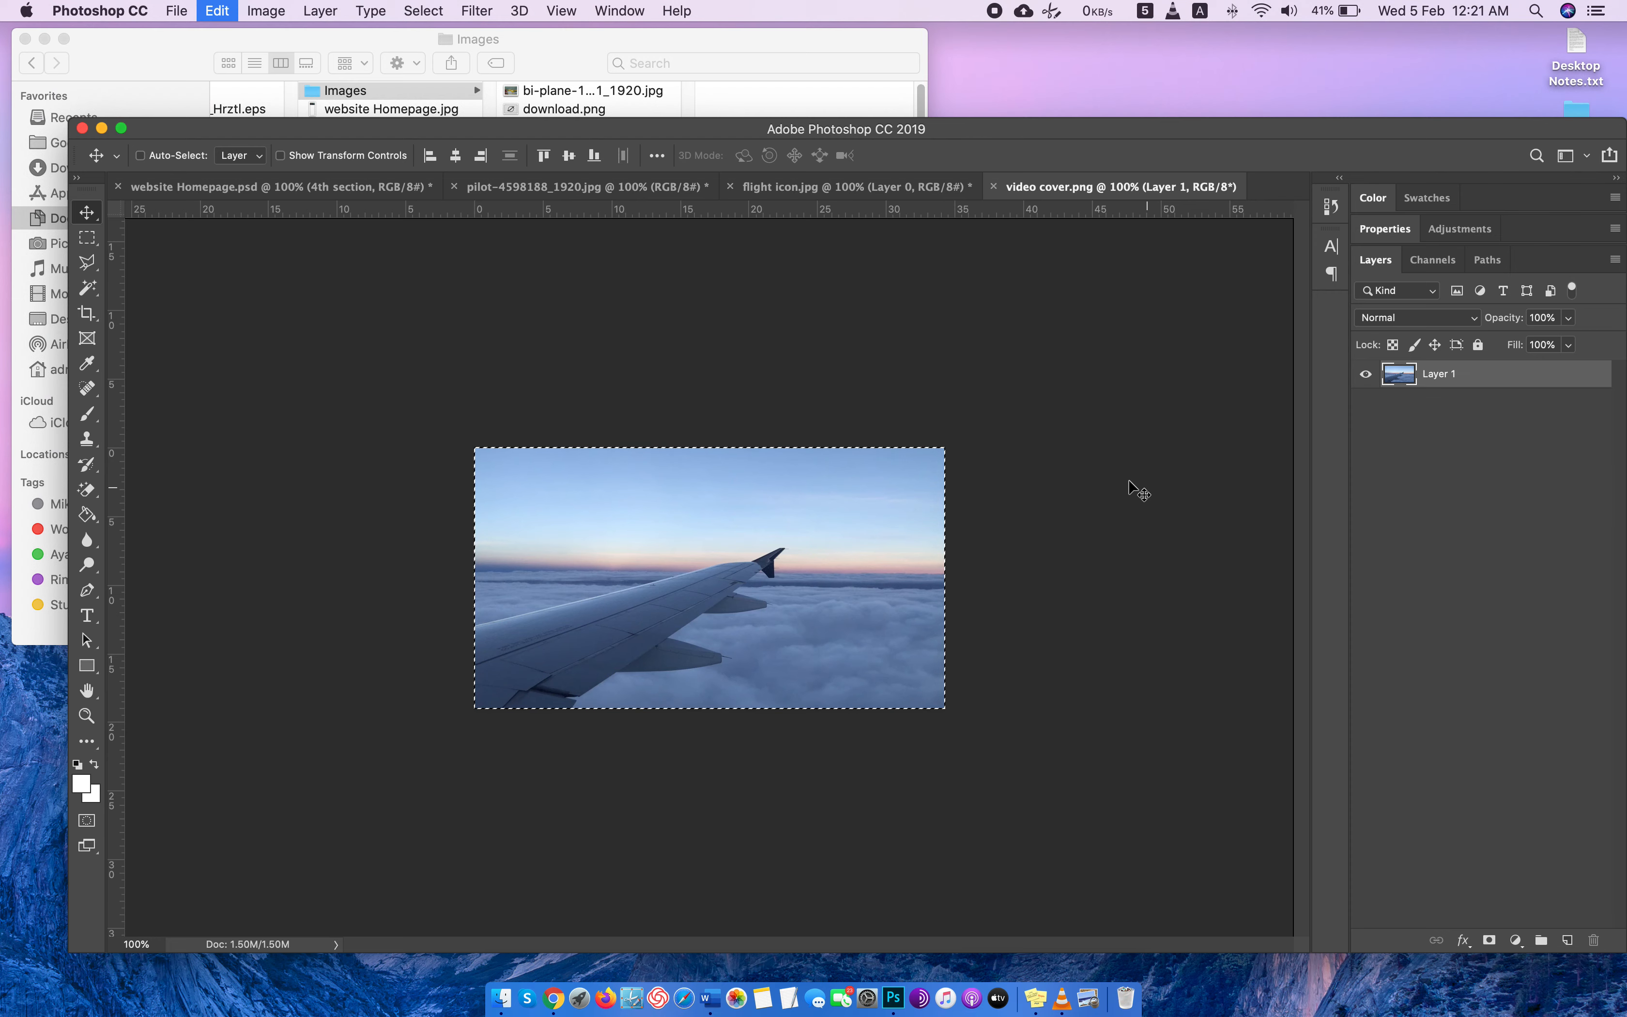
left_click(309, 189)
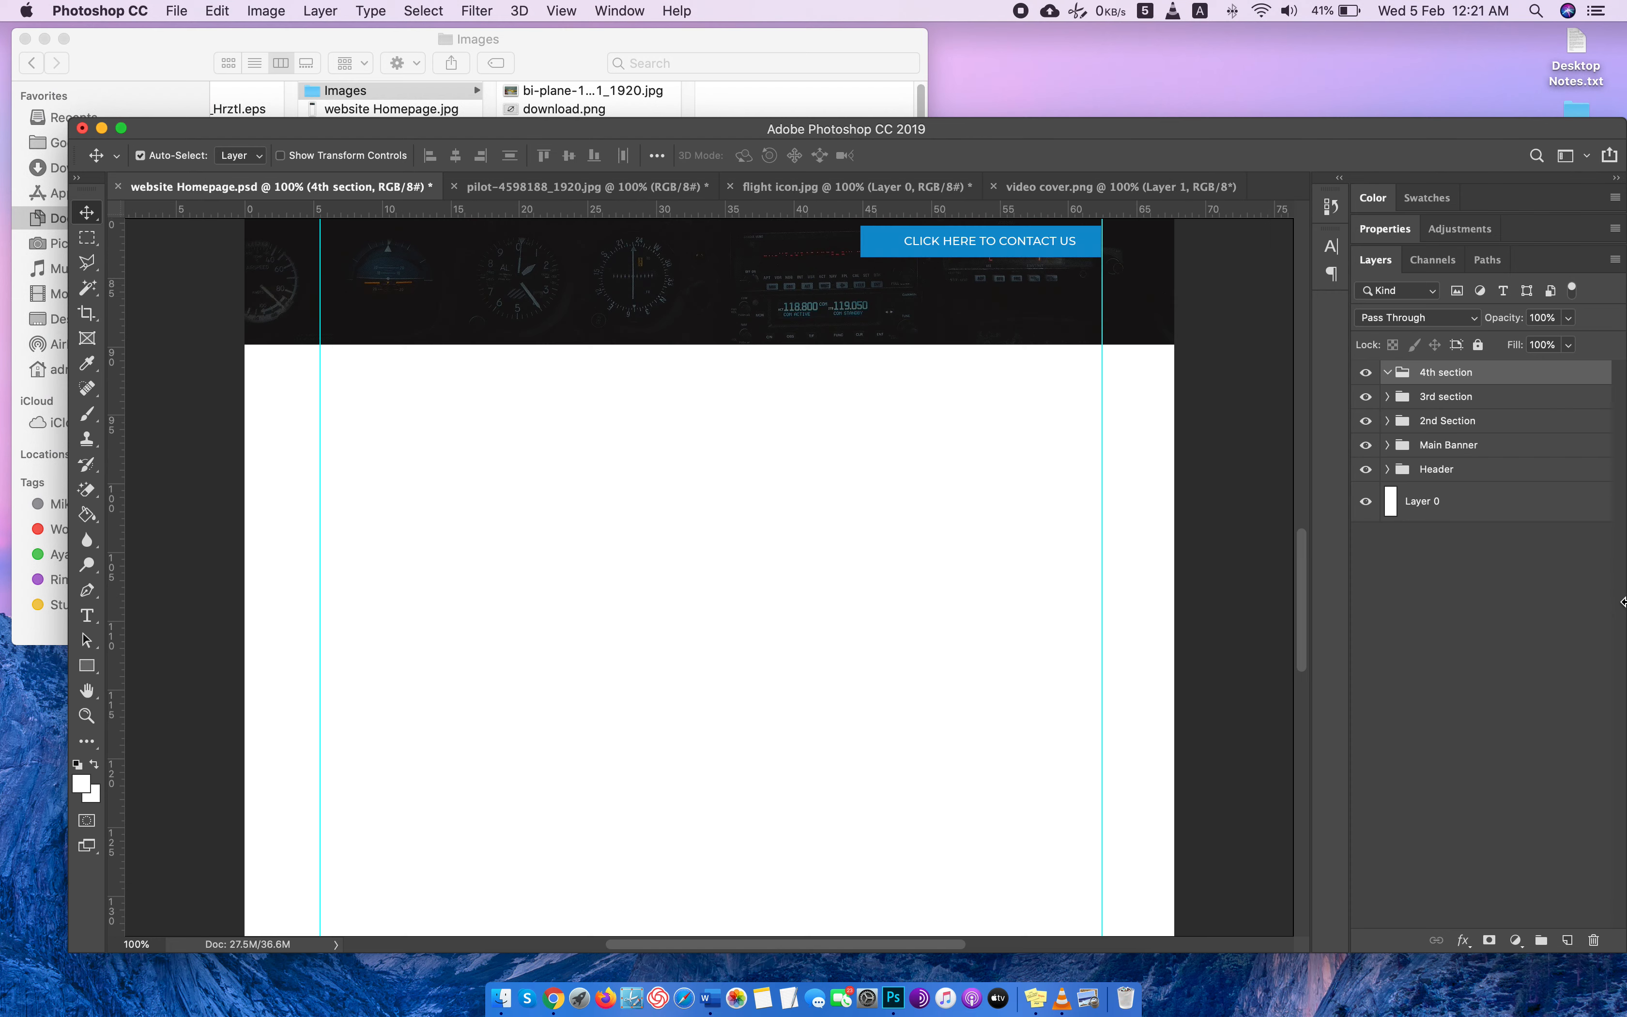
left_click(1567, 939)
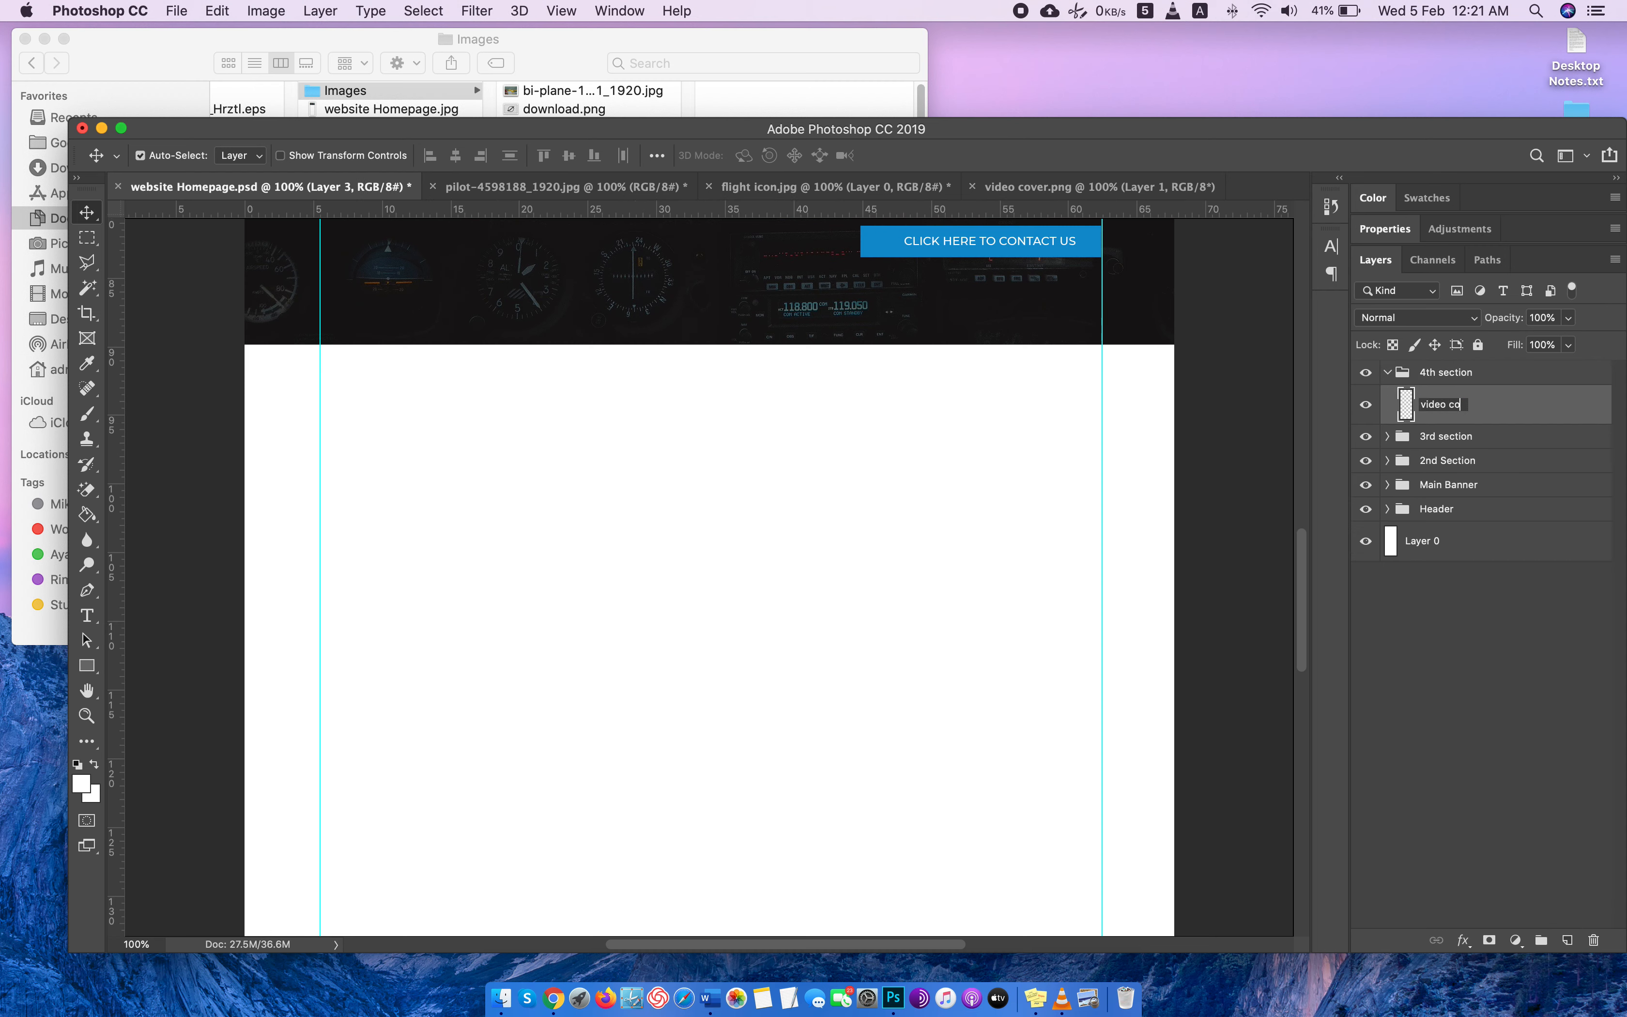
key("Return")
key("super+v")
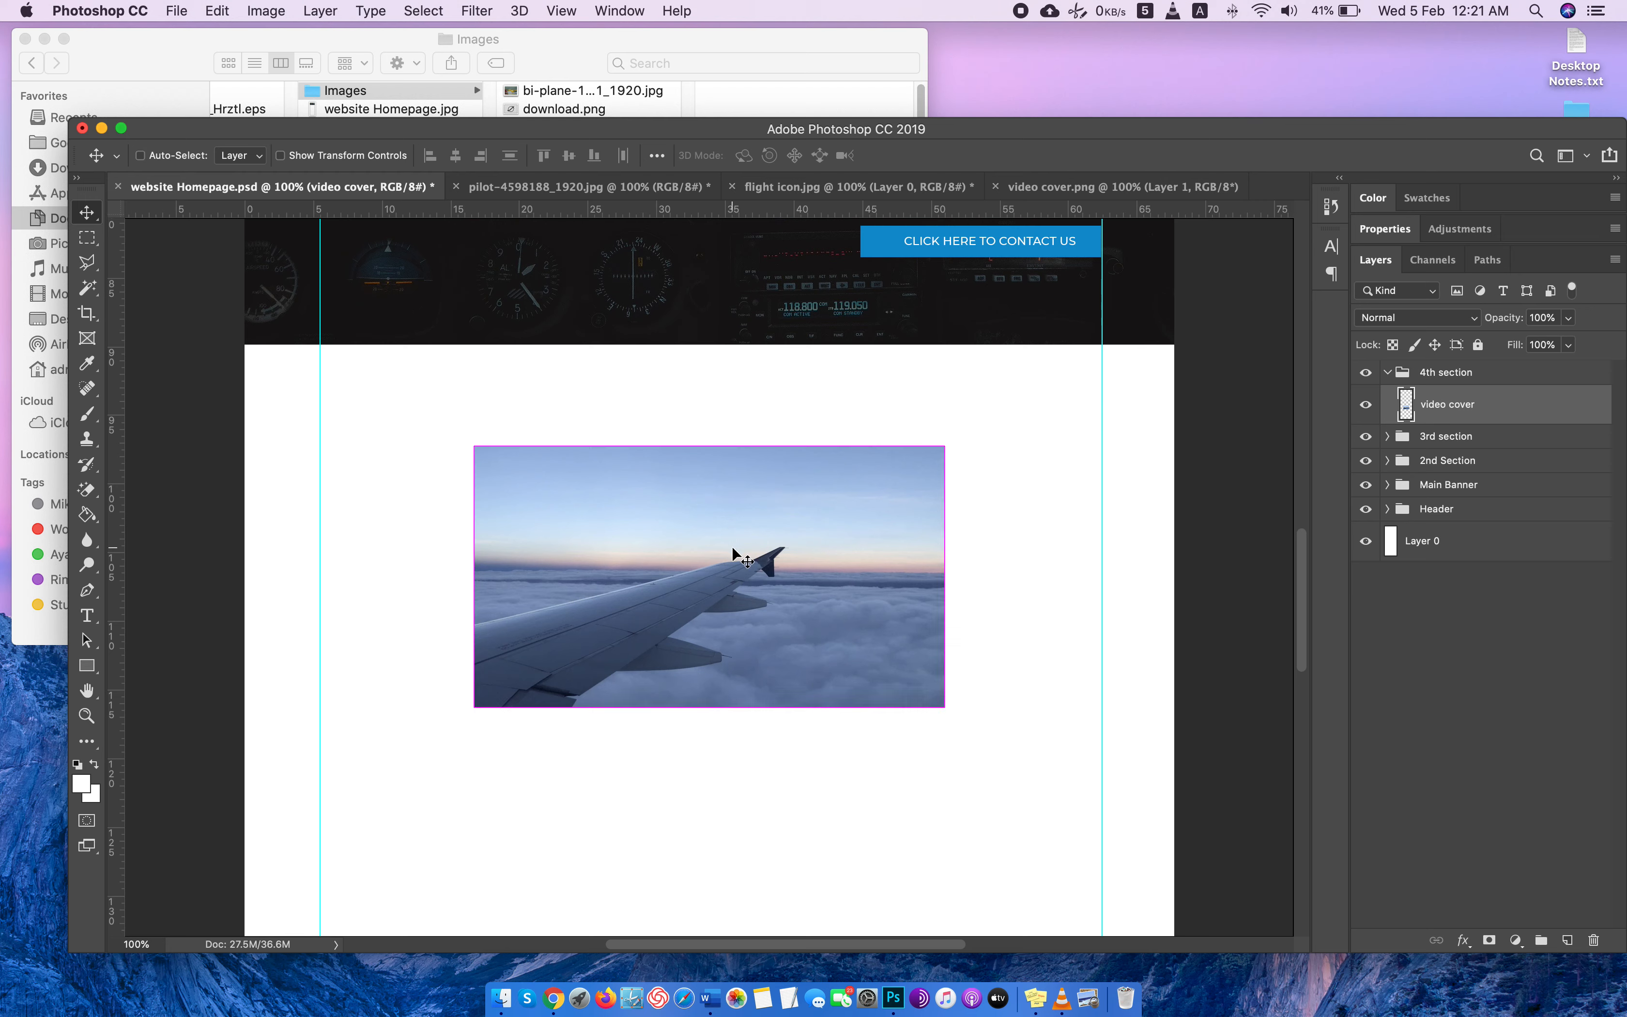
Scale the wing picture down proportionally and place it in the left half of the white area, just inside the left guide.
key("super+t")
left_click_drag(469, 706, 568, 663)
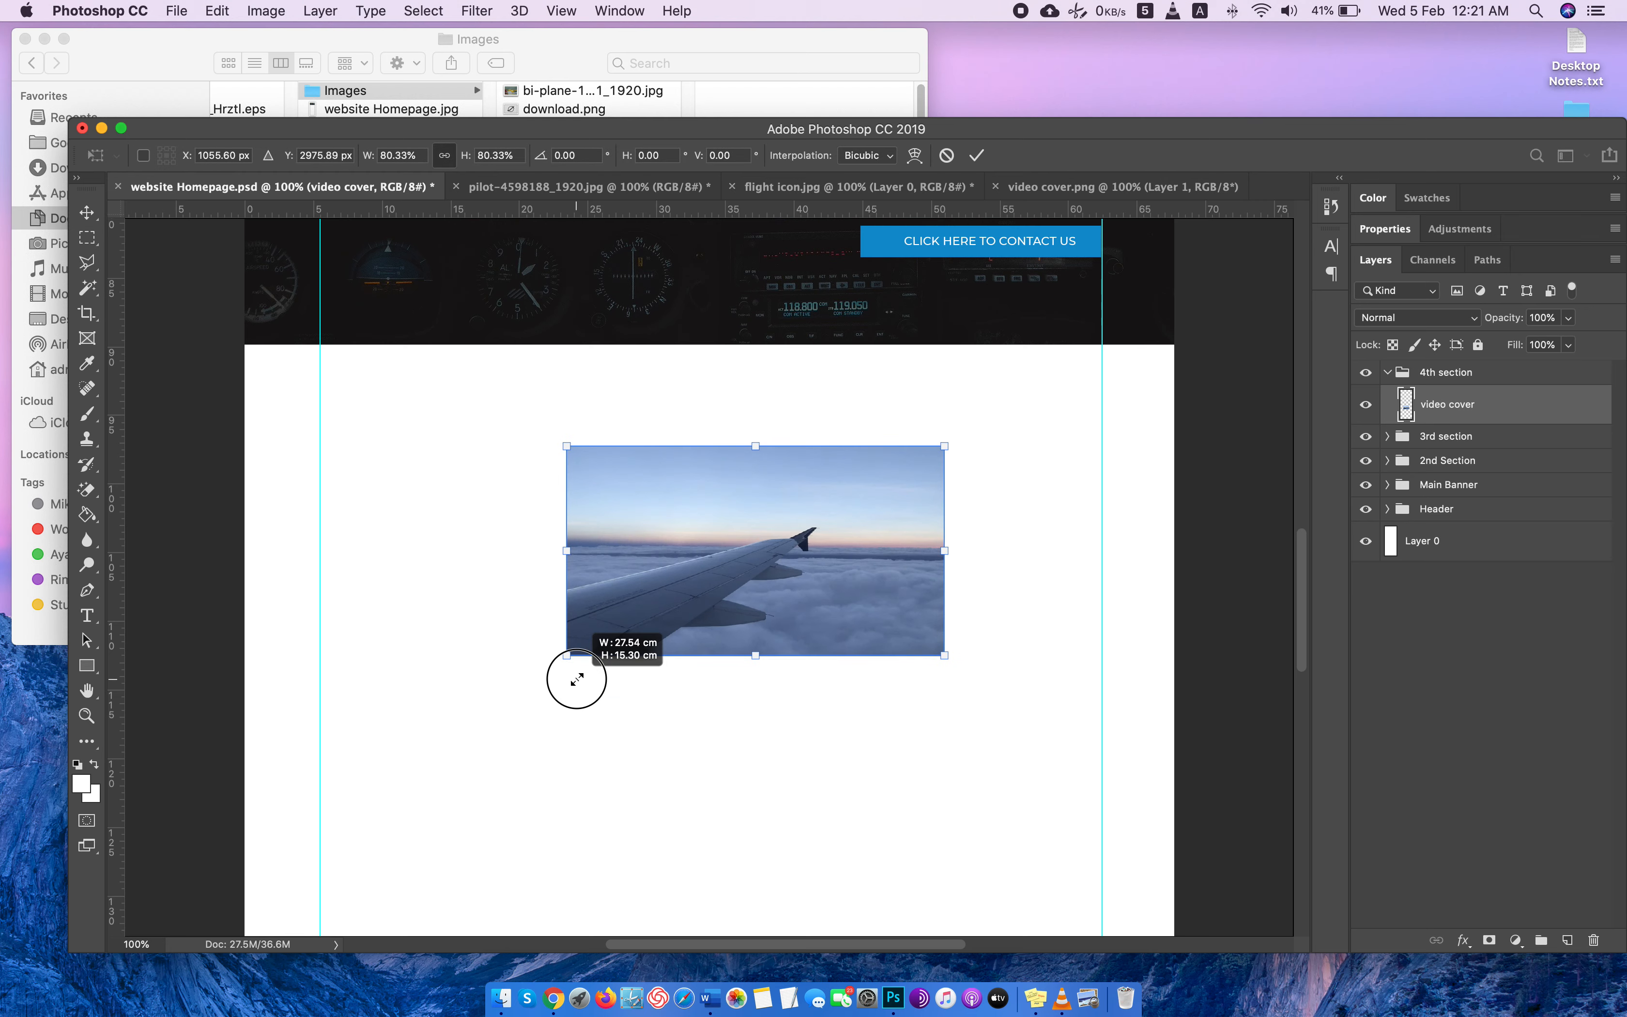
left_click_drag(728, 591, 509, 577)
left_click_drag(736, 639, 722, 628)
left_click_drag(652, 565, 654, 569)
key("Return")
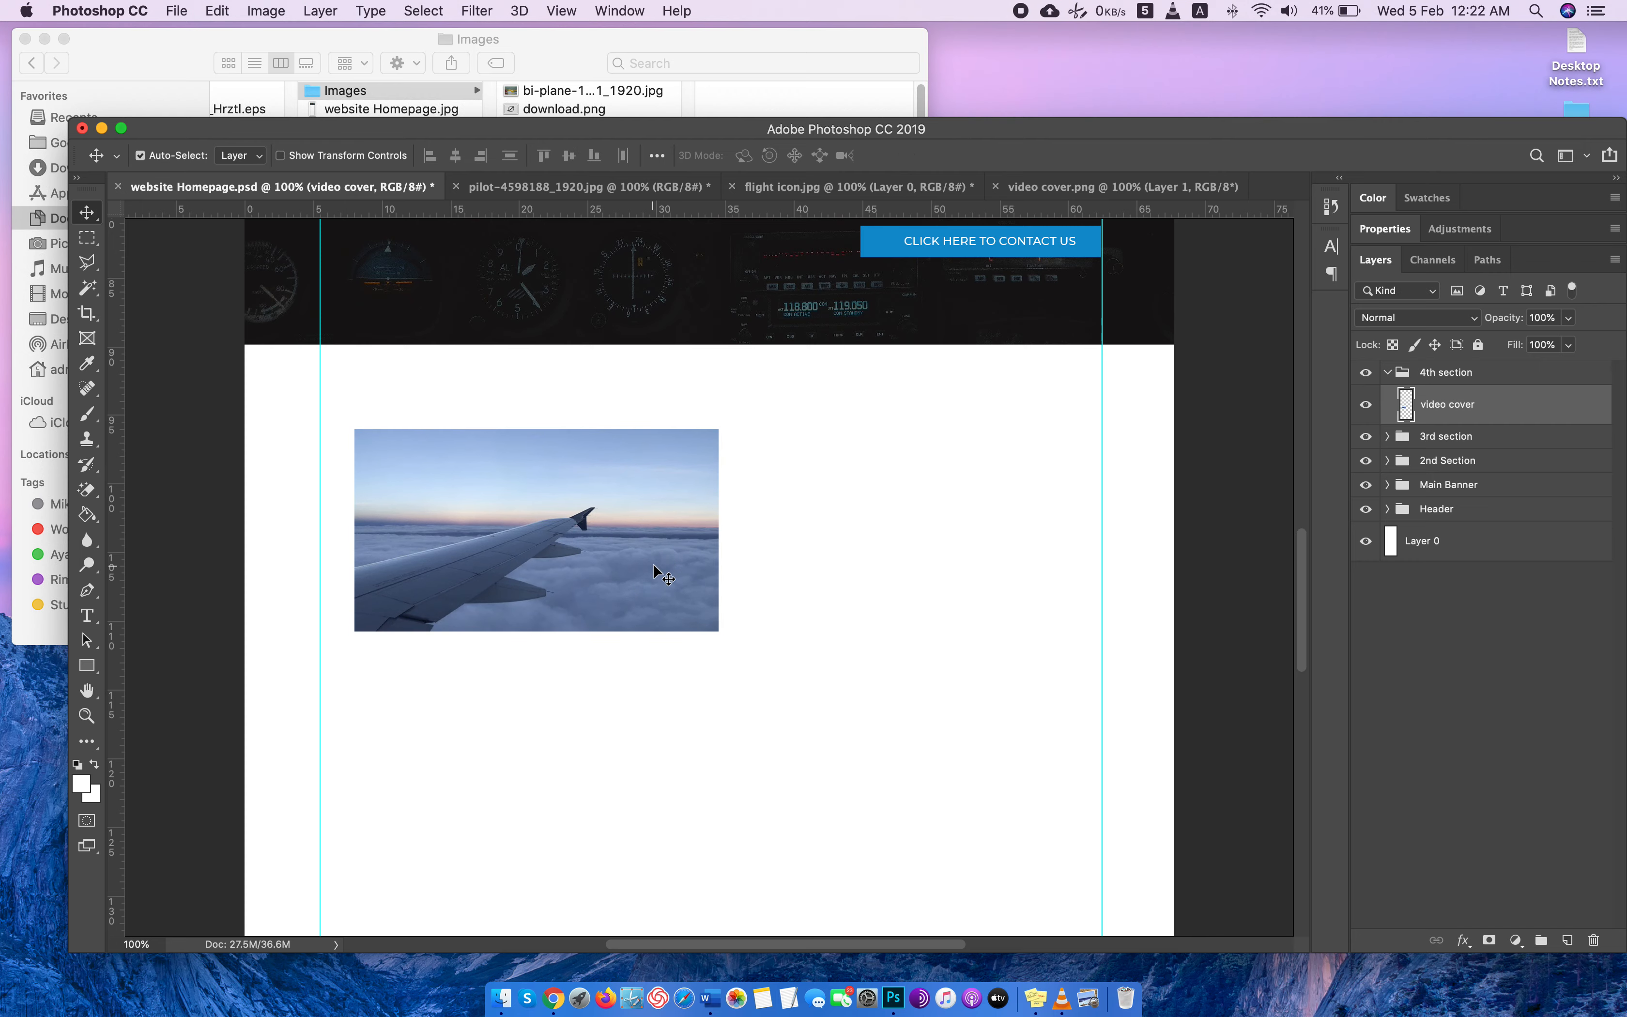
Switch to Chrome, search Google Images for "video icons", and look through the icon results.
key("ctrl+Right")
left_click(1274, 88)
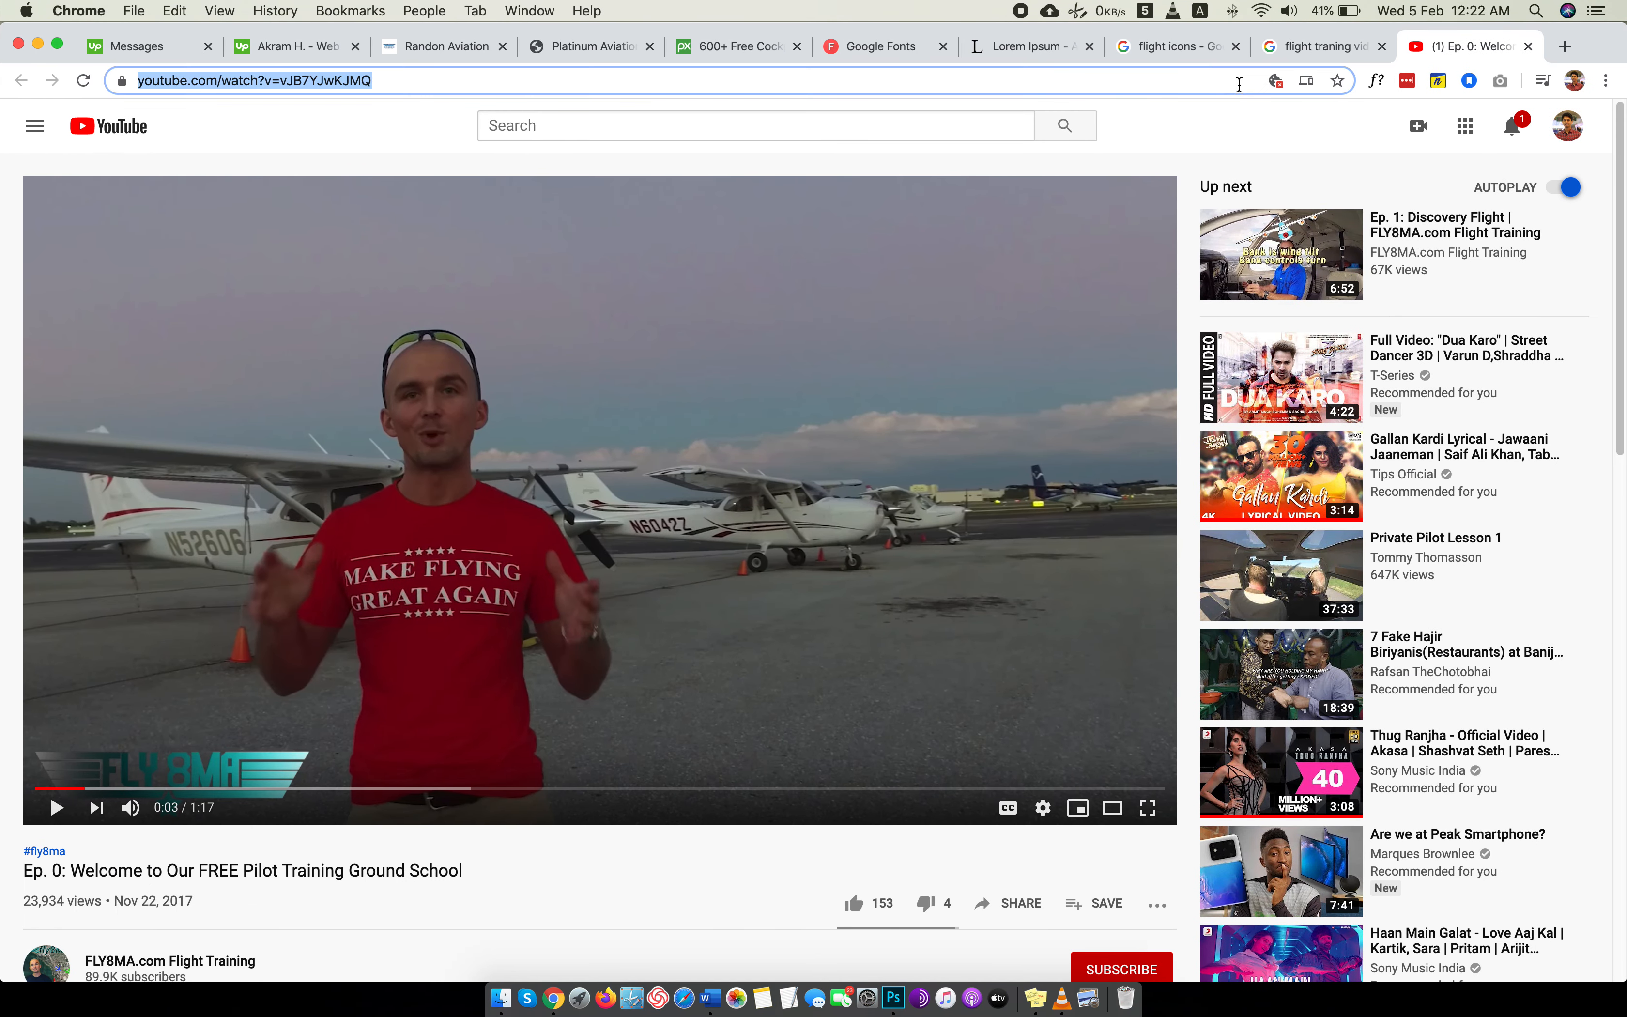
type("video icons")
key("Return")
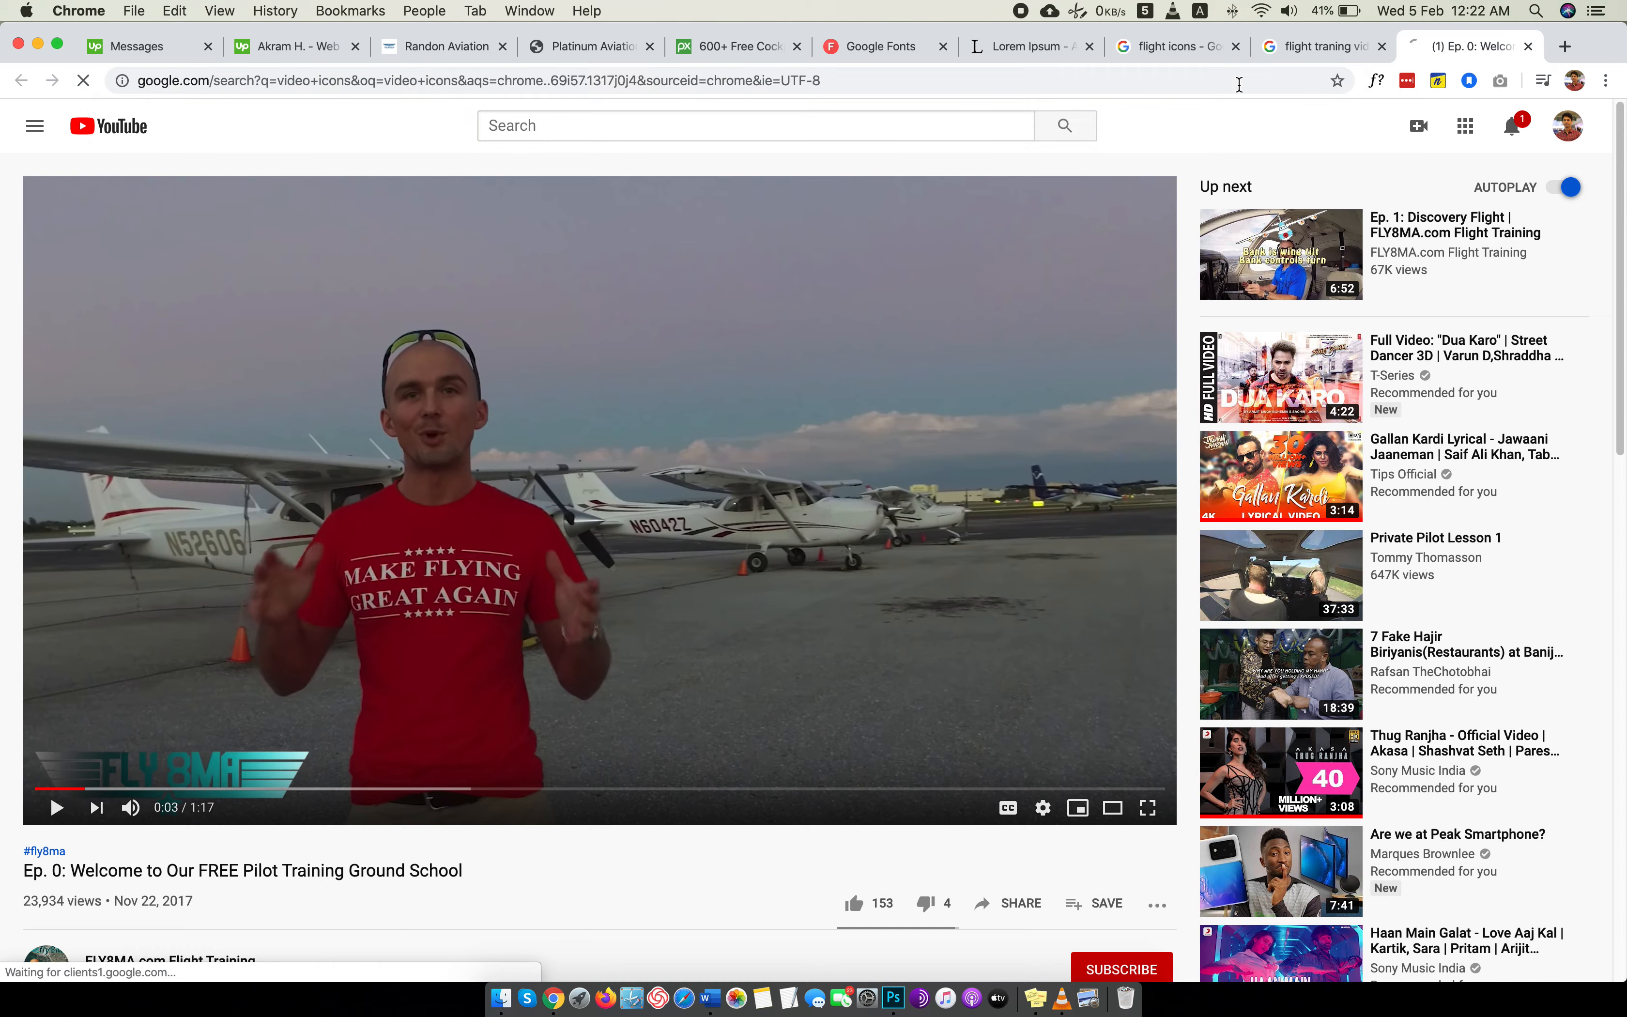
left_click(260, 211)
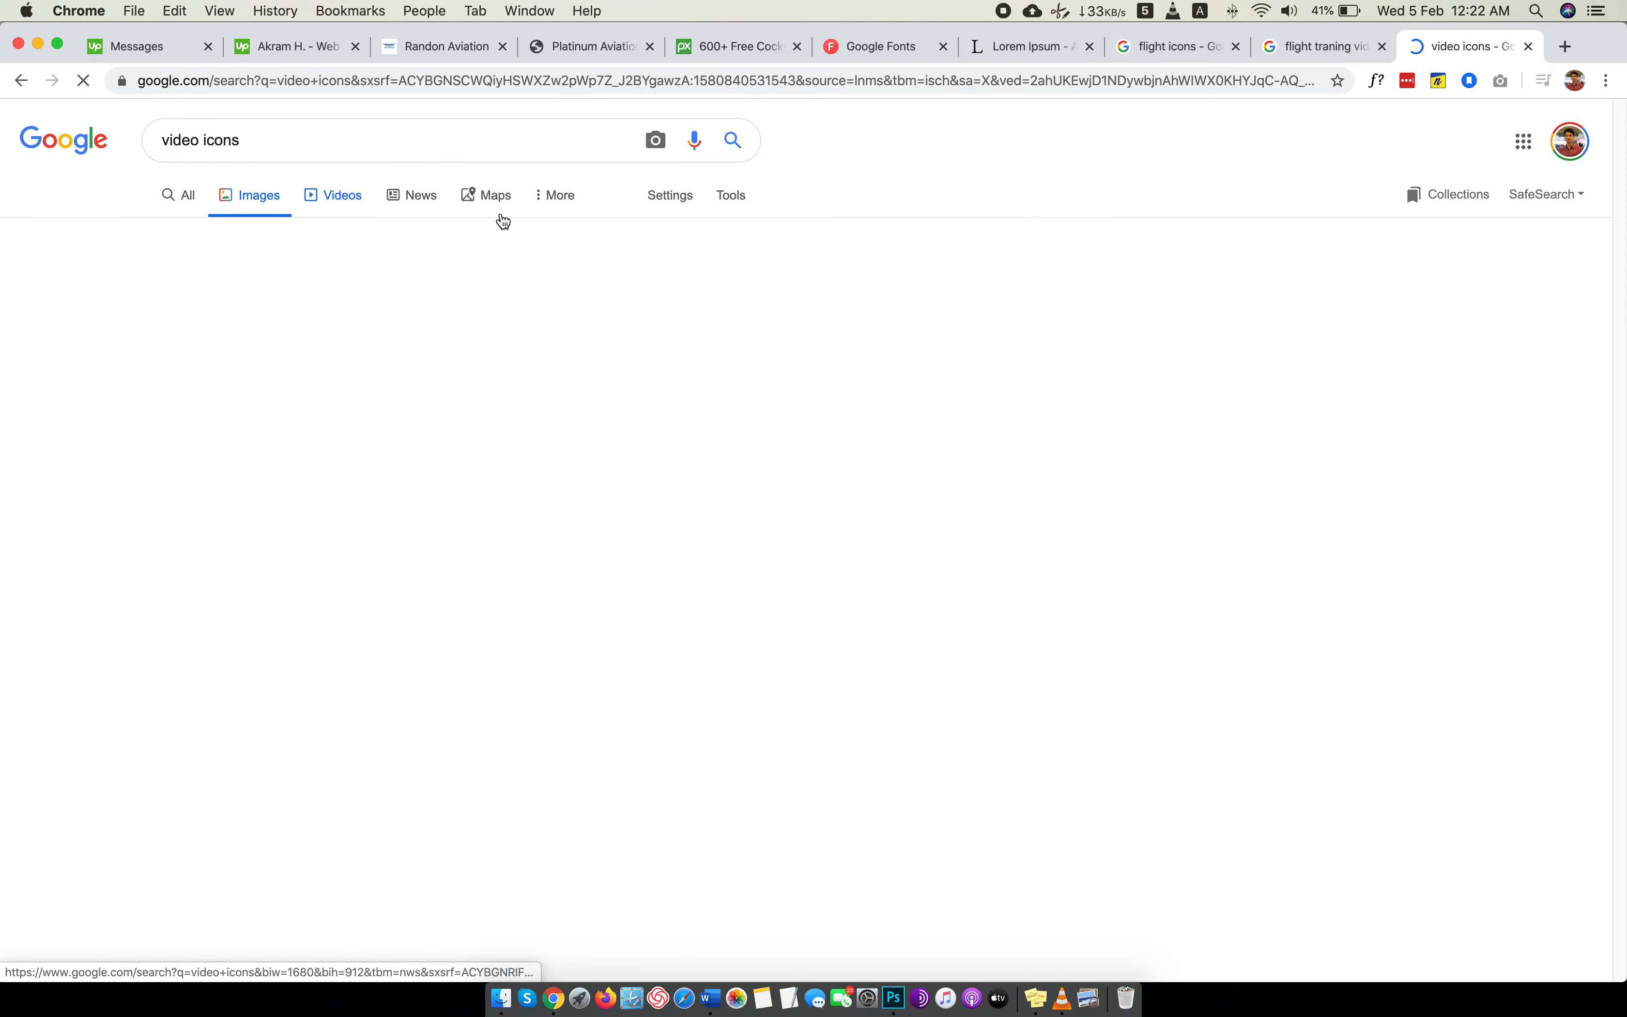
scroll(755, 580, "down", 3)
scroll(755, 584, "down", 8)
scroll(757, 585, "up", 6)
scroll(756, 585, "down", 7)
scroll(759, 589, "down", 8)
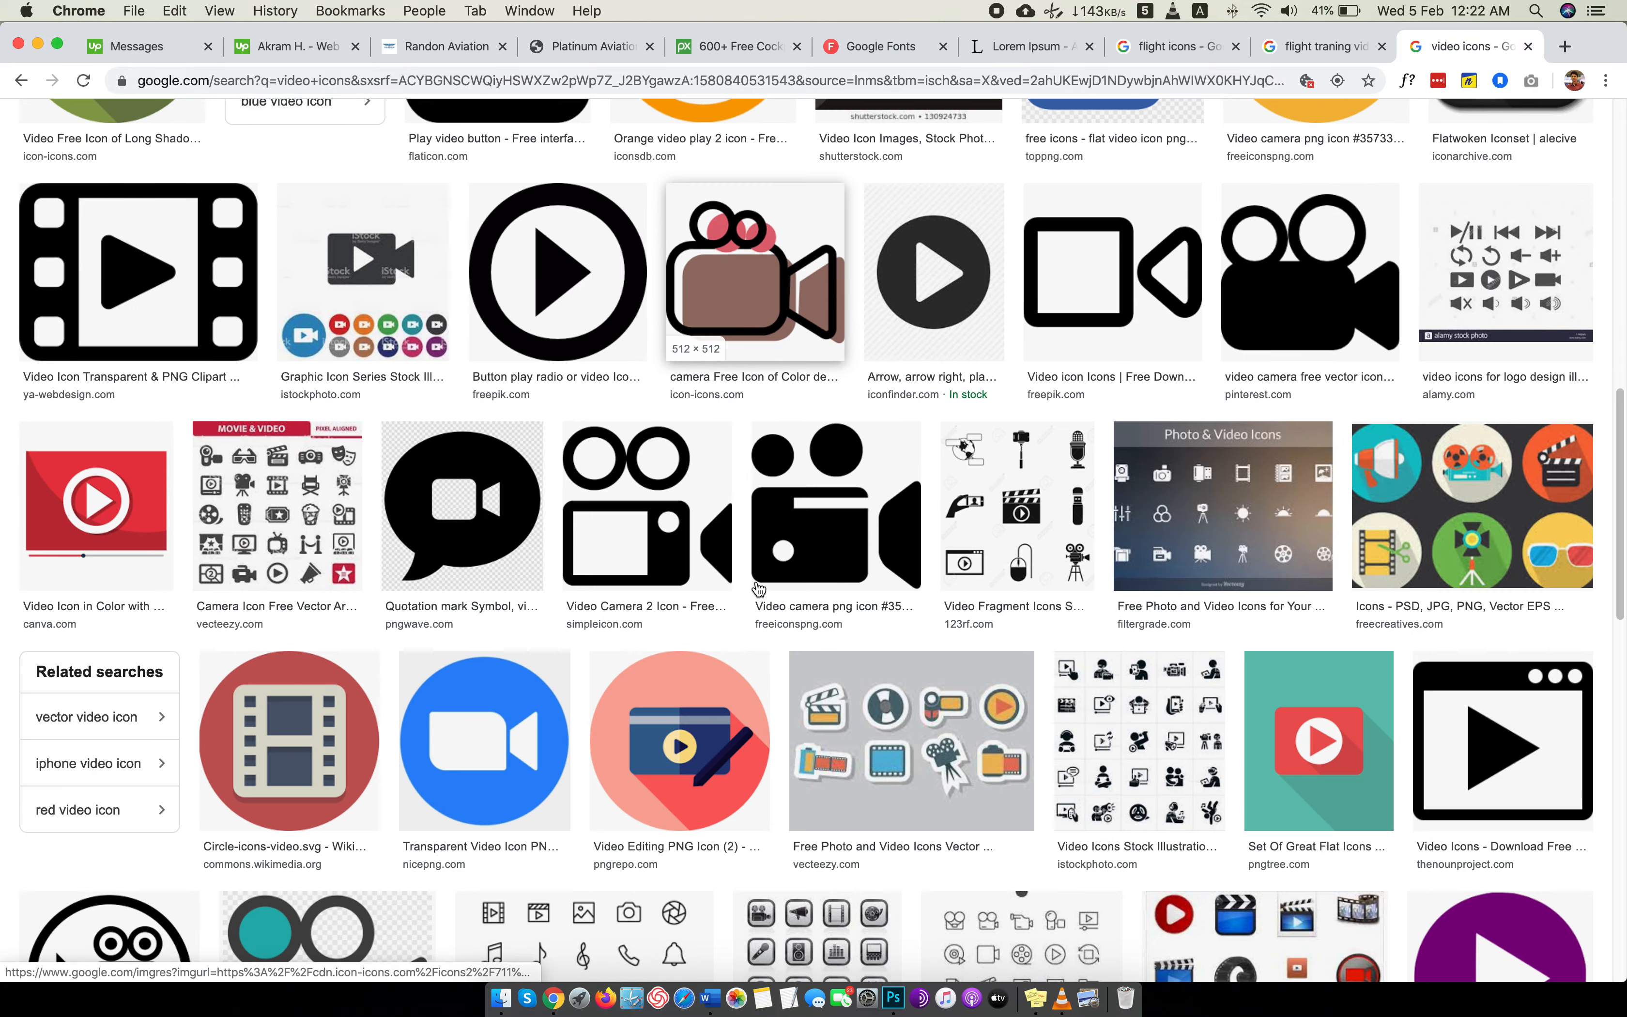
scroll(755, 581, "up", 20)
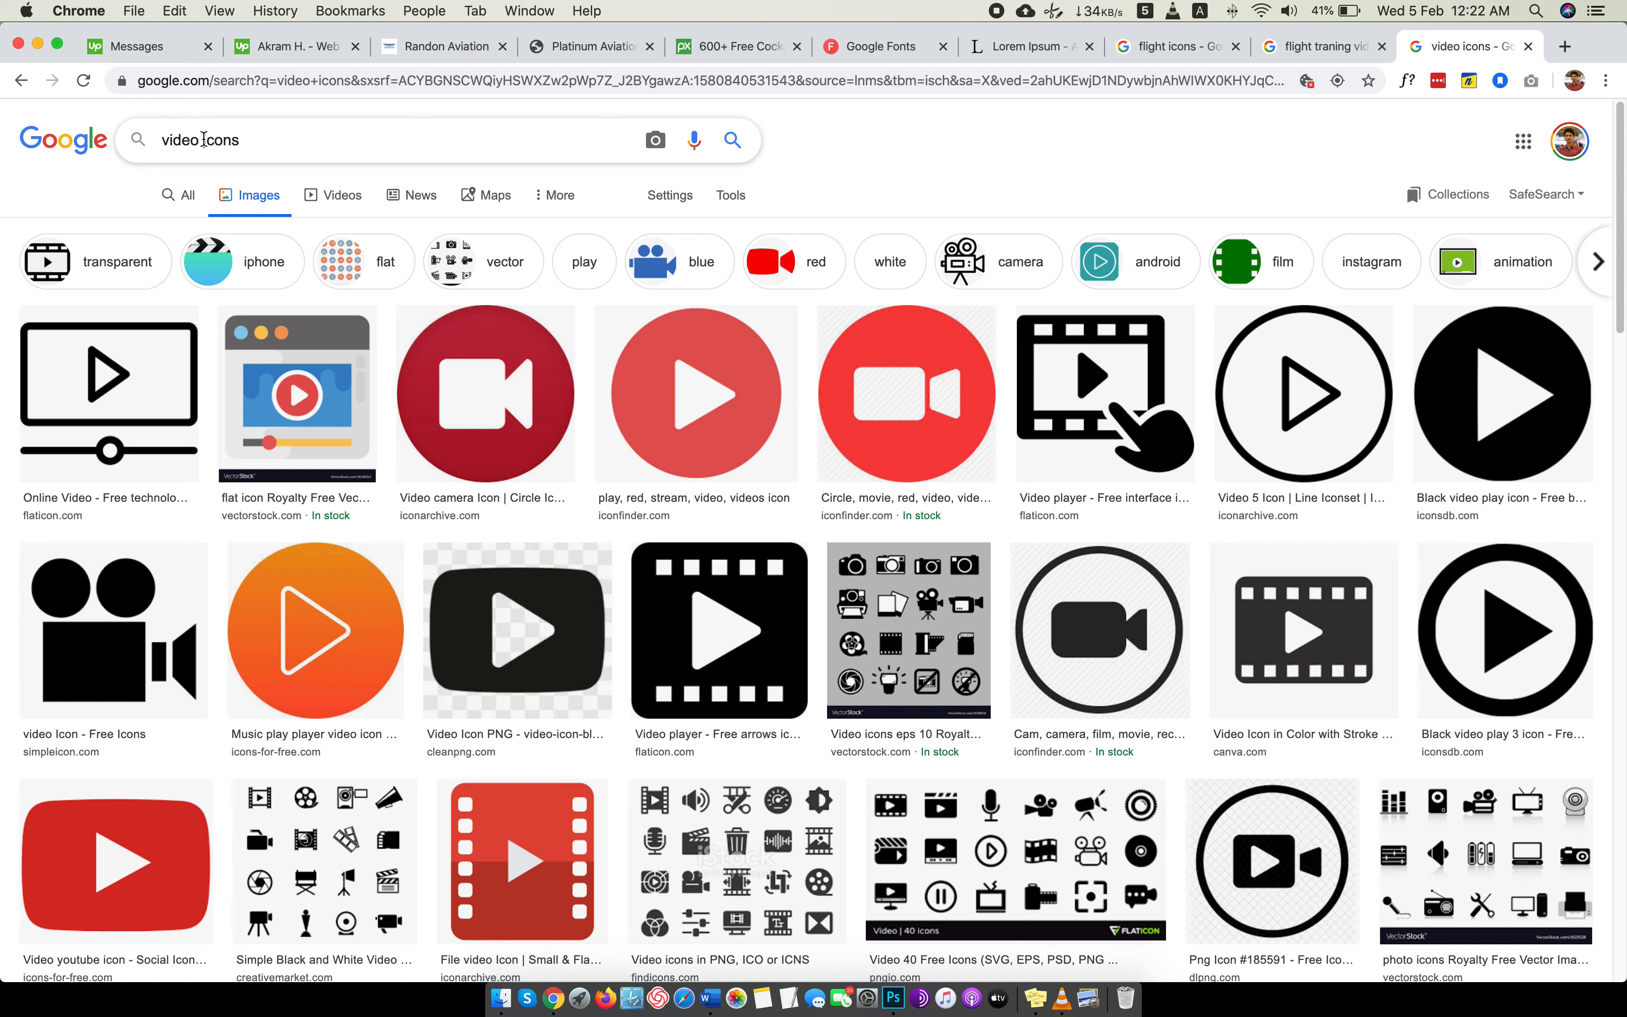
Change the image search to "play icons".
double_click(178, 141)
type("play")
key("Return")
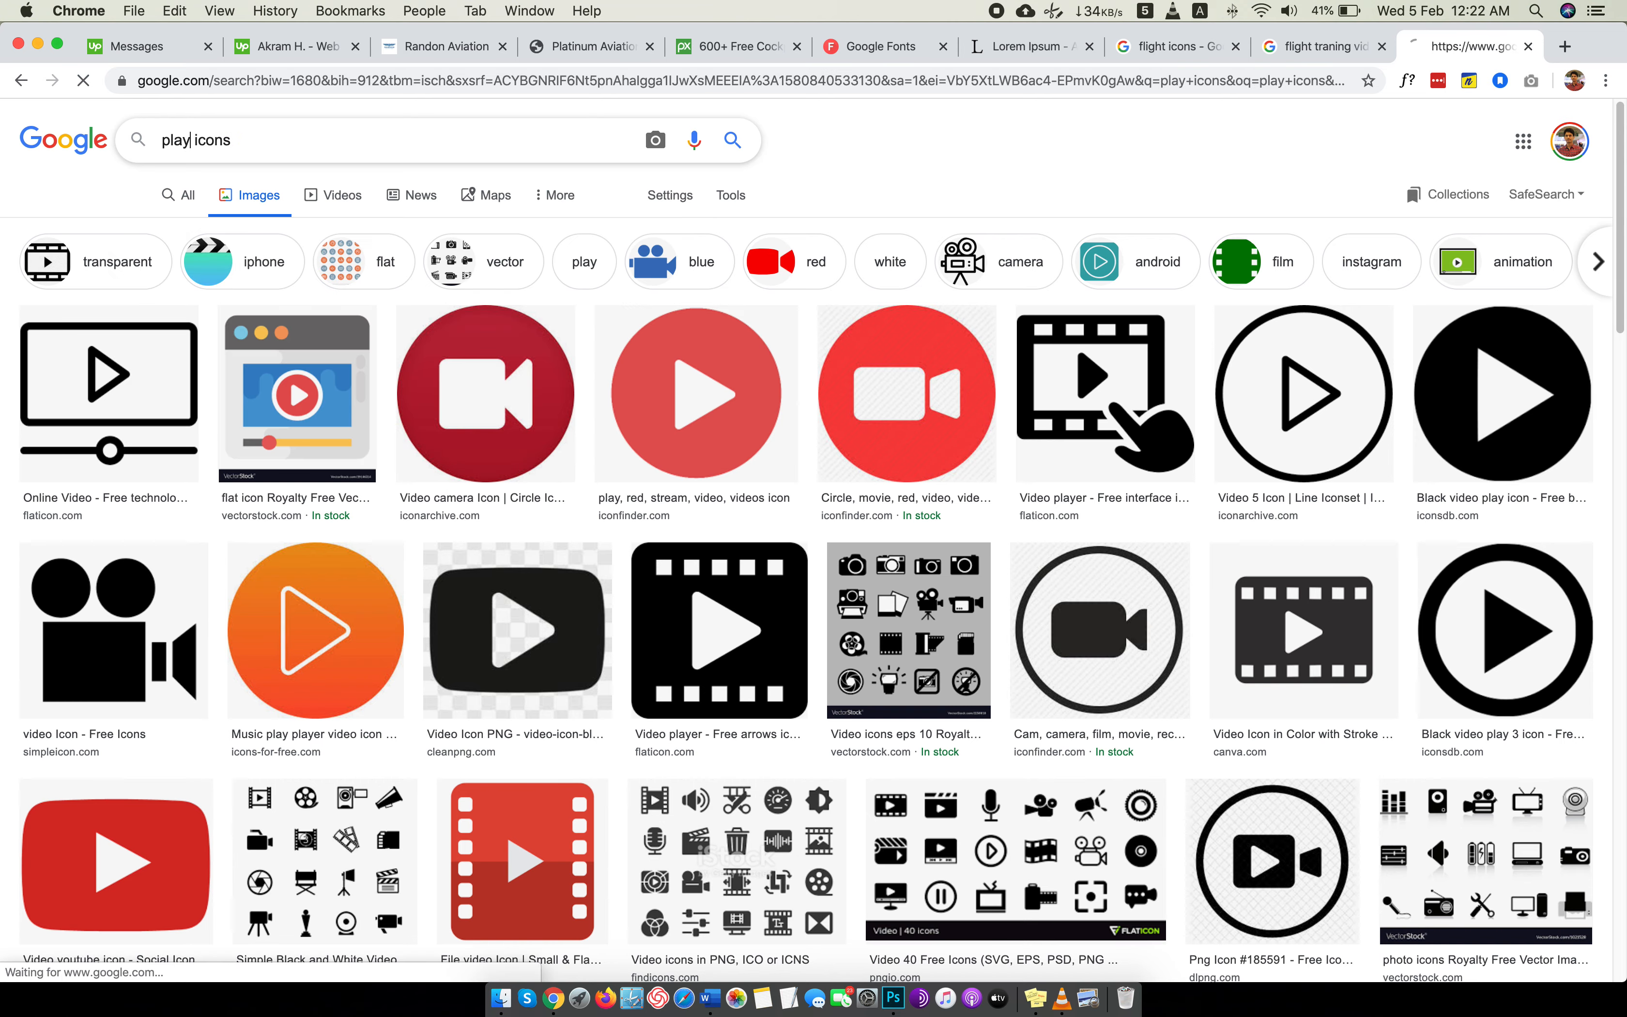
scroll(395, 385, "down", 3)
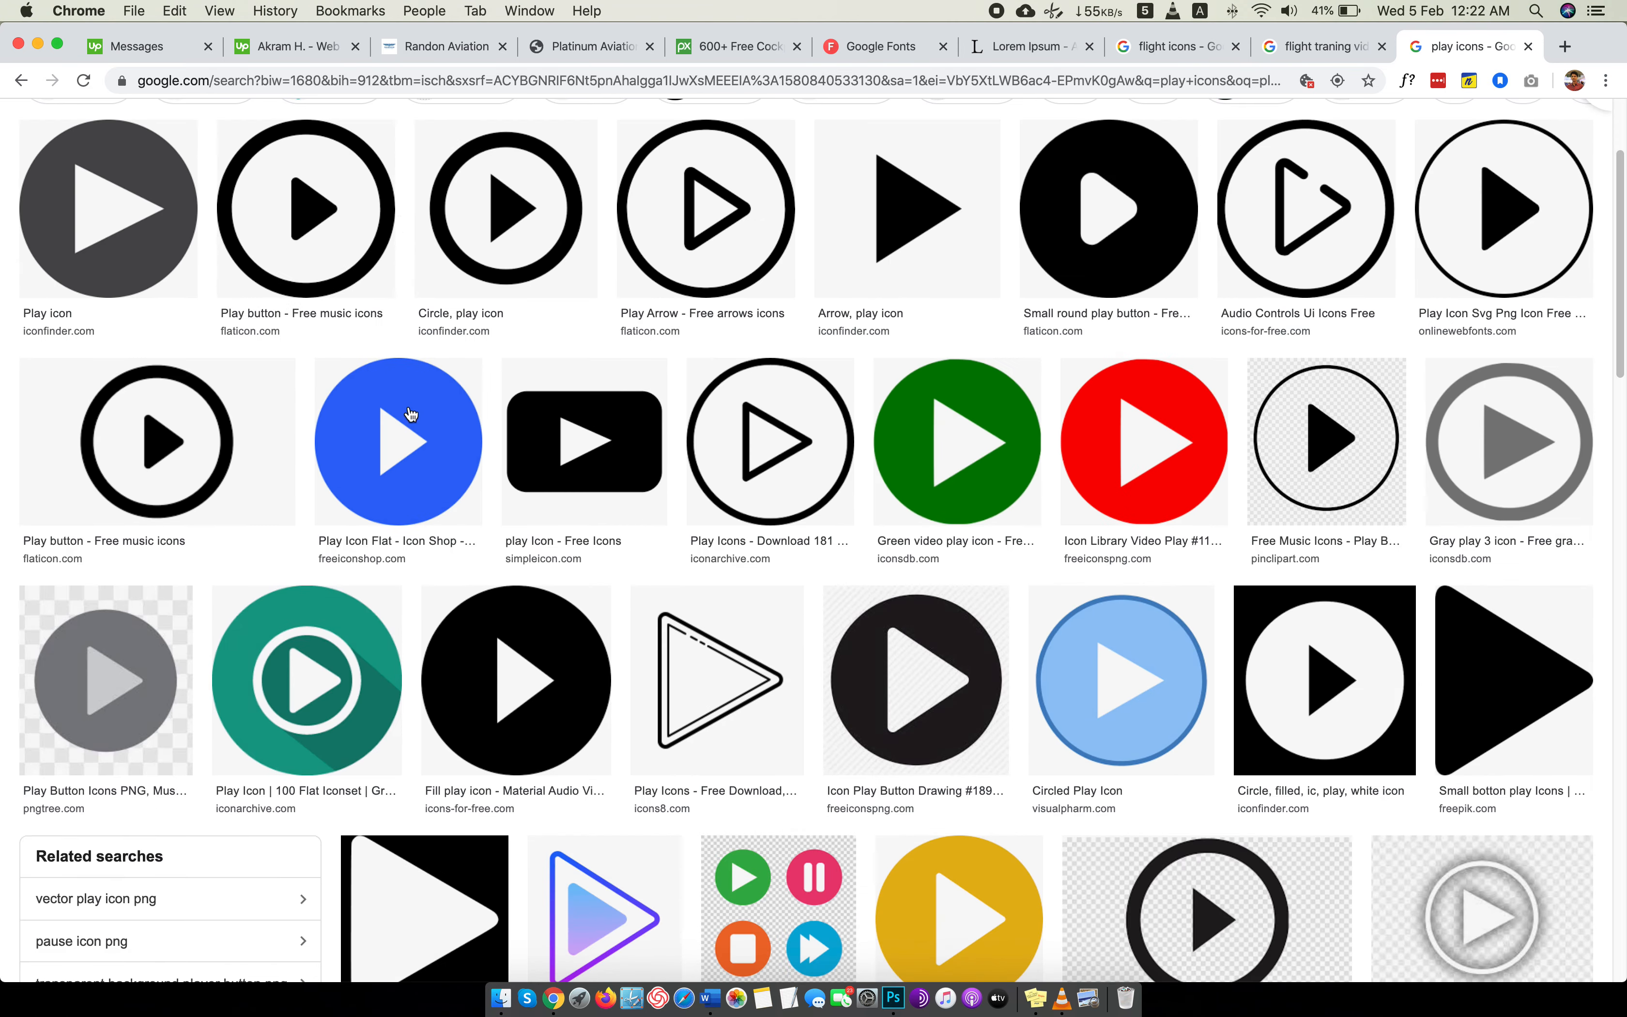
scroll(426, 451, "down", 4)
scroll(426, 450, "down", 2)
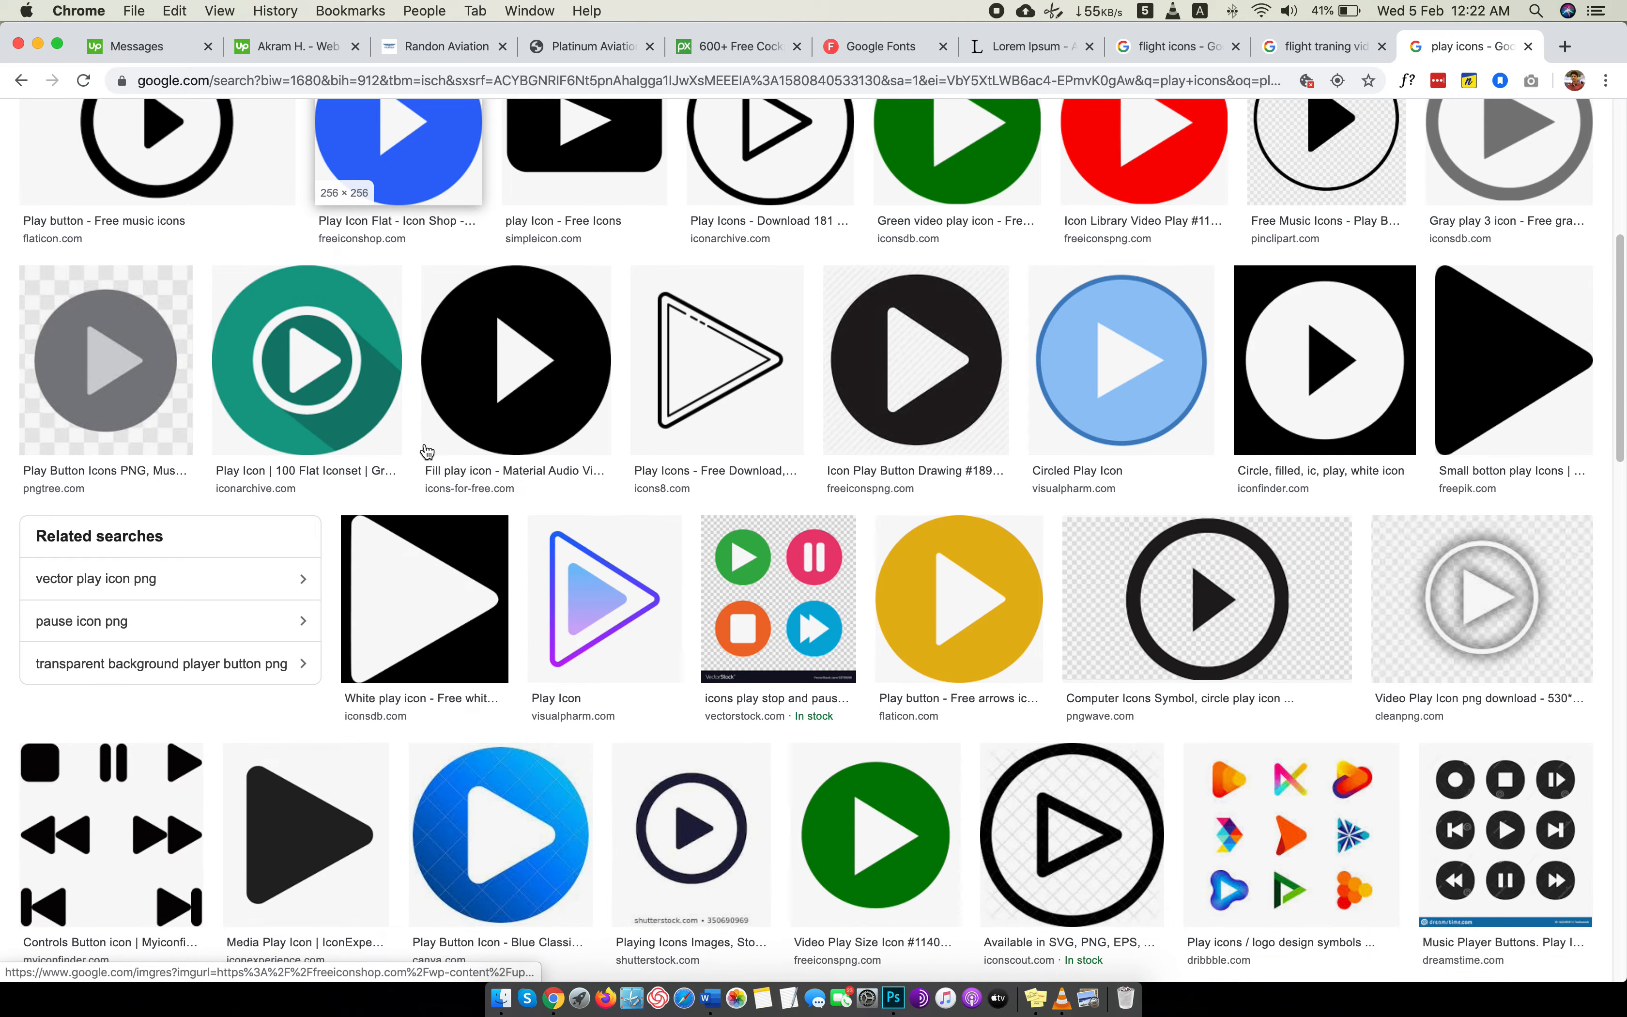
left_click(987, 626)
right_click(1388, 346)
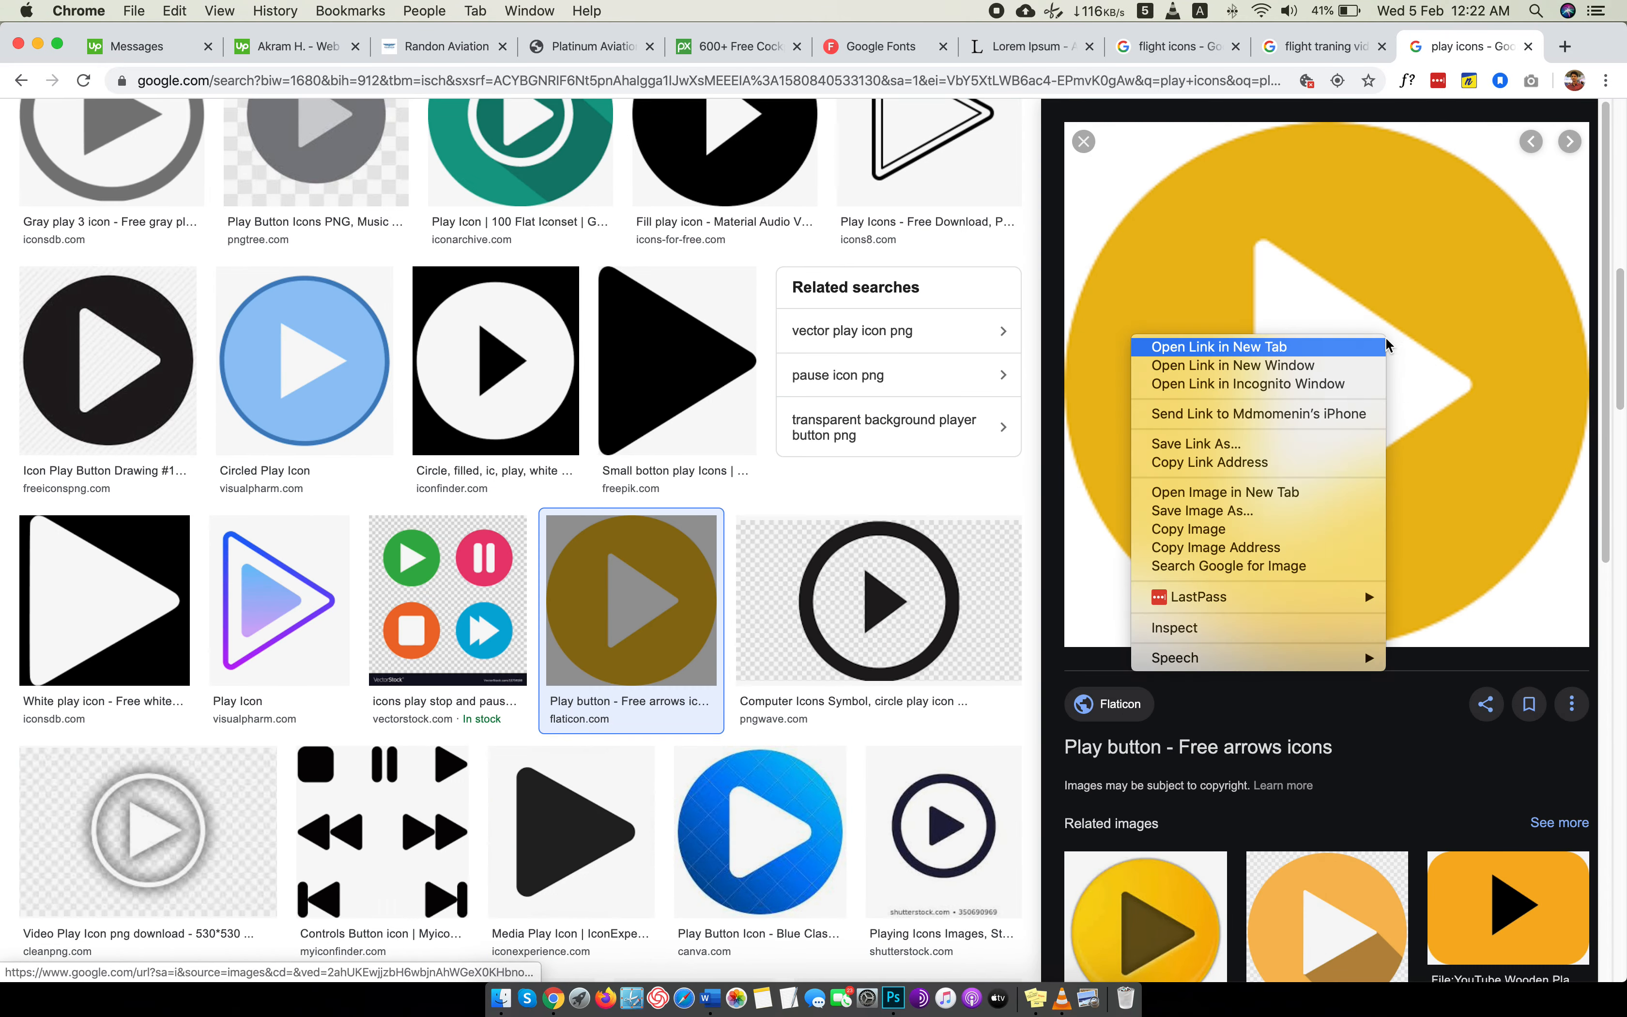
left_click(1289, 493)
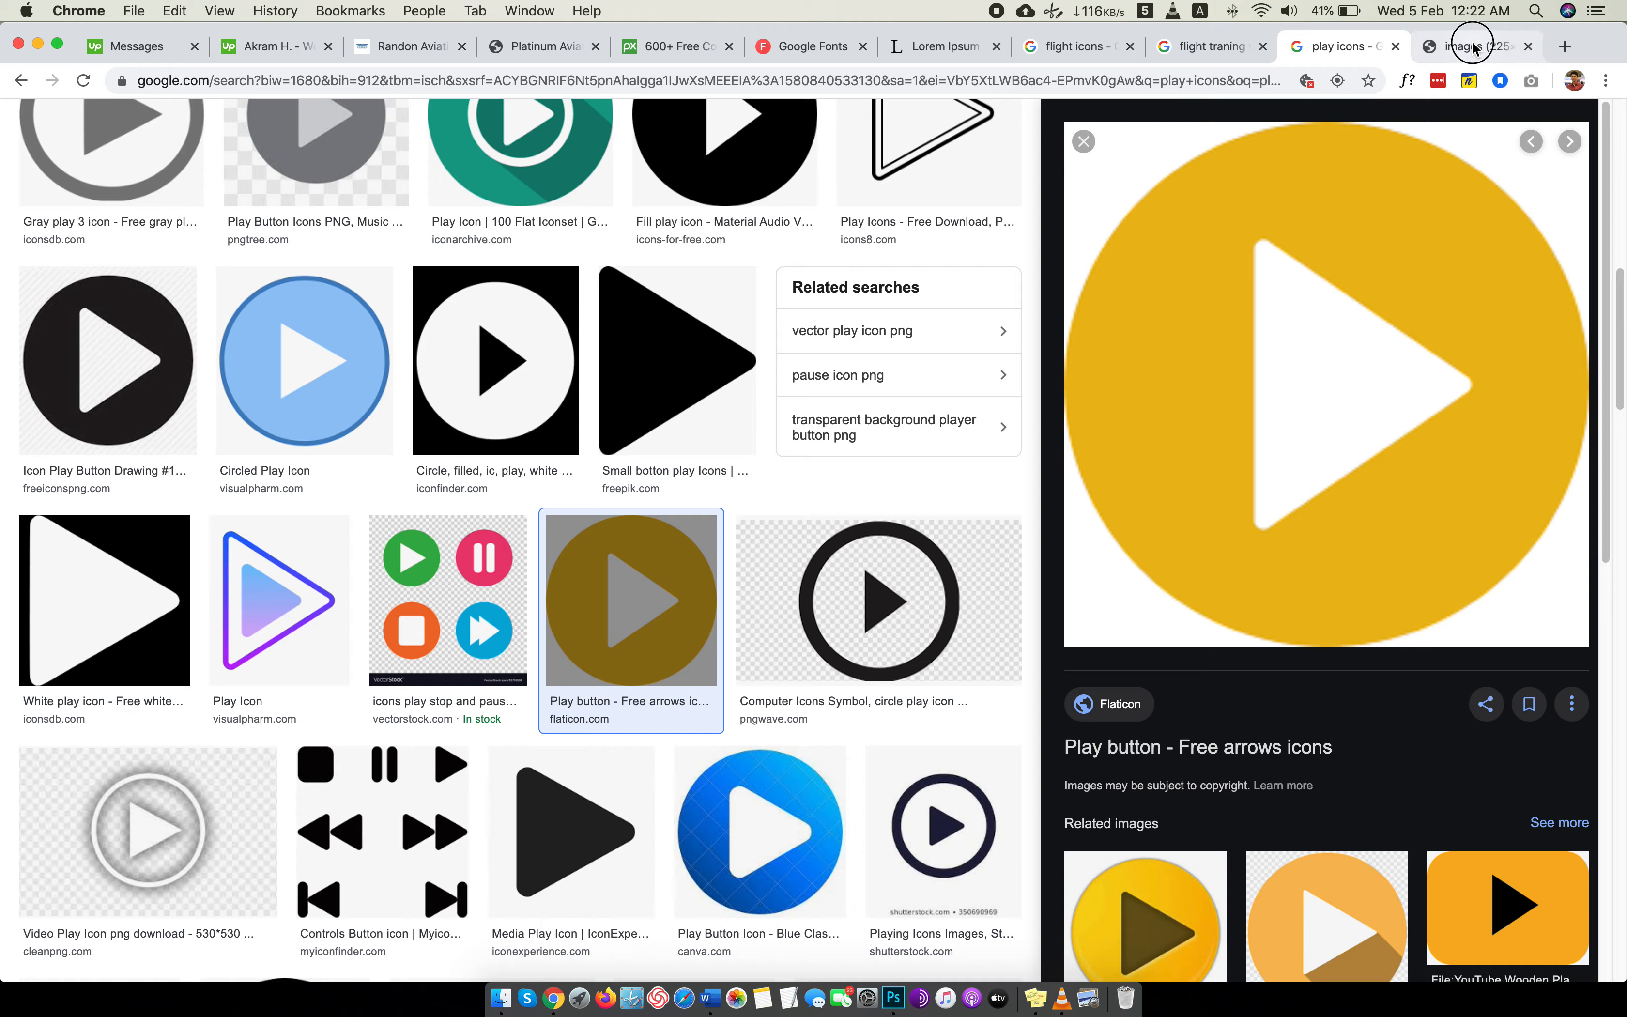
left_click(1479, 45)
right_click(866, 484)
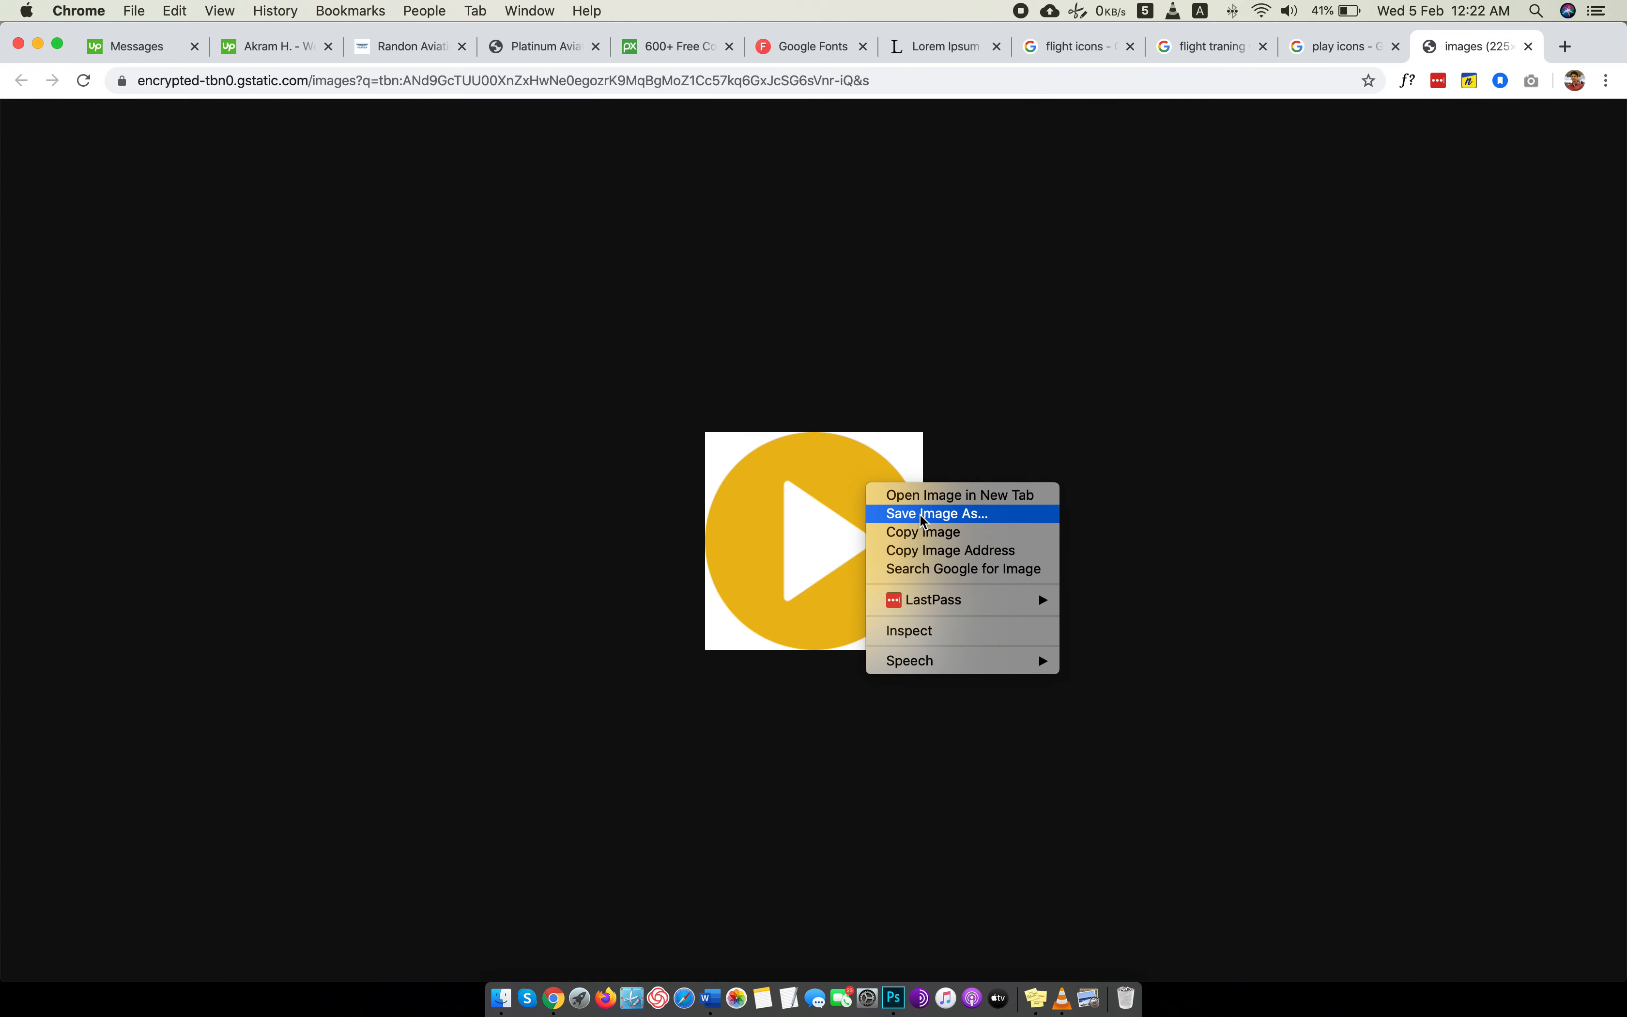
left_click(905, 519)
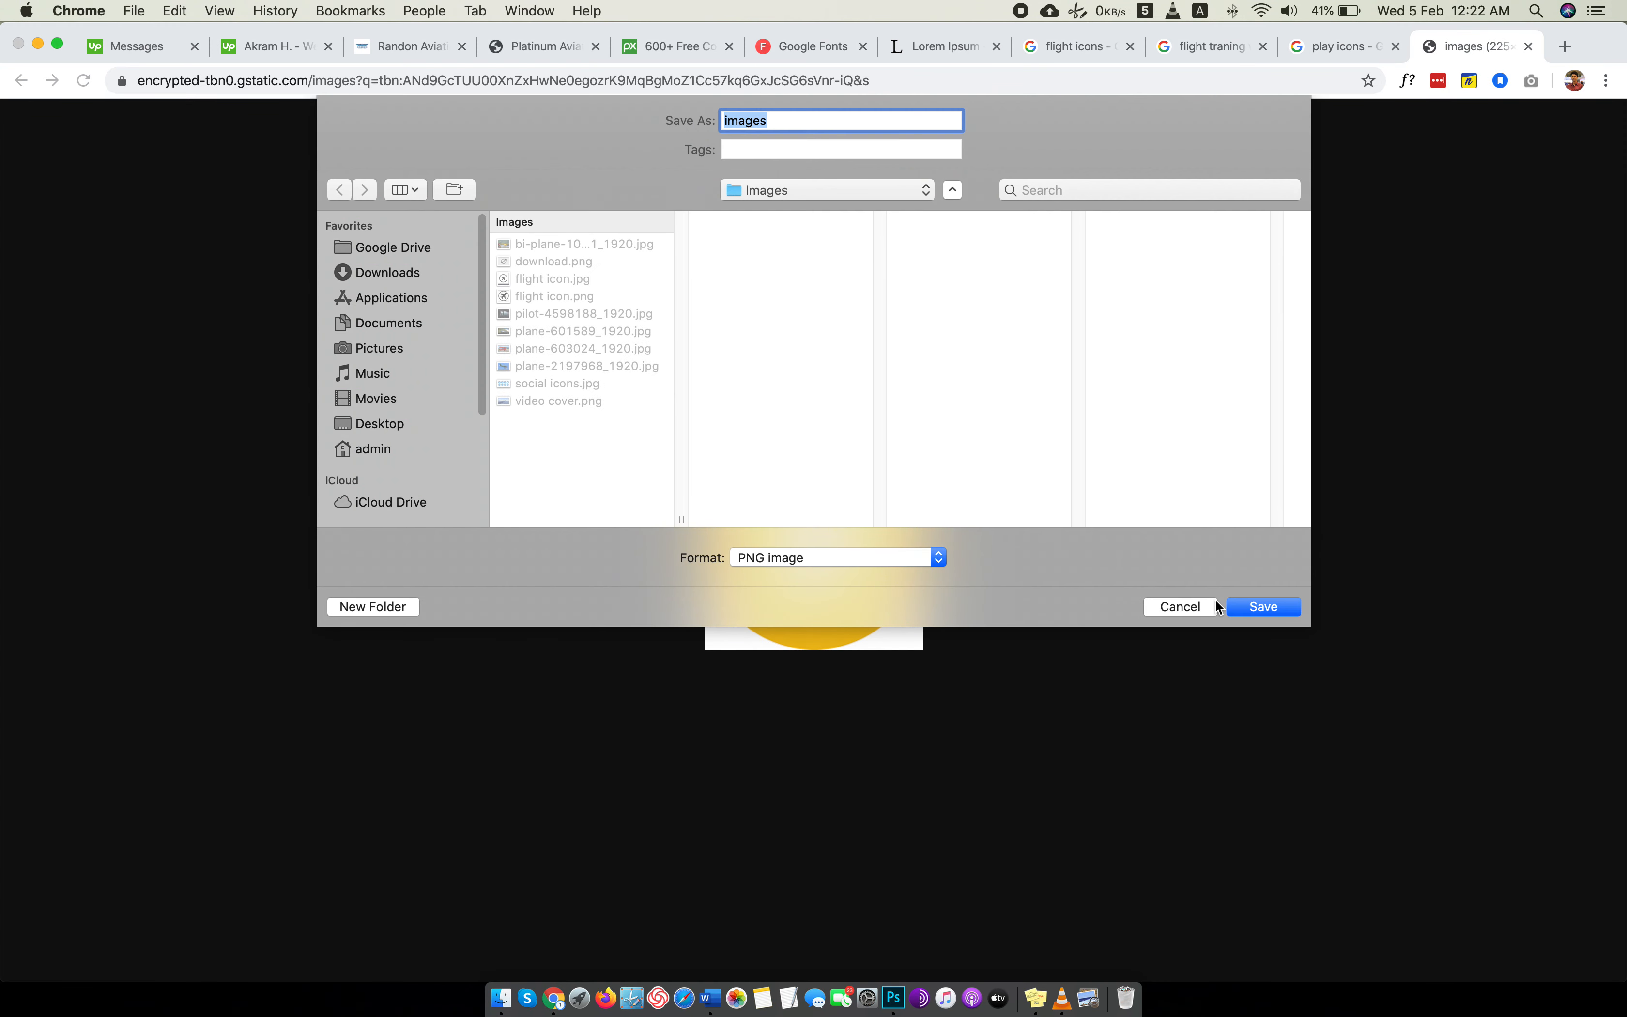
left_click(1203, 607)
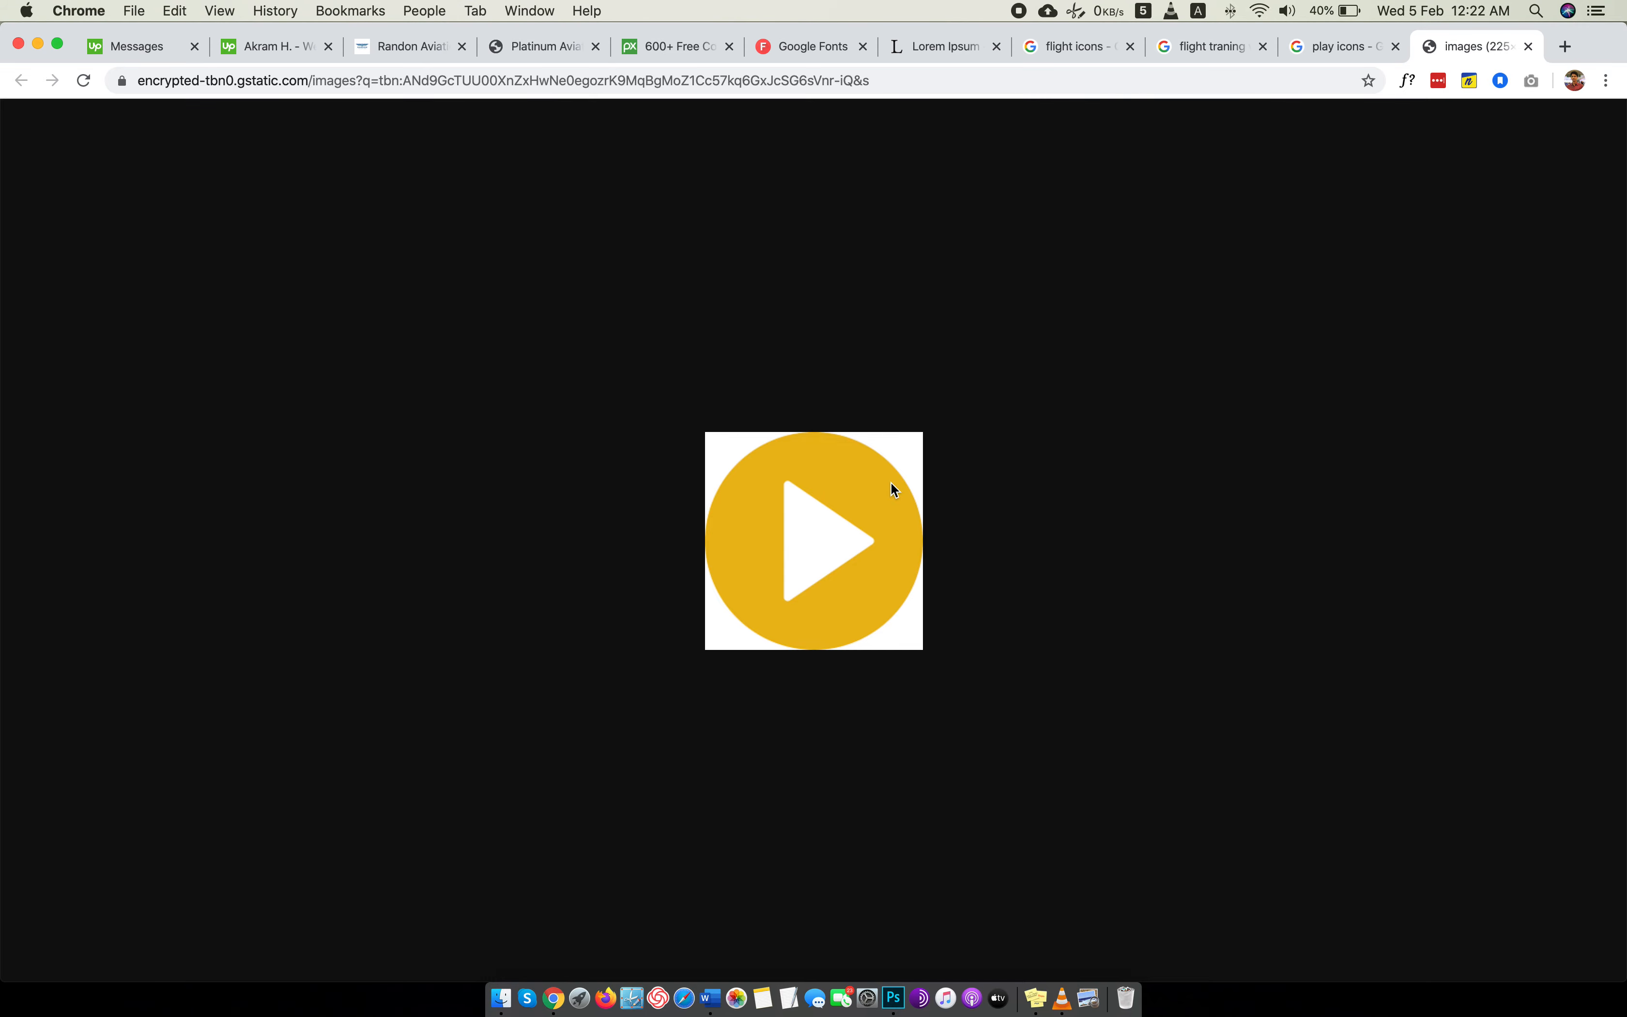
Save the white circled play icon from cleanpng.com at full size as play.jpg in the Images folder.
left_click(1337, 47)
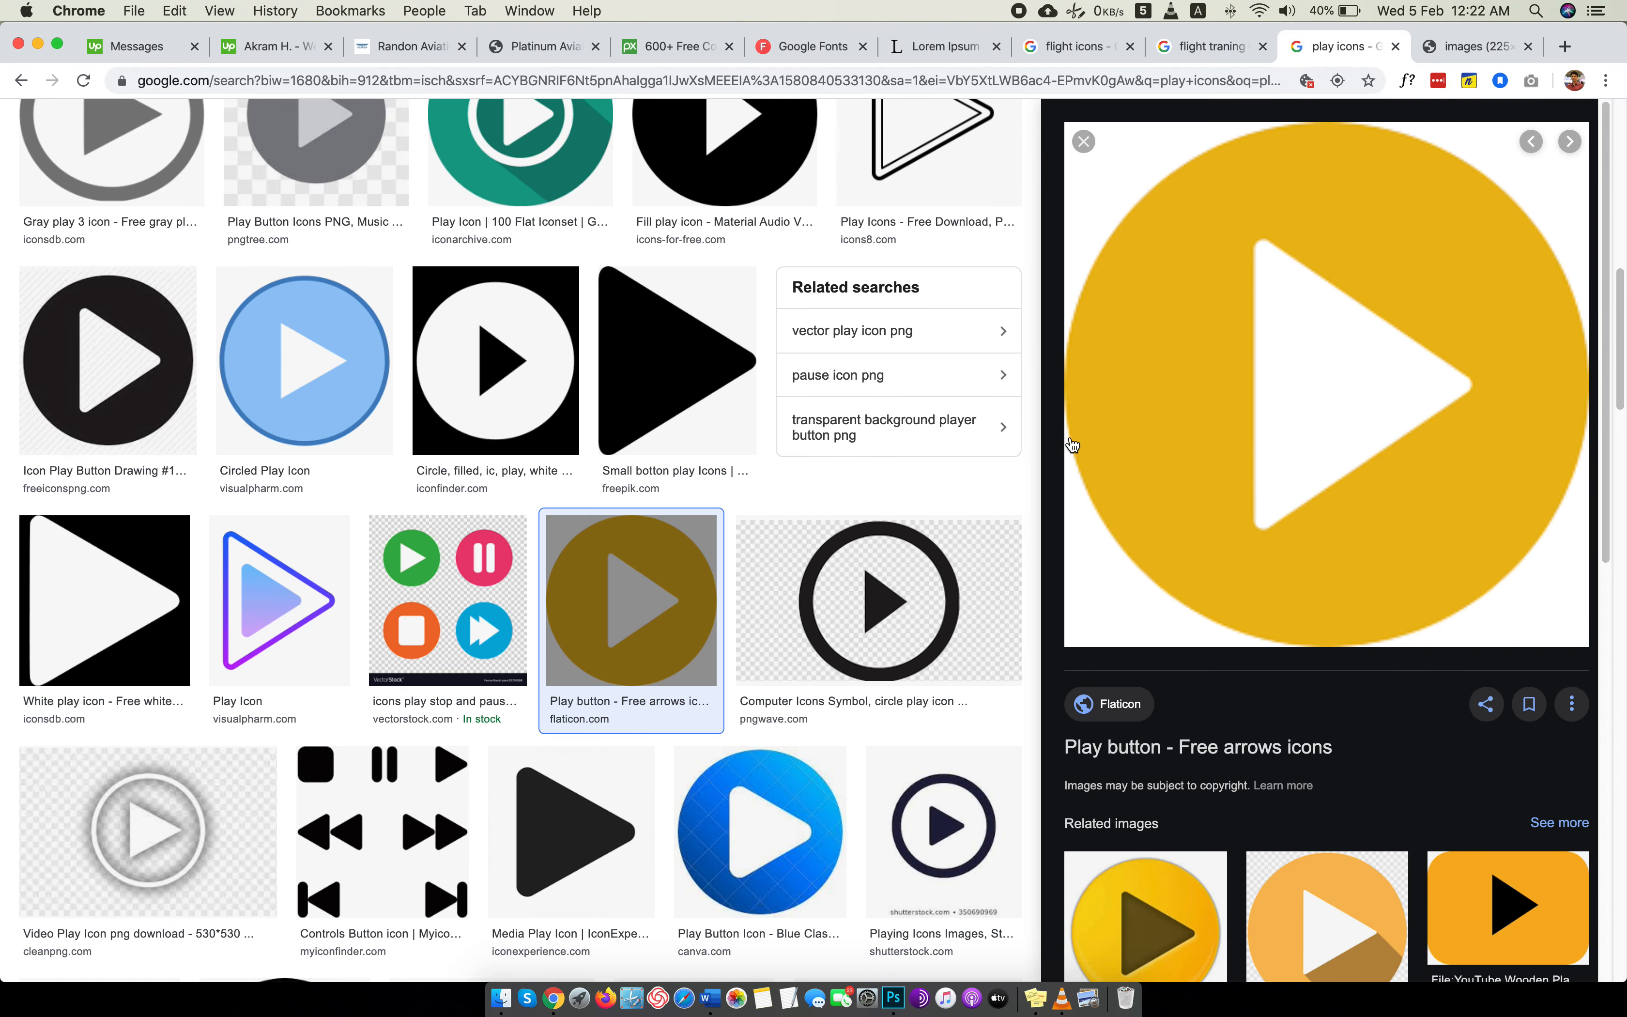
scroll(1073, 445, "down", 3)
scroll(731, 505, "down", 5)
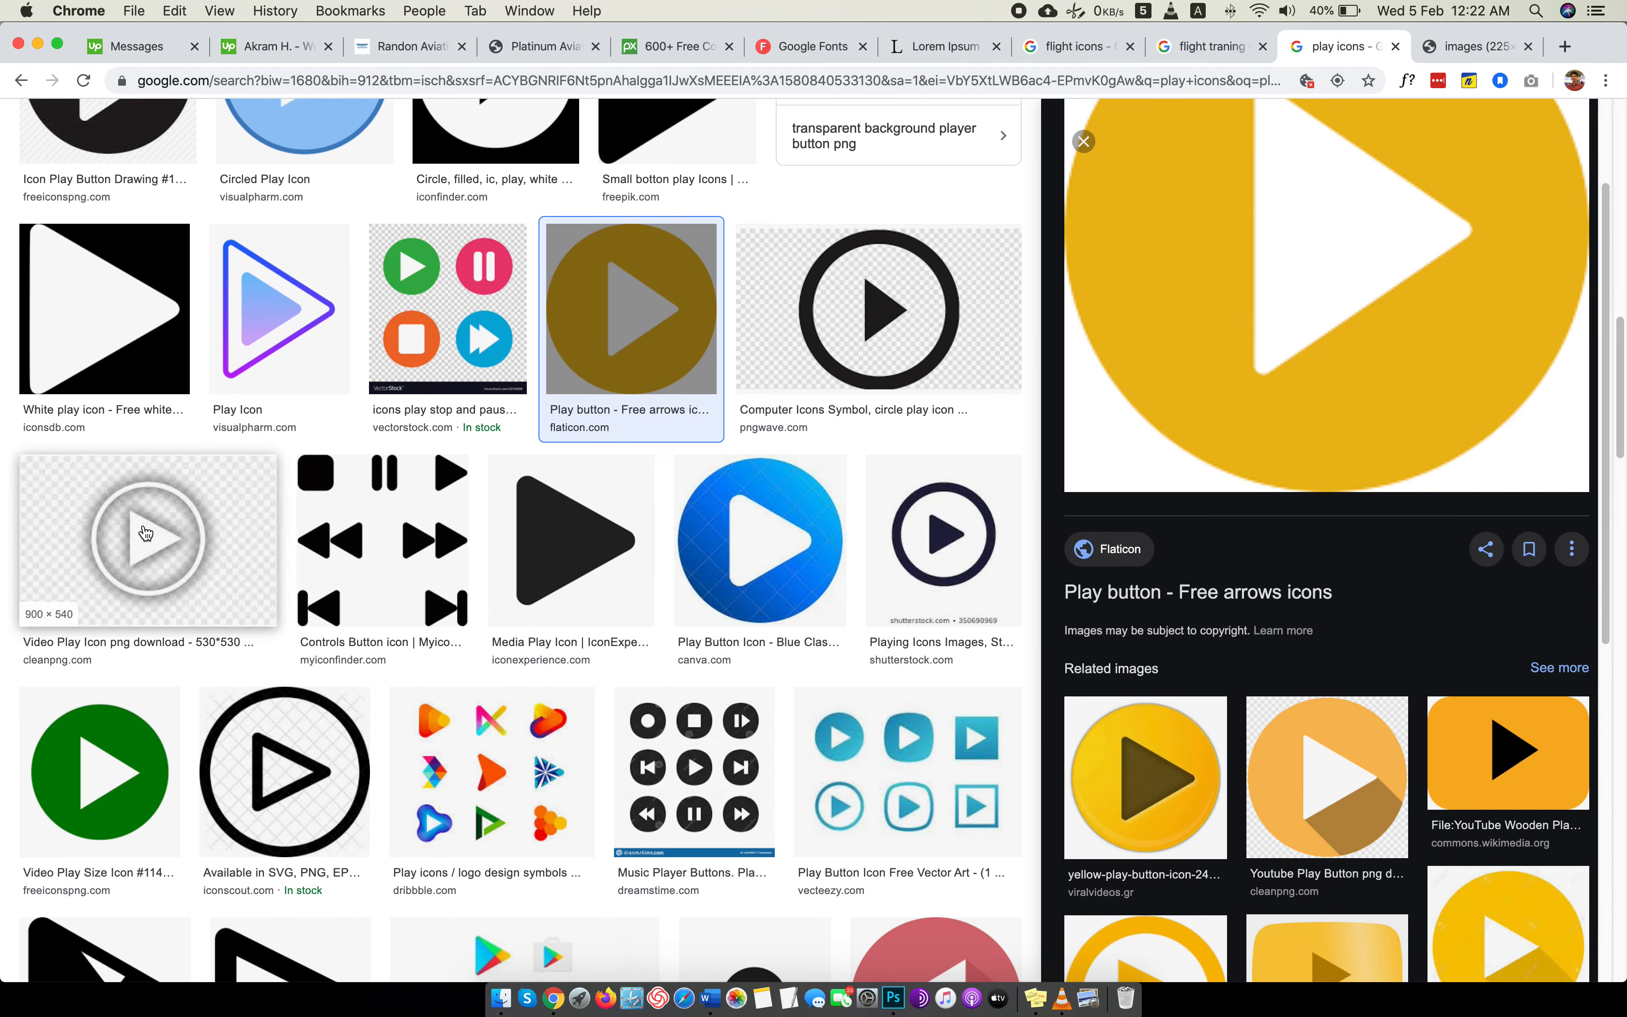
left_click(146, 533)
right_click(1341, 304)
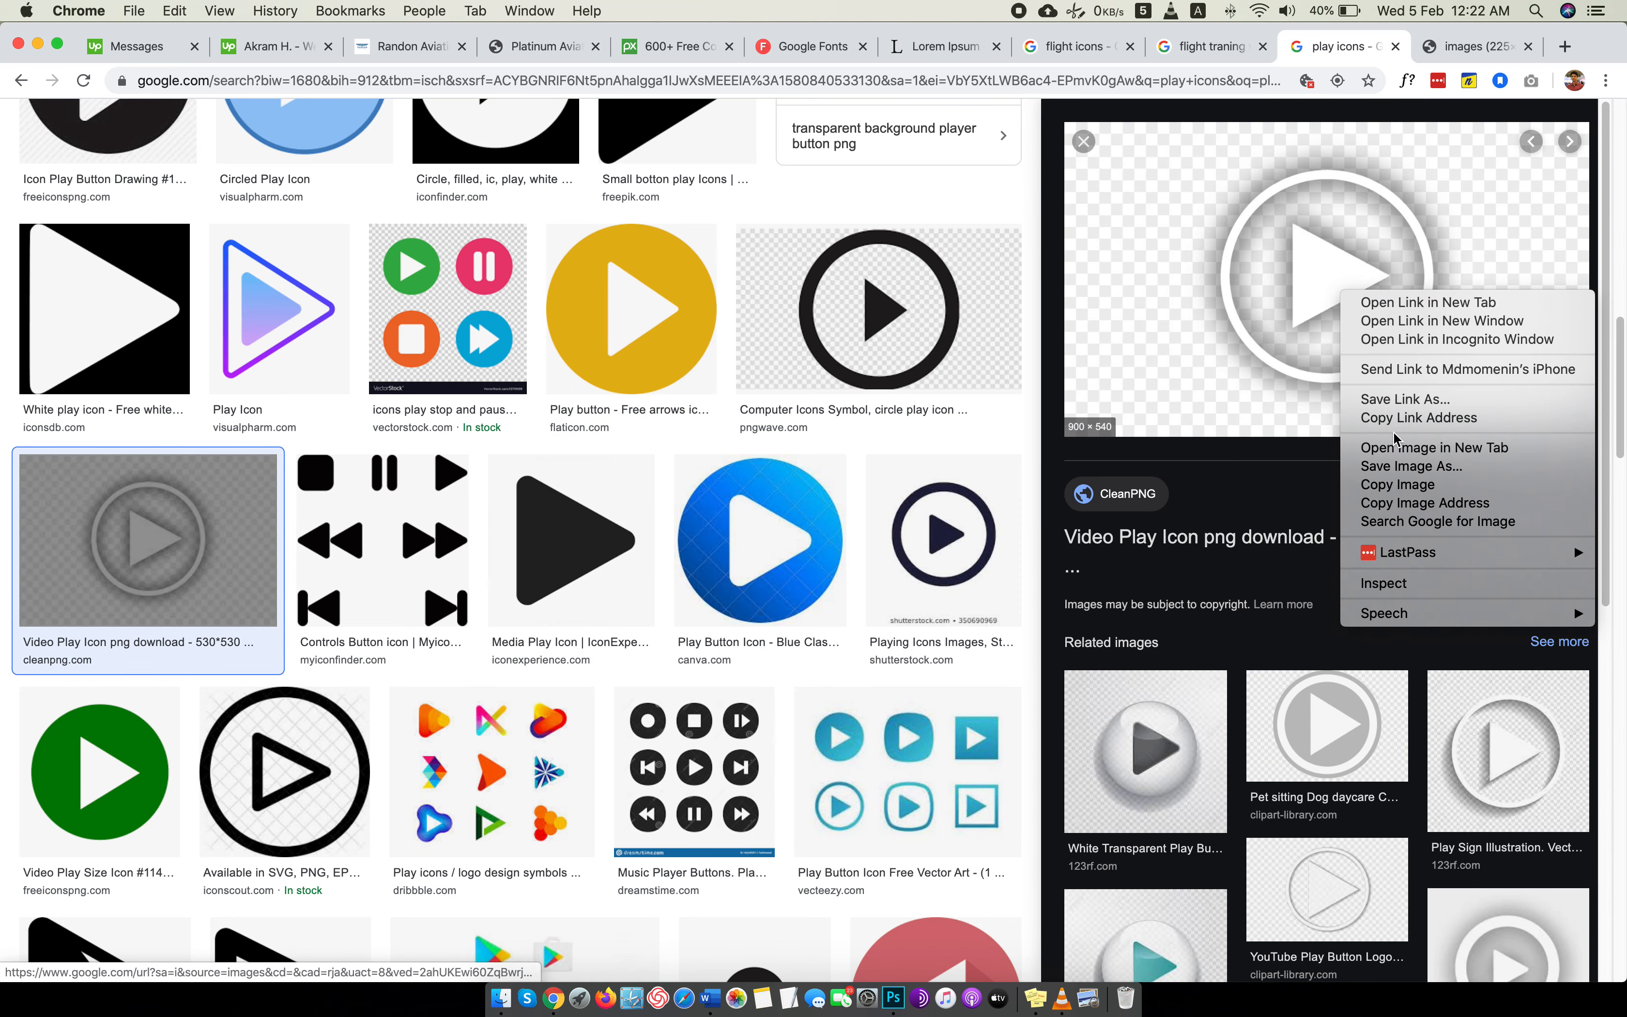
left_click(1394, 447)
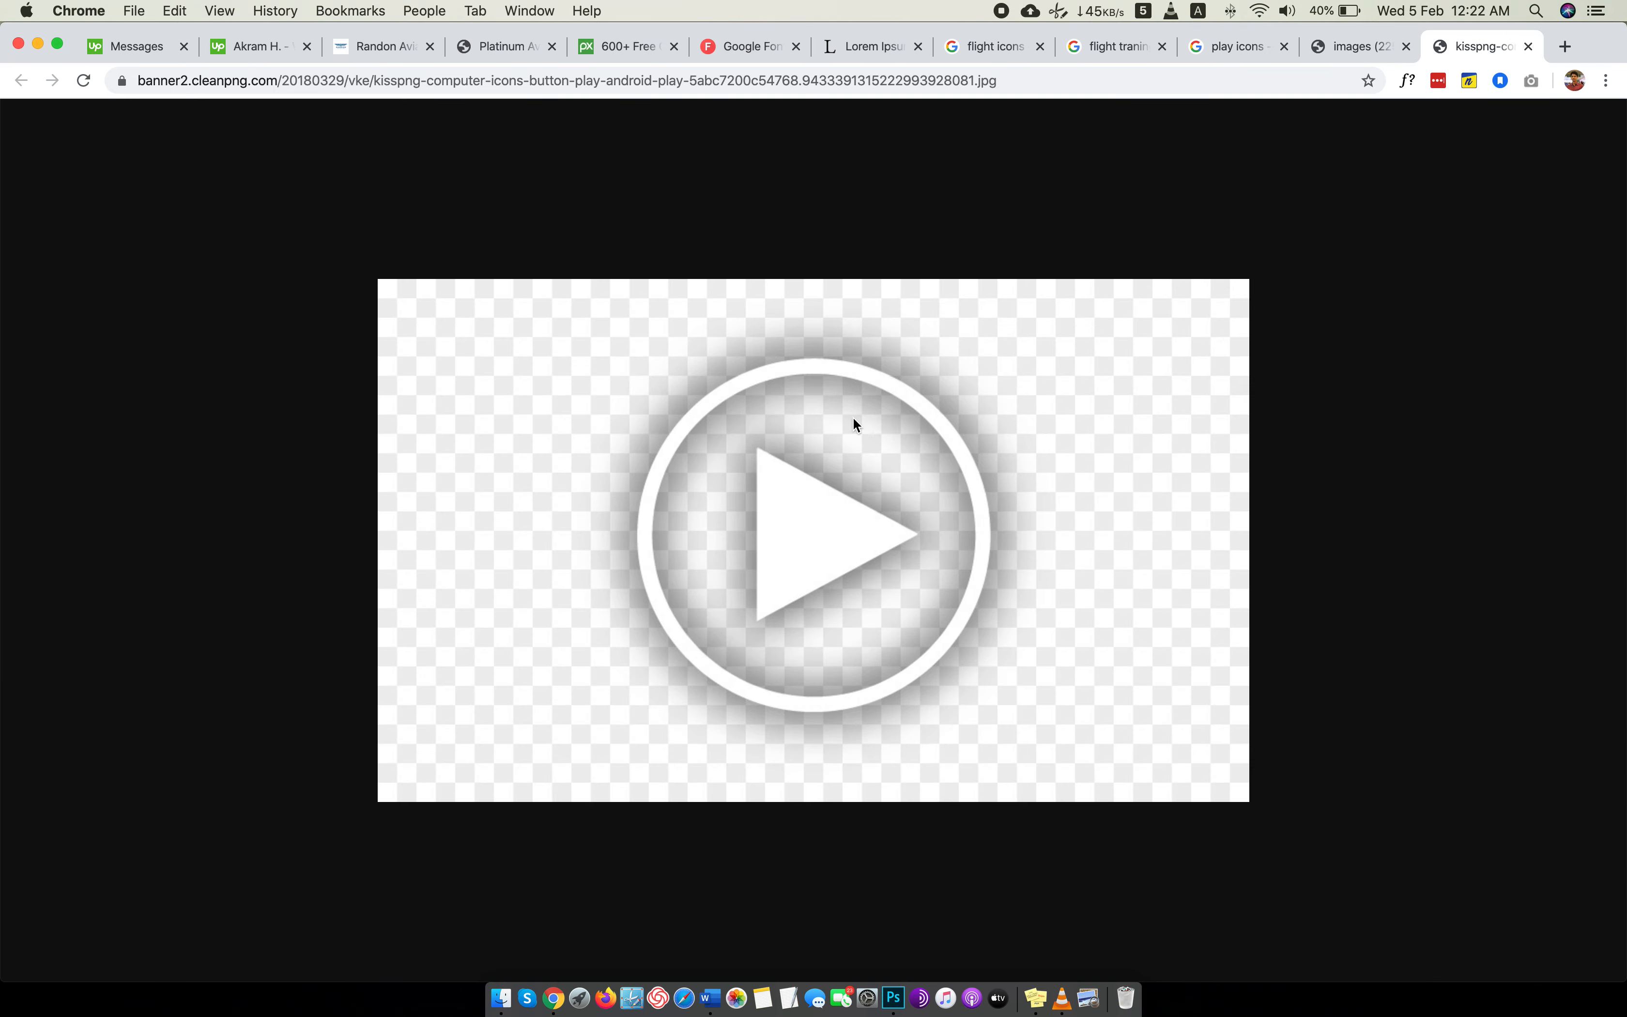
right_click(853, 419)
left_click(904, 439)
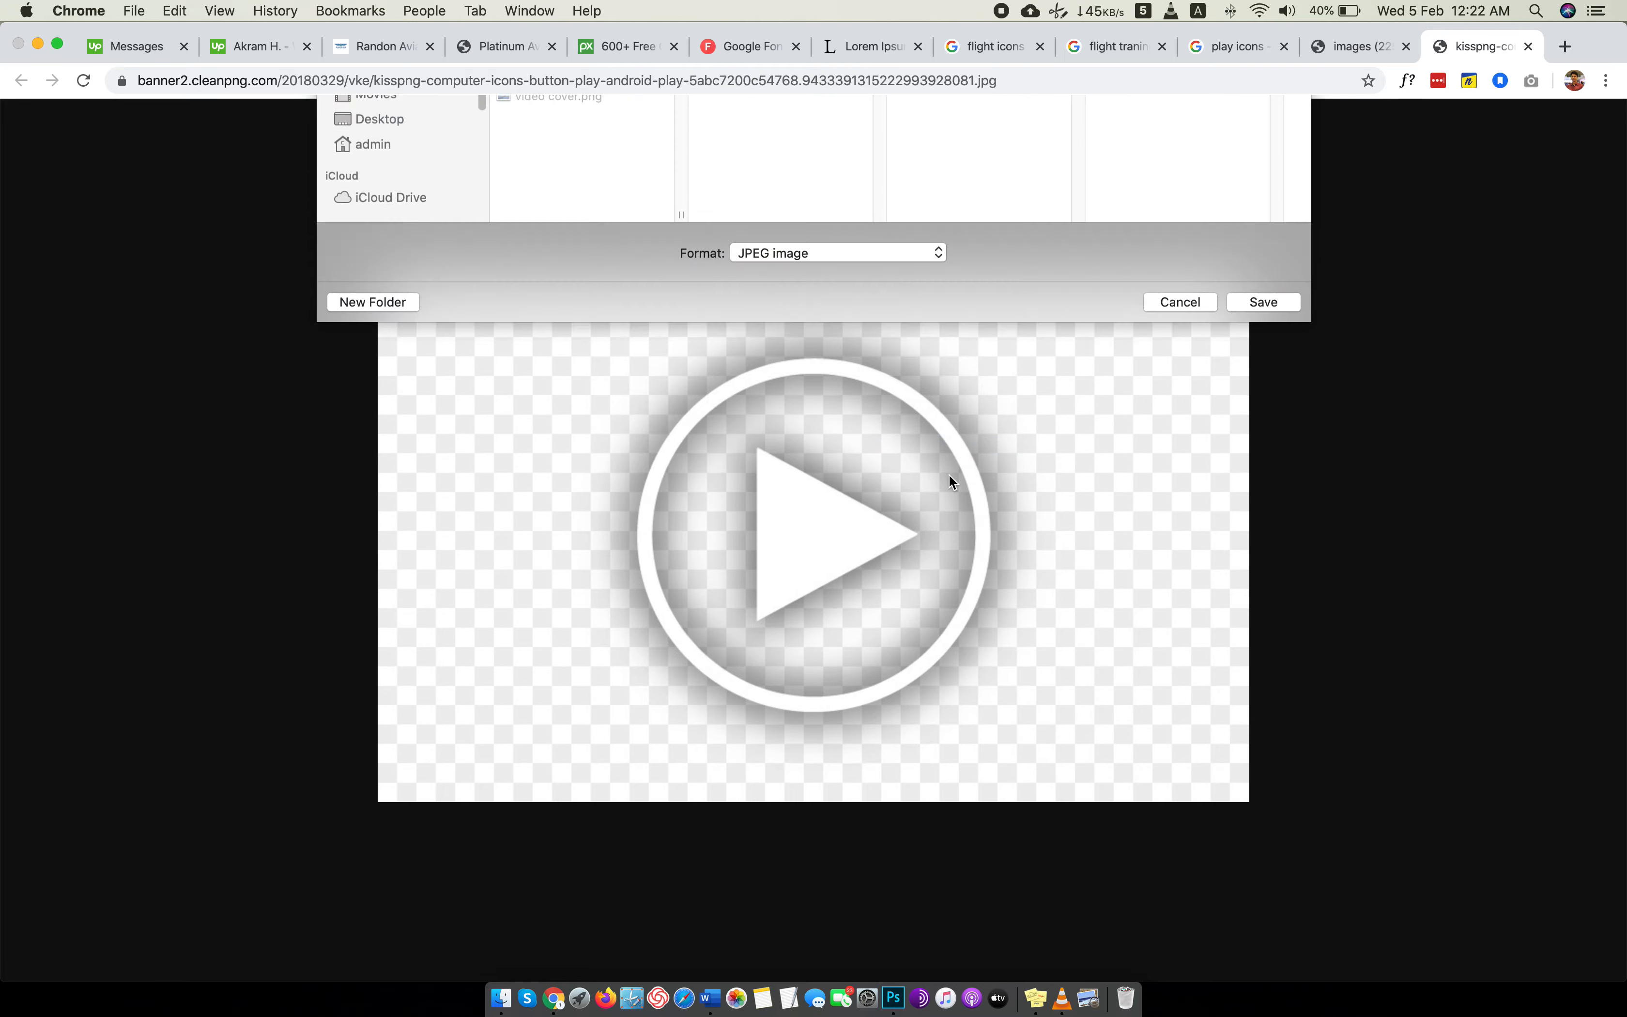
type("play.jpg")
key("Return")
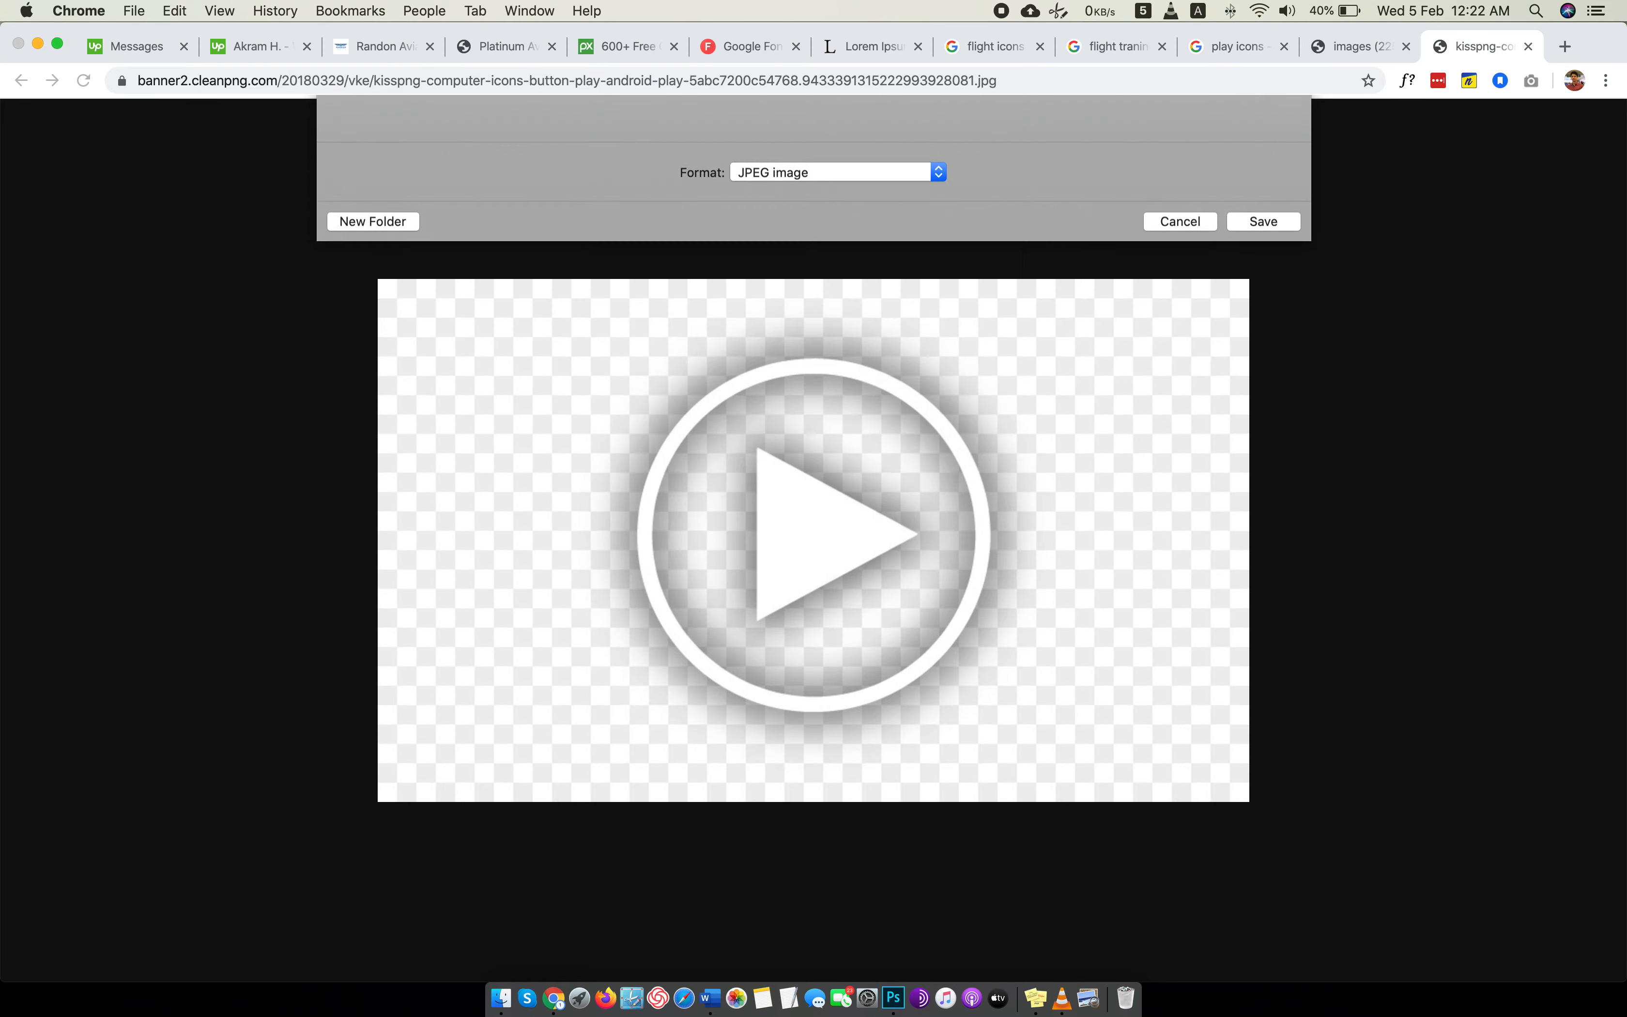
Switch to the Finder window of the Images folder and open play.jpg in Photoshop.
key("ctrl+Left")
left_click(587, 49)
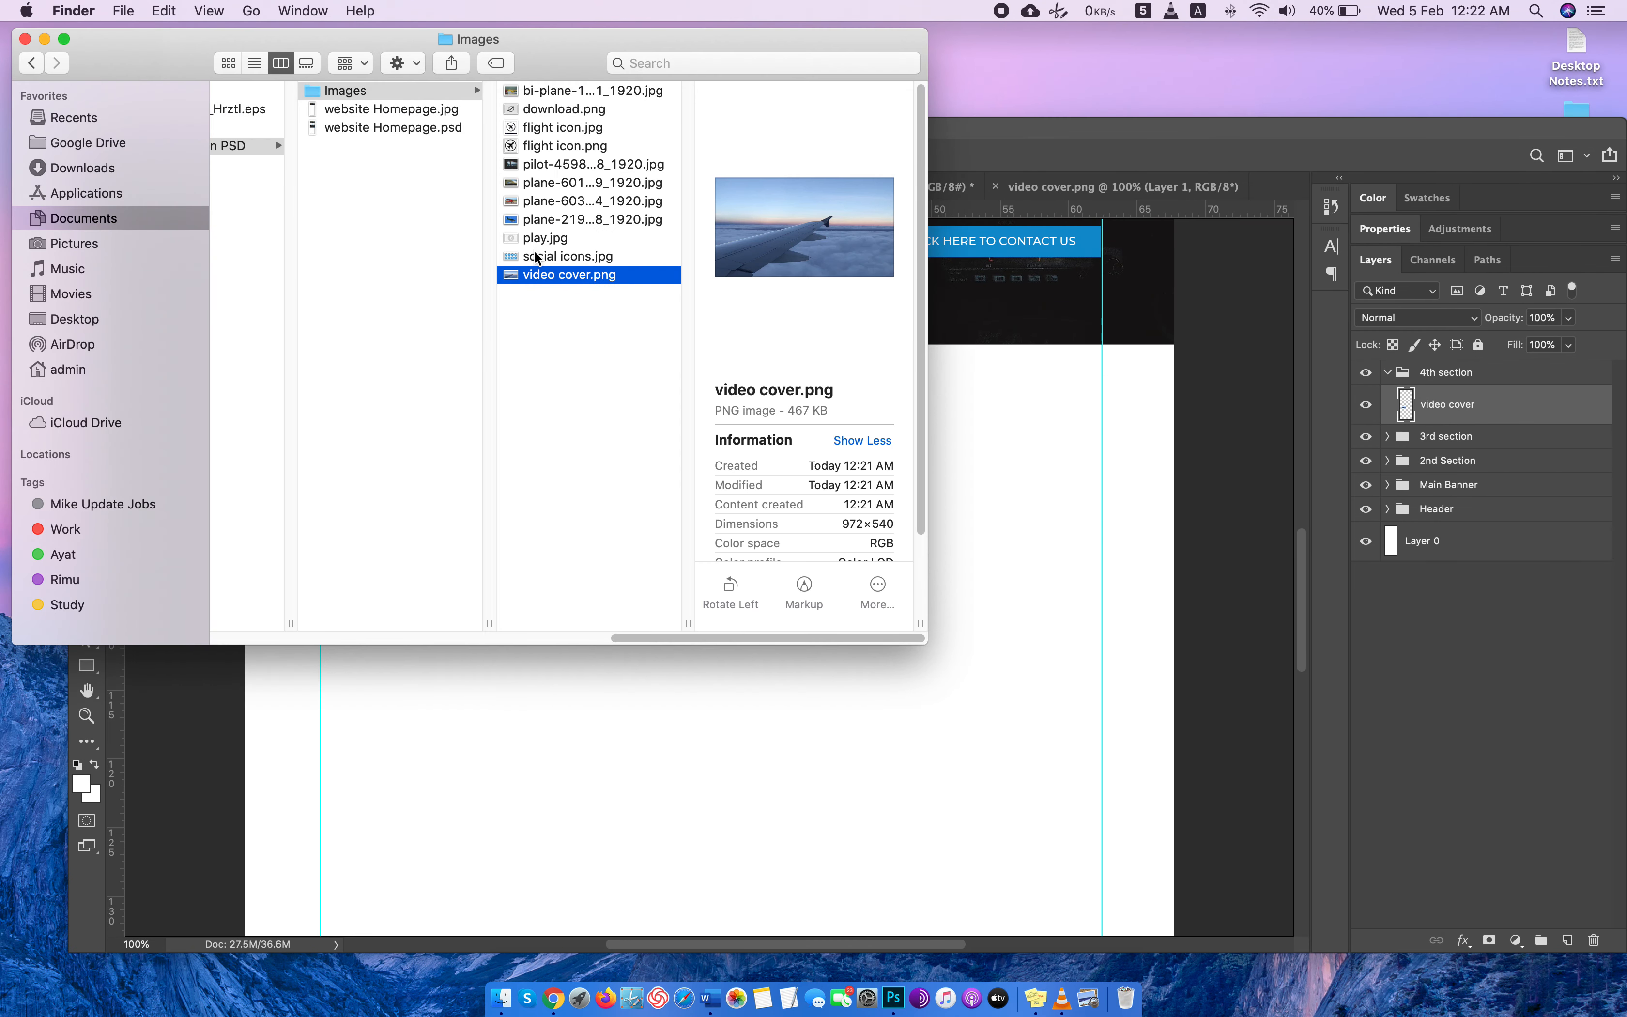
mouse_move(531, 238)
left_mouse_down()
mouse_move(552, 253)
mouse_move(1271, 197)
left_mouse_up()
Erase the checkerboard background and grey shadow inside and outside the play icon's ring with the Magic Eraser, and select the whole image for copying.
key("e")
left_click(846, 545)
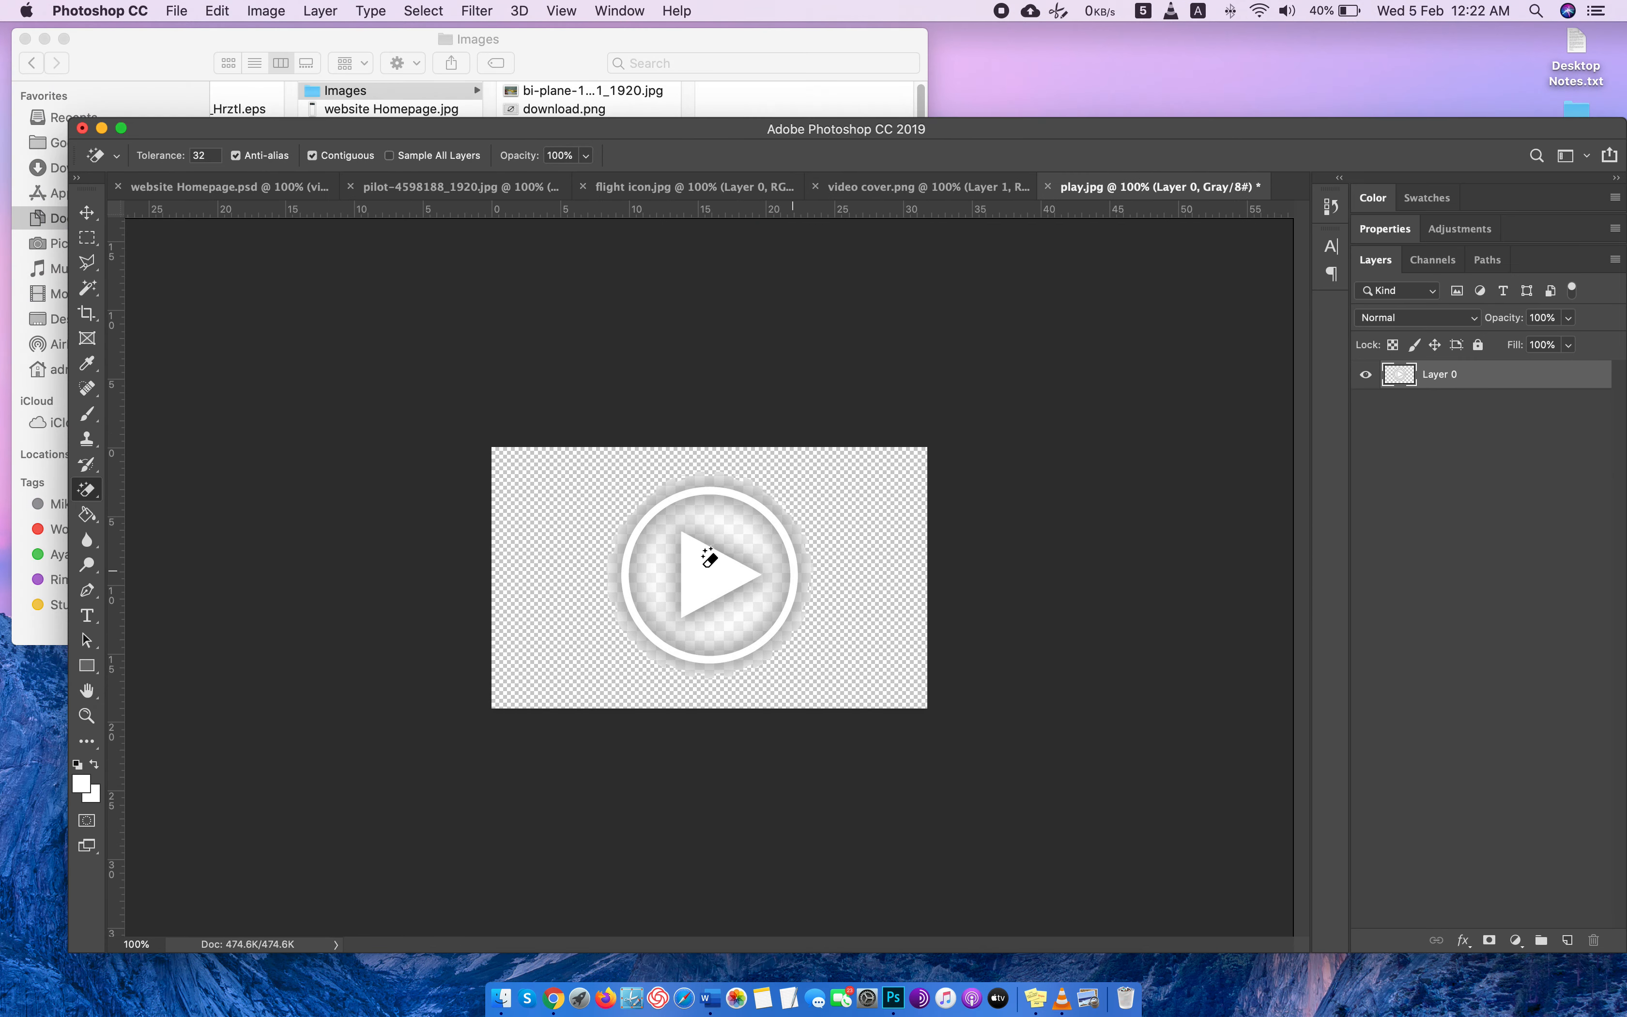
left_click(702, 525)
left_click(660, 559)
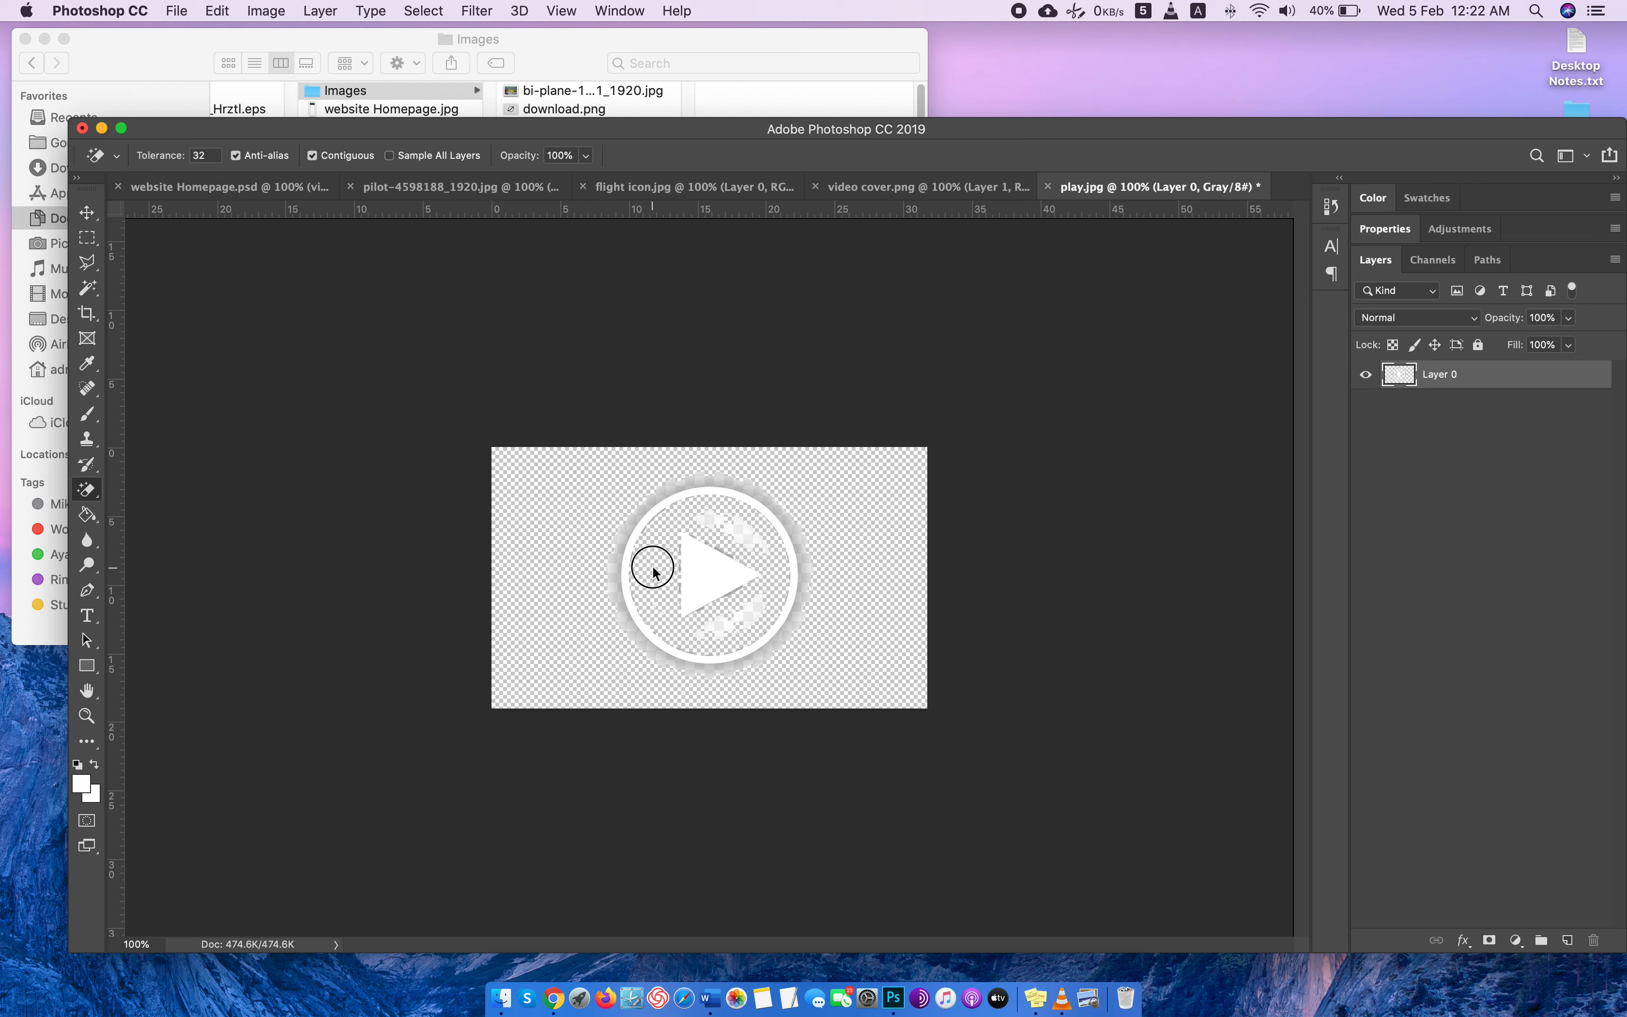
left_click(739, 521)
left_click(753, 598)
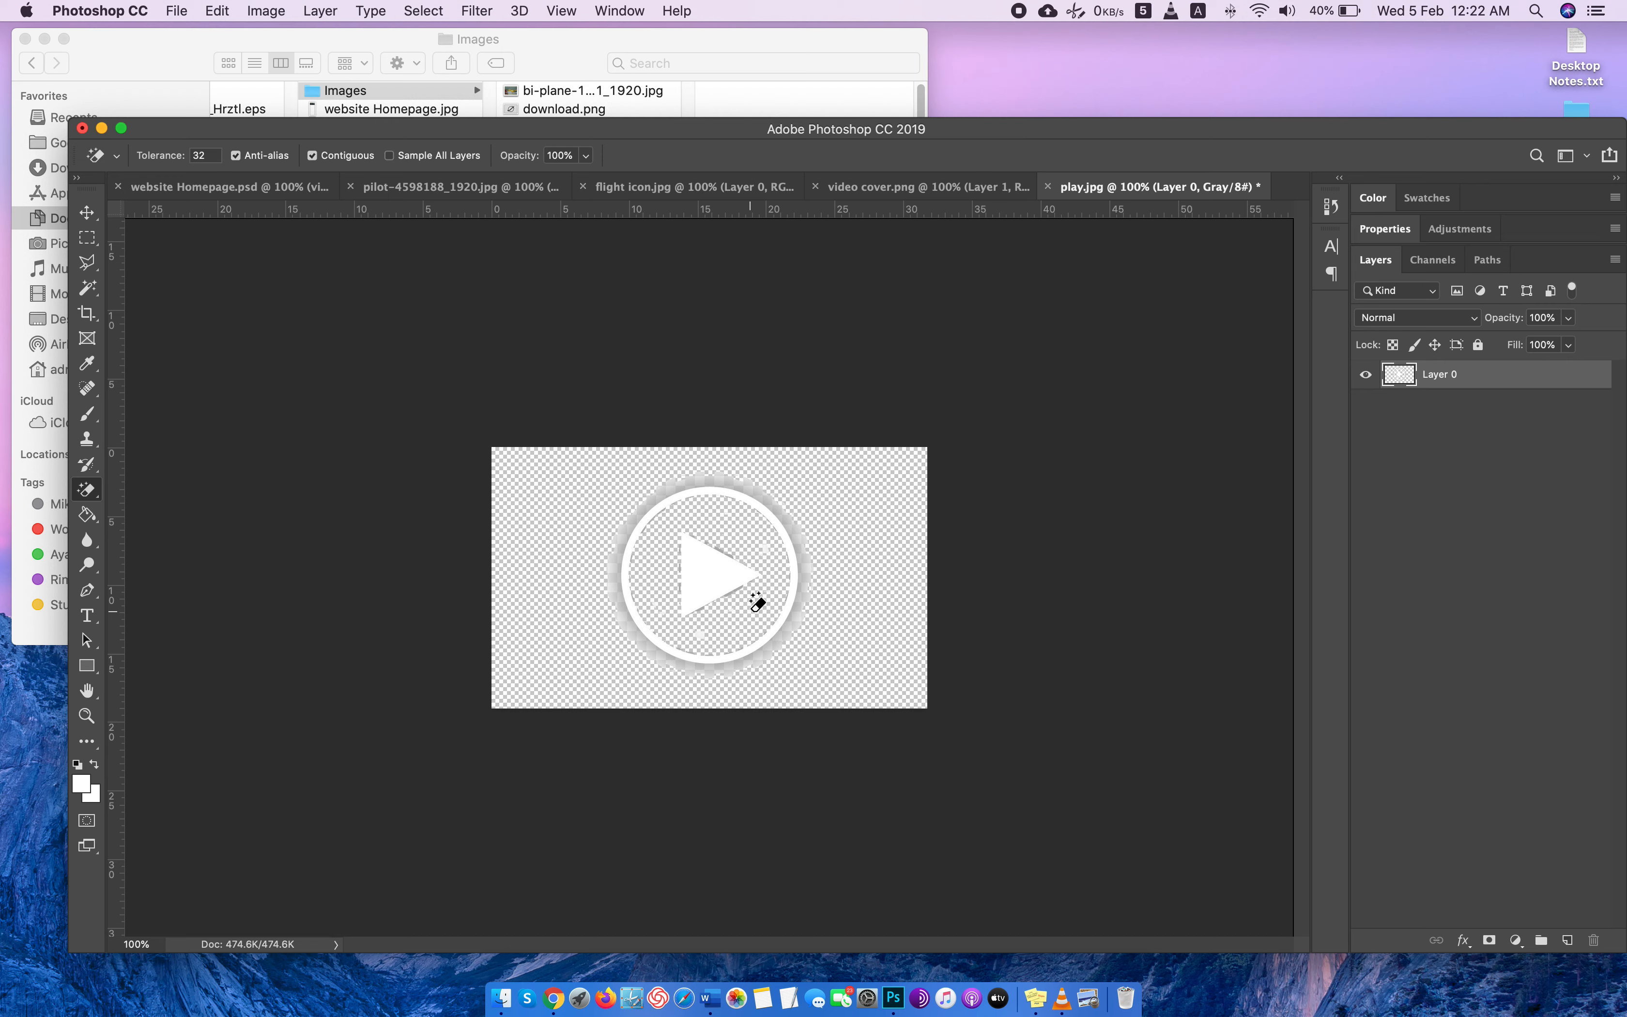
left_click(782, 502)
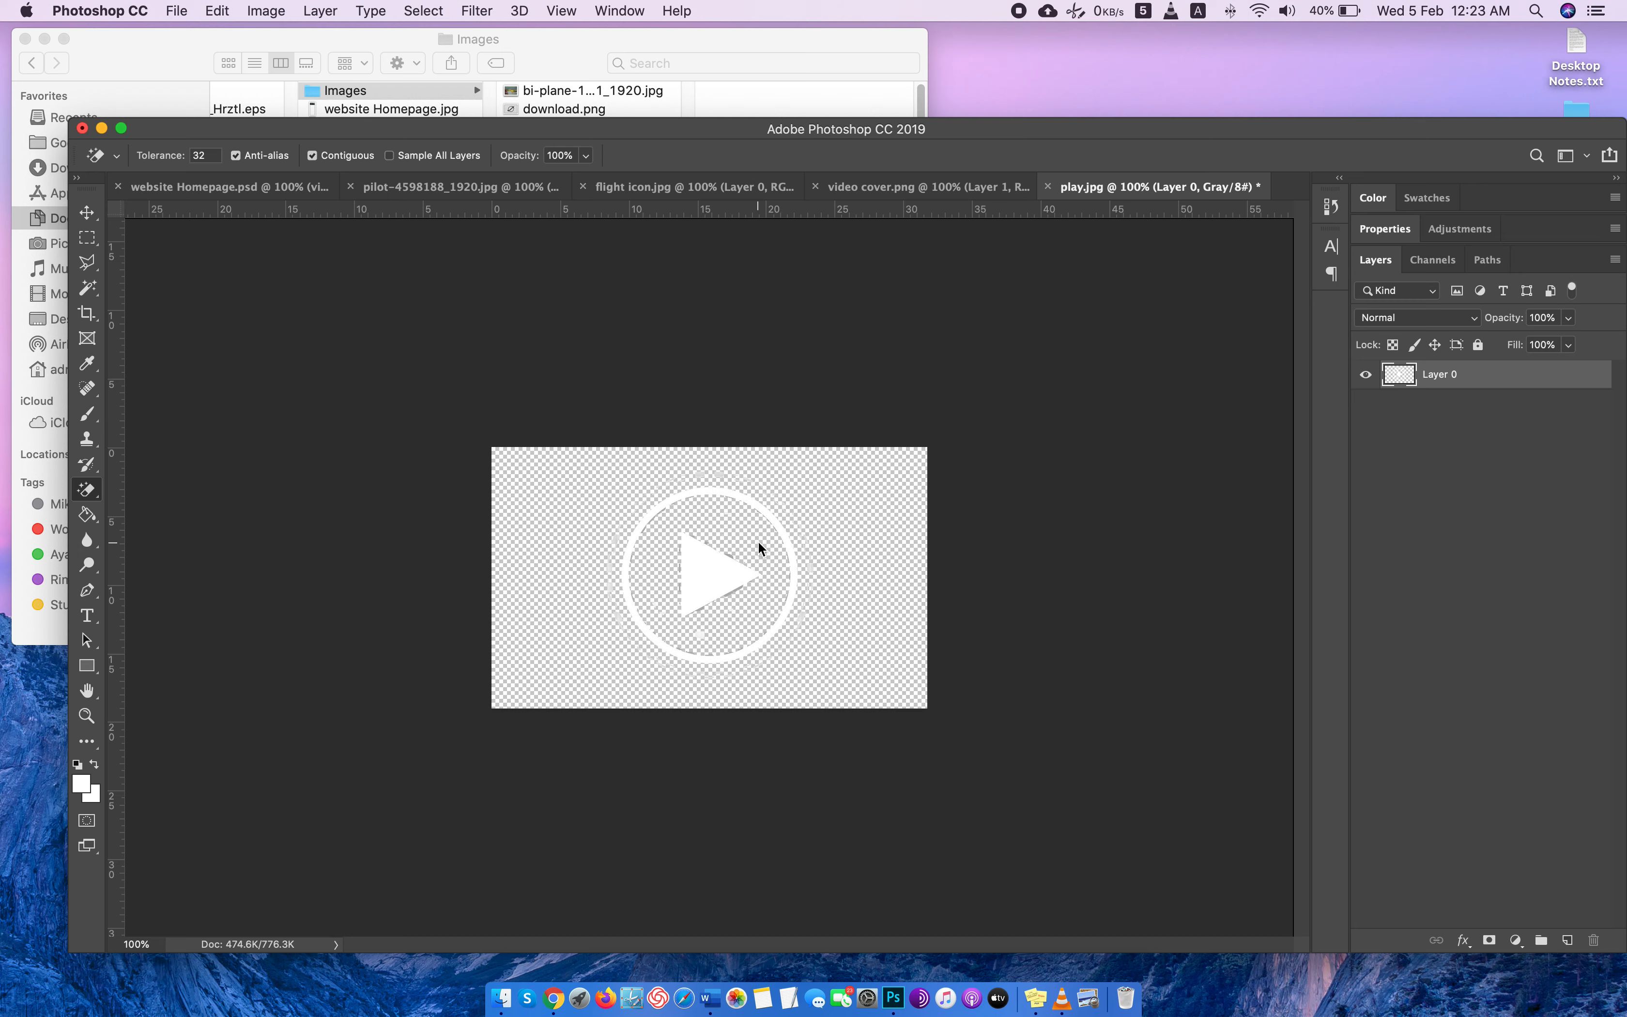
left_click(803, 612)
left_click(808, 567)
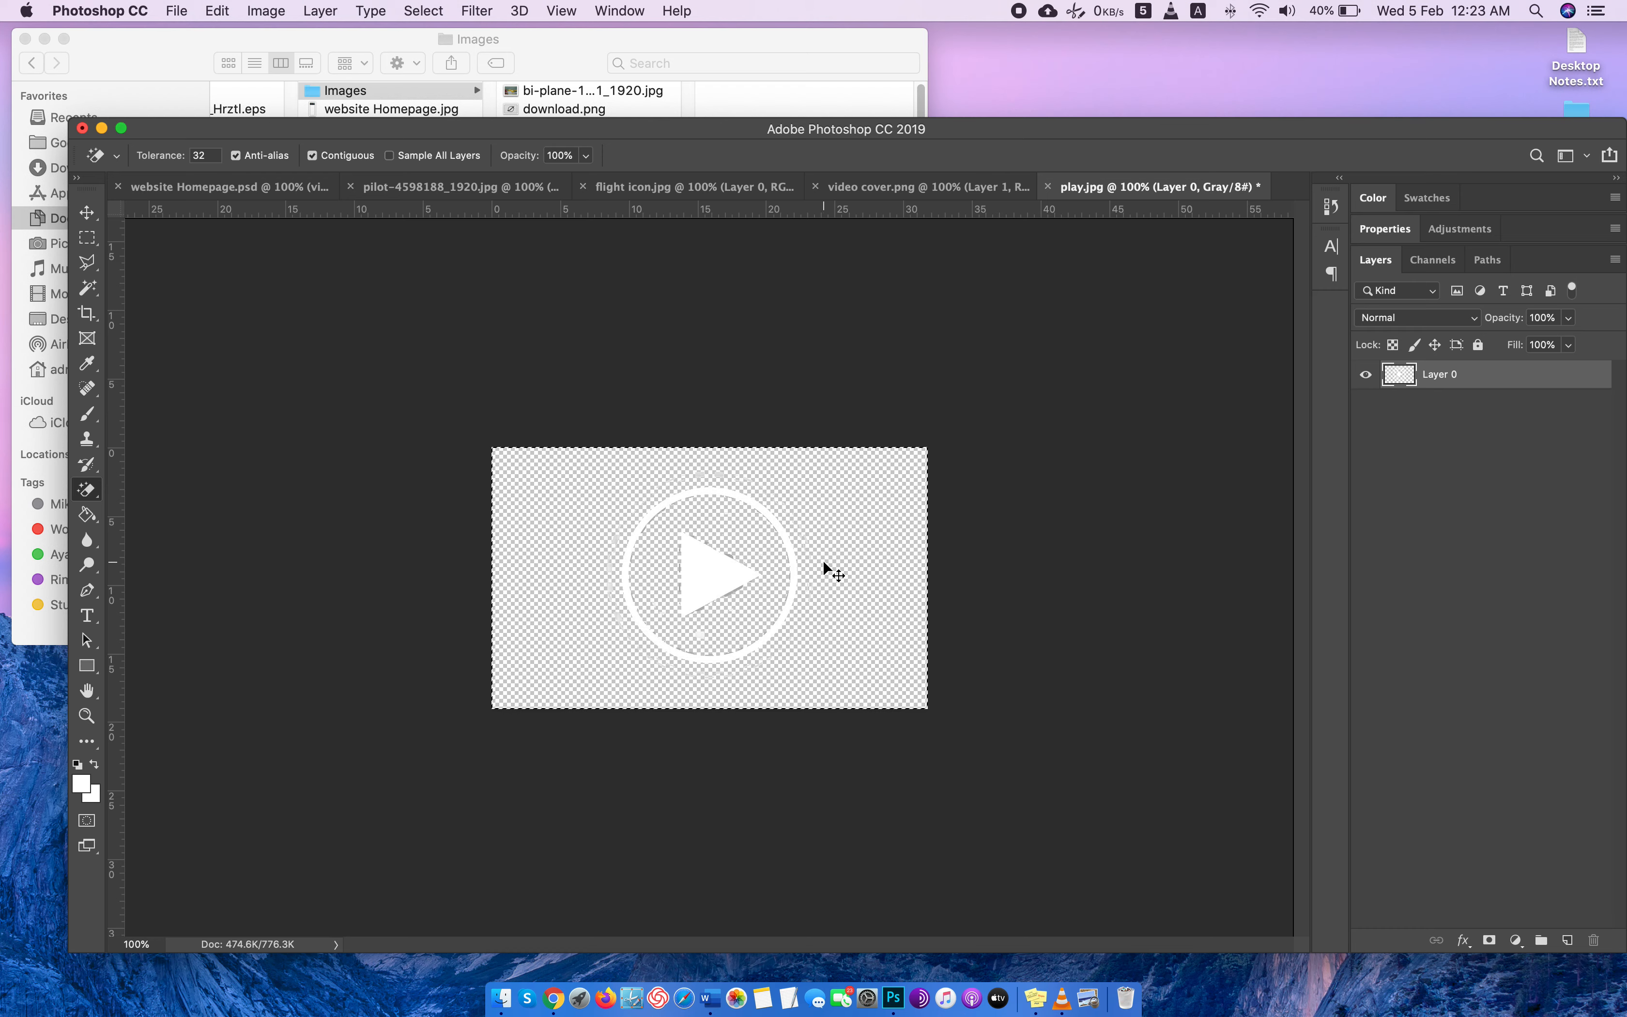
Add a new layer above "video cover" in the 4th section group of website Homepage.psd and try pasting the copied play icon onto it.
left_click(283, 190)
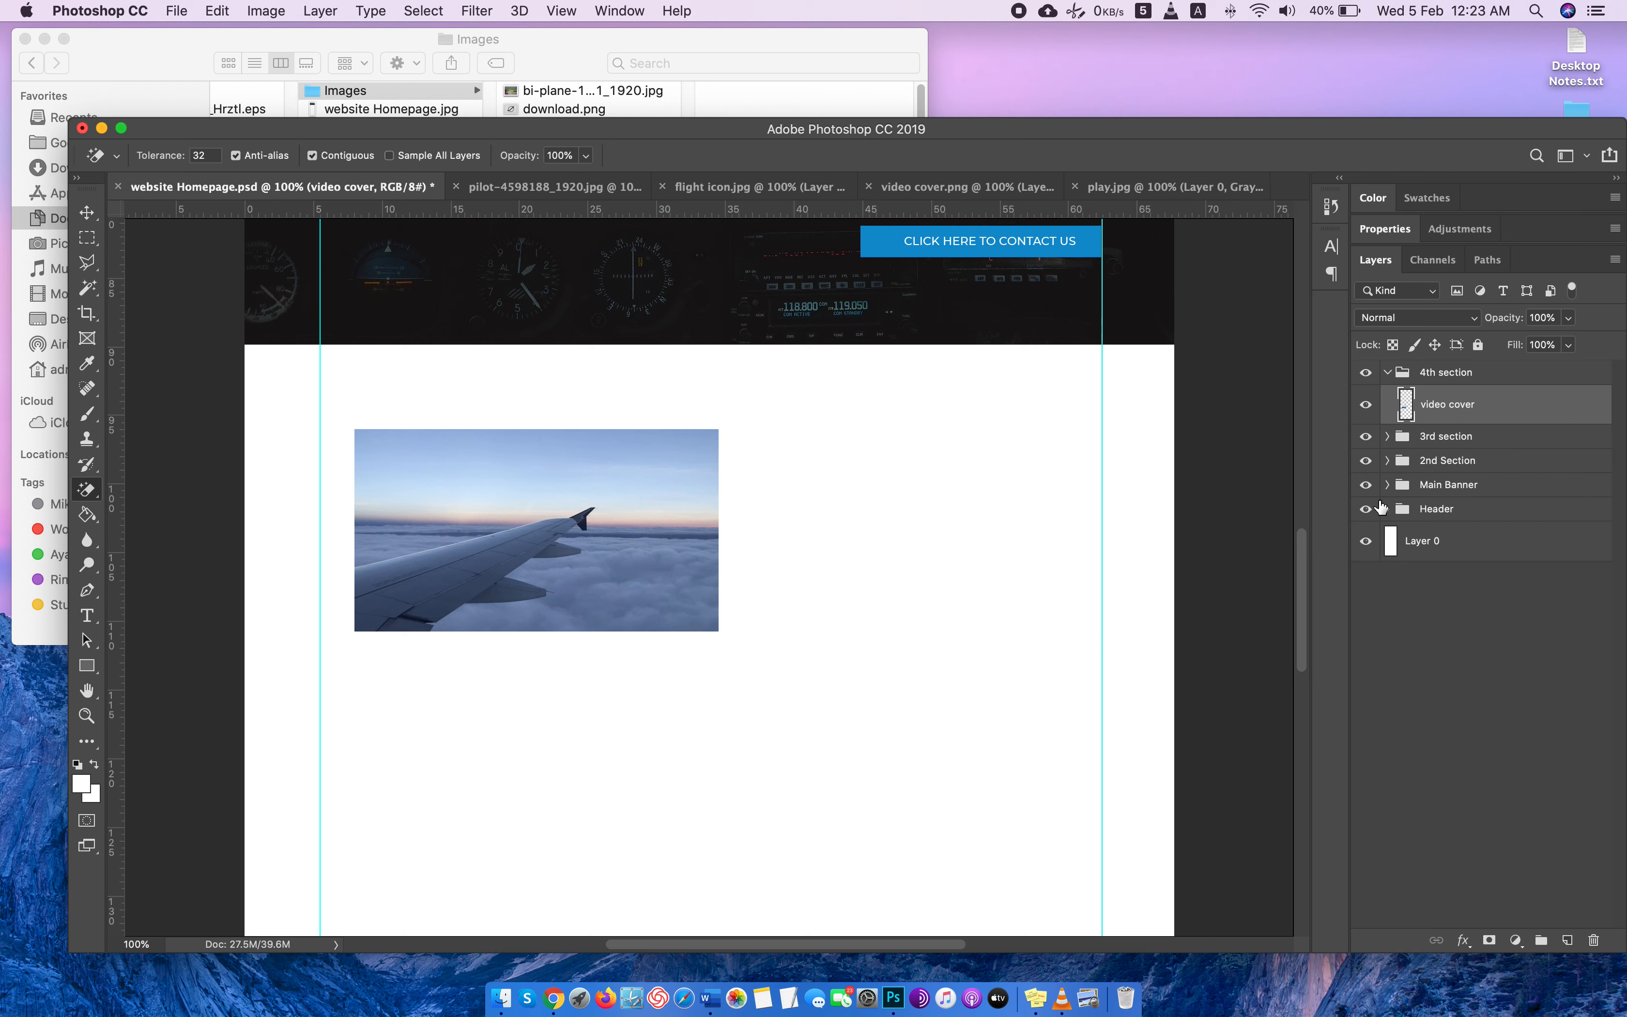
left_click(1559, 933)
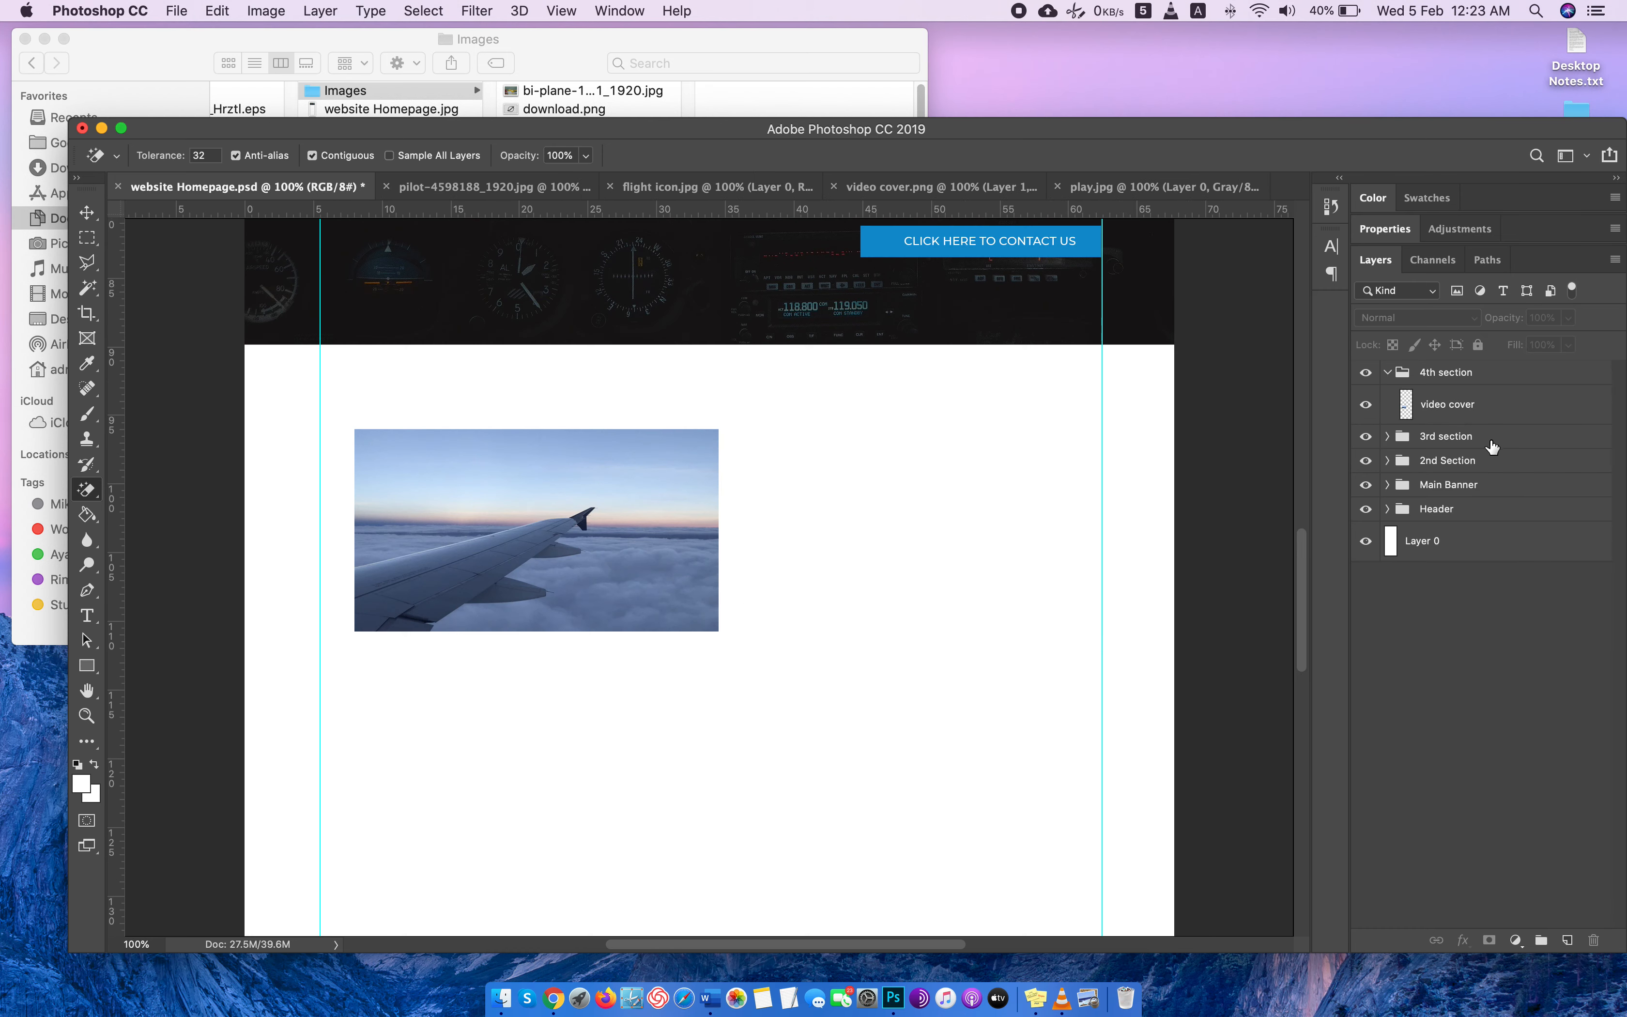
left_click(1501, 407)
left_click(1566, 939)
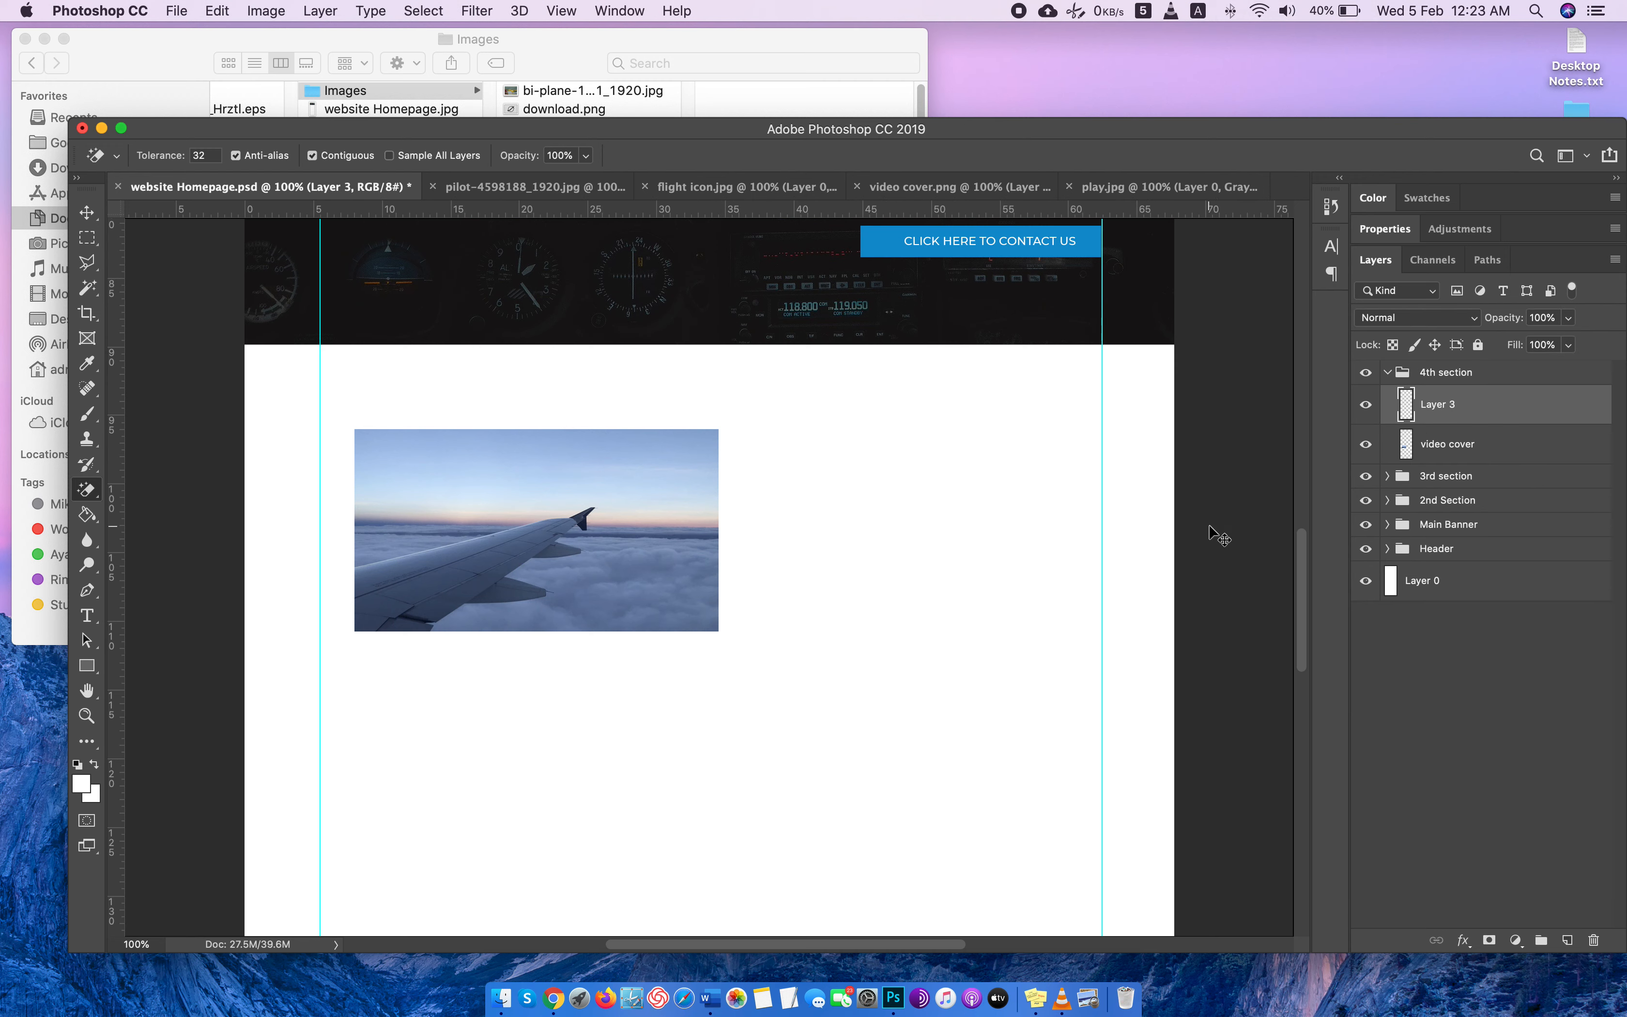
key("super+v")
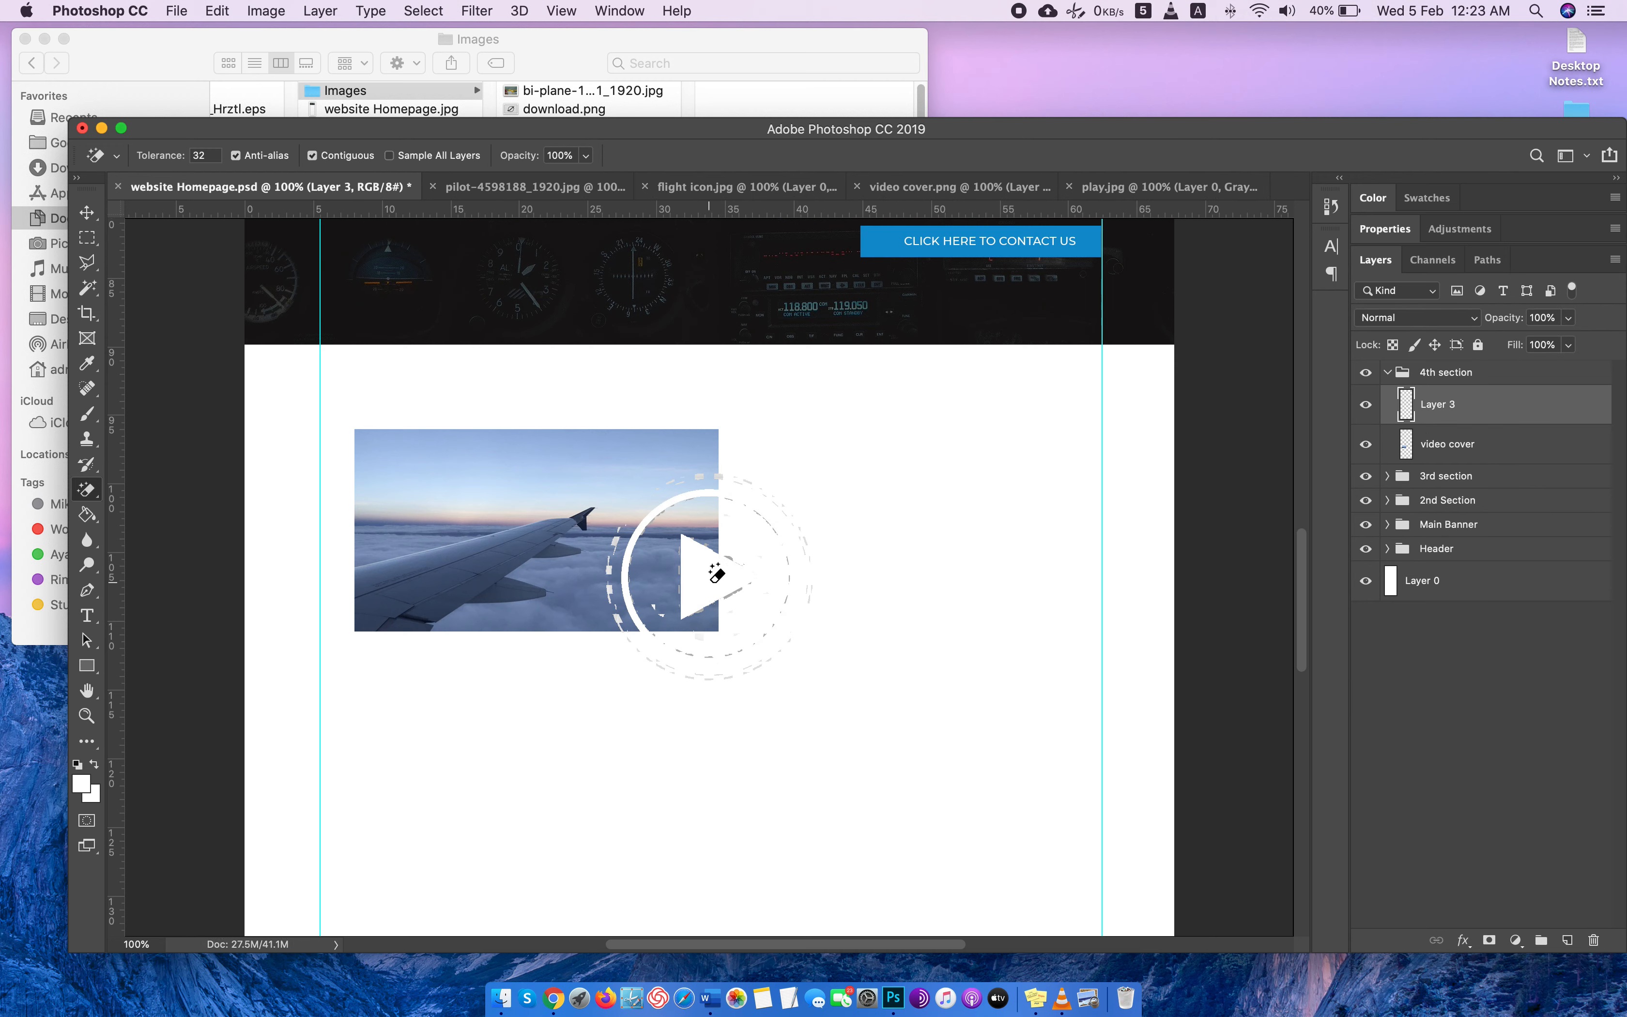
key("super+z")
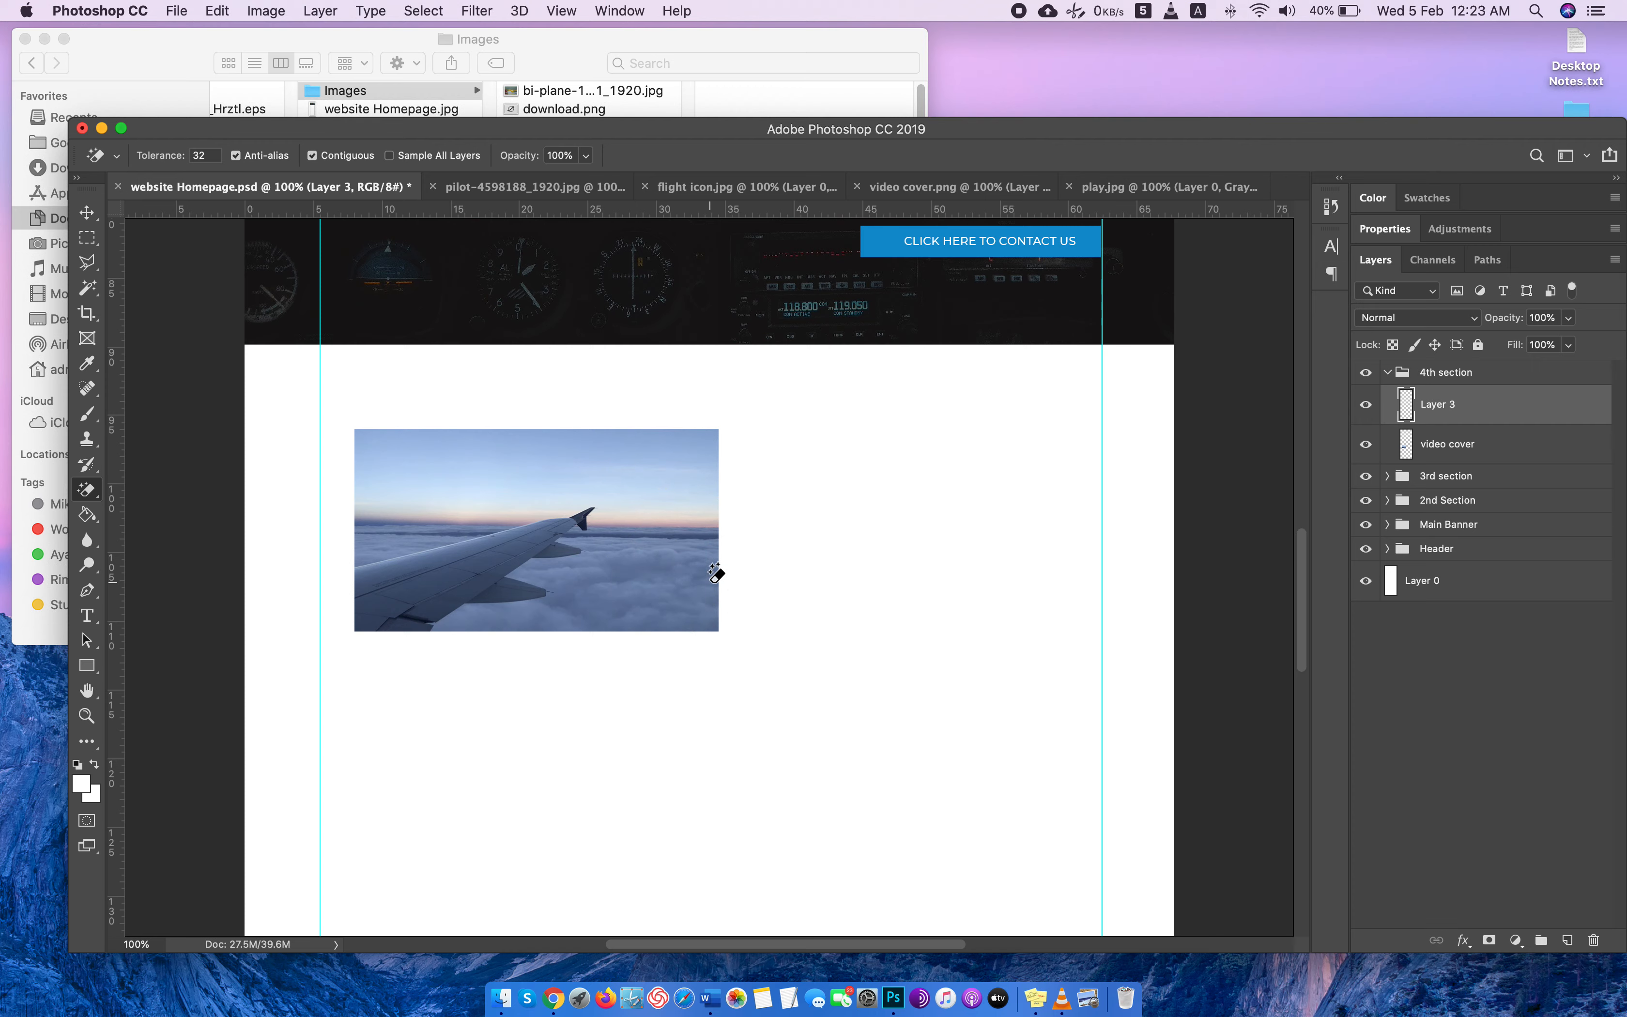
Switch to Chrome and close the two tabs that hold the full-size play icon images.
key("super+Tab")
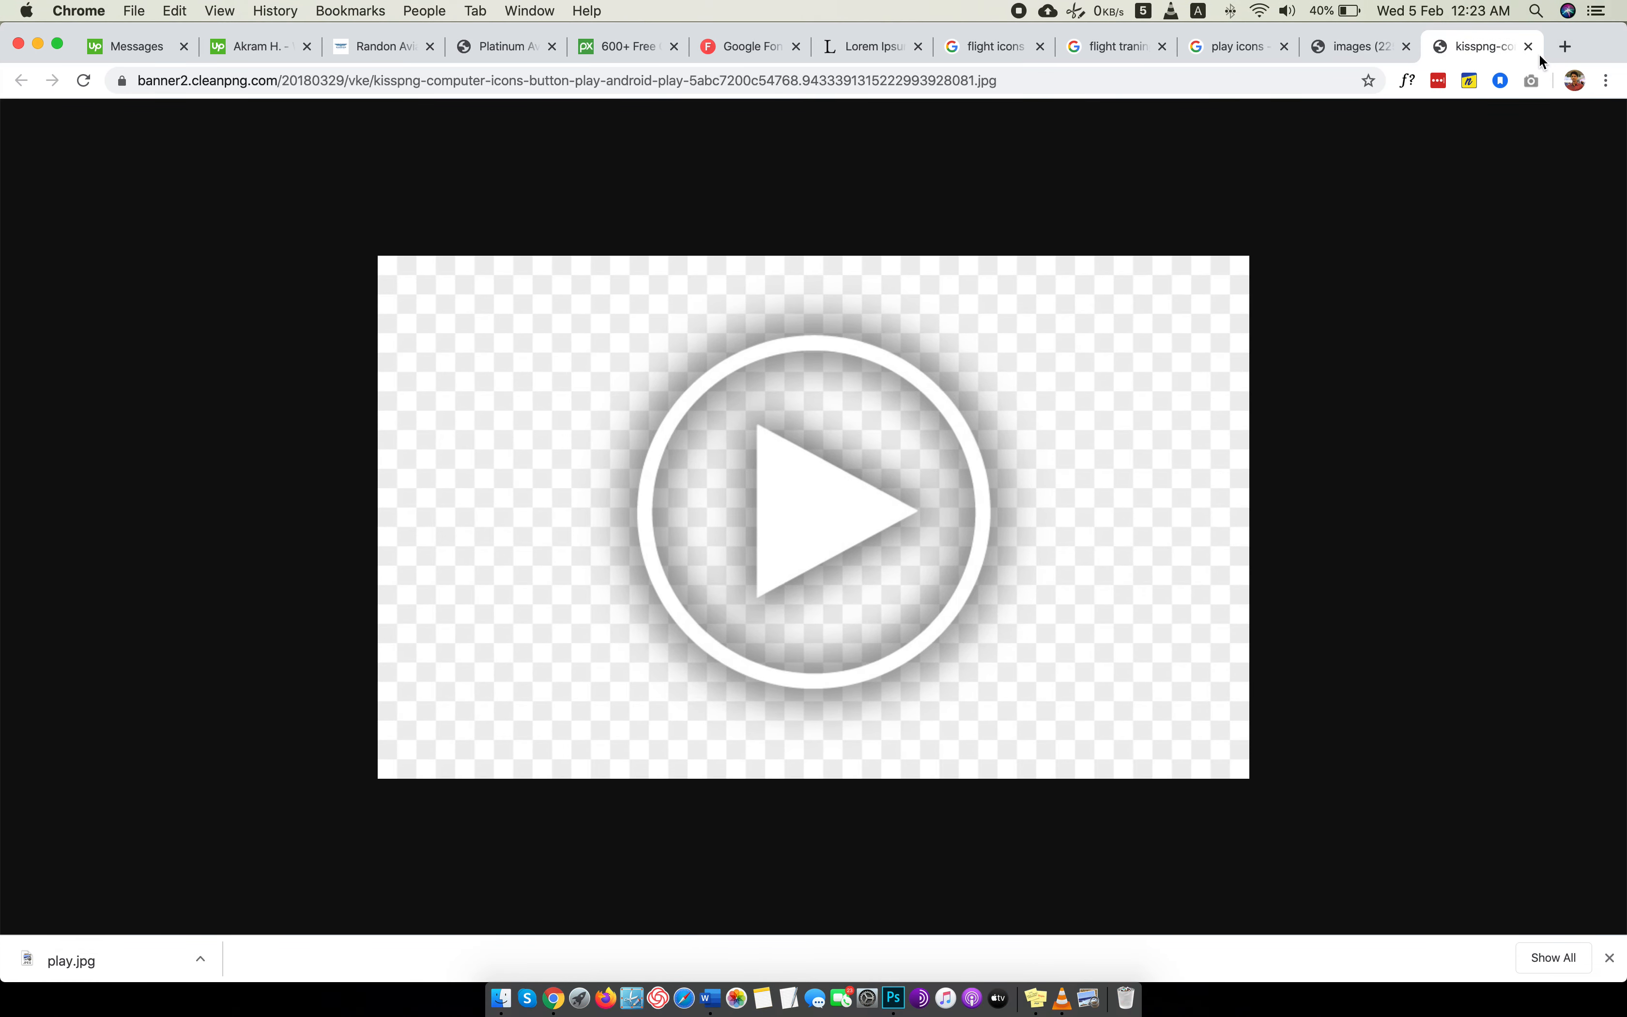
left_click(1530, 46)
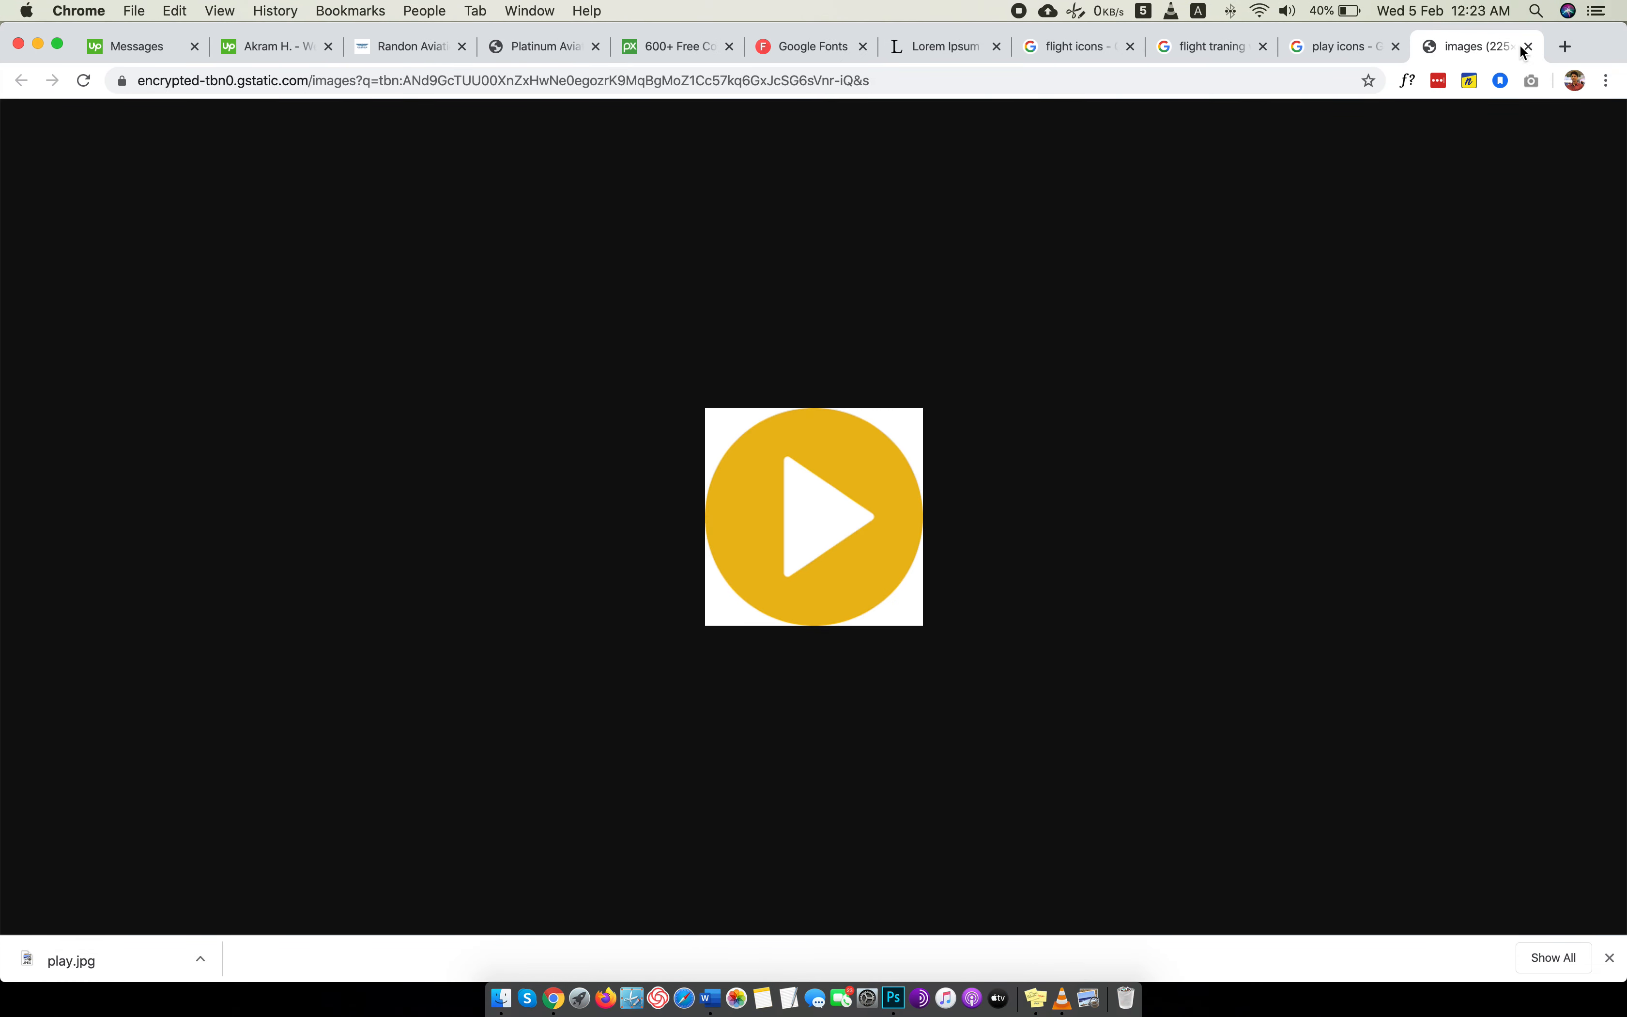
left_click(1530, 46)
Try to save the white circled play icon from vectorstock.com, found among the related images, to the Images folder.
scroll(773, 559, "down", 3)
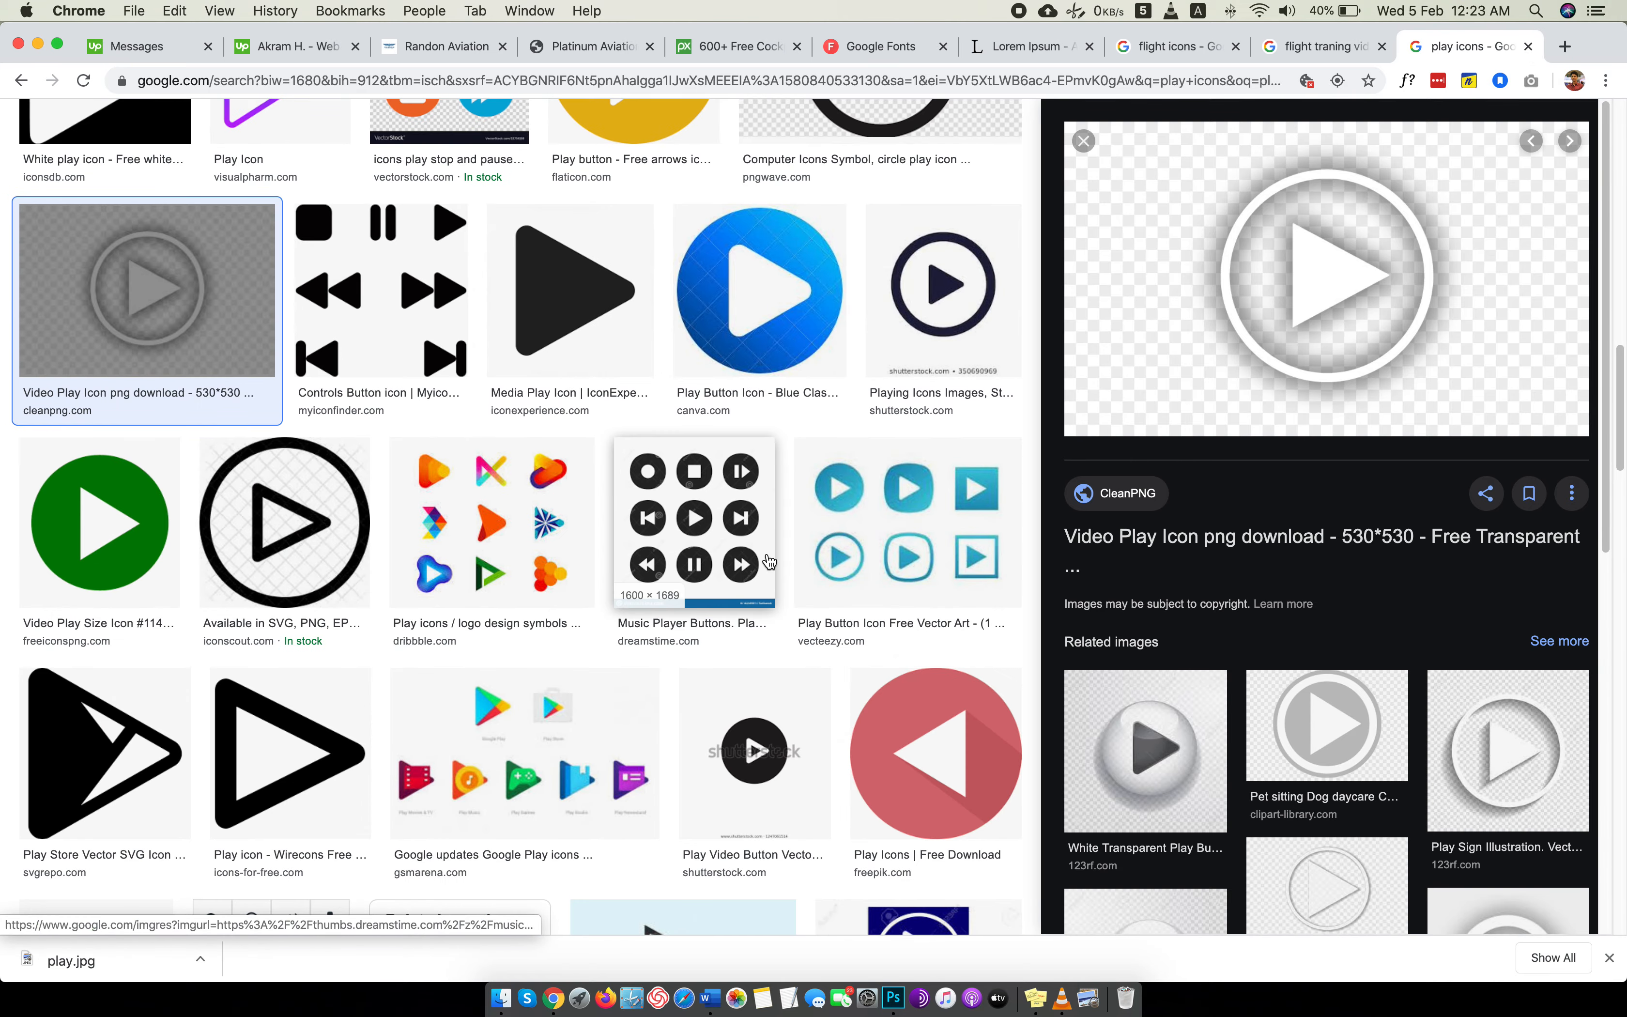
left_click(1277, 759)
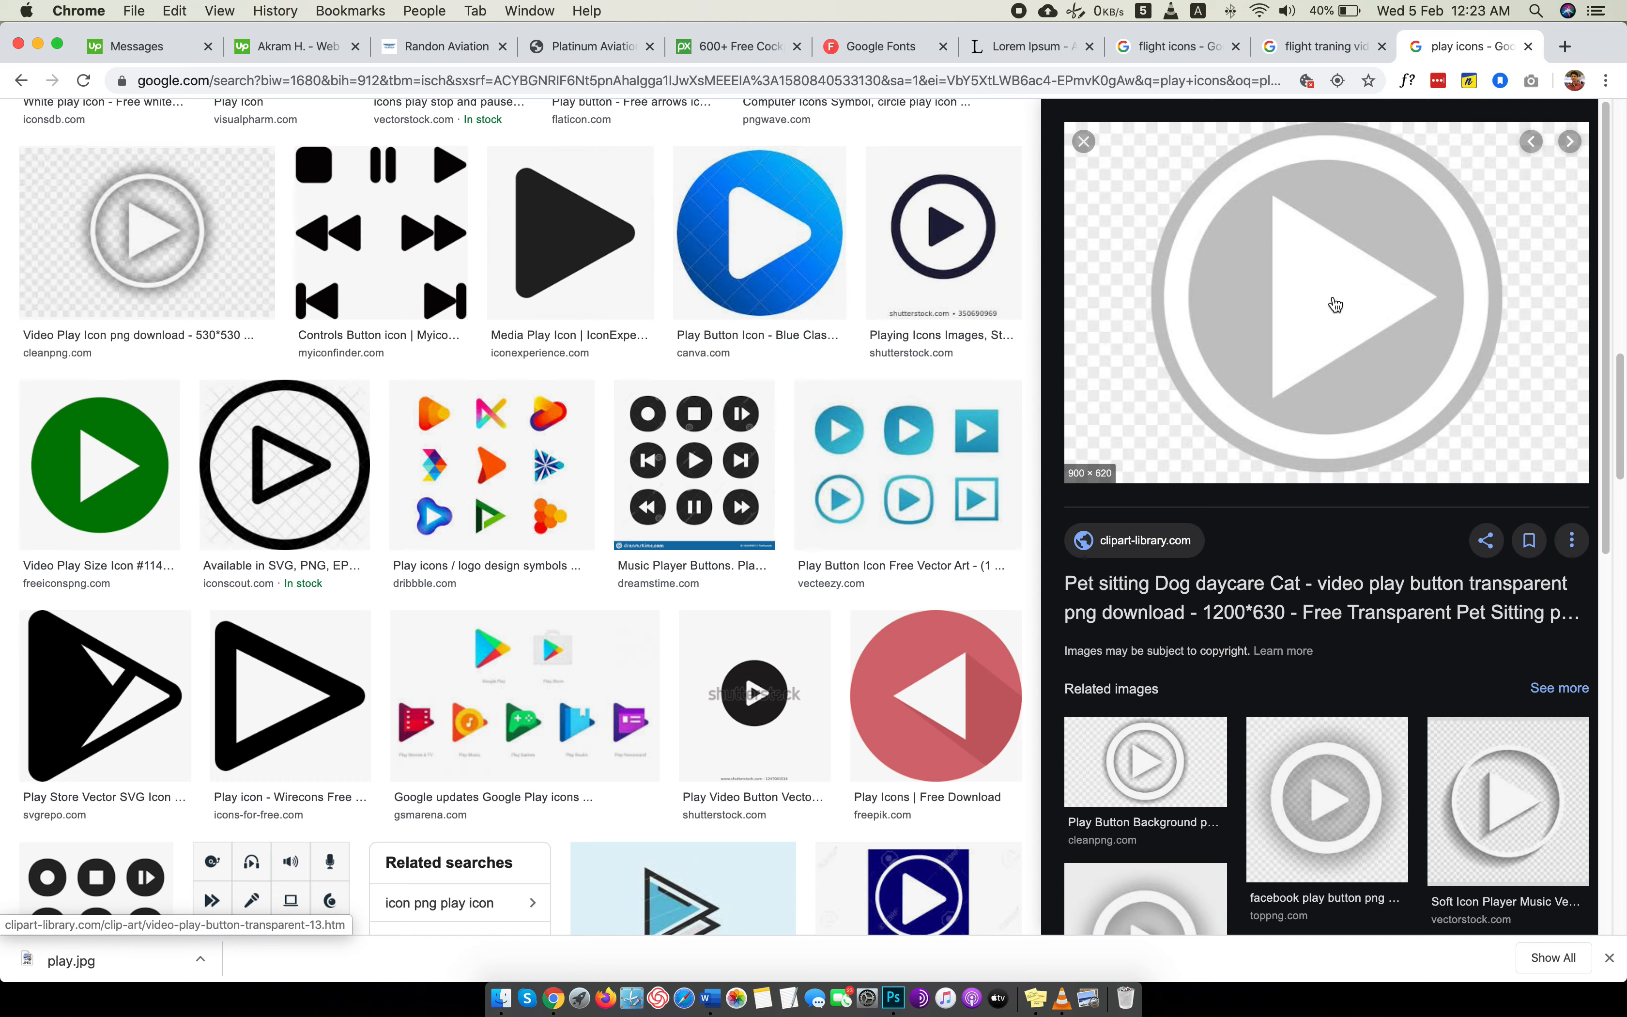
scroll(1513, 656, "down", 2)
left_click(1516, 655)
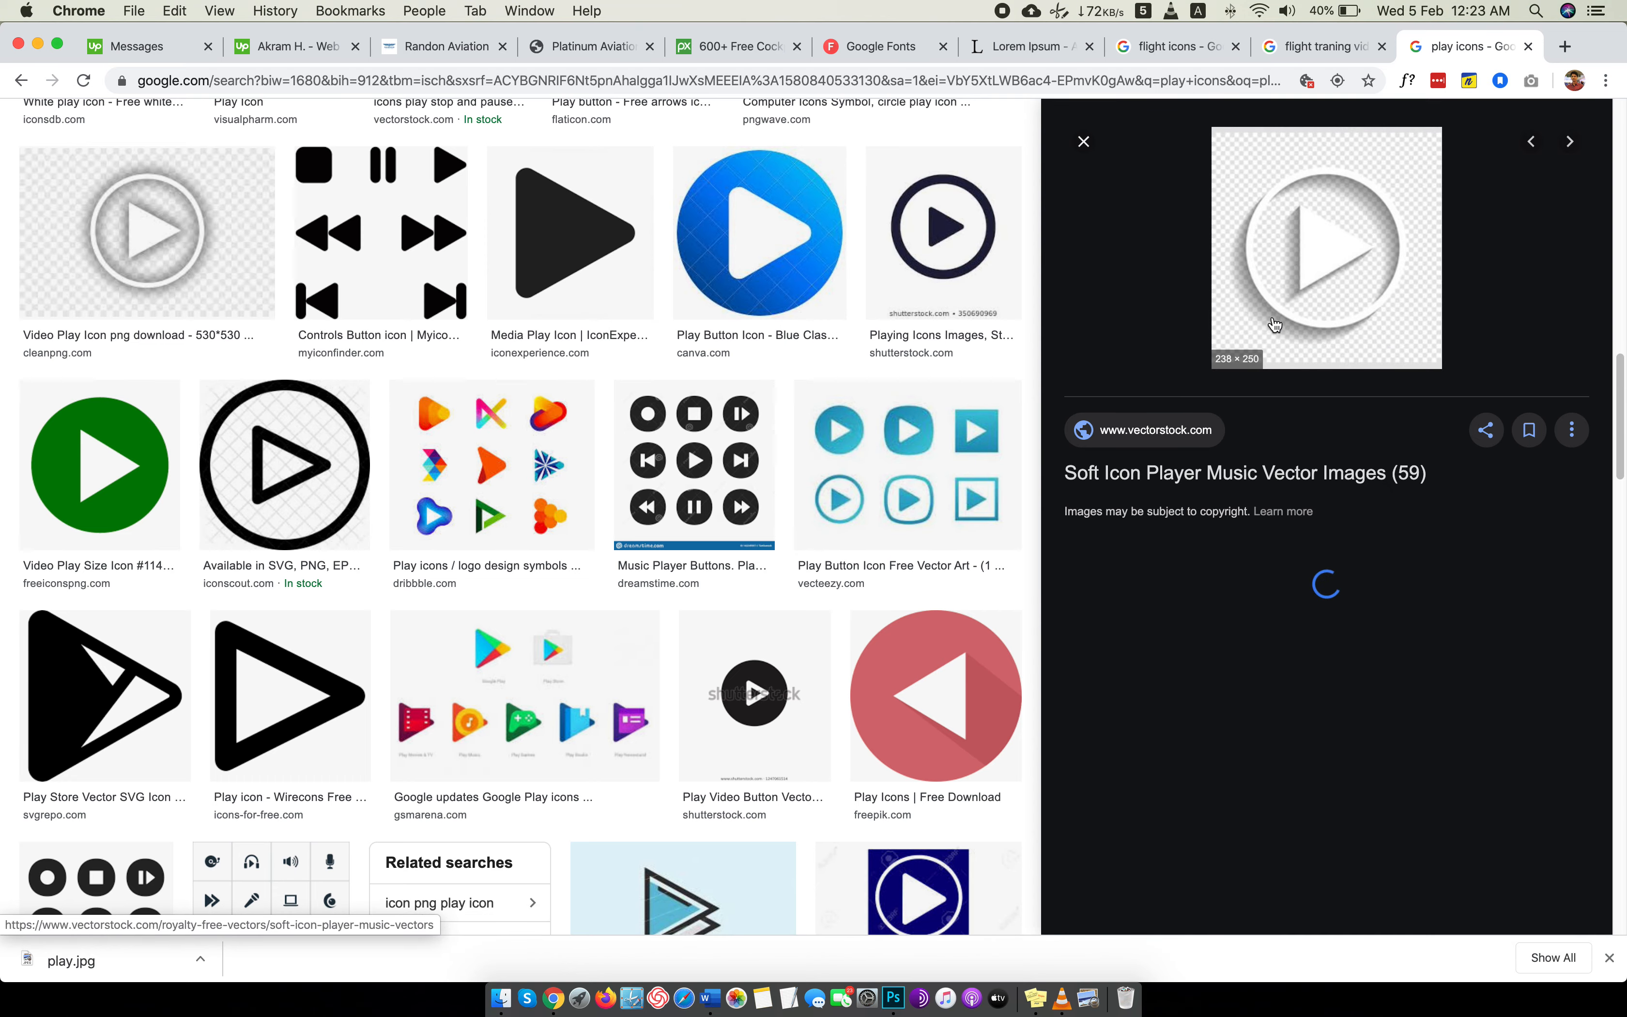
right_click(1309, 243)
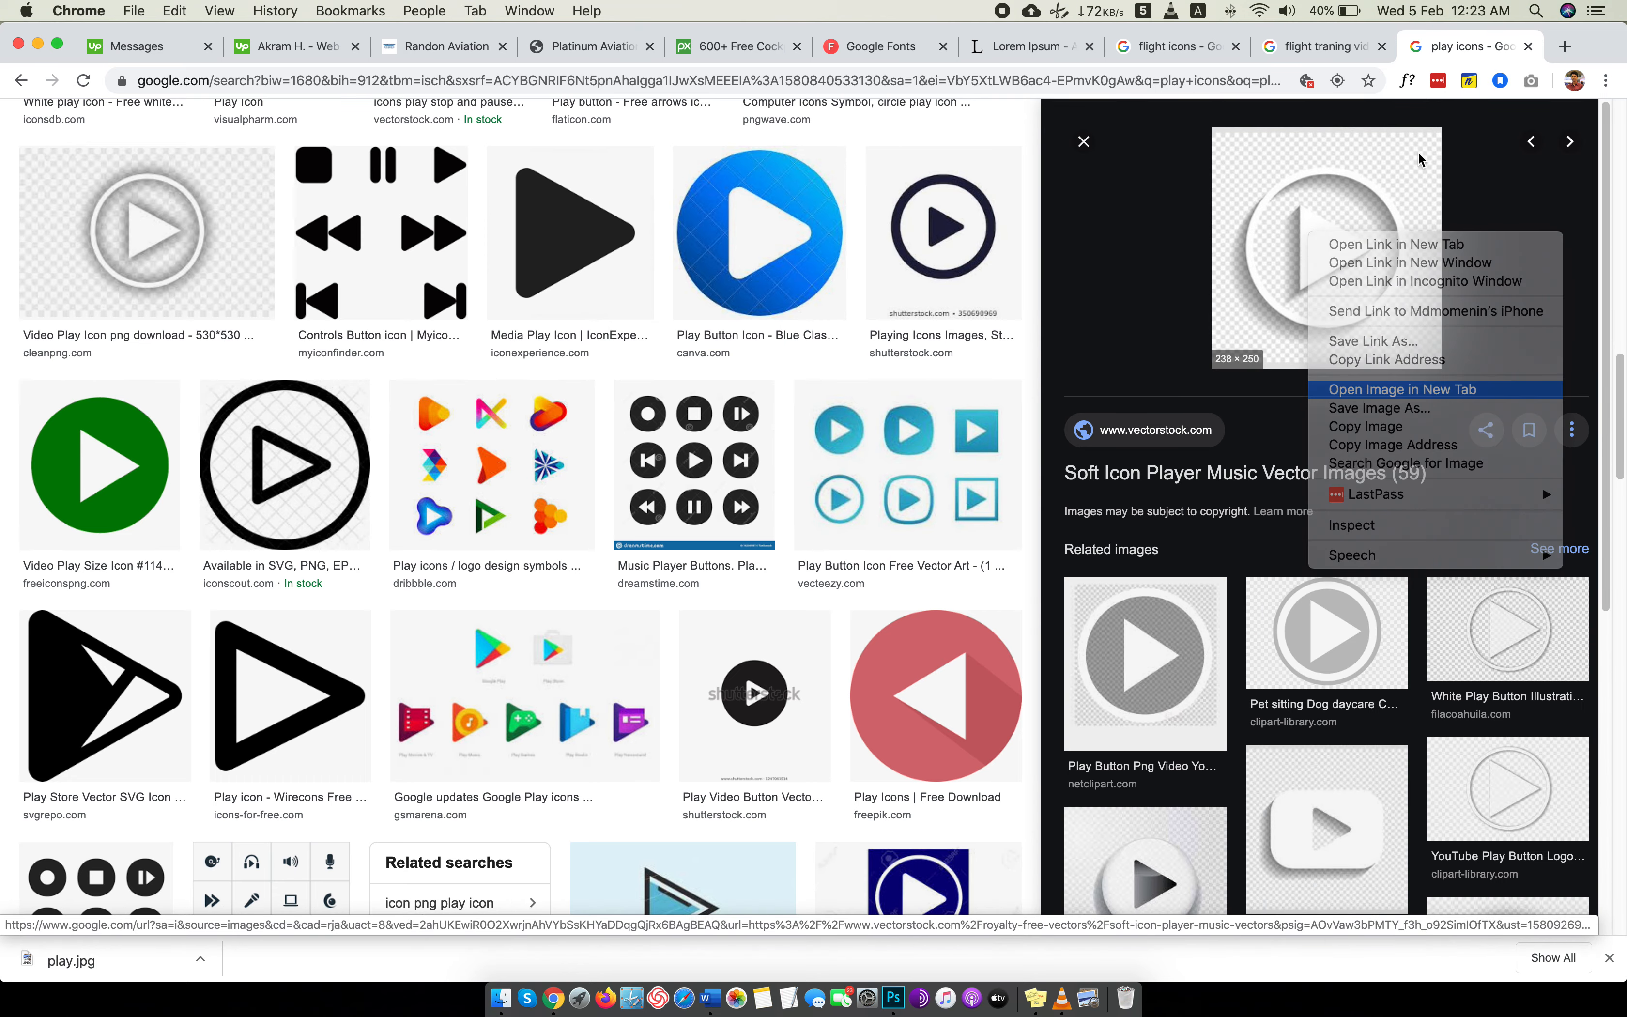
left_click(1378, 389)
left_click(1472, 46)
right_click(832, 431)
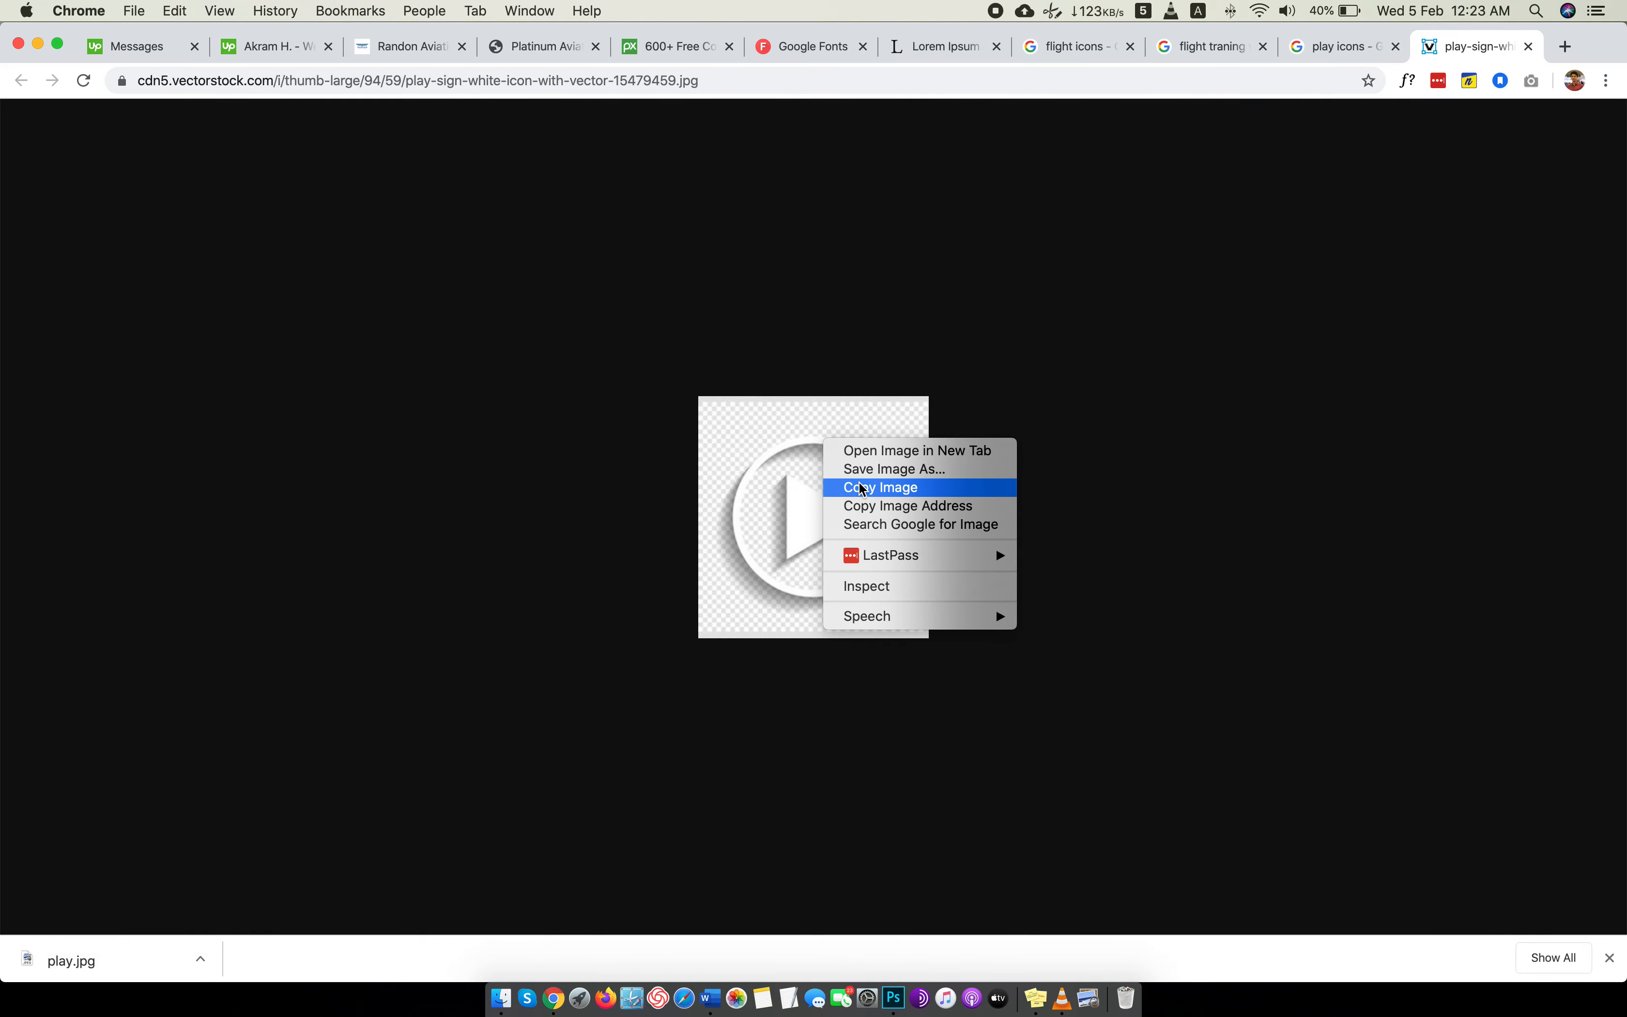
left_click(888, 465)
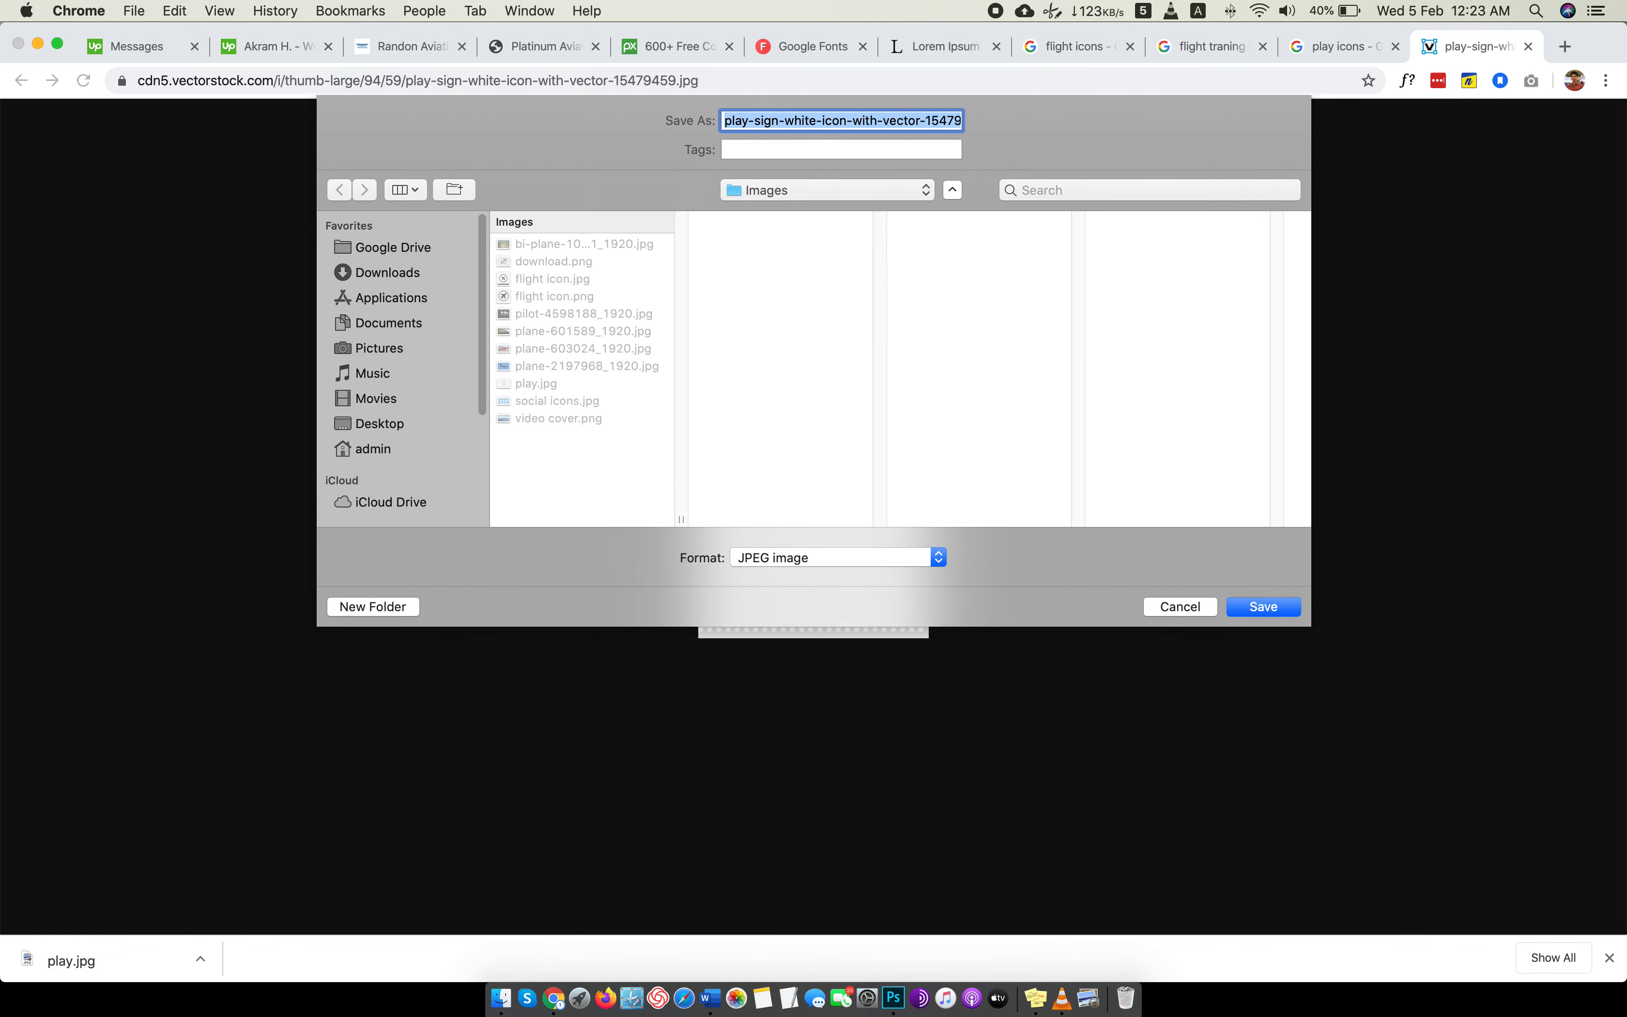
key("Return")
left_click(1531, 47)
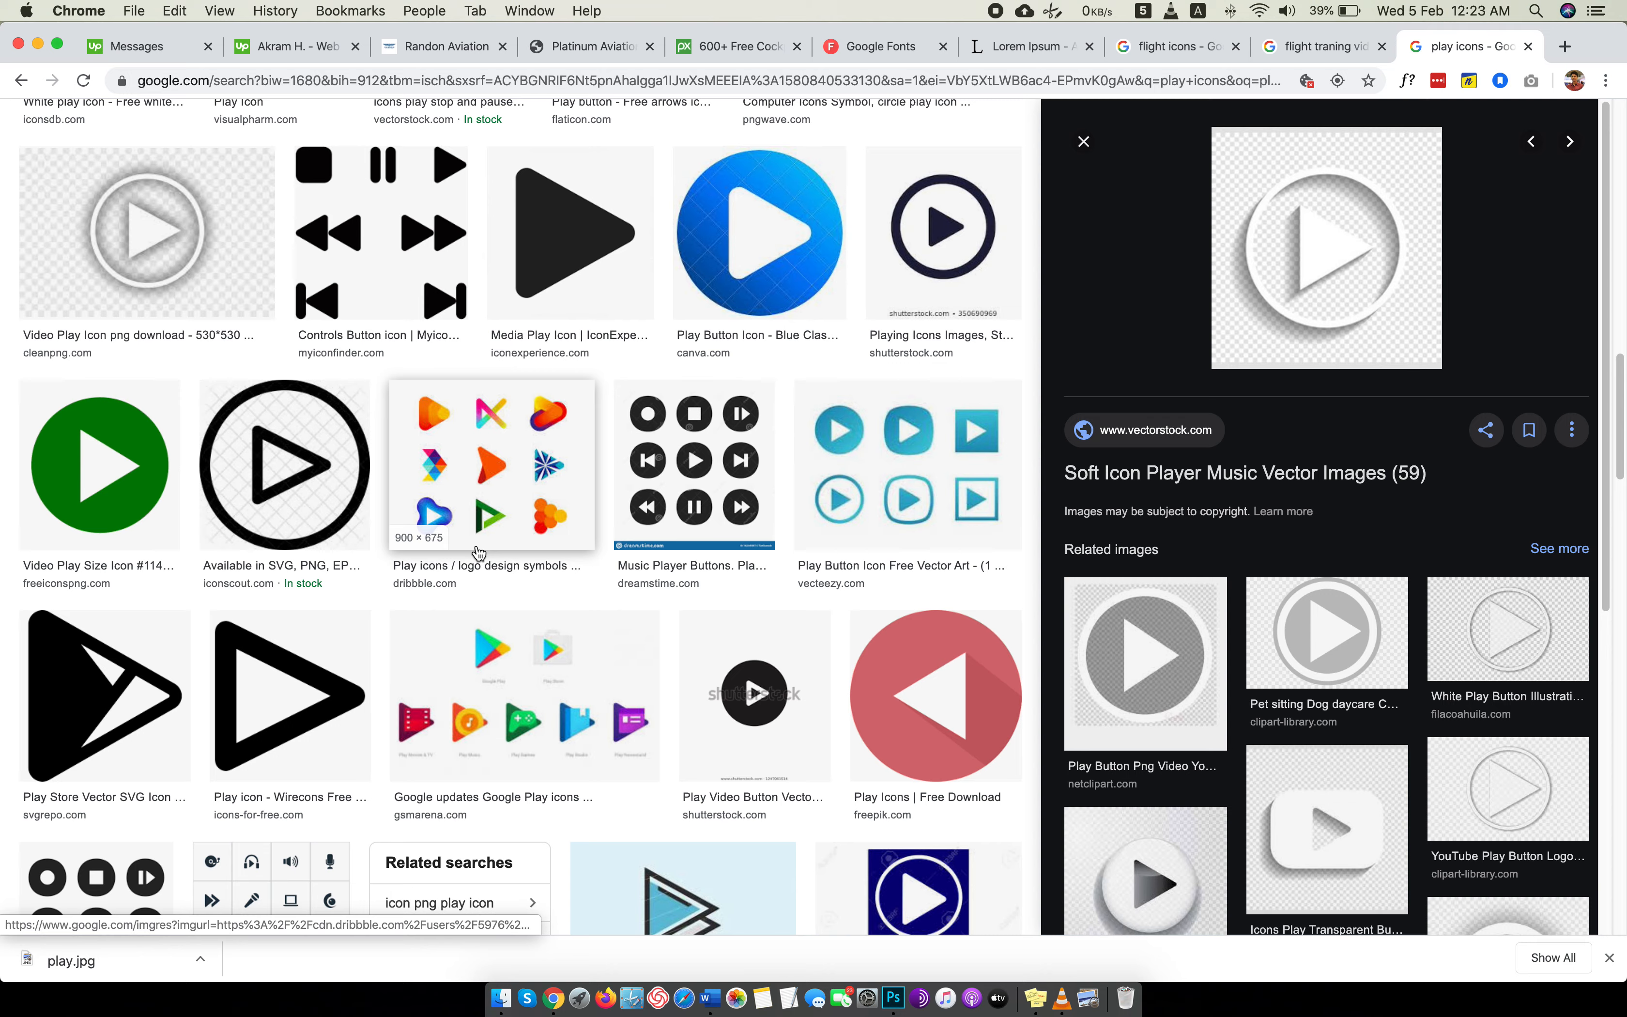
Find the dark round play icon from iconfinder.com in the image results and open its full-size image in a new tab.
scroll(479, 553, "down", 4)
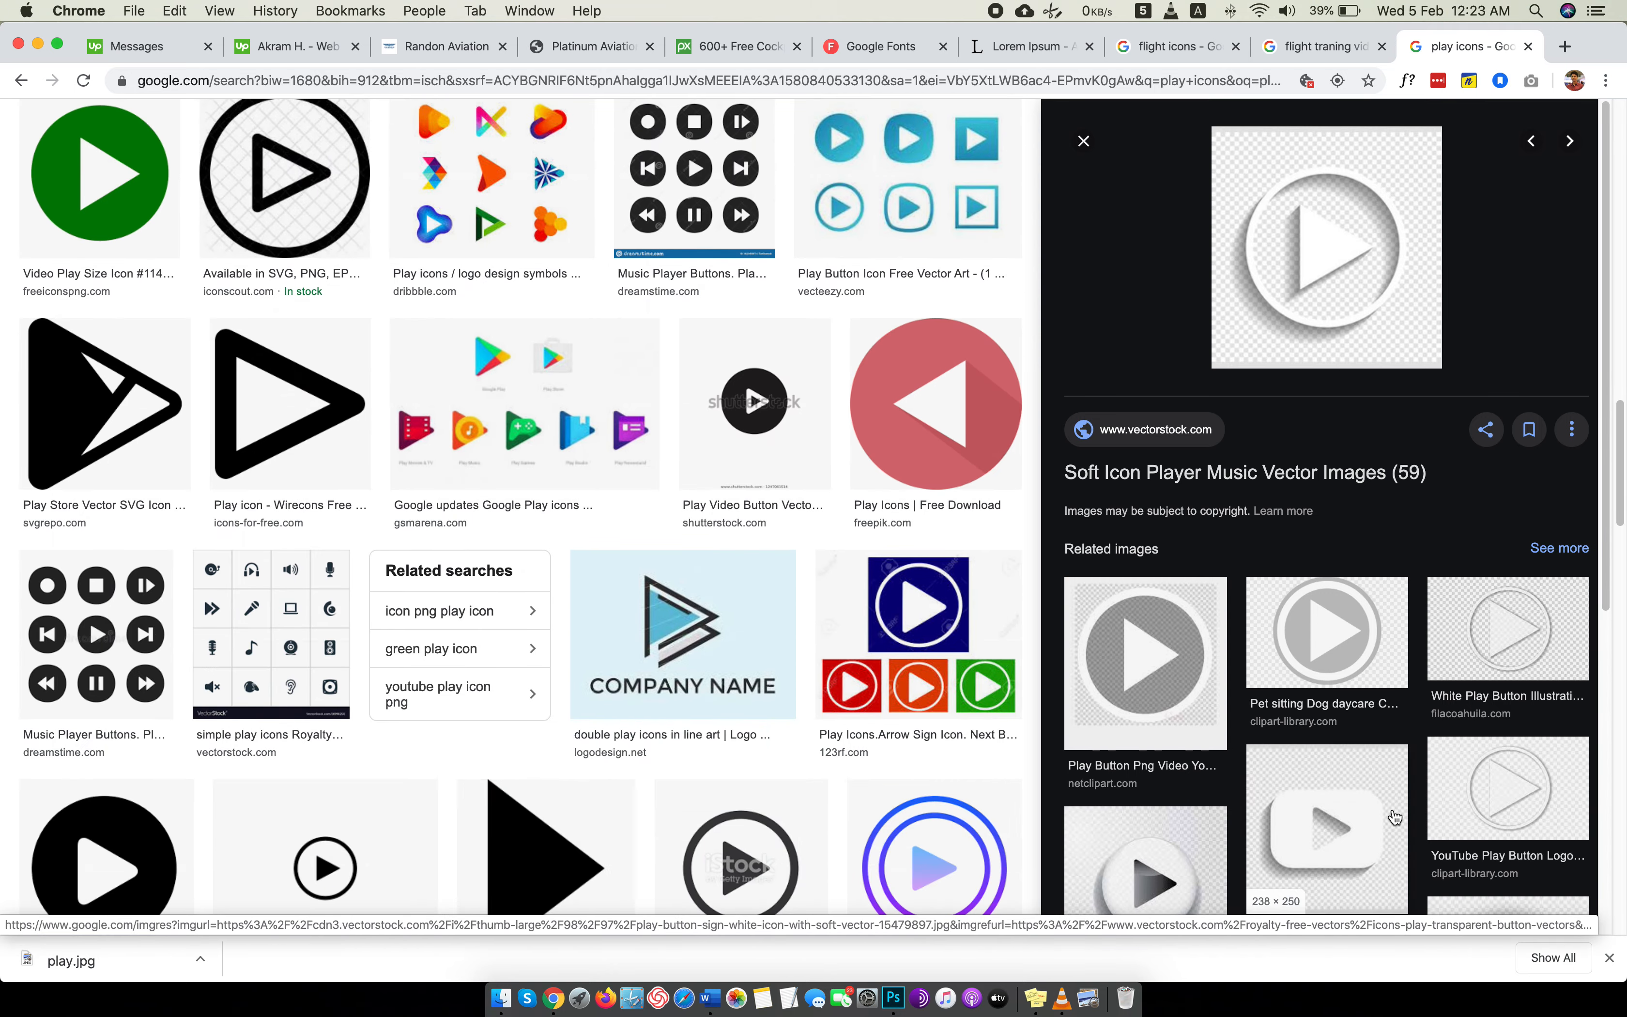
scroll(783, 531, "up", 10)
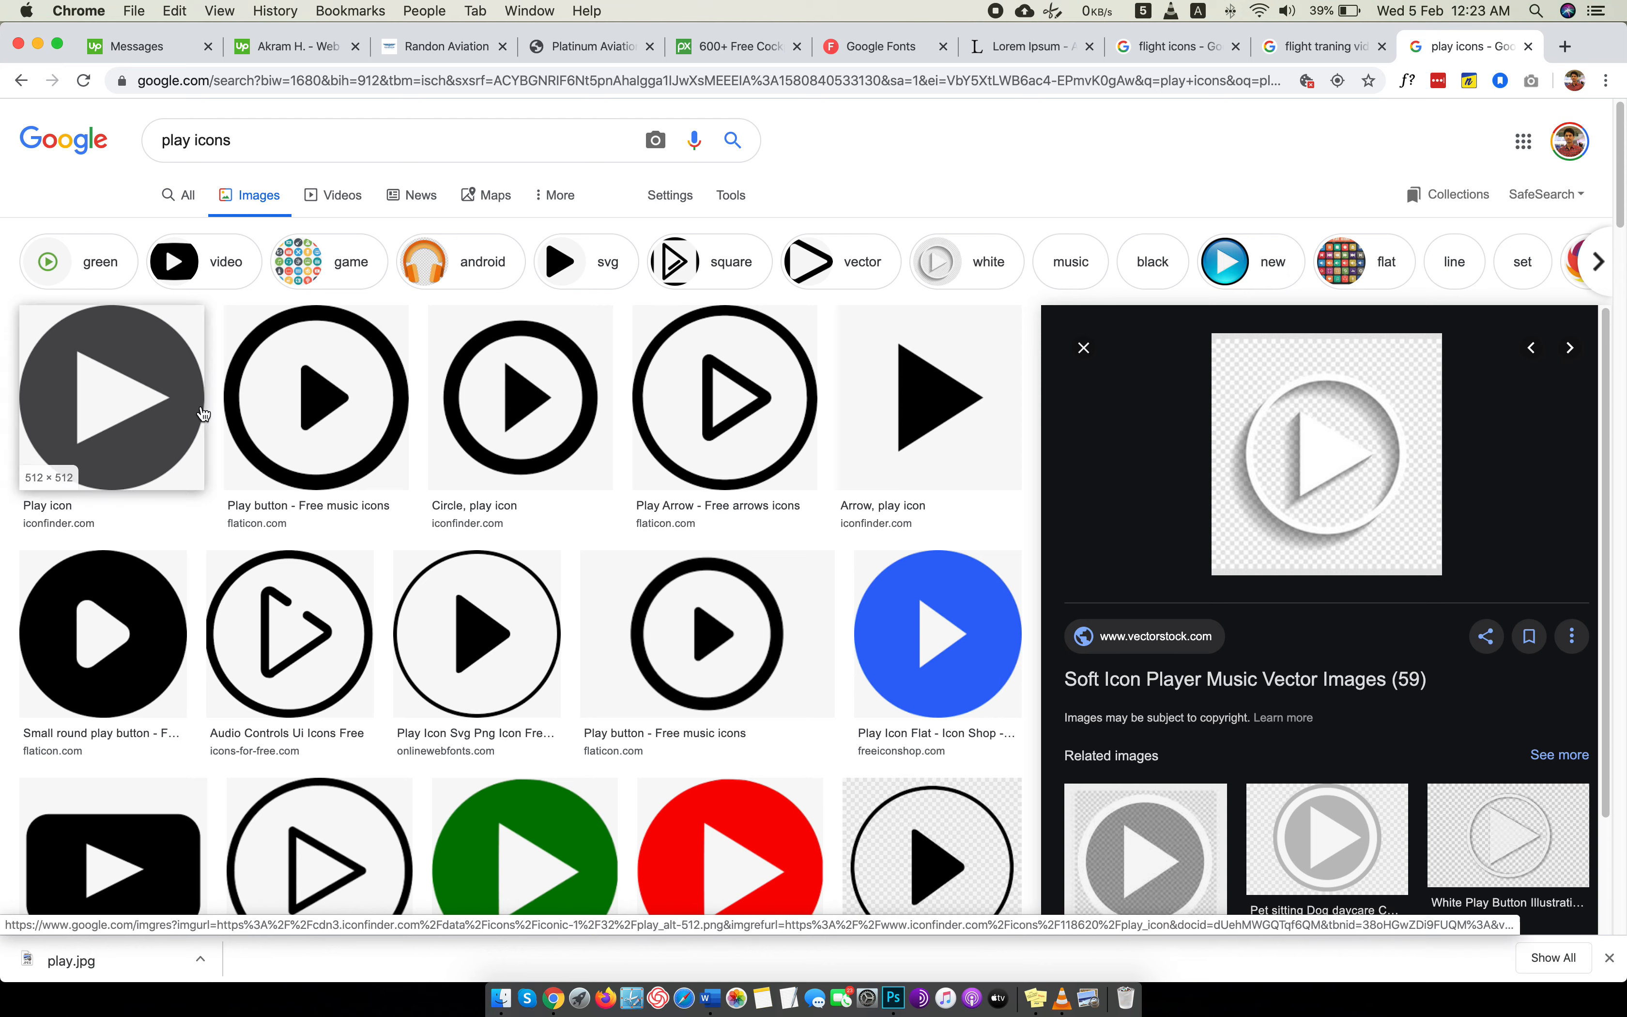
left_click(202, 414)
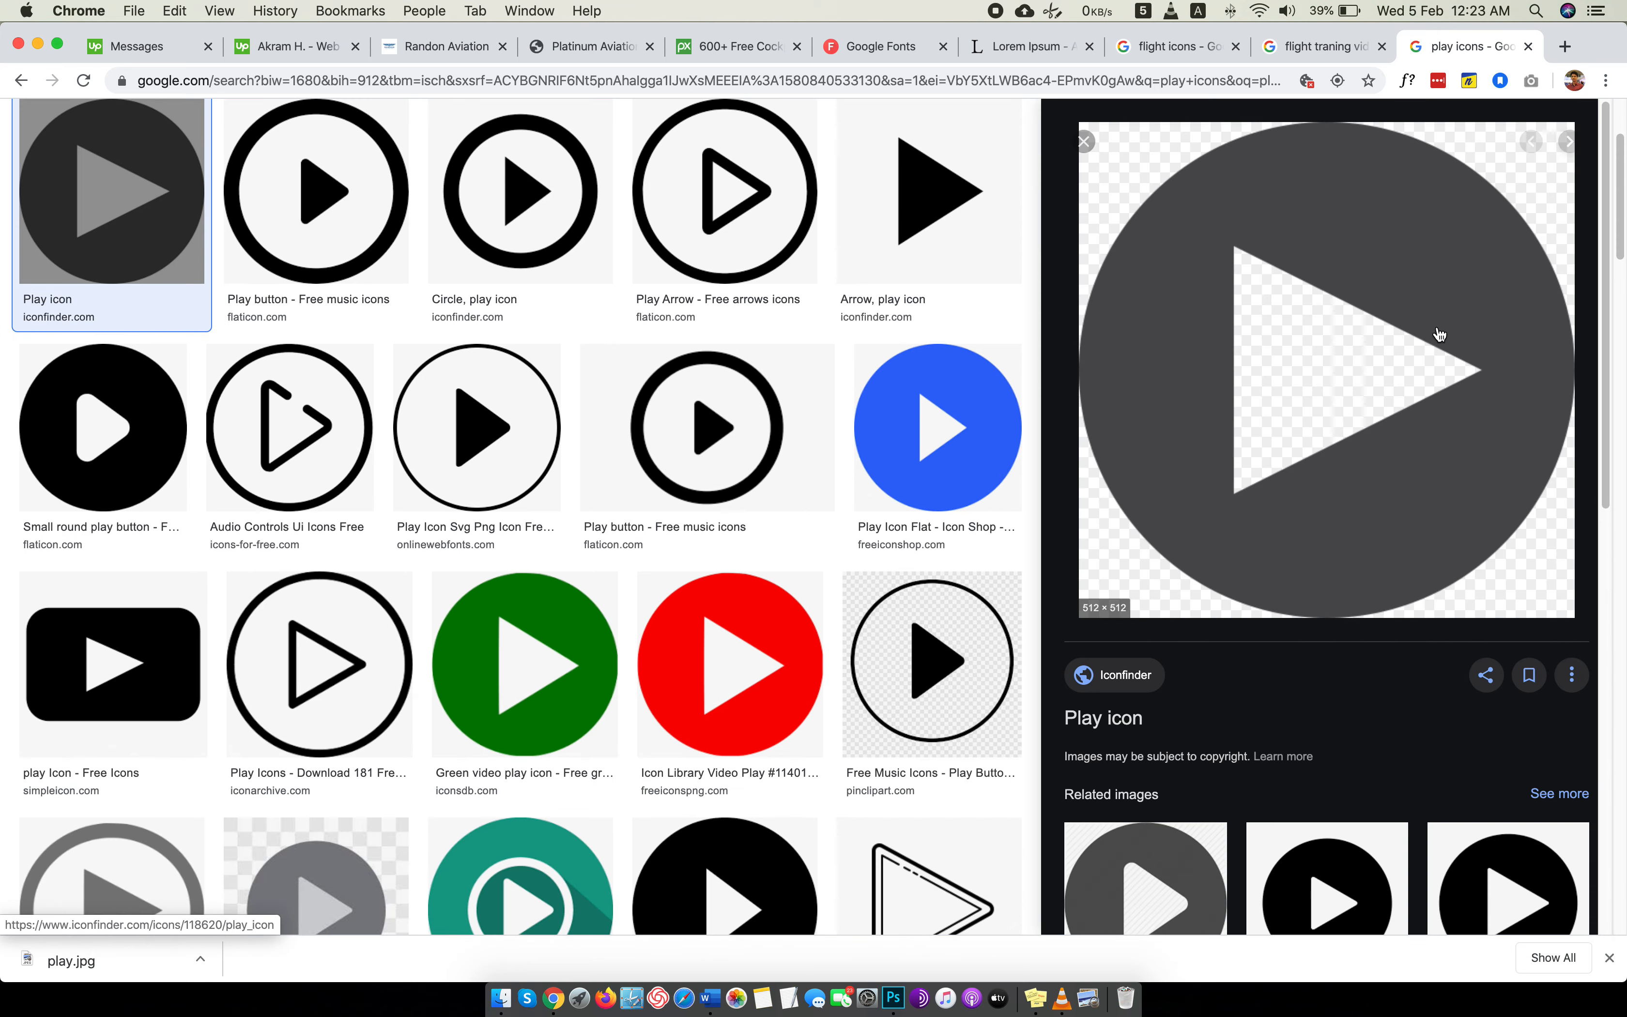
right_click(1183, 323)
left_click(1277, 479)
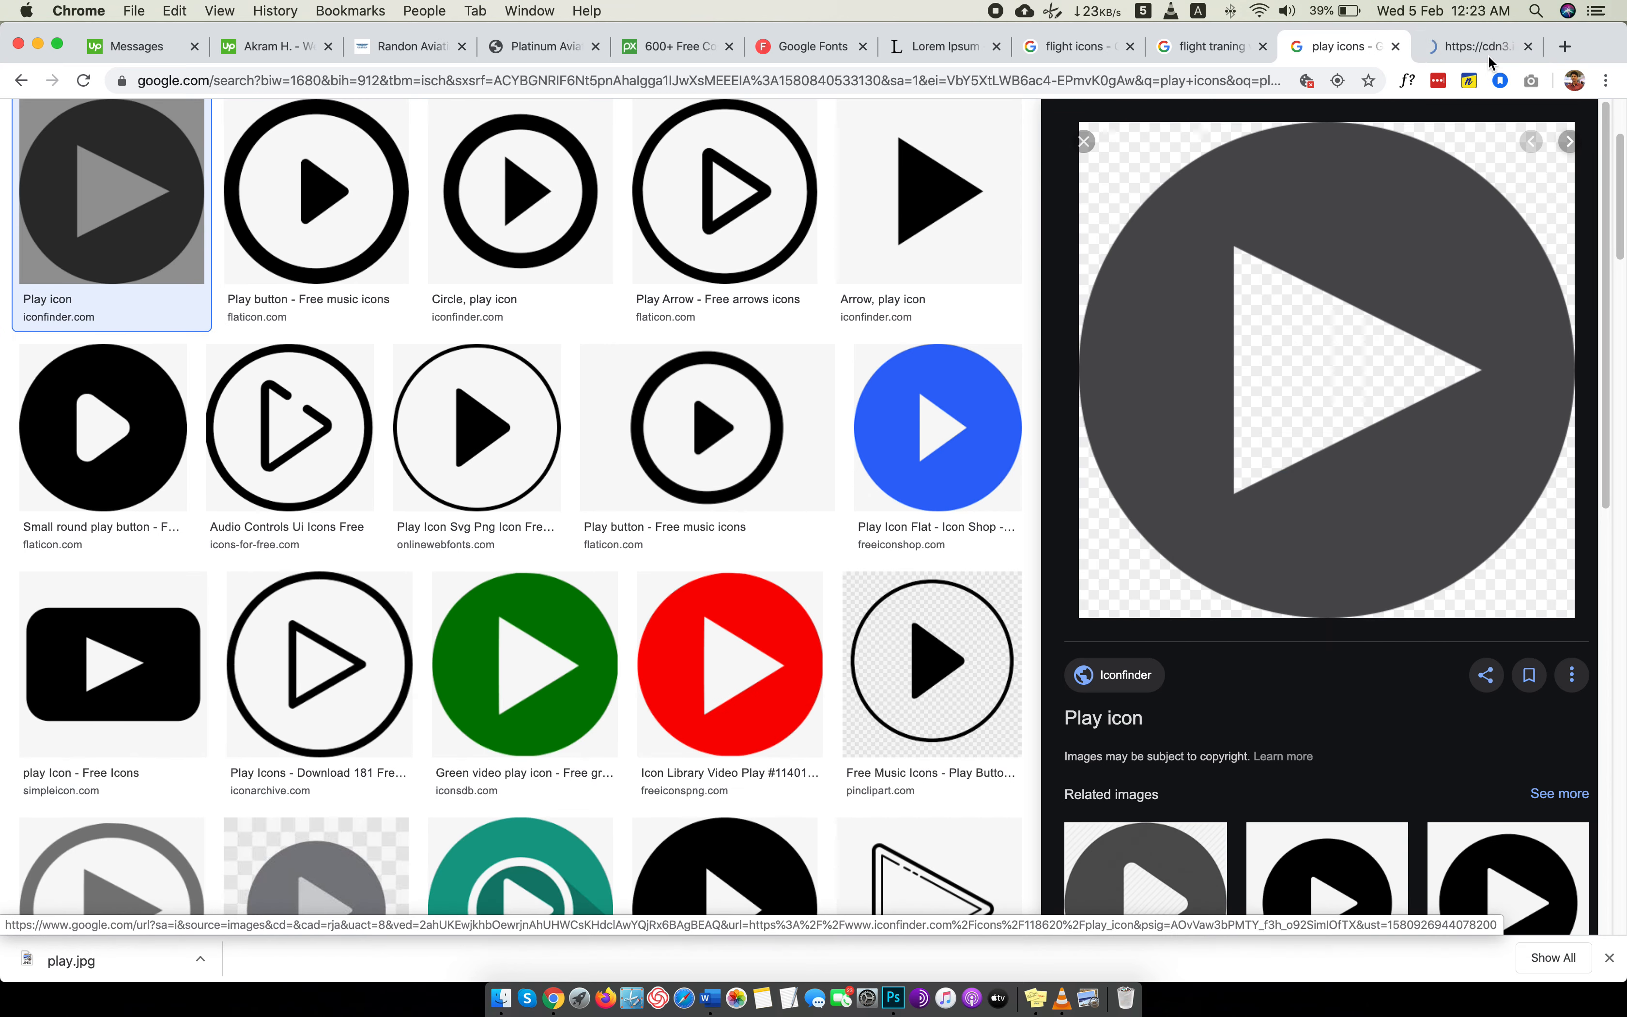
Save the full-size round play icon to the Images folder as a PNG image named play.
left_click(1472, 46)
right_click(867, 404)
left_click(919, 431)
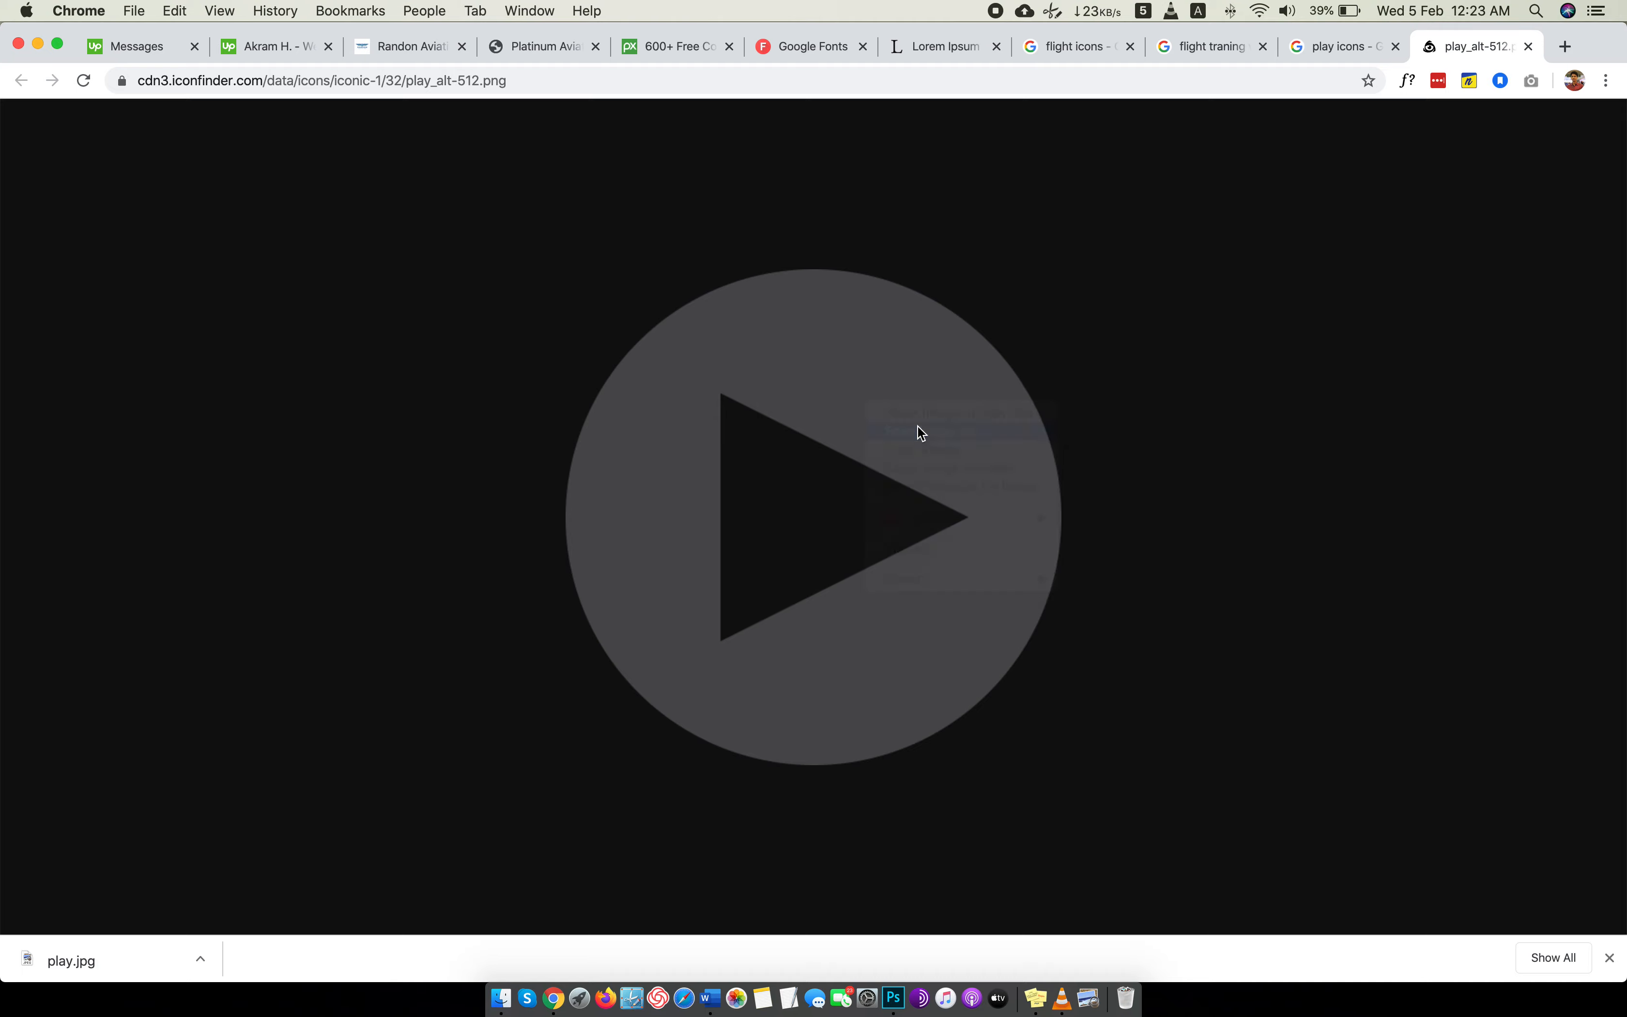
type("play")
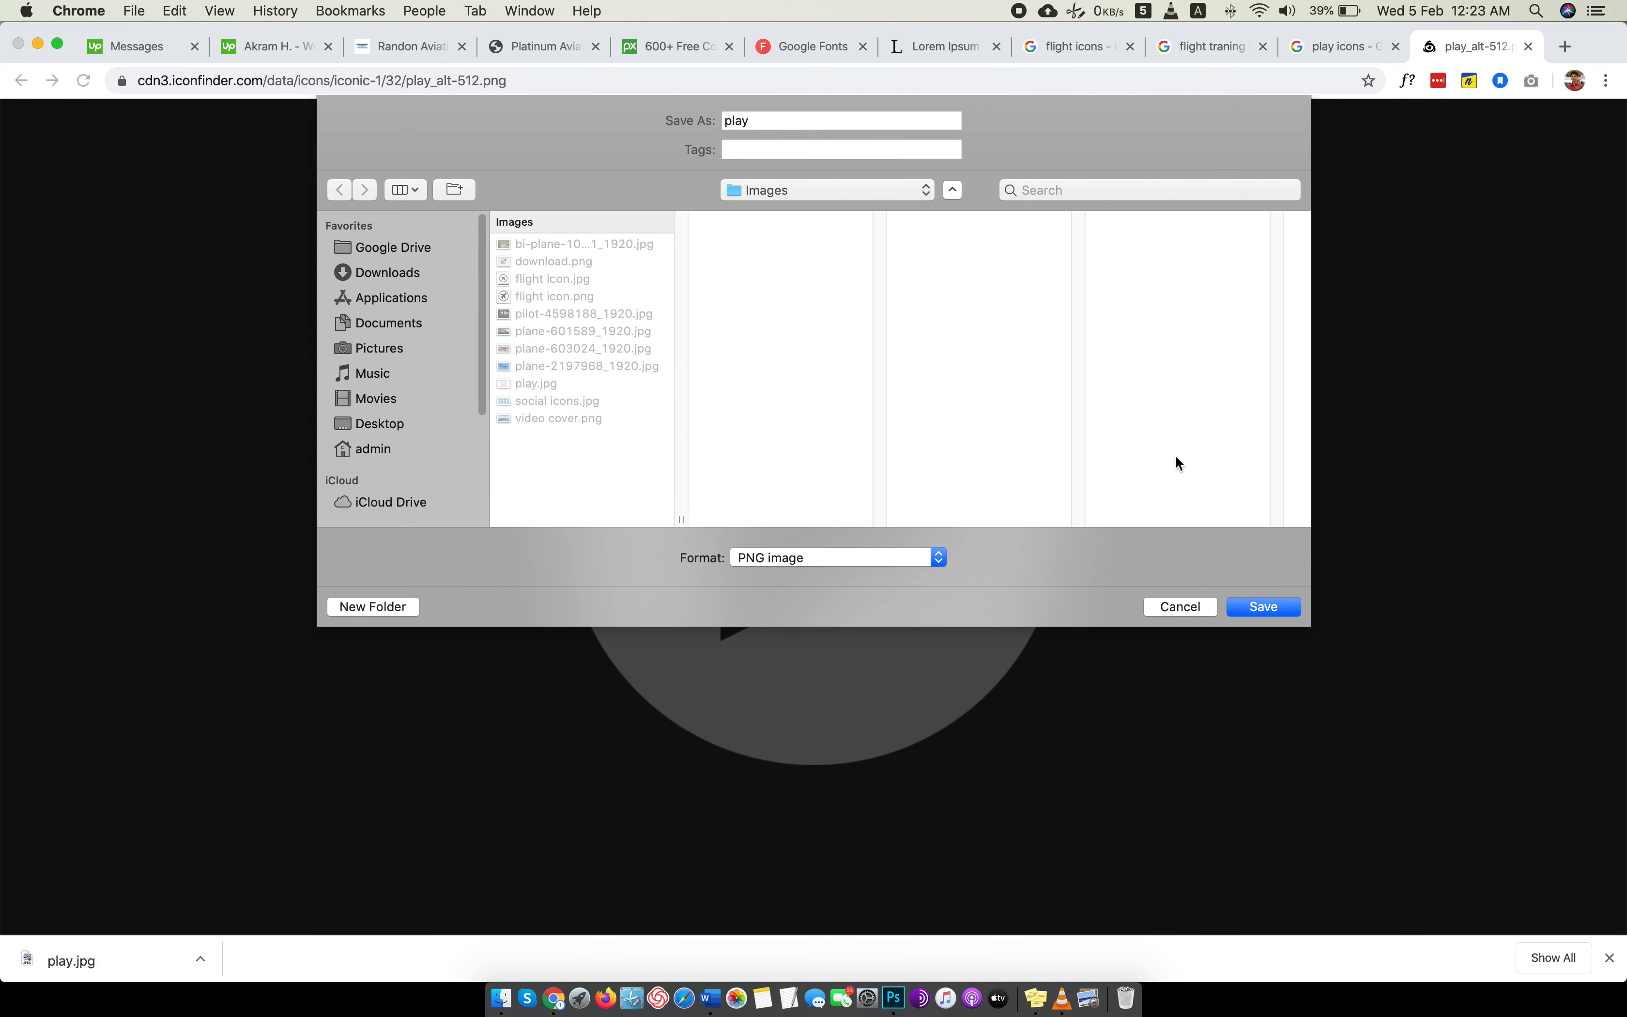
left_click(1263, 607)
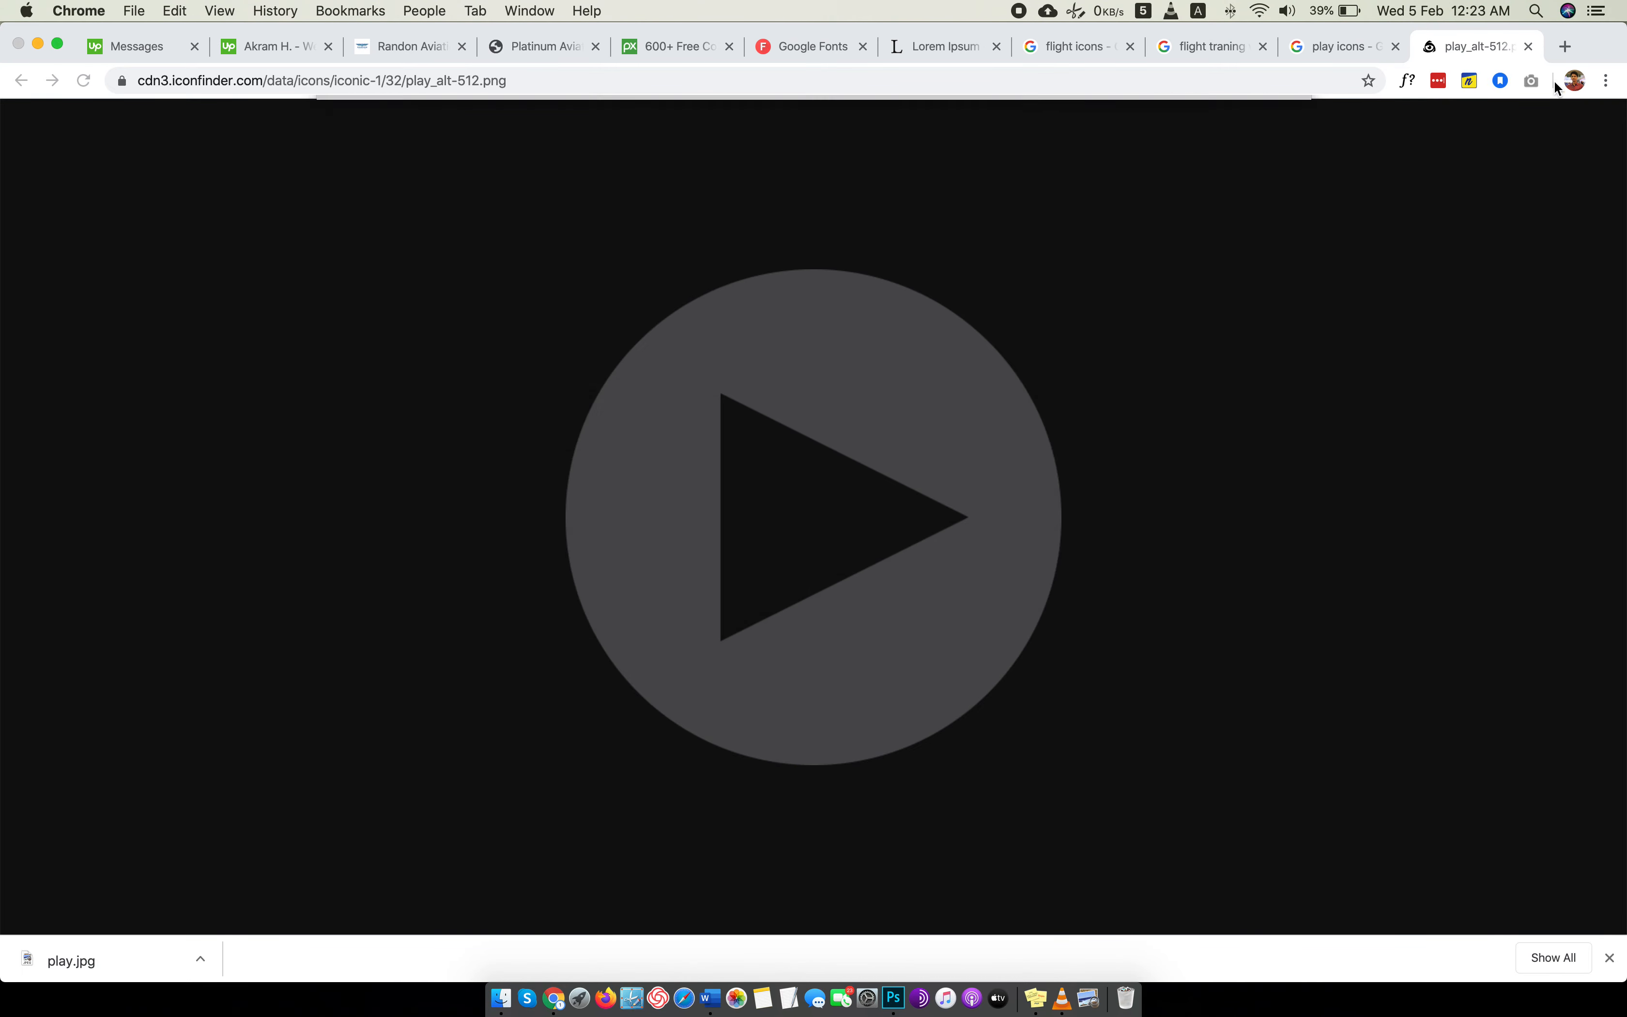
Switch to Finder and open play.png from the Images folder as a separate document in Photoshop.
key("super+Tab")
left_click(545, 47)
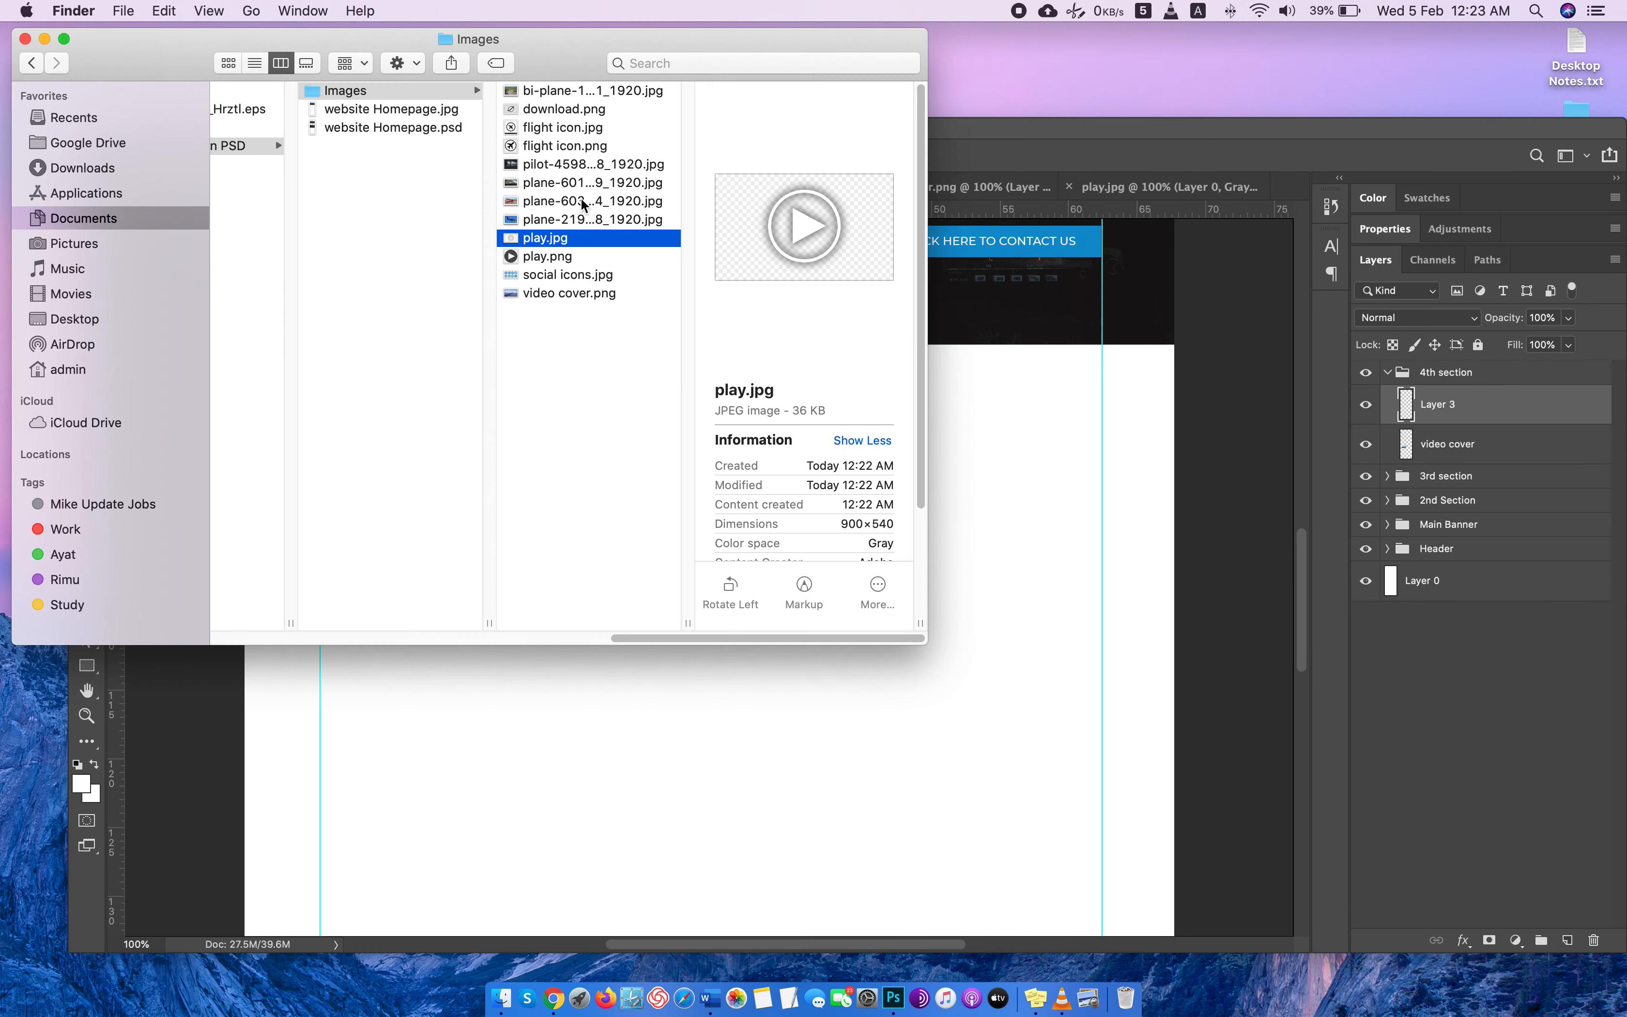
left_click_drag(549, 259, 1292, 190)
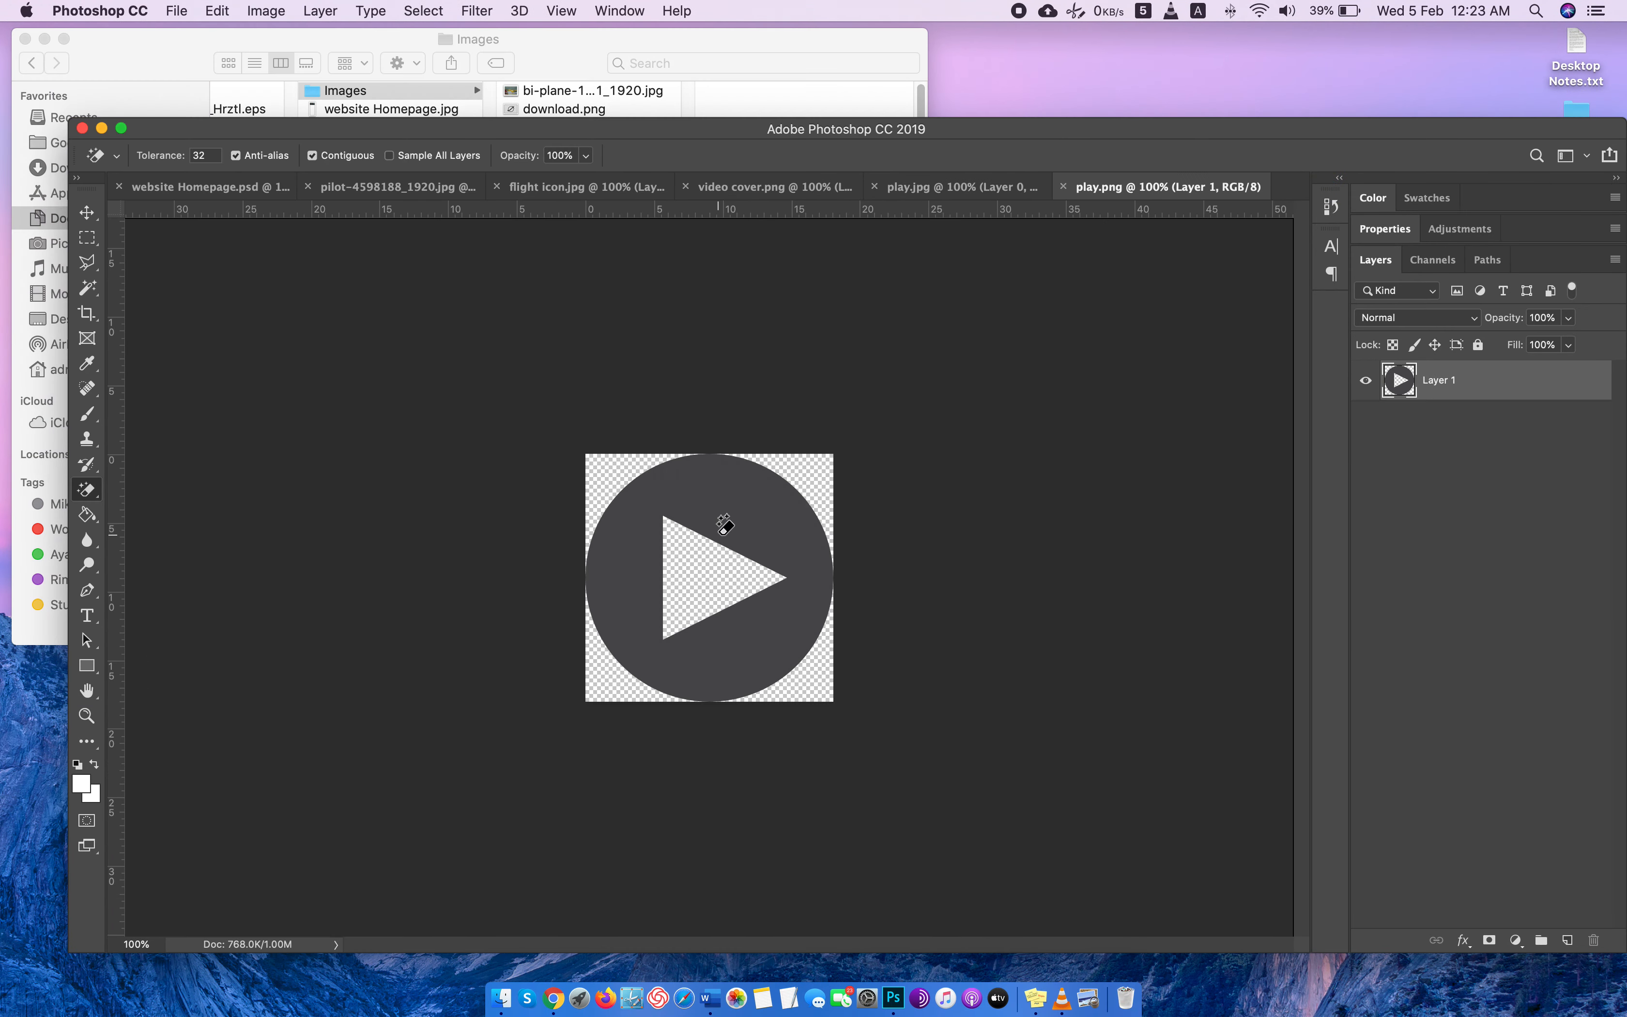
left_click(830, 479)
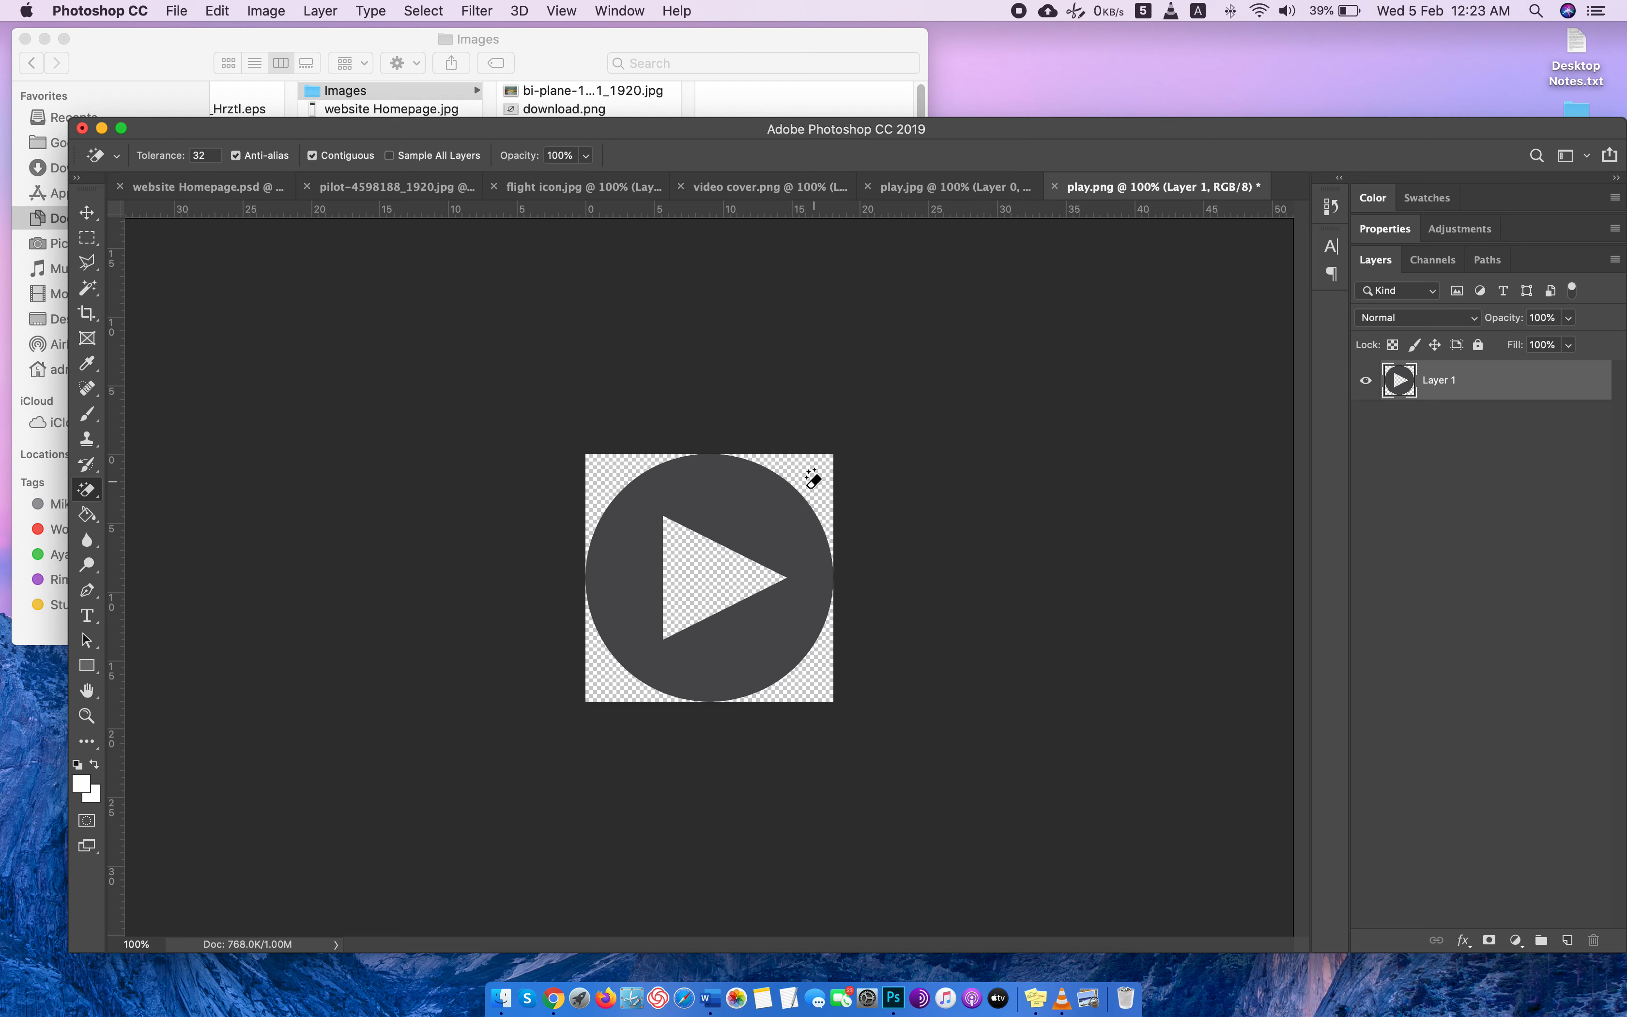
Scale the play icon down slightly within its canvas and fill its dark circle with white using the Paint Bucket.
key("super+t")
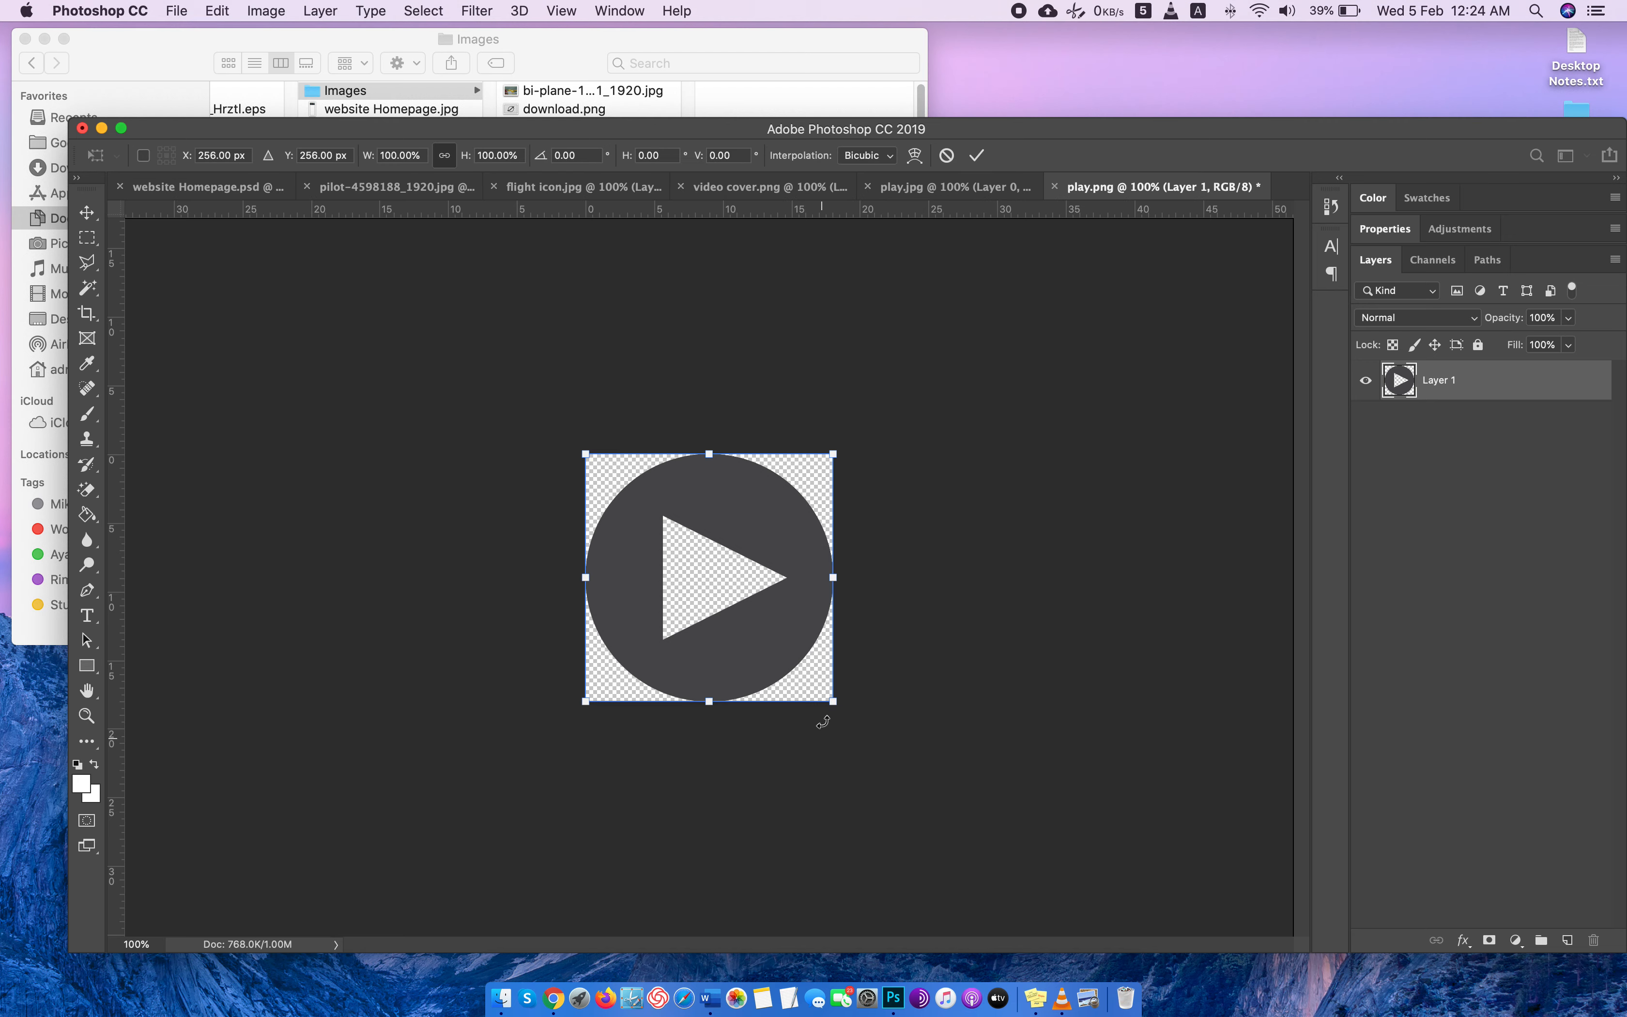
left_click_drag(832, 701, 828, 686)
key("Return")
key("e")
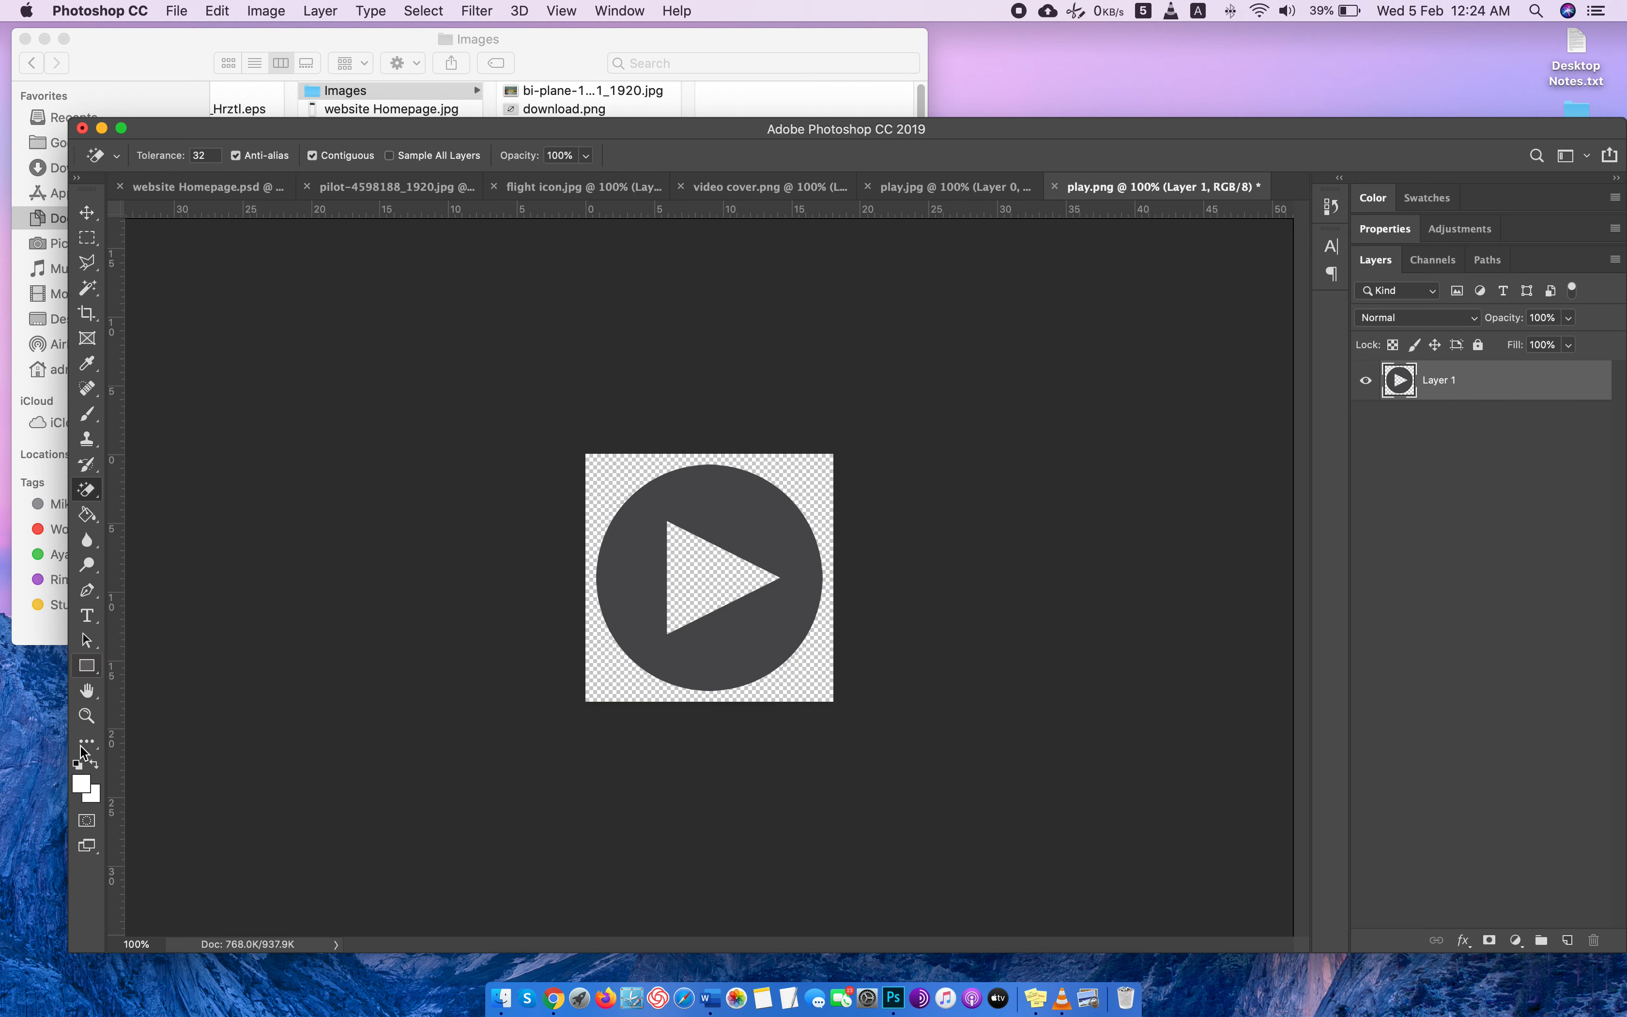
left_click(88, 515)
left_click(810, 594)
Copy the entire white play icon image and paste it into Layer 3 of website Homepage.psd.
key("super+a")
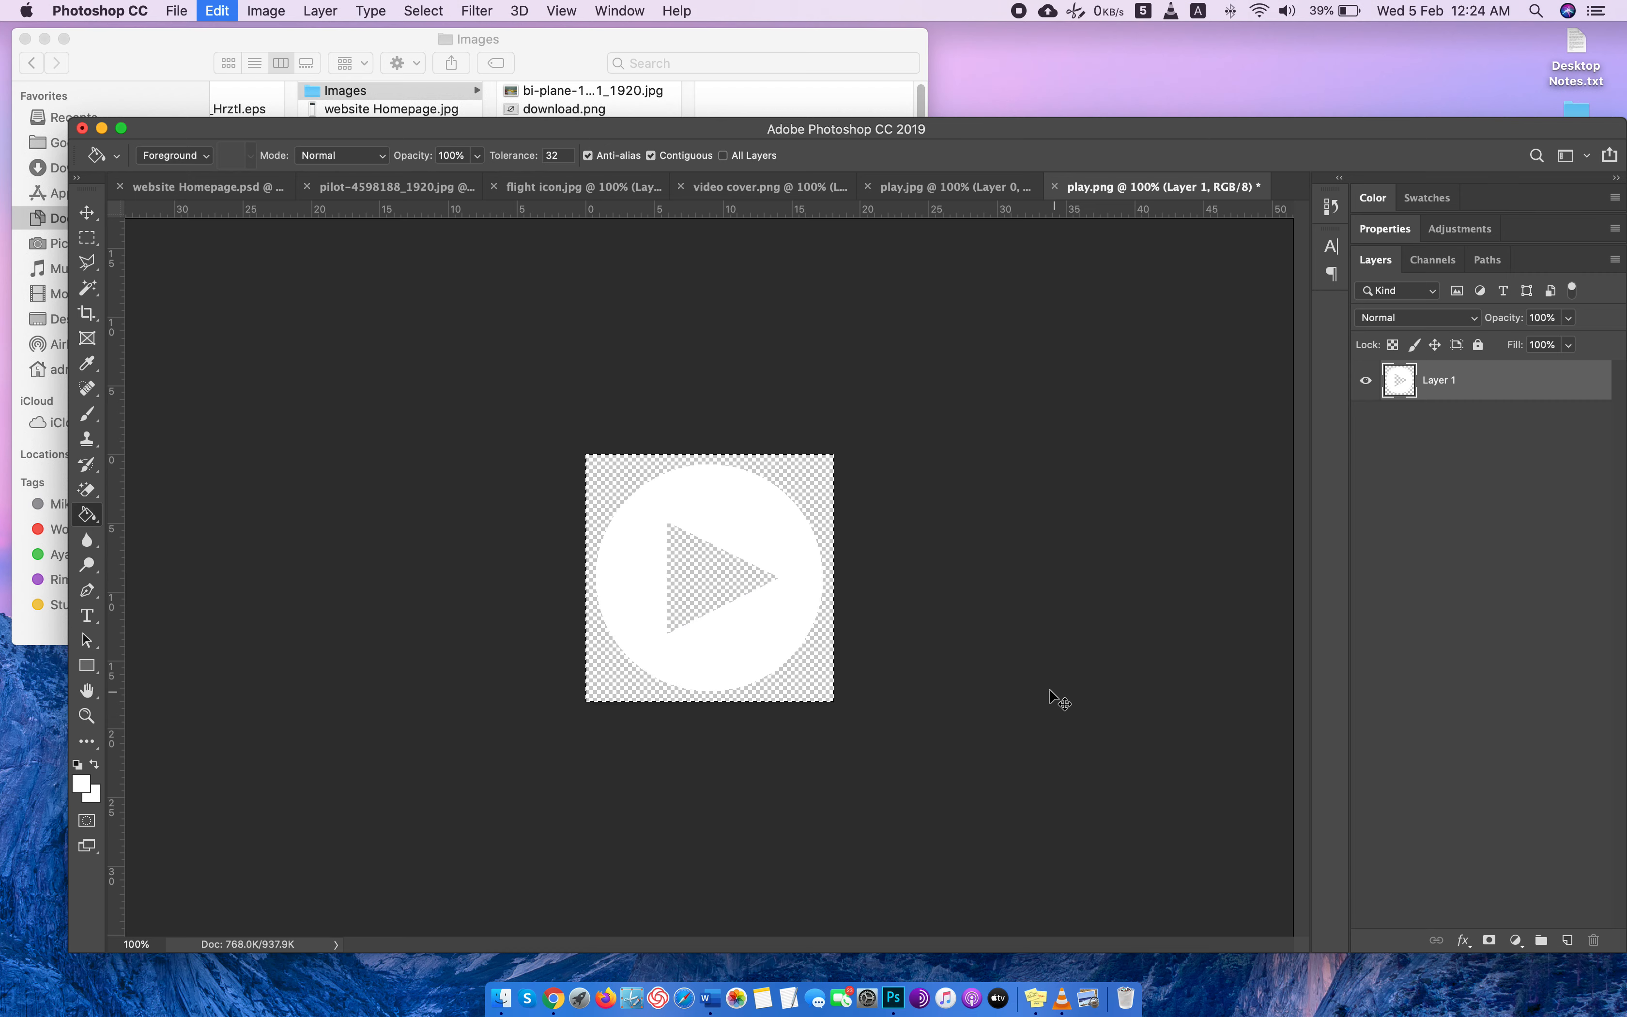
key("super+c")
left_click(206, 193)
key("super+v")
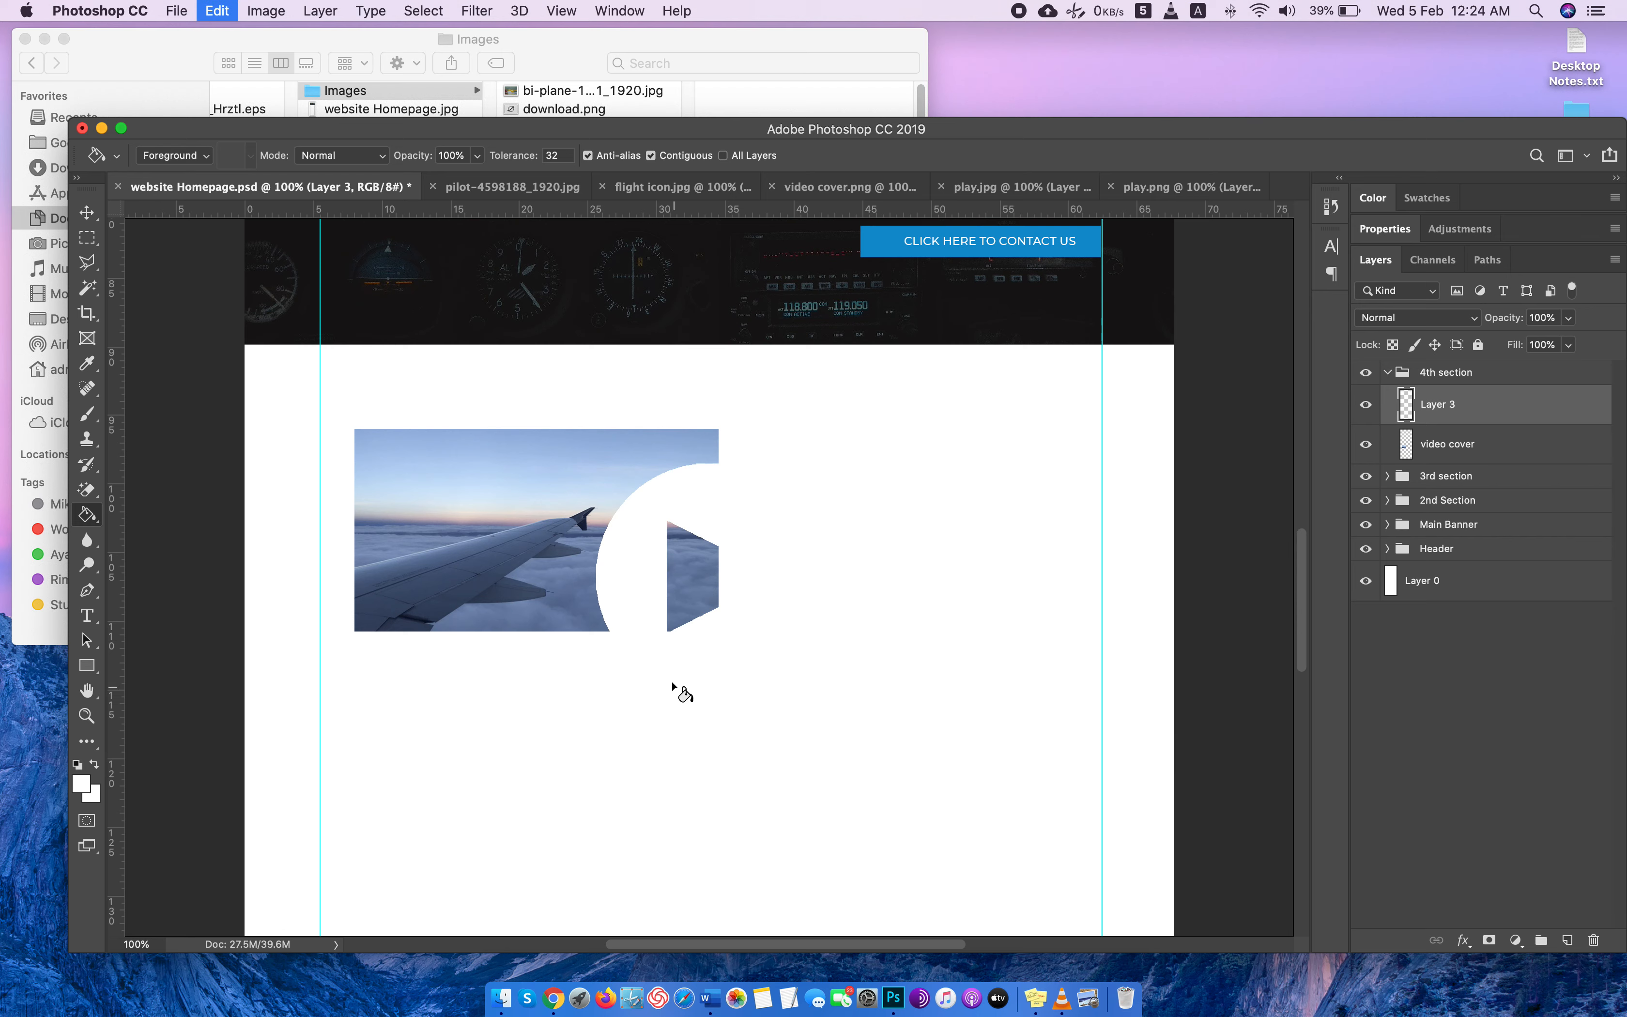
Scale the pasted play icon down to a small button and center it over the airplane wing video cover.
key("super+t")
left_click_drag(823, 688, 672, 536)
left_click_drag(647, 471, 547, 506)
key("Return")
key("g")
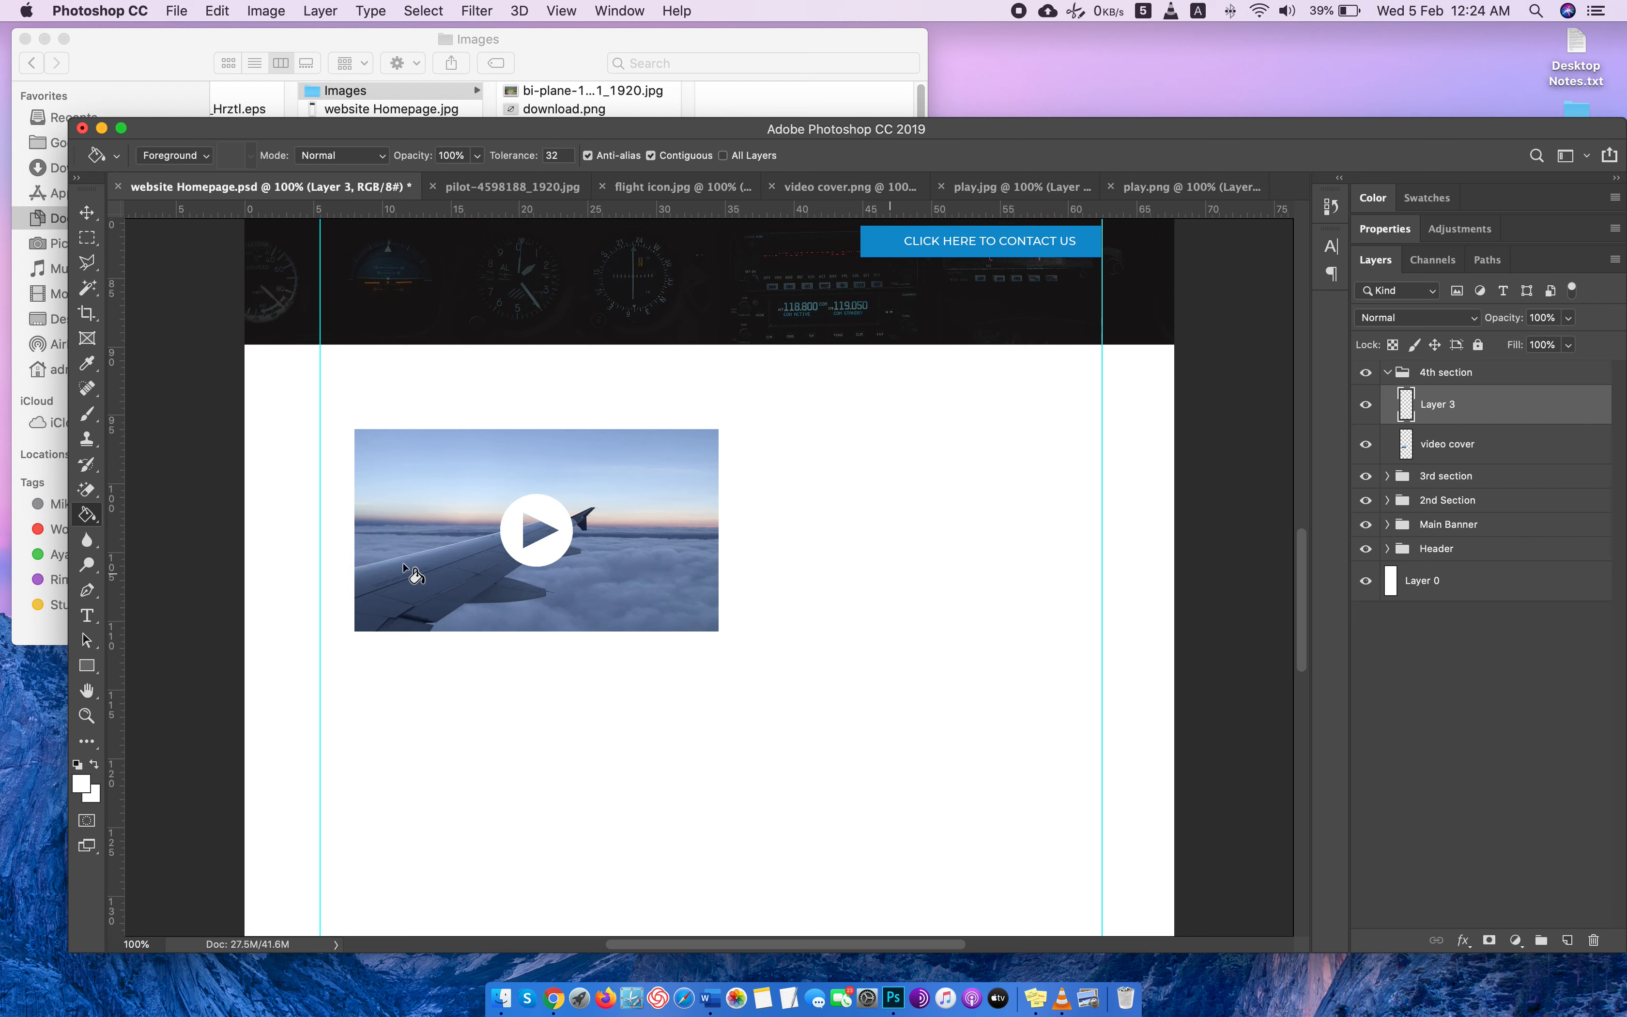
Add a new layer at the top of the 4th section group and start a text line beside the video cover.
left_click(1566, 940)
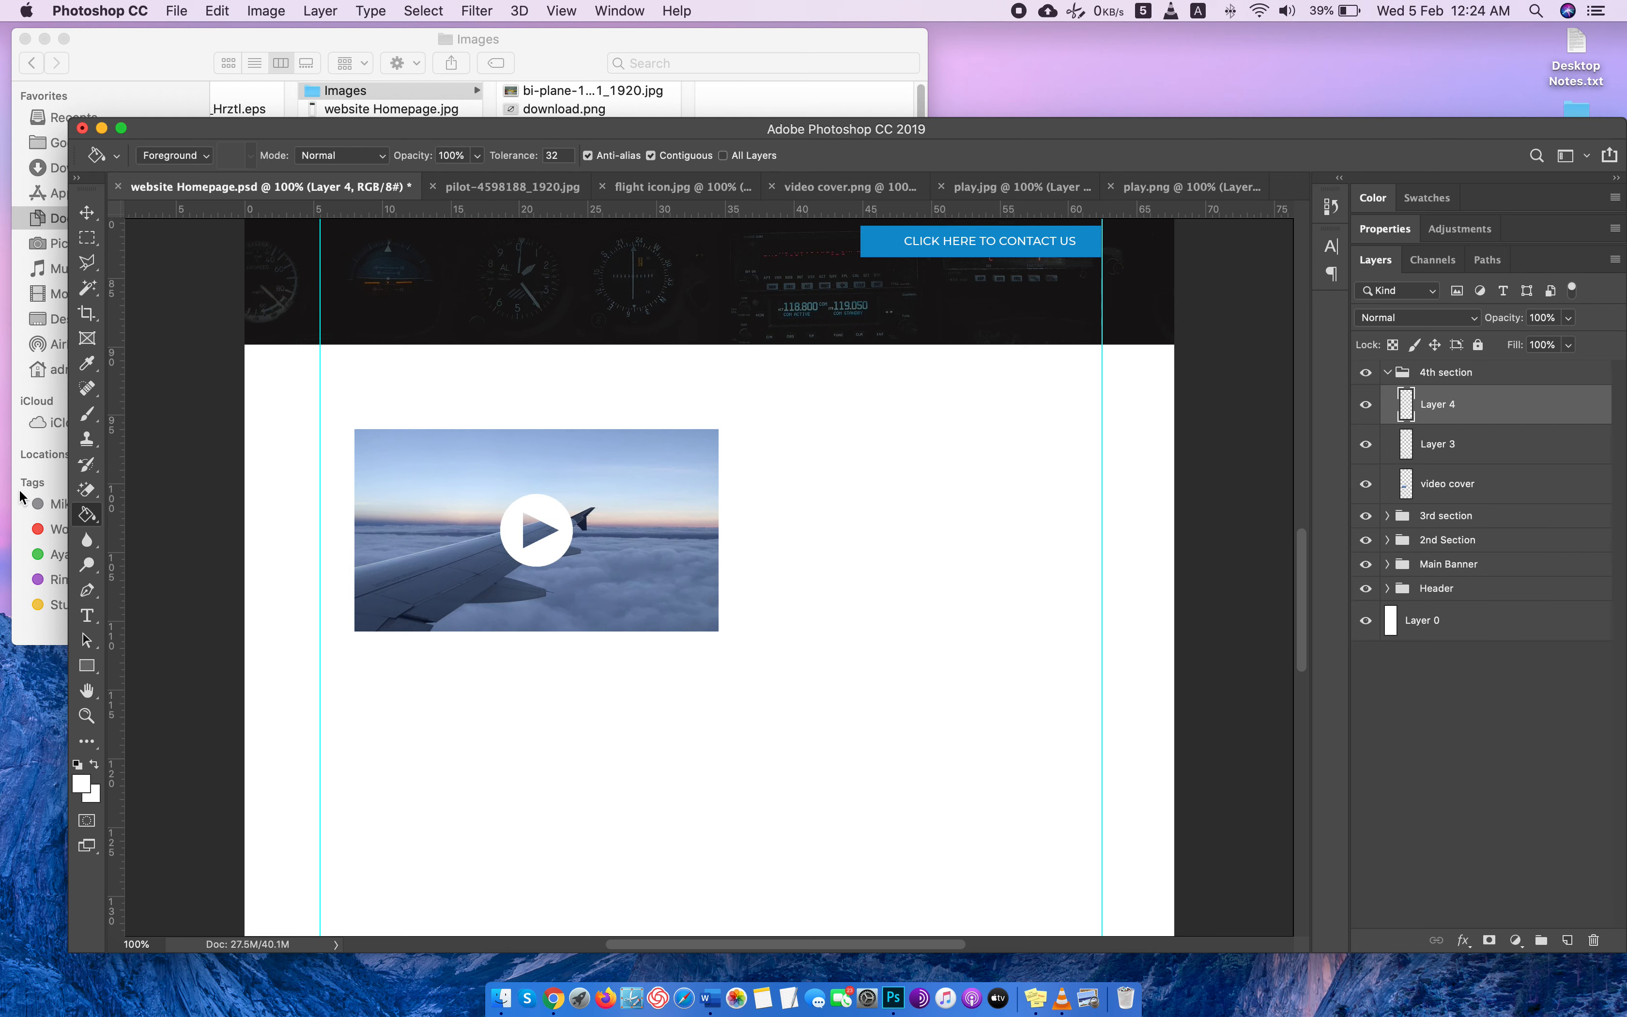
left_click(88, 616)
left_click(748, 461)
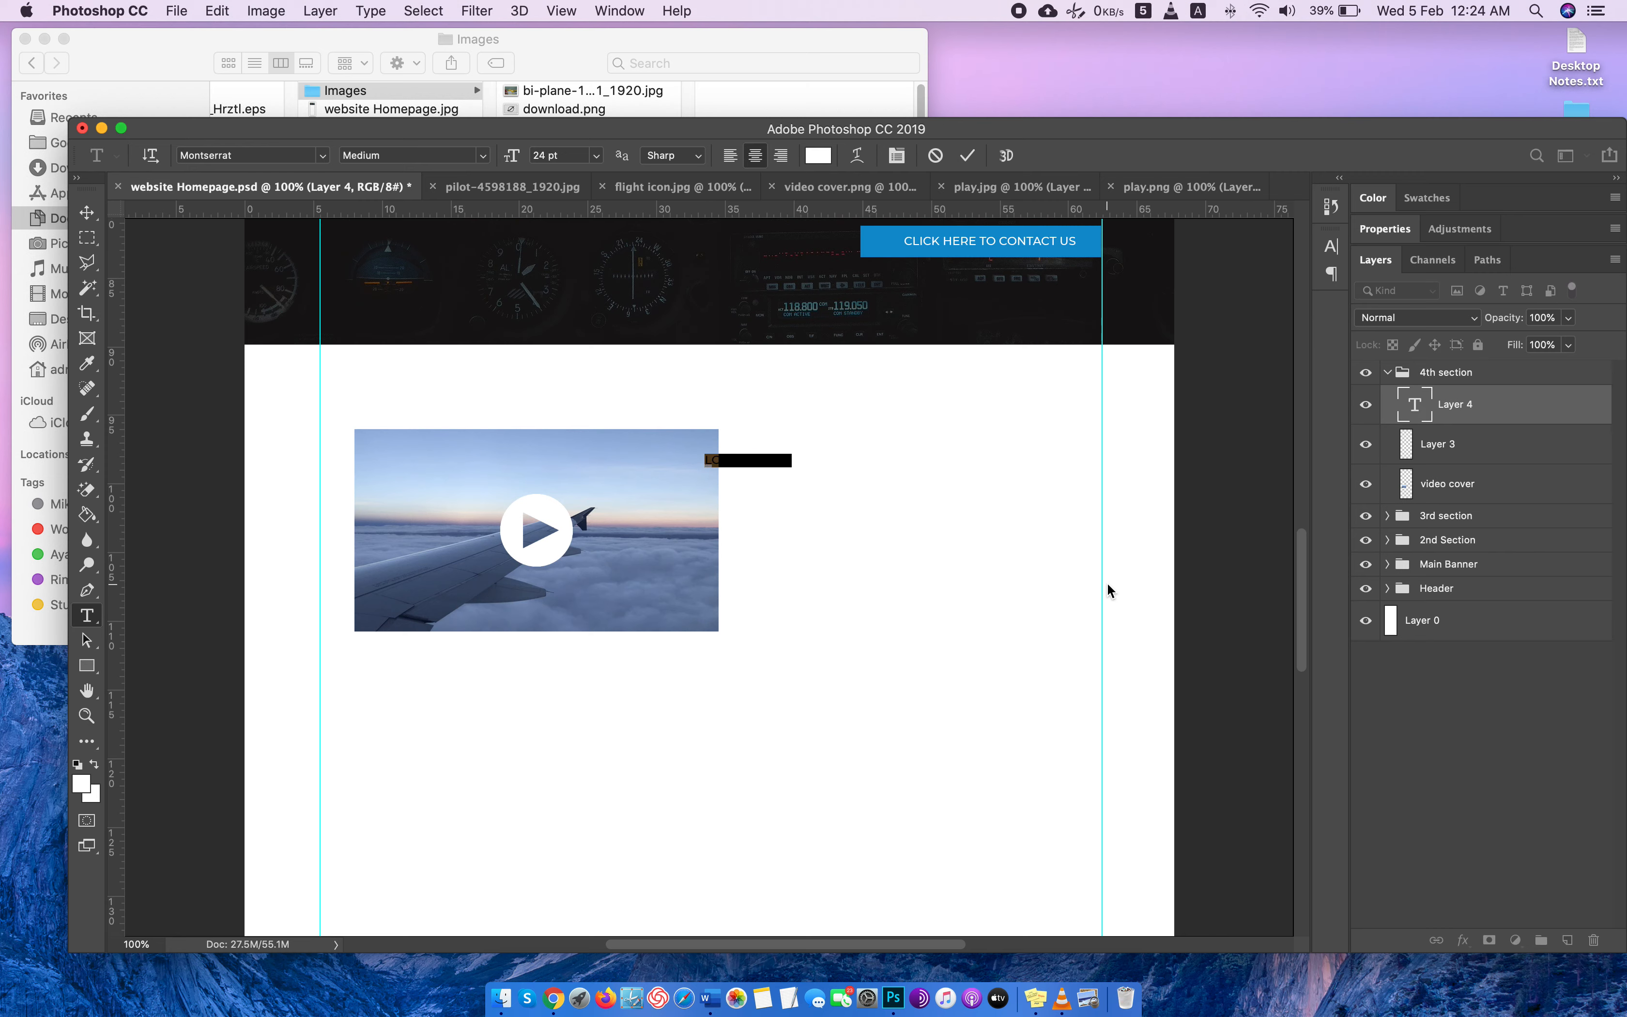
Copy the "WHAT OUR STUDENTS SAY..." heading from the Randon Aviation site in Chrome and paste it over the placeholder text in Photoshop.
key("ctrl+Right")
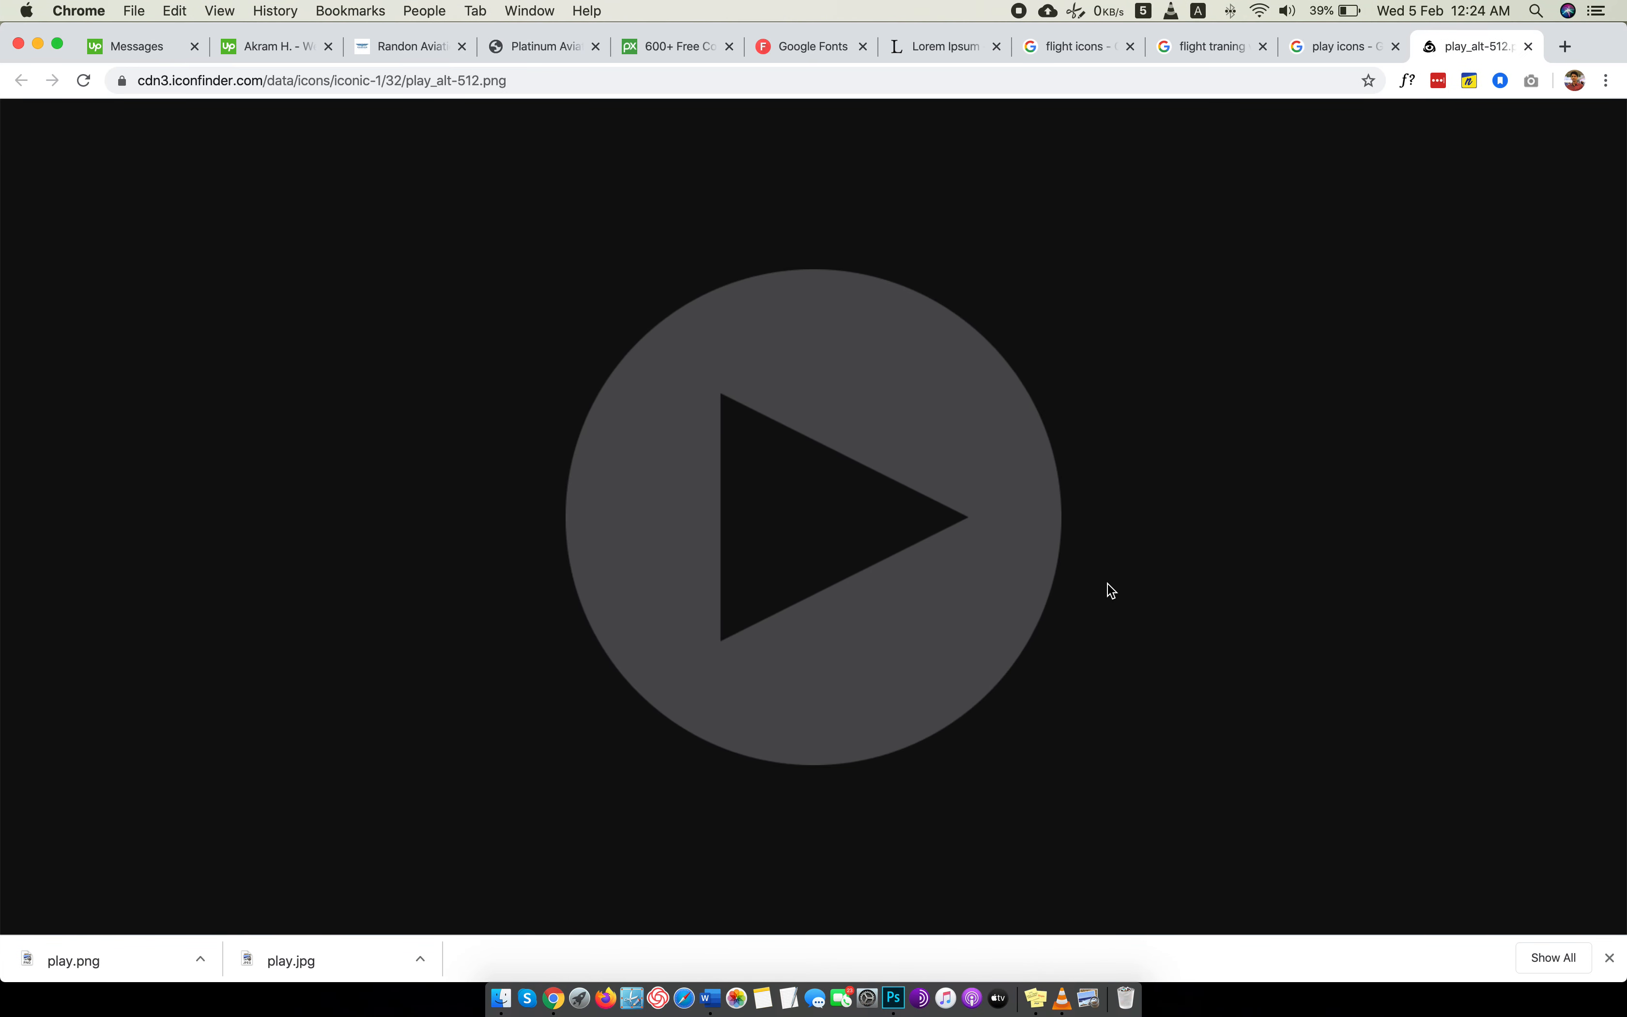
left_click(431, 45)
triple_click(759, 332)
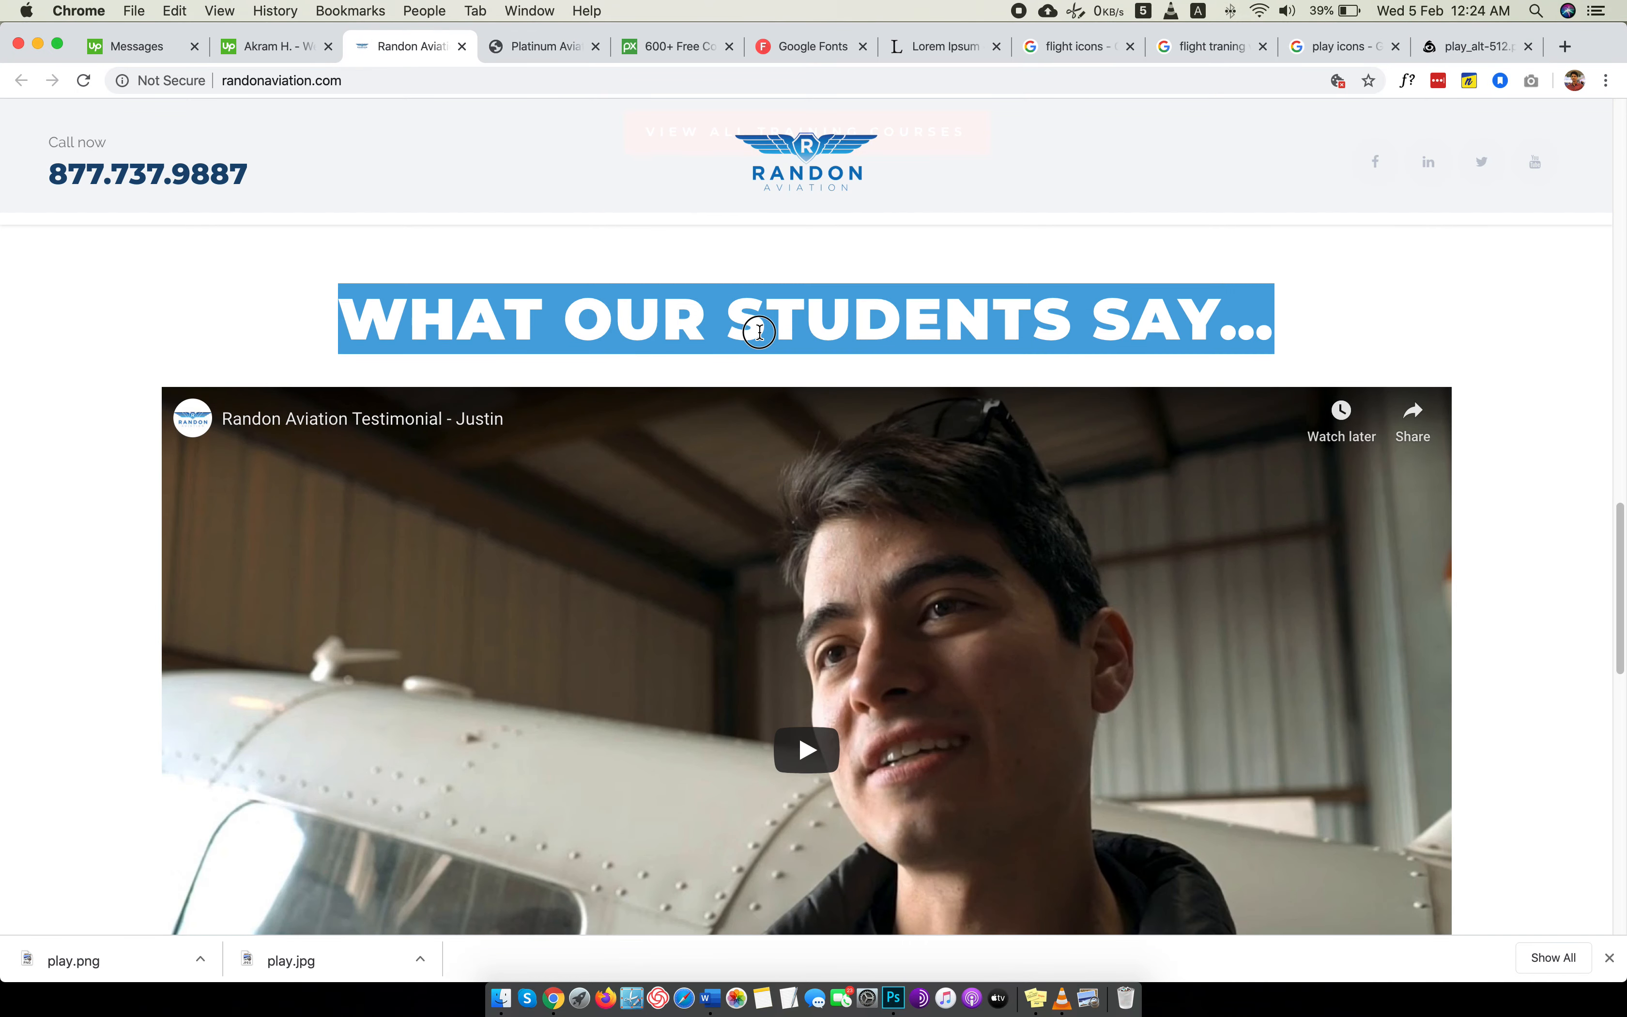
key("ctrl+Left")
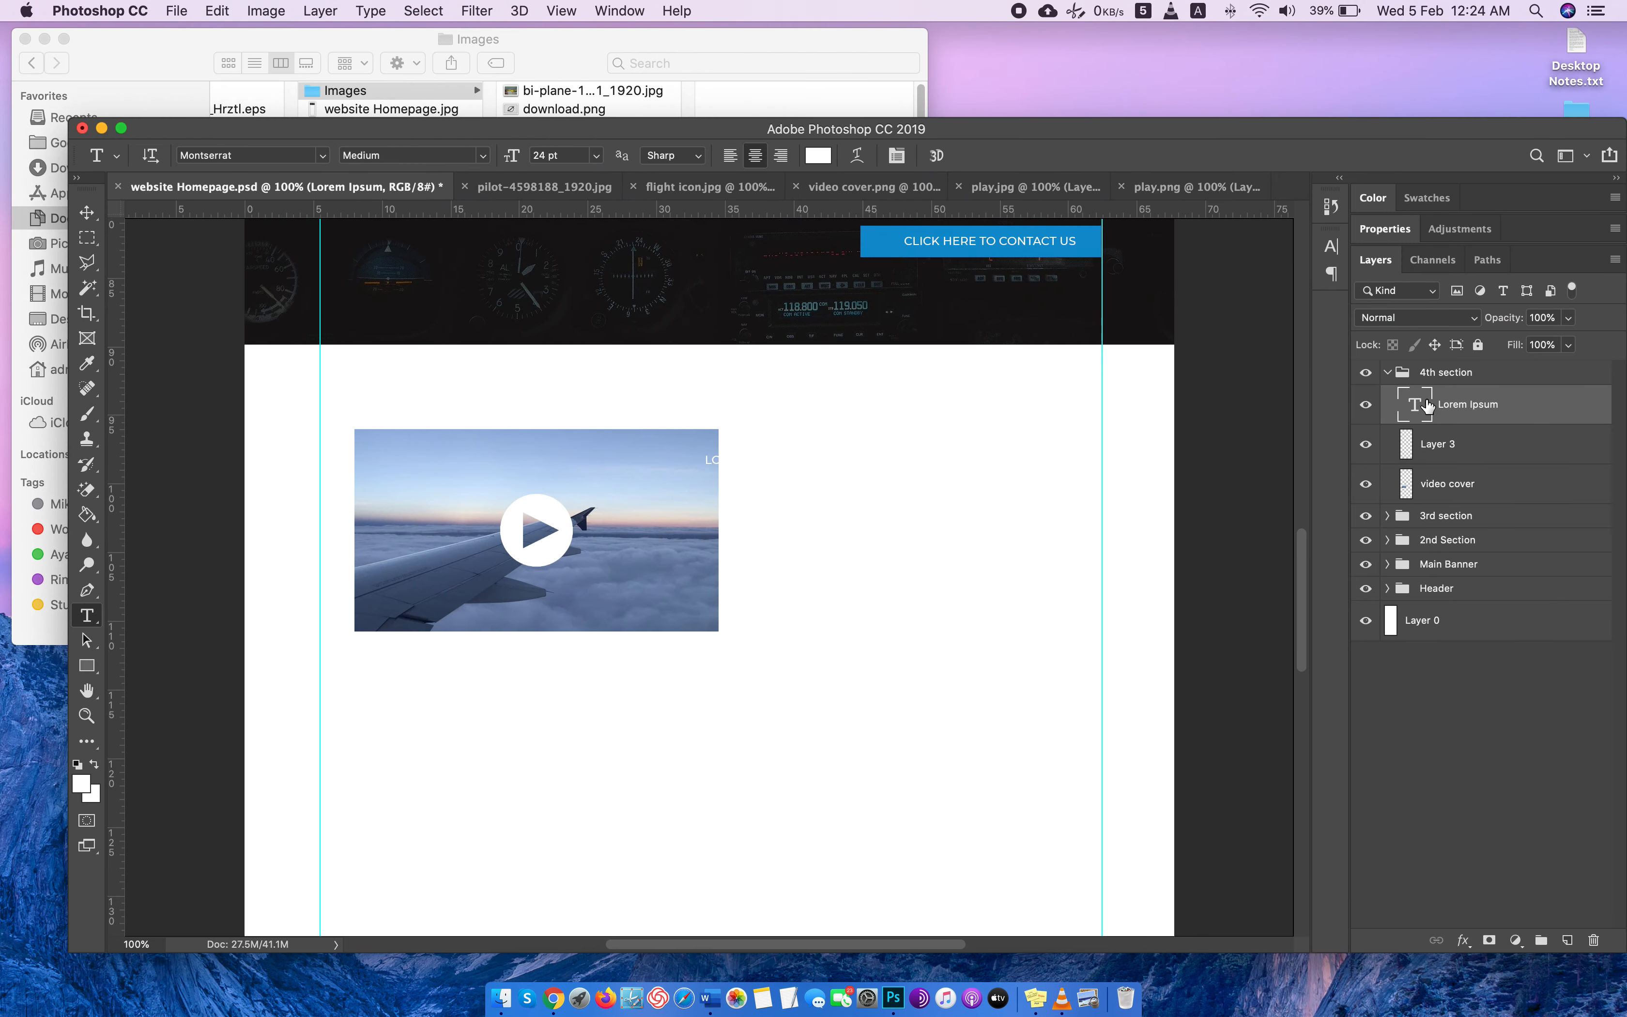
double_click(1414, 404)
key("super+v")
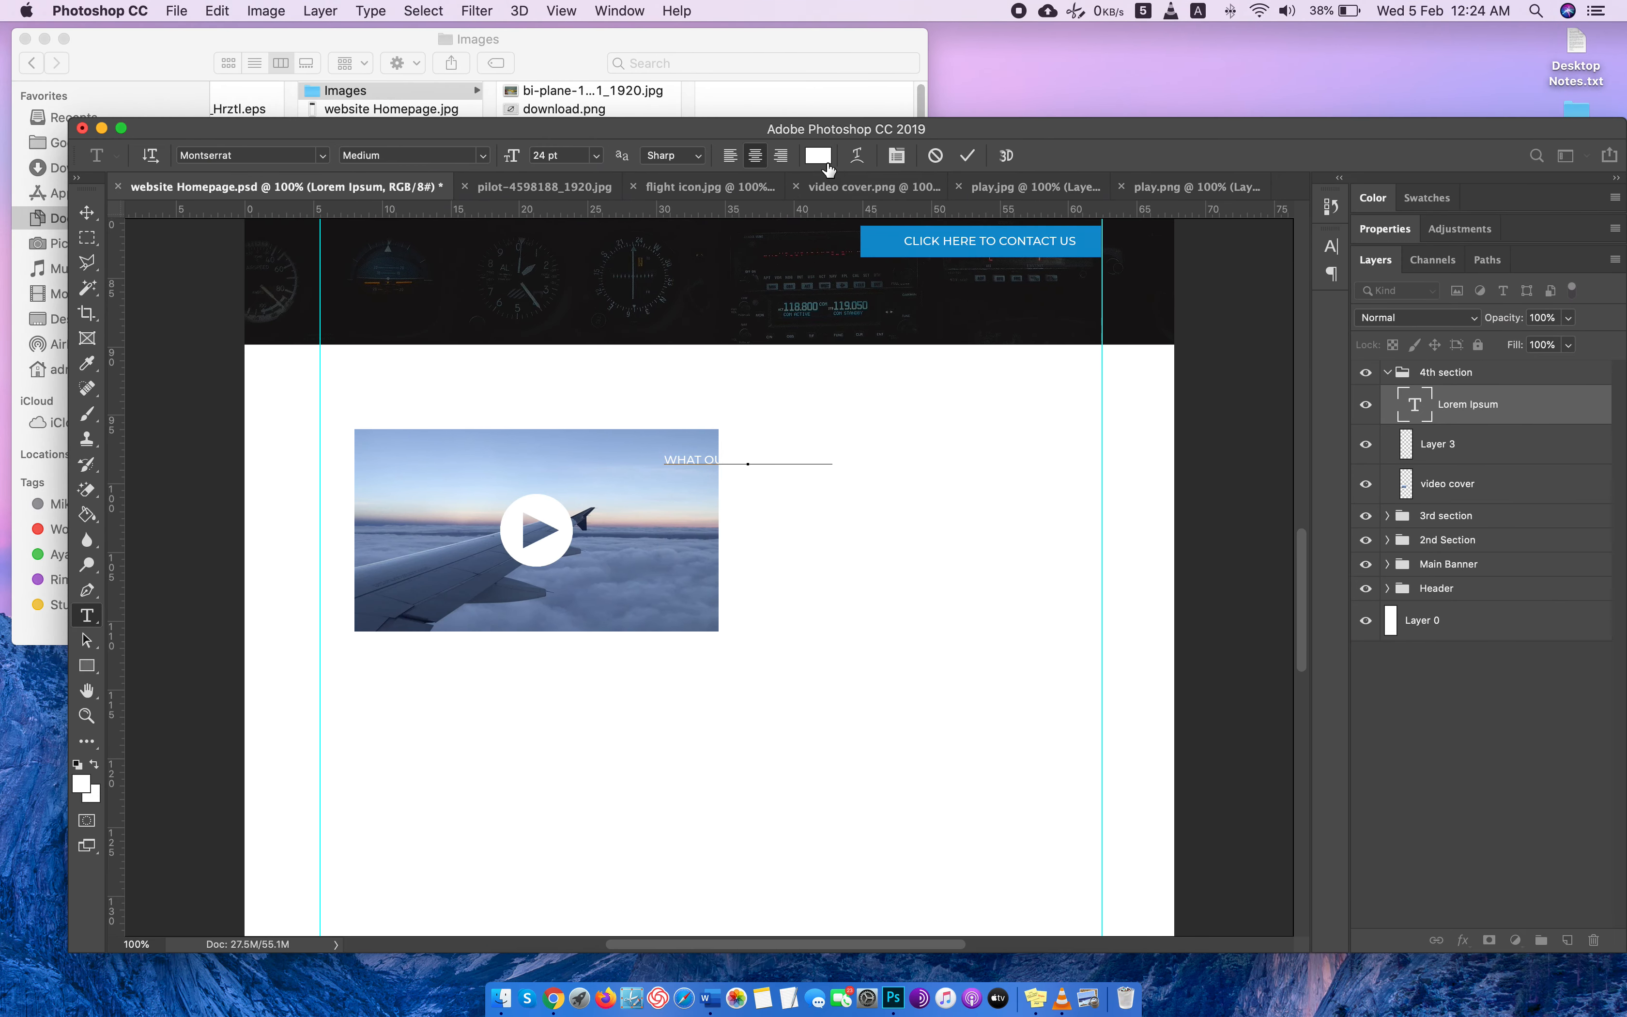
Format the 4th section heading in black (000000) with the Montserrat Black style at 47 pt.
key("super+a")
left_click(818, 156)
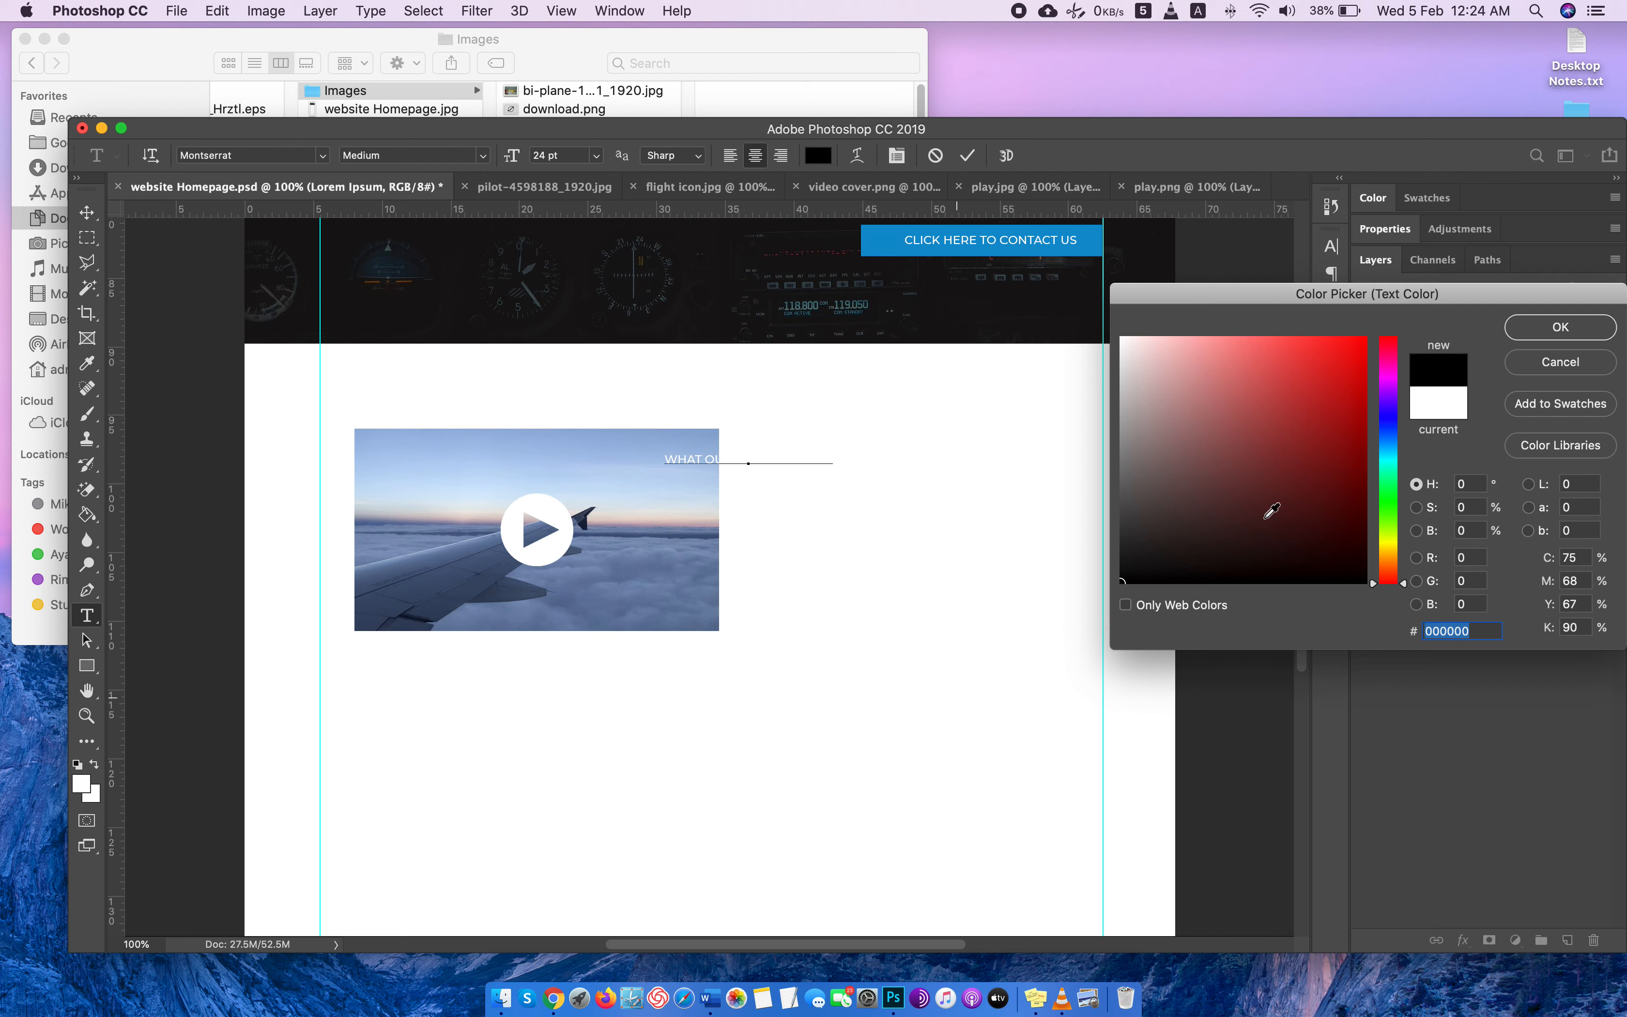
left_click(1535, 326)
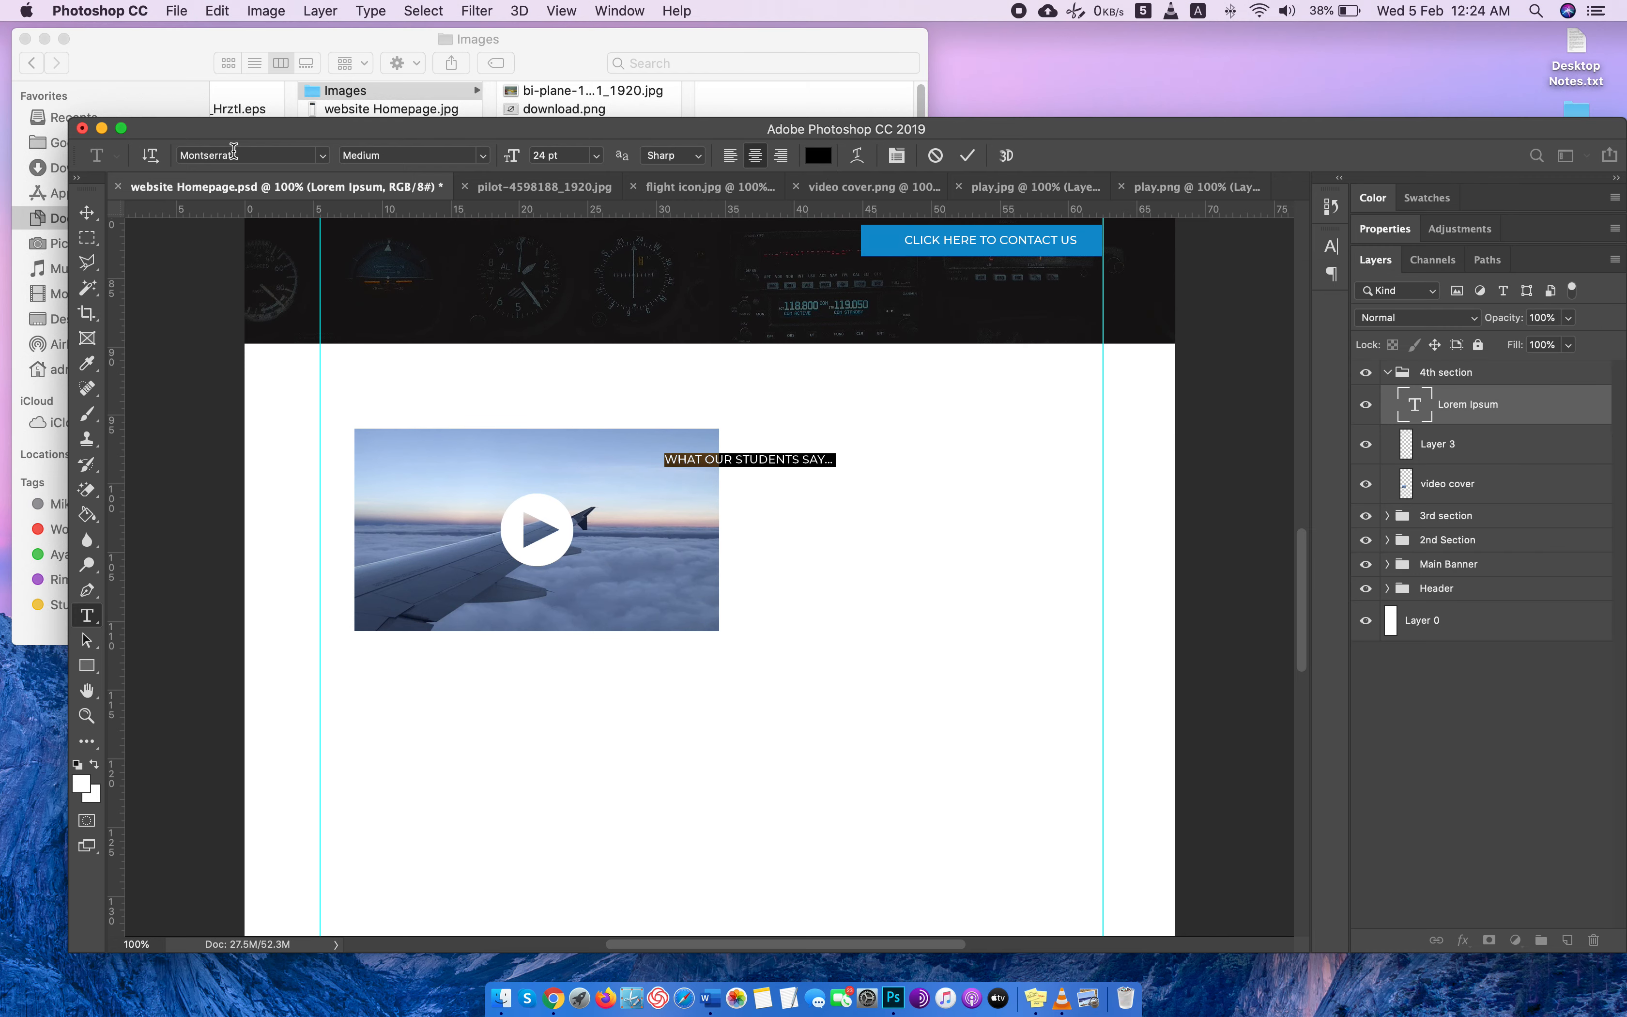
left_click(445, 154)
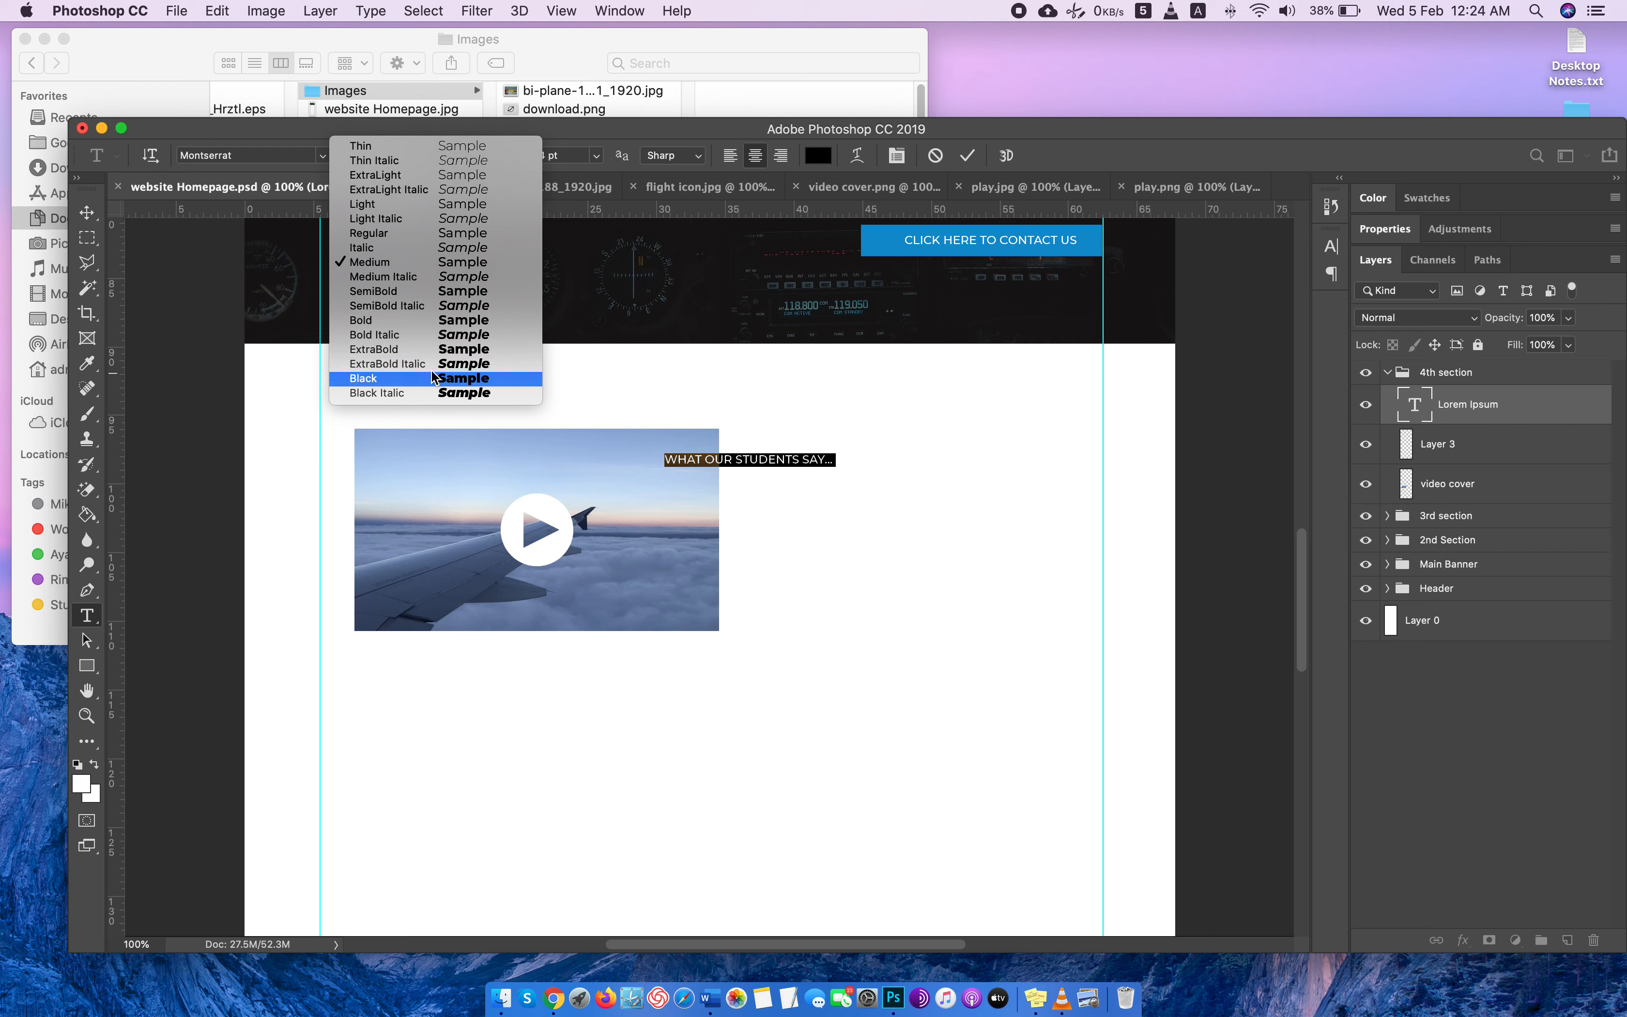
left_click(404, 378)
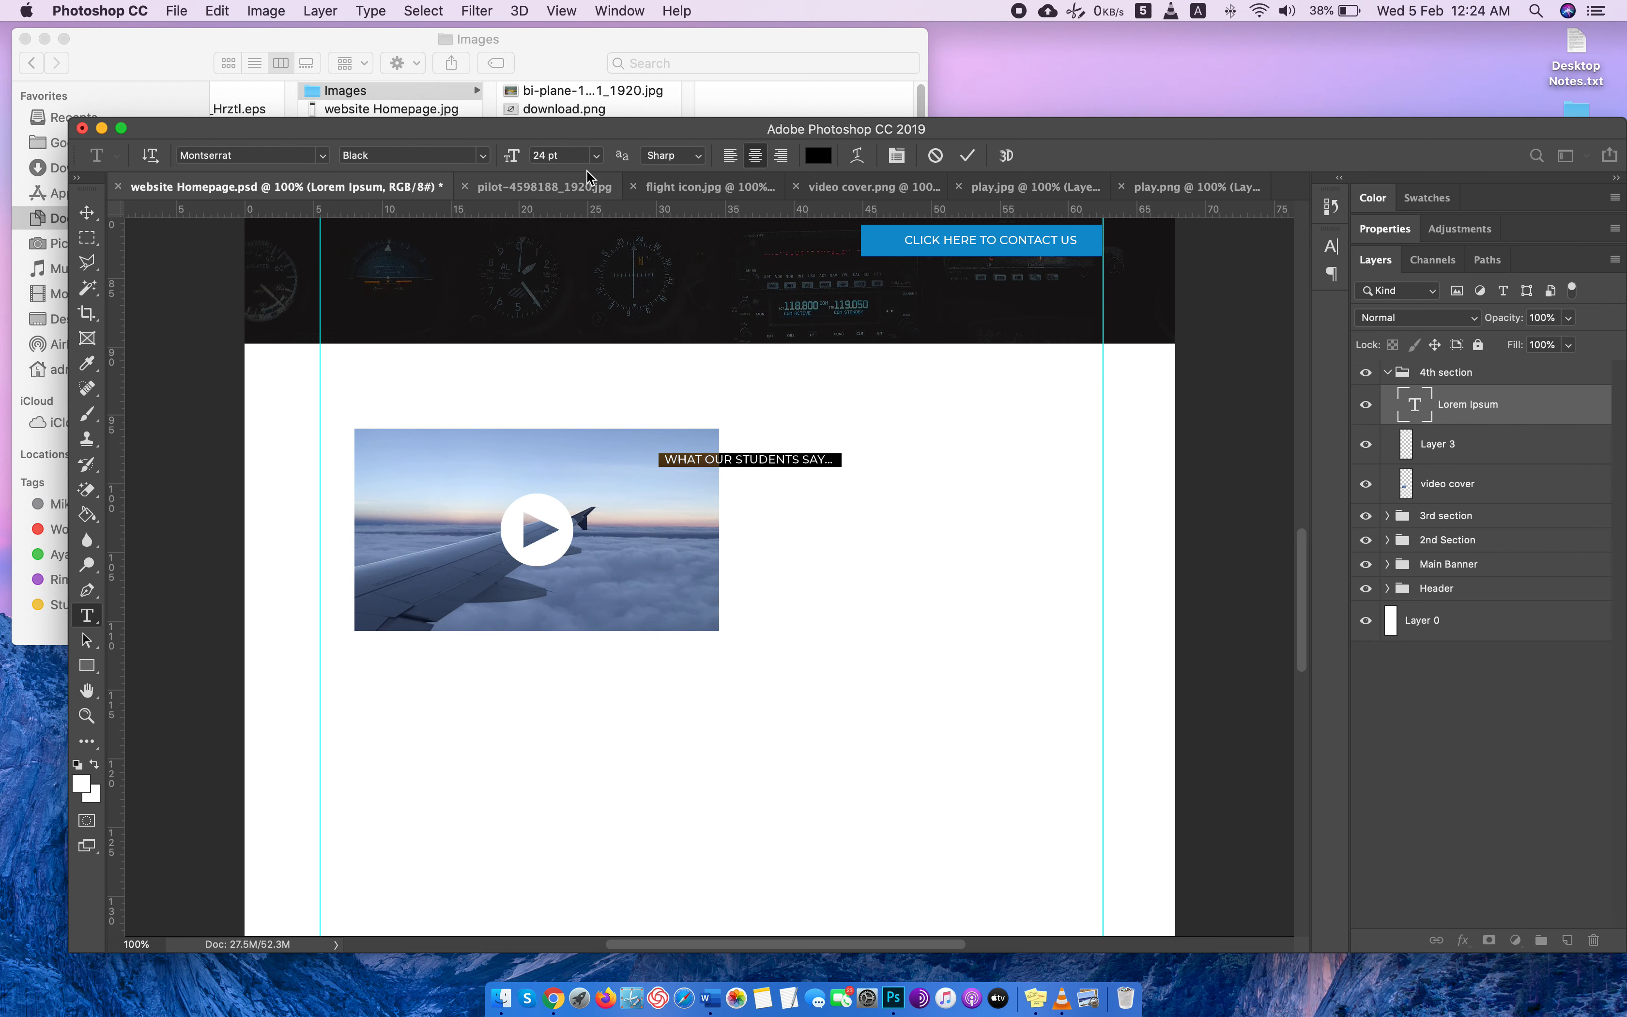
left_click(566, 152)
key("Up")
key("Up")
key("Up")
key("Up")
key("Up")
key("Up")
key("Up")
key("Up")
key("Up")
key("Up")
key("Up")
key("Up")
key("Up")
key("Up")
key("Up")
key("Up")
key("Up")
key("Up")
key("Up")
key("Up")
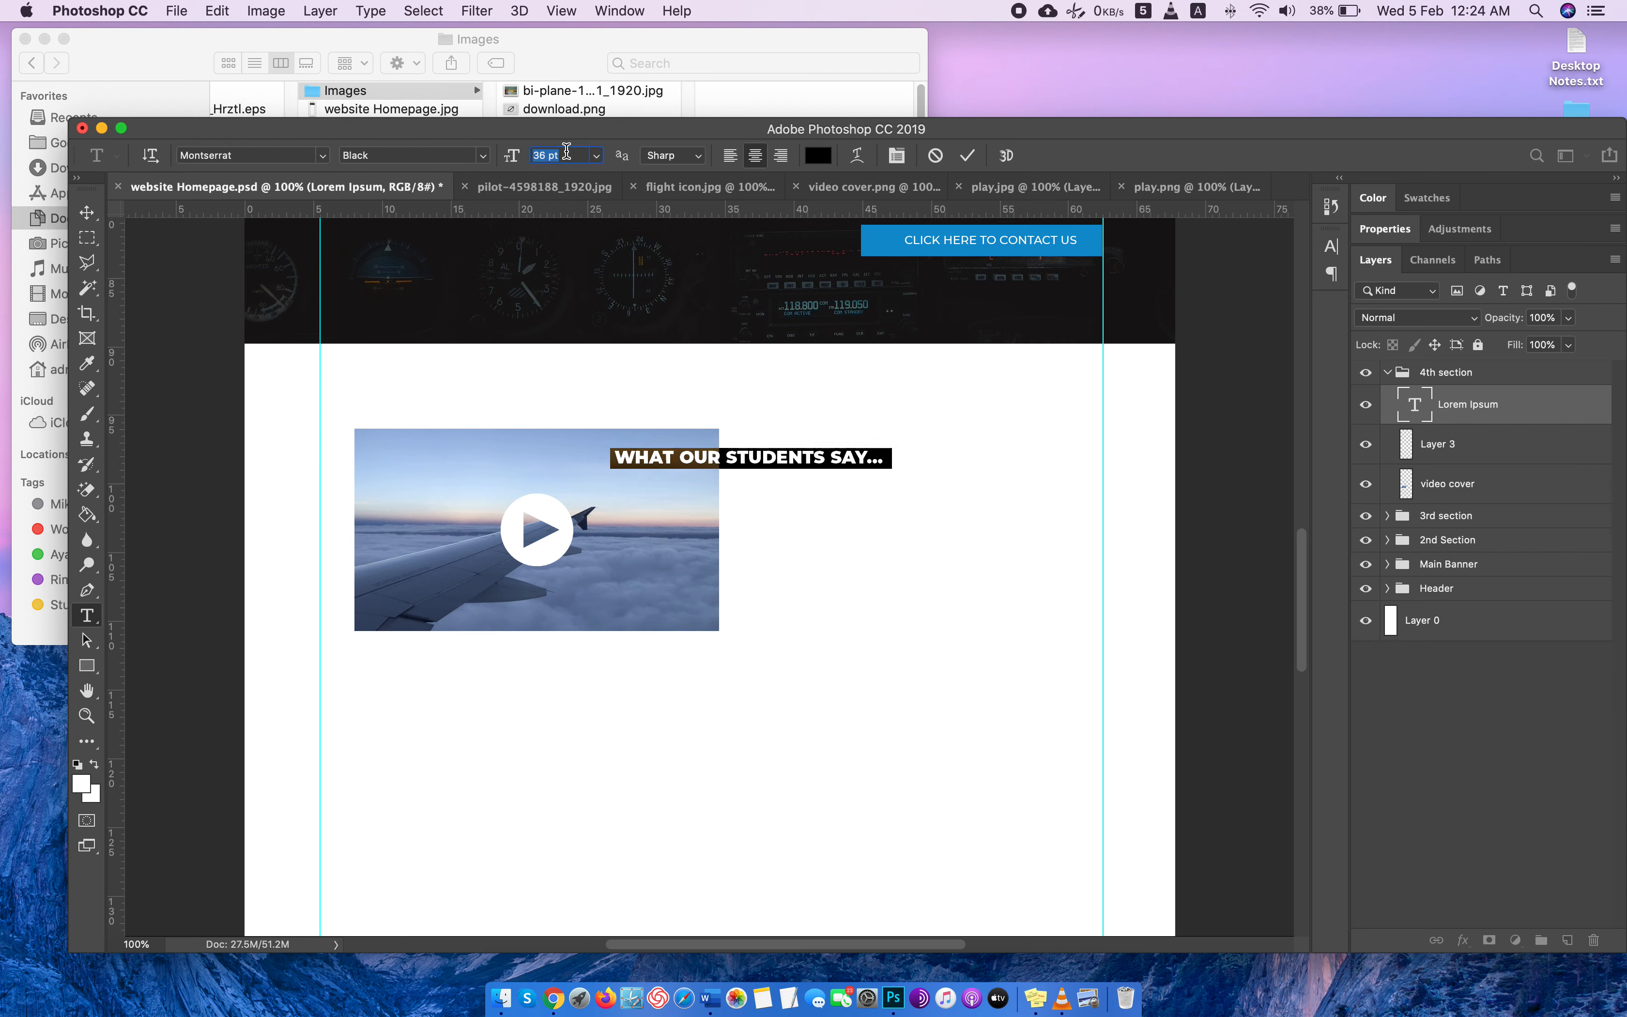
Move the "WHAT OUR STUDENTS SAY..." heading off the video cover into the empty space beside its upper part.
left_click(87, 214)
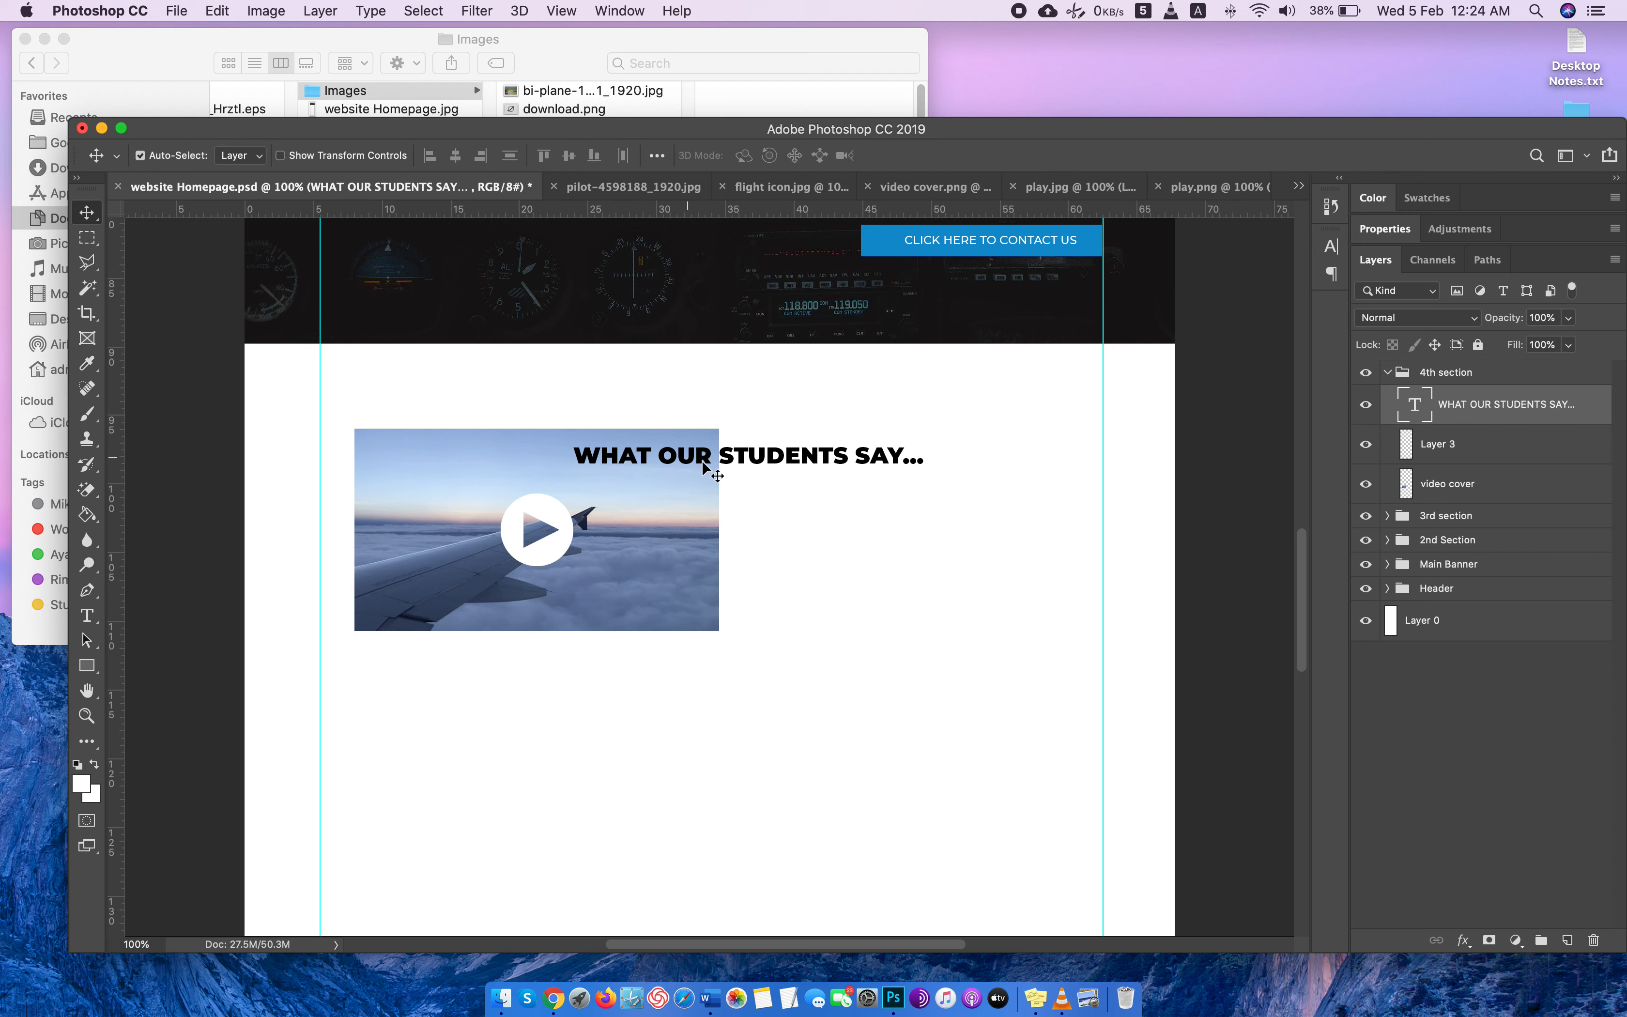
left_click_drag(728, 459, 841, 432)
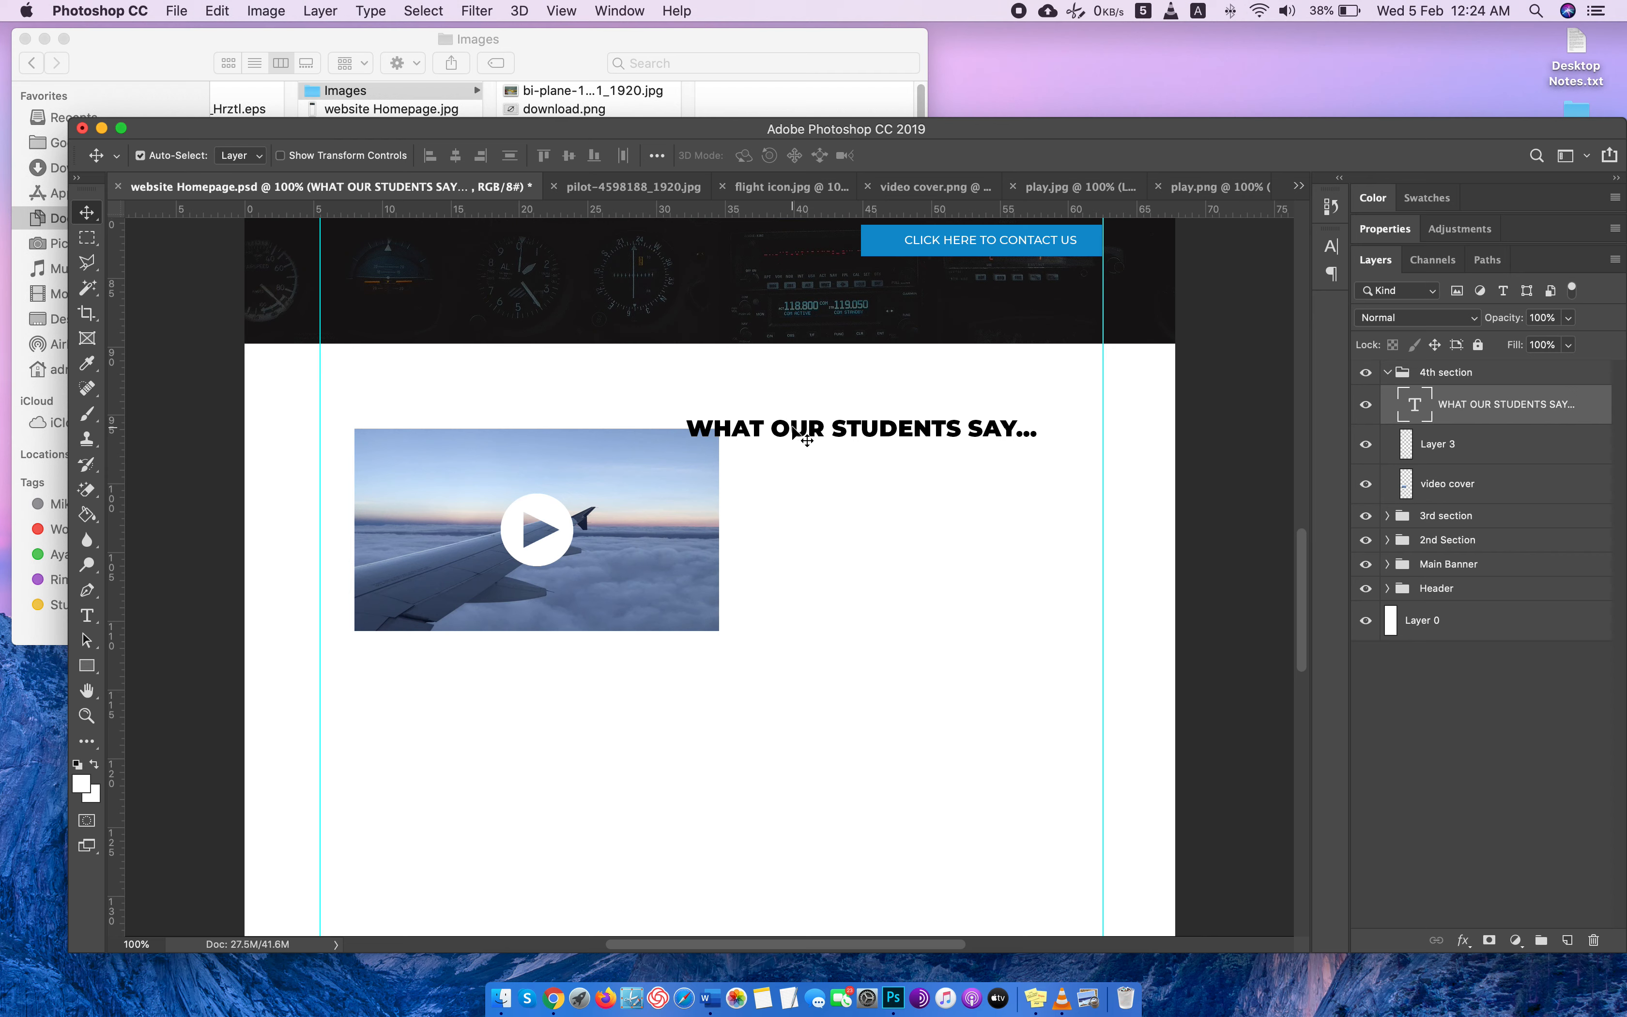
left_click_drag(797, 437, 834, 453)
Replace the heading text with "Our Message" and move it closer to the video cover, slightly below the cover's upper edge.
double_click(1414, 404)
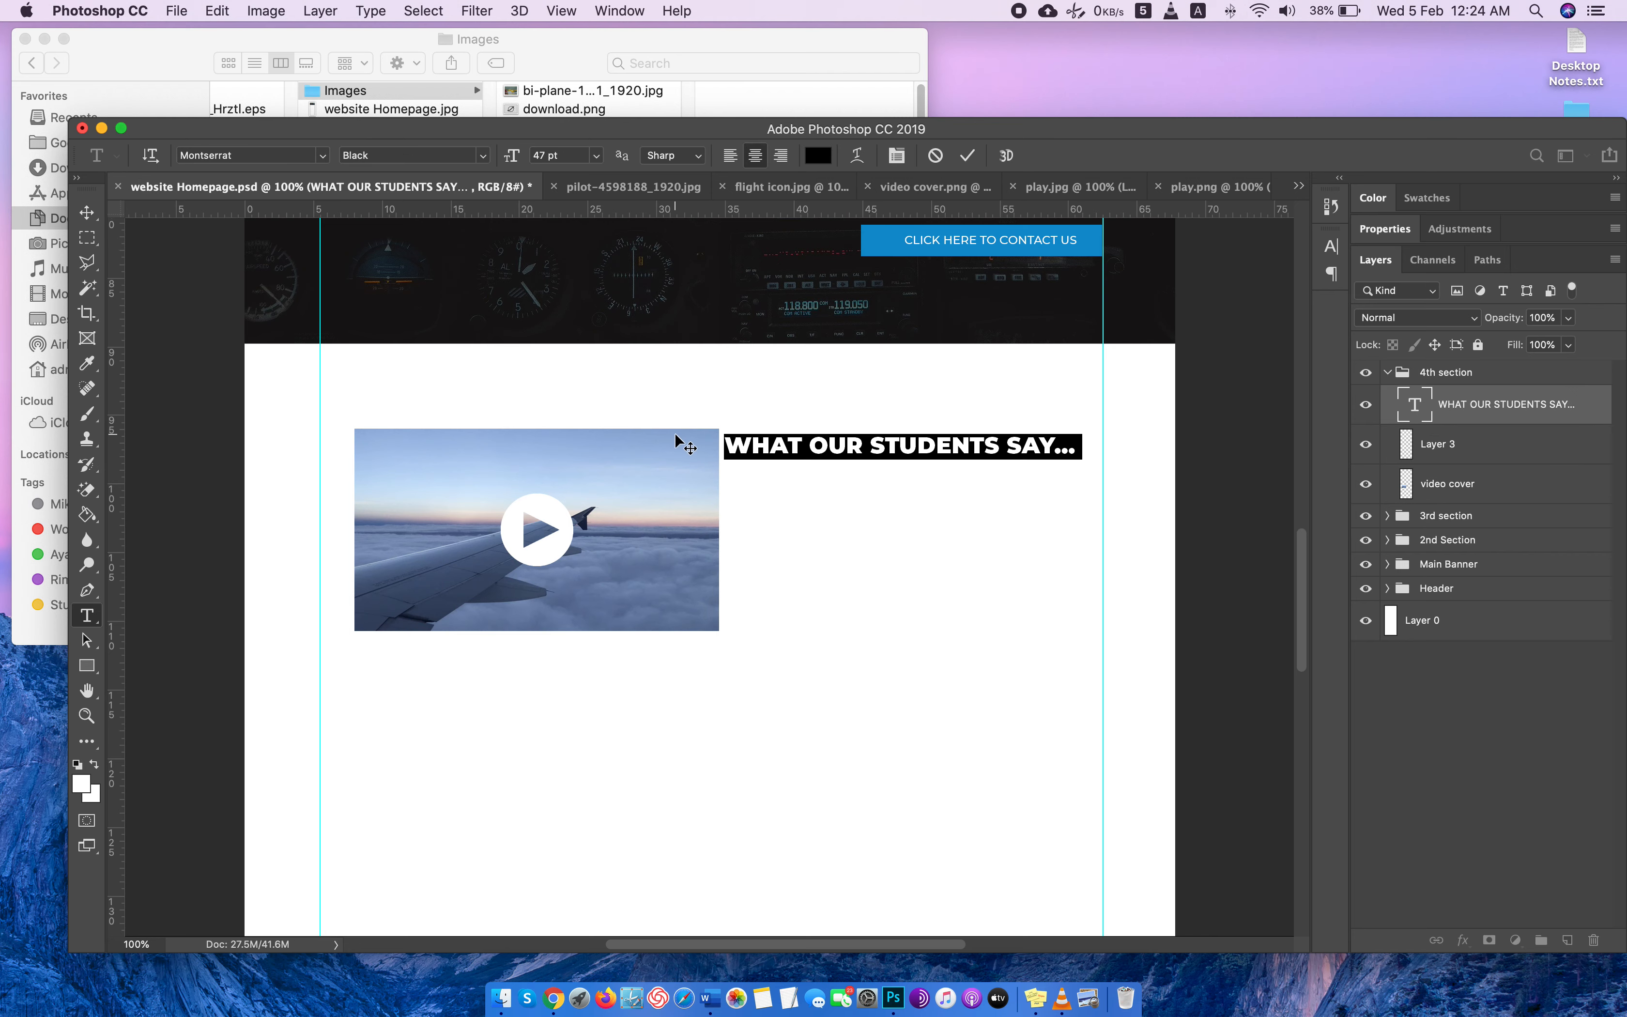
type("O")
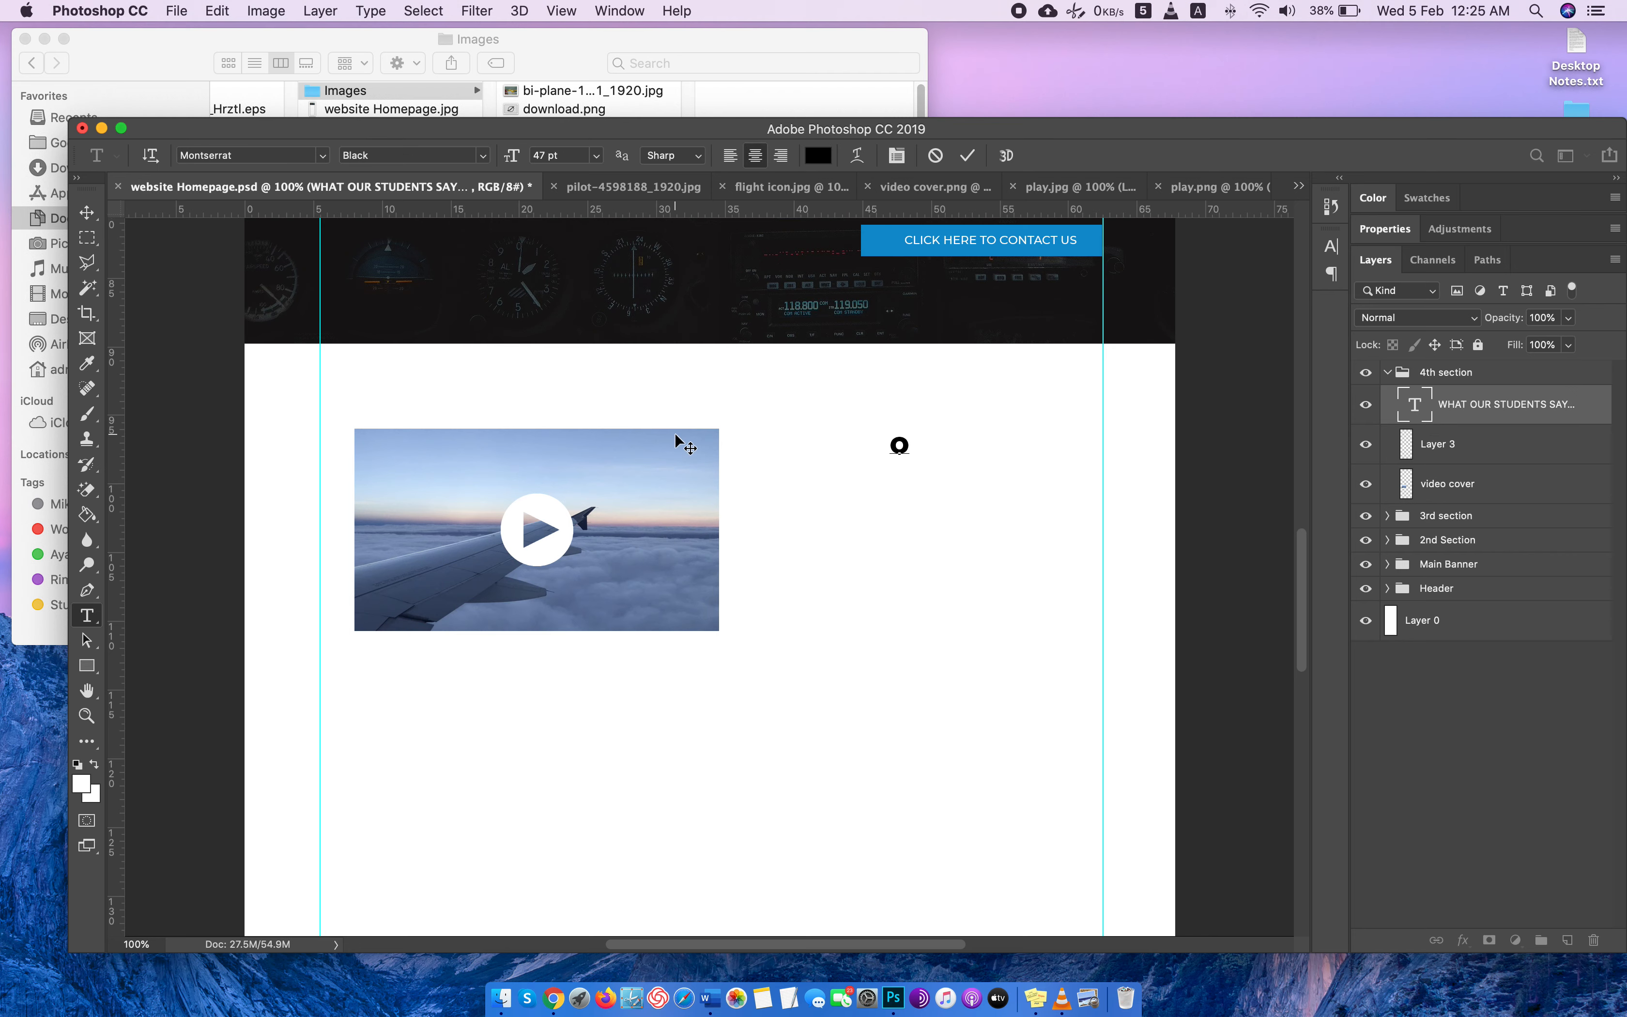
type("UR MESS")
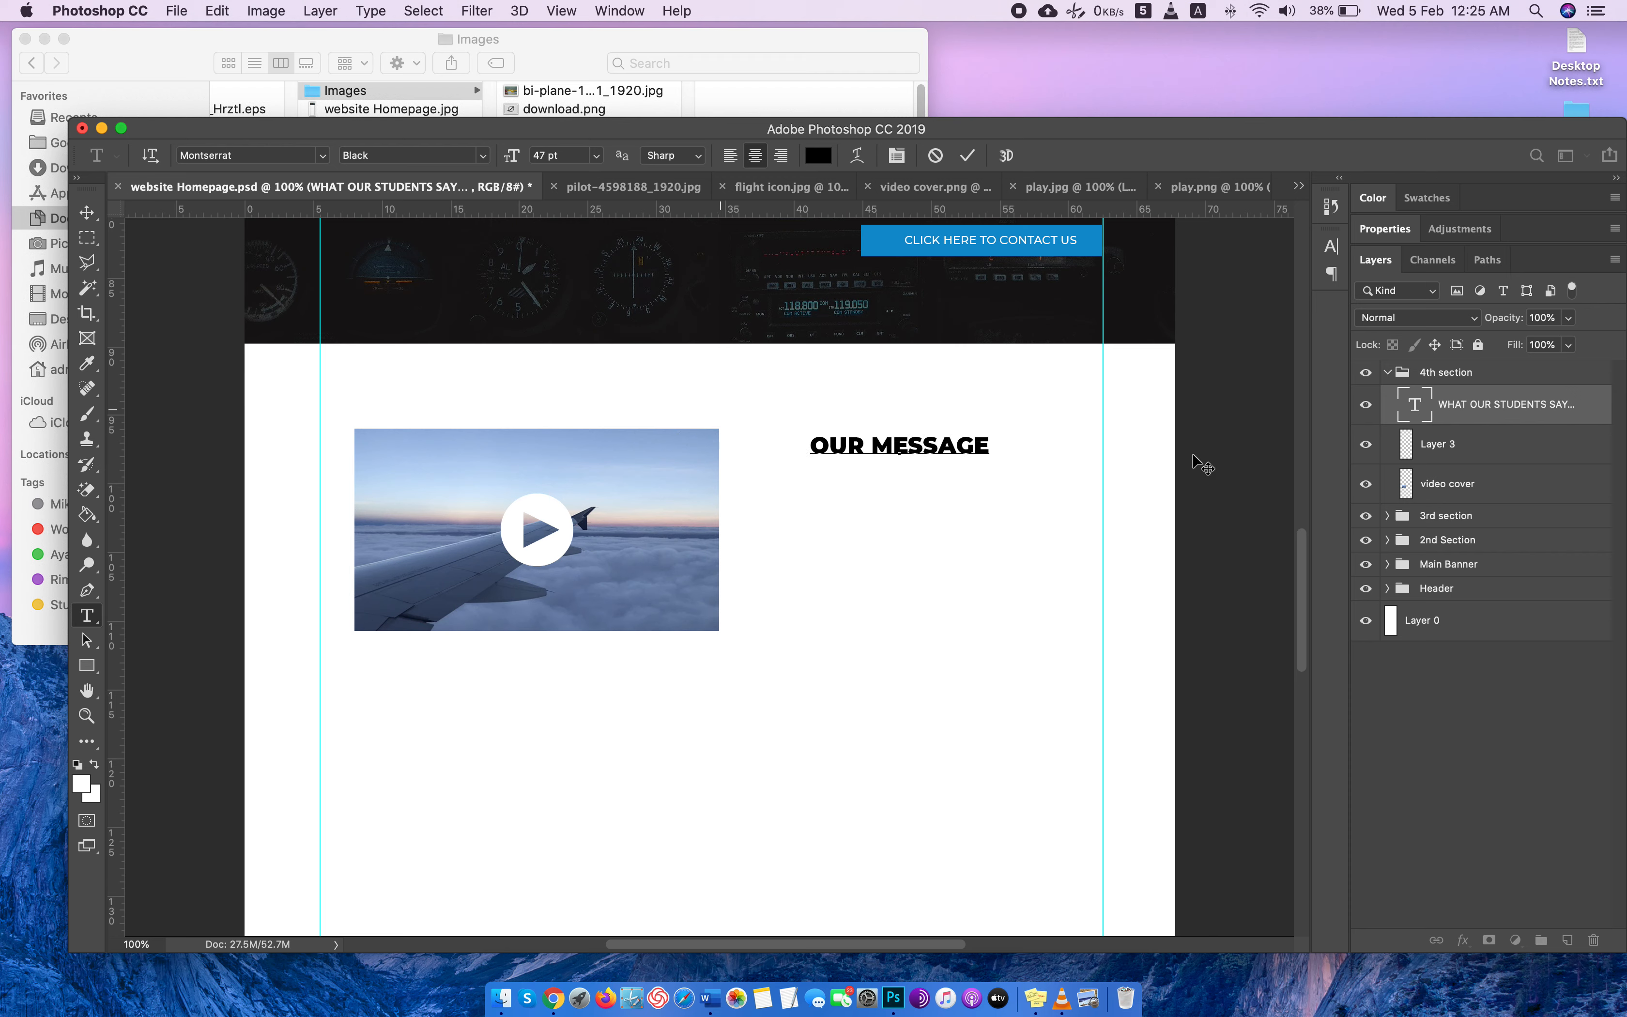
left_click(1424, 406)
key("v")
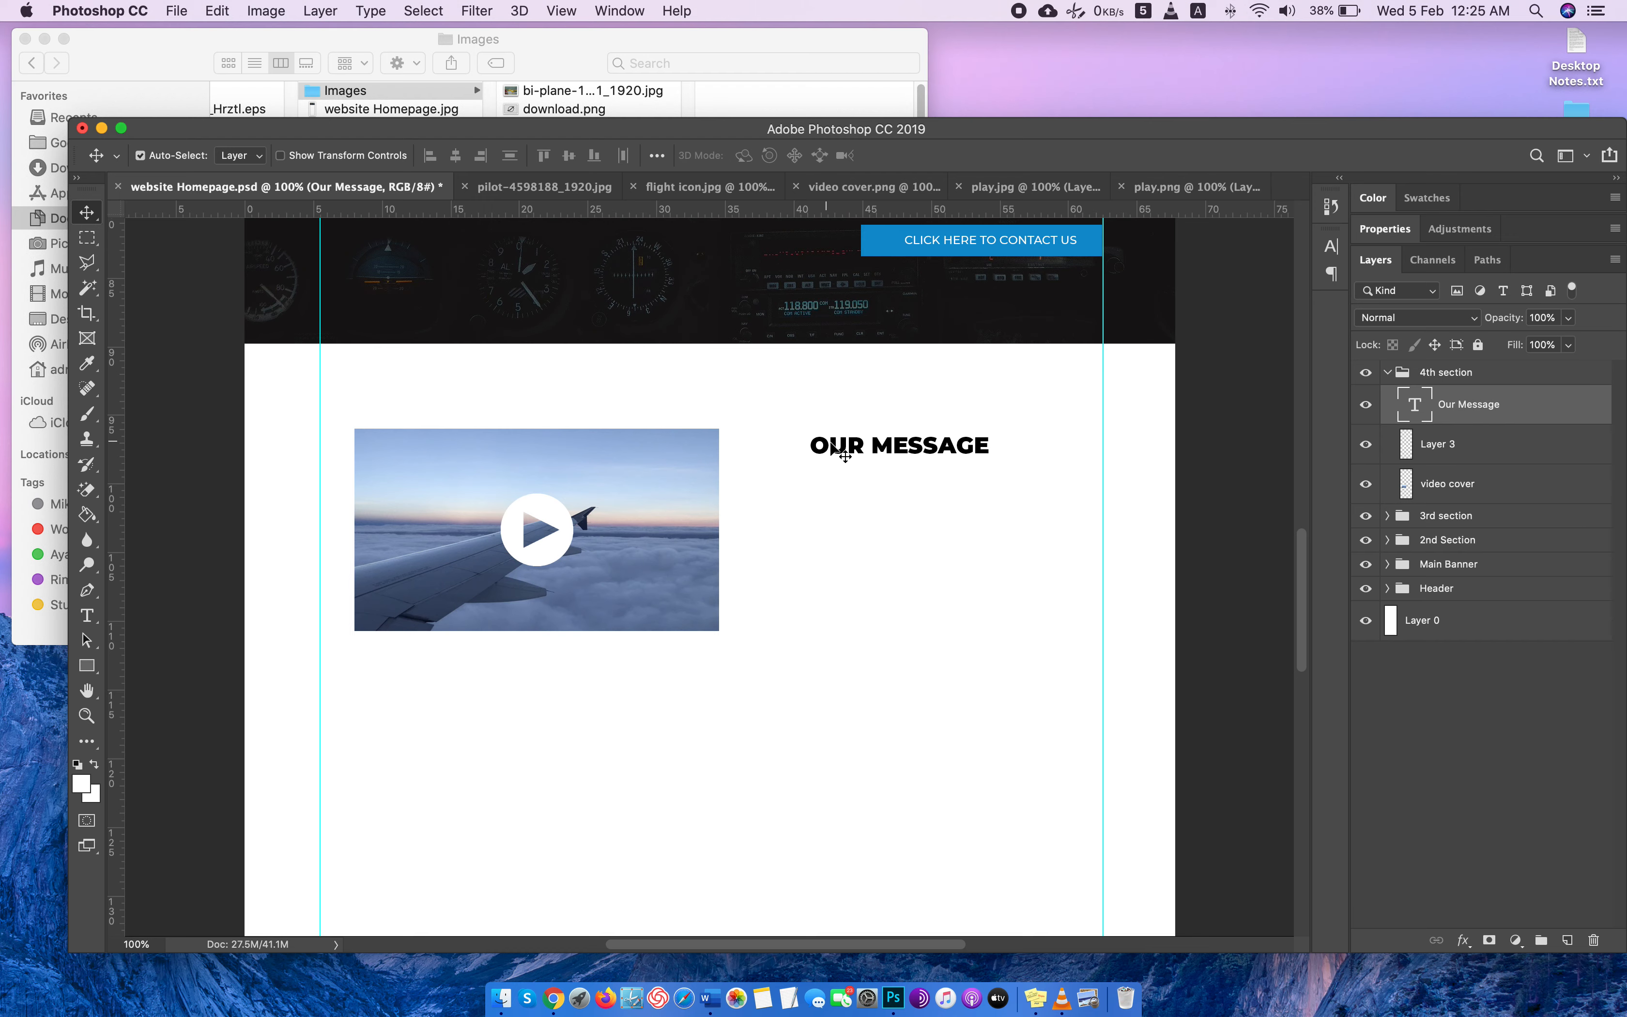
left_click_drag(837, 447, 784, 463)
scroll(970, 463, "up", 1)
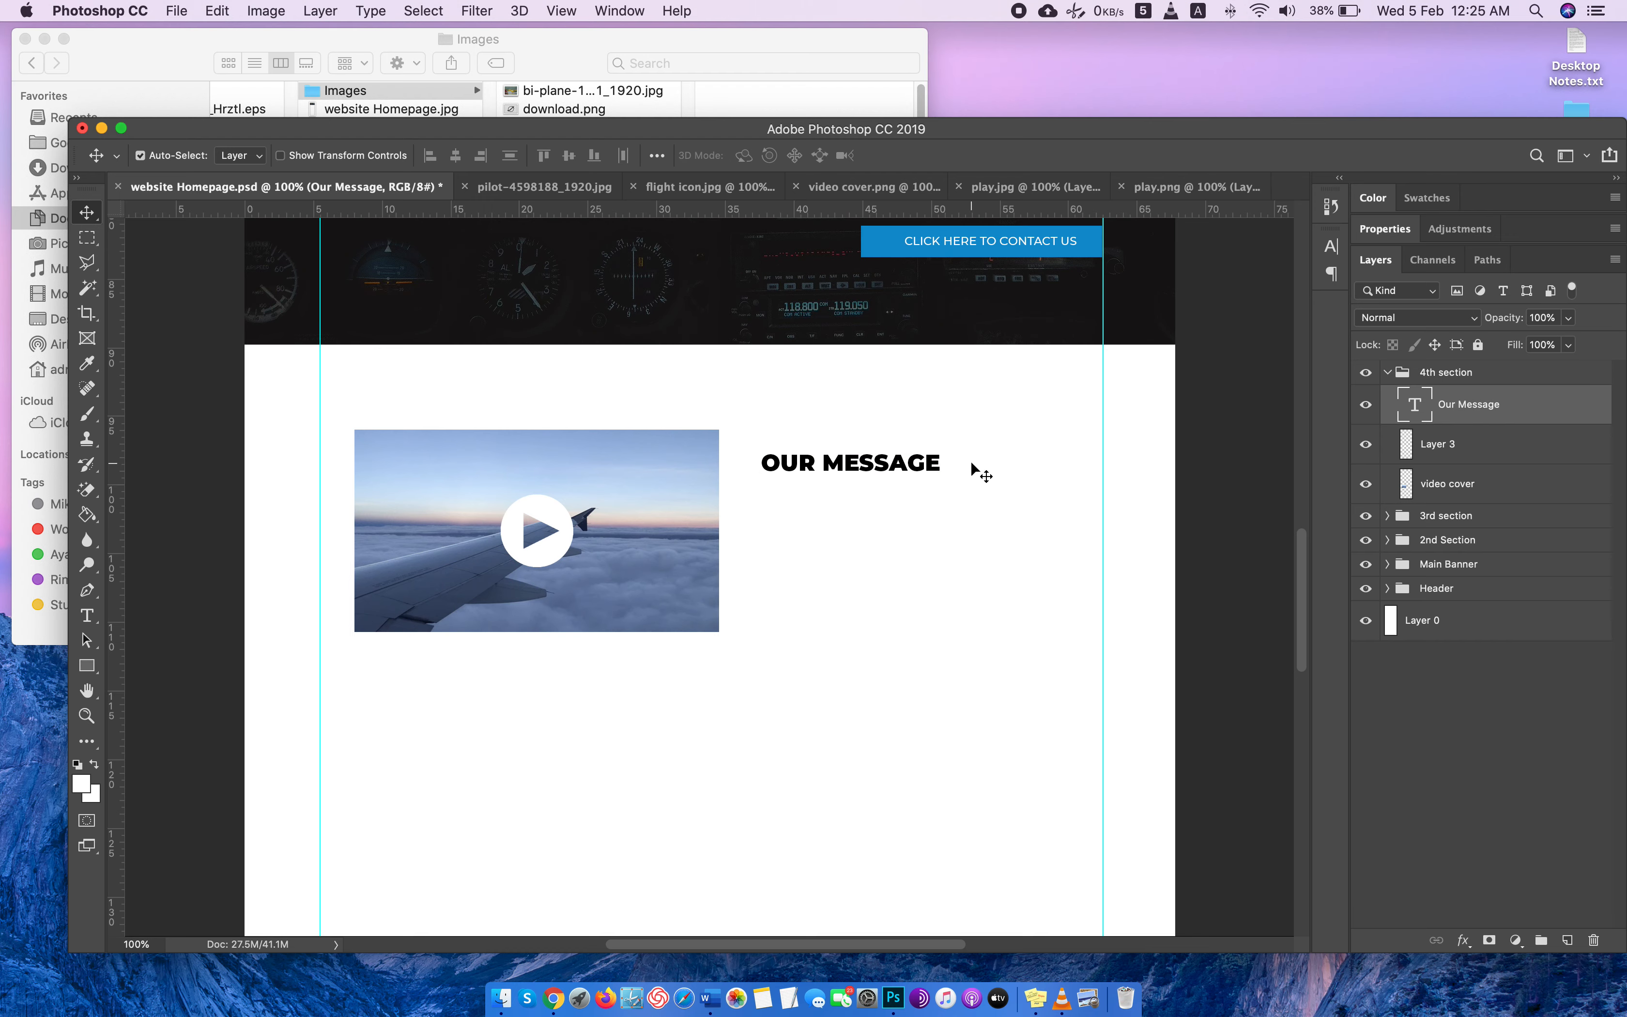
Add a Lorem ipsum paragraph text box beneath the "Our Message" heading, with All Caps off and left alignment.
left_click(87, 615)
left_click_drag(761, 503, 1064, 590)
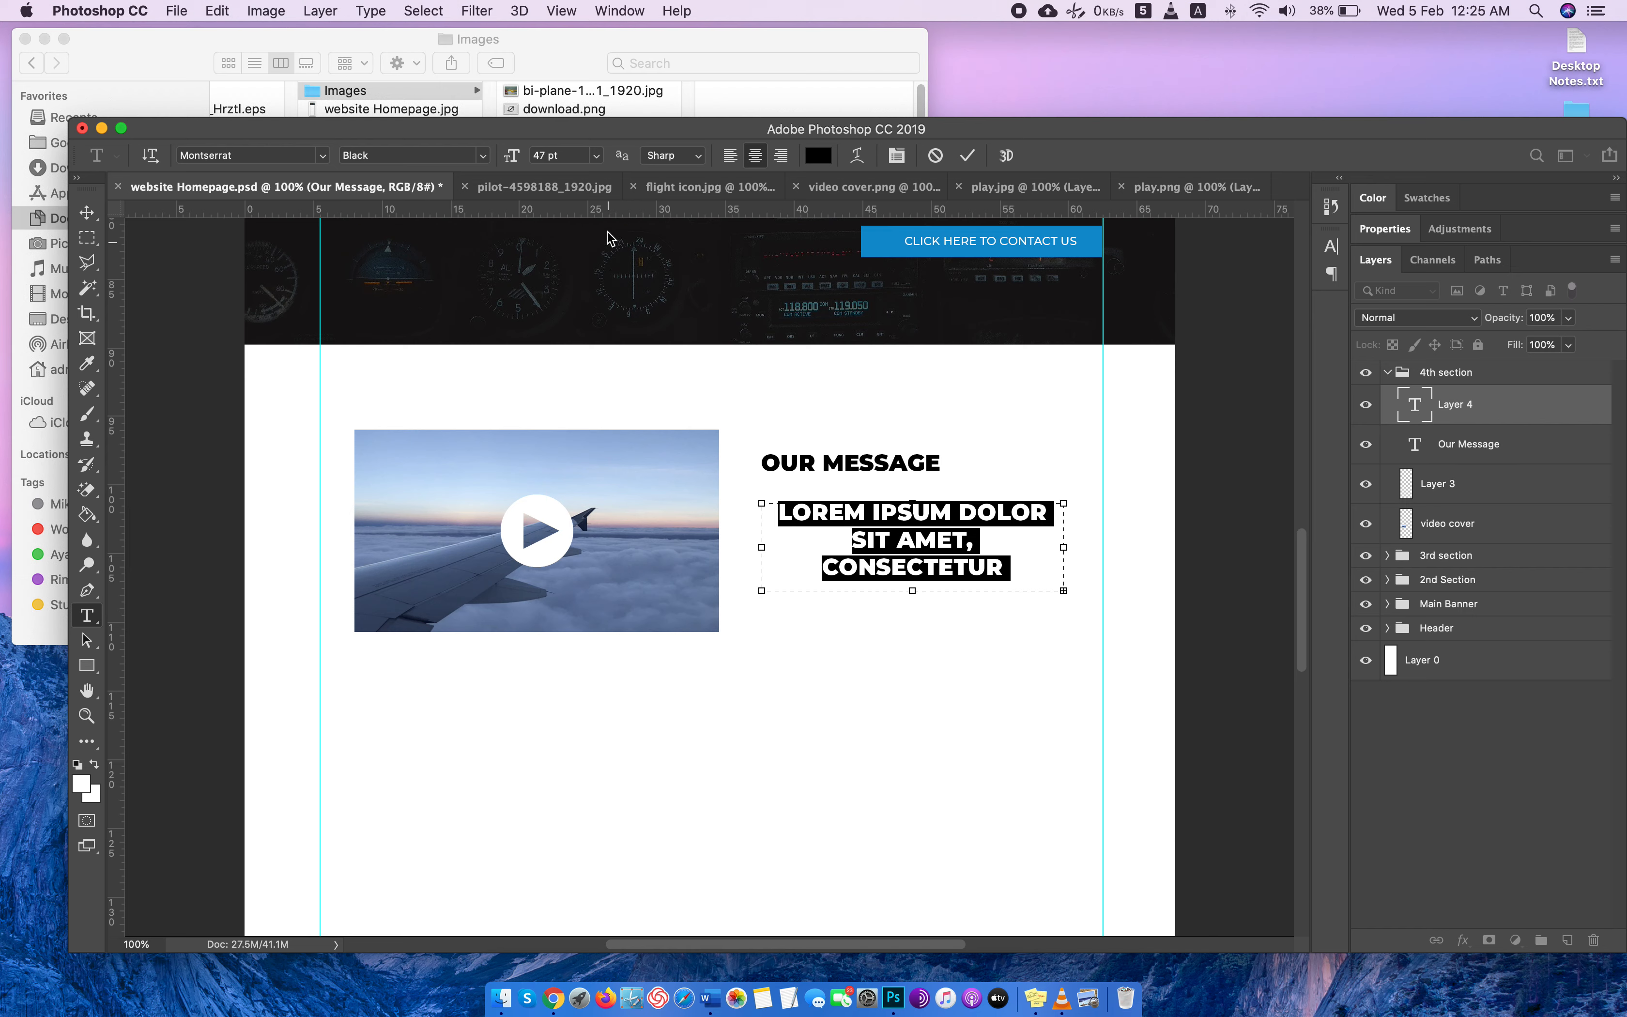
left_click(1330, 246)
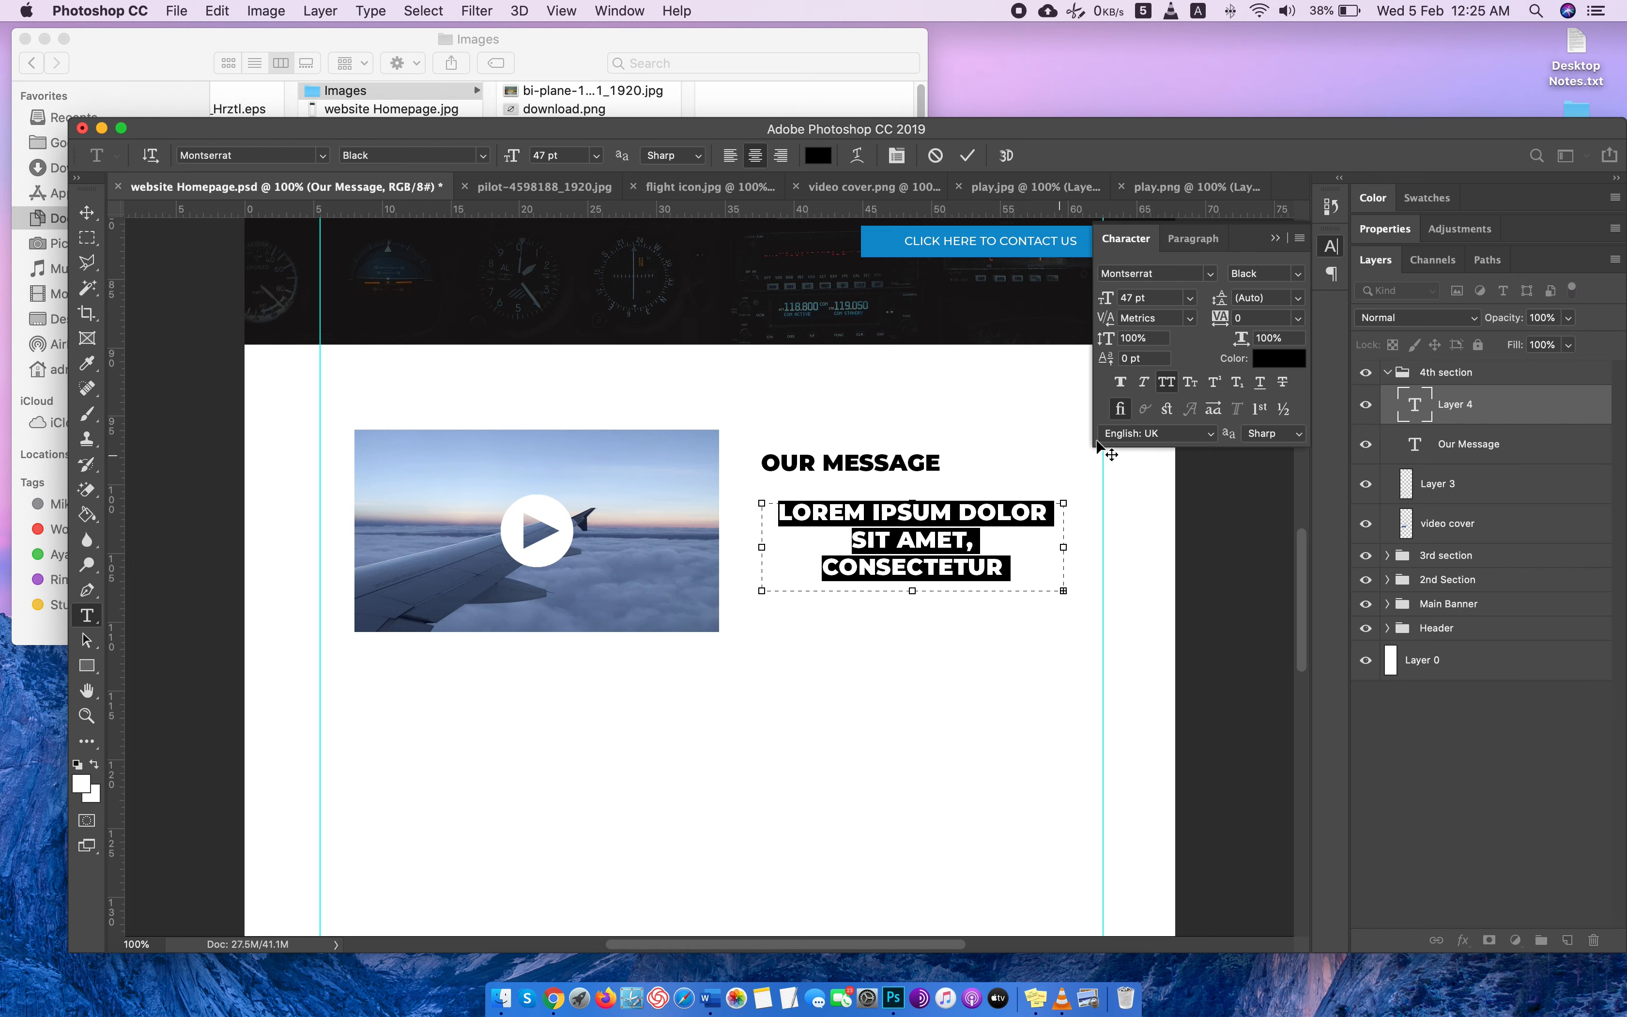
left_click(1168, 384)
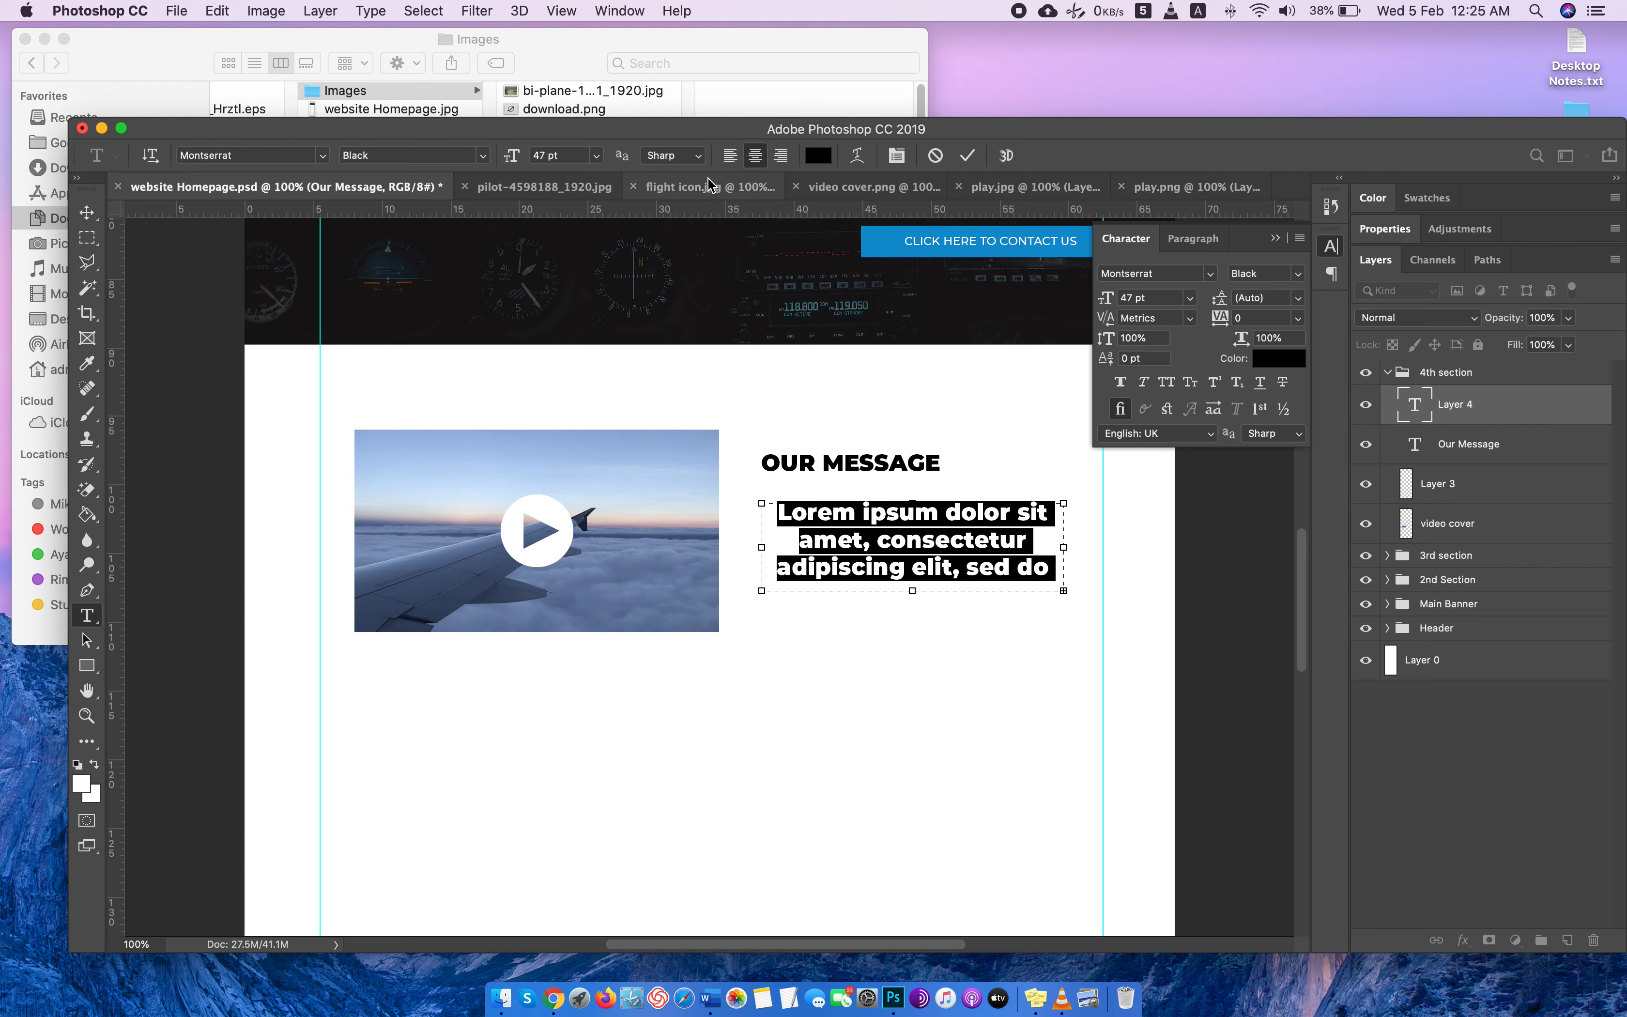
left_click(730, 156)
Set the placeholder paragraph's font size to 20 pt and its Montserrat style to Medium.
left_click(1131, 297)
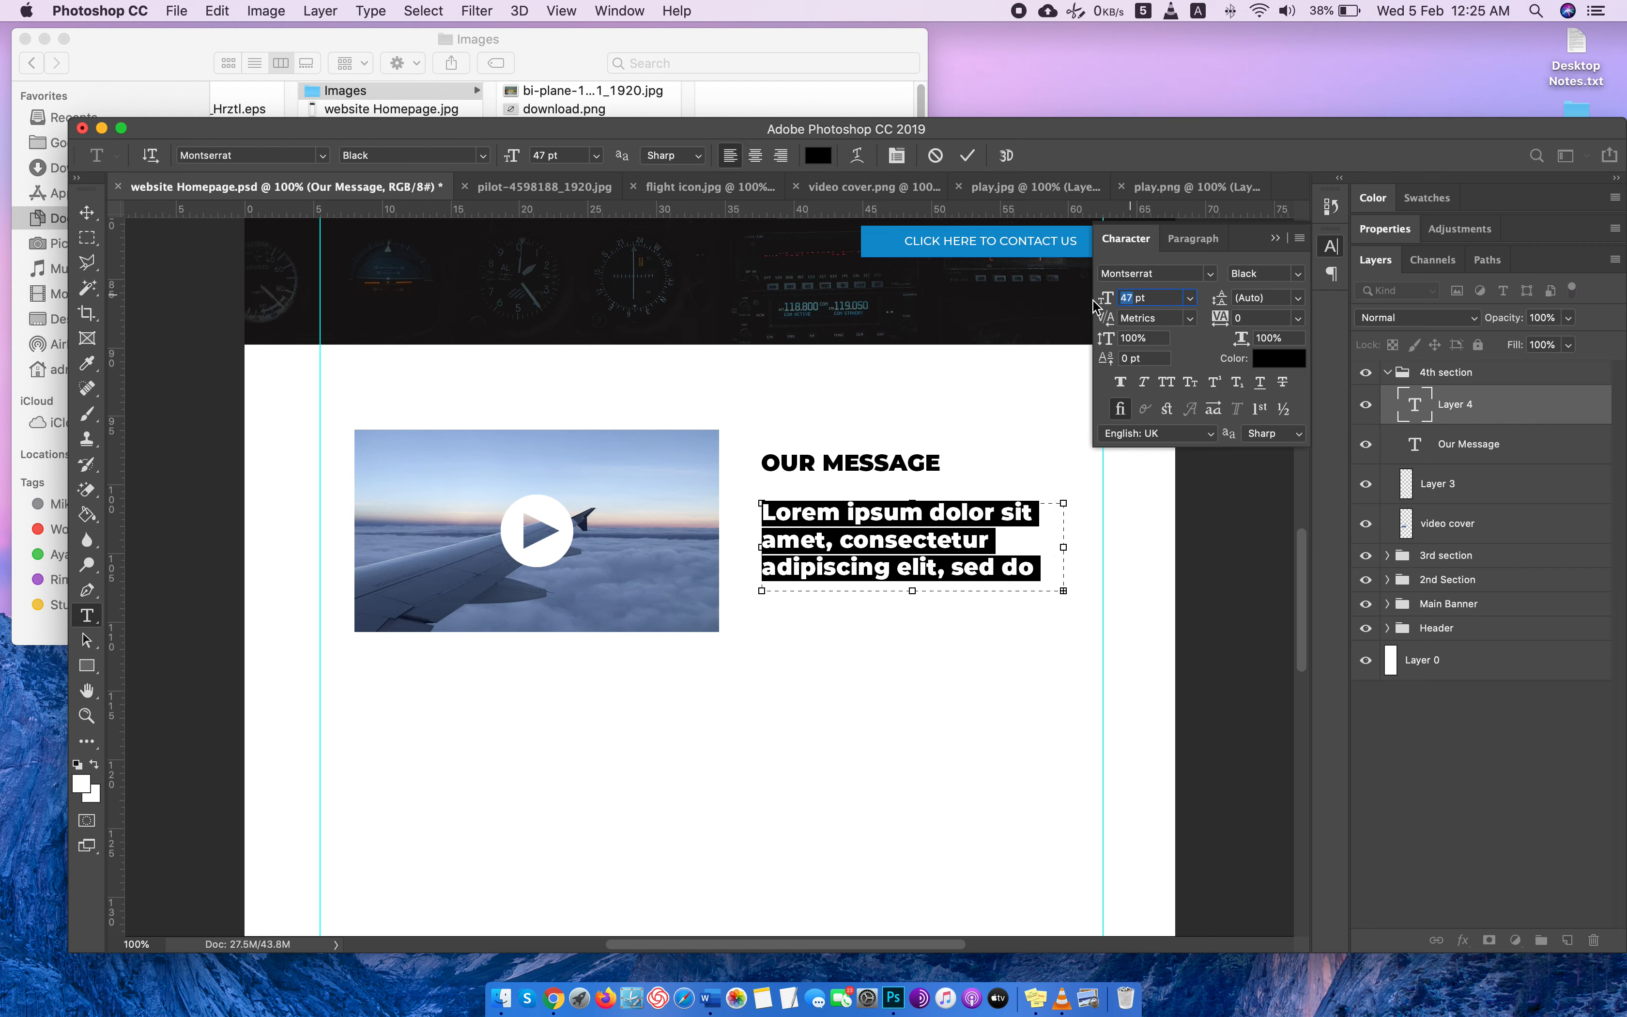
type("20")
key("Return")
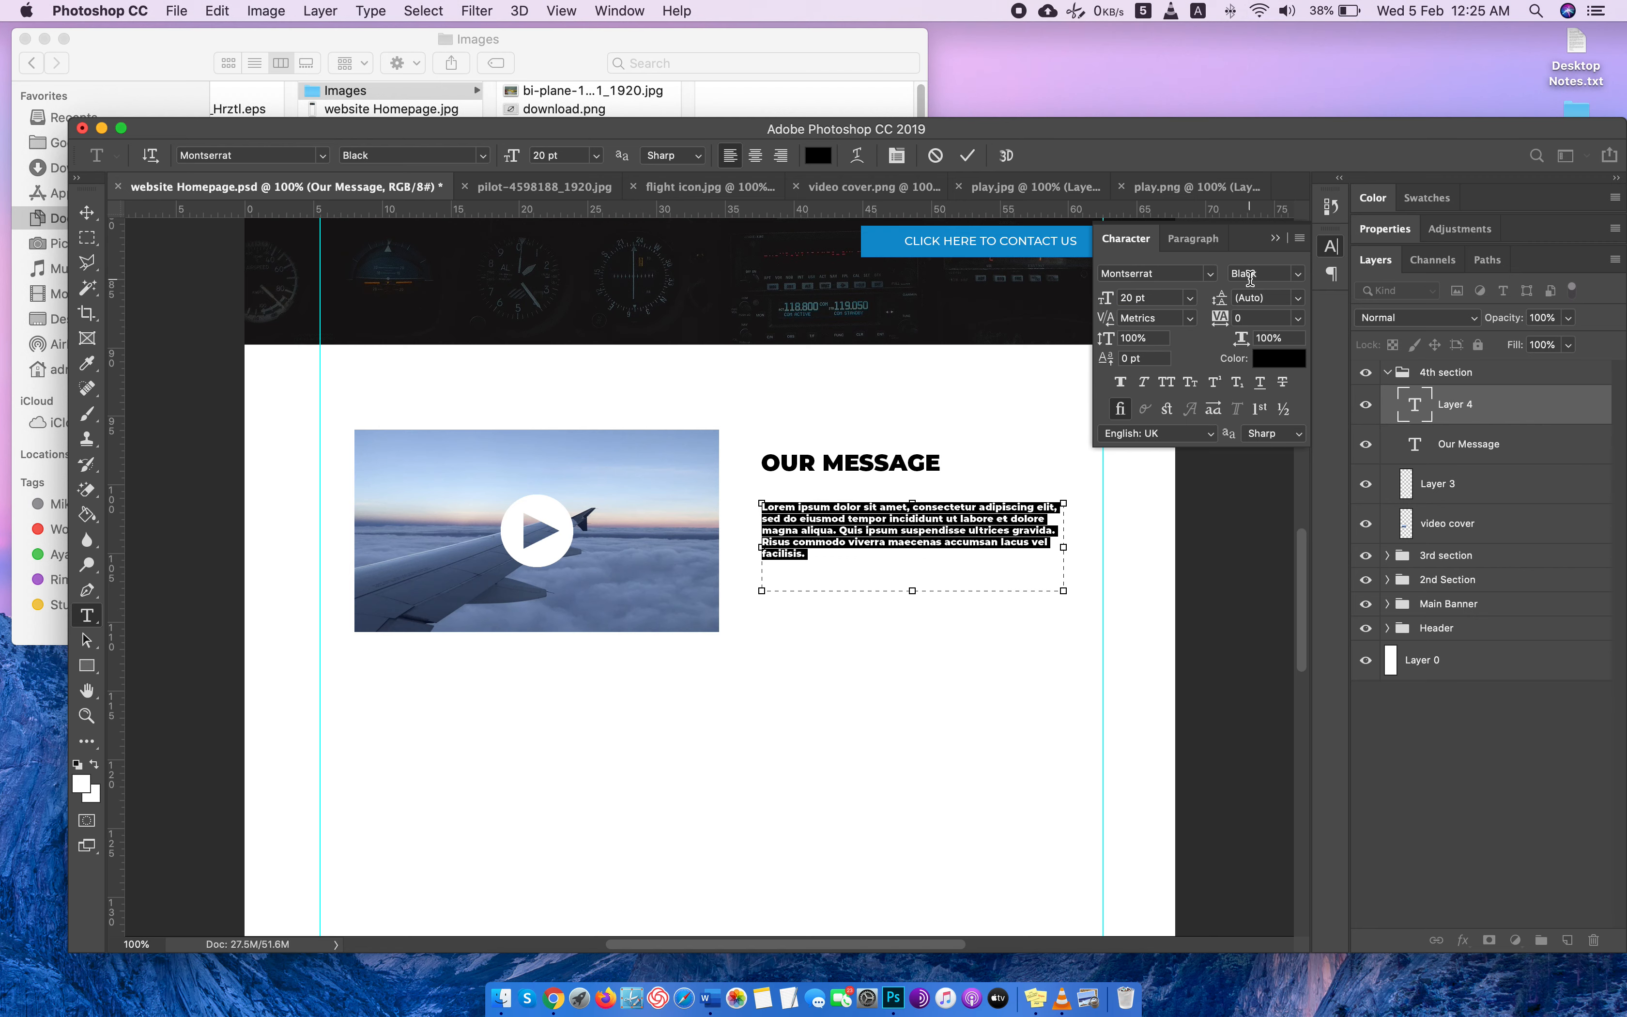
left_click(1264, 273)
left_click(1264, 369)
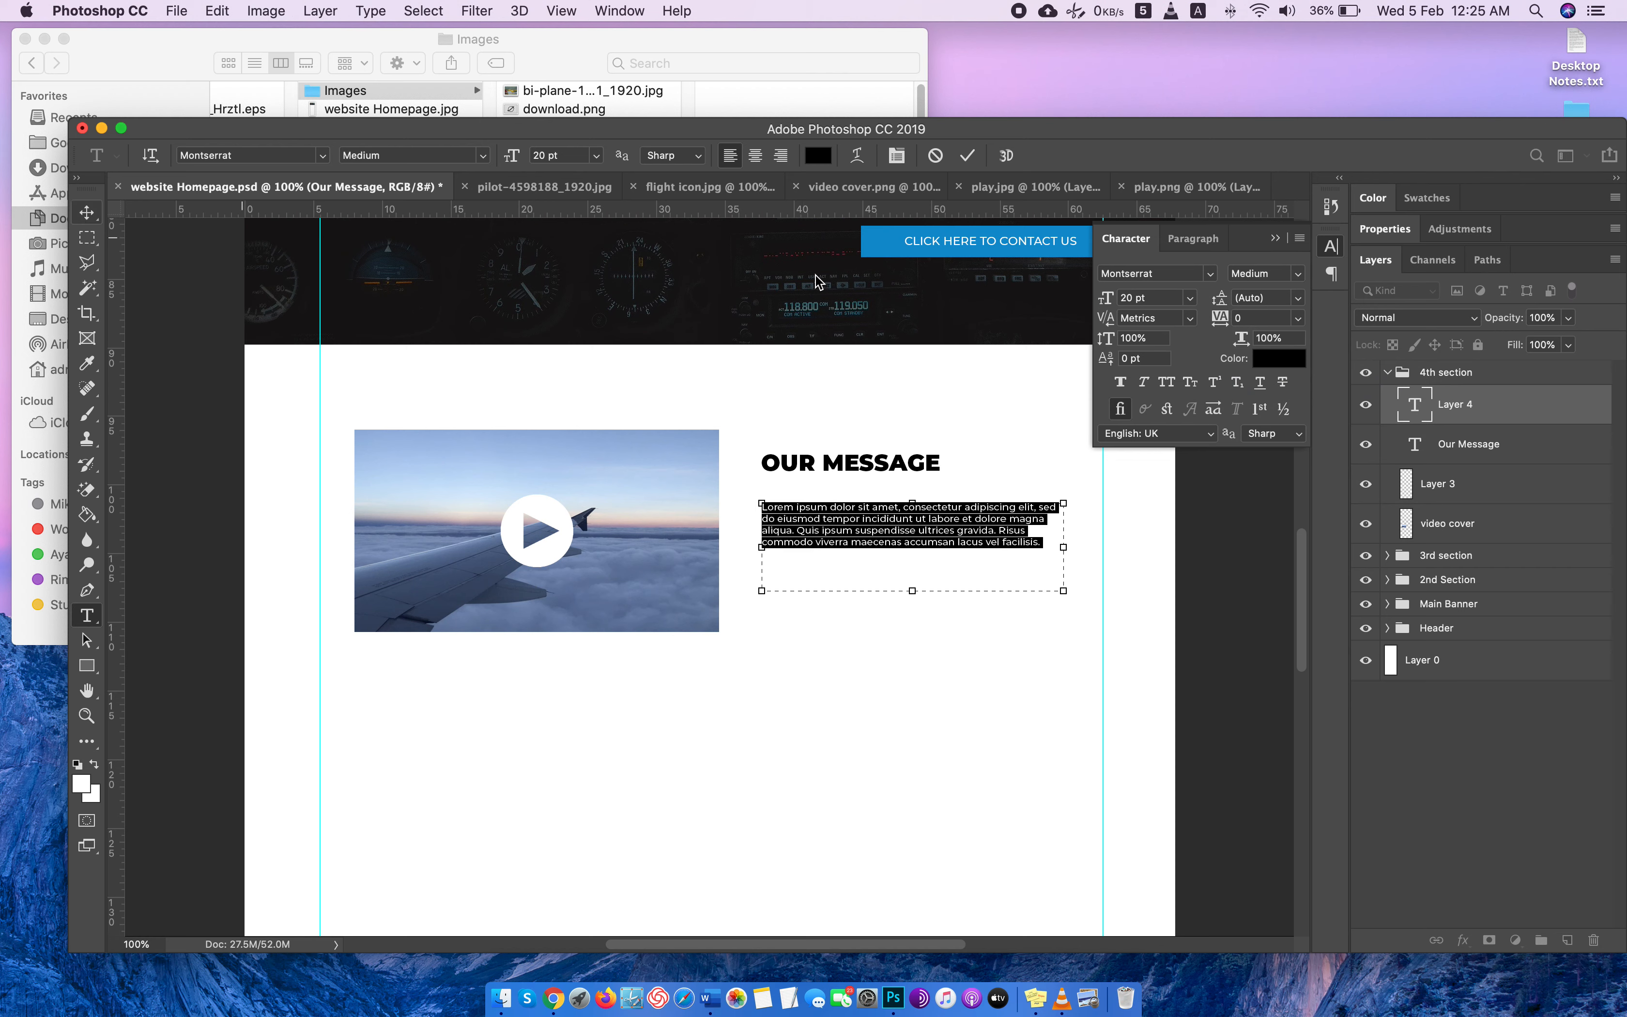
Set the paragraph's leading to 31 pt and reduce it by two increments.
left_click(1248, 296)
type("31")
key("Return")
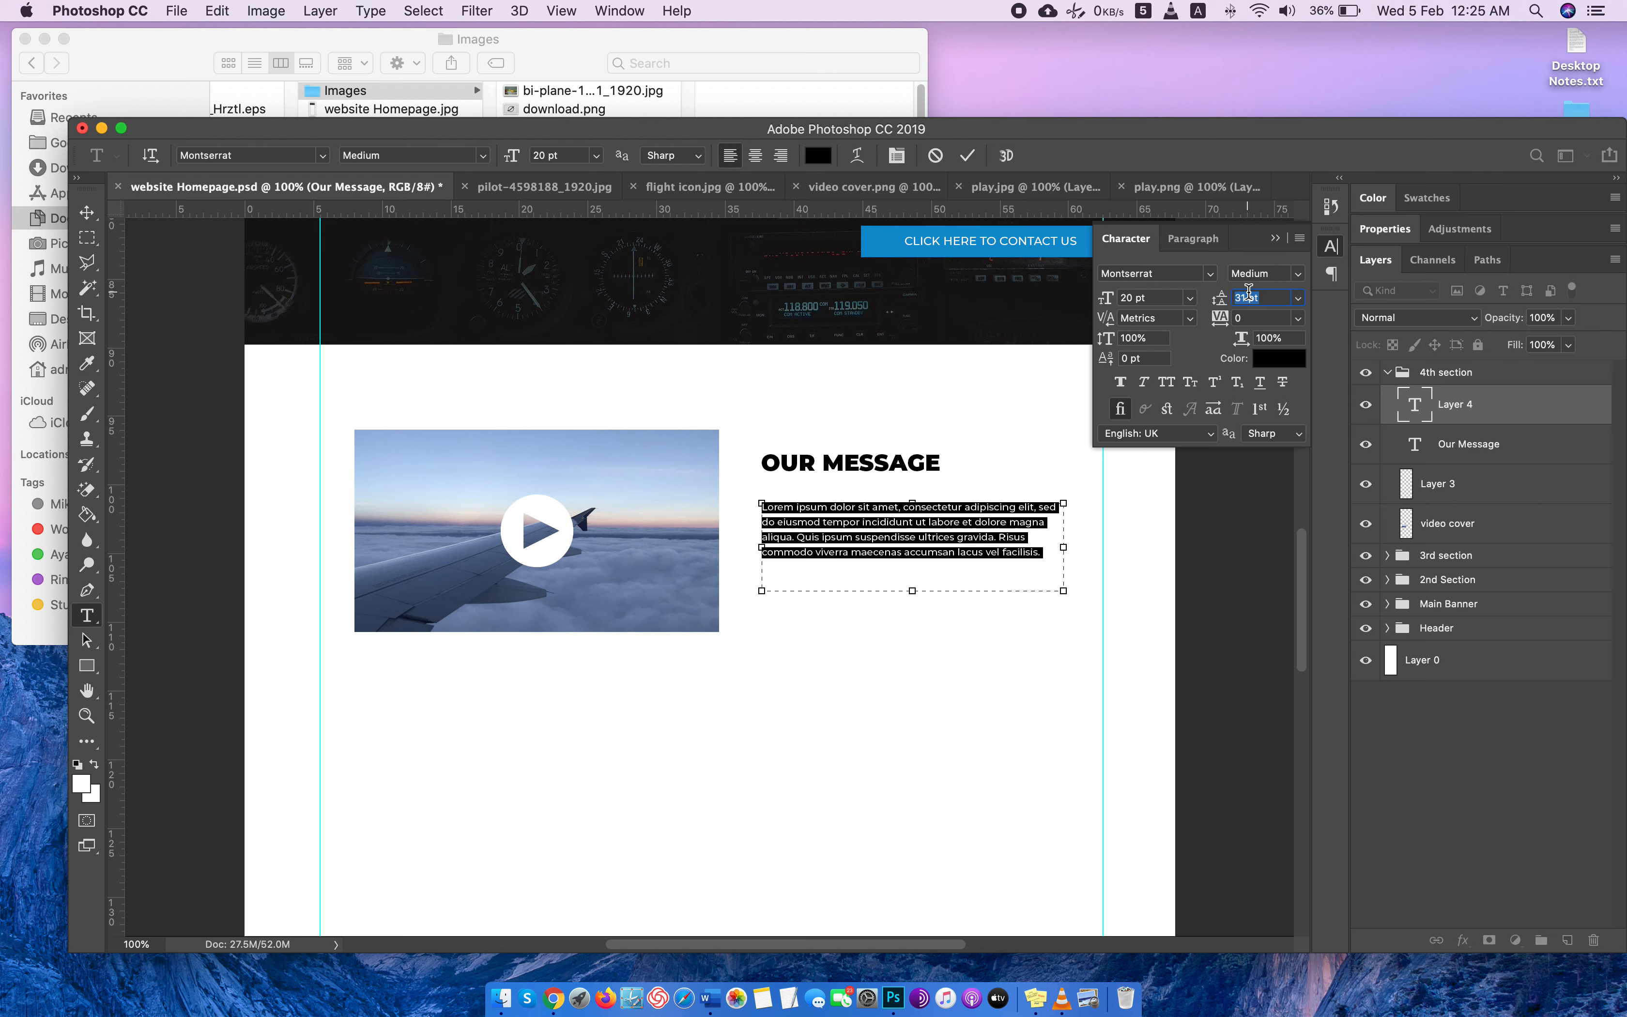
key("Down")
key("Down")
key("Return")
Move the paragraph and the "Our Message" heading slightly down and closer to the video cover, with their starting edges aligned.
left_click(91, 213)
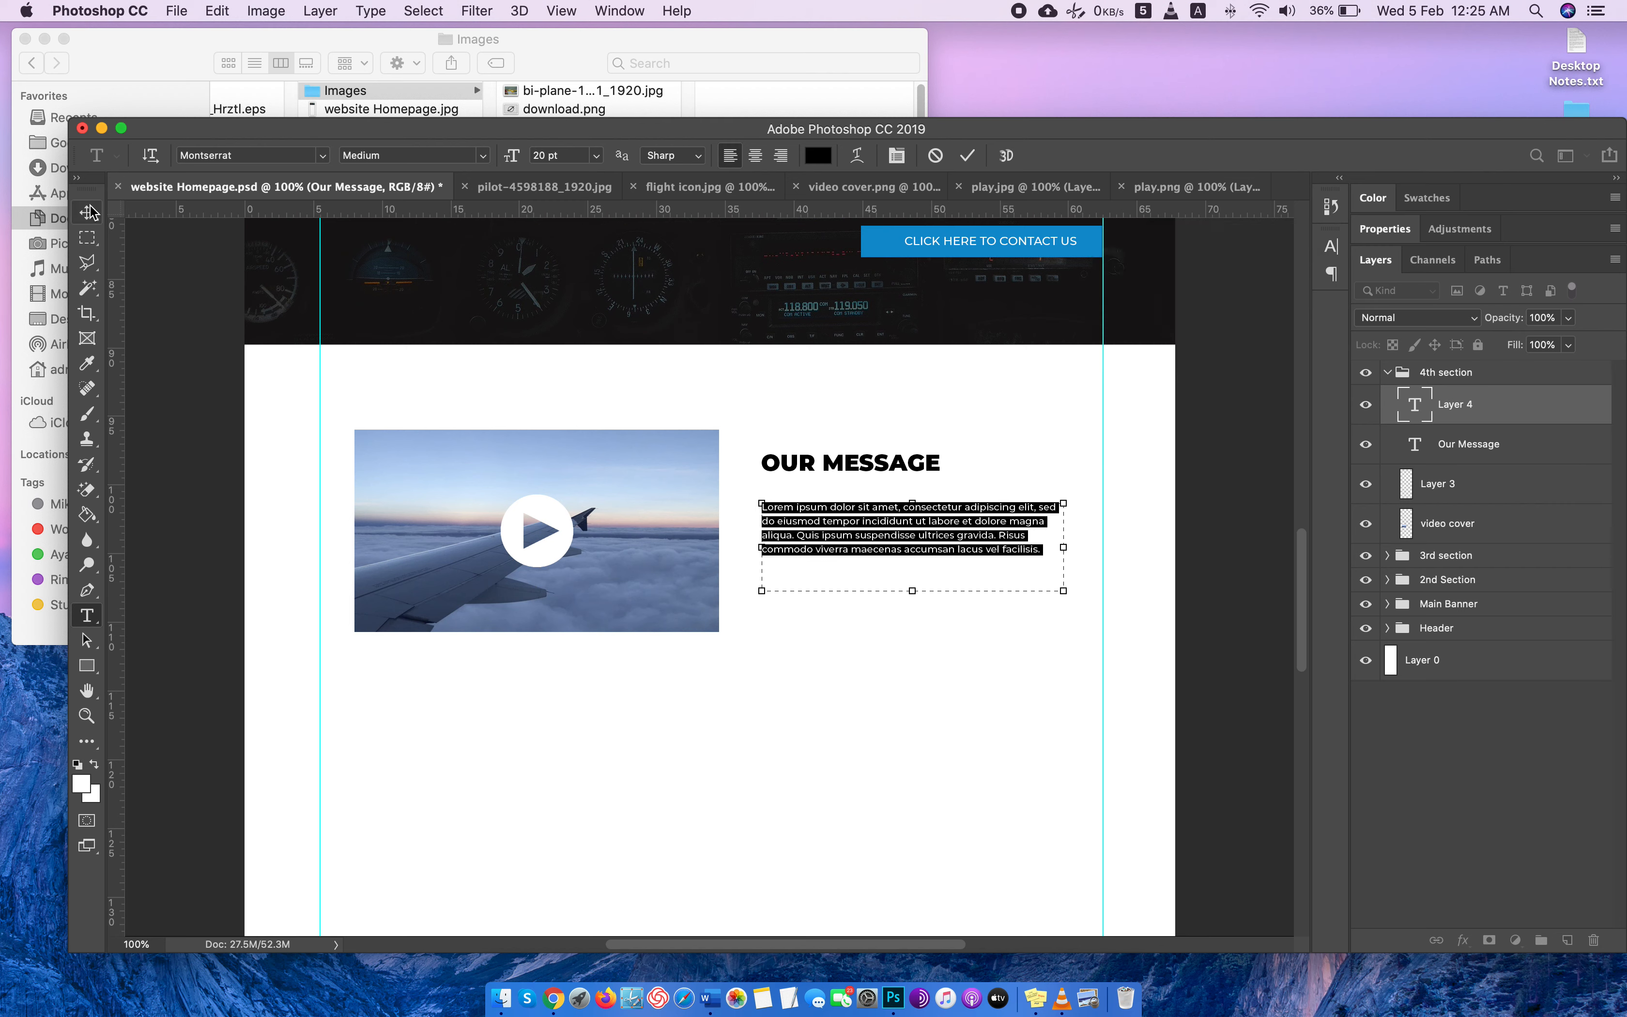
left_click_drag(876, 536, 877, 558)
left_click_drag(788, 471, 796, 536)
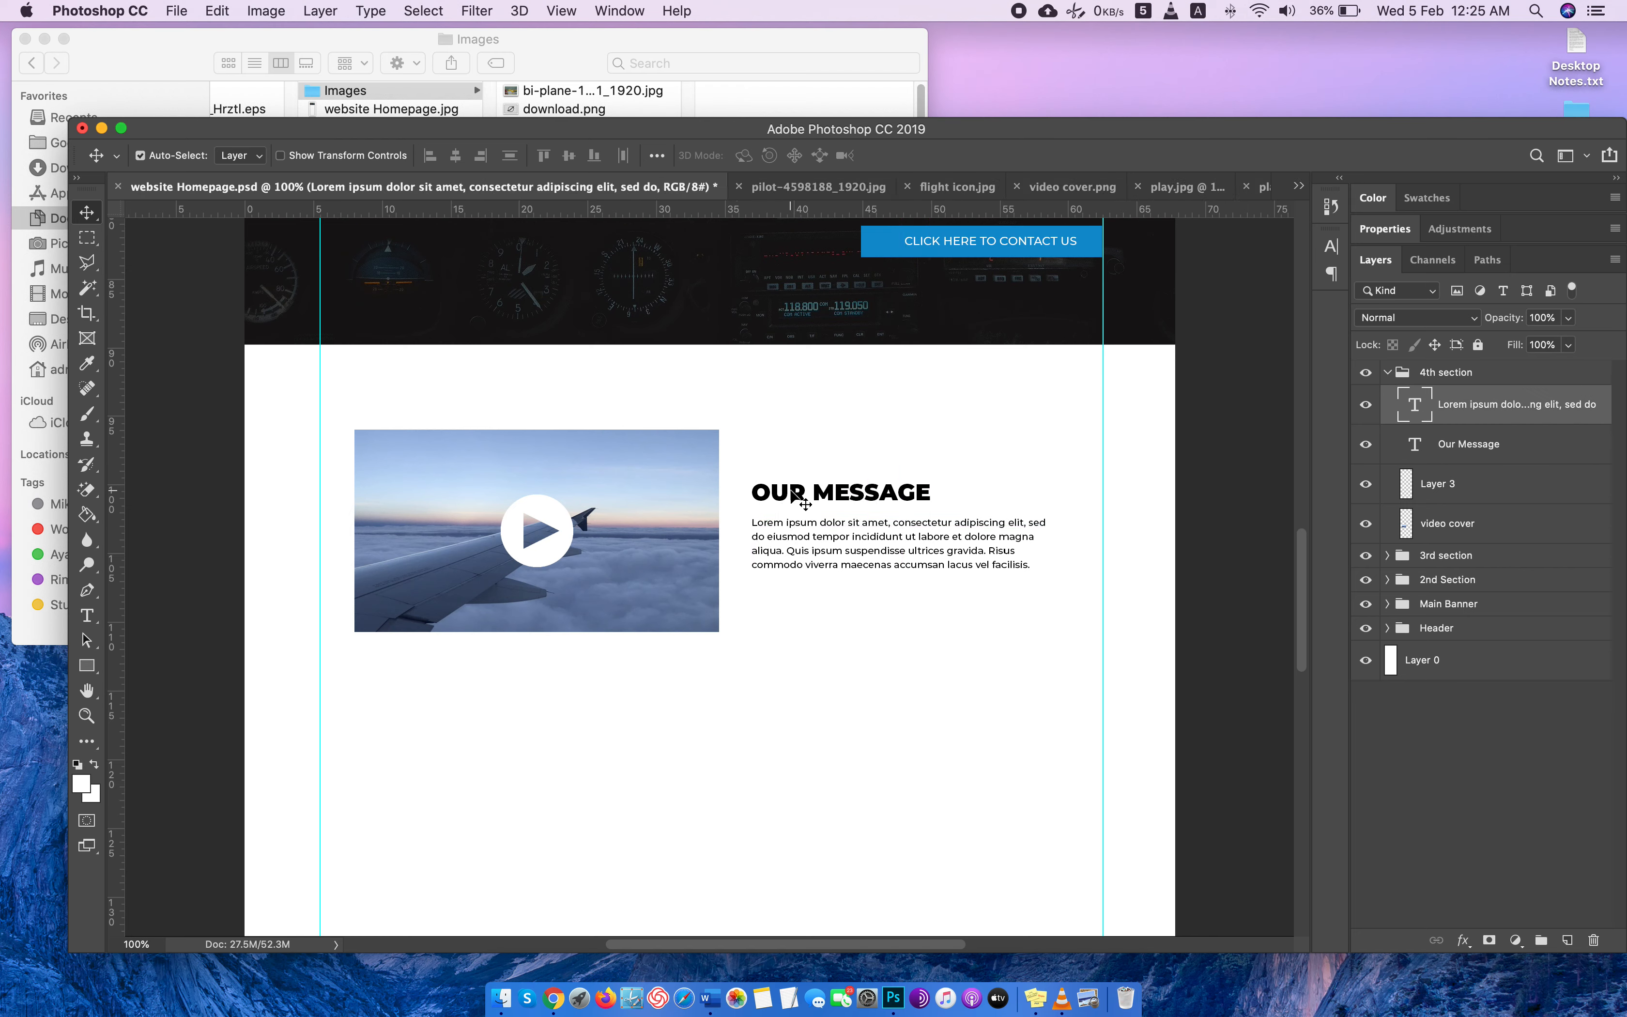
left_click(793, 495)
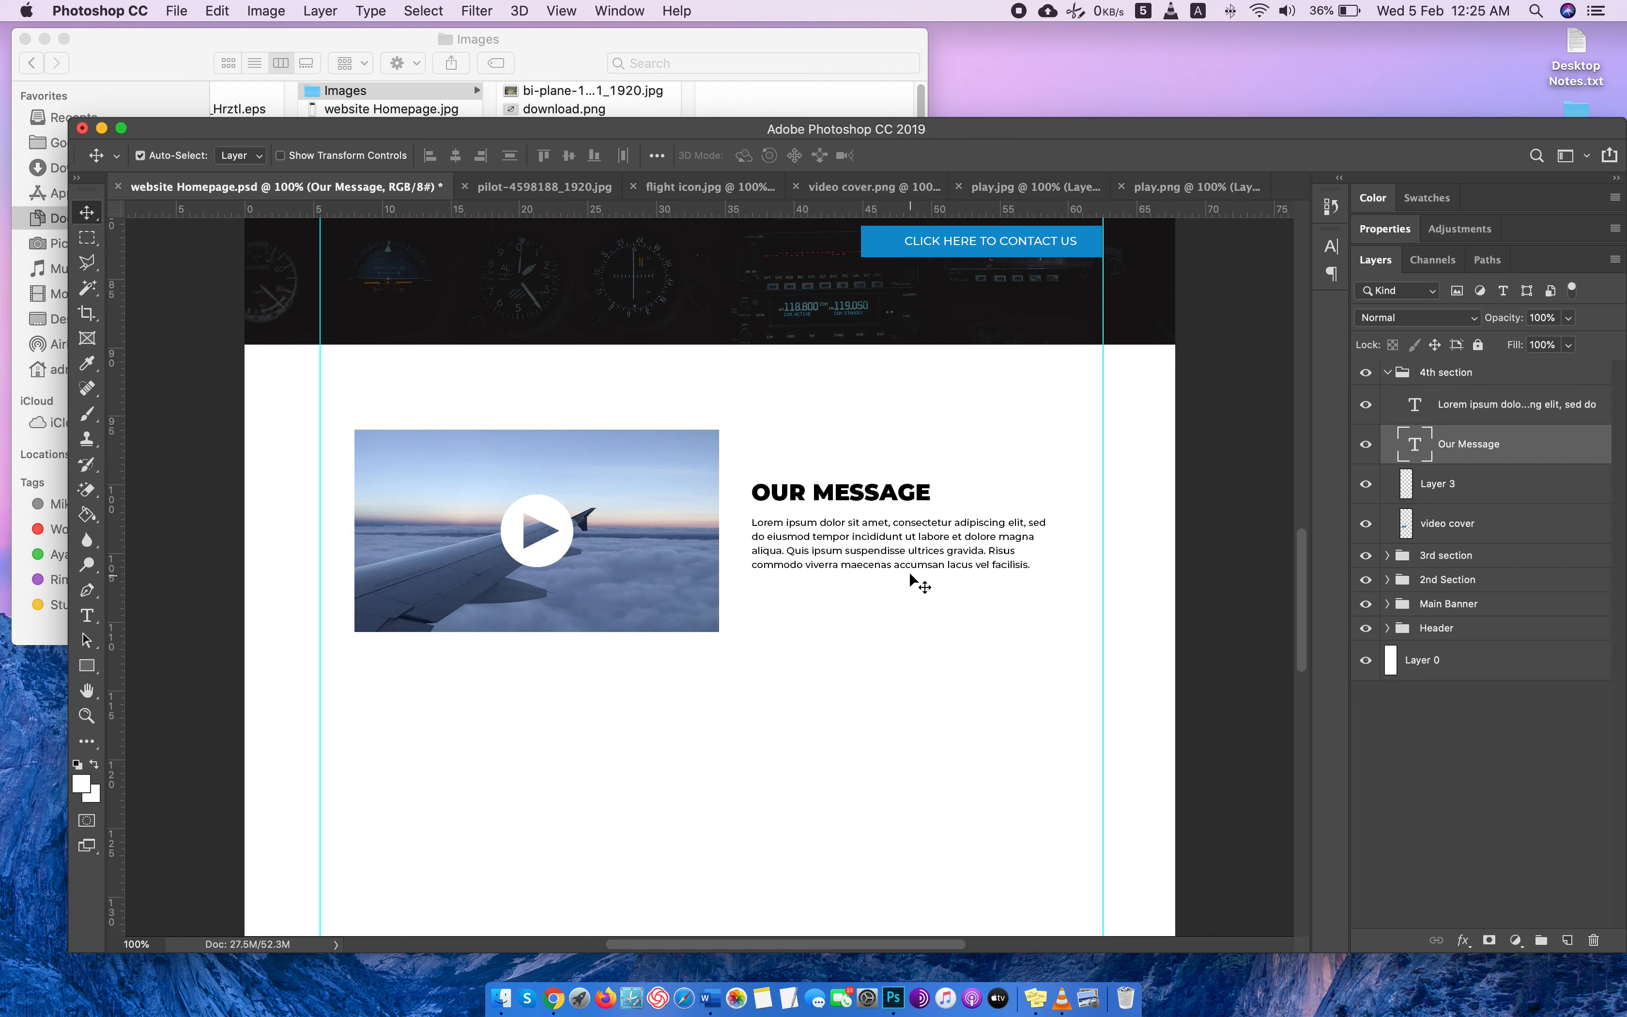
Copy the whole Lorem ipsum paragraph and paste it again at the end of the same text.
double_click(912, 552)
left_click_drag(1042, 567, 725, 483)
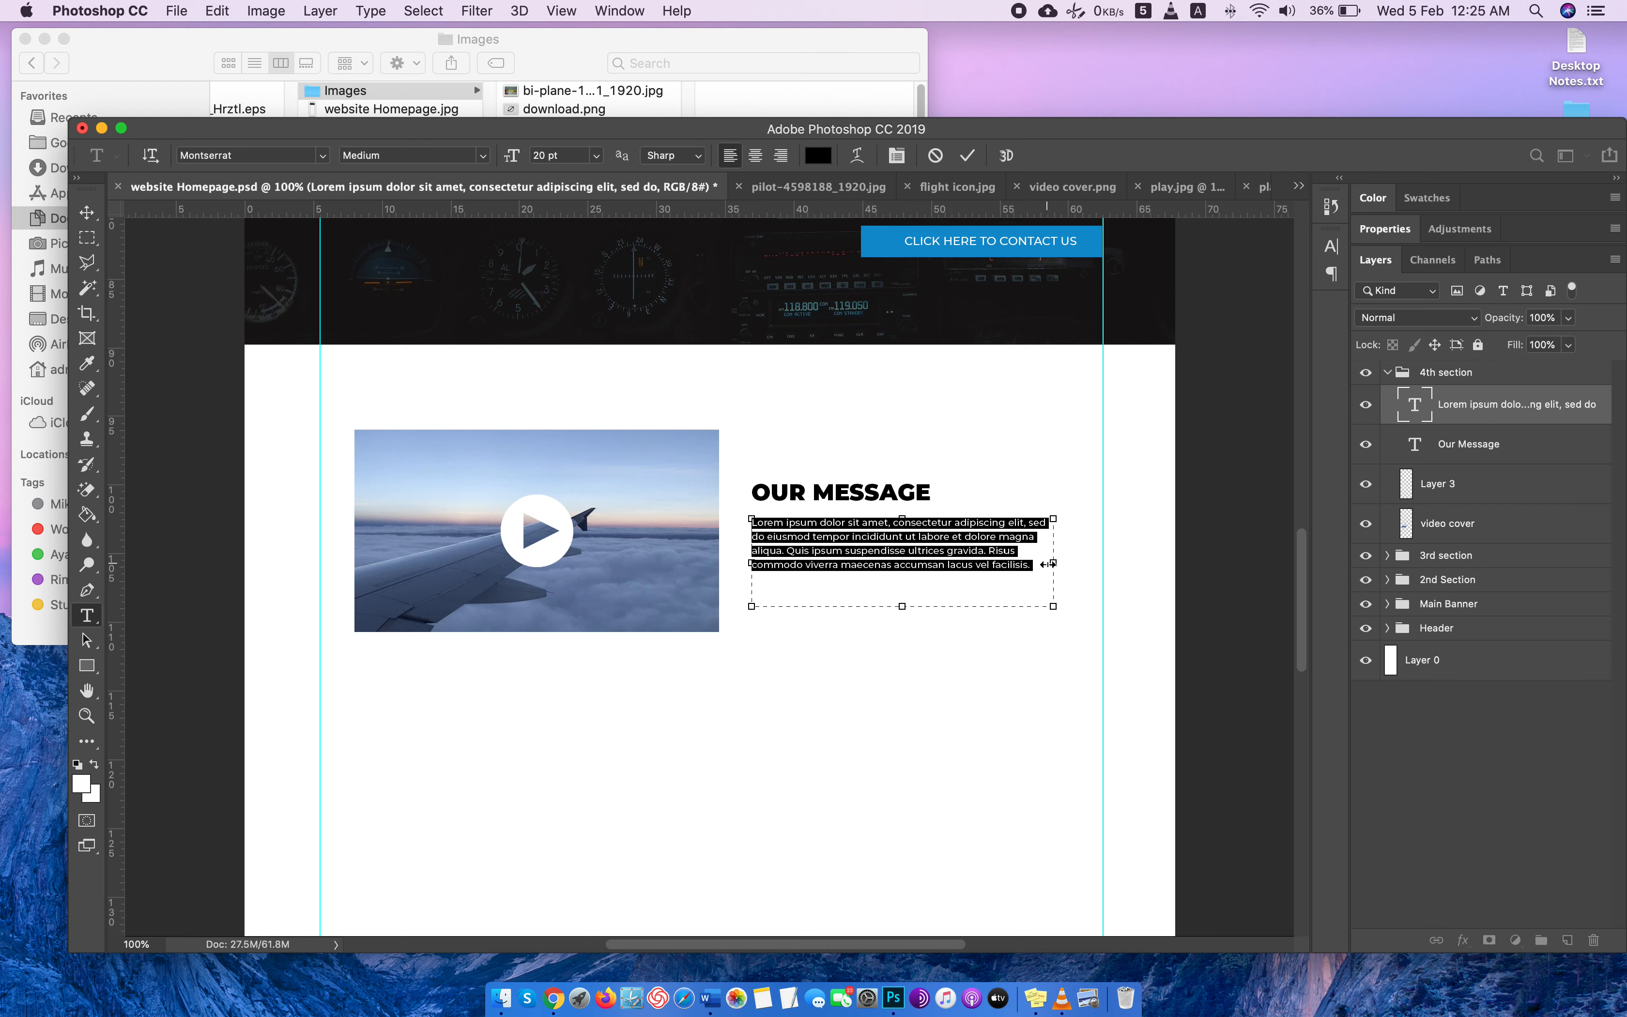
left_click(1046, 569)
type("Lorem ipsum dolor sit amet, consectetur adipiscing elit, sed do eiusmod tempor incididunt ut labore et dolore magna")
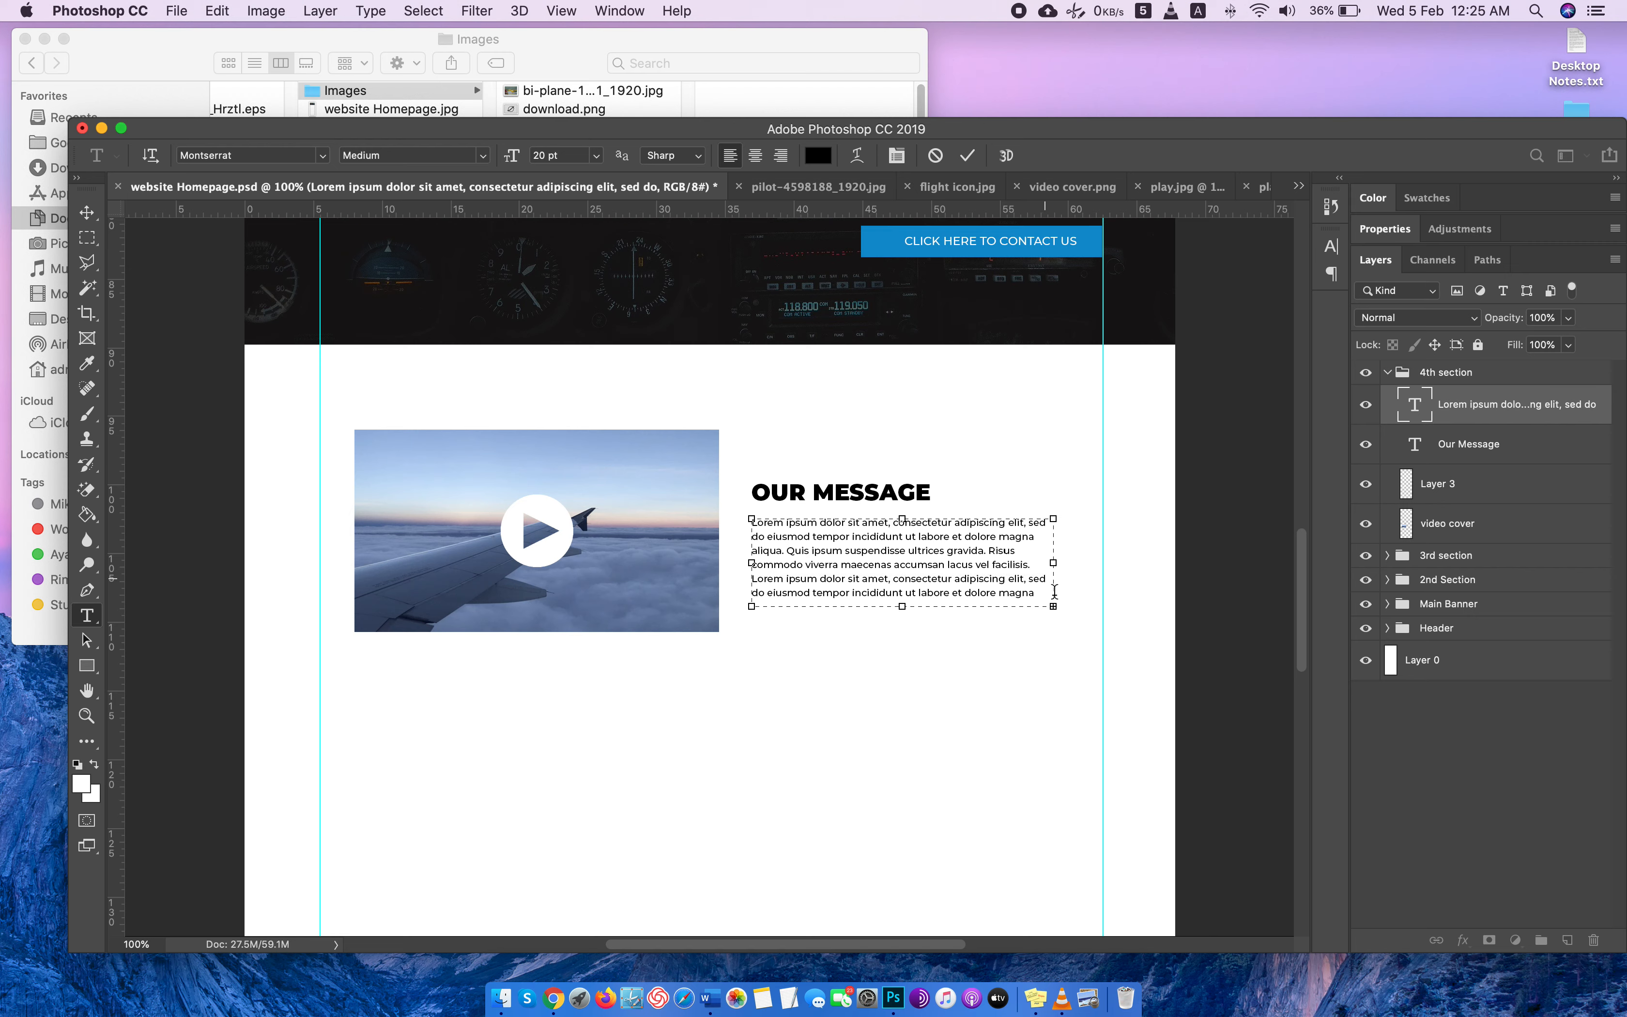
Widen and slightly heighten the paragraph box, and move the heading and paragraph up so they sit centred beside the video cover.
left_click_drag(1053, 605, 1088, 614)
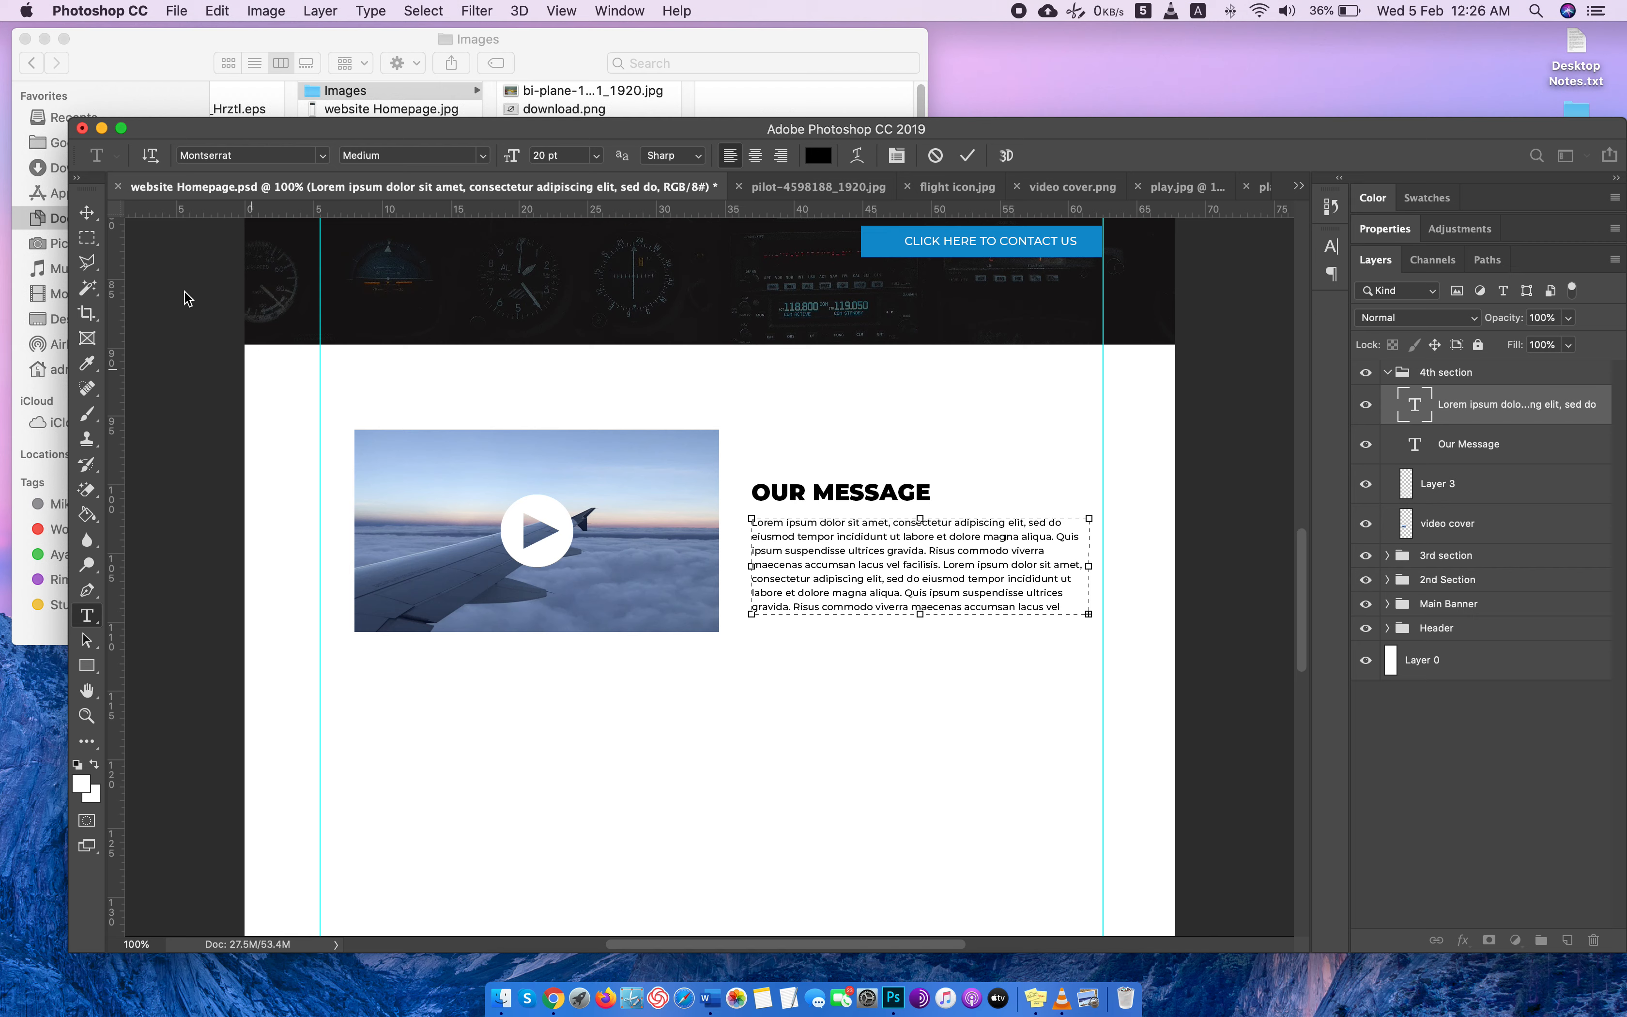
left_click(87, 213)
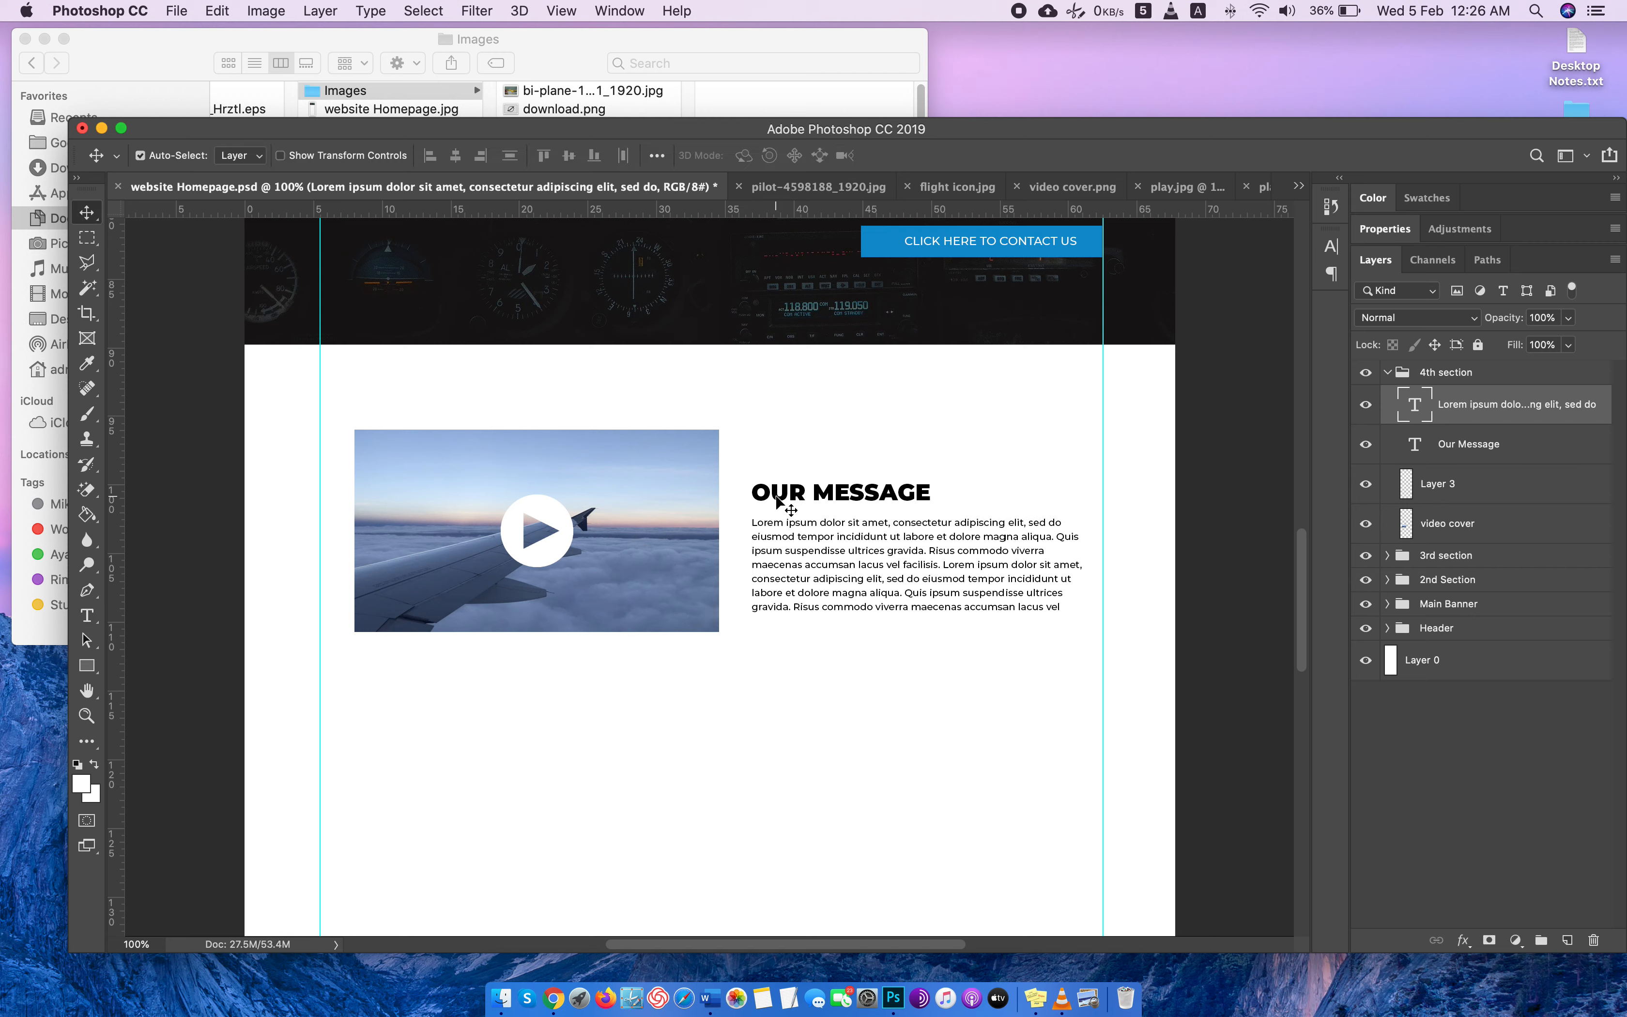
mouse_move(777, 502)
left_mouse_down()
mouse_move(778, 481)
mouse_move(782, 534)
left_mouse_up()
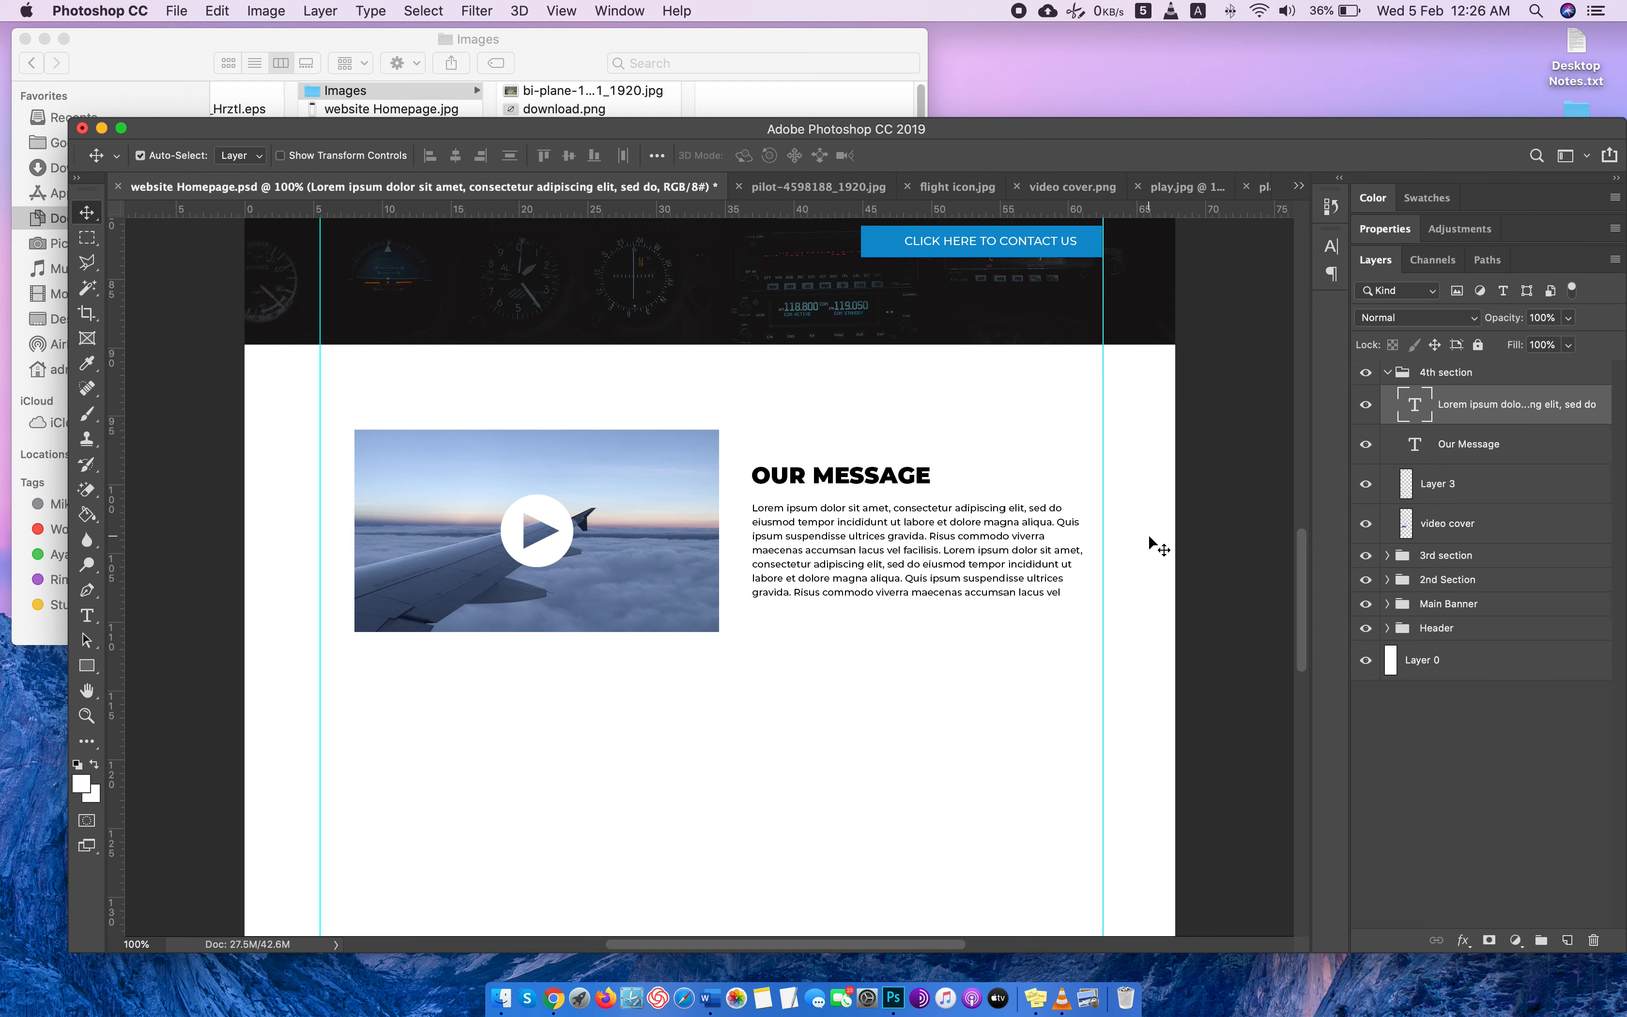
Review the homepage from the main banner down to the "Our Message" section, checking its layout and spacing.
scroll(1147, 533, "up", 15)
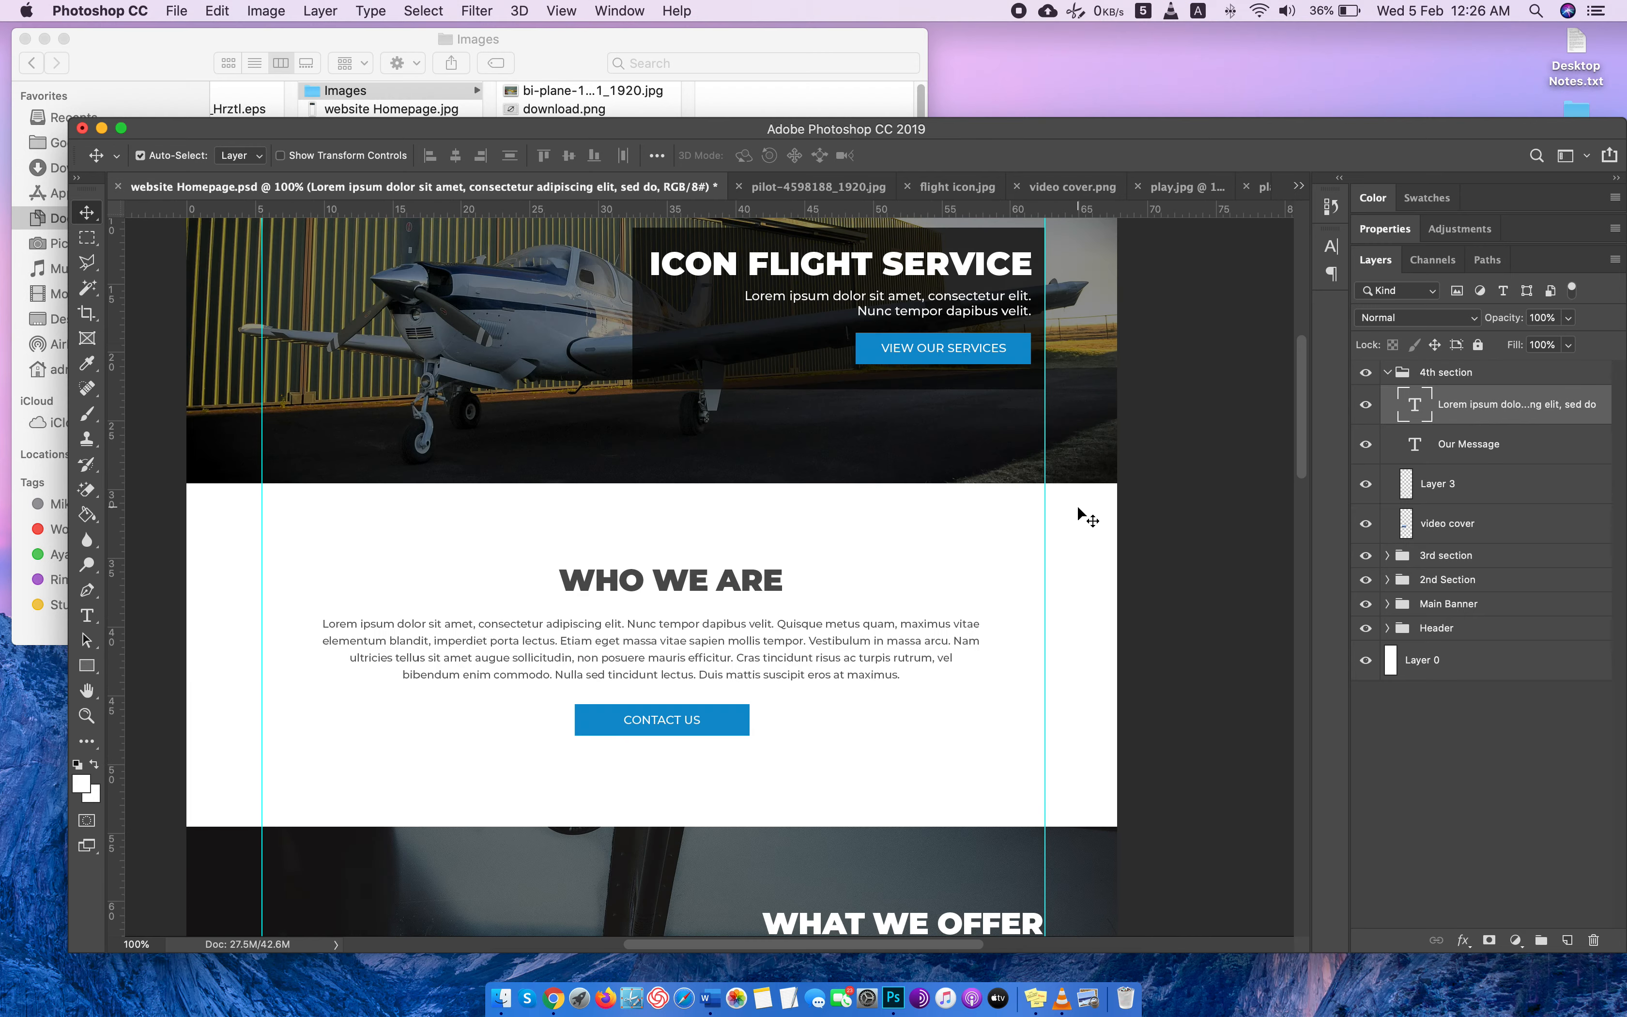
scroll(1078, 510, "down", 5)
scroll(1078, 510, "left", 3)
scroll(1079, 512, "up", 5)
scroll(1078, 513, "left", 2)
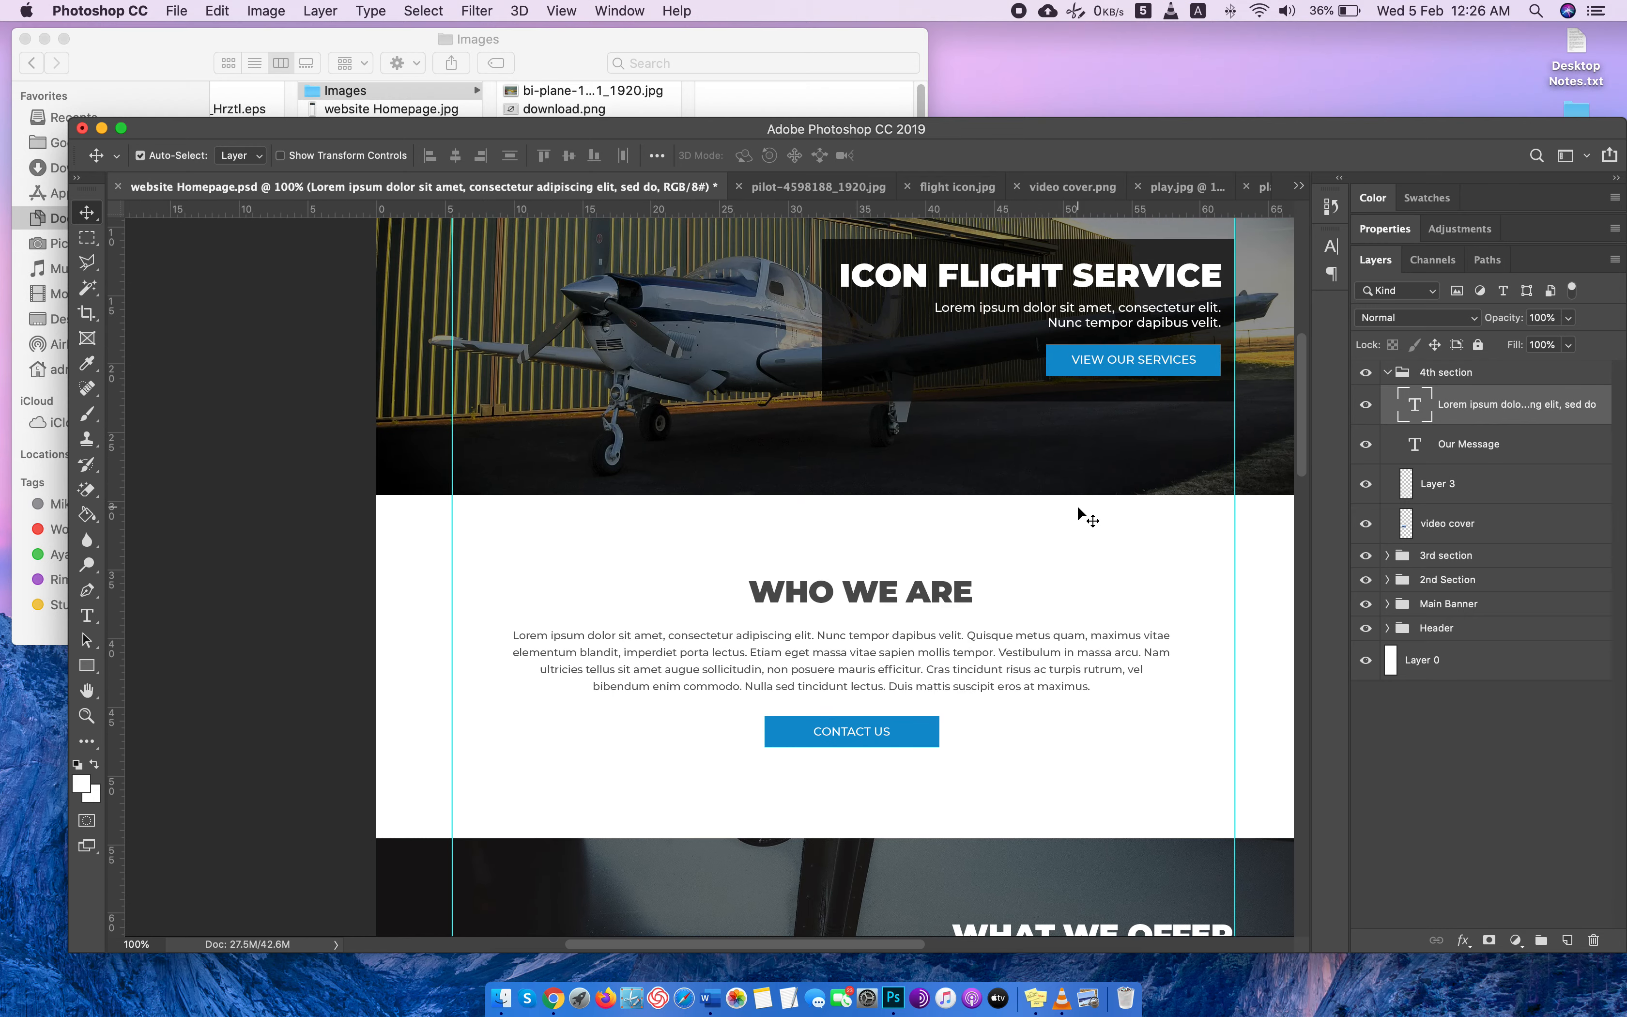
scroll(1079, 513, "down", 15)
scroll(1078, 512, "right", 3)
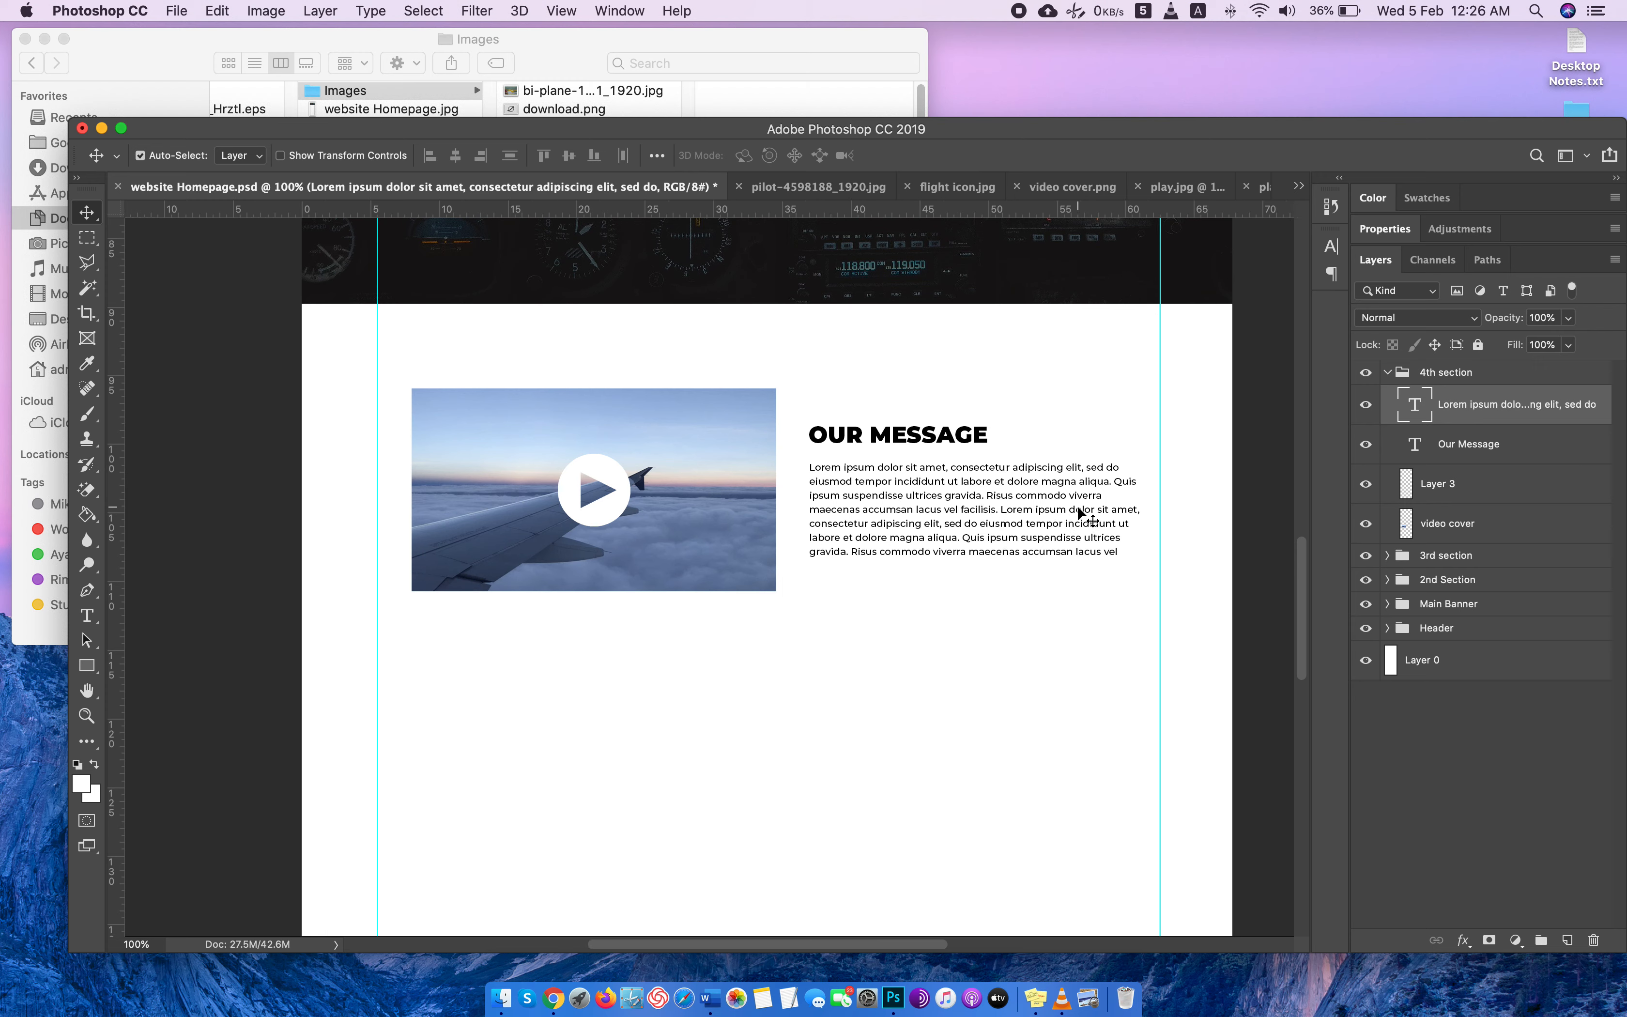
scroll(1079, 512, "down", 2)
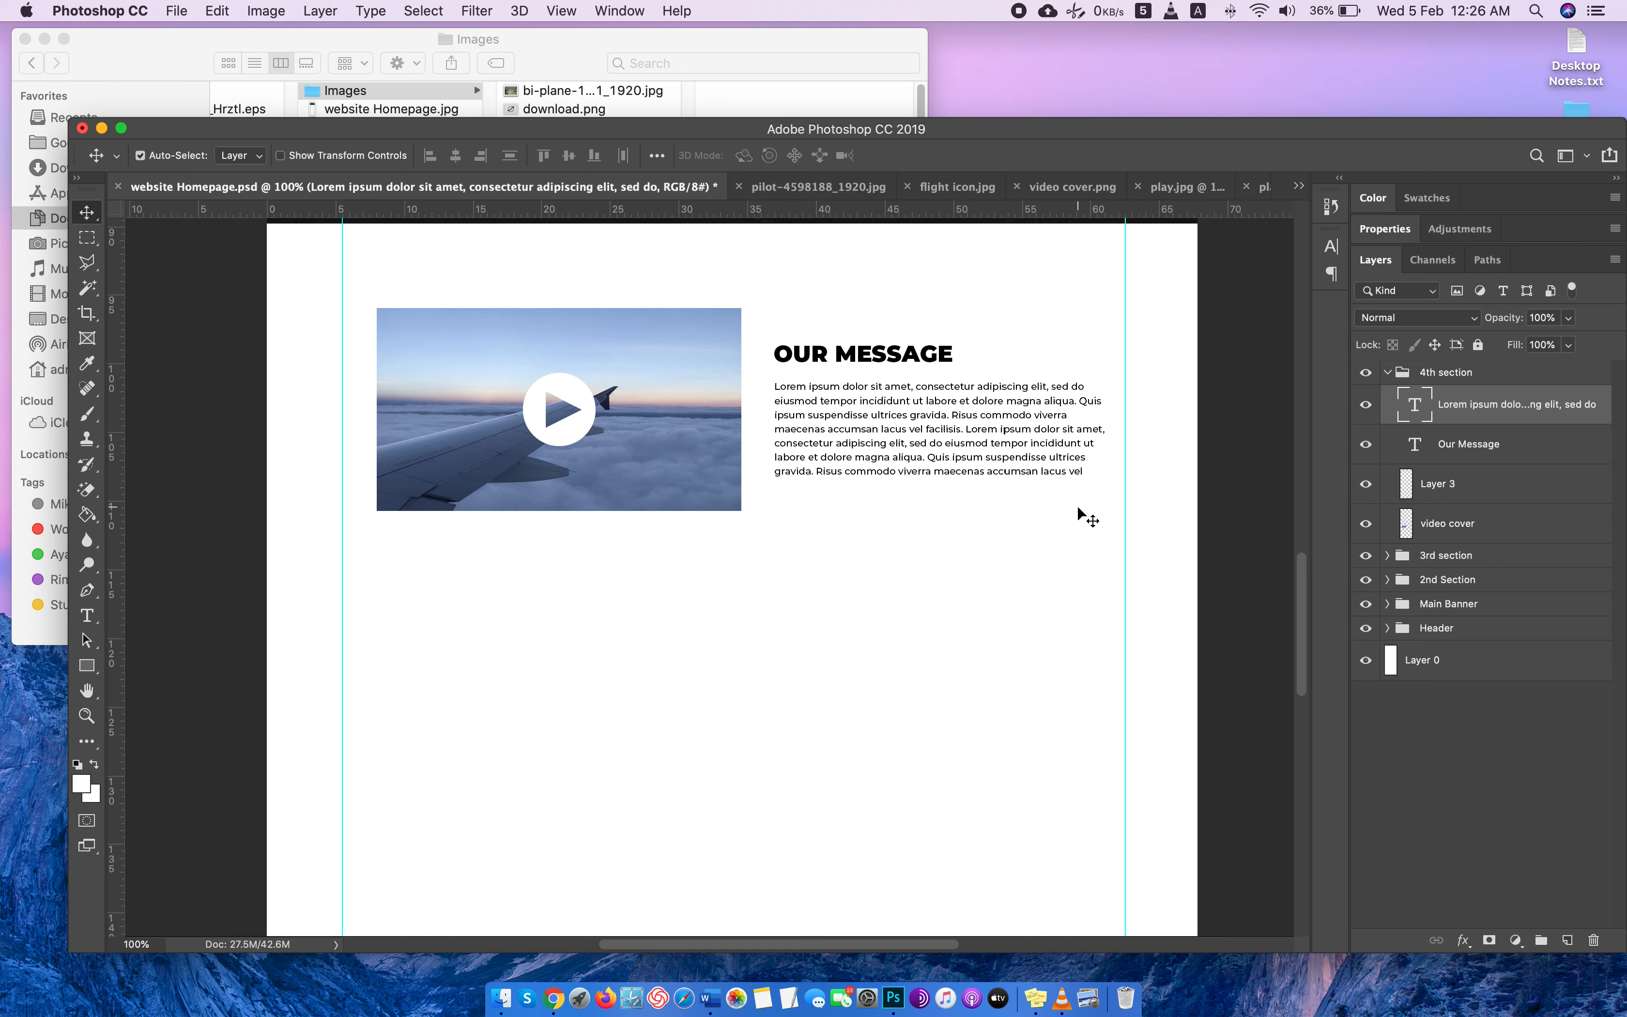
scroll(1079, 513, "up", 4)
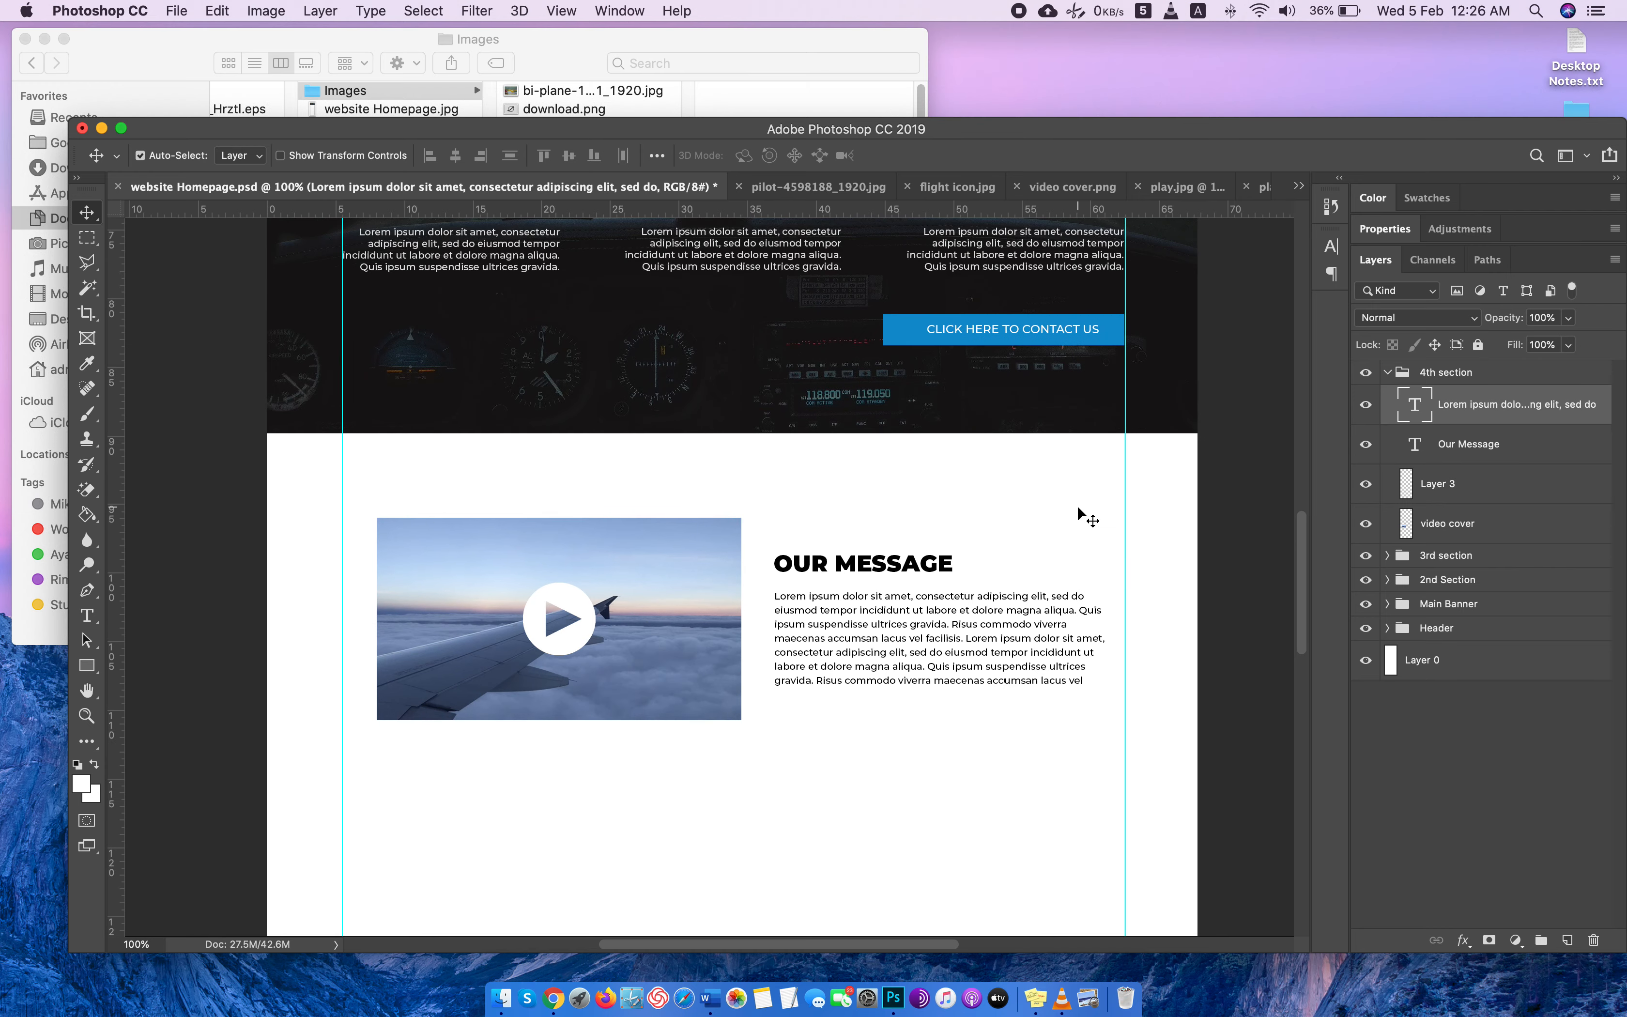
scroll(1079, 512, "down", 2)
scroll(1079, 512, "up", 1)
scroll(1078, 513, "up", 2)
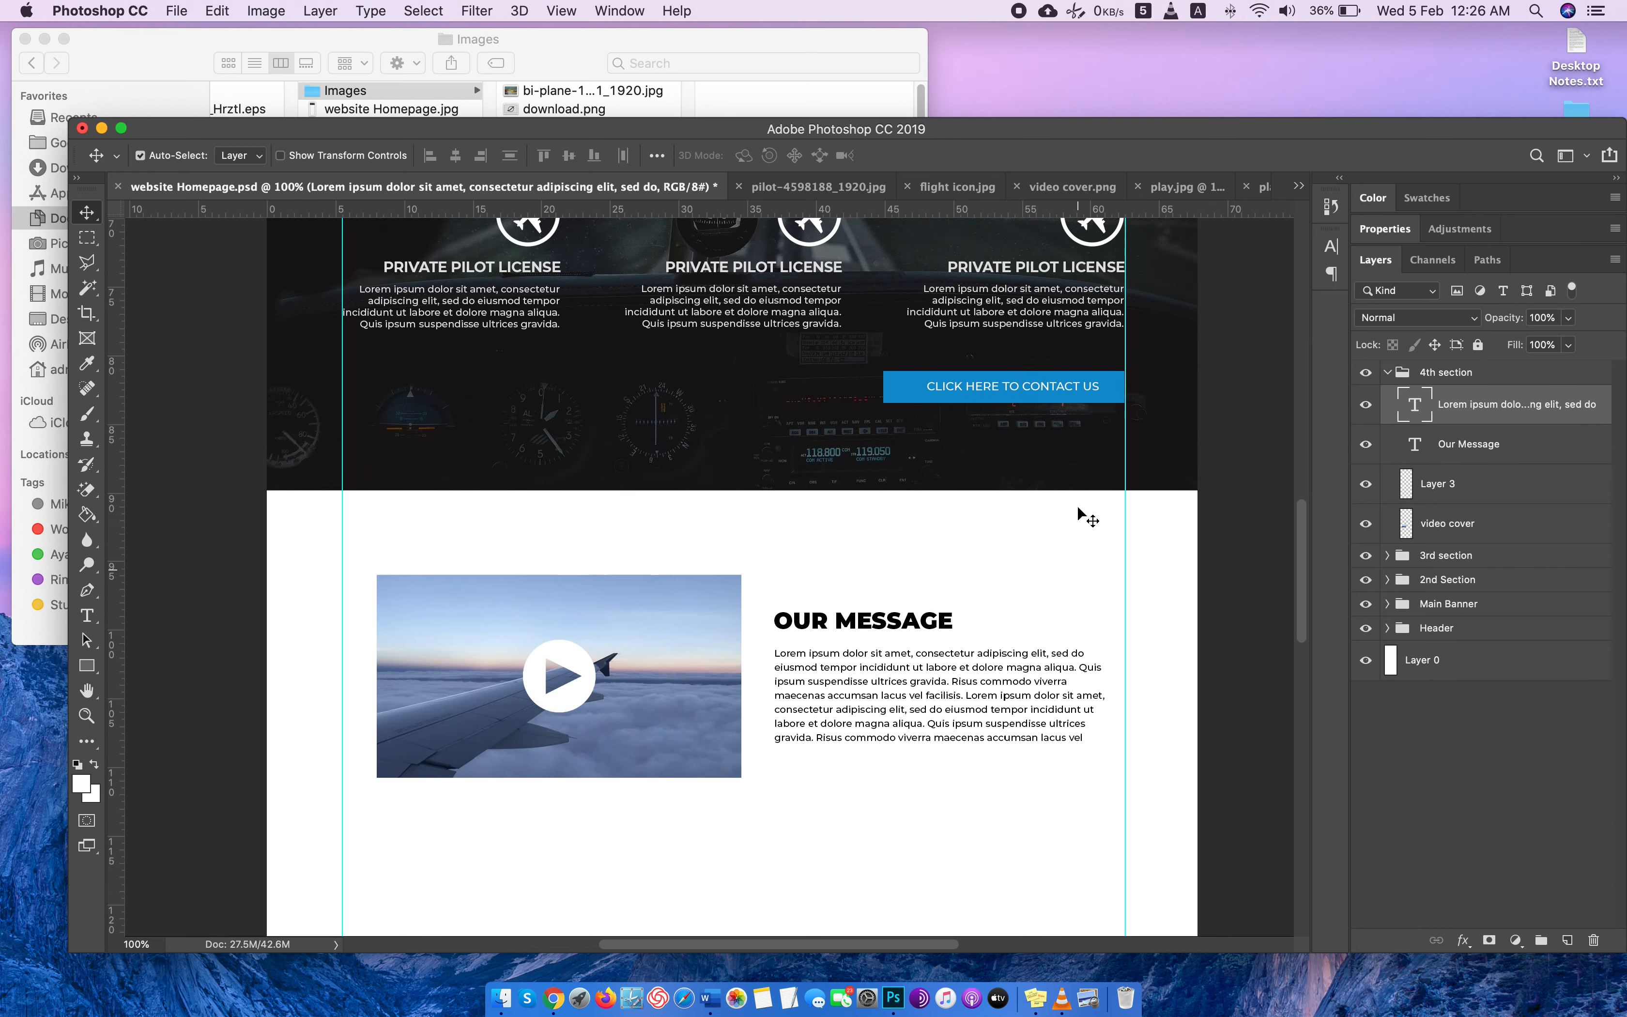
scroll(1078, 512, "left", 1)
scroll(1078, 514, "right", 1)
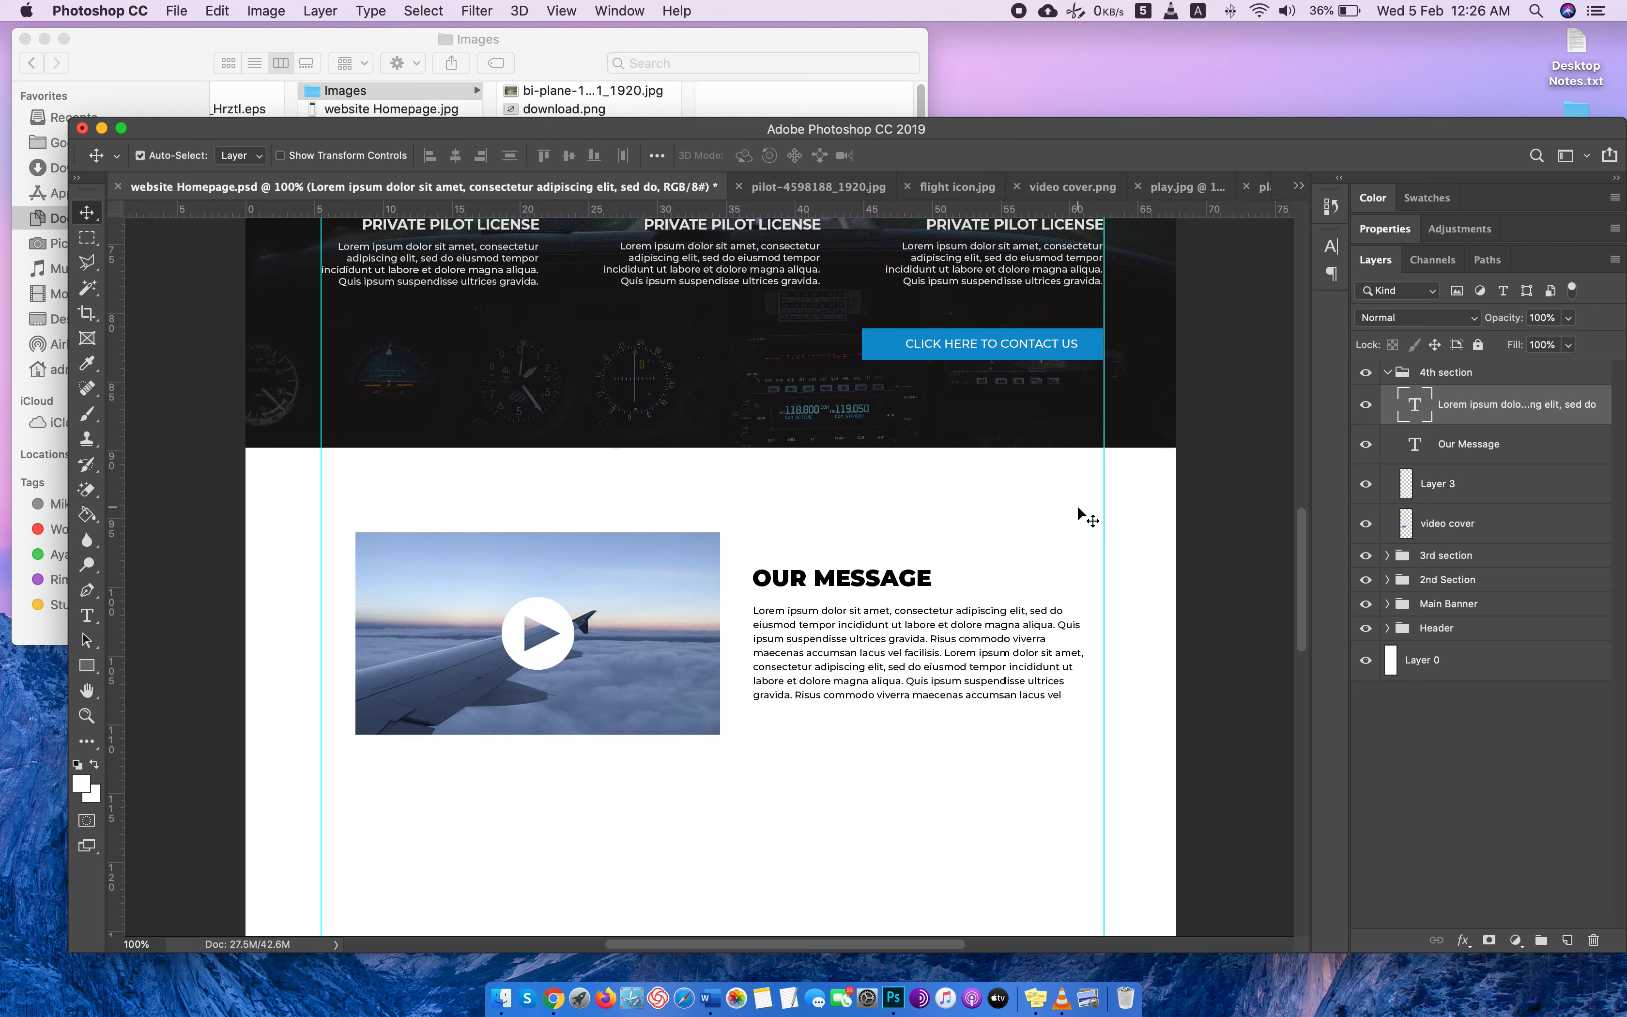
scroll(1078, 514, "down", 6)
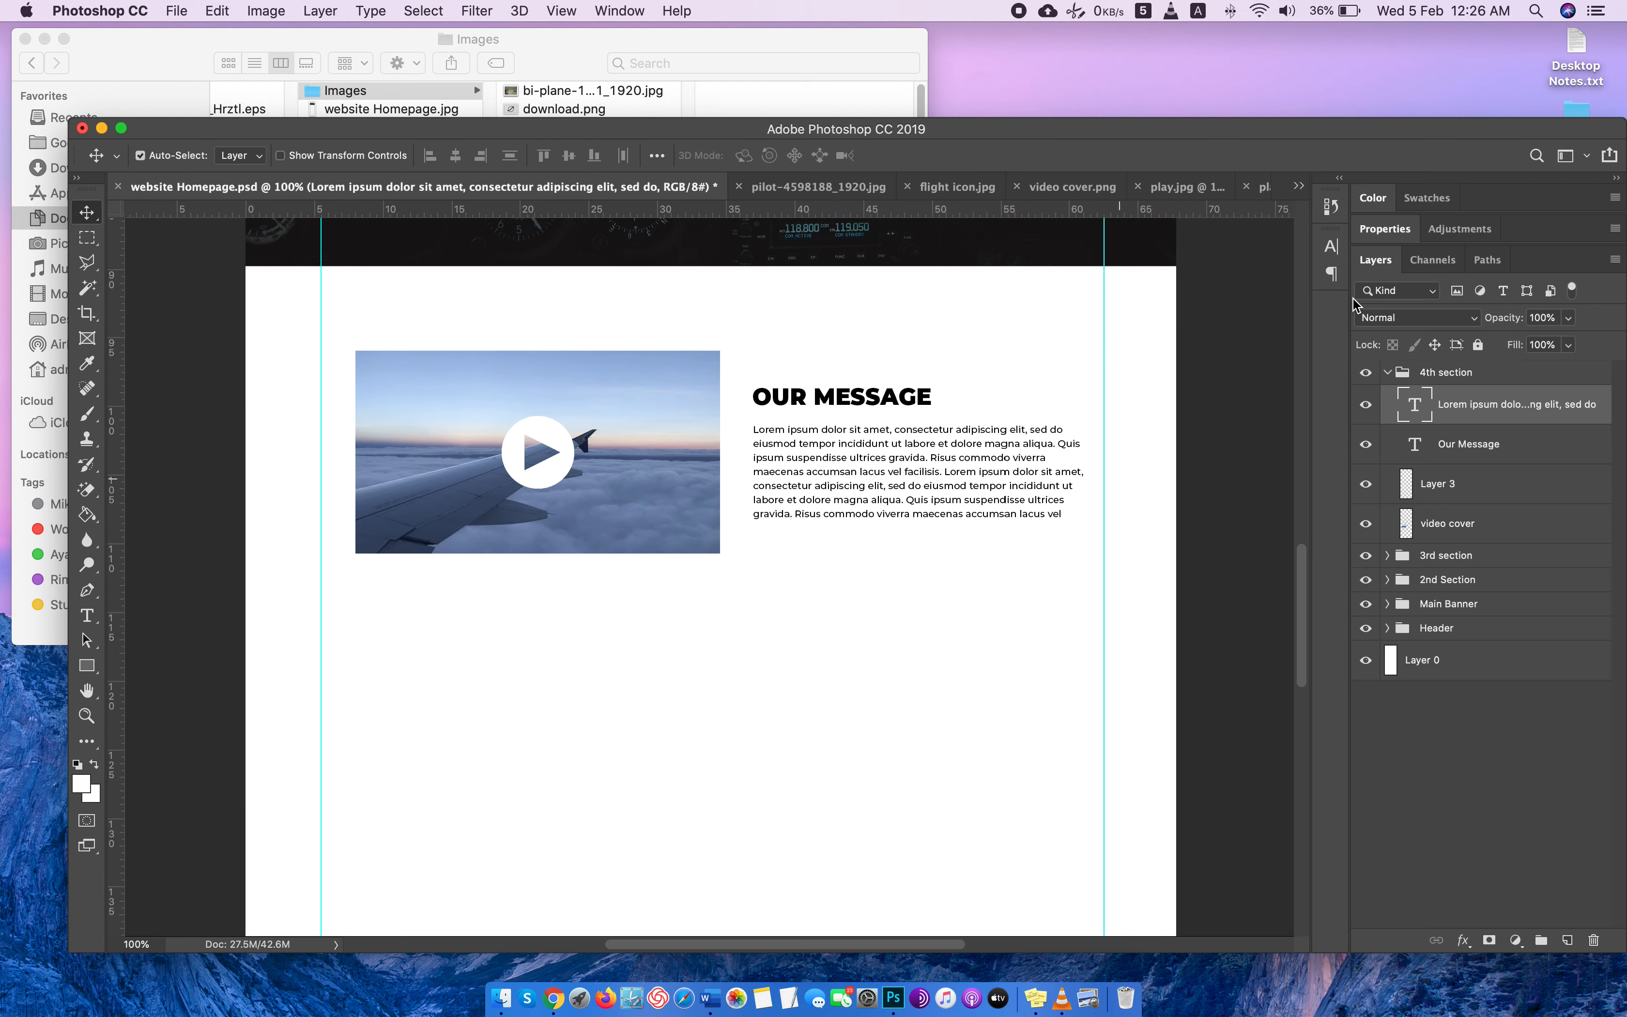
Collapse the 4th section group and create a group named "Gallery section" above it, containing a new empty layer.
left_click(1398, 372)
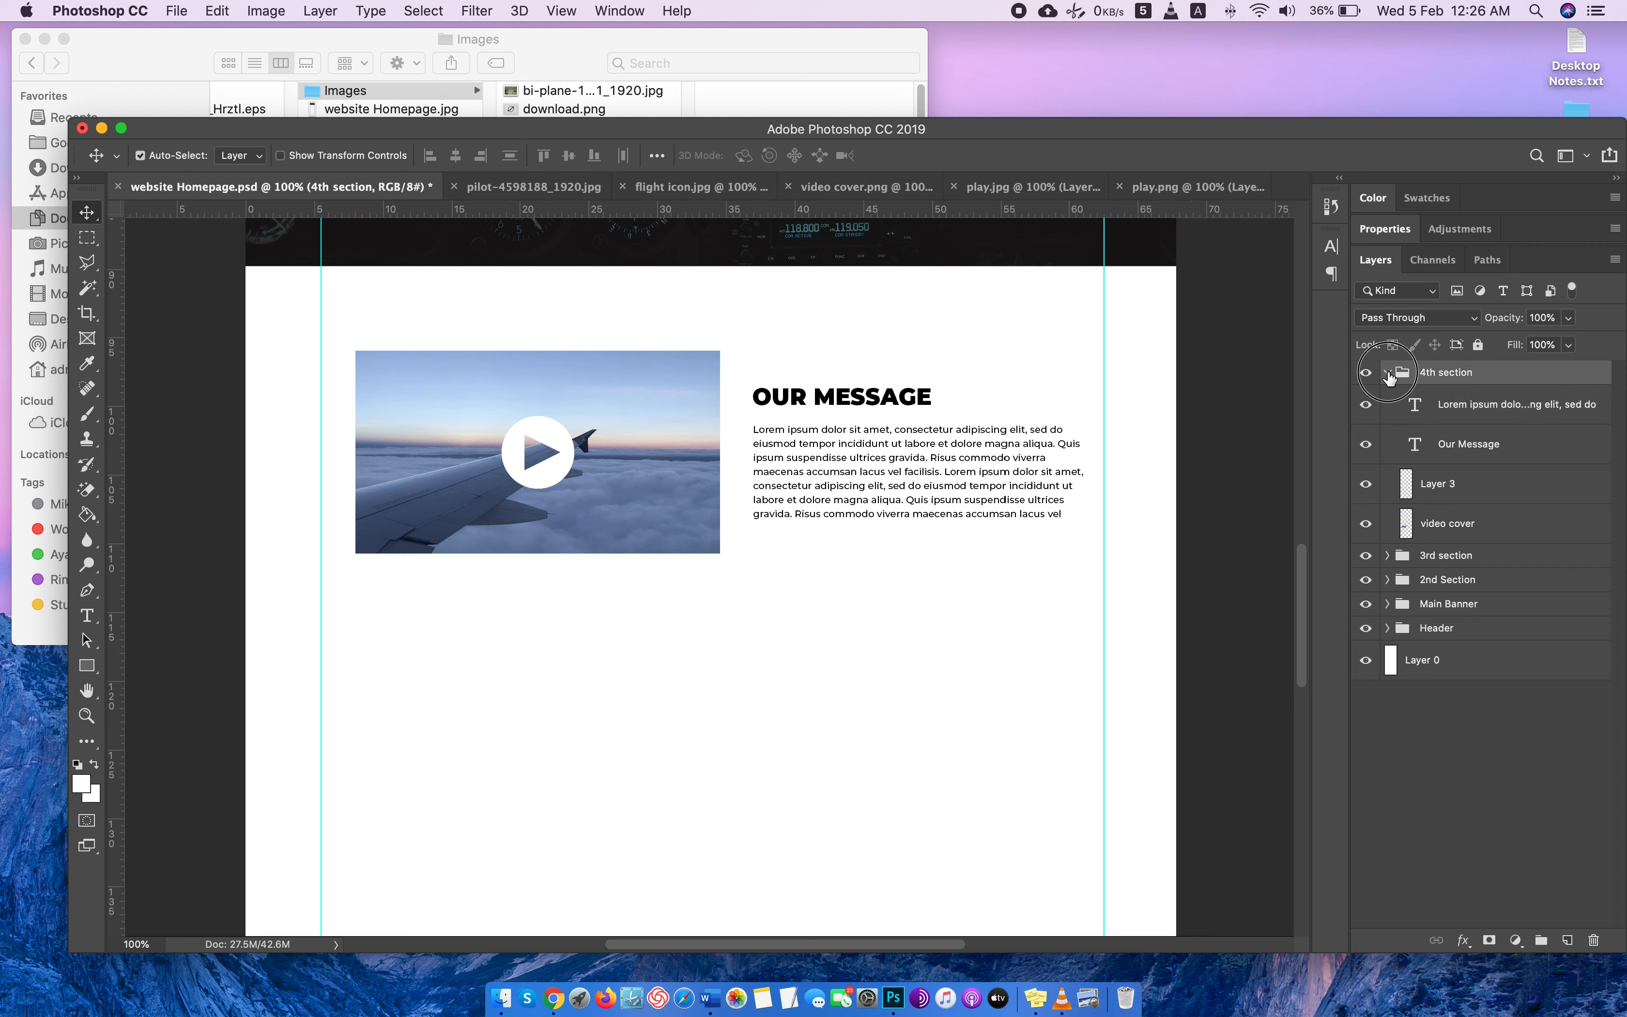
left_click(1386, 372)
left_click(1542, 939)
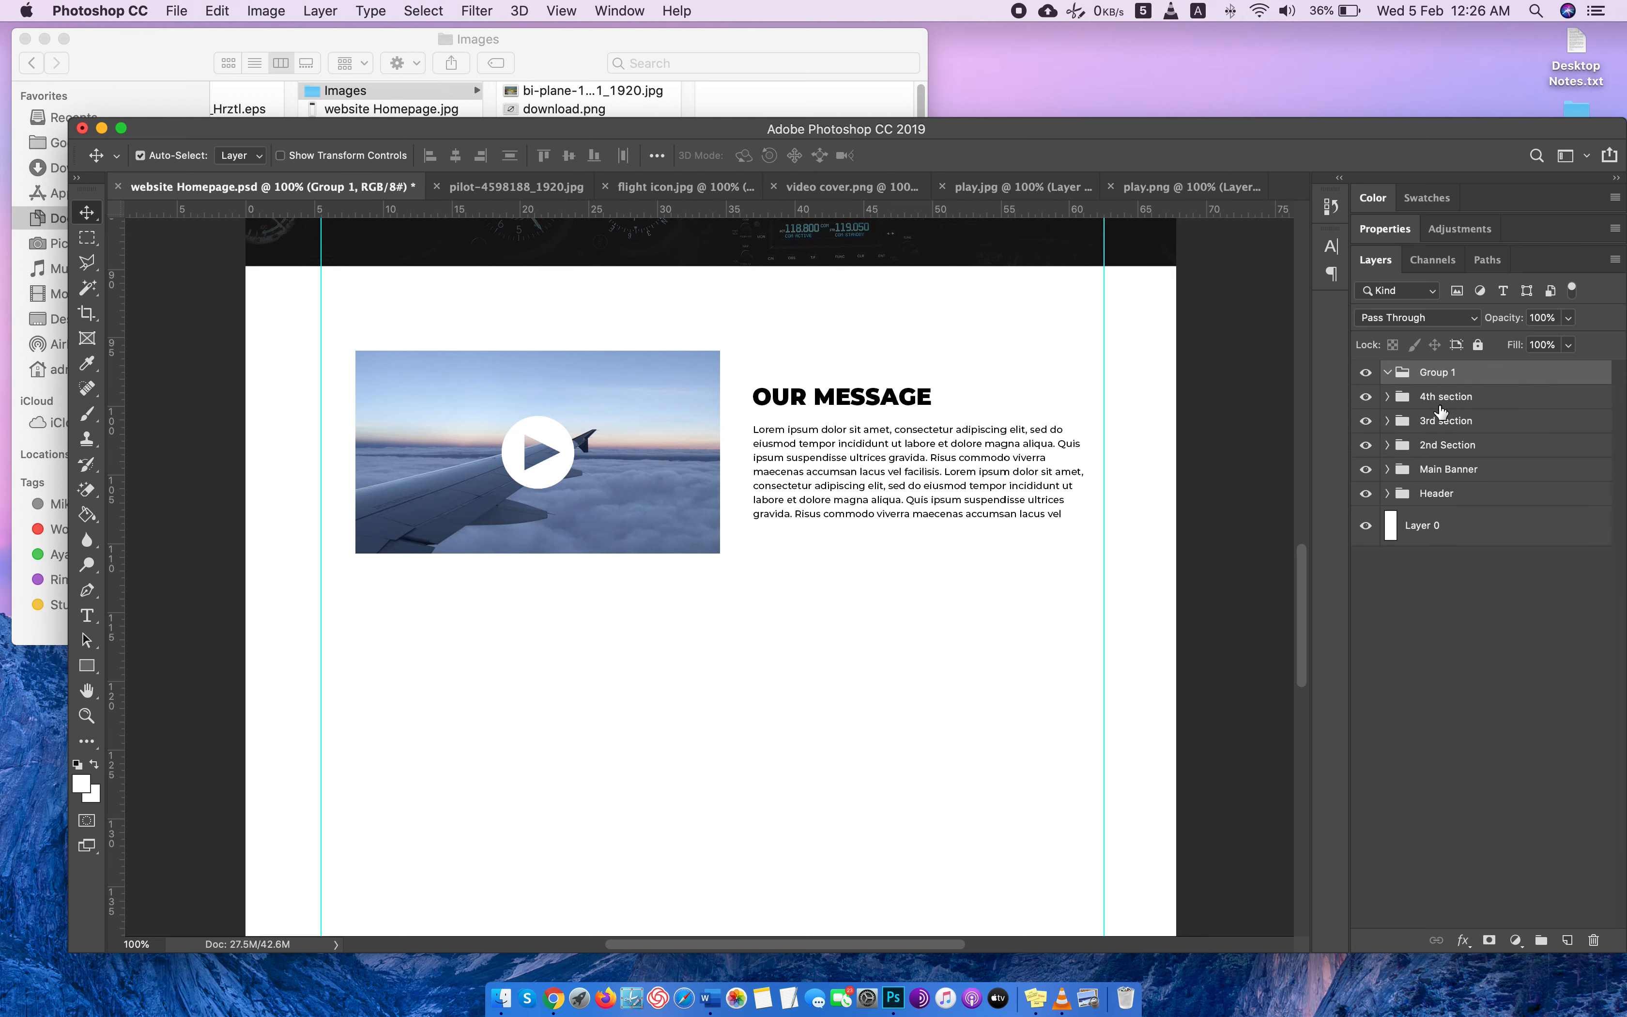
type("Gallery section")
key("Return")
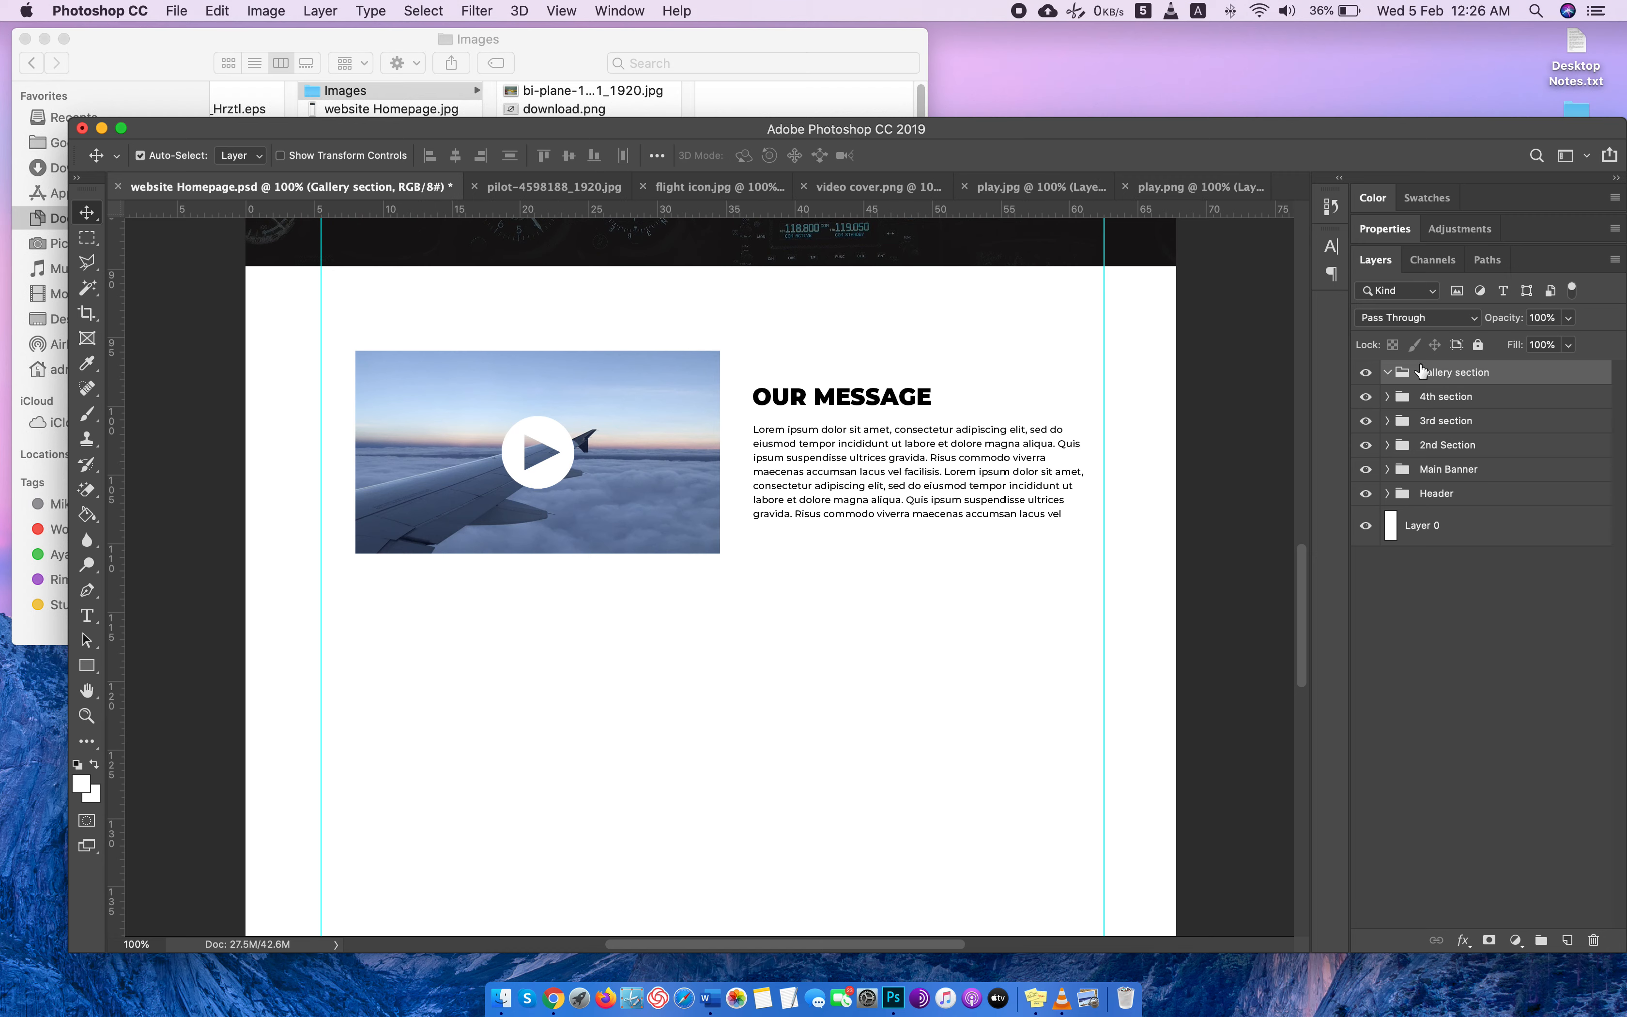
left_click(1562, 939)
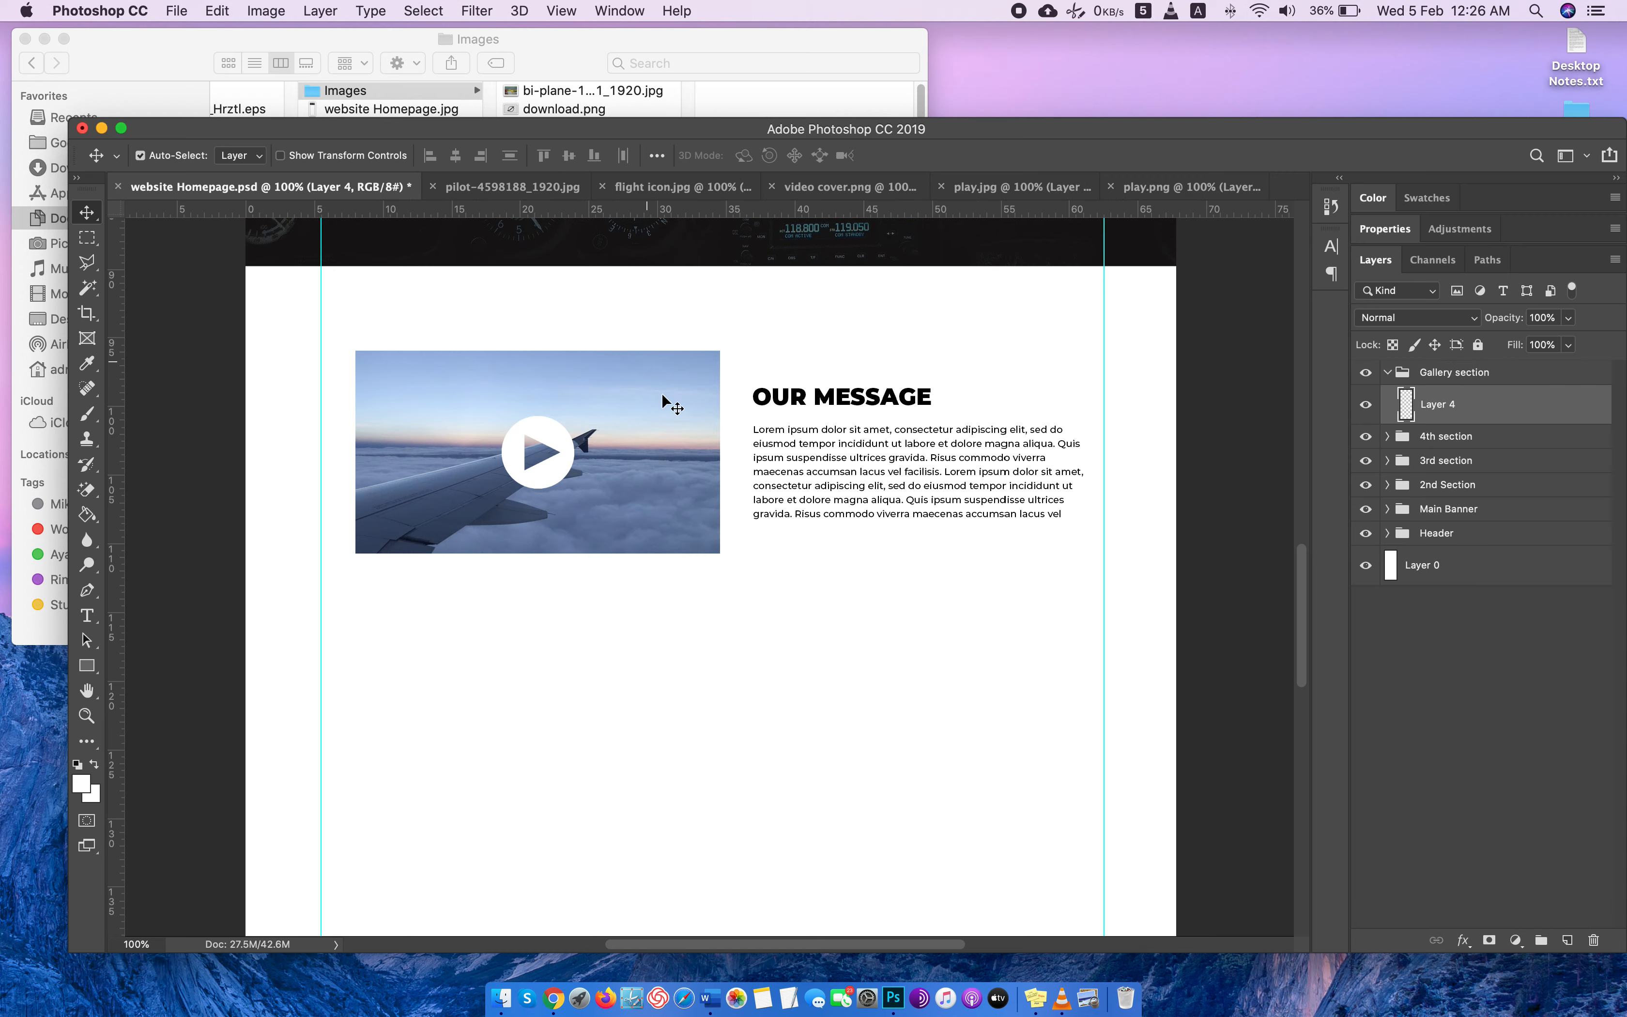
Duplicate the "What We Offer" heading layer as "gallery headline" and place the copy inside the Gallery section group.
scroll(898, 528, "up", 10)
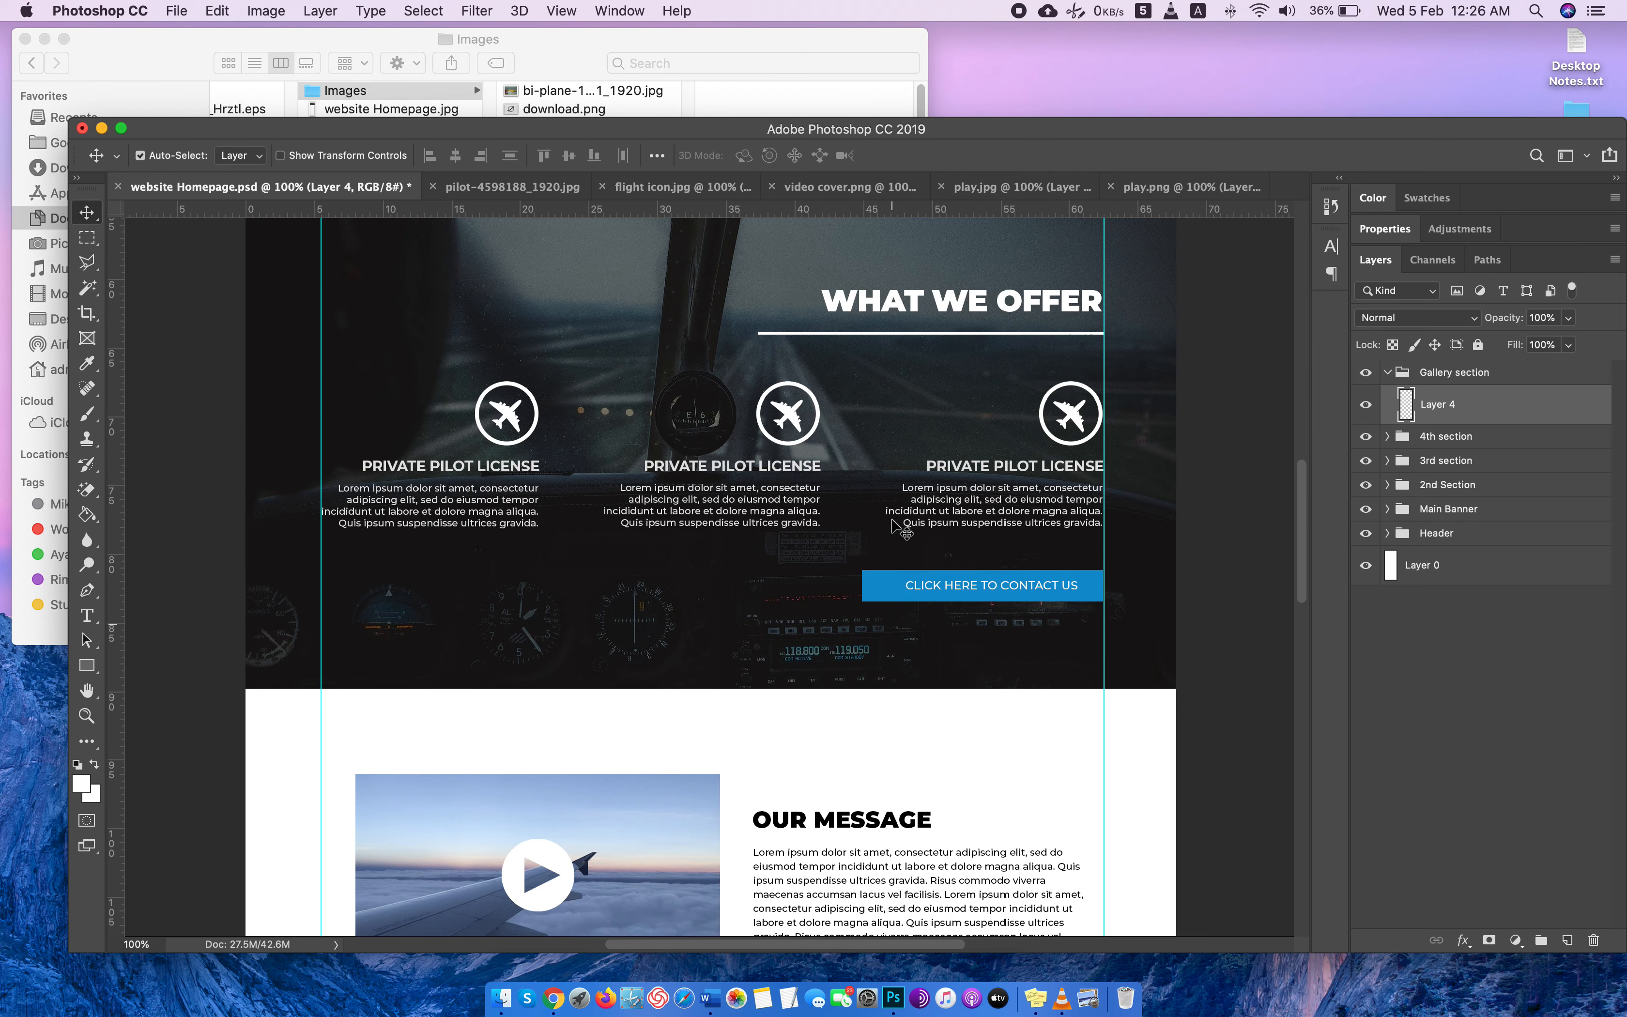
left_click(971, 311)
right_click(1496, 832)
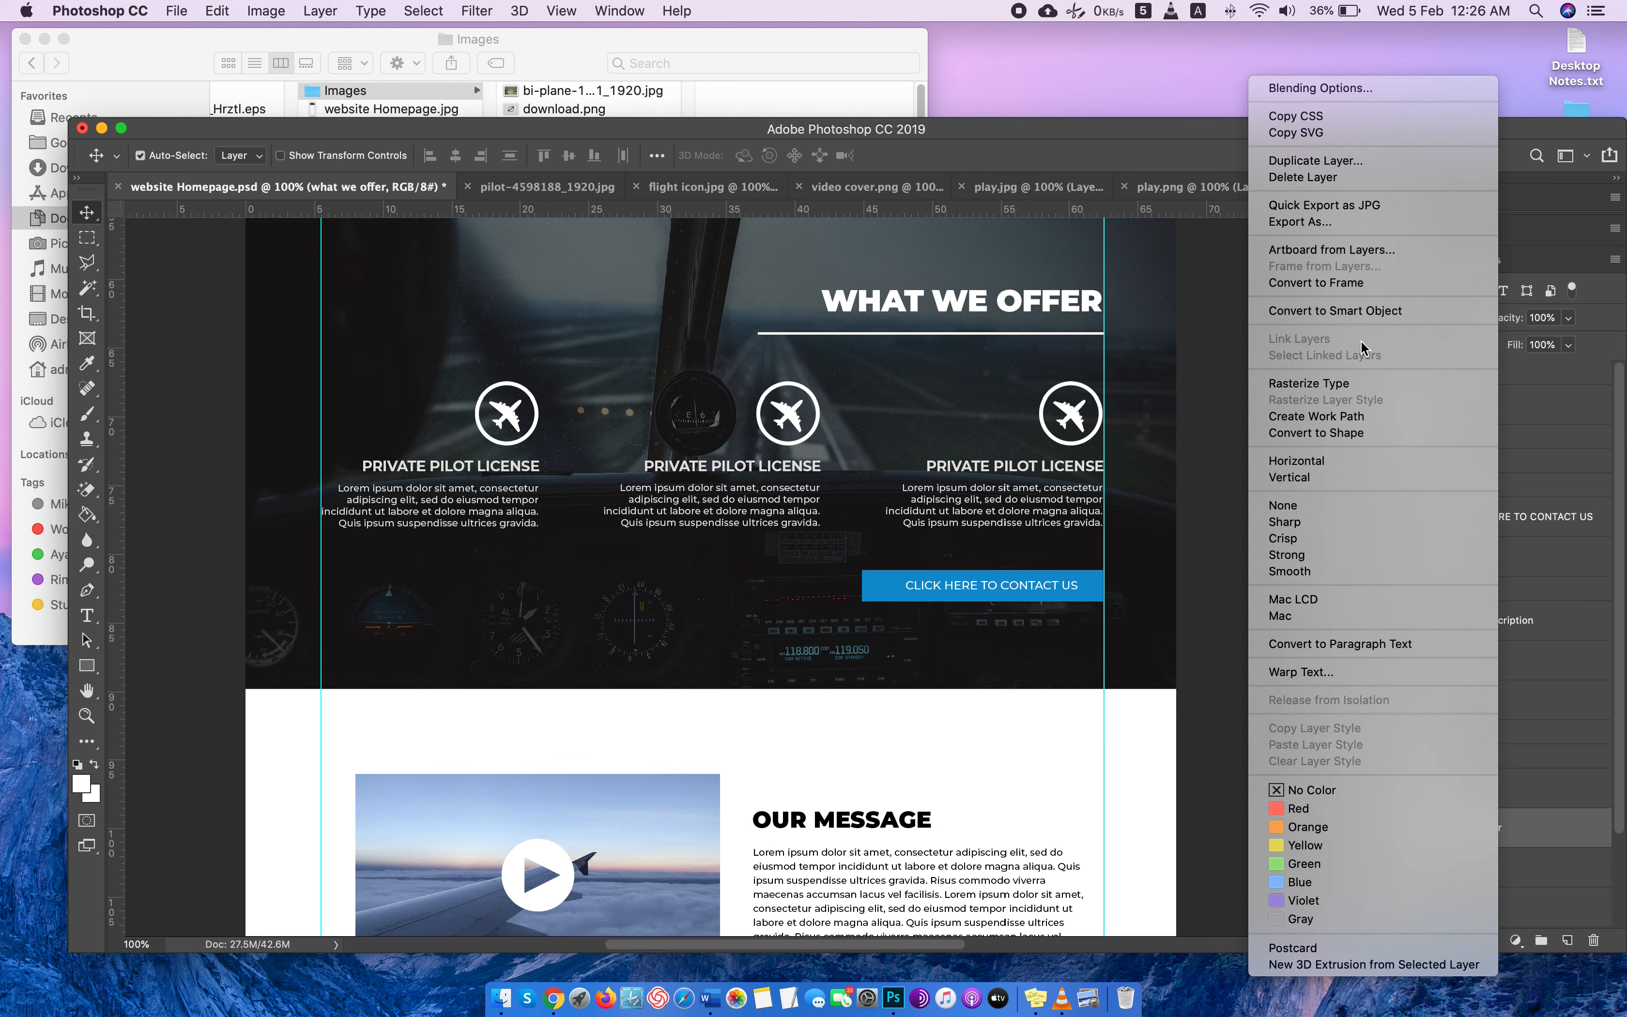
left_click(1344, 160)
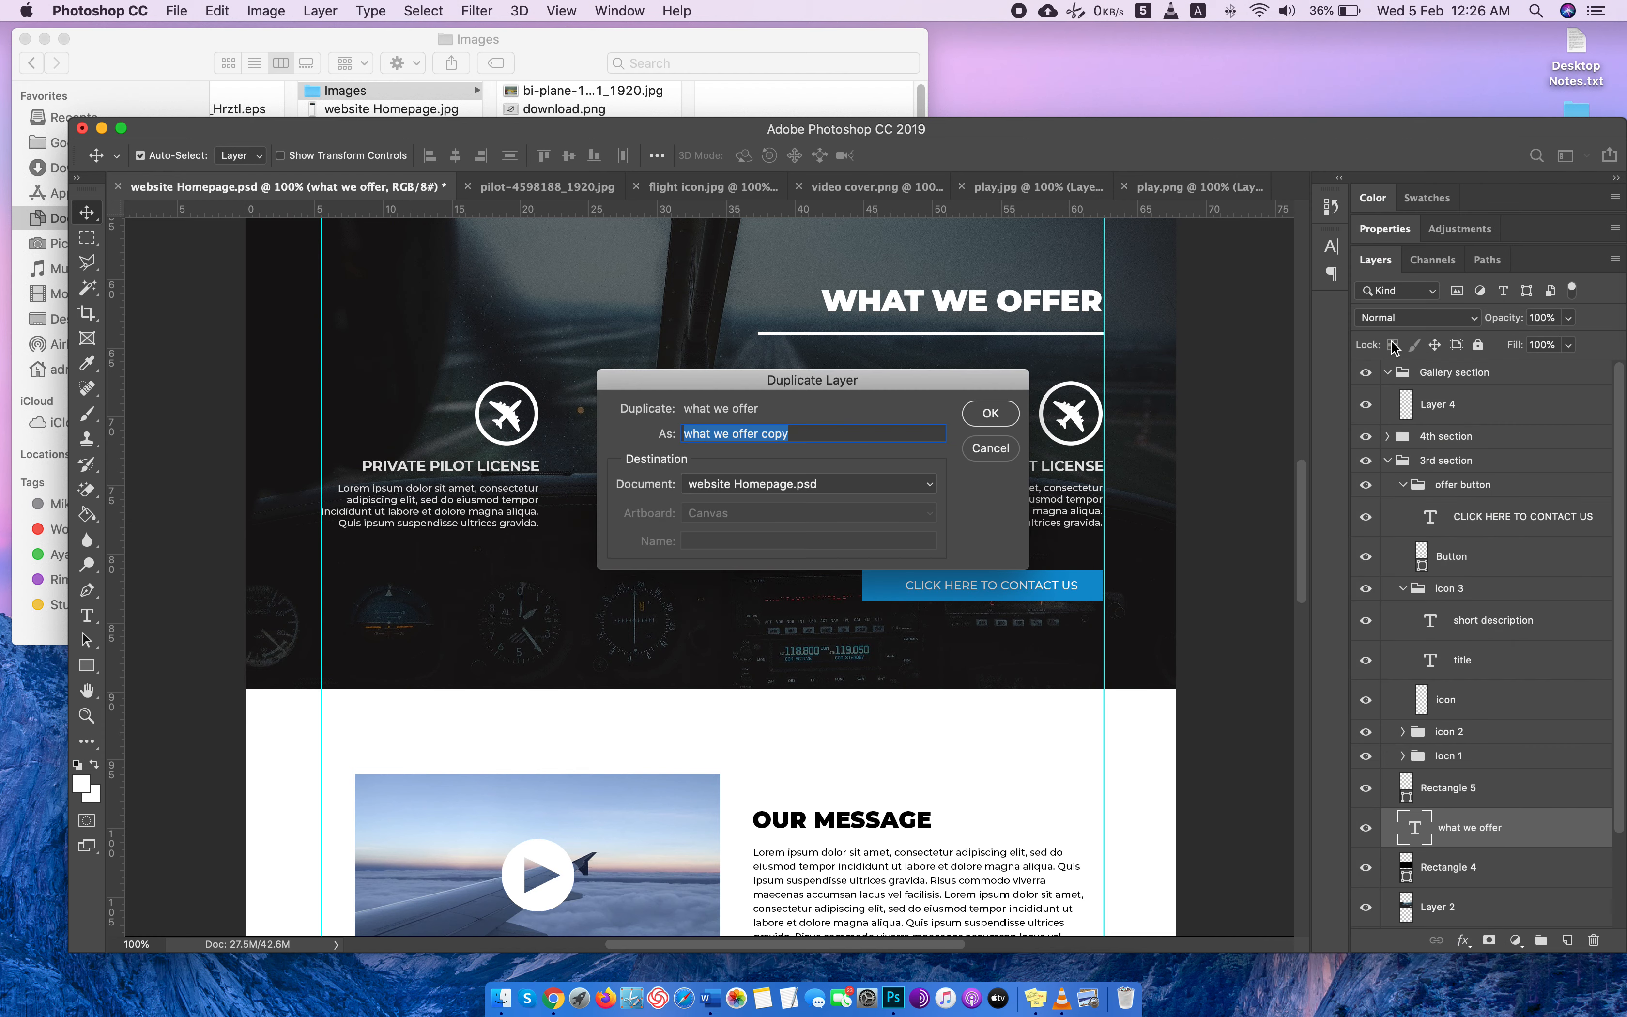
type("gallery headline")
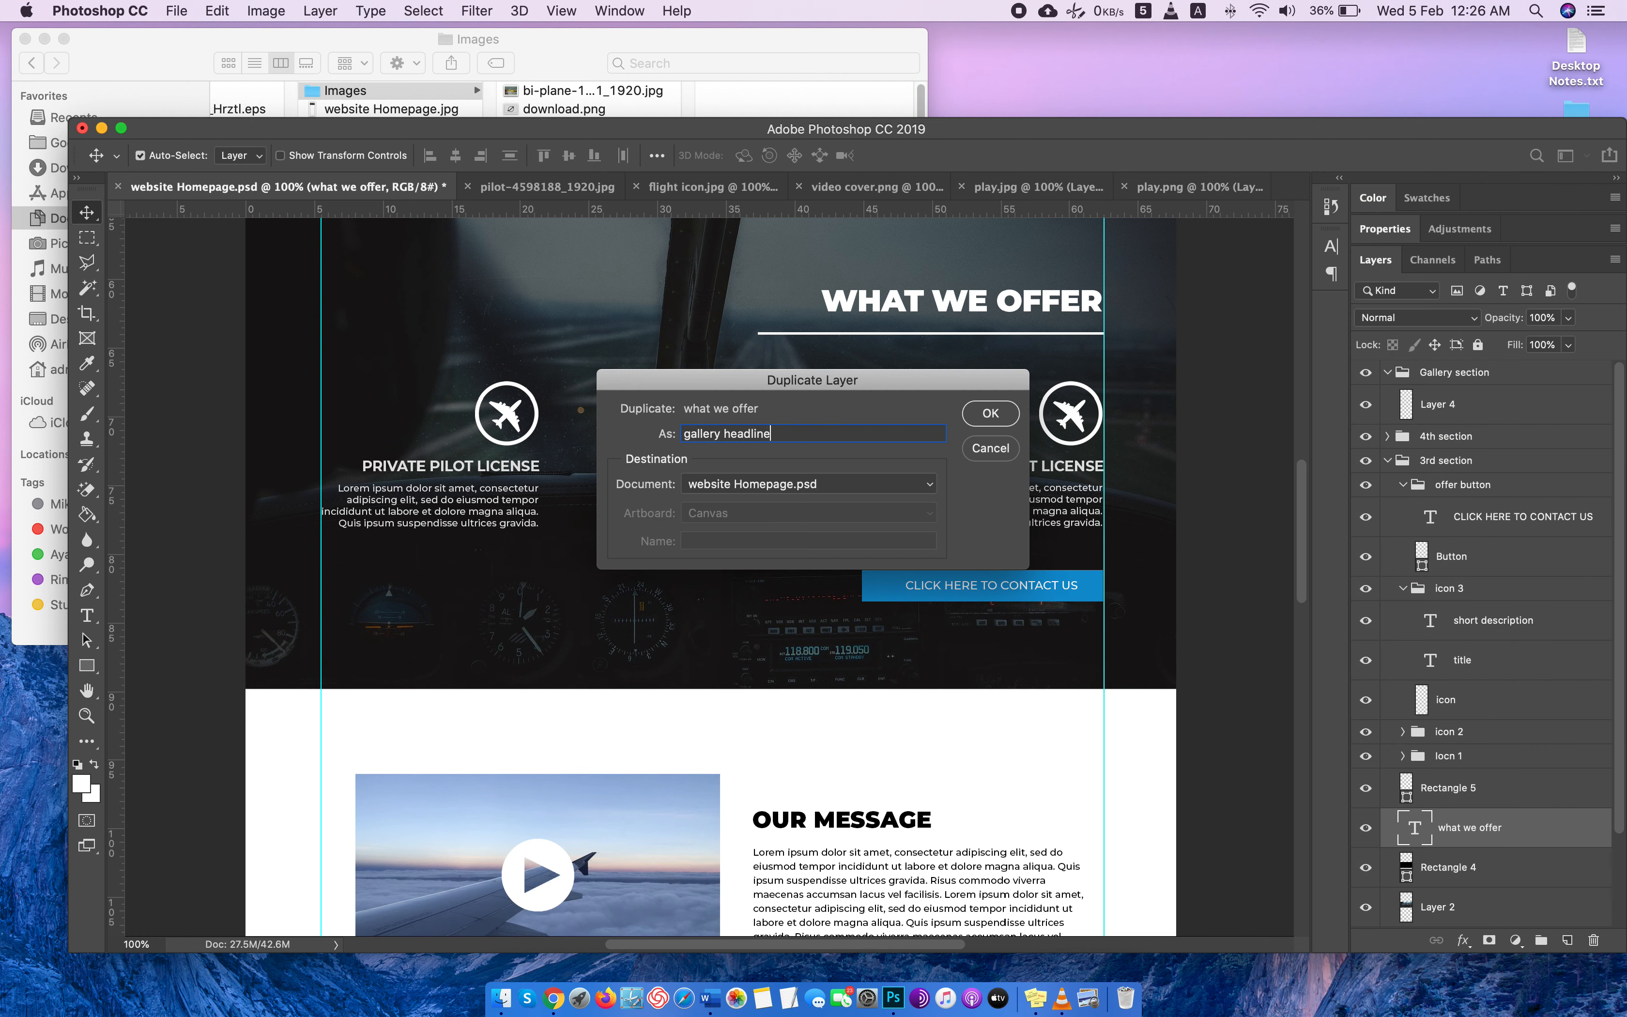
key("Return")
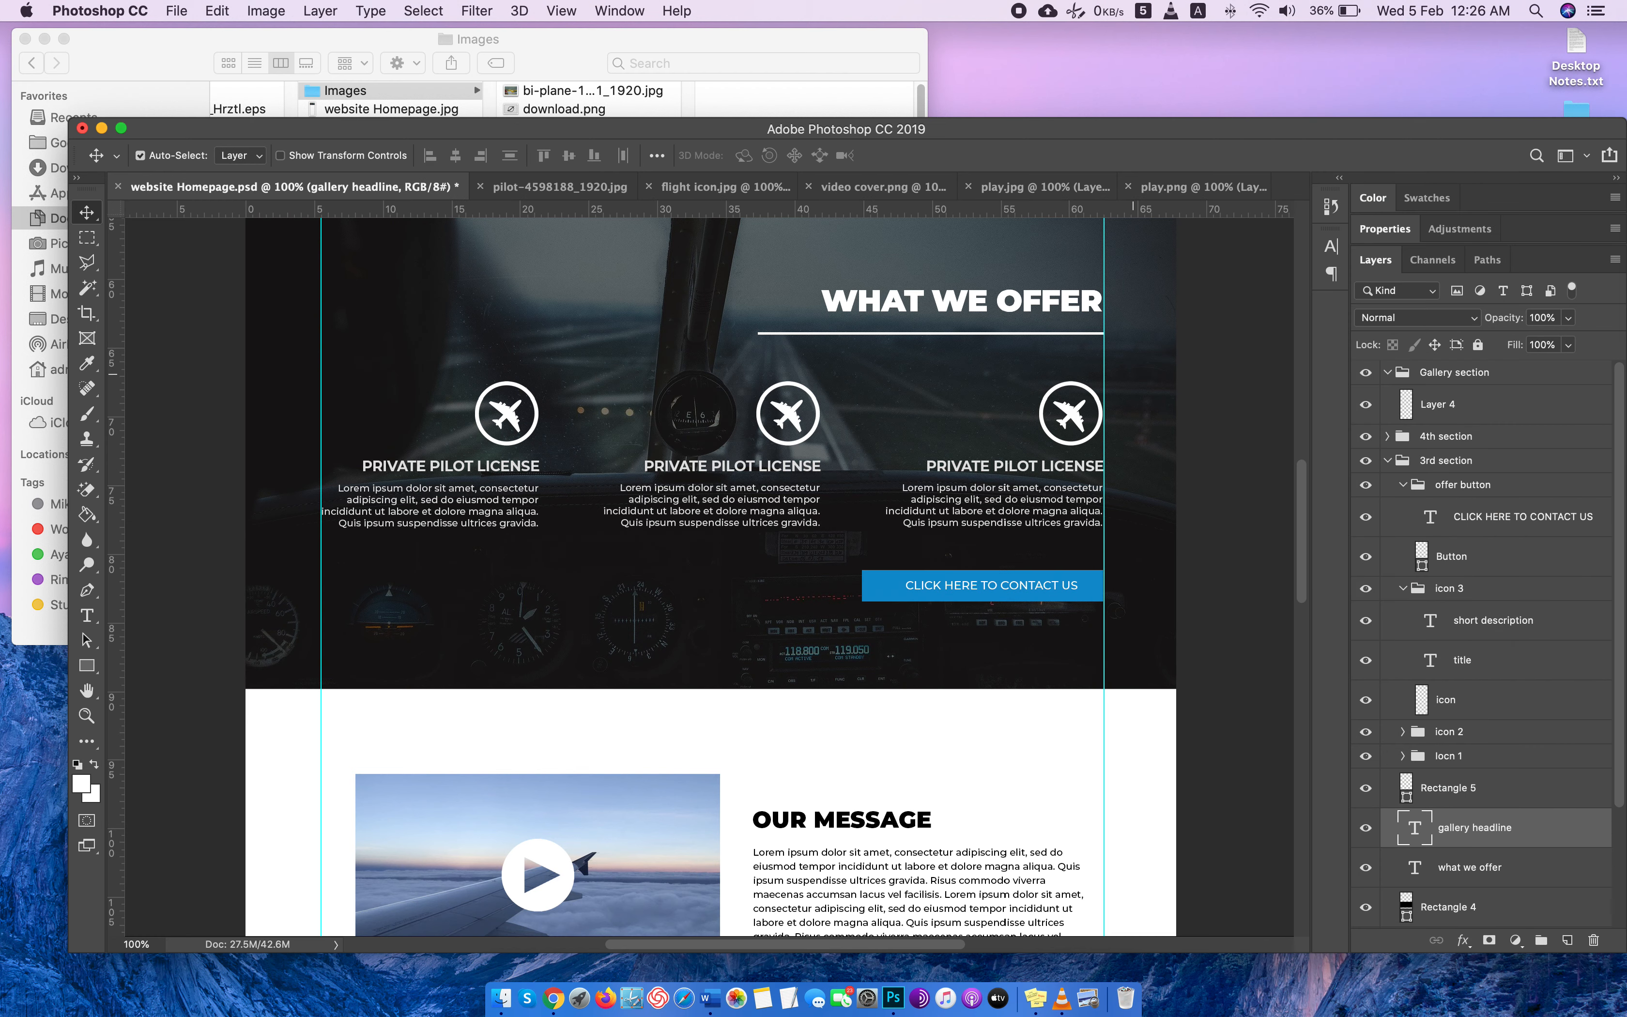
left_click_drag(1482, 834, 1534, 404)
Move the gallery headline copy down to the blank white area below the "Our Message" section, roughly centred across the page.
key("super+t")
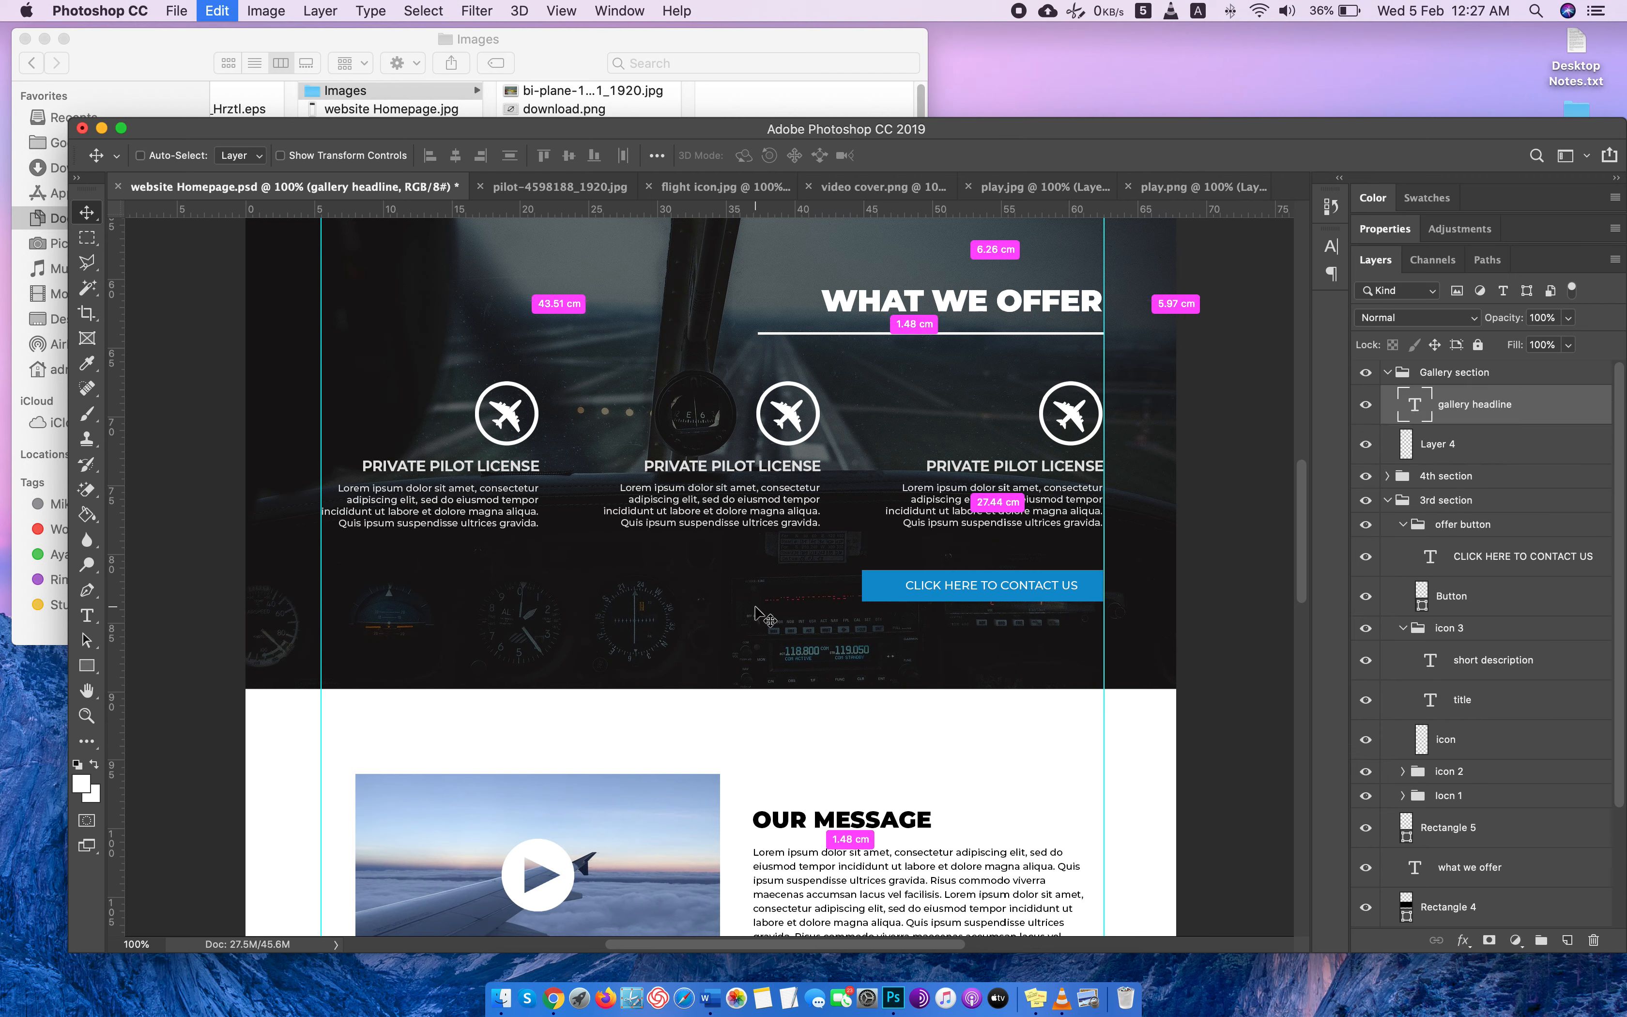
scroll(944, 307, "down", 3)
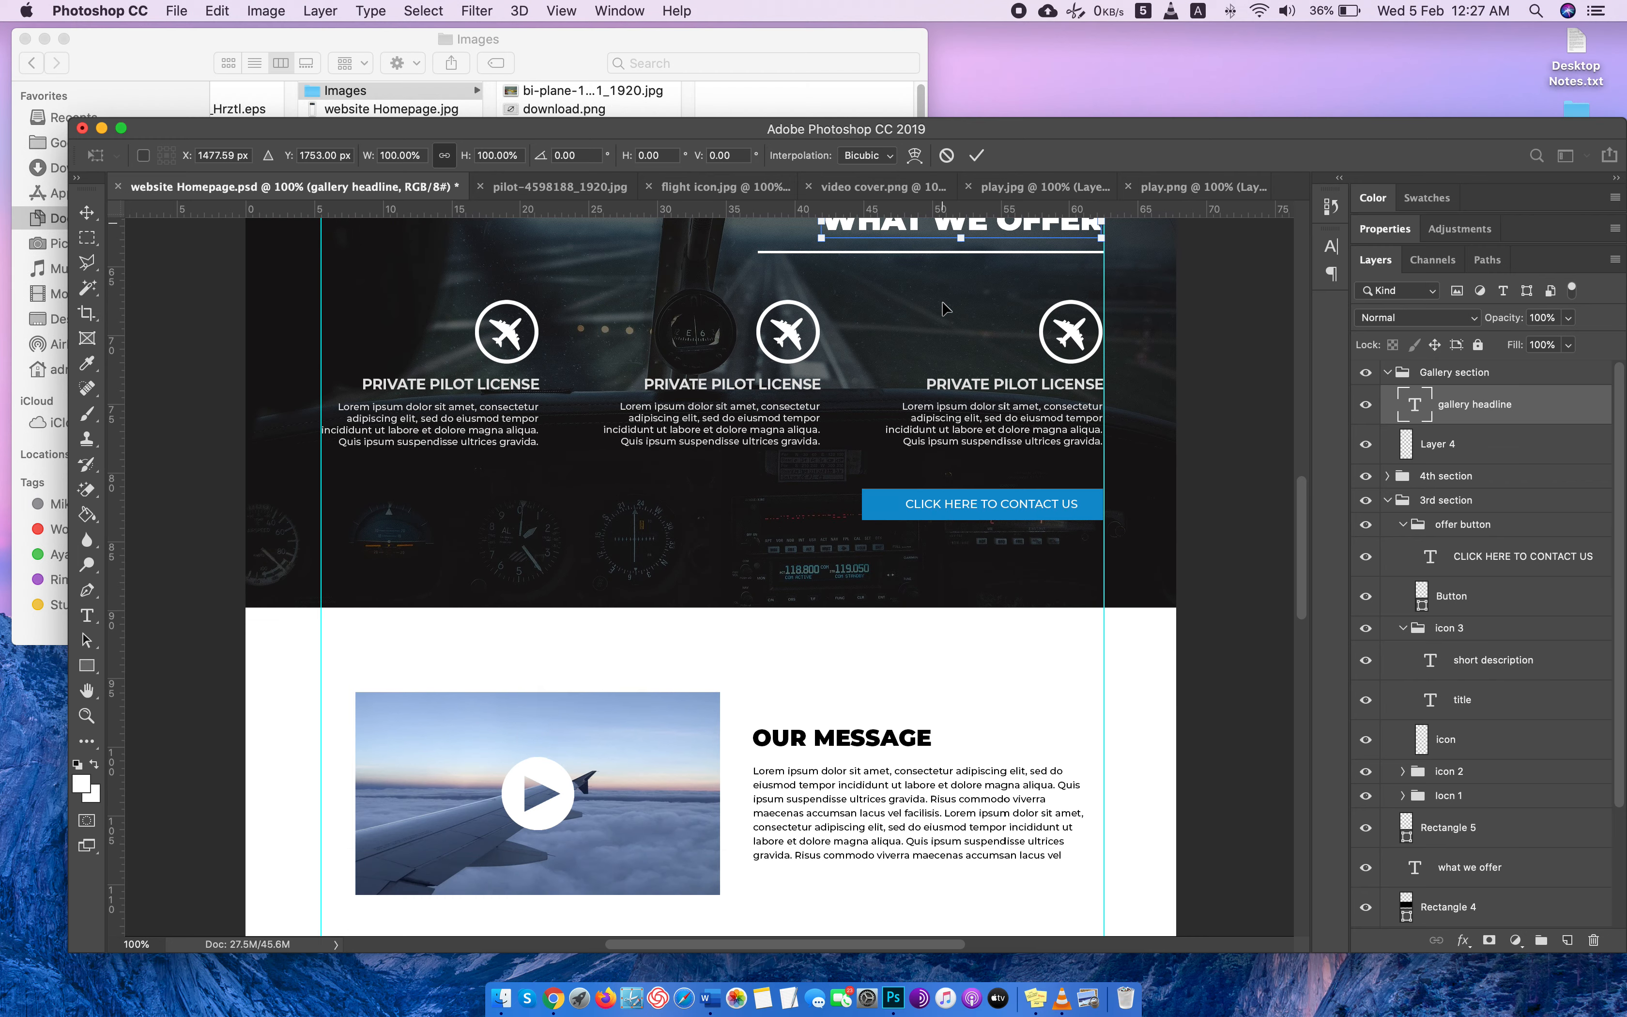
left_click_drag(941, 230, 697, 685)
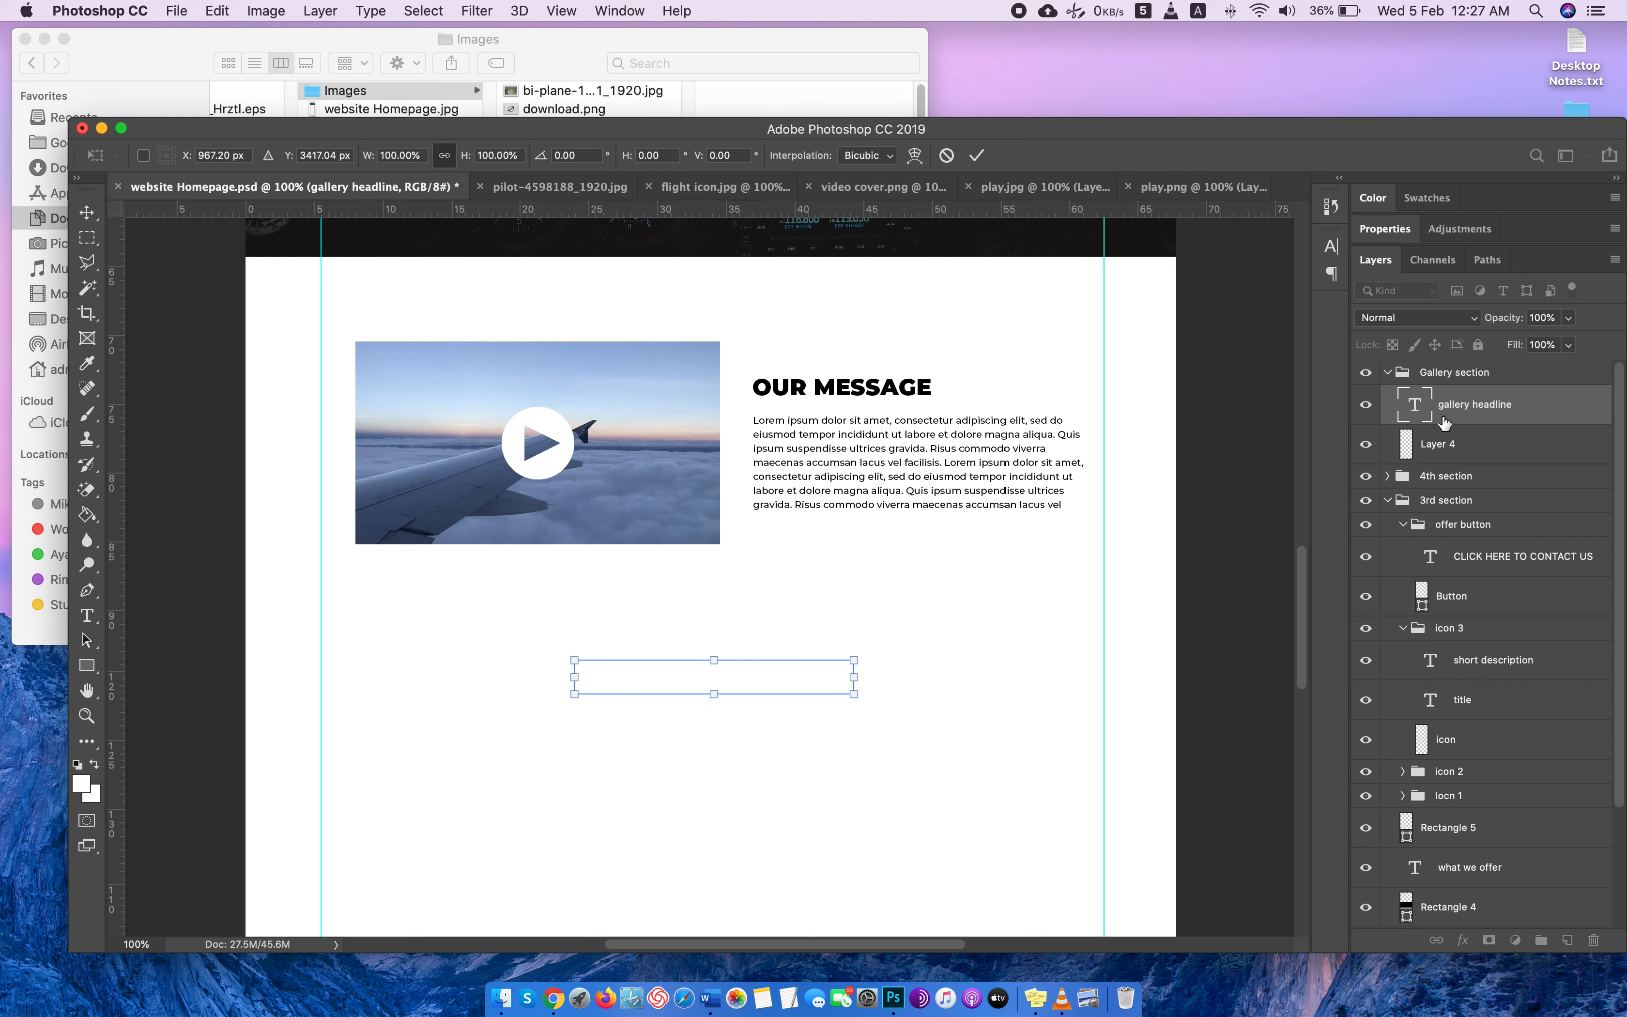
key("Return")
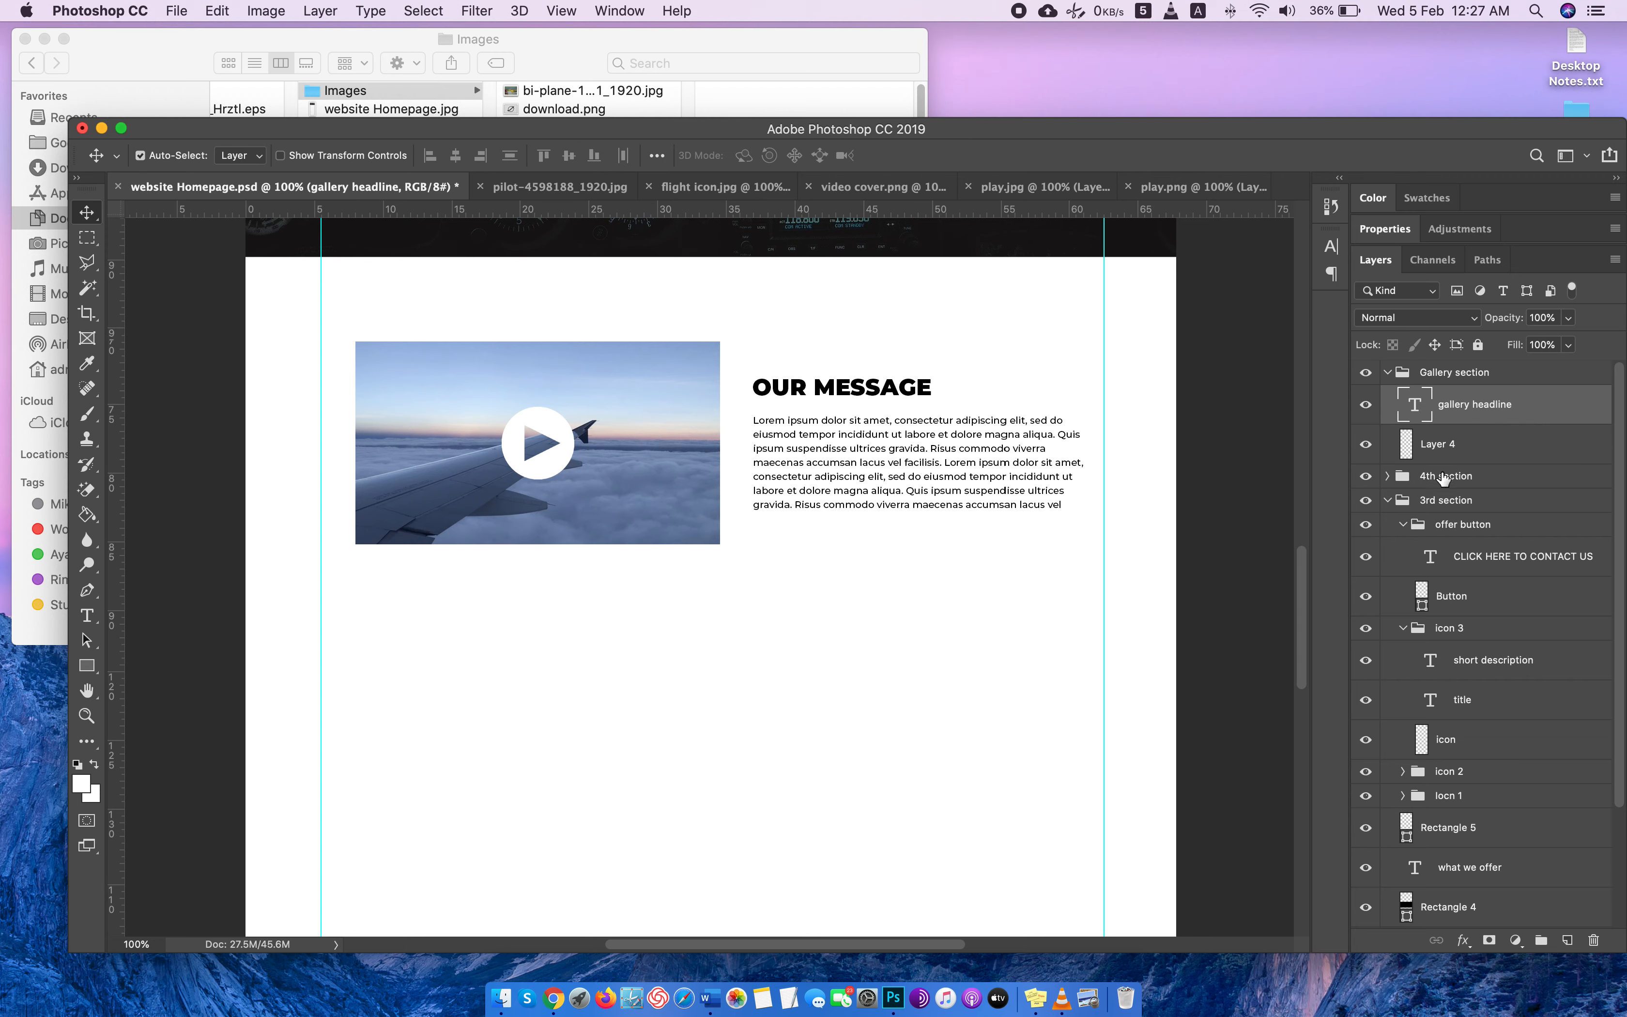
Change the gallery headline's text colour to black.
double_click(1414, 403)
left_click(818, 160)
left_click(1078, 480)
left_click(1560, 320)
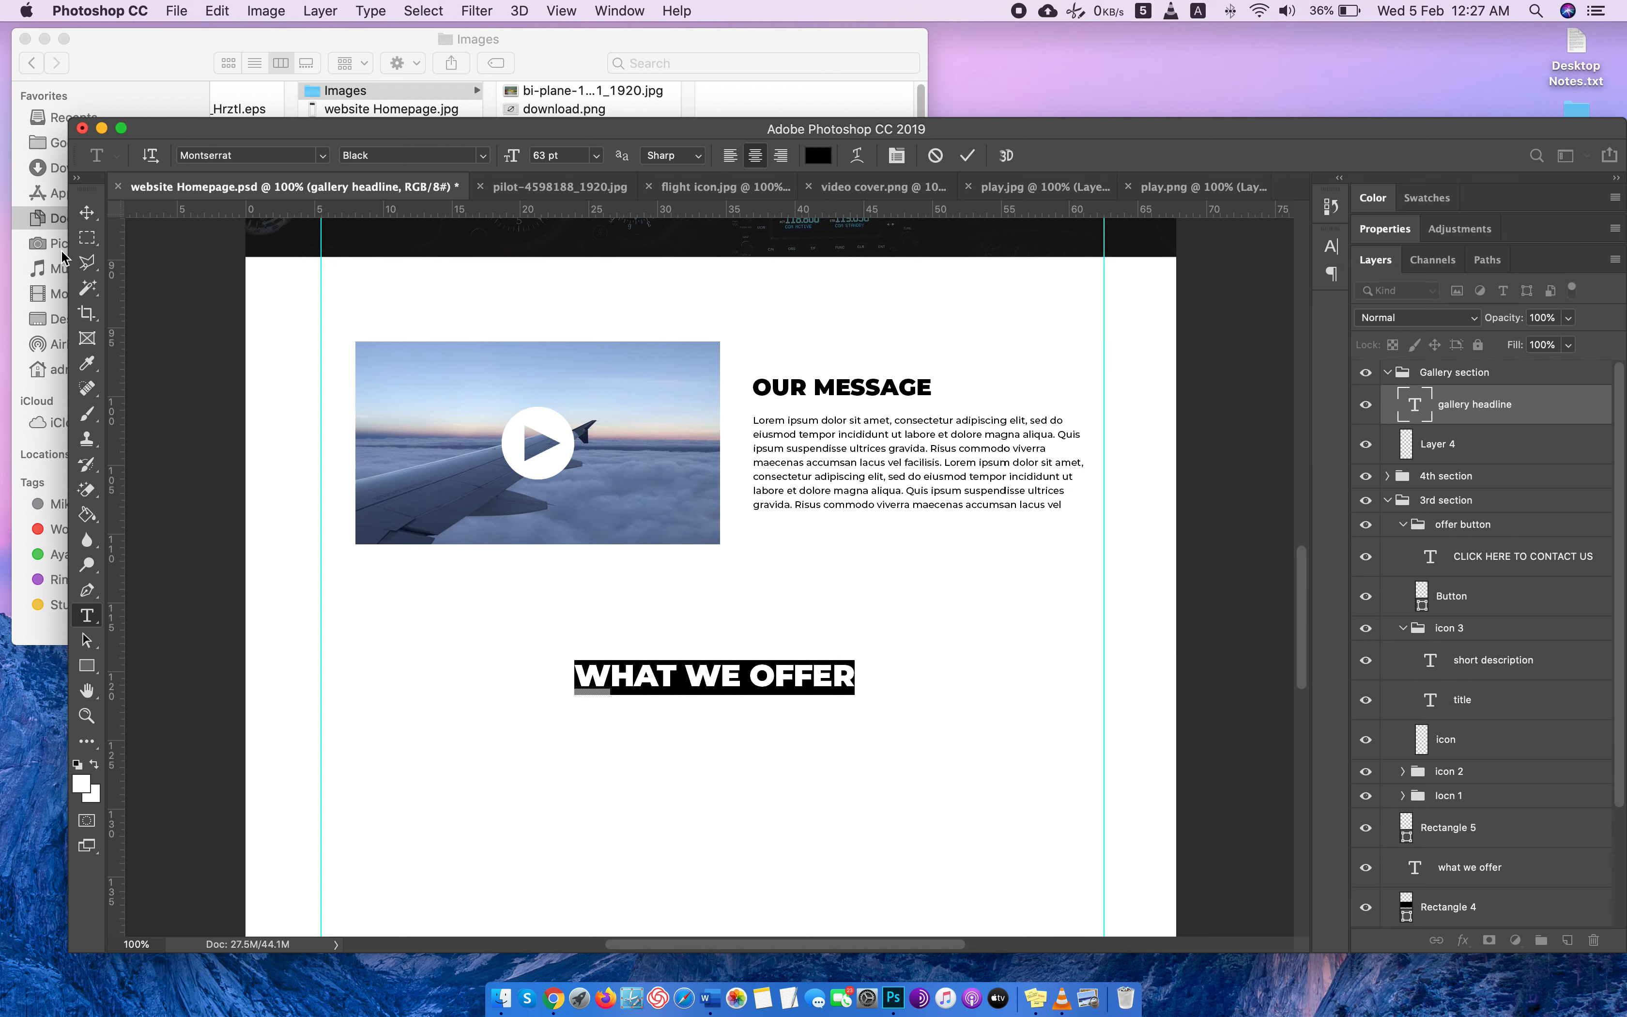
left_click(87, 212)
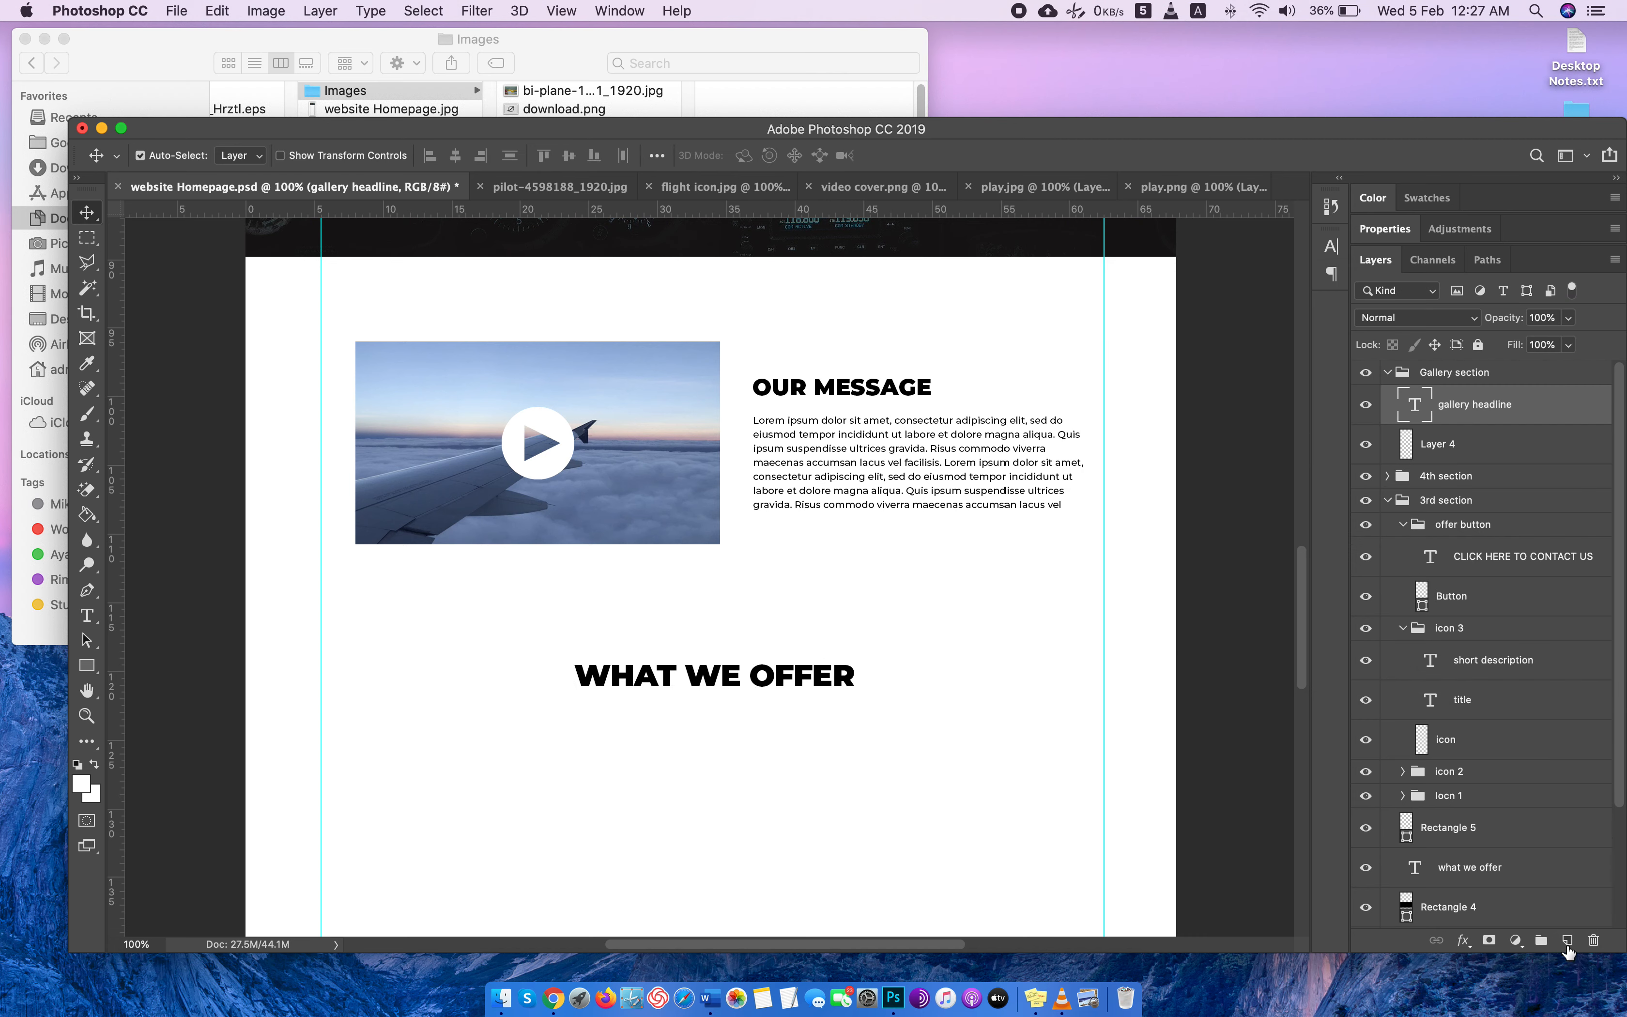
On a new layer beneath the gallery headline, draw a light grey rectangle about 2091 × 952 px spanning the full page width.
left_click(1567, 939)
left_click_drag(1490, 411, 1482, 466)
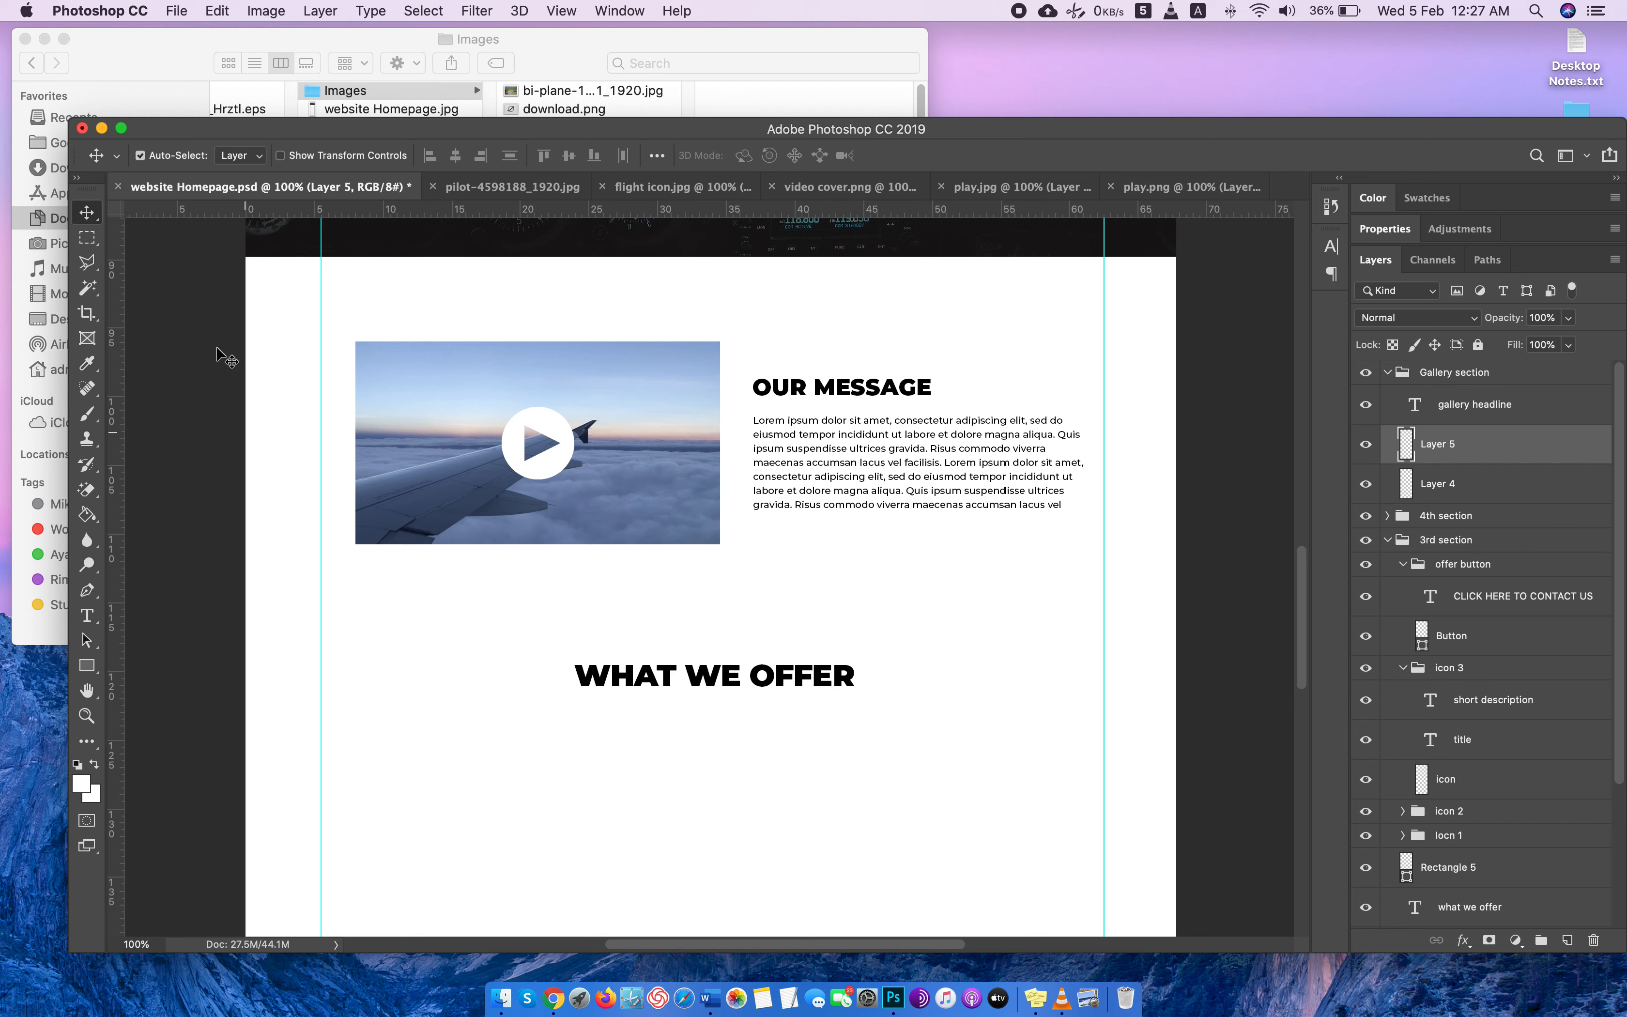
left_click(87, 665)
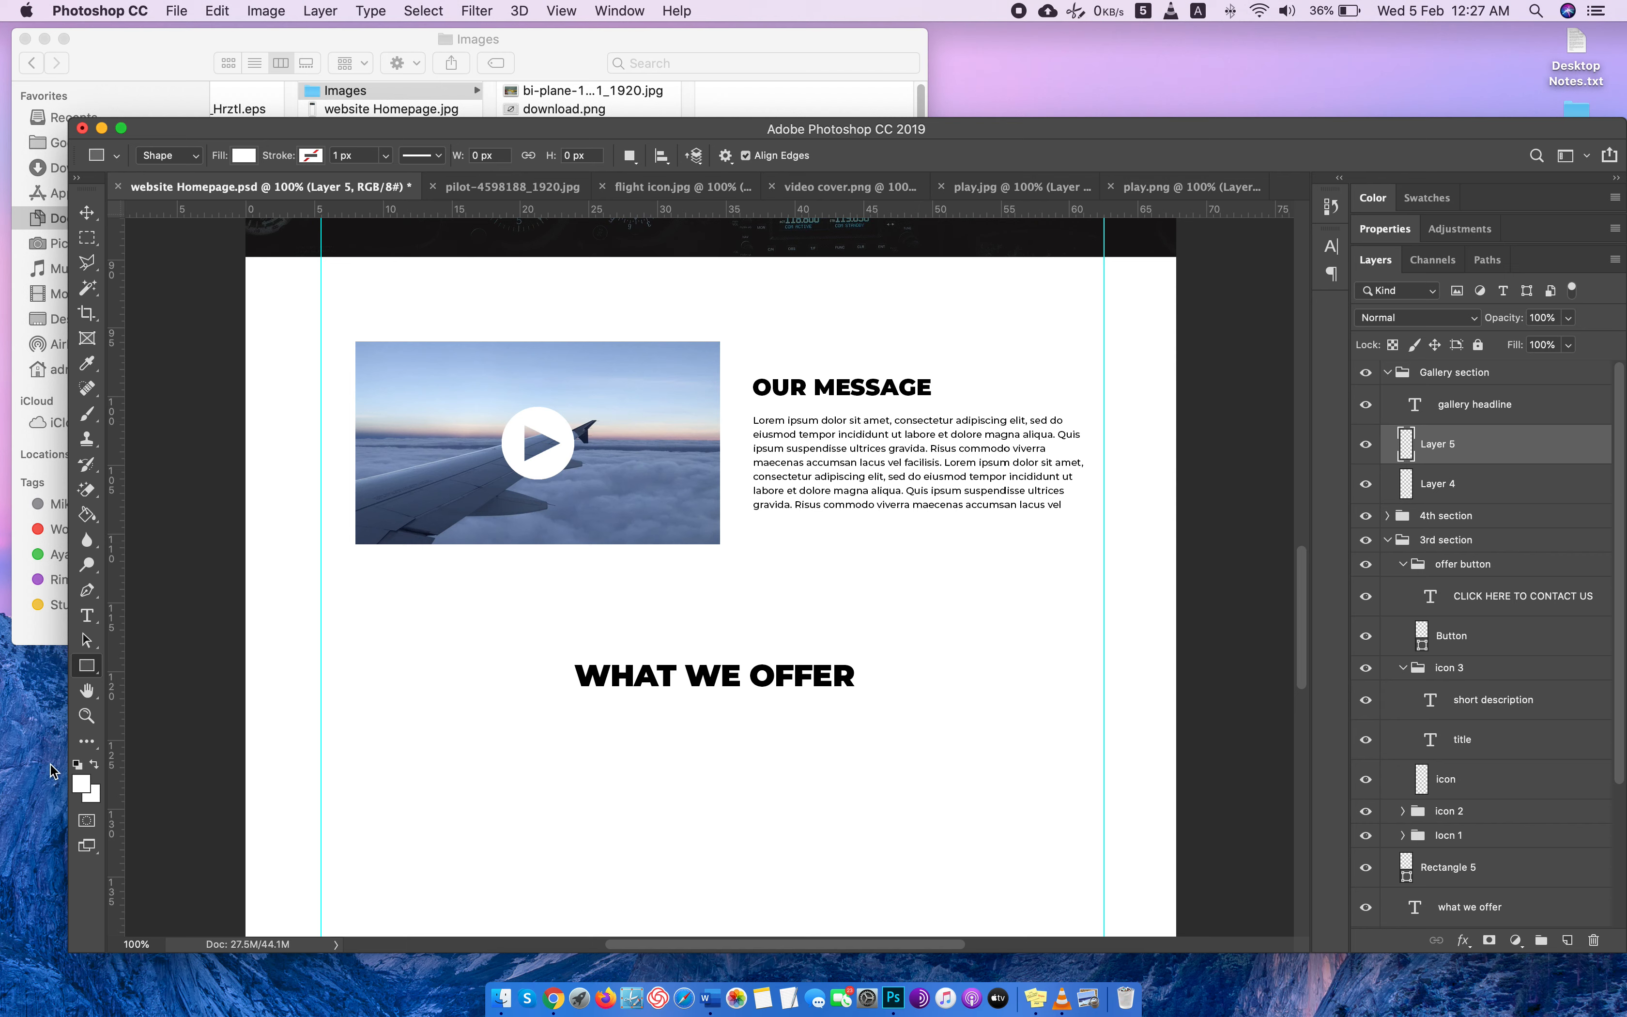
left_click(80, 783)
left_click(1123, 358)
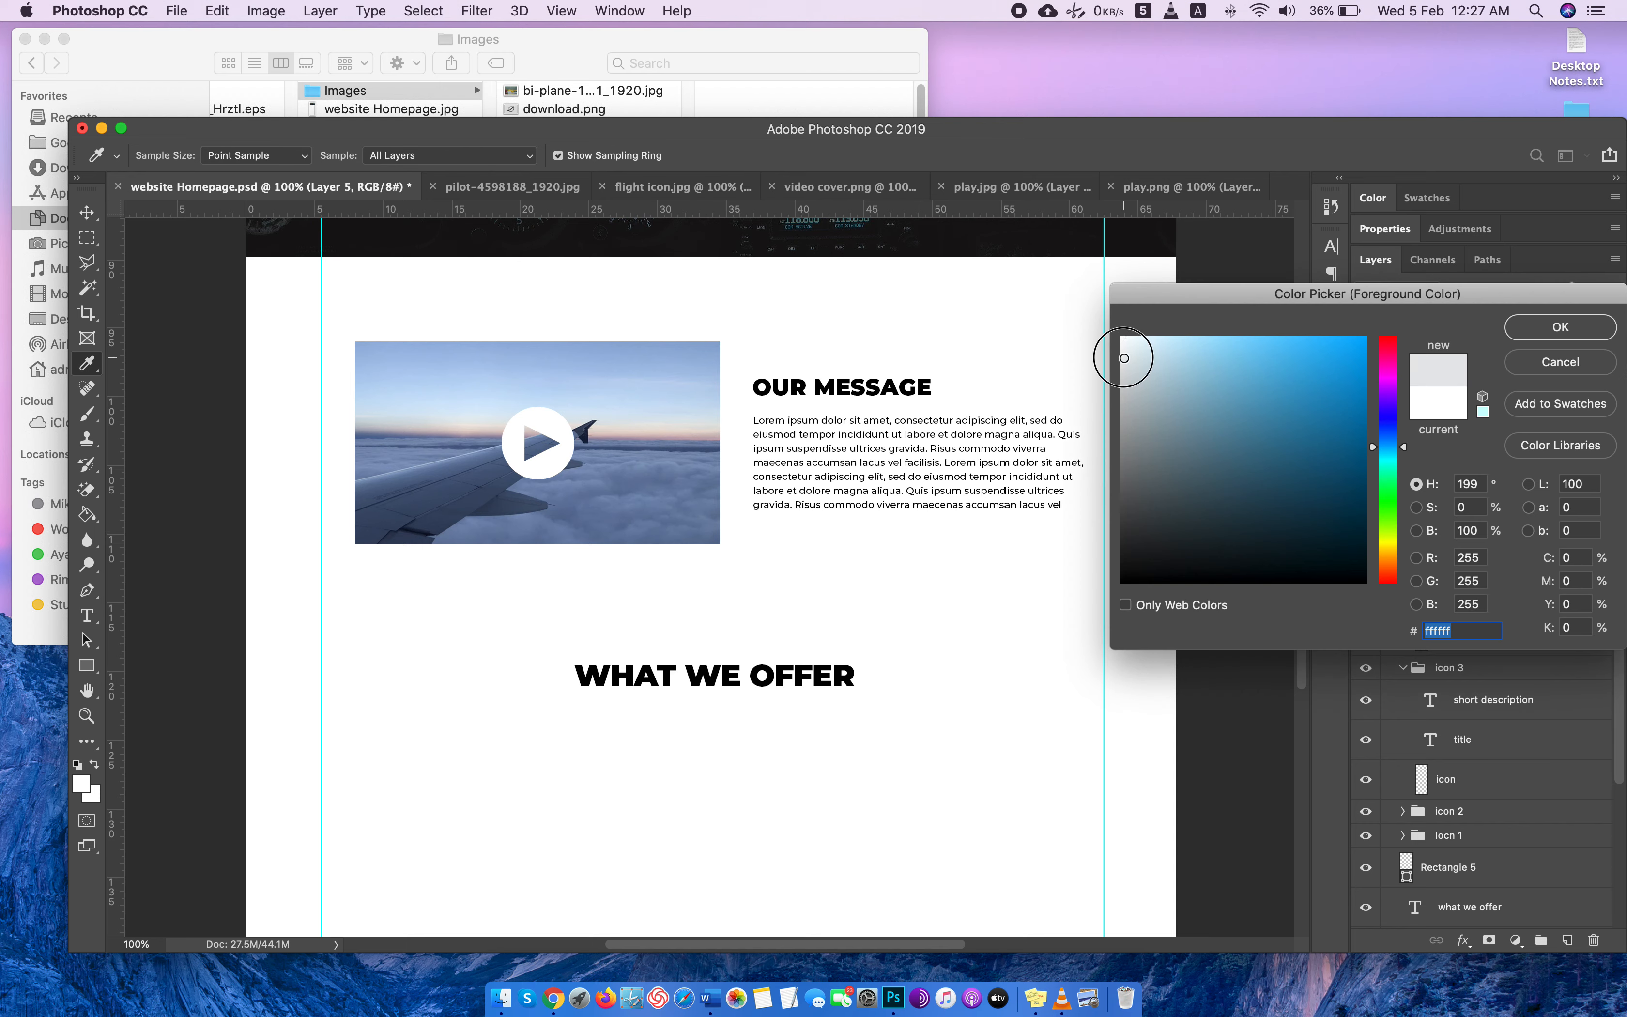
left_click(1540, 328)
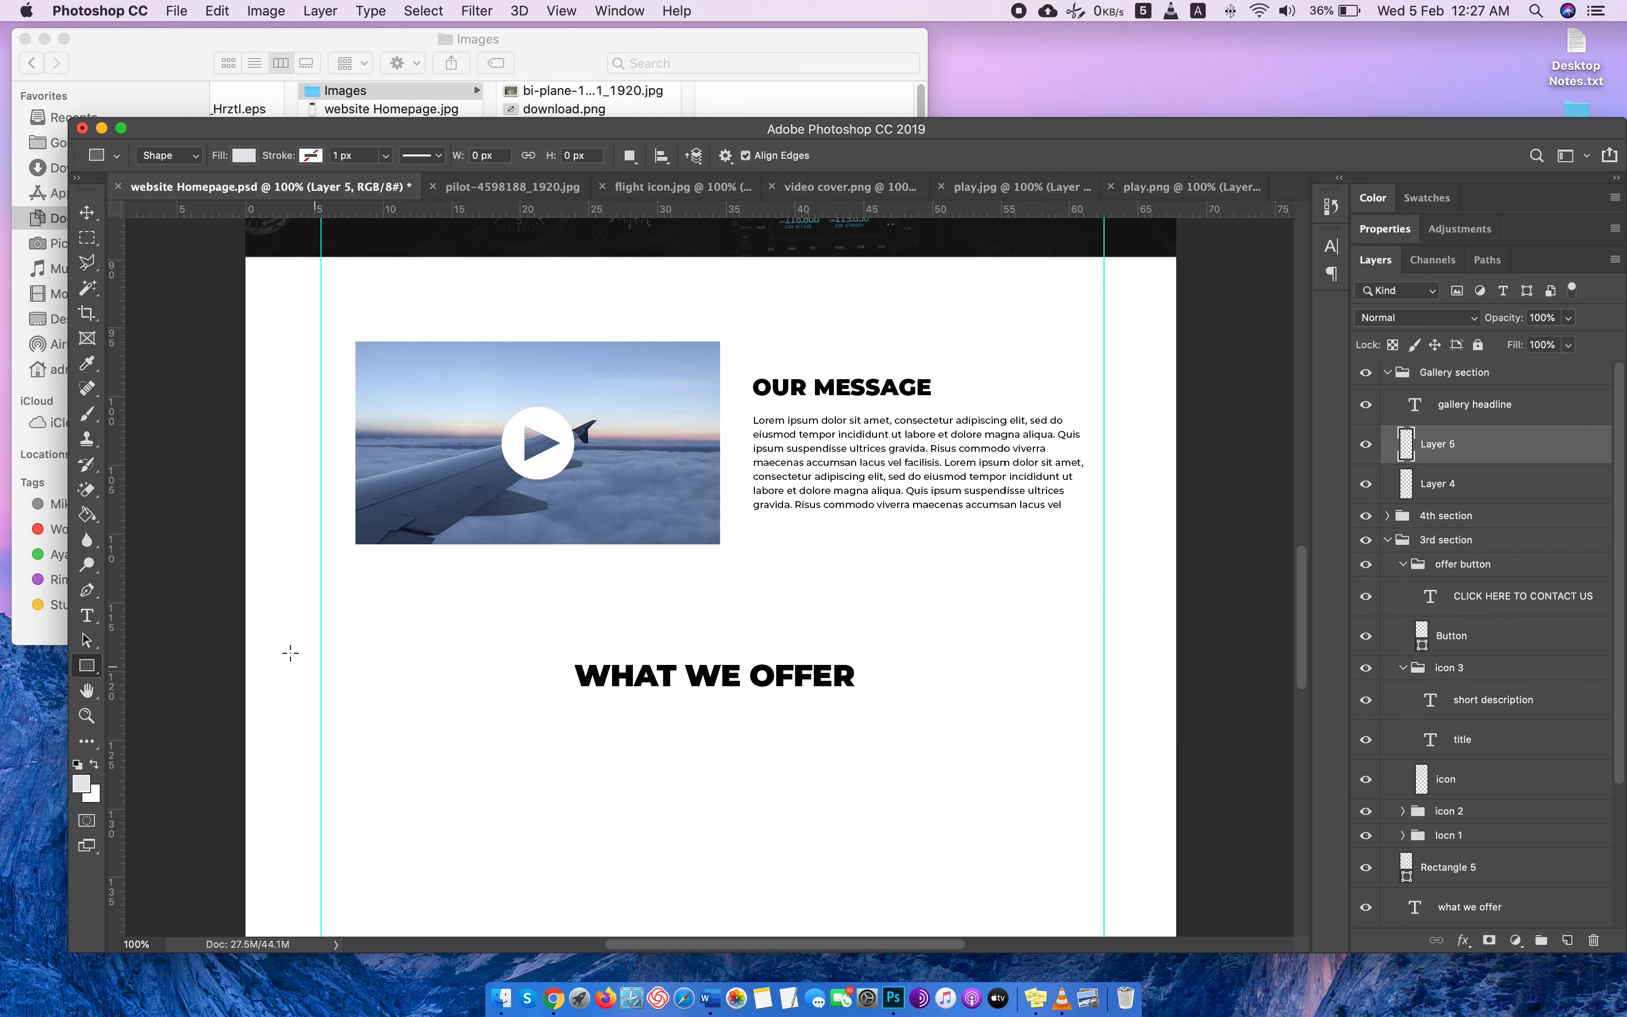
left_click_drag(235, 648, 1247, 868)
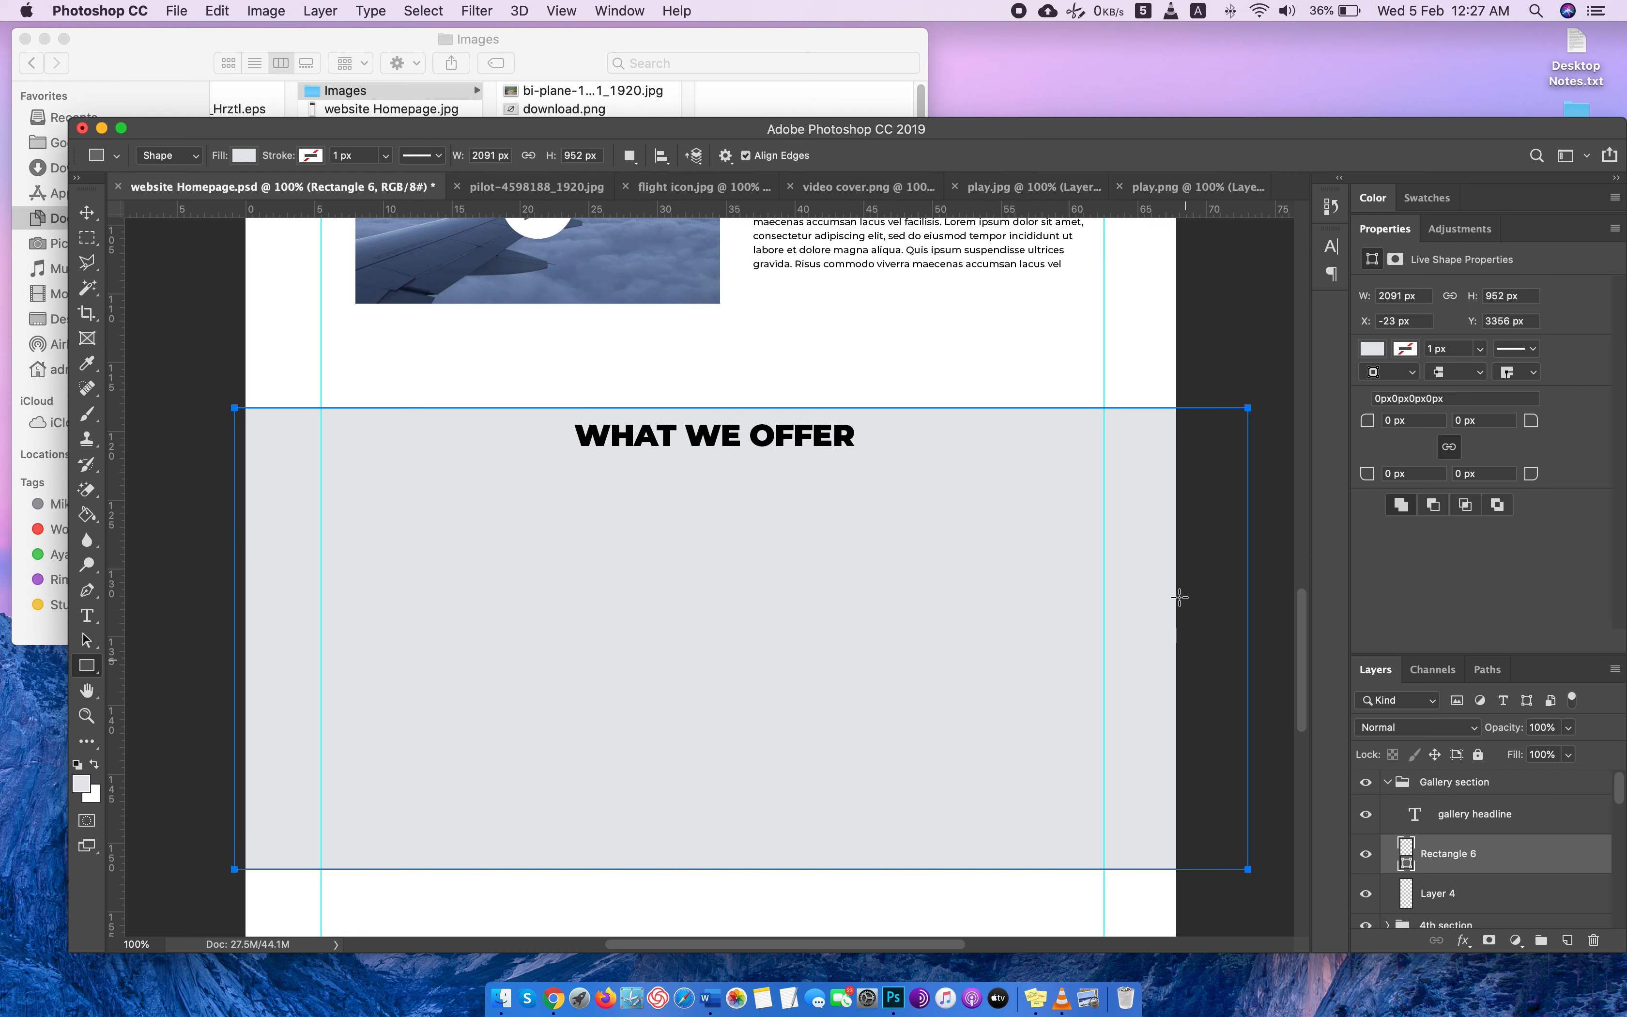
Move the gallery headline slightly down inside the grey rectangle and change its text to "OUR GALLERY".
left_click(87, 212)
double_click(775, 440)
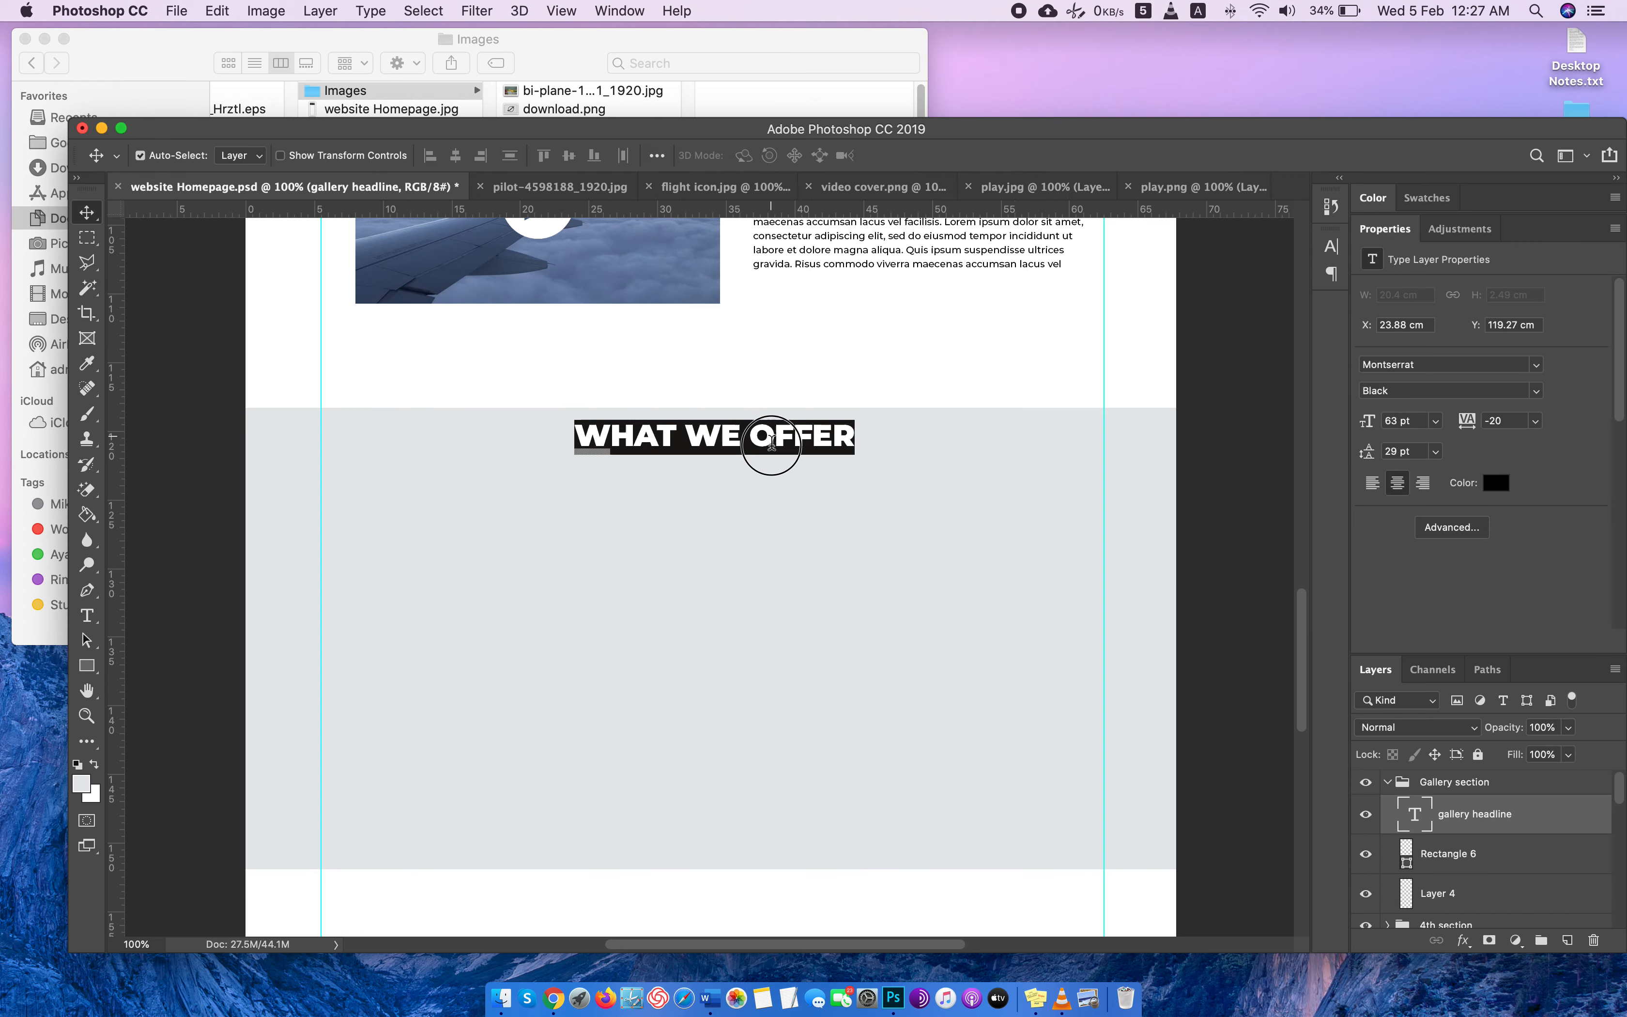
left_click(87, 212)
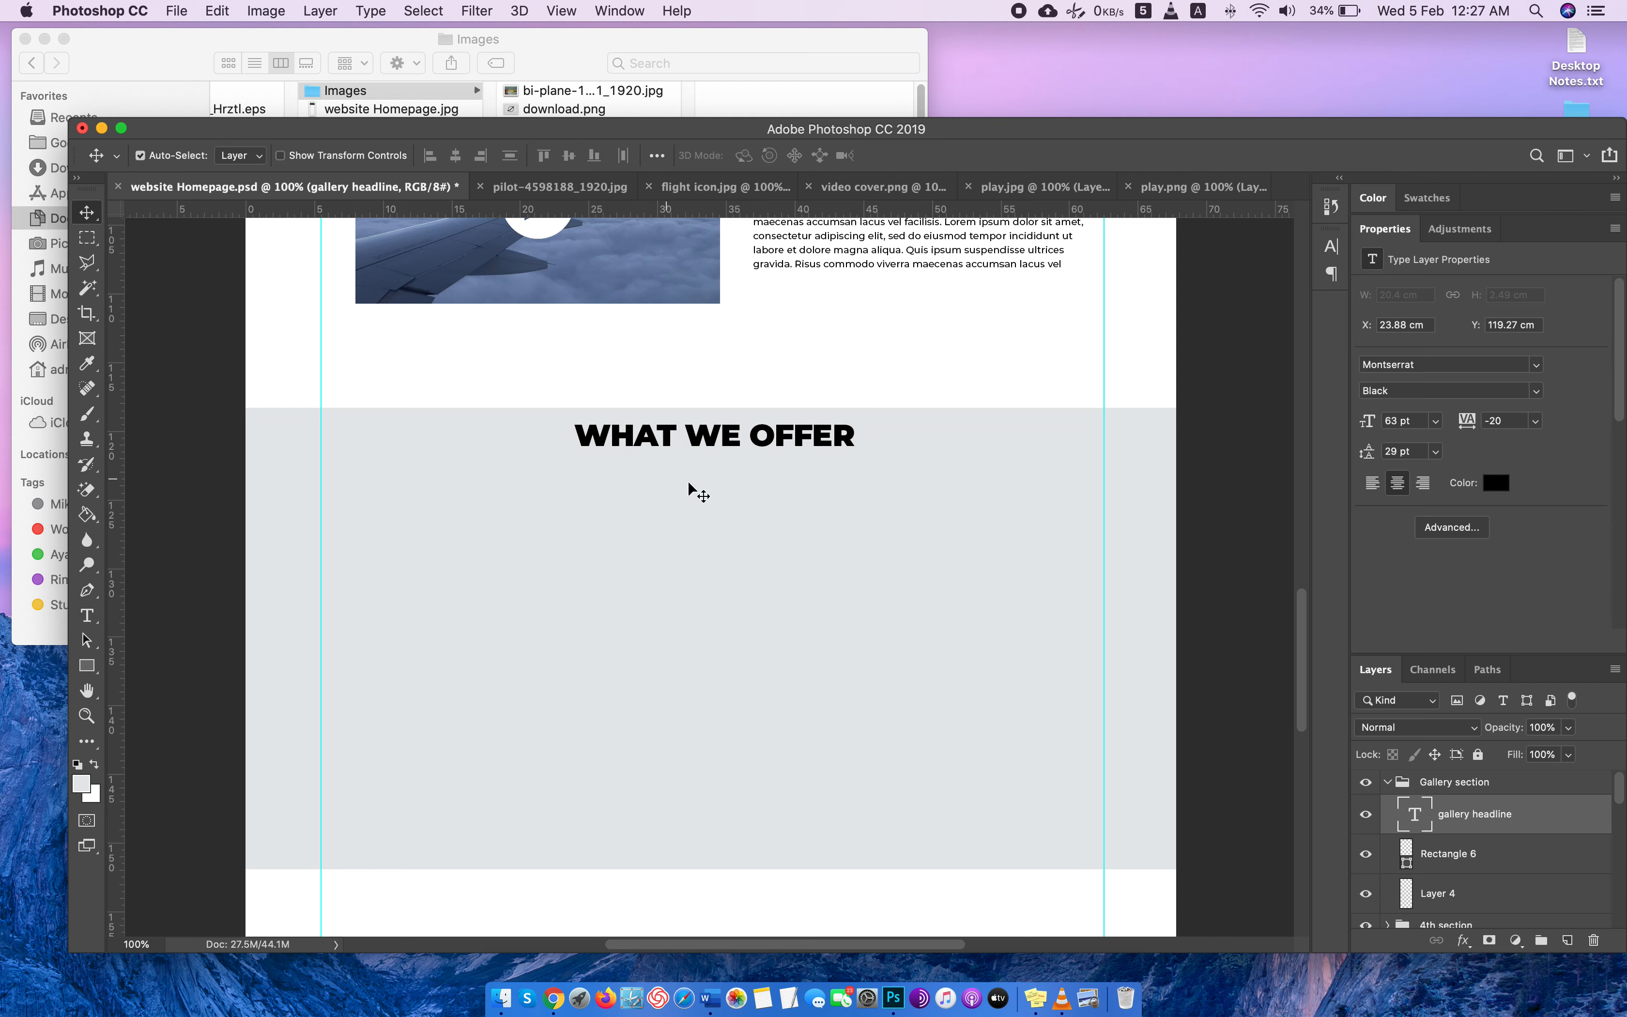
left_click_drag(698, 445, 690, 495)
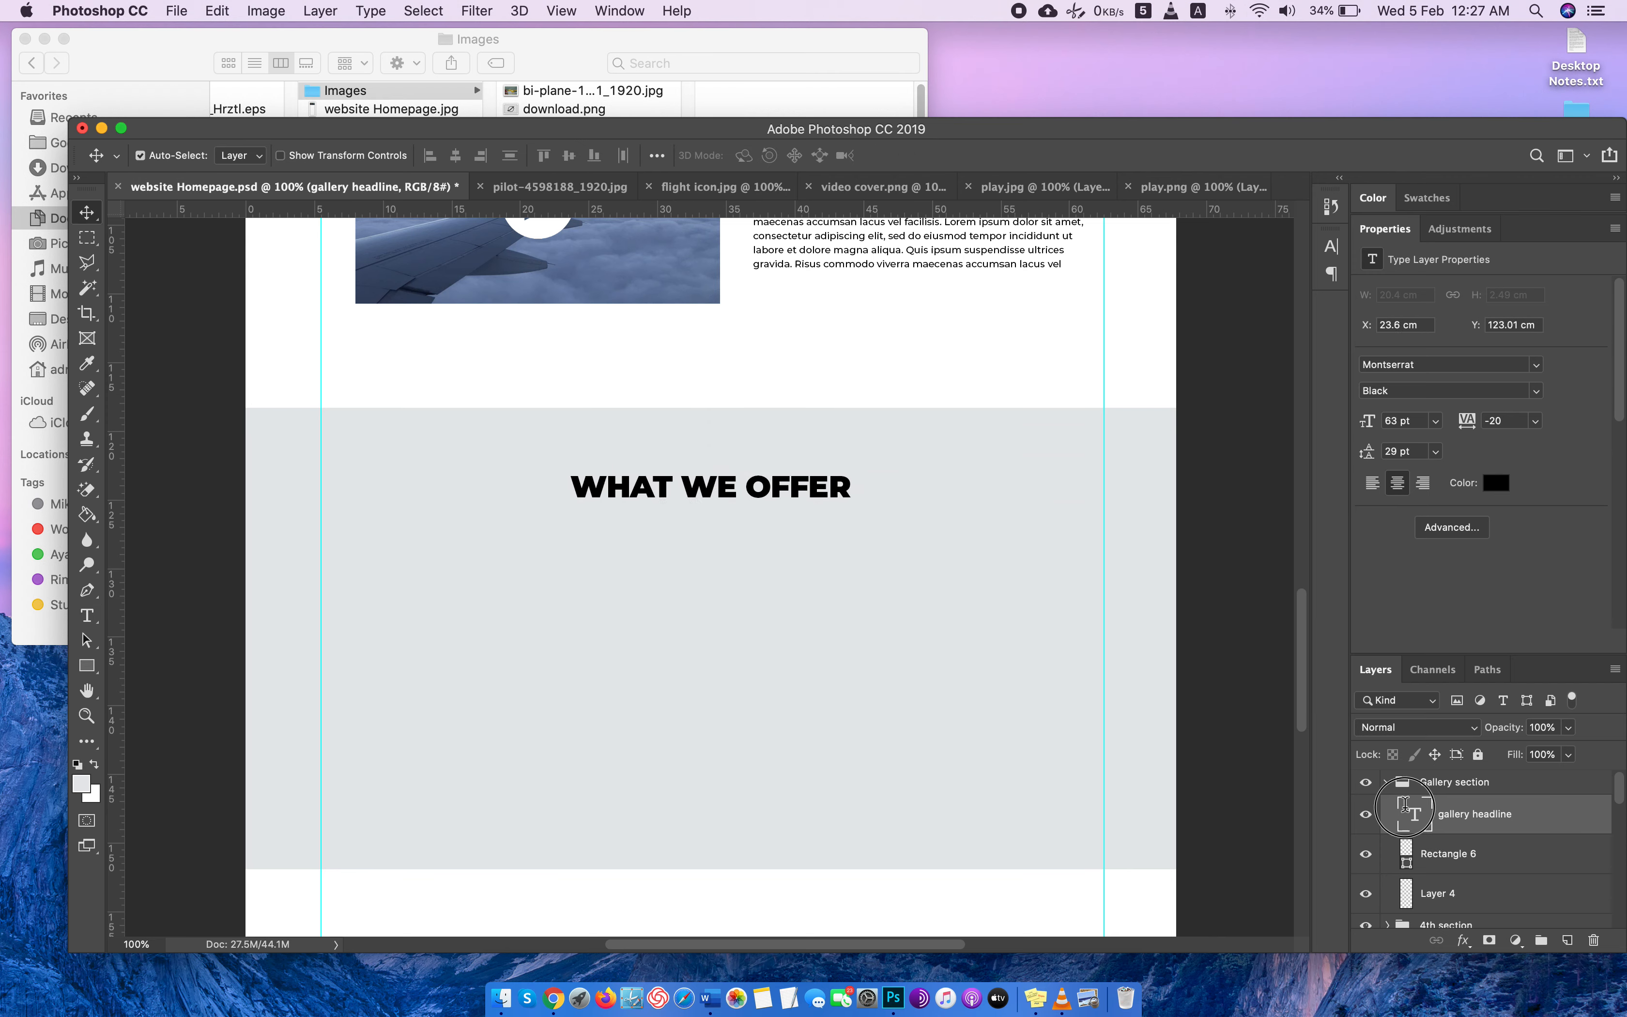
double_click(1397, 814)
type("oUR GALLERY")
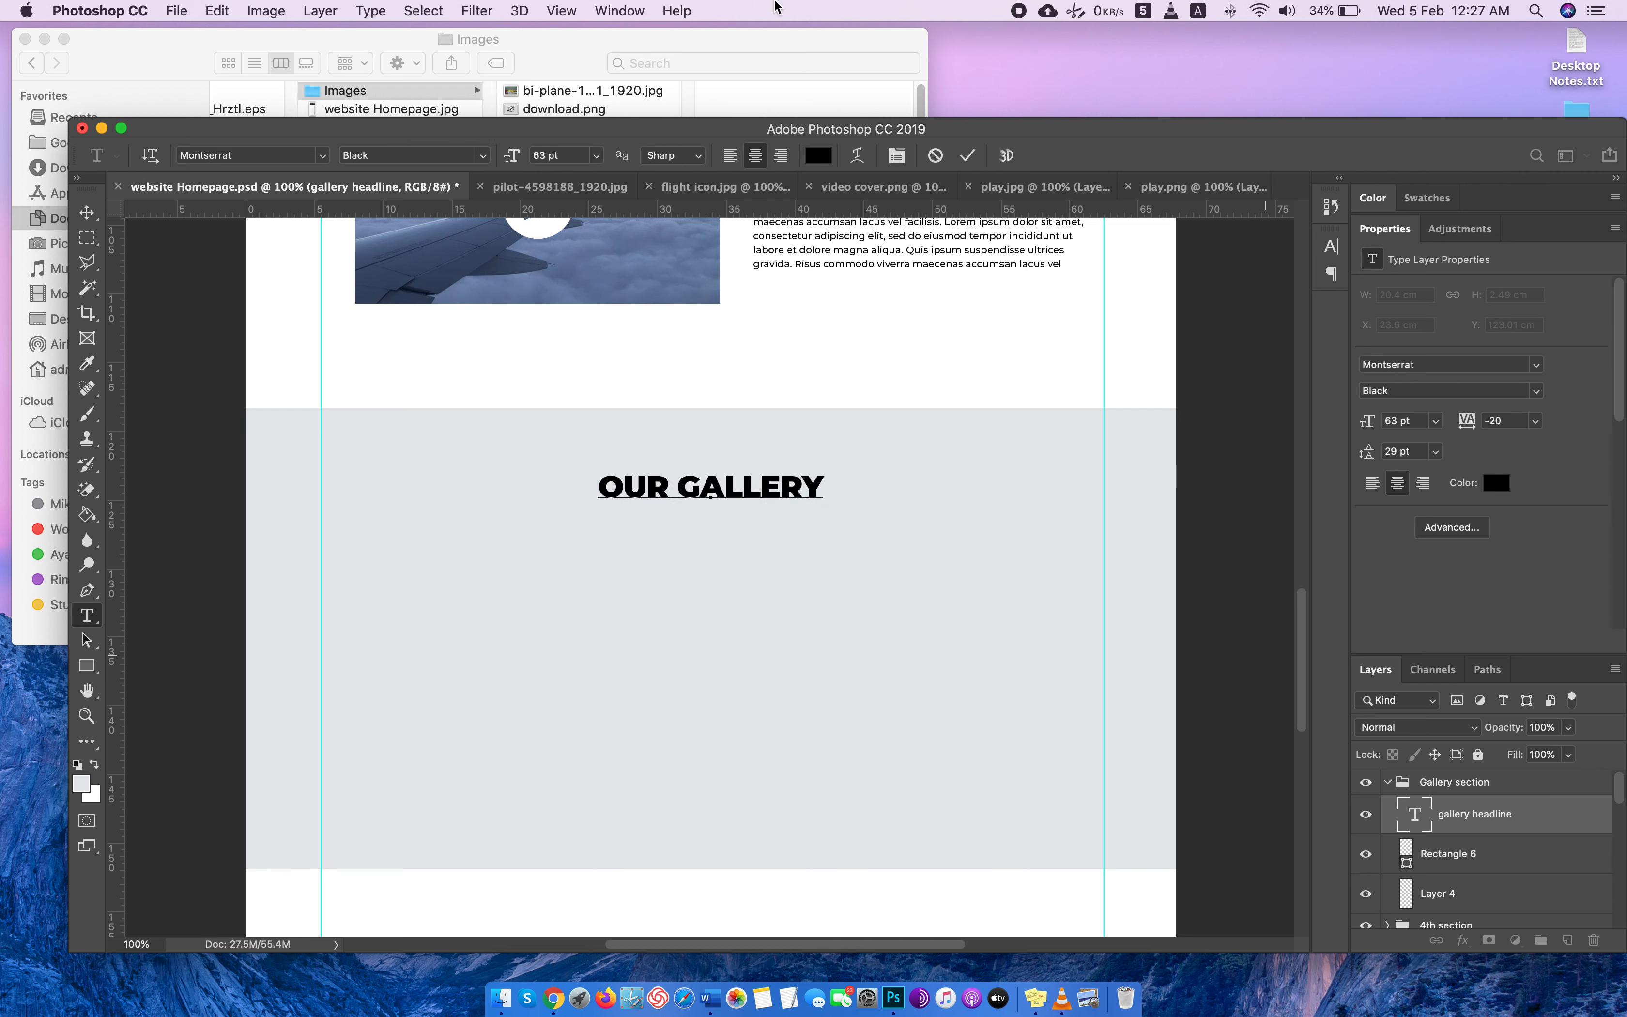
left_click(86, 213)
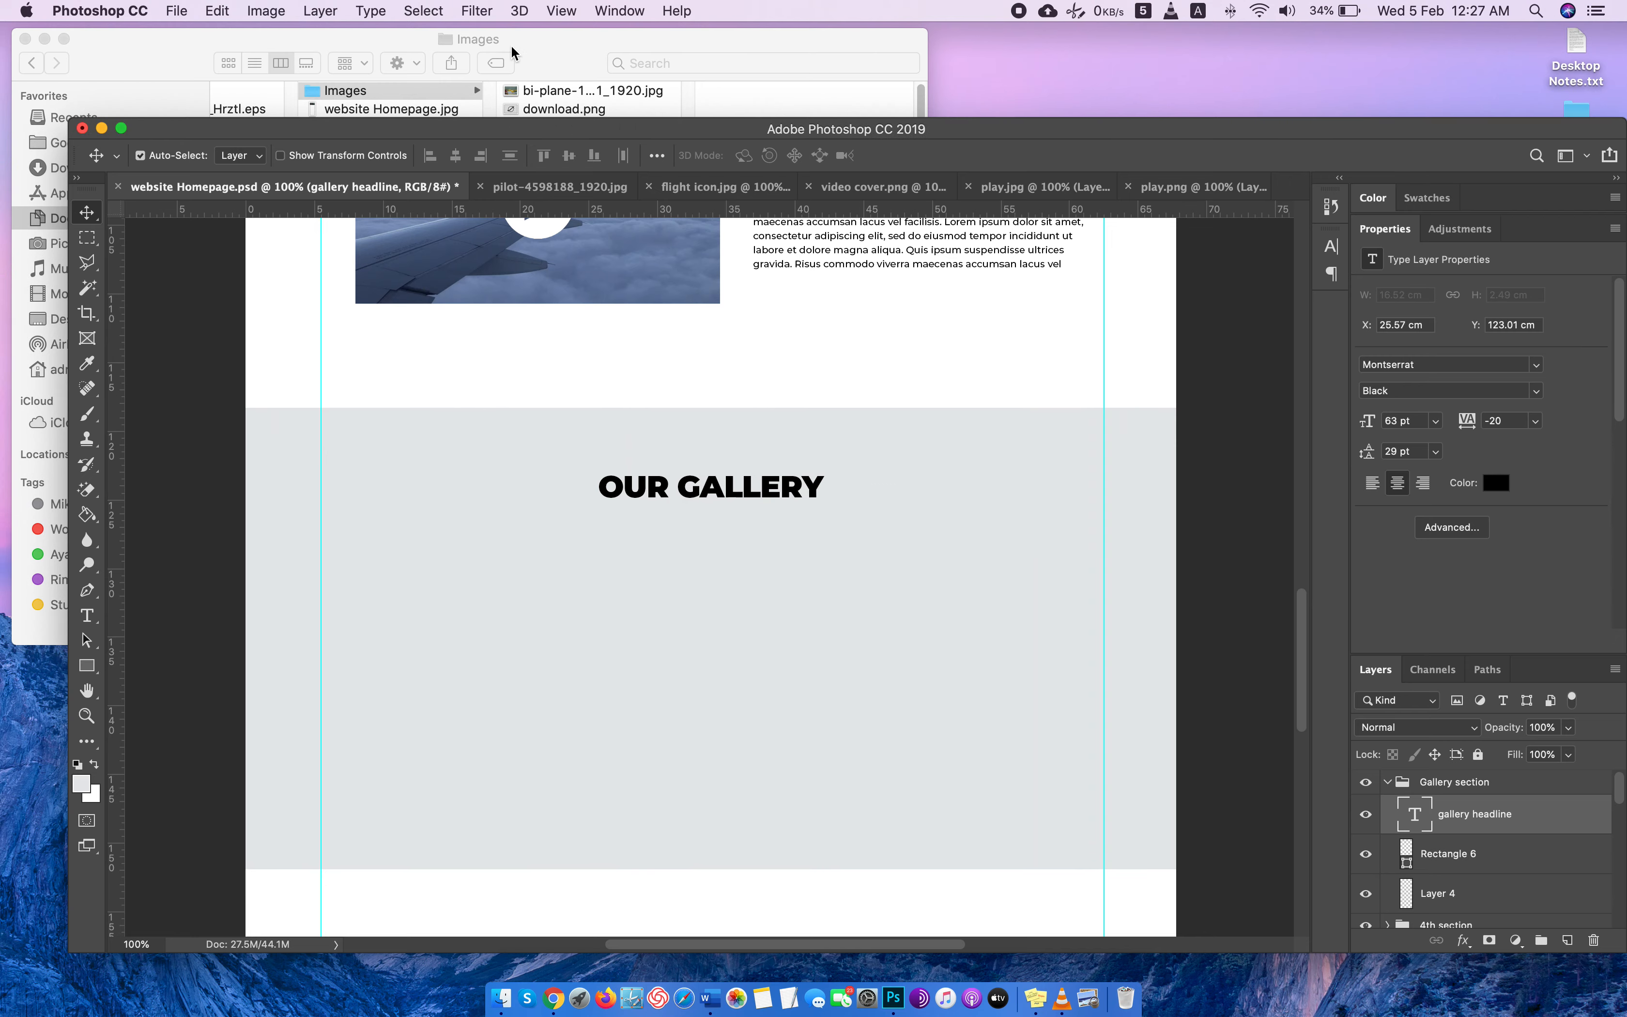
Close play.png and video cover.png without saving their changes.
left_click(512, 45)
left_click(1173, 138)
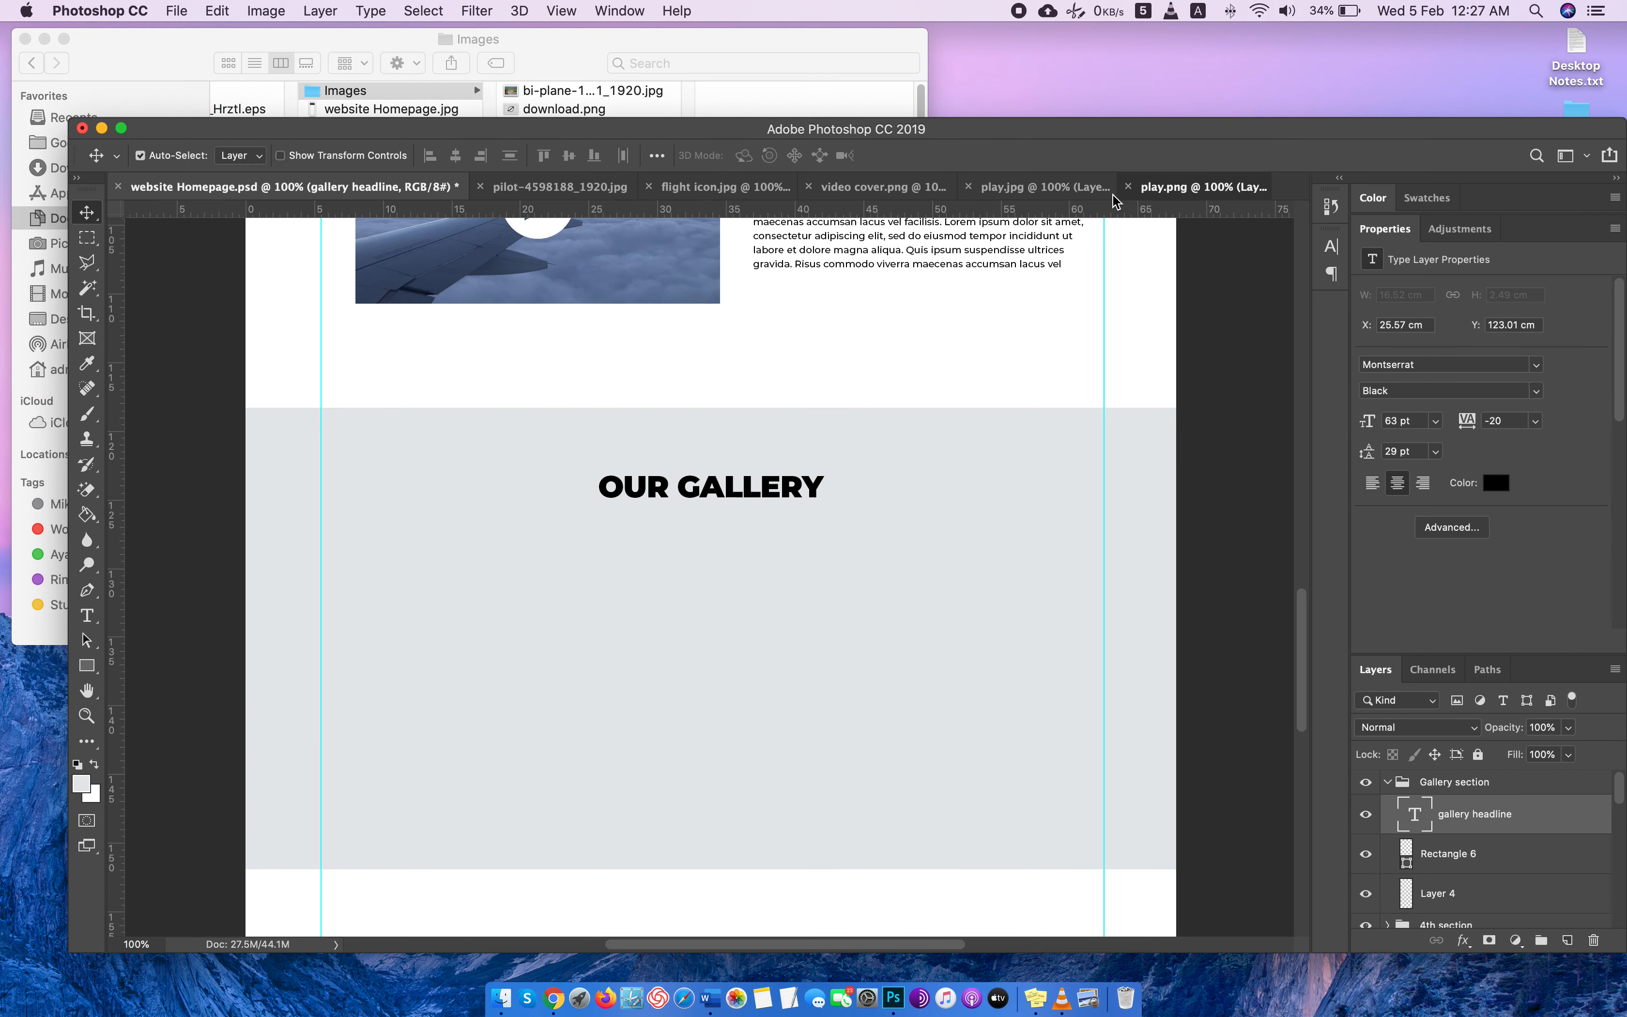
left_click(1183, 186)
left_click(1054, 186)
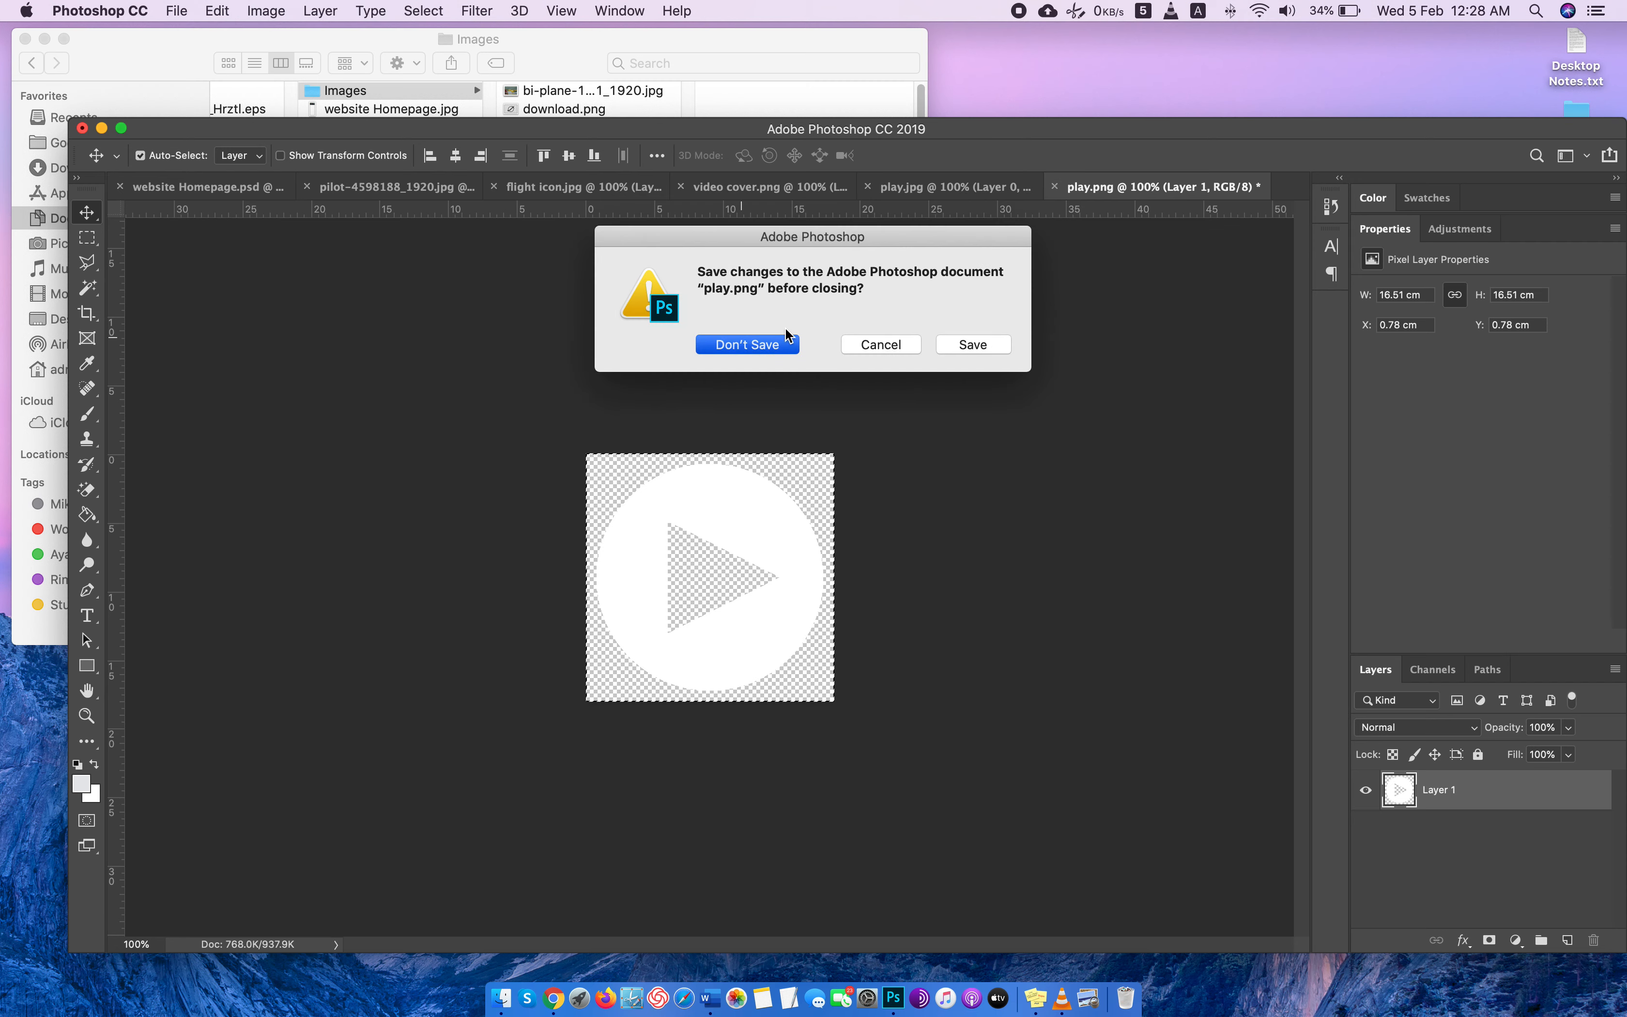
left_click(751, 343)
left_click(987, 187)
left_click(792, 187)
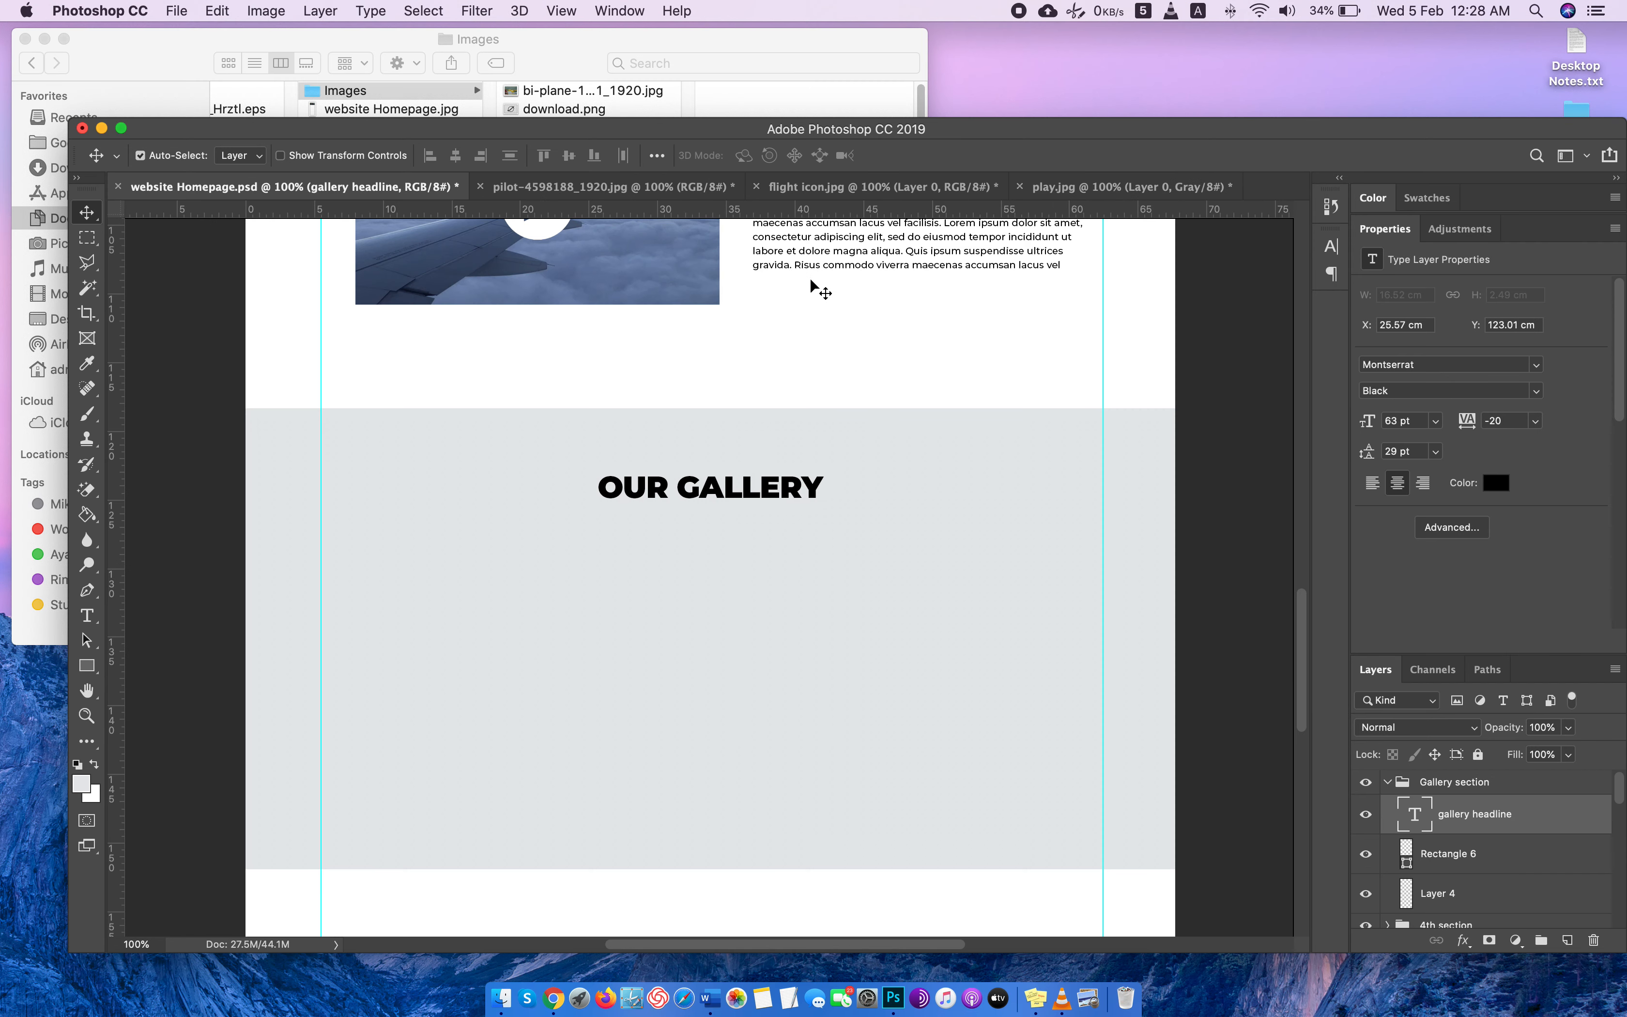
Close flight icon.jpg, play.jpg and pilot-4598188_1920.jpg without saving, keeping only website Homepage.psd open.
left_click(841, 186)
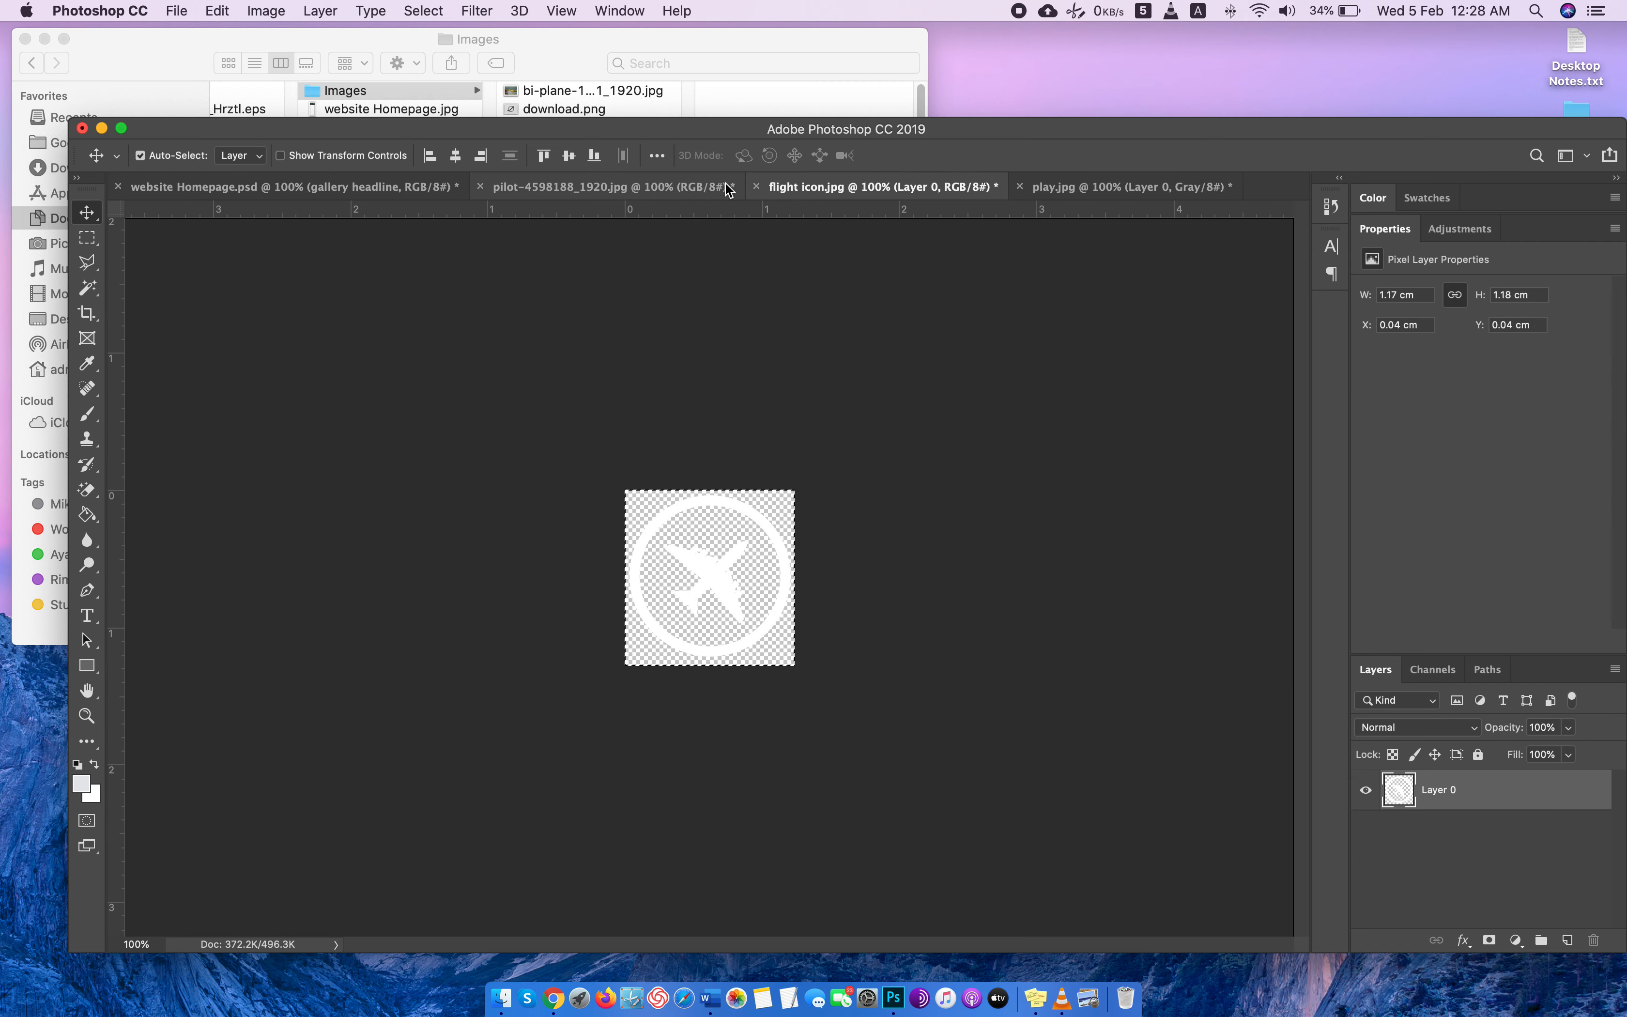
left_click(756, 186)
left_click(747, 343)
left_click(761, 187)
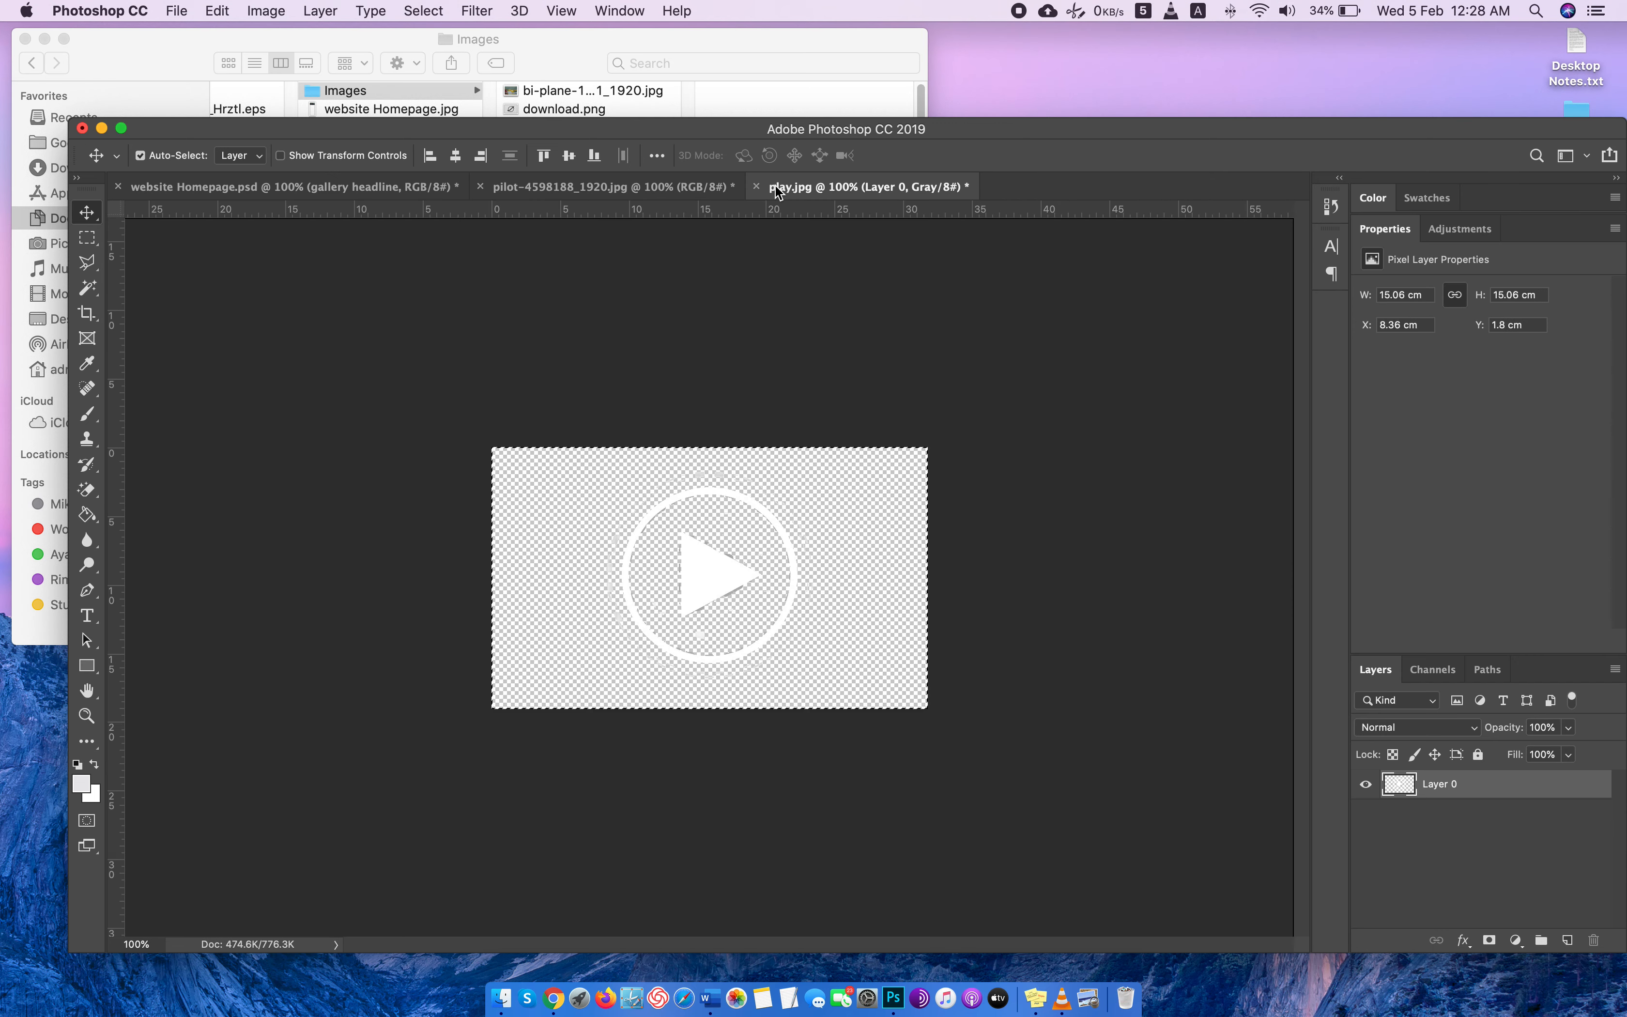
left_click(759, 186)
left_click(745, 344)
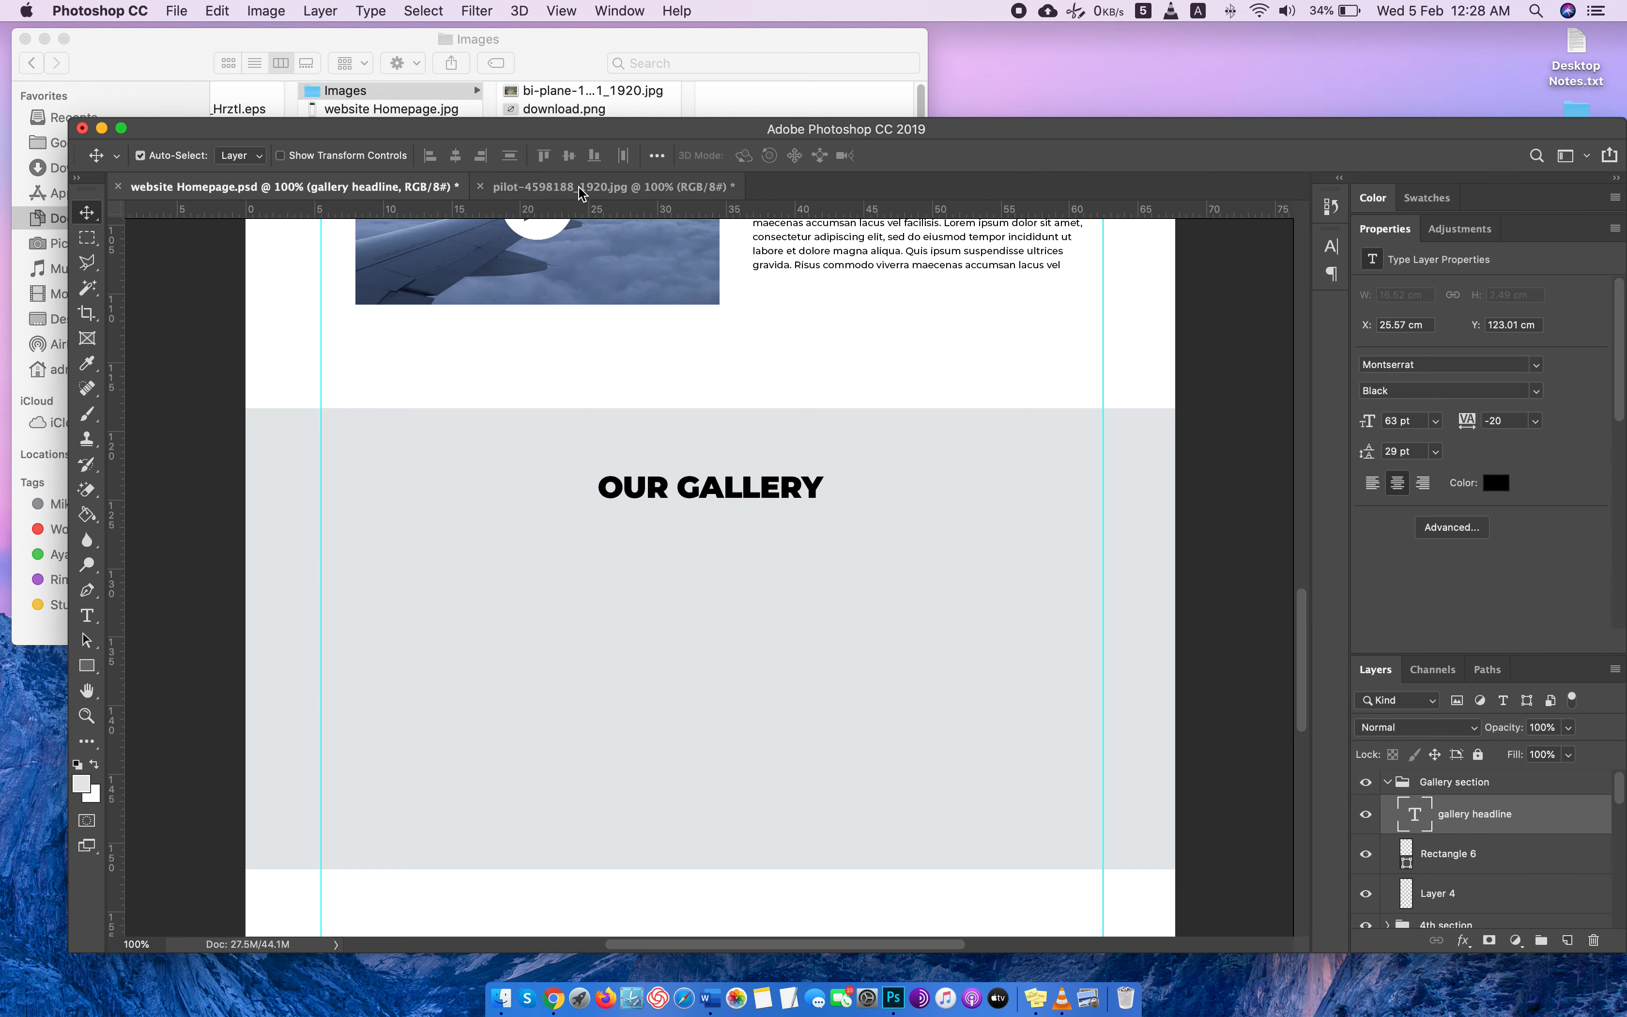
left_click(492, 188)
left_click(479, 186)
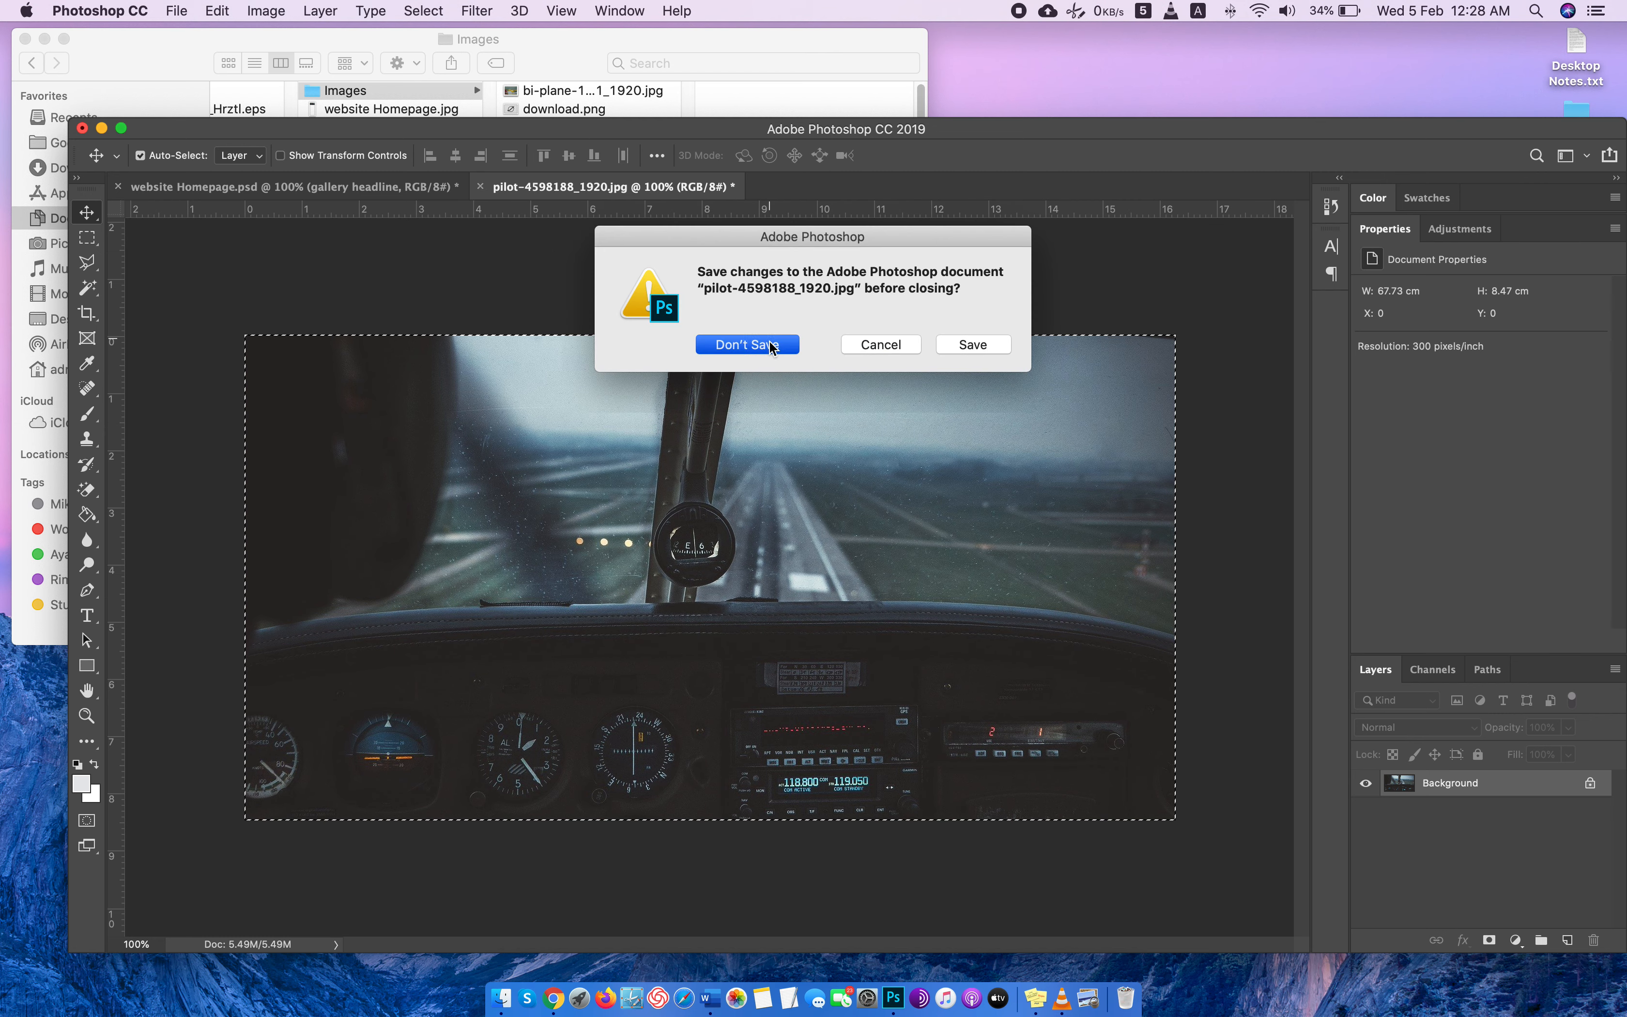
left_click(745, 344)
Open bi-plane-1029881_1920.jpg, plane-601589_1920.jpg and plane-2197968_1920.jpg from the Images folder in Photoshop as separate documents.
left_click(545, 67)
left_click(616, 166)
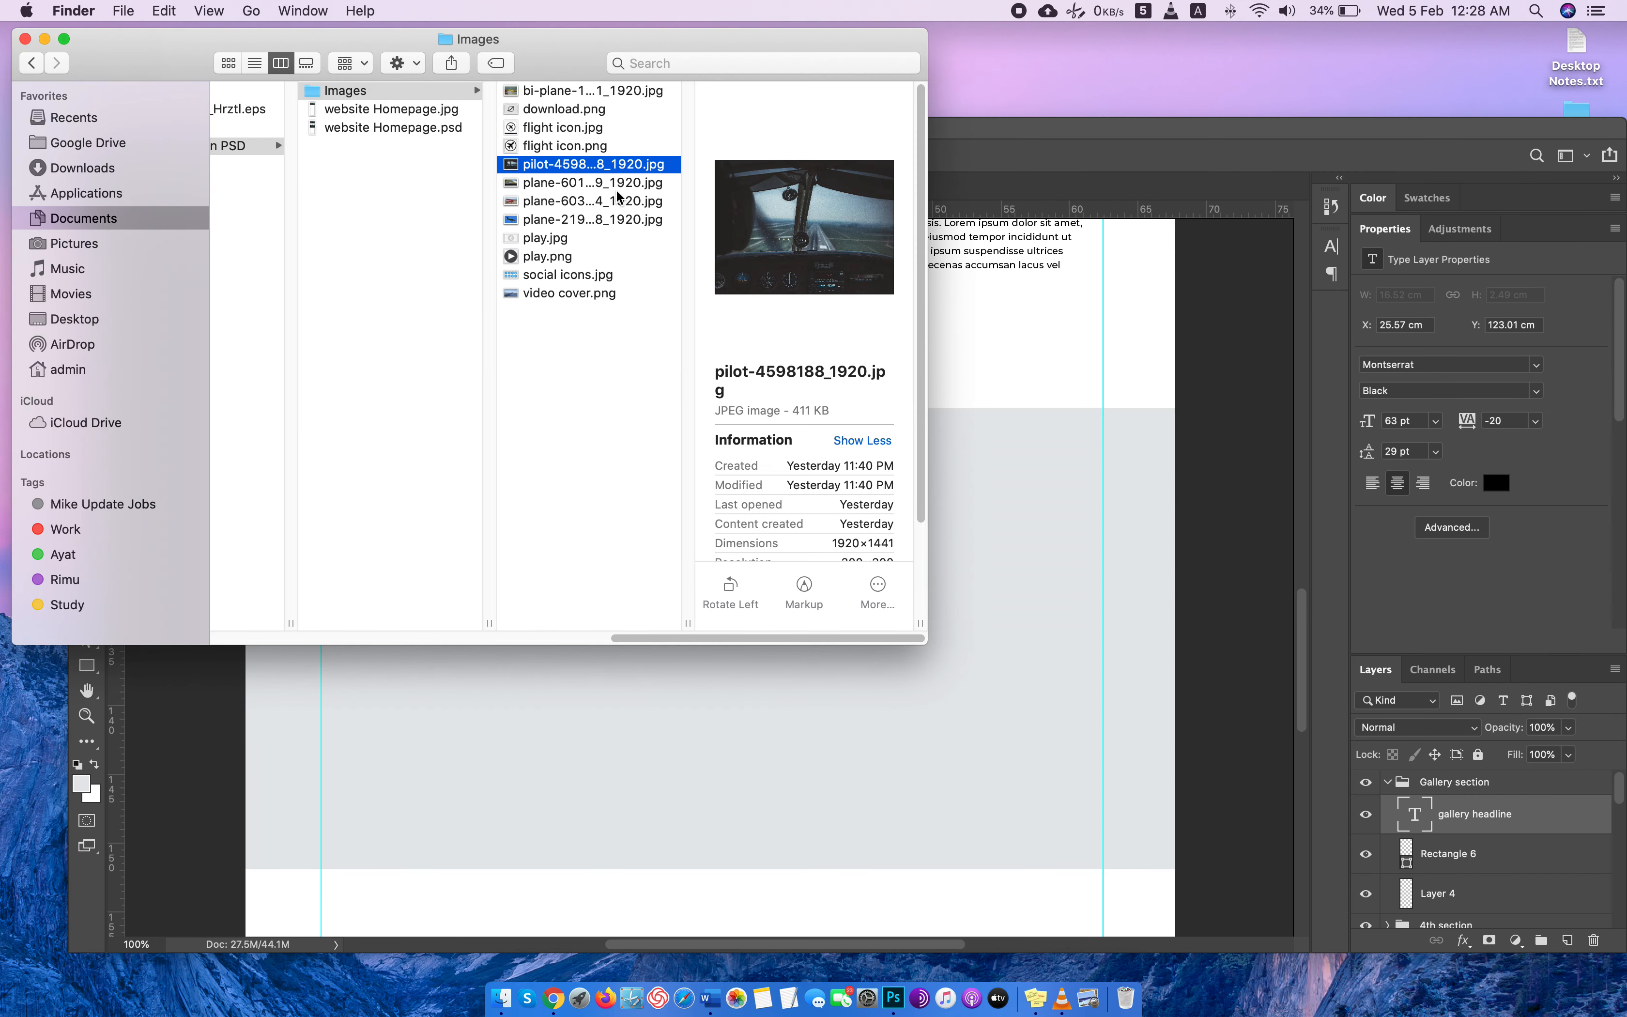
left_click(618, 188)
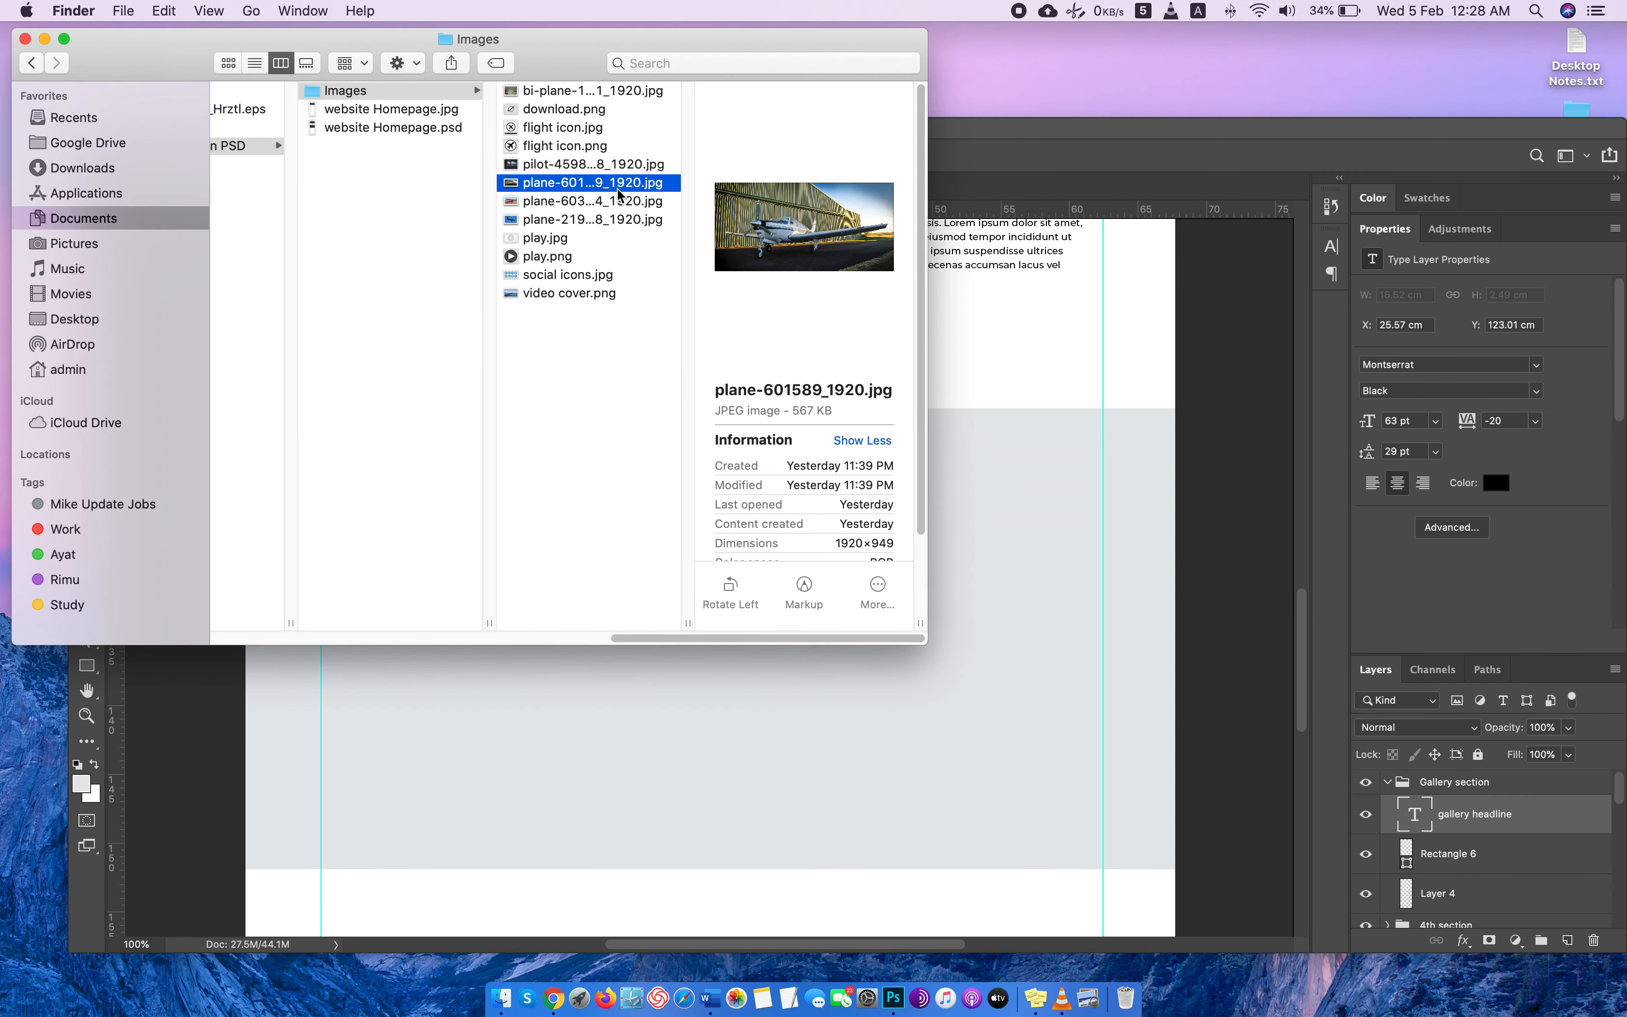
left_click(616, 221)
left_click(616, 183, "super")
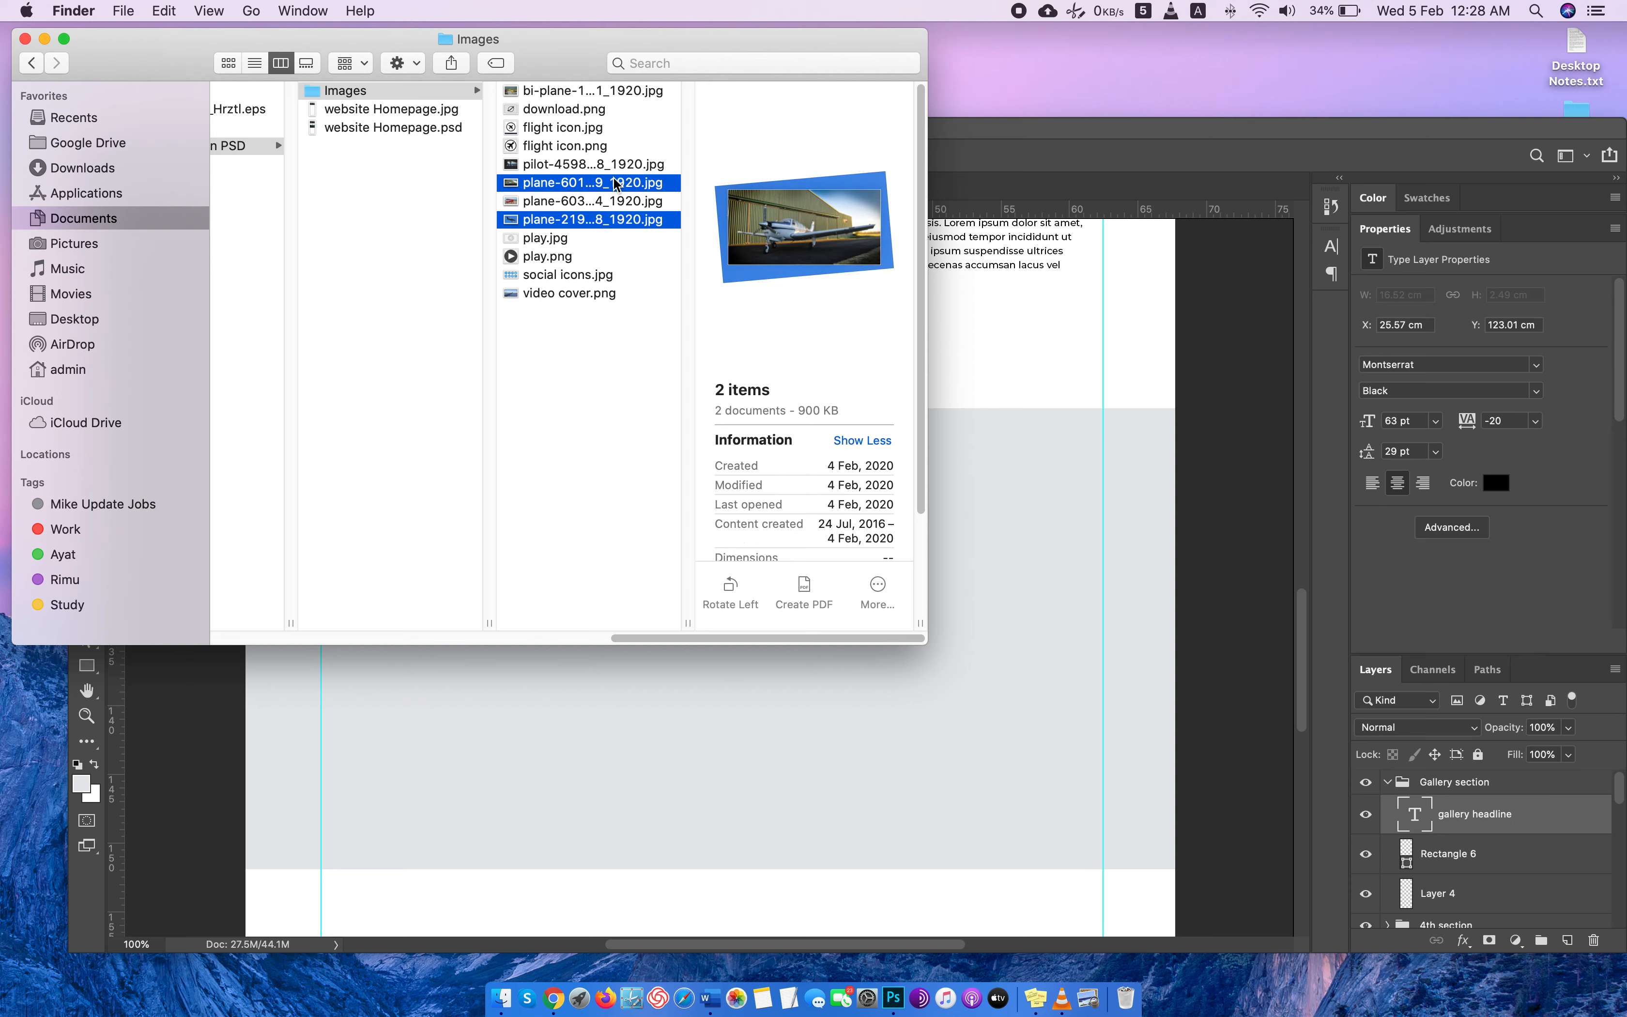
left_click(594, 183)
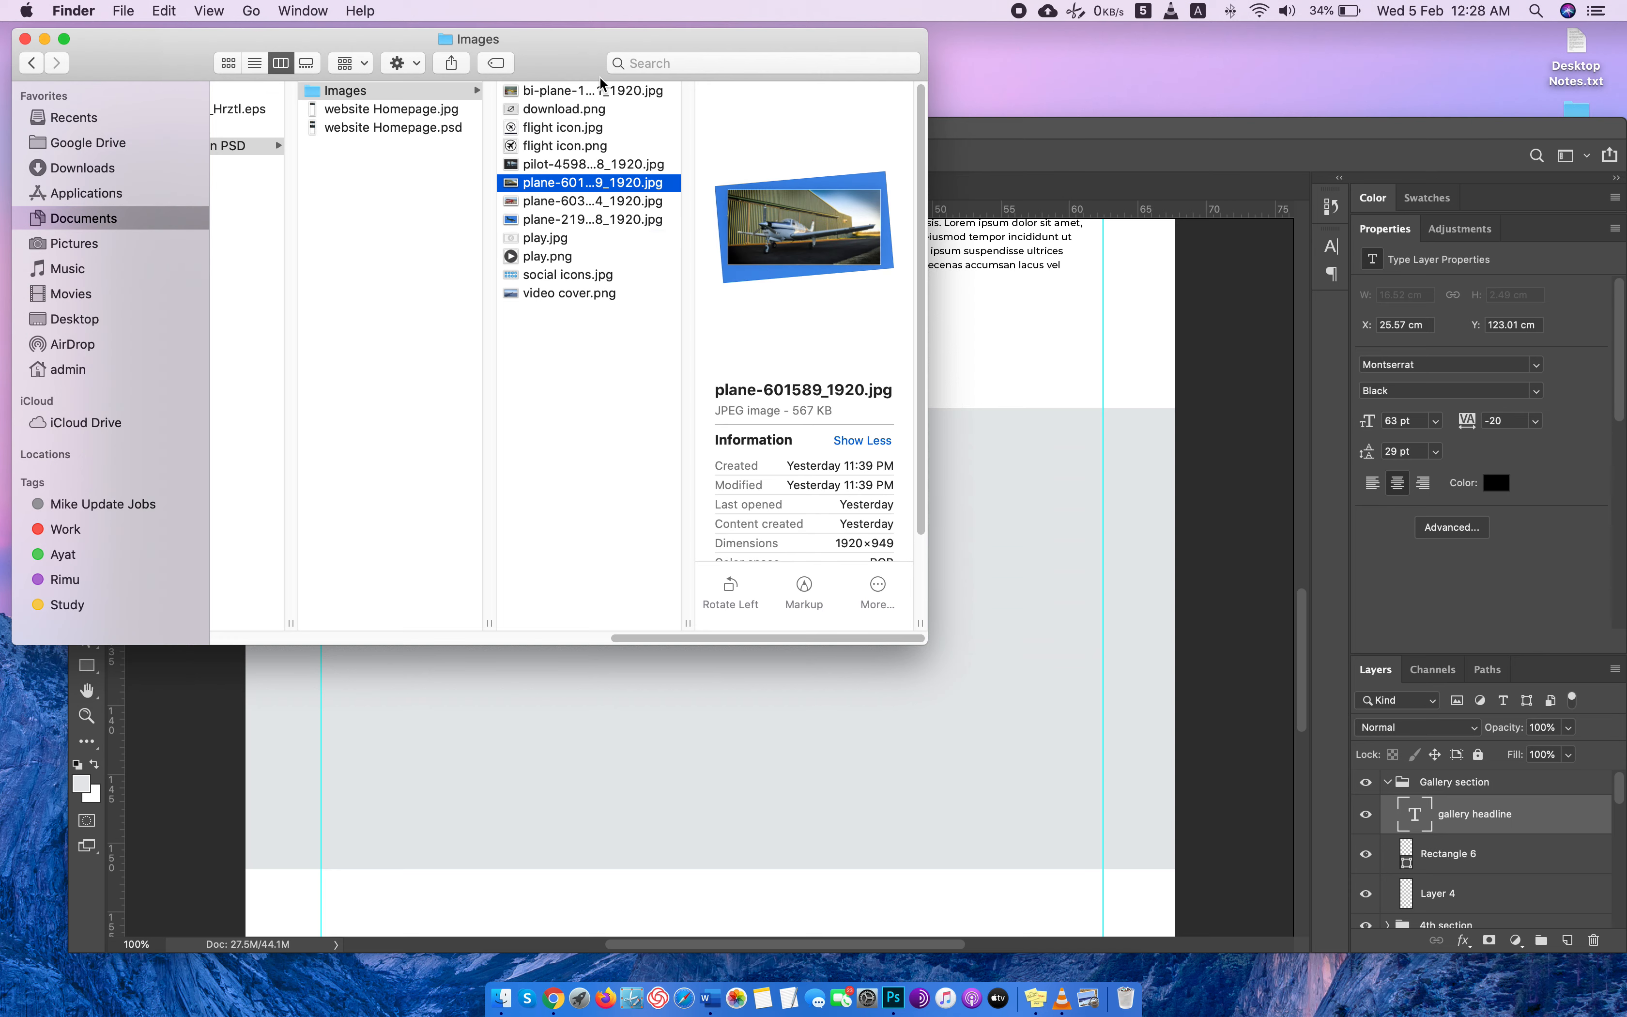
left_click(594, 166)
left_click(601, 91)
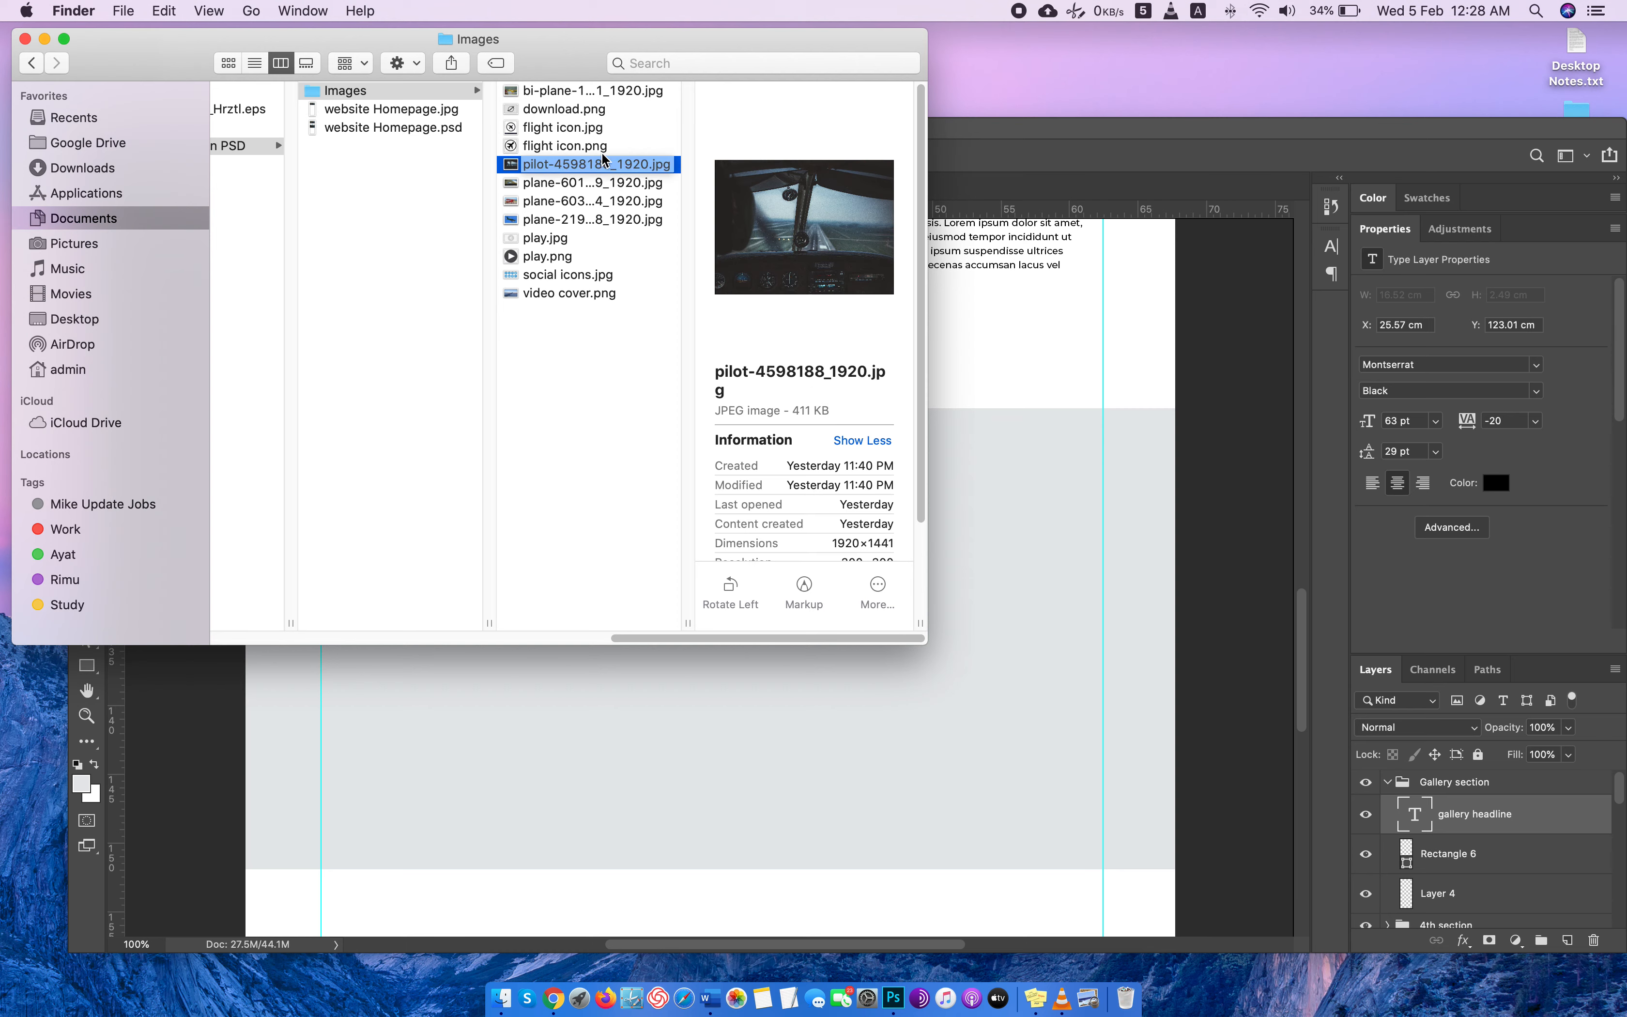
left_click(611, 94)
left_click(607, 183, "super")
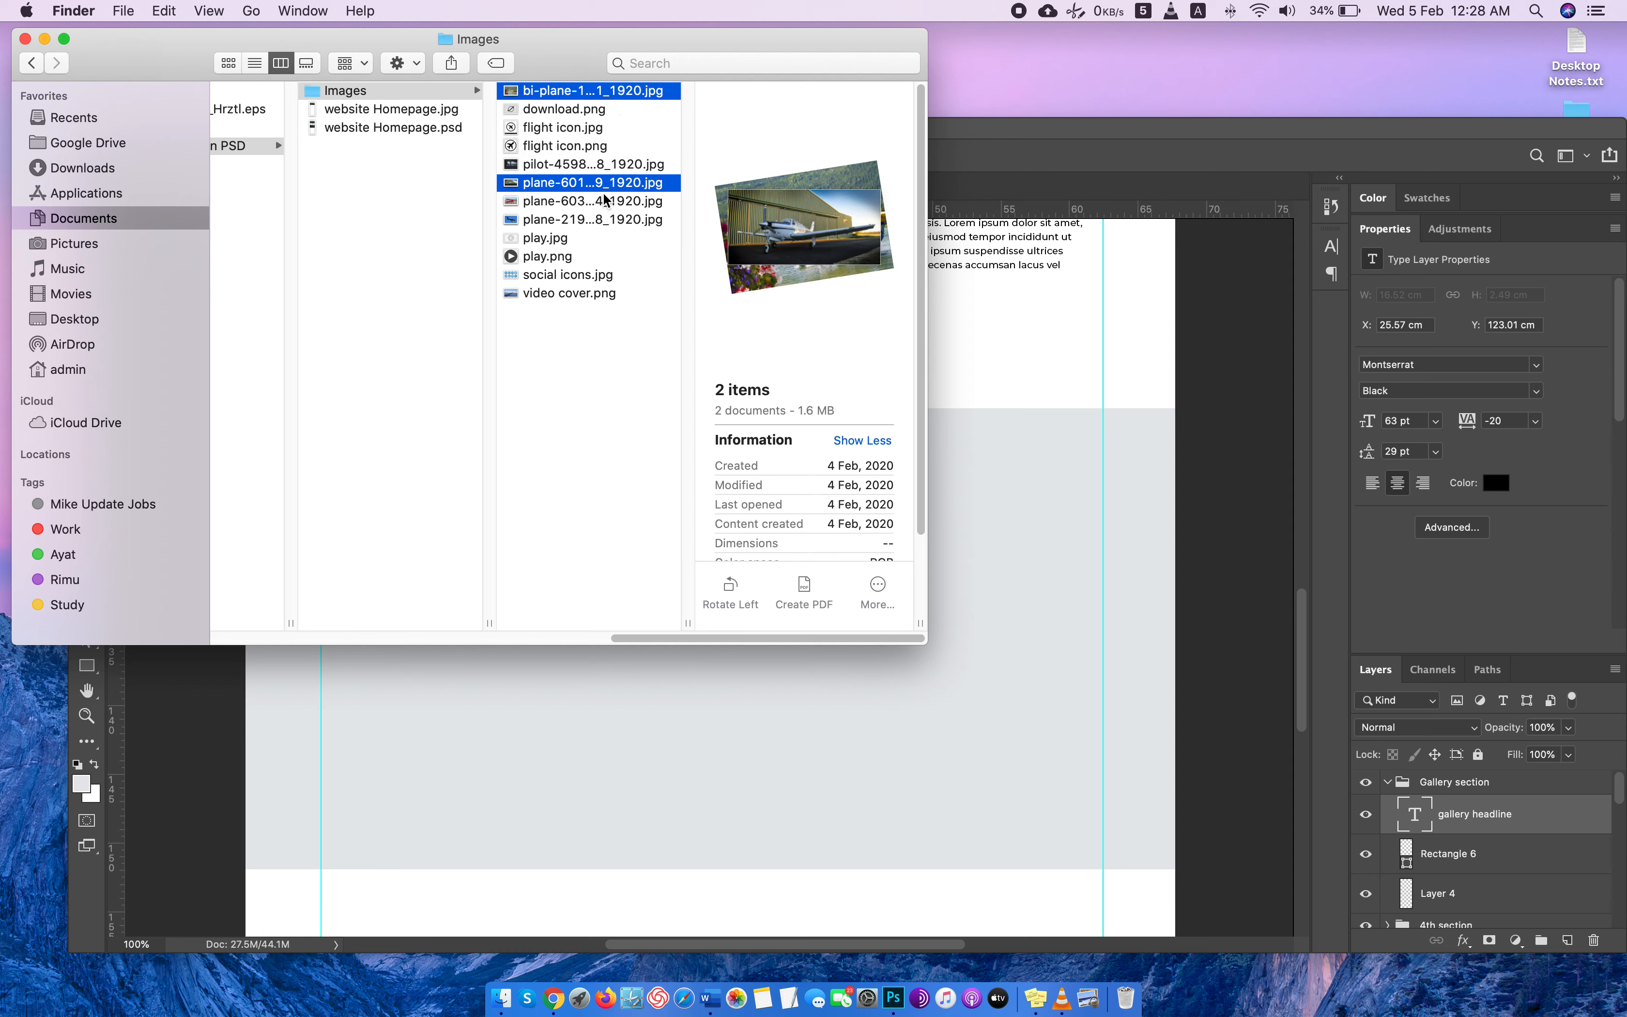
left_click(606, 219, "super")
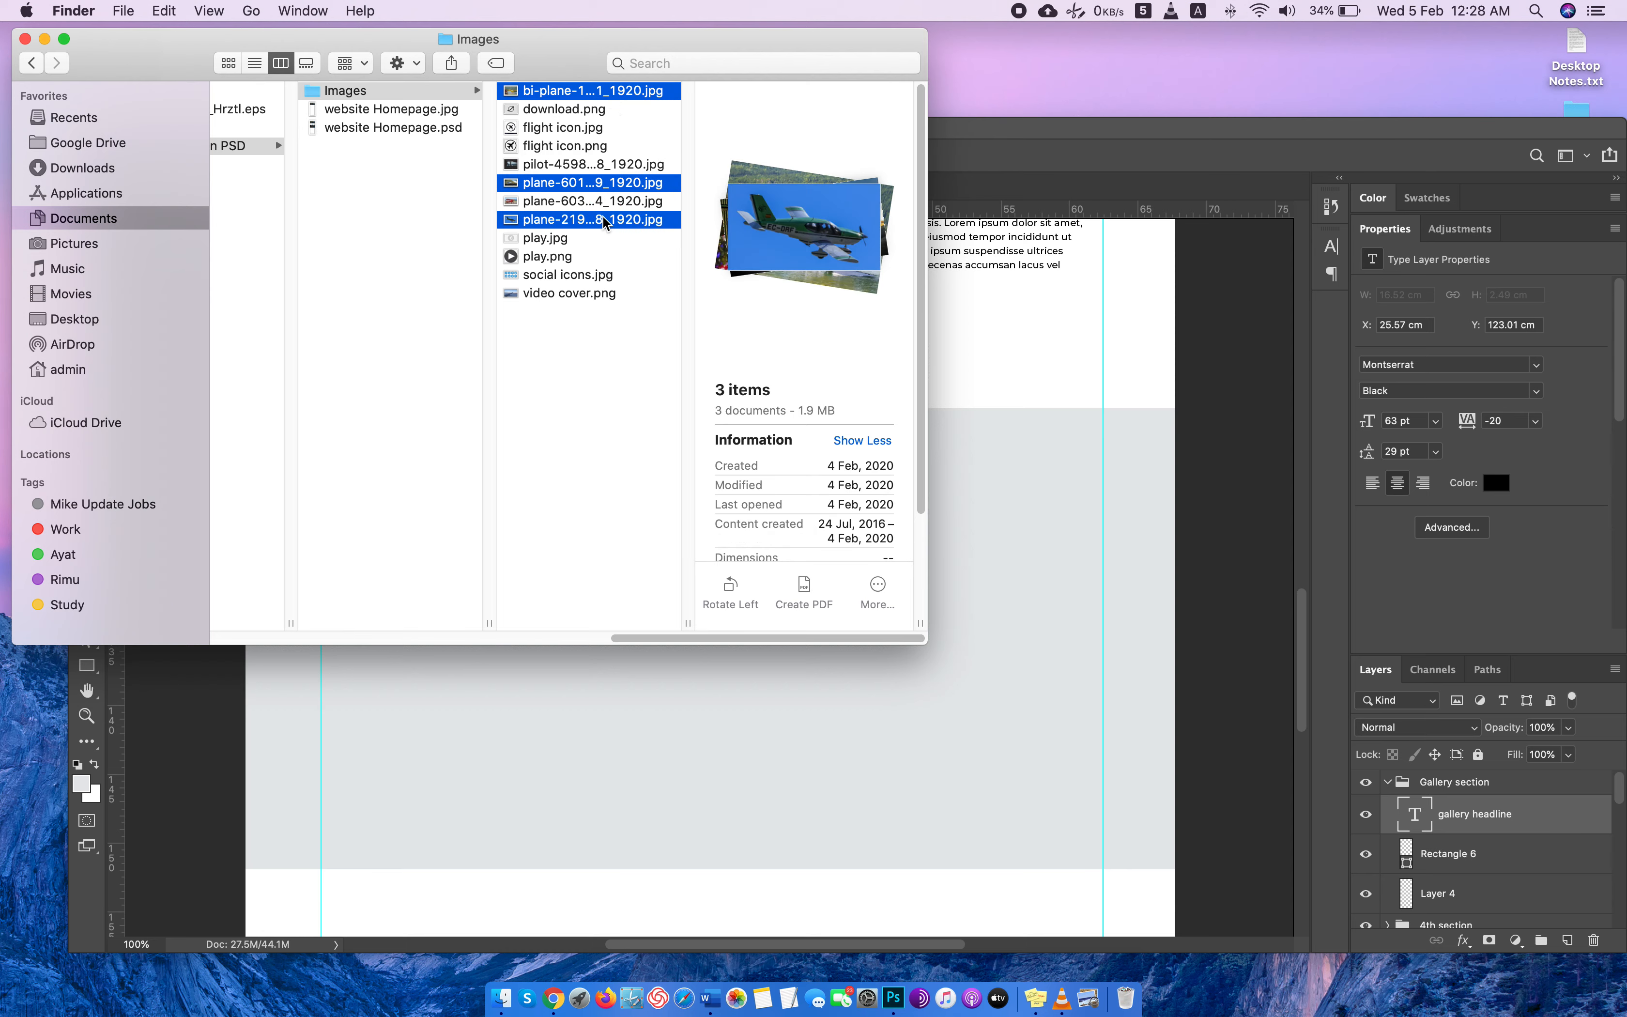
left_click_drag(606, 222, 1225, 192)
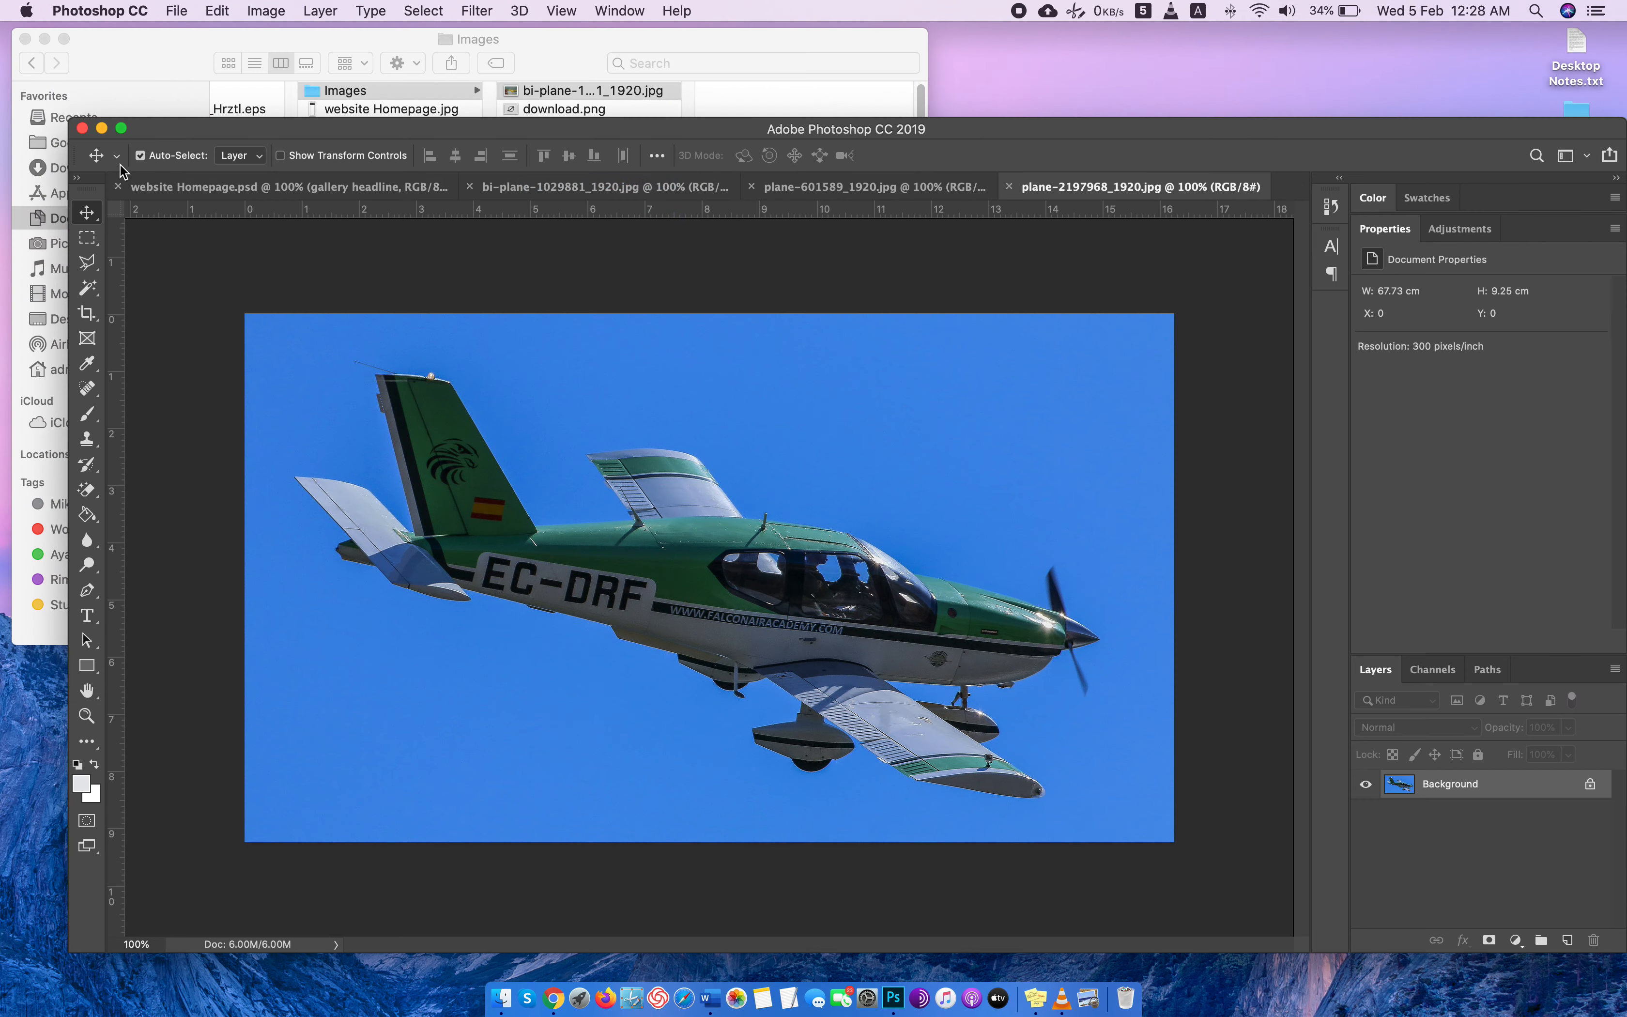
Crop plane-2197968_1920.jpg to a 600 by 450 ratio.
key("c")
left_click(255, 157)
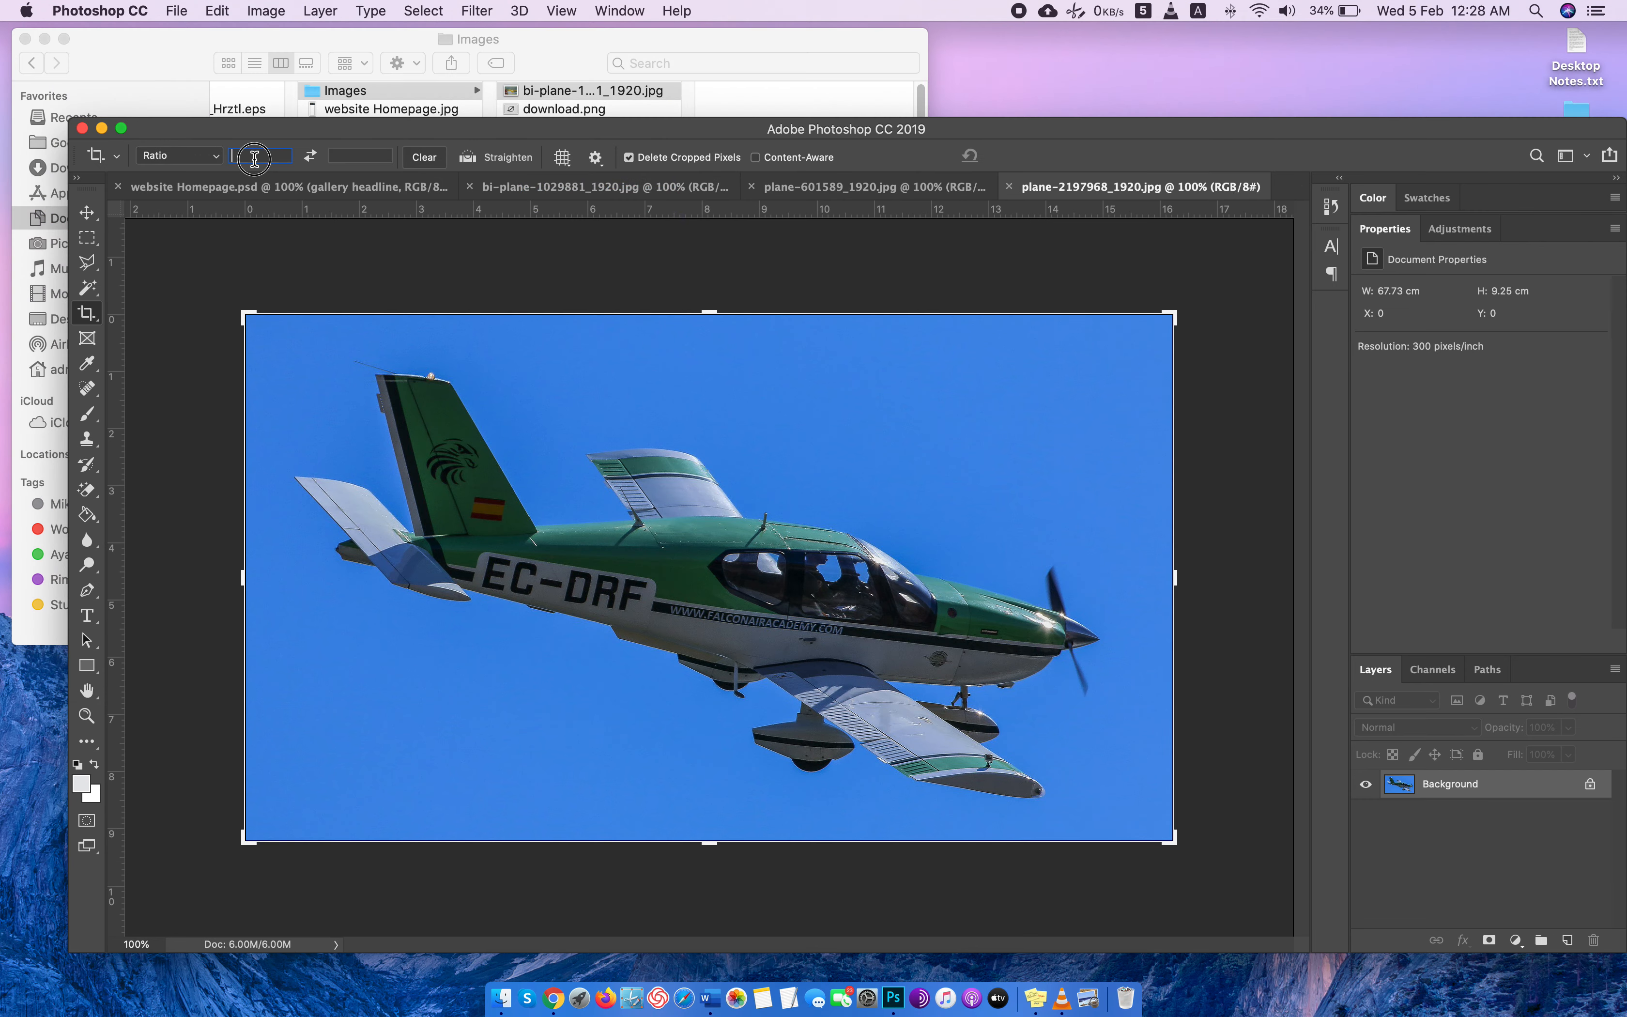
type("600")
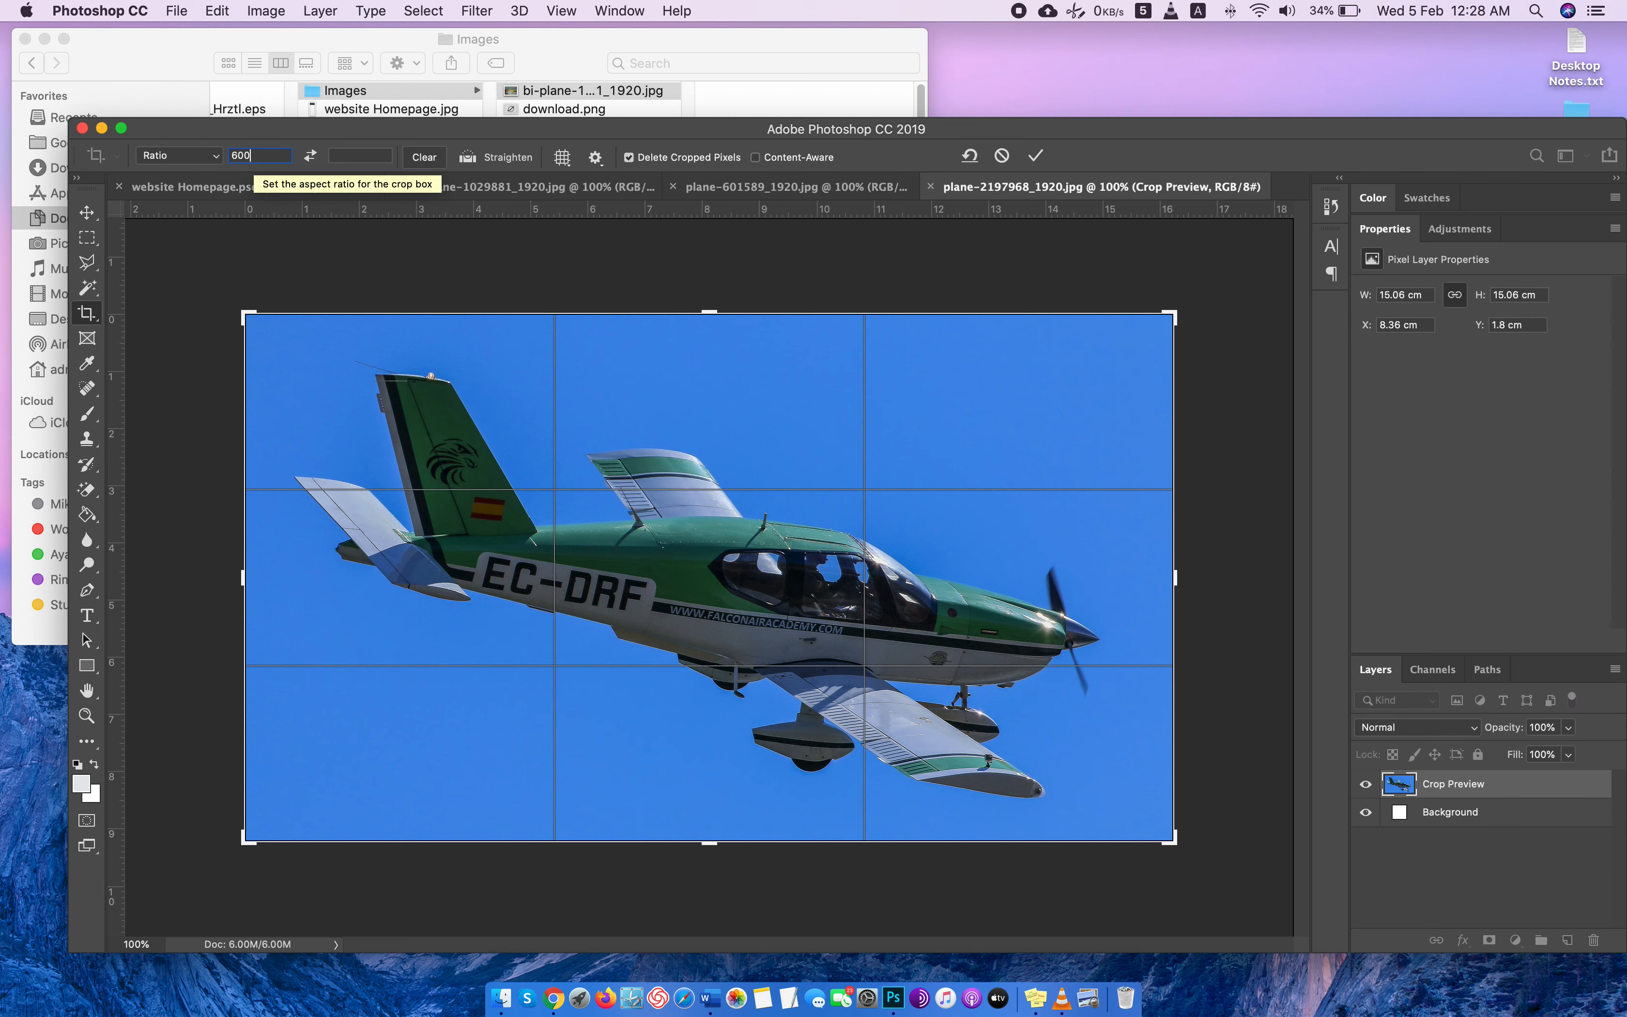
key("Return")
type("450")
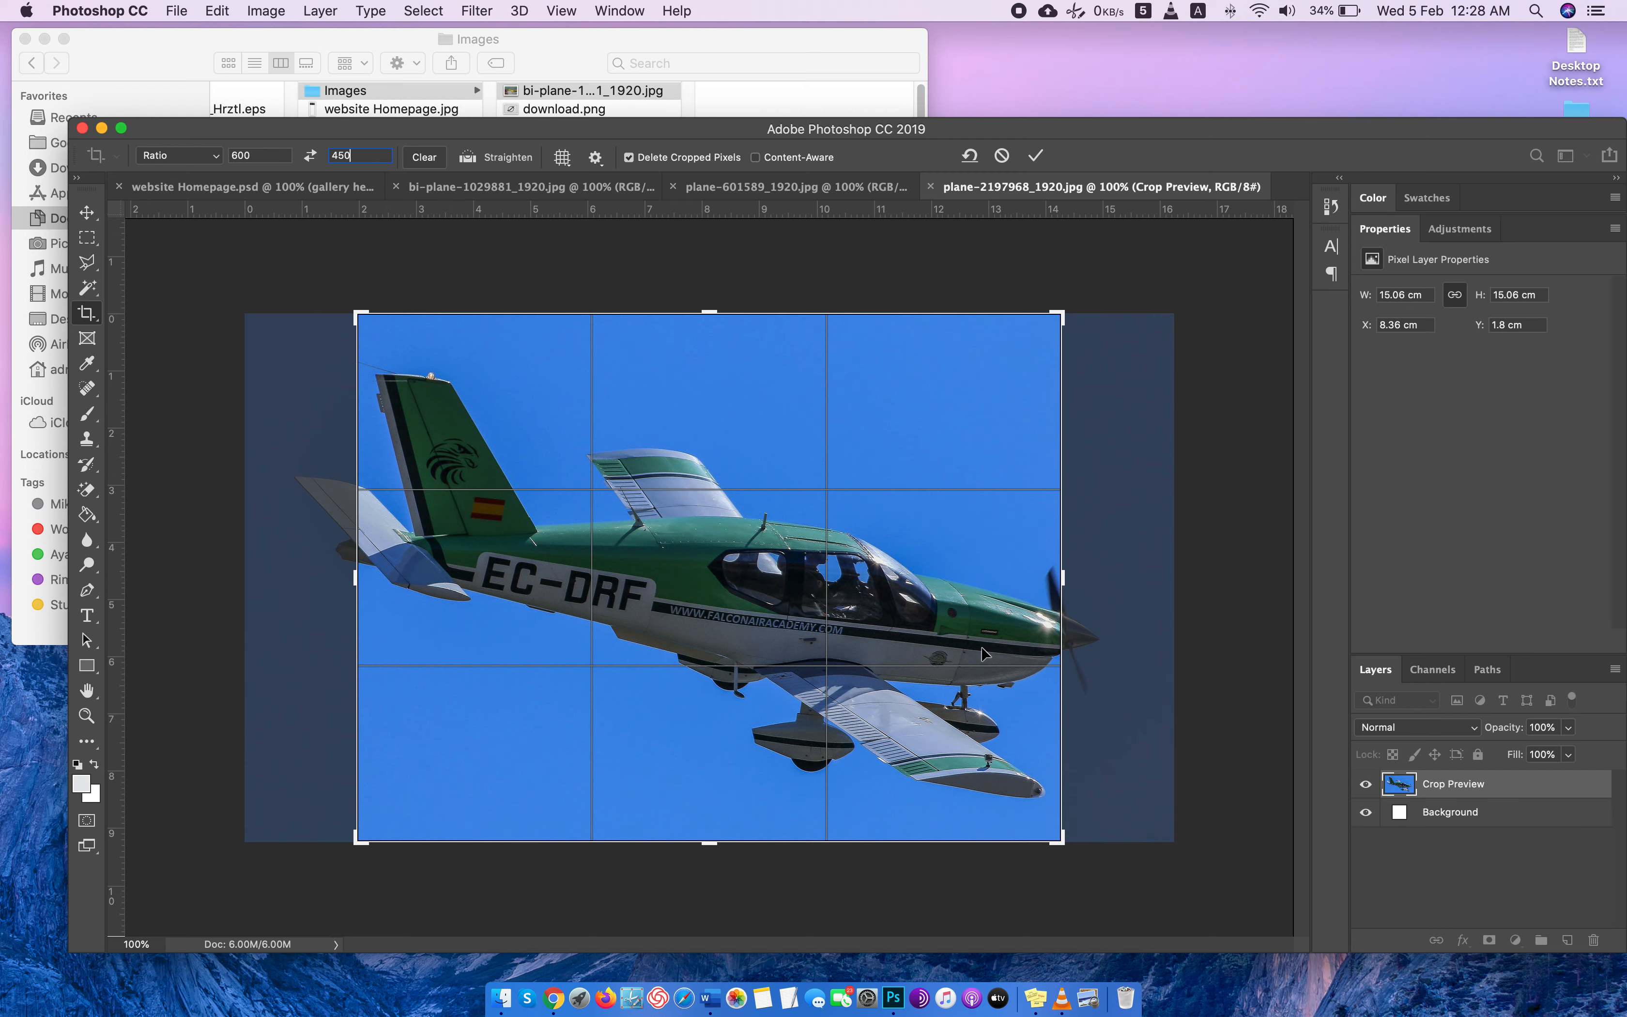
key("Return")
key("Return")
Resize the cropped plane-2197968_1920.jpg to a width of 500 pixels.
key("h")
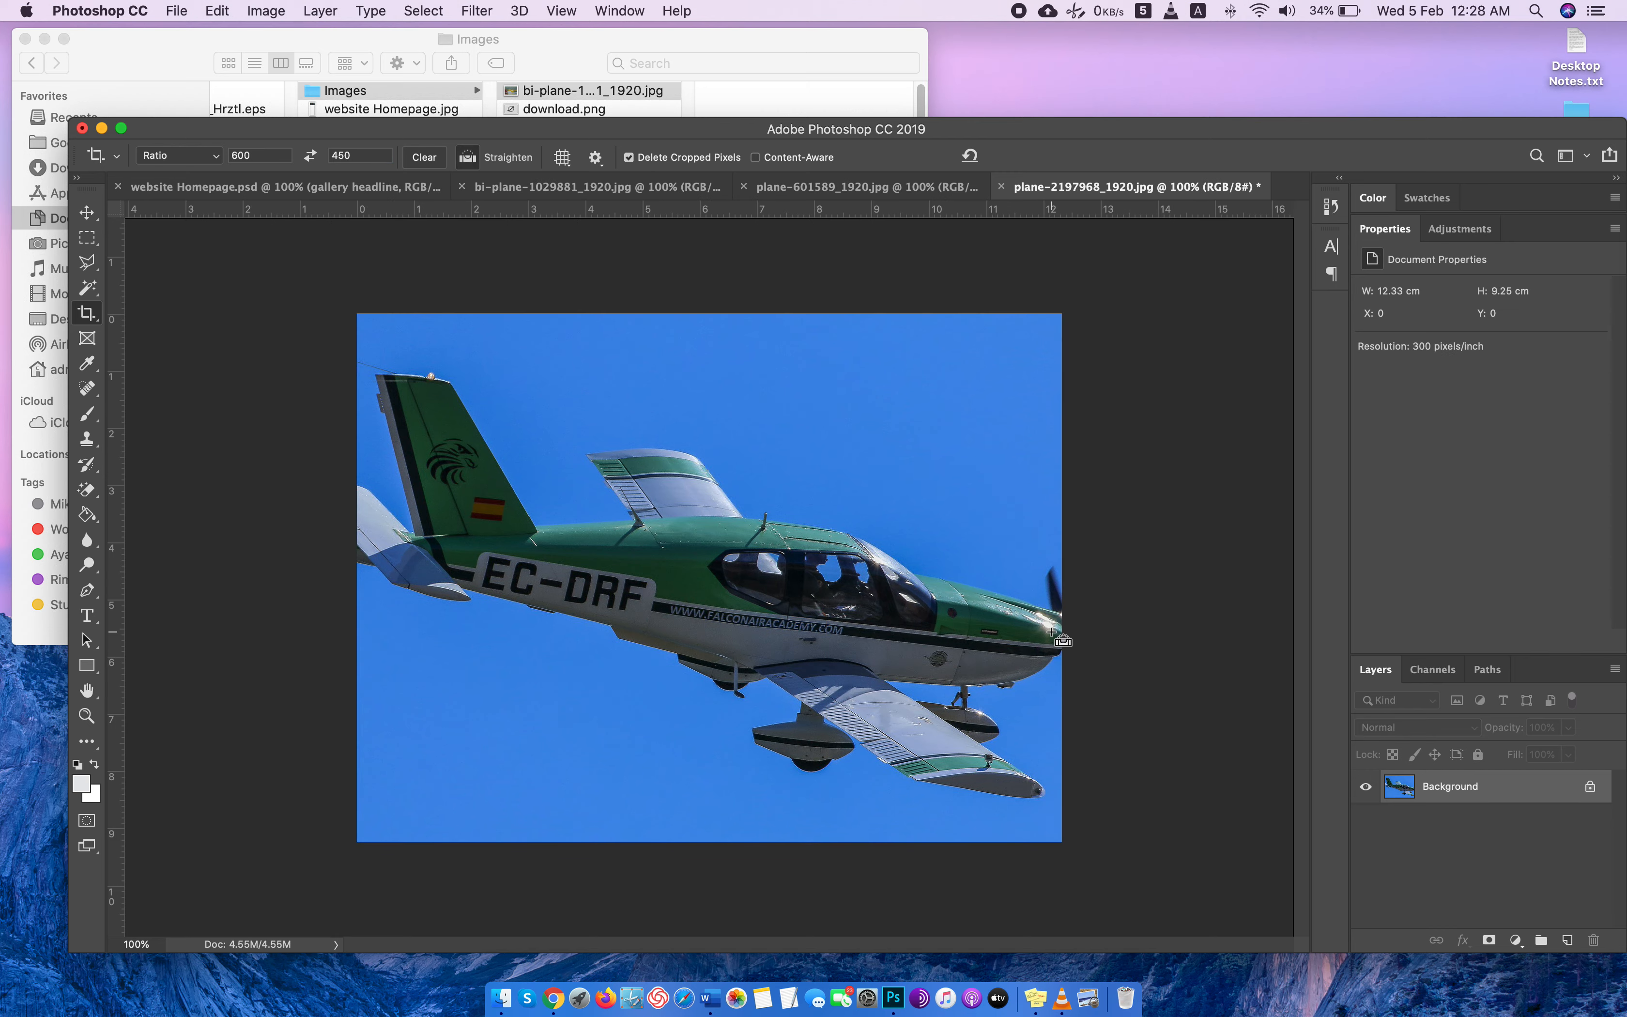
key("super+alt+i")
type("500")
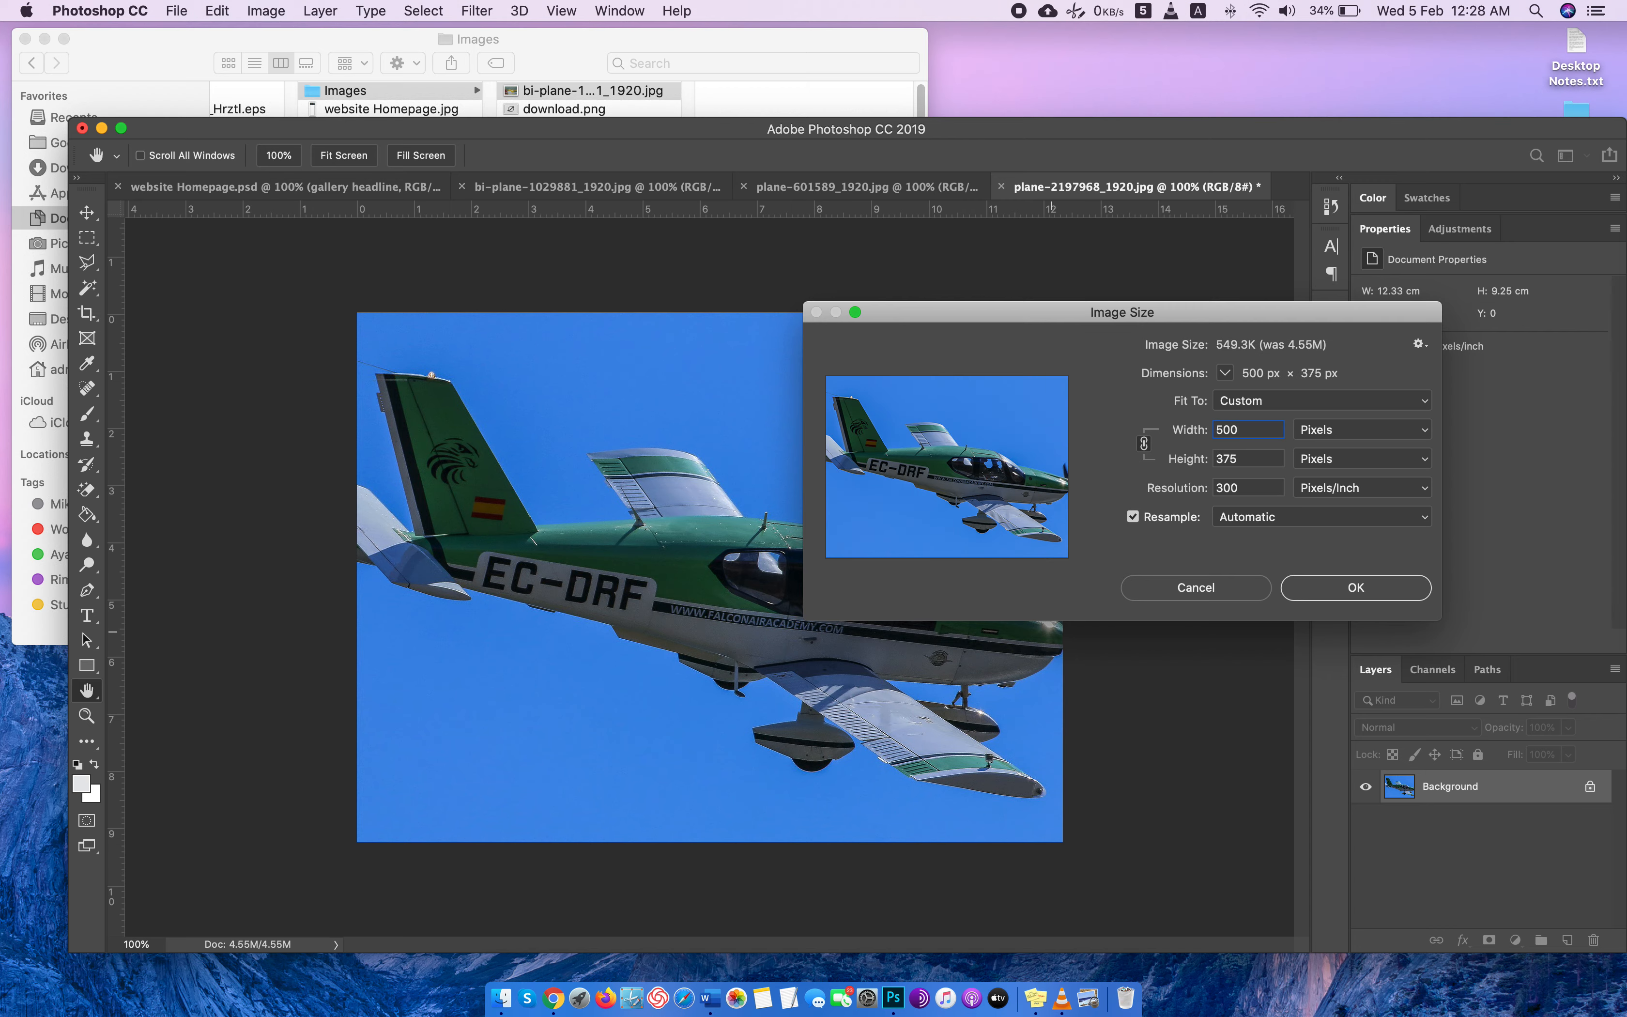
key("Return")
Crop plane-601589_1920.jpg to the 600 by 450 ratio and resize it to 500 pixels wide.
left_click(919, 191)
key("c")
key("Return")
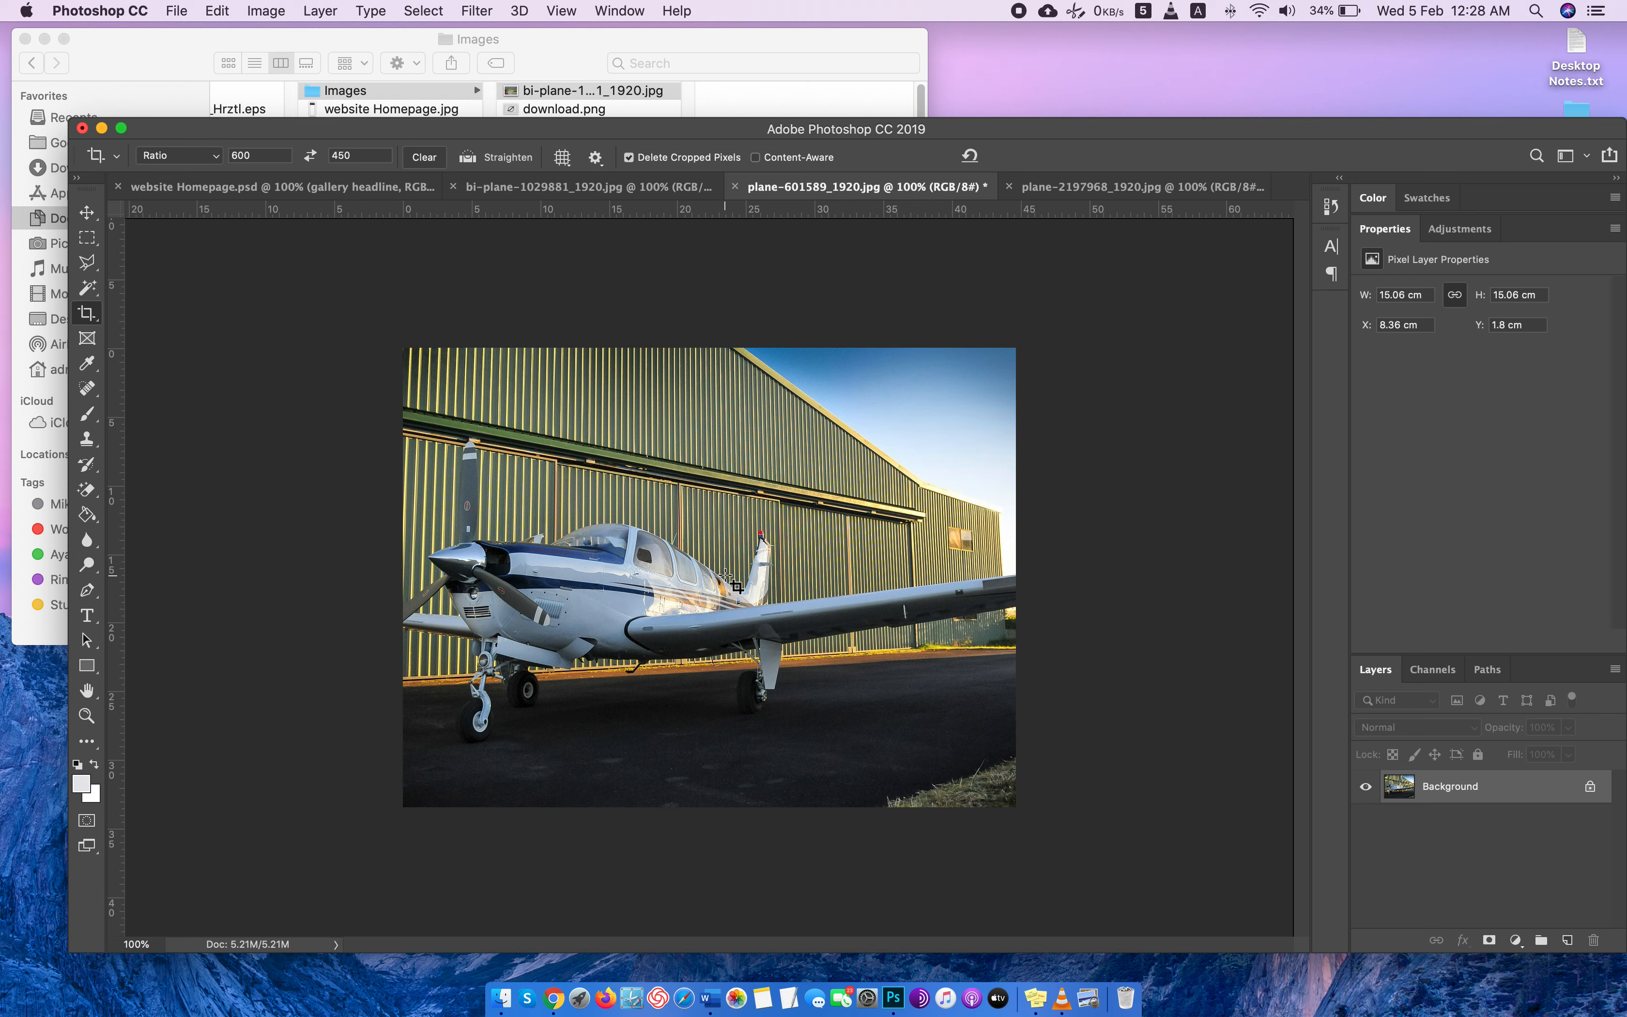
key("super+alt+i")
type("500")
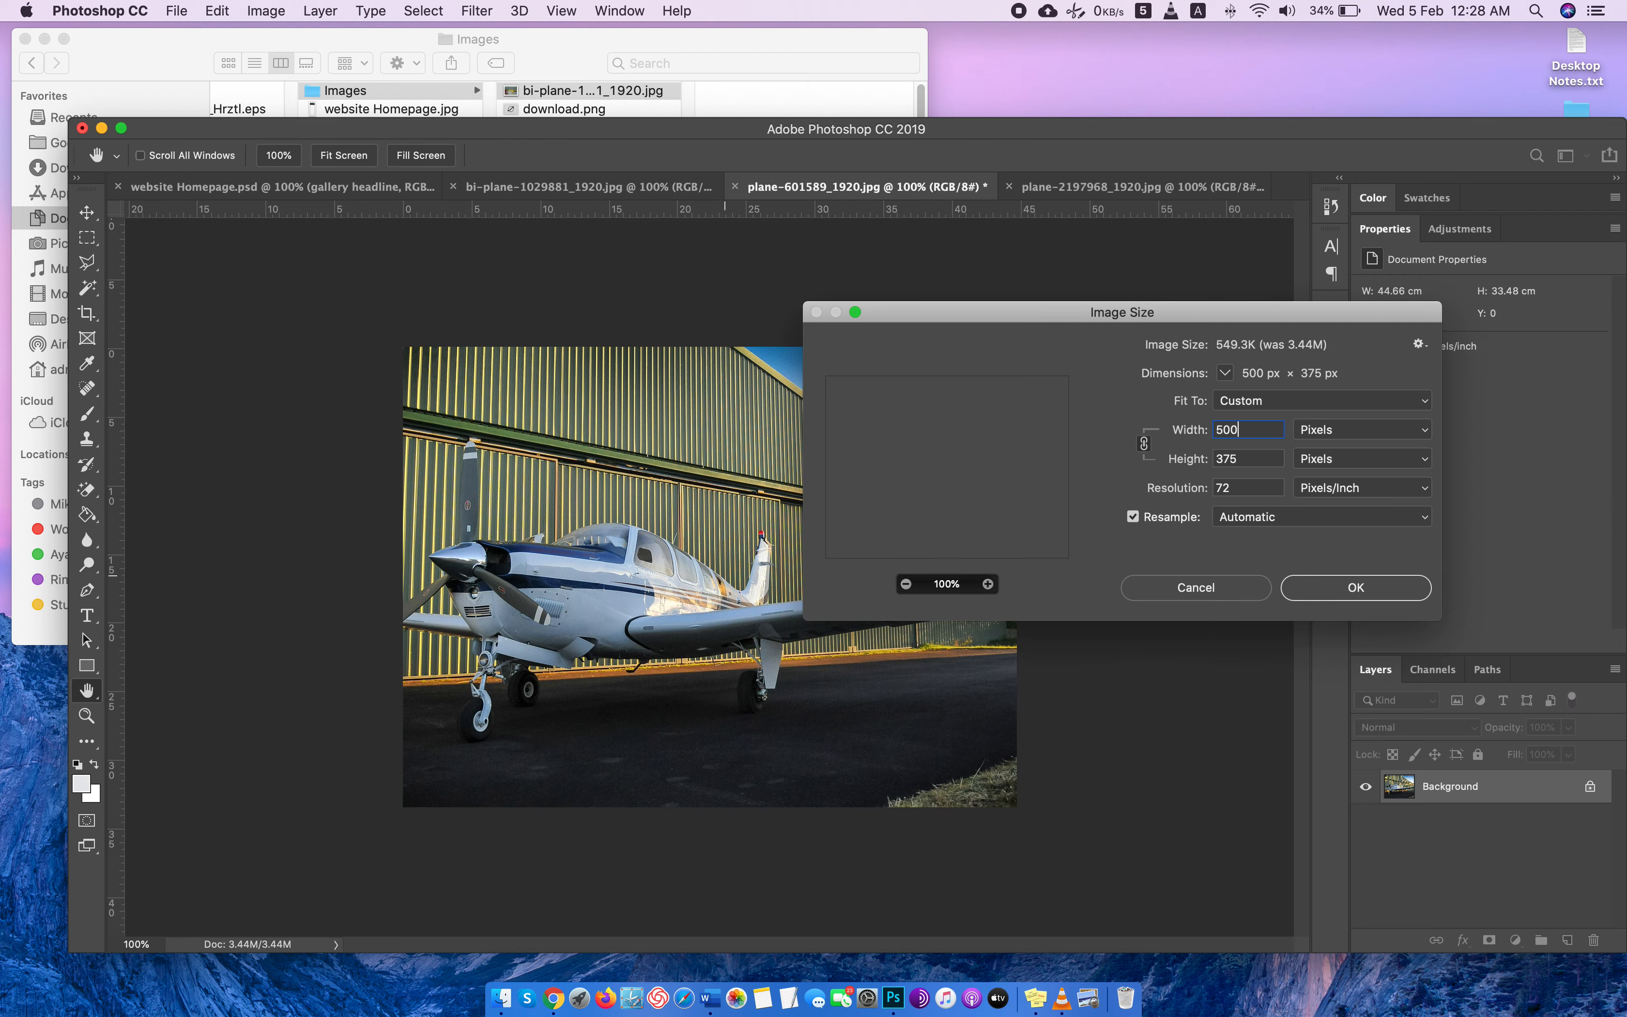
key("Return")
Crop bi-plane-1029881_1920.jpg to 600 by 450 with the photo shifted to include the plane's tail, and resize it to 500 pixels wide.
left_click(591, 186)
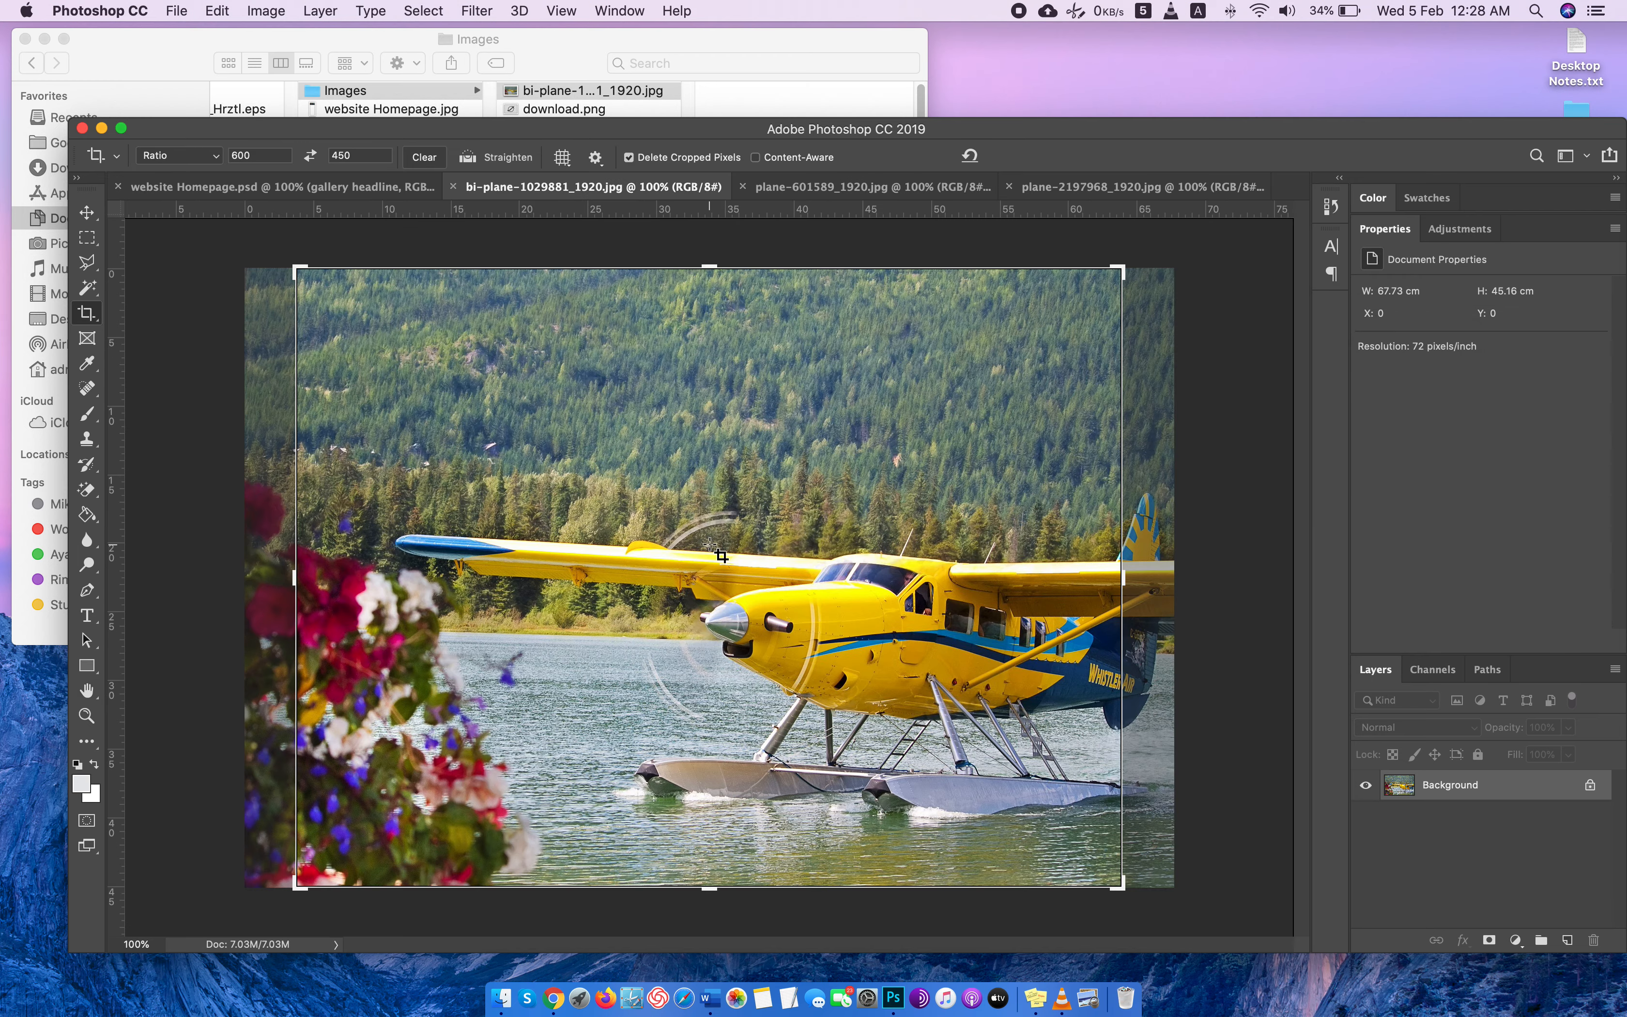
left_click_drag(782, 560, 746, 565)
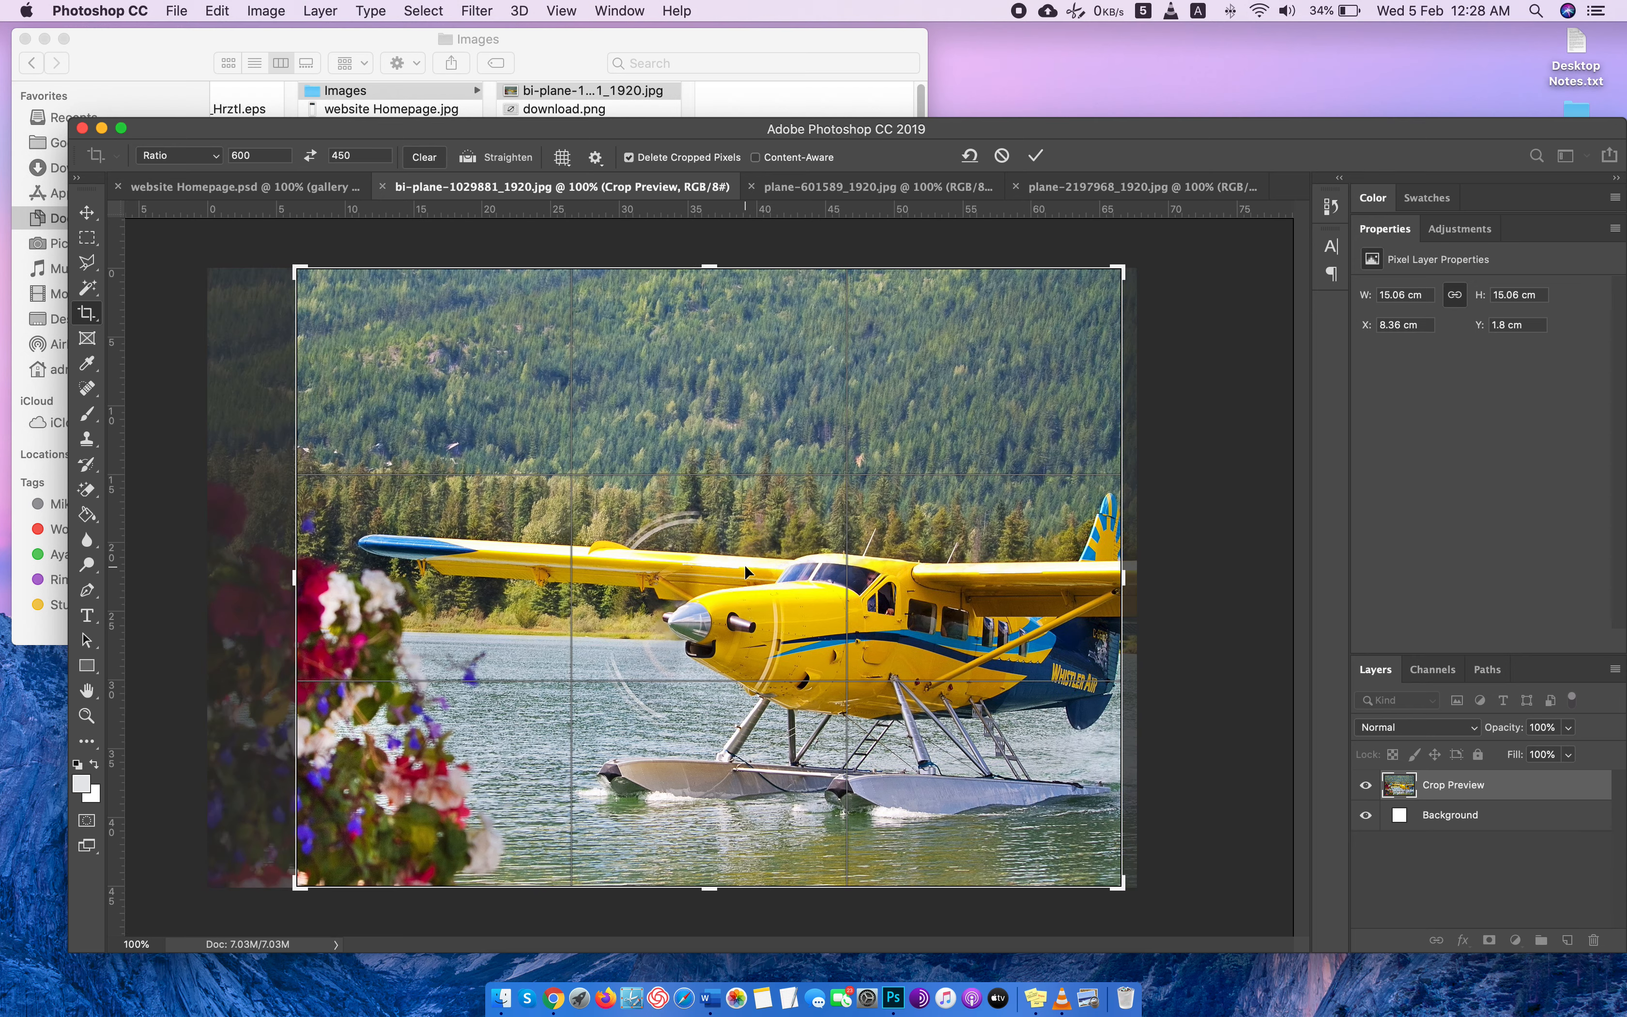
key("Return")
key("super+alt+i")
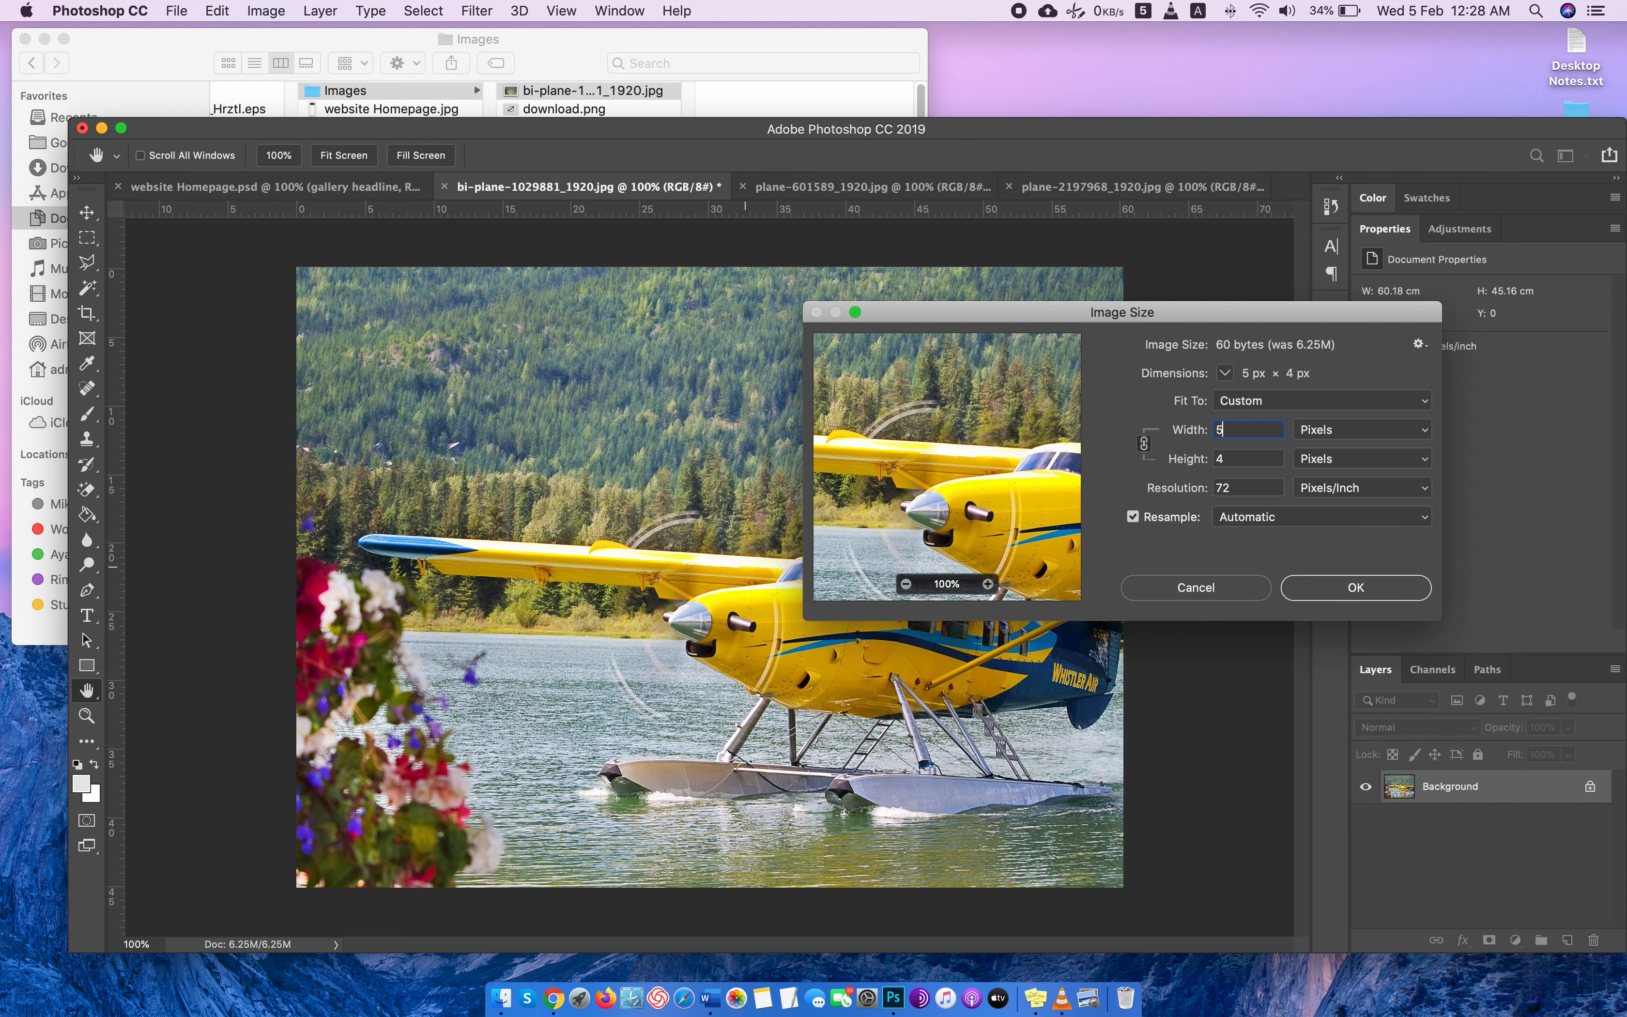
type("500")
key("Return")
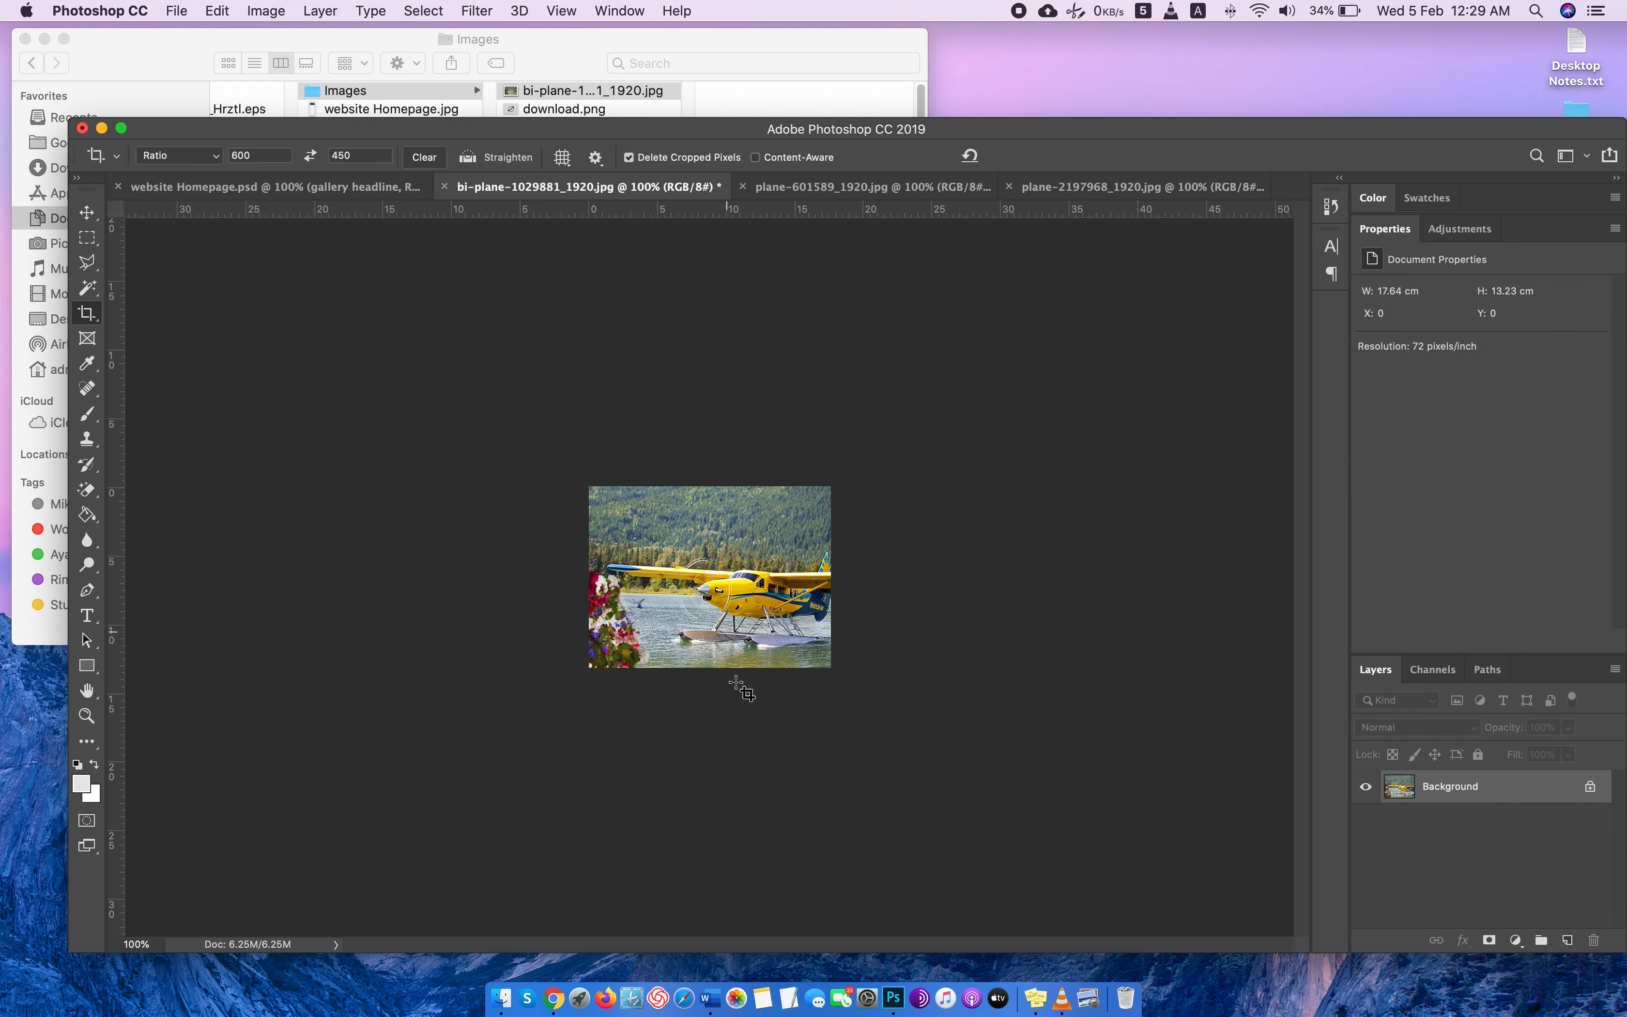
Copy the whole bi-plane image into website Homepage.psd and place it below the OUR GALLERY headline, against the left guide.
key("super")
key("super+a")
key("super+c")
left_click(316, 186)
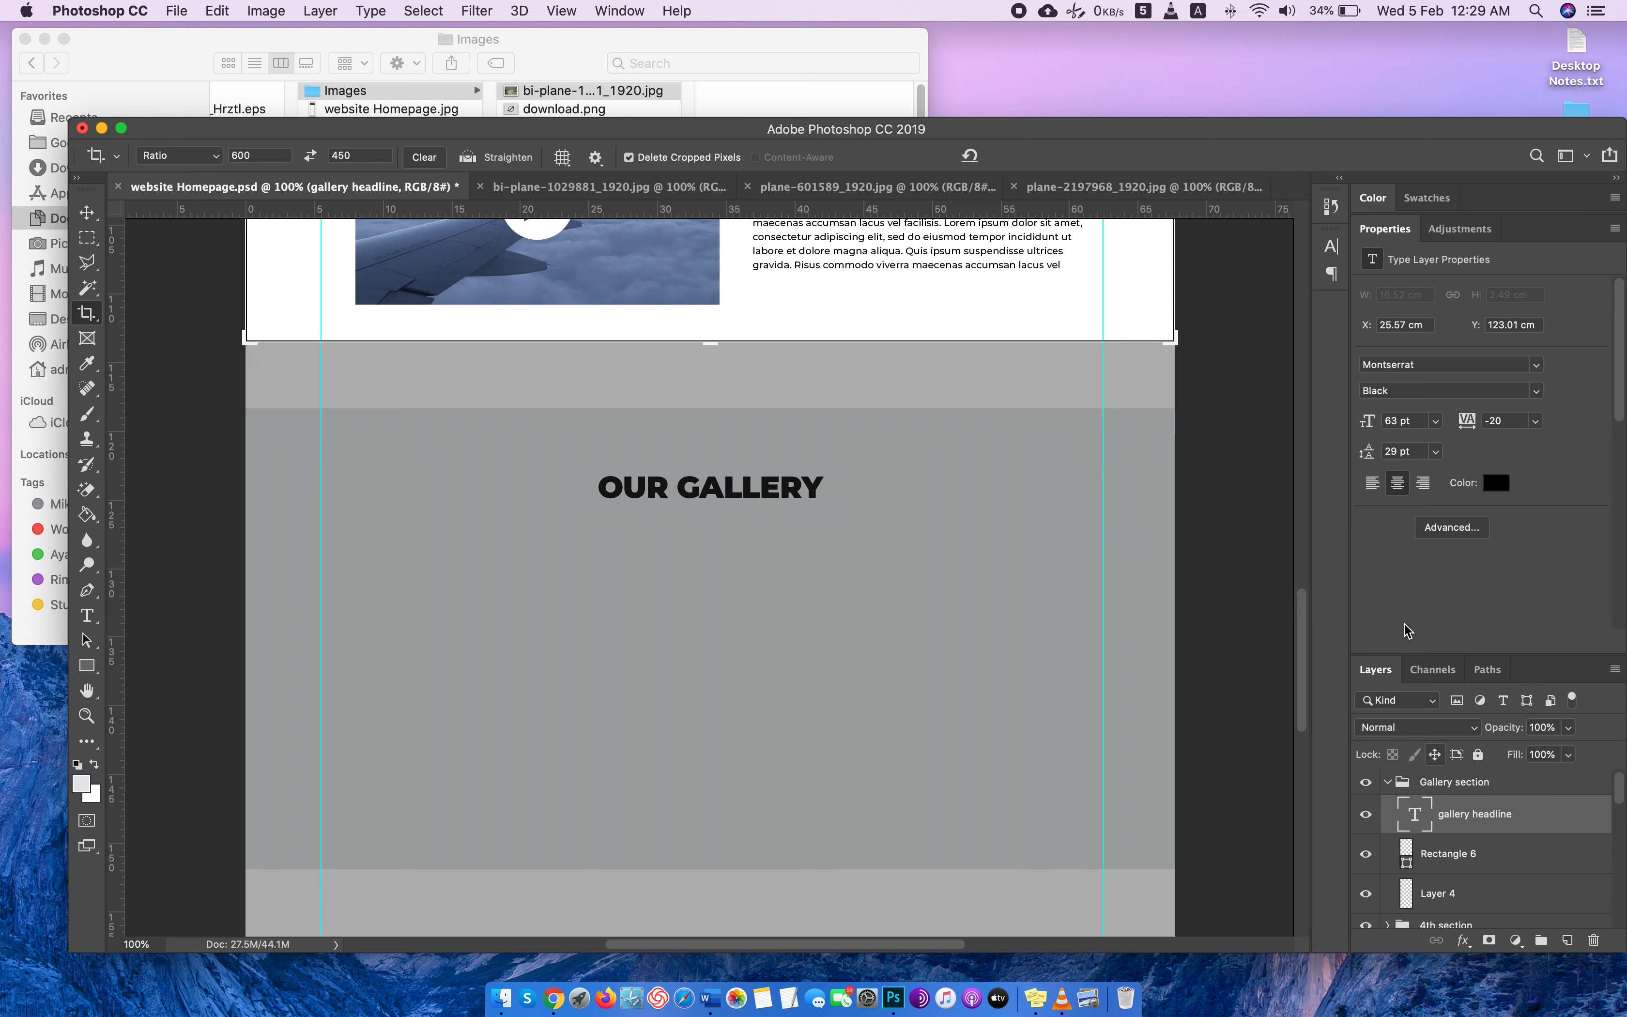
double_click(1410, 229)
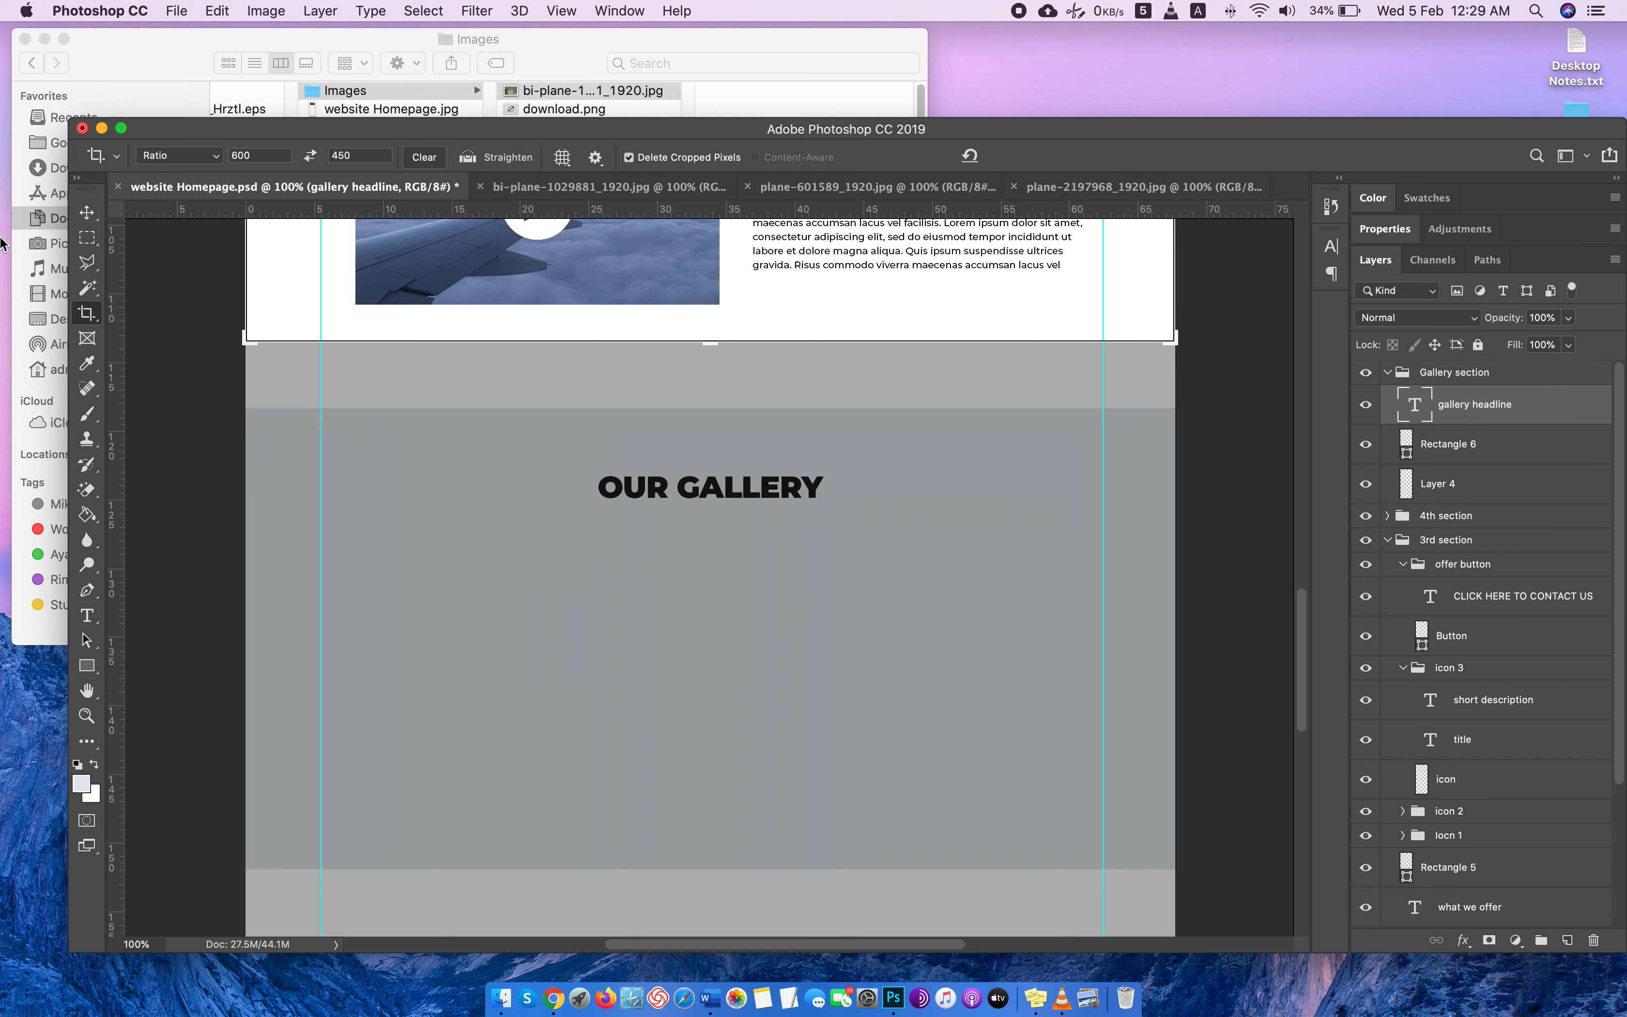
left_click(86, 212)
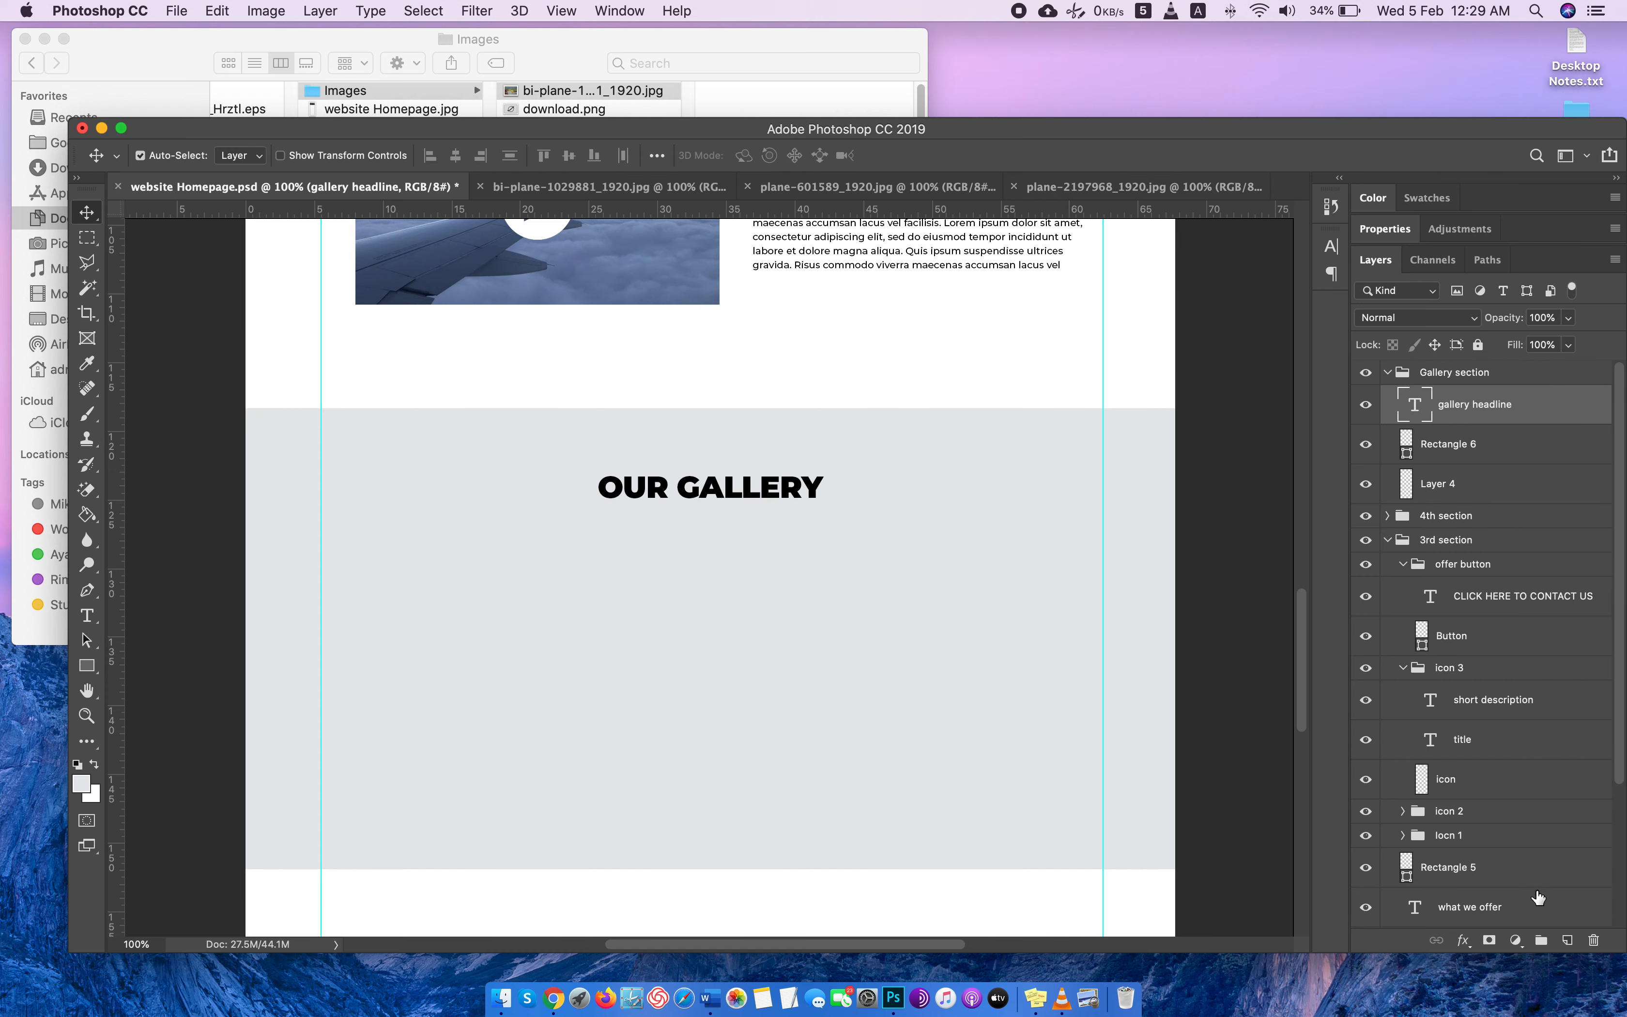
left_click(1537, 937)
key("super+v")
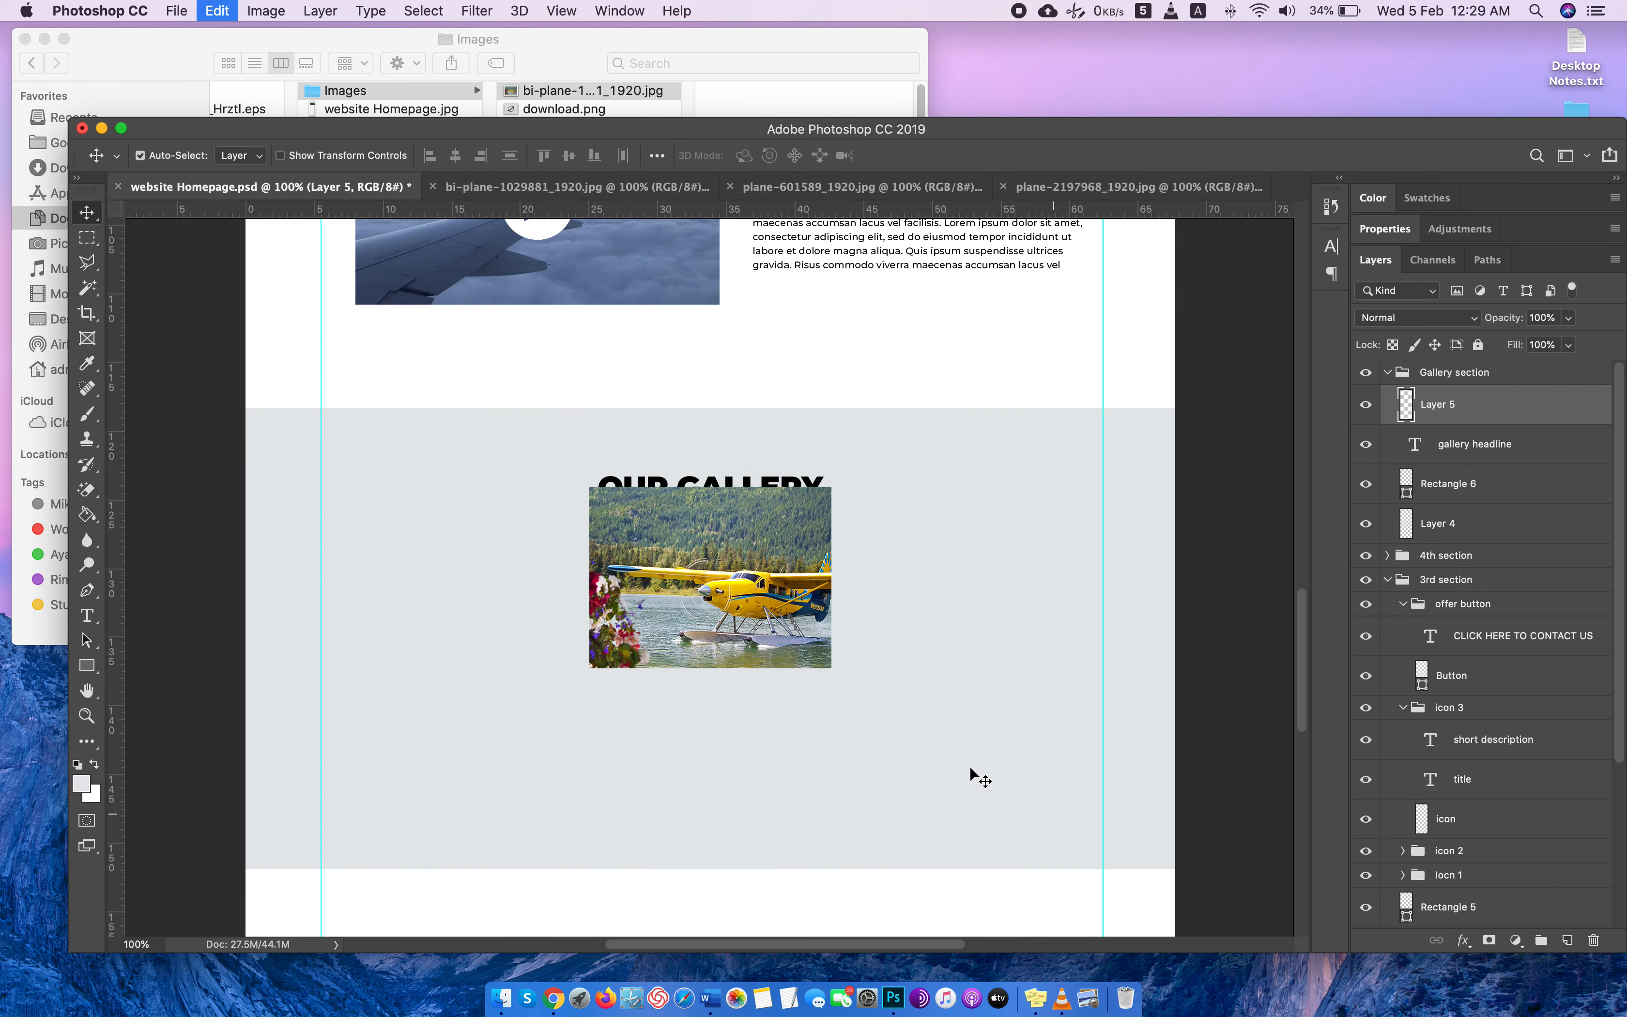
left_click_drag(784, 567, 521, 618)
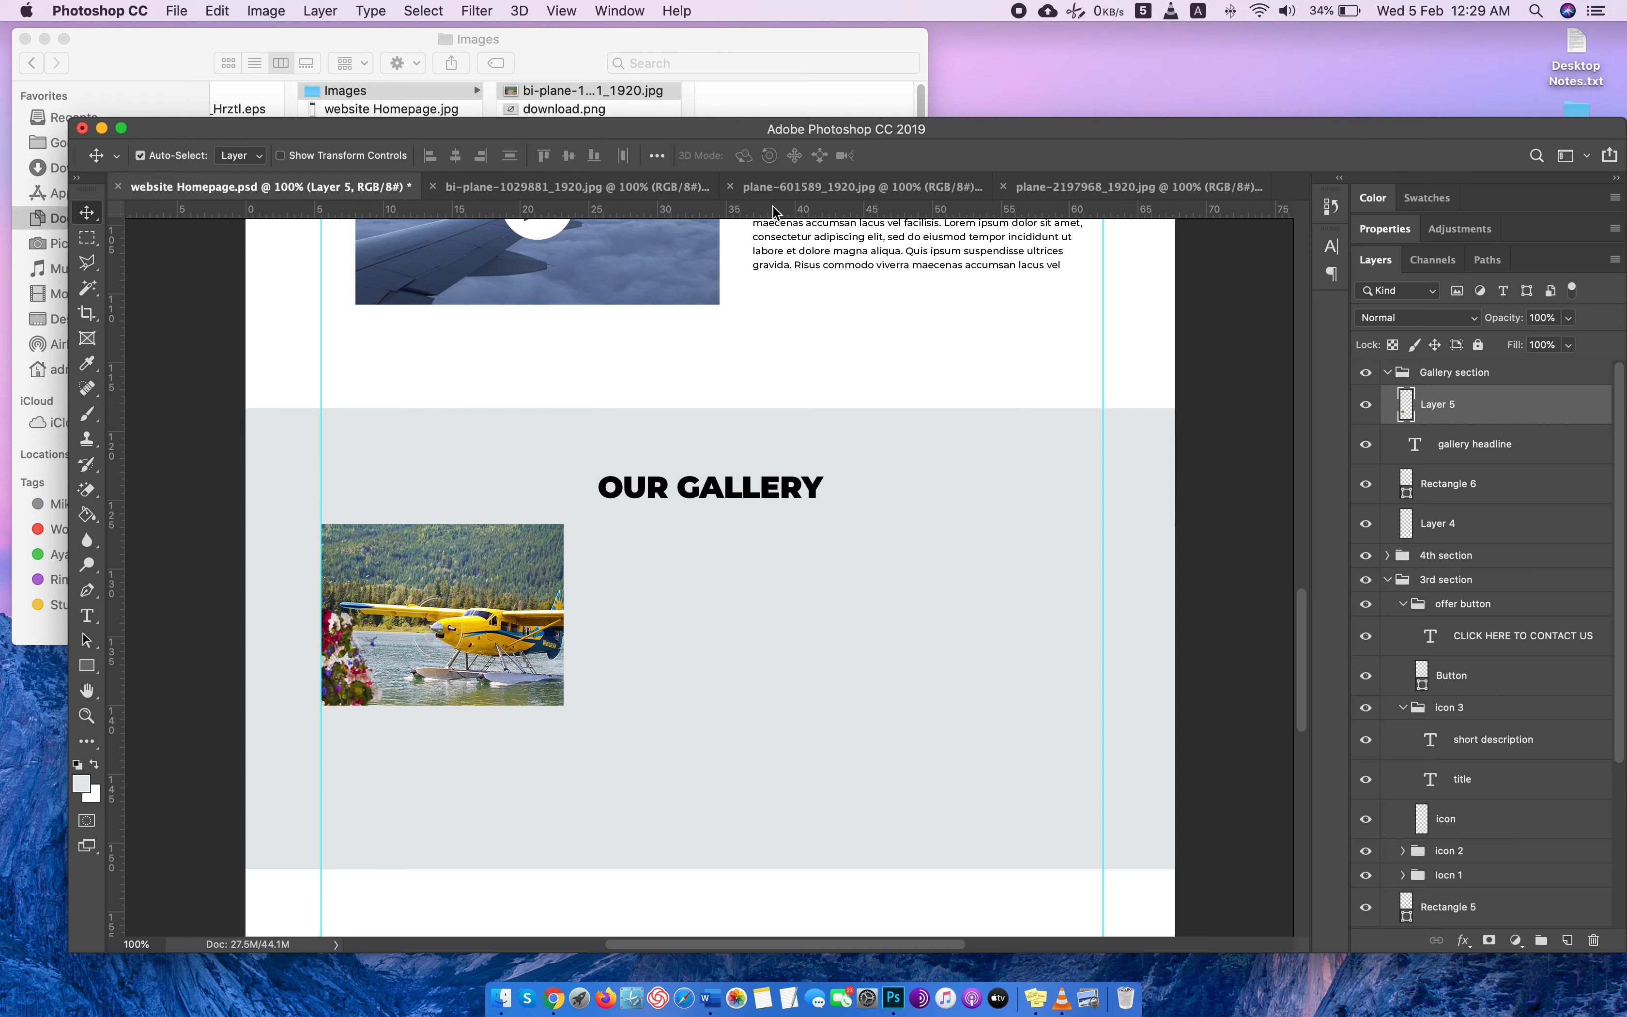
Copy the plane-601589_1920.jpg image into website Homepage.psd and place it in the middle below the headline, beside the bi-plane photo.
left_click(780, 187)
key("super+a")
key("super+c")
left_click(316, 187)
key("super+v")
left_click_drag(663, 576, 665, 617)
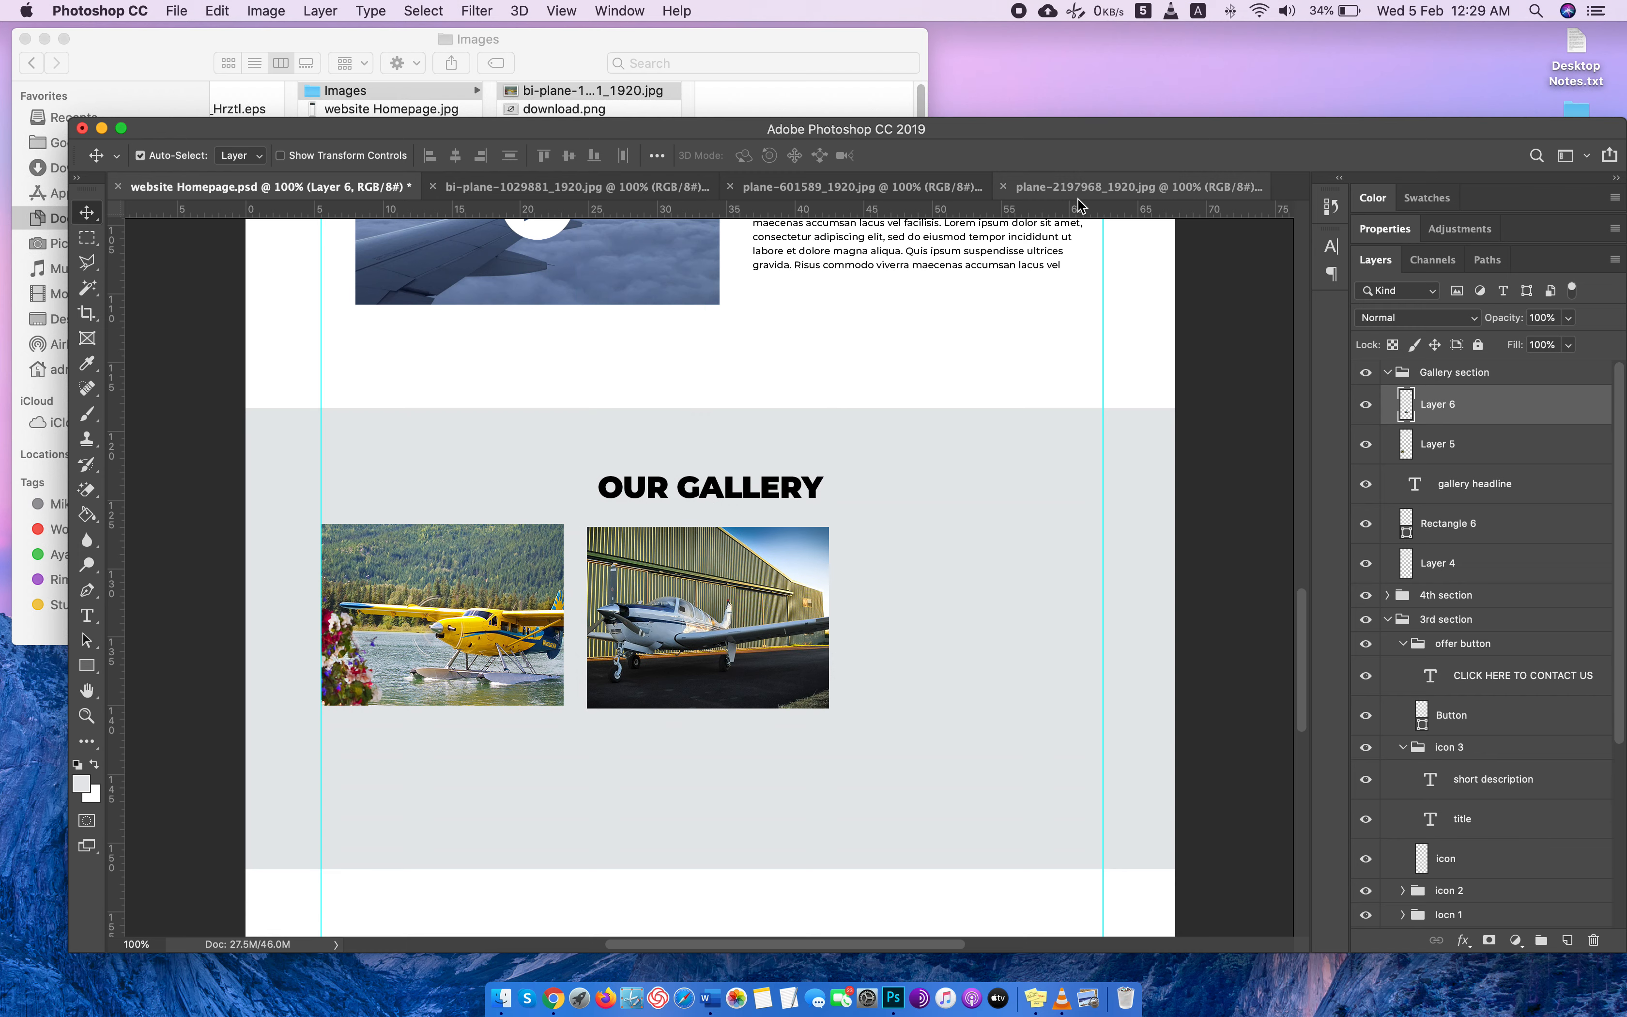
Copy the plane-2197968_1920.jpg image into website Homepage.psd and place it near the right guide, level with the other gallery photos.
left_click(1102, 187)
key("super+a")
key("super+c")
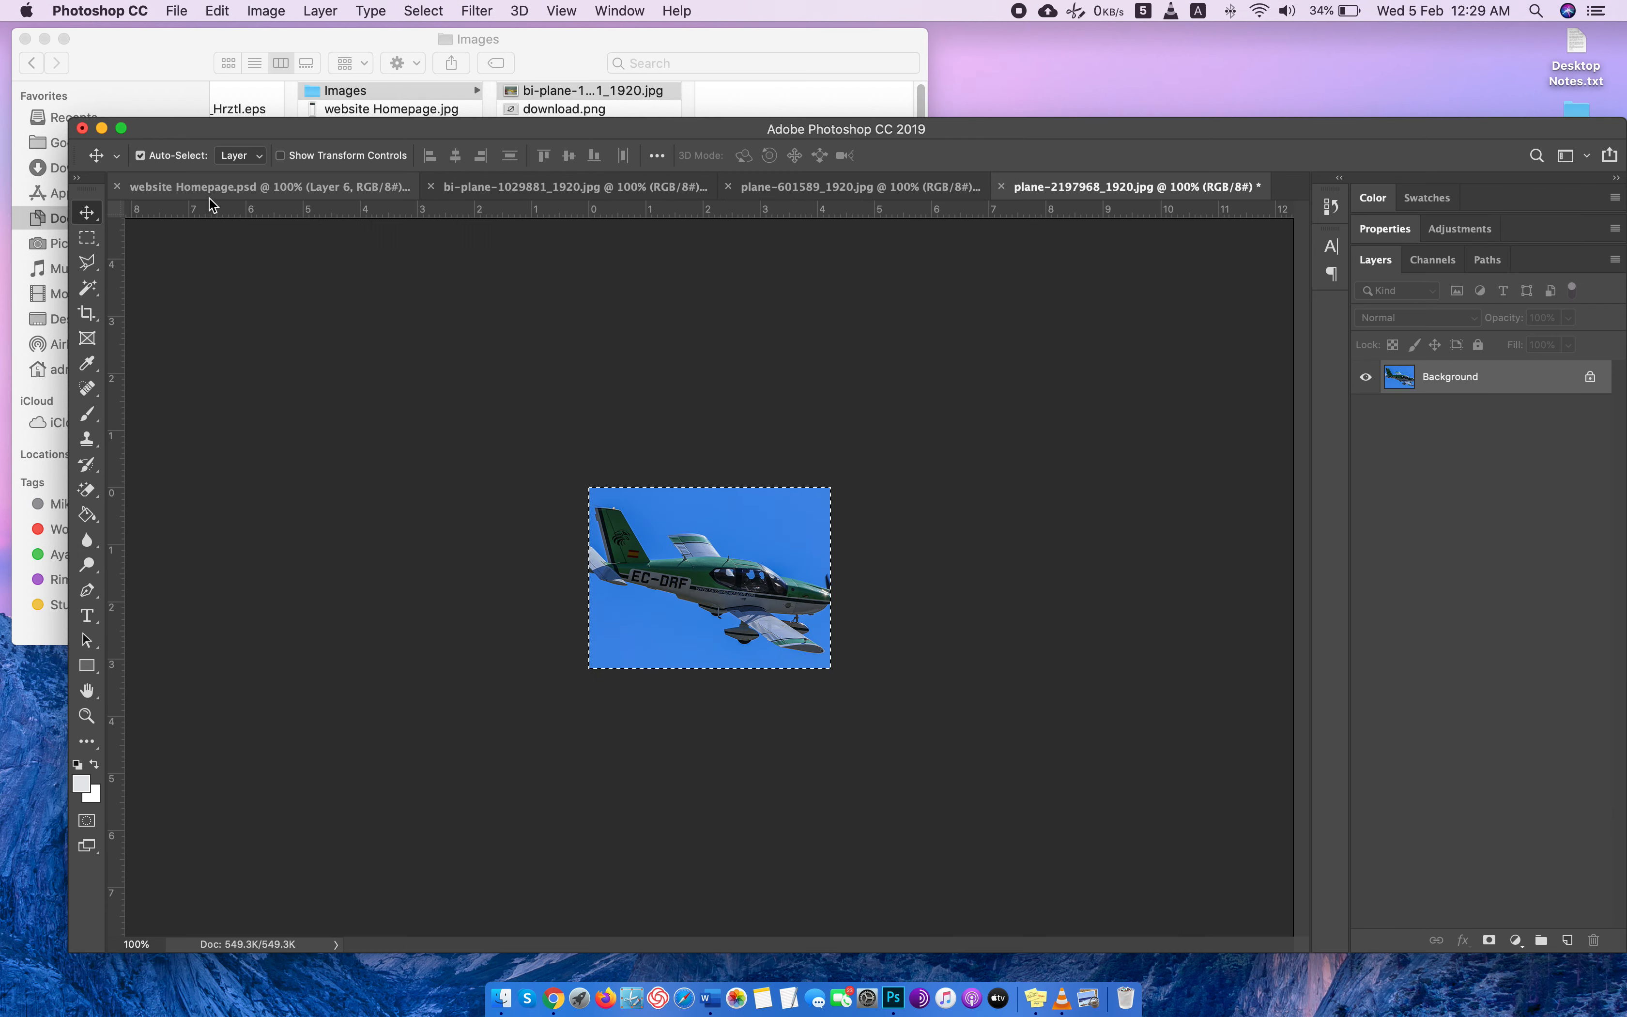
left_click(215, 188)
key("super+v")
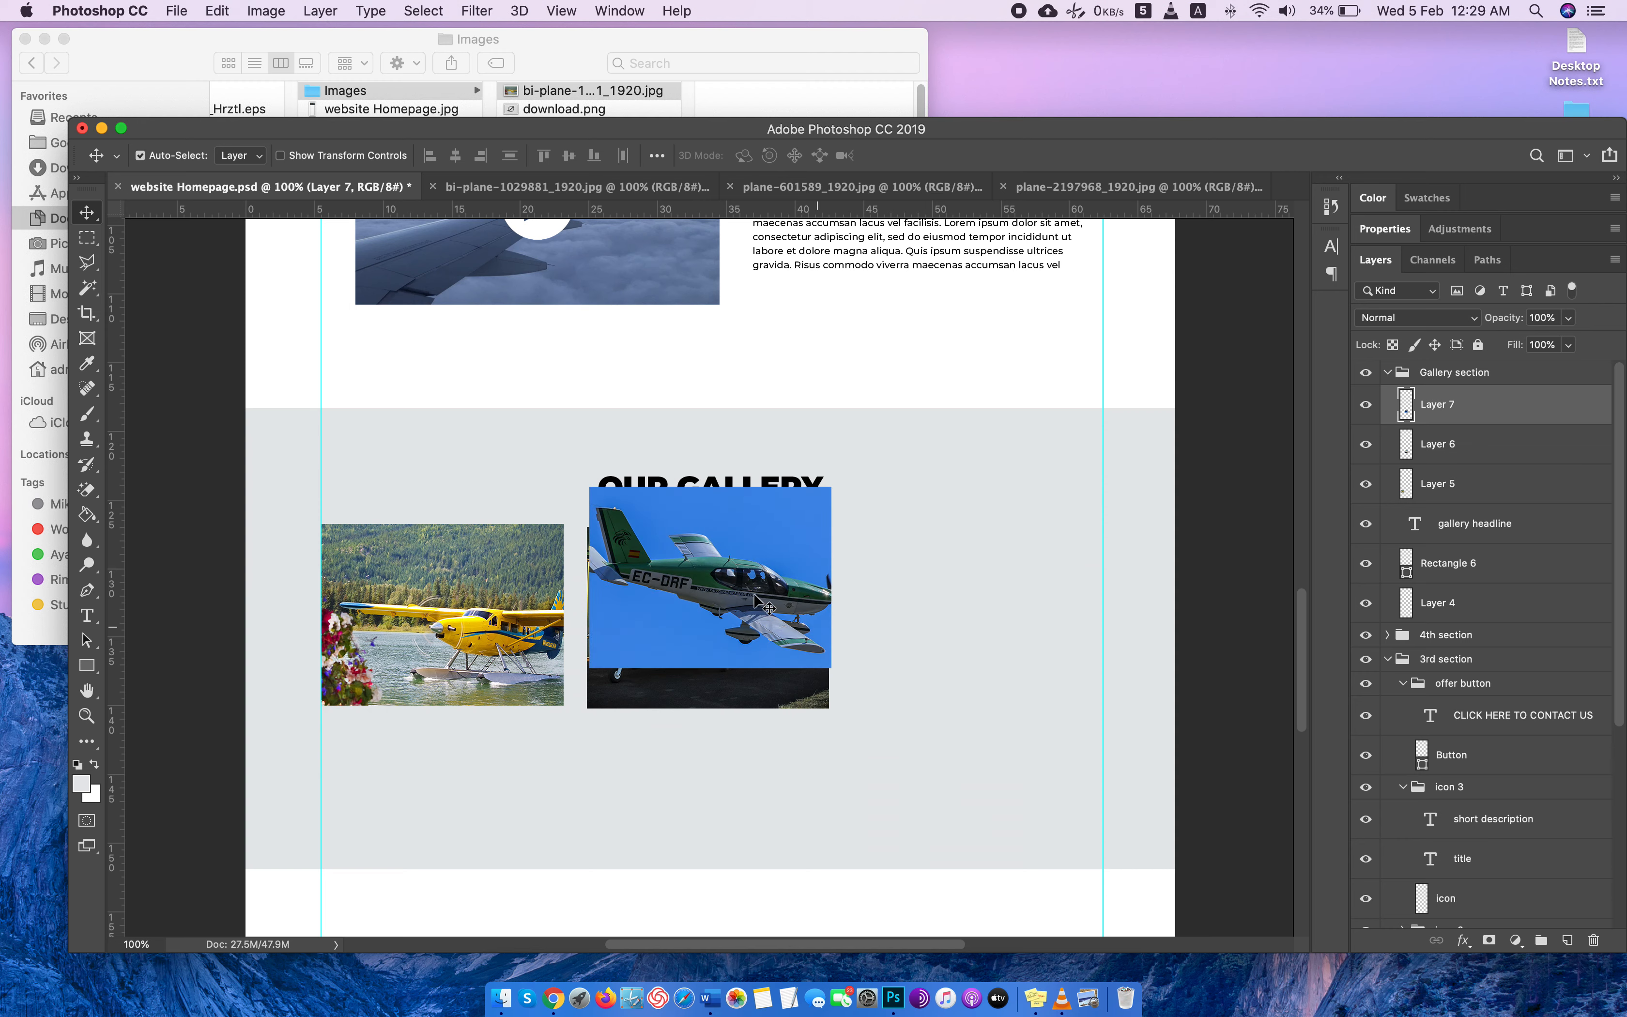
mouse_move(758, 607)
left_mouse_down()
mouse_move(999, 614)
mouse_move(1023, 646)
mouse_move(769, 626)
left_mouse_up()
left_click_drag(921, 642, 921, 639)
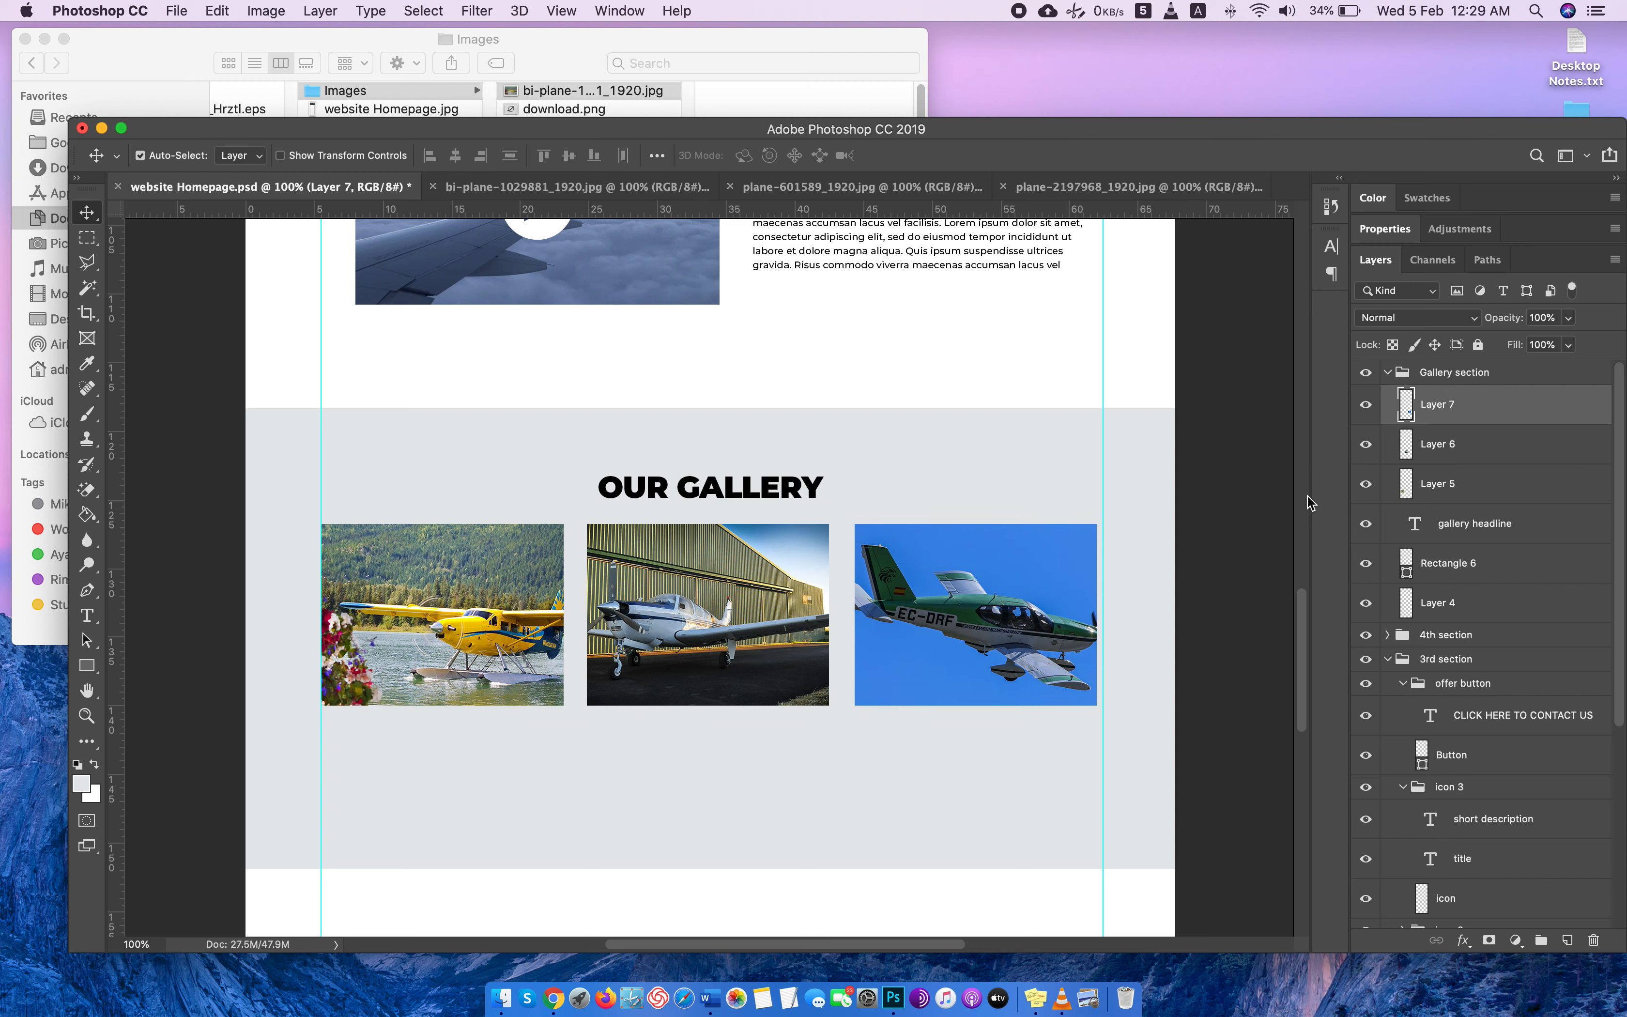
Select the three gallery photo layers and scale them down together around their centre to about 84% of their size.
left_click(1532, 482)
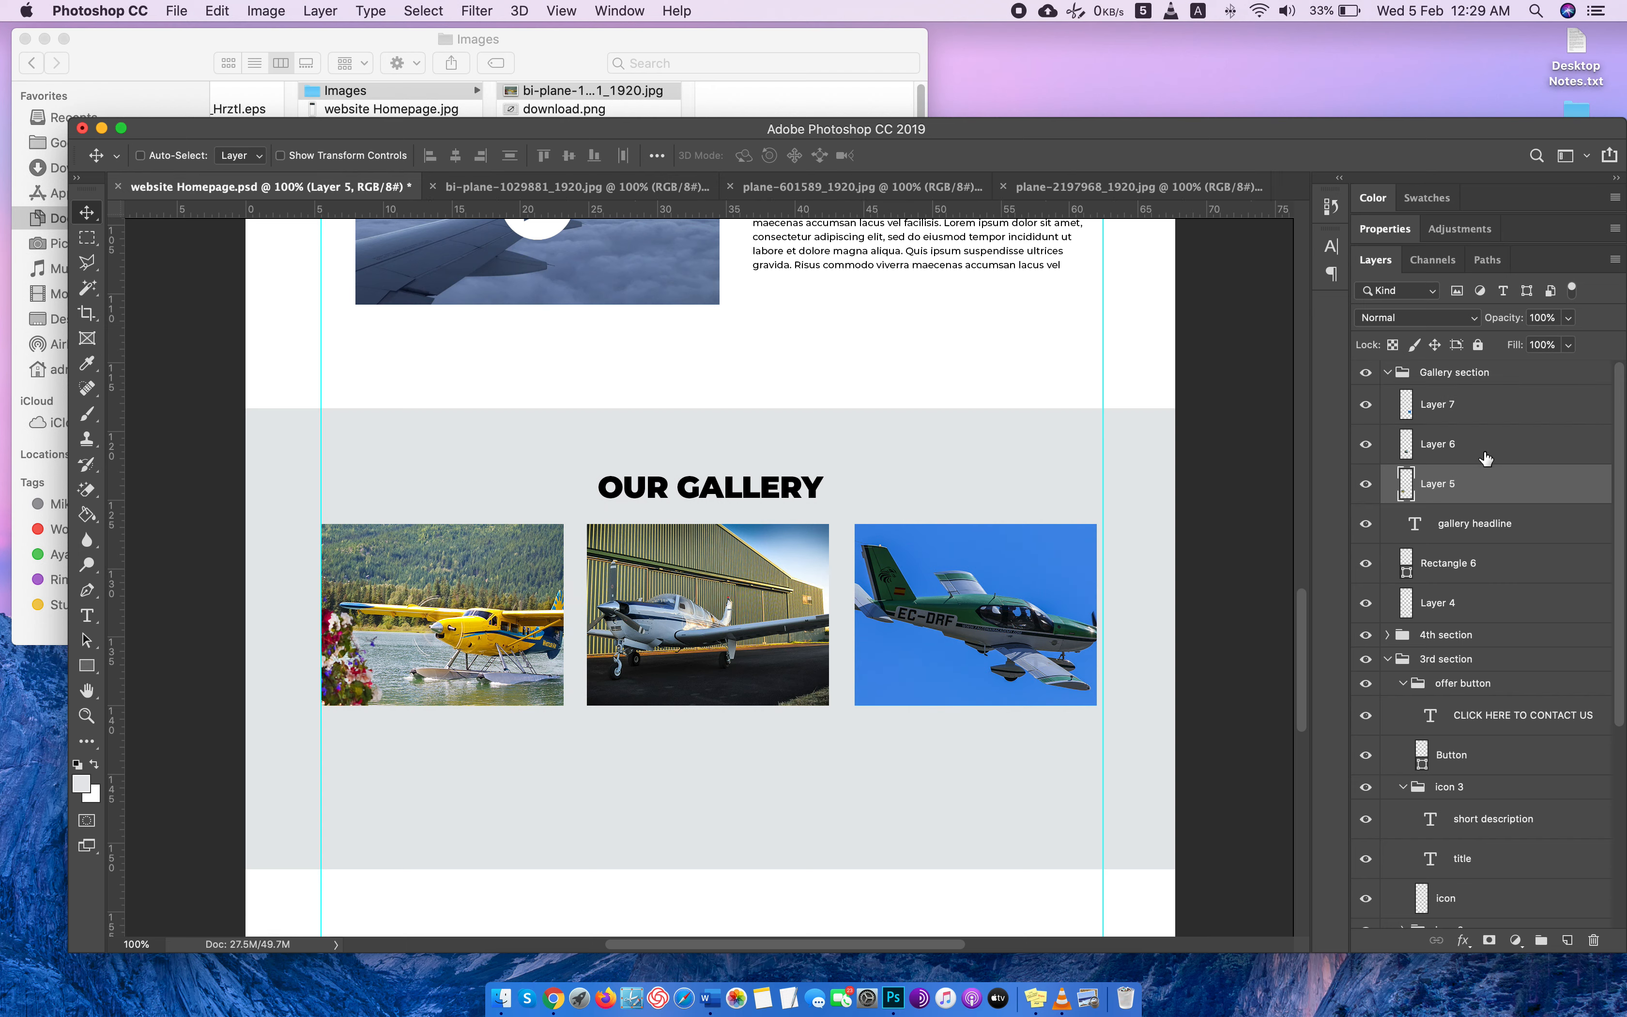
left_click(1484, 455, "shift")
left_click(1484, 406, "shift")
key("super+t")
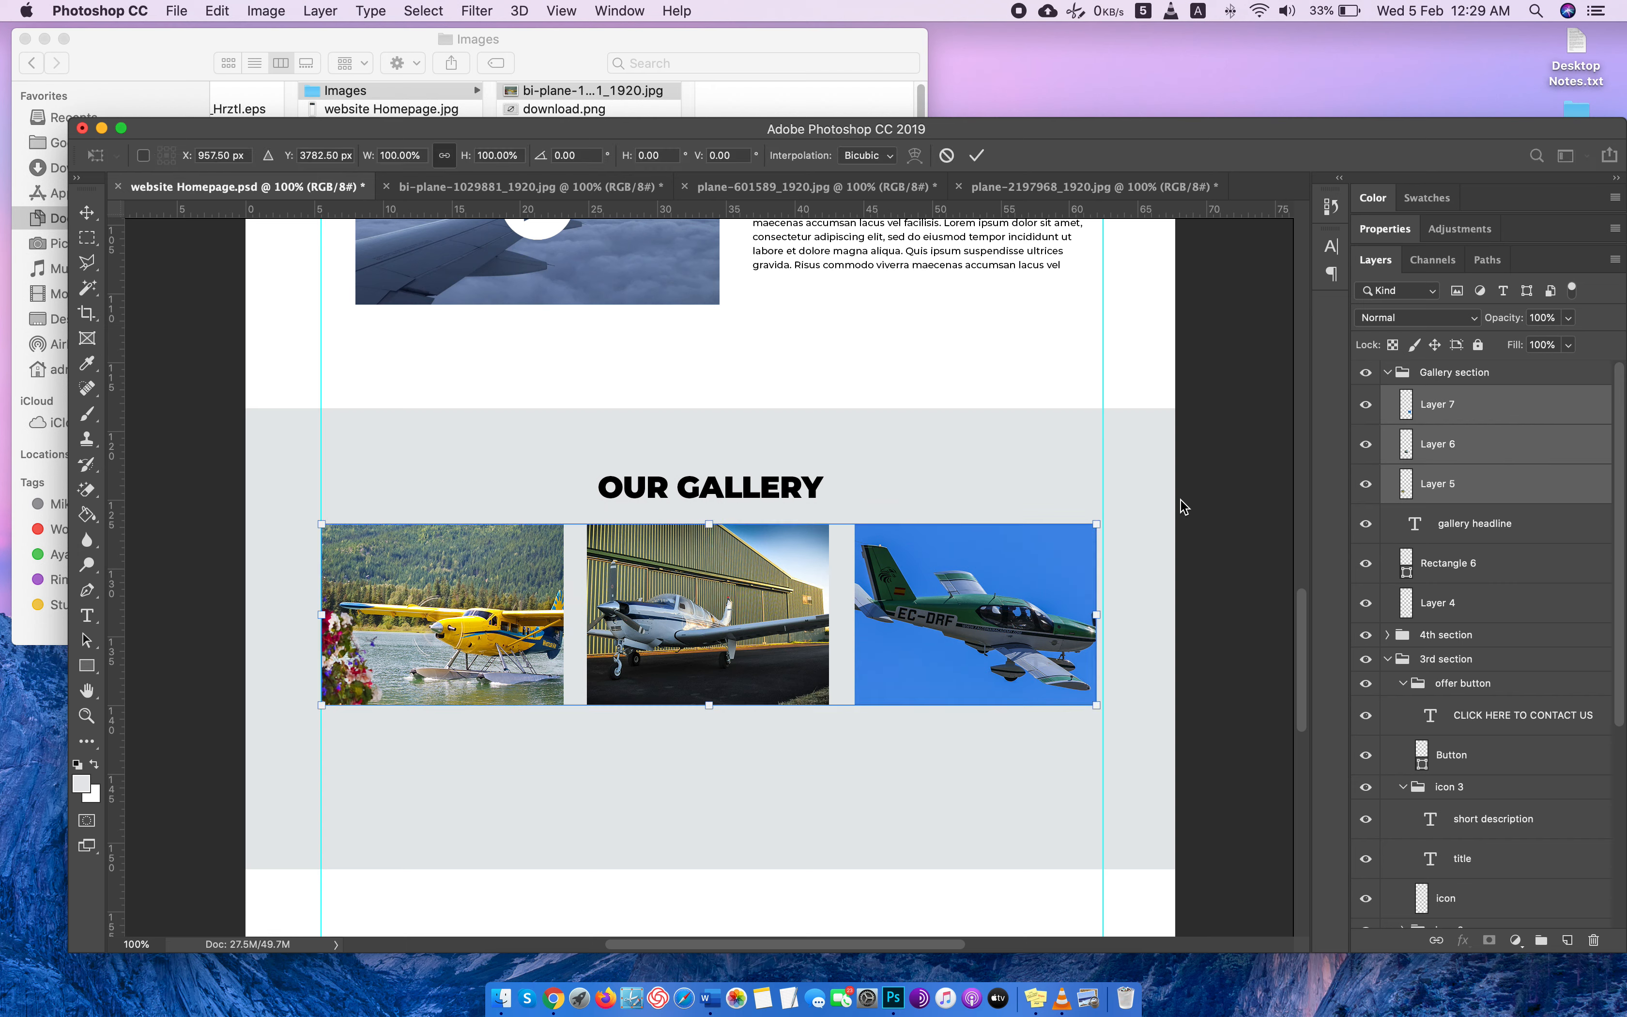
left_click_drag(1097, 704, 1042, 666)
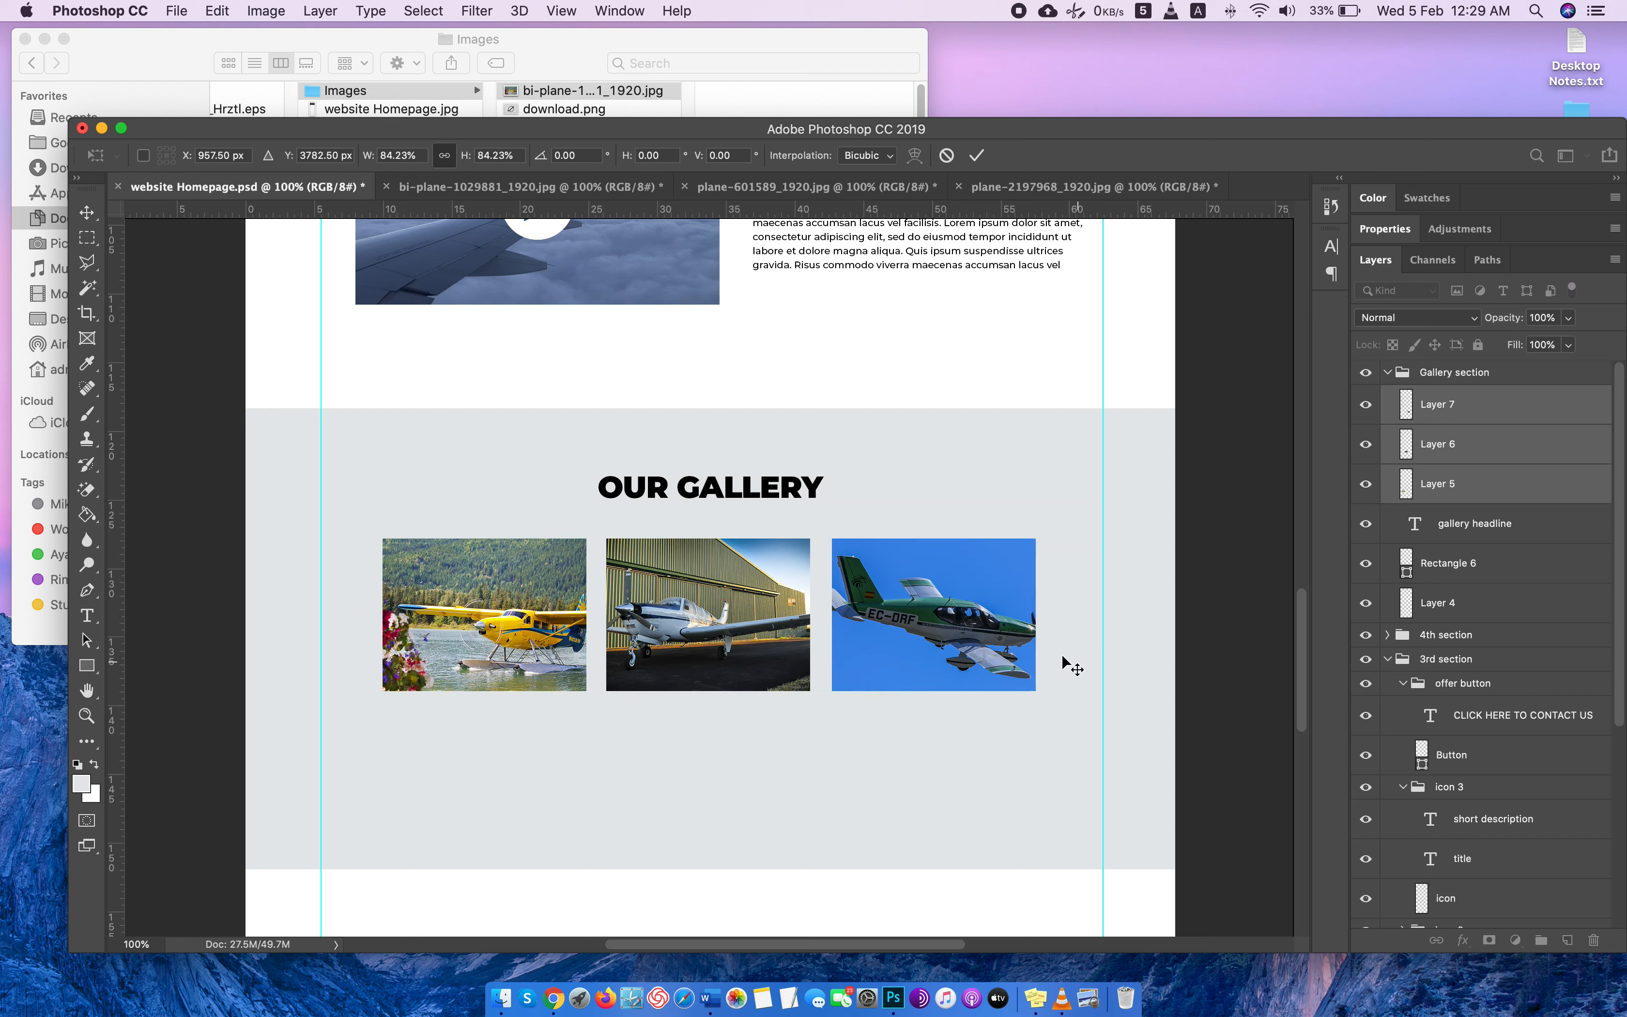
key("Return")
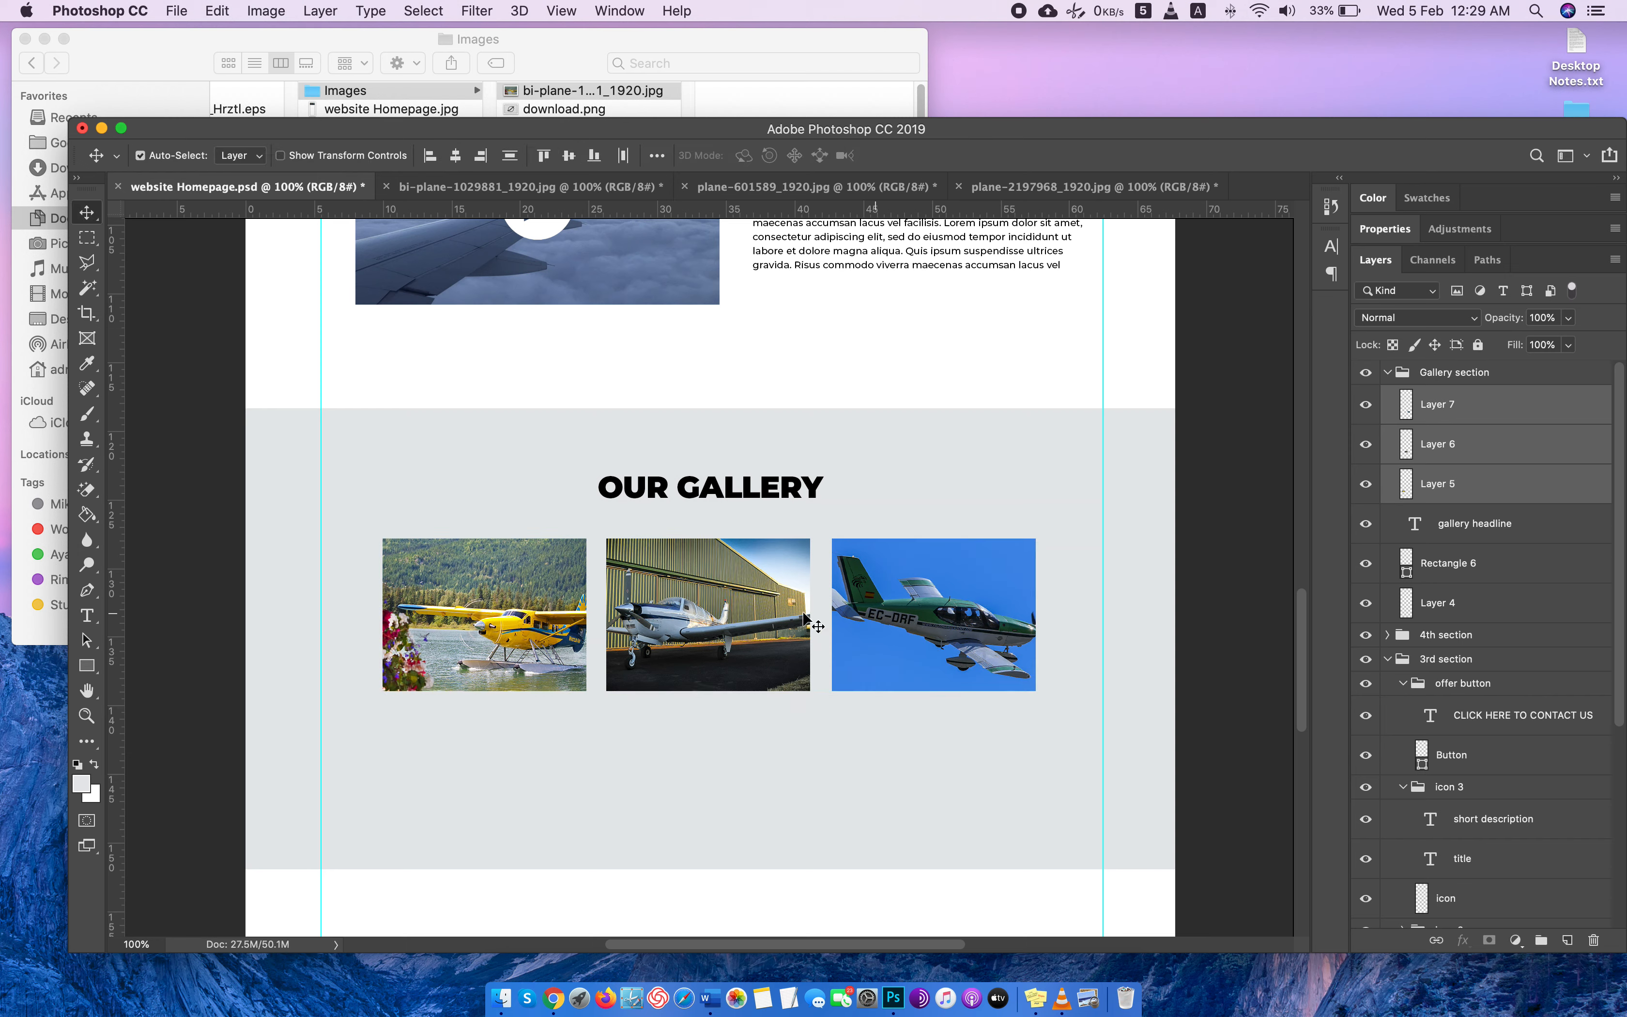
Add a stroke layer effect to the bi-plane photo (Layer 5) and set its color to white, ffffff.
right_click(1493, 418)
left_click(1549, 456)
scroll(282, 616, "up", 3)
scroll(282, 616, "down", 3)
left_click(1506, 481)
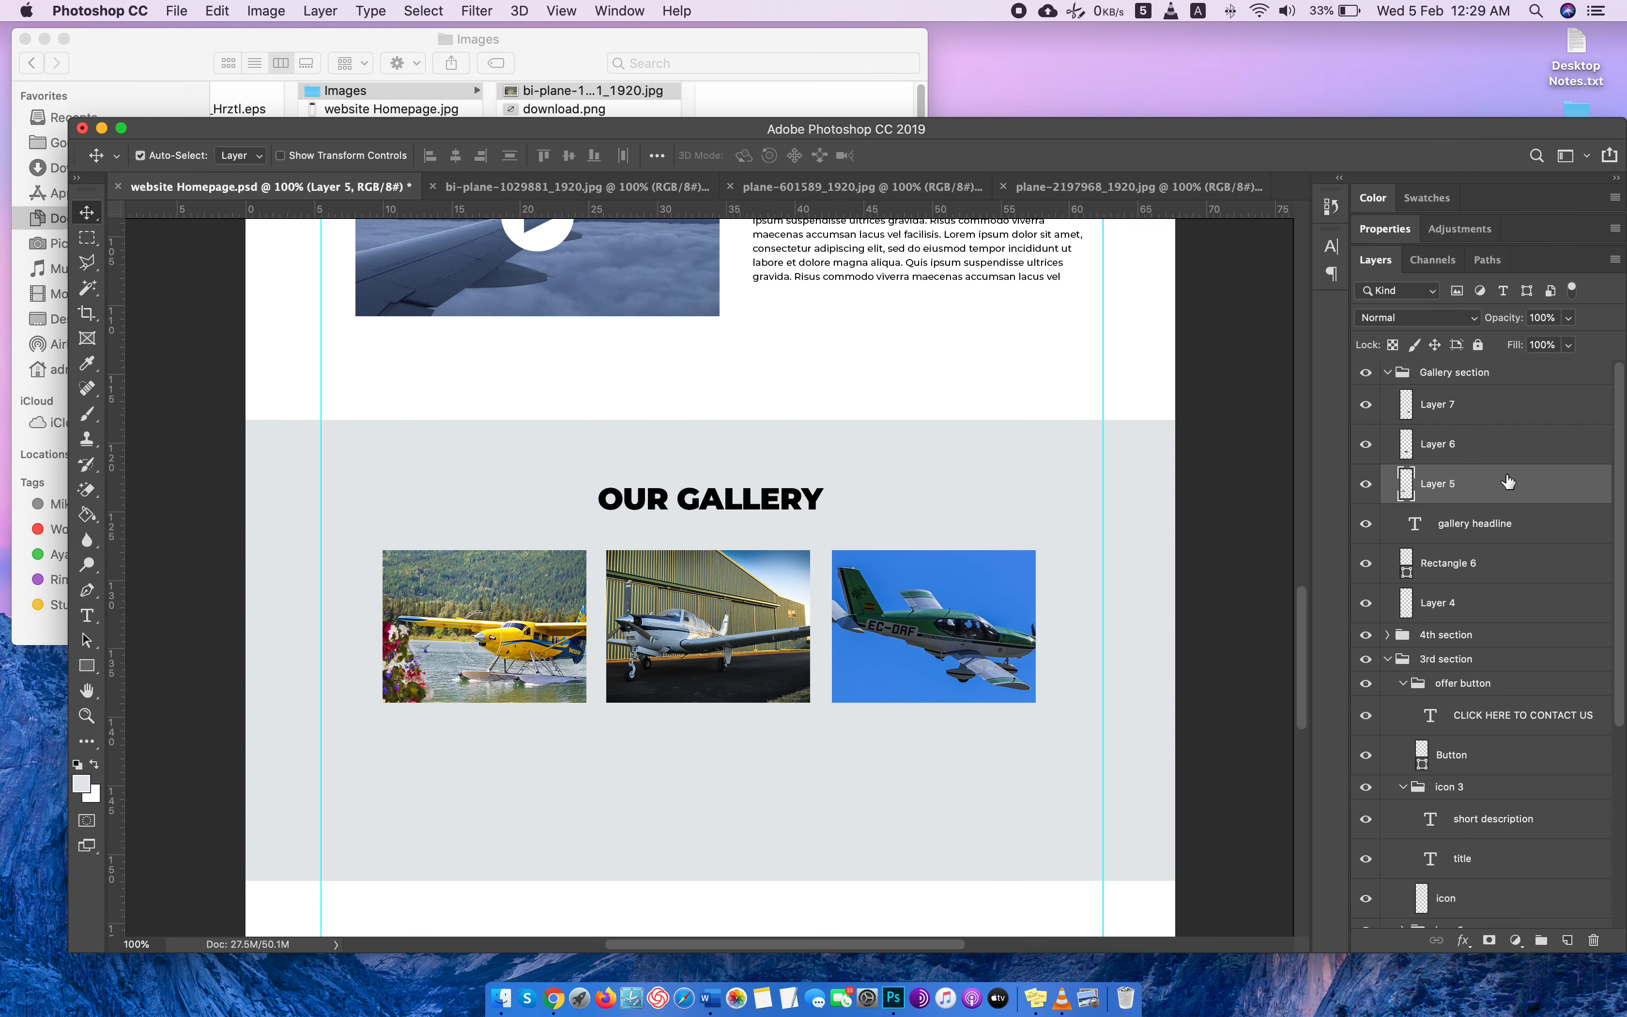
right_click(1503, 485)
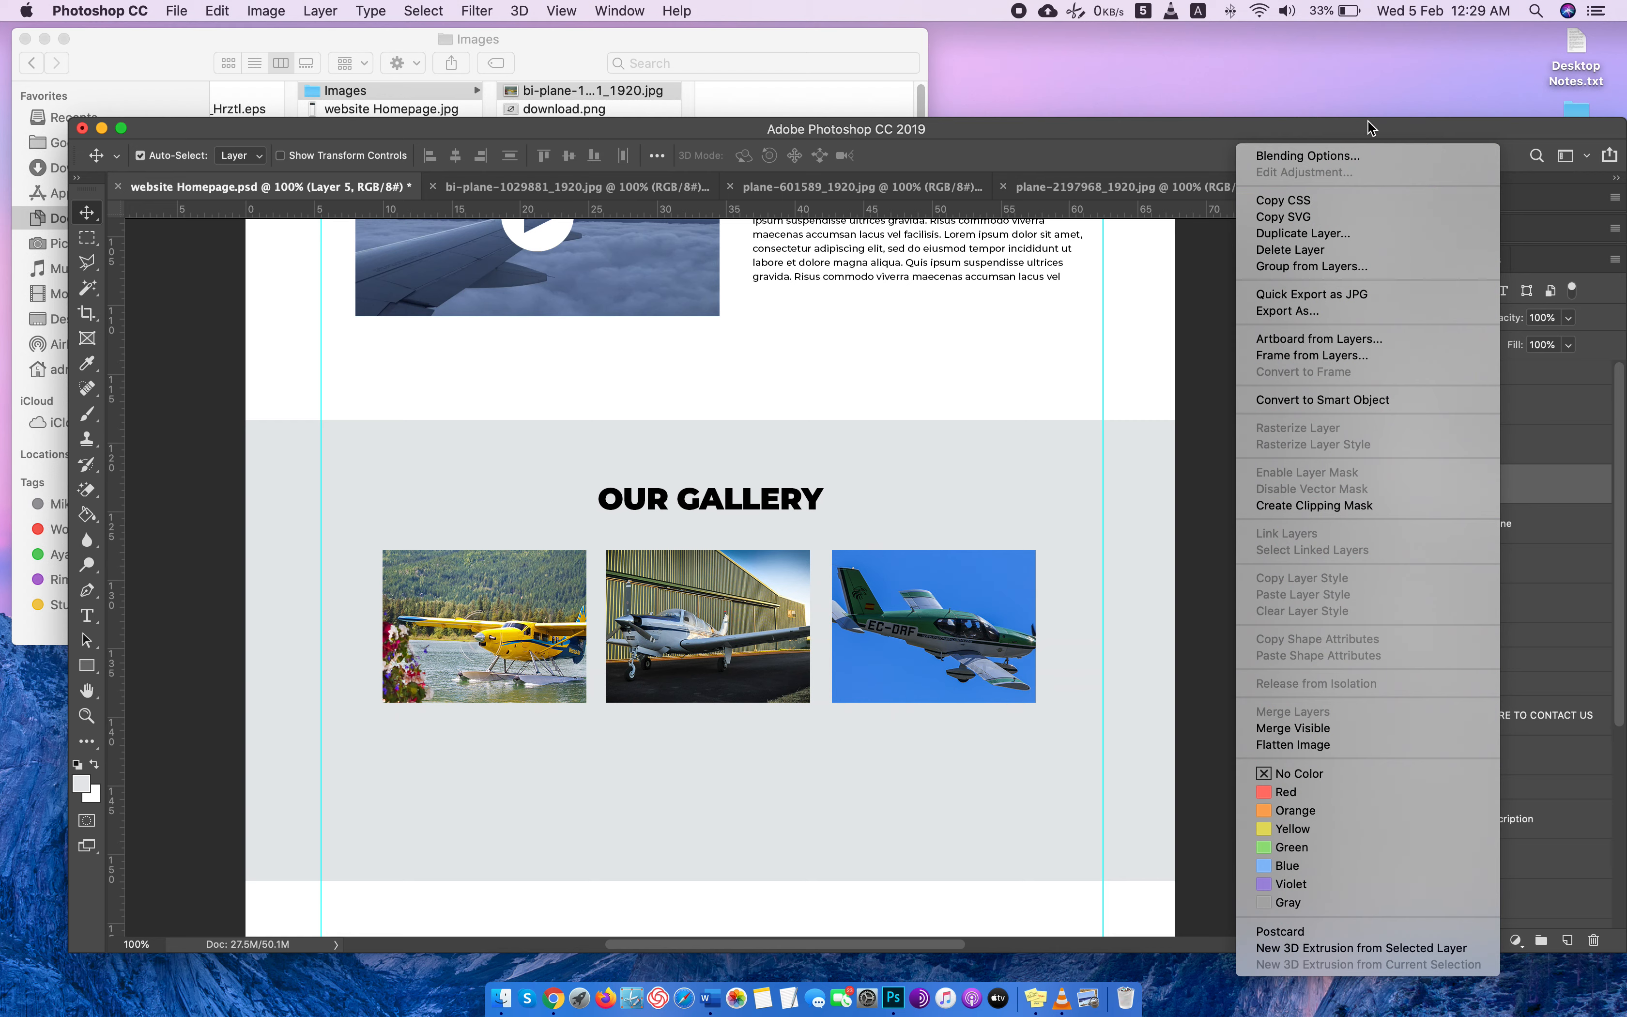
left_click(1308, 156)
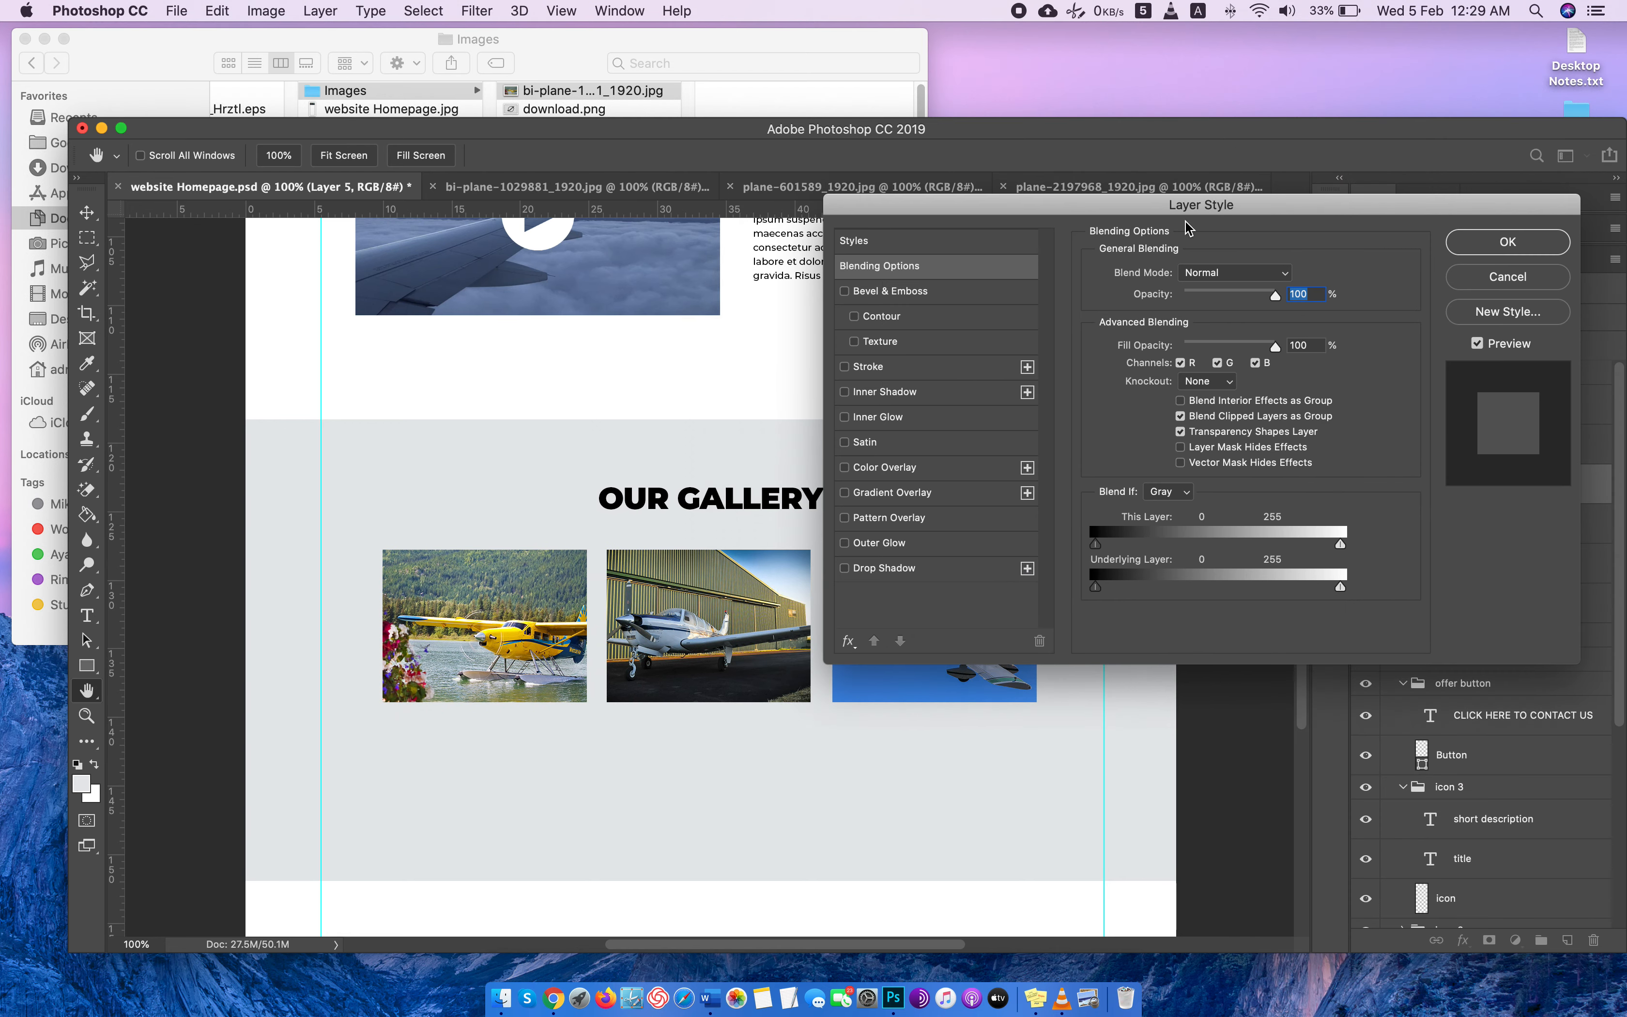
left_click(873, 369)
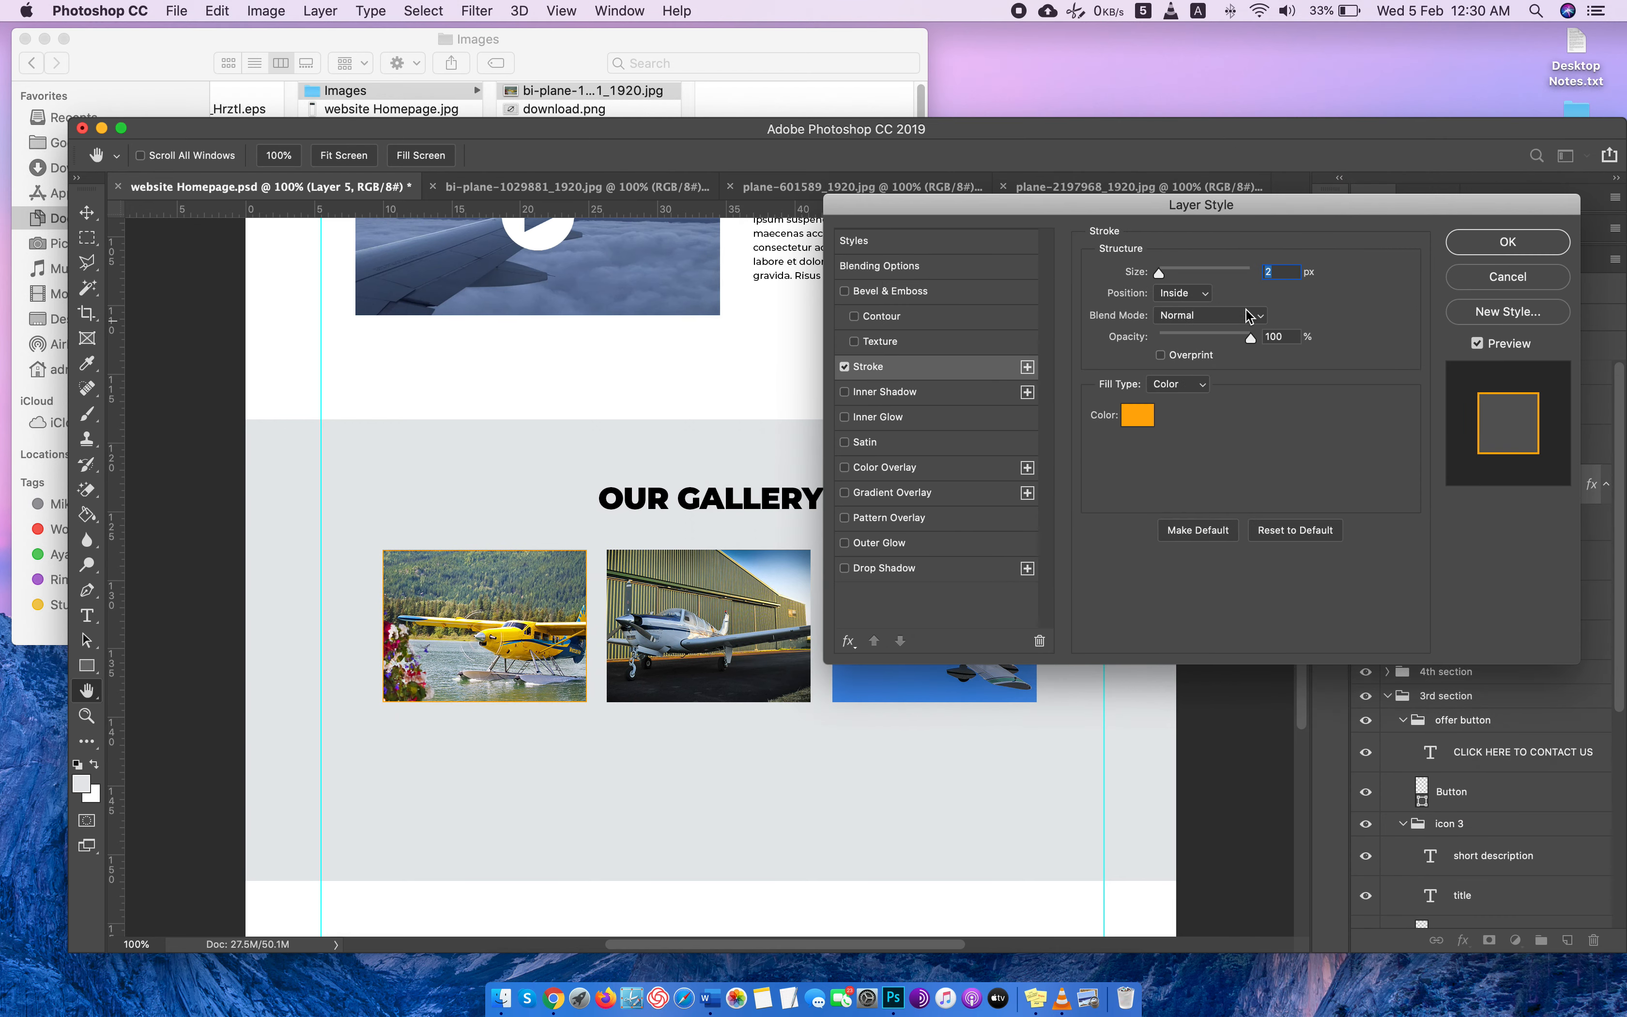
left_click(1146, 422)
left_click_drag(1210, 506, 1079, 275)
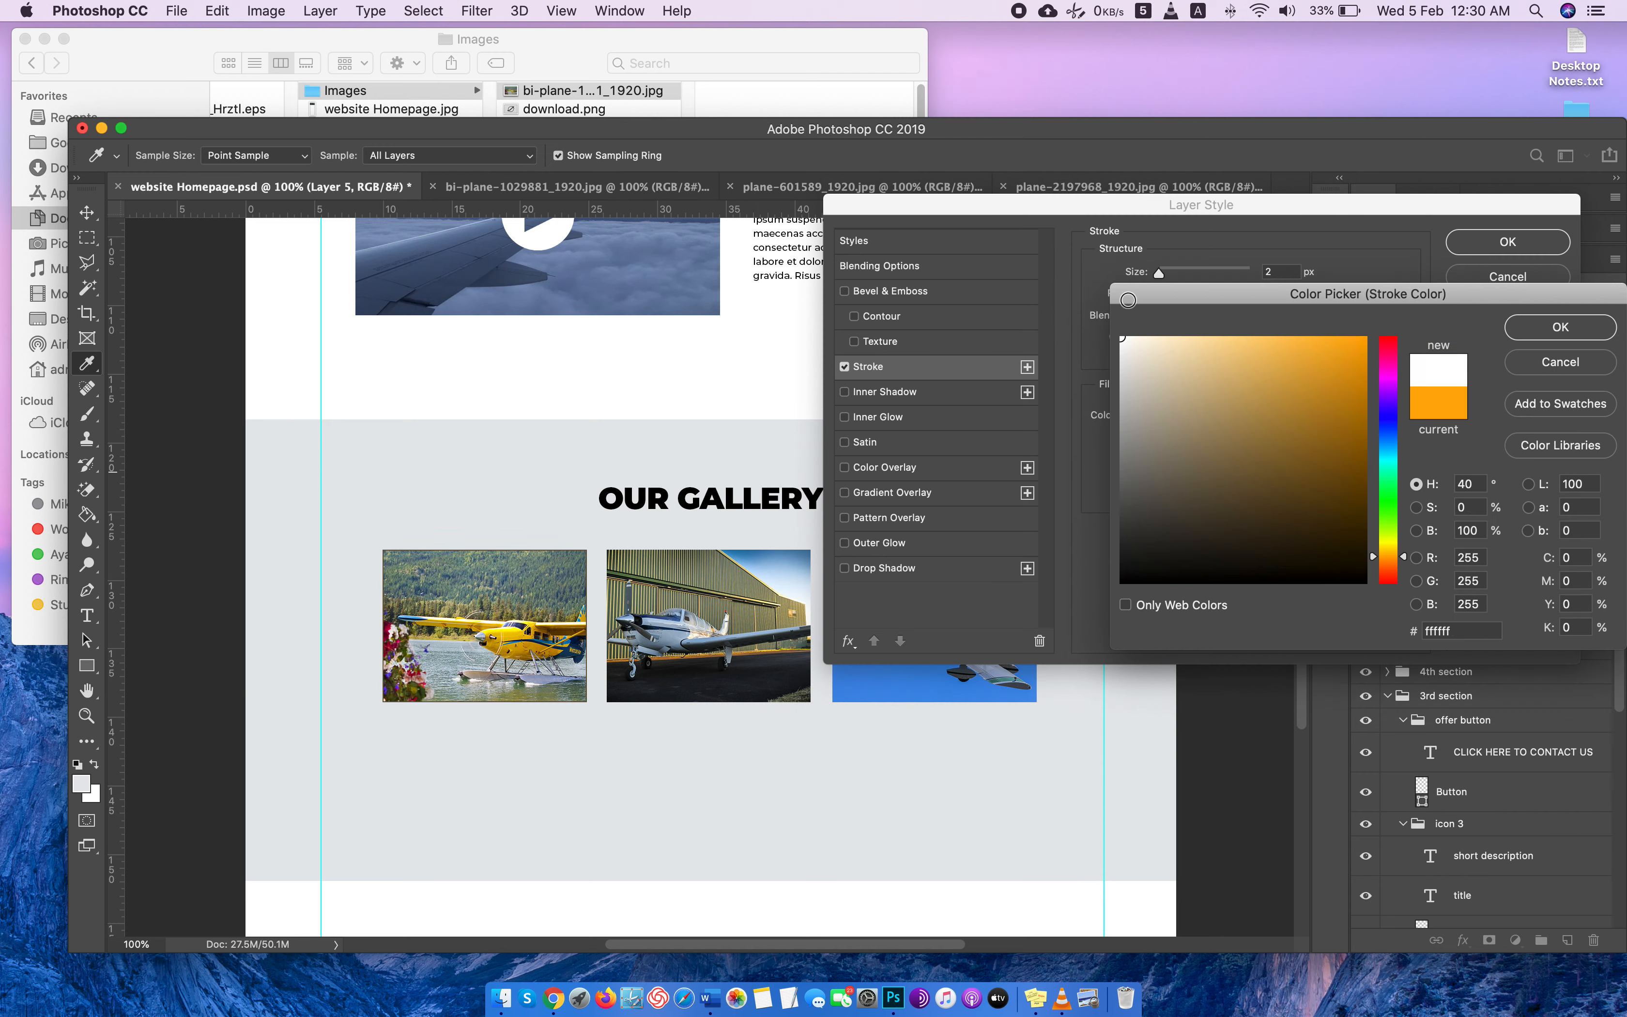
left_click(1512, 328)
Set the bi-plane photo's stroke size to 11 px and apply the layer style.
key("Up")
key("Up")
key("Up")
key("Up")
key("Up")
key("Up")
key("Up")
key("Up")
key("Up")
key("Up")
key("Up")
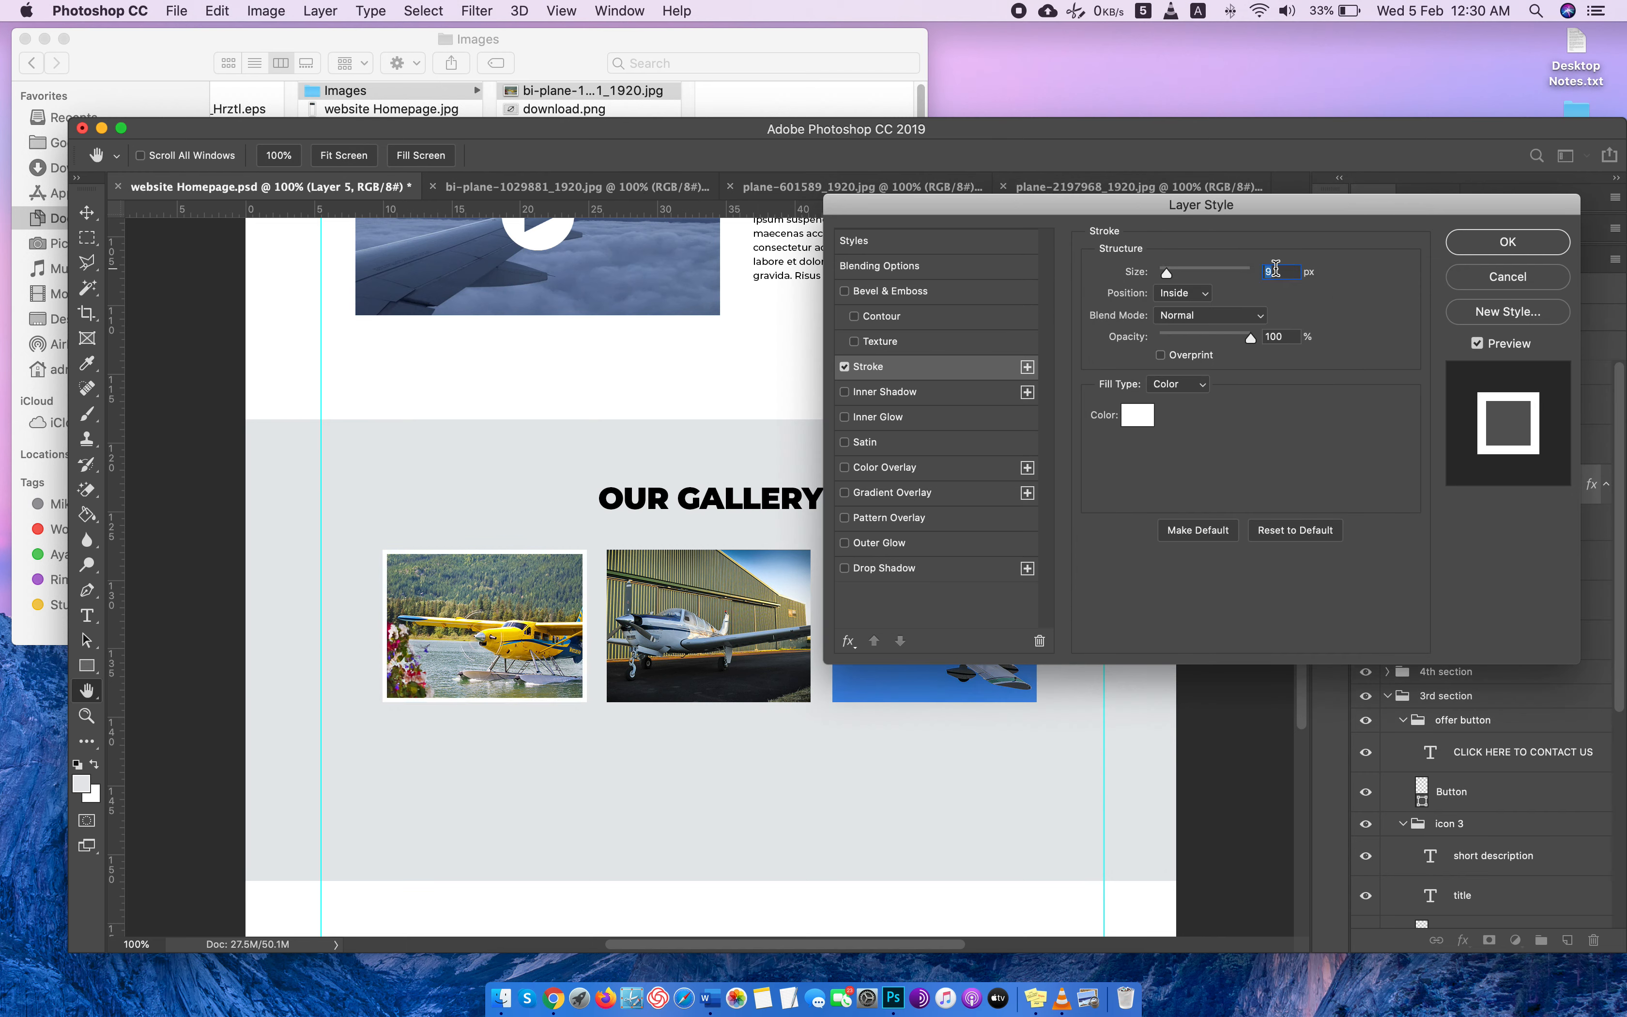
key("Down")
key("Down")
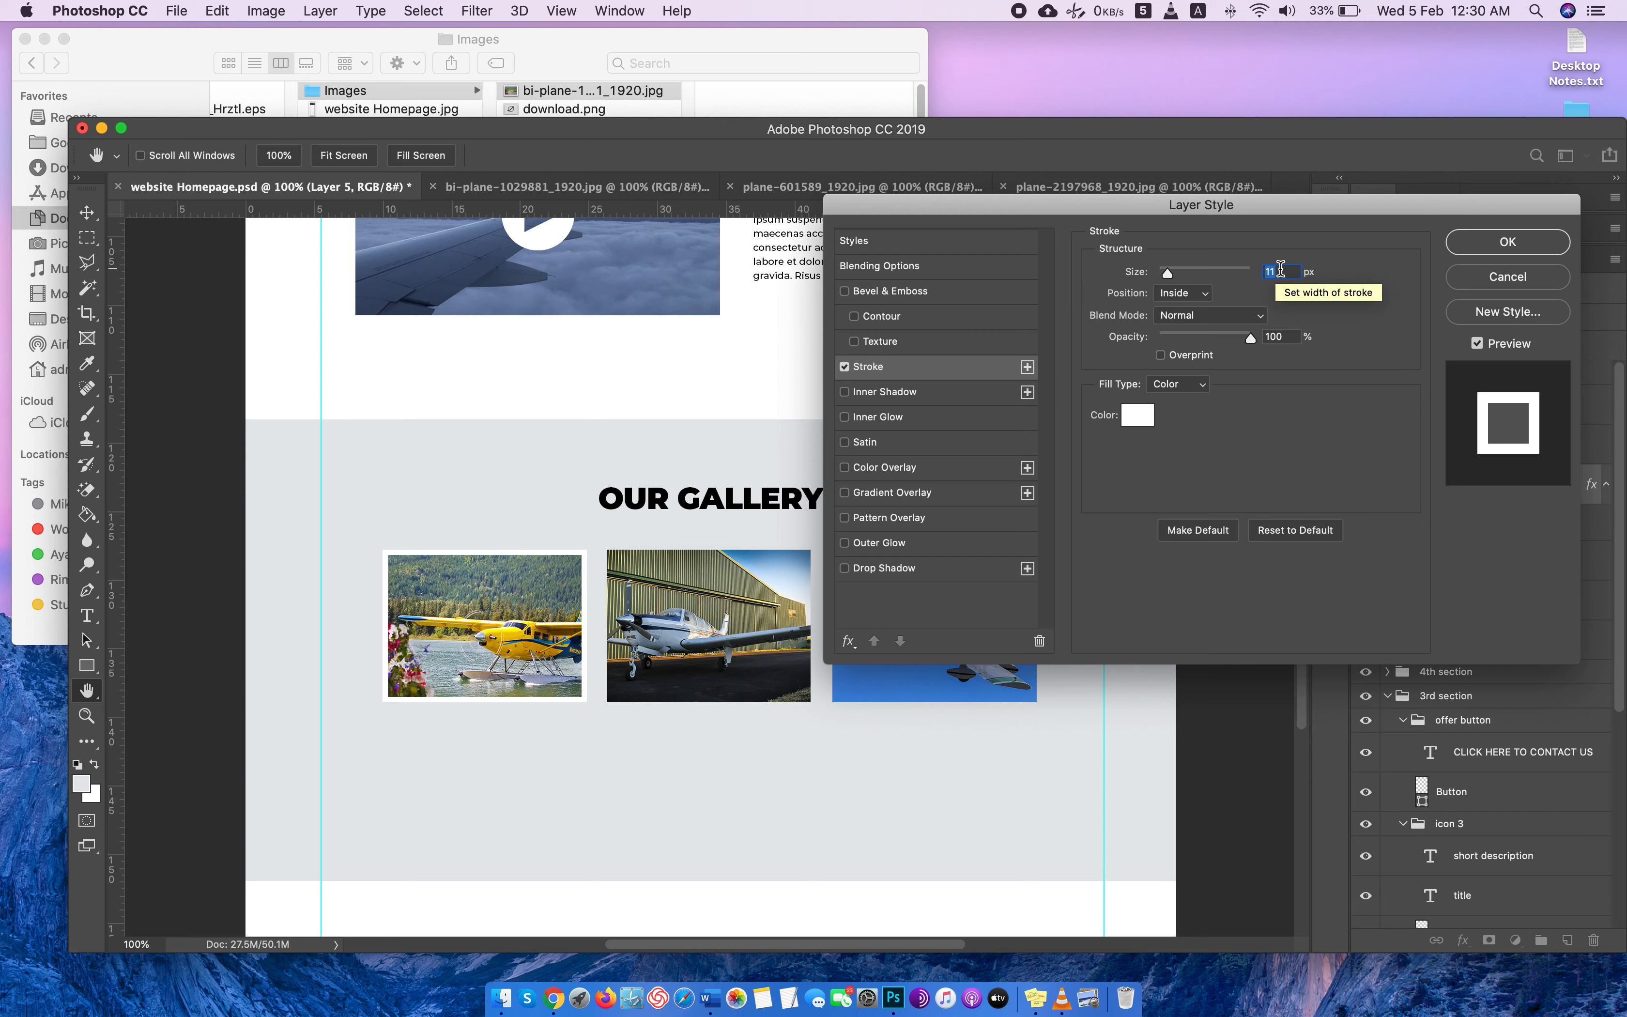
left_click(1486, 243)
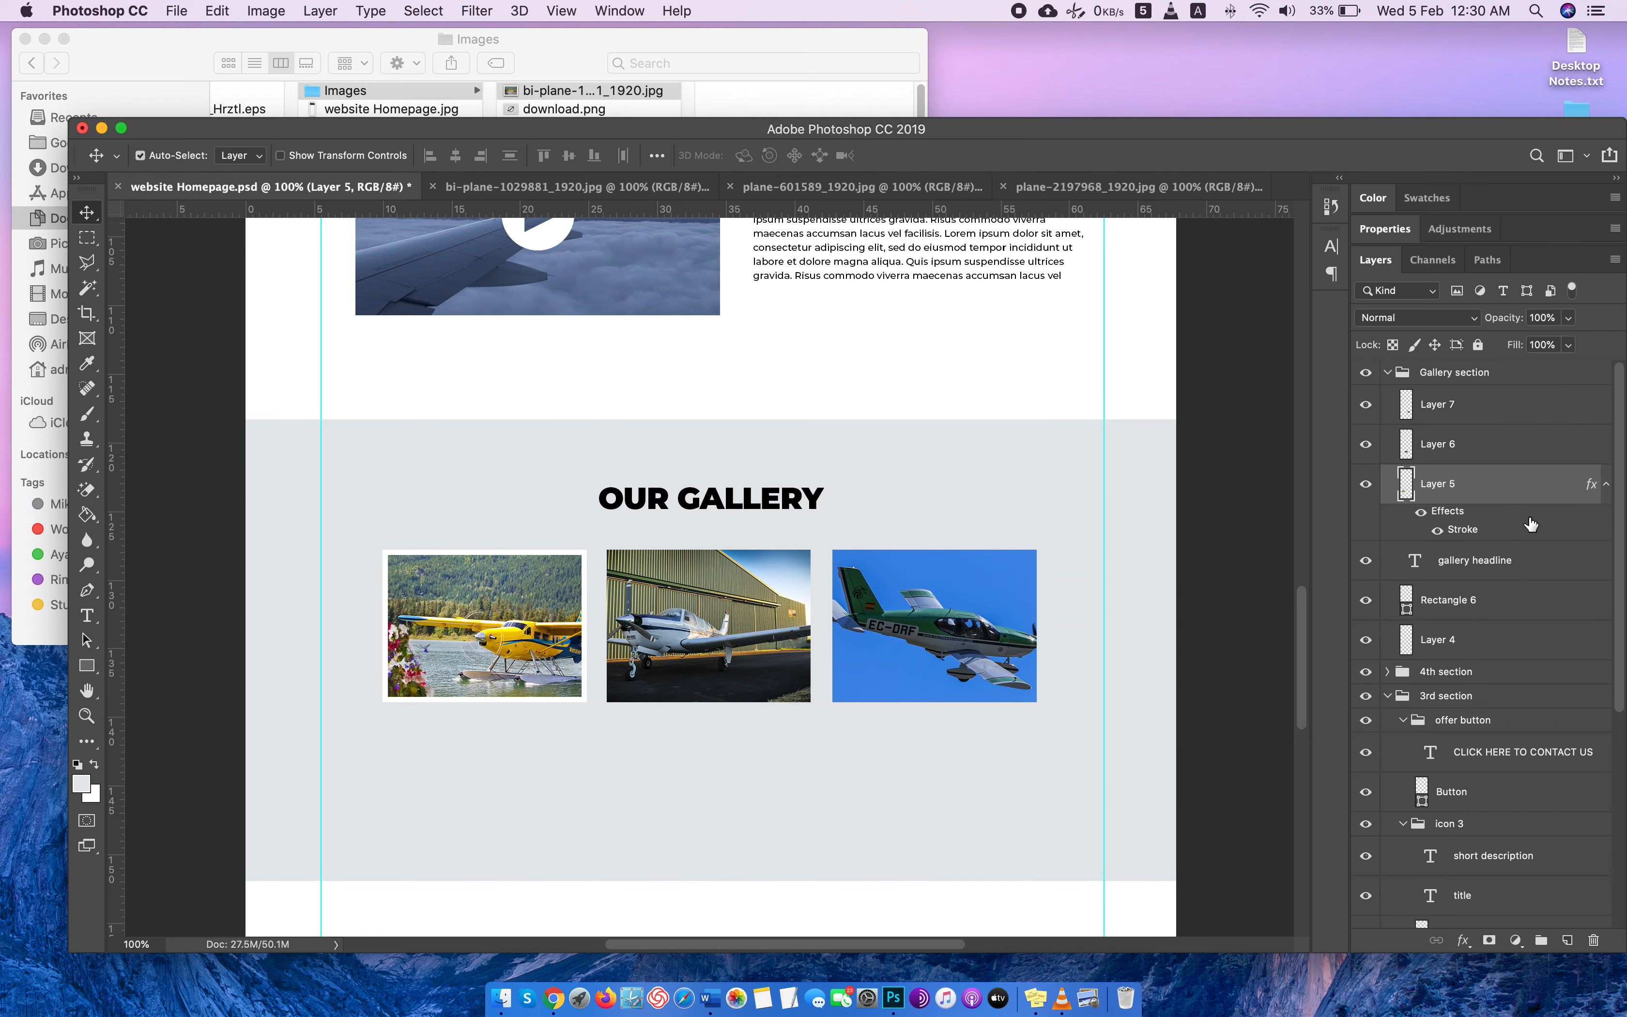
Move the stroke effect from the bi-plane photo to the other gallery photos in turn, ending on the hangar plane photo (Layer 6).
left_click_drag(1479, 519, 1480, 449)
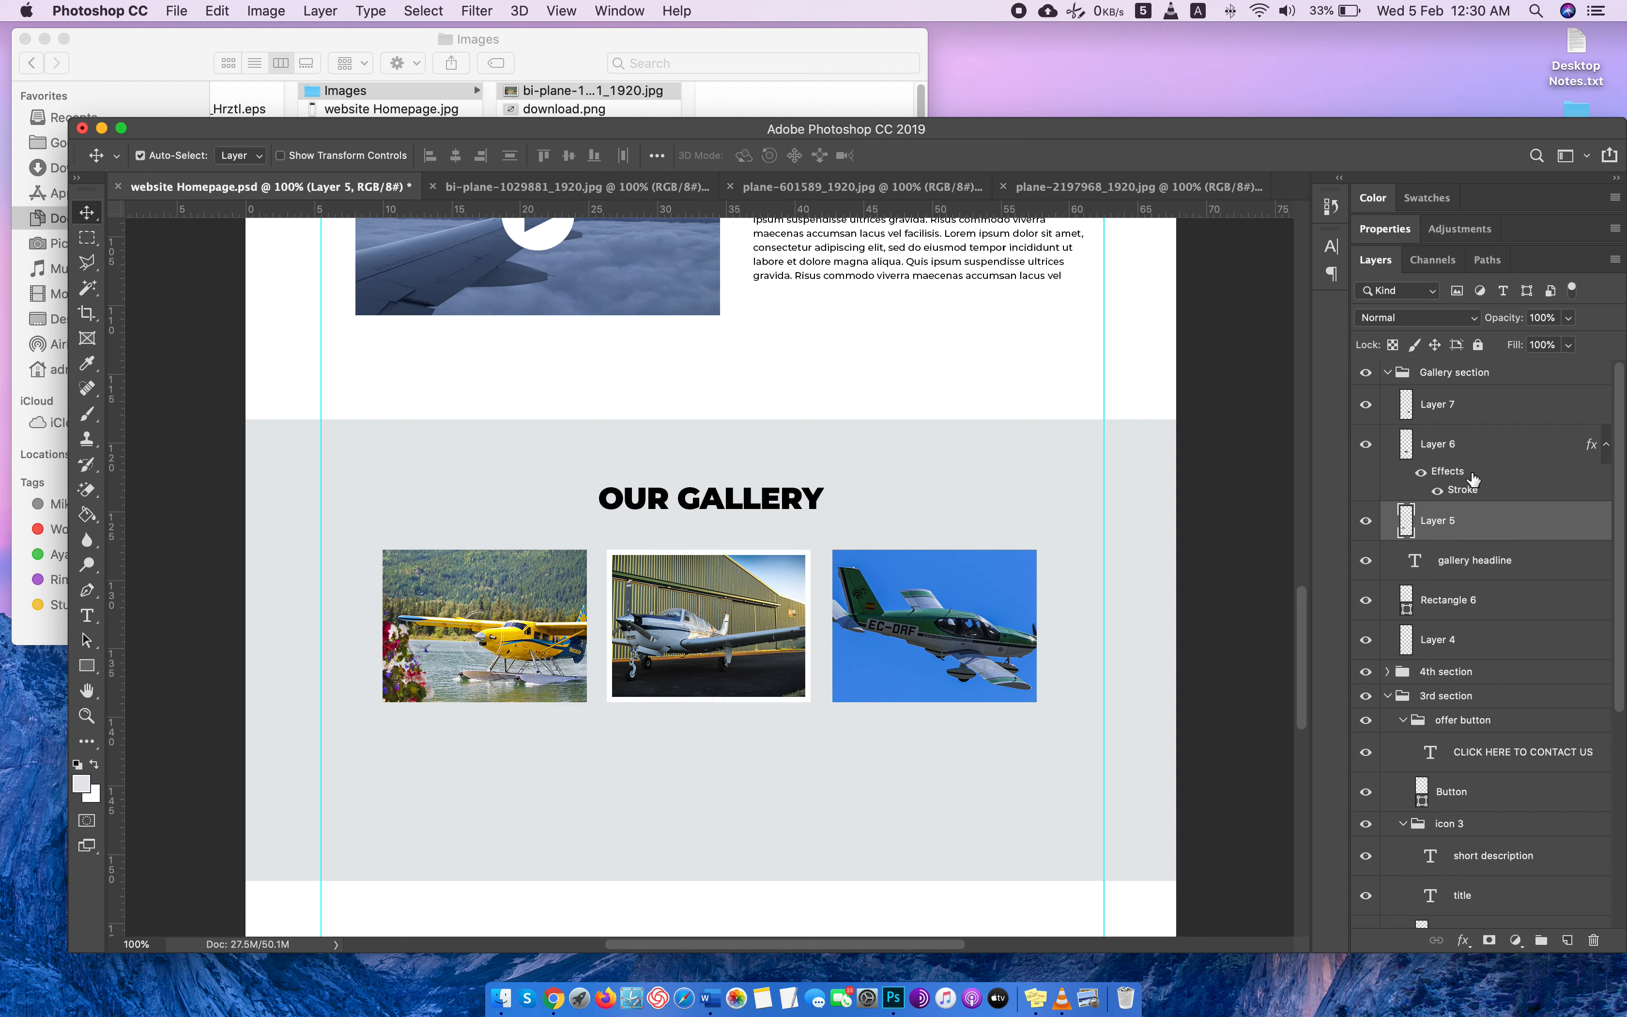
left_click_drag(1473, 478, 1479, 404)
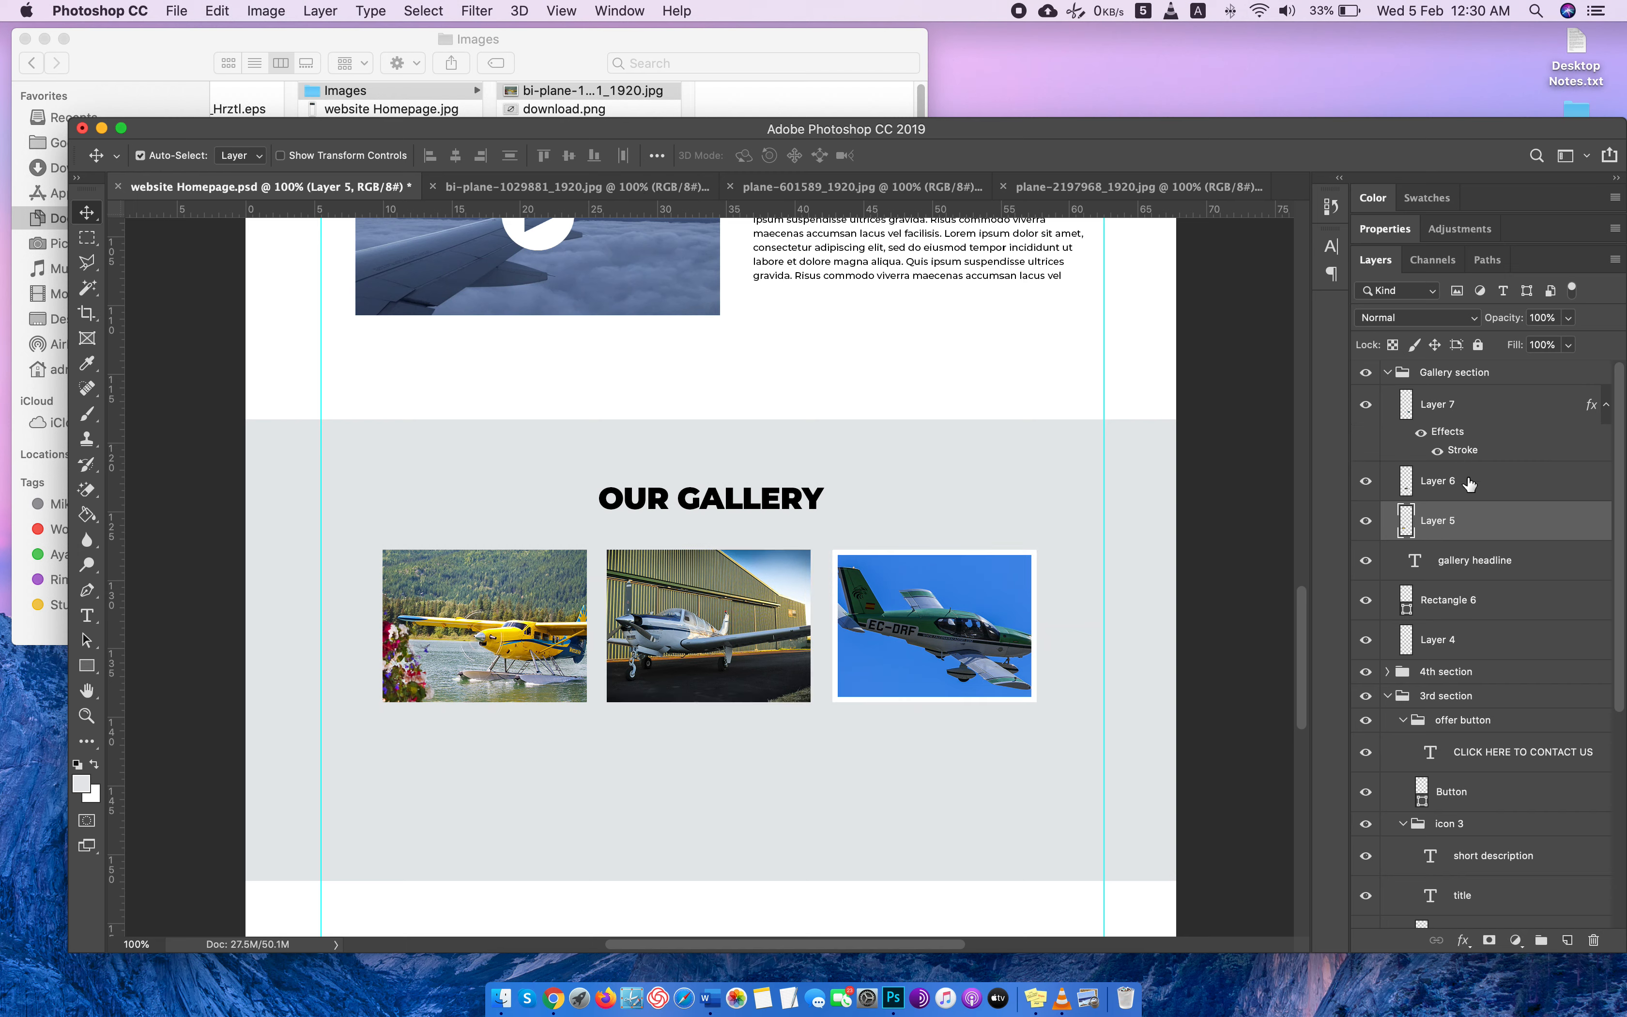
right_click(1477, 438)
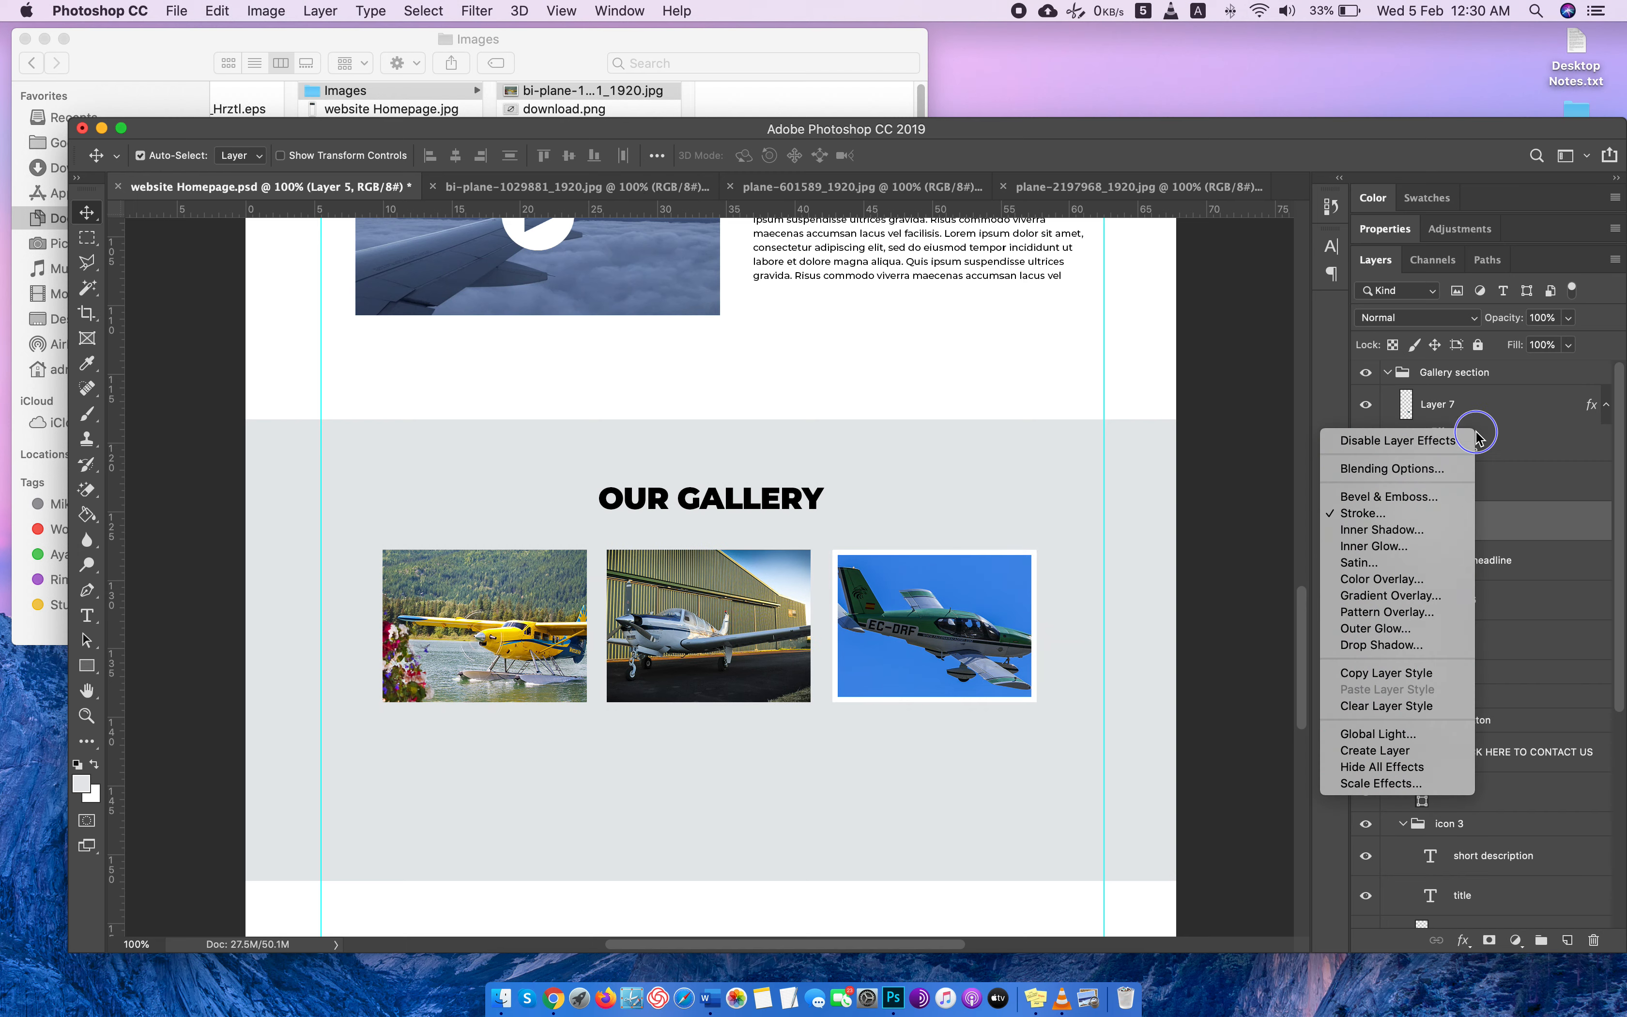
left_click(1500, 448)
right_click(1471, 442)
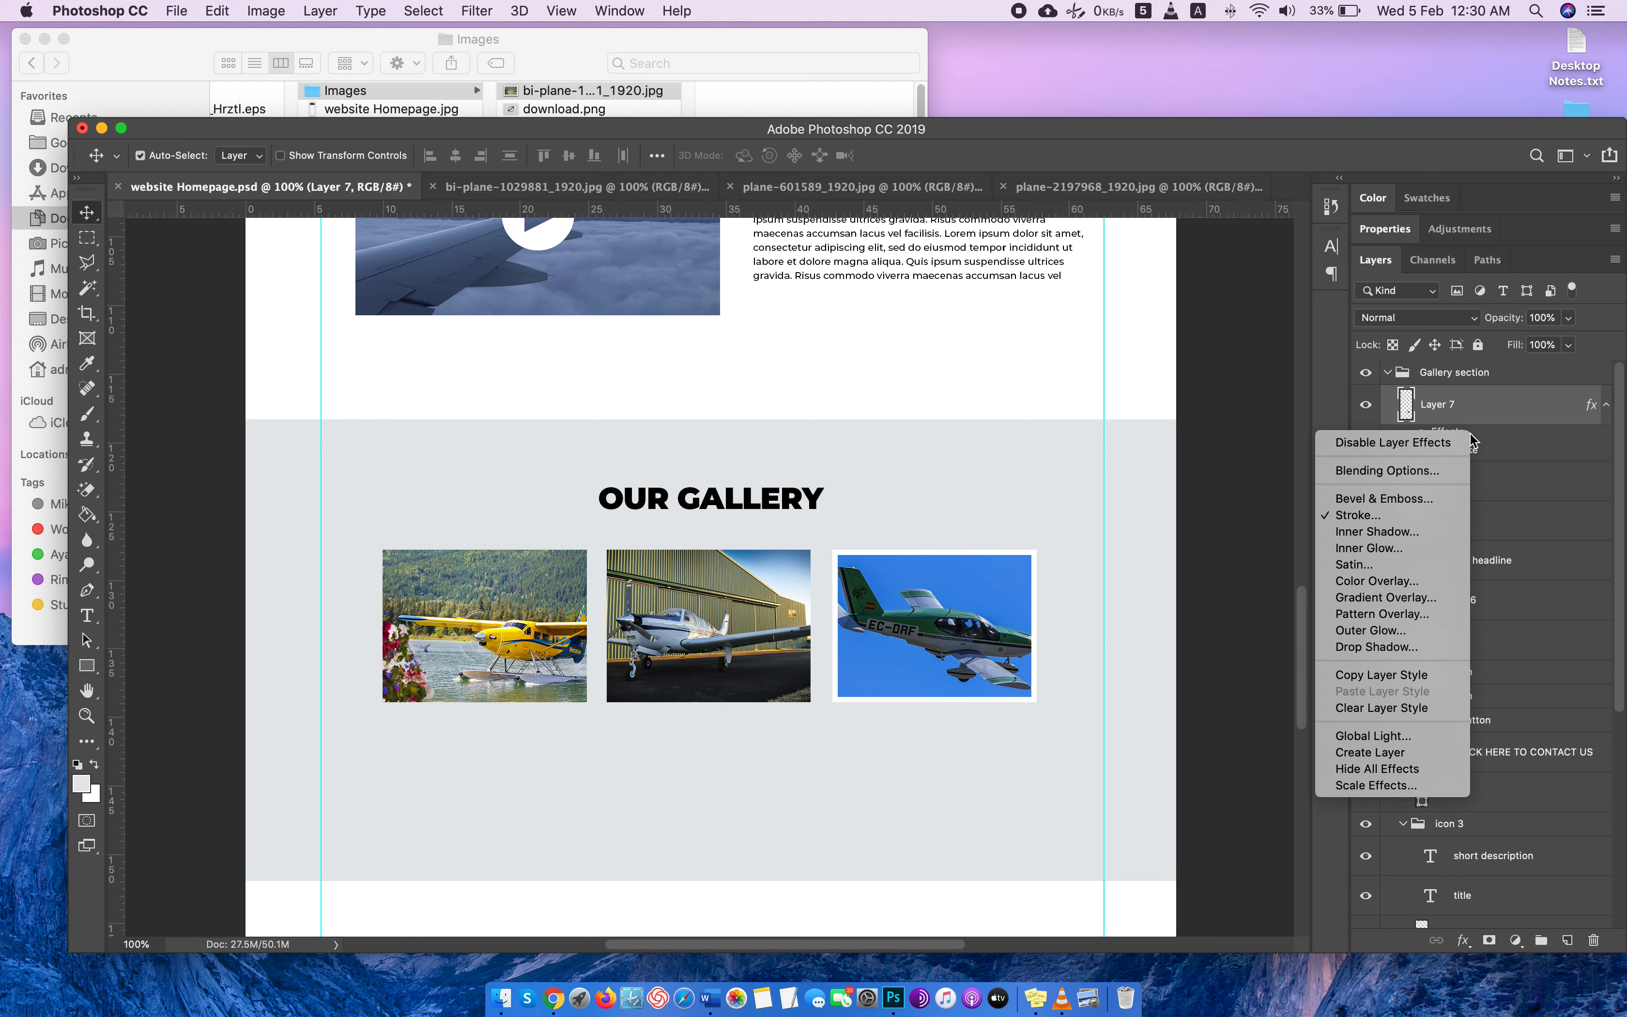
left_click(1541, 445)
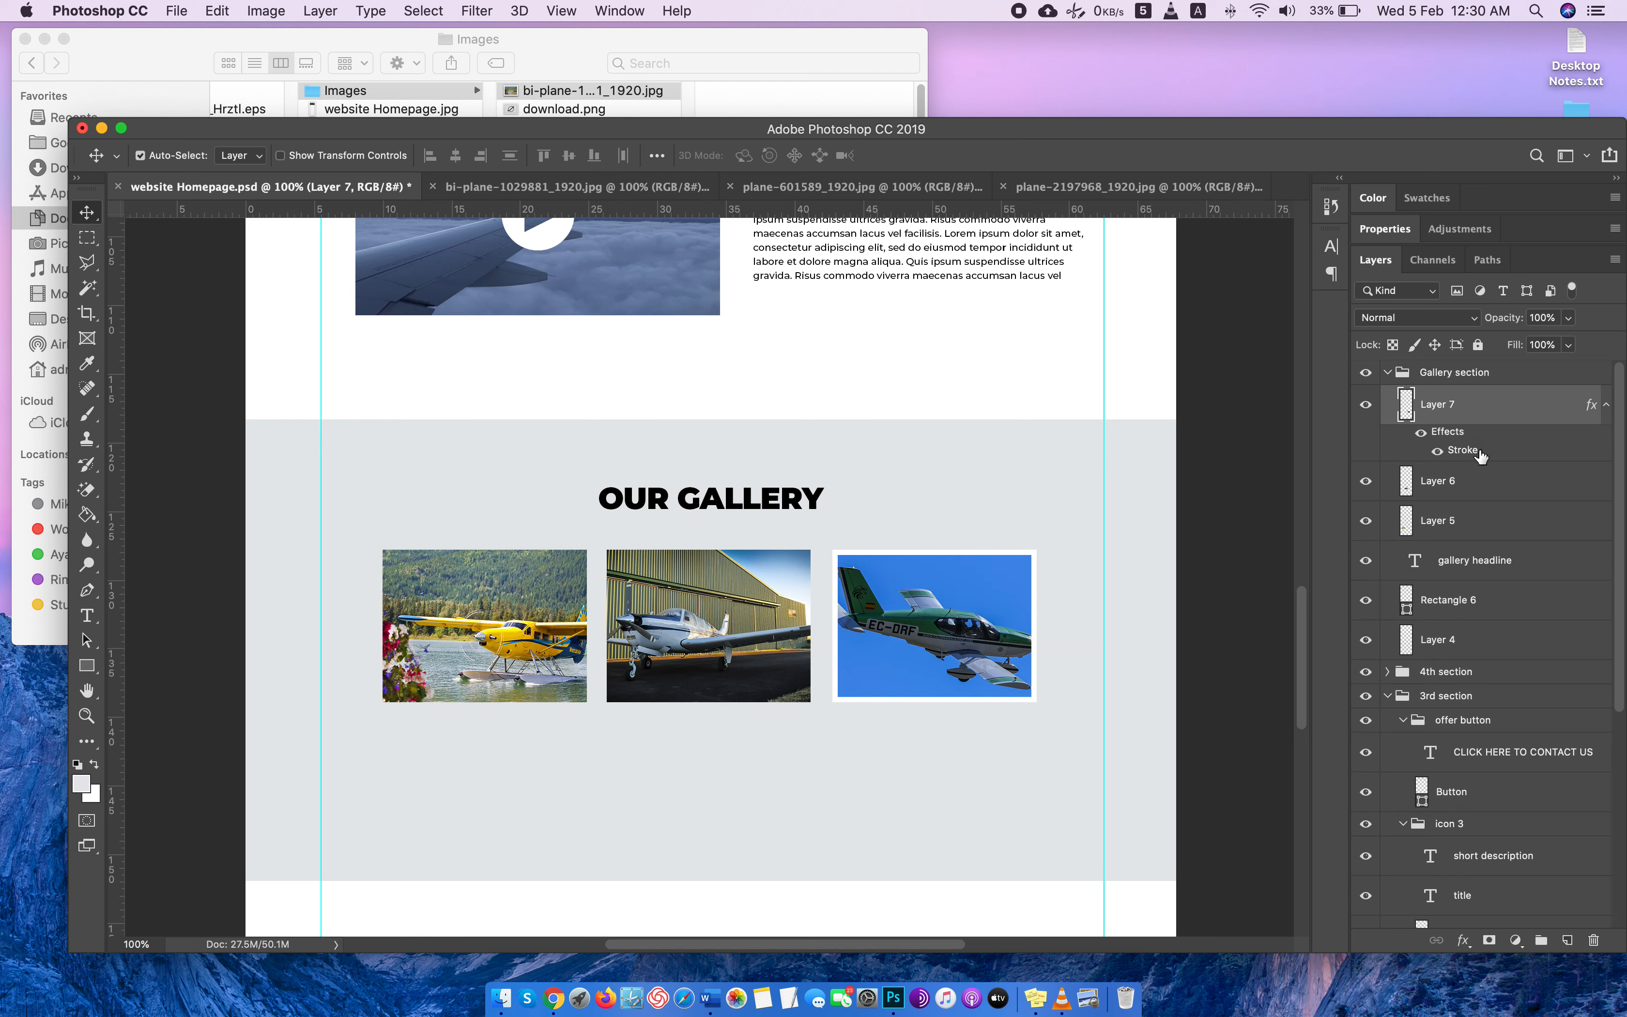
left_click_drag(1481, 456, 1482, 501)
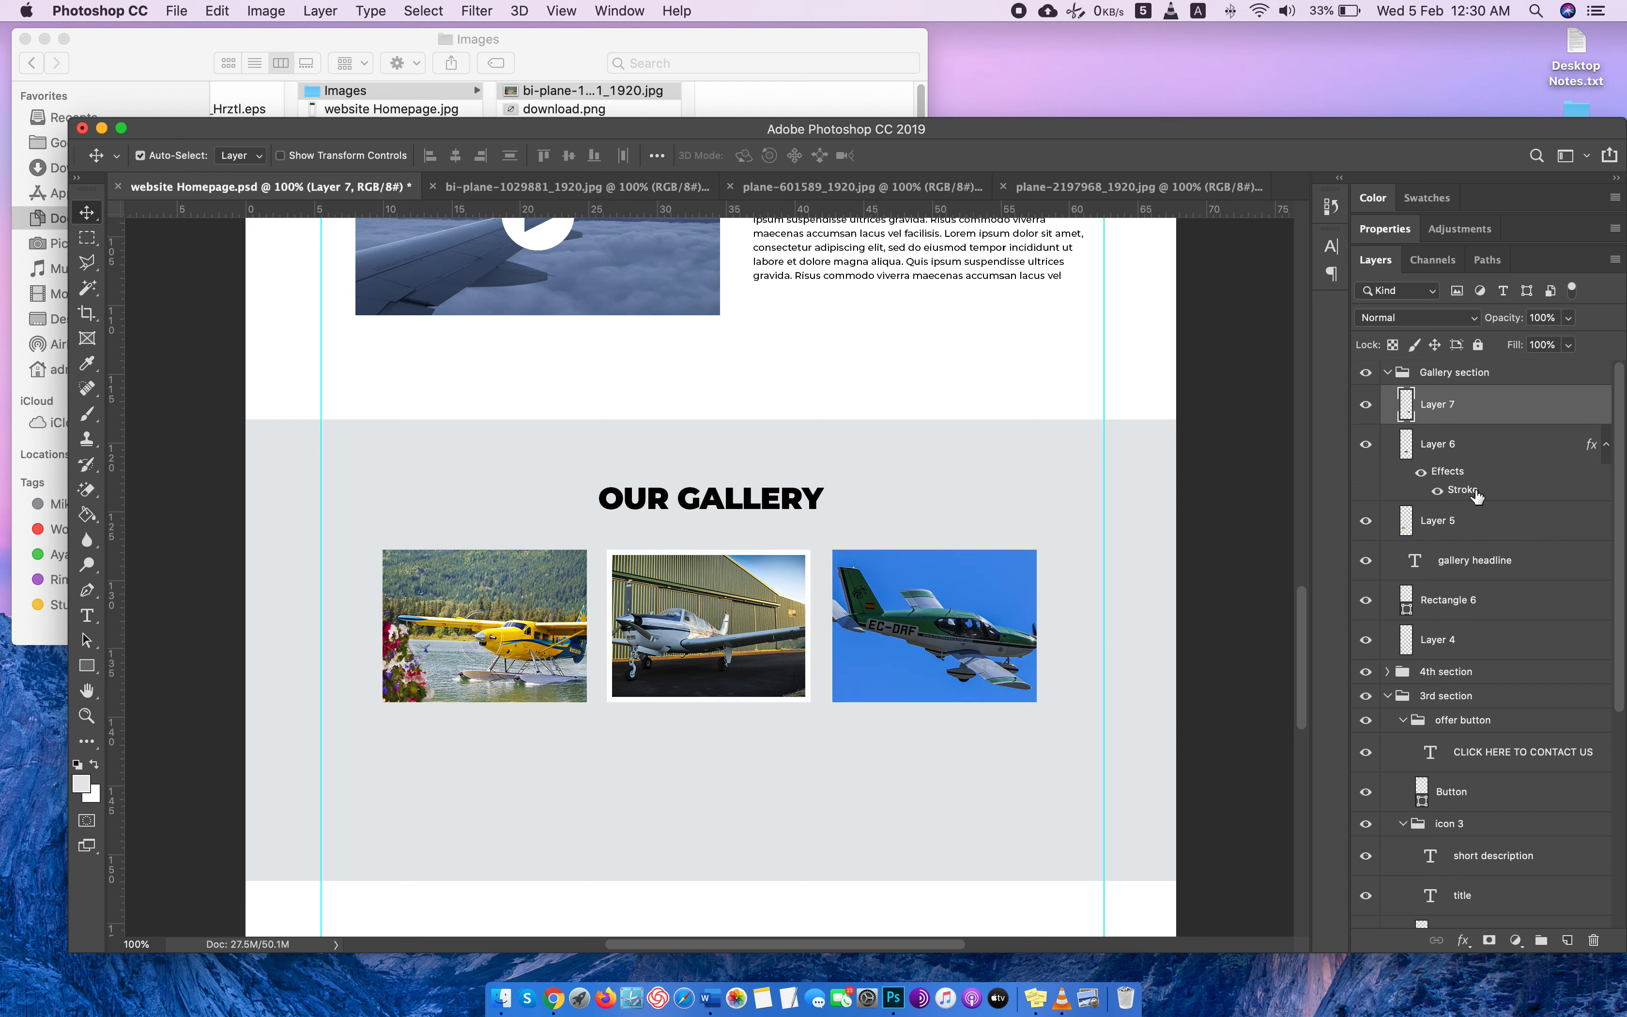
Copy the layer style of the hangar plane photo (Layer 6) and paste it onto Layer 7 and Layer 5.
right_click(1471, 495)
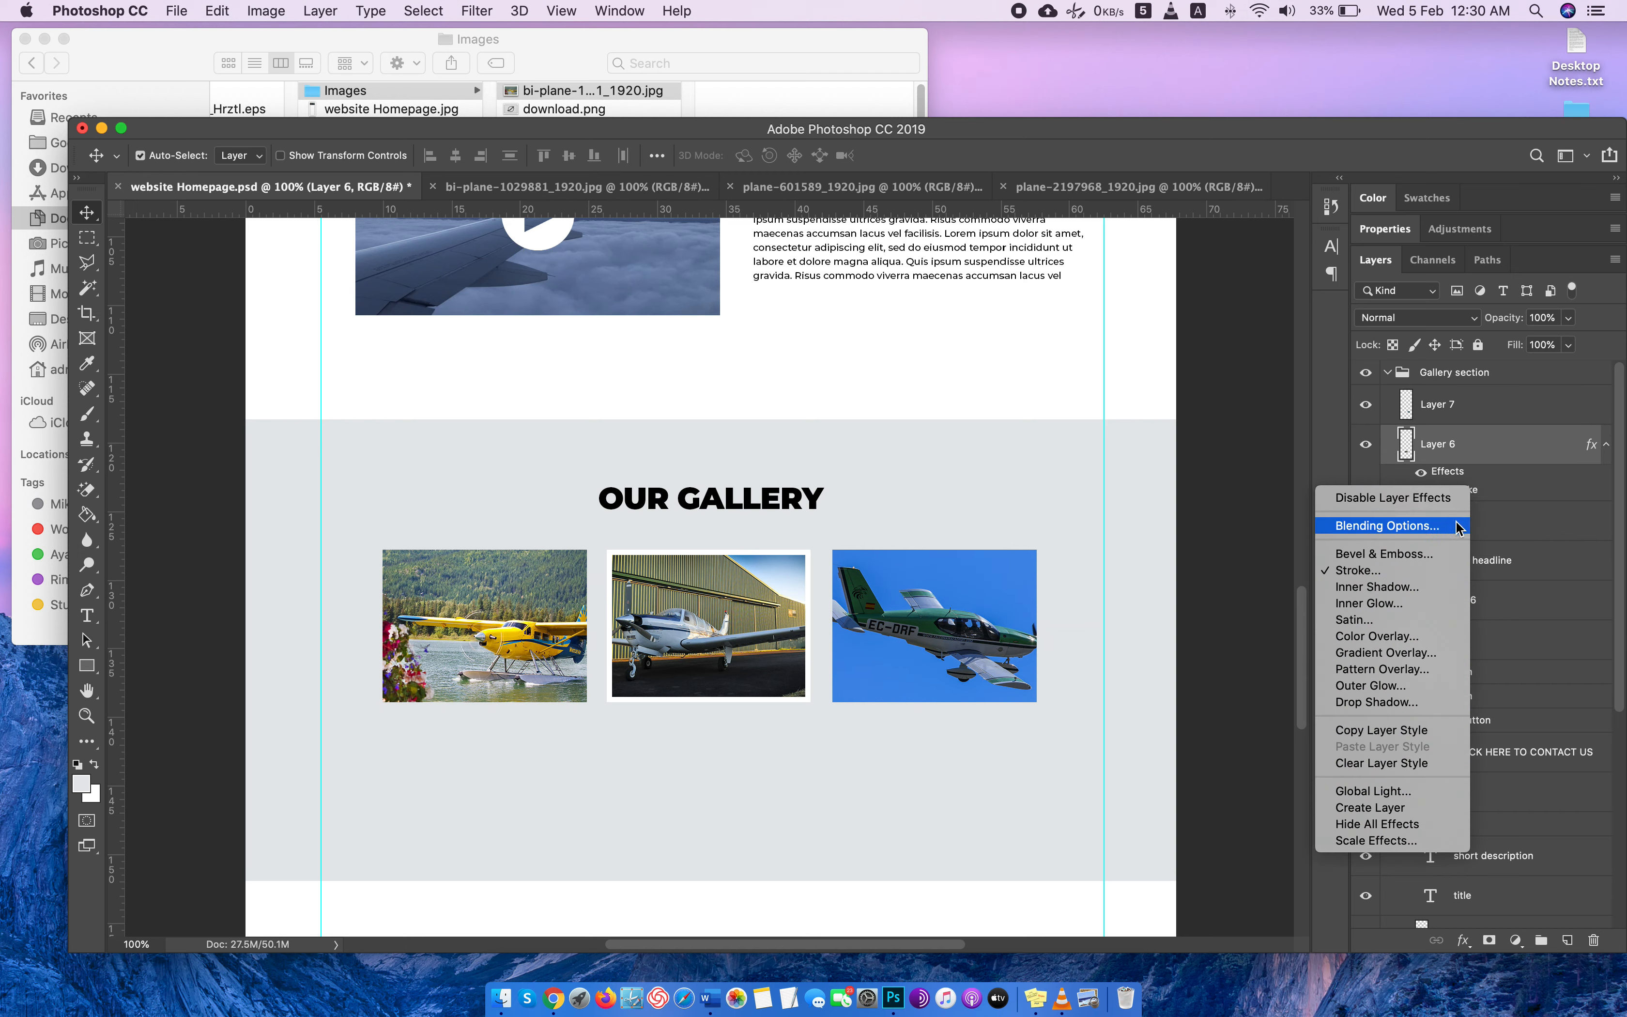
left_click(1434, 730)
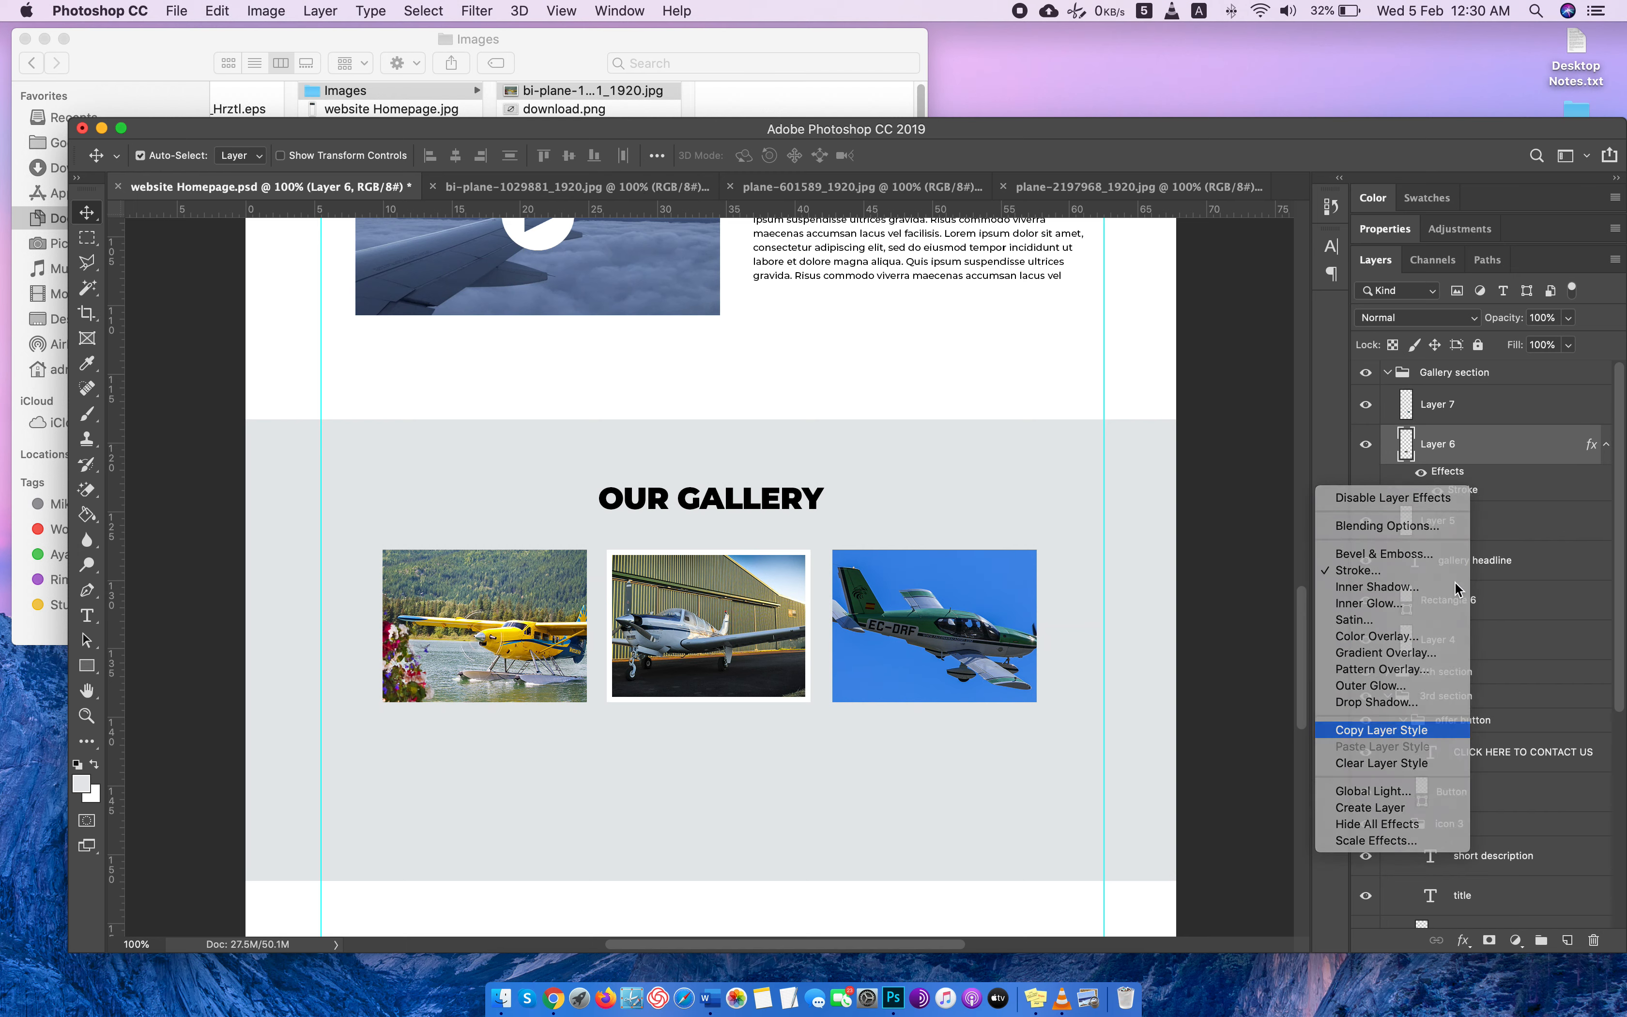
left_click(1471, 414)
right_click(1473, 416)
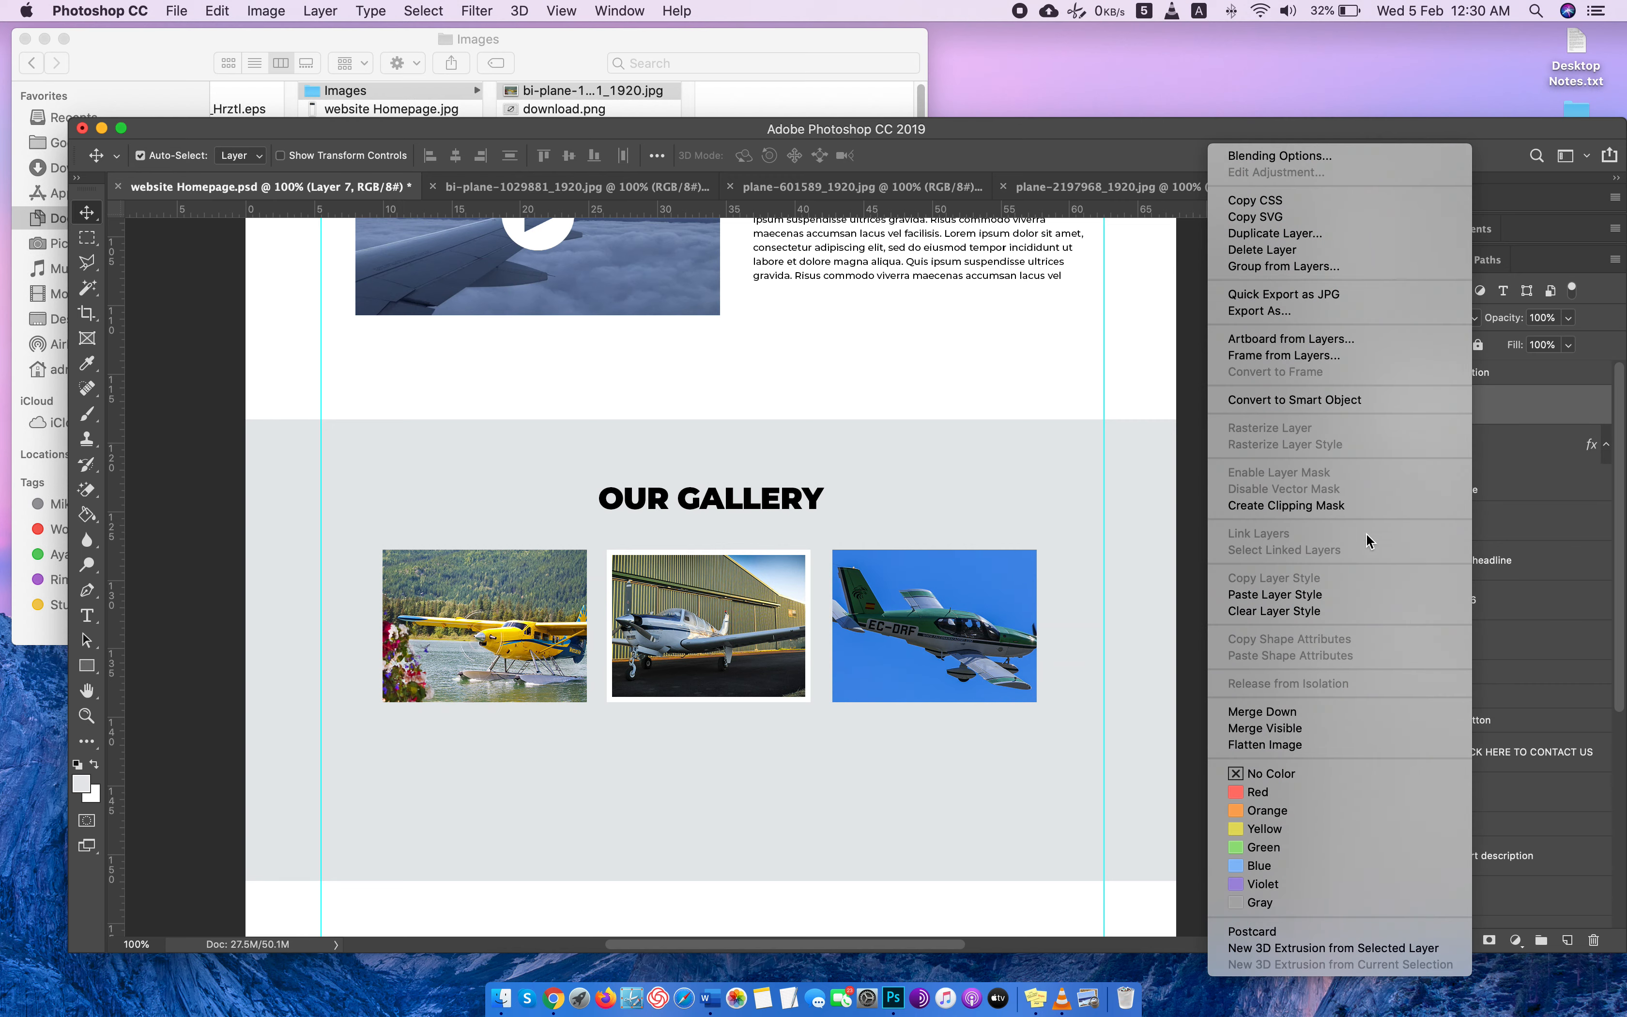
left_click(1331, 596)
left_click(1474, 571)
right_click(1476, 567)
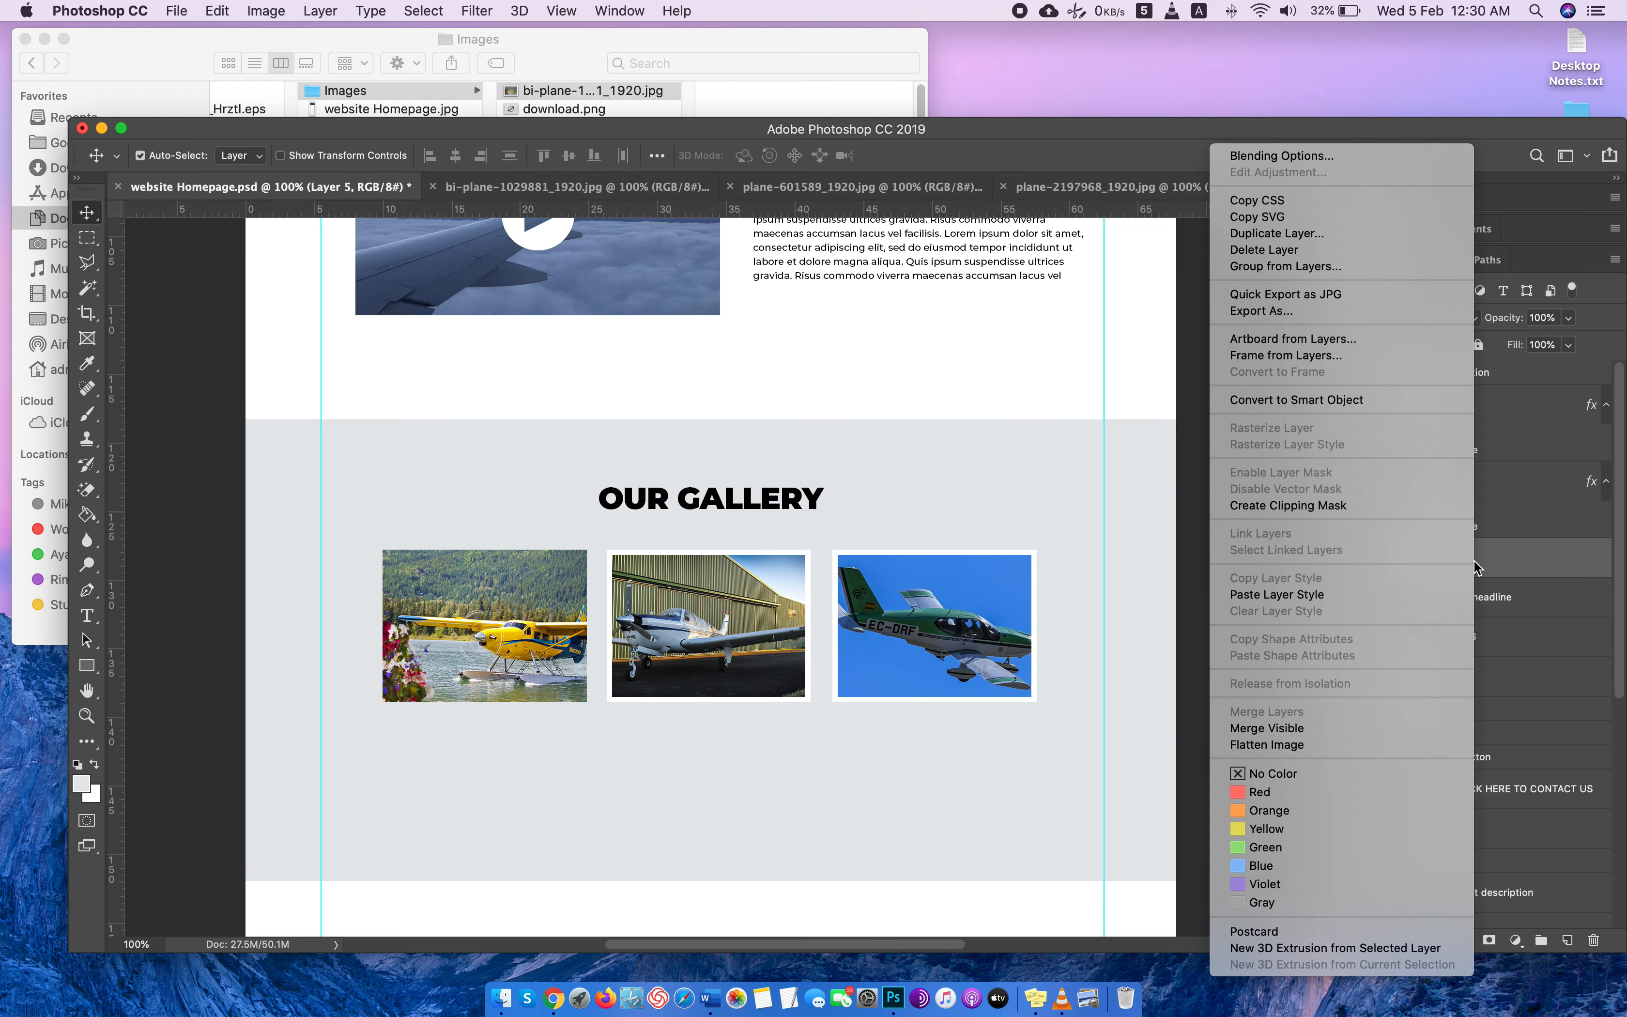
left_click(1351, 596)
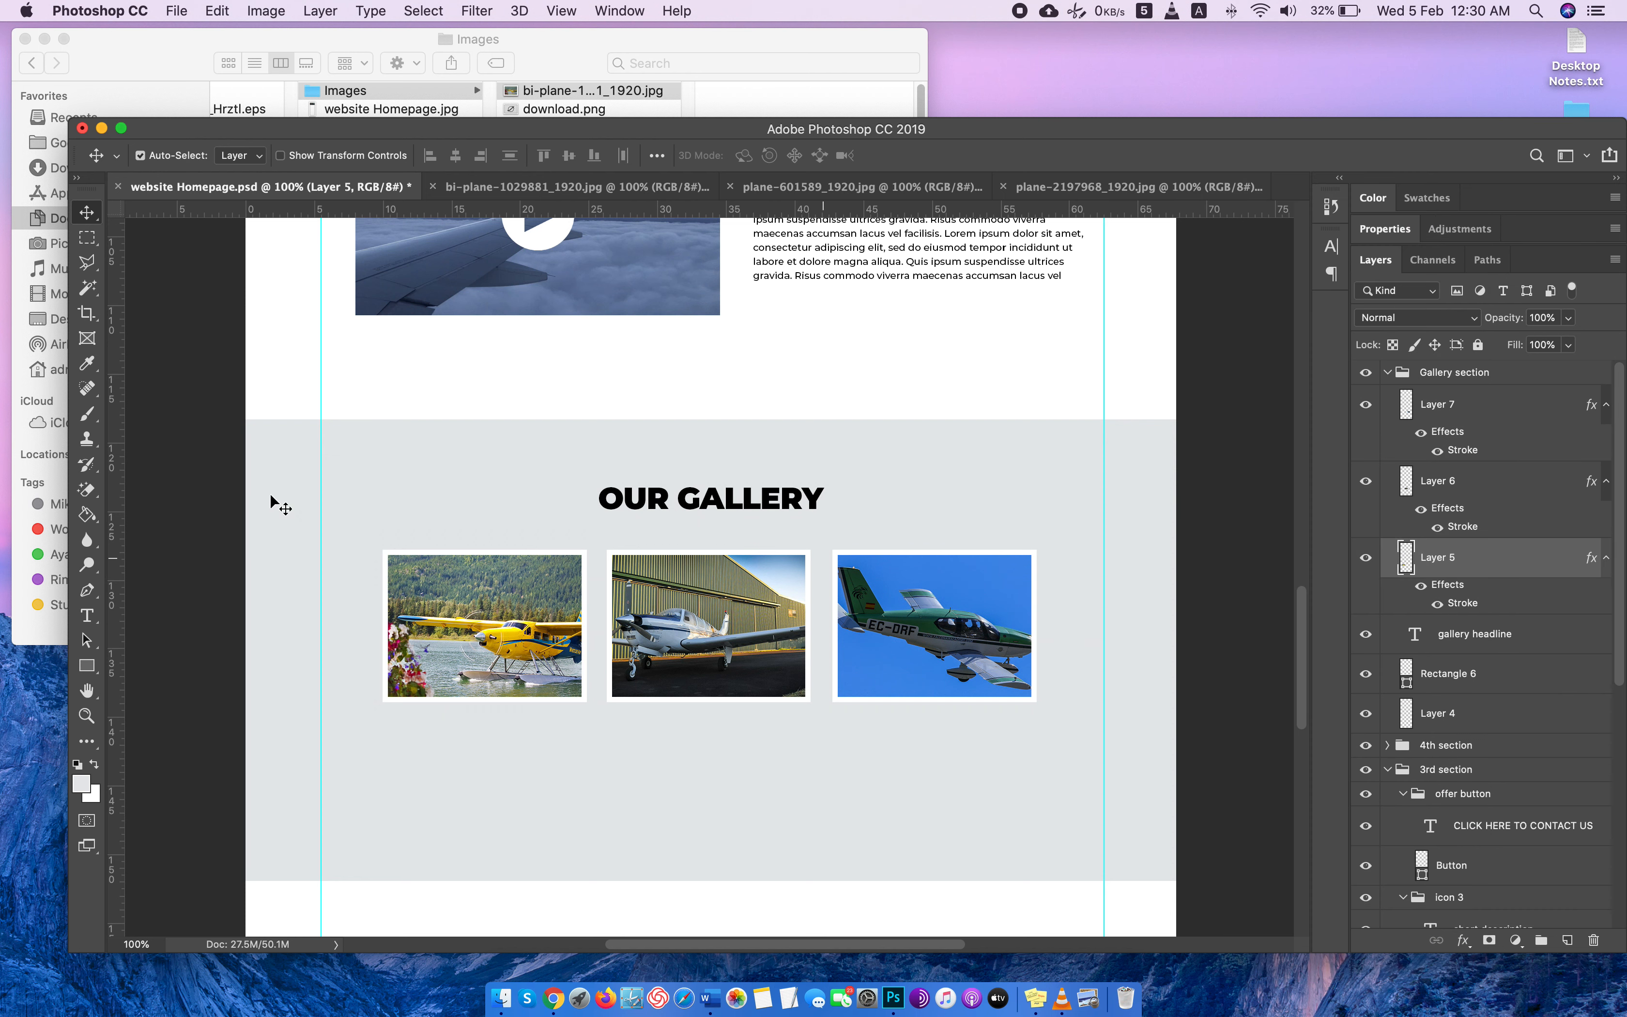
Group the three gallery photo layers and name the group gallery images.
left_click(1441, 437)
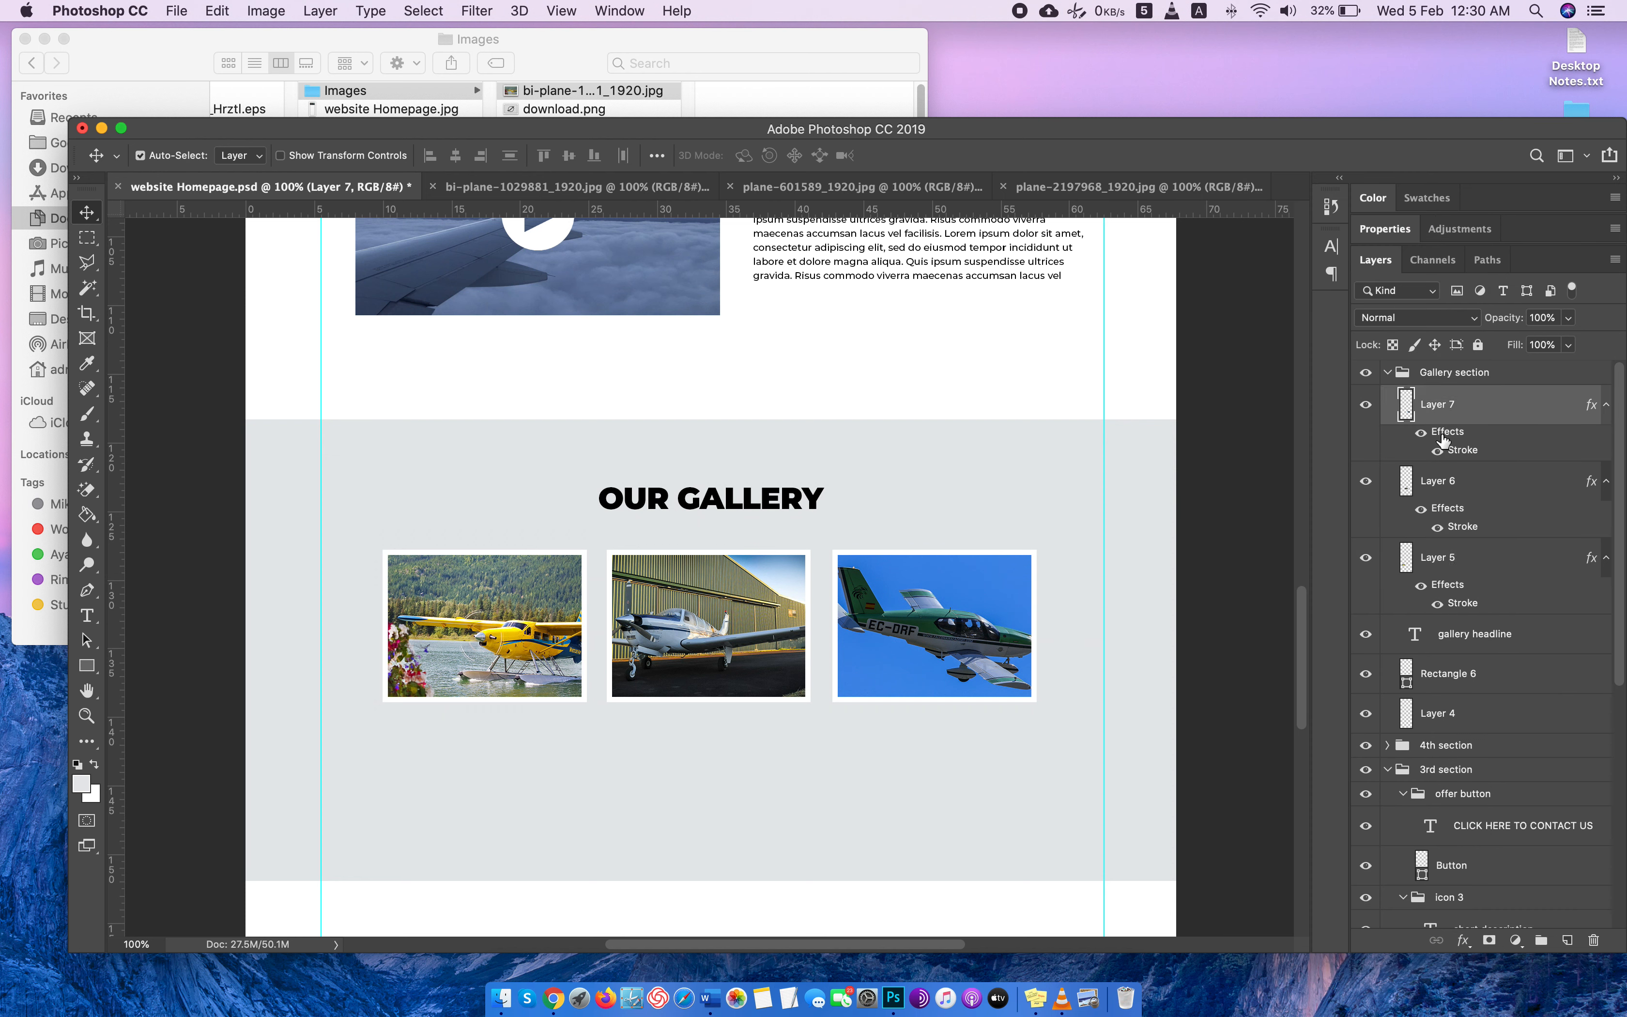
left_click(1456, 504, "super")
left_click(1460, 567, "super")
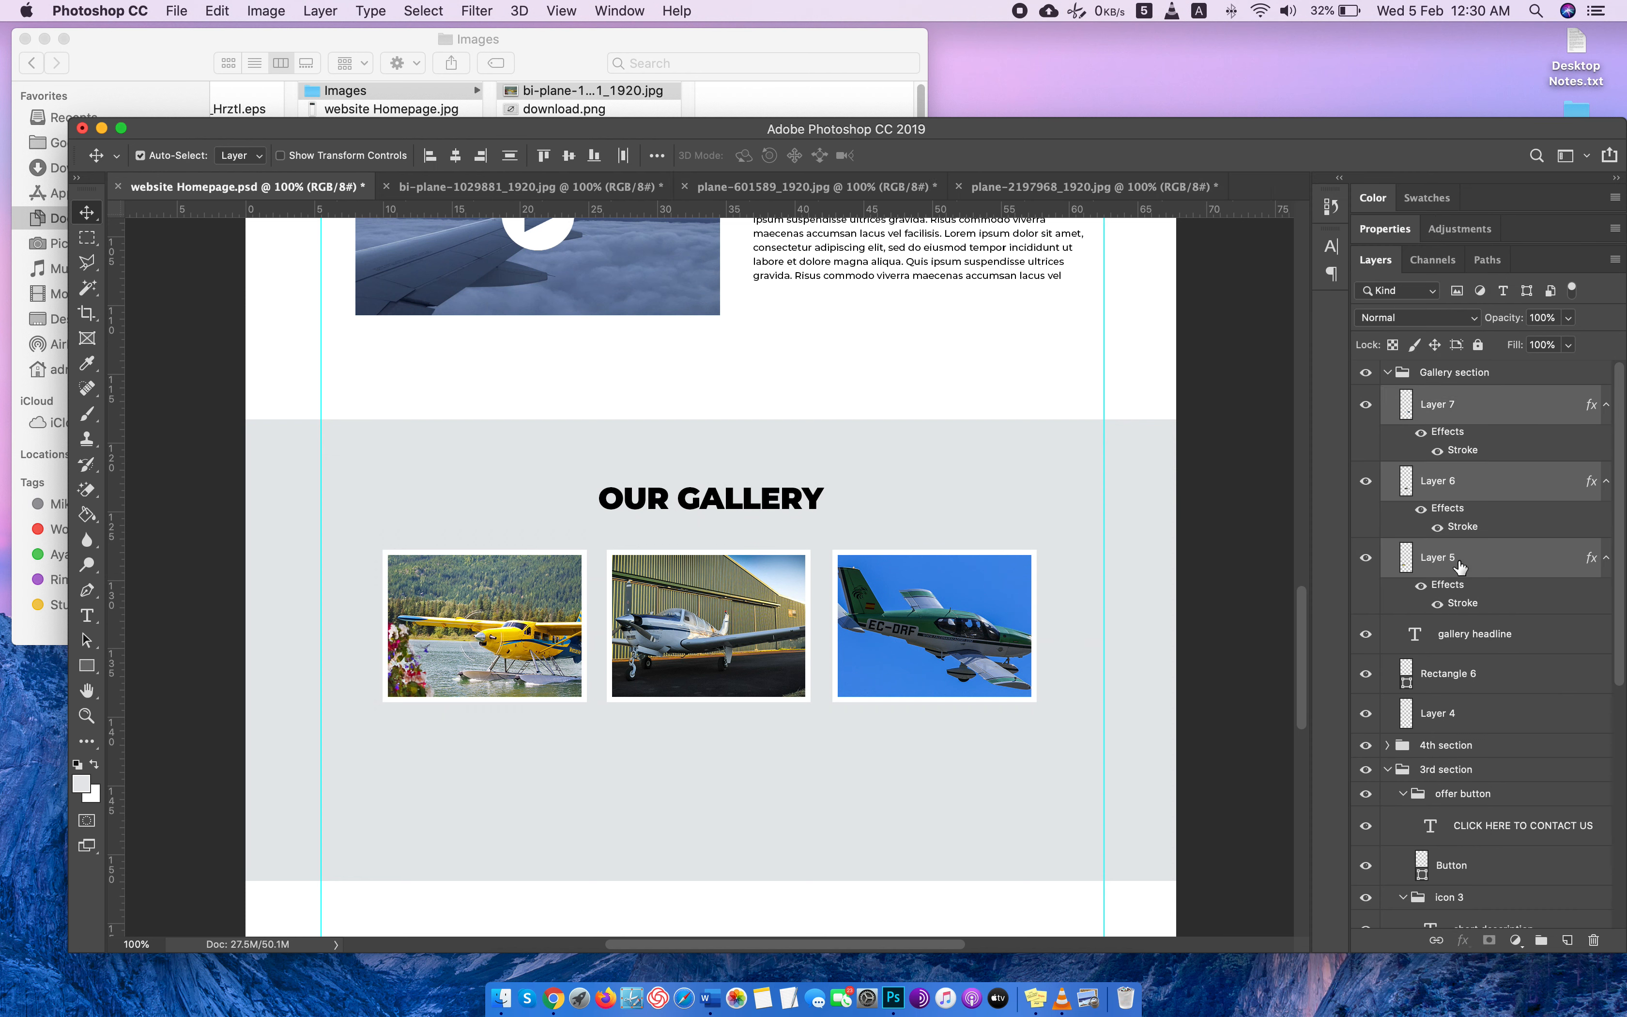
key("super+g")
double_click(1452, 396)
type("gallery images")
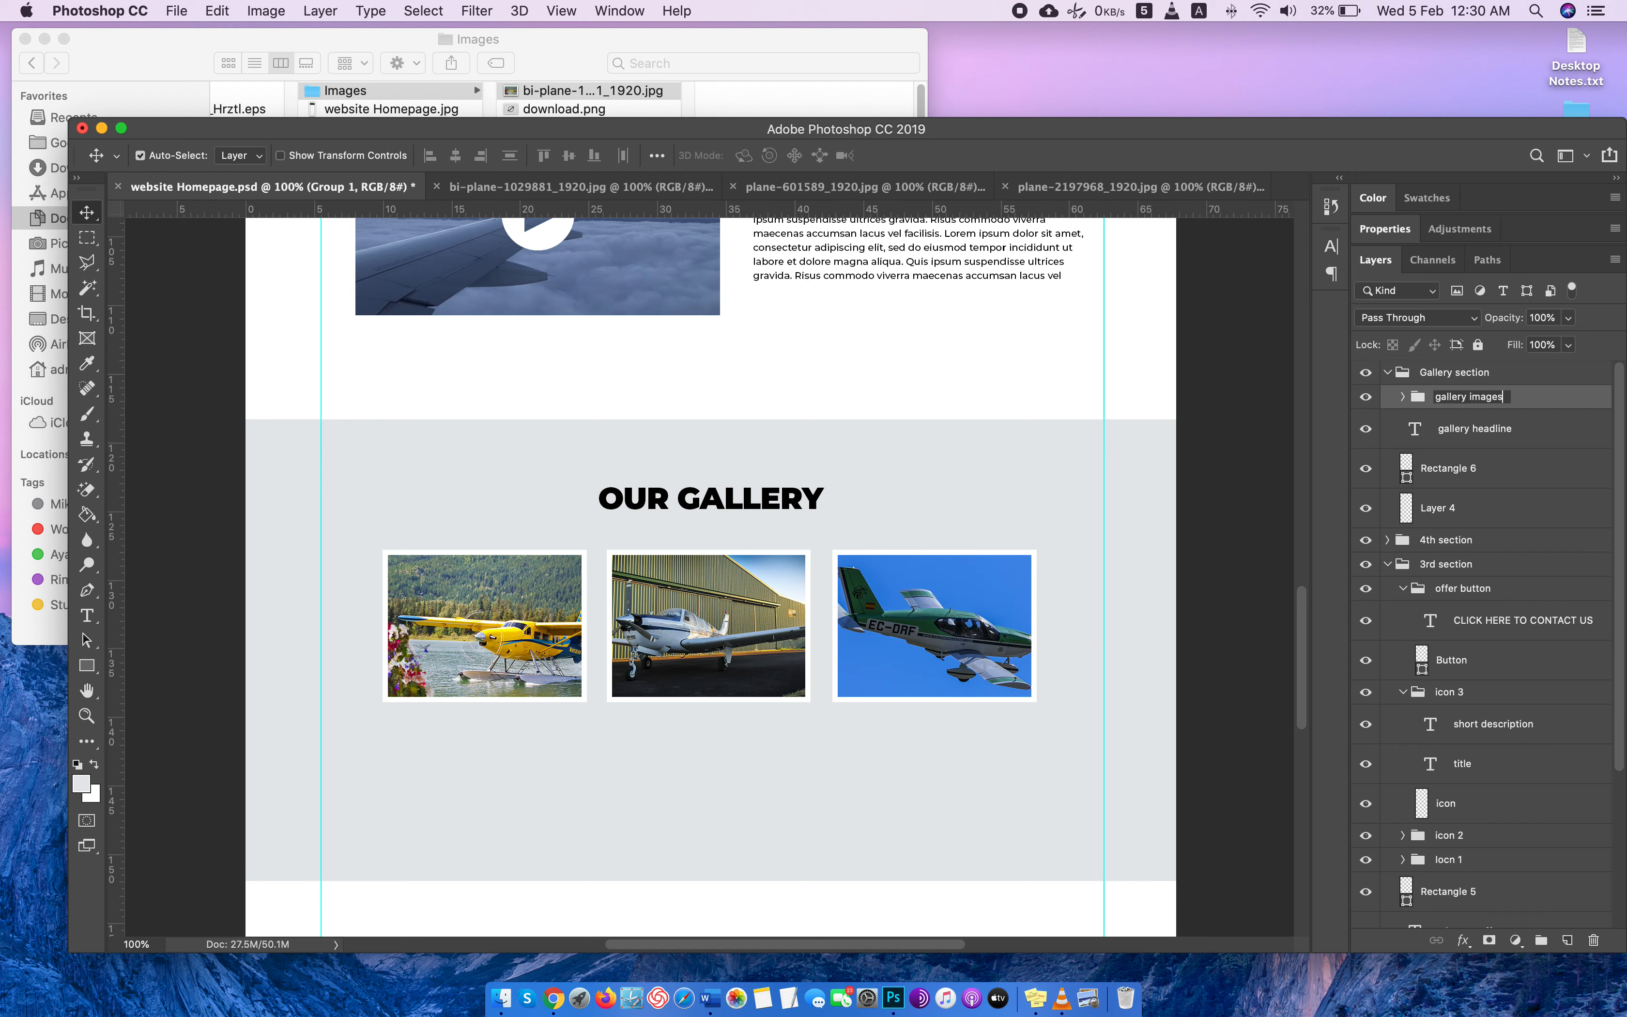
key("Return")
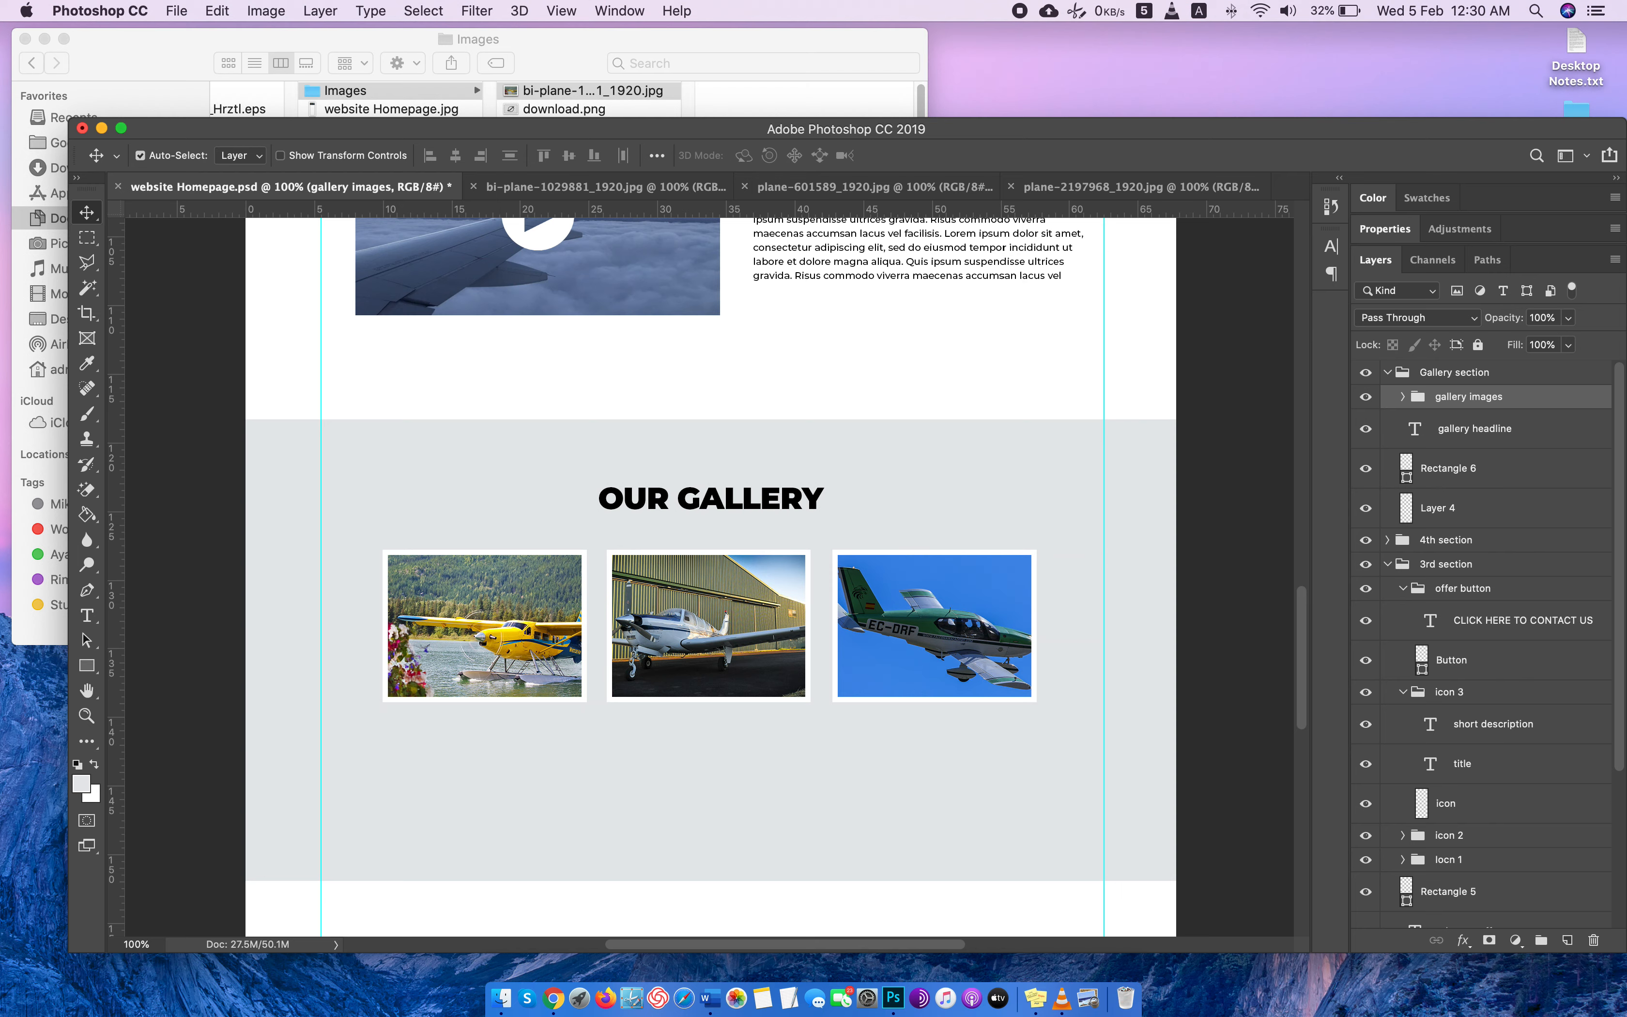
Duplicate the gallery images group as gallery images copy and place it as a second row directly below the first.
right_click(1546, 402)
left_click(1391, 268)
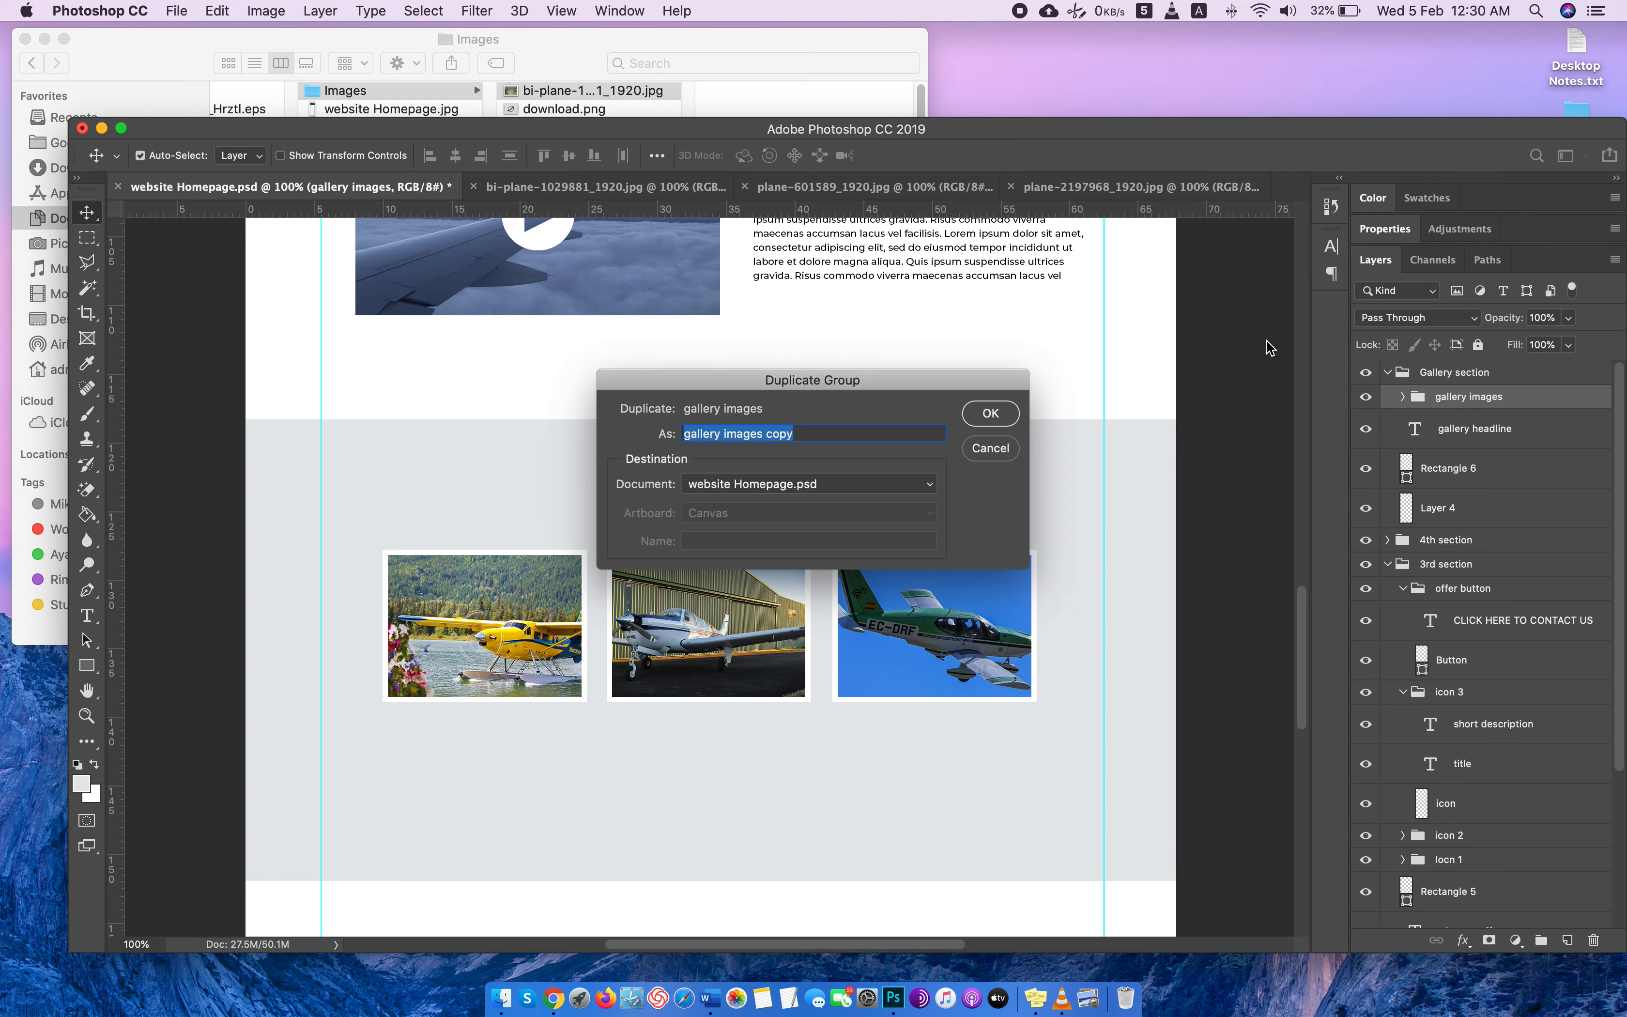
left_click(990, 413)
key("super+t")
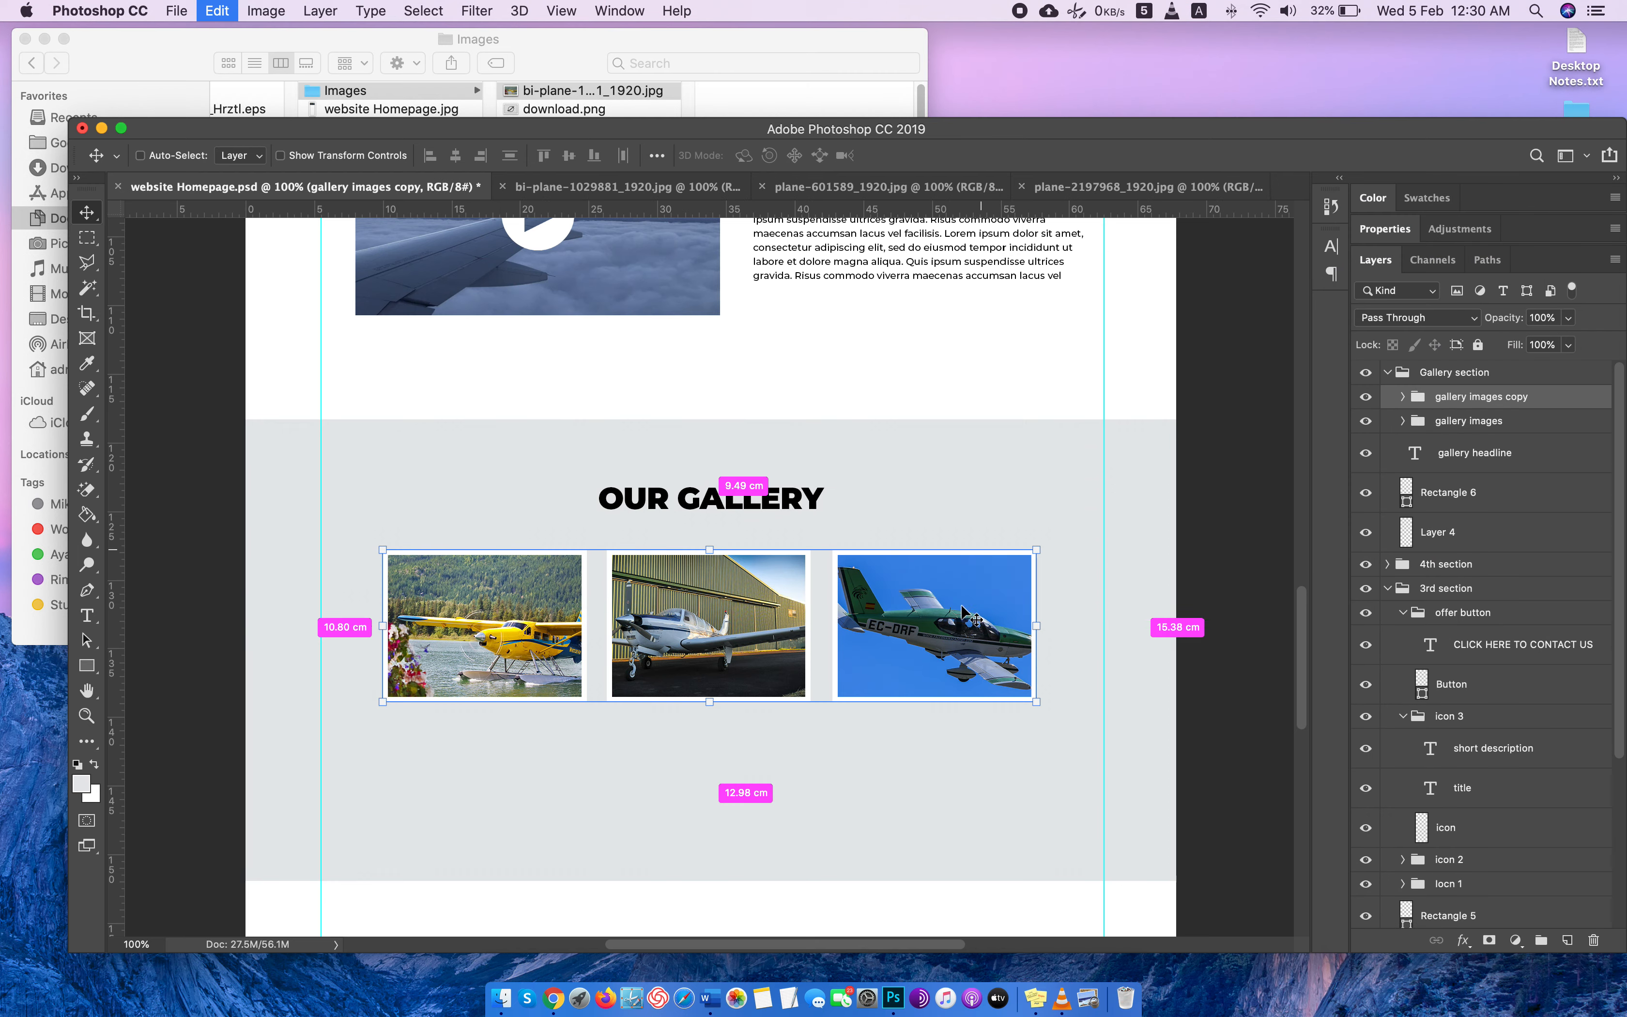
left_click_drag(672, 656, 672, 813)
scroll(1156, 564, "down", 5)
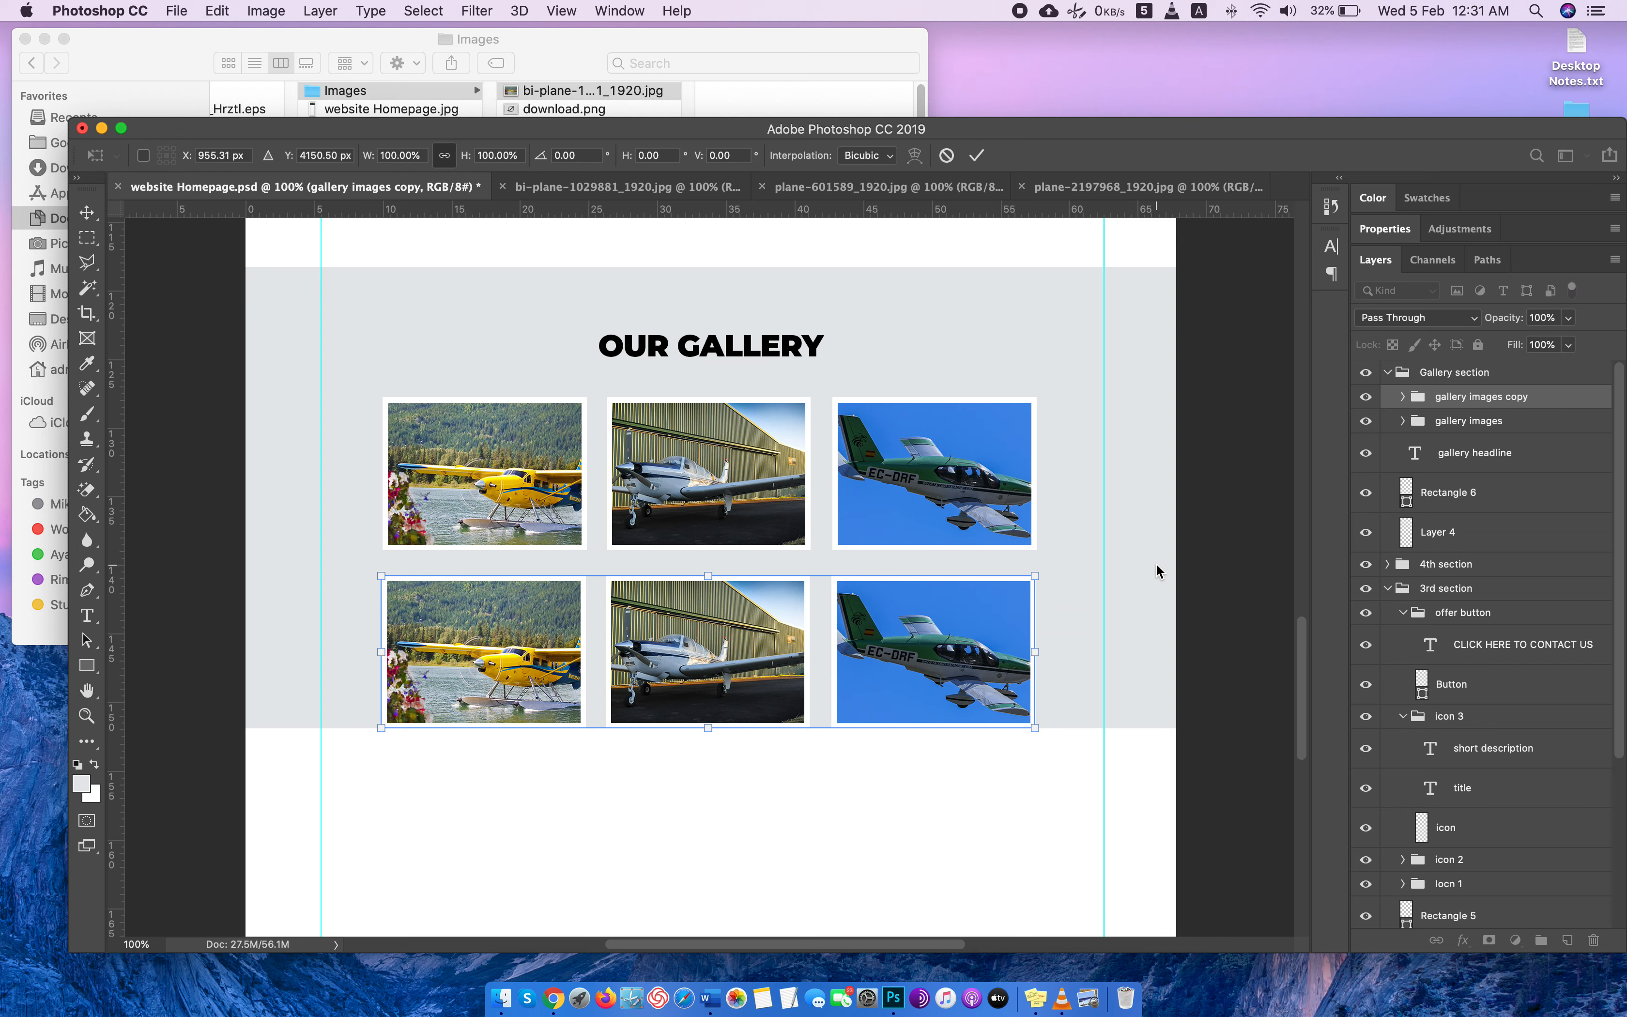
key("Return")
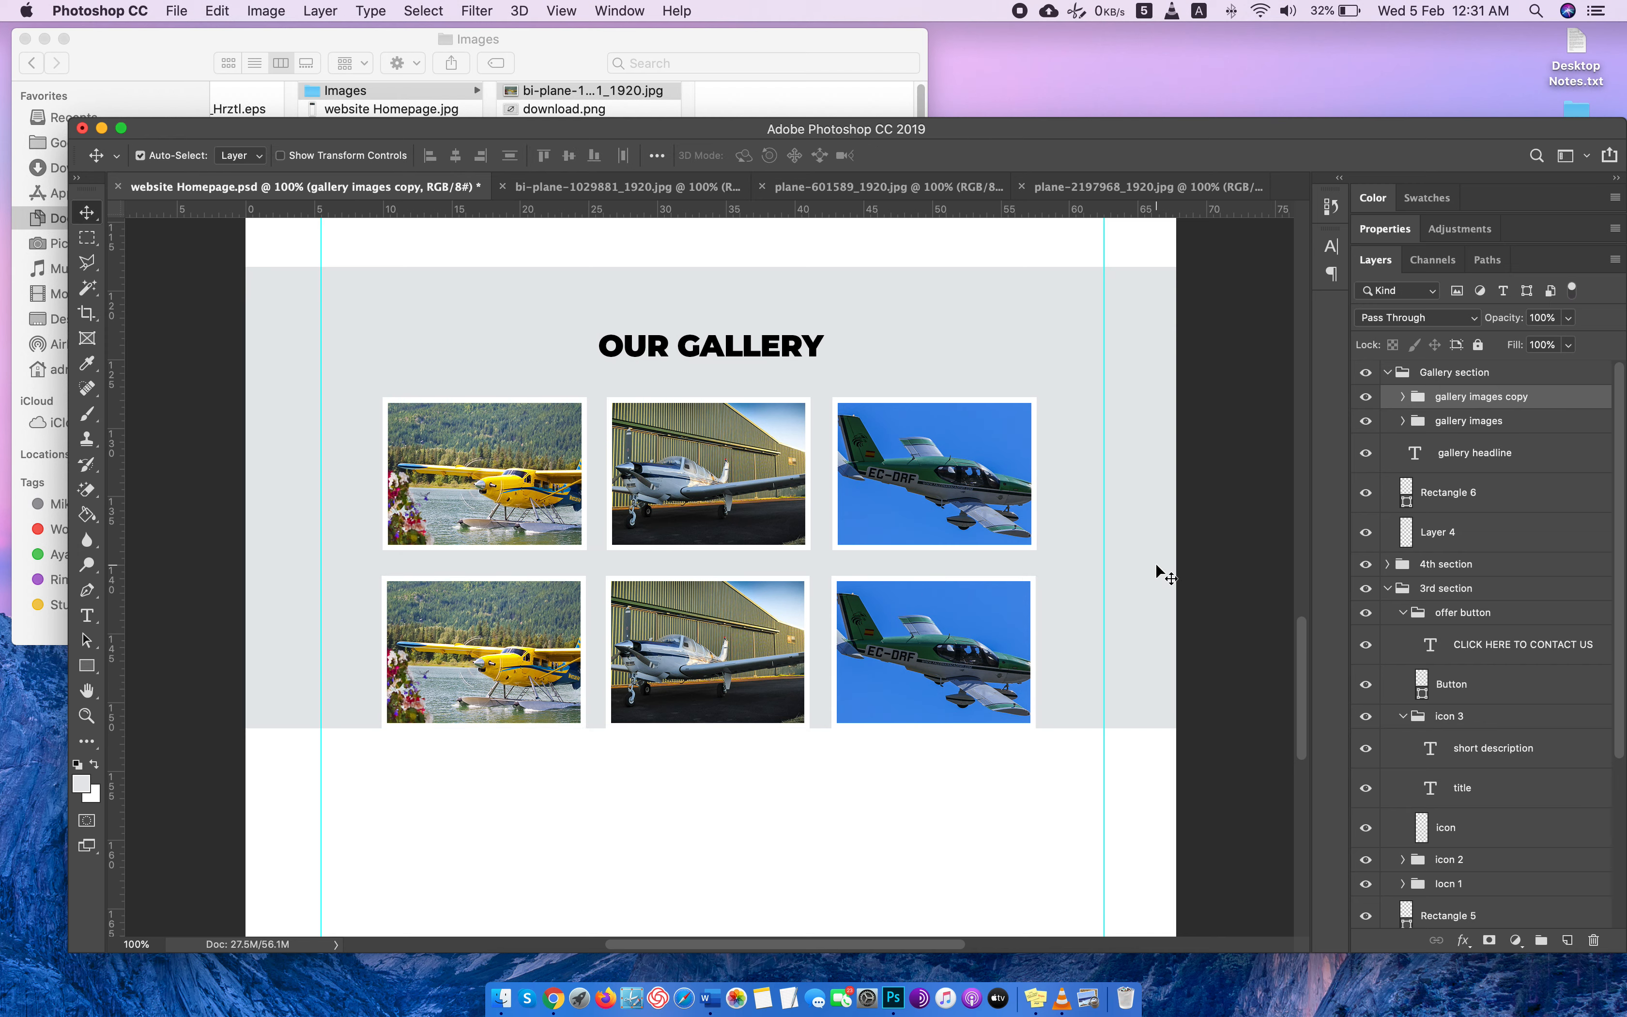
Rearrange the second row into green plane, bi-plane, hangar plane, with Layer 7 beneath Layer 6 in the copied group.
left_click(916, 636)
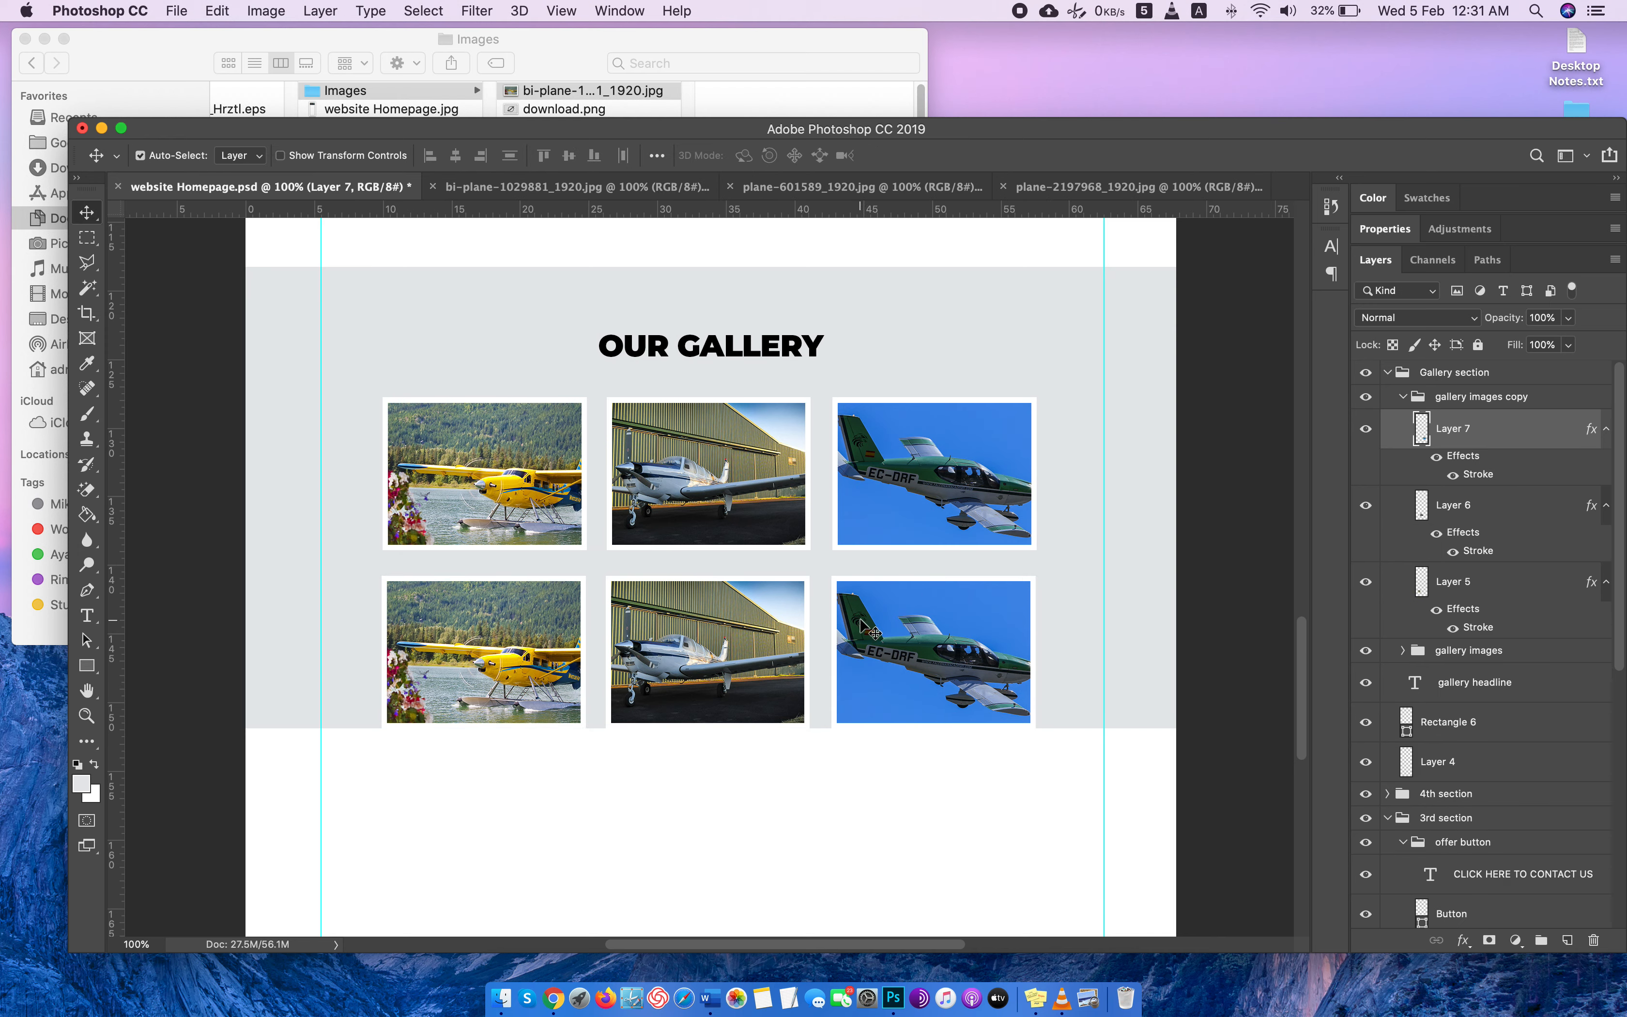
mouse_move(1440, 433)
left_mouse_down()
mouse_move(1440, 573)
mouse_move(1444, 529)
left_mouse_up()
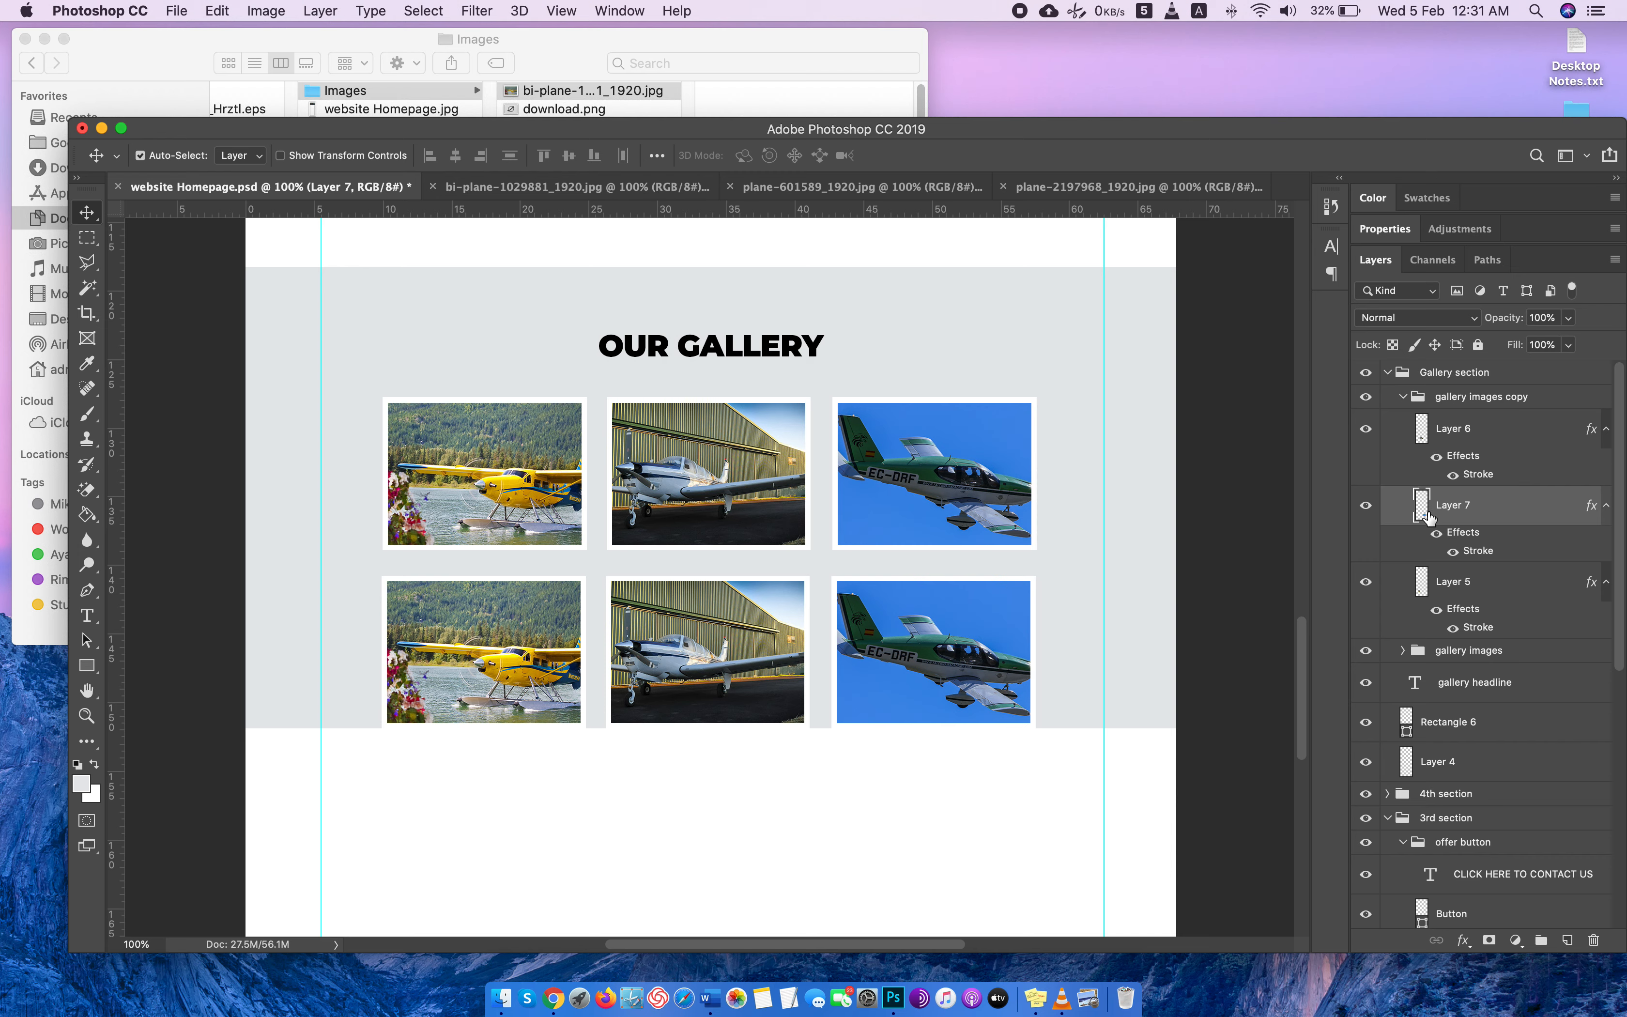
left_click_drag(699, 628, 1029, 632)
left_click_drag(854, 633, 303, 629)
left_click_drag(562, 627, 786, 629)
left_click_drag(359, 625, 461, 635)
left_click(992, 633)
left_click_drag(931, 629, 882, 630)
Extend the gallery's gray background rectangle (Rectangle 6) downward so it leaves a margin below the second photo row.
scroll(900, 649, "down", 1)
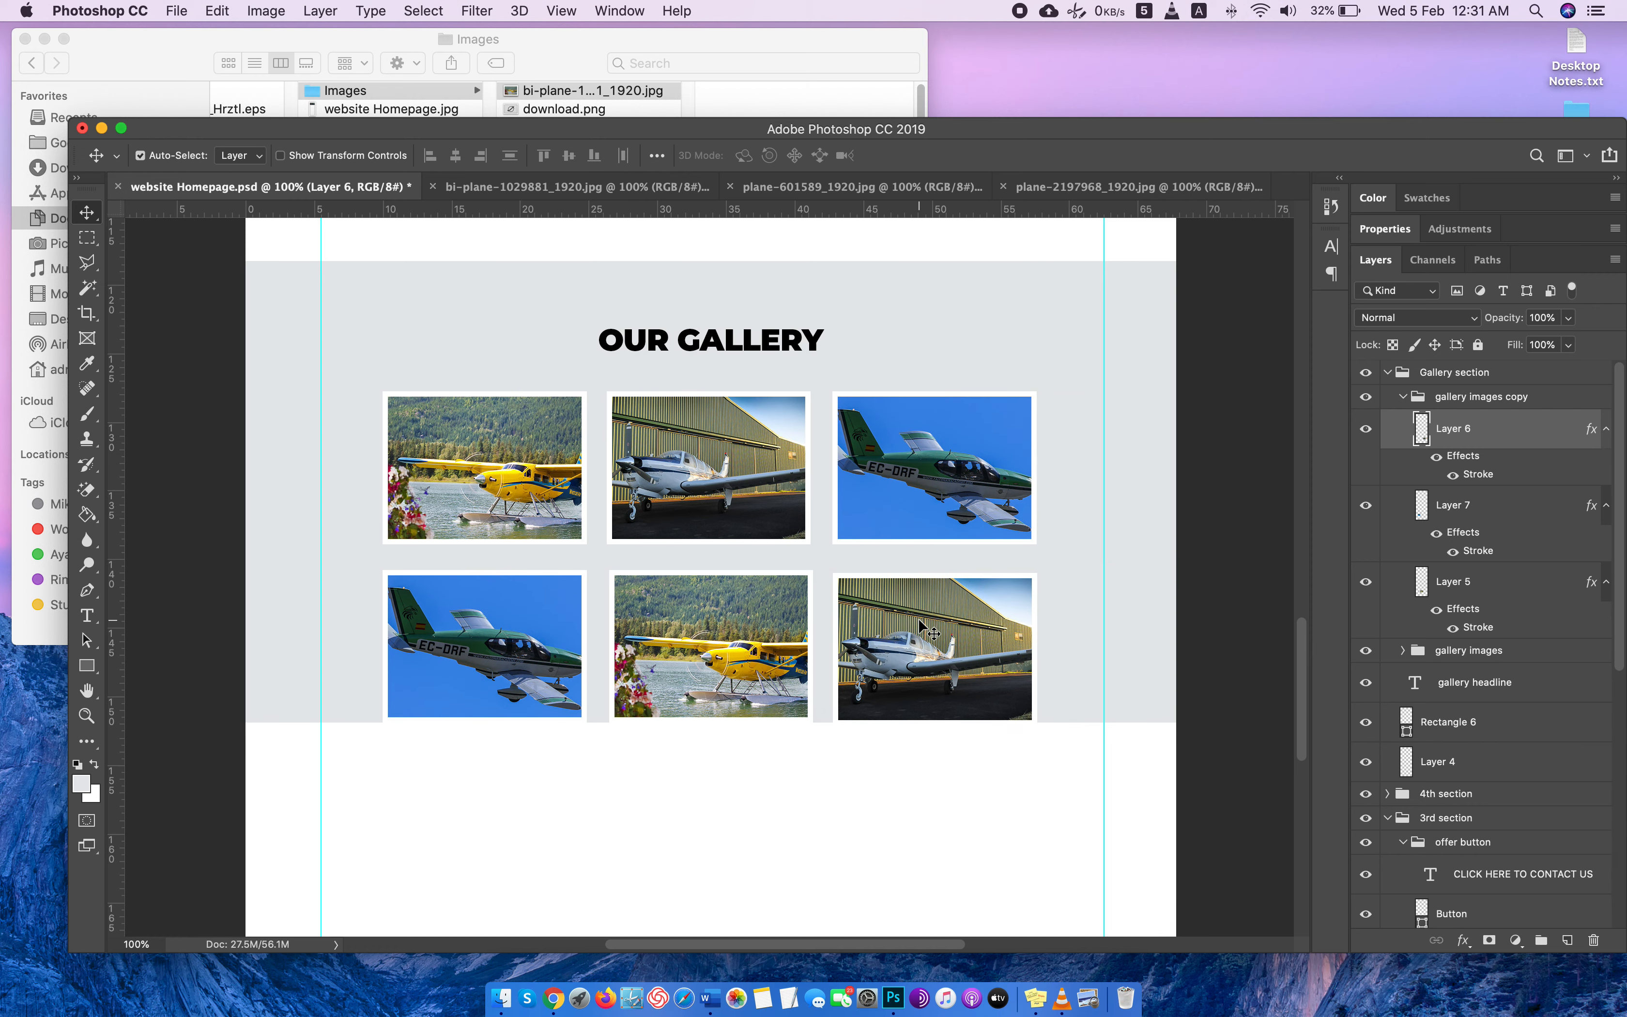
scroll(941, 626, "down", 3)
left_click(1078, 574)
key("super+t")
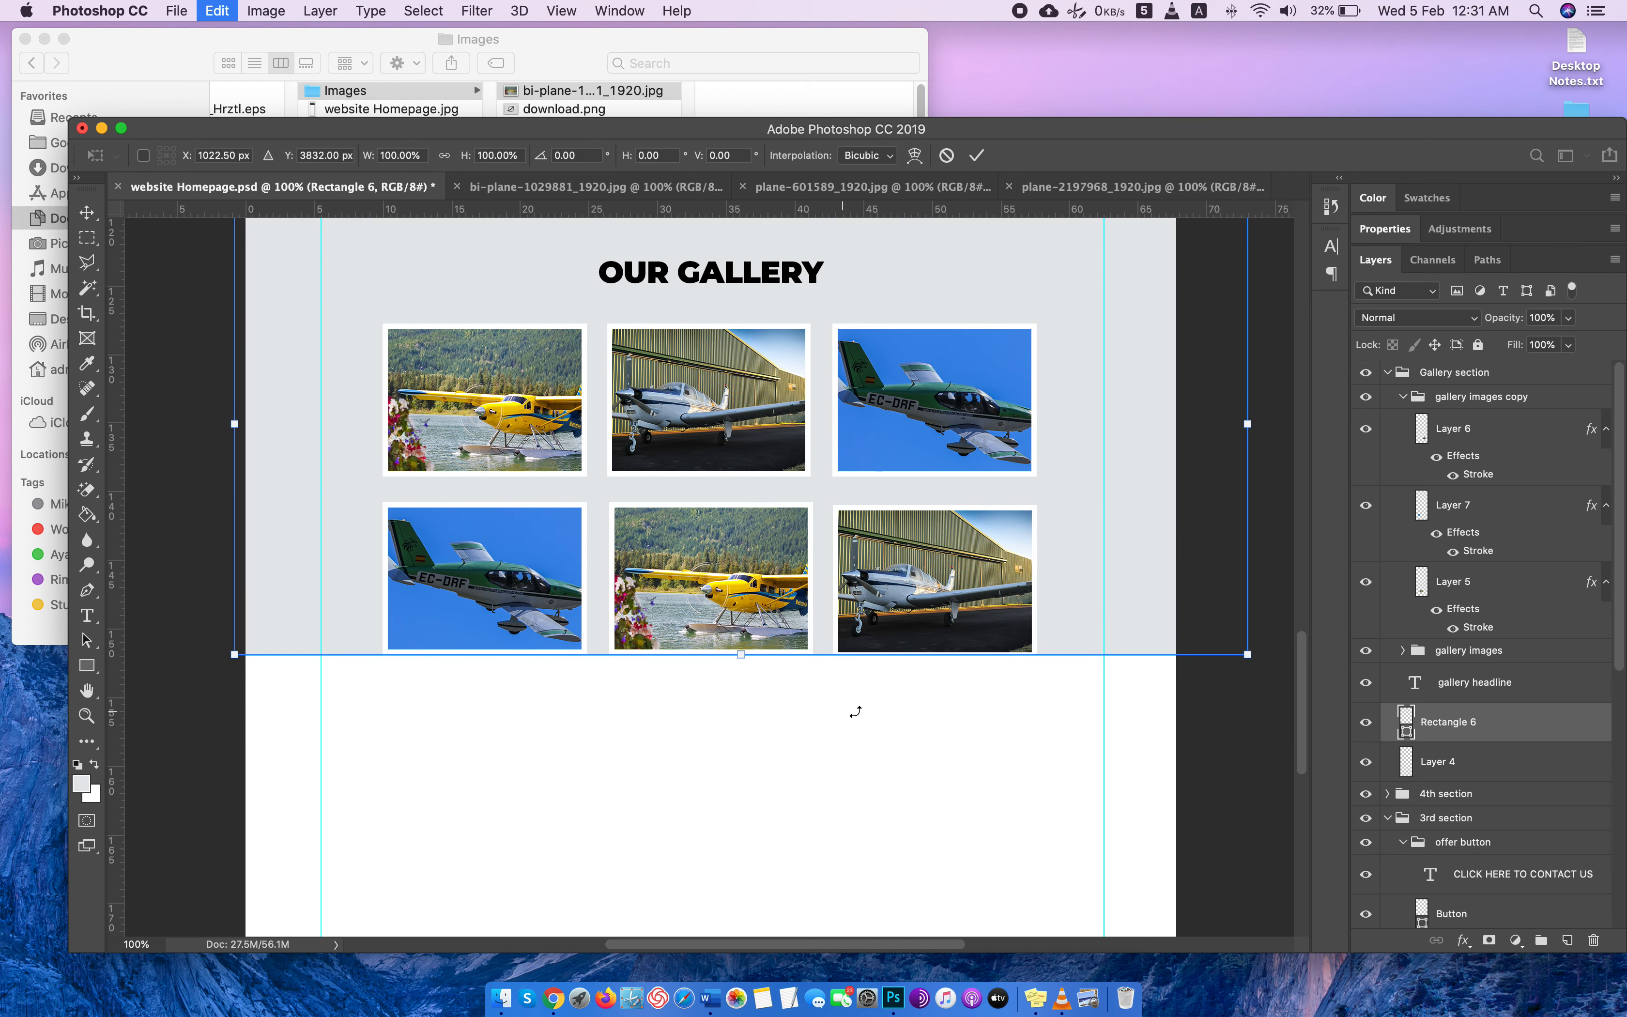
left_click_drag(741, 656, 747, 728)
scroll(952, 570, "up", 5)
key("Return")
scroll(1227, 392, "down", 2)
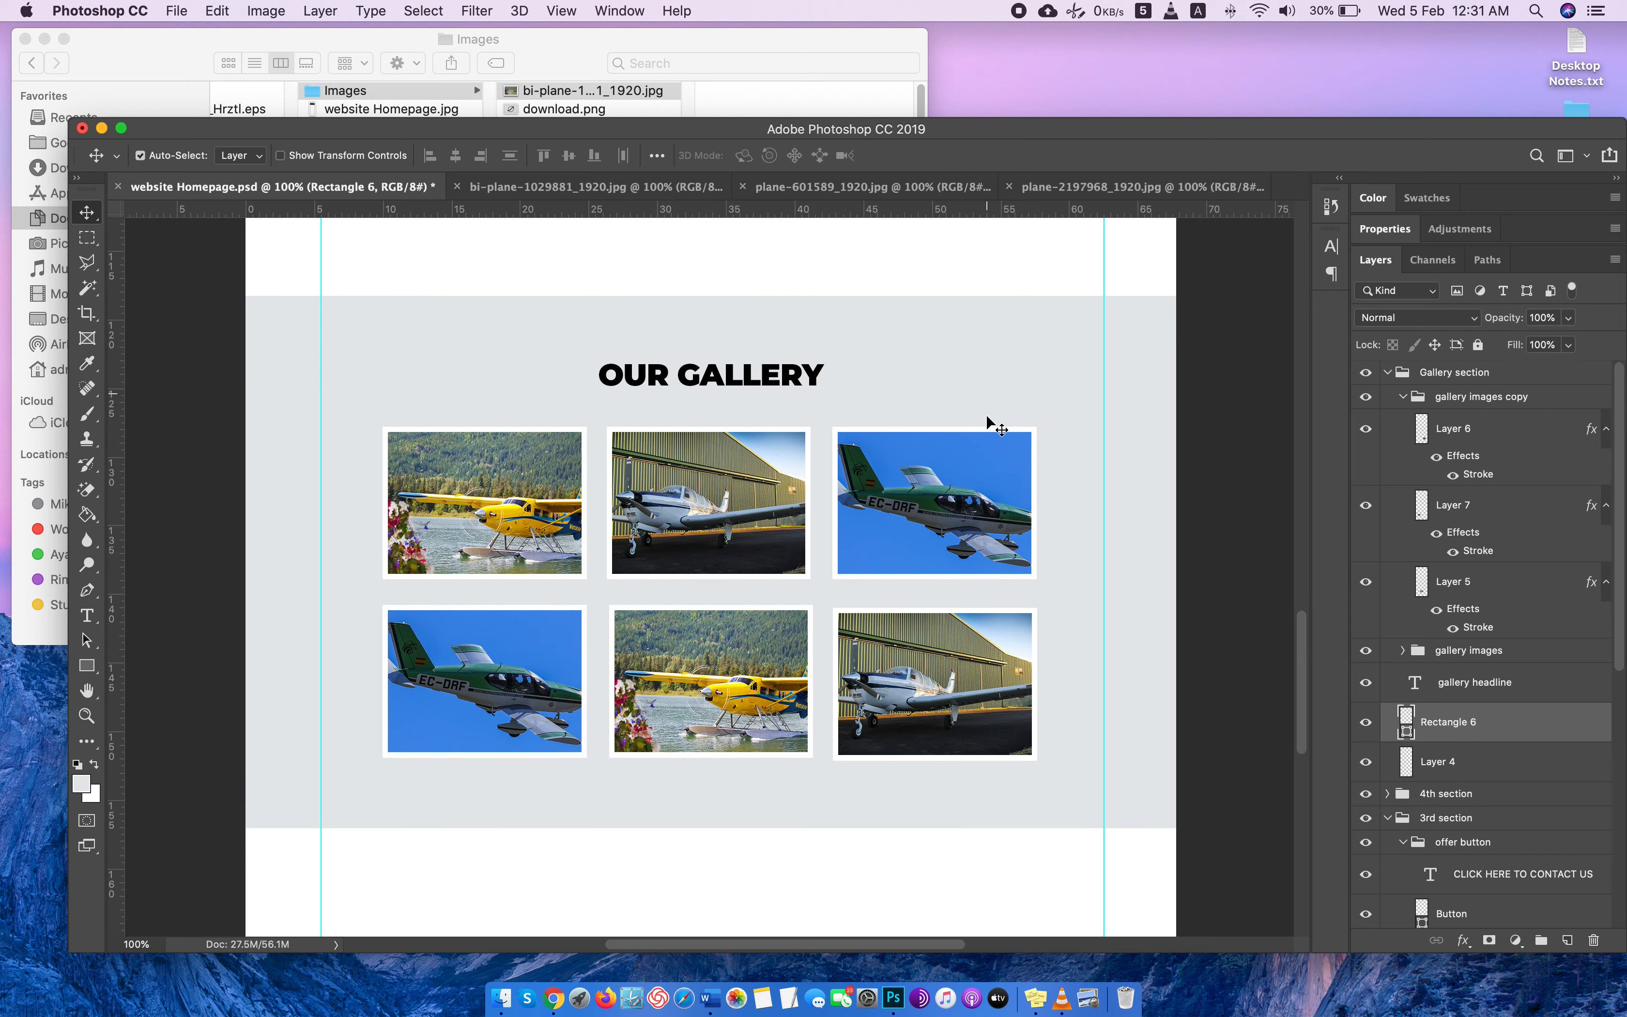
Collapse the gallery images copy, Gallery section and 3rd section groups.
scroll(988, 425, "up", 3)
scroll(988, 425, "down", 5)
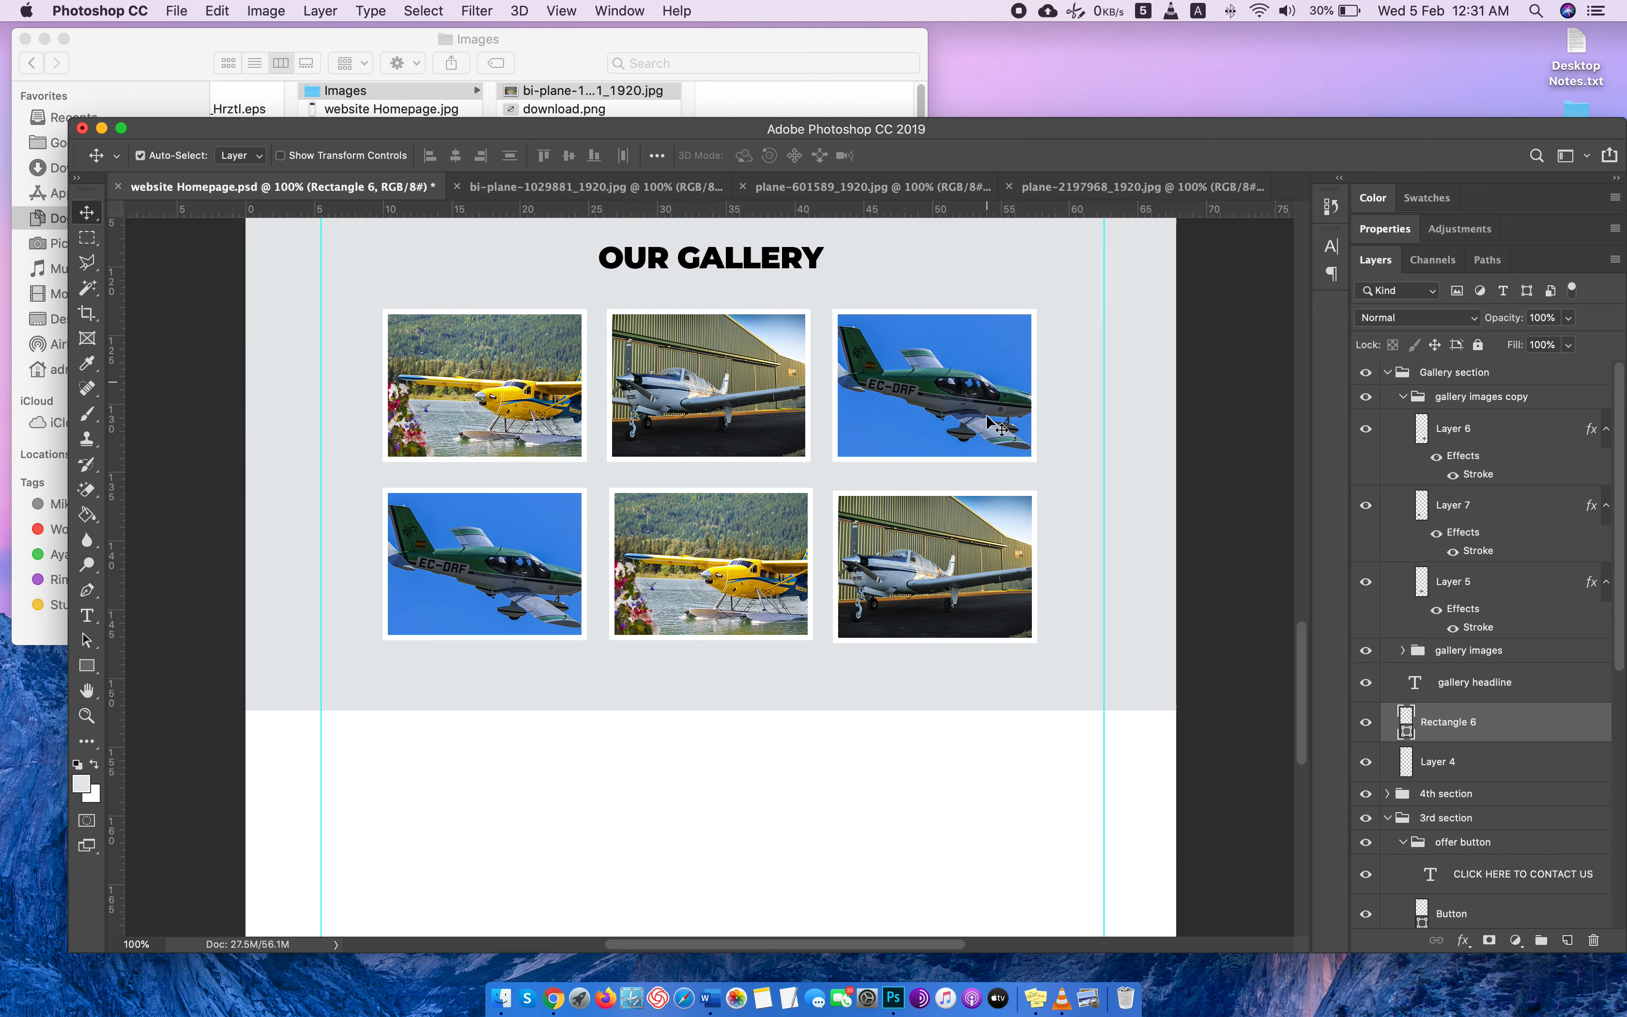
left_click(1402, 396)
left_click(1388, 373)
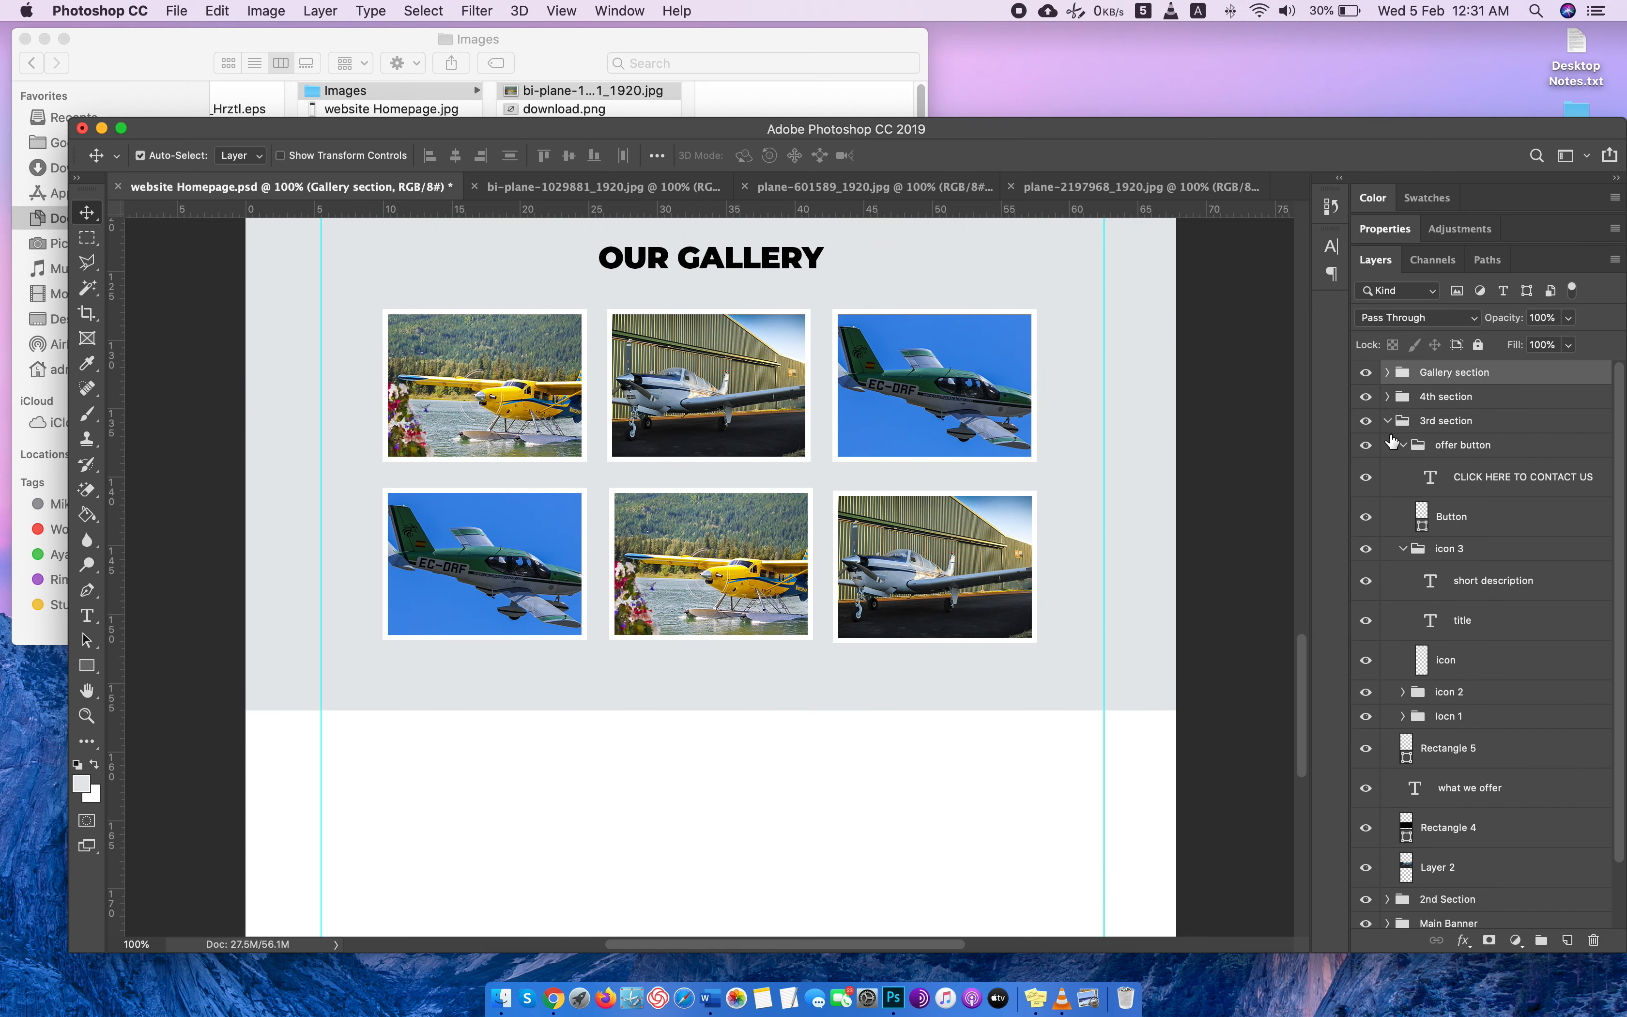
left_click(1388, 423)
Switch to Chrome and look through the Randon Aviation and Platinum Aviation reference sites, then return to the homepage design.
key("ctrl+Right")
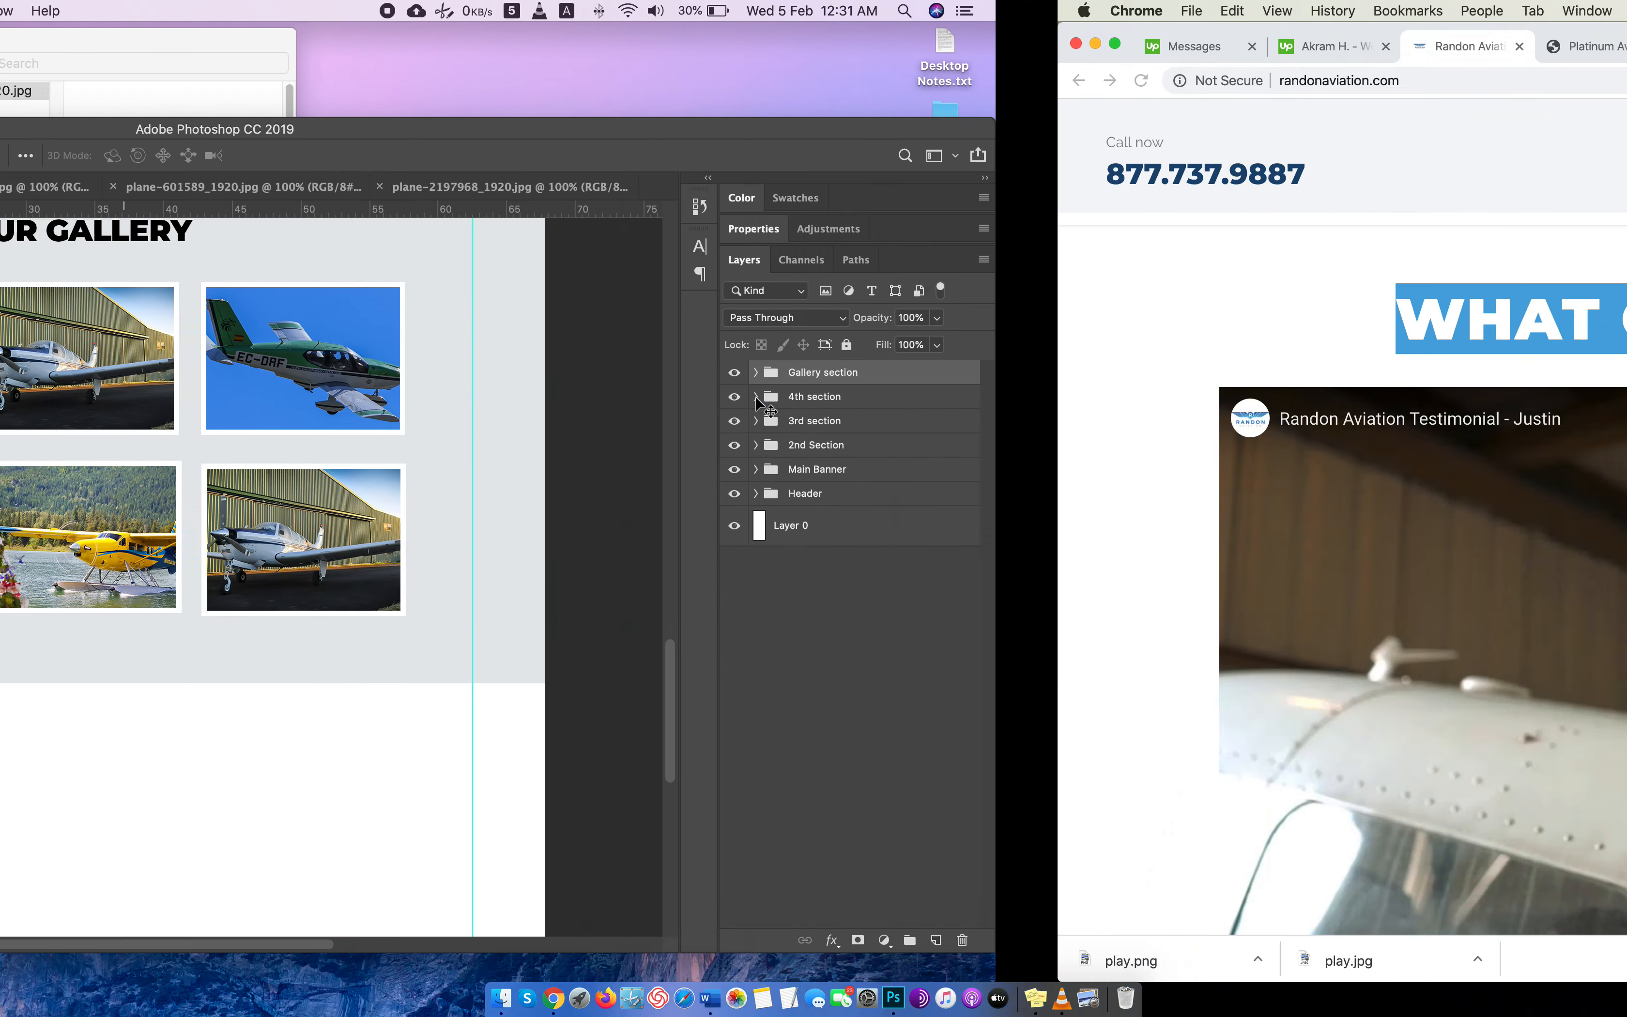
scroll(538, 266, "down", 7)
scroll(538, 261, "down", 10)
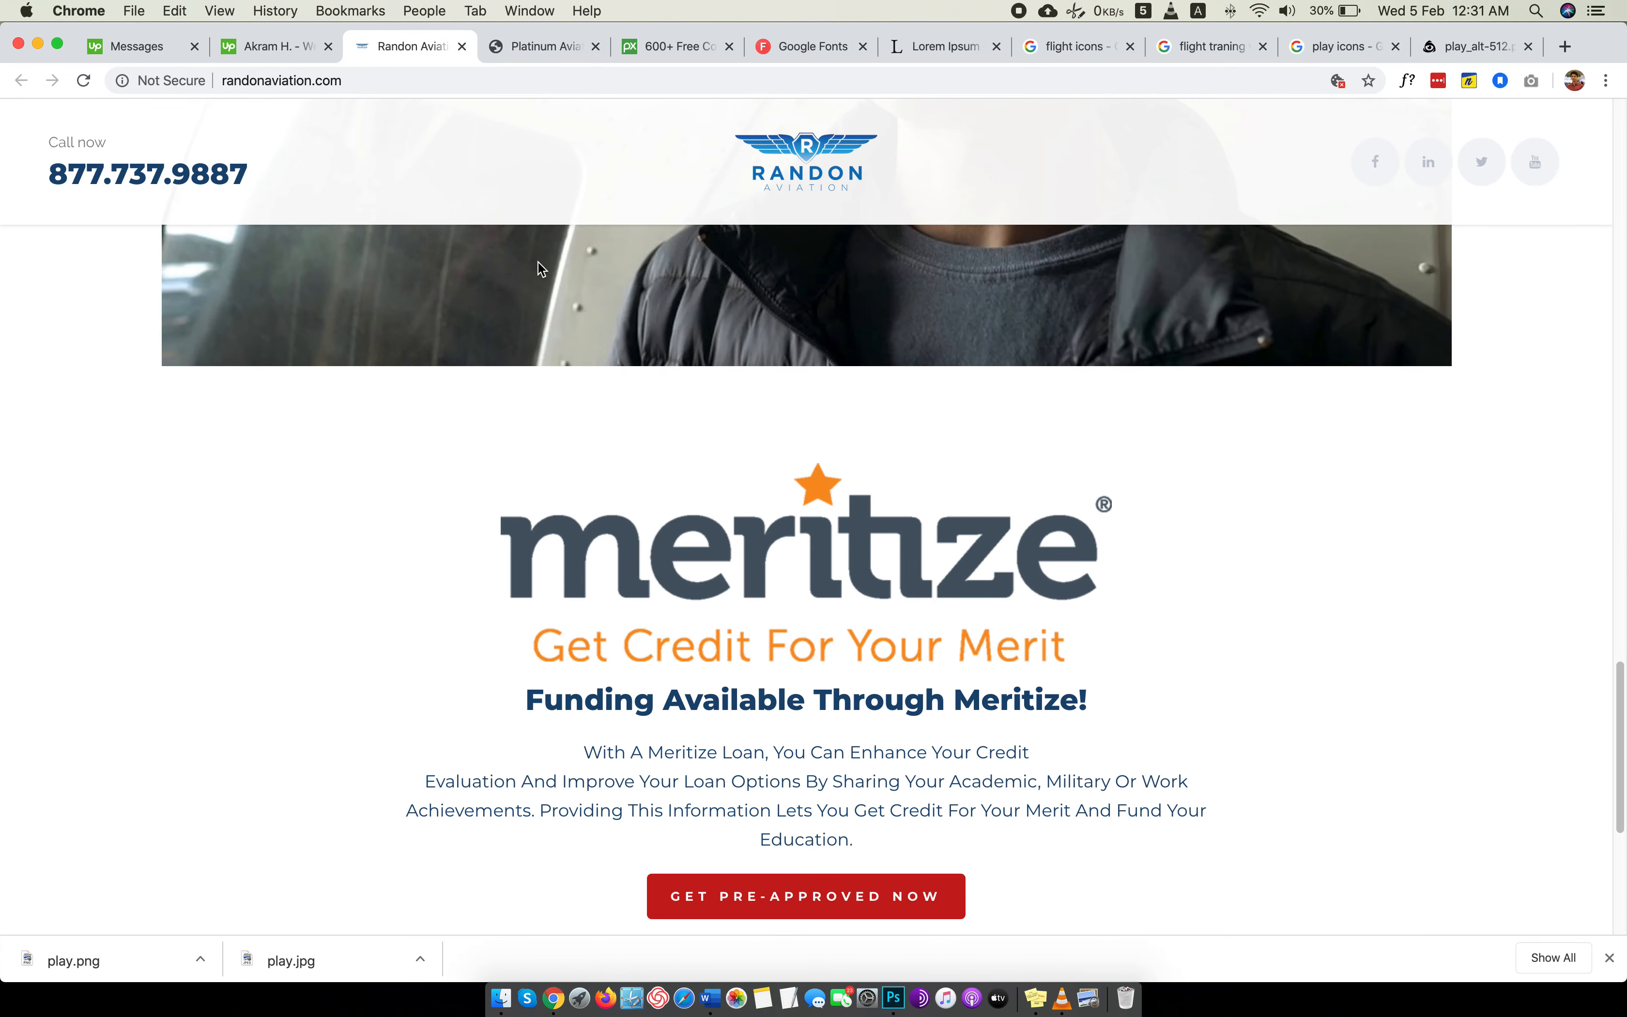
left_click(552, 48)
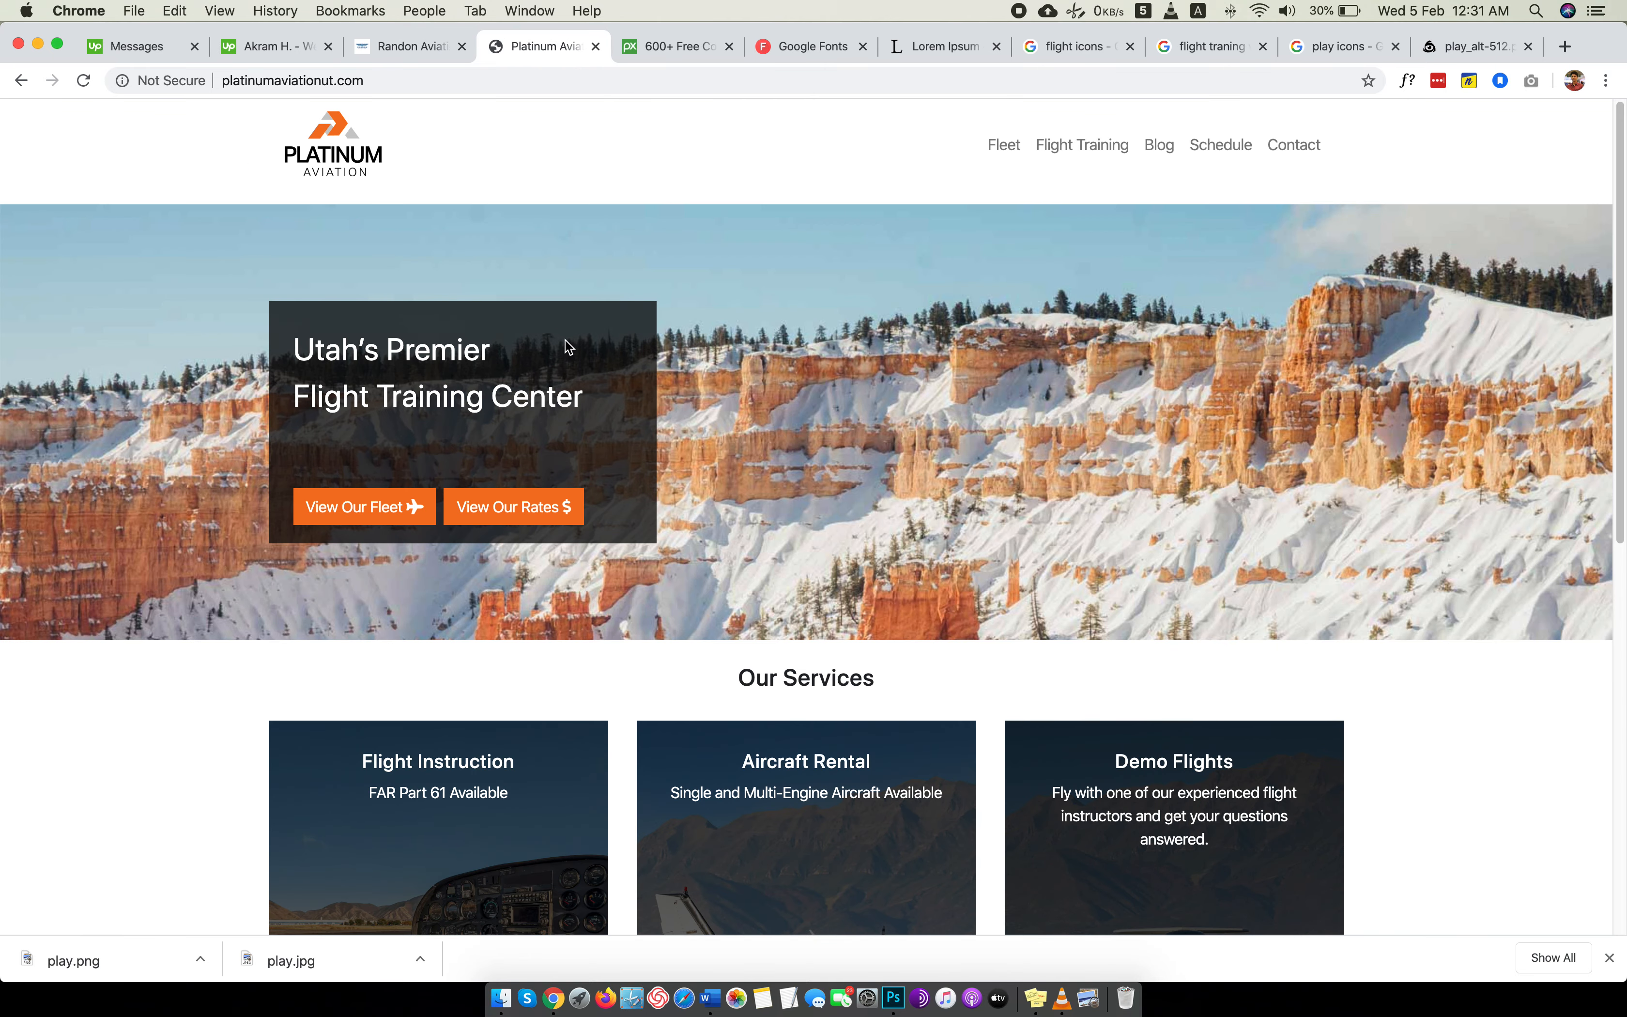
scroll(564, 340, "down", 15)
key("ctrl+Left")
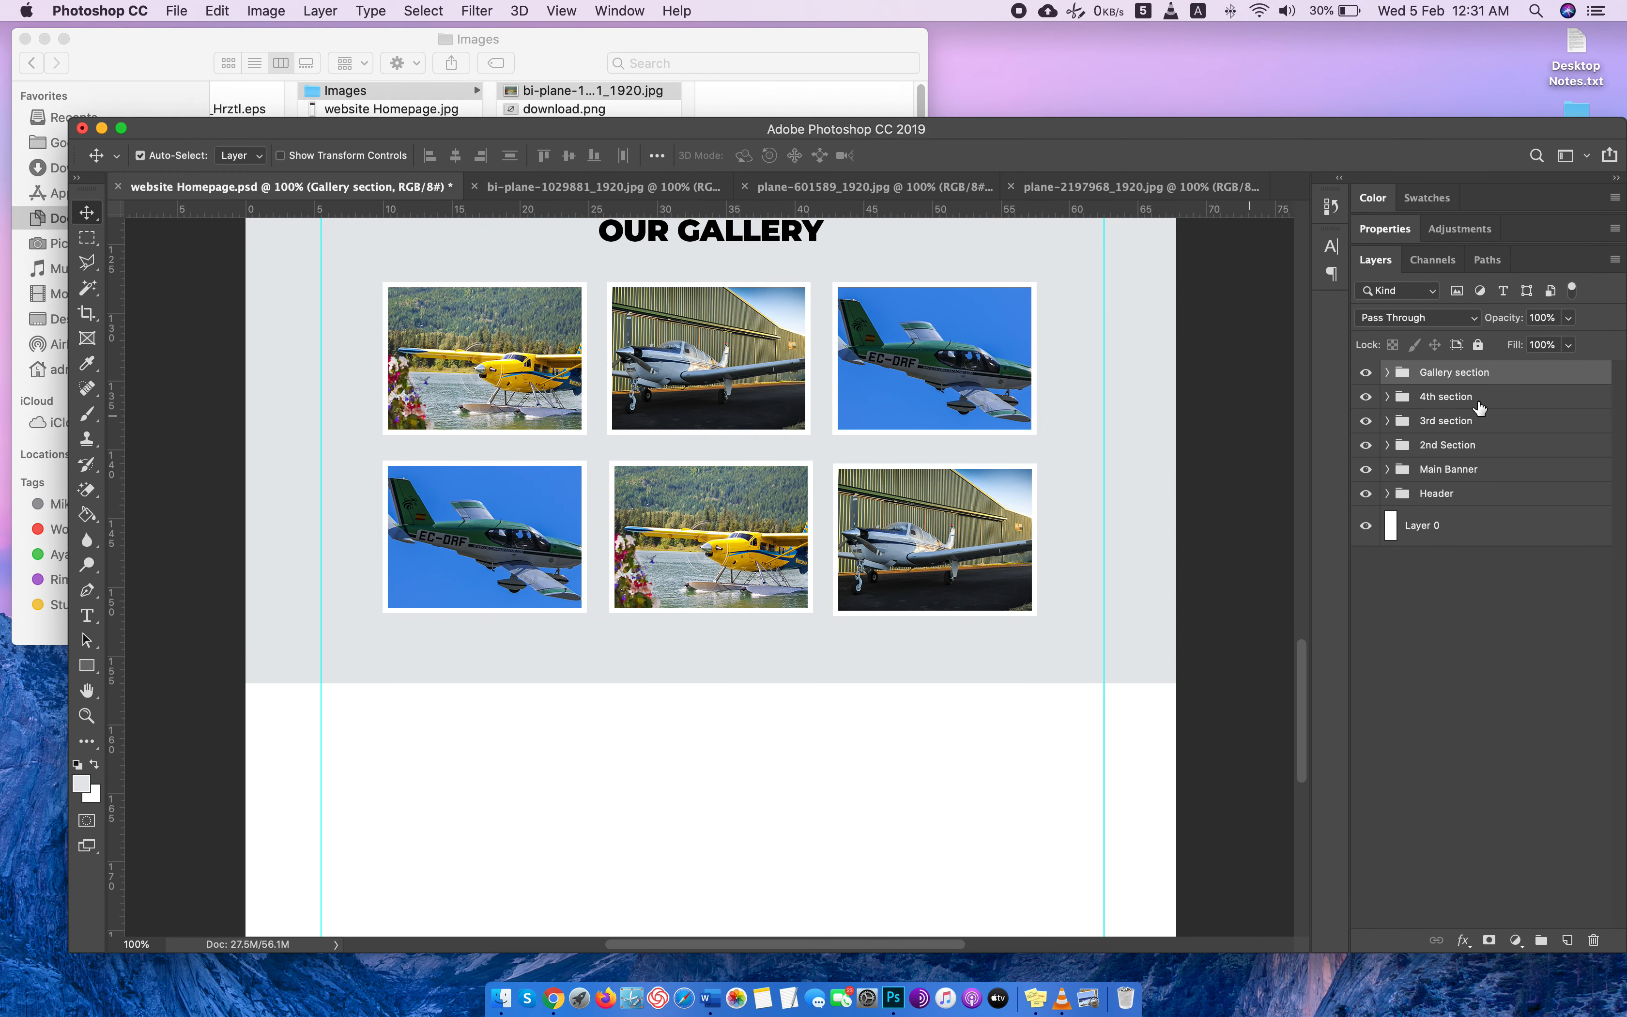
Create a new layer group above Gallery section and name it Footer.
left_click(1541, 939)
double_click(1428, 373)
type("Footer")
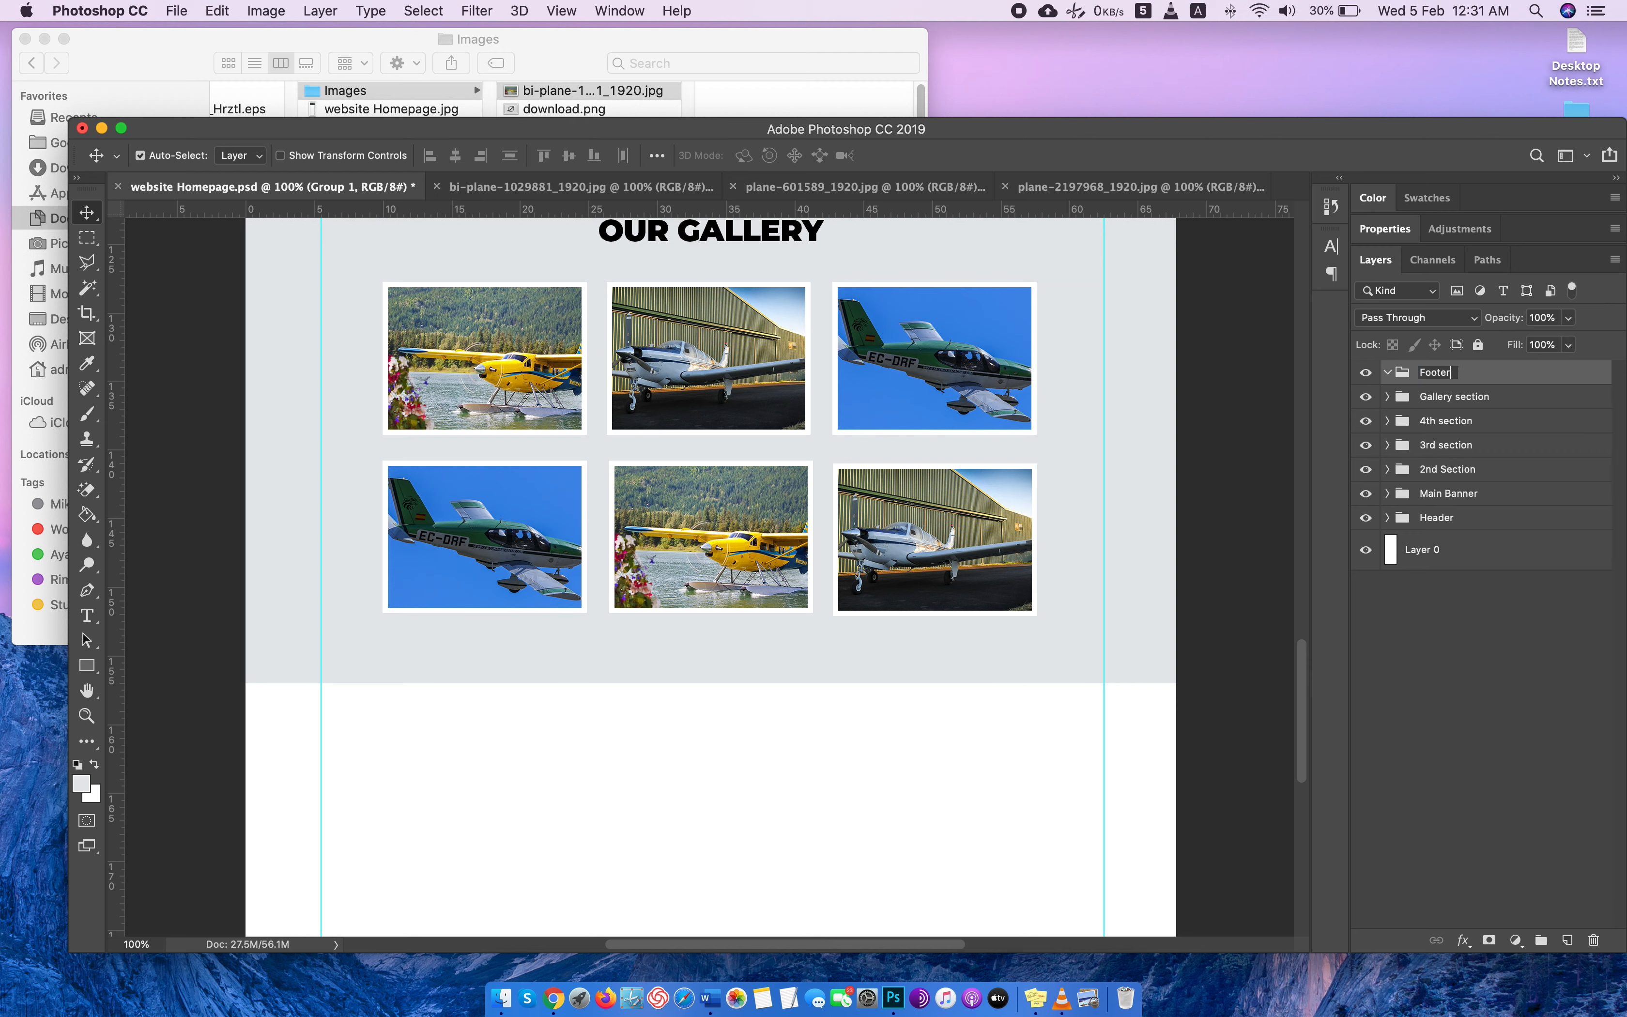
Draw a rectangle of about 2019 × 549 px in the Footer group, spanning the page's full width below the gallery background.
left_click(1567, 939)
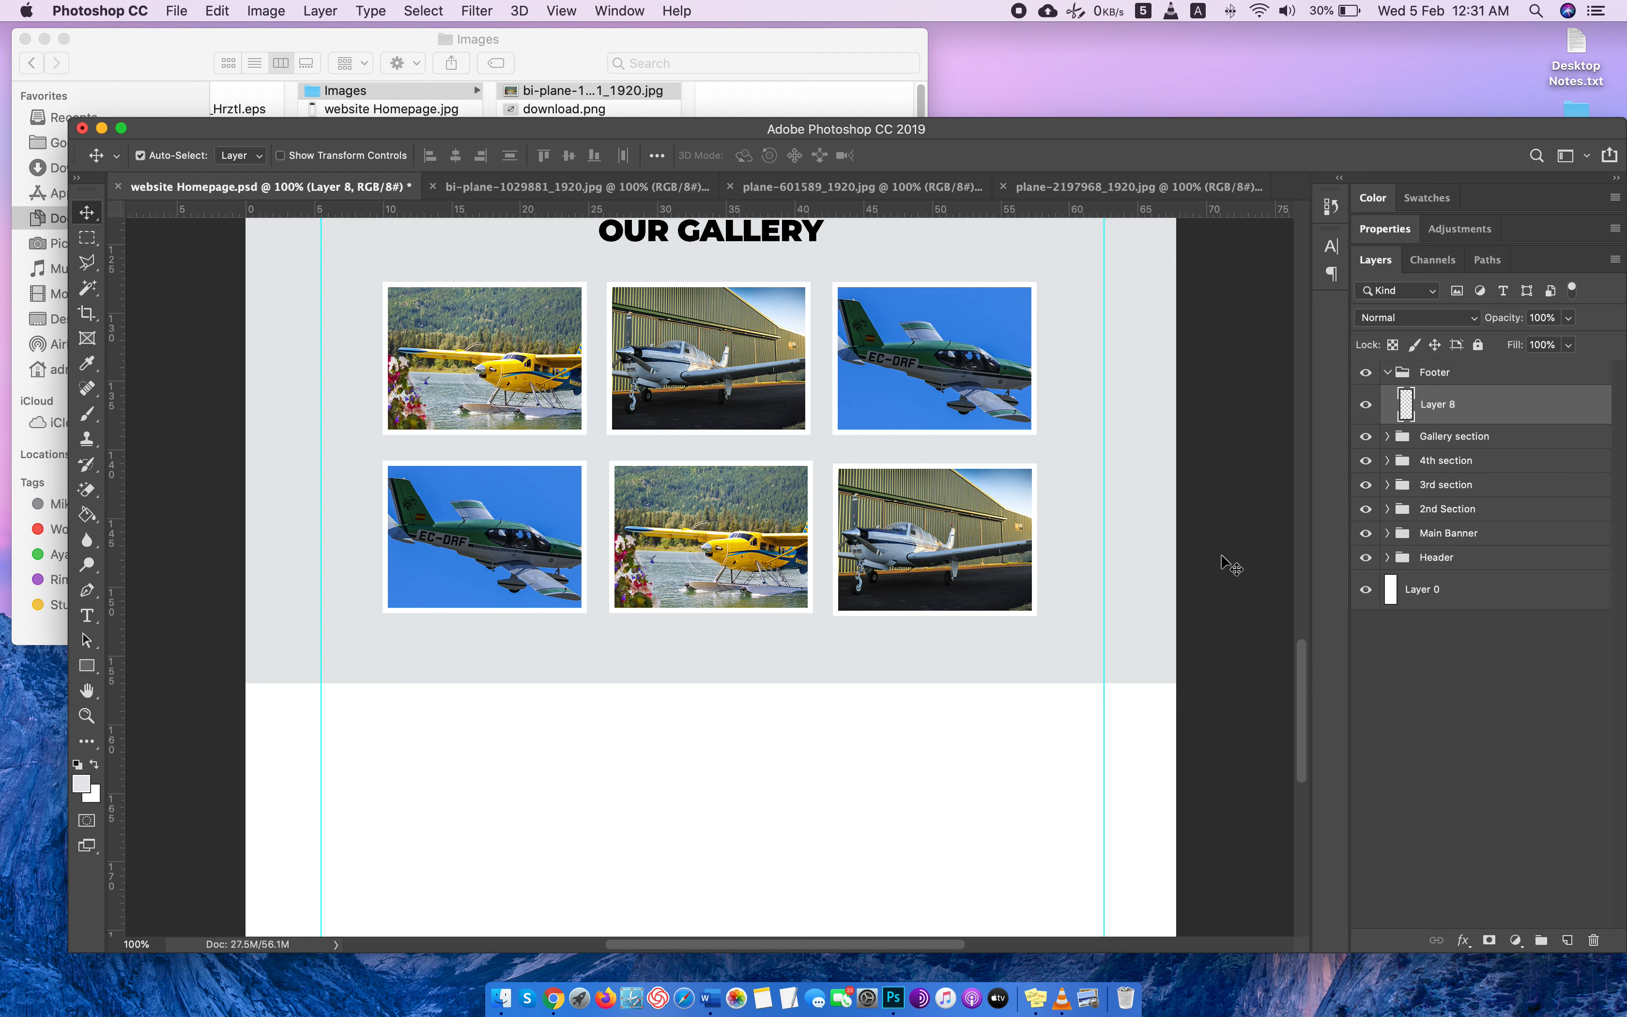
left_click(87, 665)
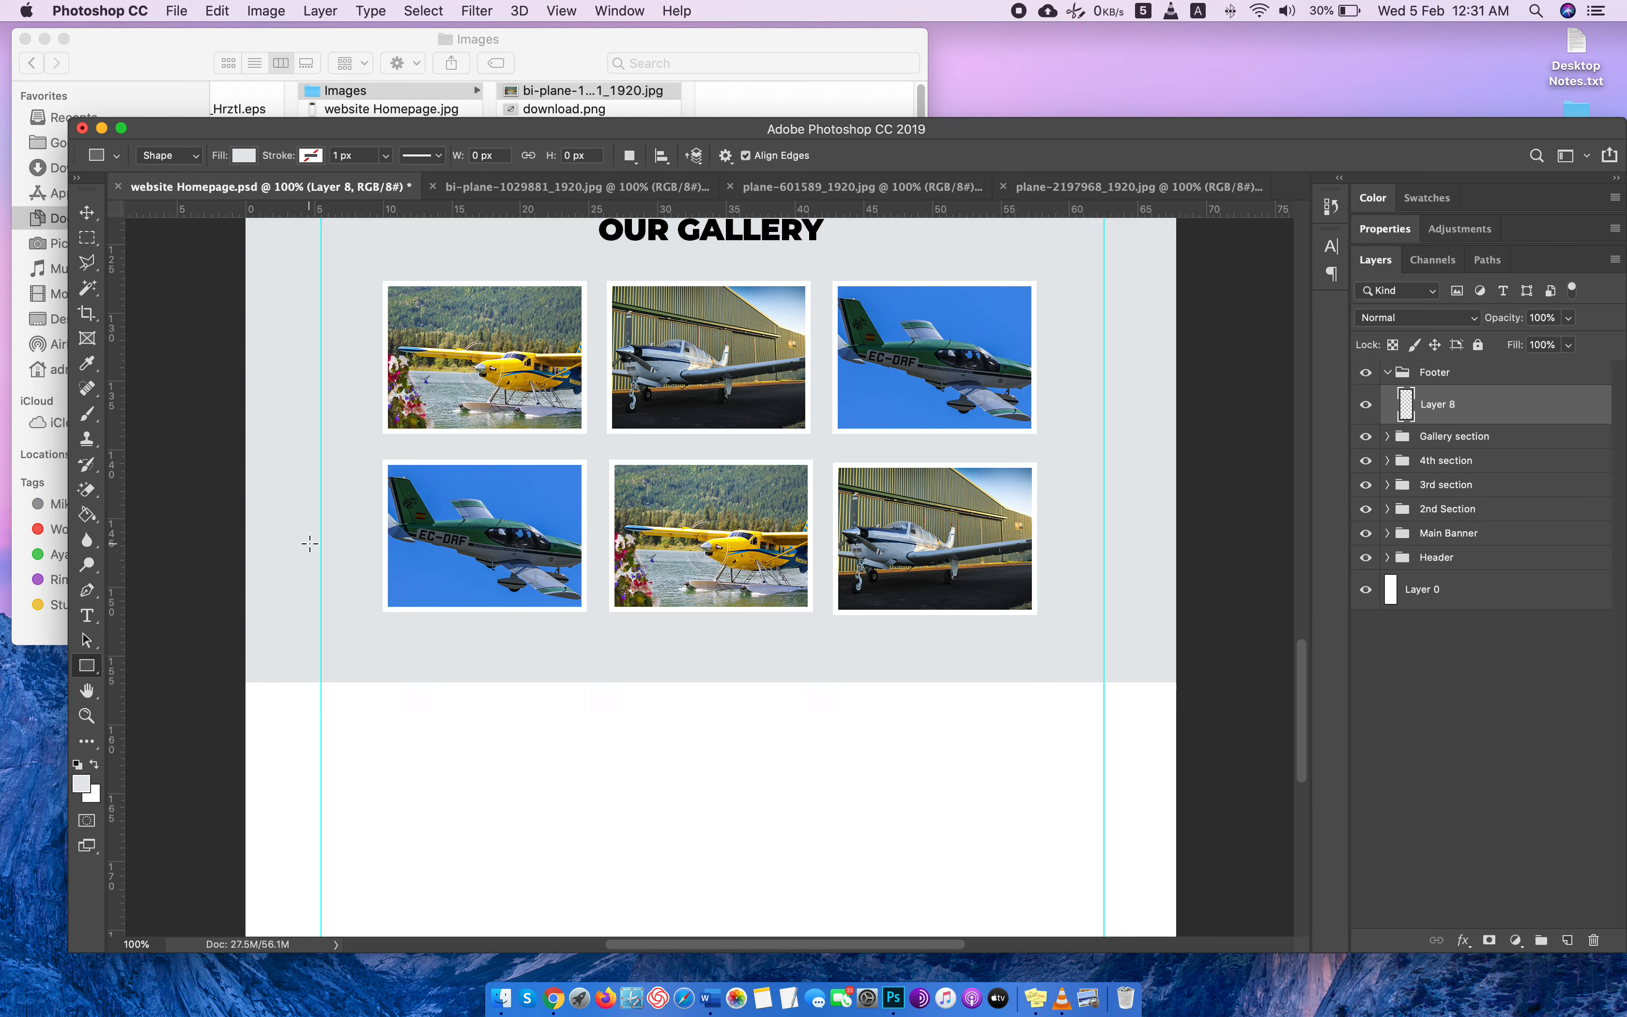
scroll(237, 539, "down", 5)
left_click_drag(226, 513, 1203, 779)
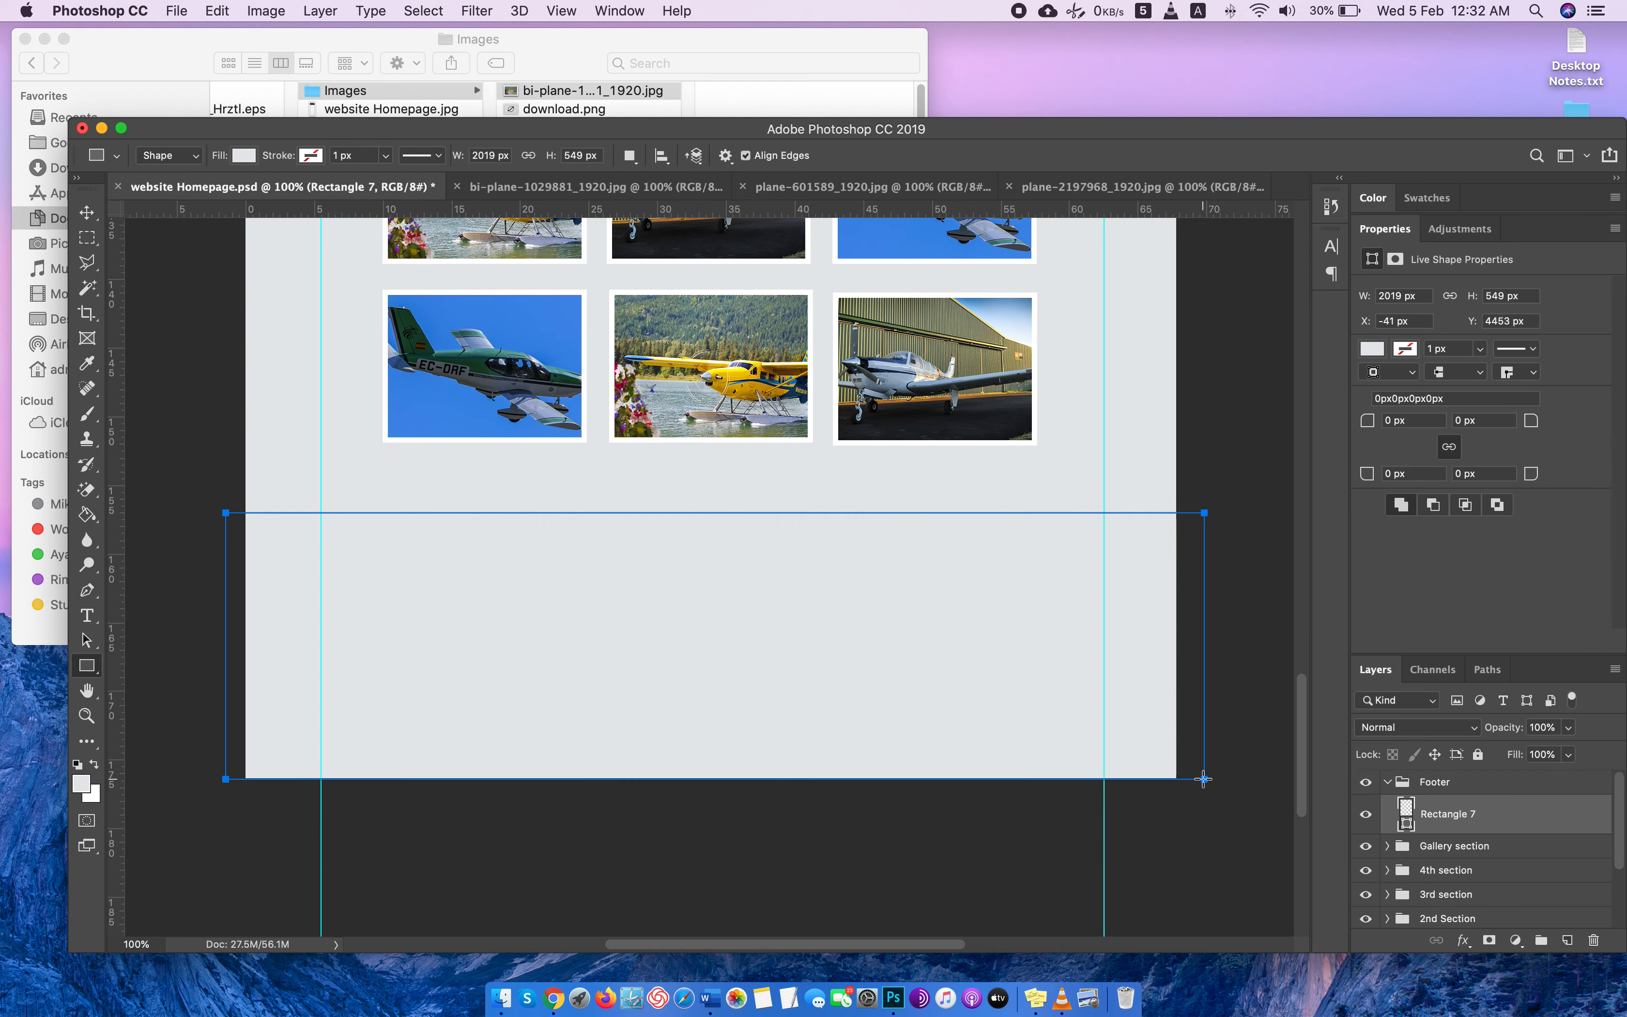
Fill the footer rectangle with dark gray 202020 and collapse its shape properties.
double_click(1405, 821)
mouse_move(1146, 540)
left_mouse_down()
mouse_move(1111, 519)
mouse_move(1116, 553)
left_mouse_up()
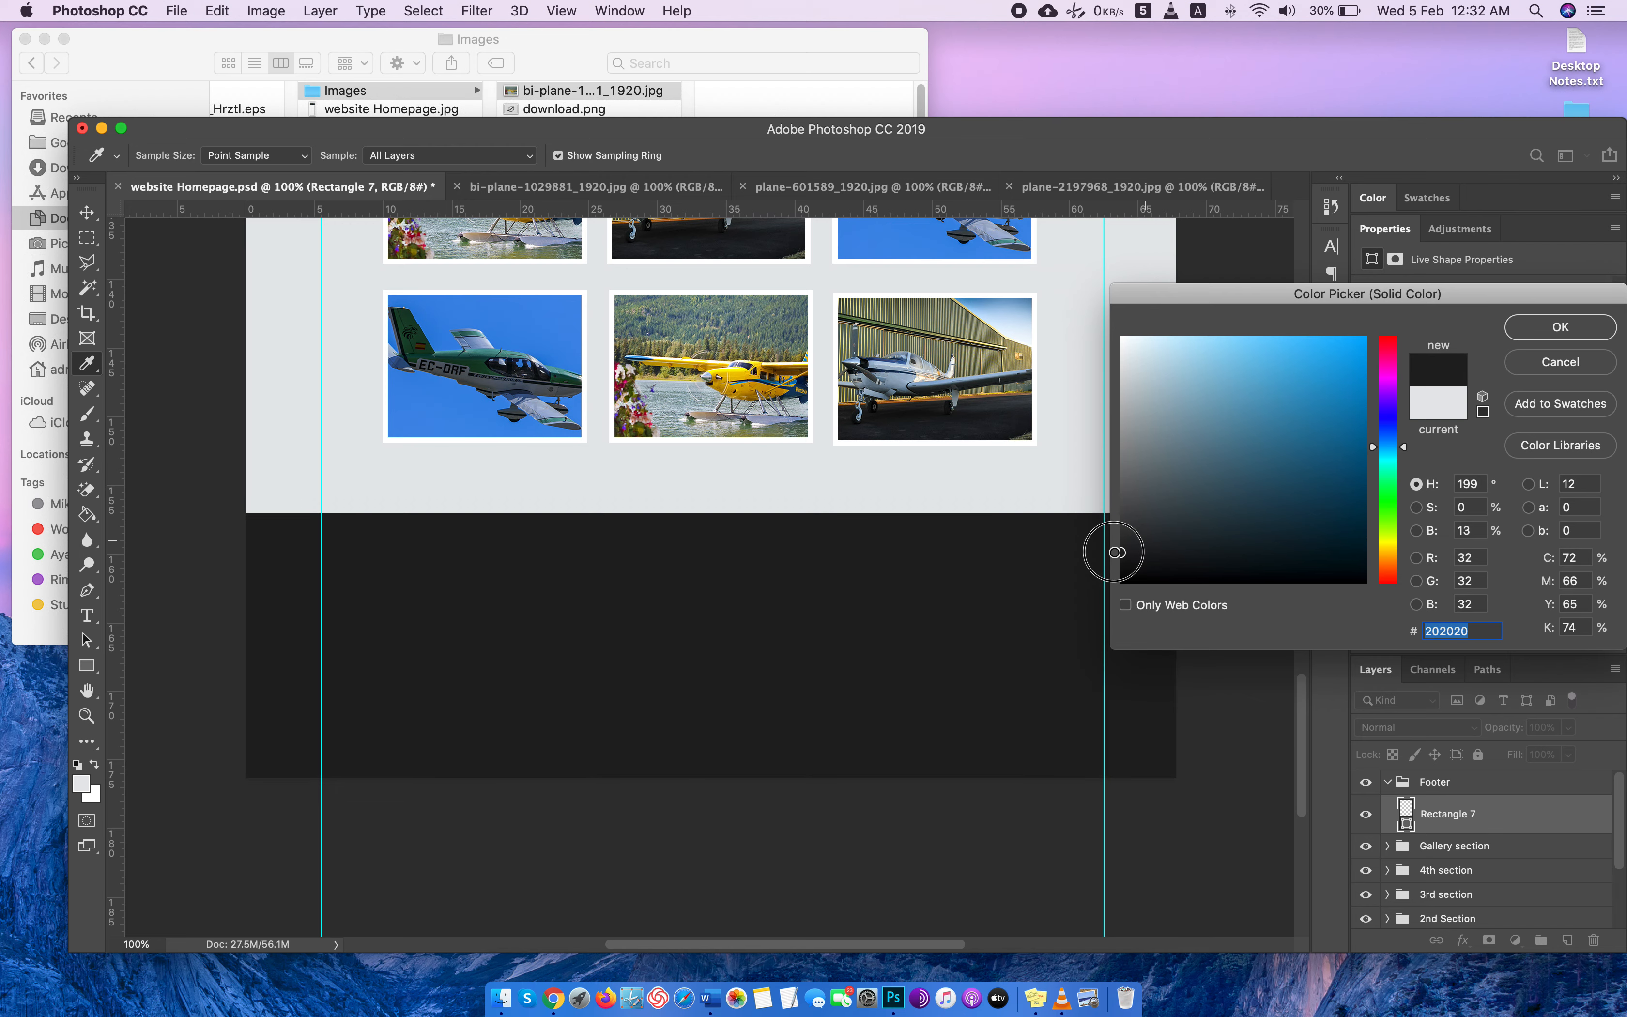
left_click(1561, 327)
scroll(672, 403, "down", 3)
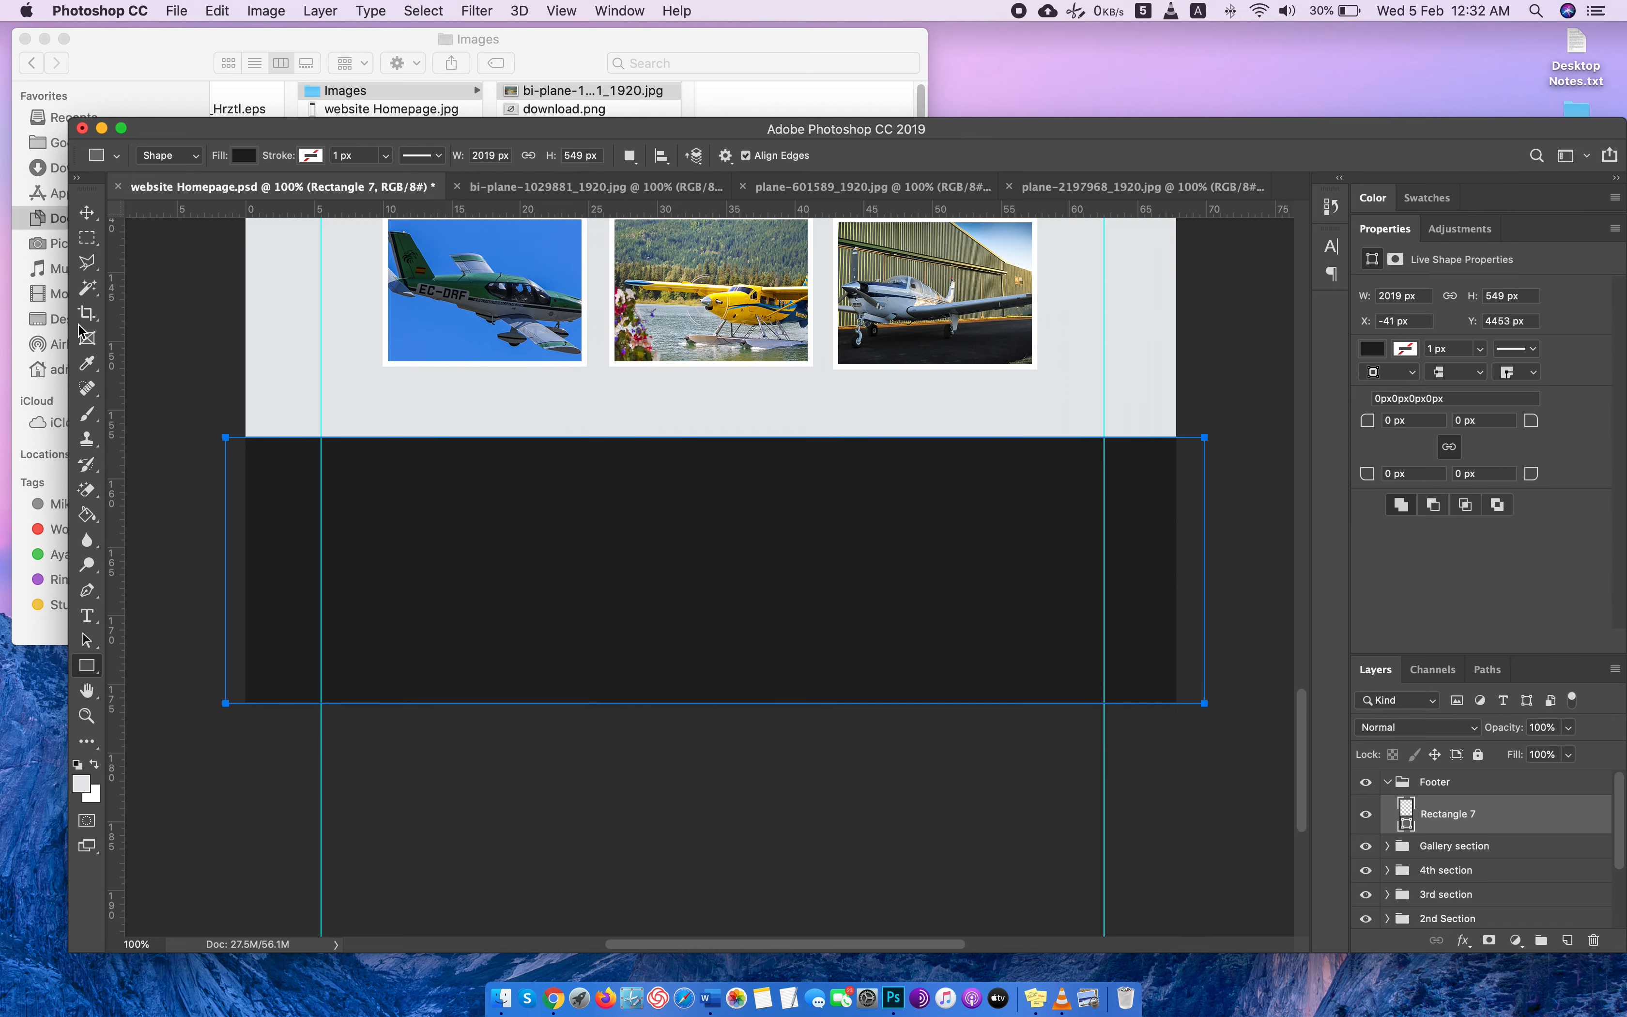
left_click(87, 213)
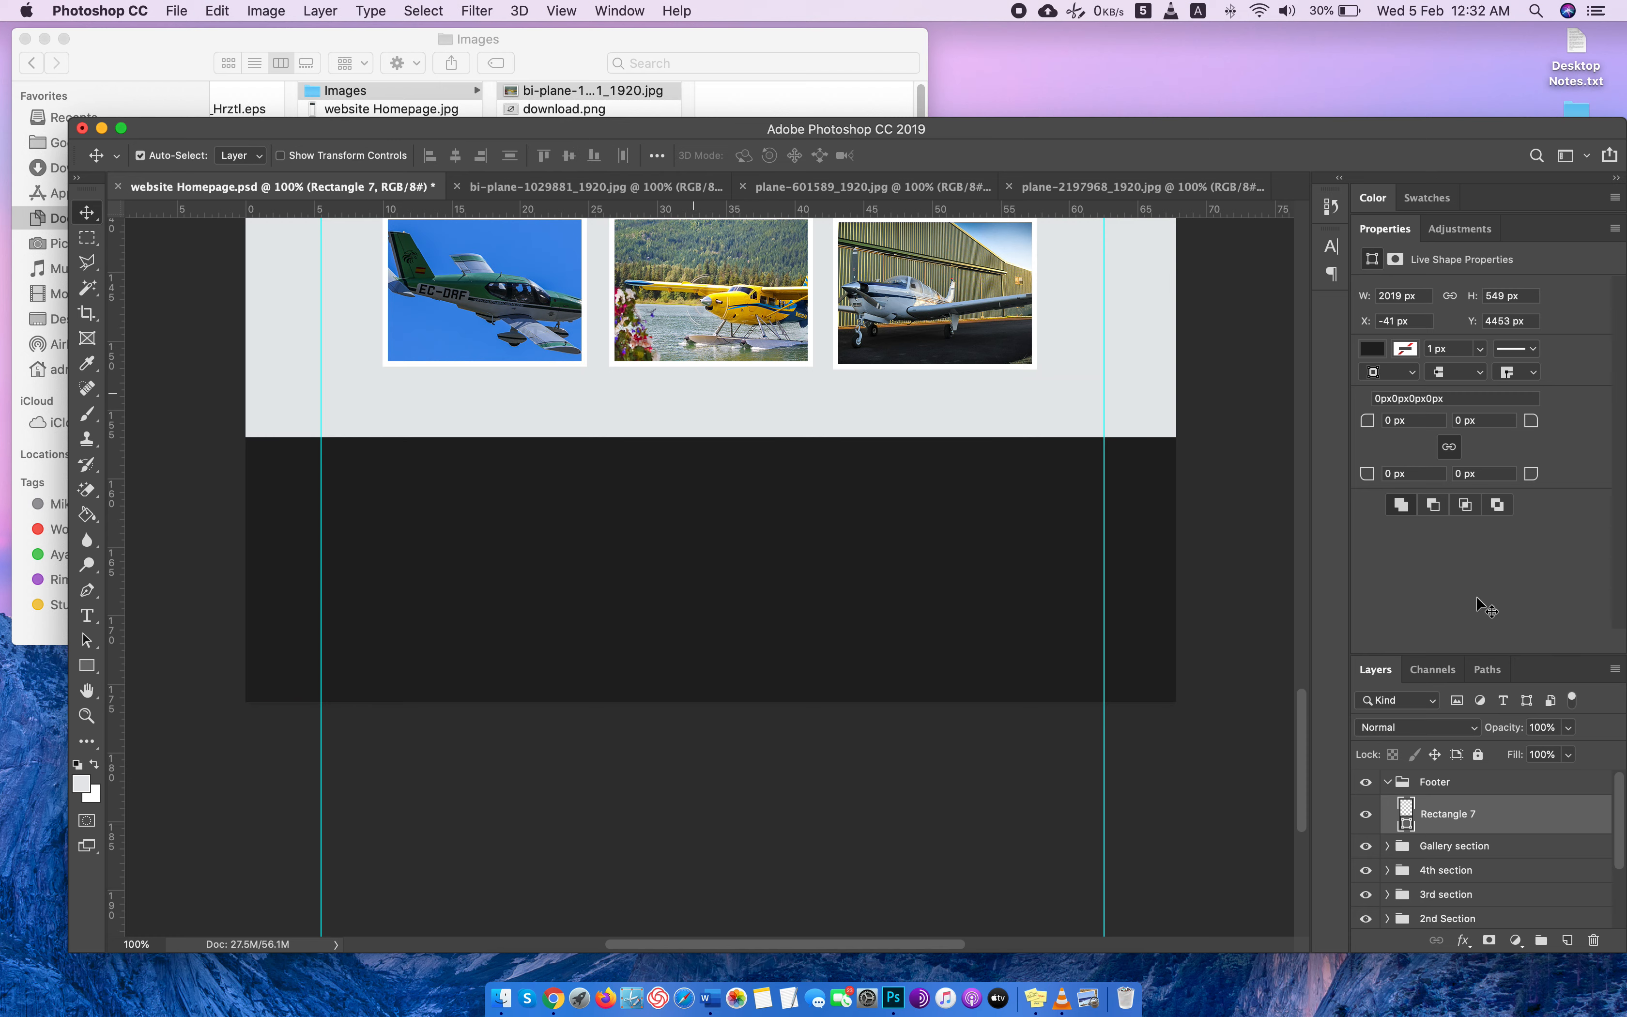
left_click(1383, 228)
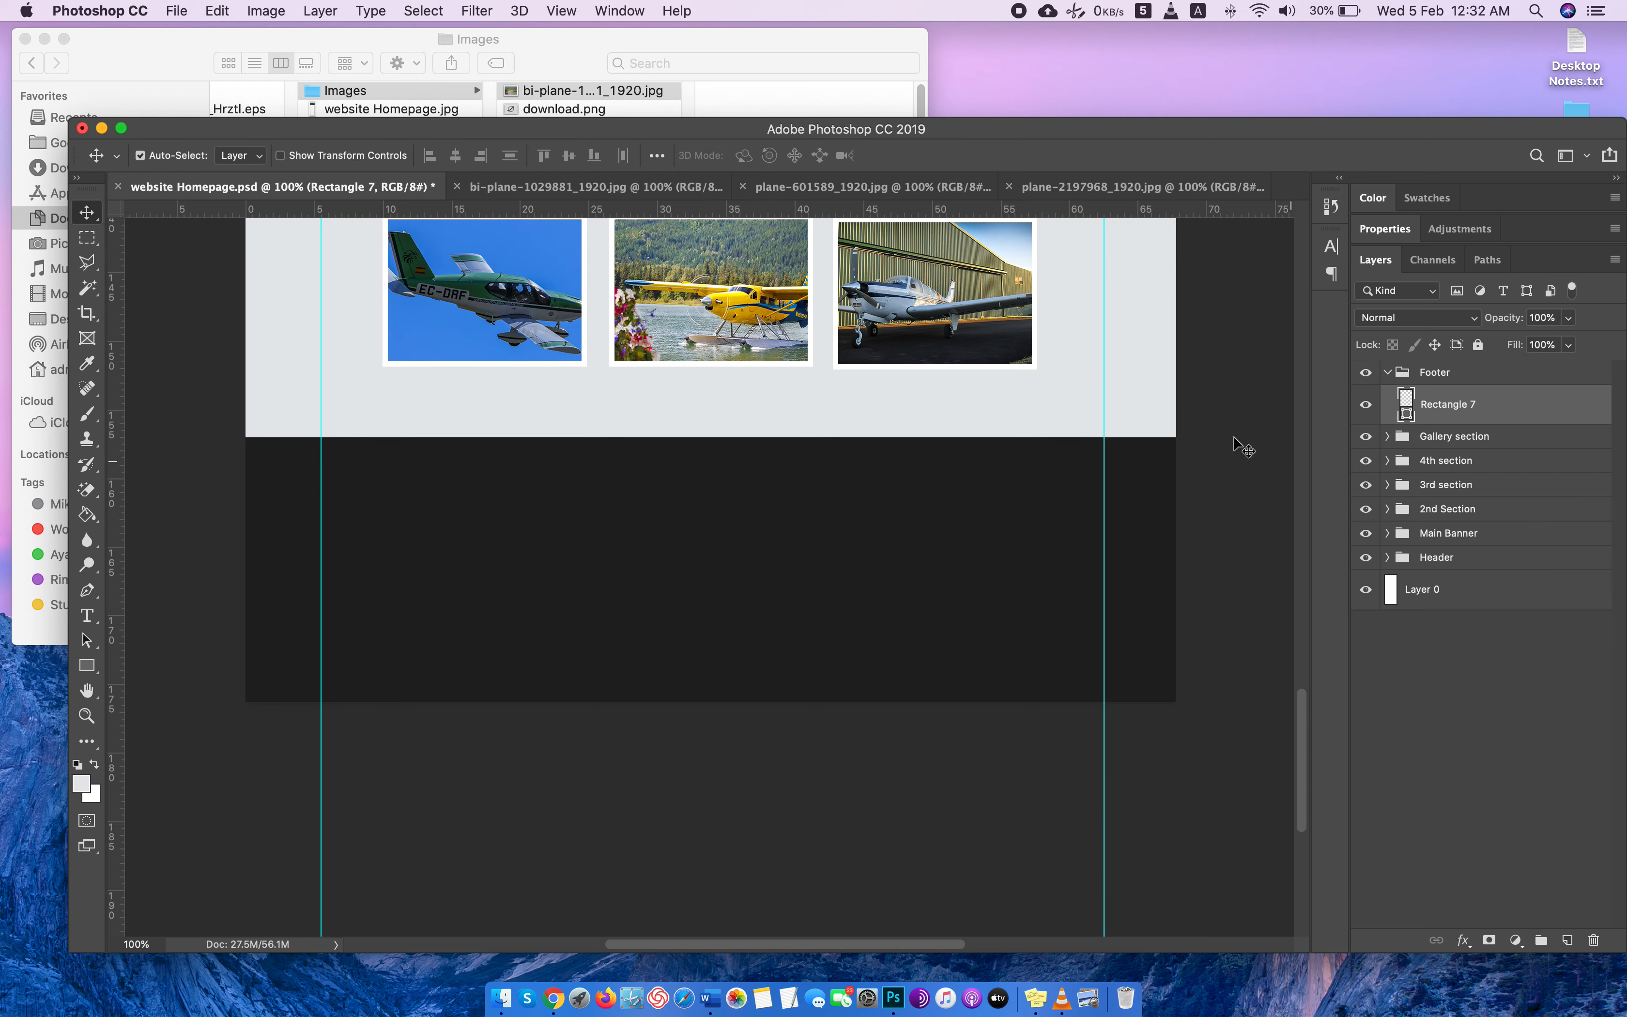
left_click(1388, 558)
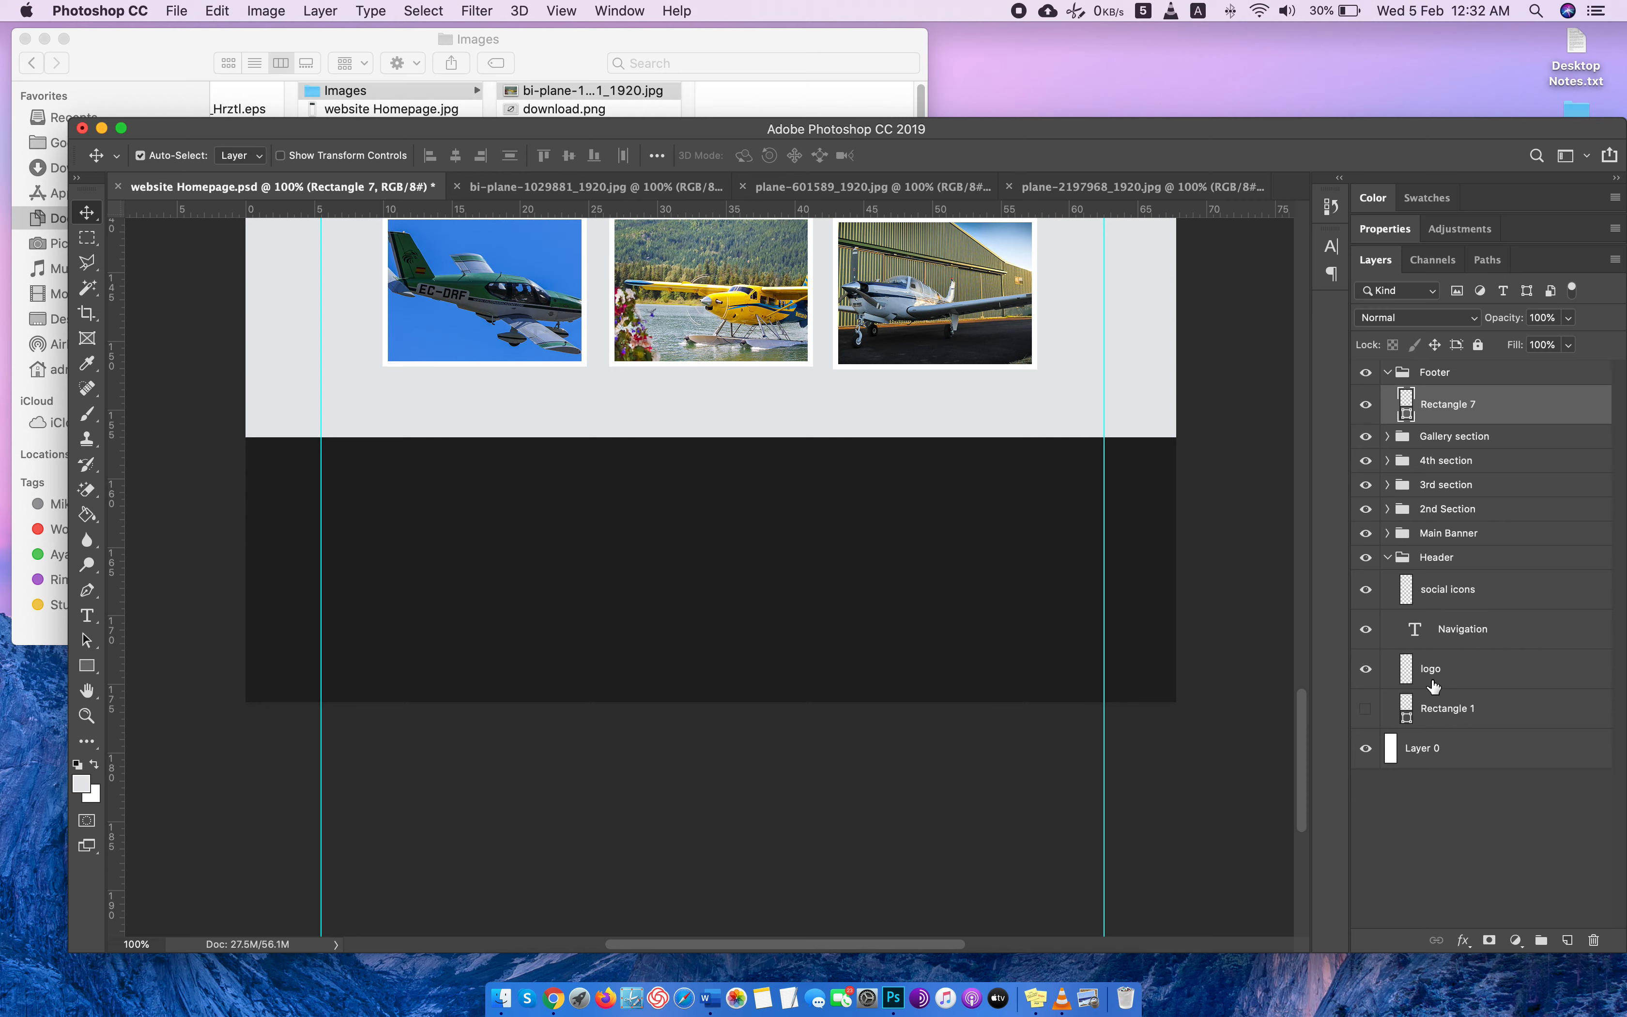
left_click(1432, 686)
right_click(1484, 680)
left_click(1573, 779)
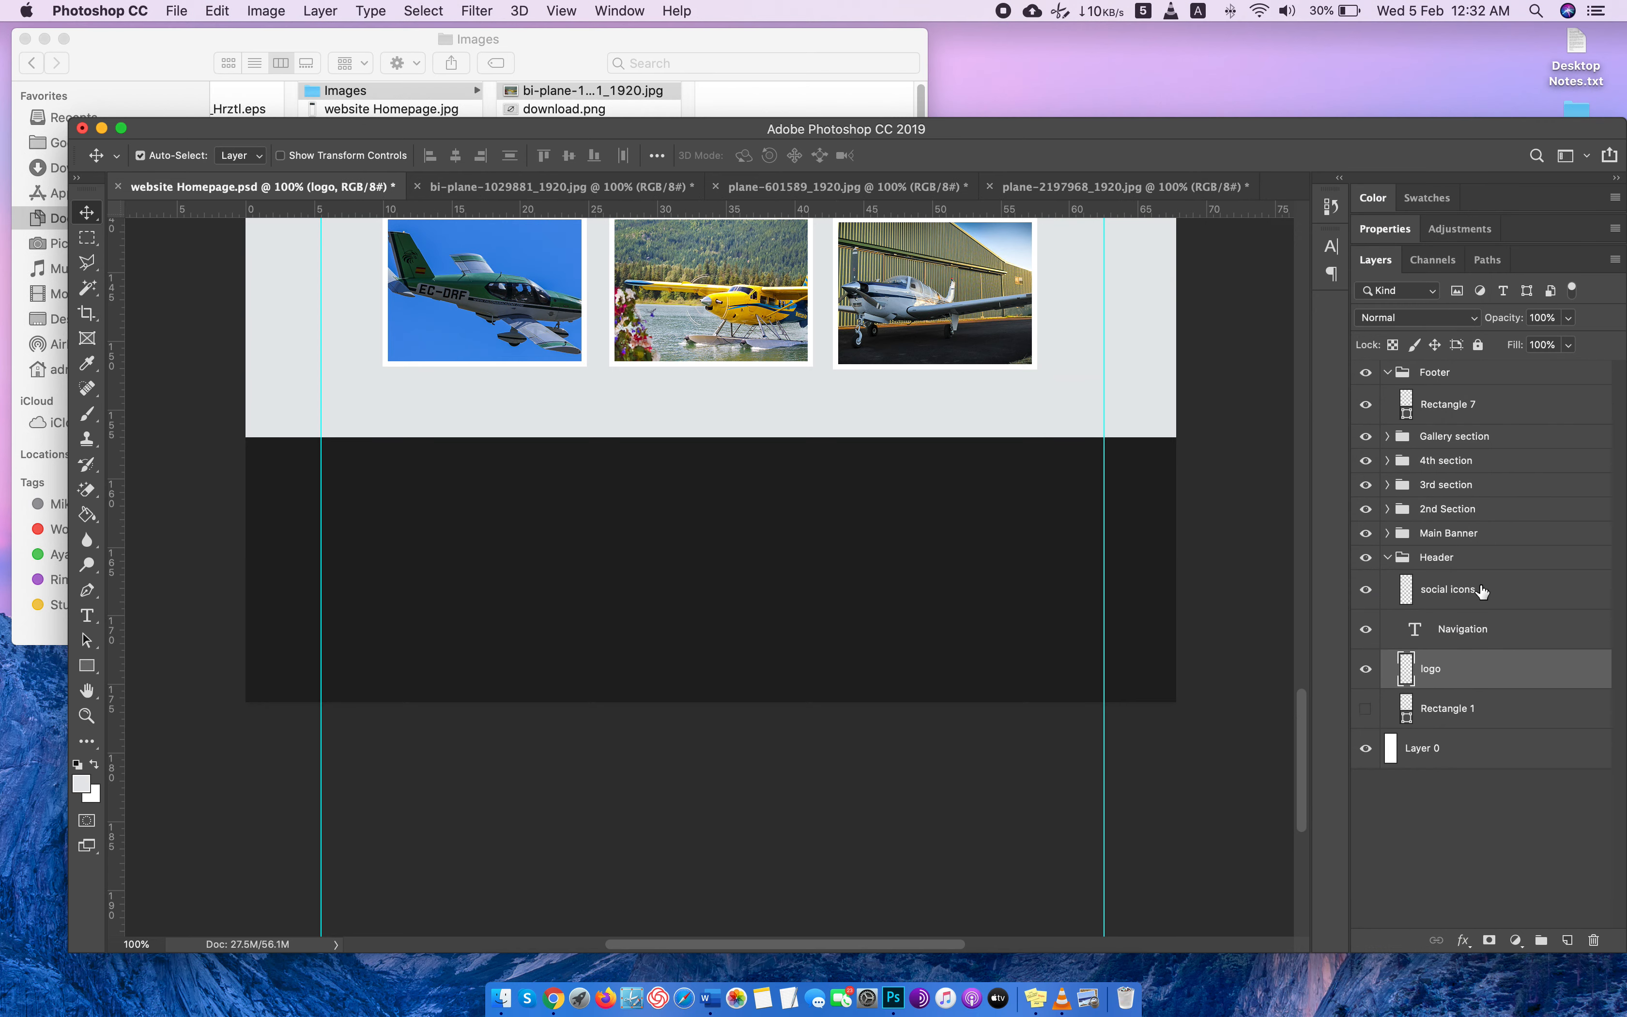
left_click(1482, 590)
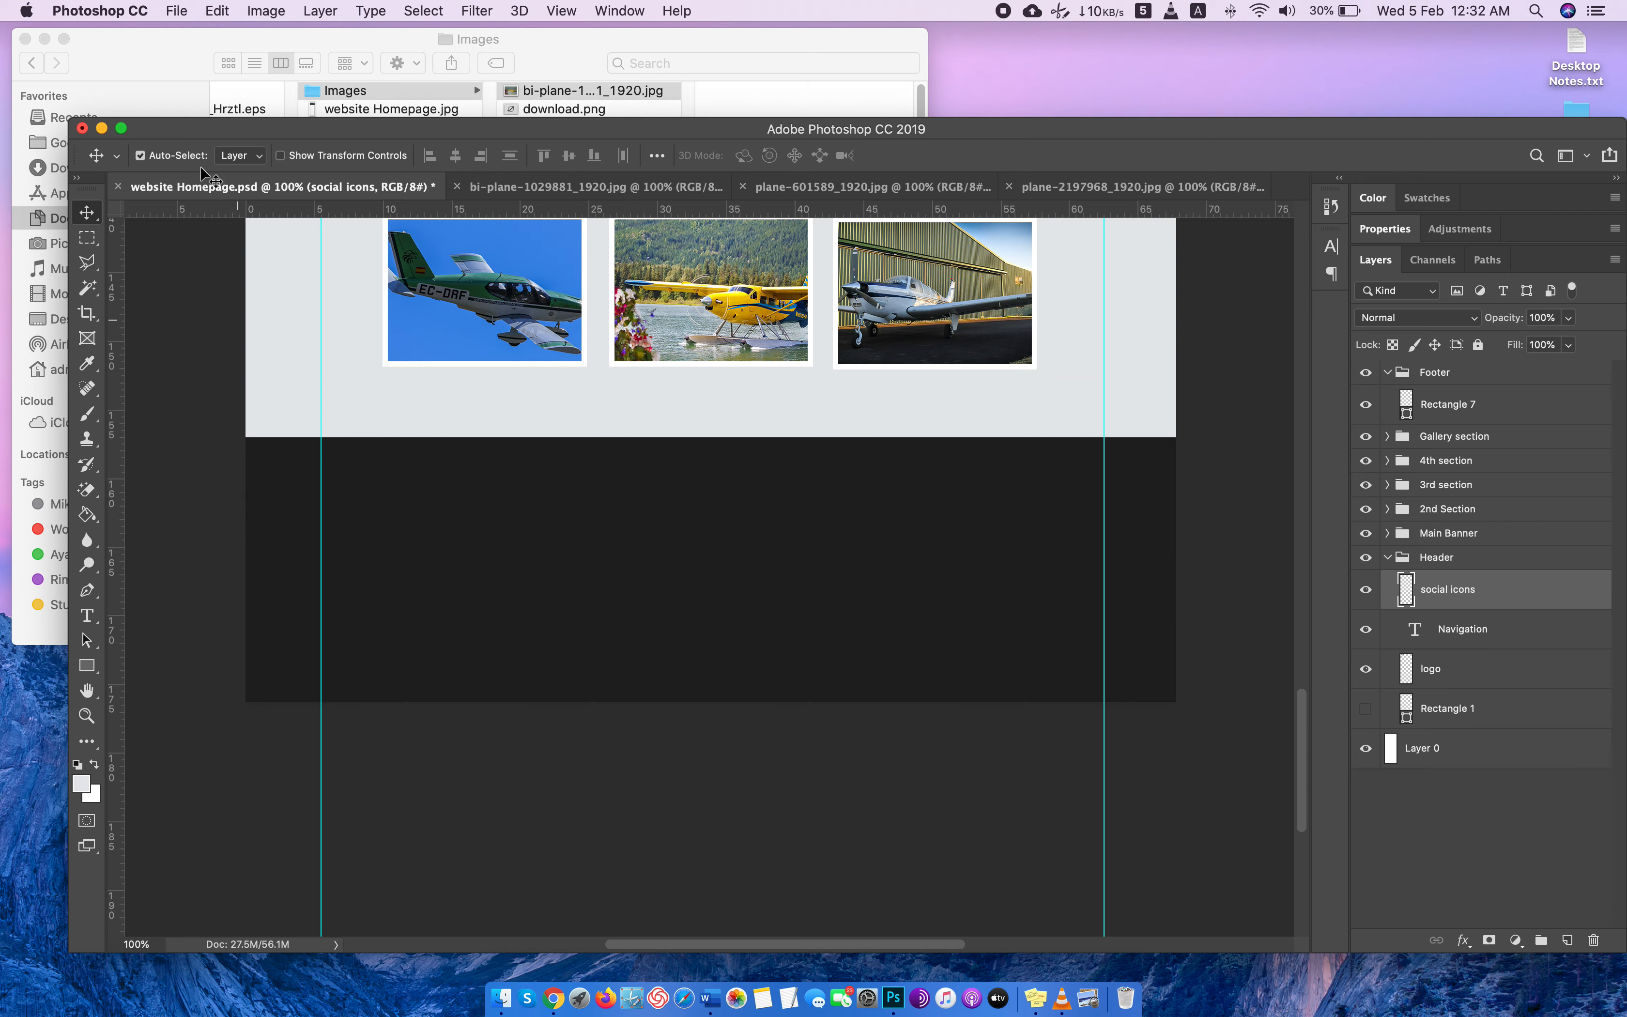
Switch to Finder, go back to the Icon Flight Service folder and open favicon.png in Photoshop as its own document.
left_click(365, 68)
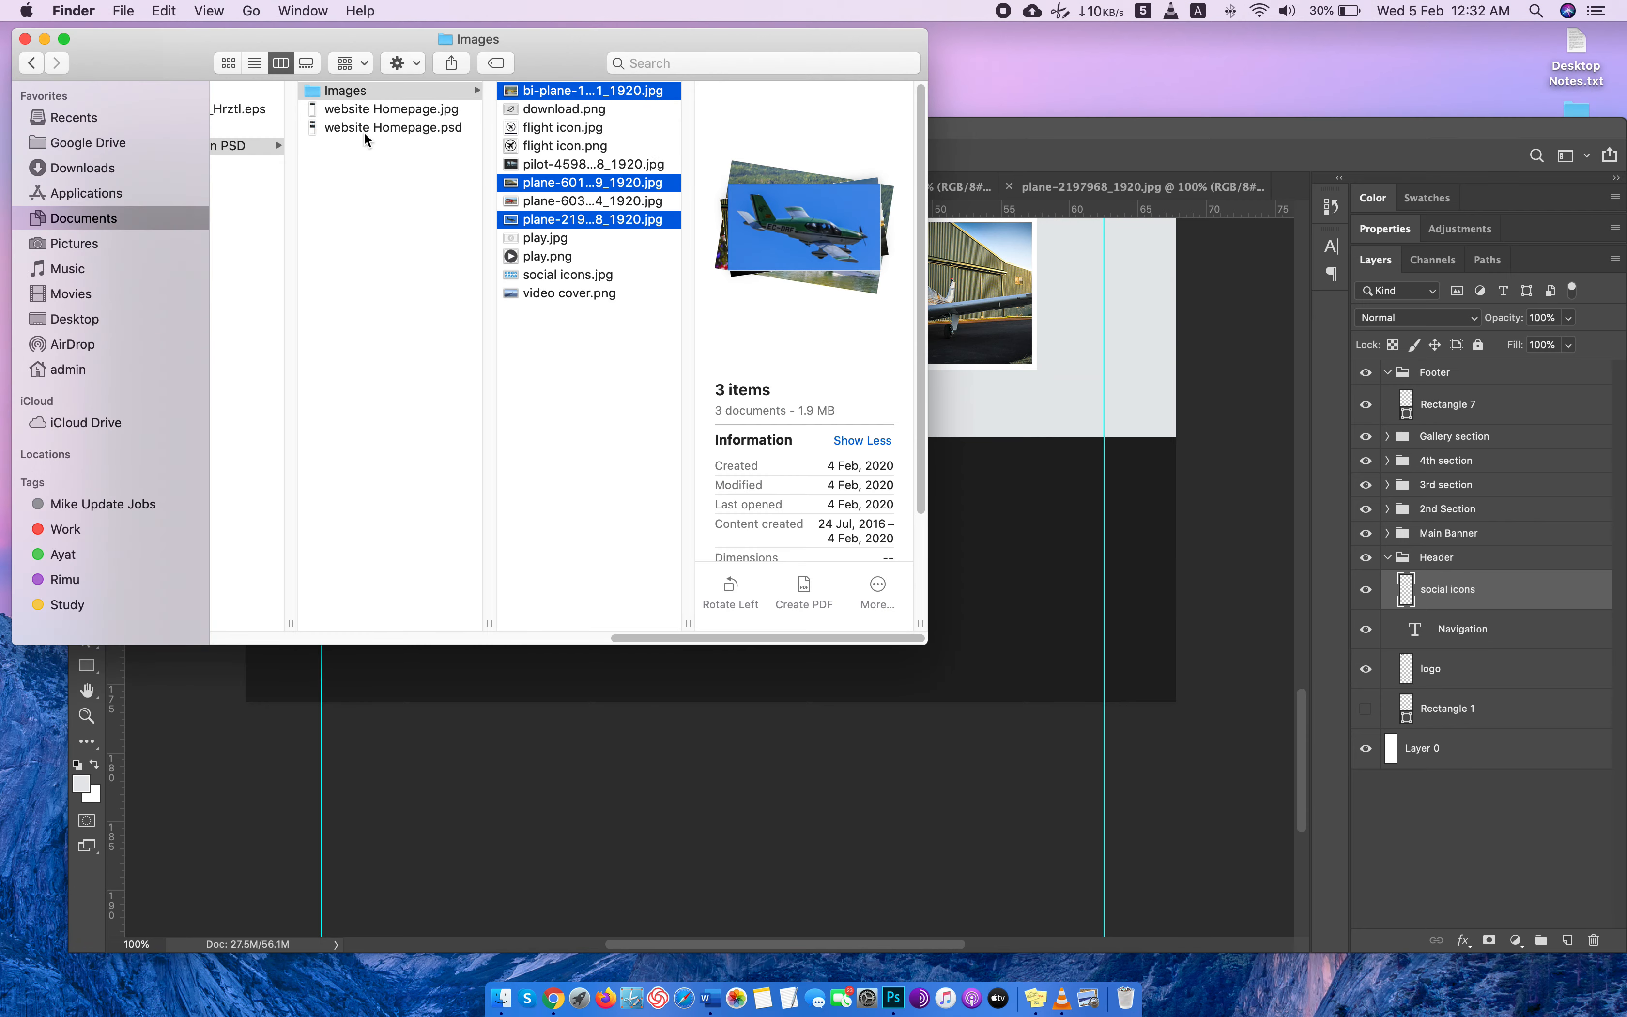
key("Left")
key("Left")
key("Left")
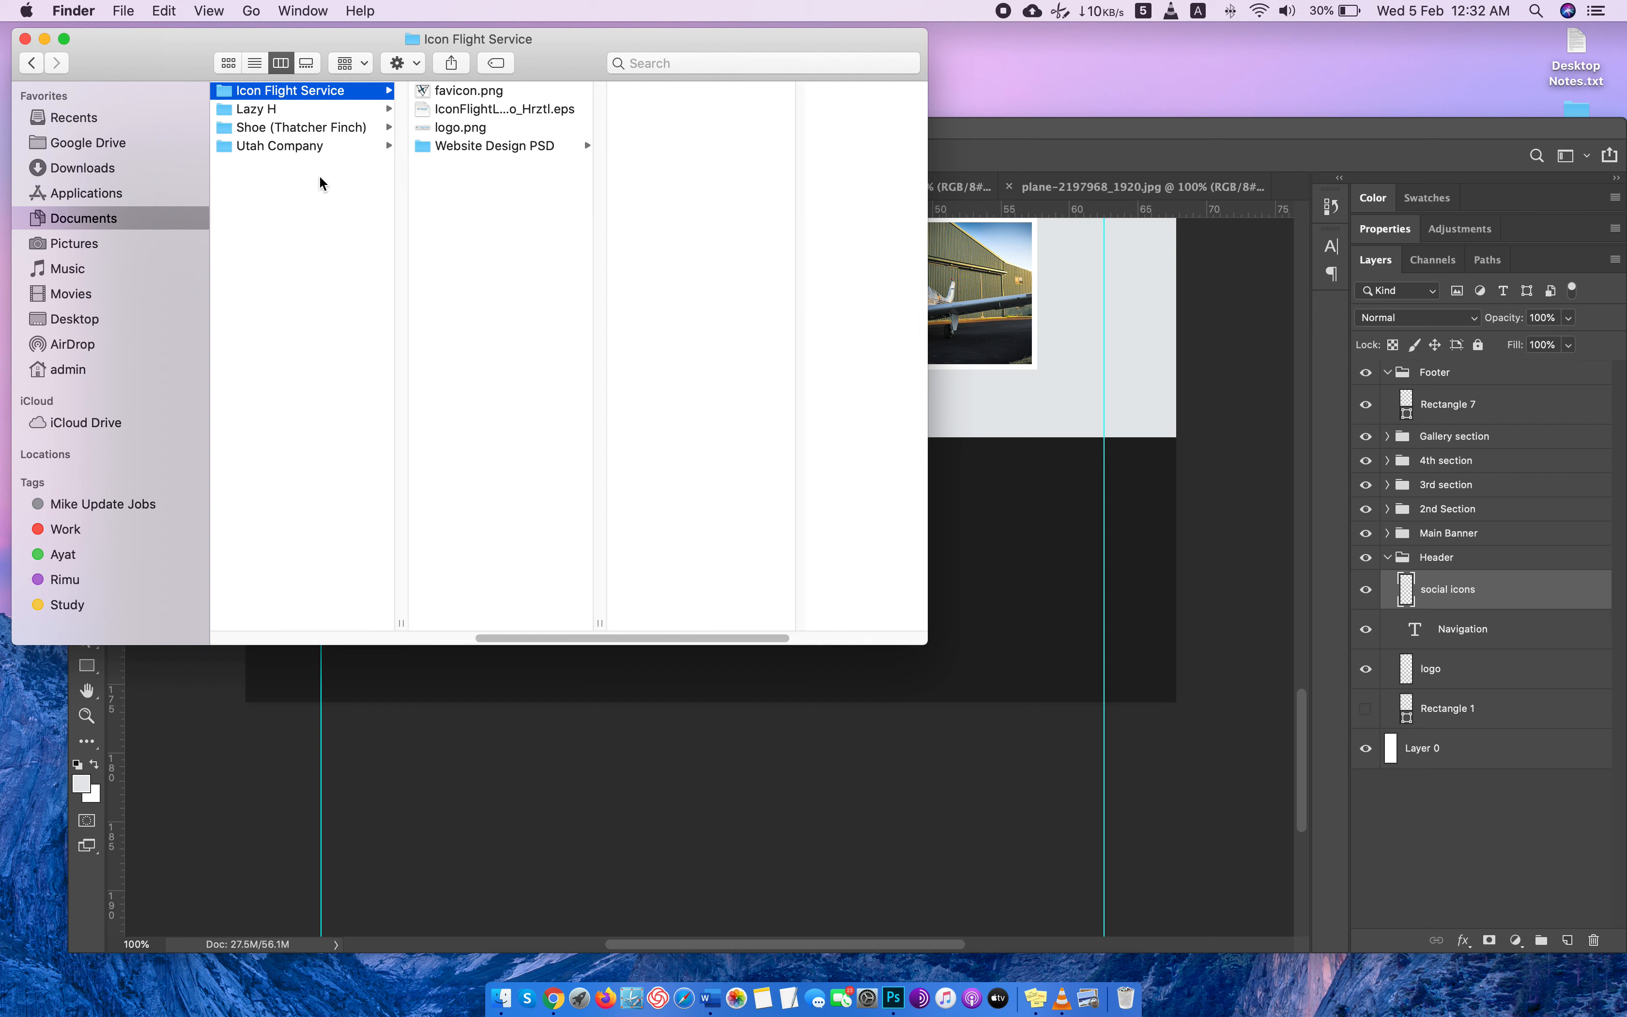
left_click_drag(455, 91, 1300, 194)
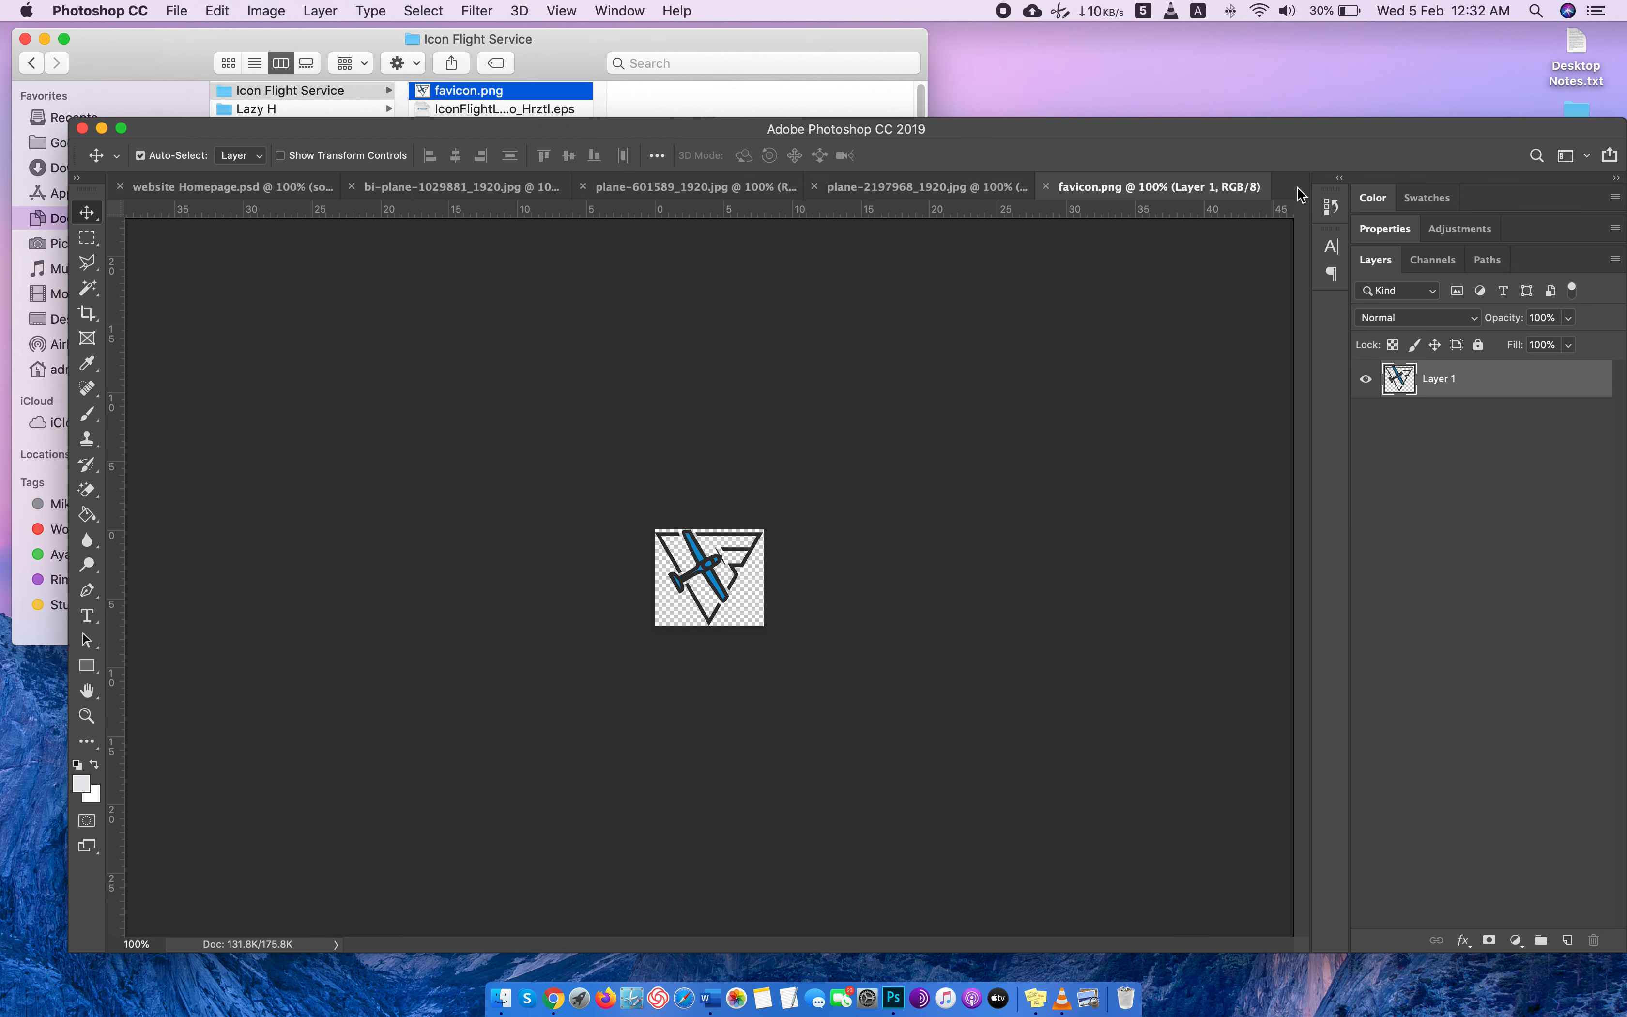
Close the bi-plane-1029881_1920.jpg, plane-601589_1920.jpg and plane-2197968_1920.jpg documents.
left_click(351, 186)
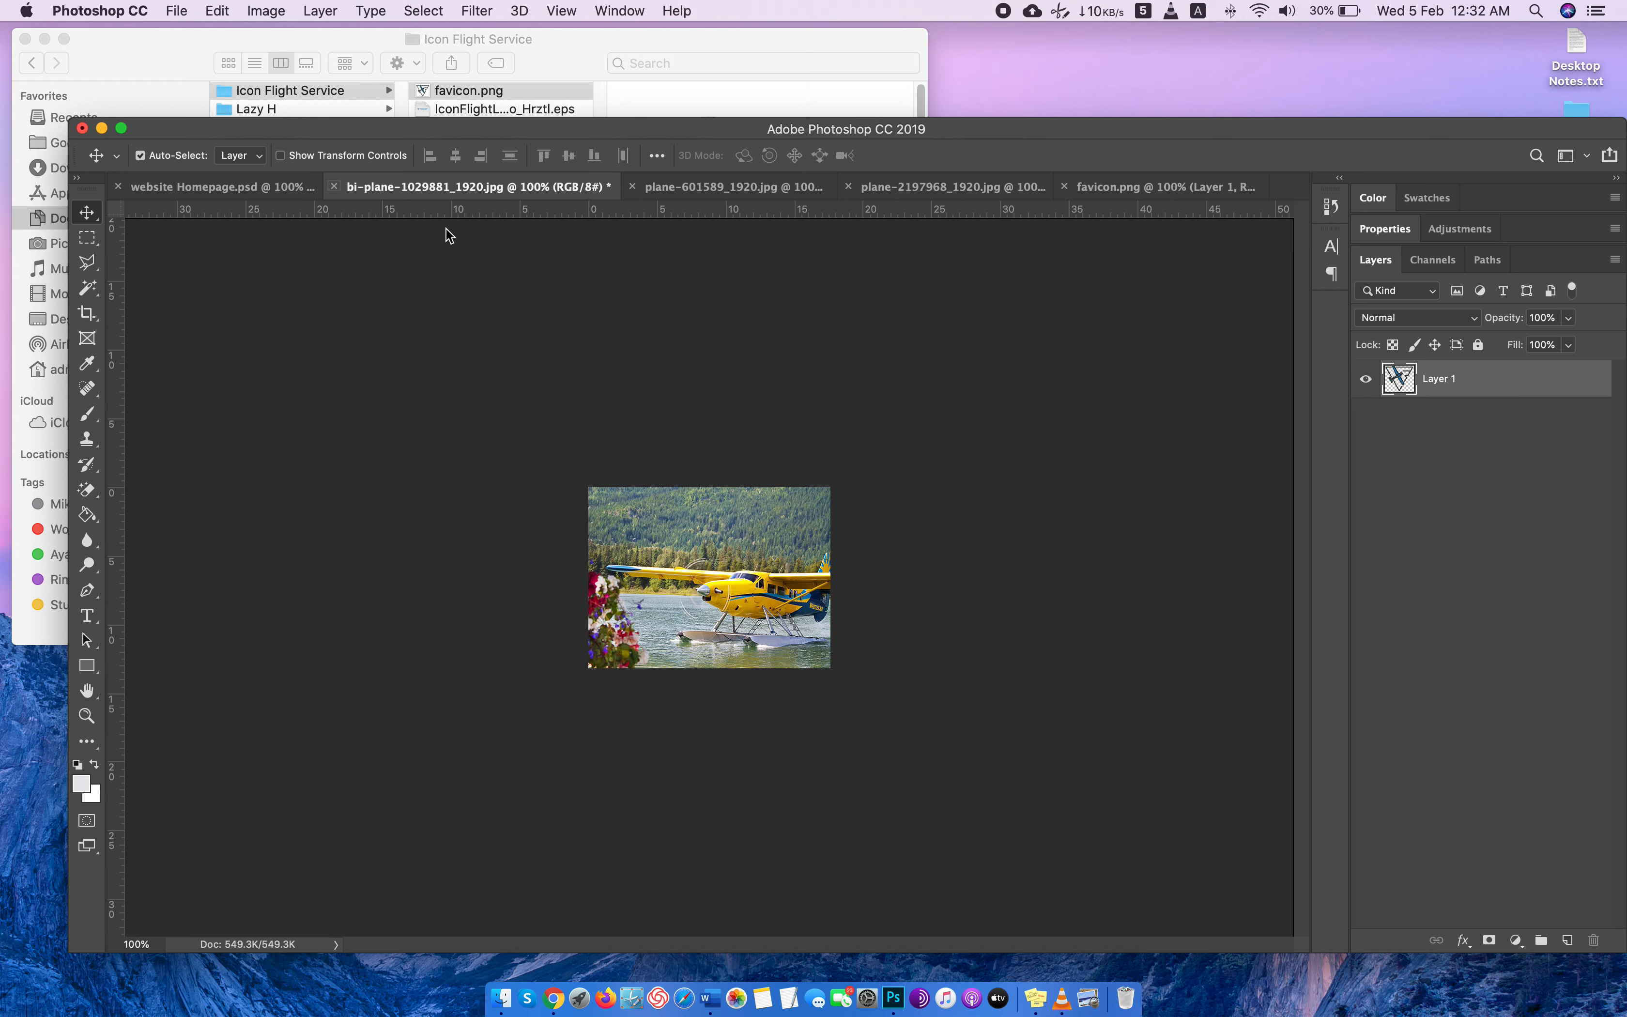
left_click(748, 344)
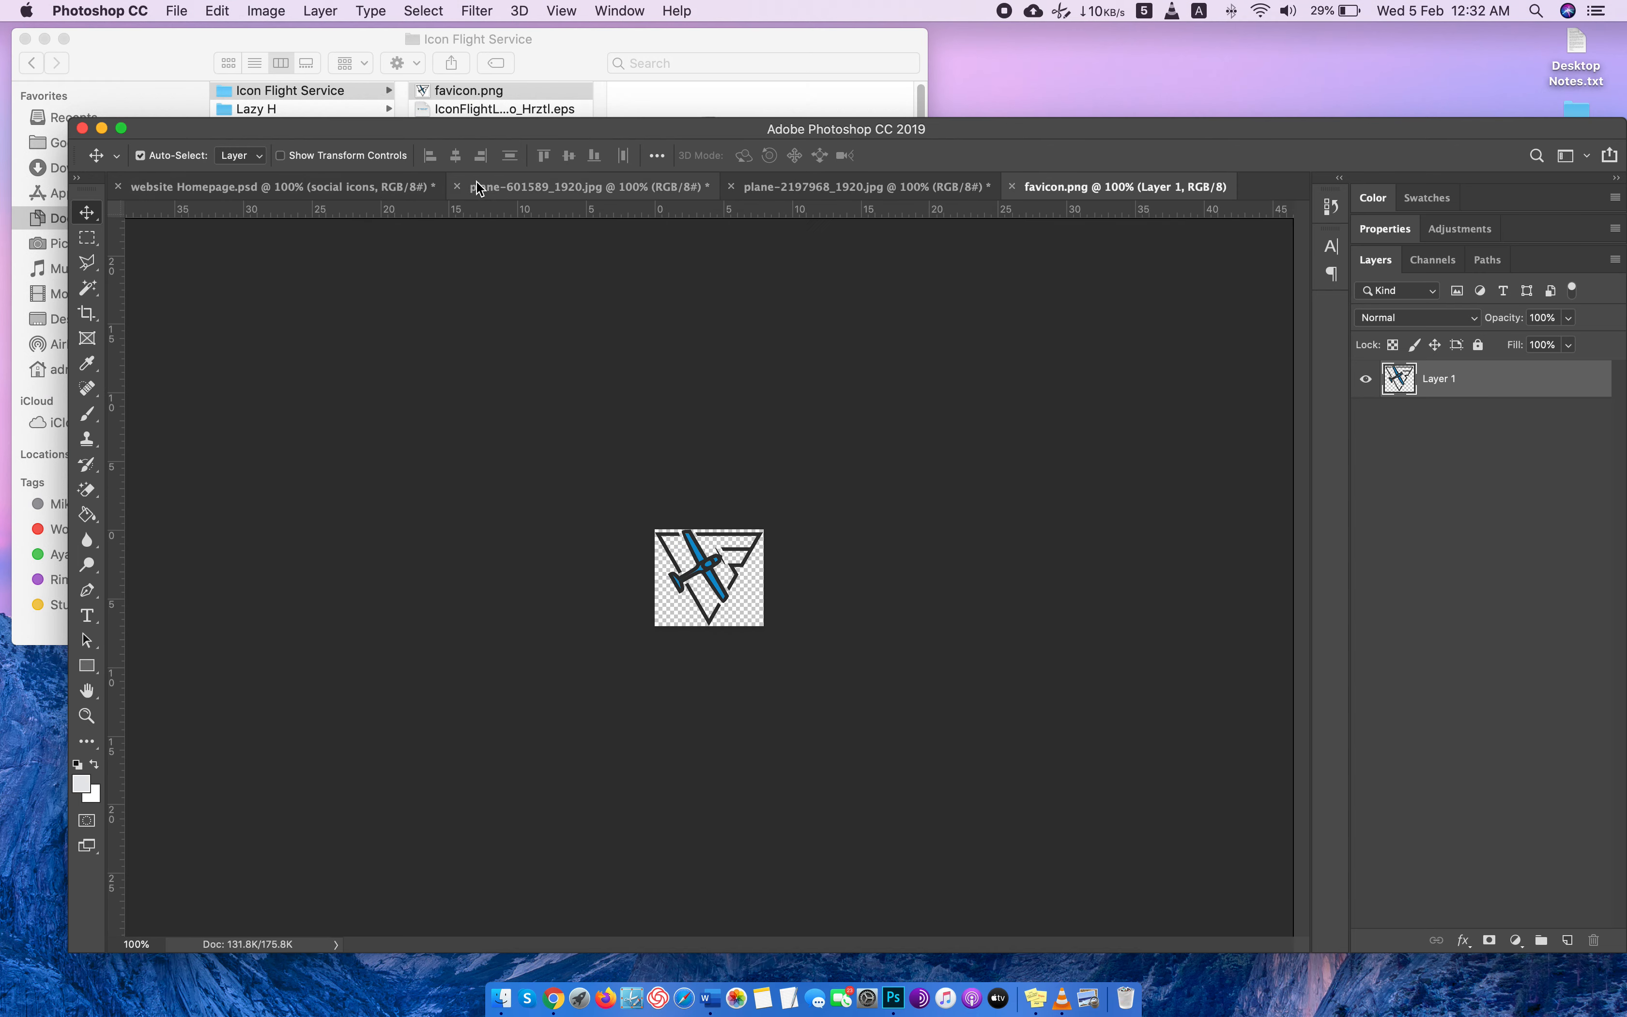
left_click(460, 190)
left_click(743, 344)
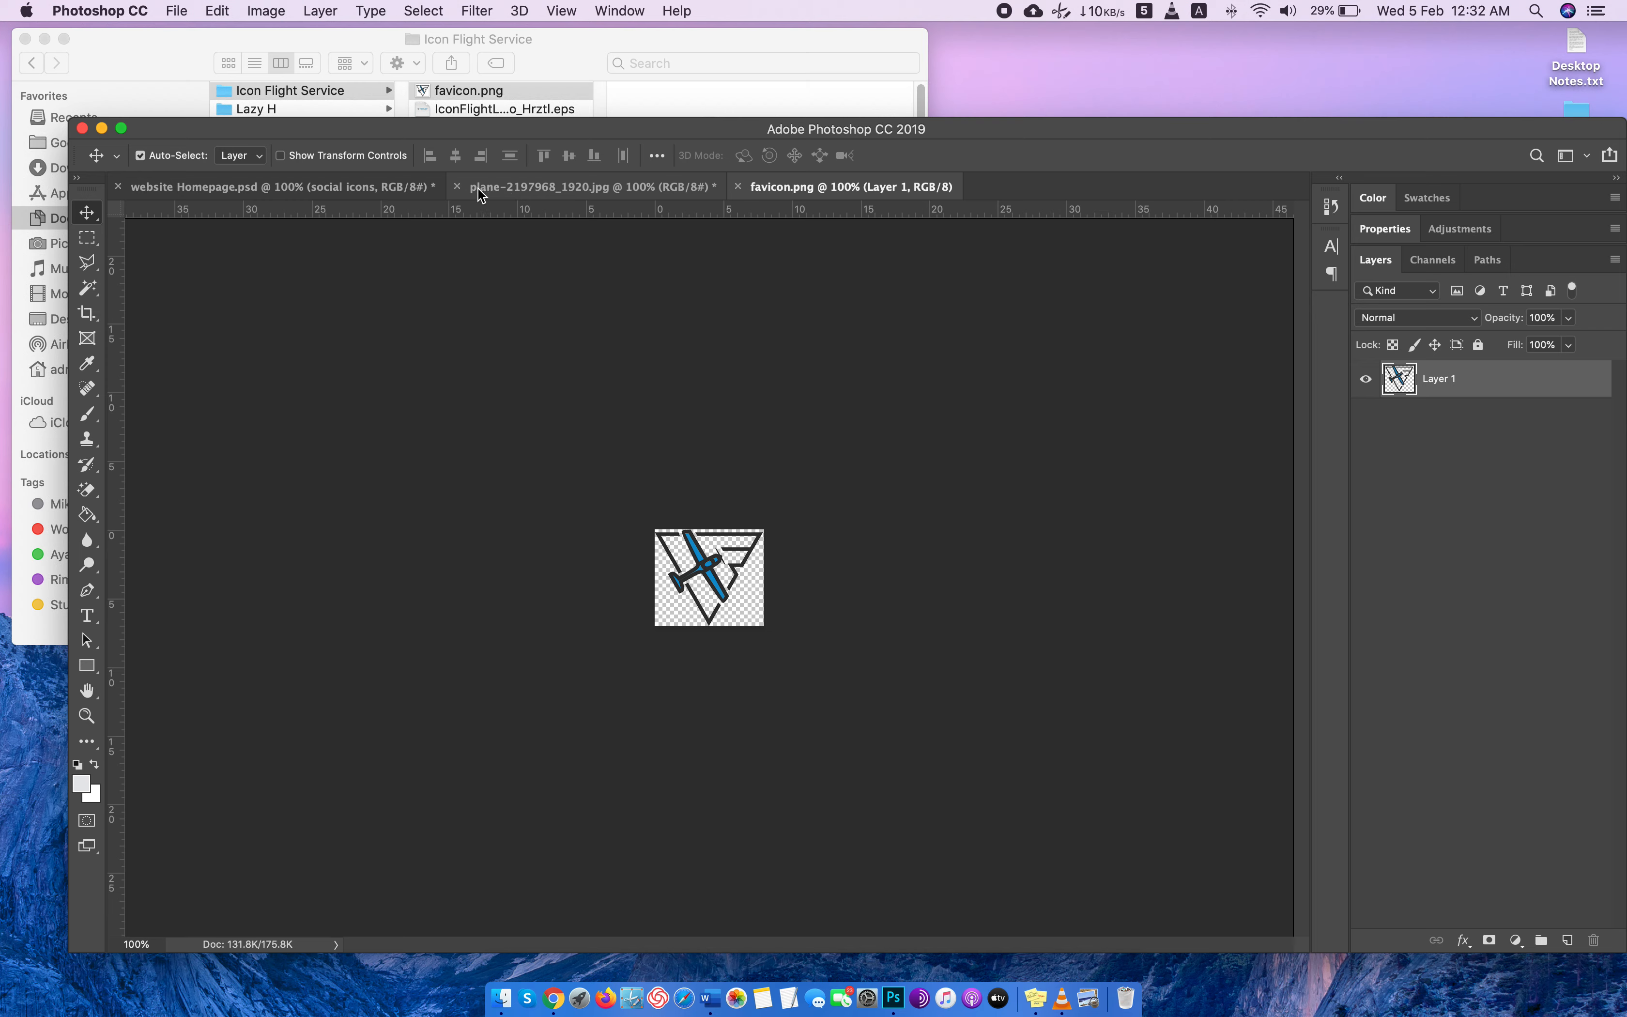
left_click(457, 187)
left_click(747, 344)
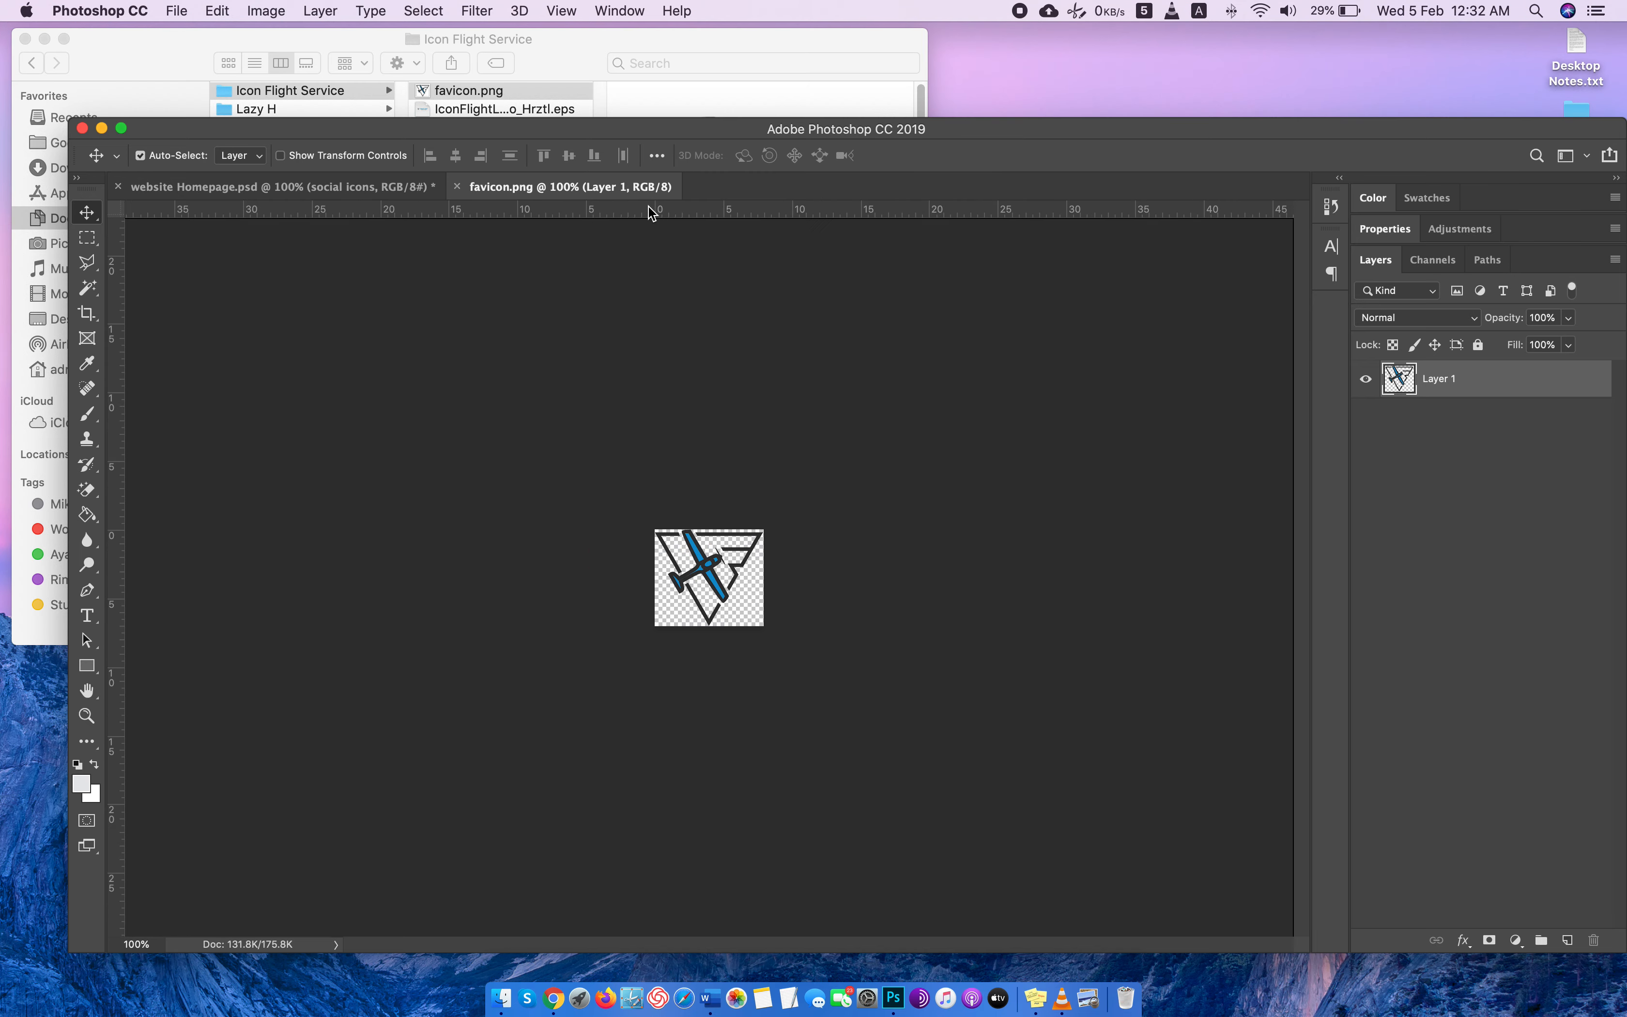
Copy the entire favicon image into a new layer in the homepage's Footer group and position it centered in the dark footer's upper part.
key("super+a")
key("super+c")
left_click(393, 188)
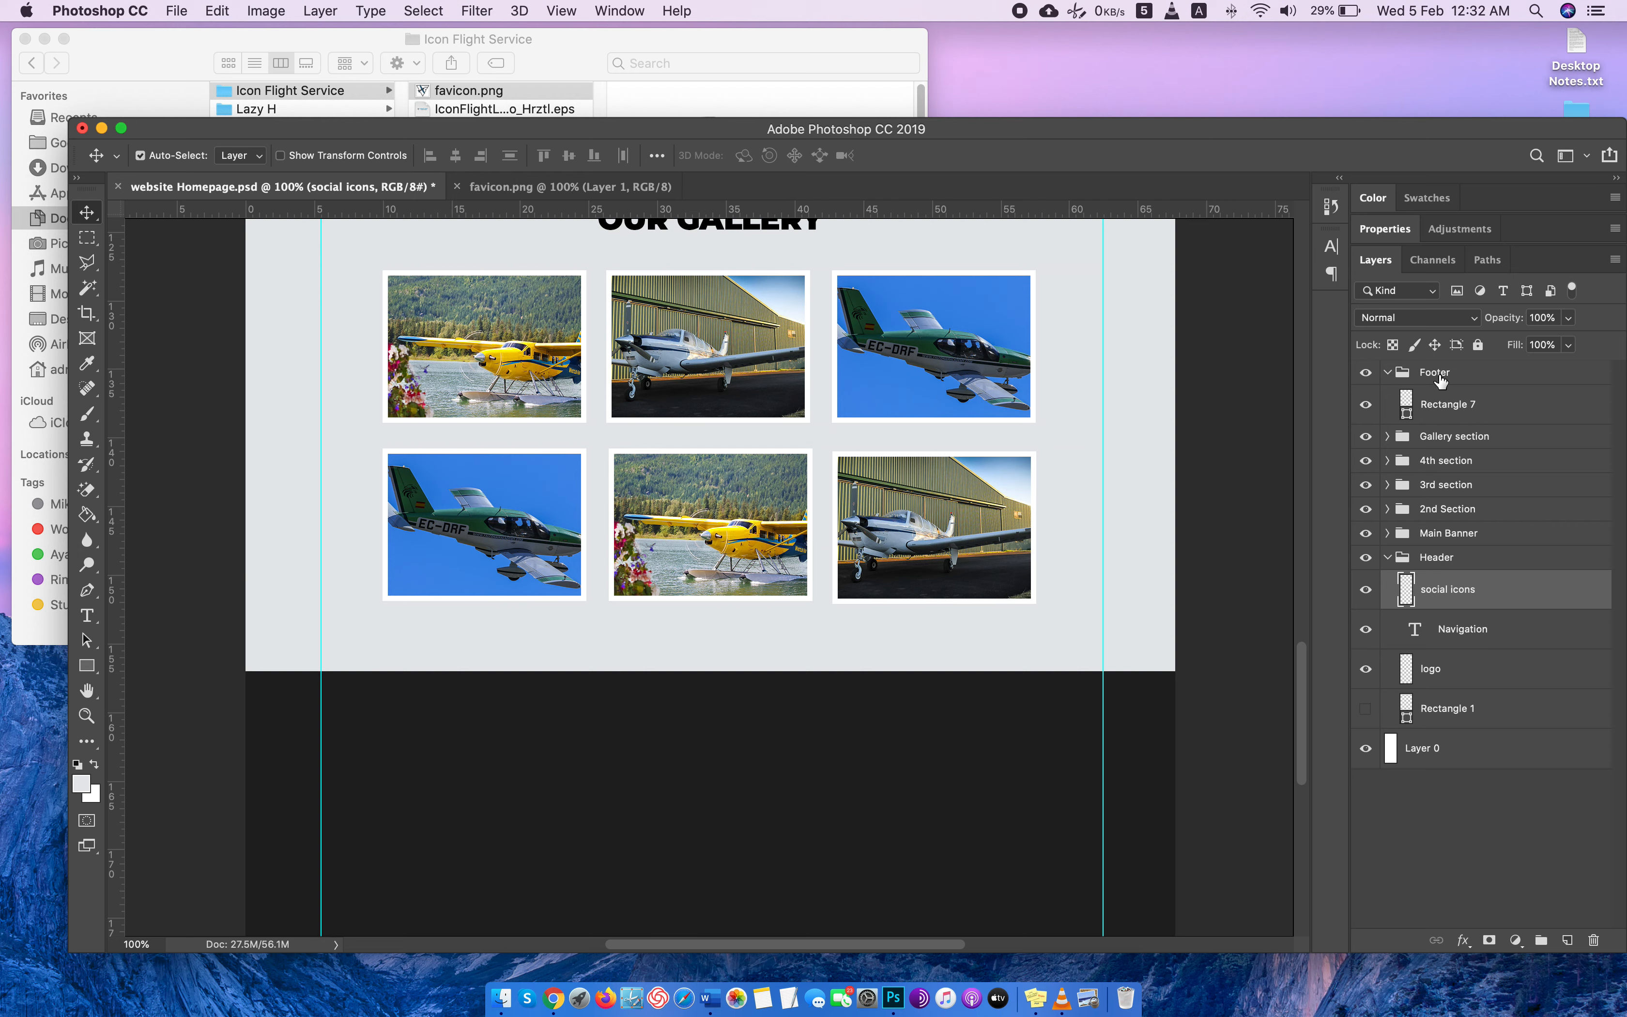
left_click(1440, 381)
left_click(1565, 936)
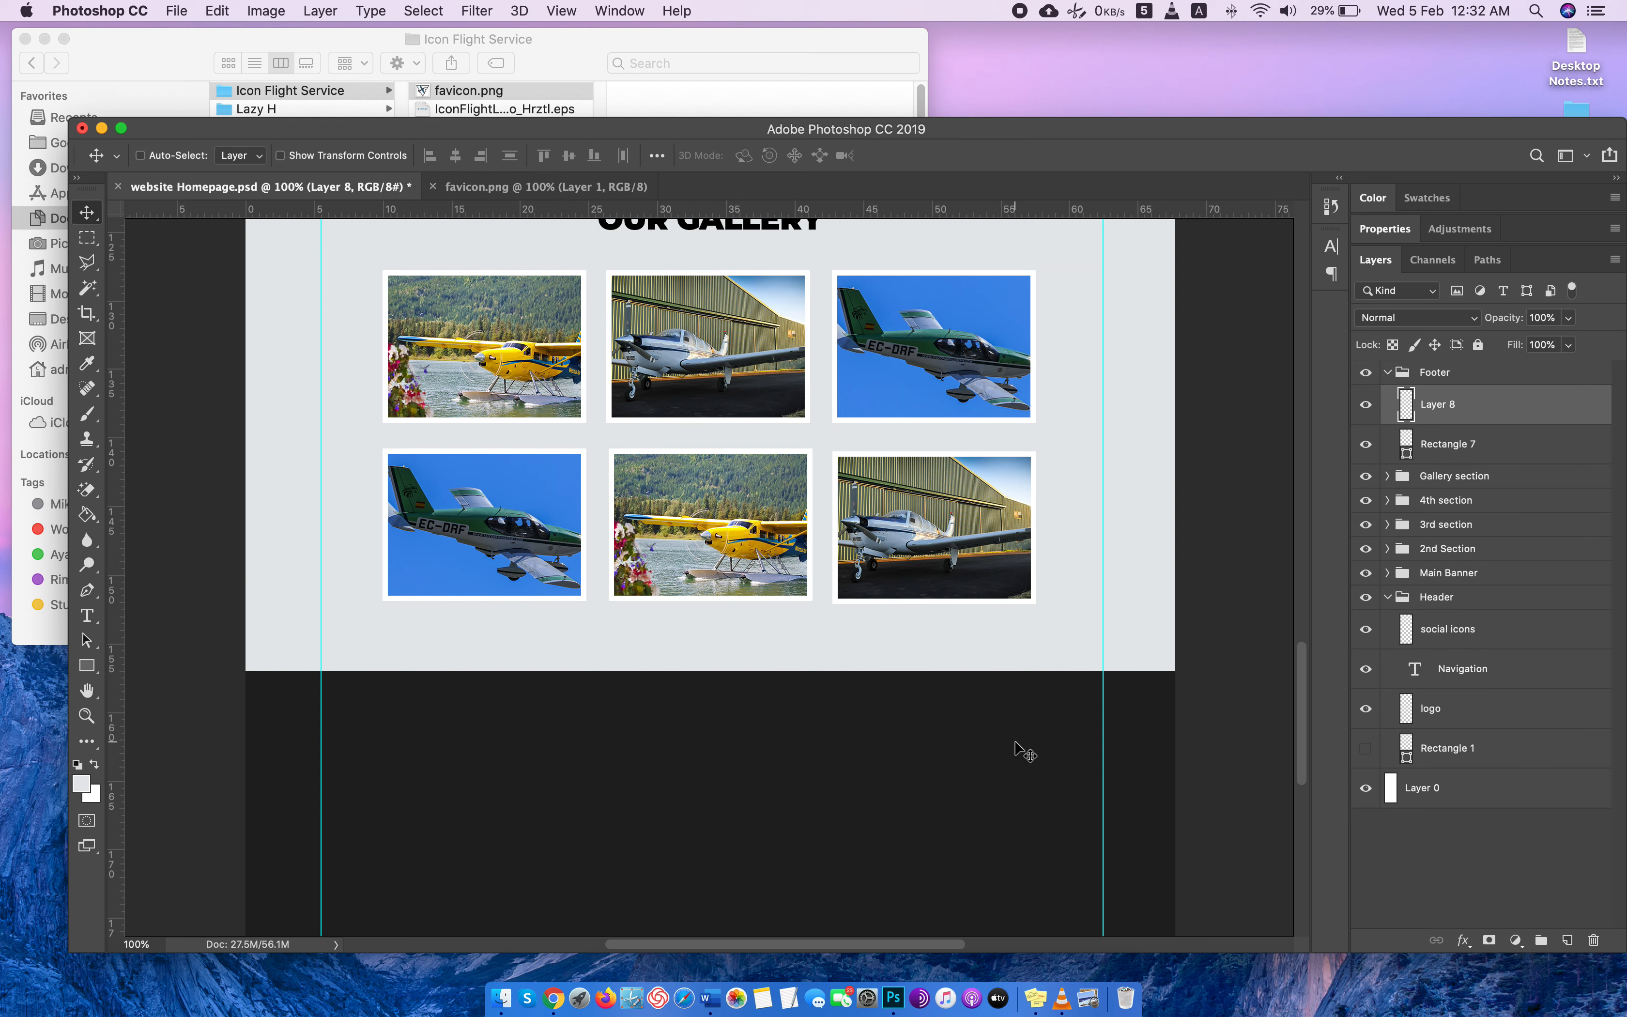
key("super+v")
left_click_drag(701, 572, 701, 762)
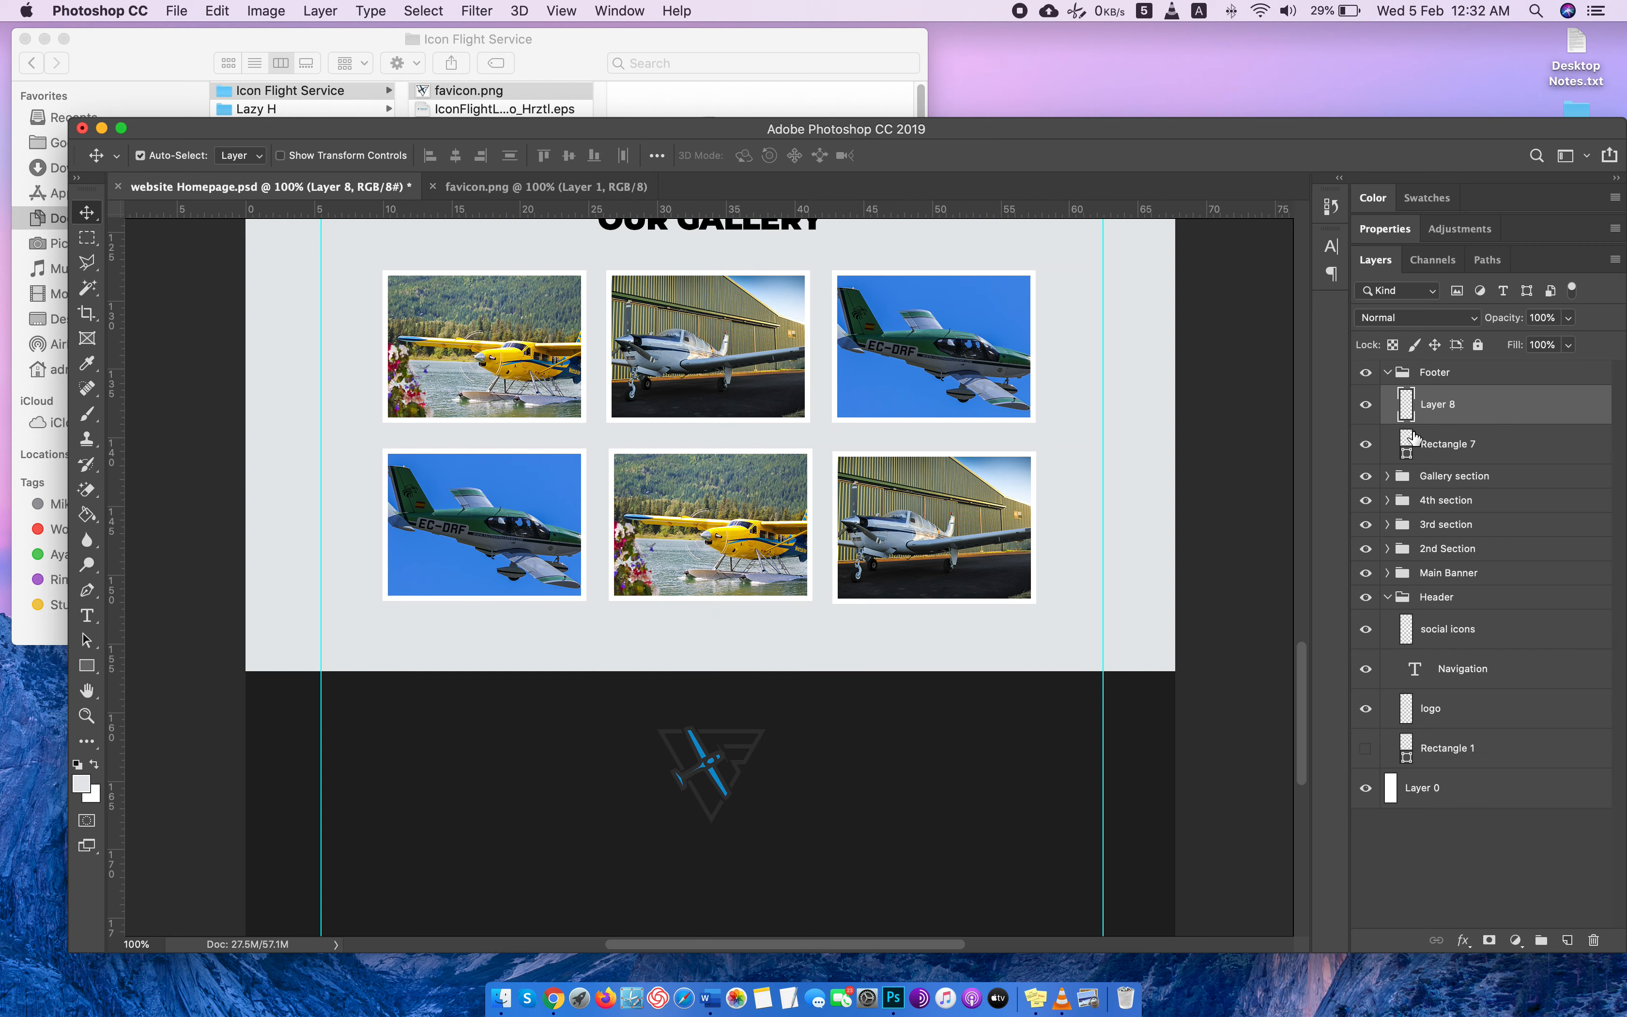
Add a white 1 px inside Stroke to the airplane logo layer in the Footer group.
double_click(1561, 420)
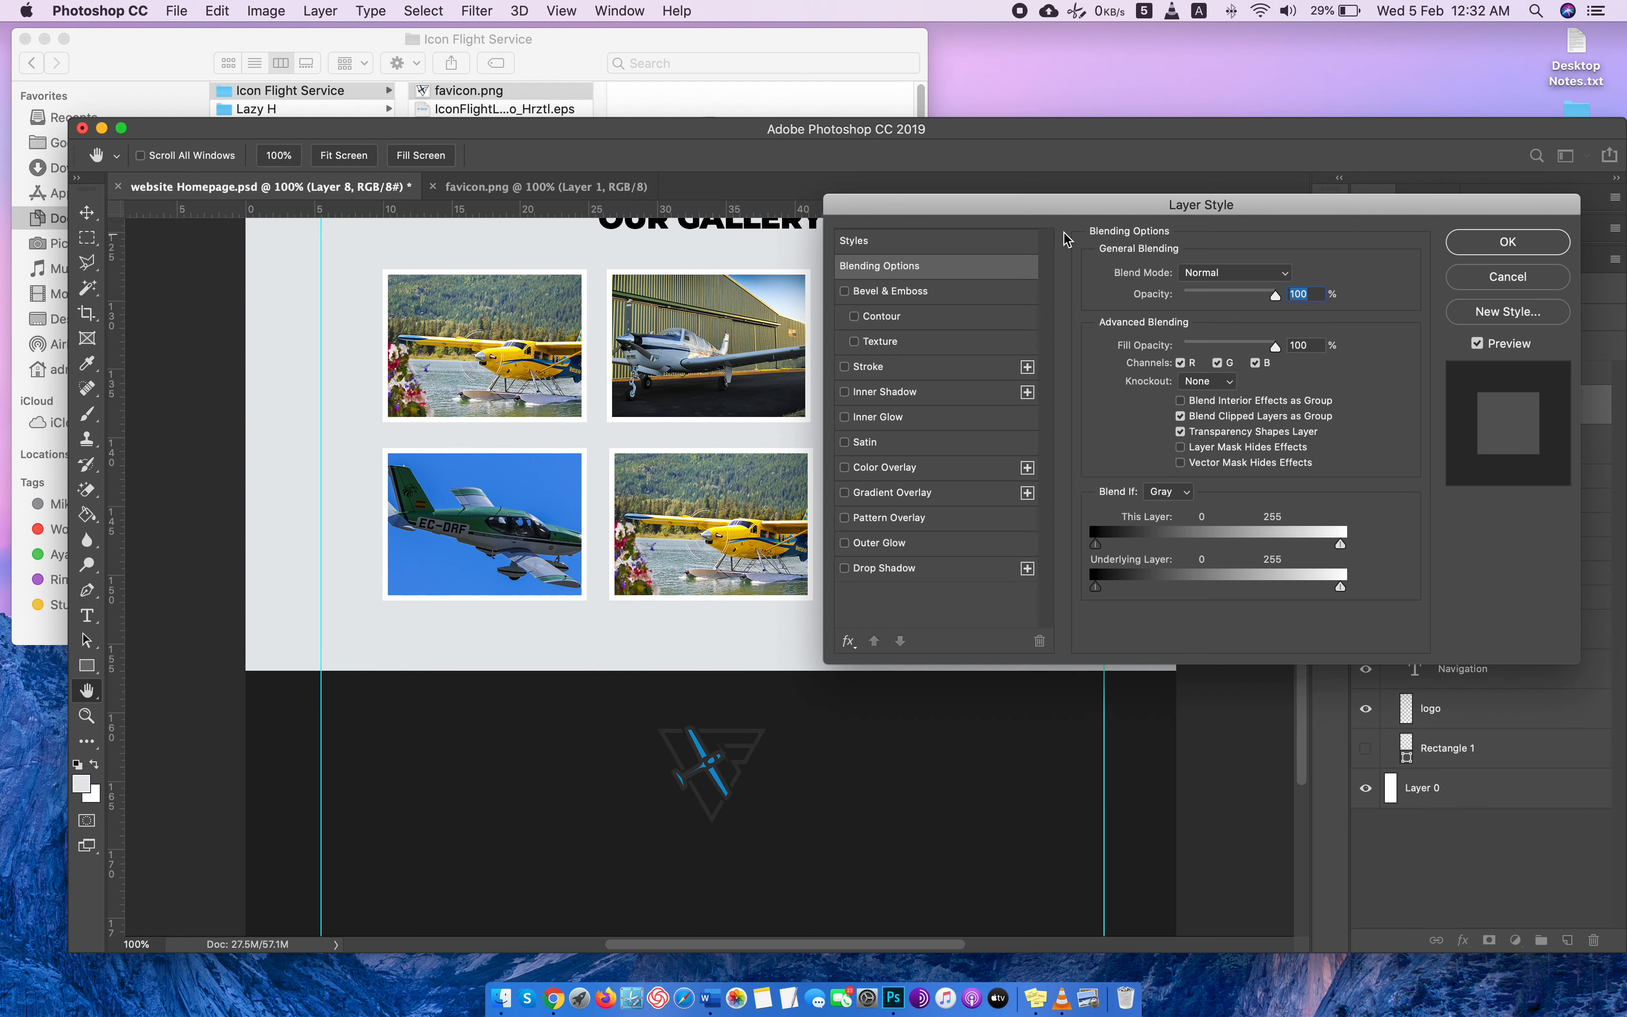
left_click(868, 367)
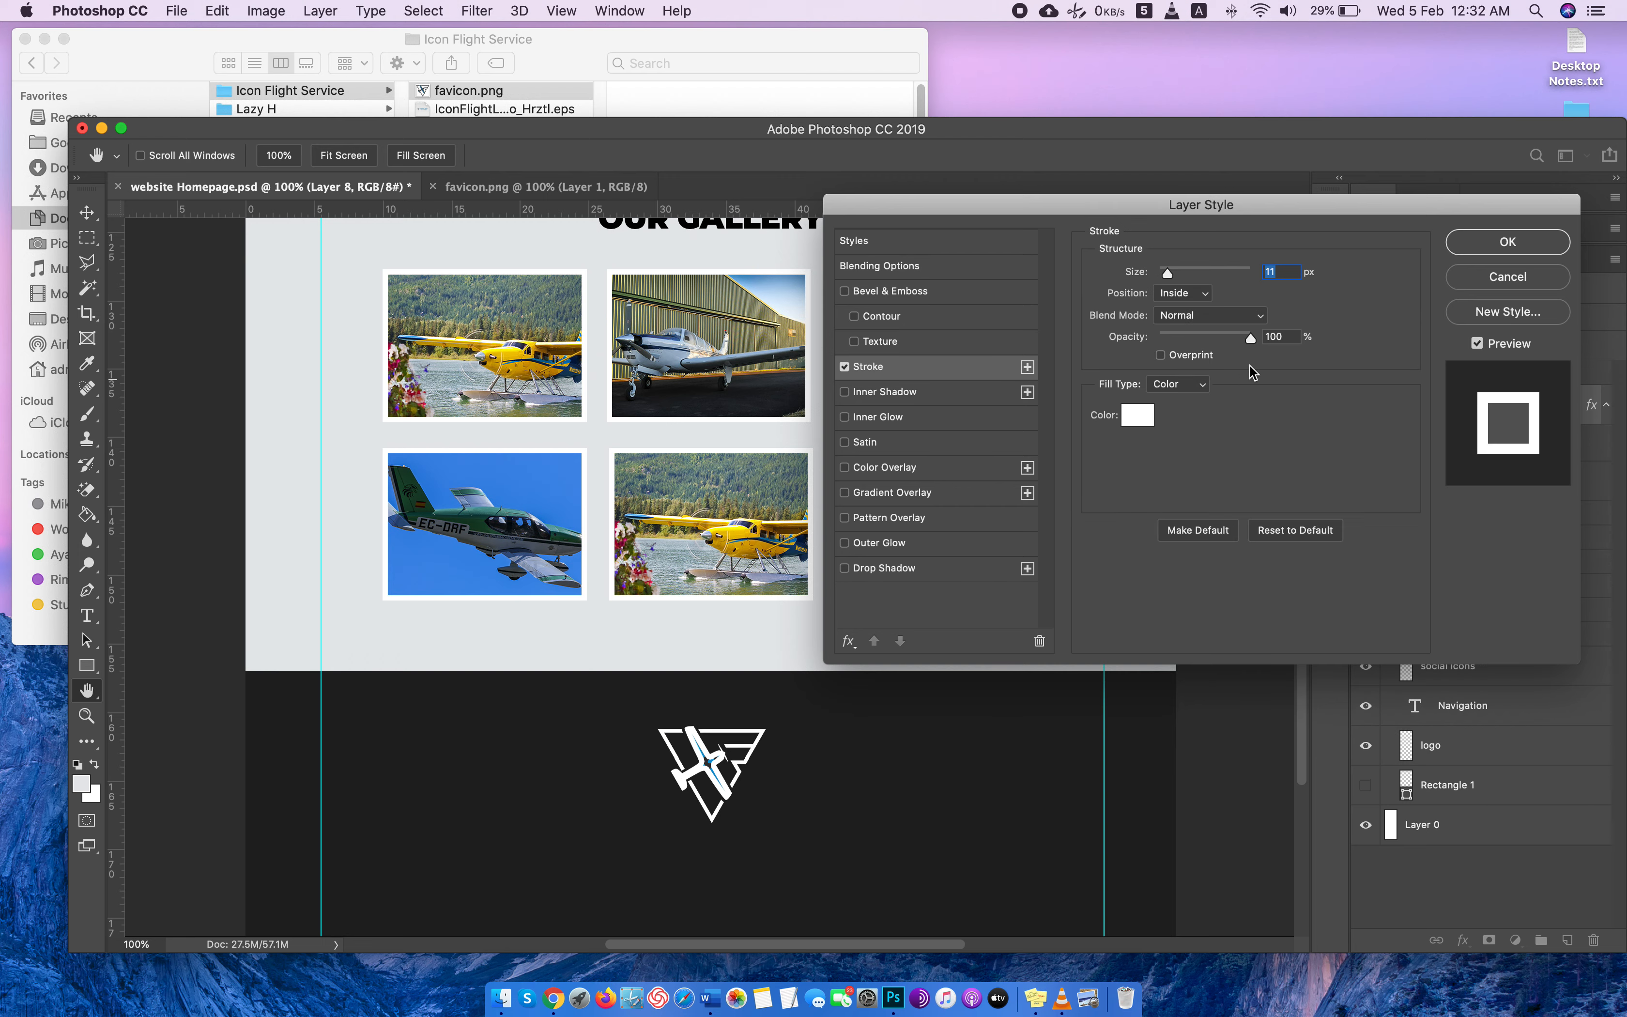
key("Down")
key("Down")
key("Down")
key("Down")
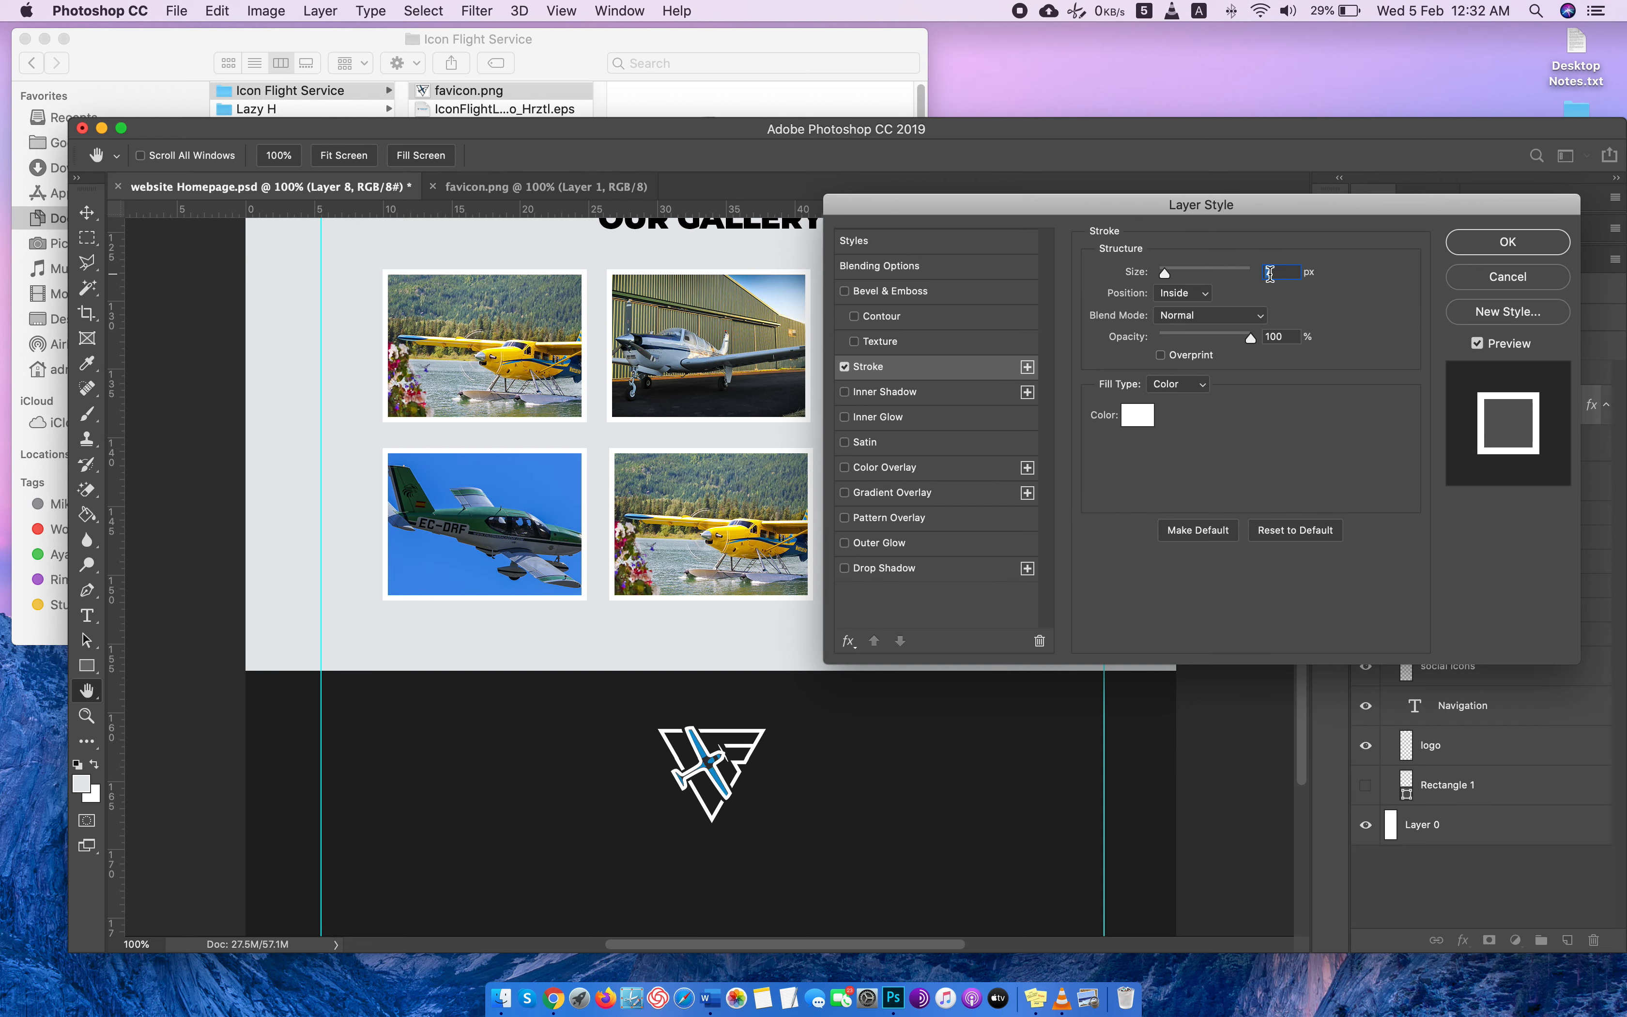
type("2")
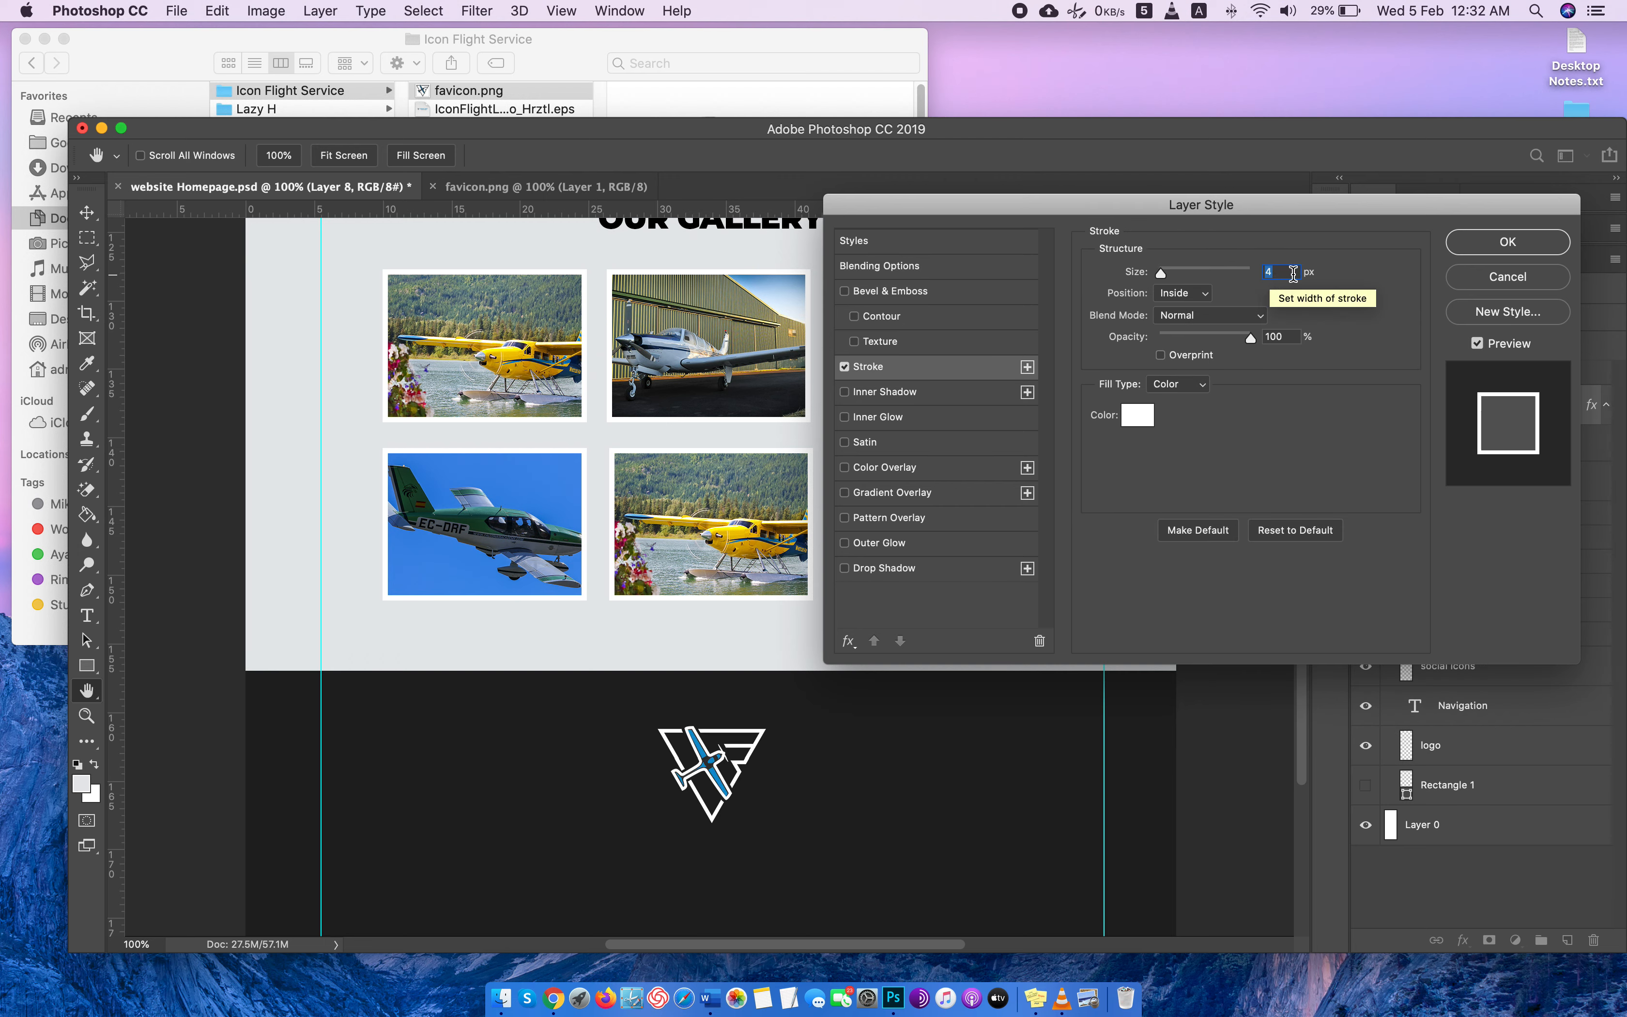
key("Down")
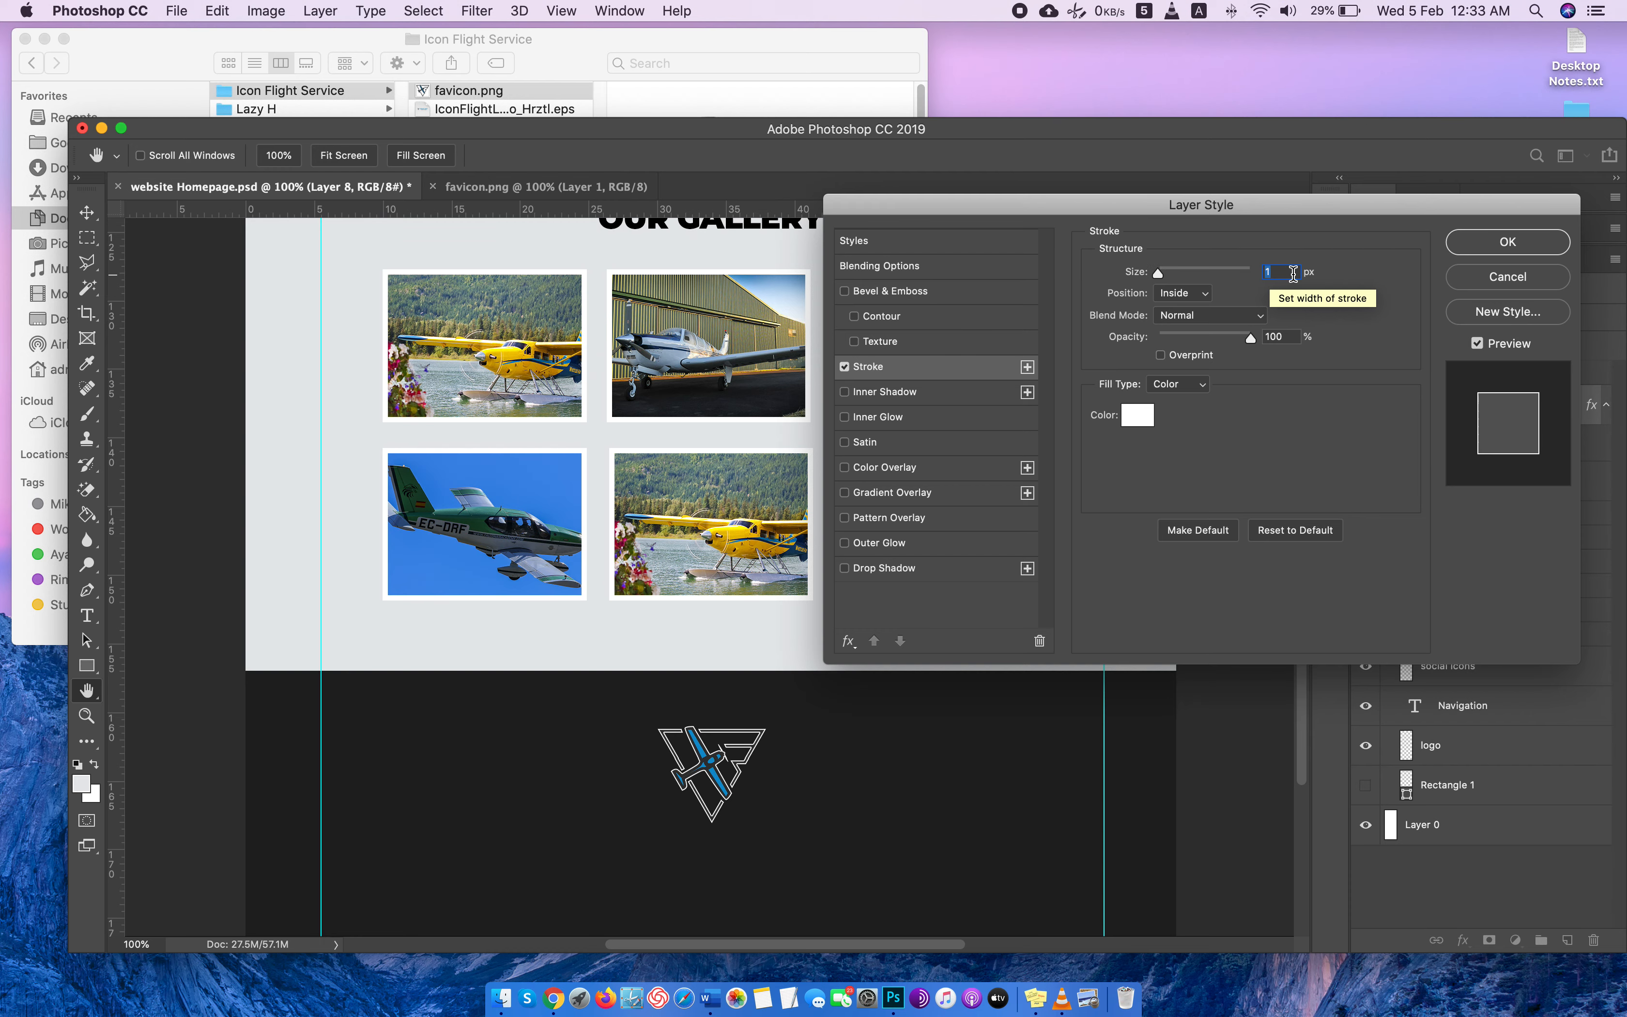
left_click(1484, 253)
Scale the footer's airplane logo down to about 46% and place it centered near the footer's upper edge.
scroll(899, 752, "down", 2)
key("super+t")
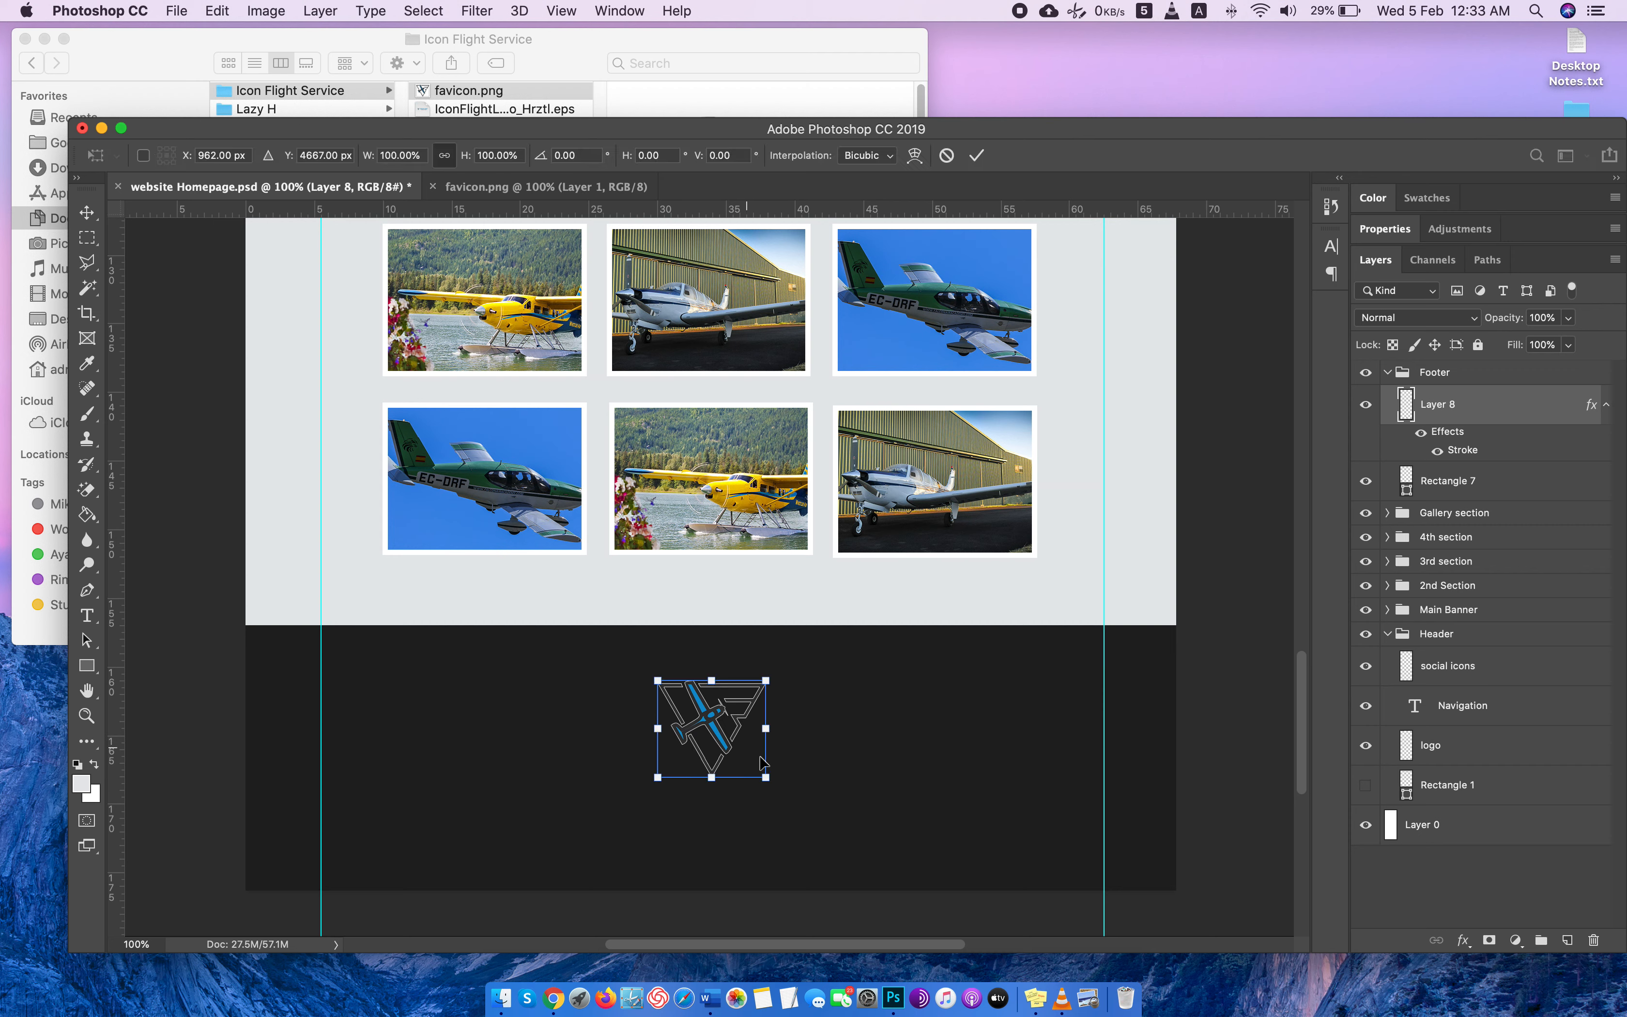
left_click_drag(765, 777, 717, 685)
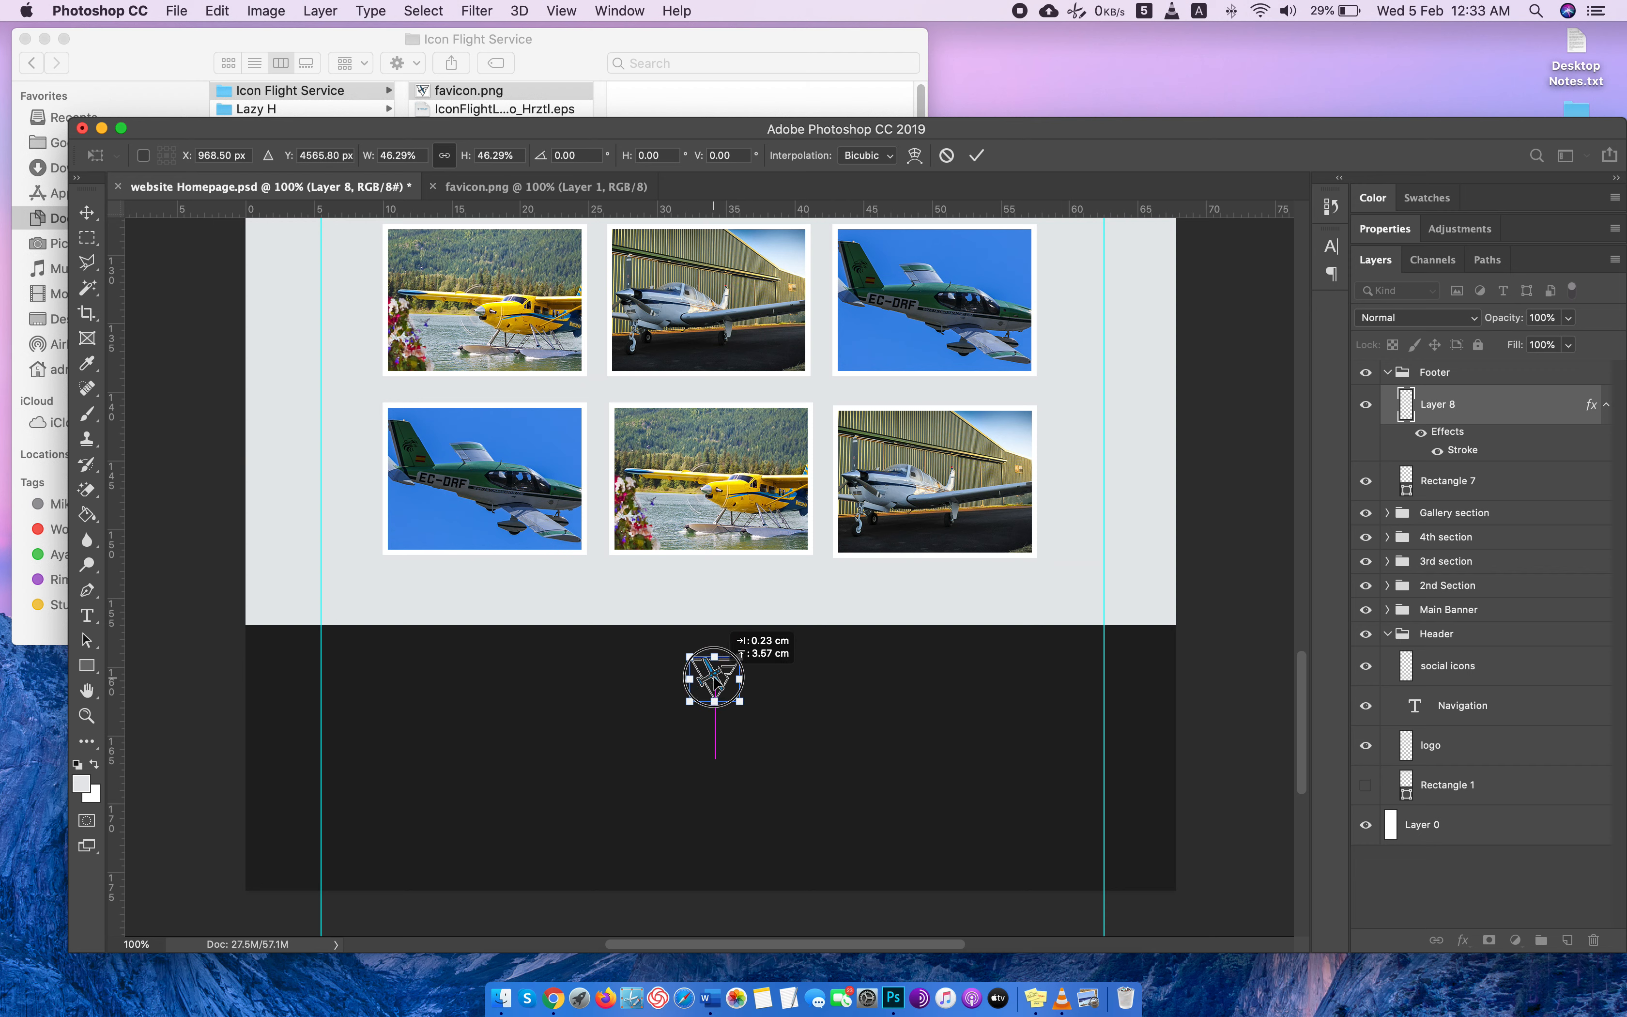
key("Return")
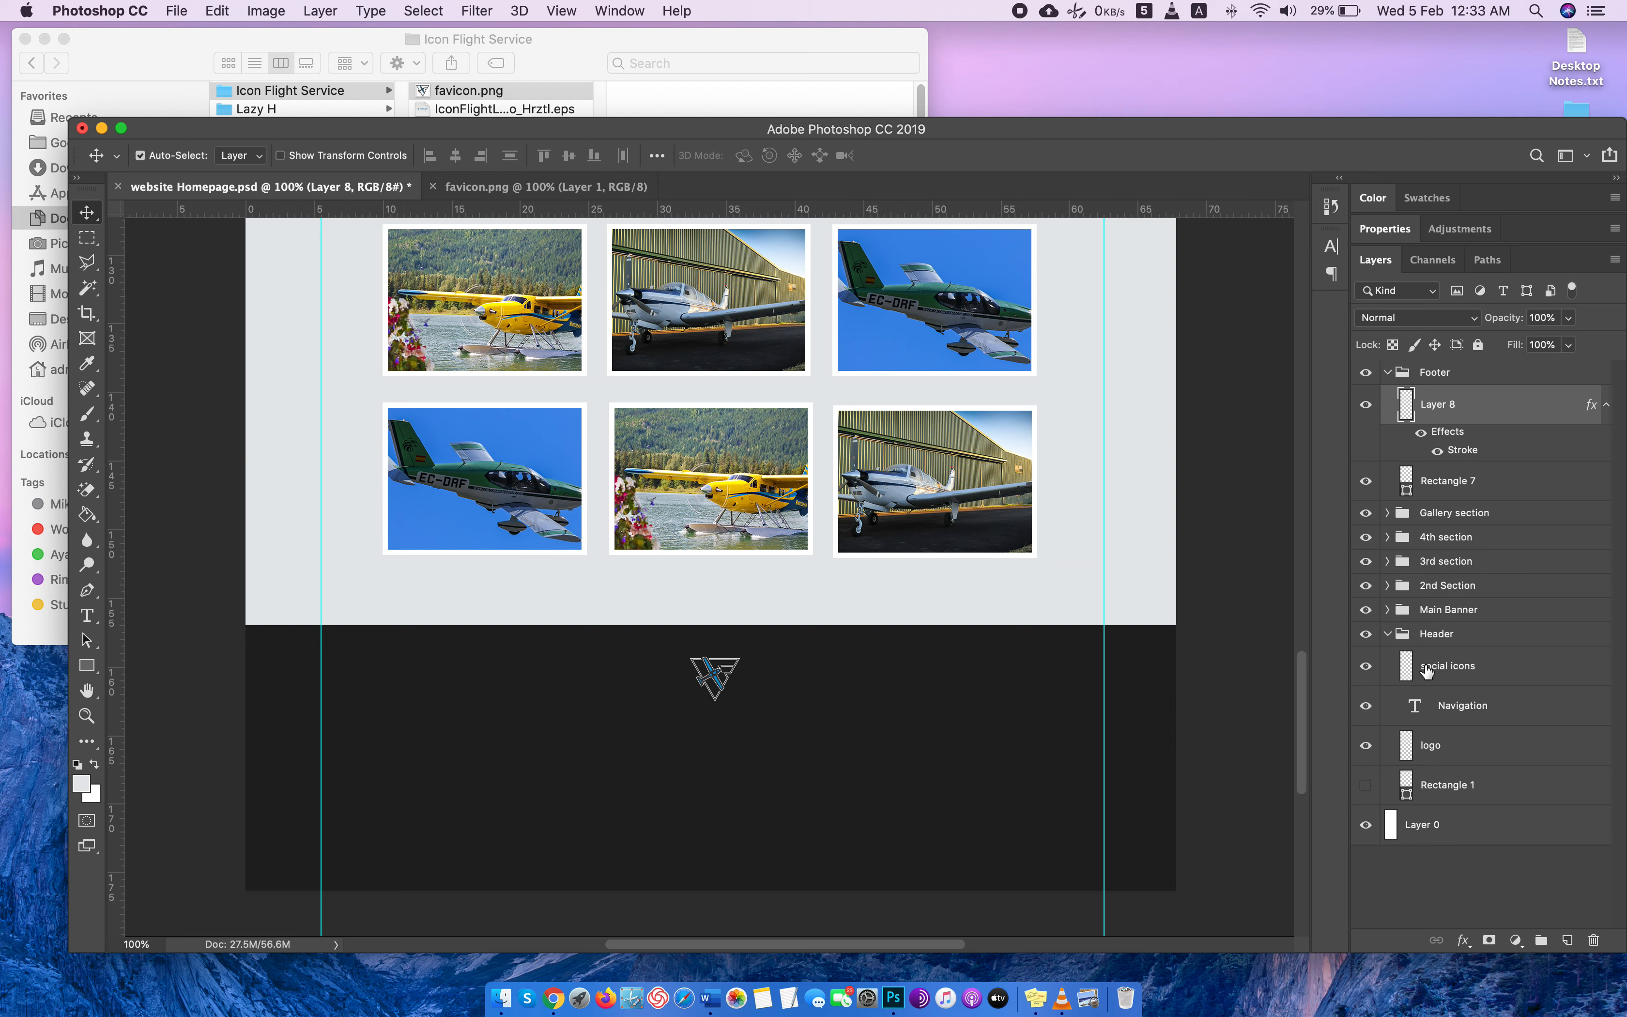
Duplicate the header's social icons layer and move the copy to the top of the Footer group.
left_click(1443, 667)
right_click(1444, 667)
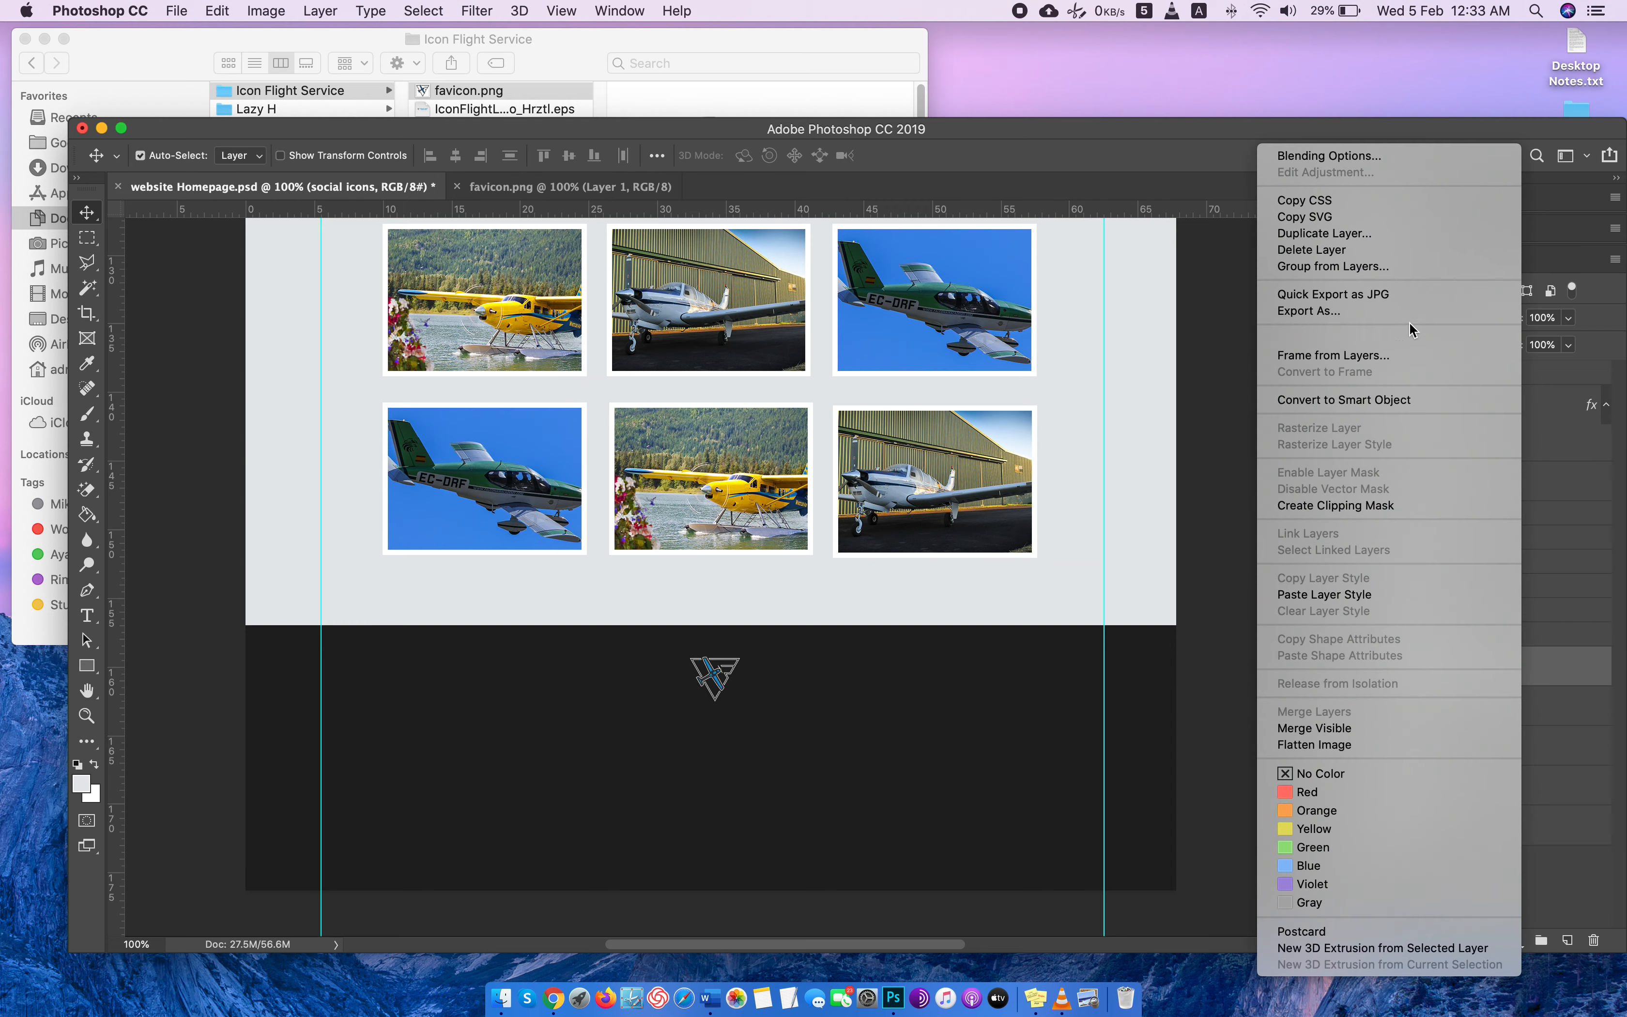
left_click(1391, 235)
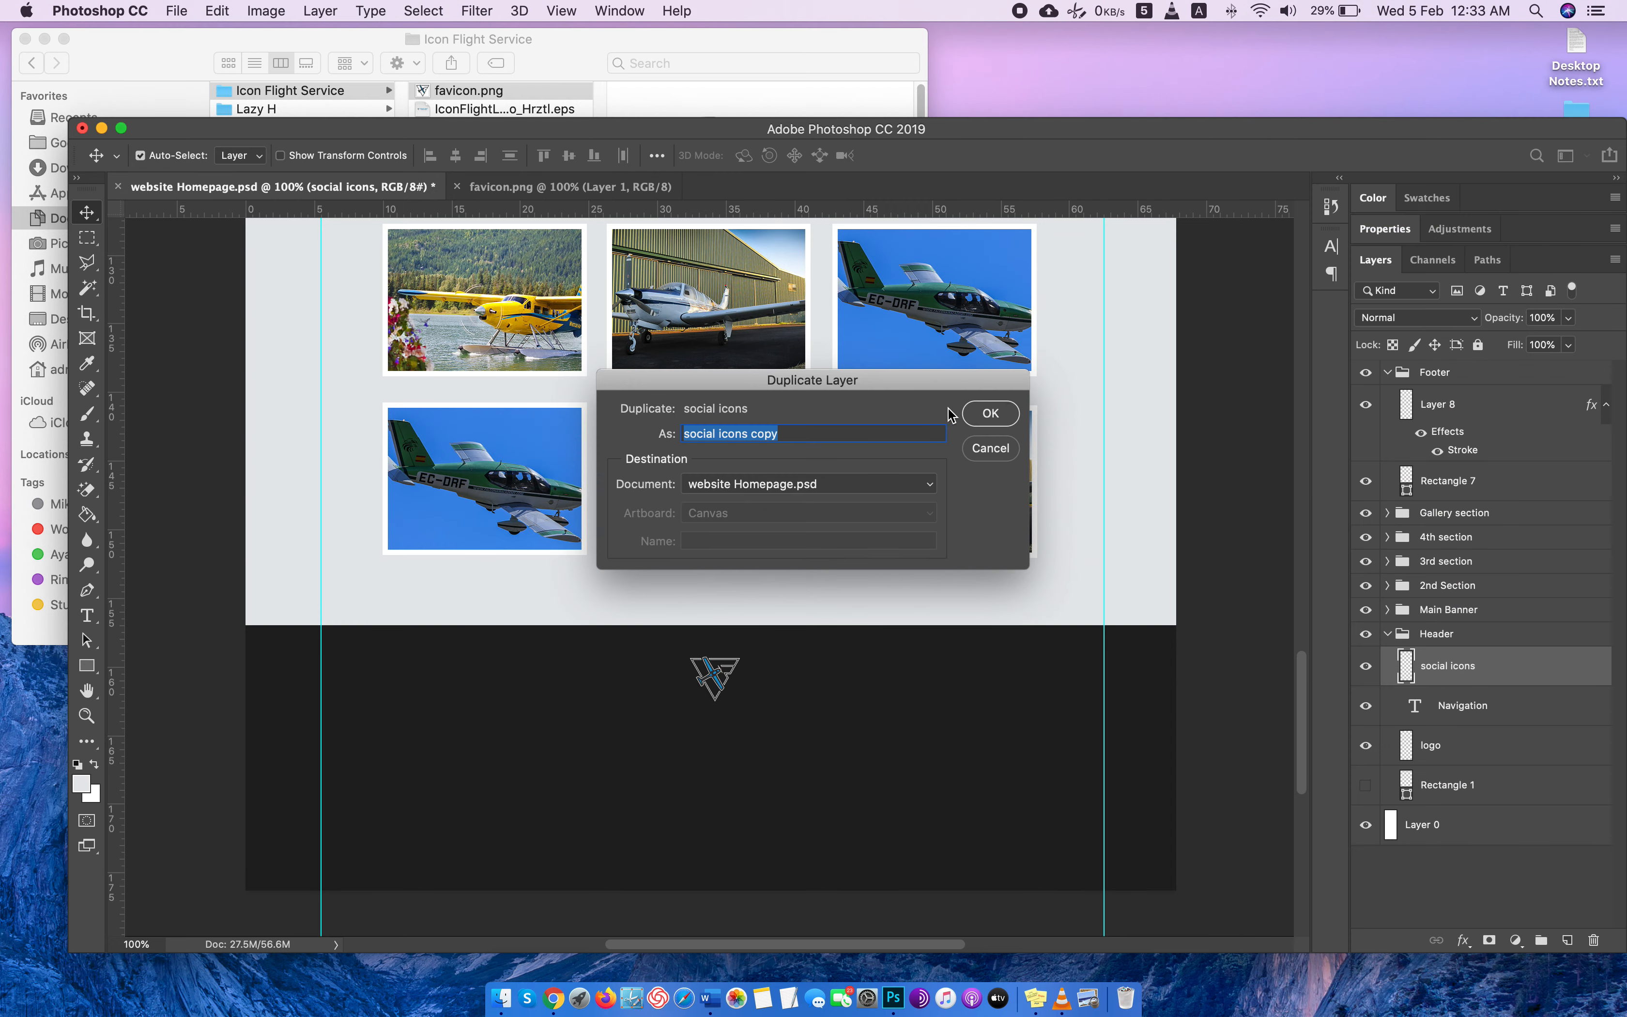
key("Return")
left_click_drag(1445, 669, 1456, 391)
Move the copied social icons from the page header down into the footer, centered below the airplane logo.
key("super+t")
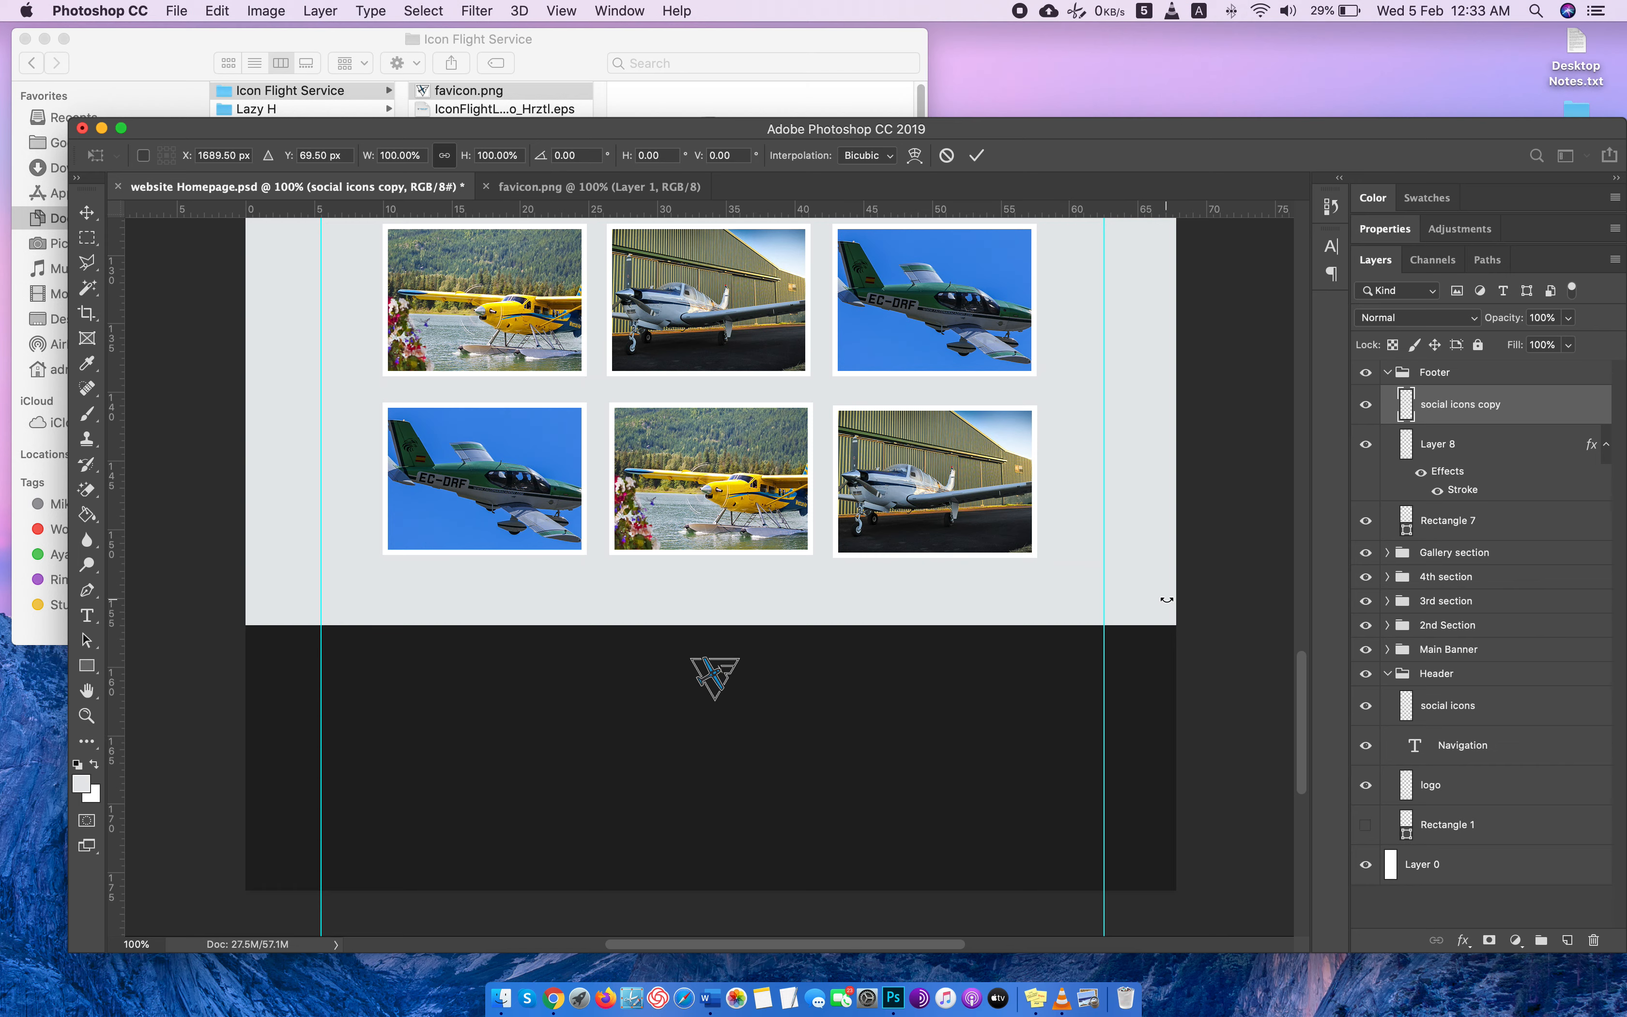
key("super+minus")
key("super+minus")
key("super+minus")
scroll(1027, 512, "up", 4)
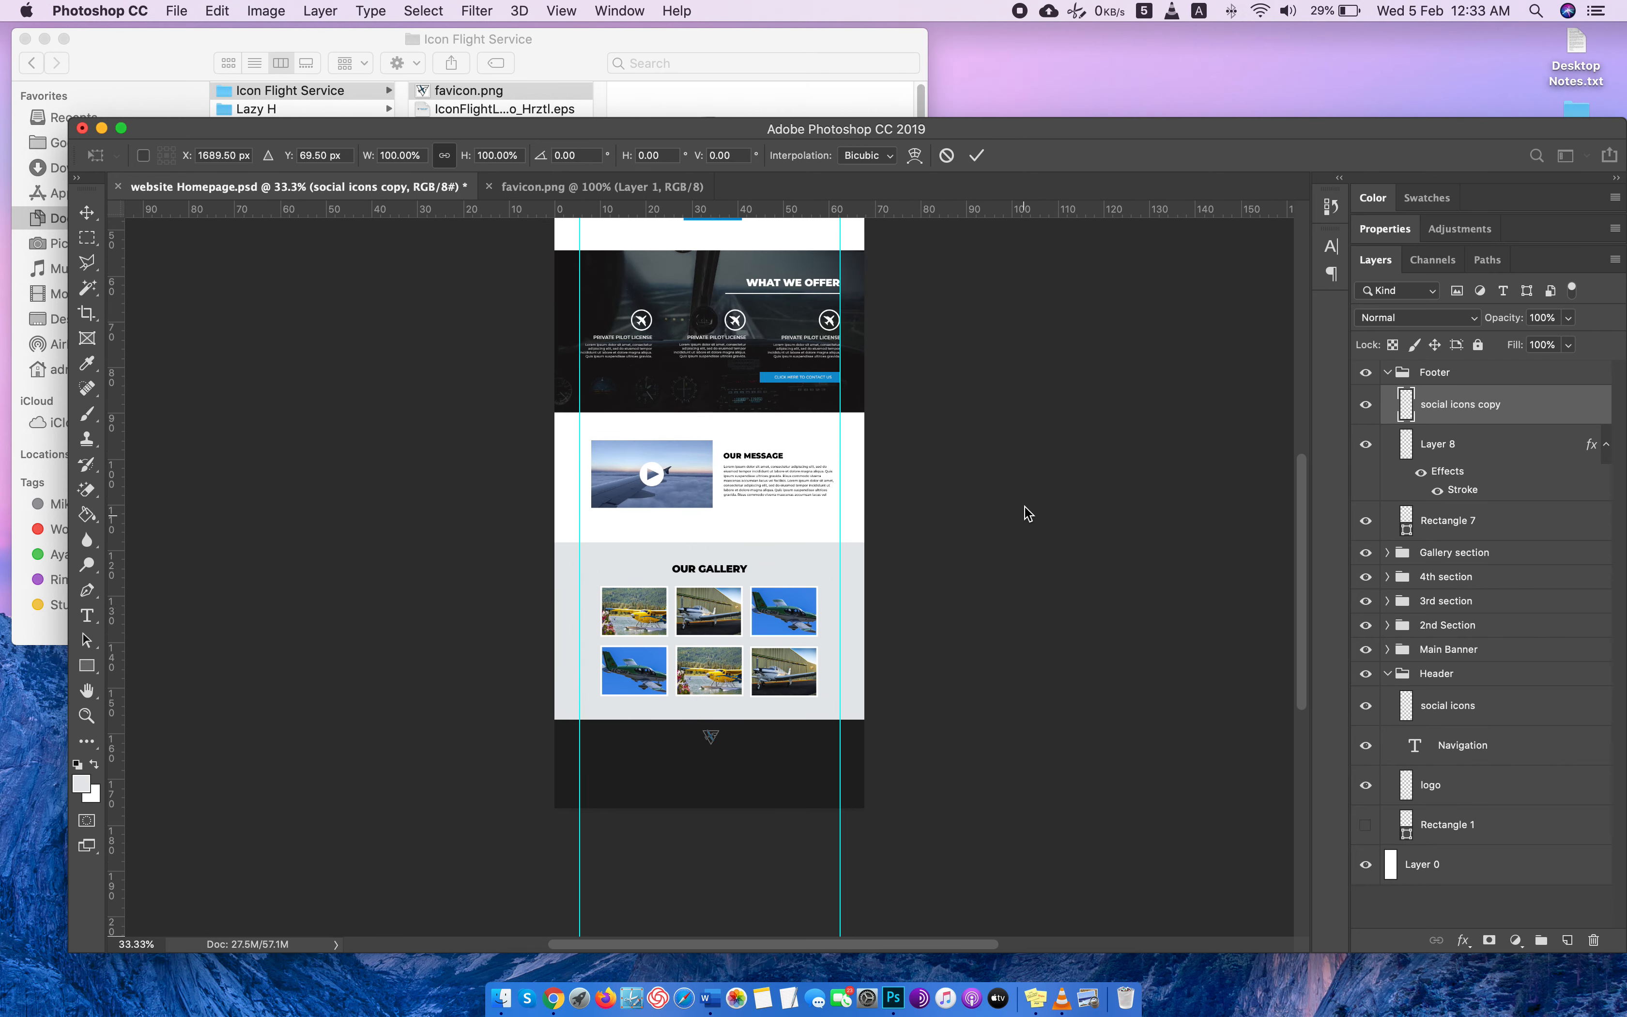
scroll(1027, 512, "up", 5)
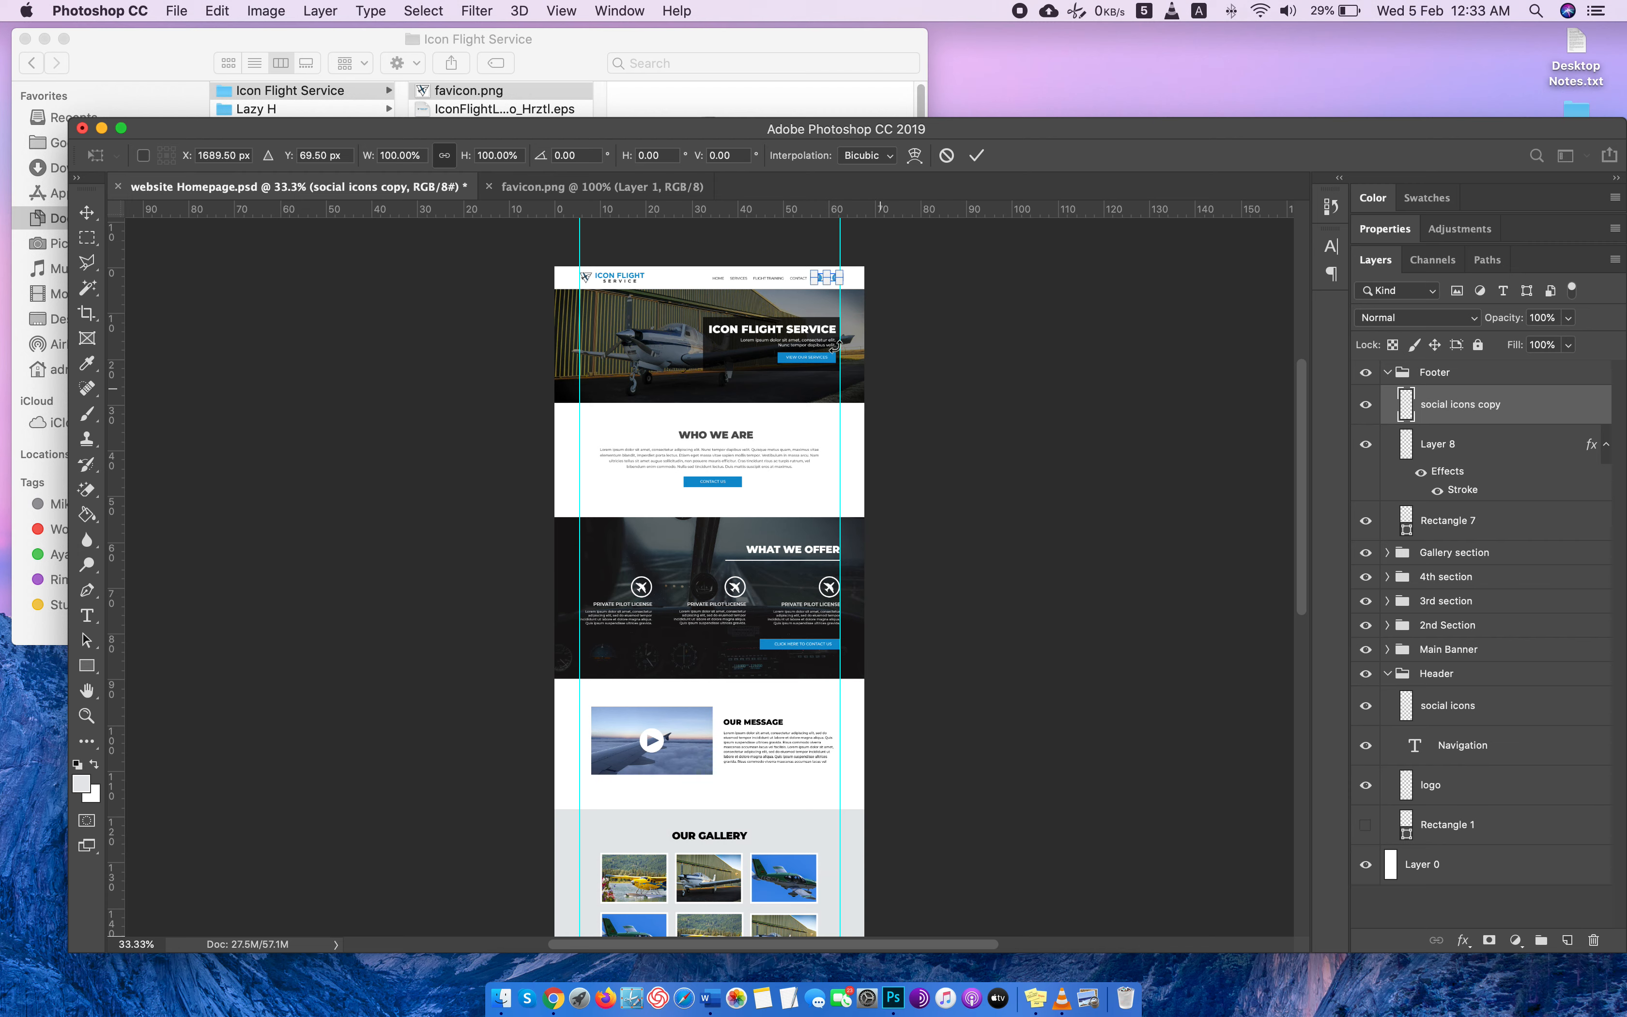
left_click_drag(826, 276, 827, 284)
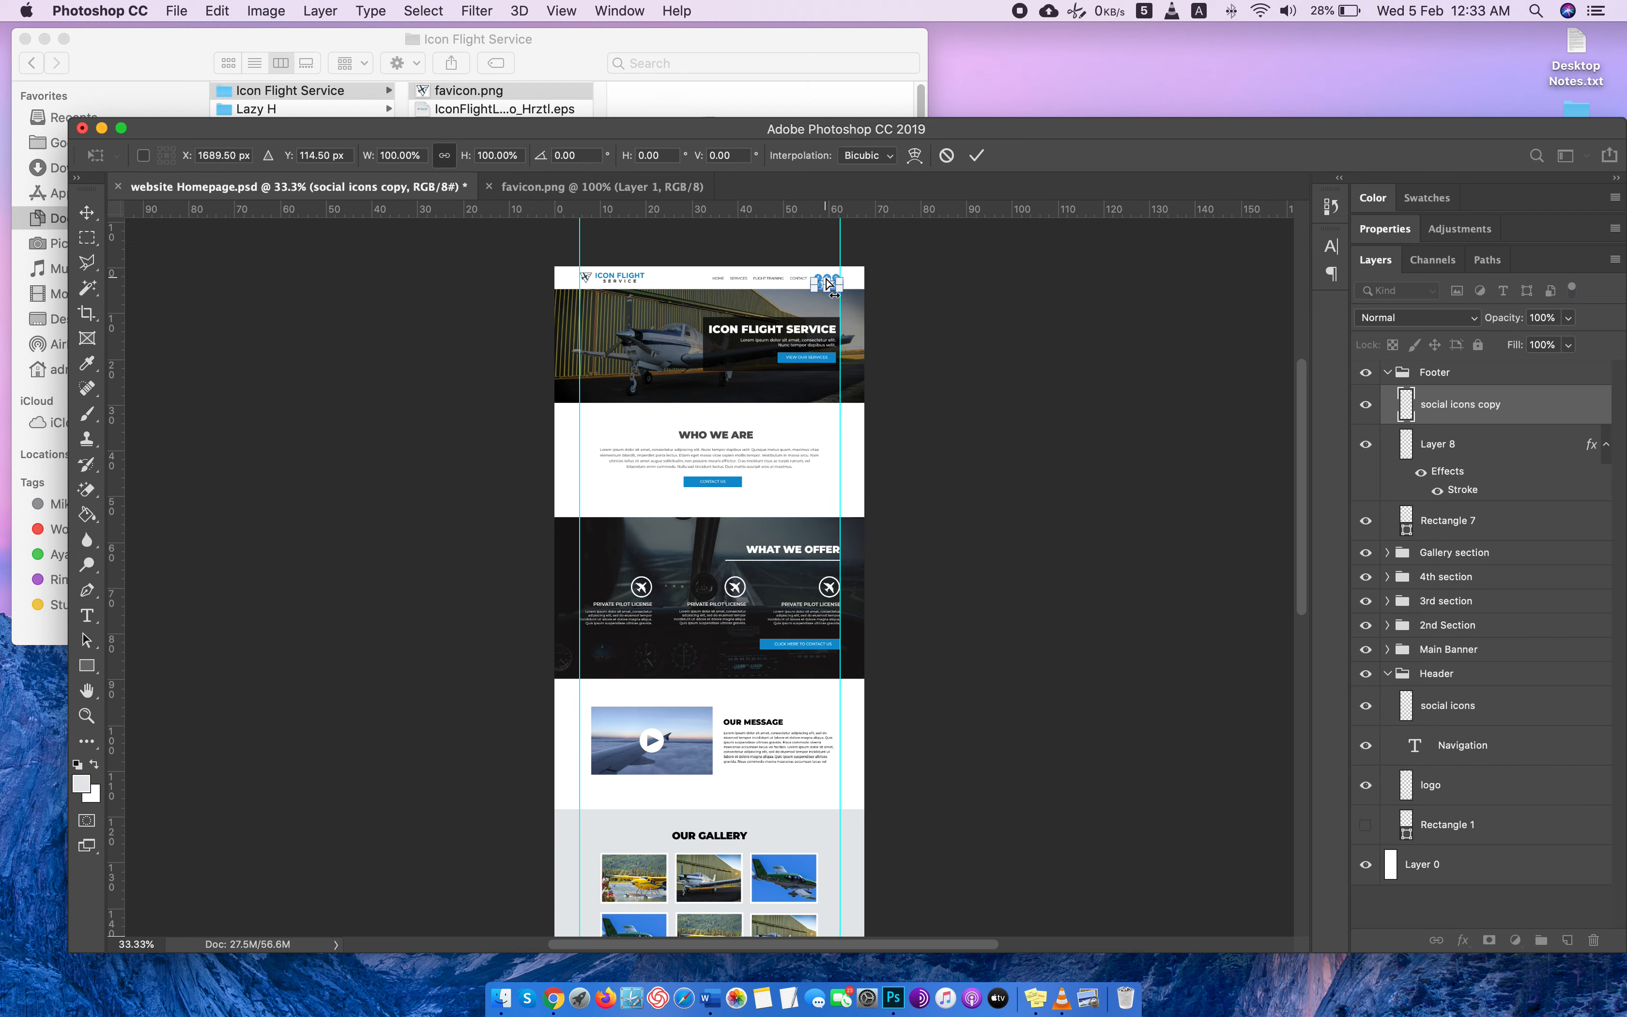
key("super+equal")
scroll(826, 277, "up", 5)
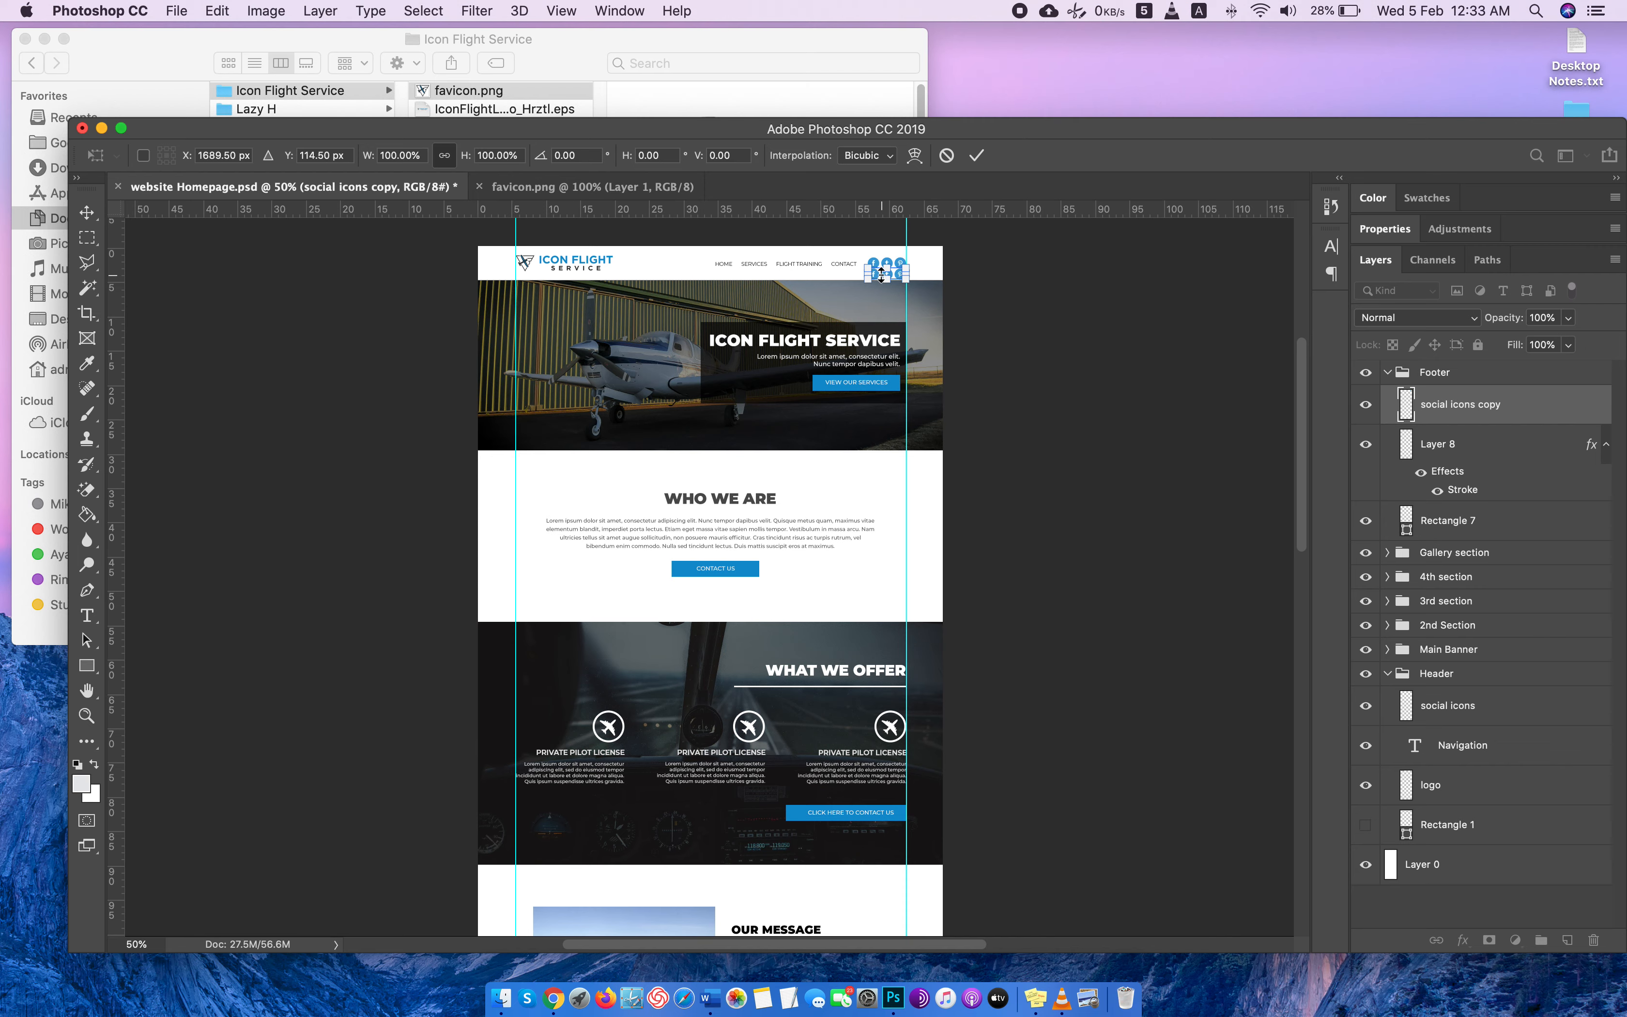
key("super+equal")
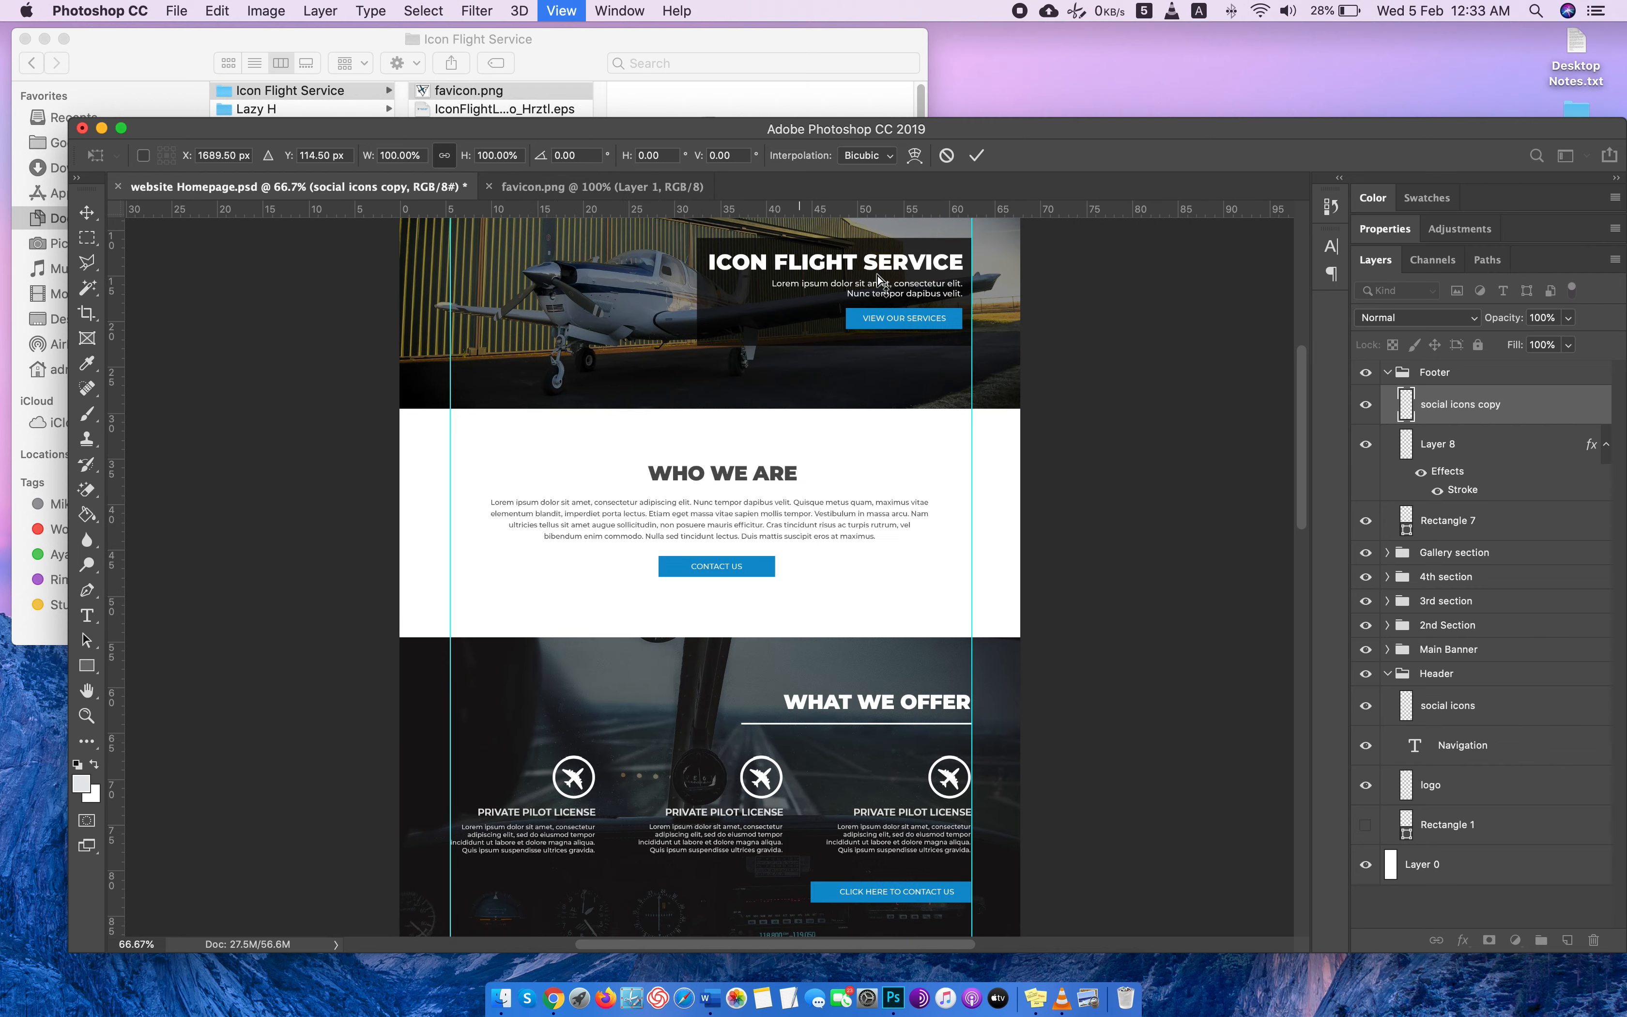
scroll(878, 276, "up", 5)
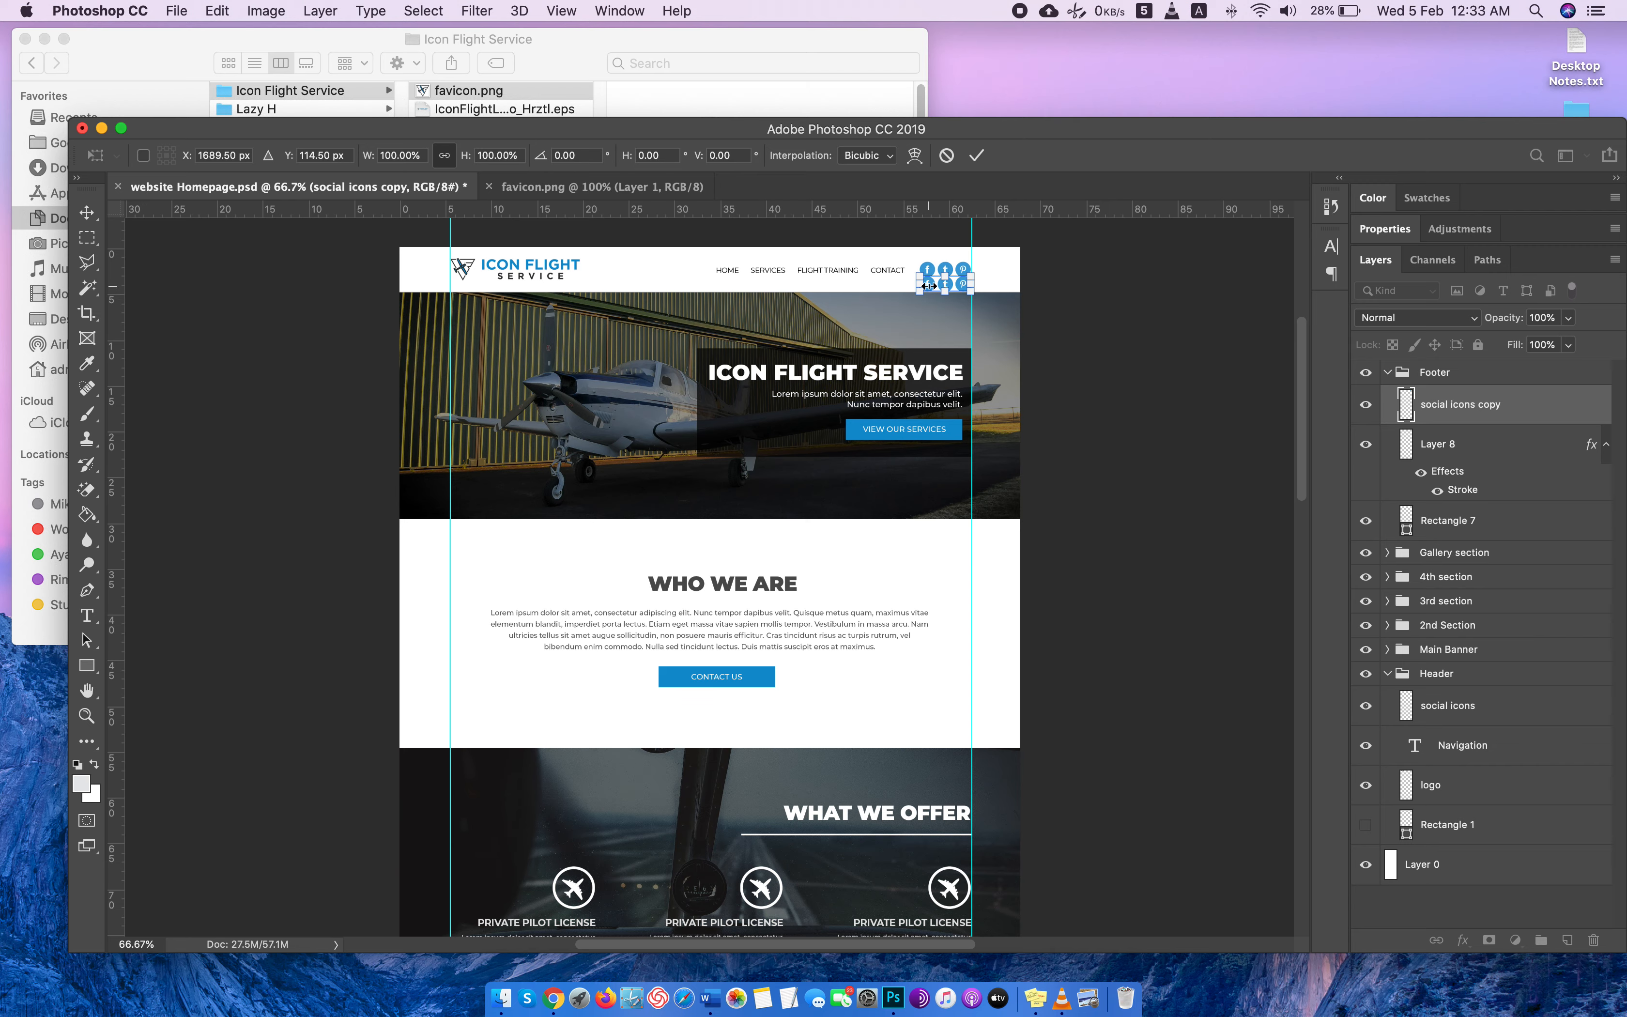
key("Return")
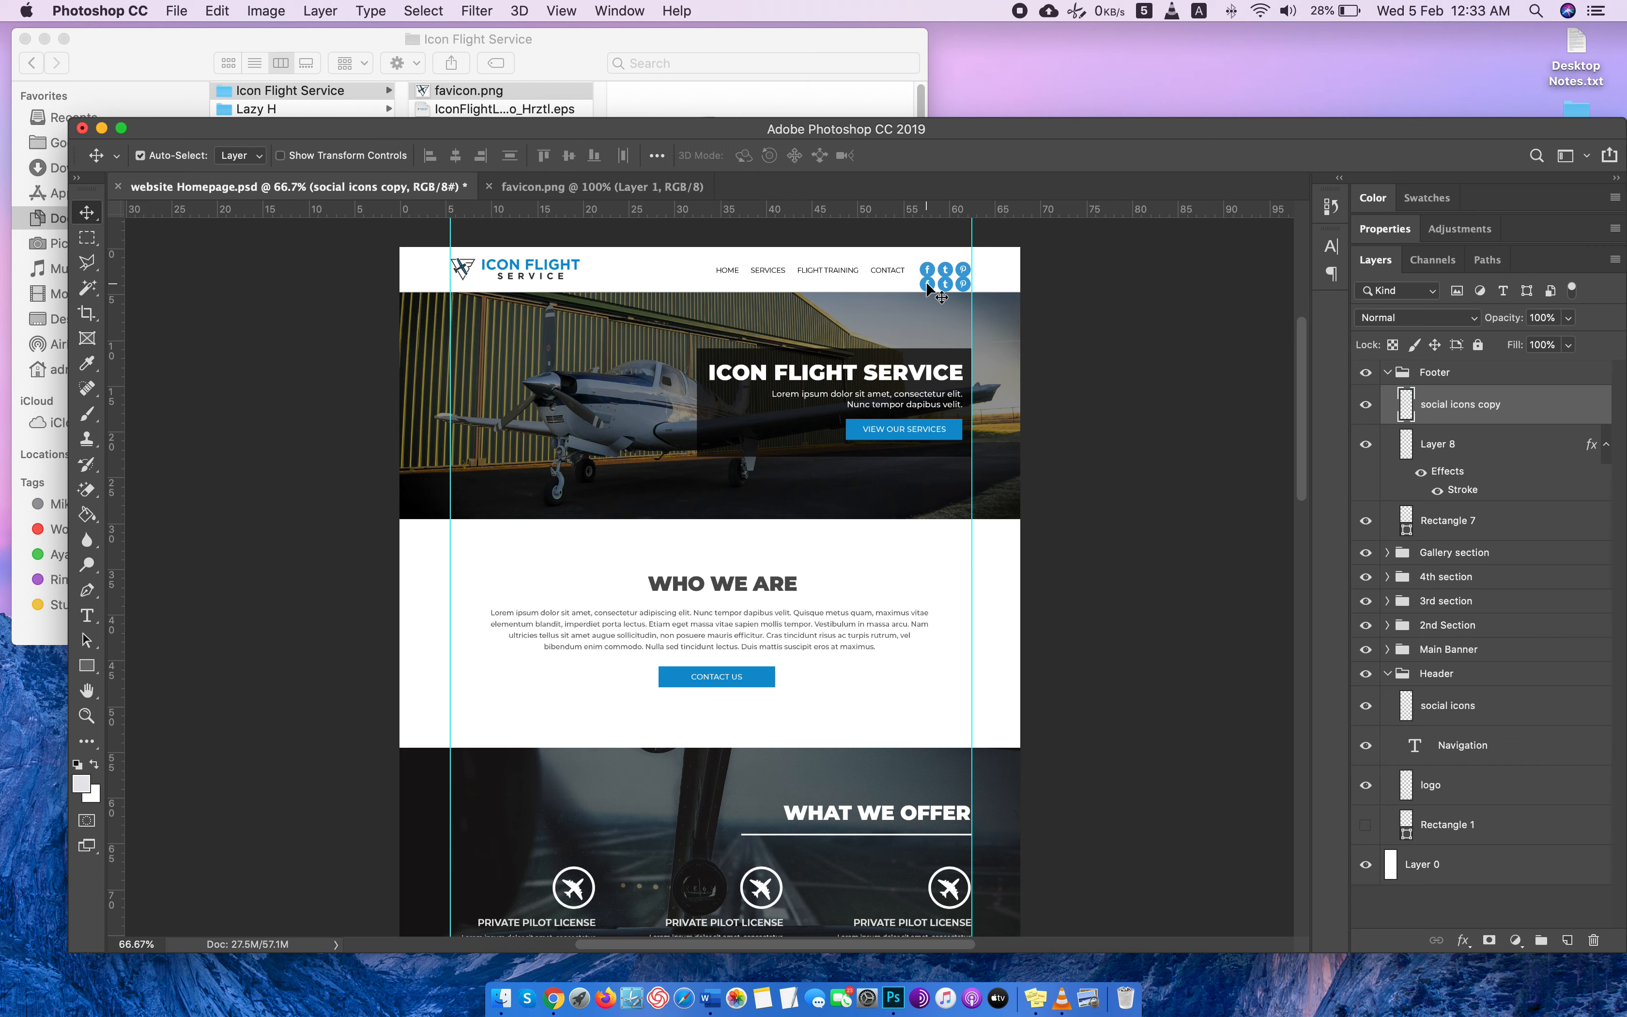
left_click_drag(945, 270, 692, 839)
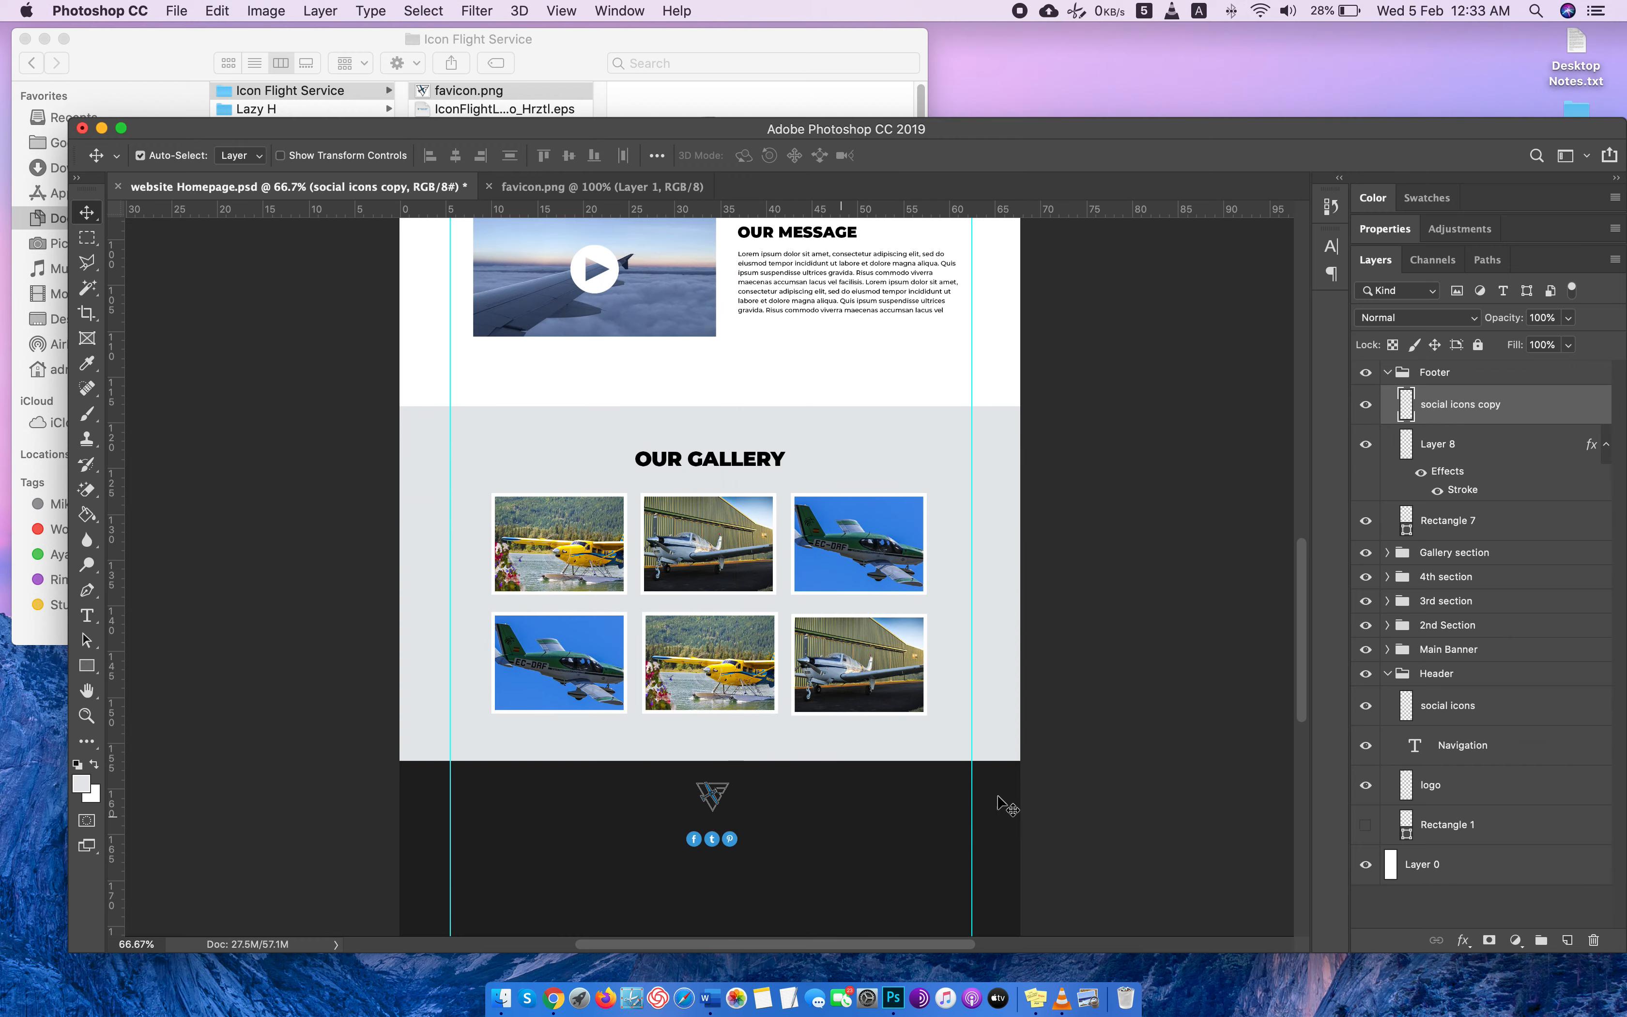
Raise the footer's social icons to about 0.95 cm below the airplane logo, keeping them centered.
scroll(931, 747, "down", 2)
key("super+equal")
key("super+equal")
key("super+equal")
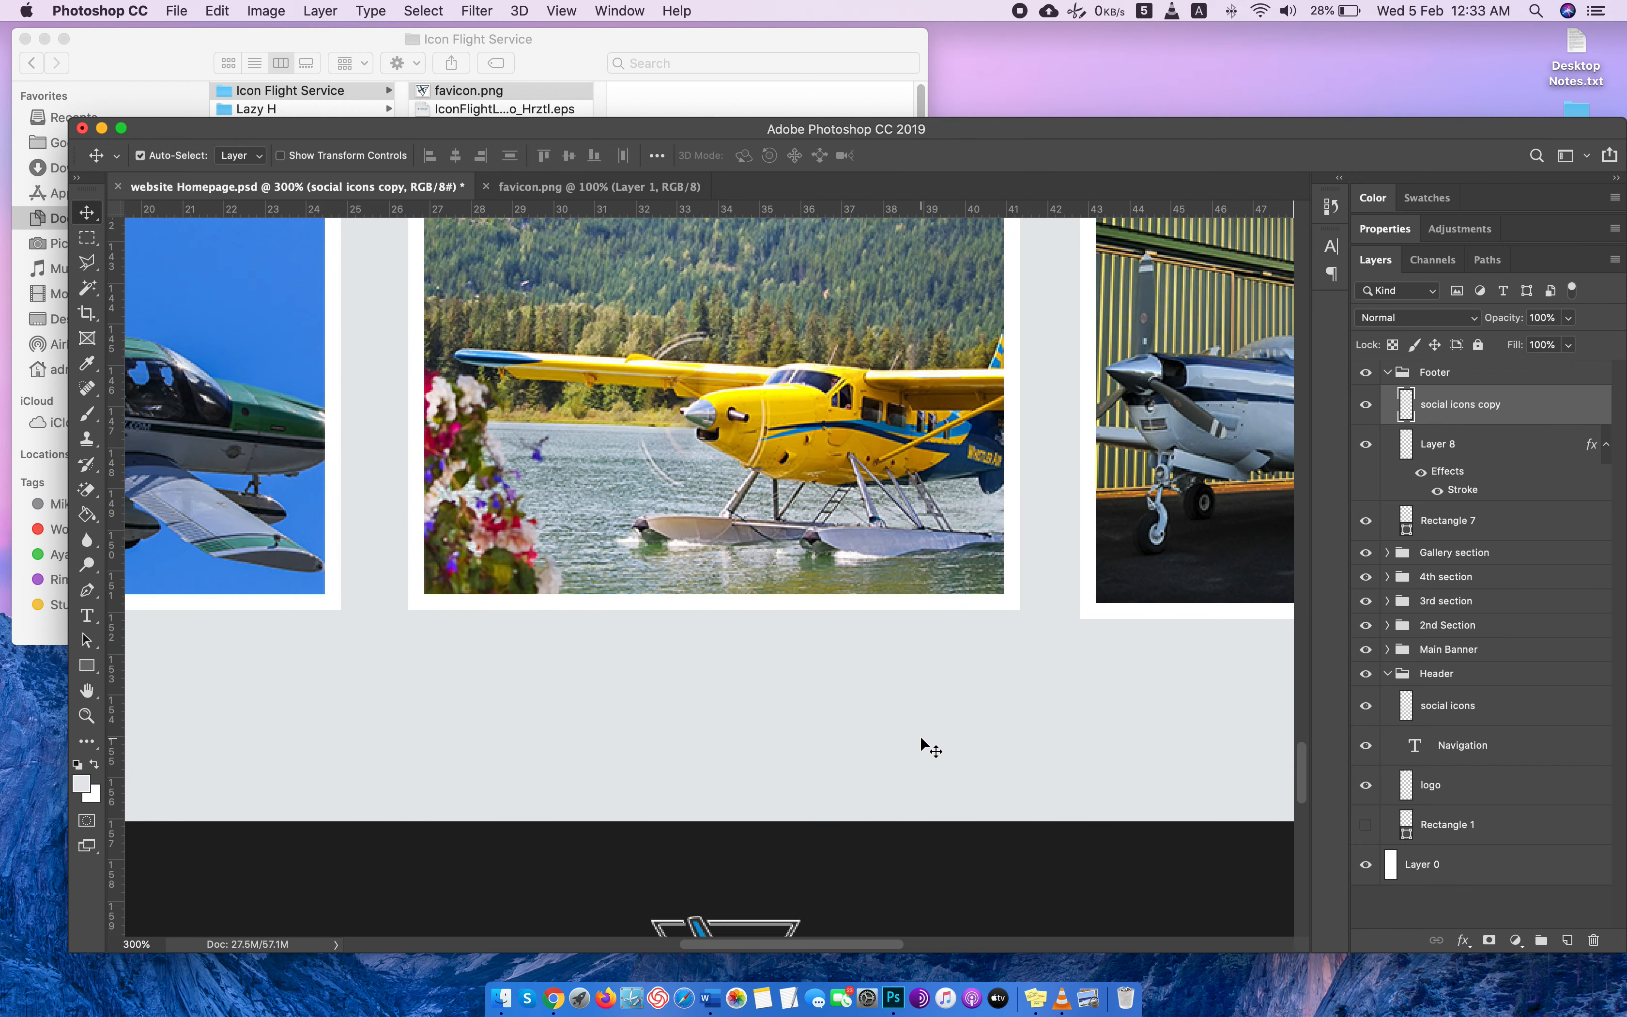
scroll(908, 786, "down", 2)
scroll(888, 820, "down", 3)
key("super+minus")
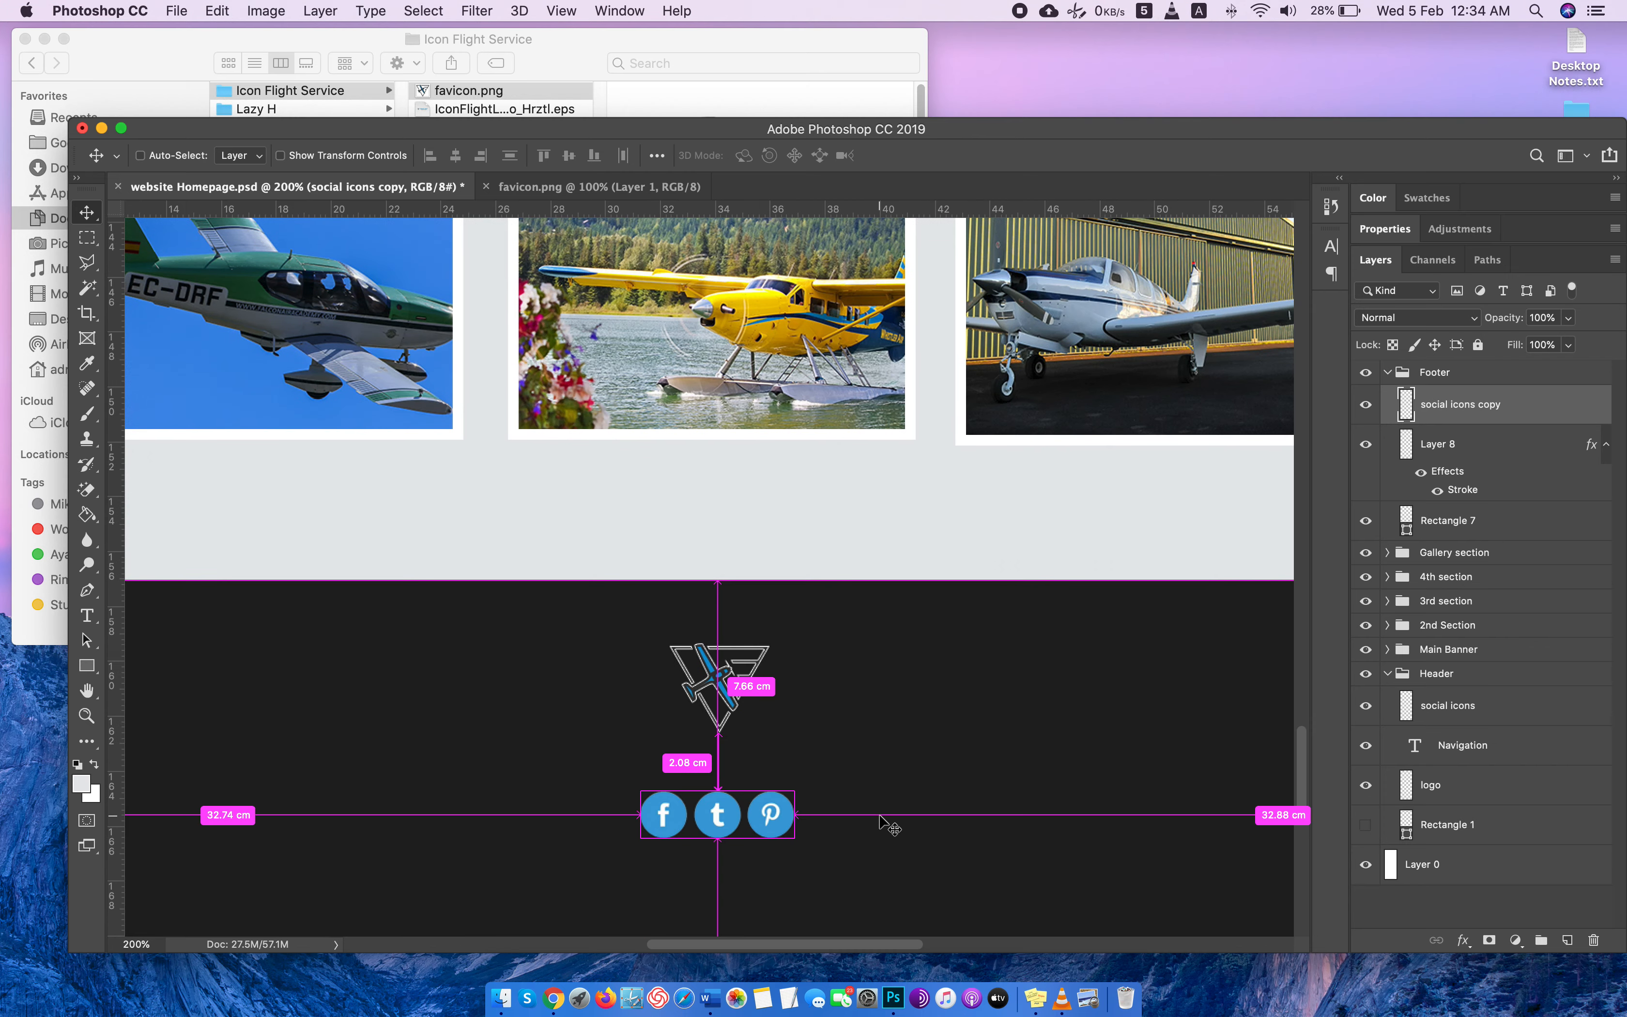
left_click_drag(763, 822, 731, 784)
Duplicate the header's Navigation text layer under the name Navigation copy.
key("super+minus")
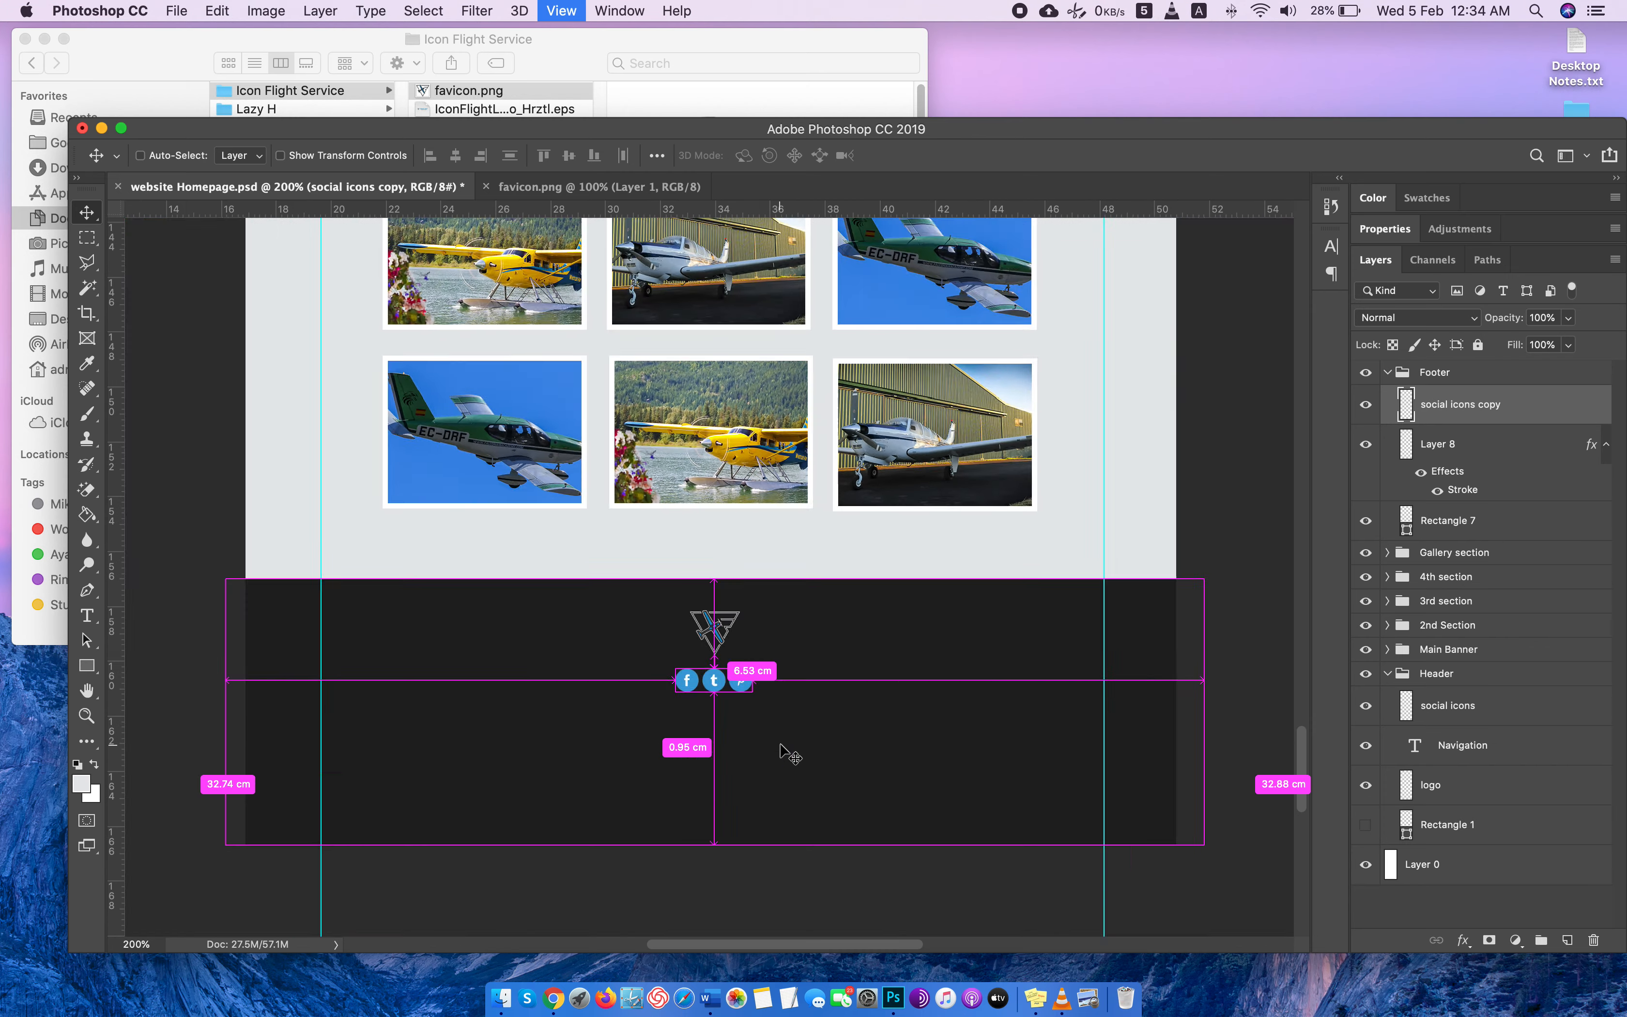
scroll(784, 753, "down", 1)
scroll(789, 755, "down", 1)
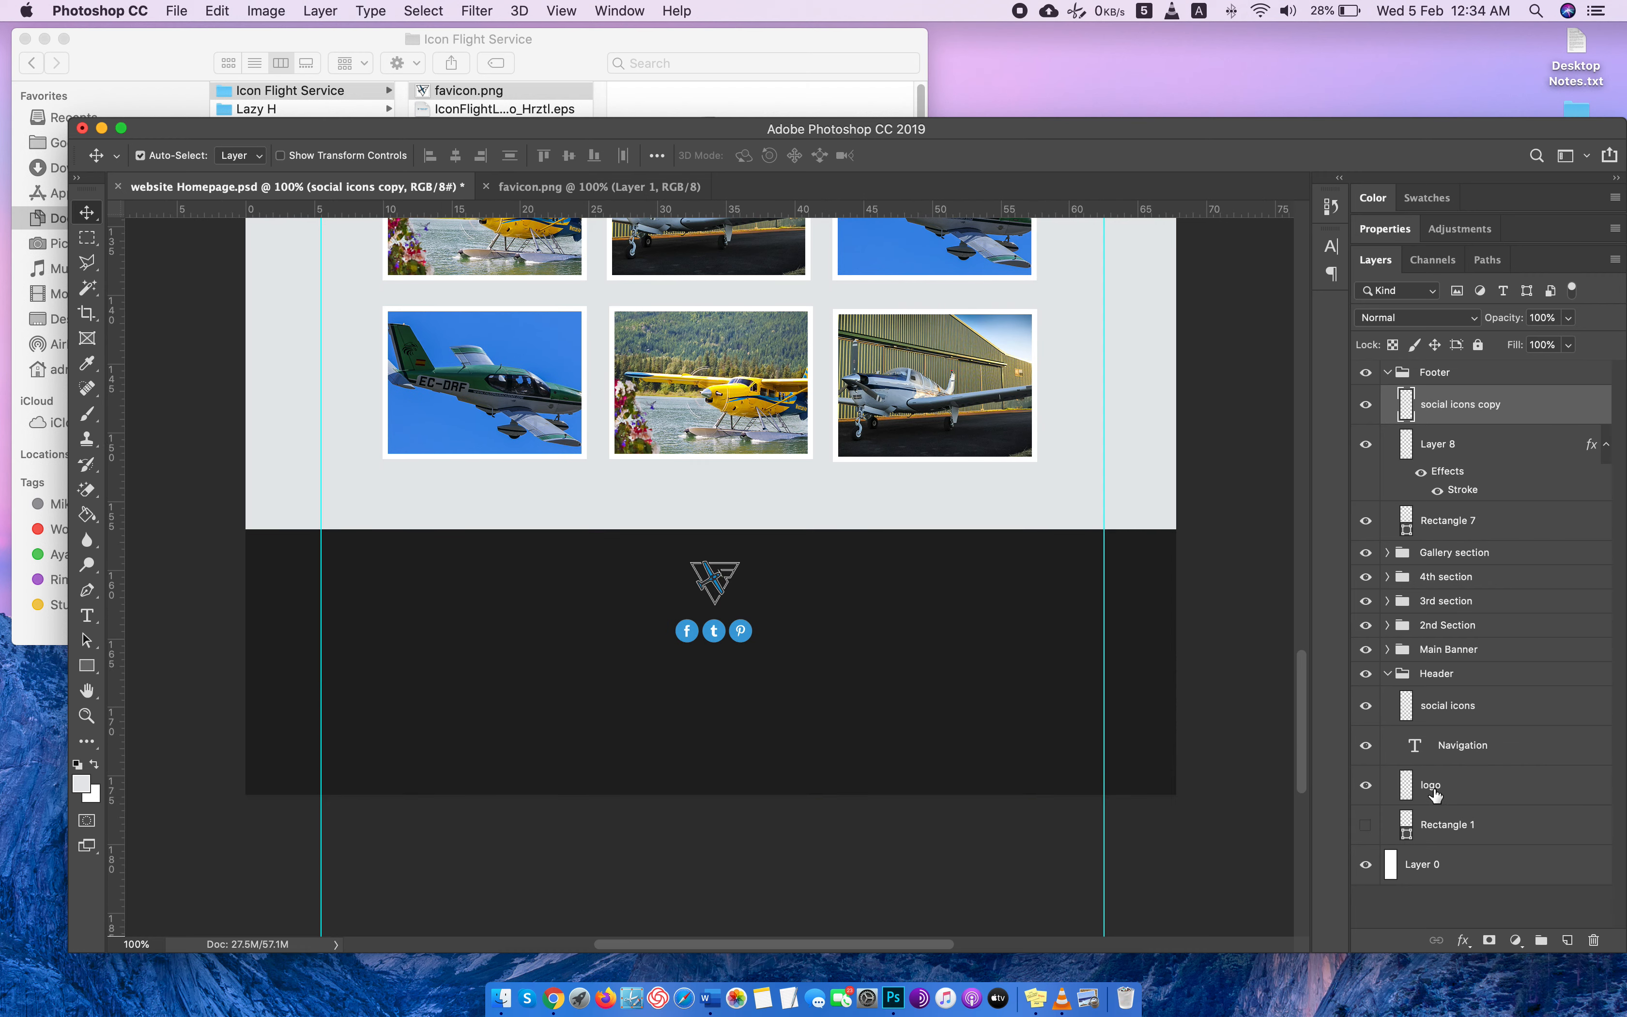
right_click(1533, 762)
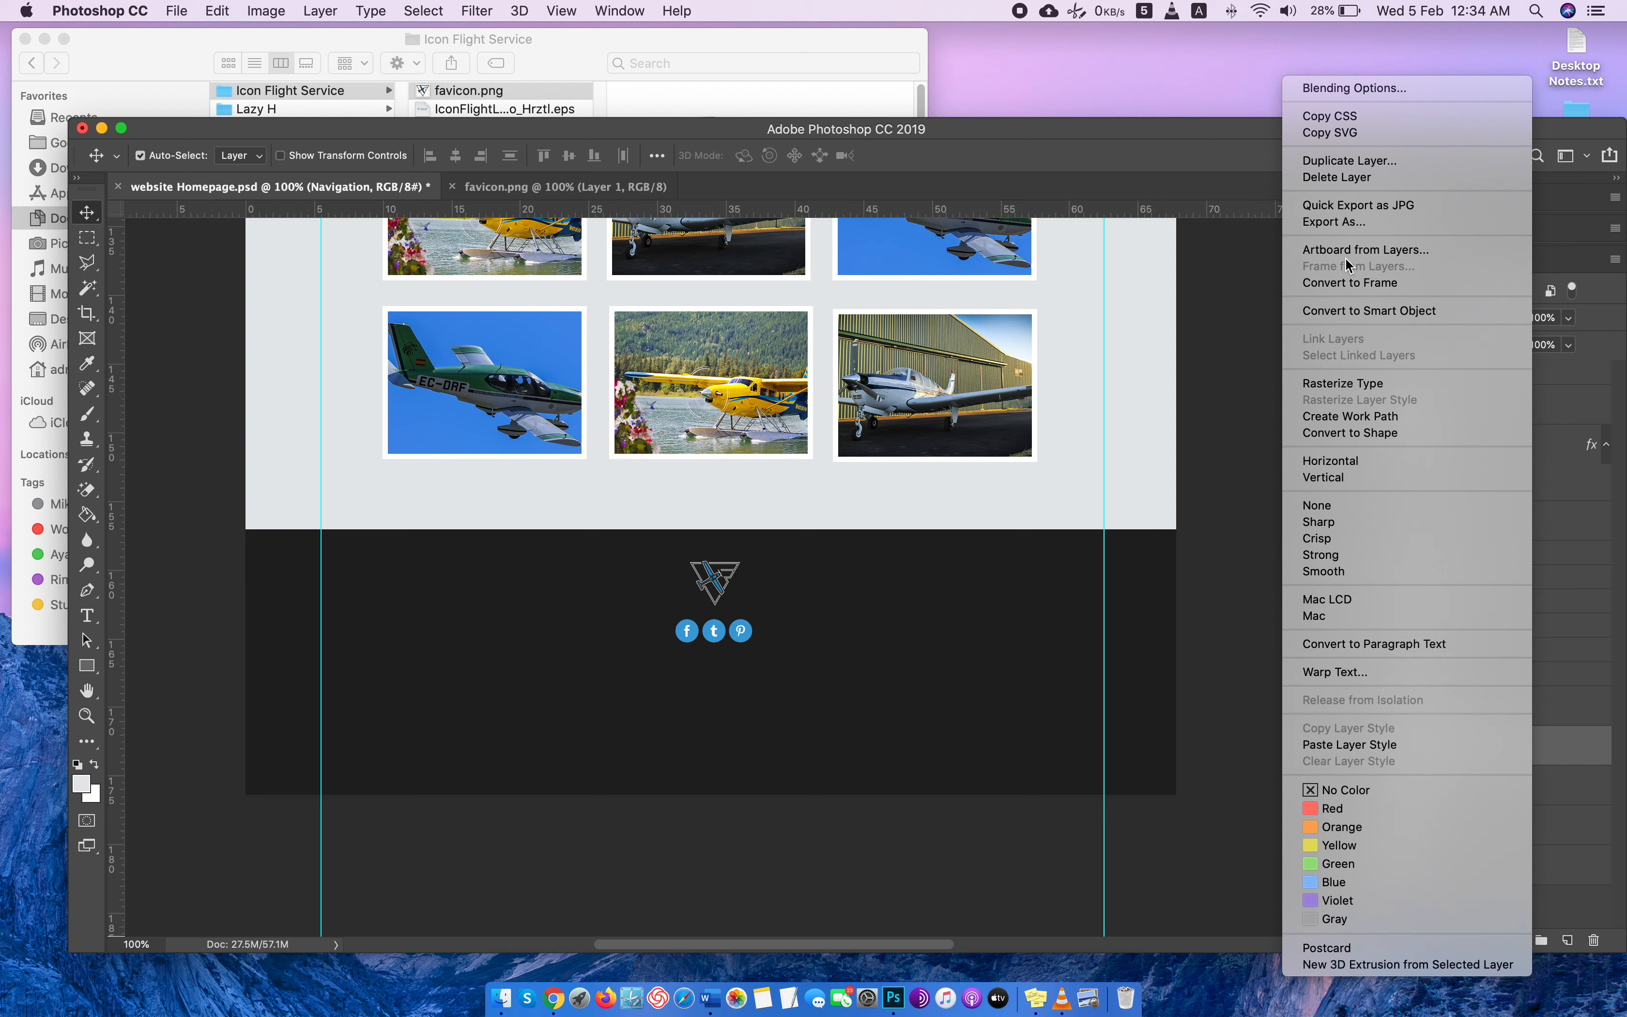
left_click(1349, 161)
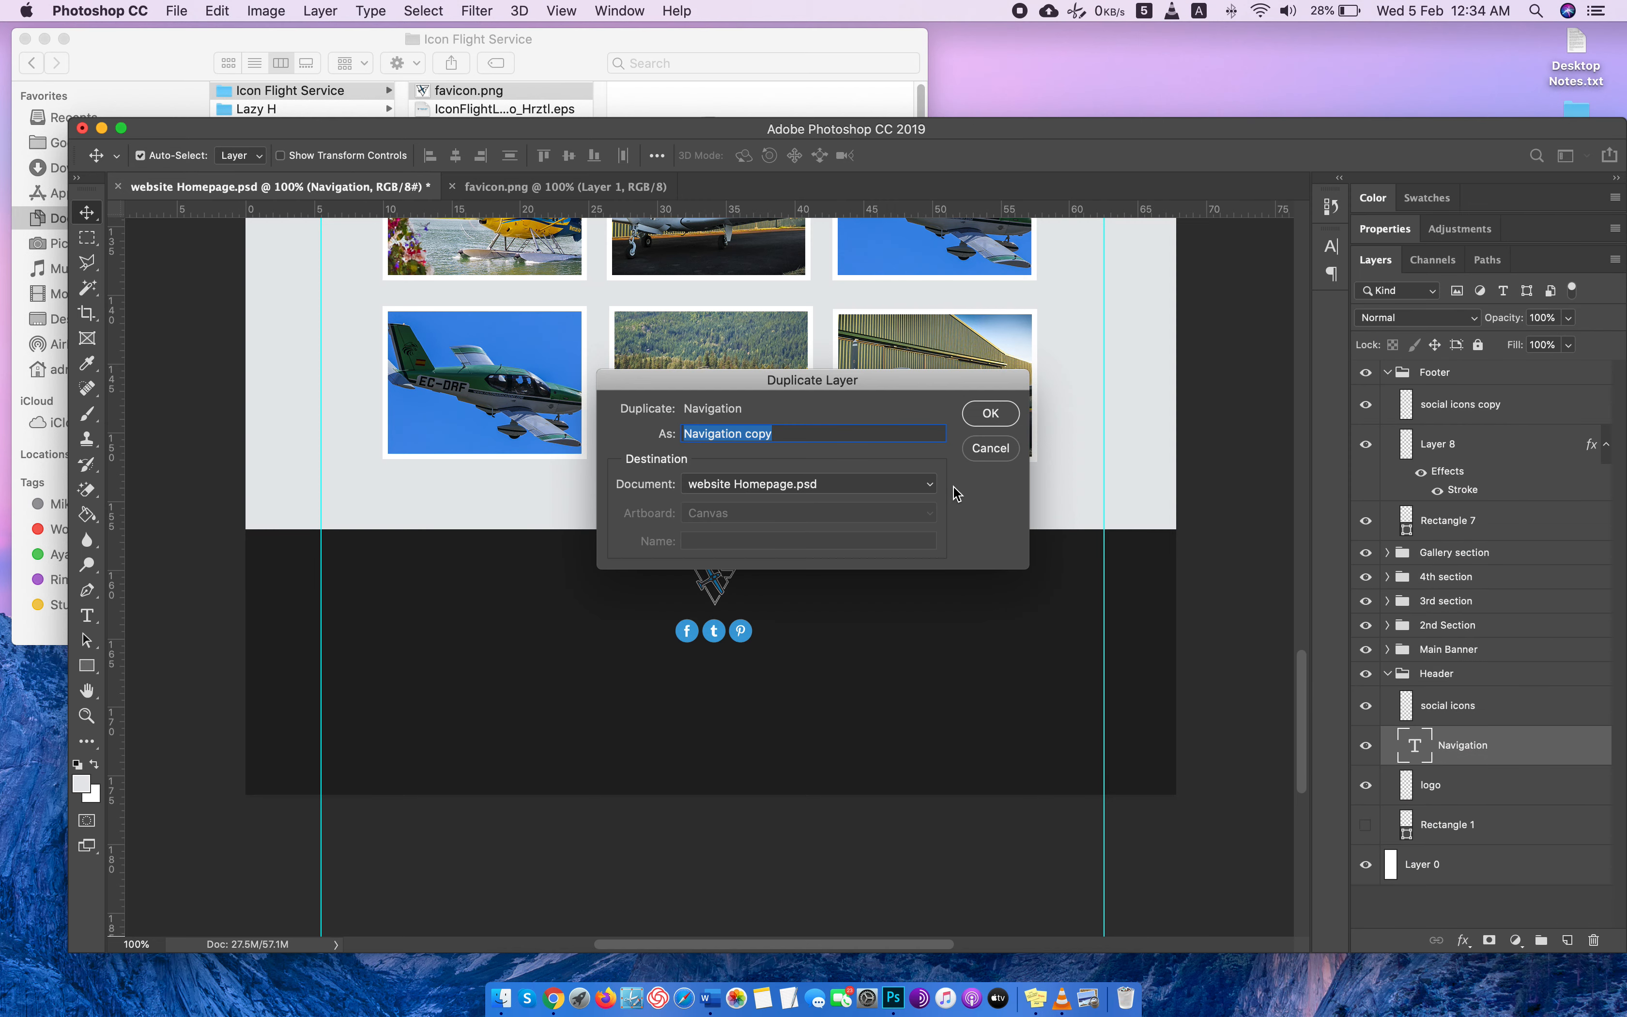
key("BackSpace")
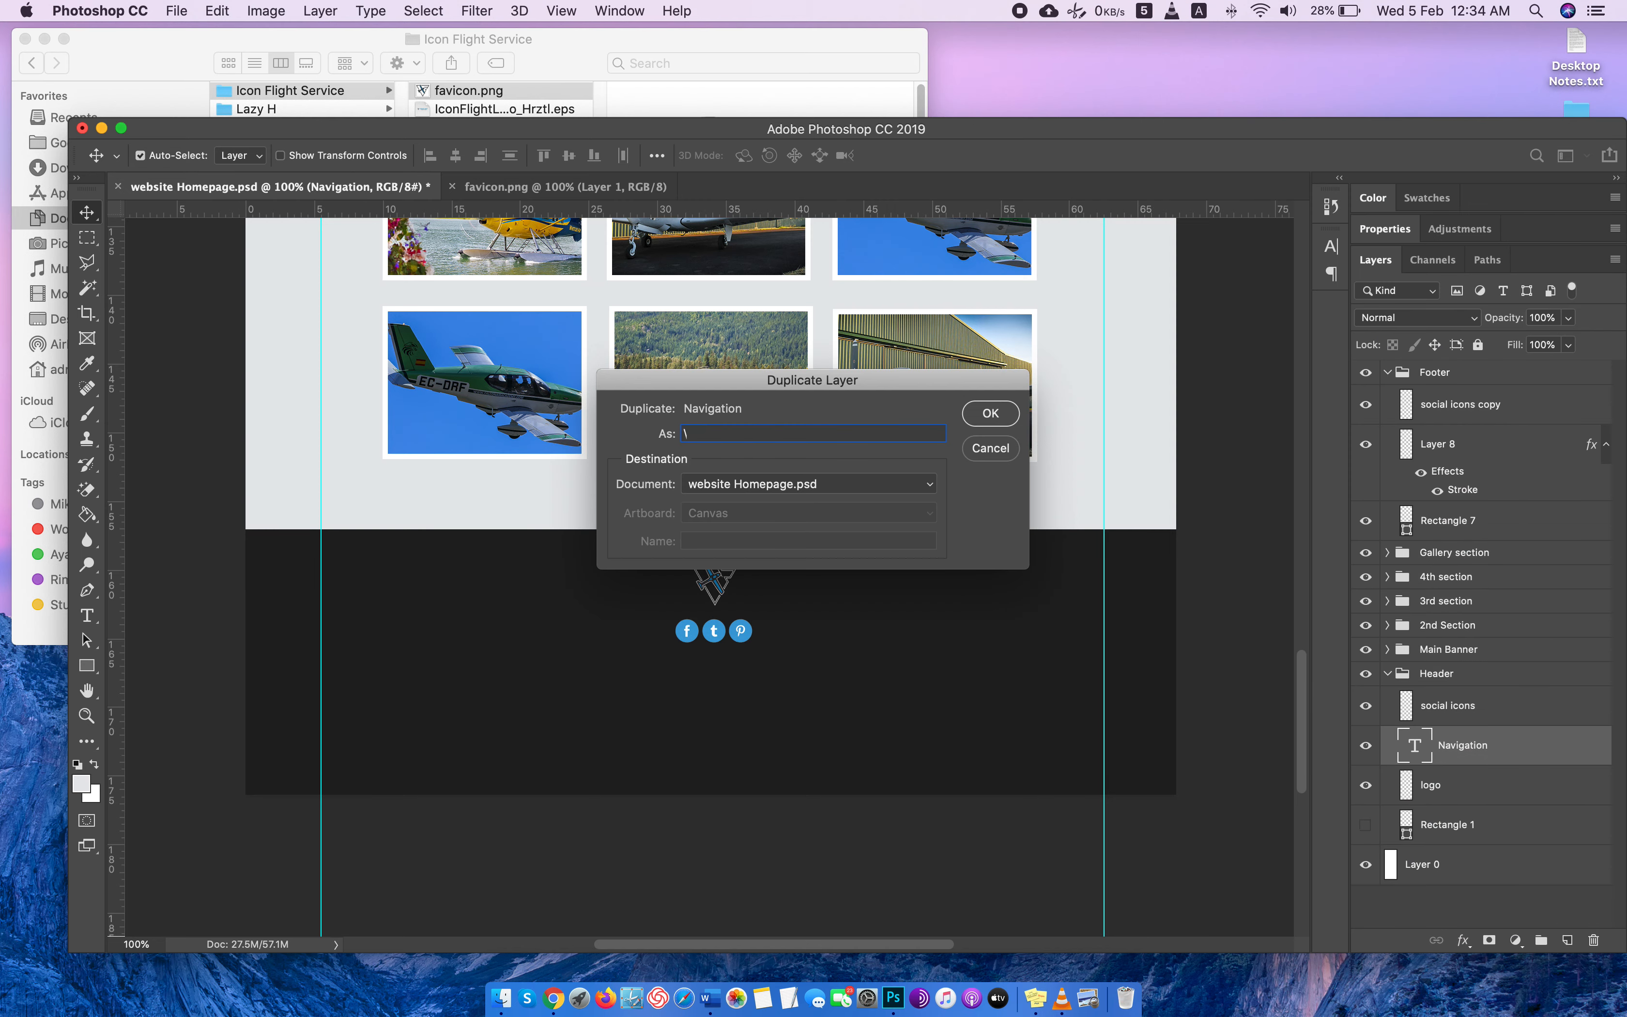
key("super+z")
key("Return")
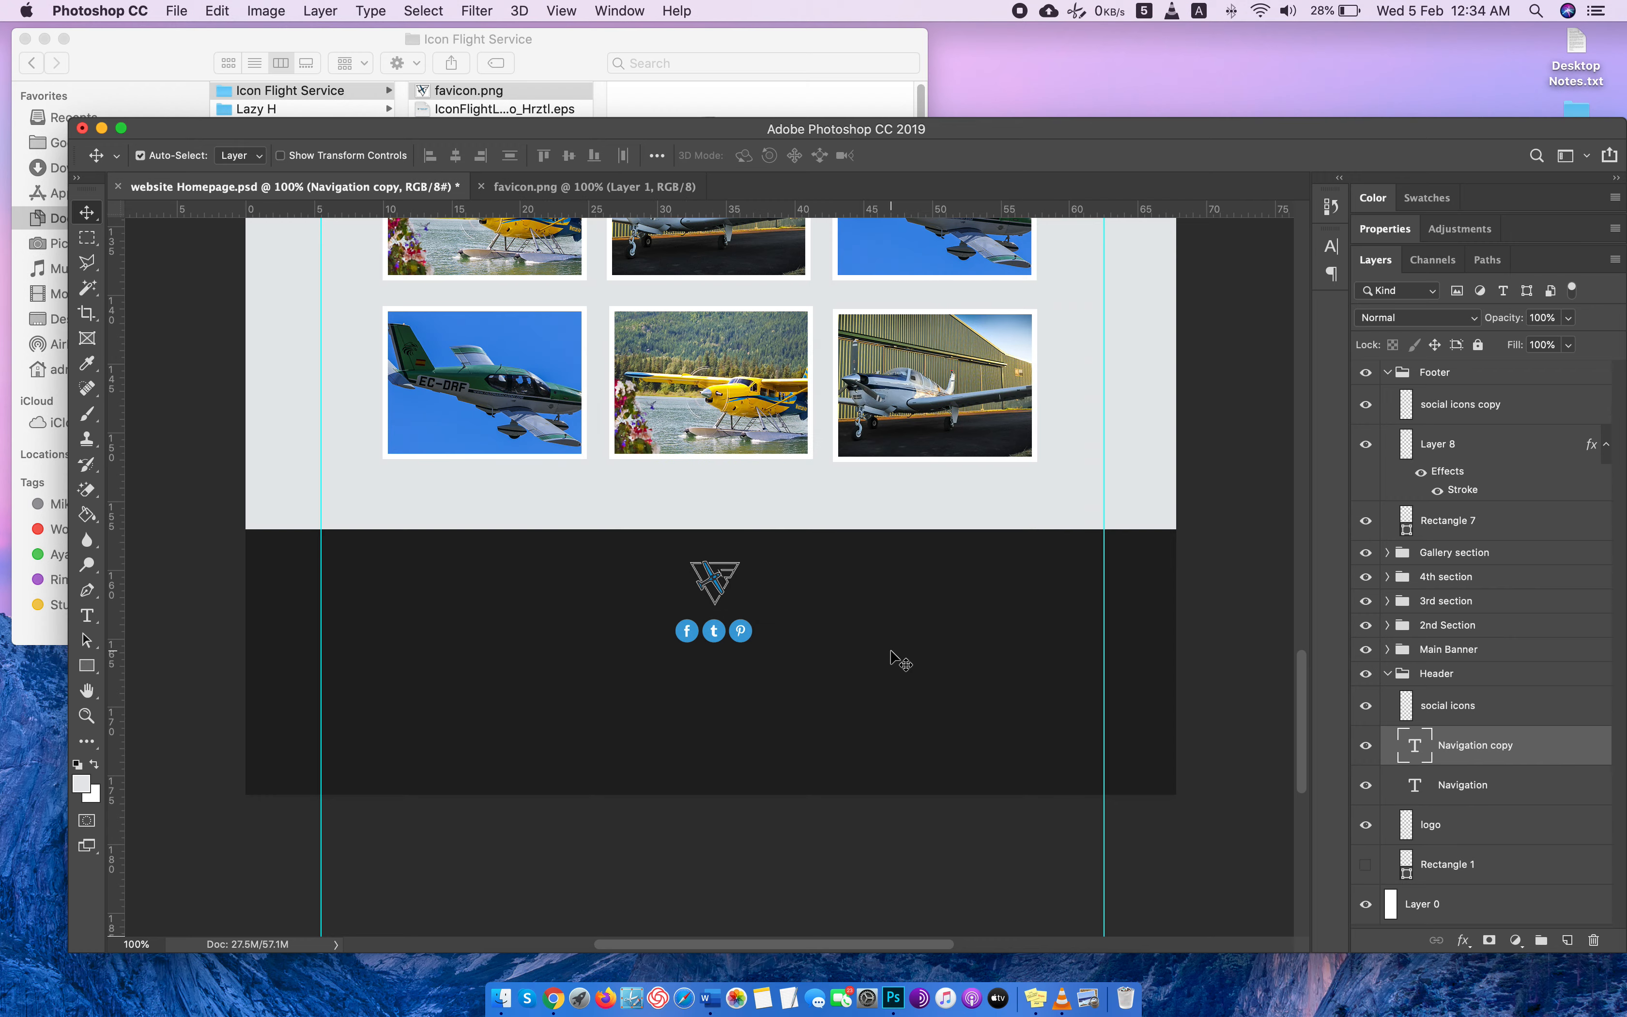
Move the duplicated navigation text from the page header into the footer, below the social icons.
key("super+equal")
key("super+minus")
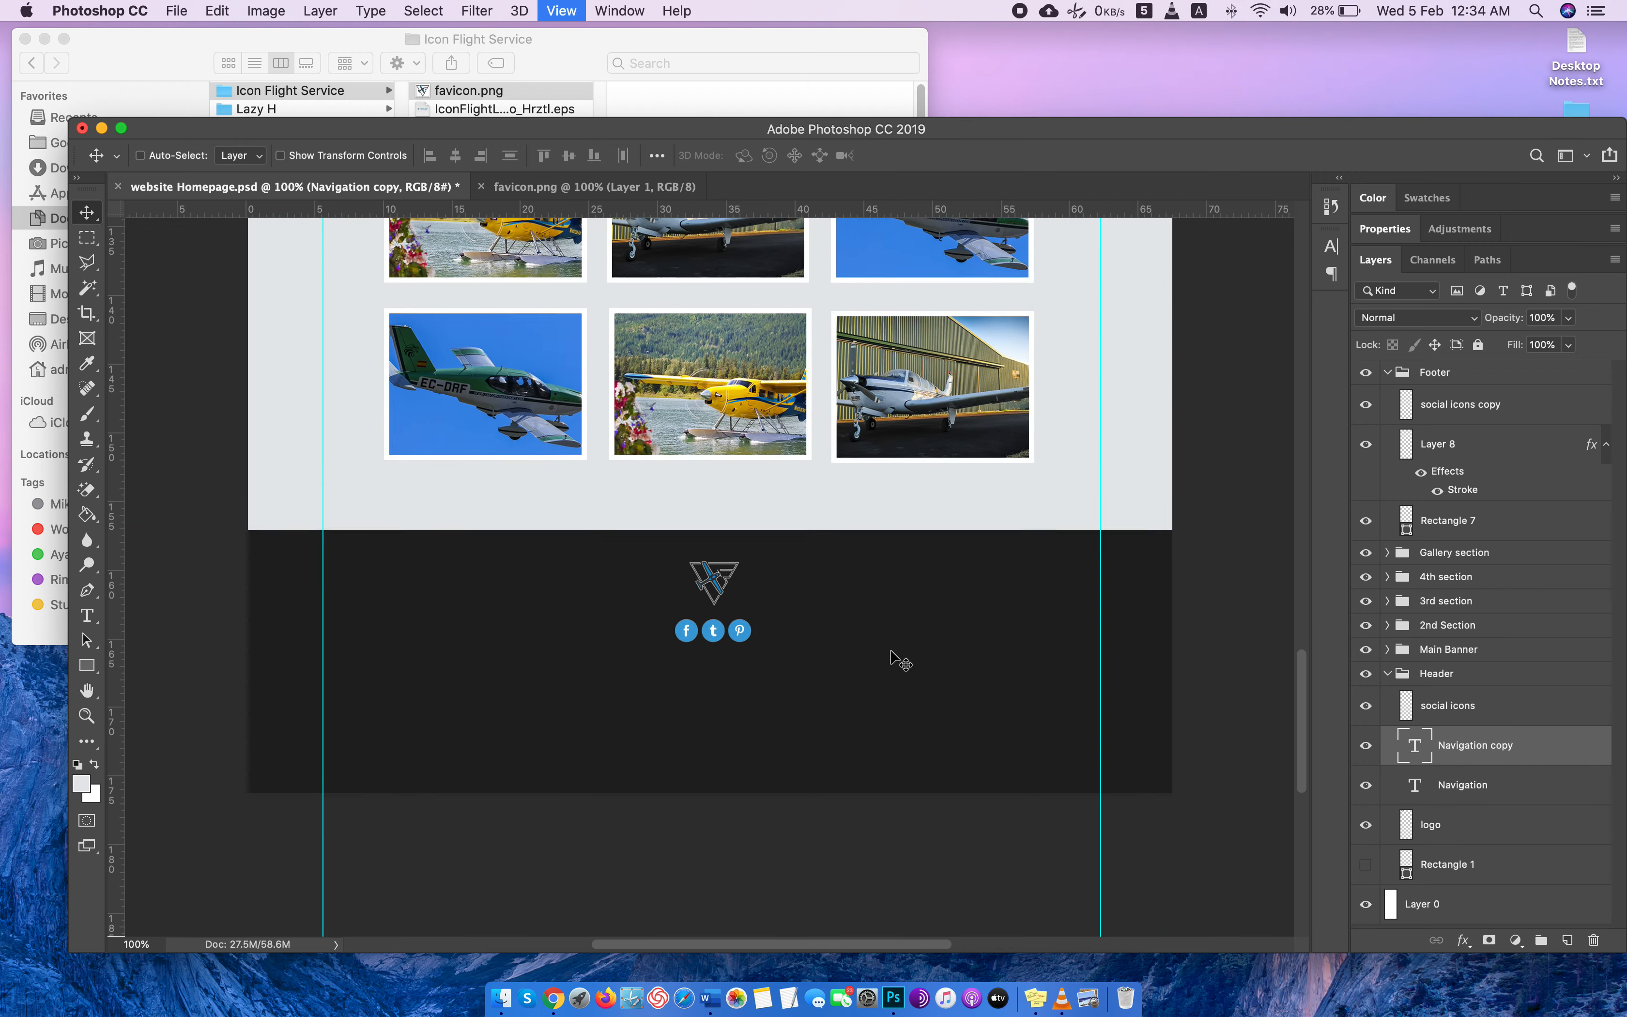
key("super+minus")
key("super+minus")
key("super+minus")
scroll(904, 646, "up", 10)
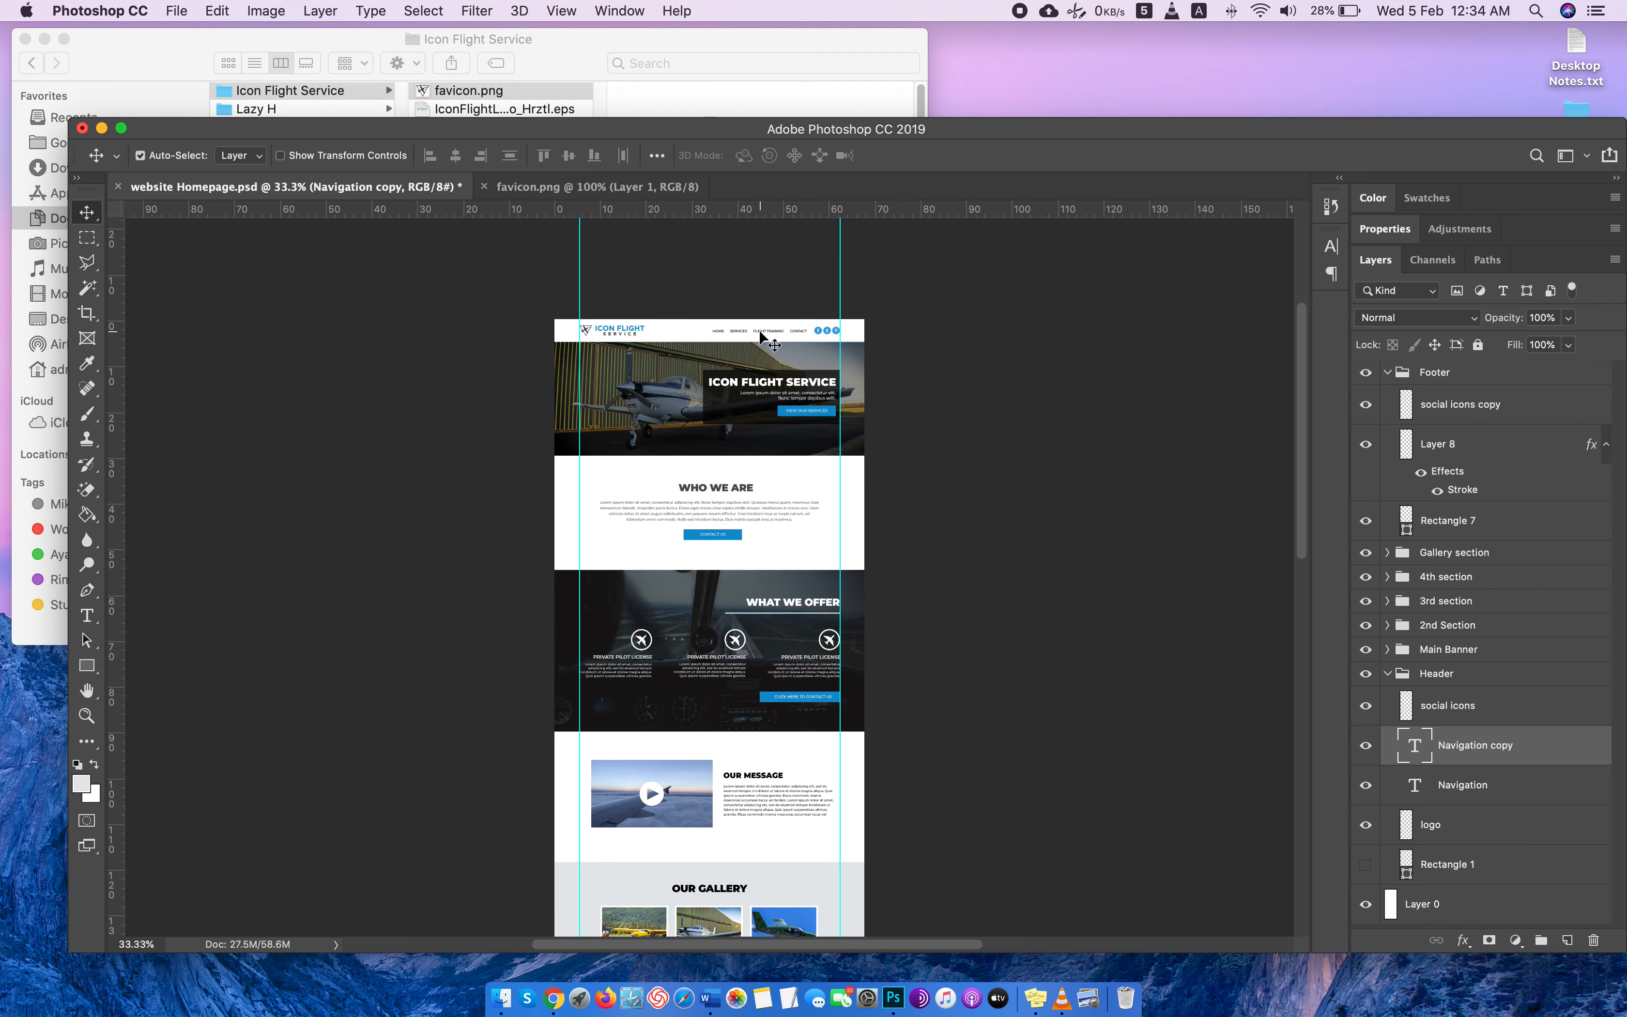
left_click_drag(760, 336, 715, 778)
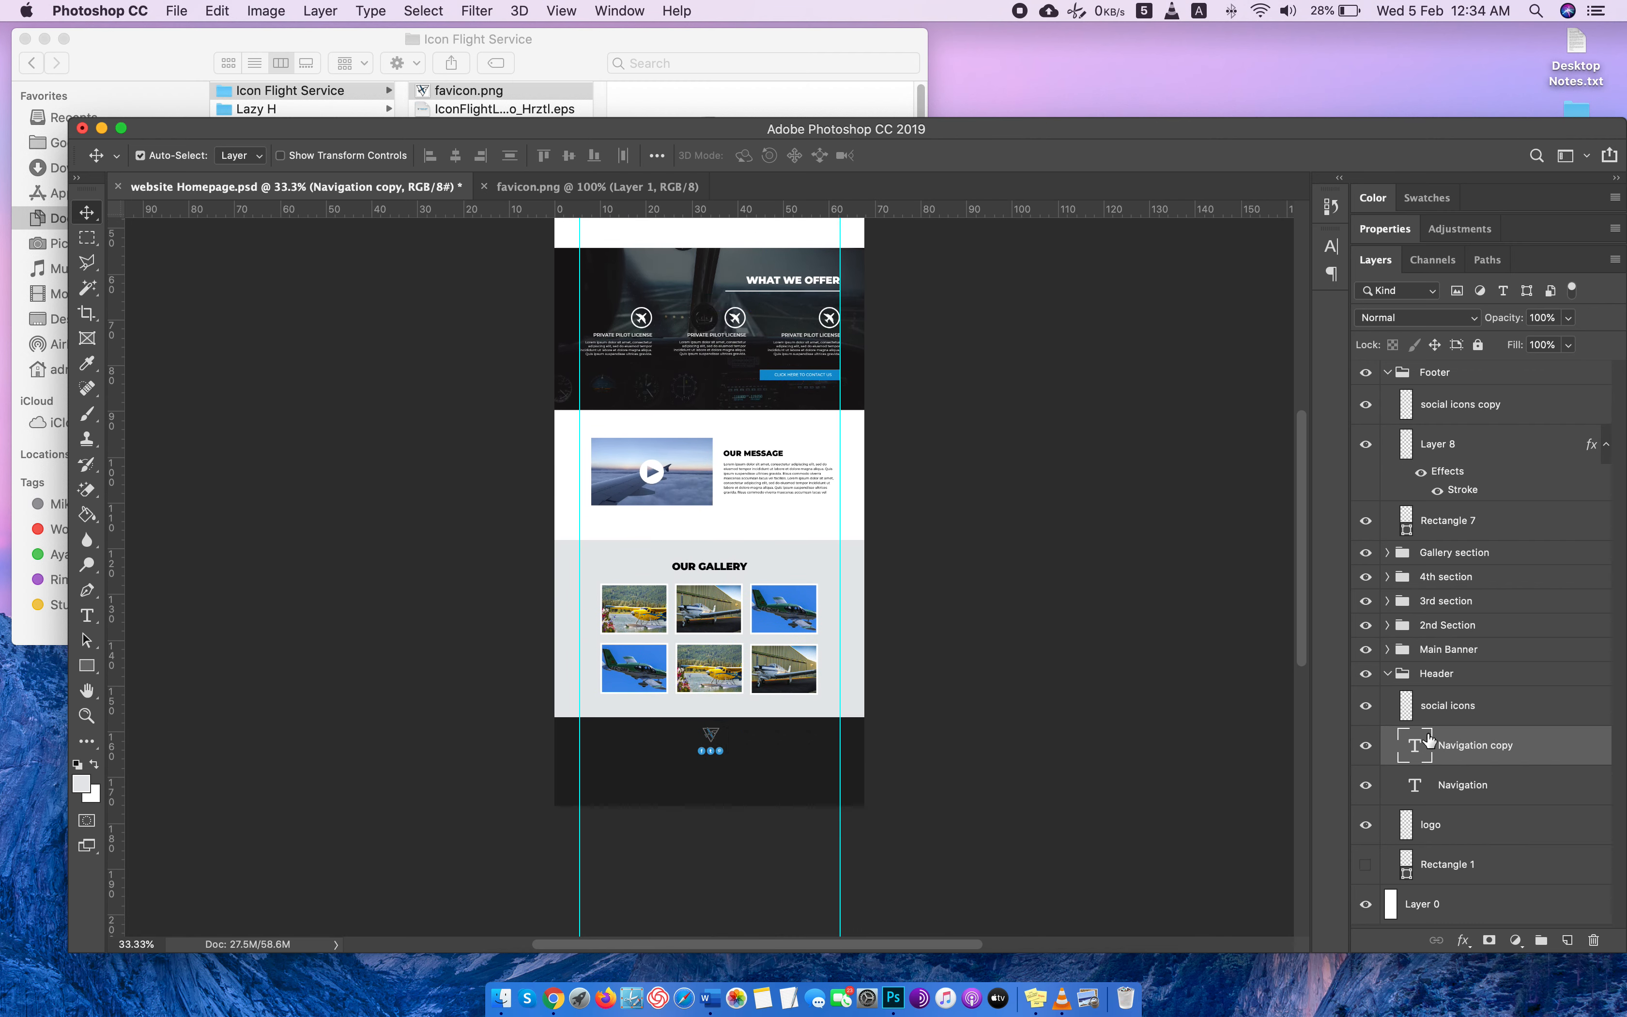
Change the duplicated navigation text's color to white, ffffff.
double_click(1439, 760)
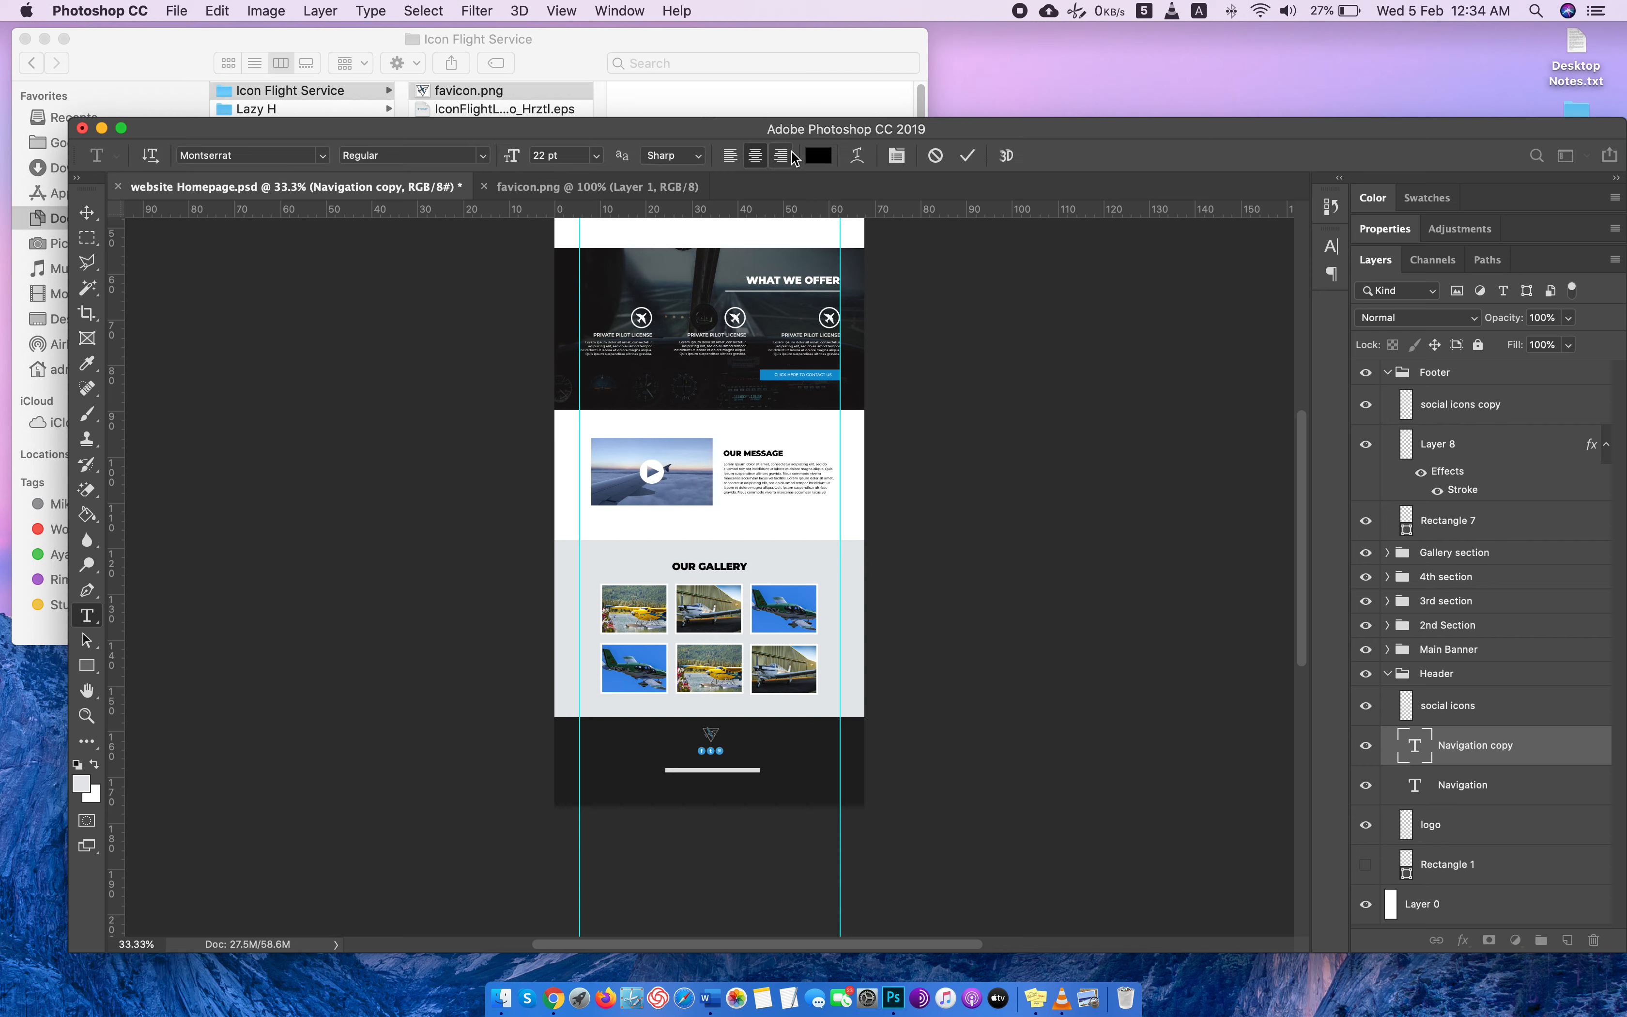
left_click(818, 154)
left_click(1121, 338)
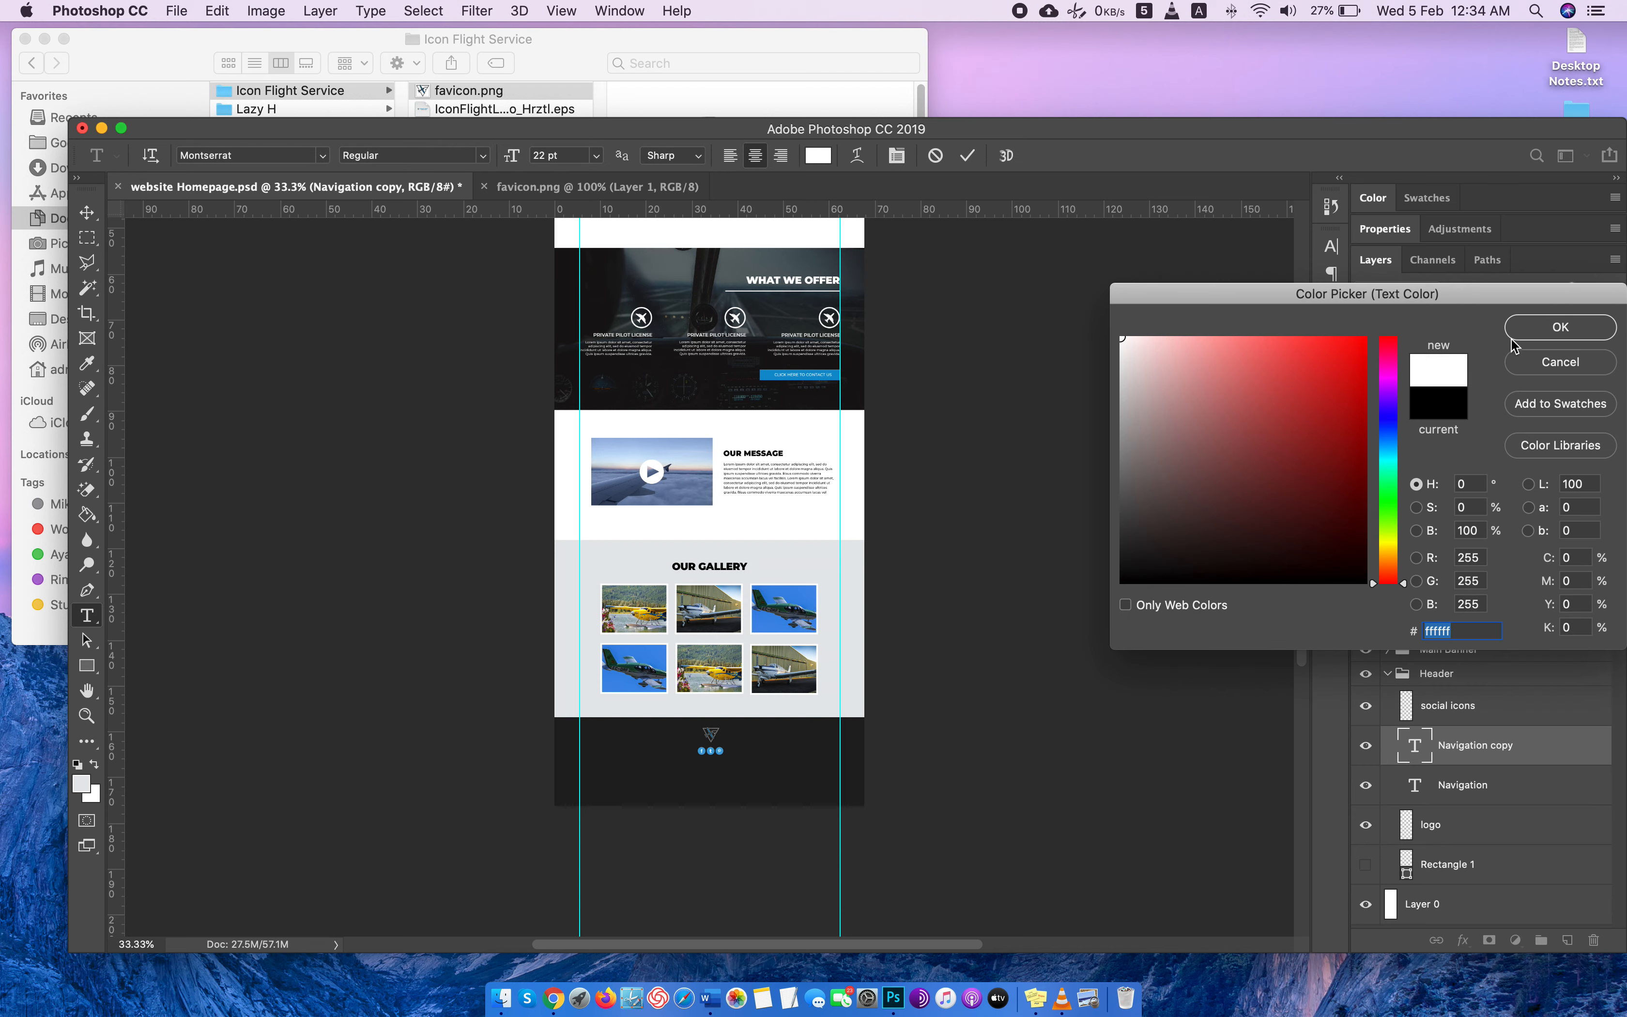
left_click(1540, 327)
Move the Navigation copy layer to the top of the Footer group and shift its text slightly up, closer to the social icons.
left_click_drag(1528, 746, 1524, 396)
scroll(887, 527, "down", 3)
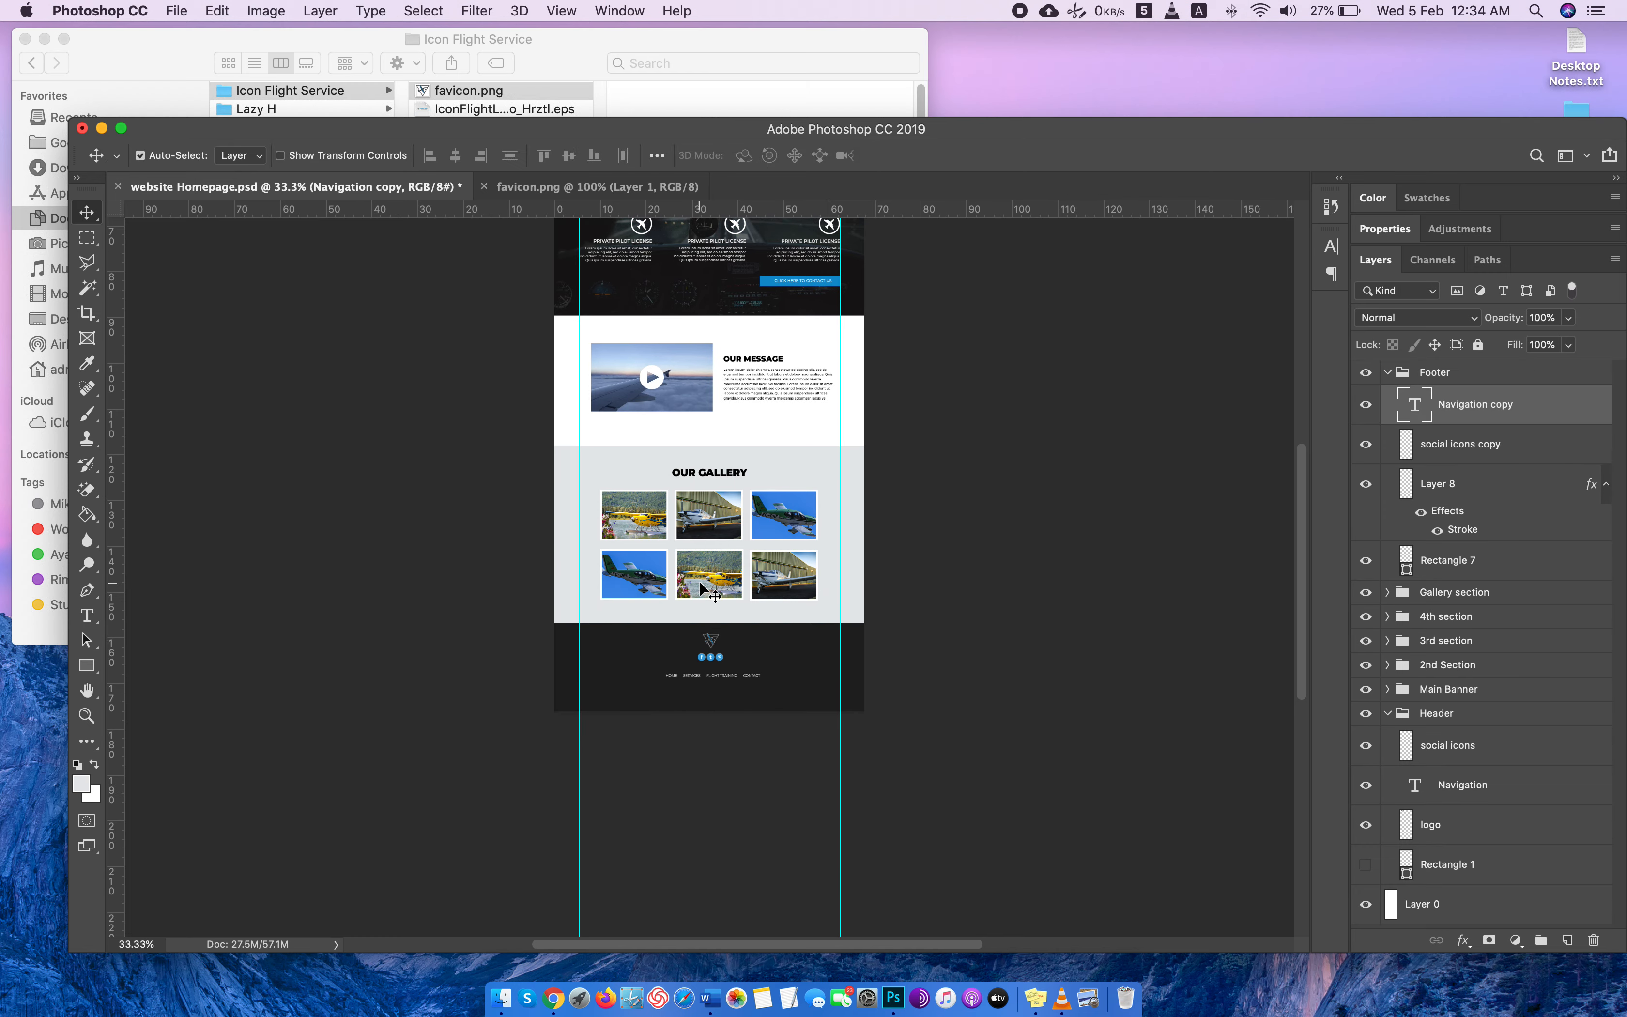
scroll(701, 590, "up", 5)
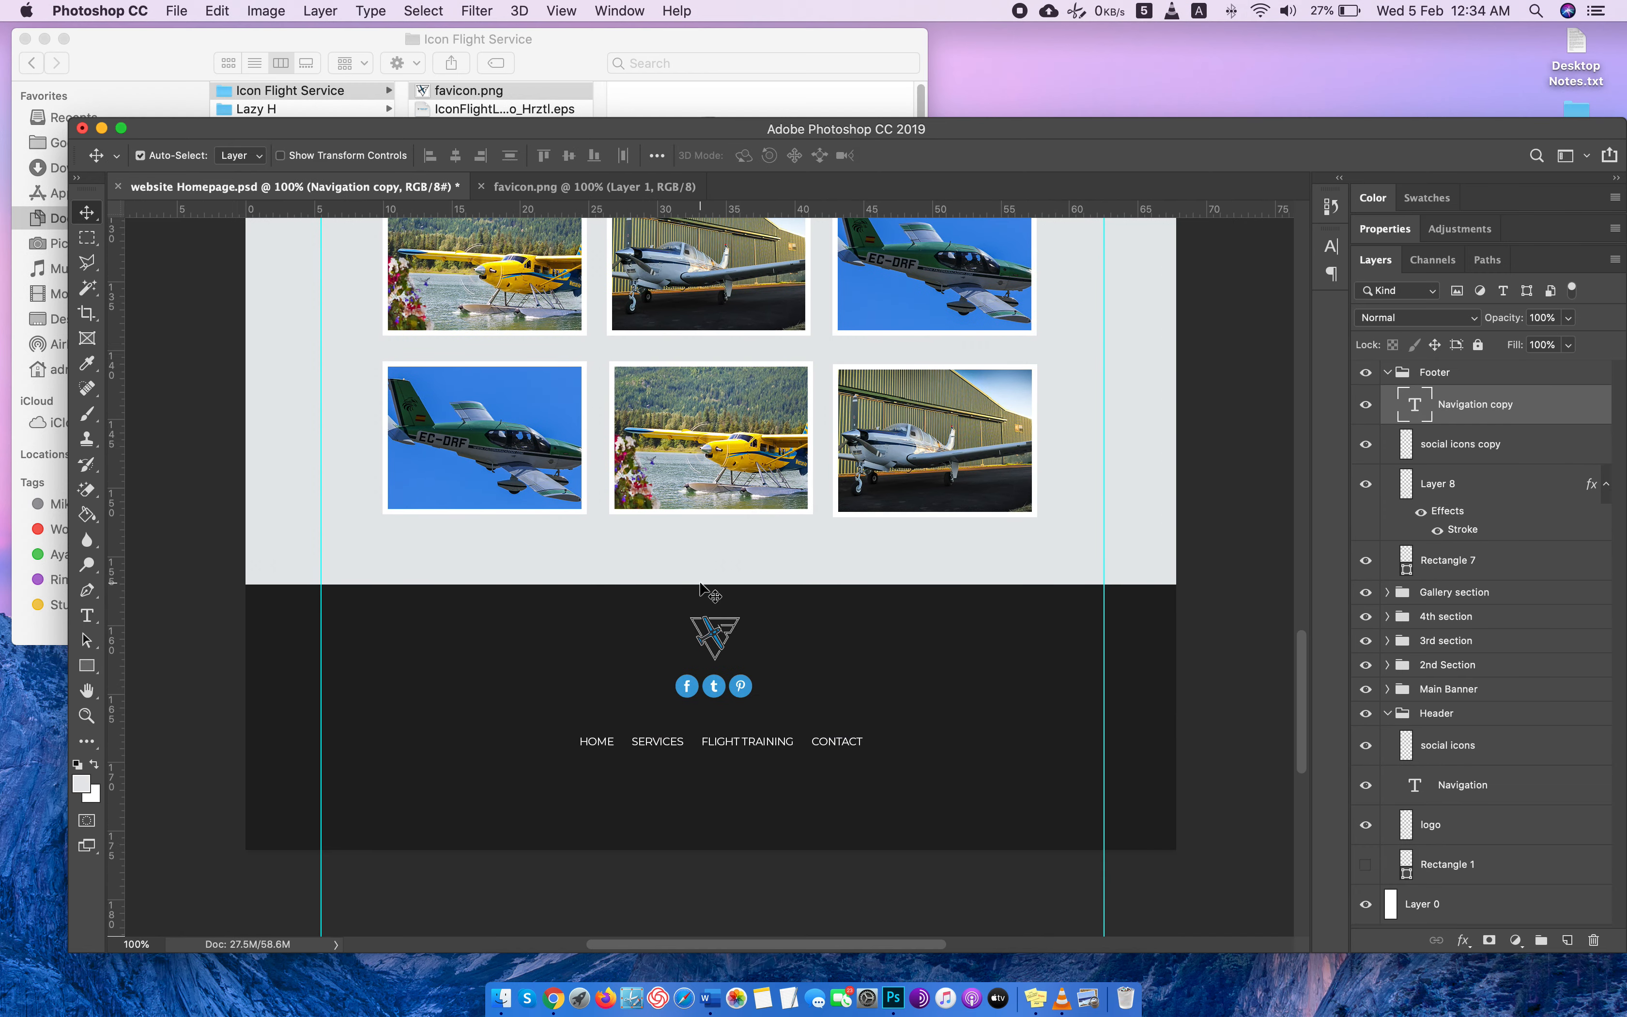
left_click_drag(732, 747, 725, 733)
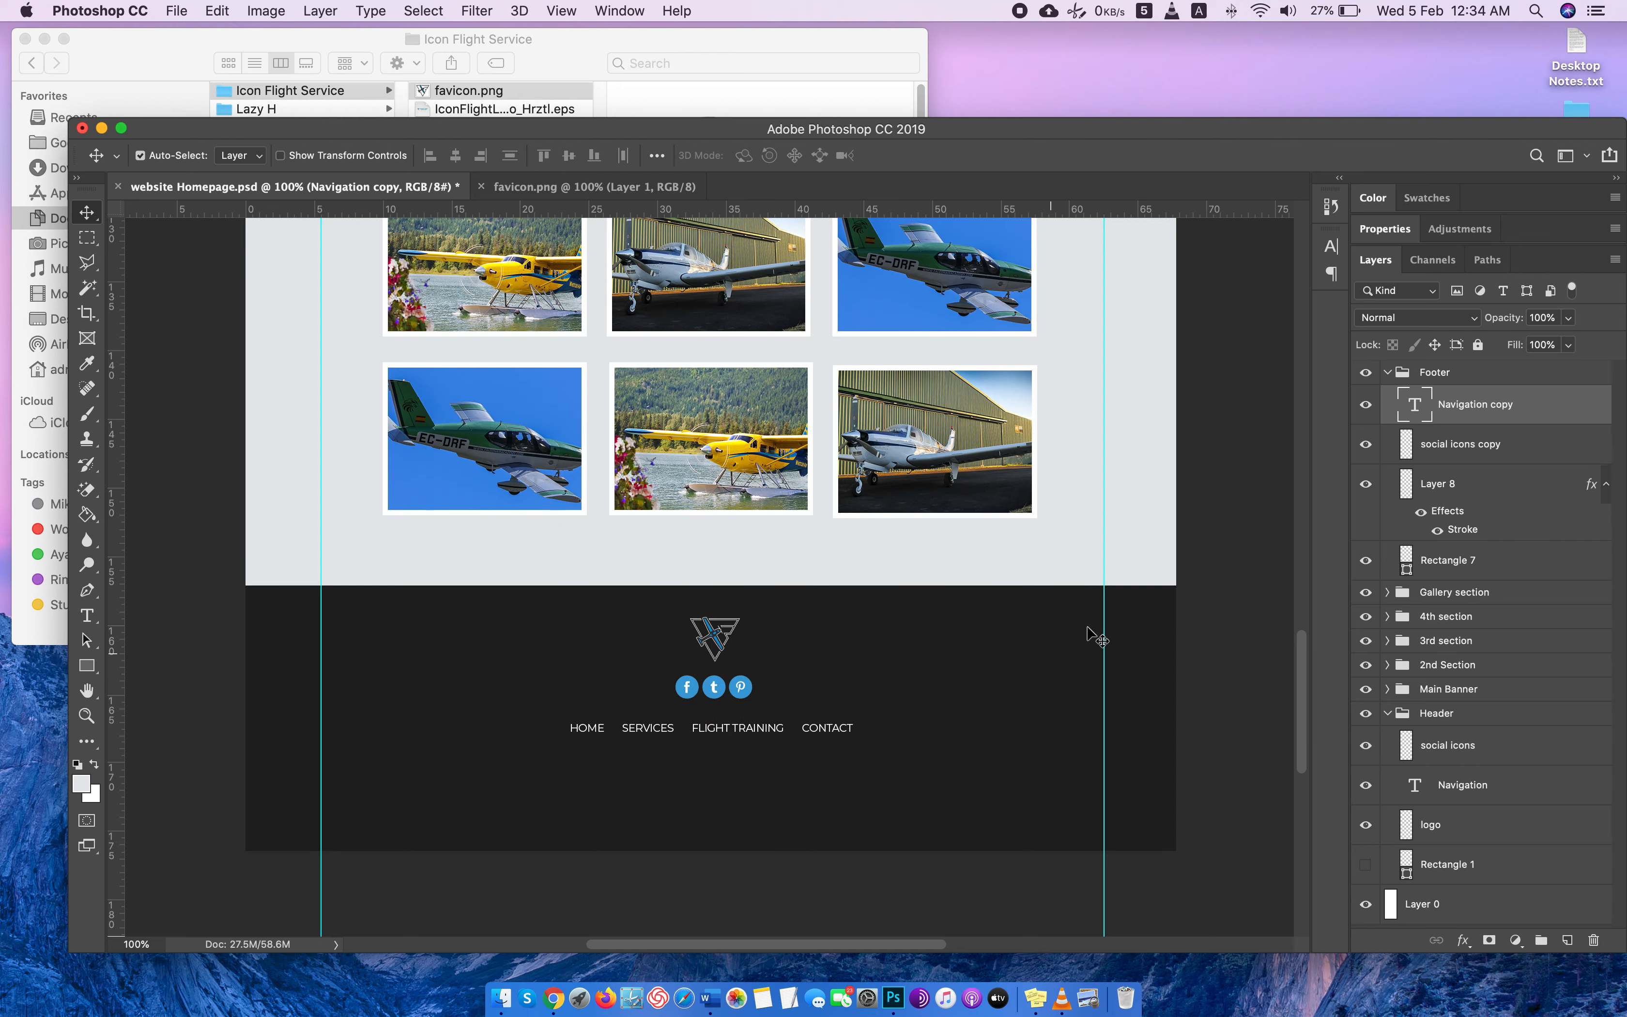
Switch to Chrome, copy the copyright line from the Platinum Aviation website's footer, and return to Photoshop.
key("ctrl+Right")
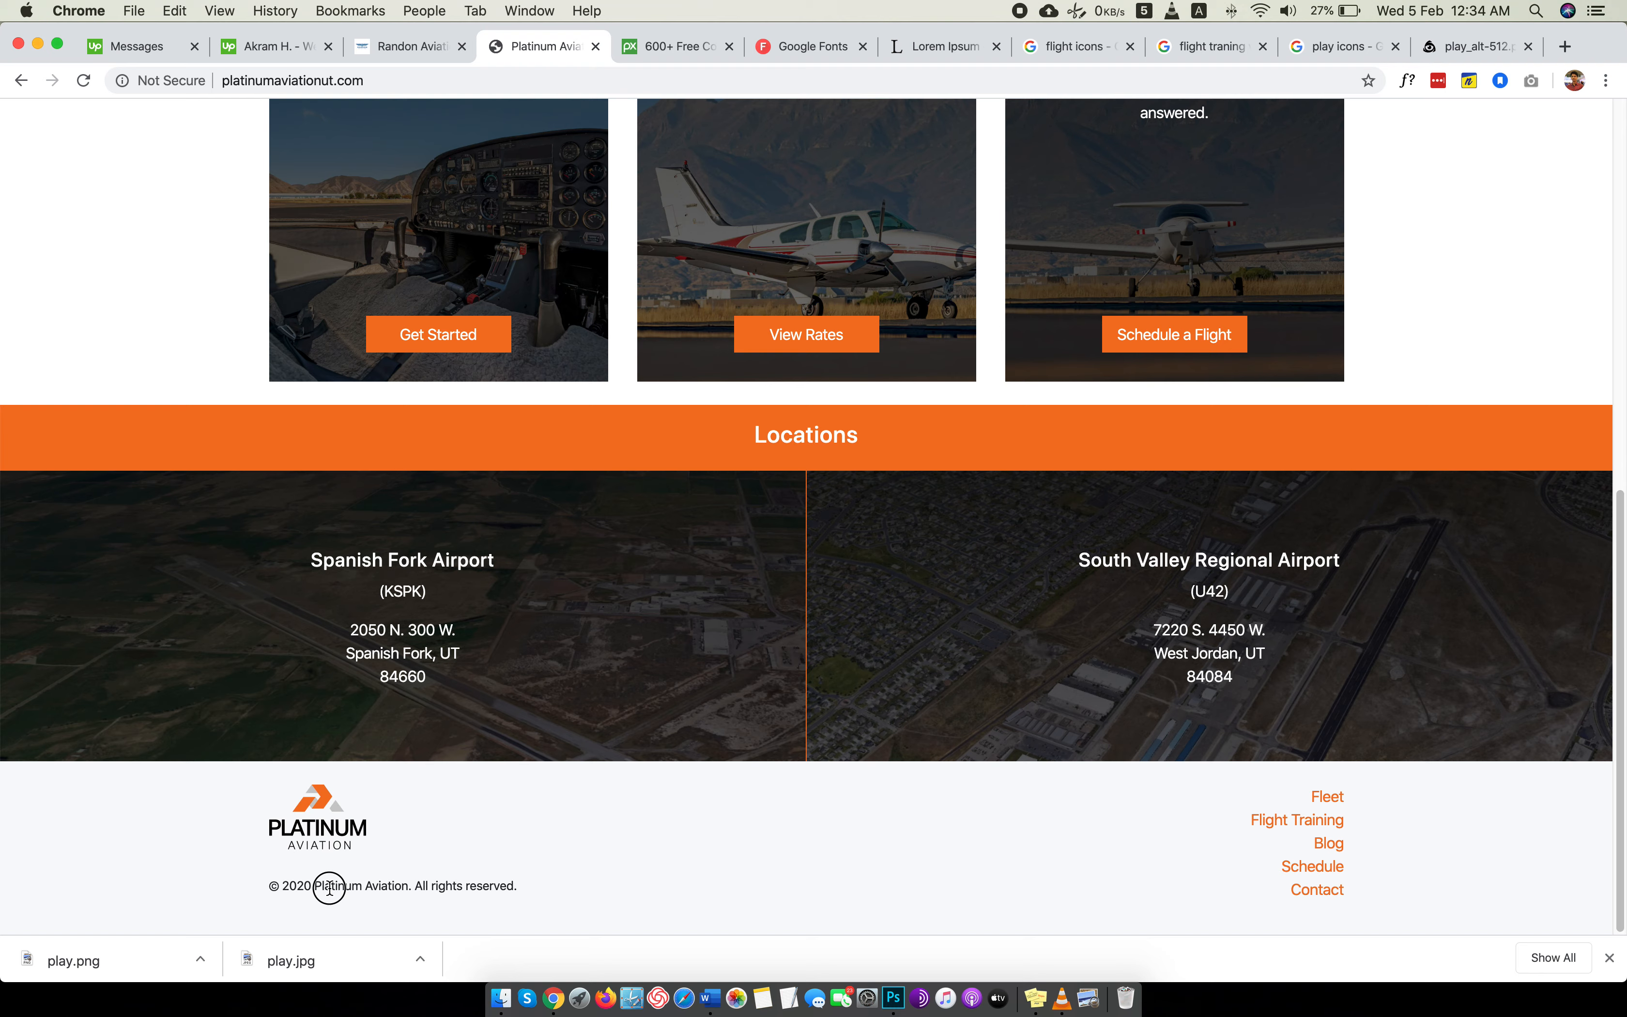
triple_click(329, 888)
key("ctrl+Left")
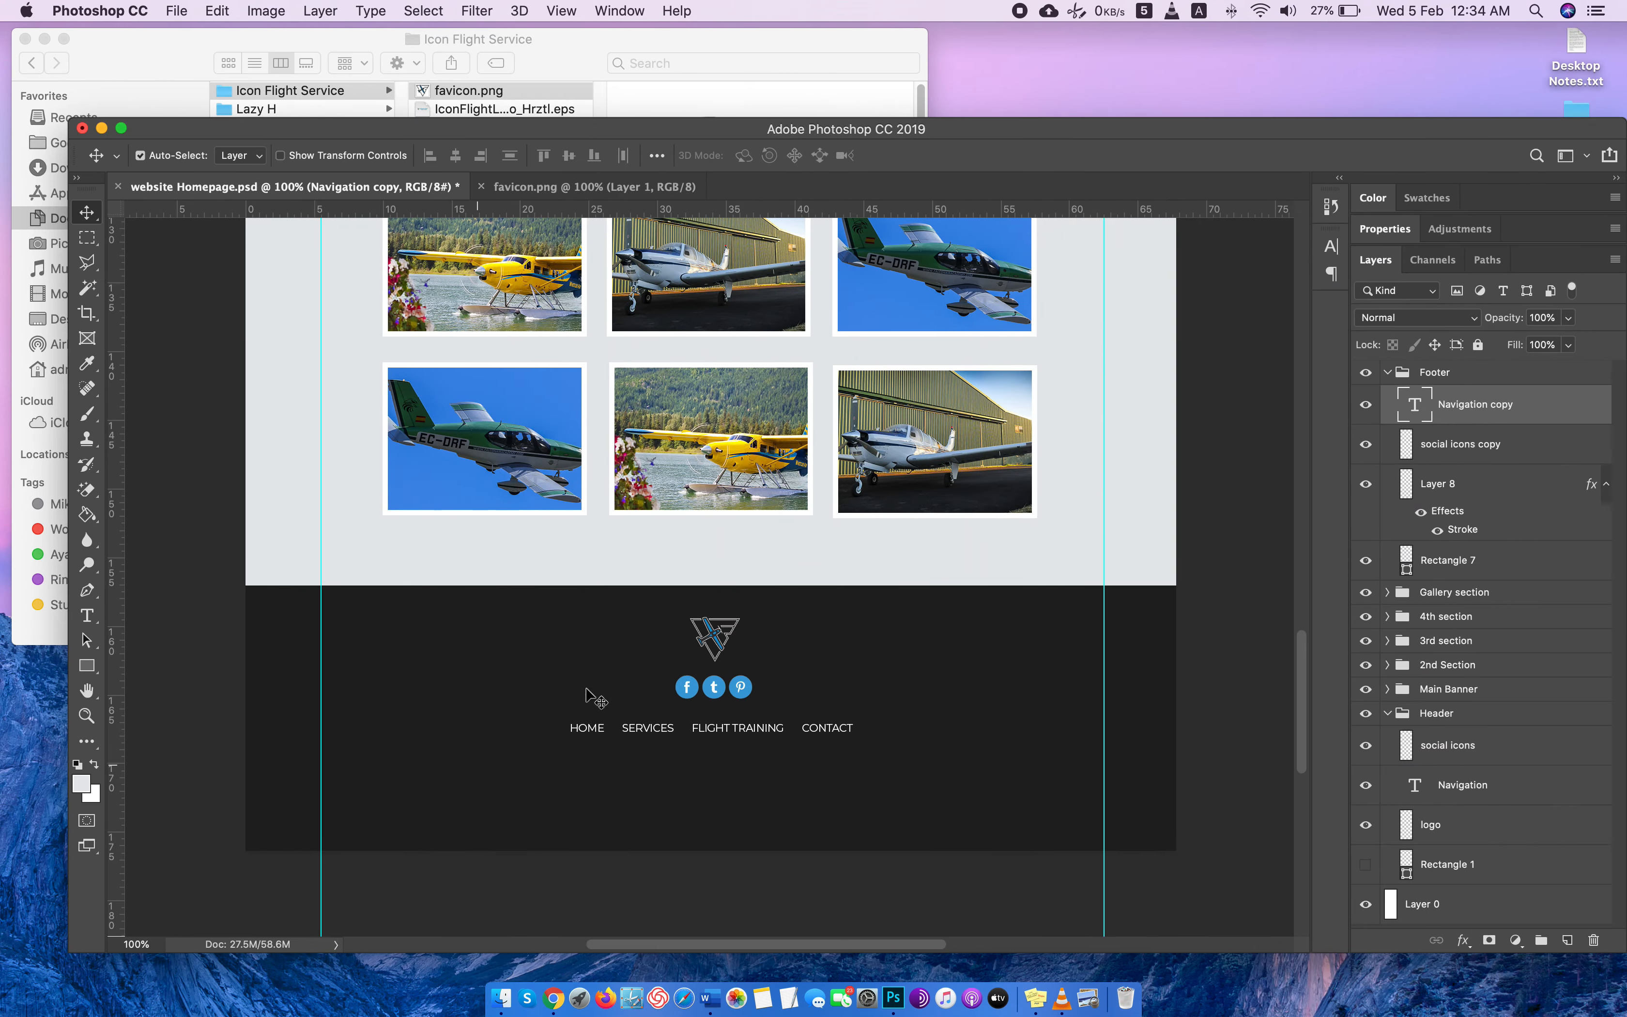
Duplicate the Navigation copy layer under the name copyright and place the duplicate just below the footer navigation links.
right_click(745, 730)
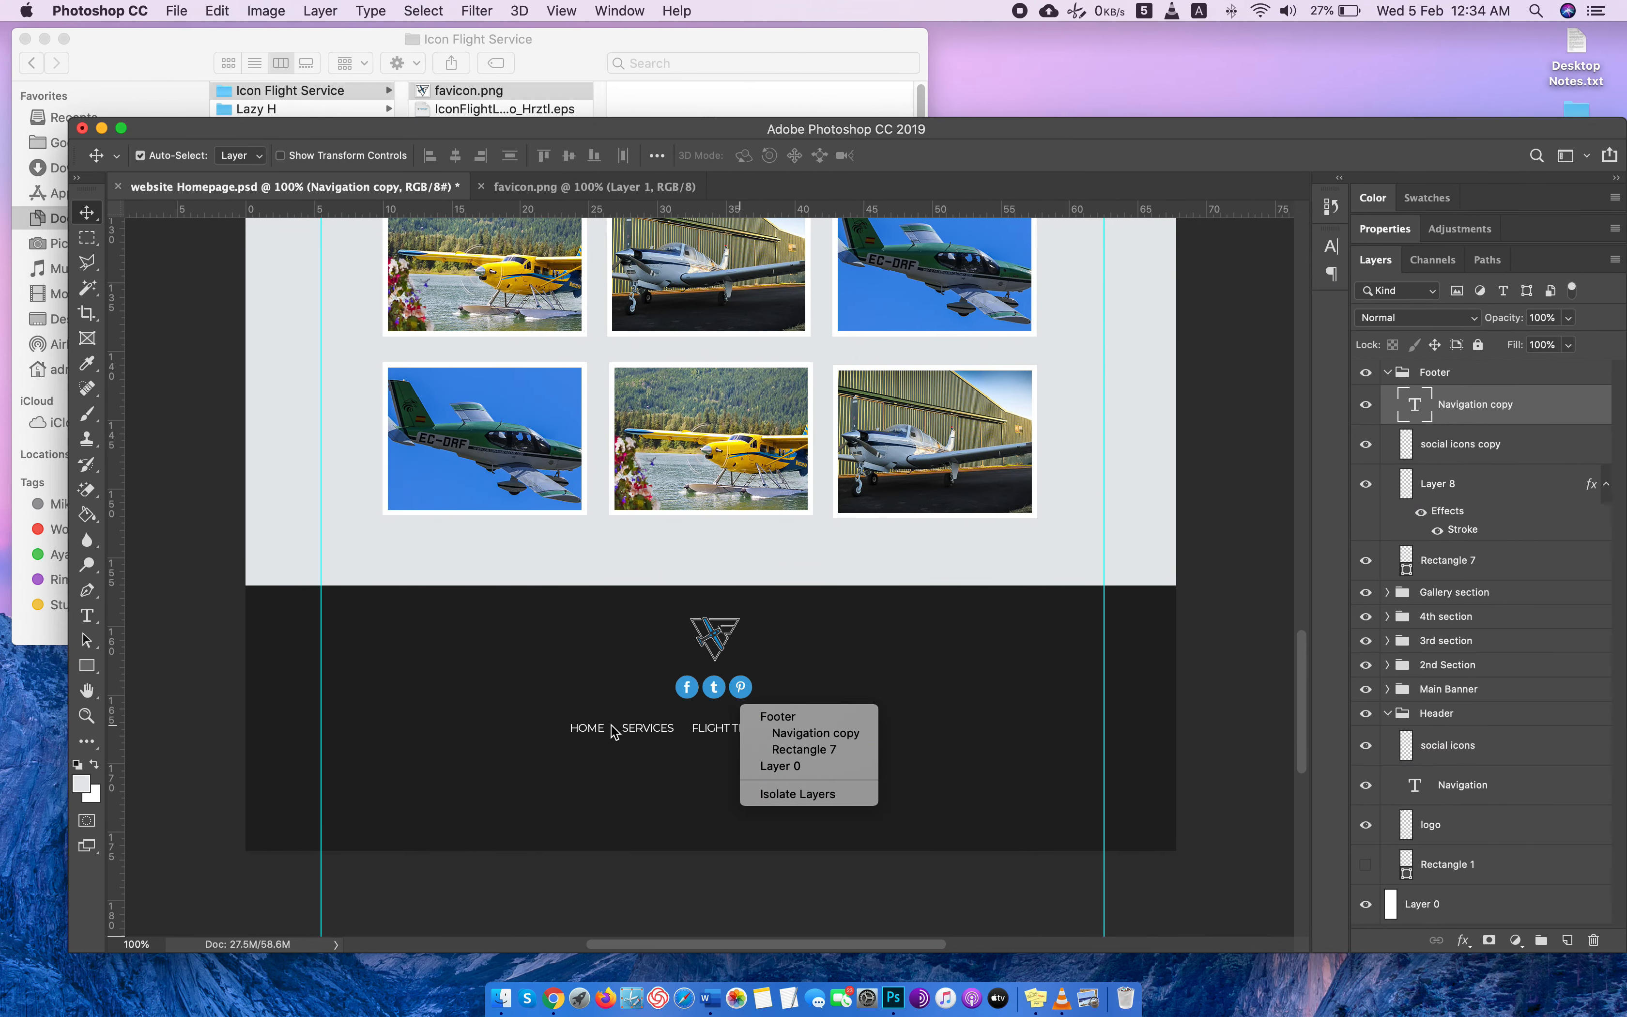
right_click(1518, 404)
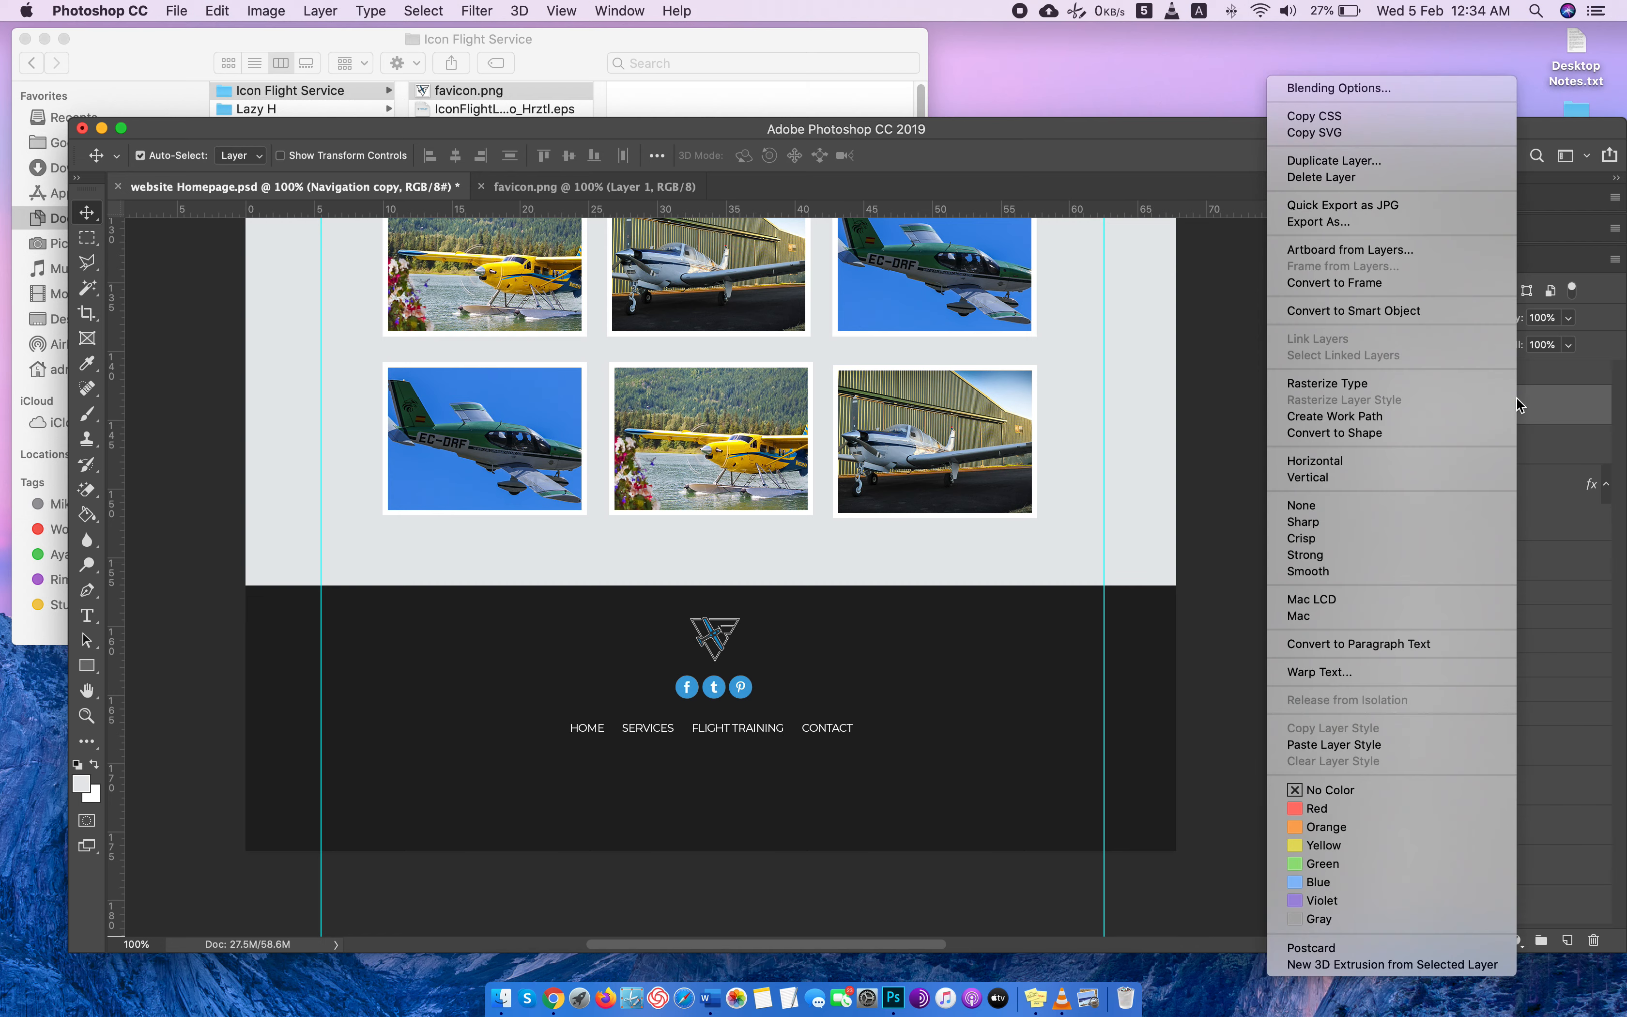
left_click(1348, 159)
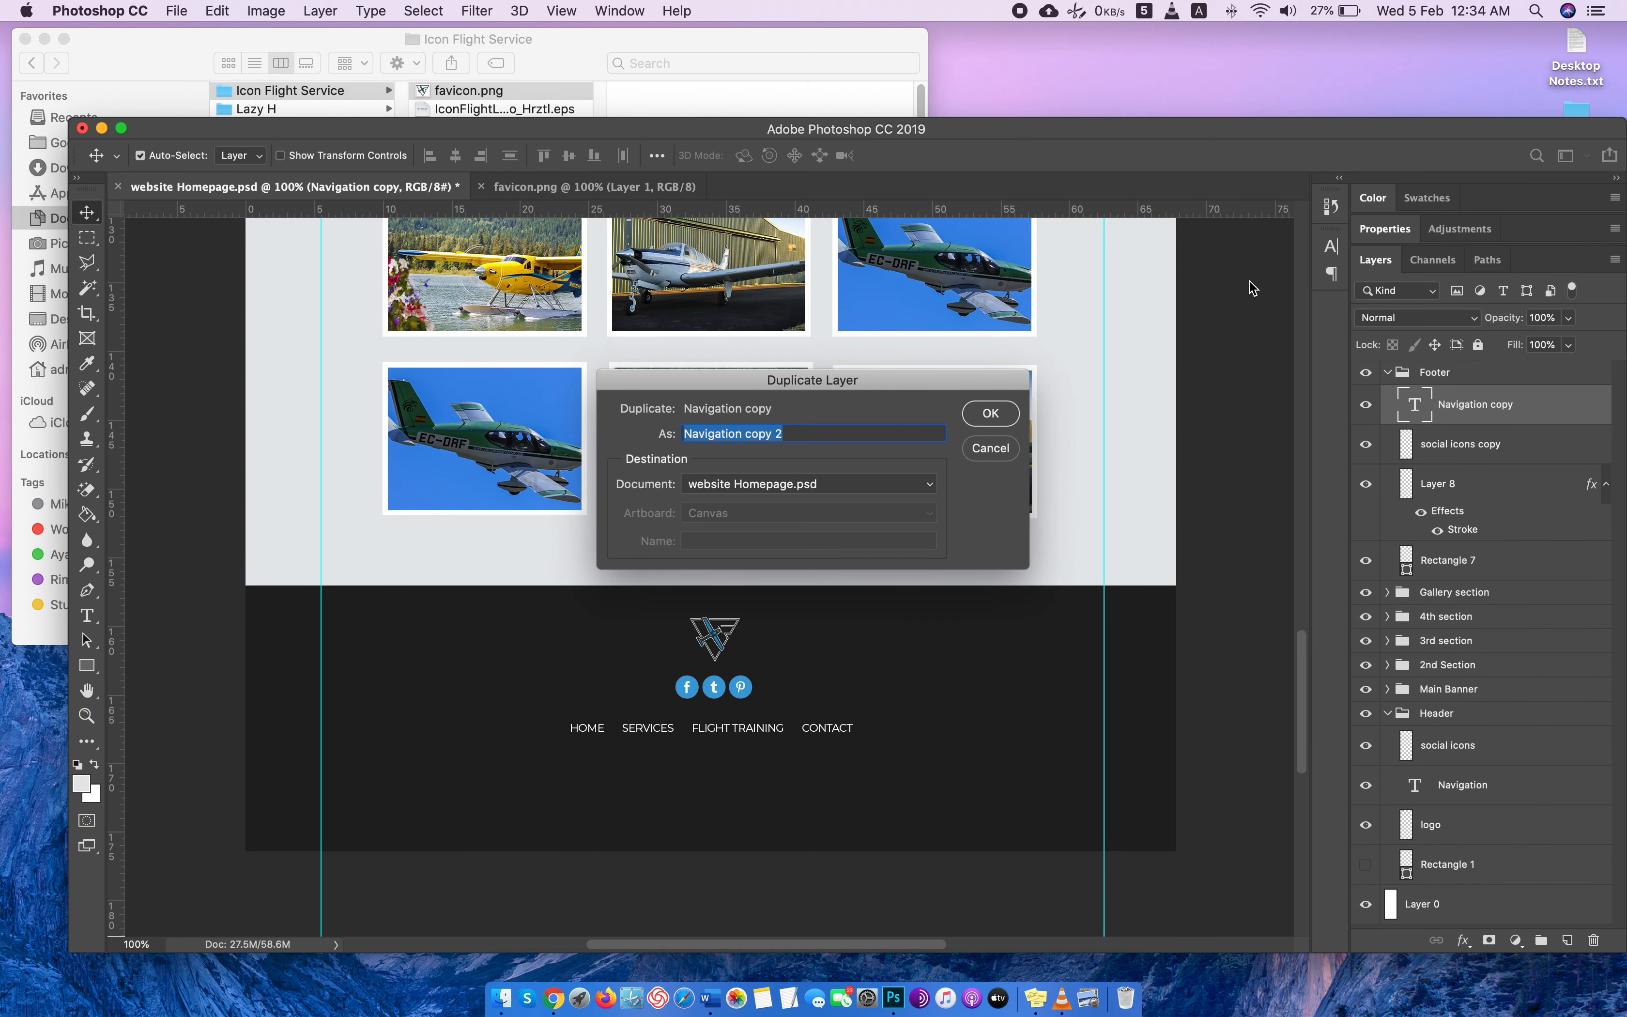
type("co")
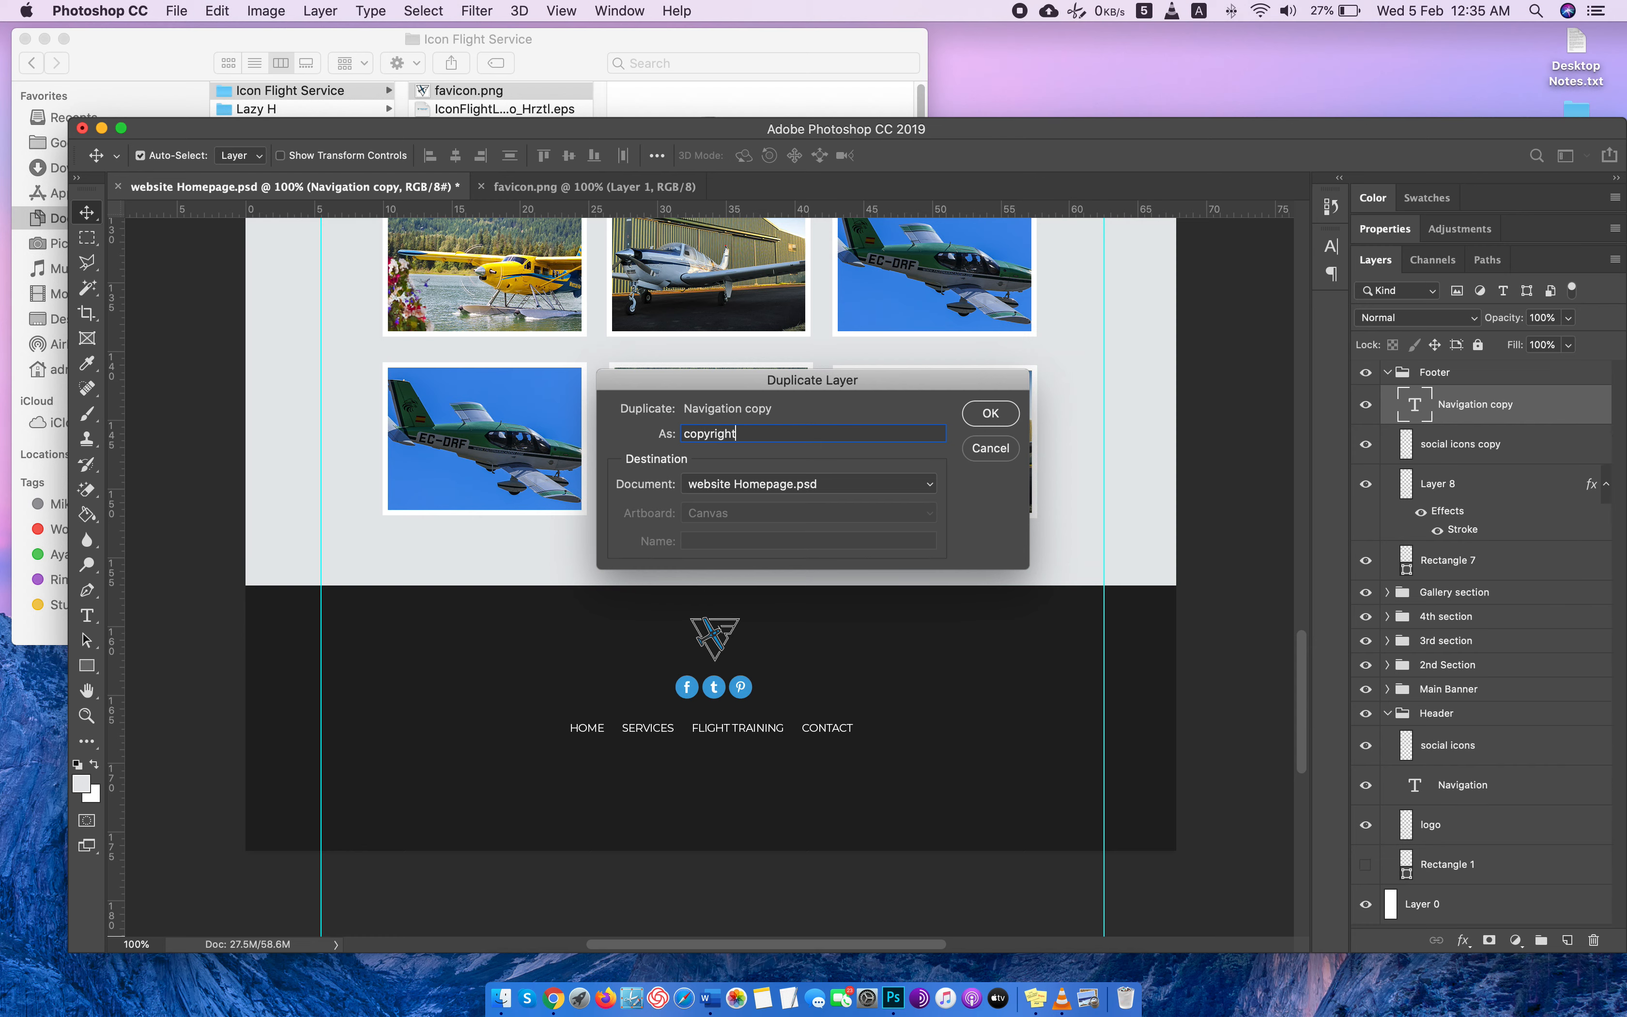
type("pyright")
key("Return")
left_click_drag(754, 737, 753, 765)
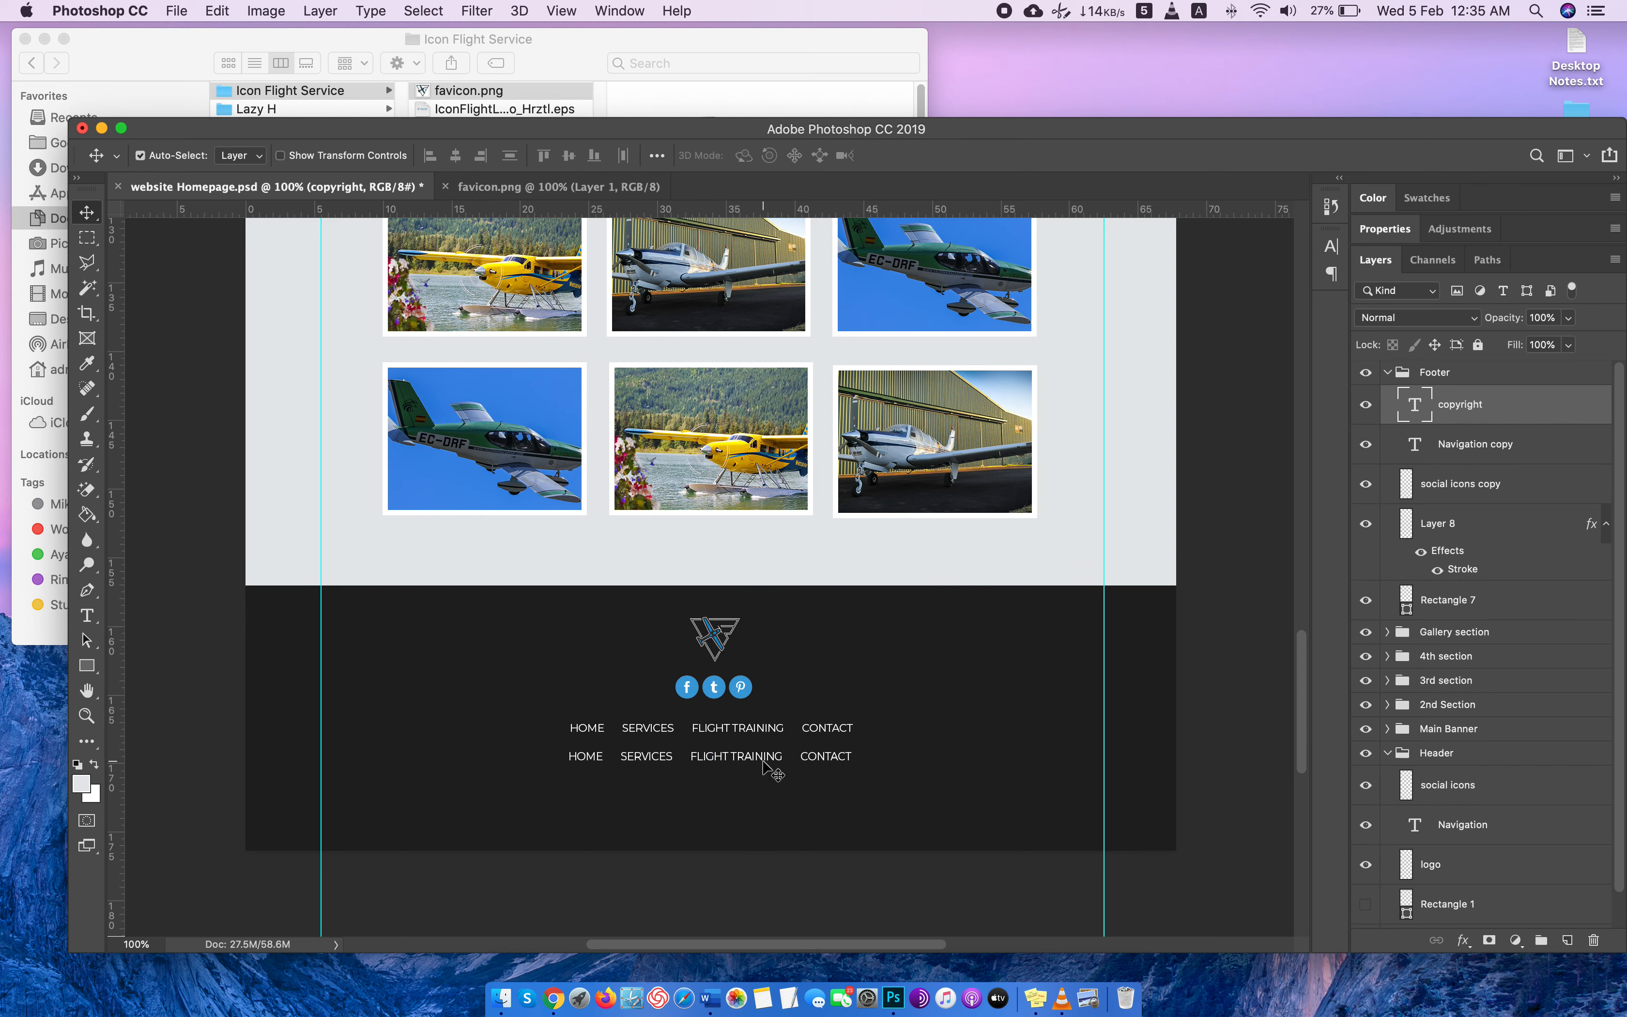
Replace the text of the copyright layer with the copied Platinum Aviation copyright line.
double_click(1415, 403)
key("super+v")
key("Return")
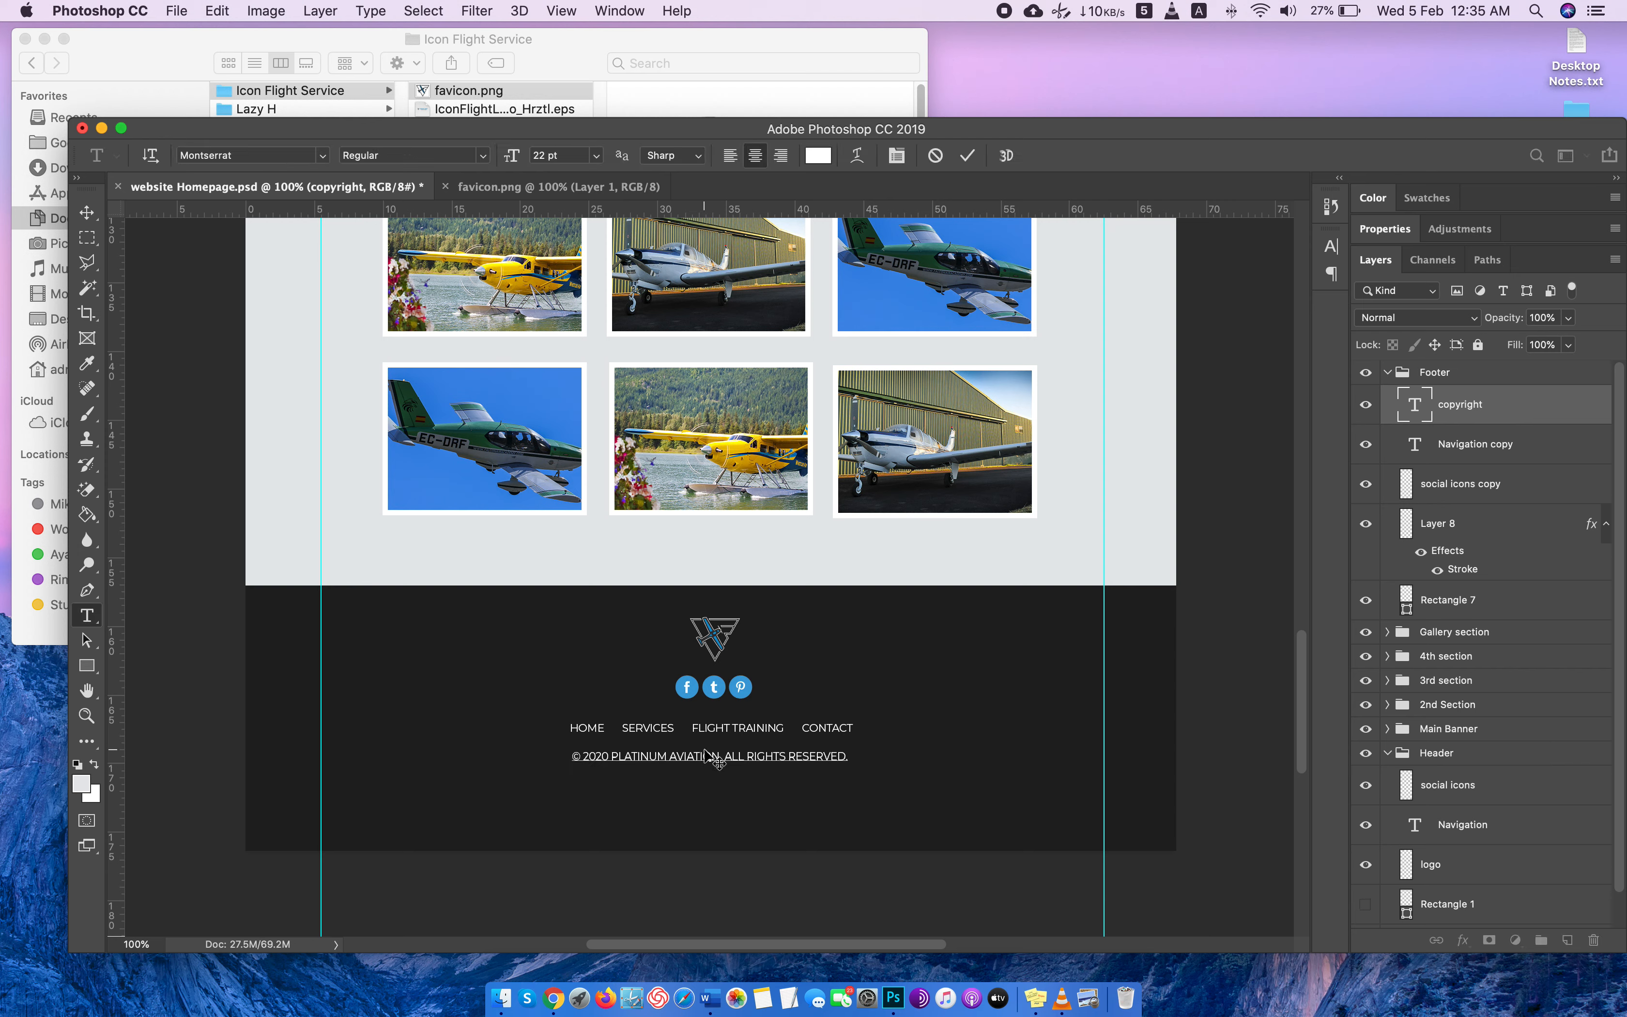
Change the company name in the copyright line to ICON FLIGHT SERVICE and nudge the line slightly down.
left_click_drag(720, 756, 612, 756)
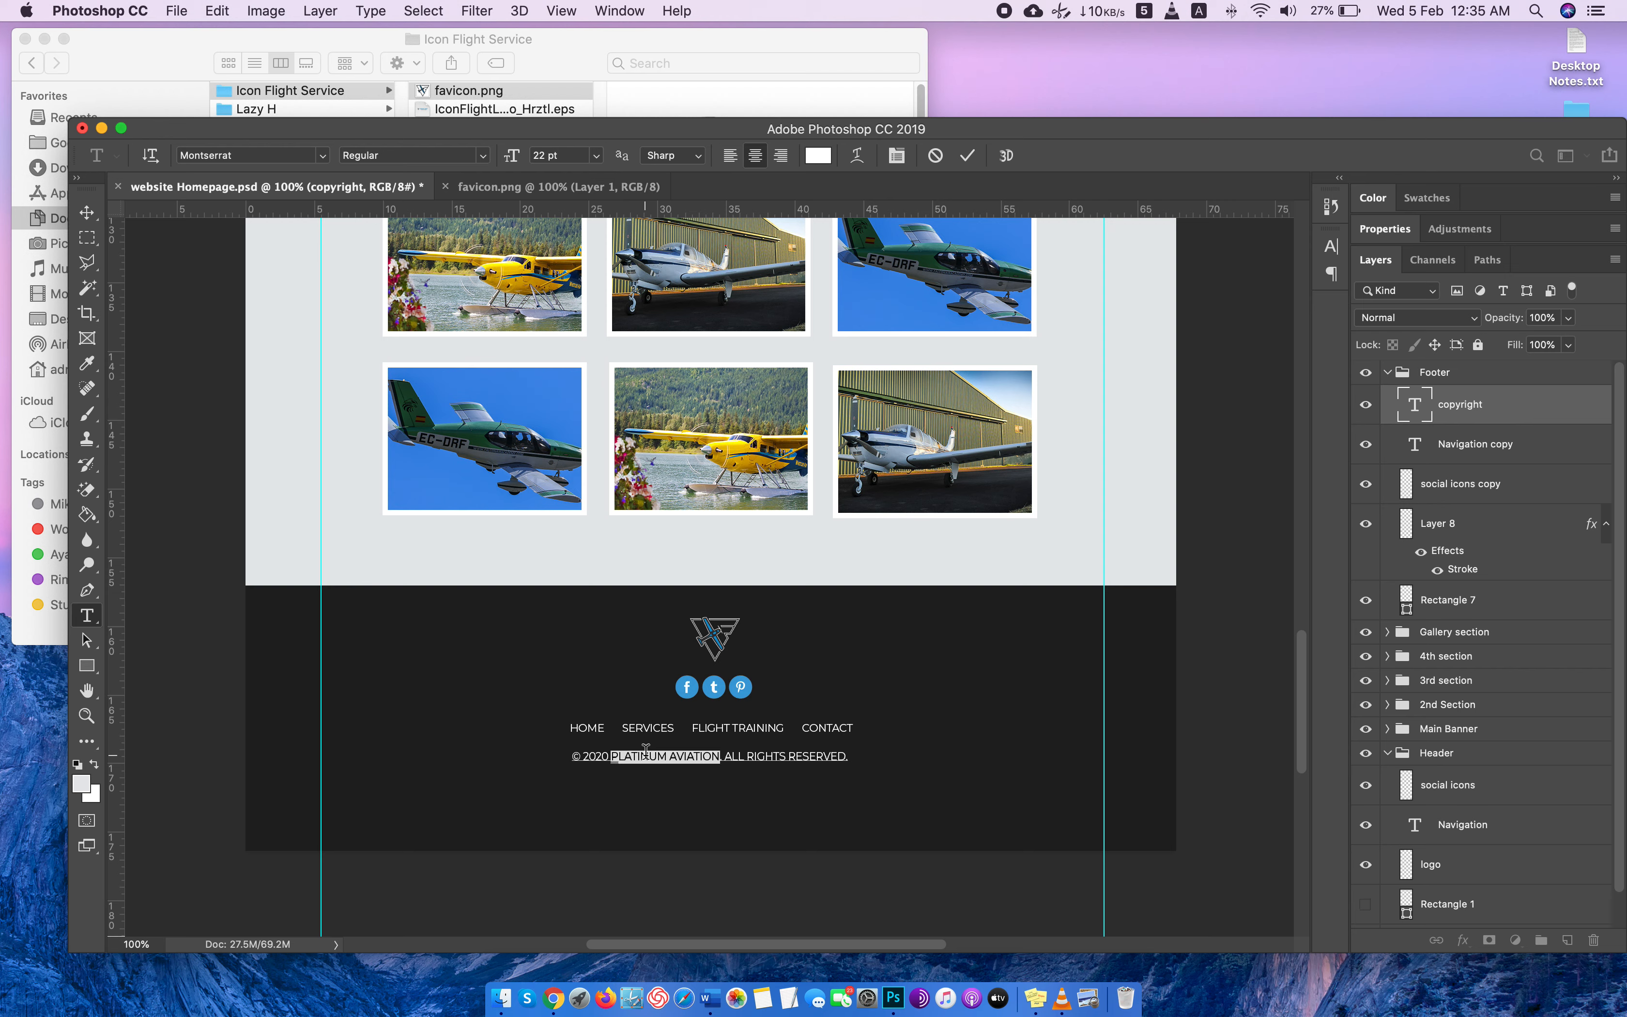
type("ICON FLIGHT S")
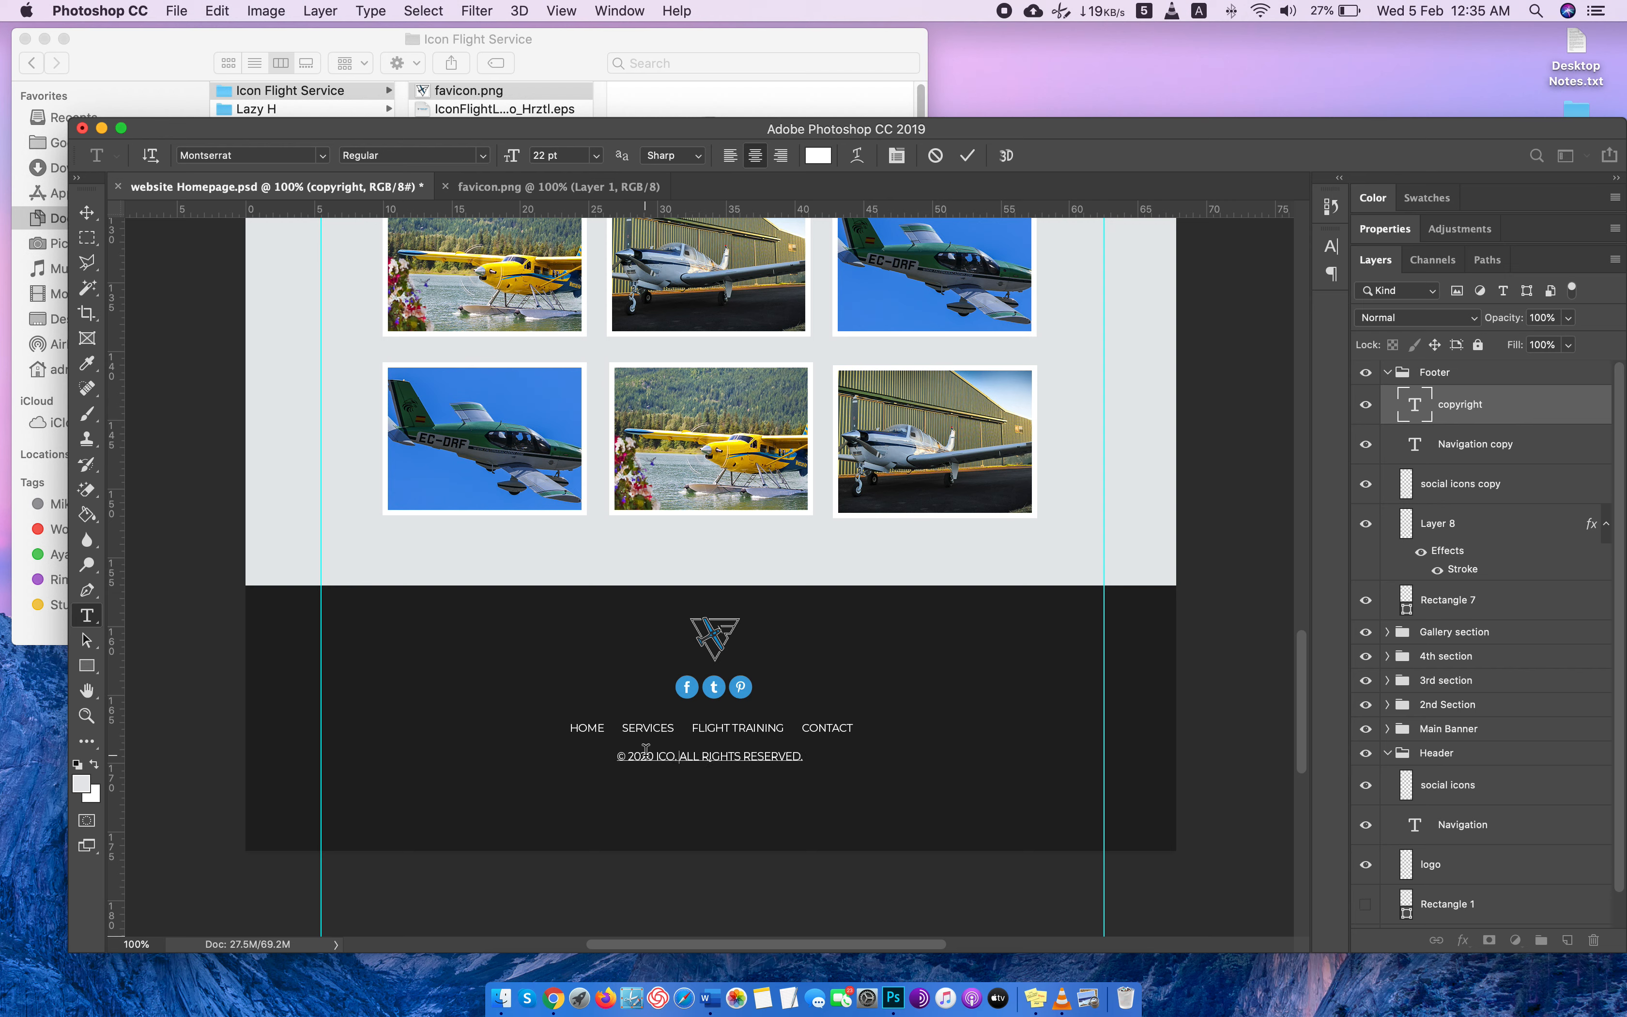
type("ERVICE")
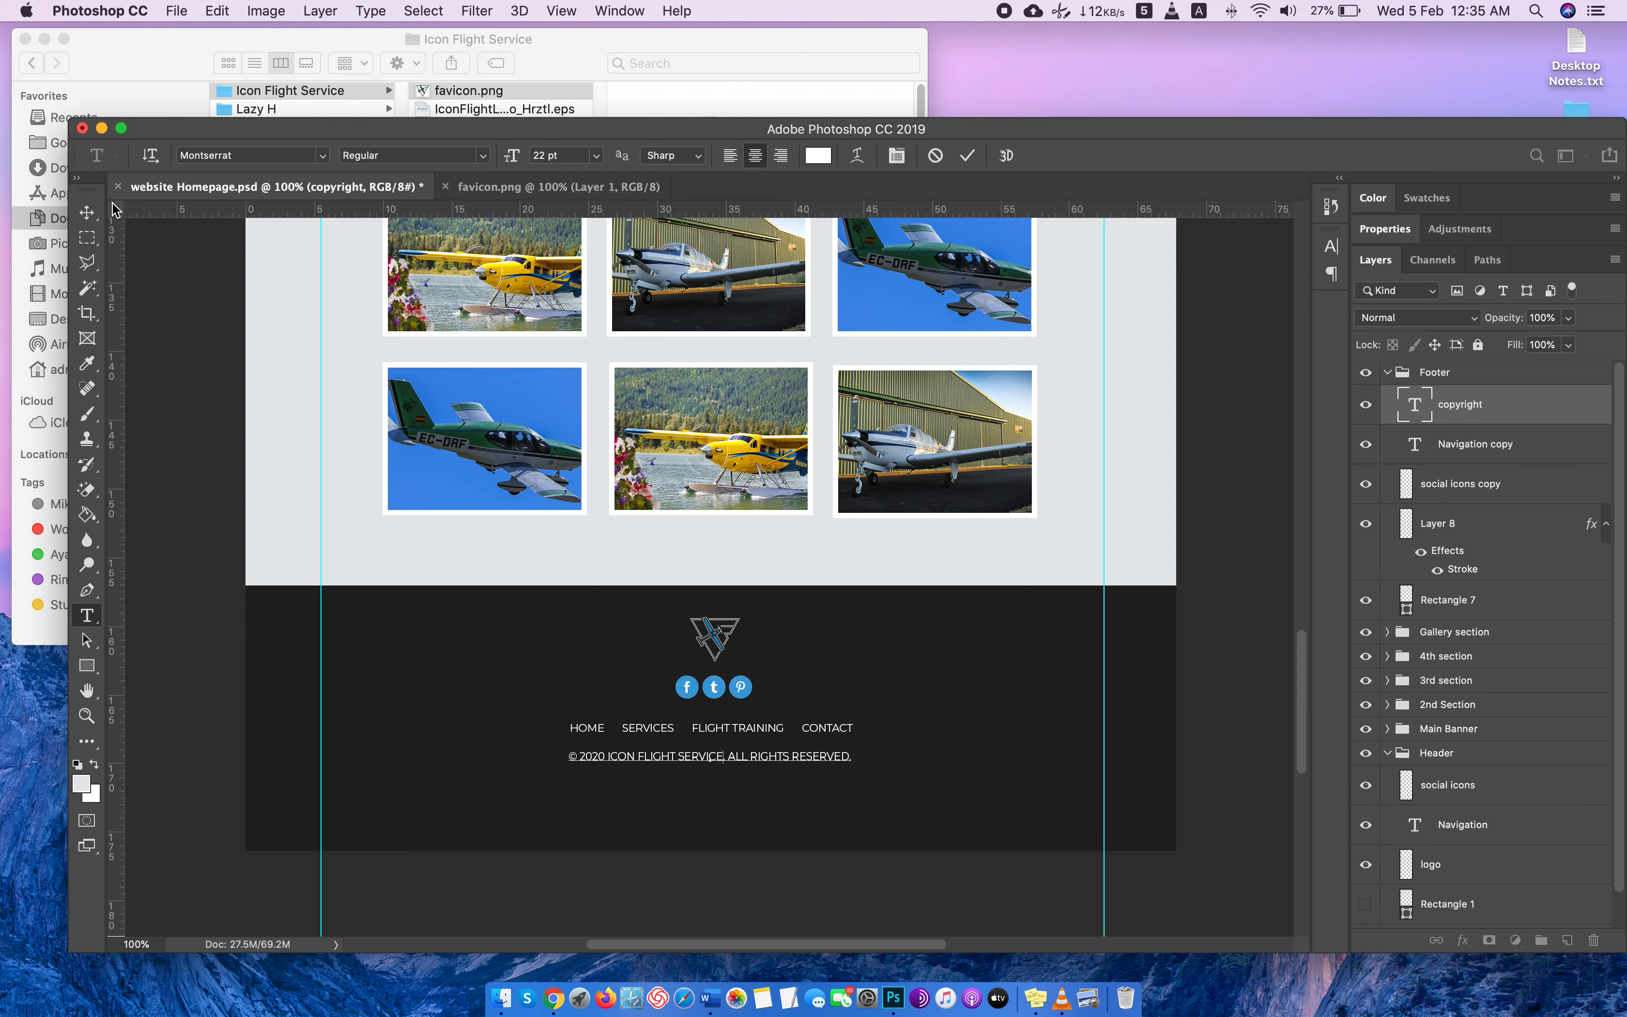
left_click(87, 213)
left_click_drag(677, 761, 676, 761)
Save the homepage document and collapse the Footer group.
scroll(987, 635, "down", 1)
scroll(997, 645, "down", 3)
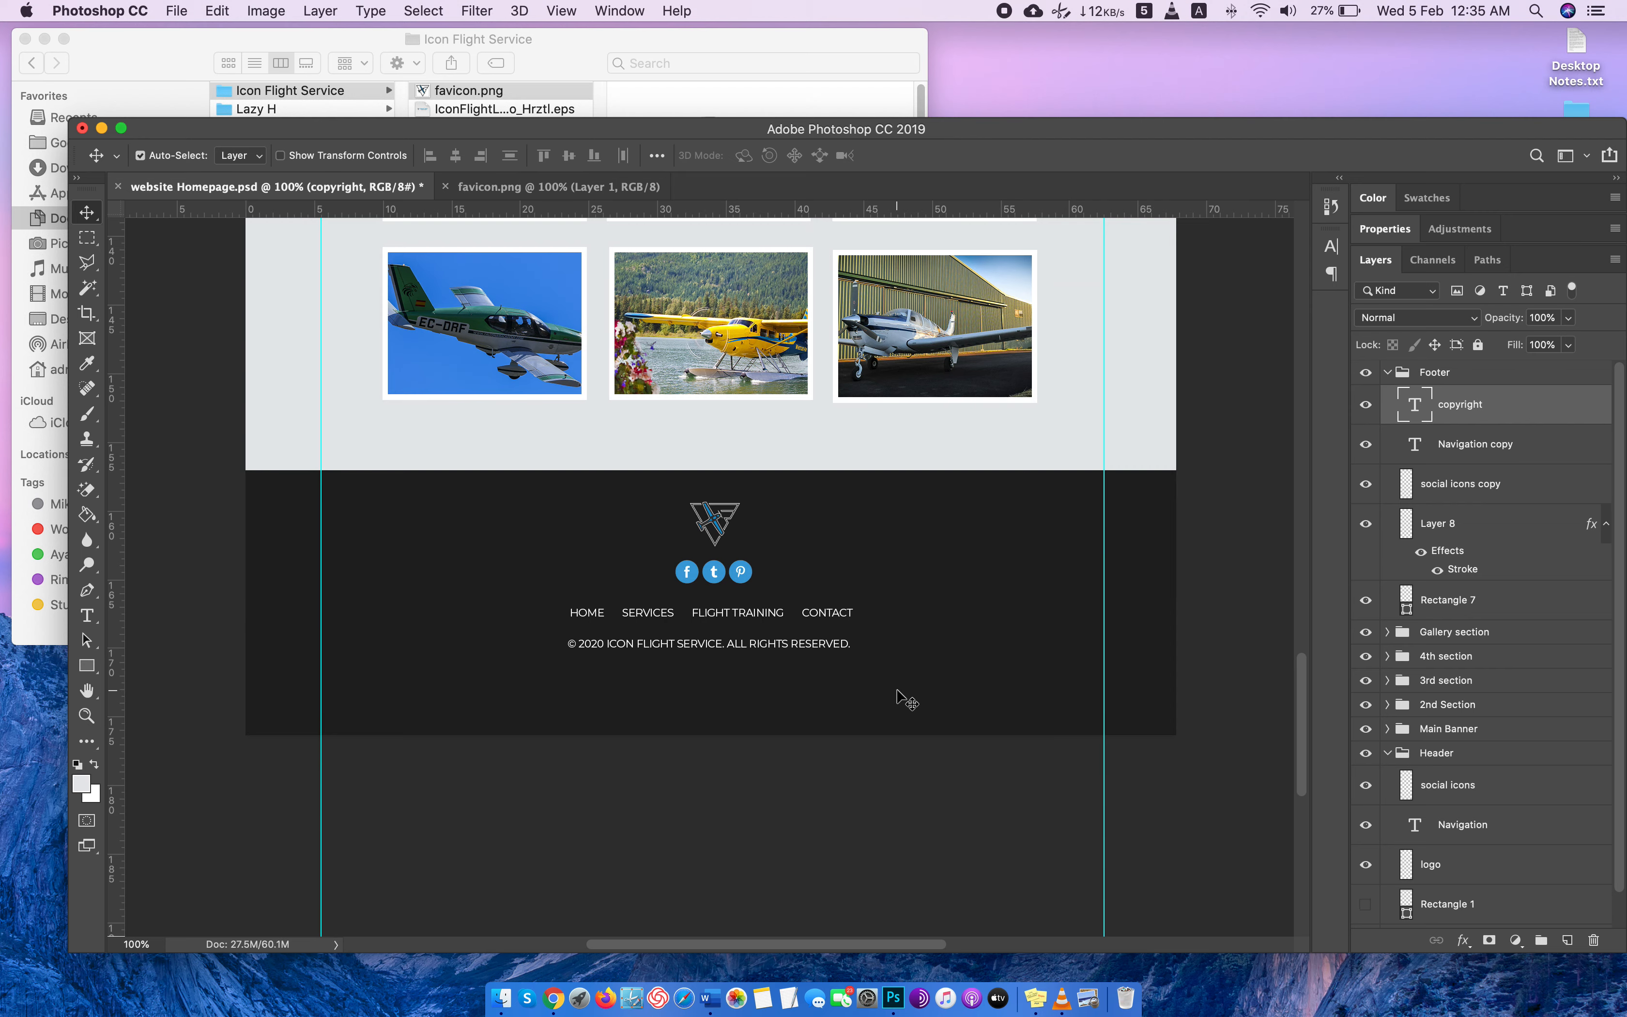
key("super+s")
scroll(907, 703, "up", 7)
scroll(907, 707, "up", 15)
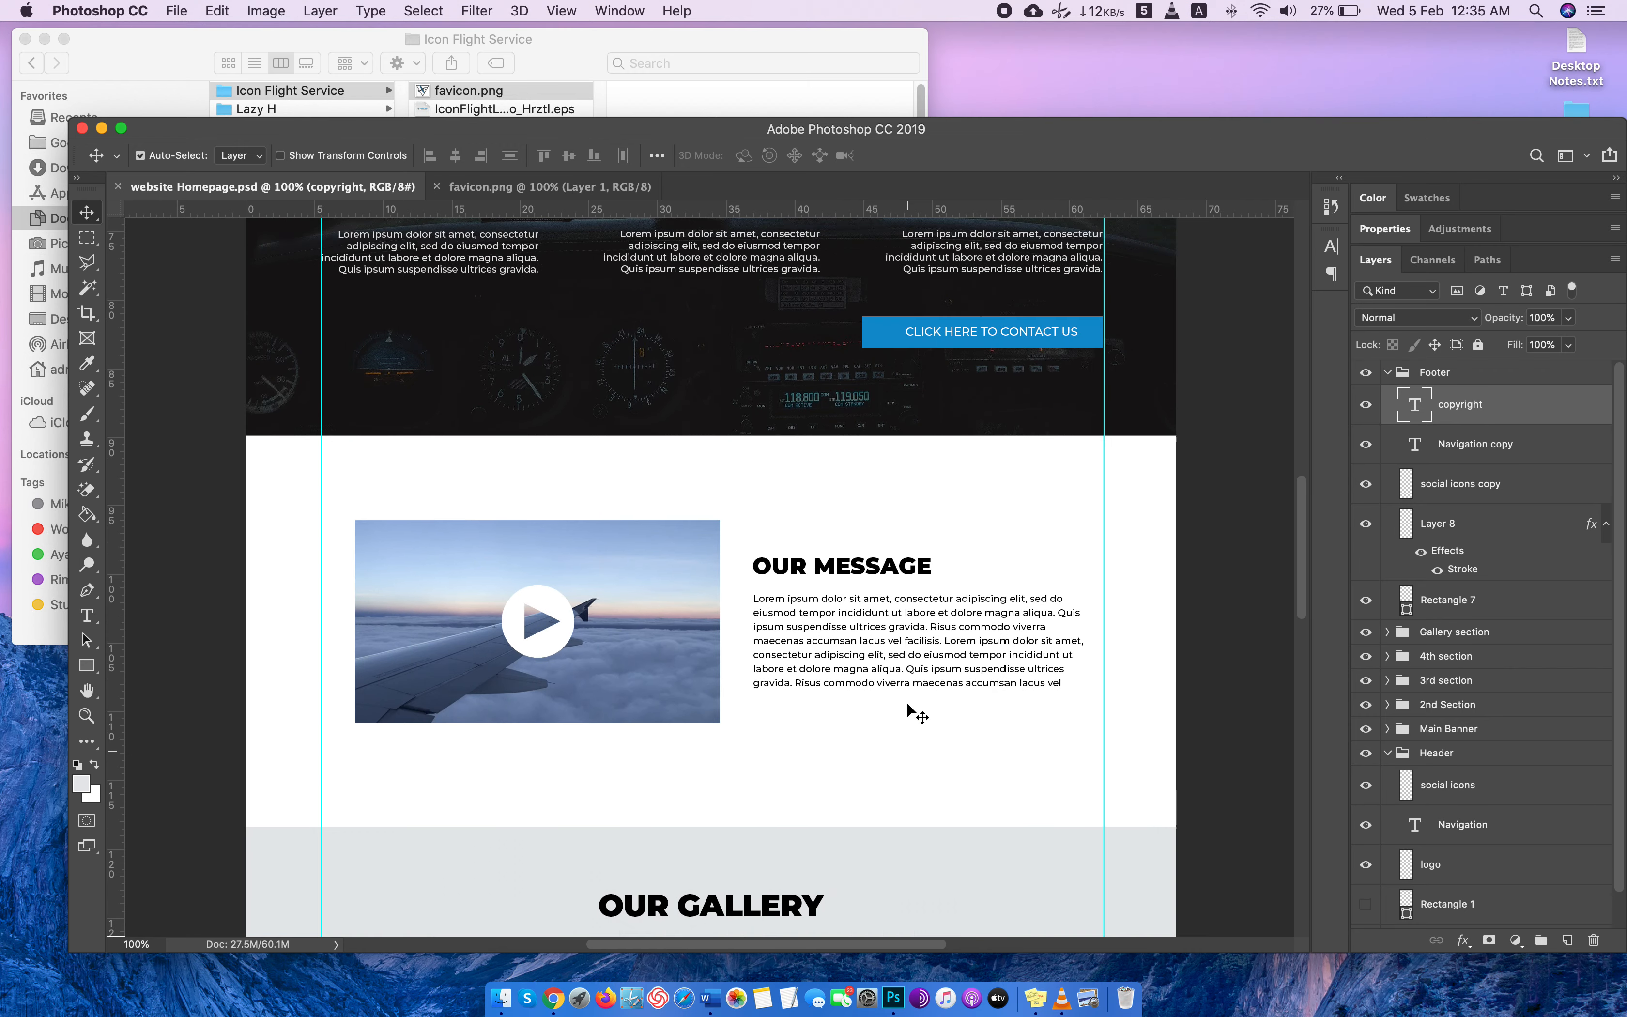
scroll(915, 711, "up", 15)
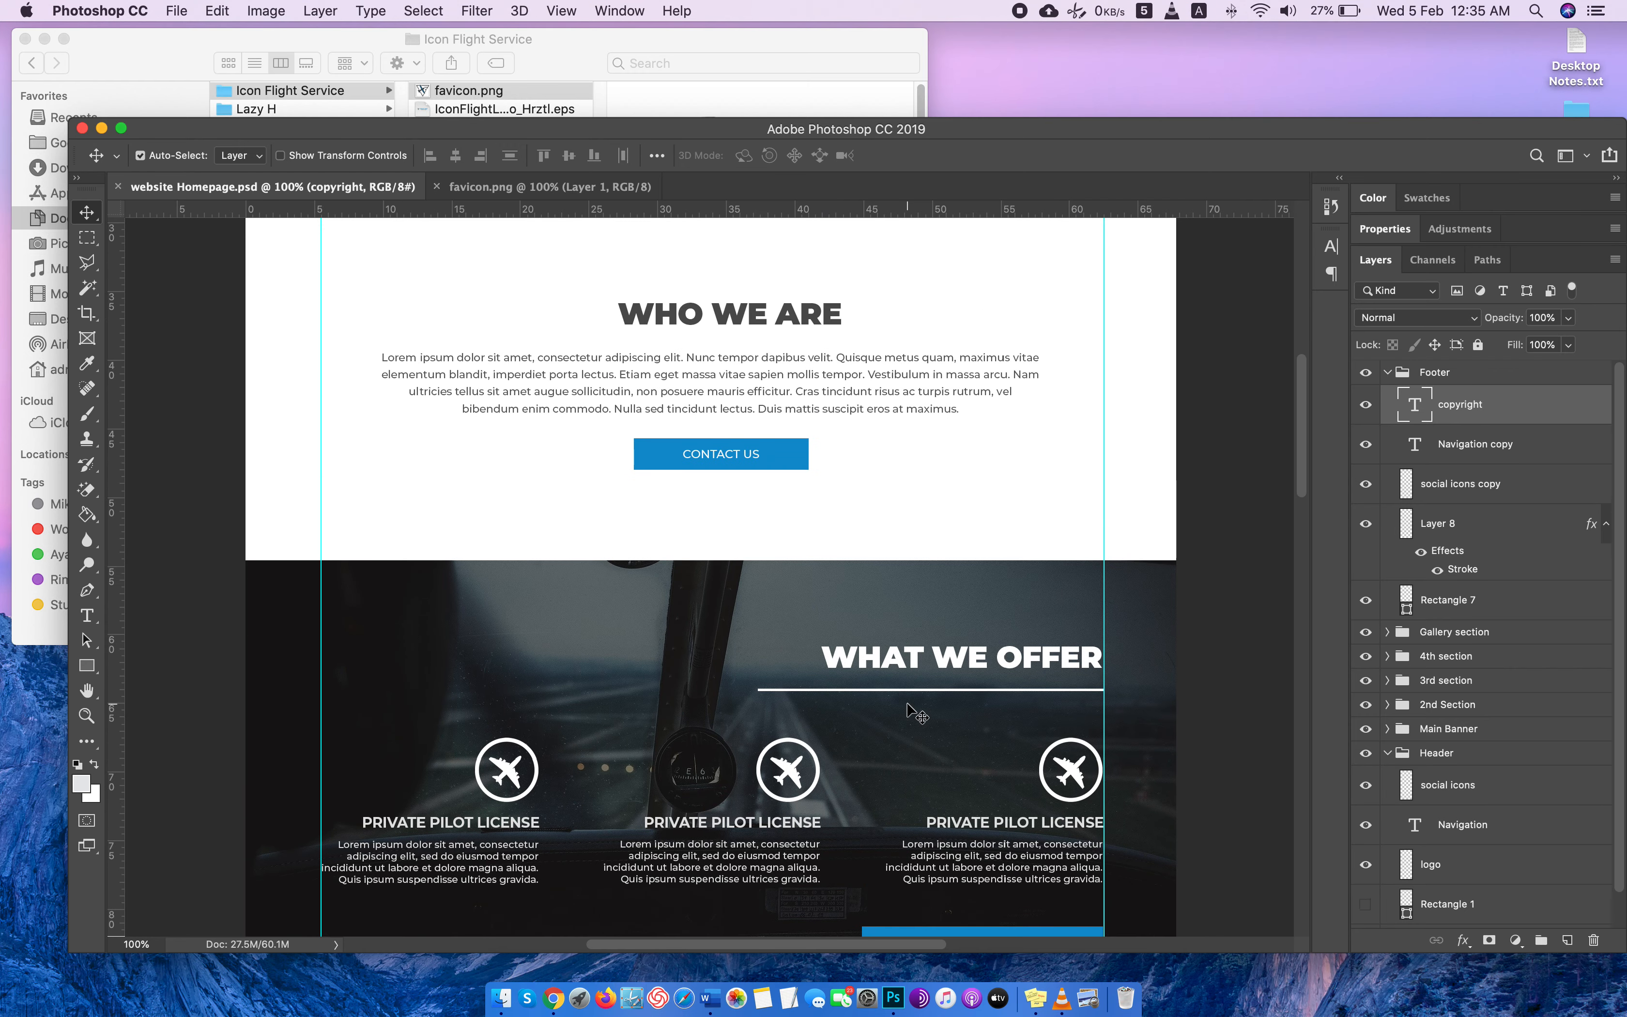
scroll(915, 711, "up", 5)
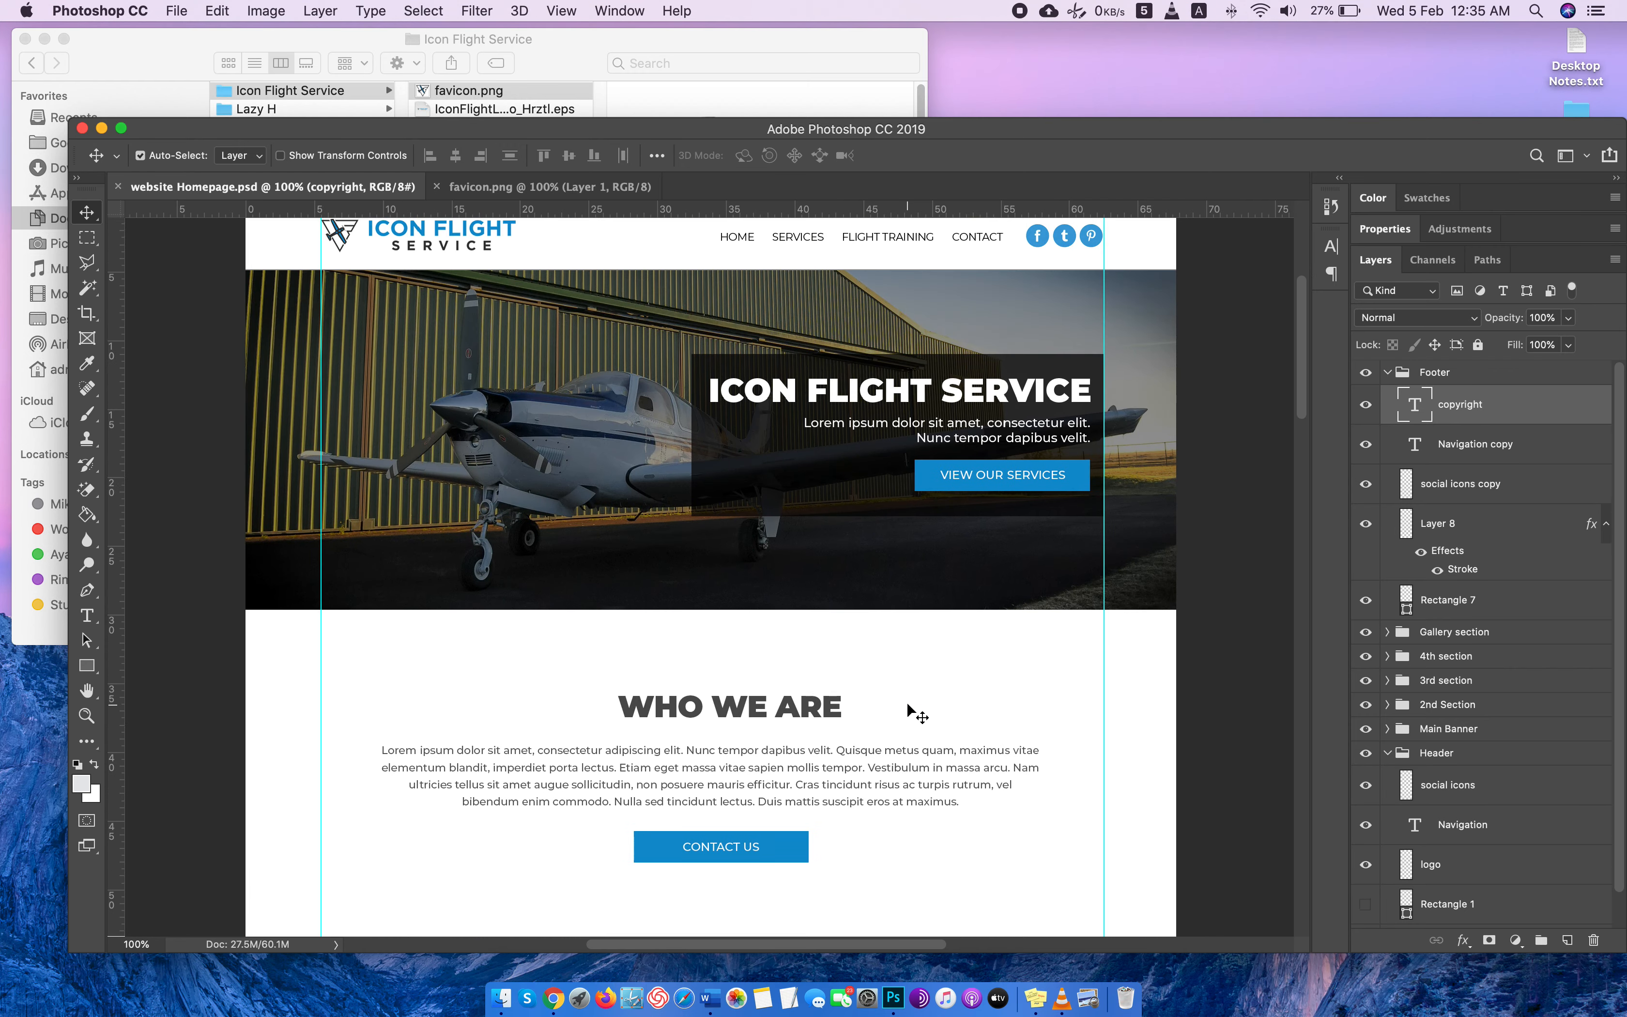
left_click(1386, 372)
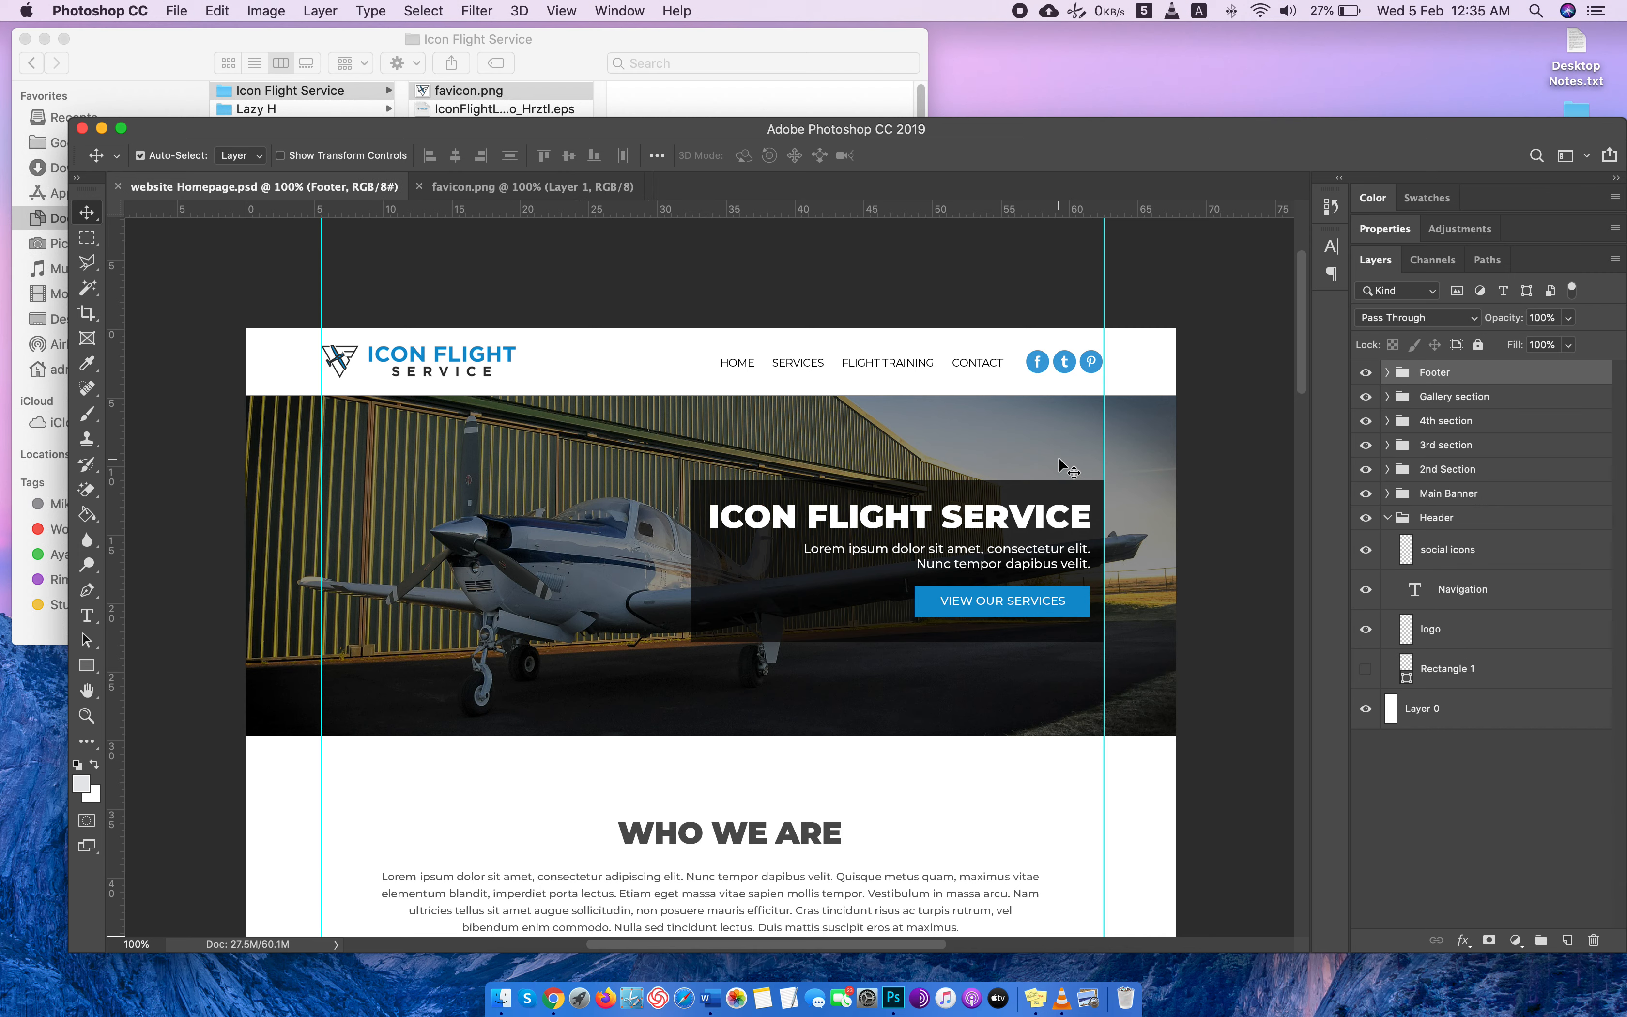
Export the homepage as a 100% quality JPG named website Homepage.jpg in the Website Design PSD folder, replacing the existing file.
key("super+alt+shift+w")
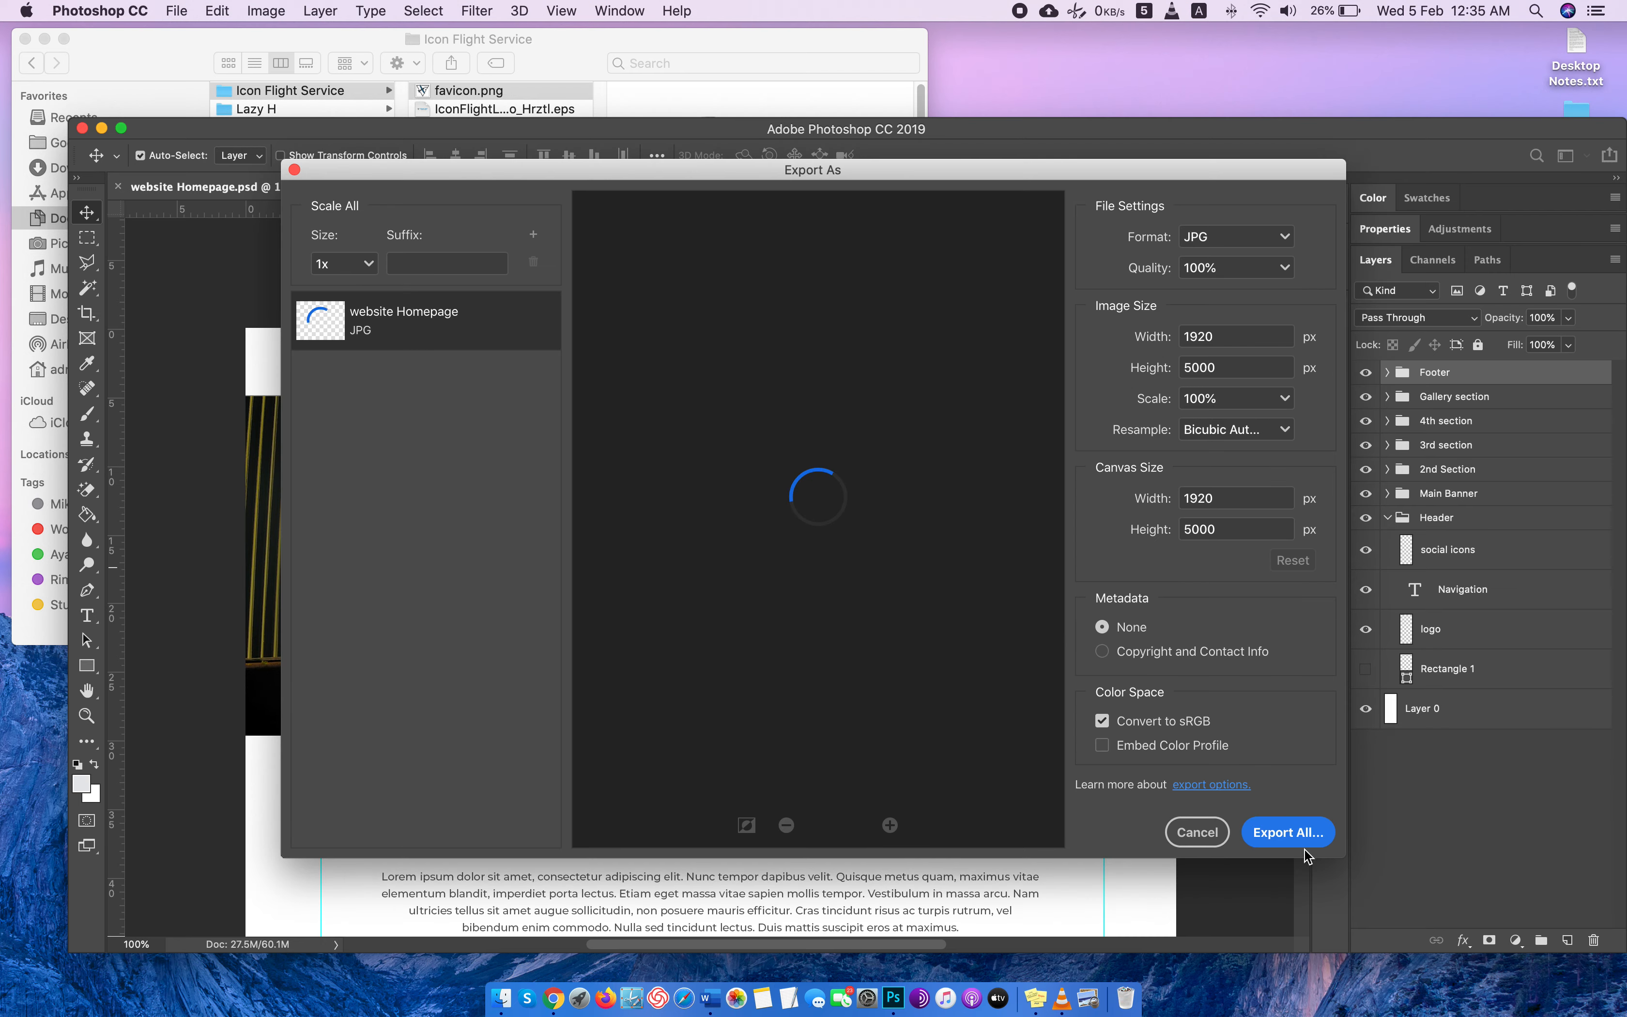
left_click(1287, 832)
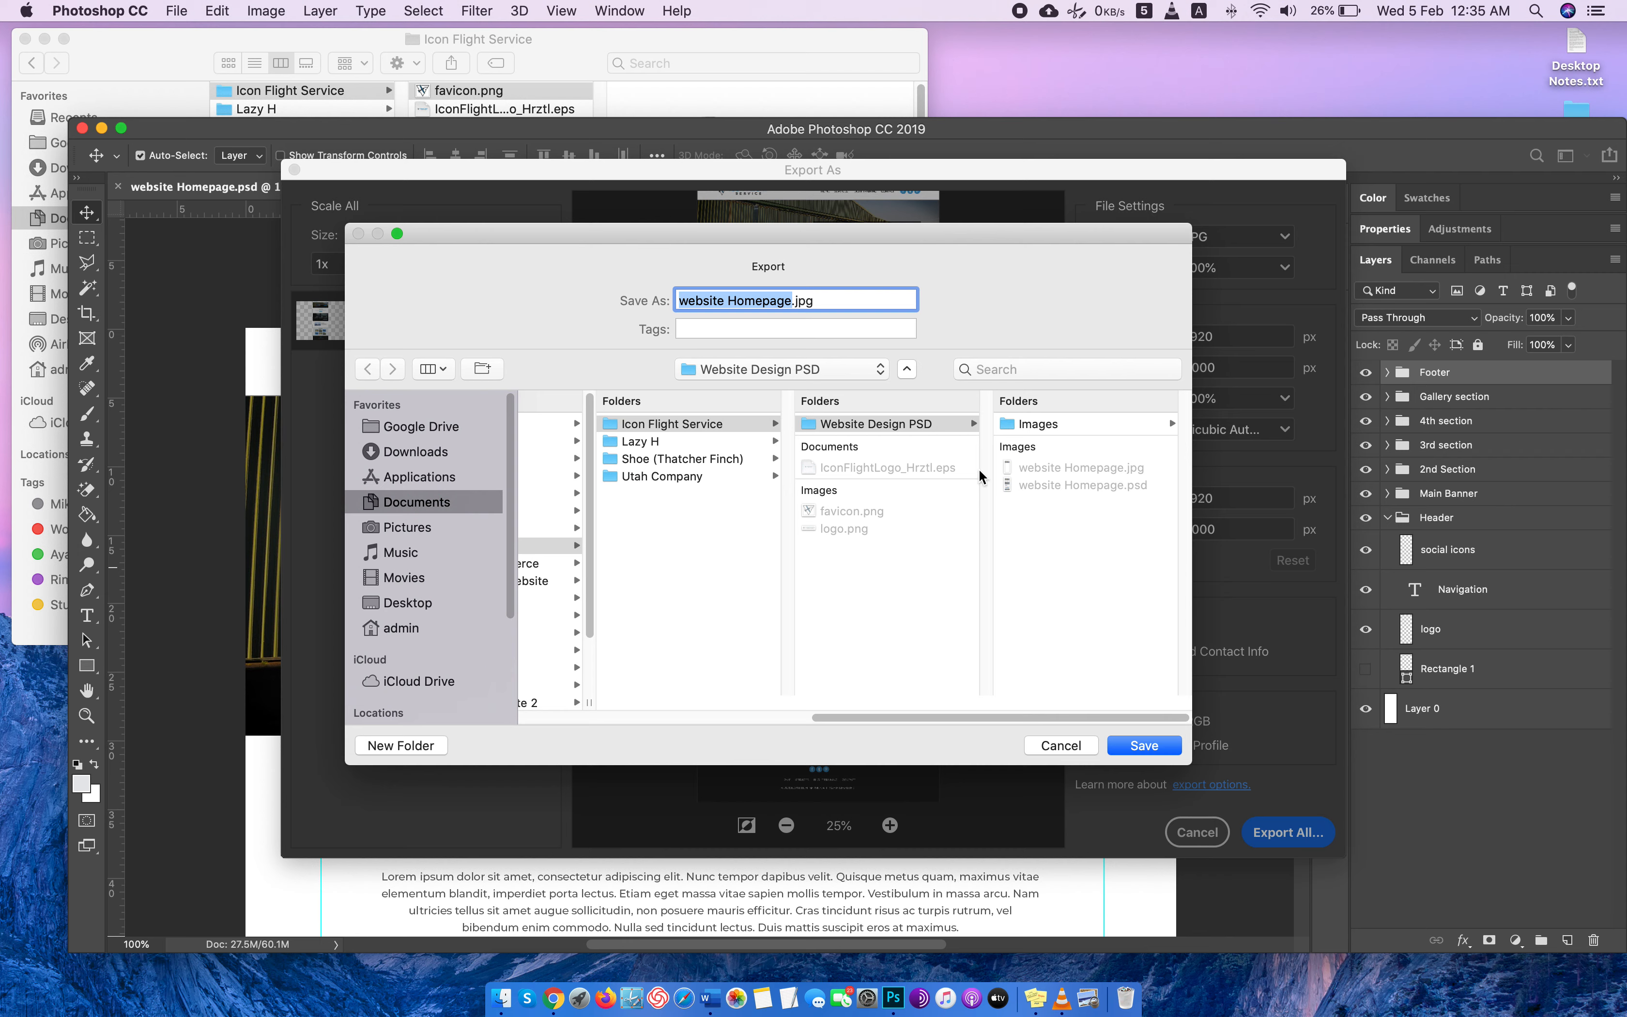
left_click(1157, 535)
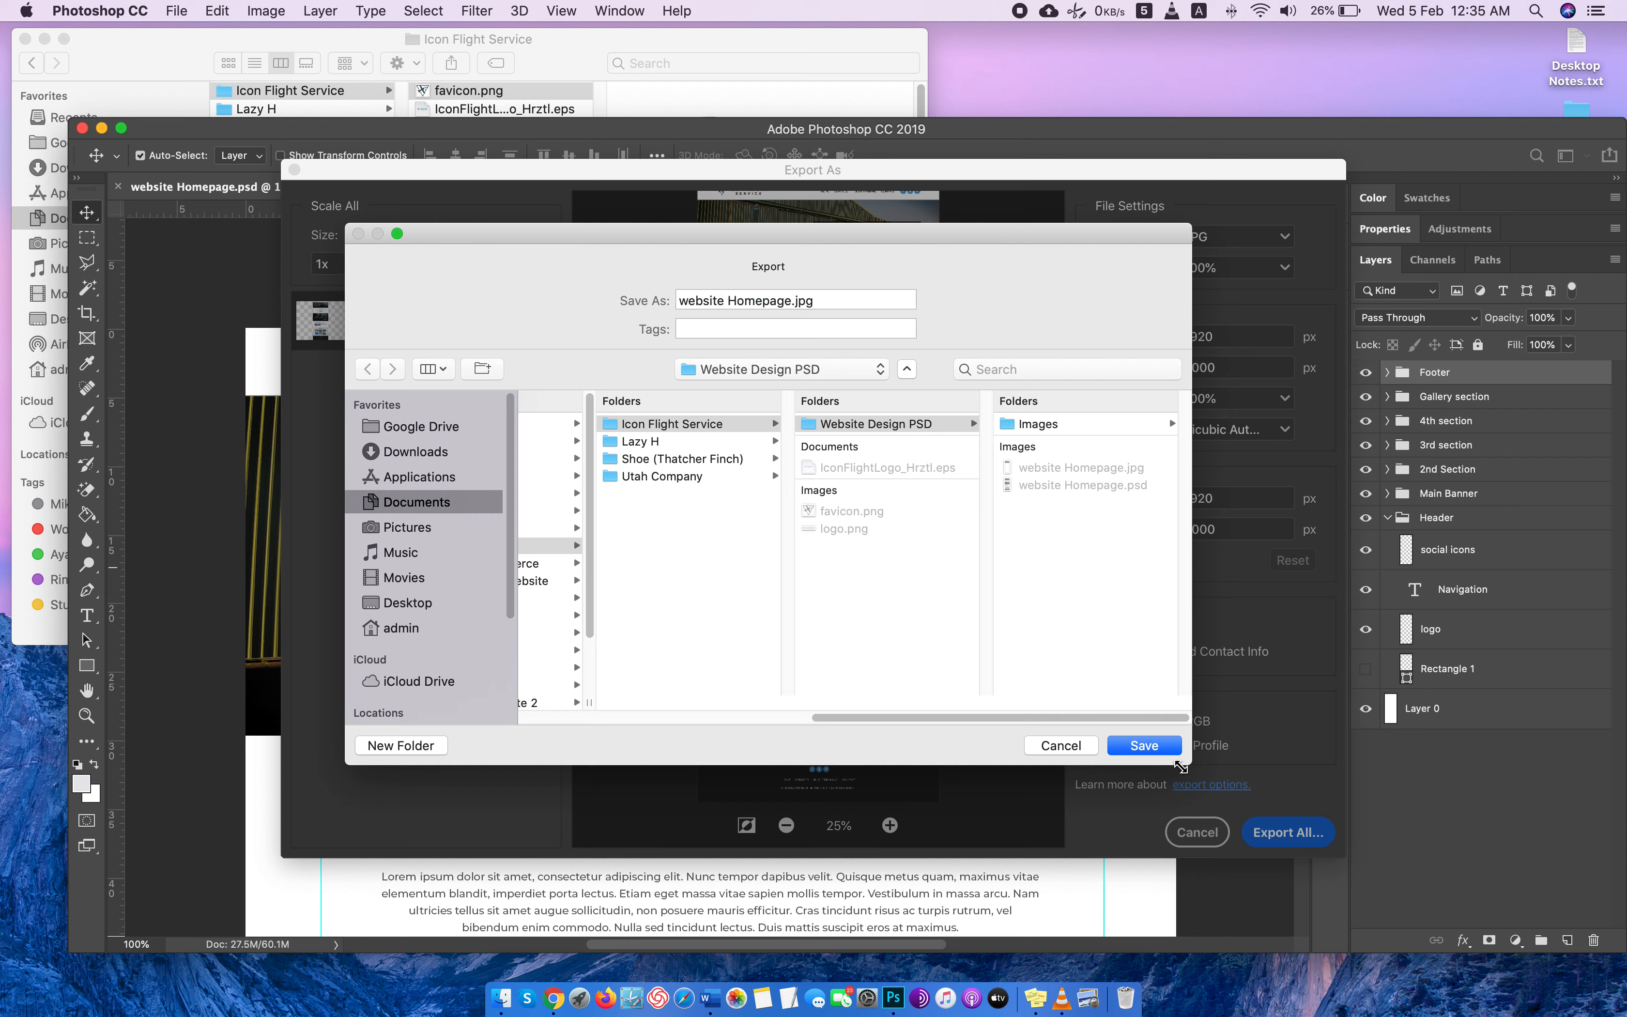
left_click(1151, 746)
left_click(901, 364)
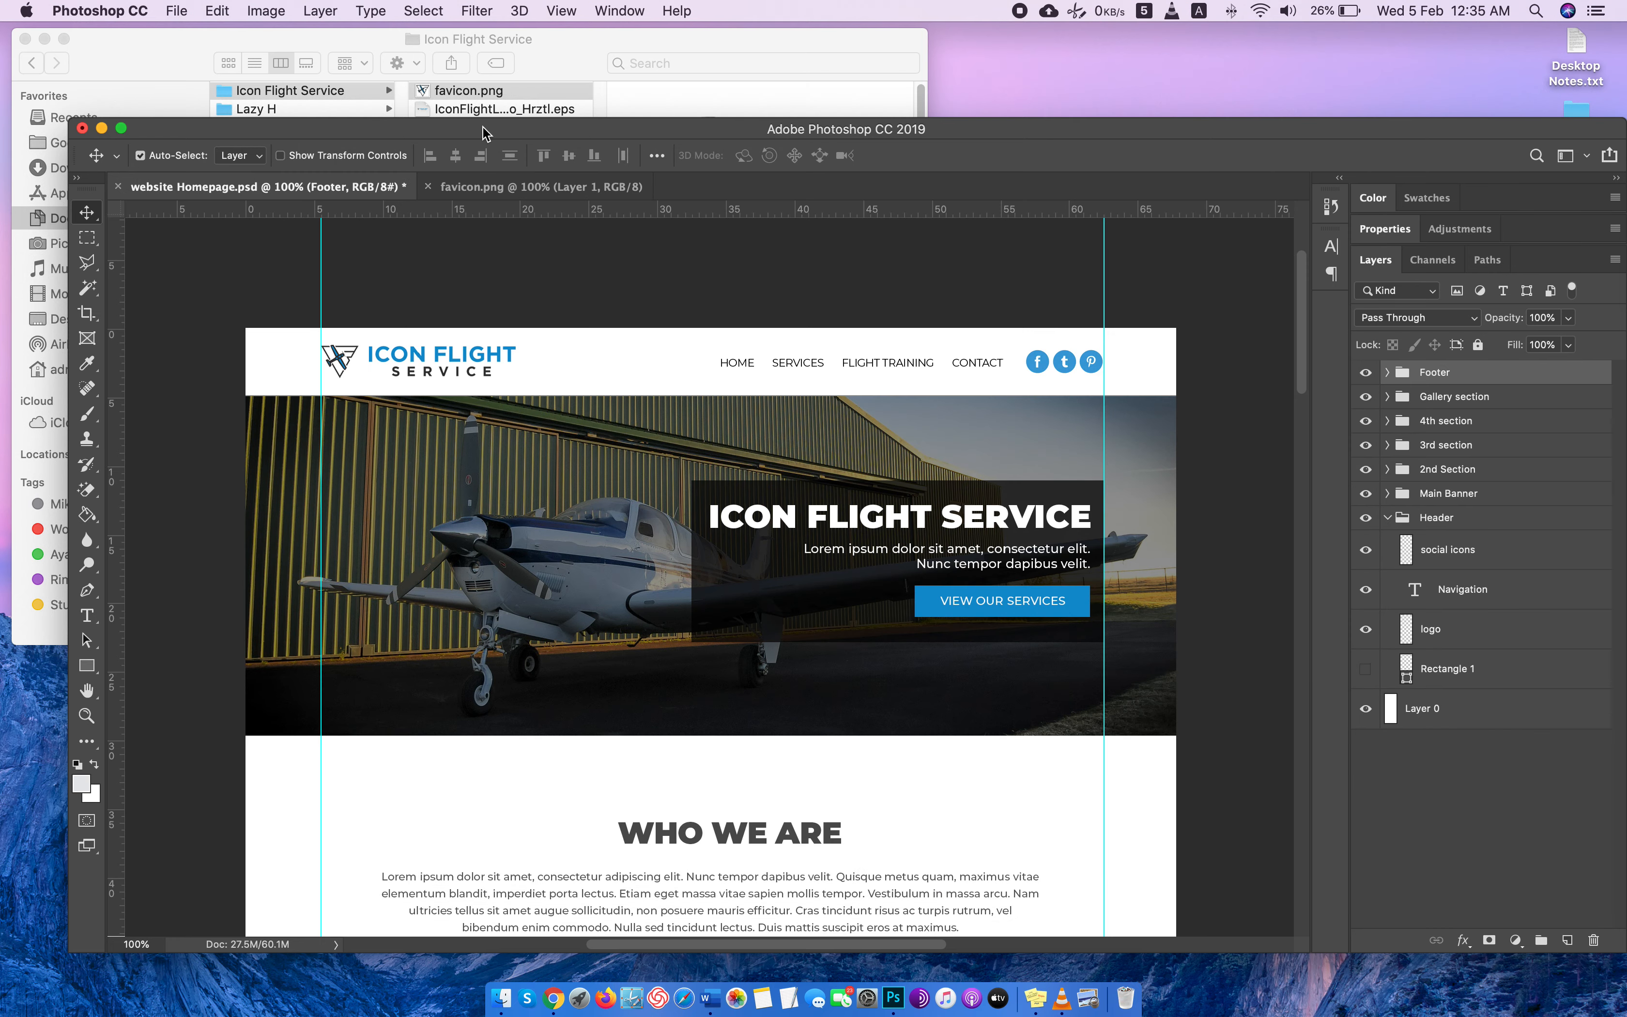
Switch to Finder and open website Homepage.jpg from the Website Design PSD folder in a new Chrome tab at full size.
left_click(566, 63)
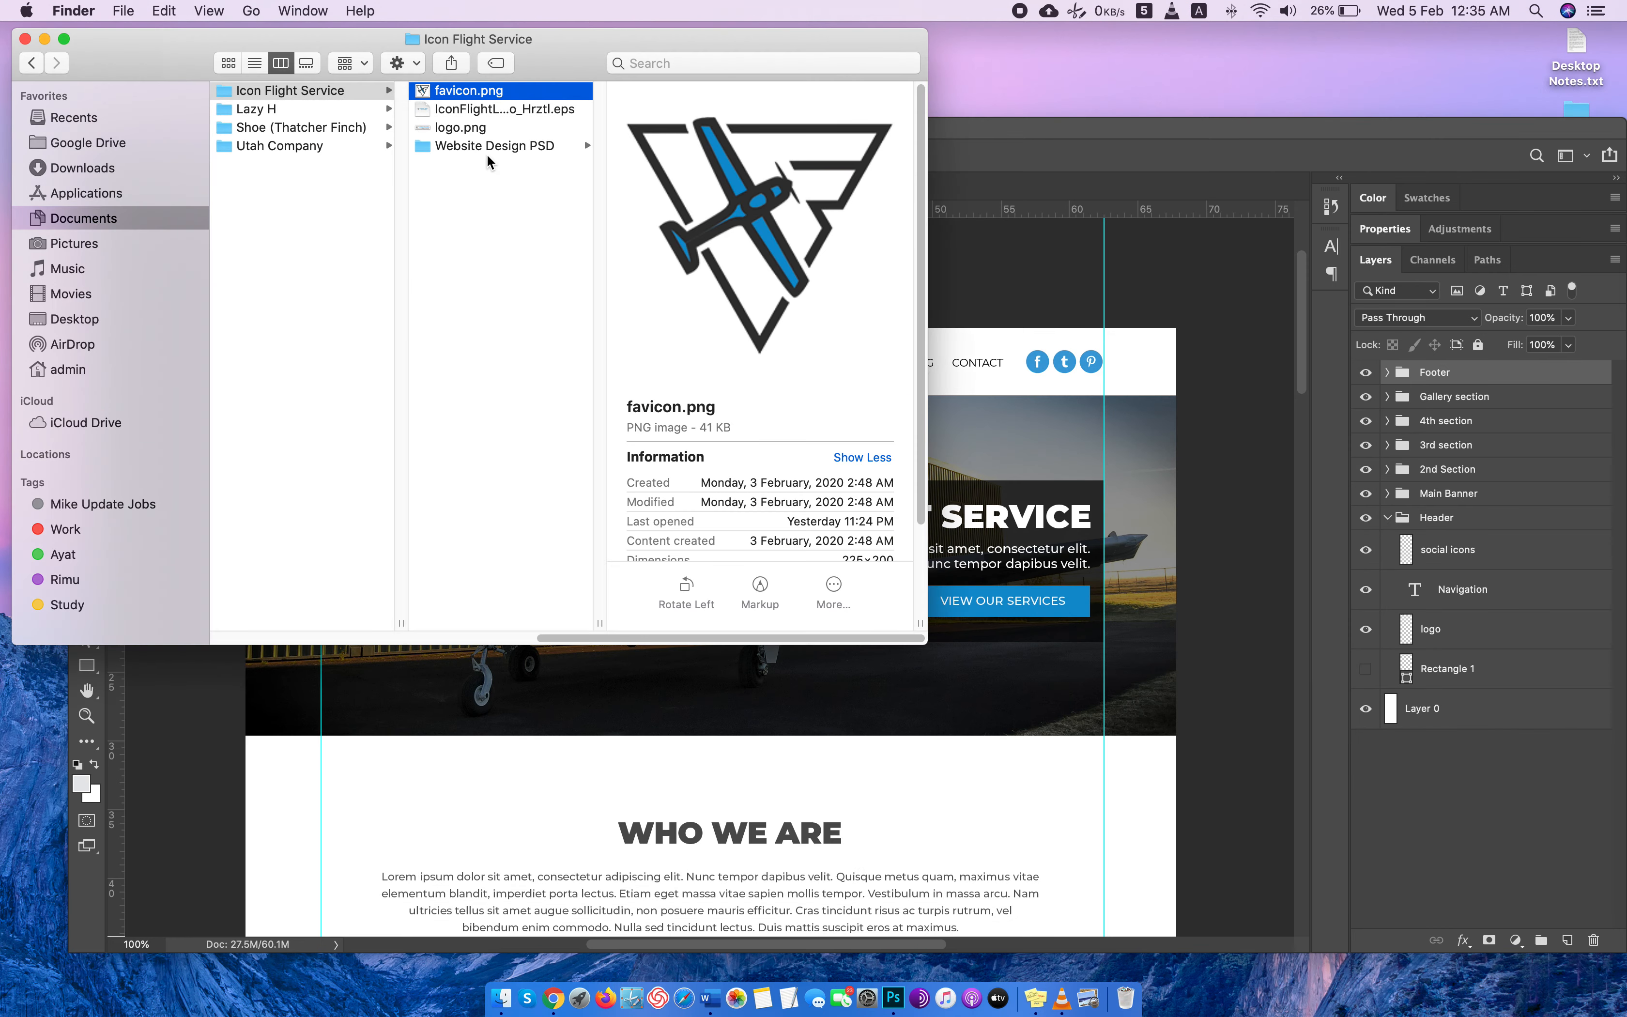
left_click(517, 148)
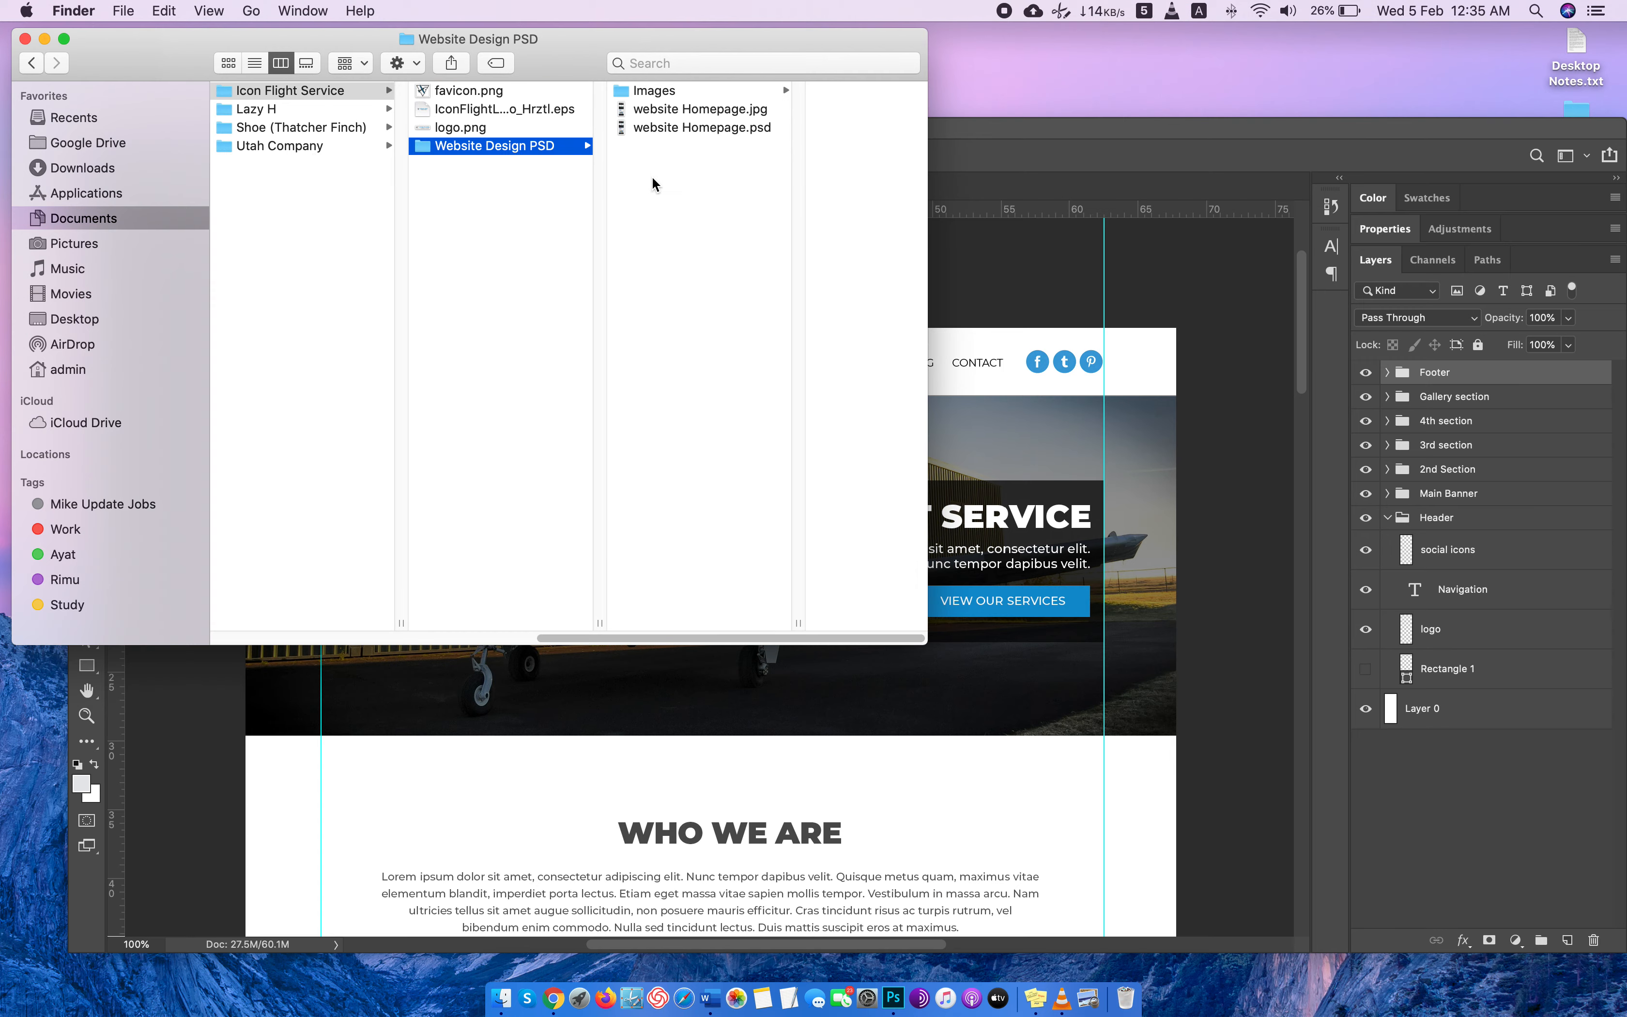
left_click(652, 112)
left_click_drag(632, 120, 1566, 47)
left_click(801, 278)
Zoom out the exported homepage image and examine its sections from the header down to the footer.
scroll(962, 383, "up", 10)
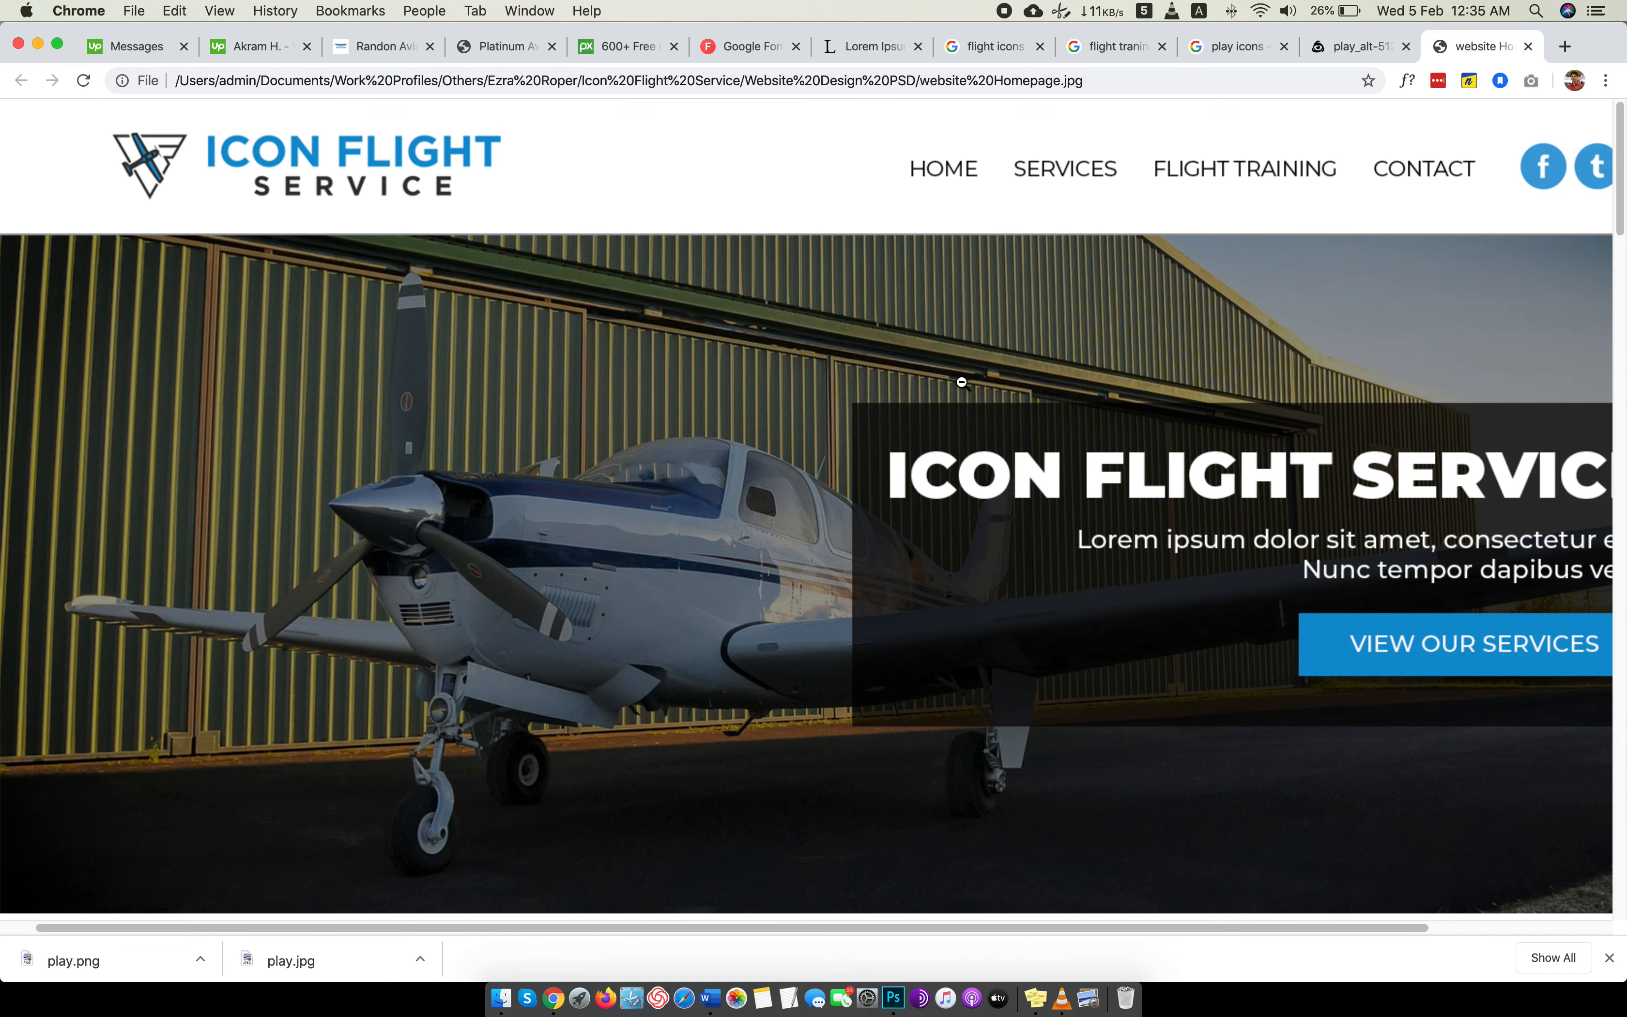
key("super+minus")
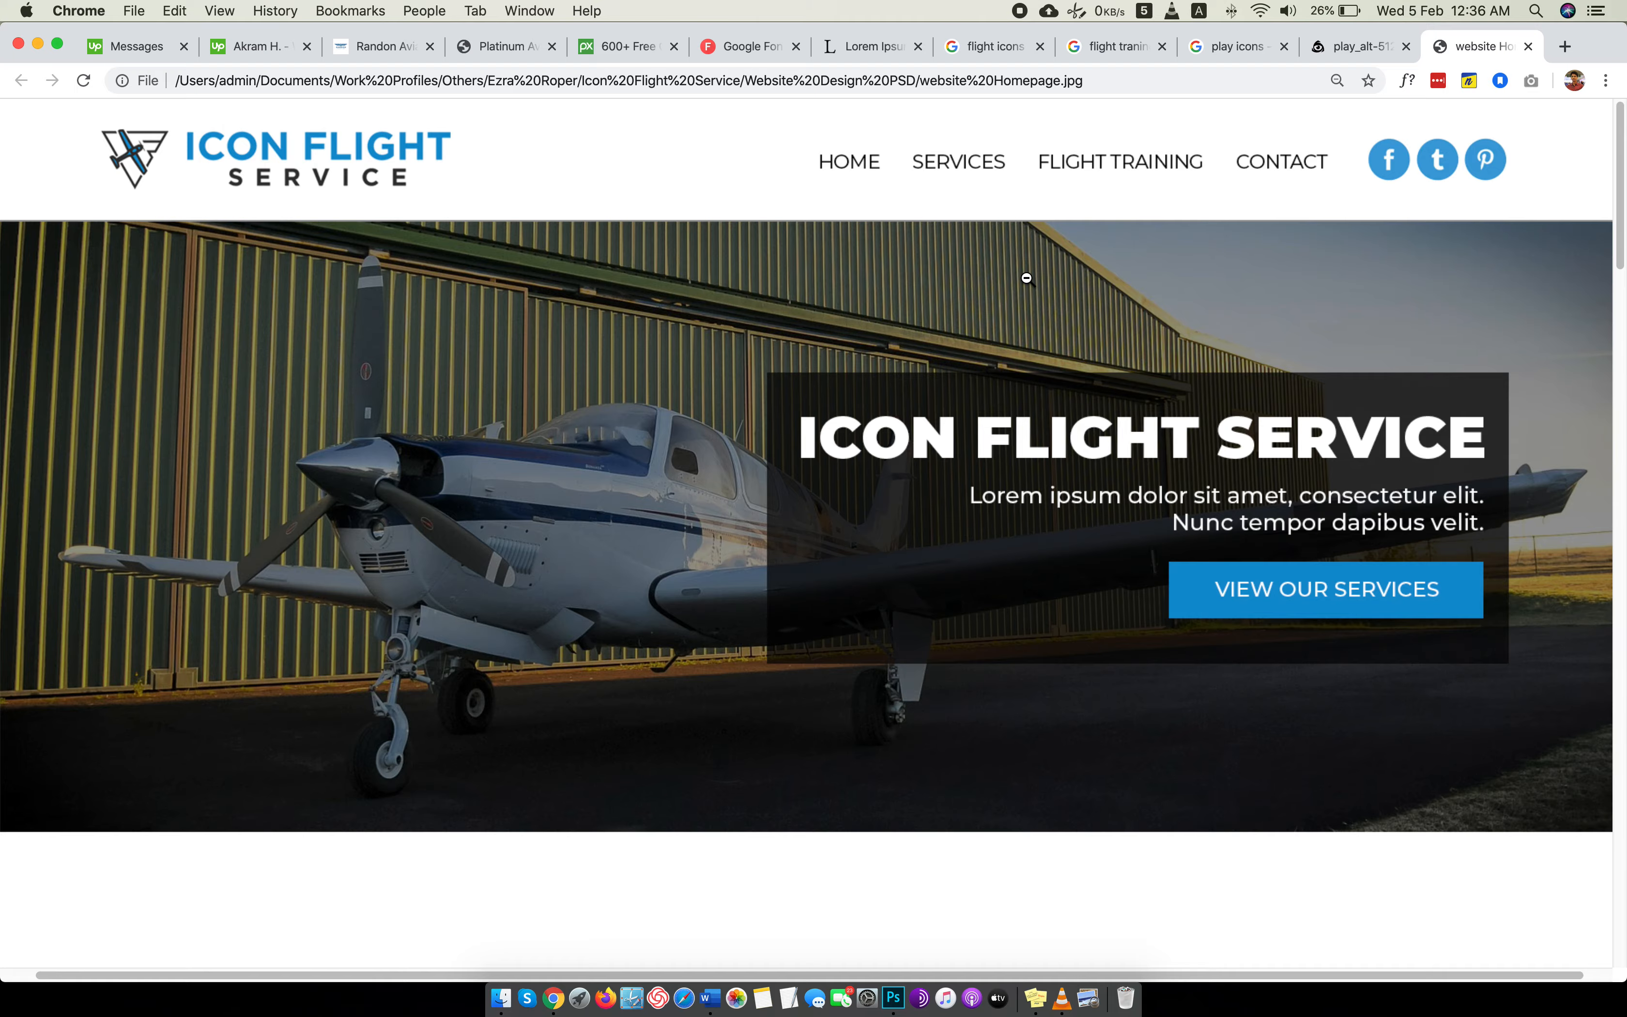
scroll(1026, 278, "down", 20)
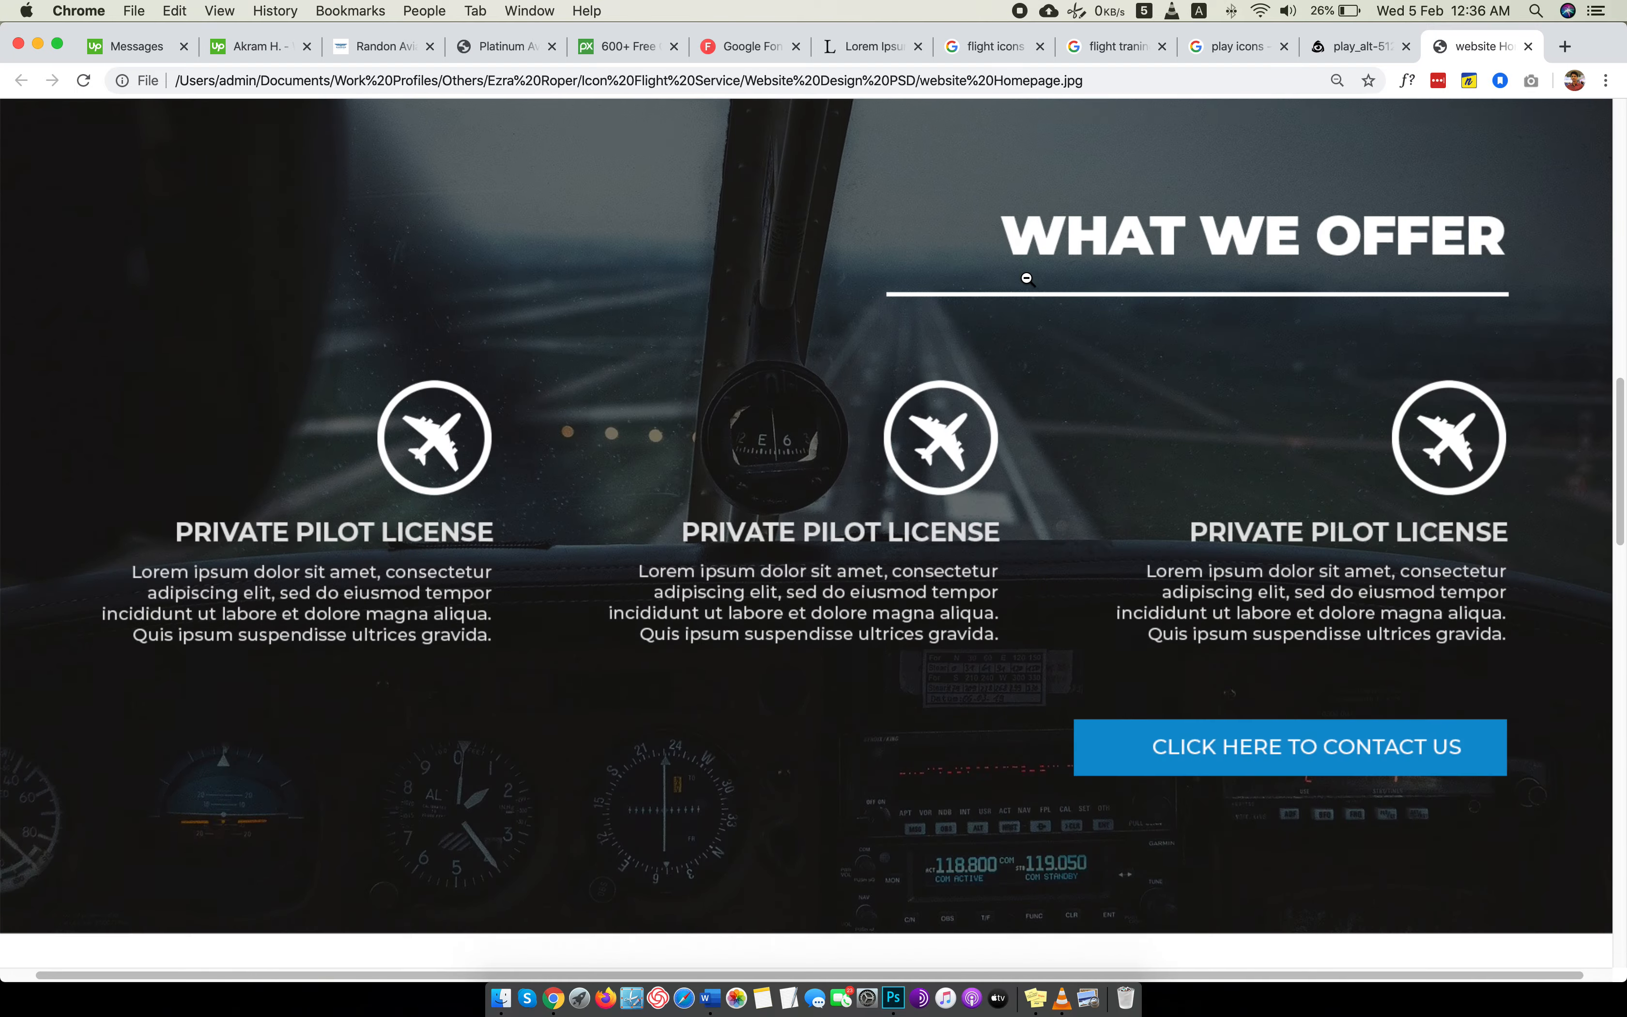
scroll(1026, 277, "down", 15)
scroll(1027, 278, "up", 20)
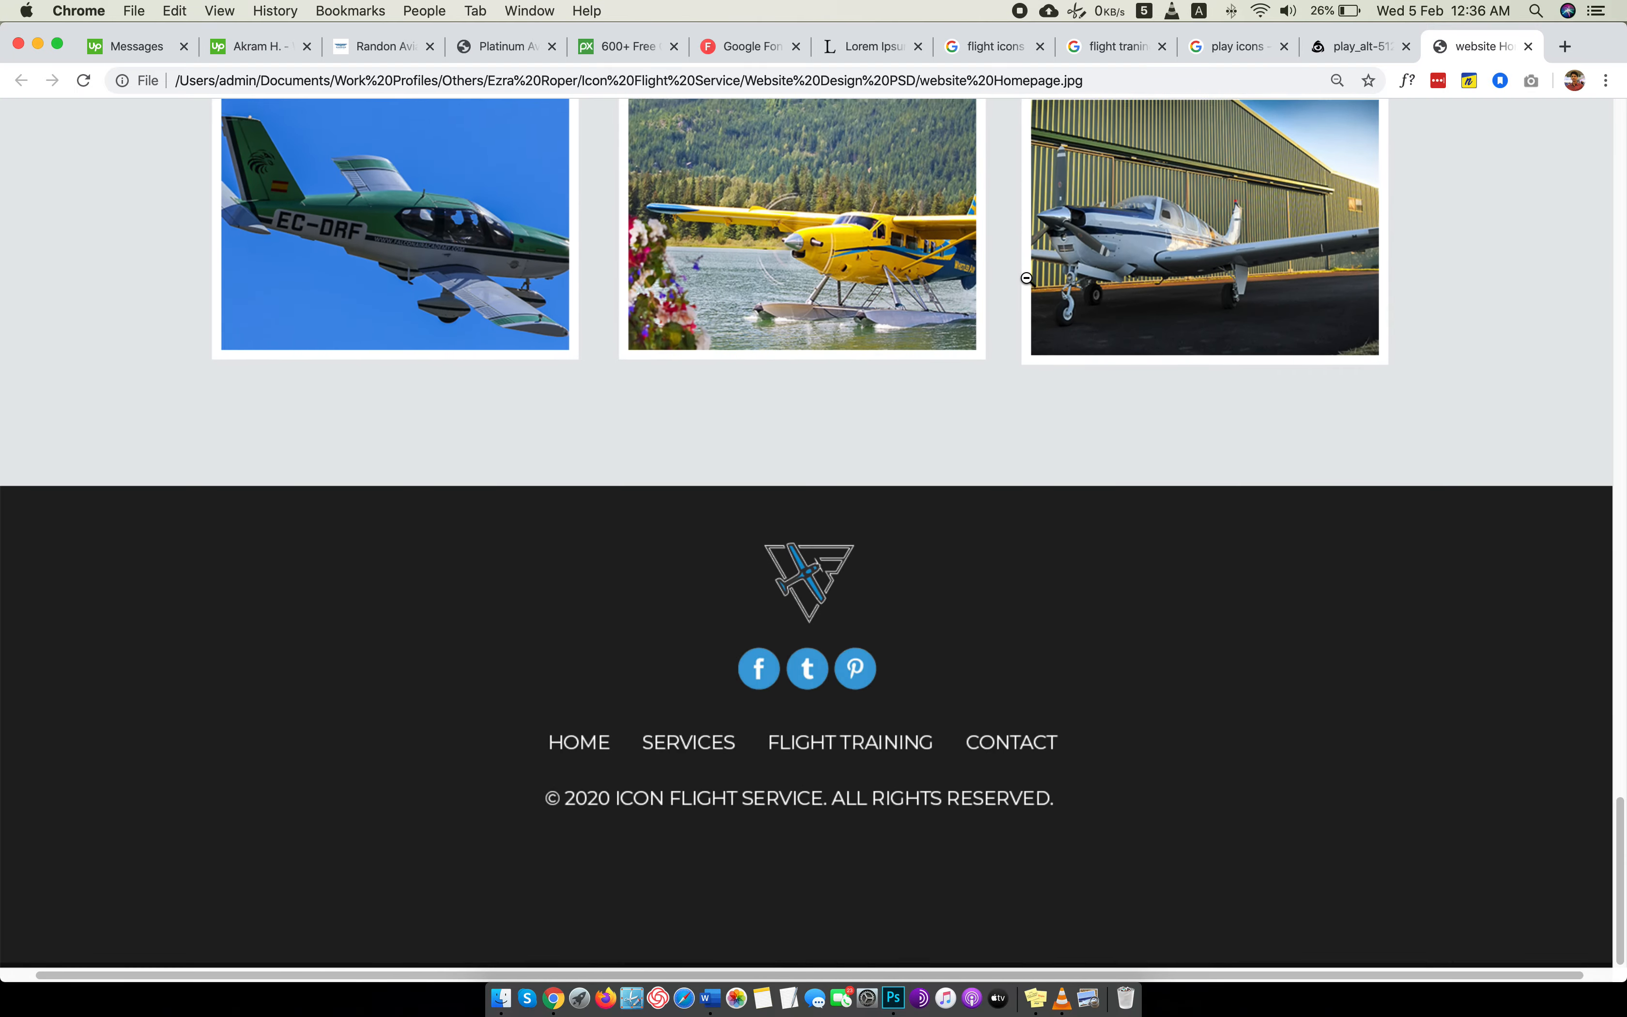
scroll(1027, 278, "up", 10)
scroll(1026, 278, "down", 10)
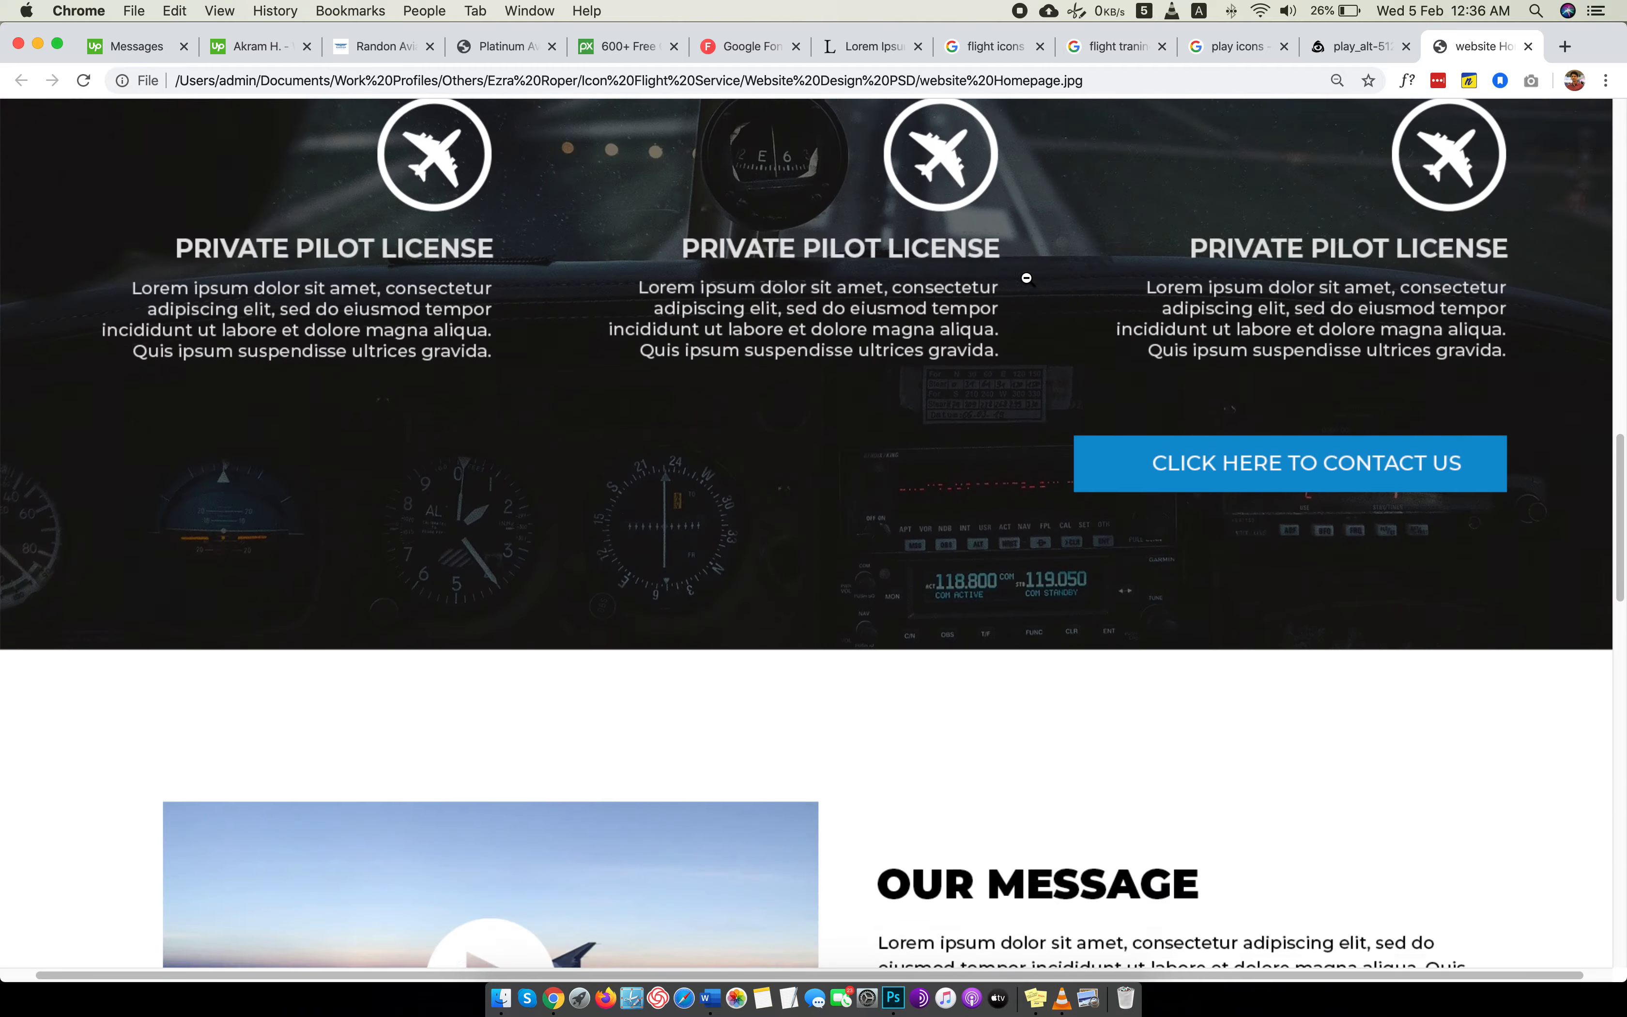
scroll(1028, 279, "up", 3)
scroll(1028, 279, "up", 10)
scroll(1028, 279, "down", 15)
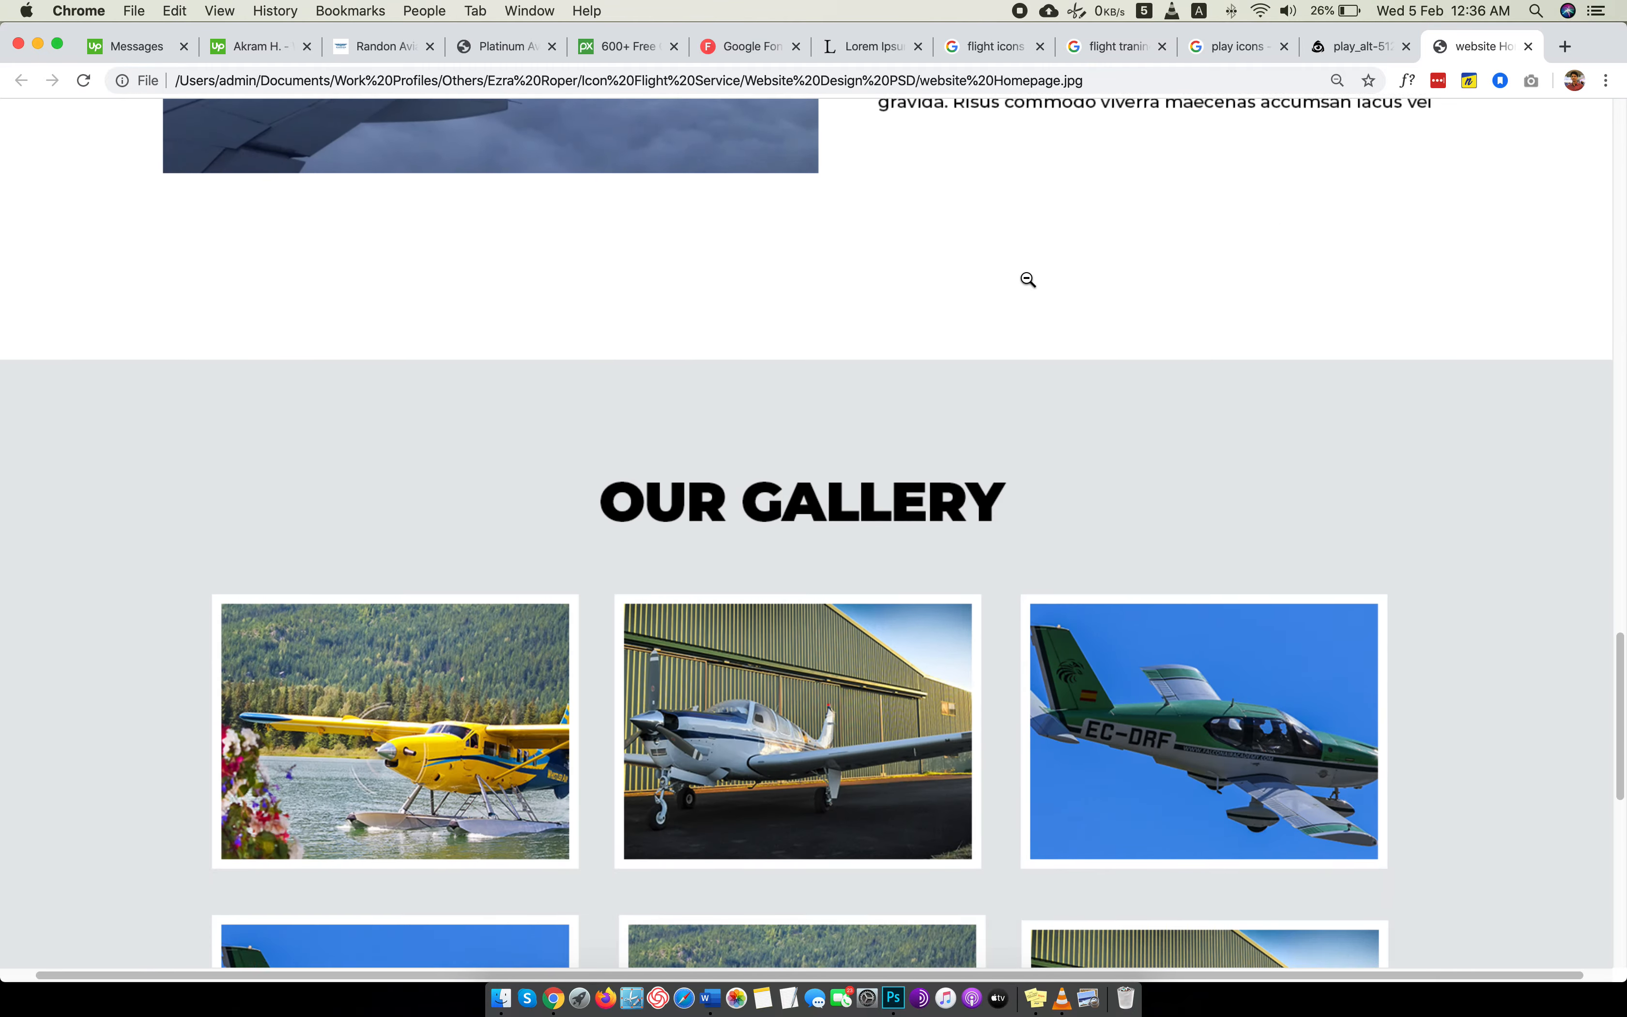
scroll(1028, 279, "down", 5)
scroll(1028, 279, "up", 20)
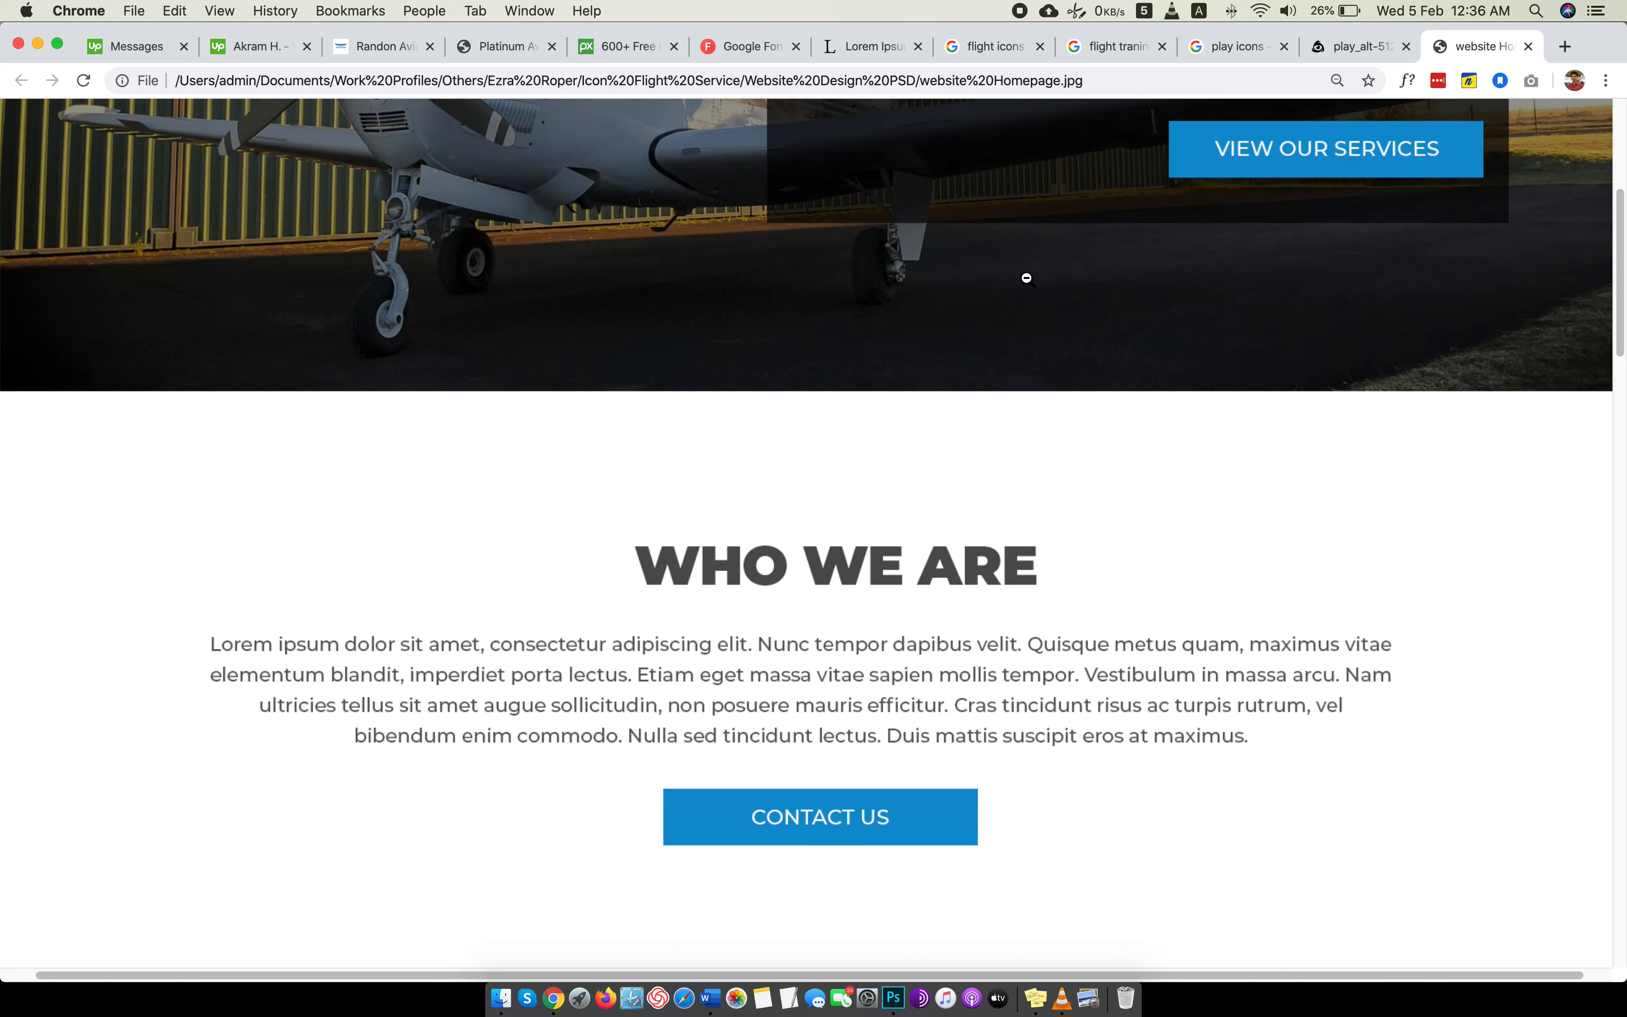